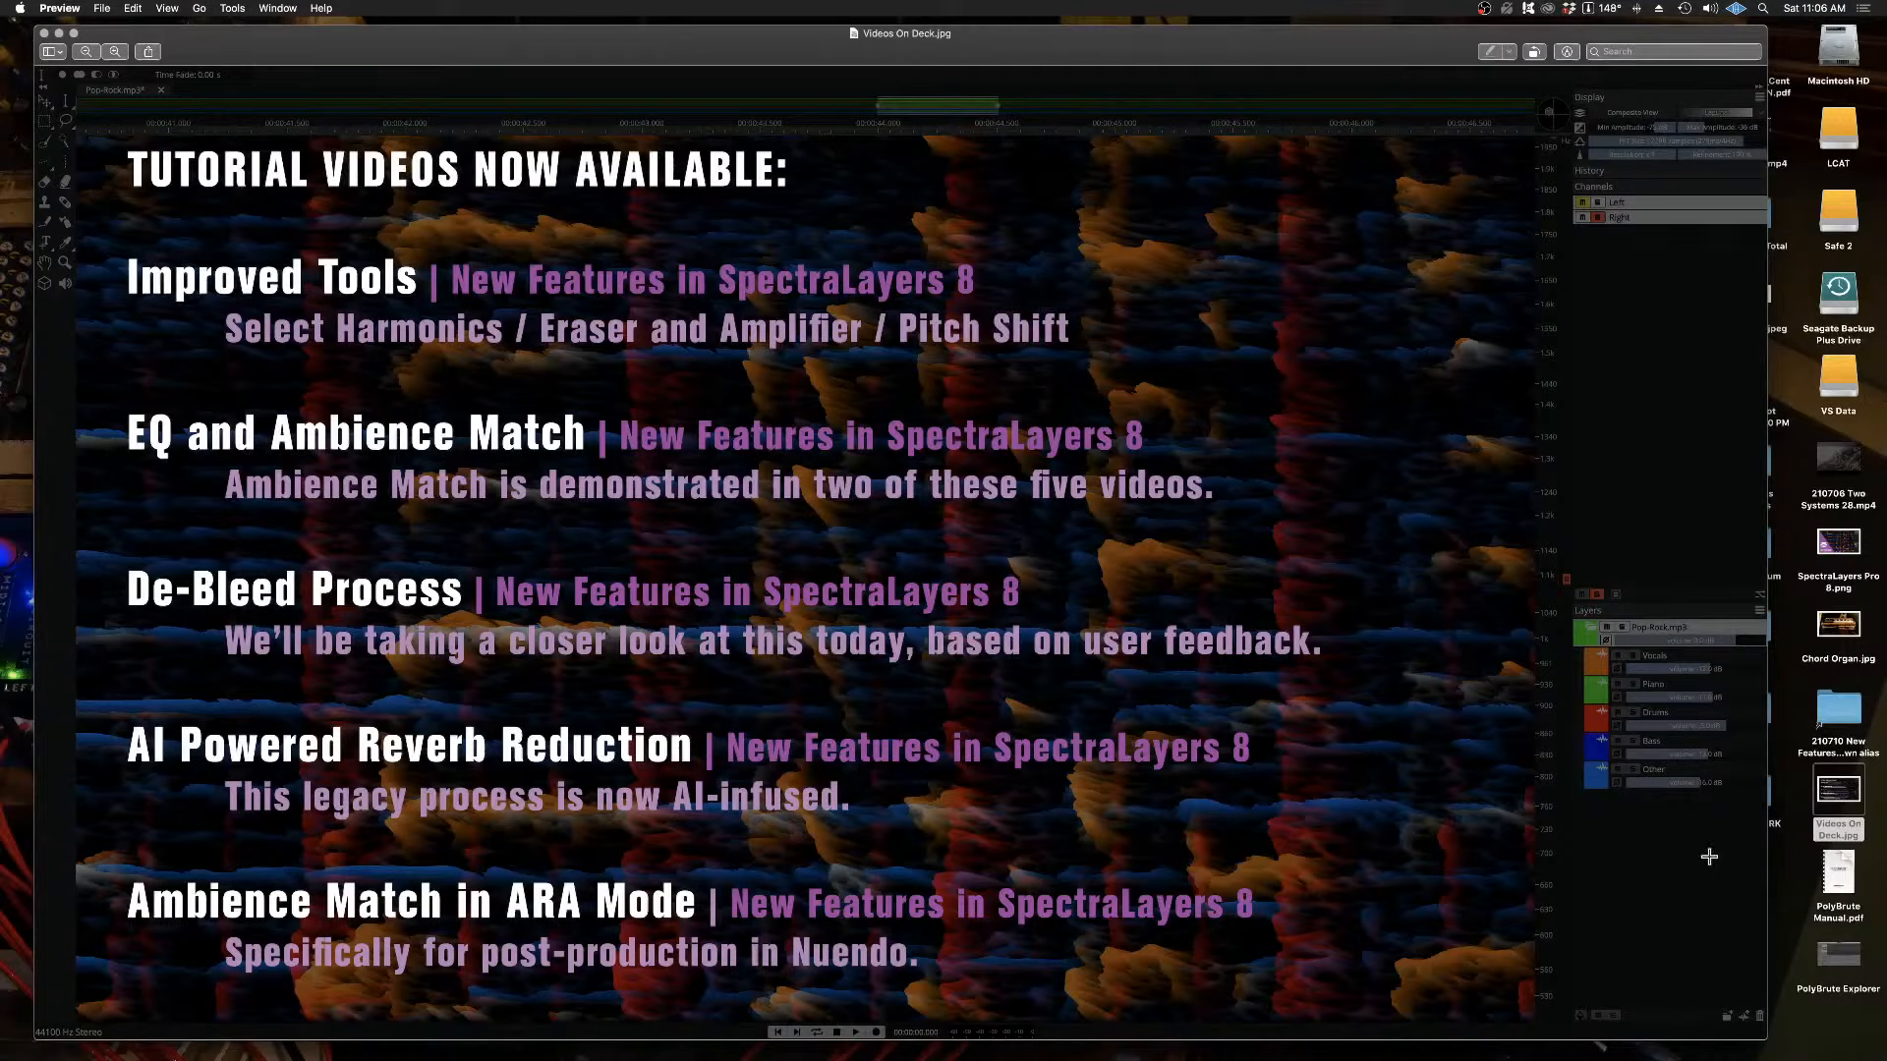
Step: Put the Videos On Deck.jpg image away, switch to SpectraLayers and close the Chord Organ Two Phrases.wav project
click(59, 34)
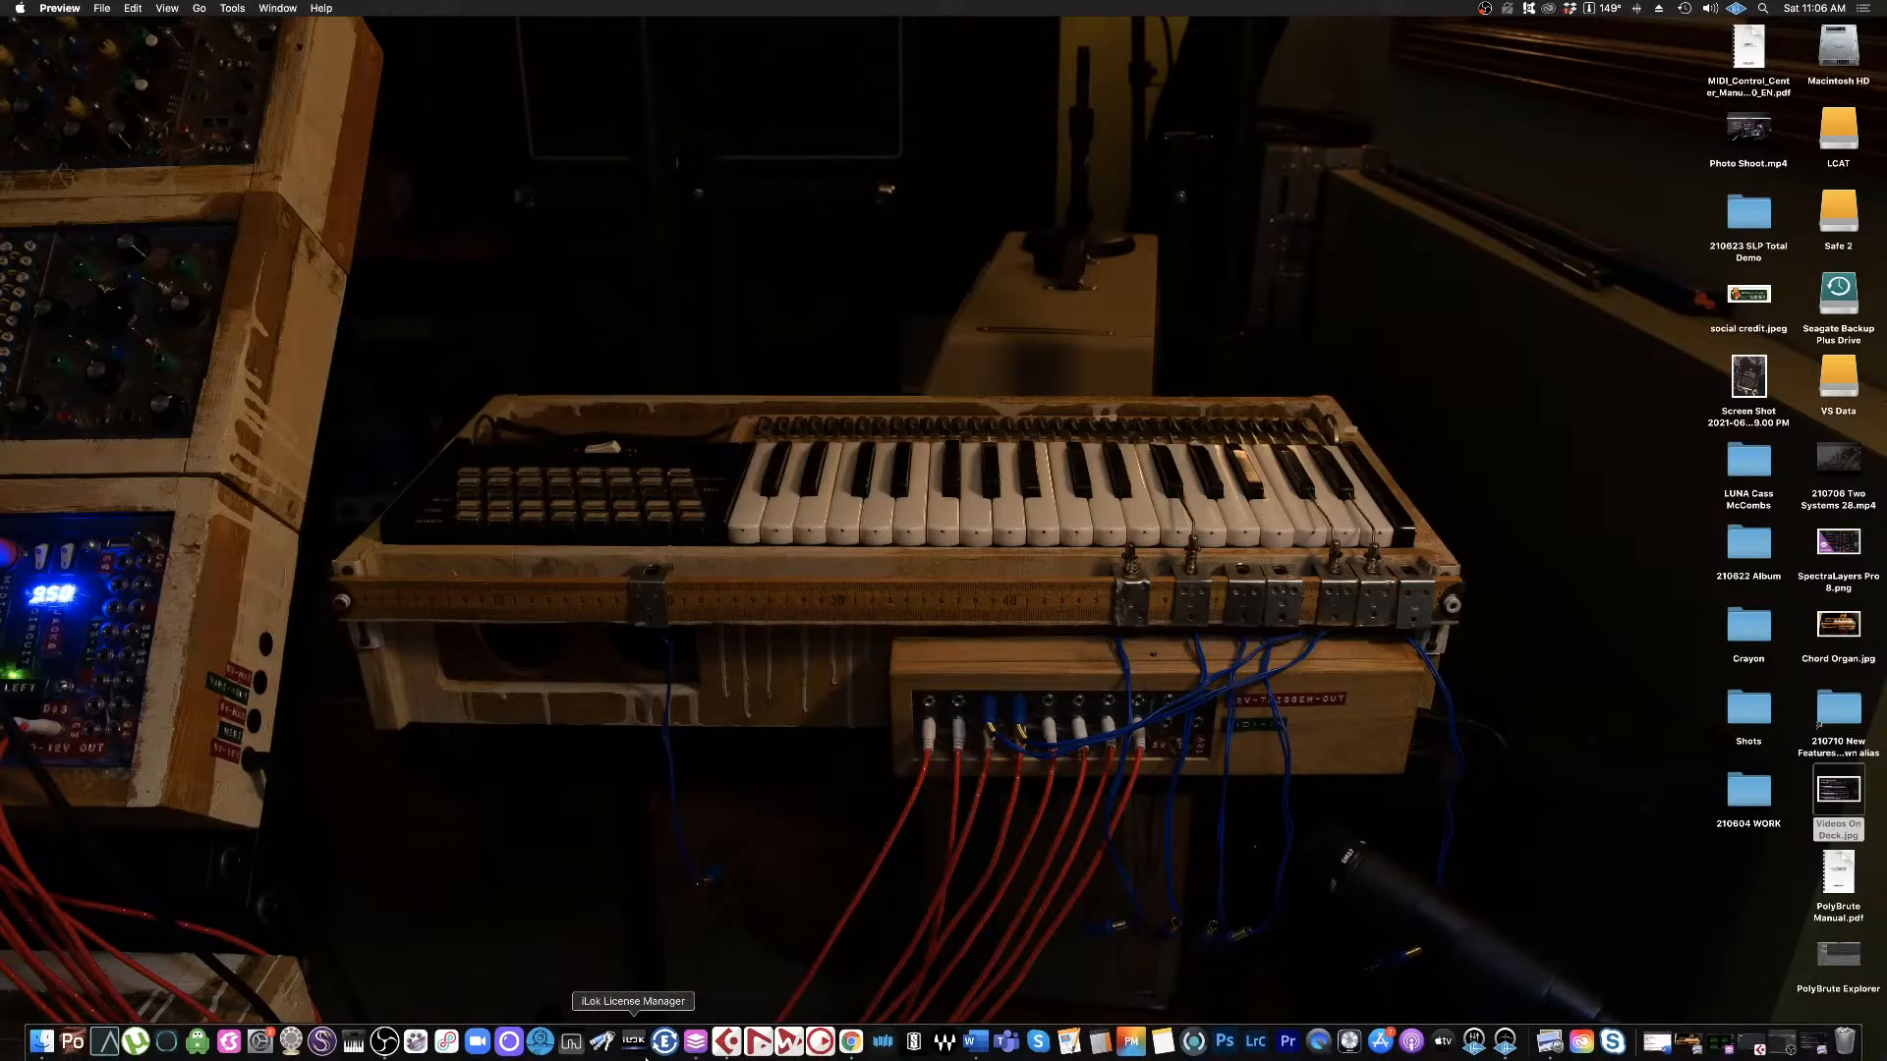
click(695, 1045)
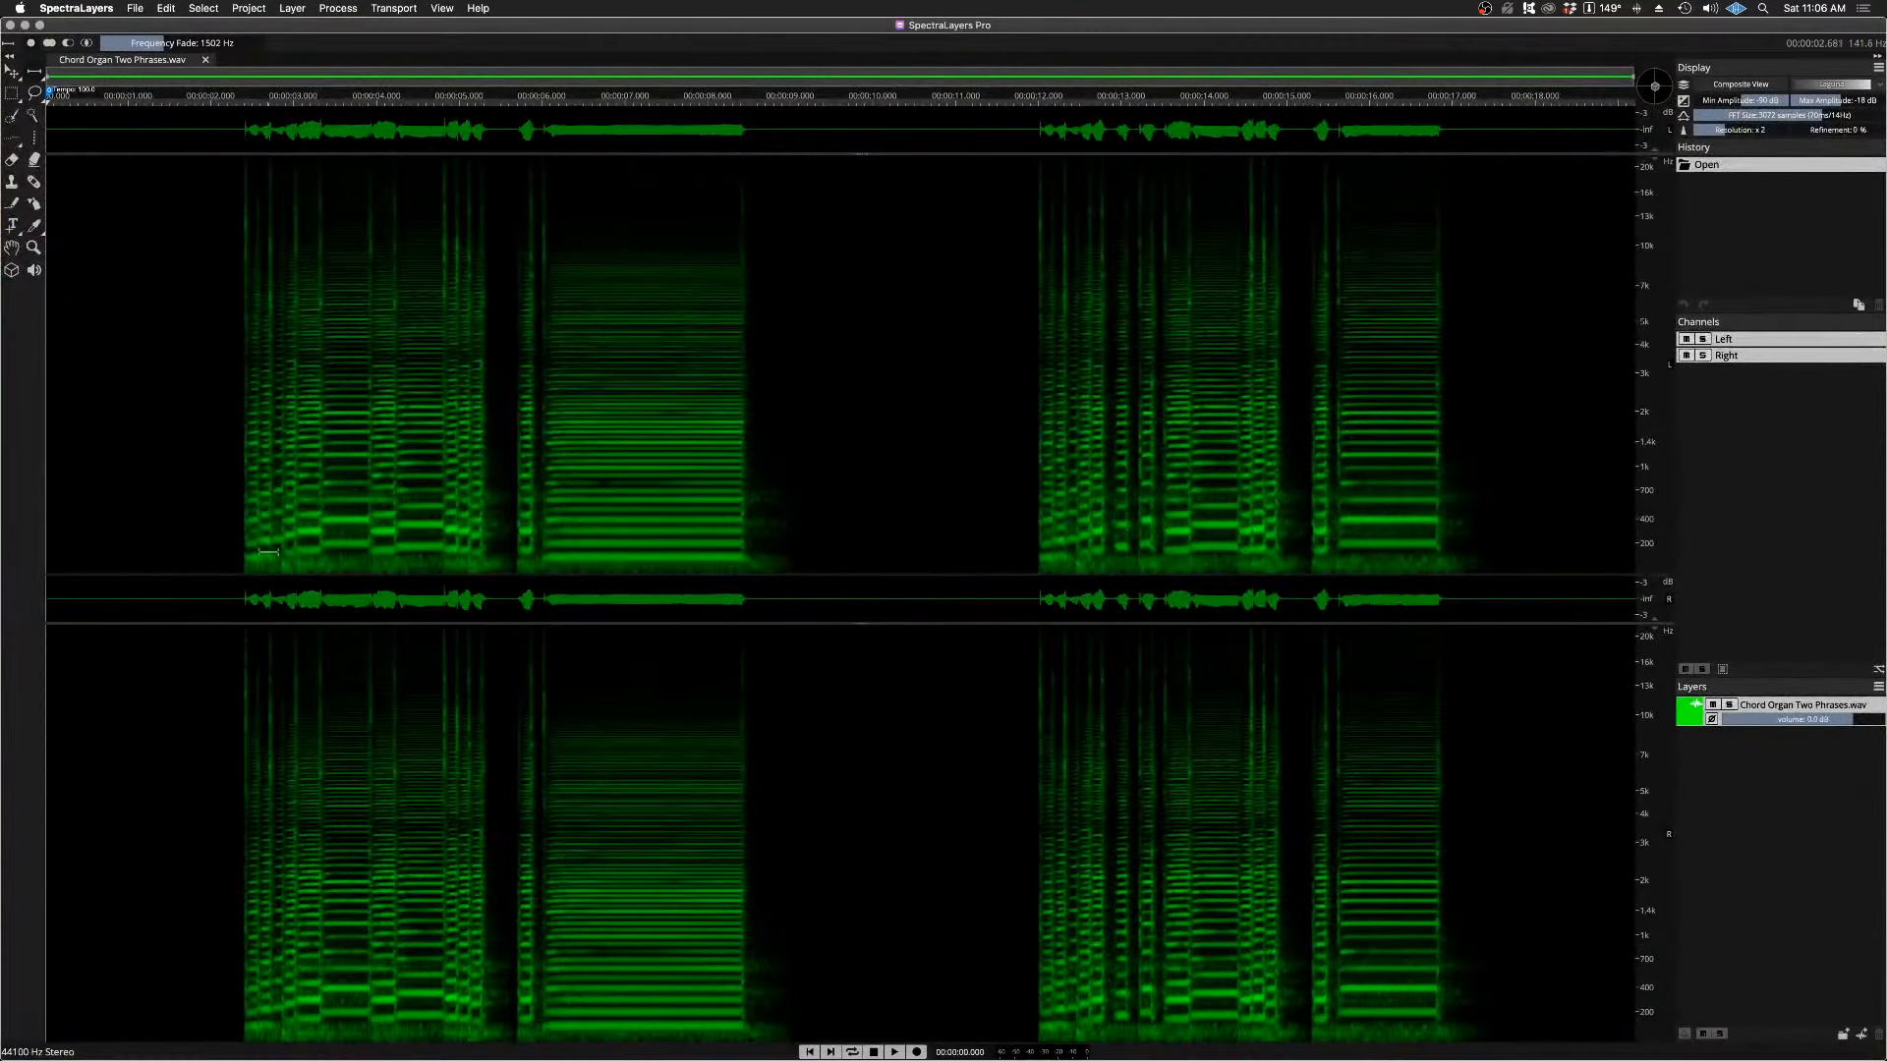
click(206, 64)
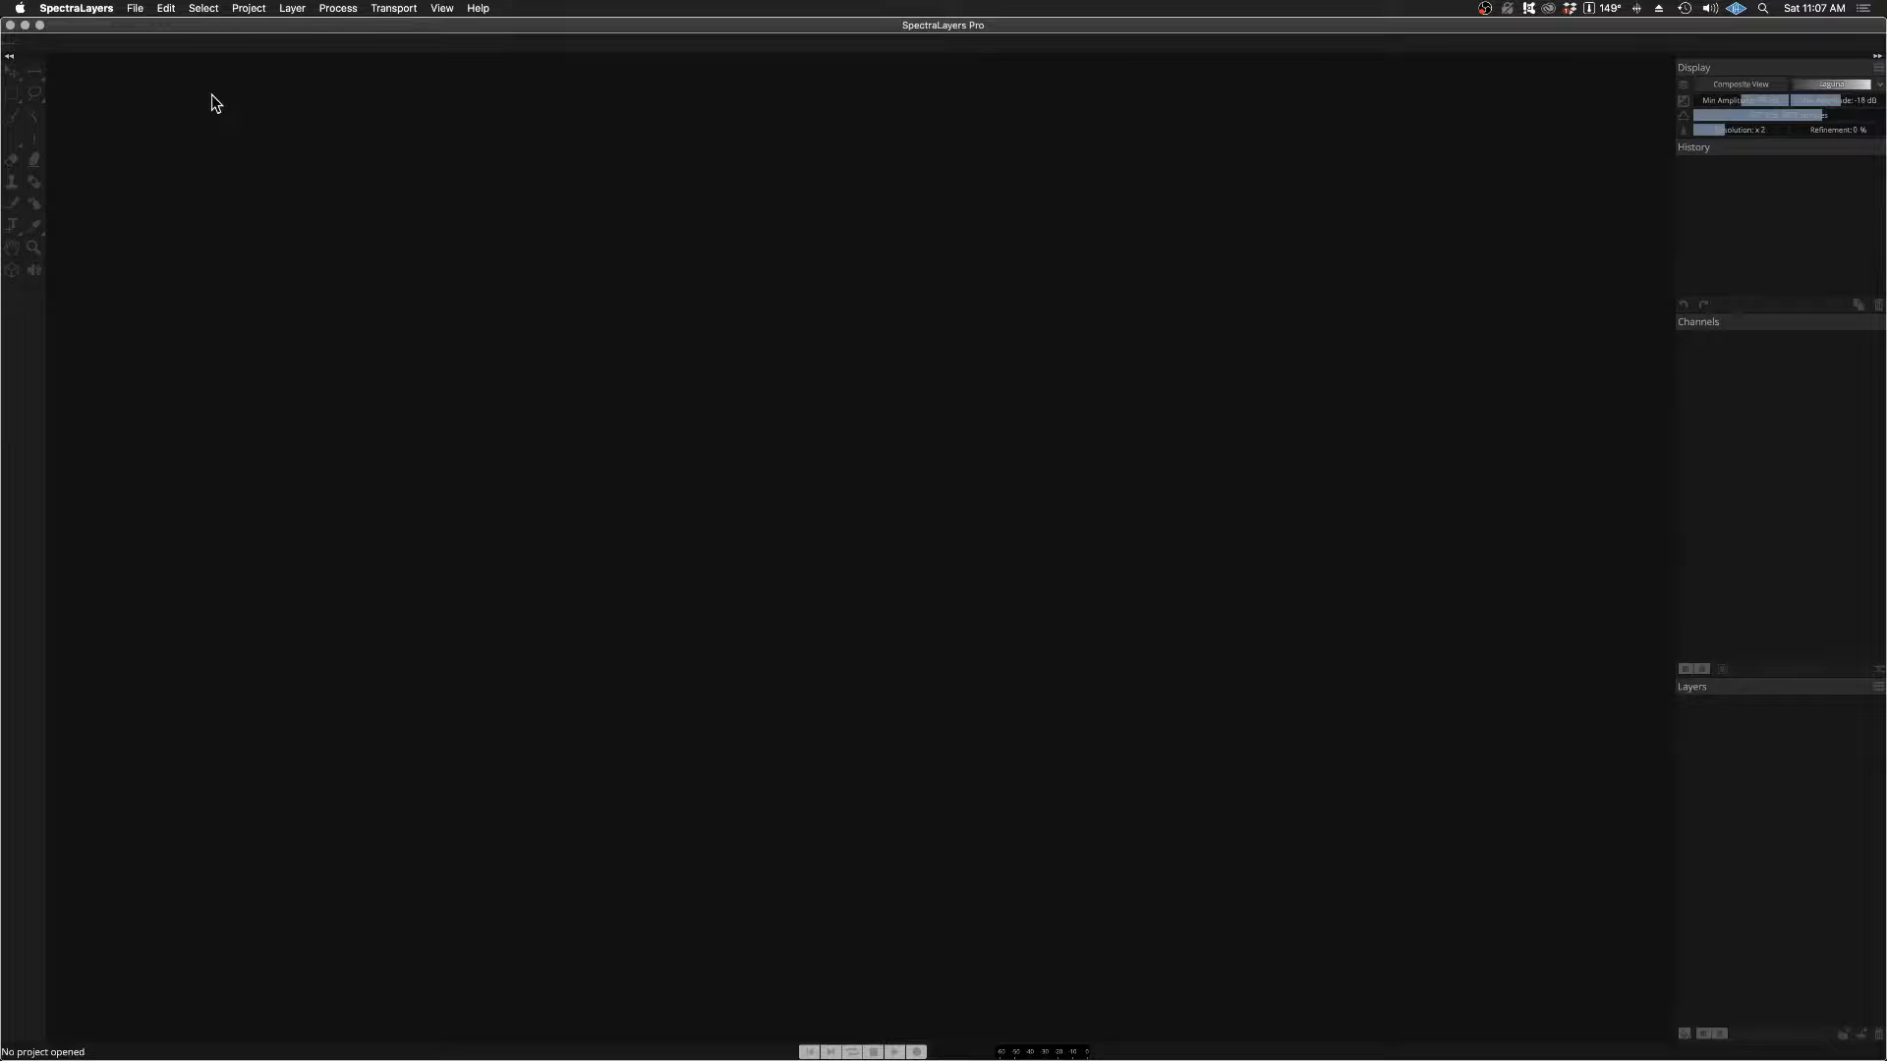
Step: Open the recent file Bell Audio from Premiere.mp4 and change its layer colour to blue
click(130, 9)
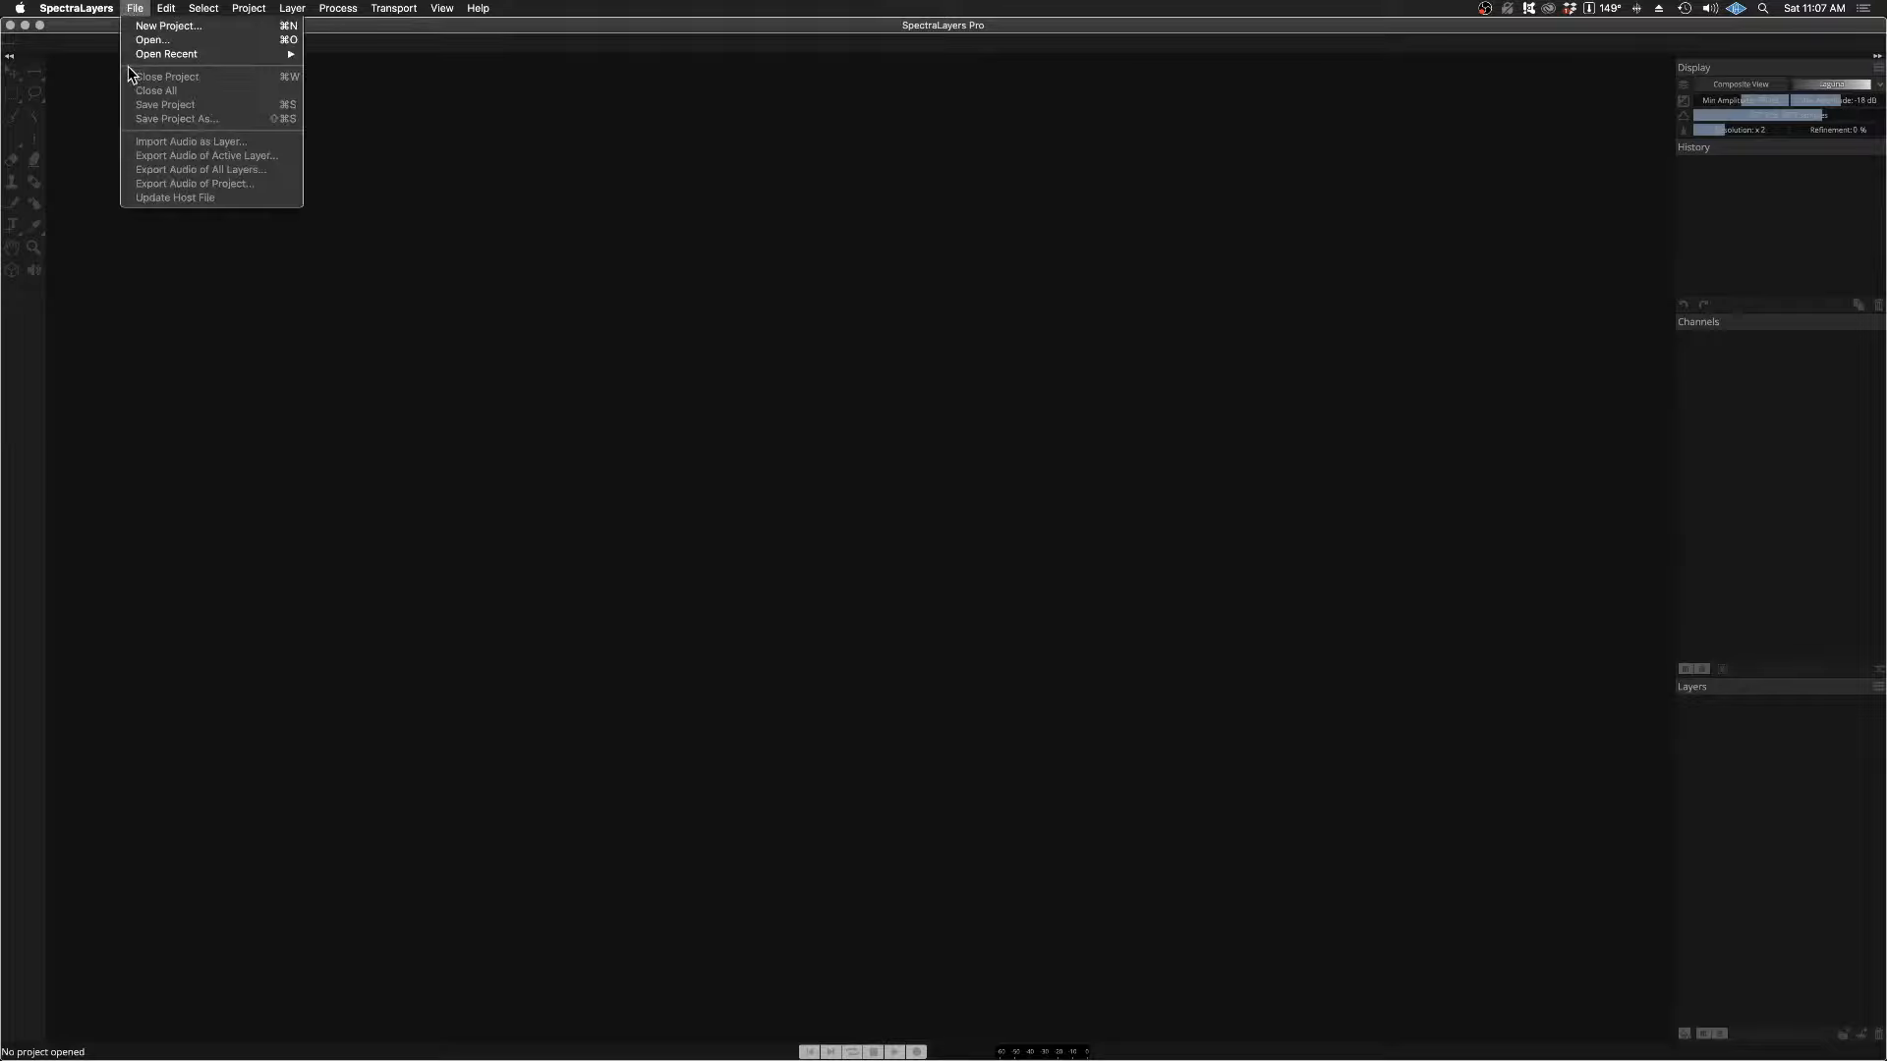
mouse_move(232, 56)
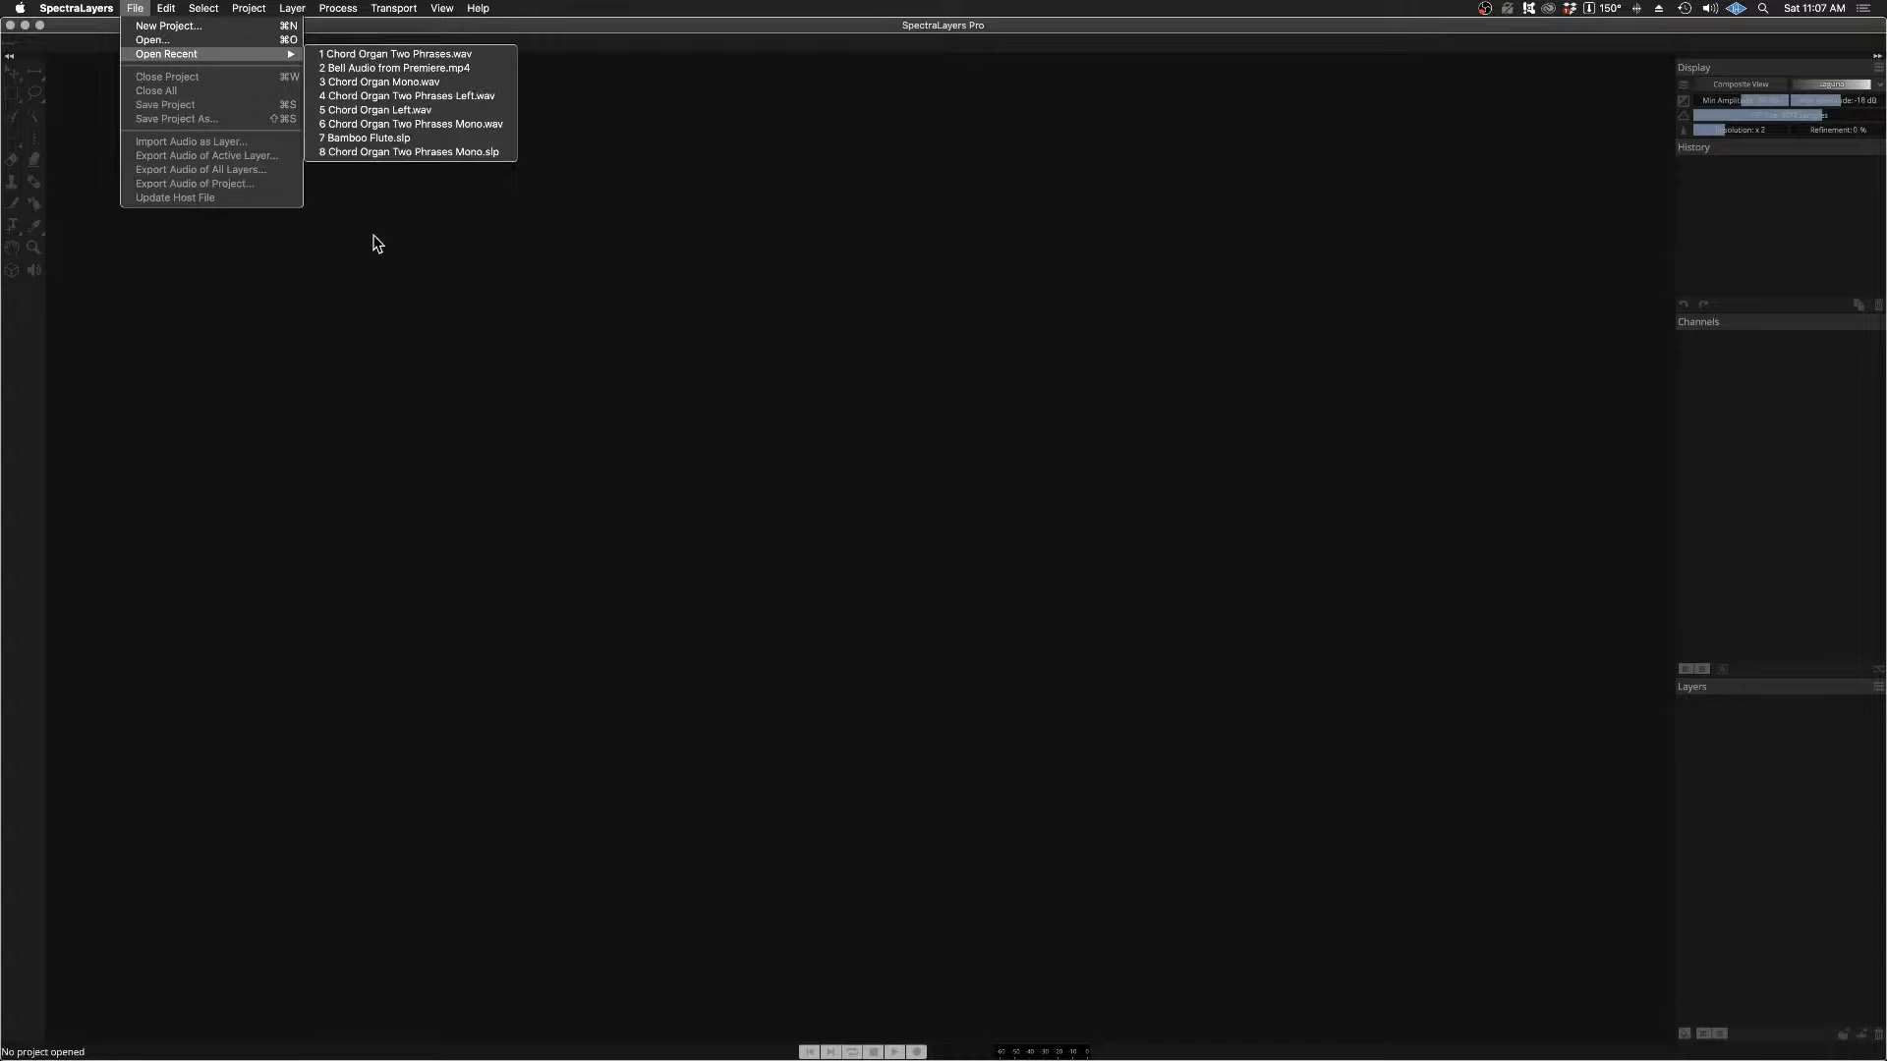
click(381, 70)
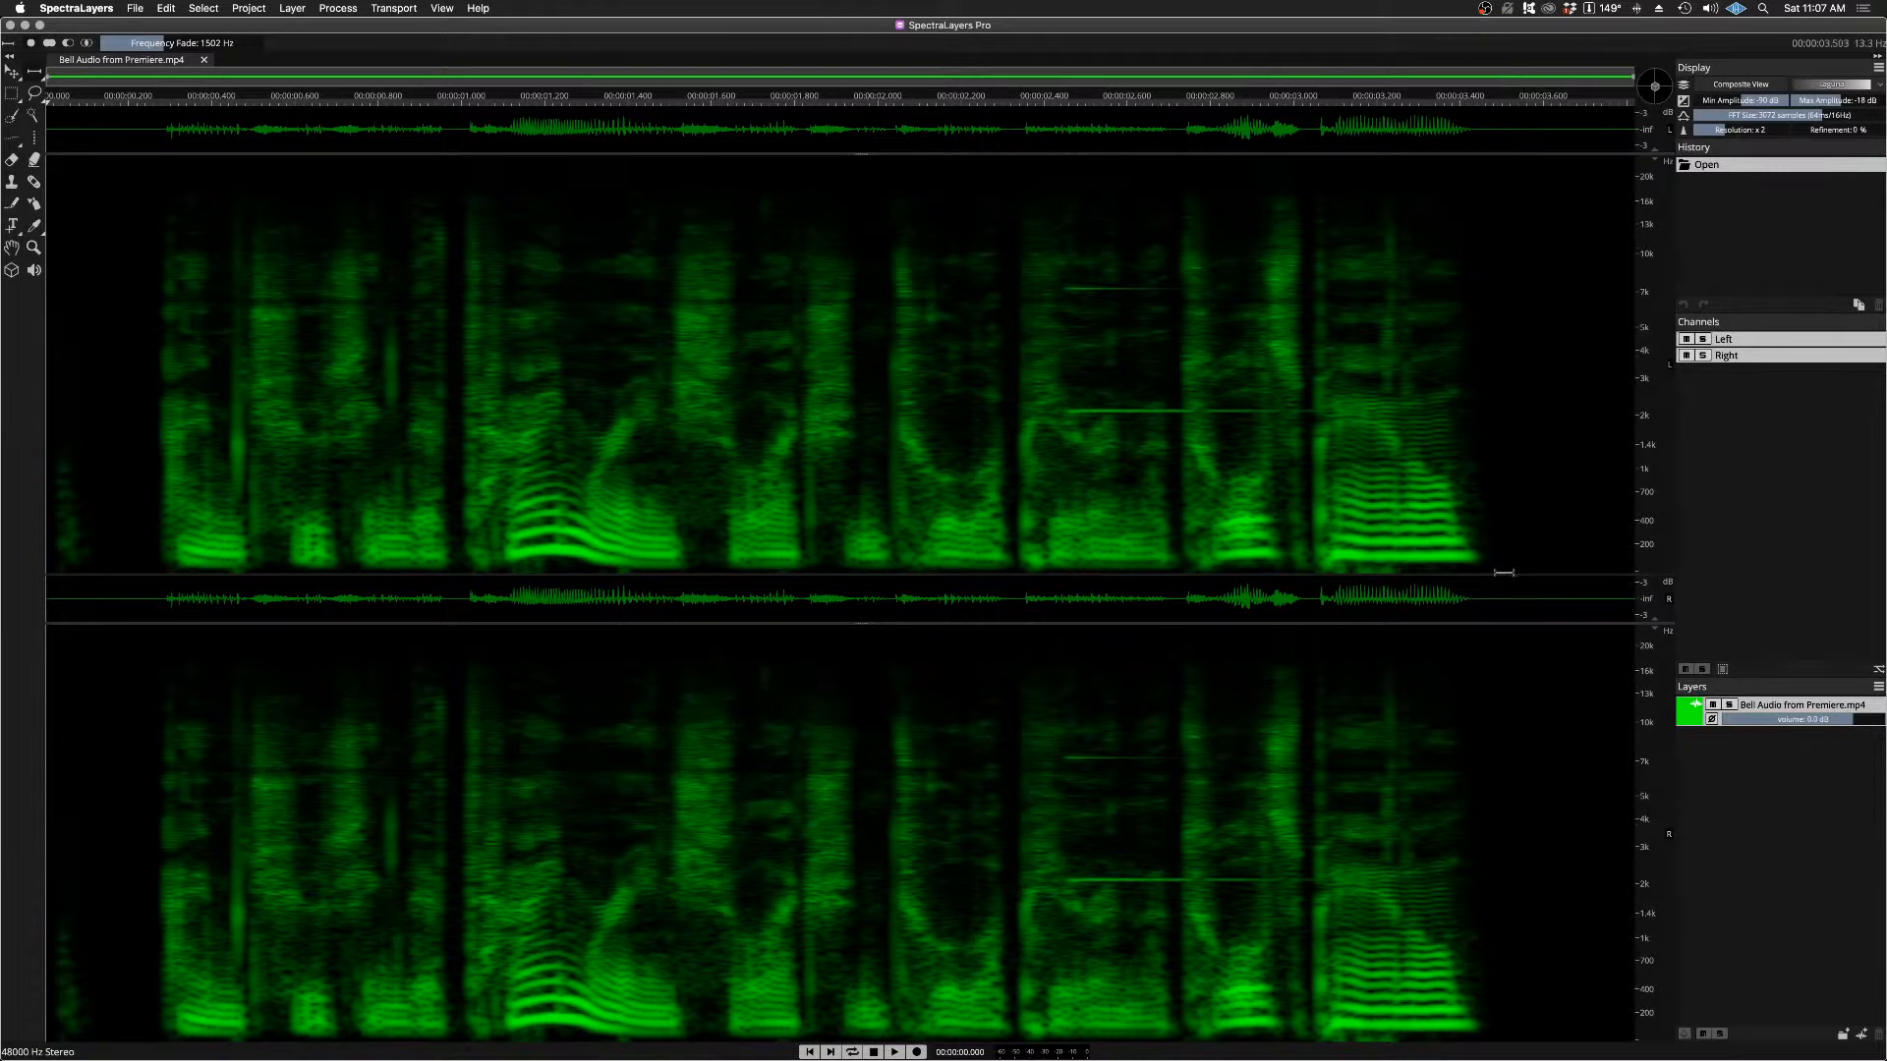
click(1689, 712)
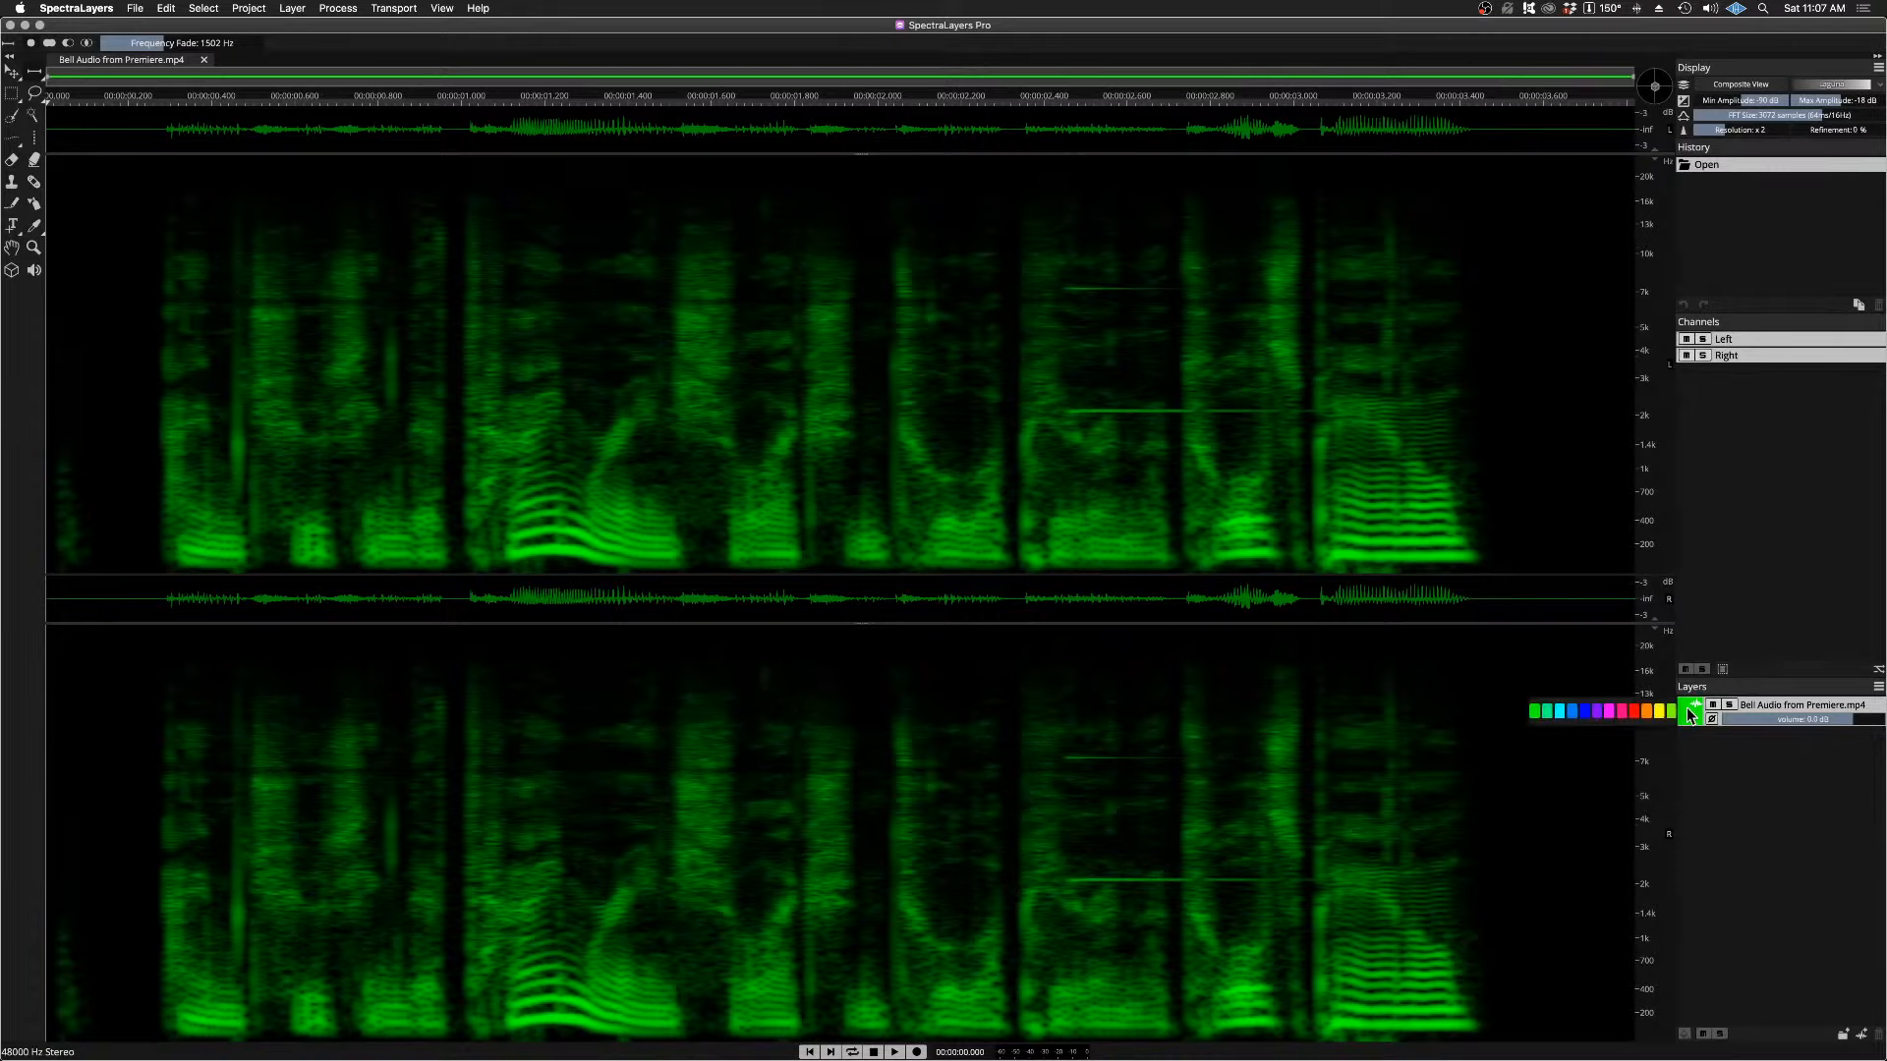
click(1571, 711)
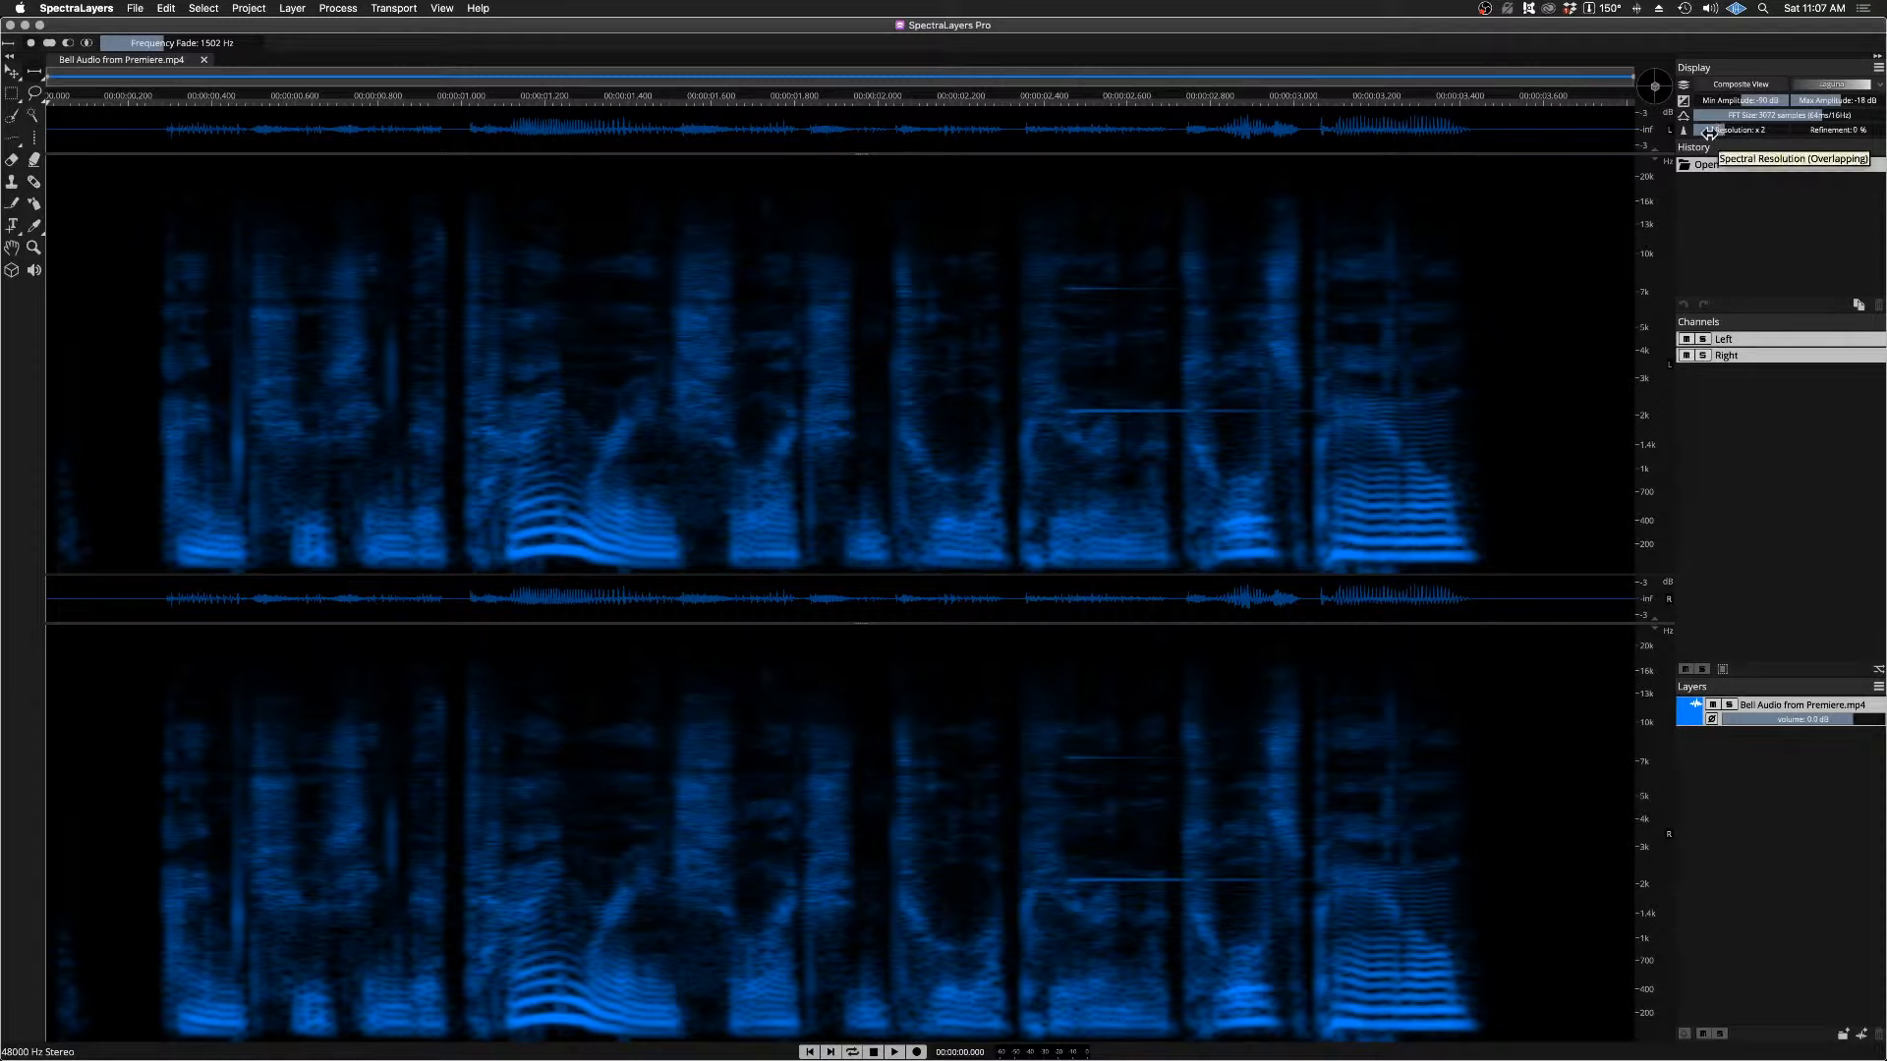
Step: Sharpen the spectrogram display with resolution x3, higher refinement, a slightly smaller FFT size, a lower minimum amplitude and a -24 dB maximum amplitude
drag(1715, 131, 1738, 127)
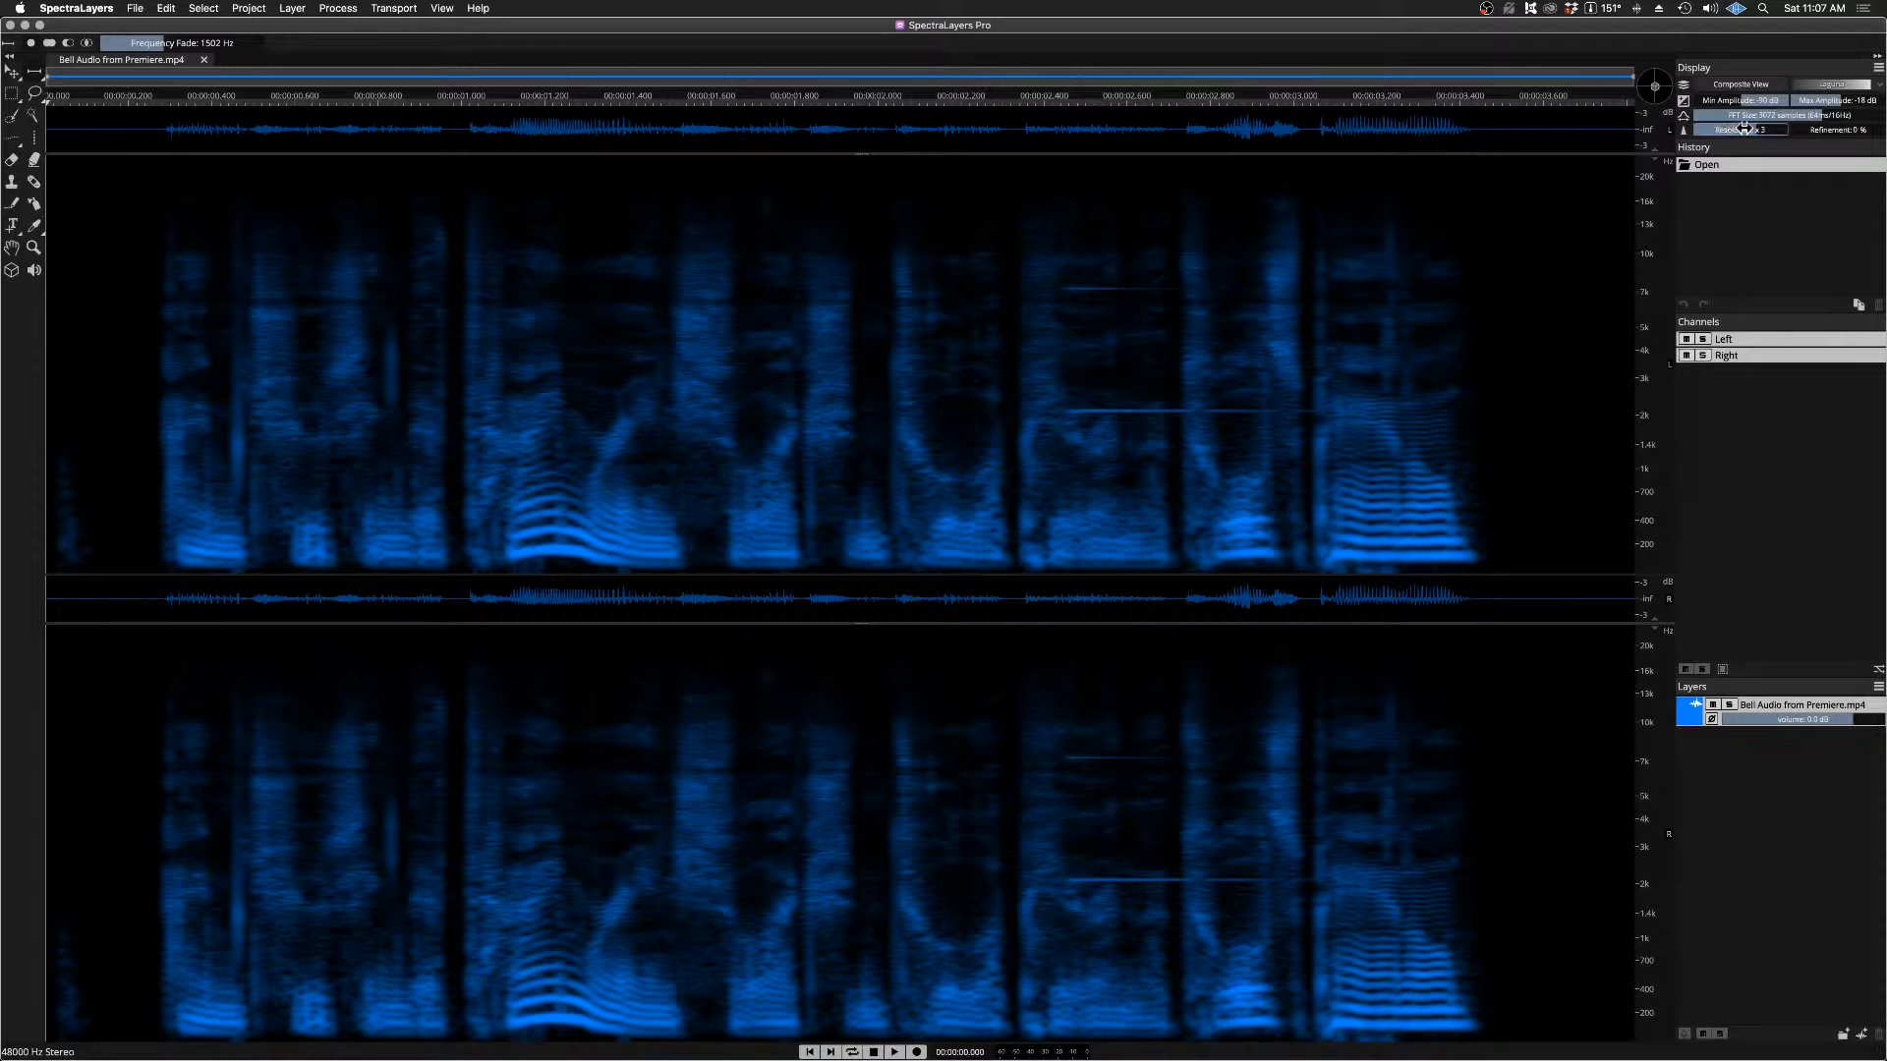
click(1831, 130)
drag(1830, 131, 1849, 130)
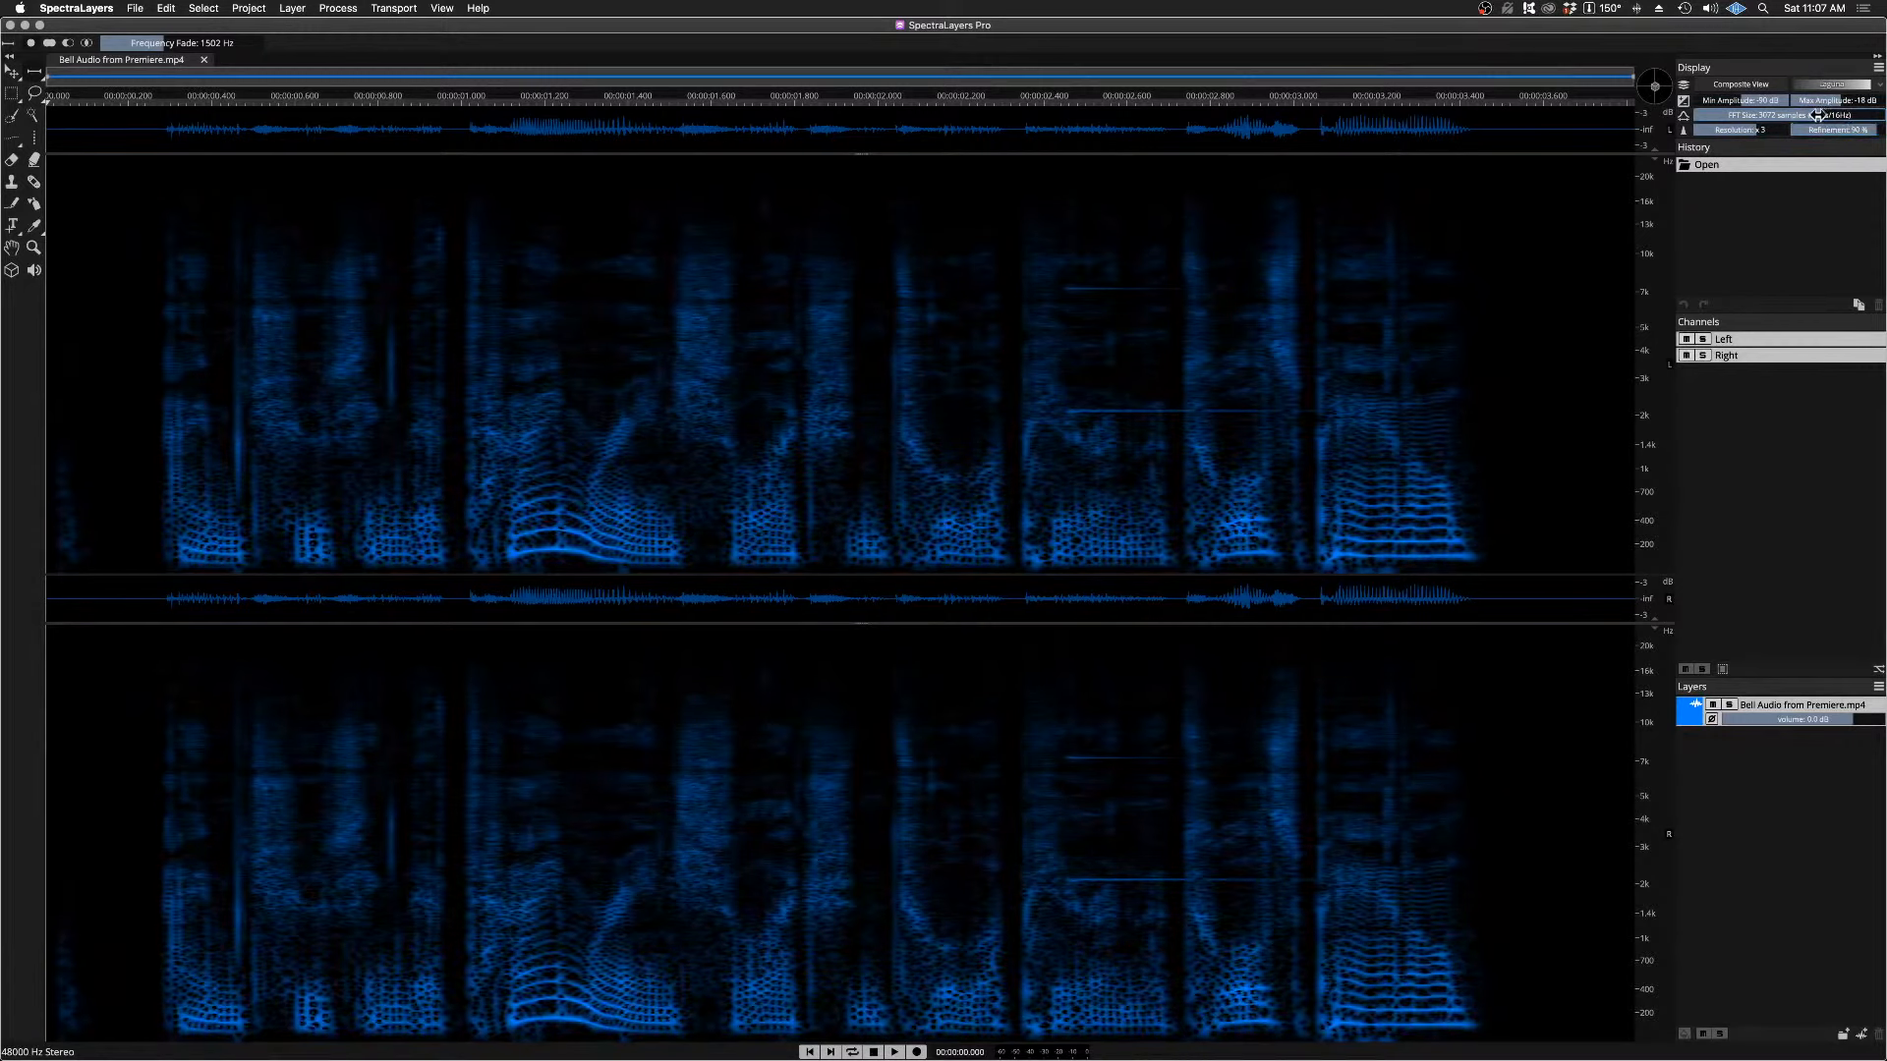
drag(1813, 113, 1693, 99)
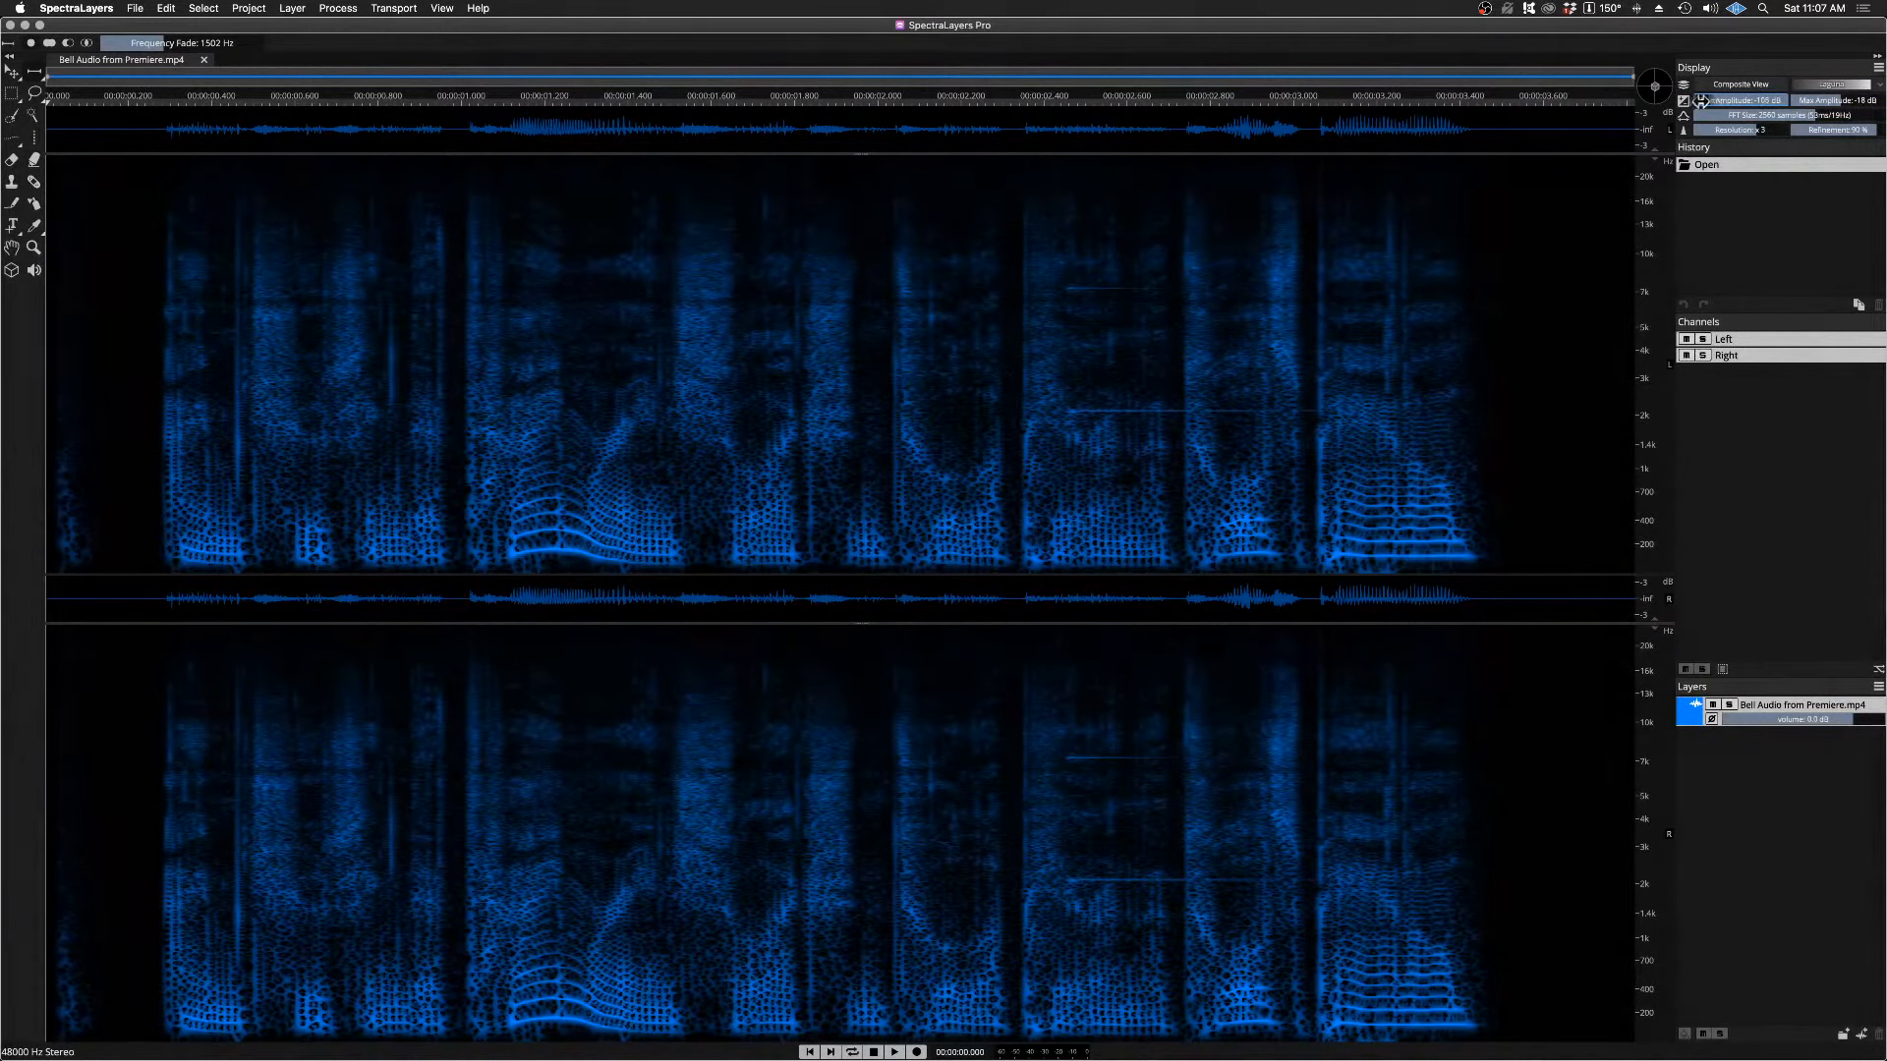
drag(1842, 99, 1826, 100)
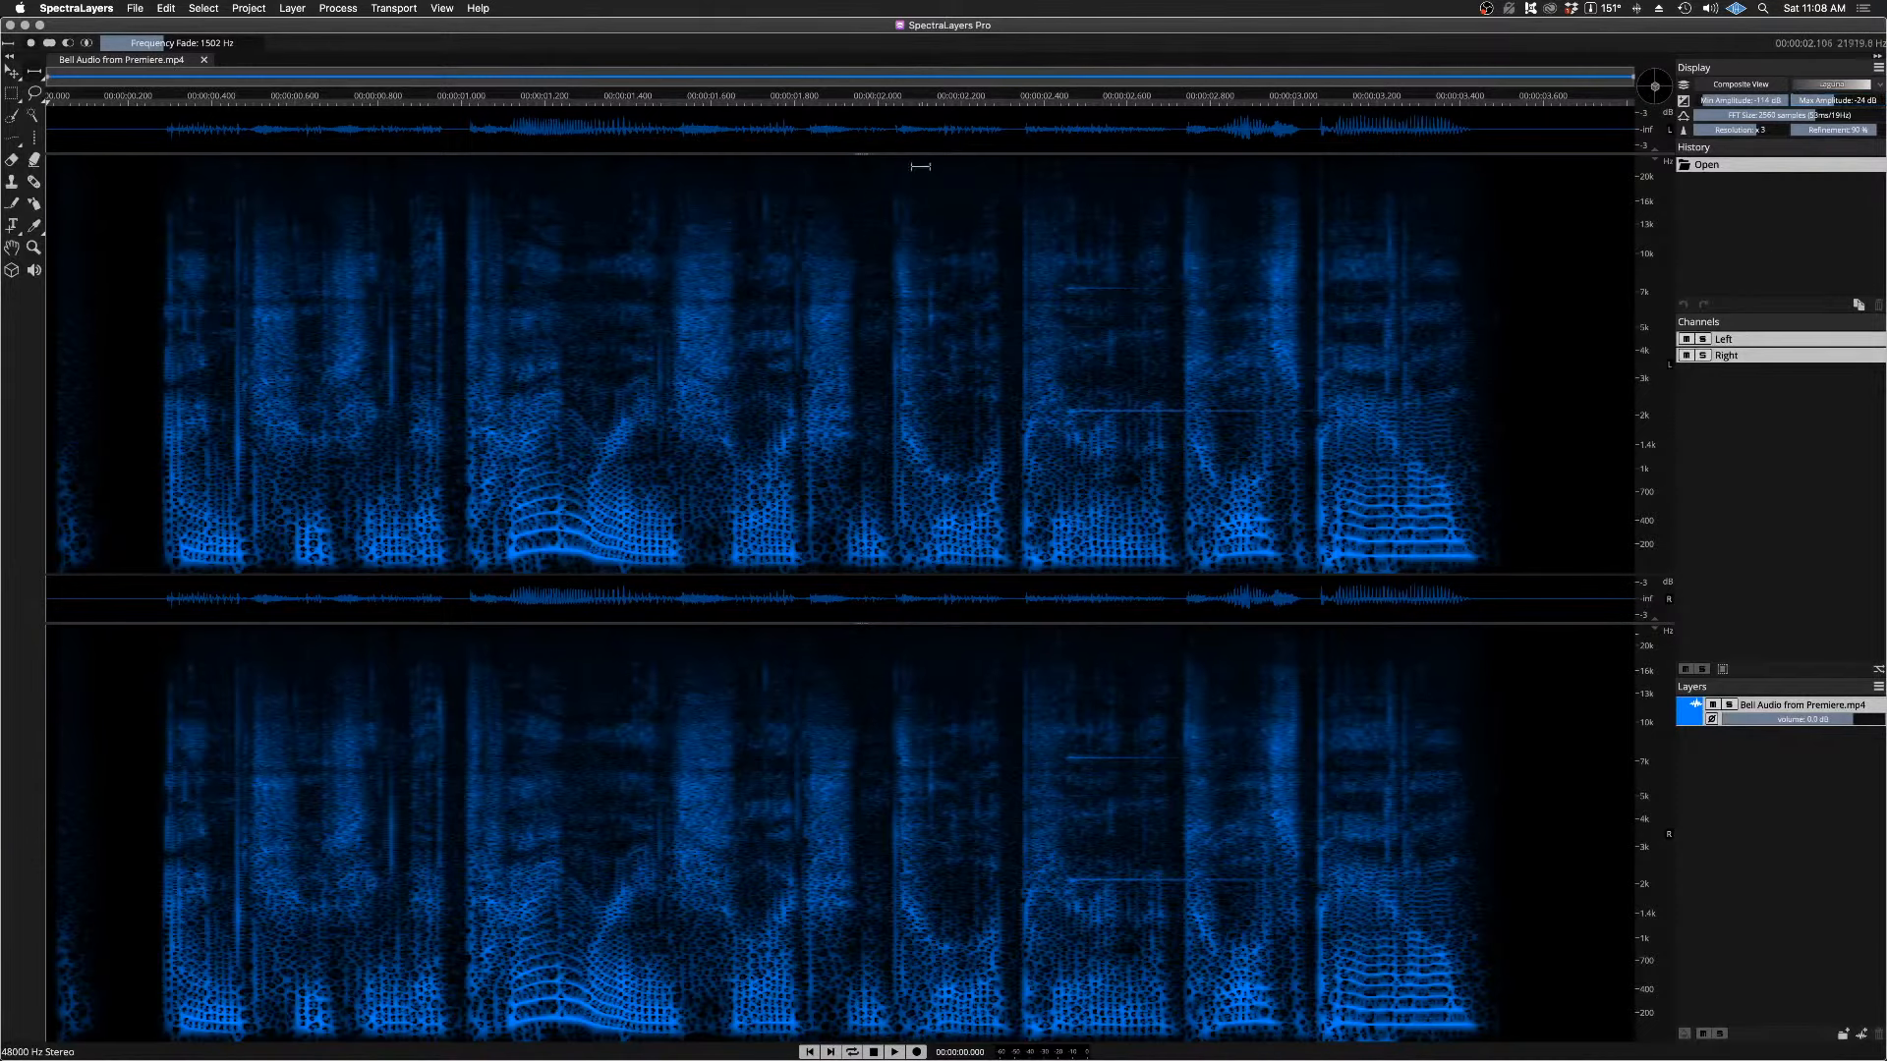
Step: Collapse the waveform strips above the spectrograms and play the recording from its start
drag(859, 153, 857, 61)
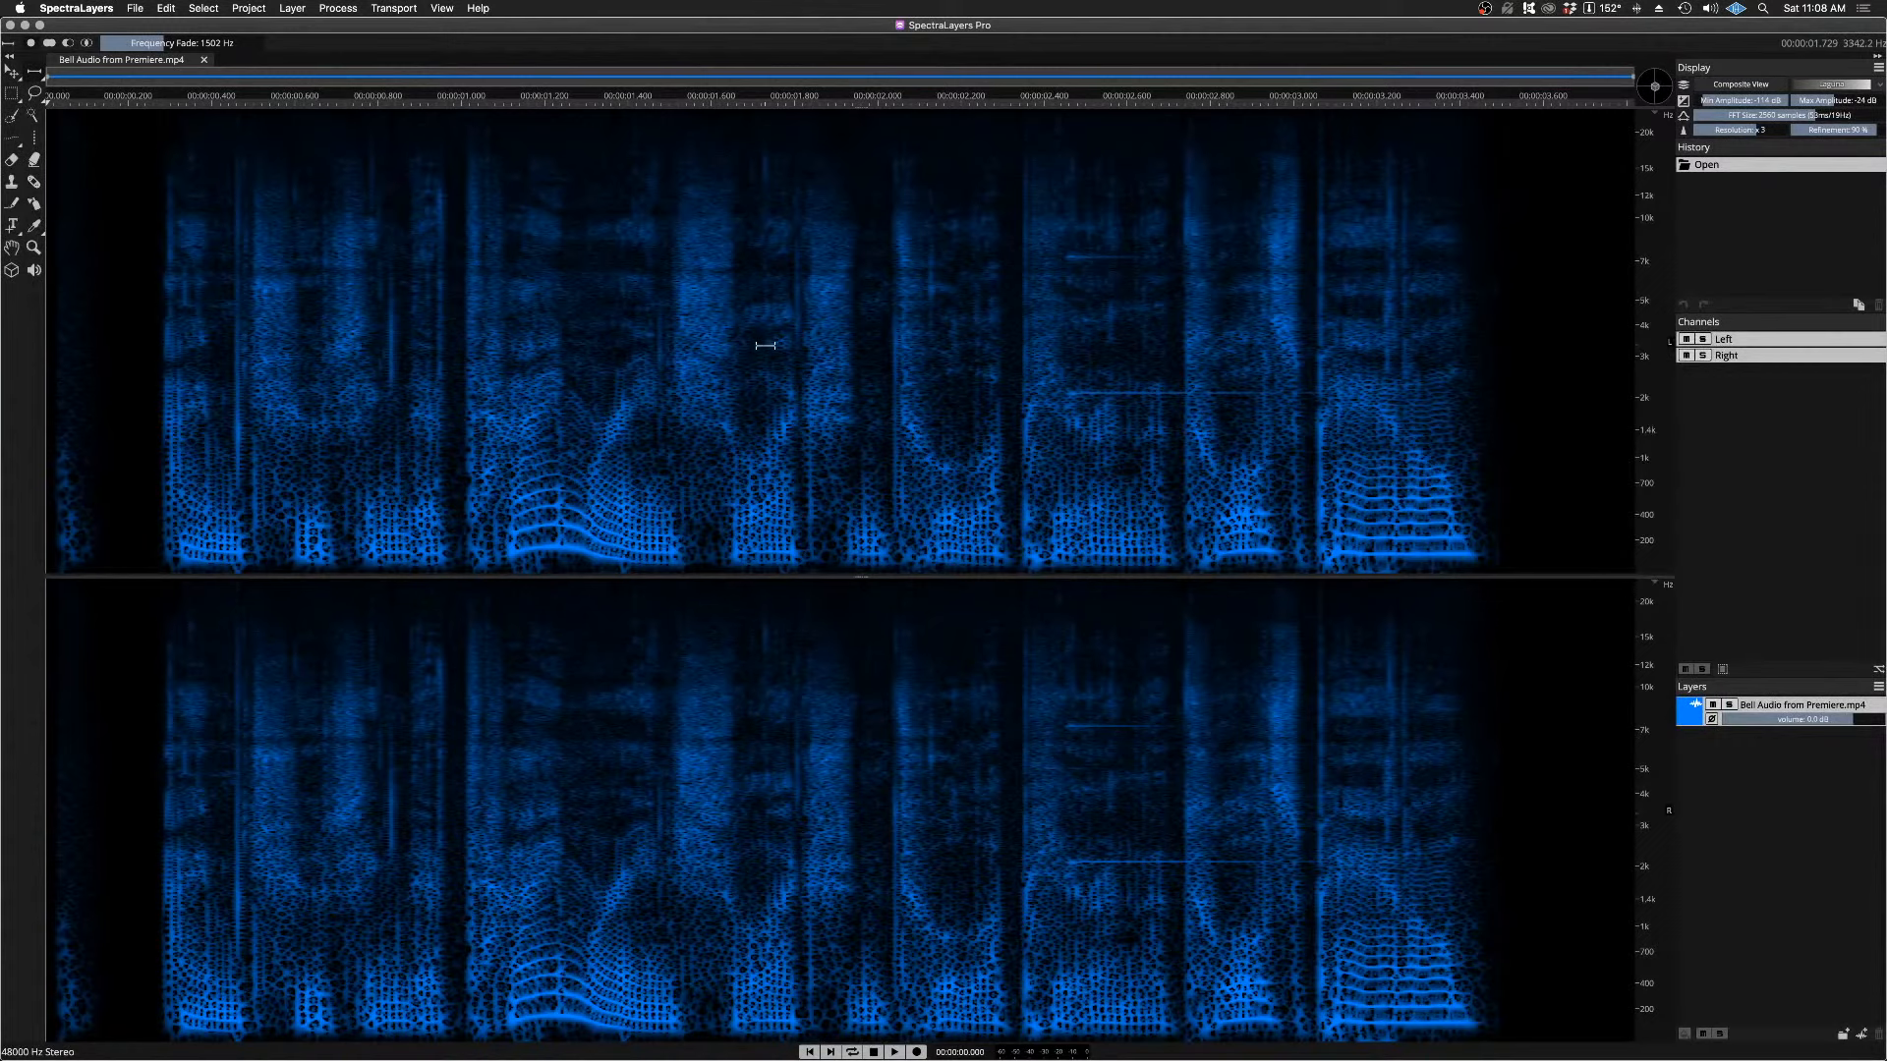
key(space)
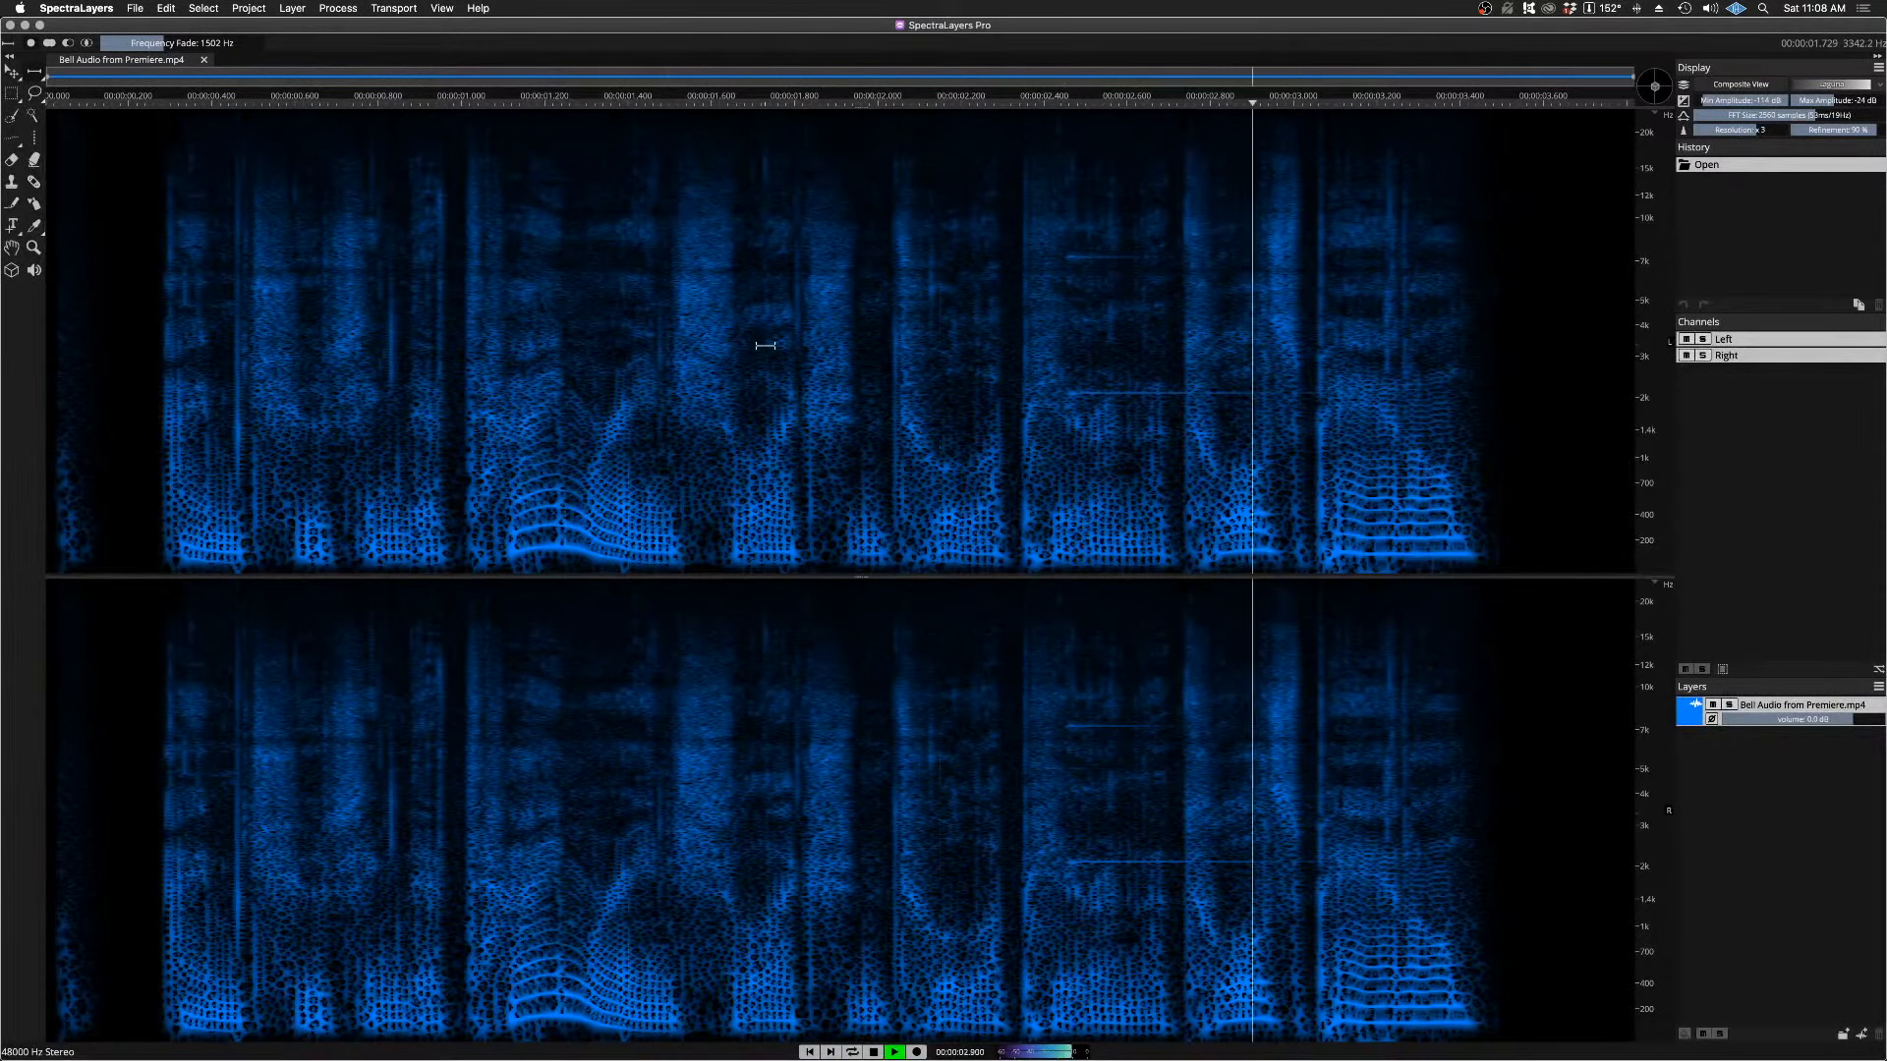
key(space)
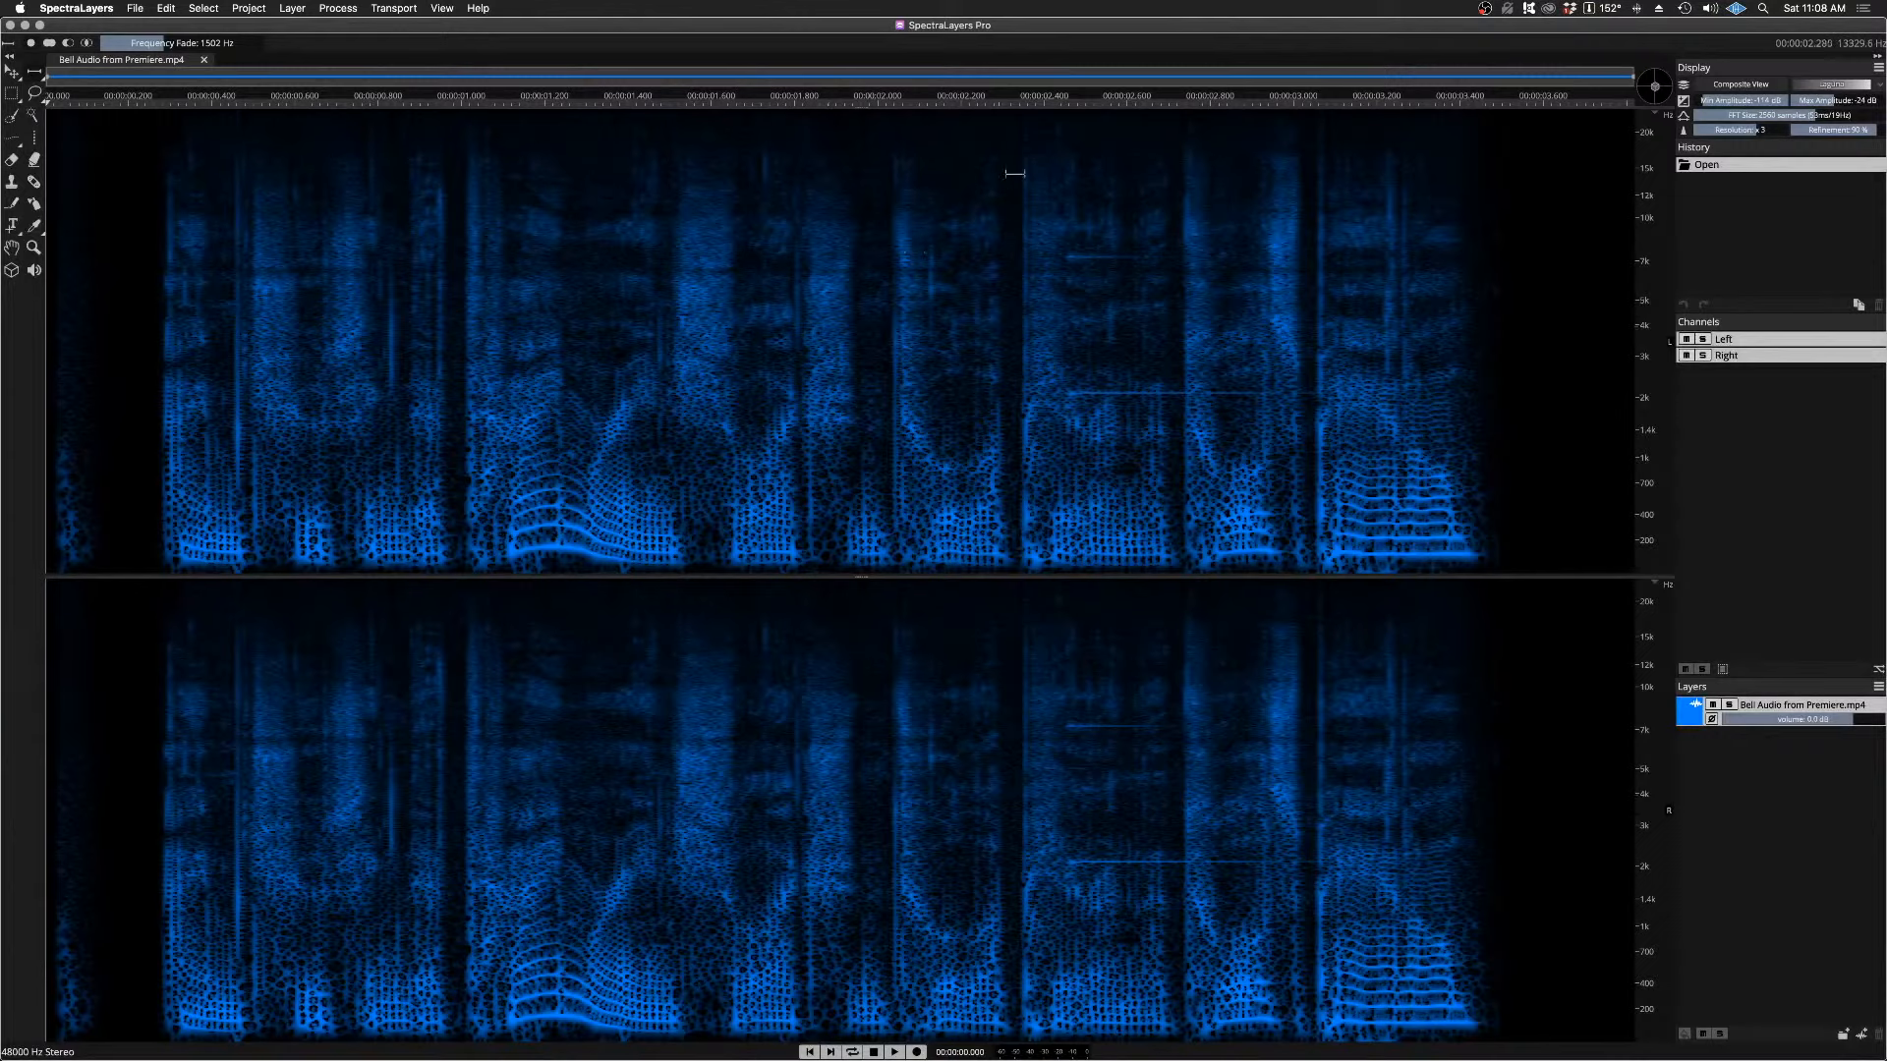
Step: Place the playhead at about 2.39 s, just before the bell tone, and listen to that passage repeatedly
click(1039, 102)
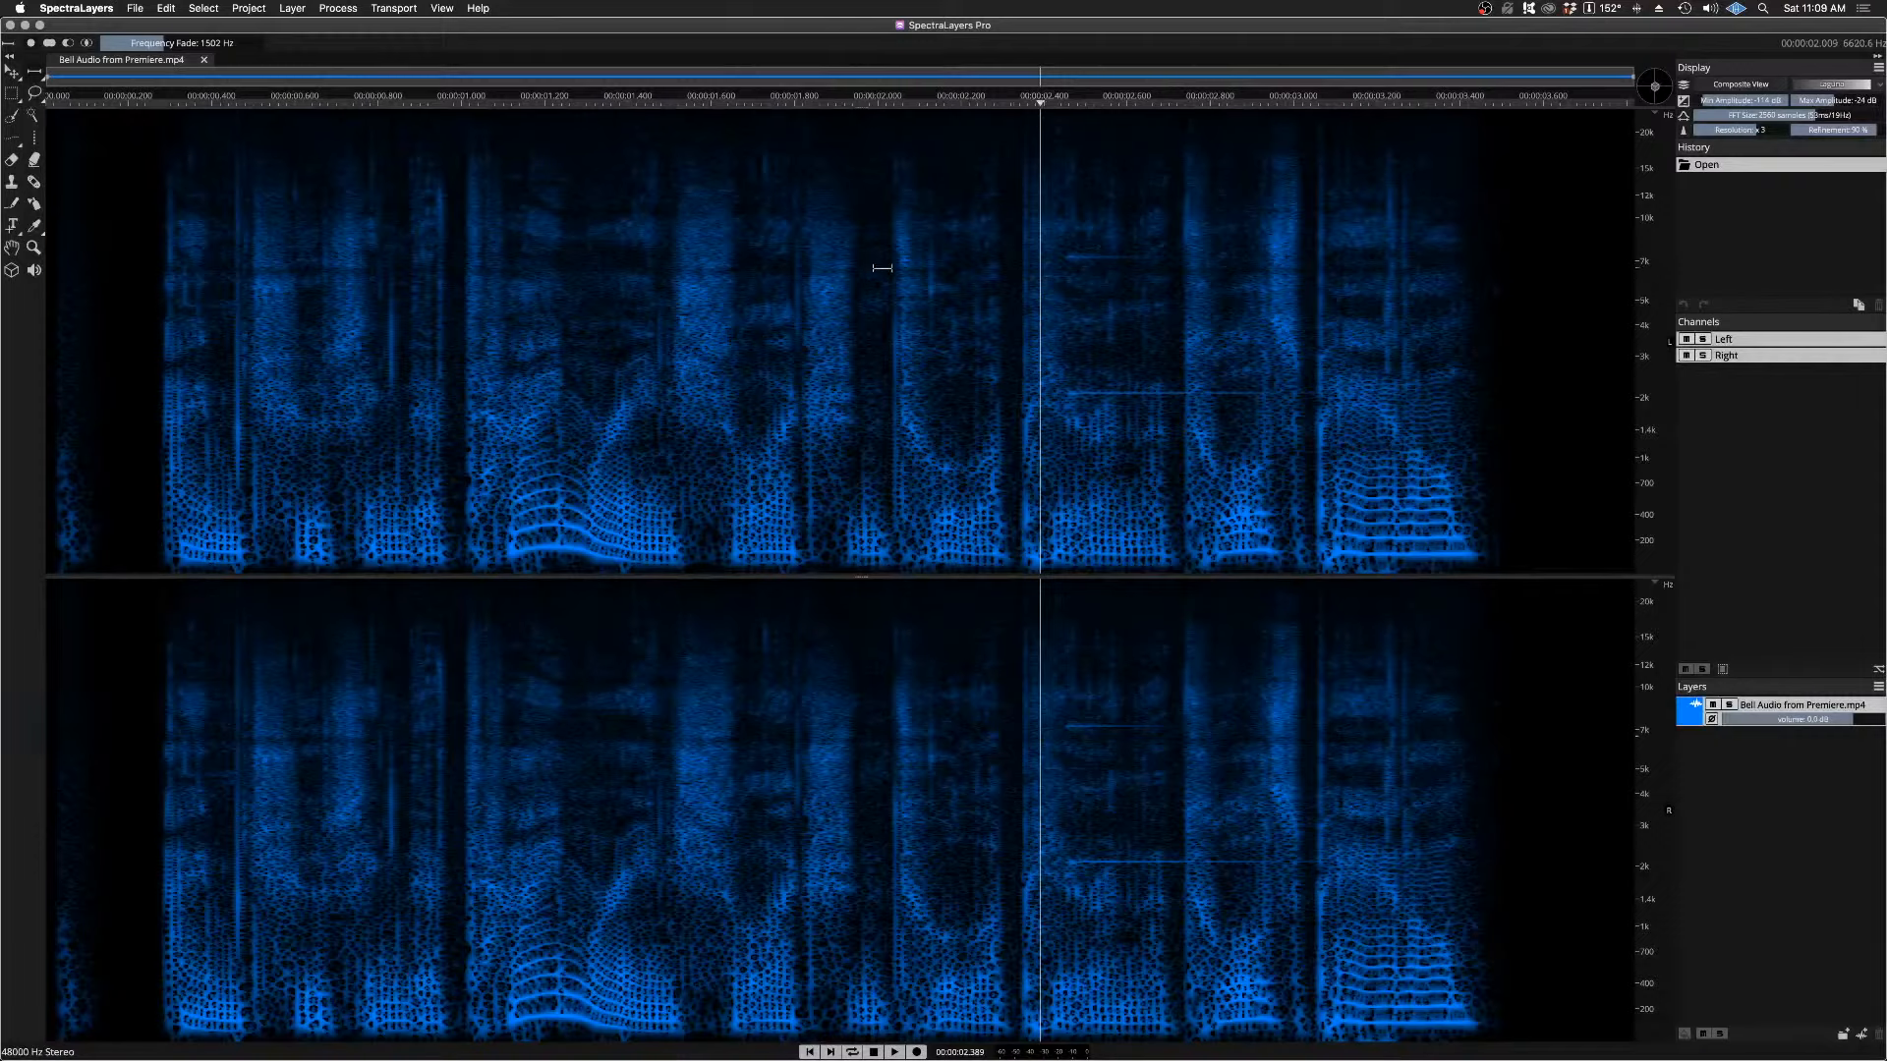
key(space)
key(space)
key(space)
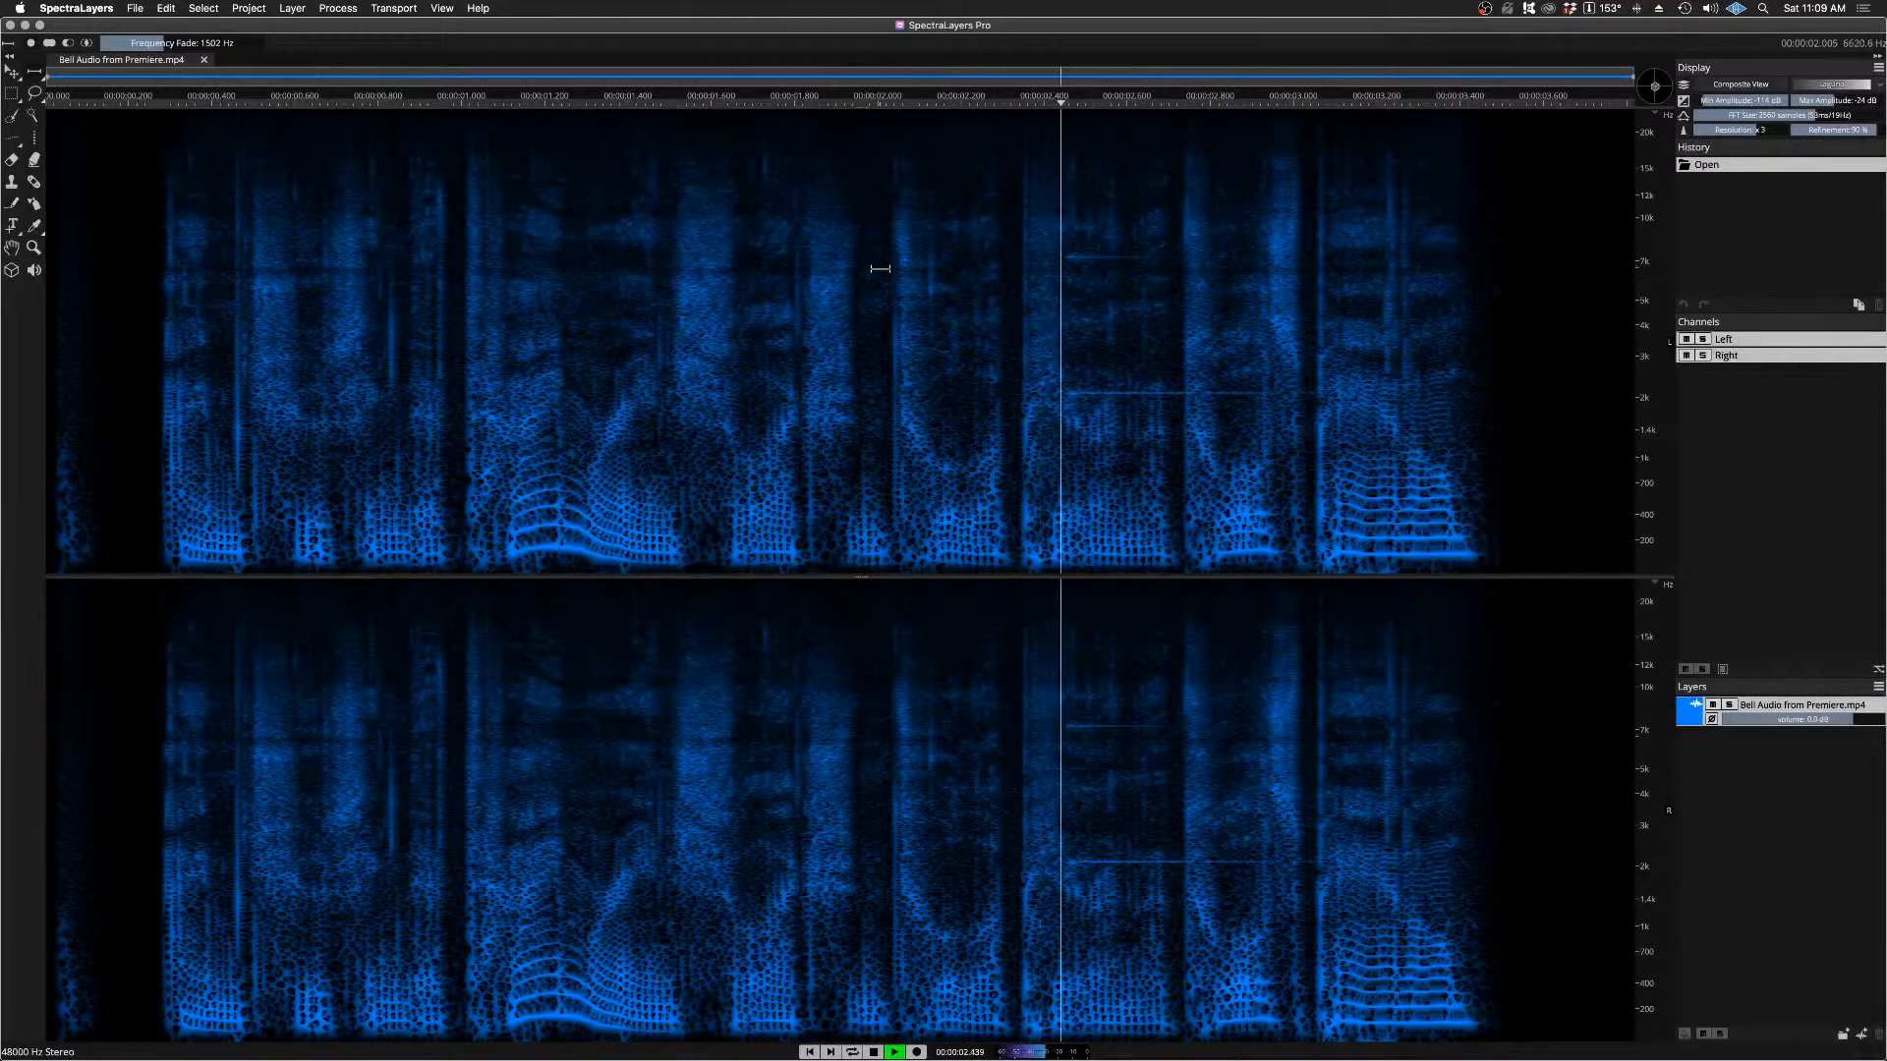
key(space)
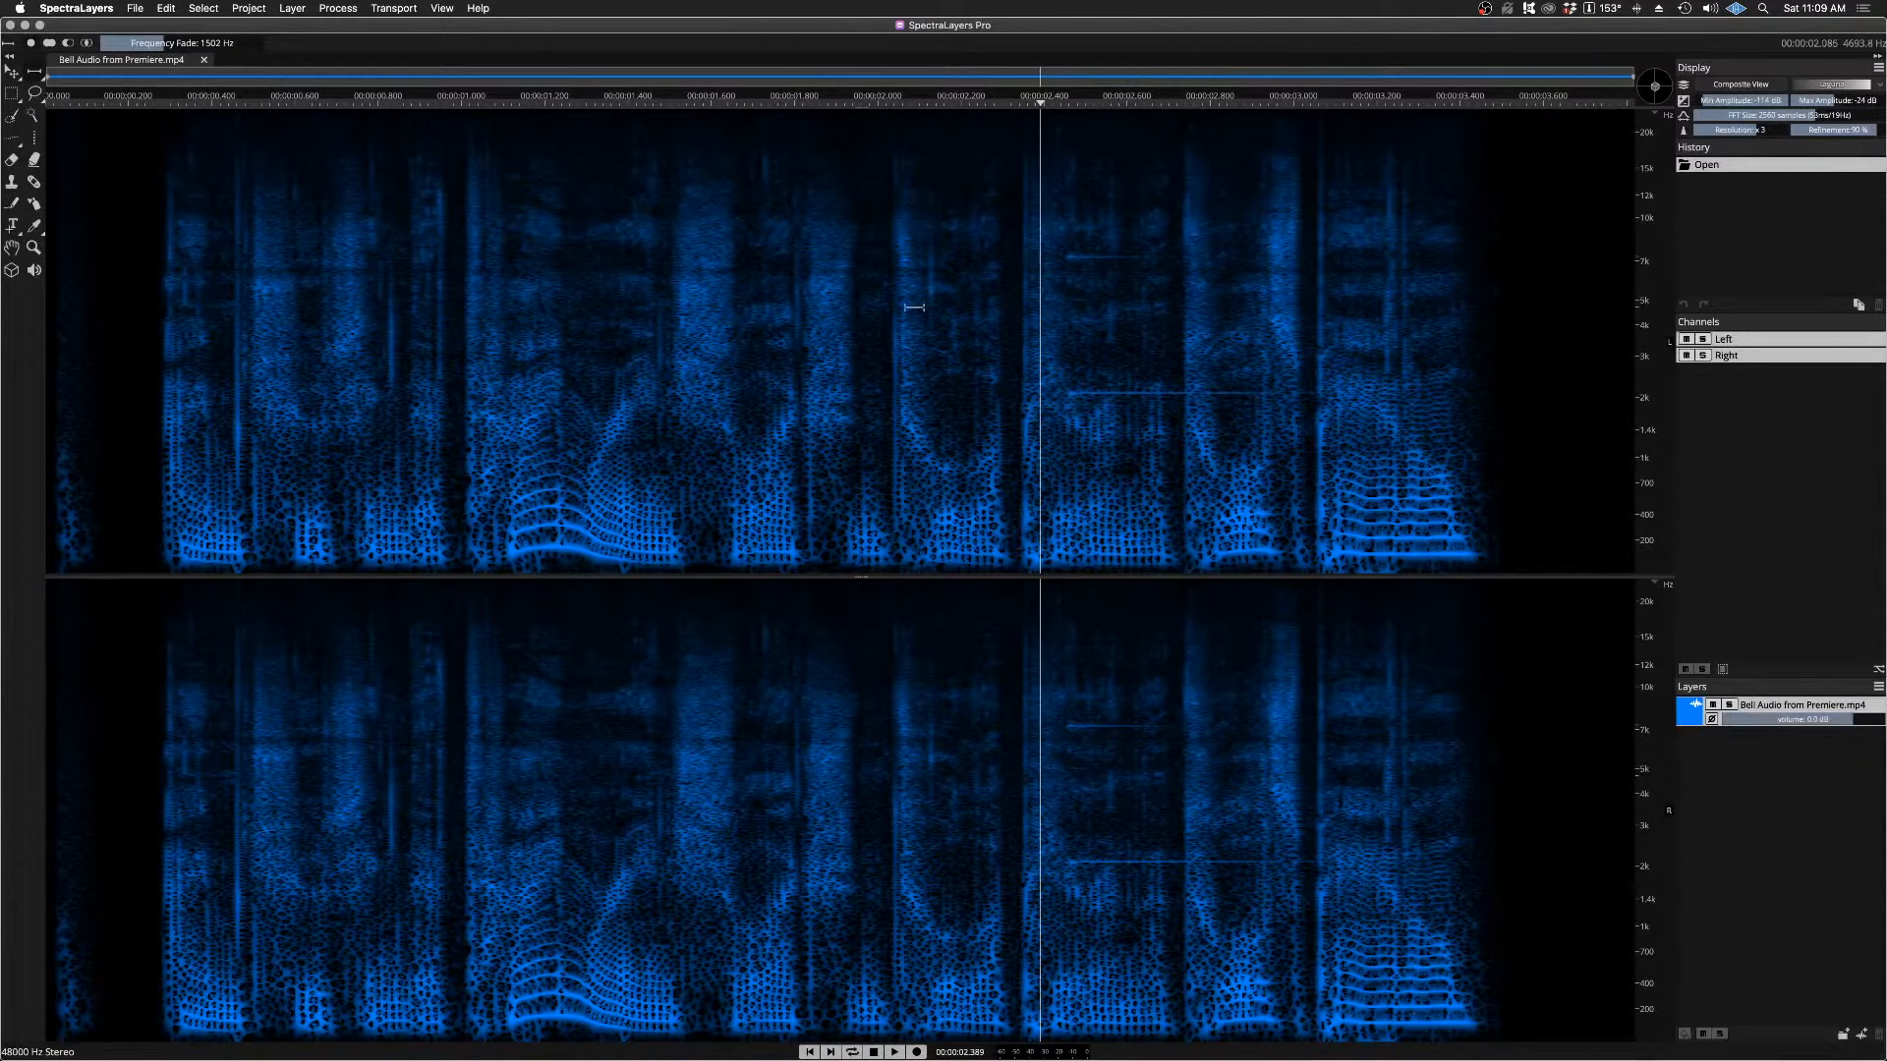
key(space)
Step: Examine the bell's horizontal line near 2.1 kHz closely in both time and frequency, and listen to it from the playhead
scroll(1288, 393, up, 3)
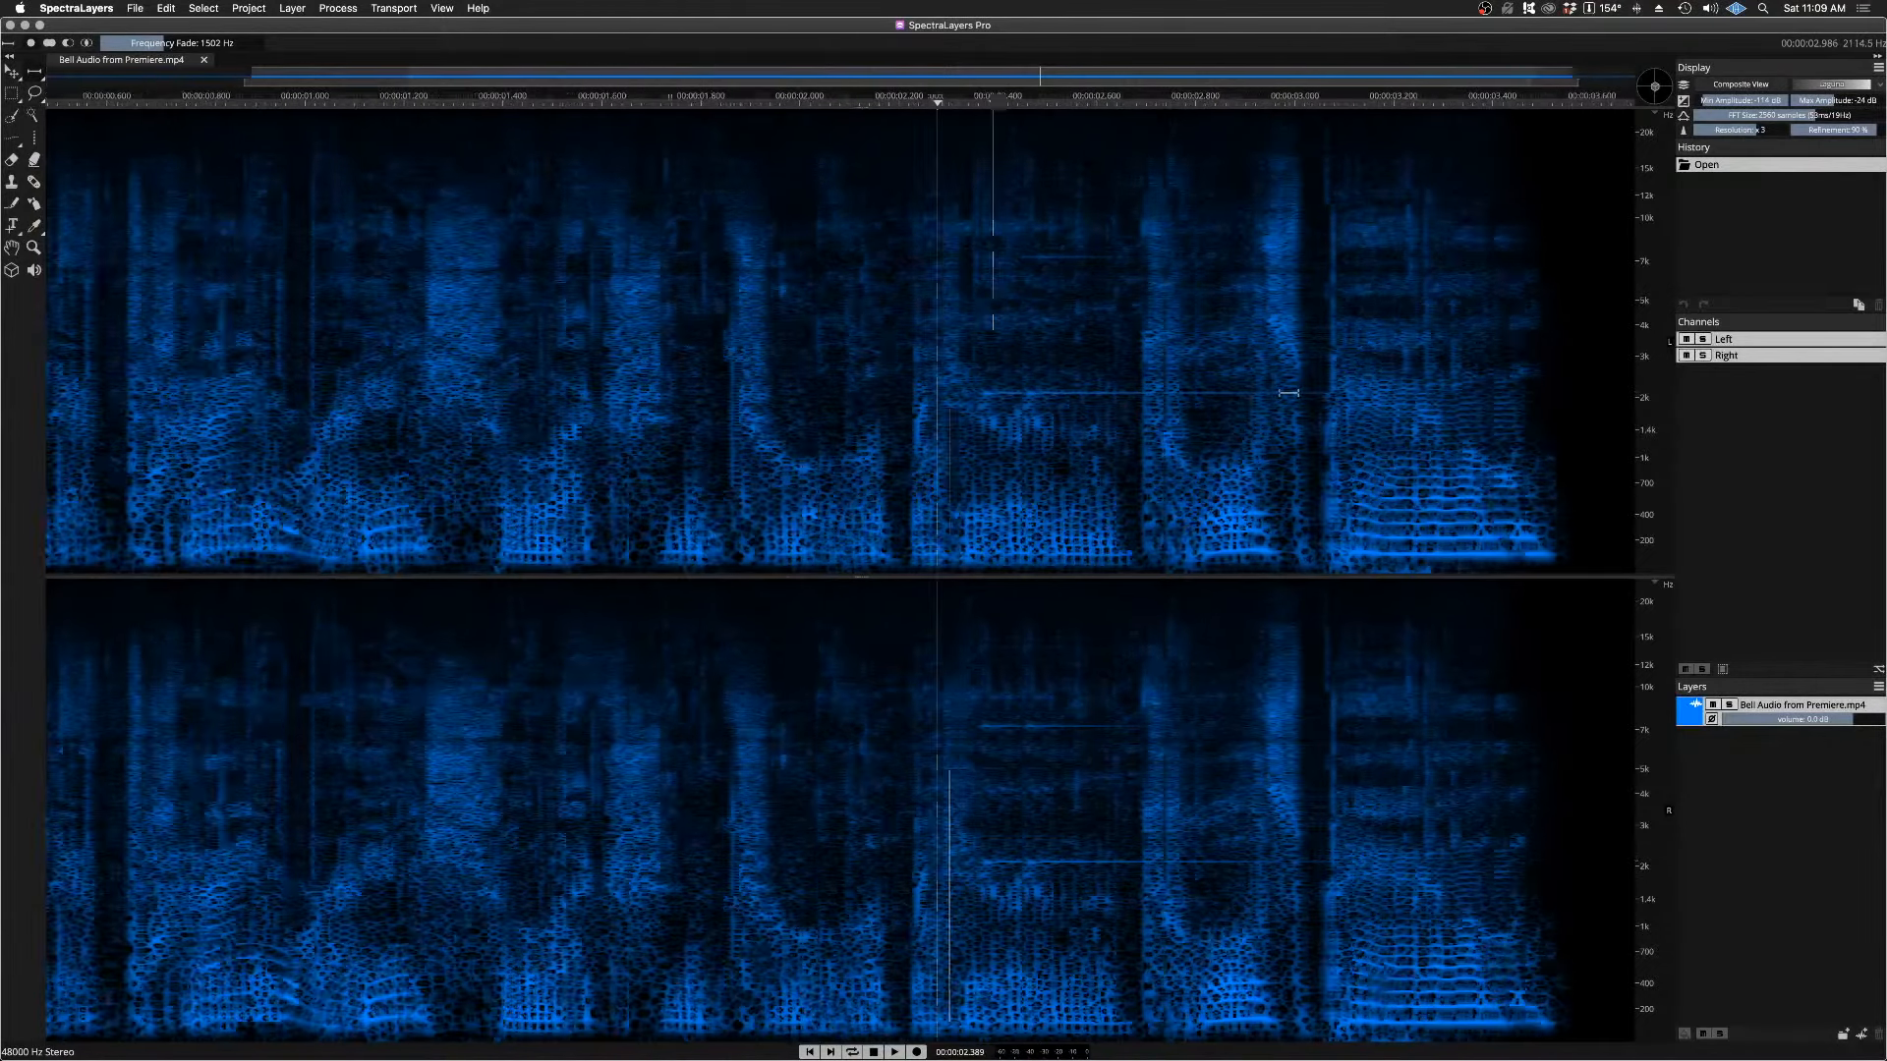
scroll(1343, 393, up, 5)
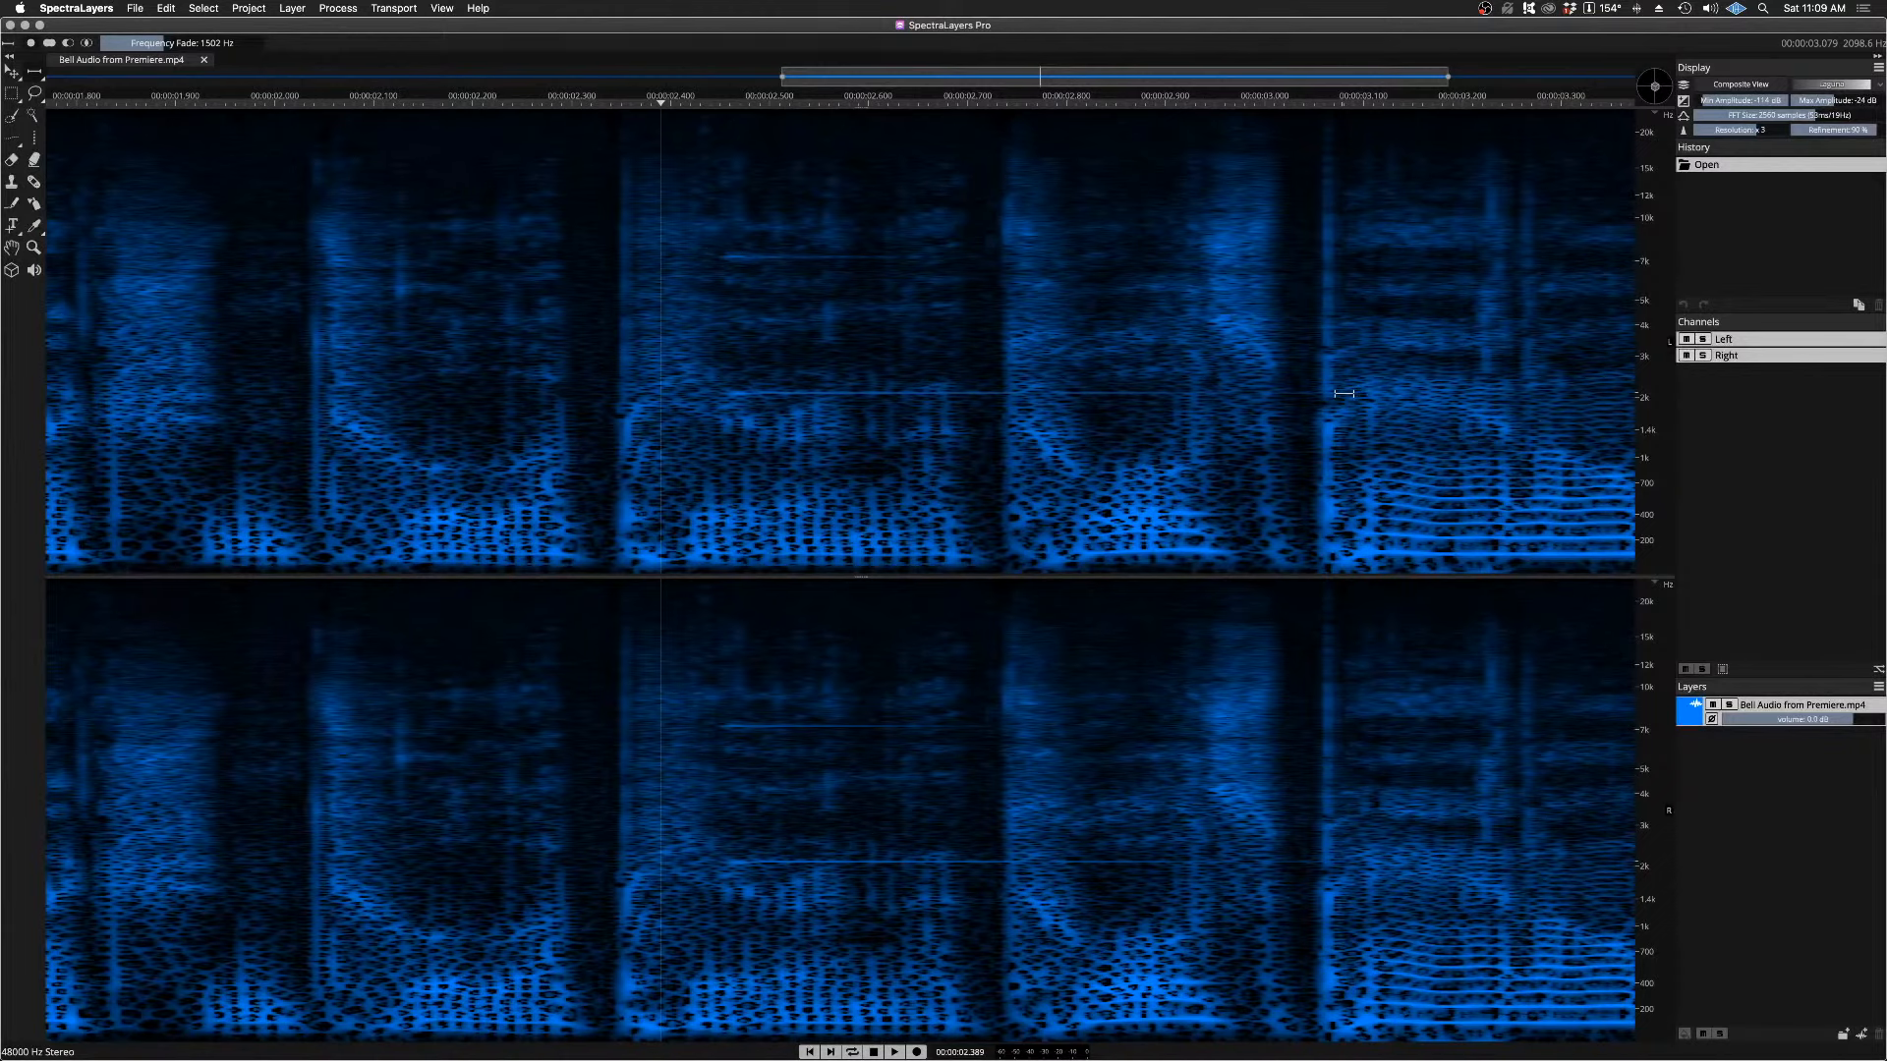
scroll(1343, 393, up, 2)
scroll(1344, 393, up, 2)
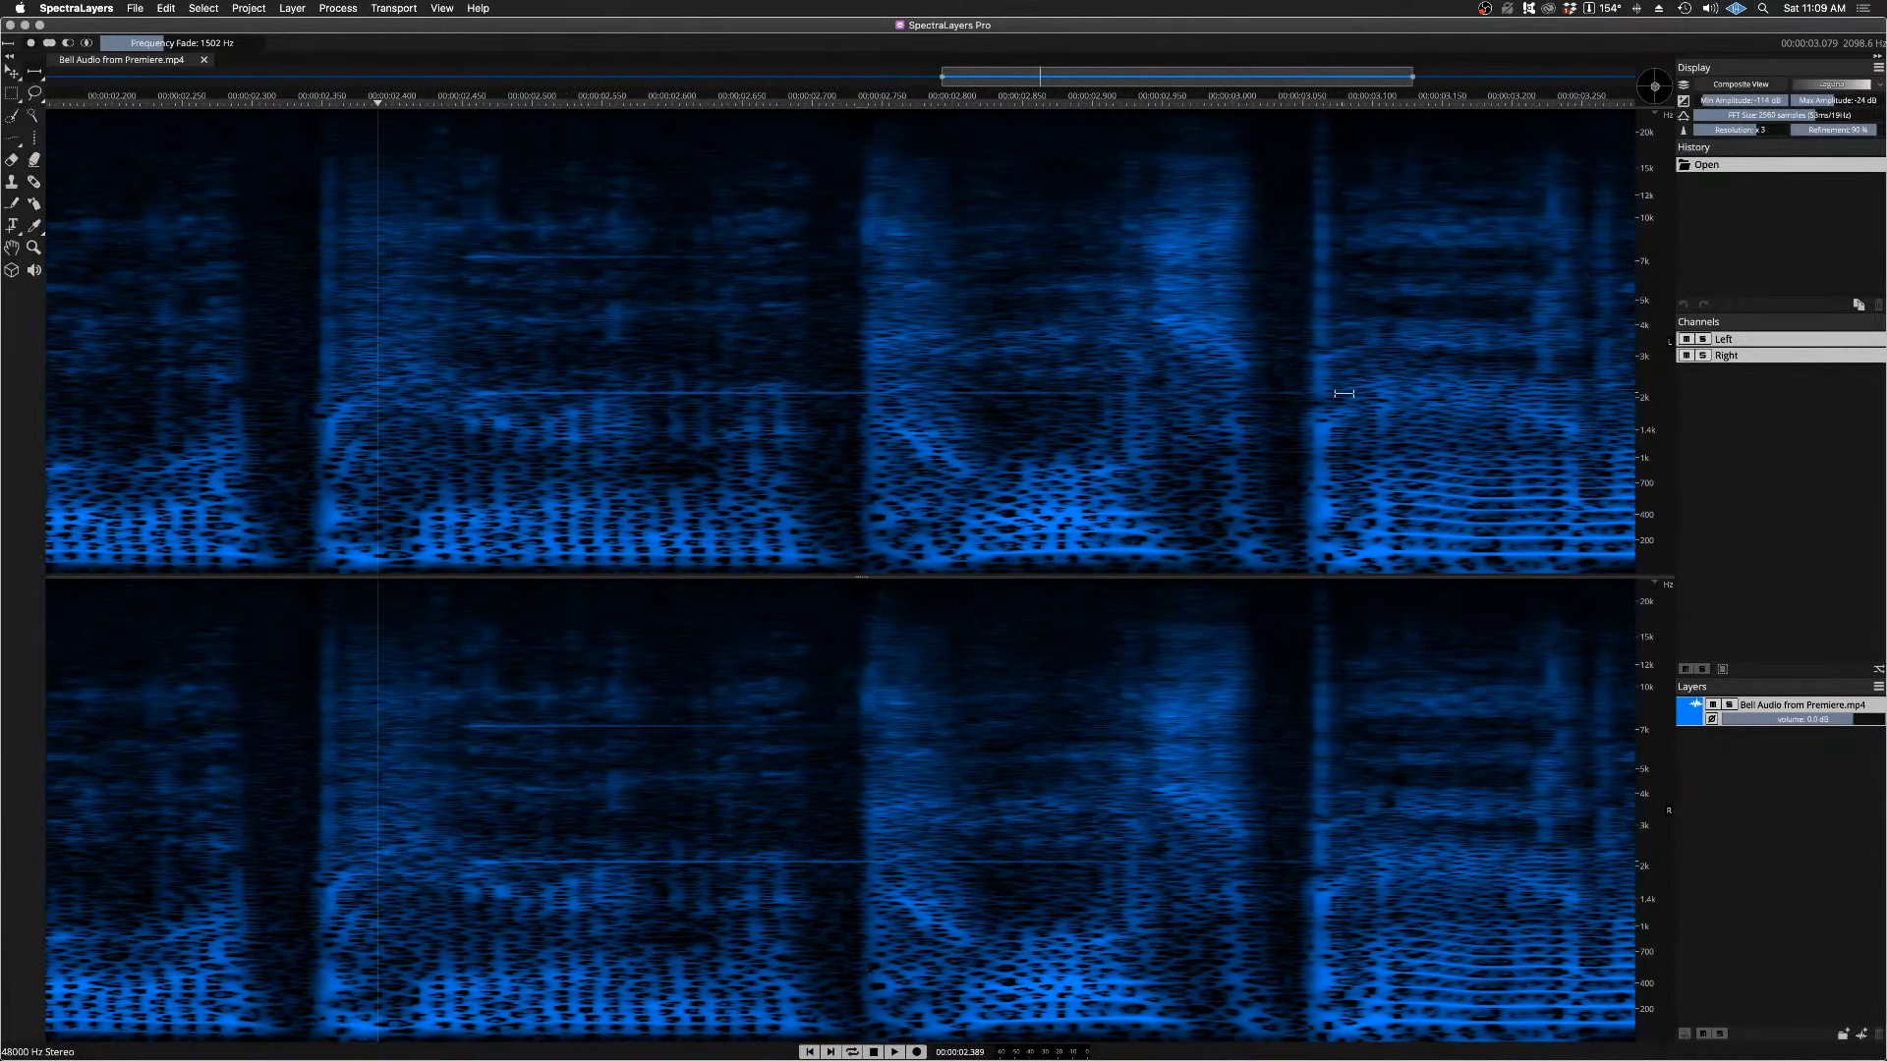
scroll(1343, 393, down, 2)
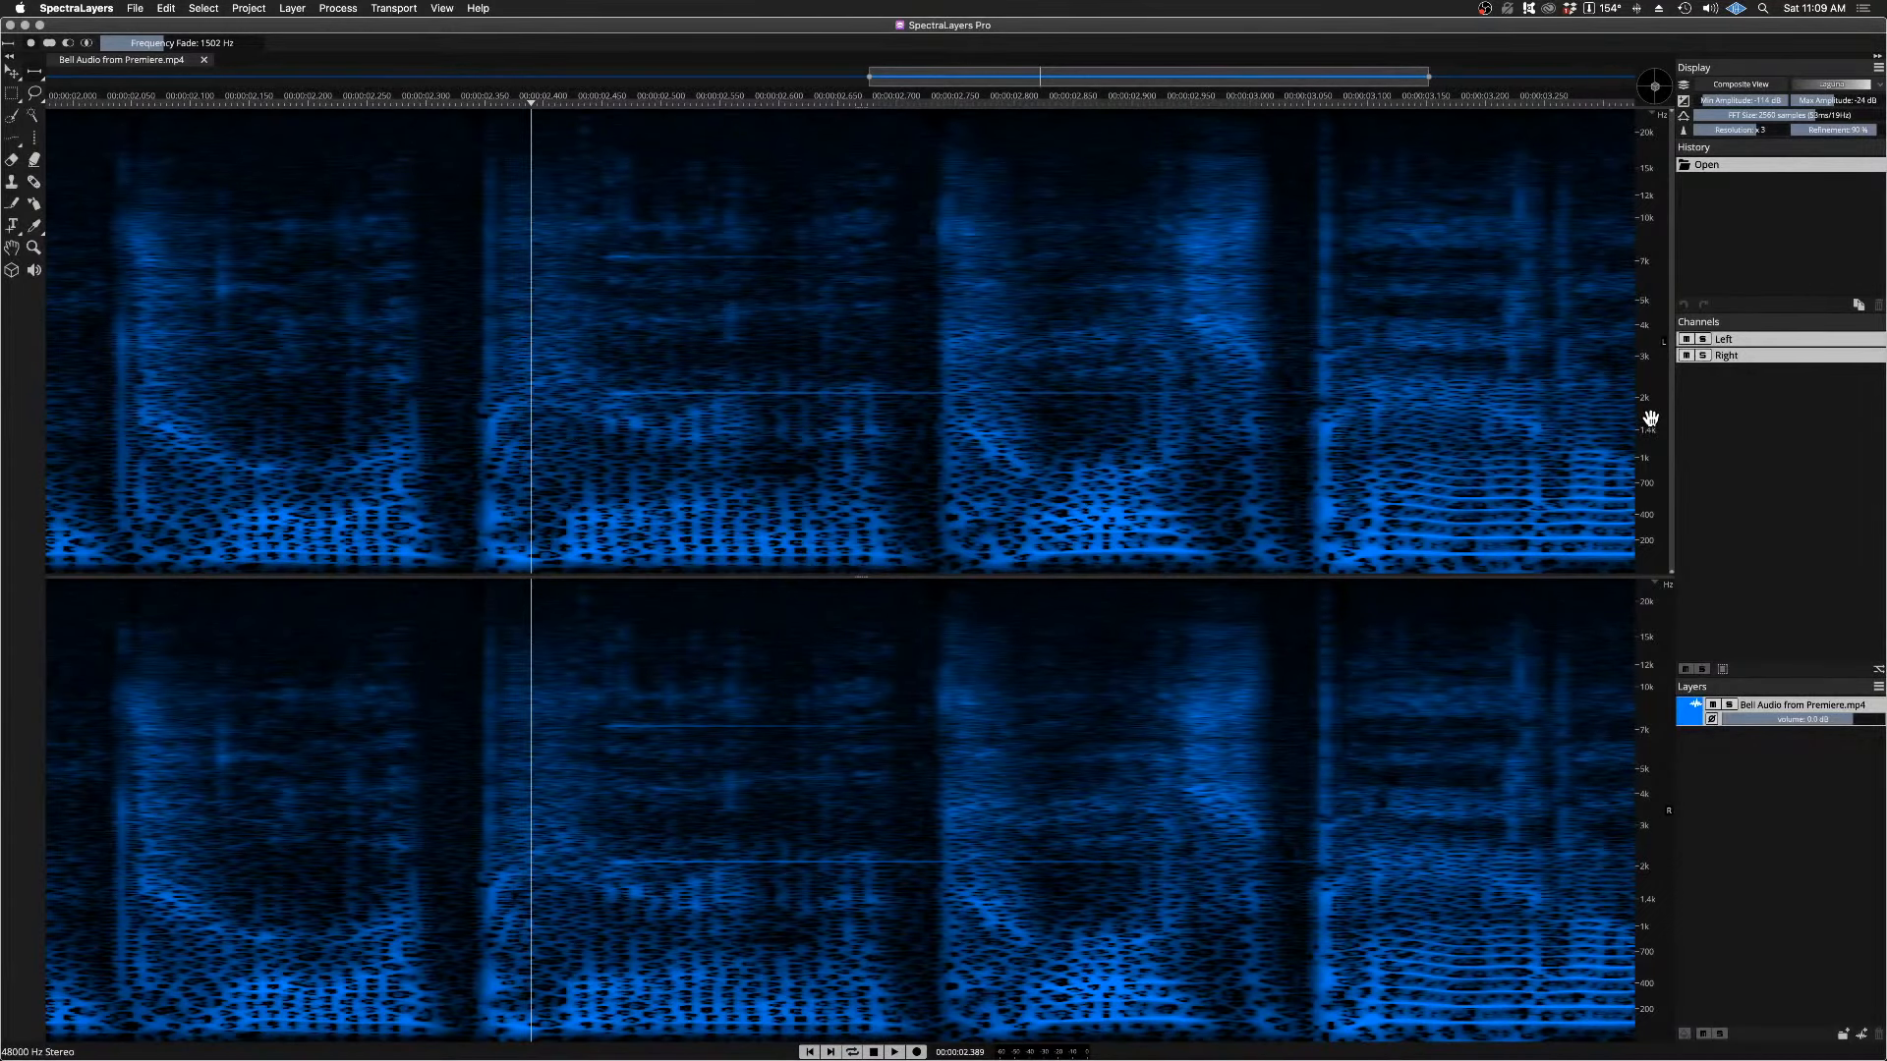
scroll(1651, 418, up, 1)
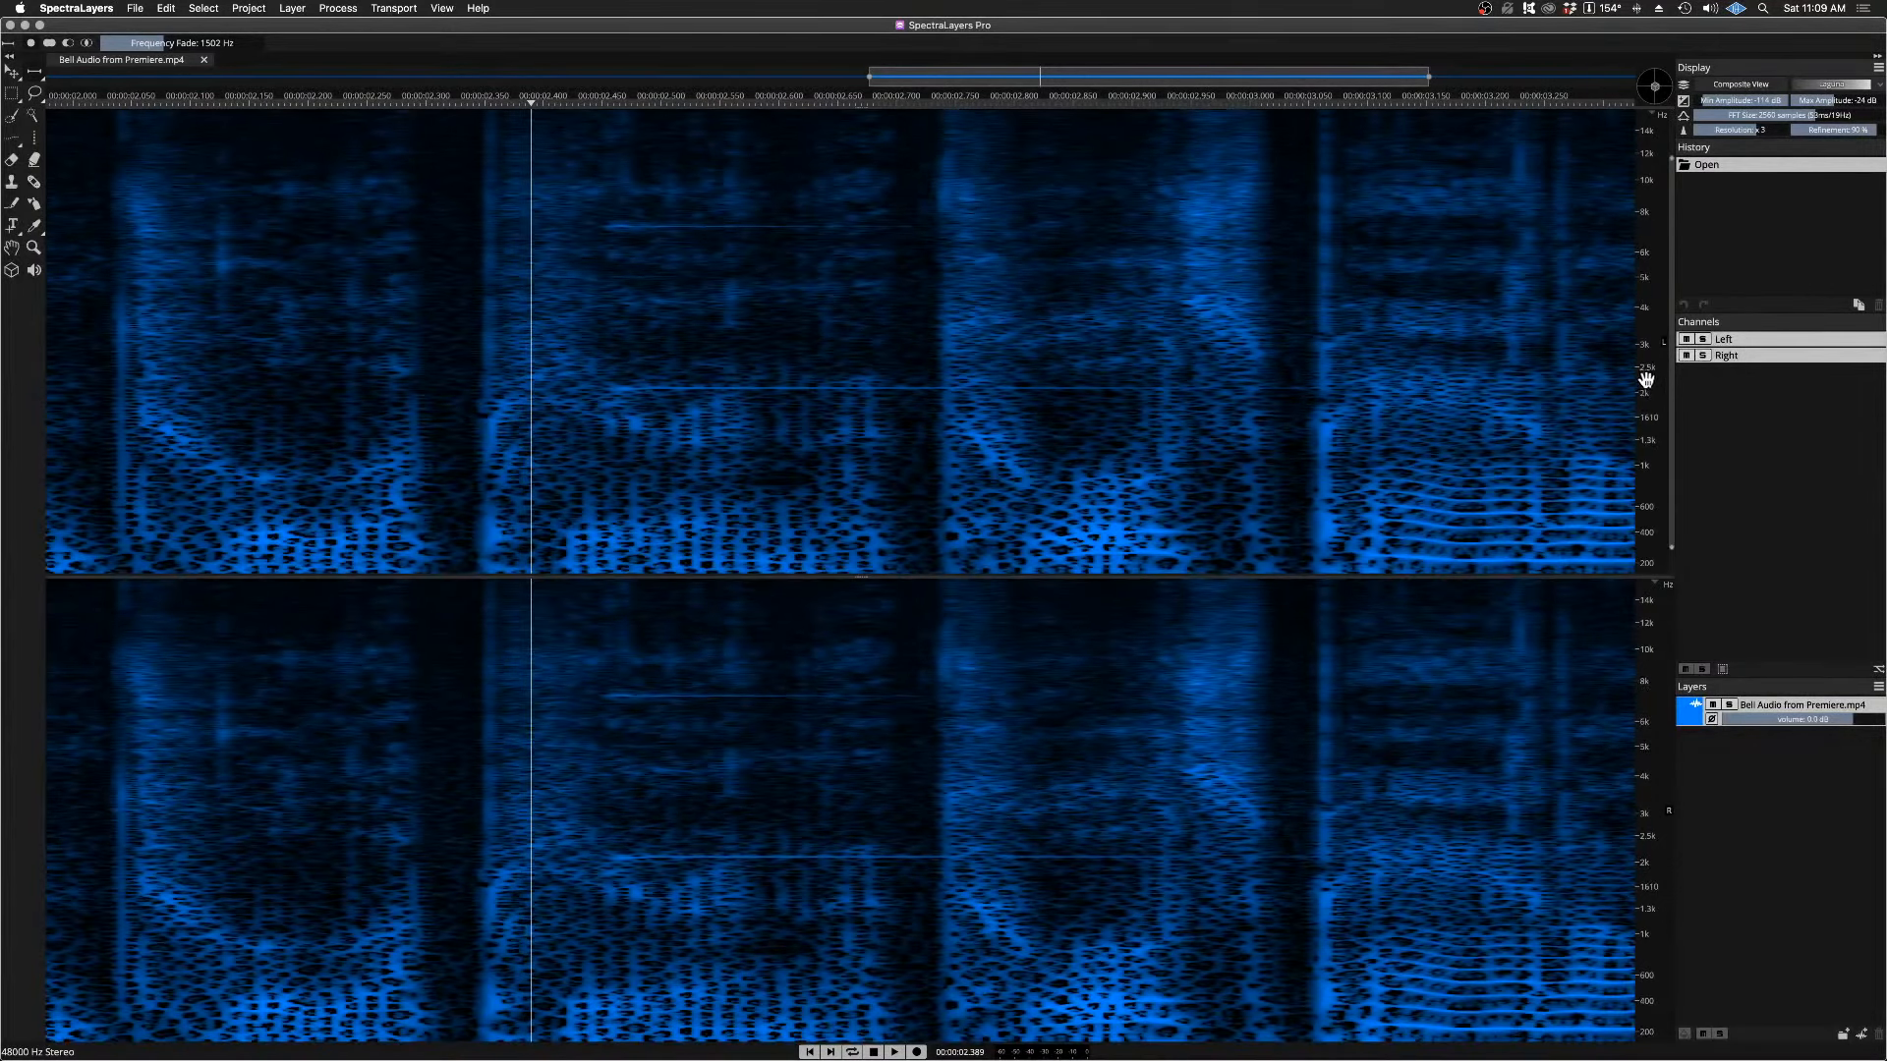
scroll(1647, 382, up, 1)
scroll(1647, 383, up, 3)
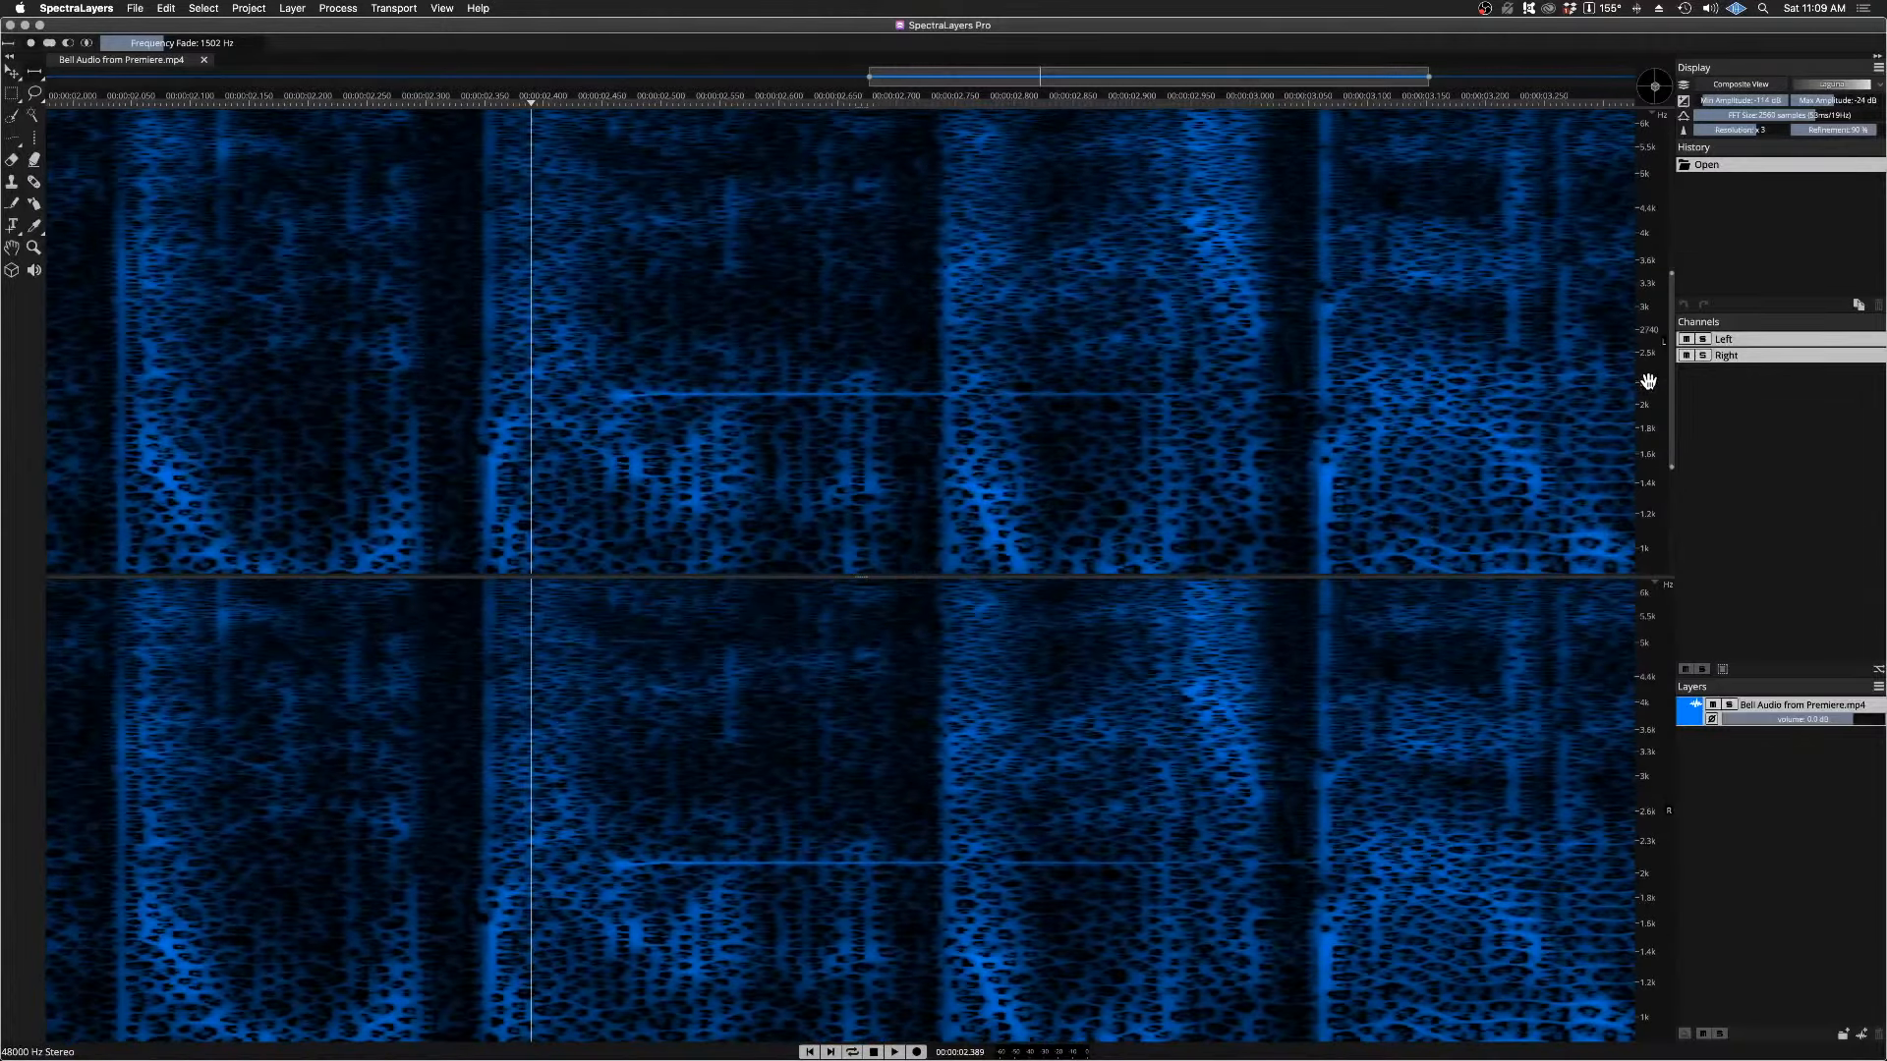
scroll(1648, 382, up, 1)
scroll(1648, 382, up, 2)
scroll(1648, 382, up, 1)
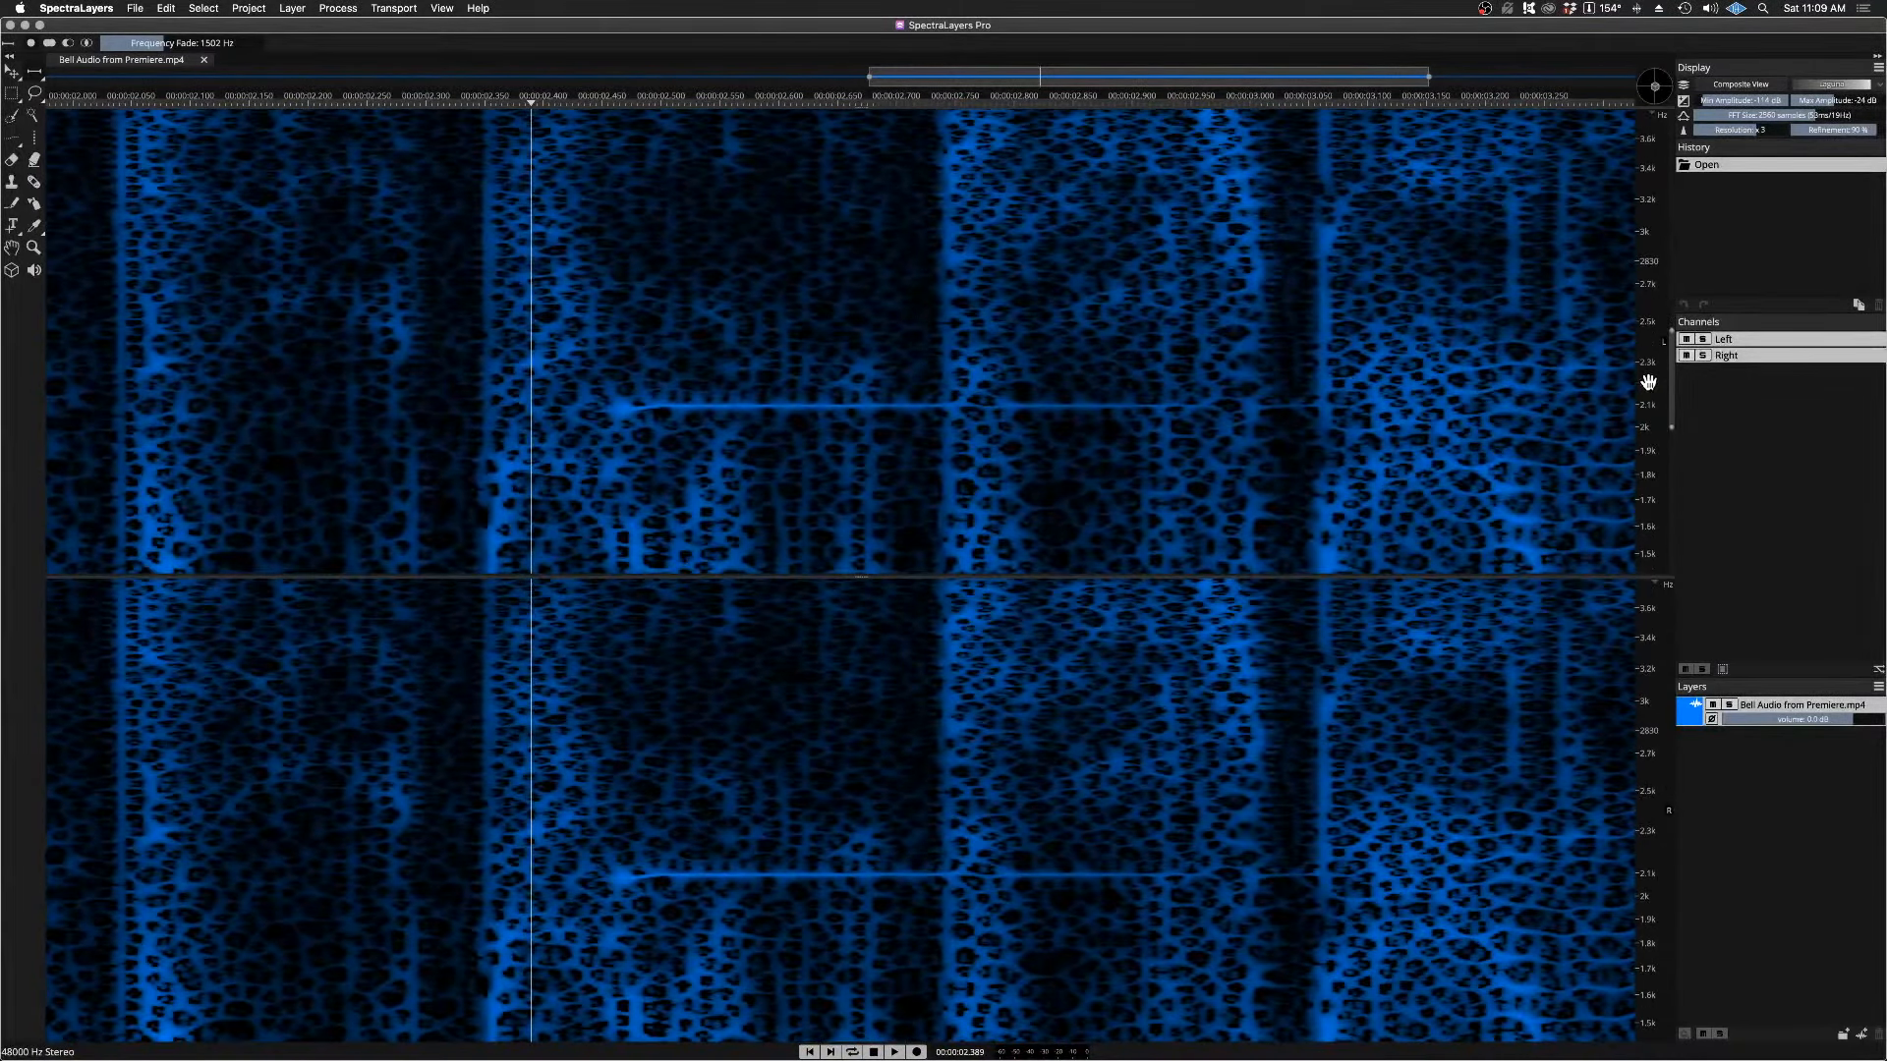
scroll(1648, 383, up, 1)
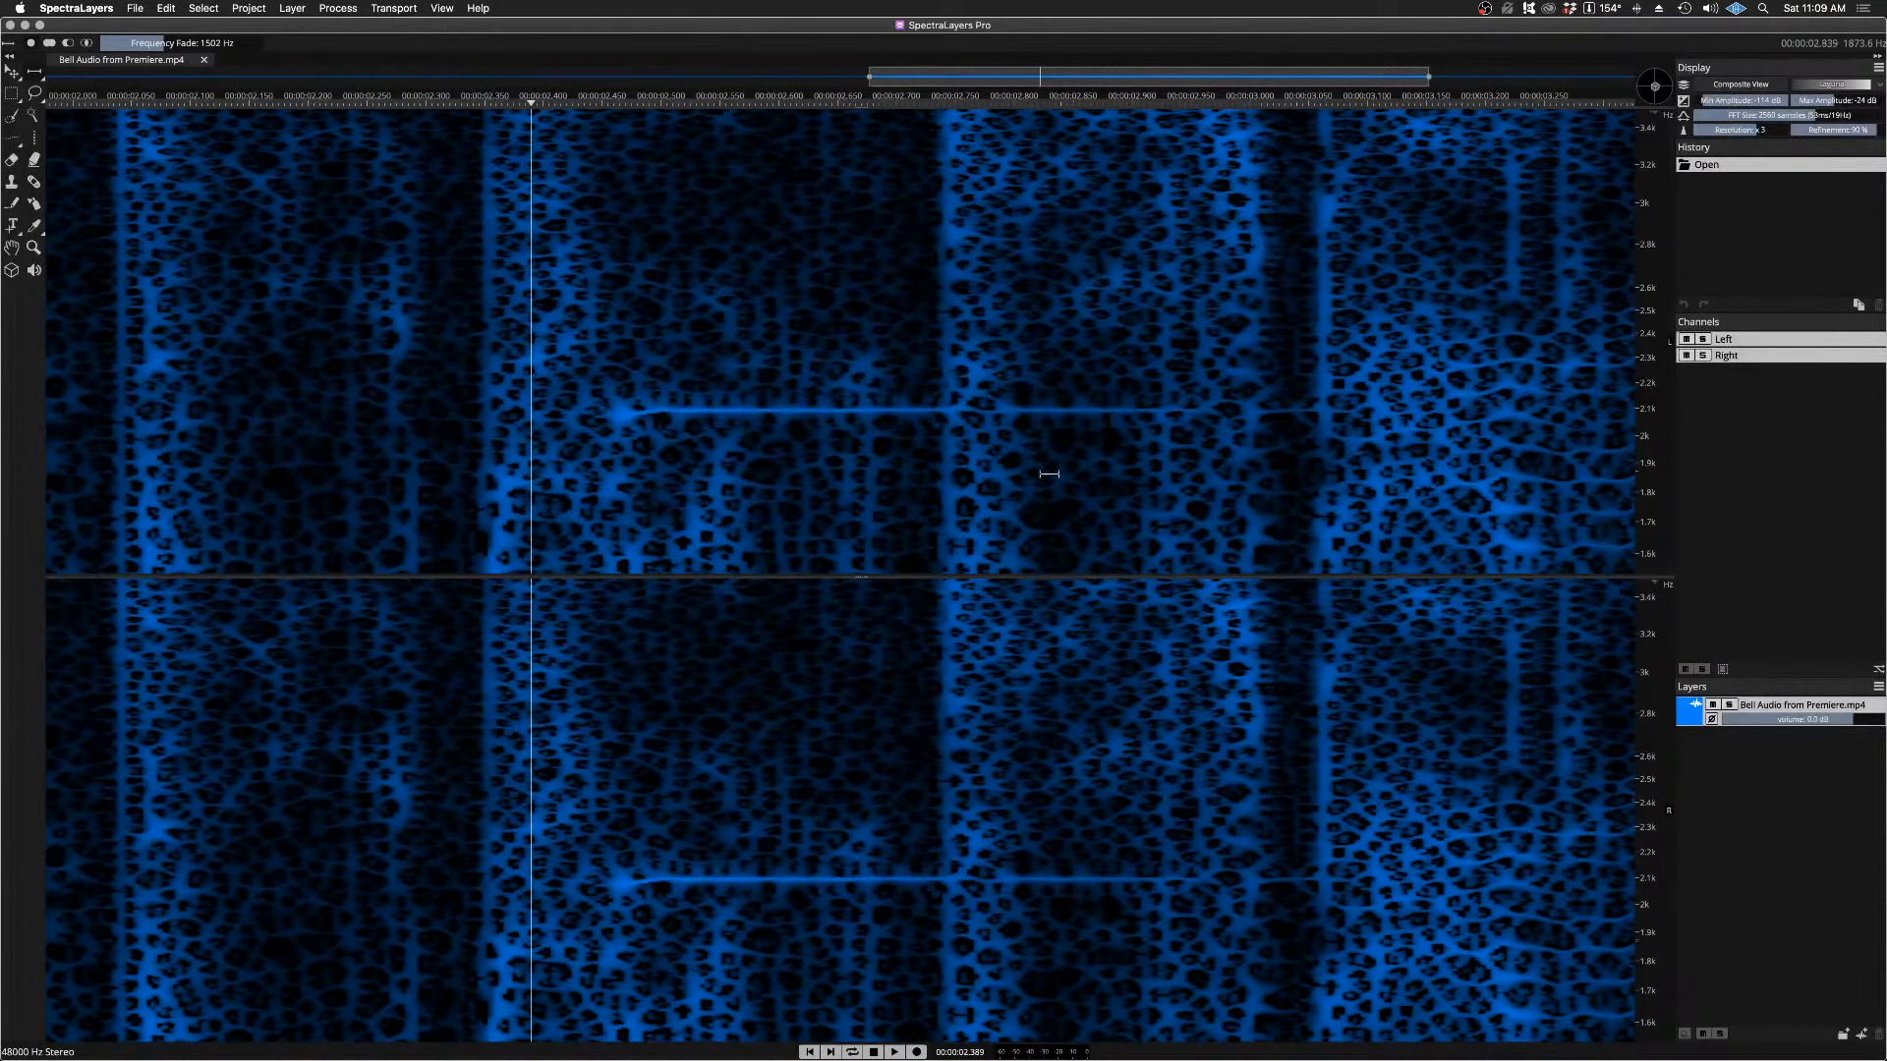
key(space)
key(space)
Step: Erase the bell's bright horizontal line at about 2.1 kHz along its length in both channels with the round-brush Eraser
click(14, 165)
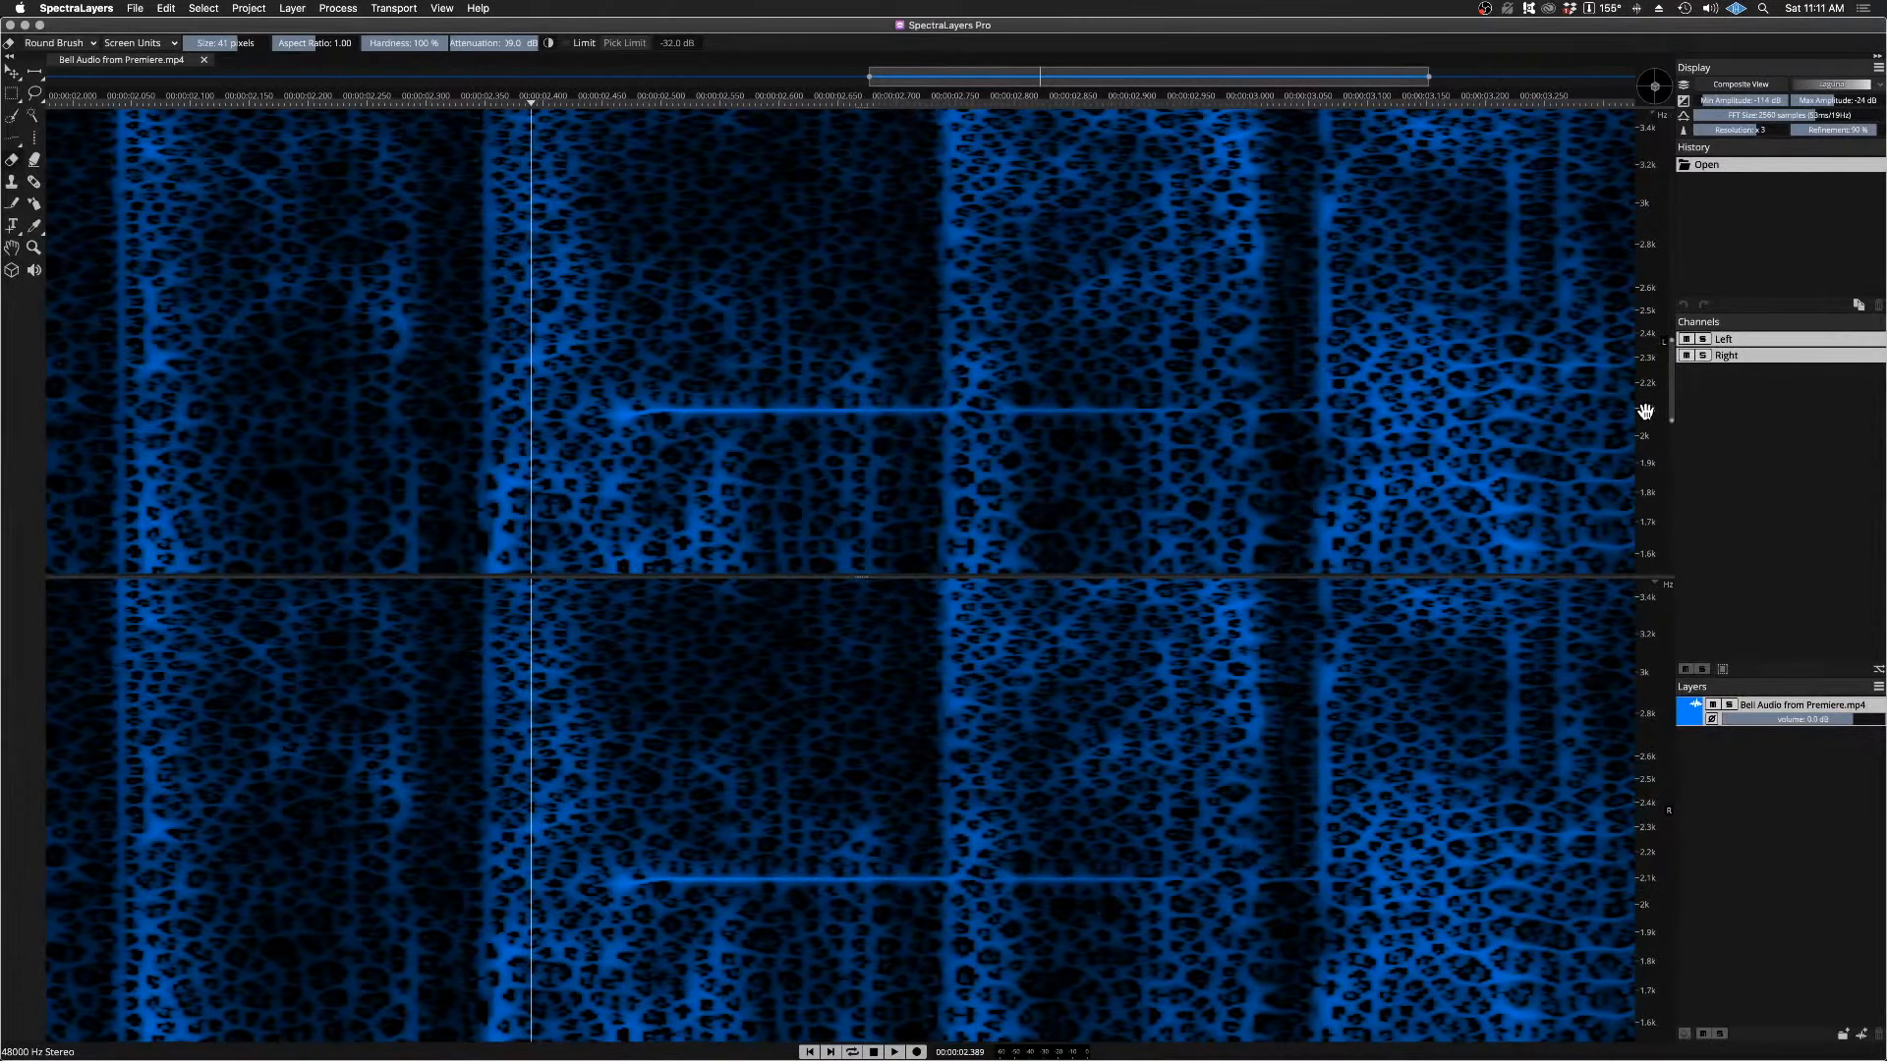
scroll(1645, 410, up, 4)
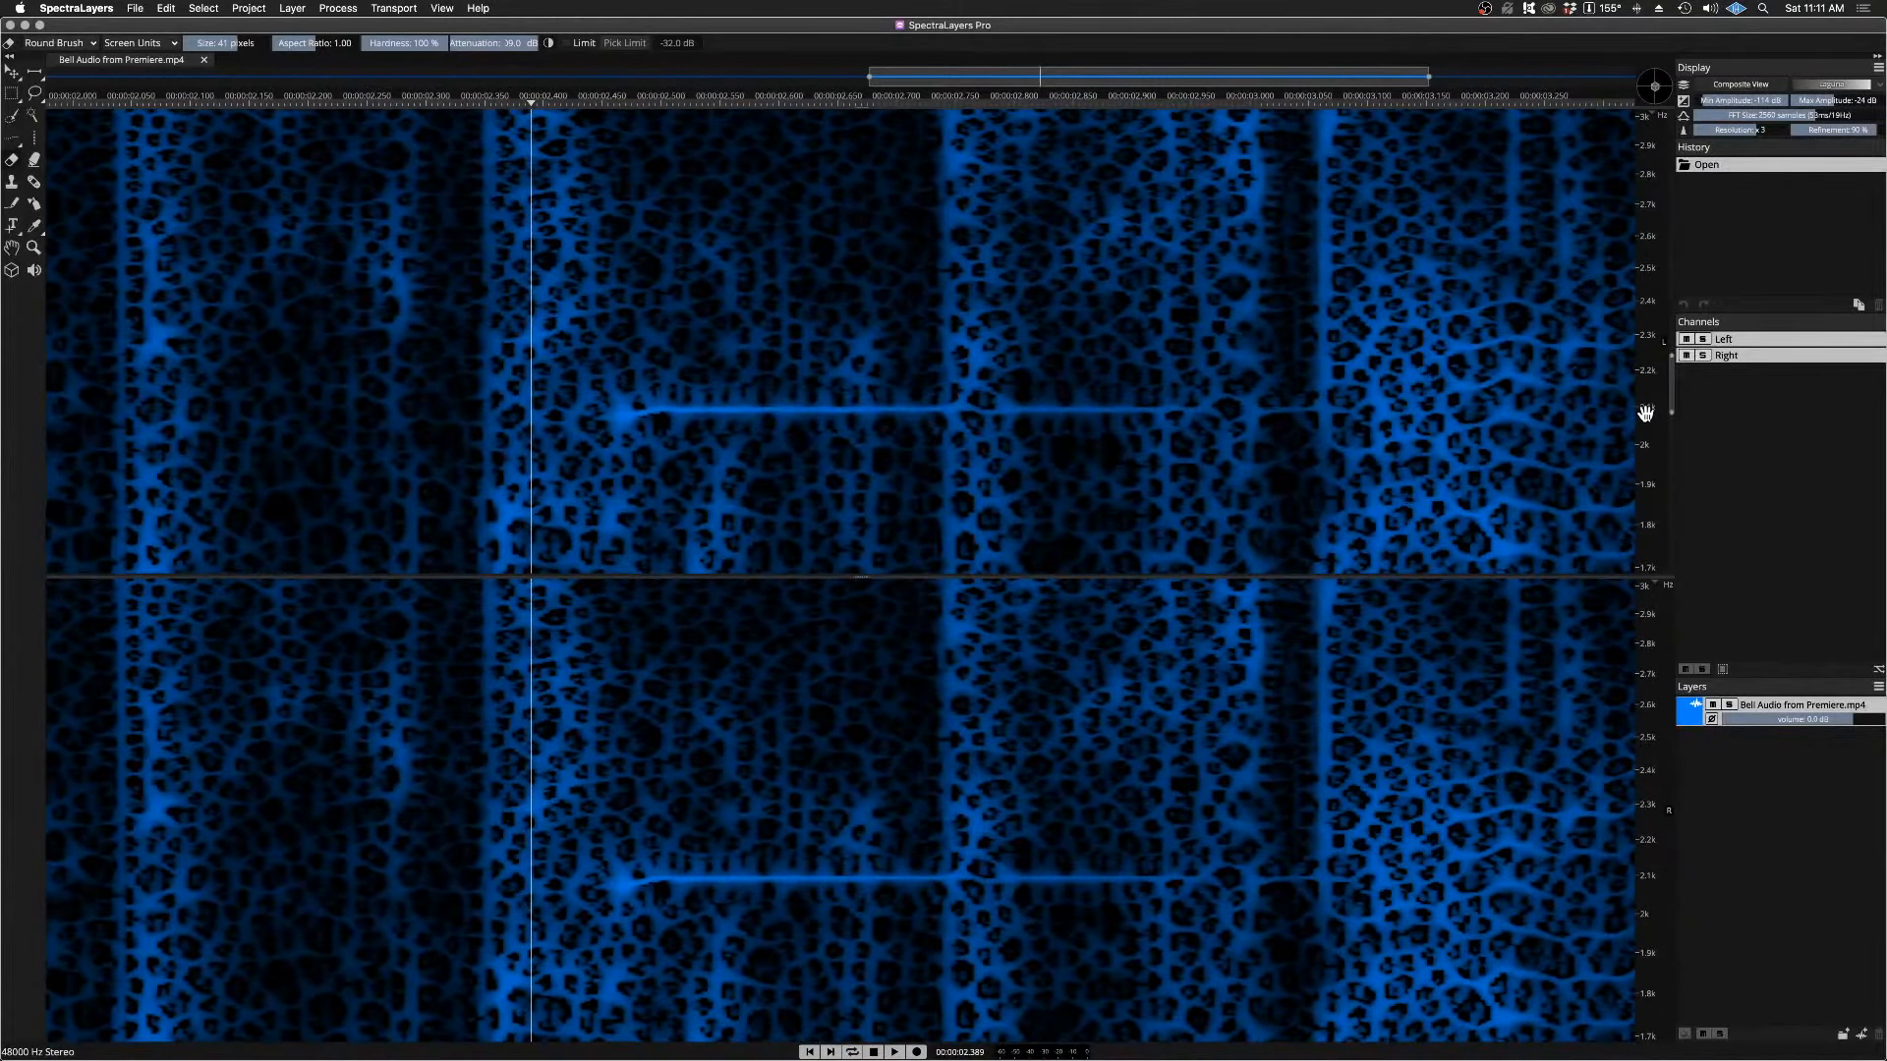
scroll(1645, 412, up, 8)
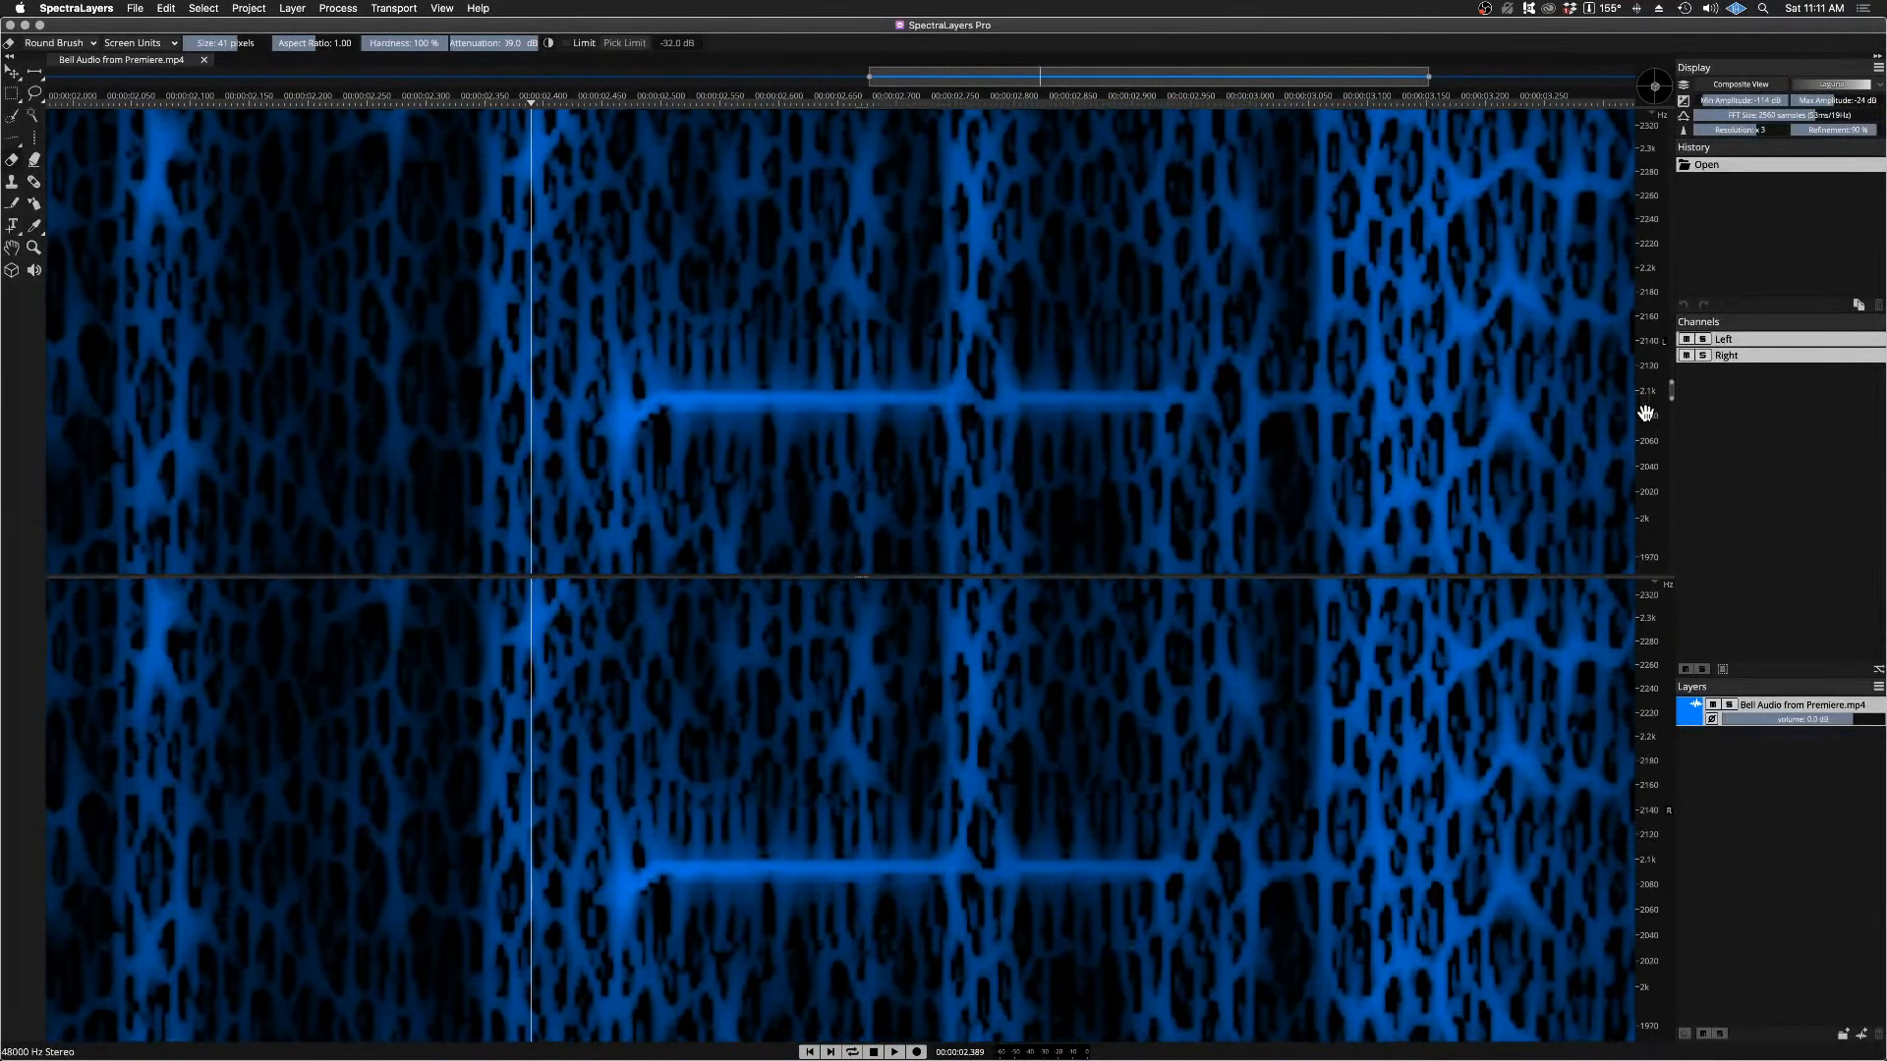
scroll(1645, 413, up, 2)
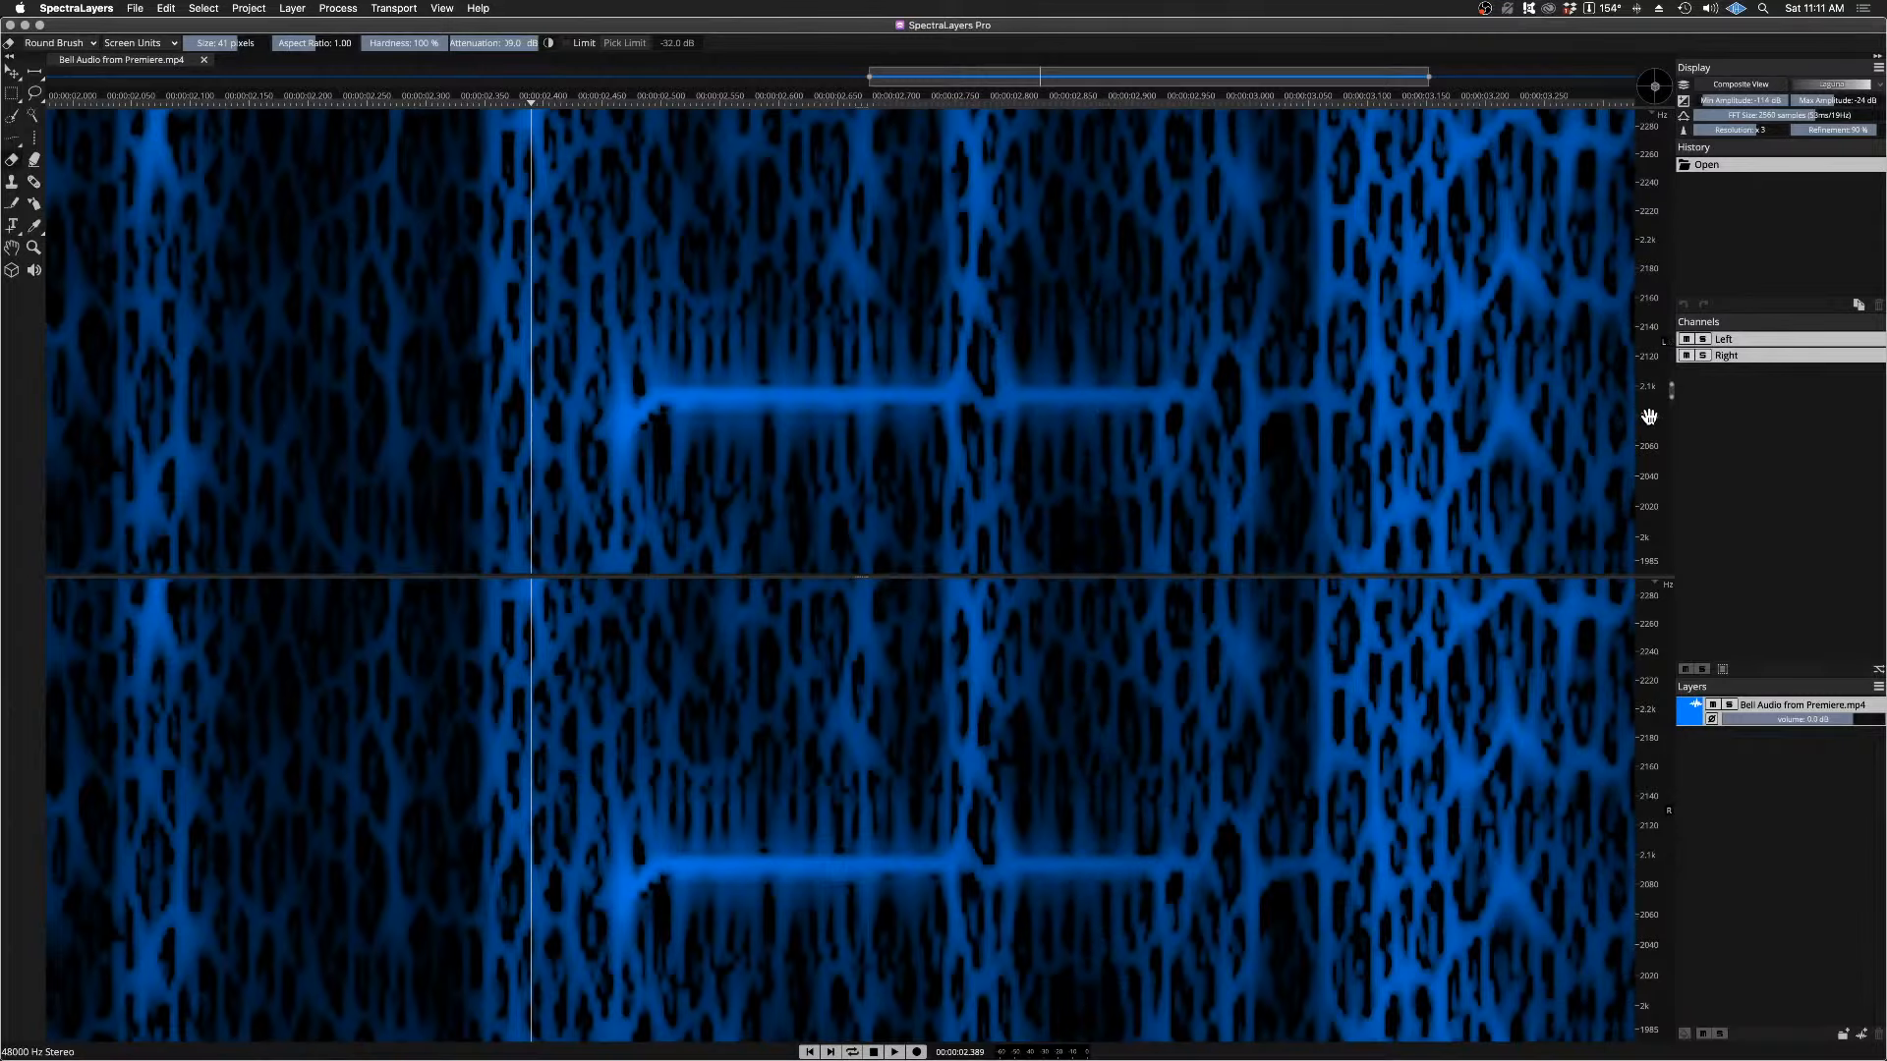
scroll(1649, 416, down, 2)
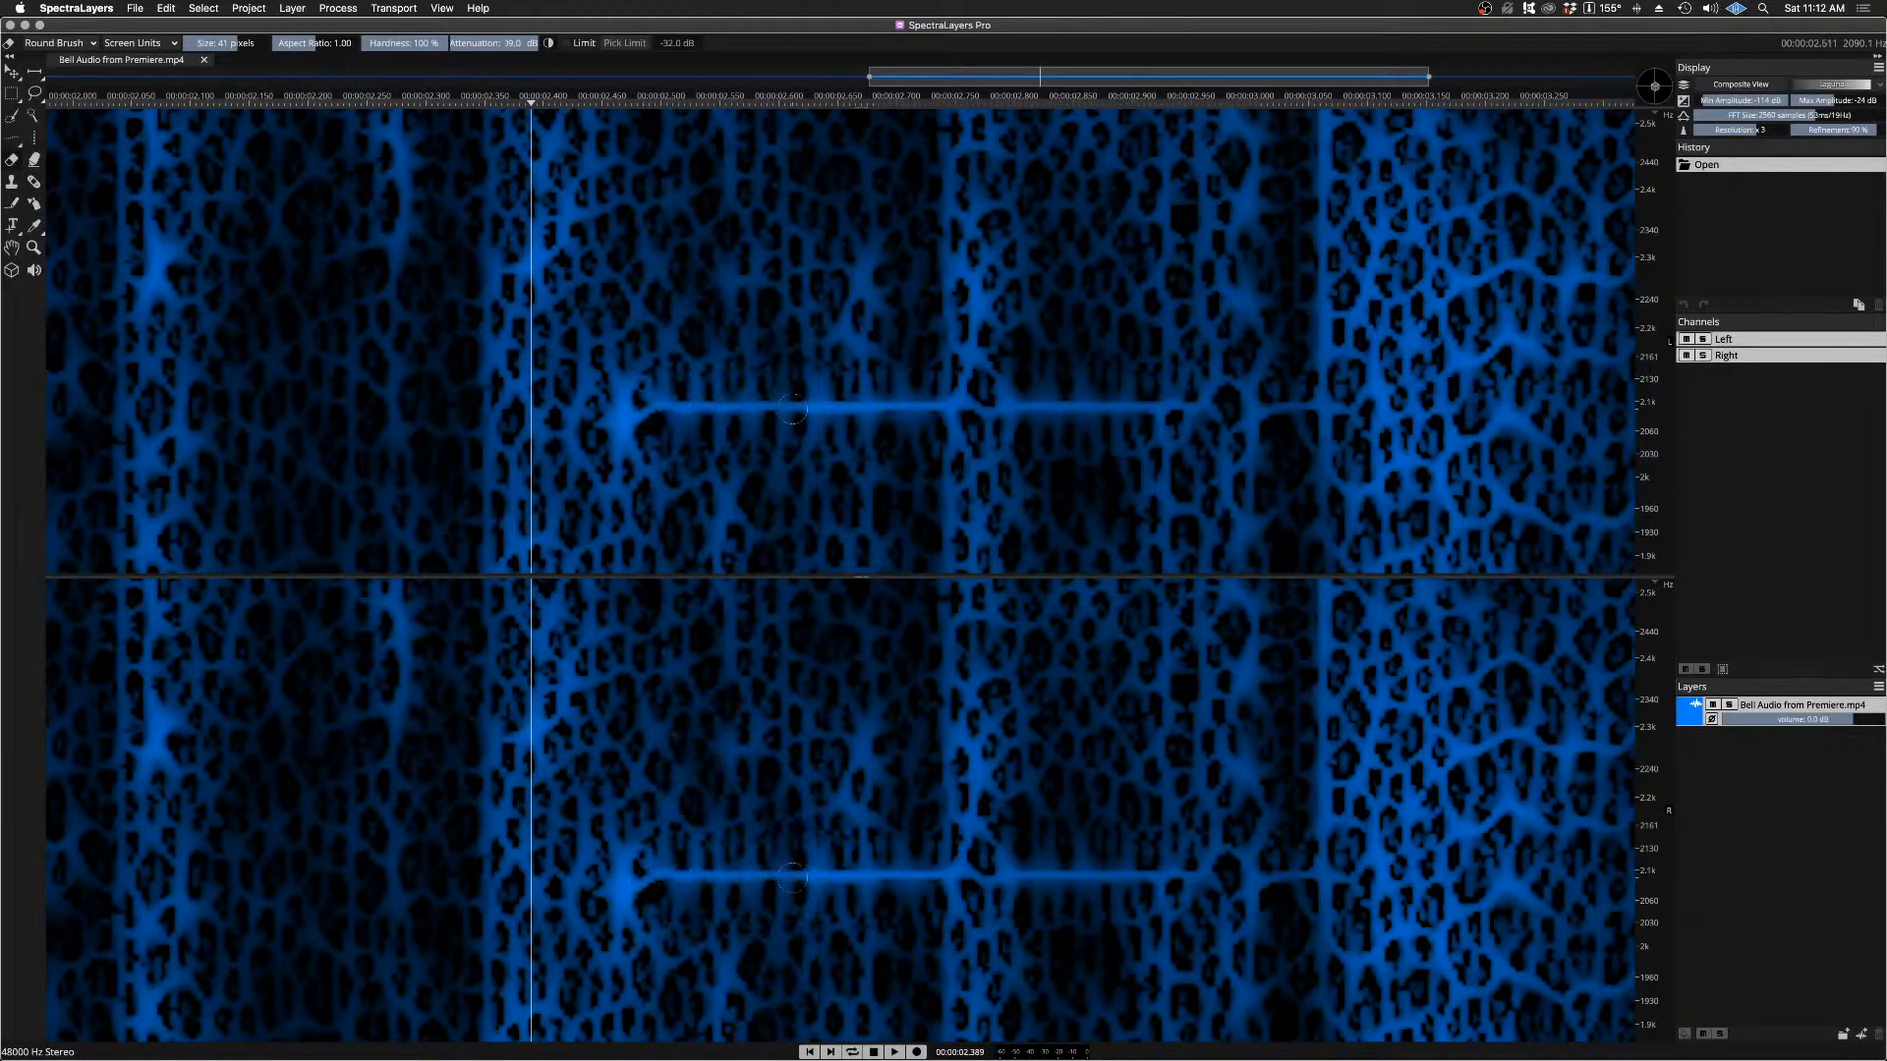
drag(891, 407, 1130, 405)
drag(1130, 406, 1038, 404)
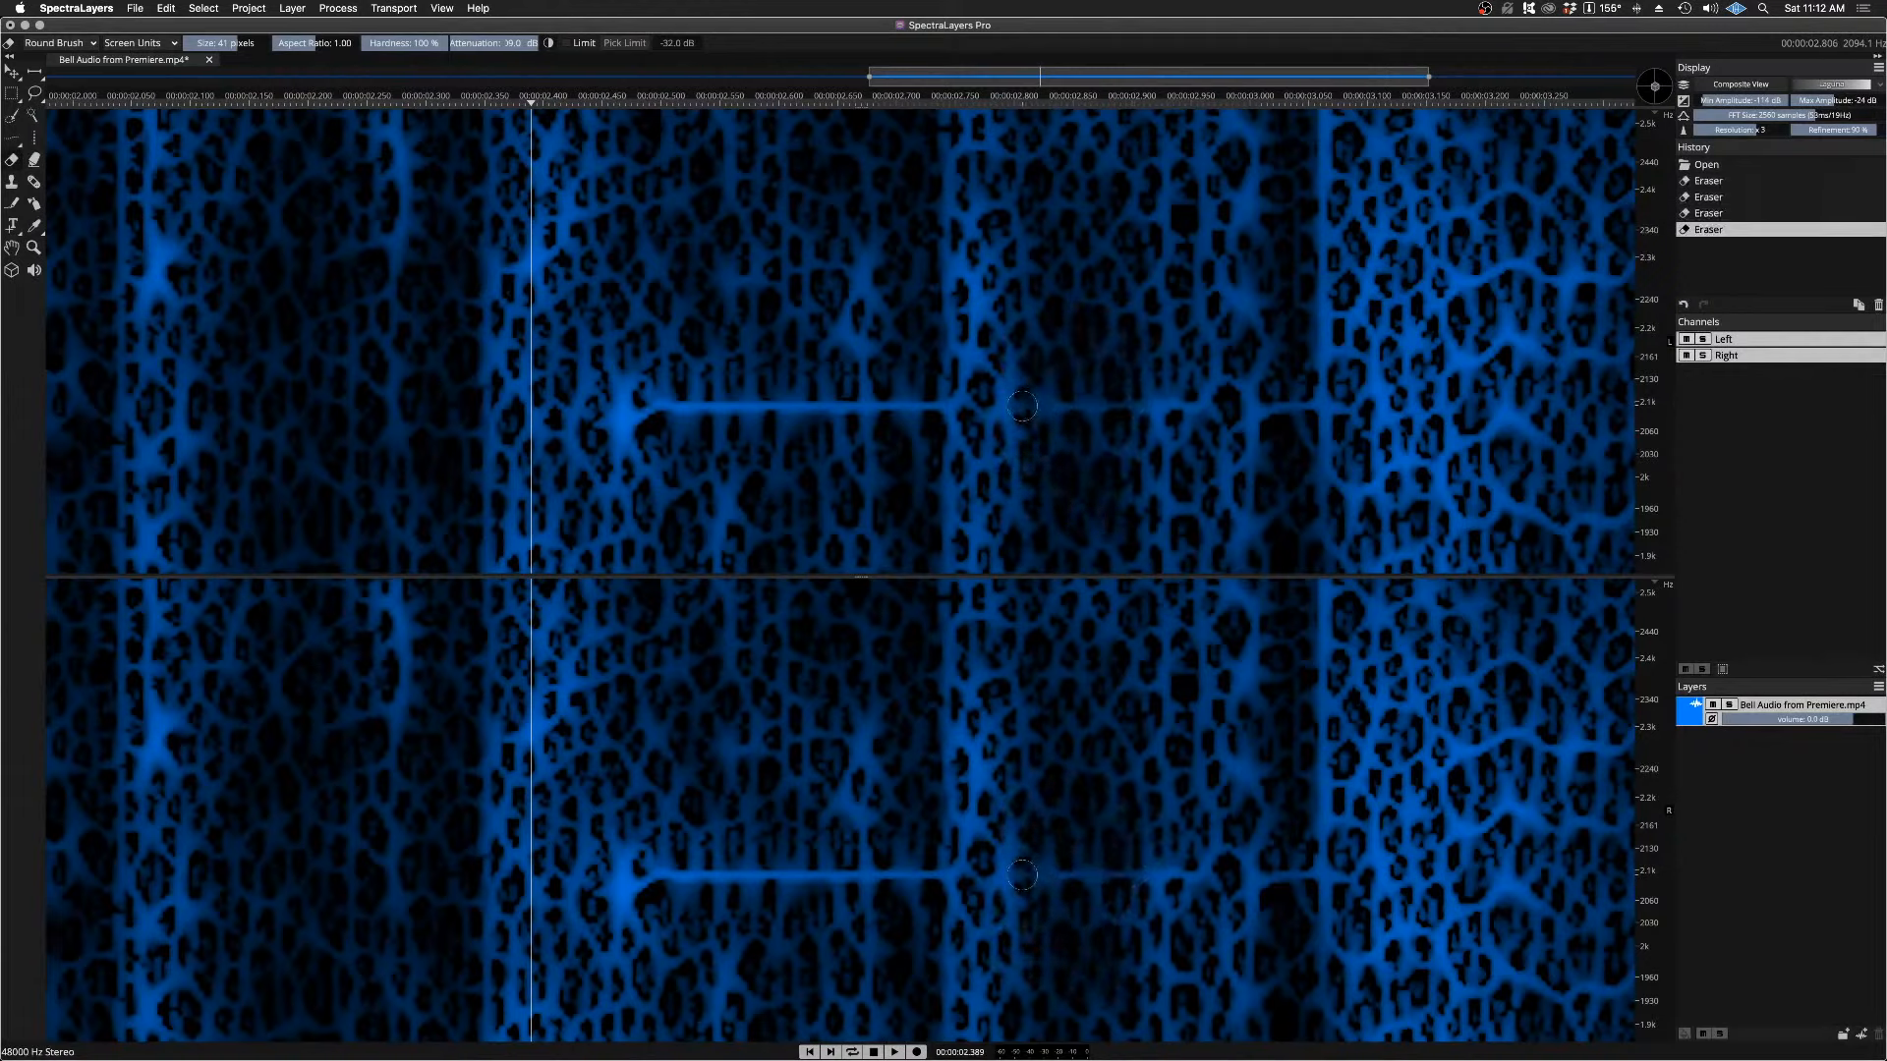
mouse_move(789, 402)
mouse_down()
mouse_move(658, 404)
mouse_move(925, 406)
mouse_move(646, 405)
mouse_up()
mouse_move(774, 406)
mouse_down()
mouse_move(1054, 406)
mouse_move(1020, 395)
mouse_up()
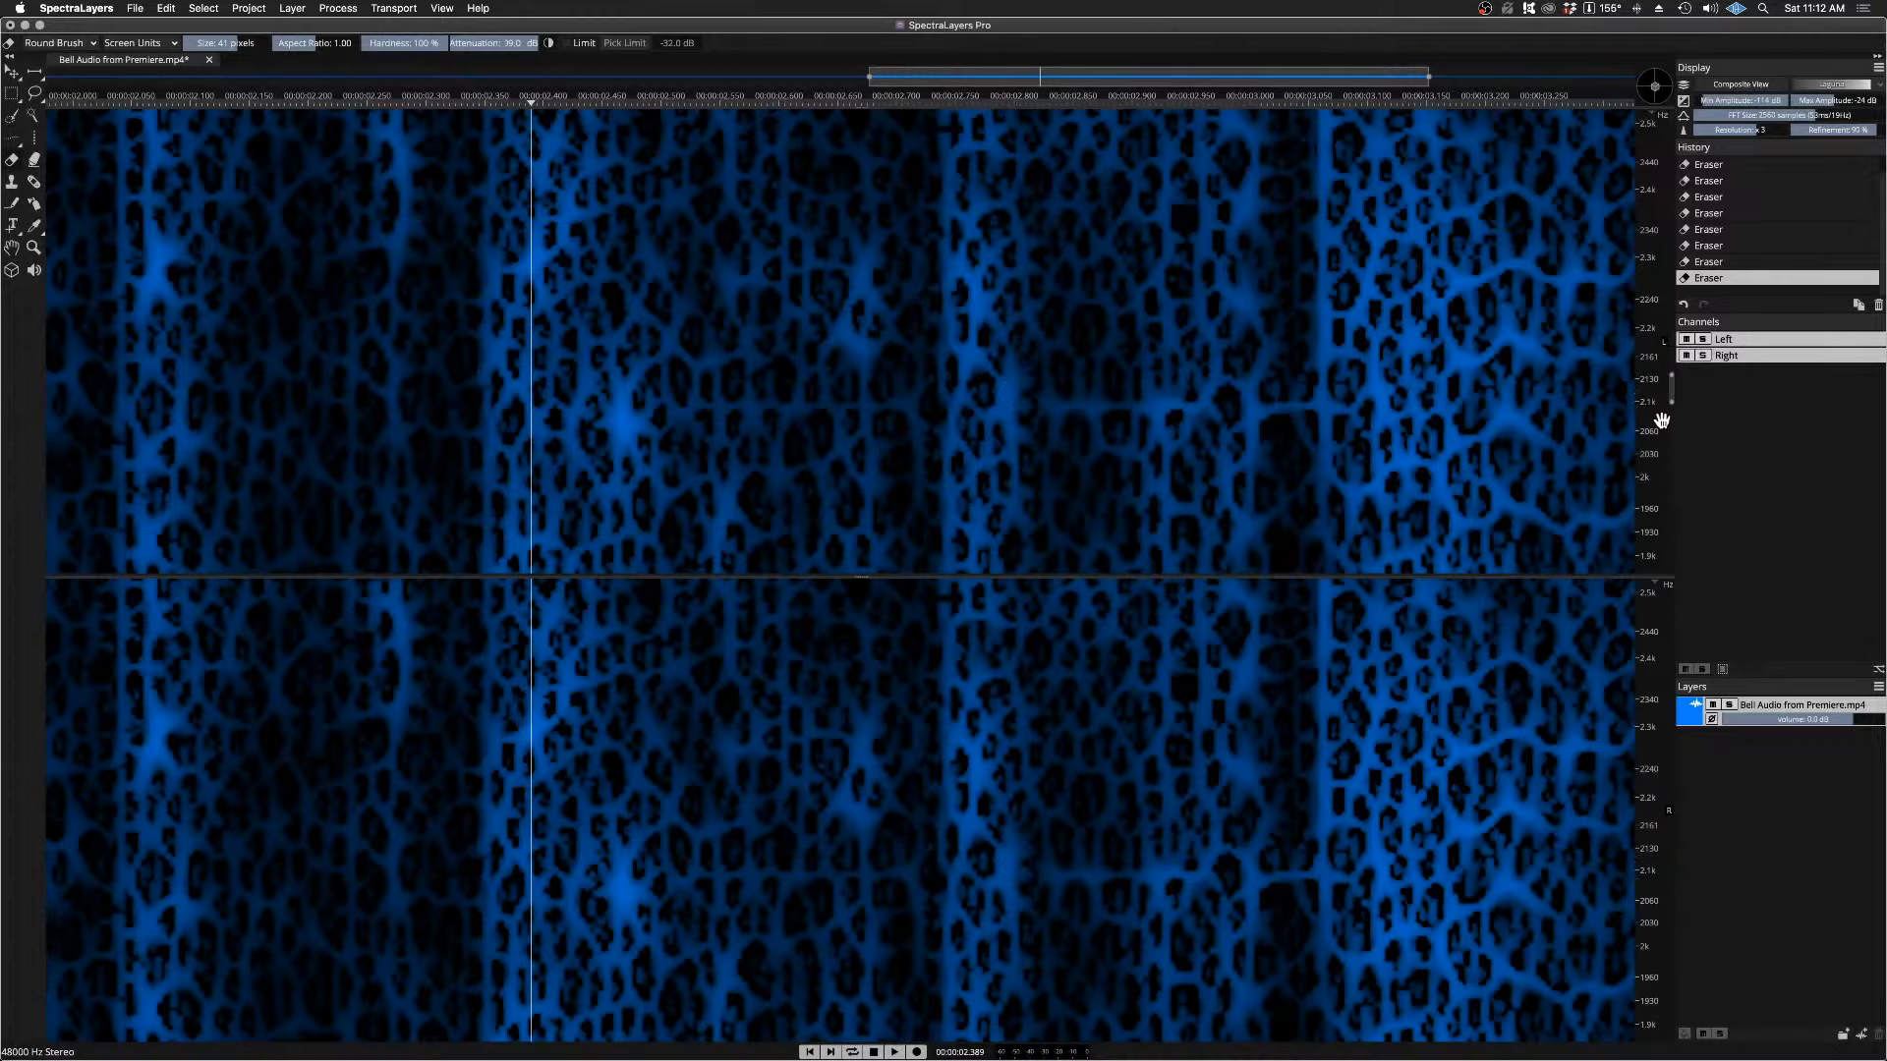
Step: Erase the bell's remaining harmonic line at about 7.2 kHz along its length in both channels with the round-brush Eraser
scroll(1652, 420, down, 6)
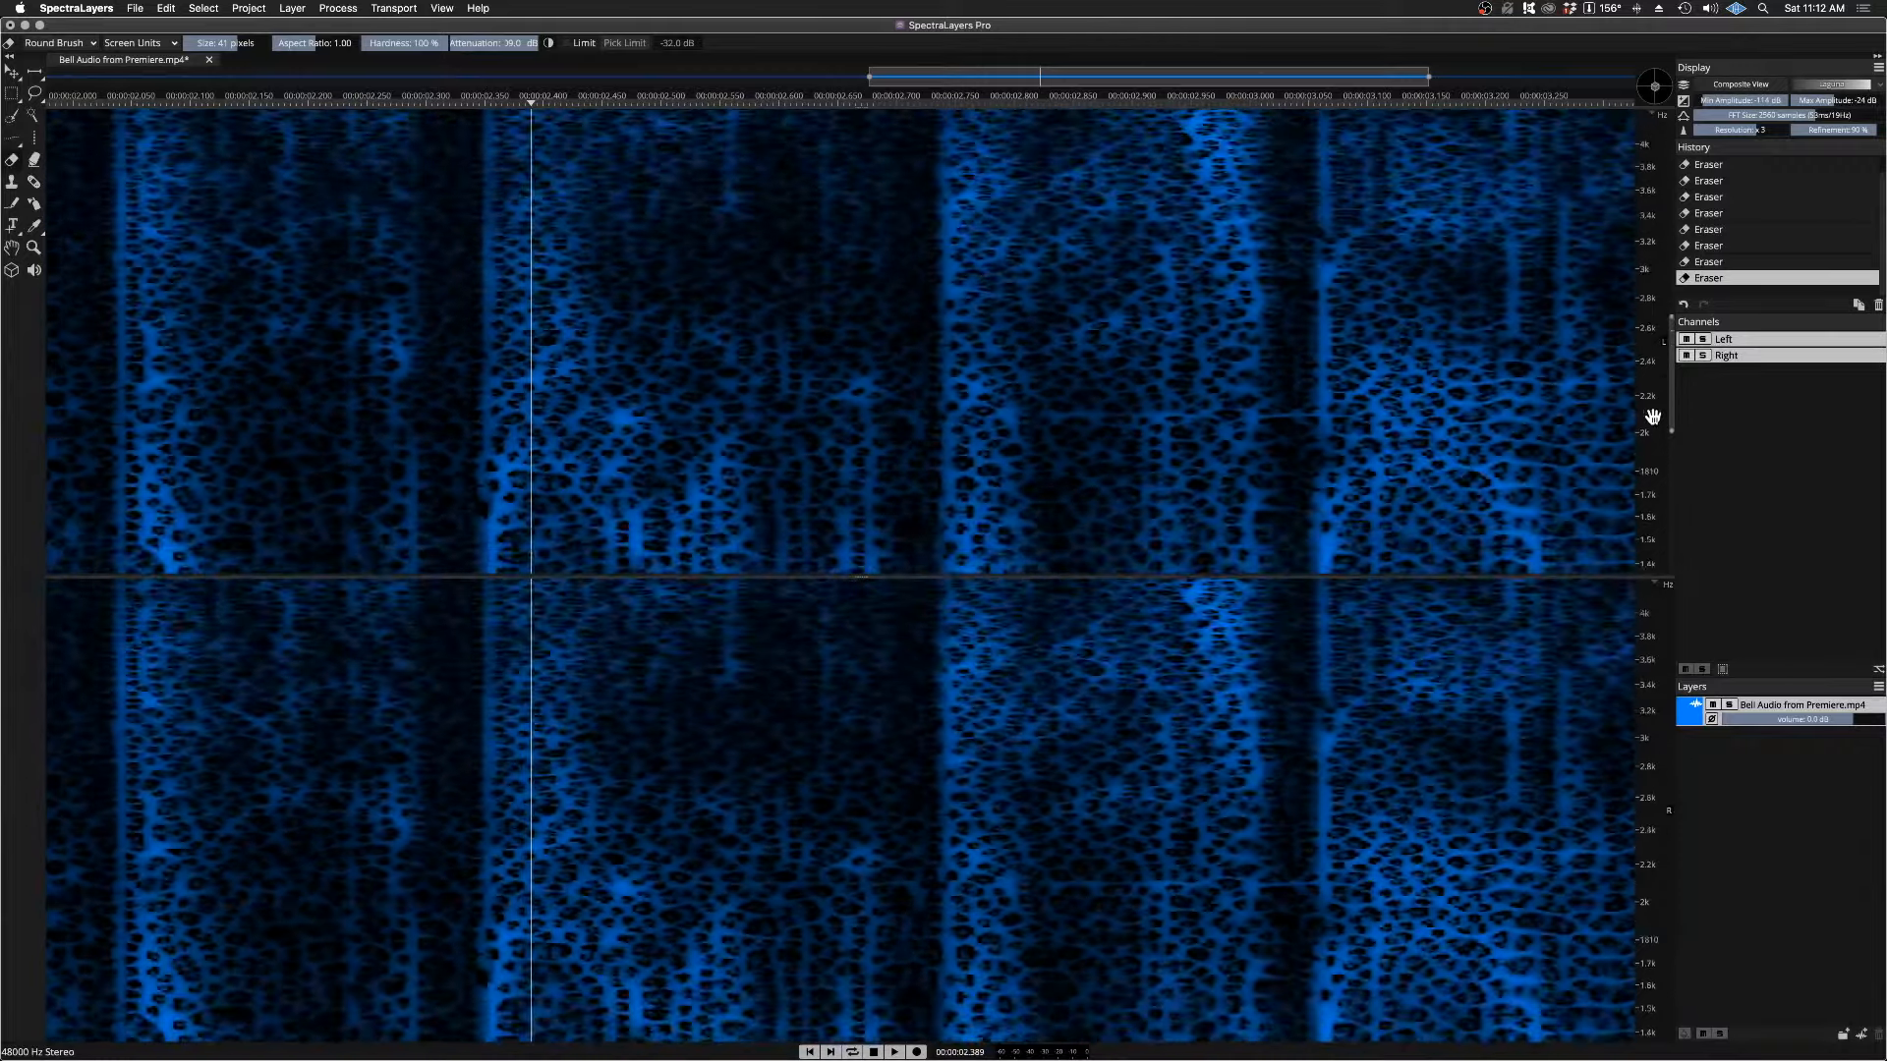
scroll(1652, 417, down, 4)
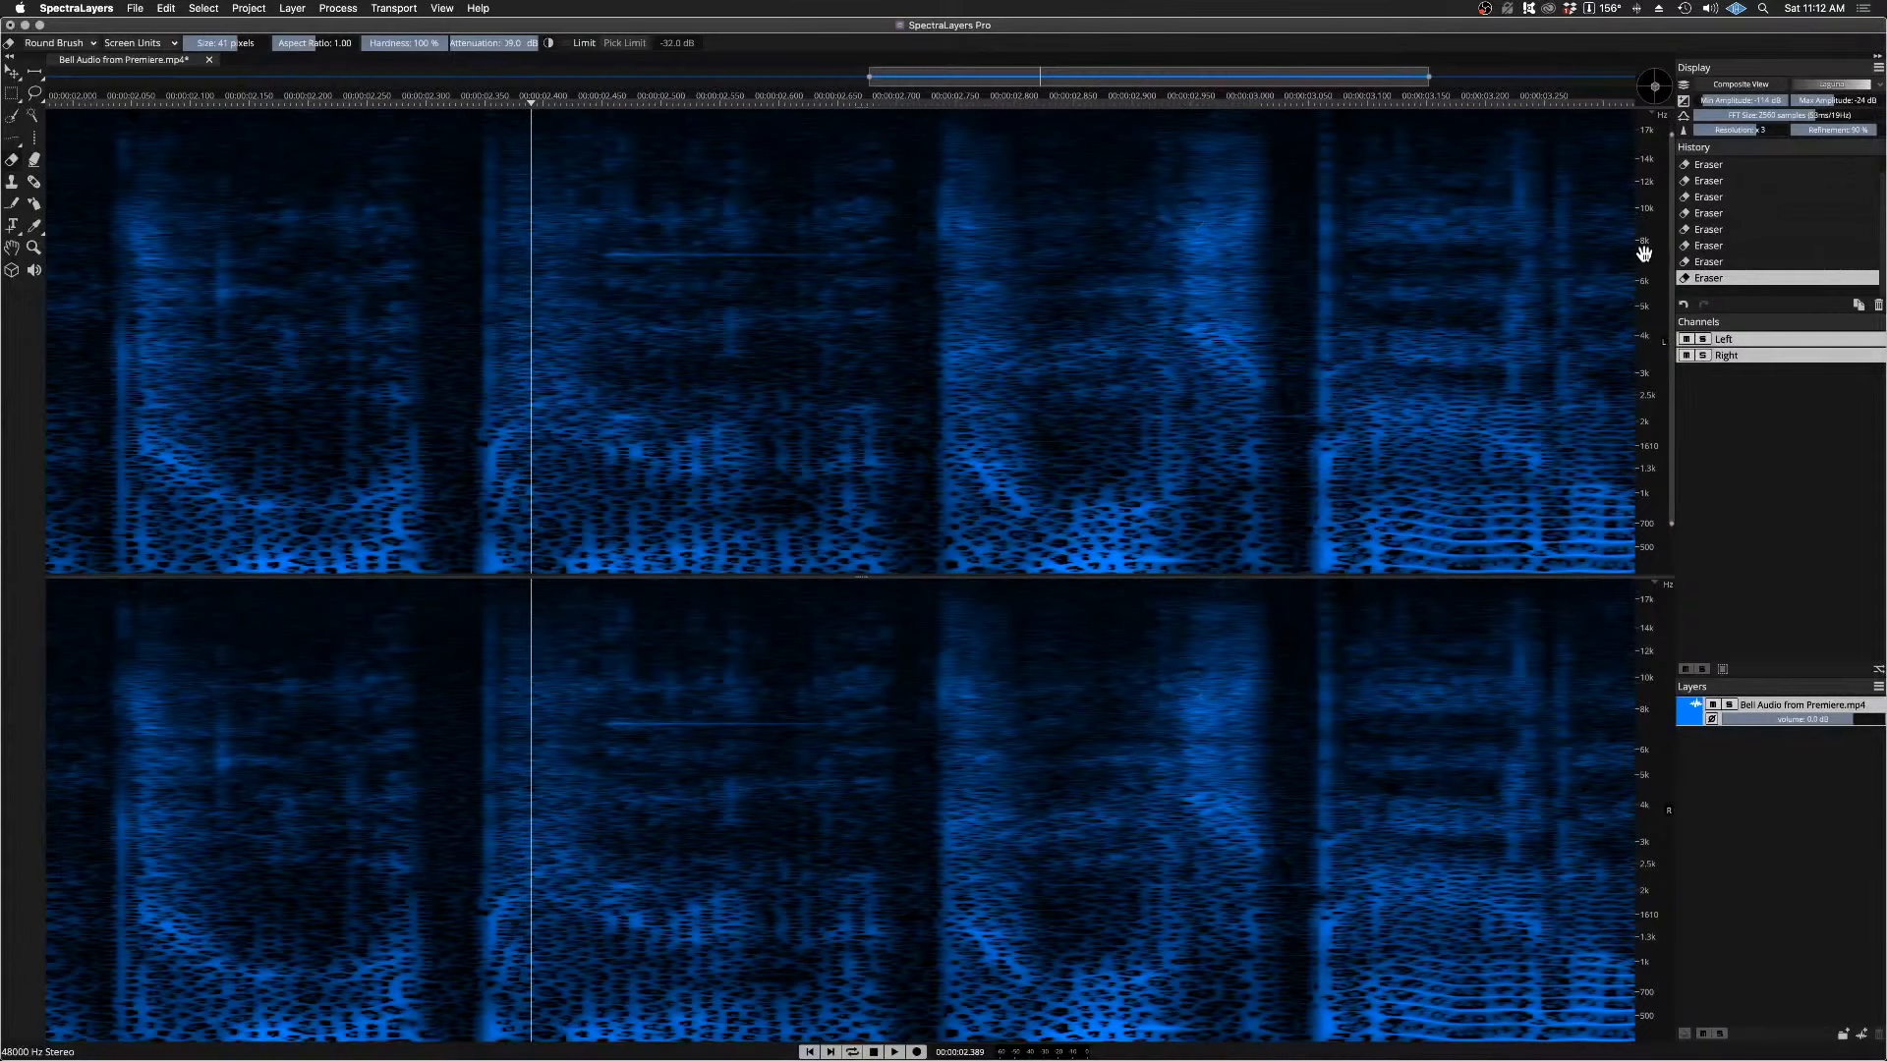
scroll(1645, 241, up, 6)
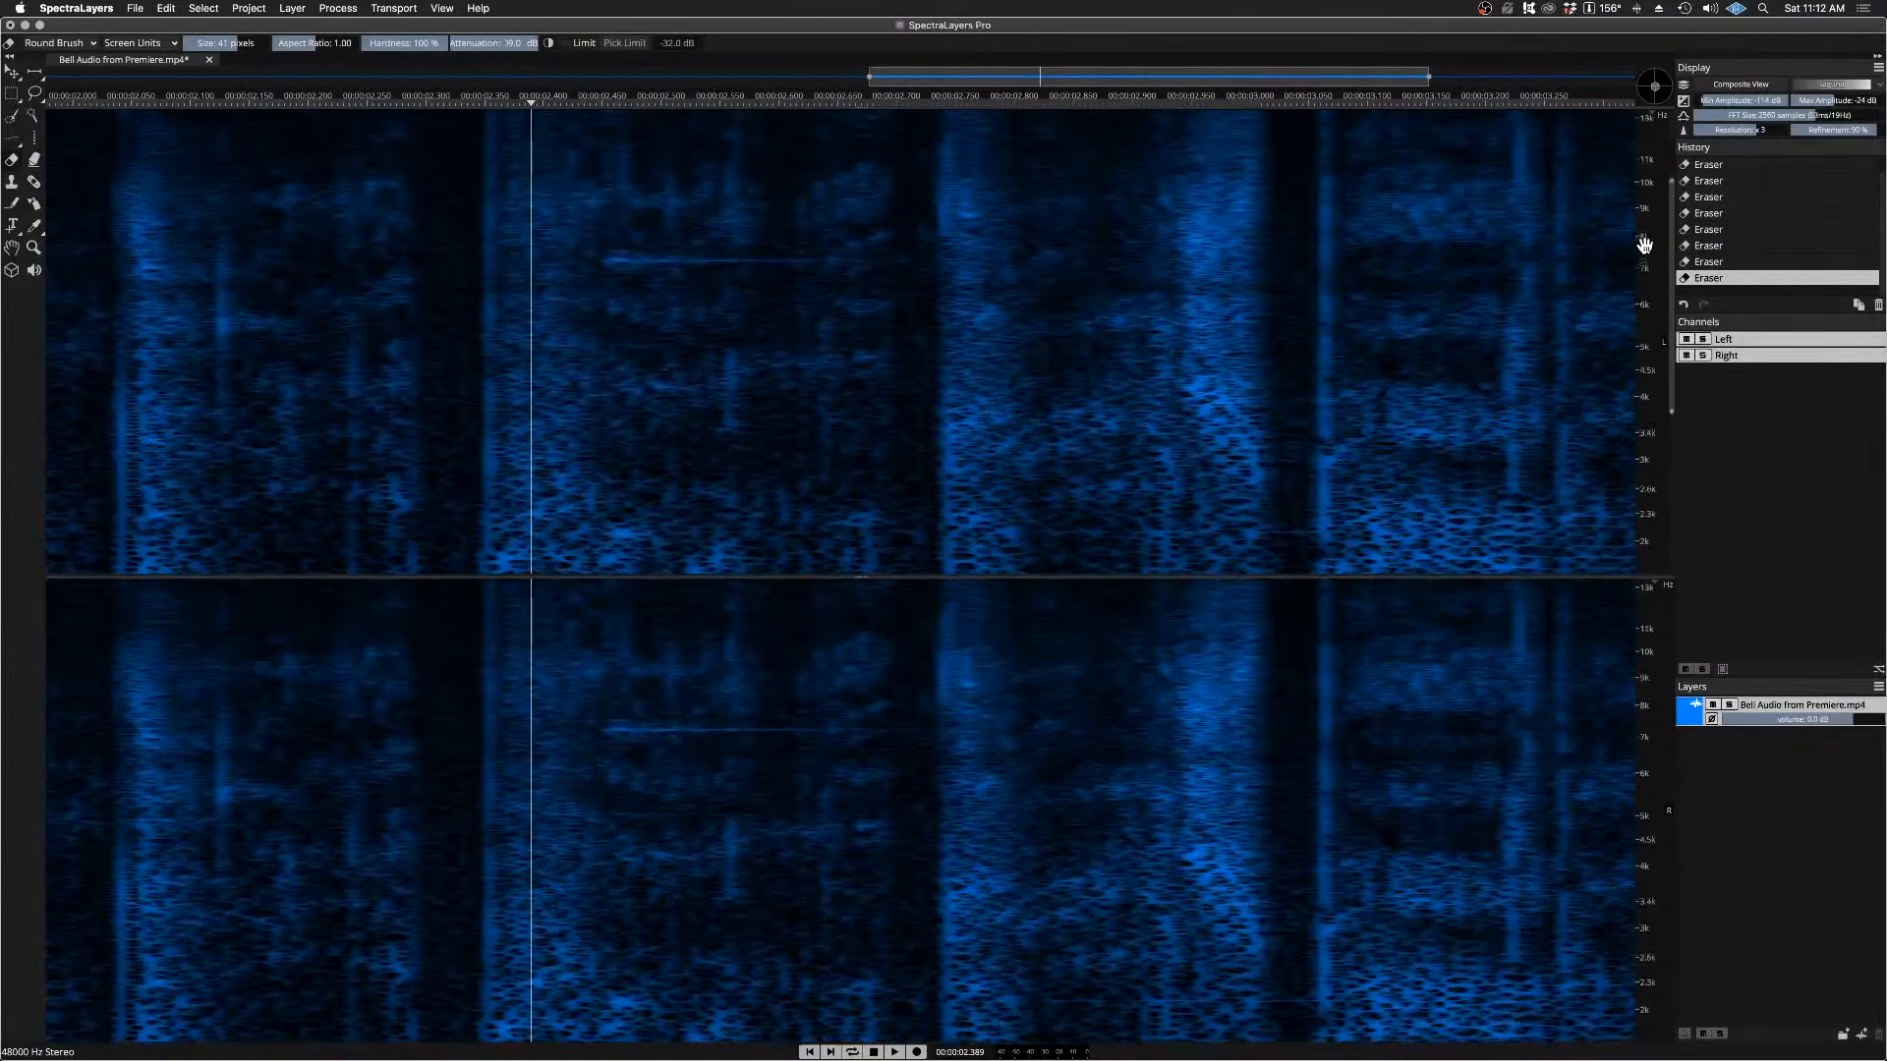
scroll(1645, 236, up, 2)
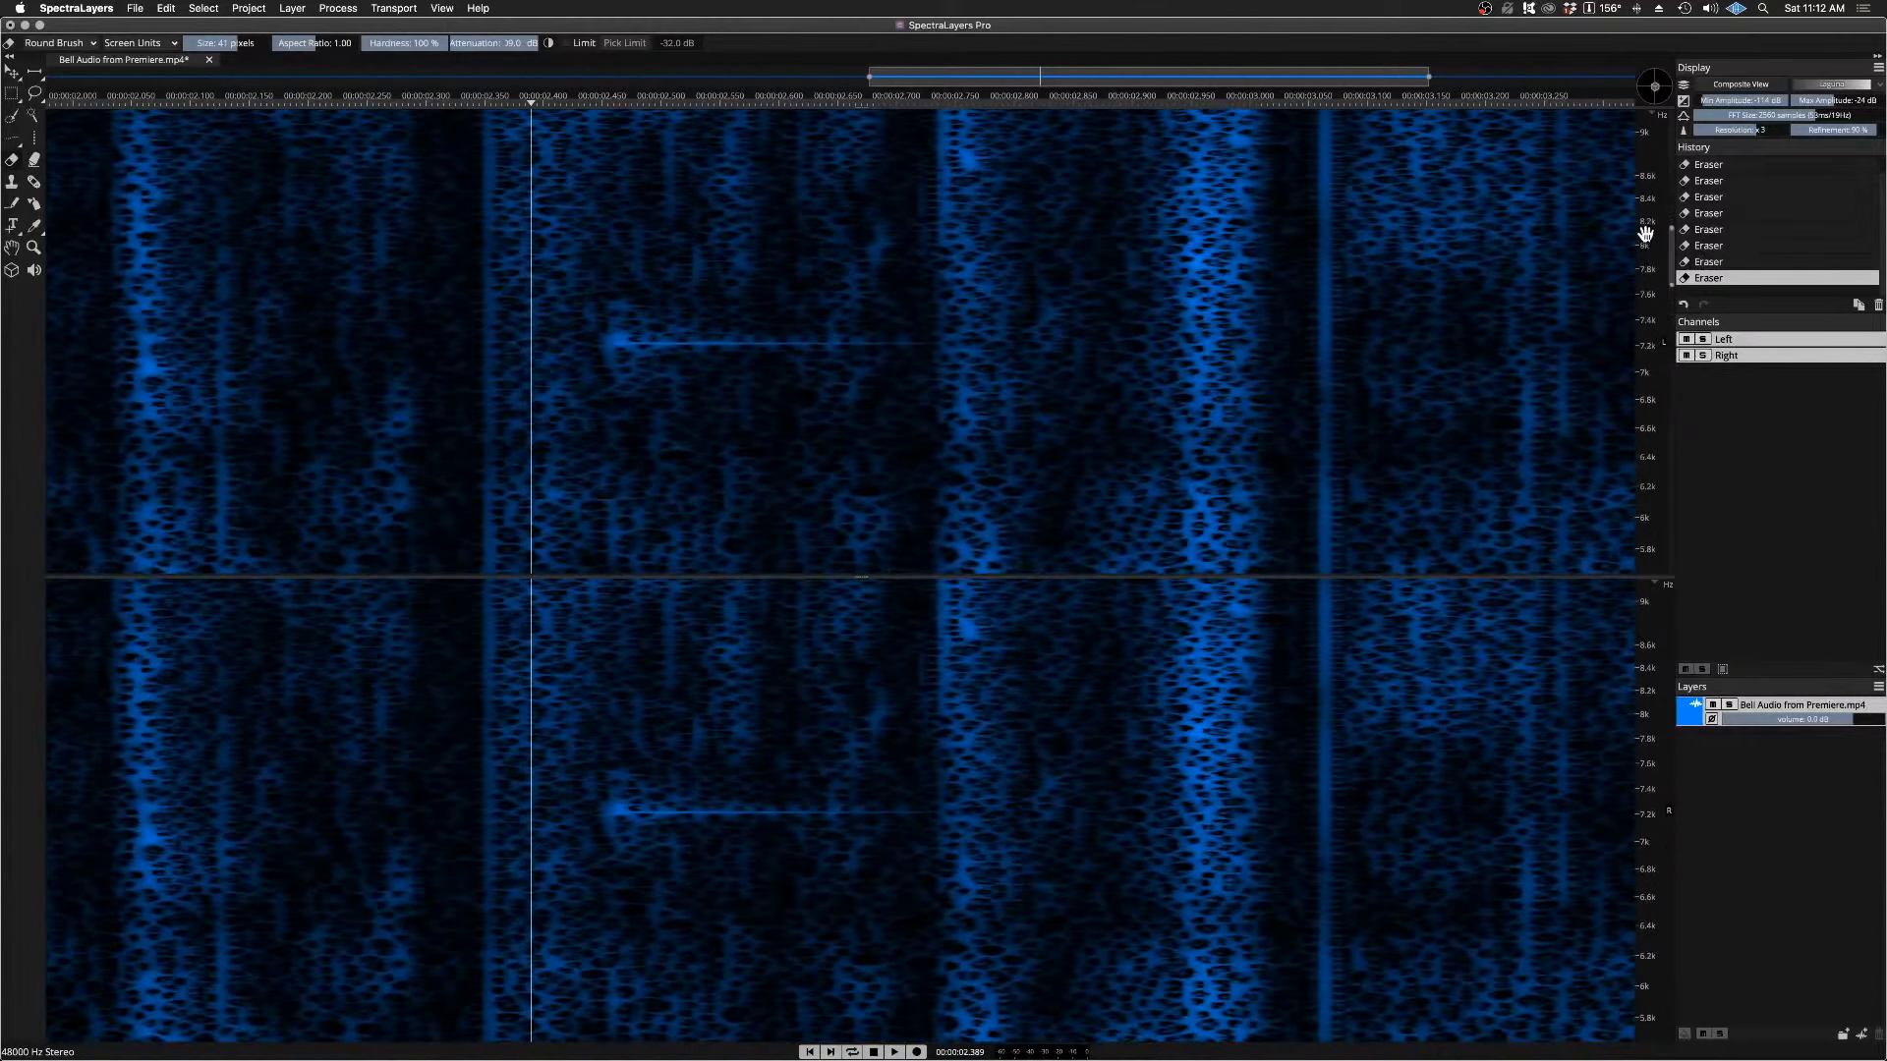
scroll(1649, 309, up, 3)
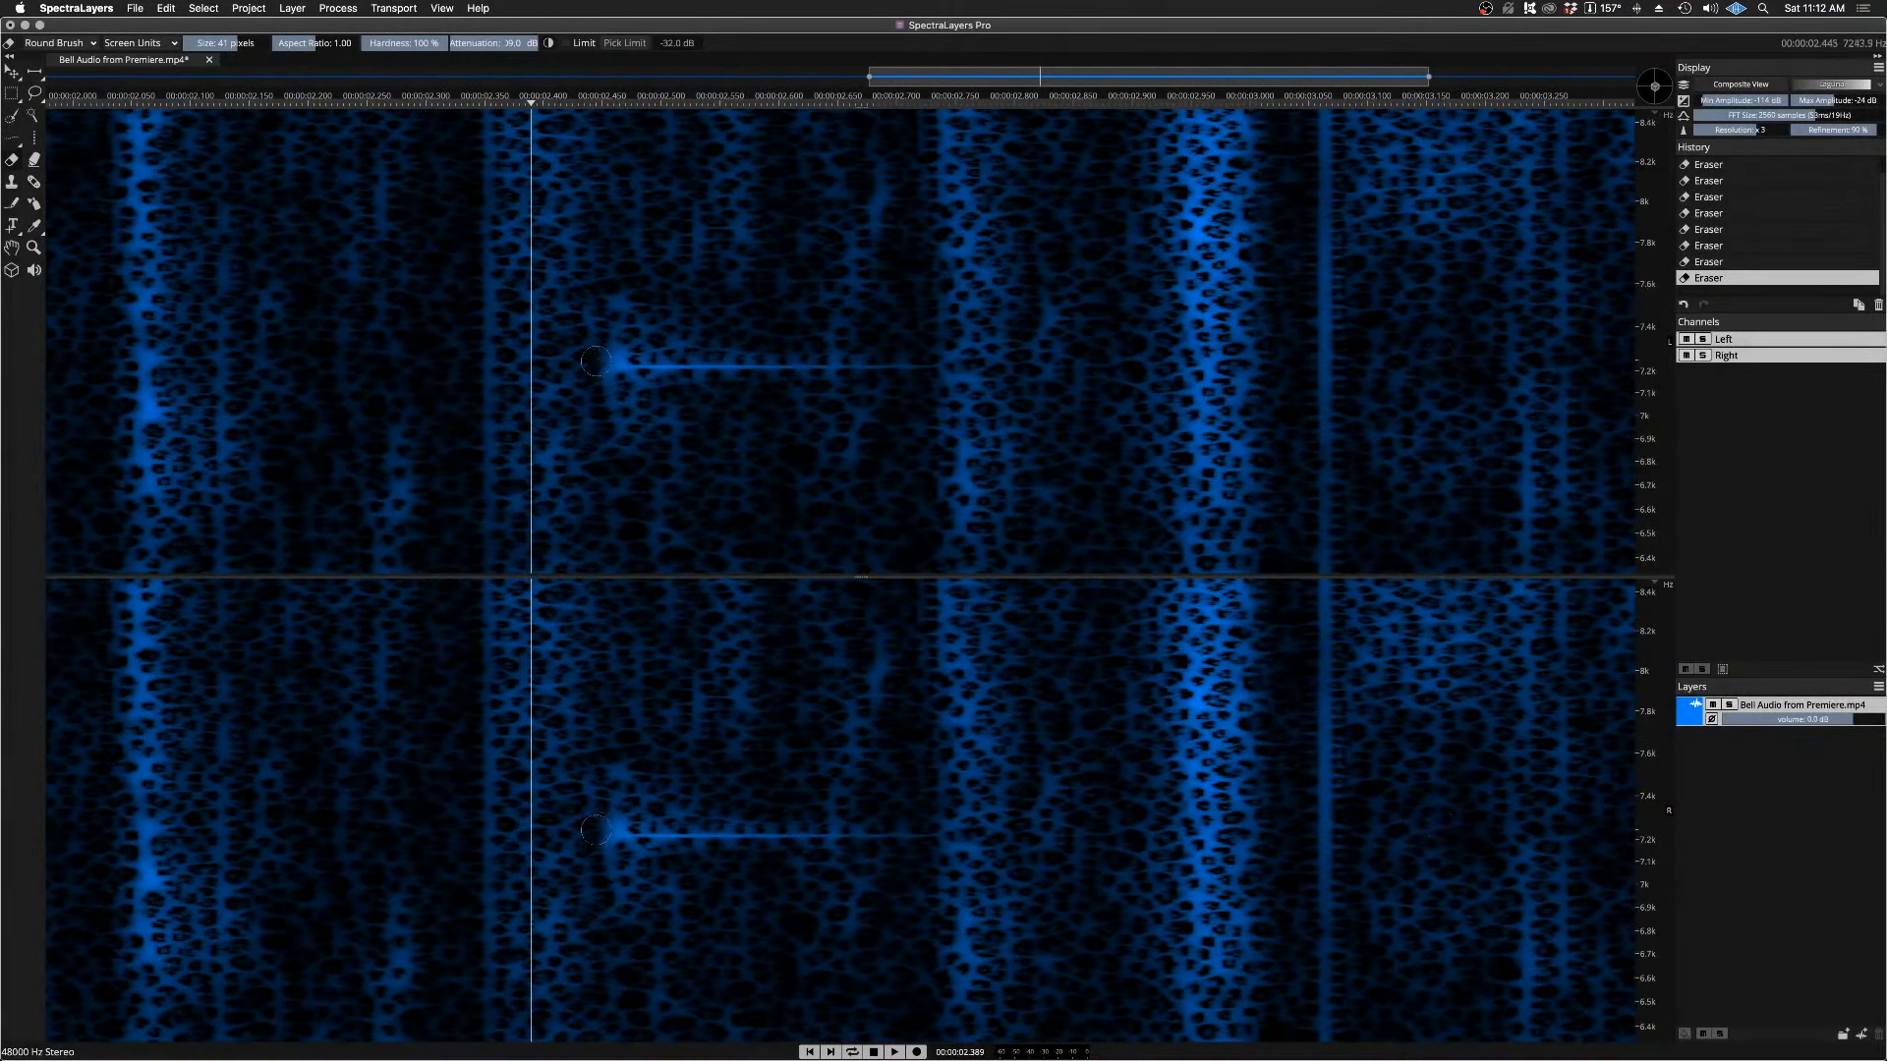
drag(586, 371, 920, 366)
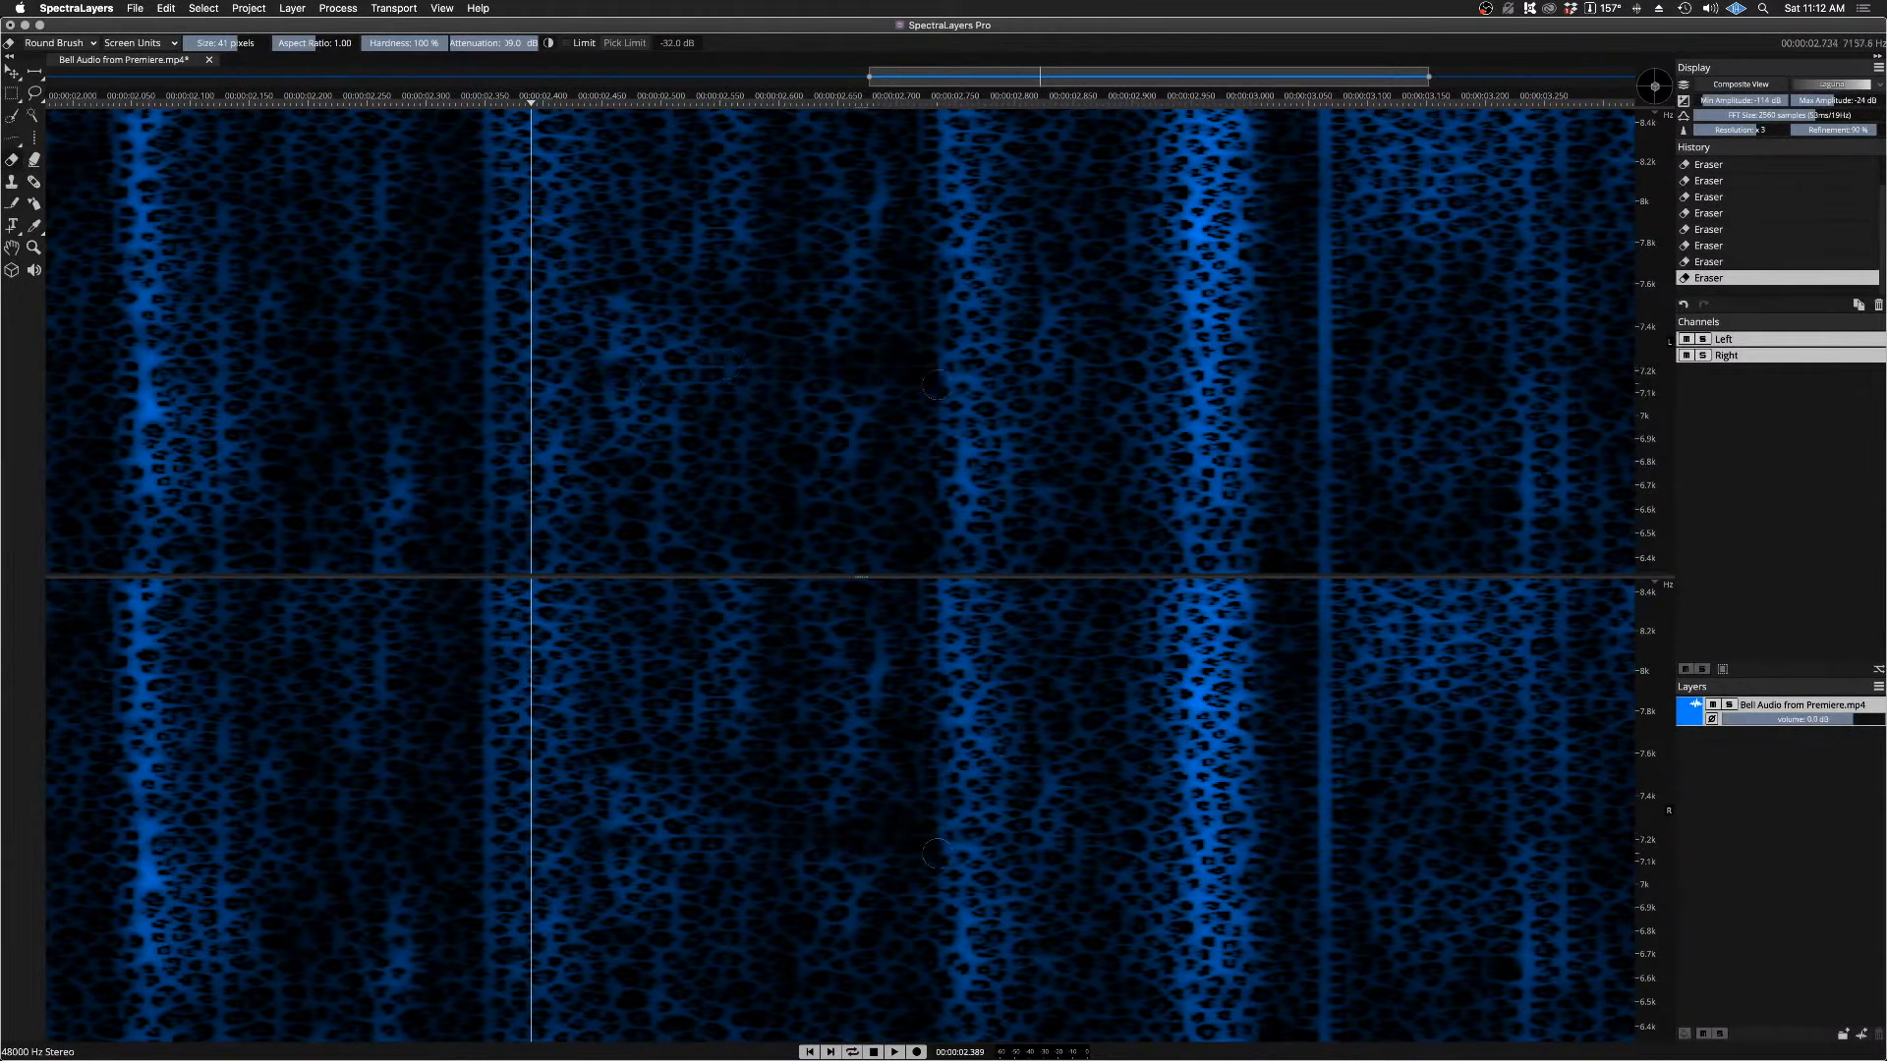
Step: Listen to the cleaned passage from the playhead at about 2.39 s with the full frequency range in view
scroll(1648, 481, down, 5)
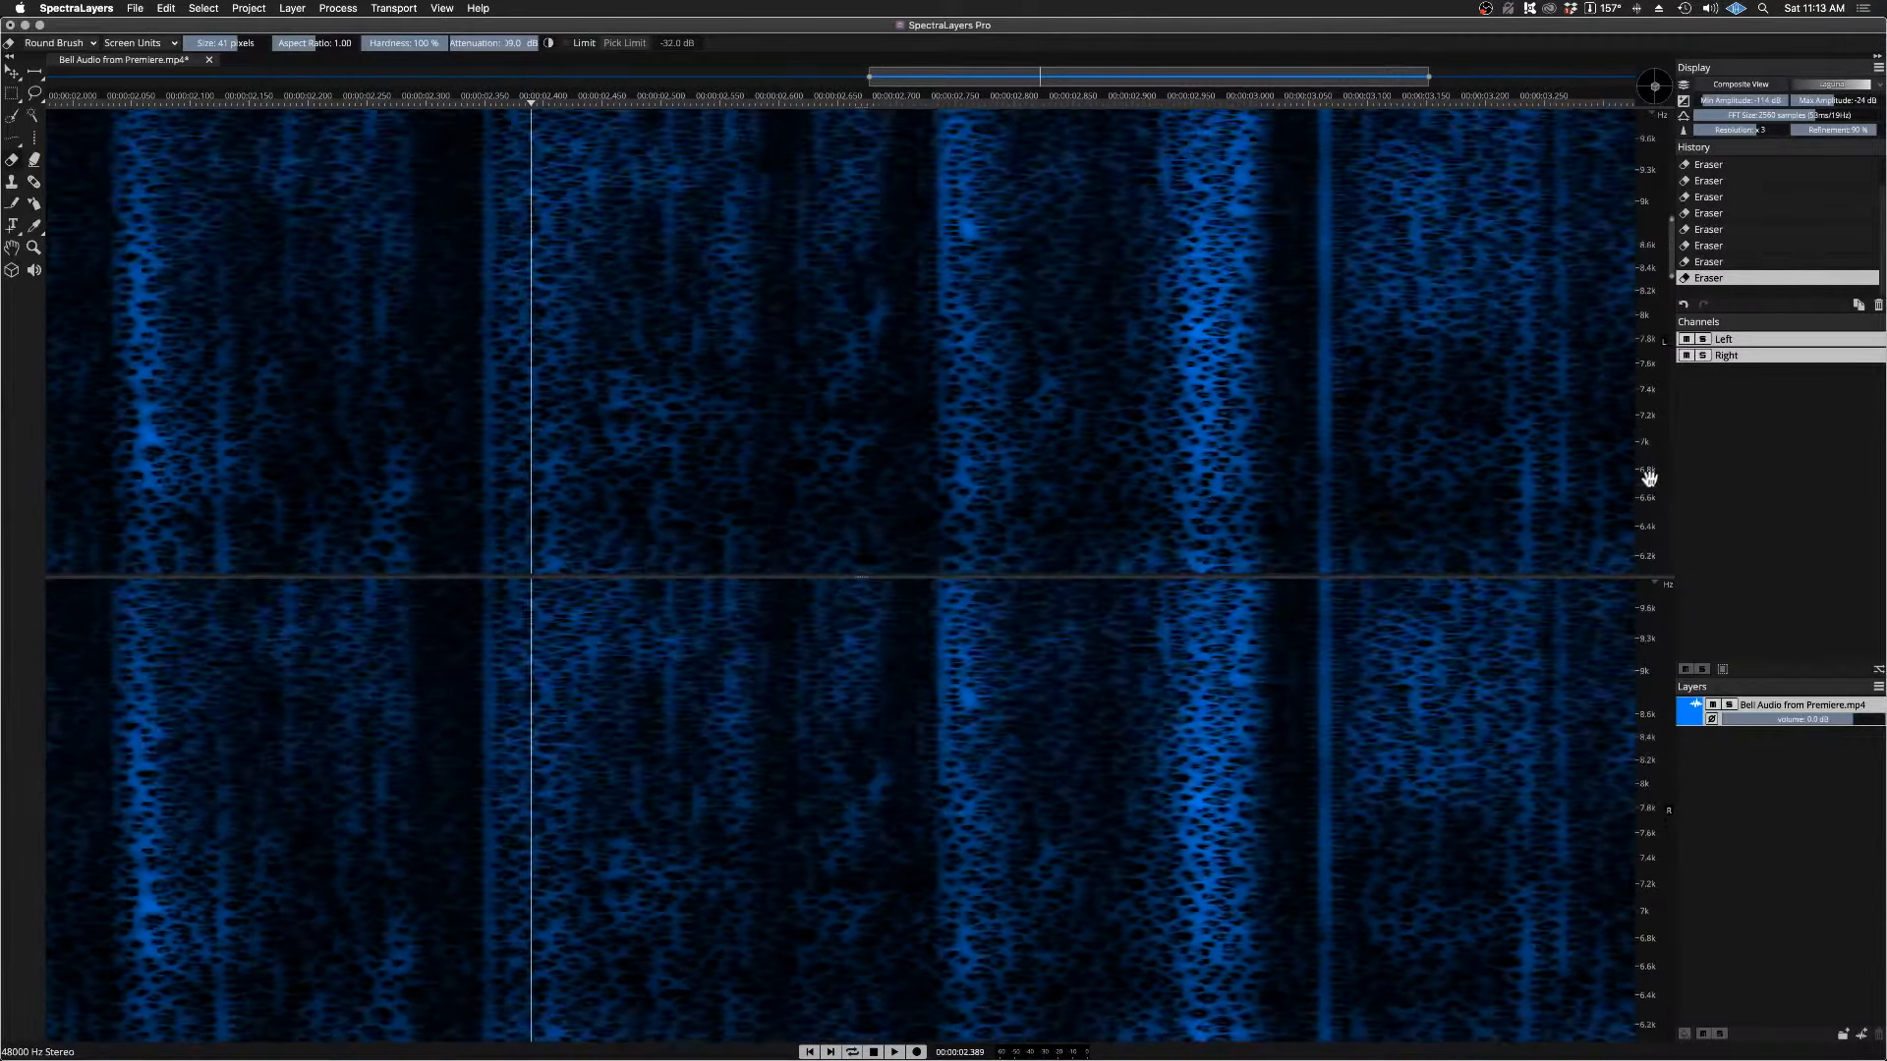
scroll(1653, 473, down, 2)
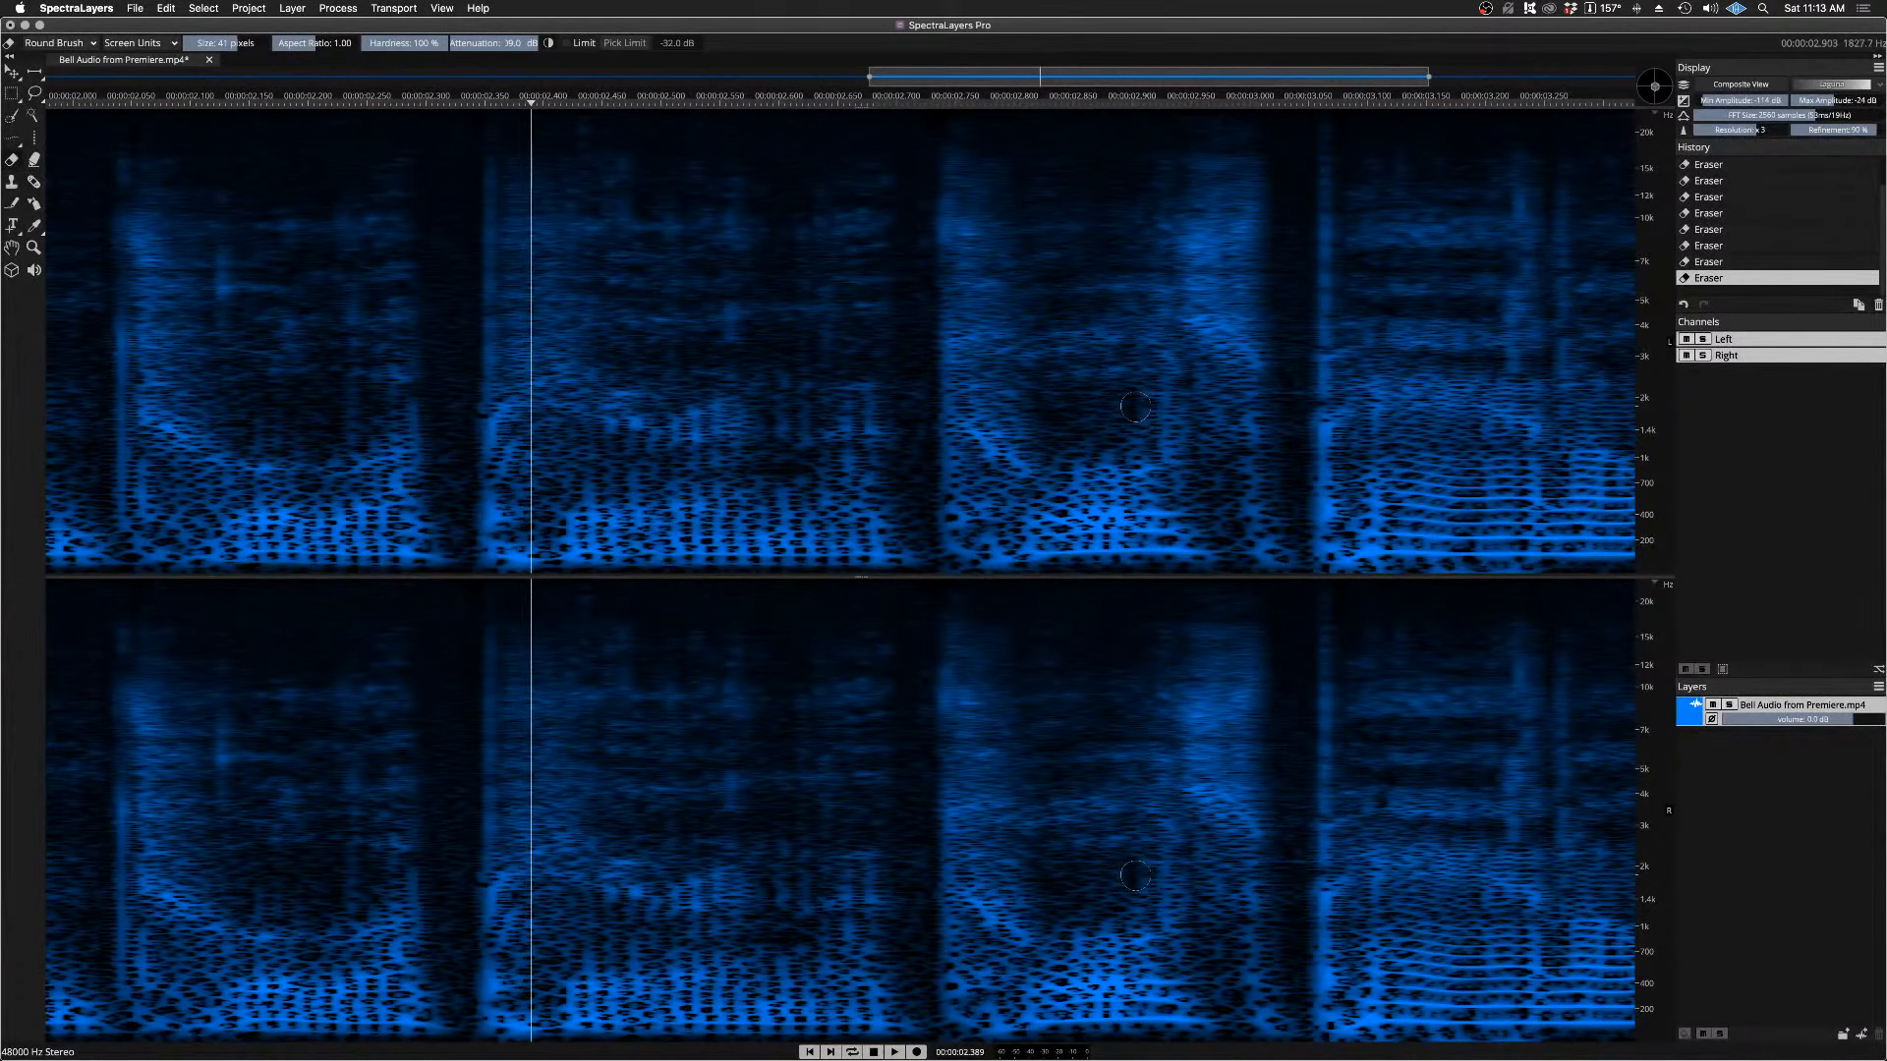
key(space)
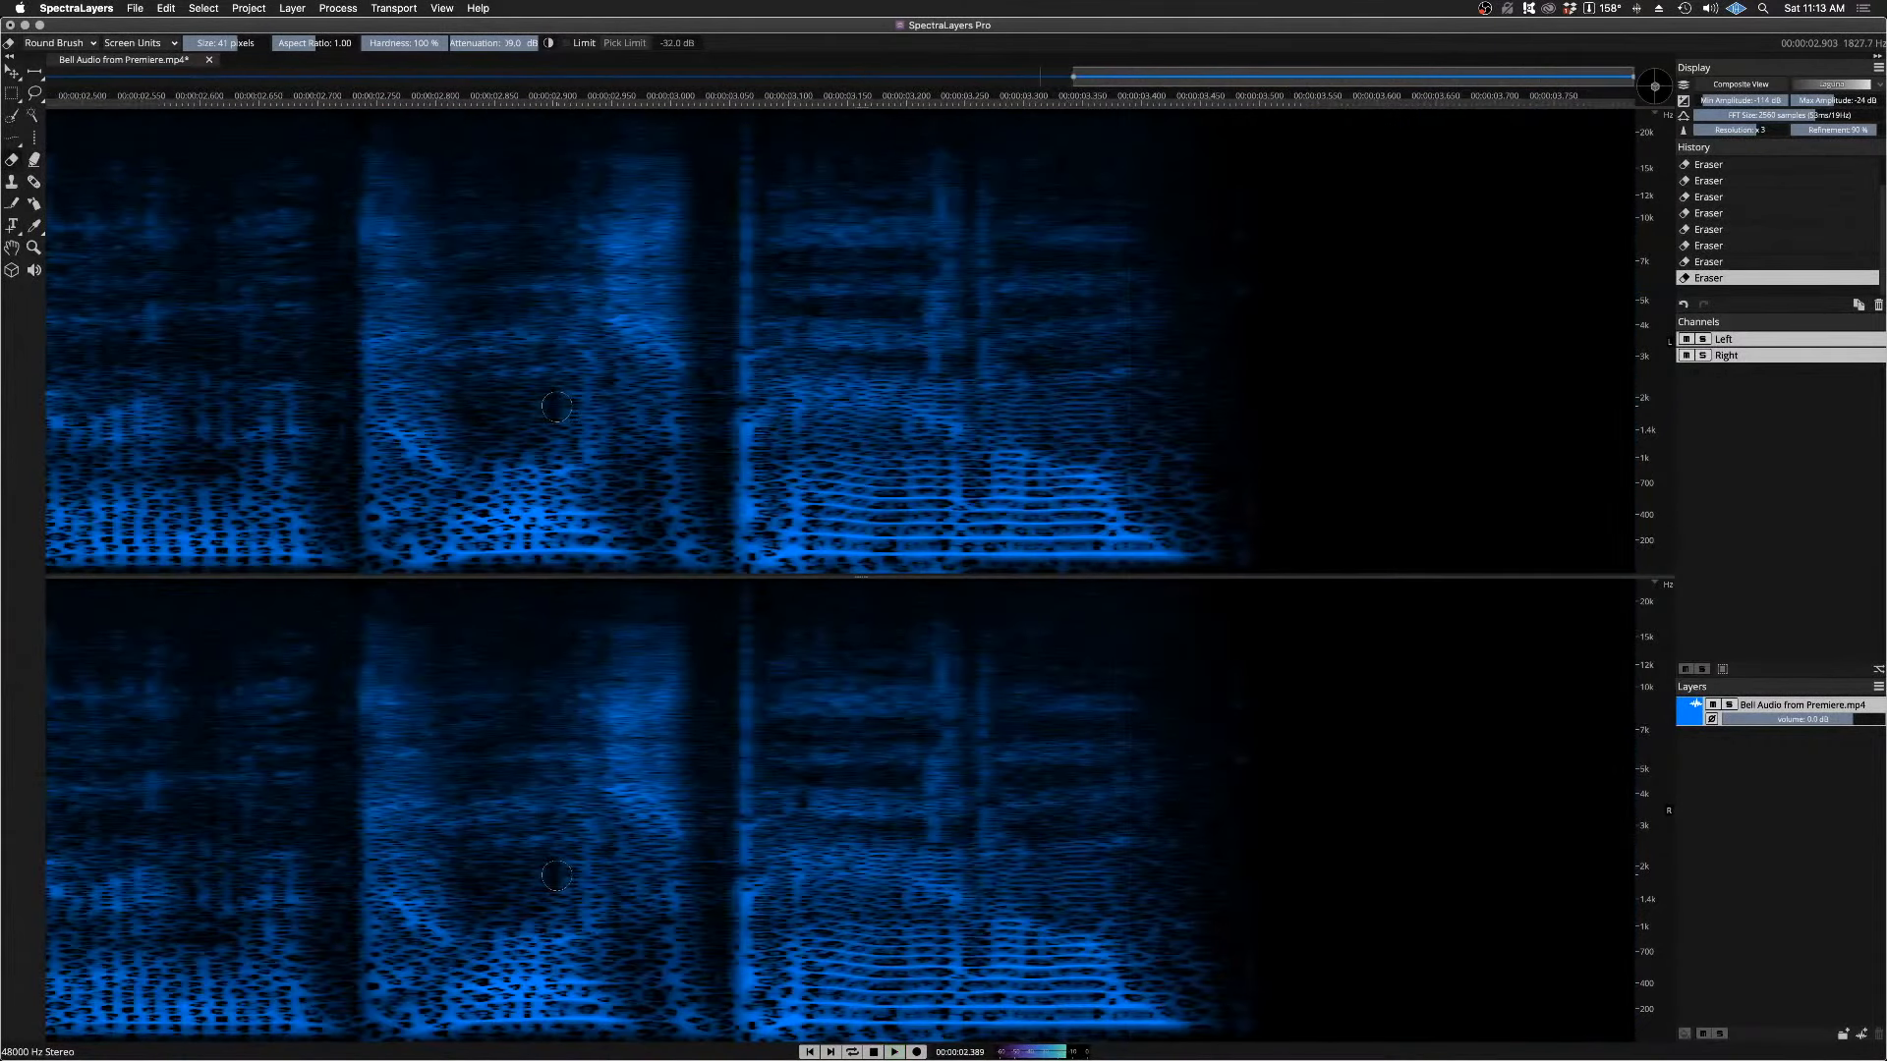
key(space)
key(space)
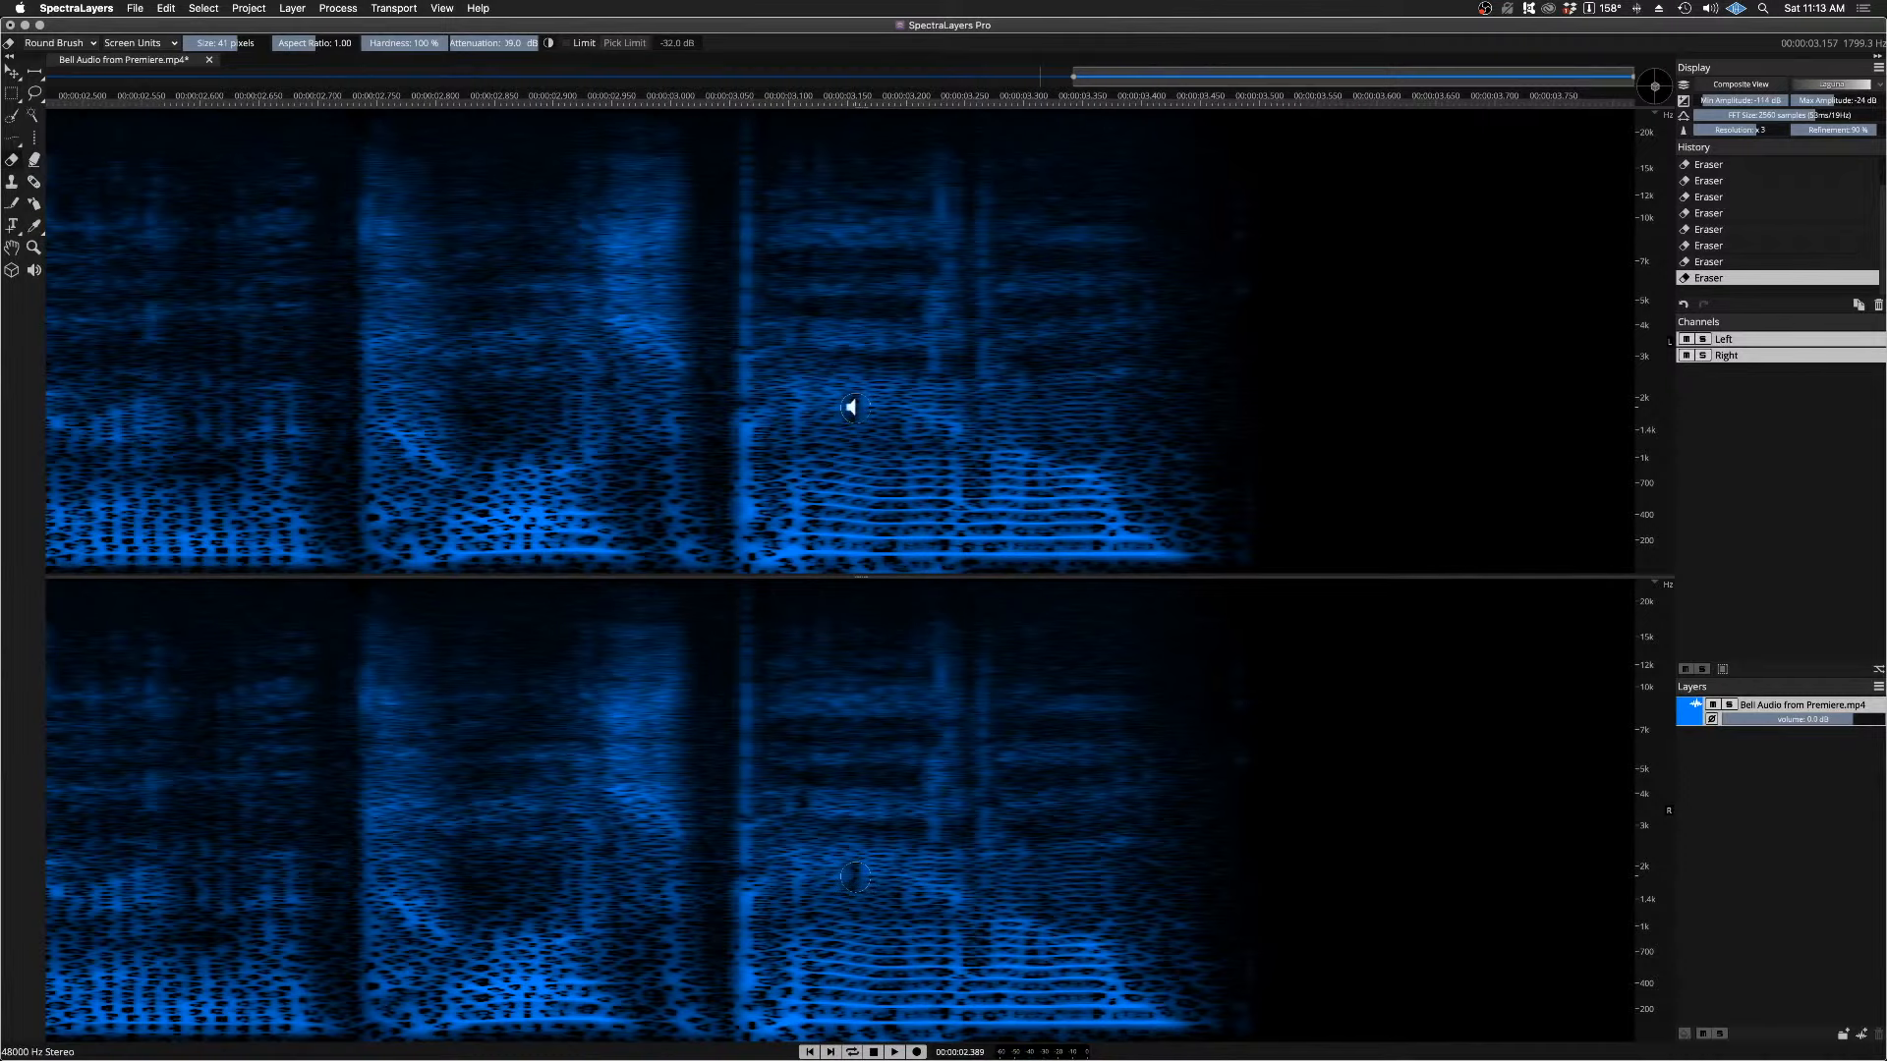
Step: Undo the Eraser strokes on the bell tone and its harmonic, and listen again from about 2.34 s for comparison
key(super+z)
key(super+z)
key(super+z)
key(super+z)
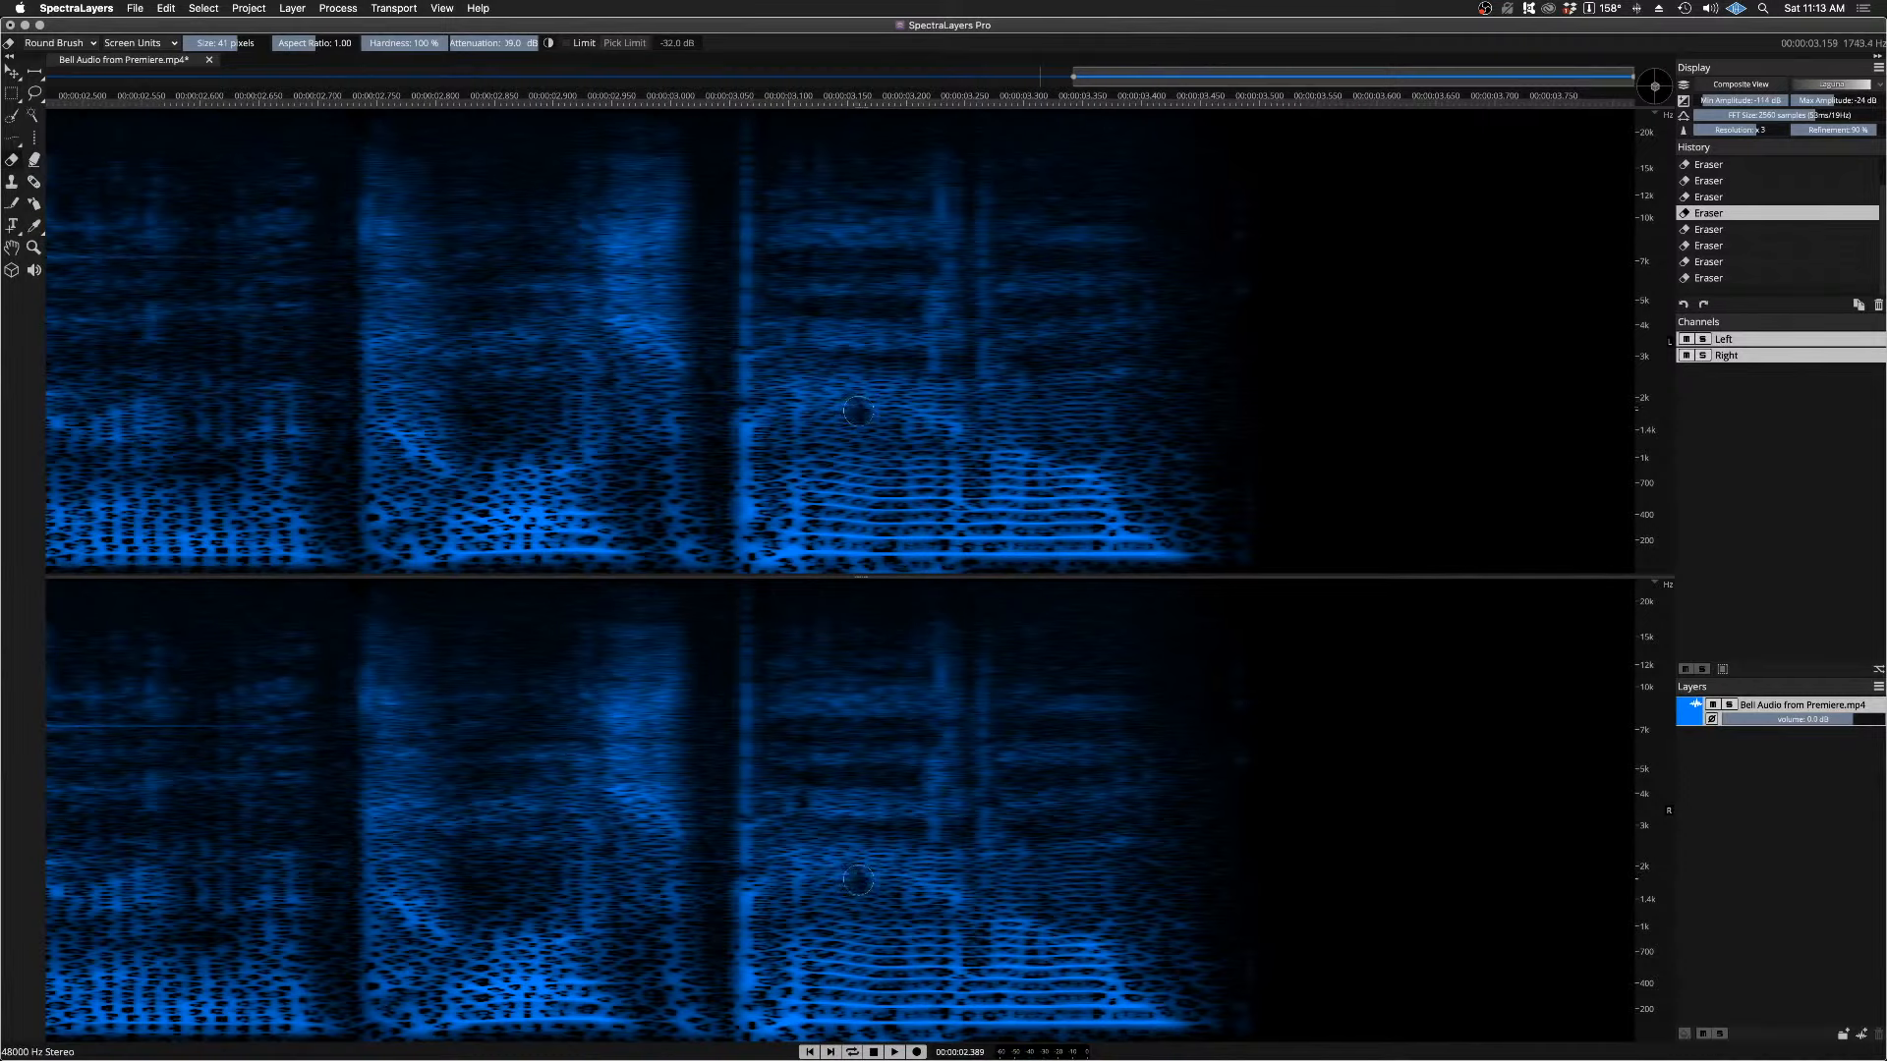
key(super+z)
key(super+z)
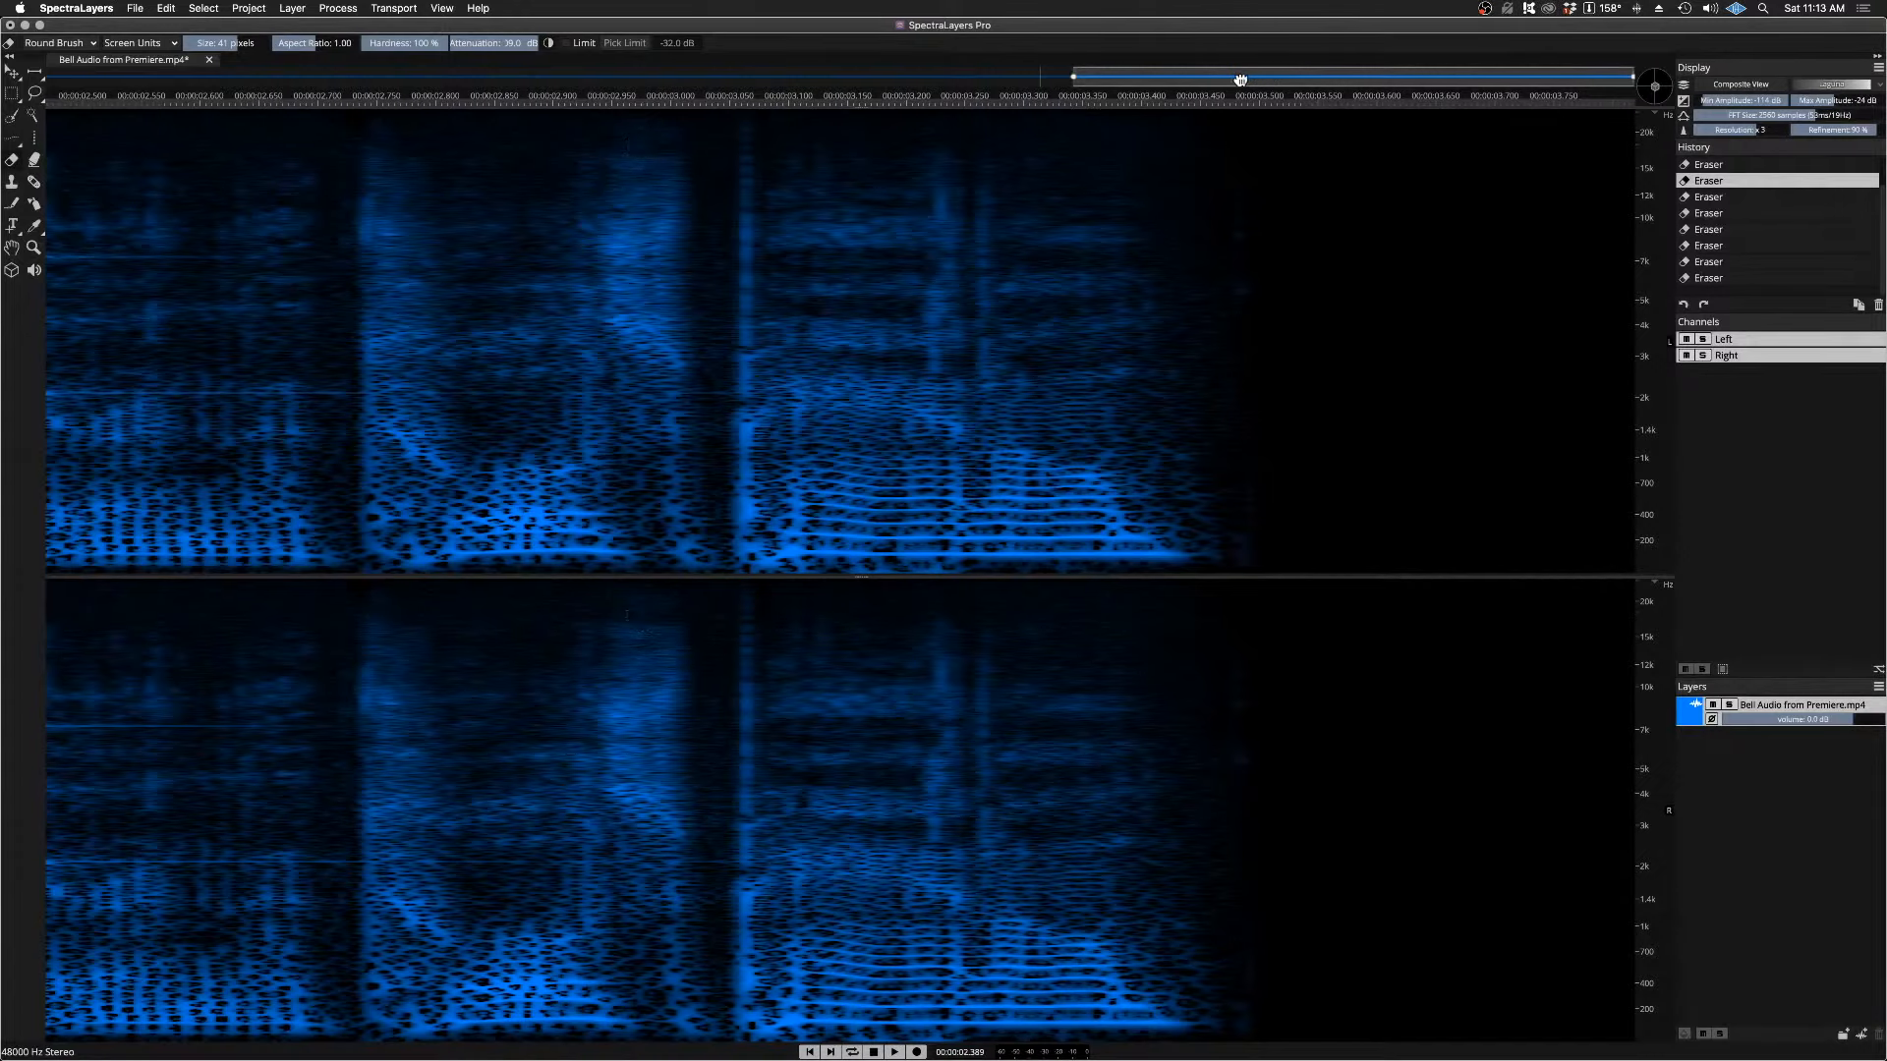
drag(1240, 80, 925, 80)
key(super+z)
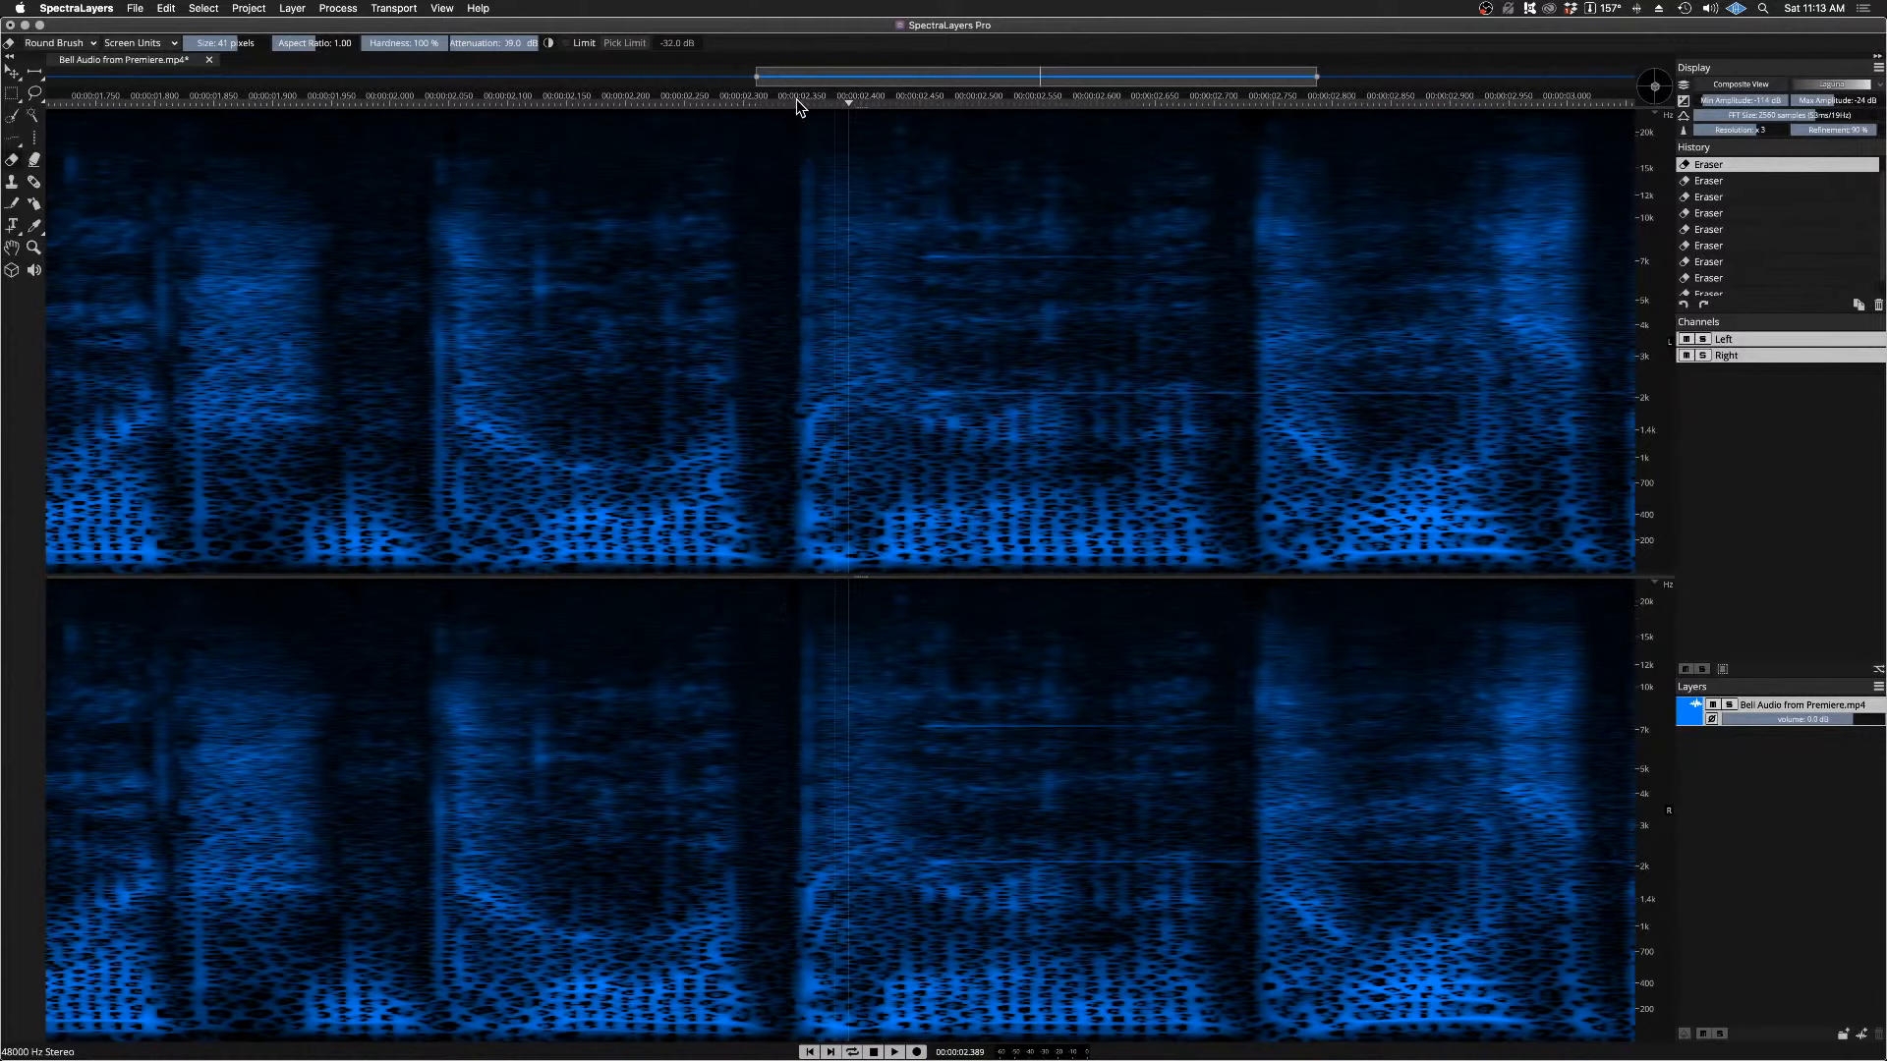
key(space)
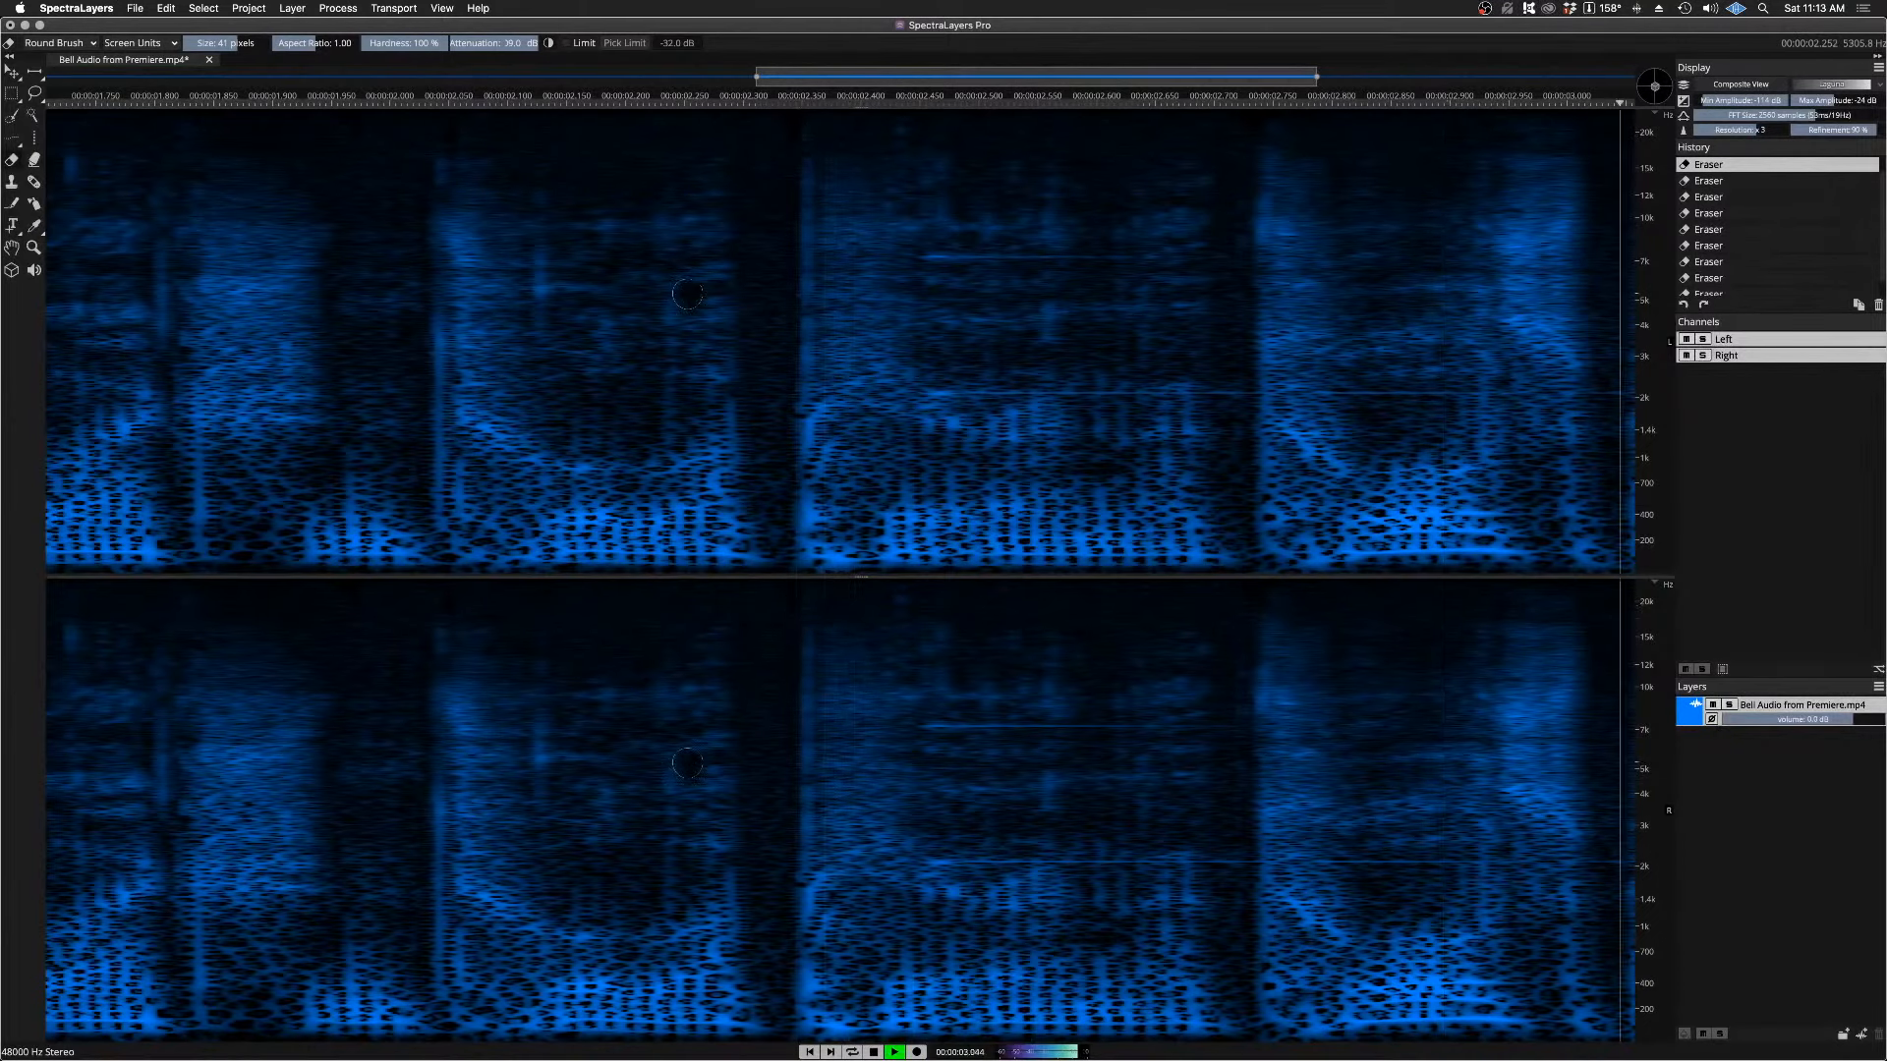
key(space)
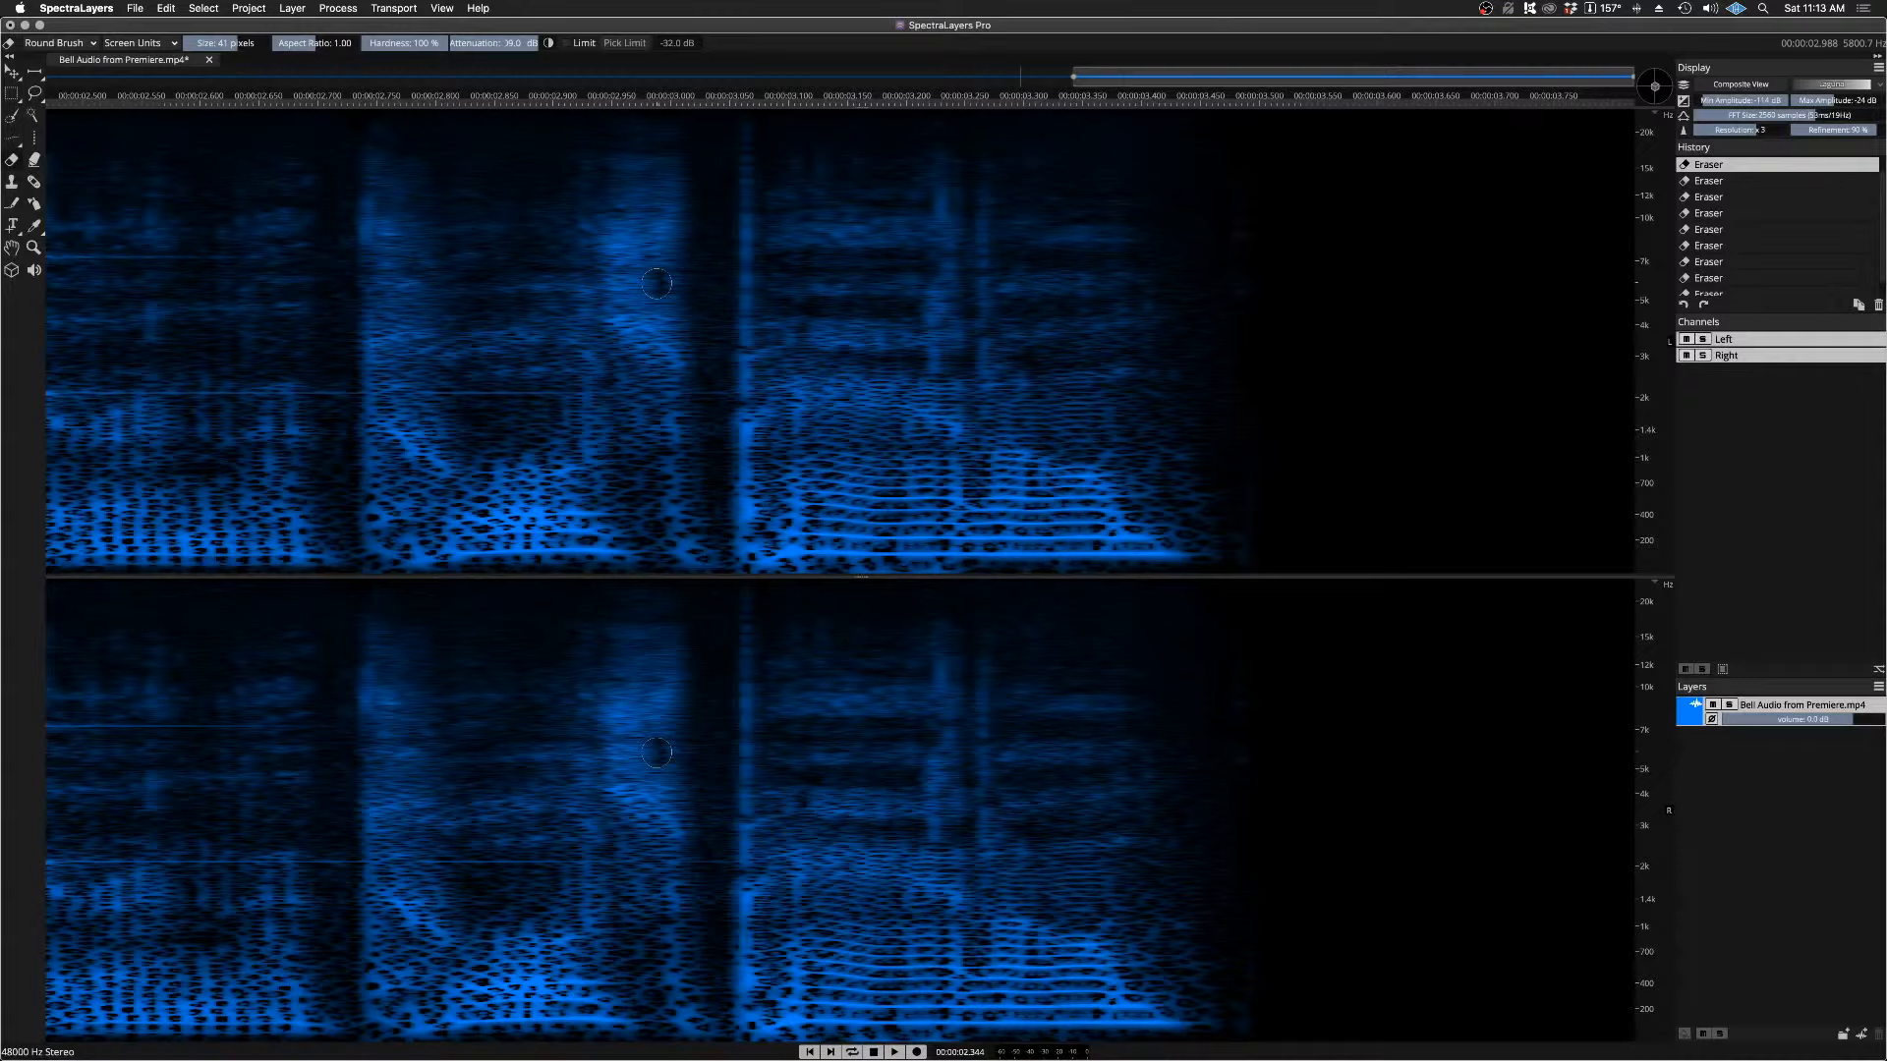
Step: Close the Bell Audio from Premiere project without saving the changes
click(624, 270)
click(209, 61)
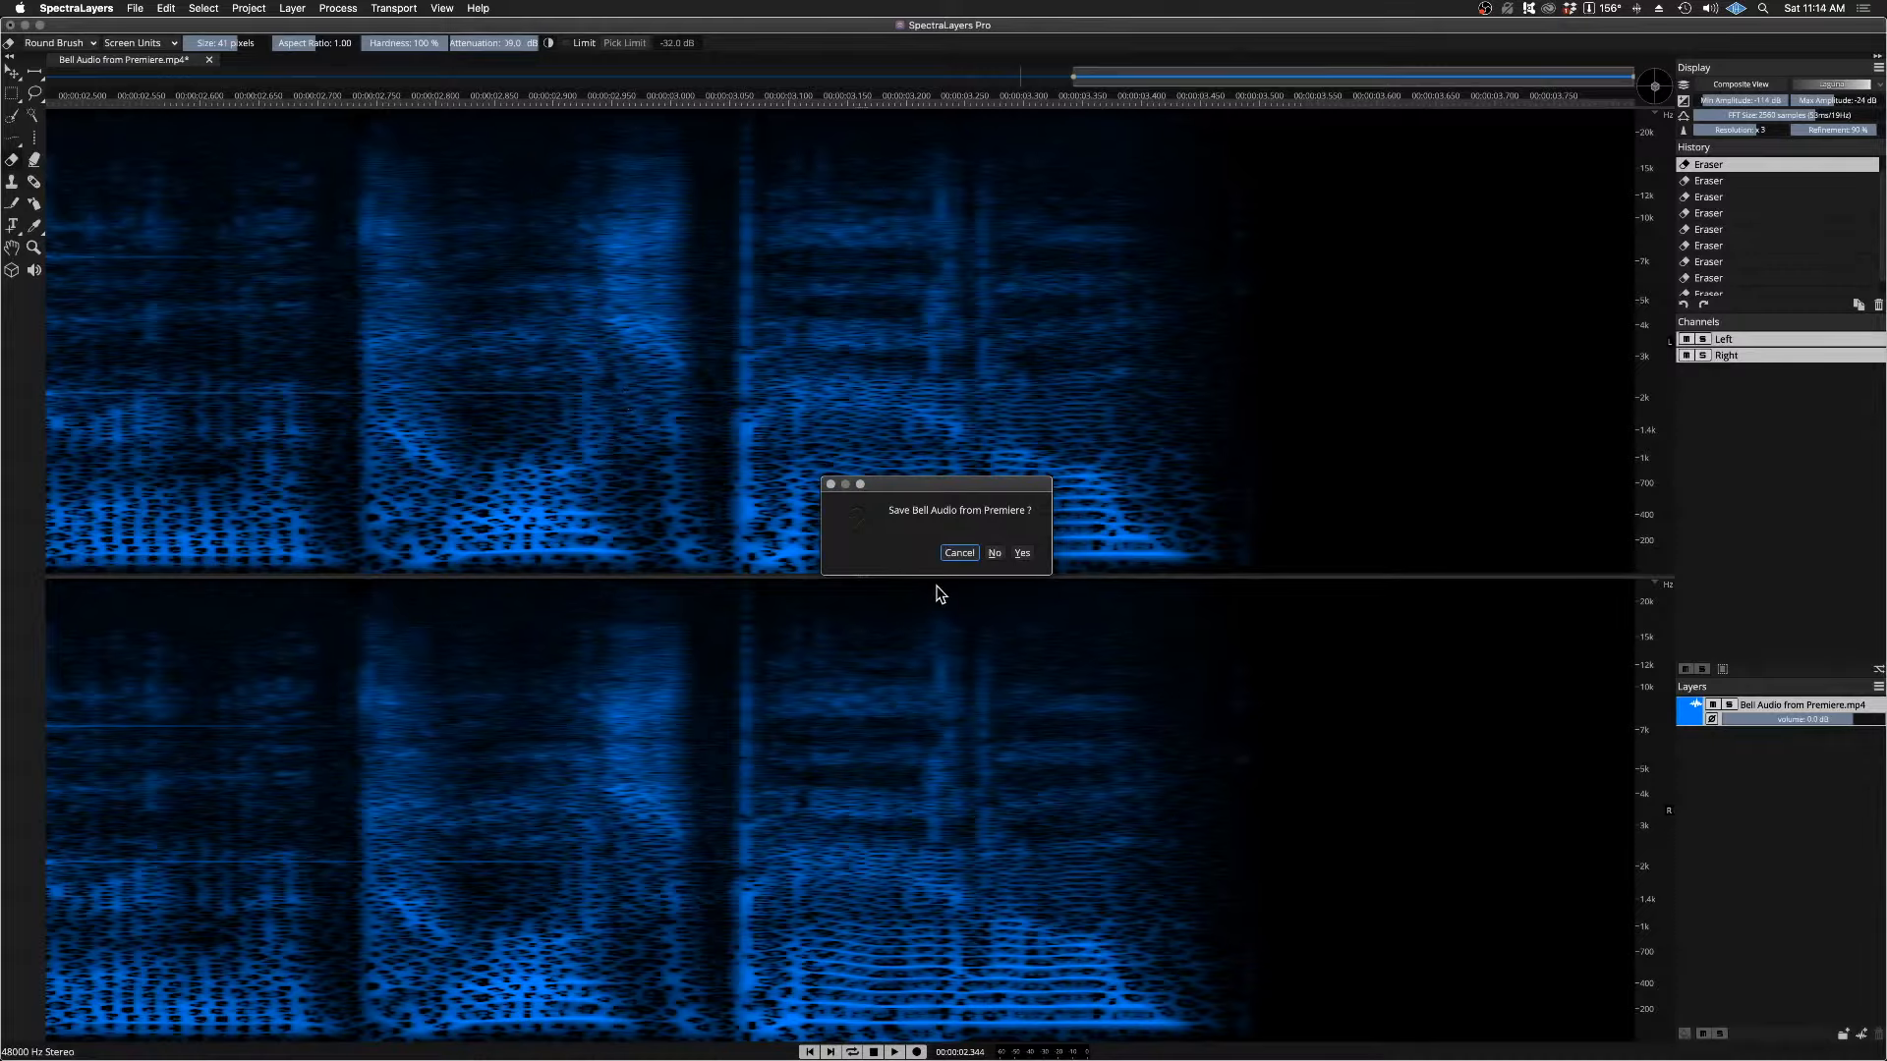
click(993, 553)
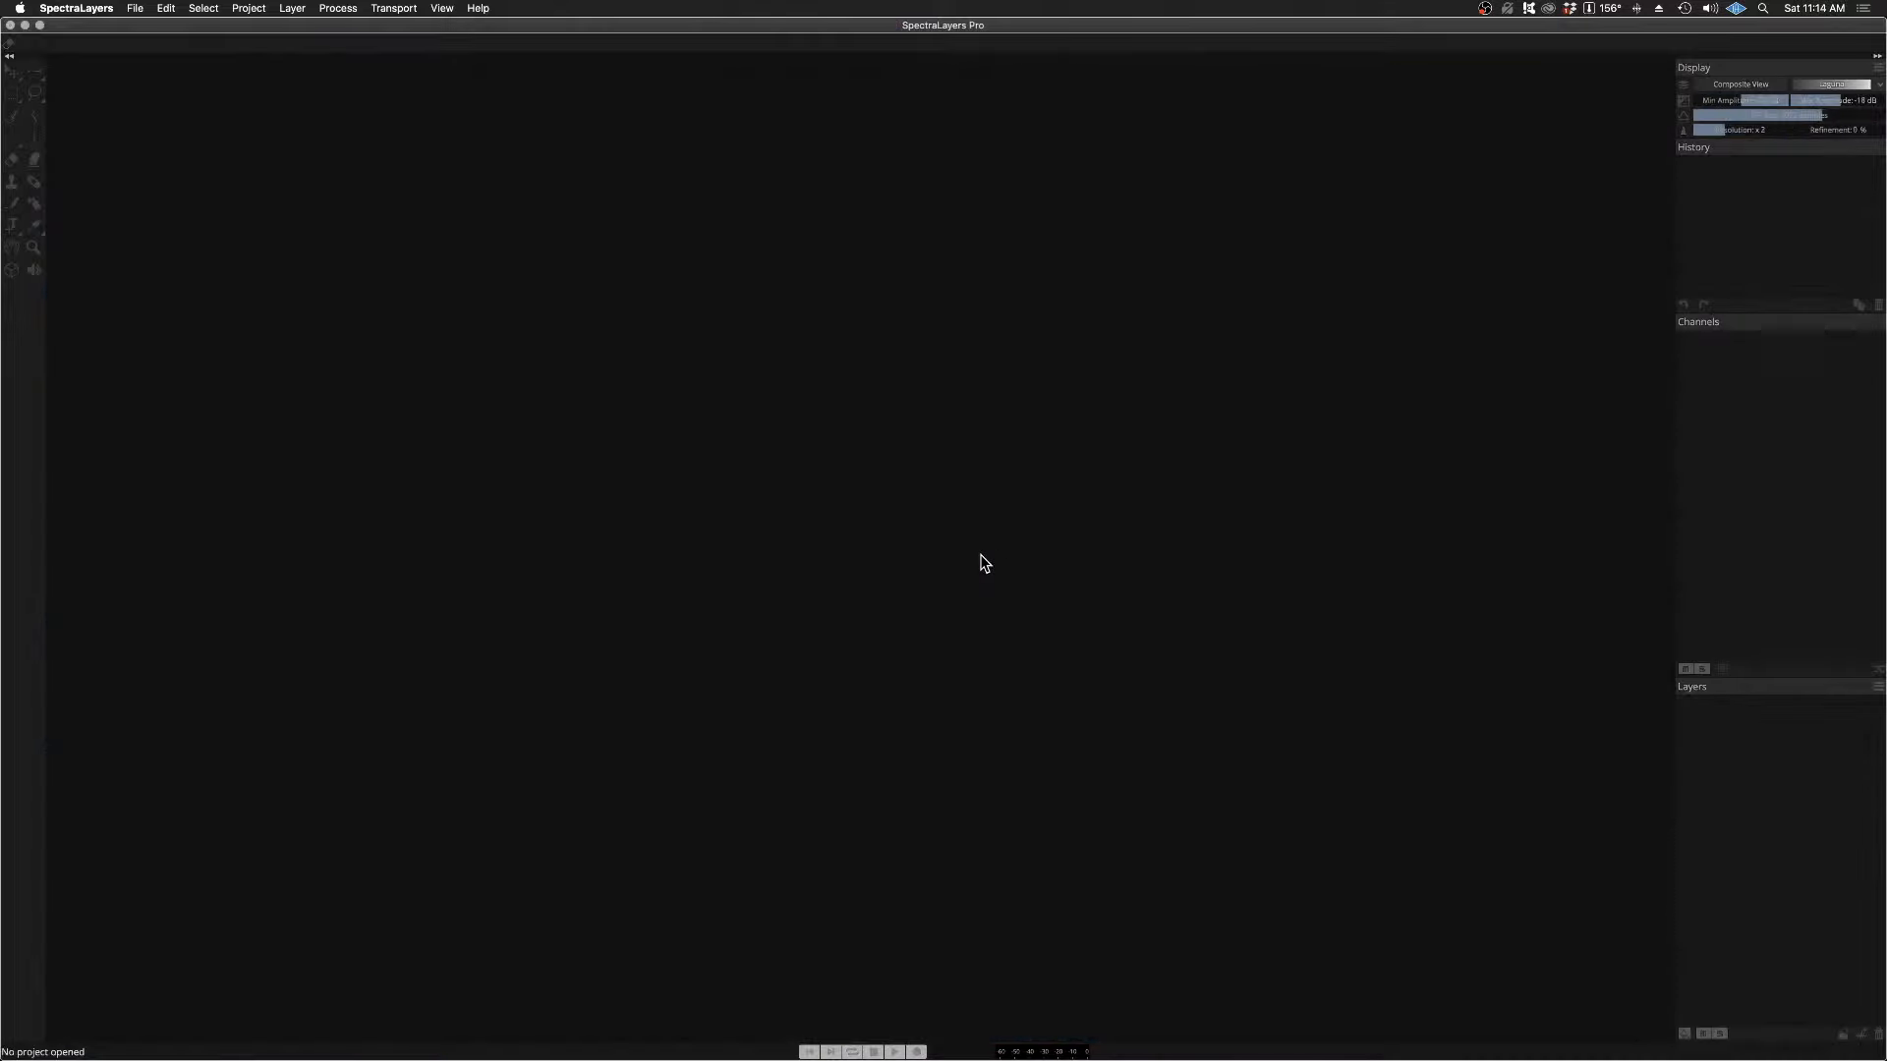
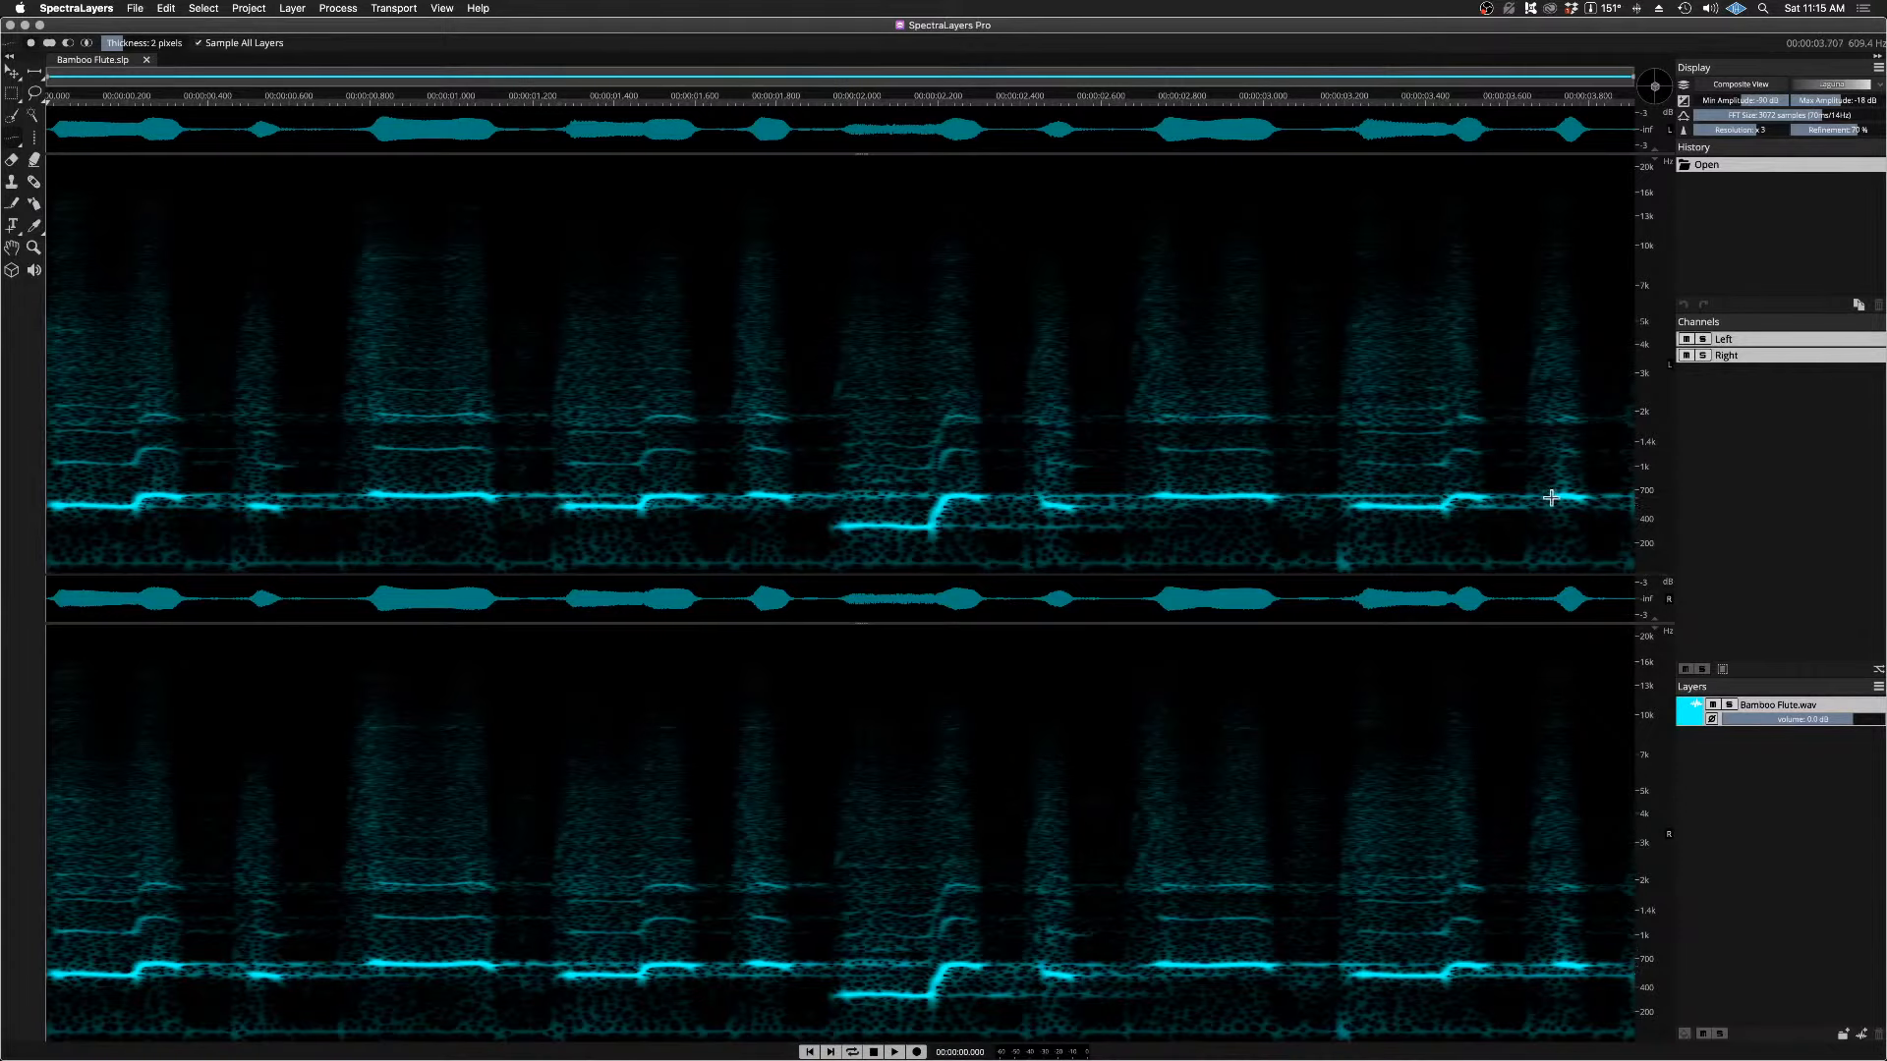
Step: Lock the spectrogram to 0 Hz and test zooming the frequency range in and out
scroll(1645, 502, up, 5)
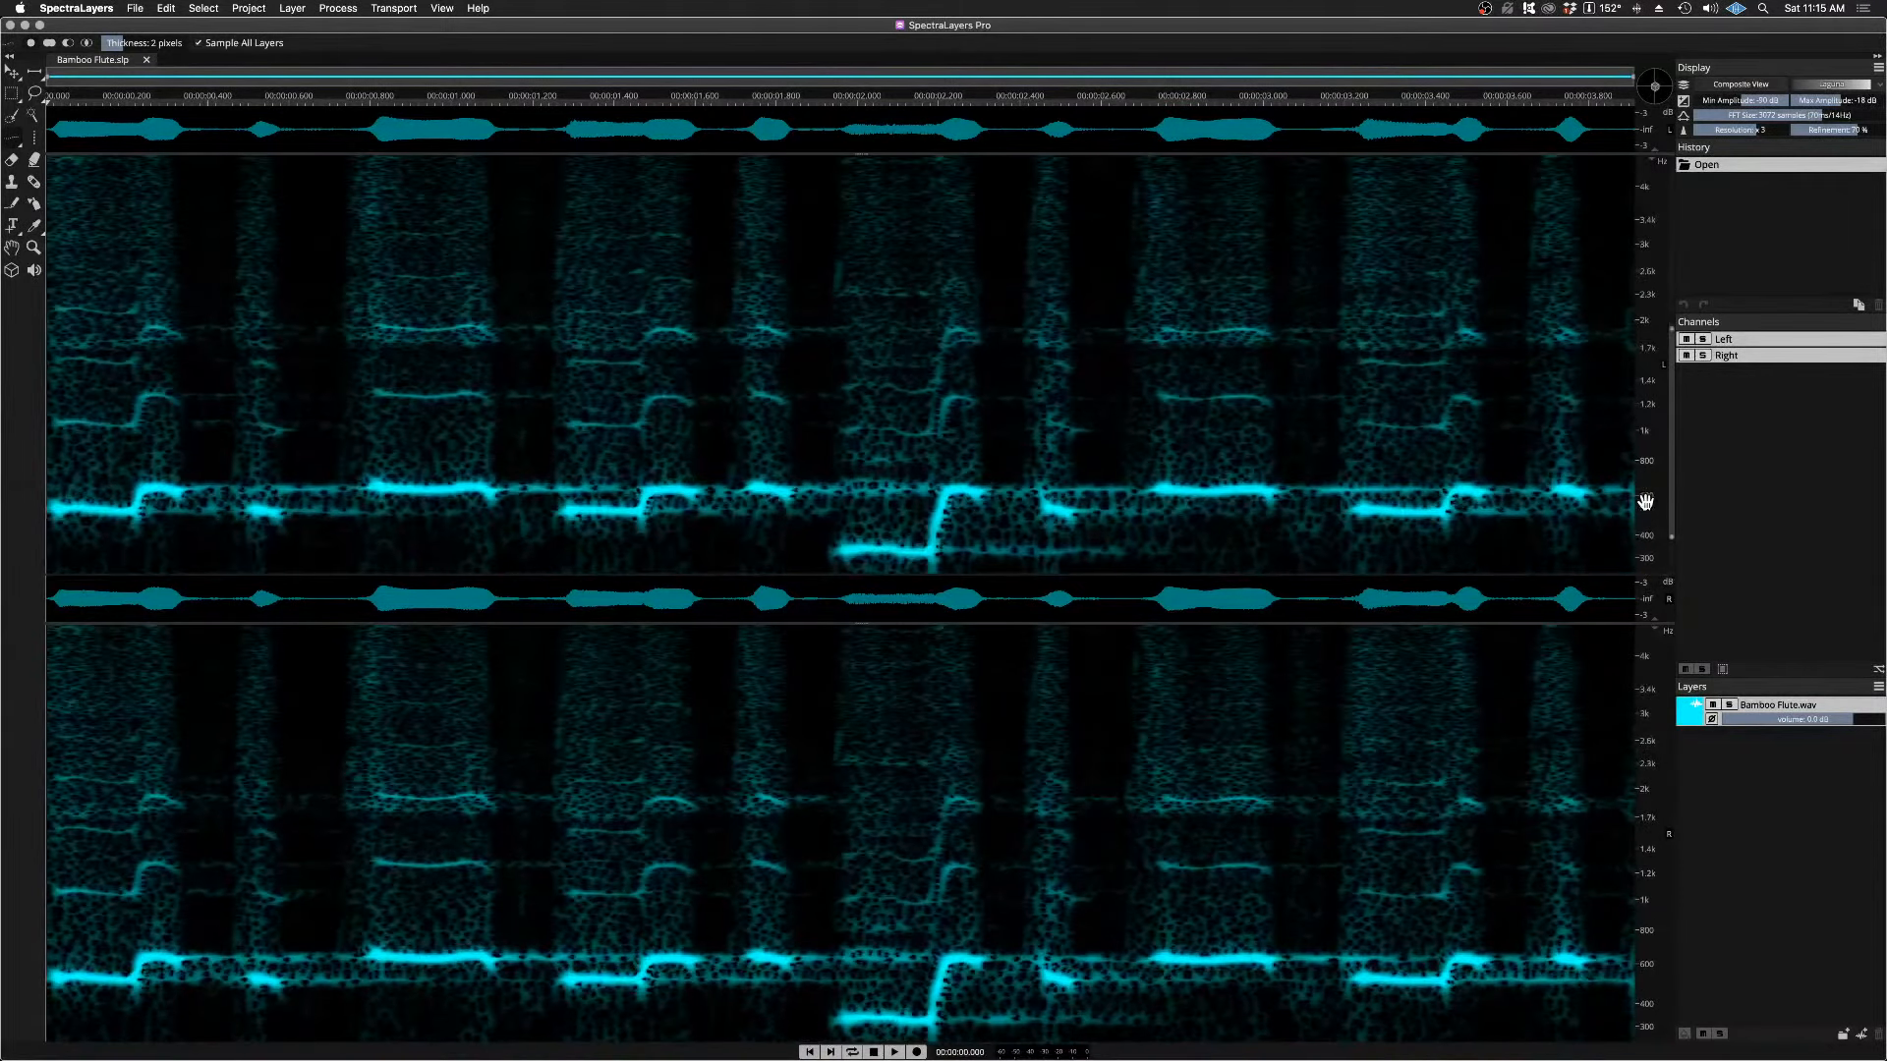
scroll(1645, 502, up, 1)
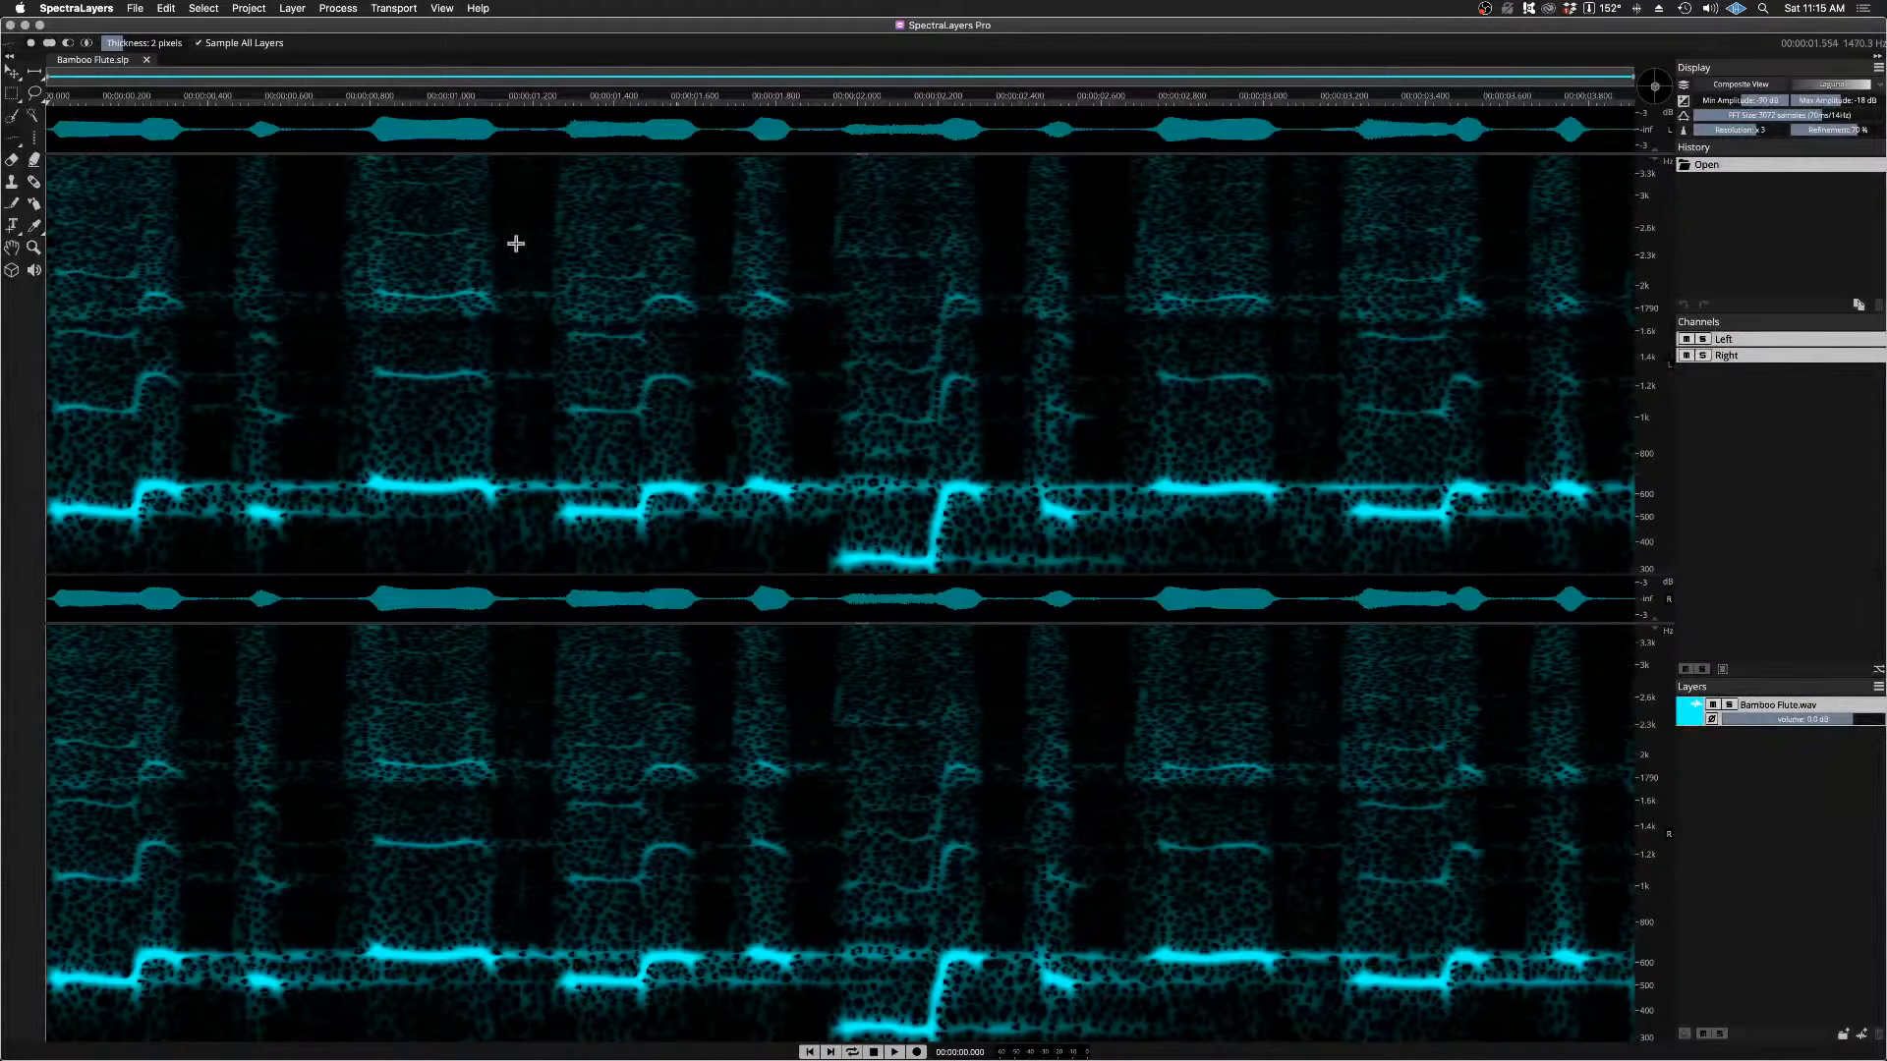
click(399, 10)
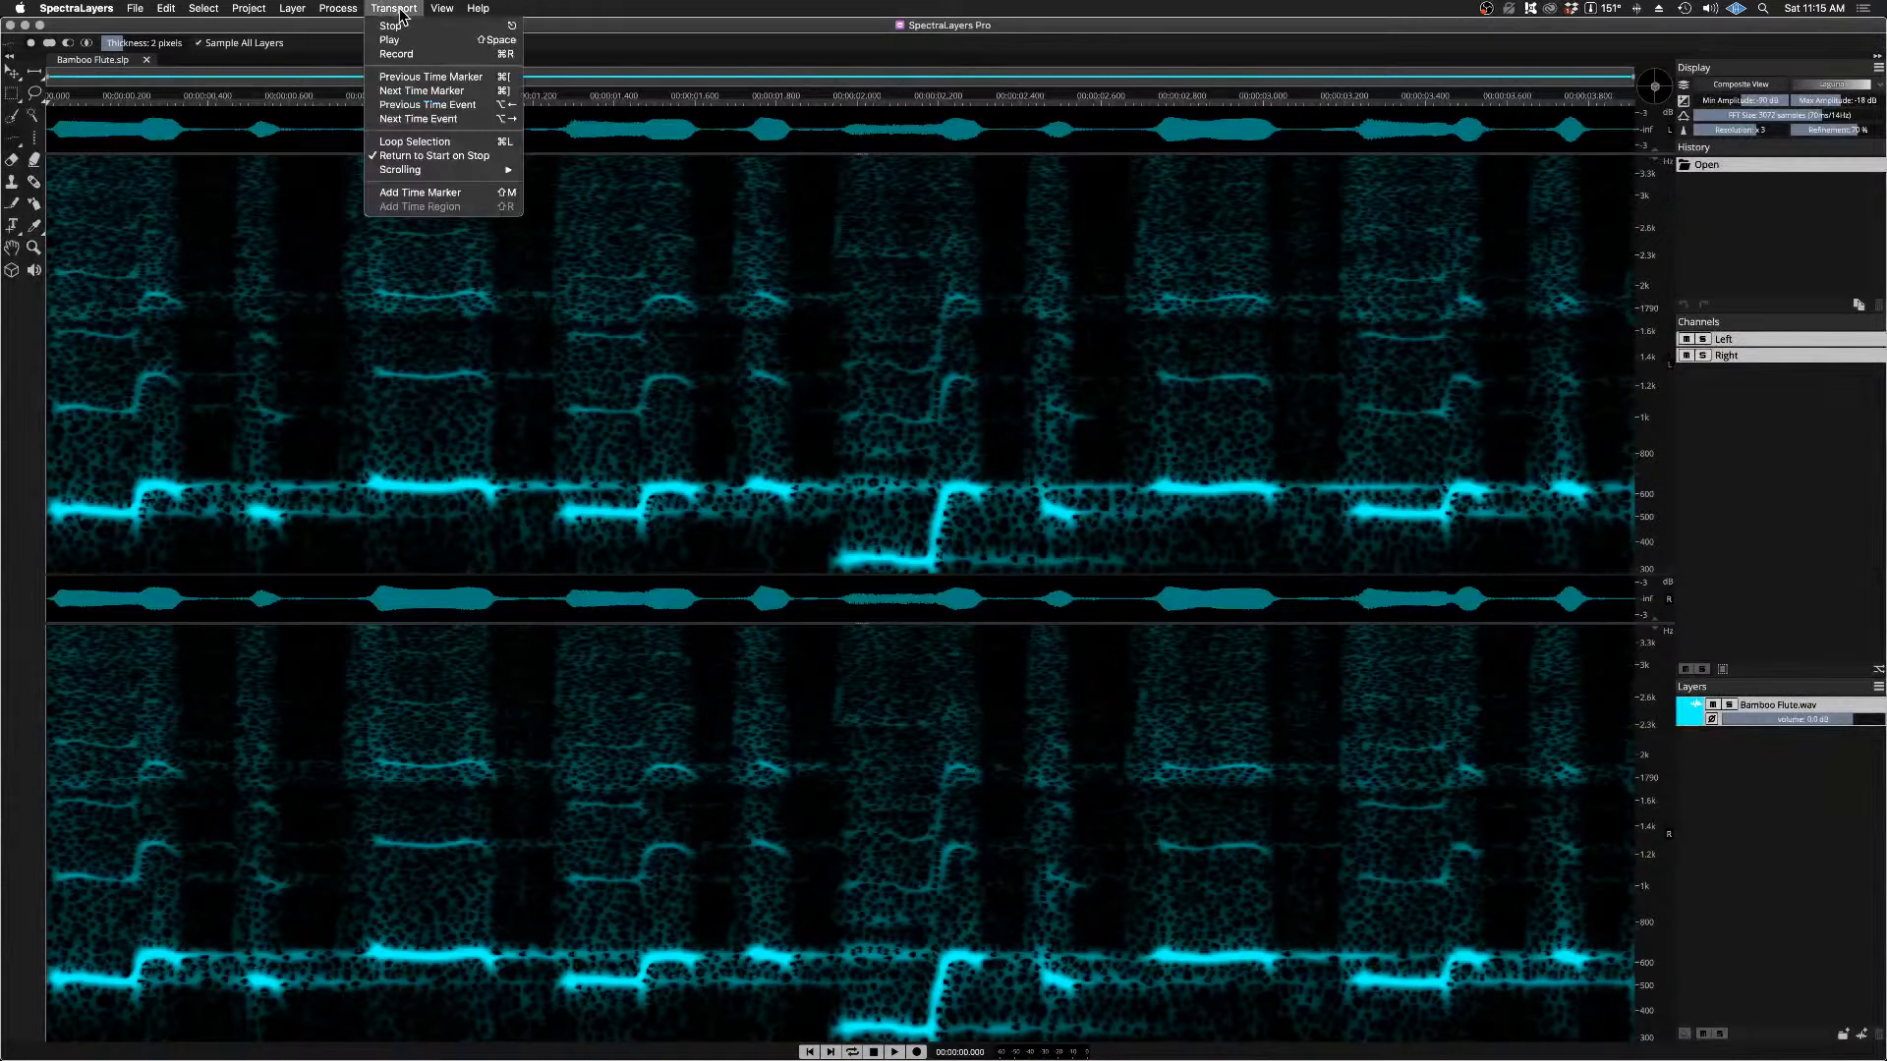
mouse_move(449, 11)
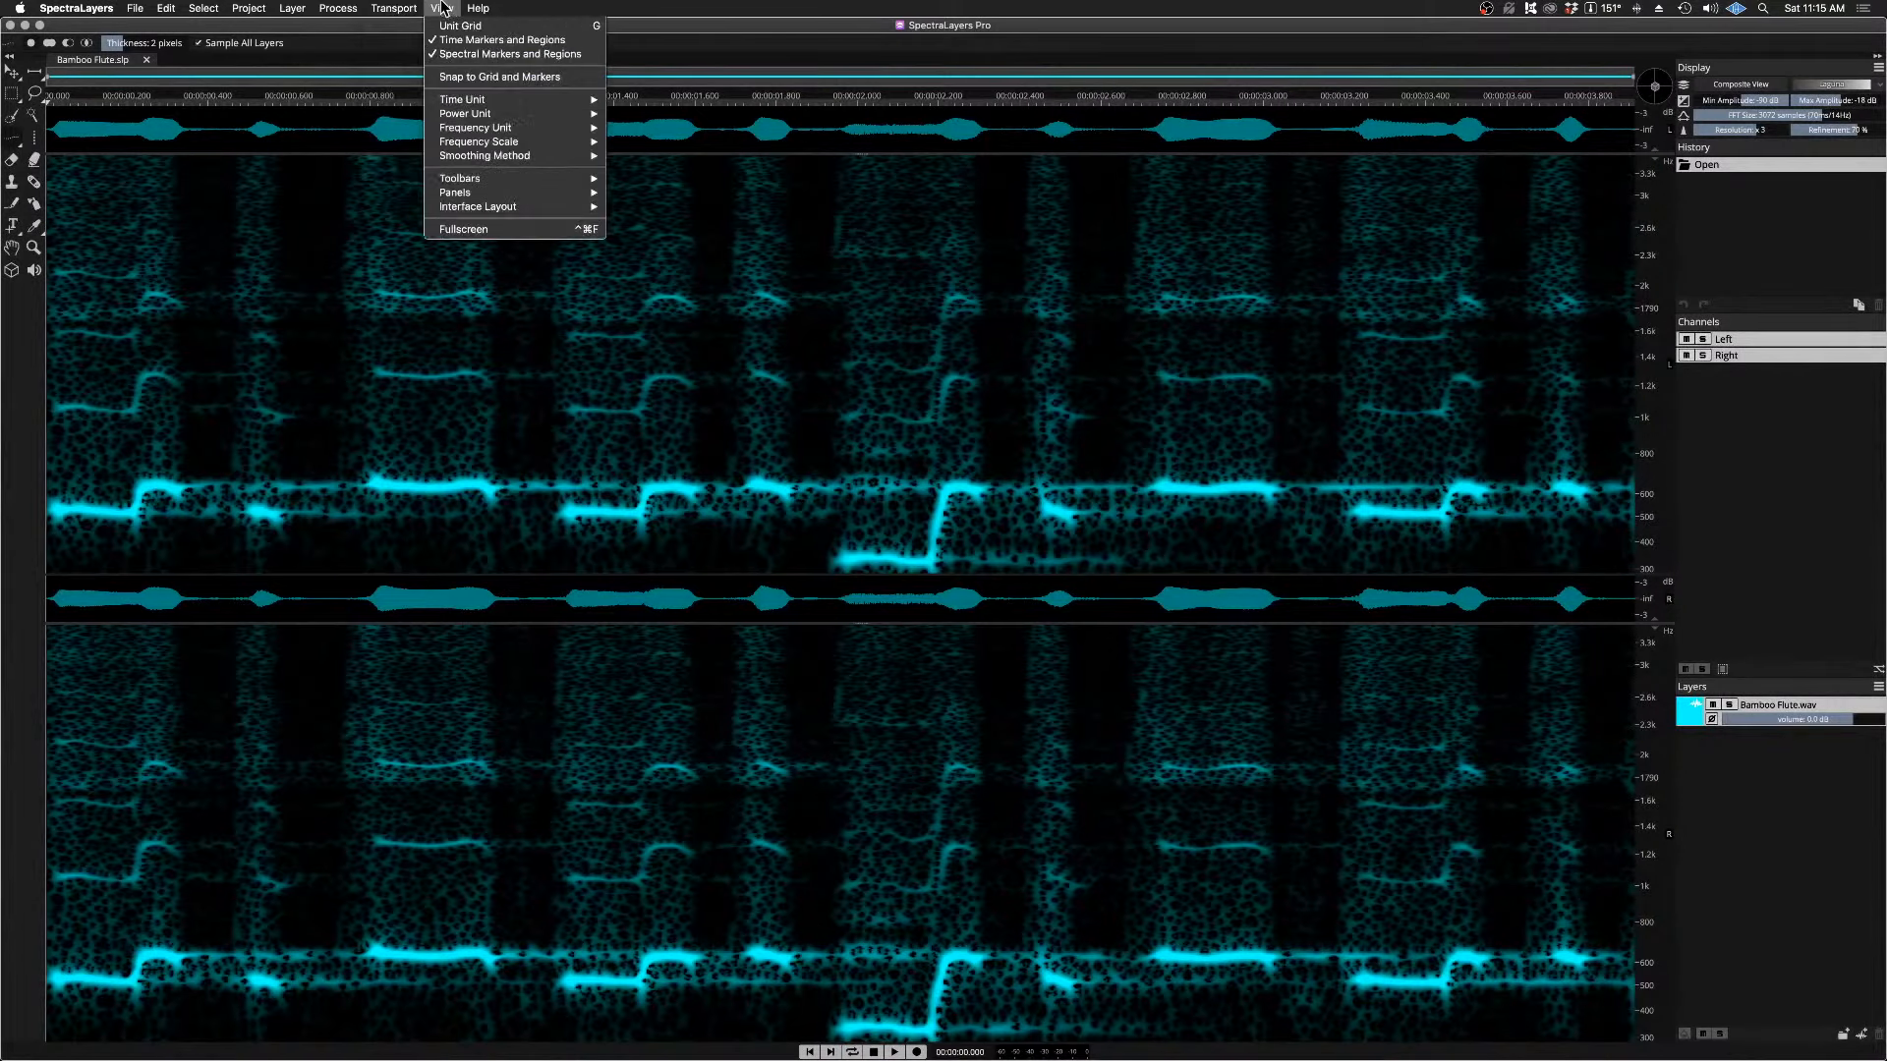
mouse_move(535, 134)
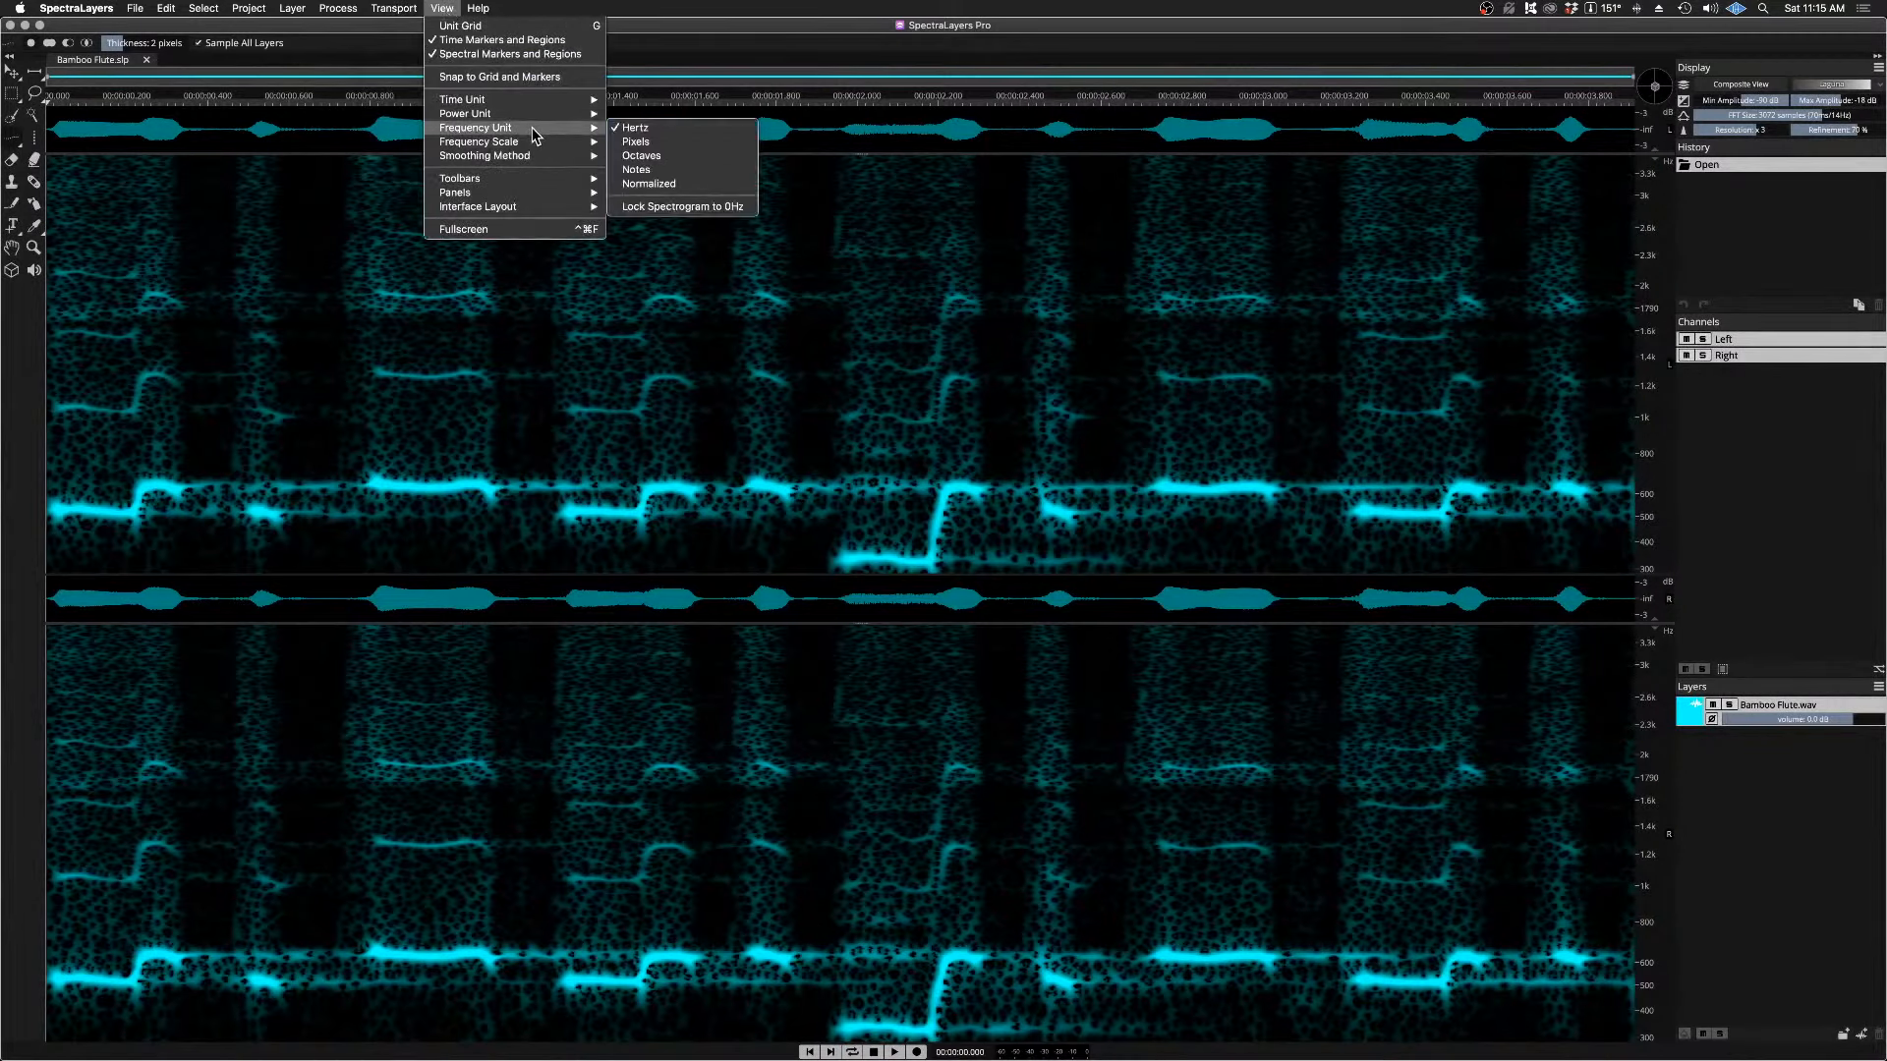
click(720, 207)
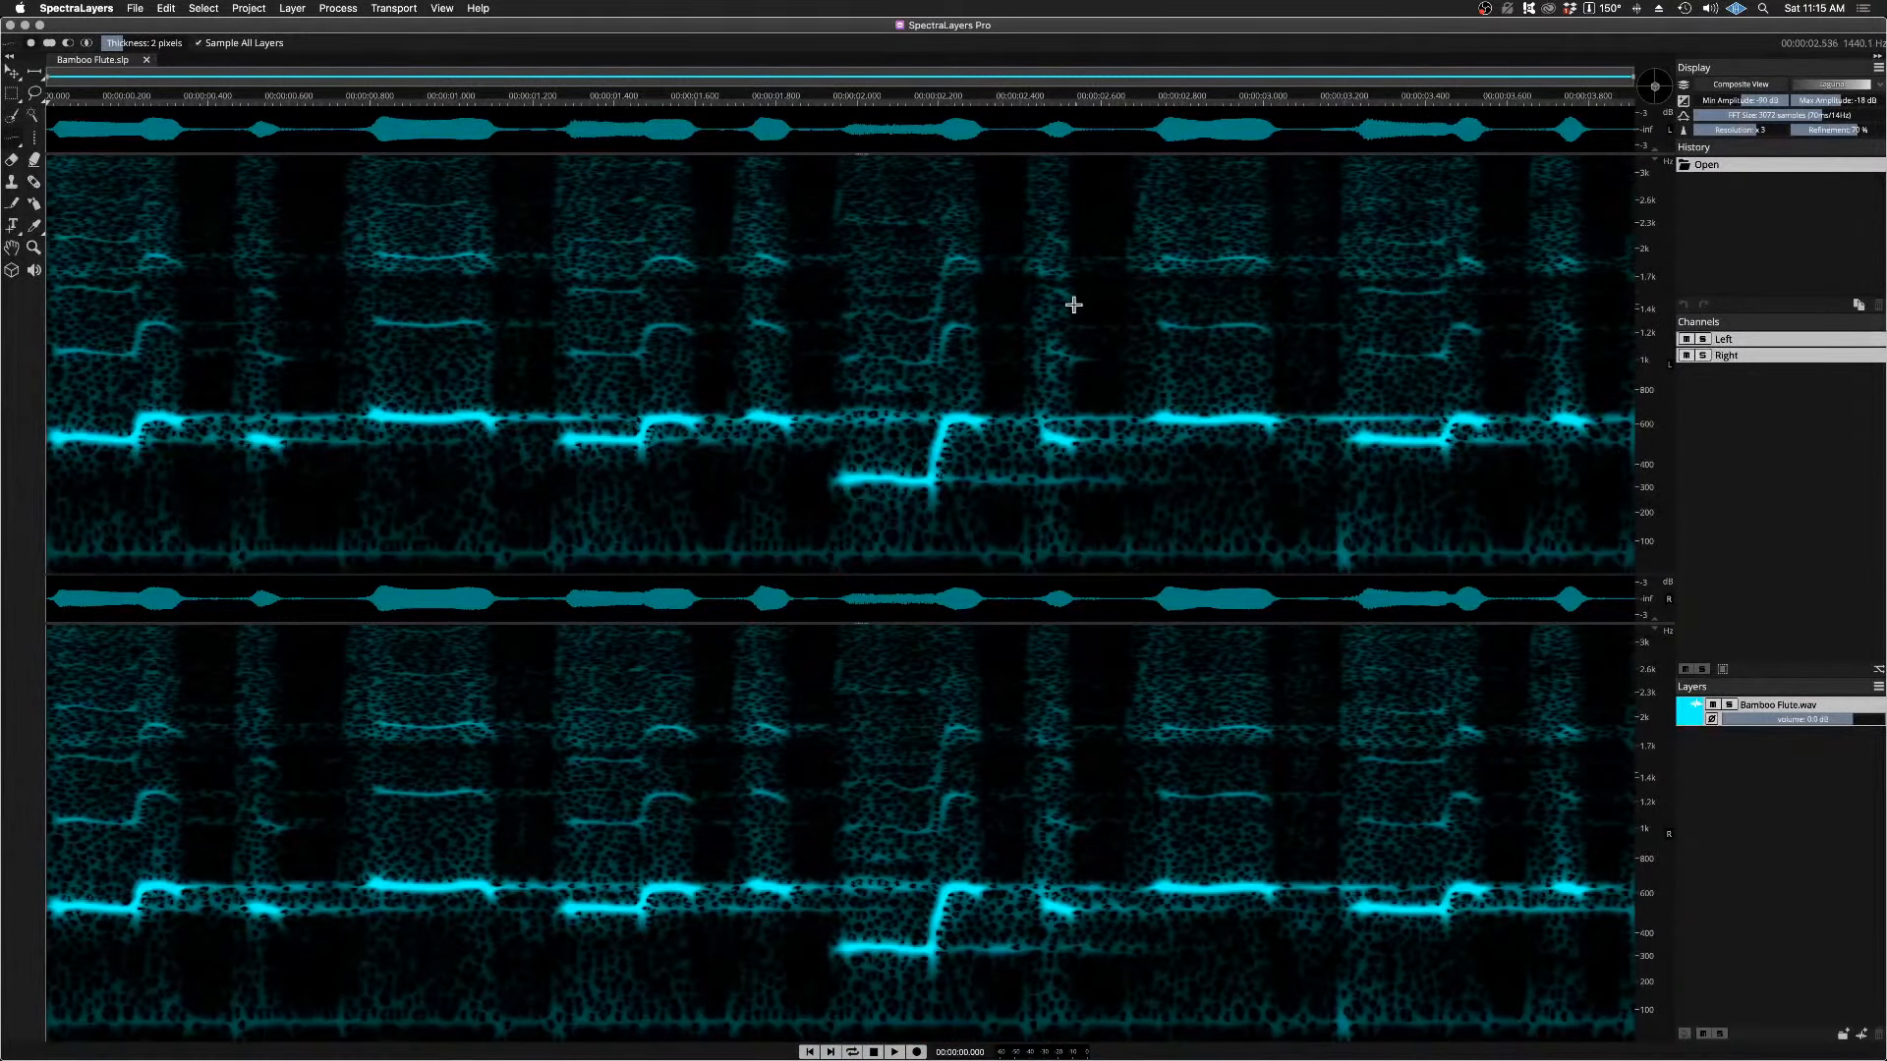
scroll(1649, 461, up, 5)
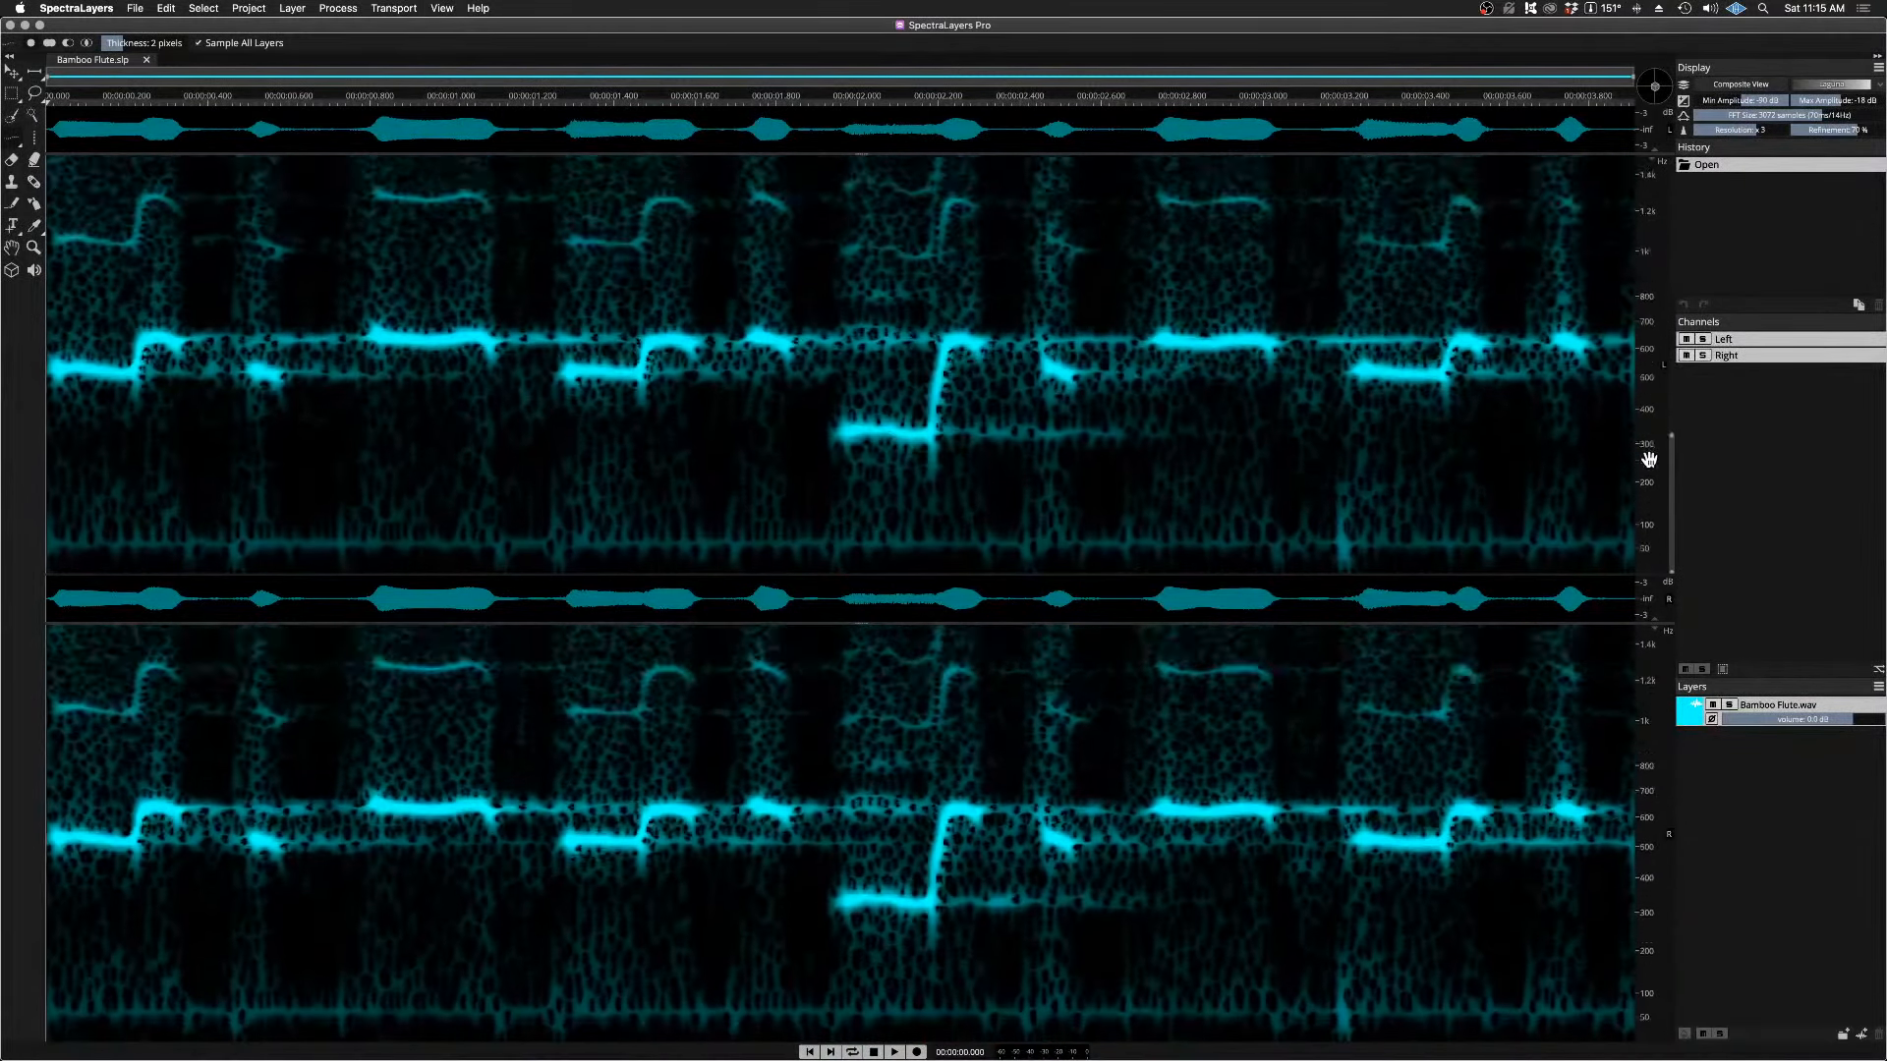
scroll(1649, 459, down, 5)
scroll(1649, 459, up, 4)
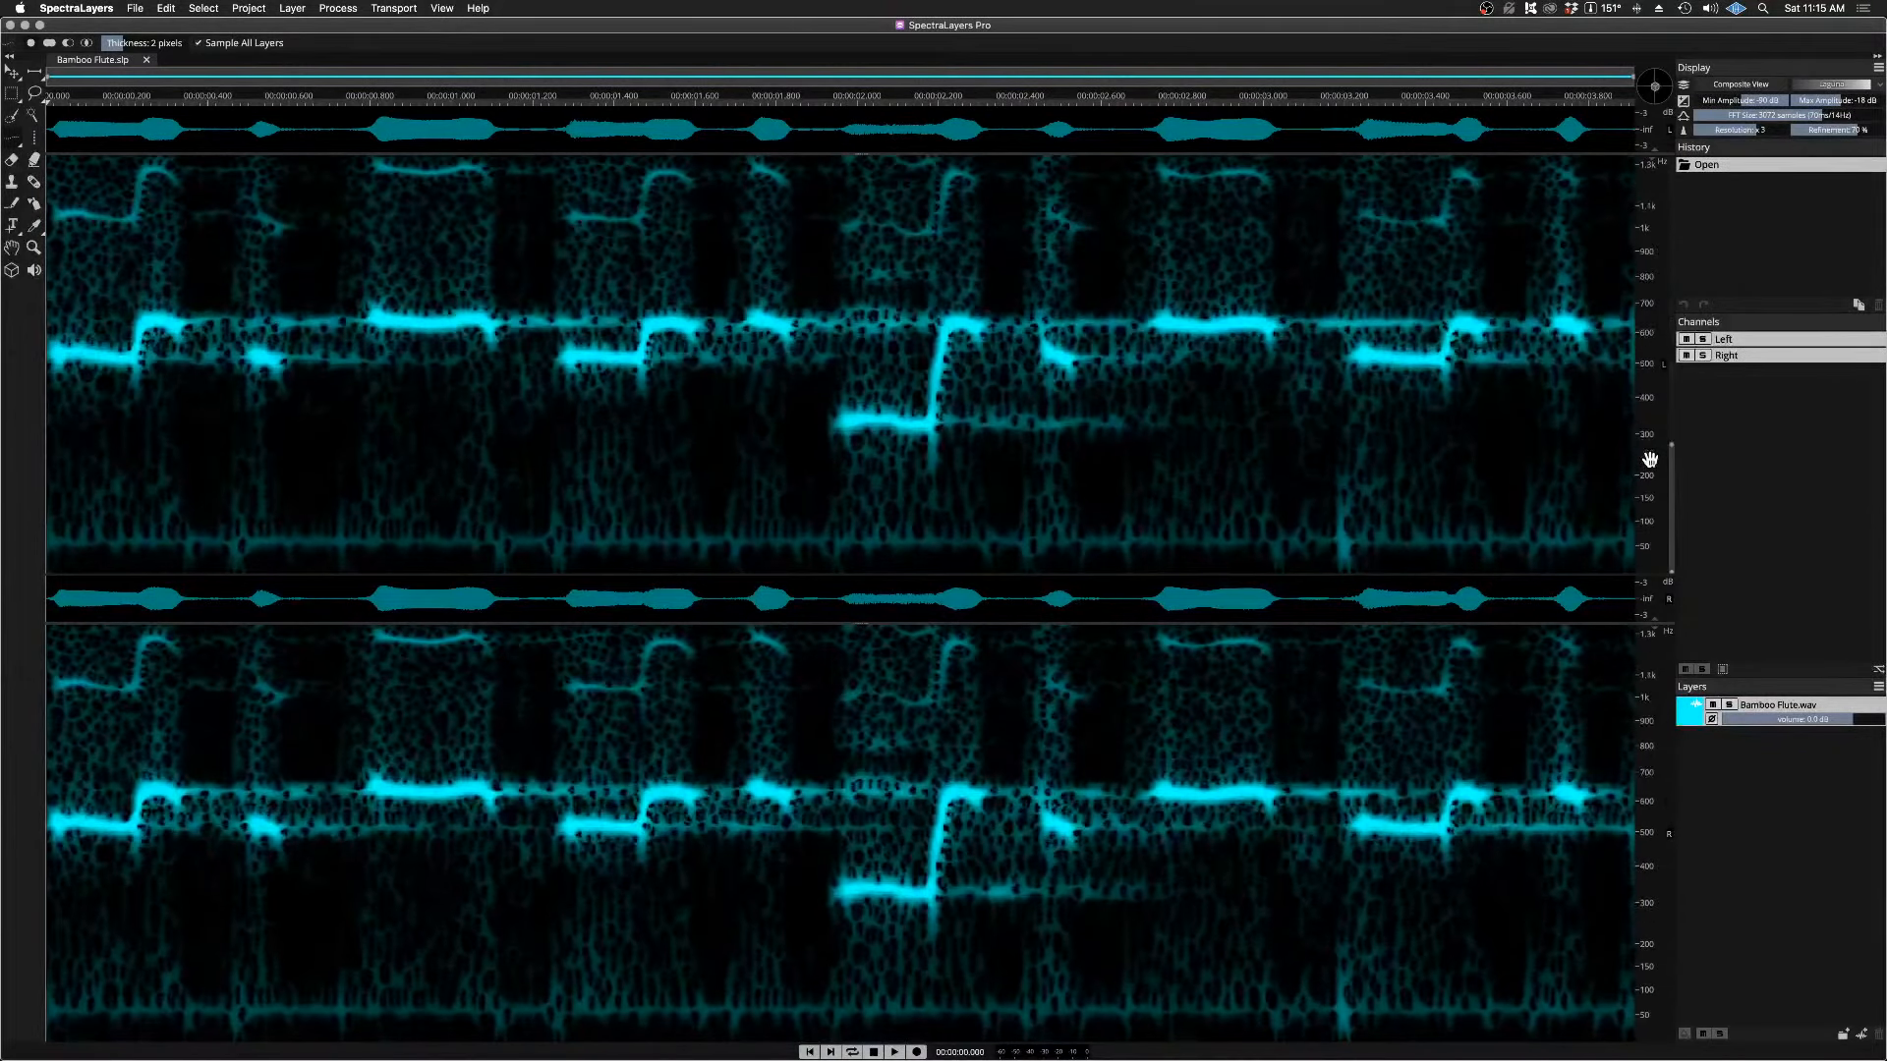
scroll(1649, 459, down, 3)
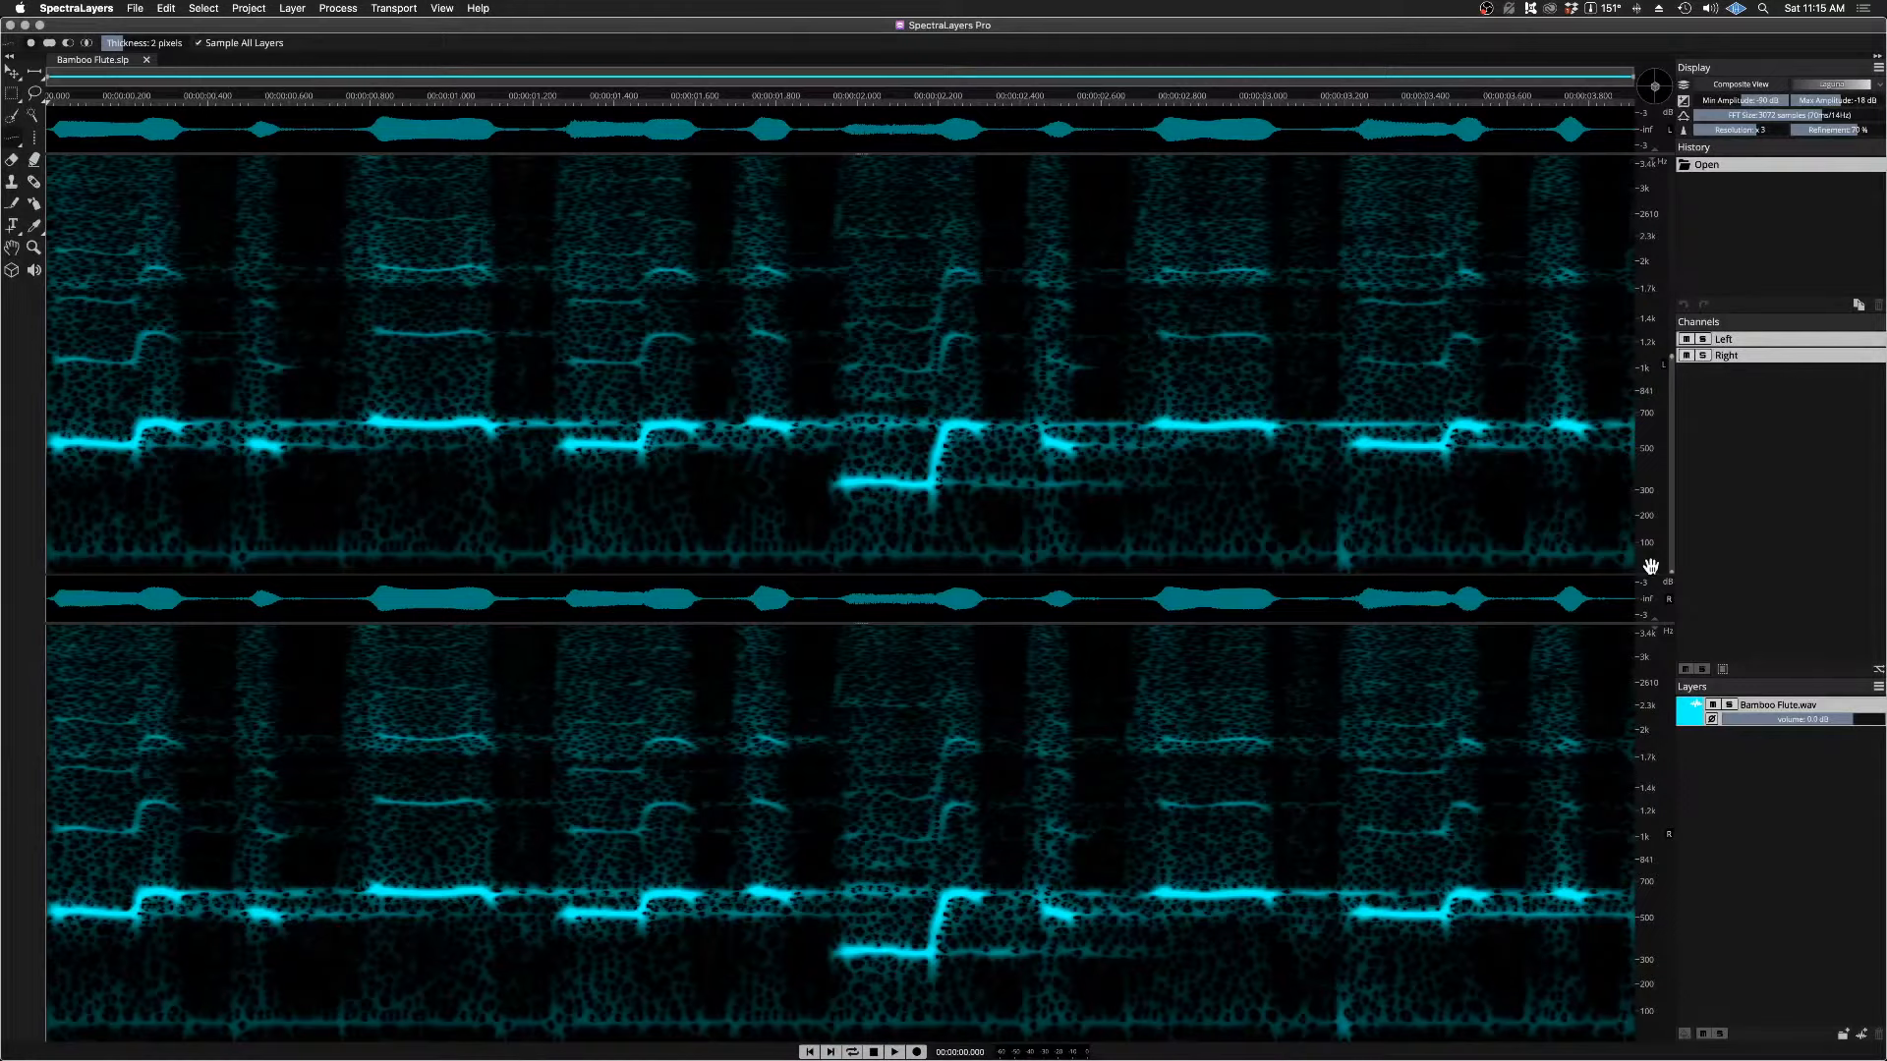
scroll(1648, 552, up, 5)
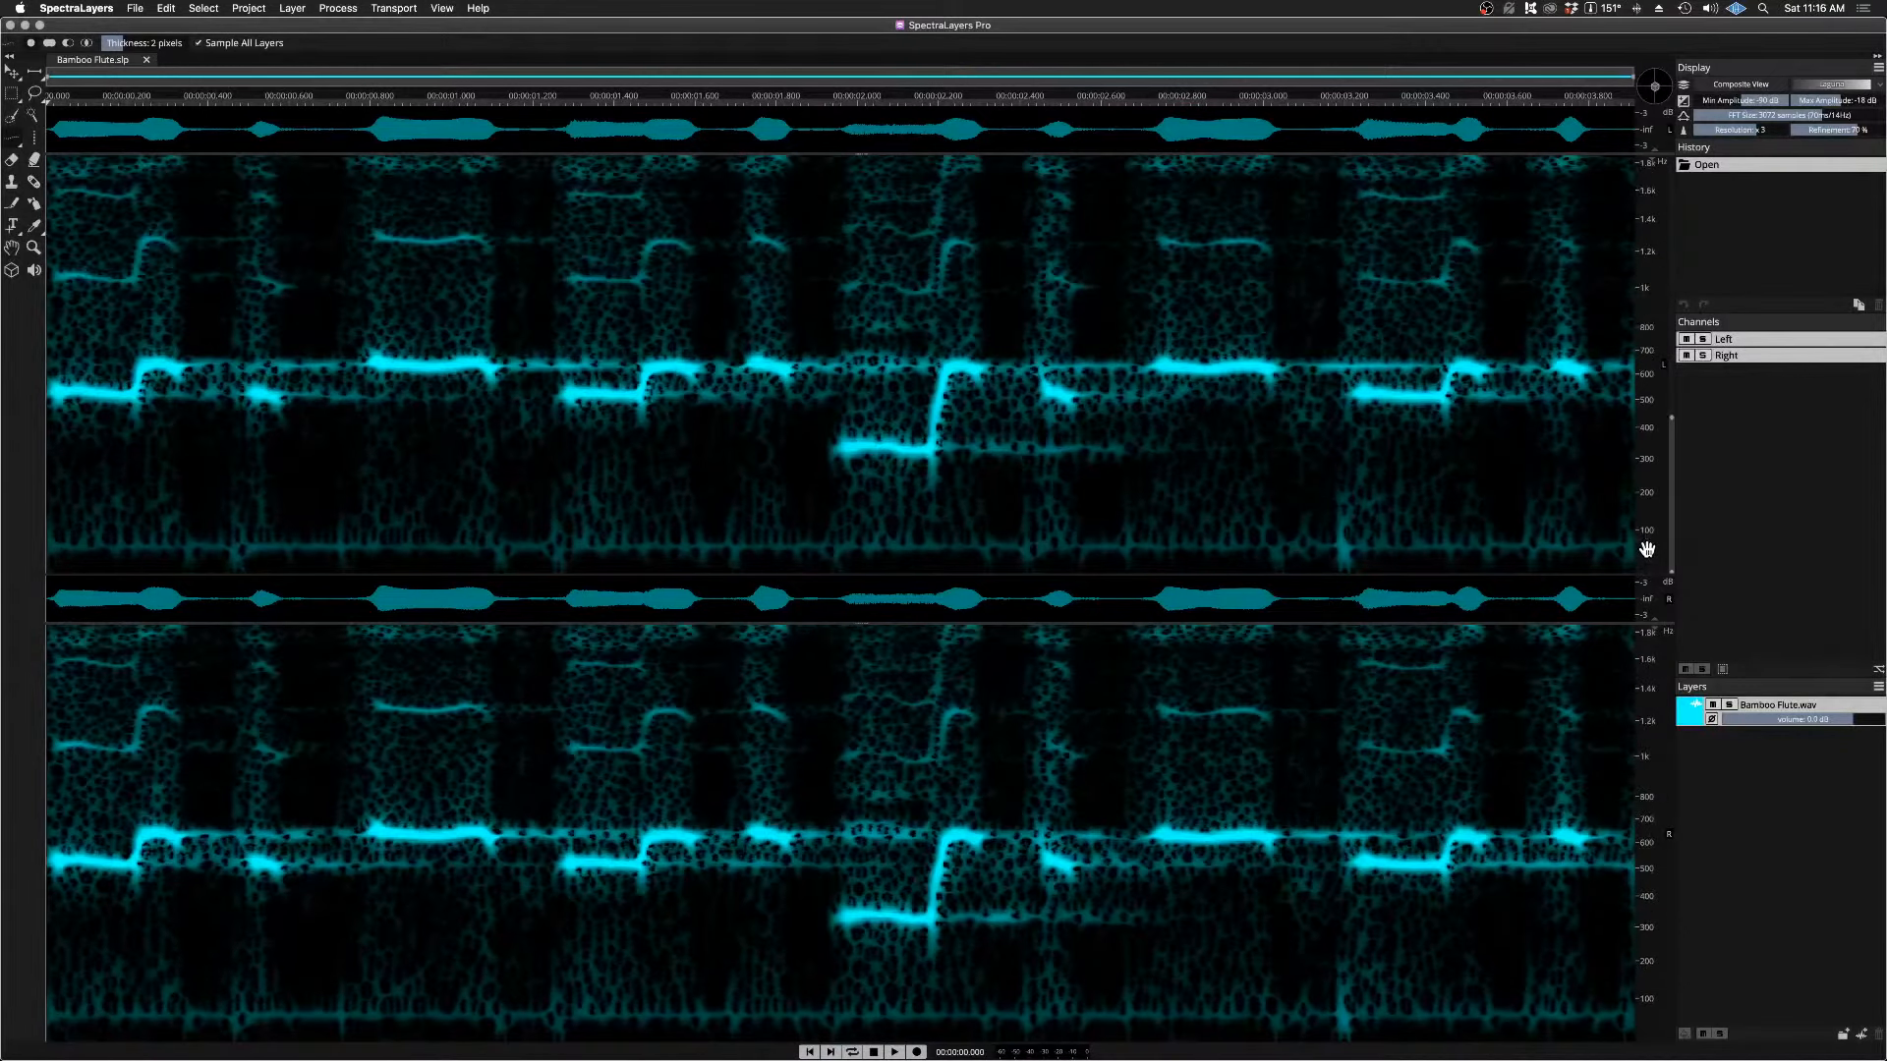
scroll(1647, 549, down, 1)
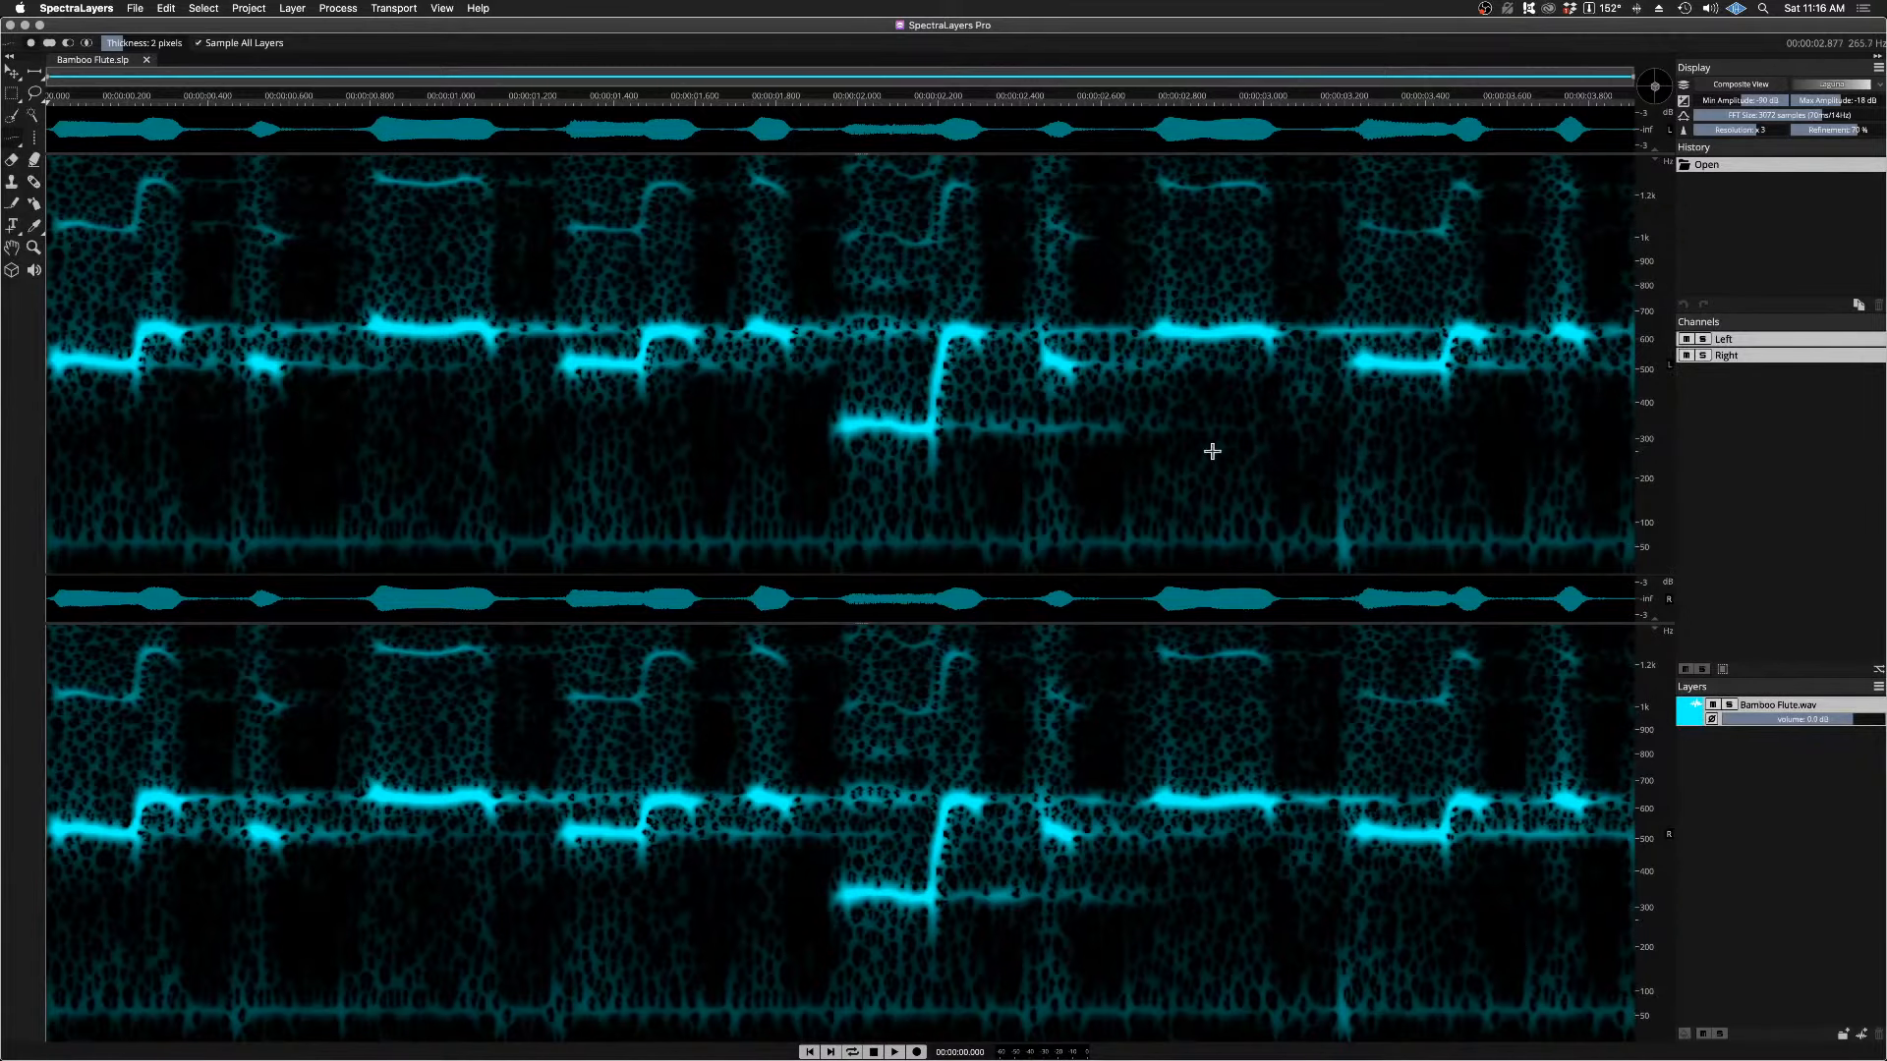
Step: Select the long note's fundamental near 650 Hz from about 0.79 to 1.11 s with Frequency Selection and play it
scroll(1212, 451, up, 3)
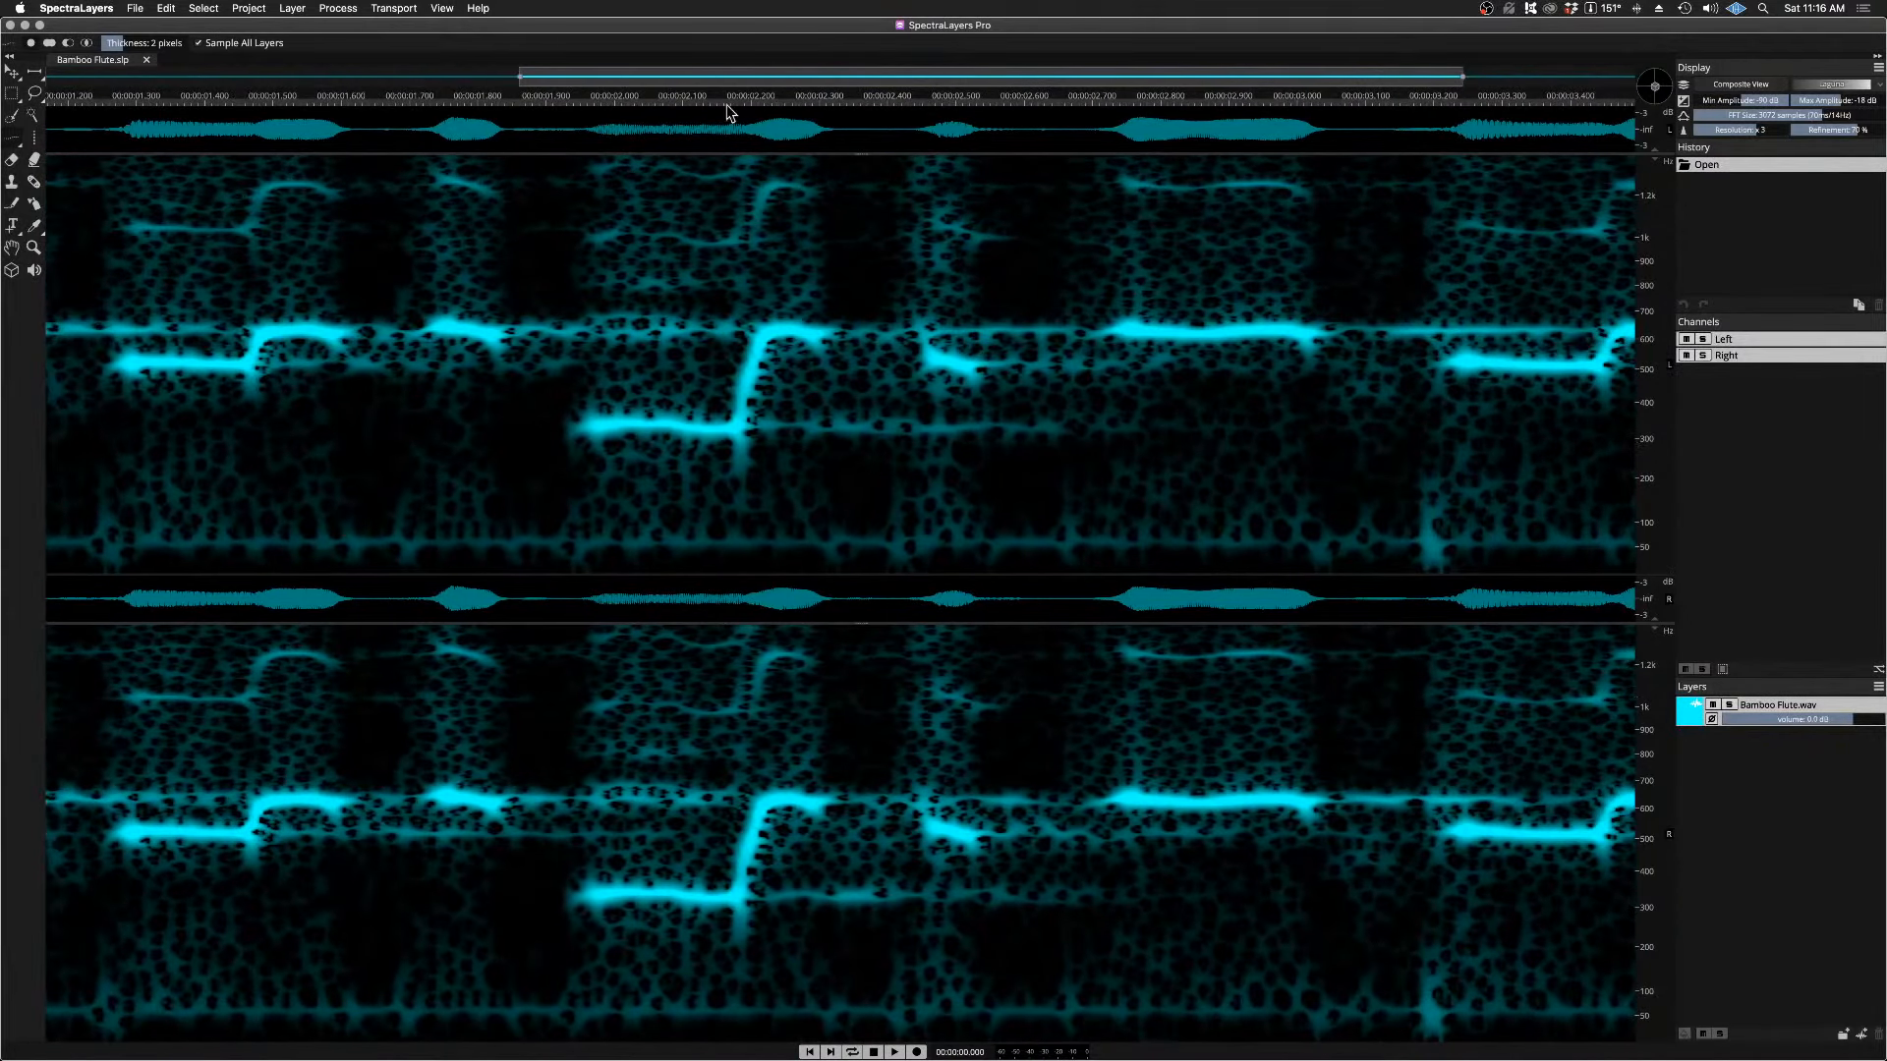
drag(724, 79, 3, 13)
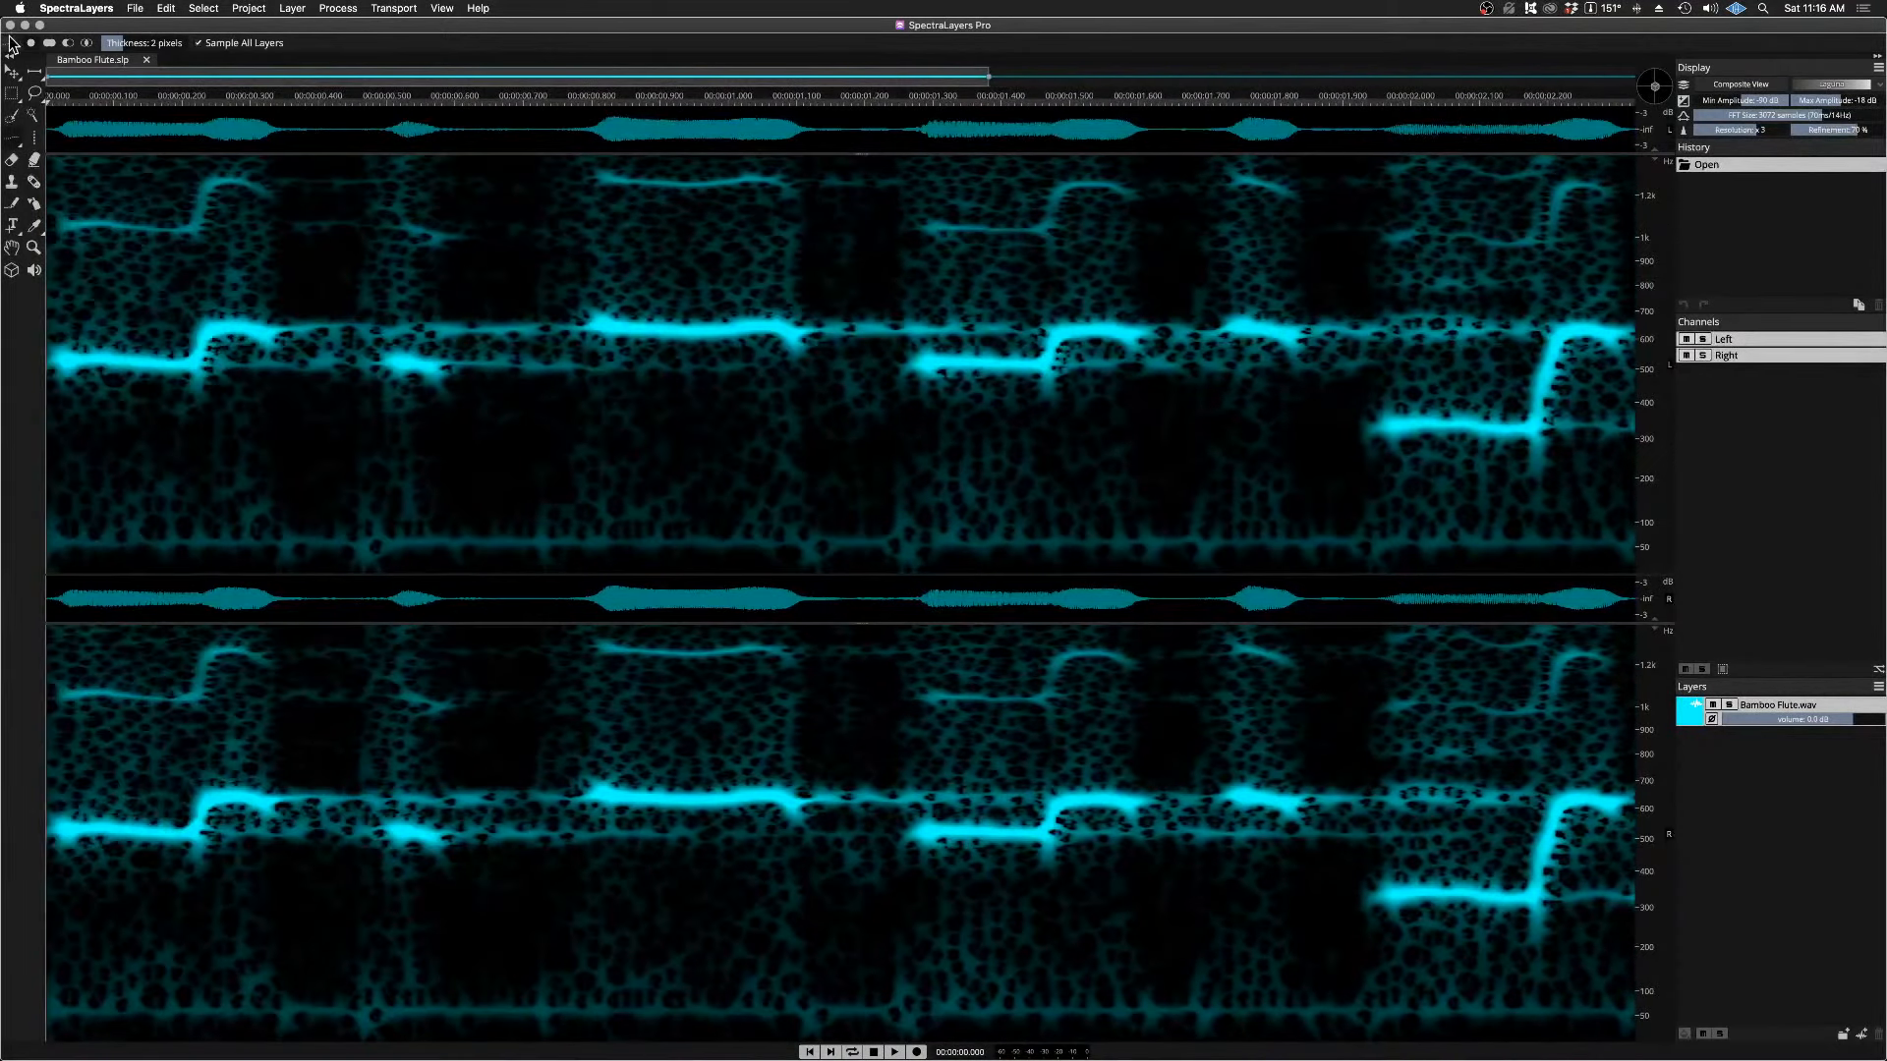
click(17, 142)
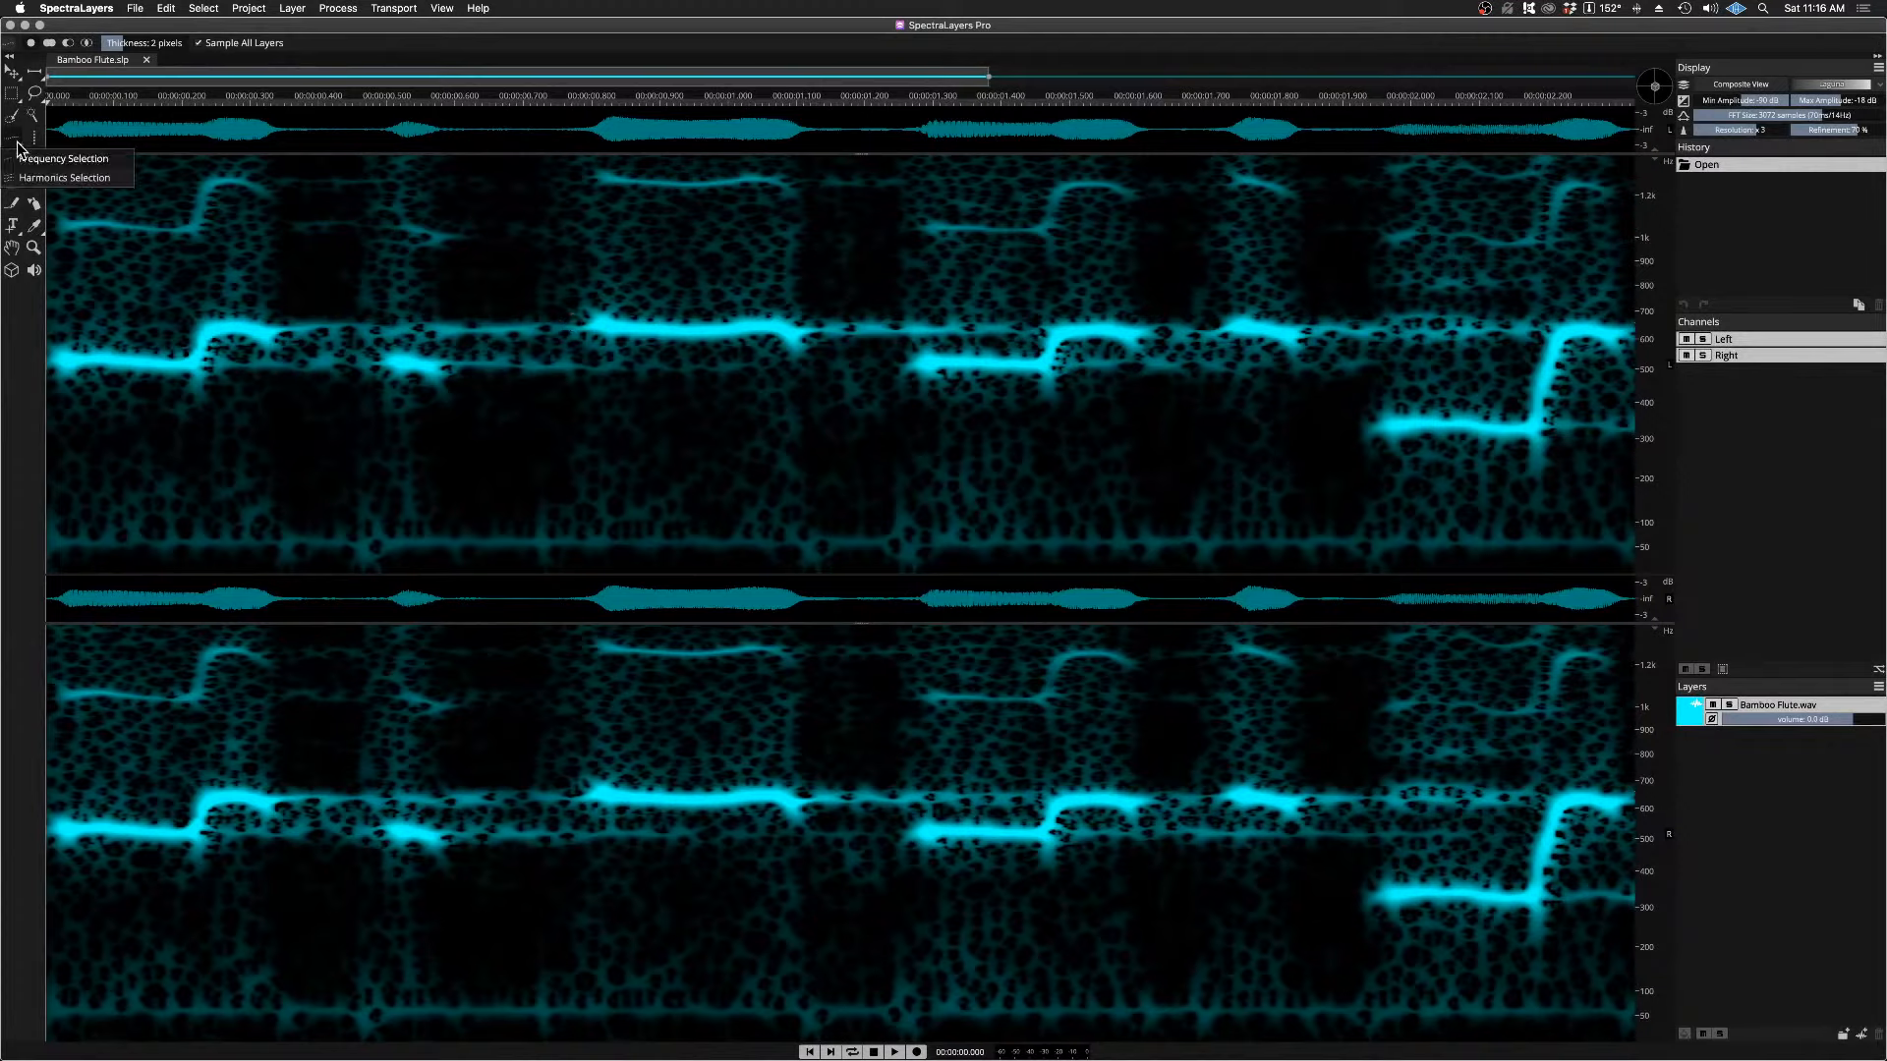
click(85, 159)
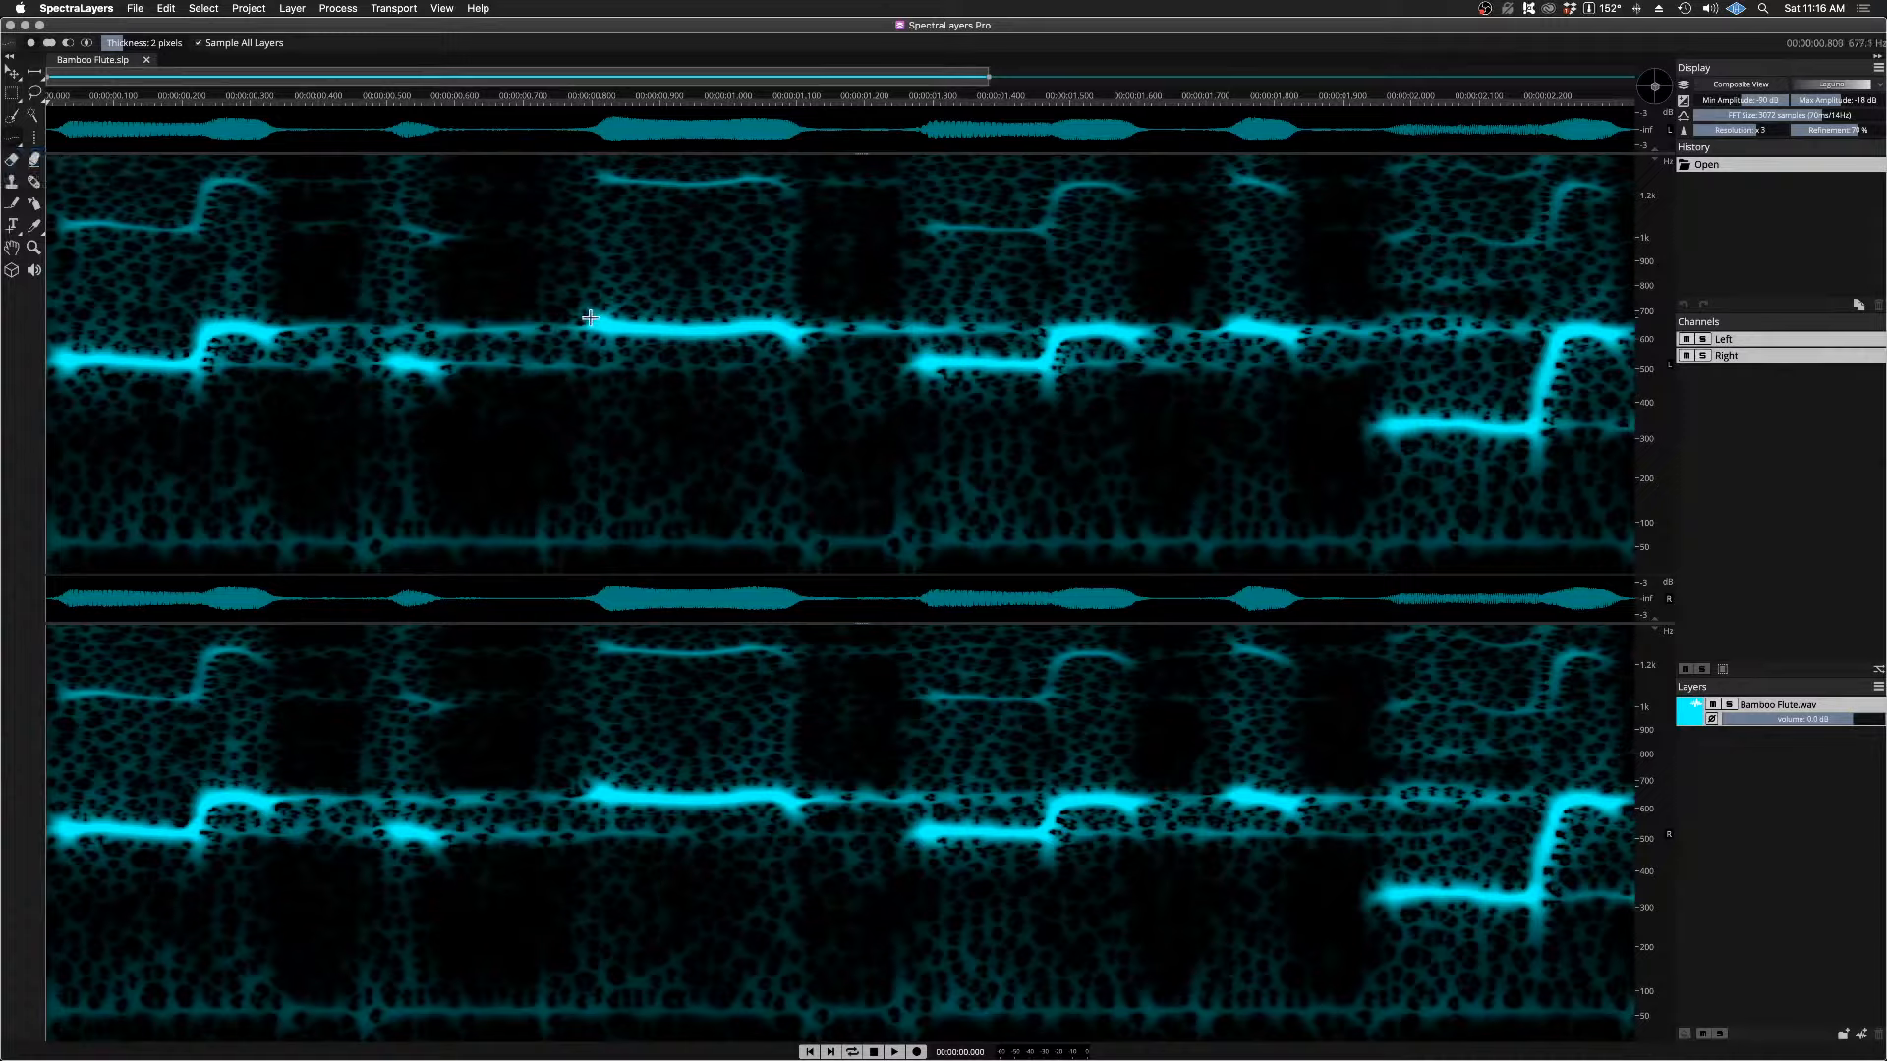
mouse_move(587, 323)
mouse_down()
mouse_move(801, 328)
mouse_move(800, 360)
mouse_up()
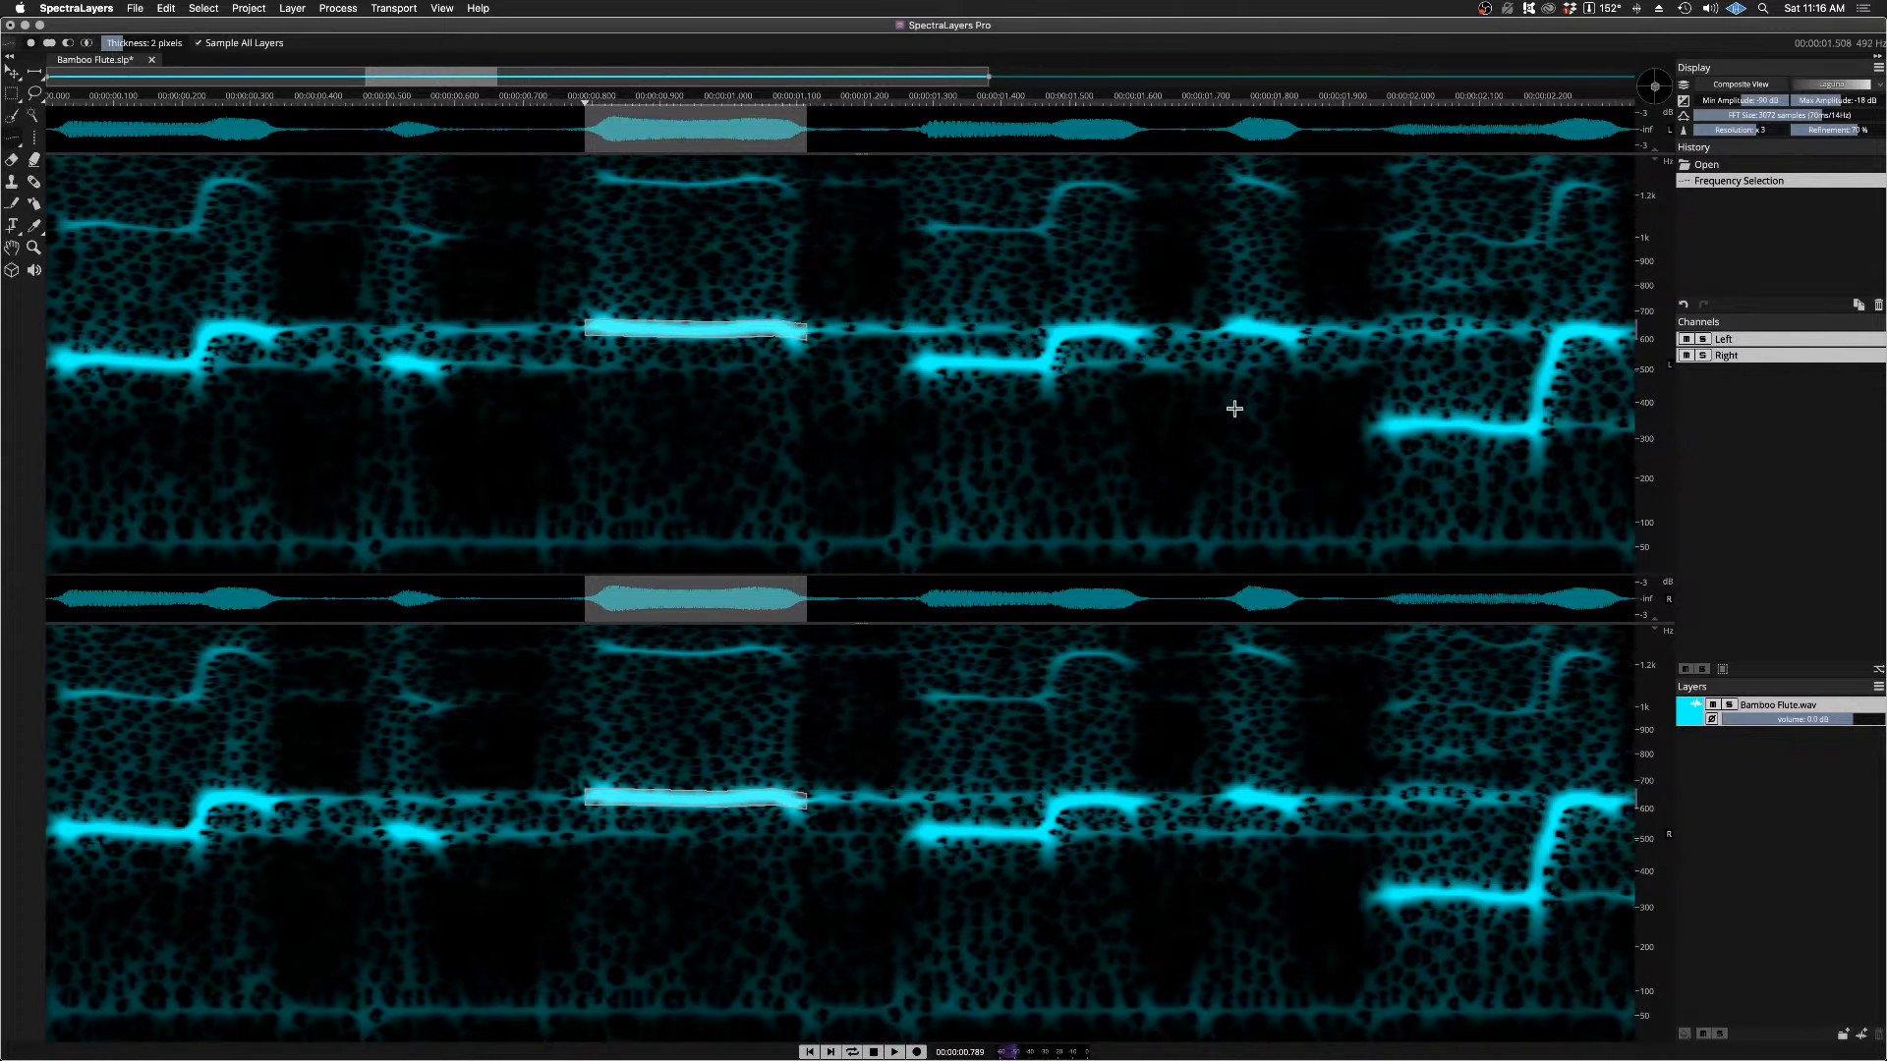
scroll(1647, 453, down, 3)
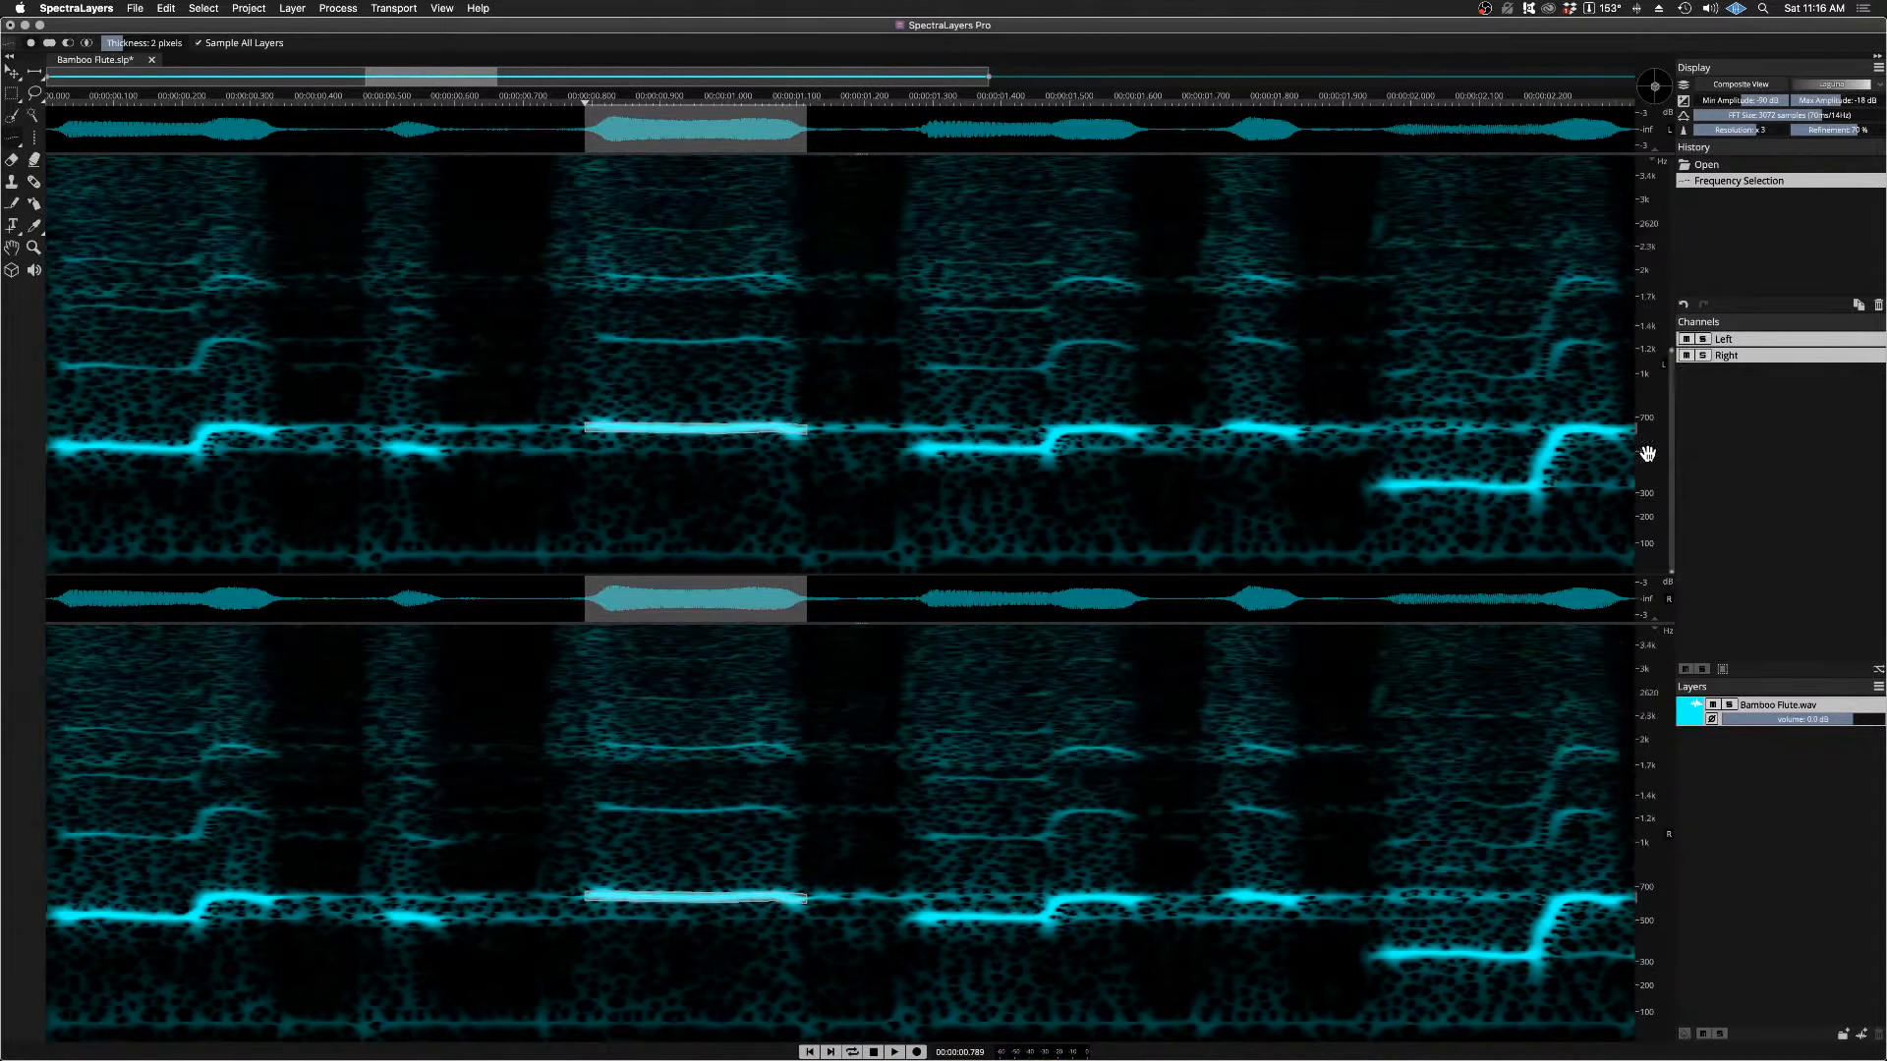
key(space)
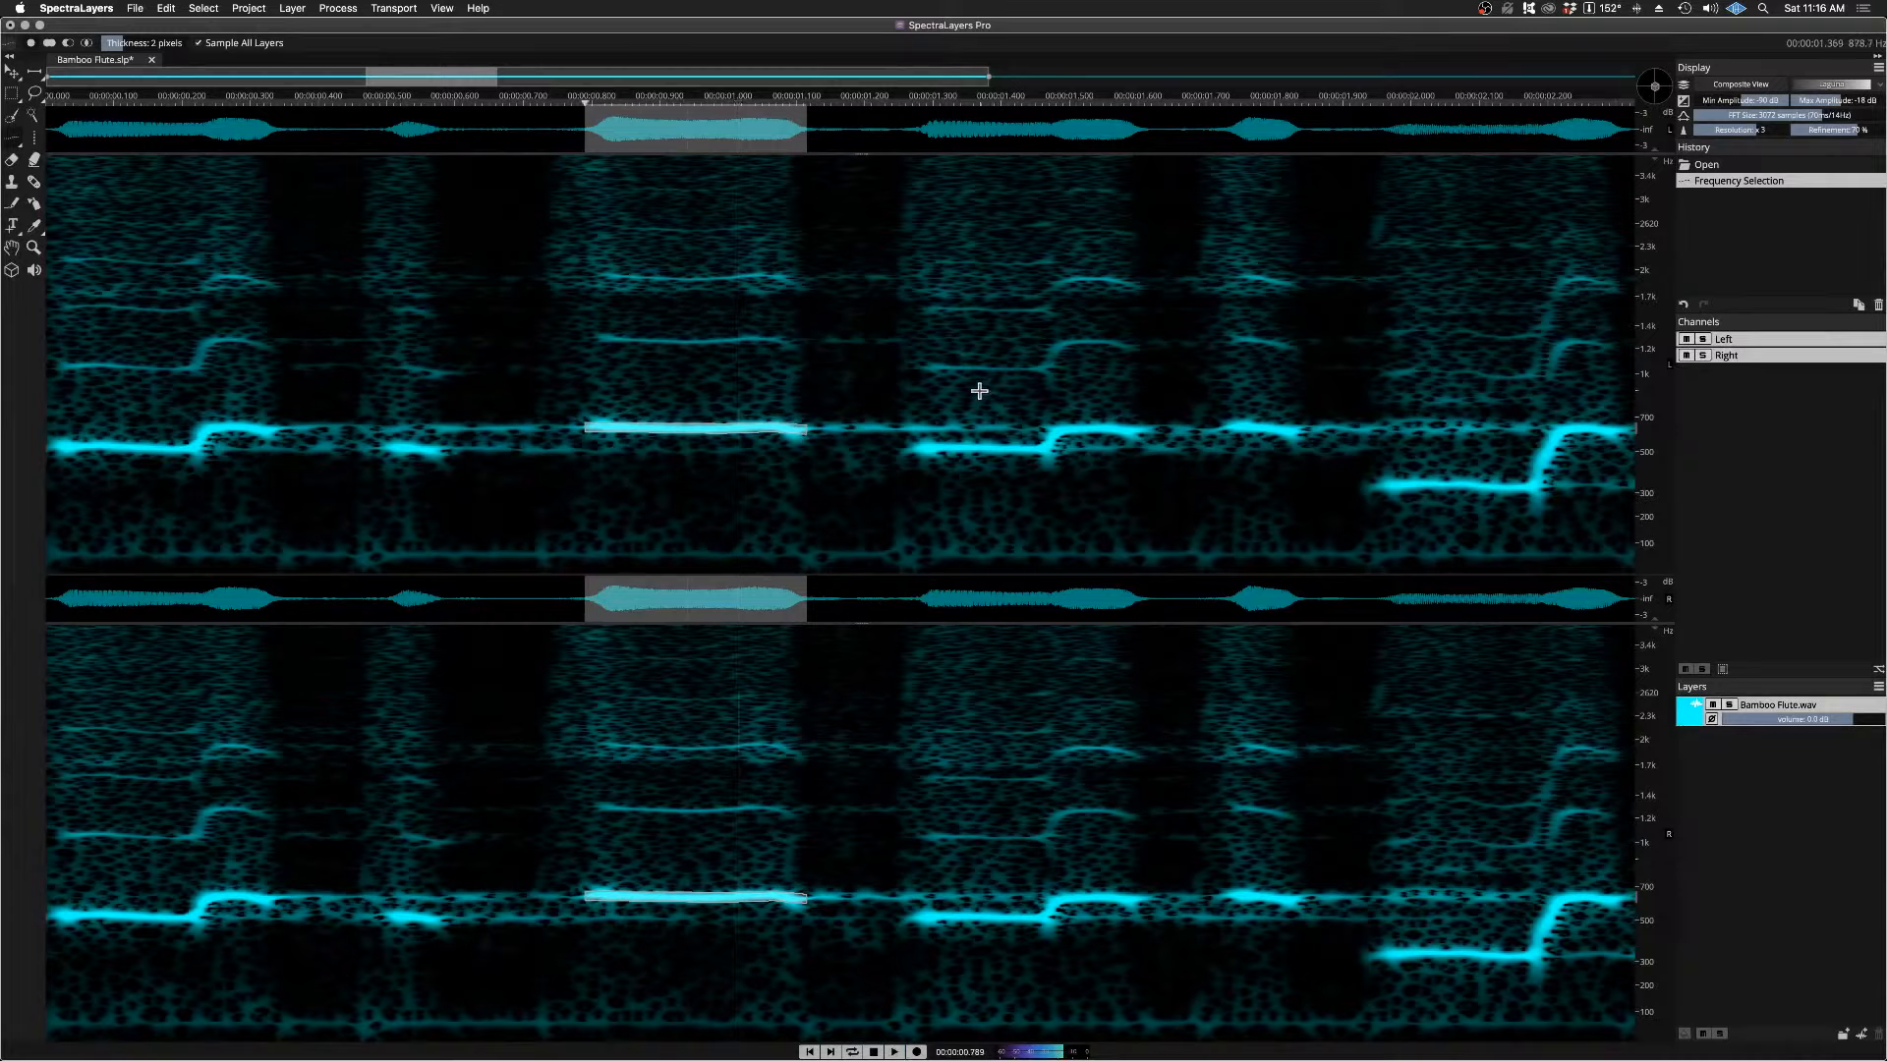
Step: Reselect the long note's fundamental up to about 1.11 s, listen to it, and clear the selection
click(678, 473)
drag(590, 428, 806, 430)
key(space)
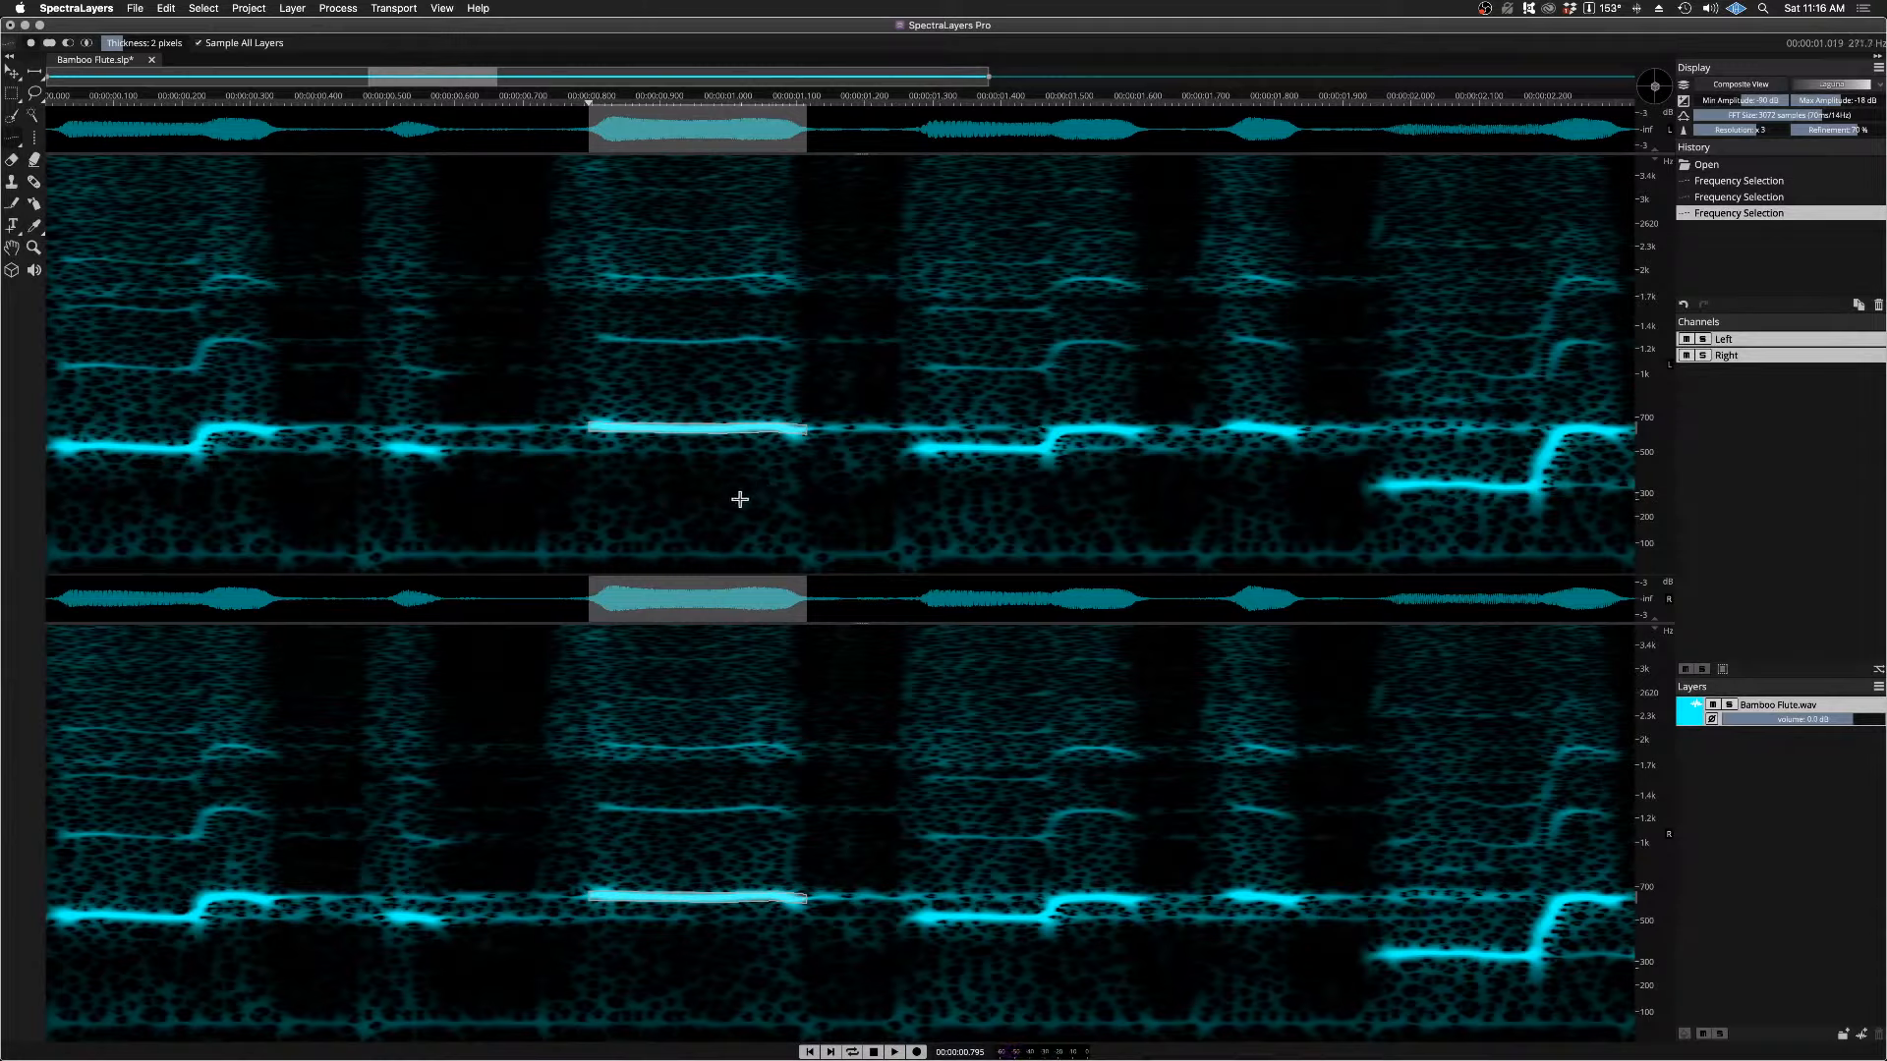
click(724, 489)
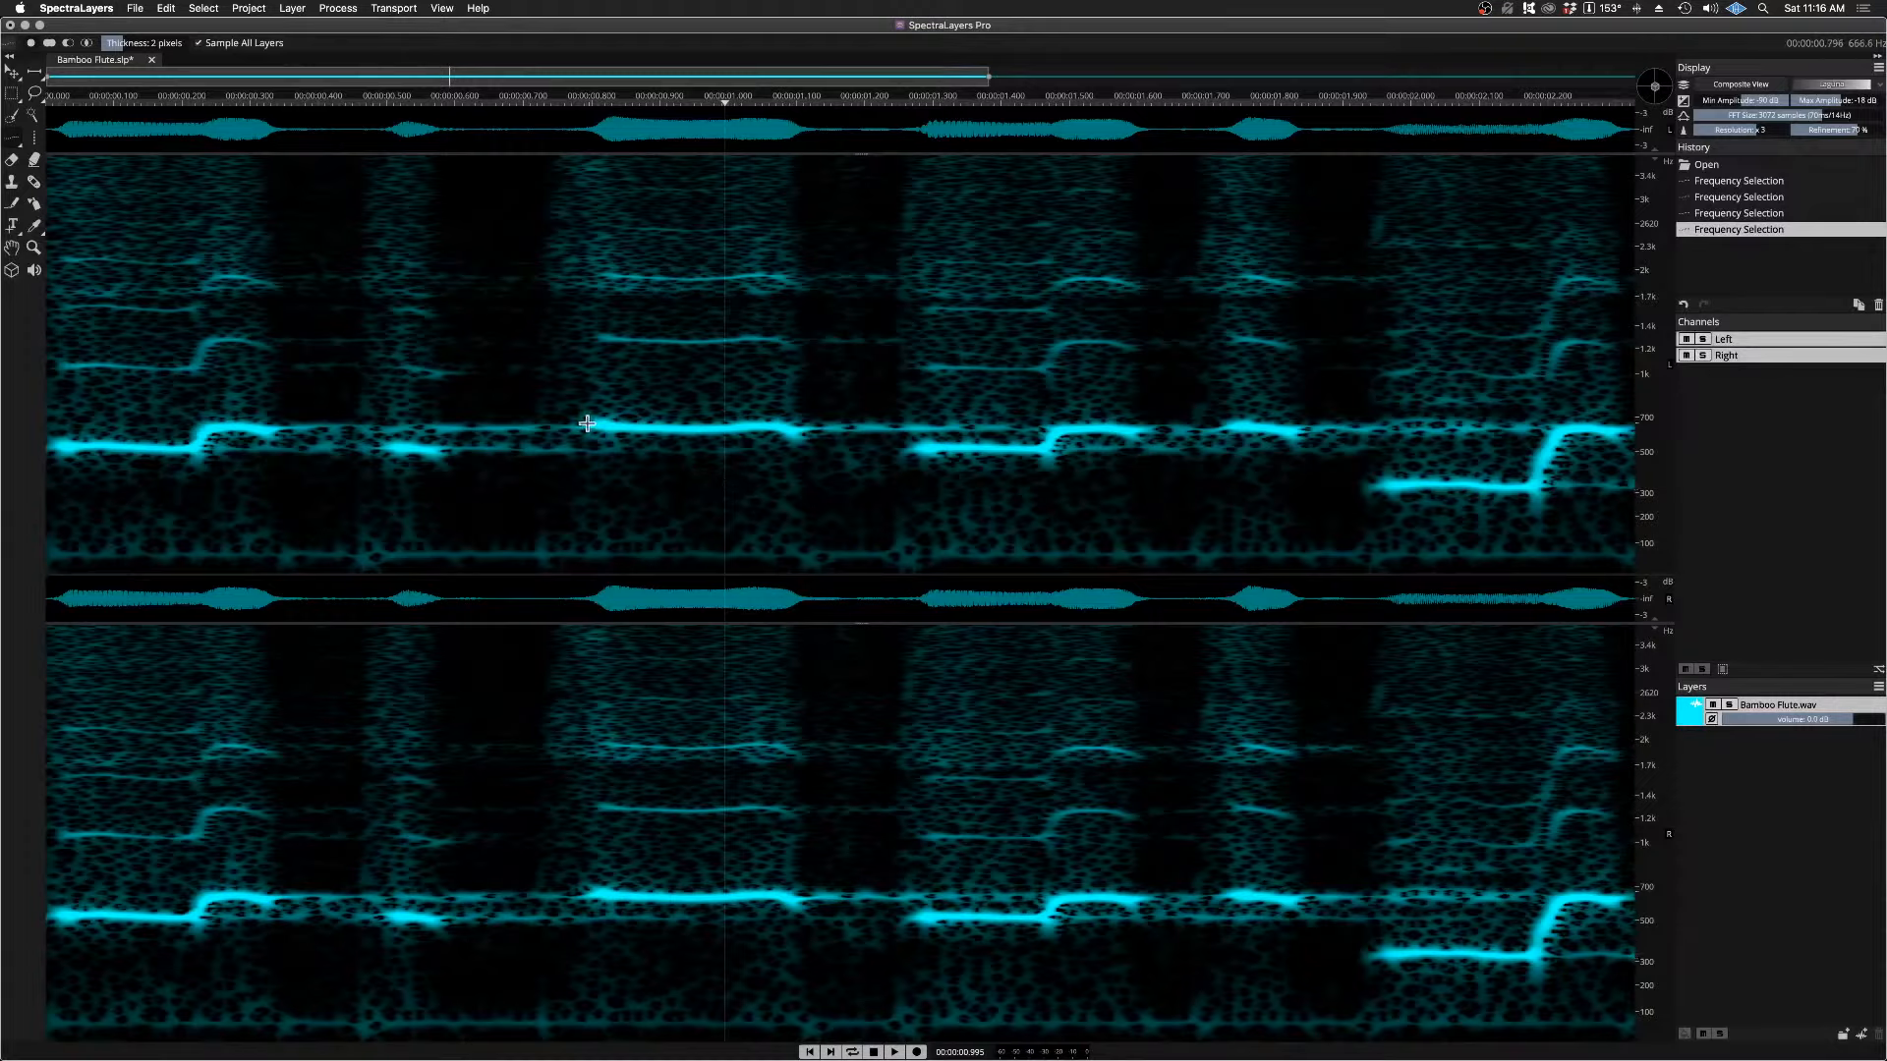
Step: Select the long note's fundamental with its fading tail, from about 0.80 to 1.25 s, and play the selection
click(547, 100)
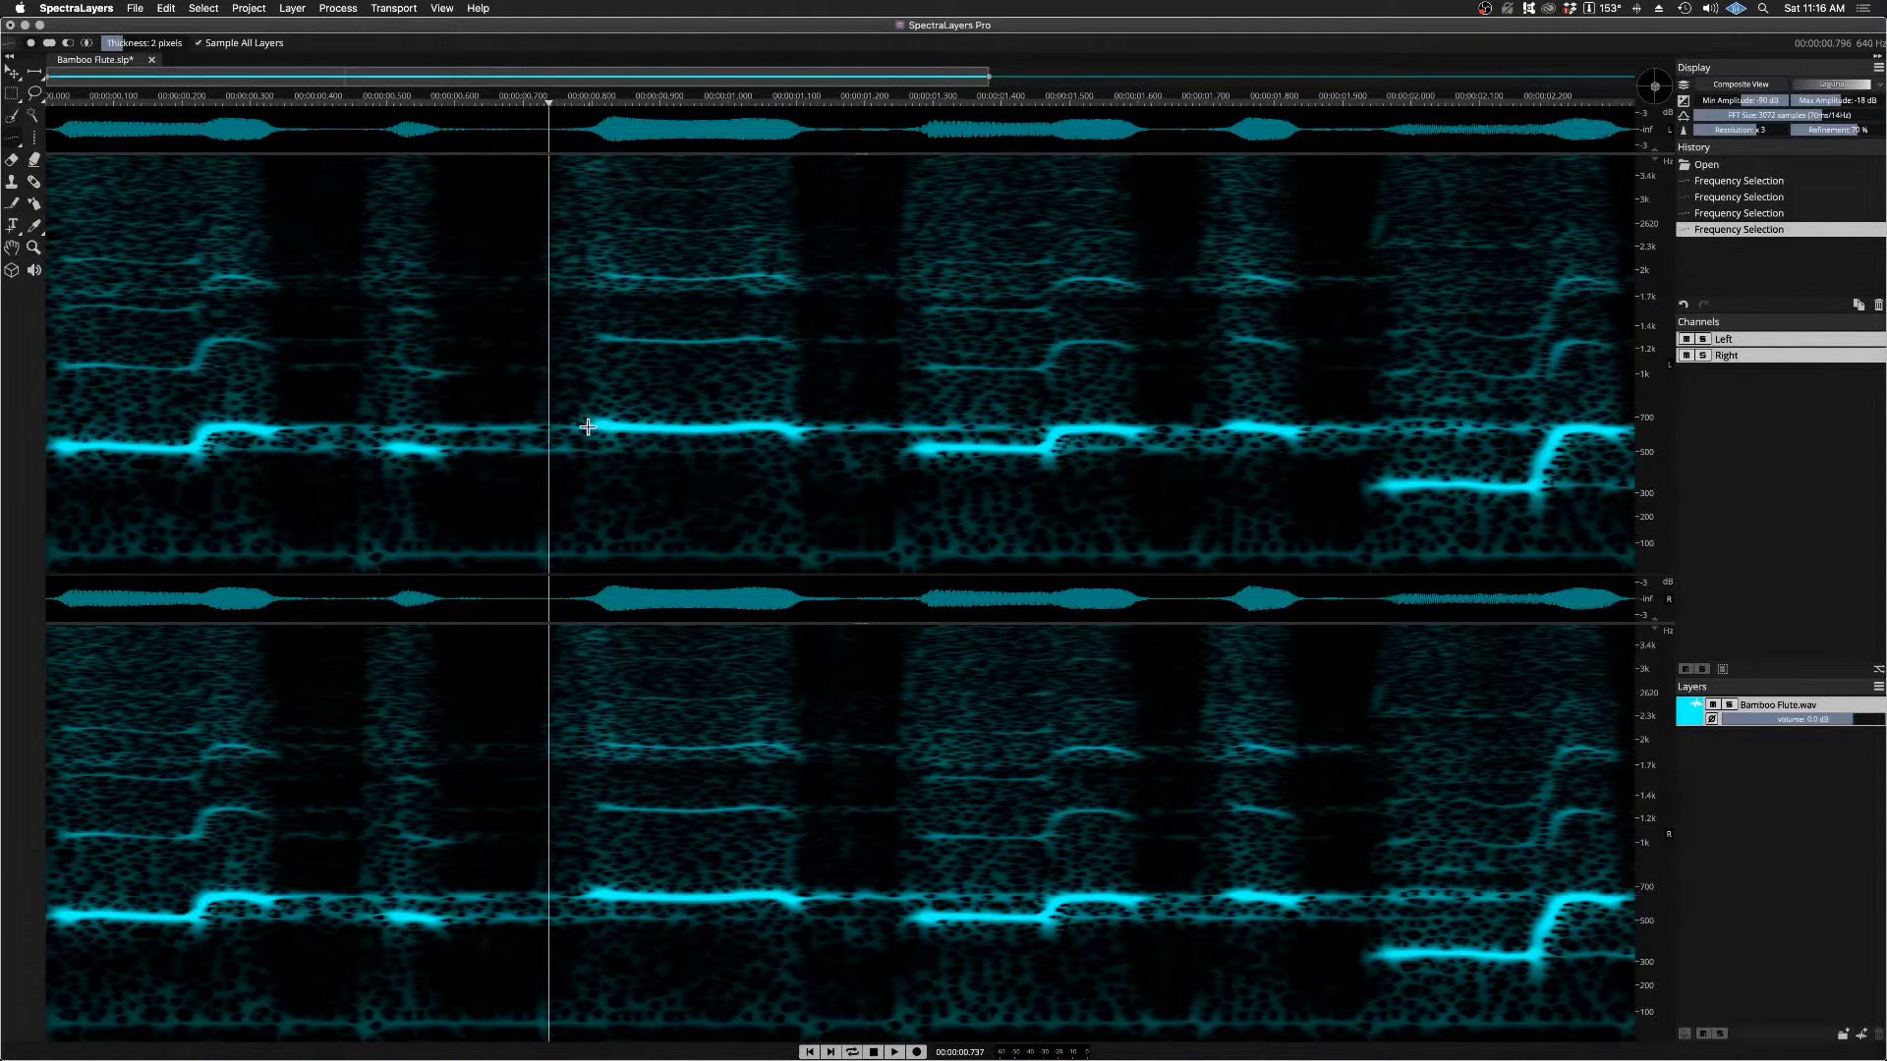
drag(591, 426, 896, 428)
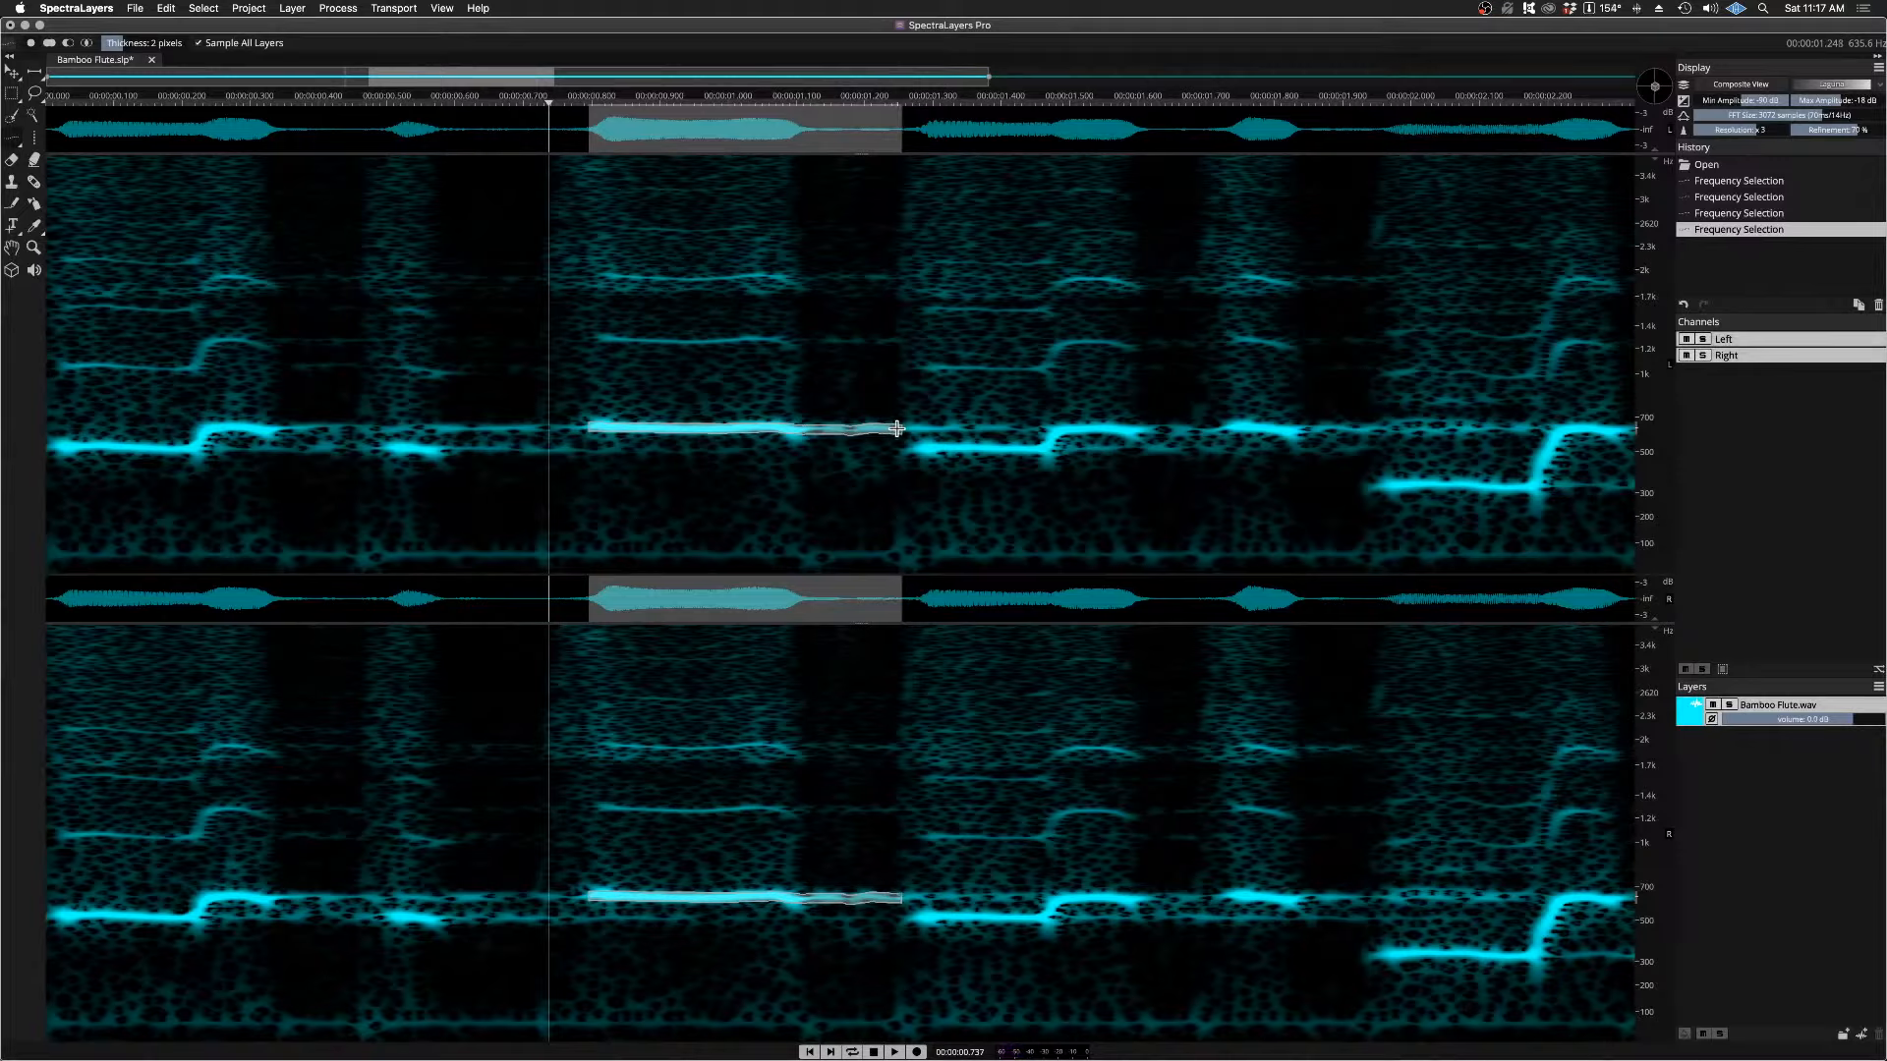
key(space)
key(space)
drag(896, 429, 897, 429)
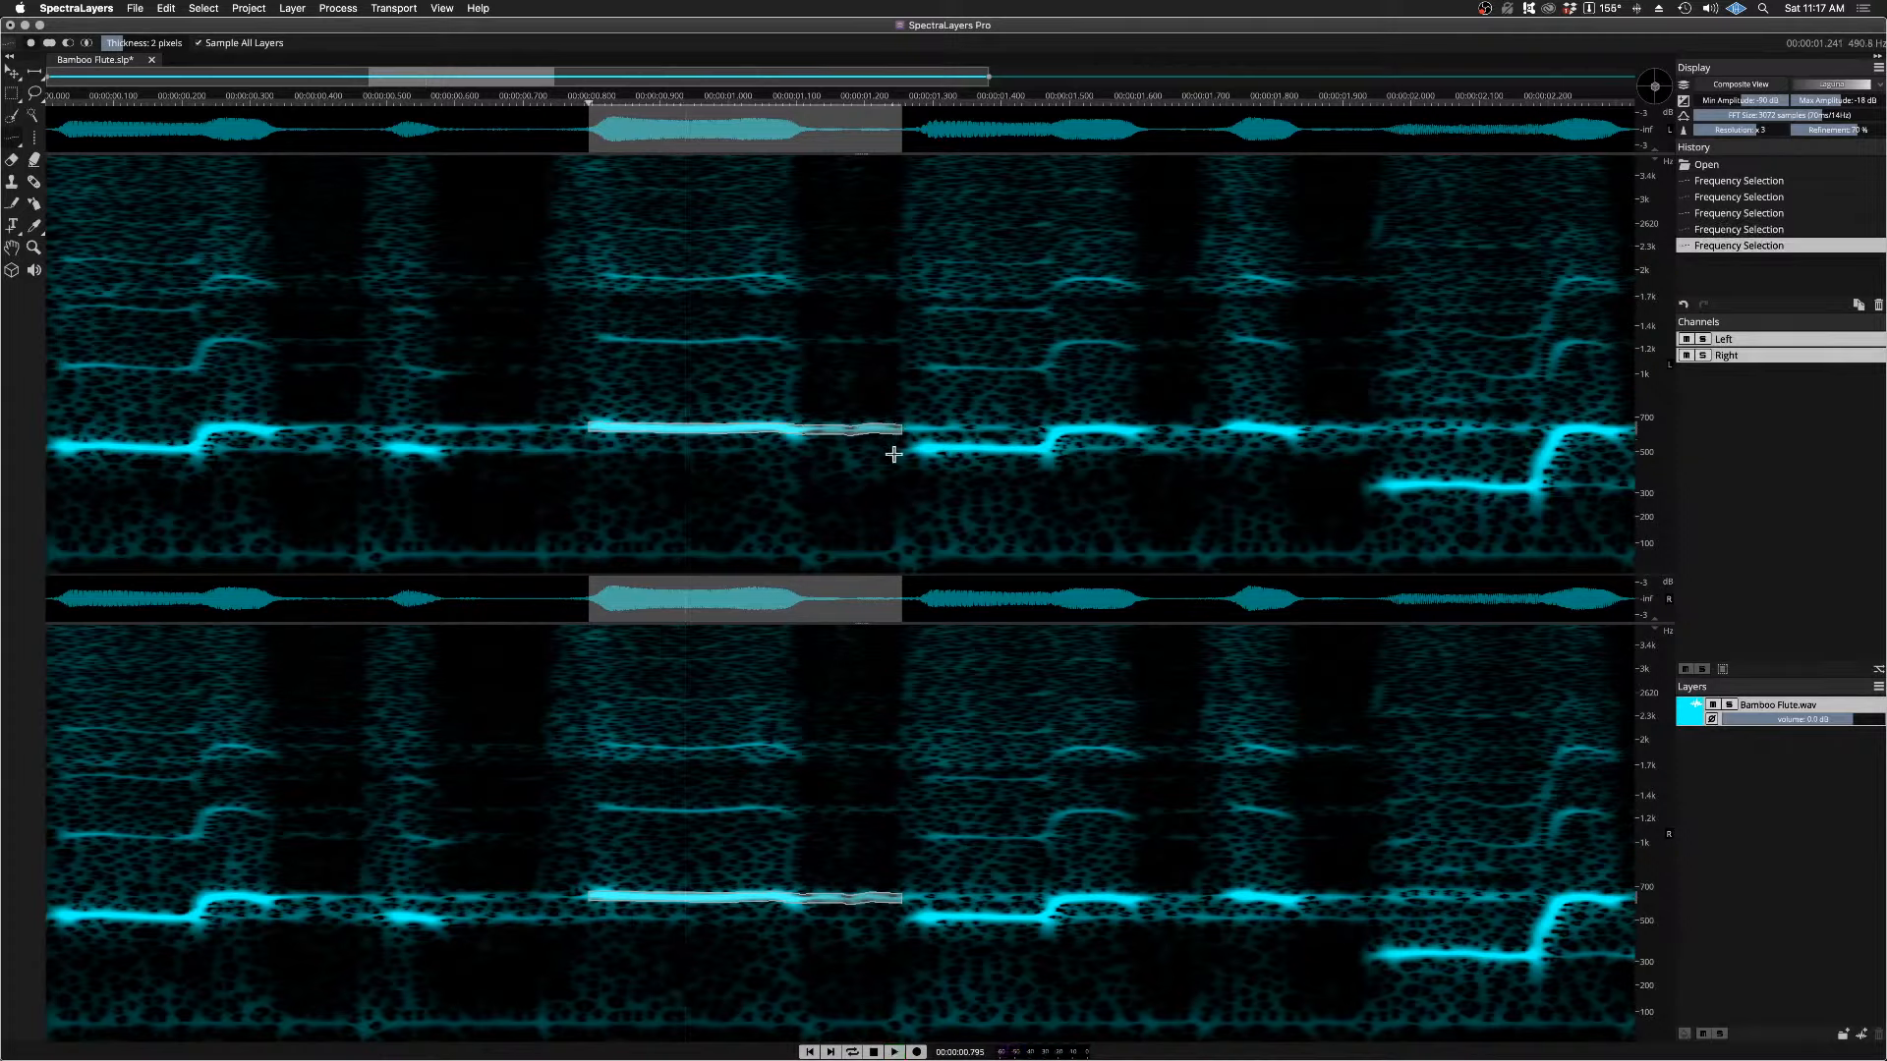
Step: Try selecting short pieces of the note lines at about 1.27 s and 0.79 s together, and deselect everything
drag(912, 450, 953, 449)
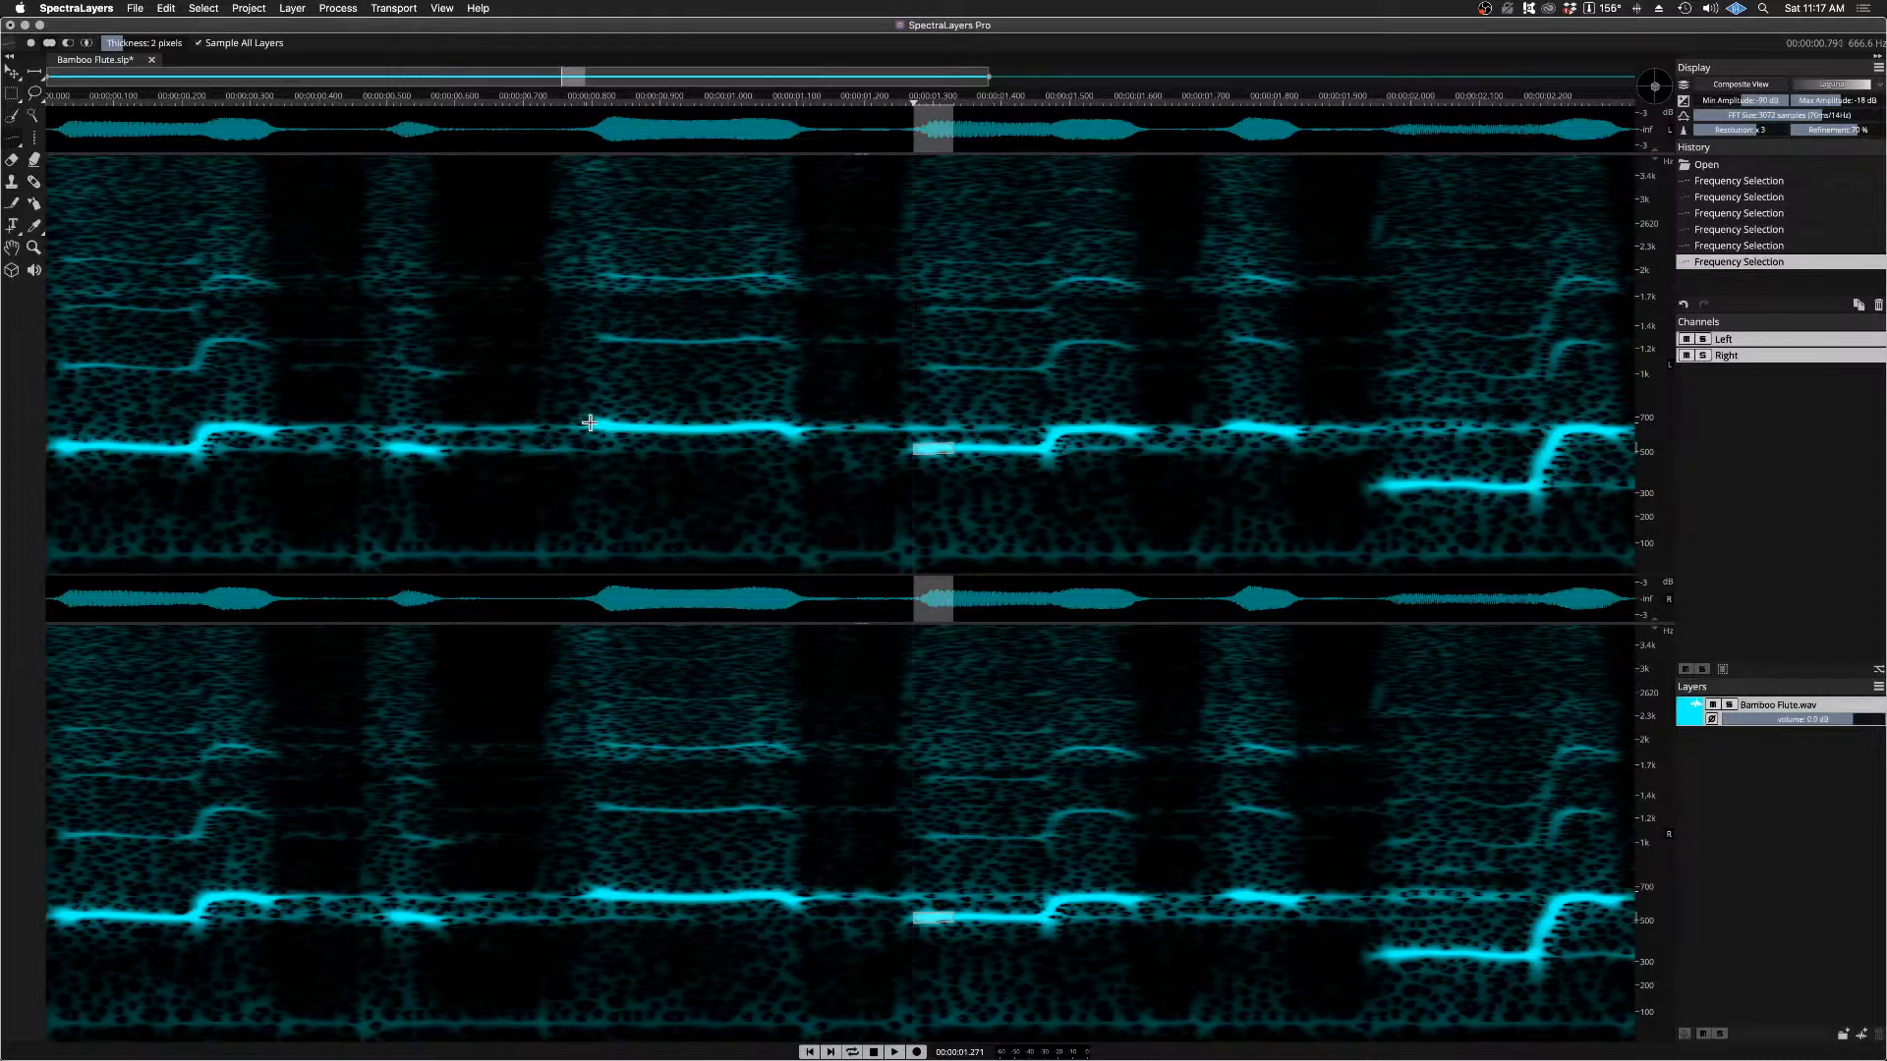
drag(590, 423, 644, 426)
click(504, 98)
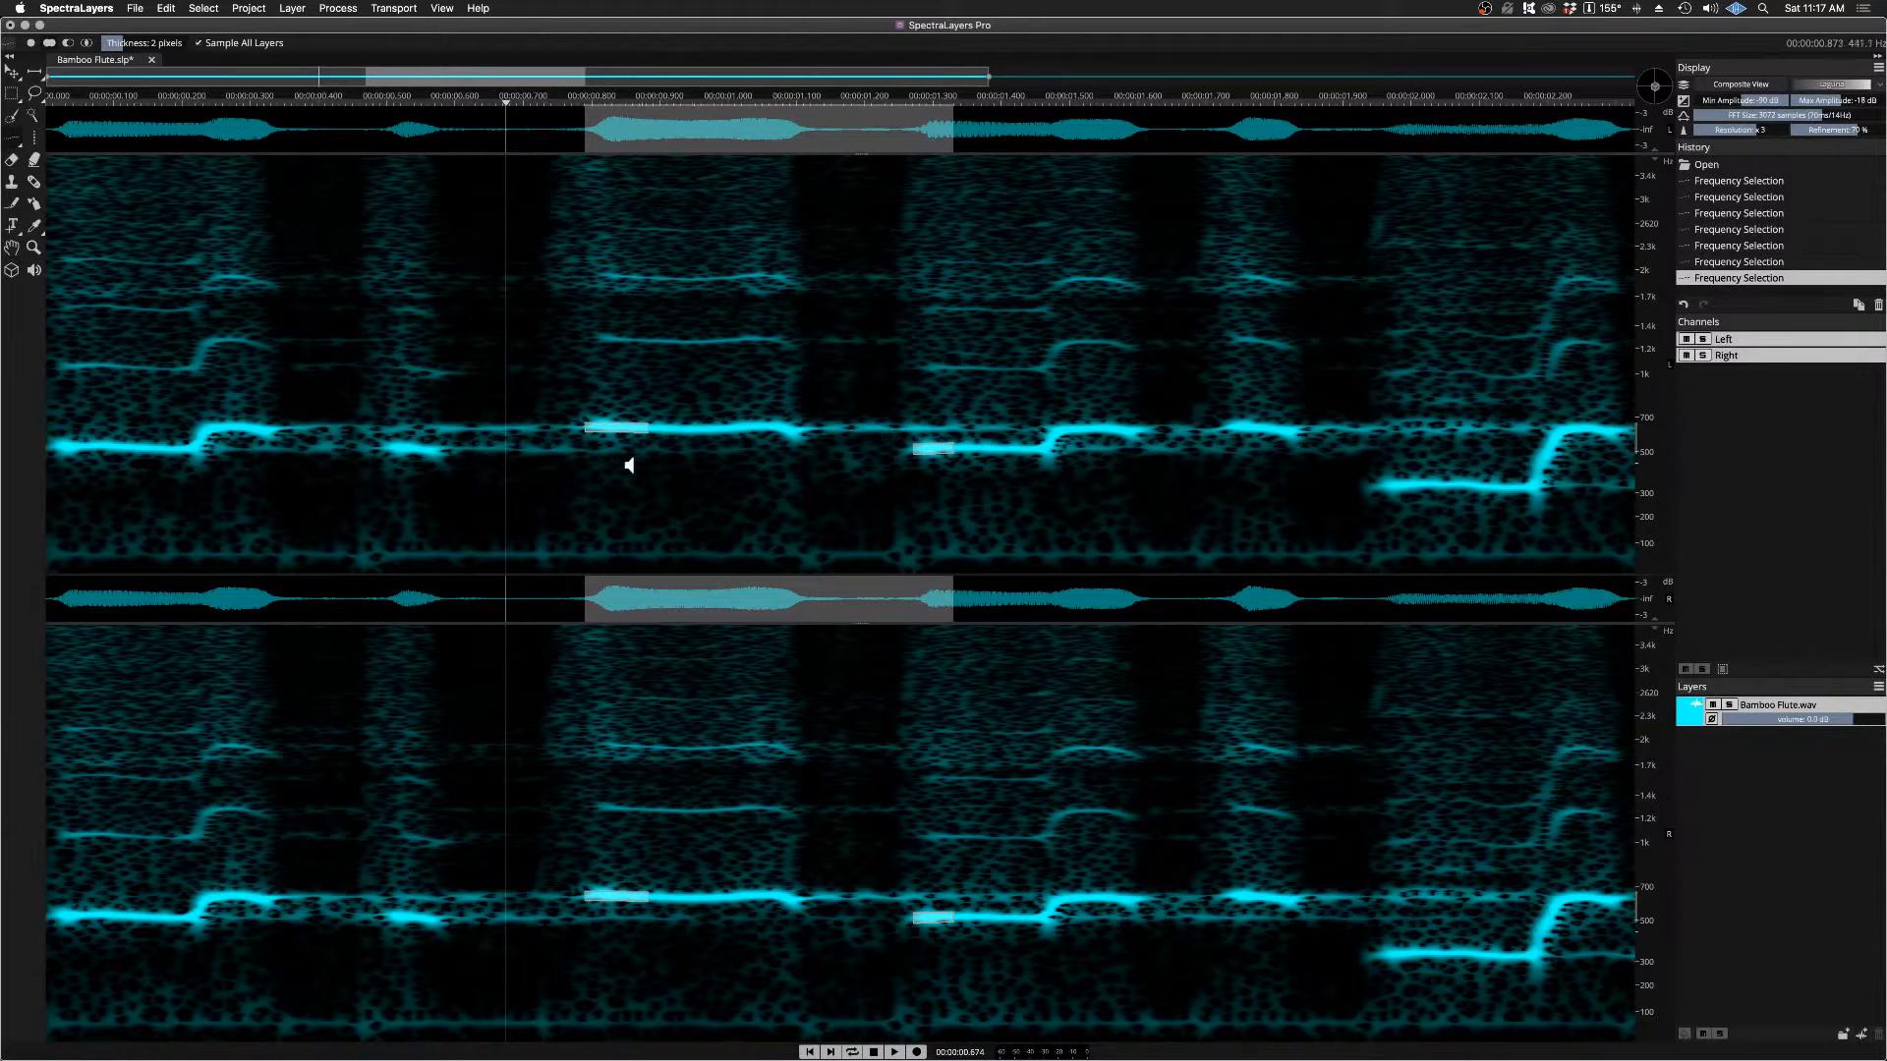
key(super+d)
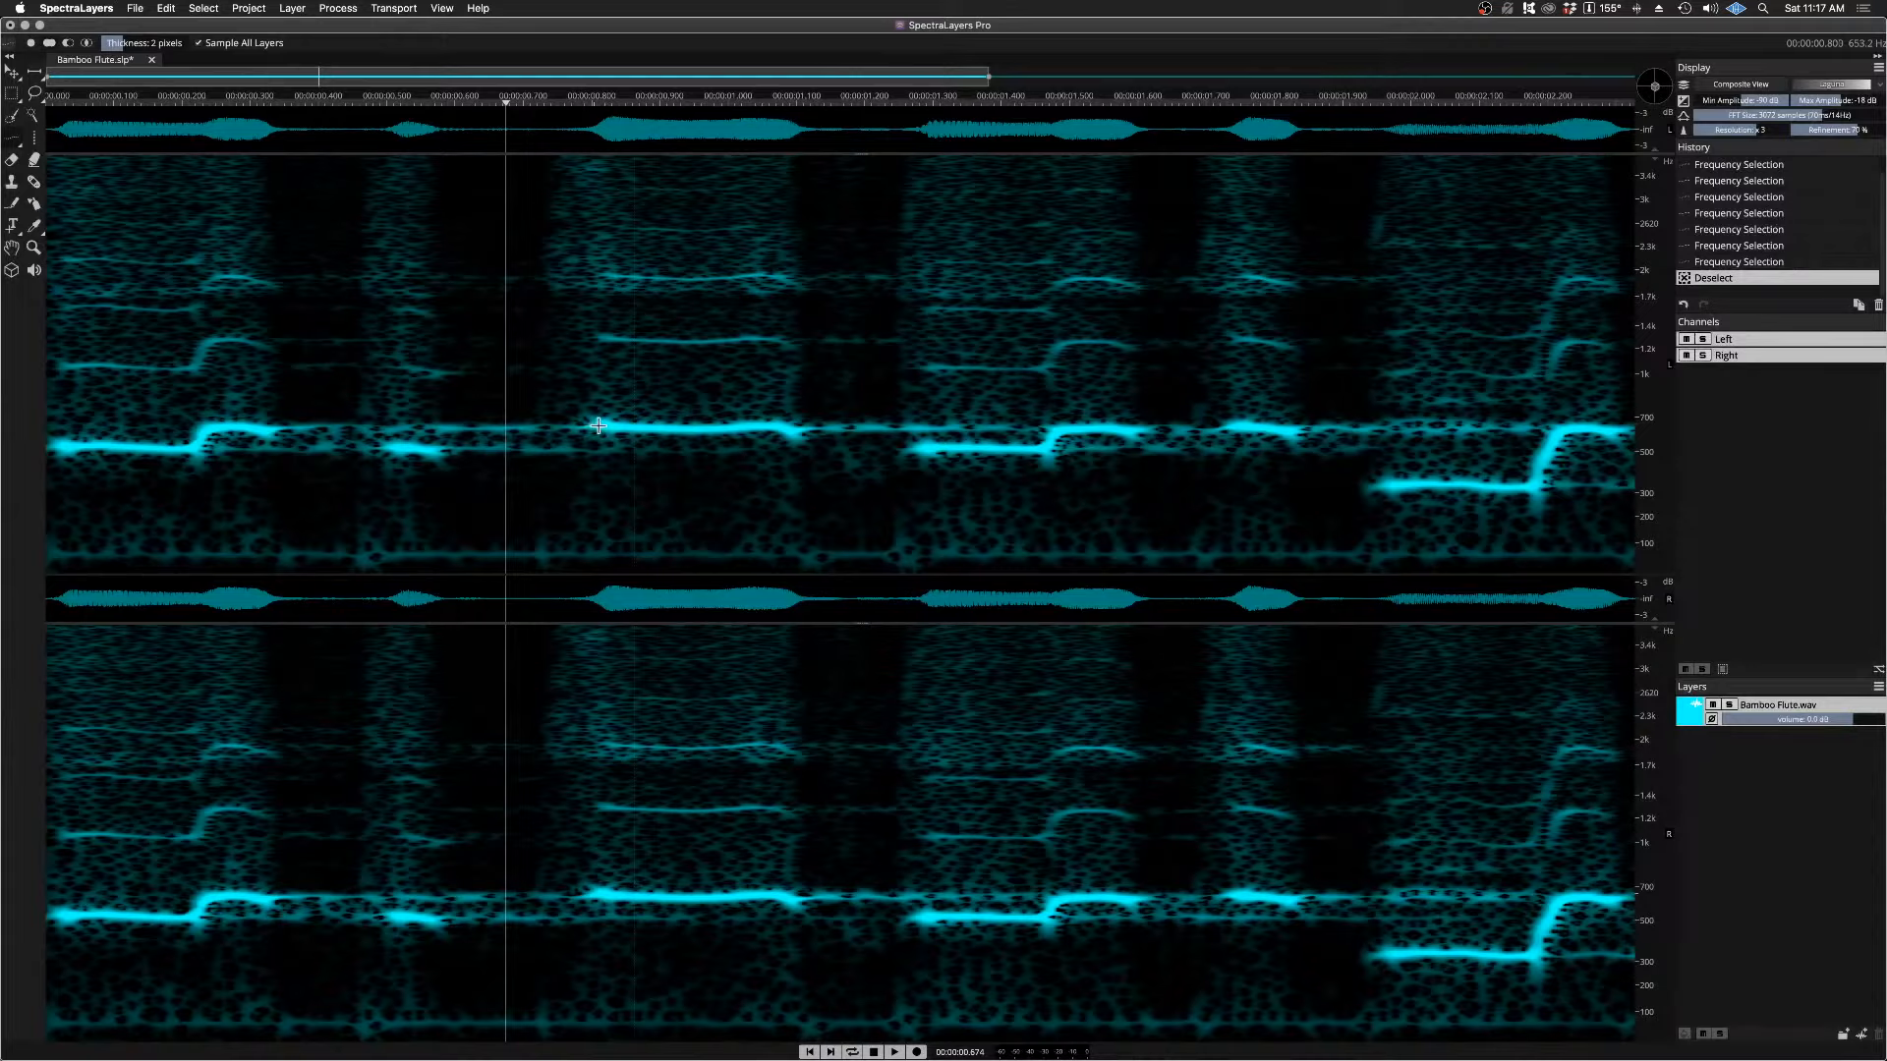
Step: Select the fundamental from about 0.80 to 1.26 s with Frequency Selection and add the following notes' line up to about 1.85 s
drag(598, 425, 905, 427)
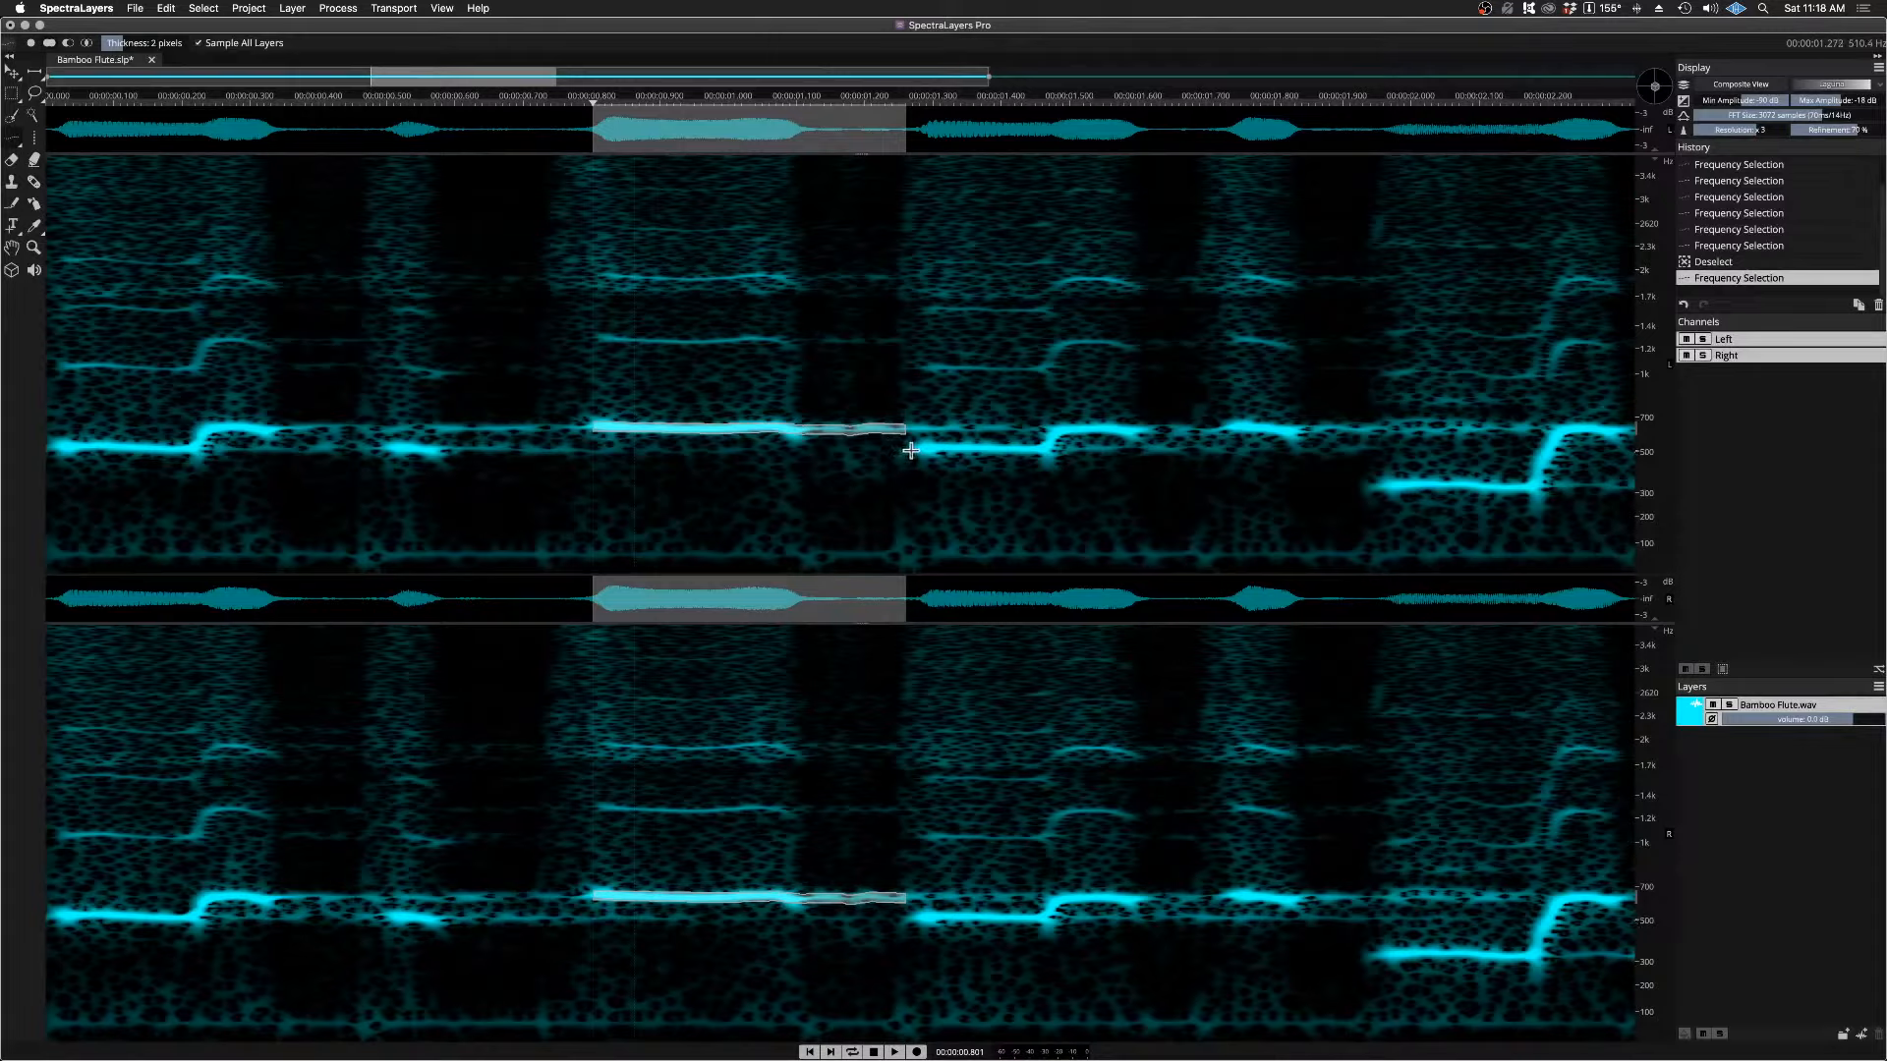
mouse_move(909, 449)
mouse_down()
mouse_move(1032, 452)
mouse_move(1098, 429)
mouse_move(1305, 448)
mouse_up()
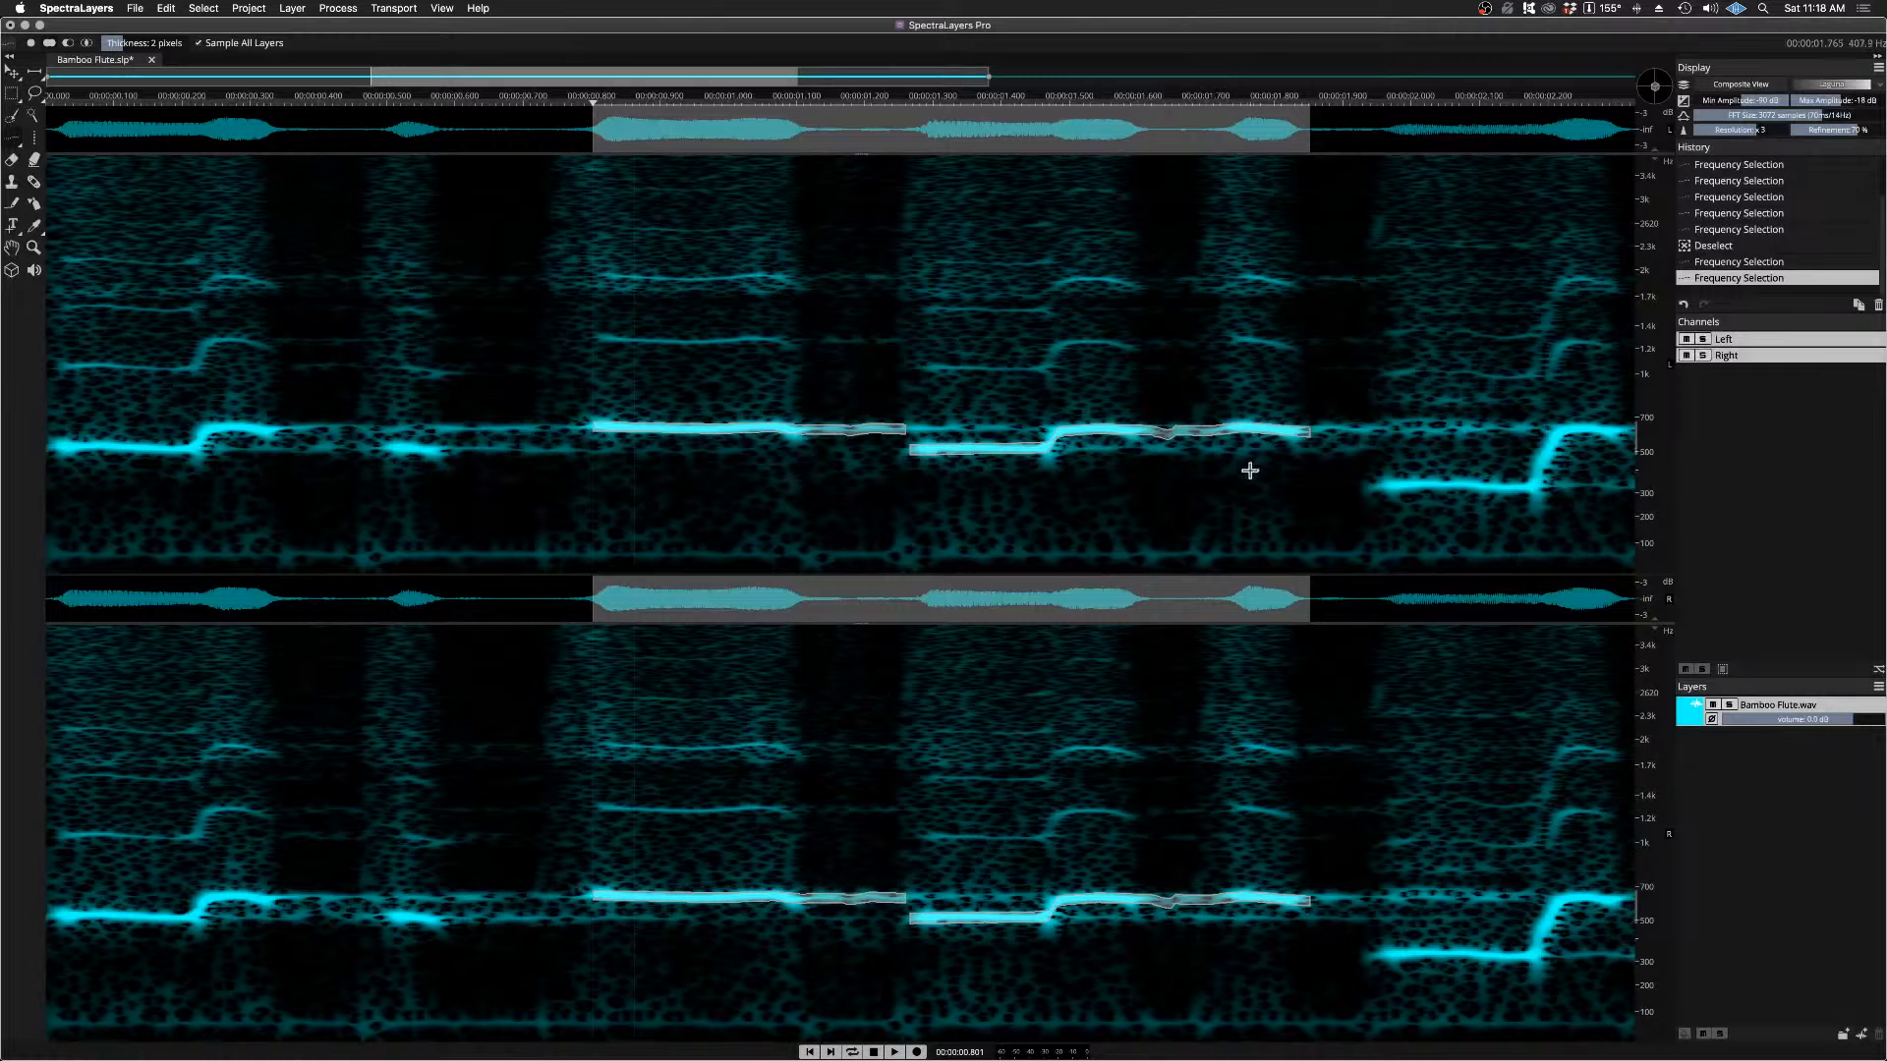
key(space)
Step: Add the low note starting at about 1.94 s and its rise to the higher pitch, ending near 2.32 s, to the selection
scroll(1054, 300, down, 5)
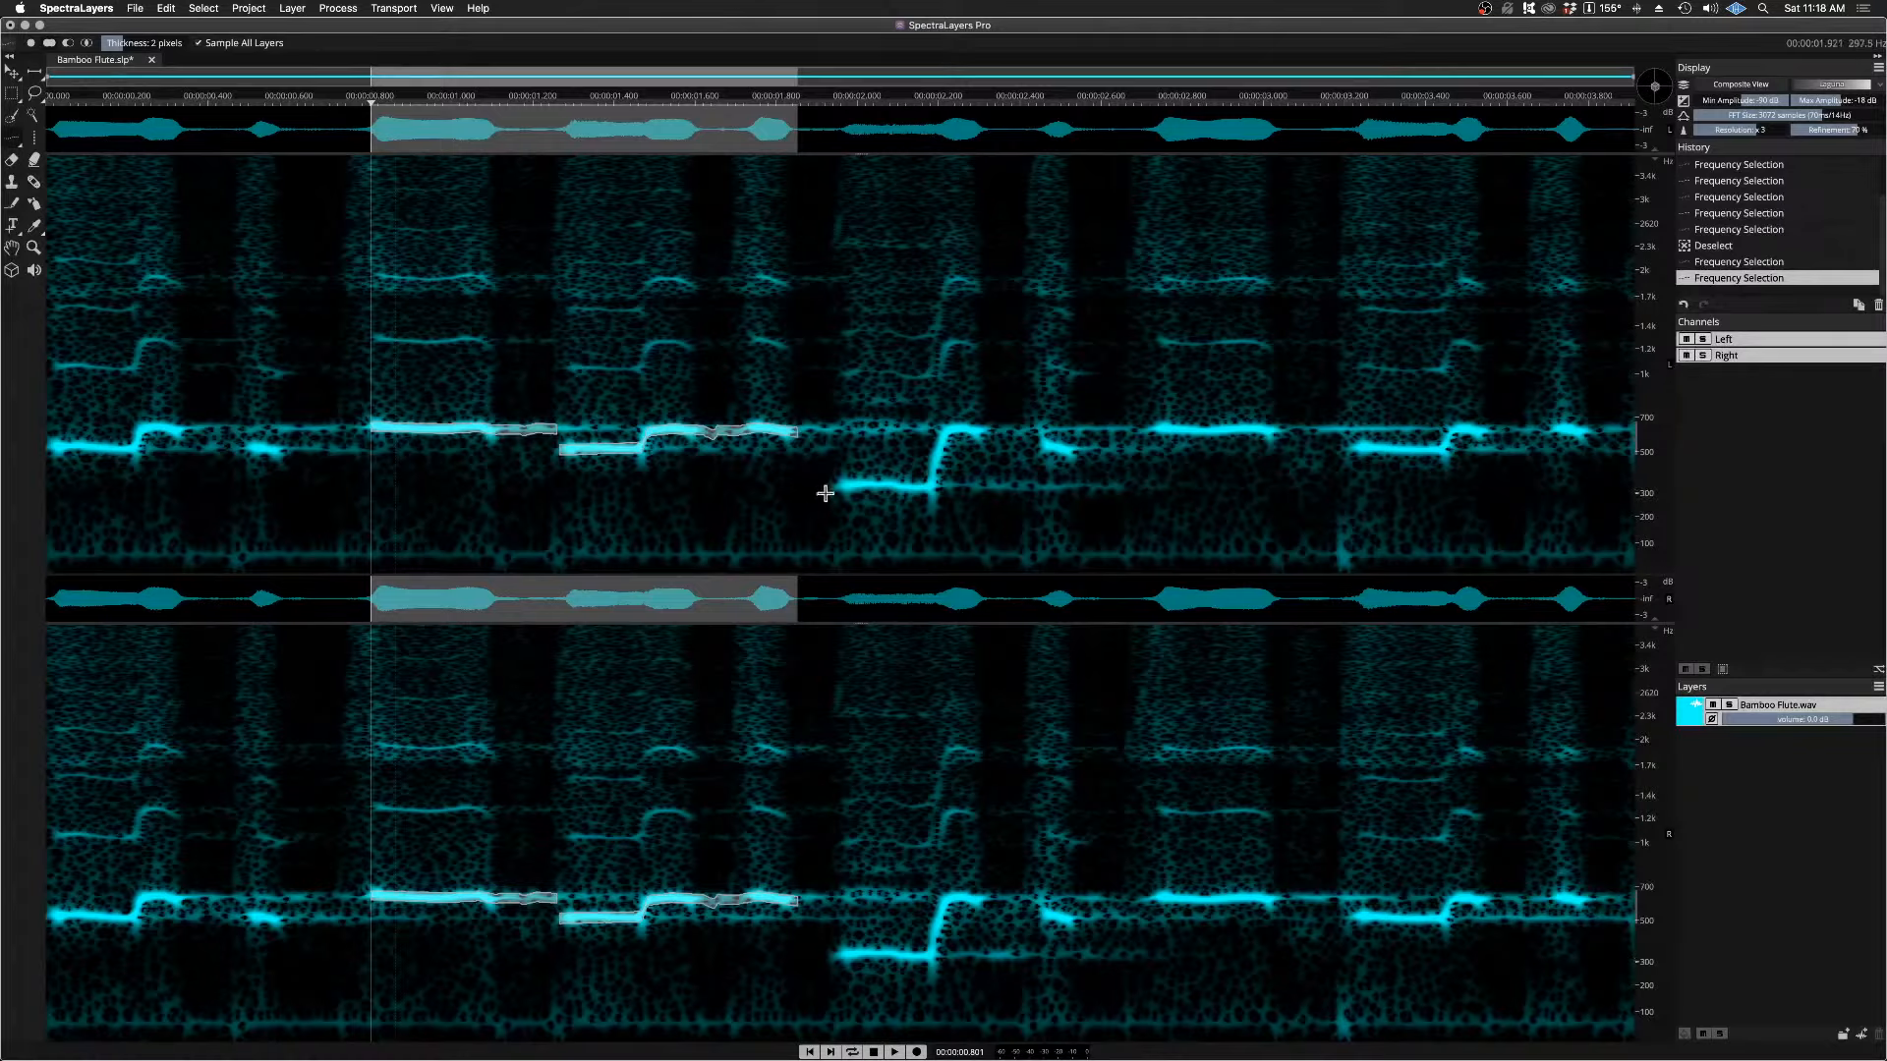
mouse_move(833, 488)
mouse_down()
mouse_move(935, 485)
mouse_move(963, 431)
mouse_move(938, 460)
mouse_up()
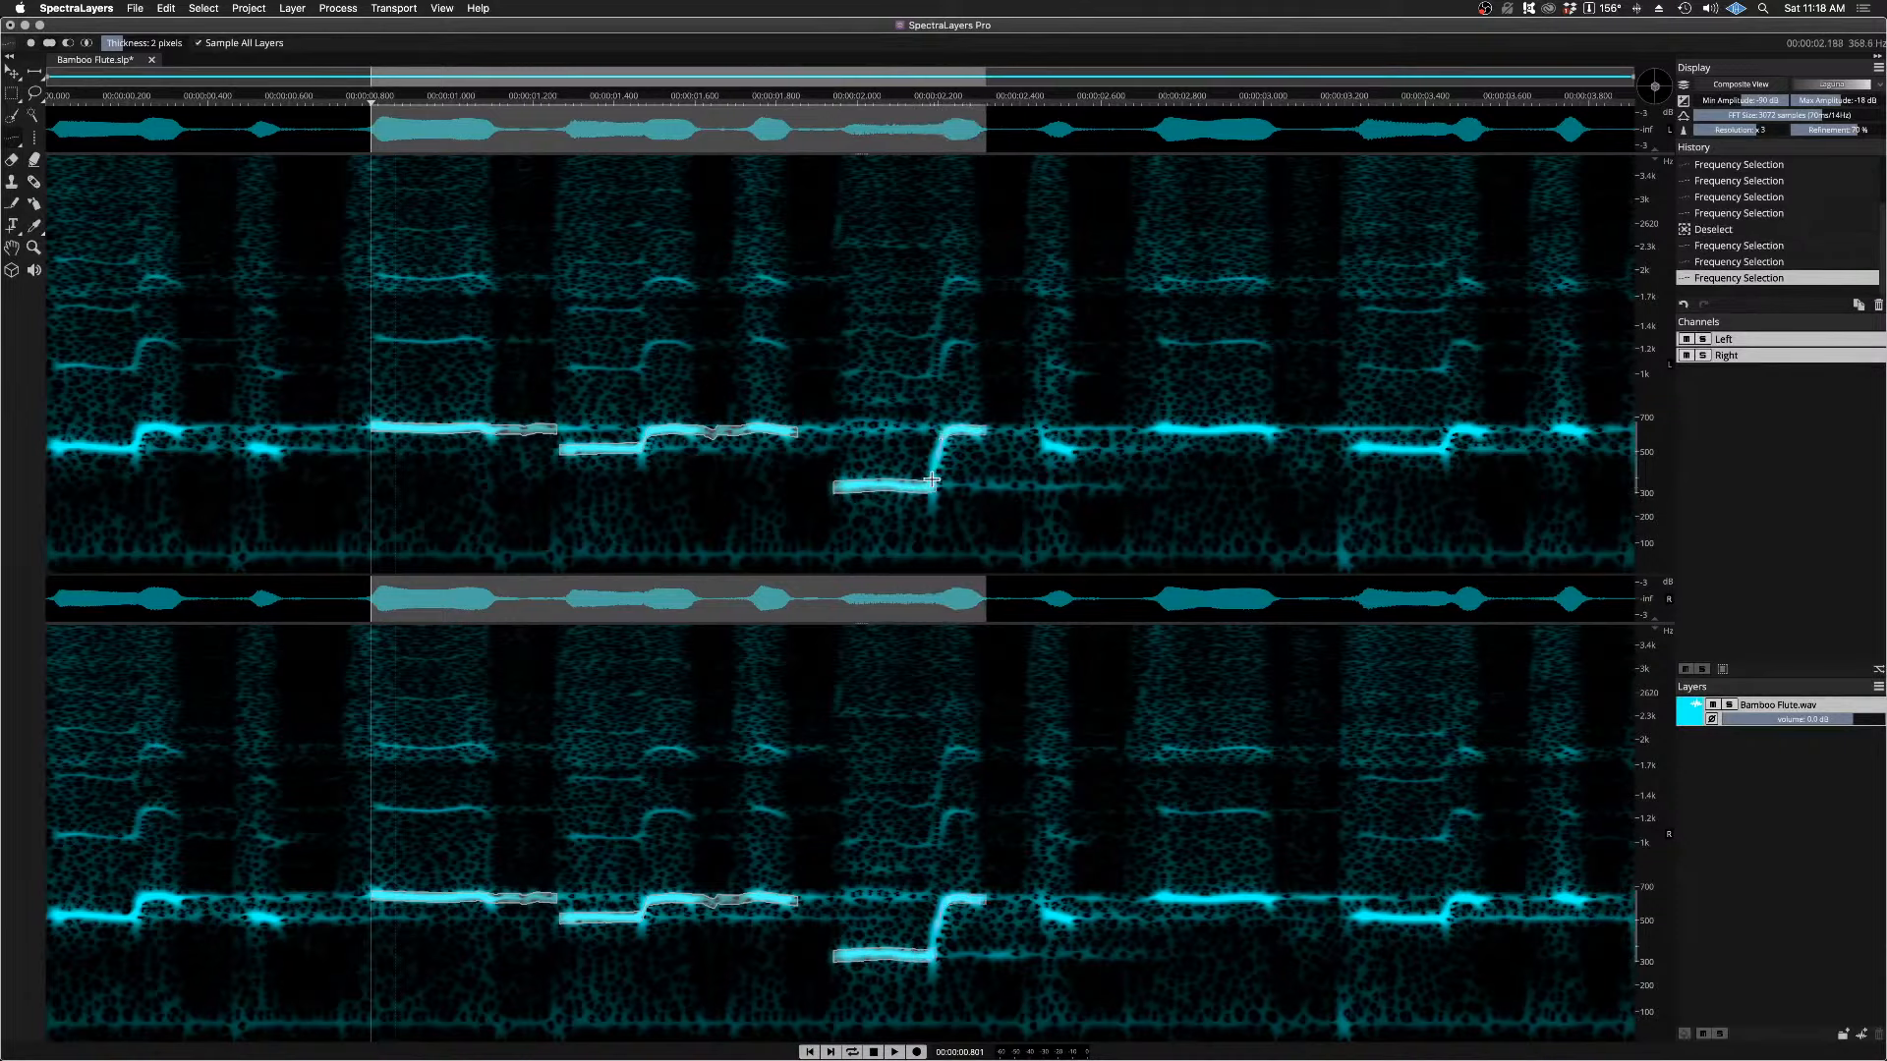
key(space)
key(space)
drag(929, 499, 935, 490)
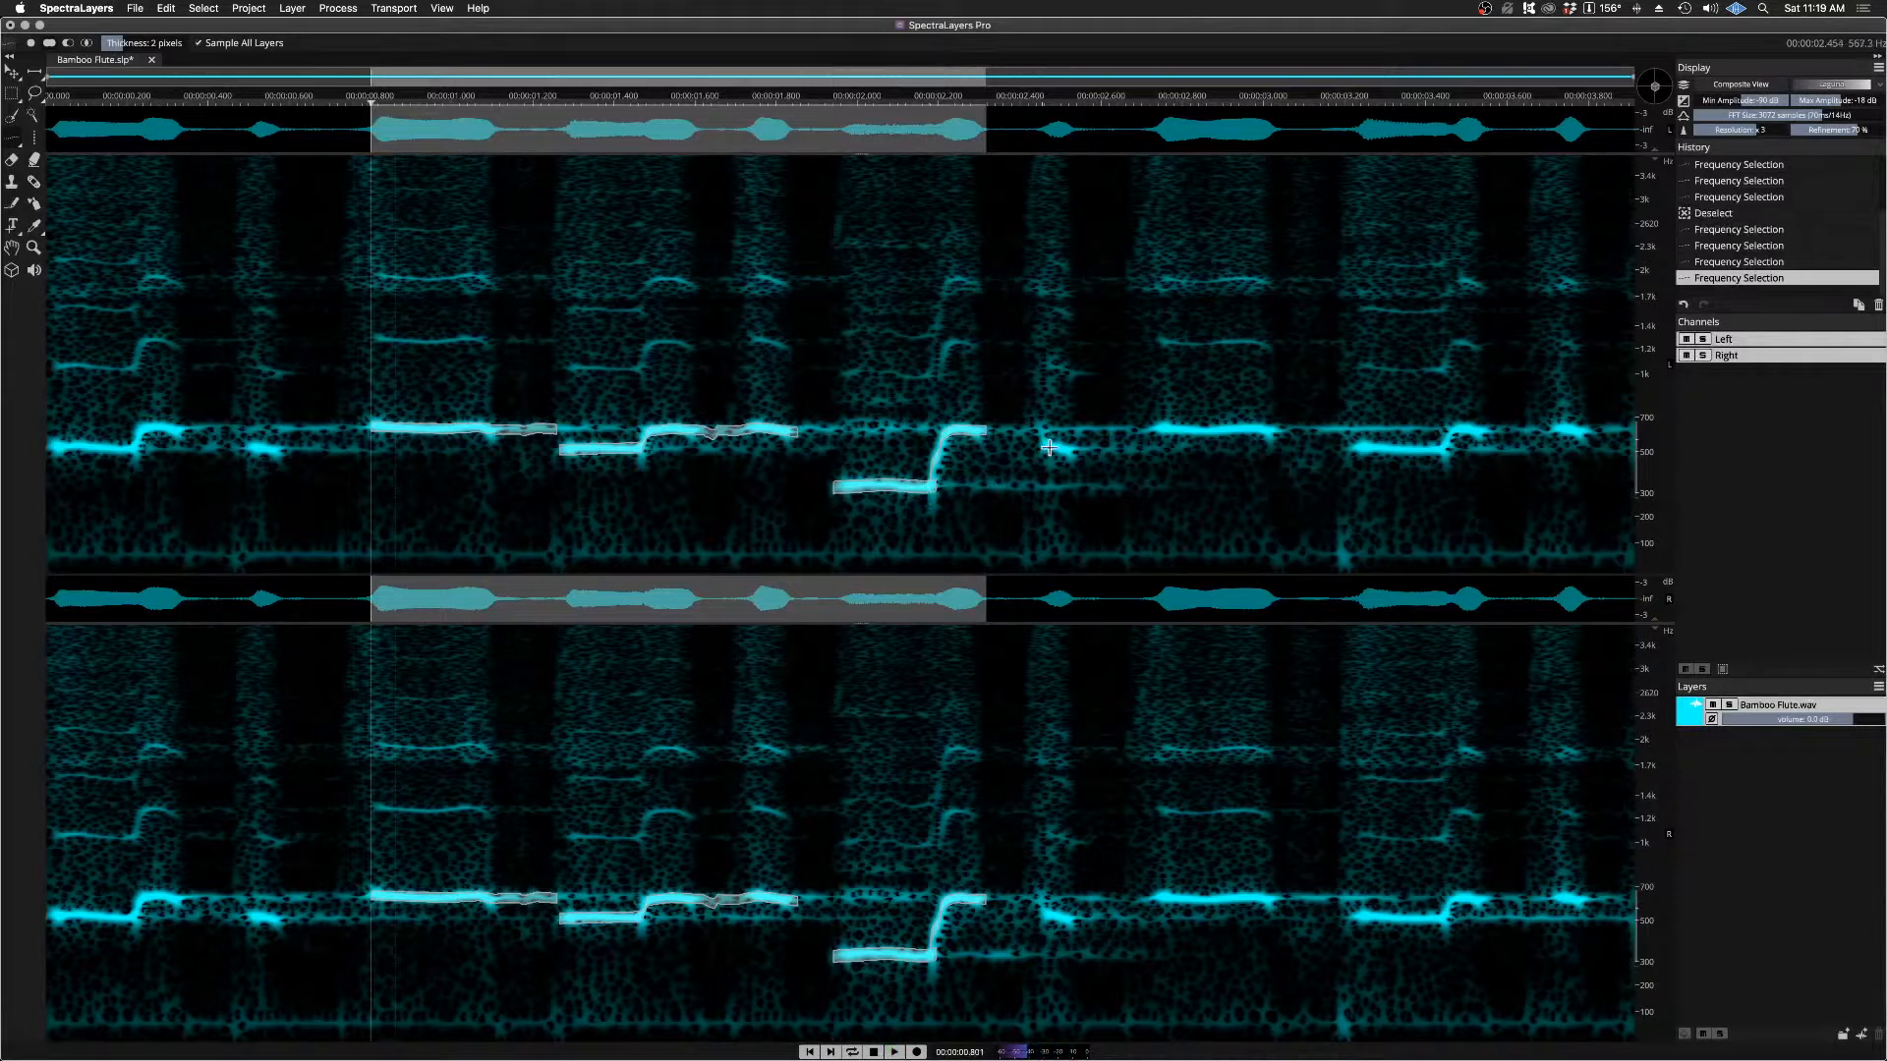
Step: Add the short note at about 2.45 s and the long note from about 2.73 to 3.05 s, listening from about 1.93 s
drag(1041, 444, 1091, 452)
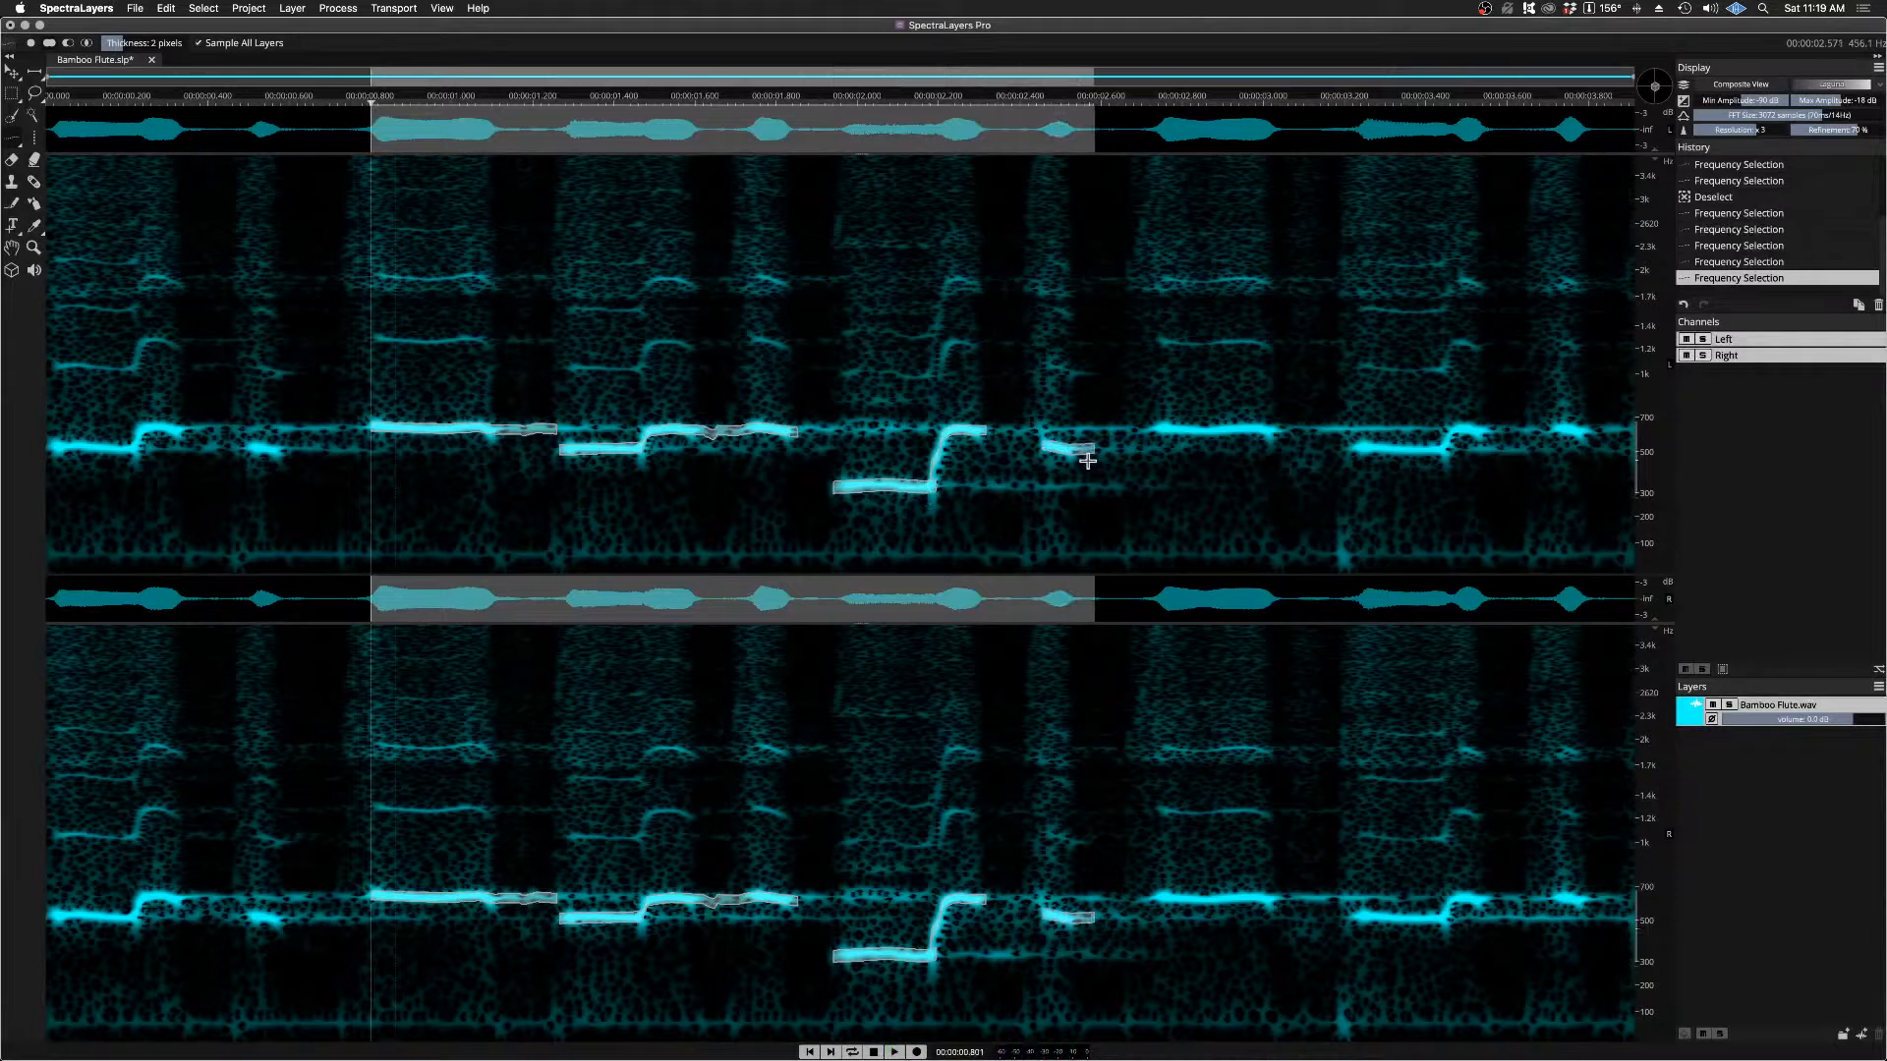
drag(819, 100, 829, 99)
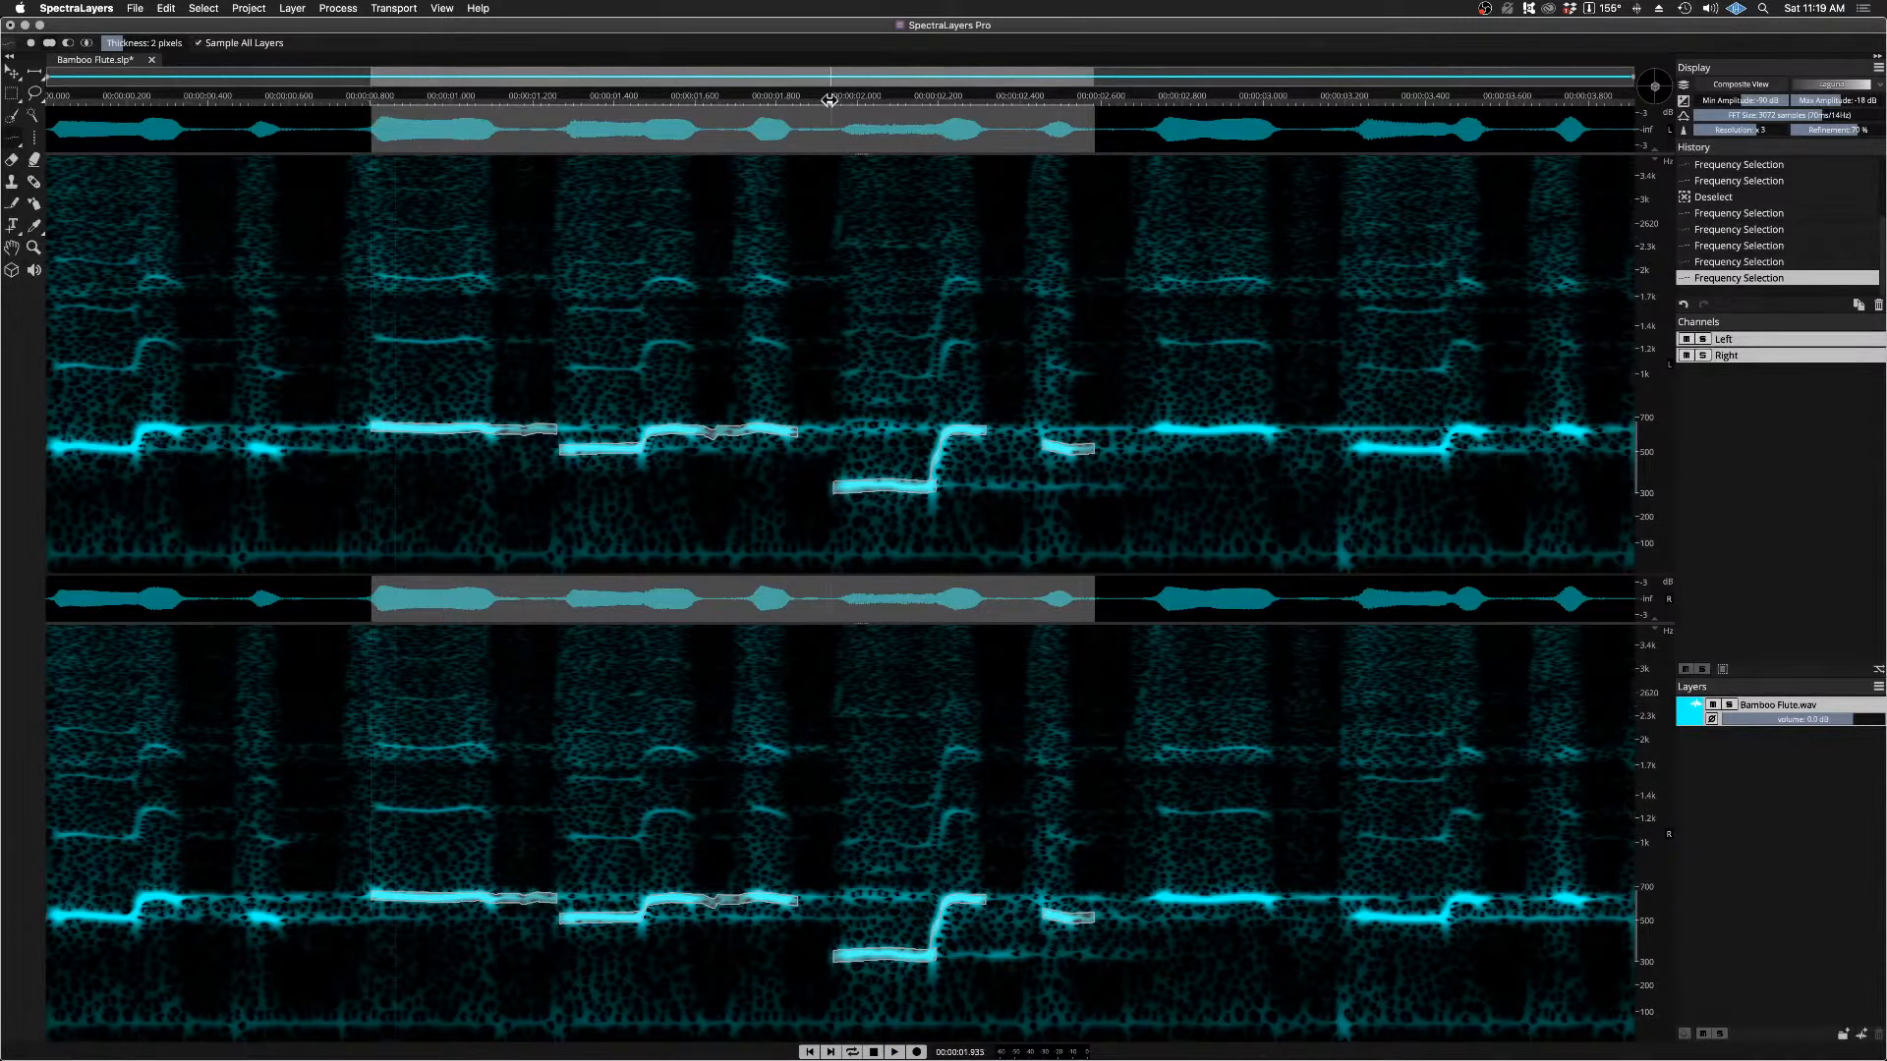
key(space)
key(space)
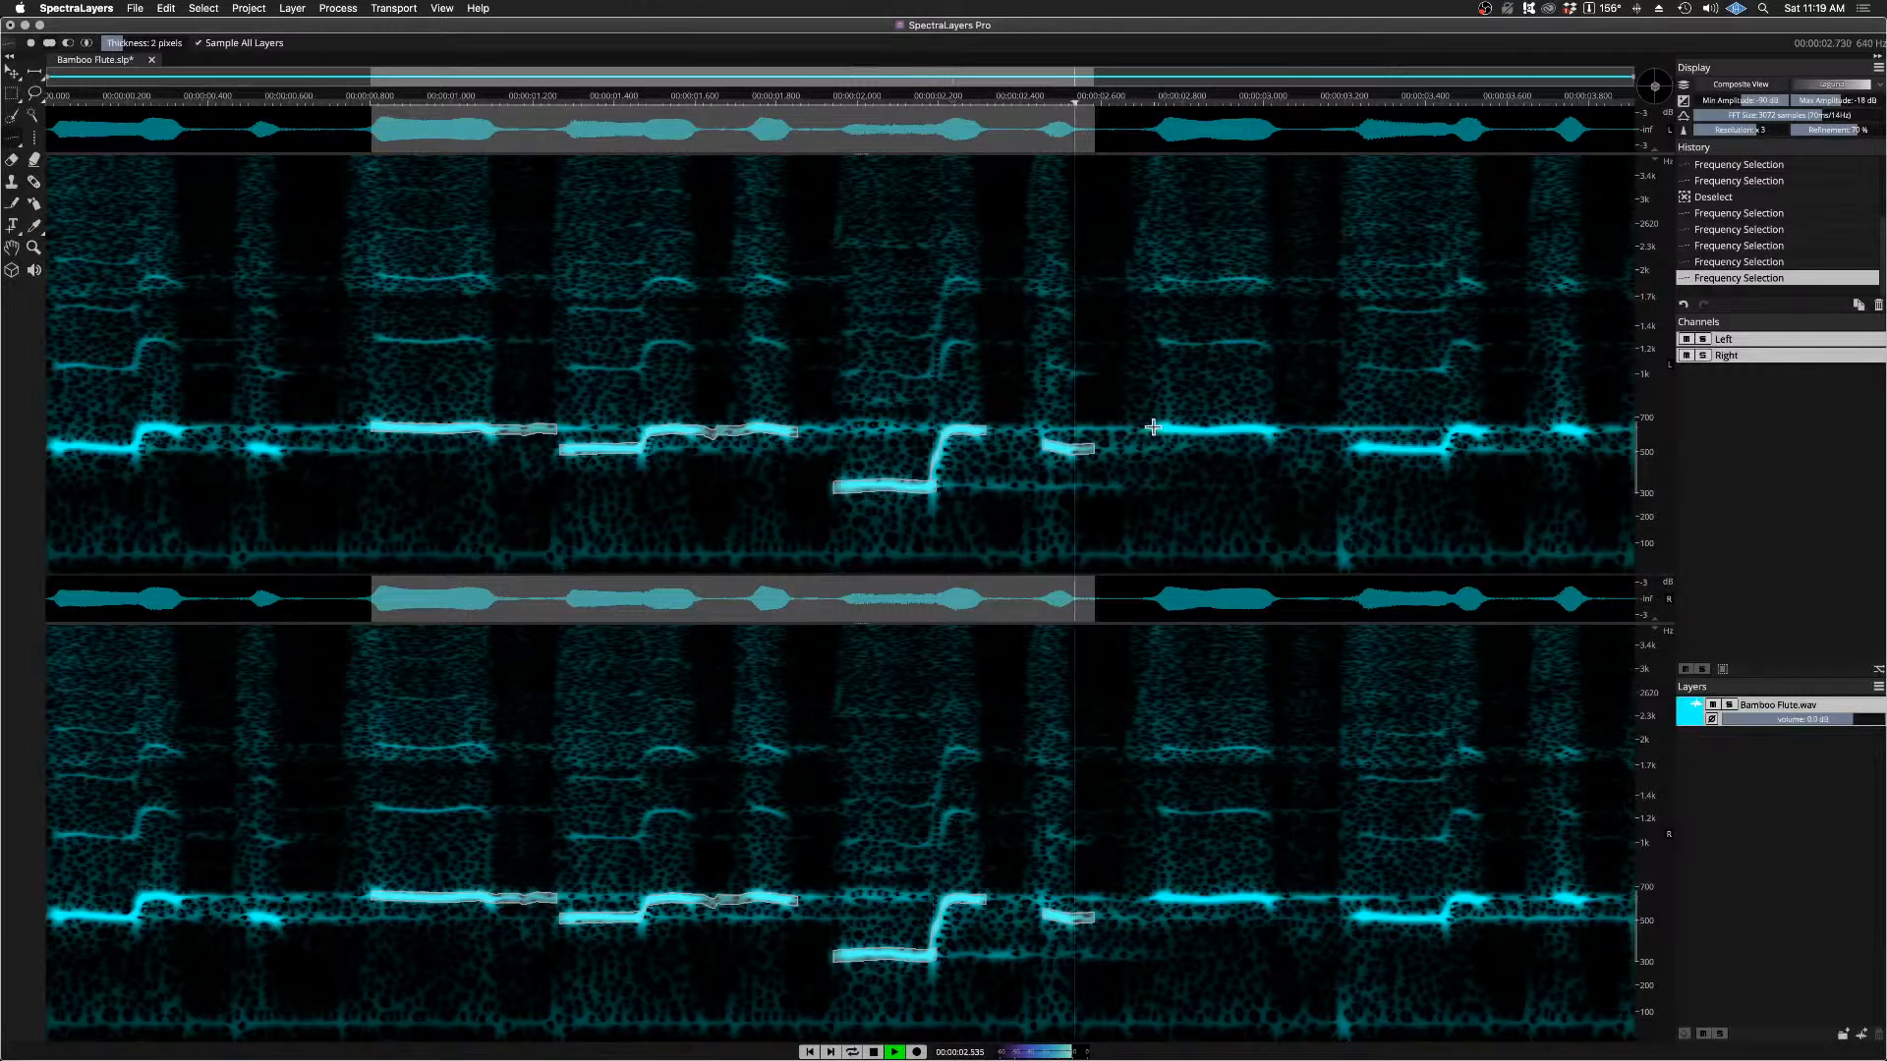
drag(1152, 429, 1282, 432)
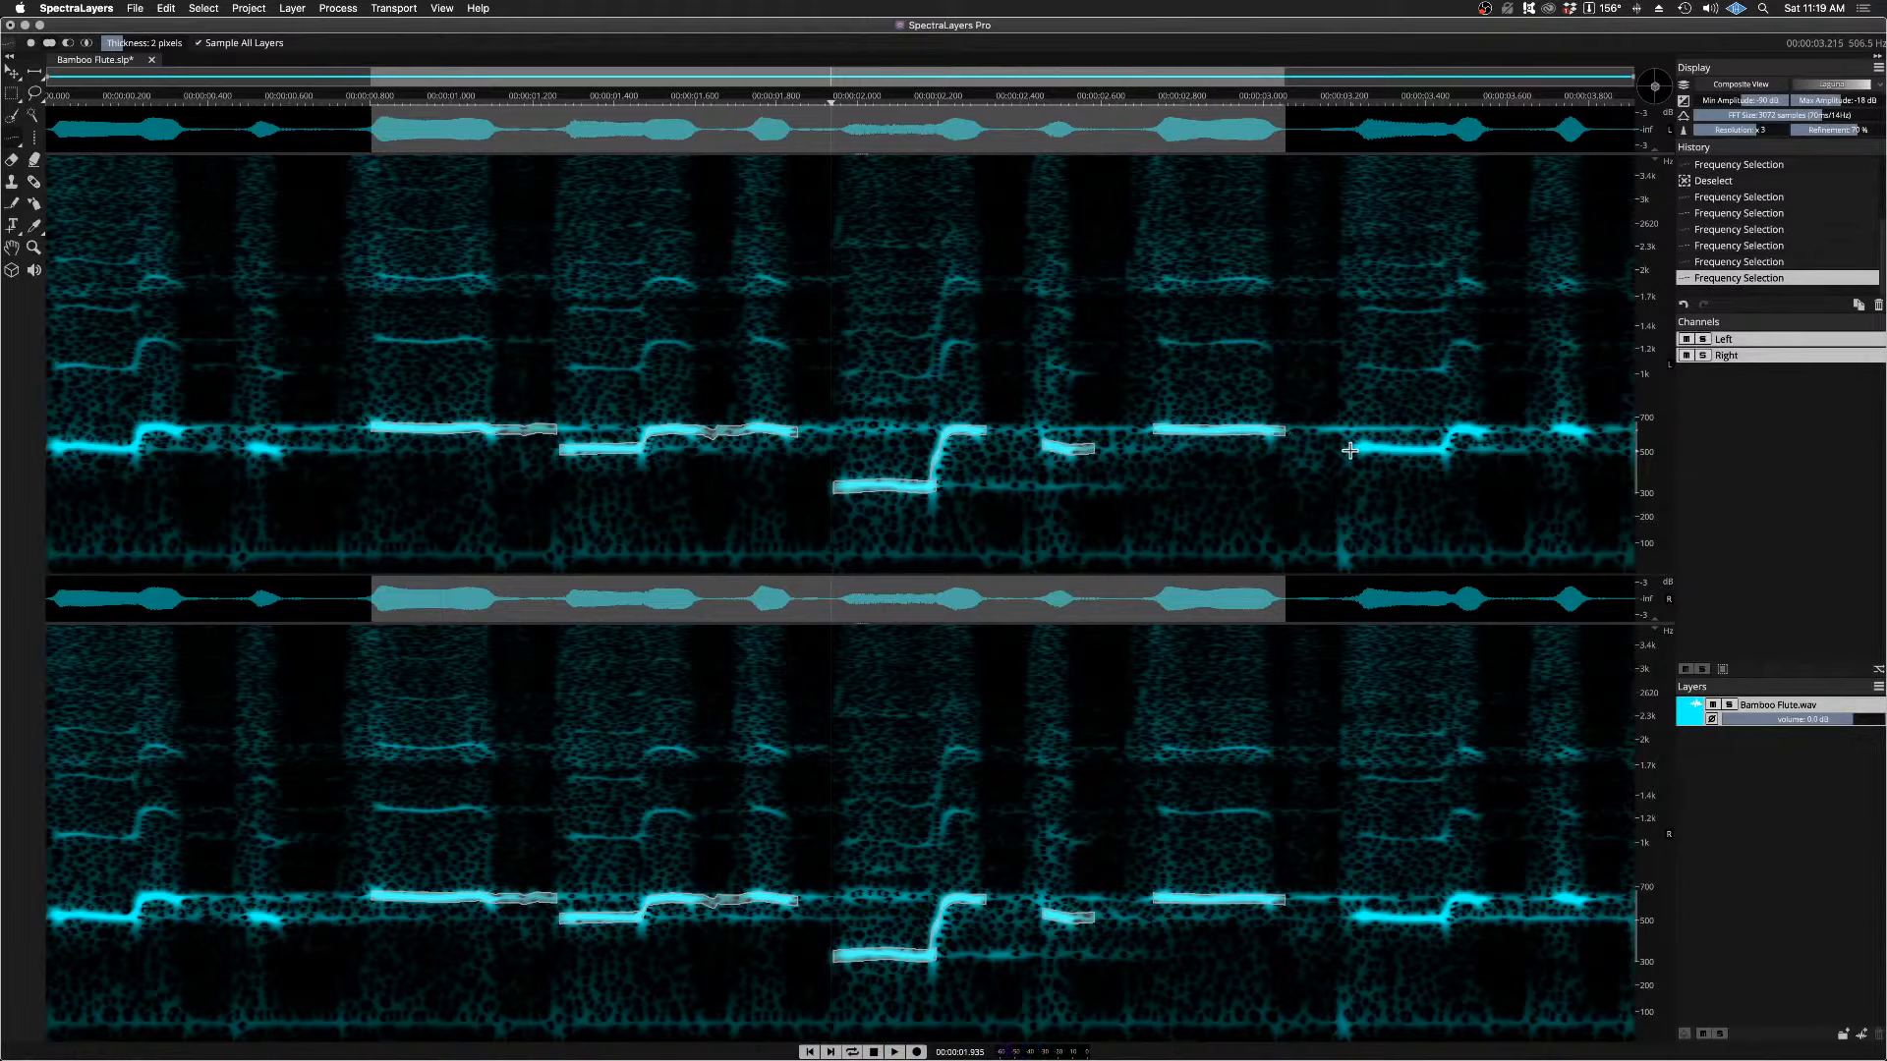
Step: Add the note line from about 3.21 s with its rise, and the short note ending near 3.81 s, to the selection, listening between additions
key(space)
key(space)
drag(1349, 450, 1450, 435)
key(space)
key(space)
key(space)
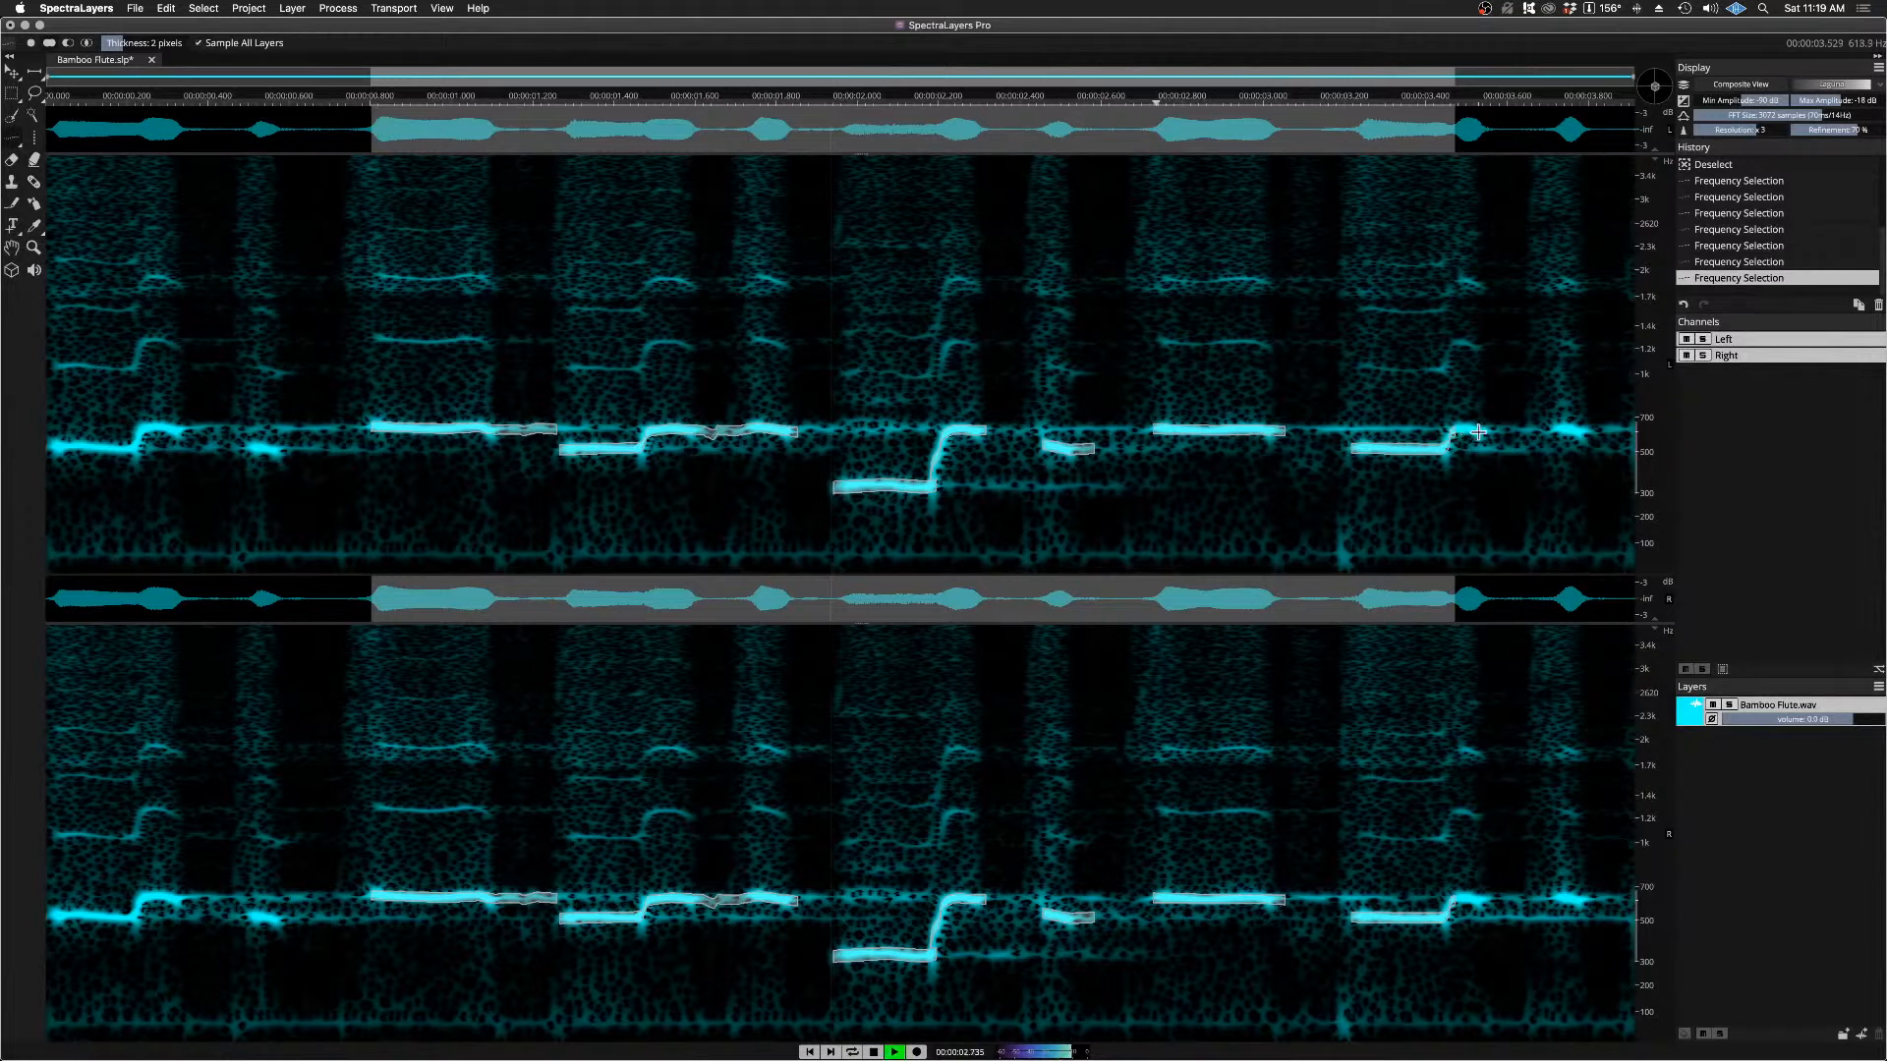
key(space)
mouse_move(1479, 430)
mouse_down()
mouse_move(1449, 447)
mouse_move(1591, 438)
mouse_up()
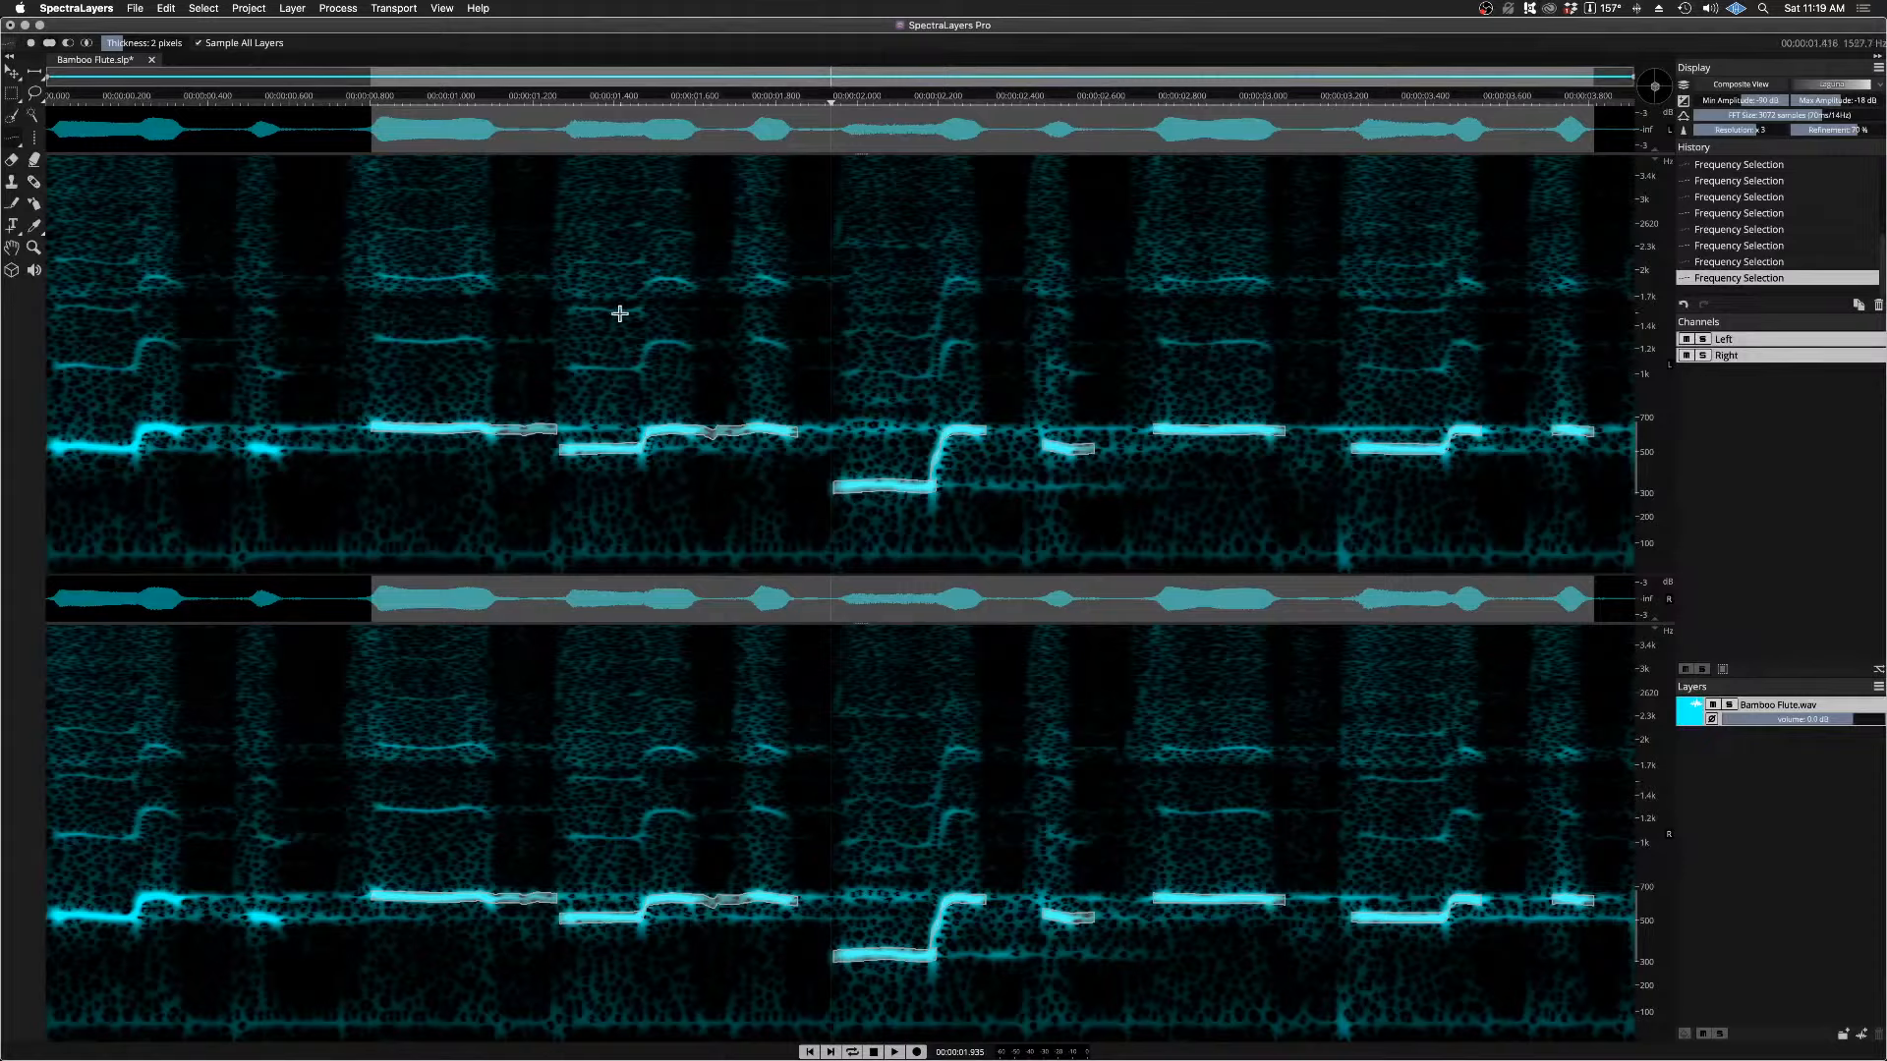
Step: Play the combined fundamental selection from about 0.75 s
click(349, 102)
key(space)
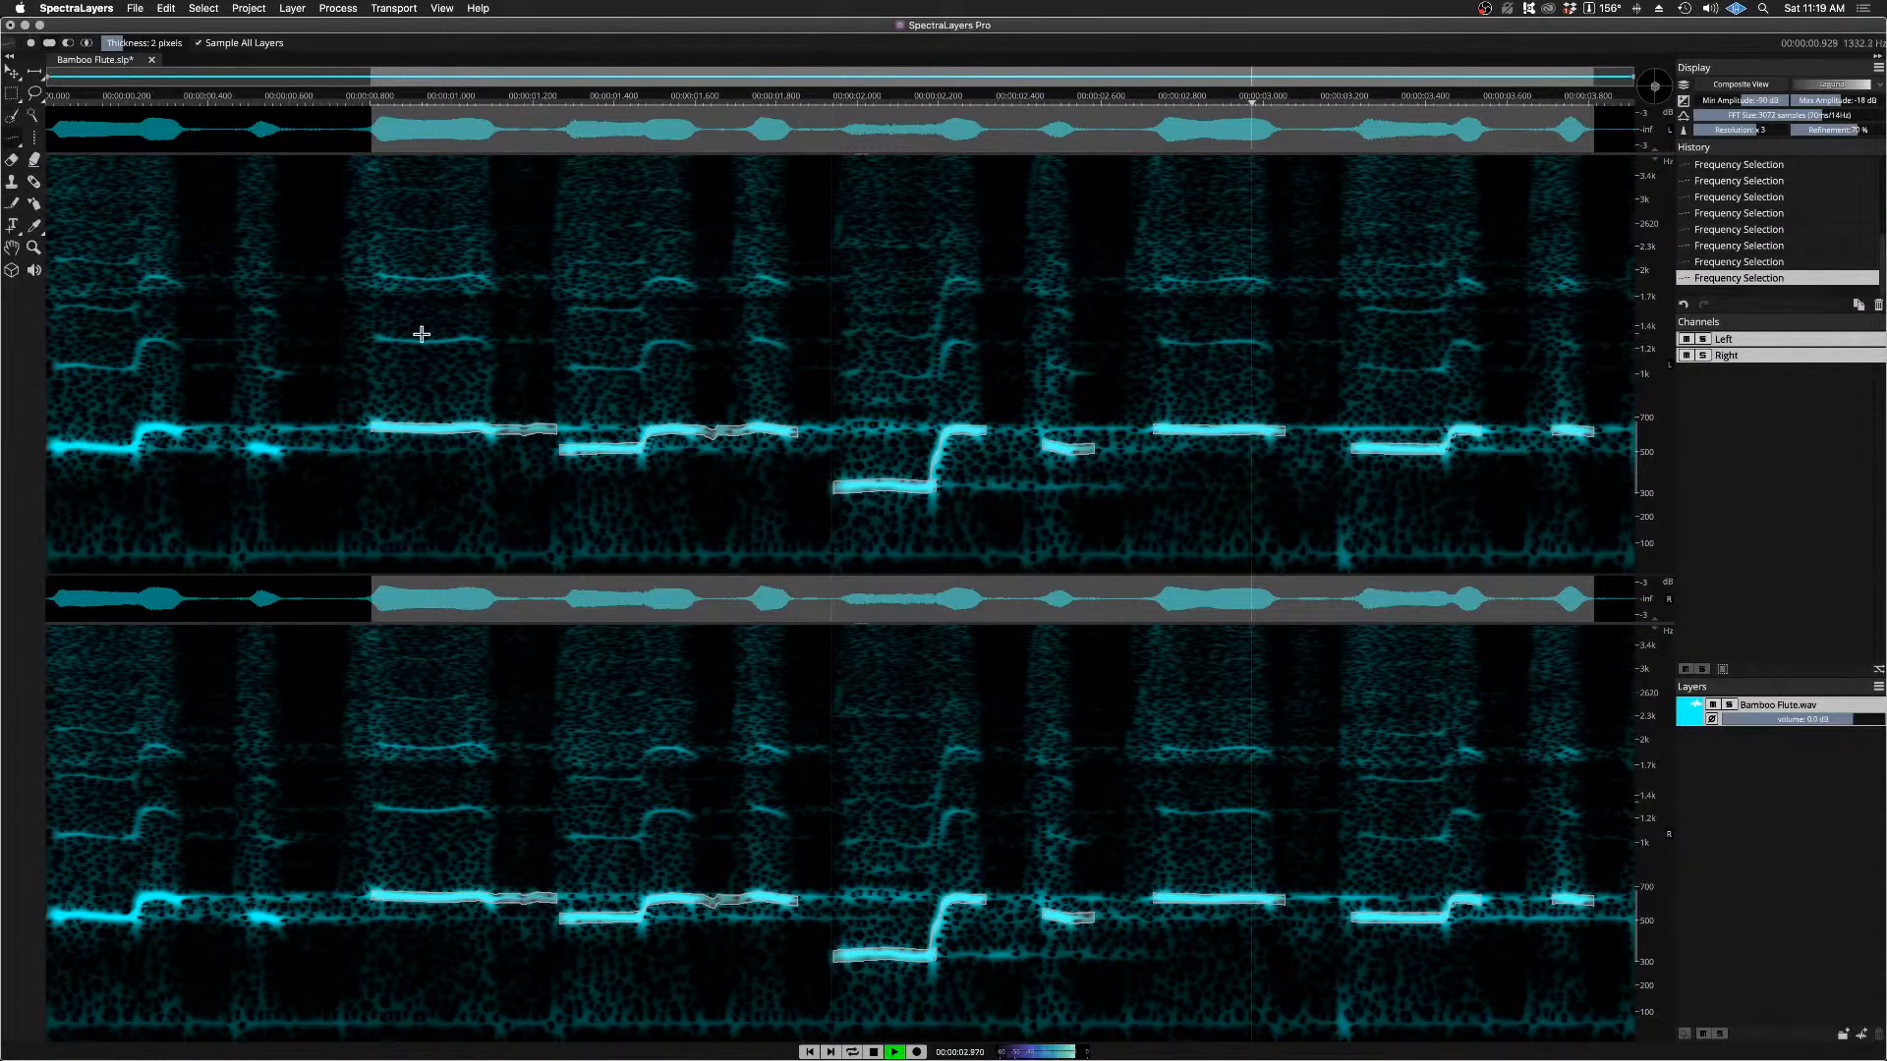
key(space)
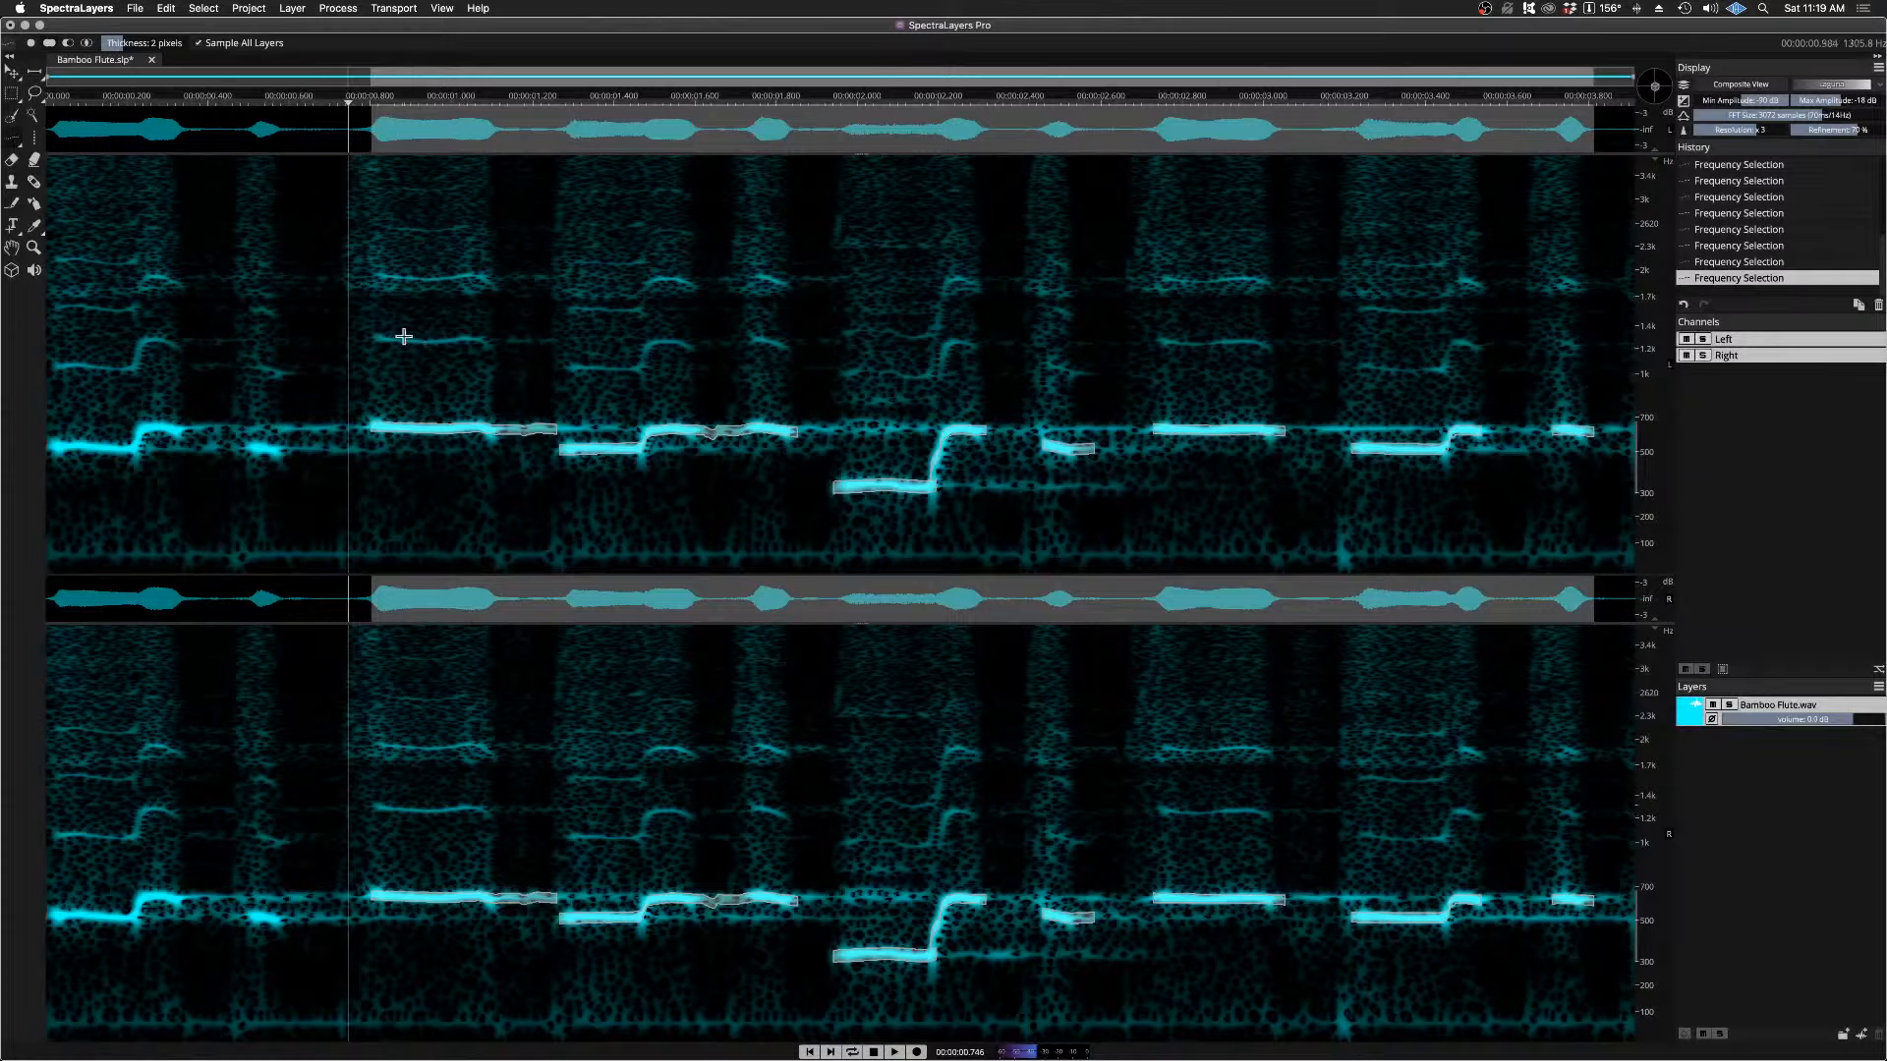
Step: Save the current selection under the name "Fundamental Tone"
click(203, 9)
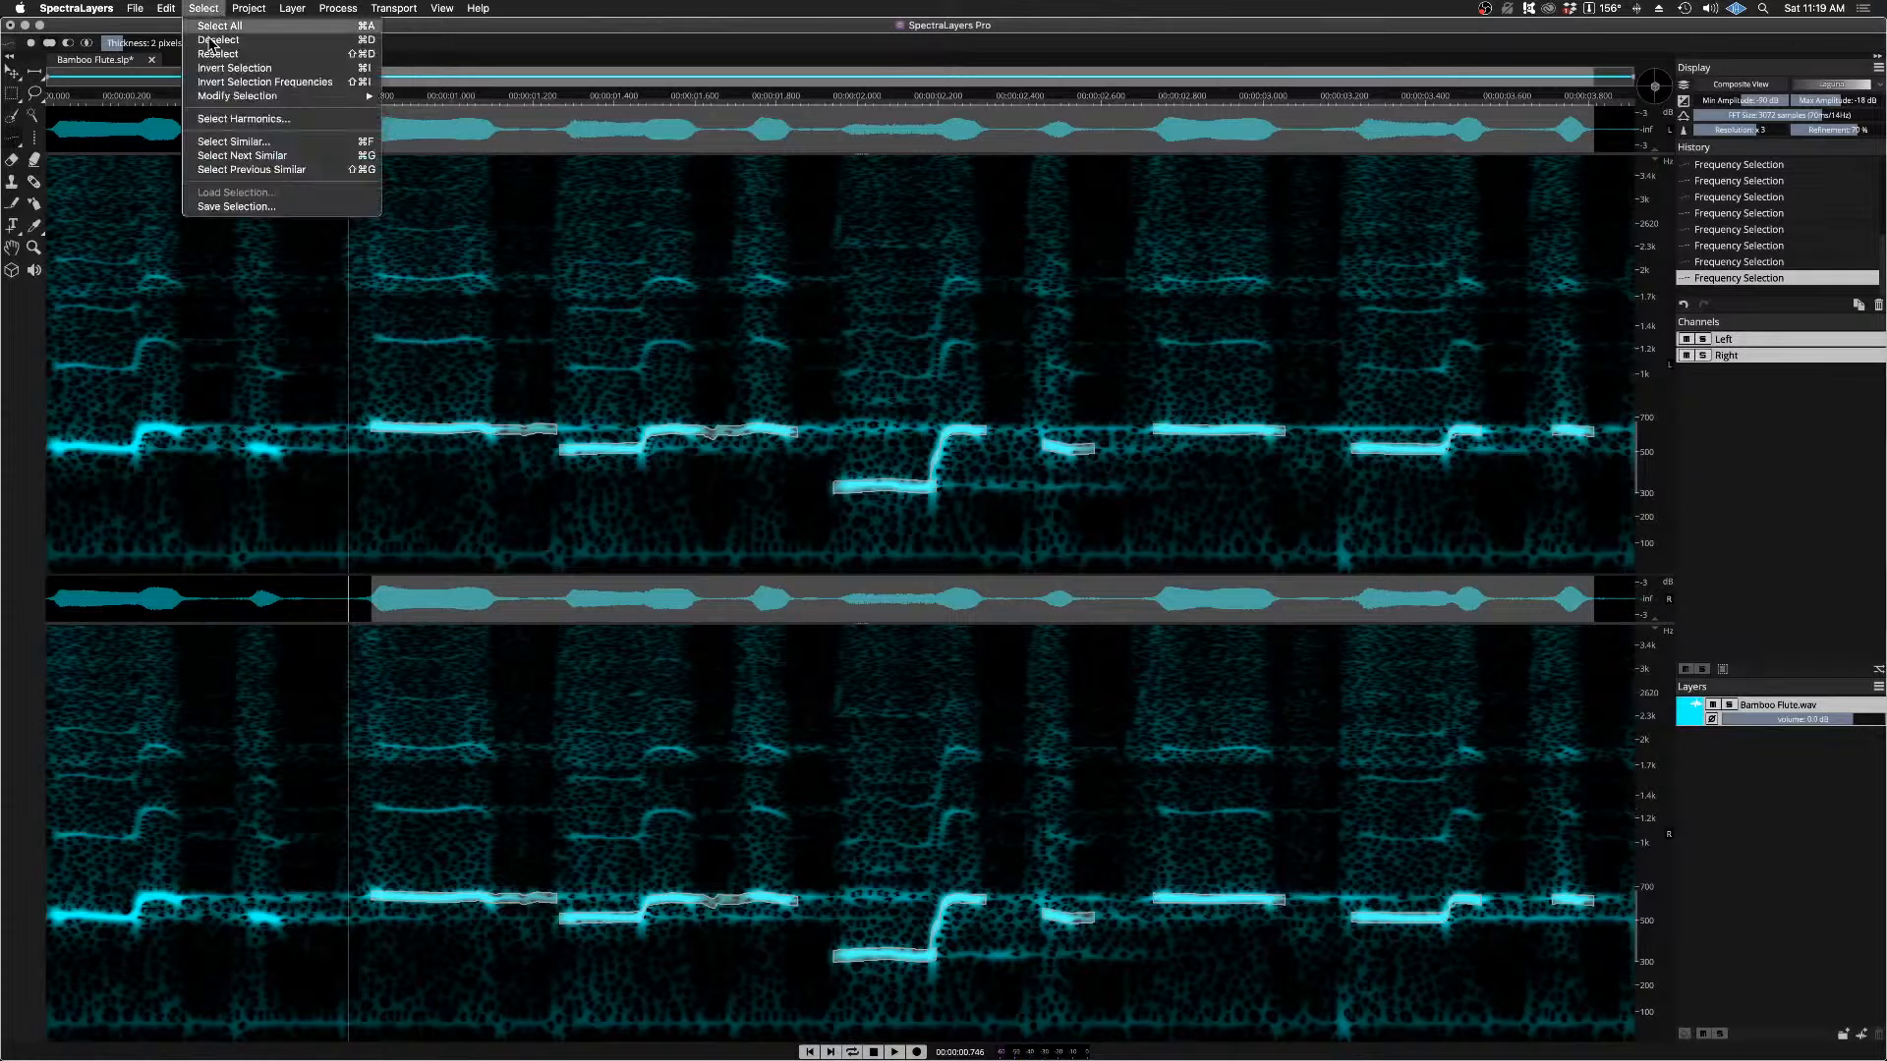
click(234, 206)
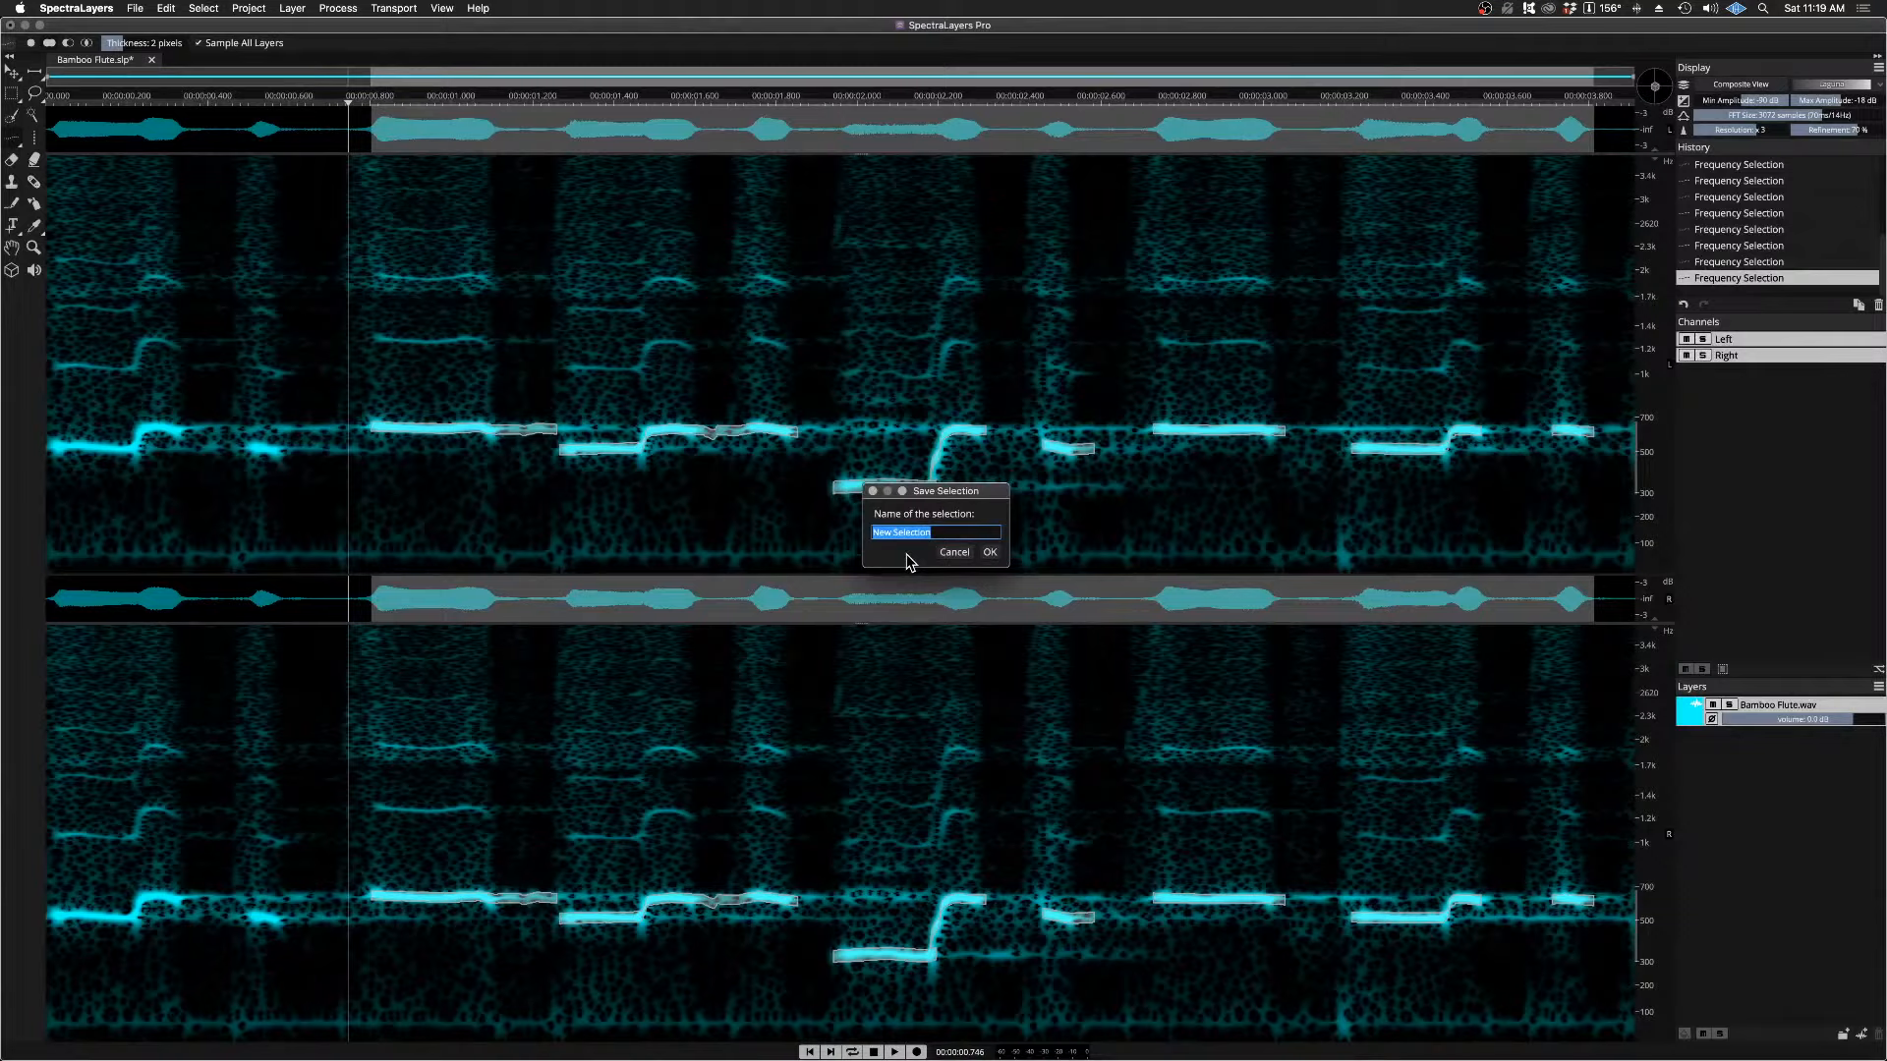
text(Fundamental Tone)
click(990, 553)
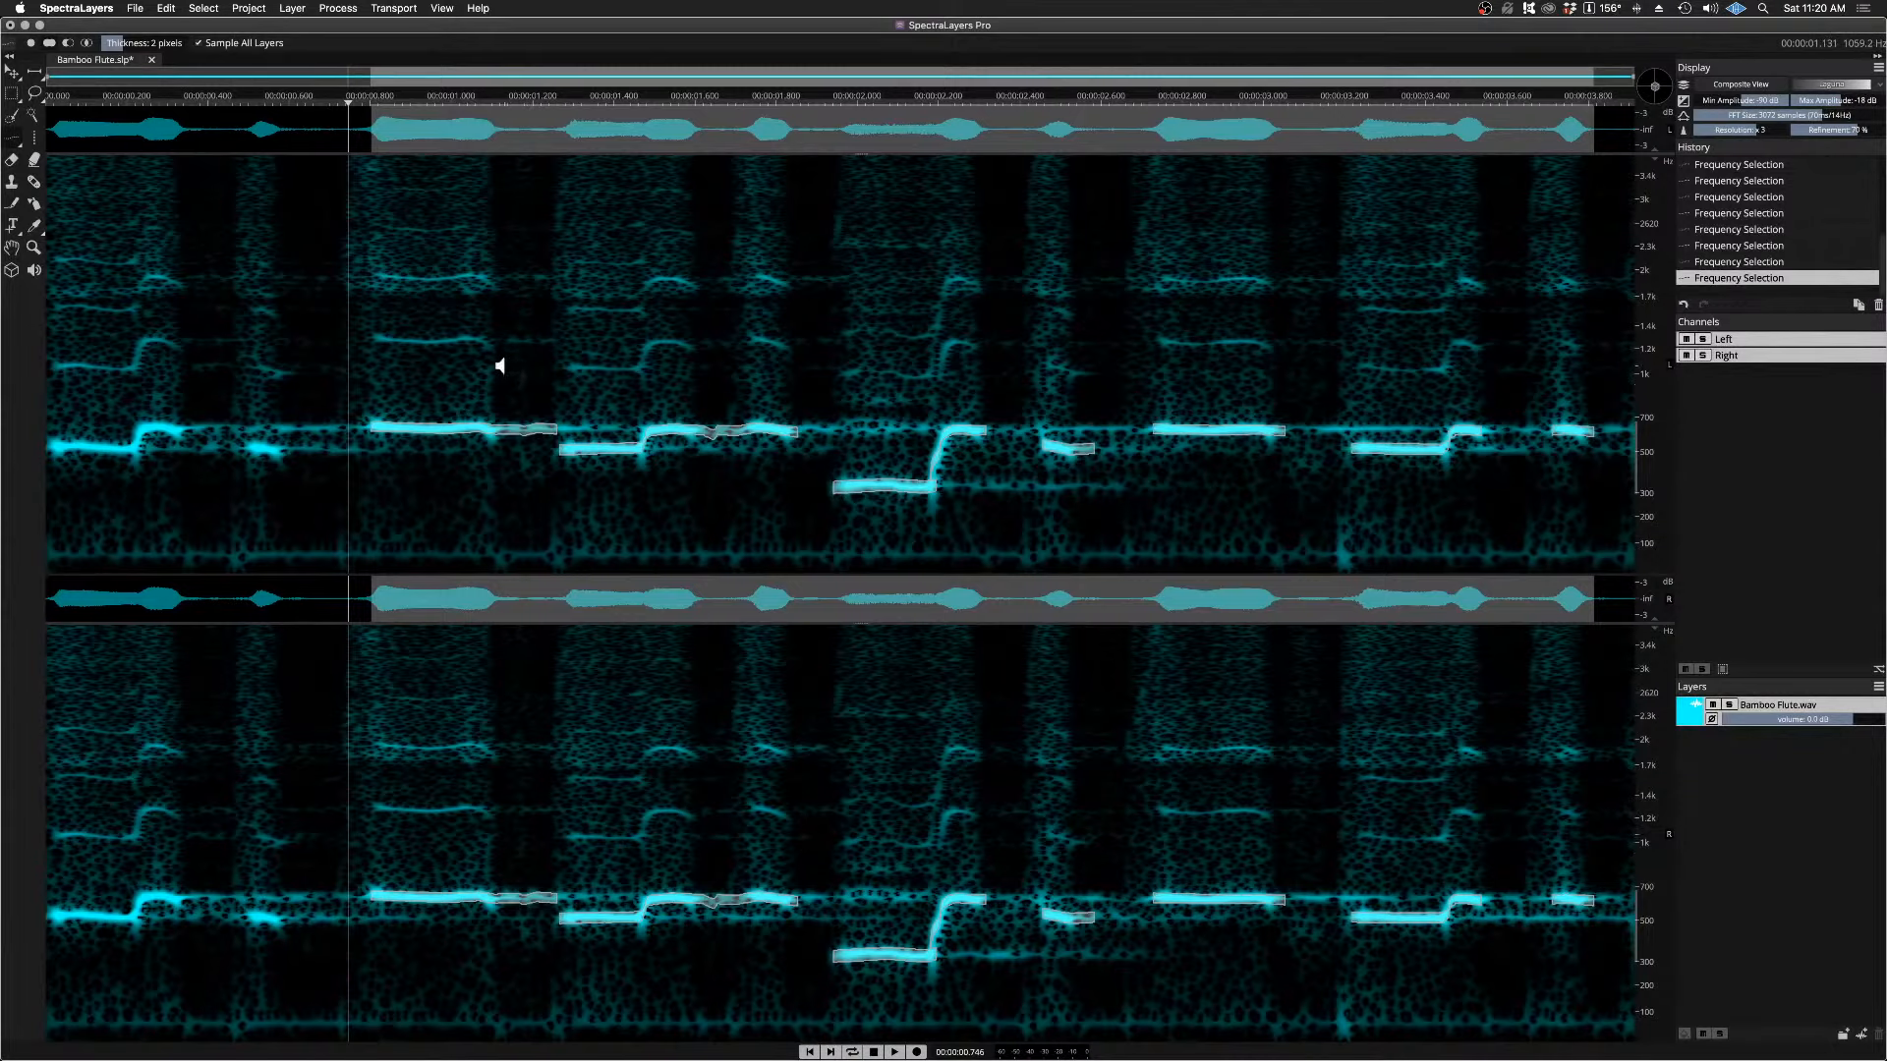
Step: Deselect everything and load the saved Fundamental Tone selection with Replace Selection
key(super+d)
click(205, 9)
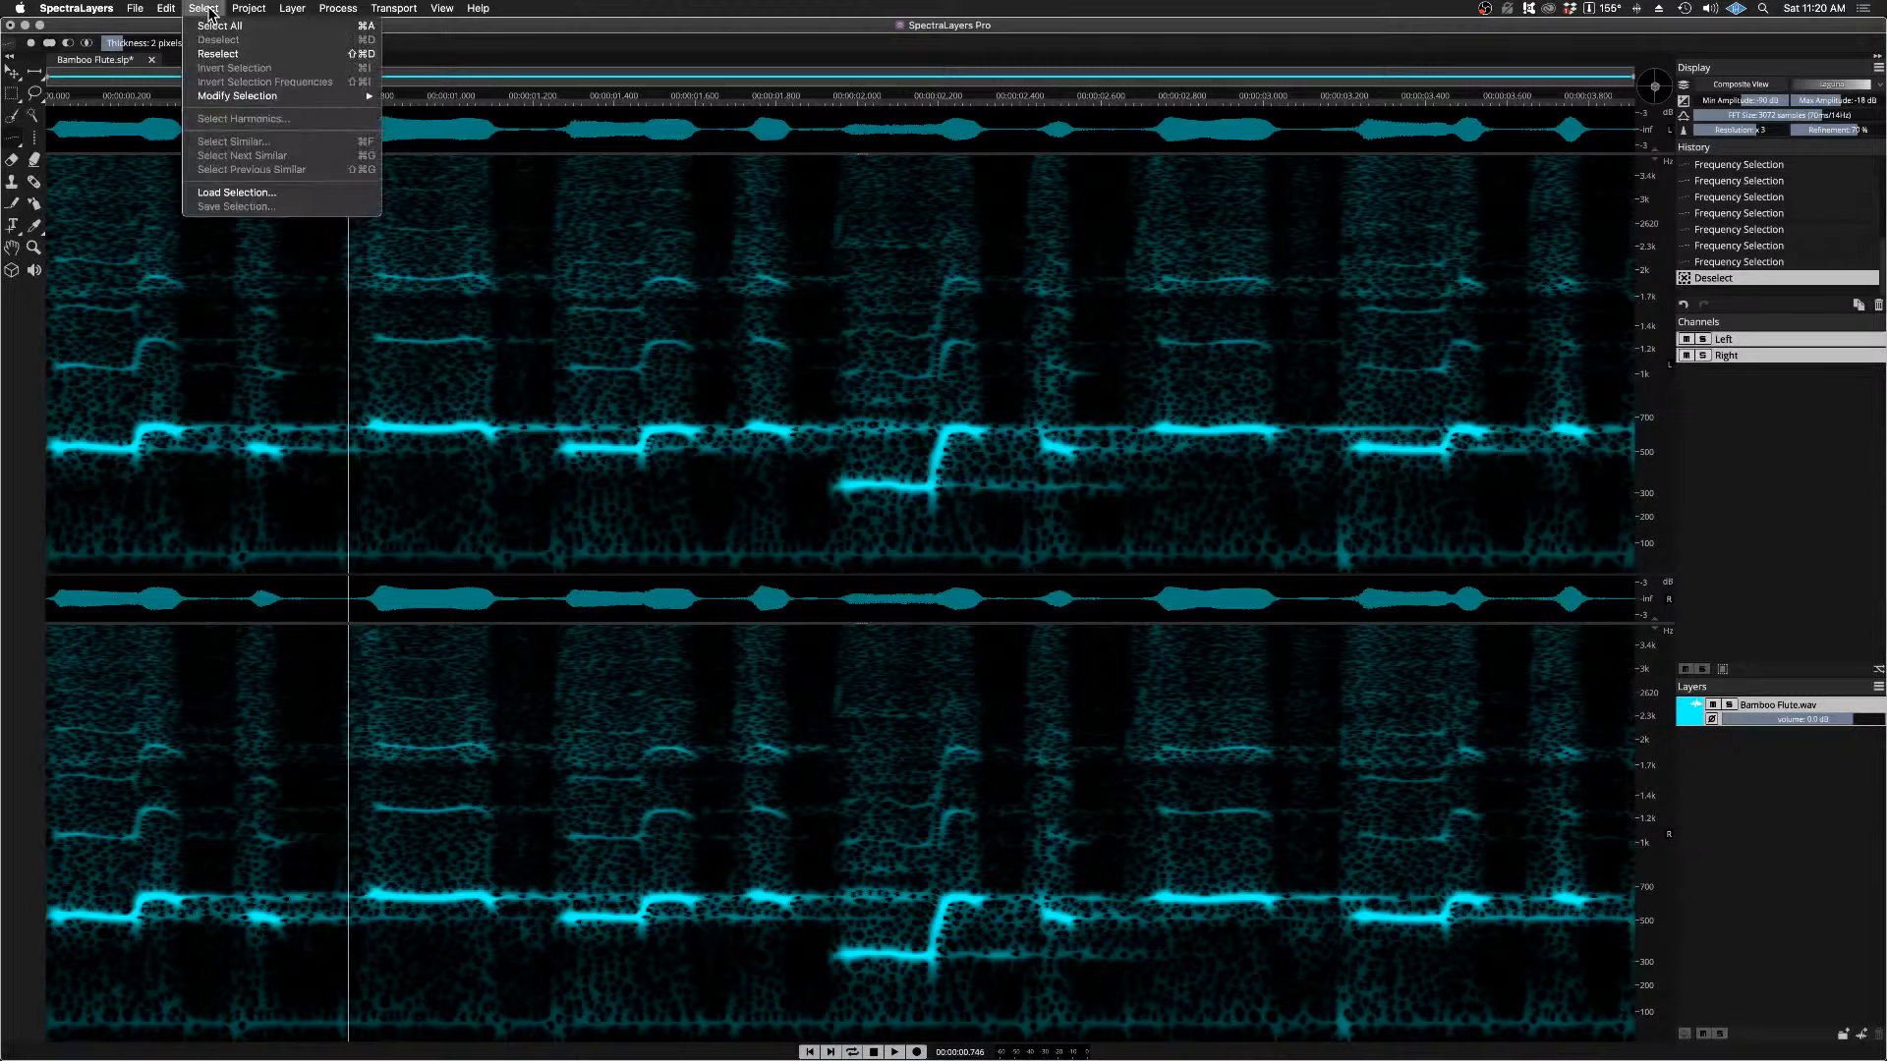
click(280, 192)
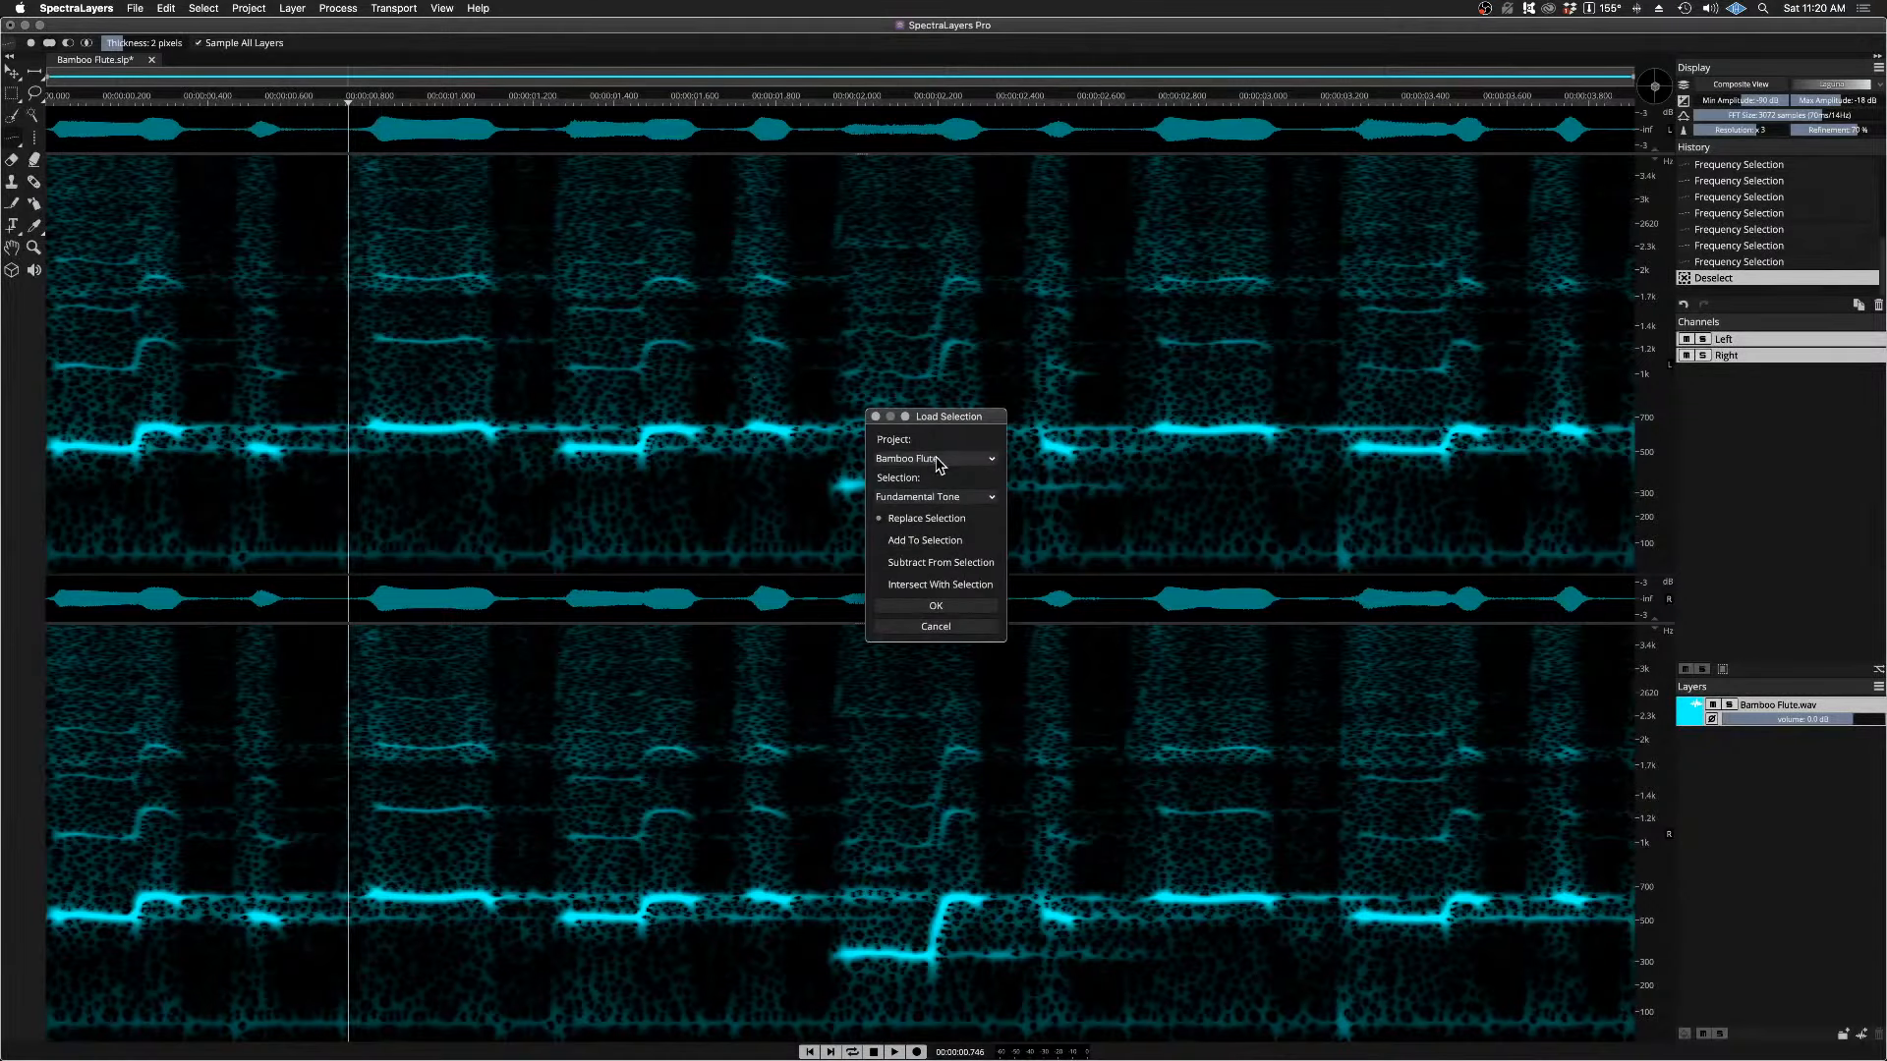
click(936, 607)
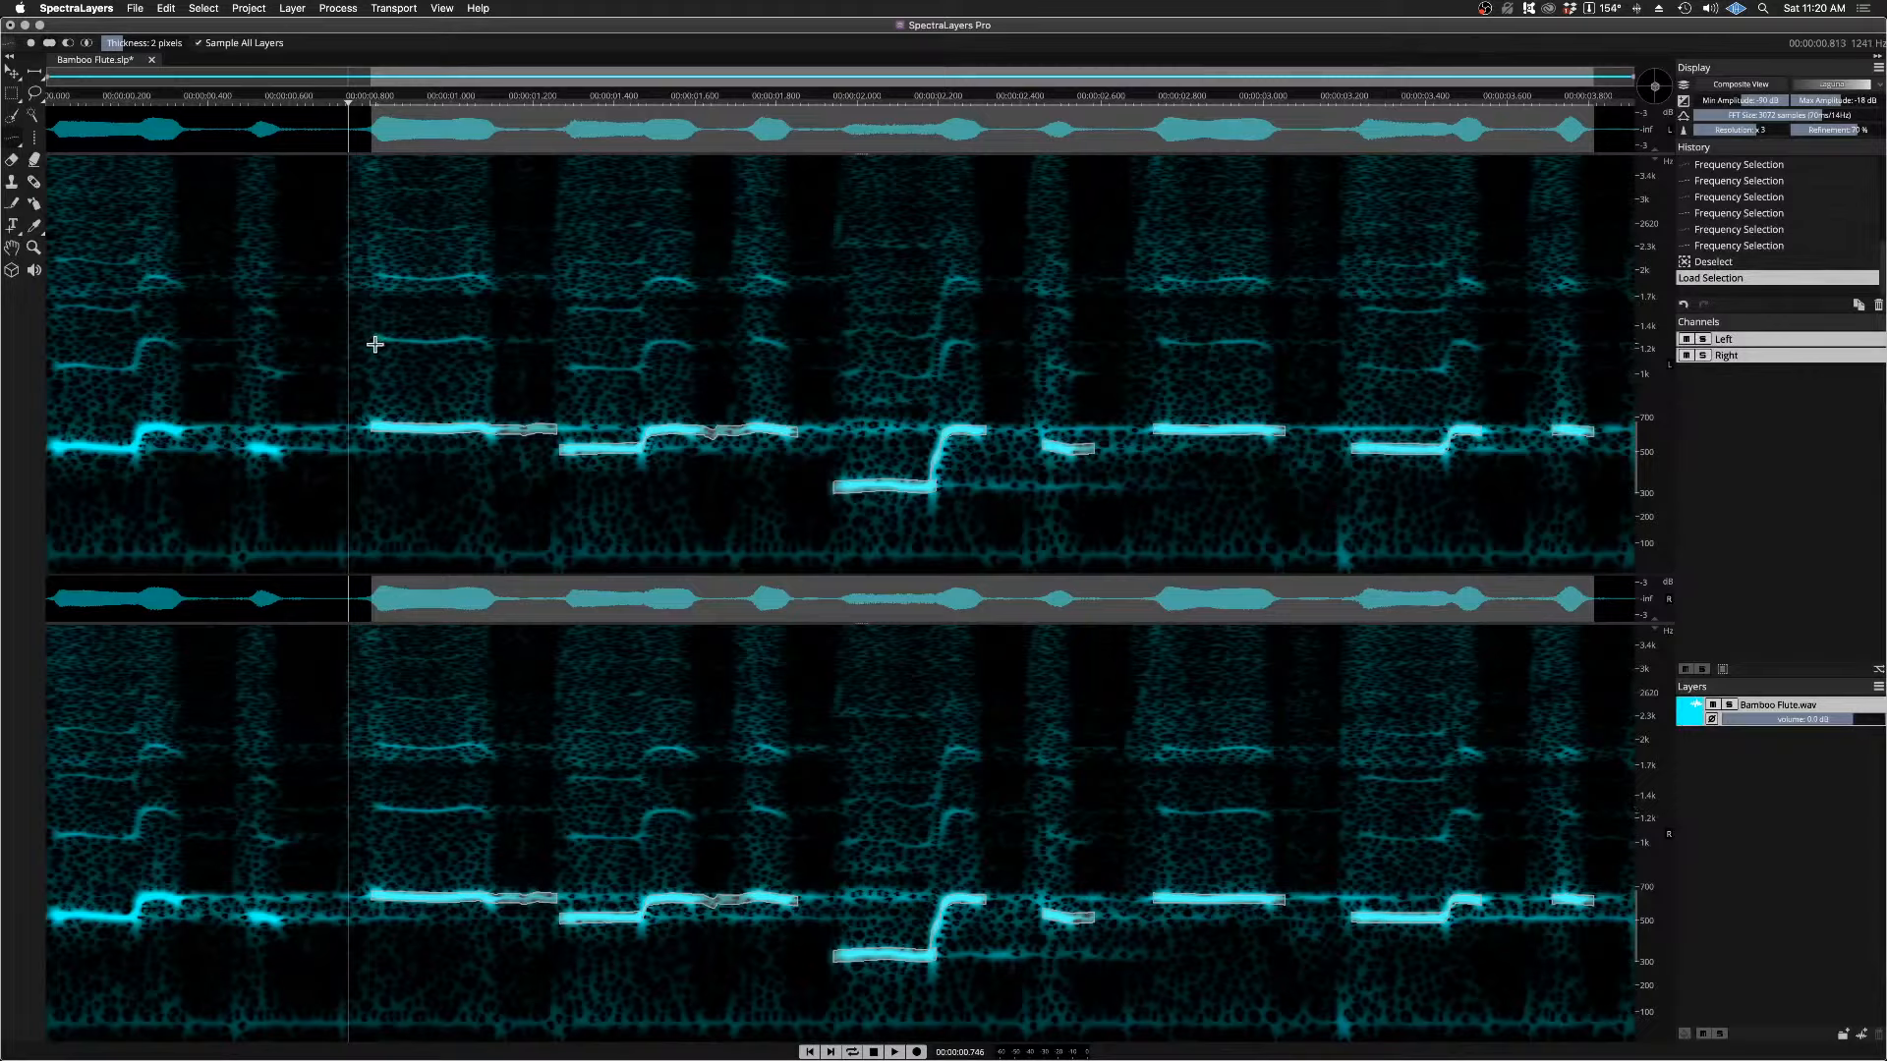
Step: Deselect and trace the harmonic above the fundamental from about 0.80 to 1.11 s, adding the next harmonic line from about 1.29 to 1.59 s
key(super+d)
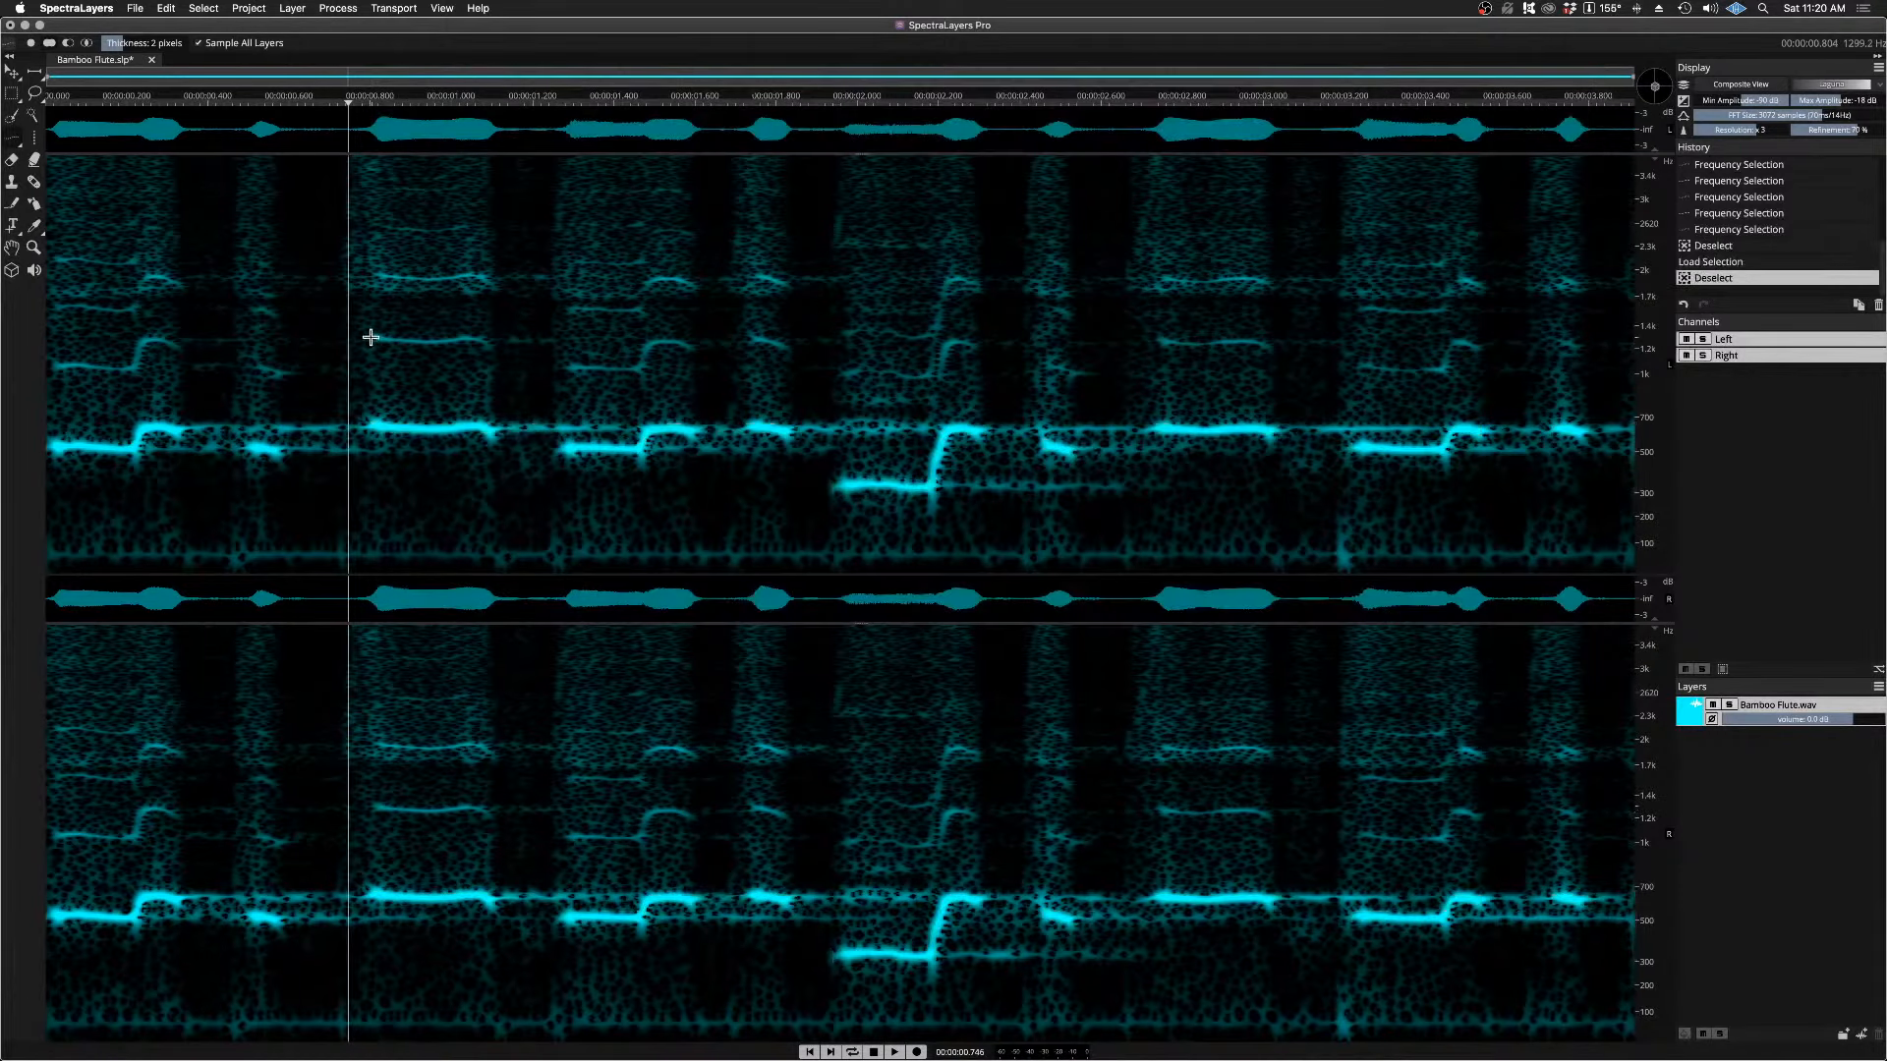
drag(369, 338, 499, 350)
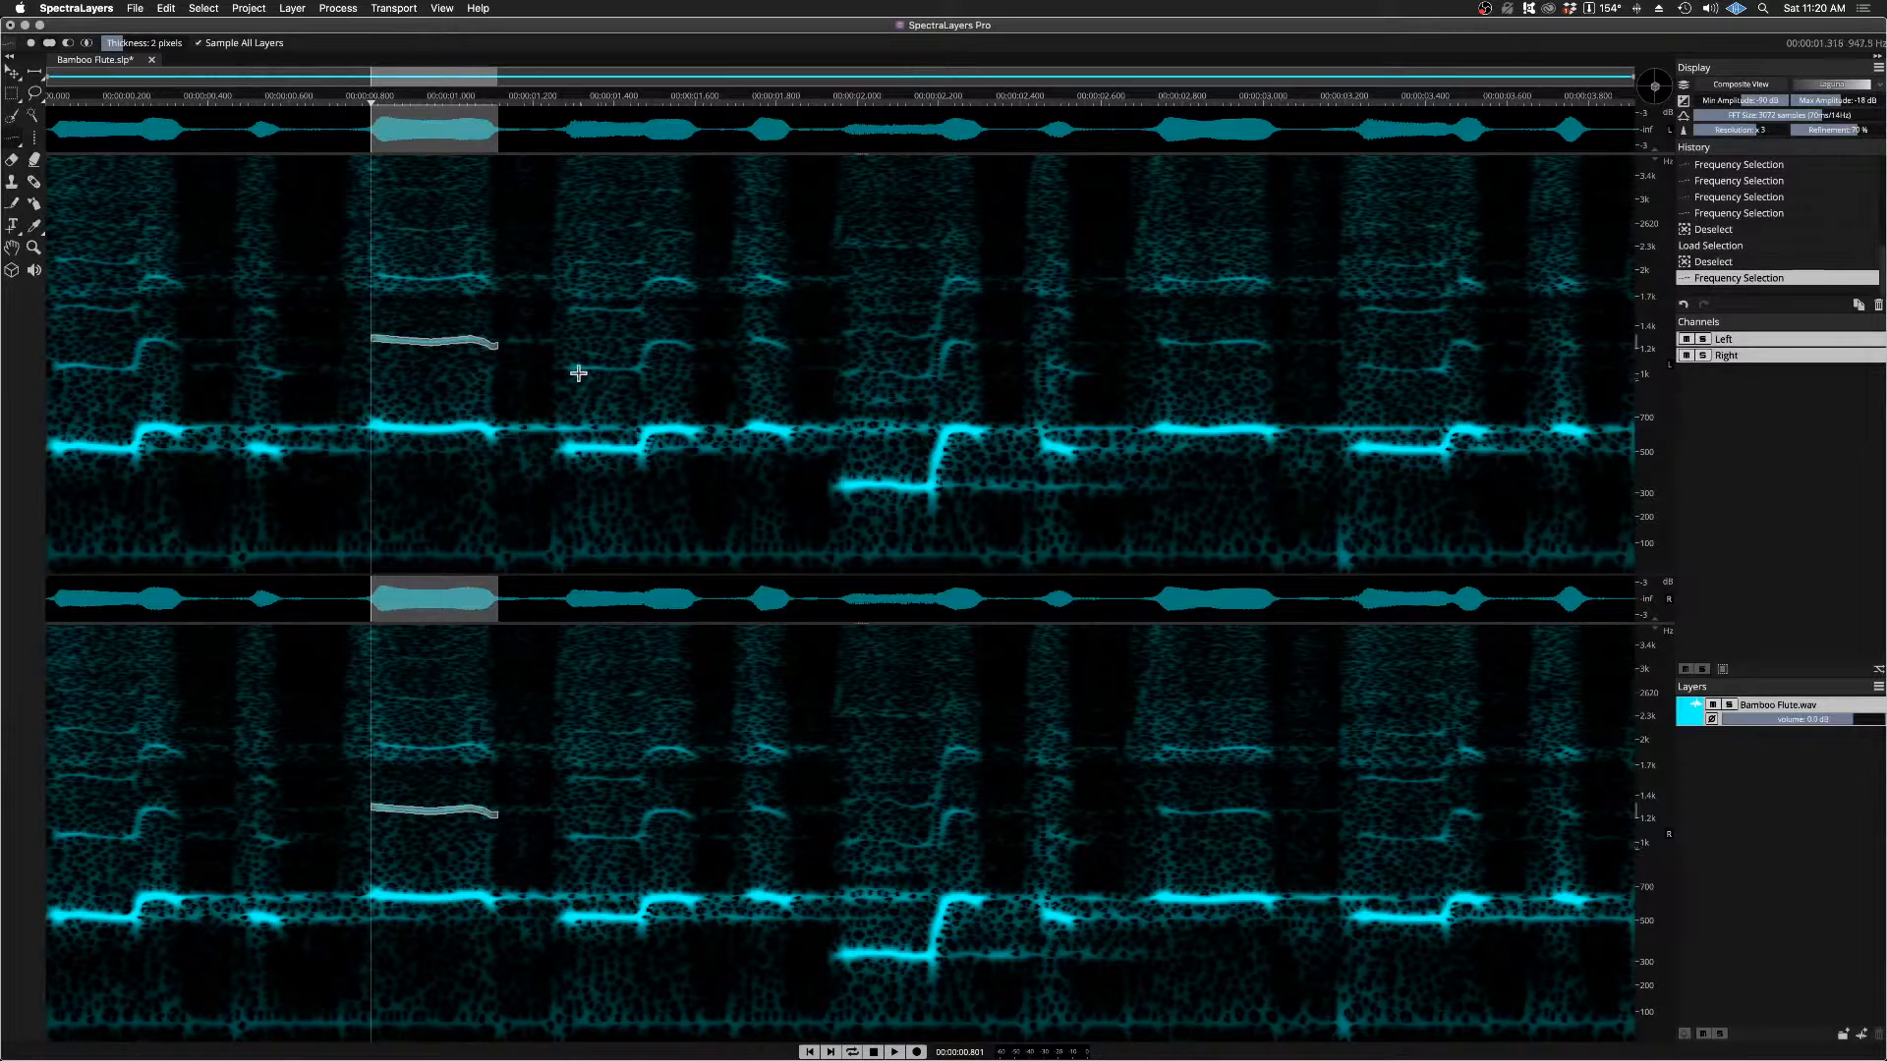
key(space)
key(space)
key(space)
mouse_move(570, 367)
mouse_down()
mouse_move(642, 367)
mouse_move(651, 345)
mouse_up()
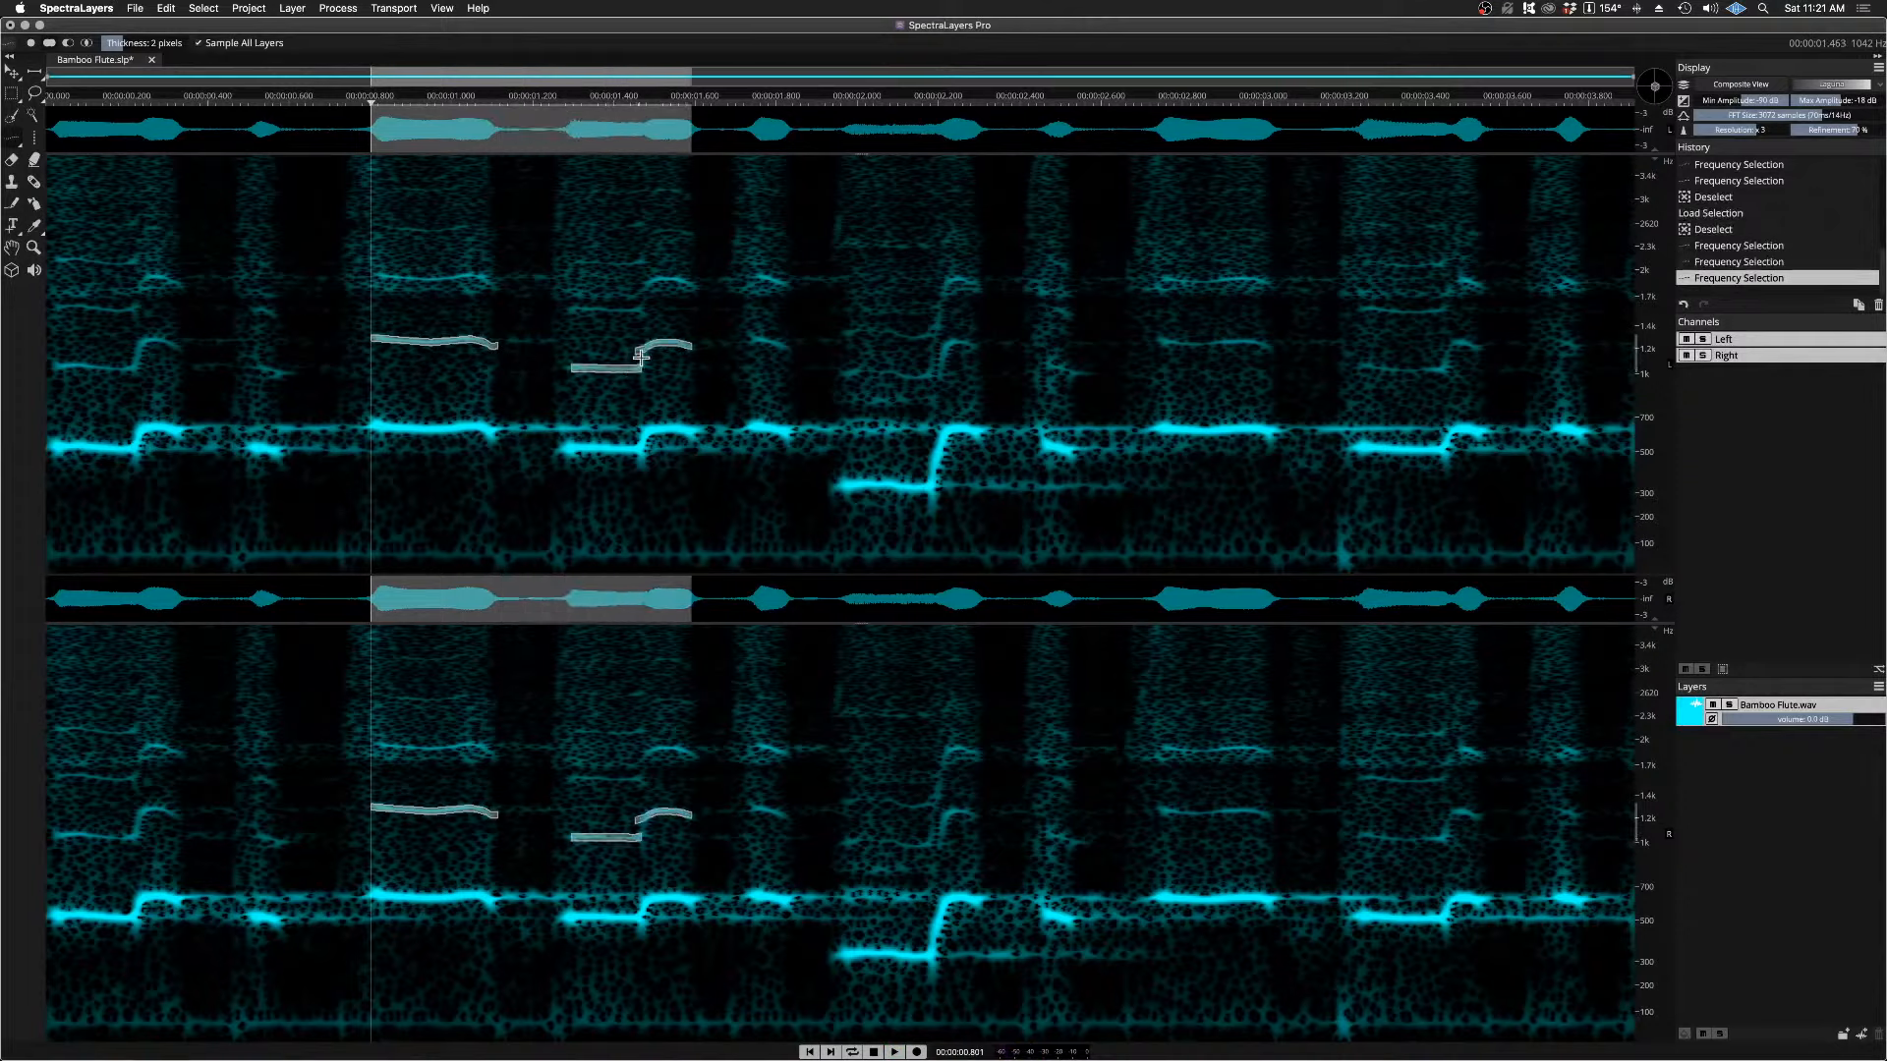
key(space)
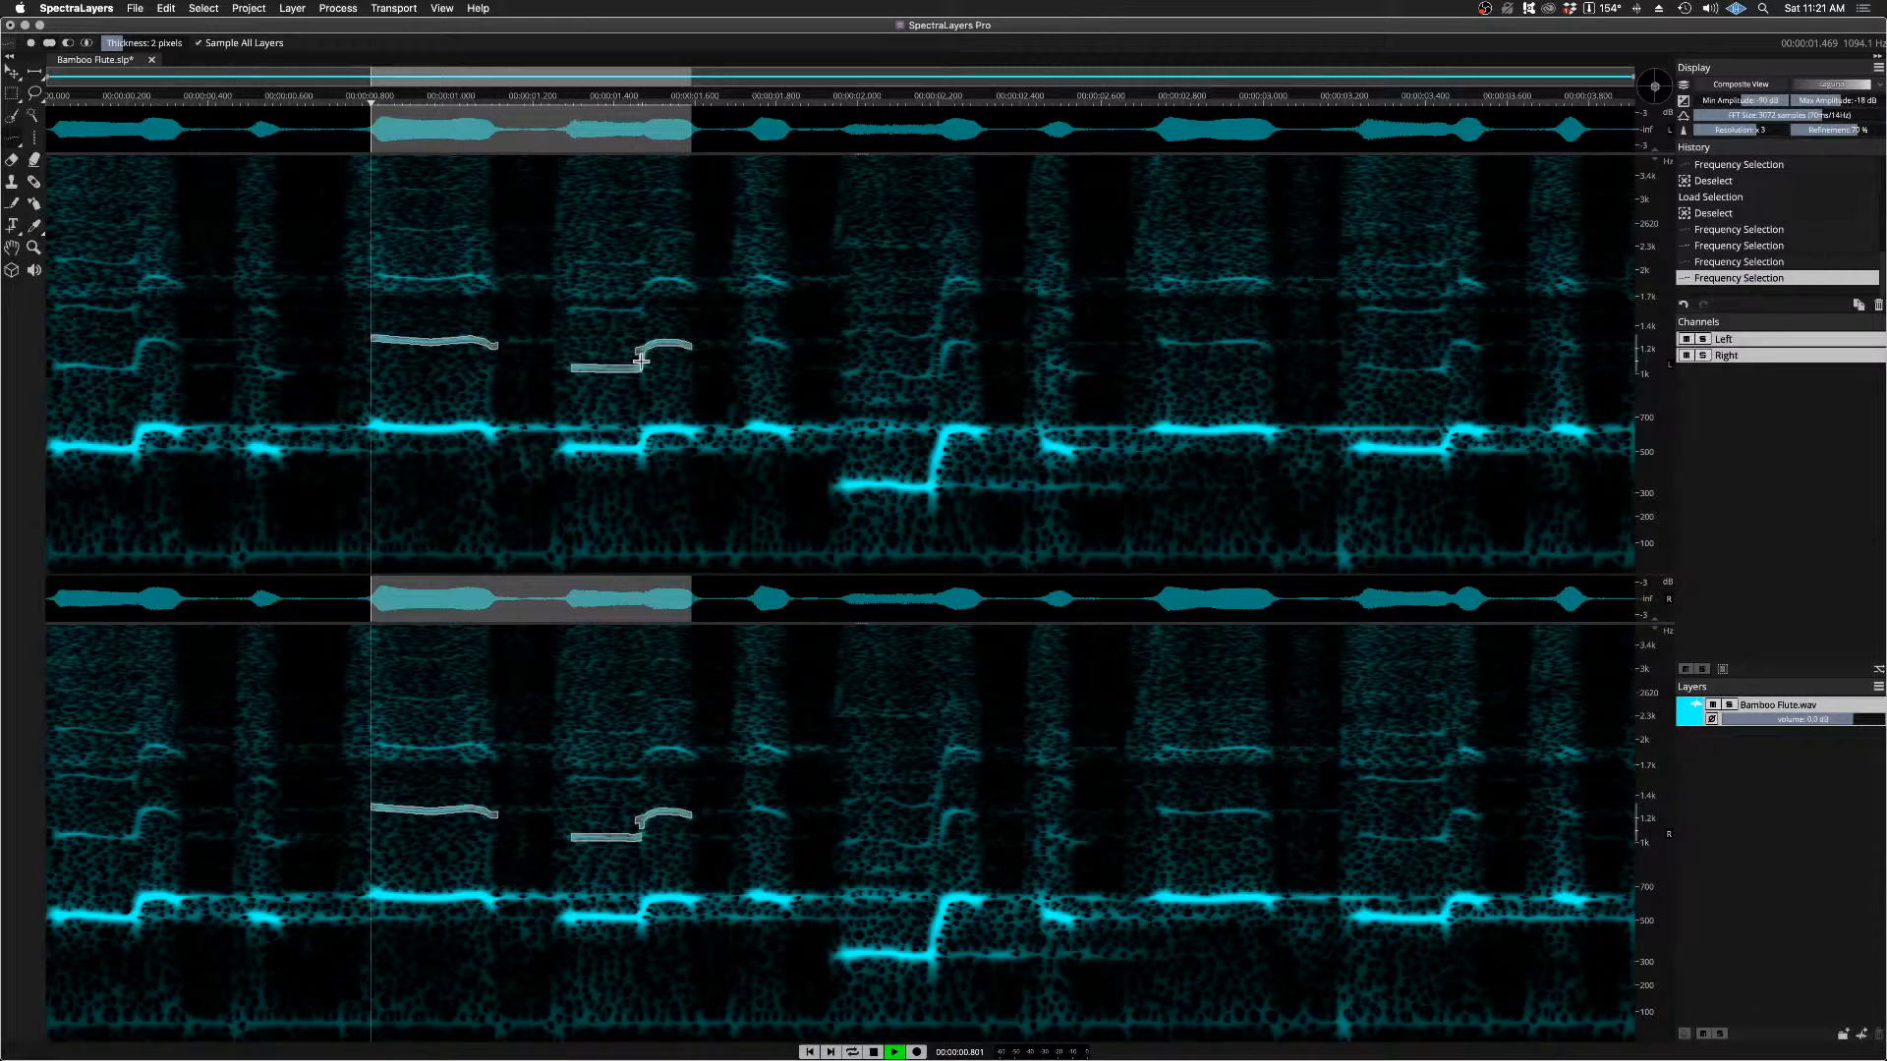
Step: Add the harmonic lines from about 1.75 to 1.85 s and from about 1.98 to 2.28 s to the selection
click(759, 340)
drag(762, 340, 800, 352)
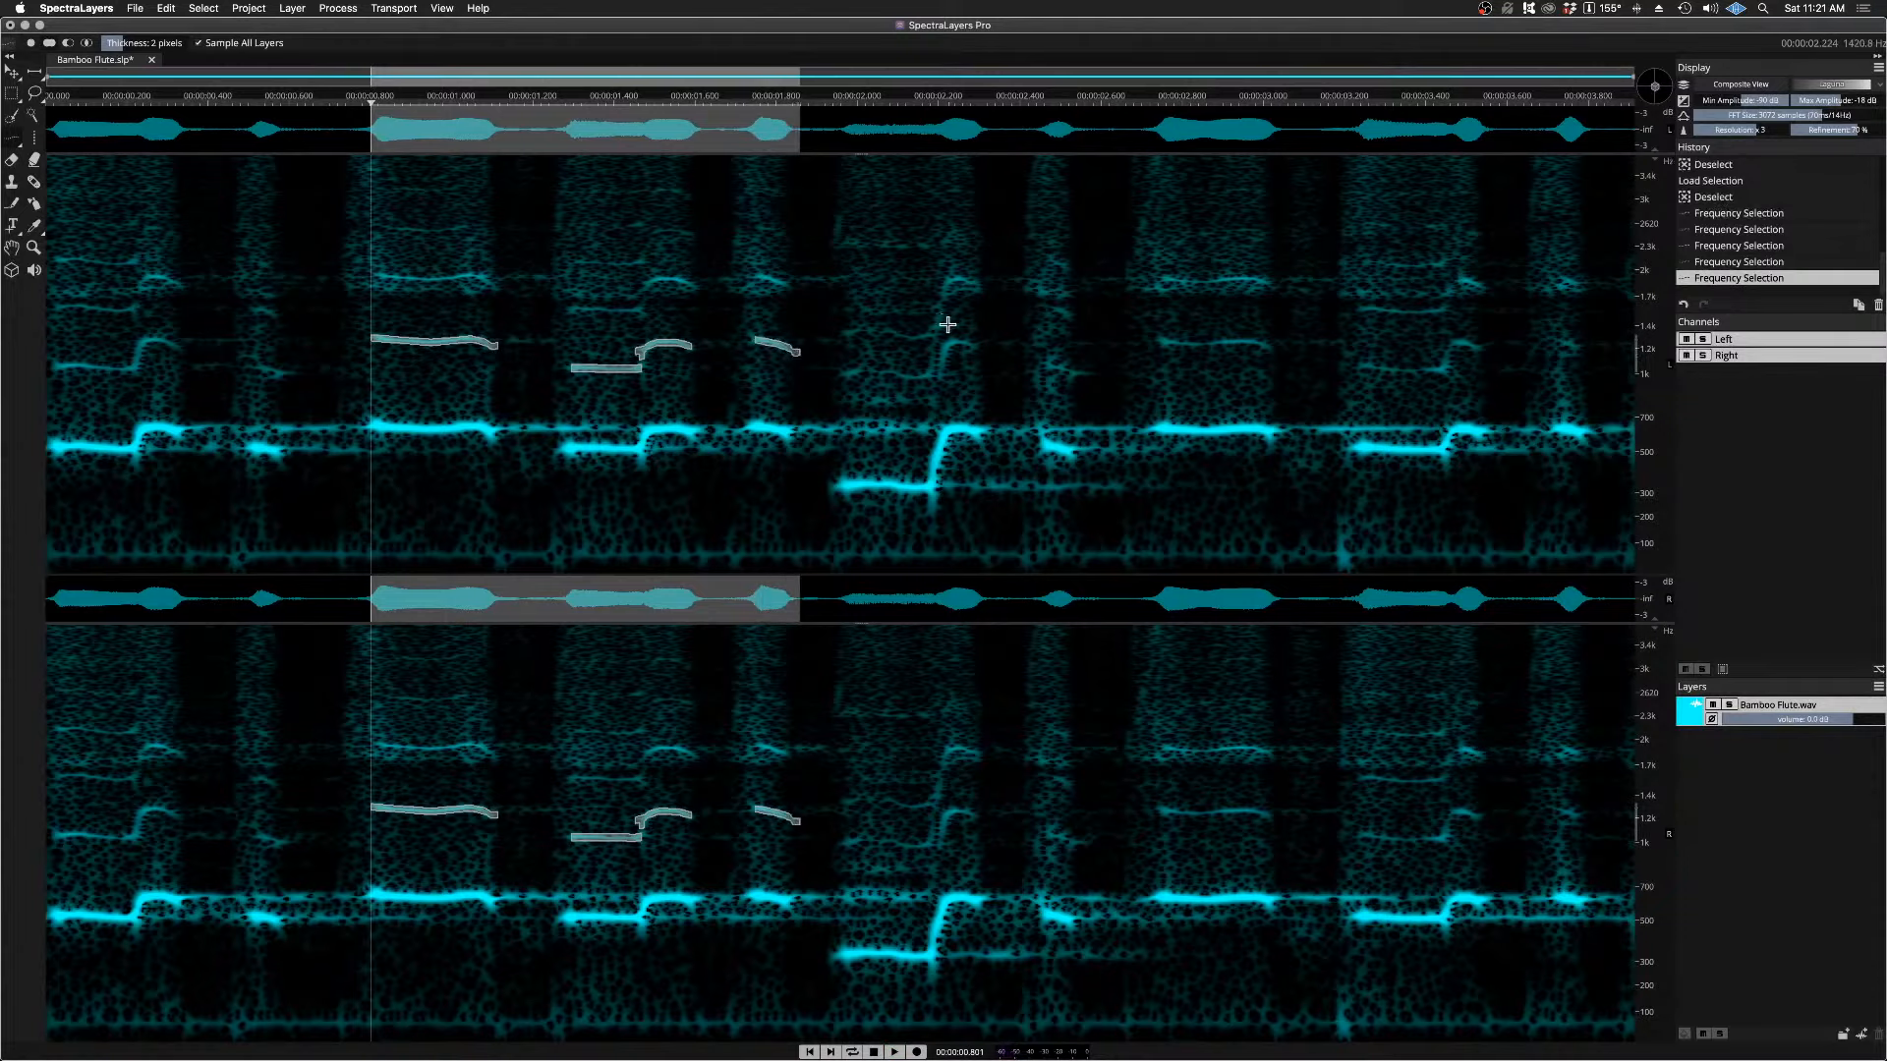
mouse_move(972, 343)
mouse_down()
mouse_move(906, 374)
mouse_move(931, 361)
mouse_up()
key(space)
key(space)
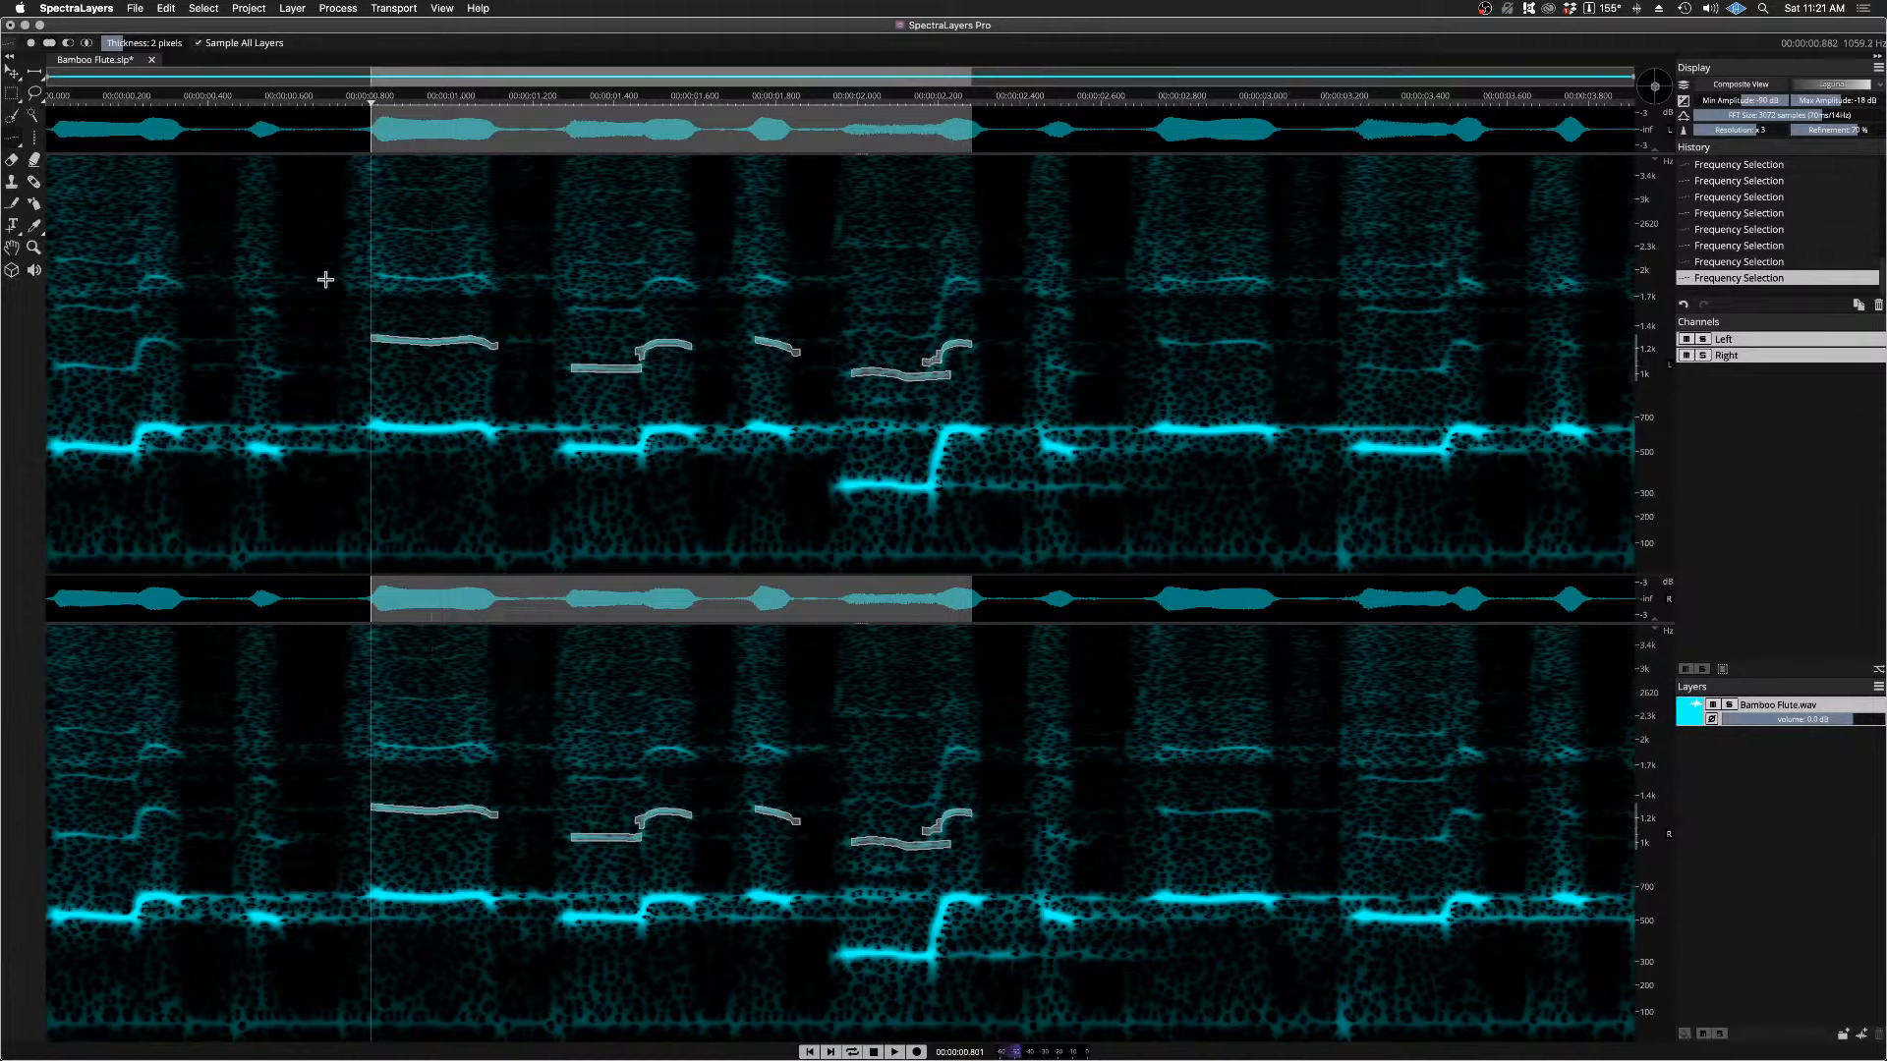
Step: Save the traced harmonic lines as a selection named "Harmonic"
click(247, 10)
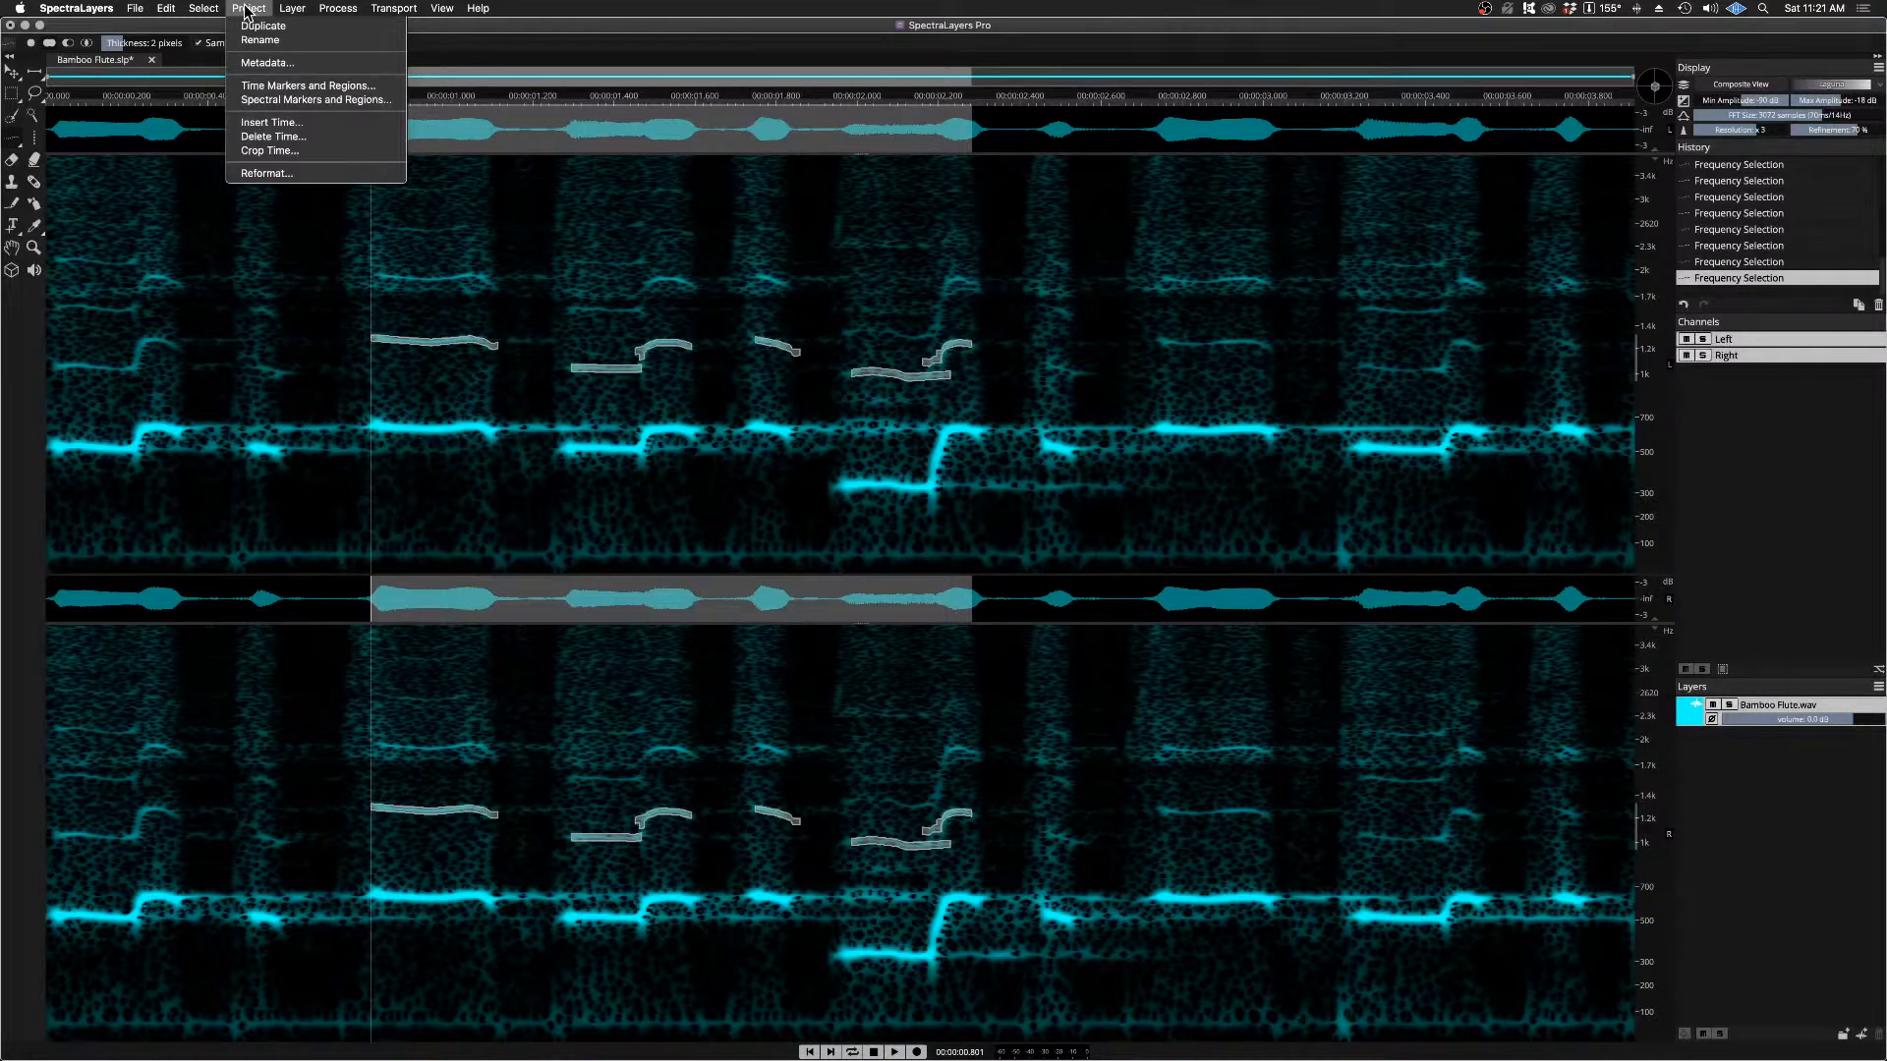
mouse_move(204, 9)
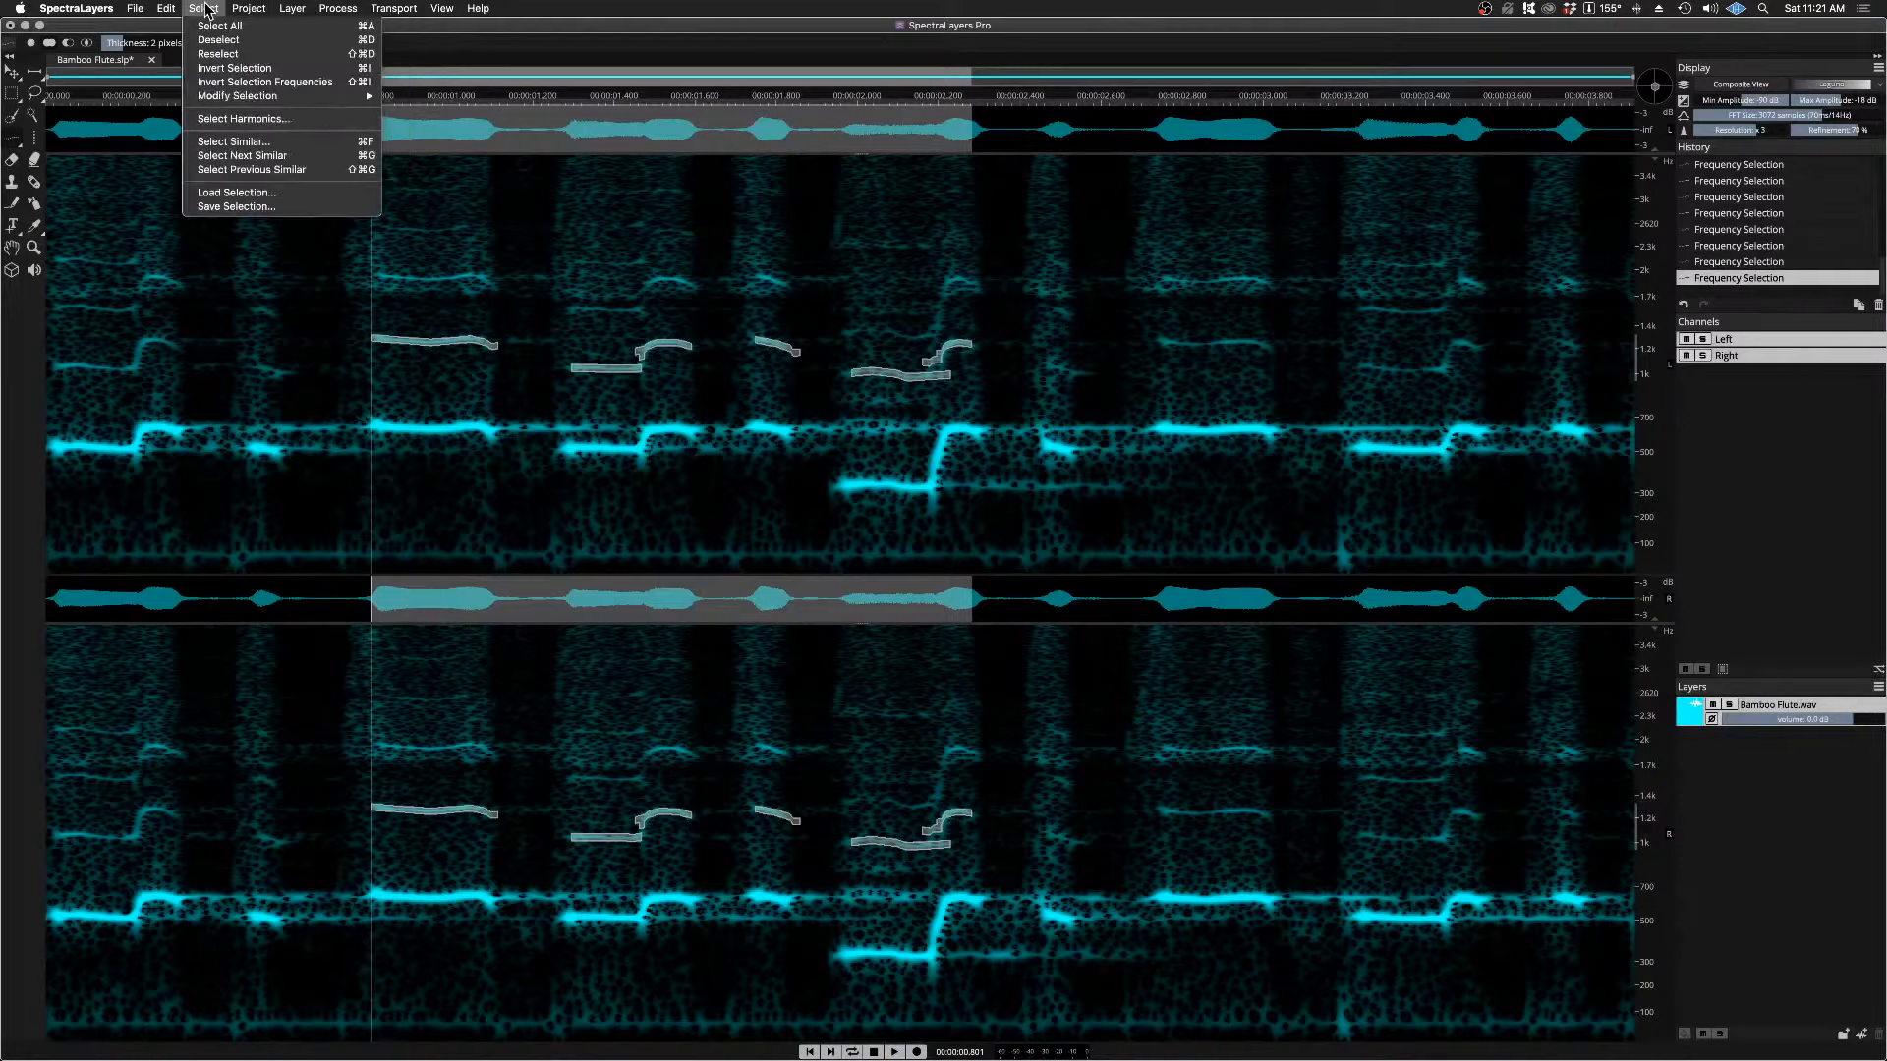
click(229, 206)
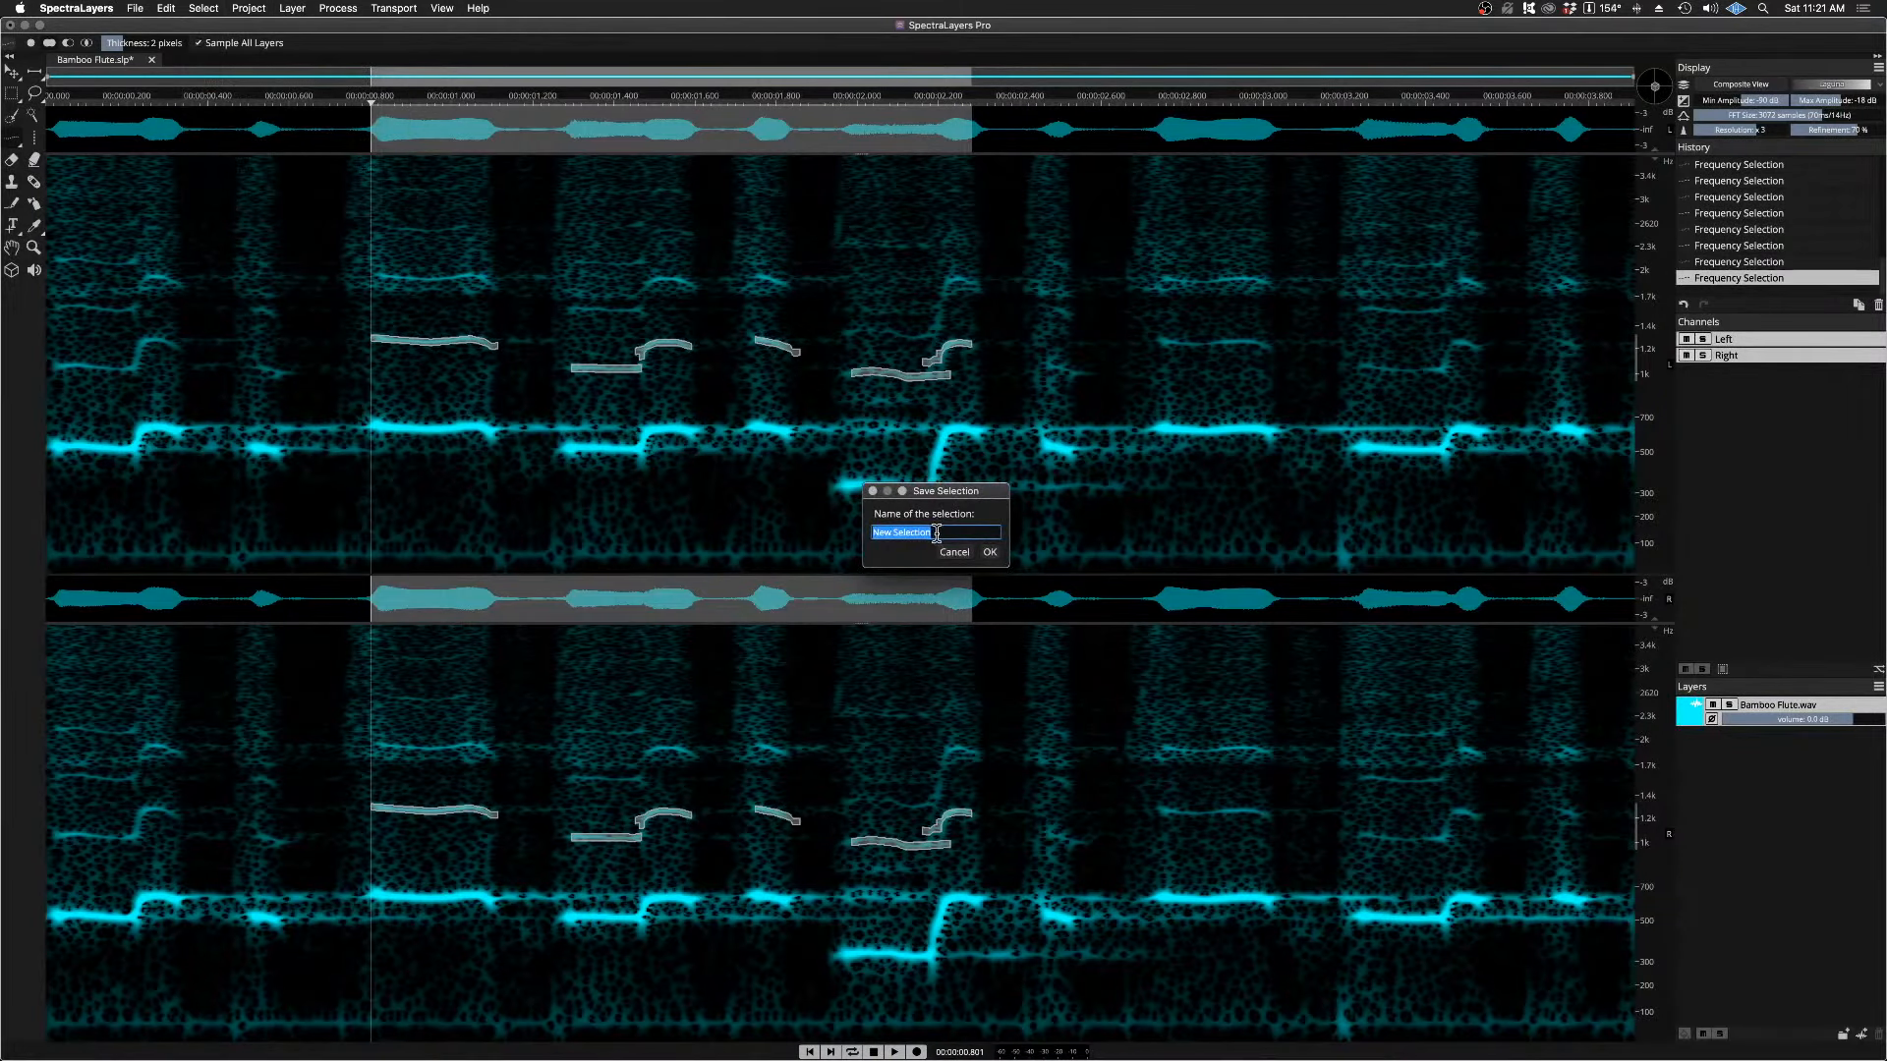
text(Harmonic)
click(989, 553)
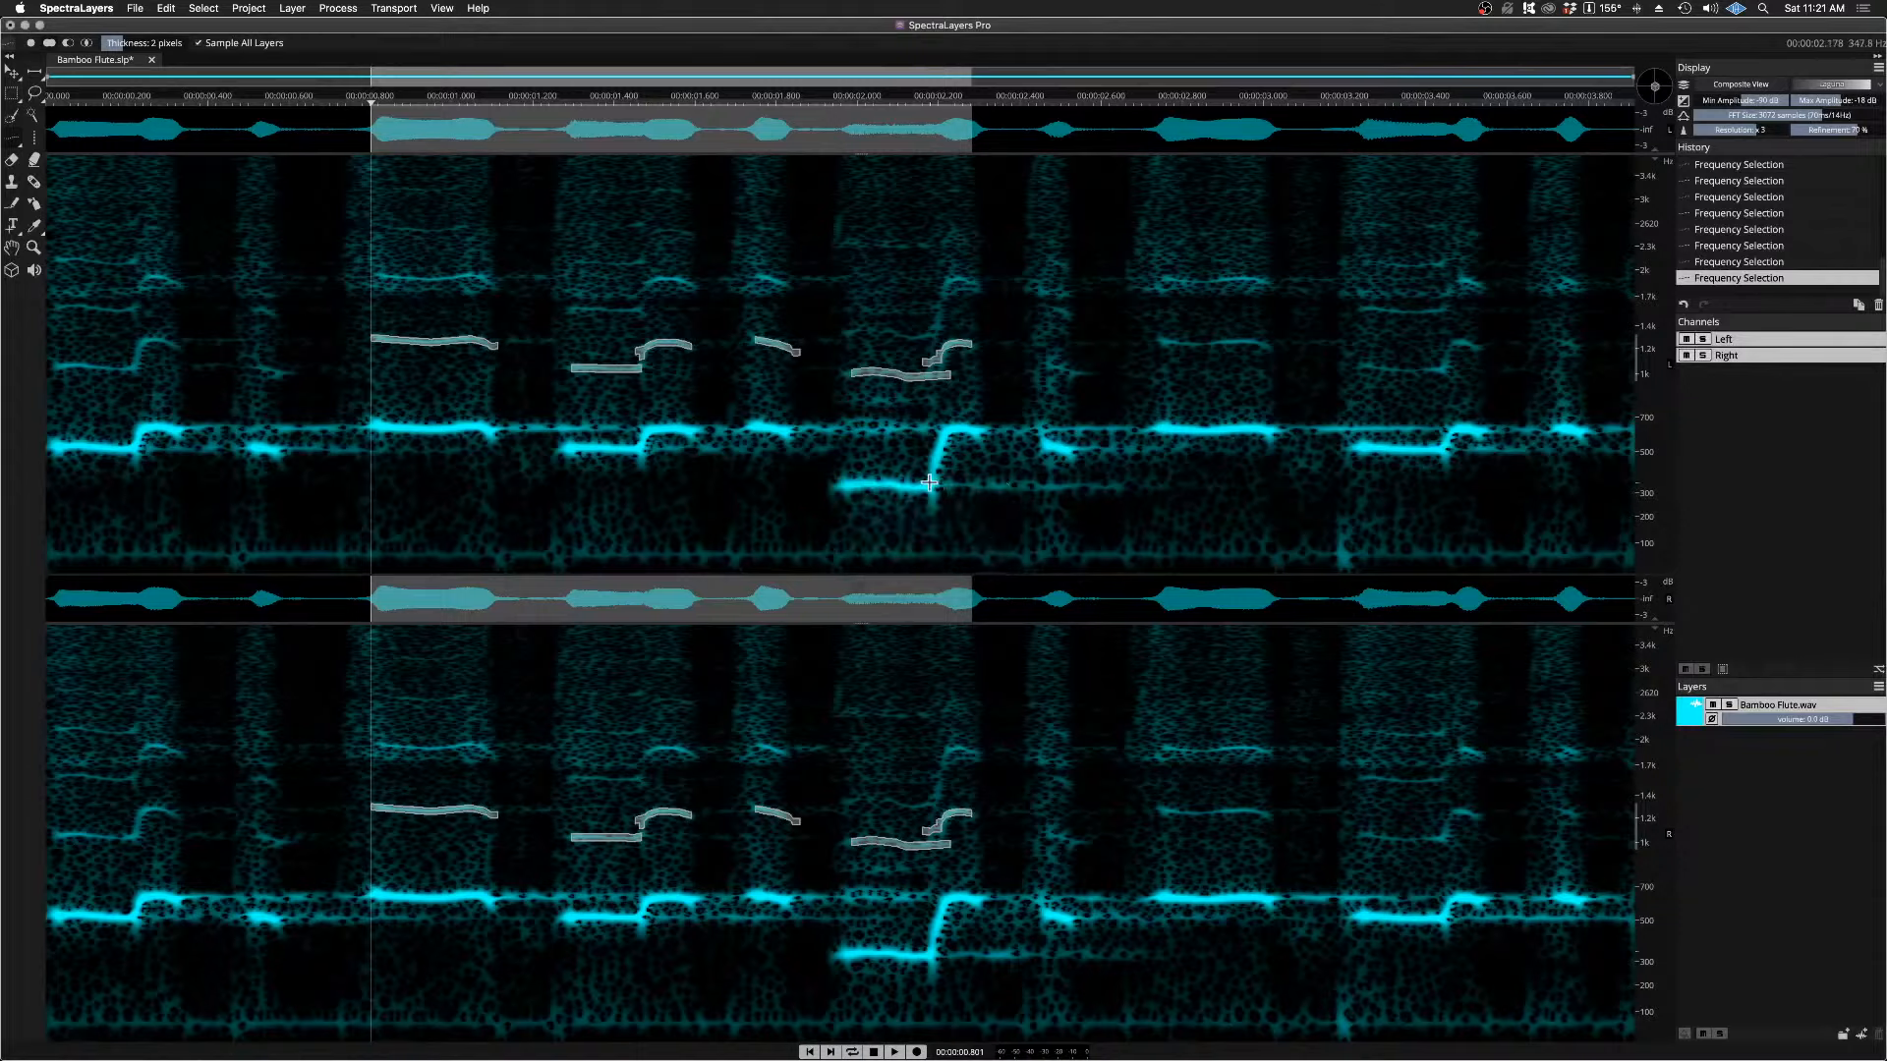
Step: Clear the harmonic selection and load the saved Fundamental Tone selection in its place
key(super+d)
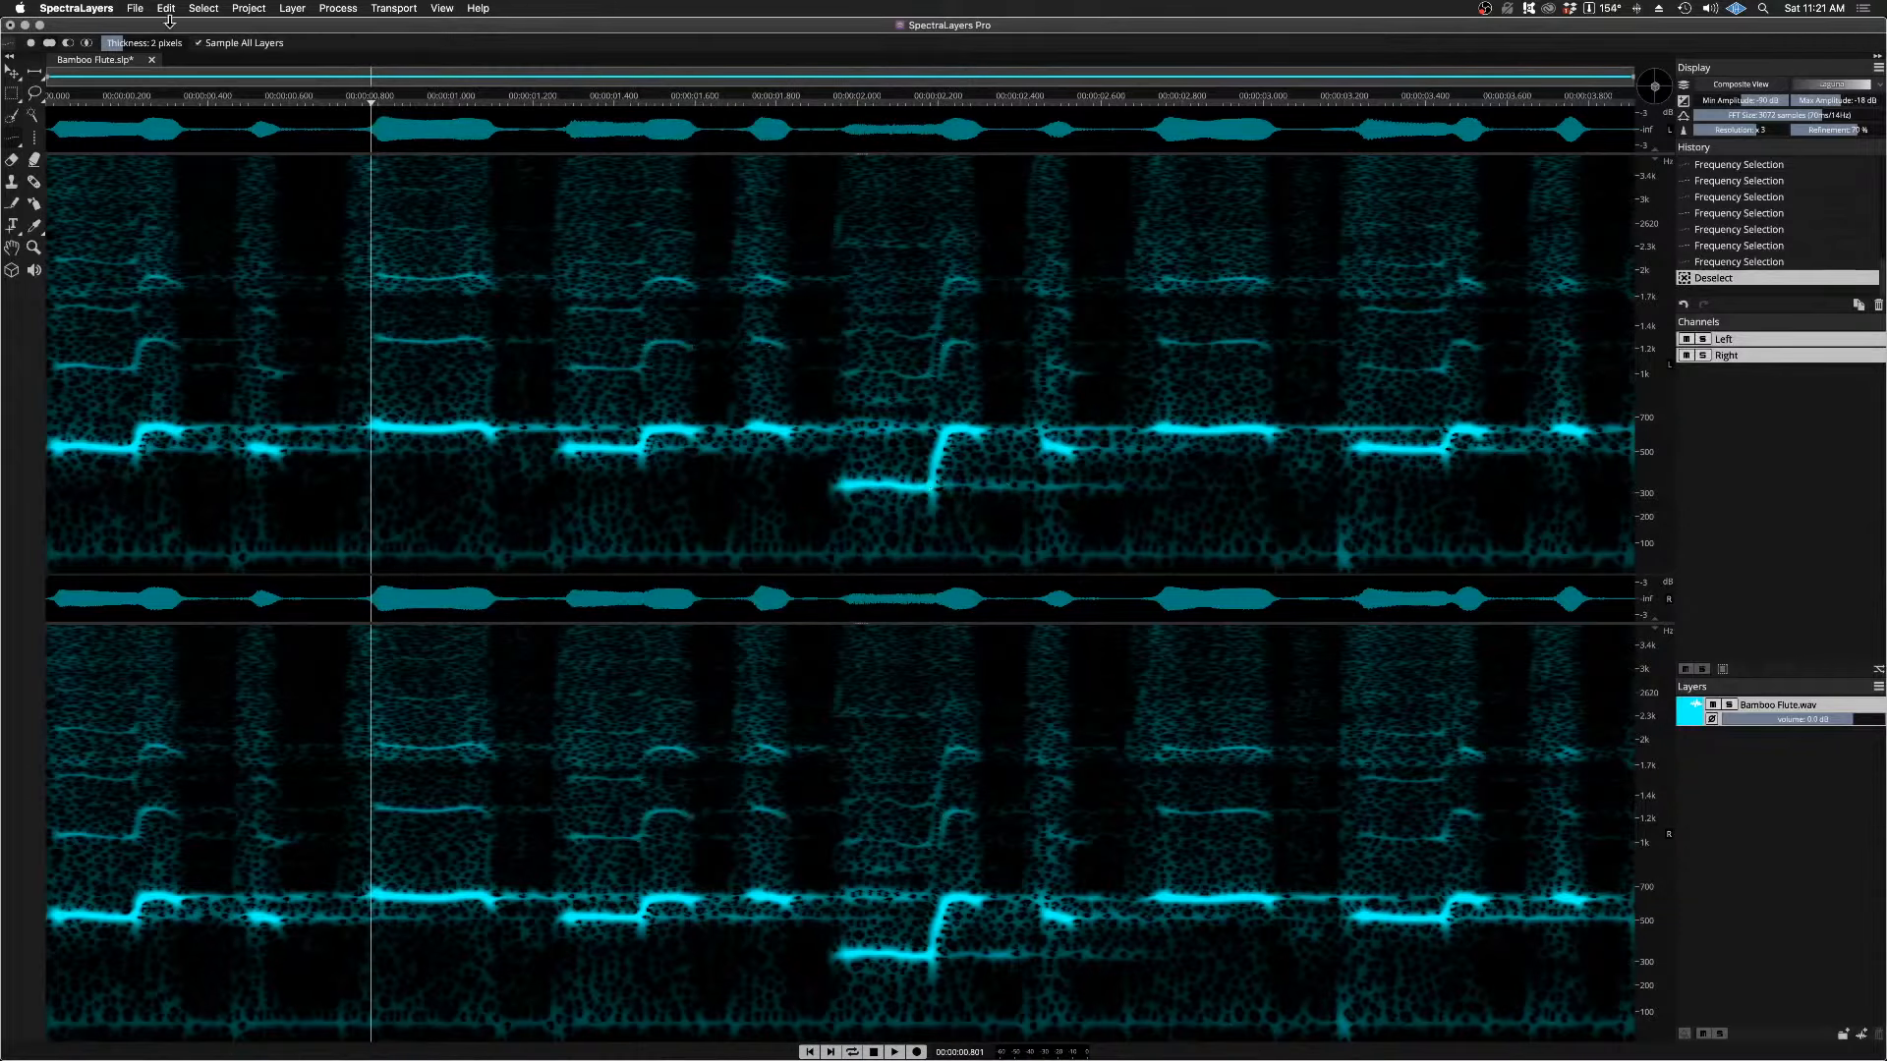
click(203, 10)
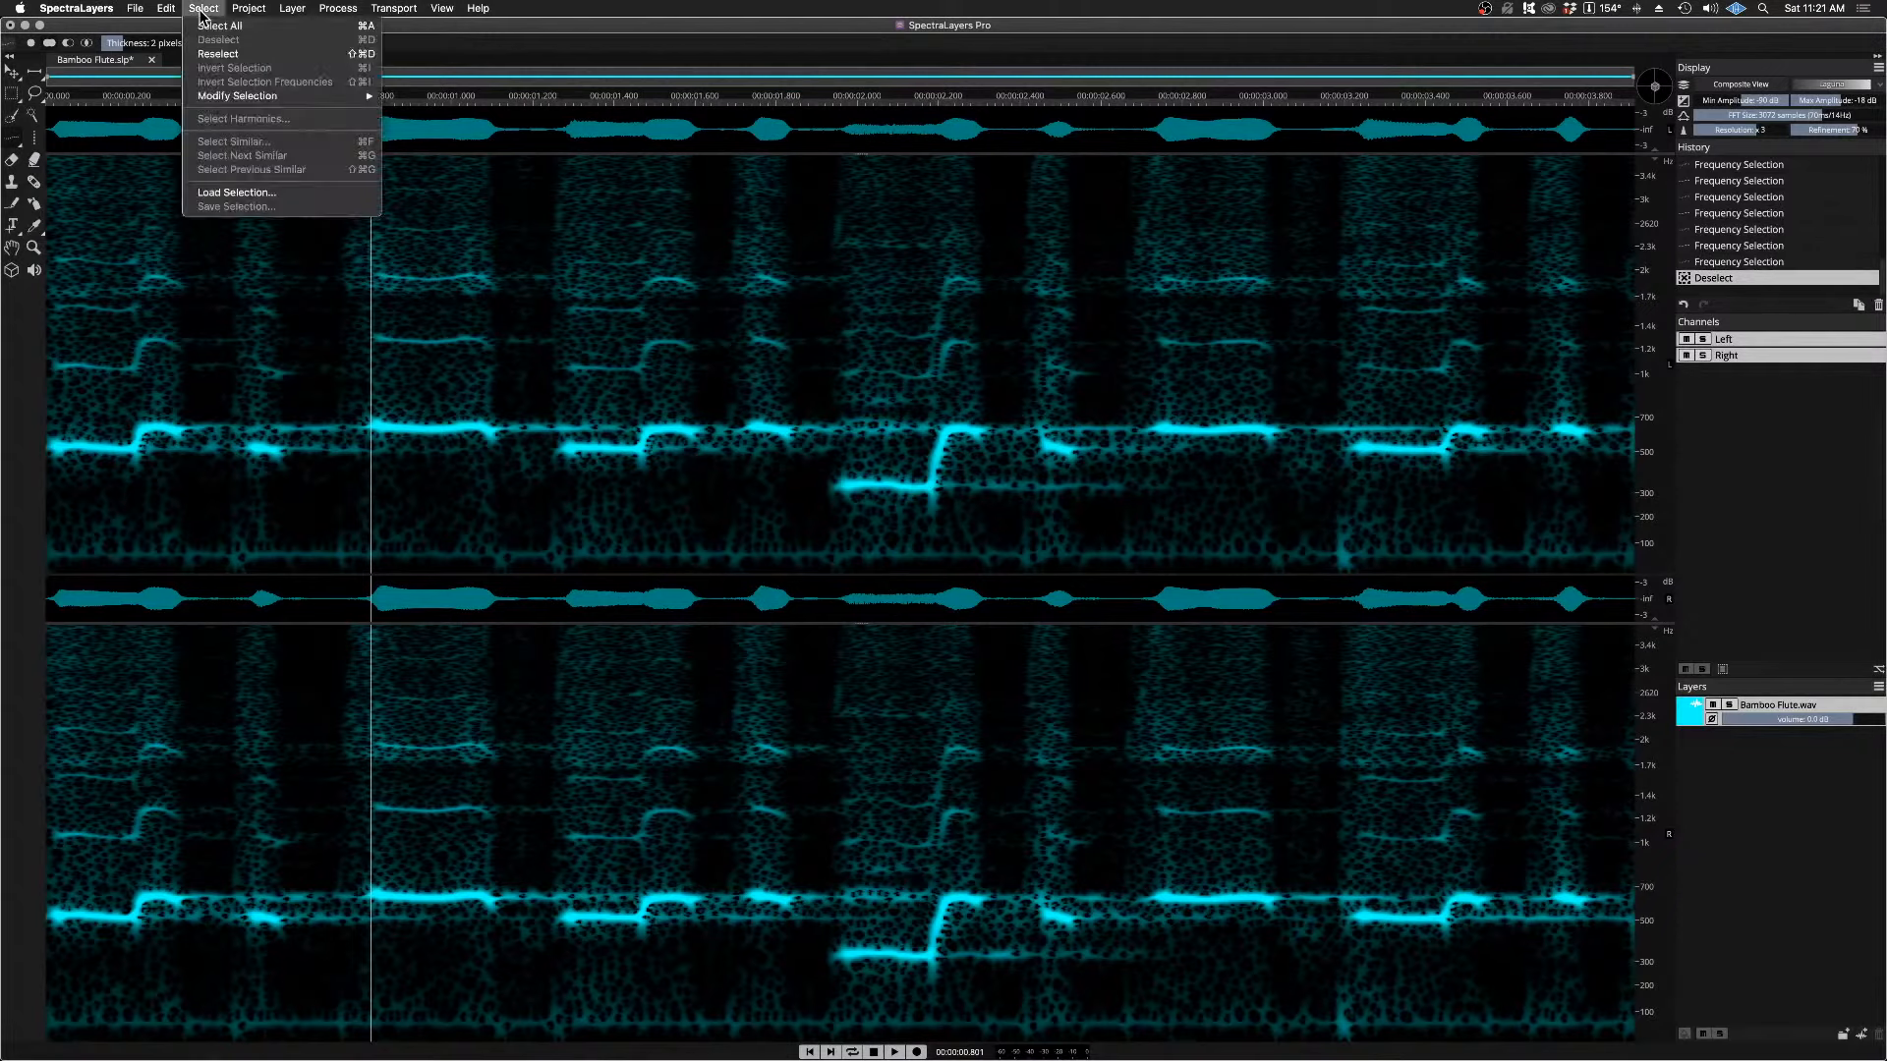
click(244, 193)
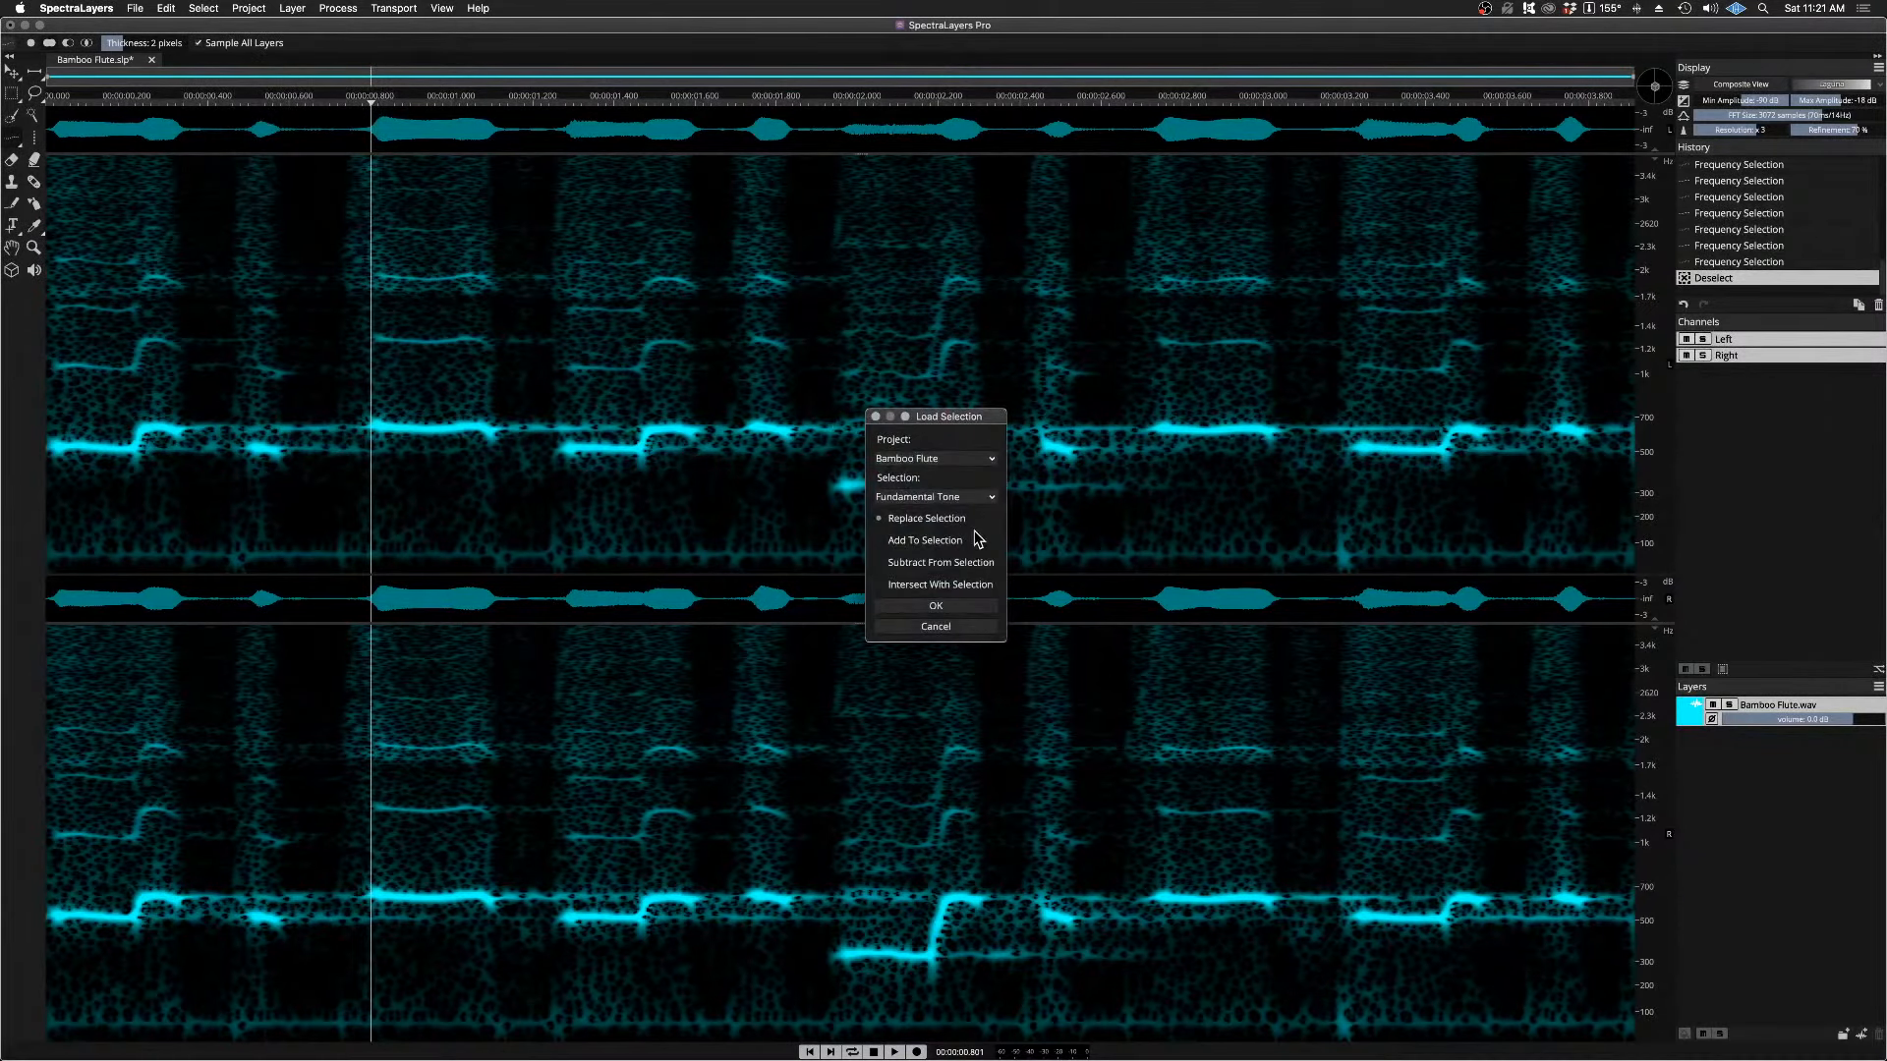
click(935, 606)
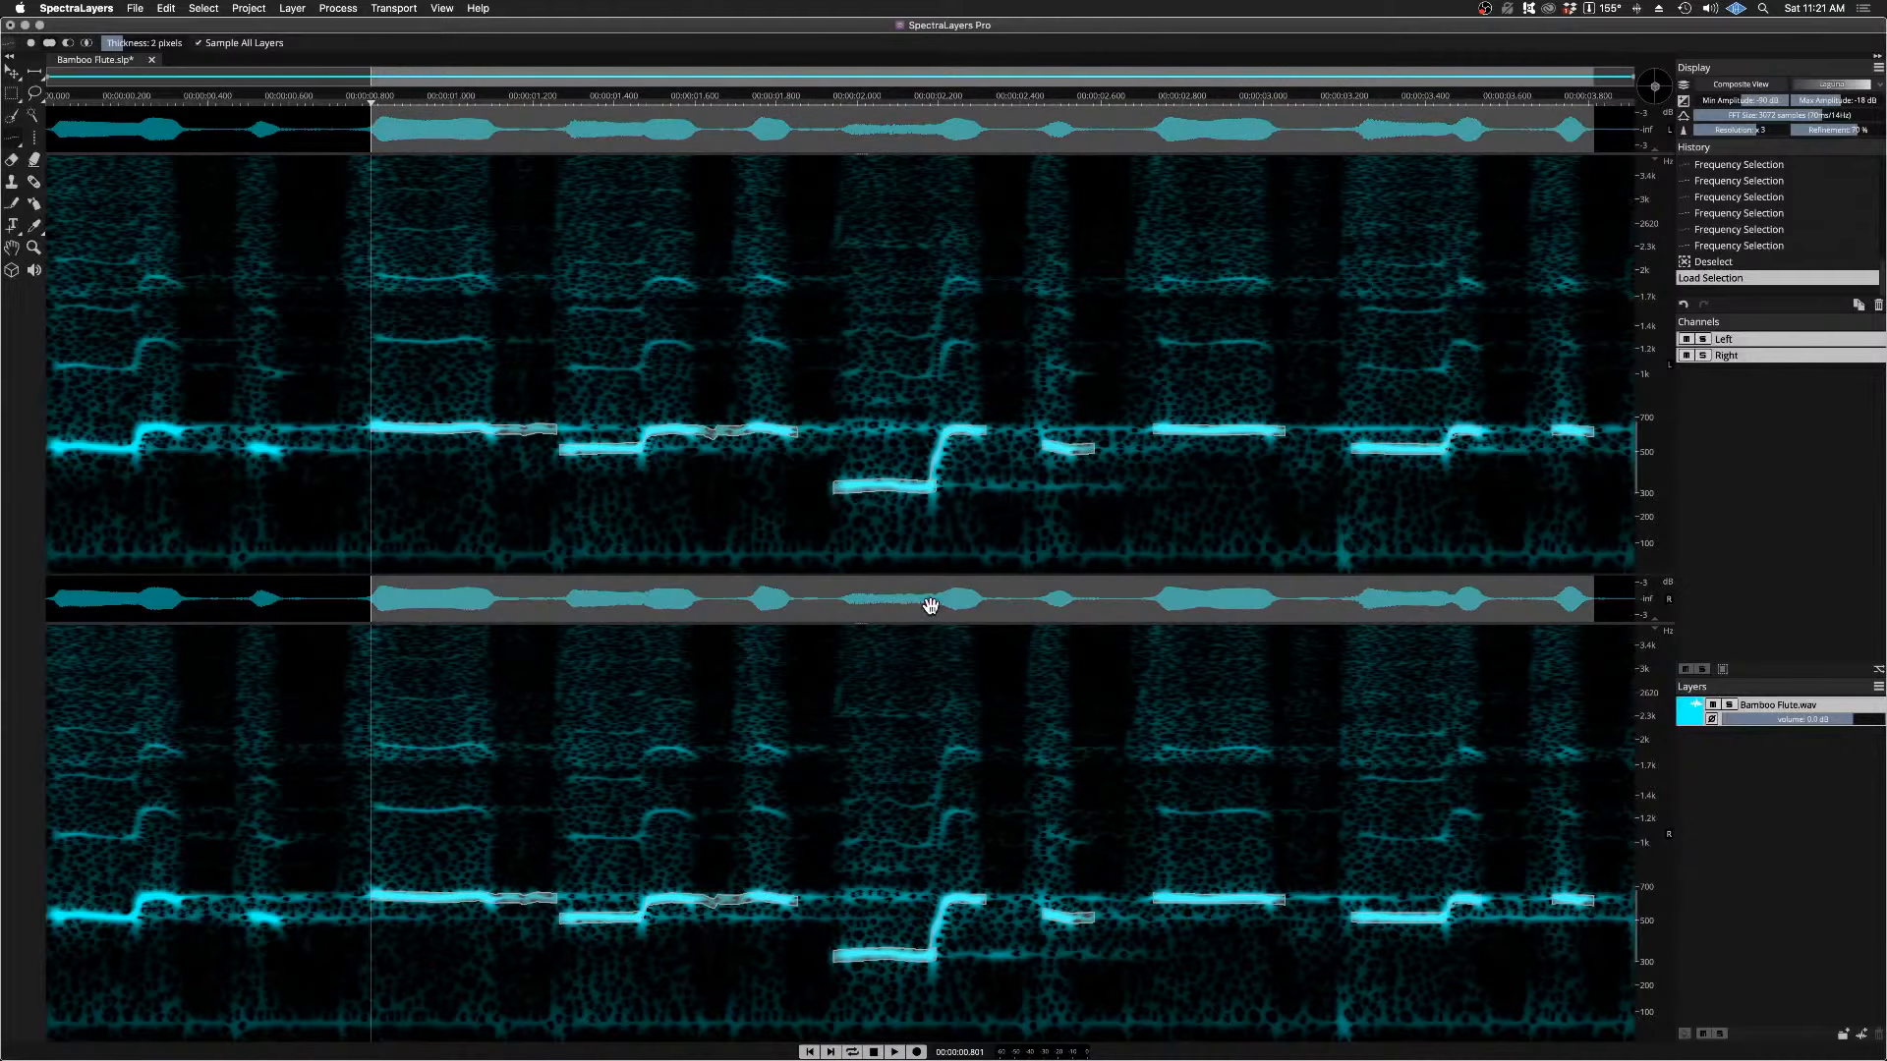
Step: Load the saved Harmonic selection with Replace Selection
click(195, 10)
click(638, 321)
click(936, 503)
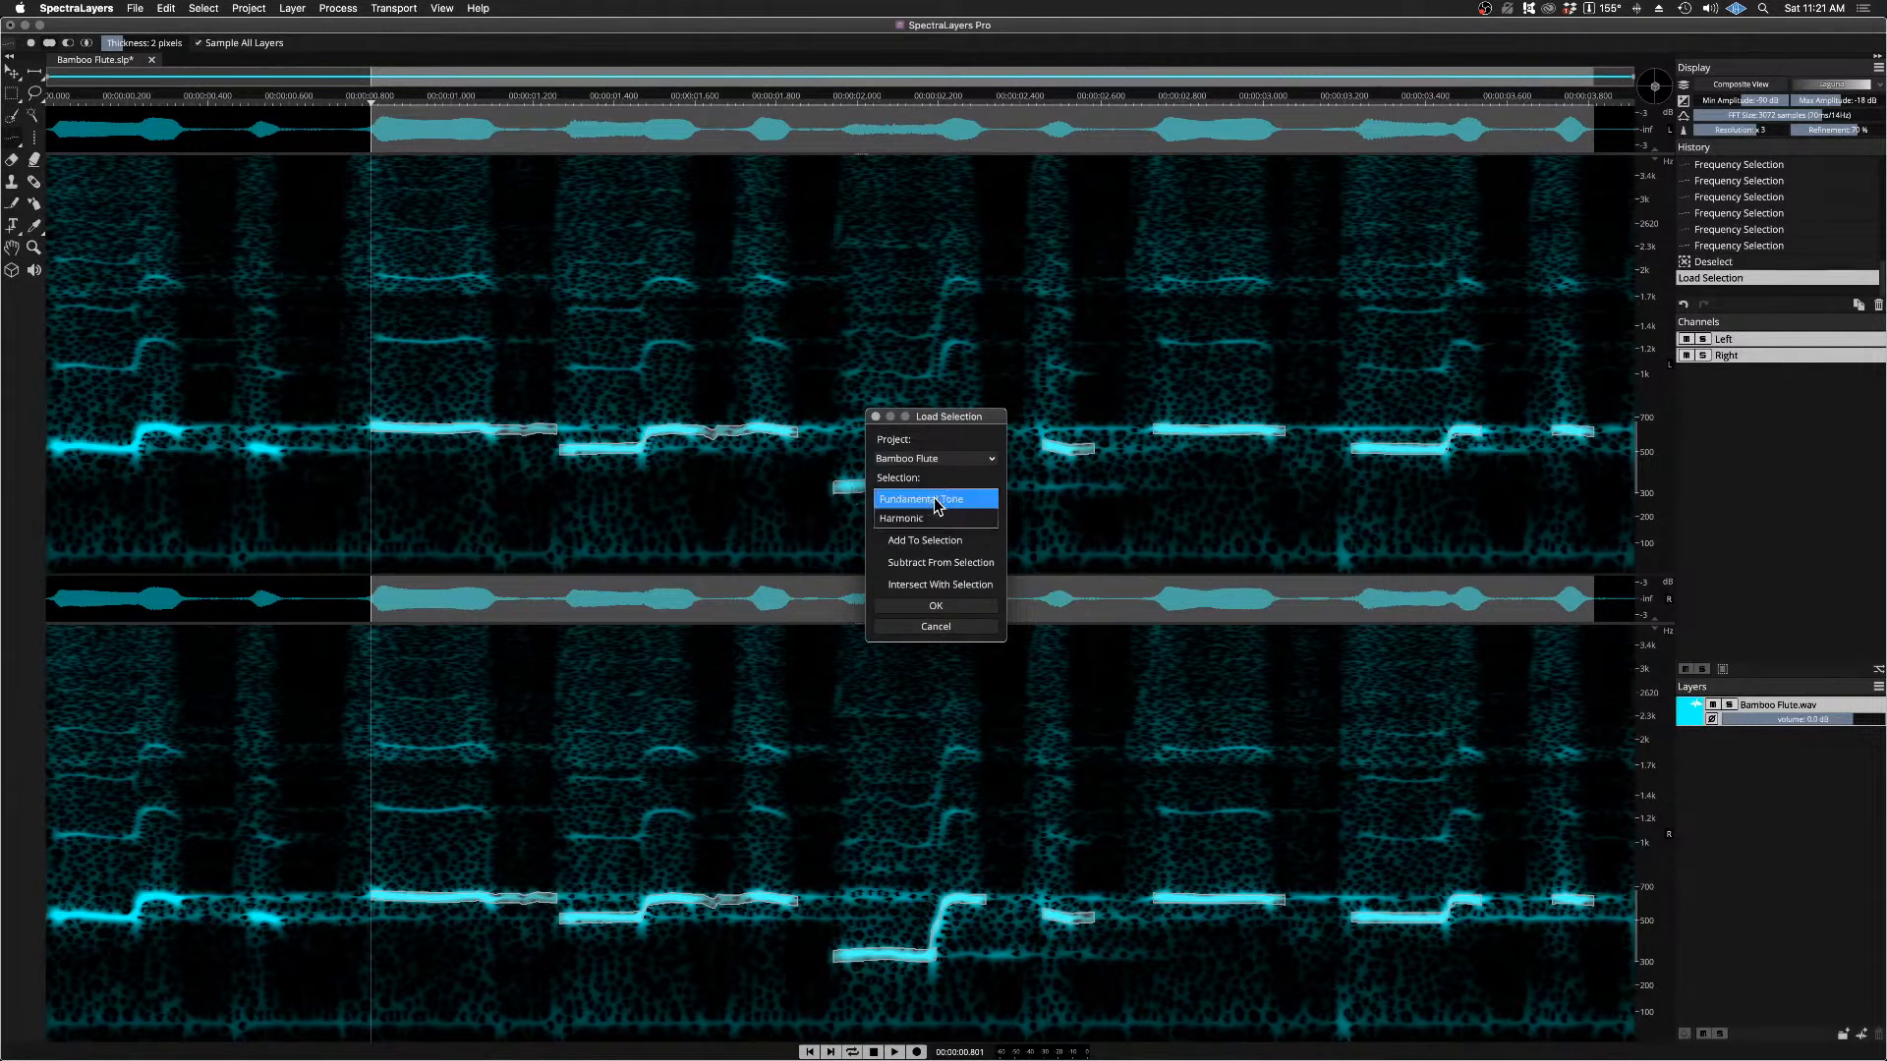
click(934, 518)
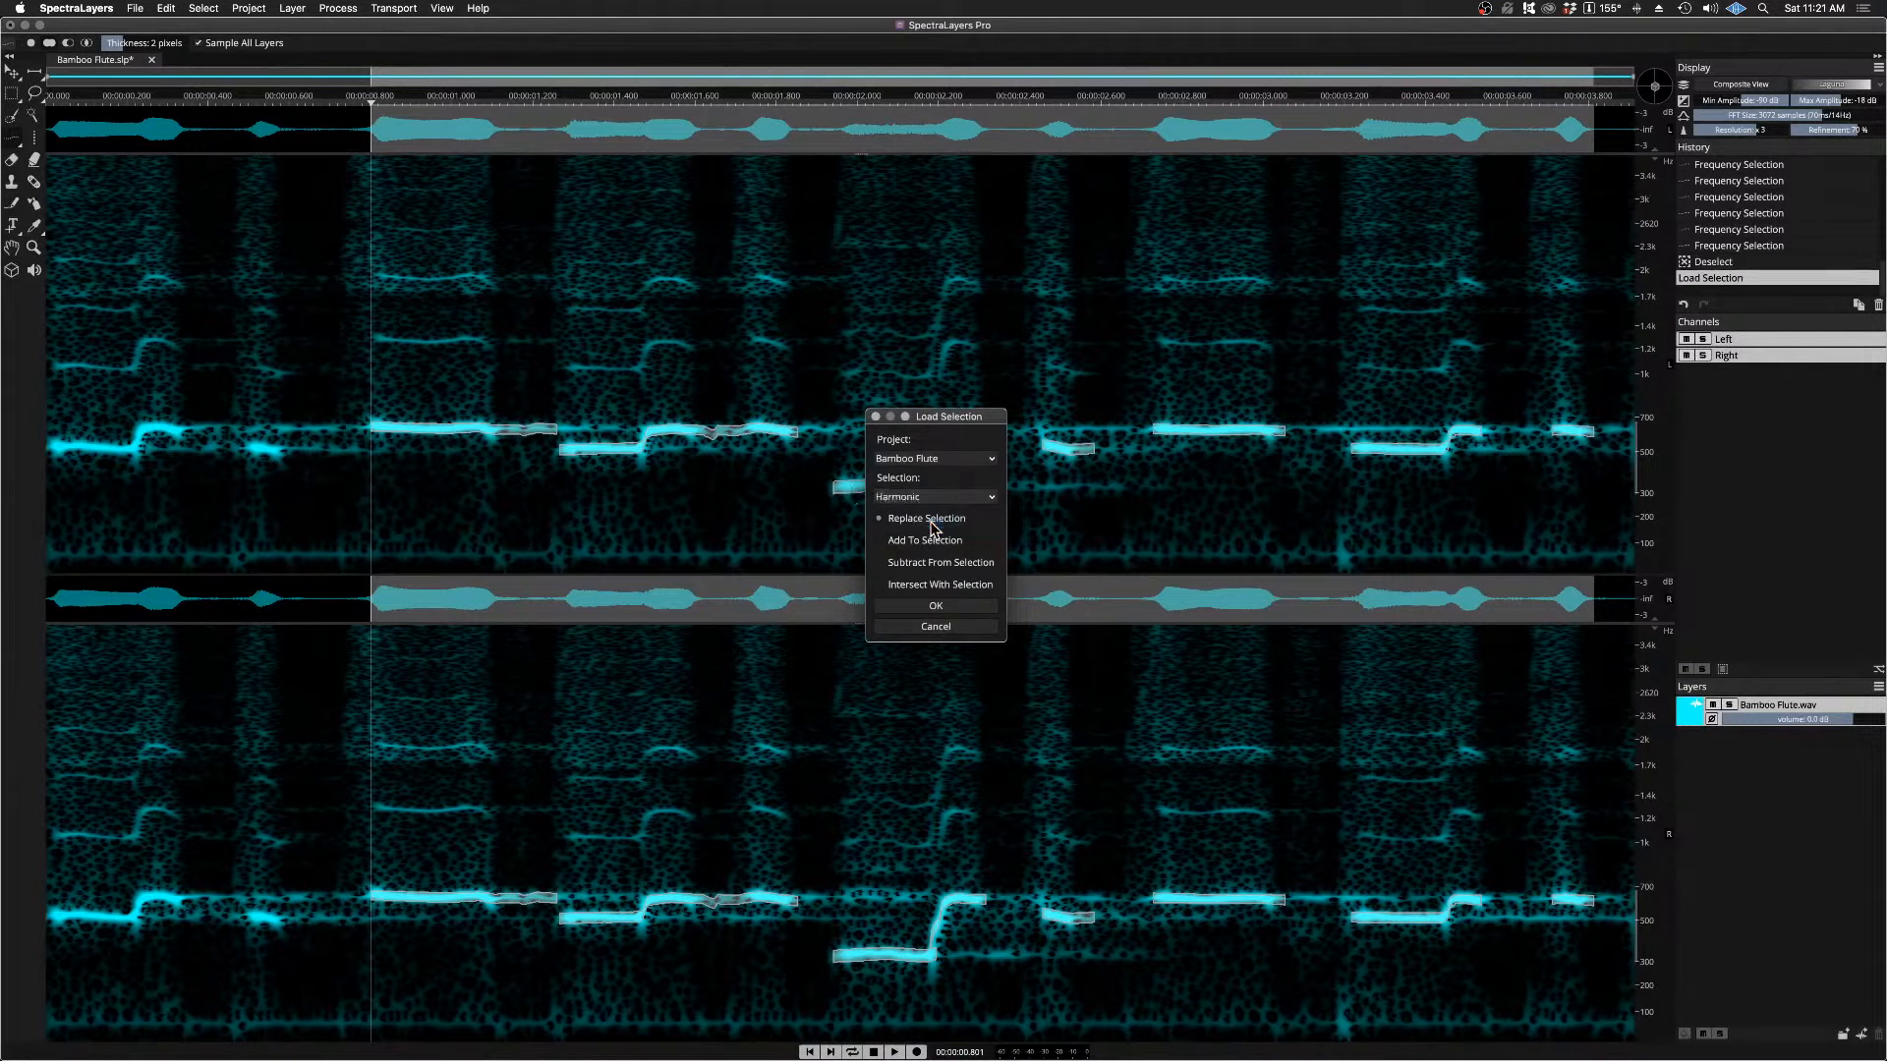
click(935, 607)
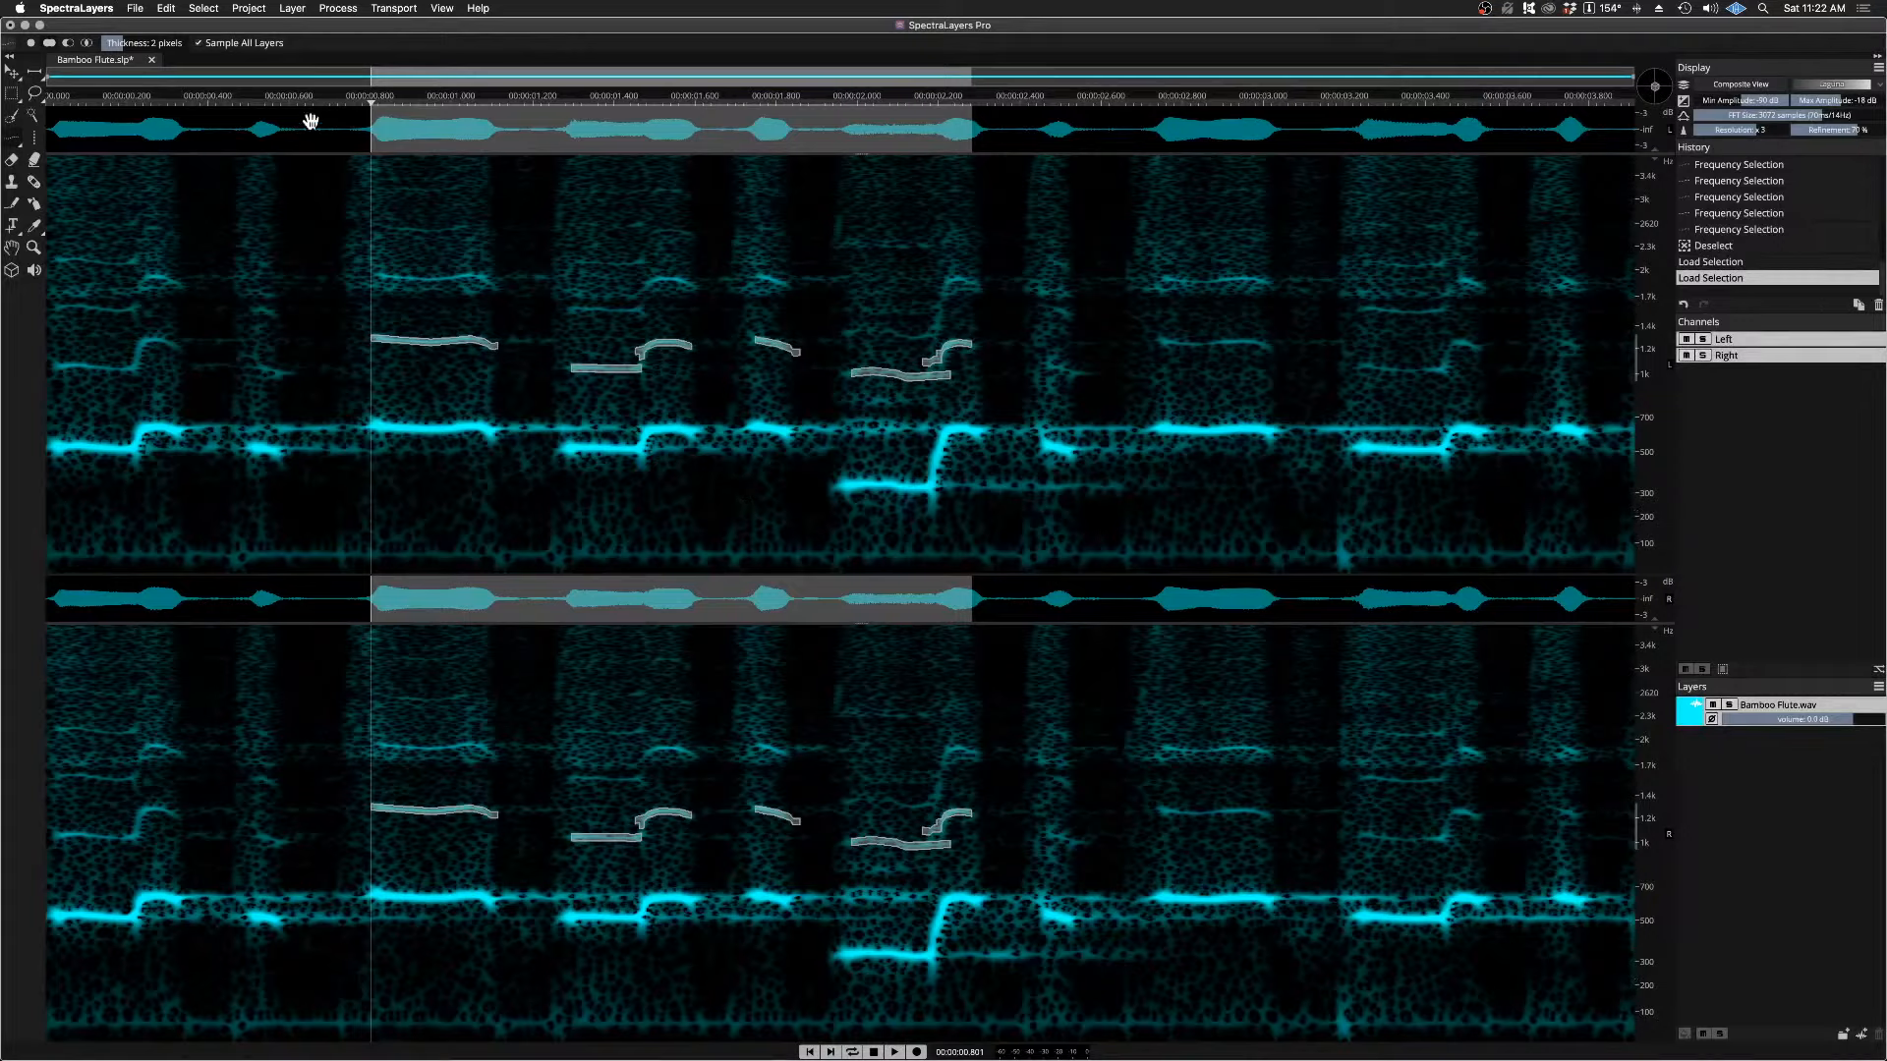
Step: Load the saved Fundamental Tone selection on top of the harmonic lines using Add To Selection
click(204, 8)
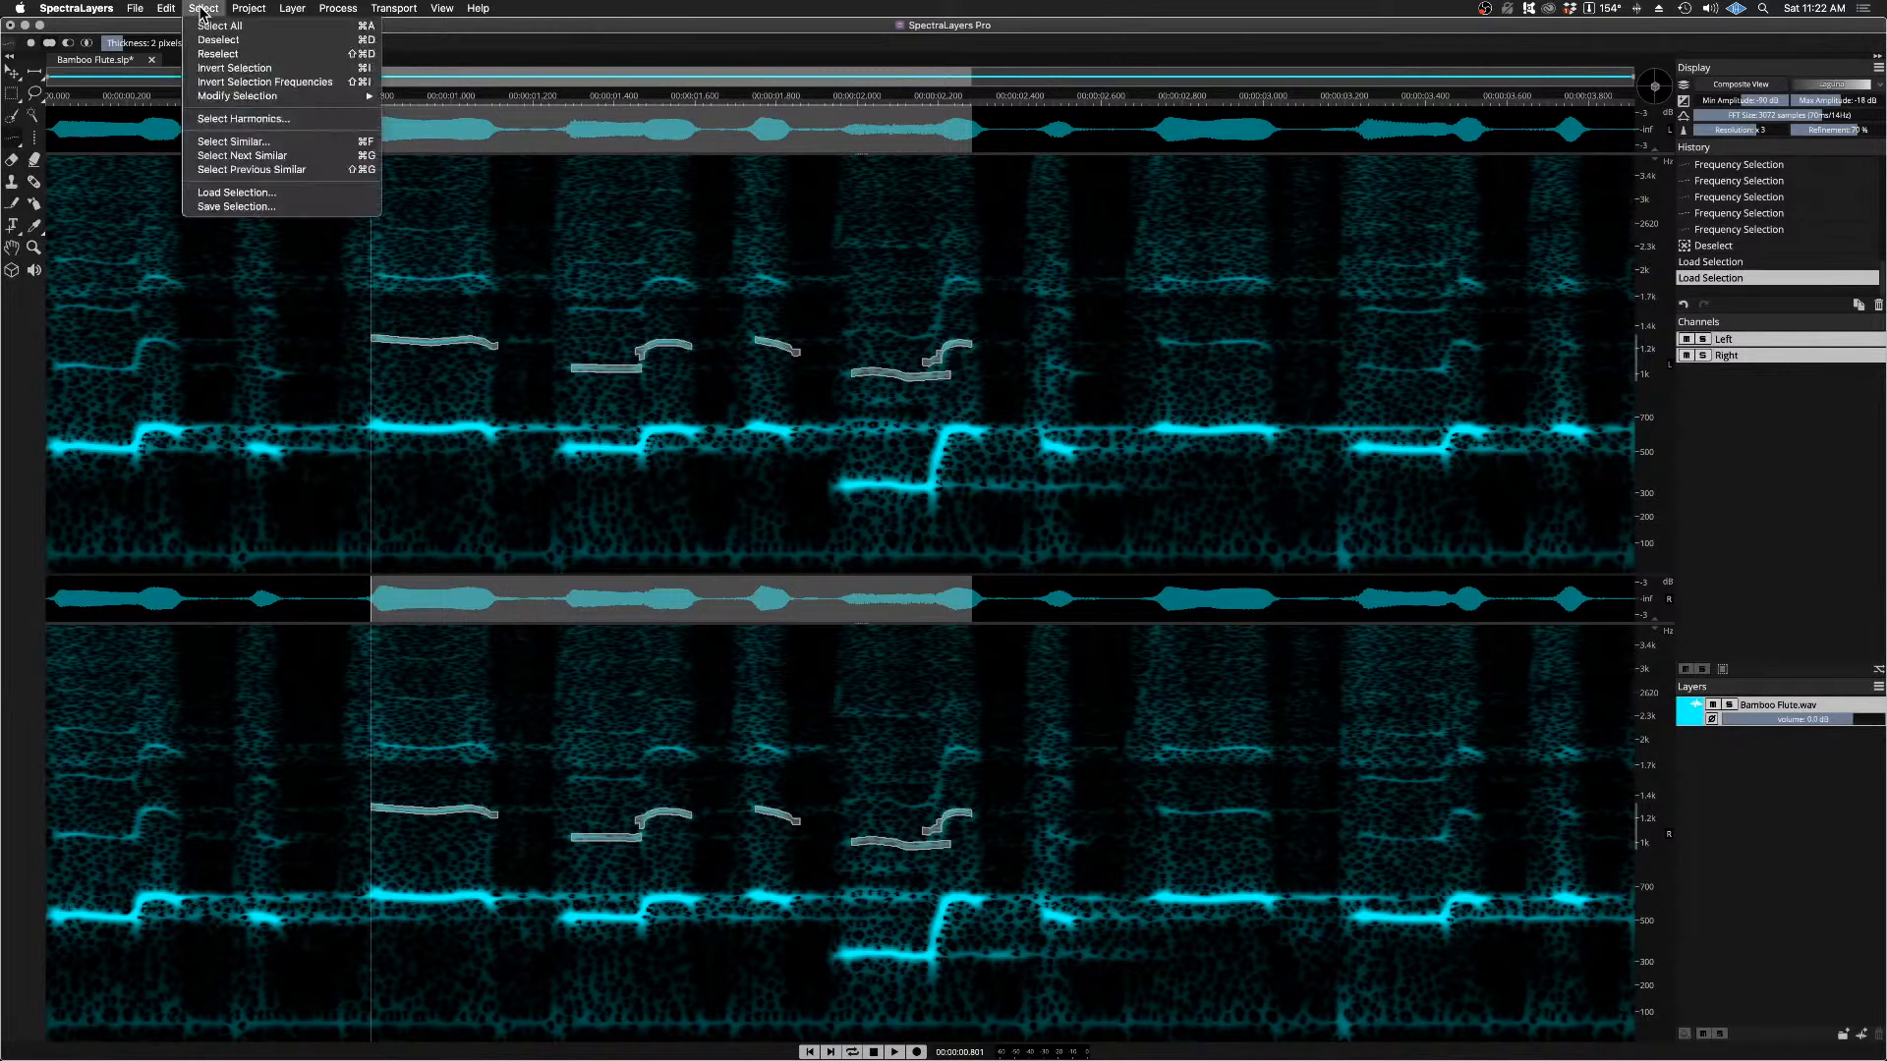
click(250, 193)
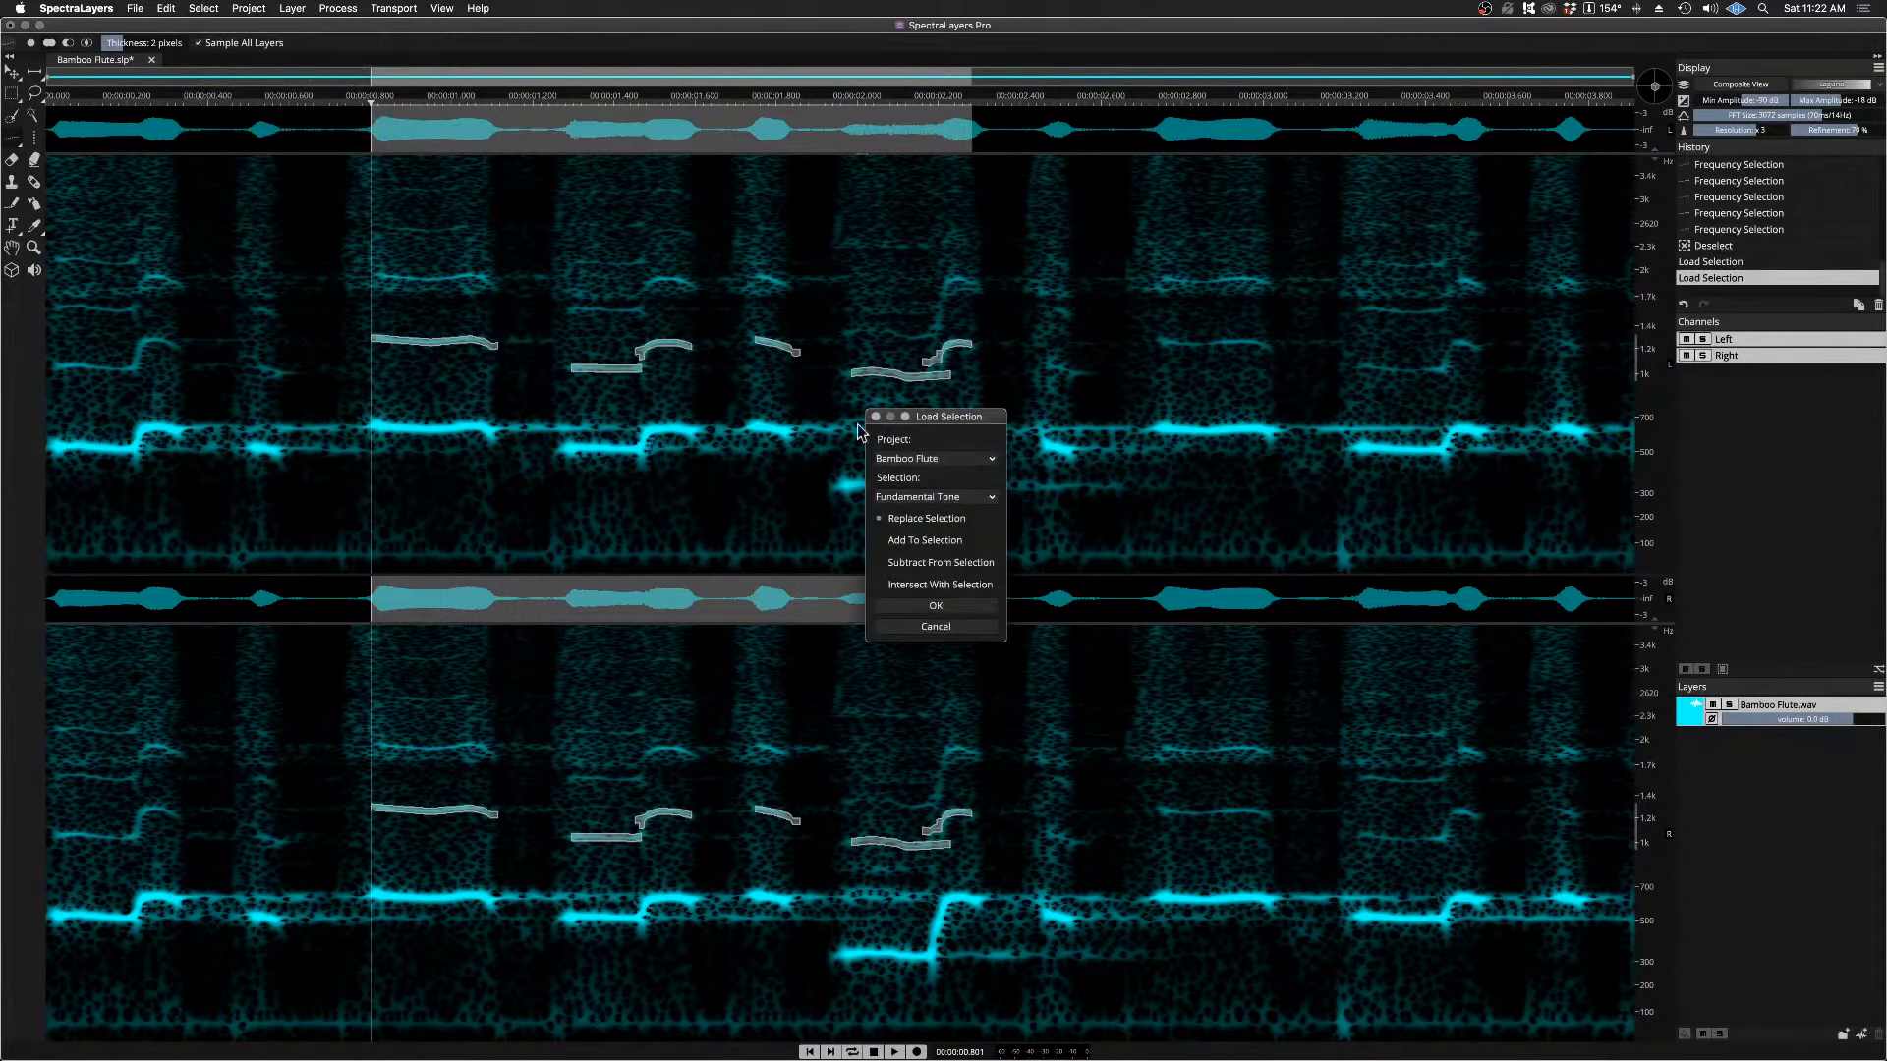
click(907, 502)
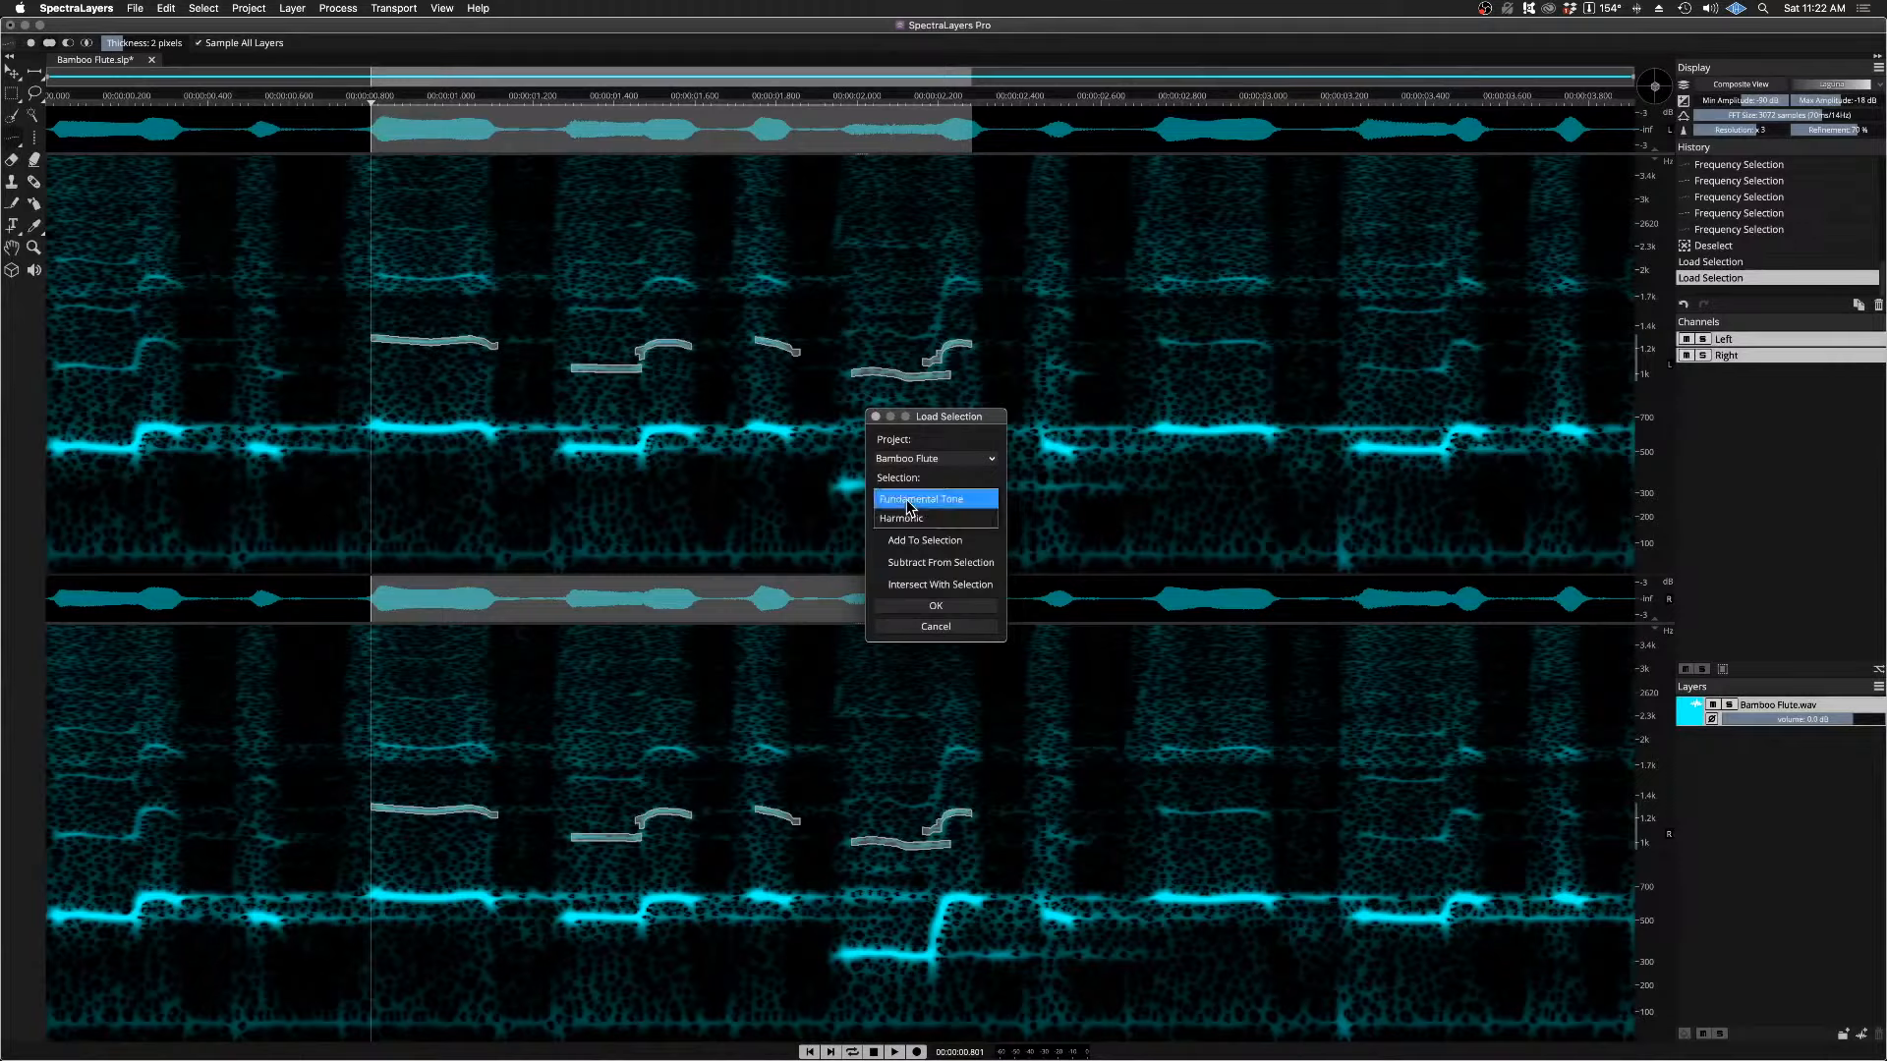
click(932, 477)
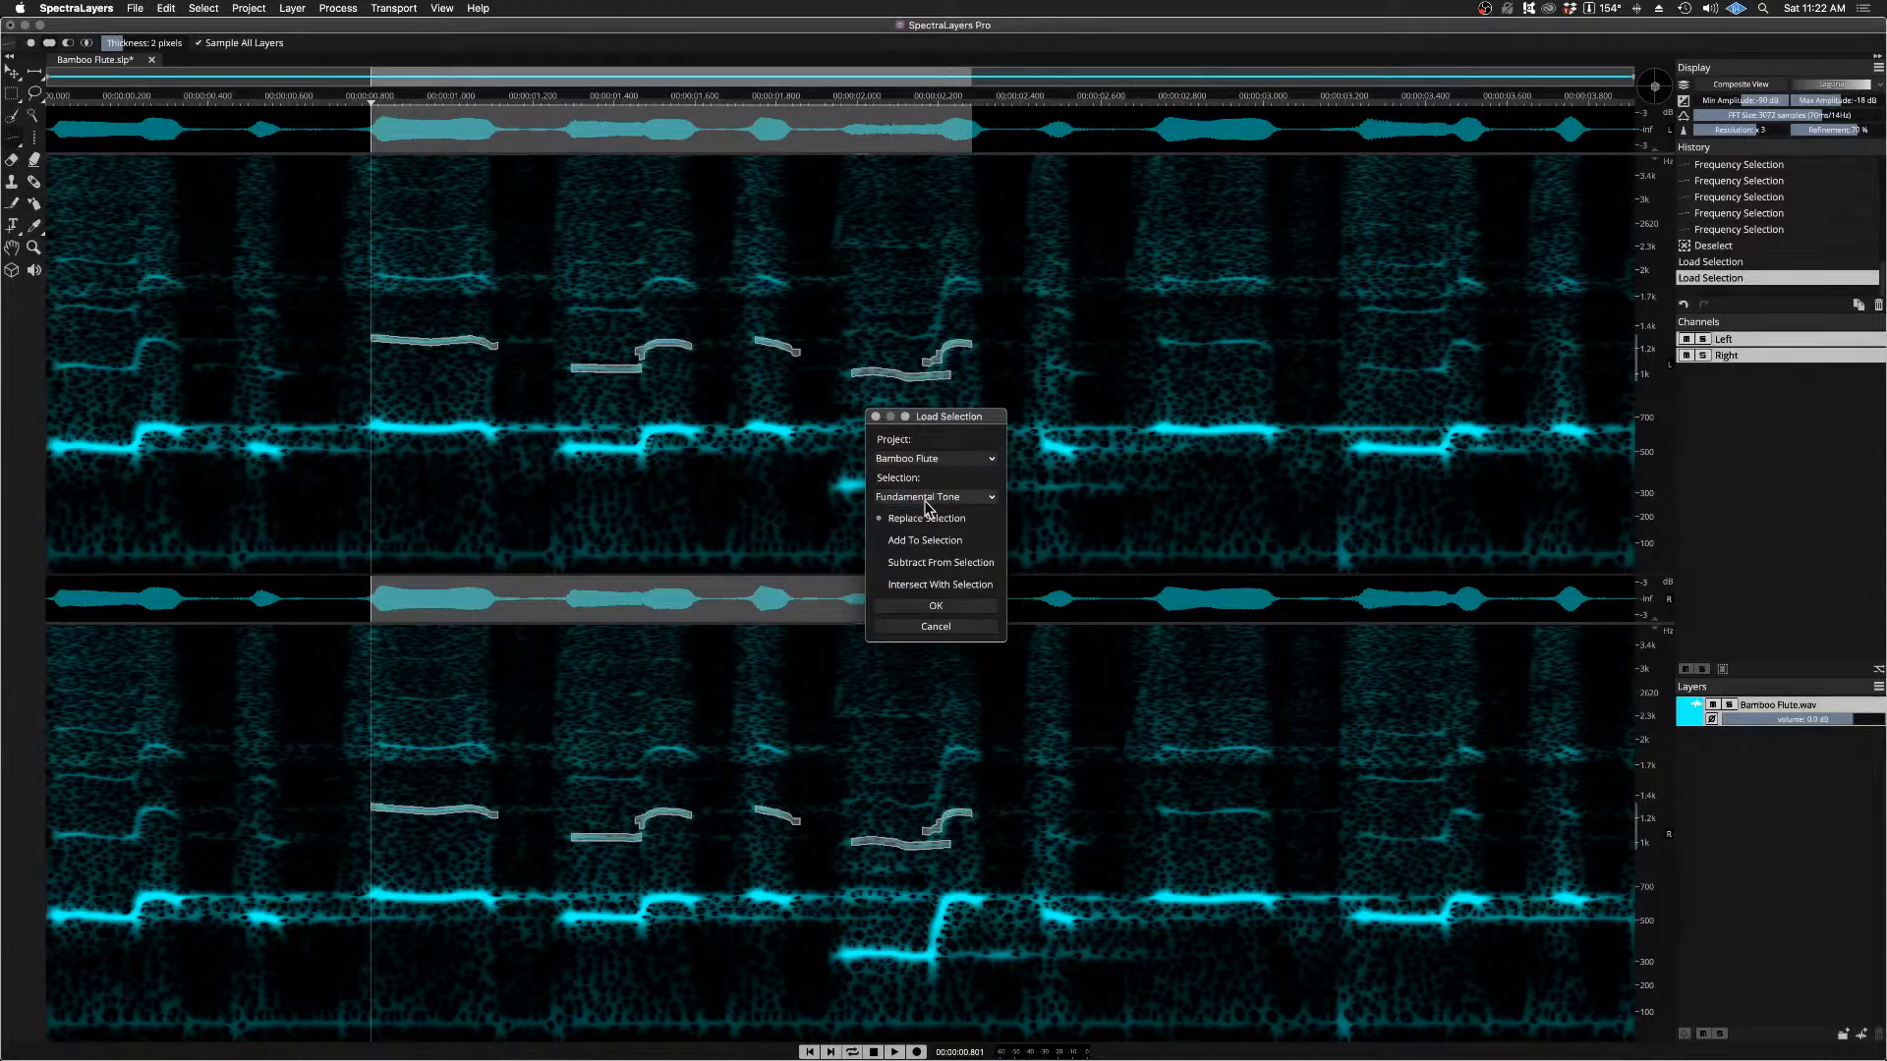
click(881, 542)
click(935, 606)
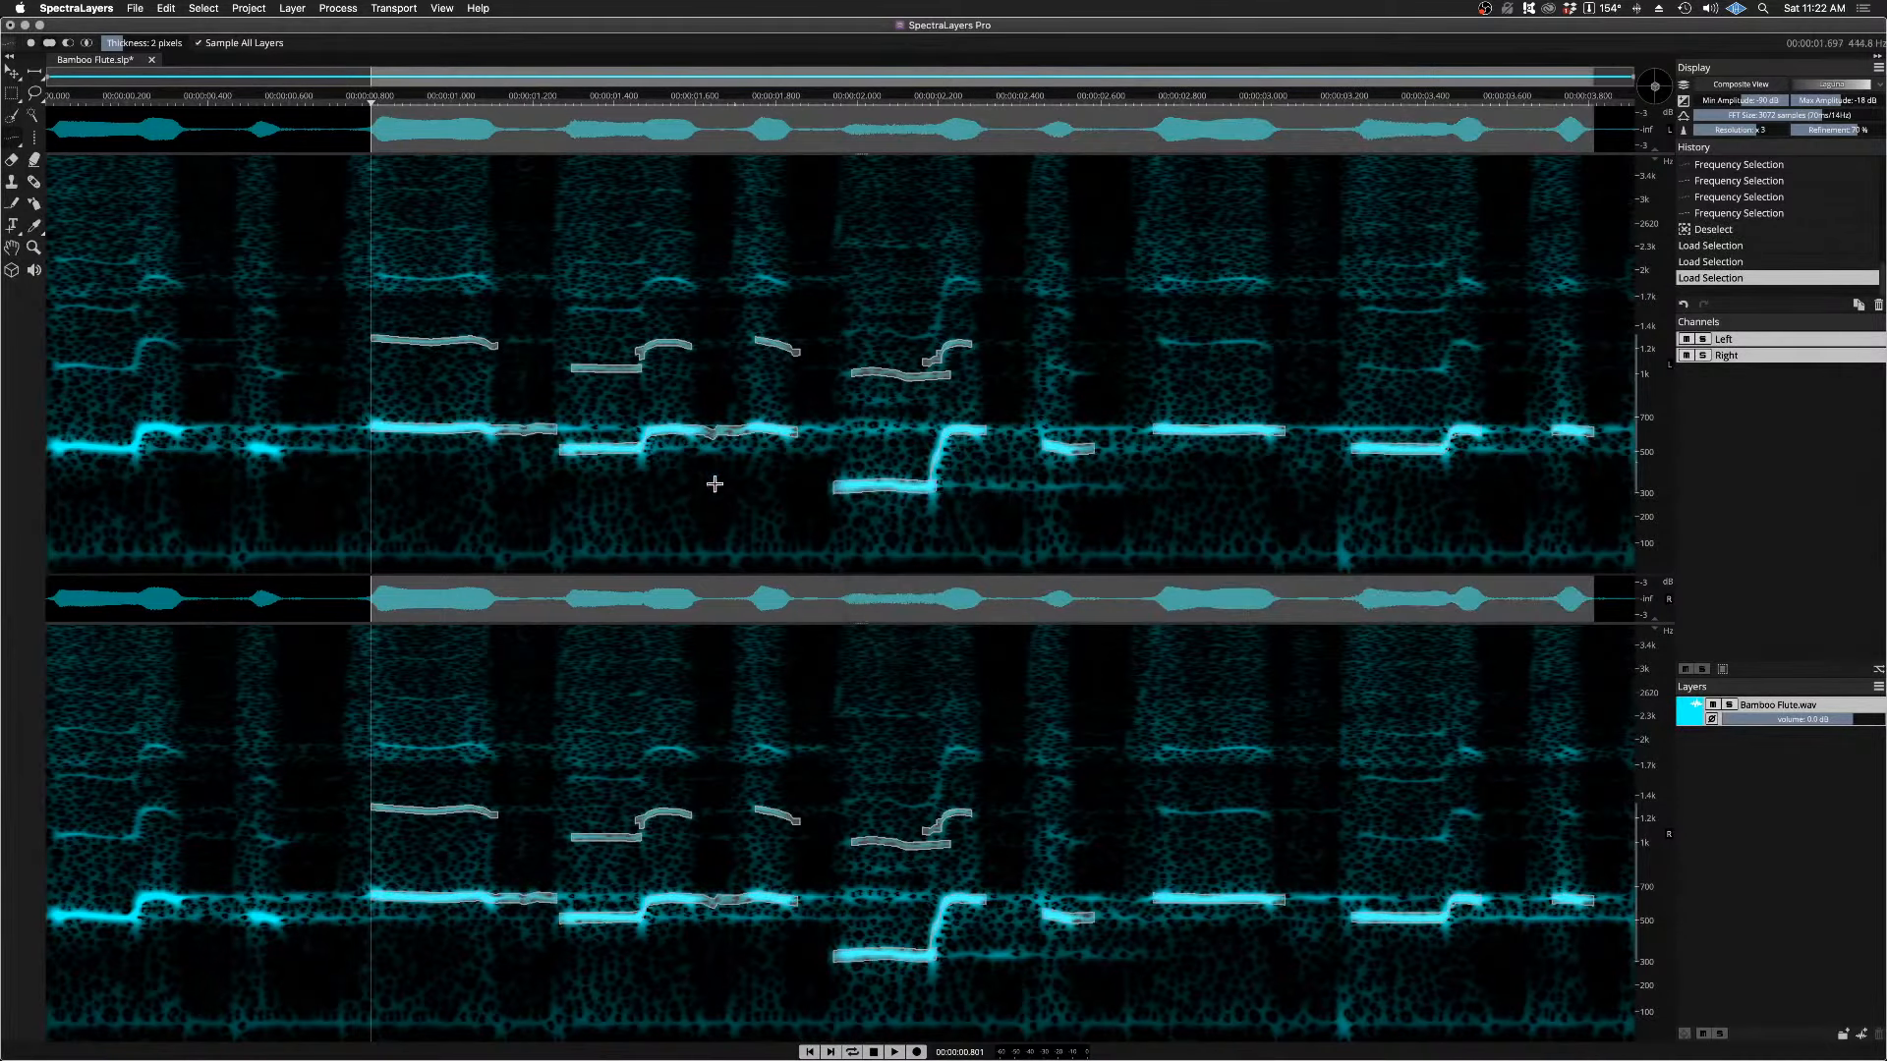
Step: Play the combined harmonic and fundamental selection from about 0.80 s
key(space)
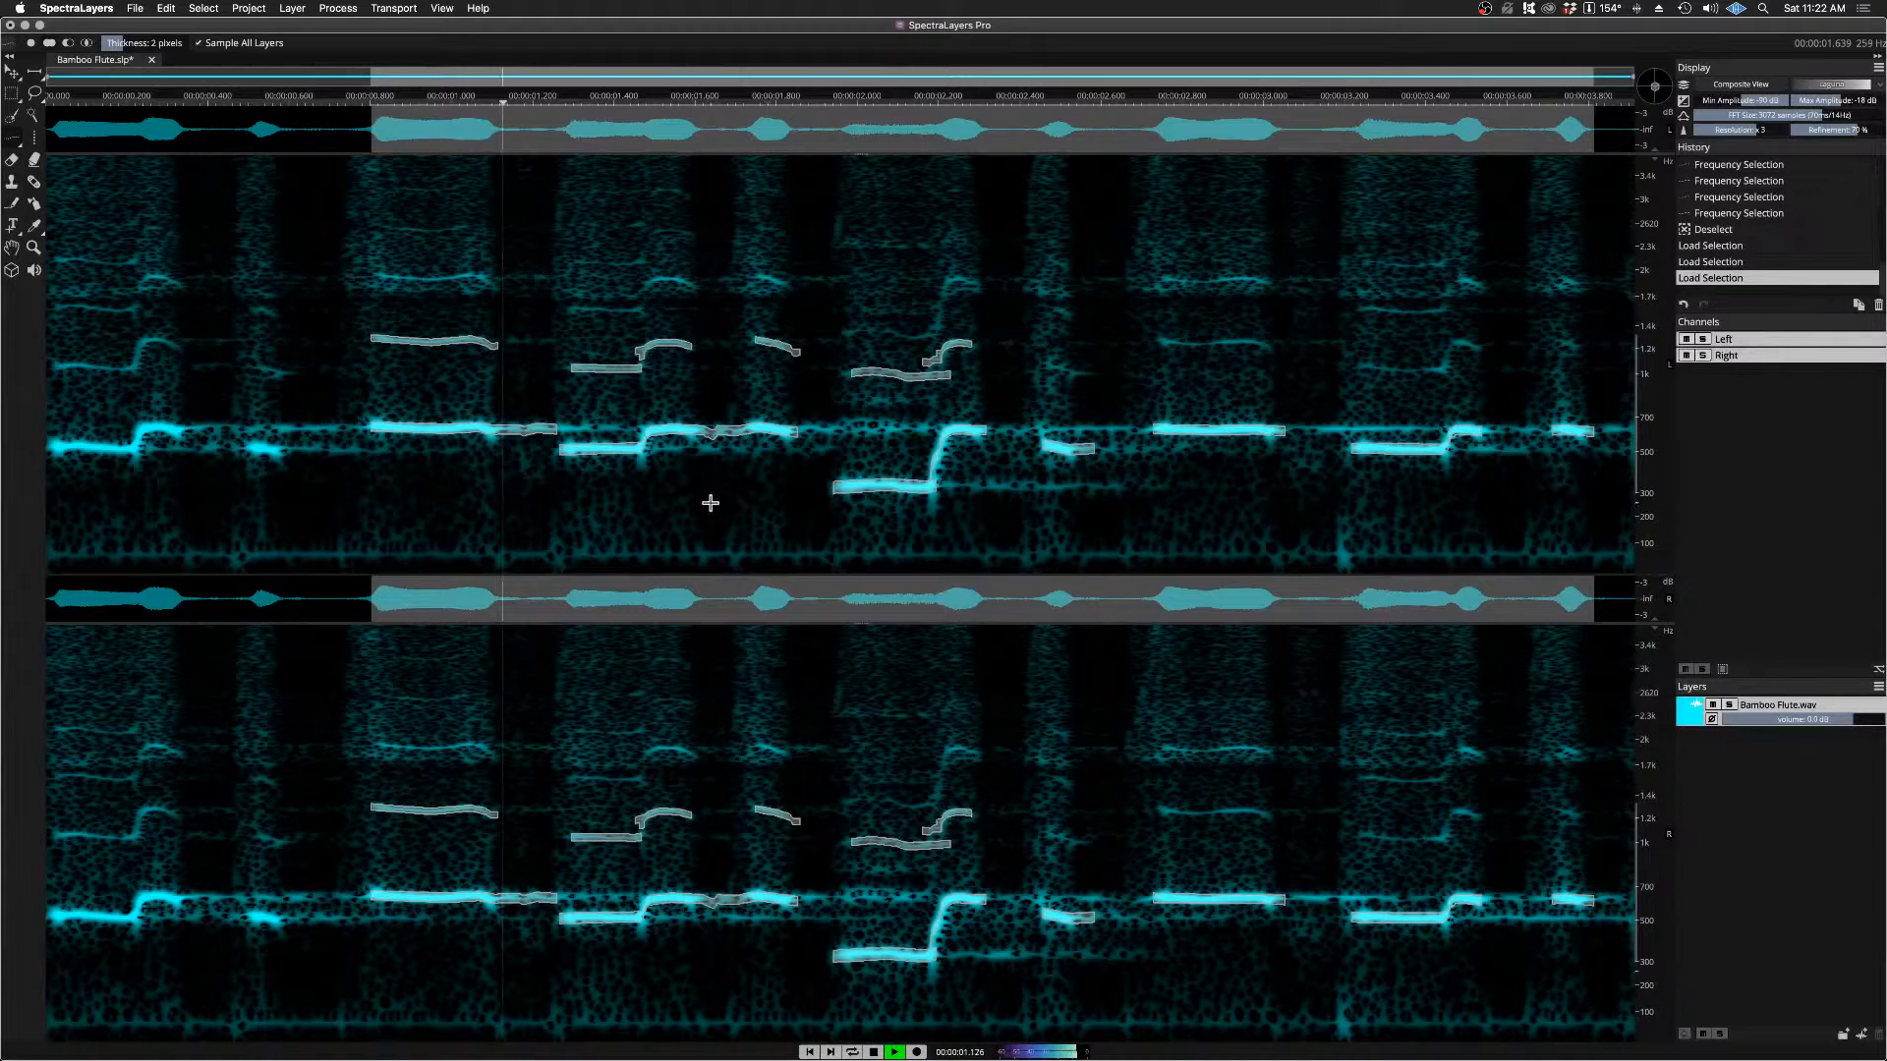
key(space)
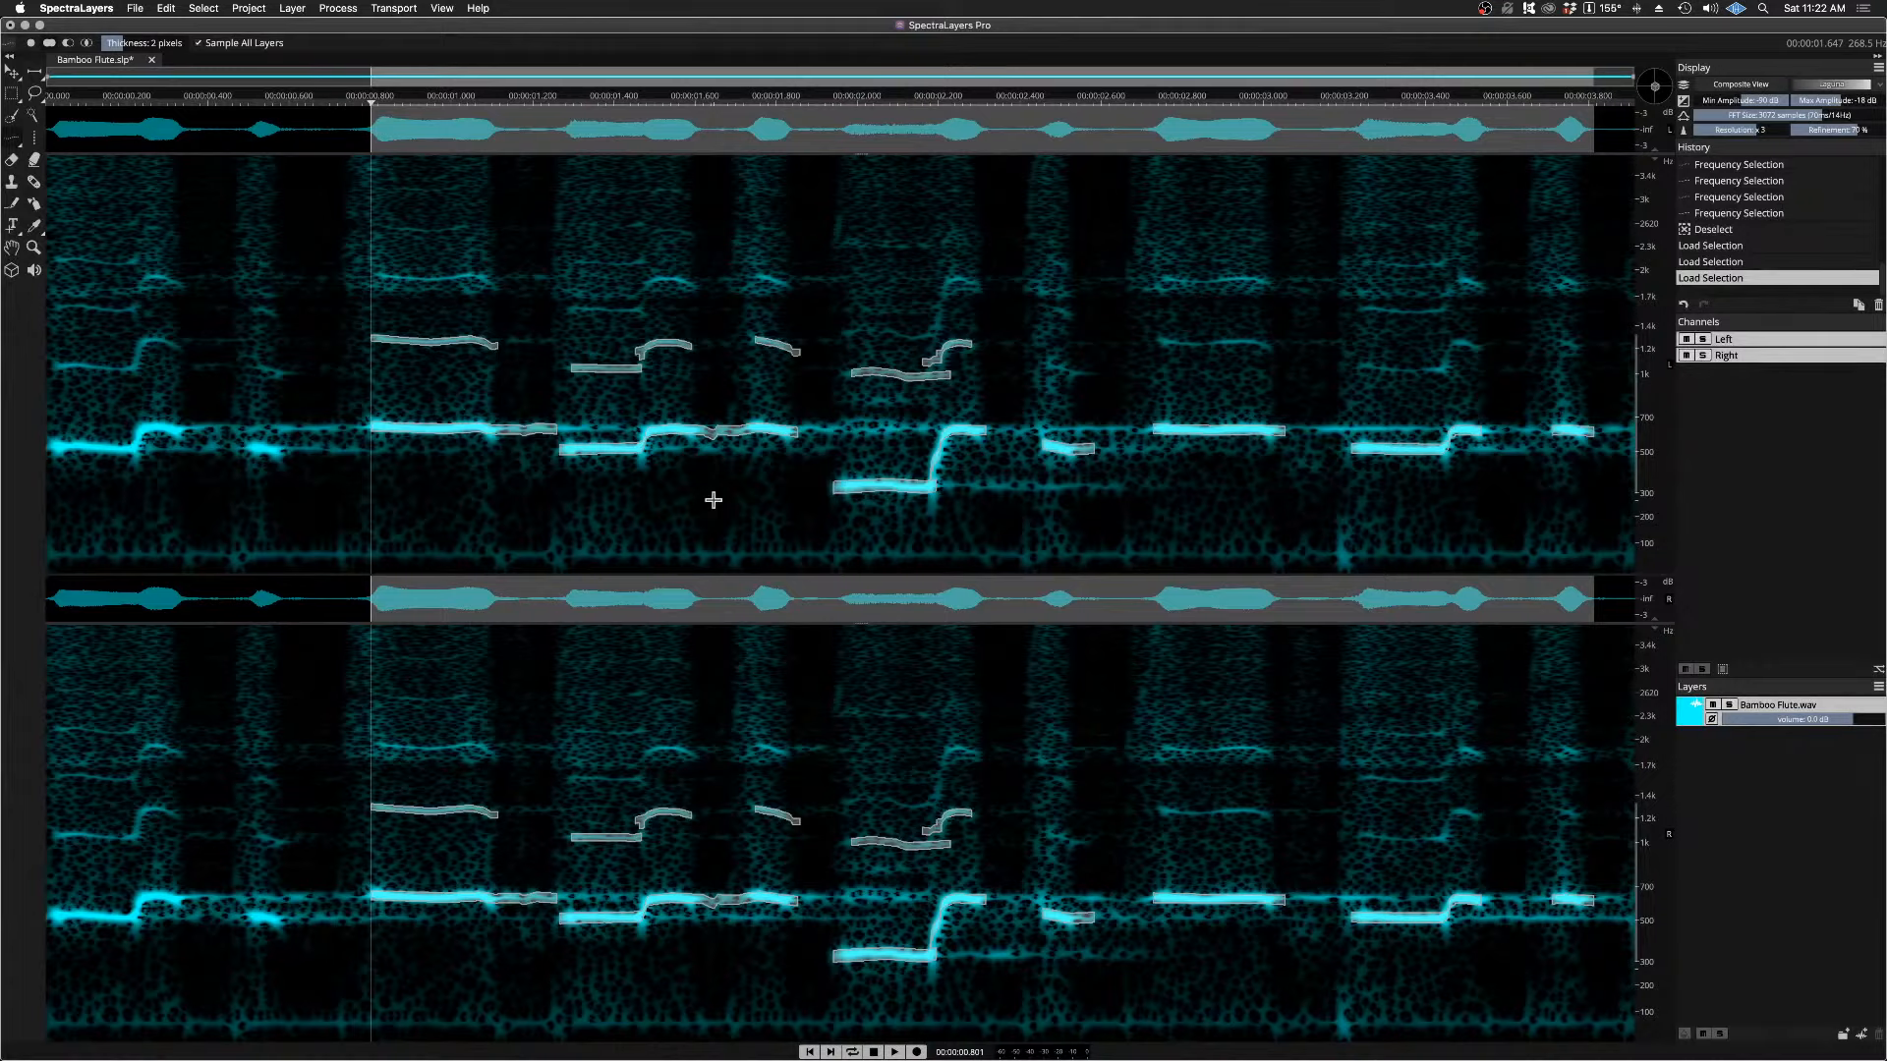
key(space)
key(space)
Step: Close the Bamboo Flute project without saving, and open the recent file Chord Organ Two Phrases.wav
click(151, 59)
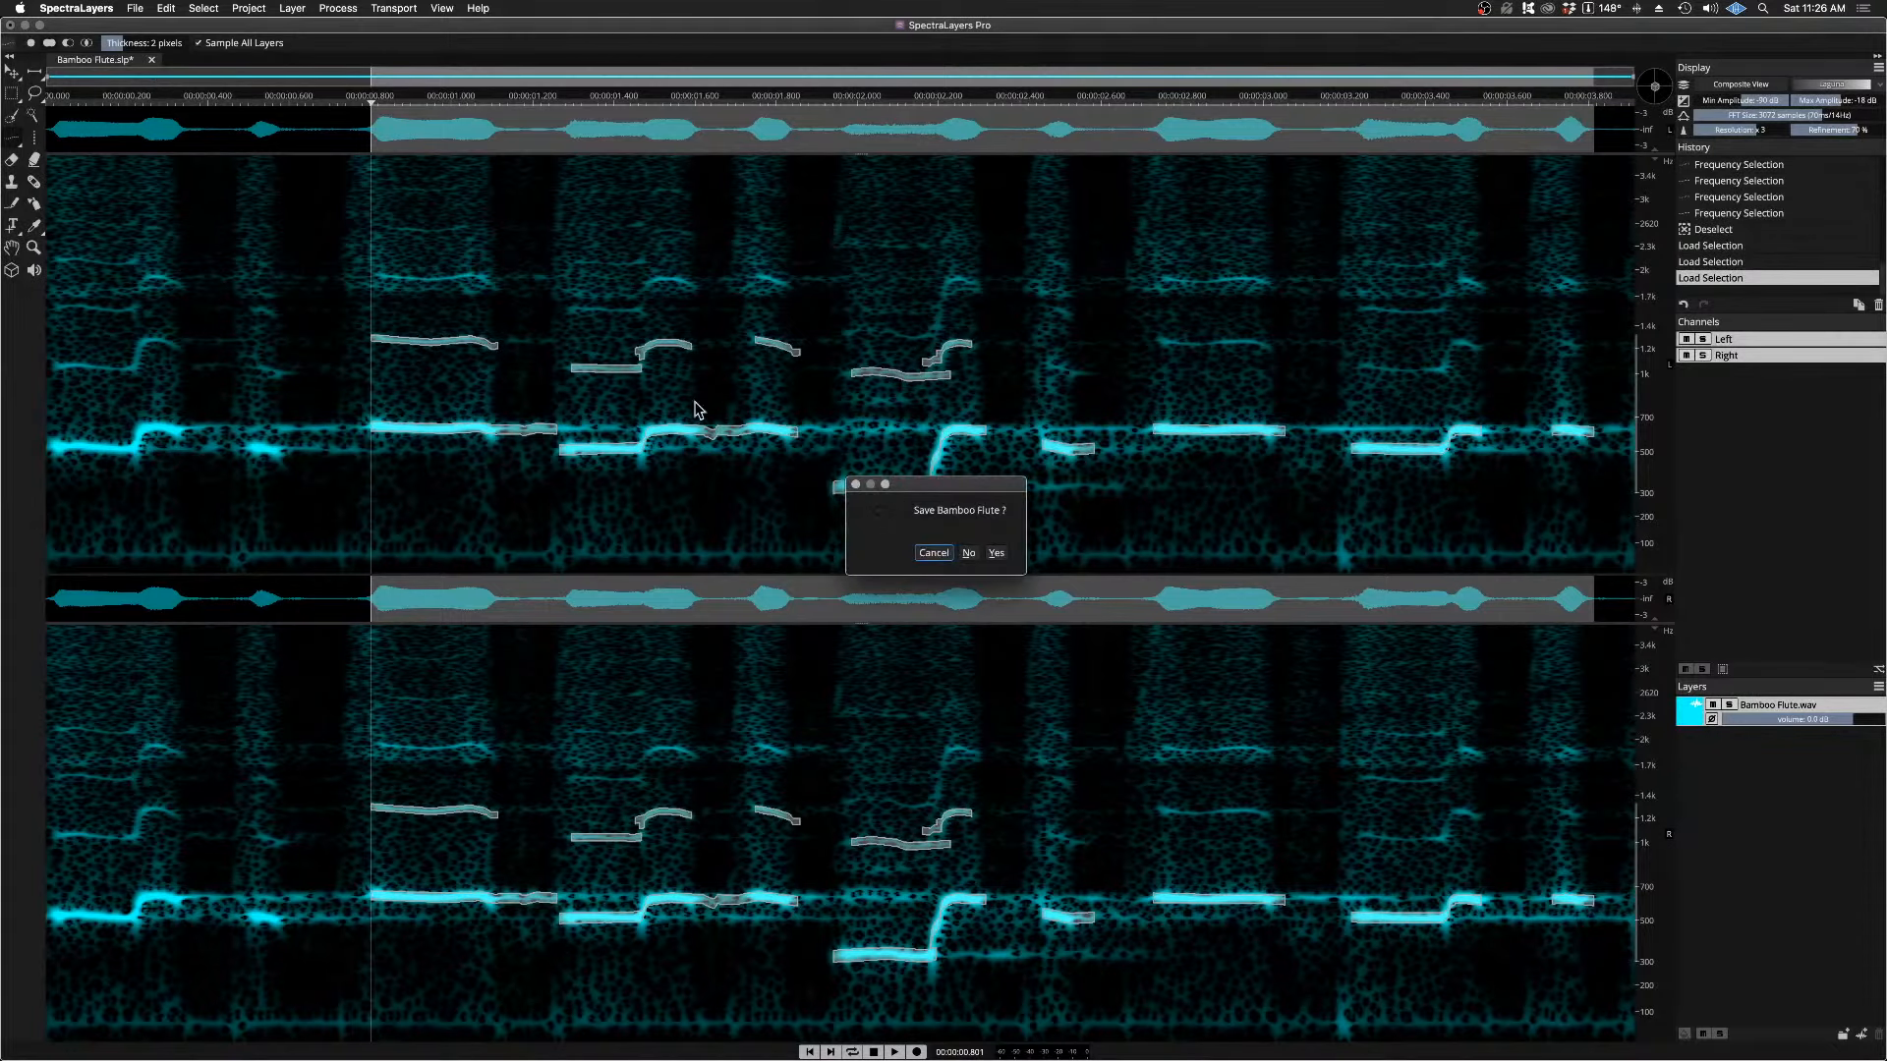
click(970, 553)
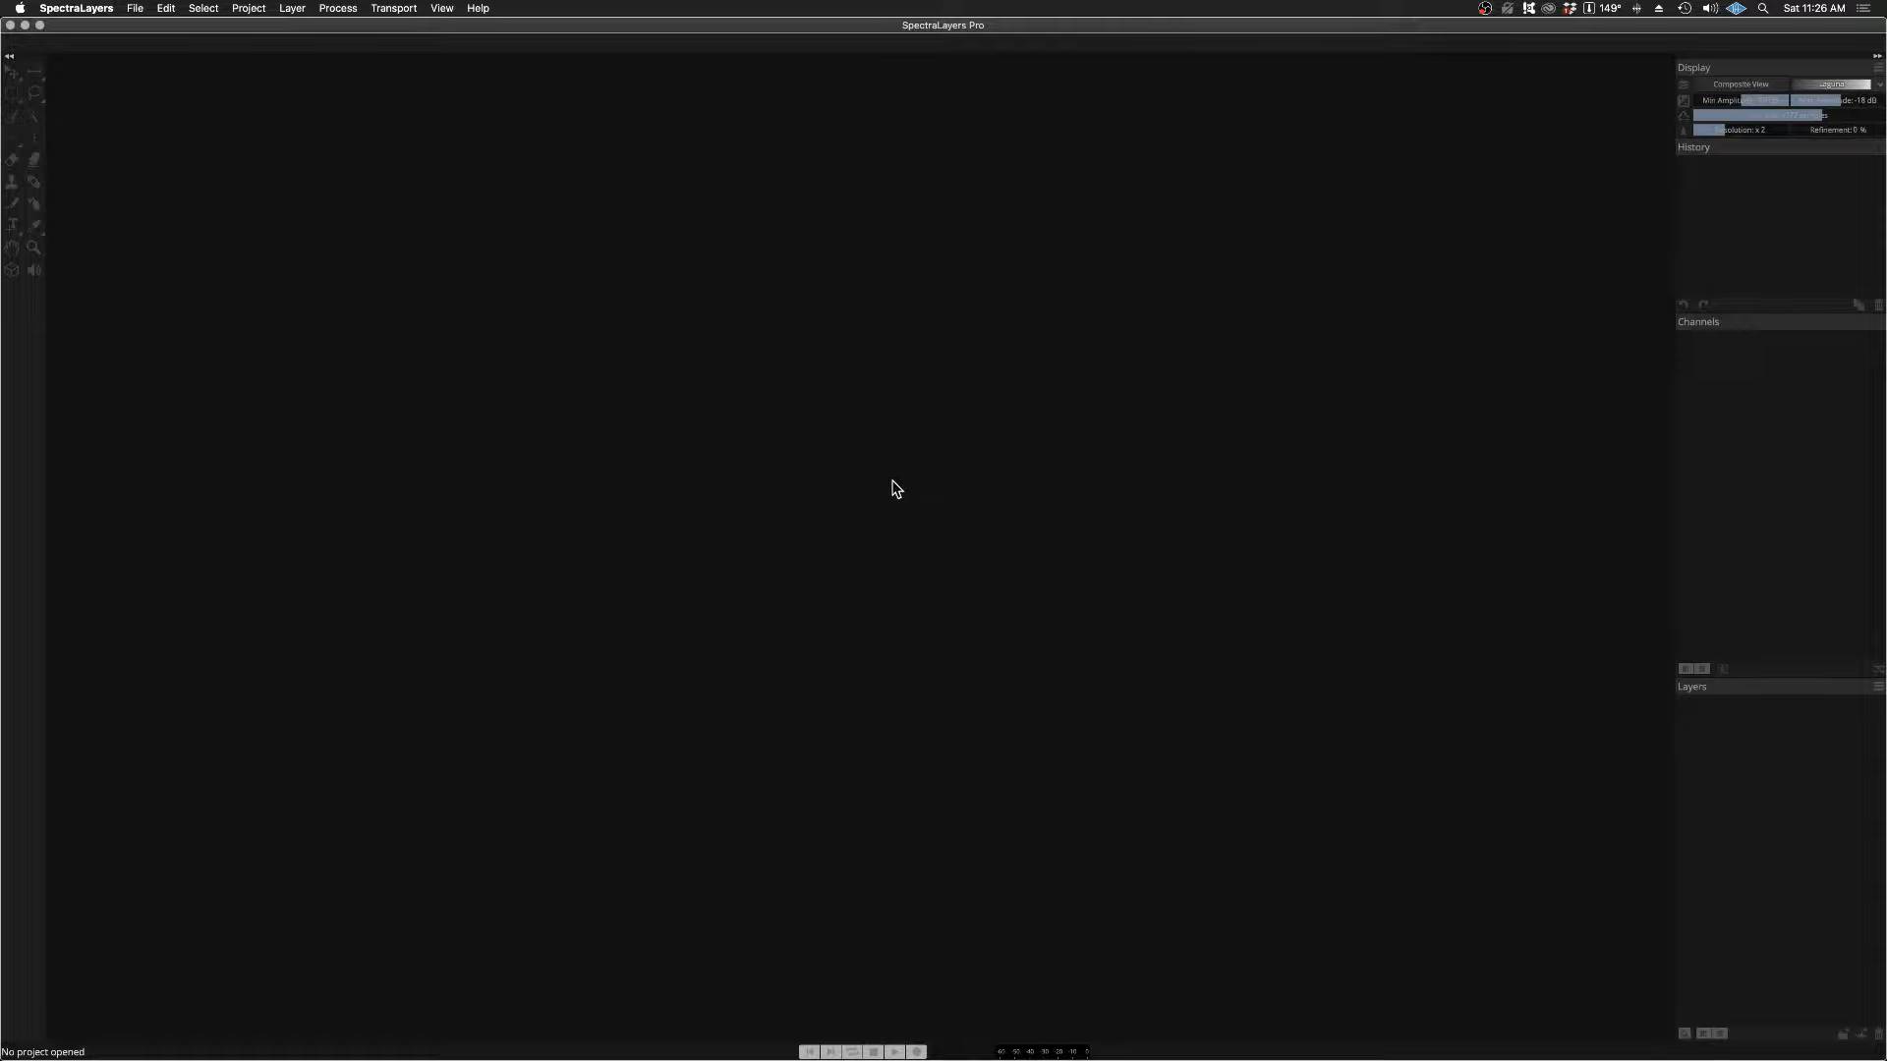
click(136, 8)
mouse_move(192, 63)
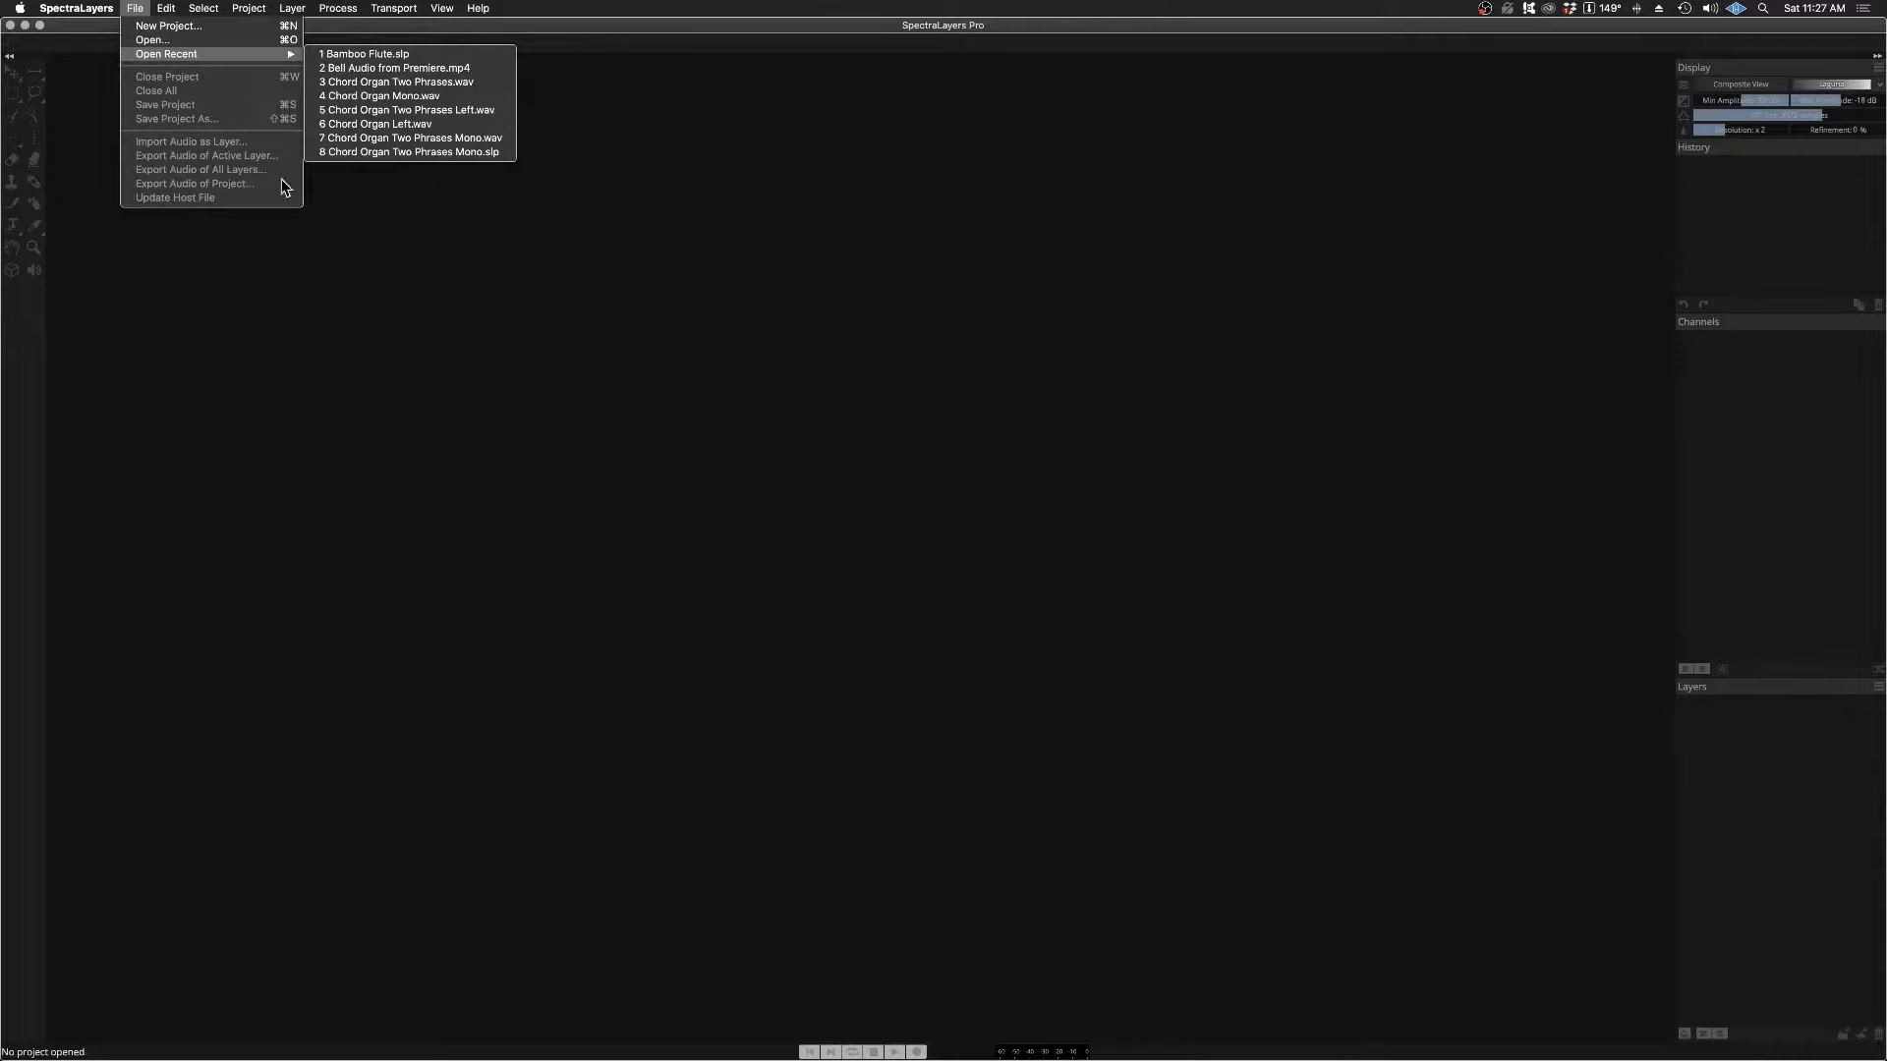
click(373, 84)
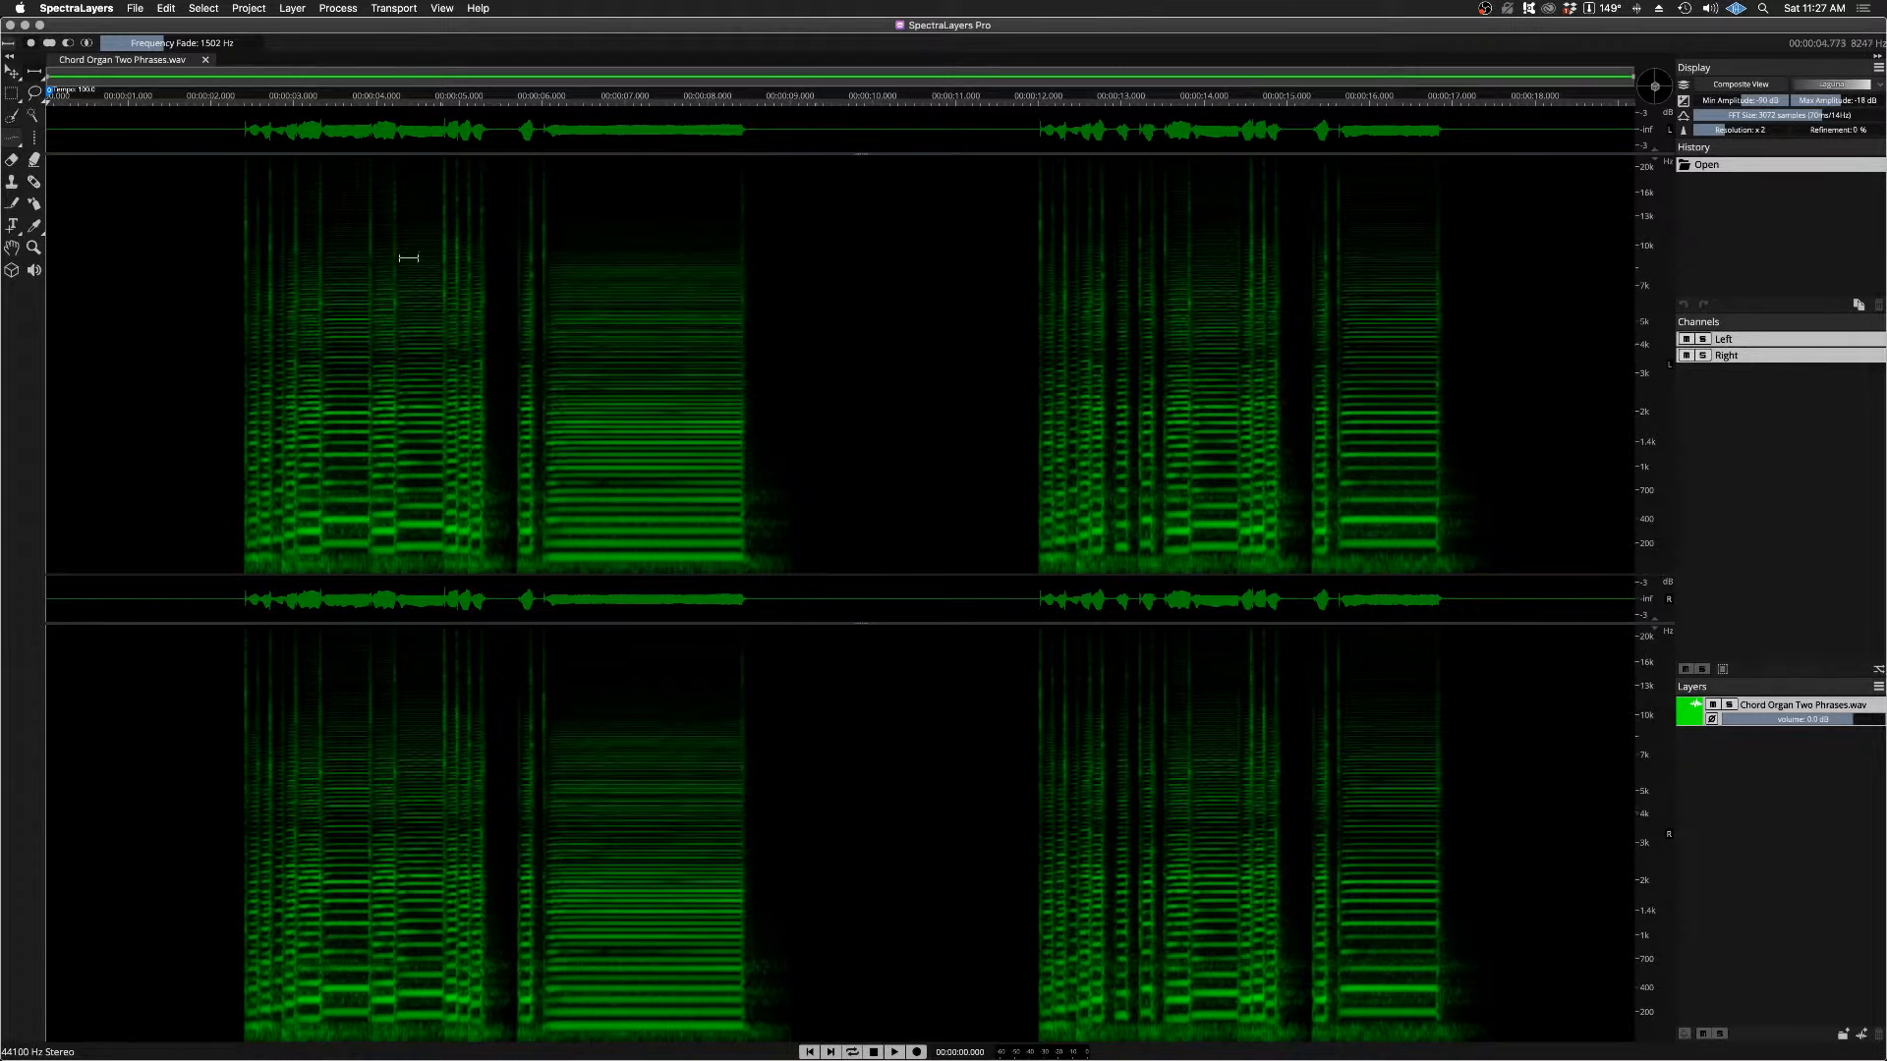
Step: Play both chord organ phrases from about 2.12 s, just before the first phrase
click(221, 99)
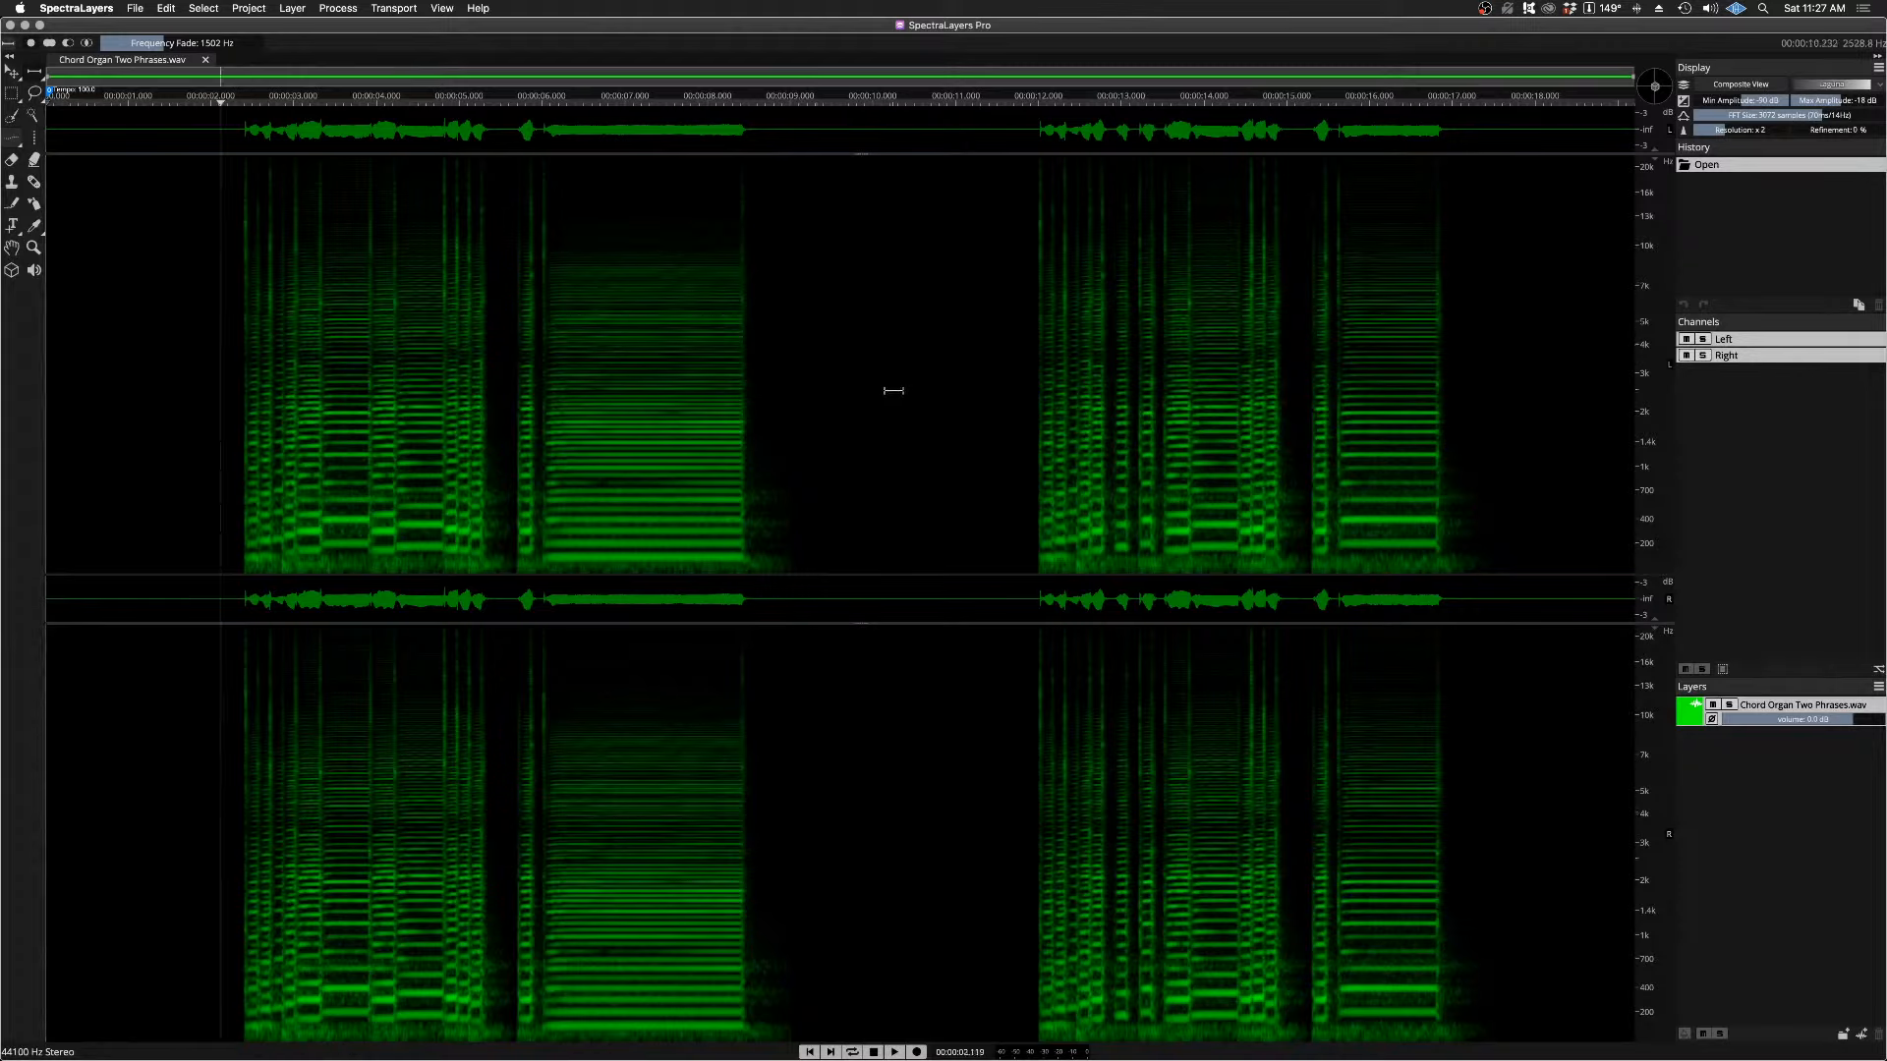
key(space)
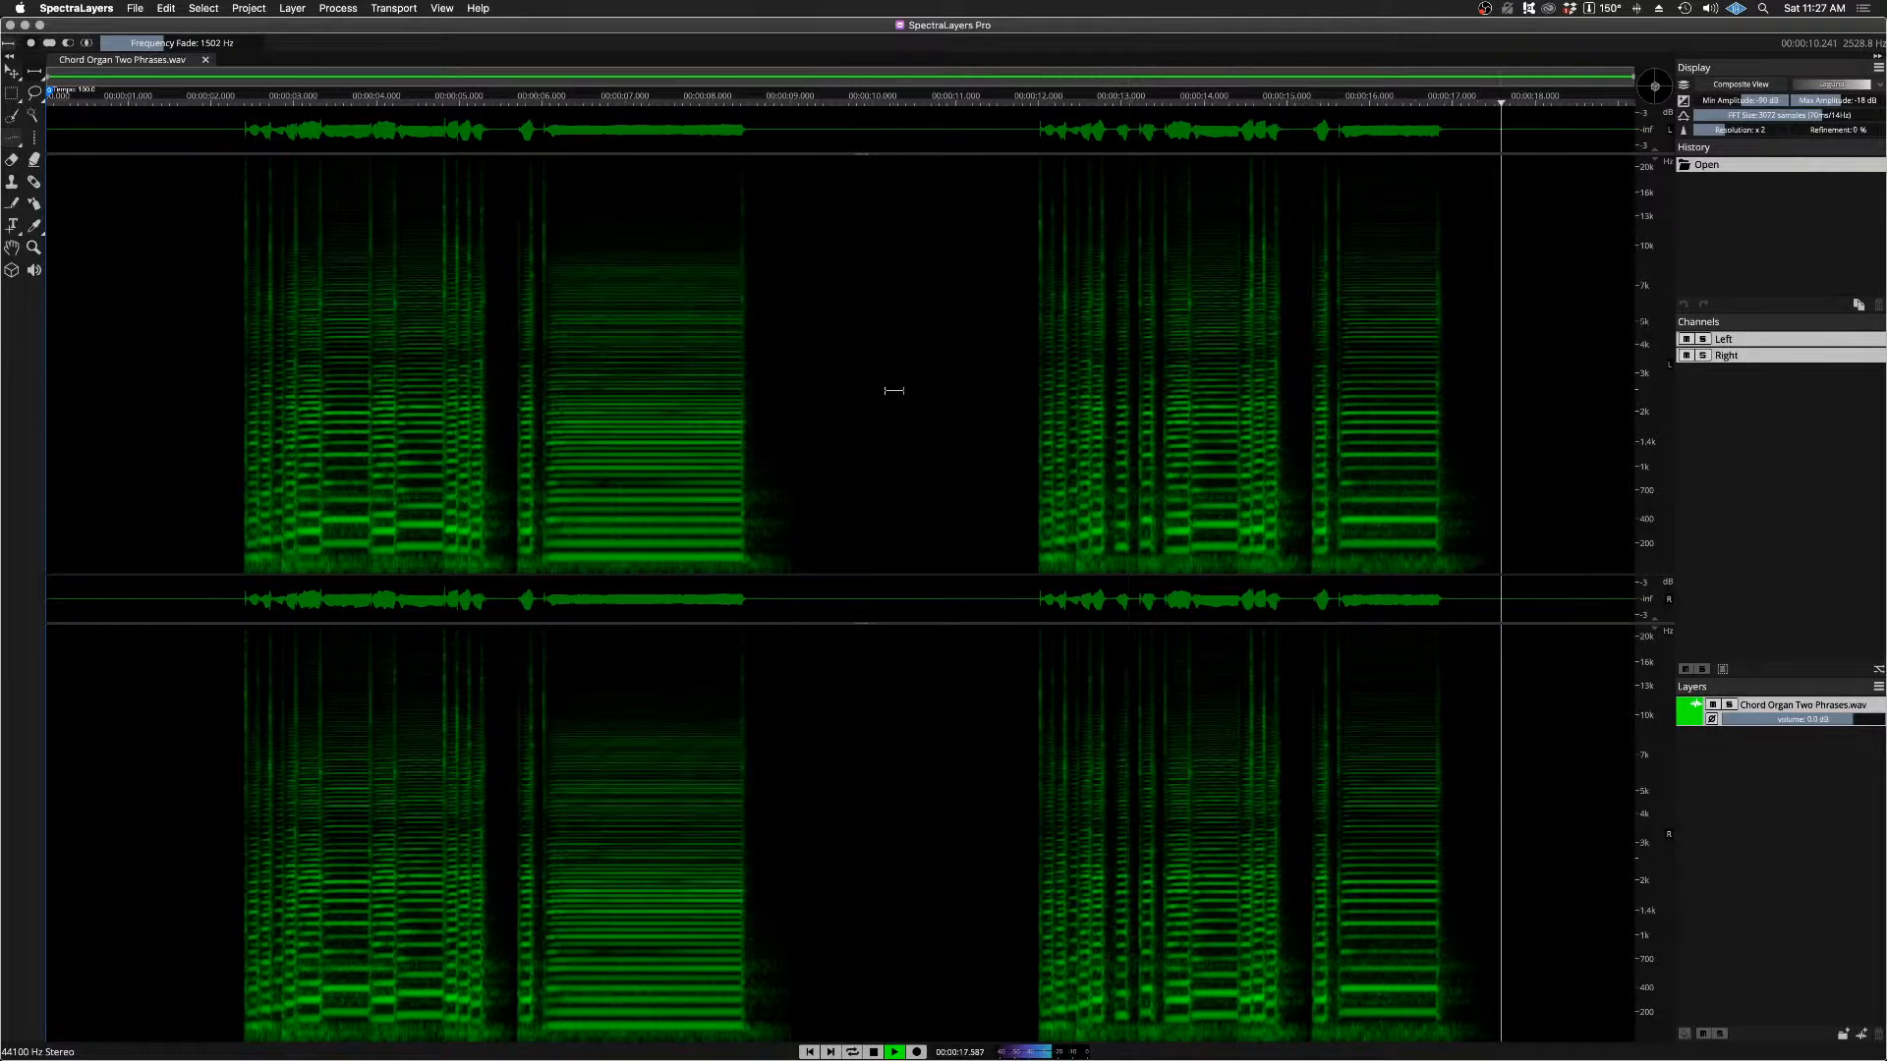
key(space)
Step: Switch to Preview to examine the Chord Organ.jpg photo, and close the image
mouse_move(1183, 1058)
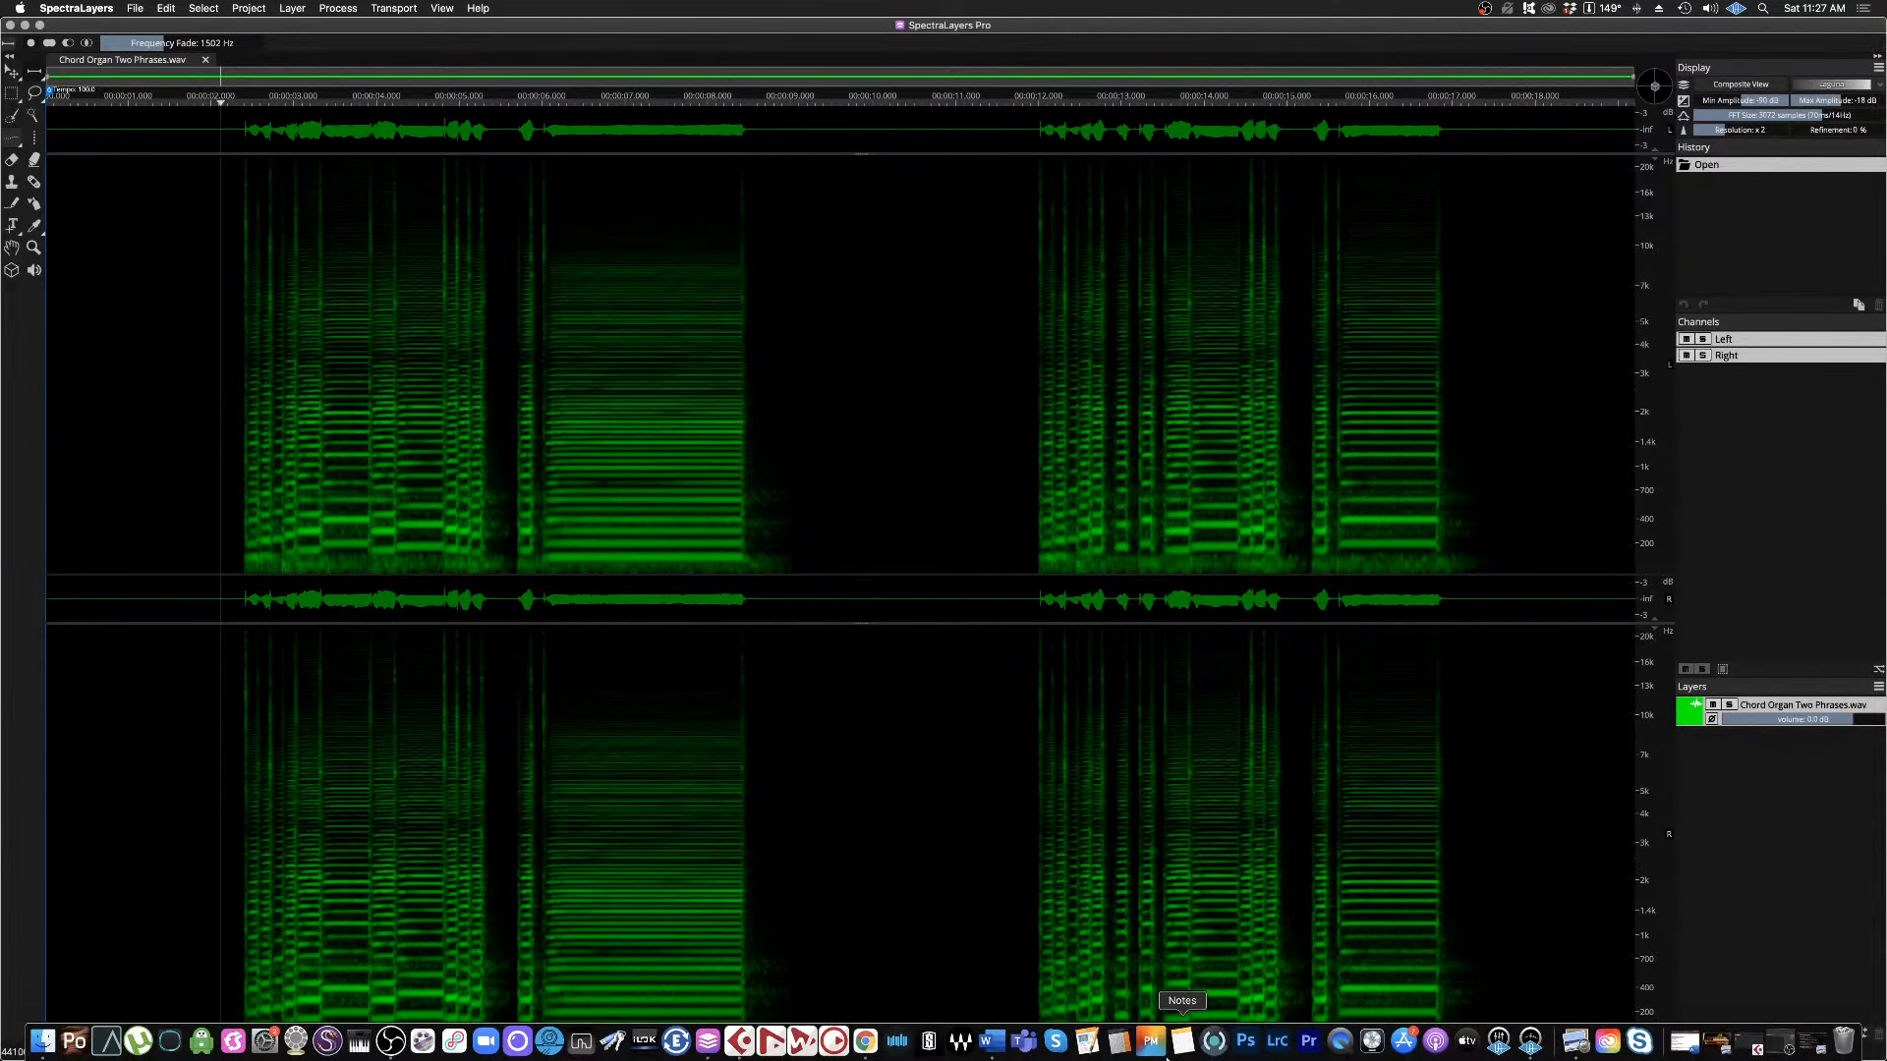
click(1715, 1044)
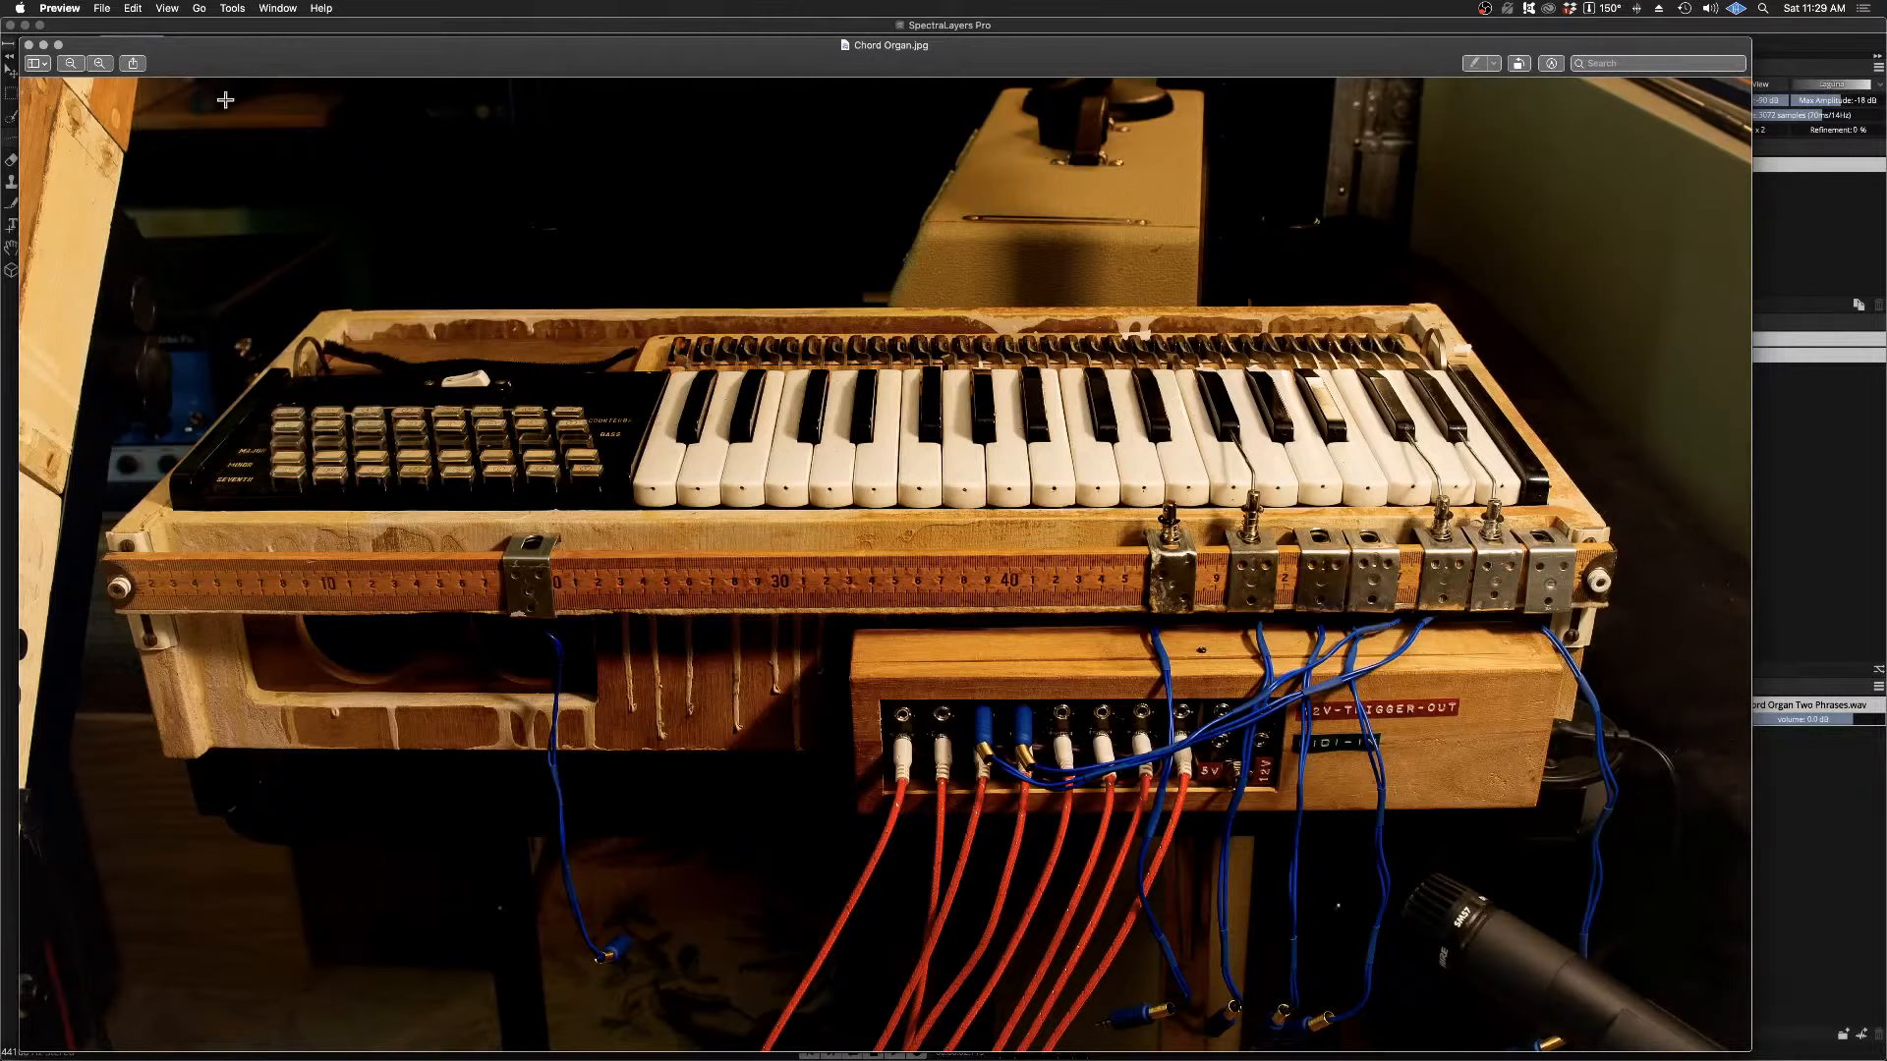
click(28, 45)
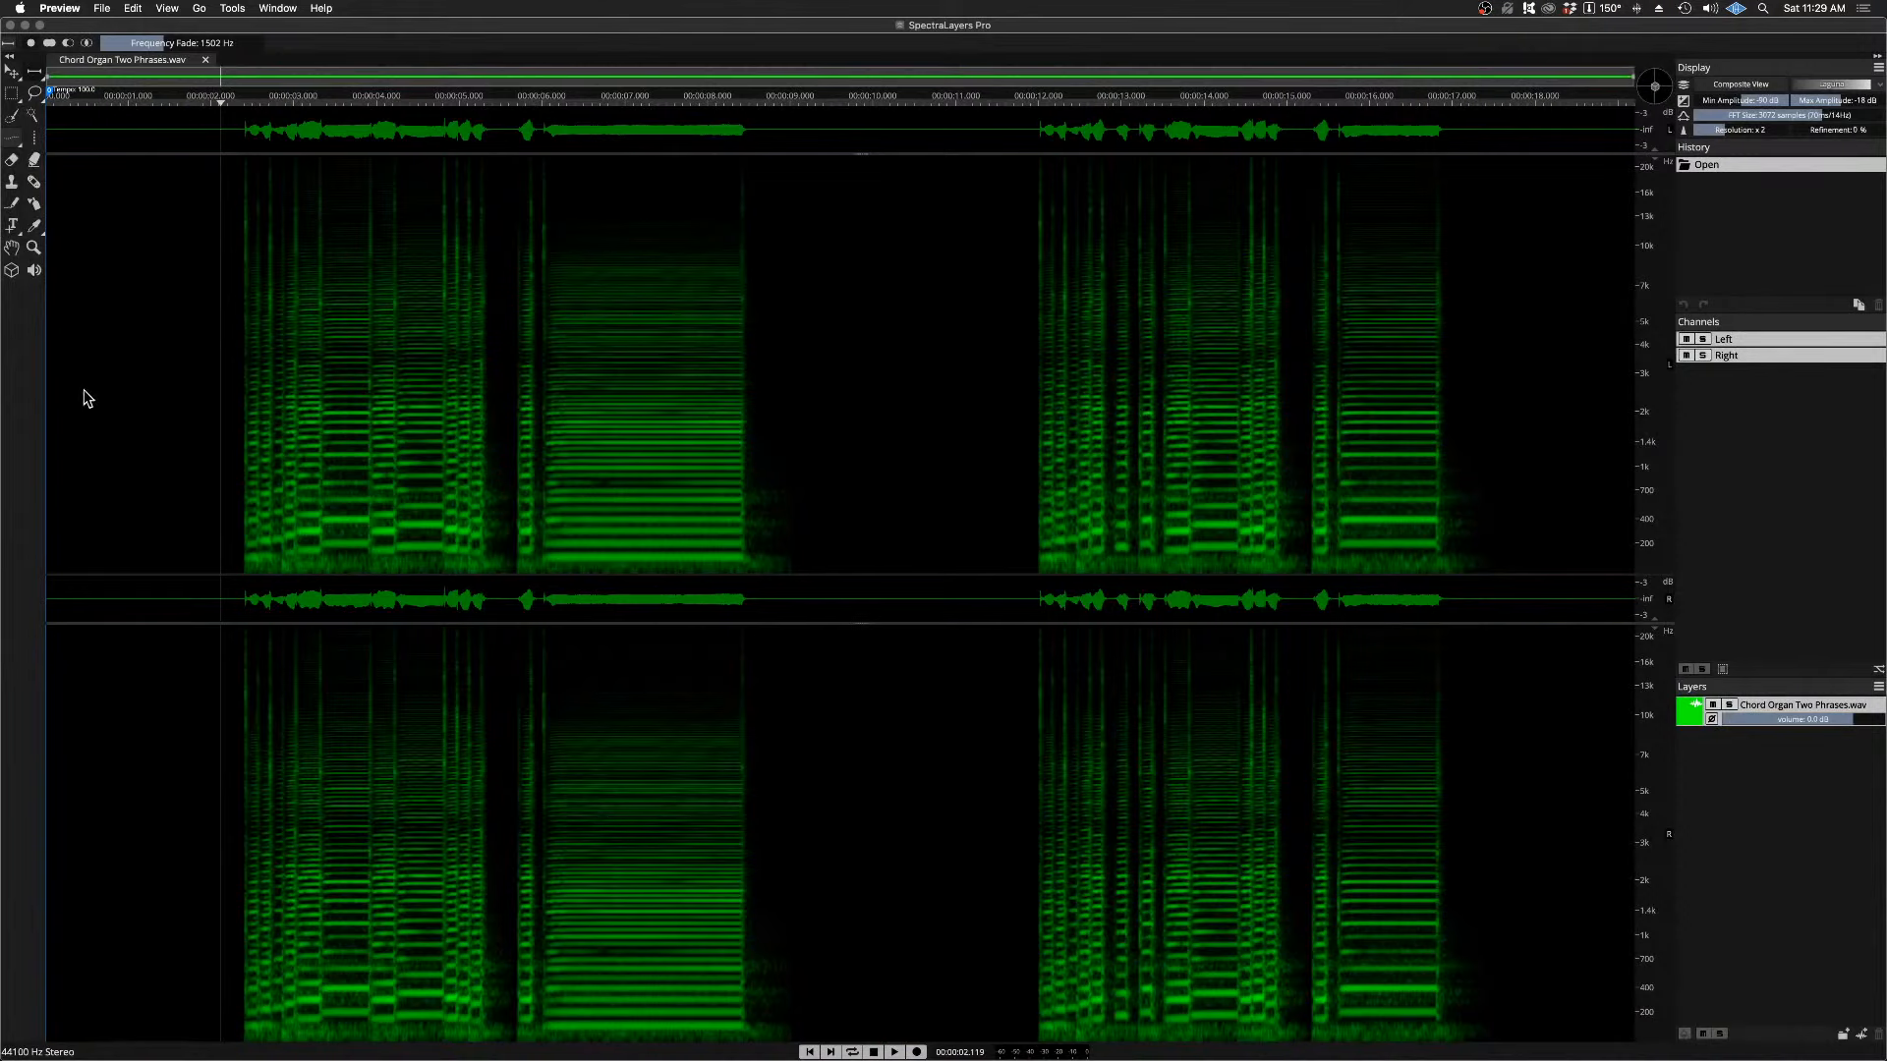
Step: Replay only the first chord organ phrase from about 2.12 s
click(24, 381)
key(space)
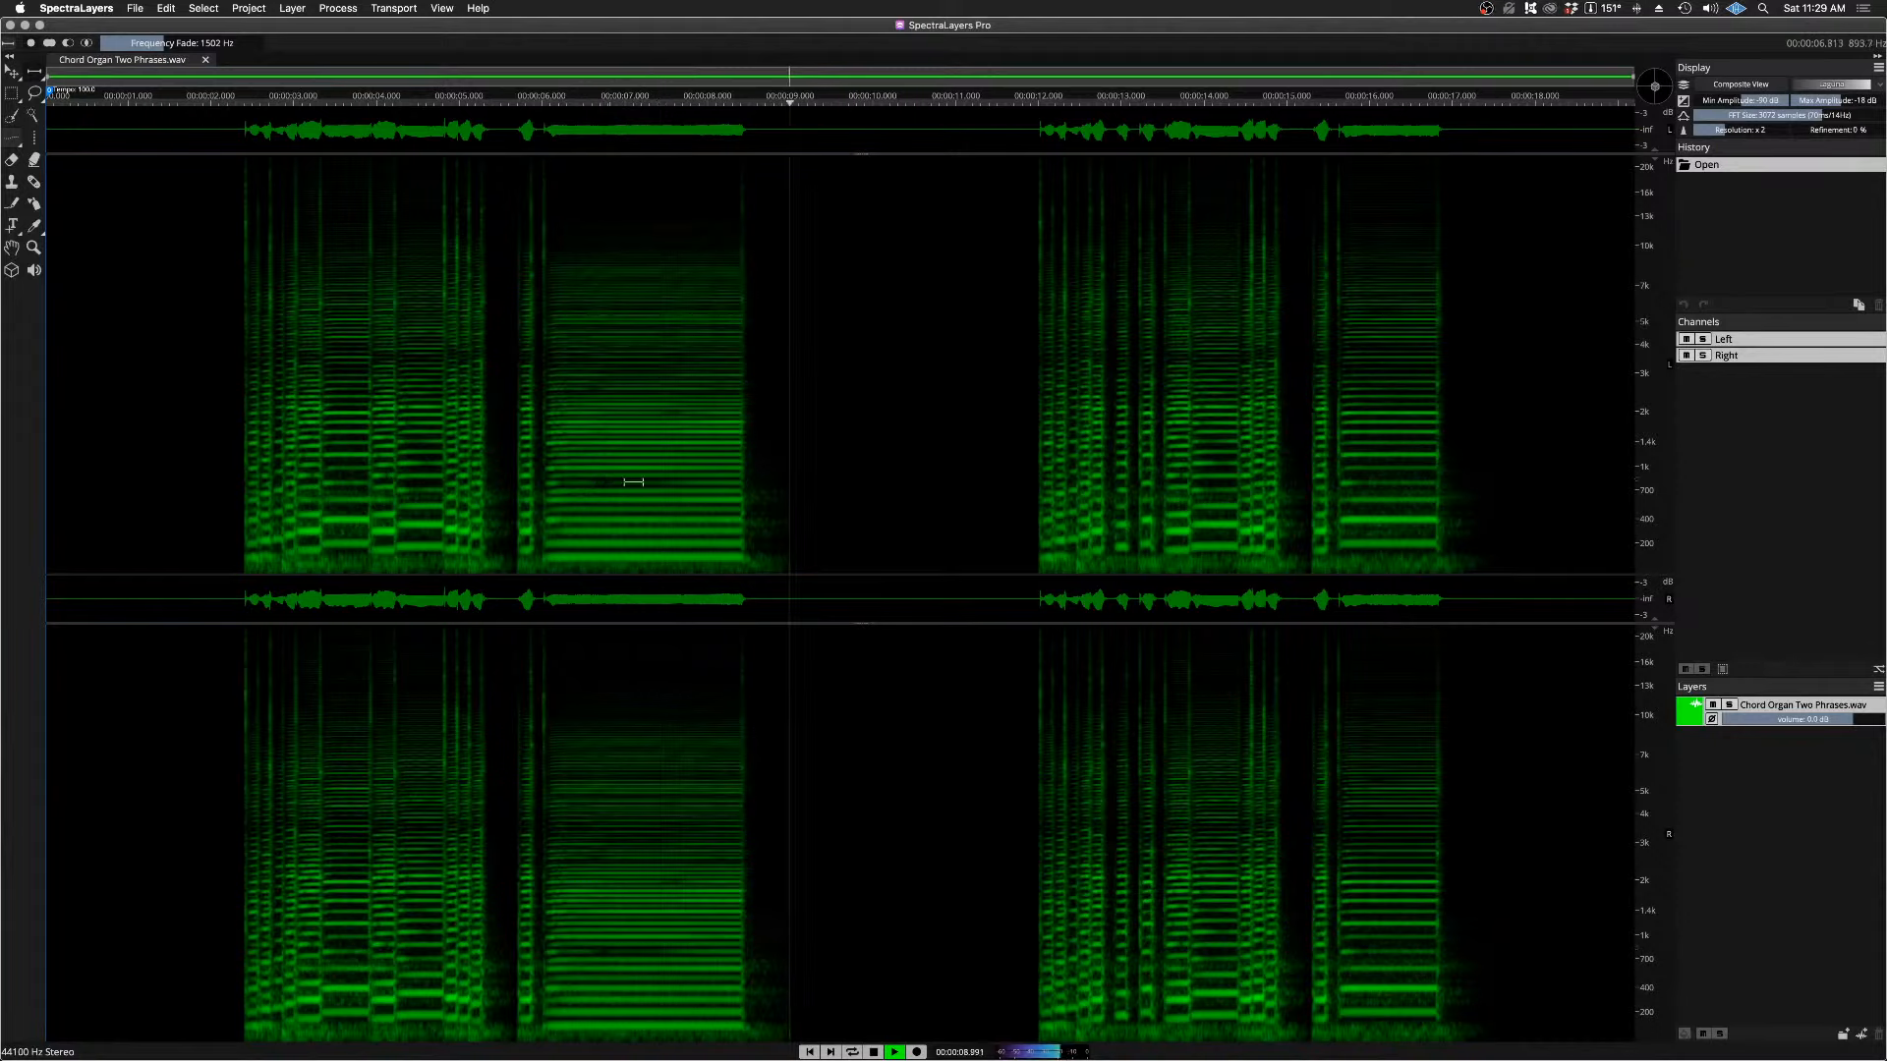
key(space)
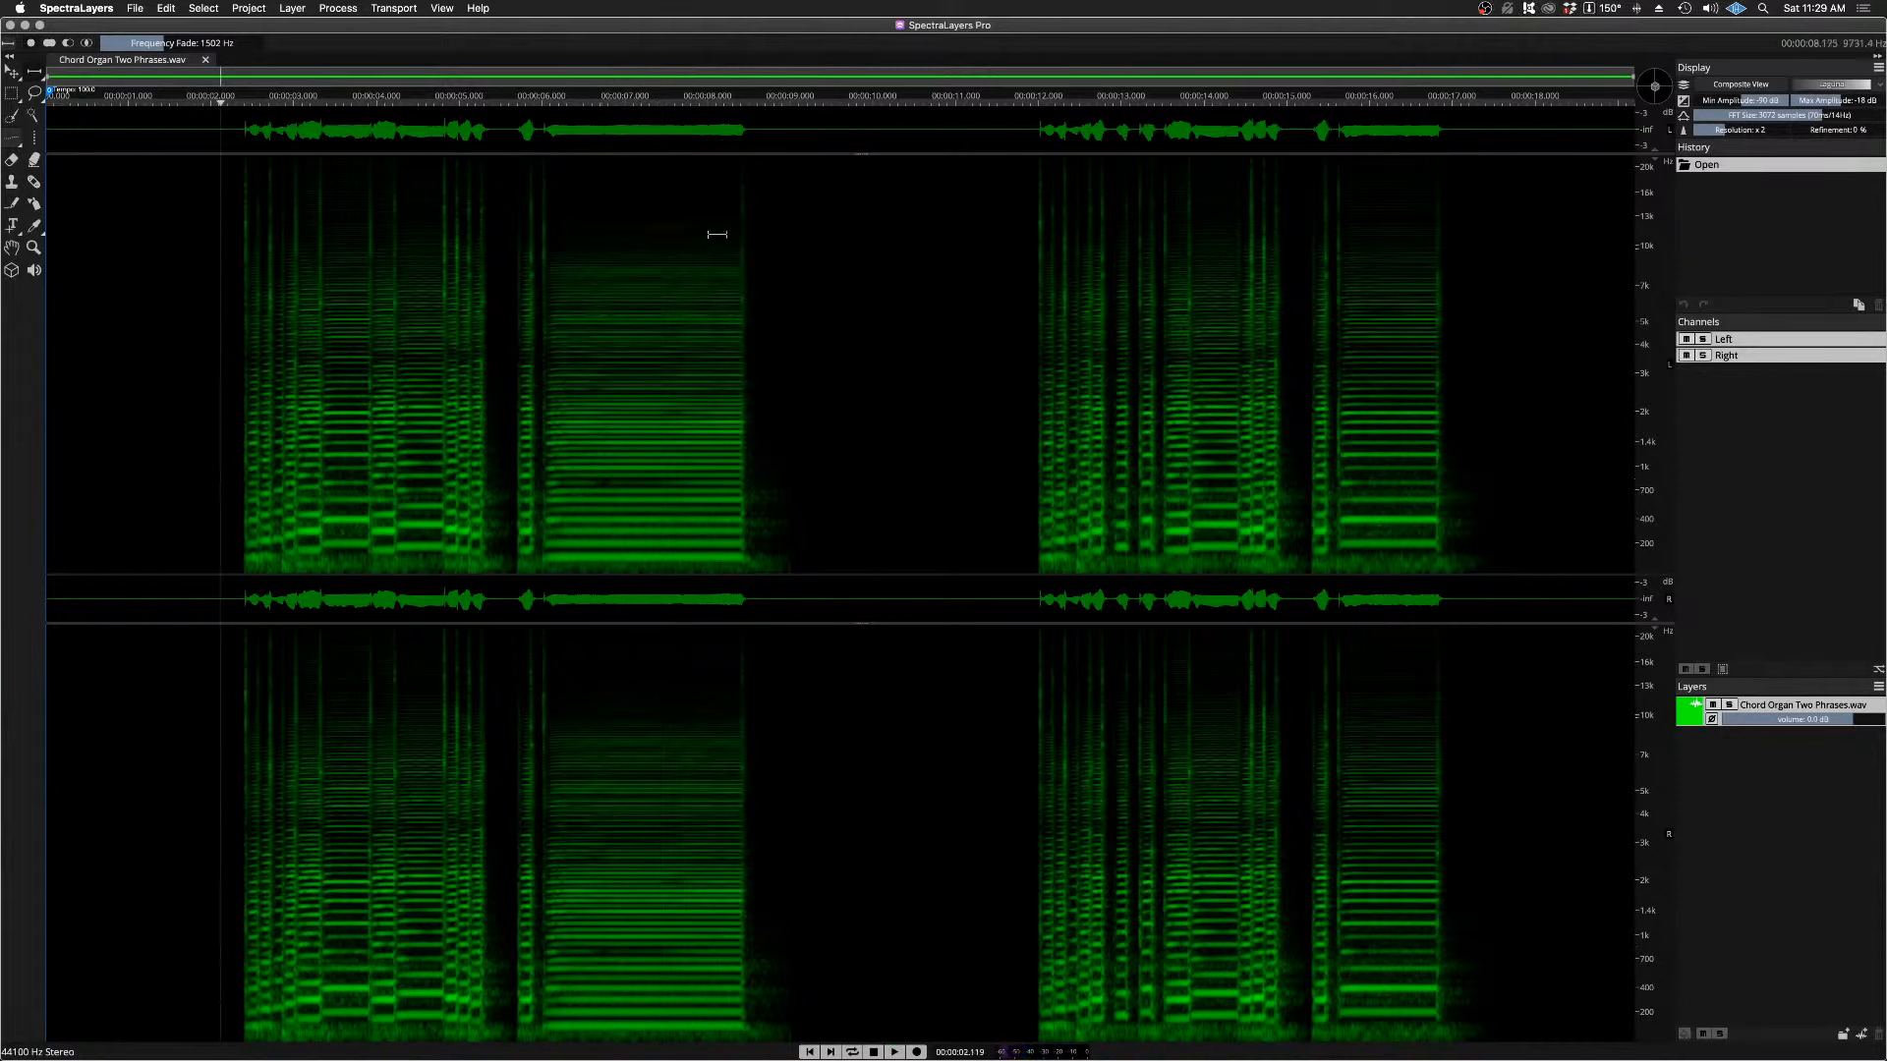
Step: Play the release at the end of the first phrase's held note twice, starting from about 8.34 s
drag(718, 104, 734, 104)
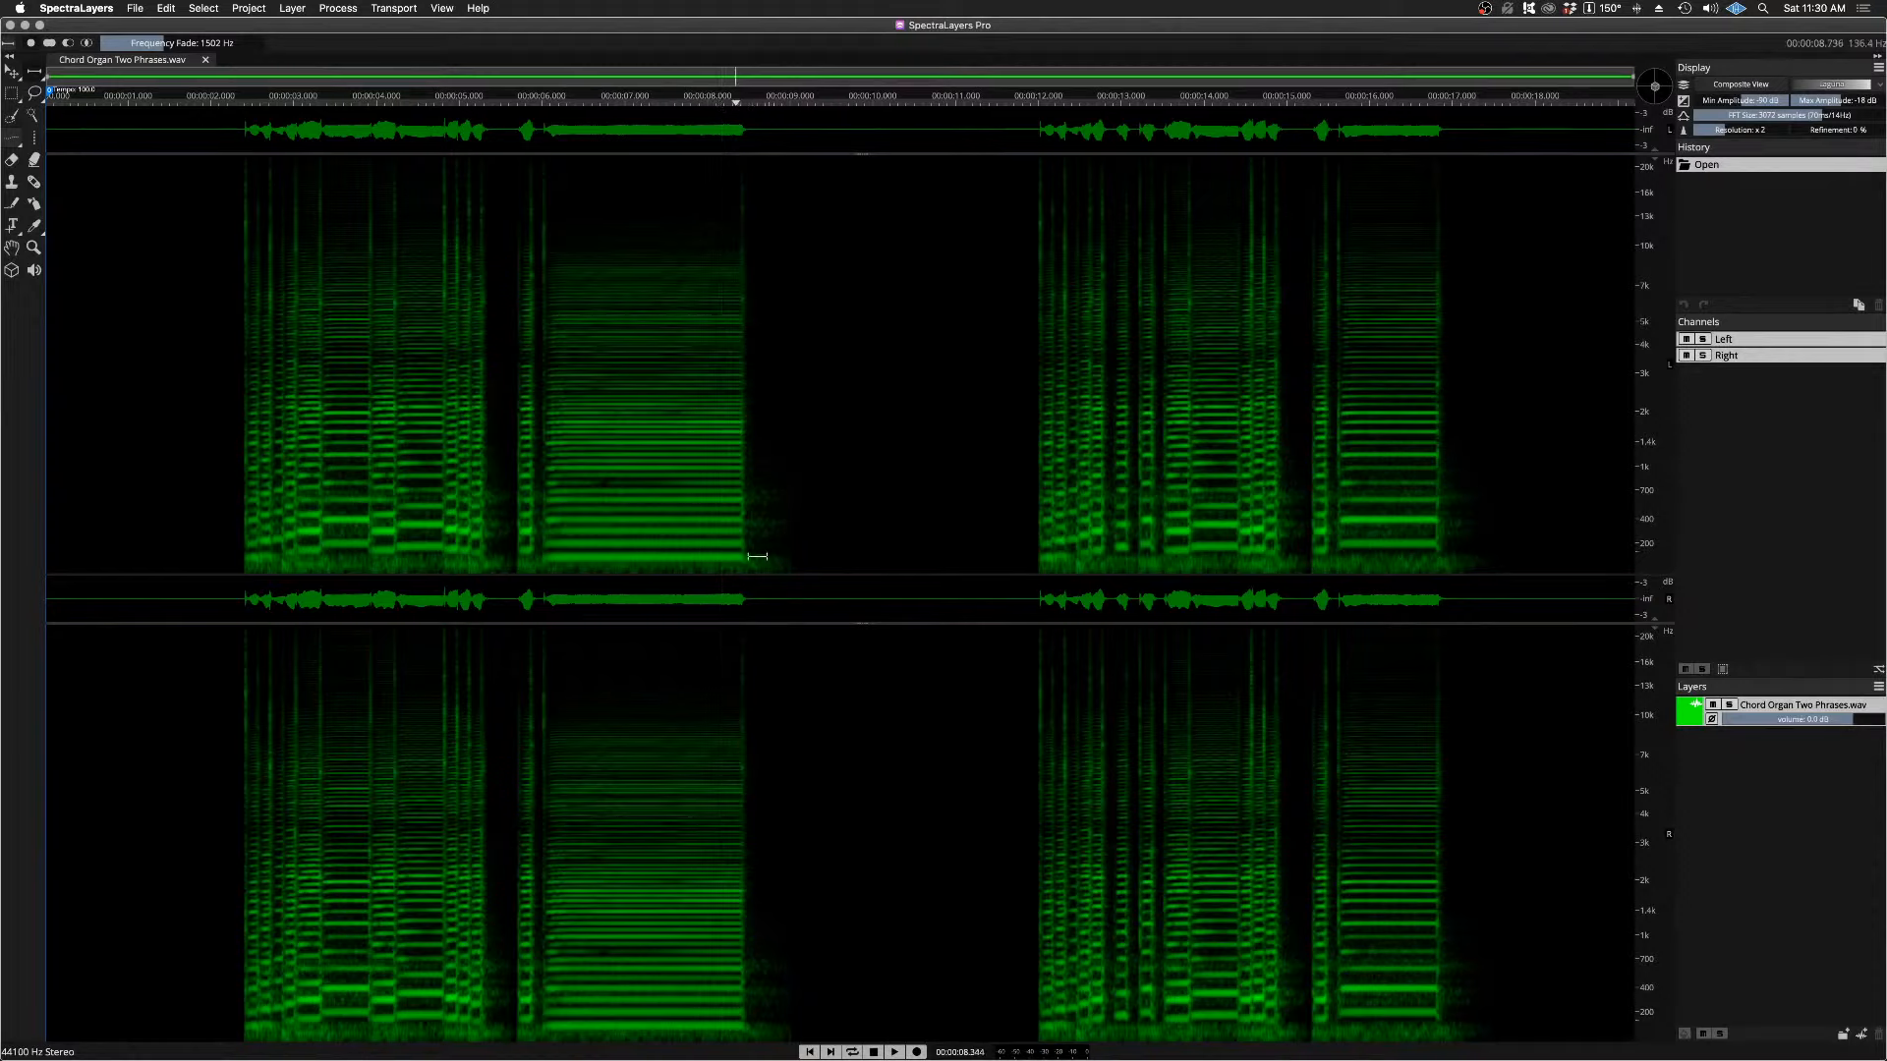
key(space)
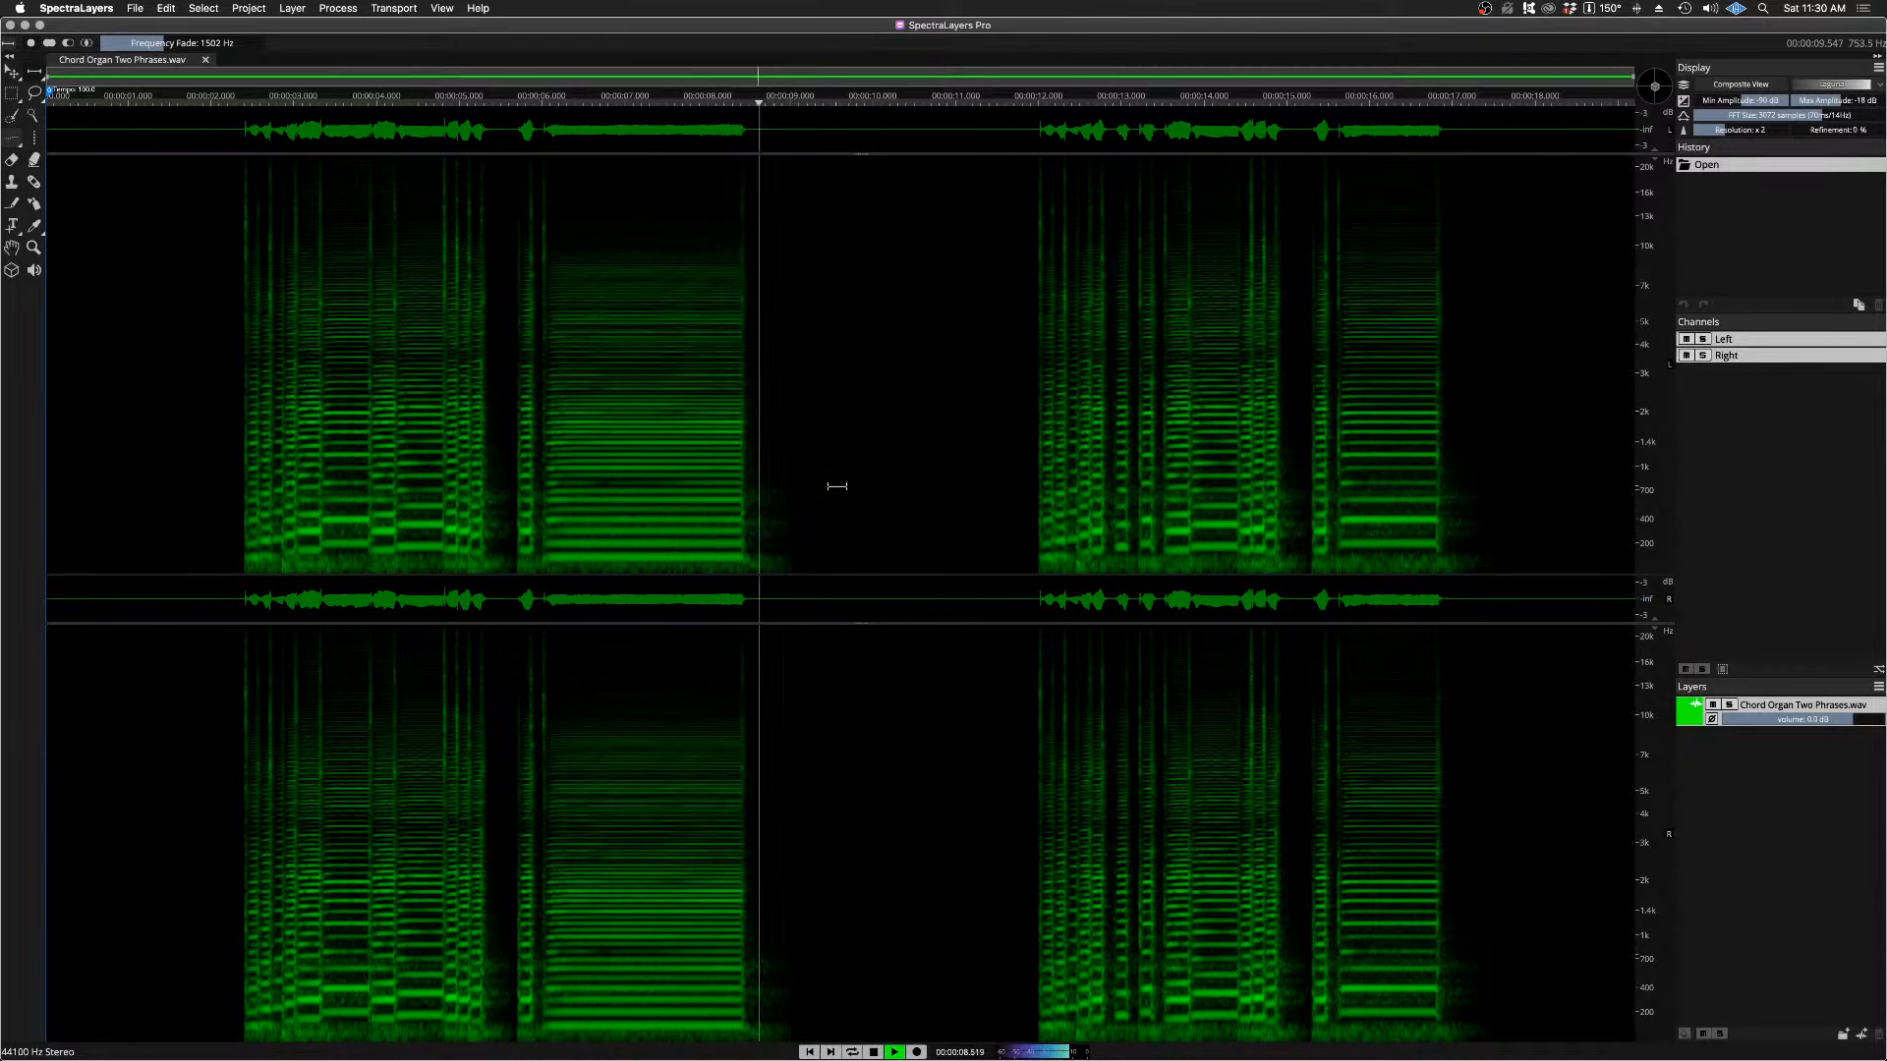
key(space)
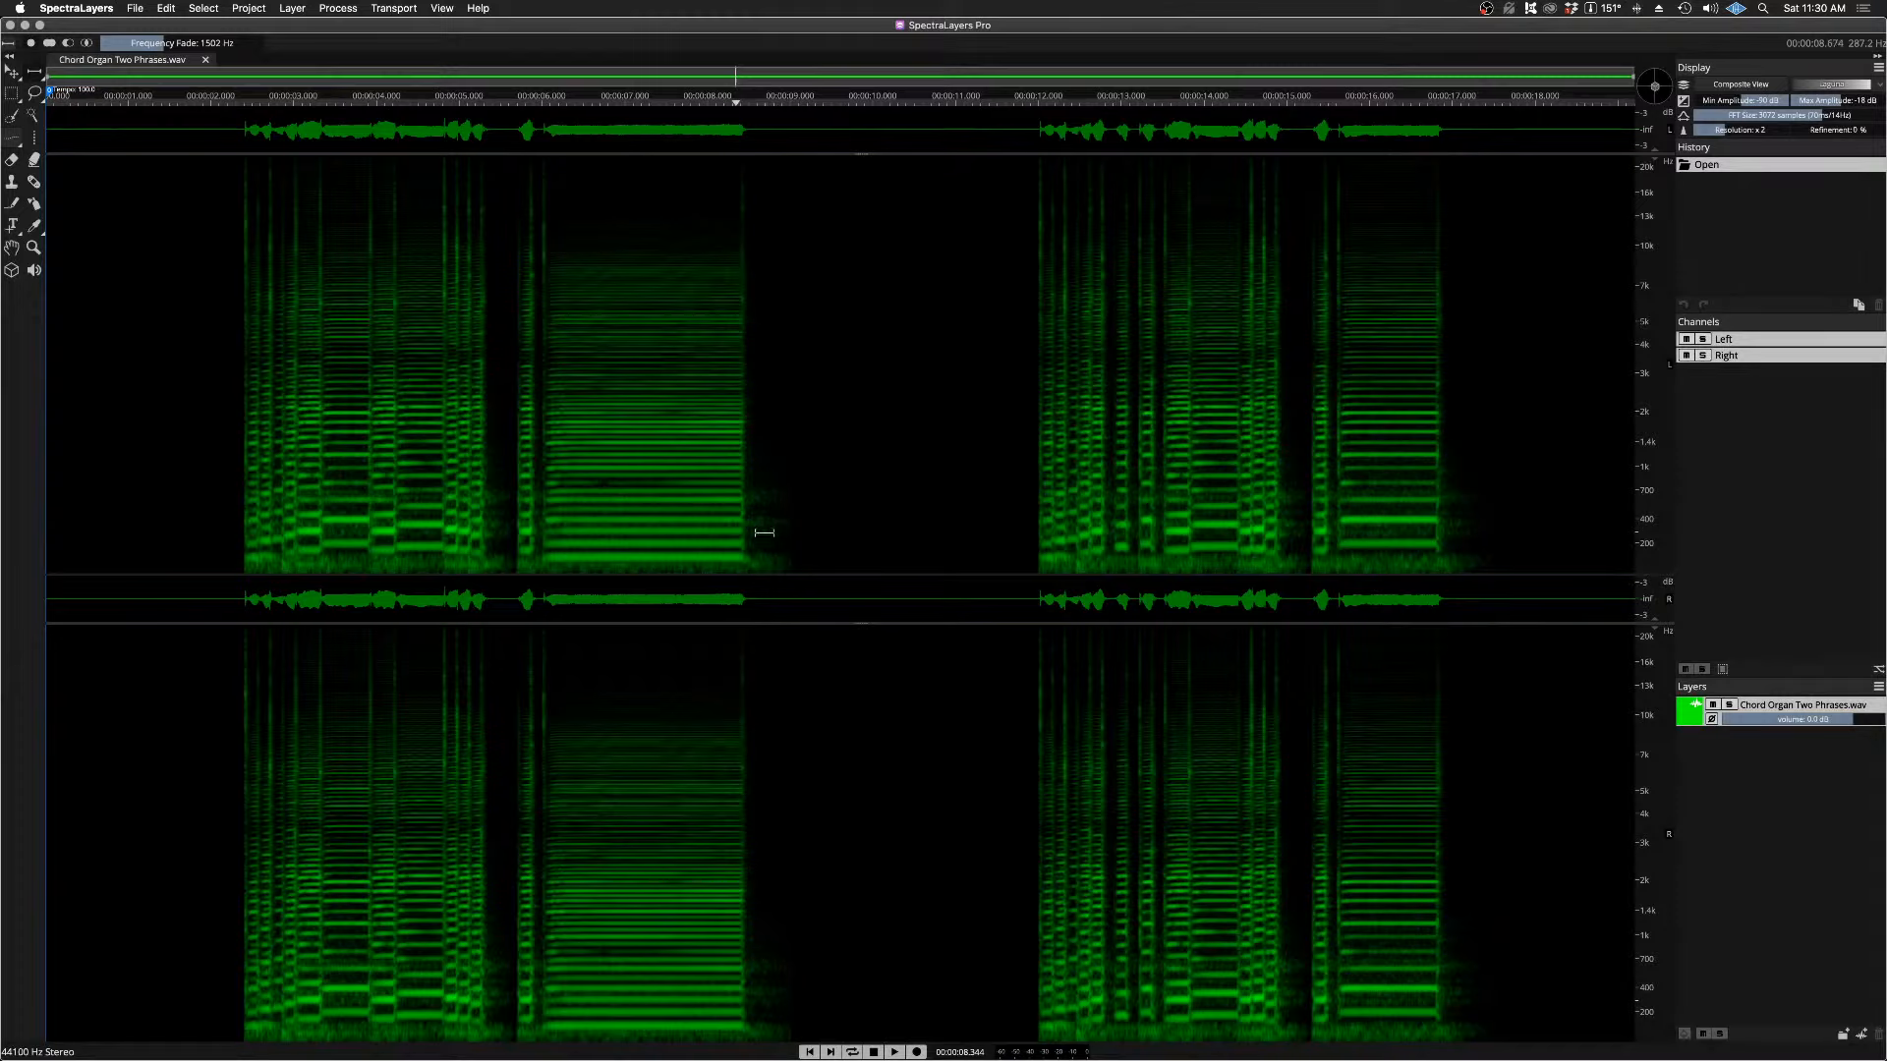
click(734, 104)
key(space)
key(space)
Step: Close Chord Organ Two Phrases.wav and open the recent file Chord Organ Two Phrases Left.wav
click(206, 61)
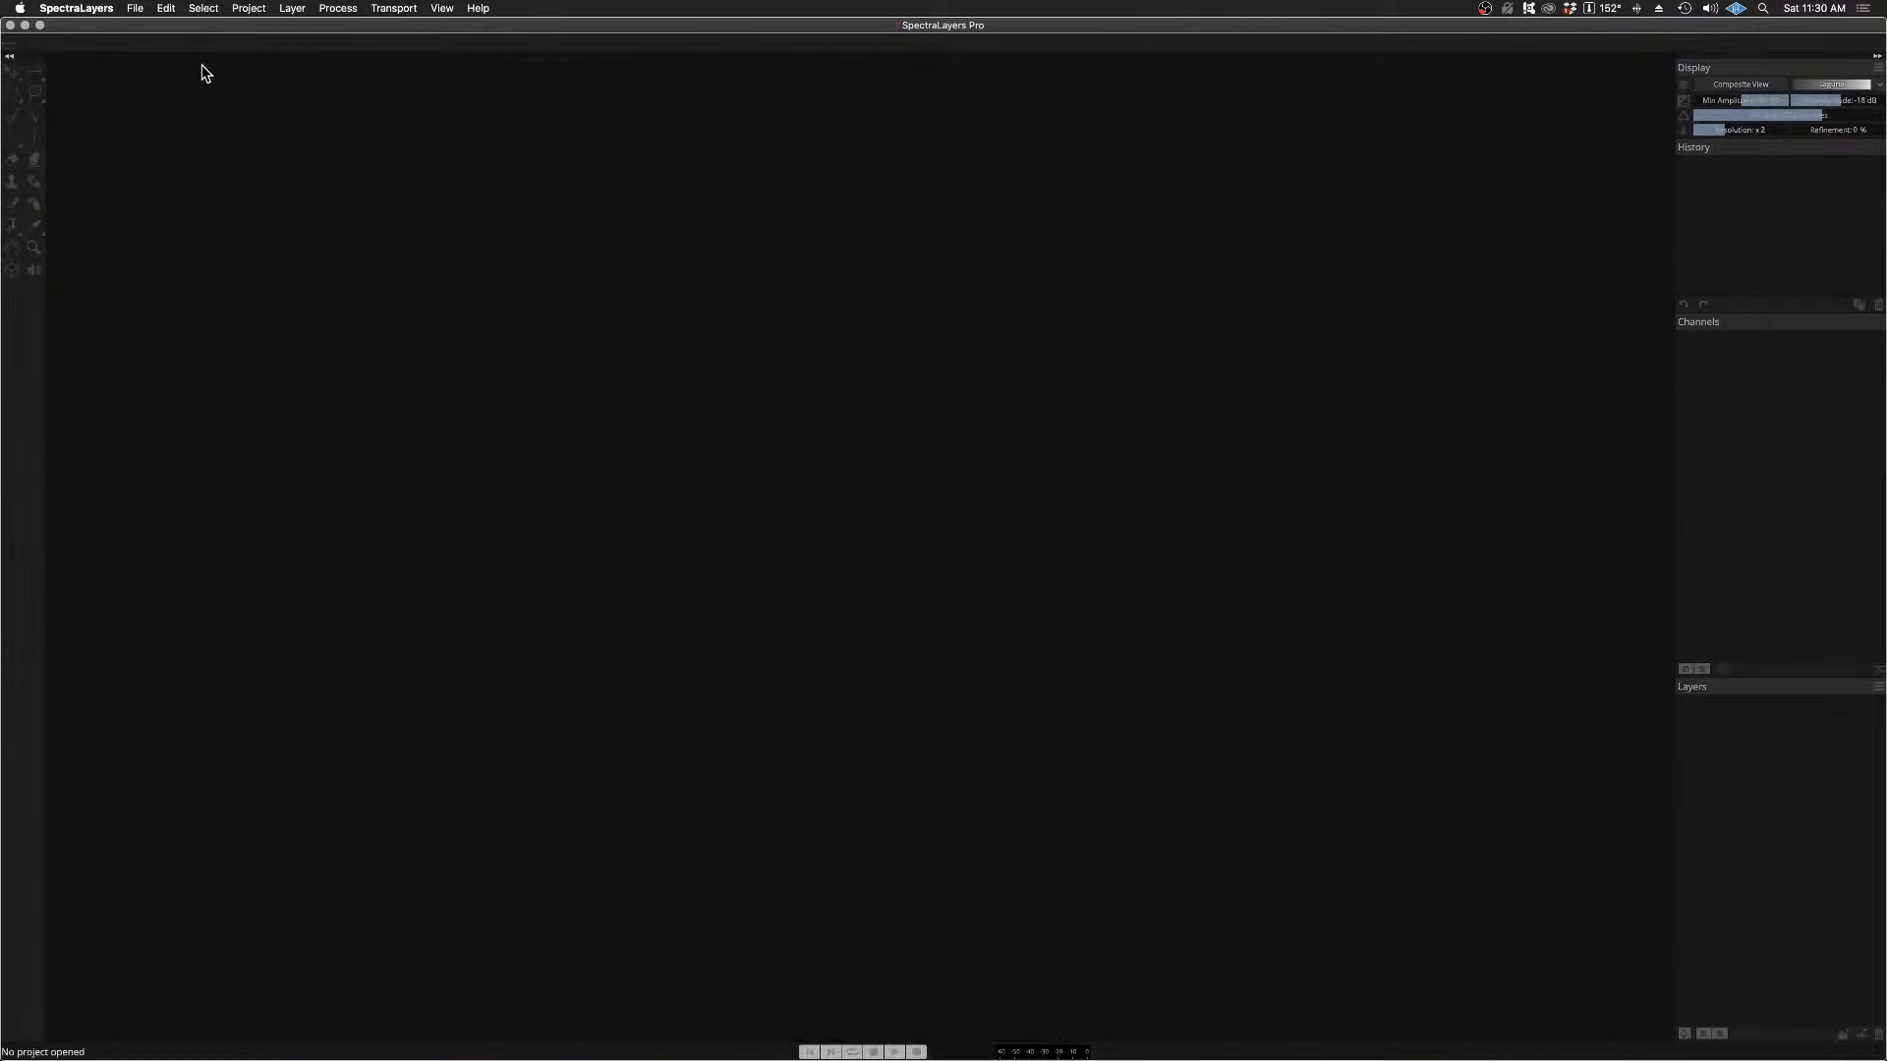
click(138, 10)
mouse_move(181, 57)
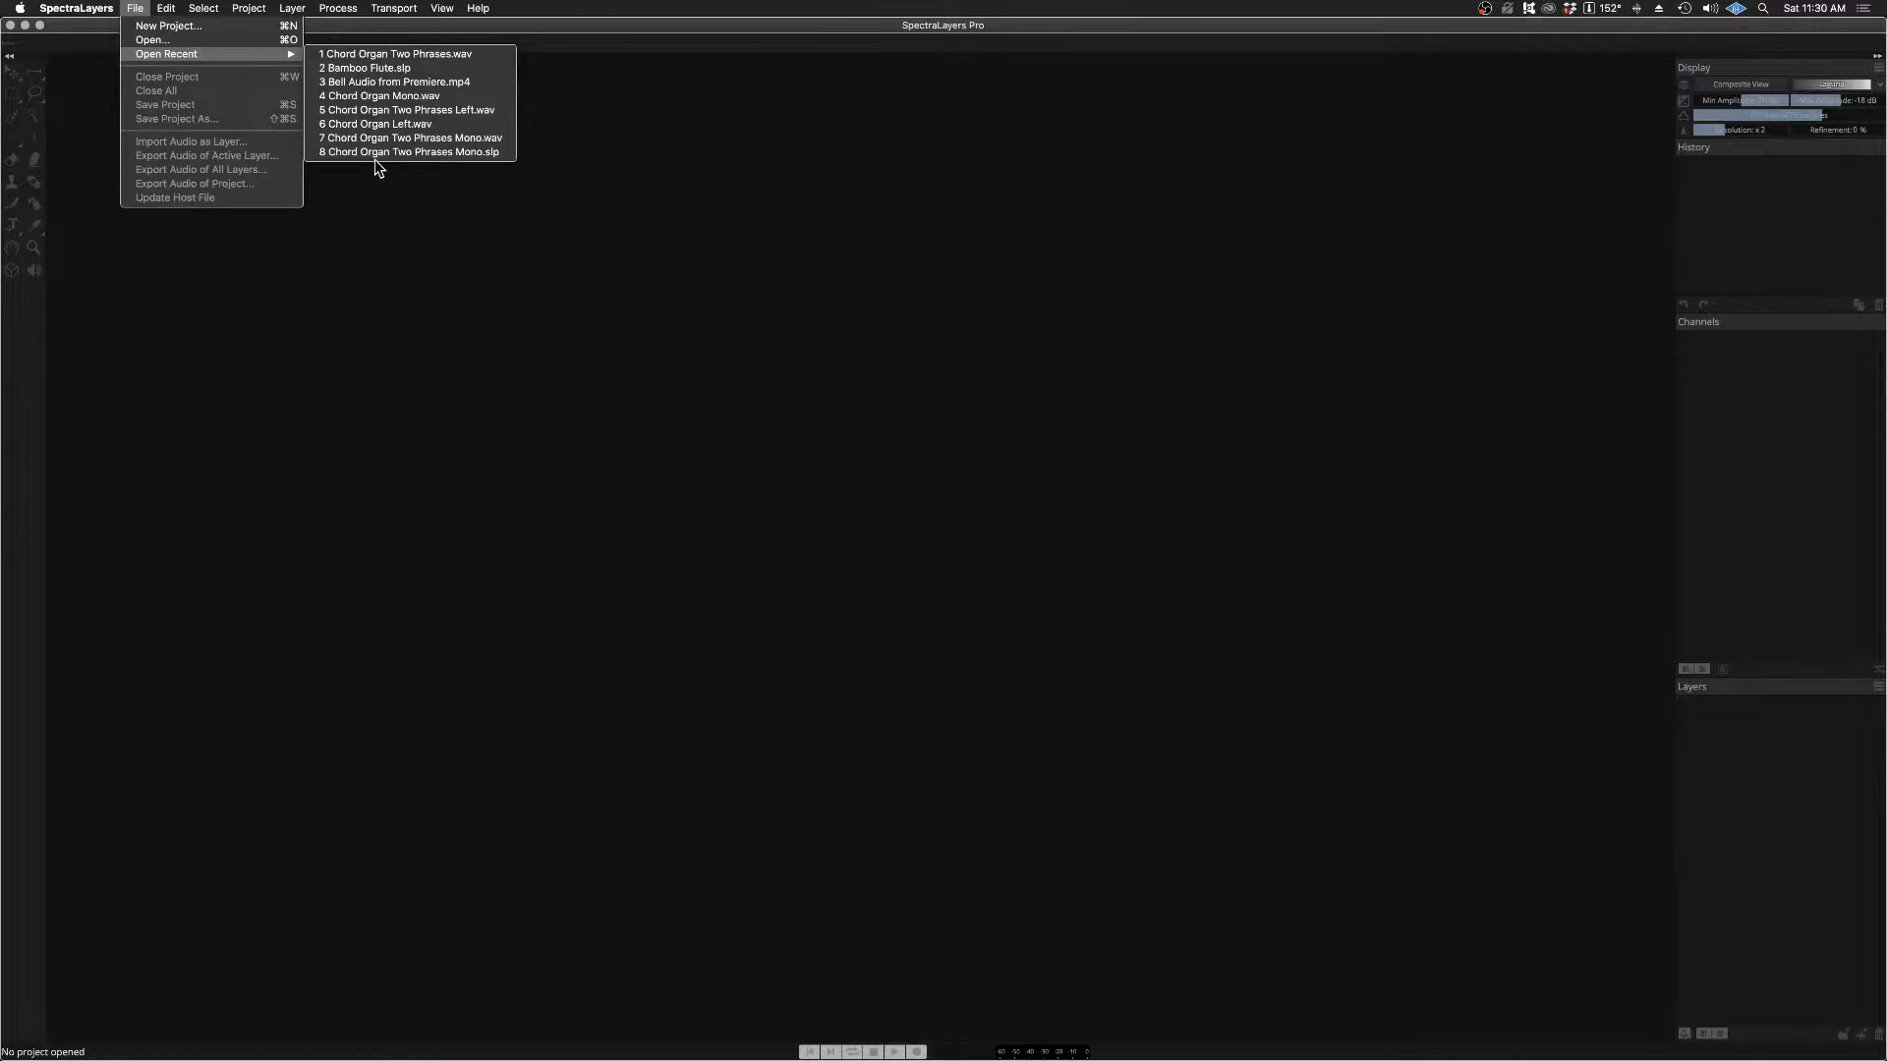
click(368, 109)
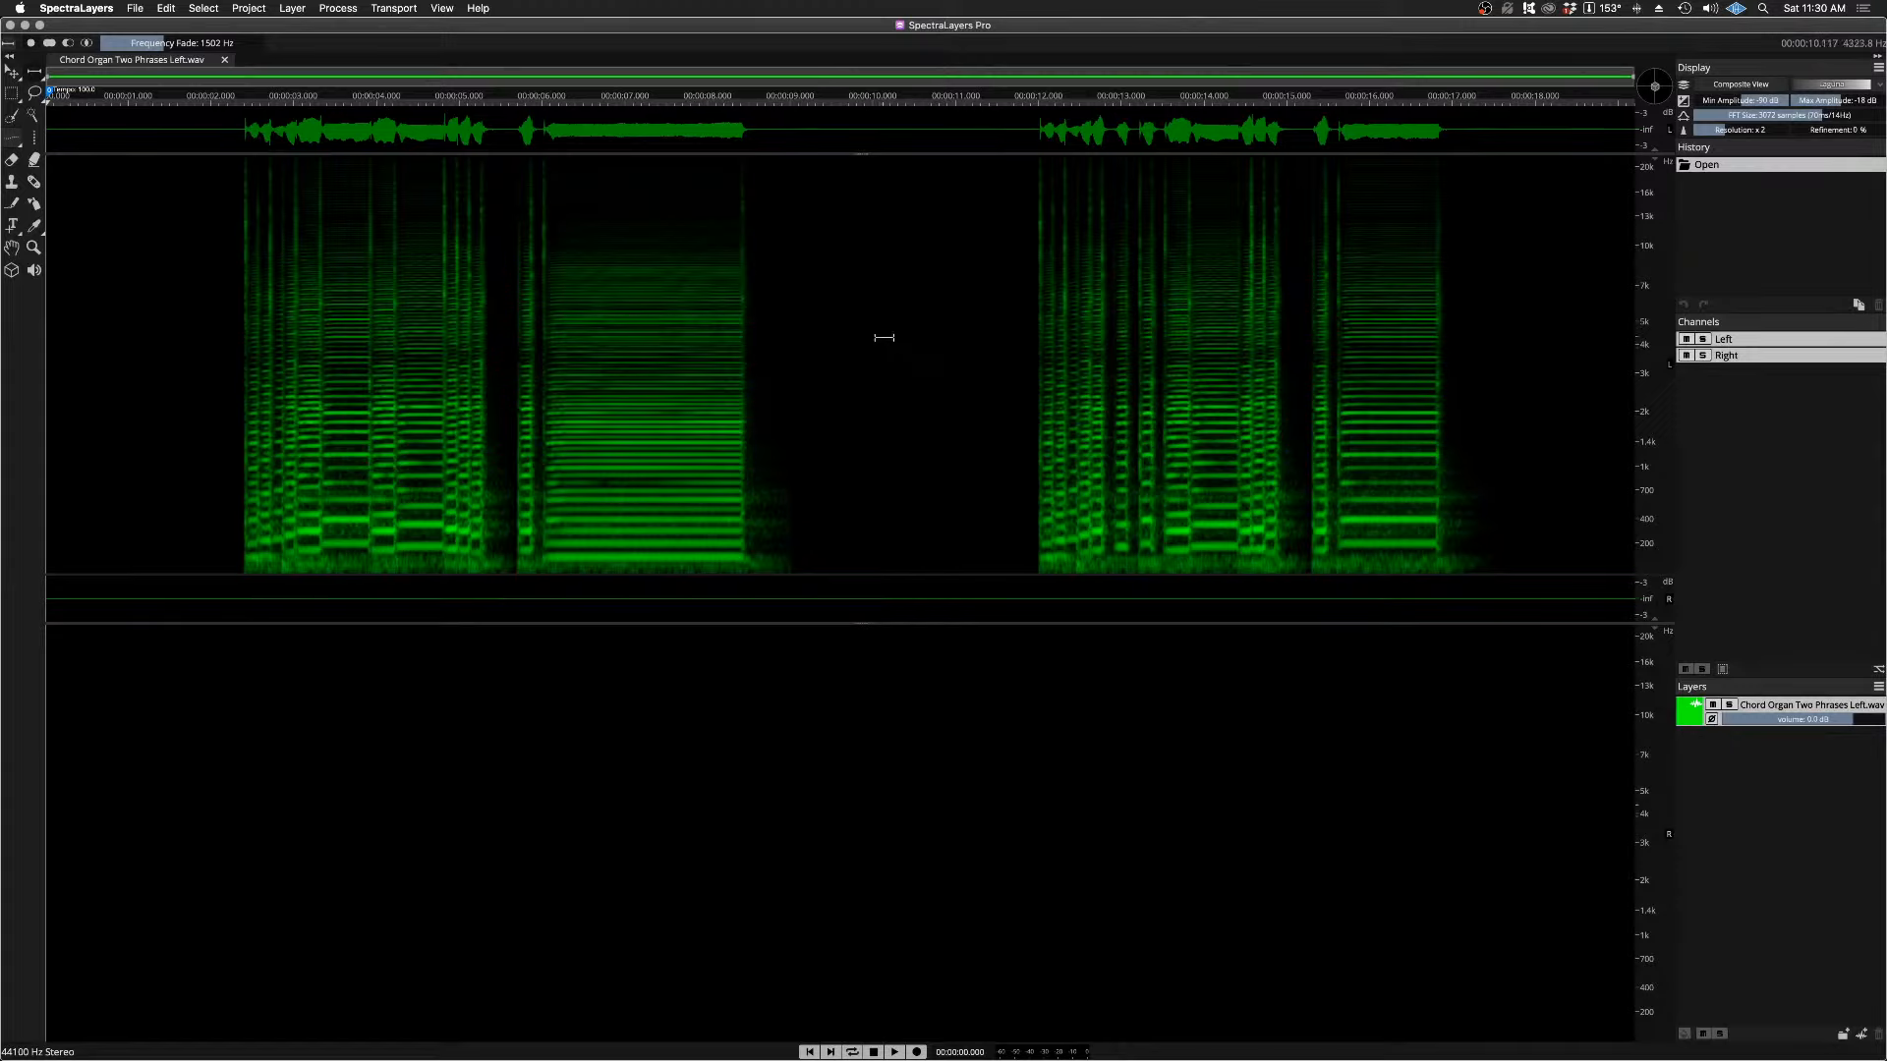
Step: Play the first phrase of the left-only recording from about 2.29 s
click(234, 102)
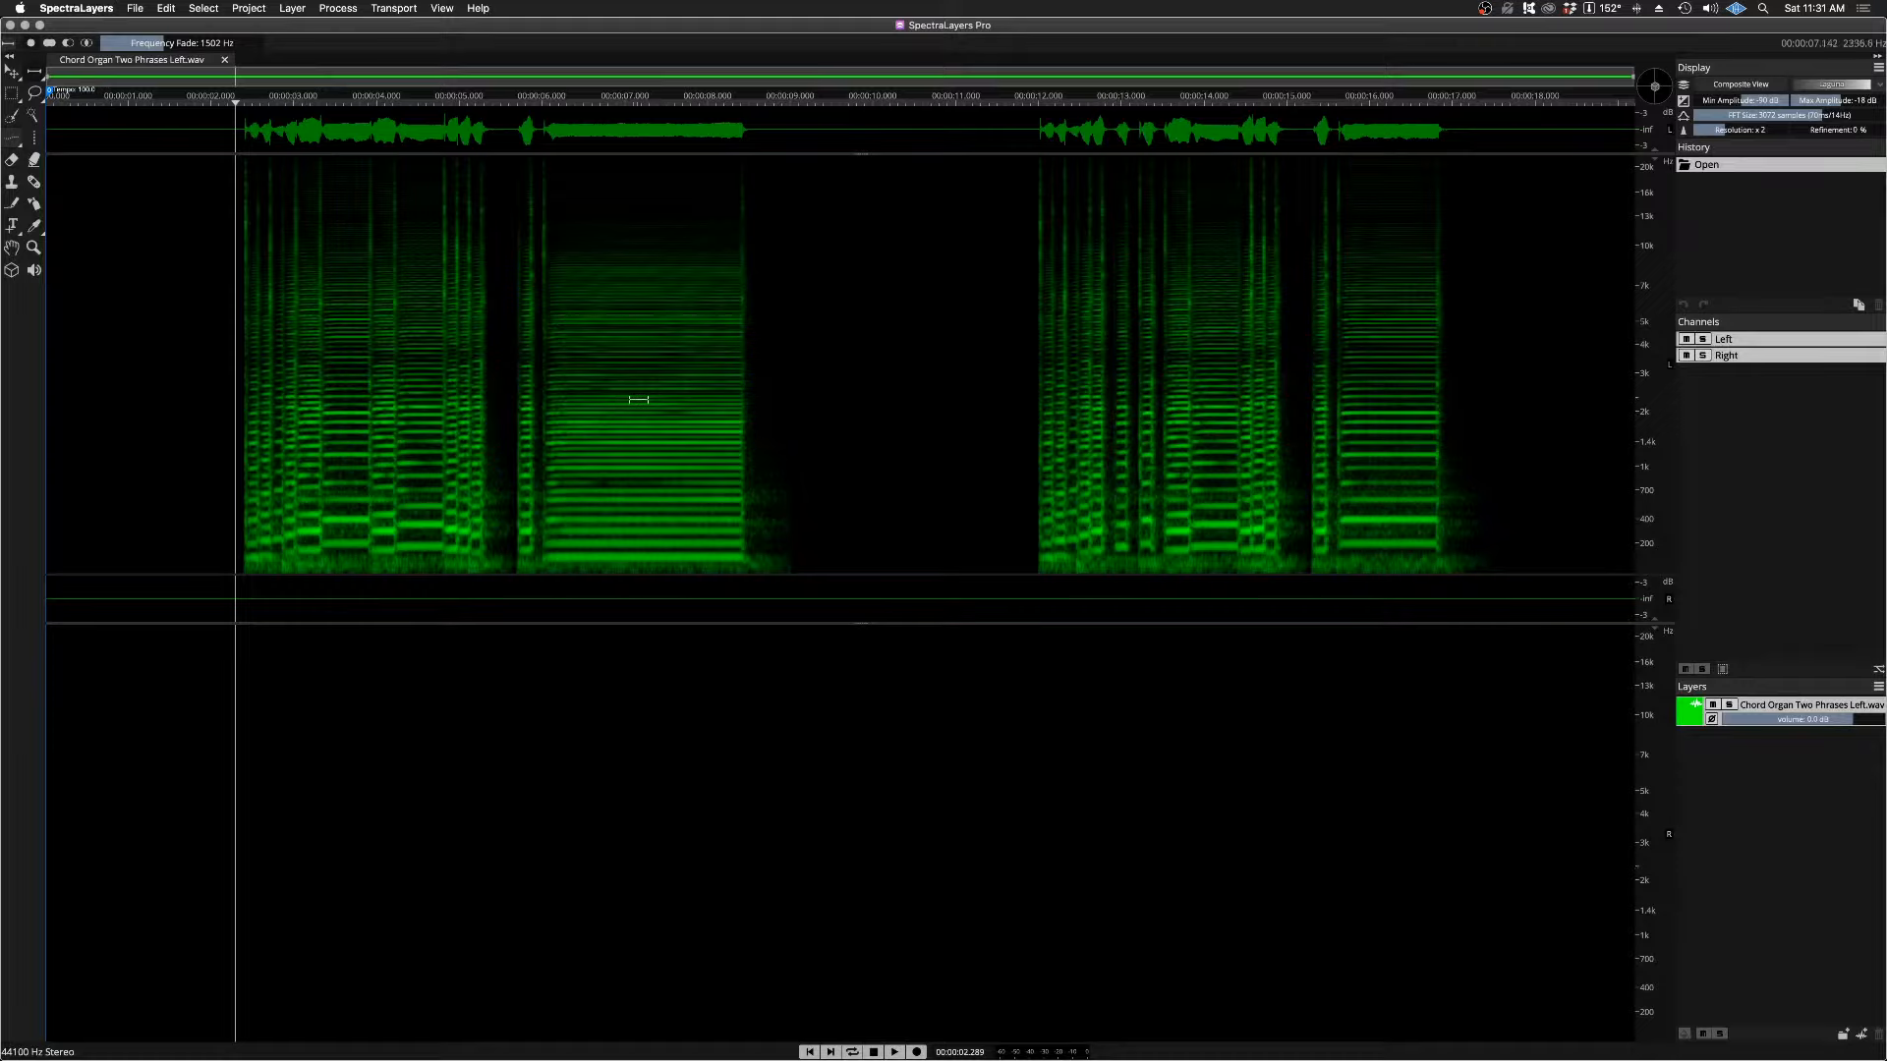
key(space)
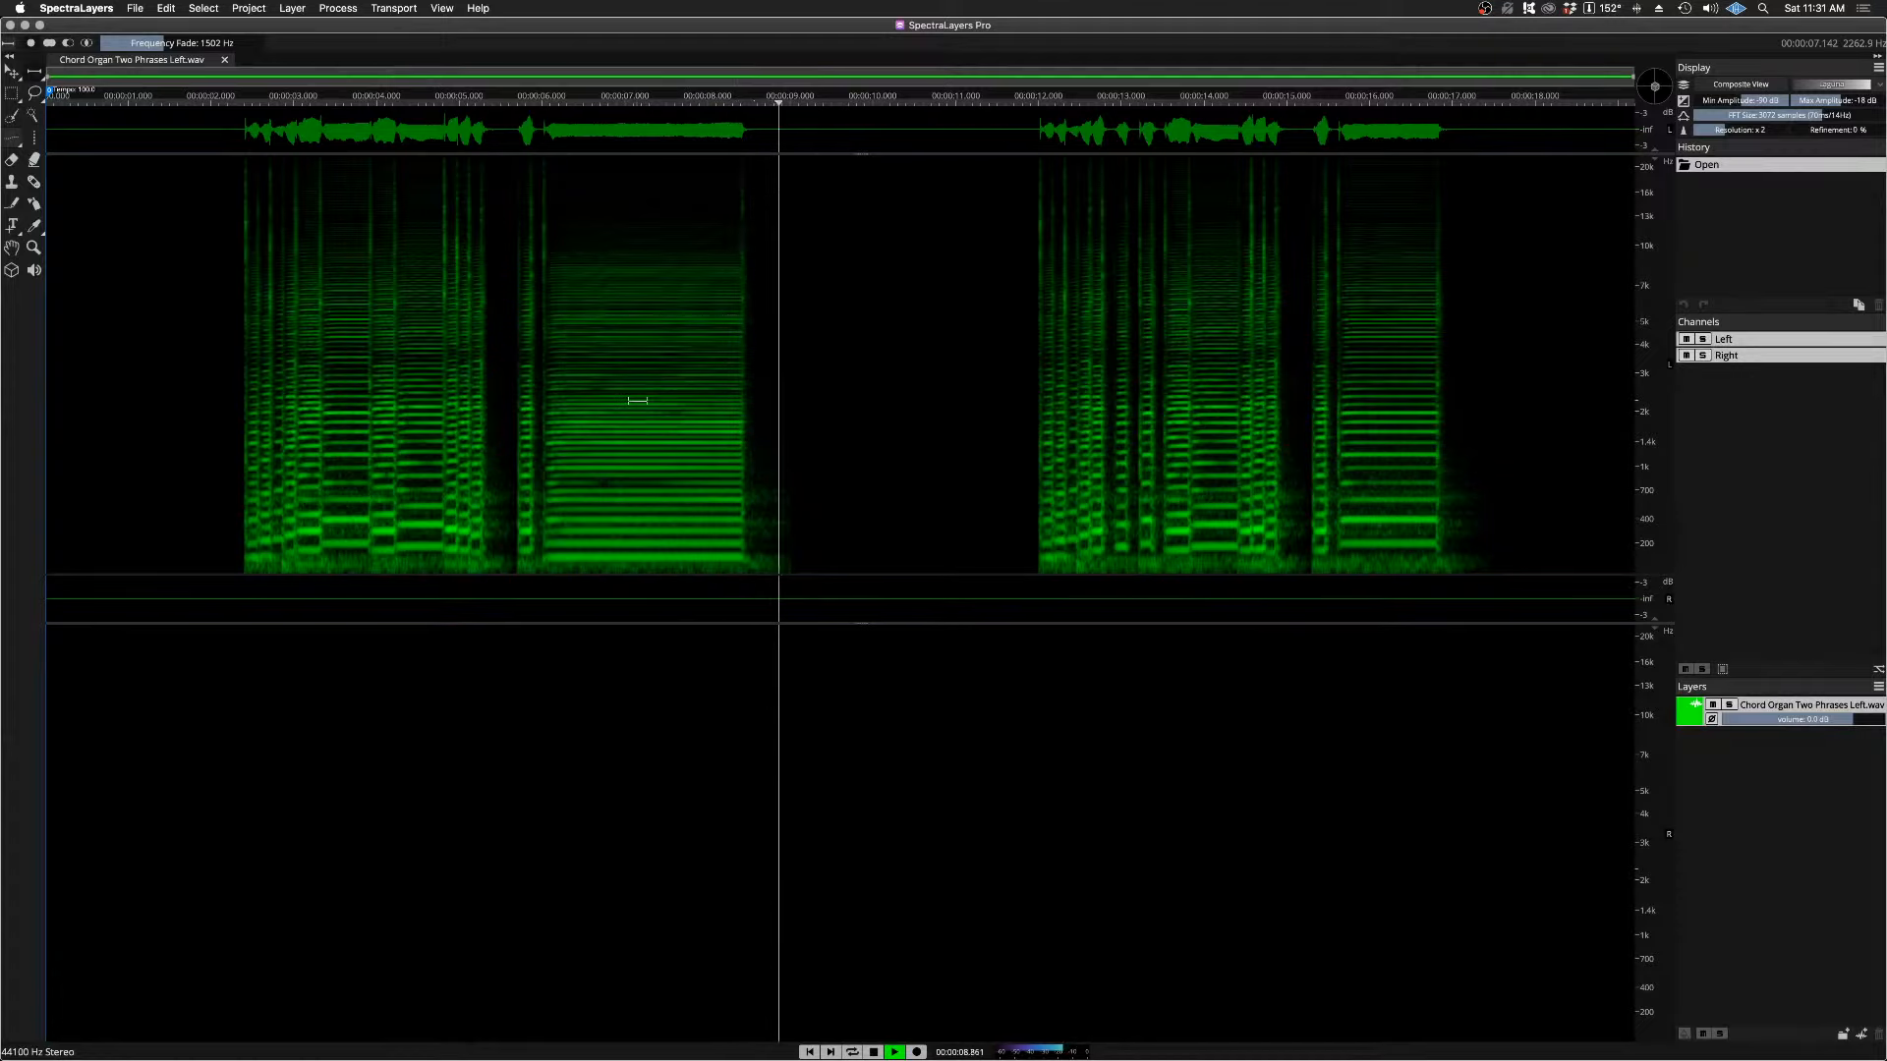
key(space)
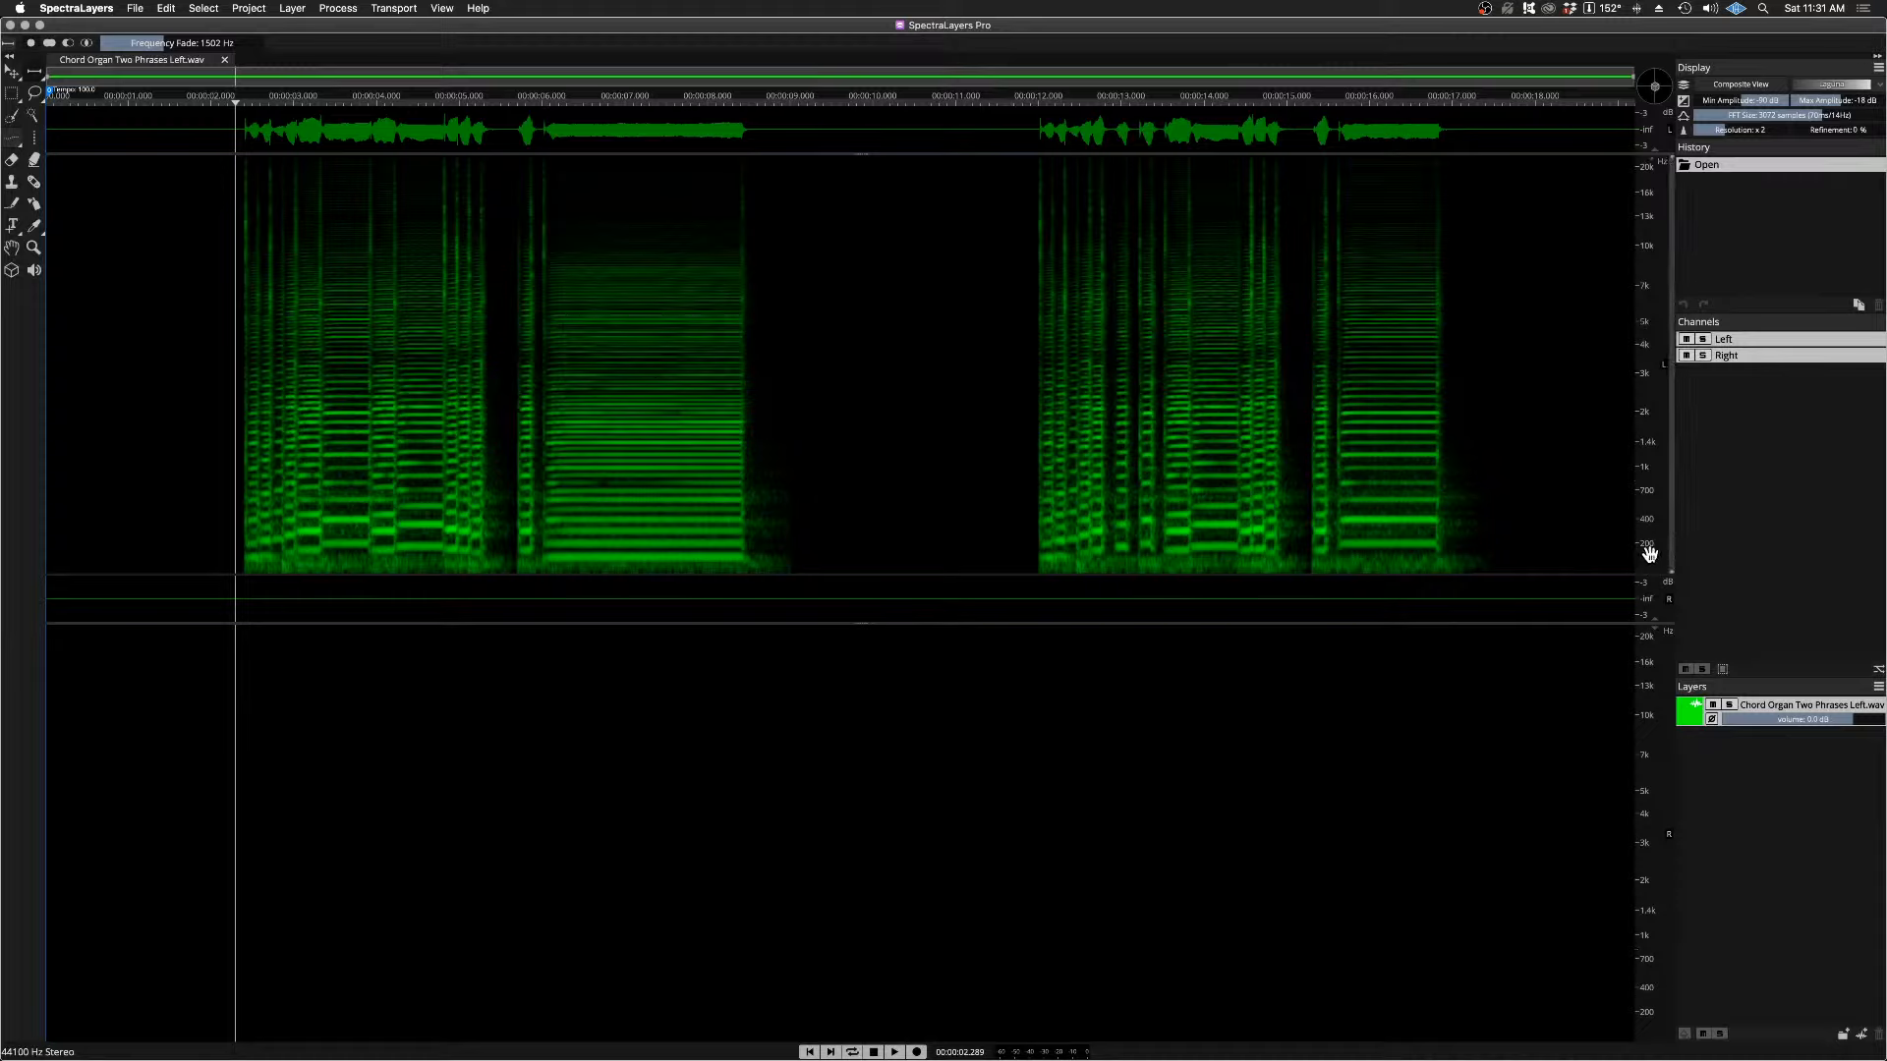
Step: Color the Chord Organ Two Phrases Left.wav layer orange, and raise the spectrogram display to resolution x3 with higher refinement
scroll(1649, 553, up, 3)
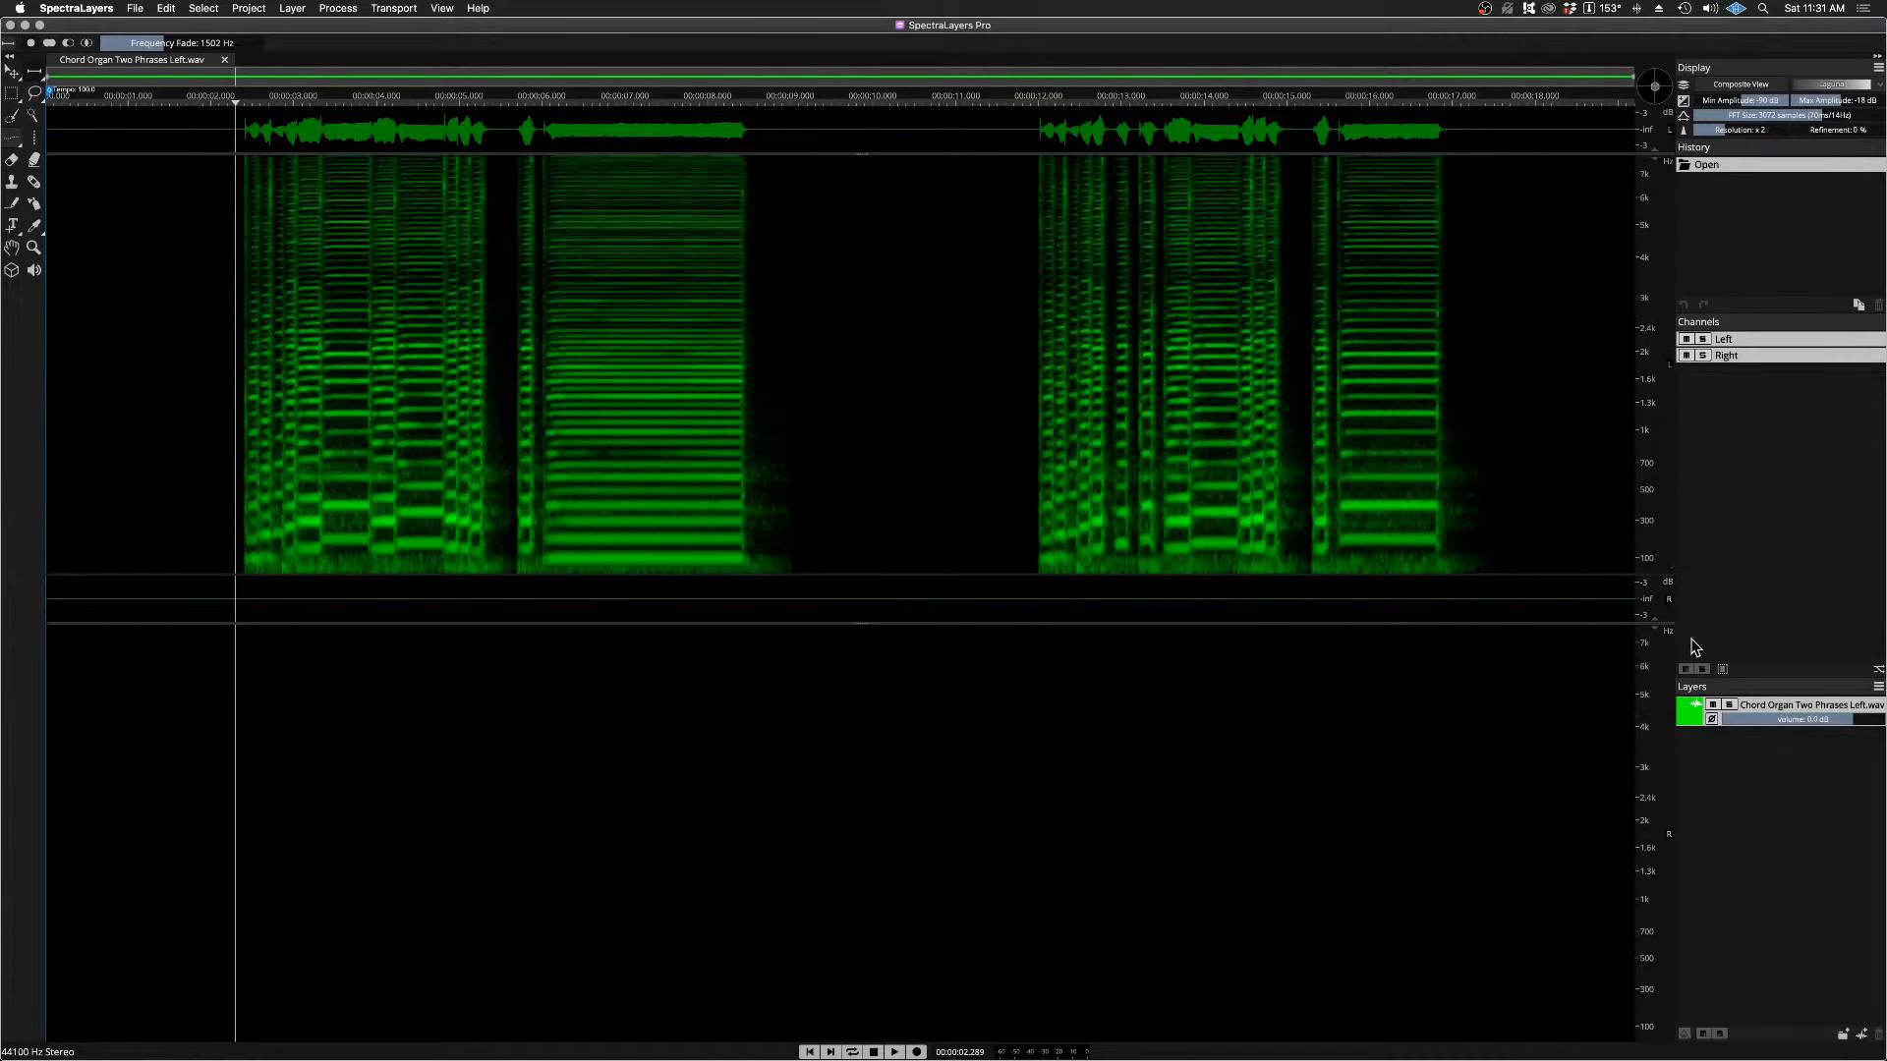
click(1689, 718)
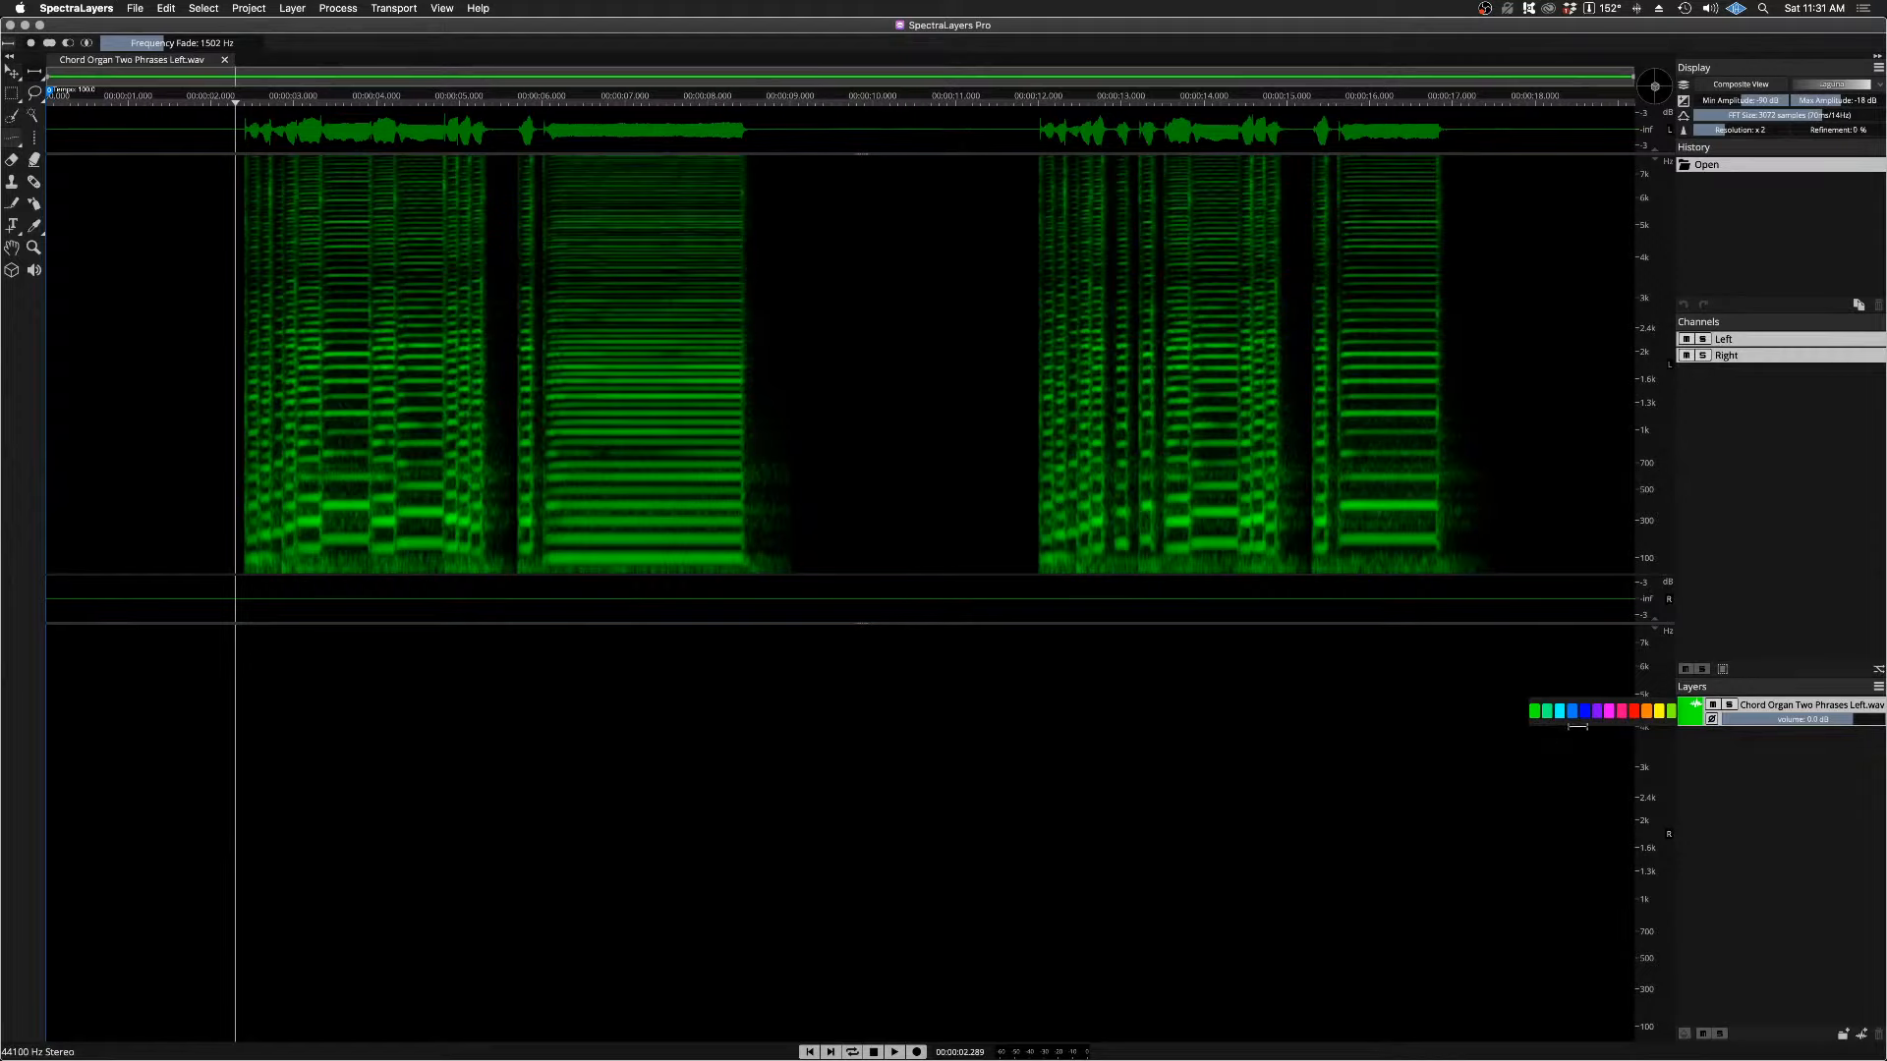
click(1646, 710)
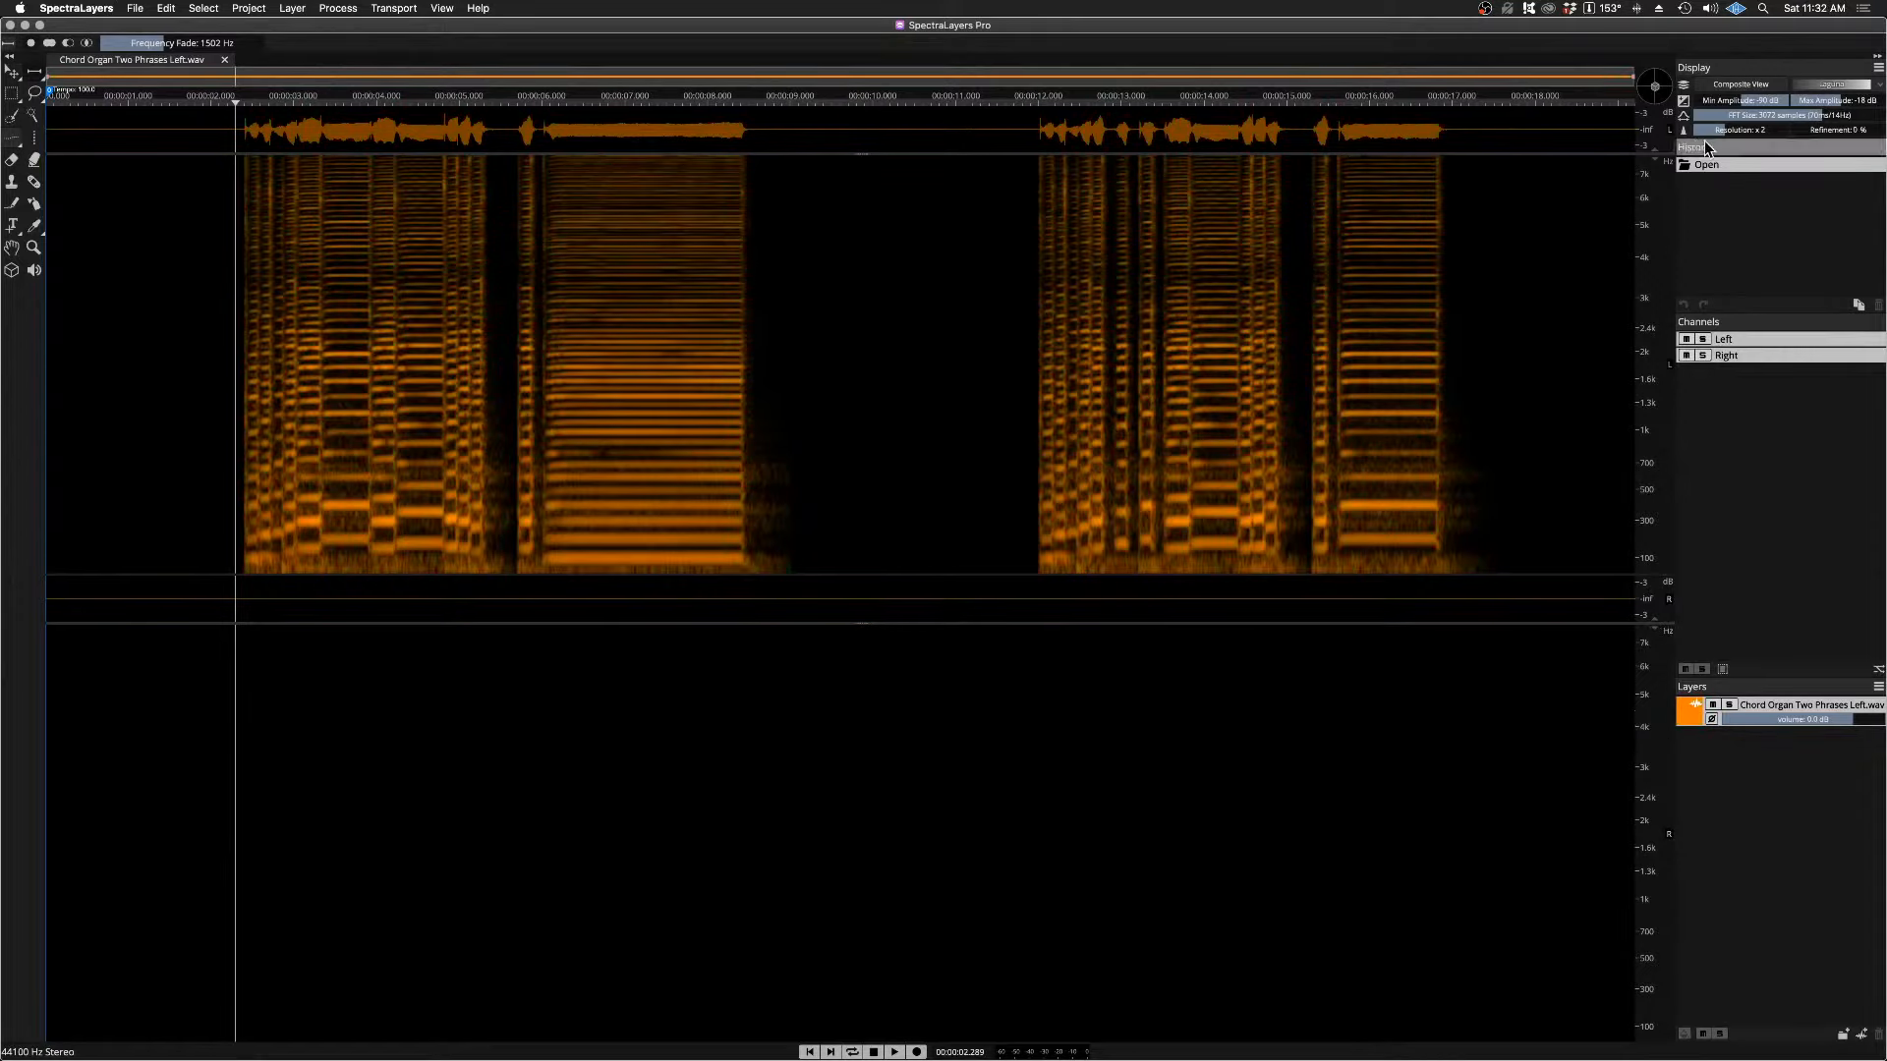
drag(1703, 133, 1846, 133)
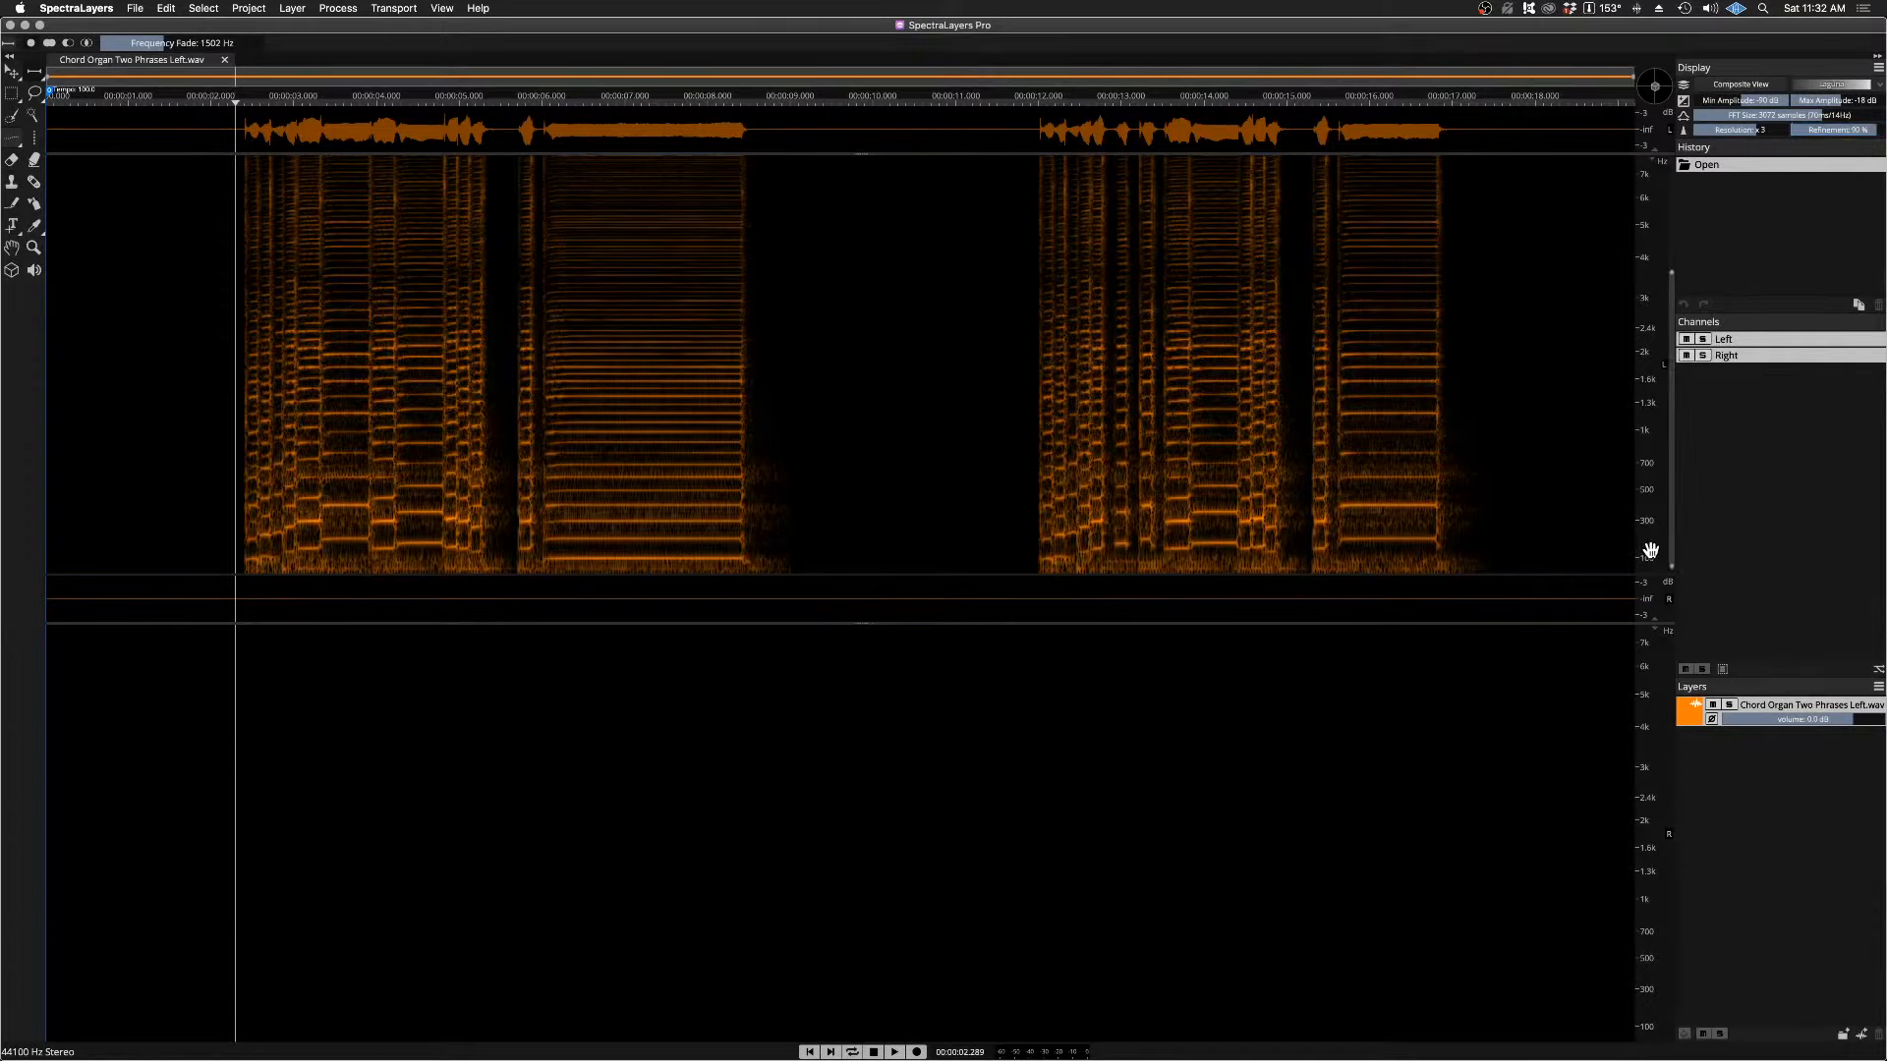
Step: Lock the spectrogram to 0Hz and enlarge the frequency scale to show the range up to about 1.2 kHz
scroll(1650, 550, up, 2)
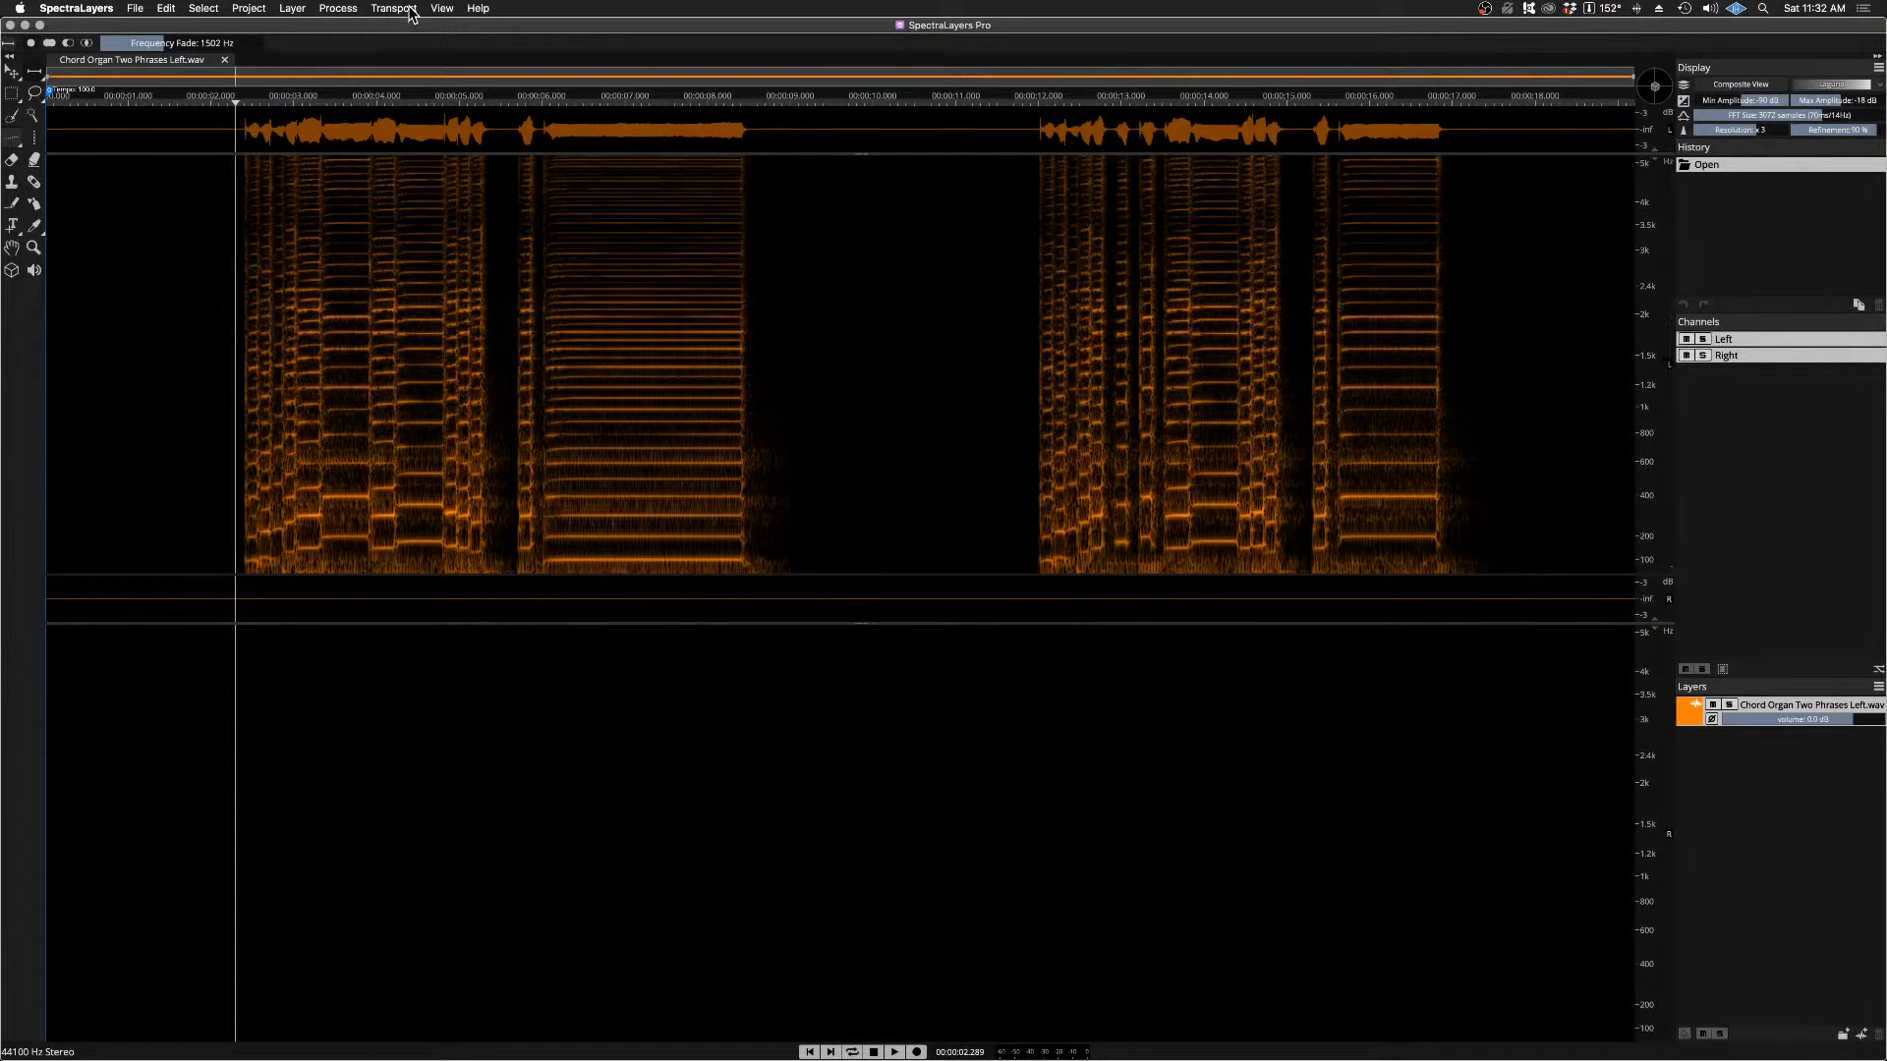
click(441, 10)
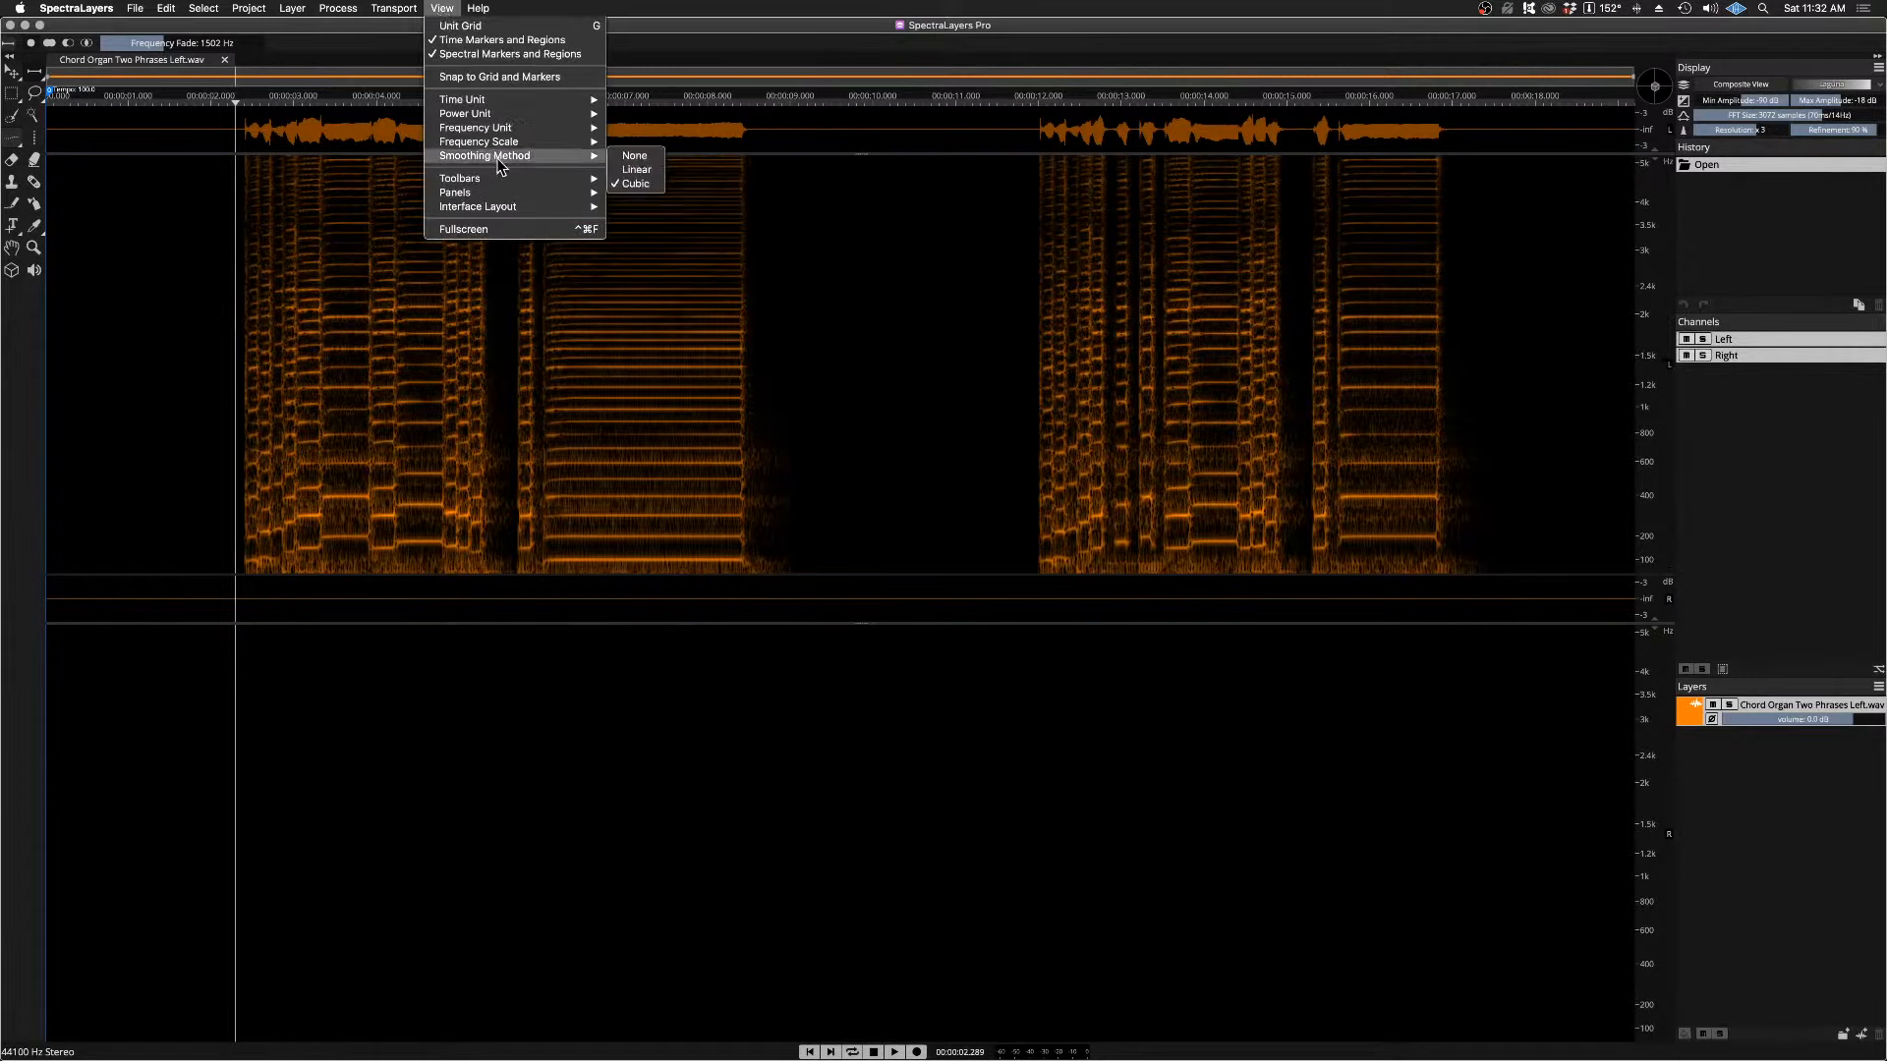
mouse_move(506, 127)
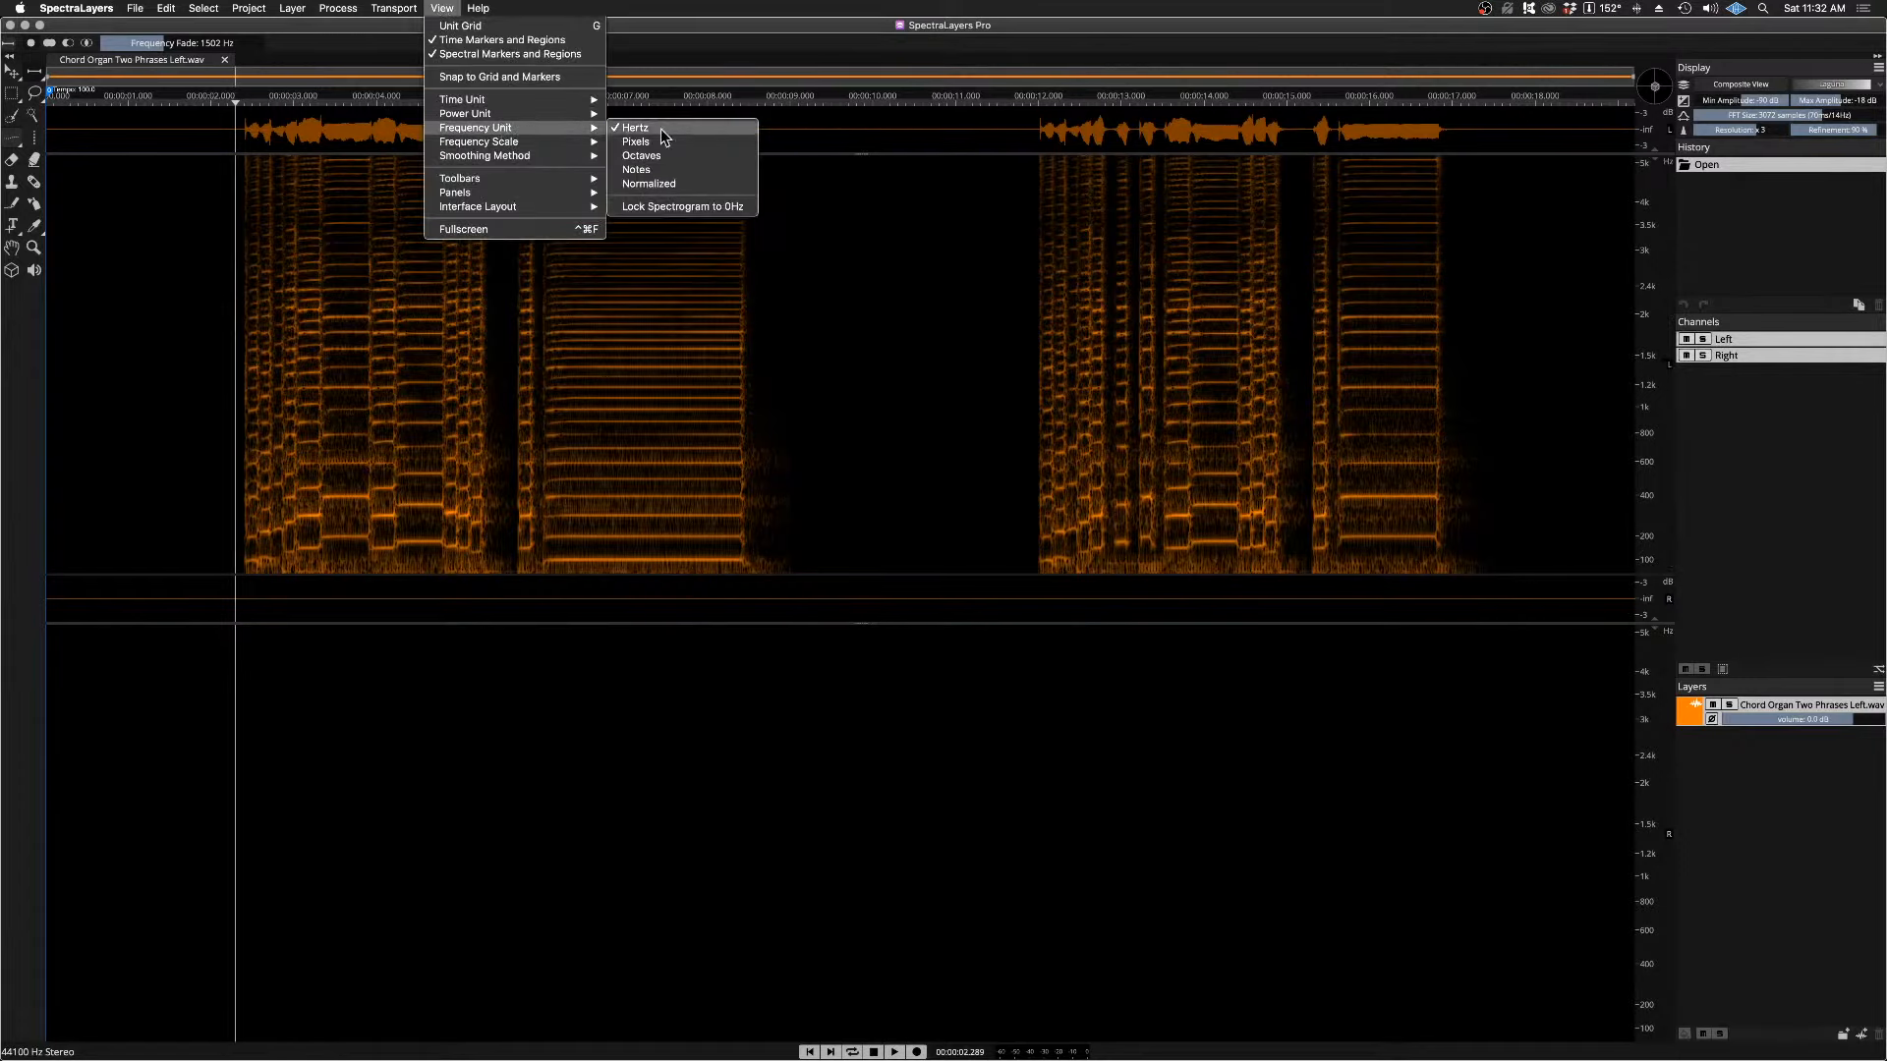
click(695, 208)
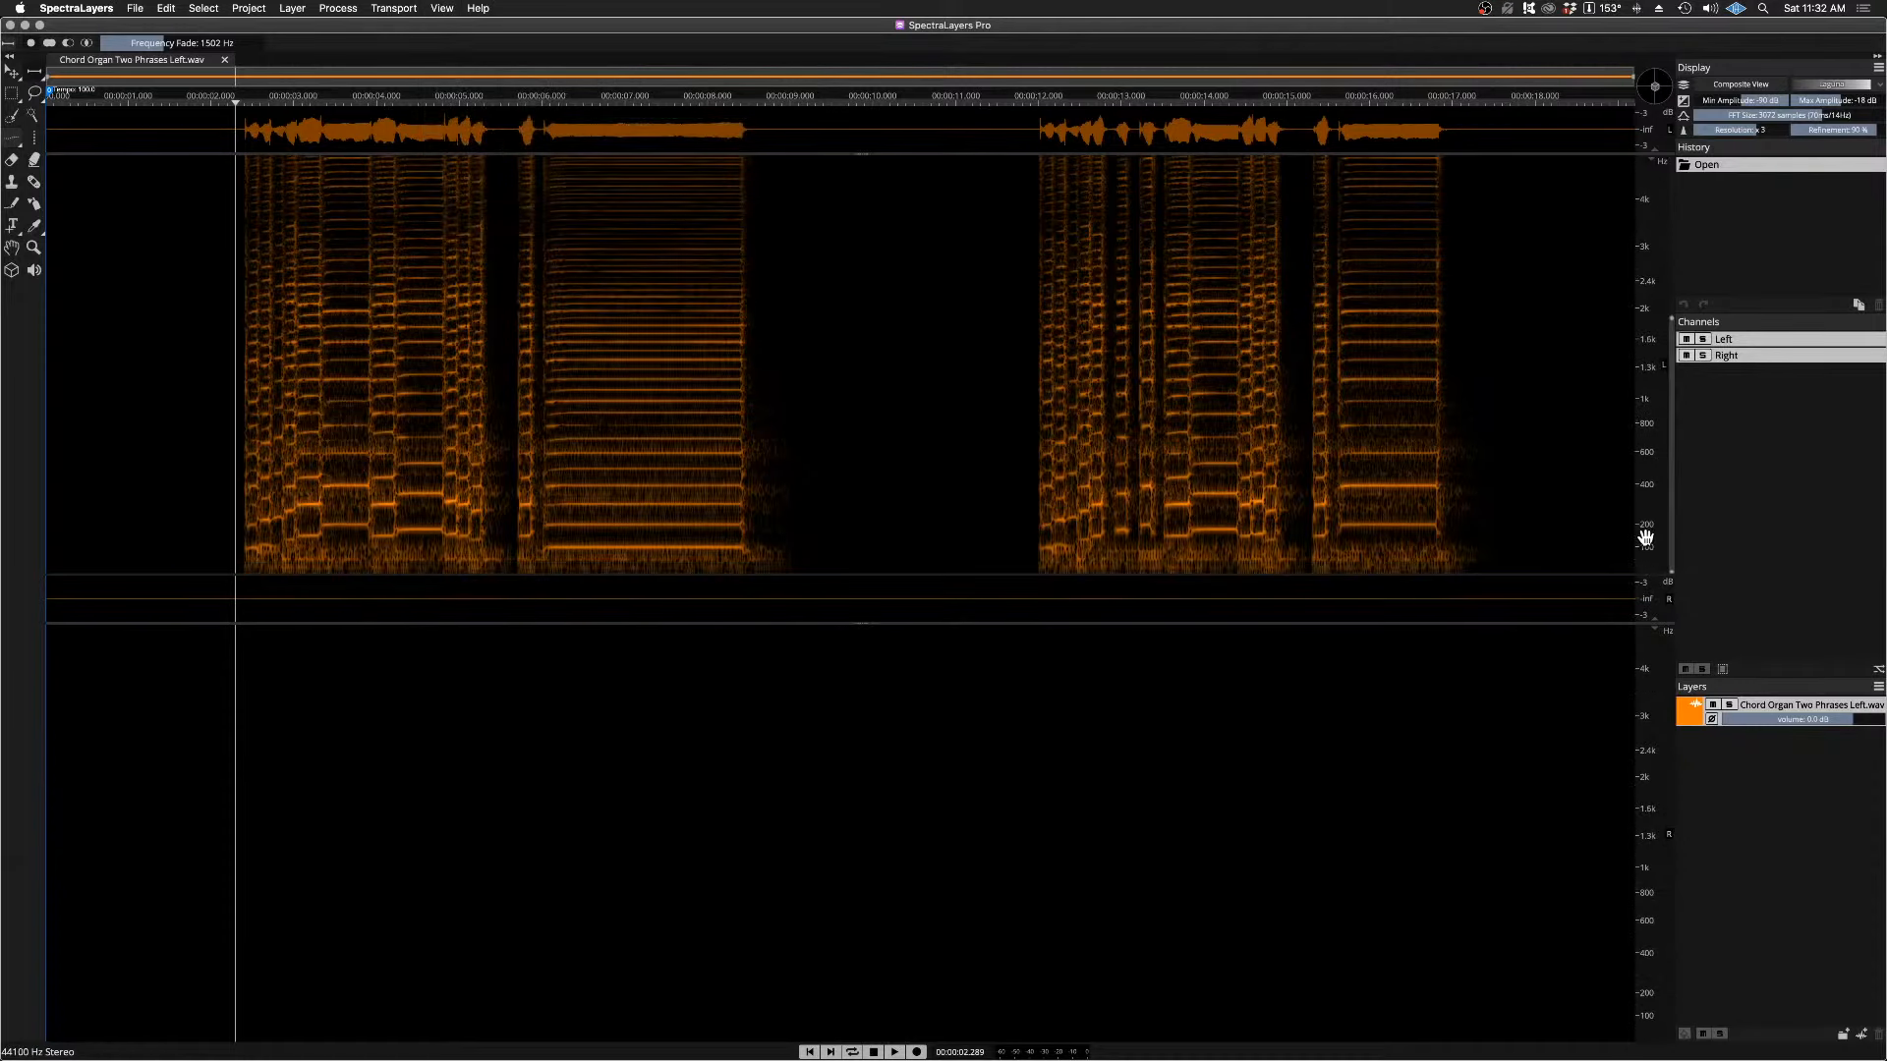
scroll(1645, 536, up, 3)
scroll(1645, 536, up, 3)
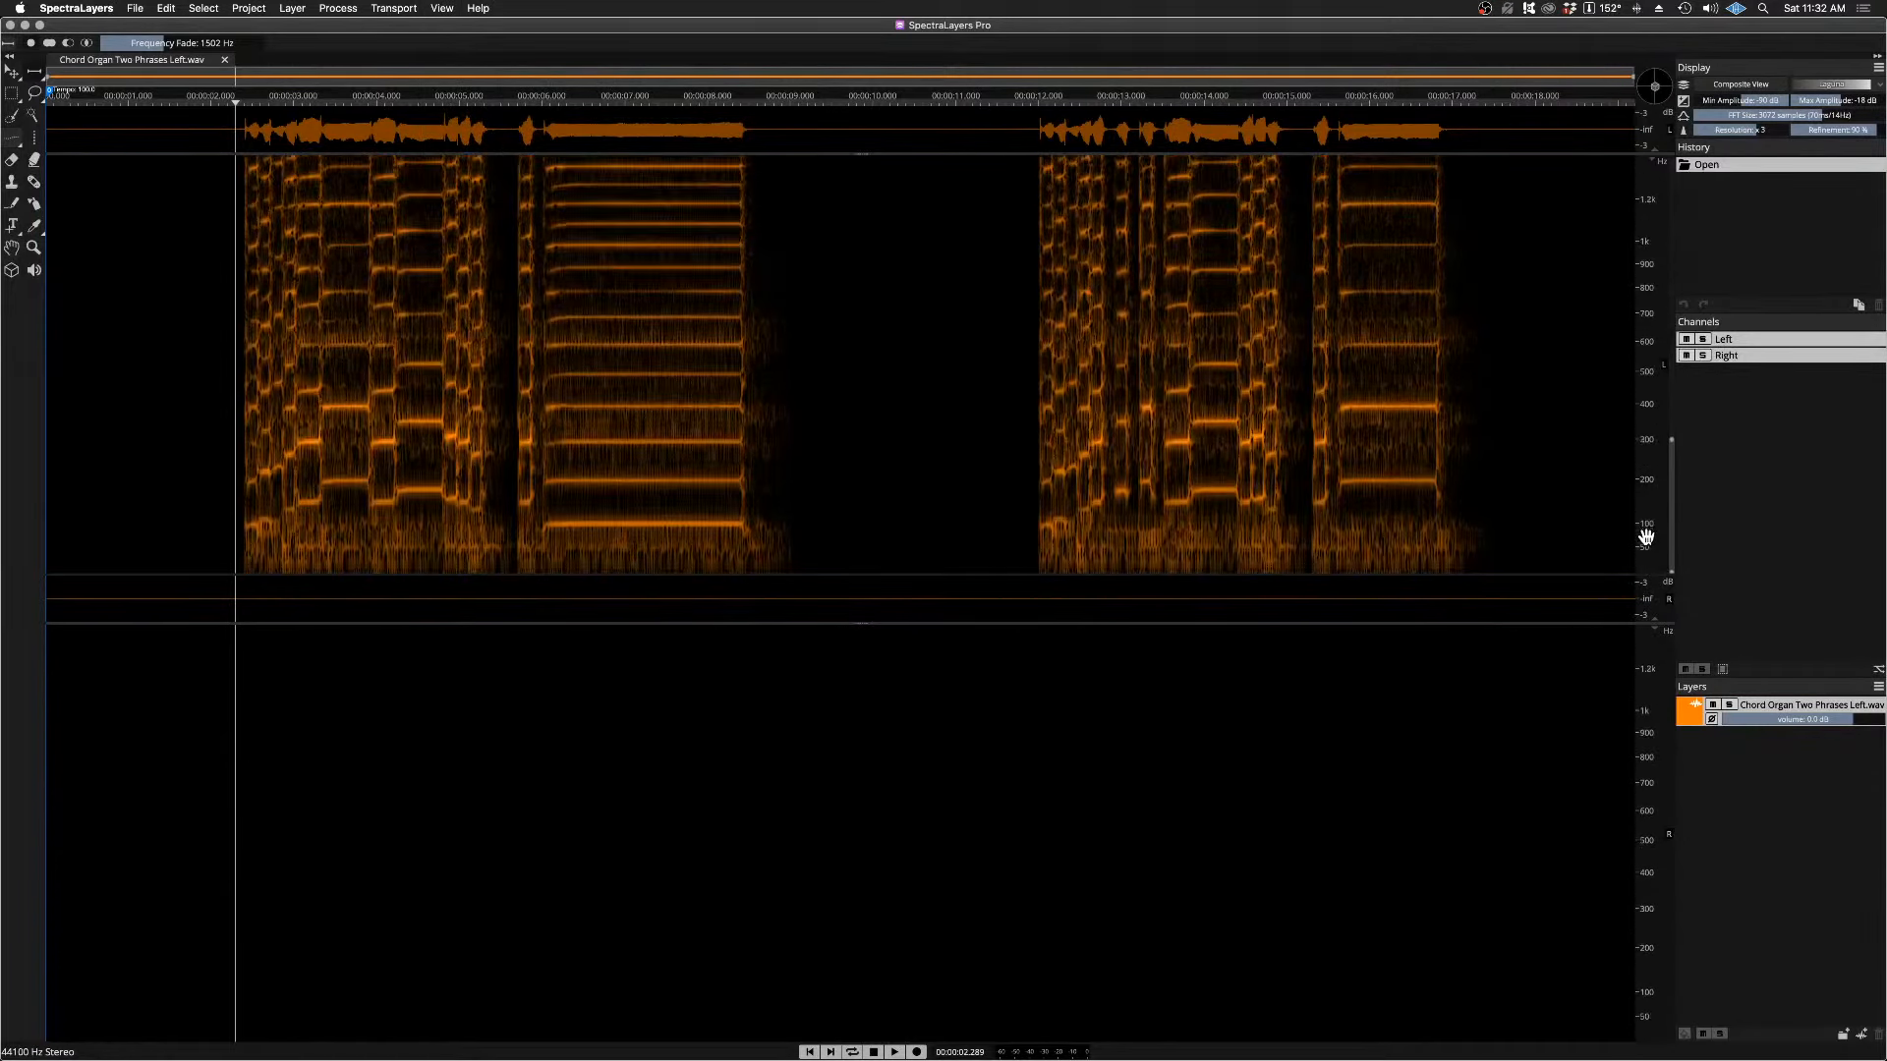
Step: Play the end of the first phrase with its held note from about 5.58 s
click(504, 102)
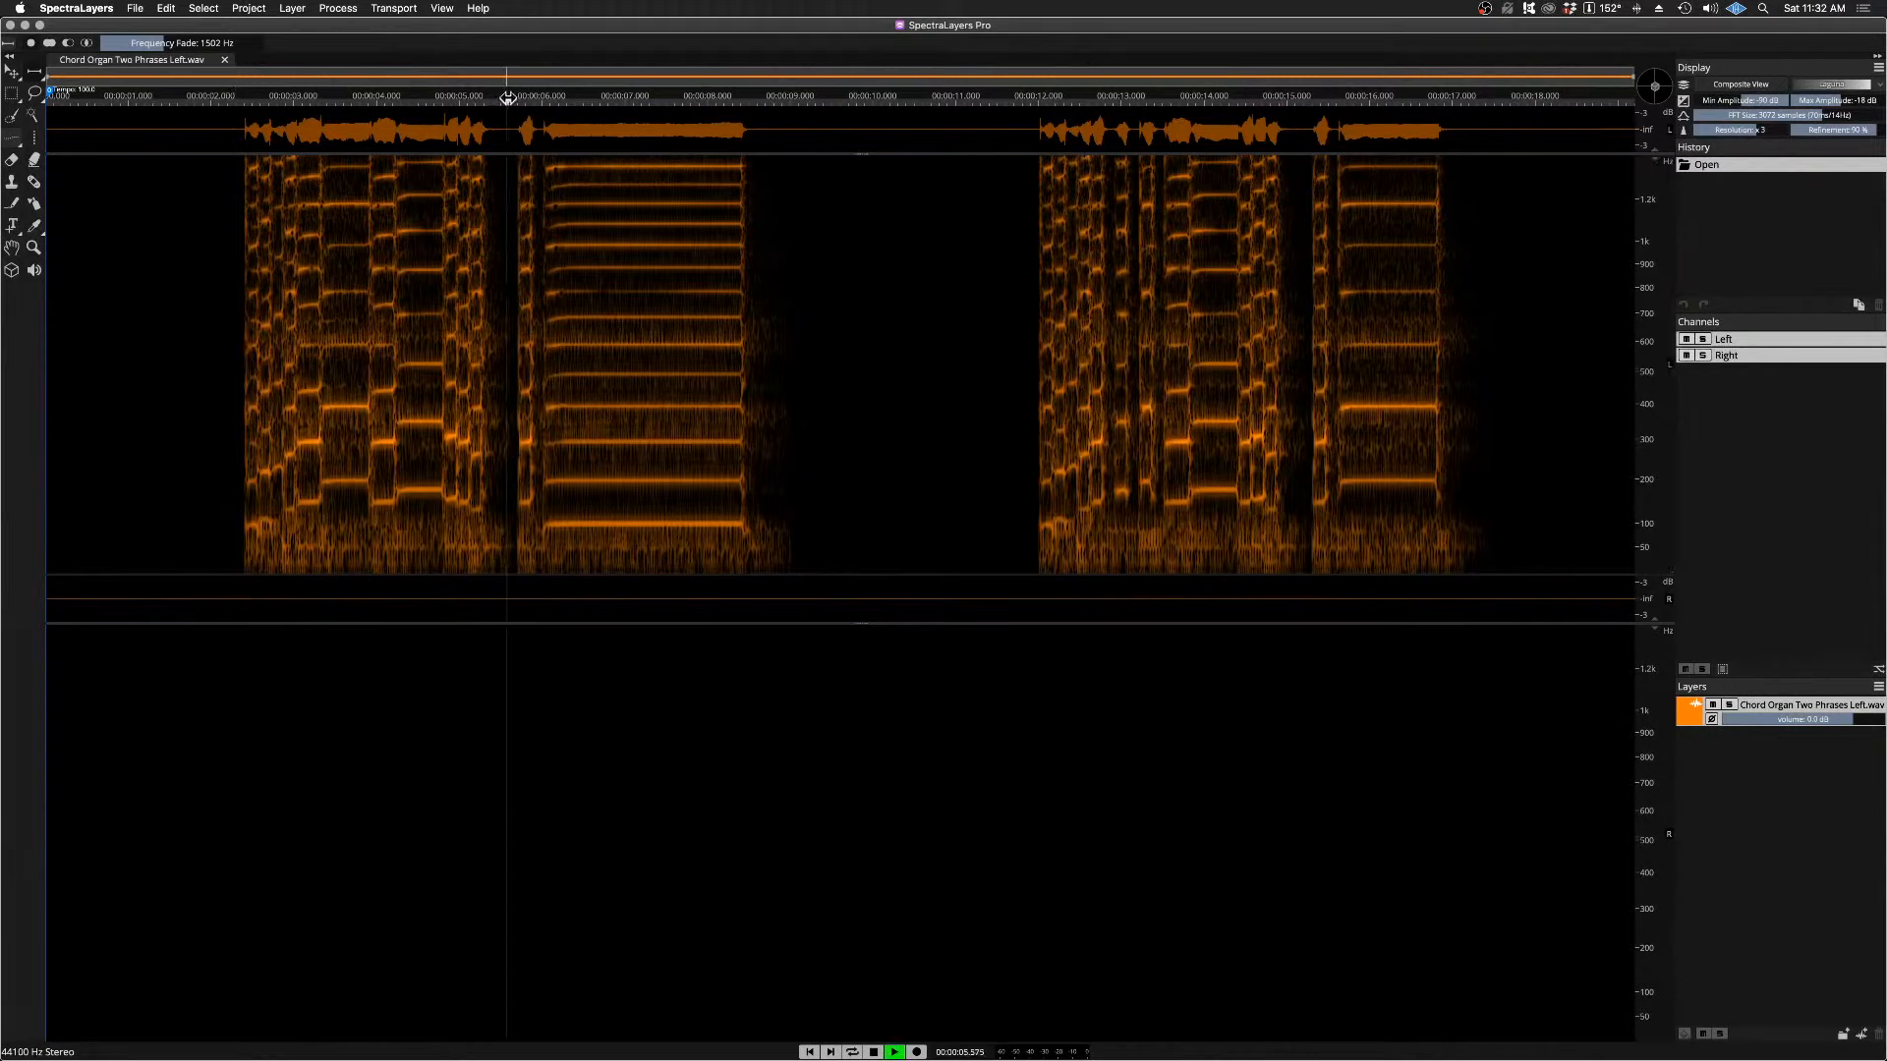
key(space)
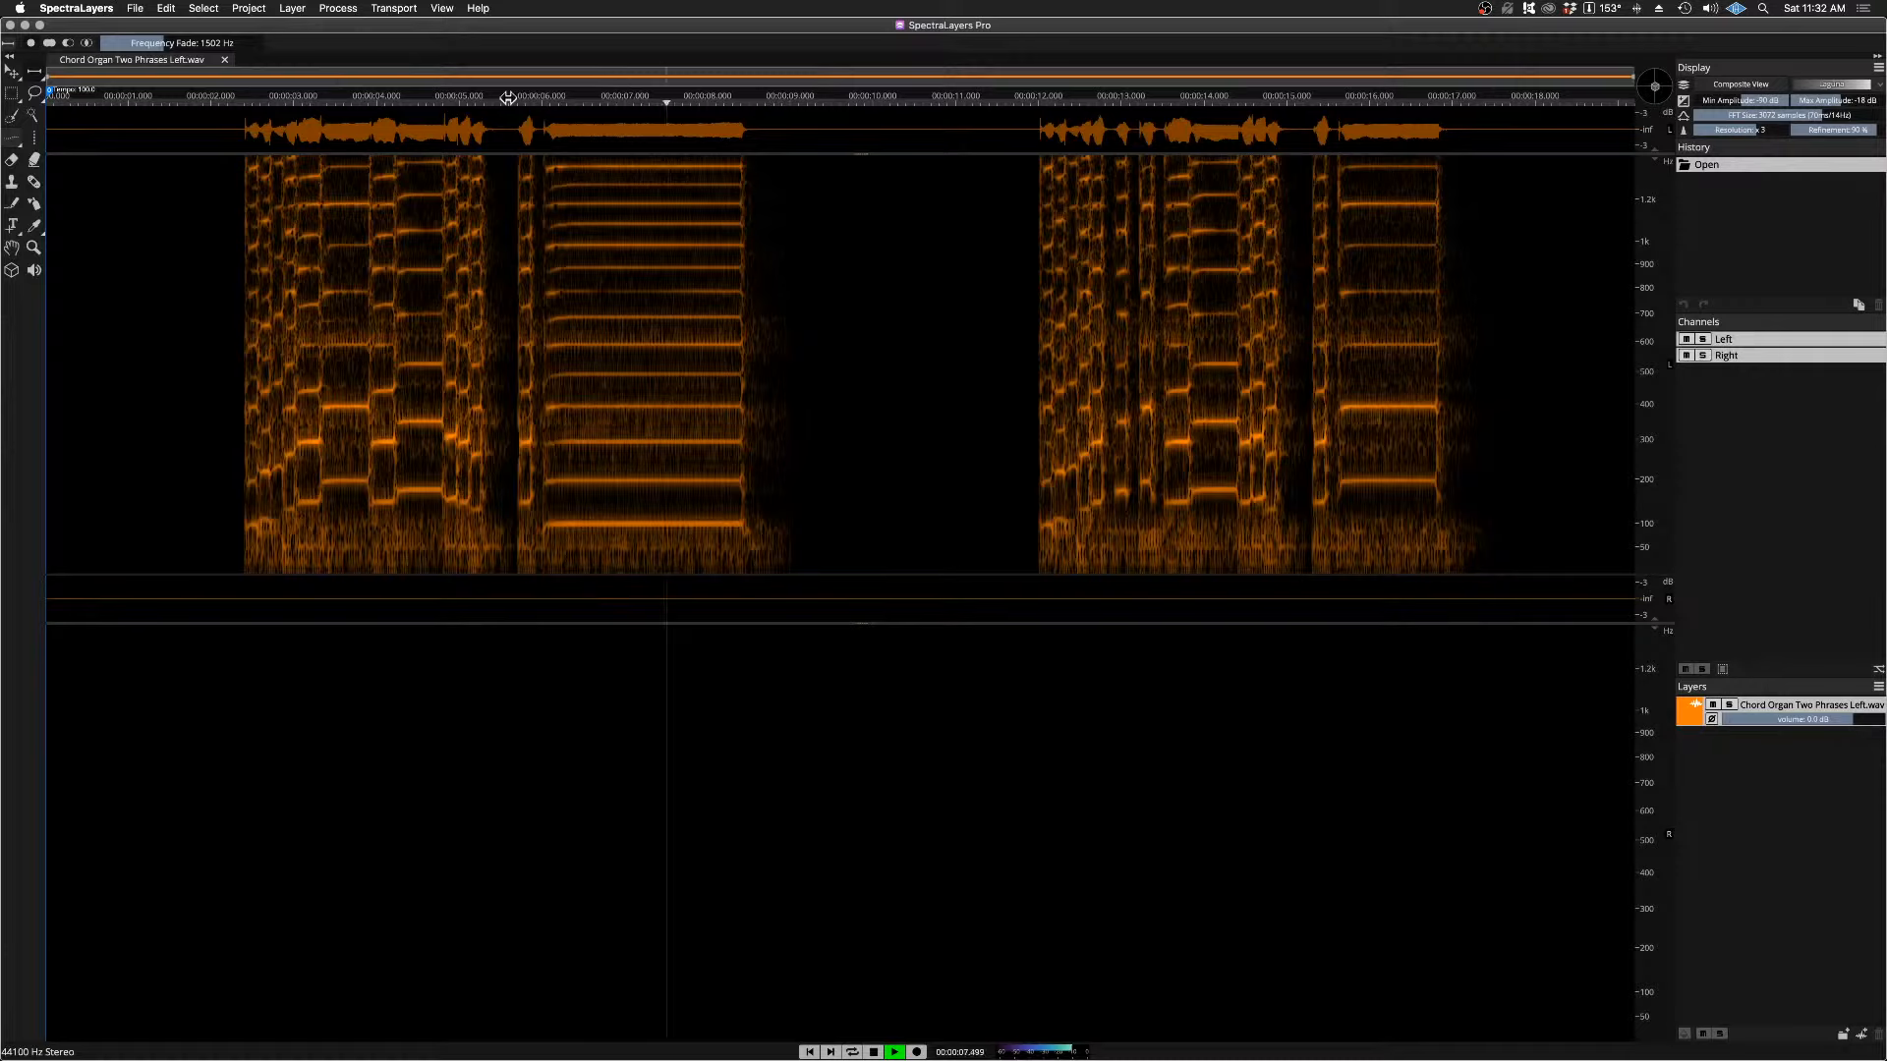
key(space)
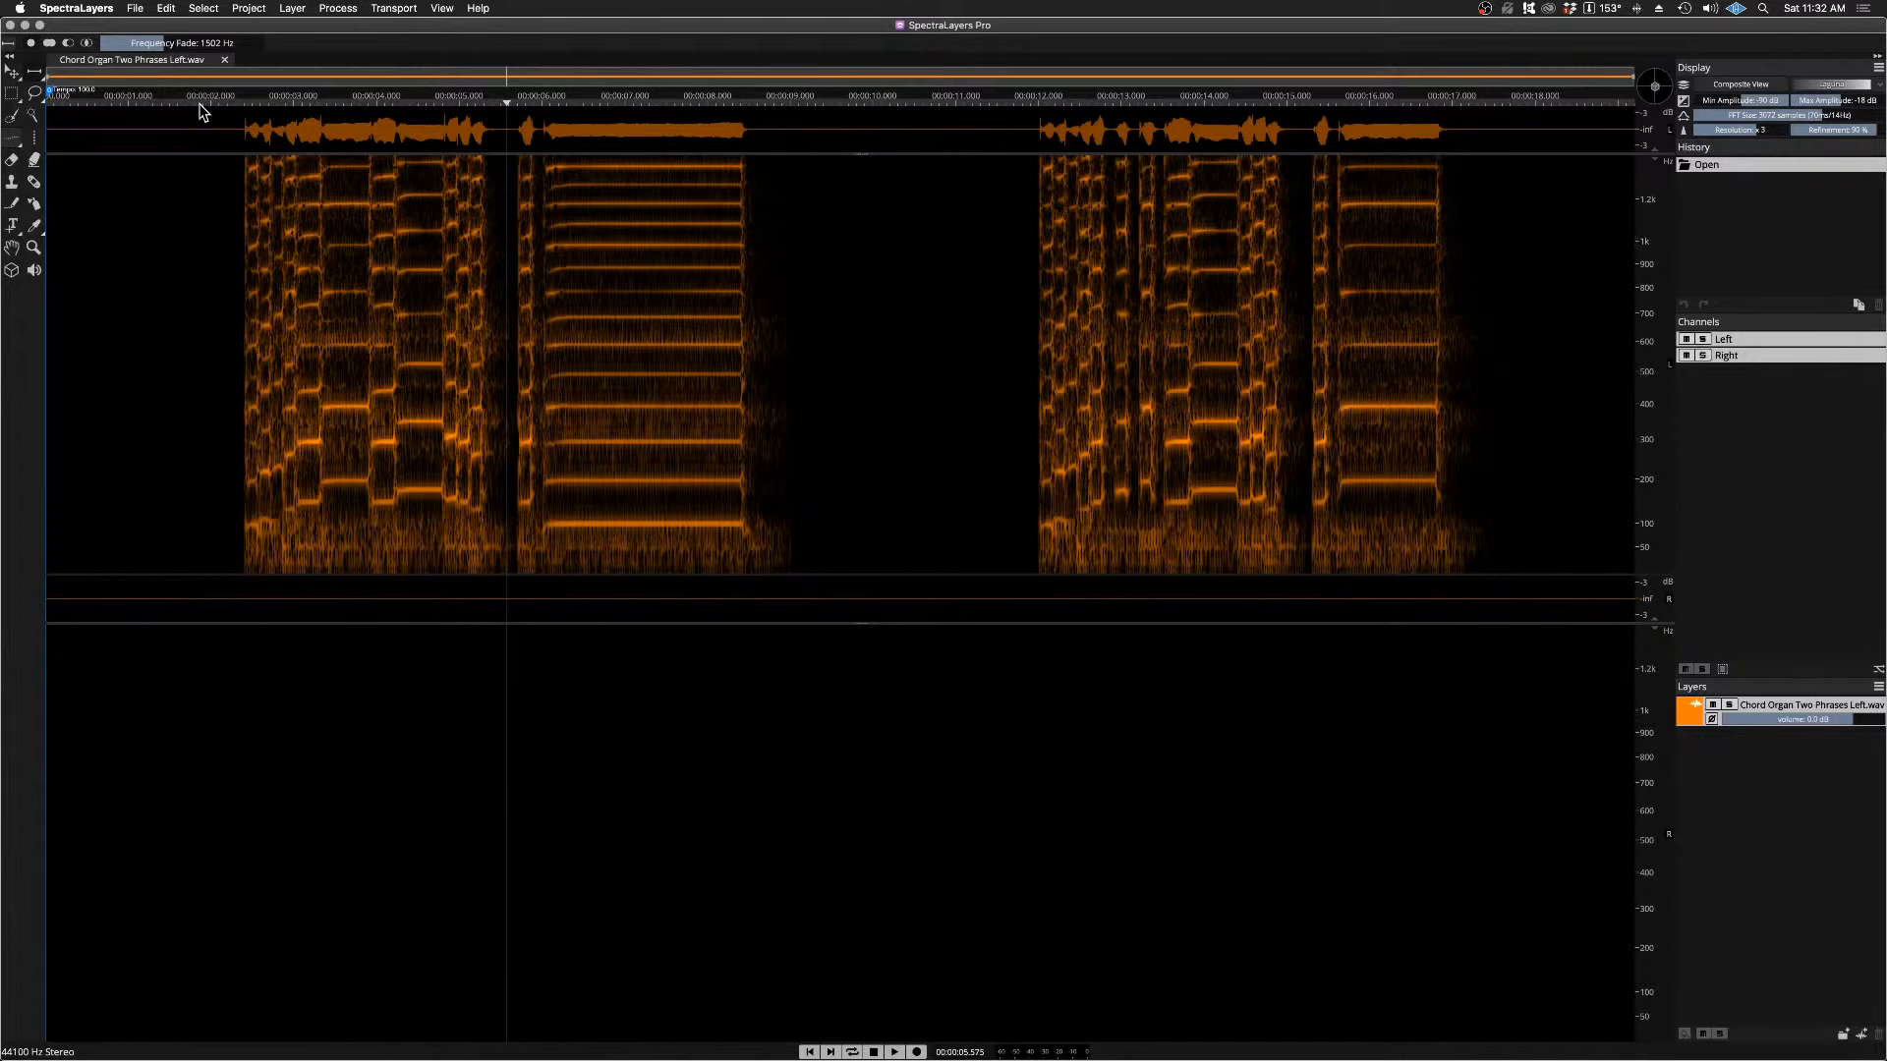
Step: Try tracing the held note's lowest line near 100 Hz with the Frequency Selection tool, and clear the selection
click(16, 146)
click(40, 157)
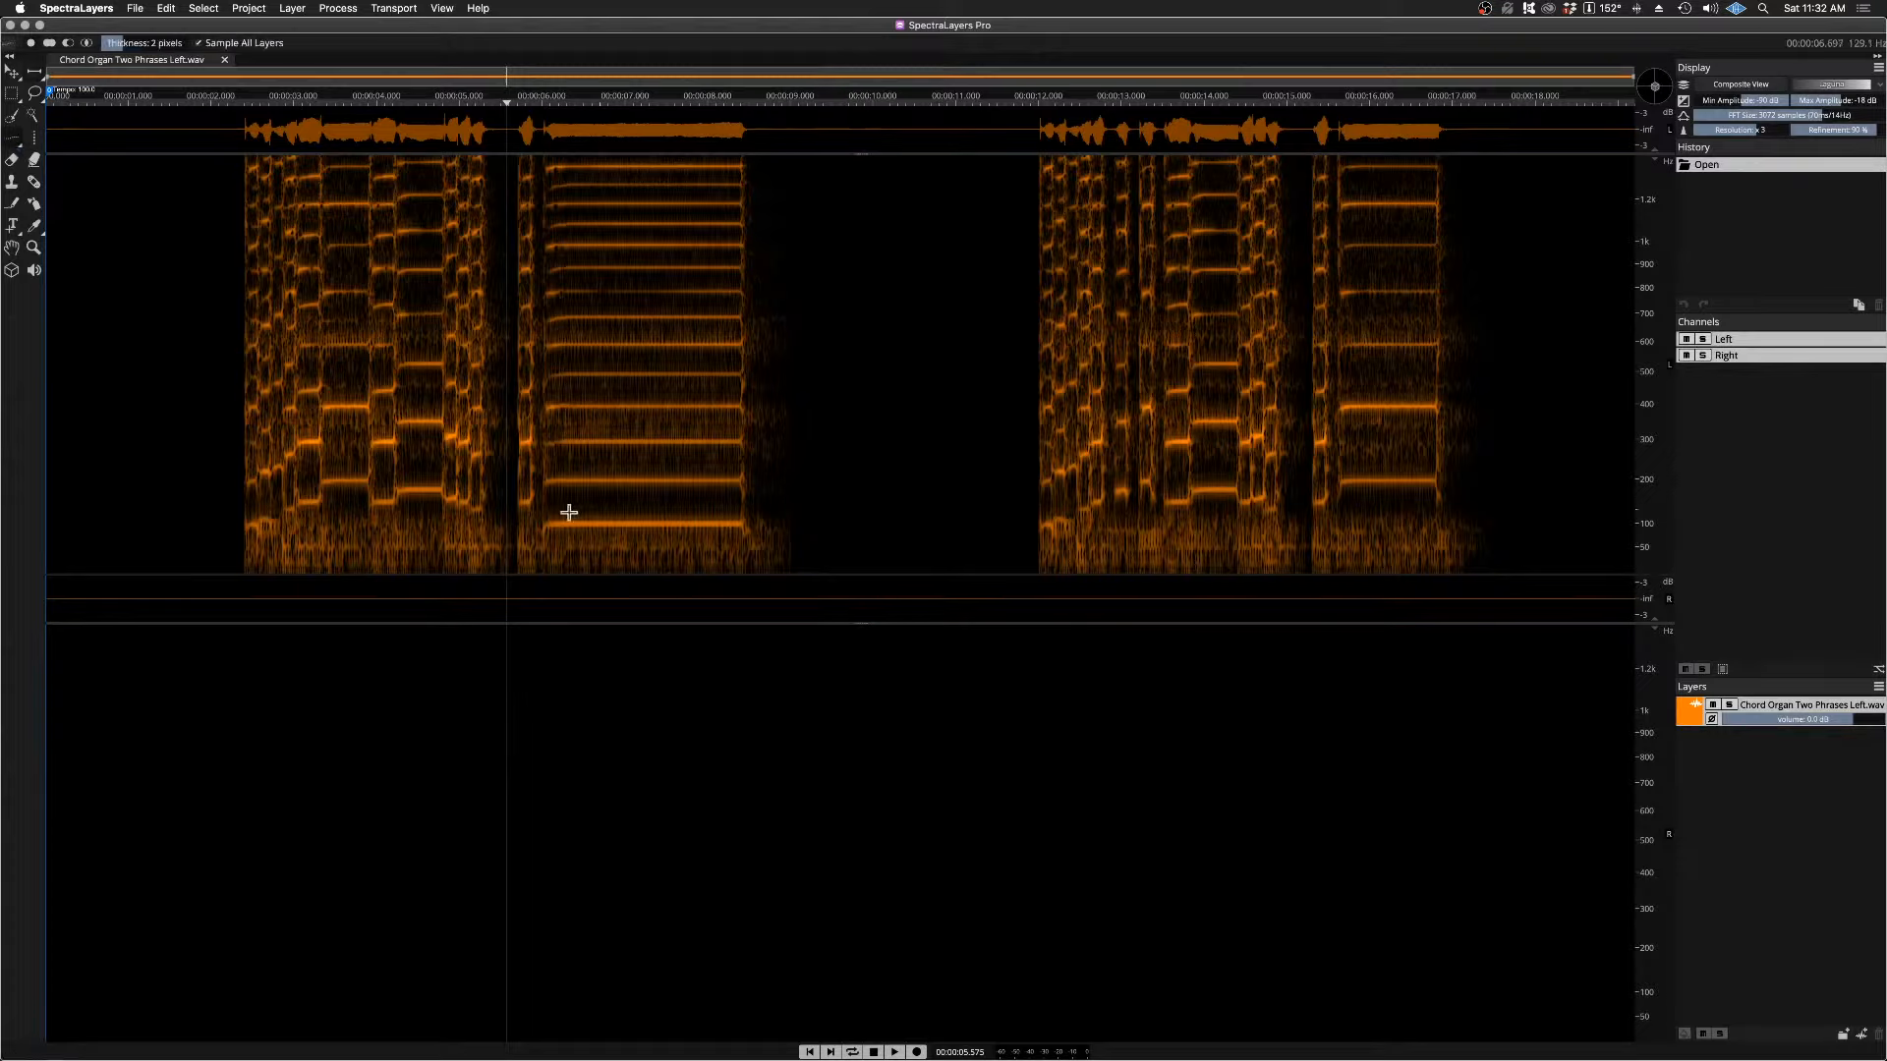
drag(542, 524, 732, 528)
key(super+d)
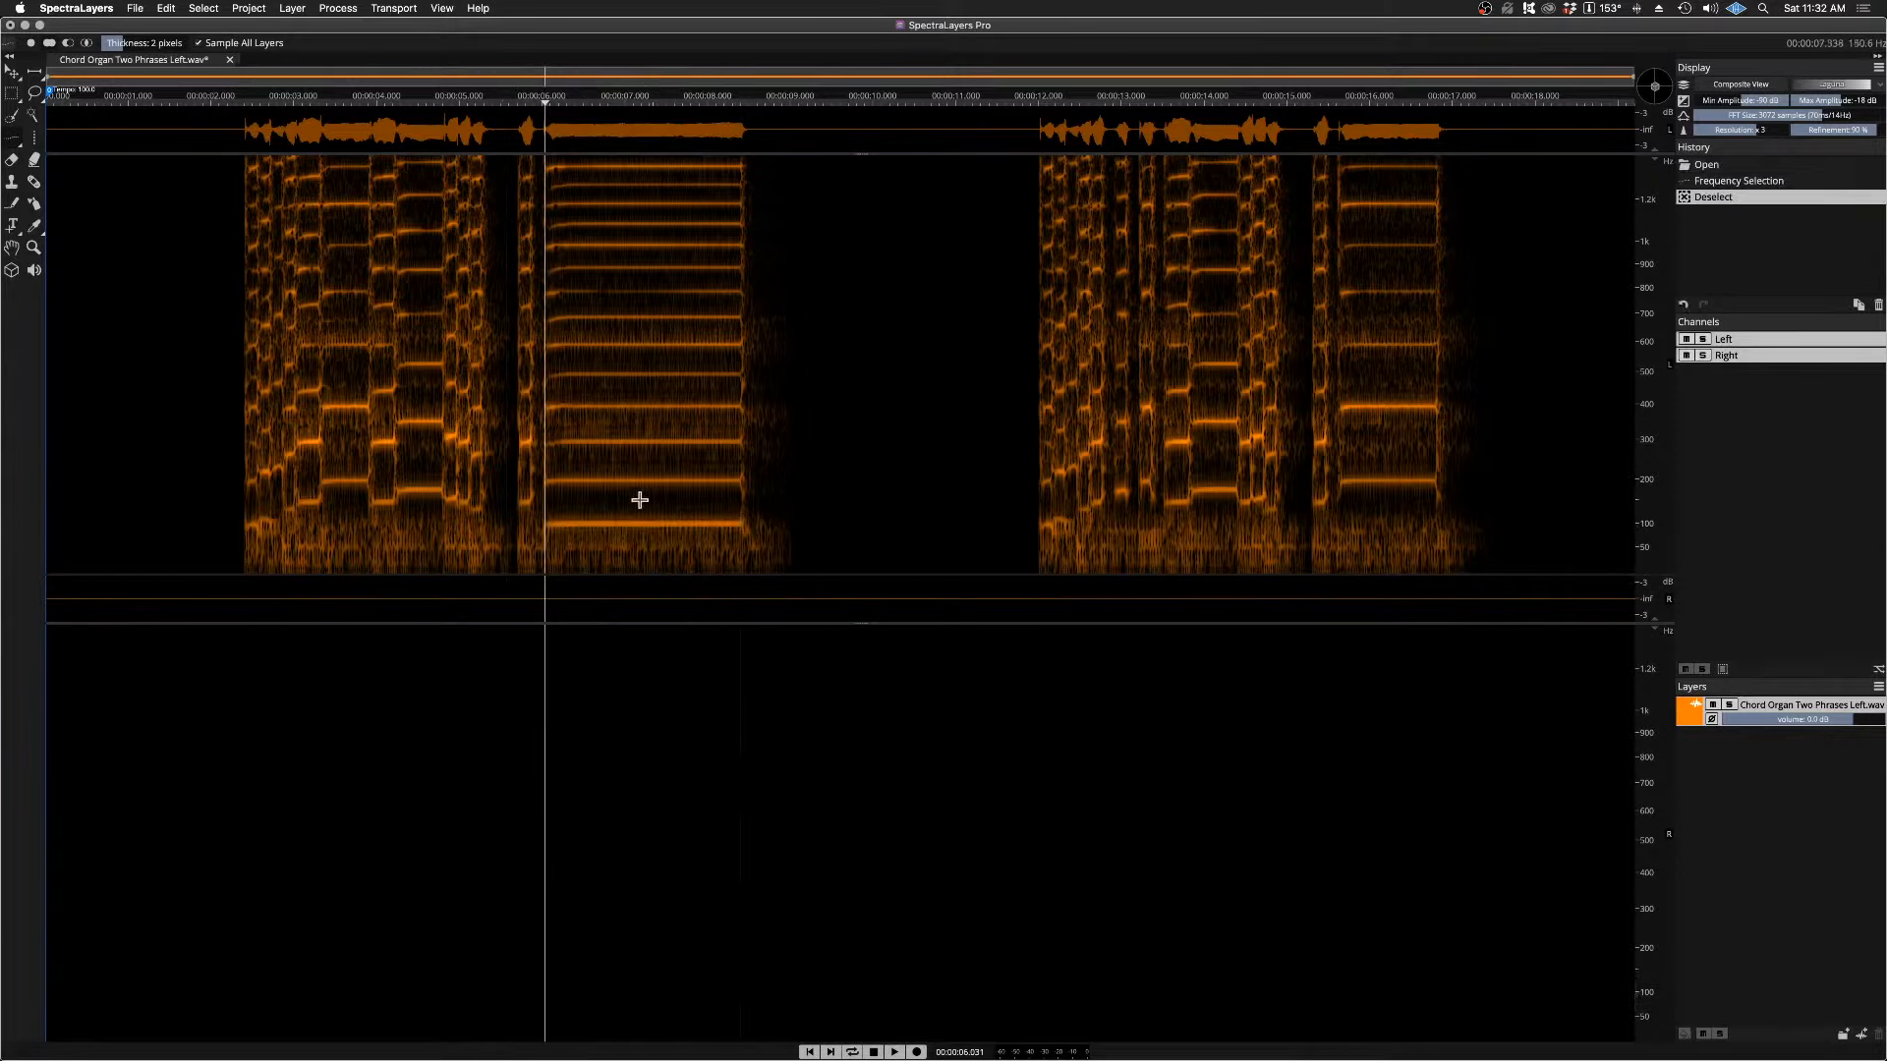
scroll(626, 520, up, 2)
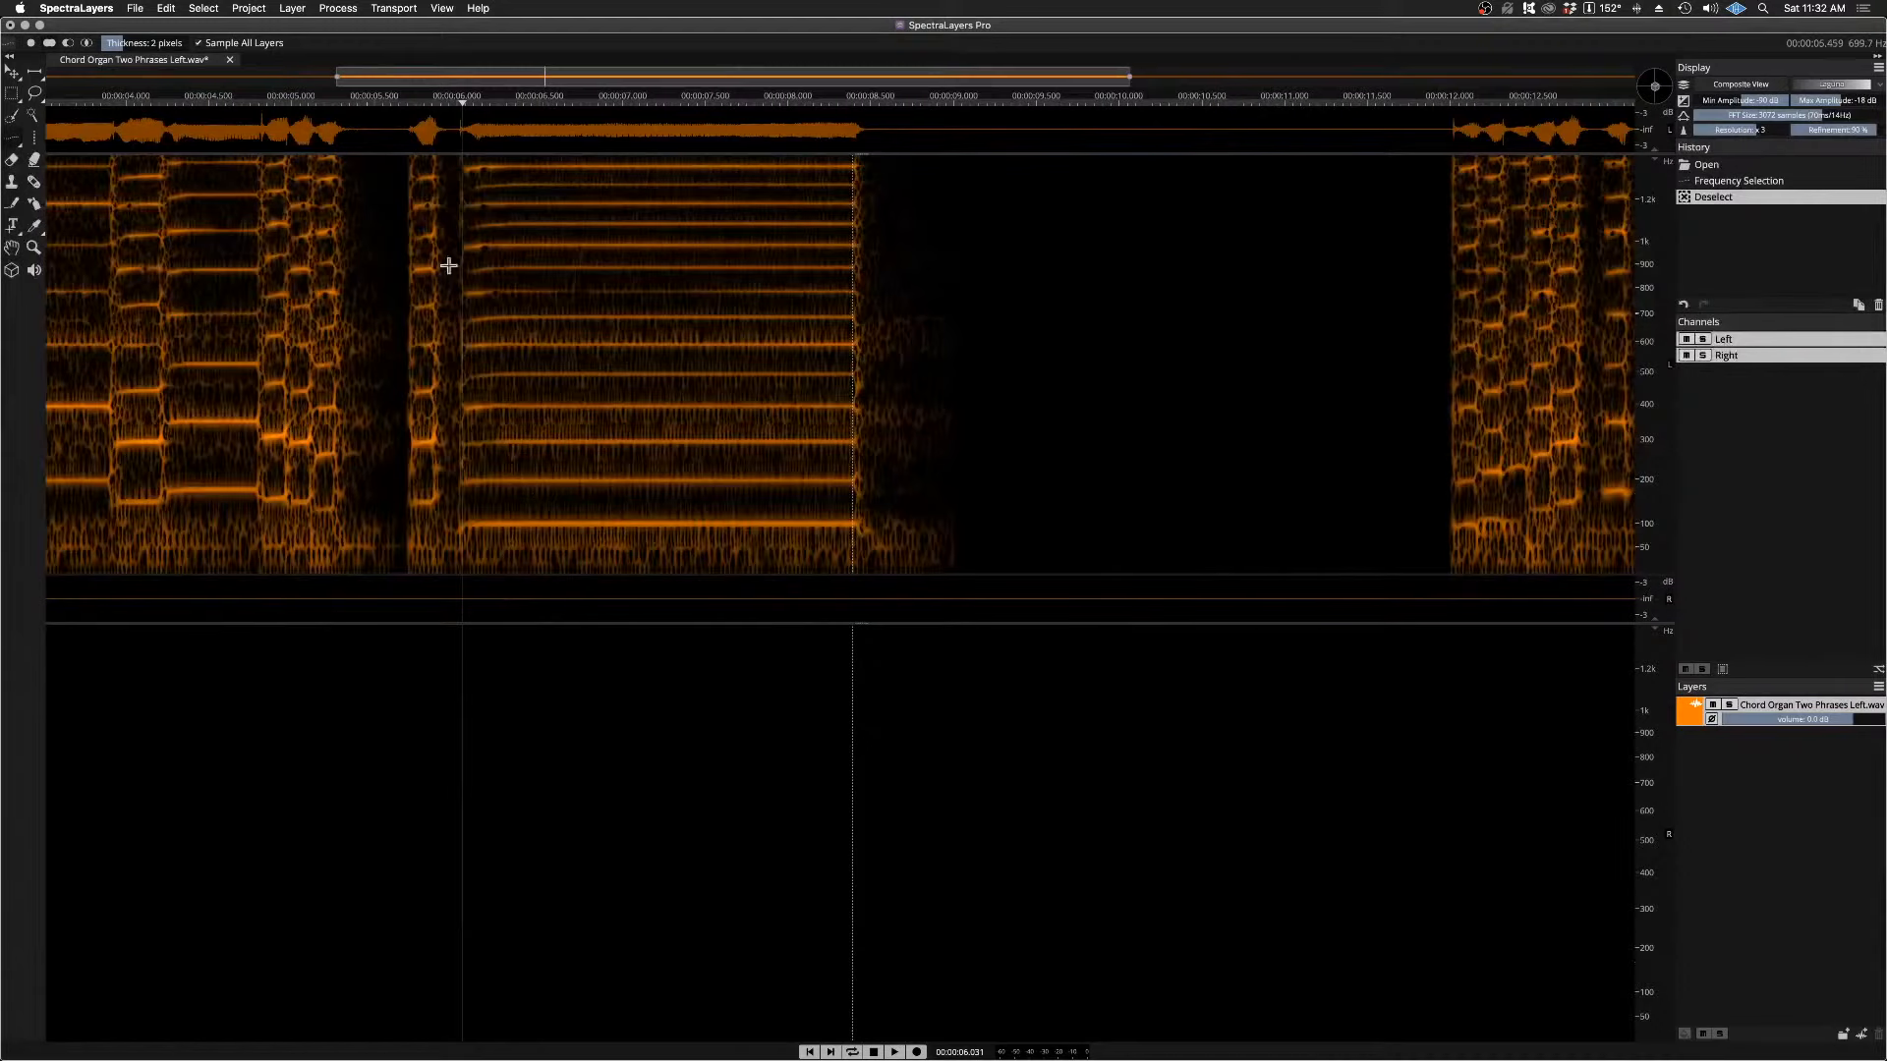
Step: Trace the held note's lowest line near 100 Hz from about 6.10 s with Frequency Selection, play it, and clear the selection
drag(658, 83, 557, 89)
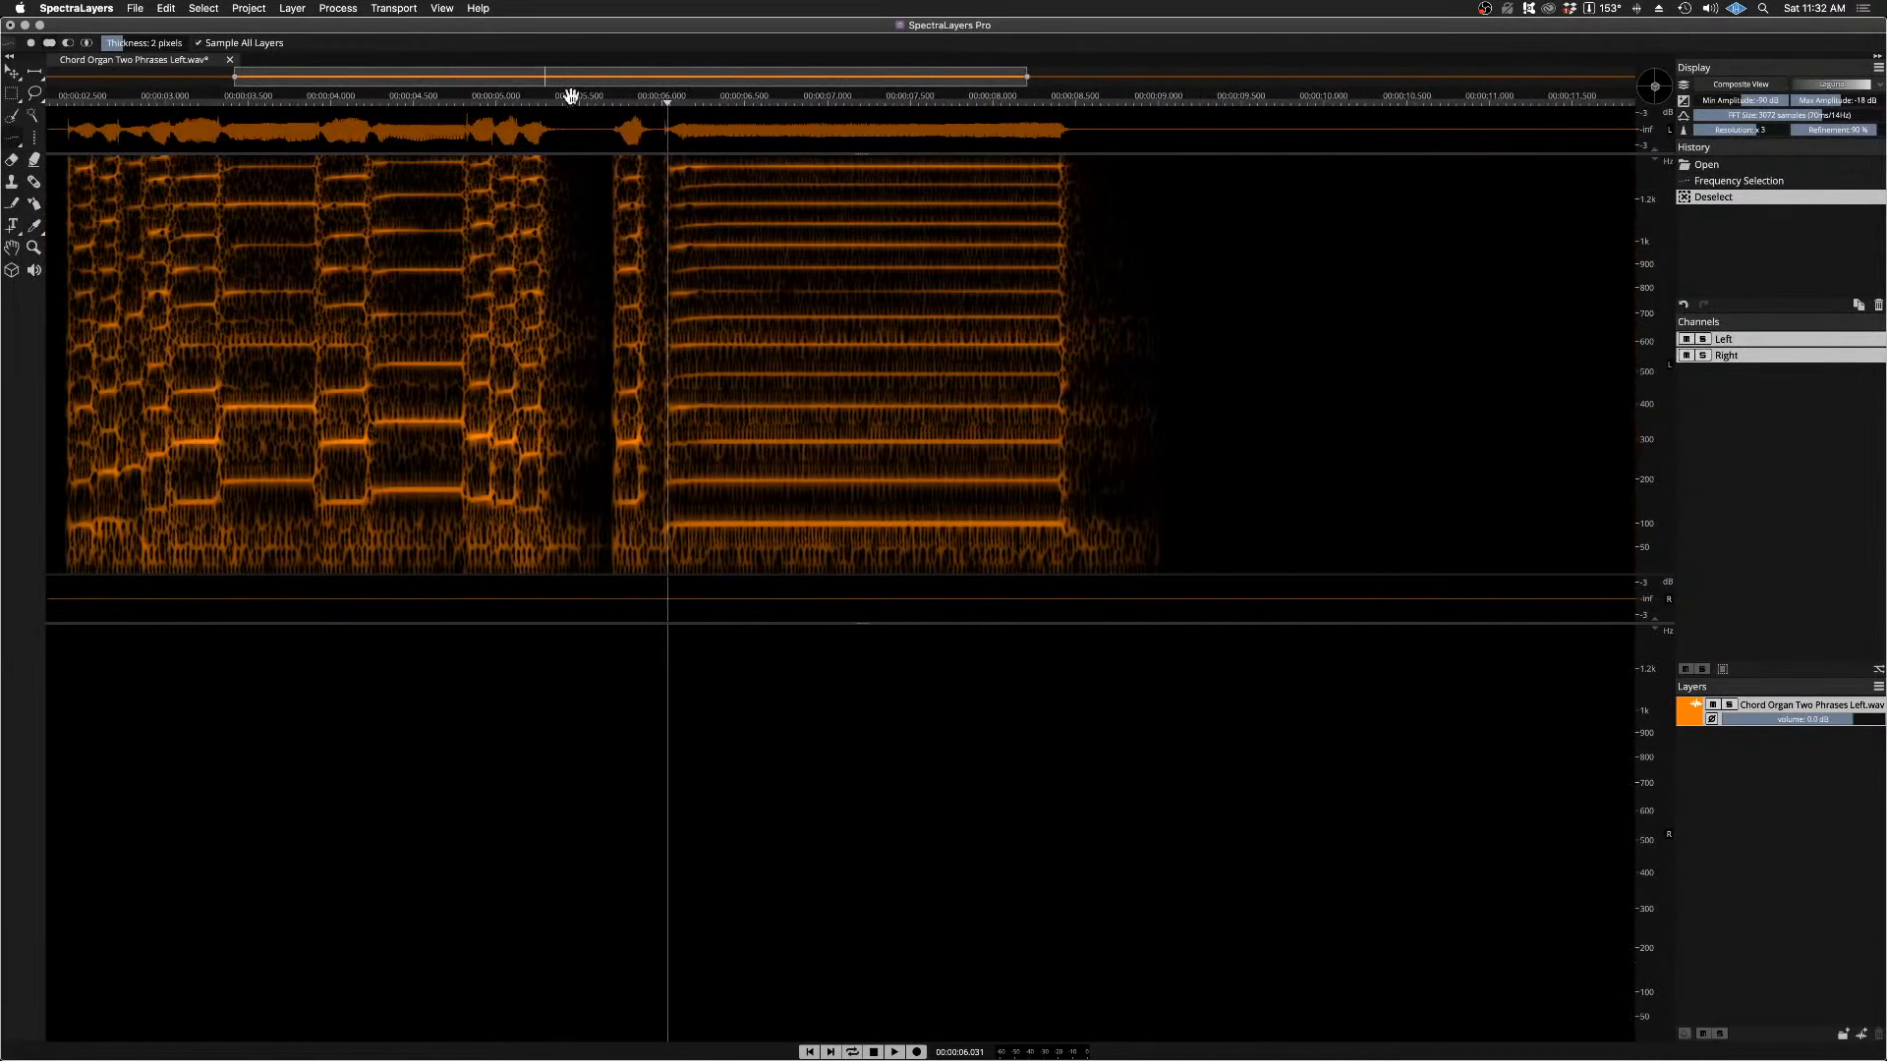
scroll(869, 484, up, 2)
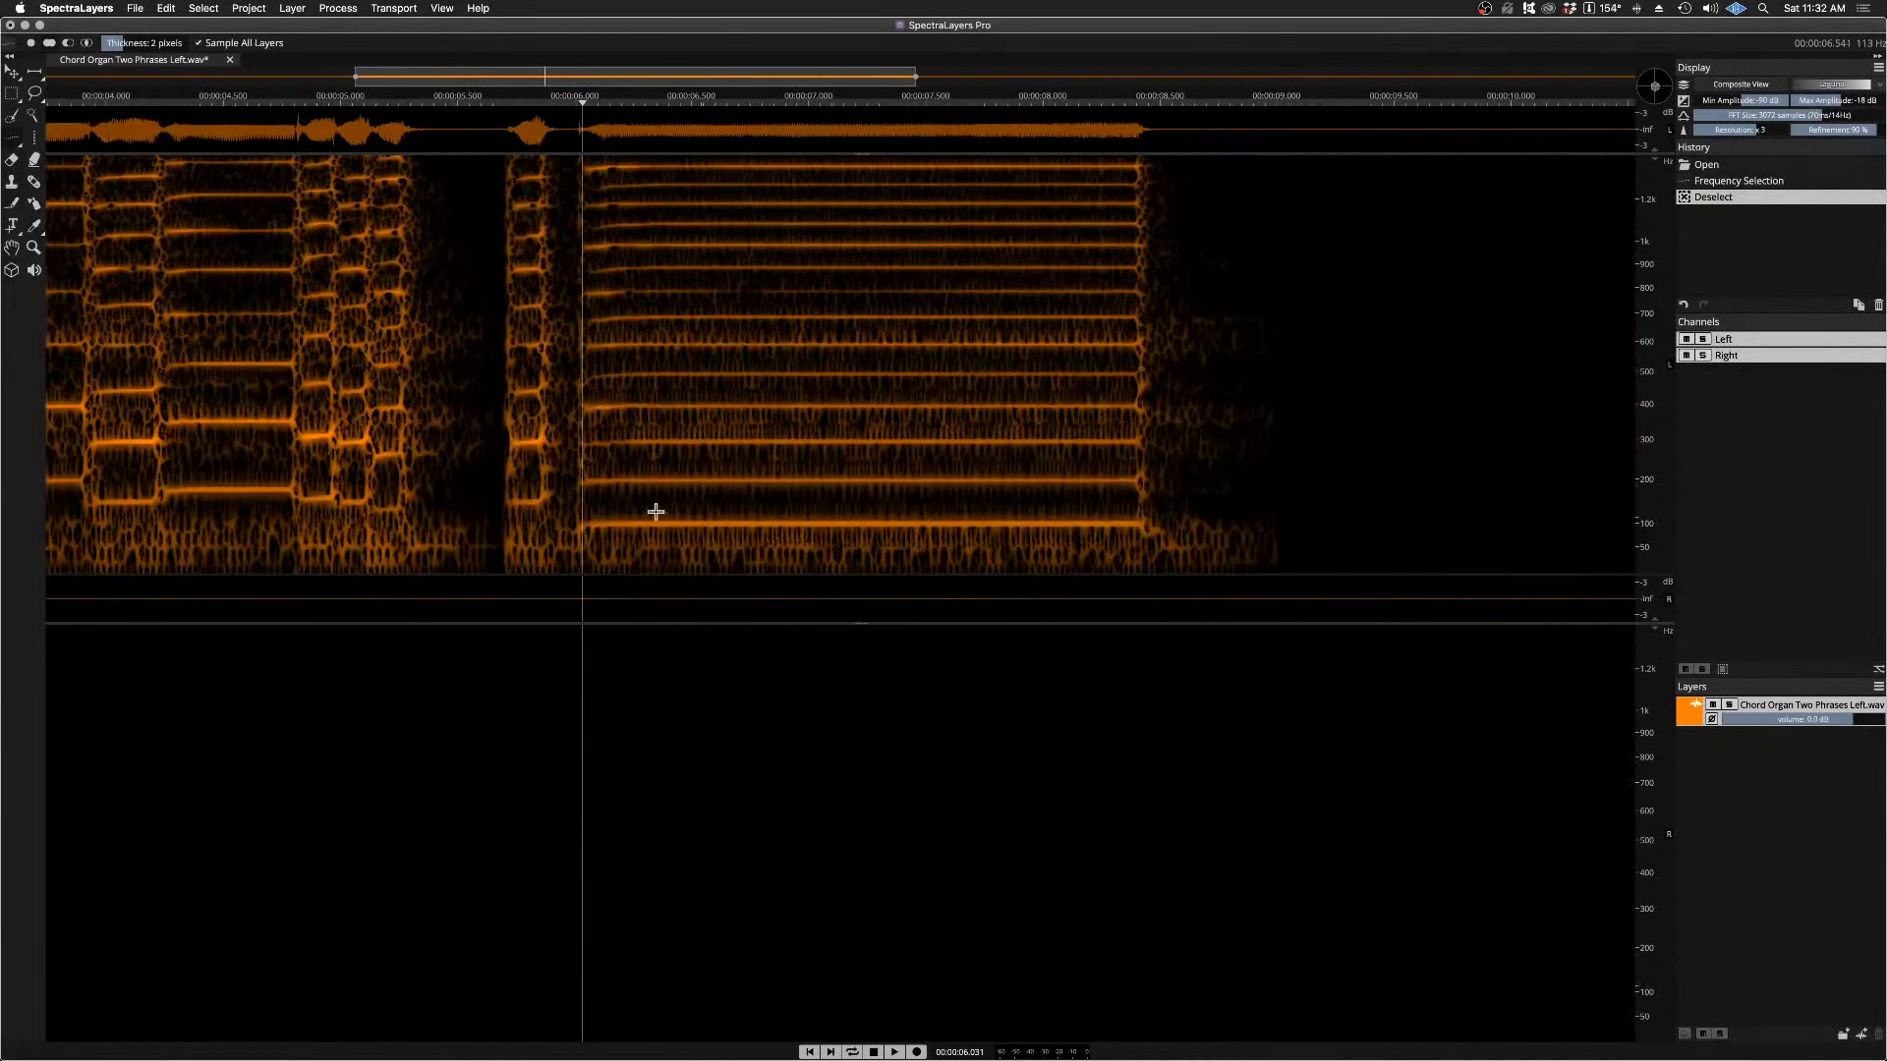
drag(599, 526, 1127, 530)
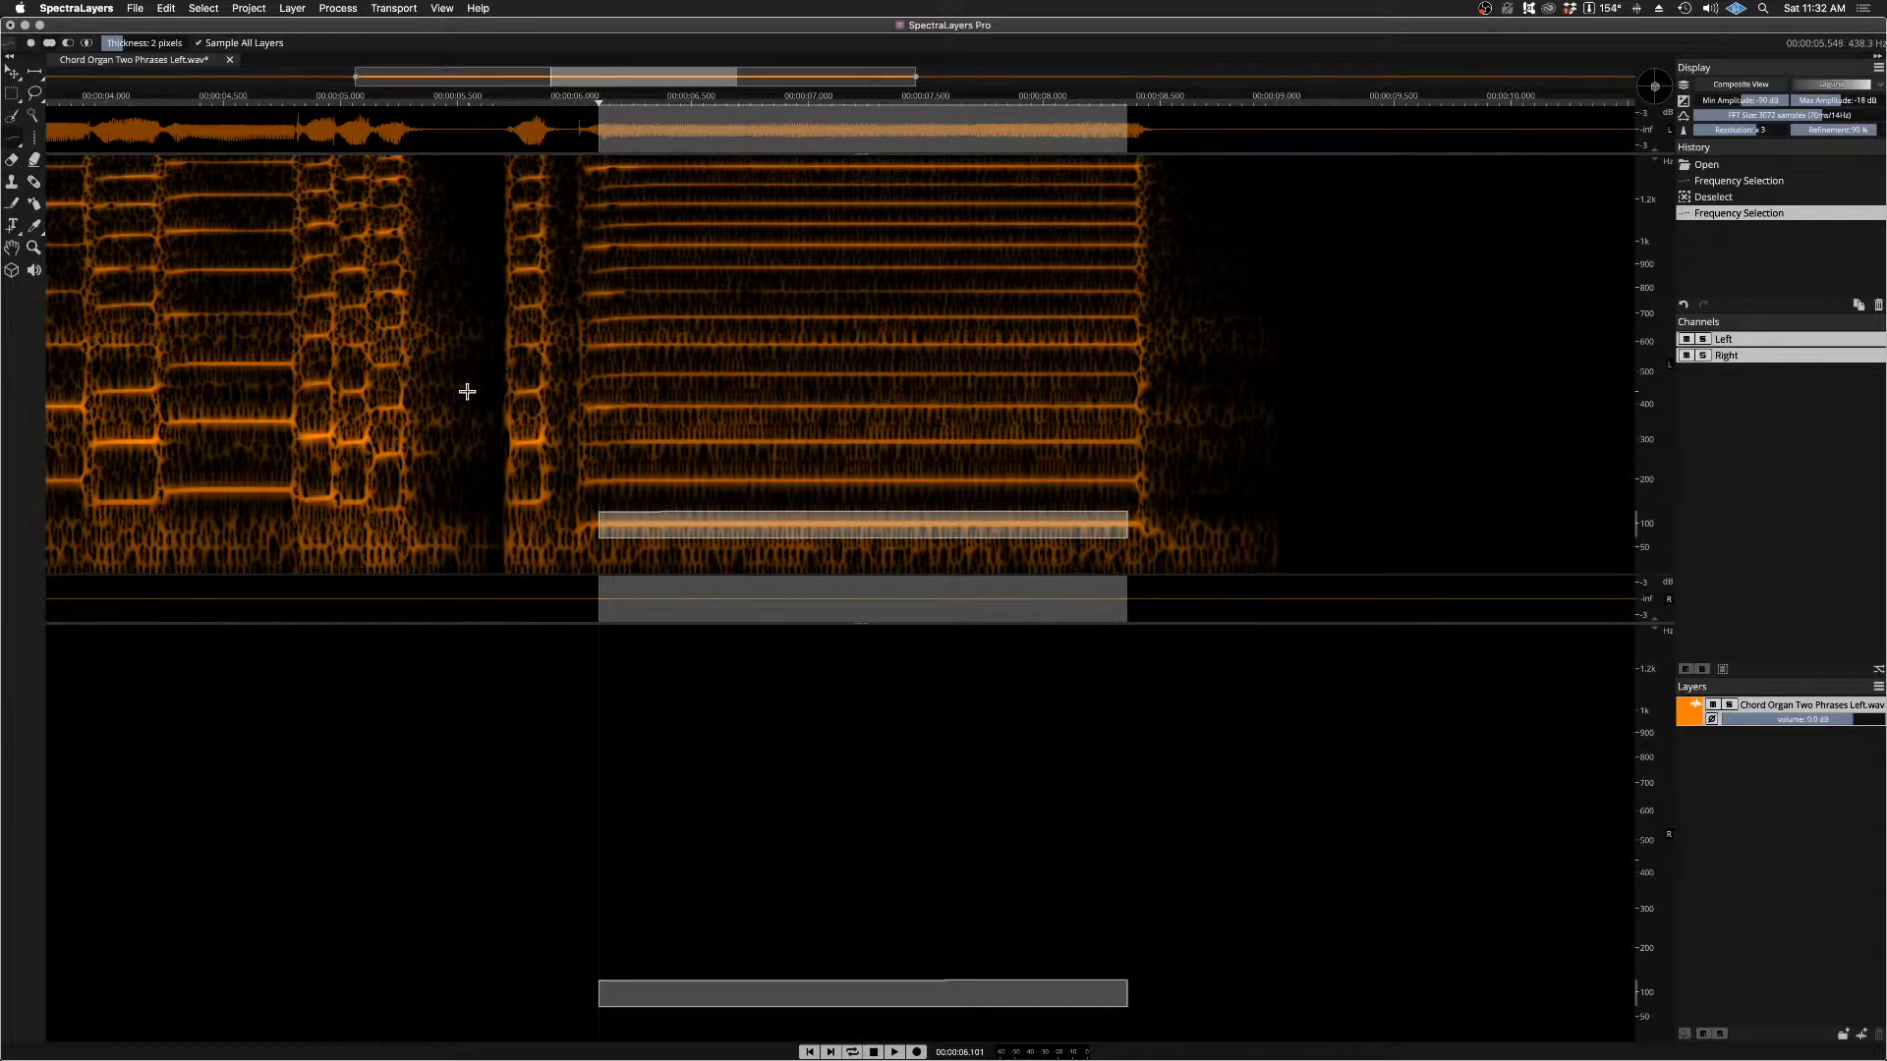
key(space)
click(495, 431)
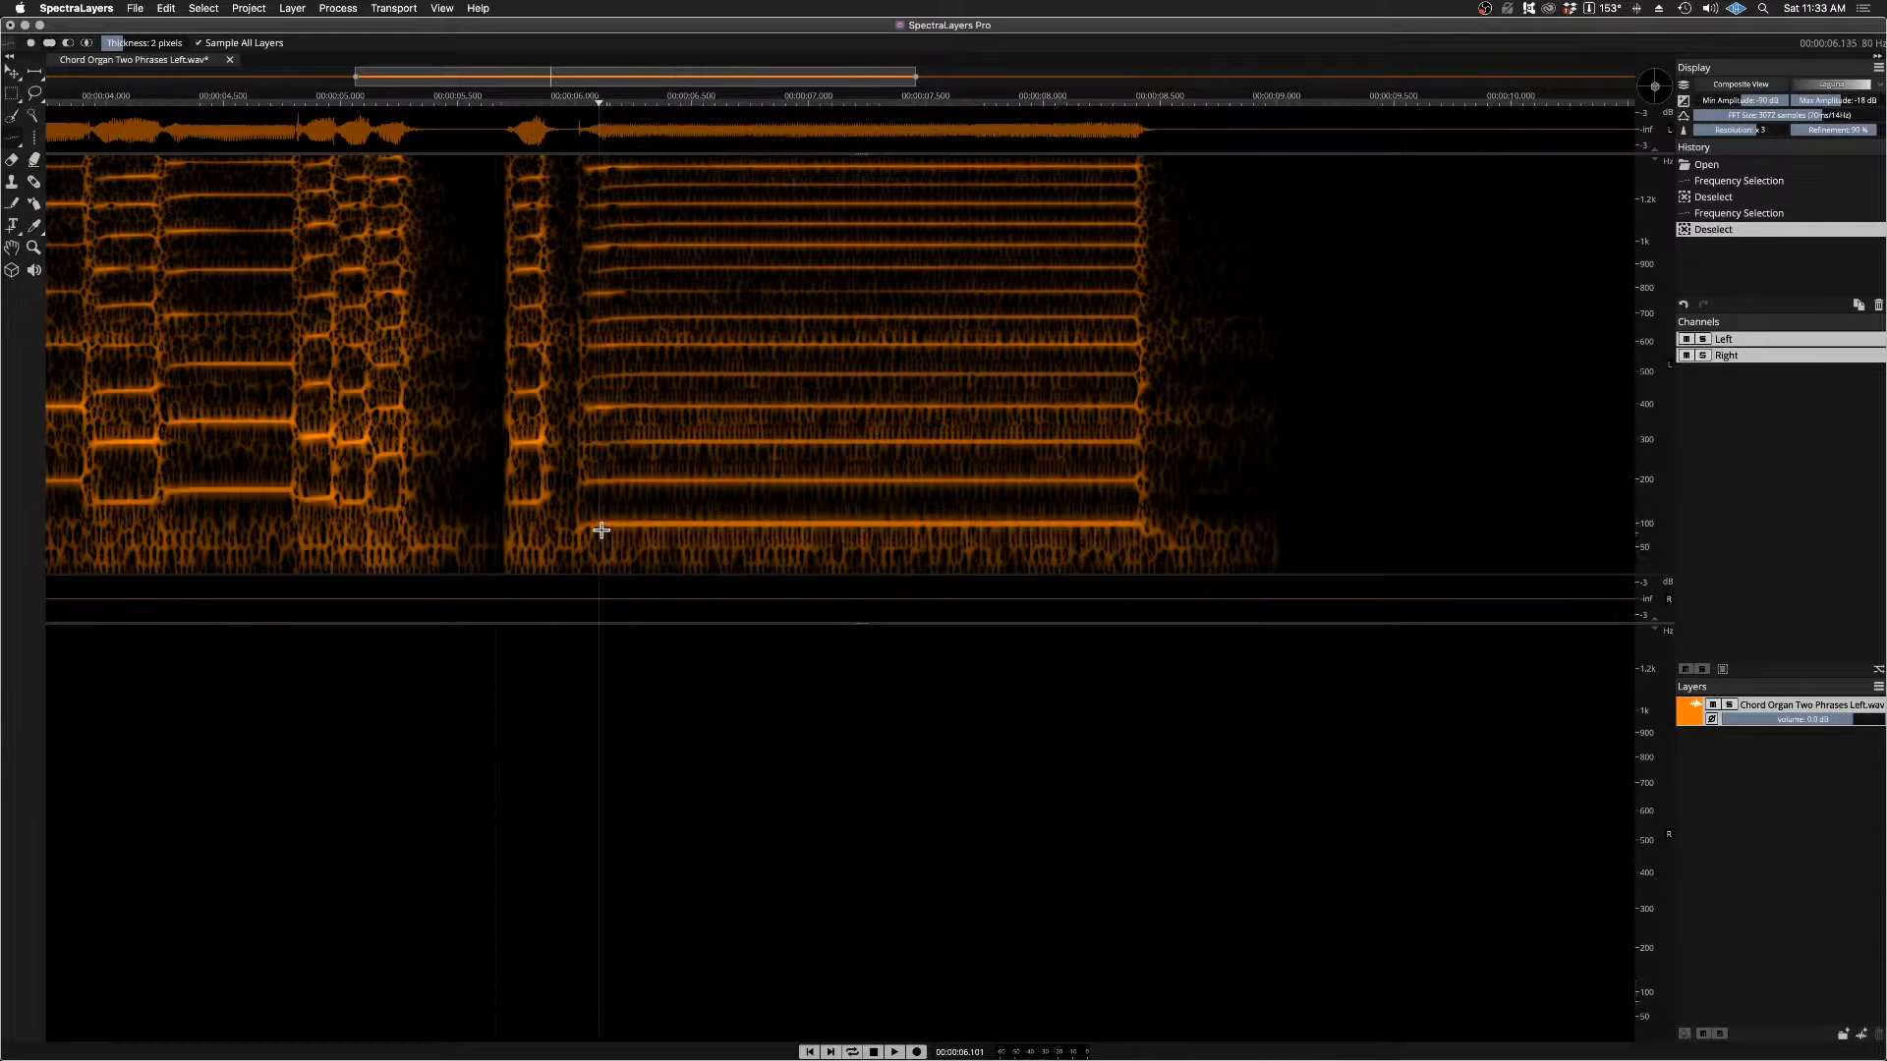
Step: Trace the held note's lowest line from about 6.15 s, extend it to harmonics 1 to 10, and clear the selection after playing it
drag(610, 526, 1127, 528)
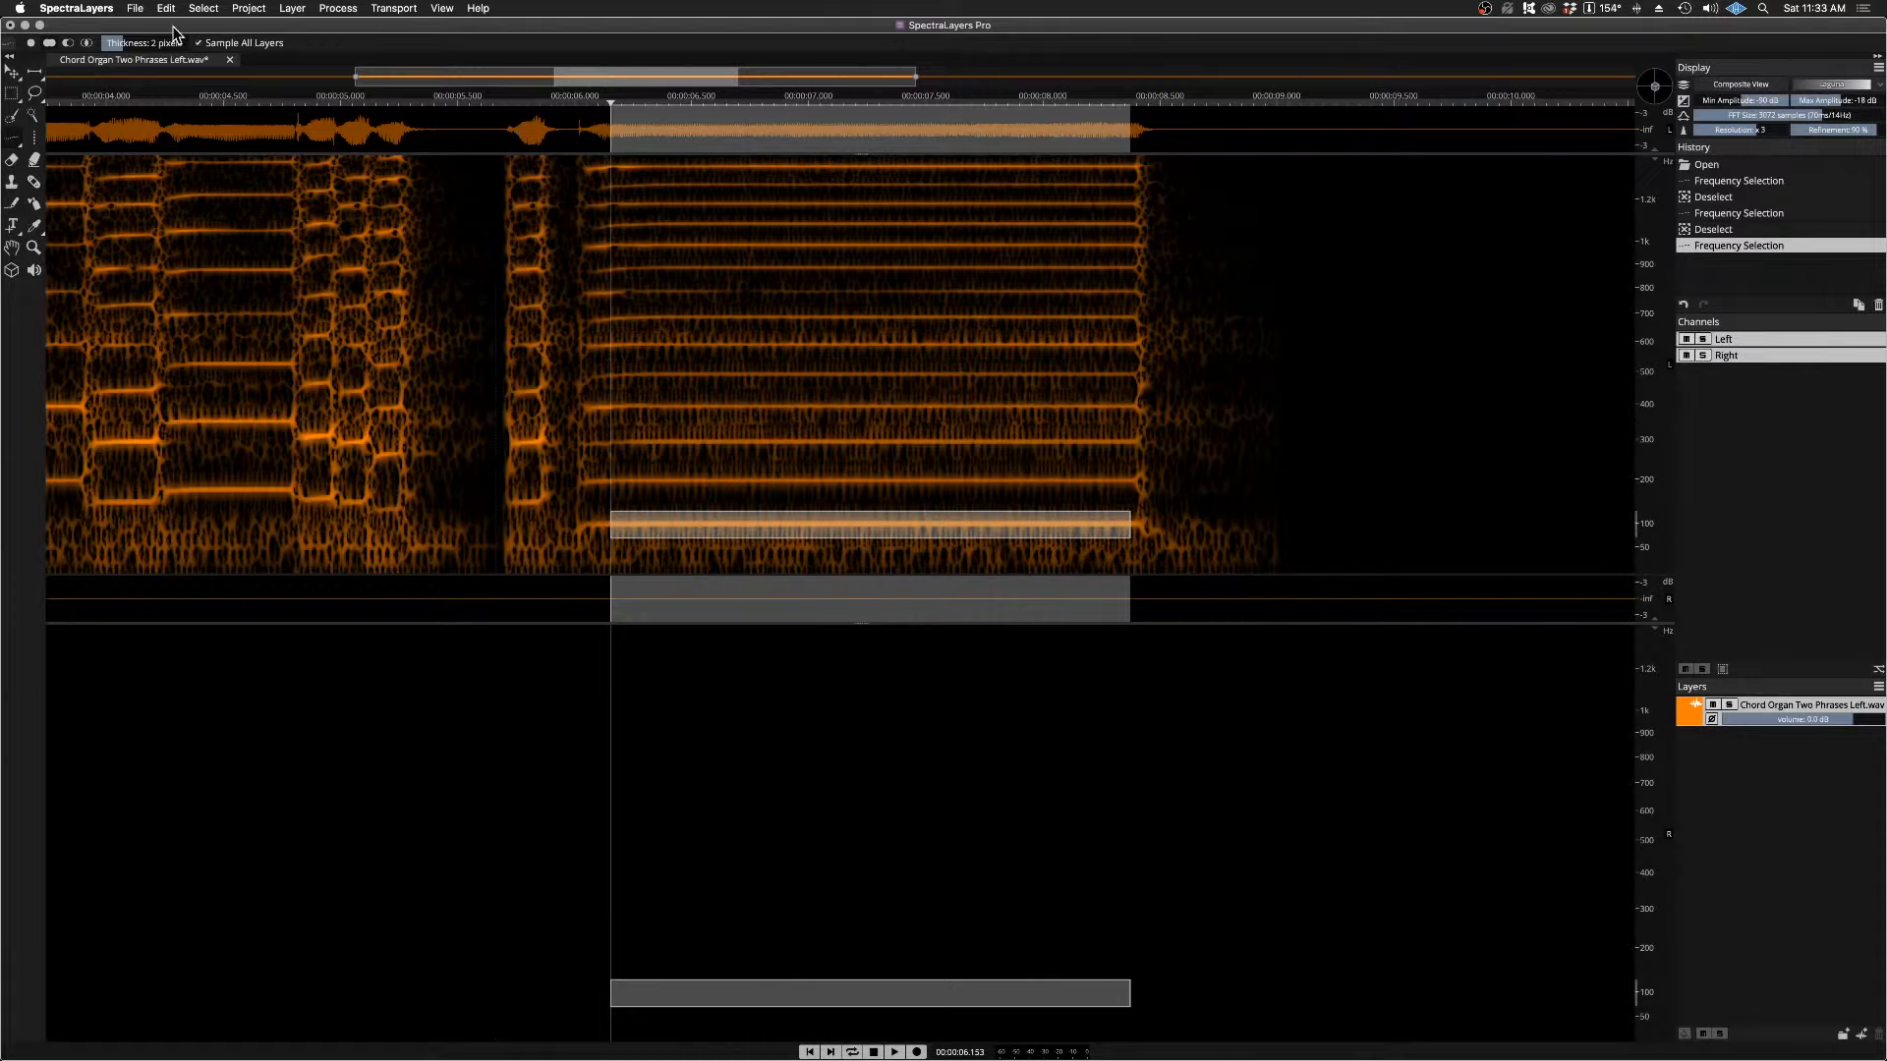
click(202, 9)
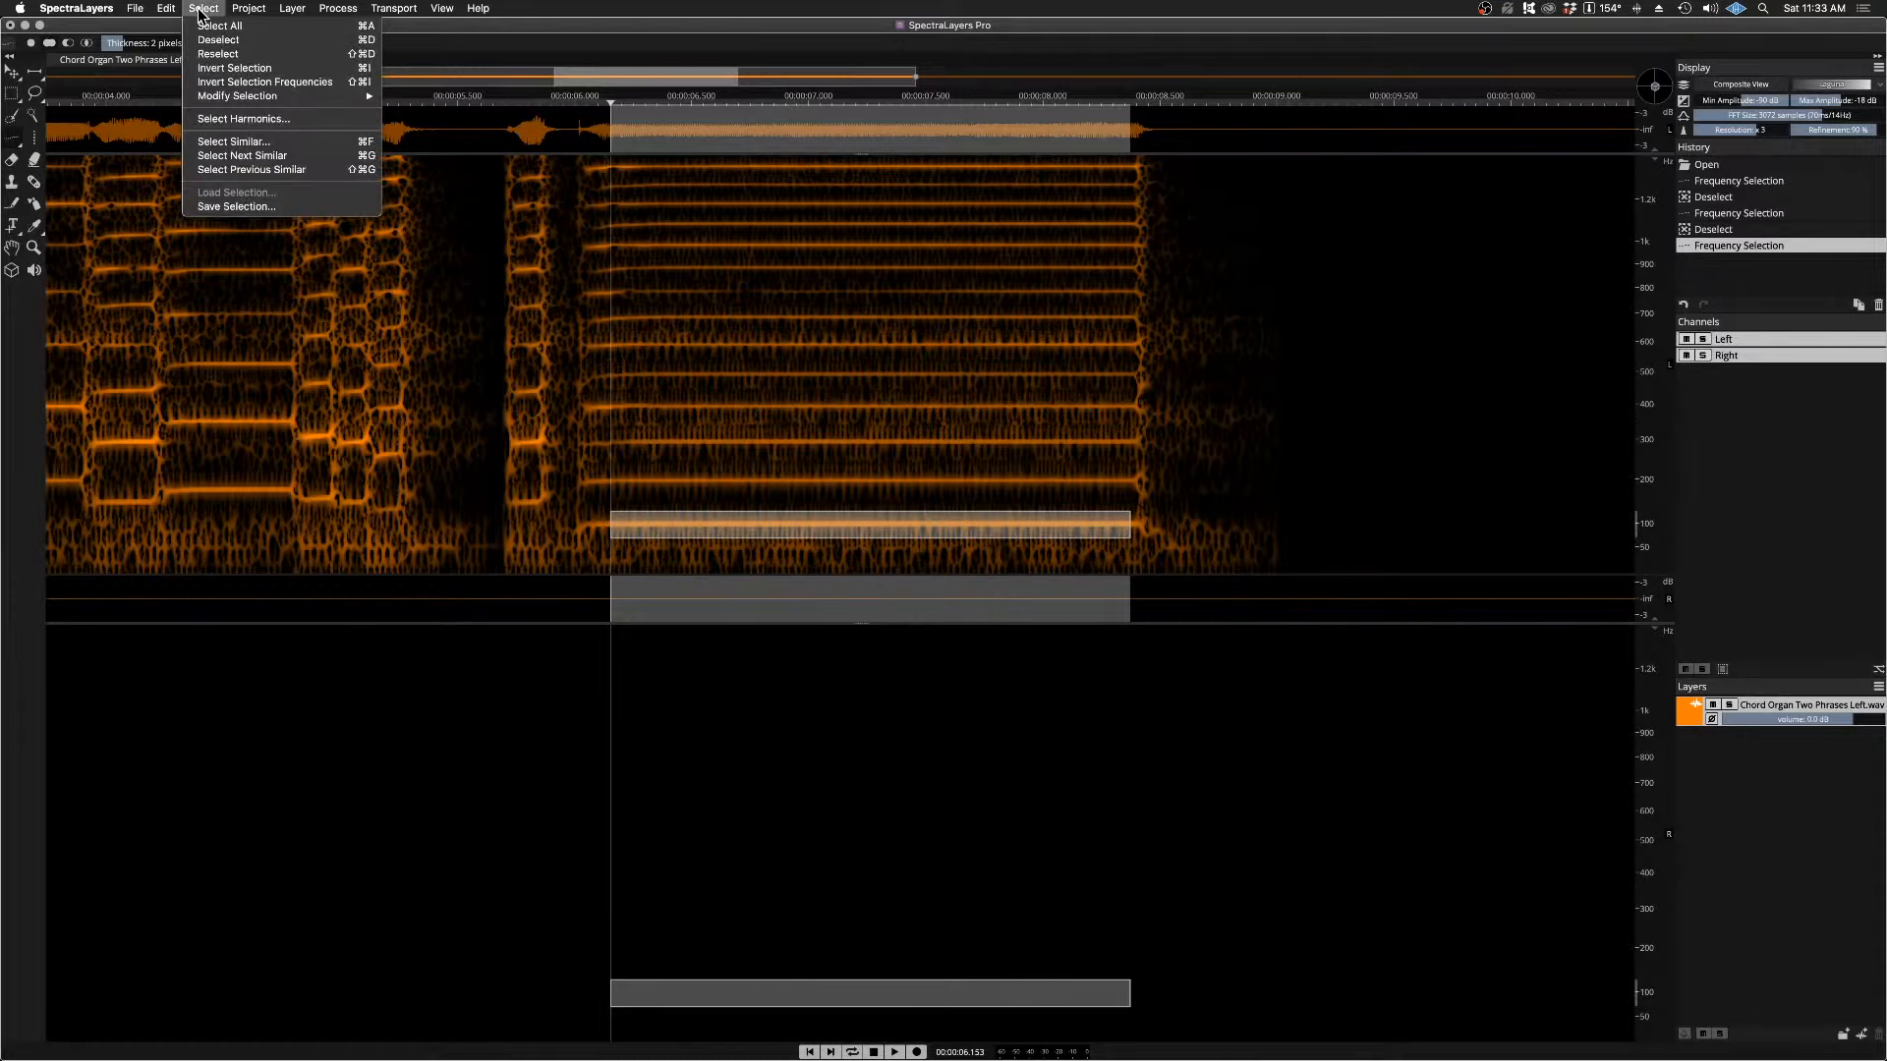
click(234, 119)
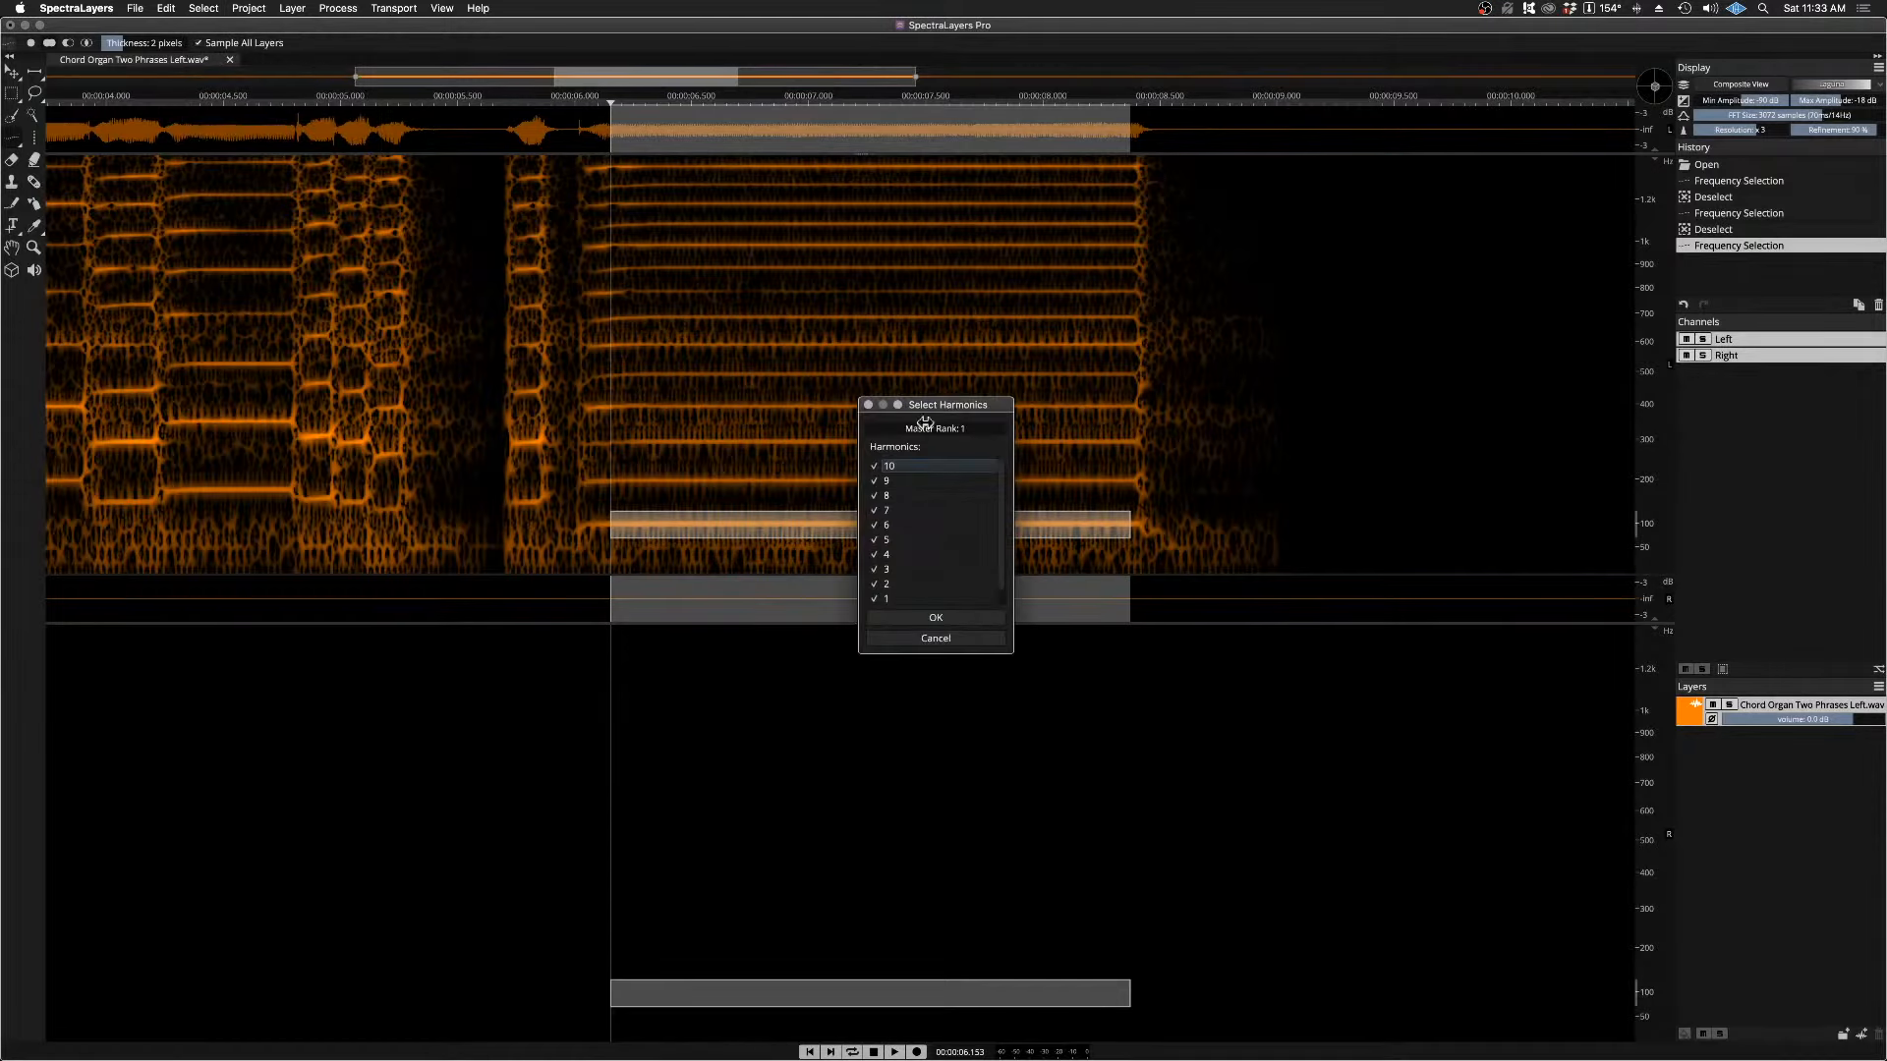
drag(946, 413, 344, 238)
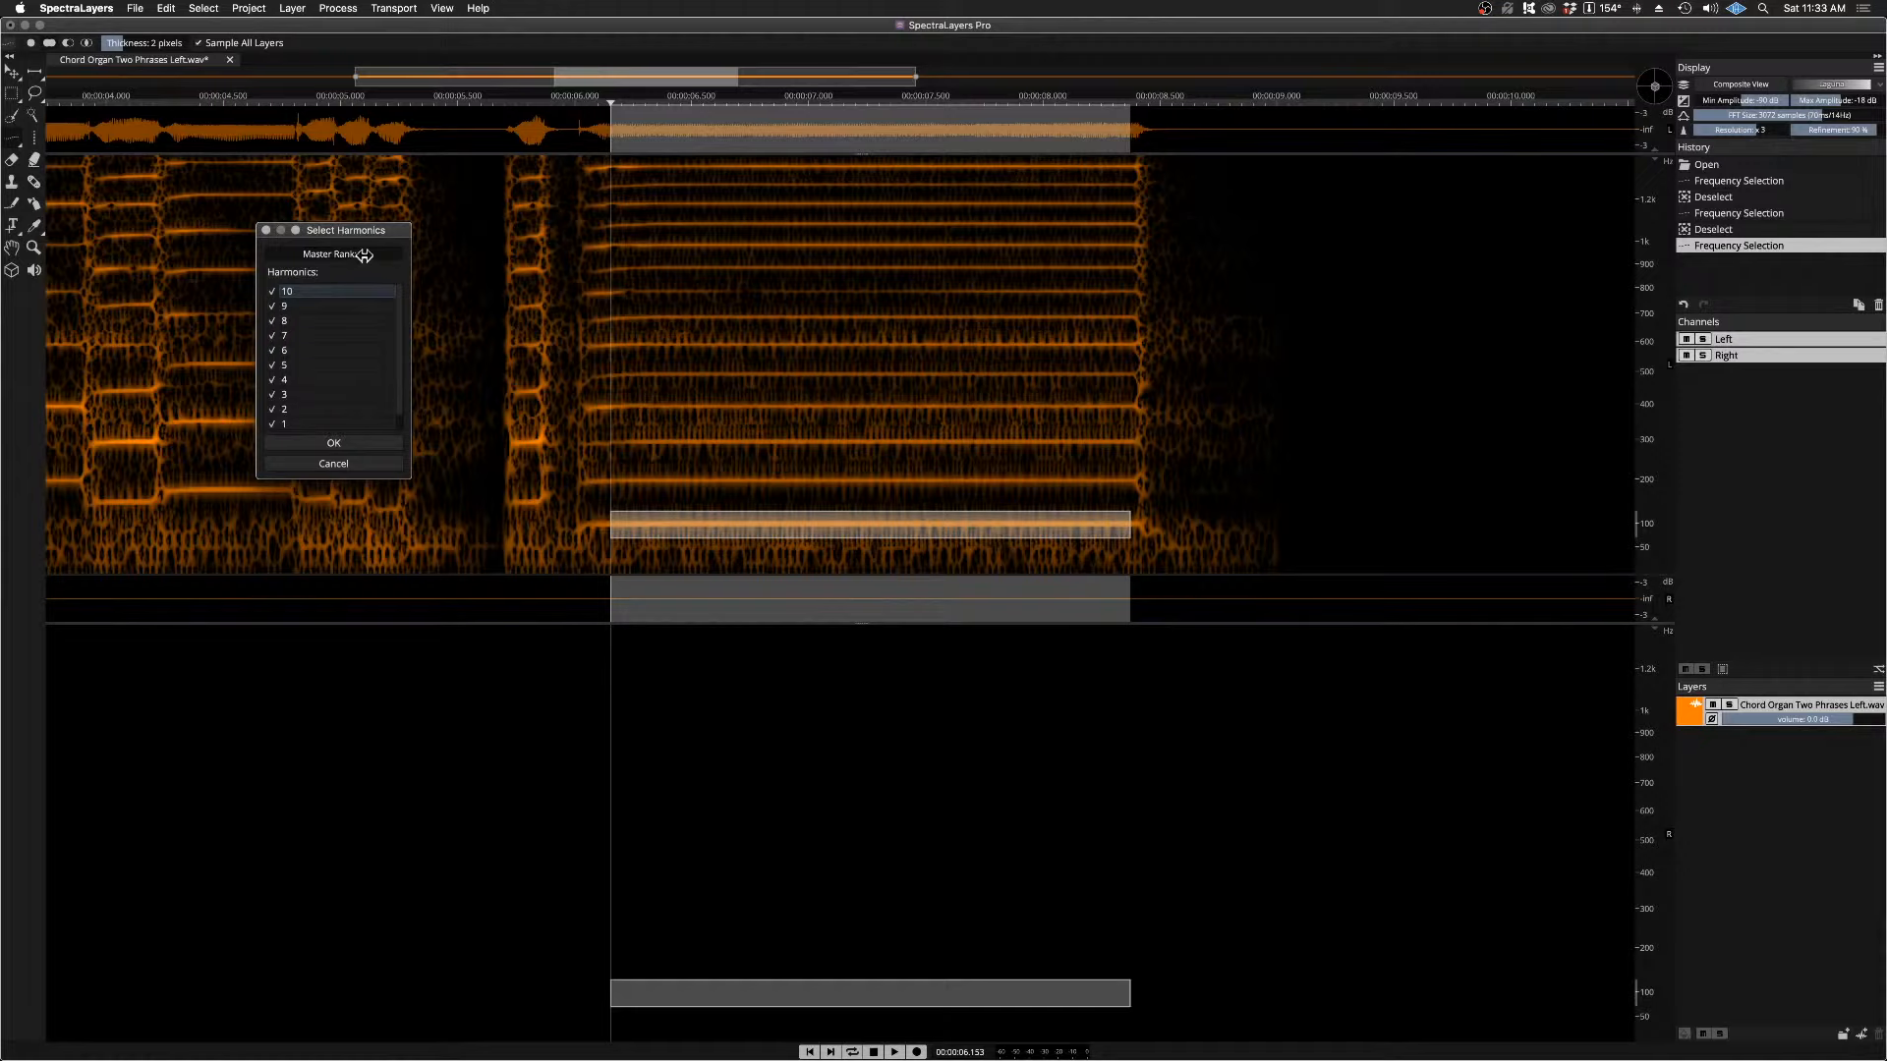
click(365, 445)
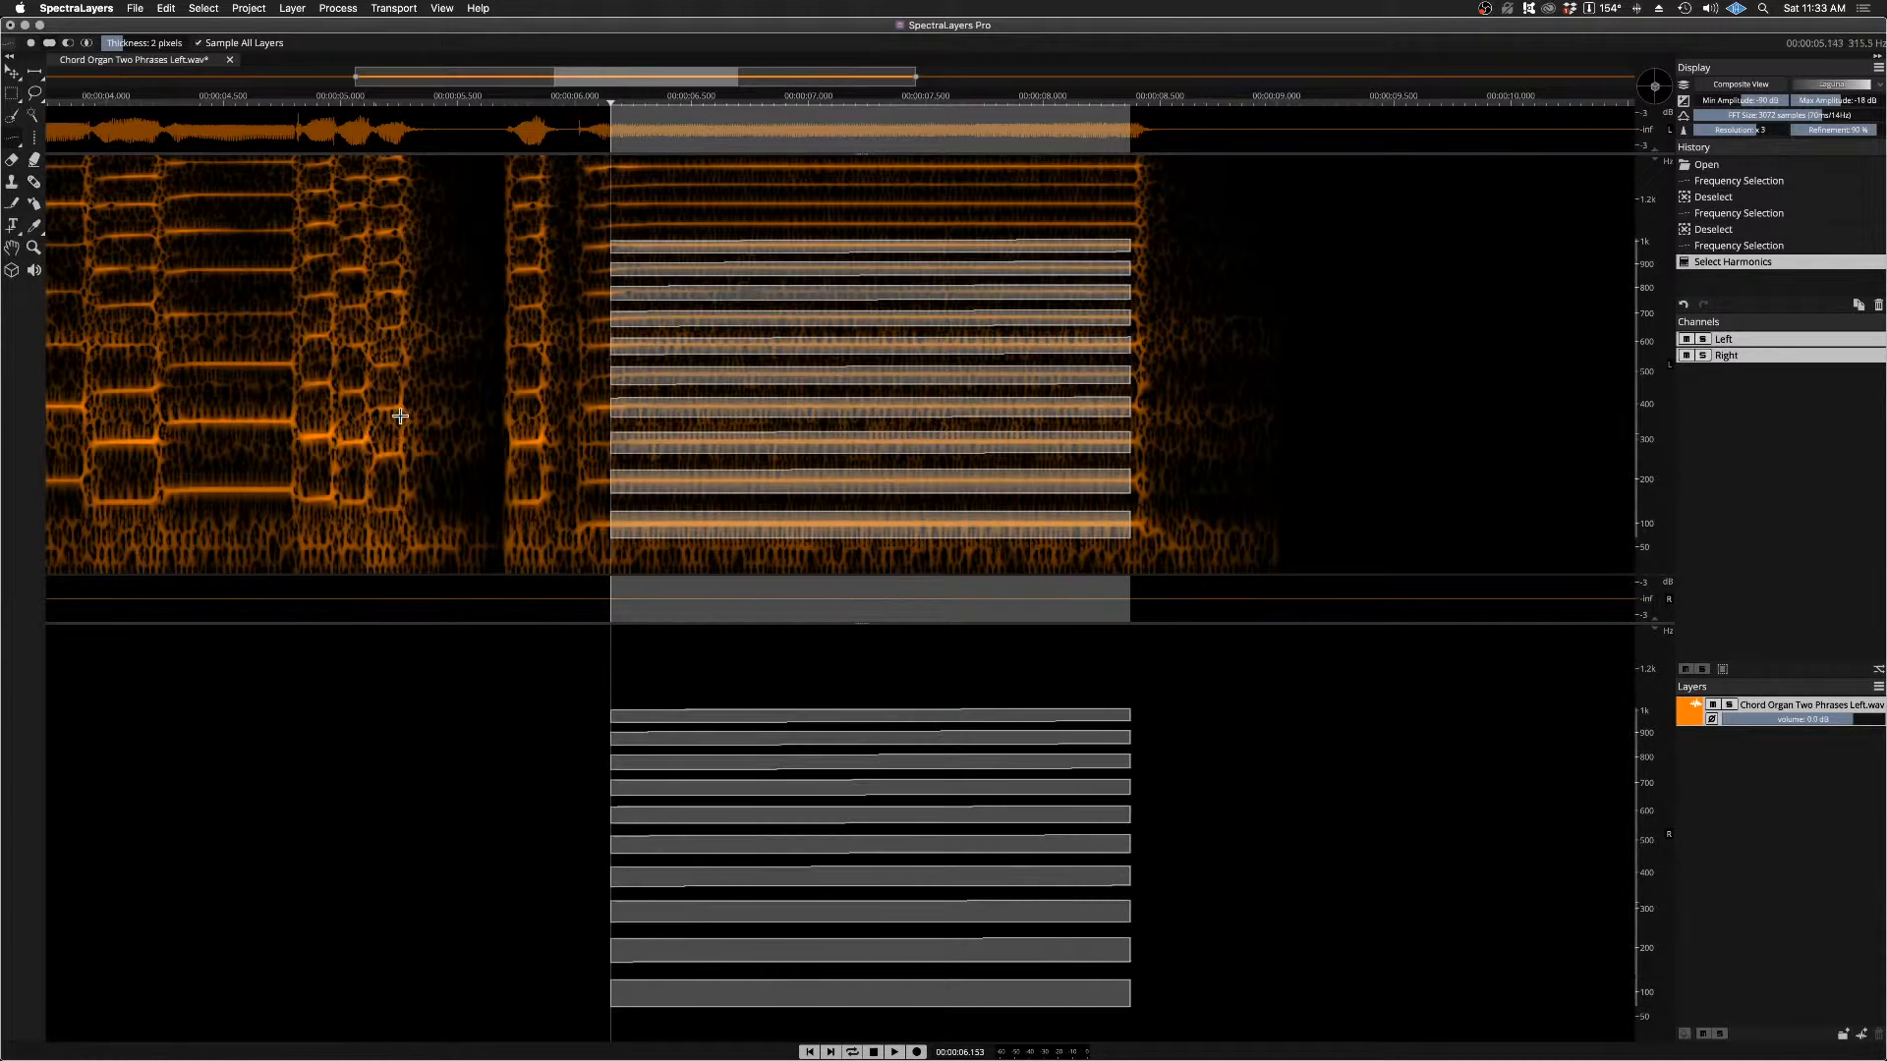
key(space)
click(386, 392)
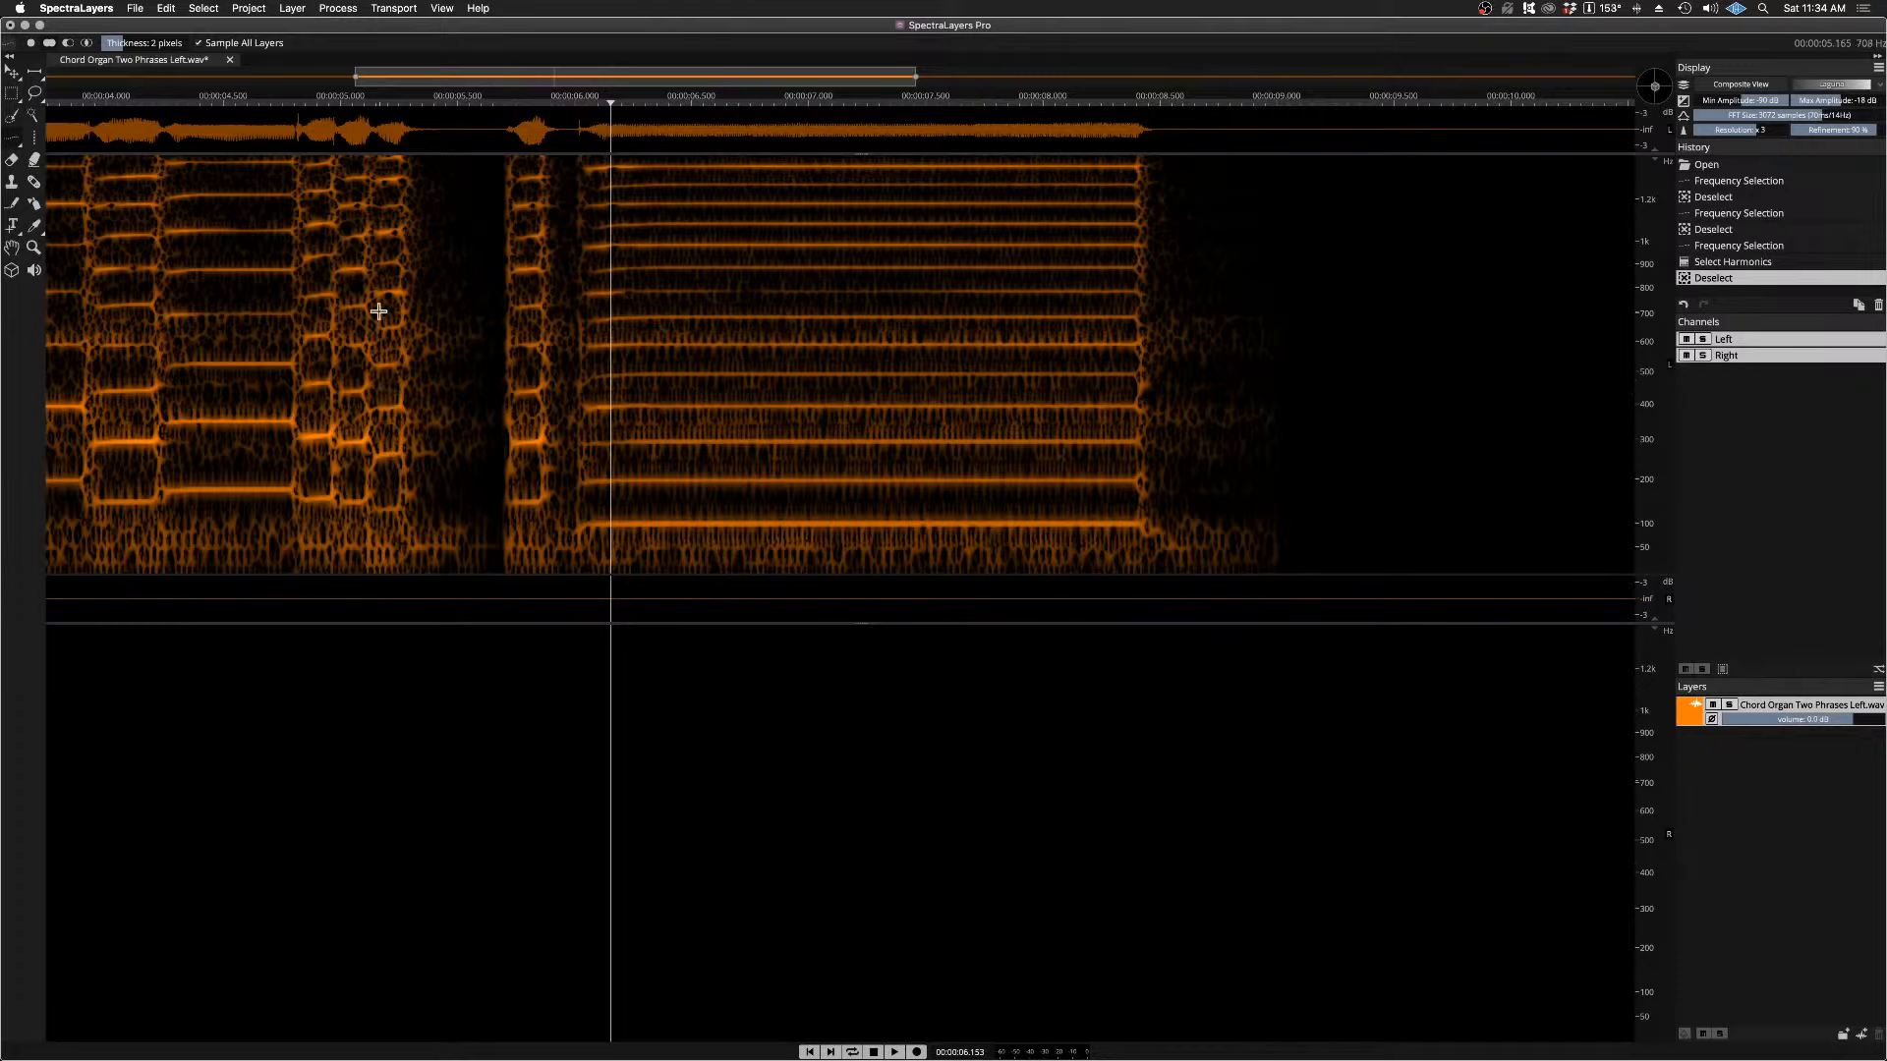
drag(610, 106, 557, 107)
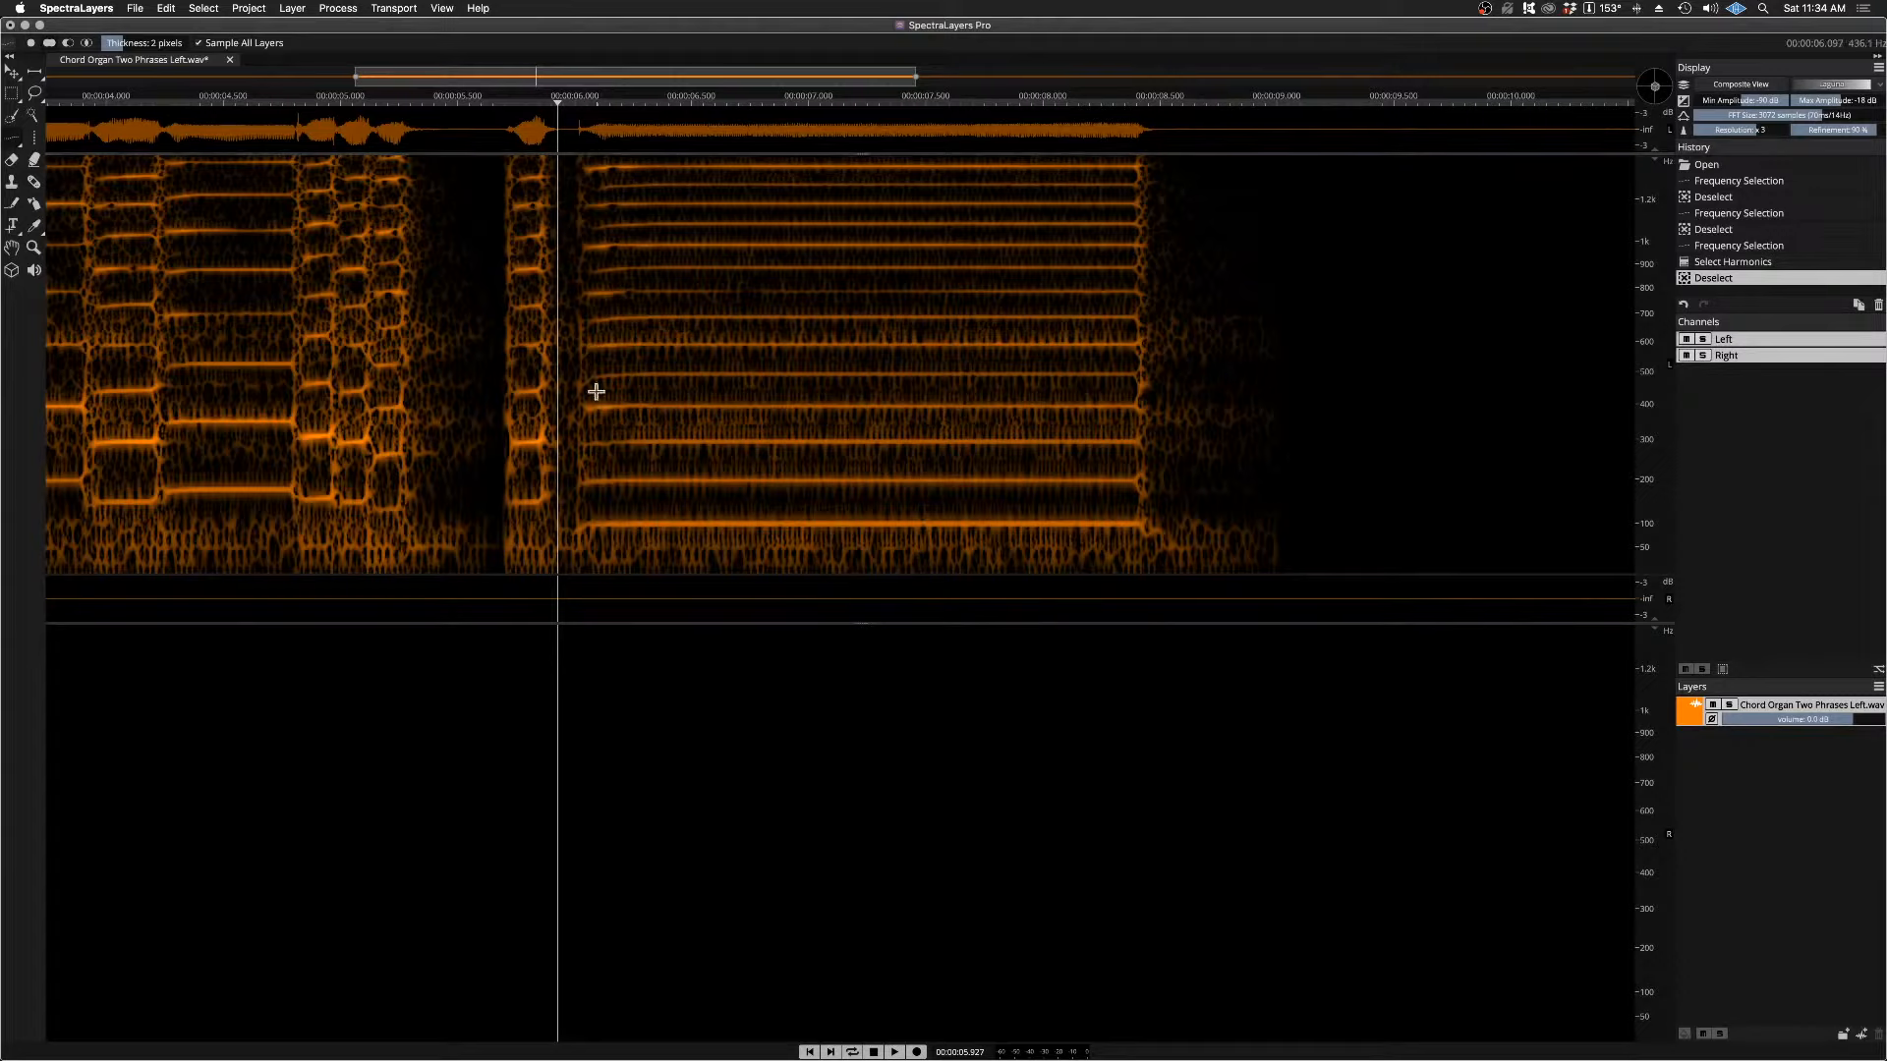
drag(574, 528, 1123, 539)
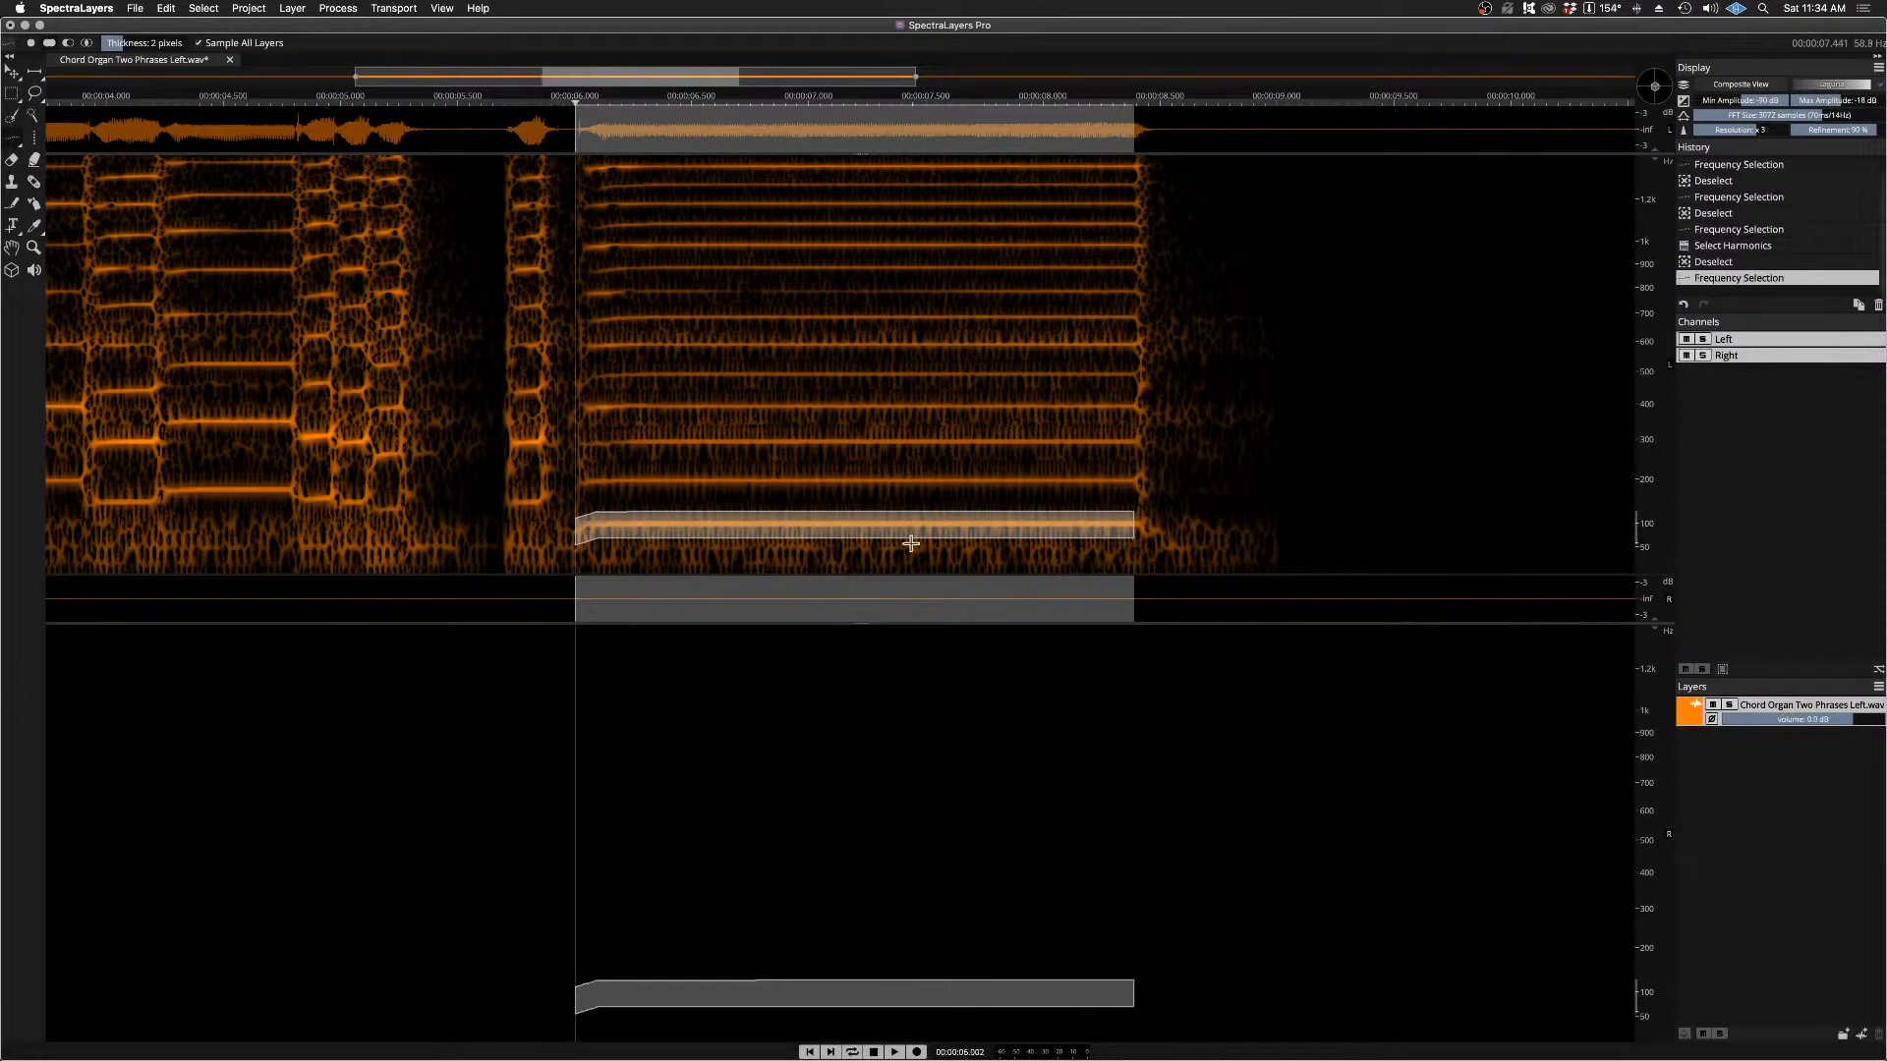
key(super+d)
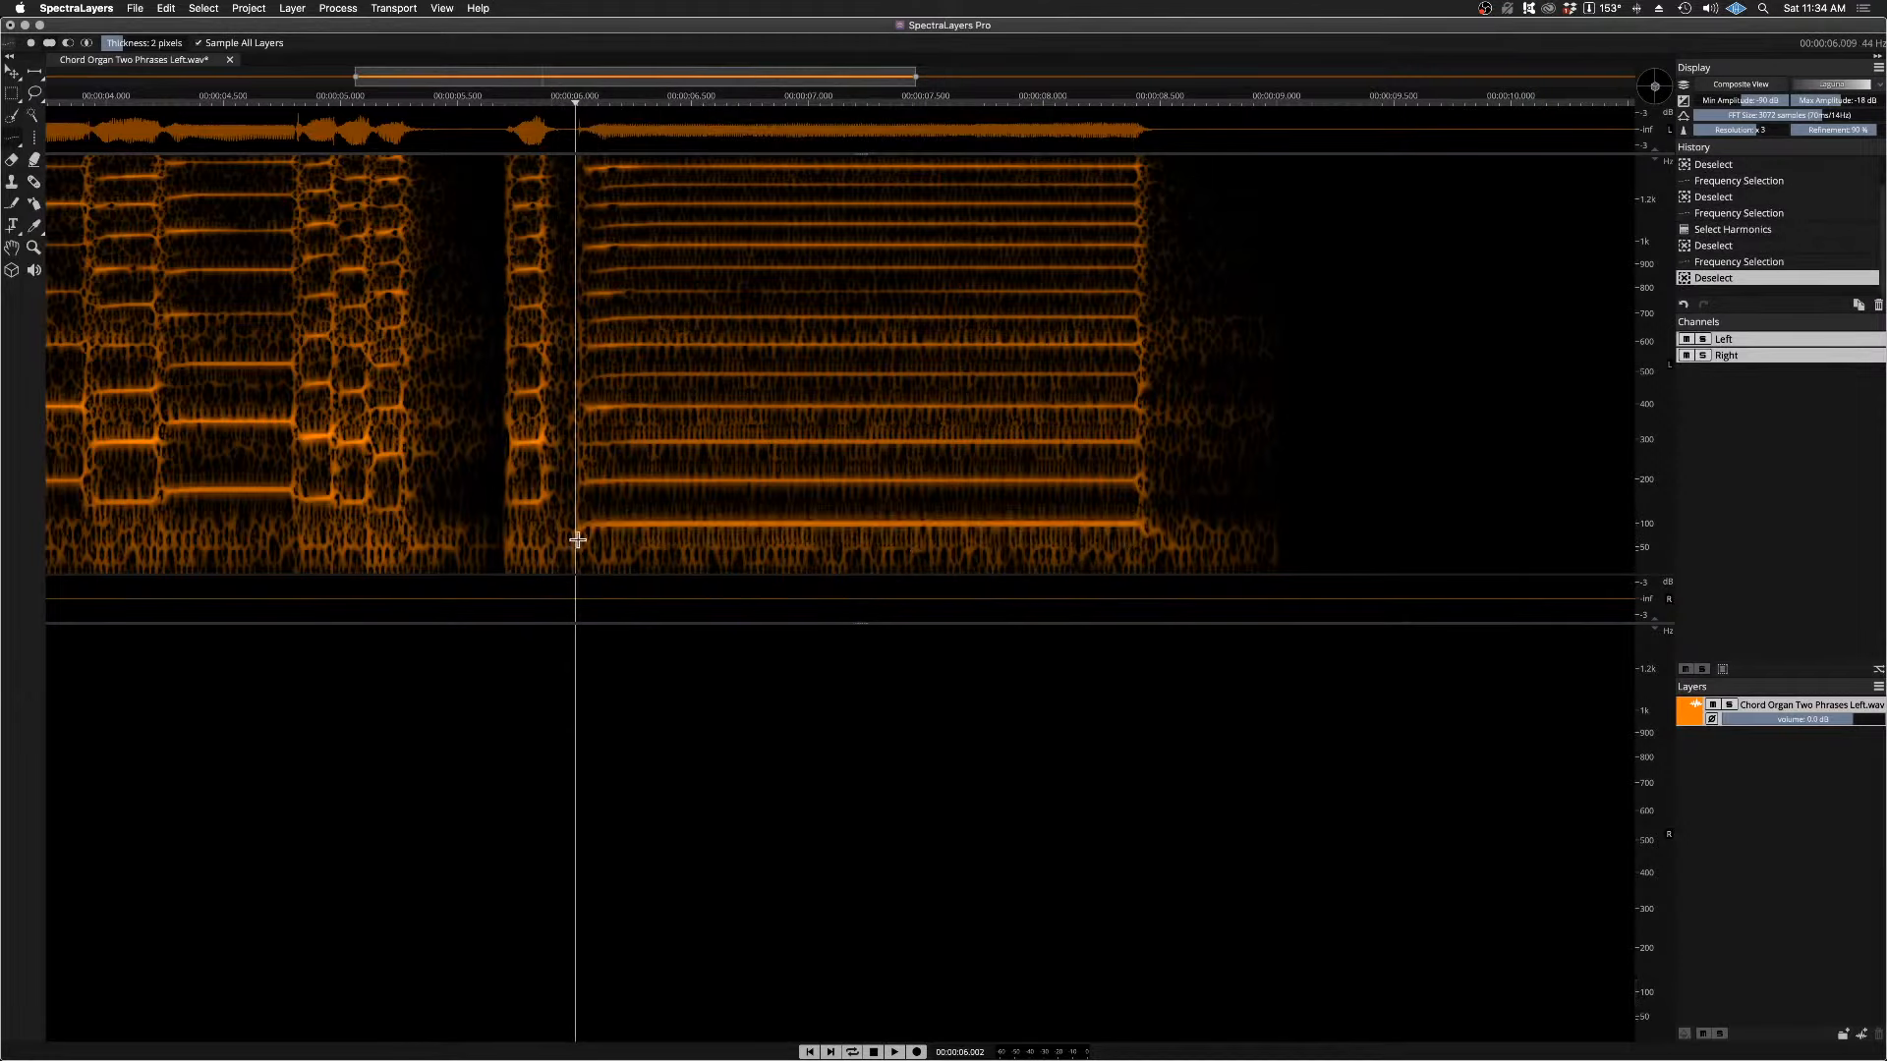
Step: Trace the held note's lowest line near 100 Hz from about 6.10 s, play it, and open Select Harmonics
drag(595, 524, 1125, 526)
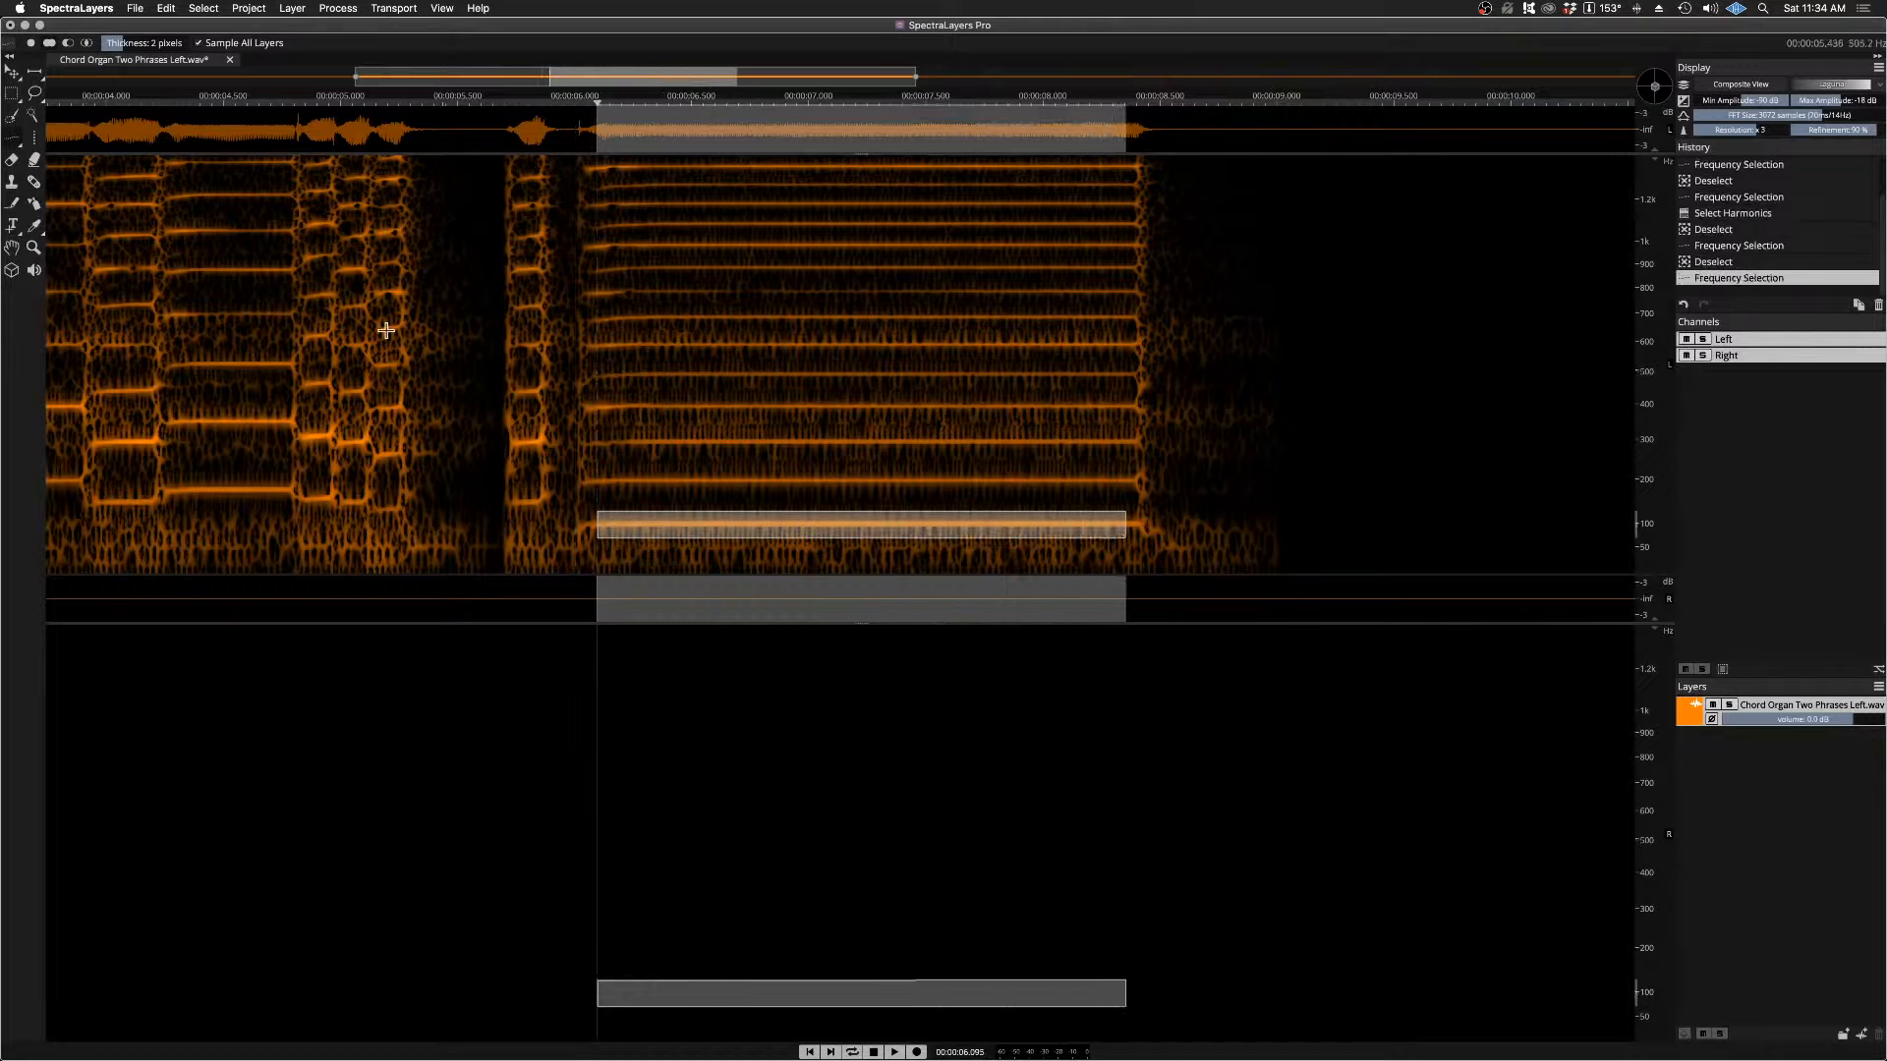
key(space)
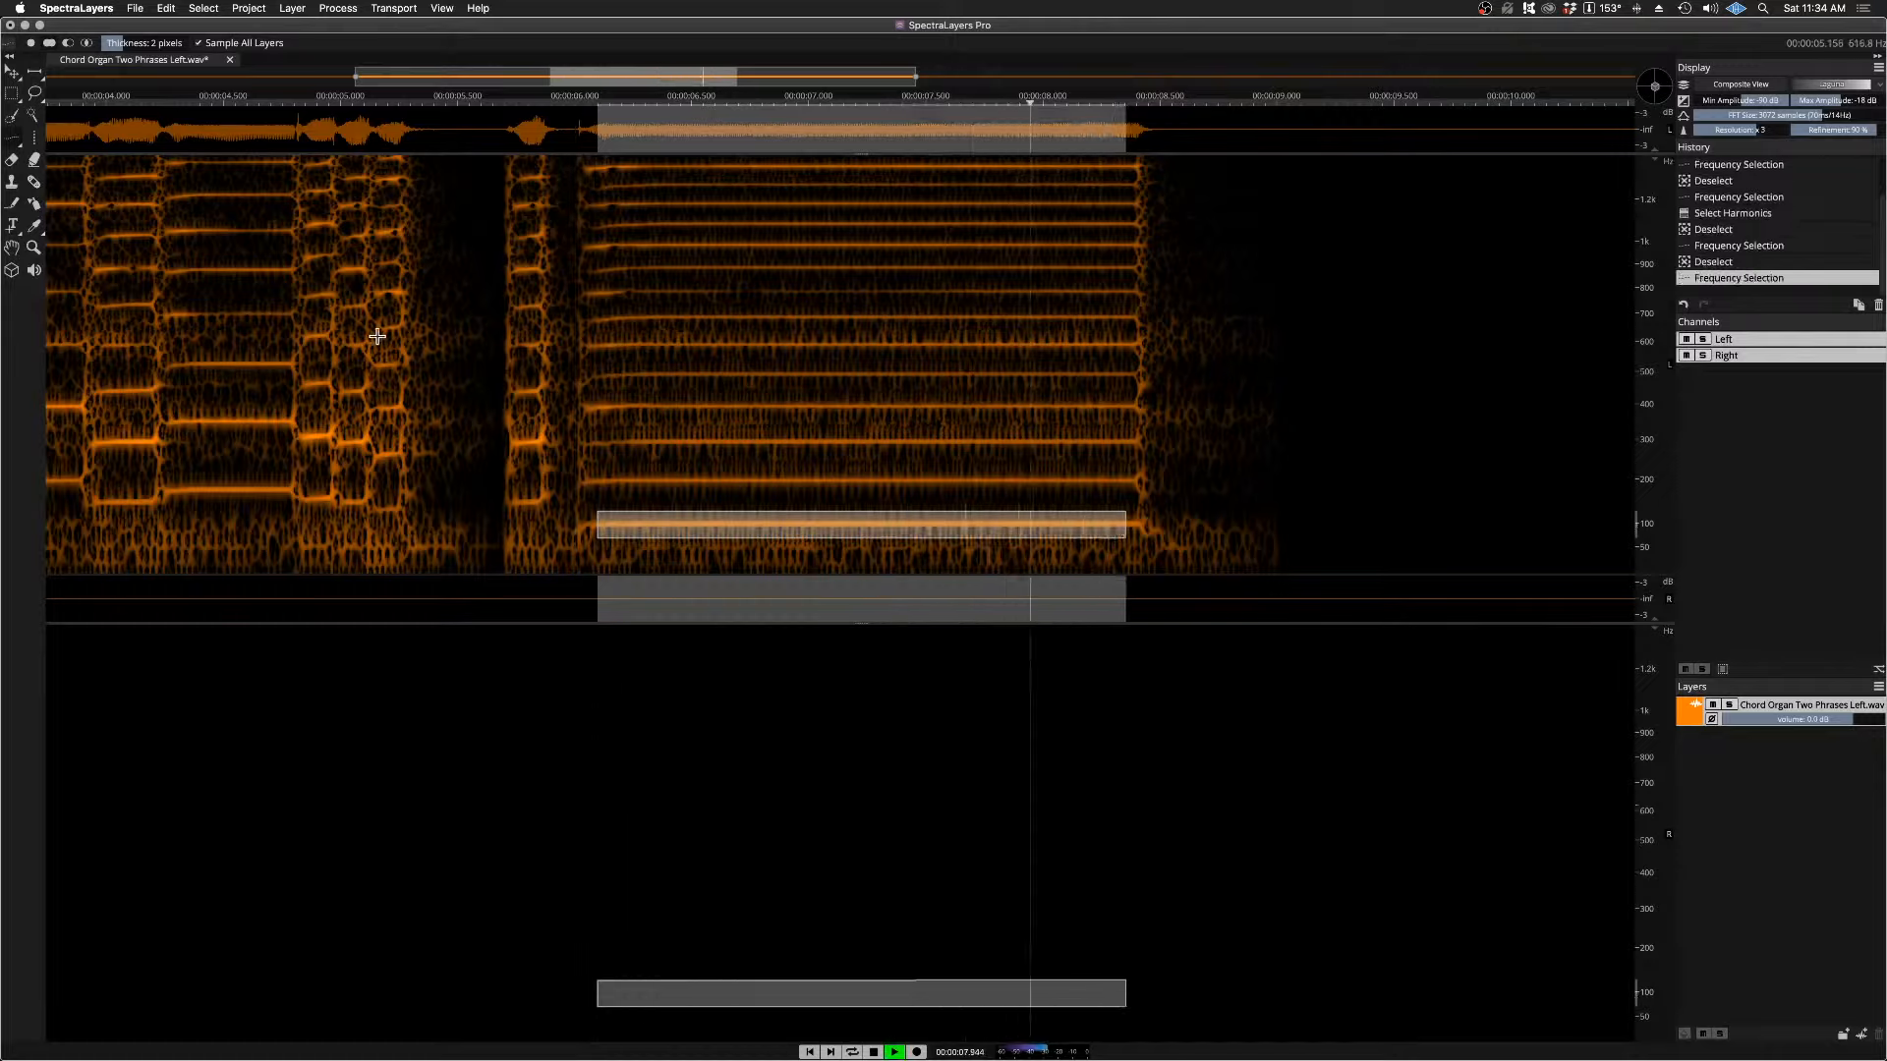
click(203, 8)
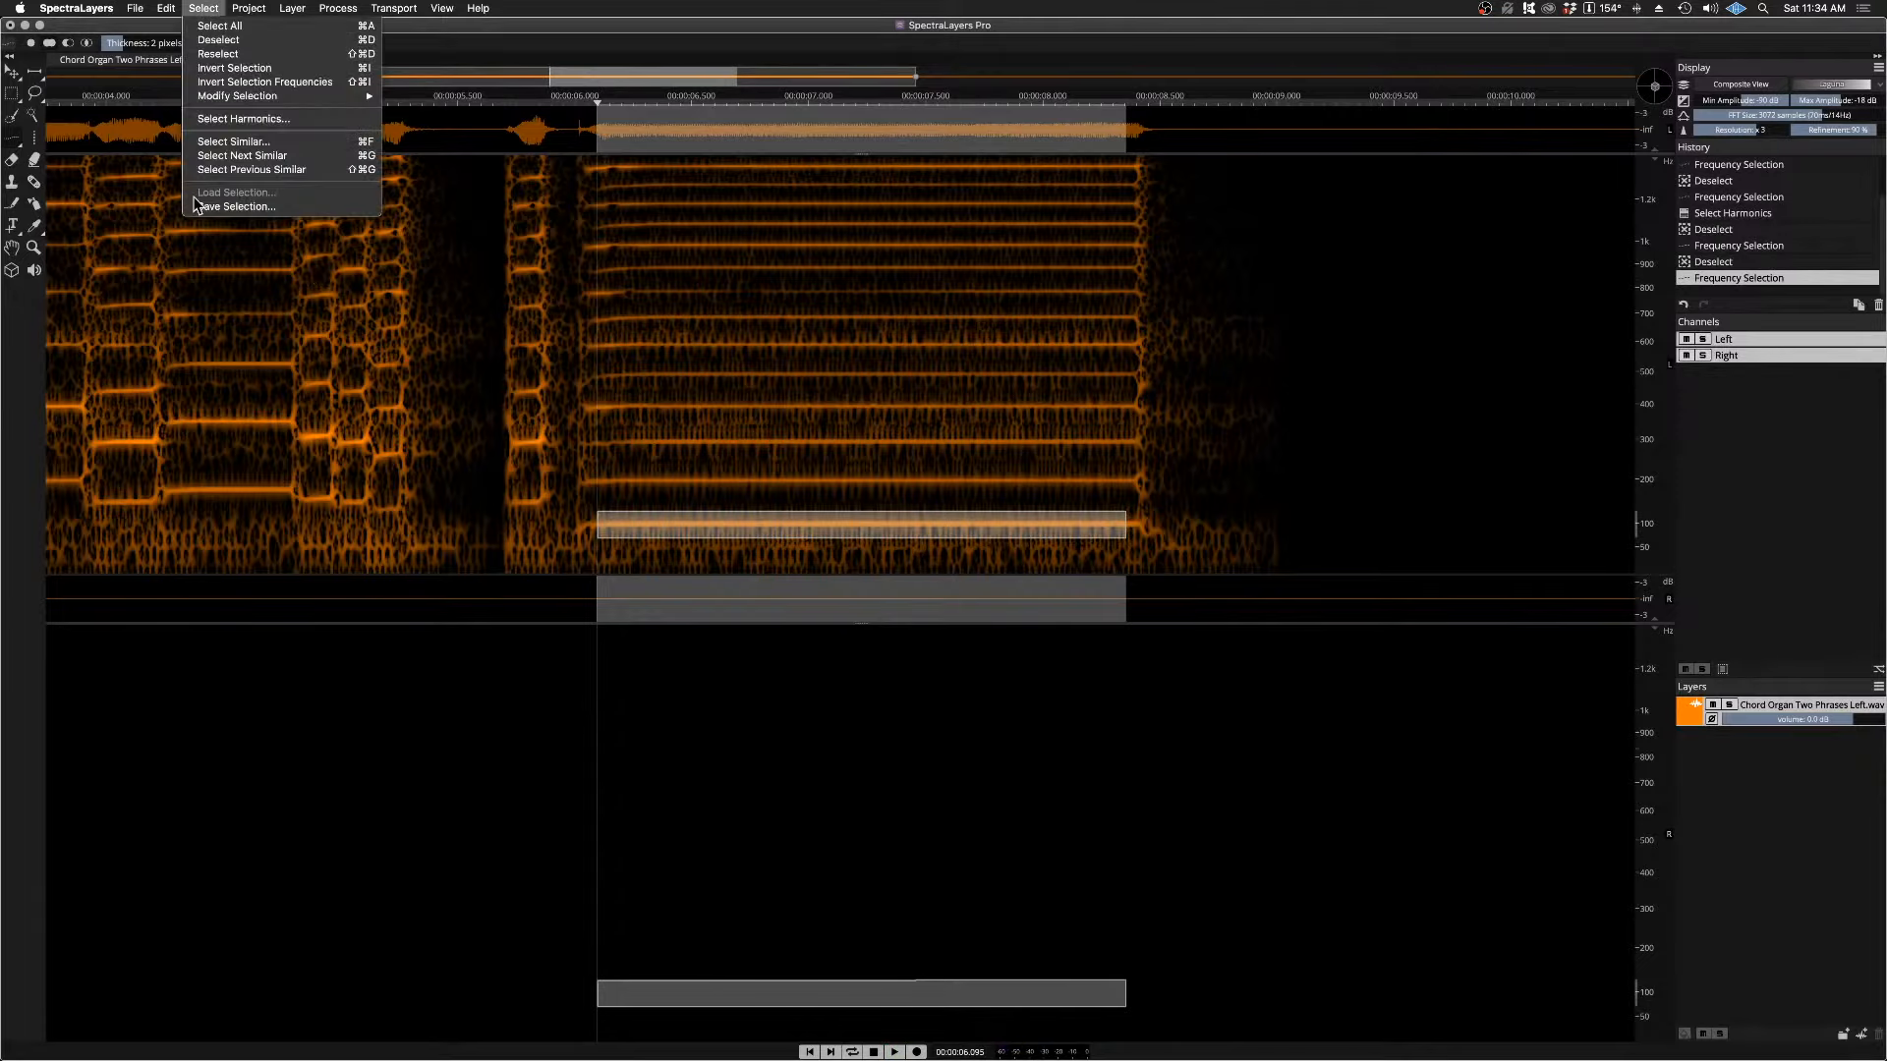
click(230, 120)
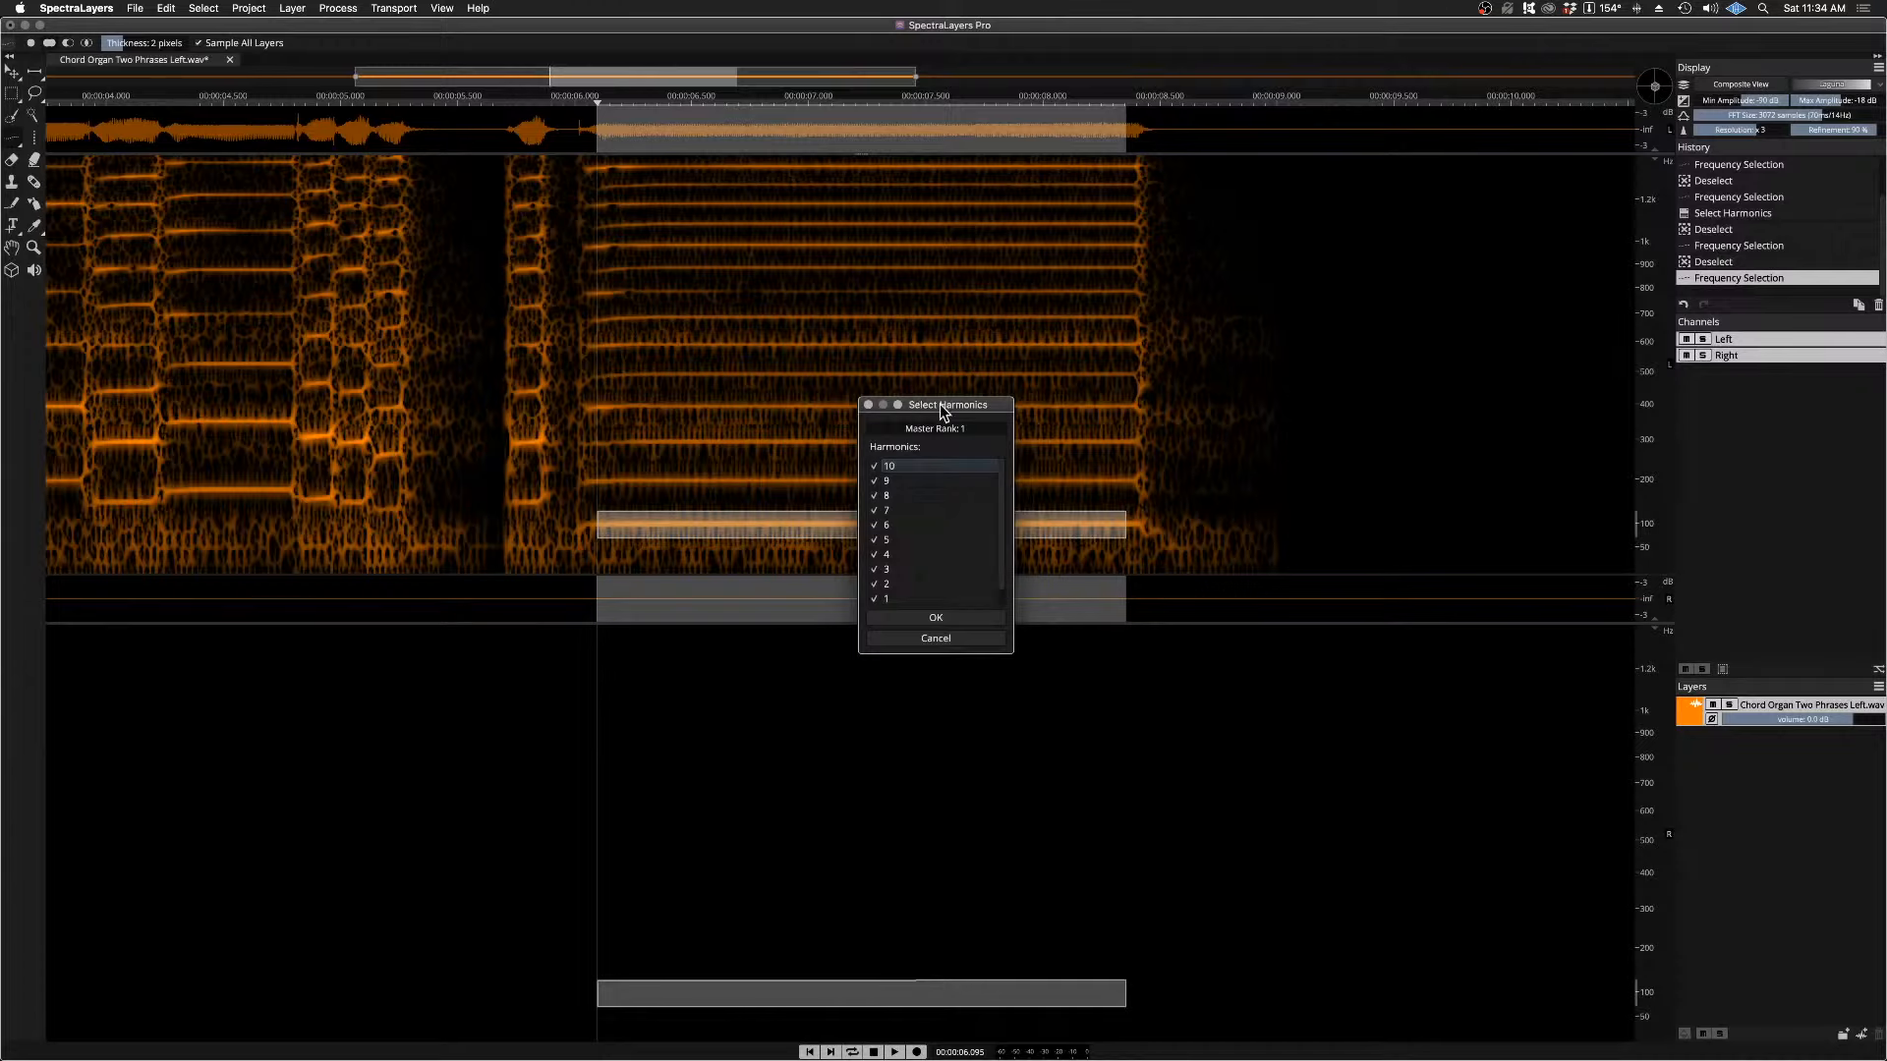
drag(944, 410, 404, 252)
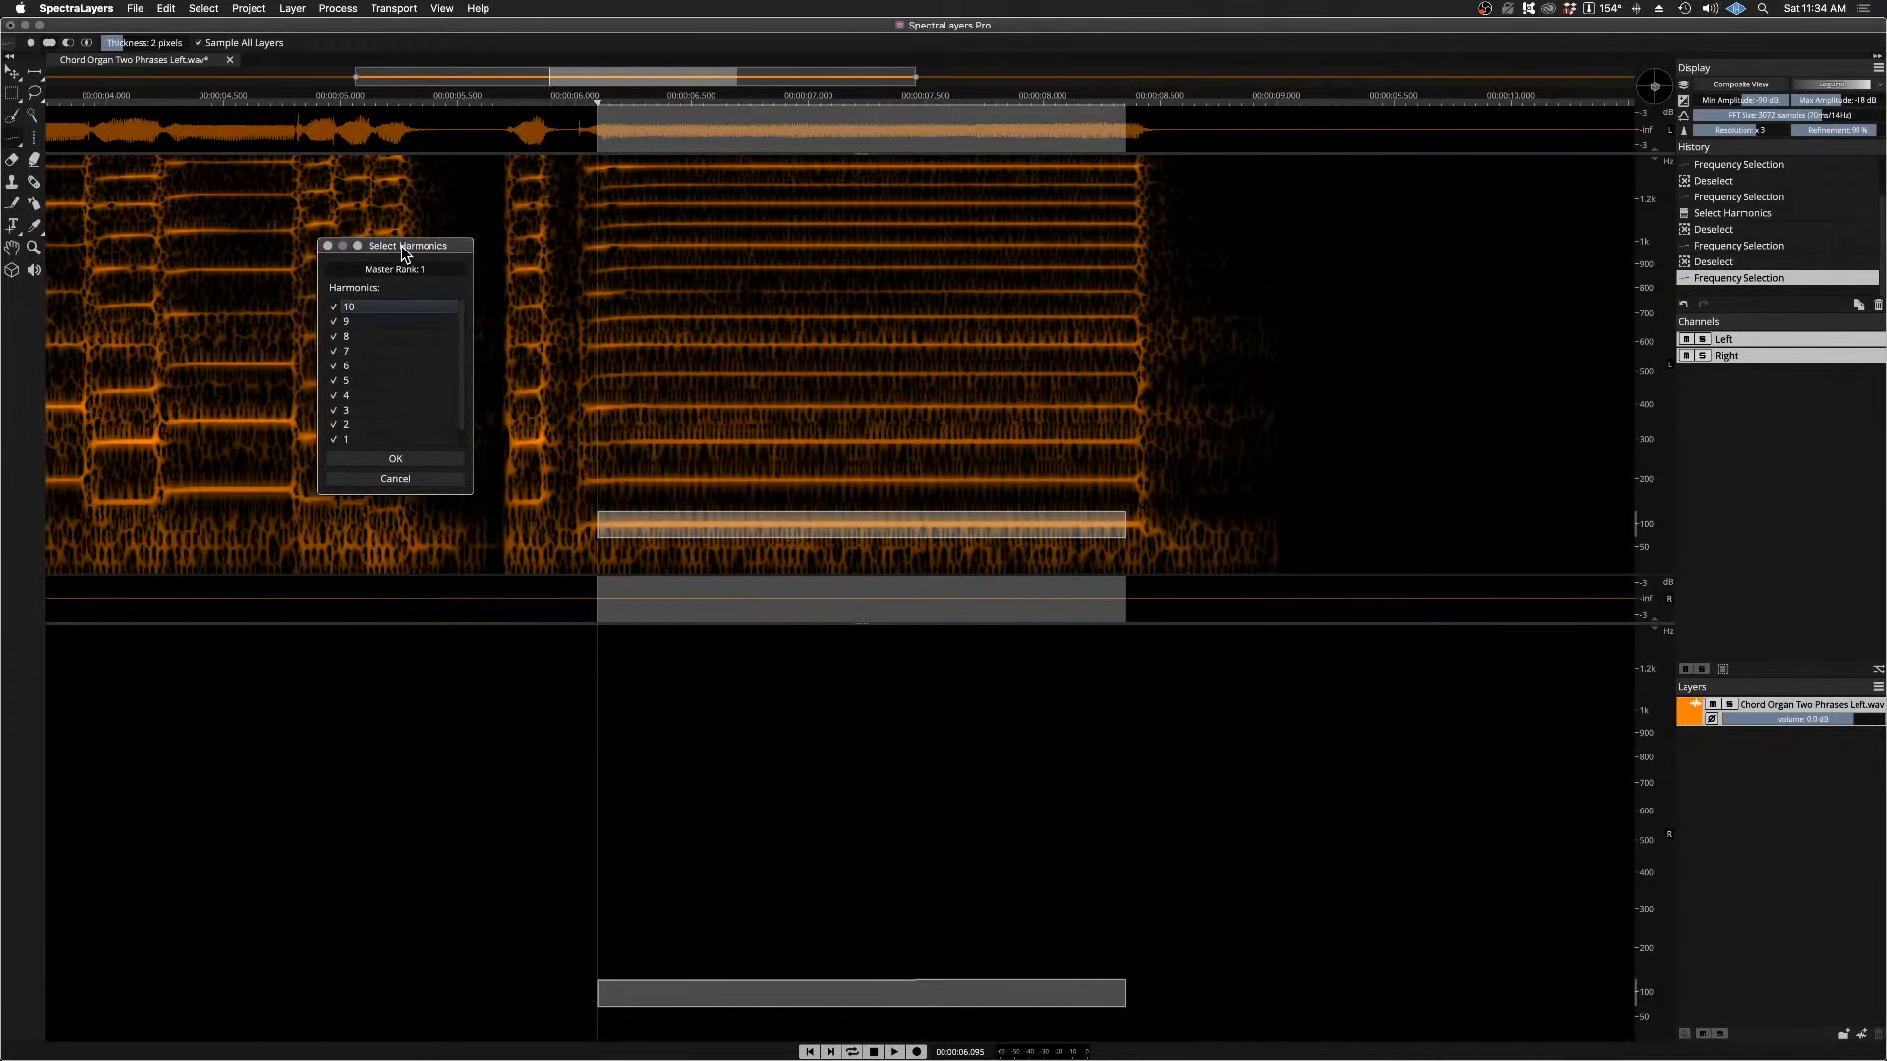
Step: Exclude harmonics 1 through 9 from the harmonic selection, keeping only harmonic 10 included
click(338, 439)
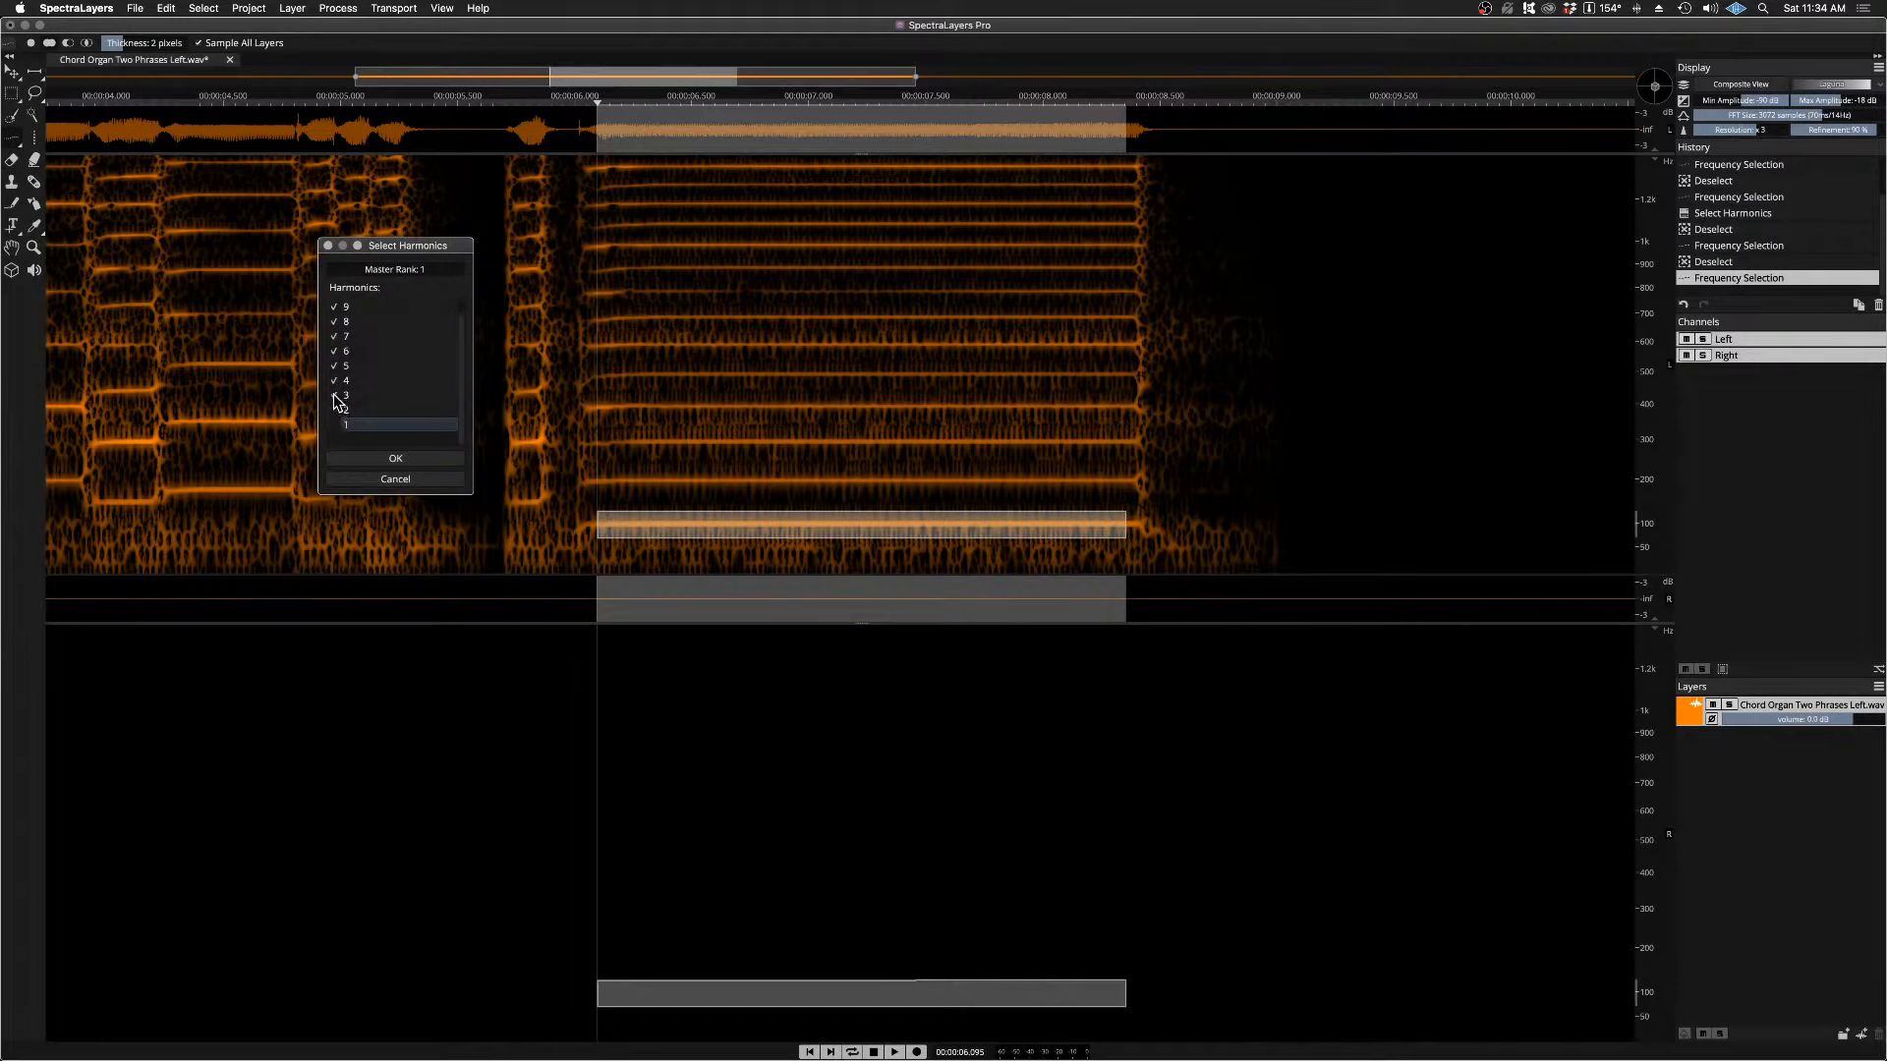
click(335, 382)
click(334, 366)
click(333, 351)
click(331, 337)
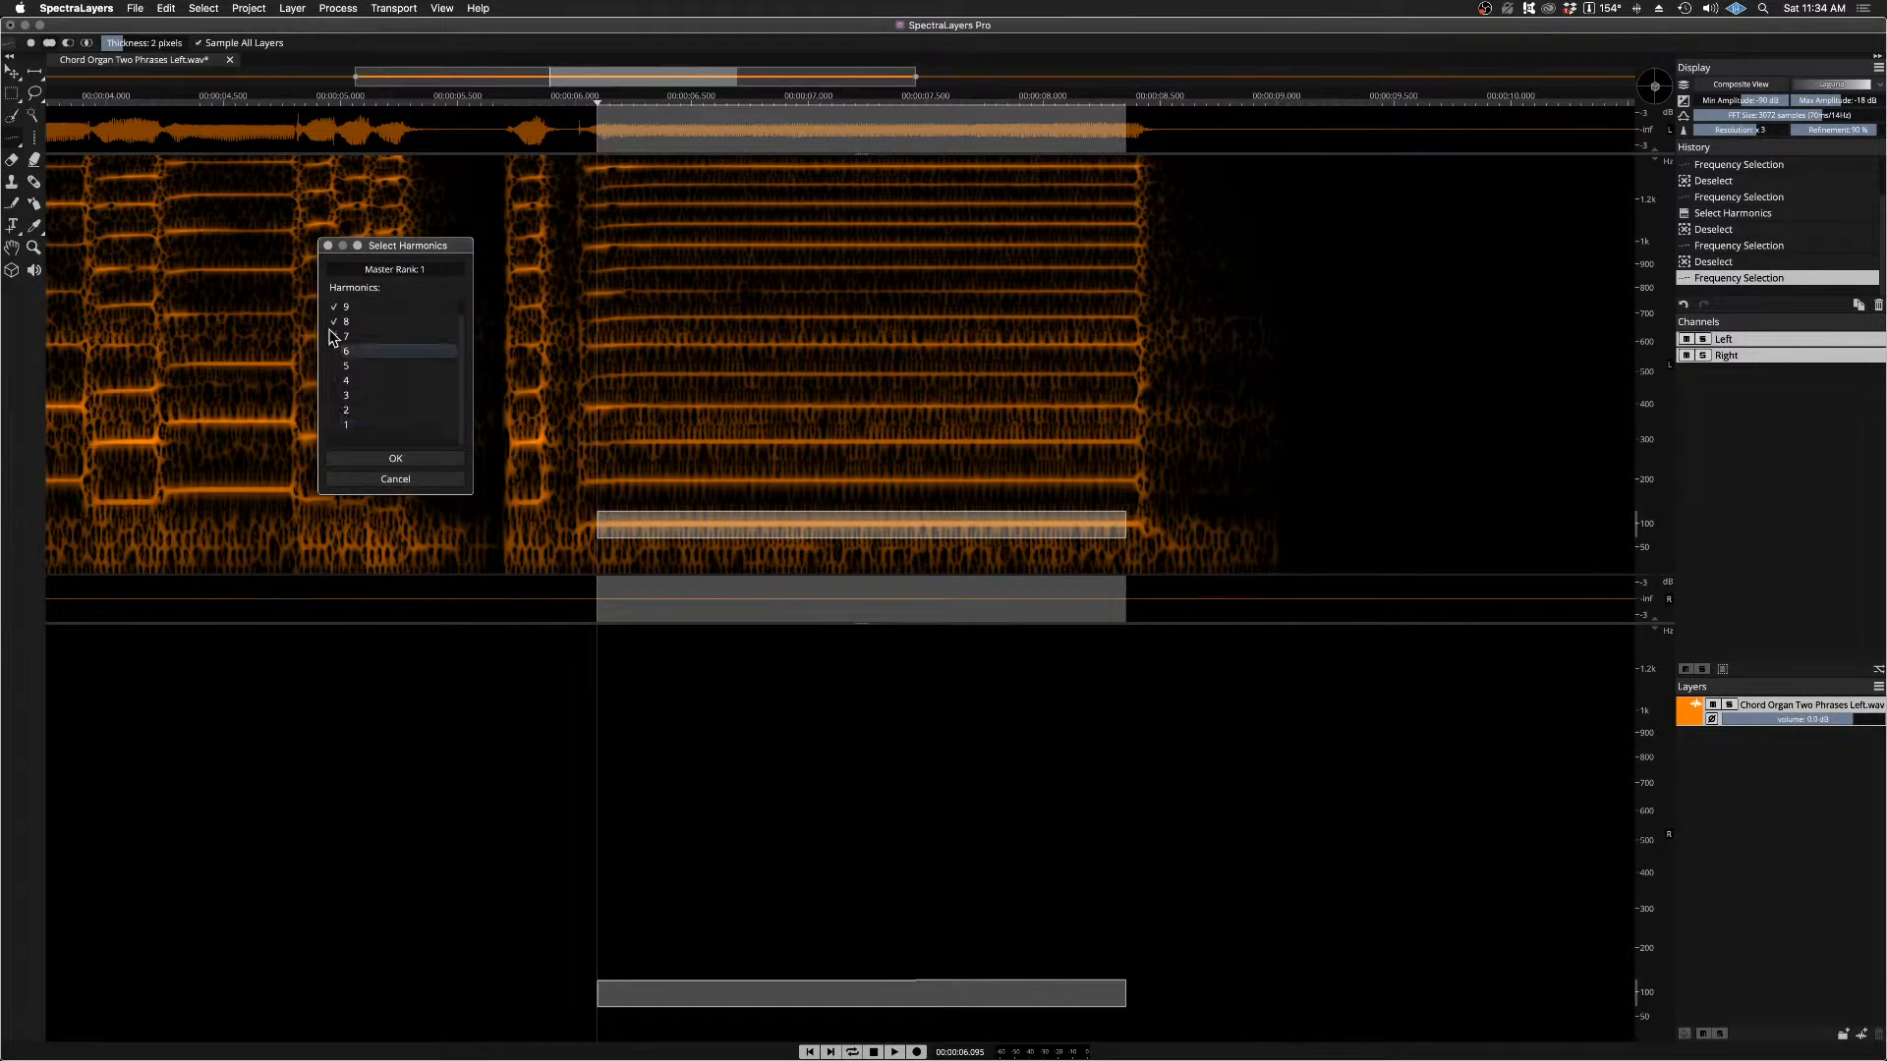
click(335, 336)
click(335, 321)
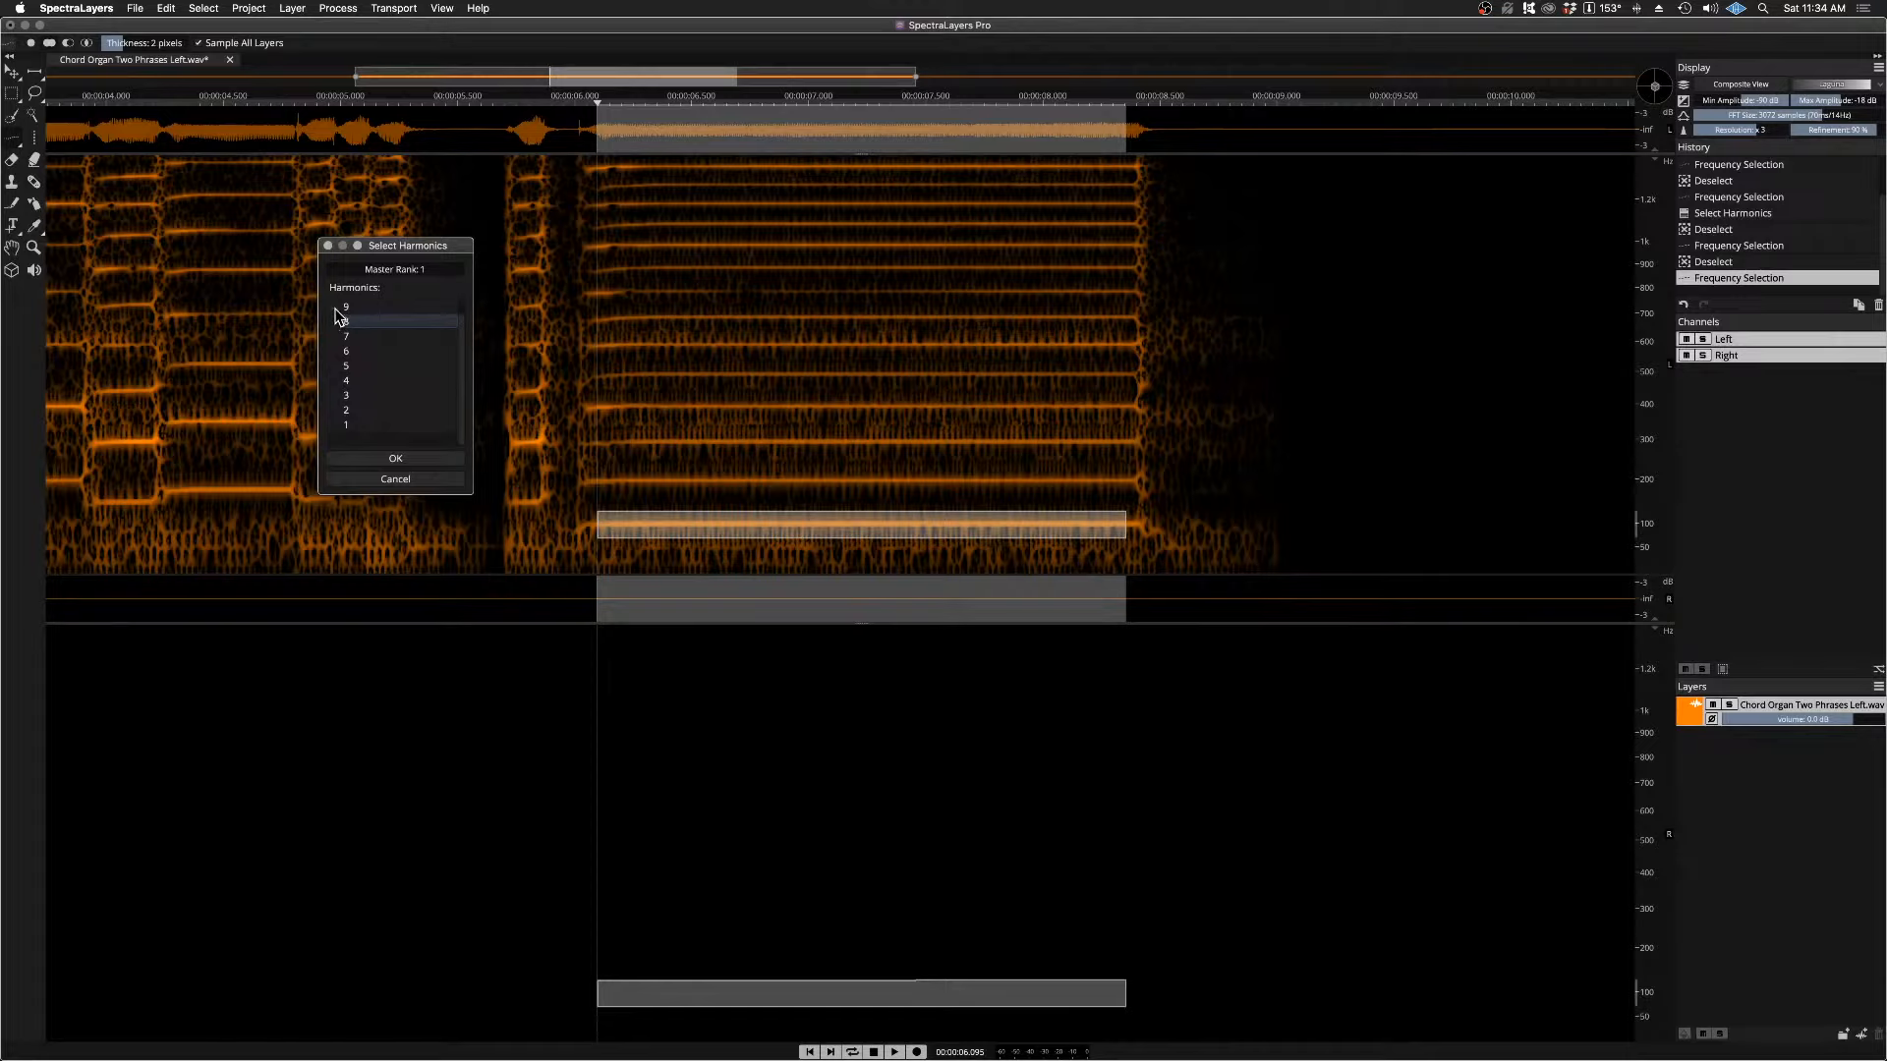
scroll(366, 380, up, 1)
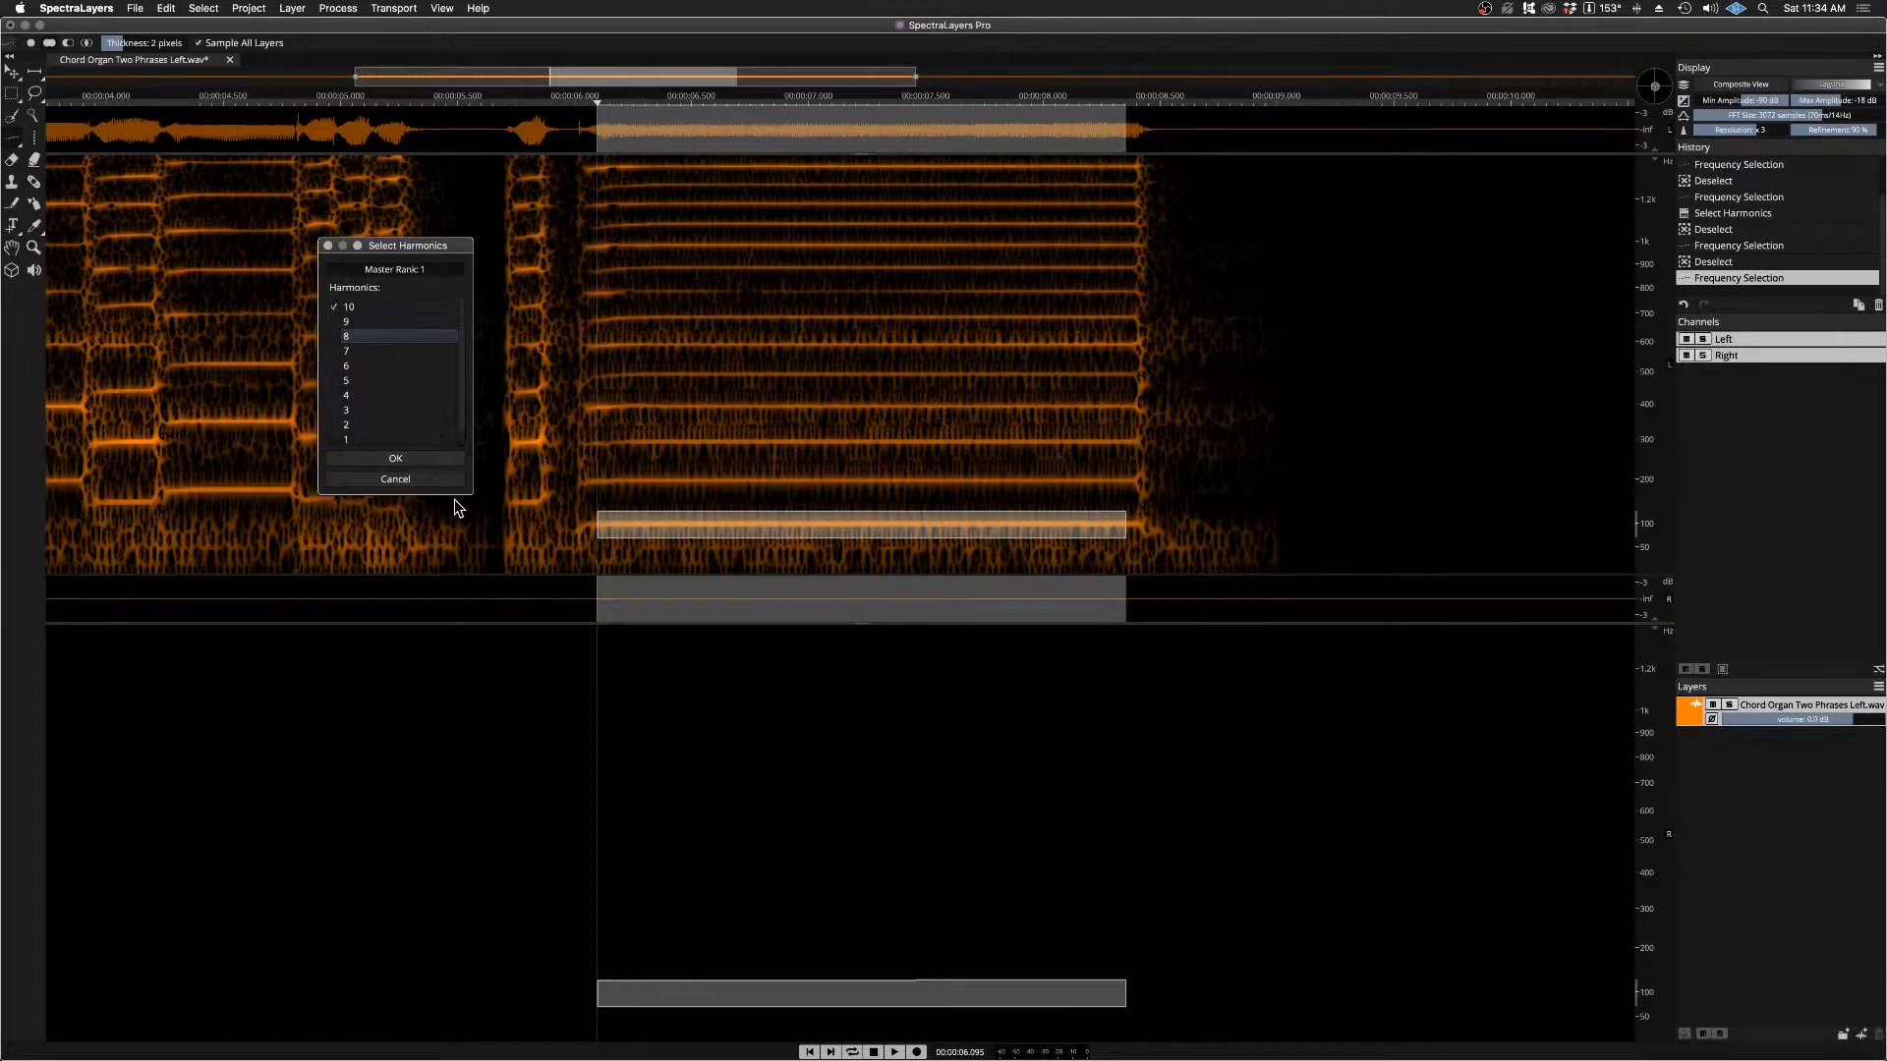
Step: Include harmonics 1, 2, 4, 6 and 8 alongside 10, apply the harmonic selection, and play it
drag(472, 492, 477, 551)
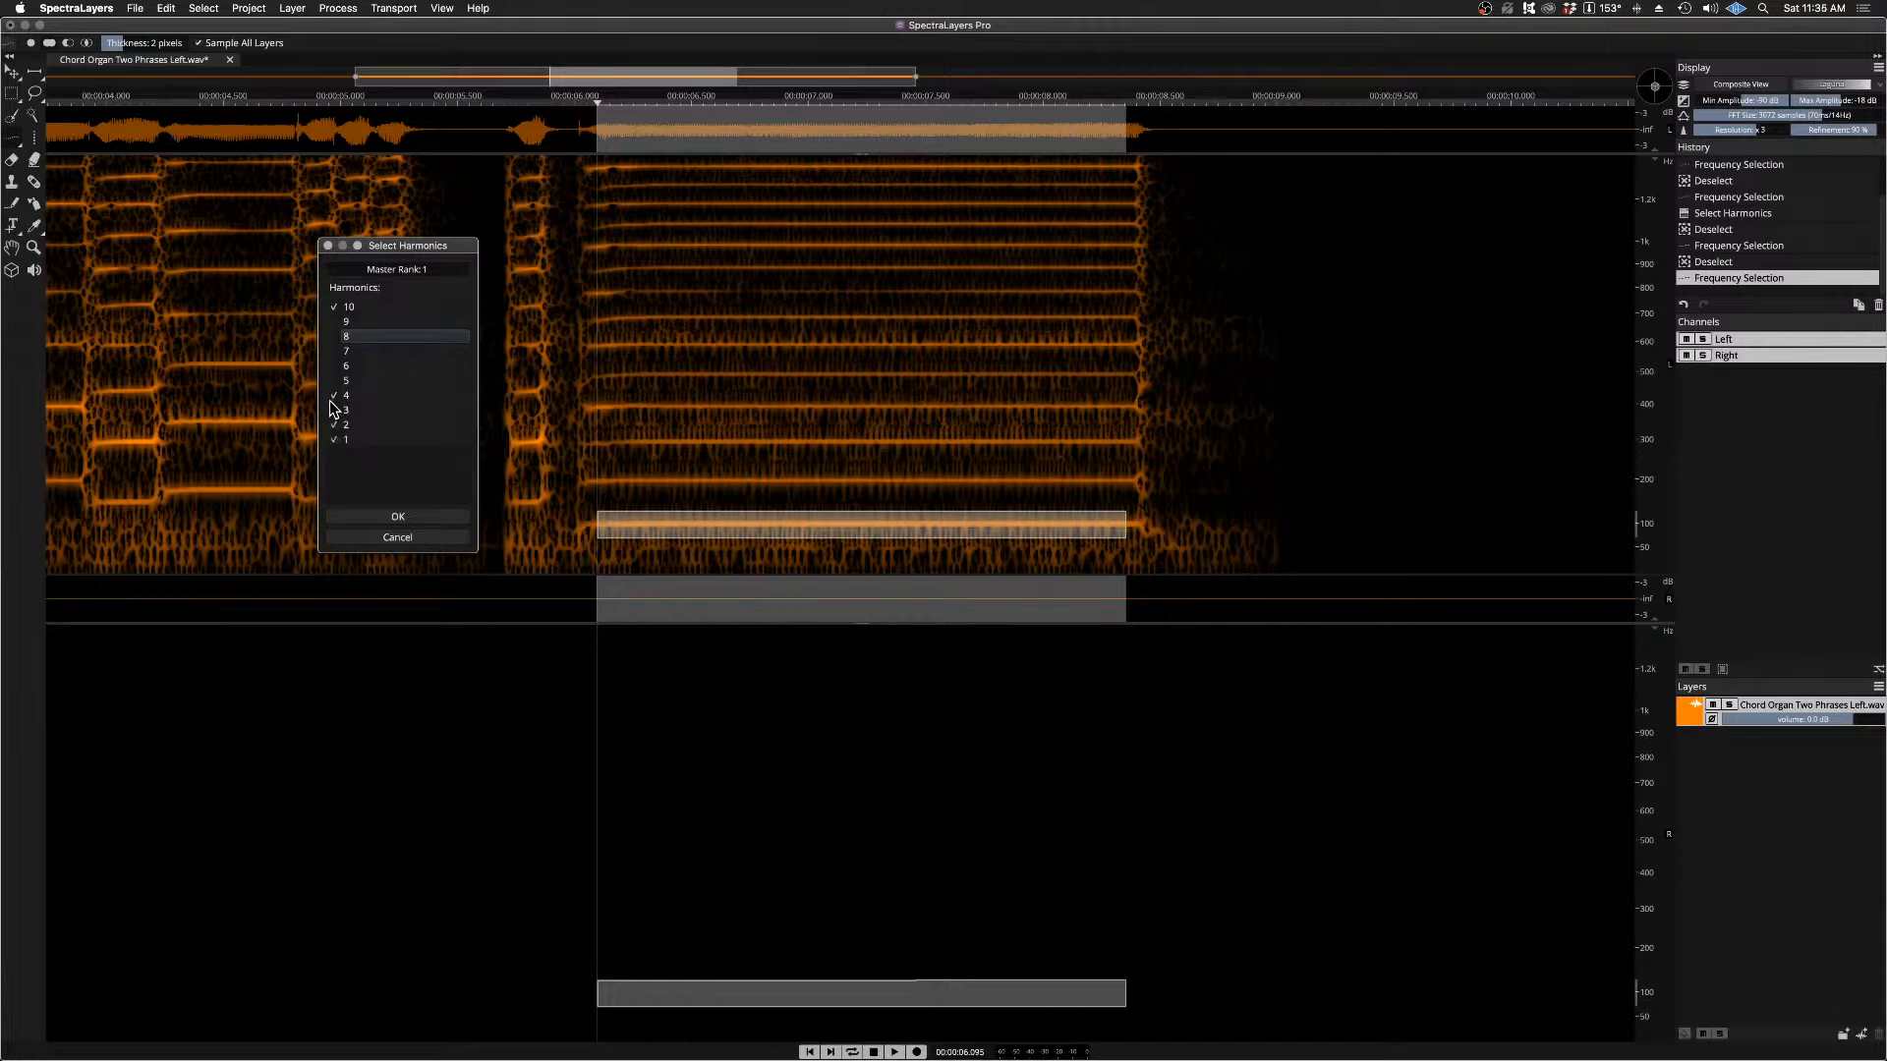
click(335, 366)
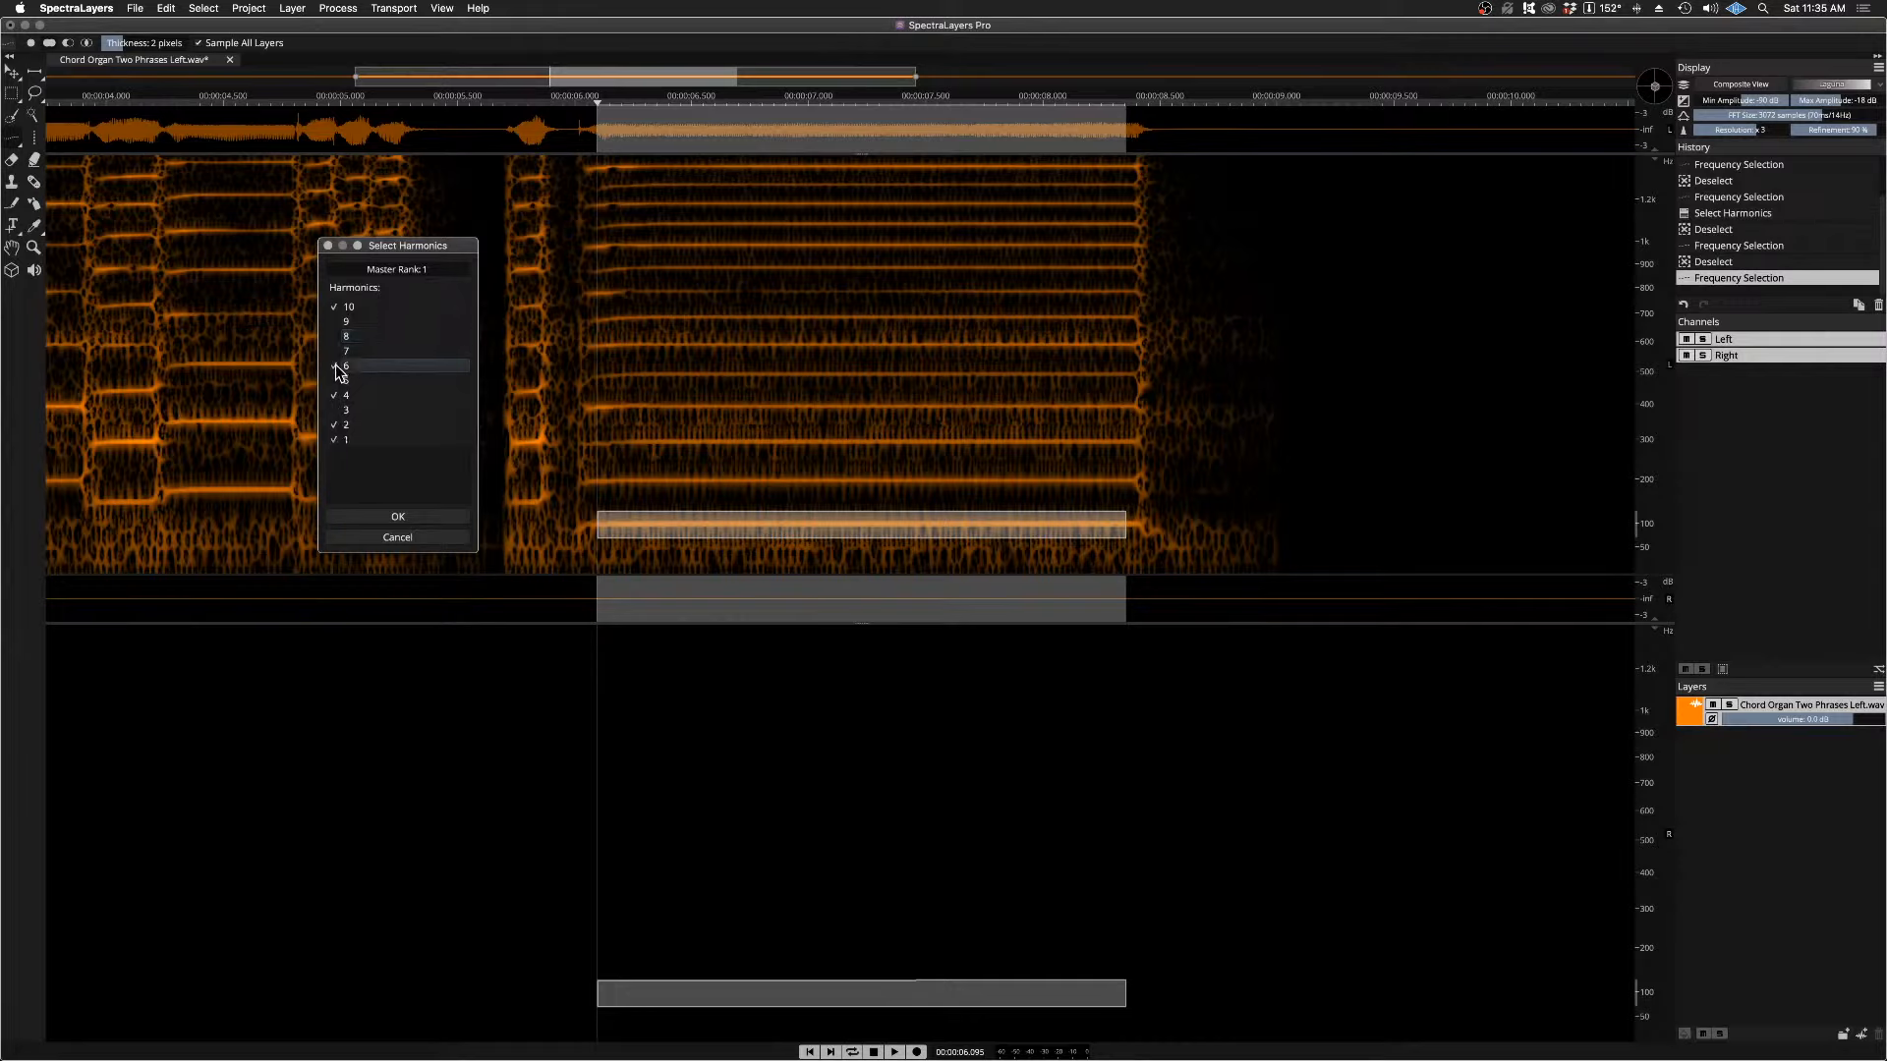
click(337, 337)
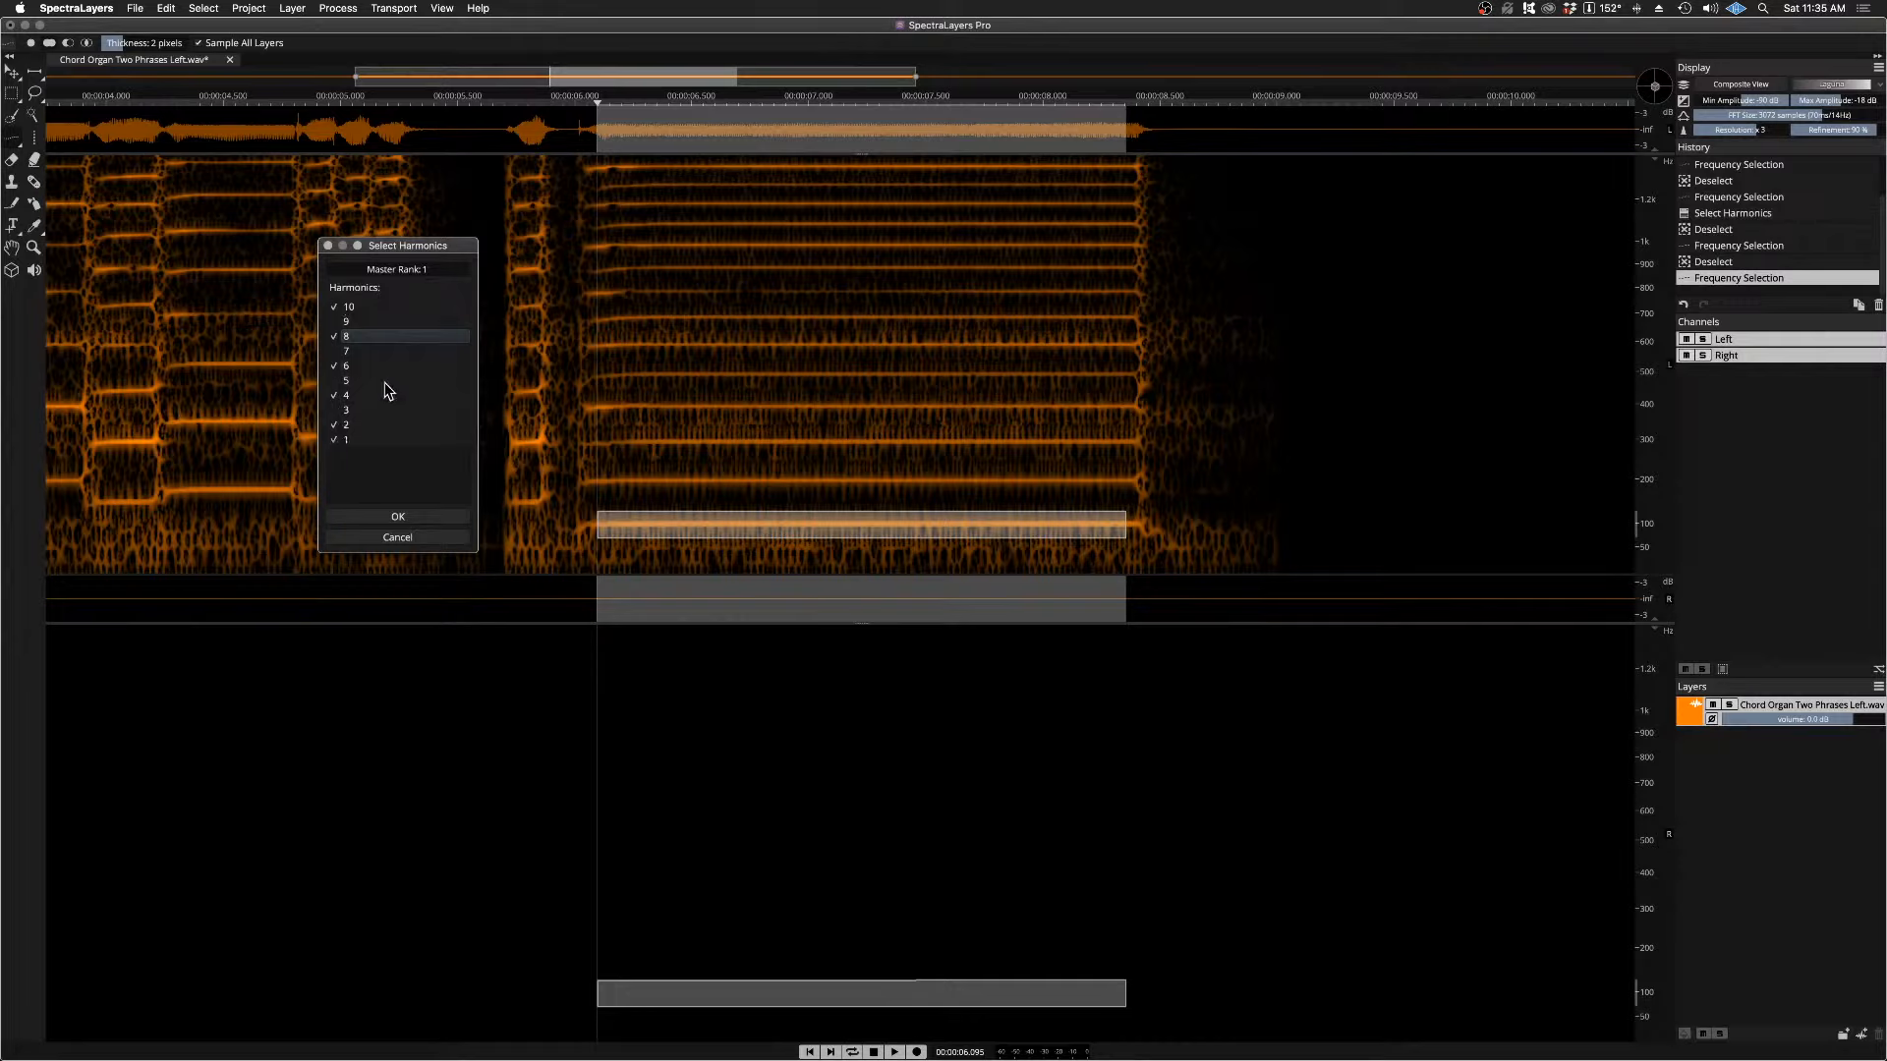
click(411, 516)
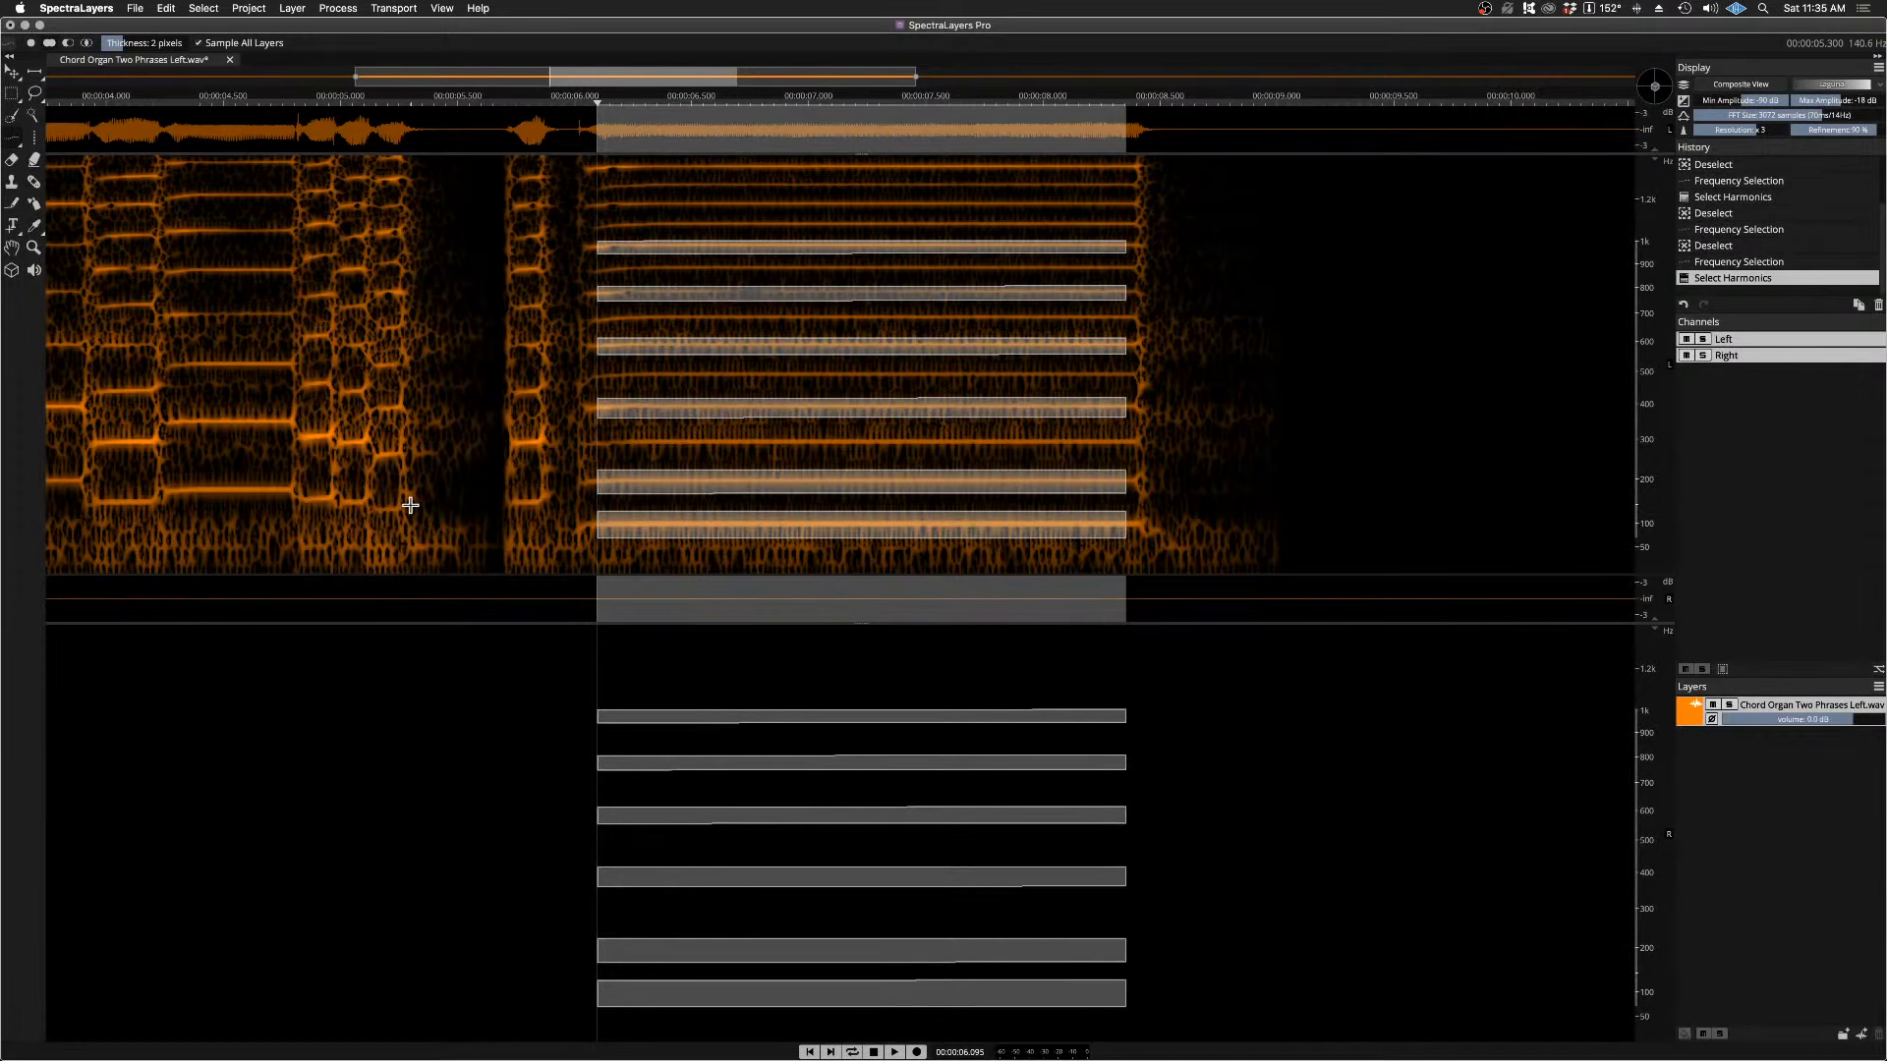
key(space)
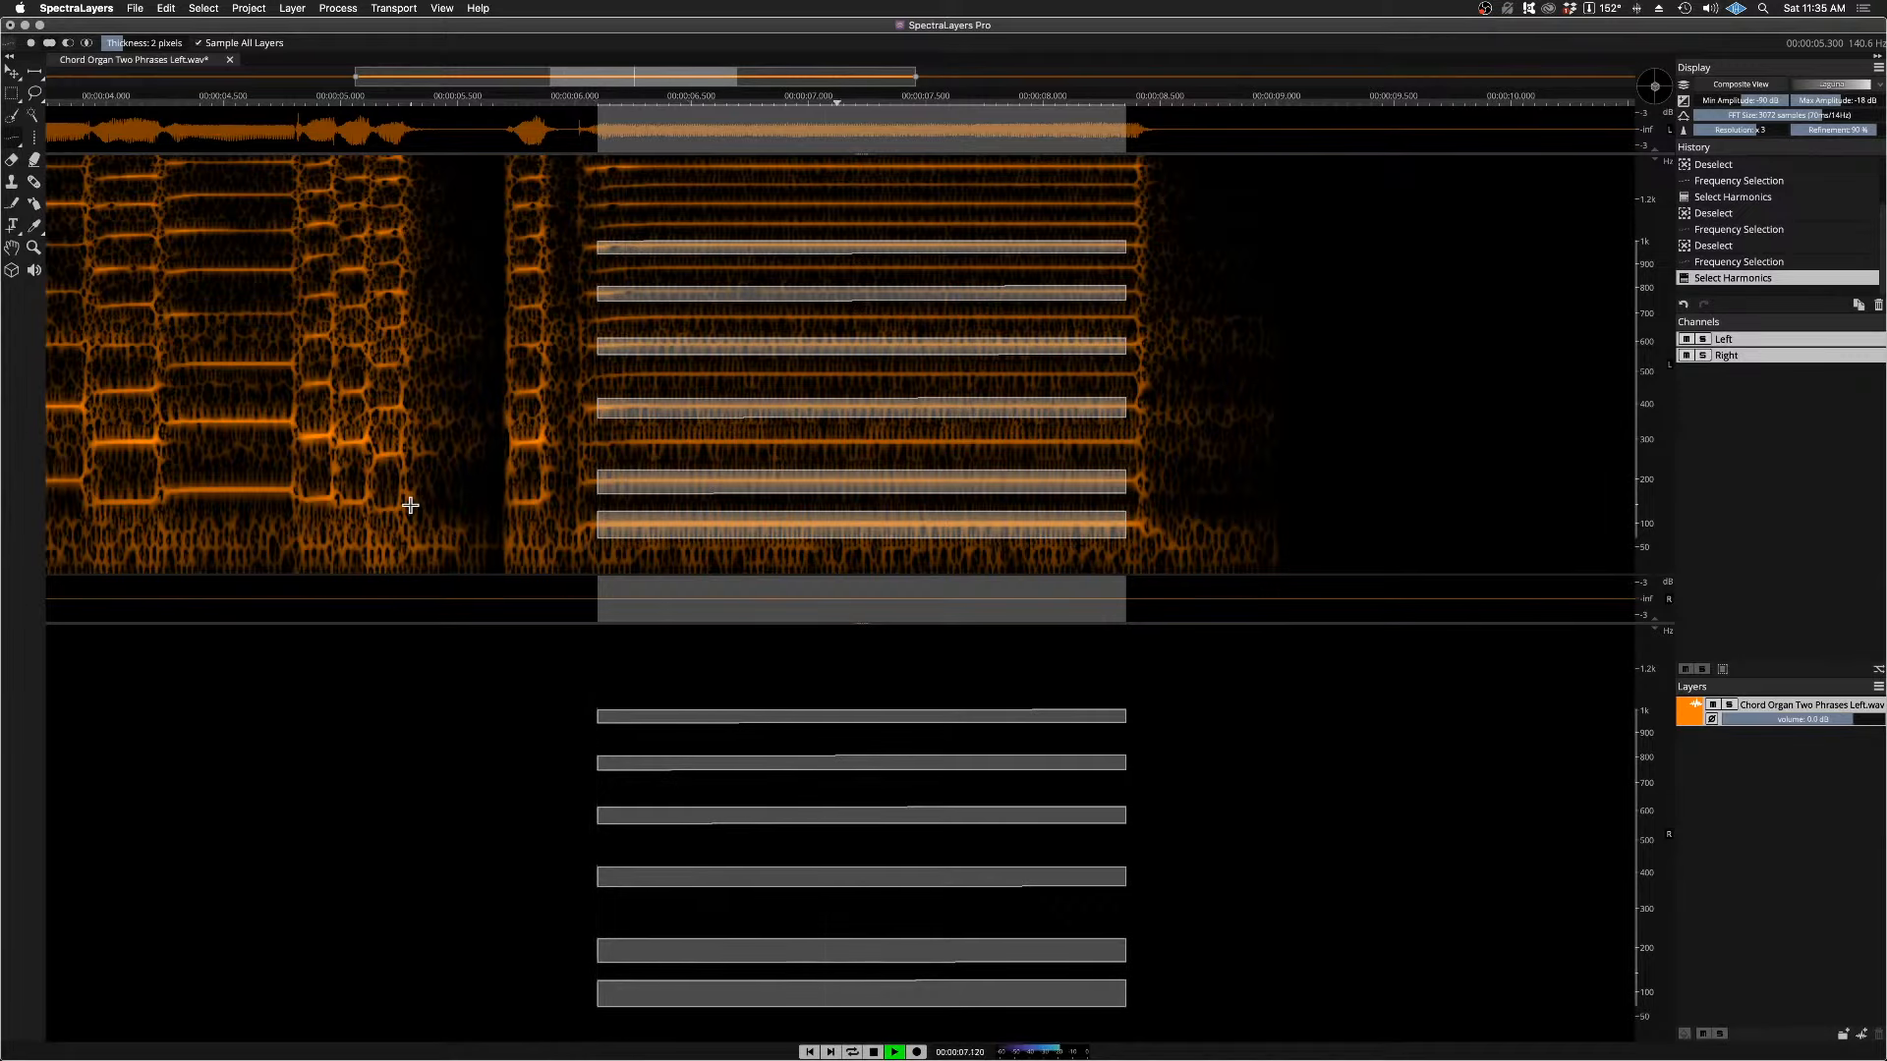
key(space)
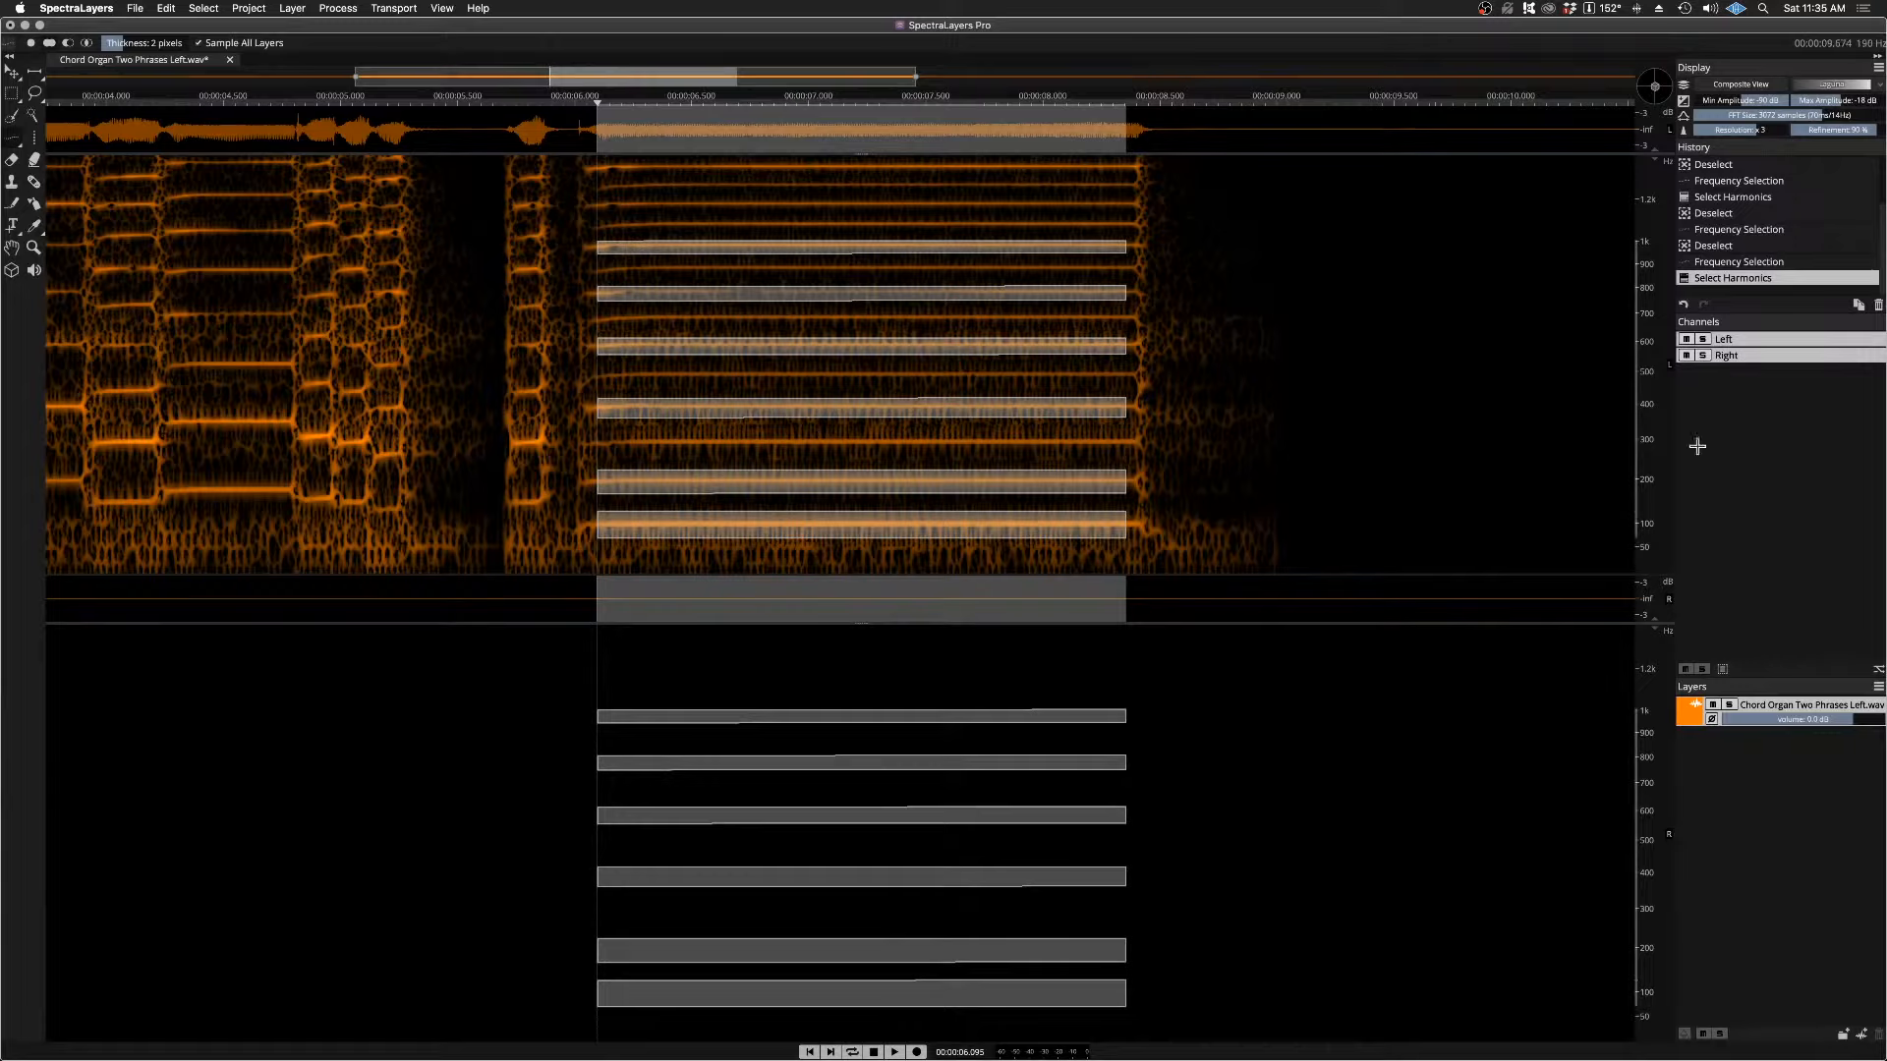
Step: Limit editing to the Left channel and cut the selected harmonics from the chord organ layer
click(1752, 341)
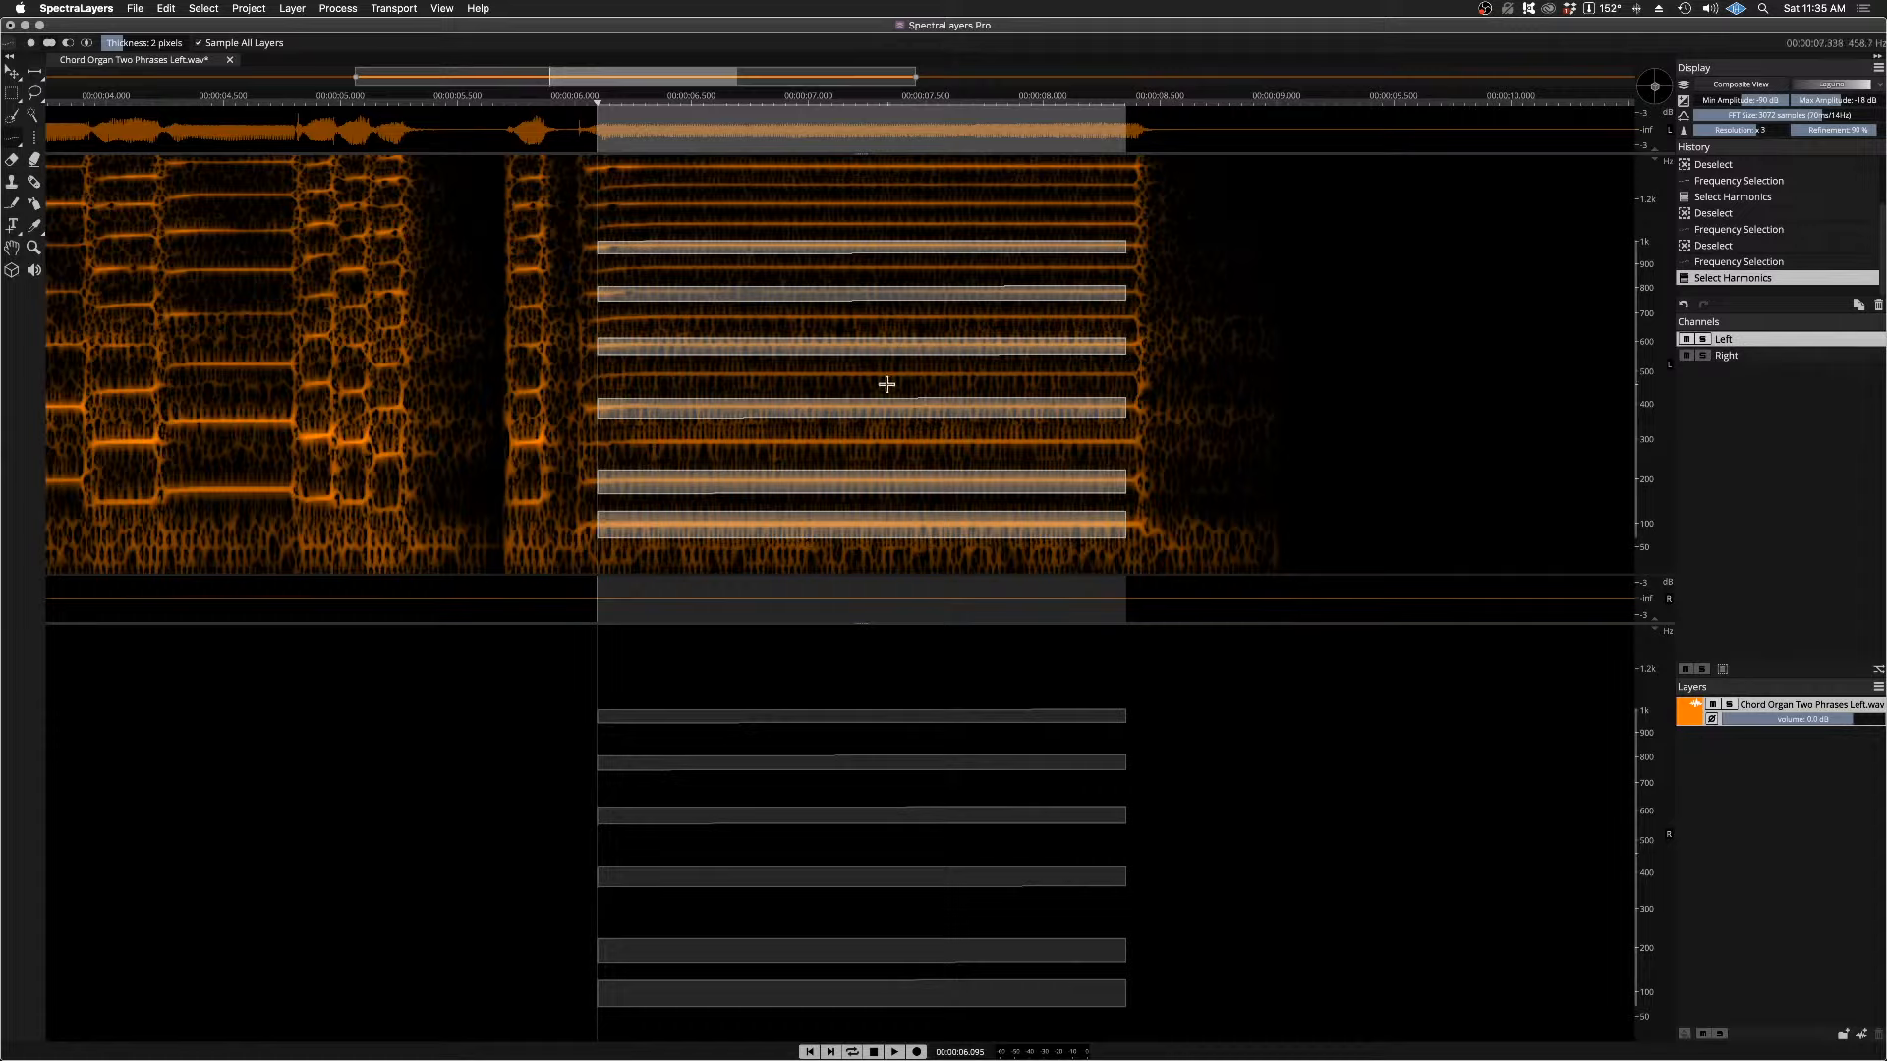
click(165, 9)
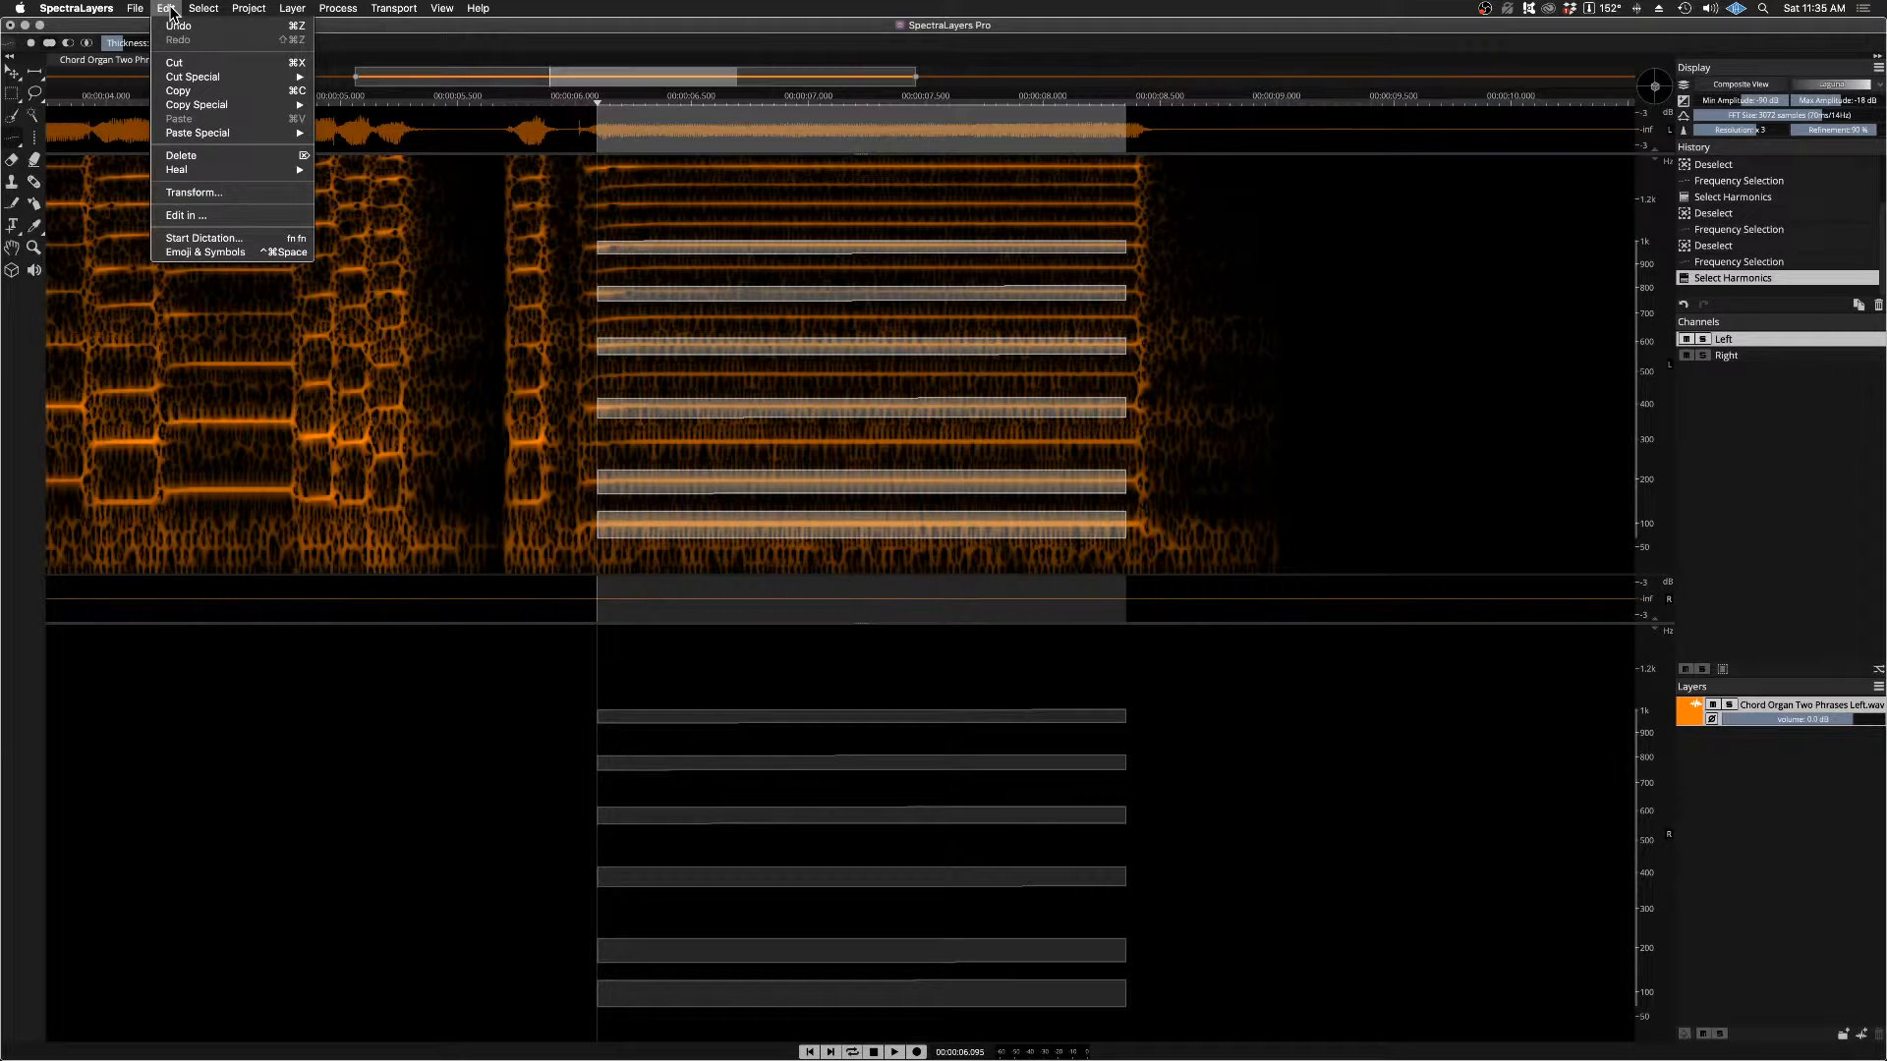
click(177, 63)
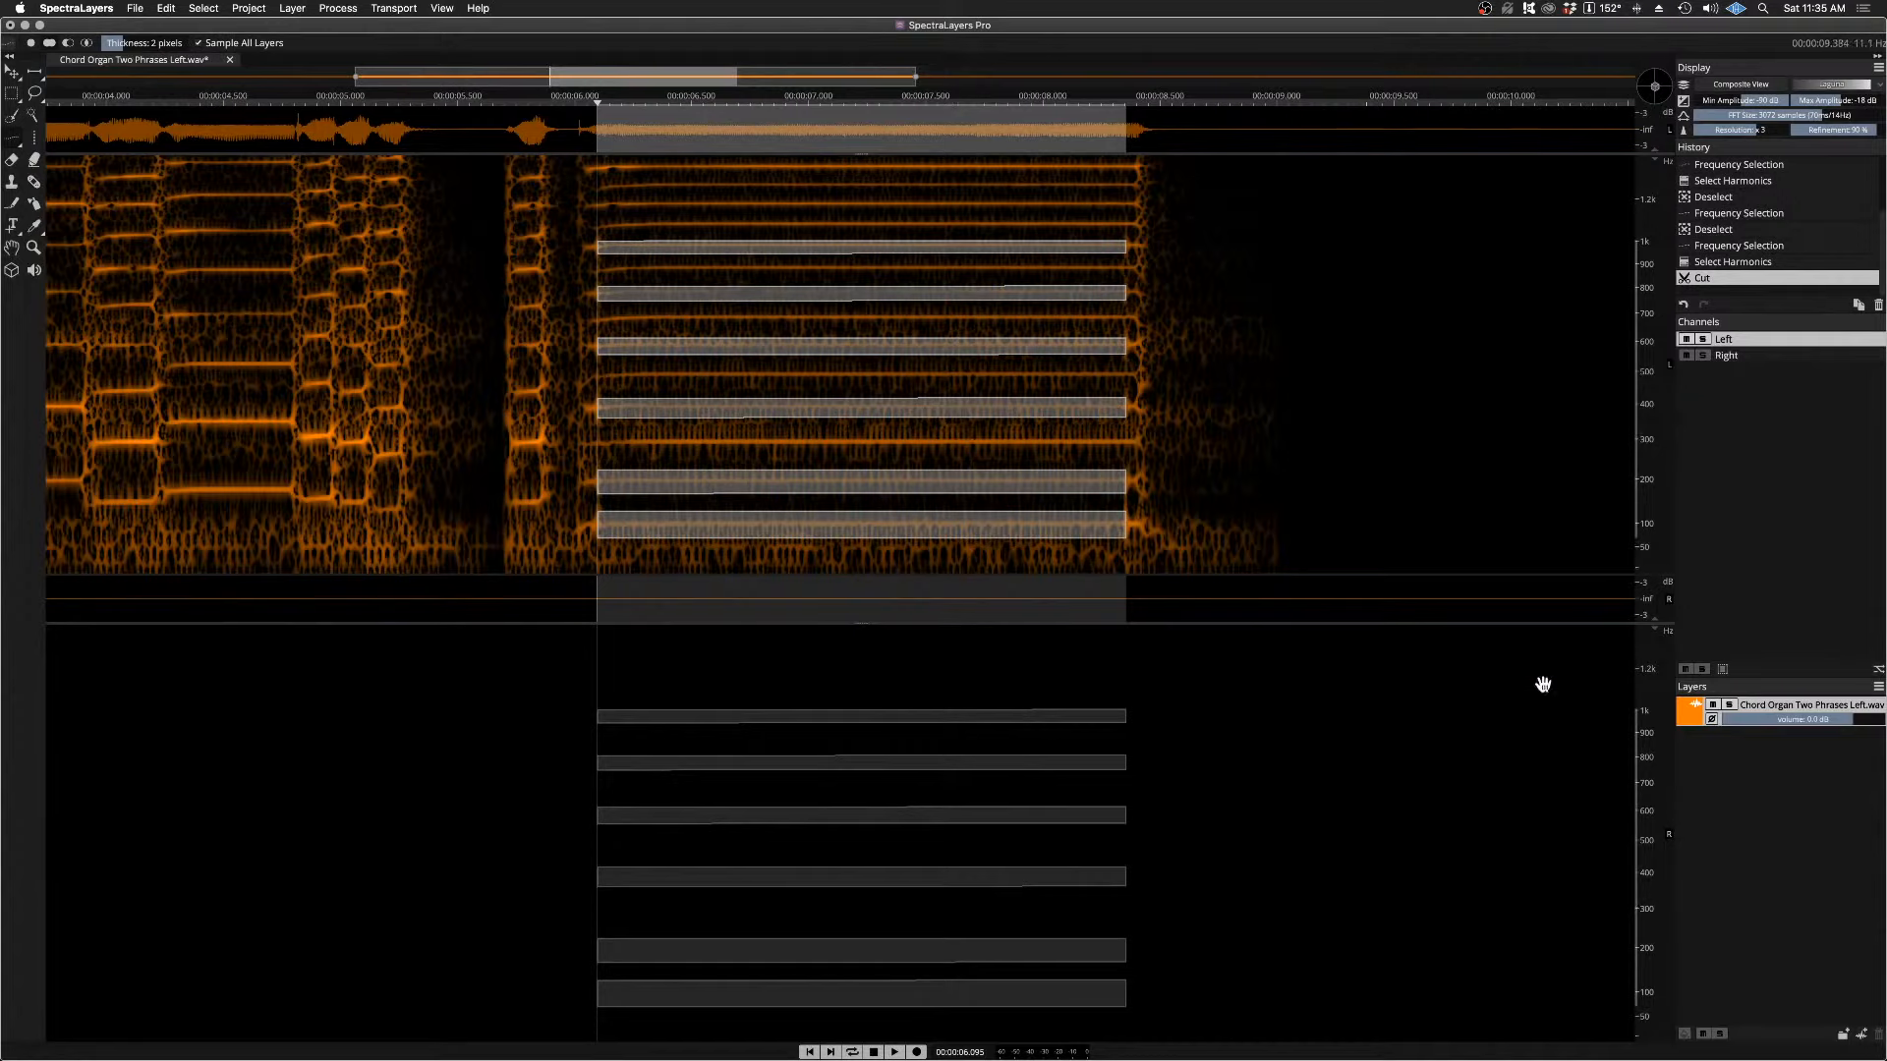
Step: Add a new layer and rename it "Even / Odd Stereo"
click(1862, 1034)
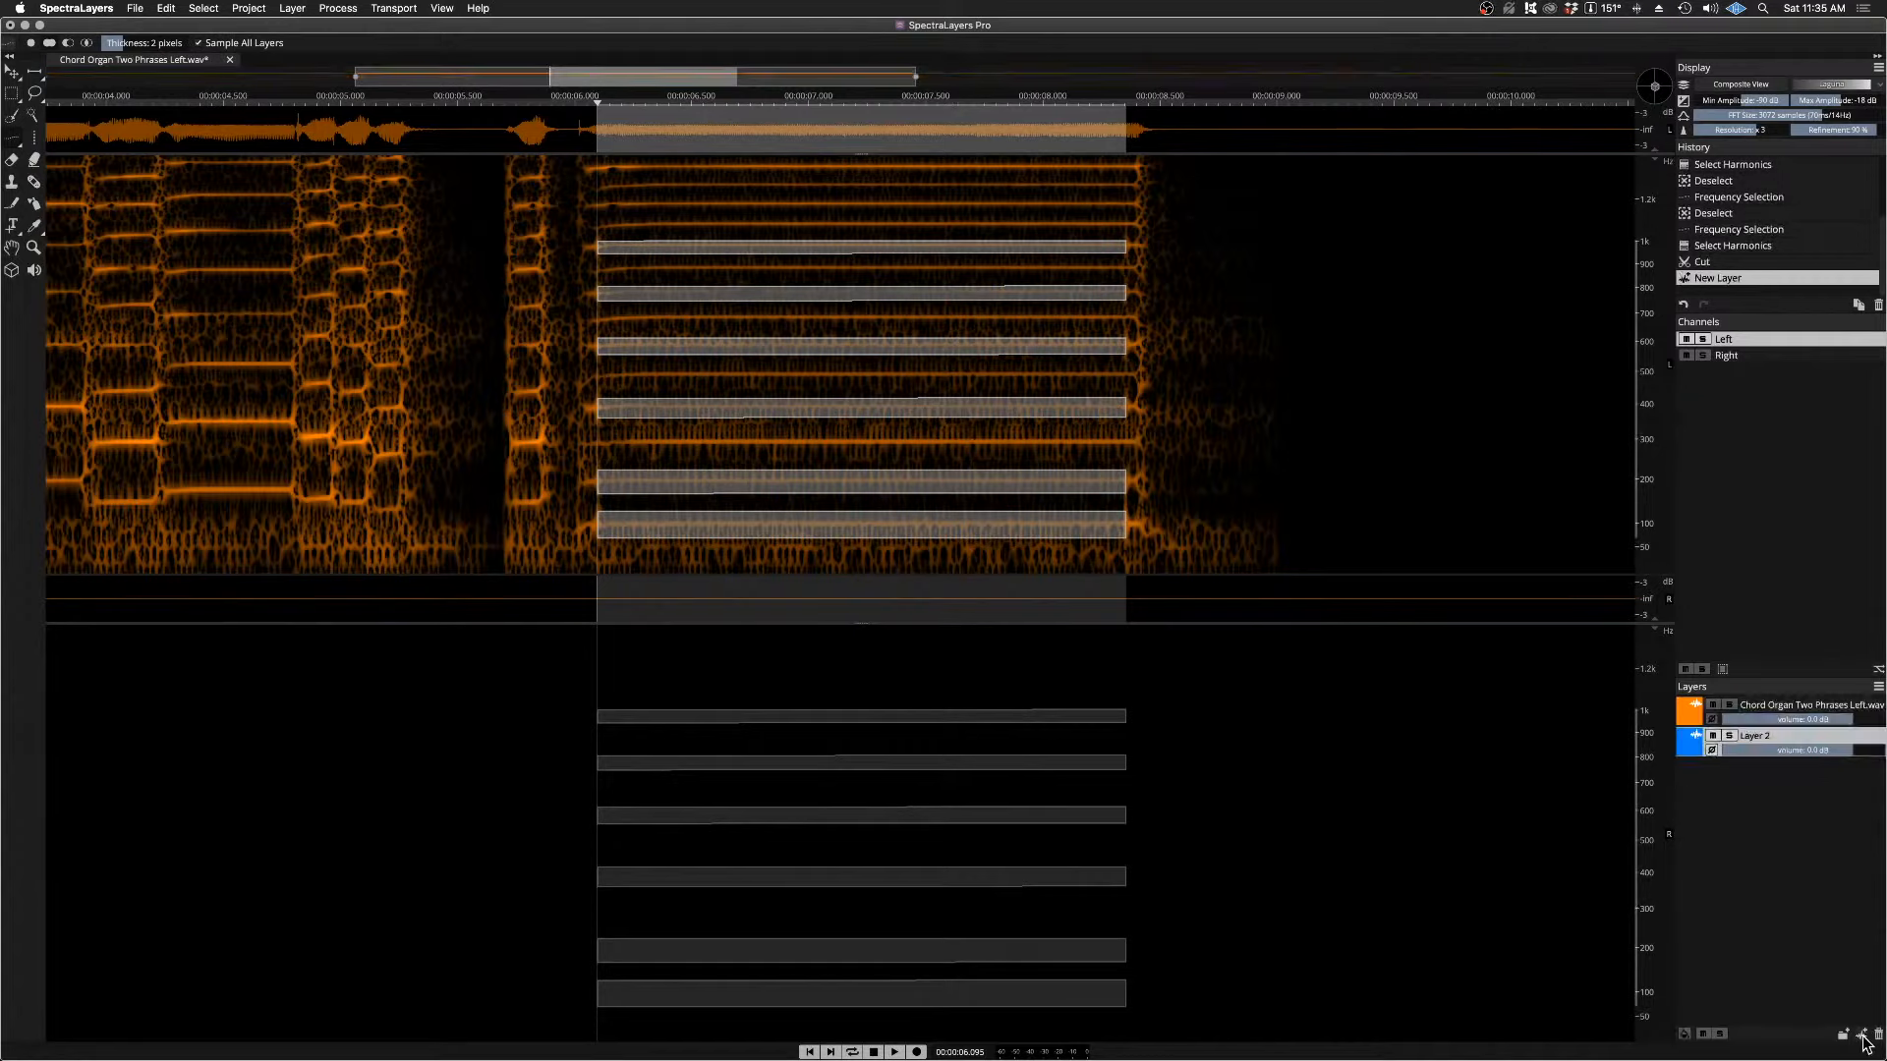
double_click(1752, 737)
text(Even / Odd S)
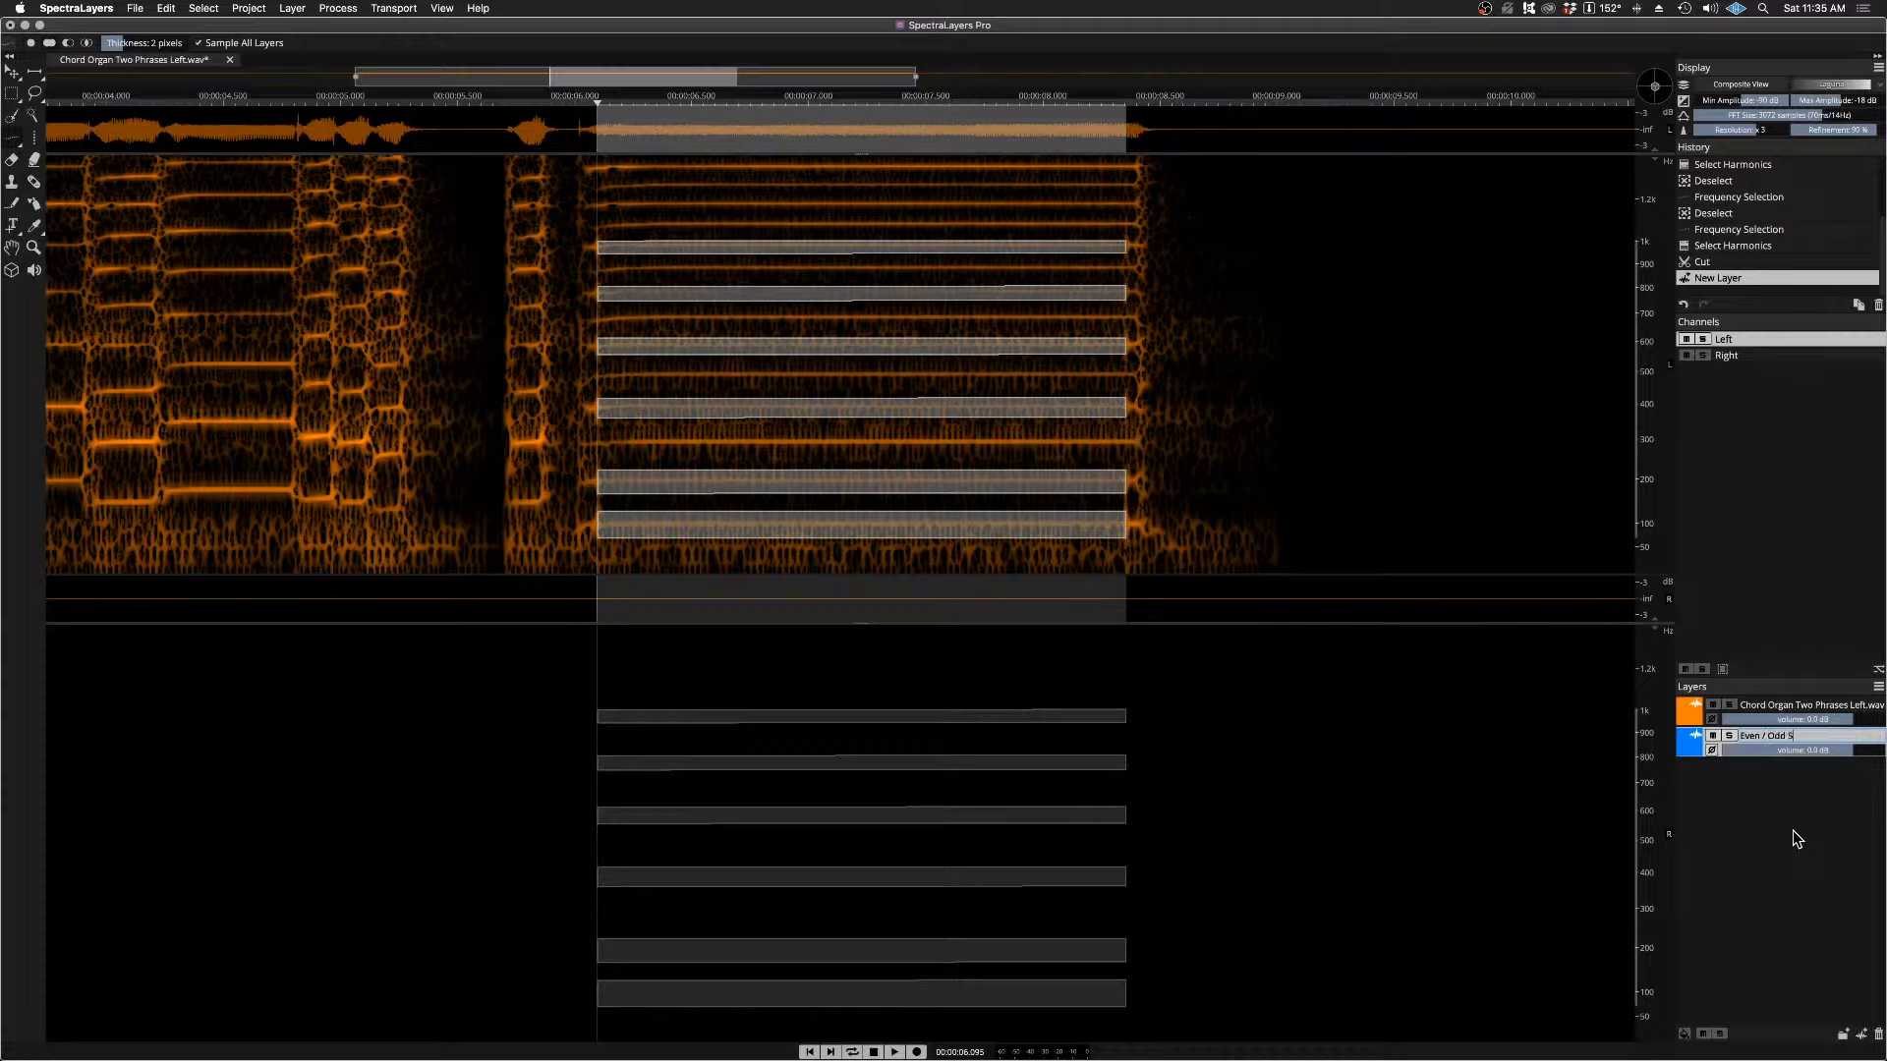
text(eo)
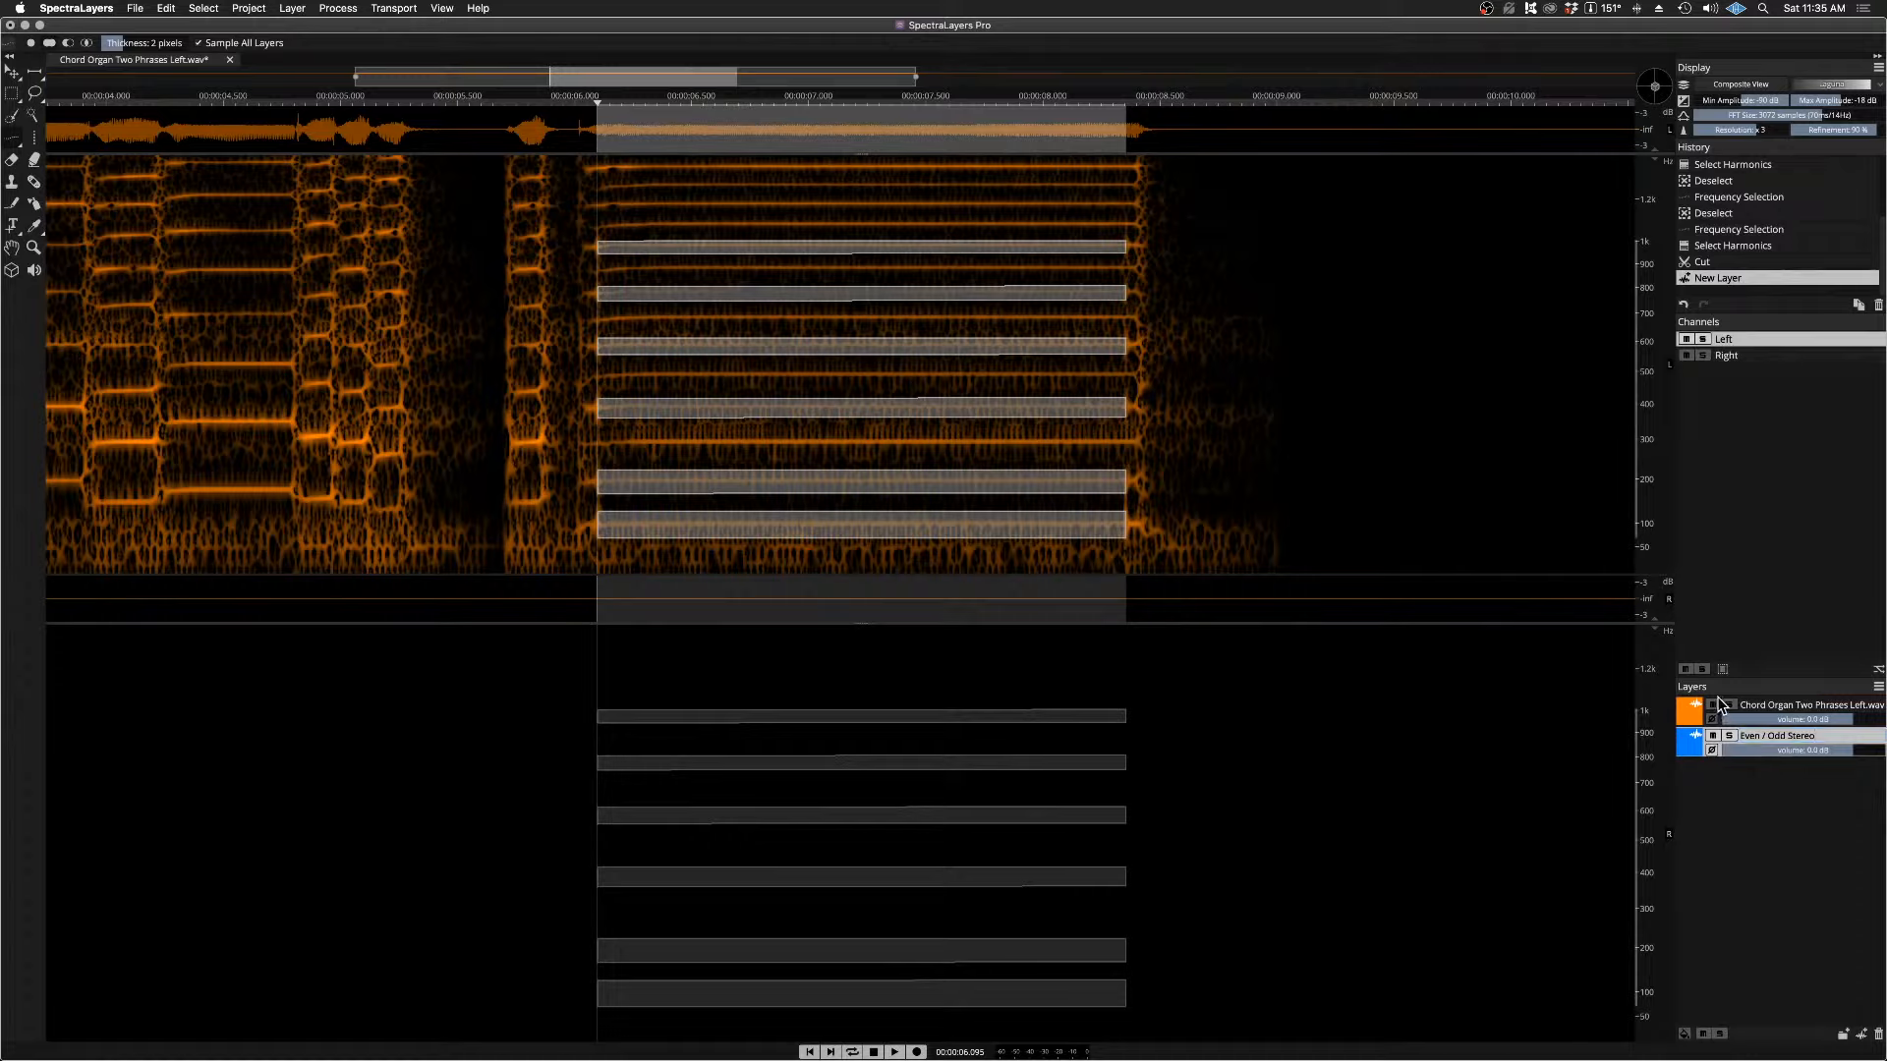
Step: Mute the Chord Organ Two Phrases Left.wav layer and switch the active channels between Left only and both
click(1767, 706)
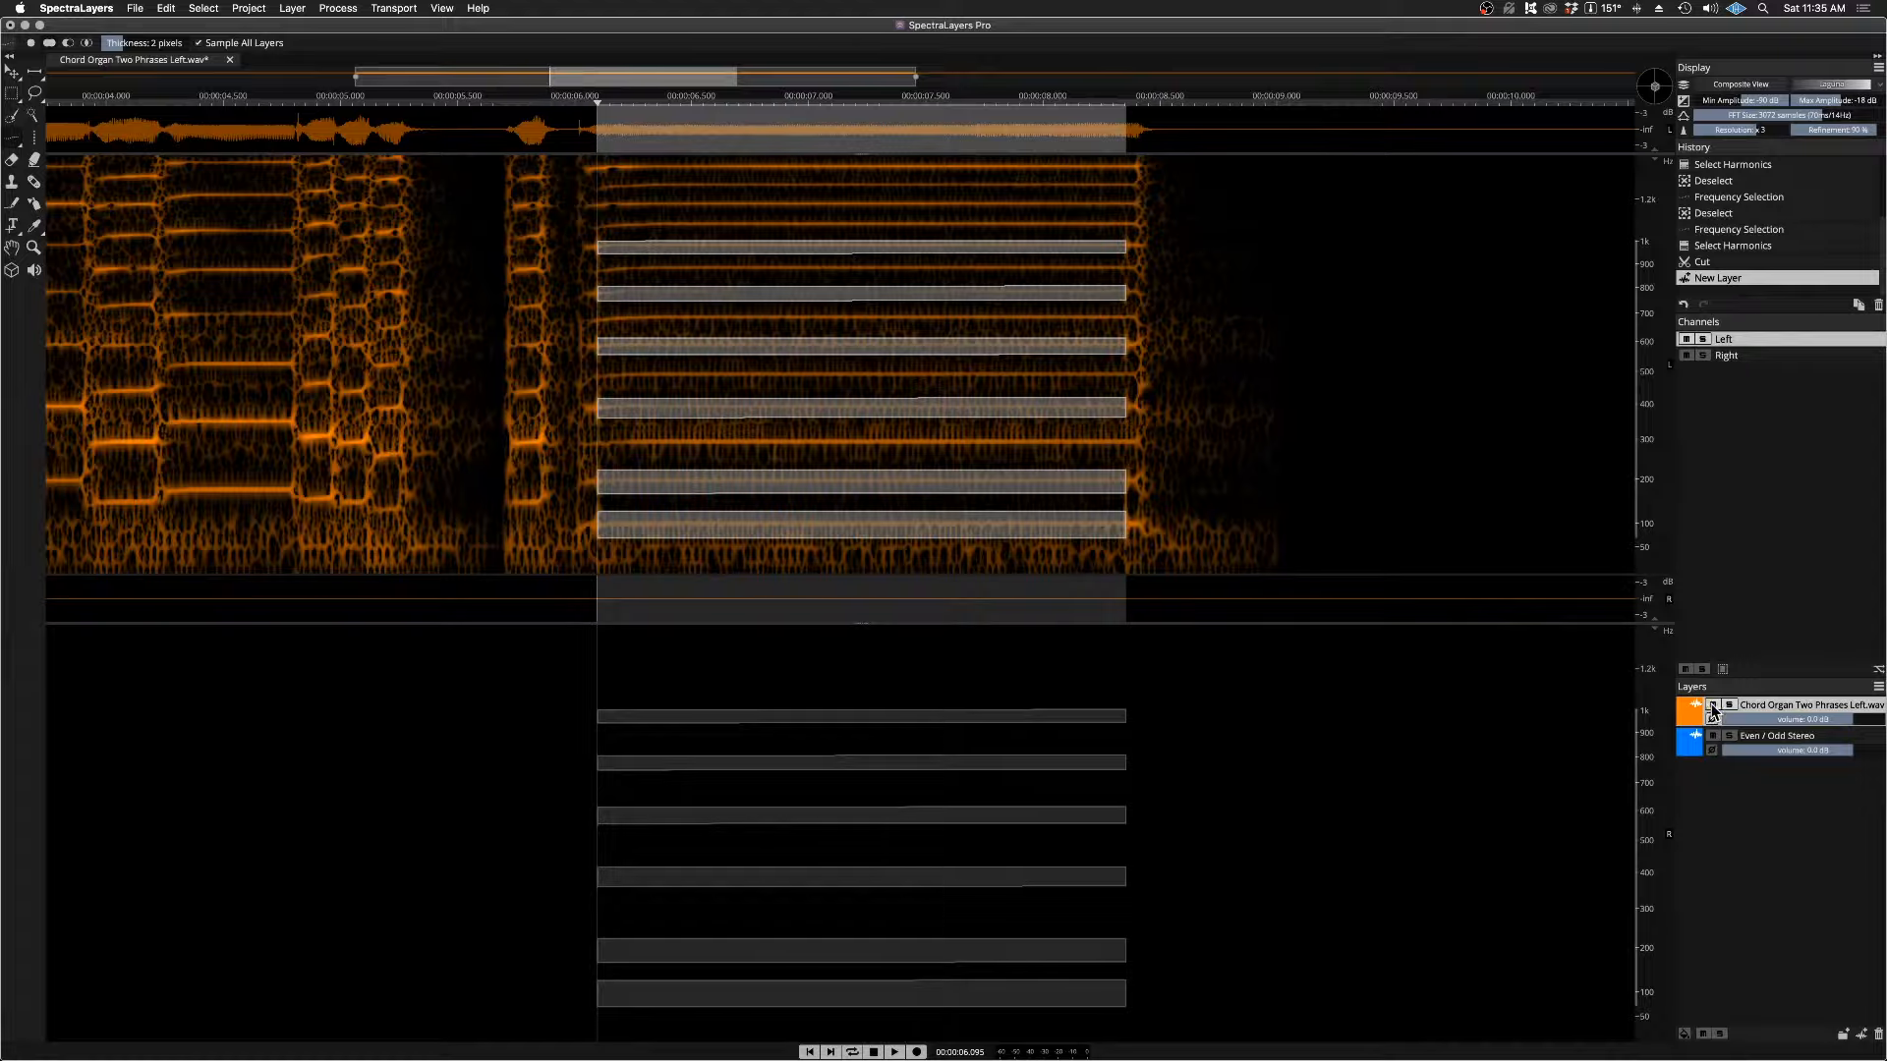
click(1712, 705)
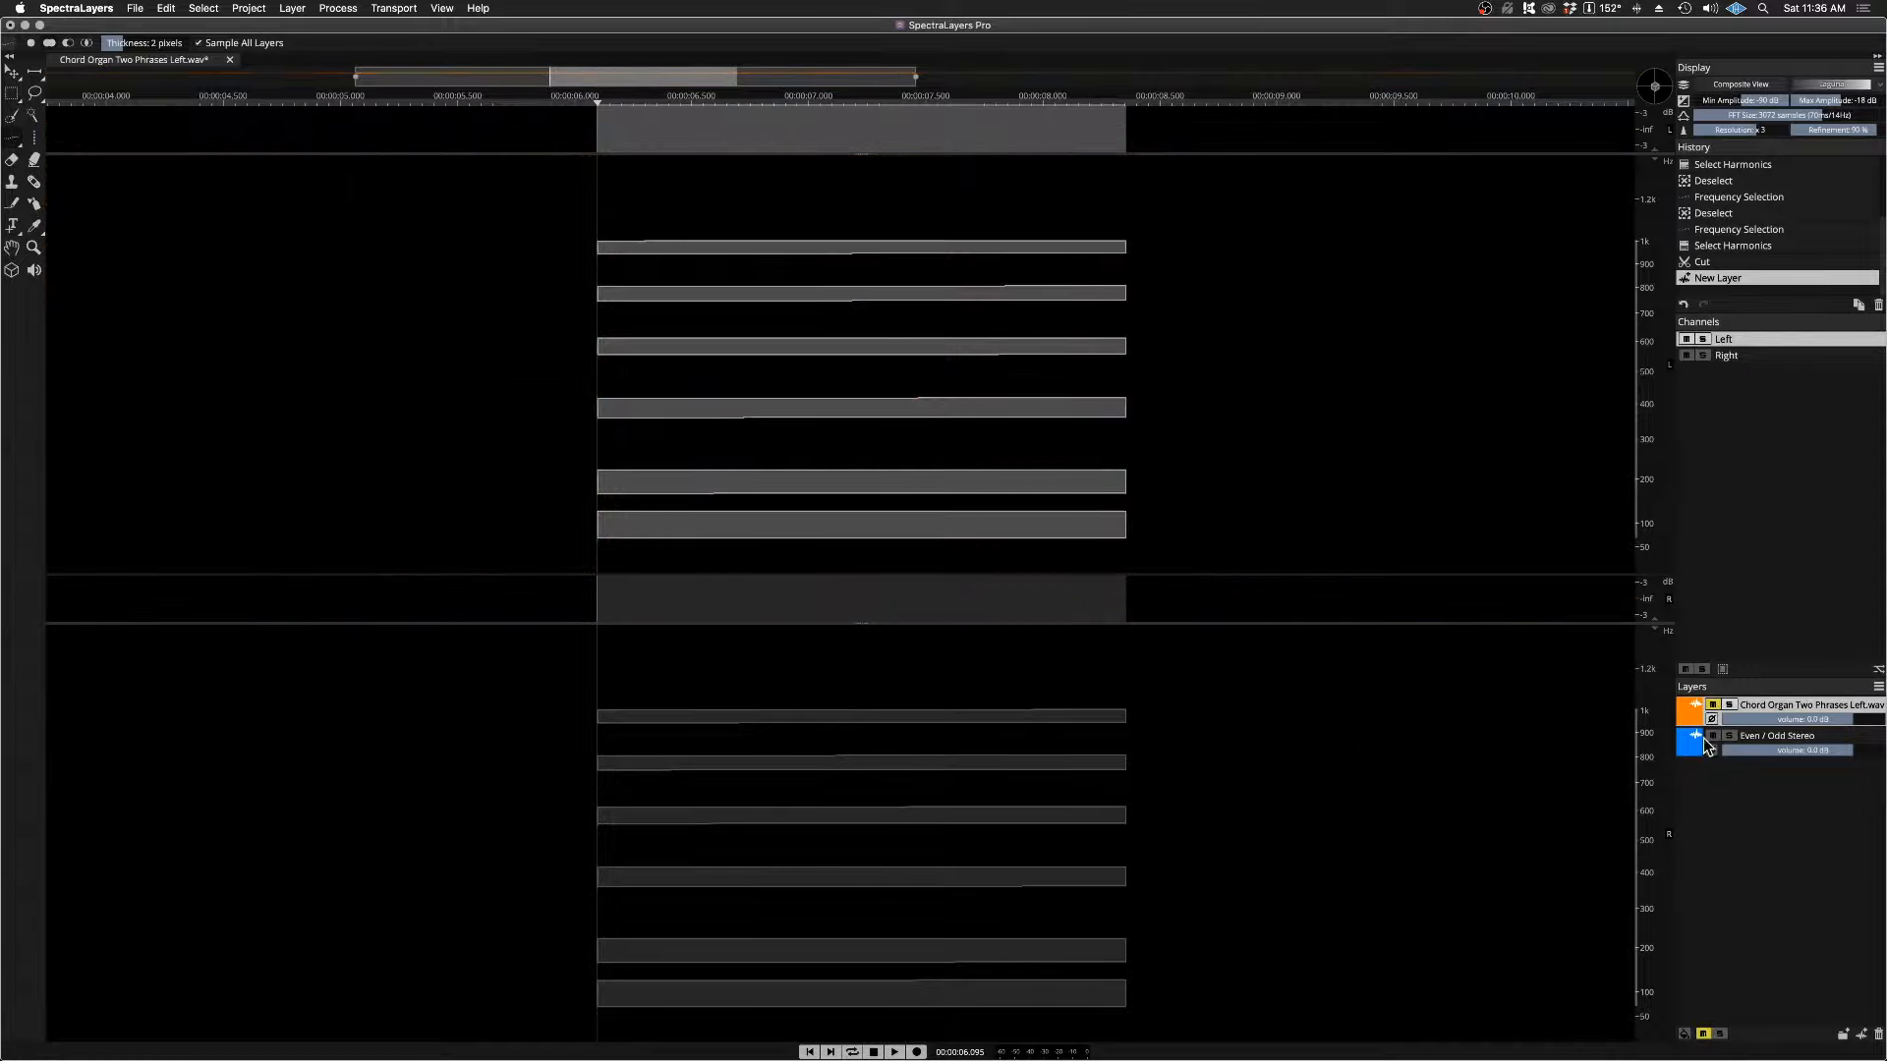
click(1779, 440)
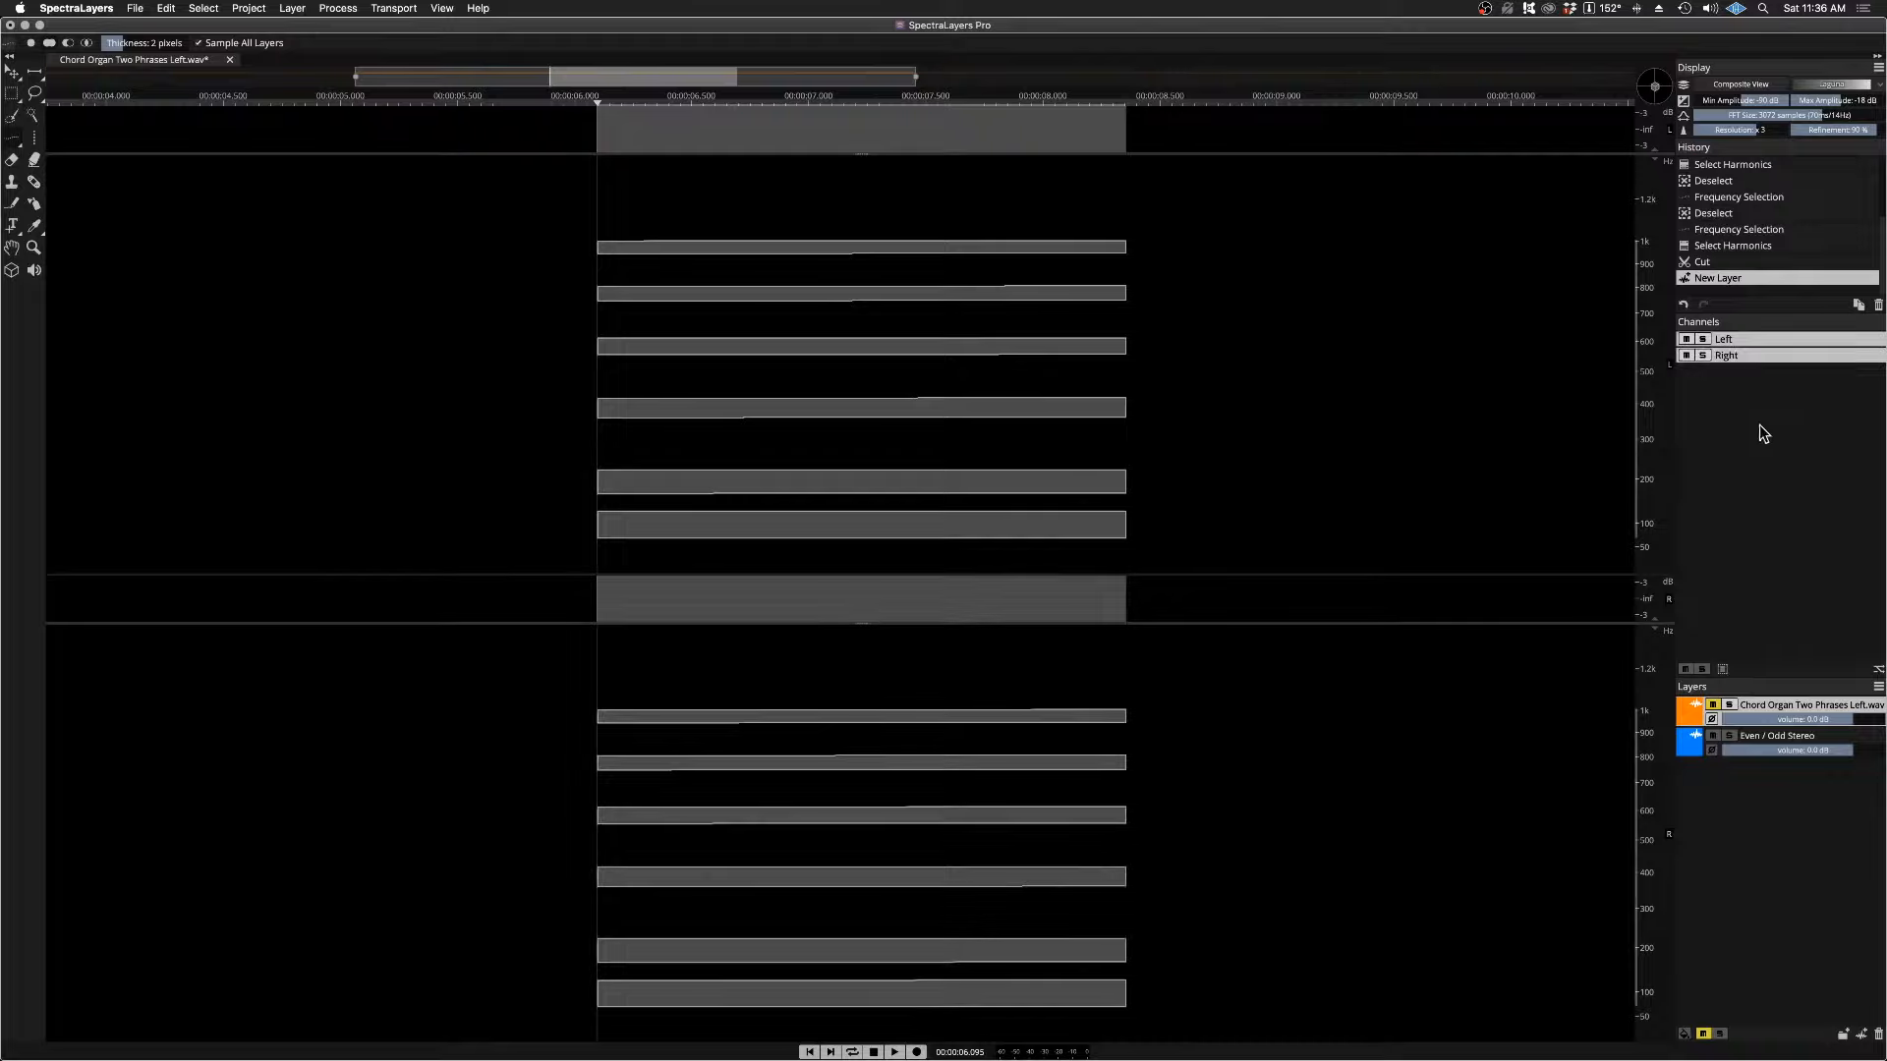
click(1748, 340)
click(1742, 354)
click(1742, 340)
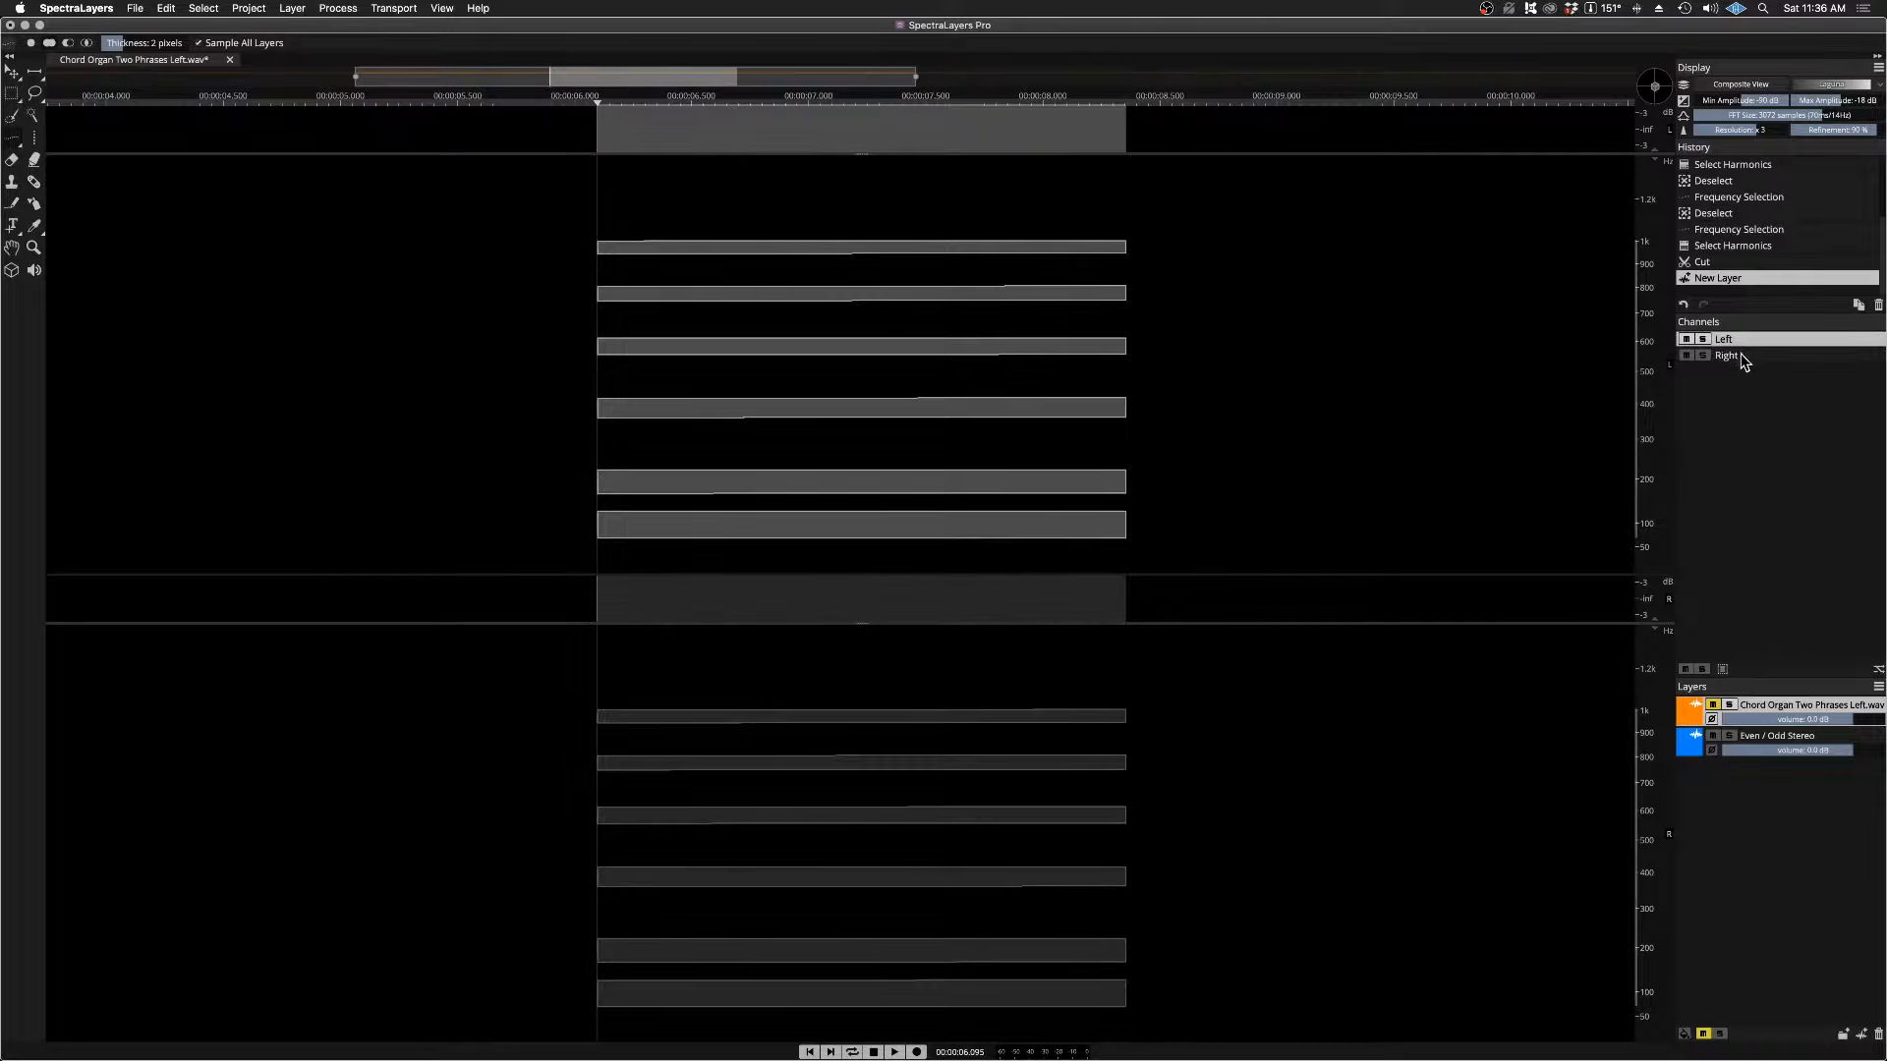
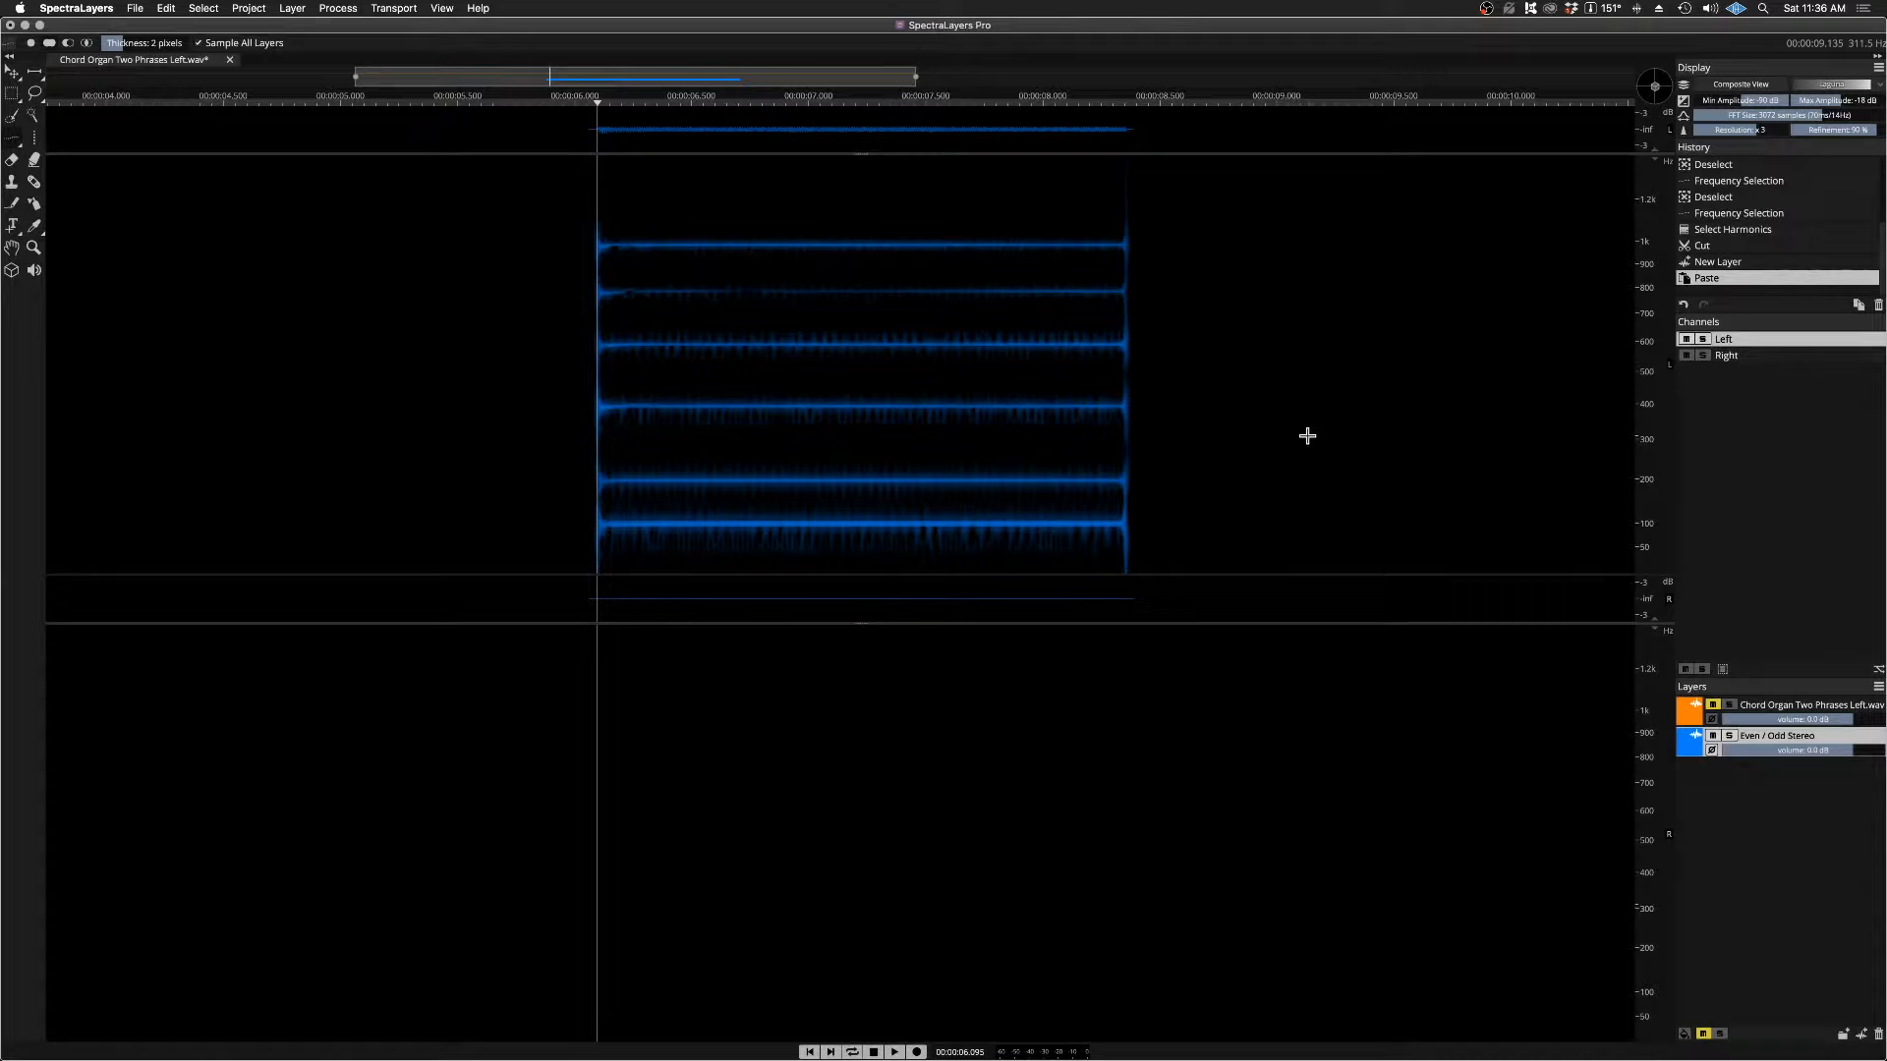
Step: Limit editing to the Left channel, then select and copy all of the Even layer's audio in it
key(space)
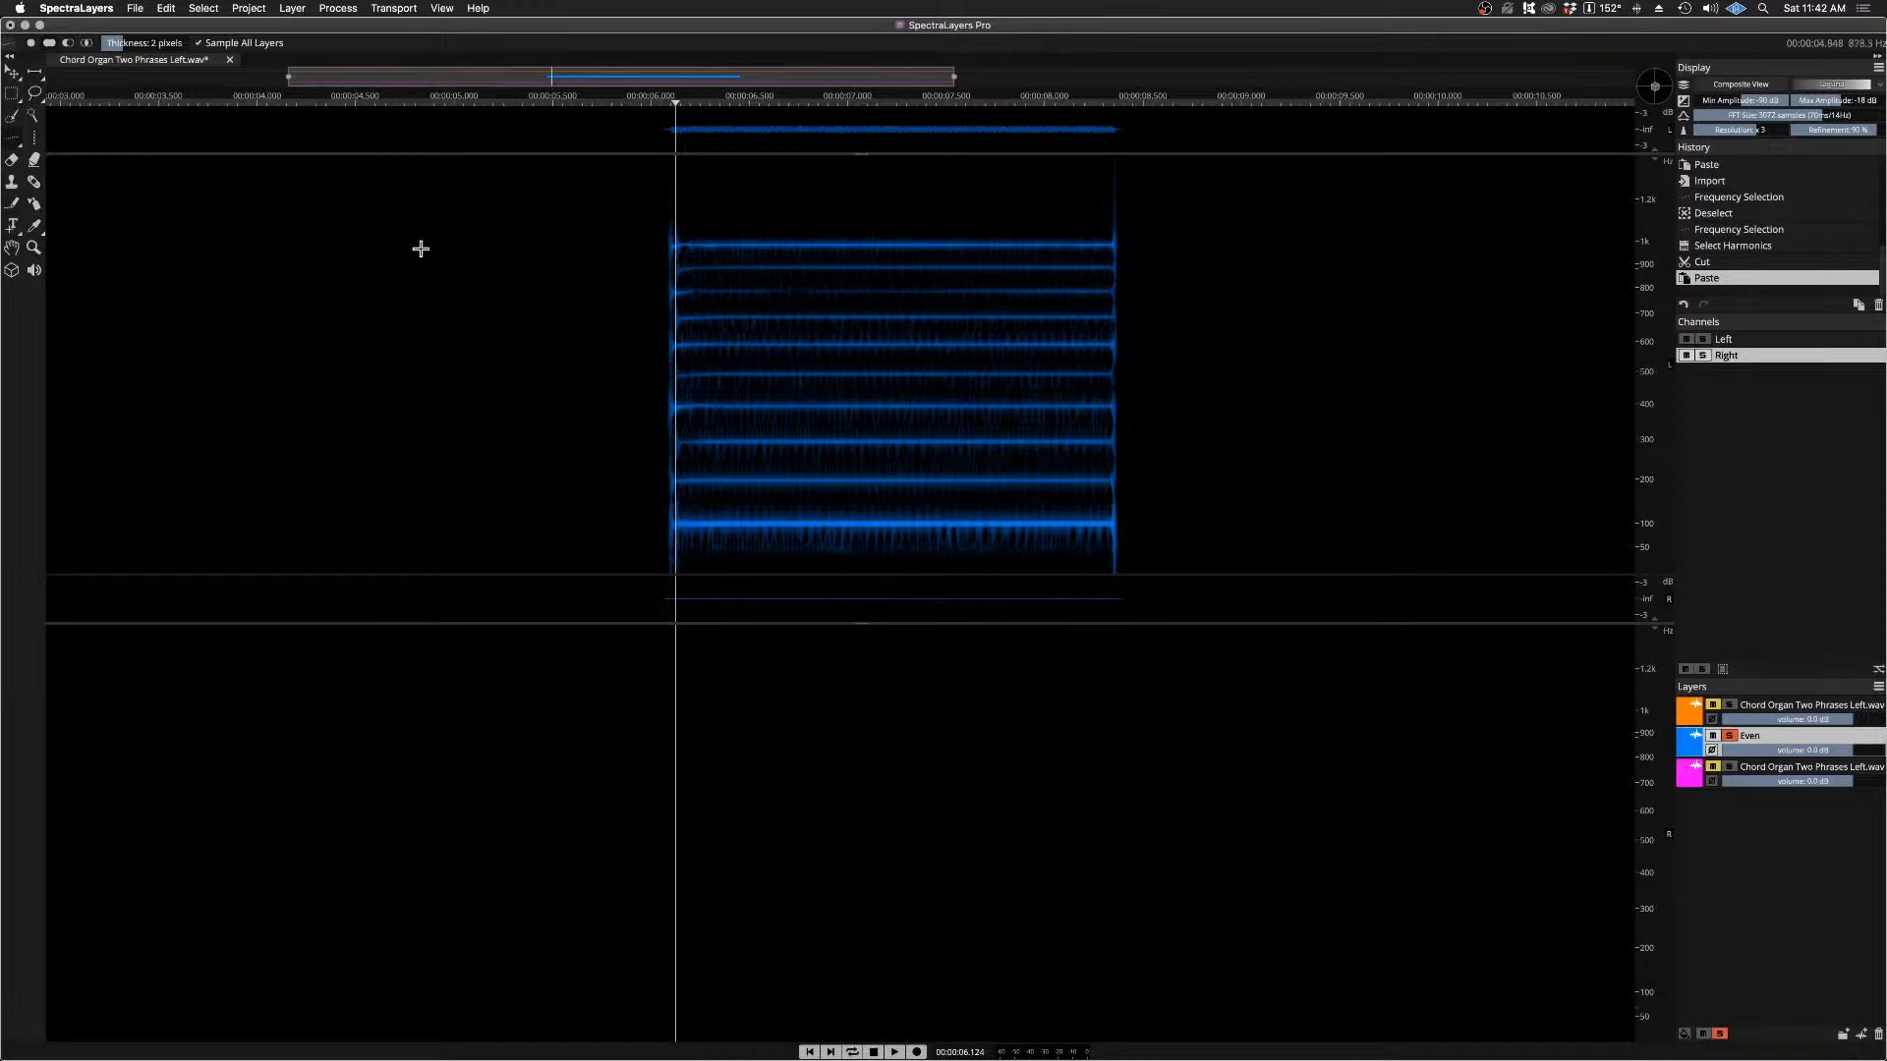
click(1753, 389)
click(1747, 344)
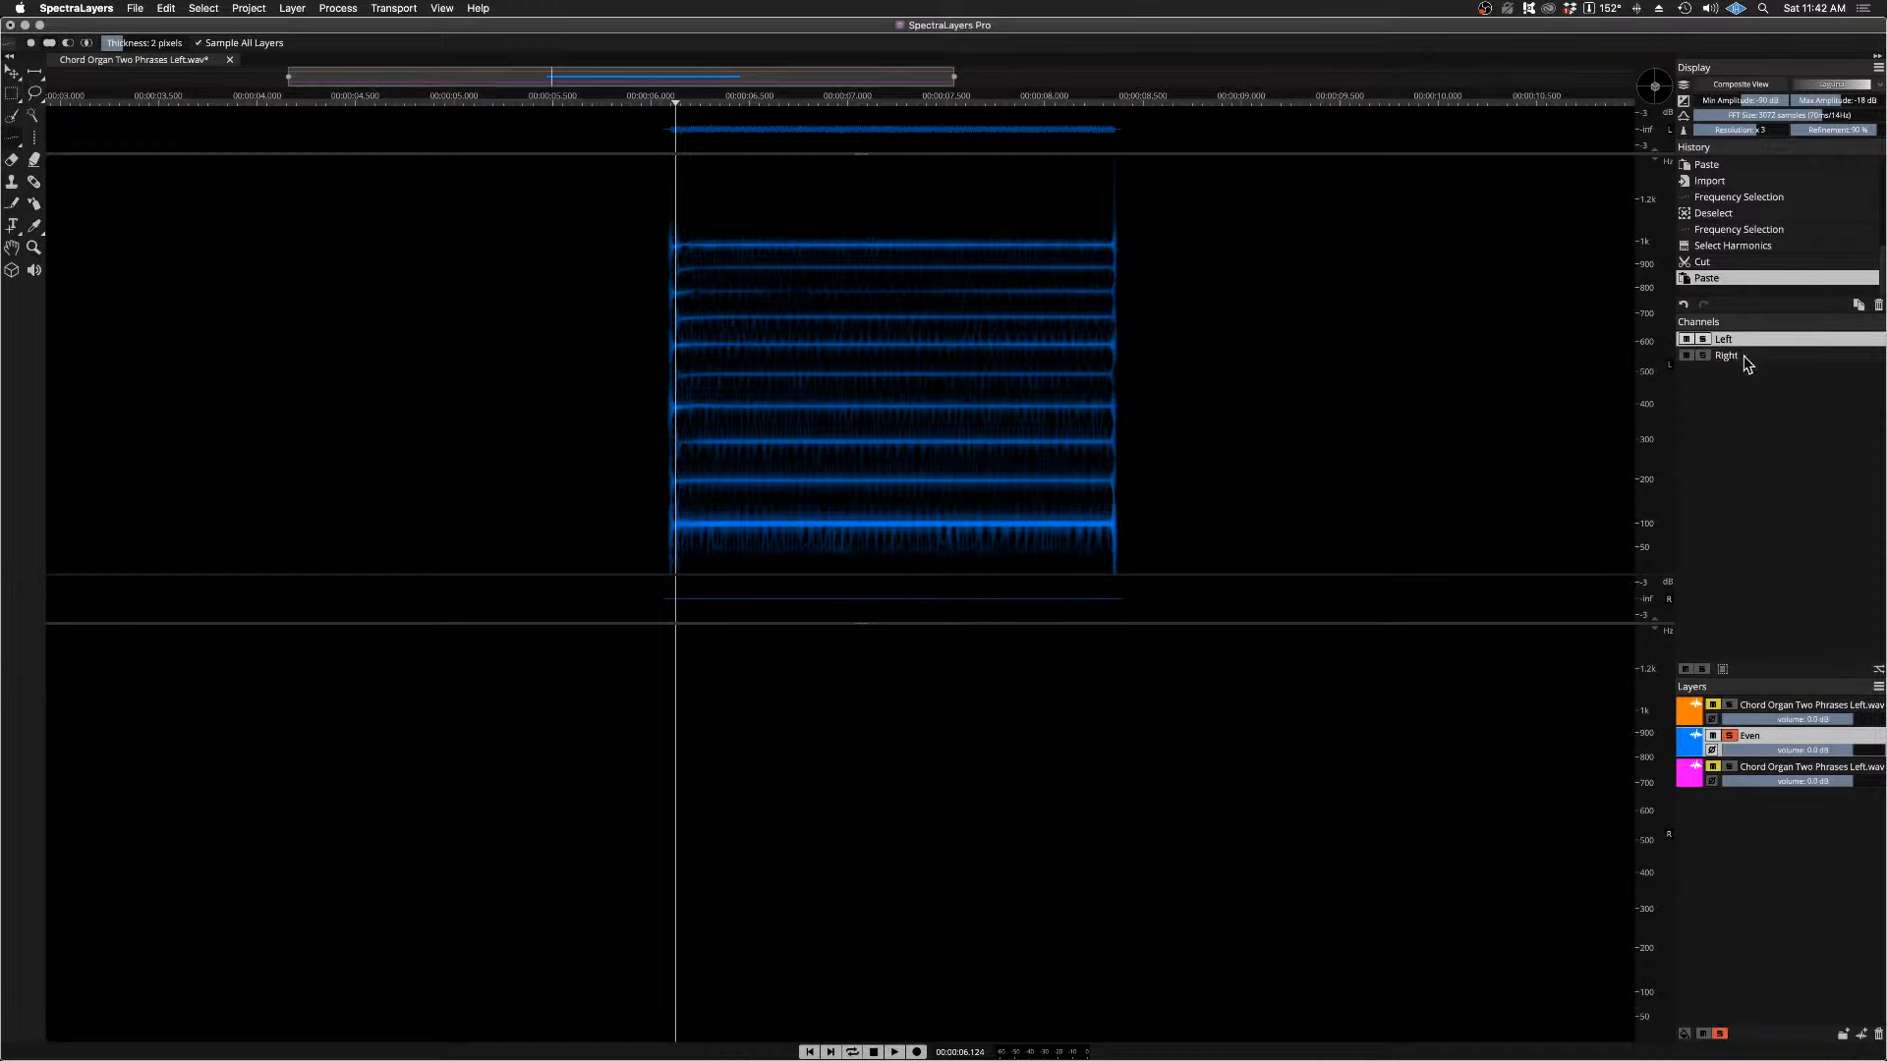
click(204, 9)
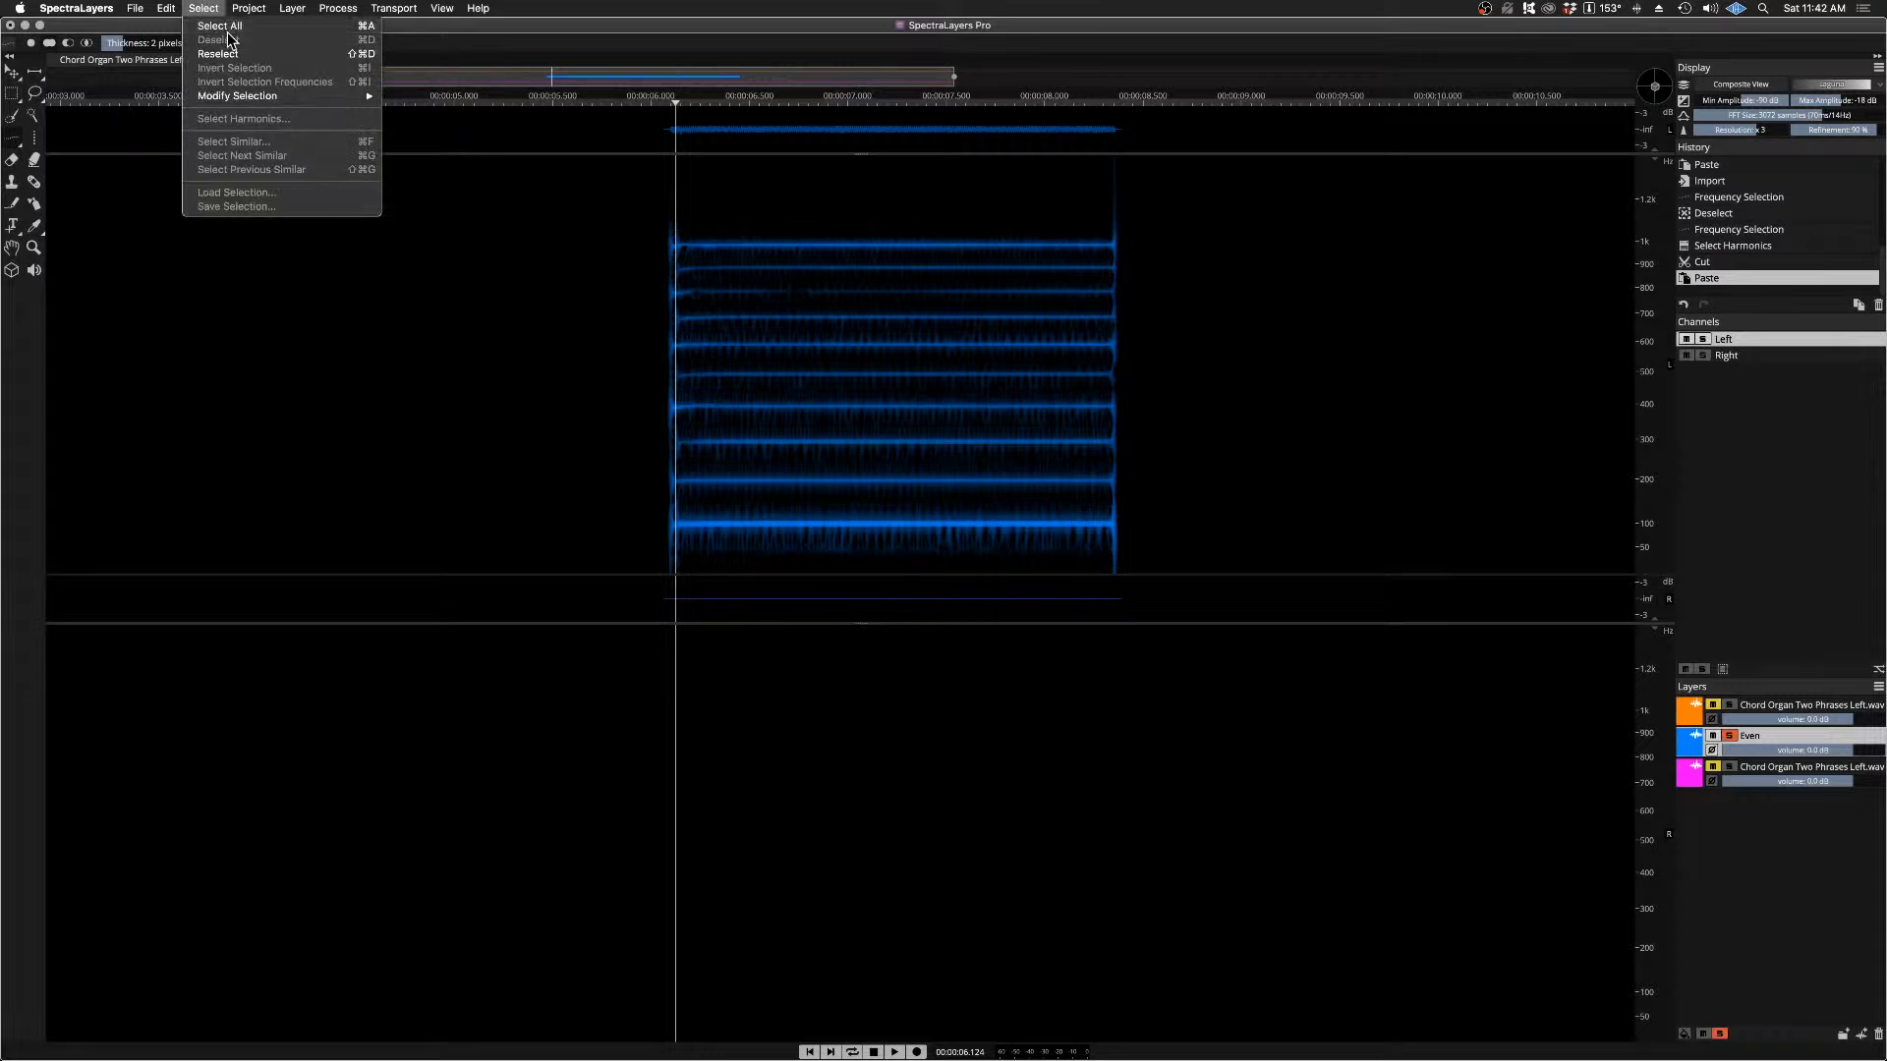
click(226, 28)
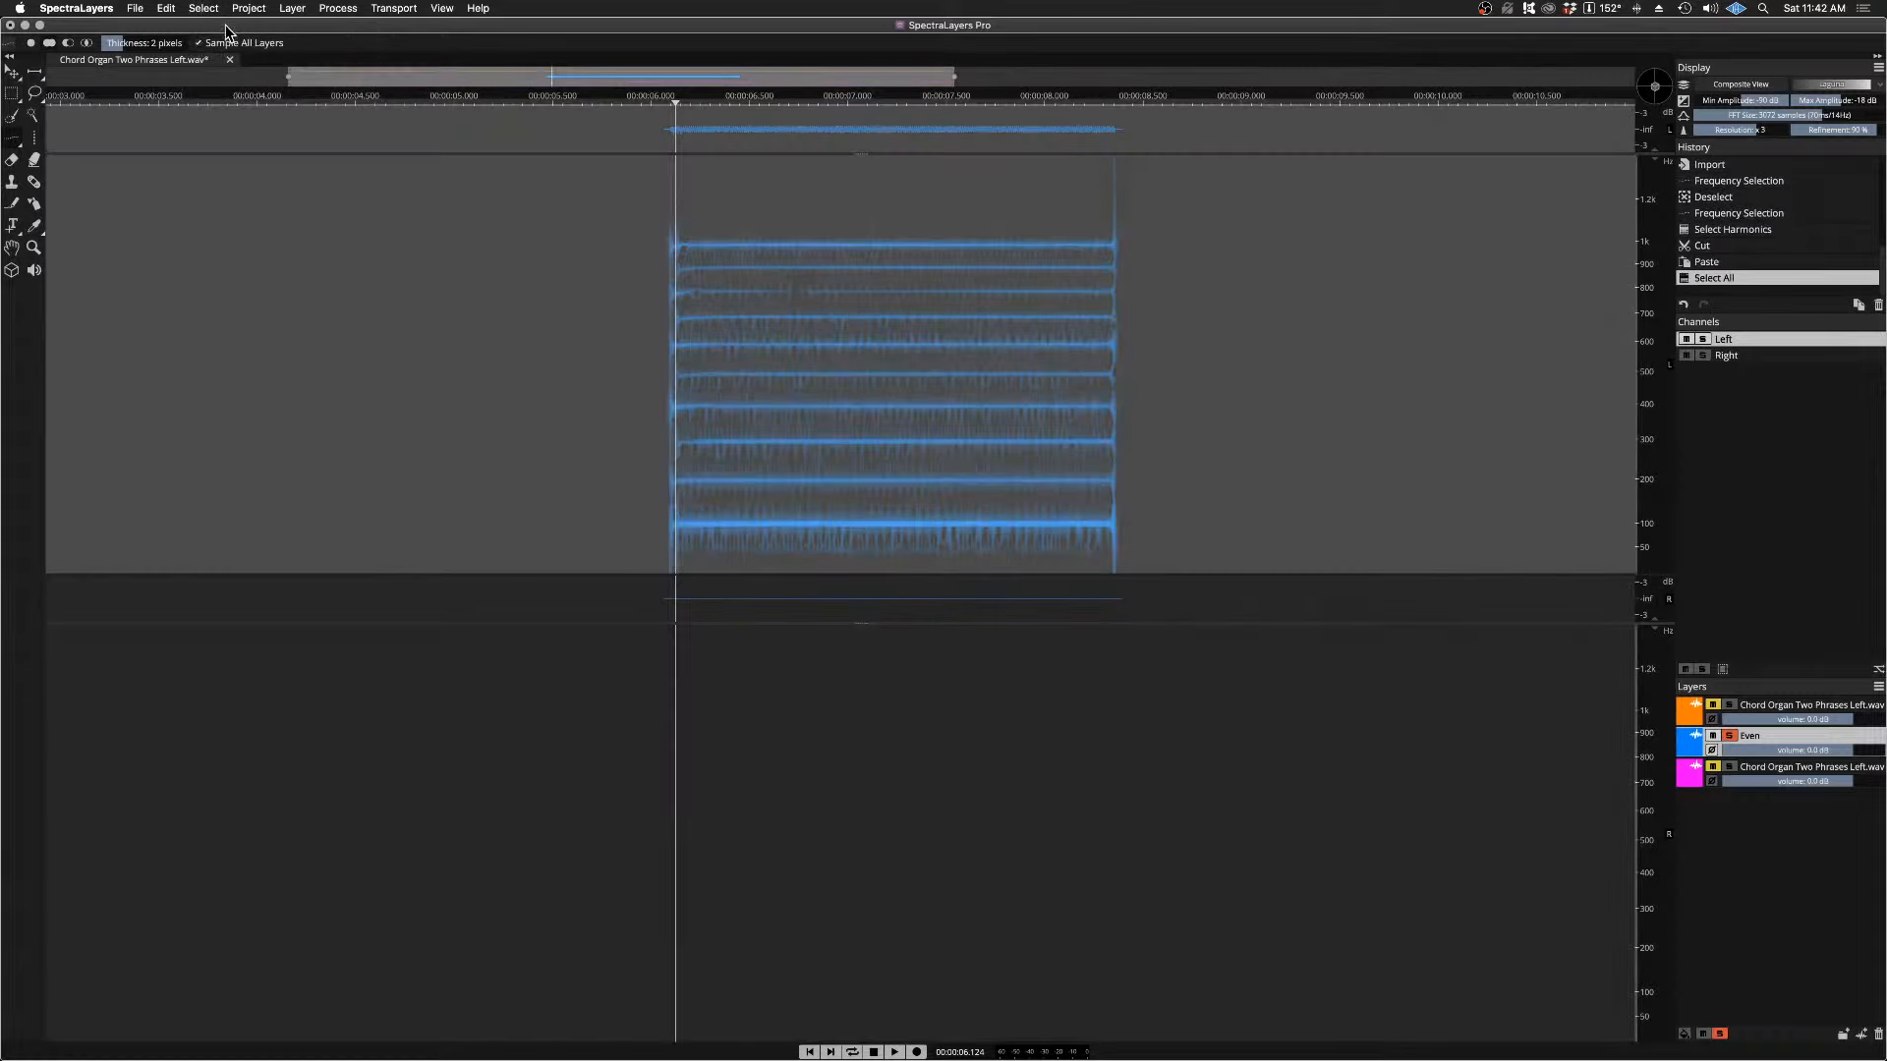
click(134, 9)
mouse_move(166, 9)
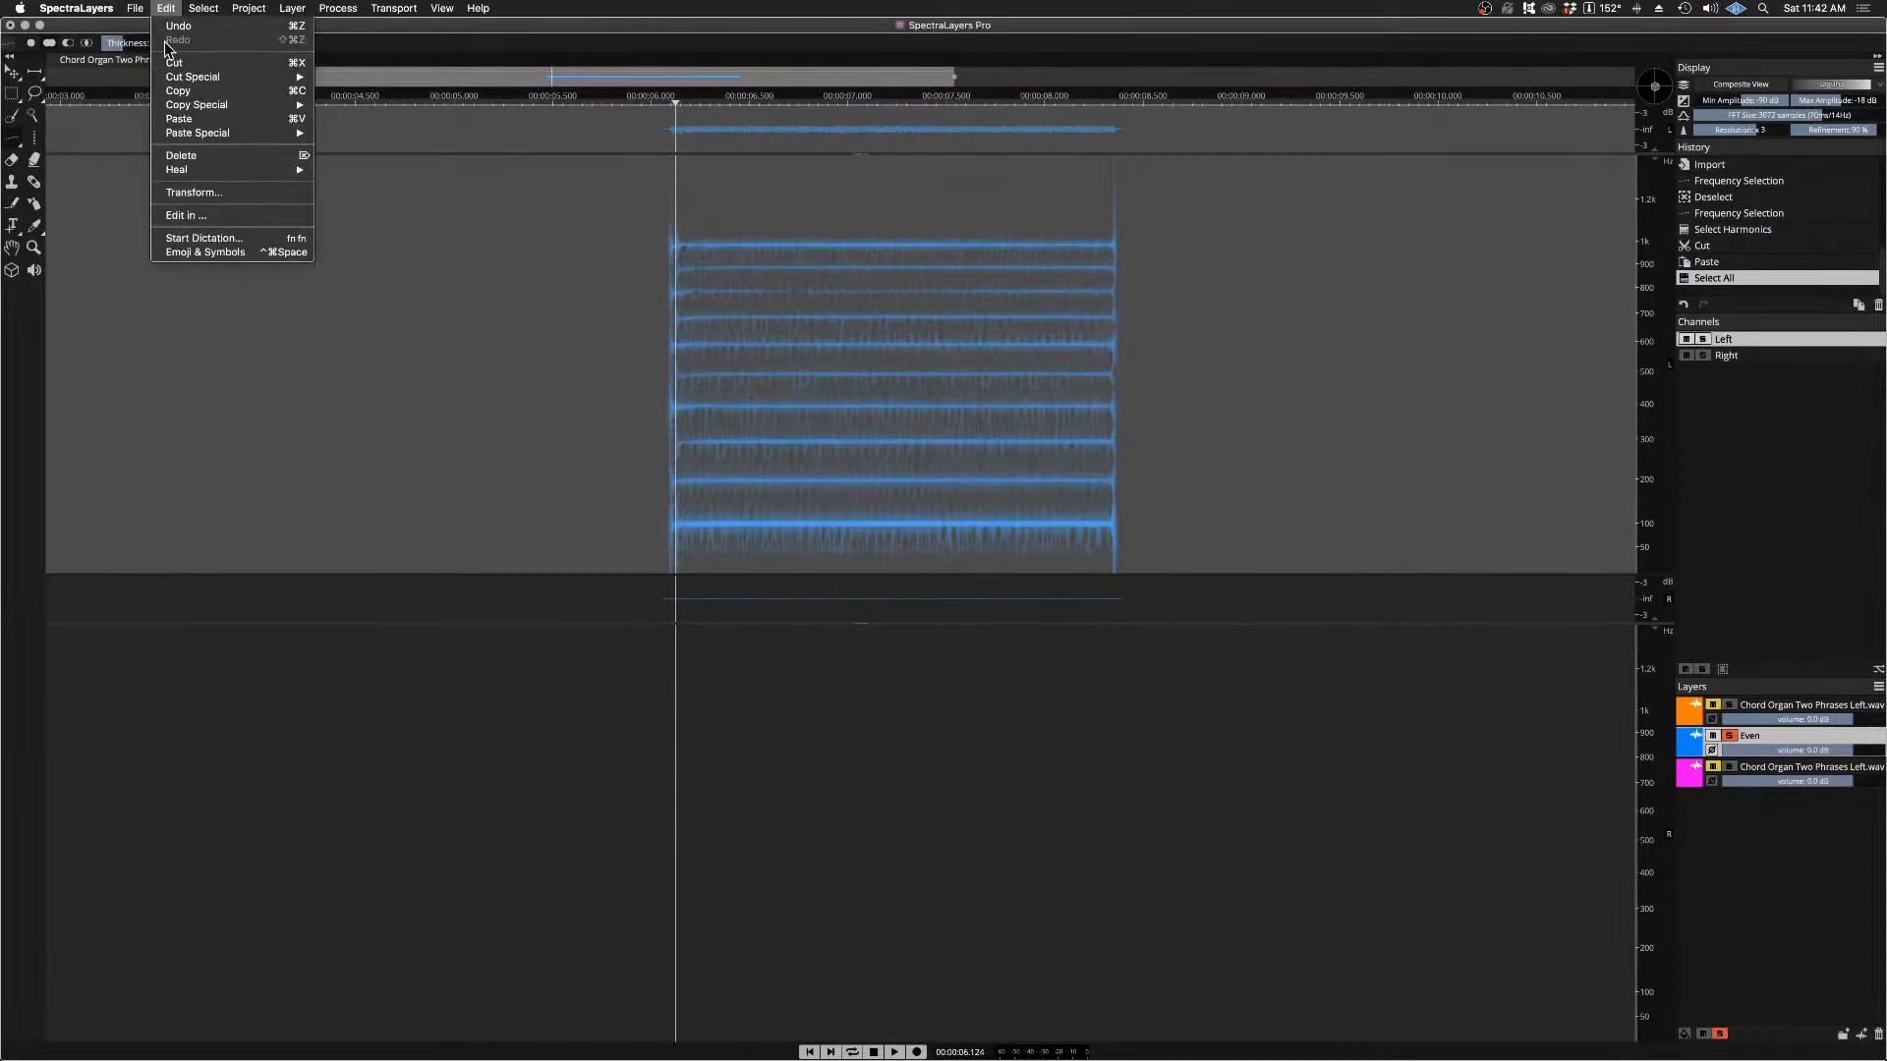
click(192, 95)
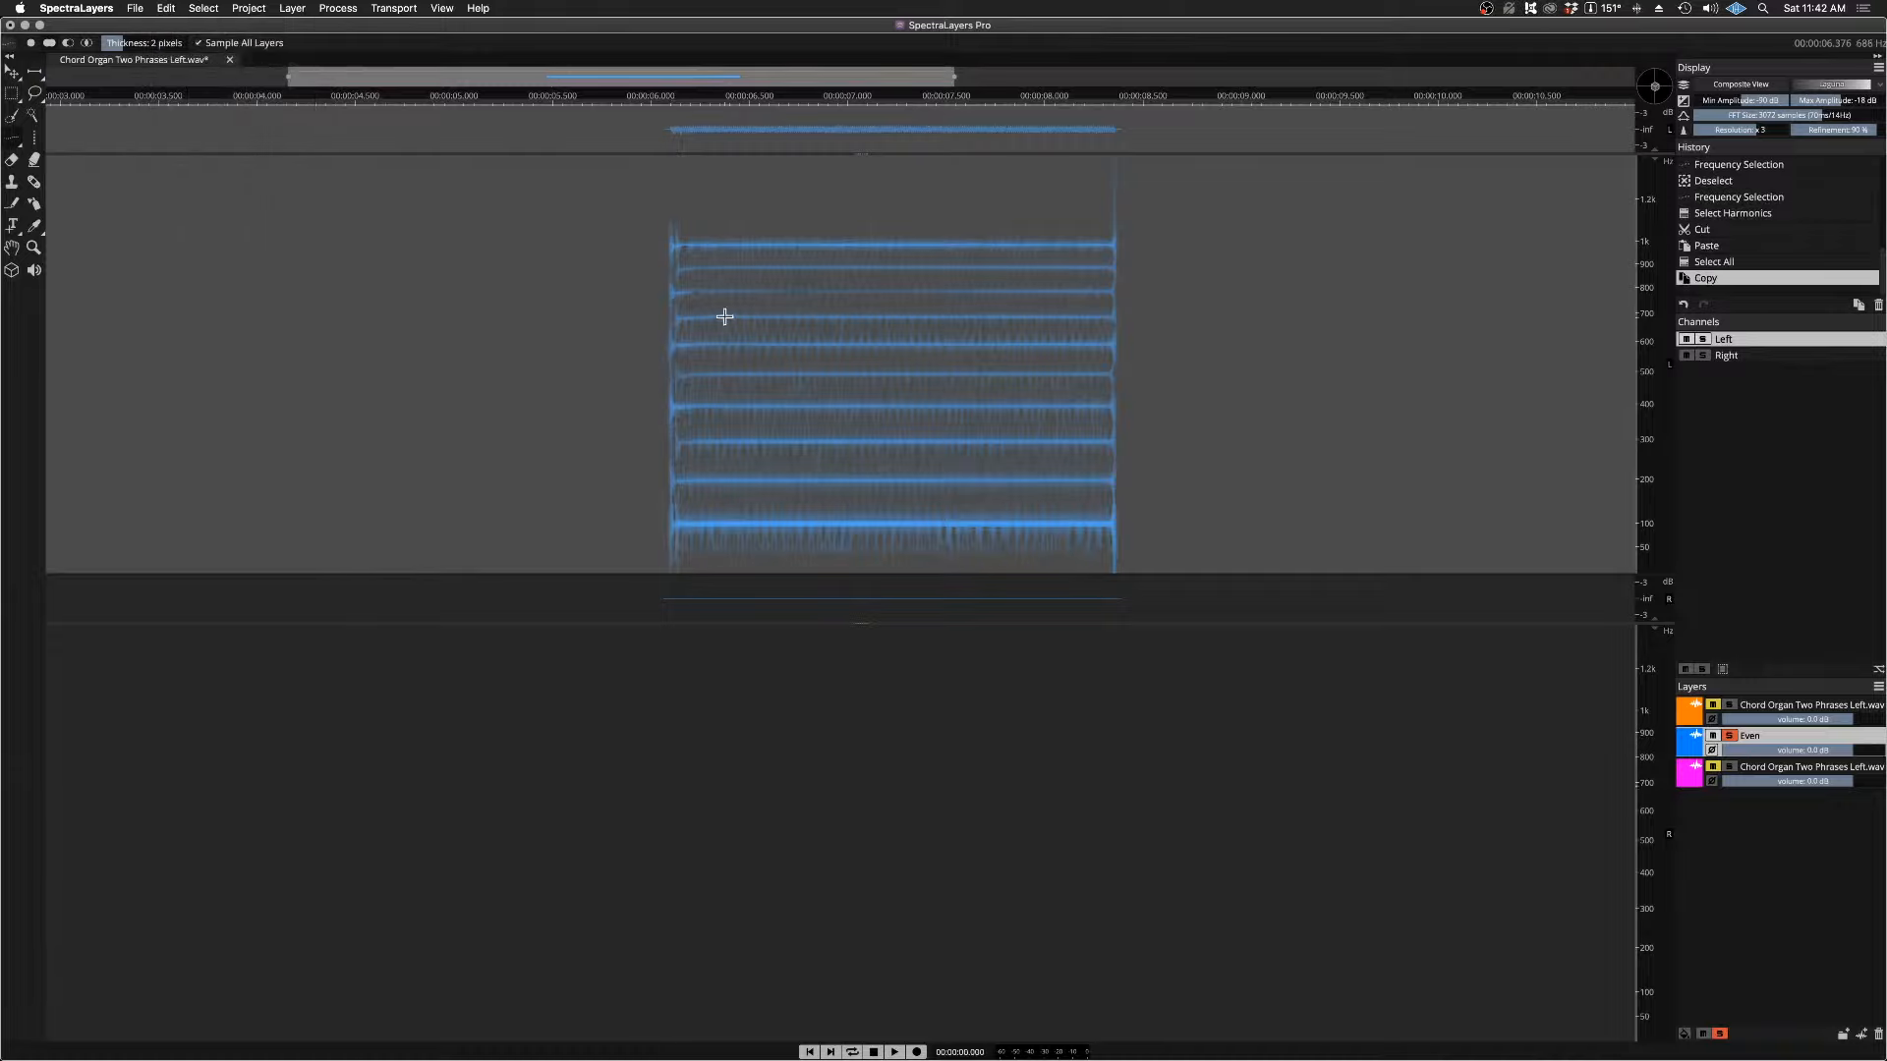
Step: Make Right the only active channel and paste the copied even harmonics into it on the Even layer
shift+click(1730, 355)
click(1734, 340)
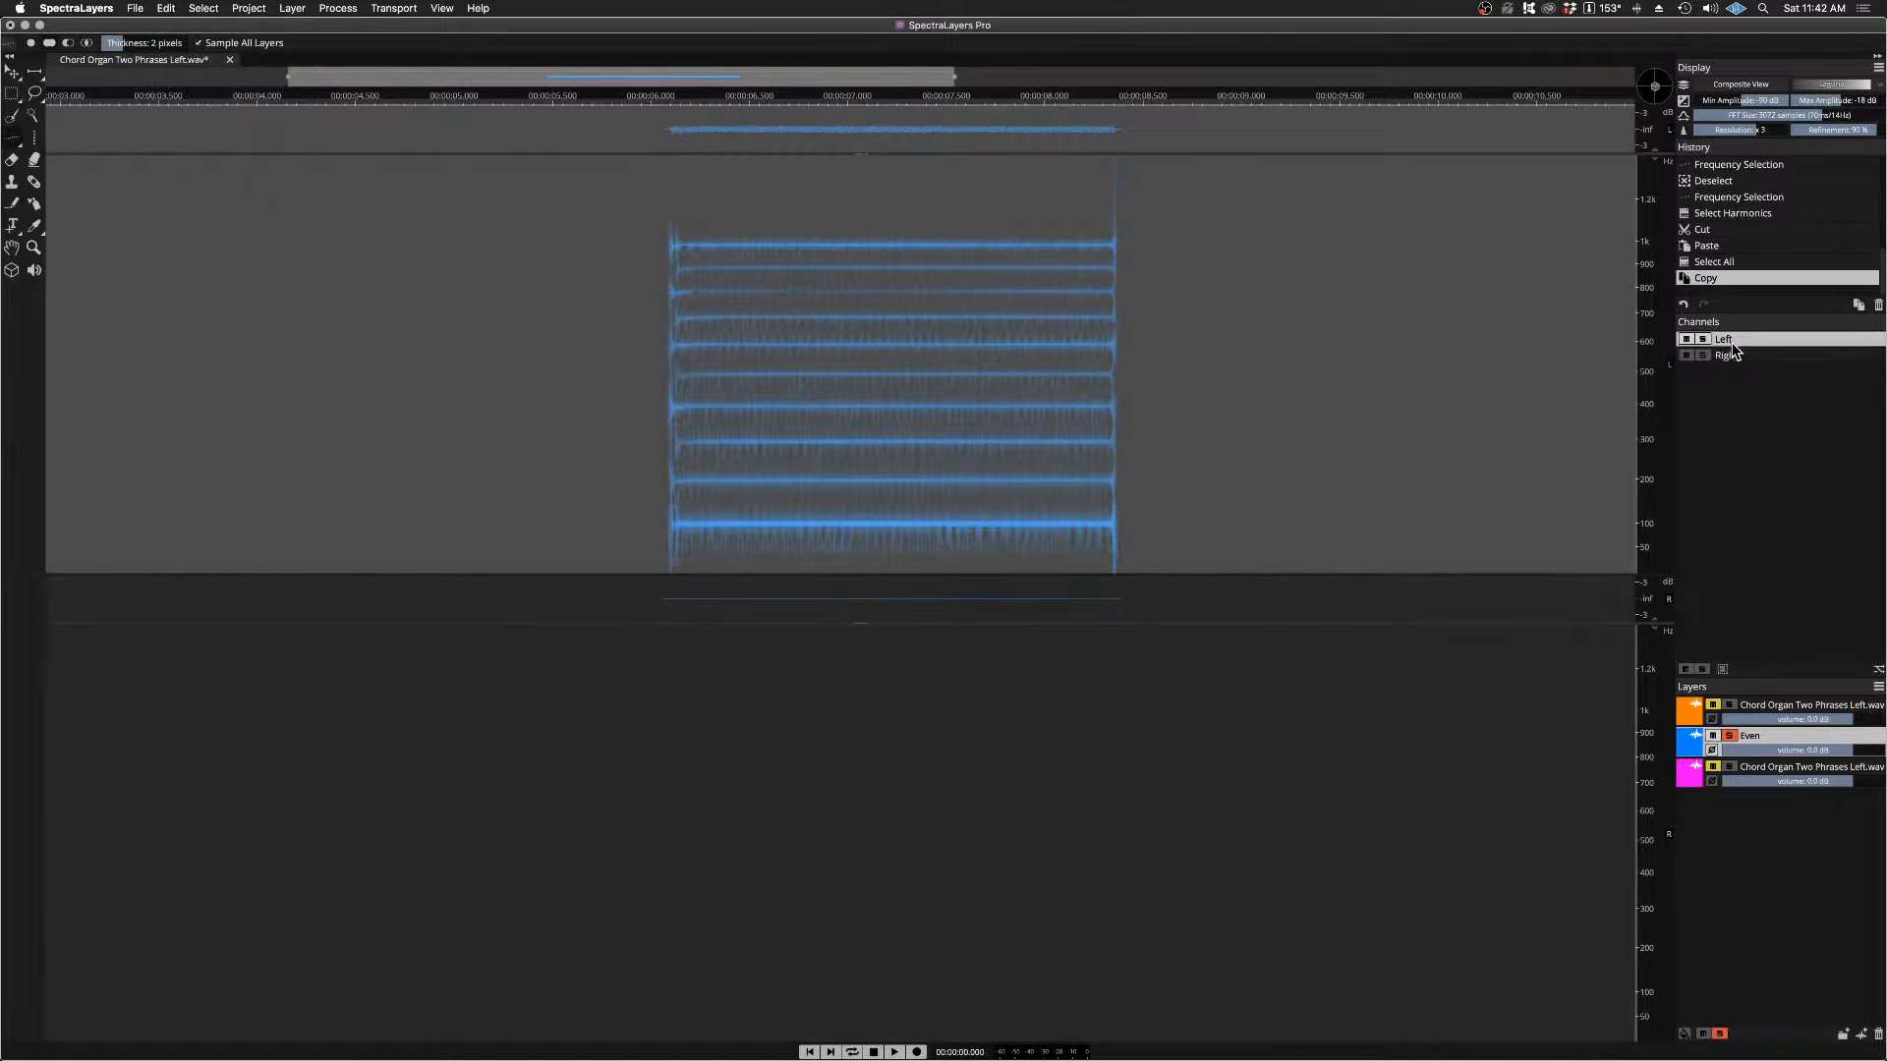
click(1734, 356)
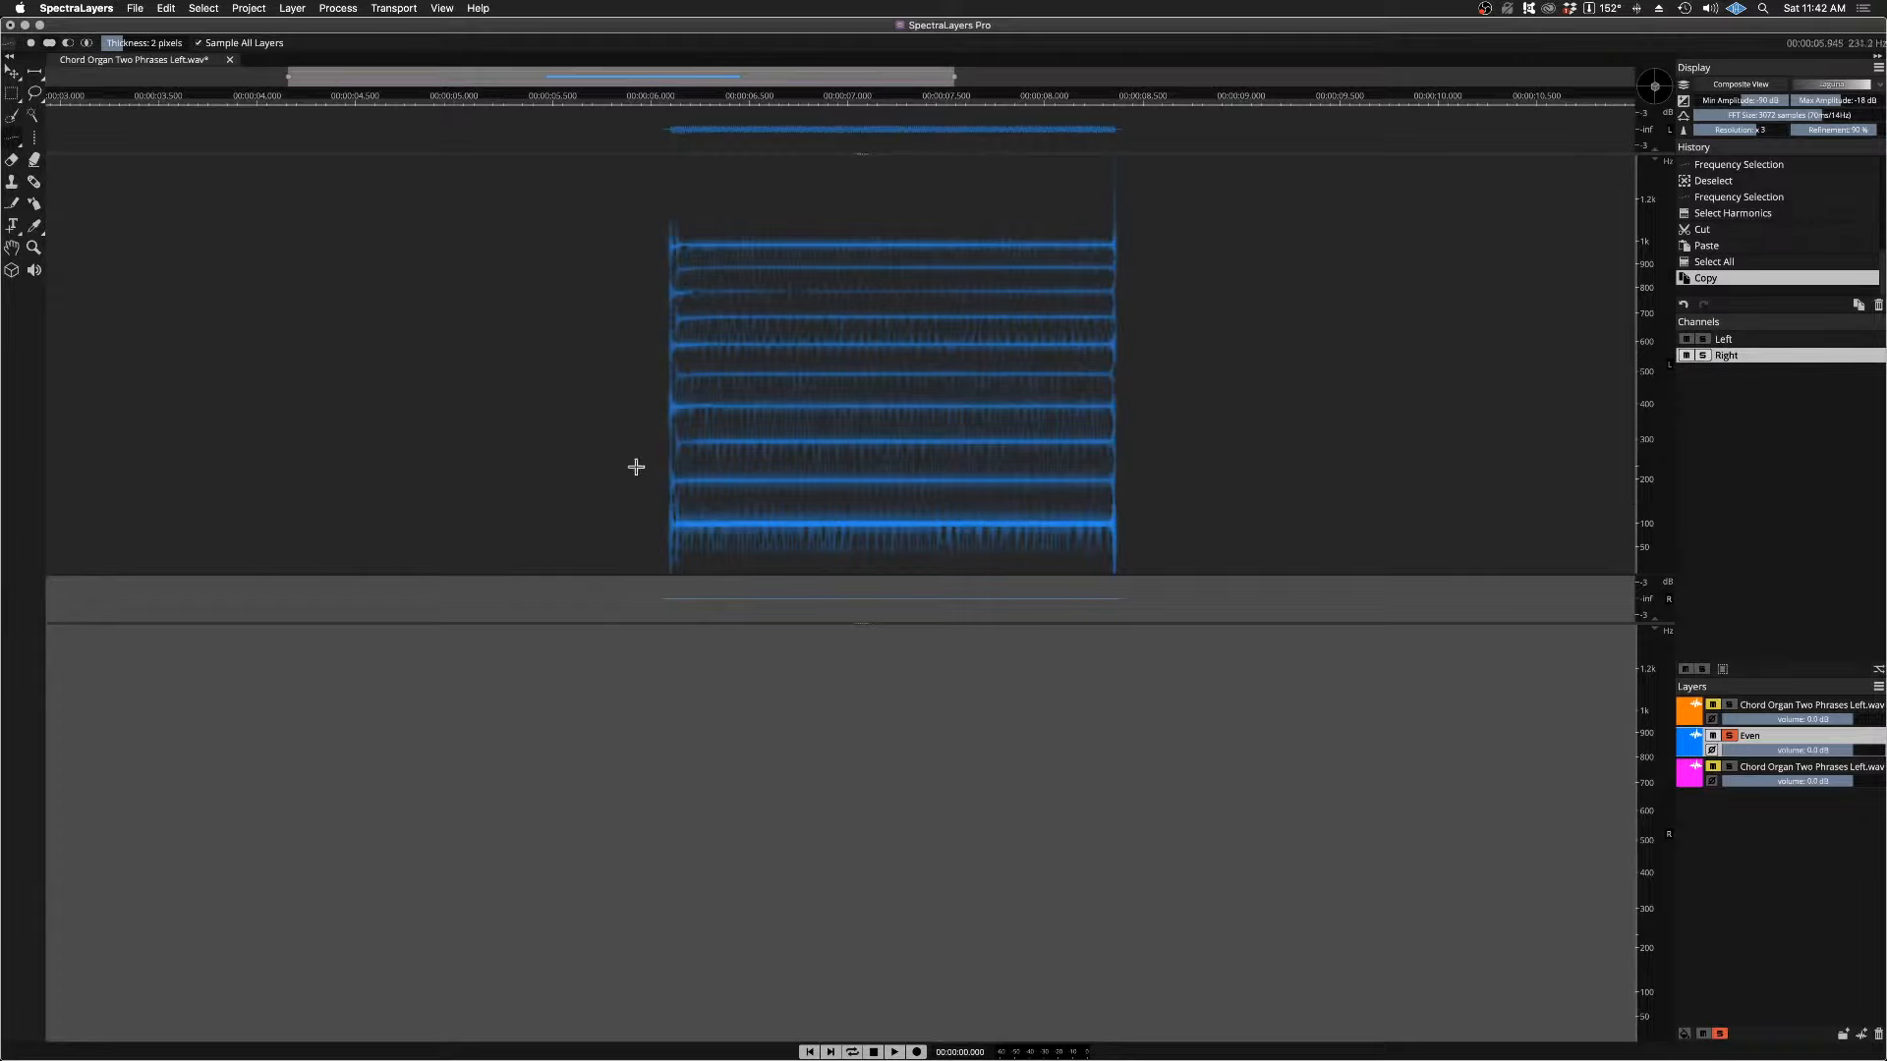
click(165, 10)
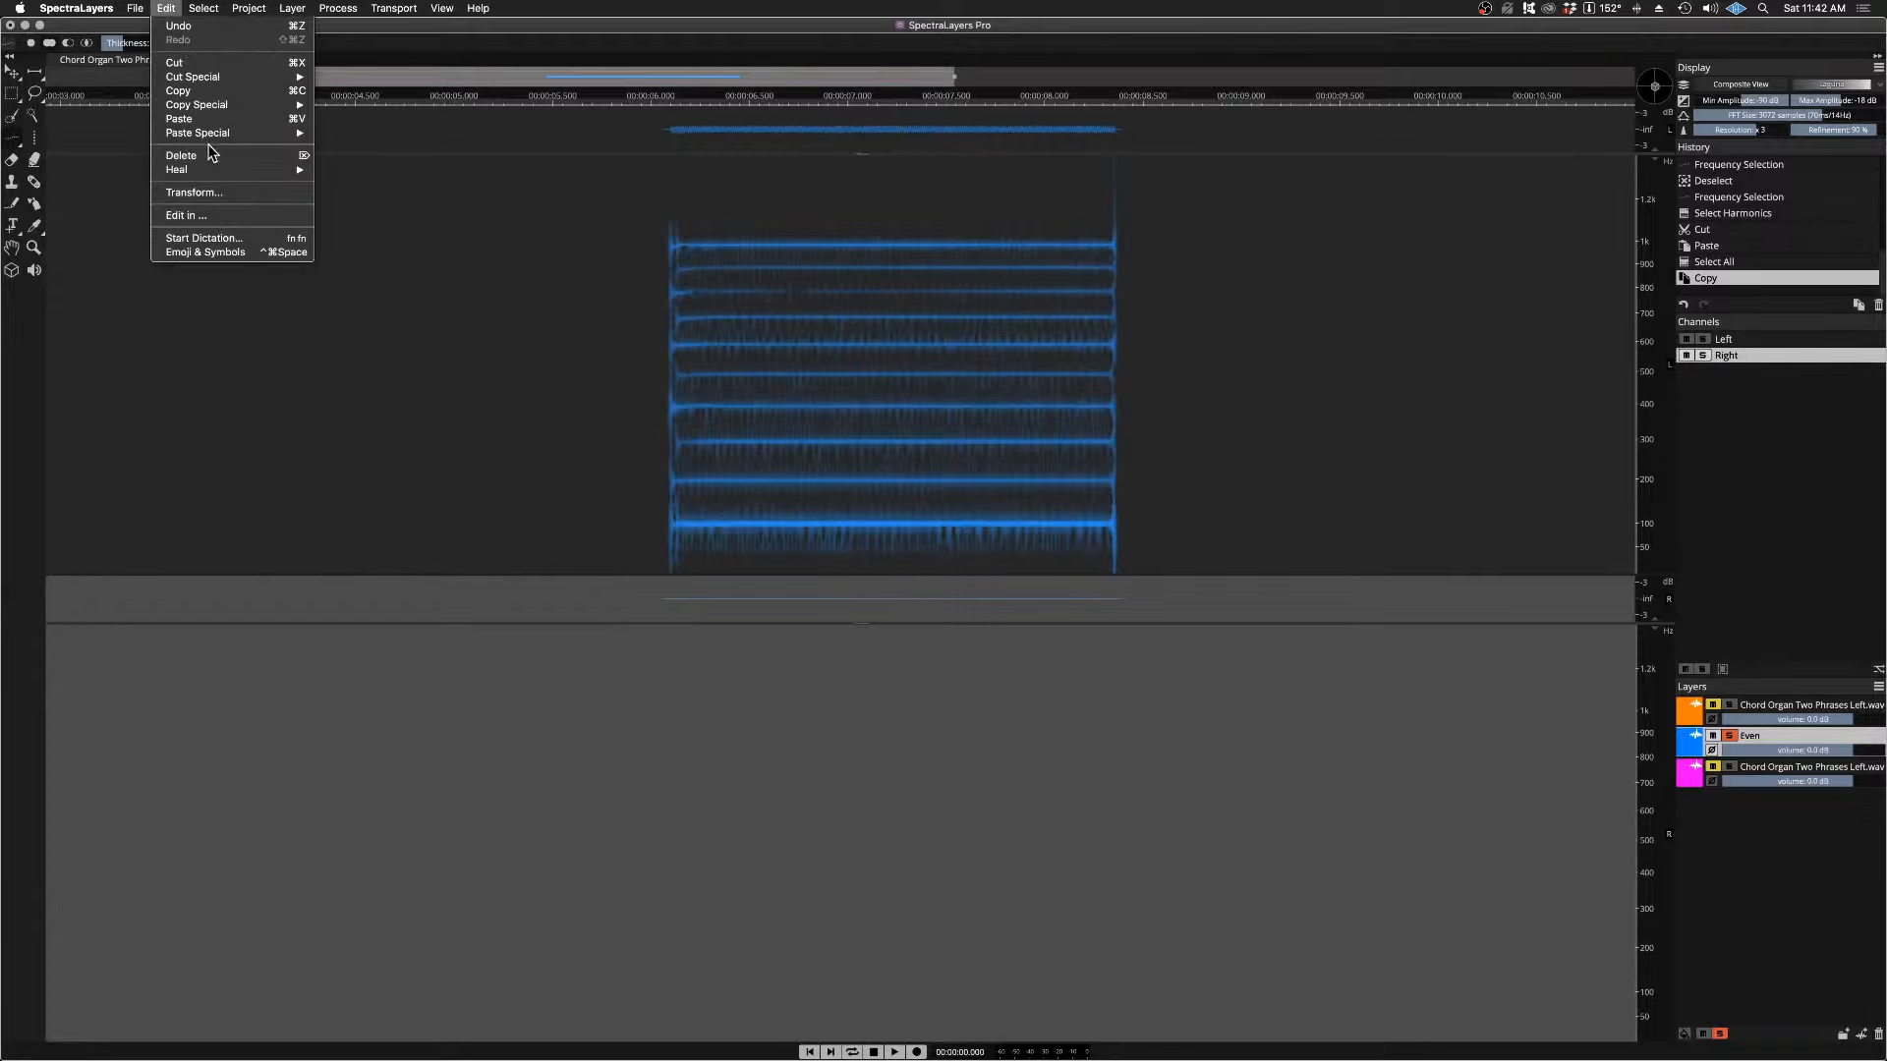
click(188, 120)
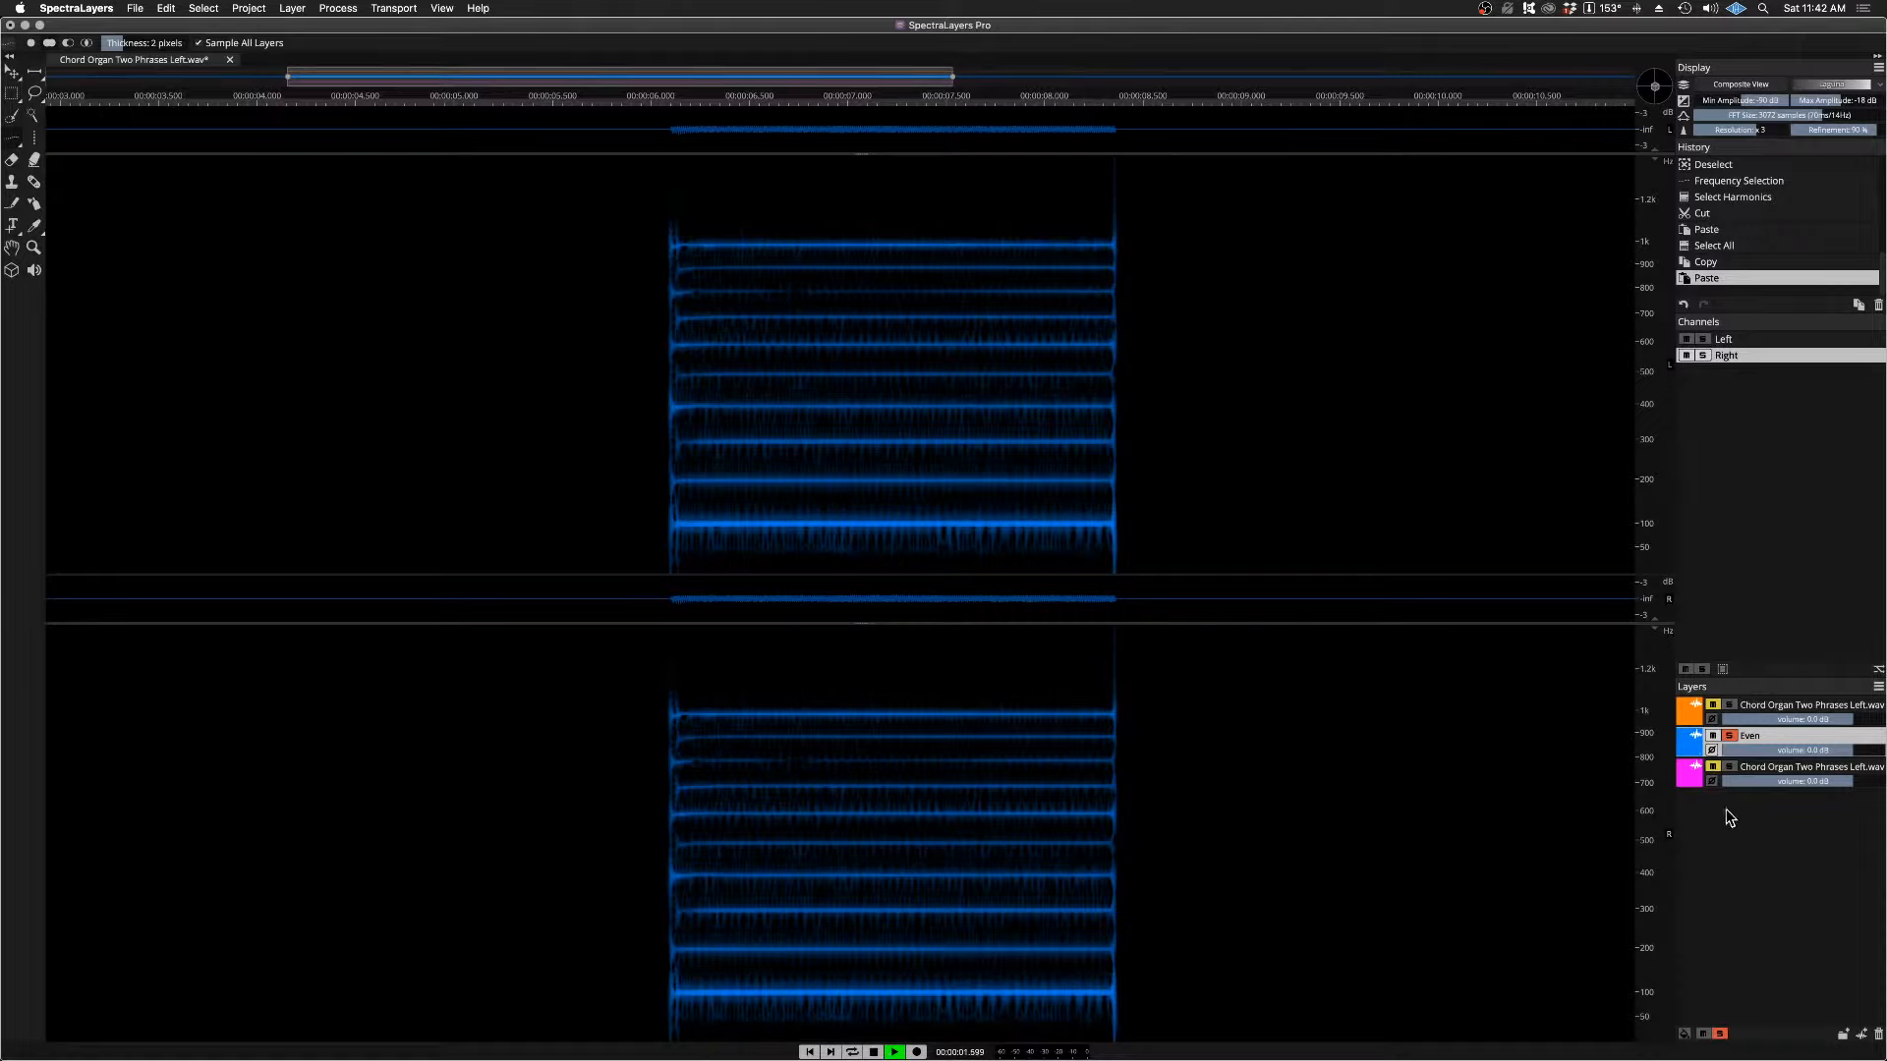
Step: Compare the layers by unmuting both chord organ layers, then isolate the magenta one and play it briefly
click(1712, 765)
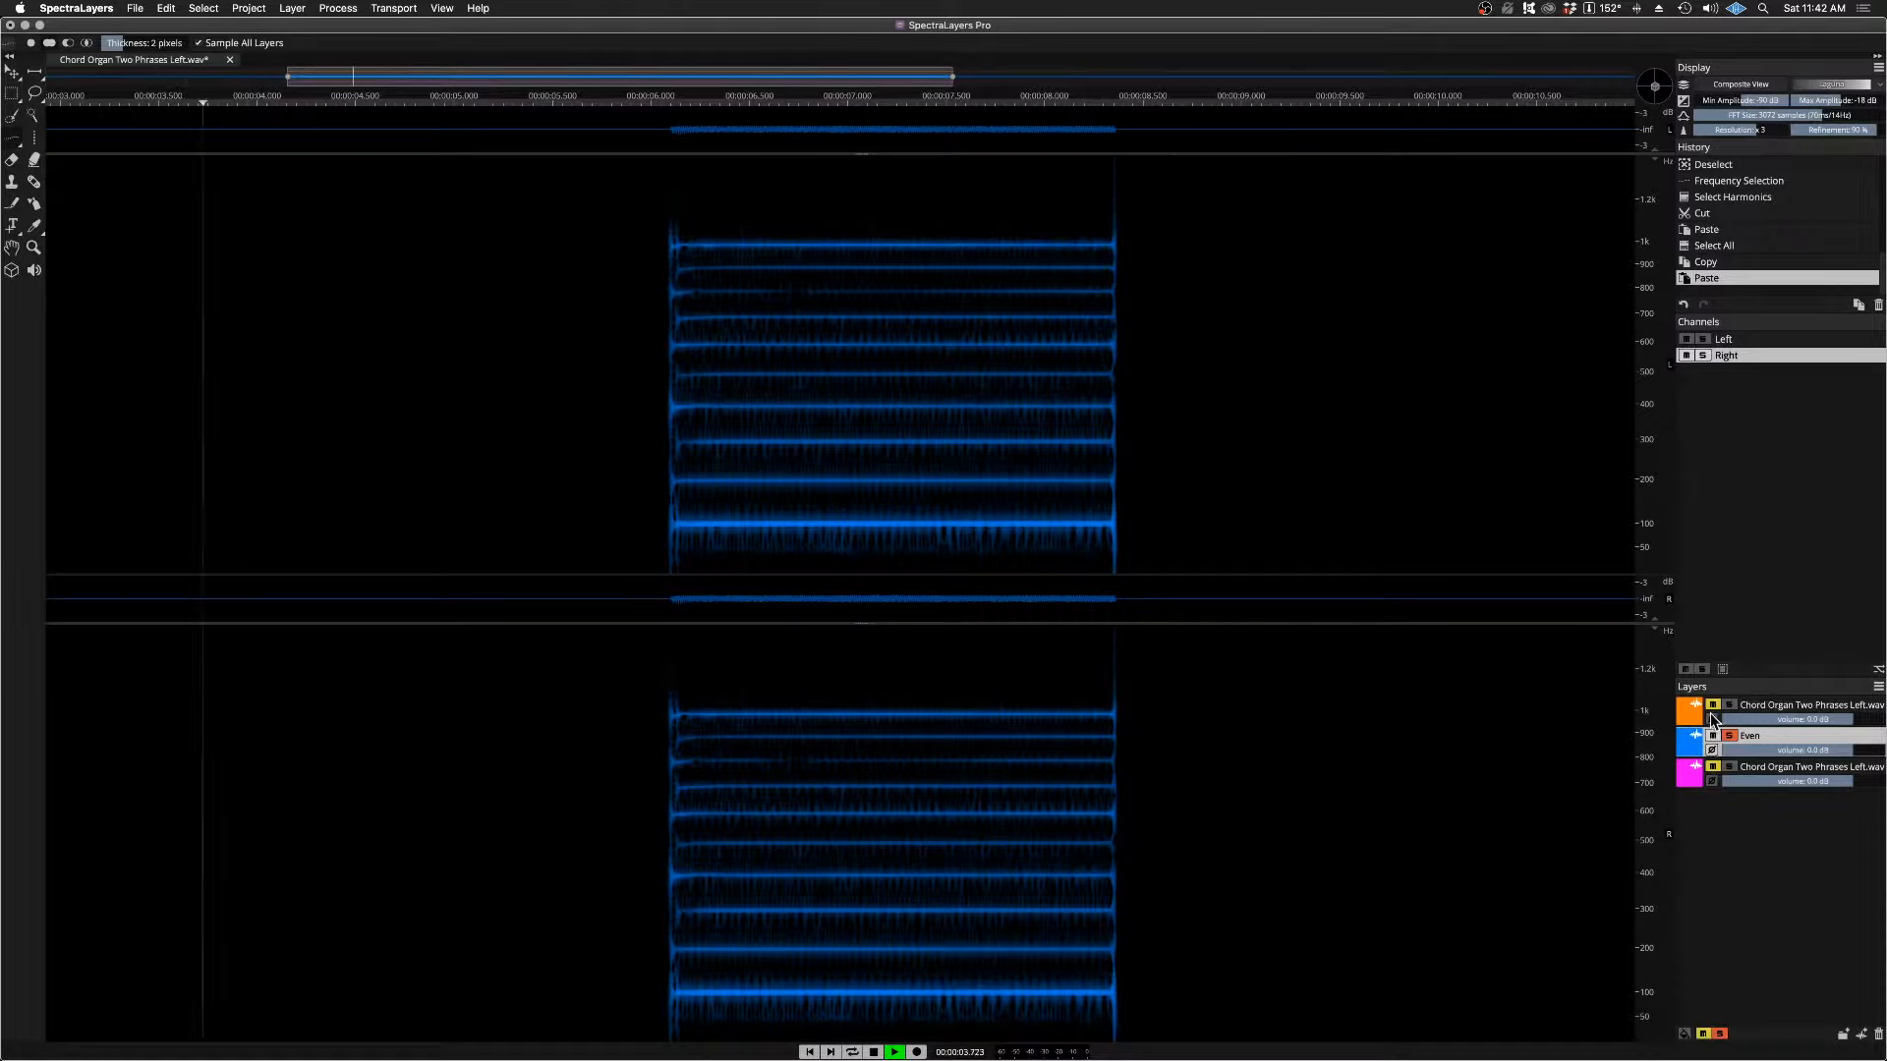
key(space)
click(1713, 705)
click(1713, 767)
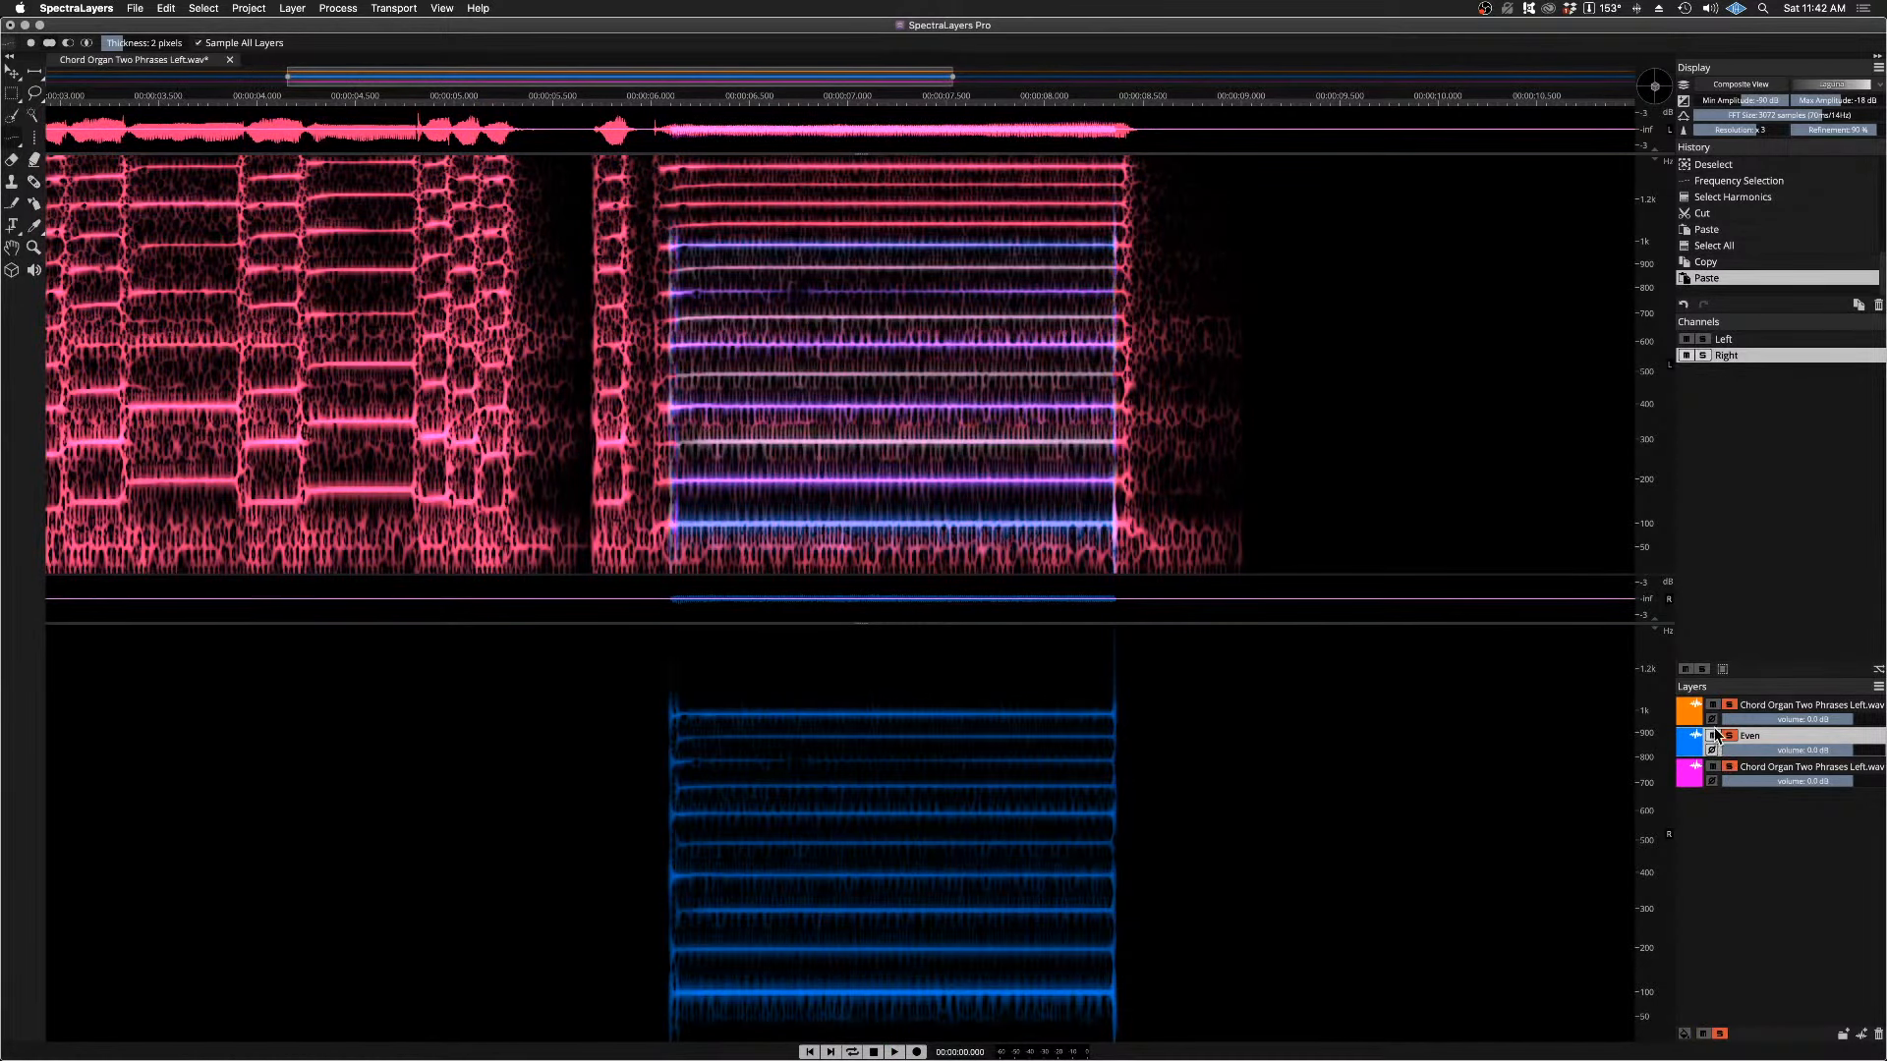
click(1713, 735)
click(1713, 705)
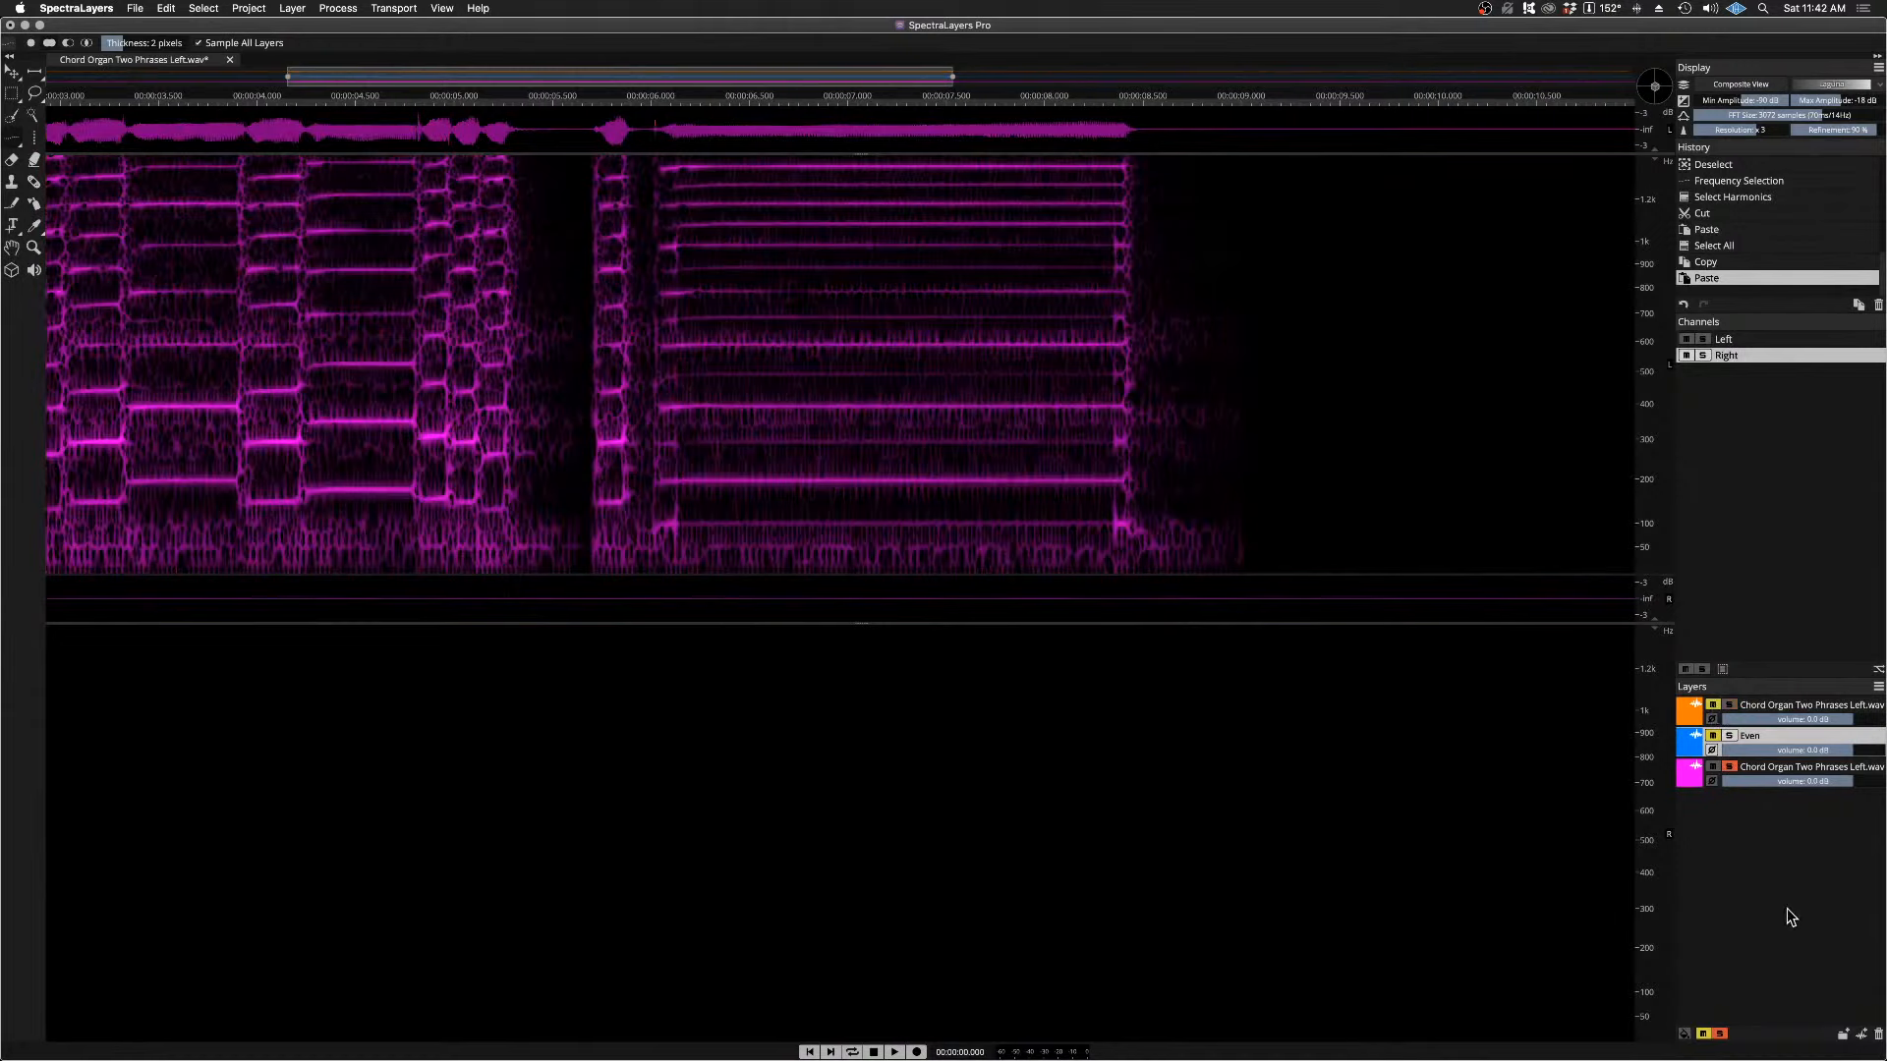
key(space)
key(space)
Step: Select the magenta chord organ layer, mute it, and listen to the Even layer on its own before muting that too
click(1761, 774)
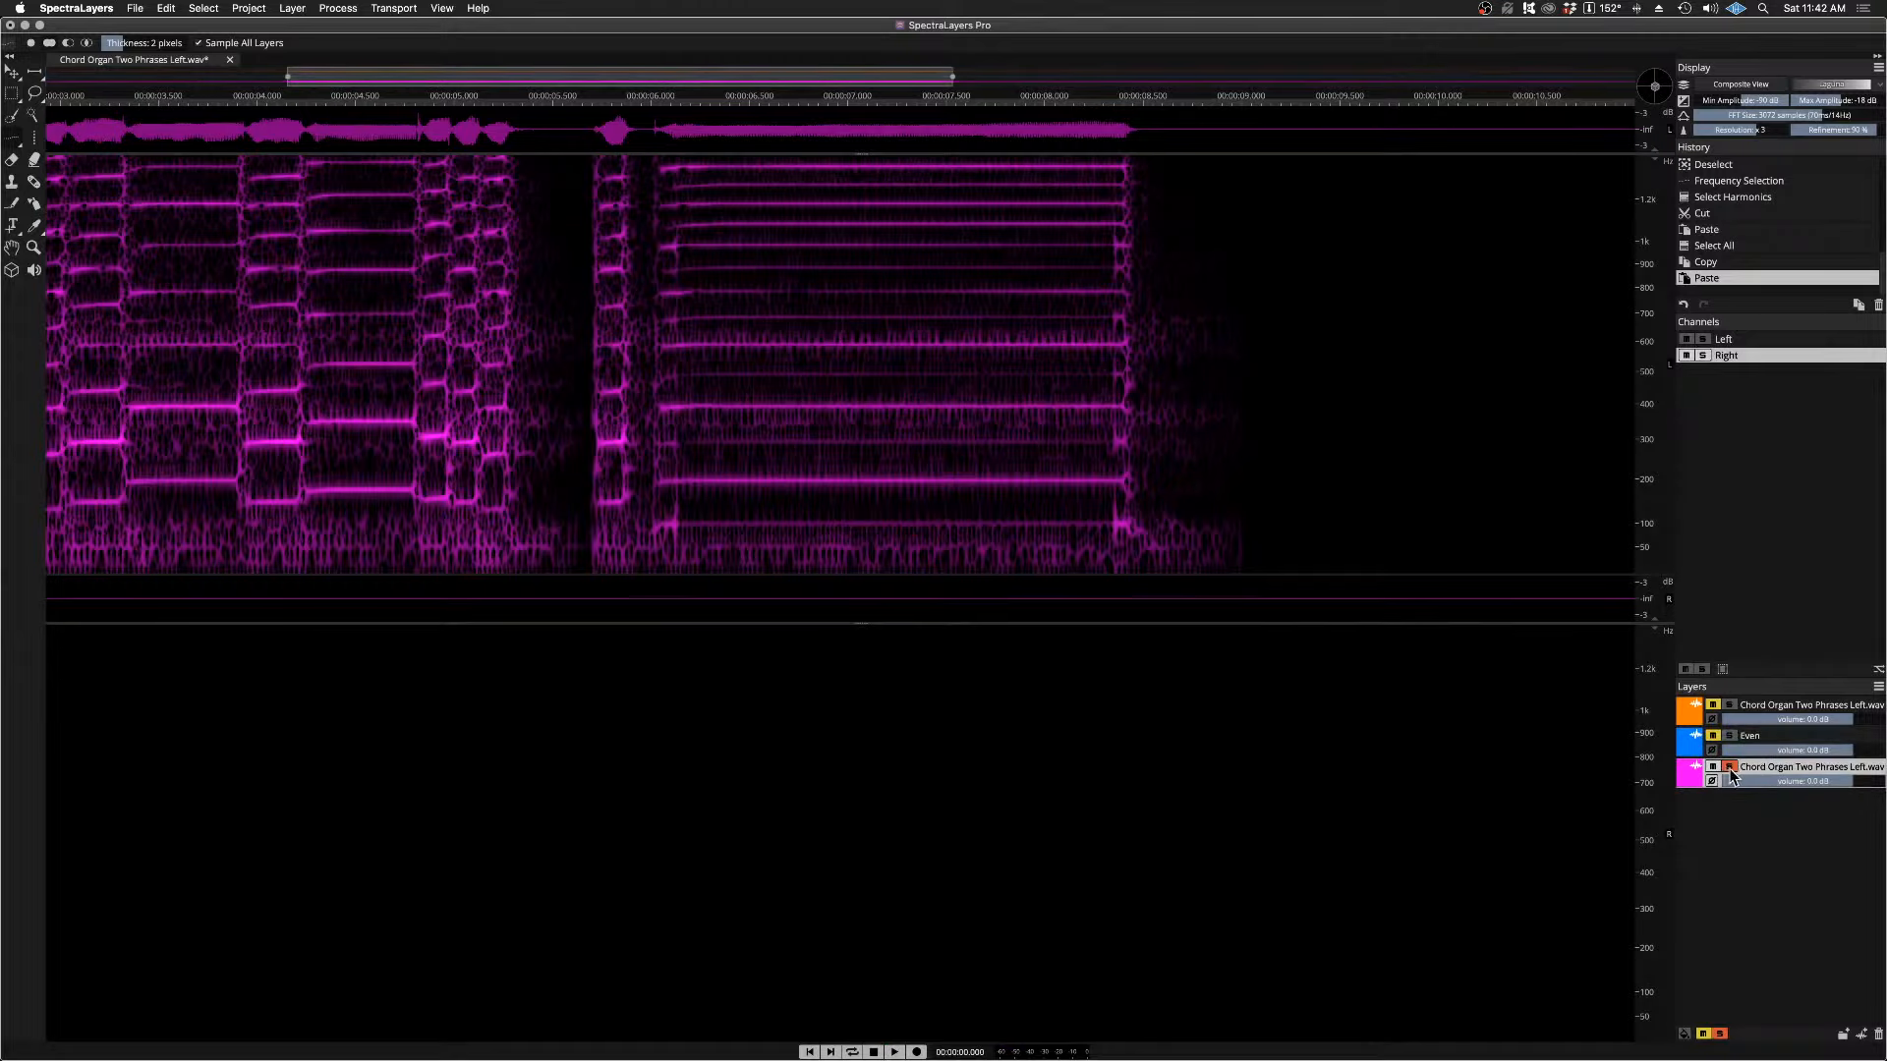
click(1729, 735)
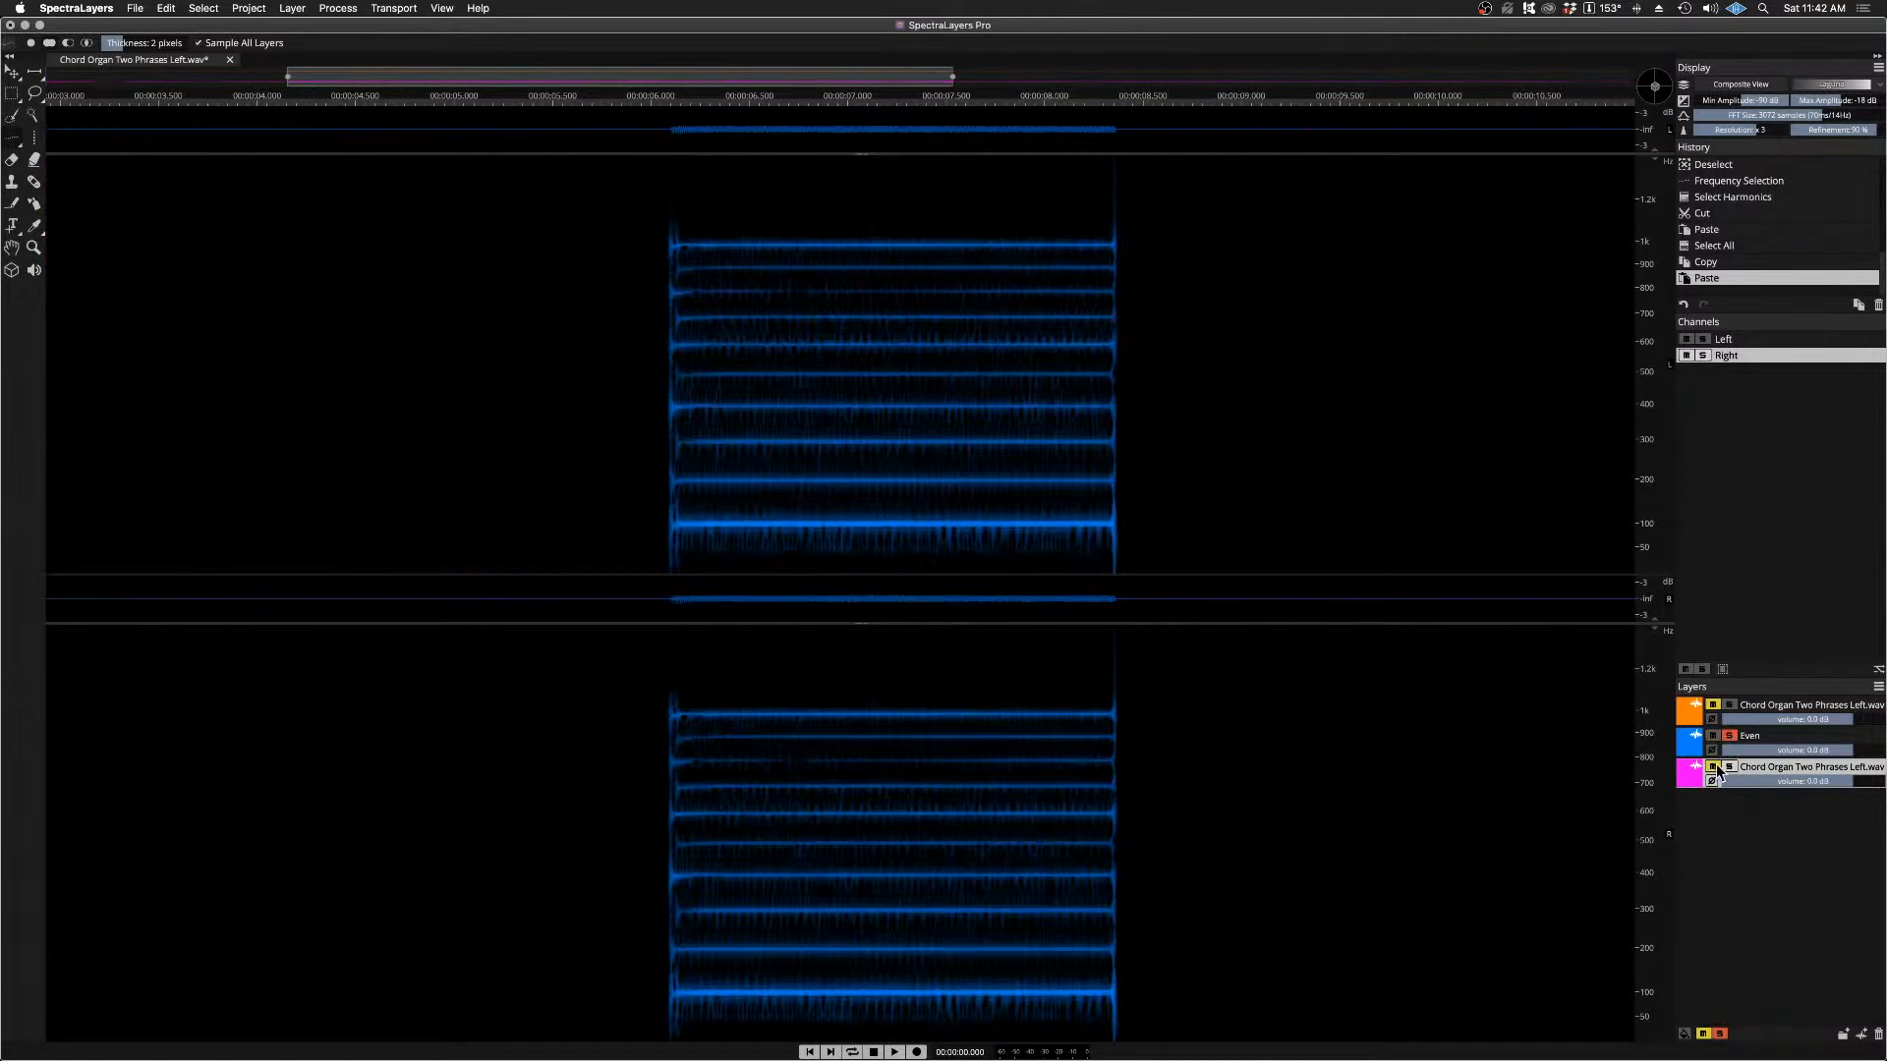
key(space)
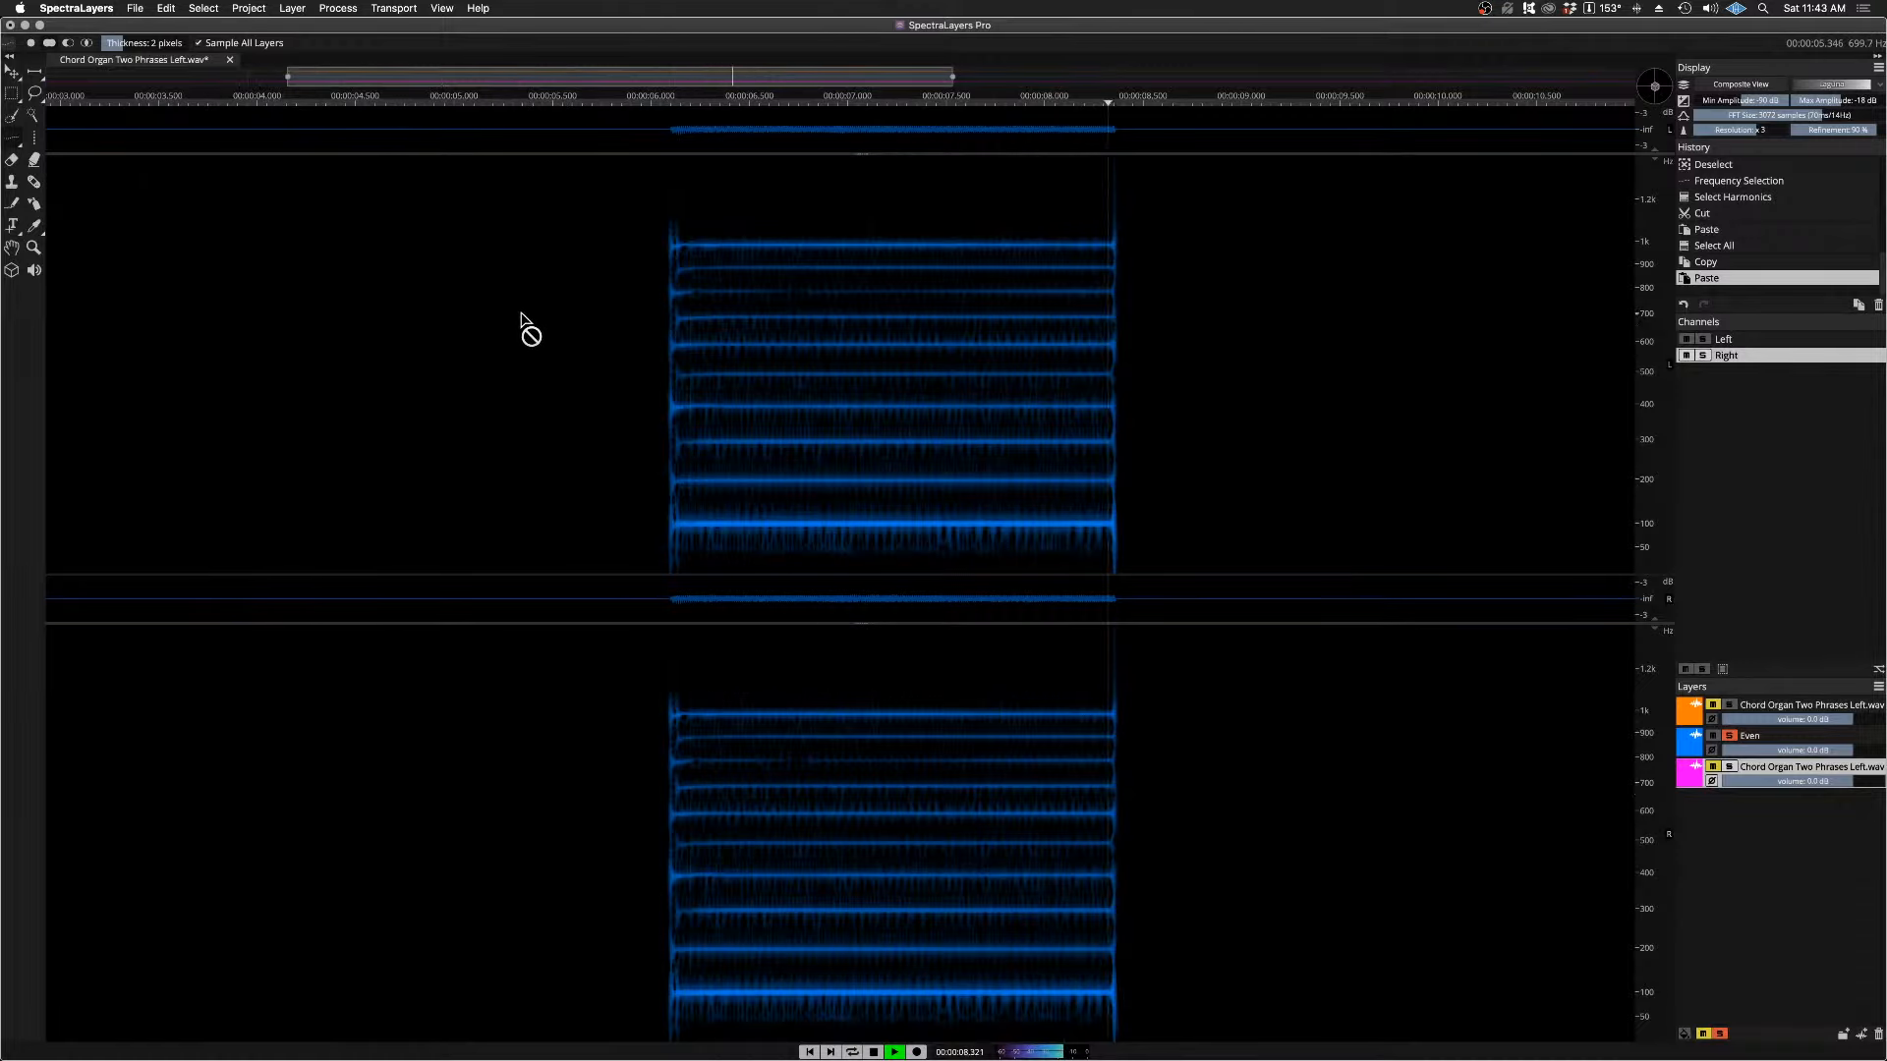
click(1730, 737)
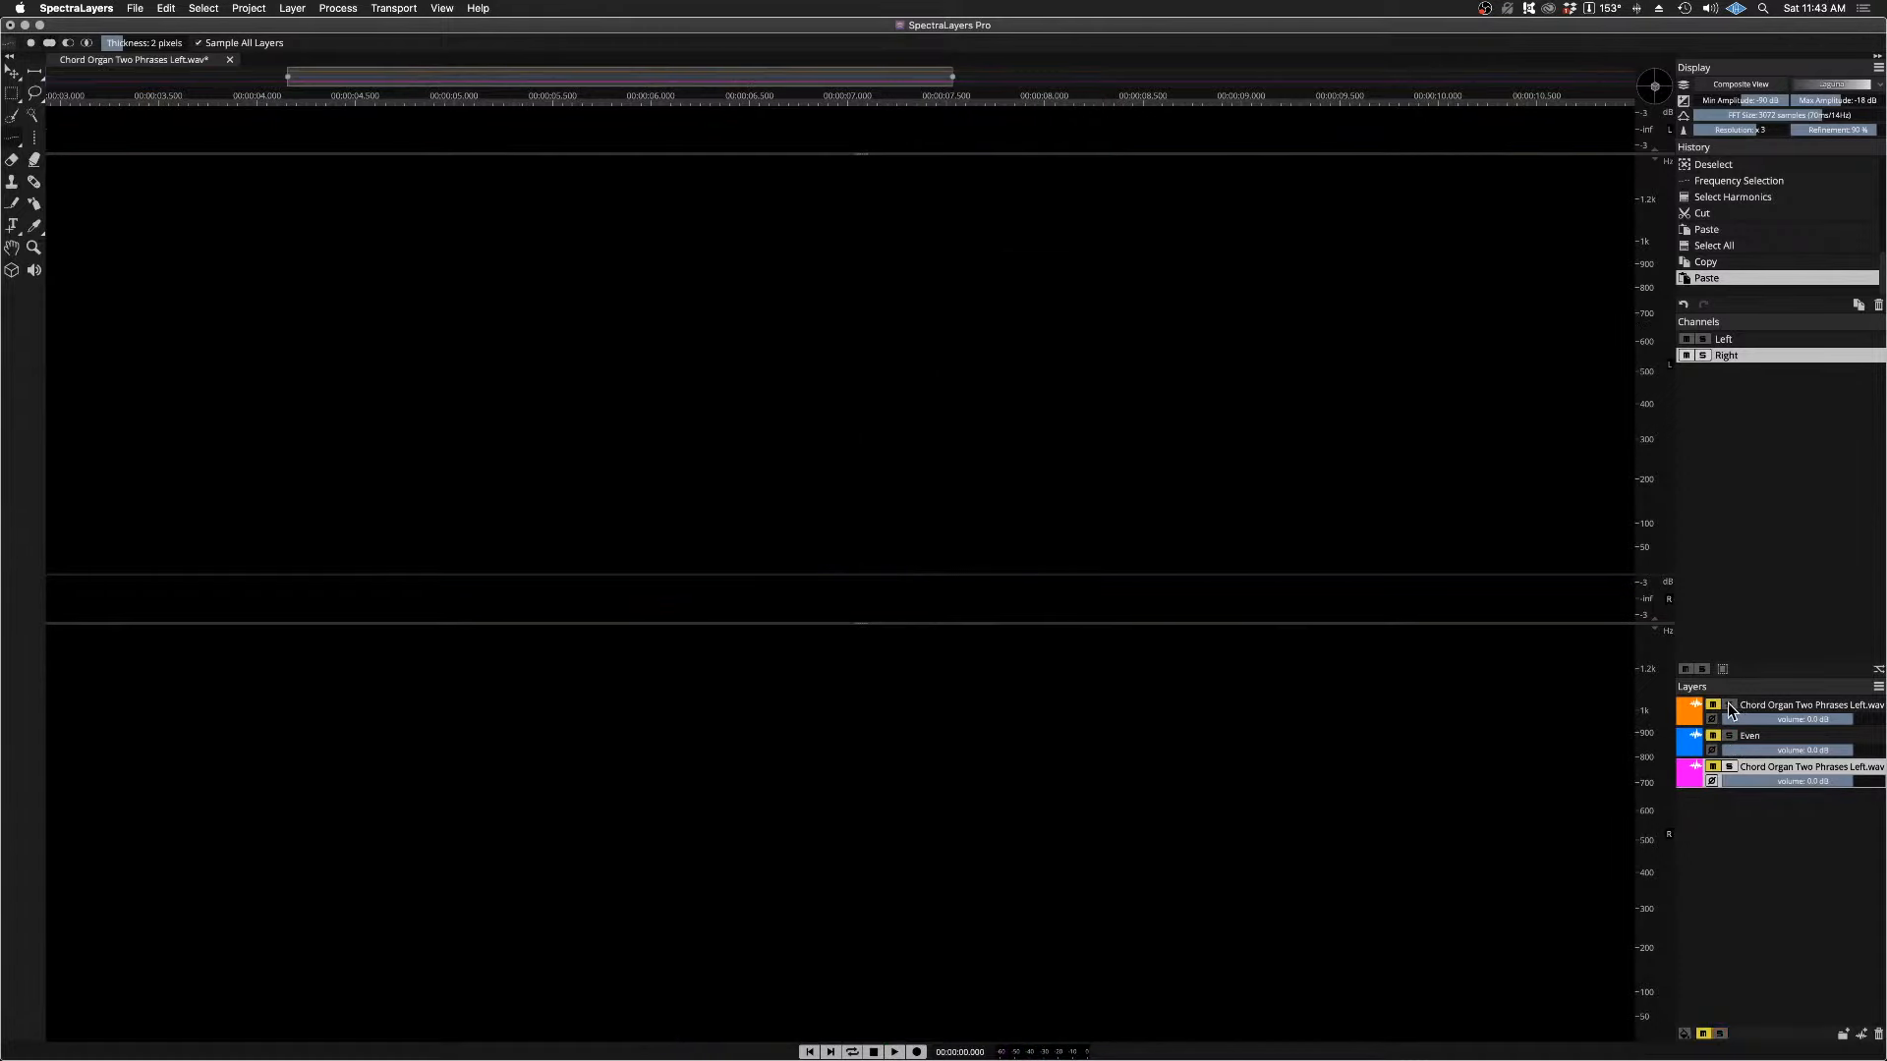
Step: Isolate the orange chord organ layer and play it from just before the held note
click(1729, 705)
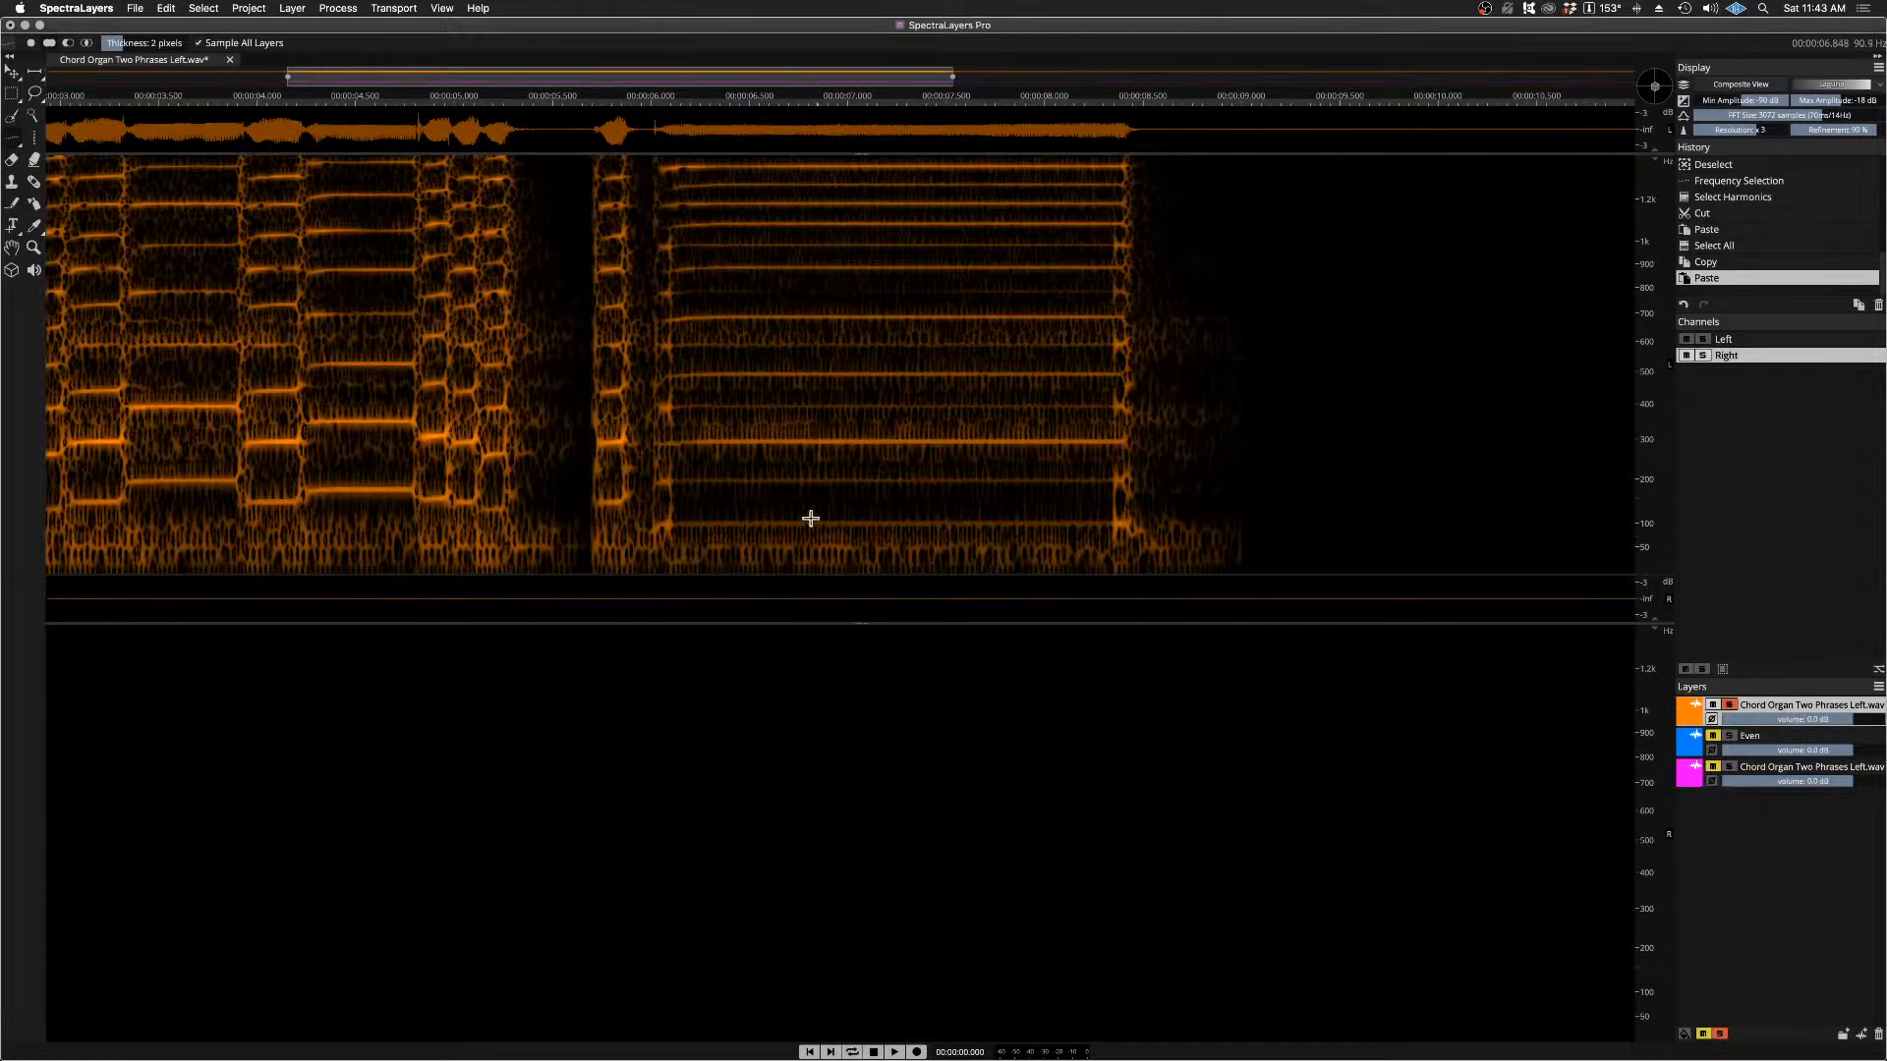
click(639, 103)
key(space)
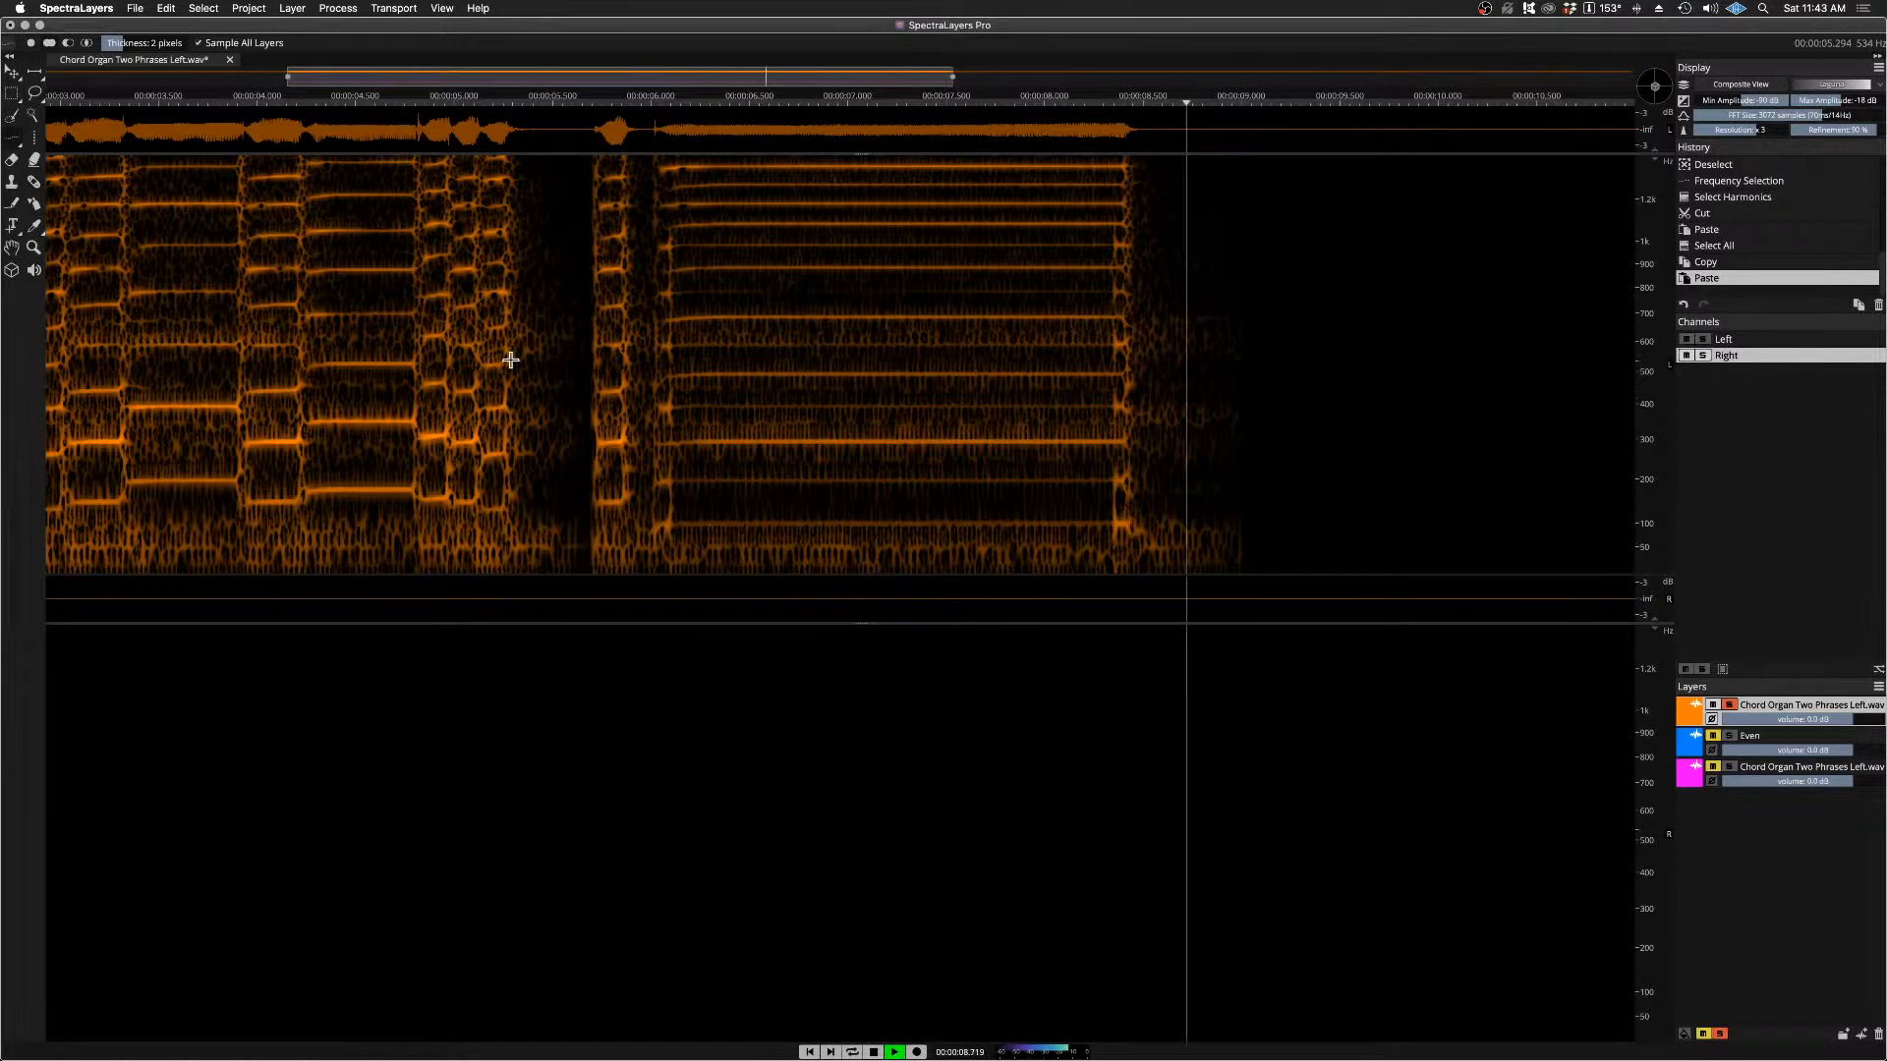
key(space)
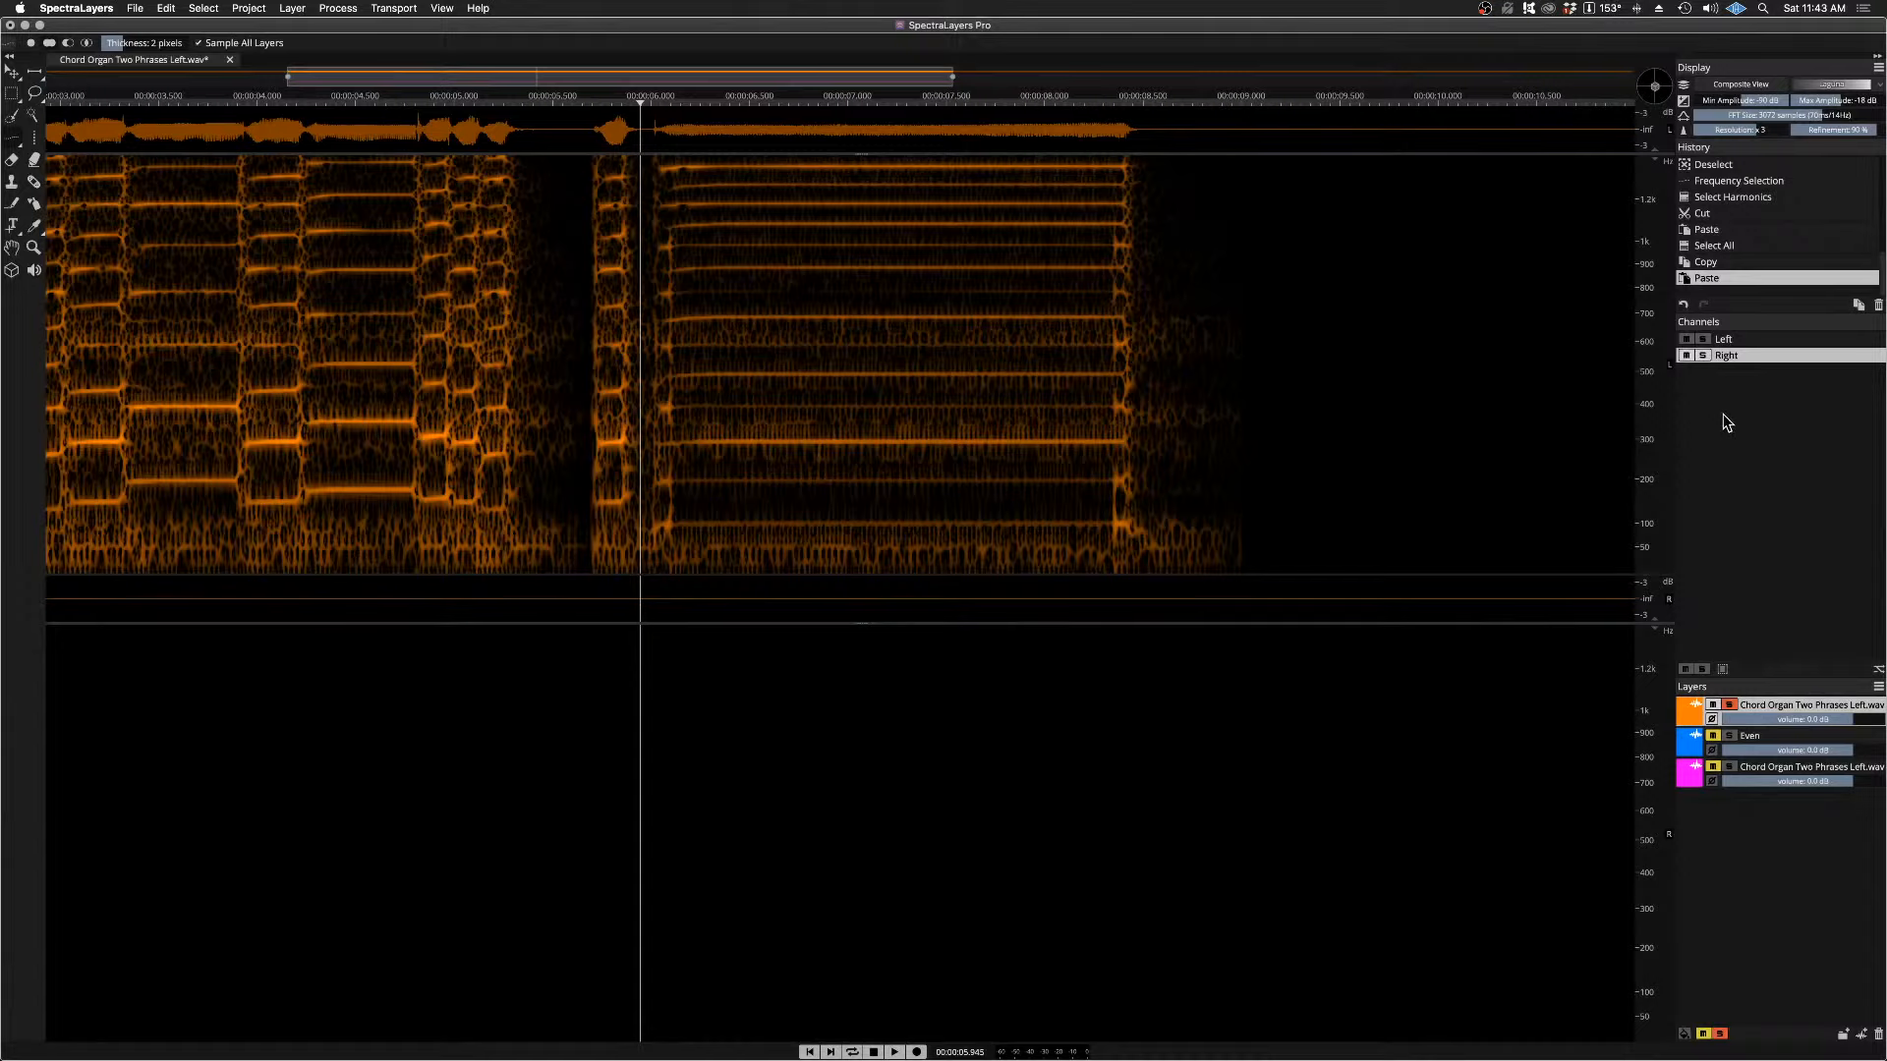
Step: Limit editing to the Left channel, then select and copy all of the orange chord organ layer's audio in it
click(1738, 341)
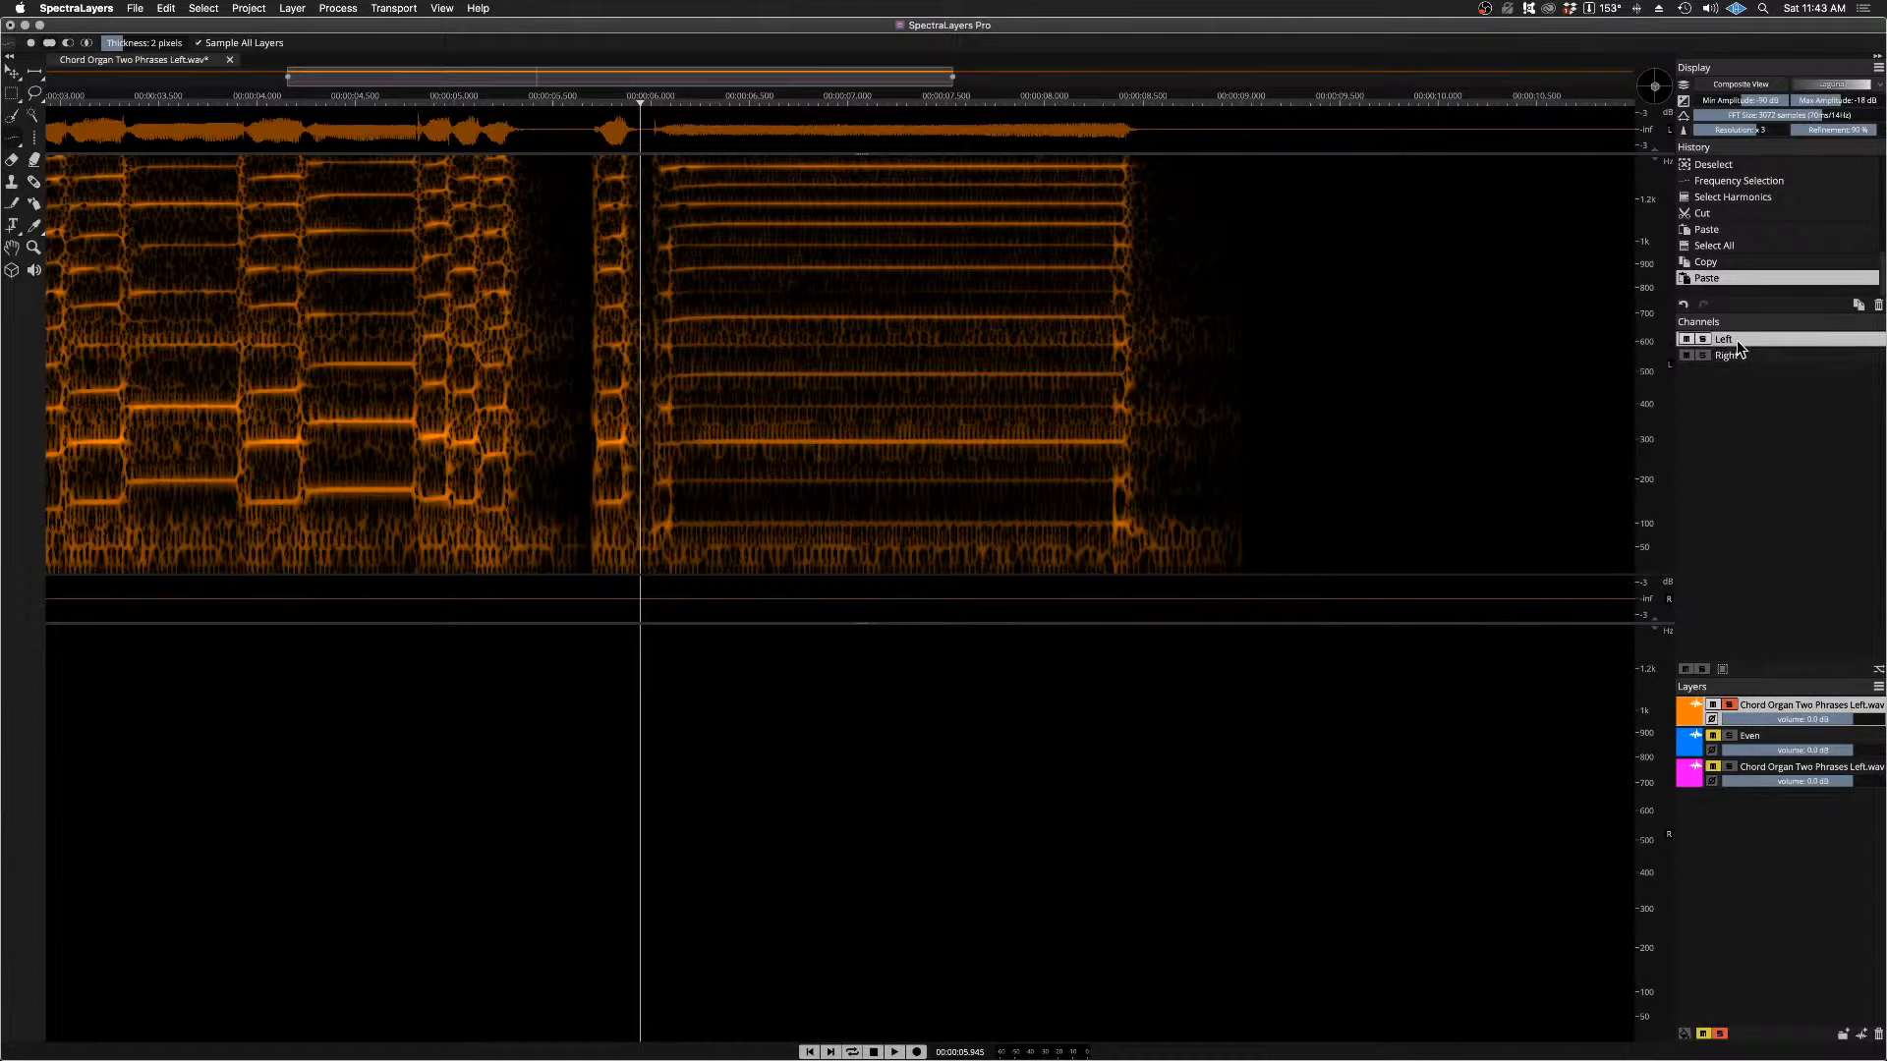
click(206, 12)
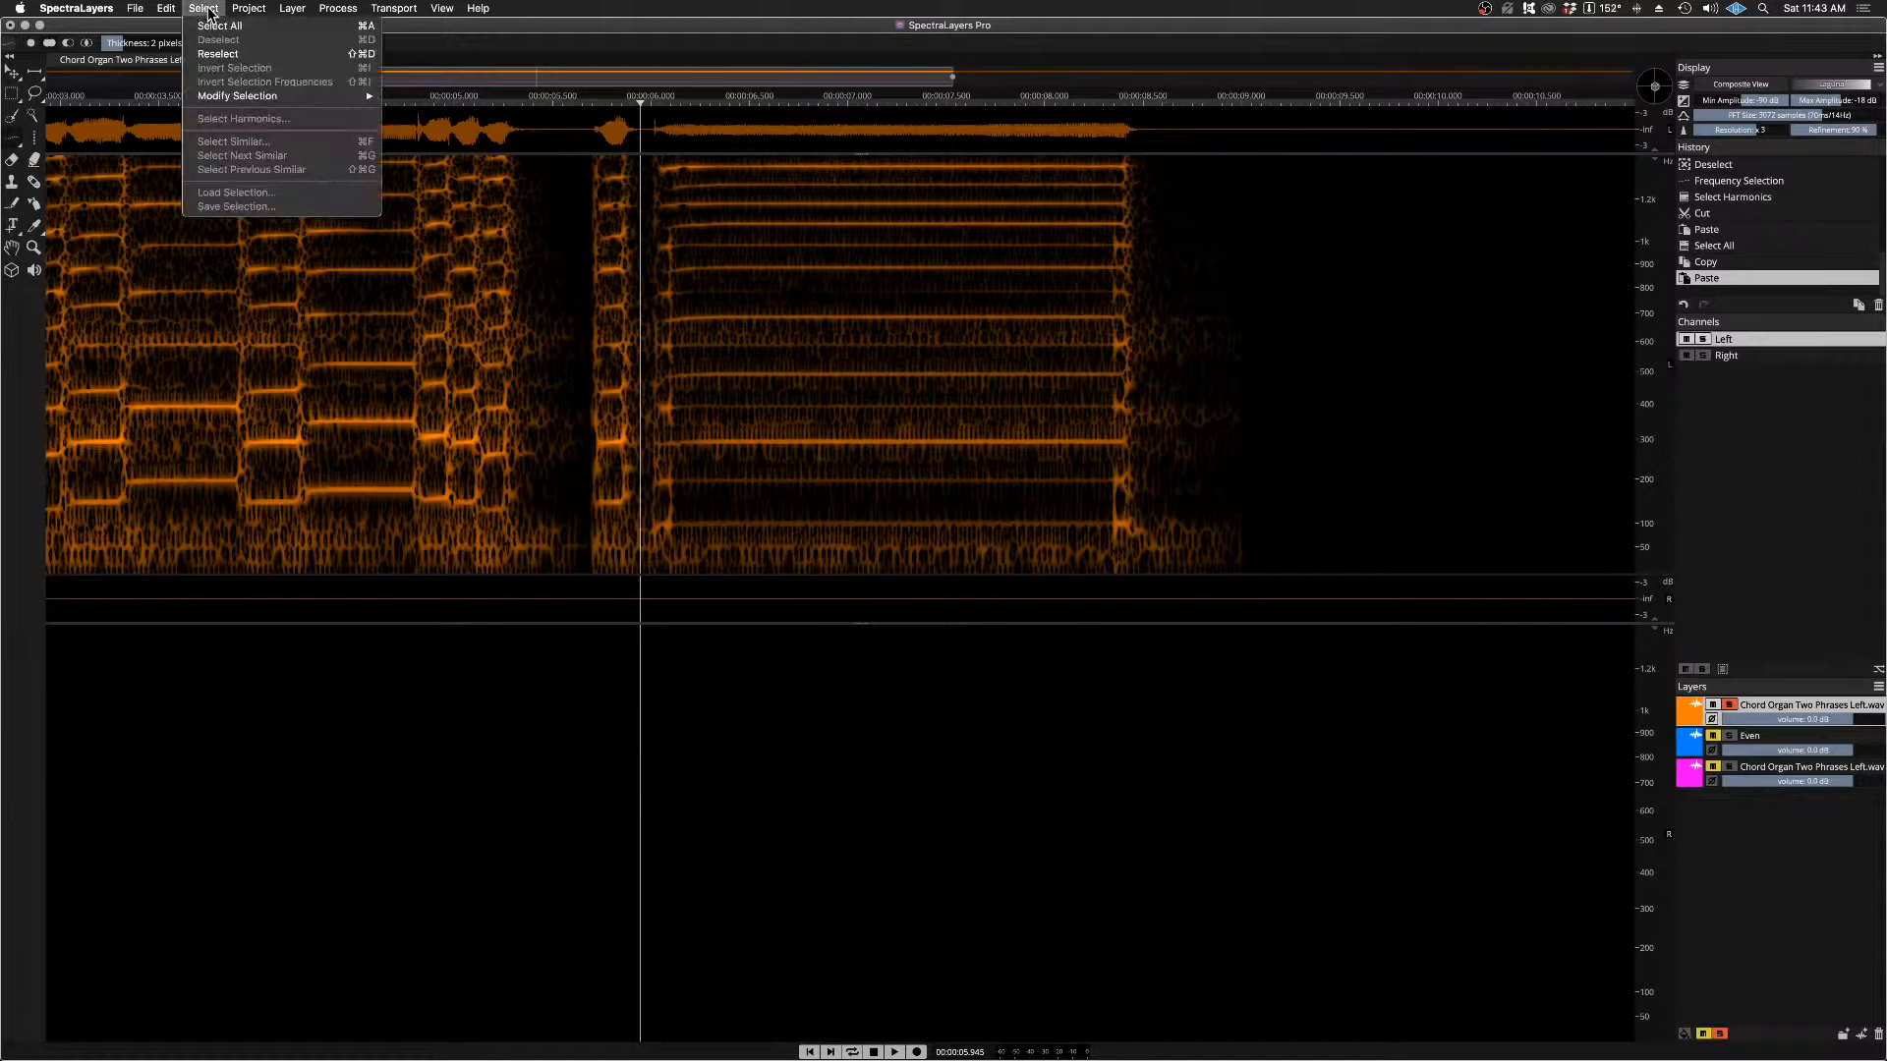
click(212, 26)
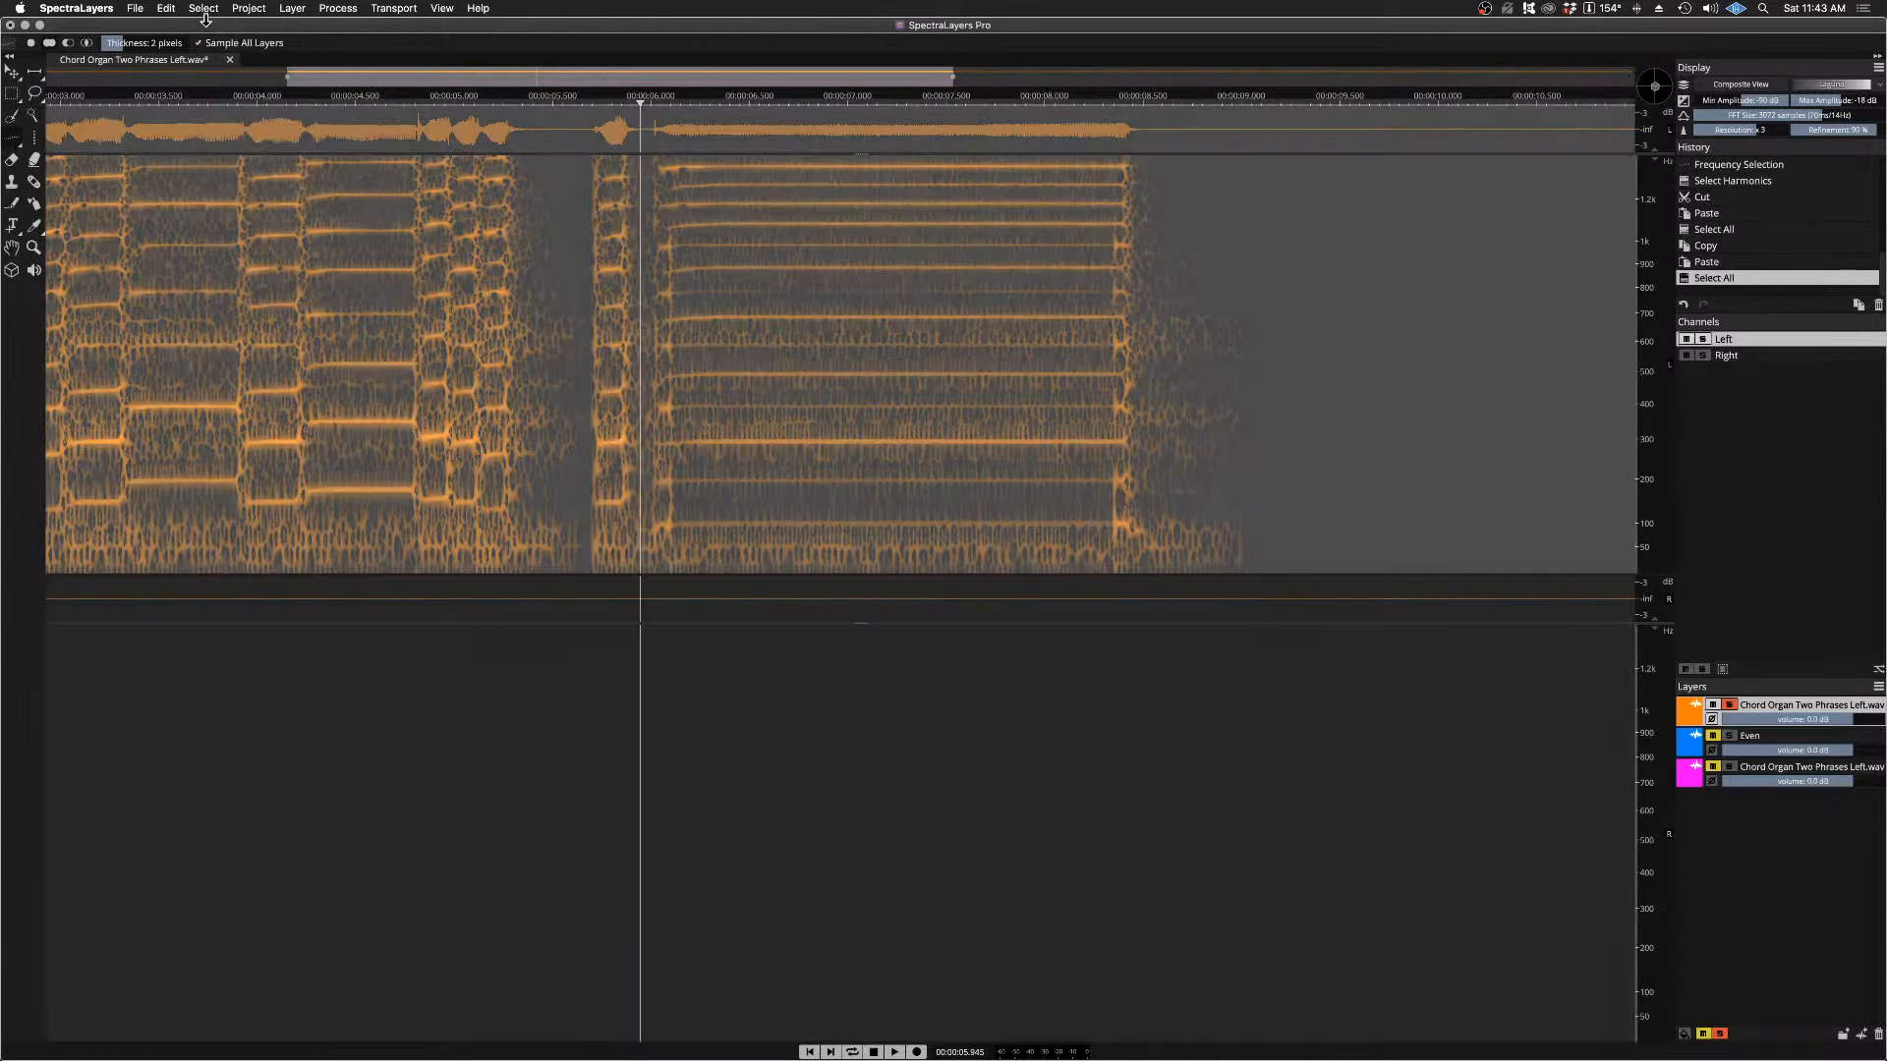
click(164, 10)
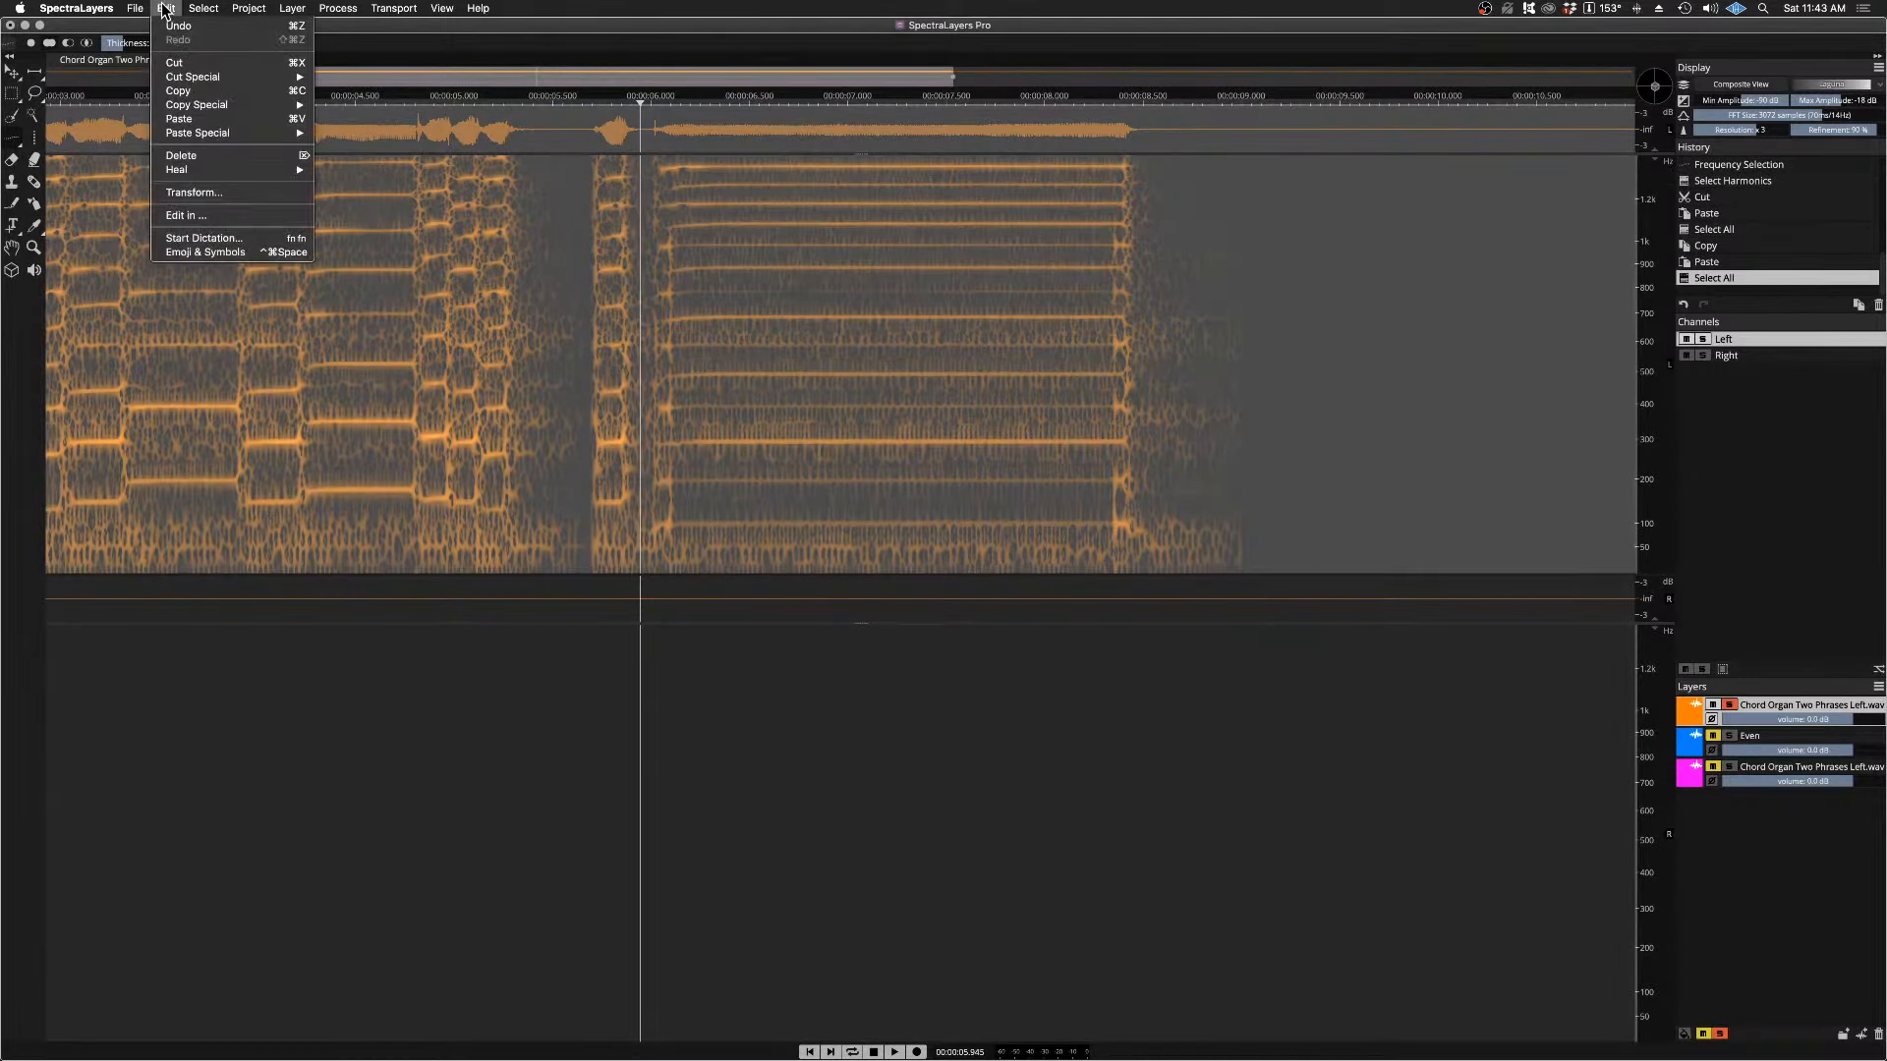
click(178, 91)
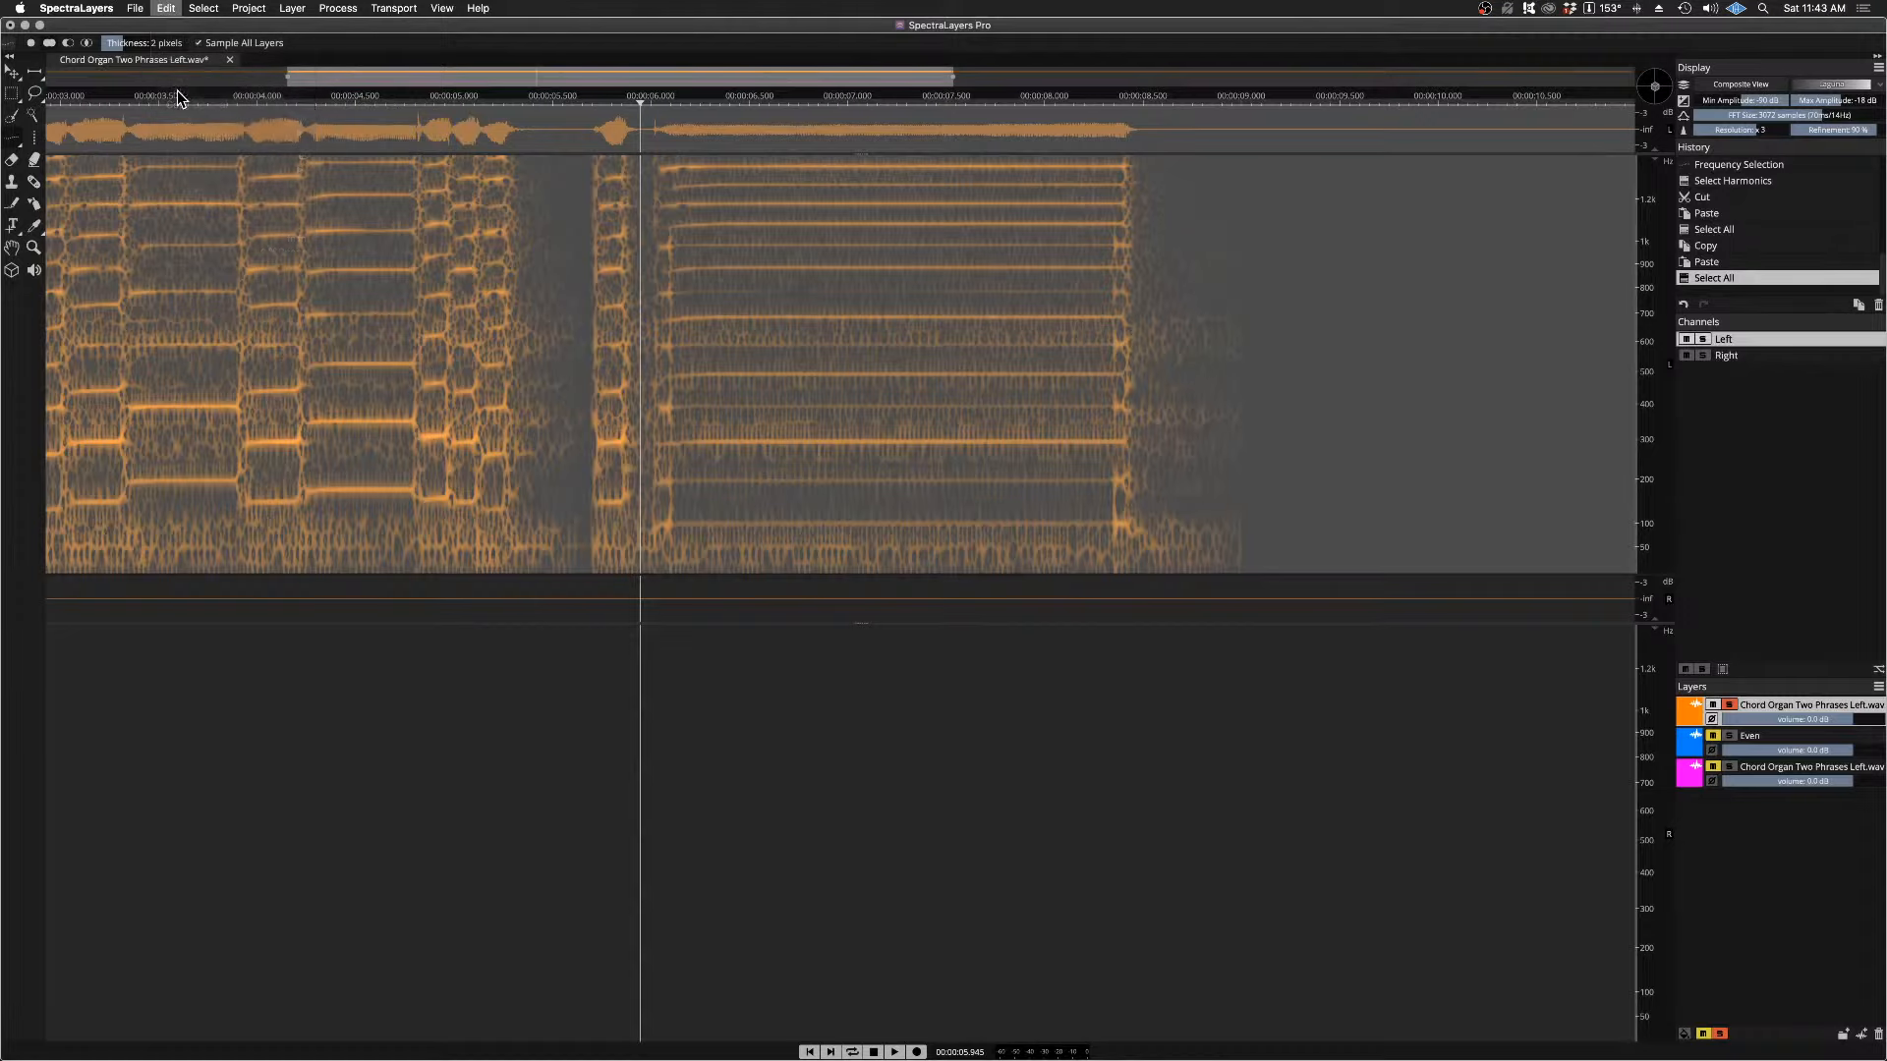
Step: Make Right the only active channel and paste the copied chord organ audio into it on the orange layer
click(1729, 362)
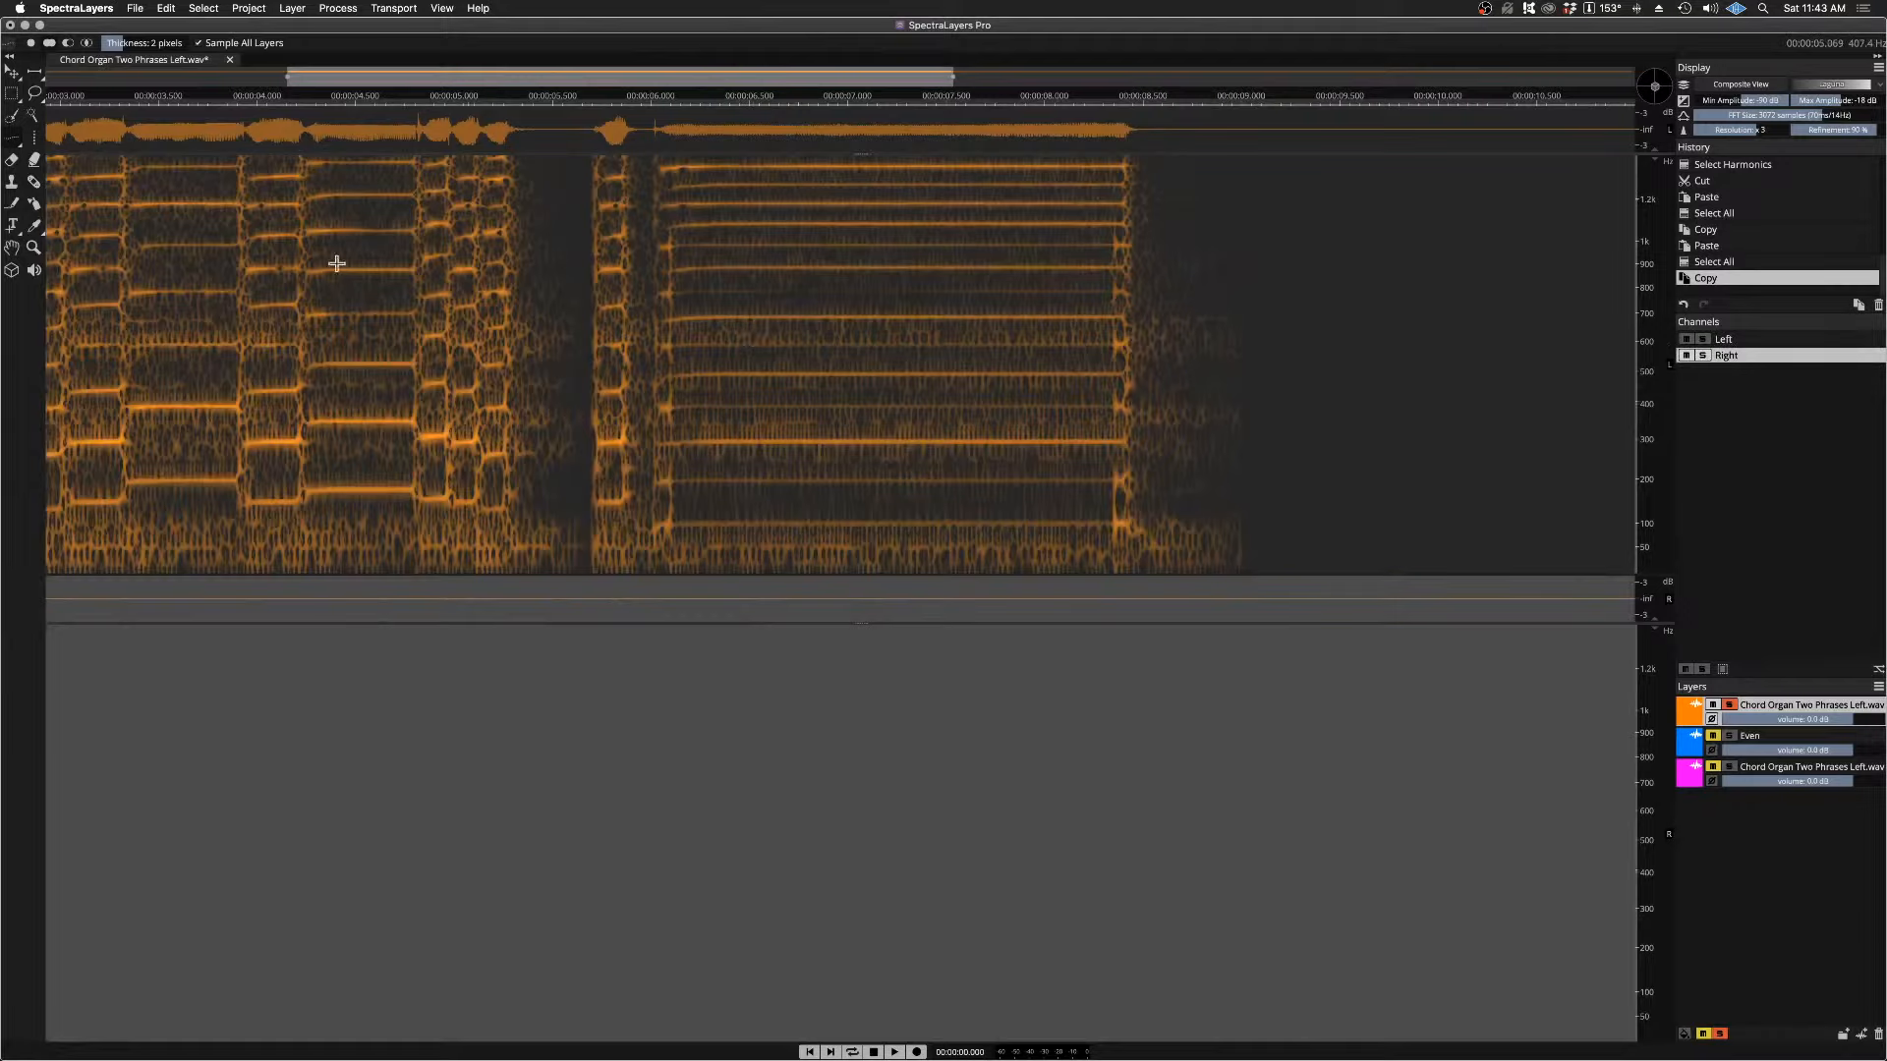
click(134, 8)
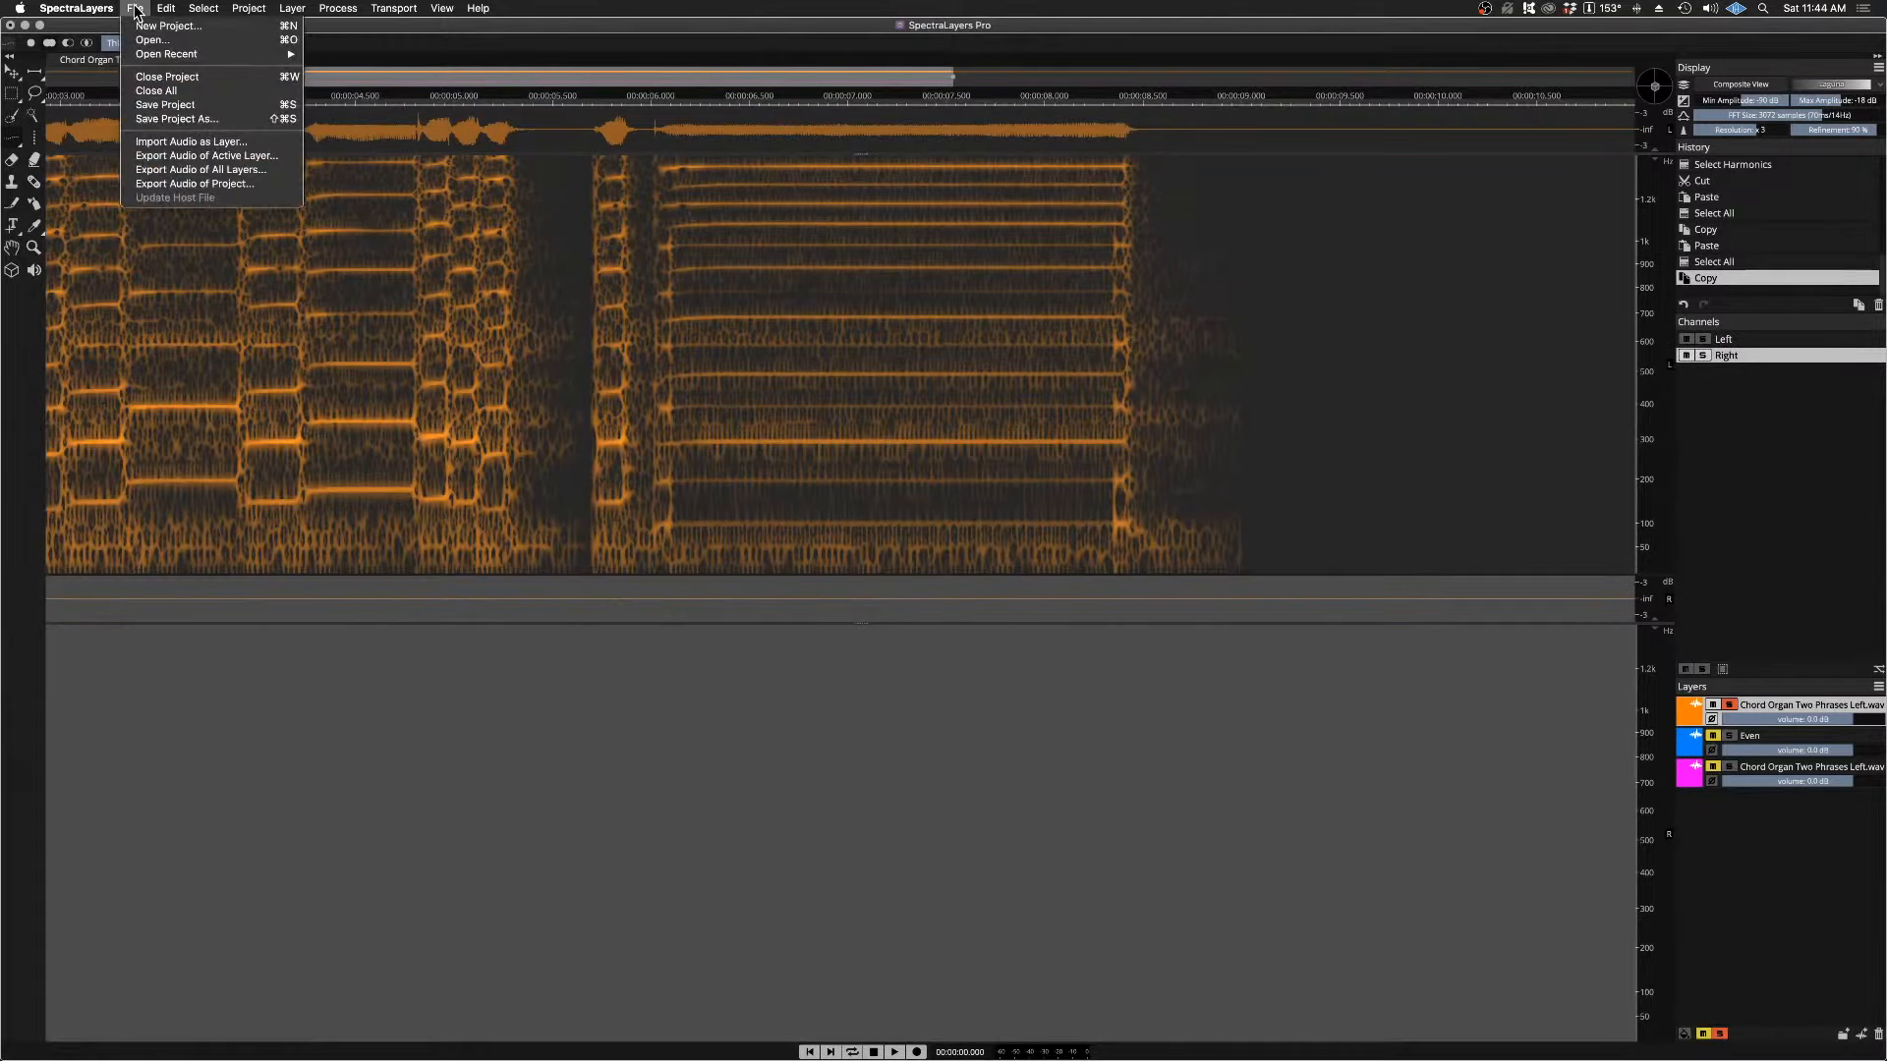
mouse_move(167, 10)
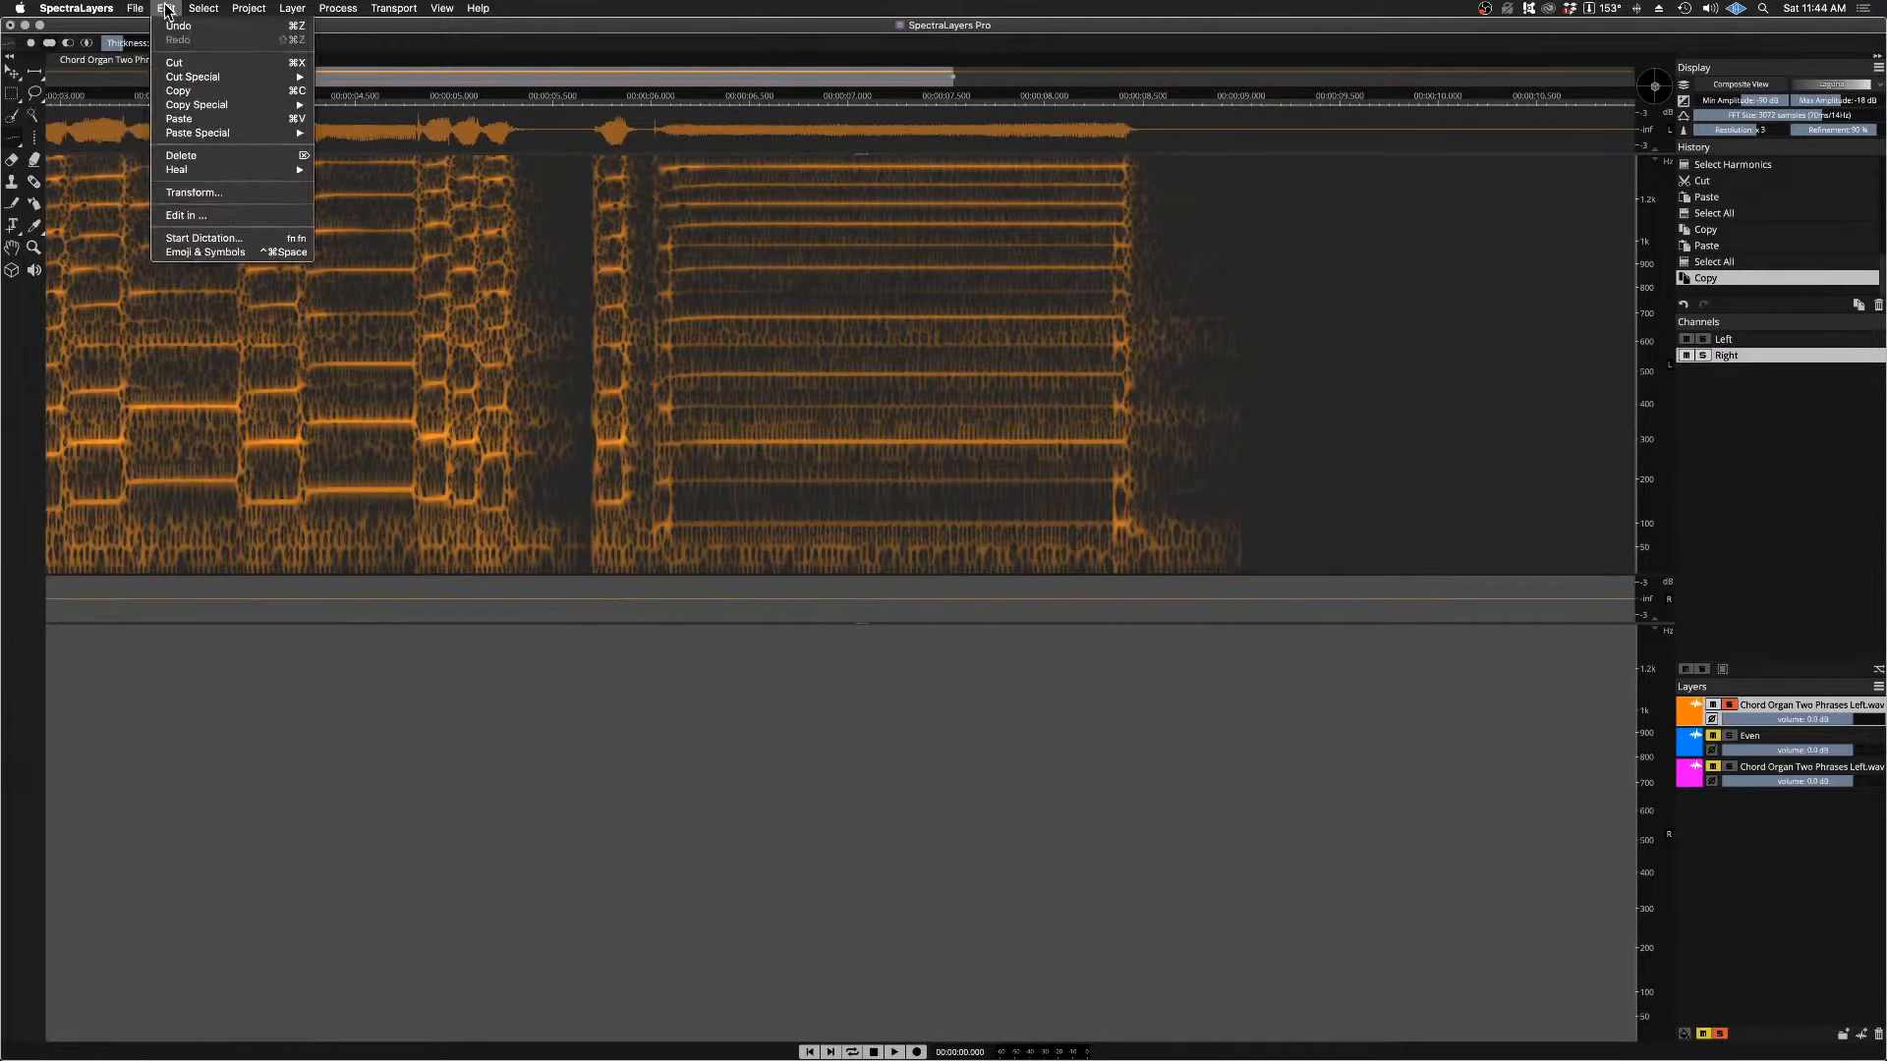
click(207, 122)
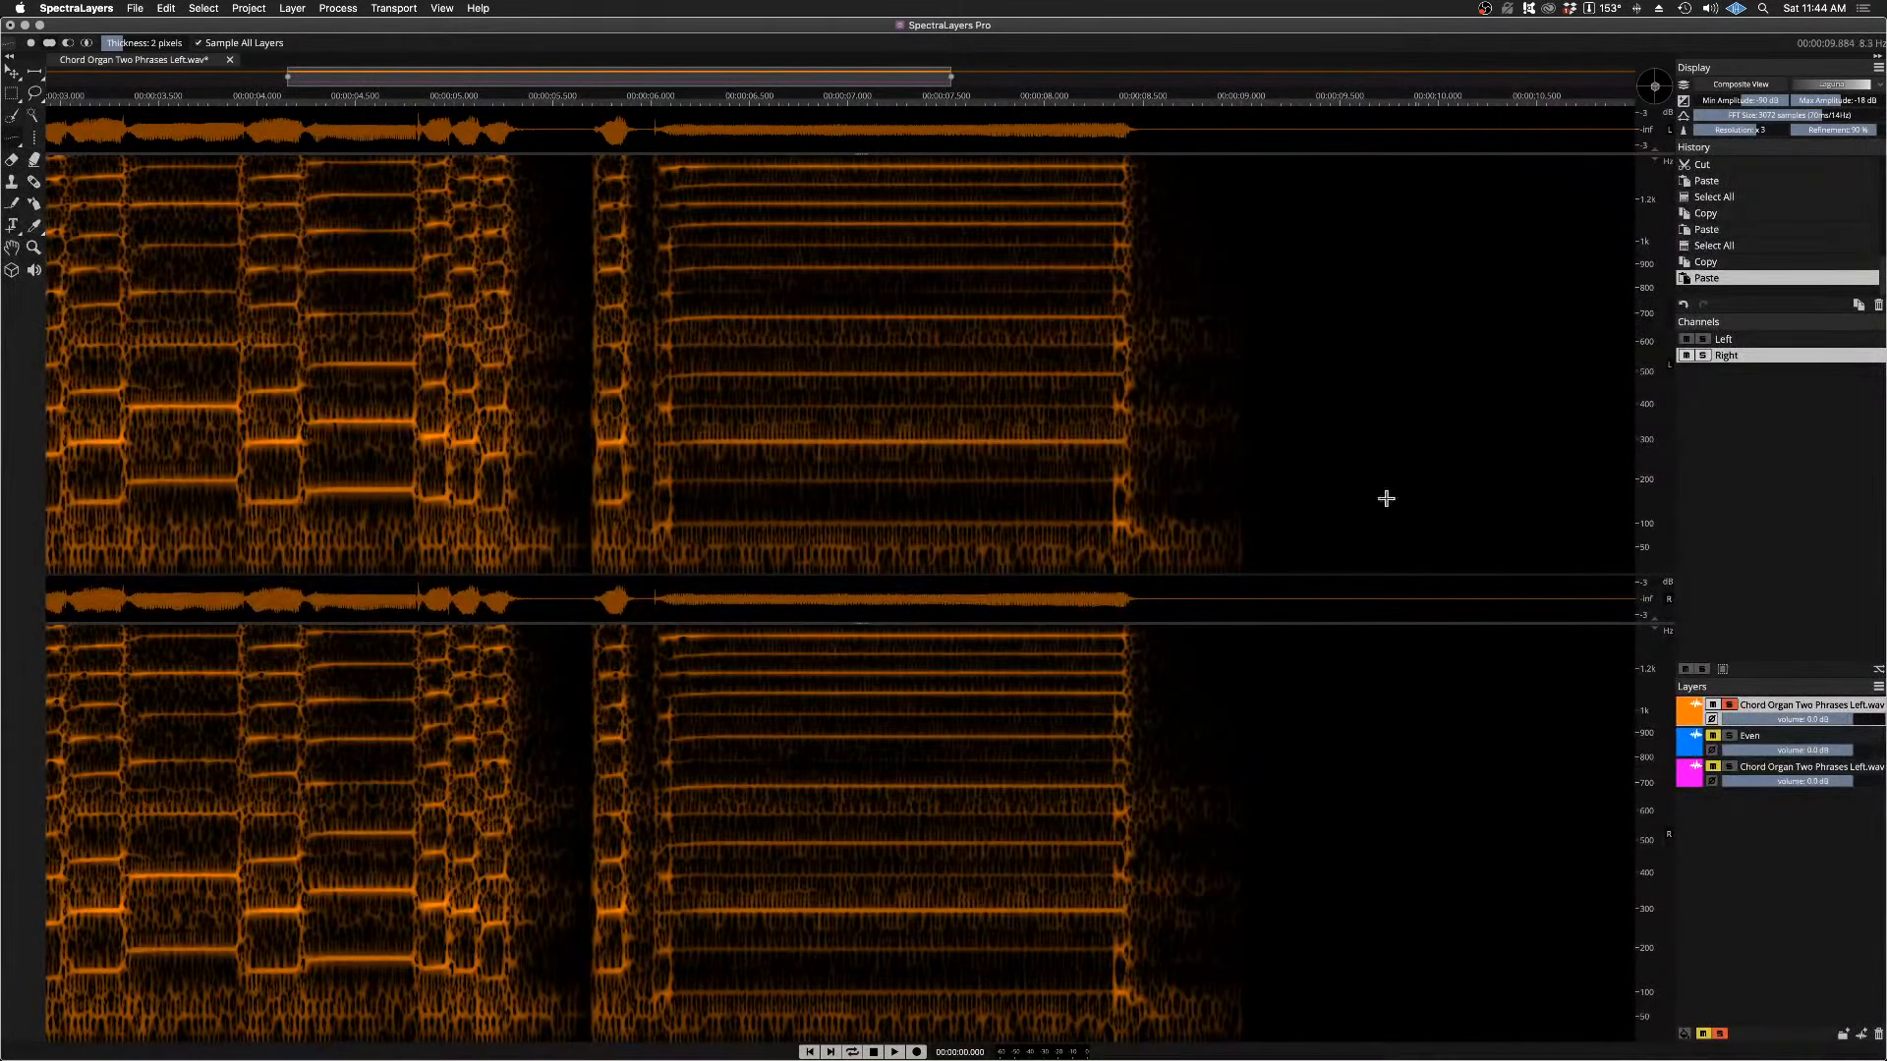
Step: Play the two-channel orange chord organ layer from just before the held note
click(652, 98)
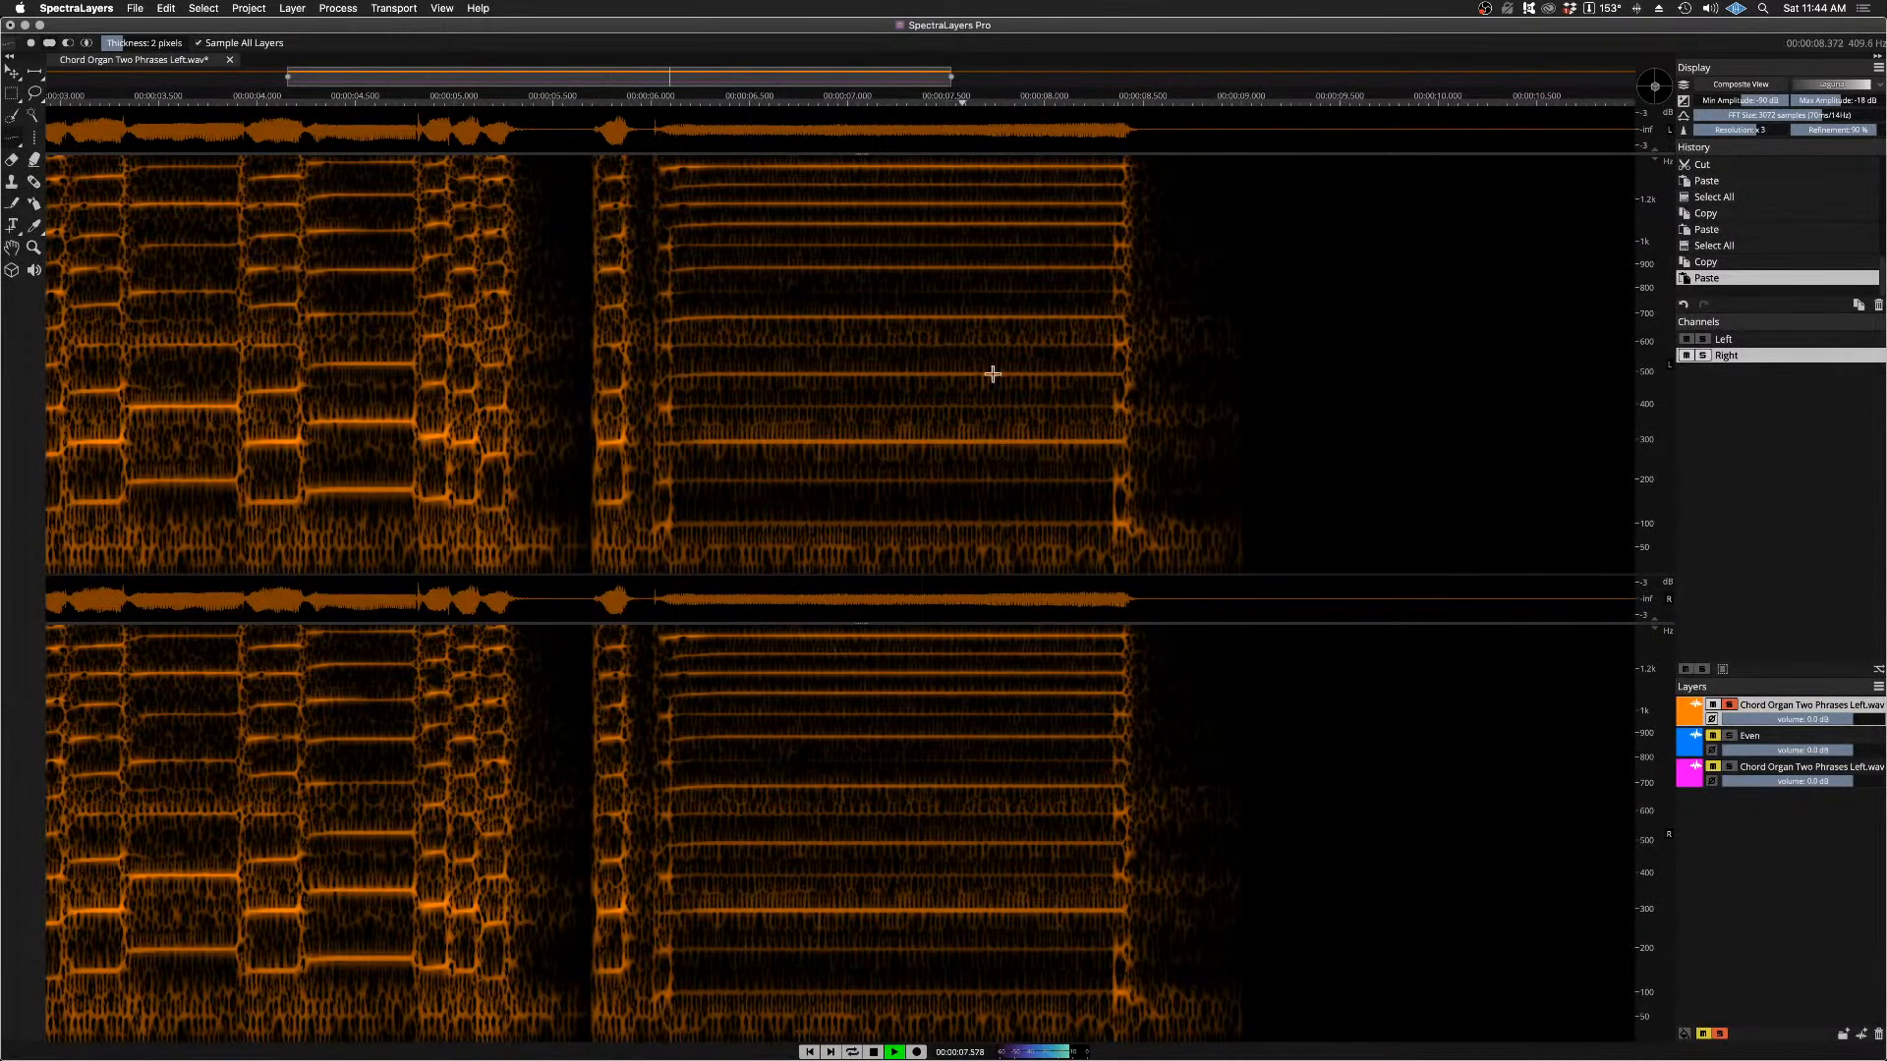
key(space)
key(space)
key(space)
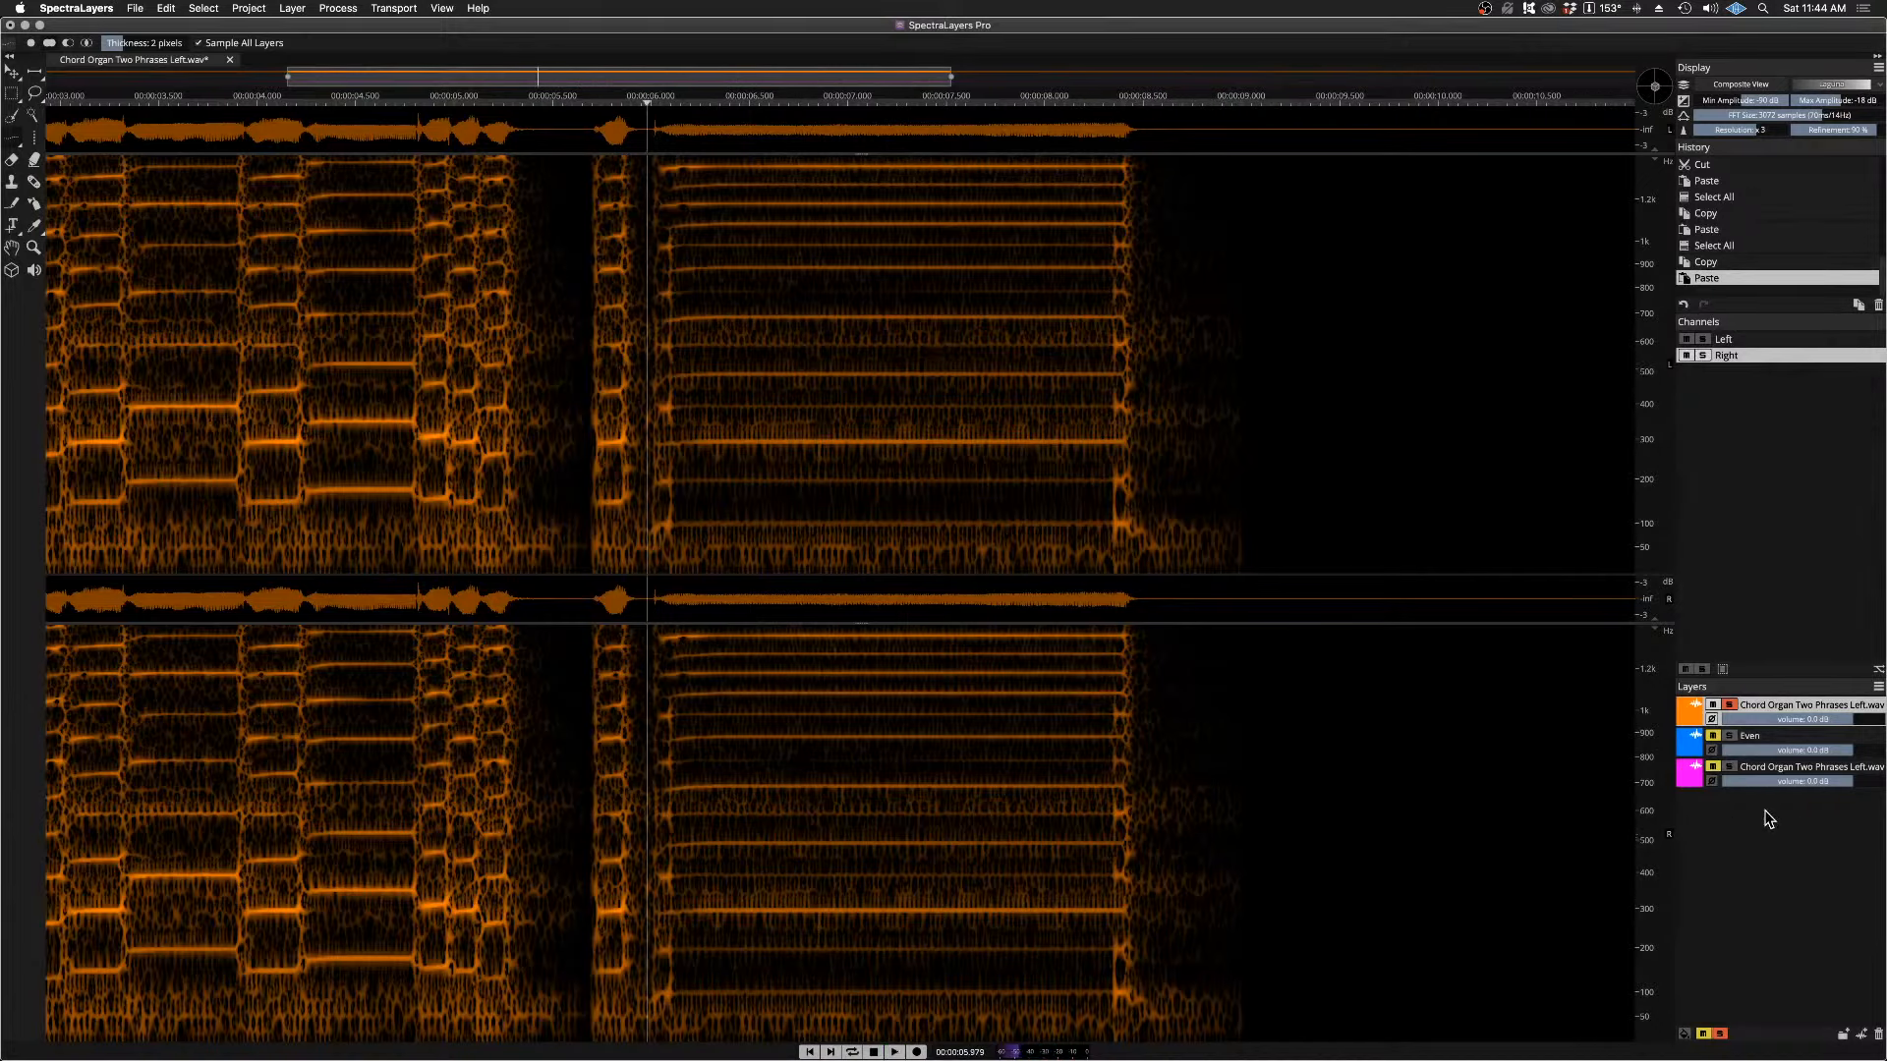
Step: Unmute the Even layer and play it together with the orange chord organ layer from just before the held note
click(1711, 736)
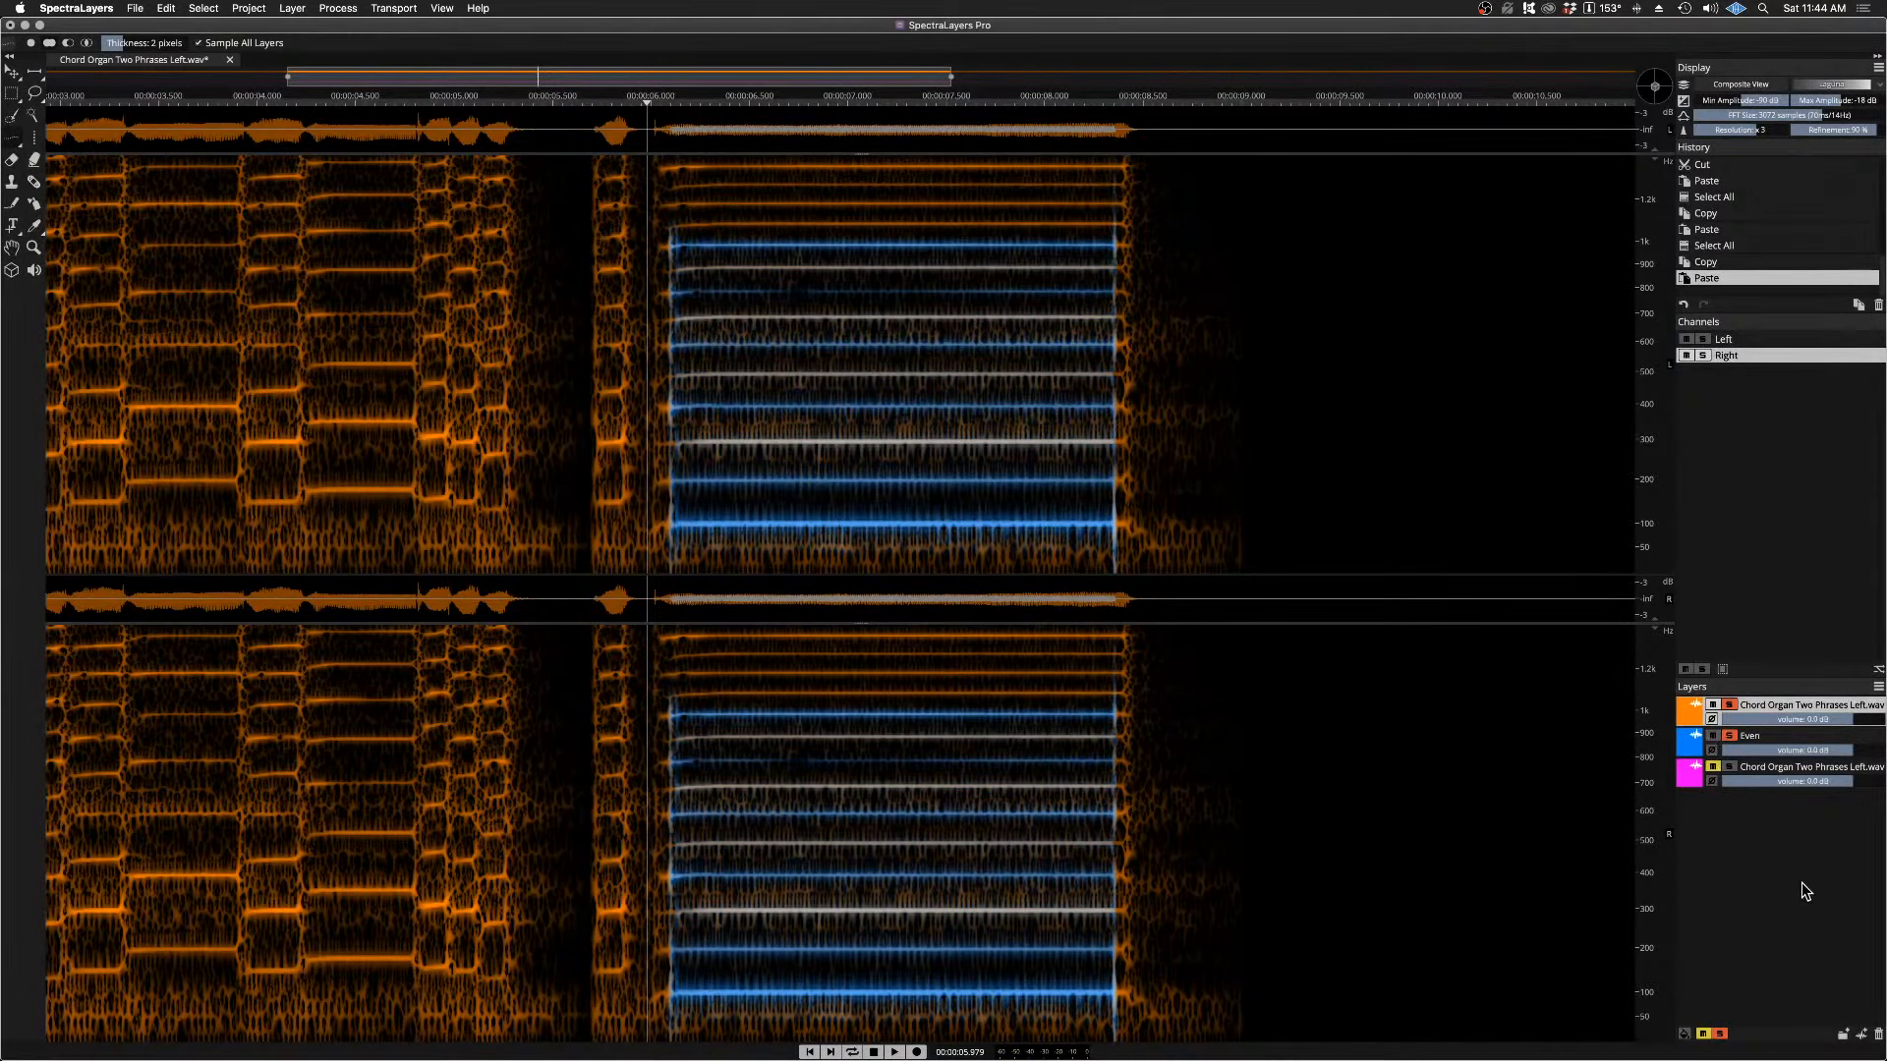
key(space)
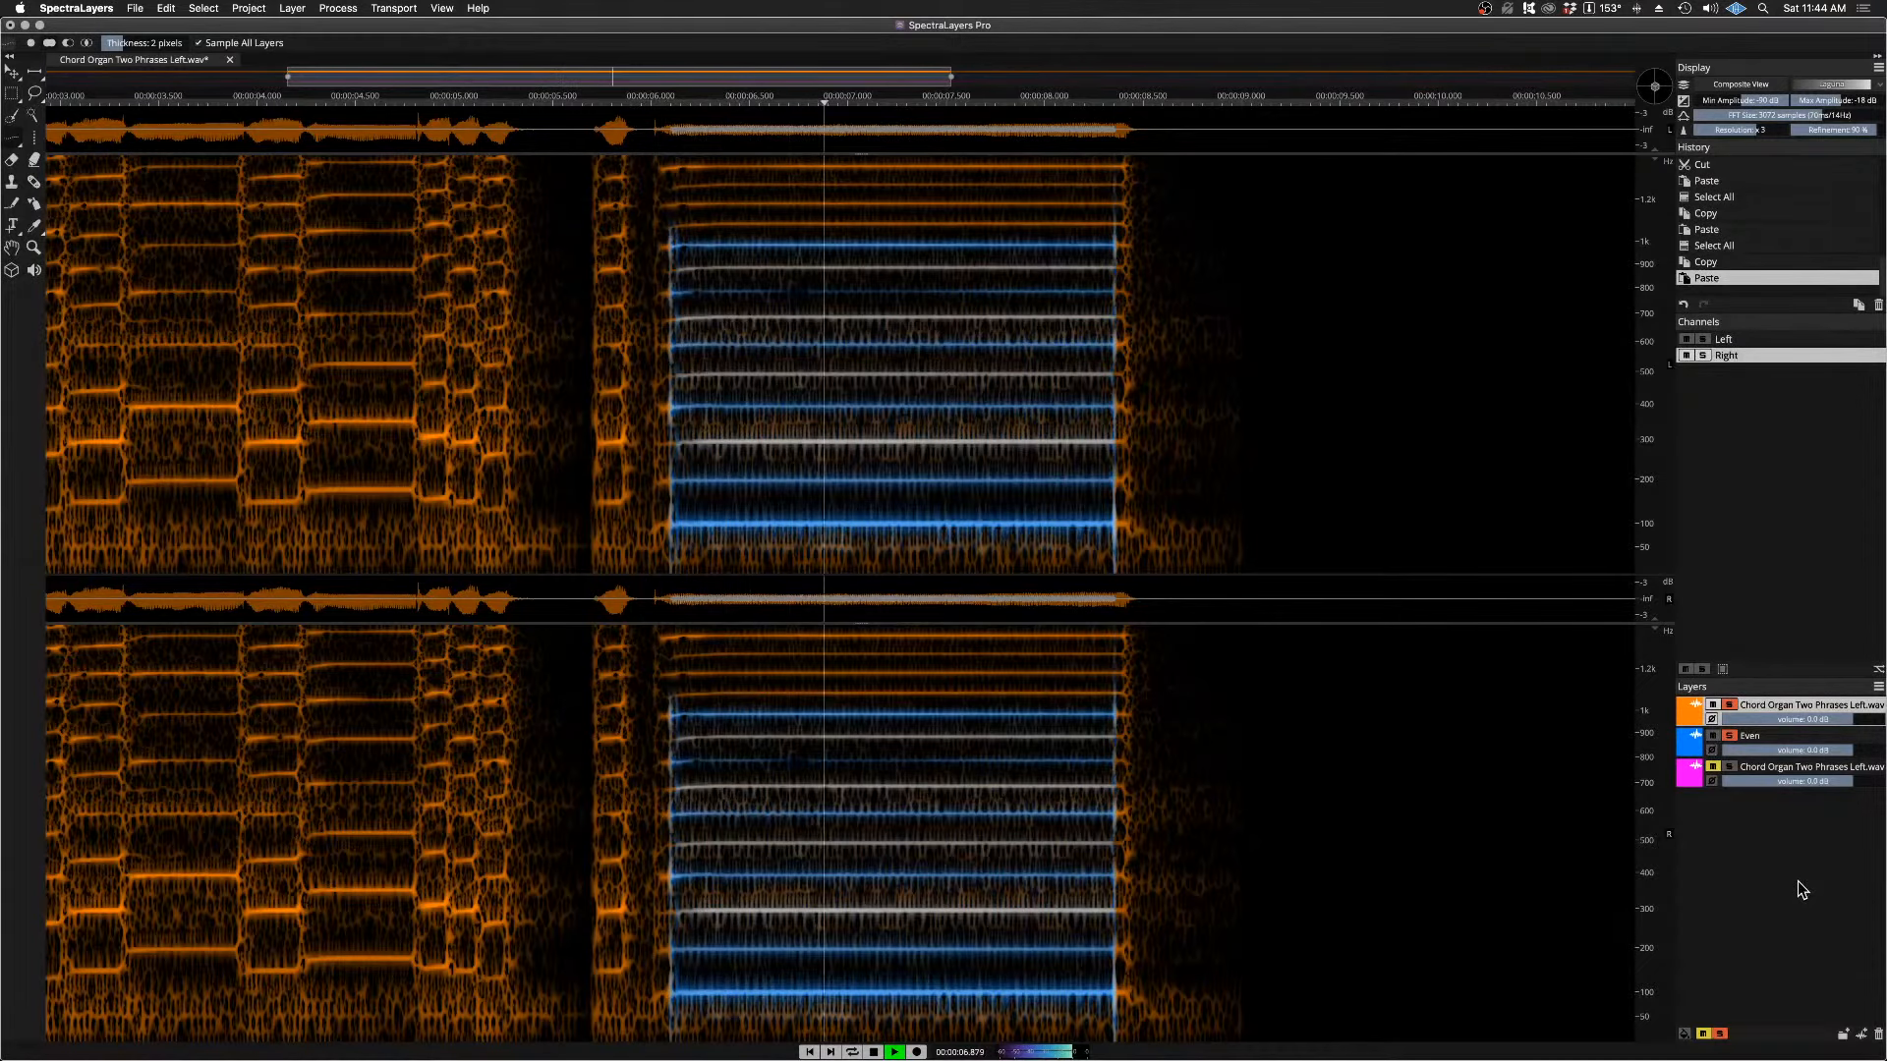
key(space)
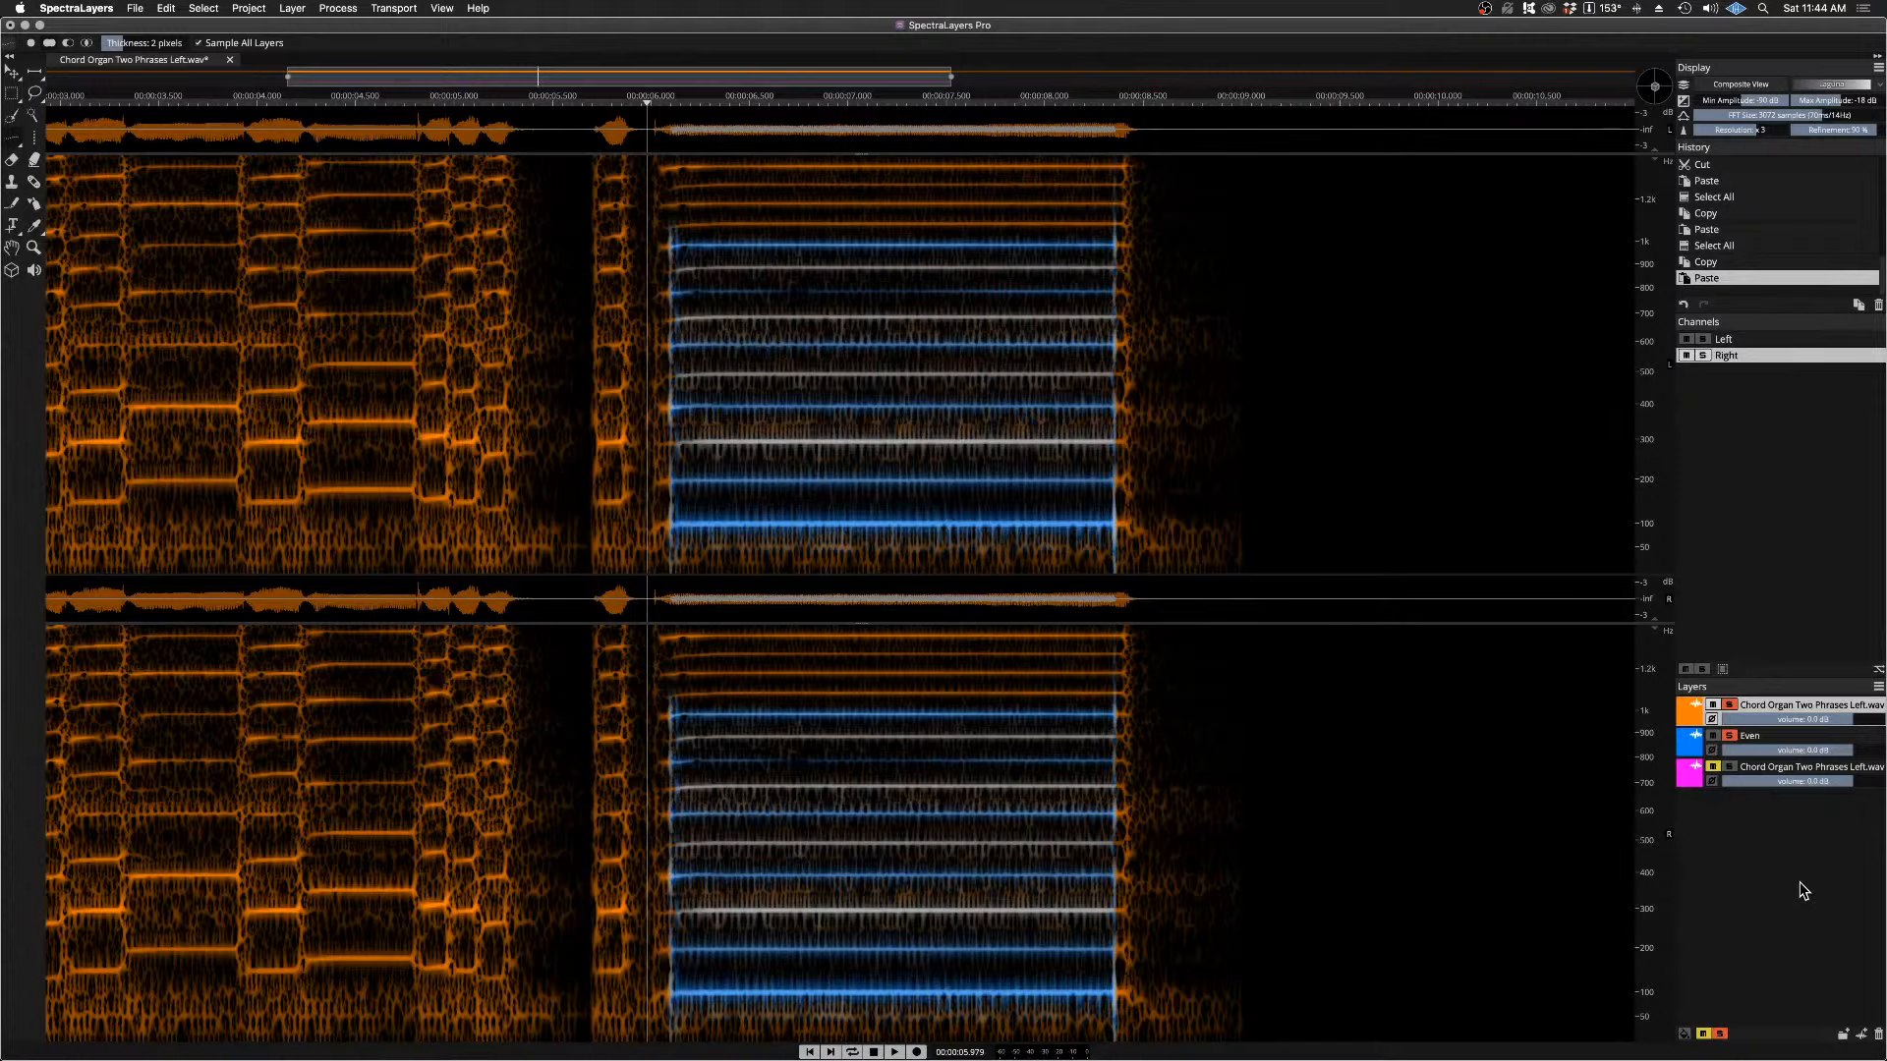
key(space)
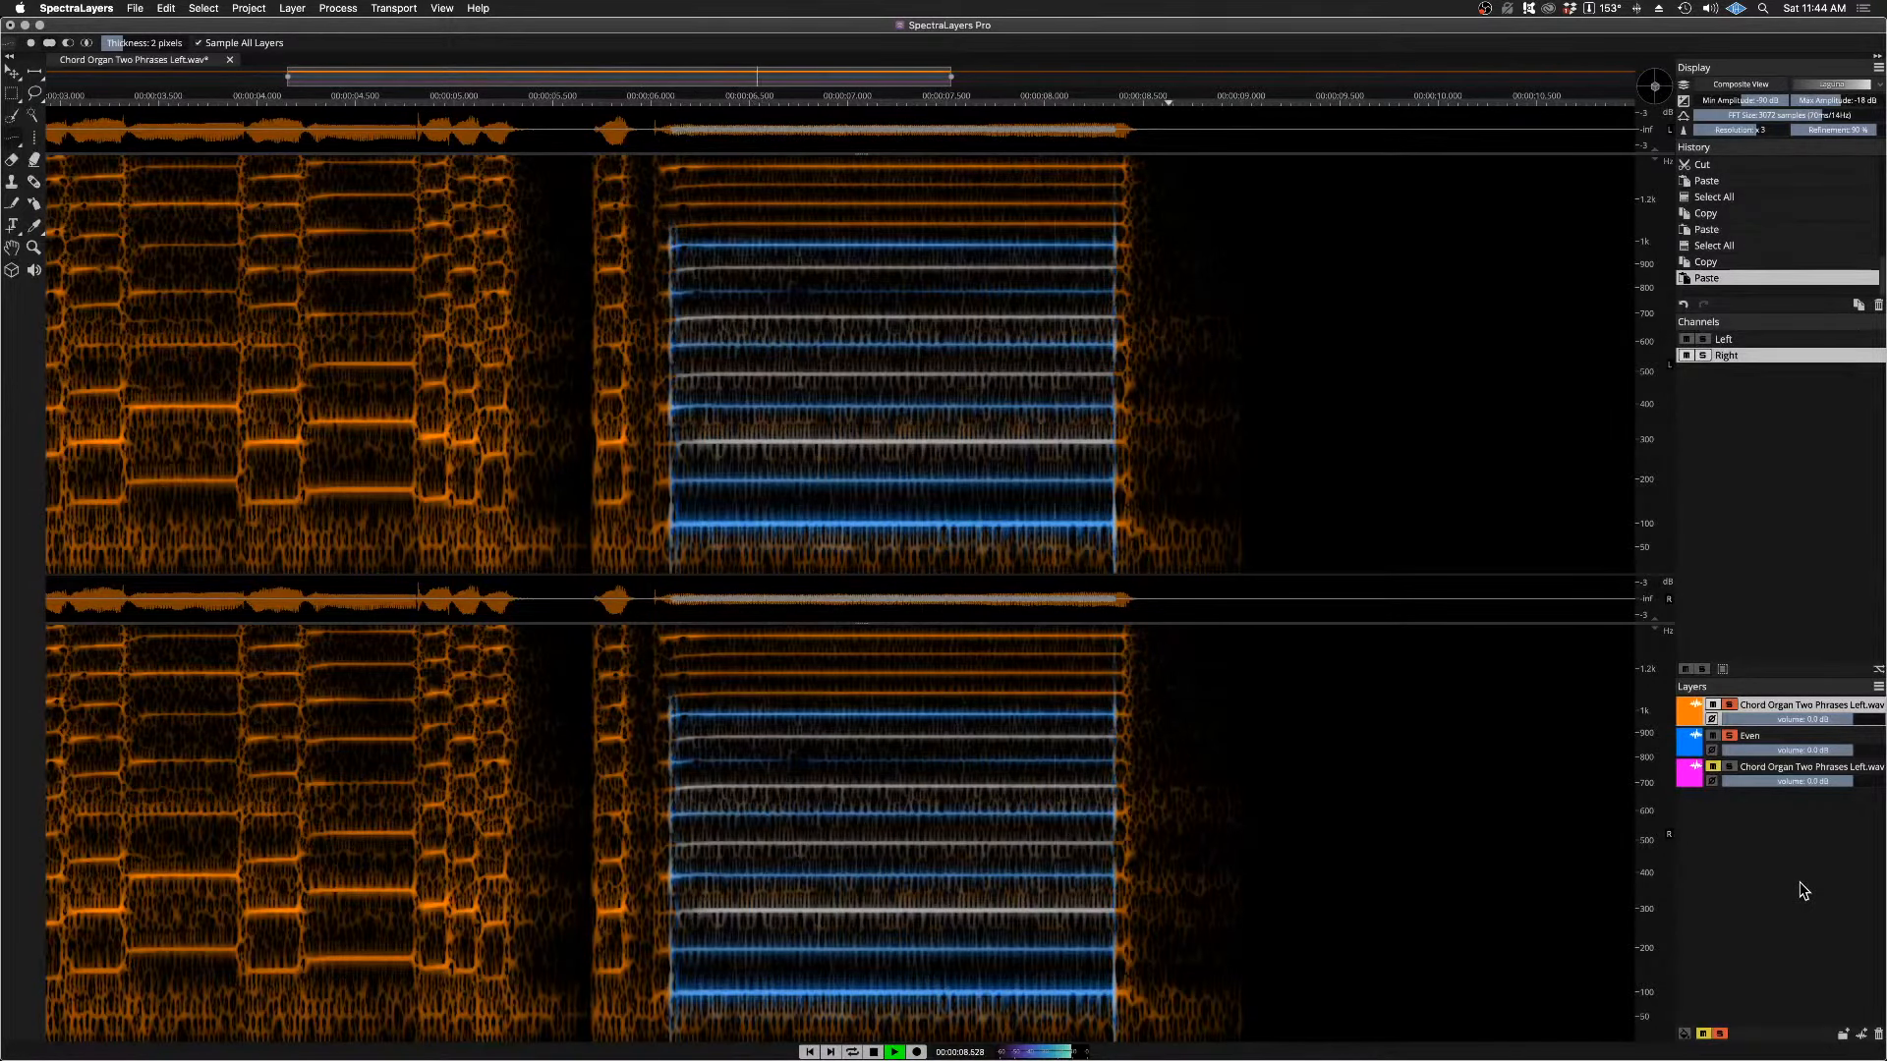
key(space)
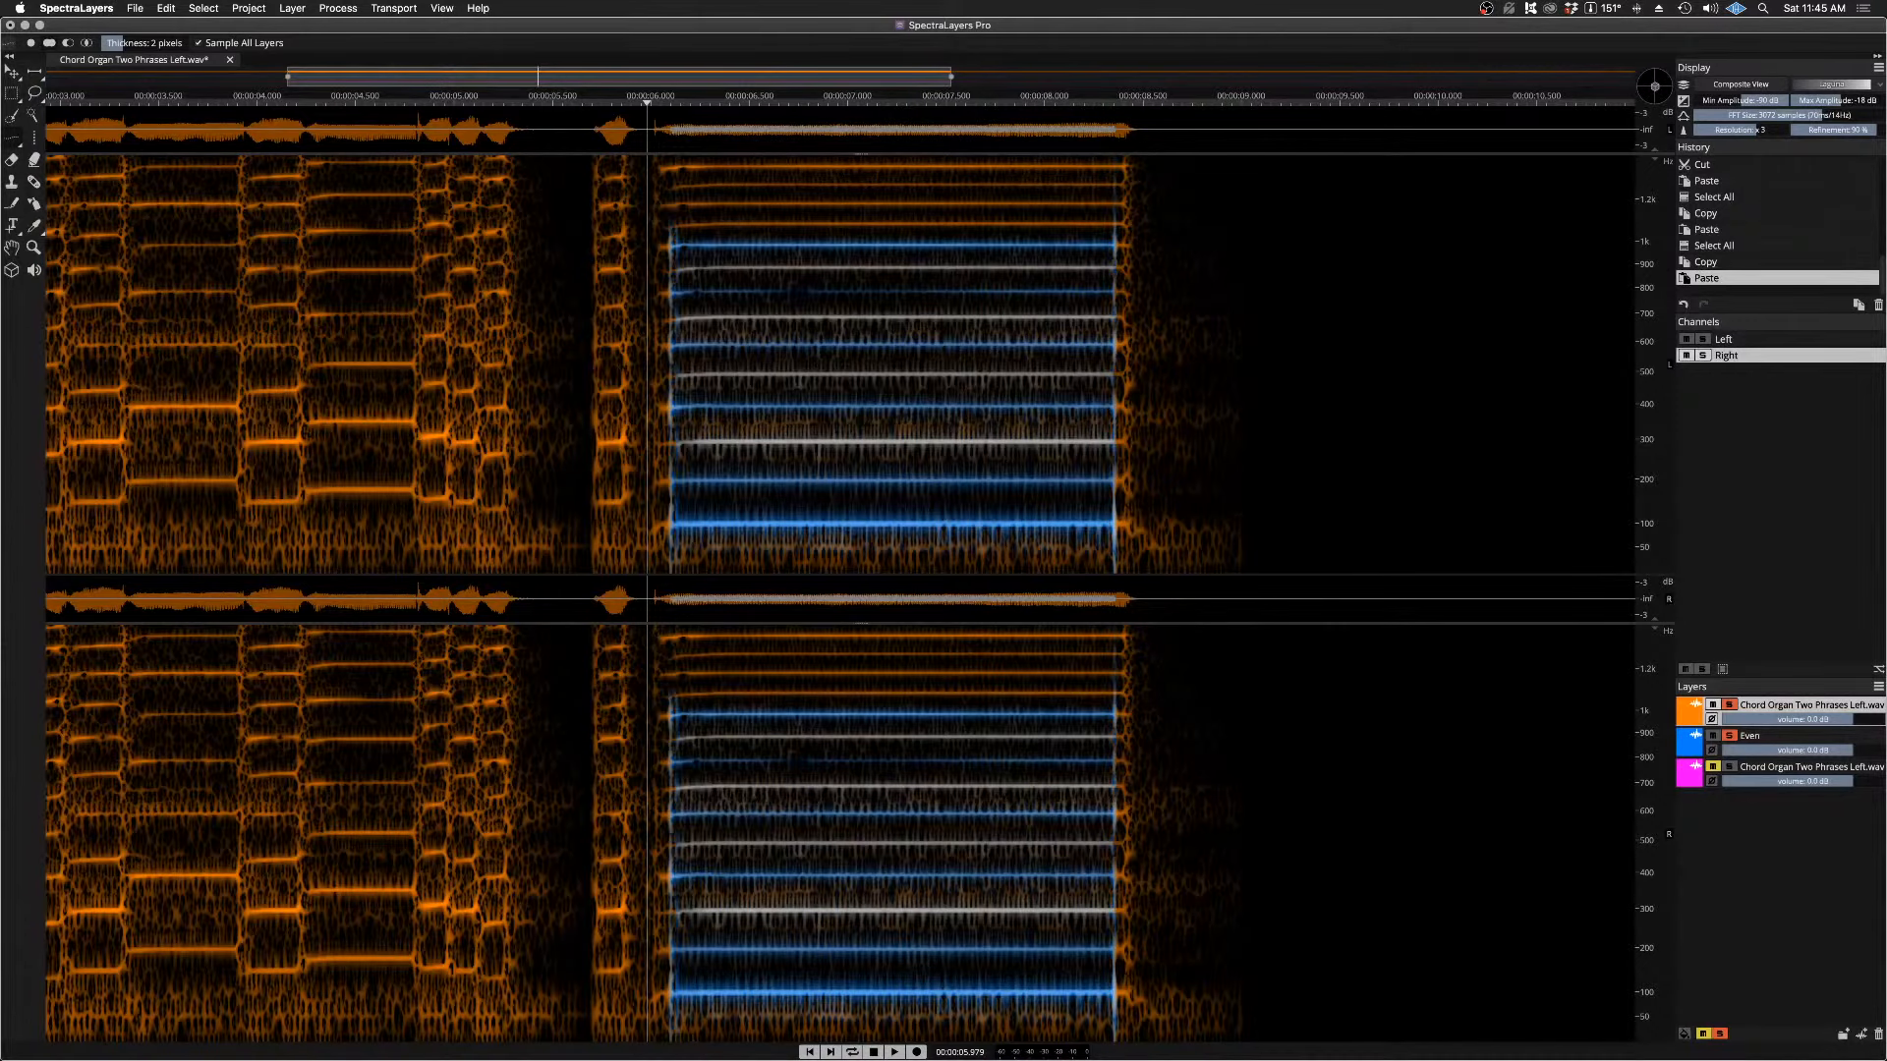
Step: Play the orange chord organ and blue Even layers together once more, then make Even the active layer
key(space)
key(space)
click(1715, 744)
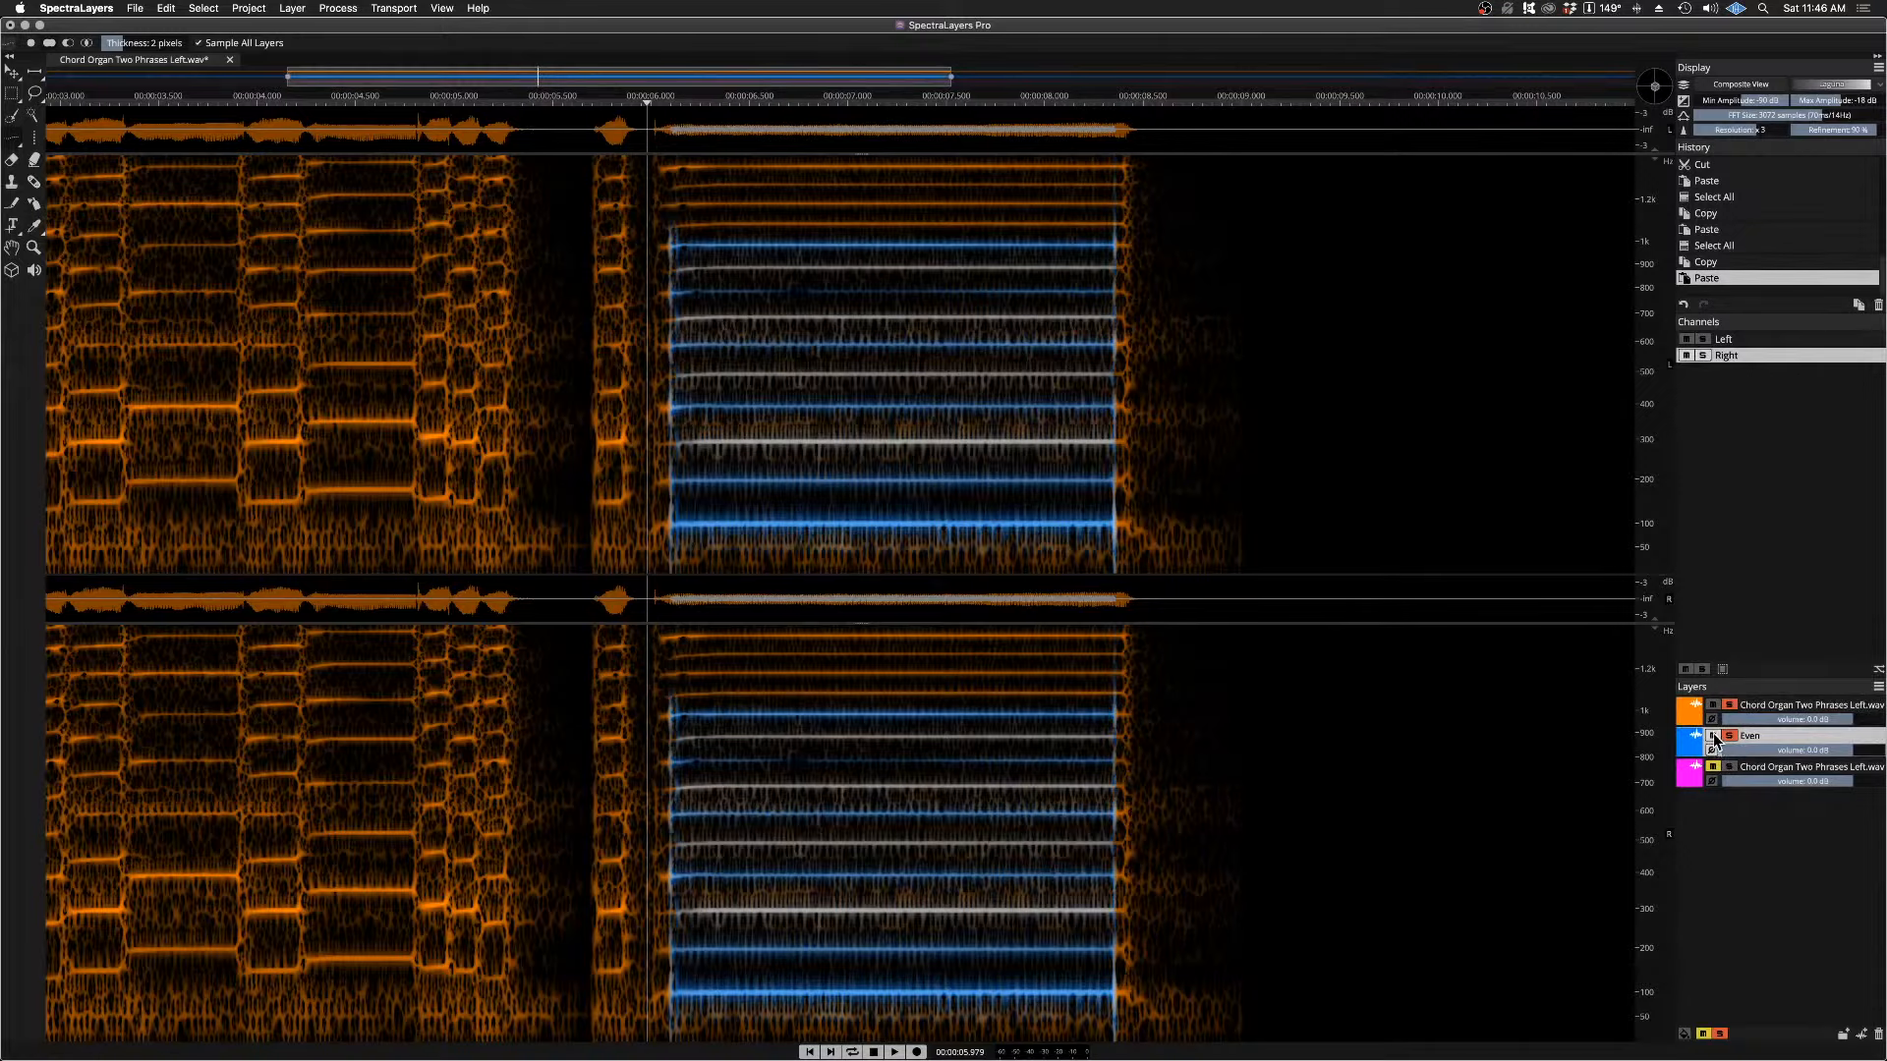
Step: Mute both the Even and orange chord organ layers, then solo the orange one and play it from just before the held note
click(1712, 735)
click(1713, 705)
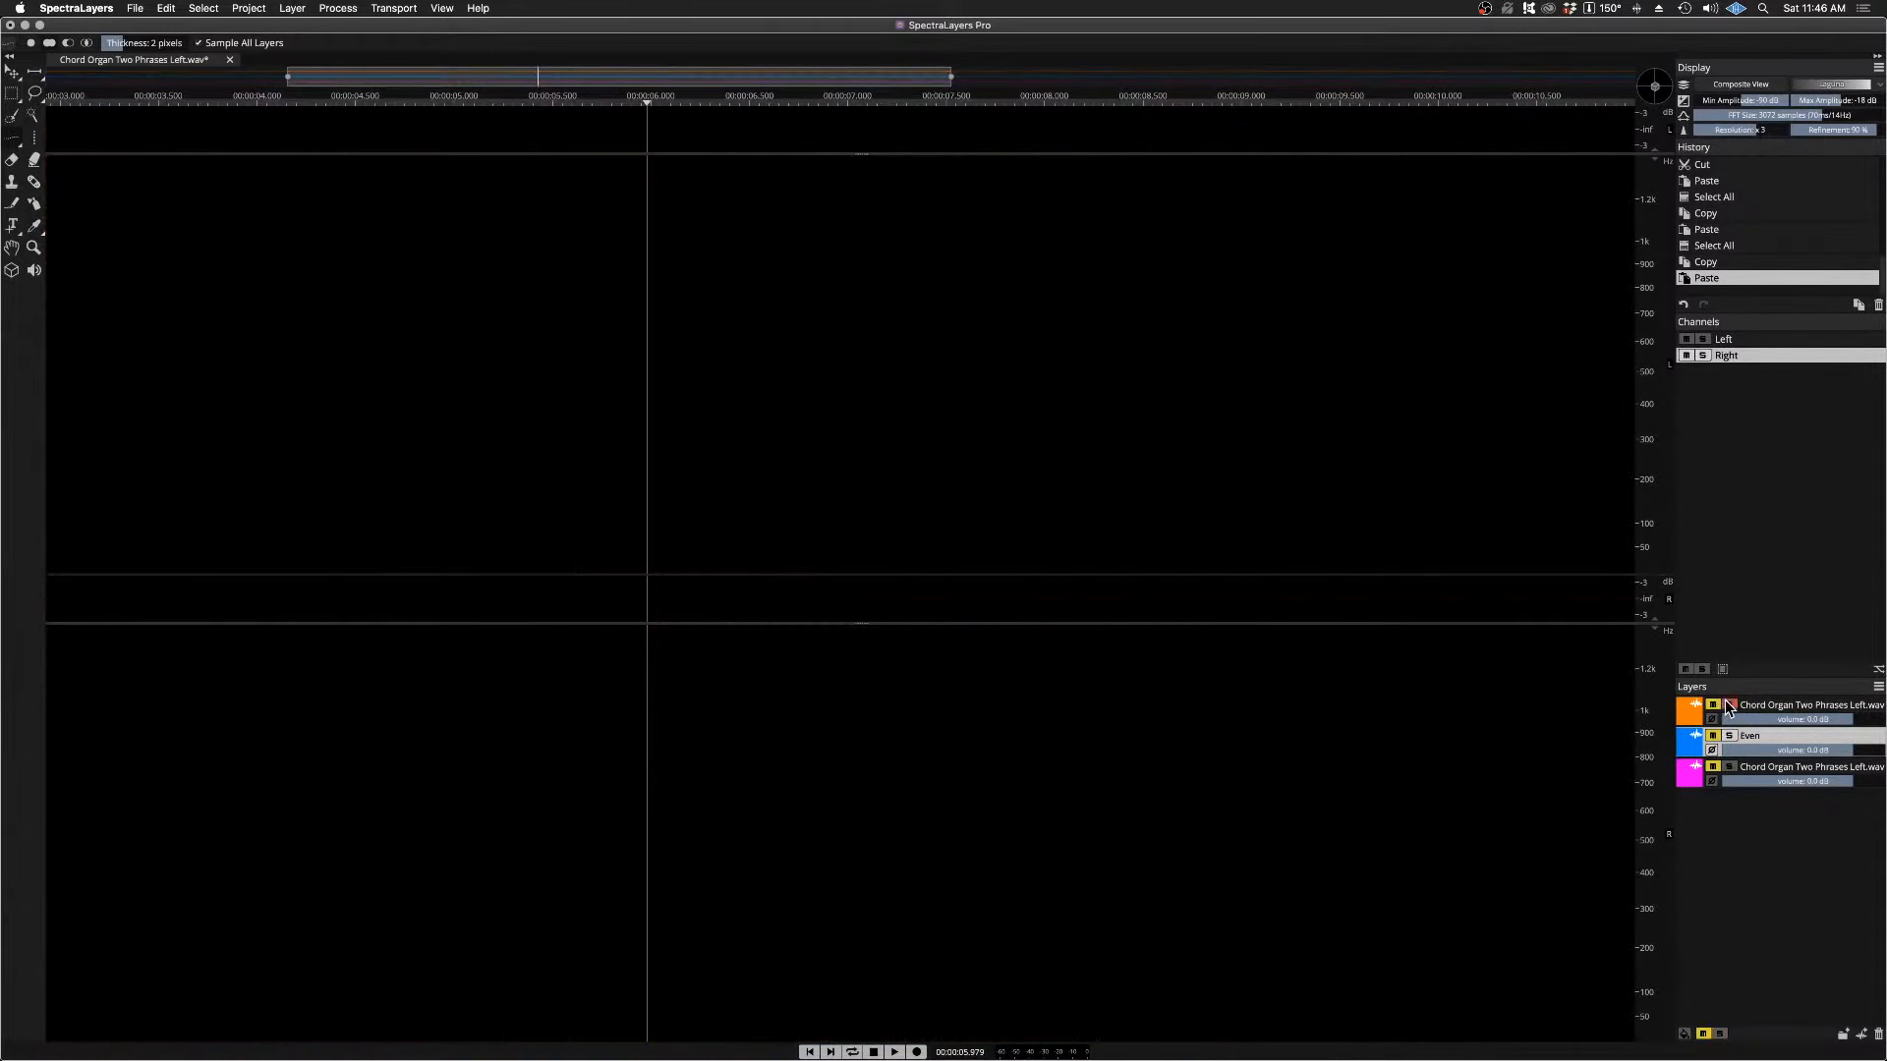
click(1727, 705)
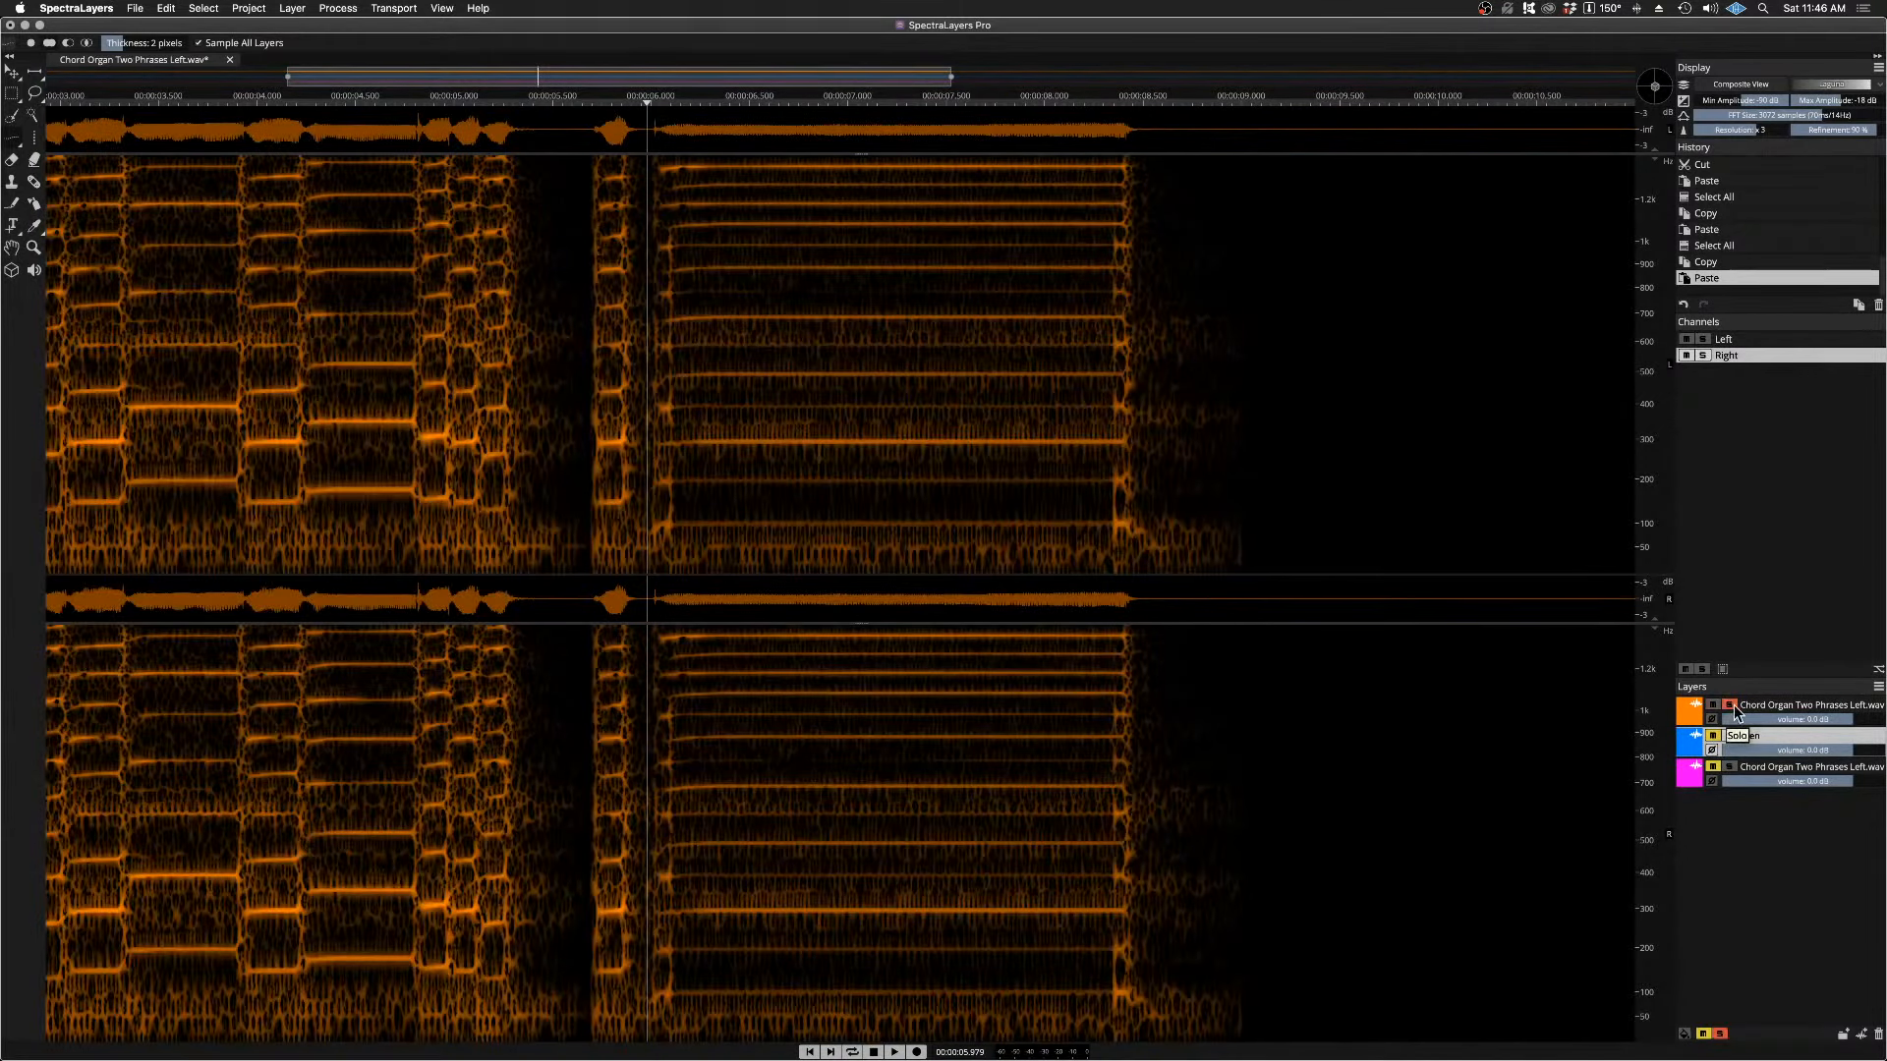
key(space)
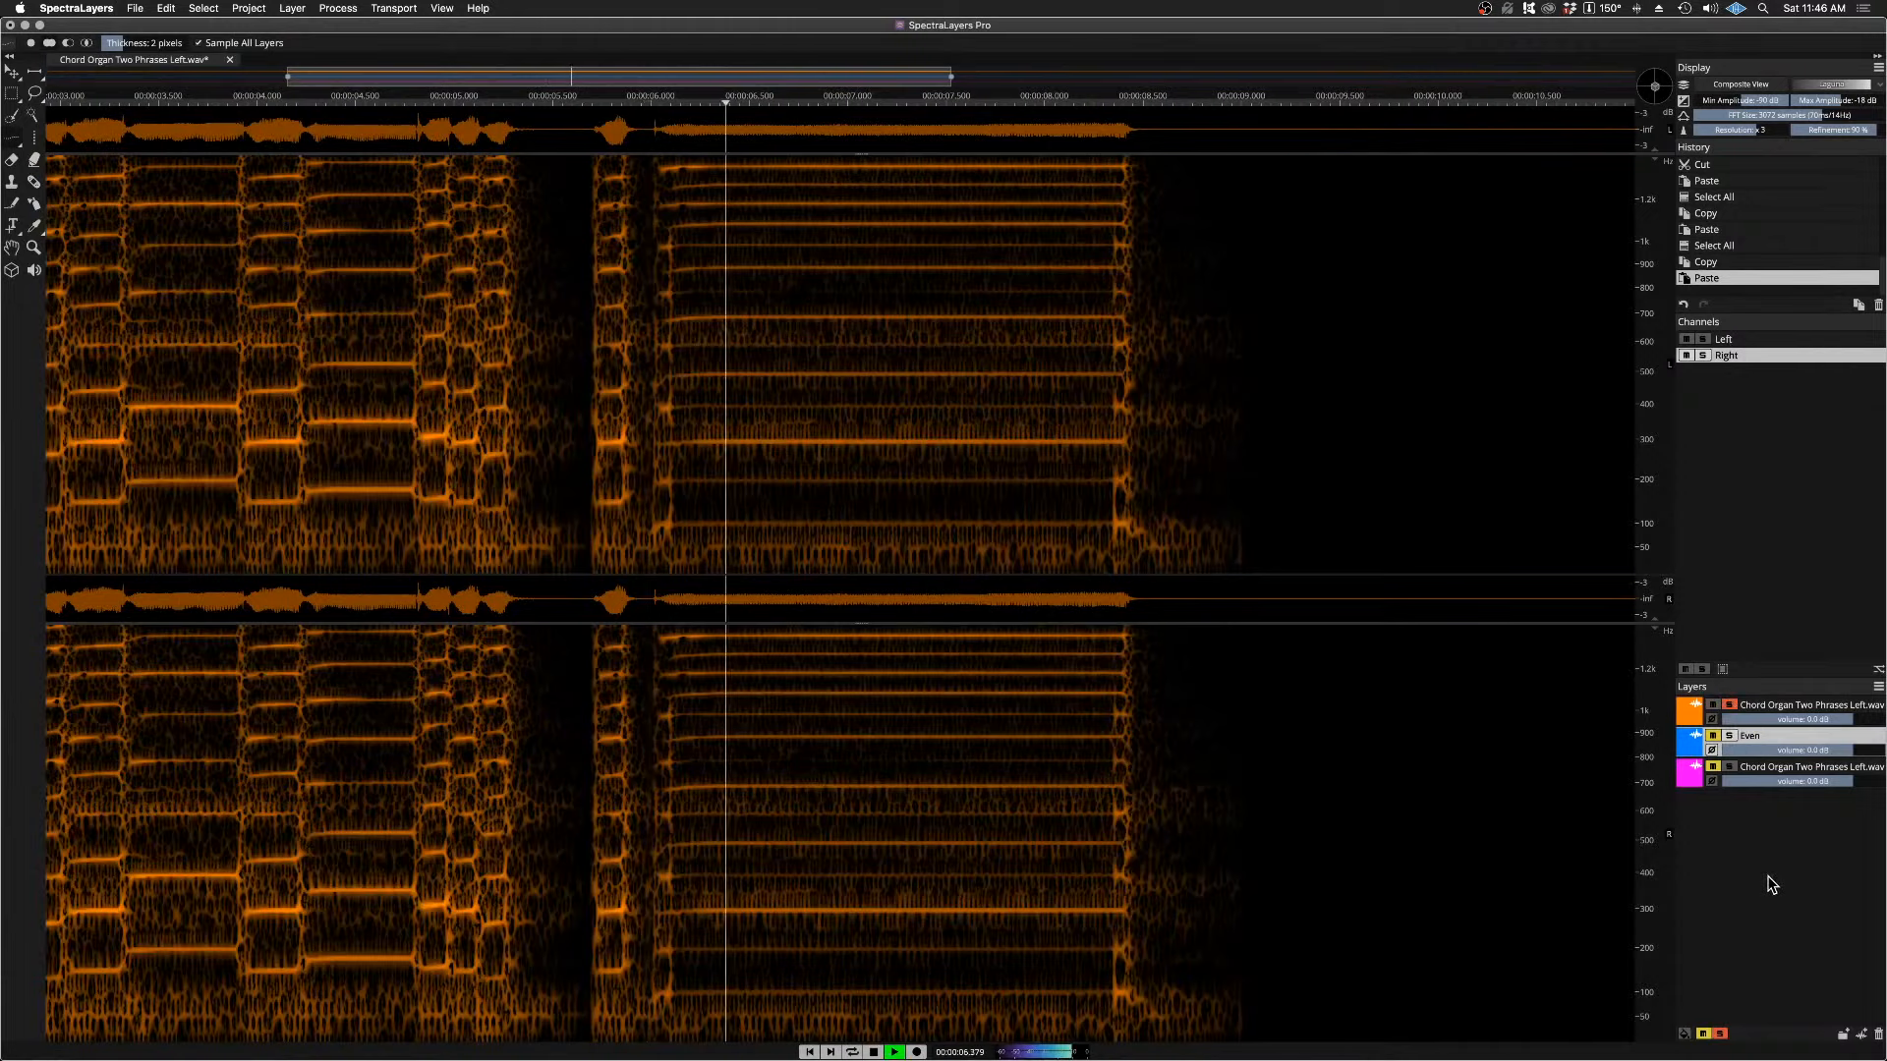
key(space)
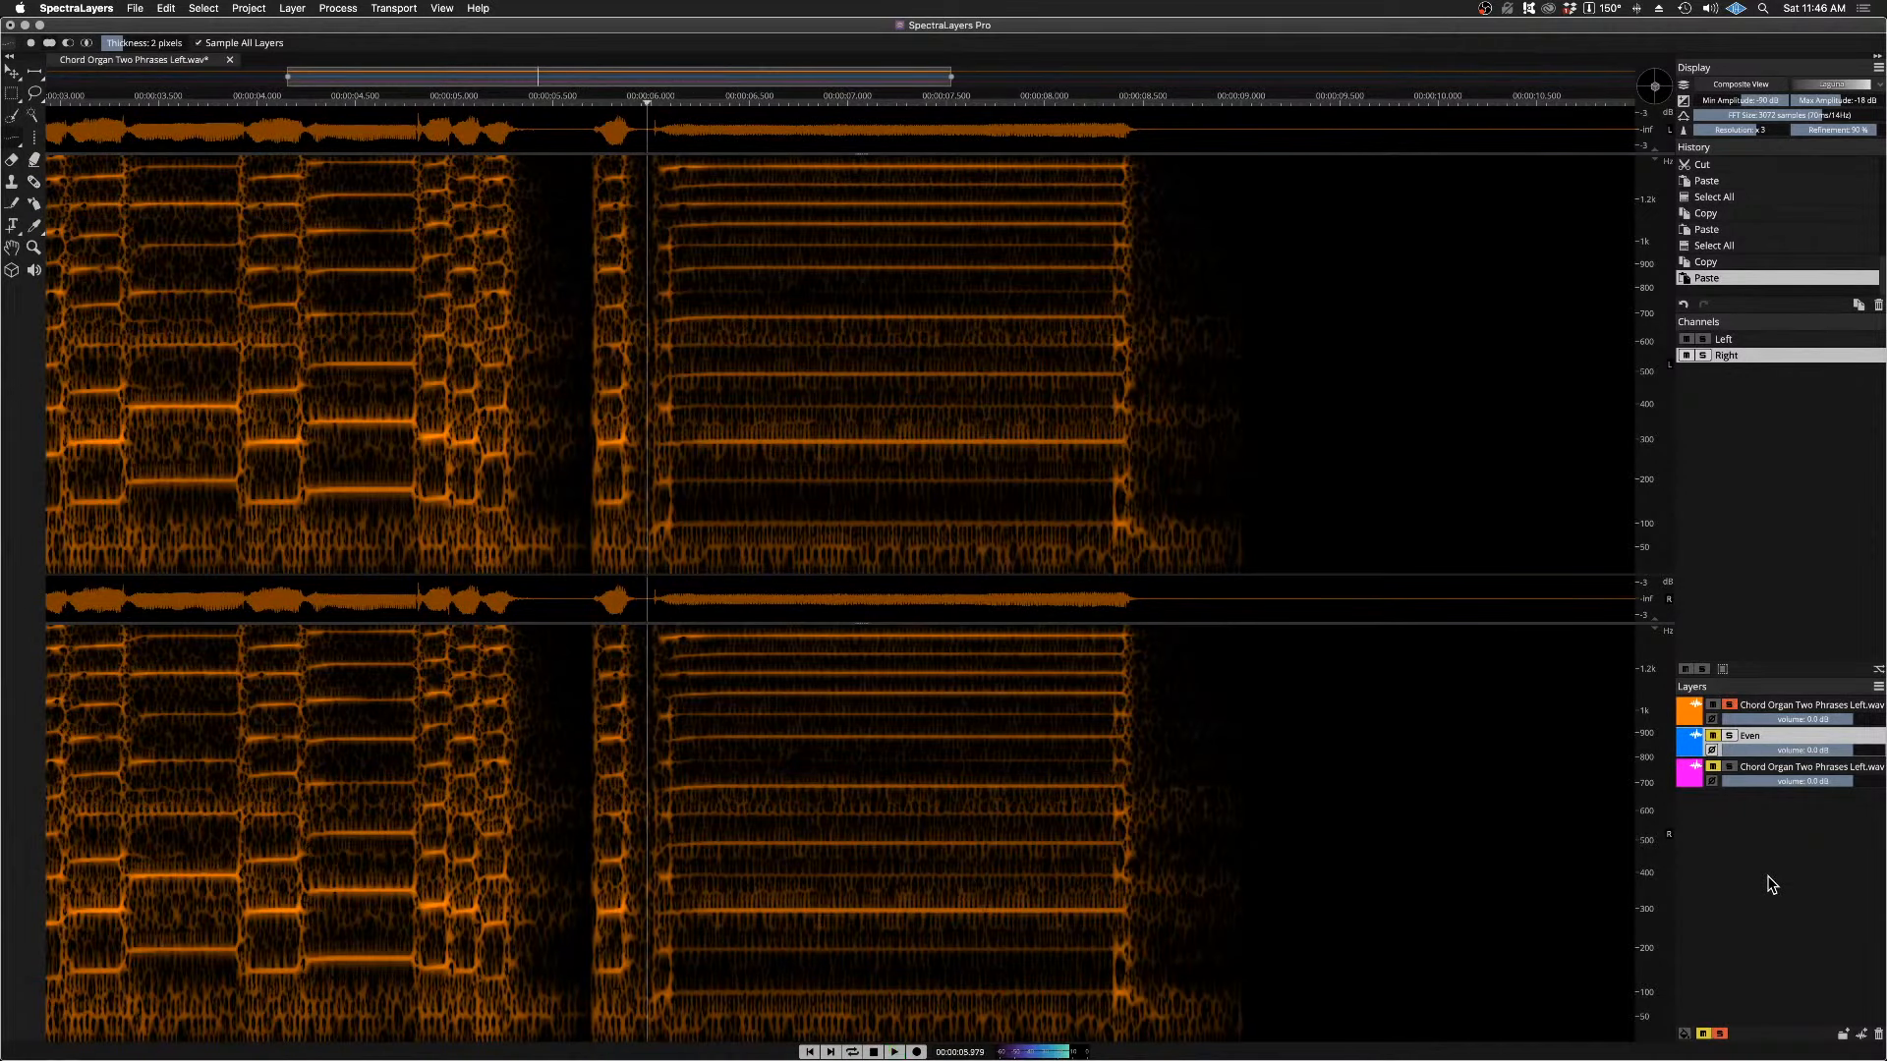
Step: Switch the solo from the orange chord organ layer to the Even layer and play it from just before the held note
click(1731, 704)
click(1730, 736)
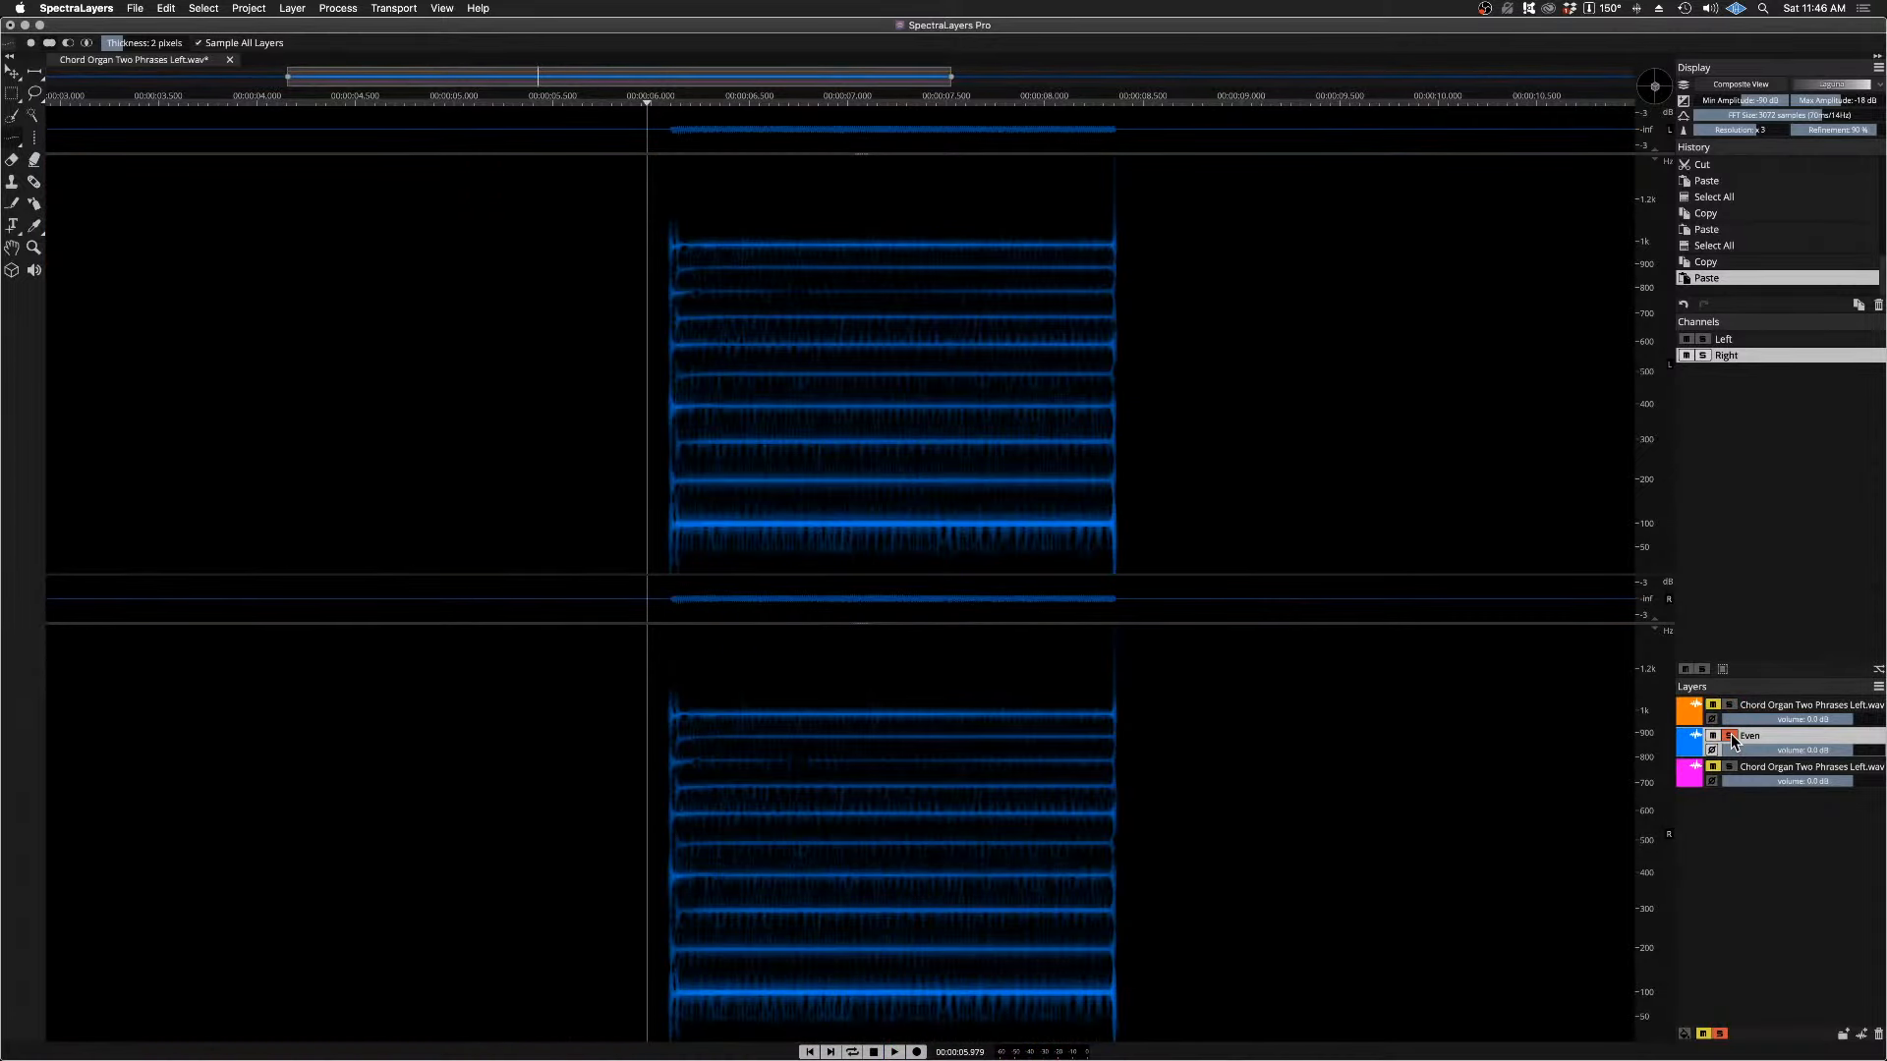
key(space)
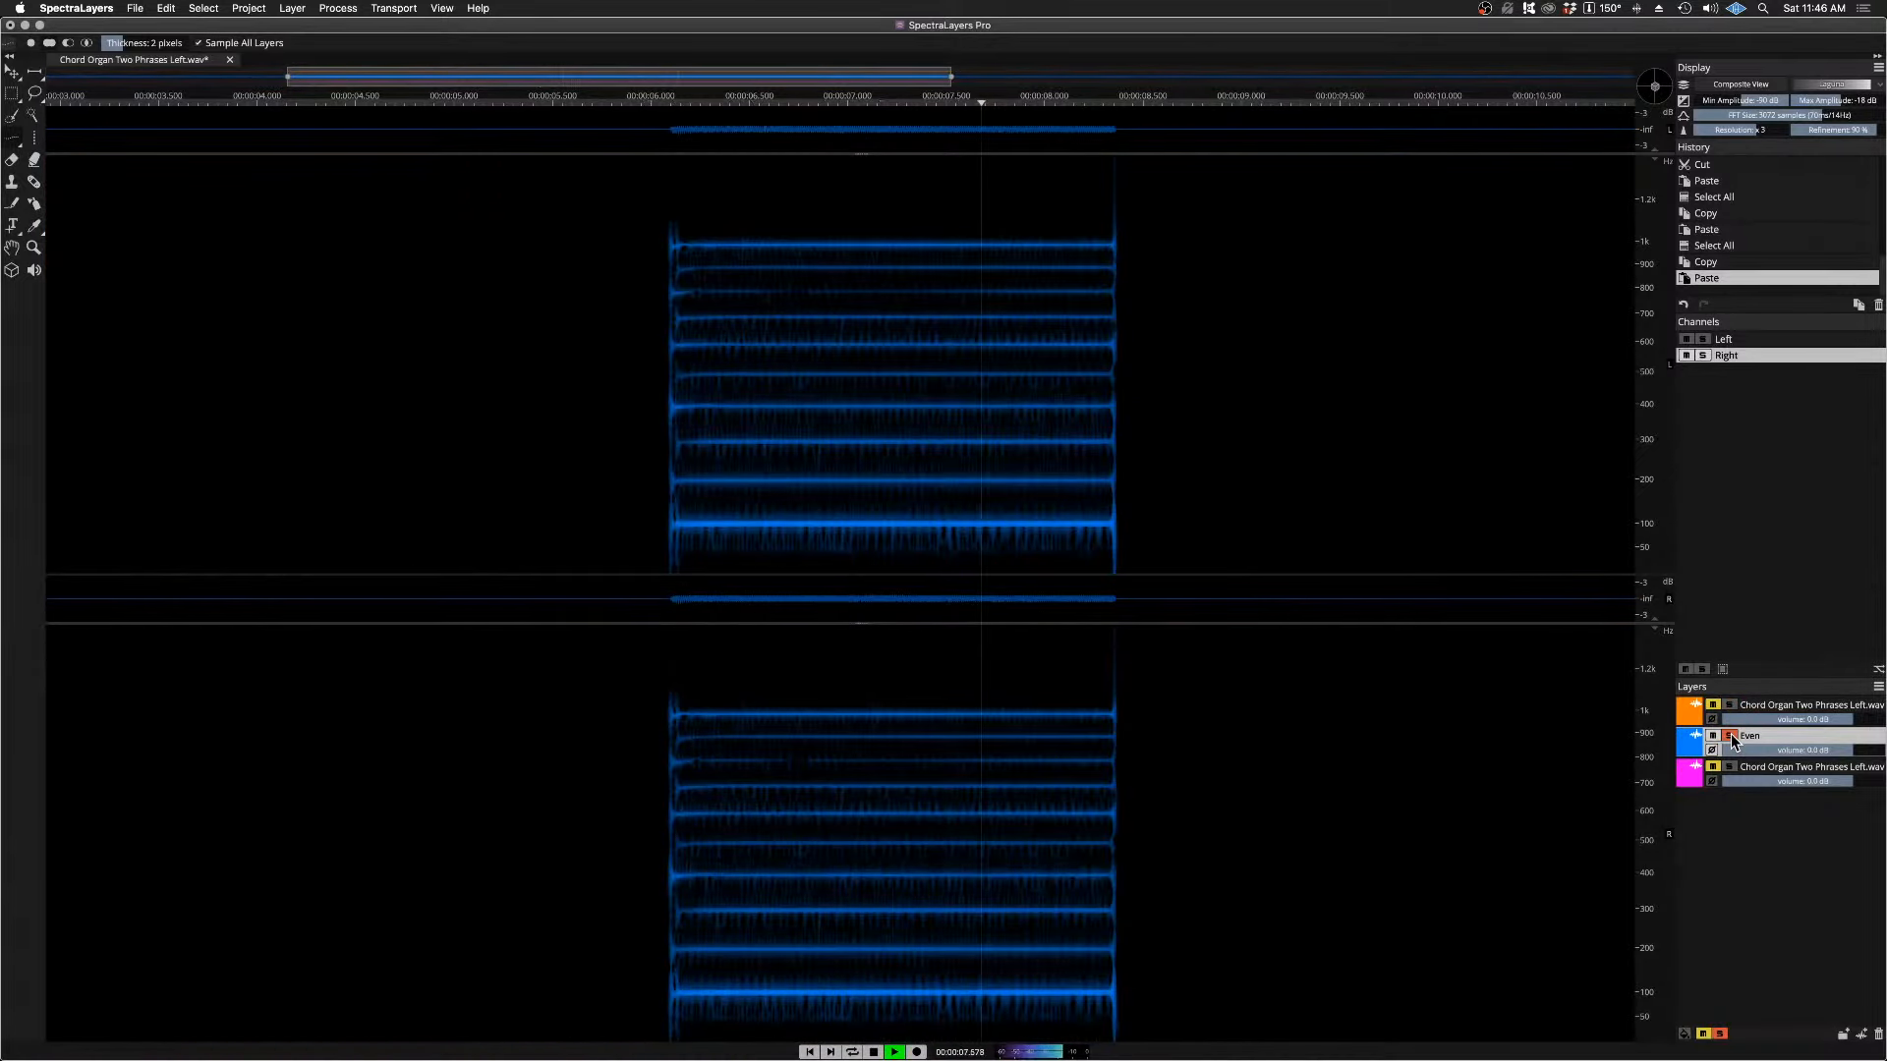
key(space)
Step: Solo the magenta chord organ layer to isolate it, then delete that layer from the project
click(1729, 767)
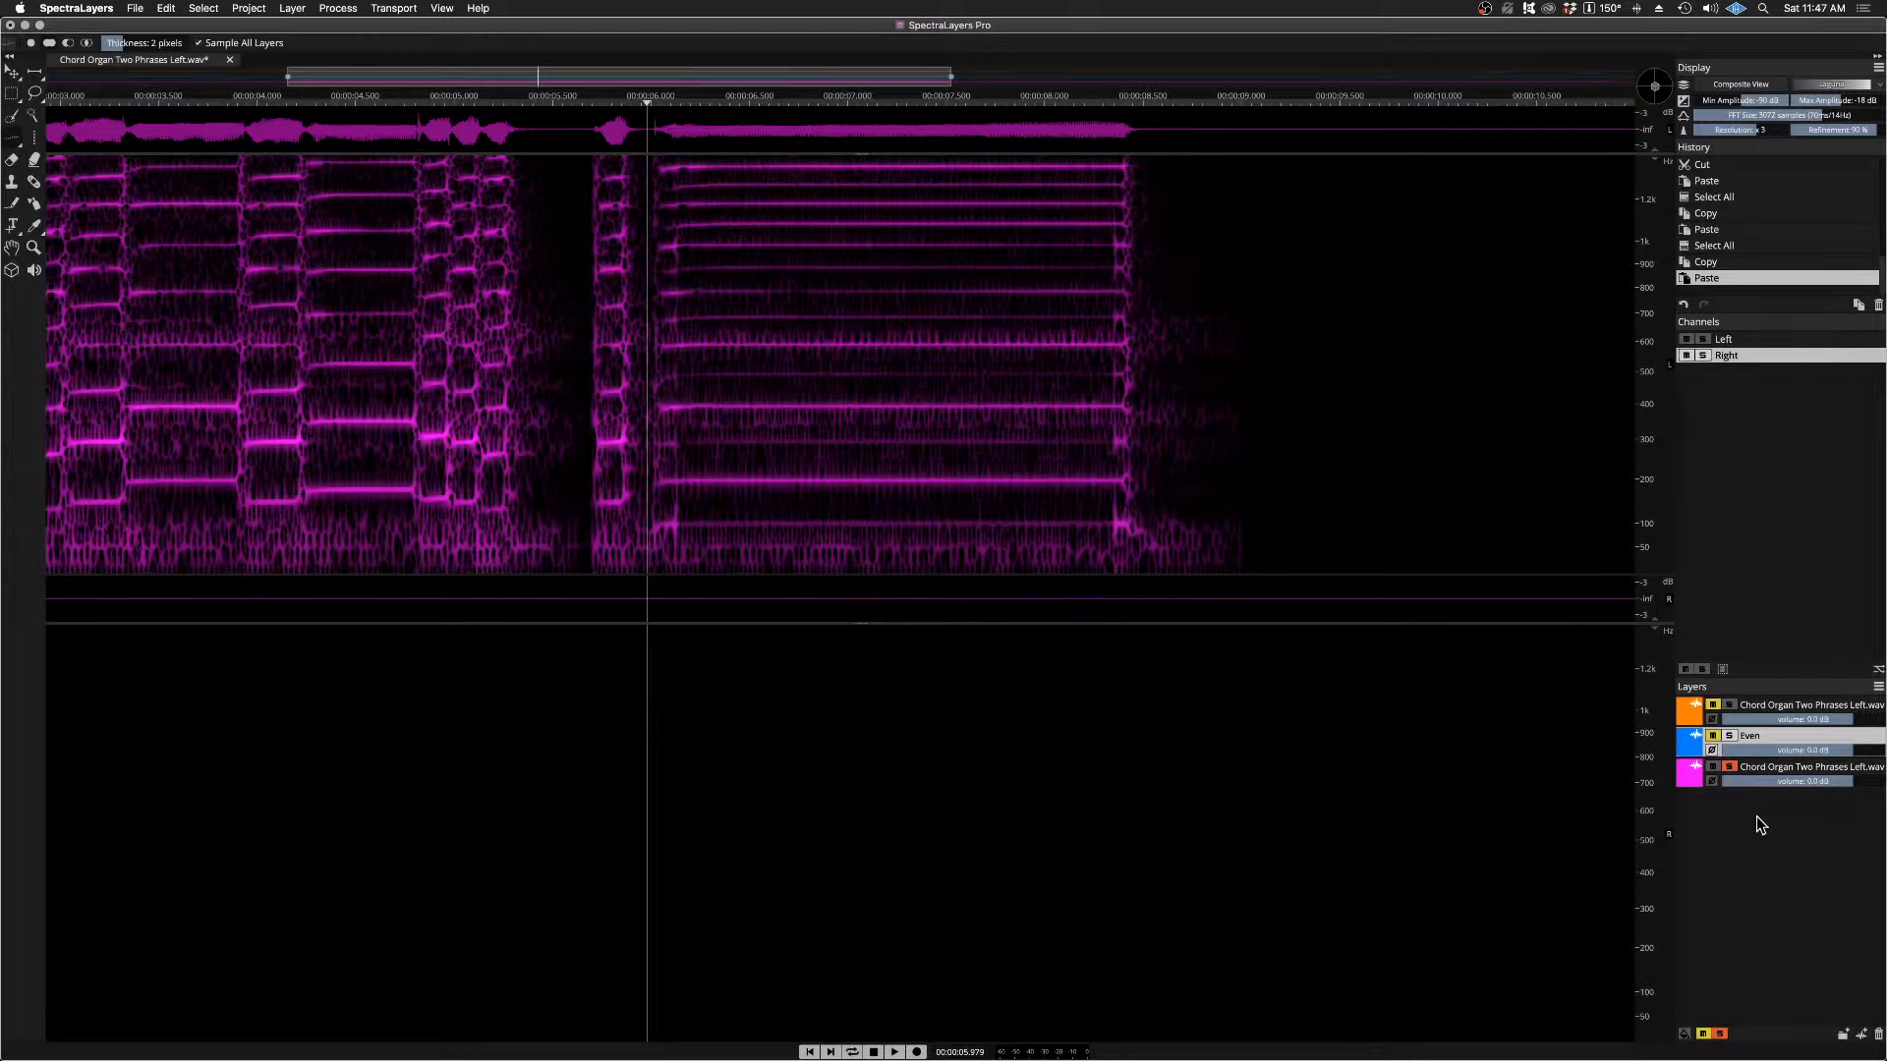
click(1757, 770)
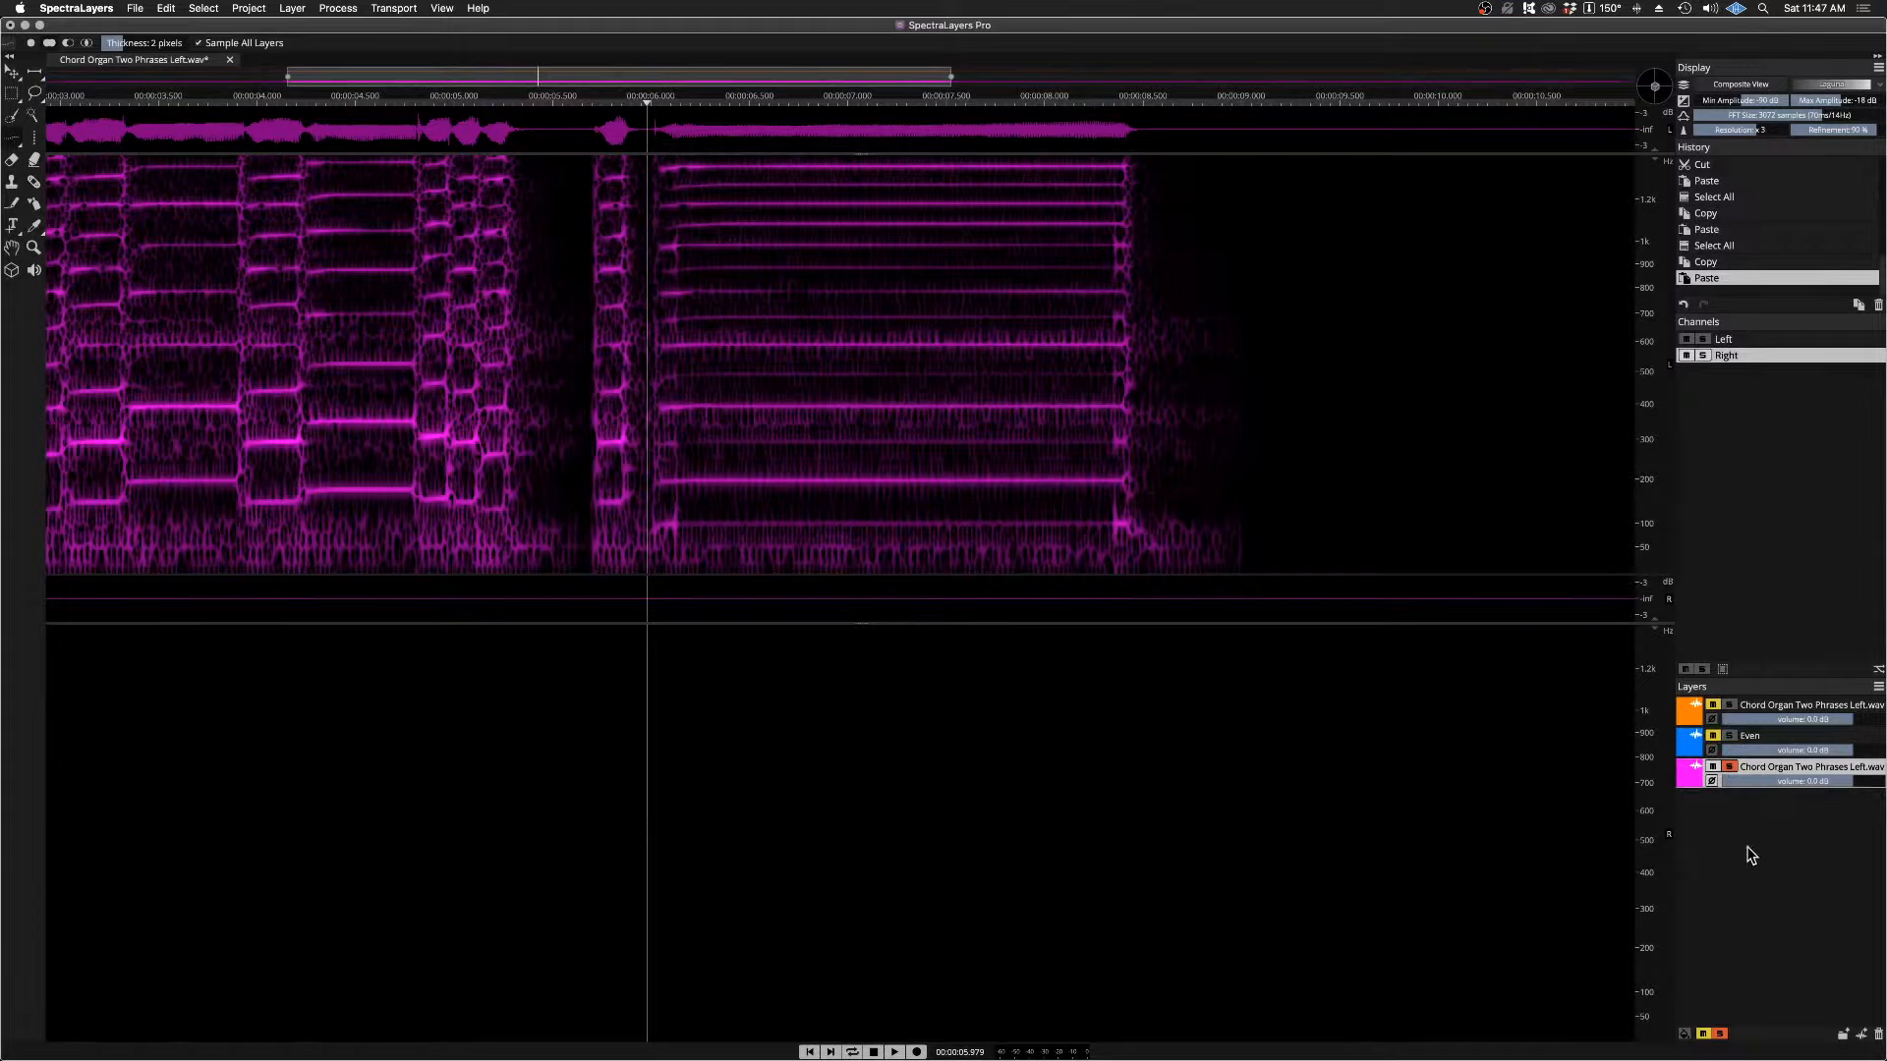
right_click(1757, 770)
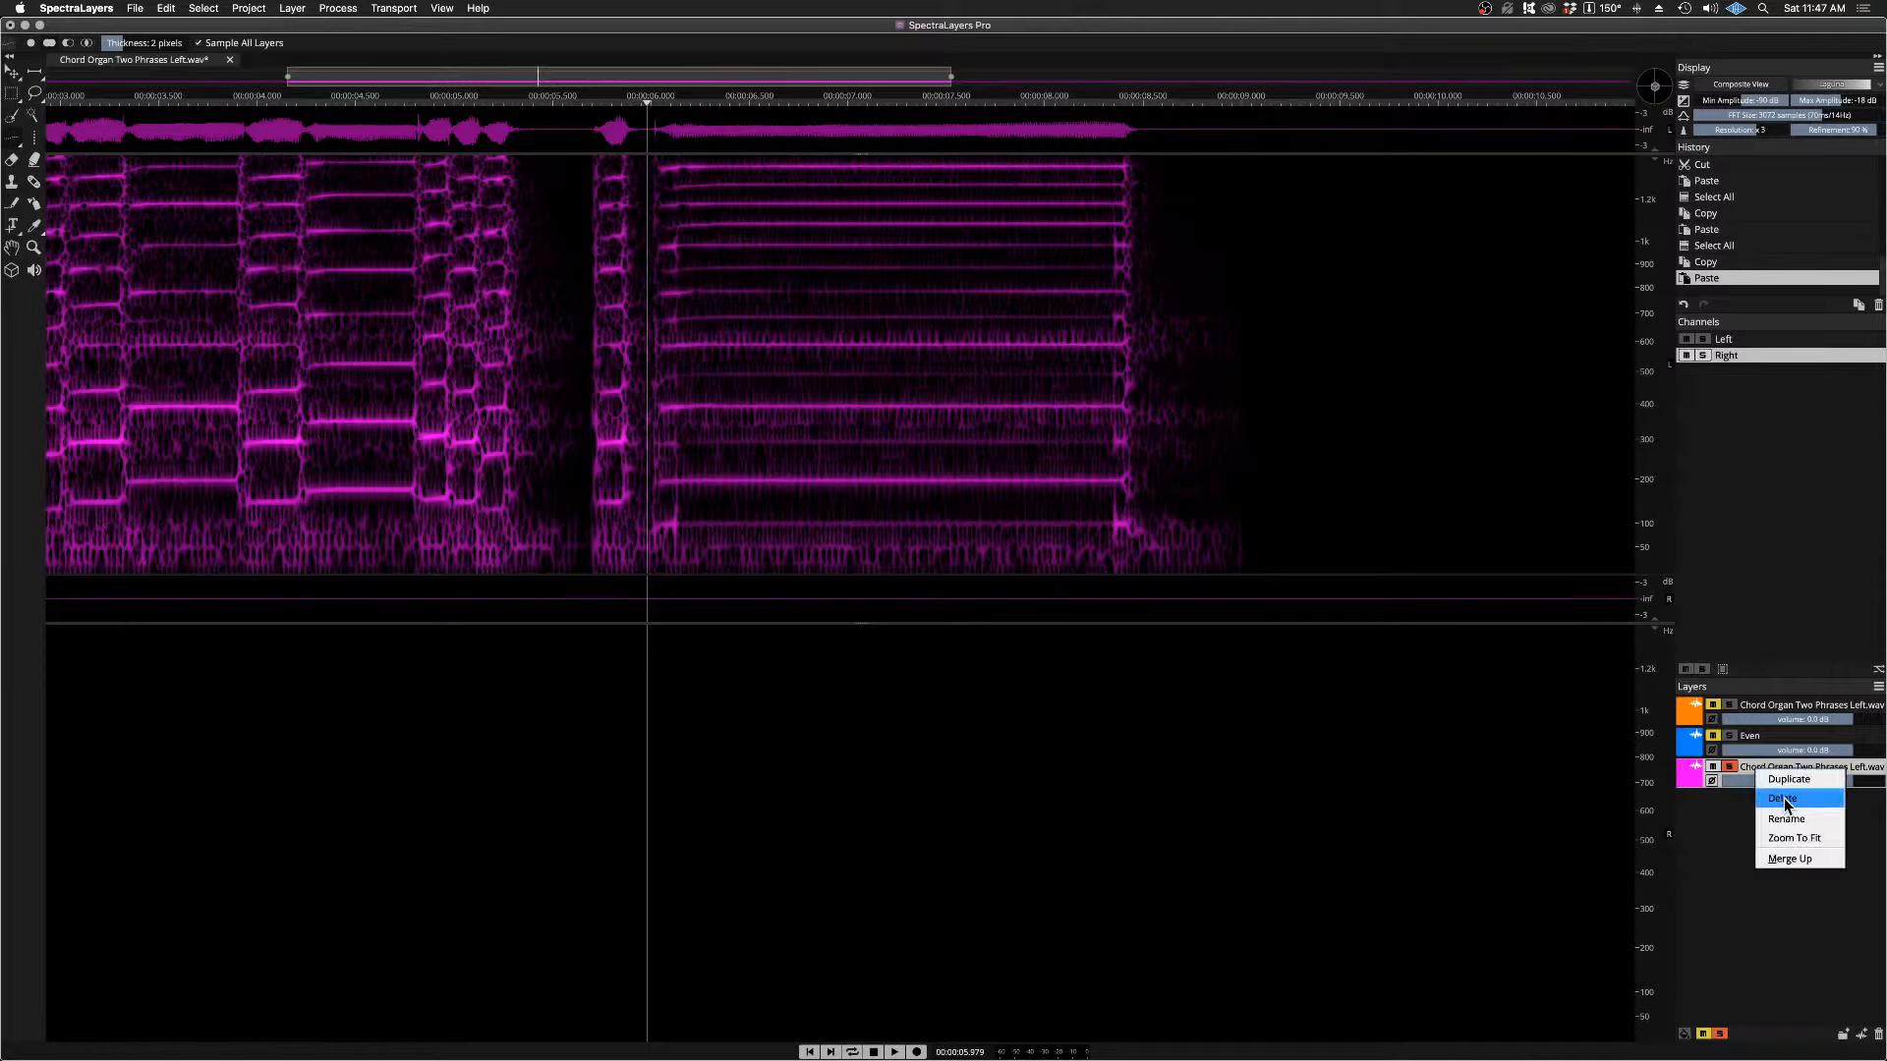
click(1741, 802)
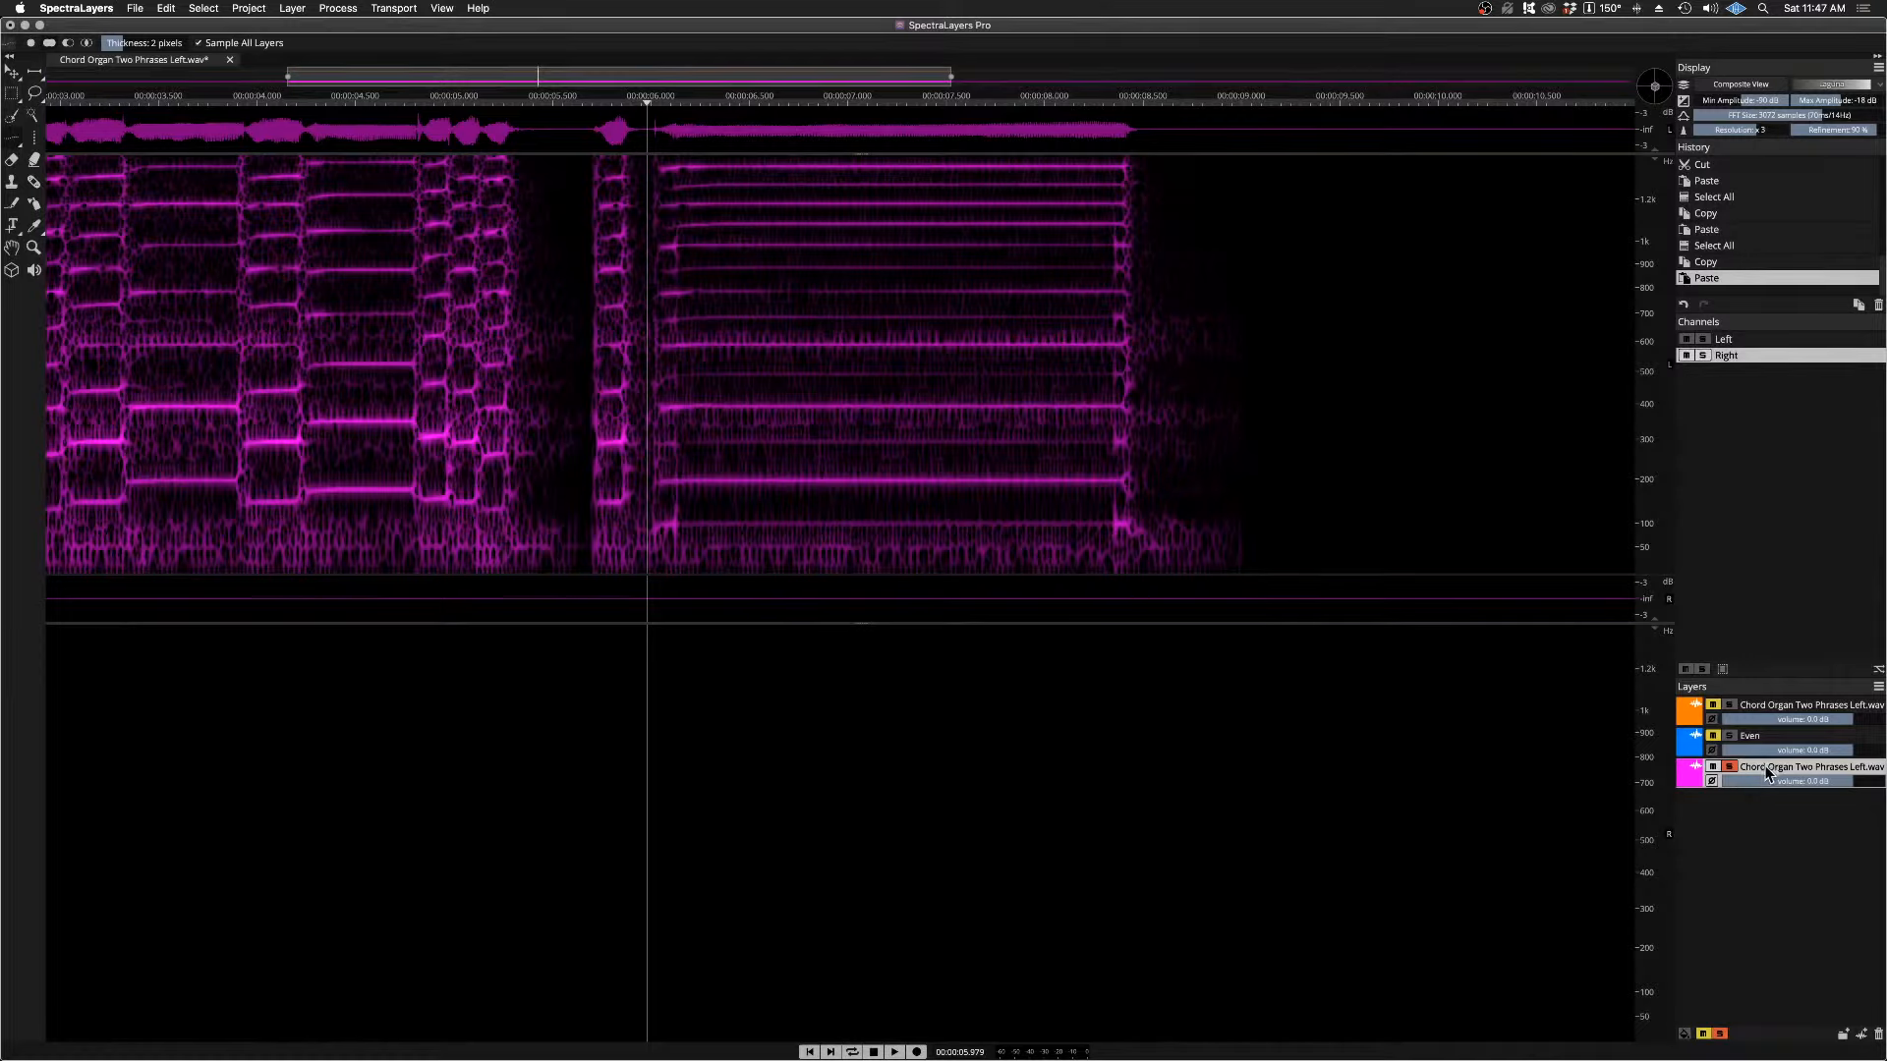
right_click(1767, 773)
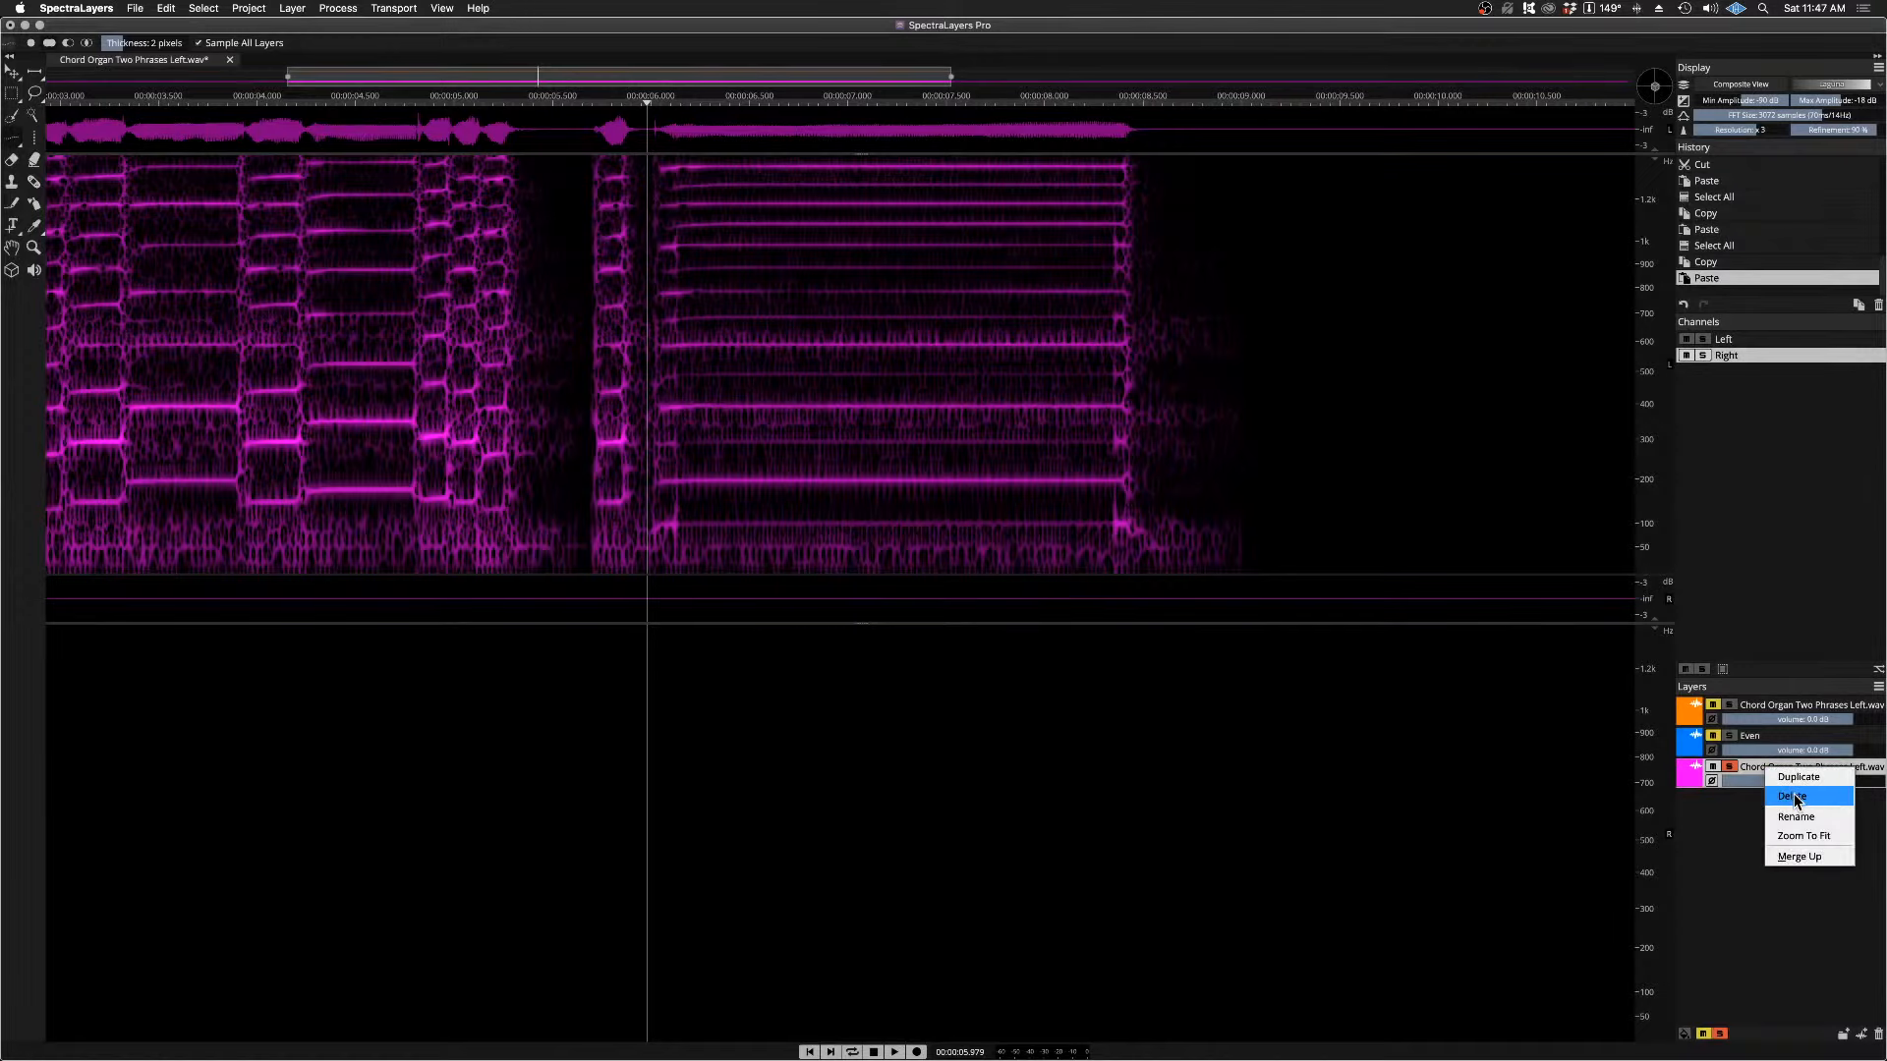
click(1798, 796)
Step: Solo the orange chord organ layer and play its two channels briefly from just before the held note
click(1729, 705)
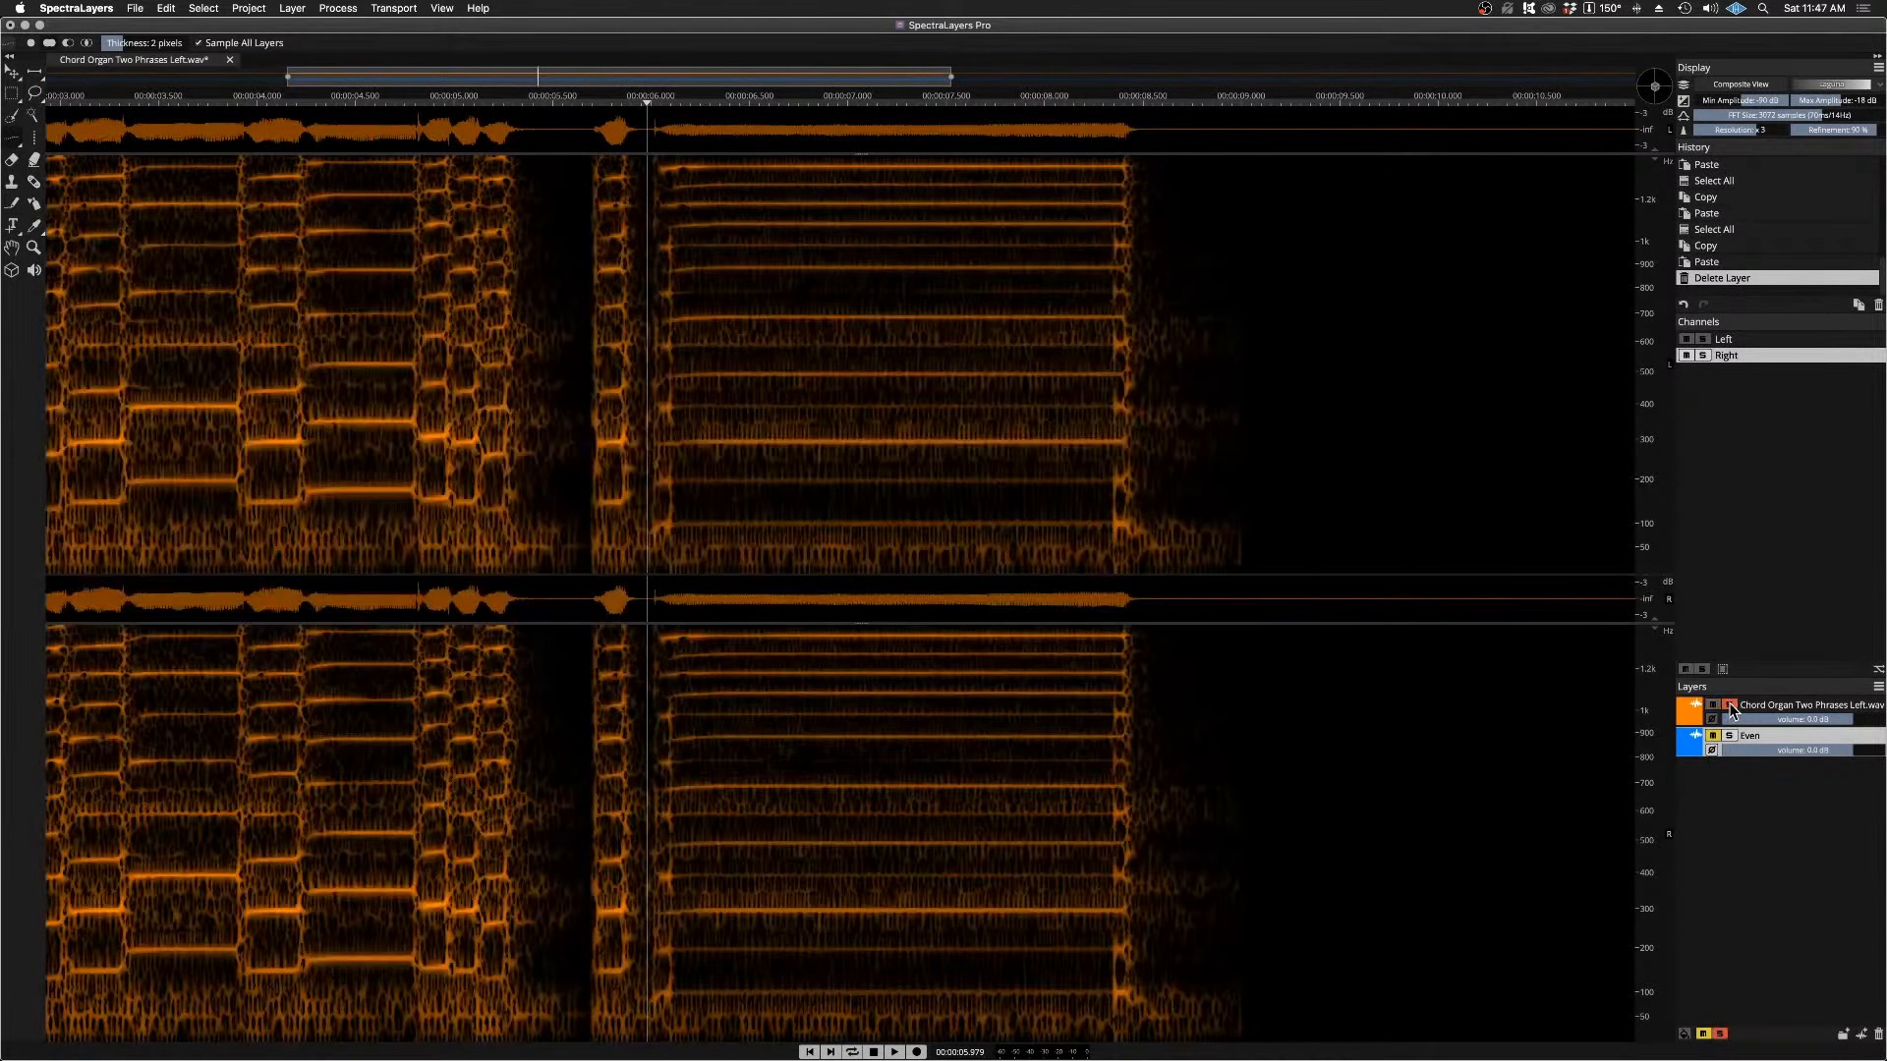
key(space)
Step: Unsolo the orange chord organ layer, solo Even, and play the even harmonics twice from just before the held note
key(space)
click(1730, 705)
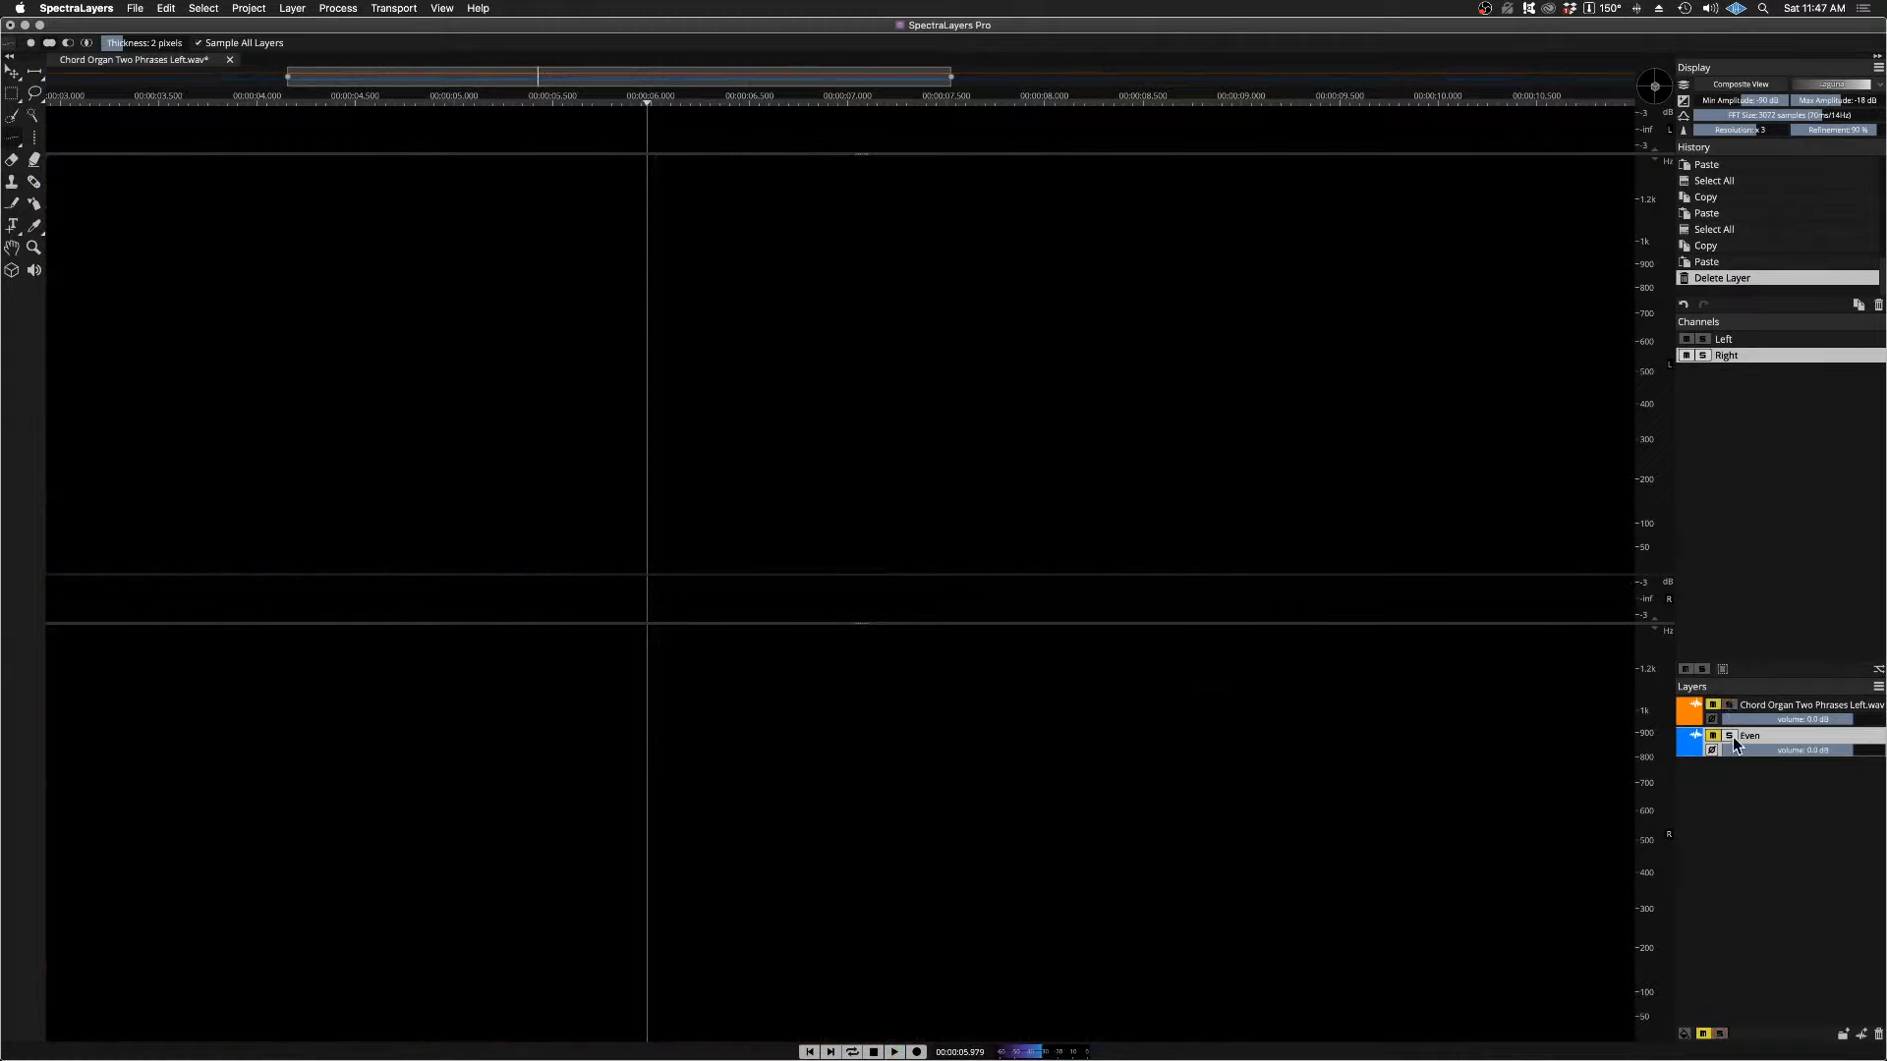
click(1730, 736)
key(space)
key(space)
click(1730, 736)
click(1728, 736)
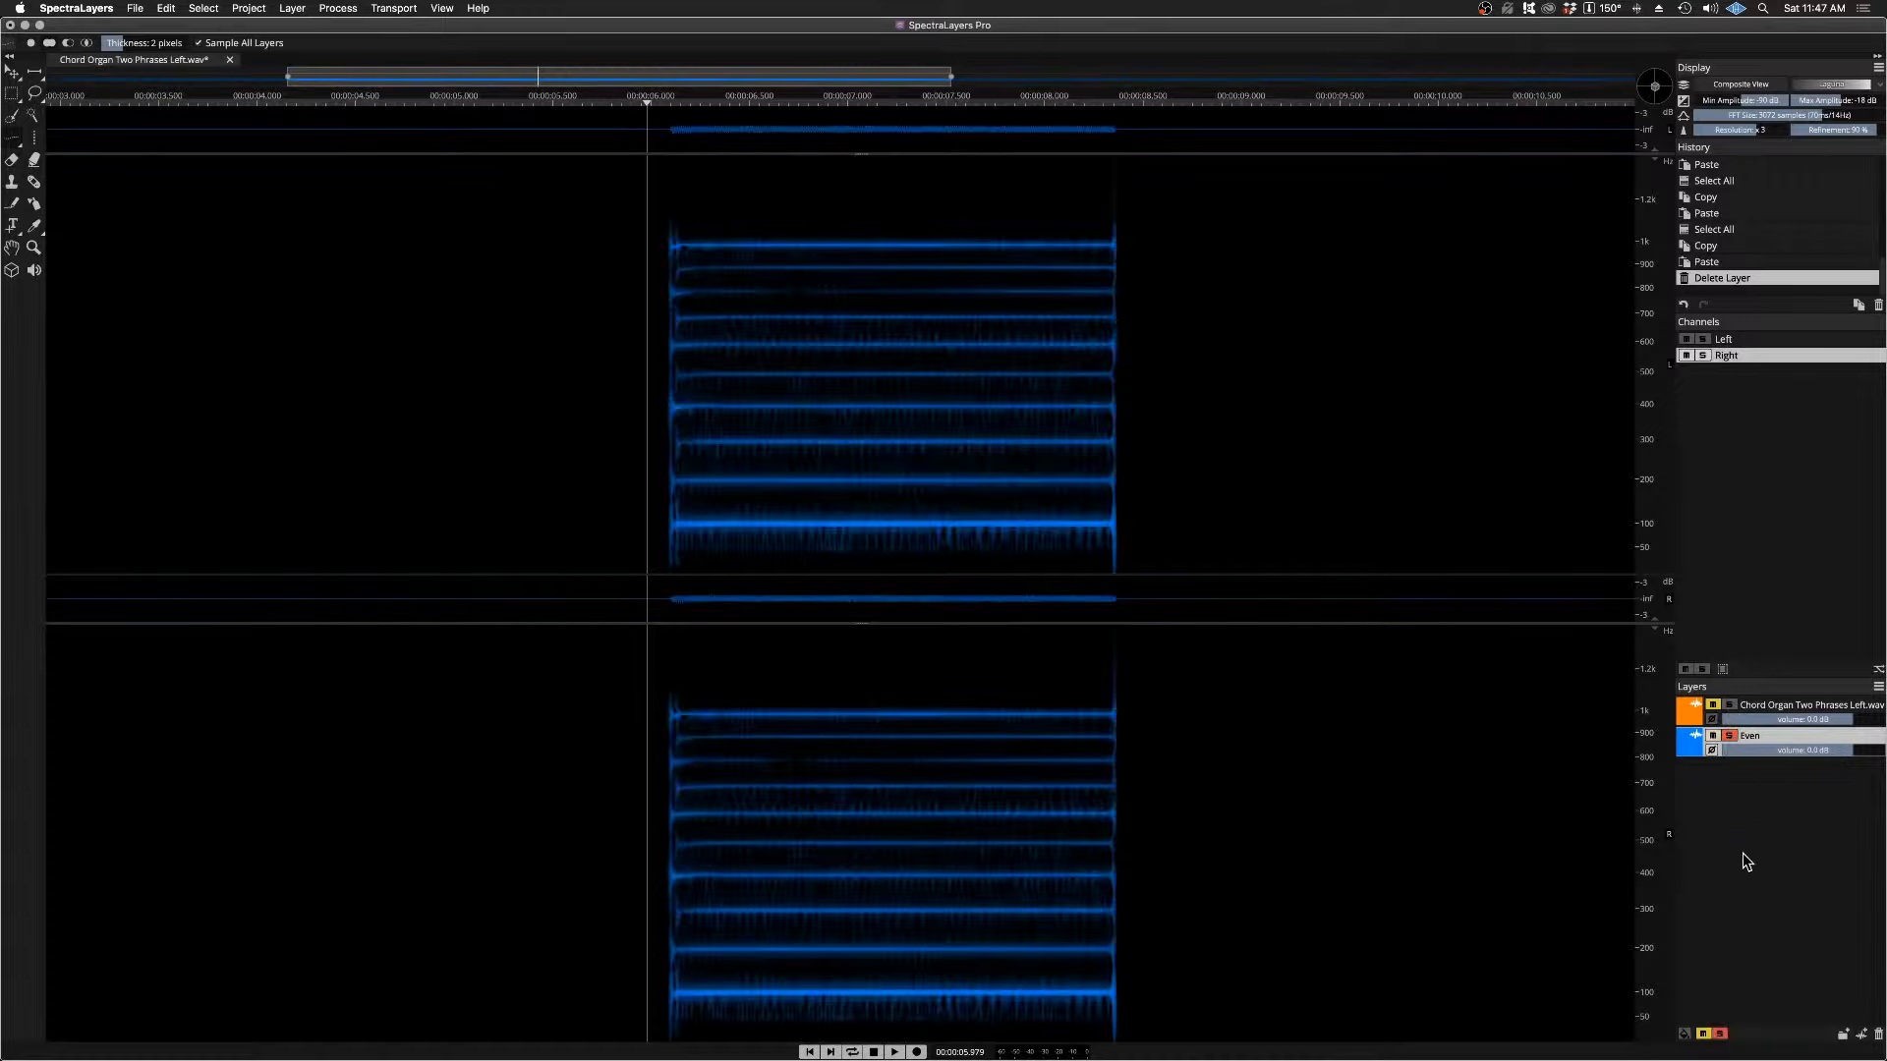
key(space)
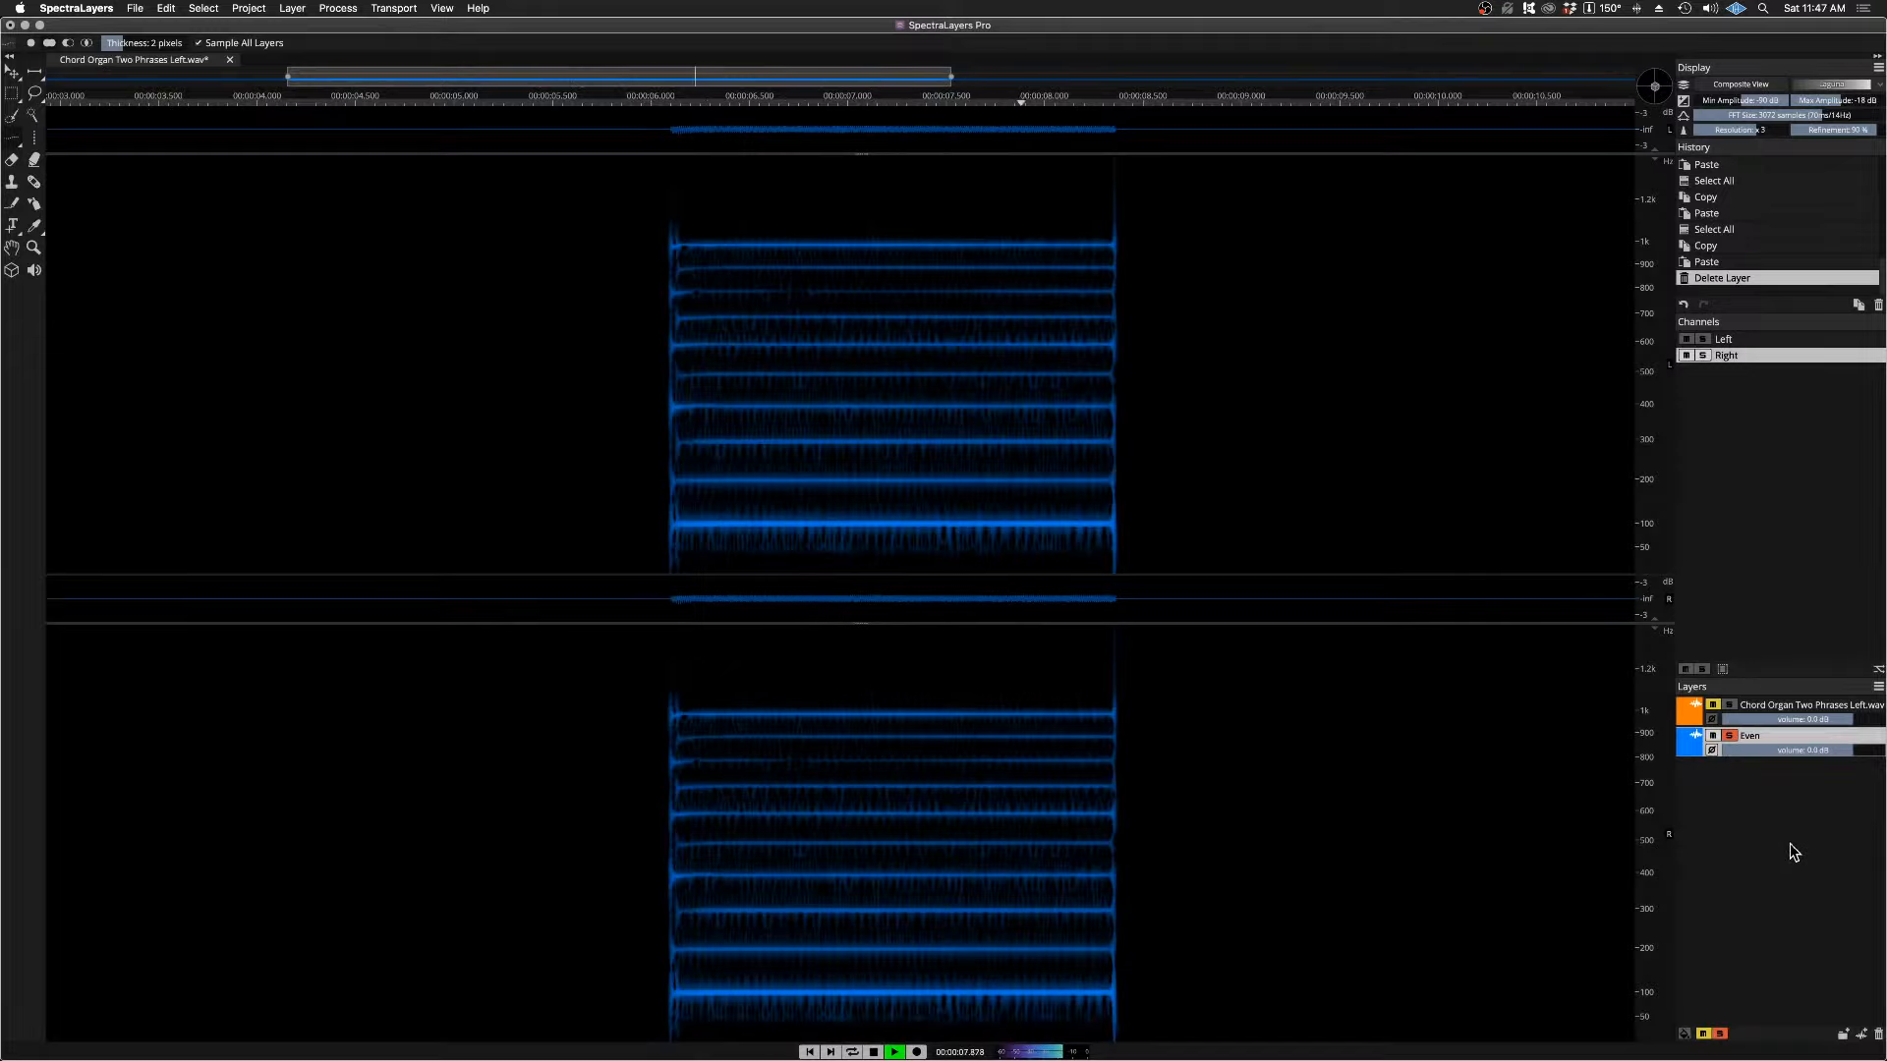
key(space)
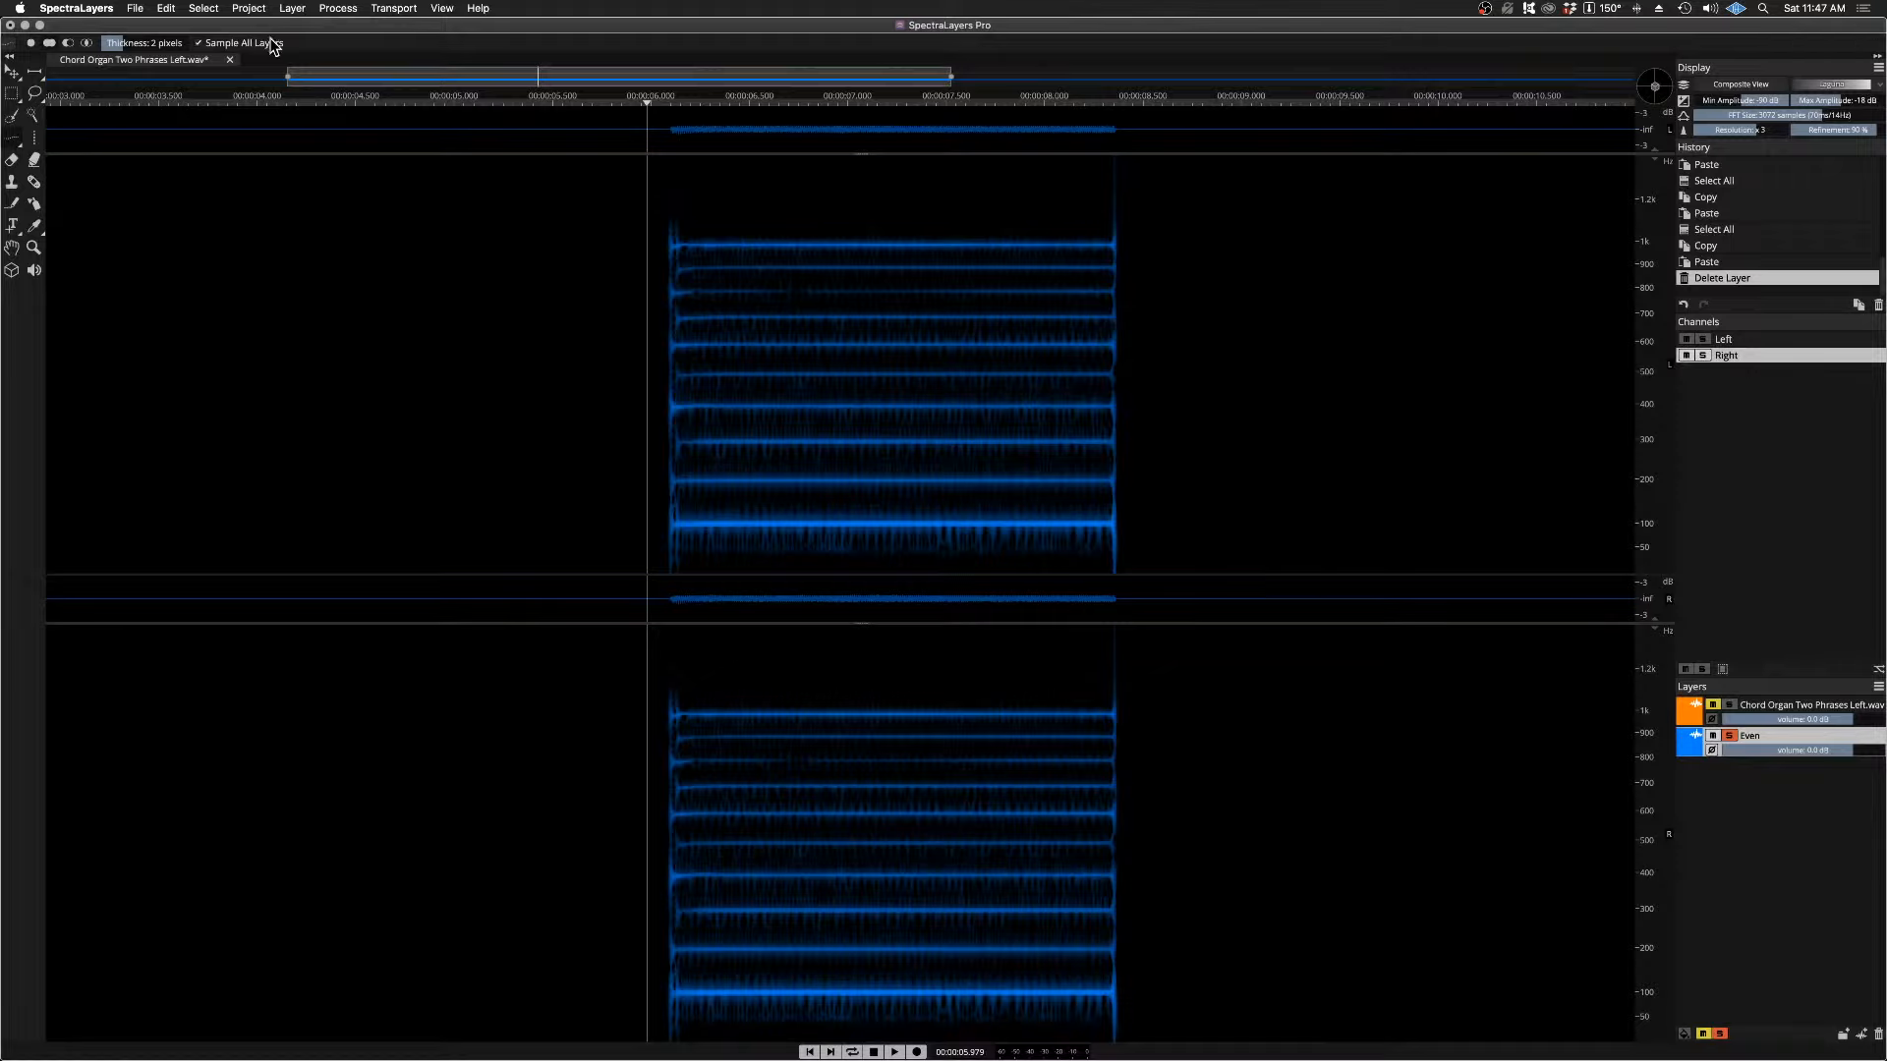
Step: Load ValhallaVintageVerb as a VST3 effect on the Even layer with Mix 49.9 %, Predelay 0.00 ms and HighCut 19690 Hz
click(334, 9)
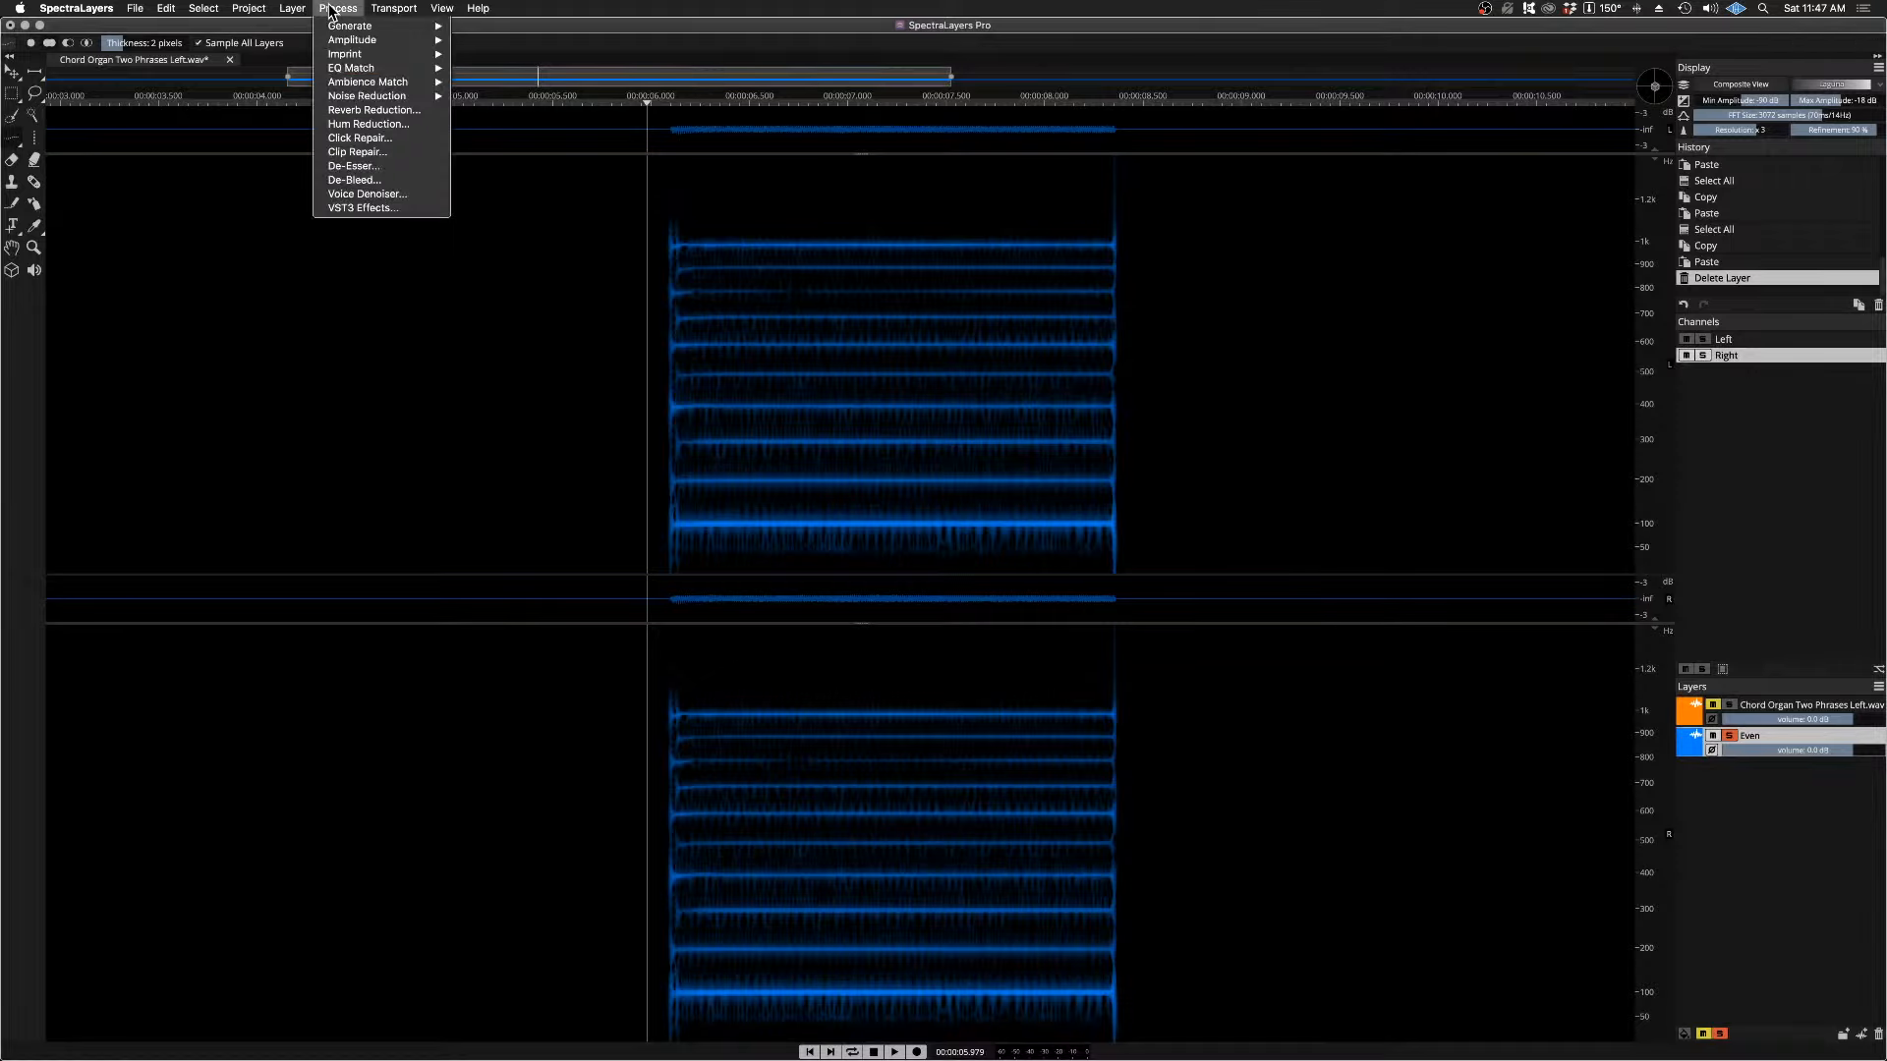
mouse_move(295, 10)
click(364, 208)
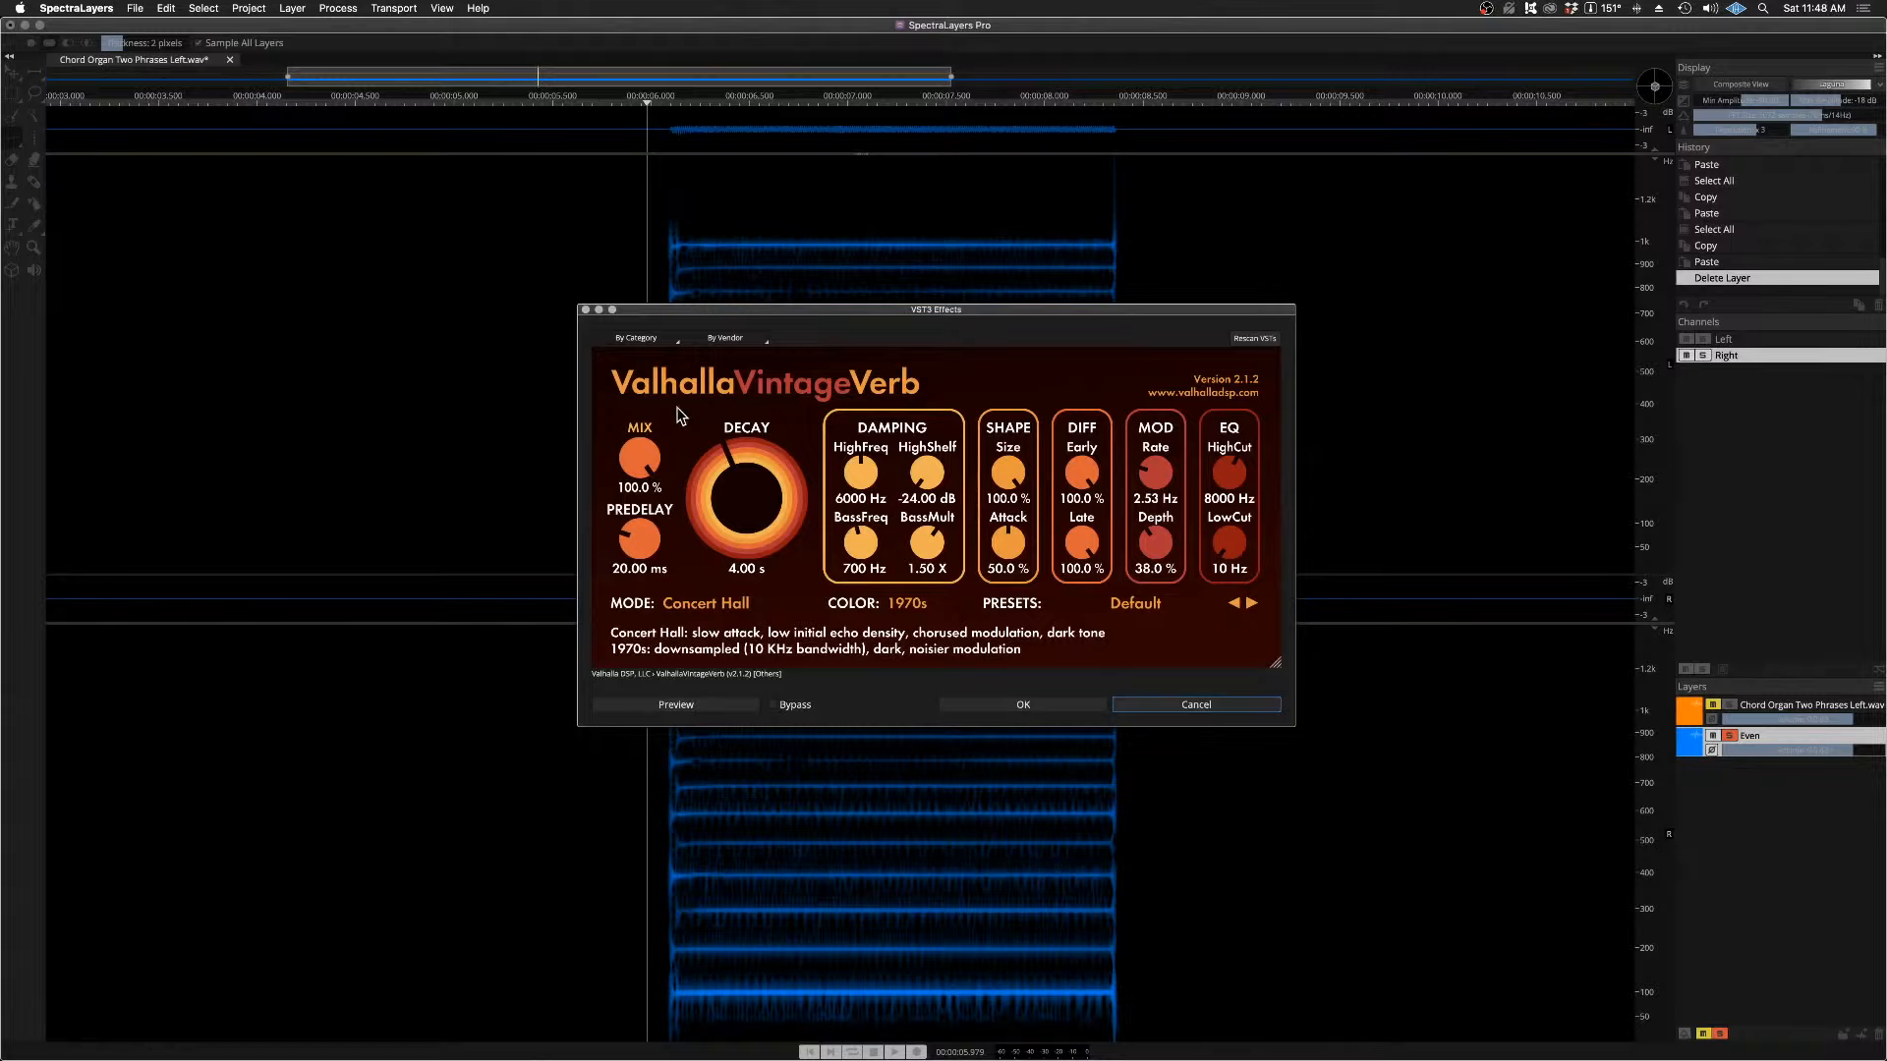
drag(658, 444, 649, 556)
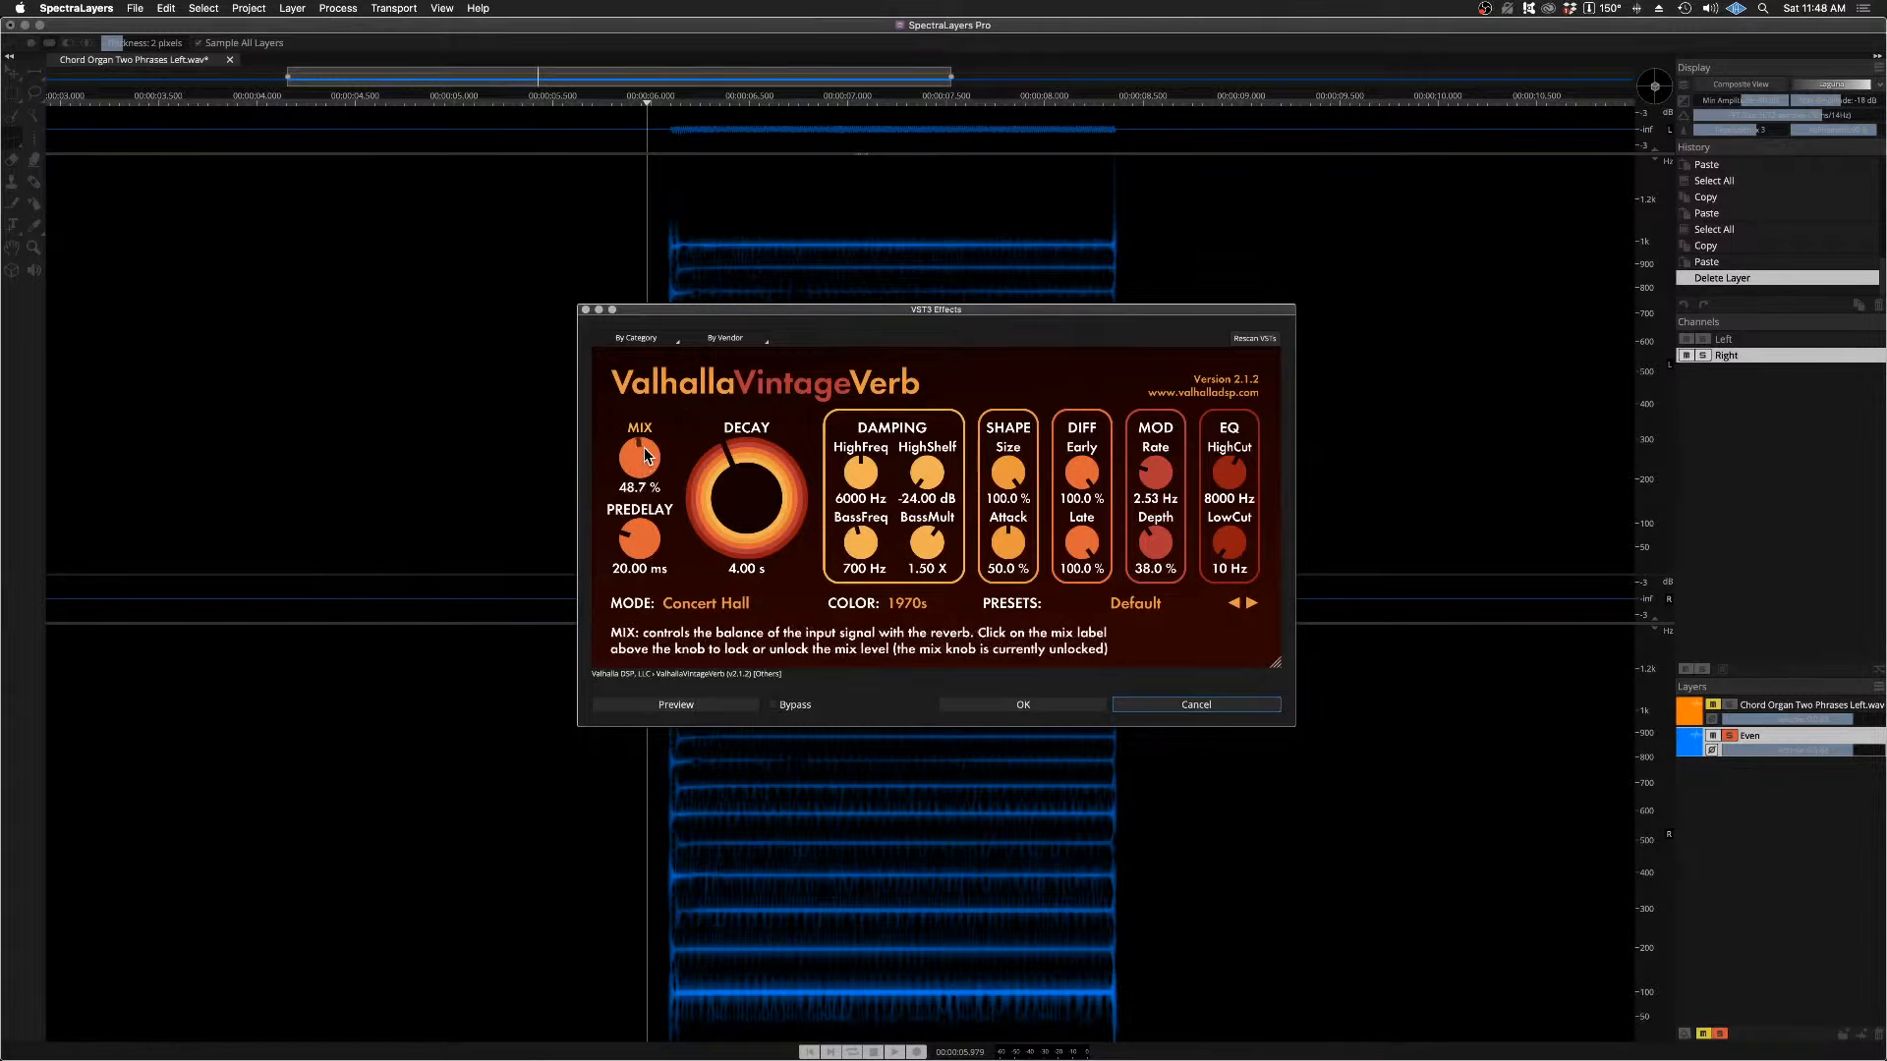
drag(646, 450, 646, 448)
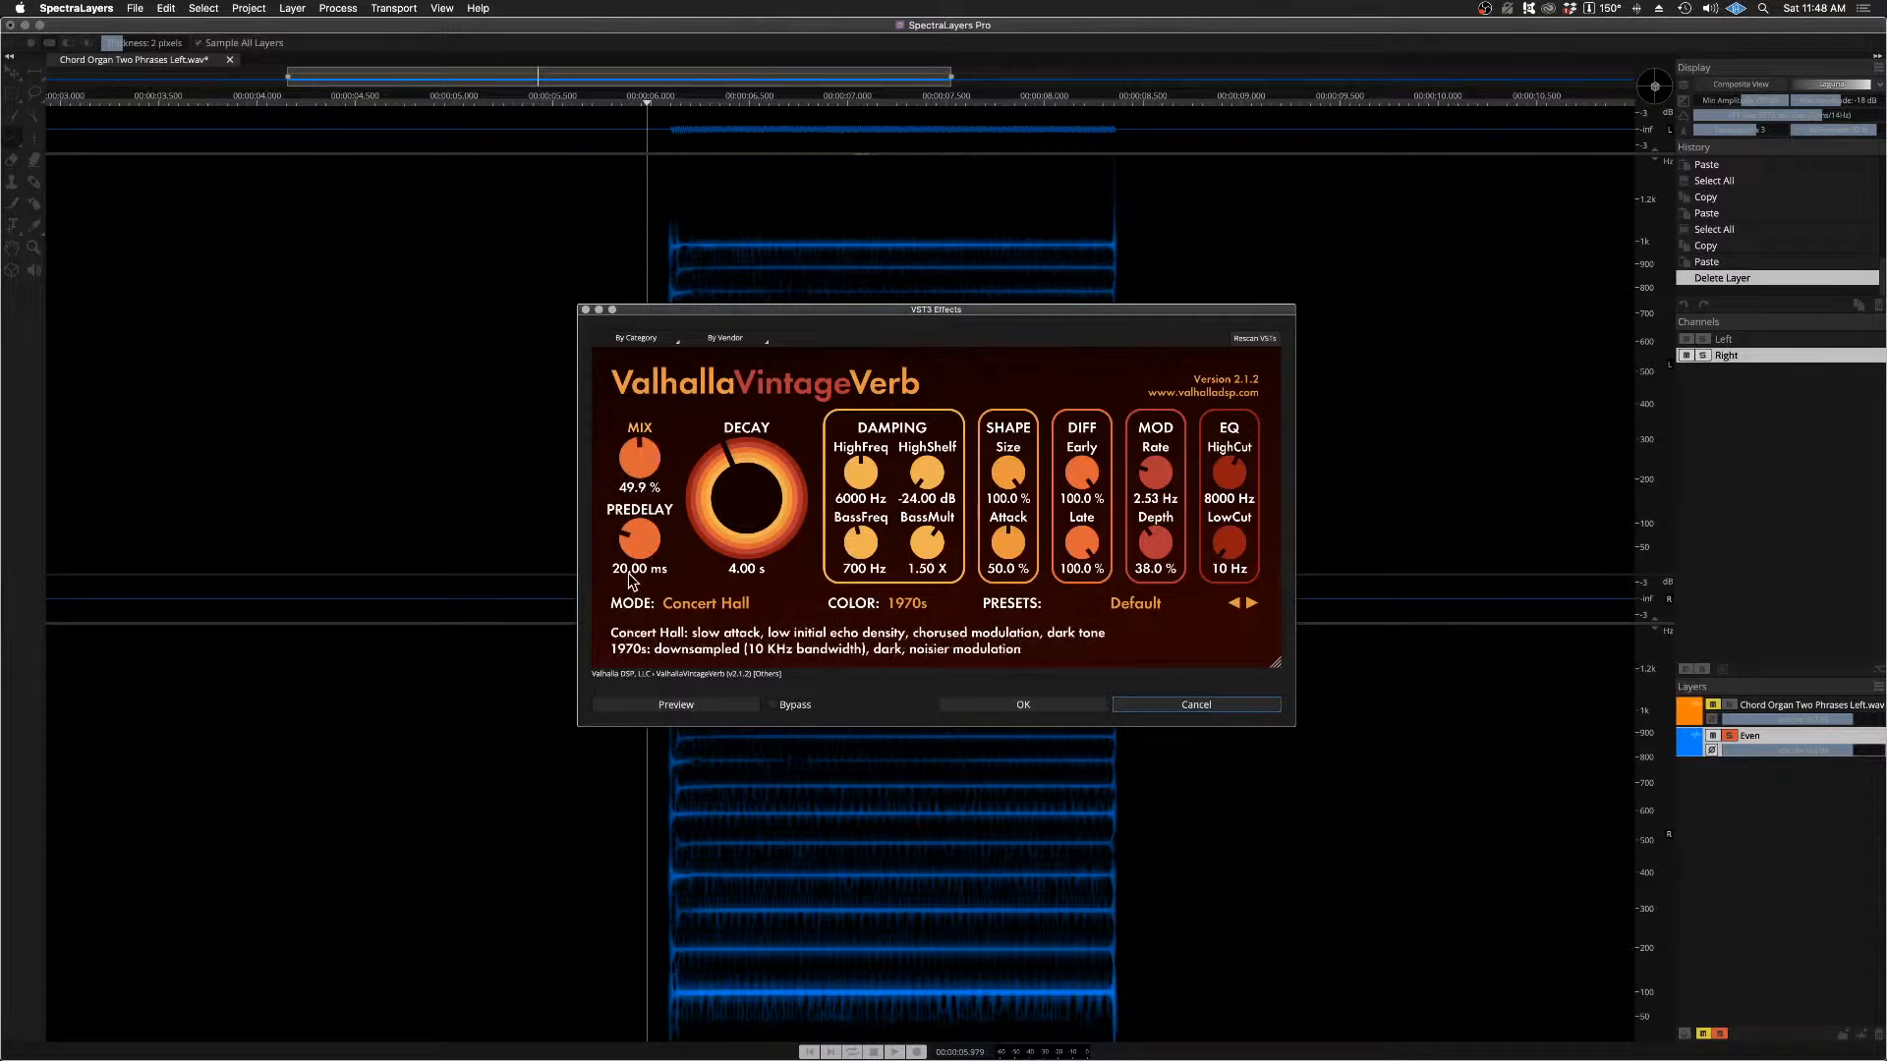
drag(641, 534, 650, 644)
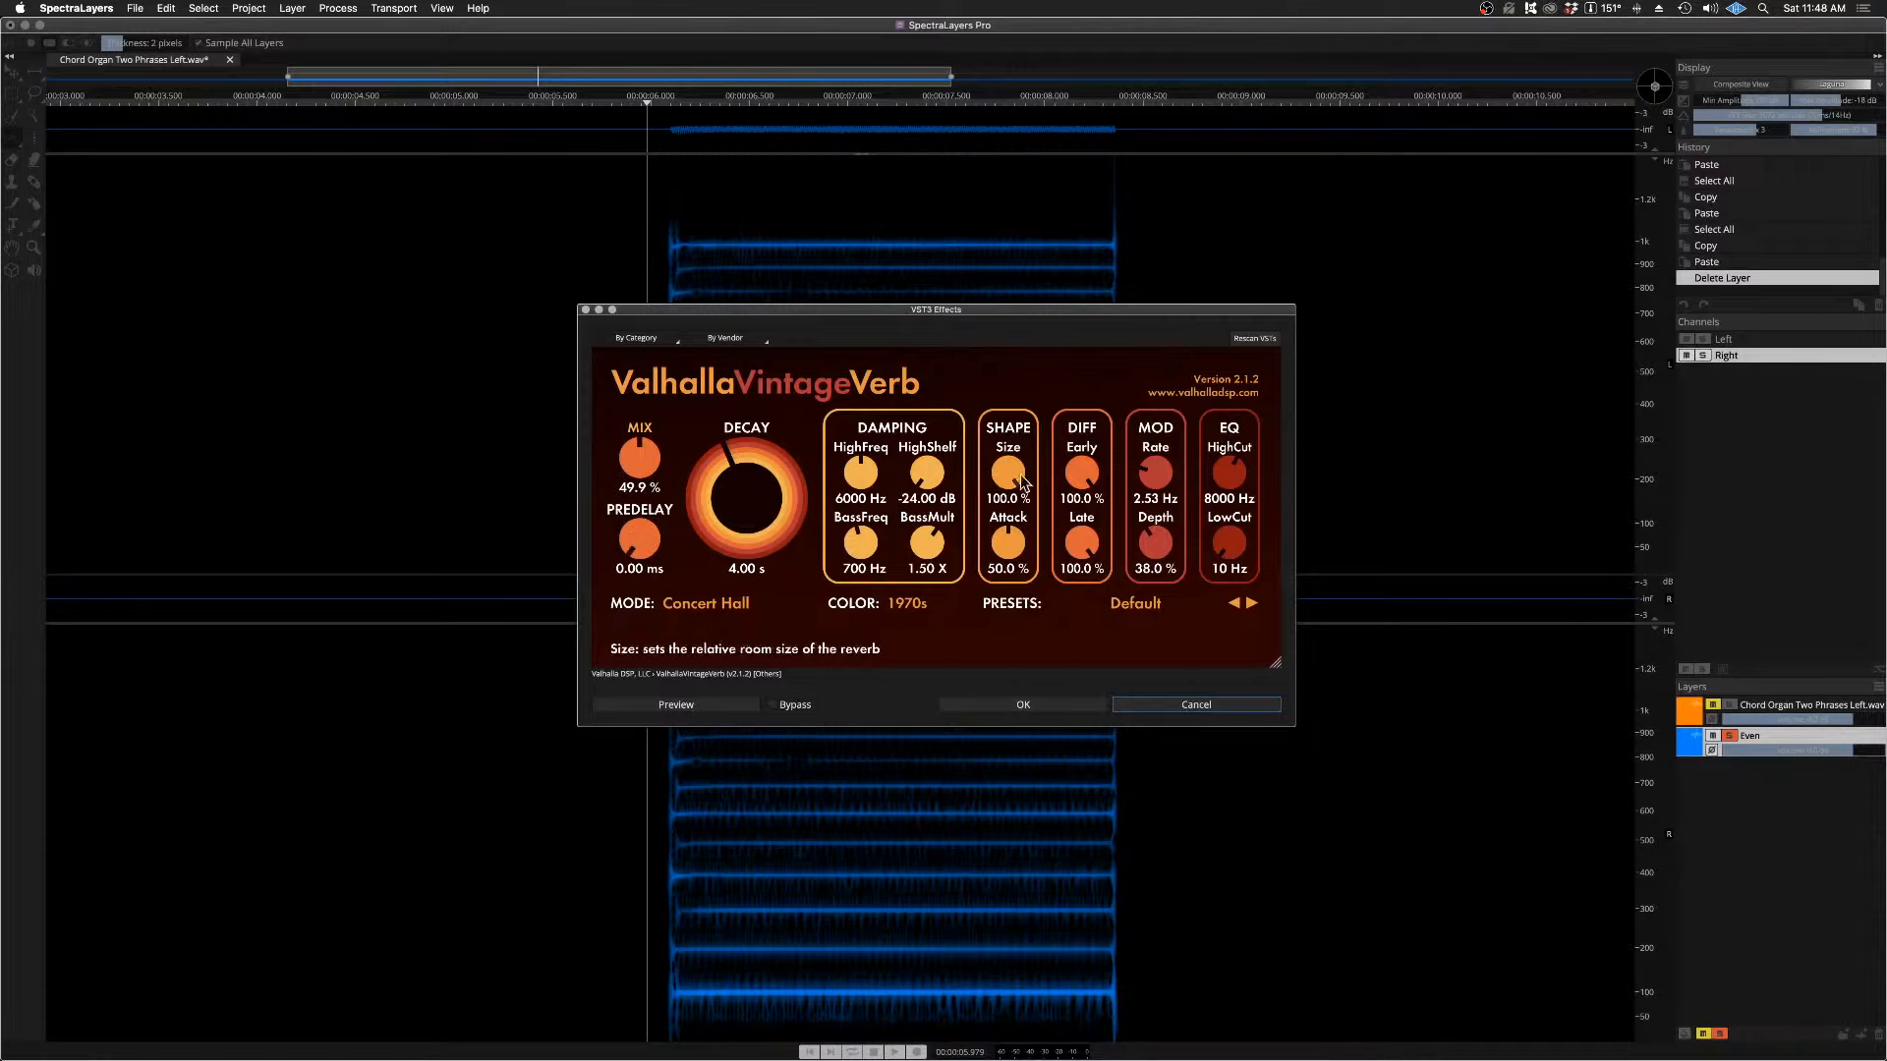
drag(1250, 487, 1236, 403)
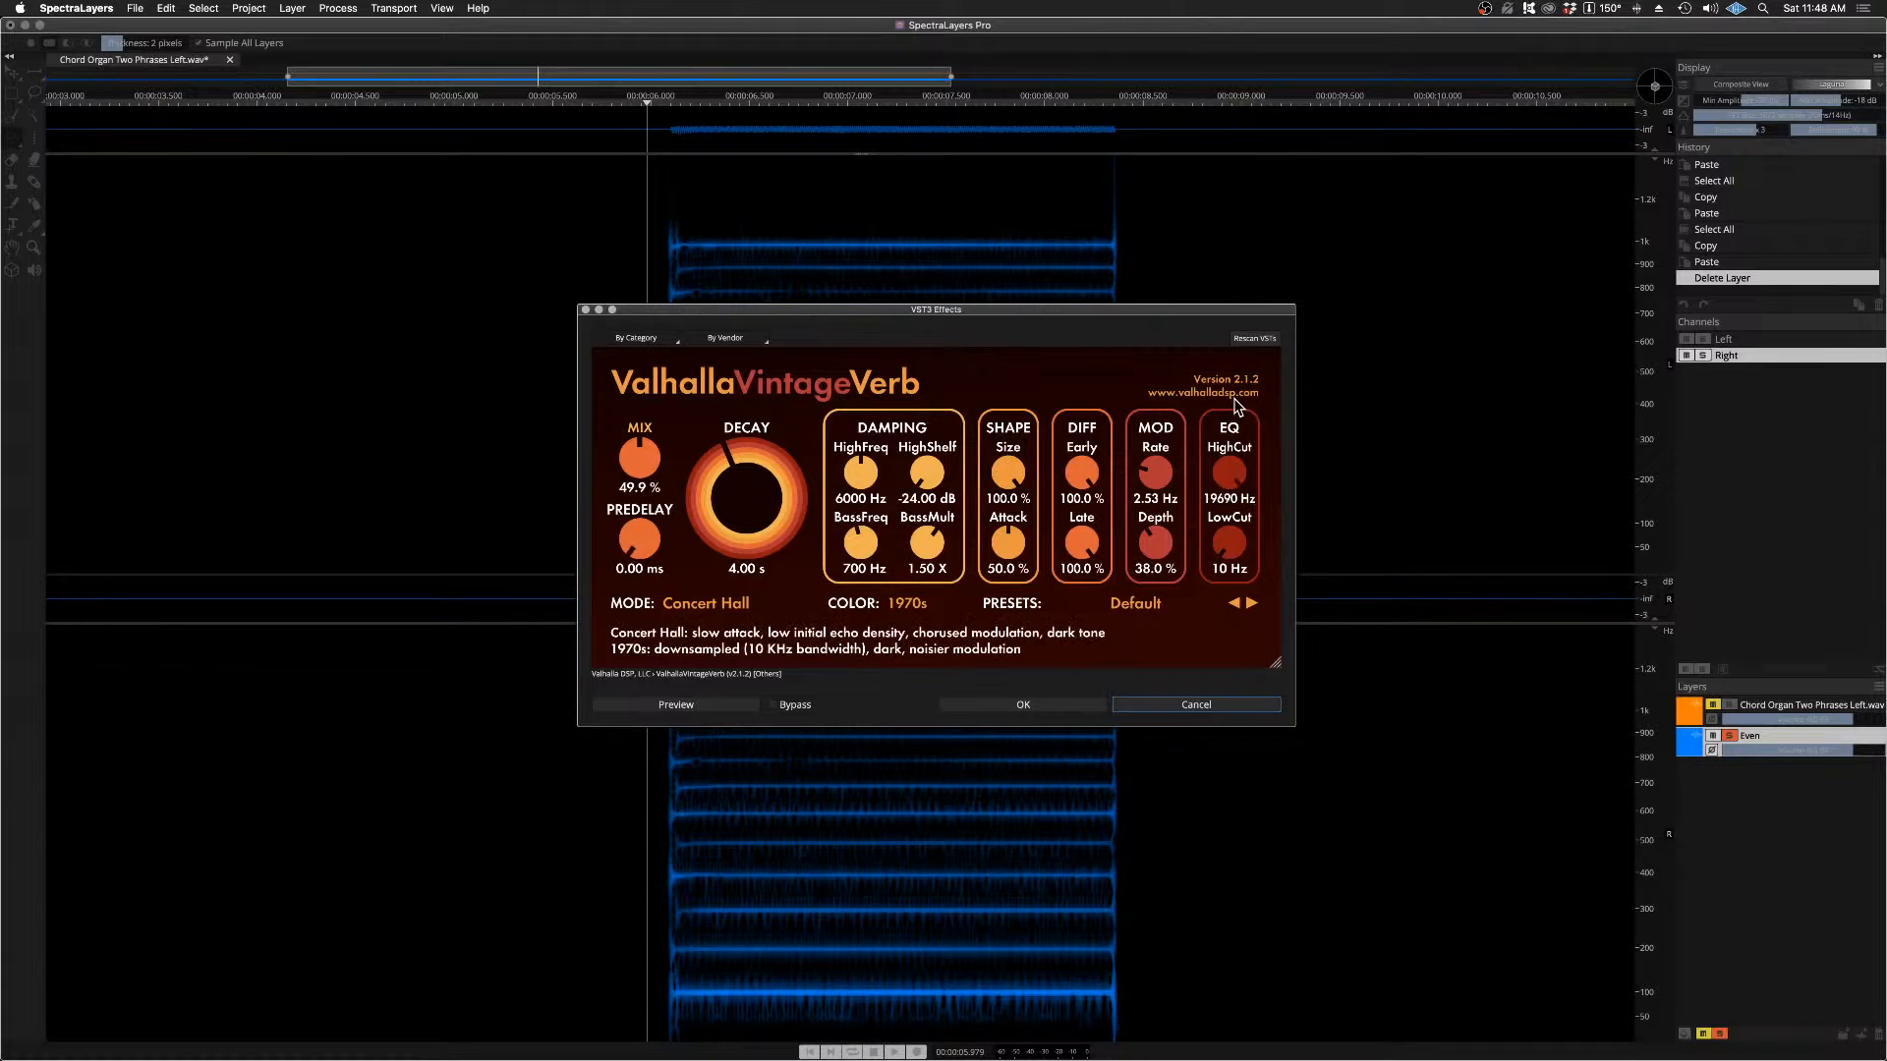
drag(936, 318, 852, 286)
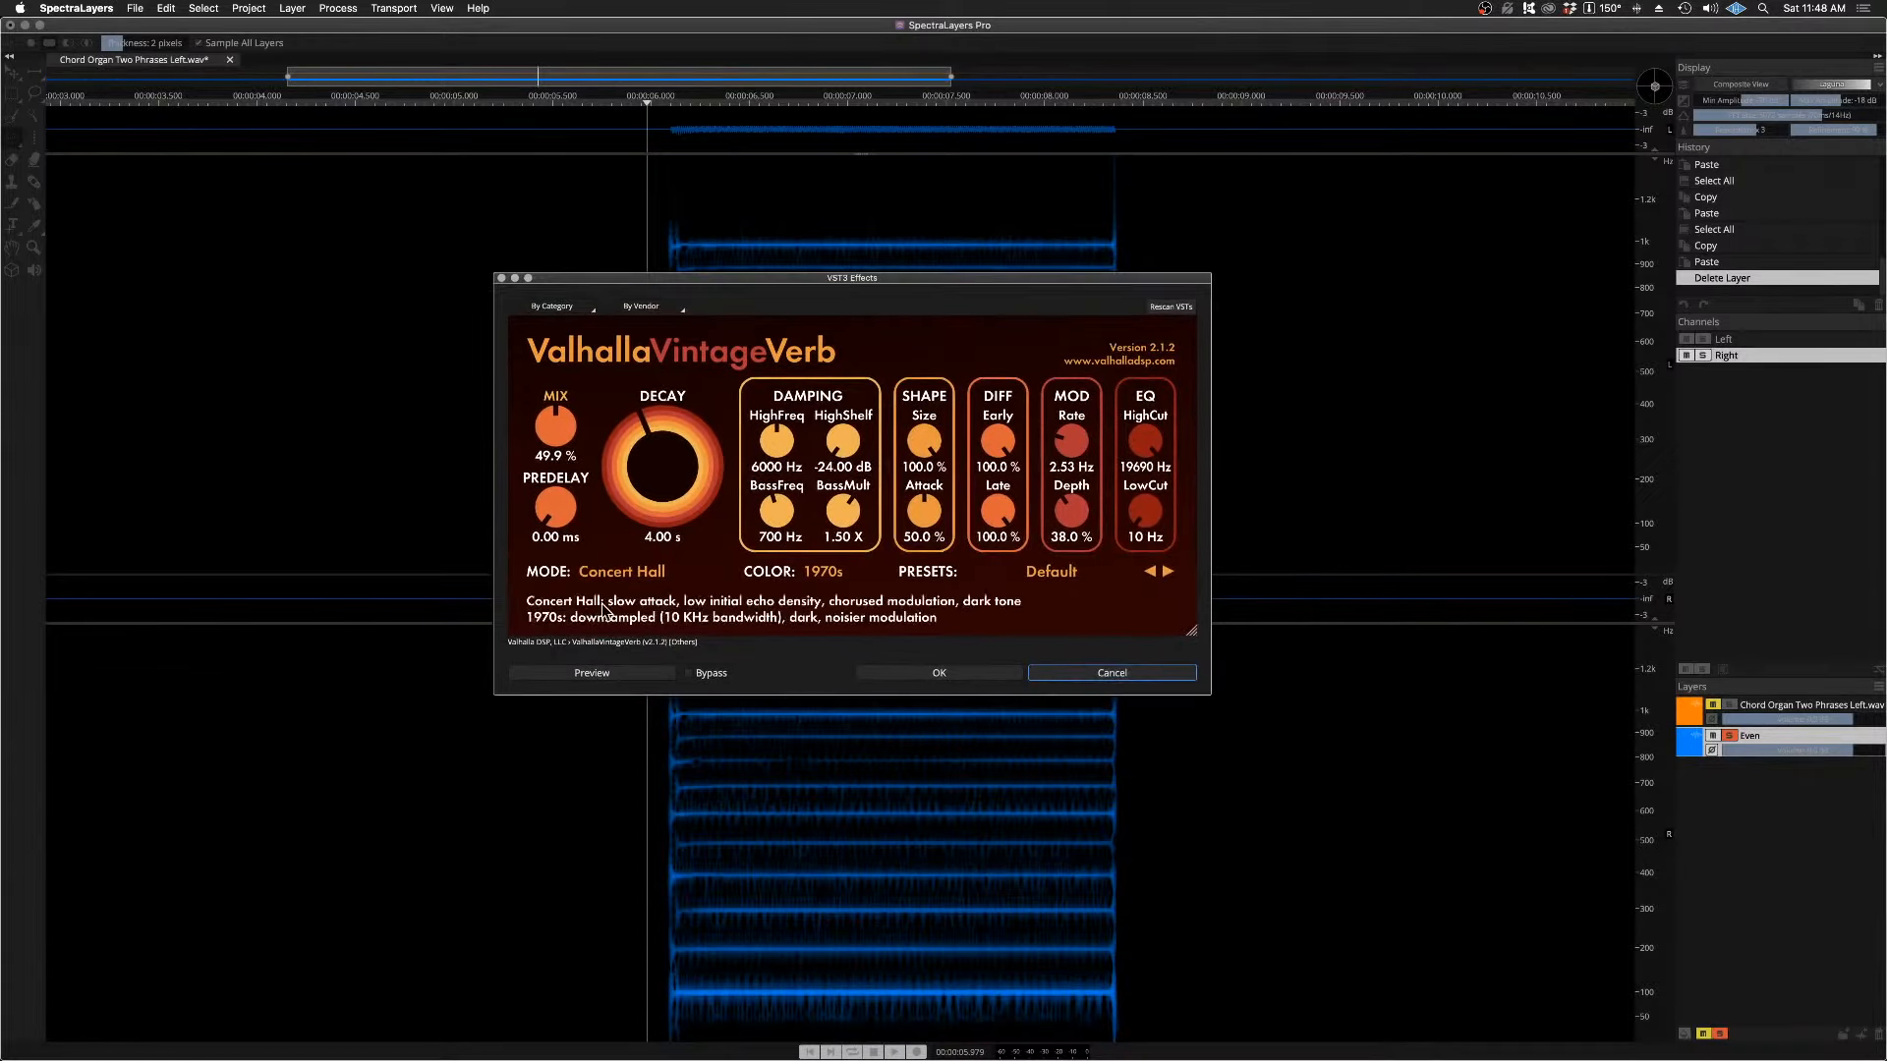
Step: Preview the reverb on the Even layer through the end of the held note, then dismiss the effect without applying it
click(541, 672)
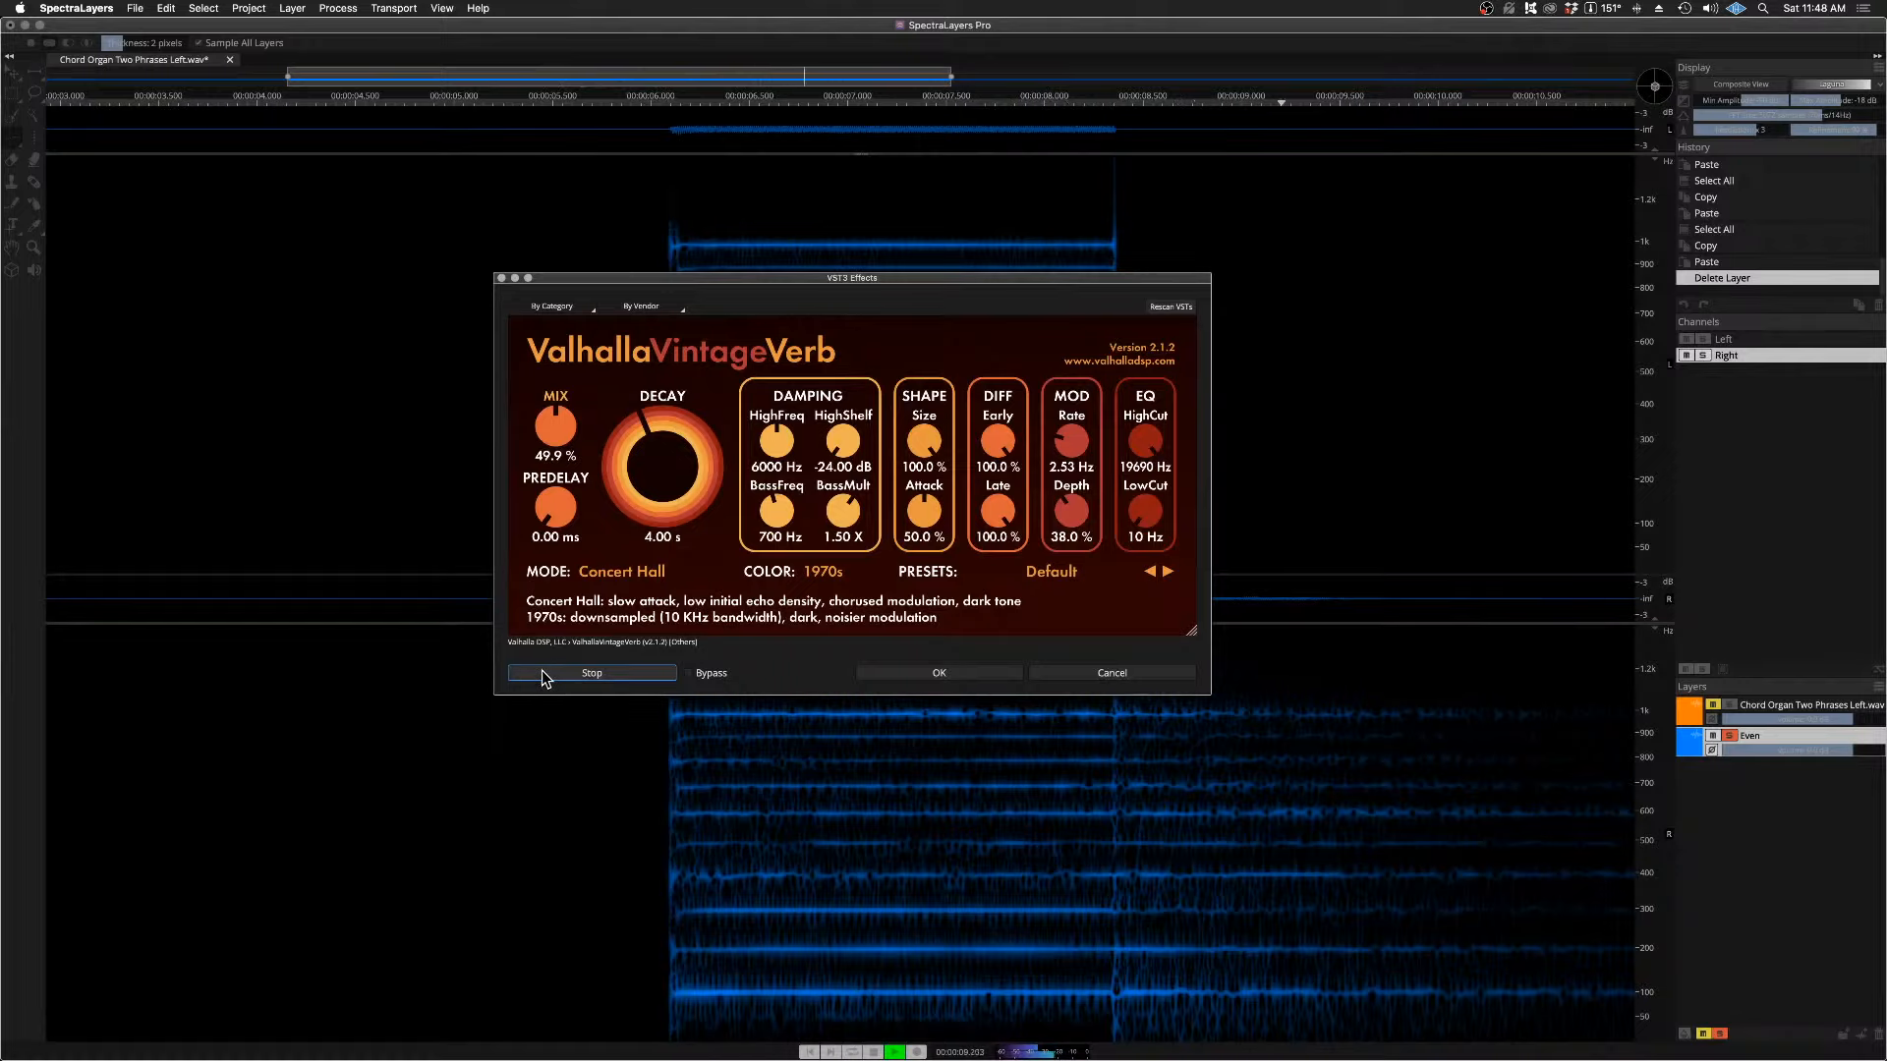
click(540, 672)
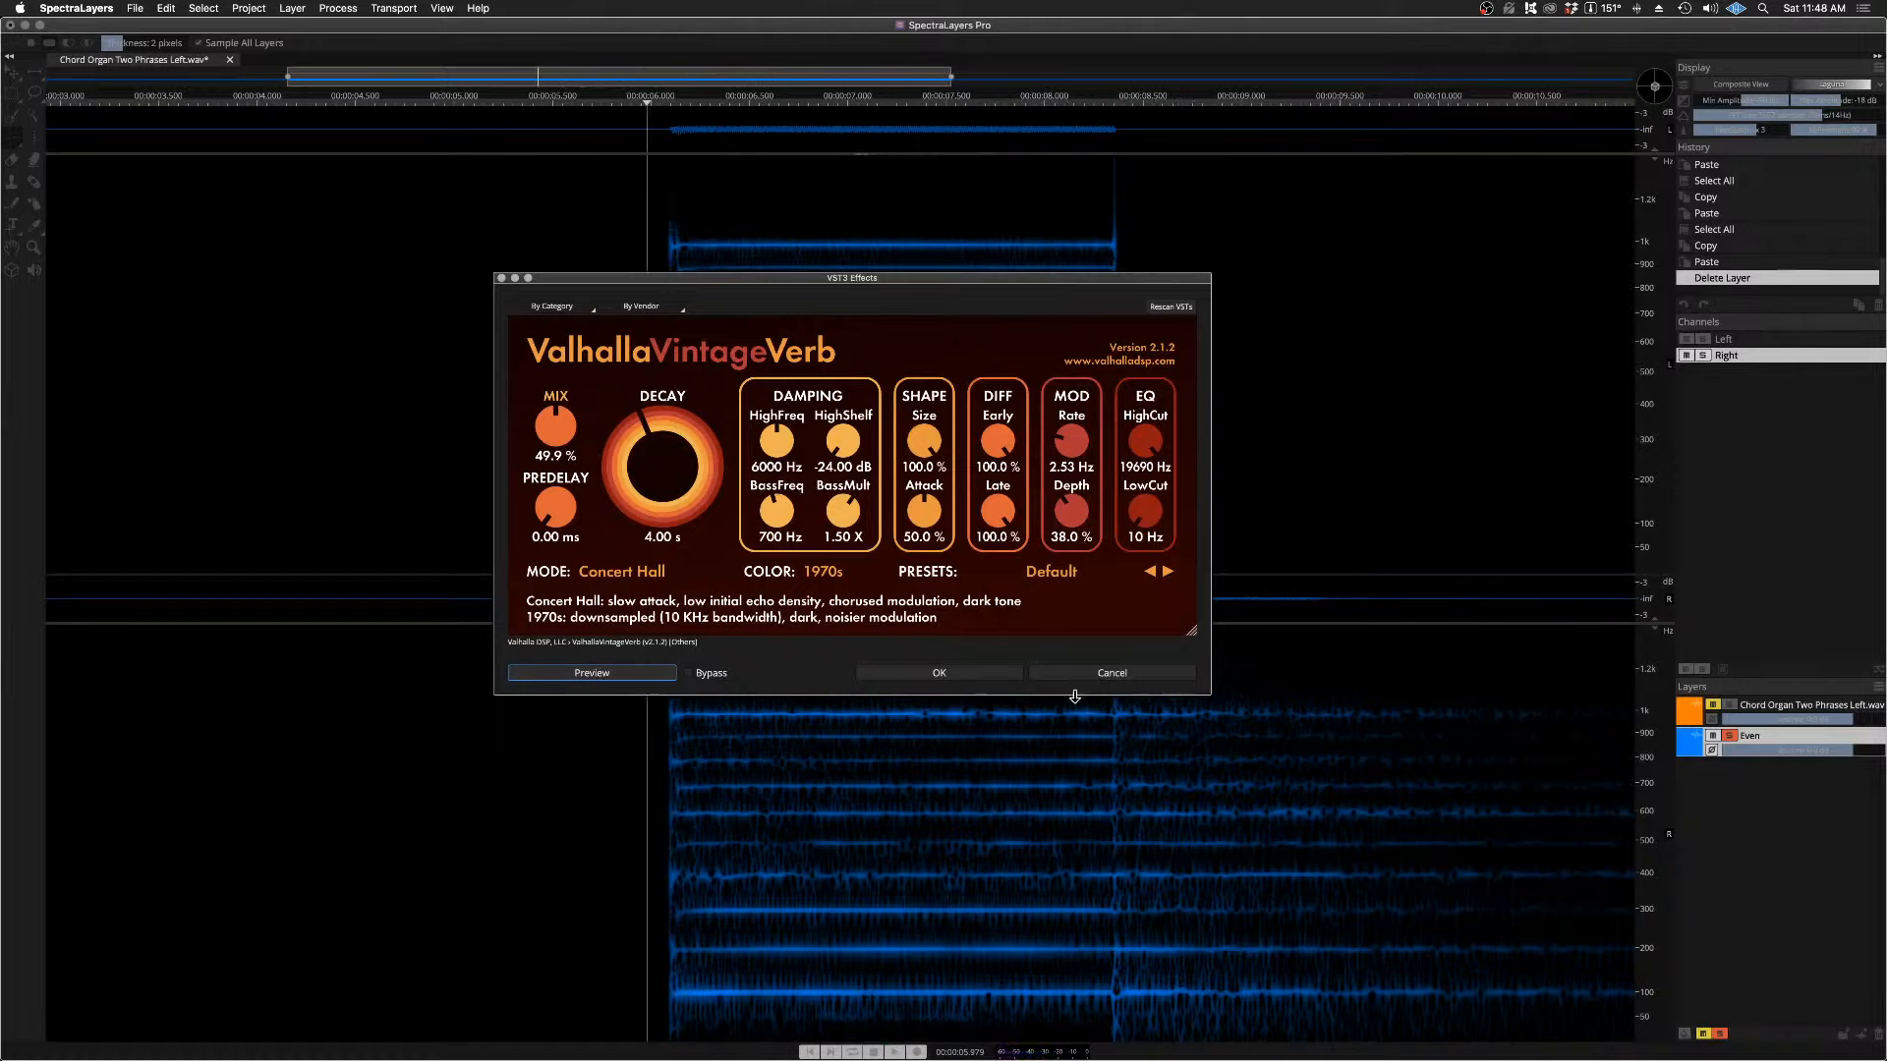
click(1120, 675)
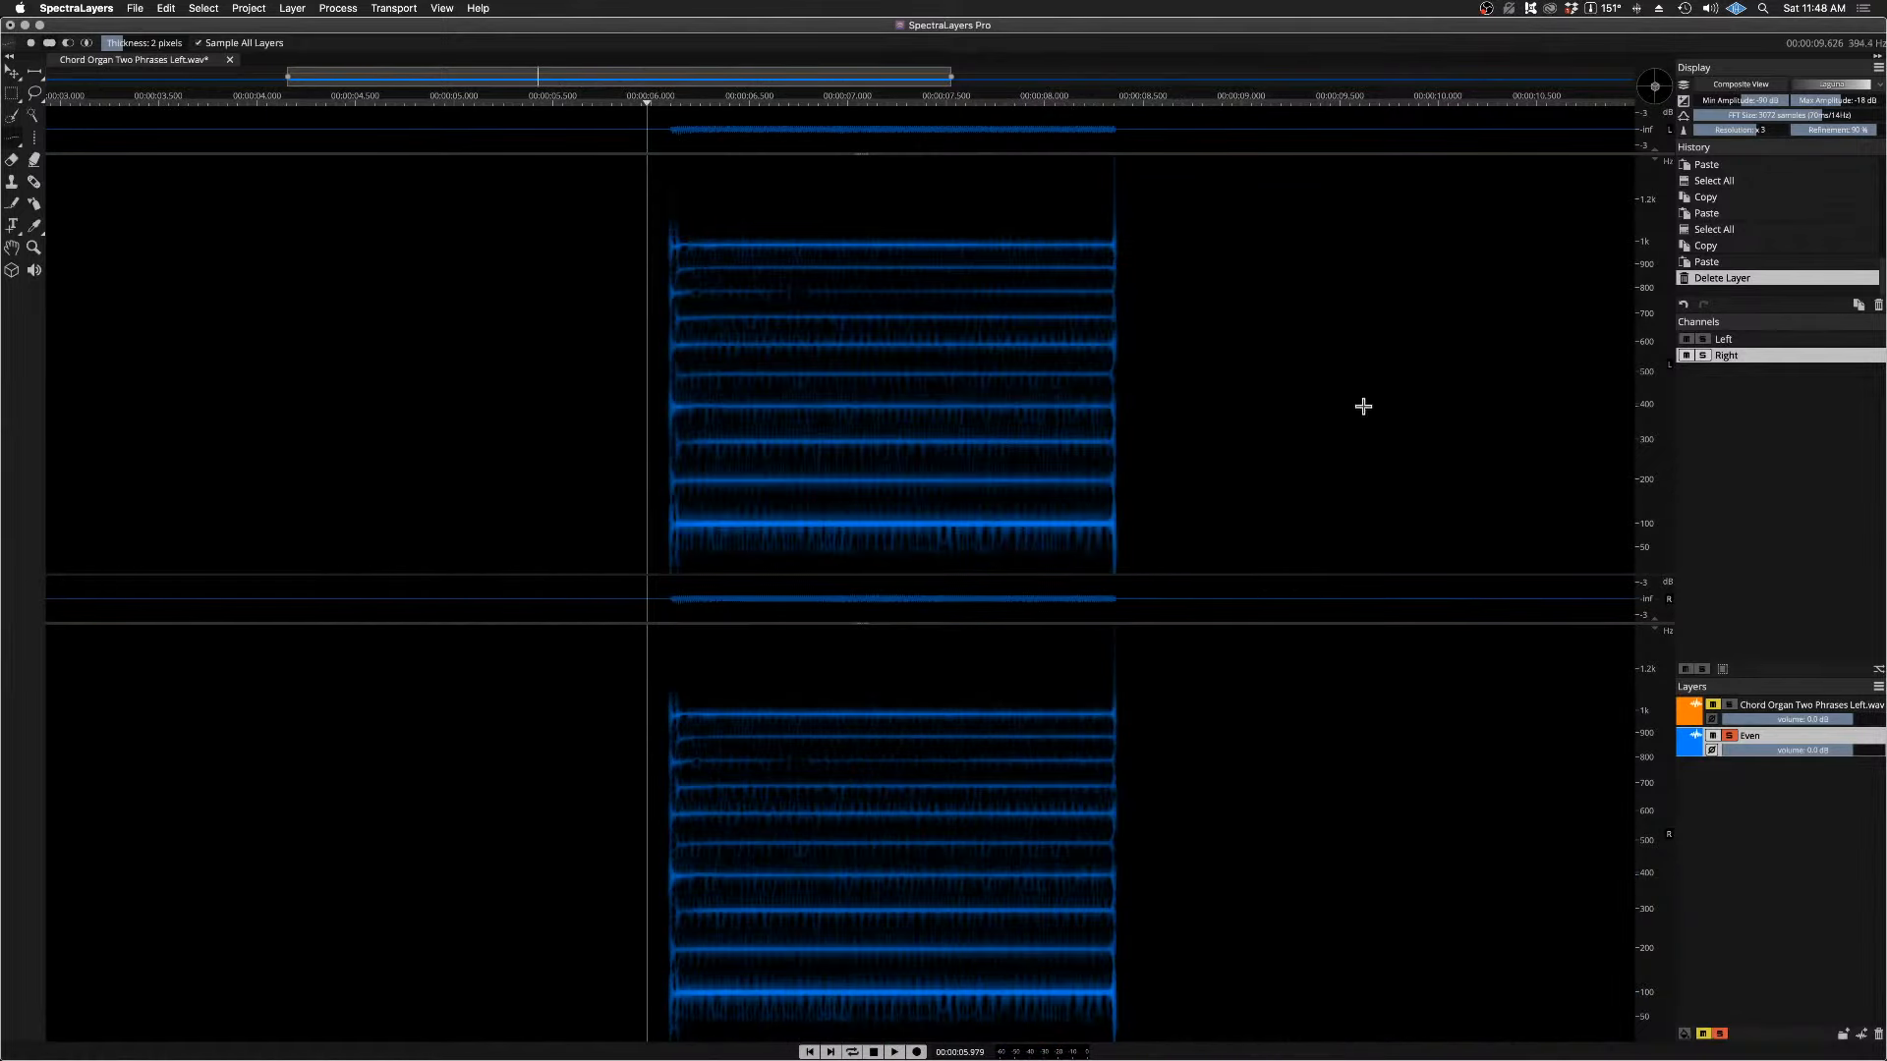
Step: Make the Left channel active alongside Right and turn off the Even layer's solo
shift+click(1749, 344)
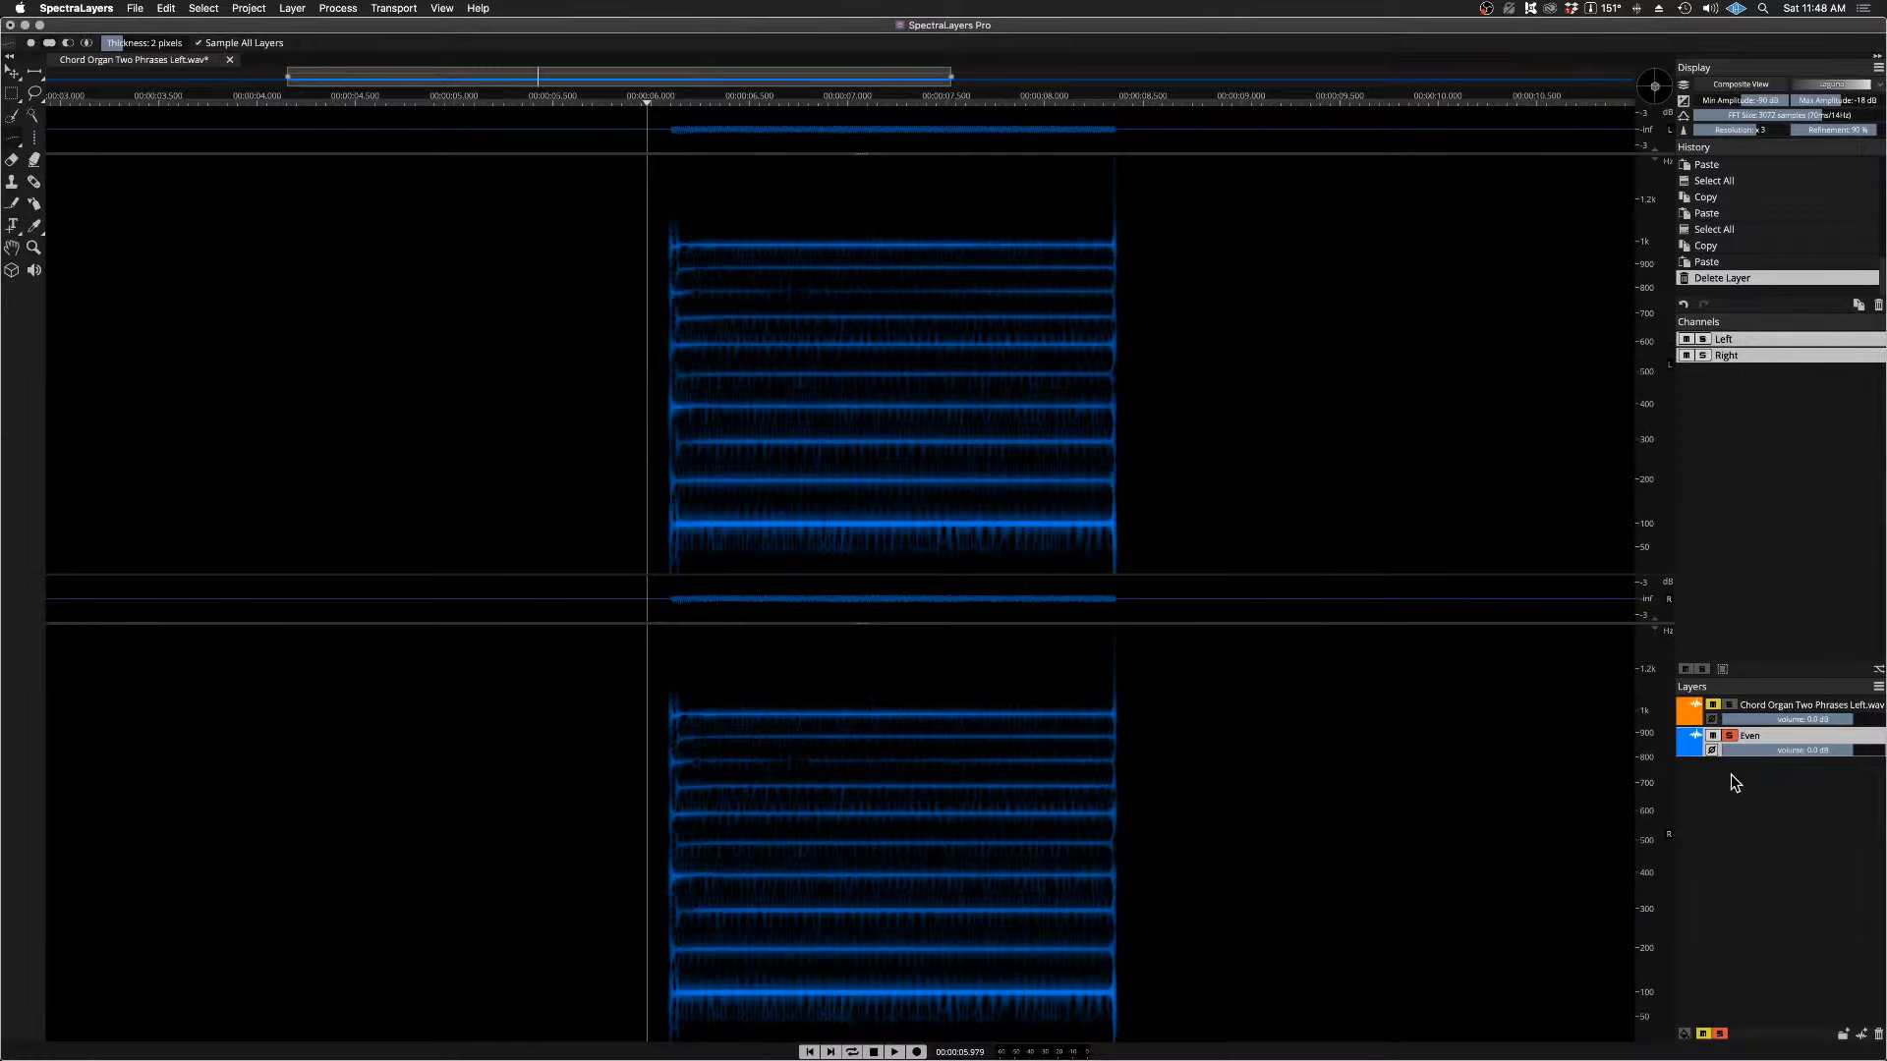
click(1728, 735)
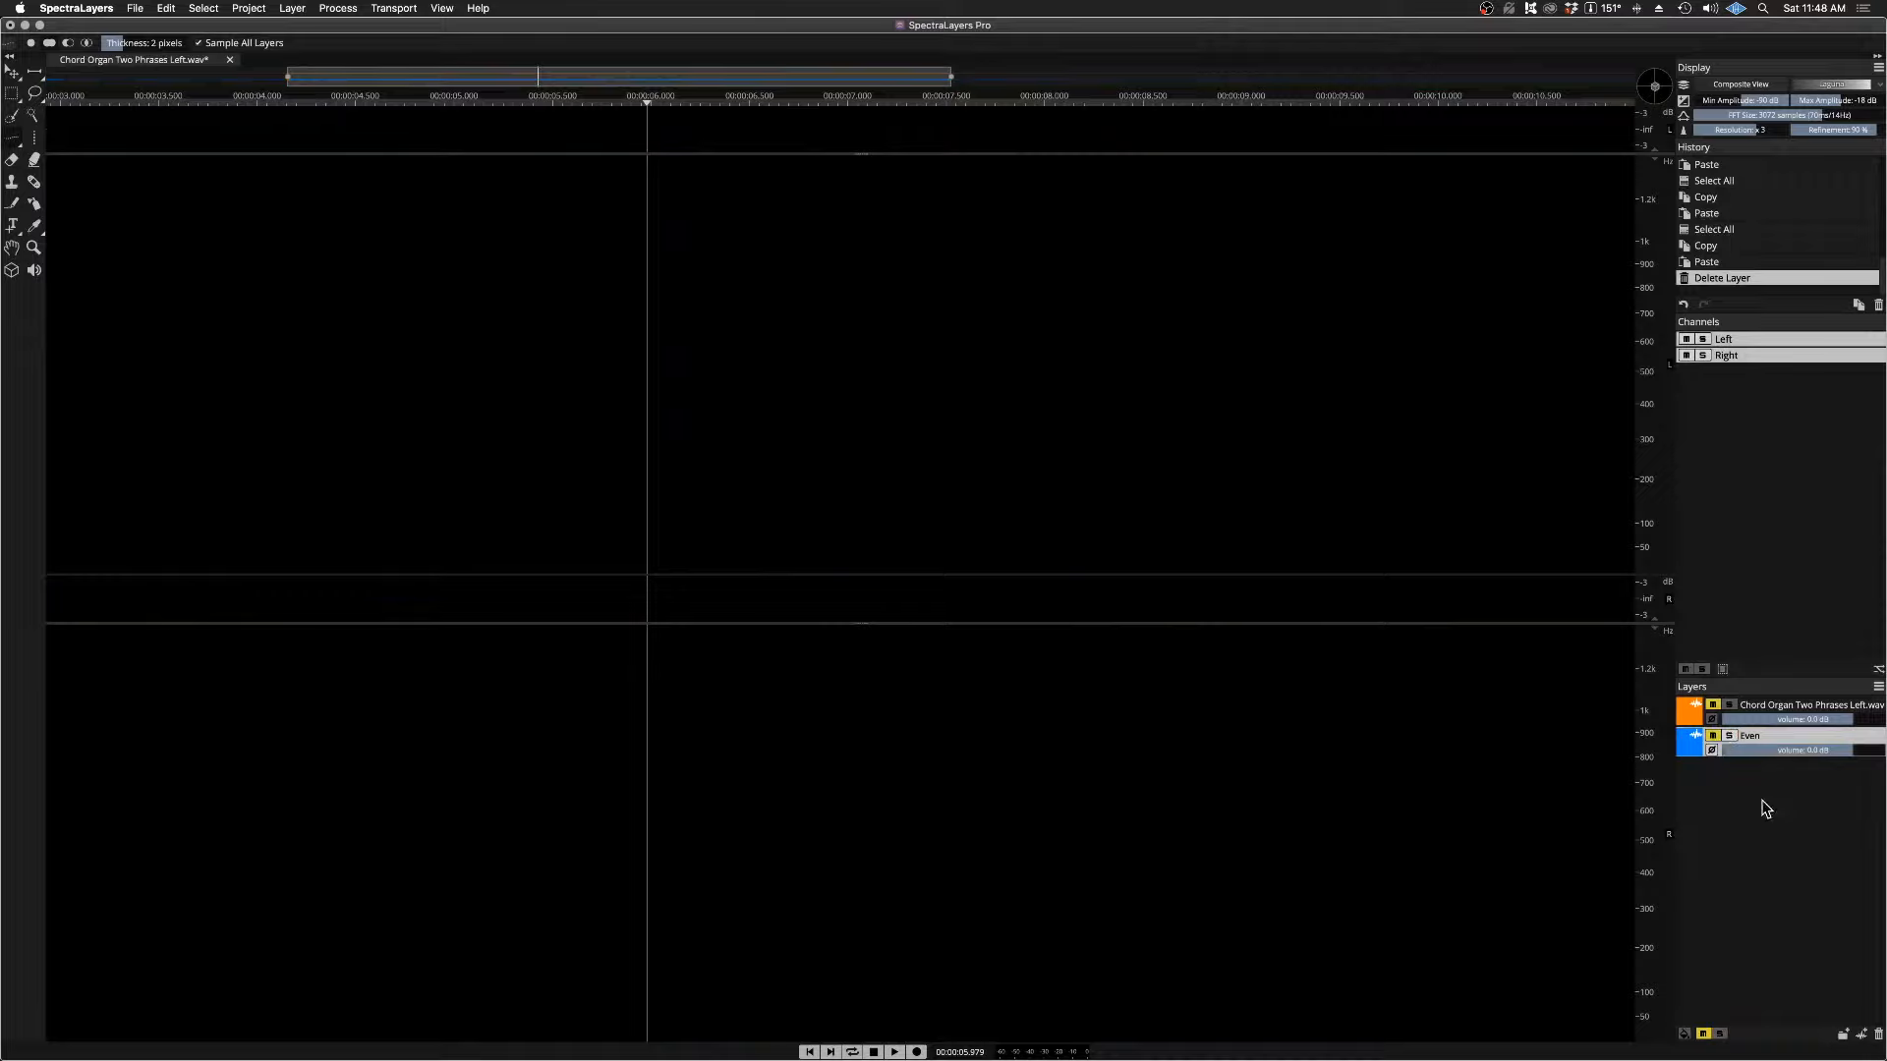
Step: Duplicate the Even layer and unmute only the duplicate
right_click(1765, 745)
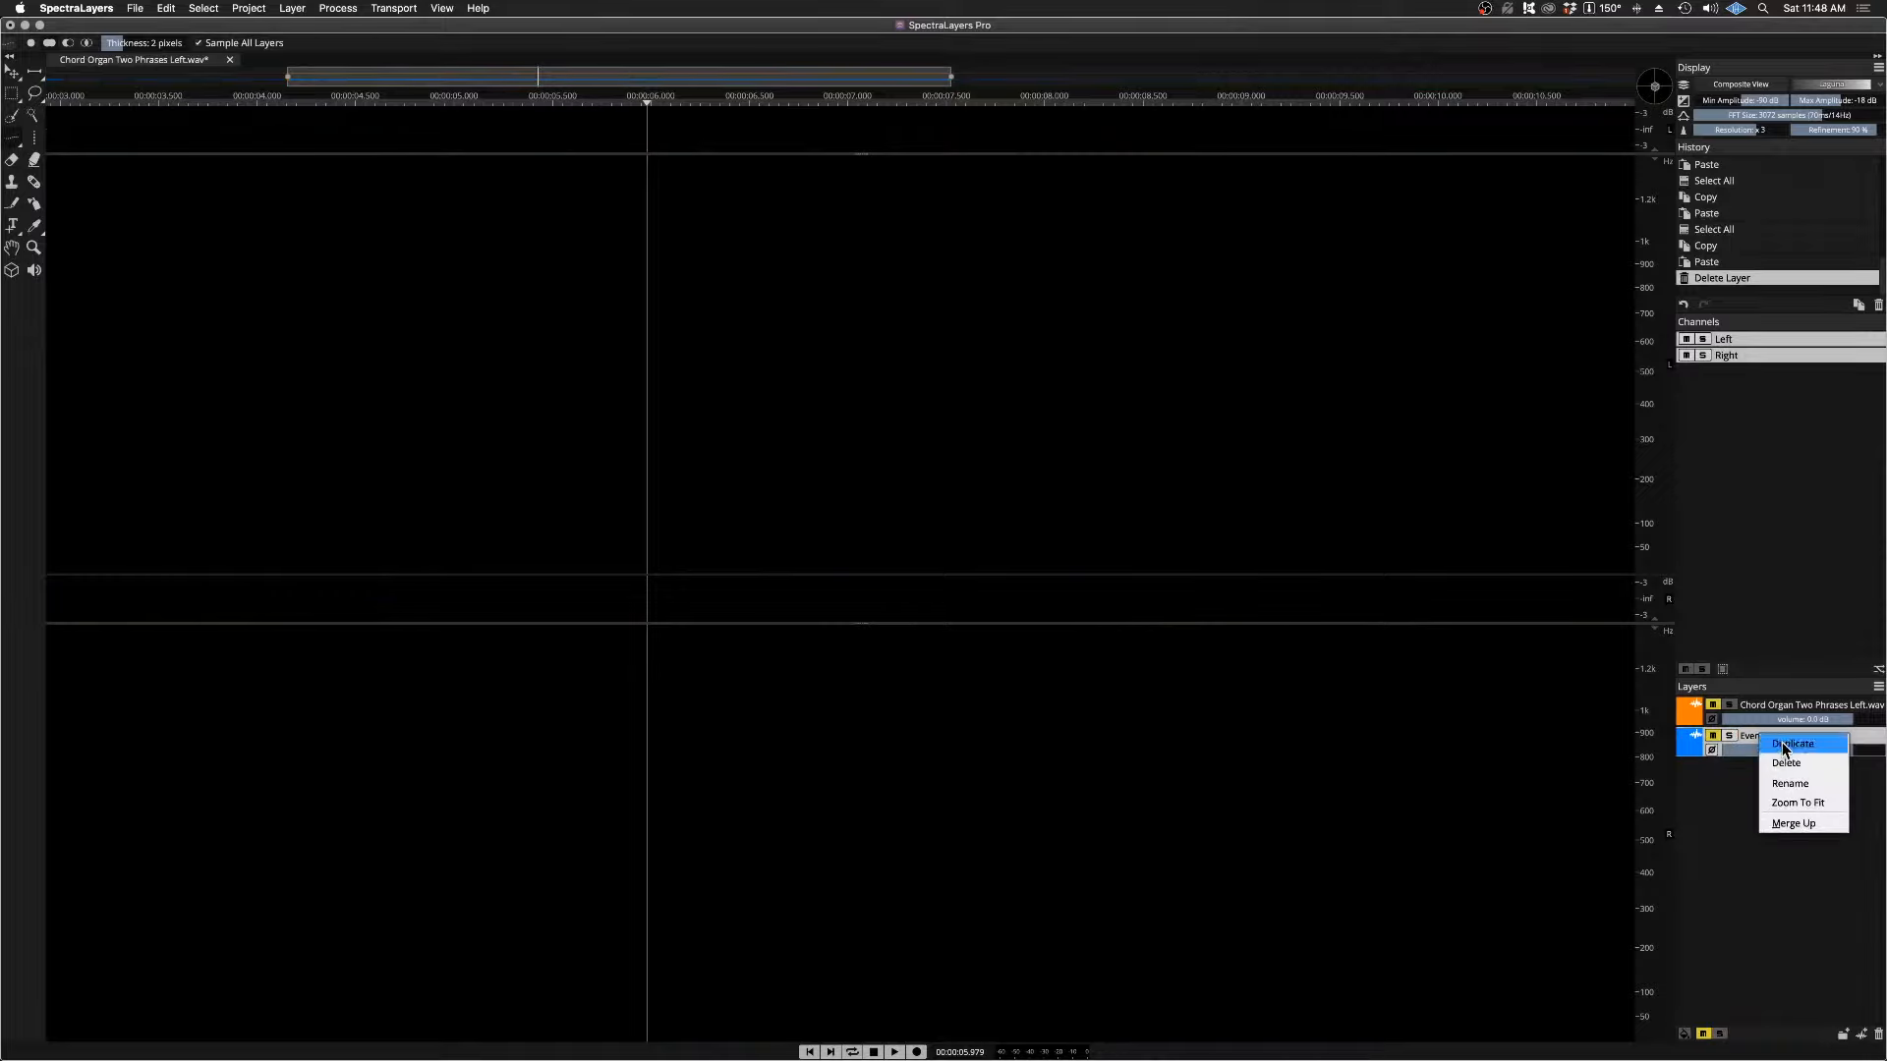
click(1785, 745)
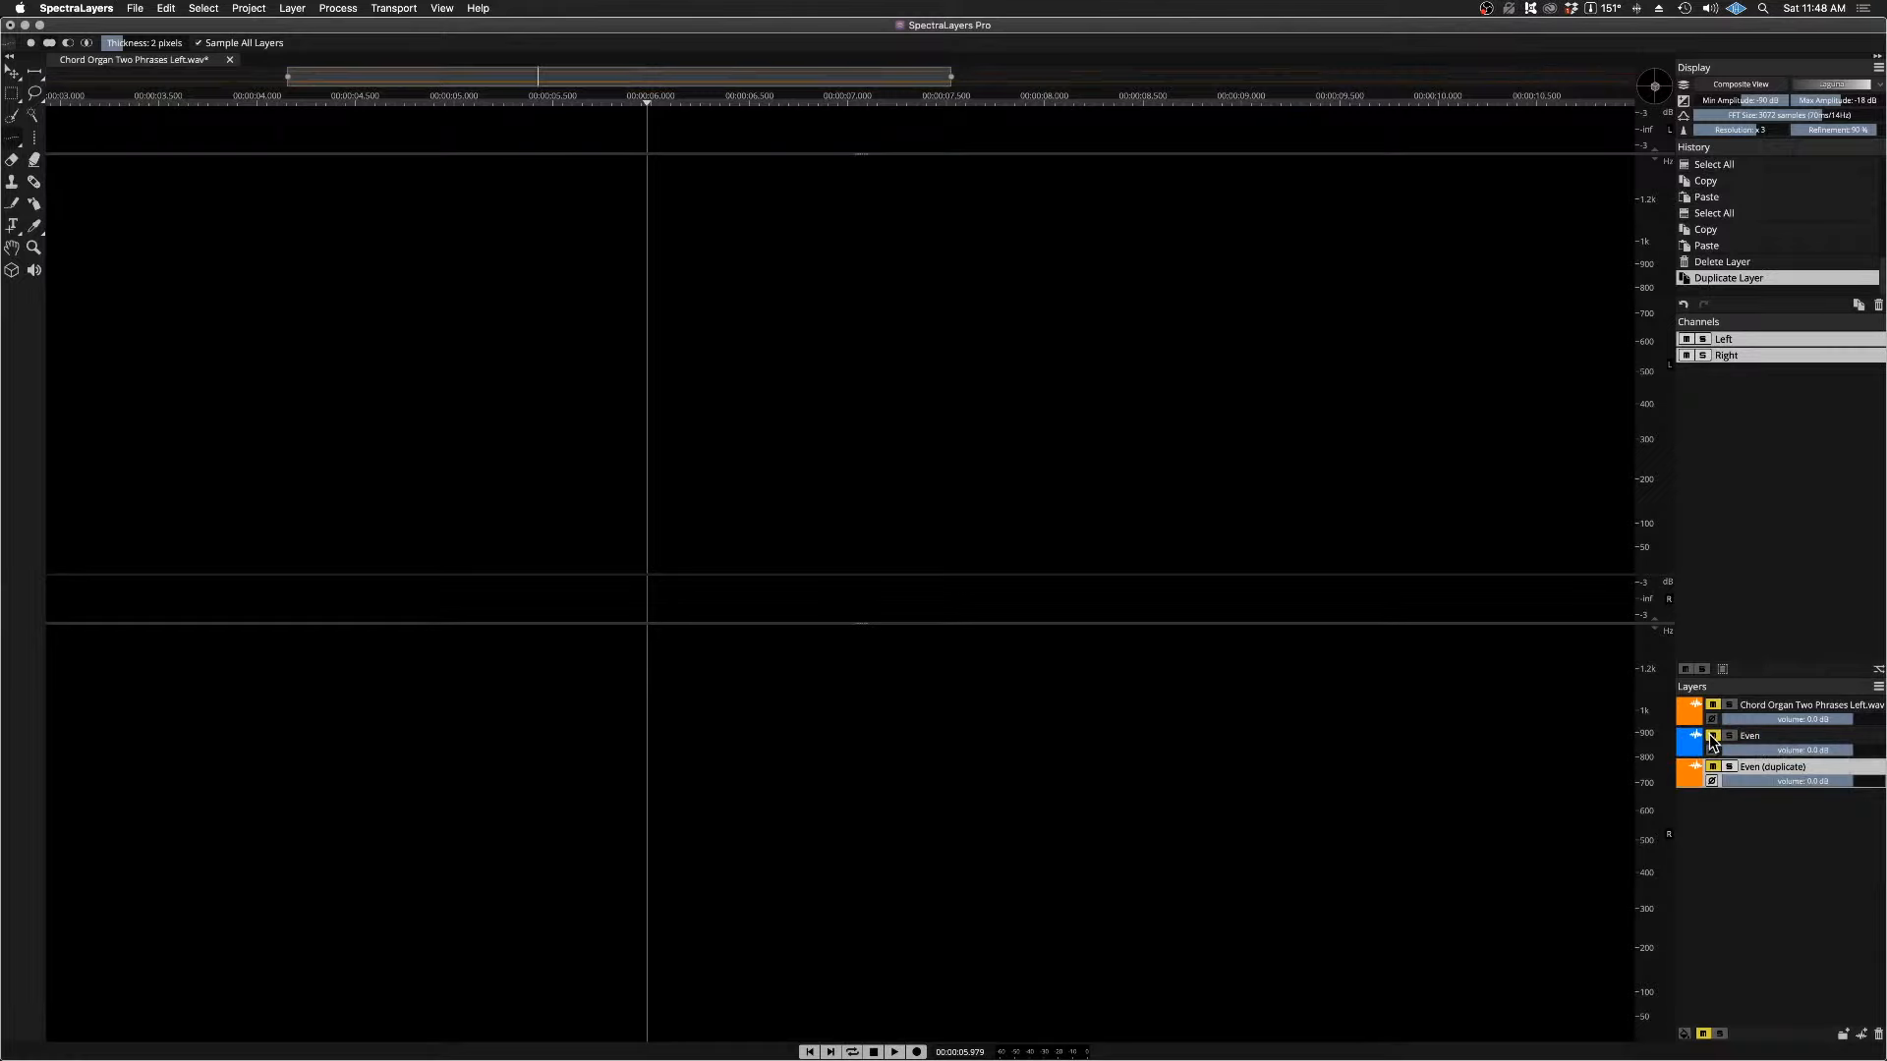
click(1713, 768)
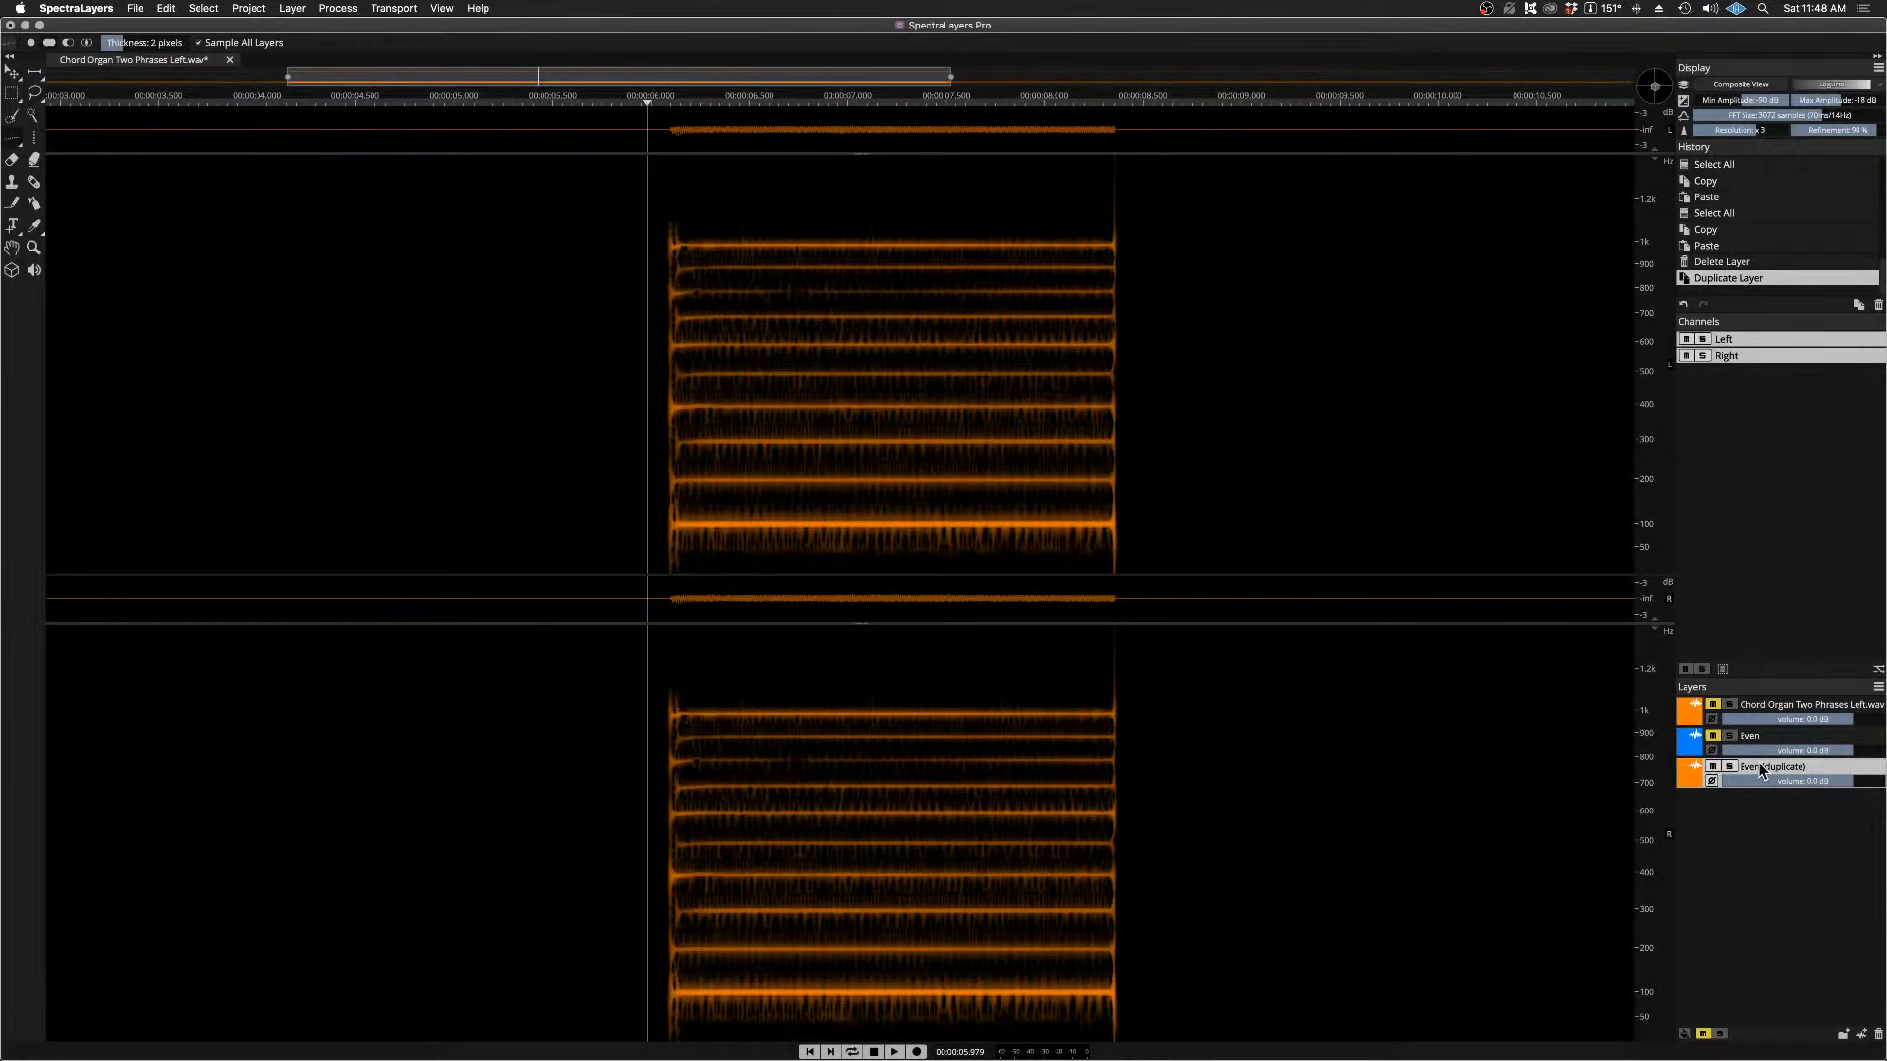
Step: Rename the duplicated Even layer as 100% Wet Reverb
right_click(1755, 772)
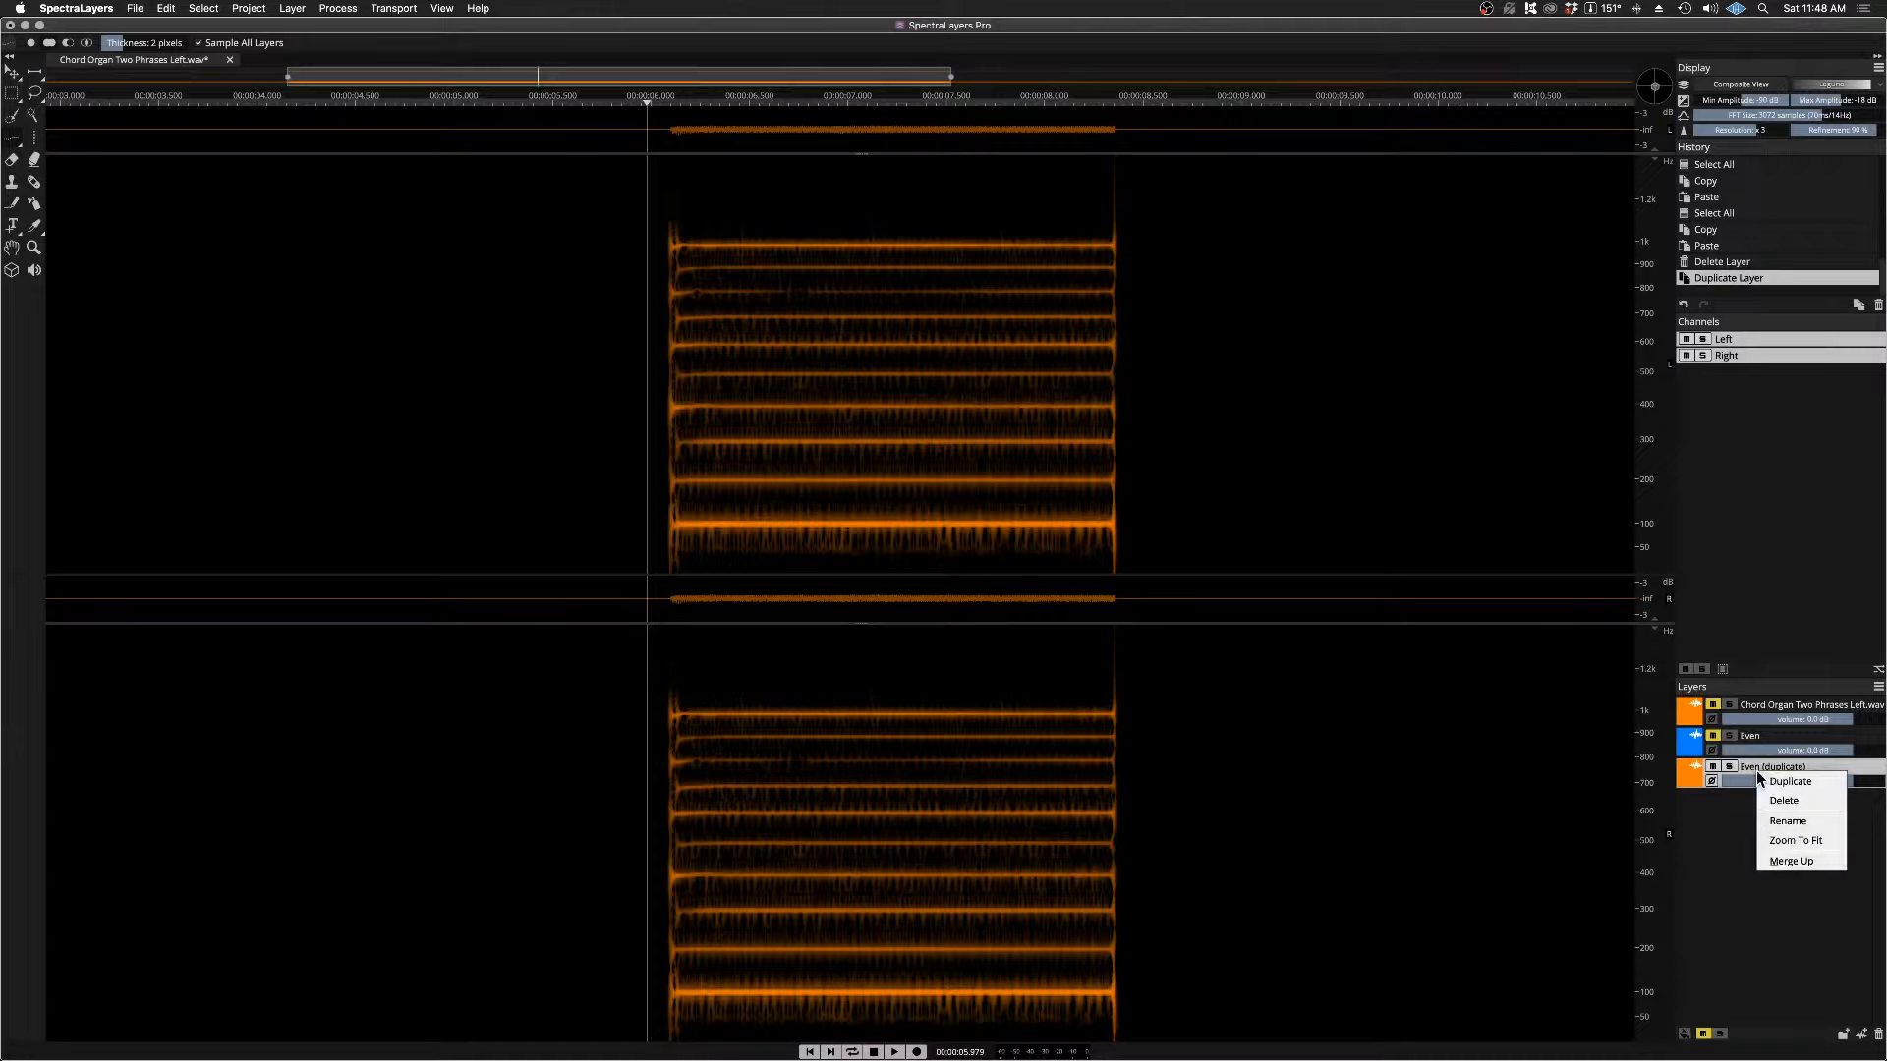
click(1787, 824)
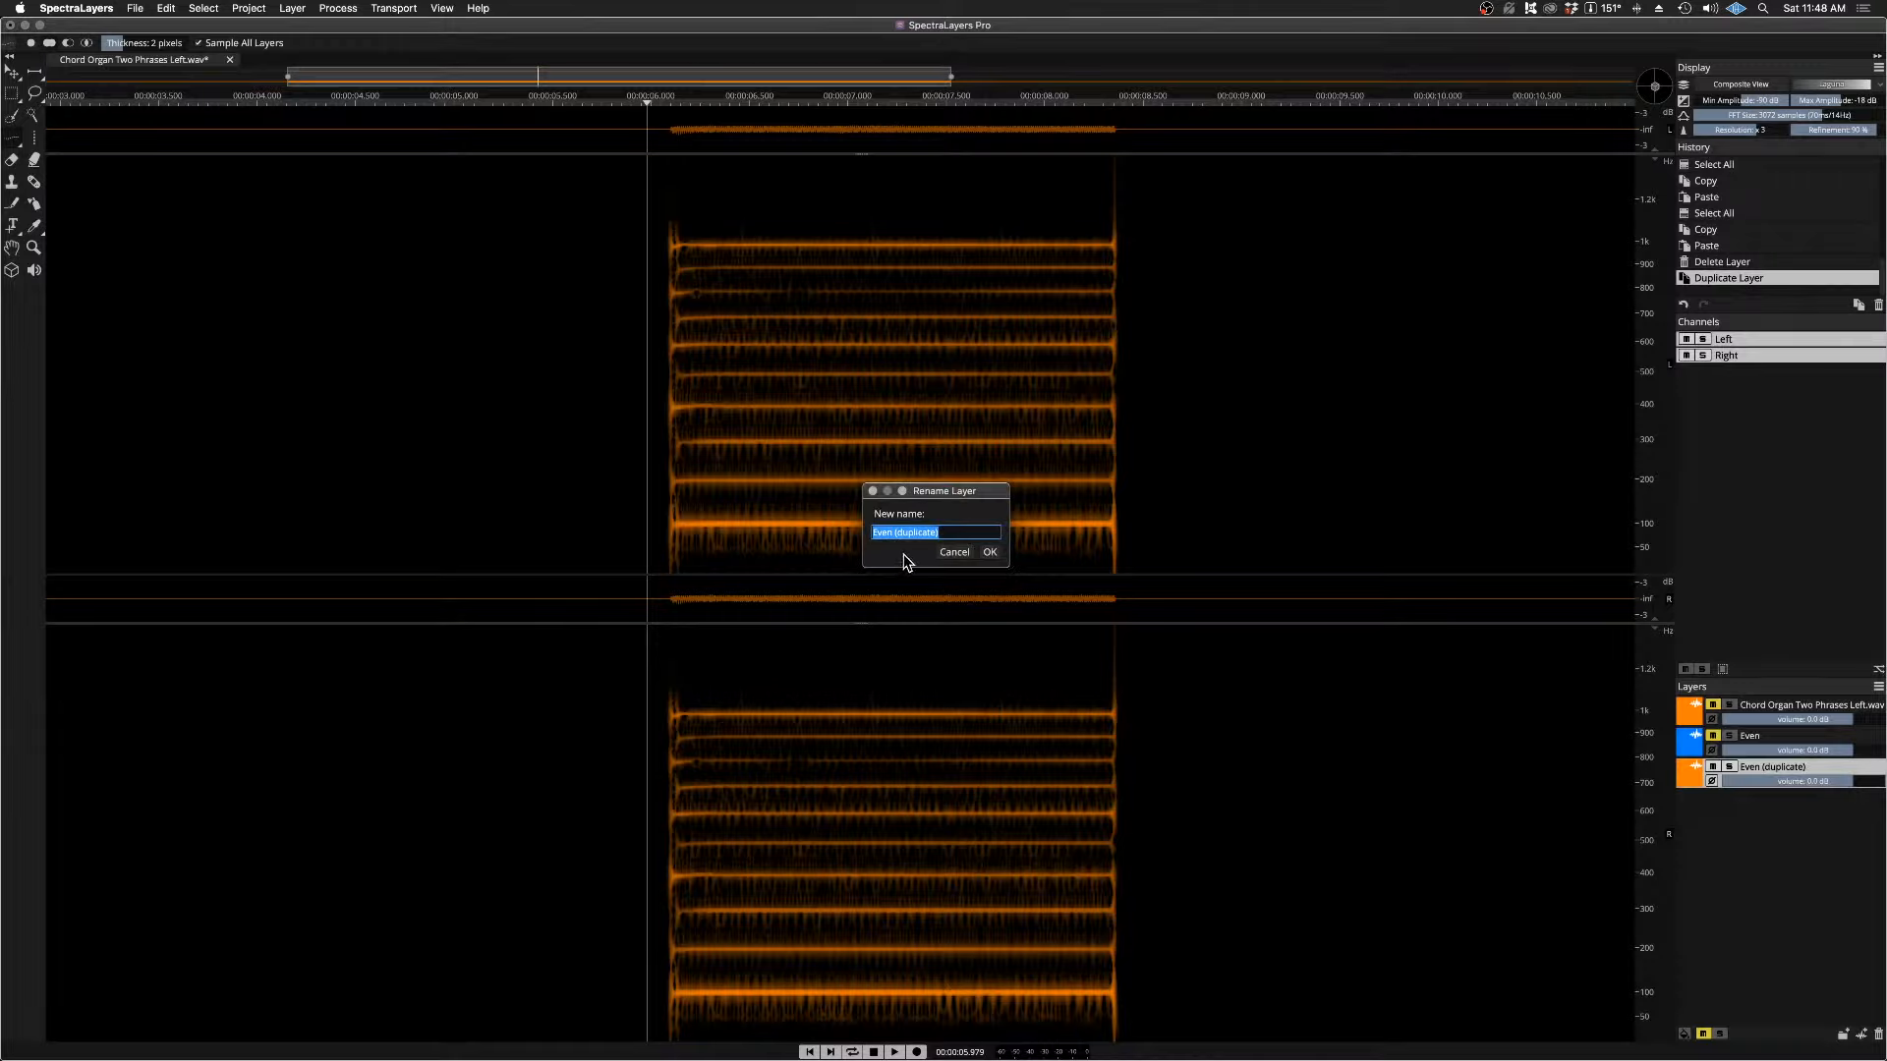
text(100% Wet Reverb)
click(990, 553)
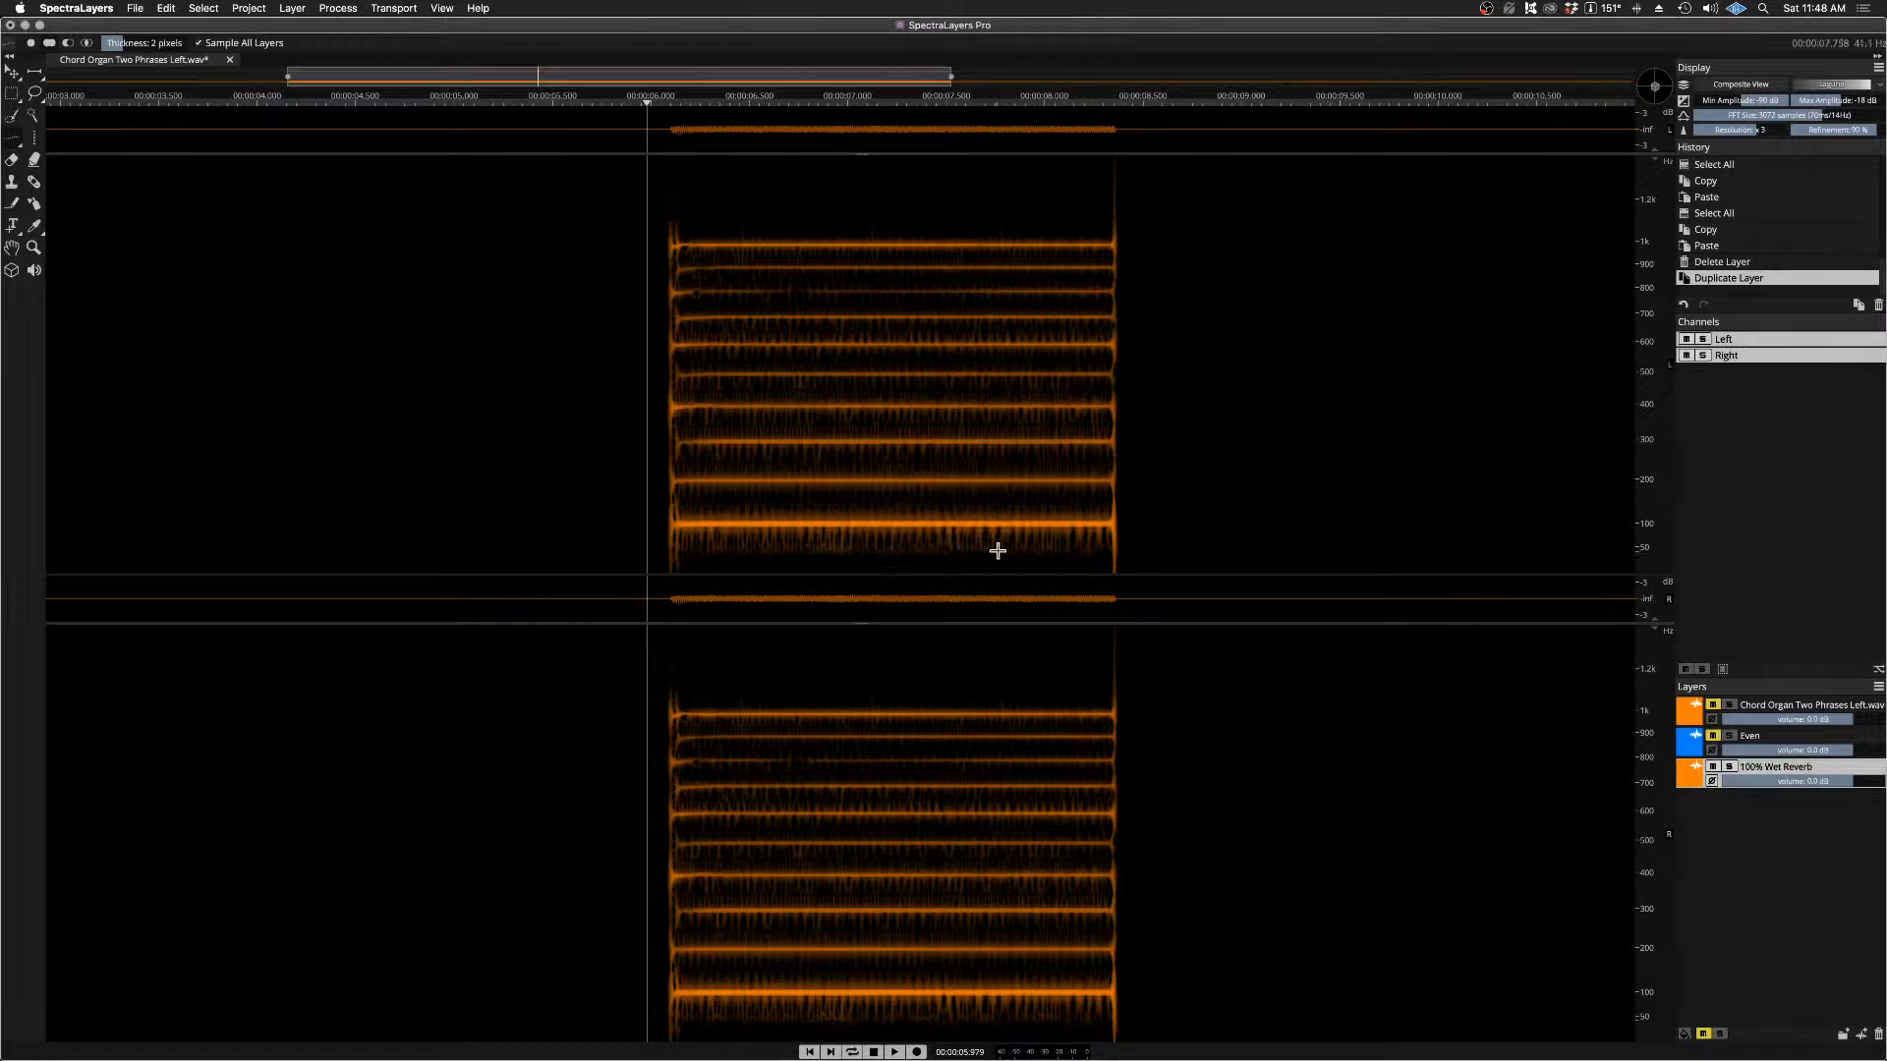
Step: Change the 100% Wet Reverb layer's colour to red and leave it as the active layer
click(1691, 778)
click(1634, 775)
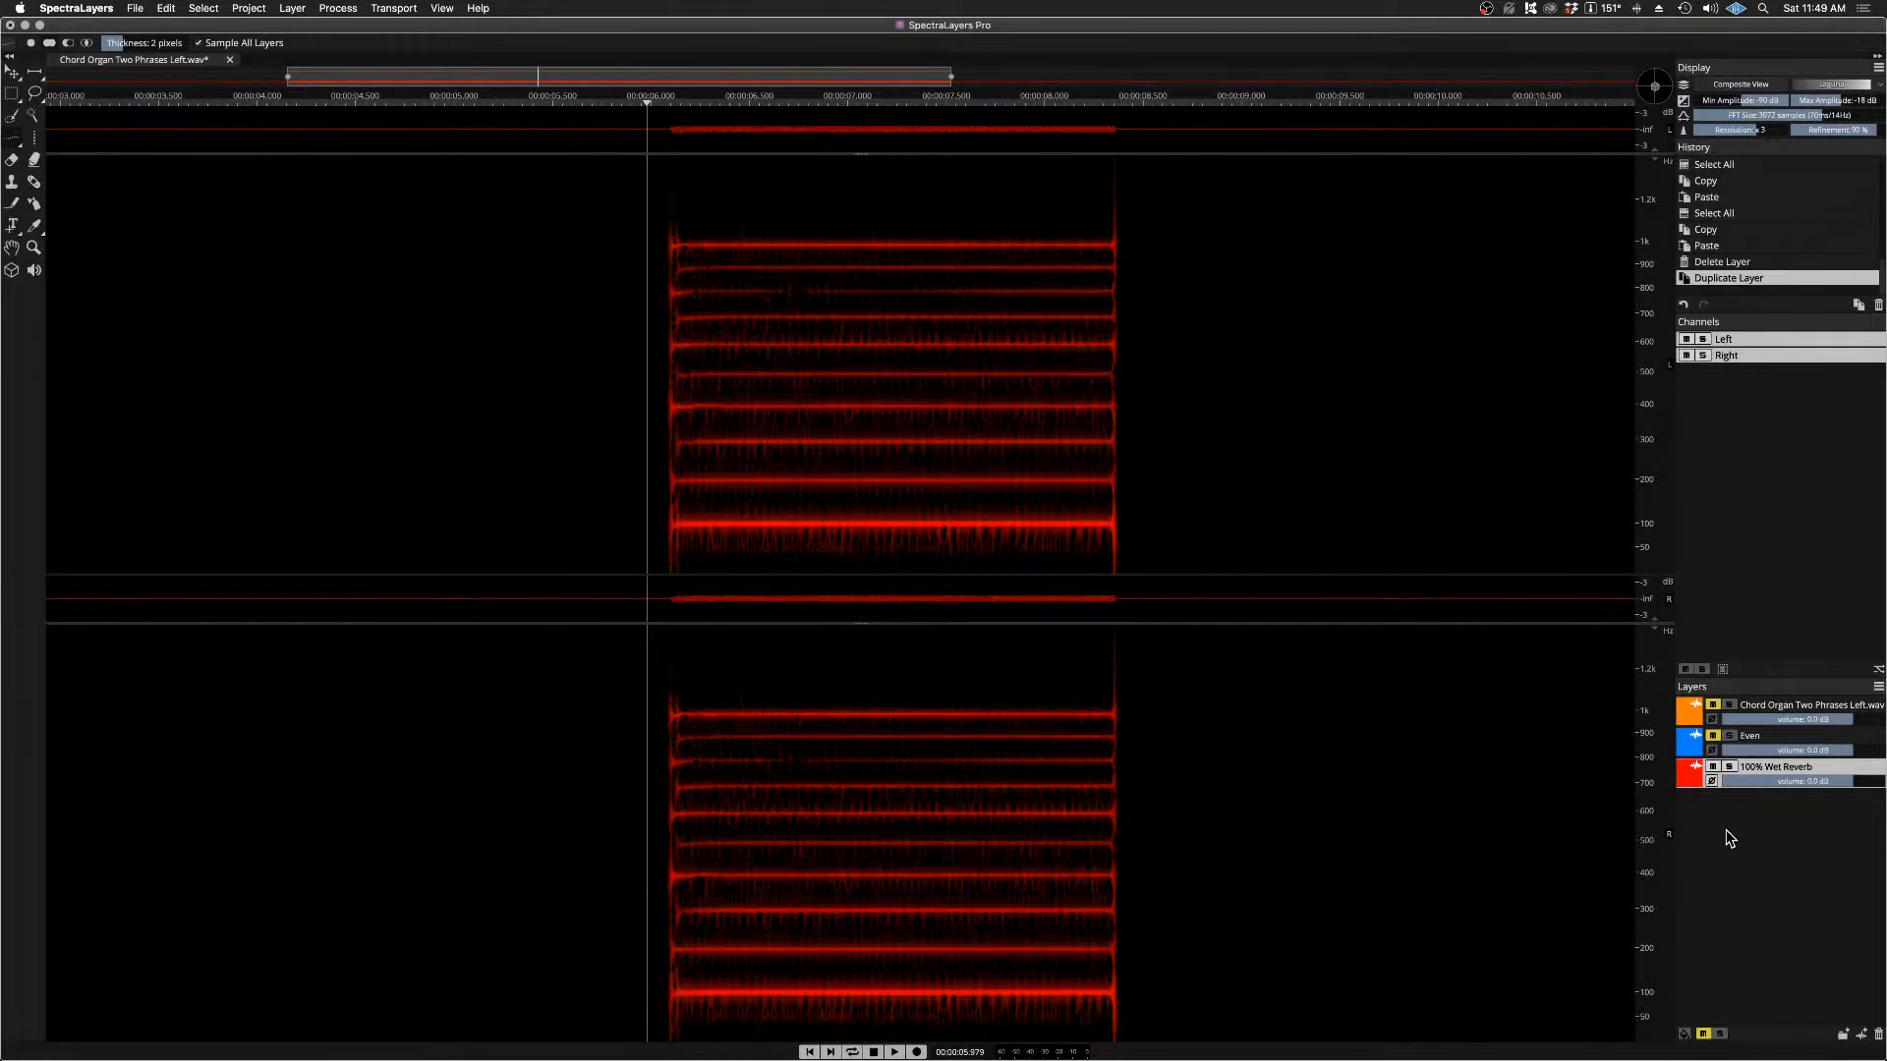
click(1754, 735)
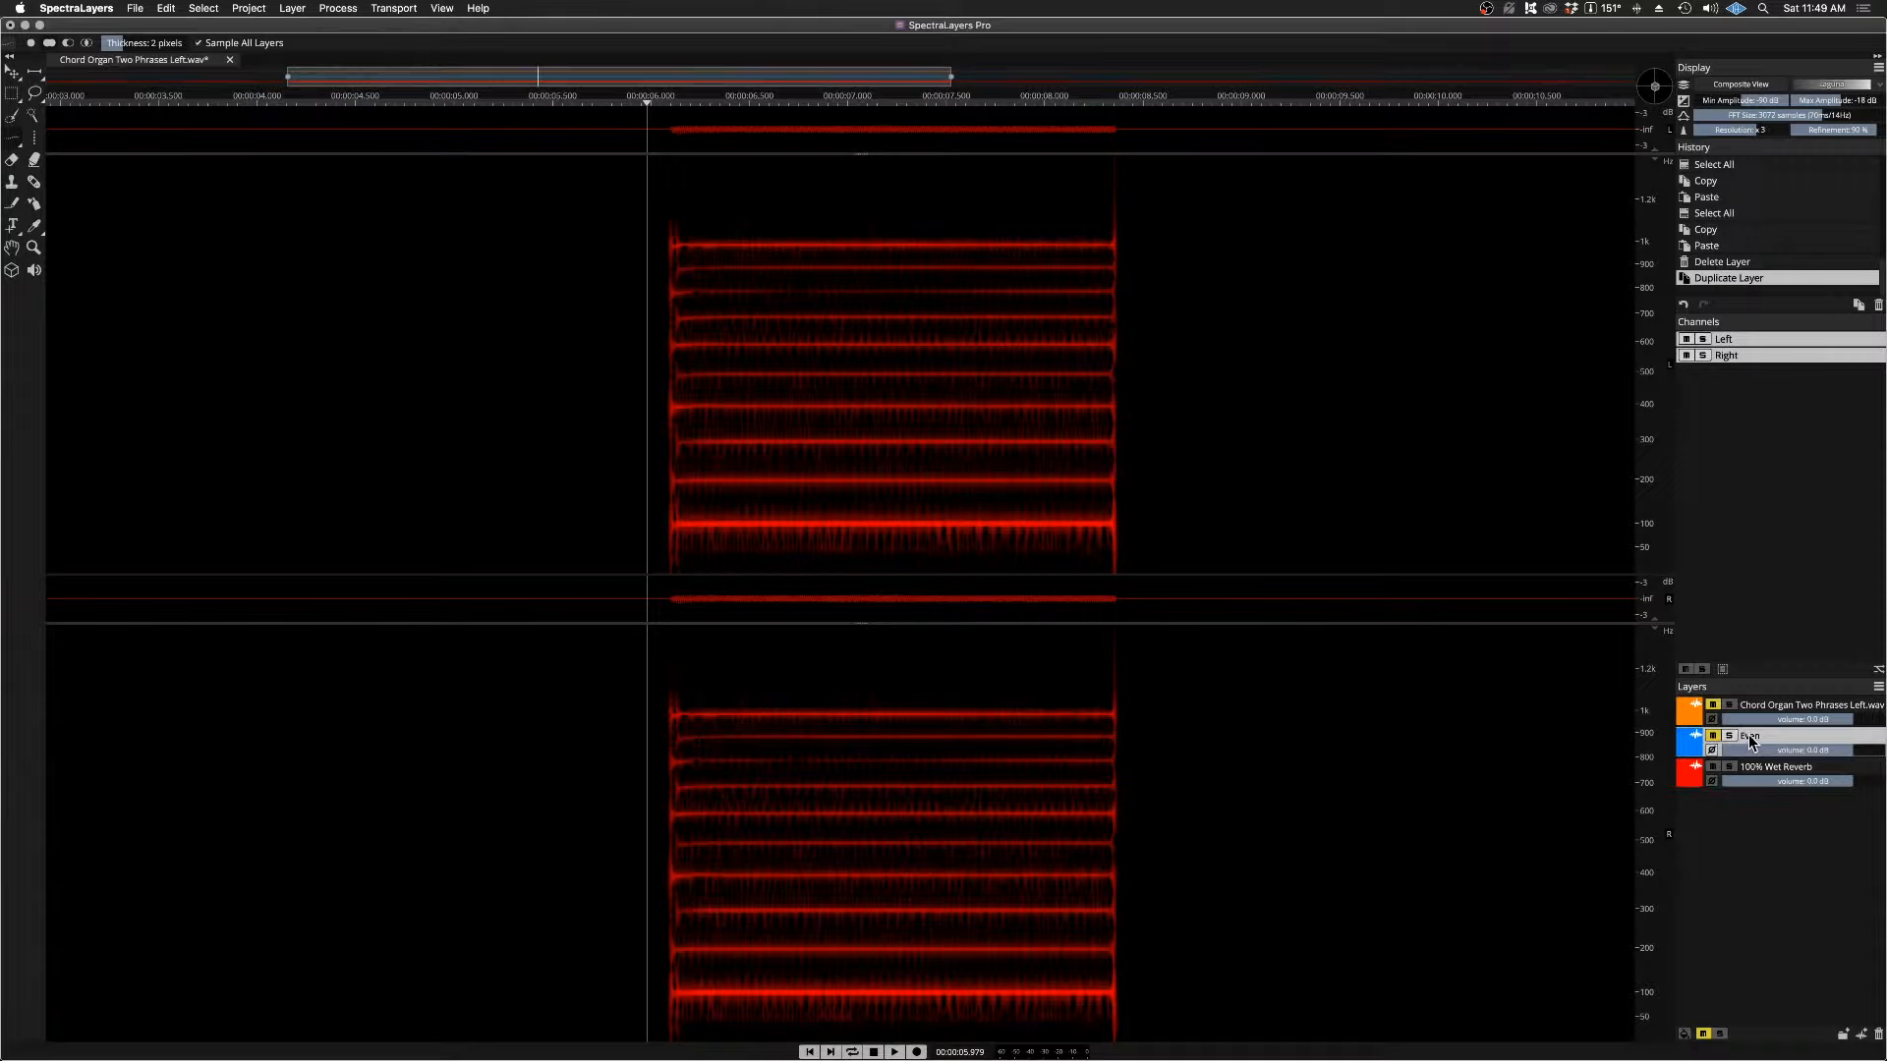
click(1750, 768)
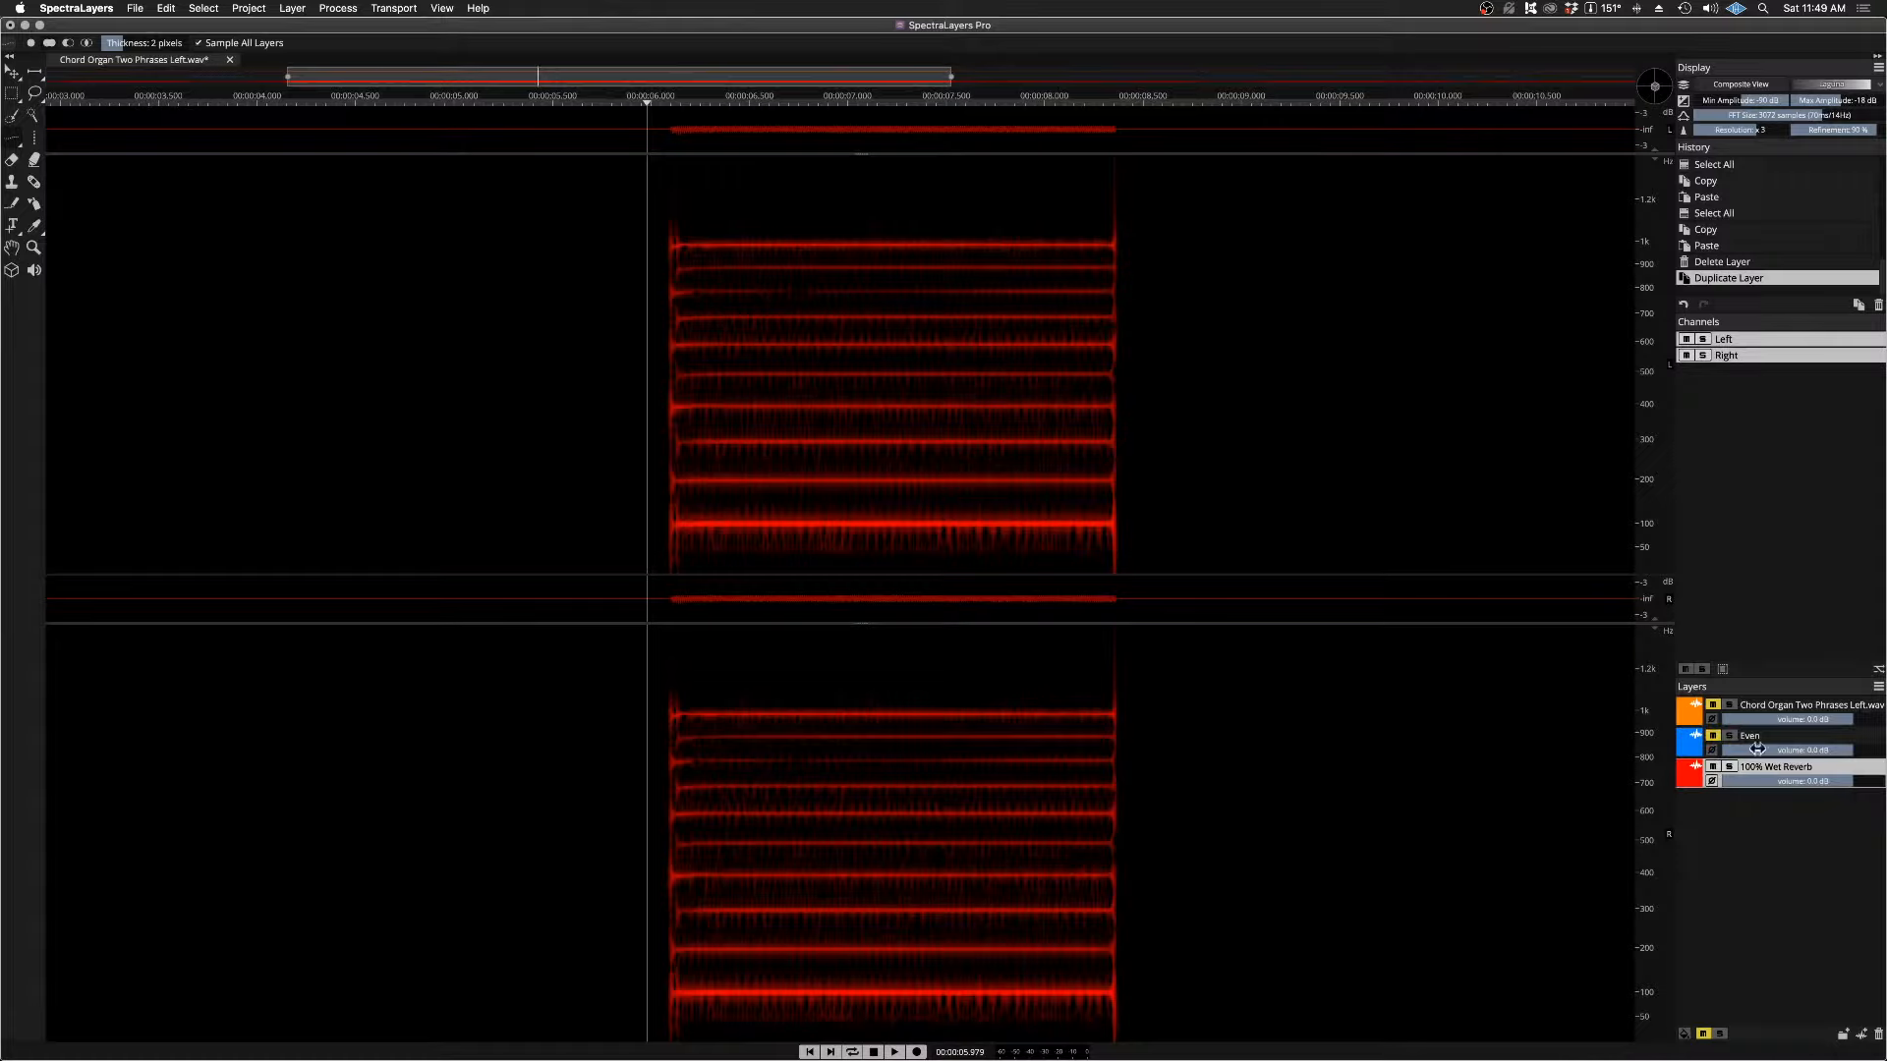
click(349, 9)
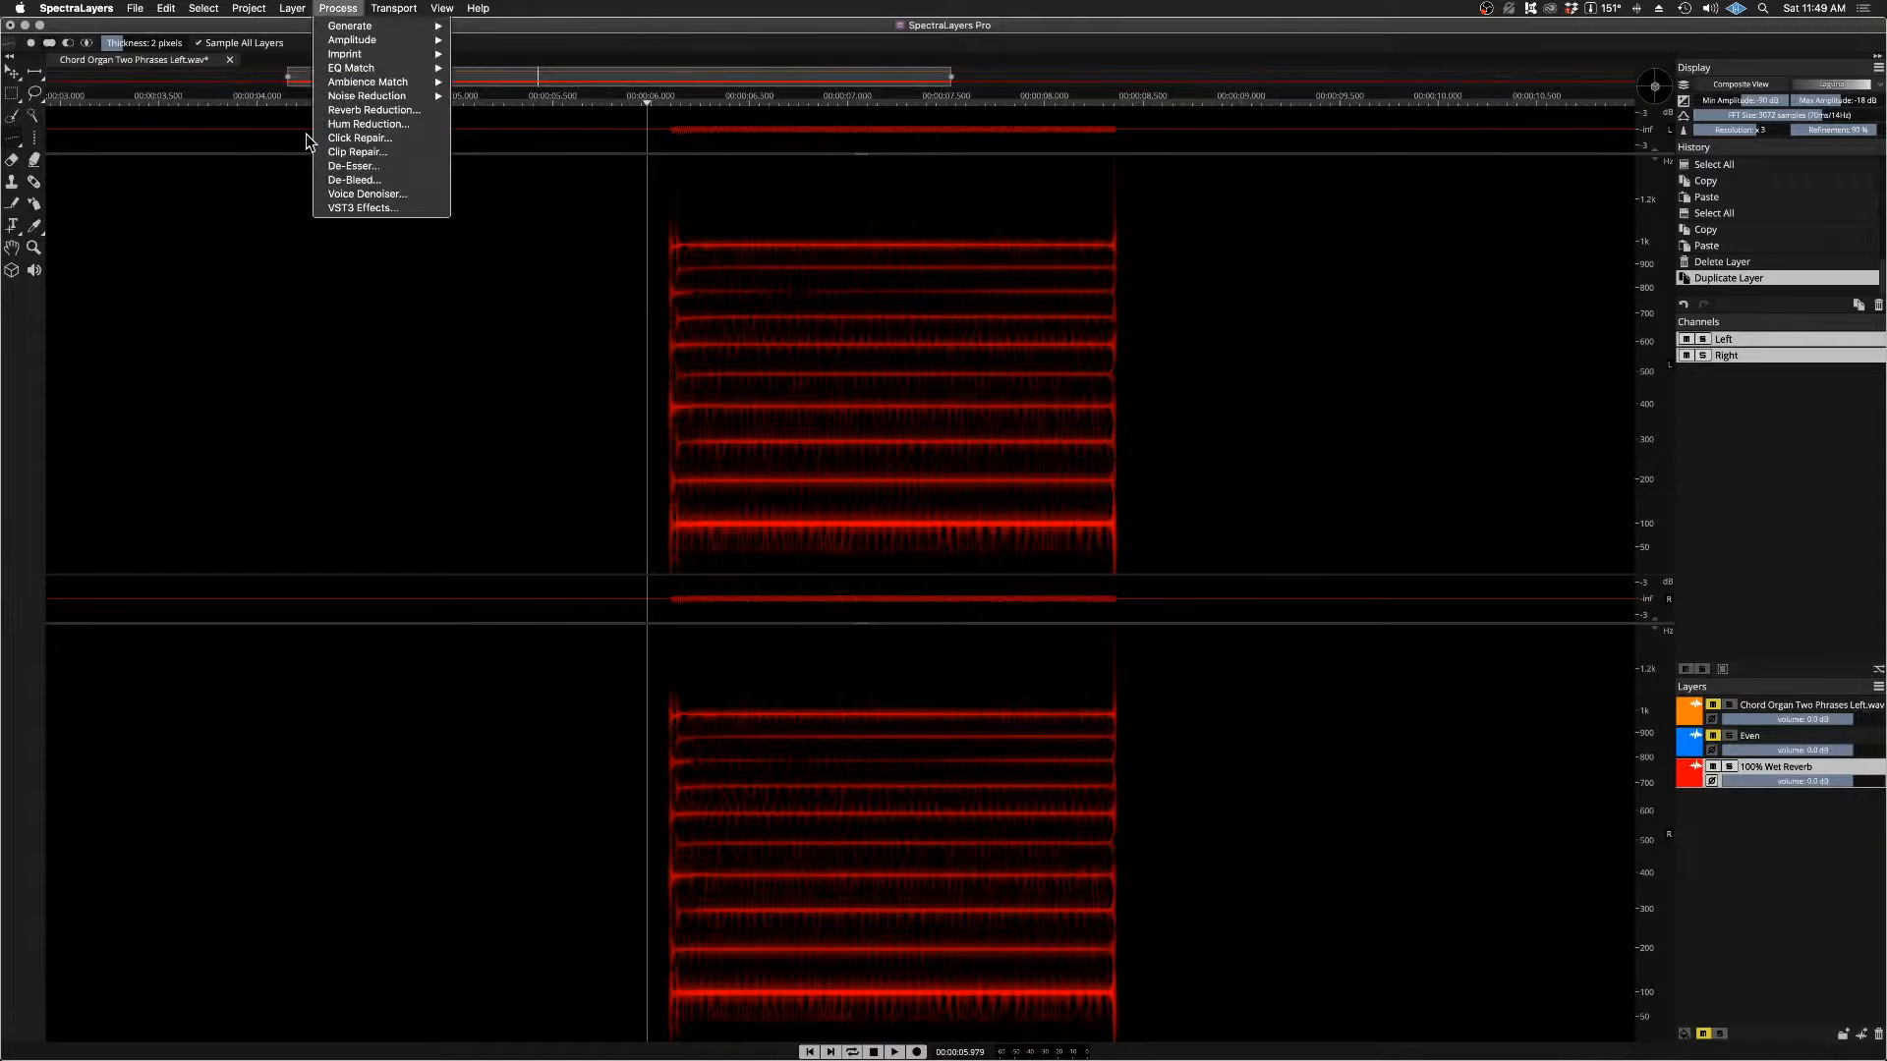
click(377, 208)
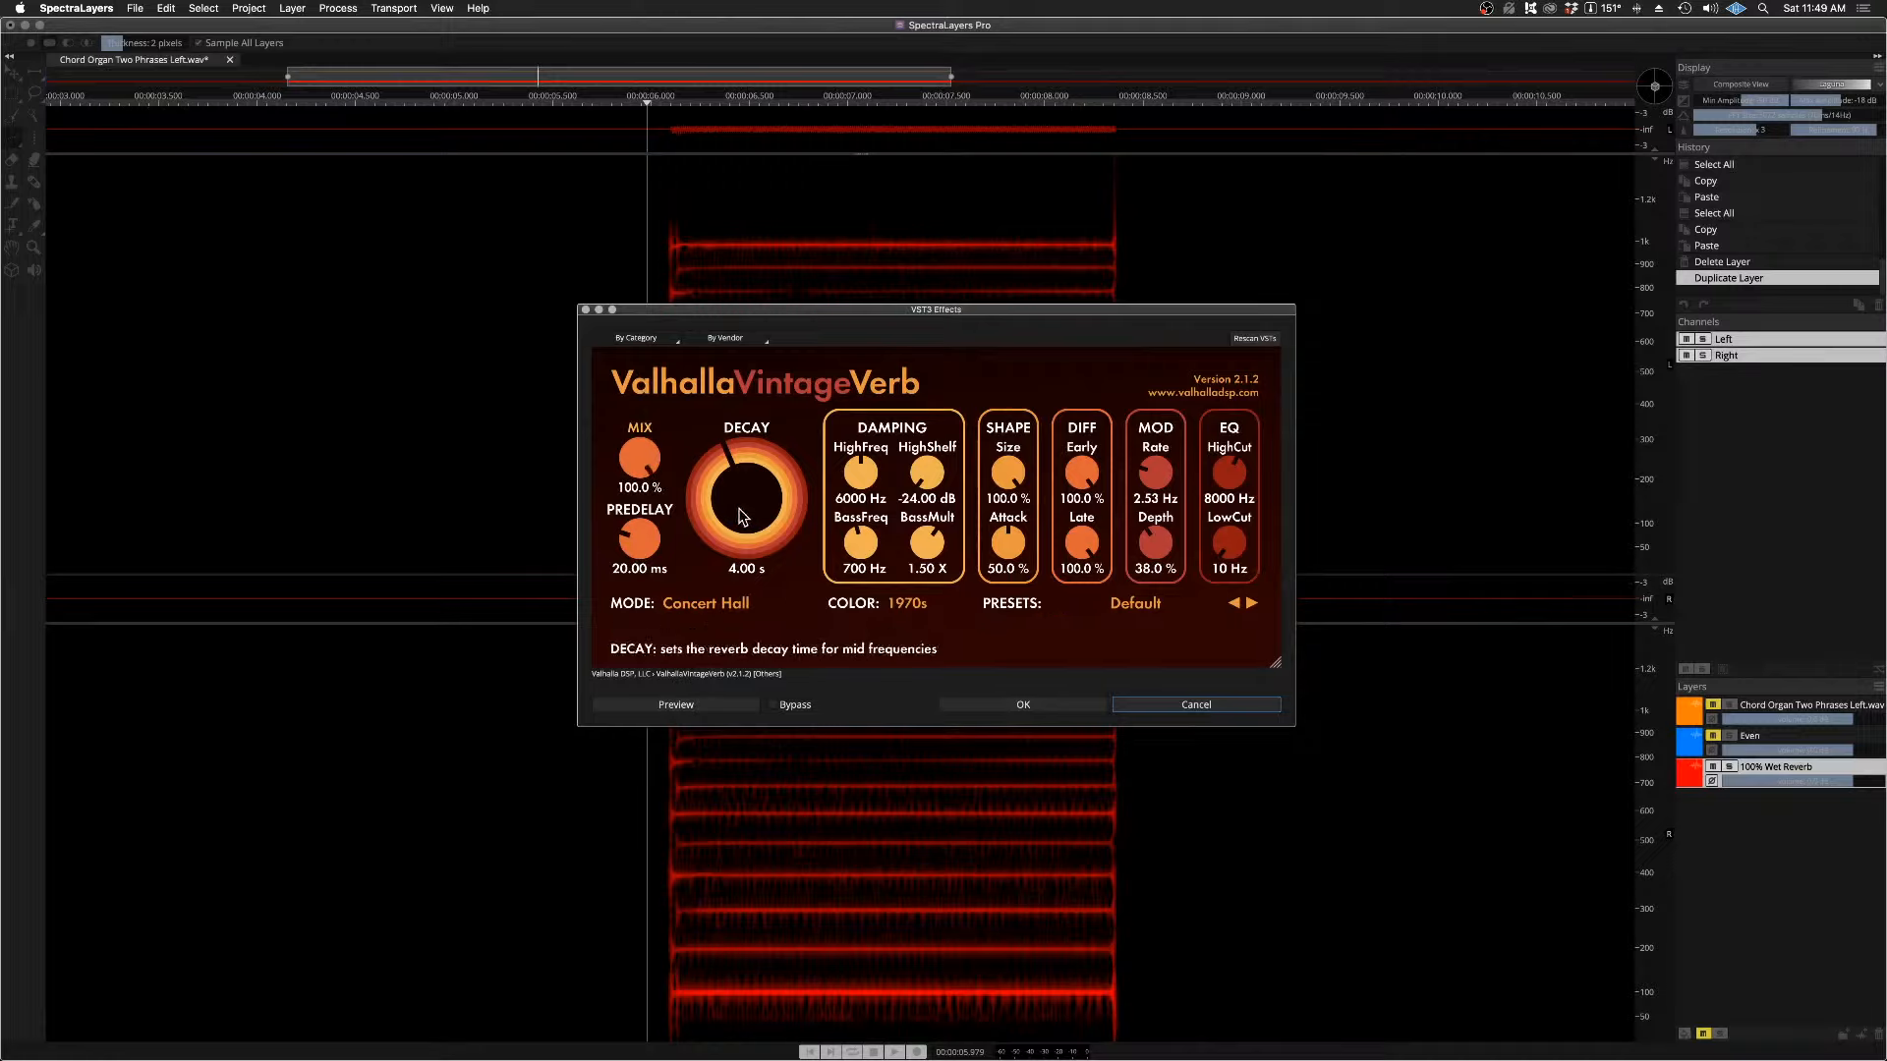
key(Escape)
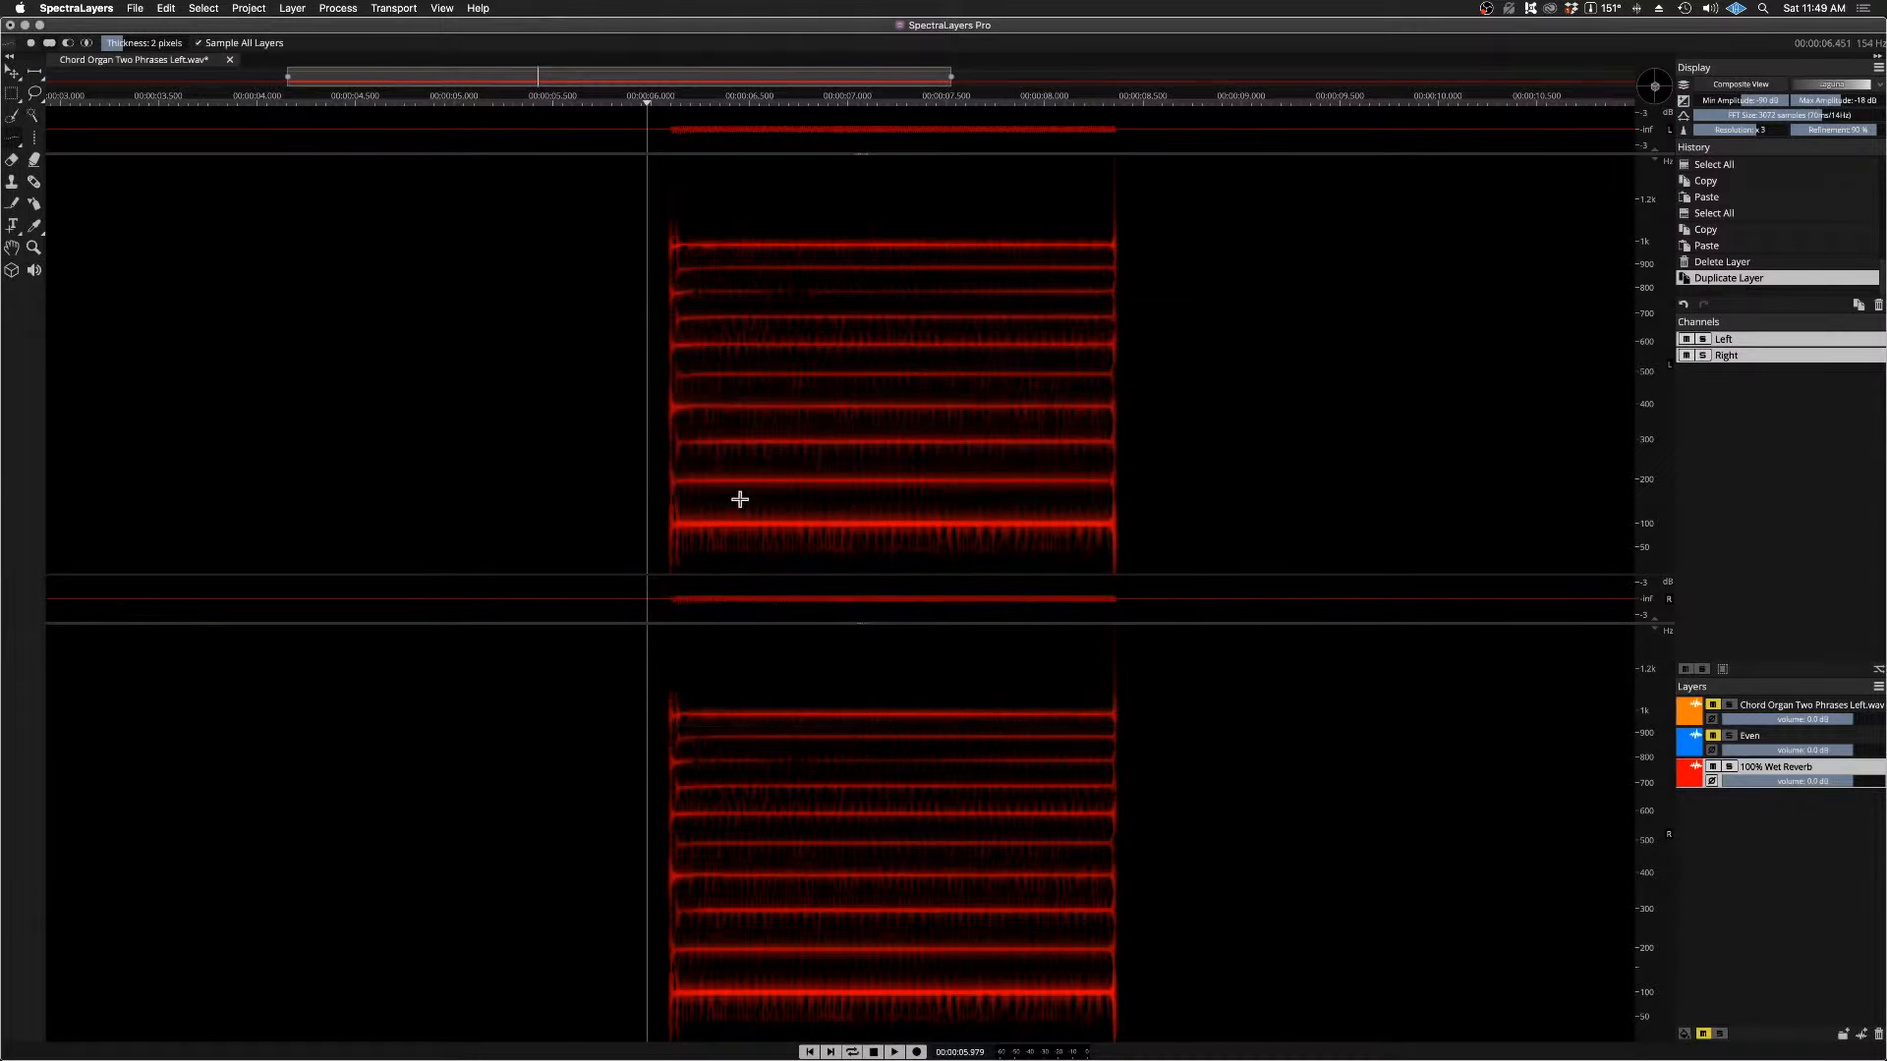
Step: Preview the ValhallaVintageVerb VST3 effect at 100% mix through its reverb tail, then apply it to the 100% Wet Reverb layer
click(338, 8)
click(389, 213)
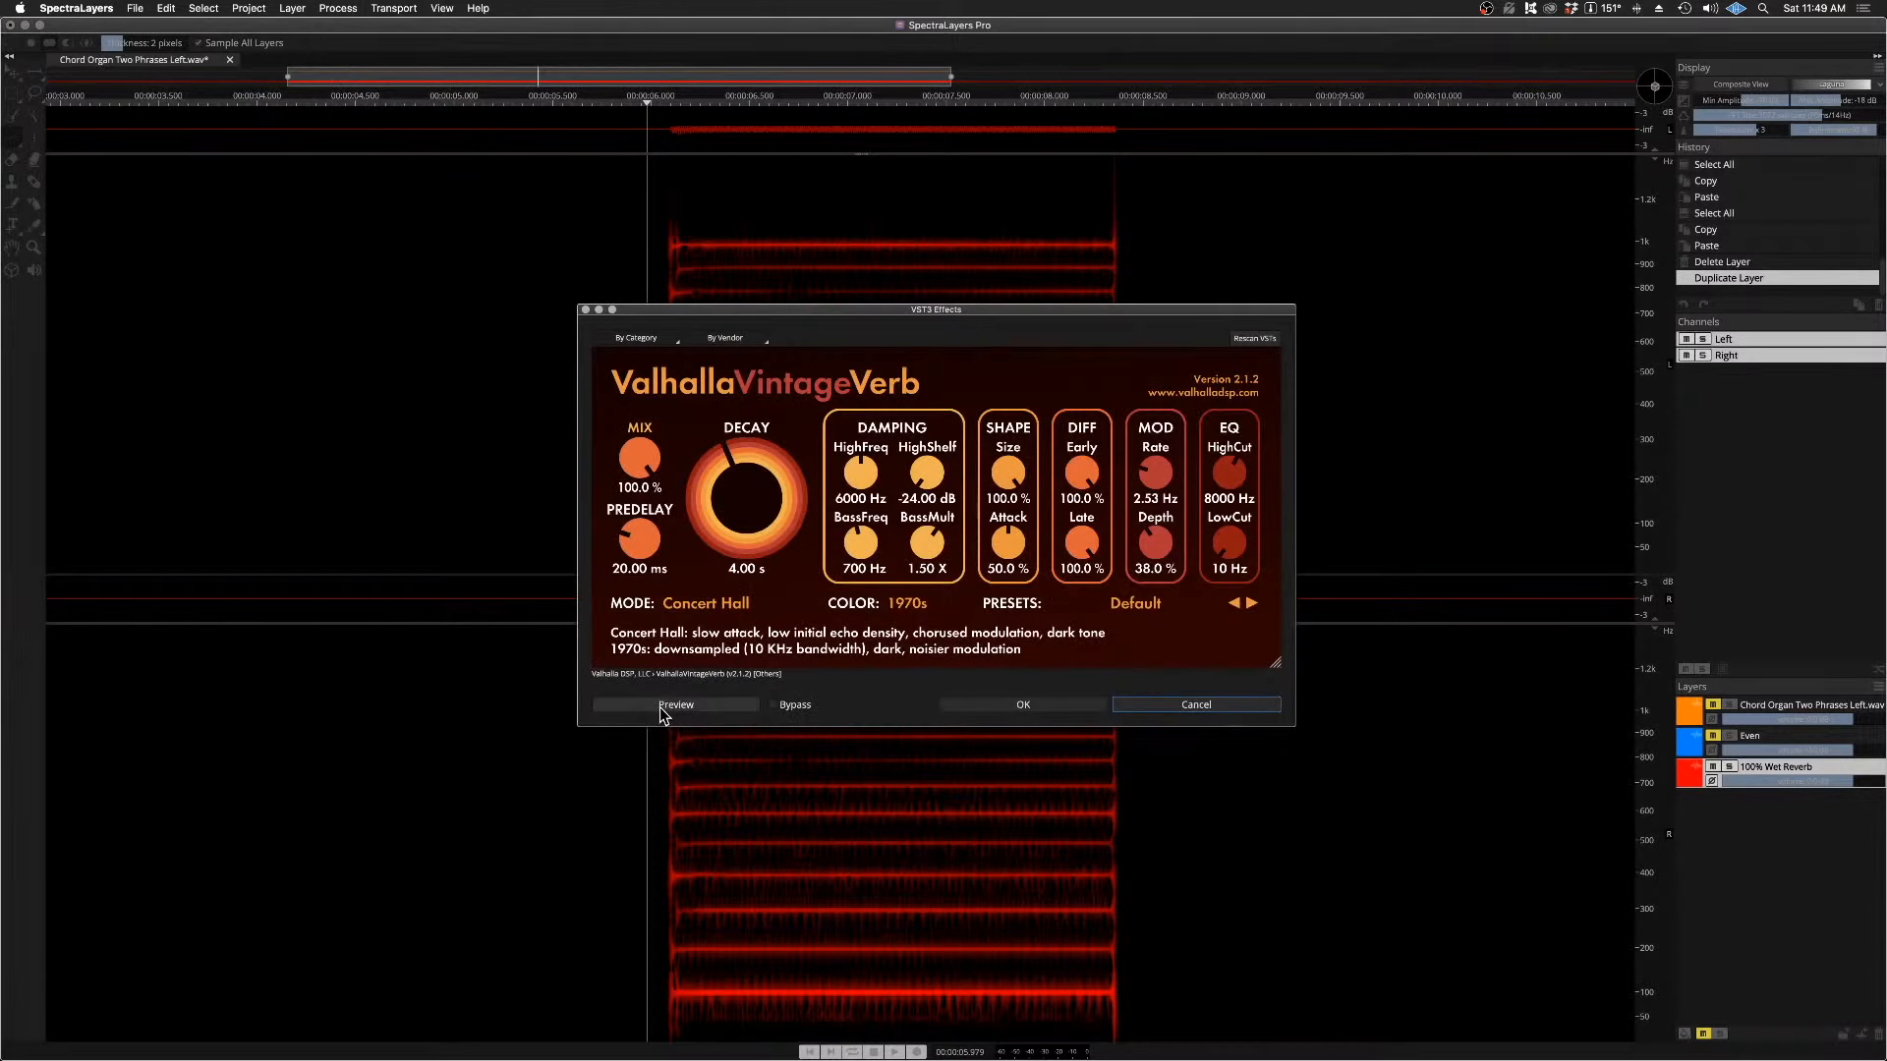
click(675, 705)
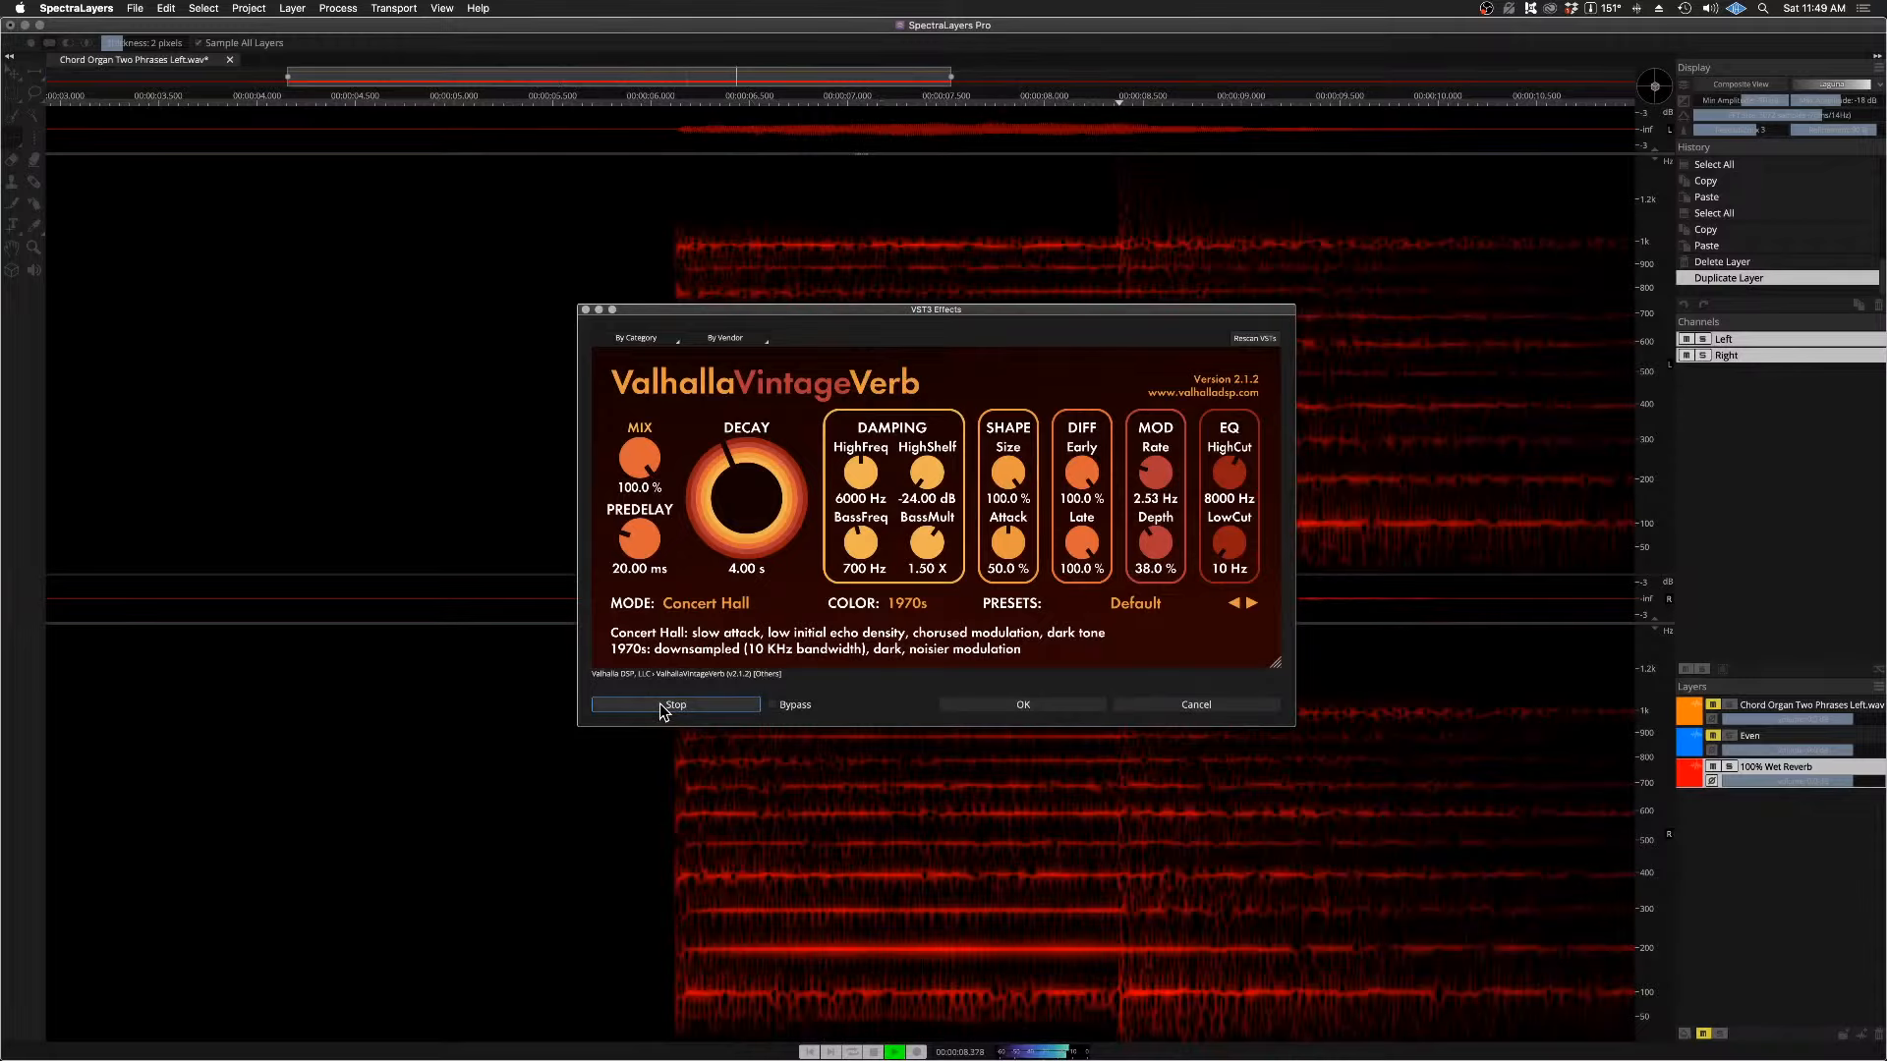
click(661, 707)
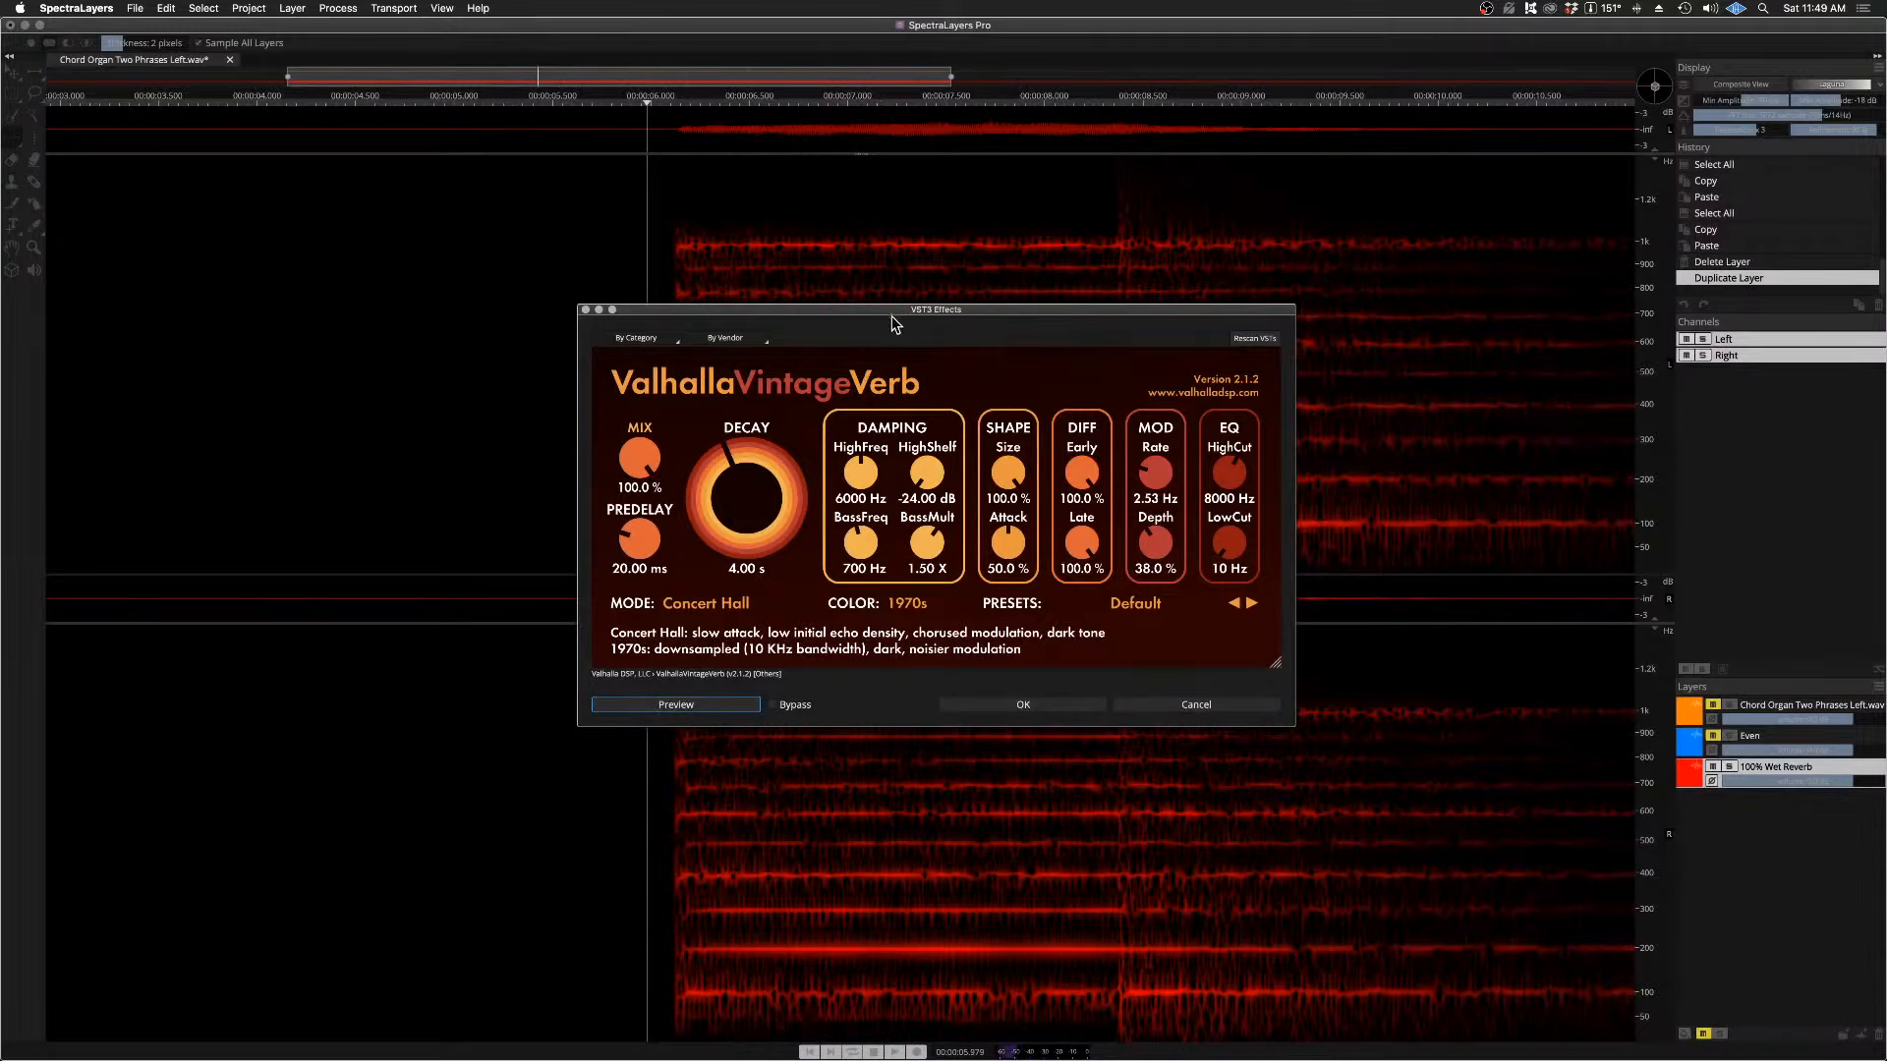
drag(893, 318, 670, 406)
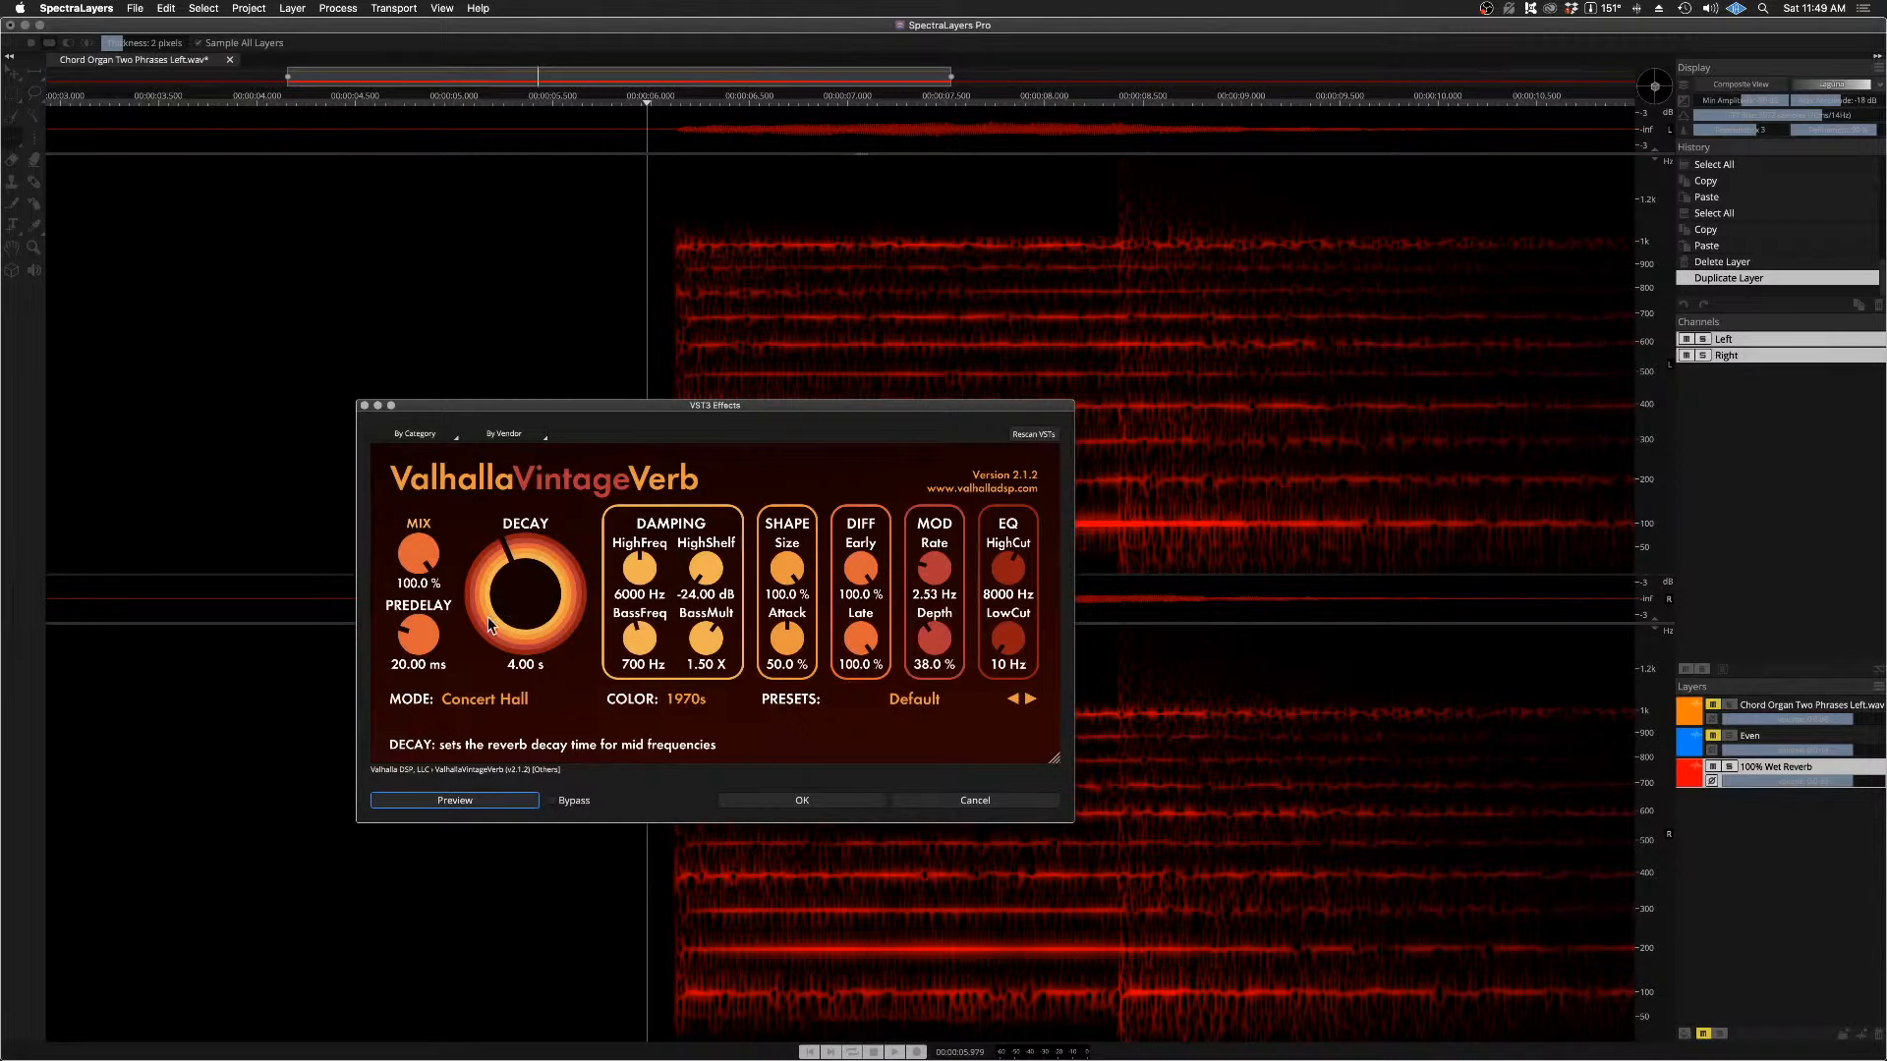
click(463, 800)
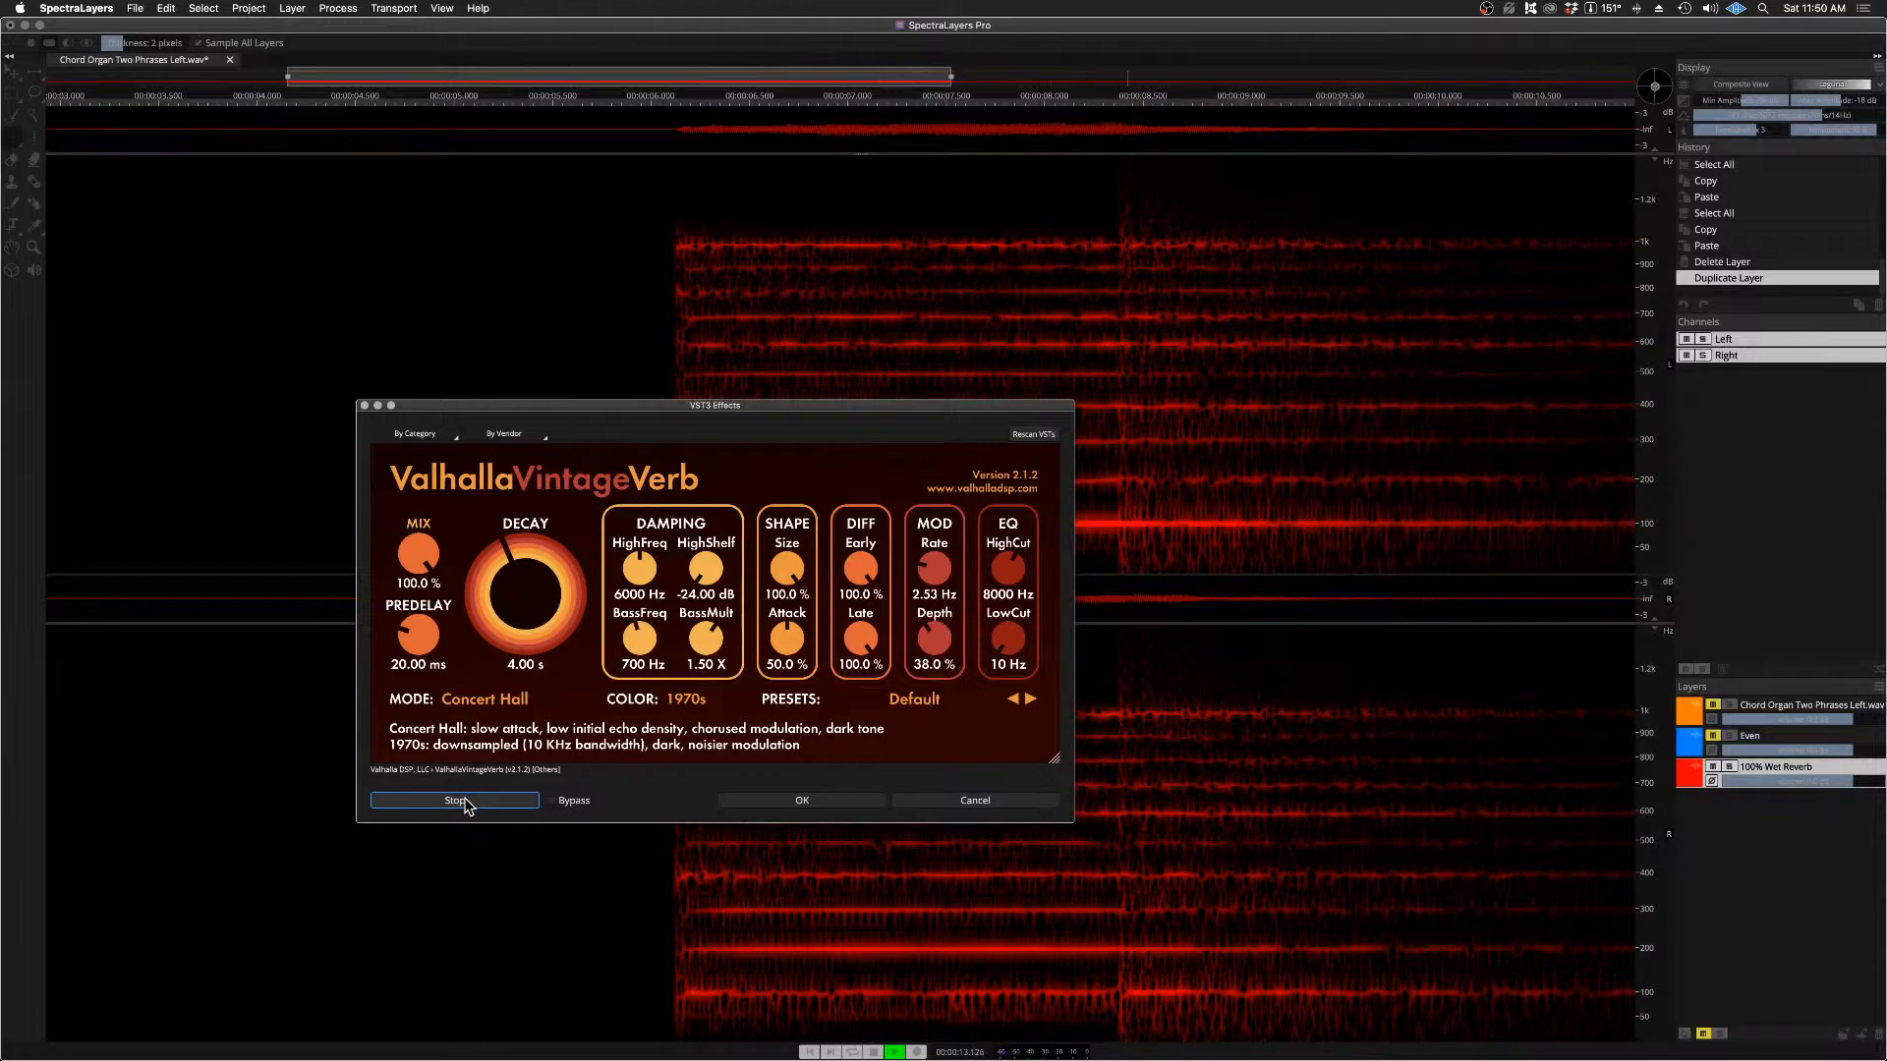
click(466, 803)
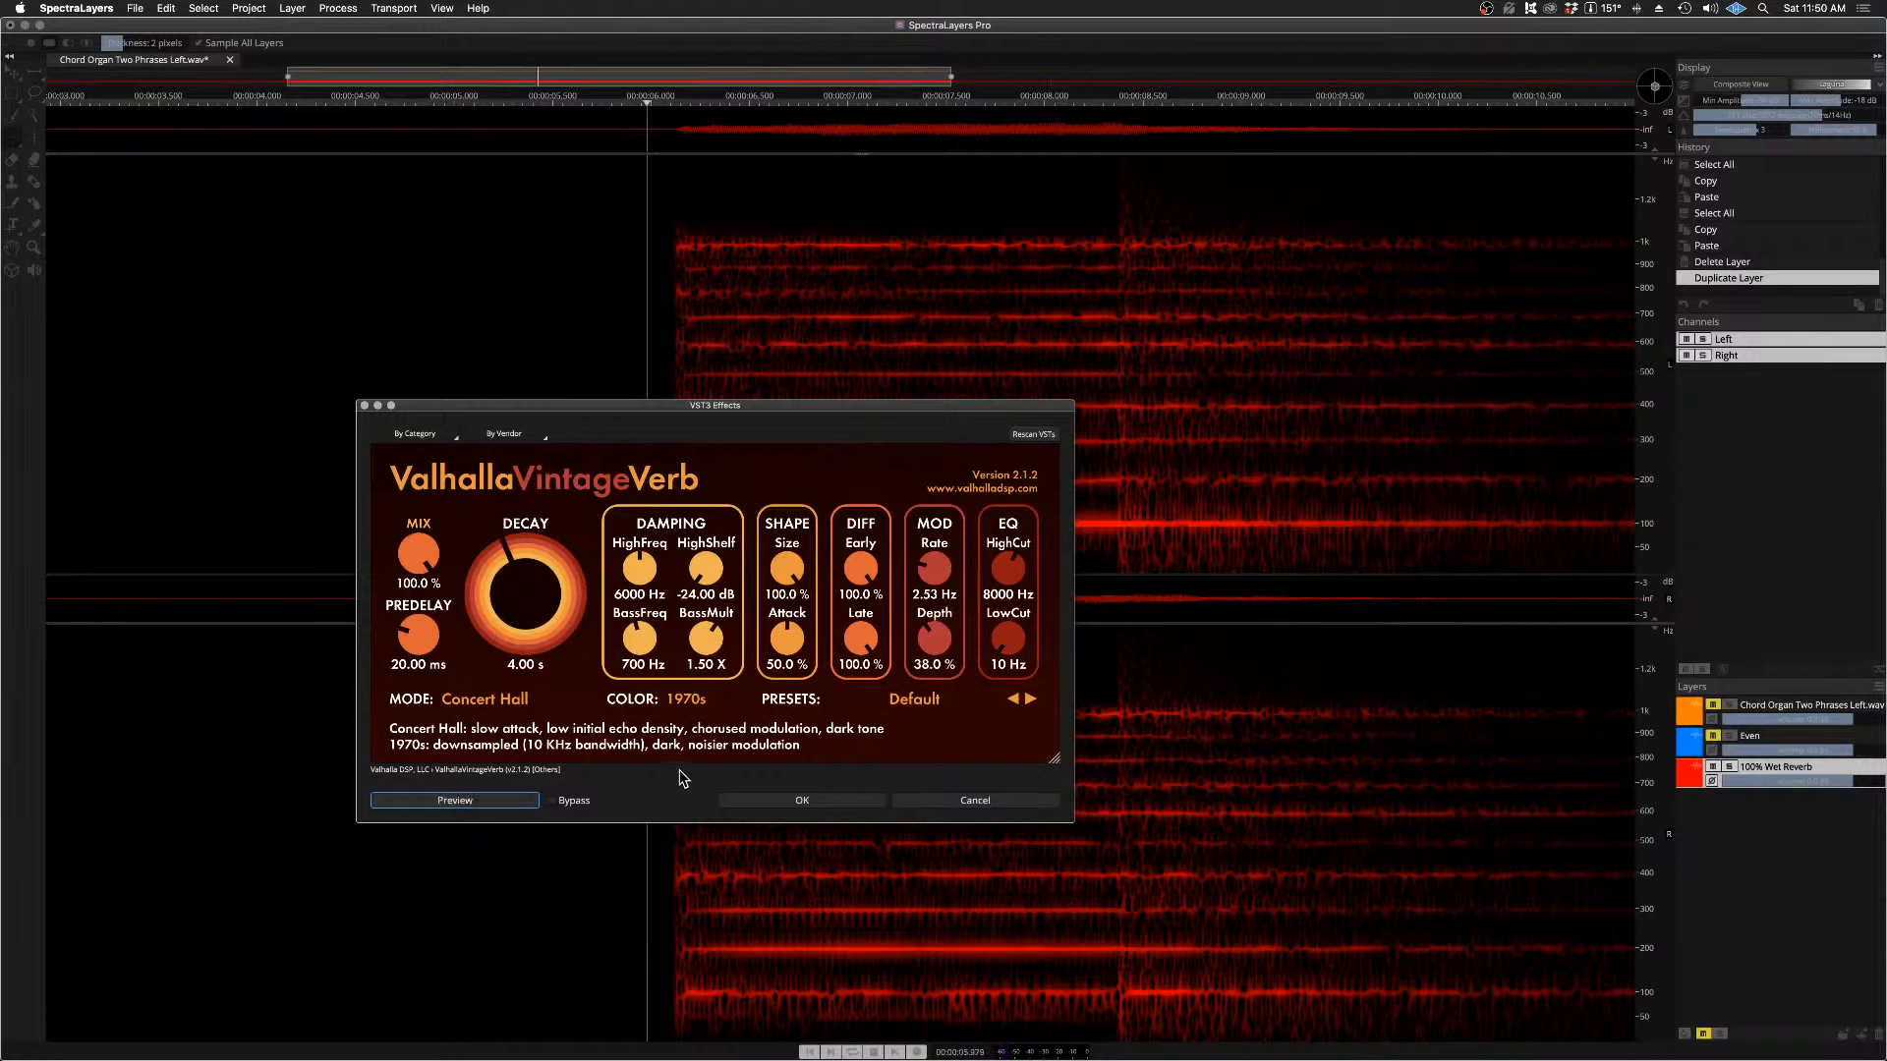
click(804, 801)
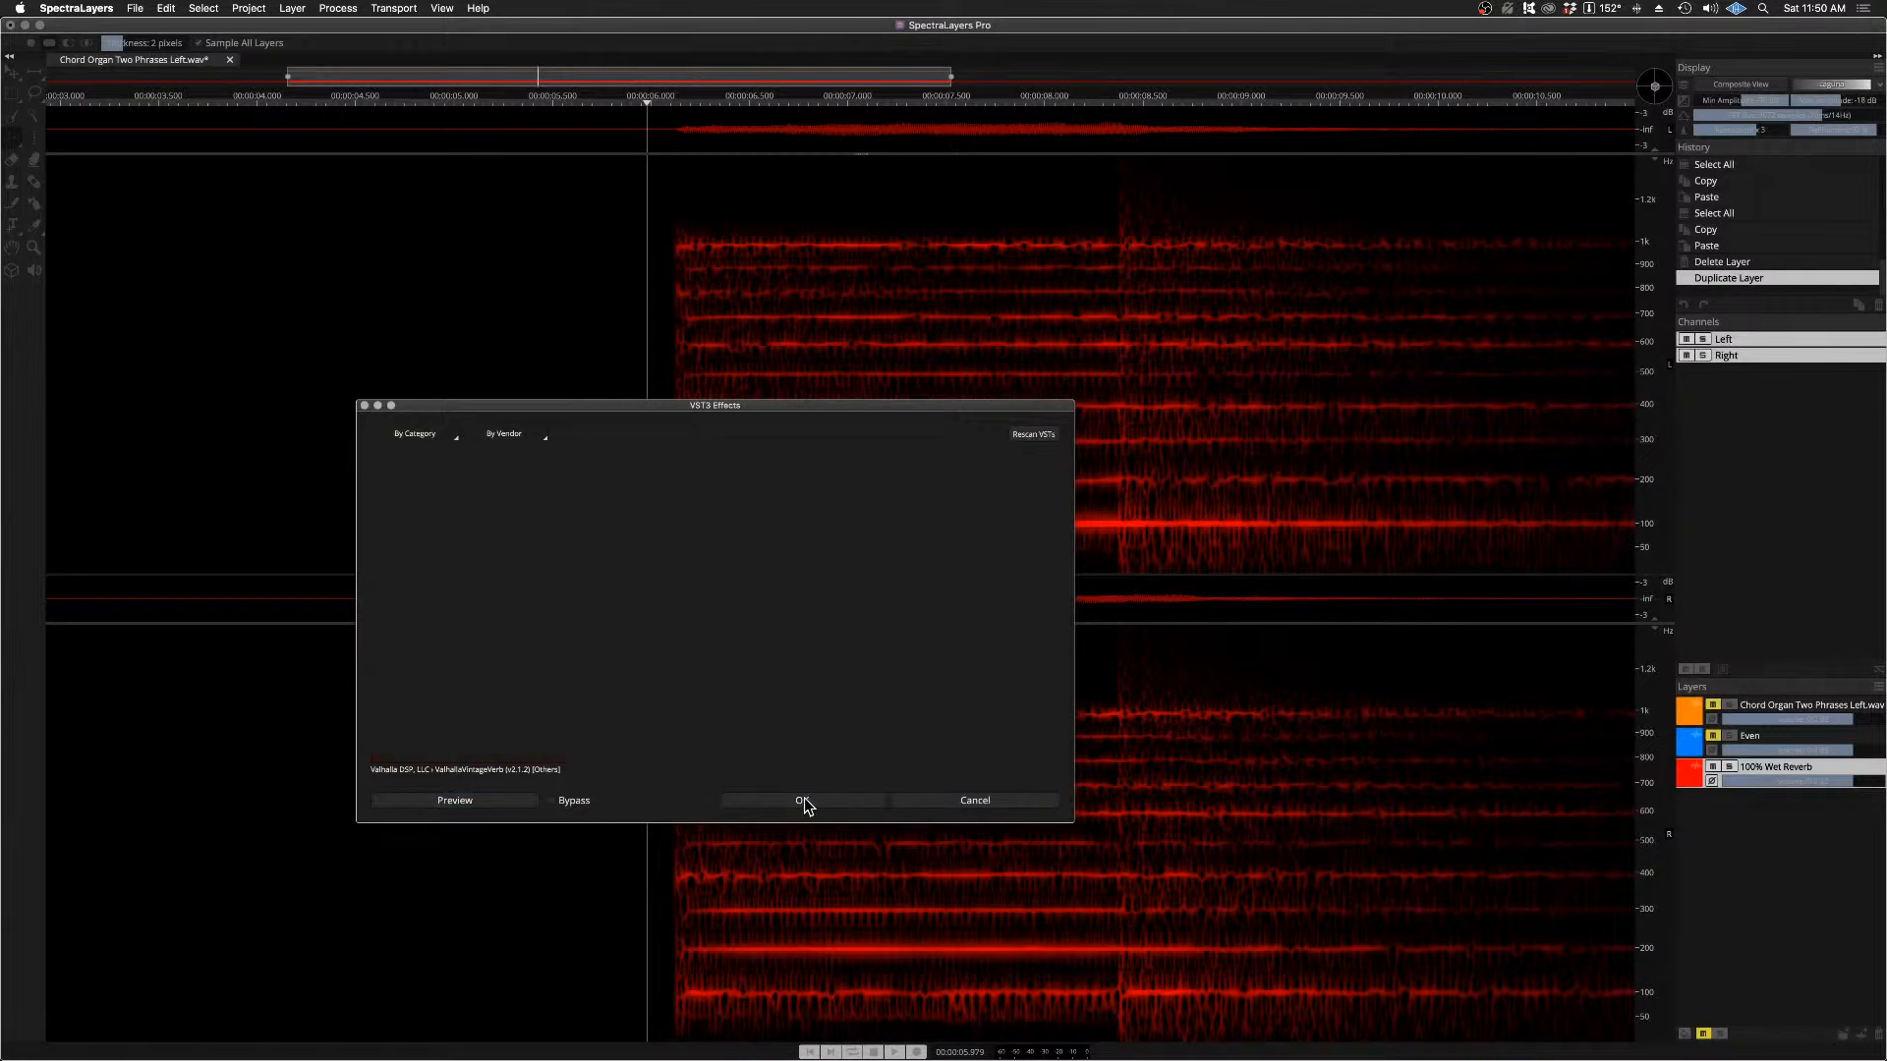
Step: Unmute the Chord Organ Two Phrases Left.wav and Even layers, then audition the chord organ layer soloed
scroll(994, 836, down, 5)
scroll(993, 836, down, 2)
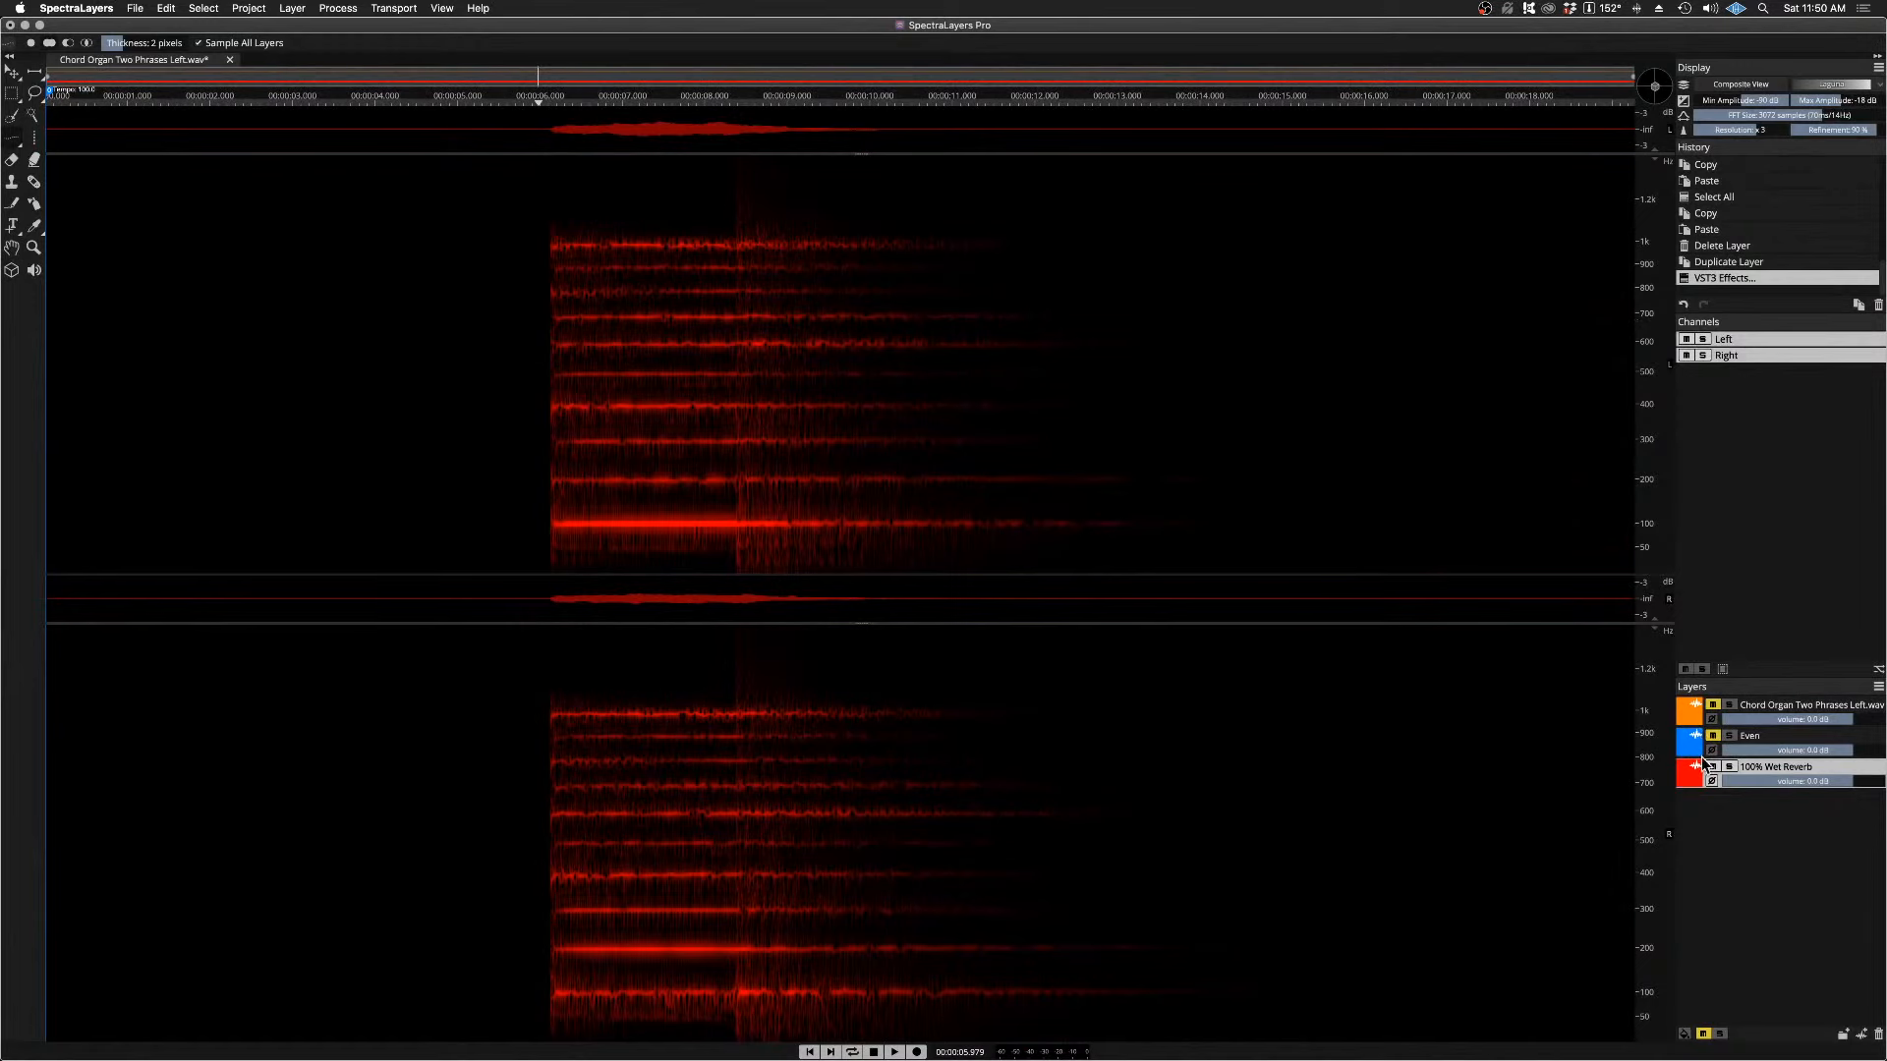
click(1713, 706)
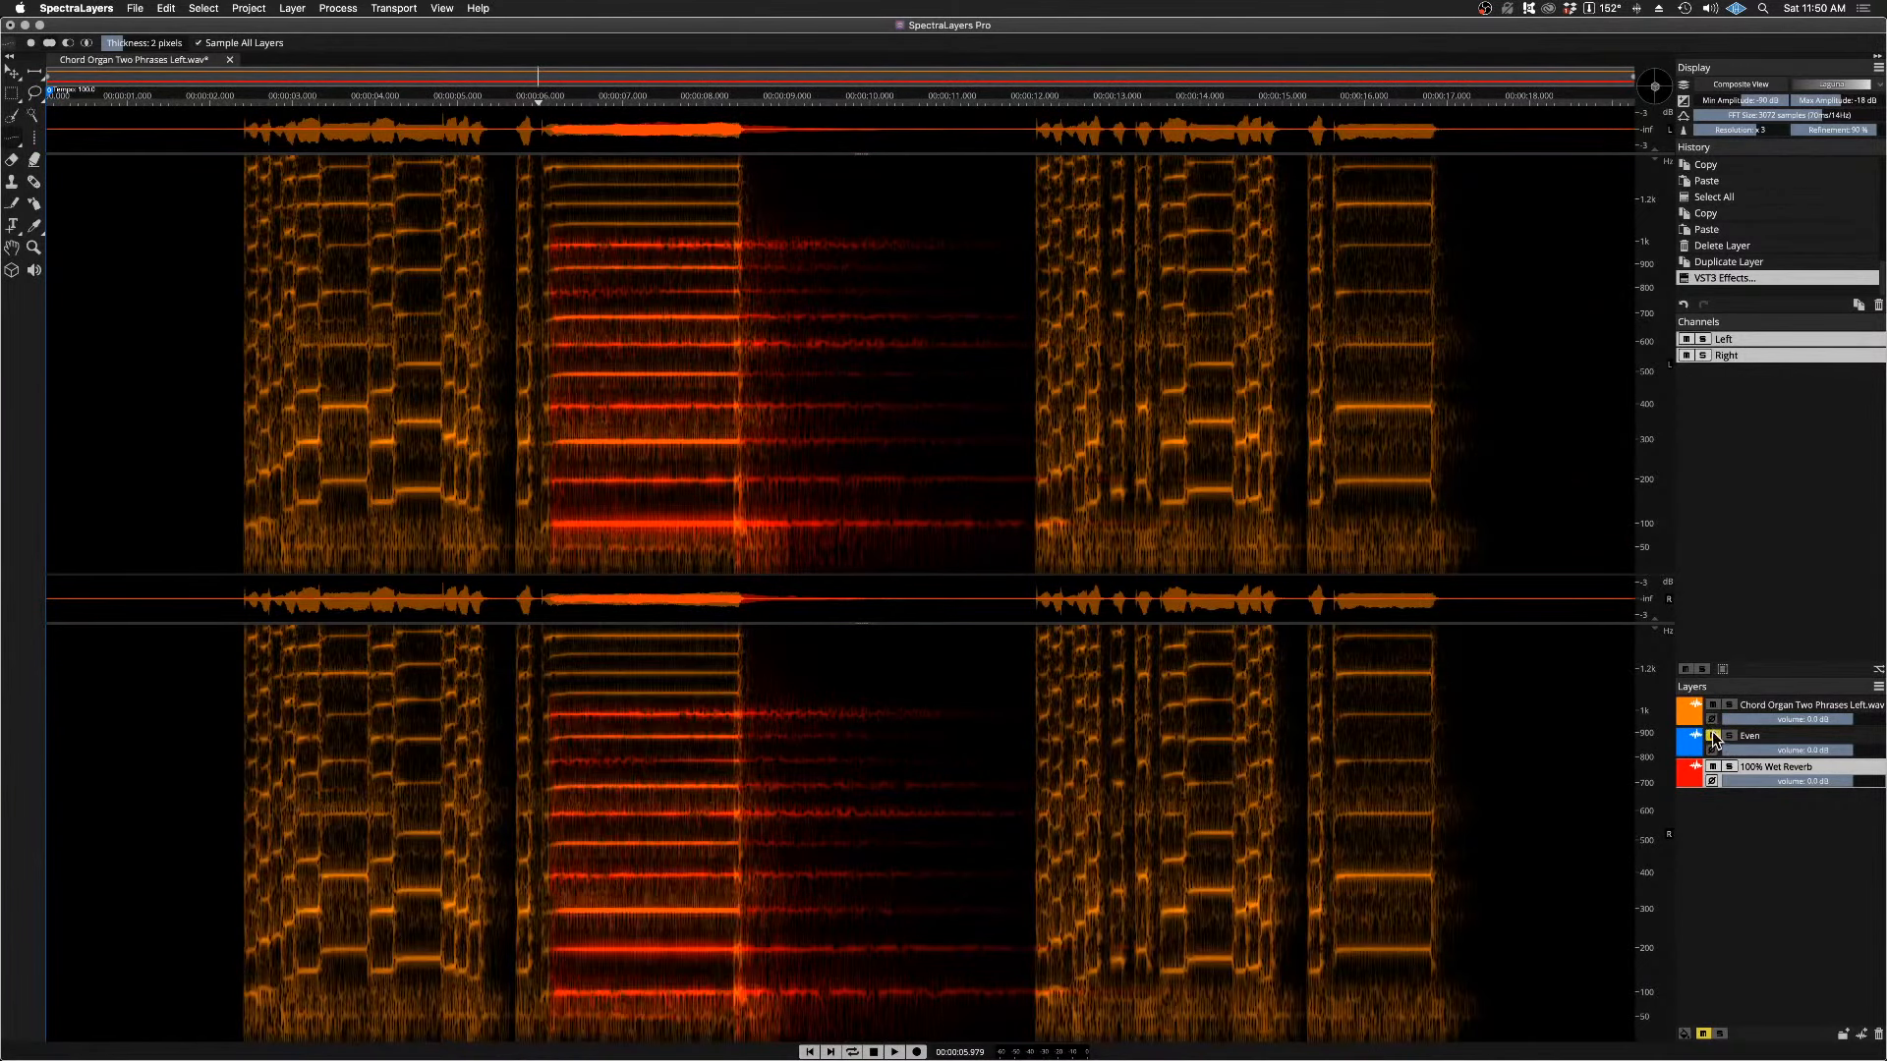
click(1730, 707)
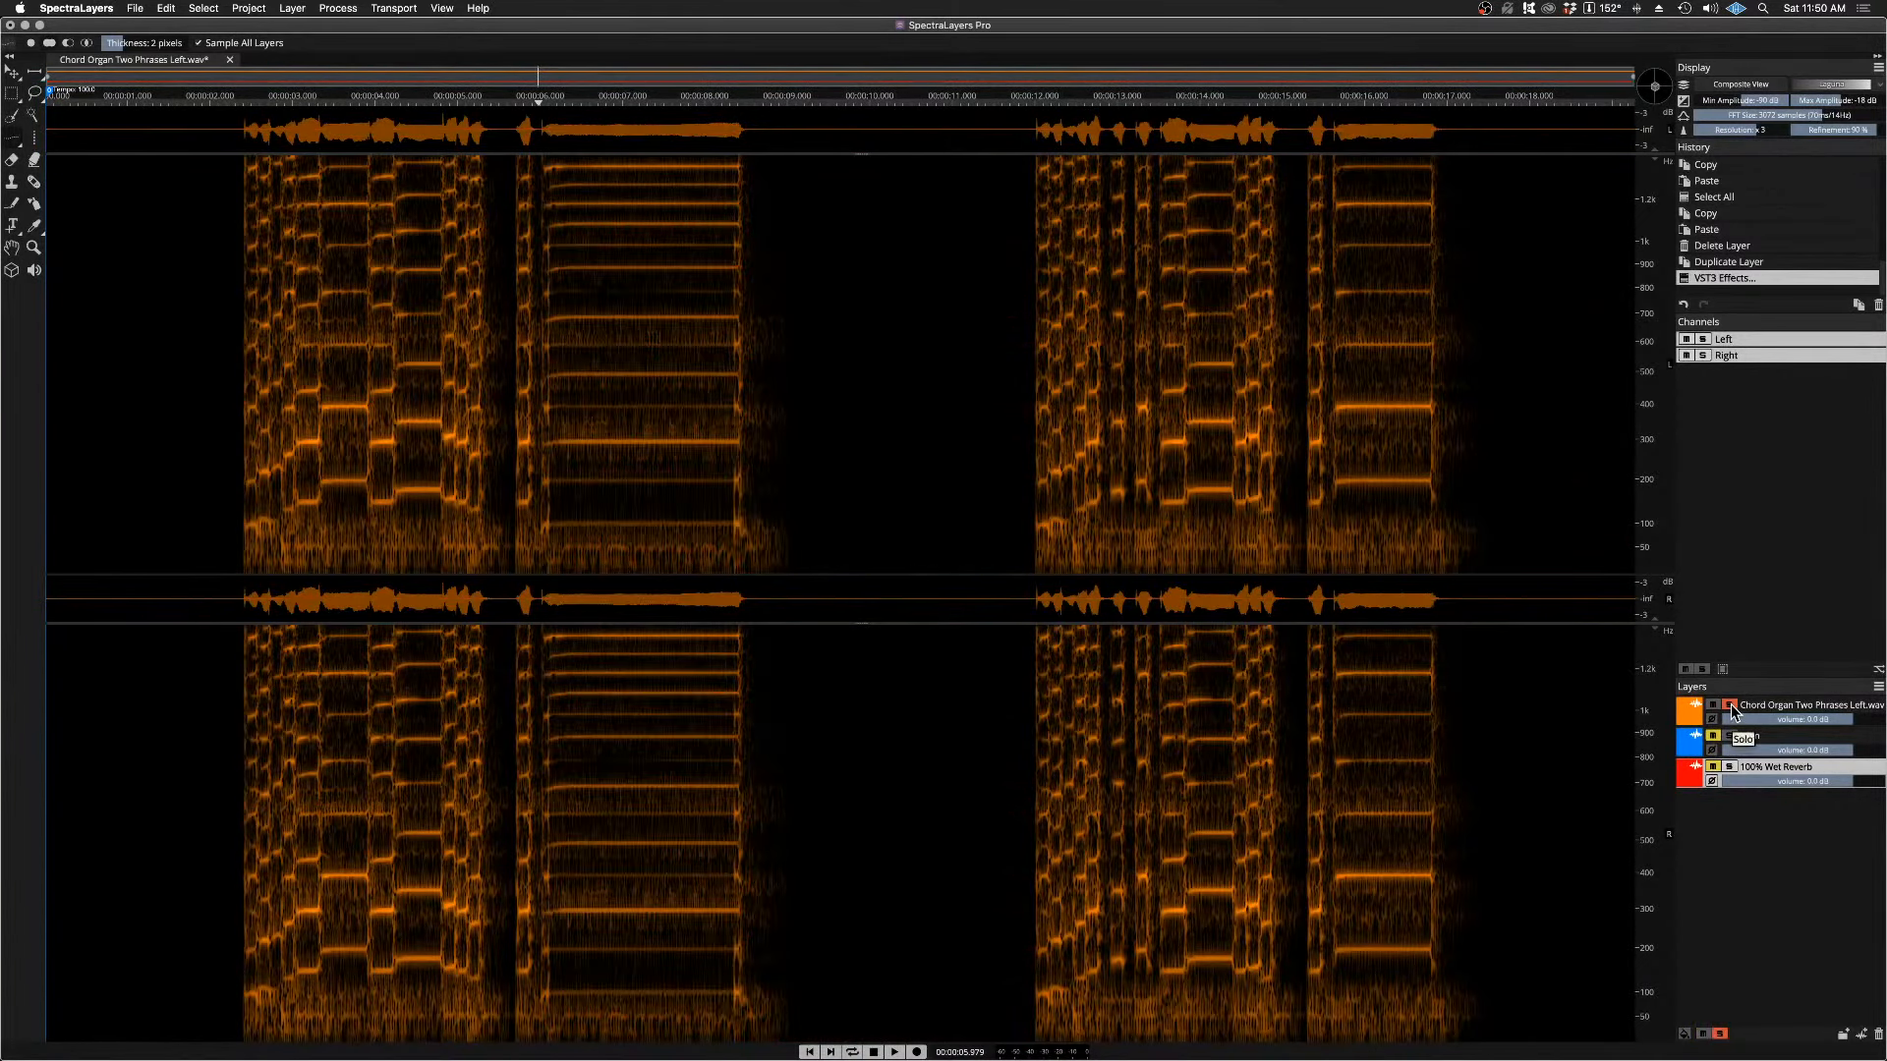
key(space)
key(space)
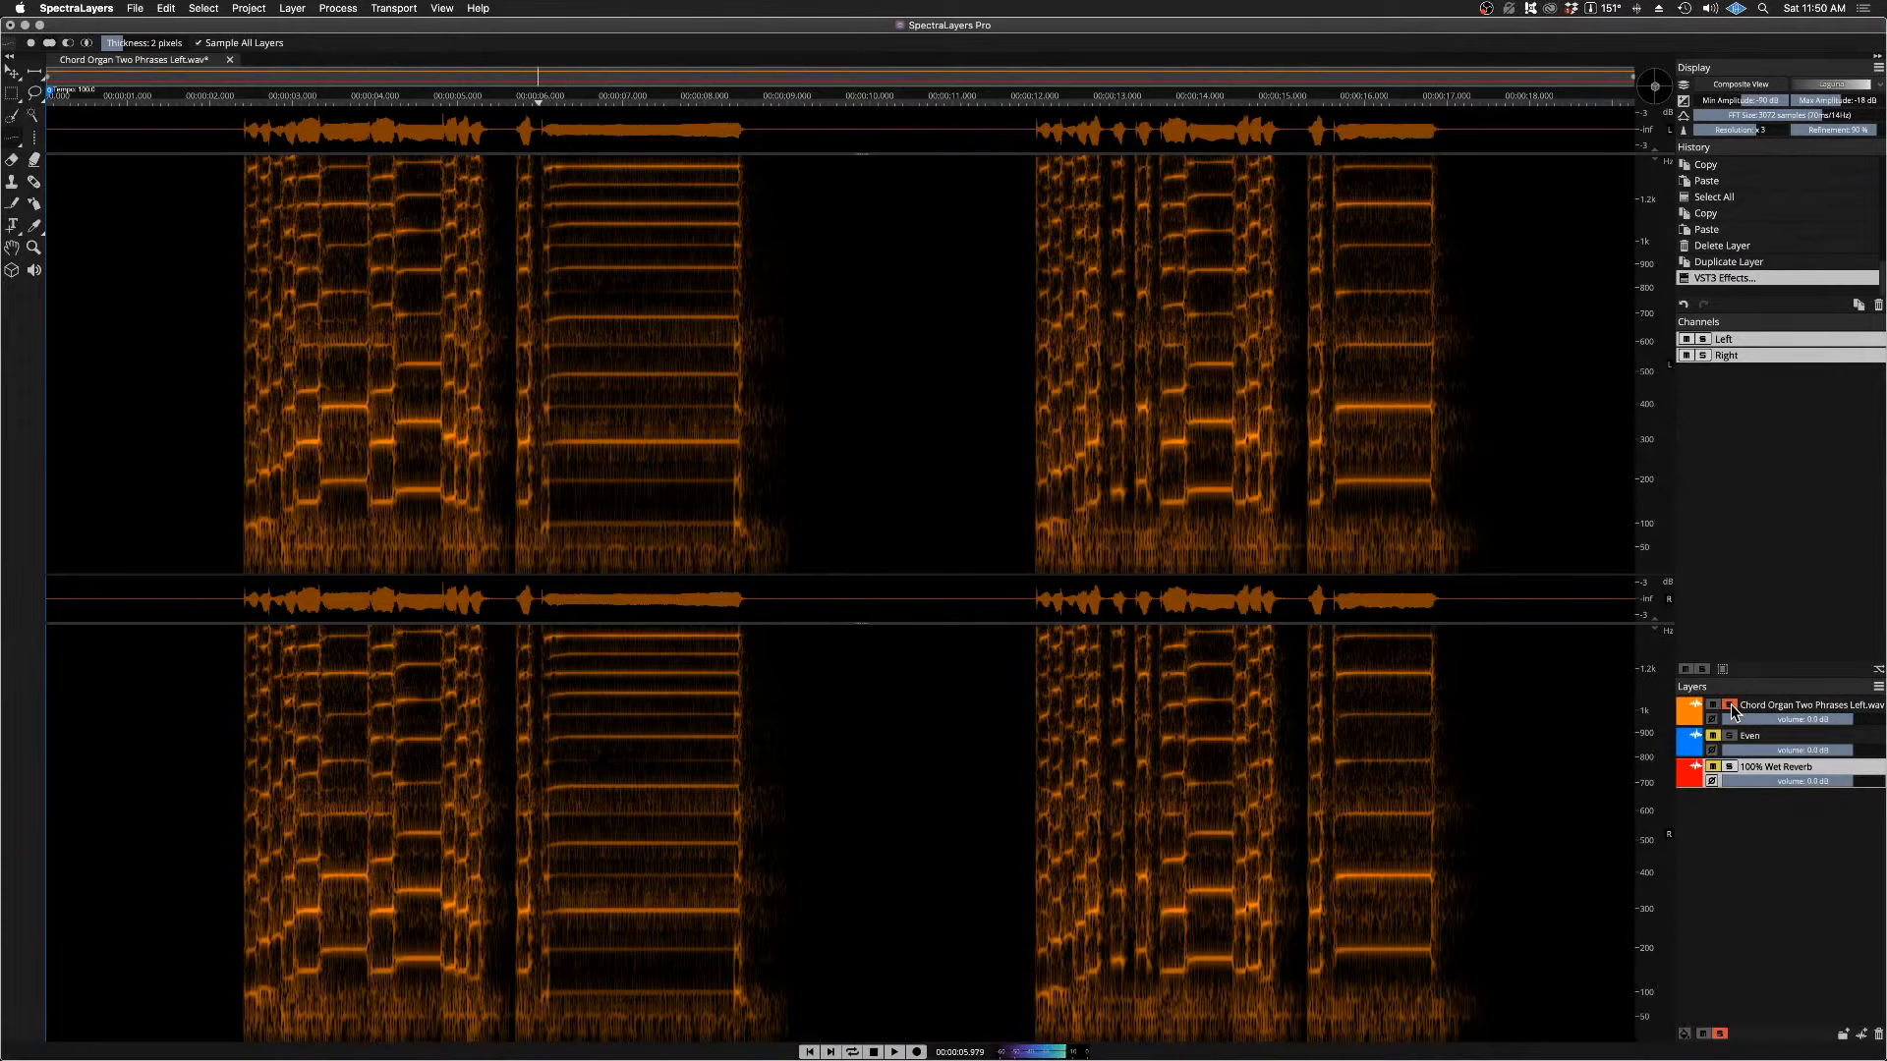
Step: Switch the solo from the chord organ layer to the Even layer and audition its held note
click(1731, 705)
click(1729, 735)
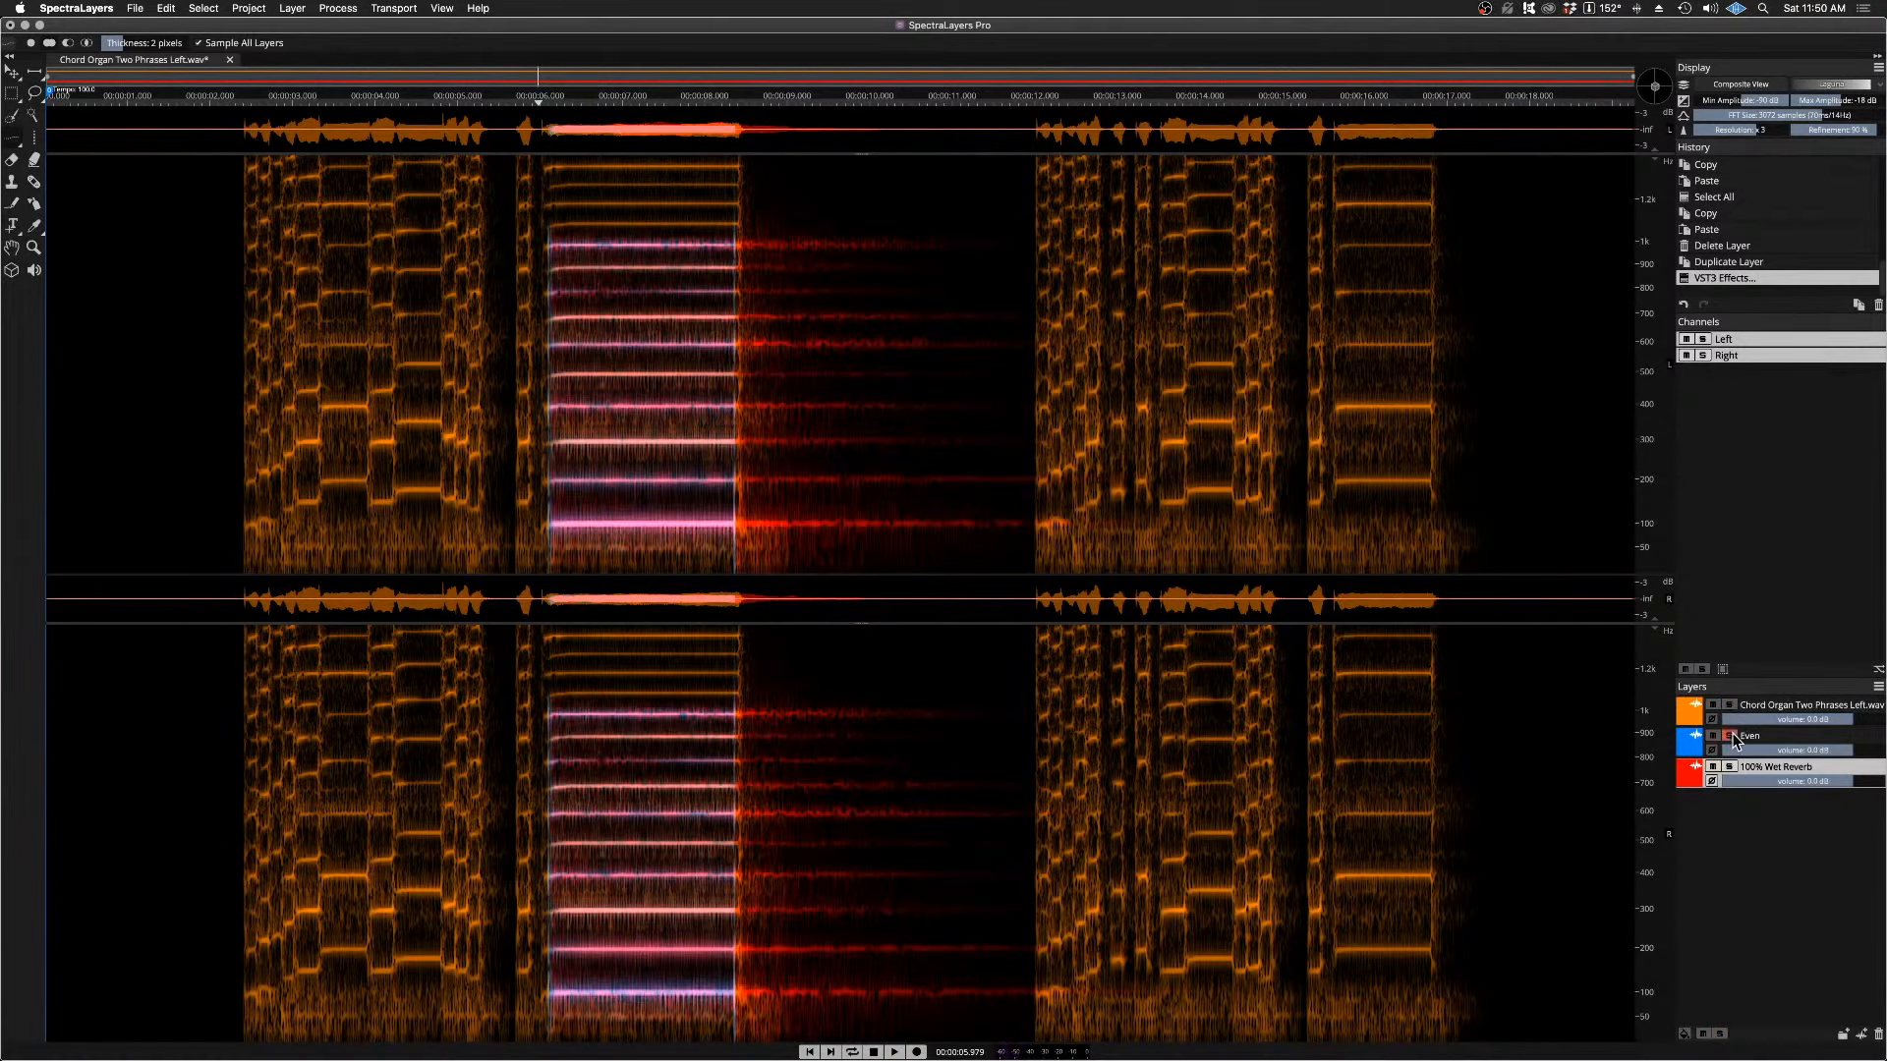
key(space)
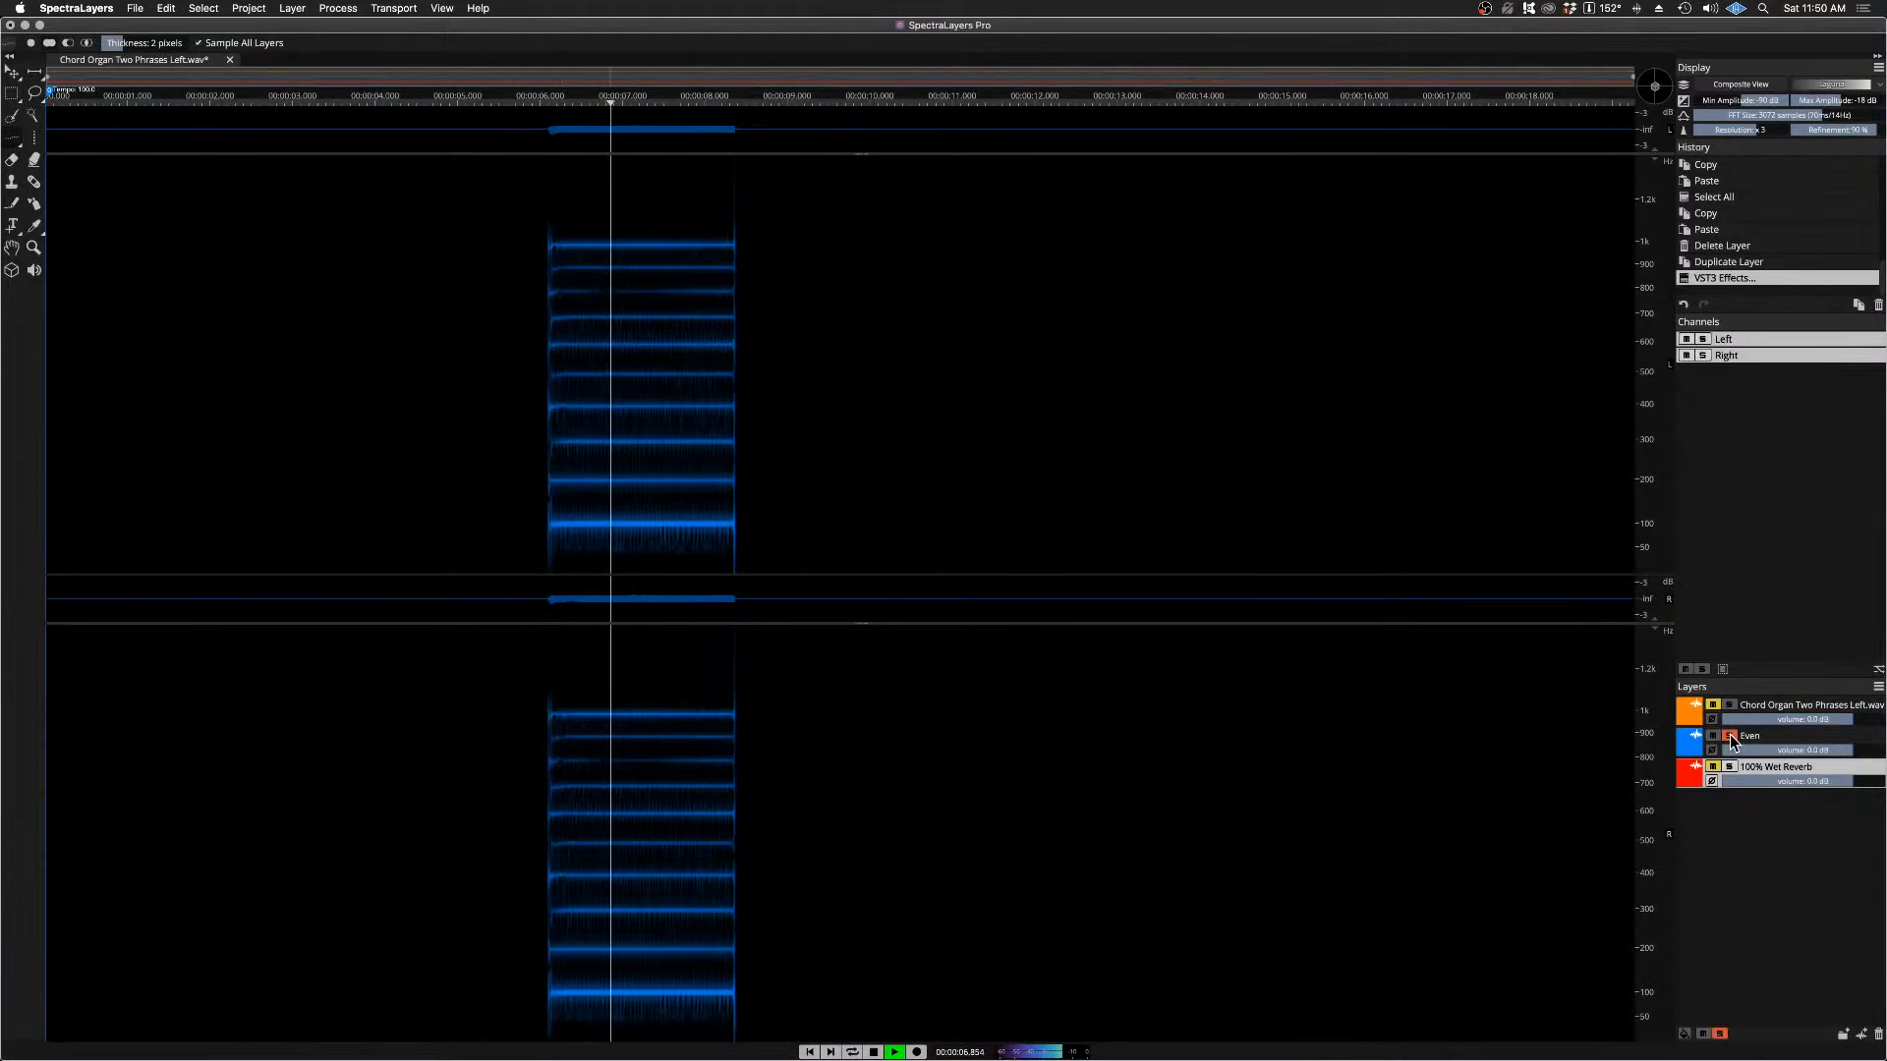
key(space)
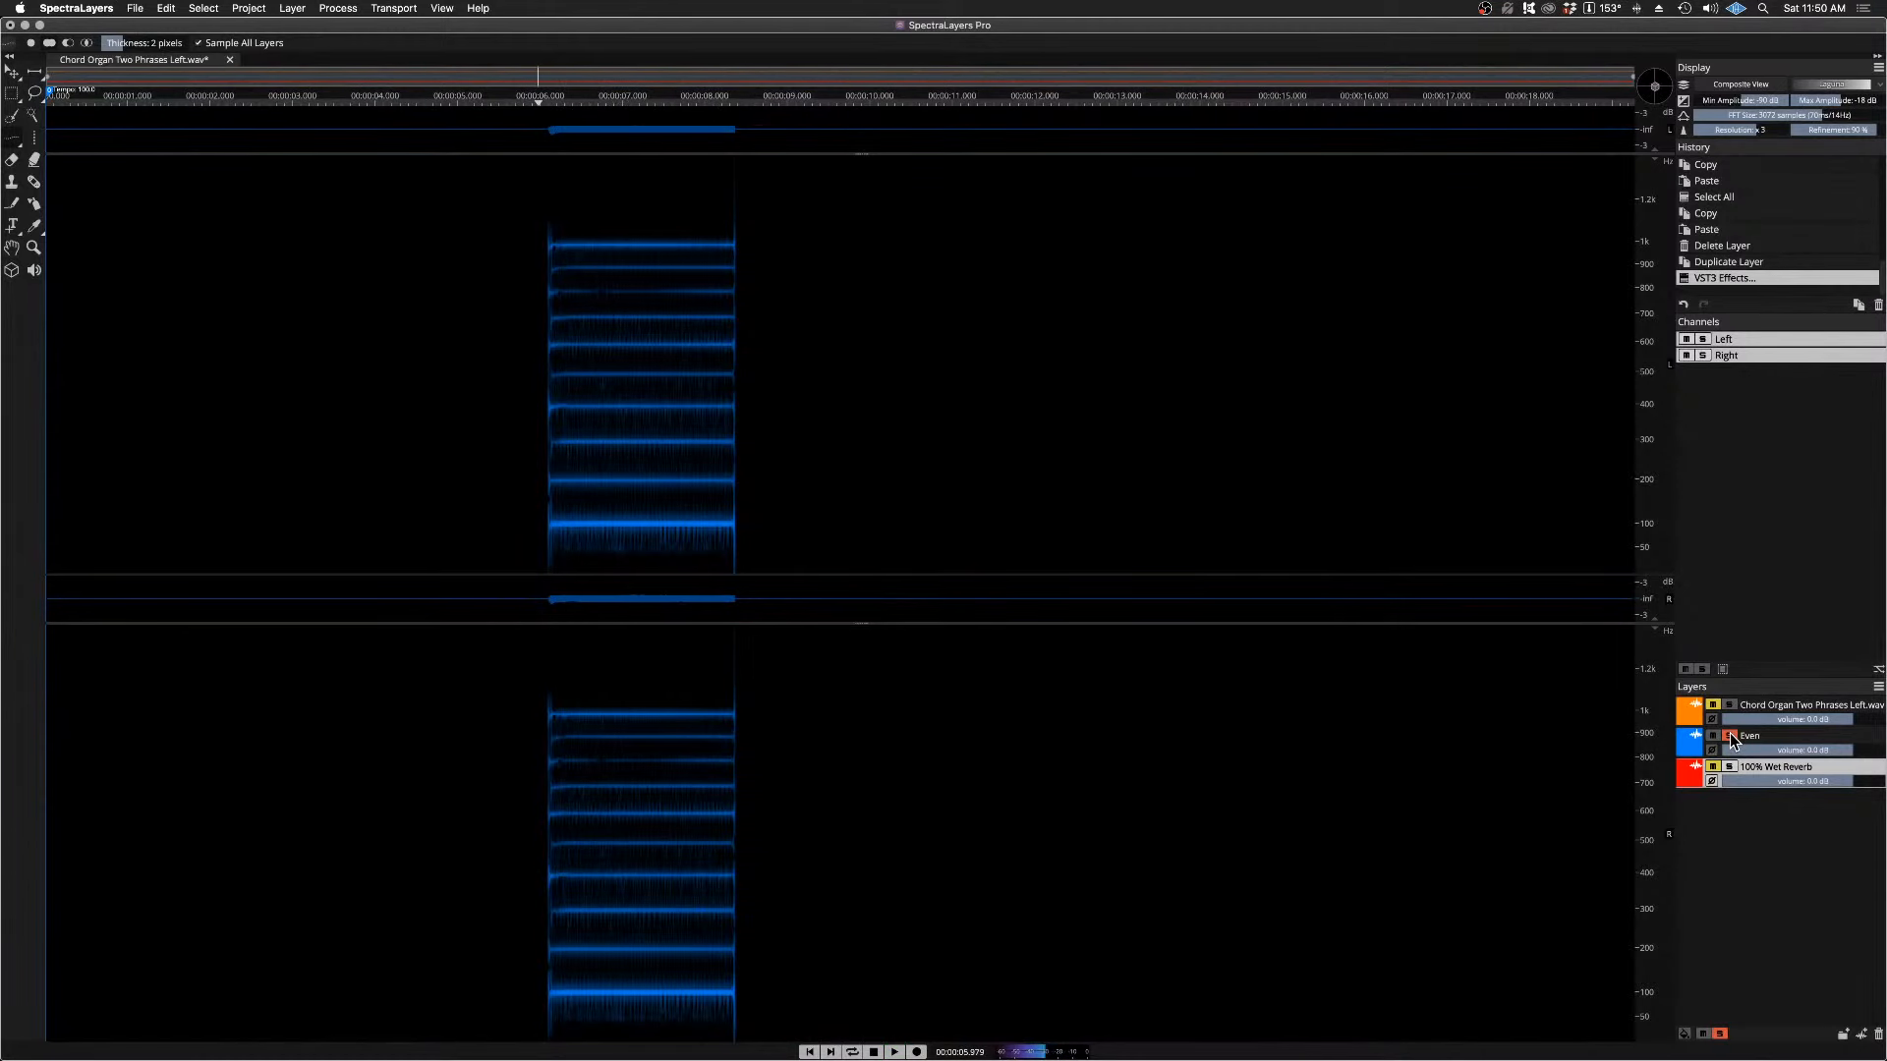
Step: Switch the solo from the Even layer to the 100% Wet Reverb layer and audition the reverb
click(1729, 735)
click(1729, 767)
key(space)
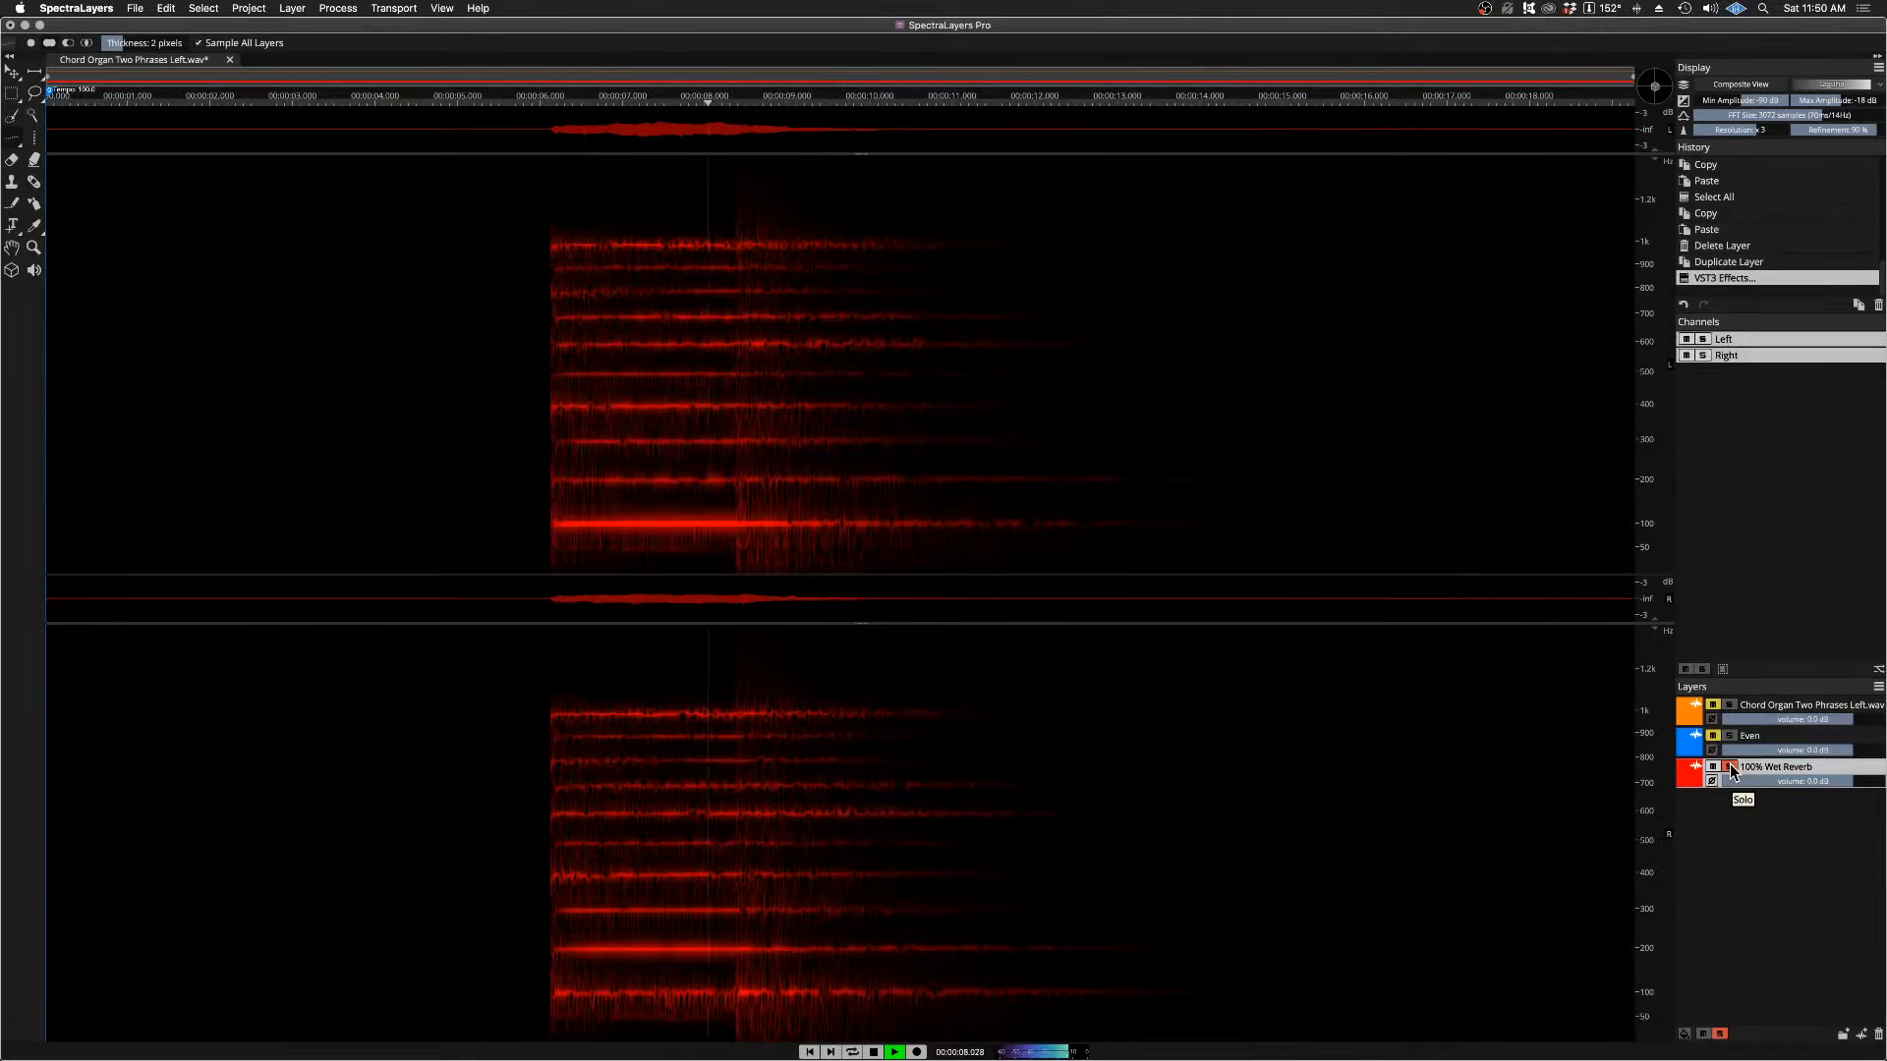
key(space)
Step: Turn off the reverb layer's solo and play all three layers together from the held note
click(1730, 768)
key(space)
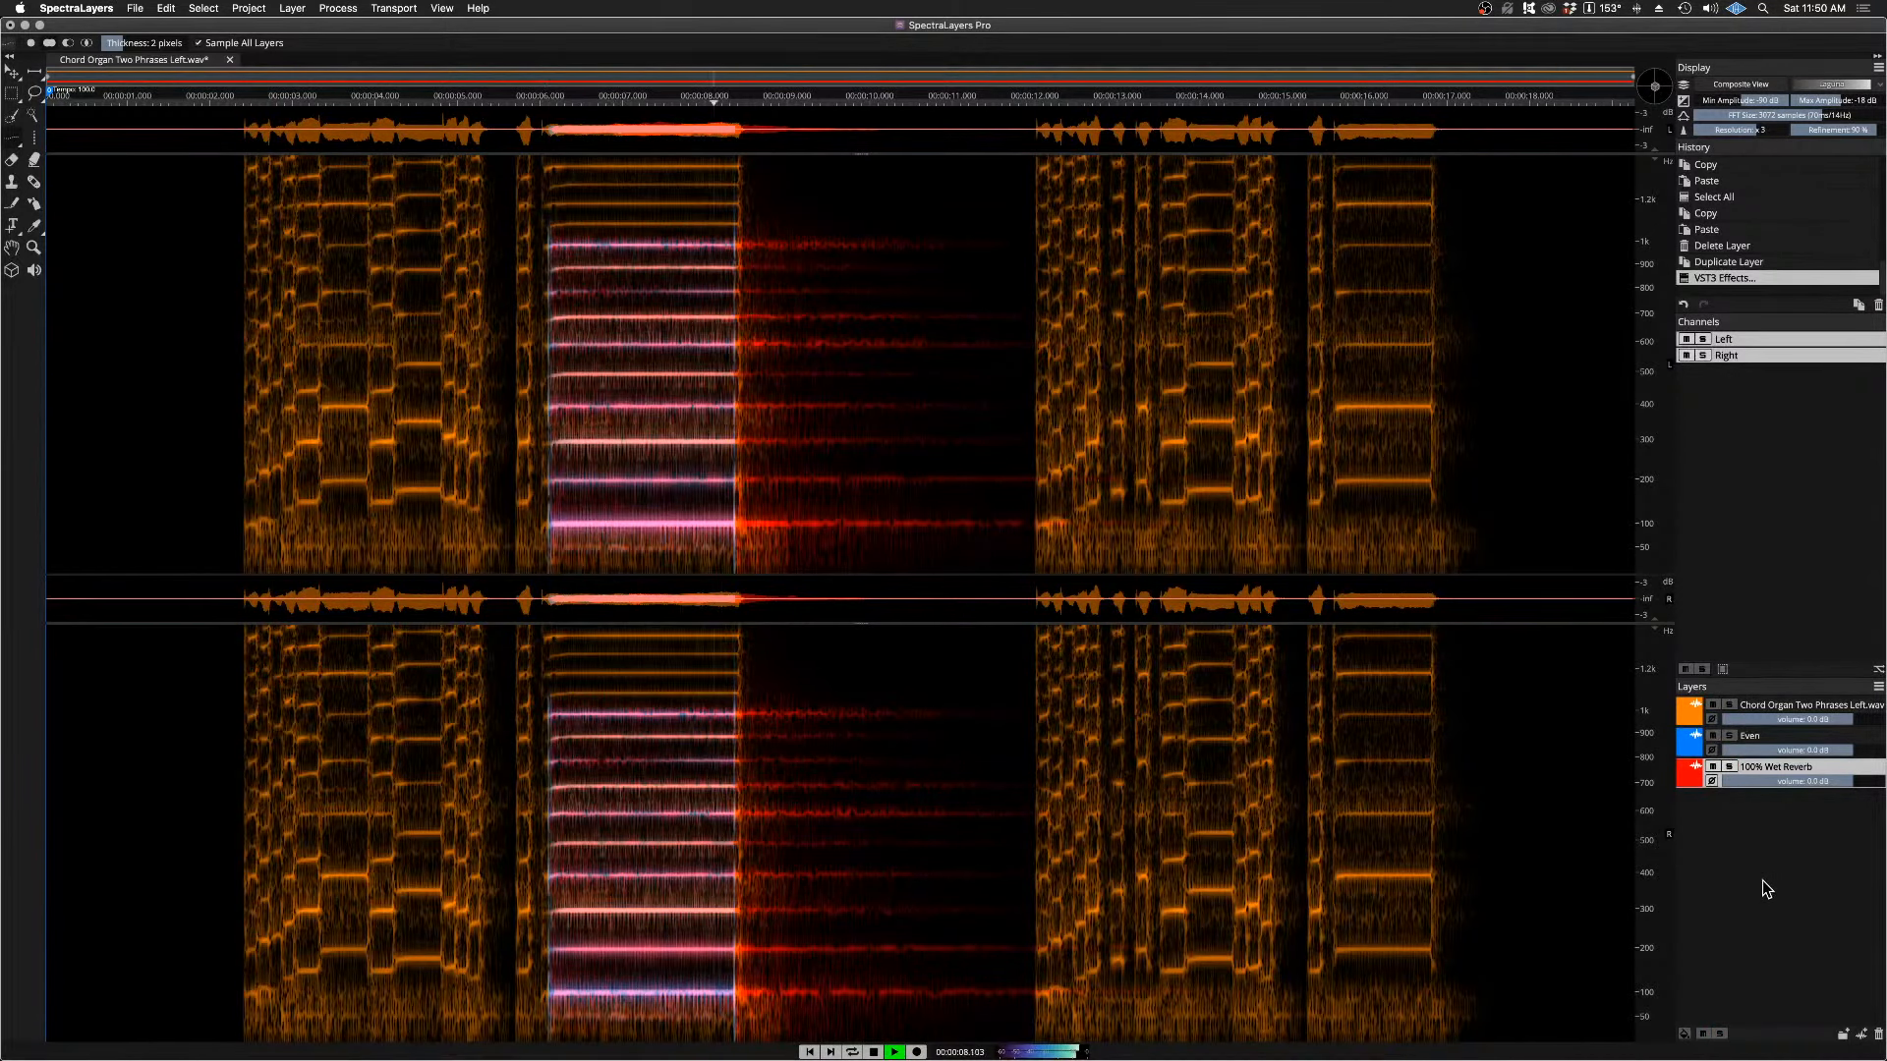
key(space)
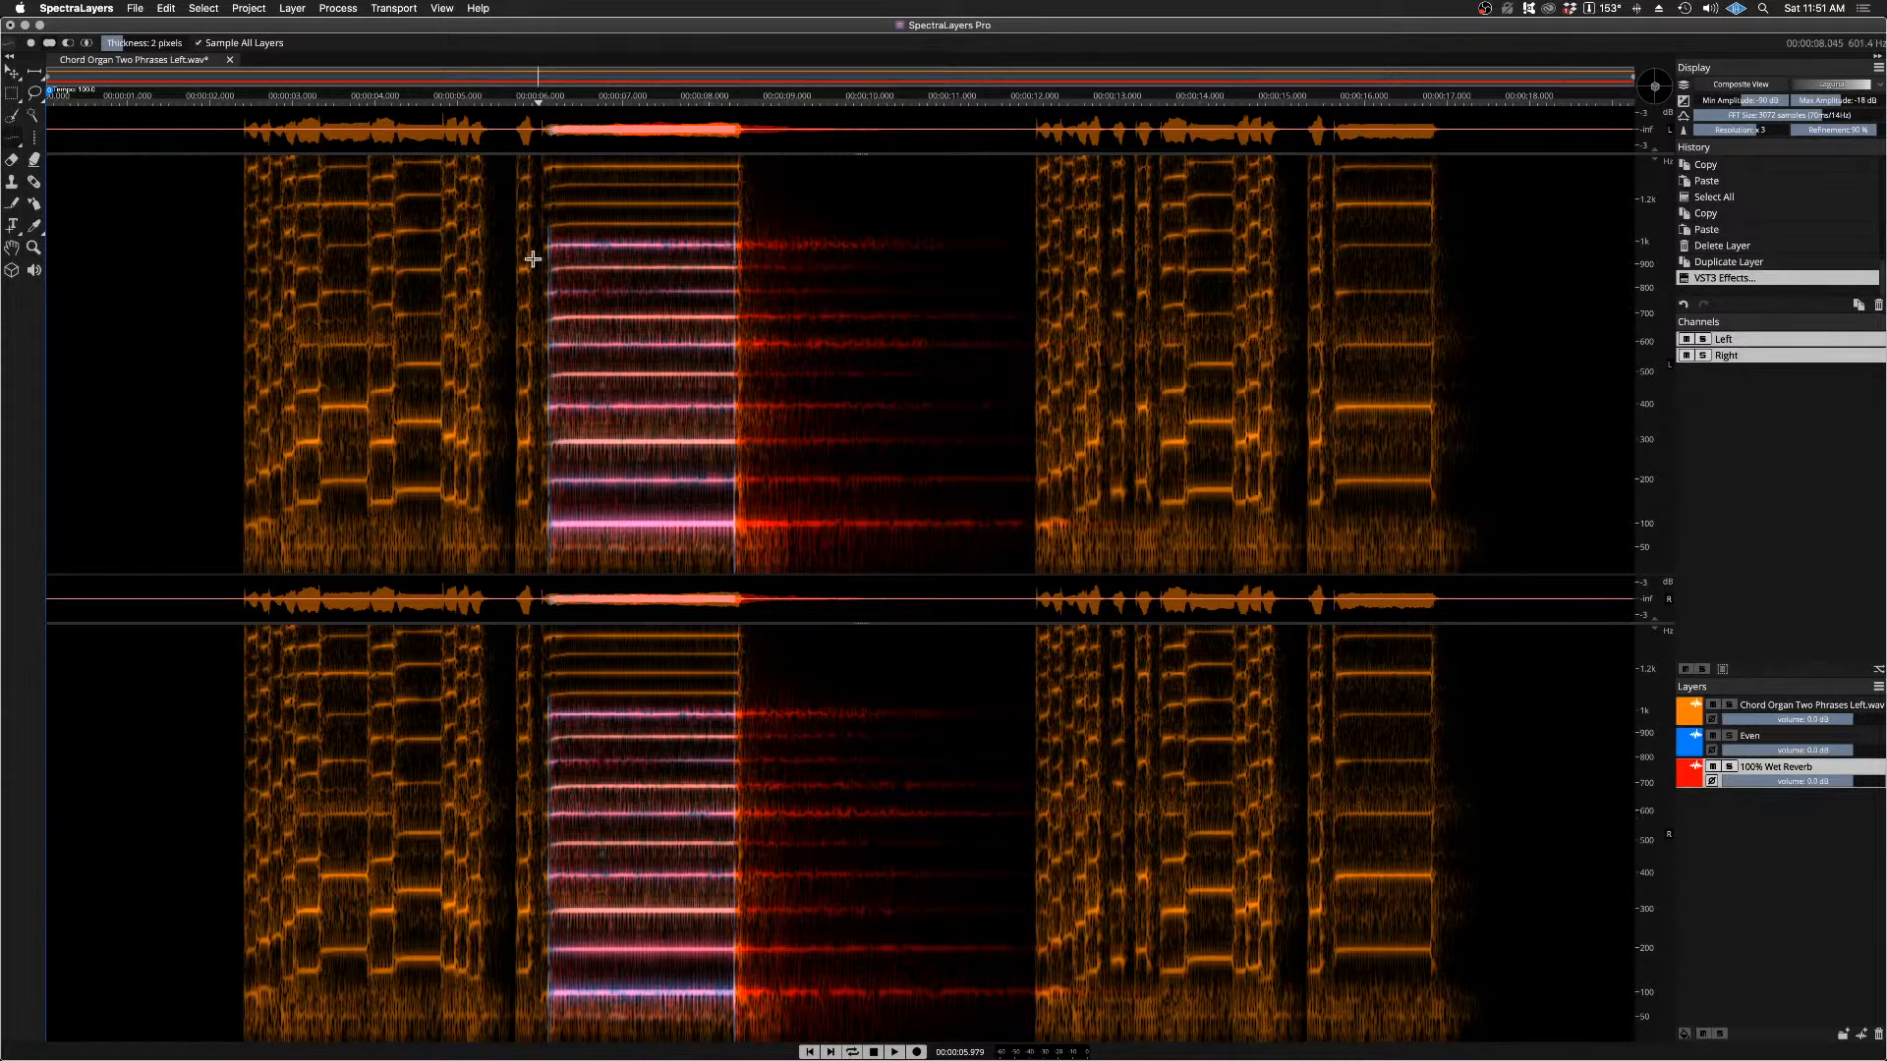
Step: Play the combined layers from just before the first phrase through the held note's reverb tail
click(236, 103)
key(space)
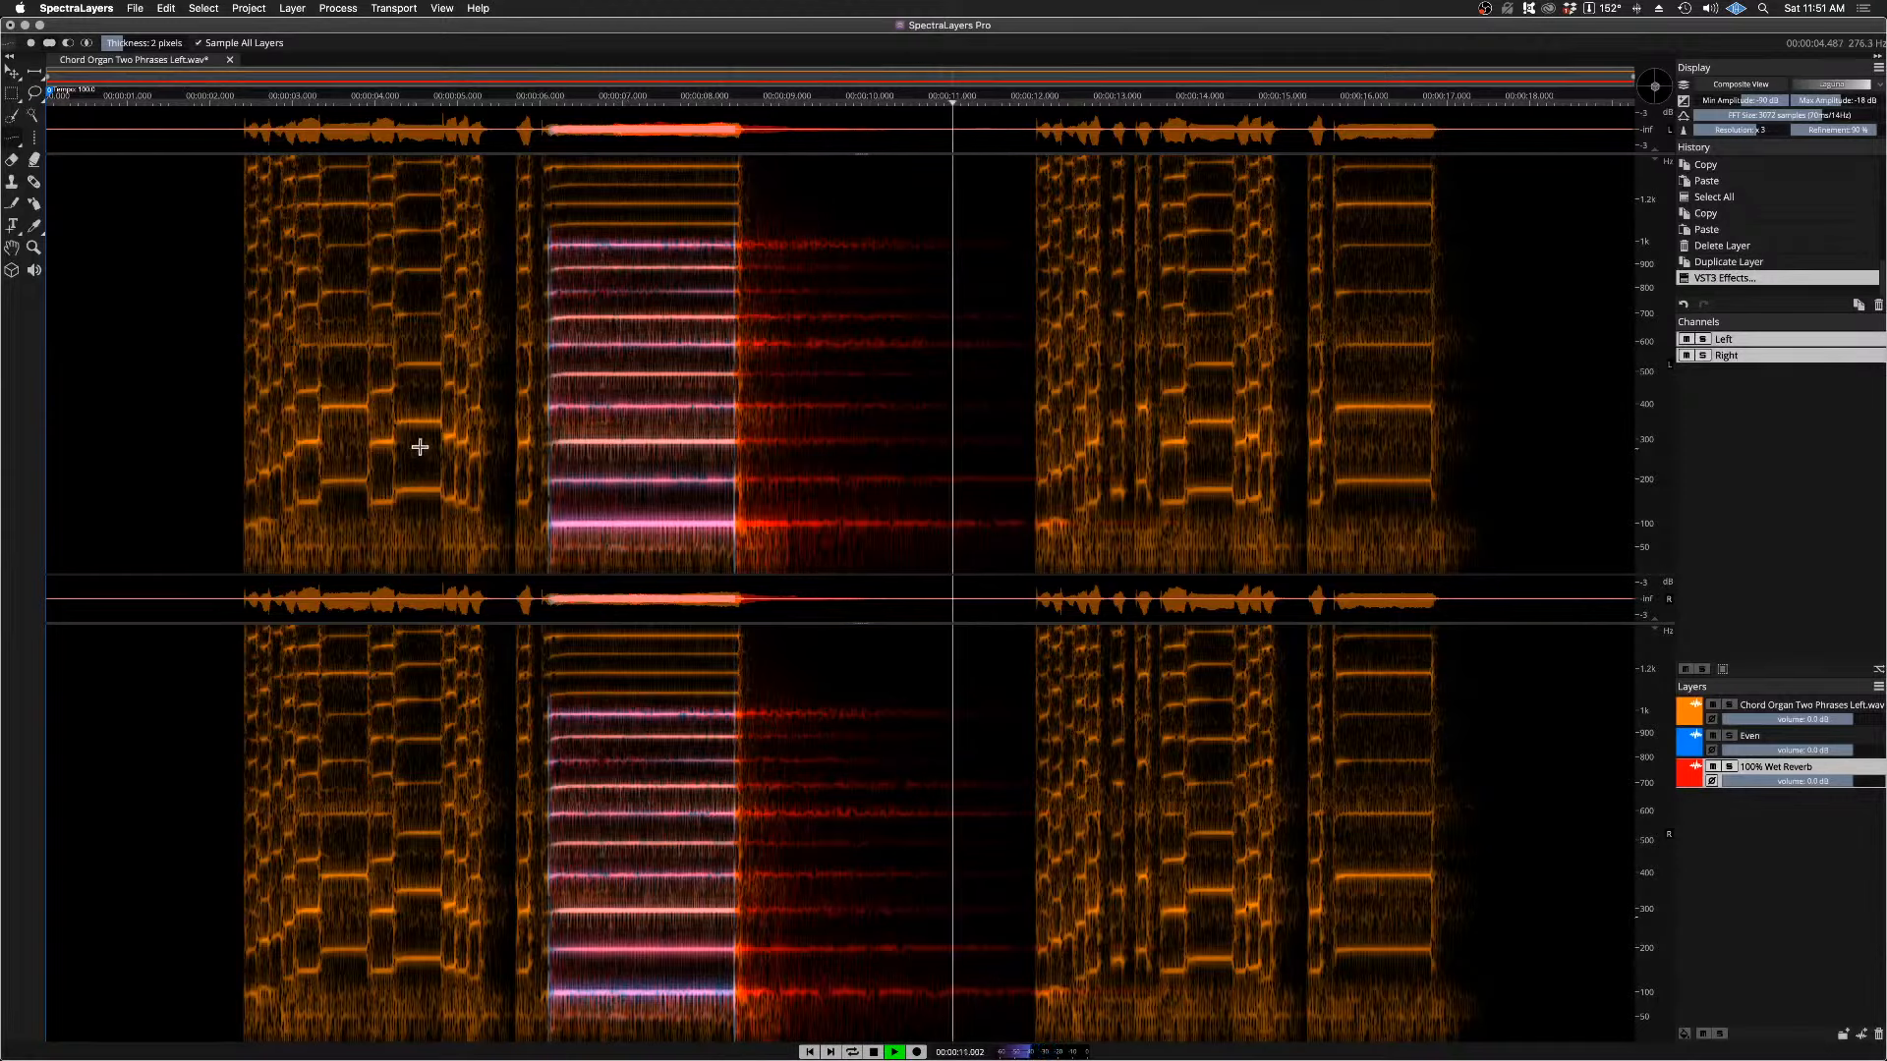
key(space)
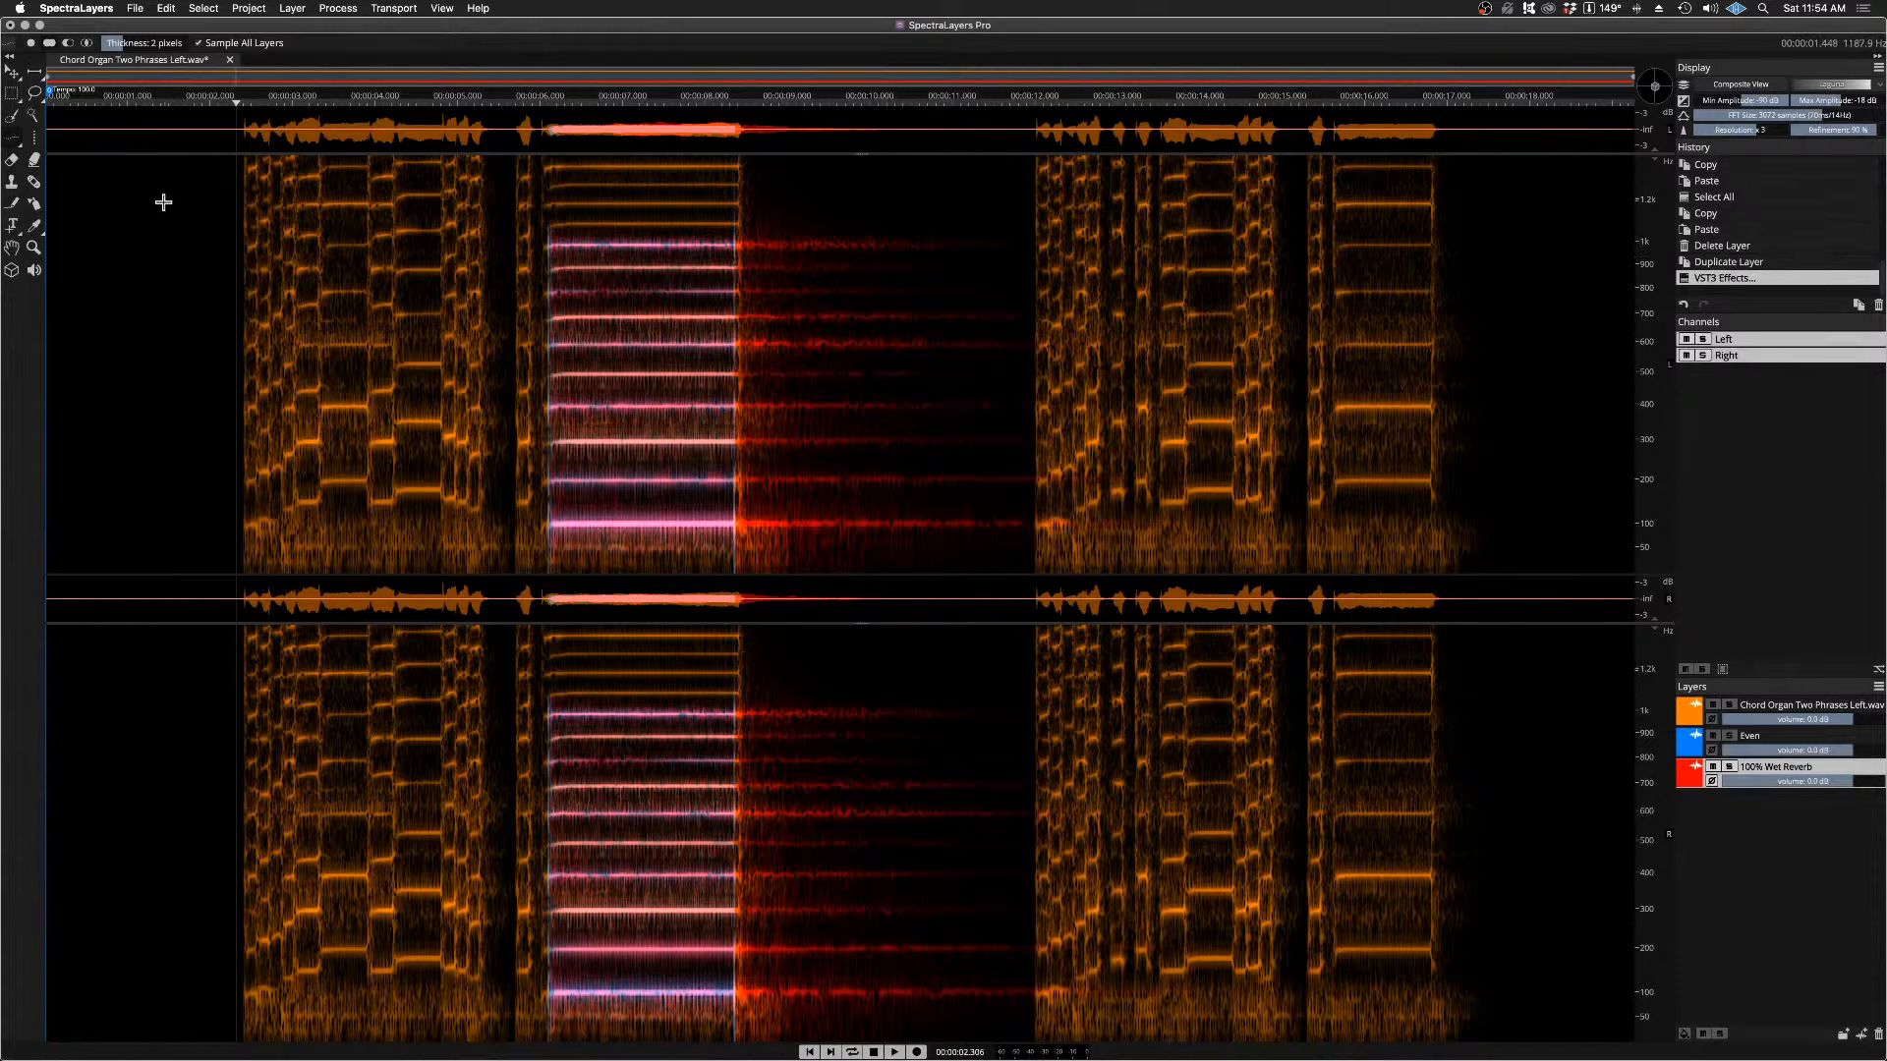
Step: Close the current project without saving and open the recent file Chord Organ Left.wav
click(231, 61)
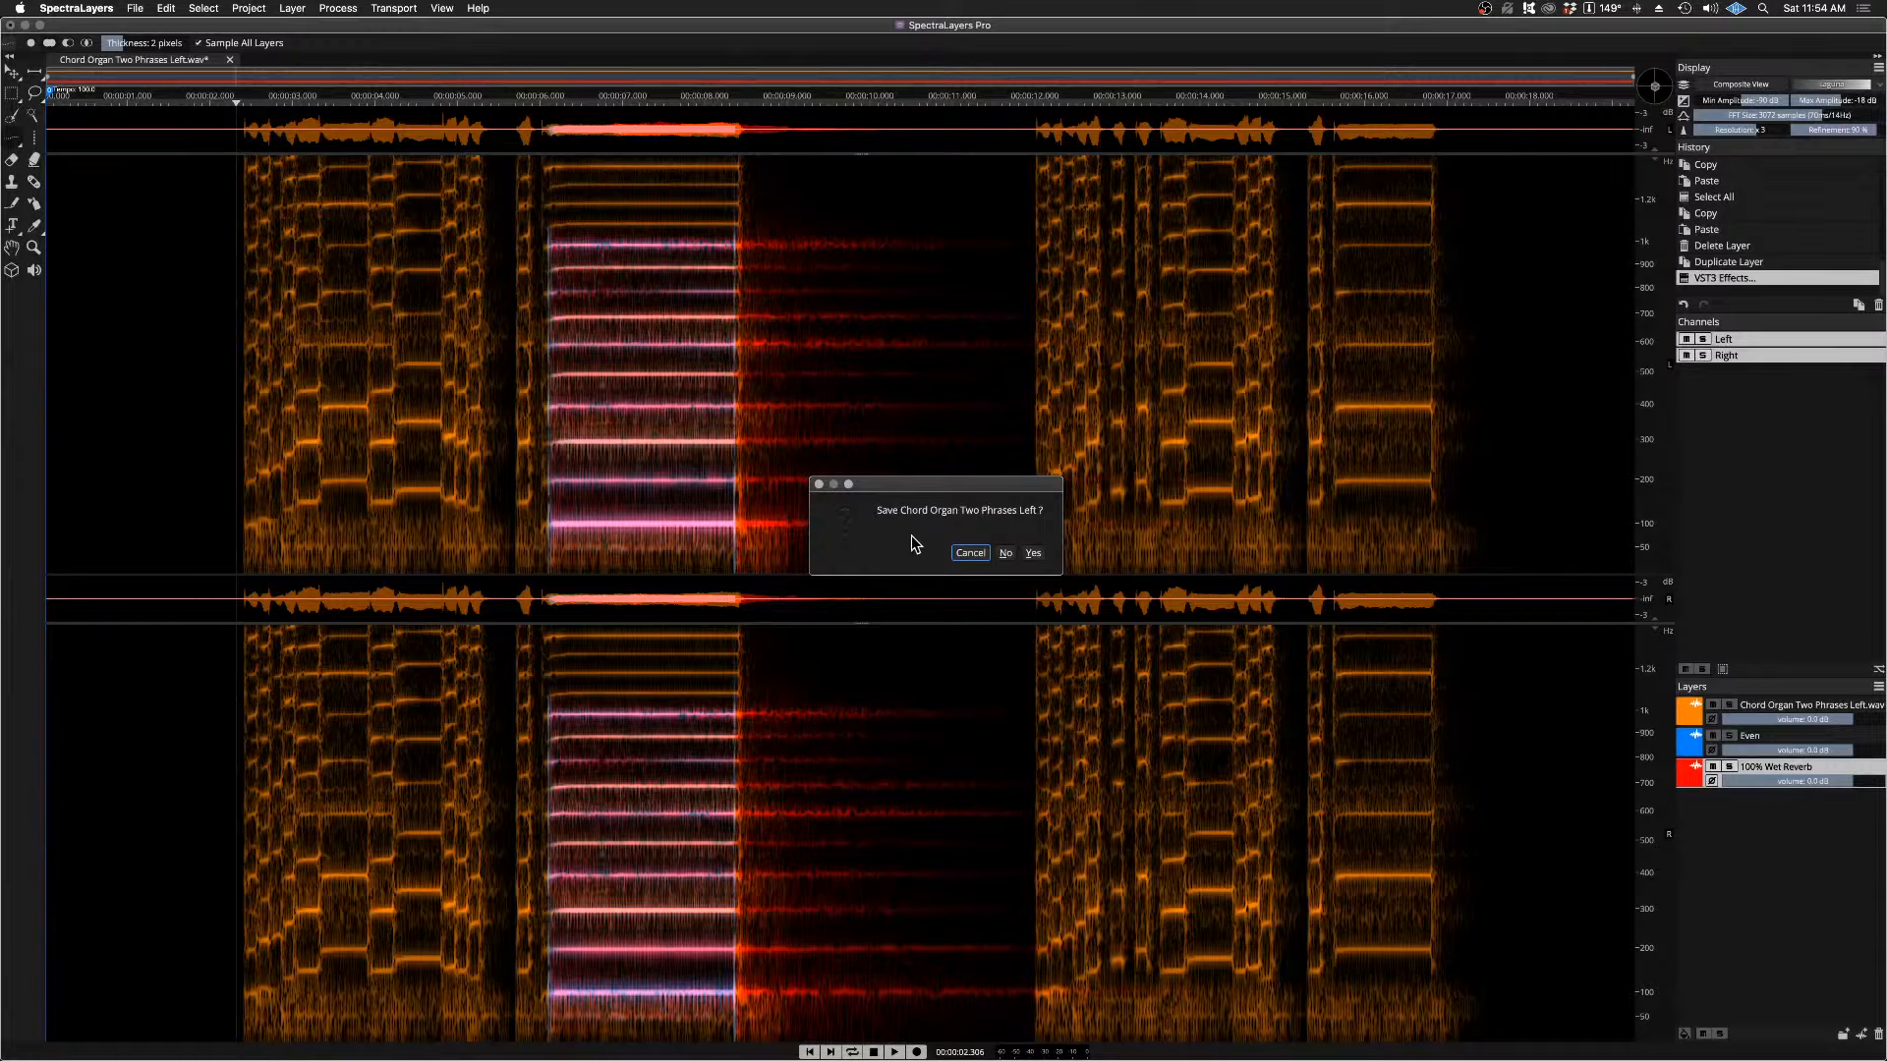
click(1004, 552)
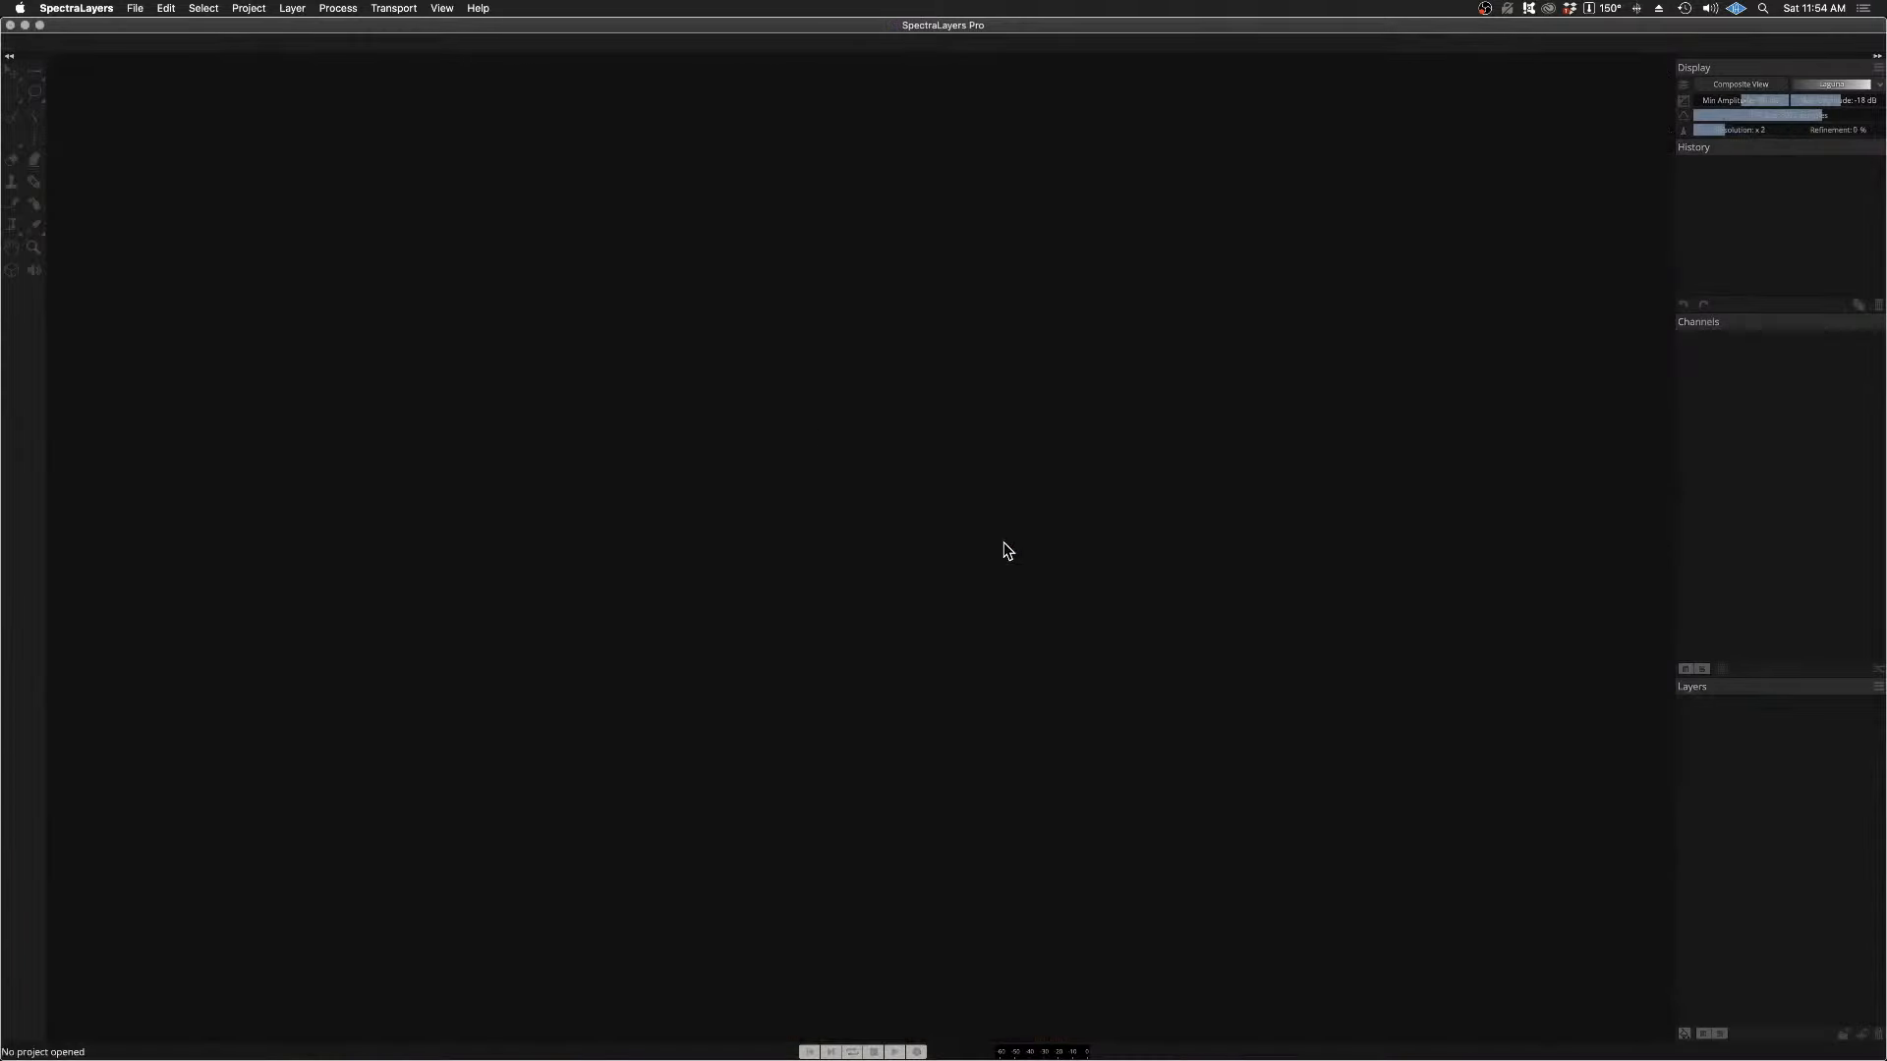
click(137, 7)
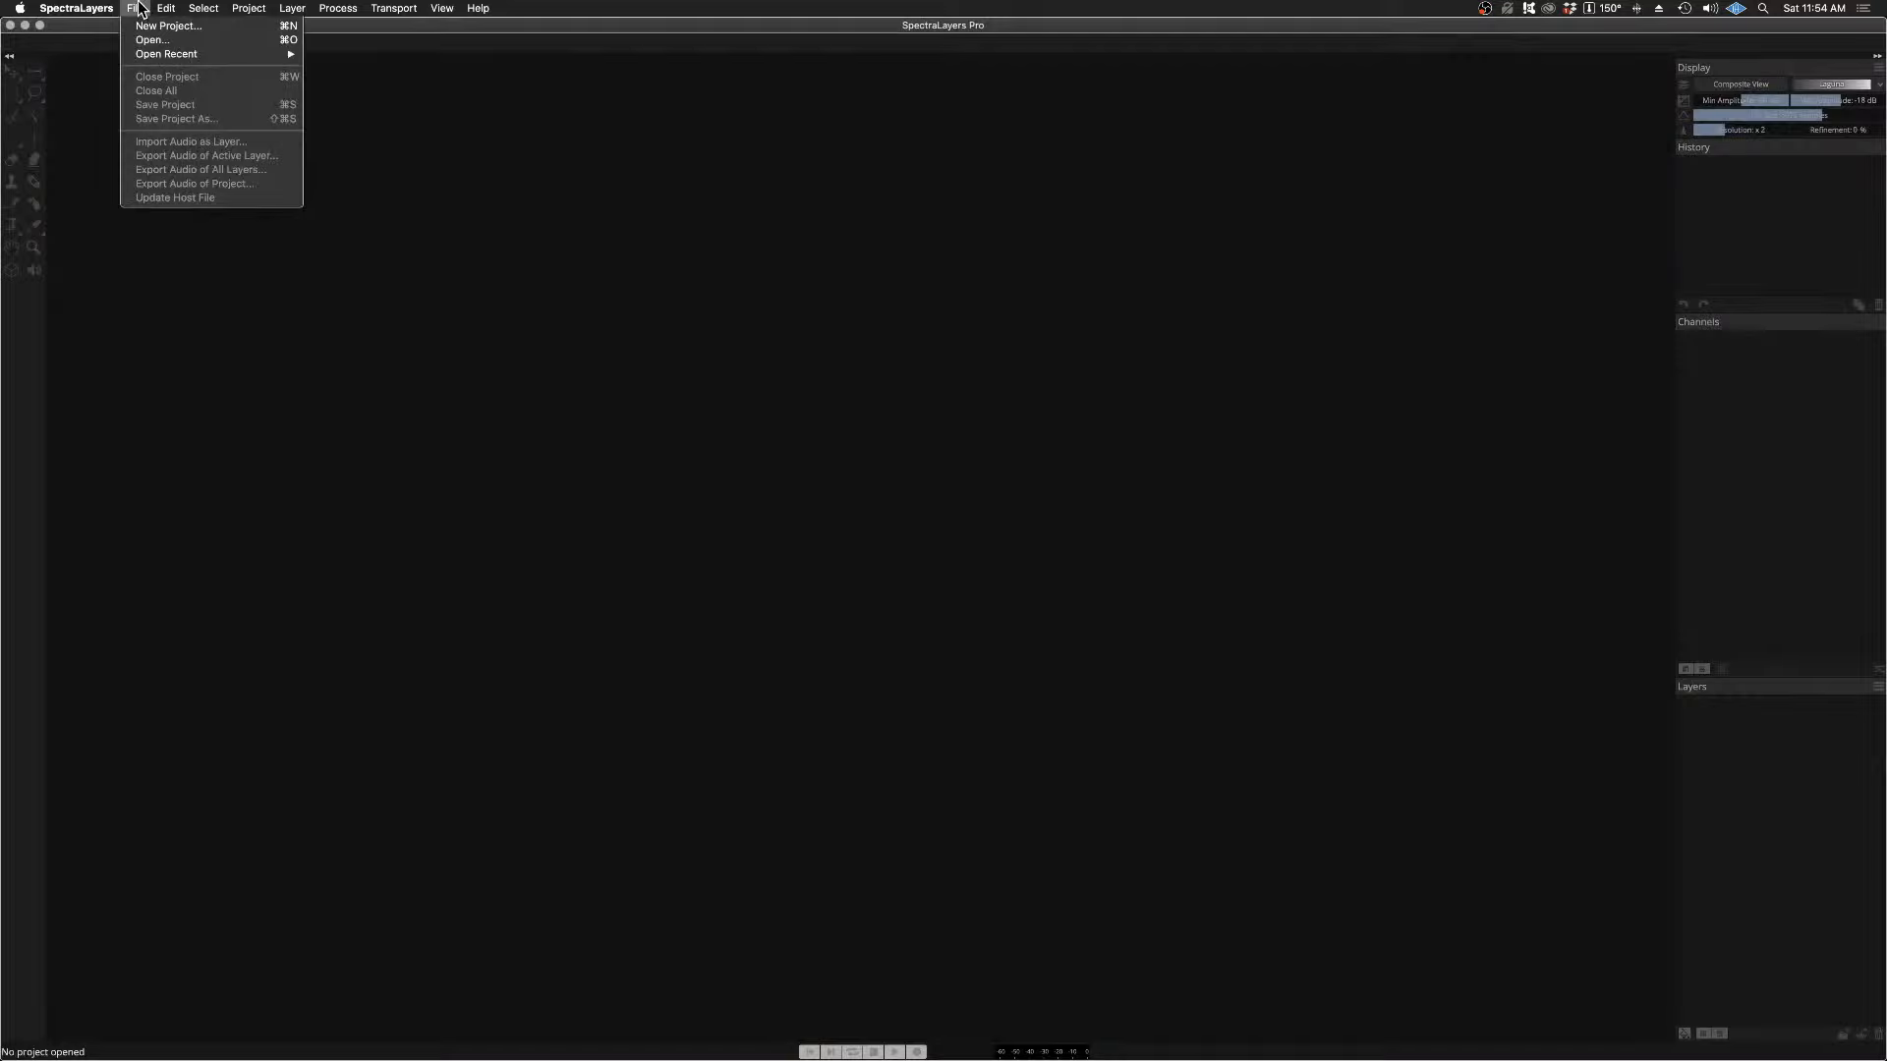
mouse_move(215, 59)
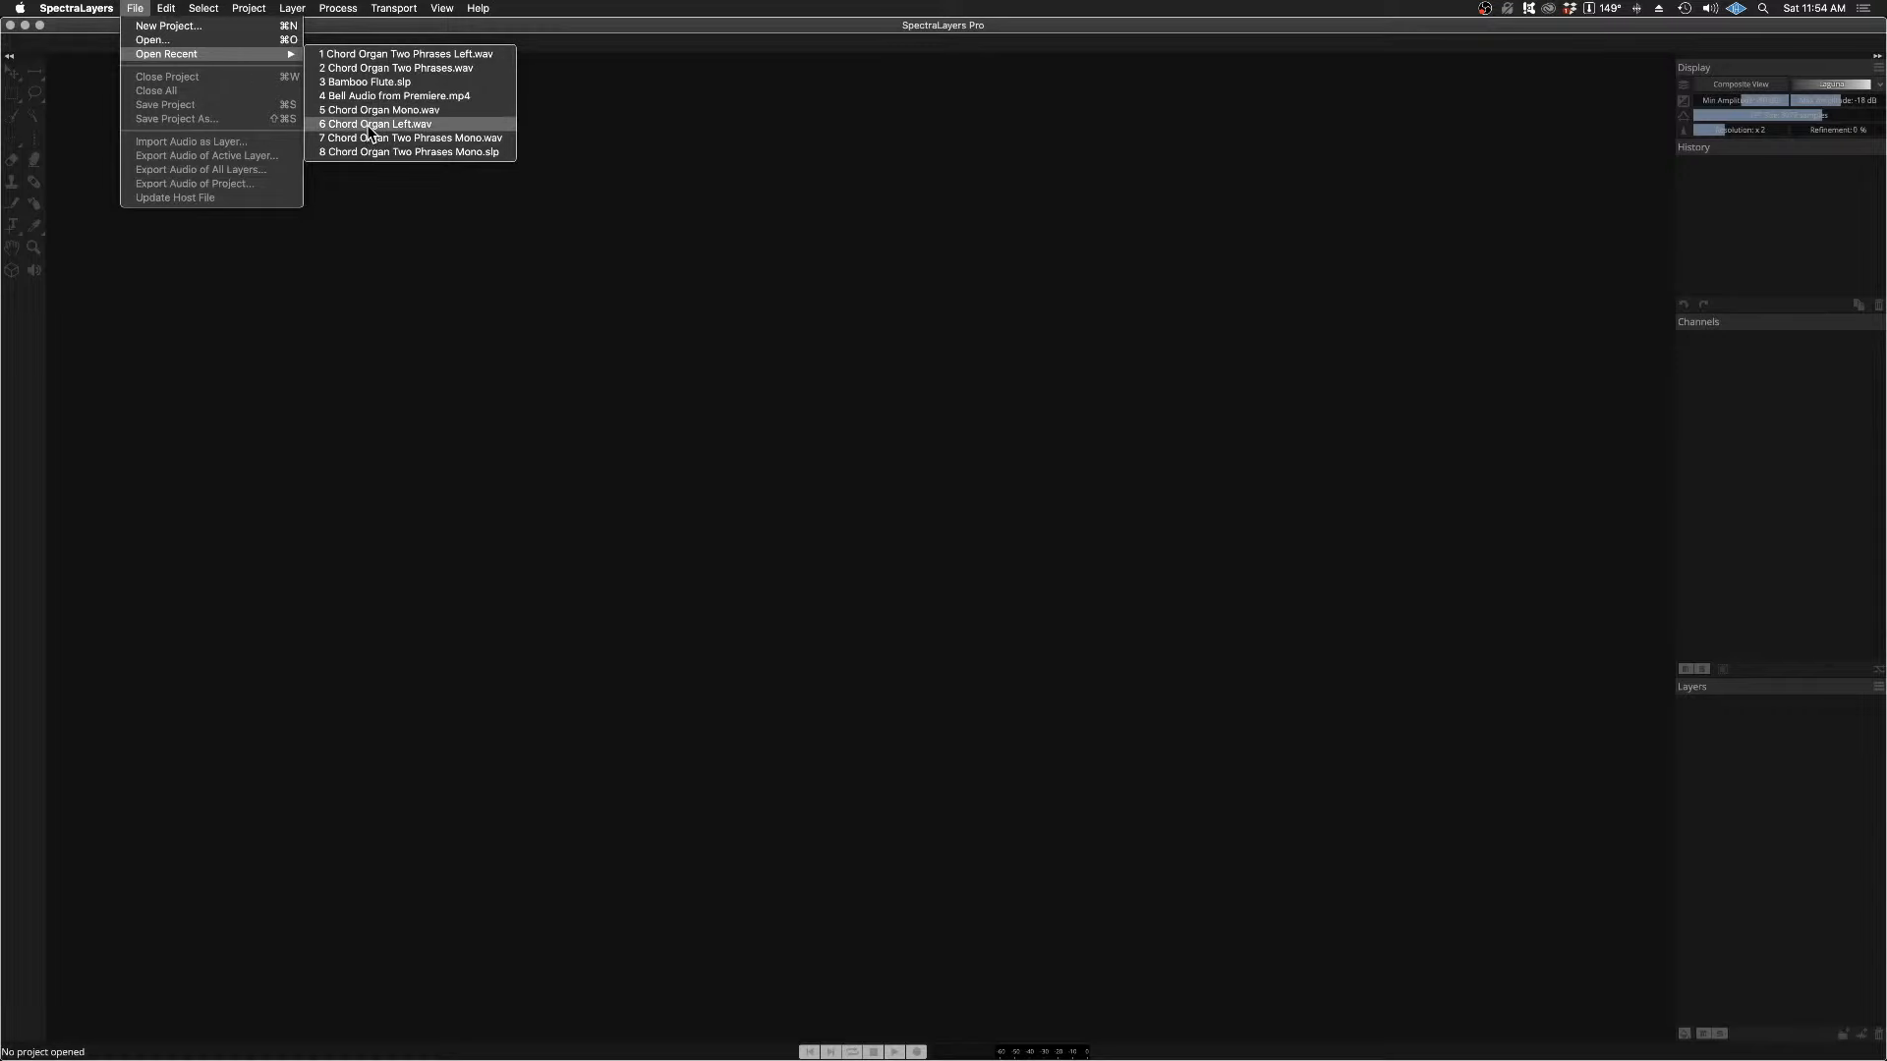
click(372, 125)
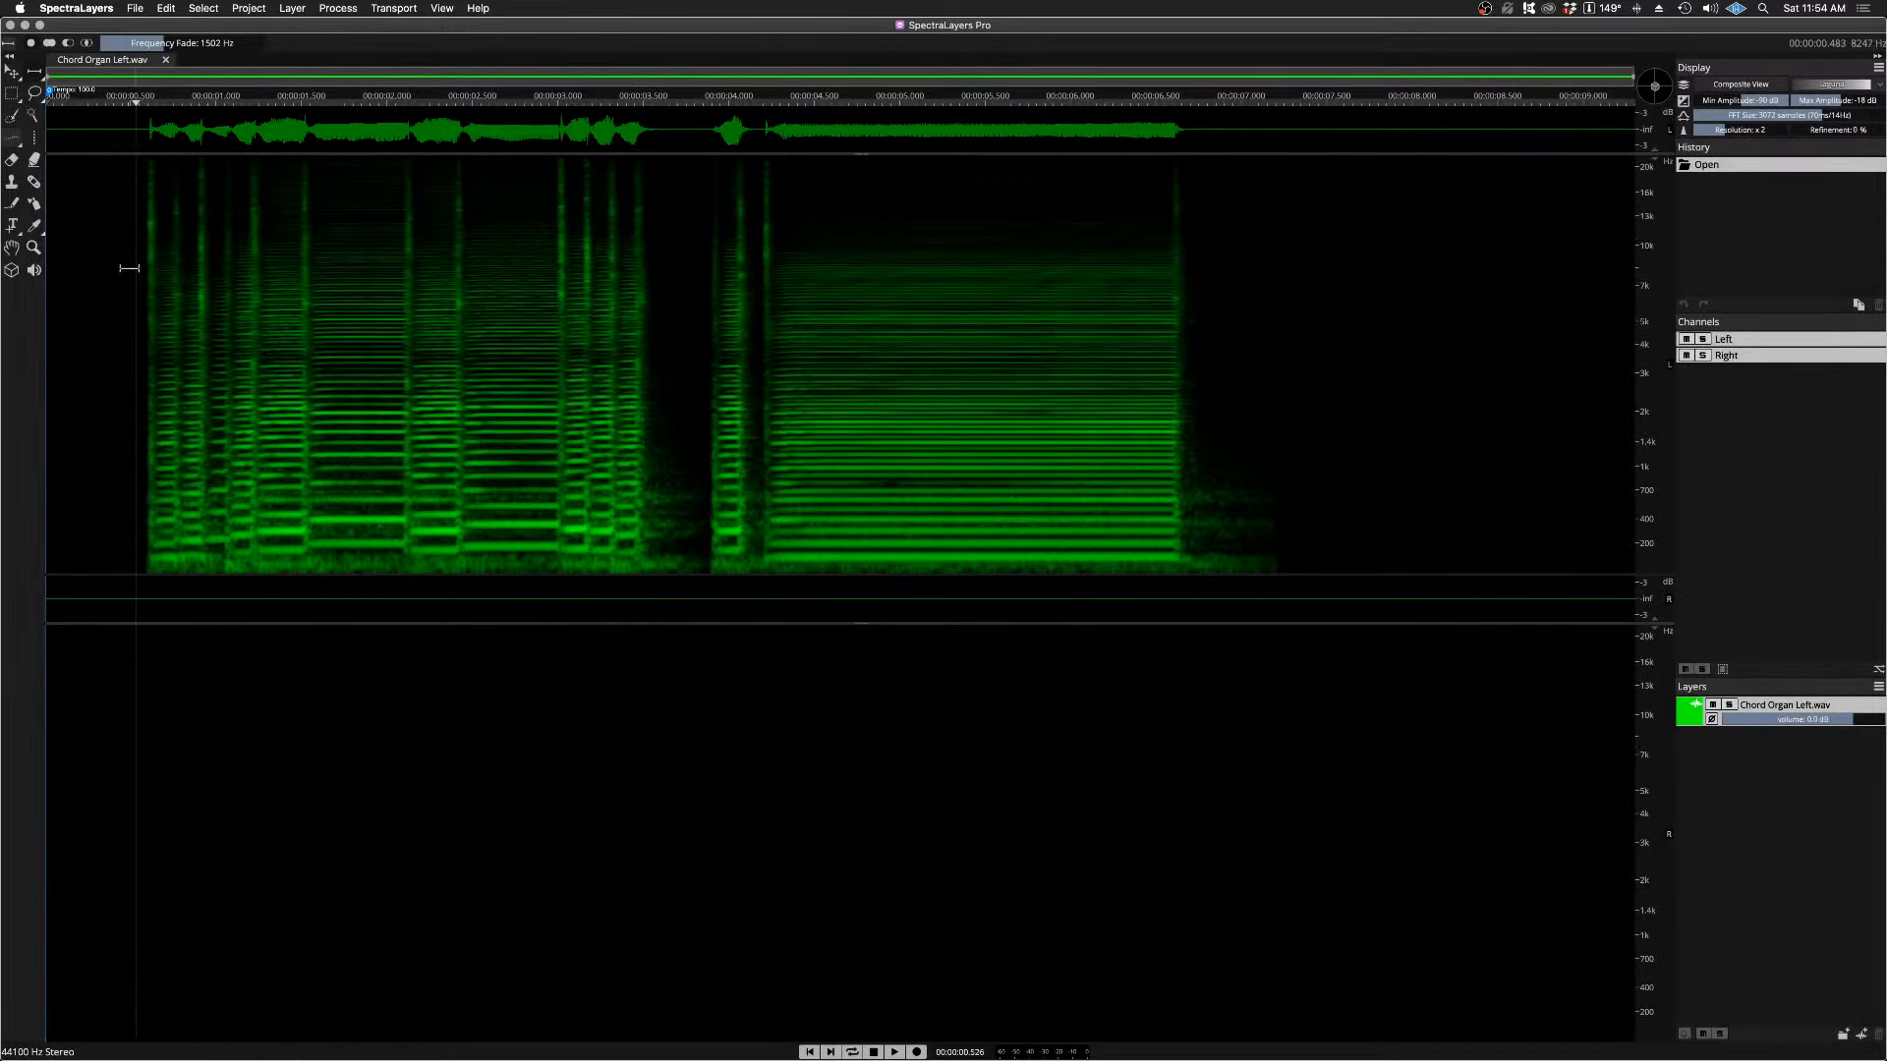
Step: Play the chord organ recording twice, with the timeline fitted more closely around the phrases and the held note
key(space)
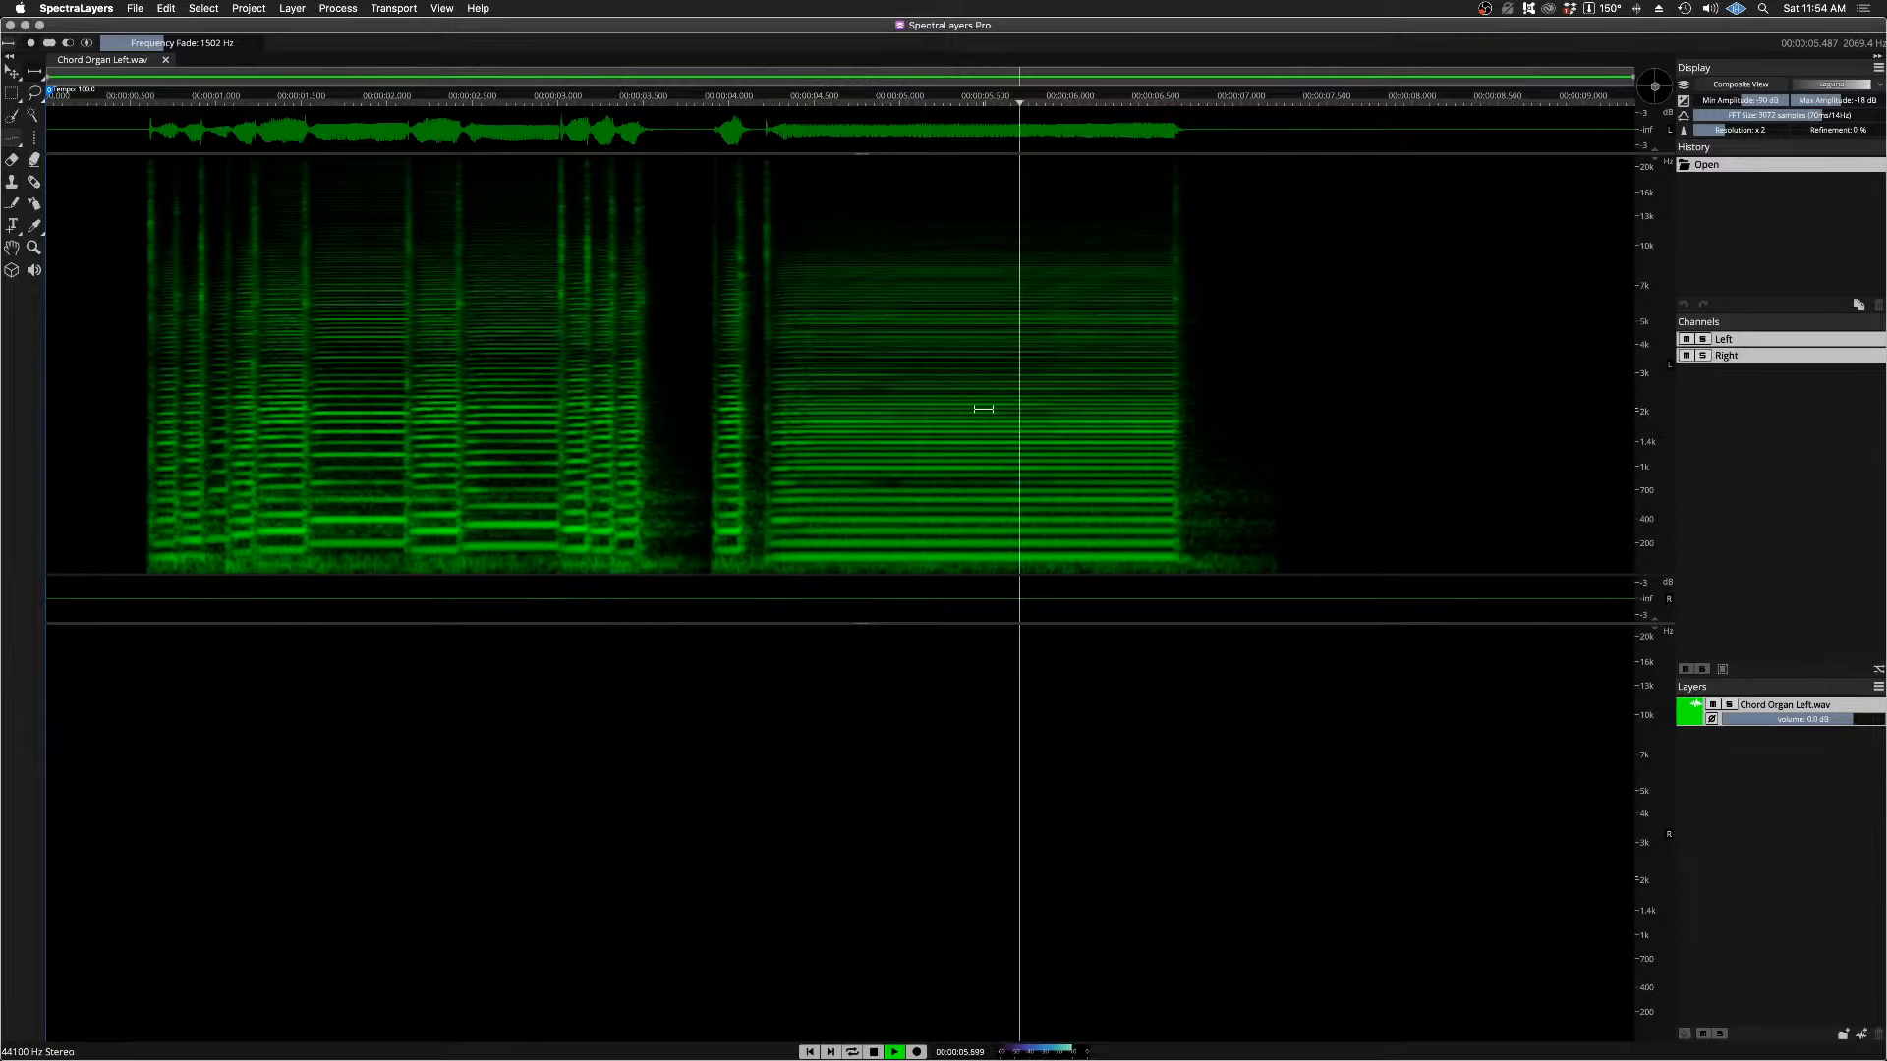
key(space)
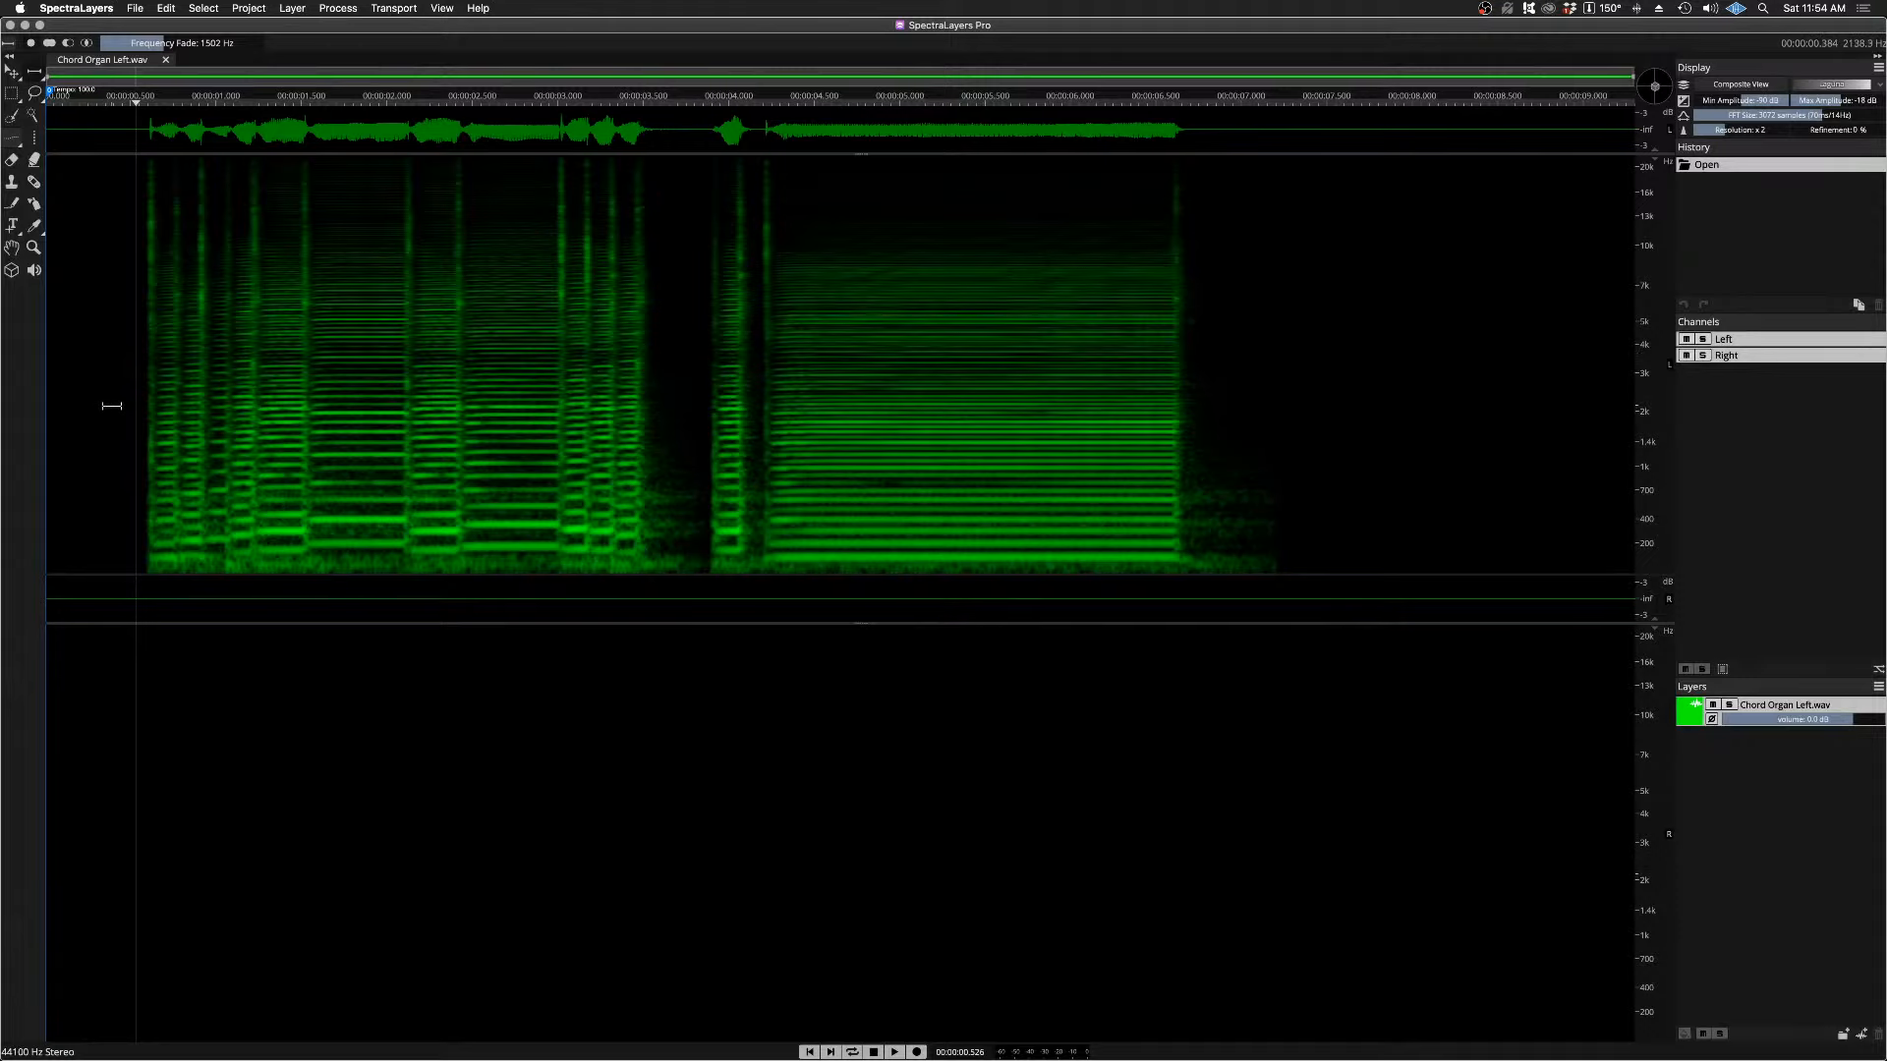
scroll(112, 406, up, 3)
scroll(112, 406, down, 2)
scroll(112, 406, up, 1)
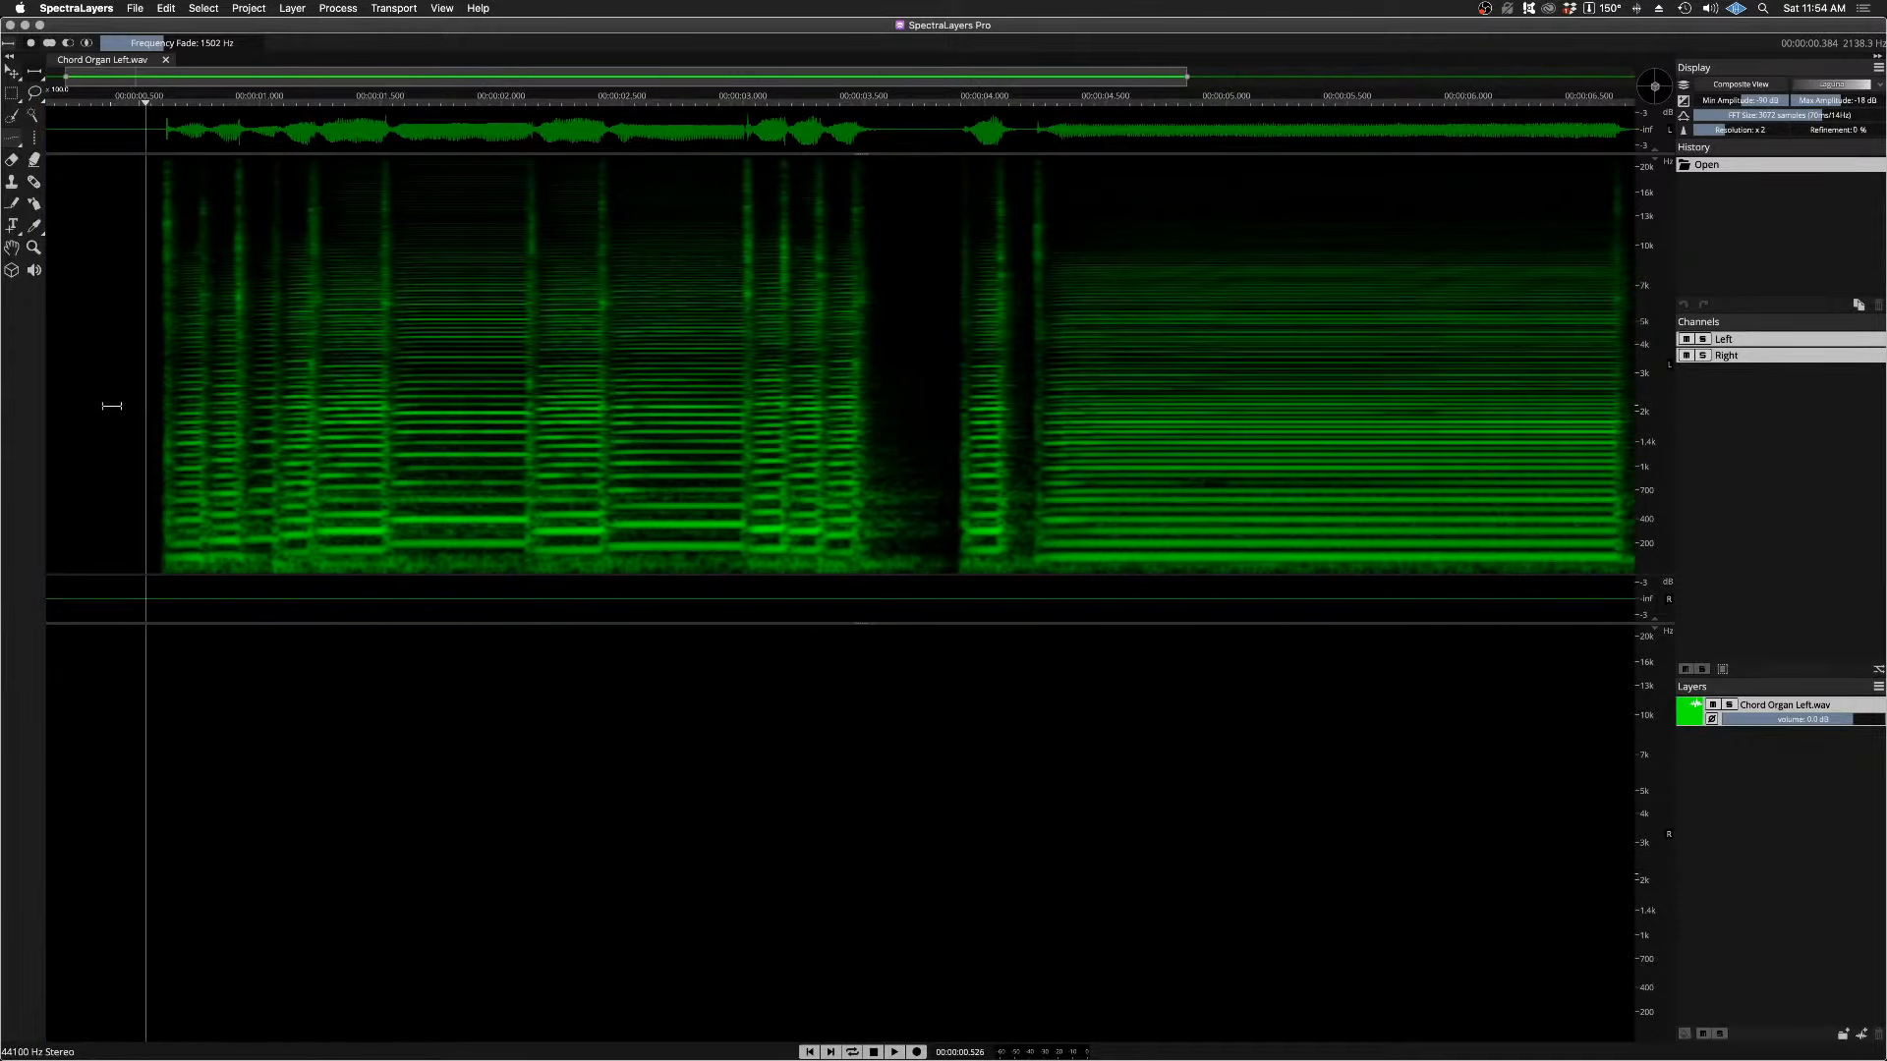
scroll(112, 406, down, 1)
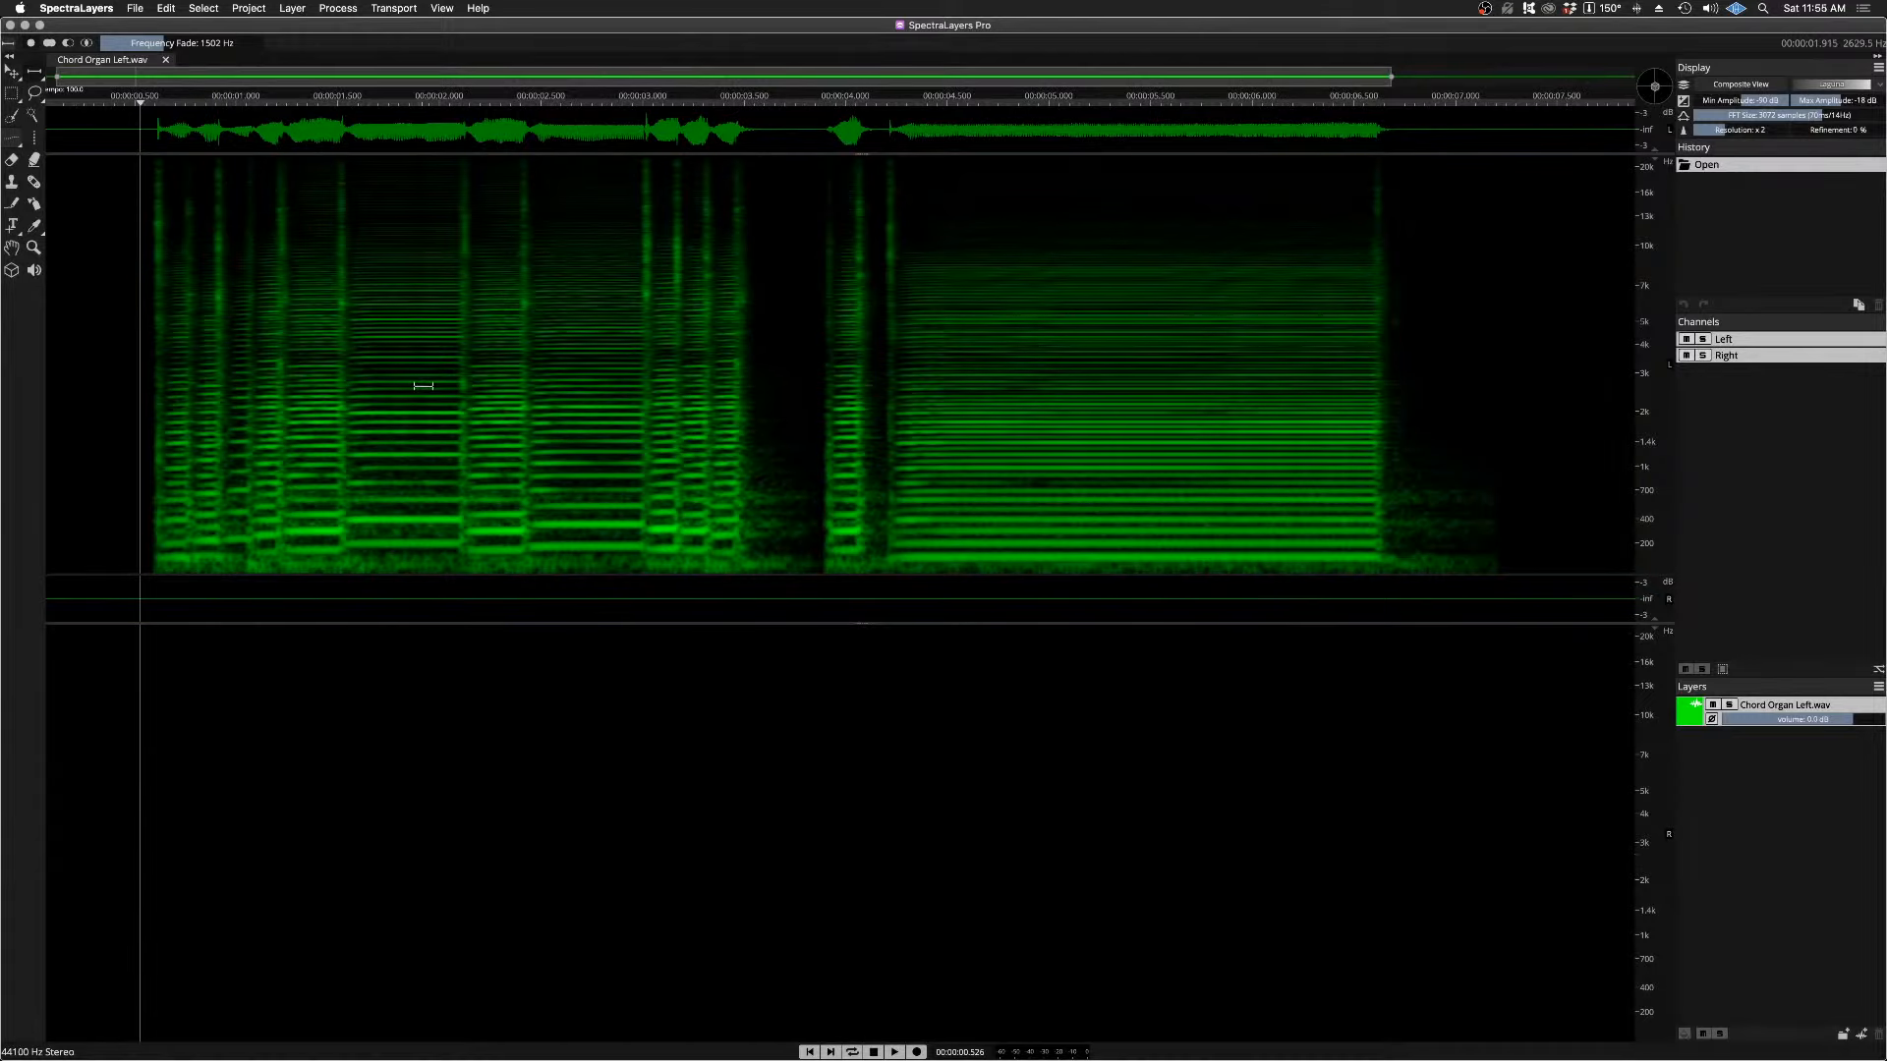
key(space)
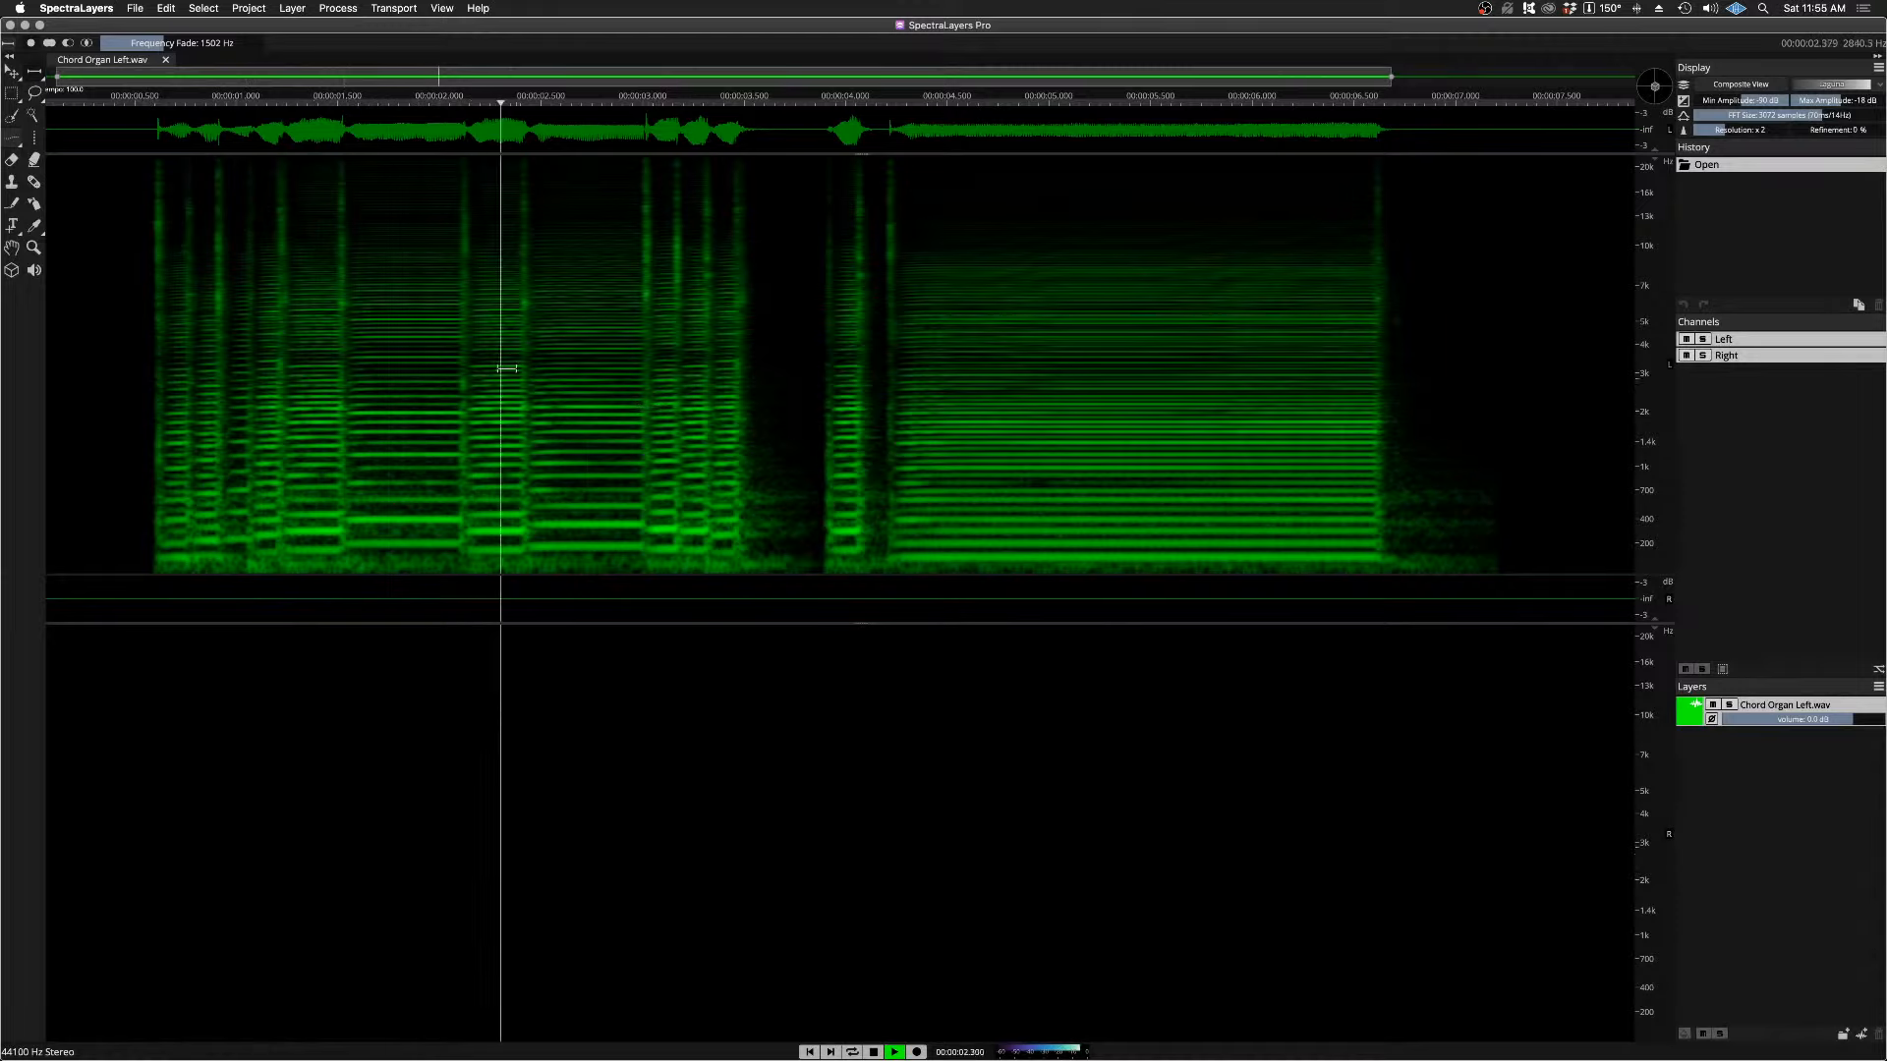
key(space)
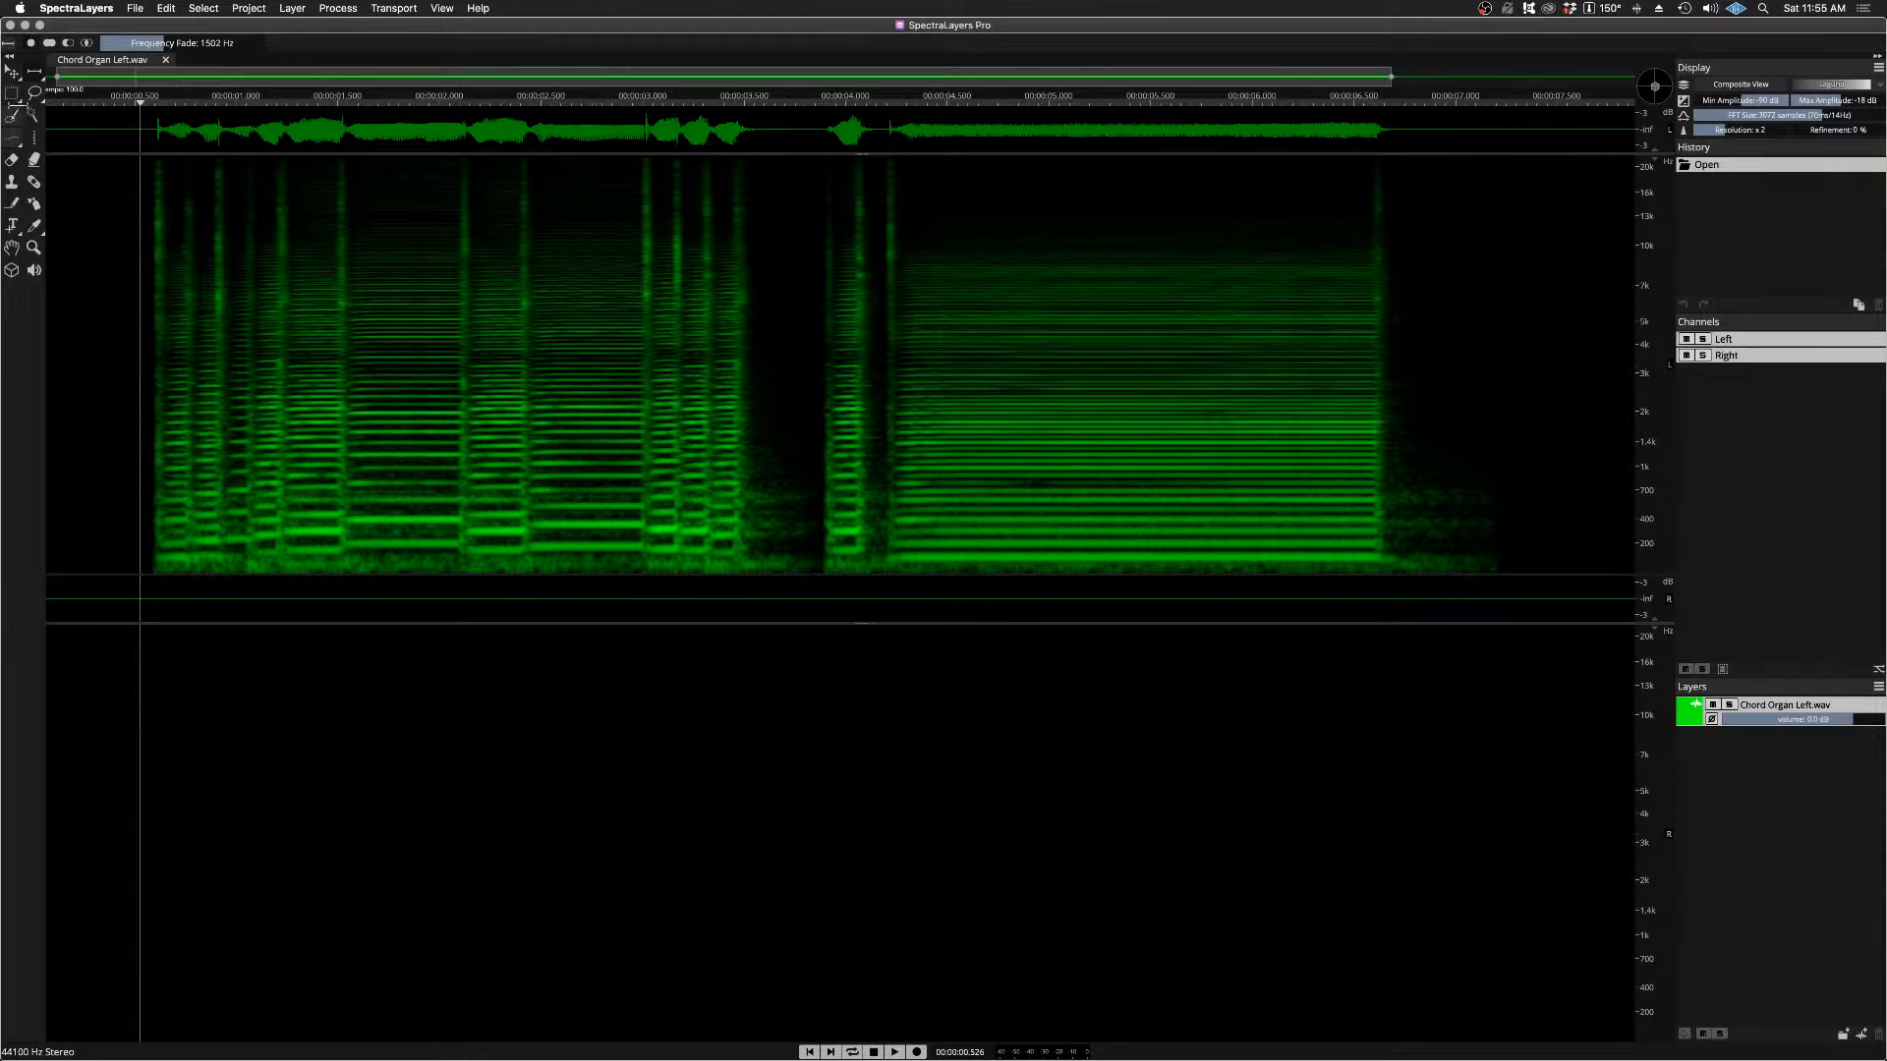
Step: Switch to the Time Range Selection tool, and return to the Frequency Range Selection tool
click(10, 97)
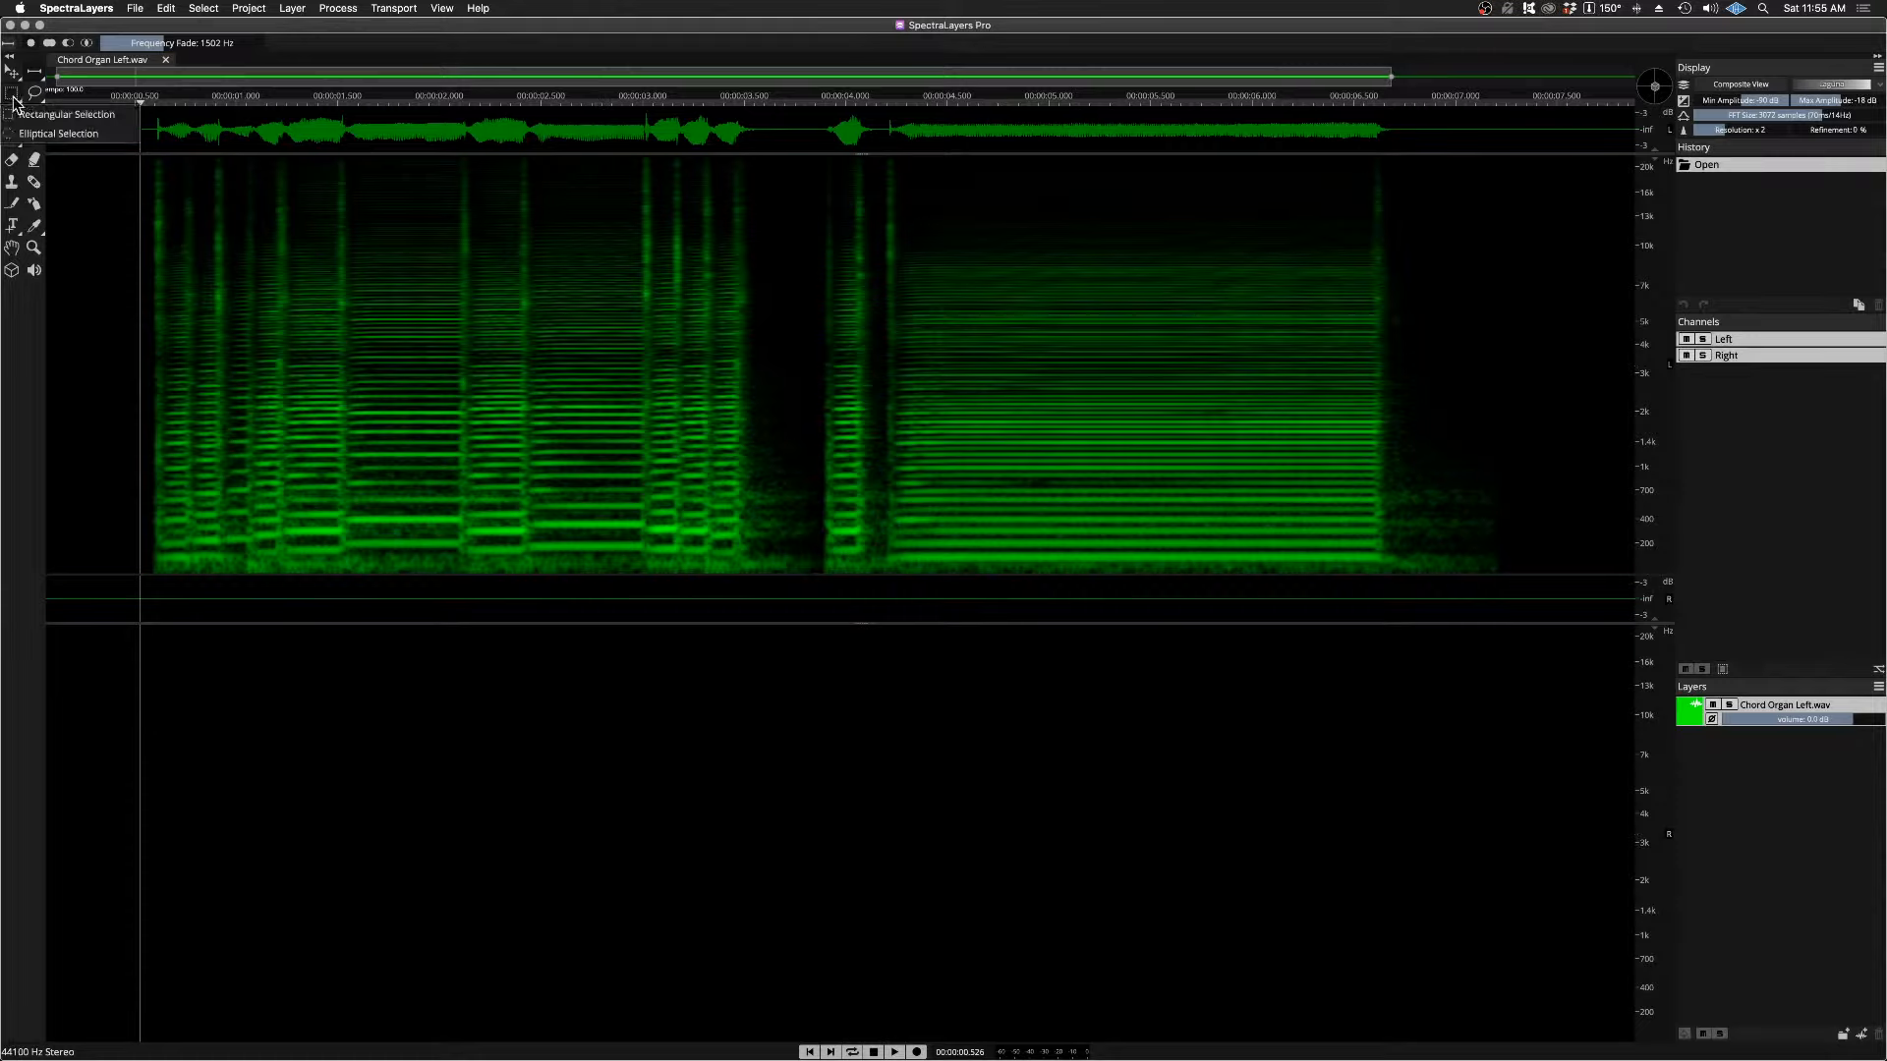
click(18, 337)
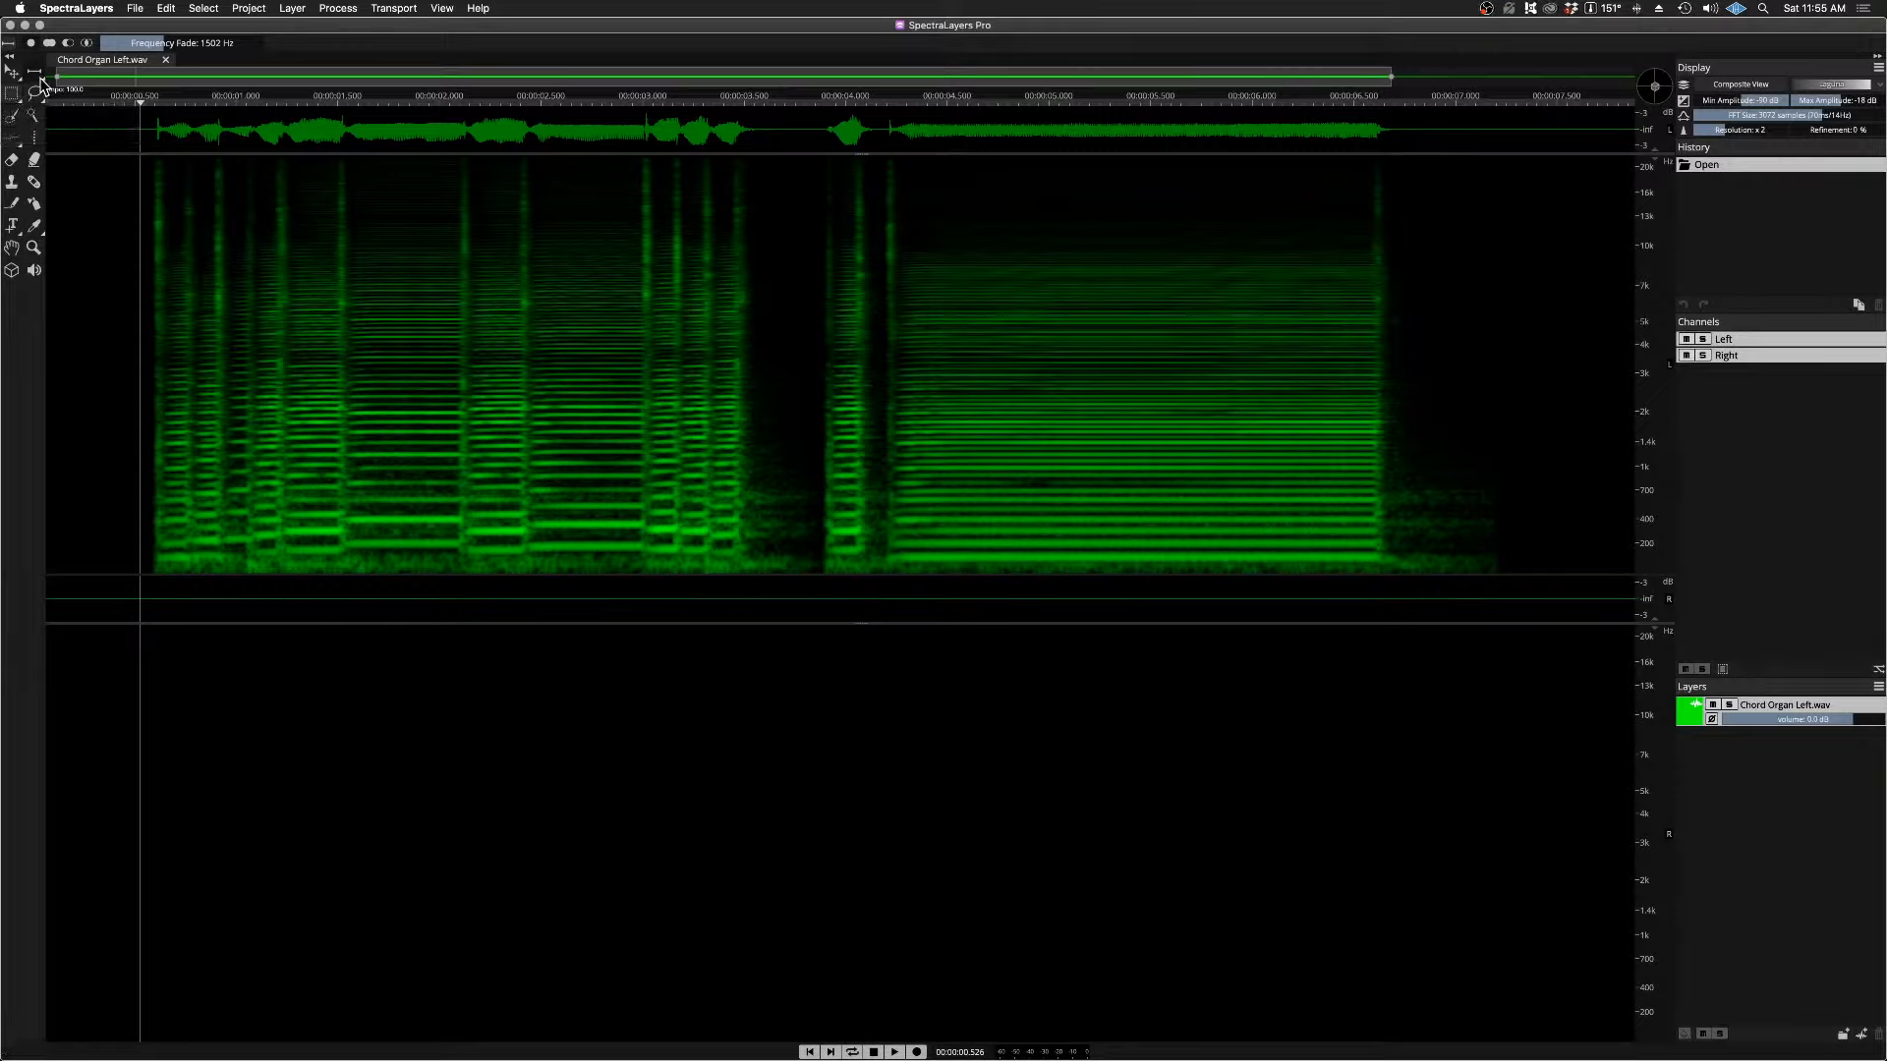
click(37, 76)
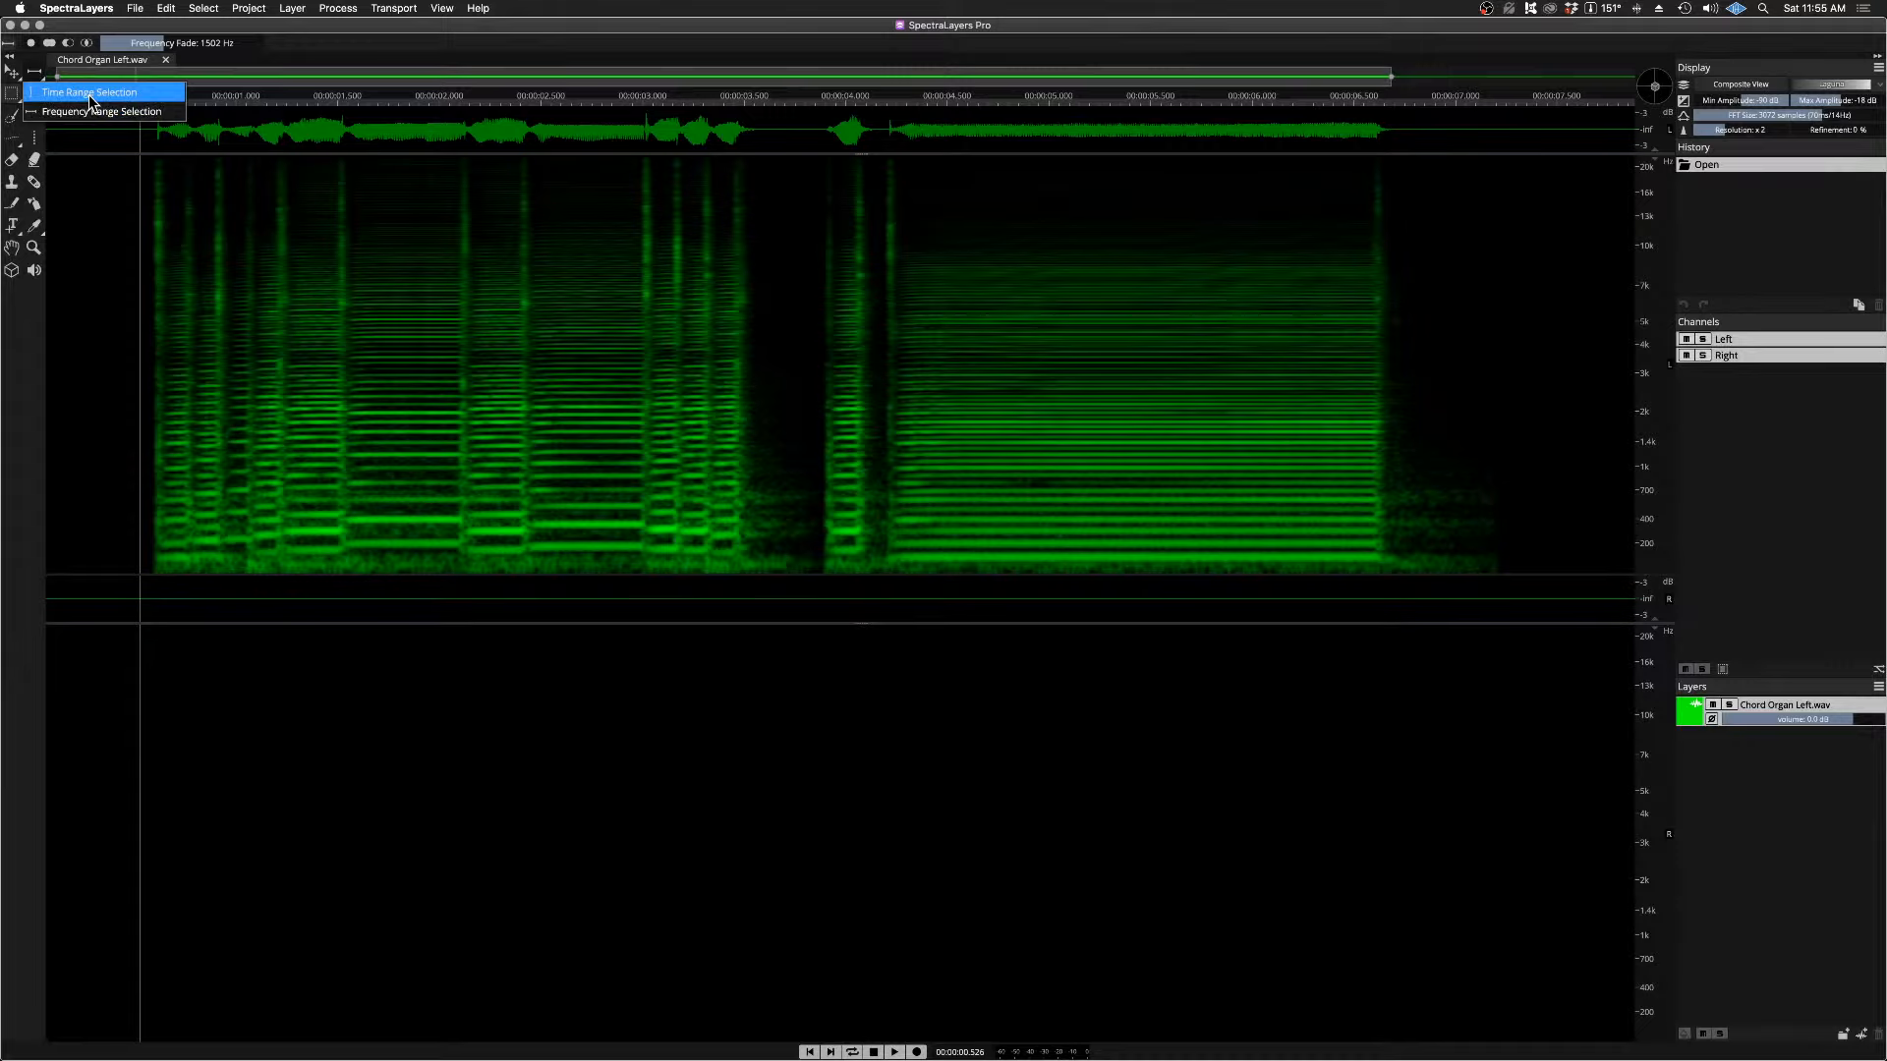
click(89, 94)
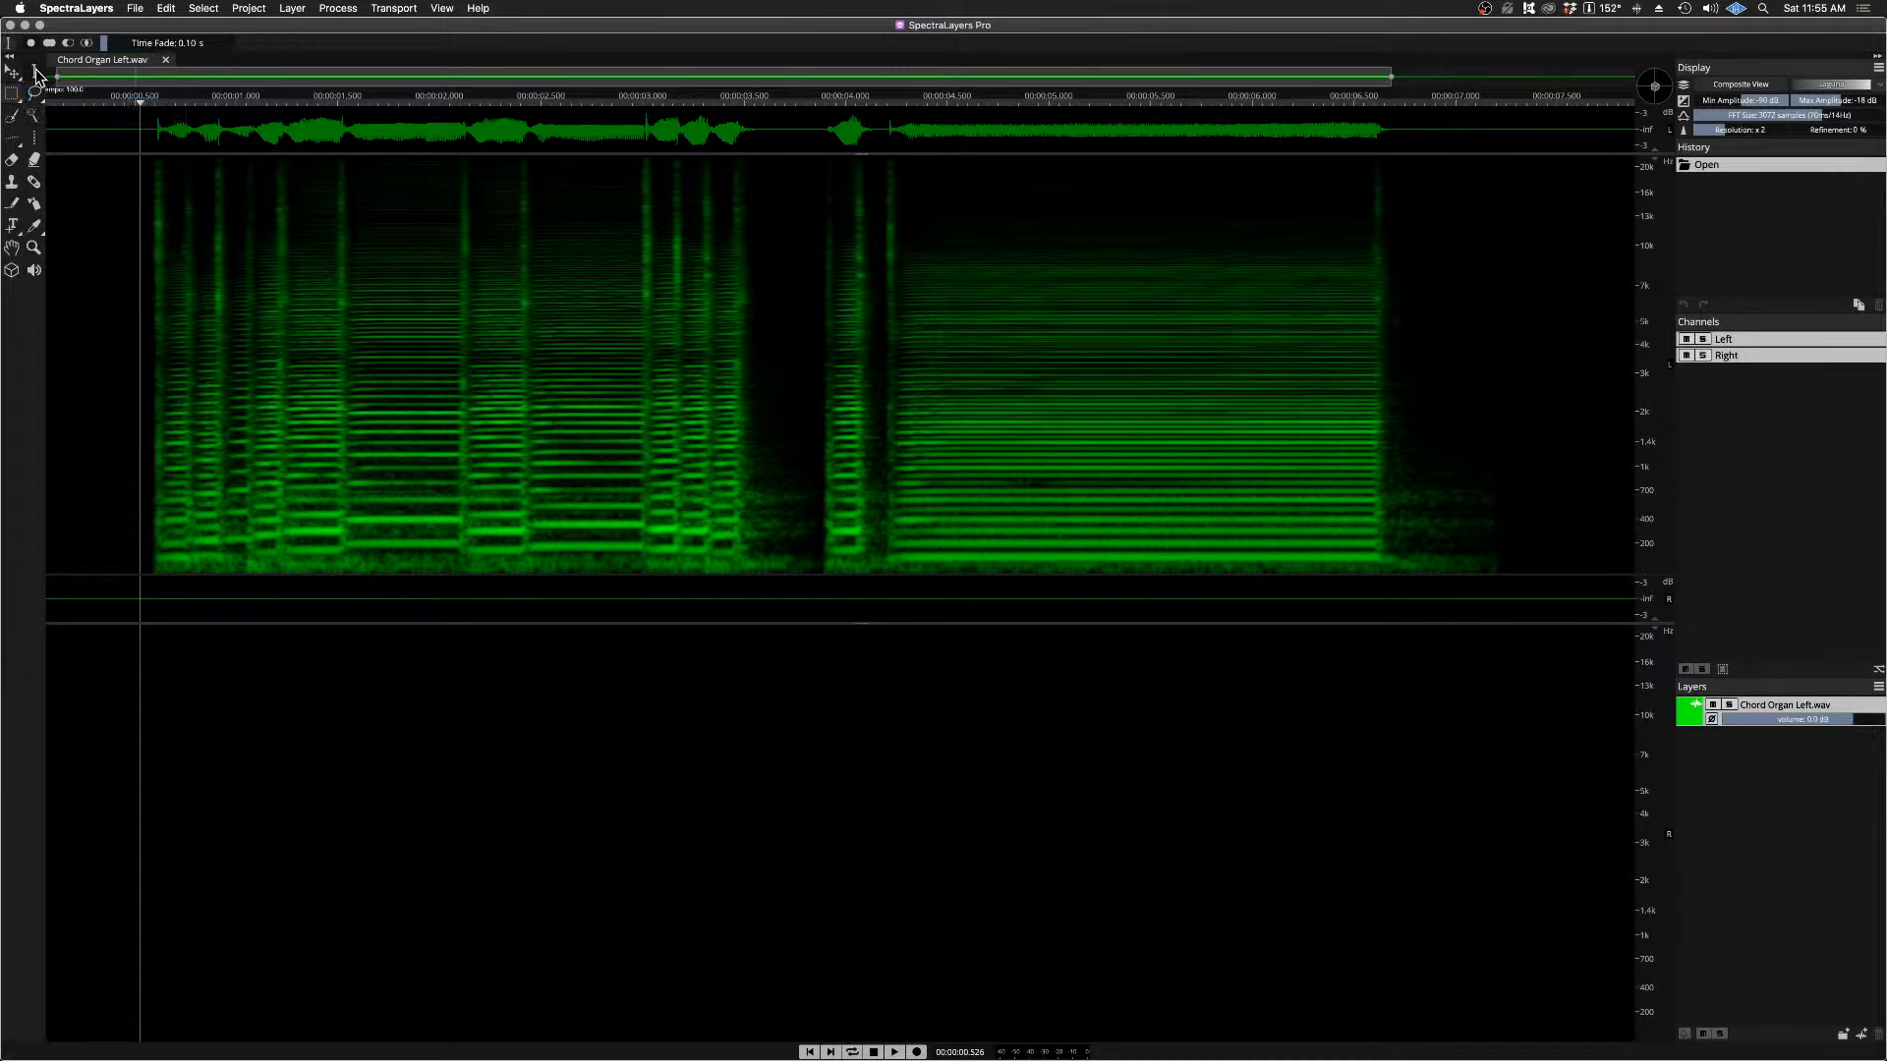
click(36, 75)
click(93, 109)
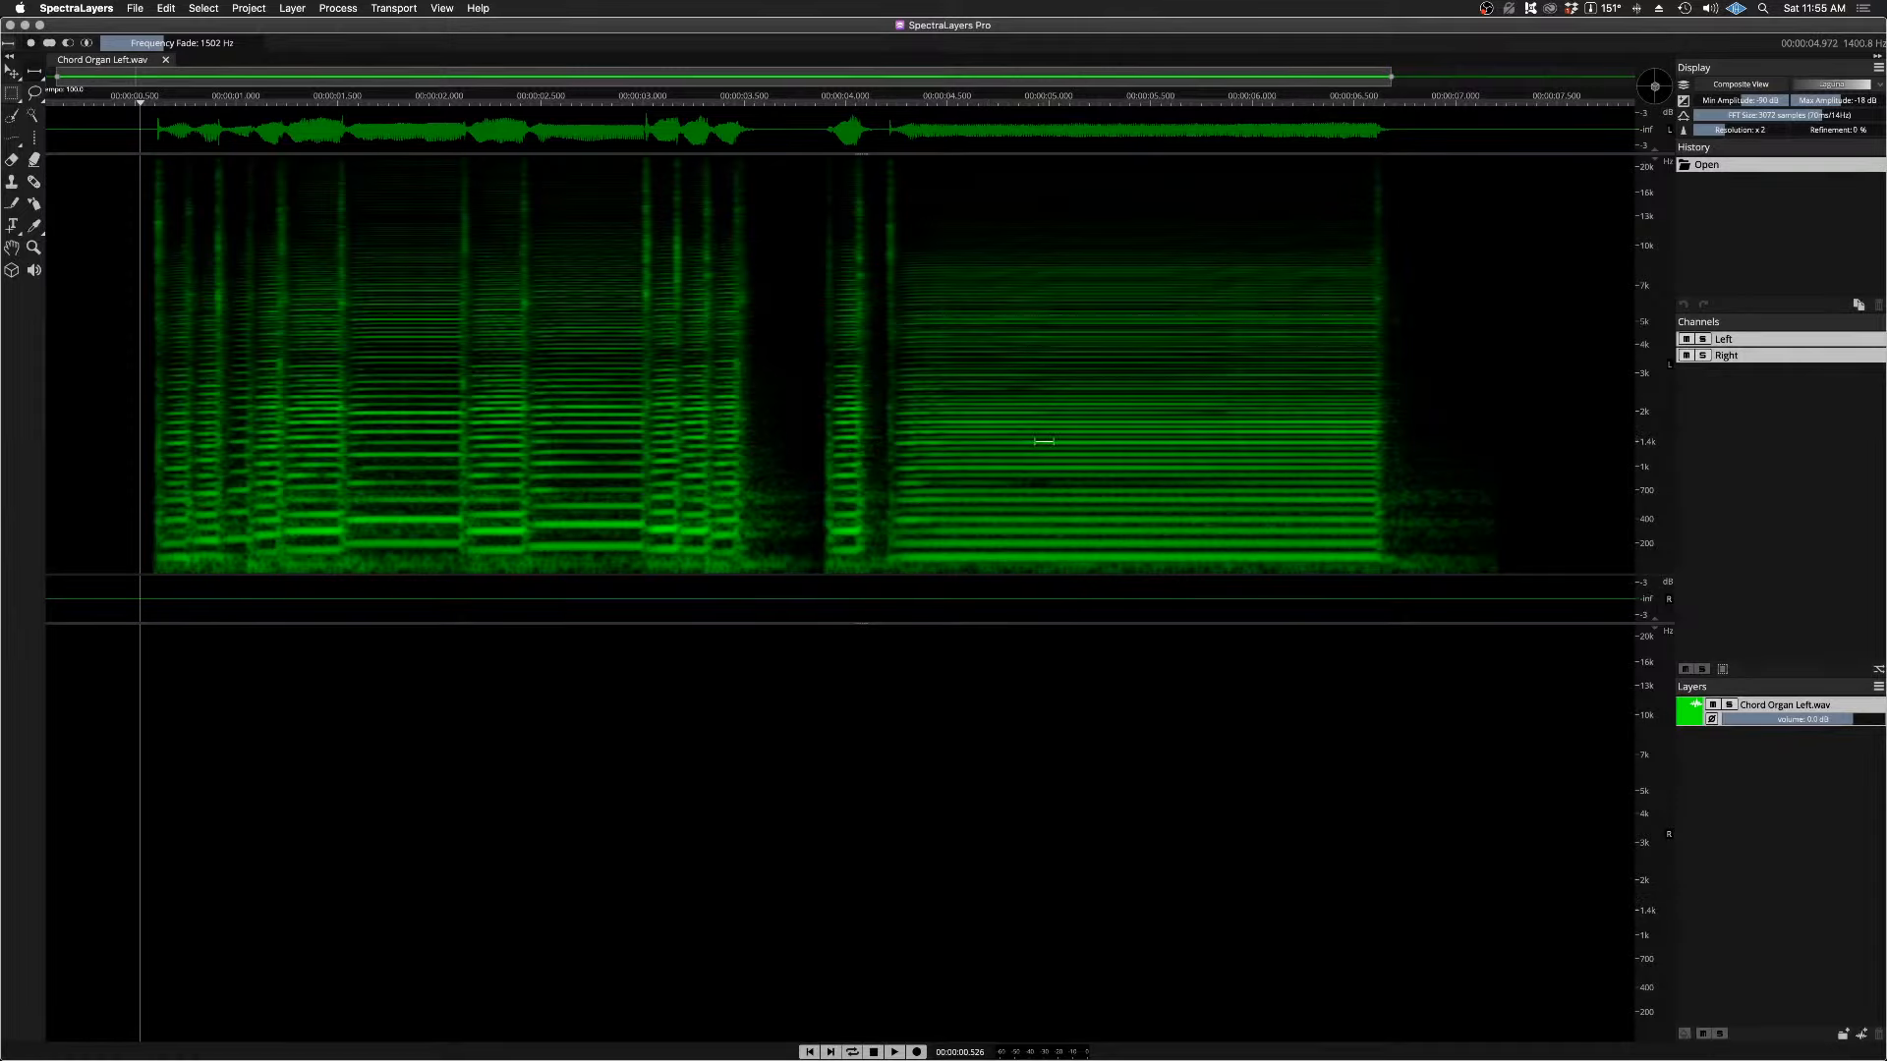
Step: Try out frequency range selections reaching down from about 1.4 kHz in both channels, playing the first, and clear them
drag(1044, 441, 1044, 483)
key(space)
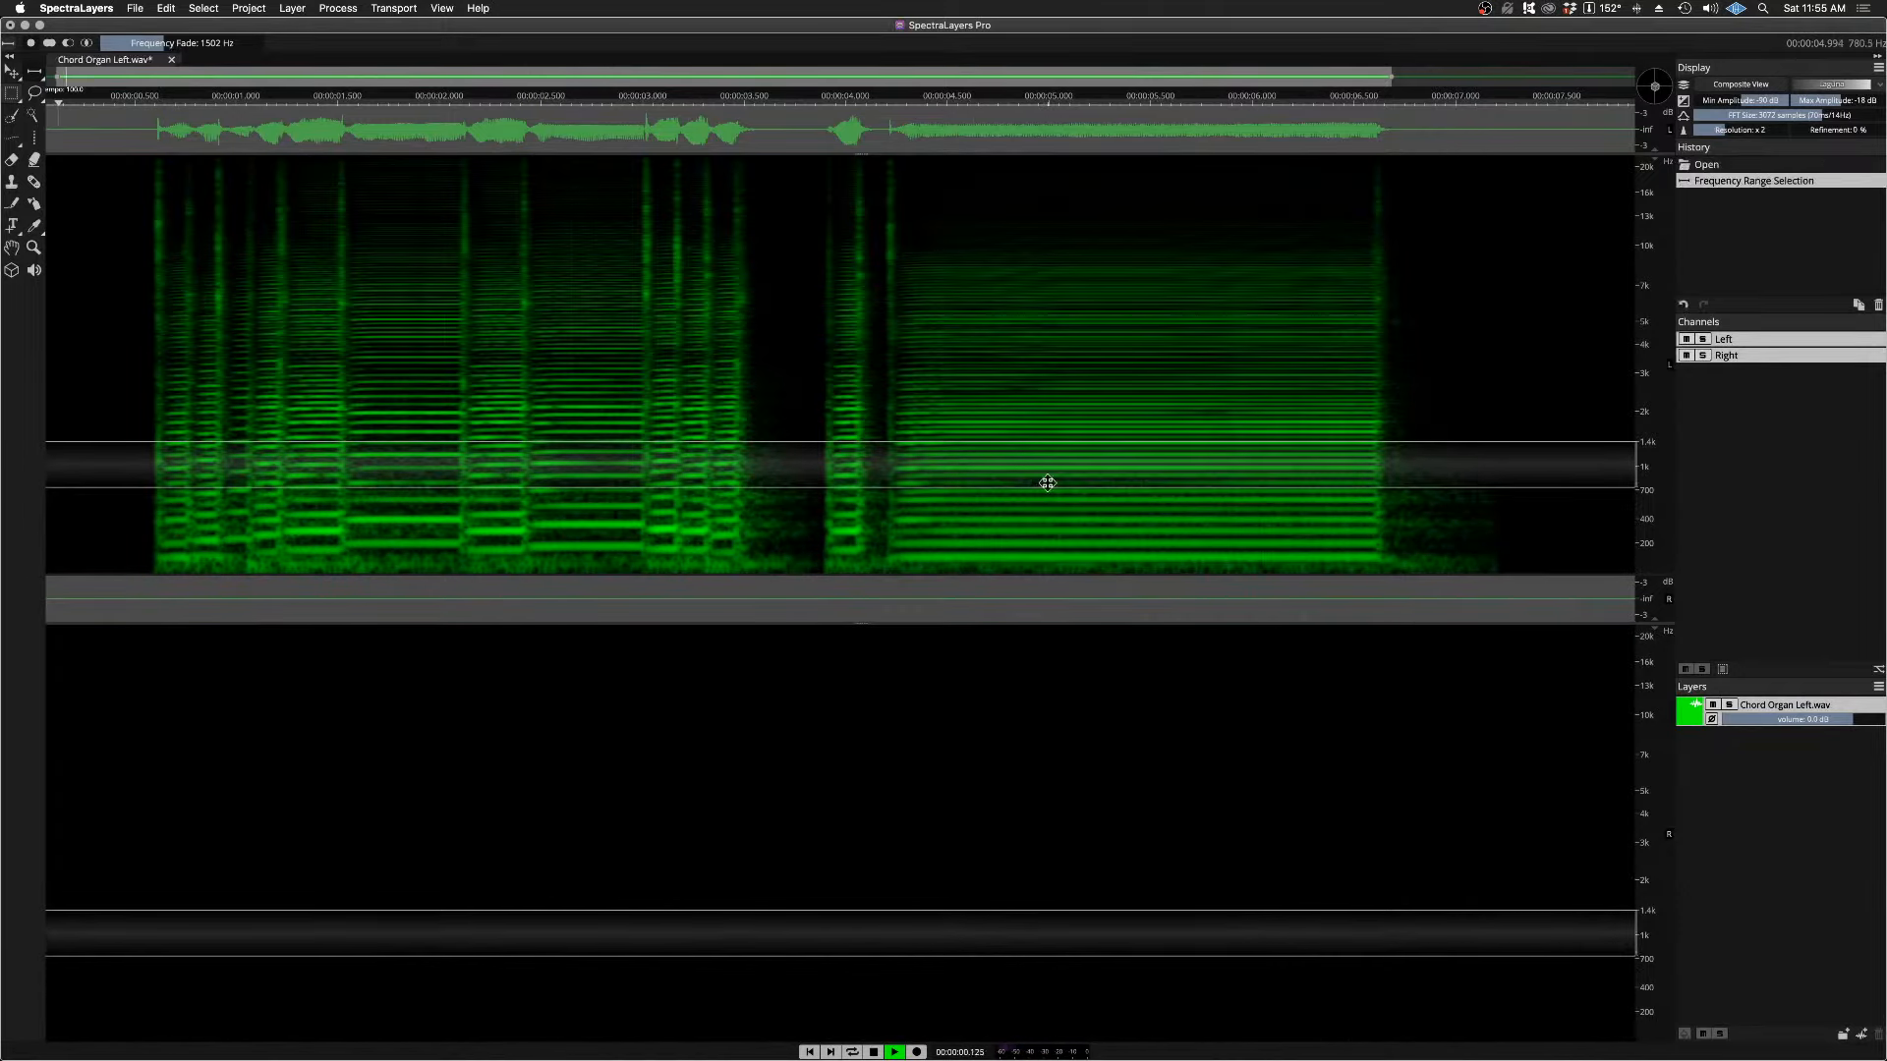
key(space)
click(1044, 478)
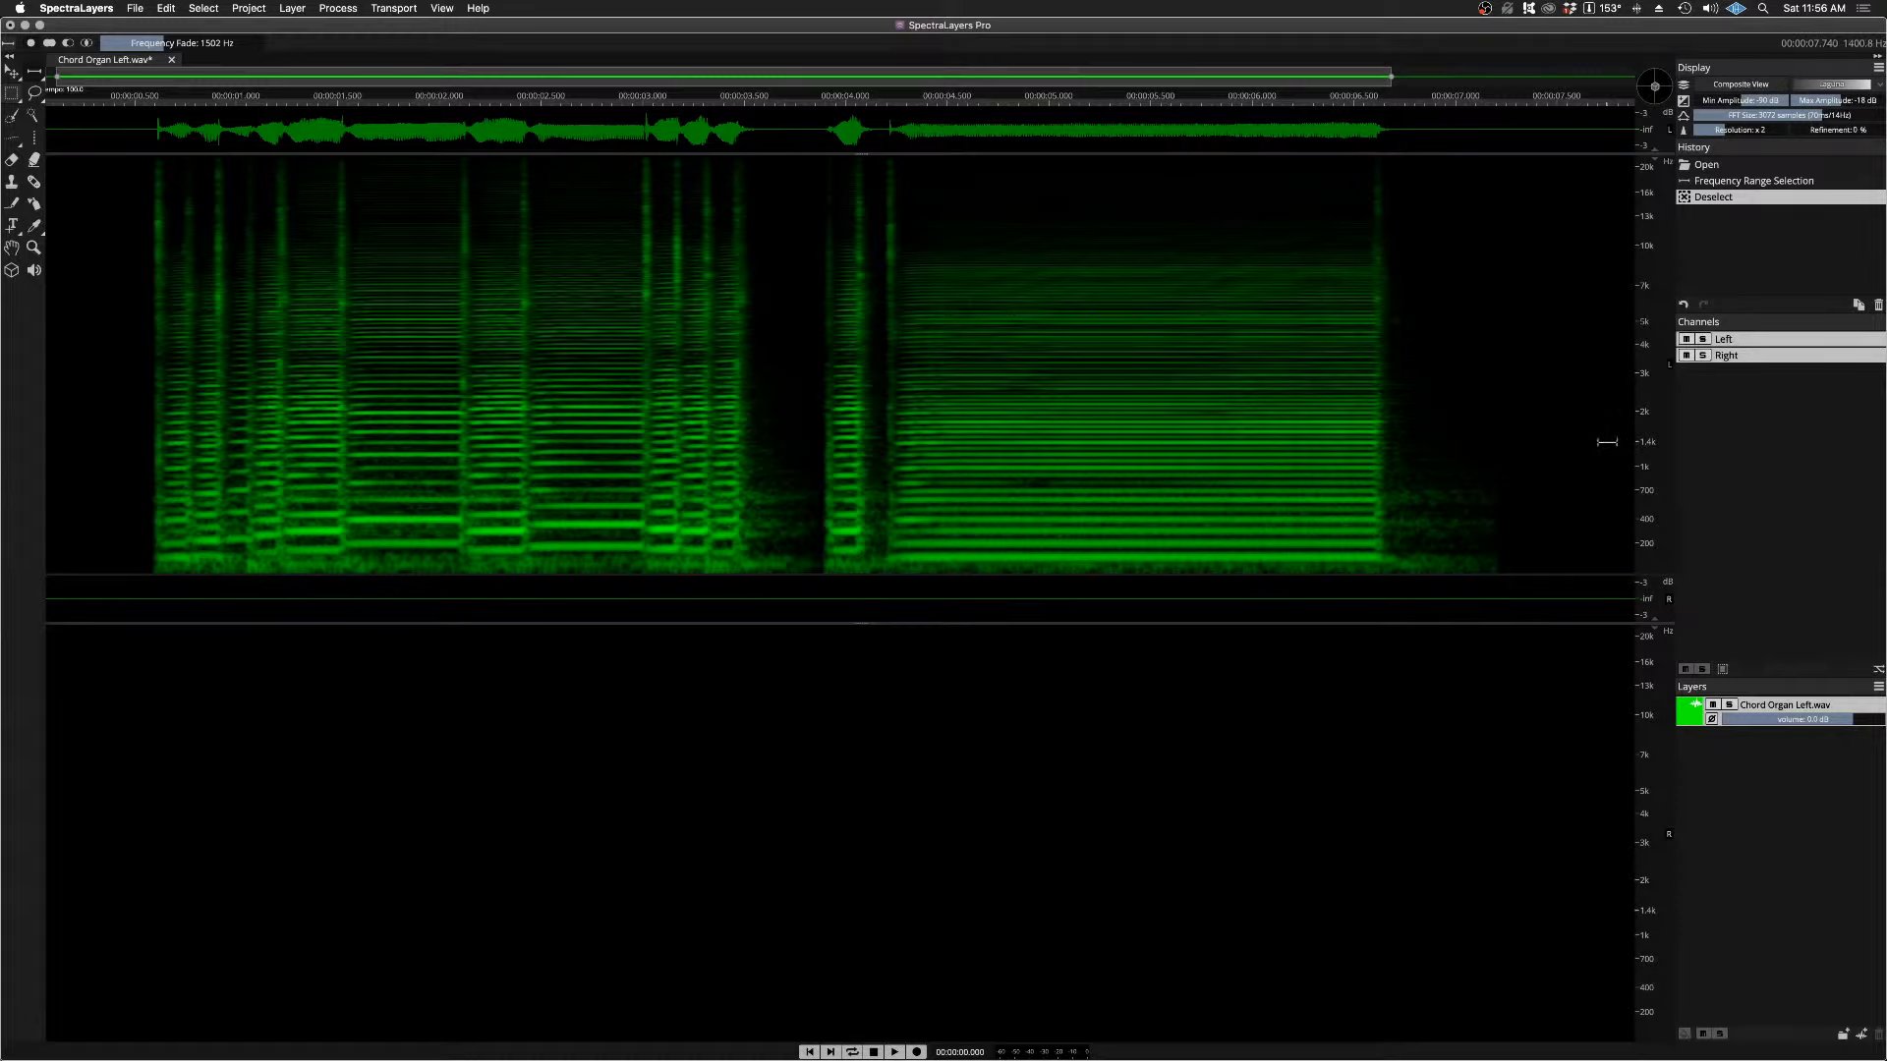
drag(1606, 441, 1595, 538)
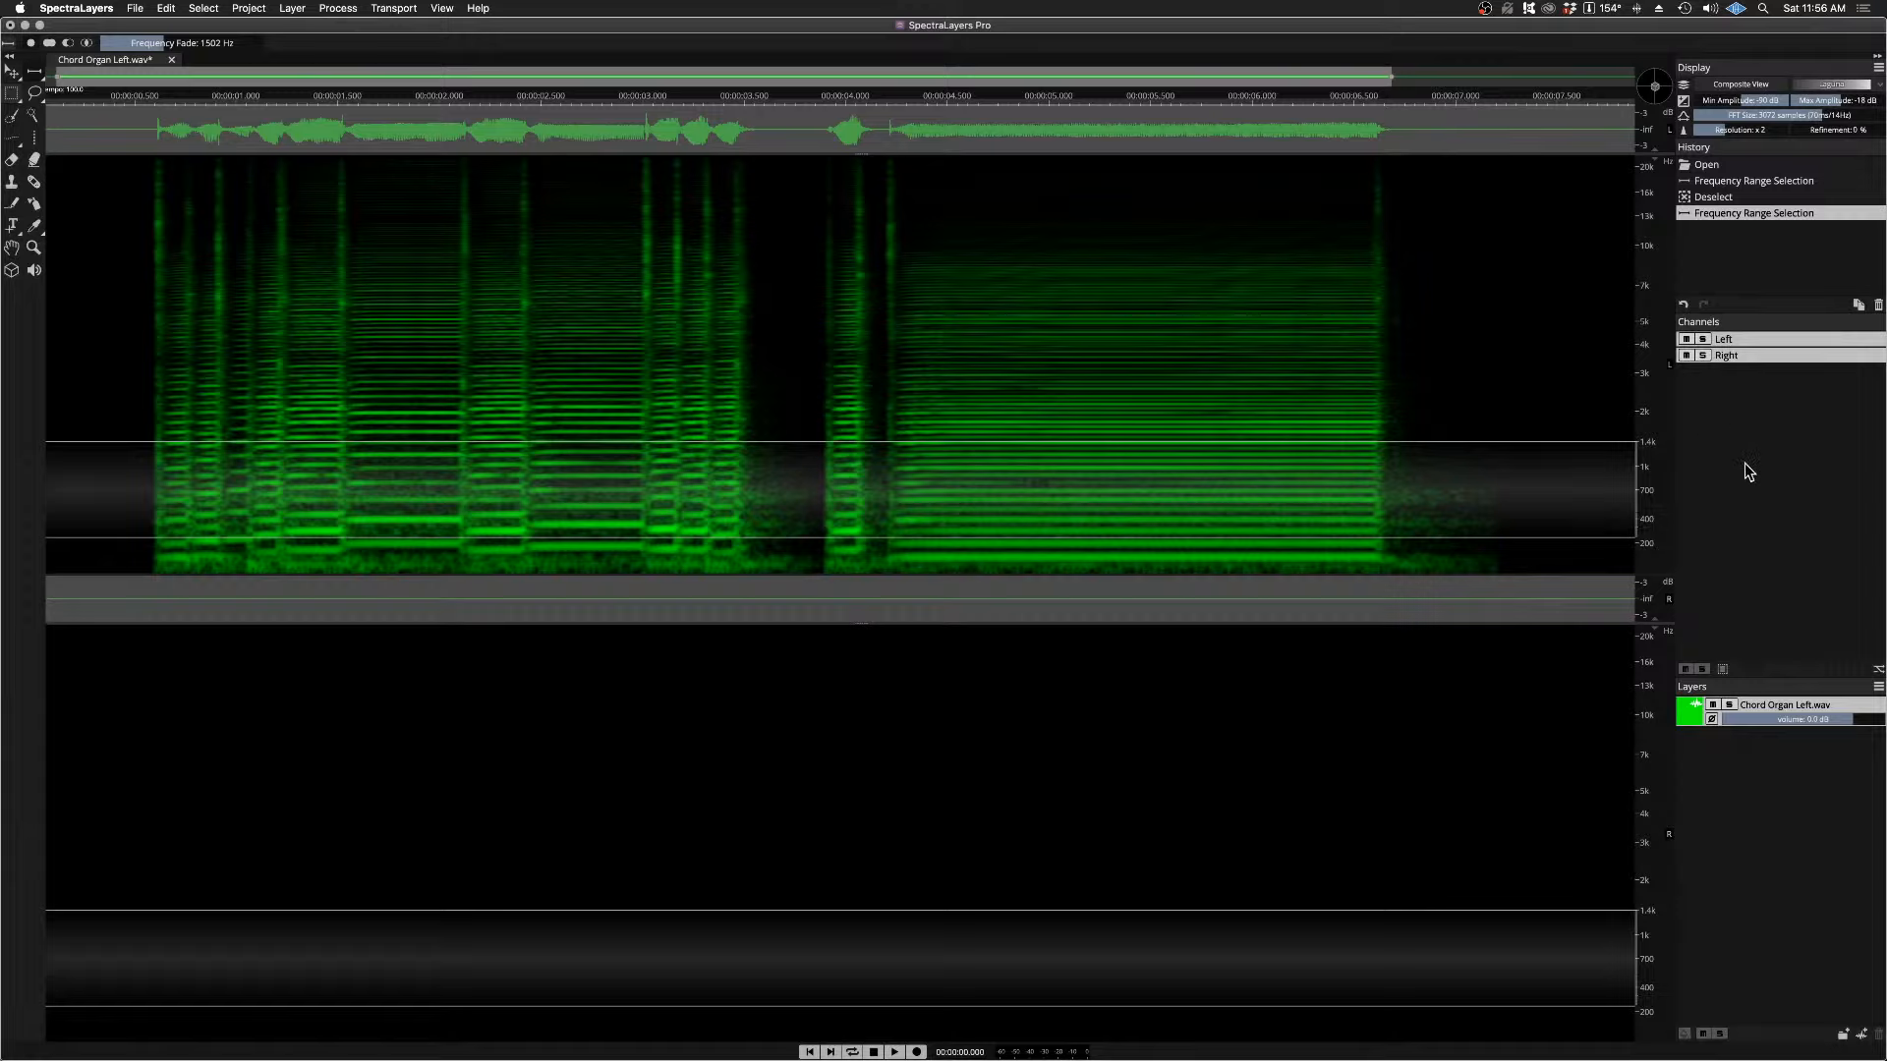
key(super+d)
Step: Make only the Left channel active, set Frequency Fade to 0 Hz, and select everything below about 1.4 kHz
click(1741, 356)
click(1738, 342)
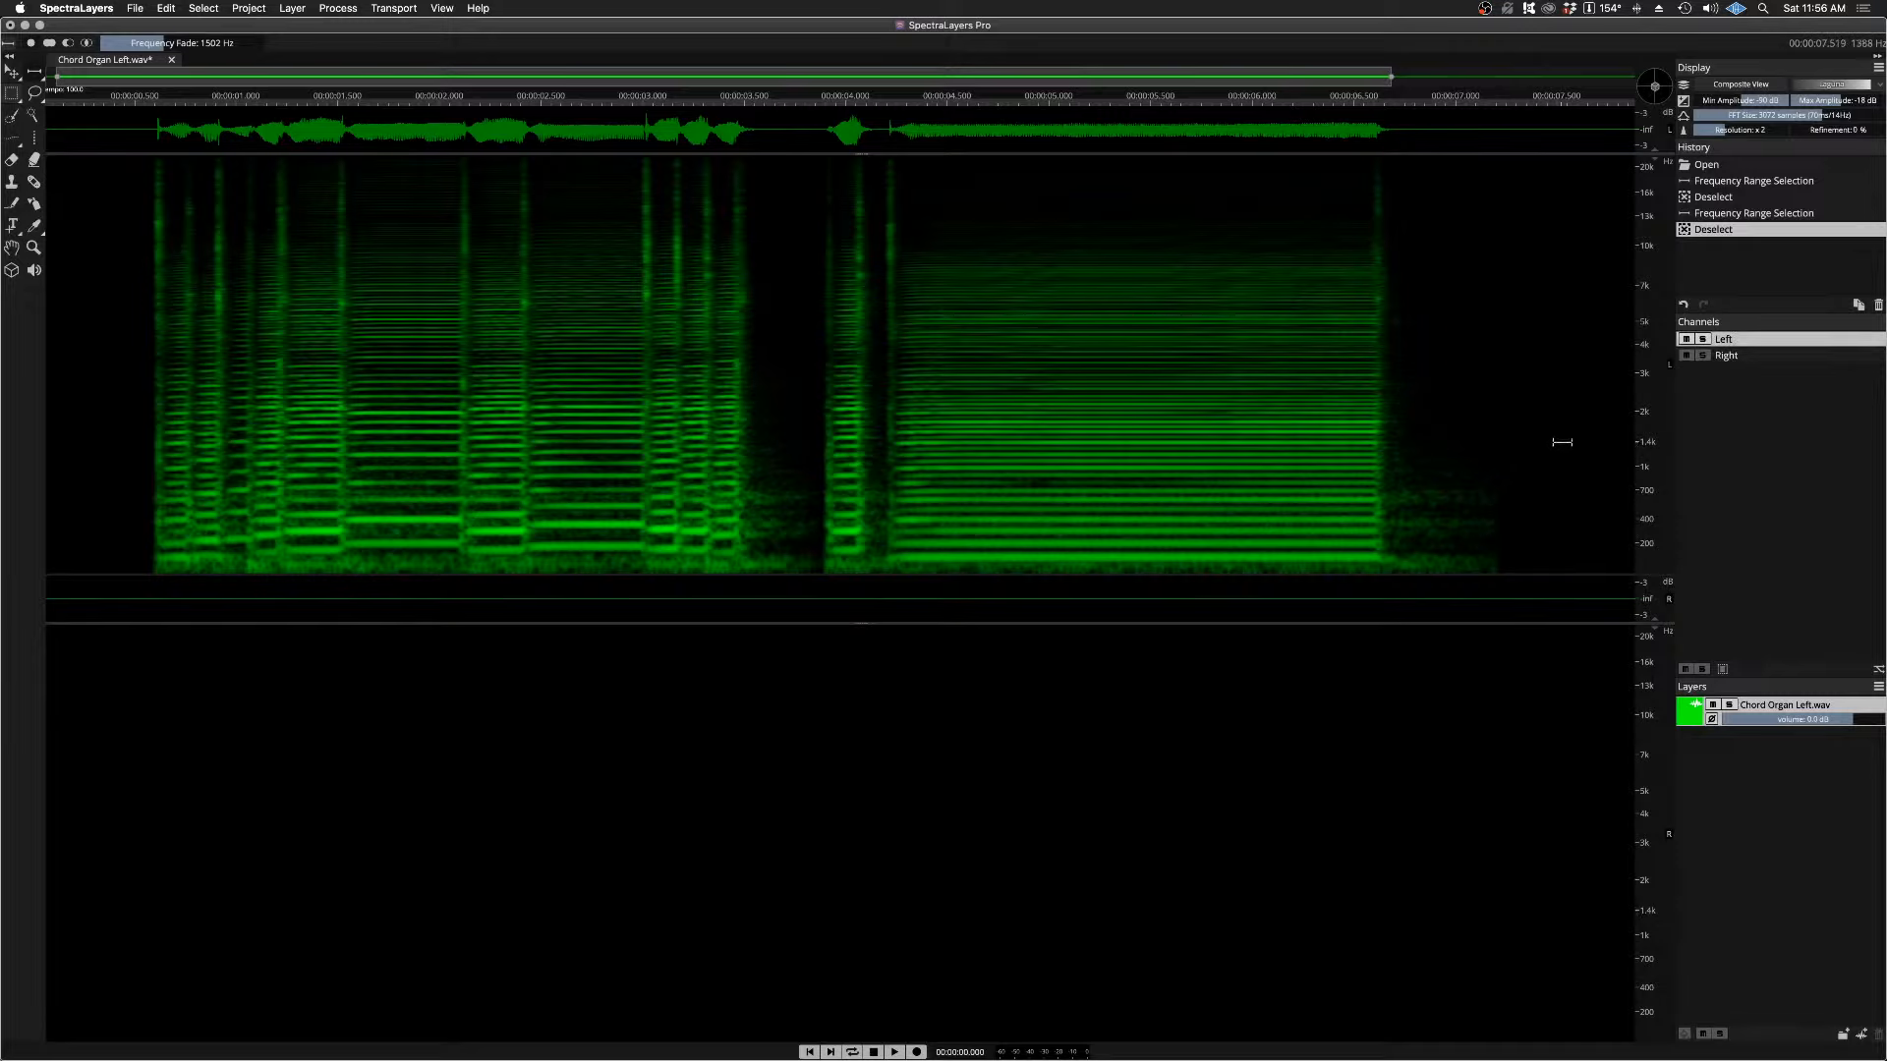
drag(1562, 443, 1566, 550)
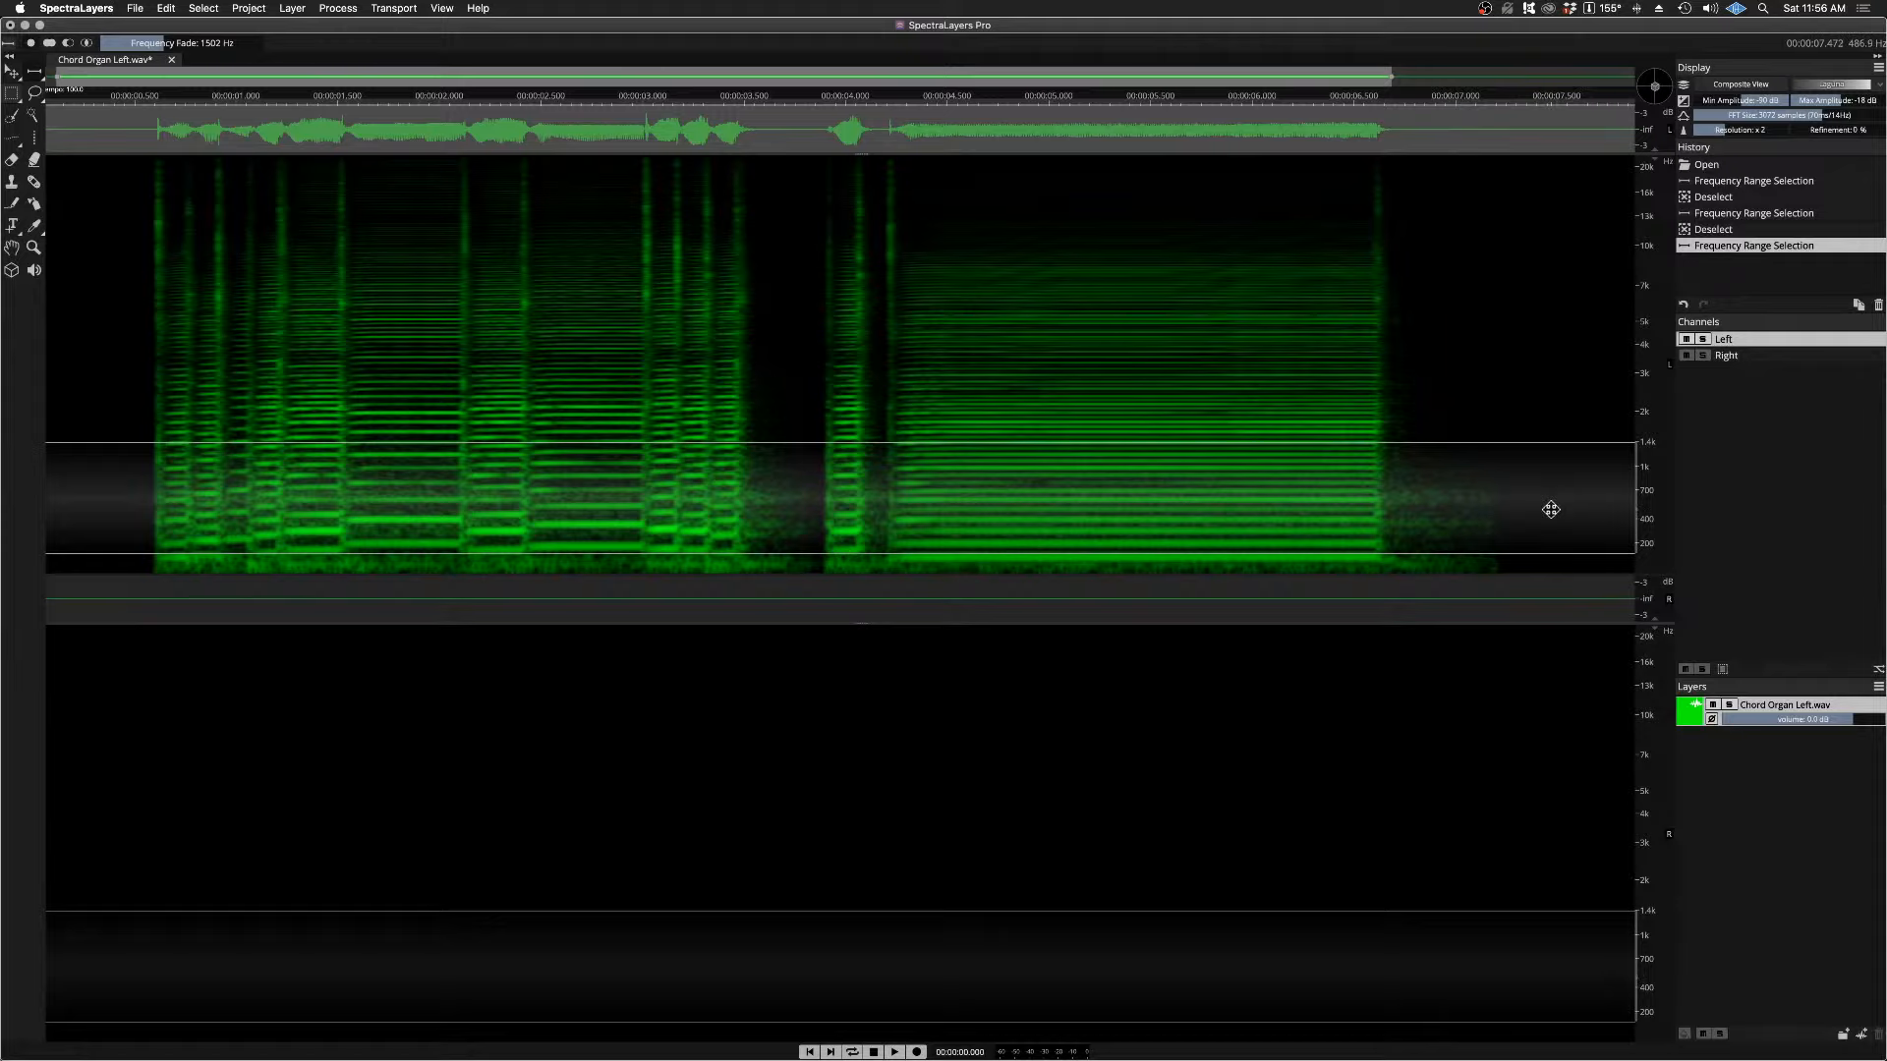
key(super+d)
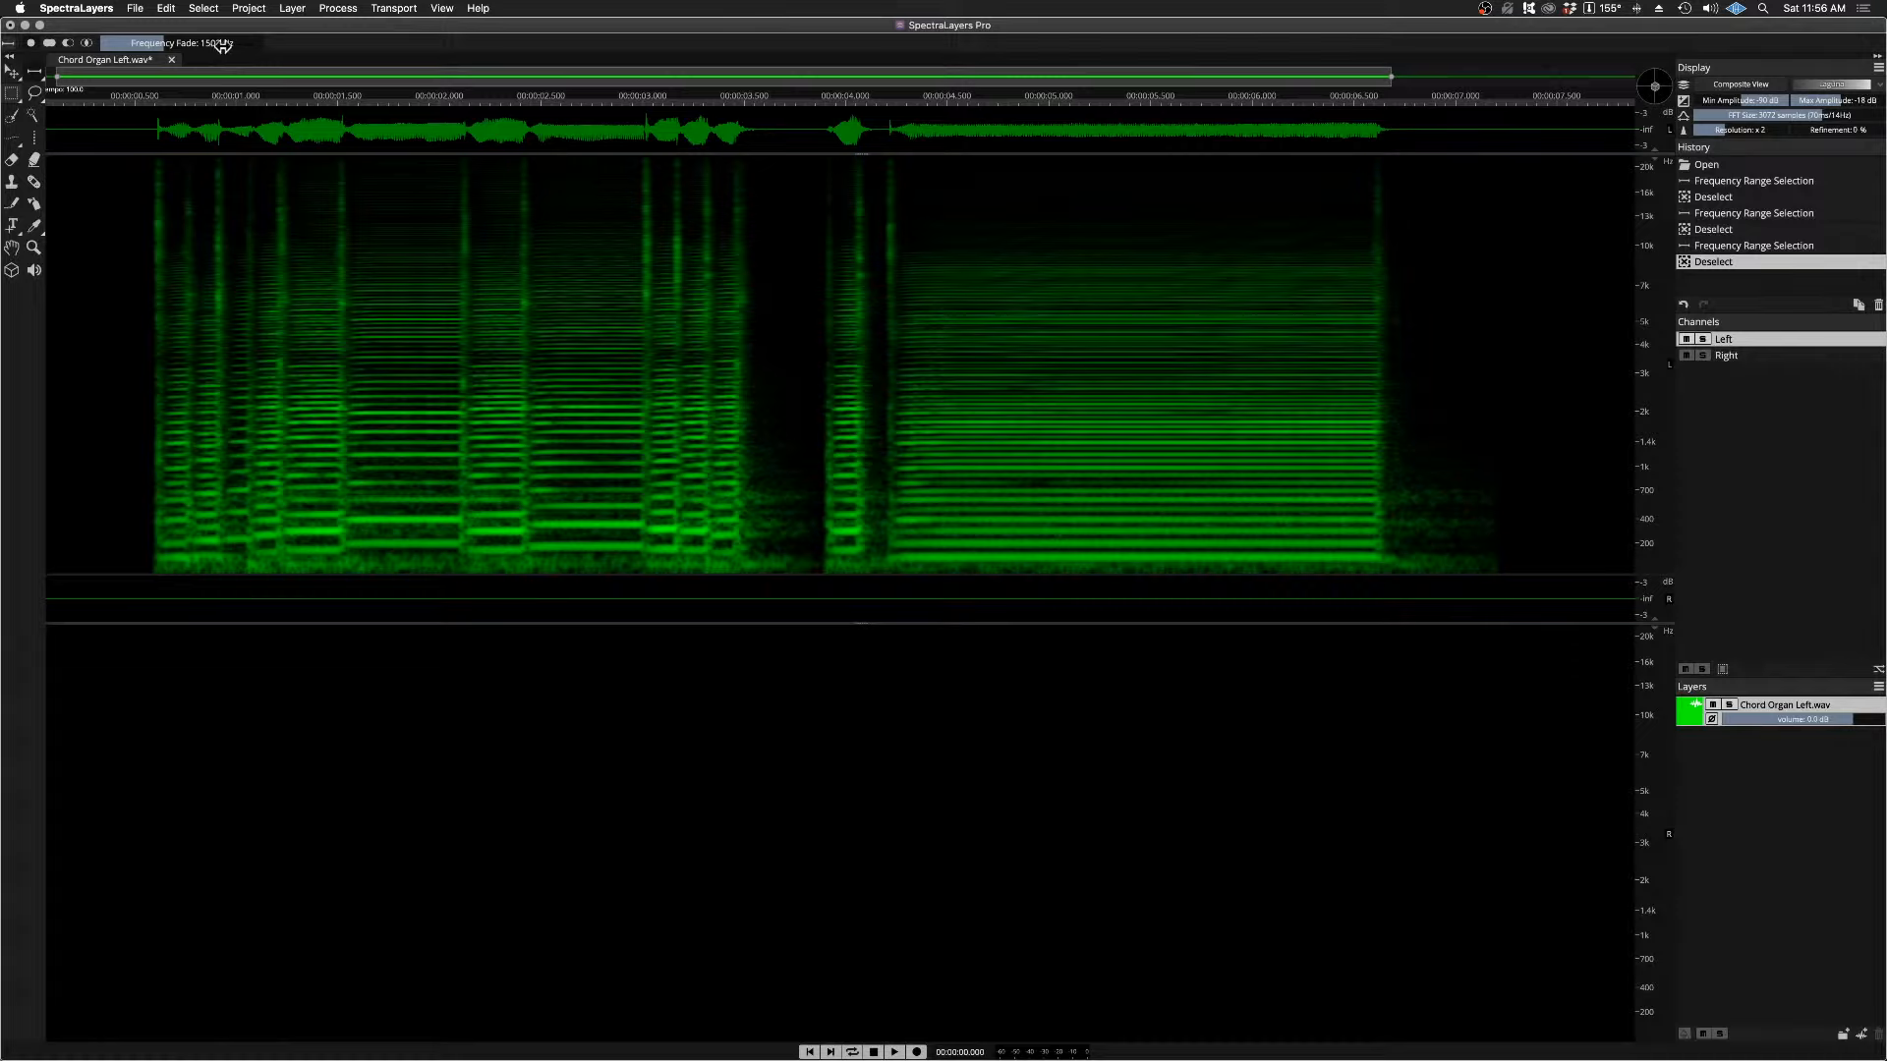
drag(225, 42, 103, 49)
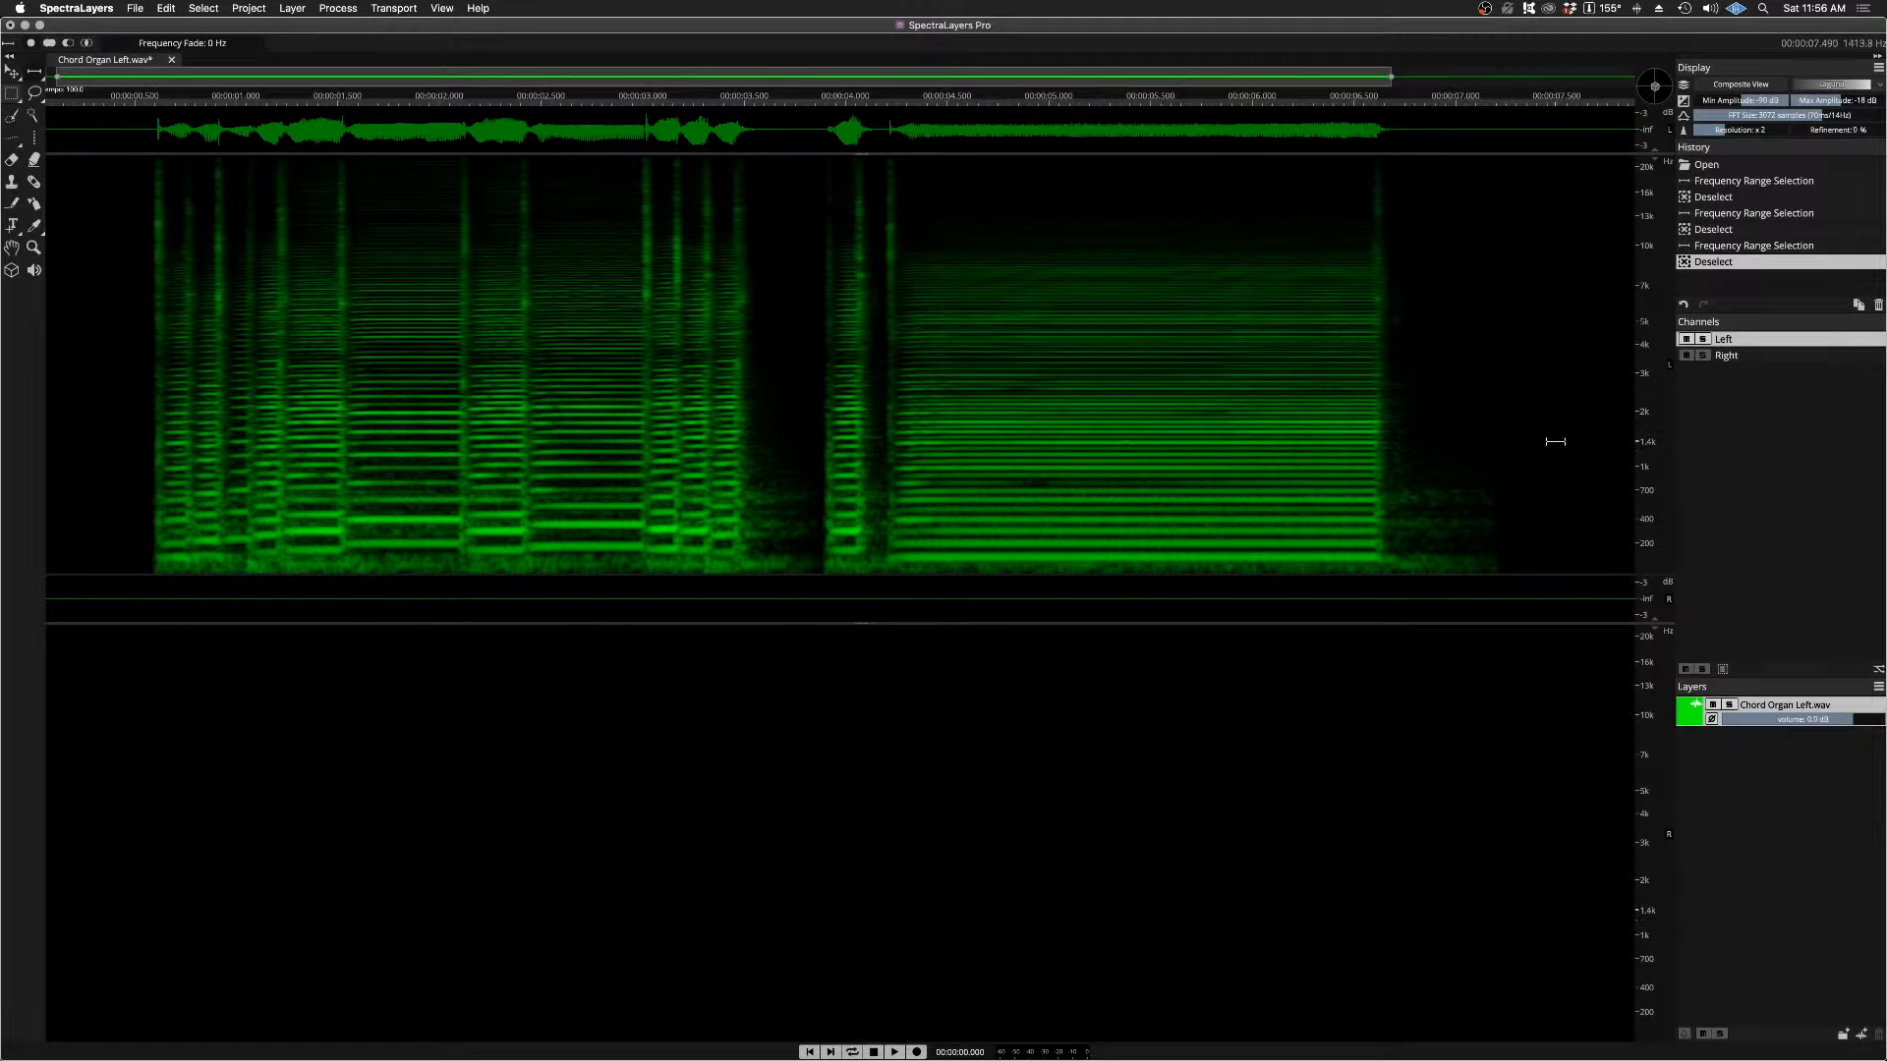
drag(1555, 442, 1581, 587)
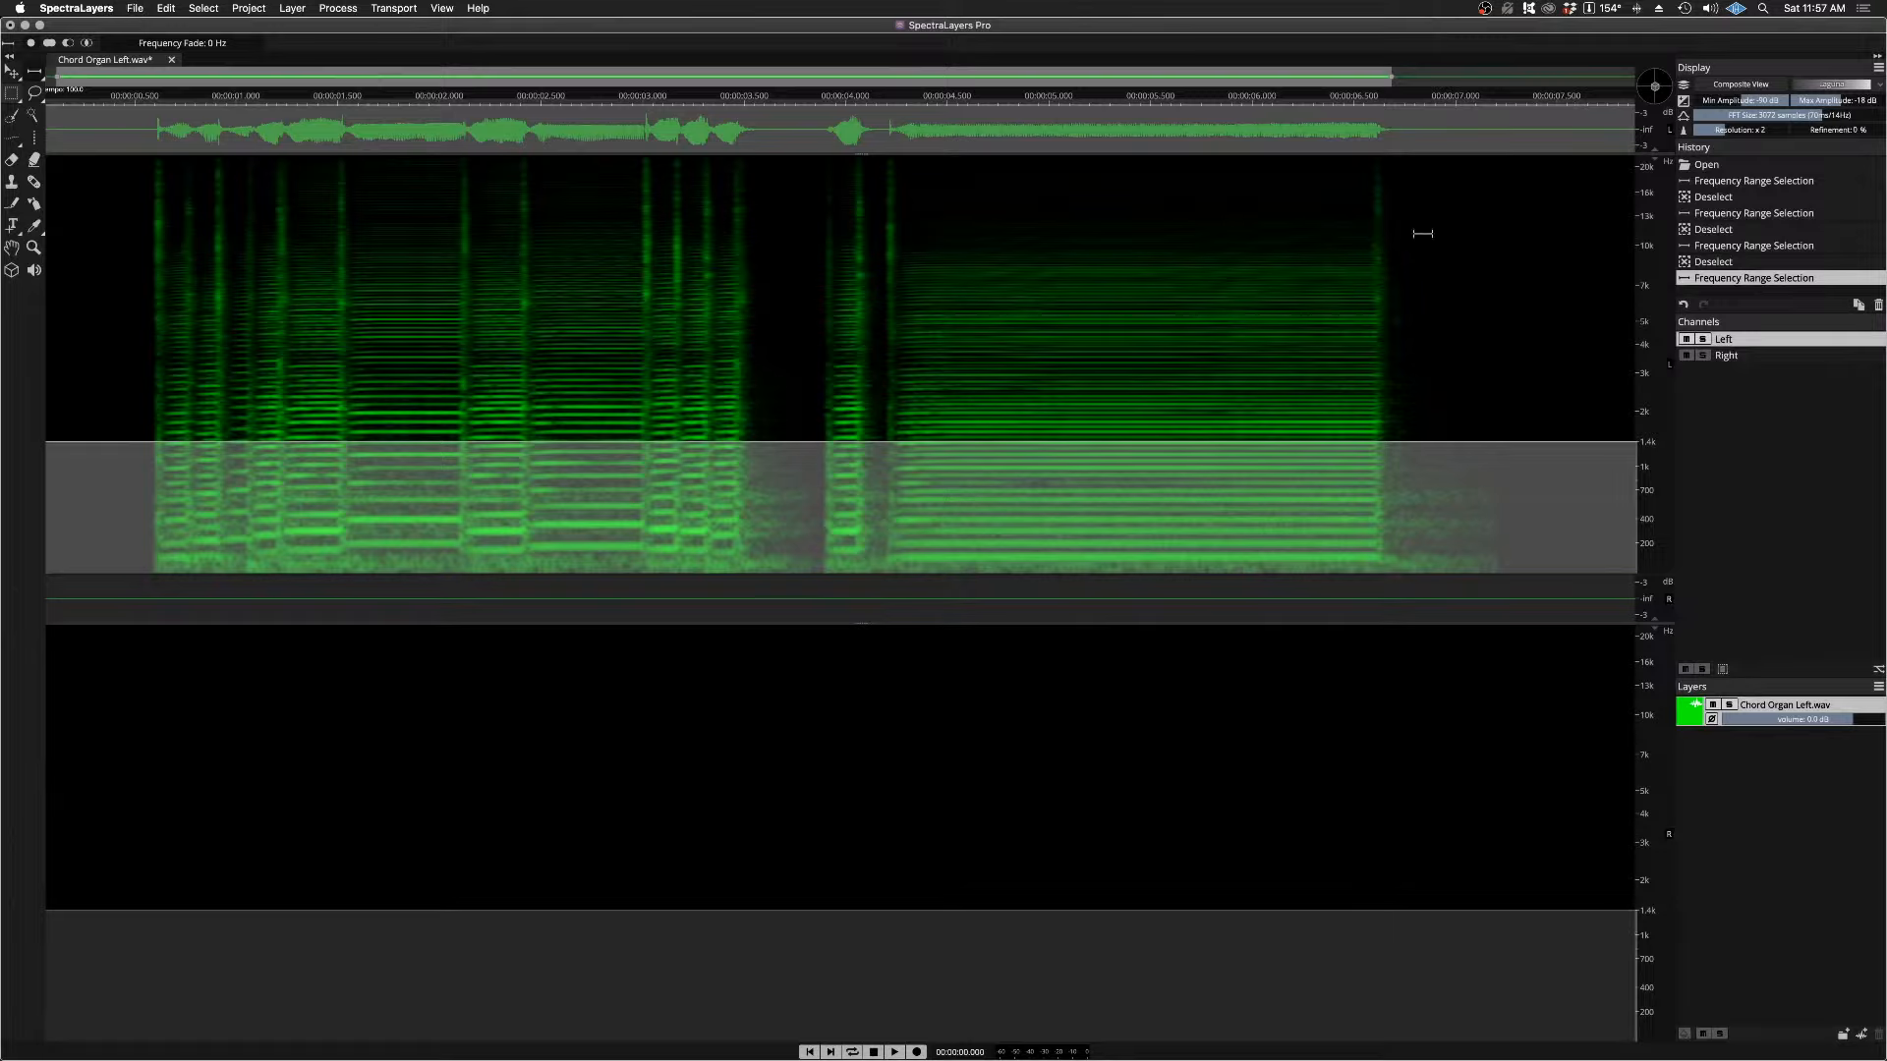
Step: Cut the selected low frequencies from the Left channel and paste them into the Right channel
click(148, 8)
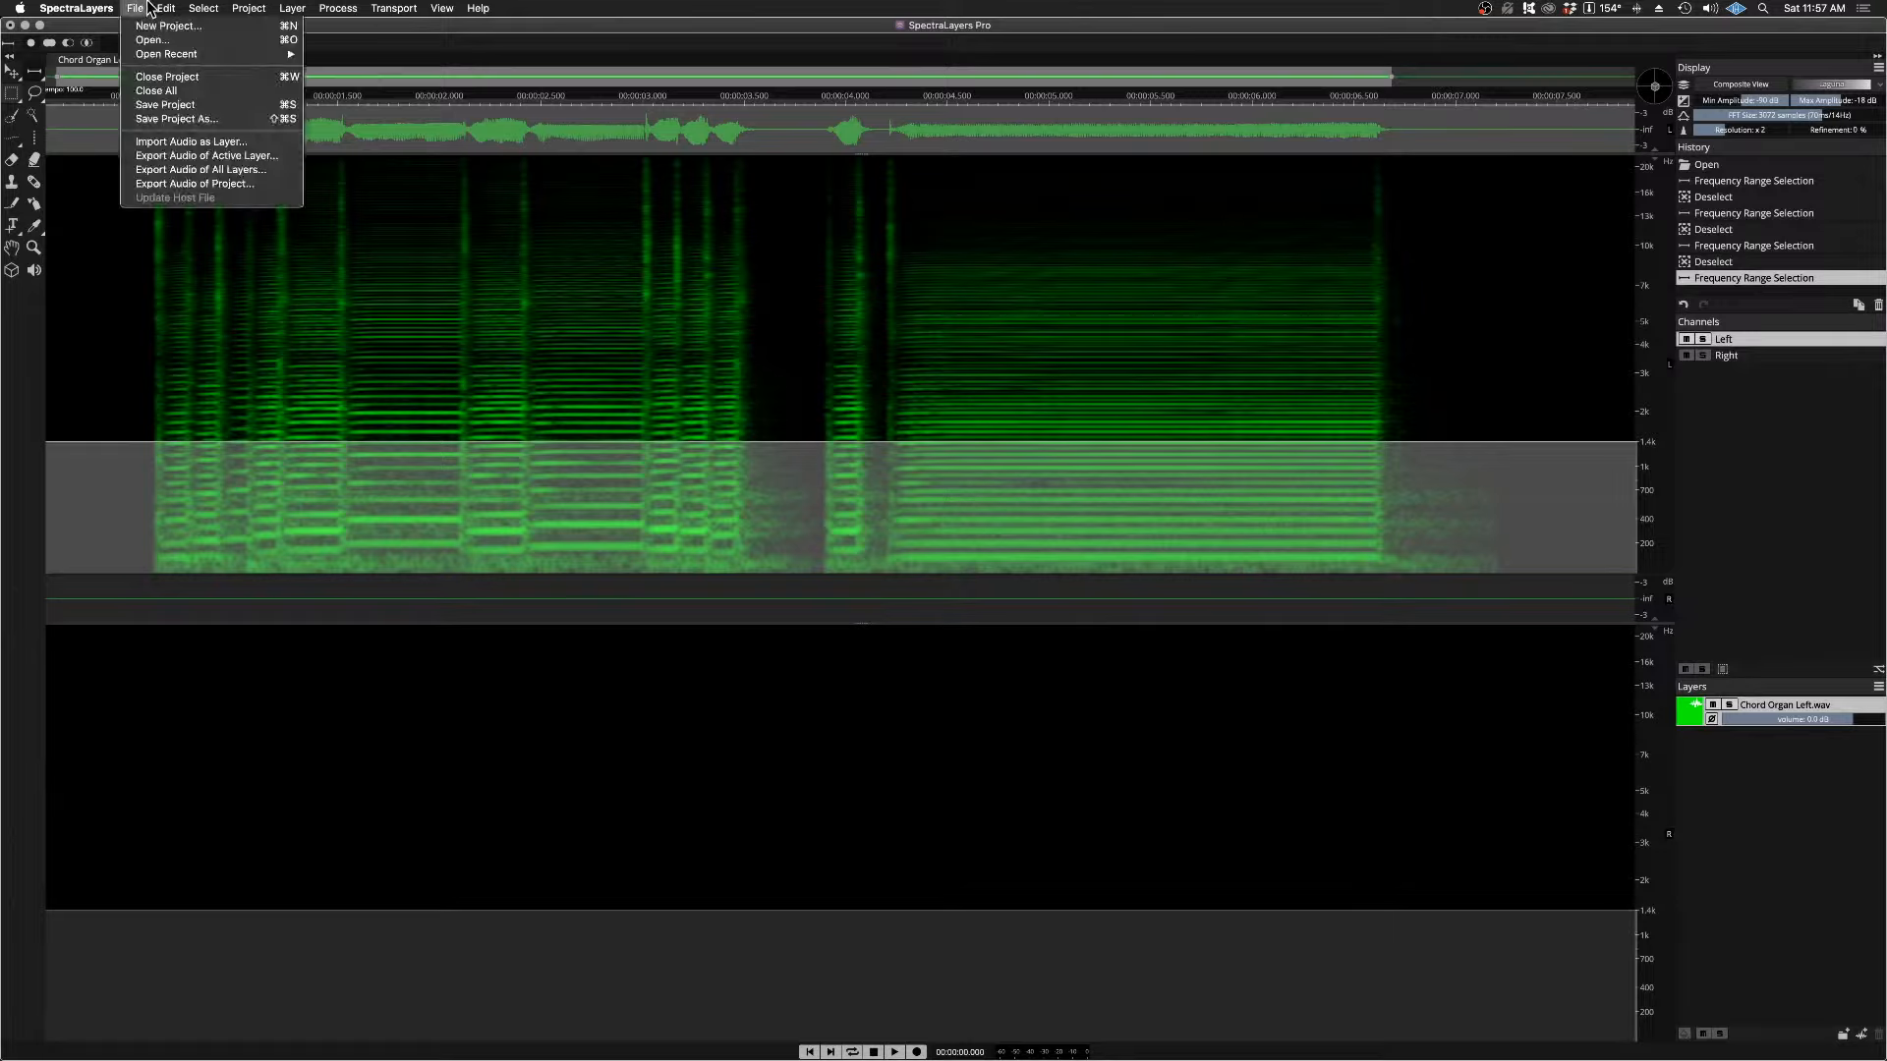
mouse_move(166, 8)
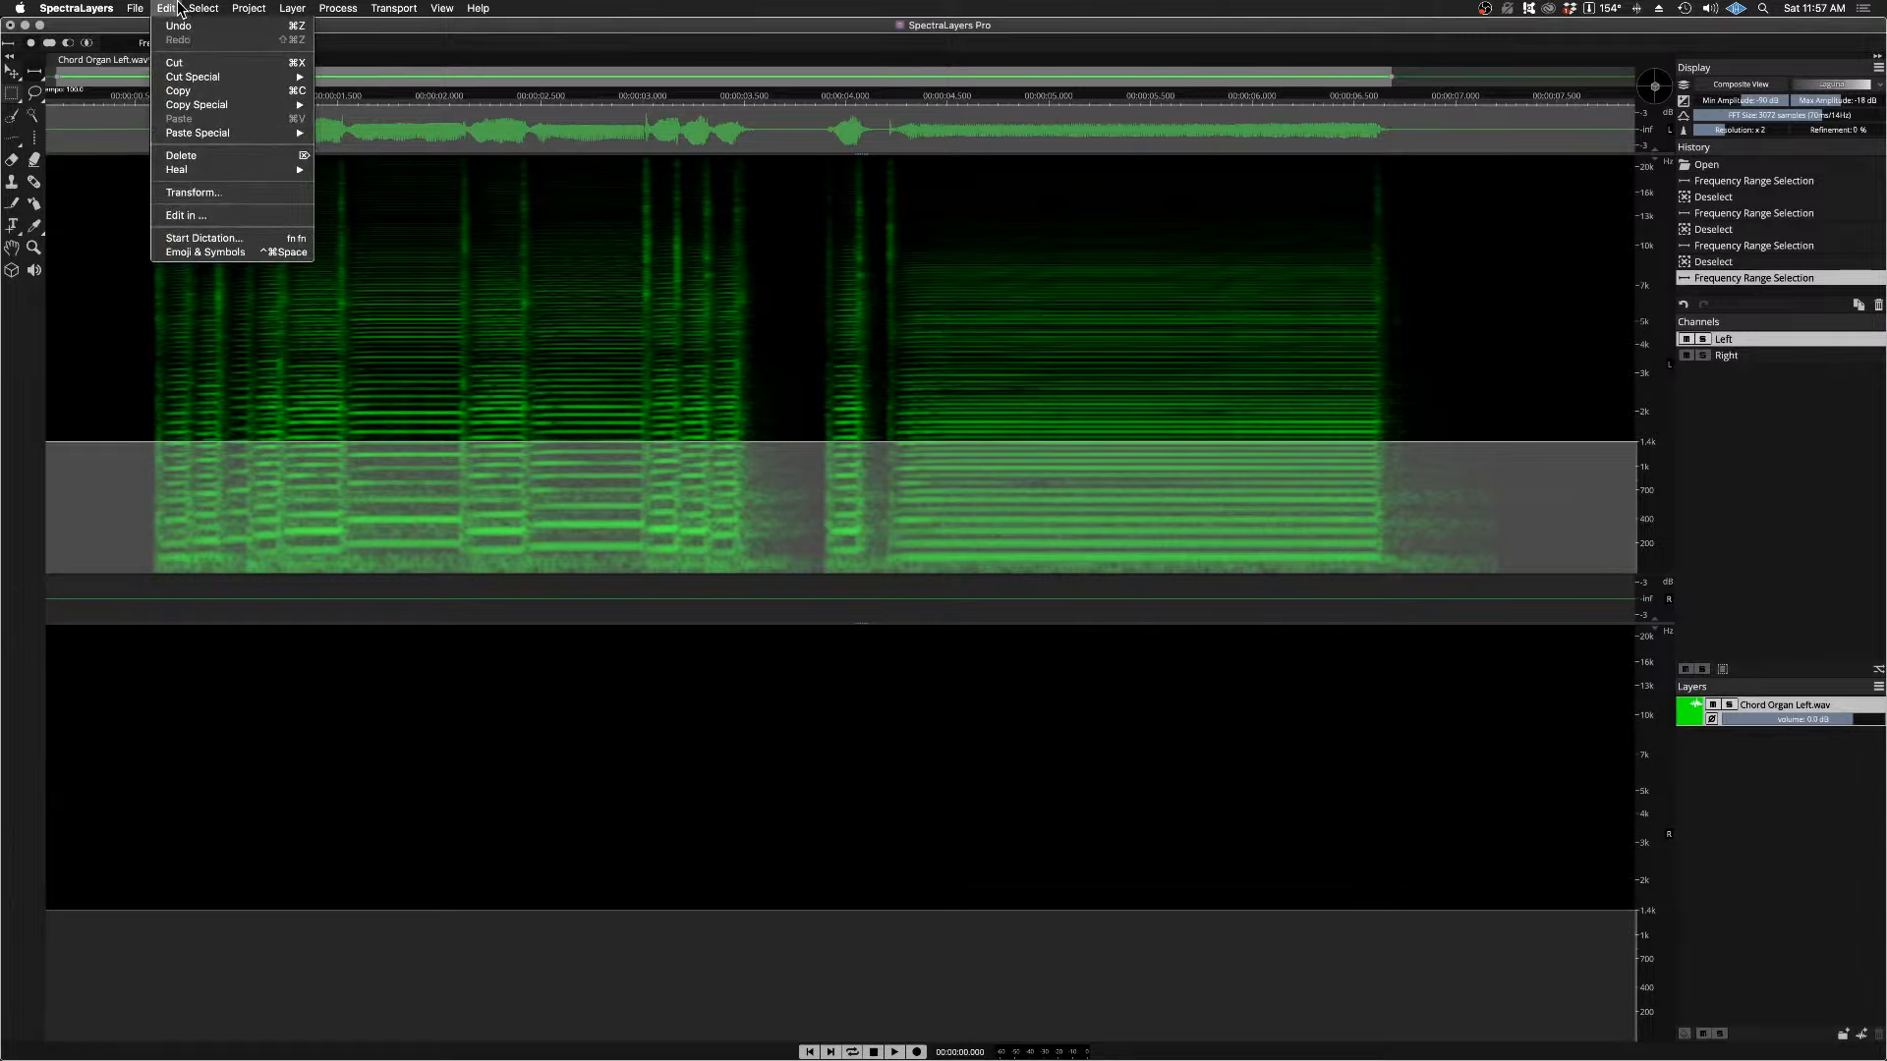
click(187, 65)
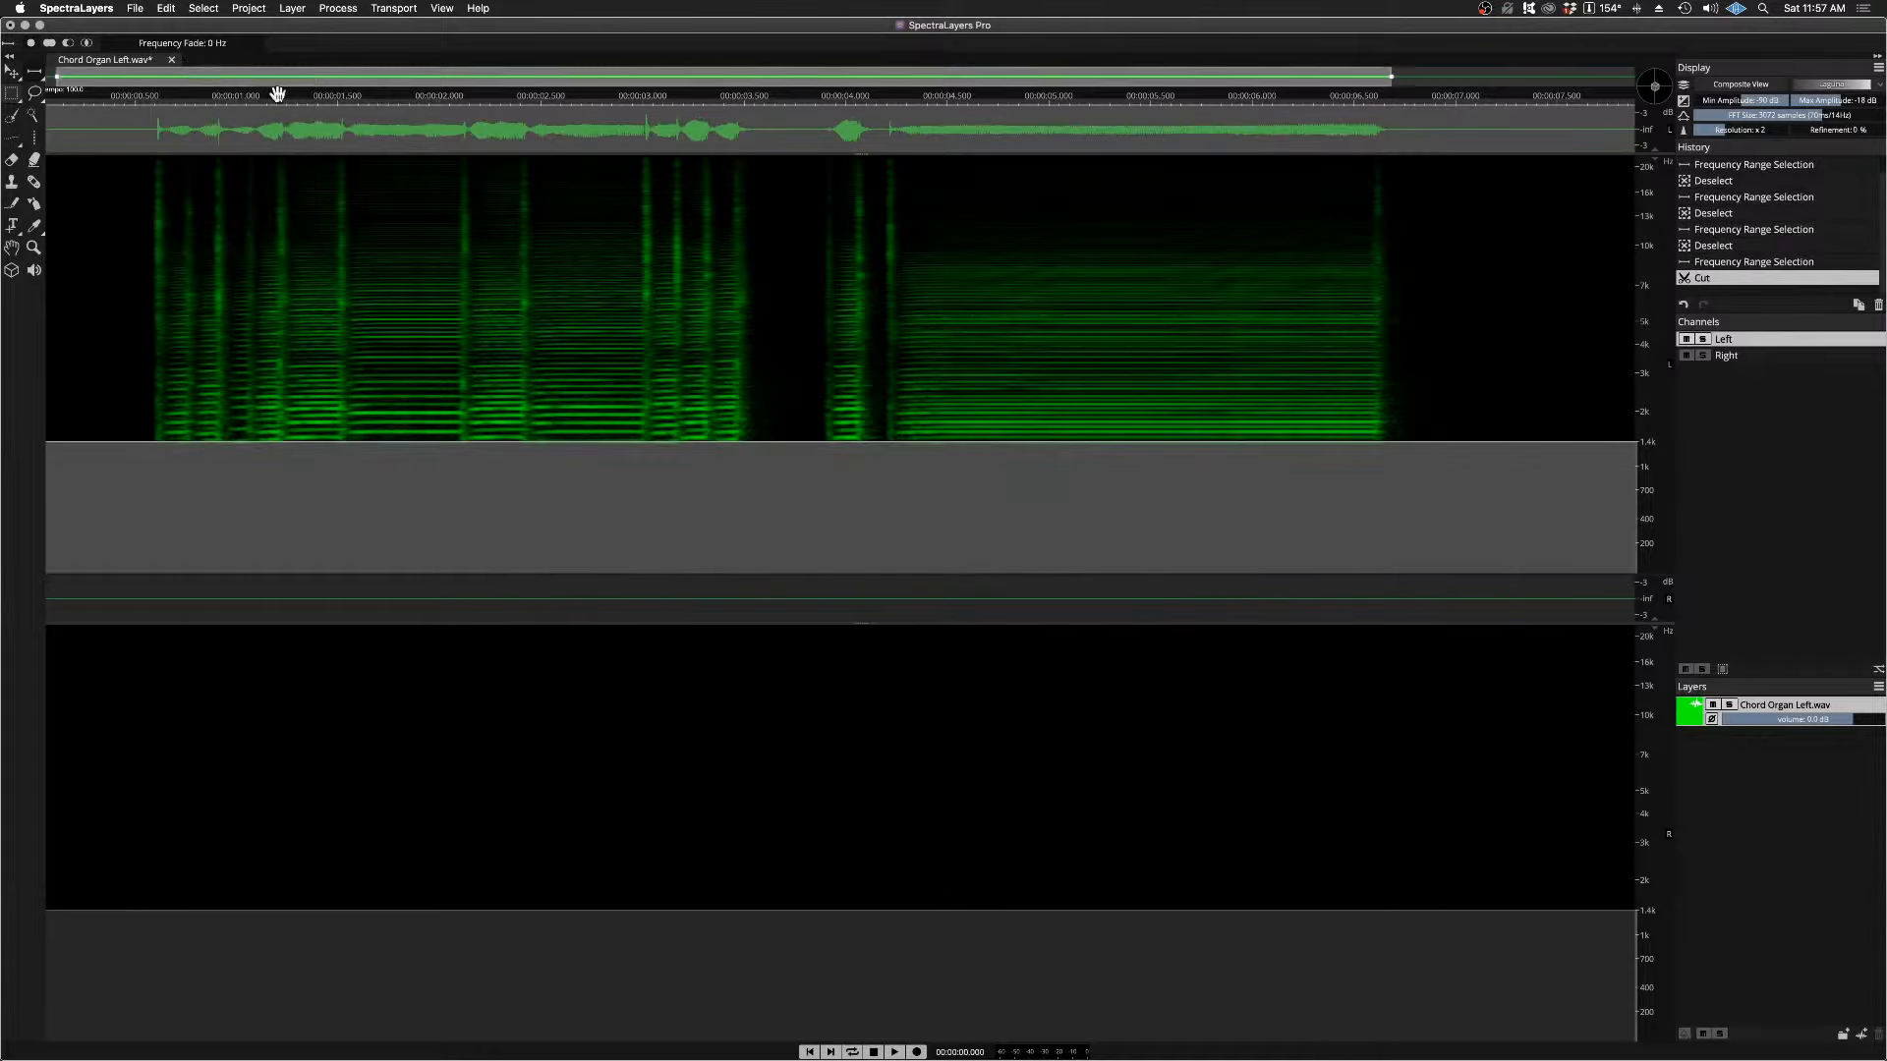
click(1757, 356)
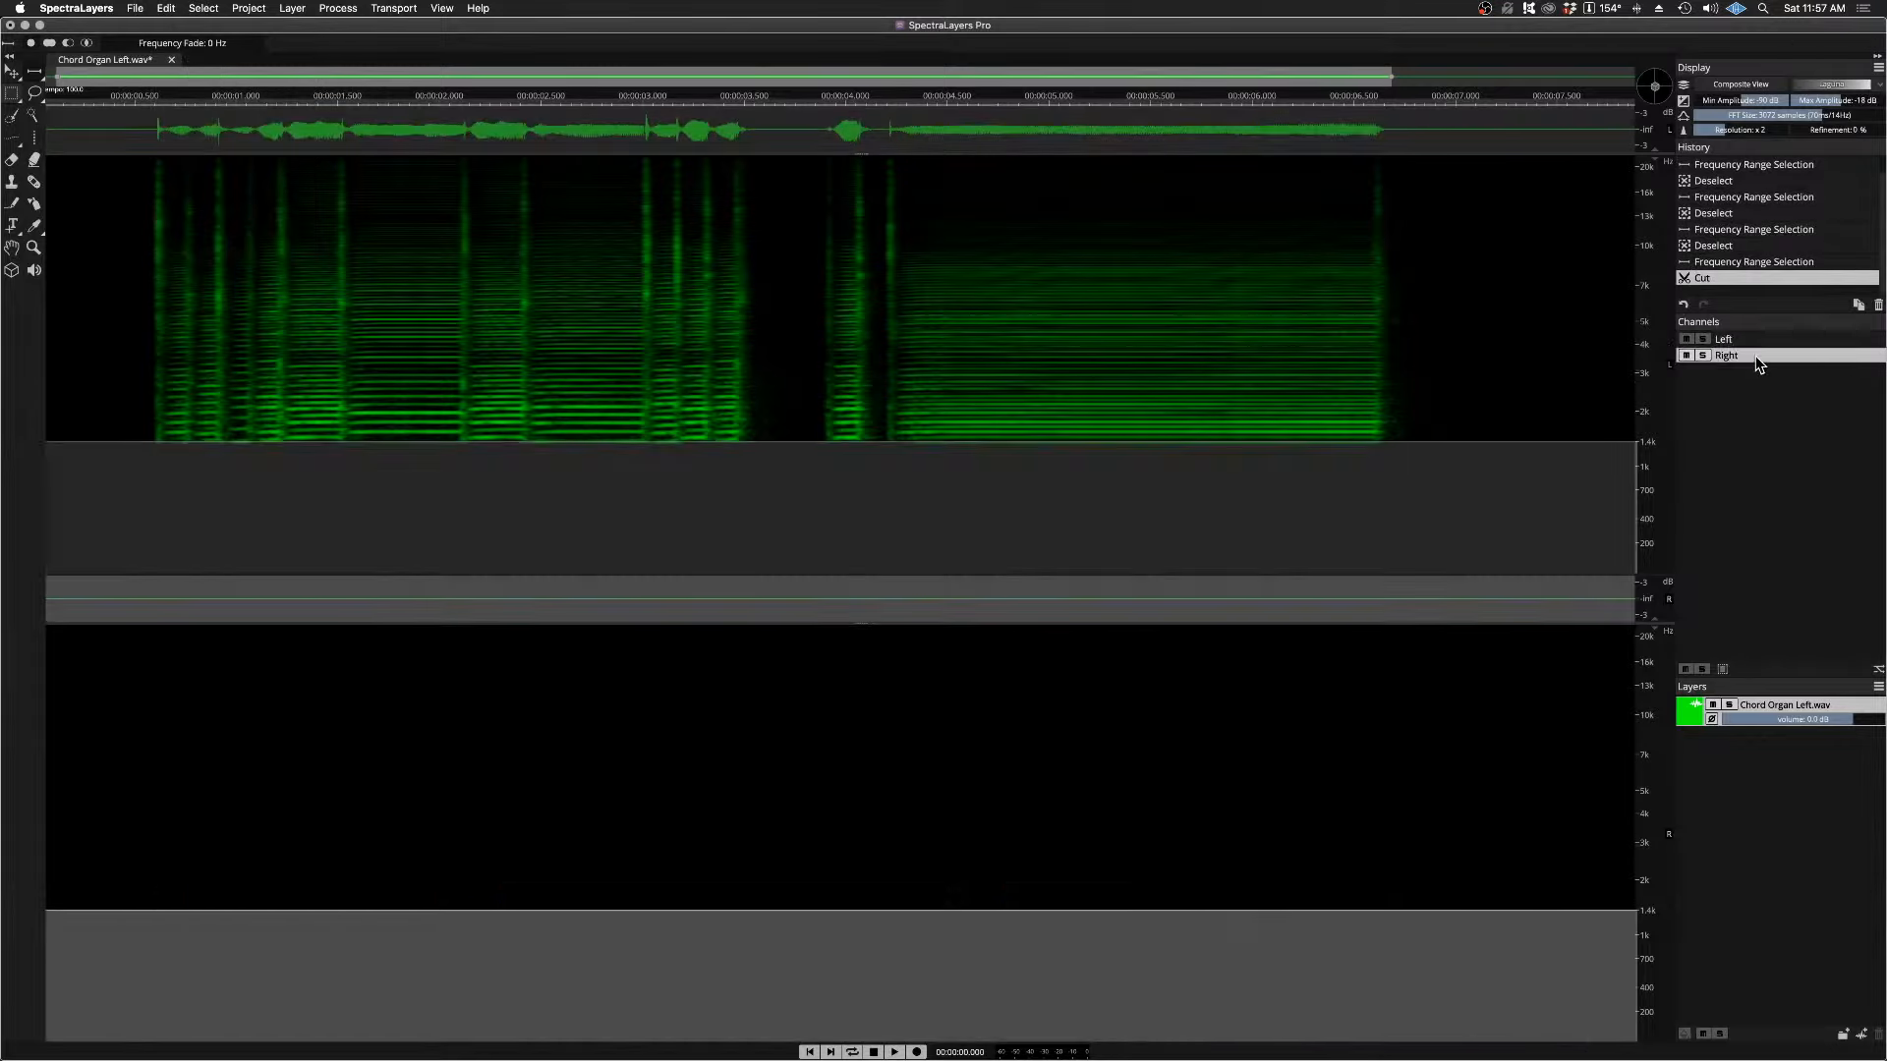
click(169, 9)
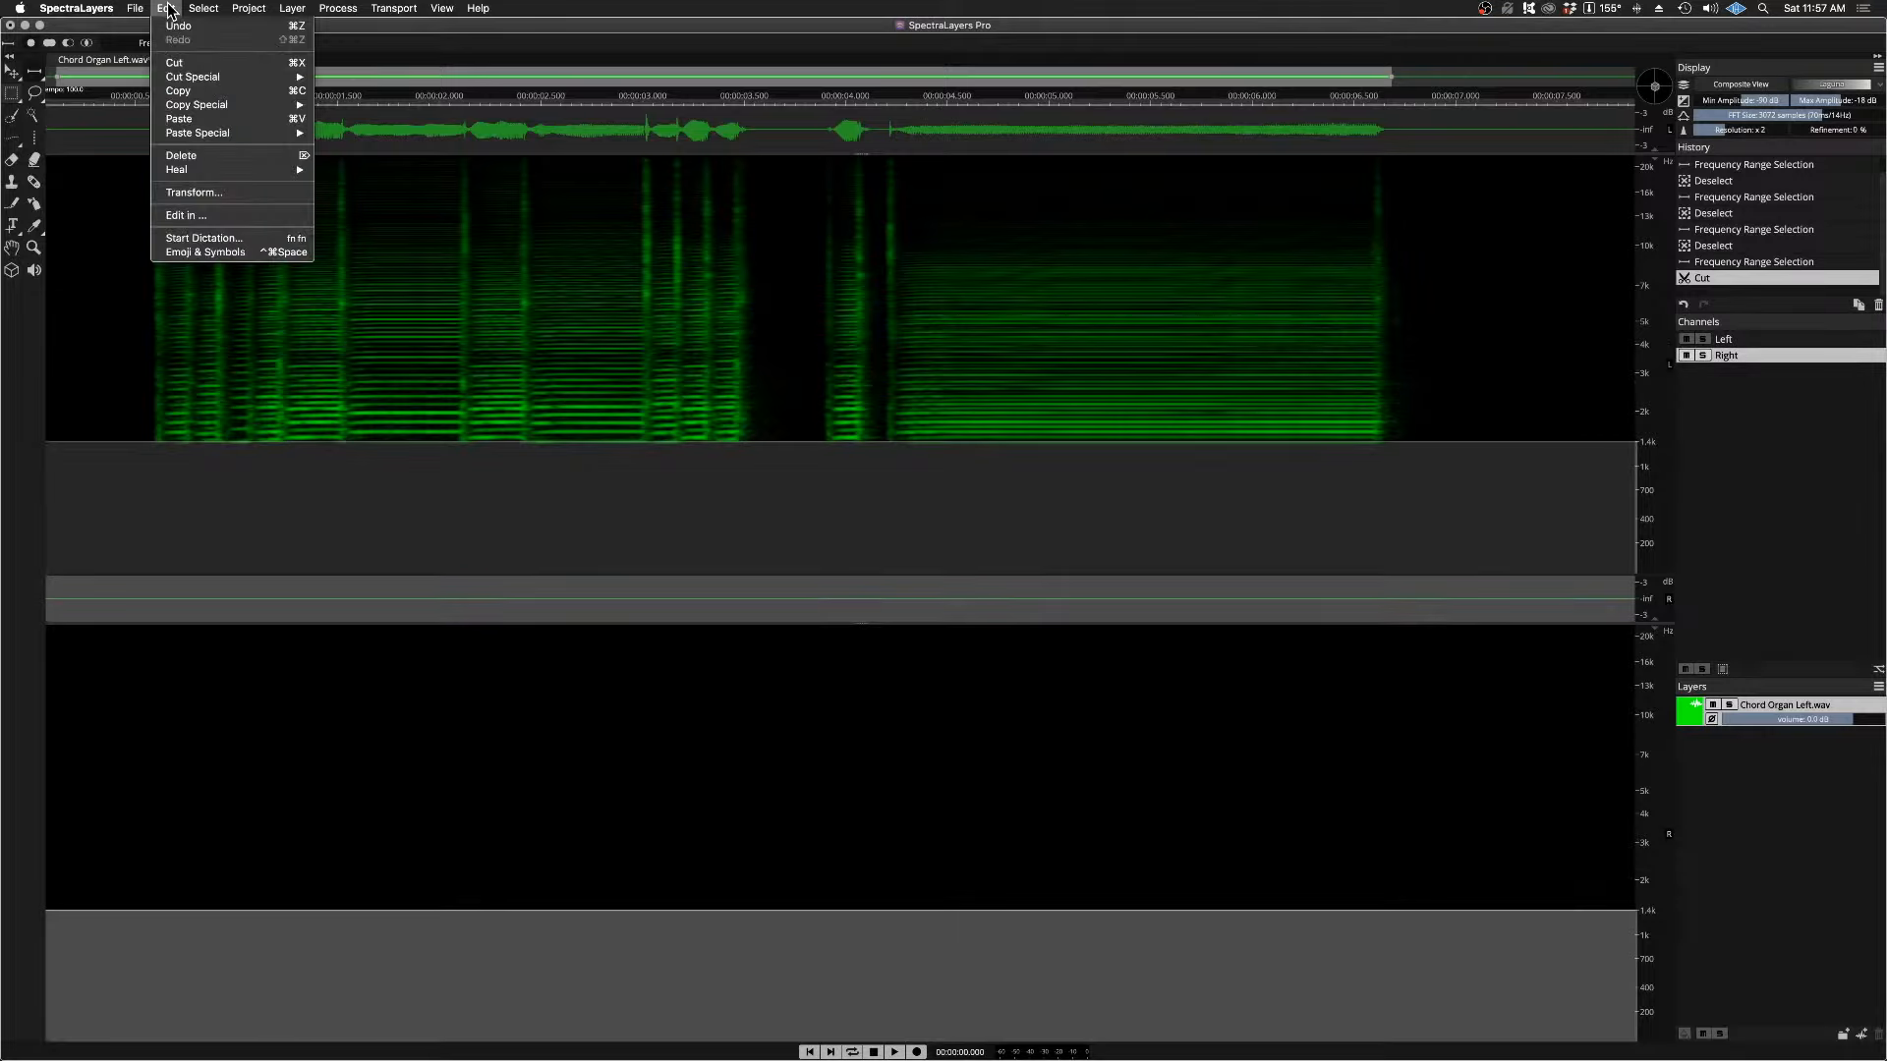
click(179, 119)
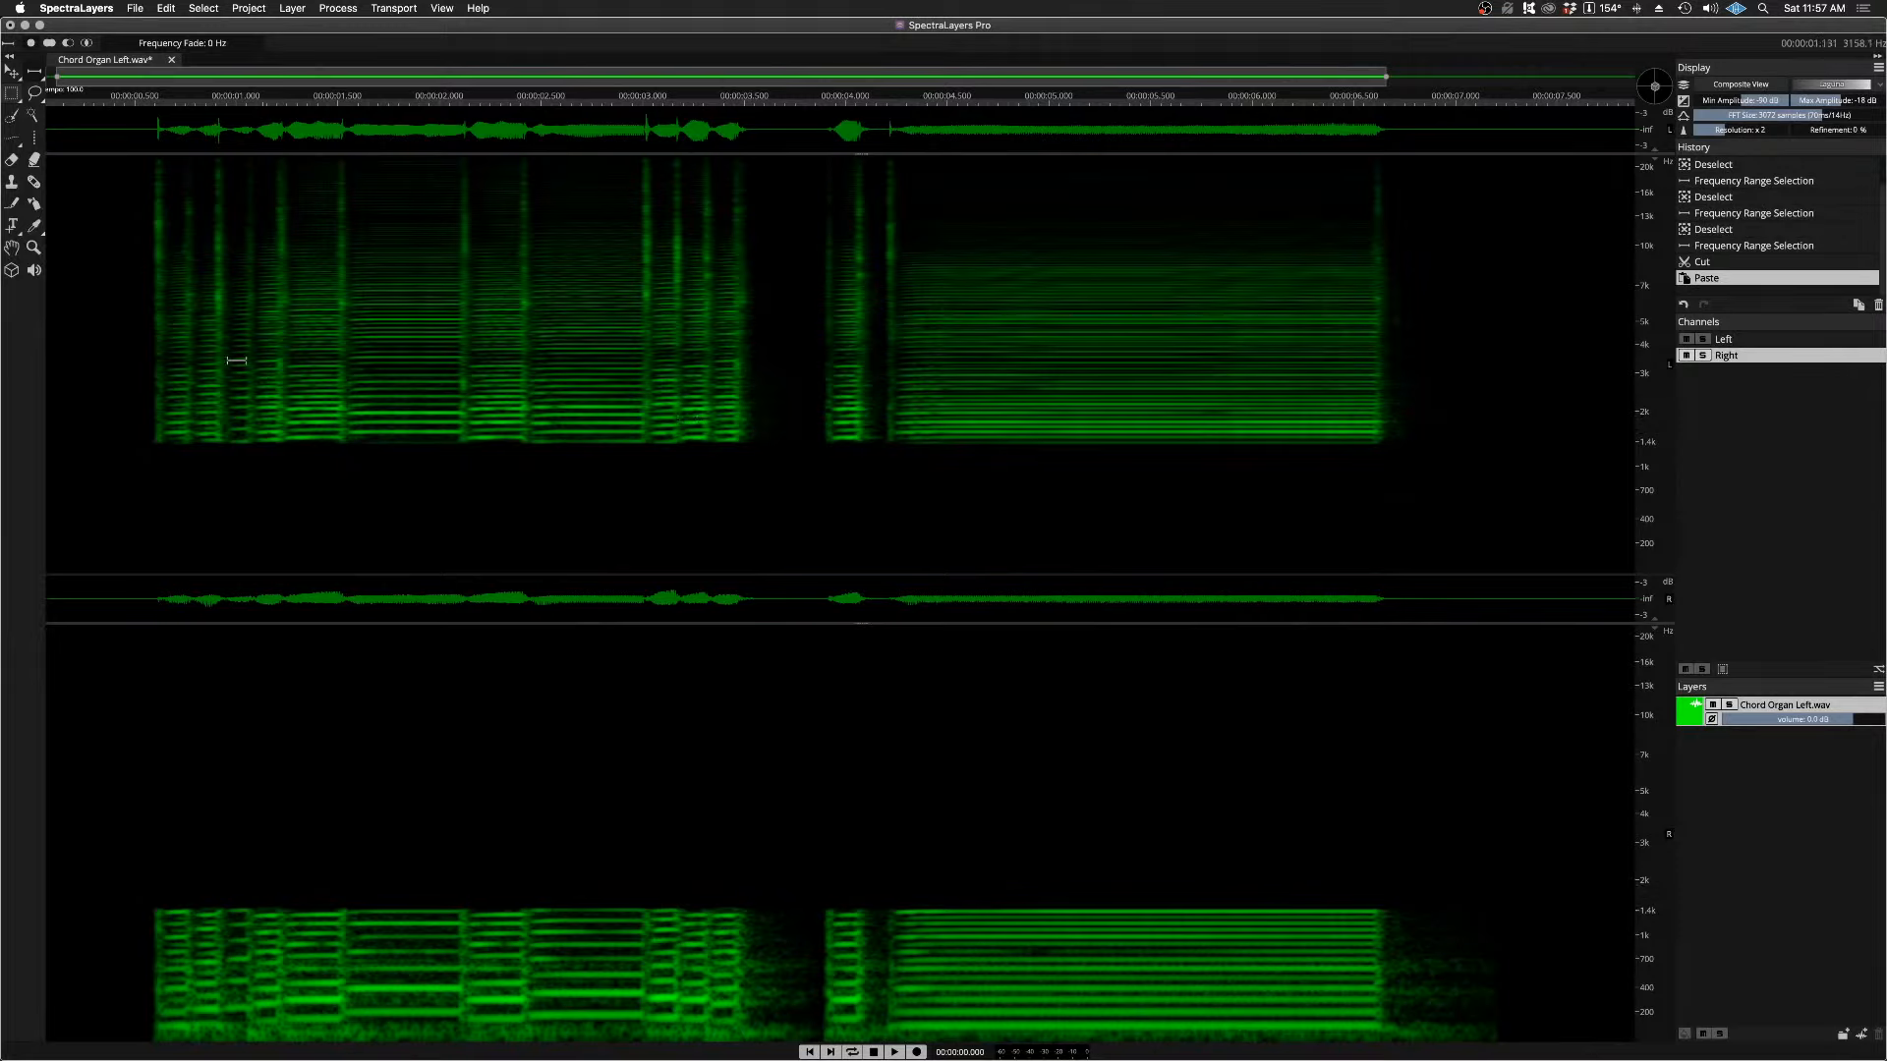
Step: Play both channels together from just before the first phrase, and audition the Left channel soloed
click(141, 111)
key(space)
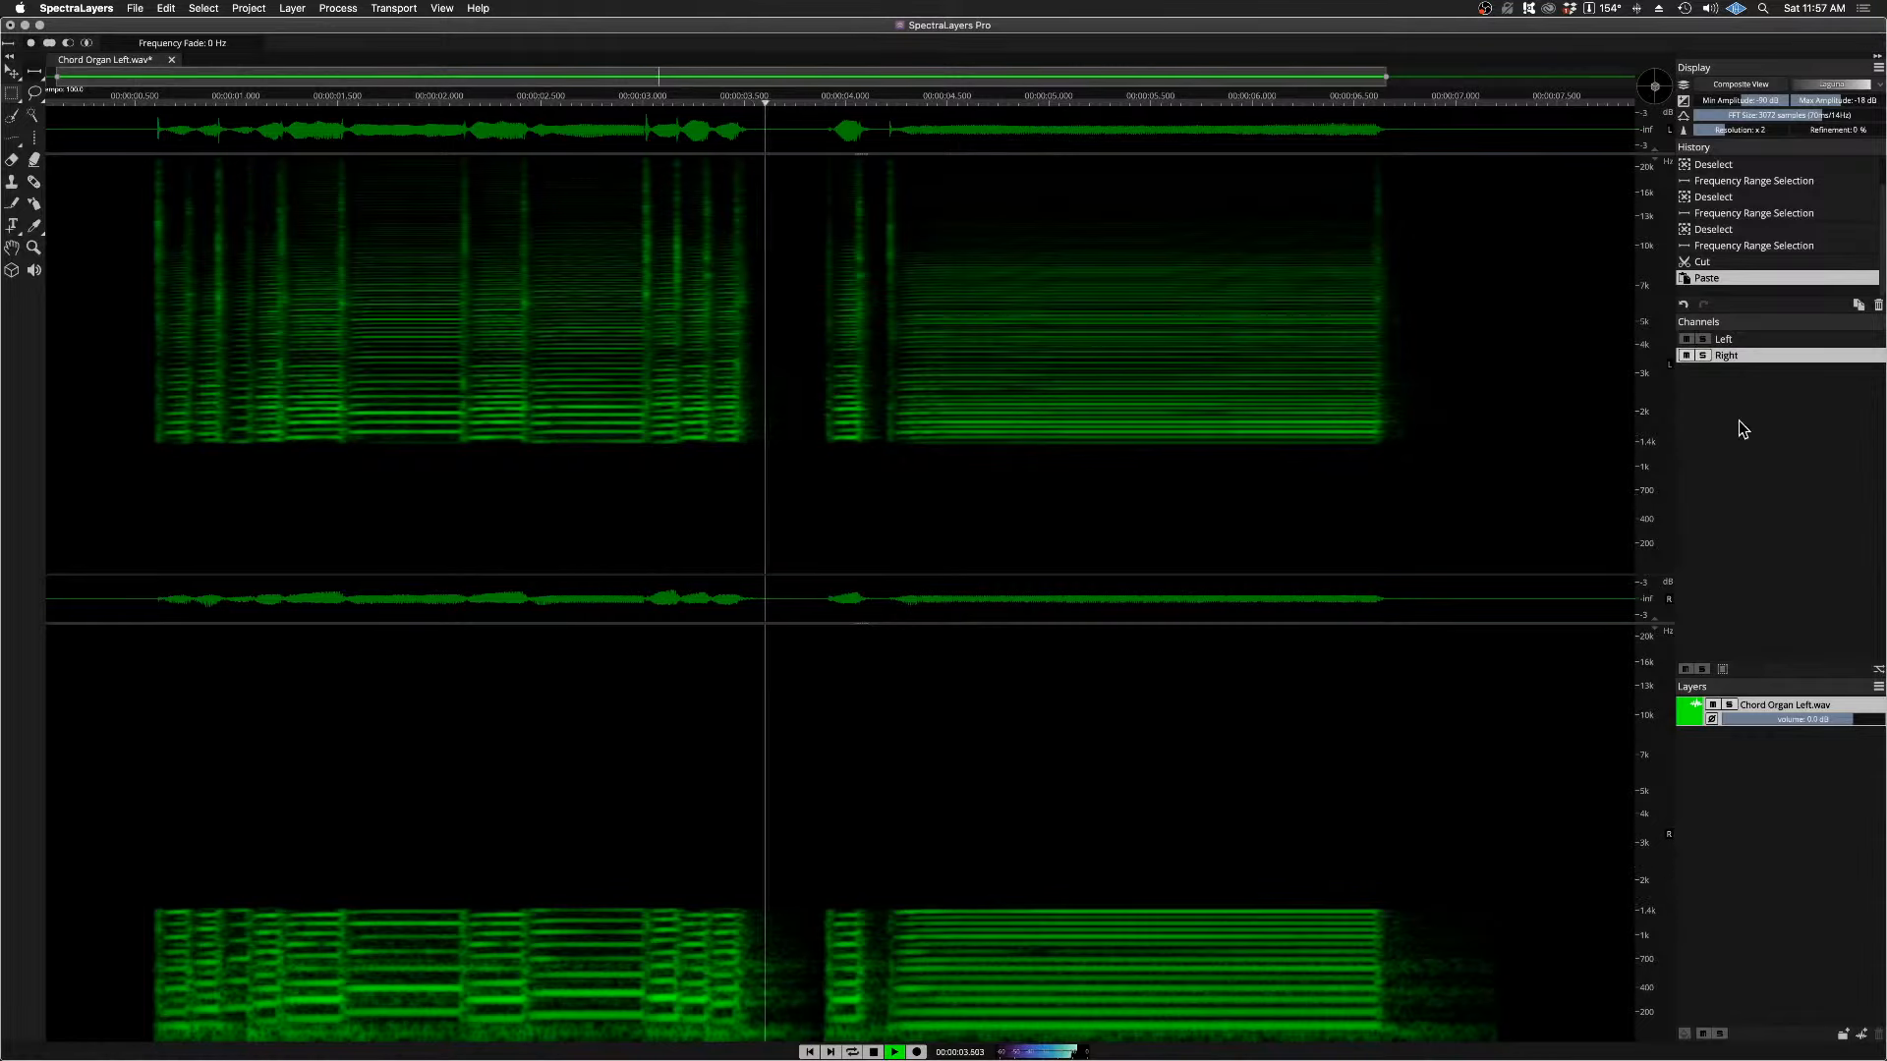
key(space)
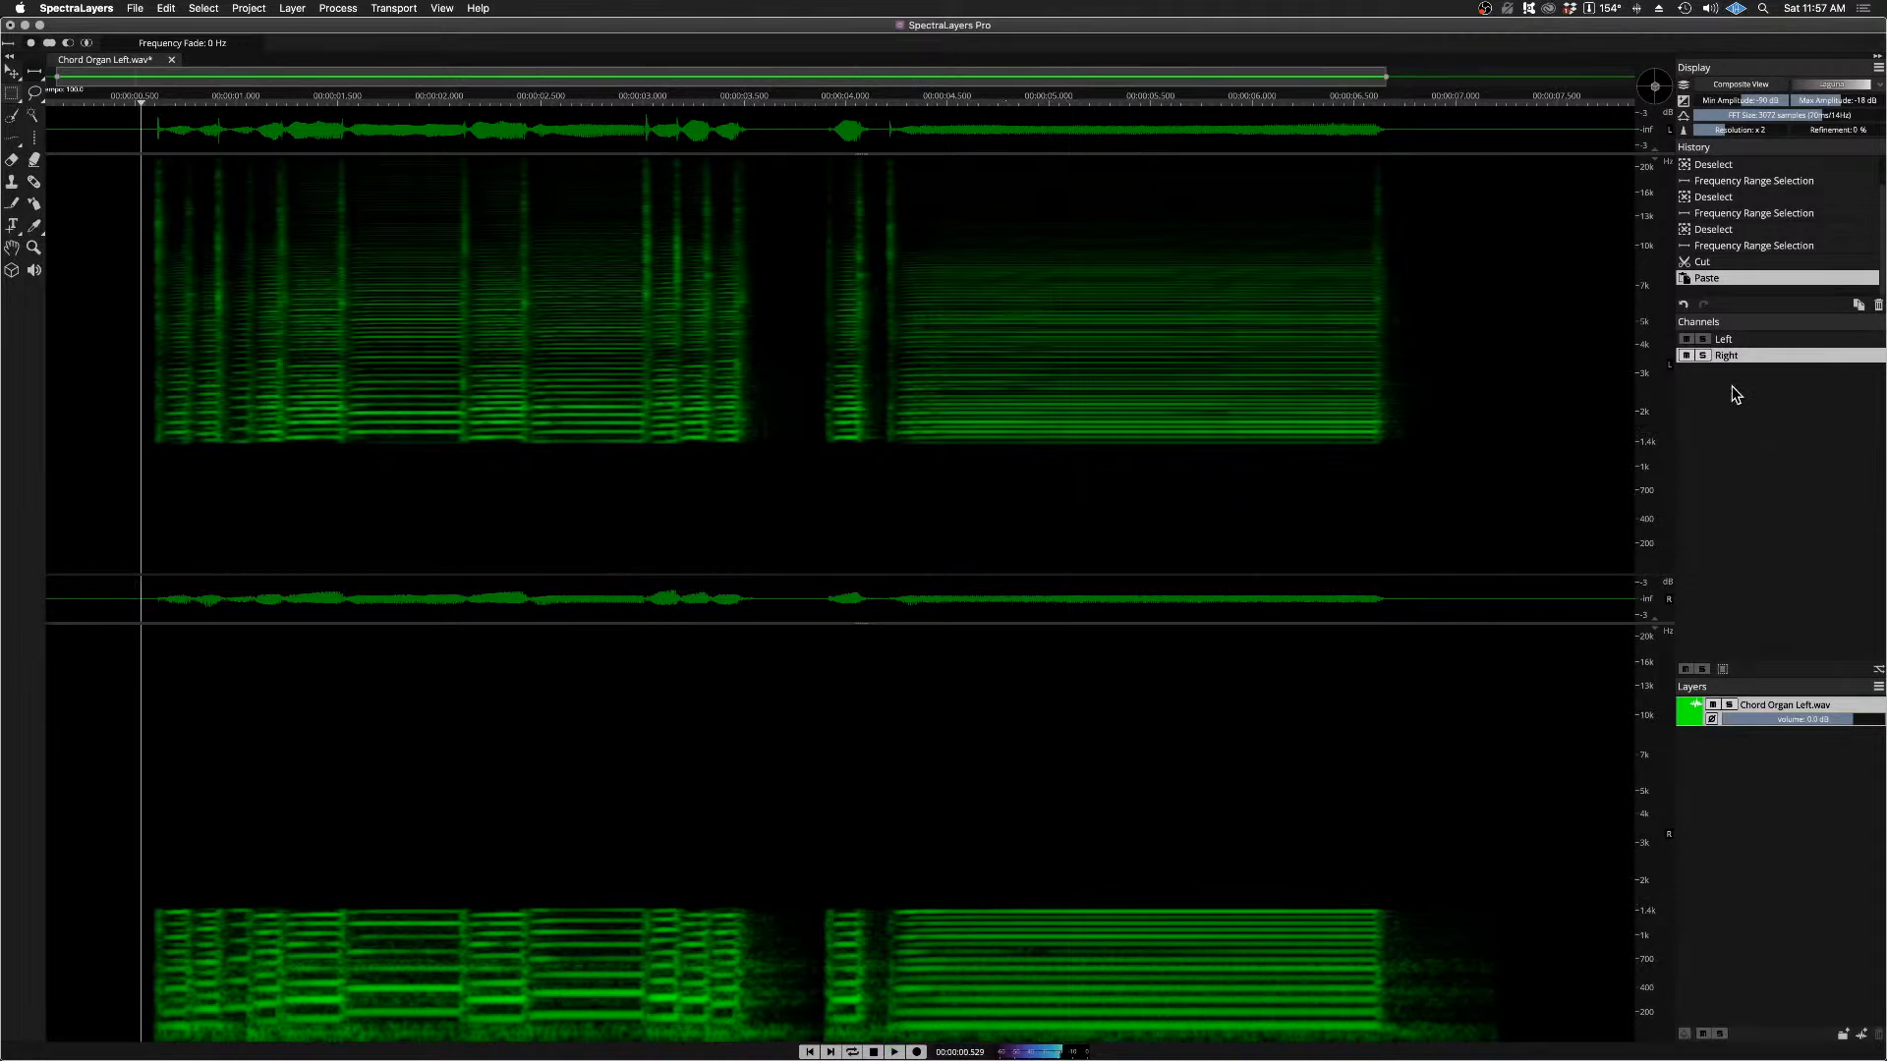
click(1703, 340)
key(space)
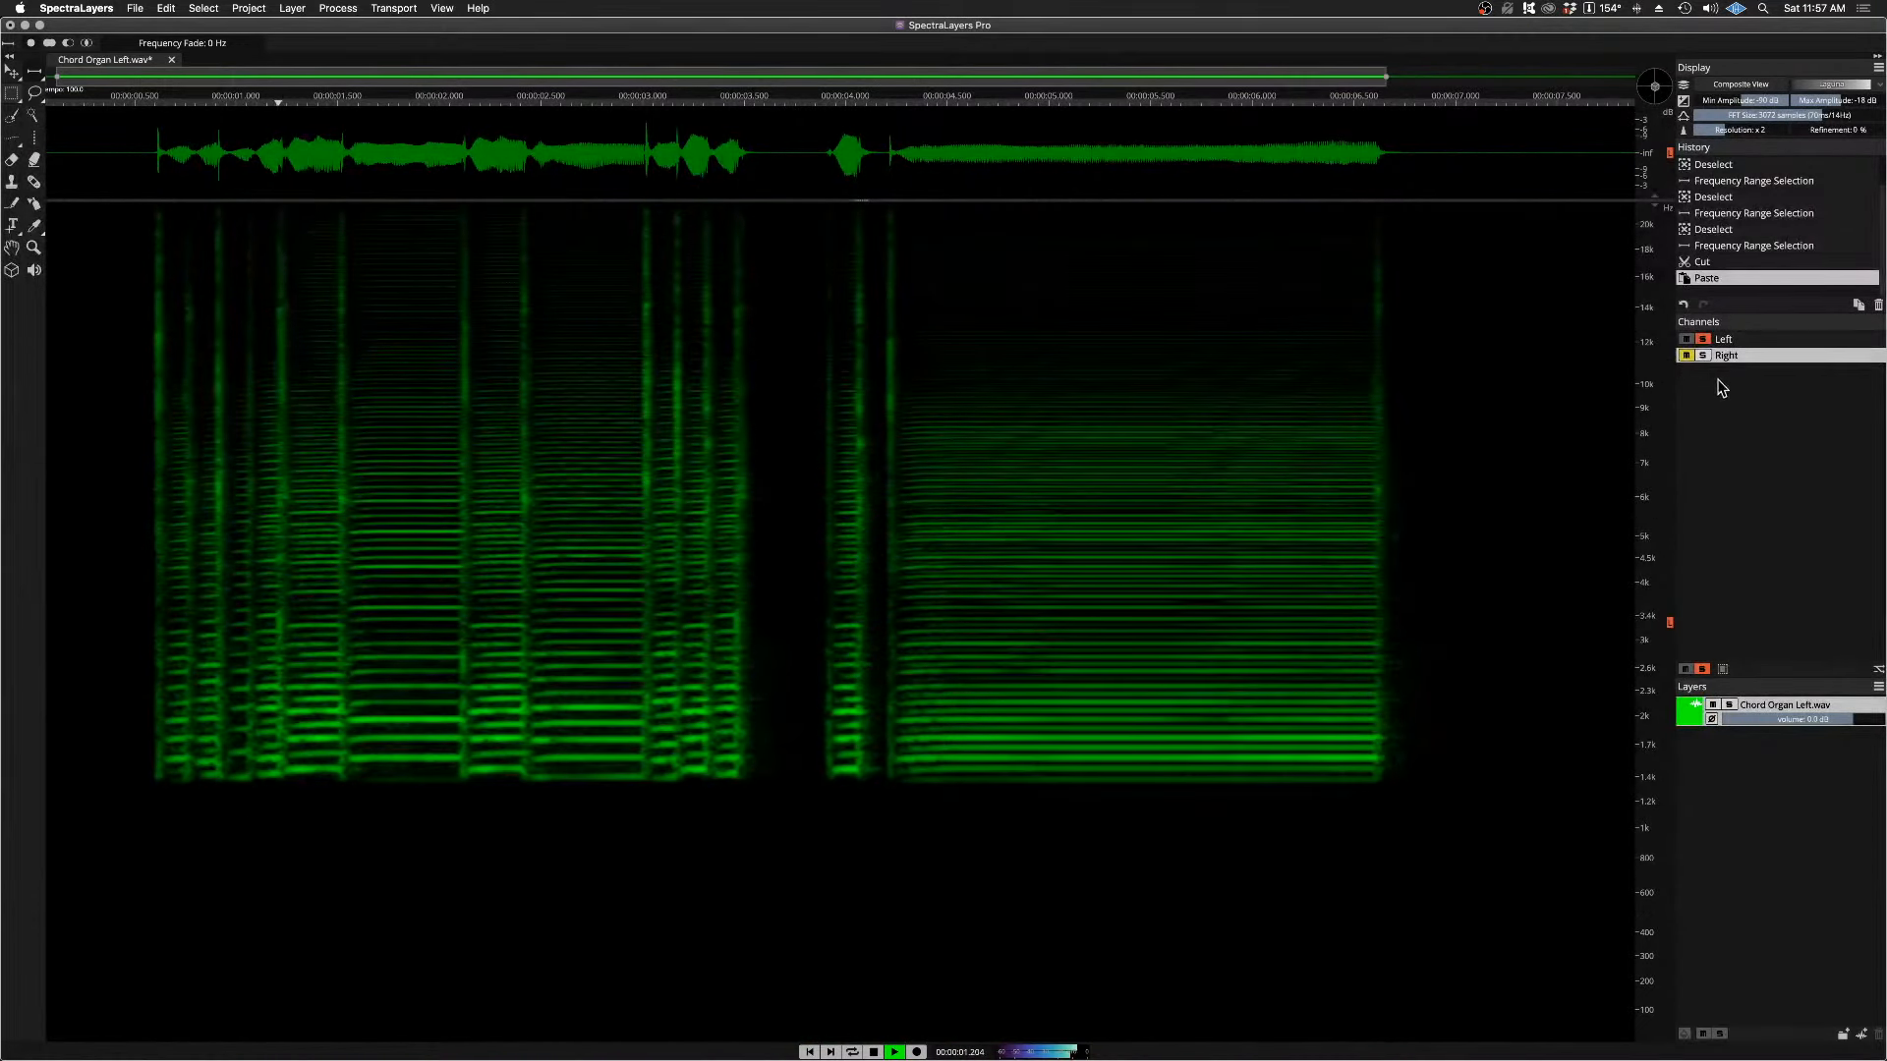
key(space)
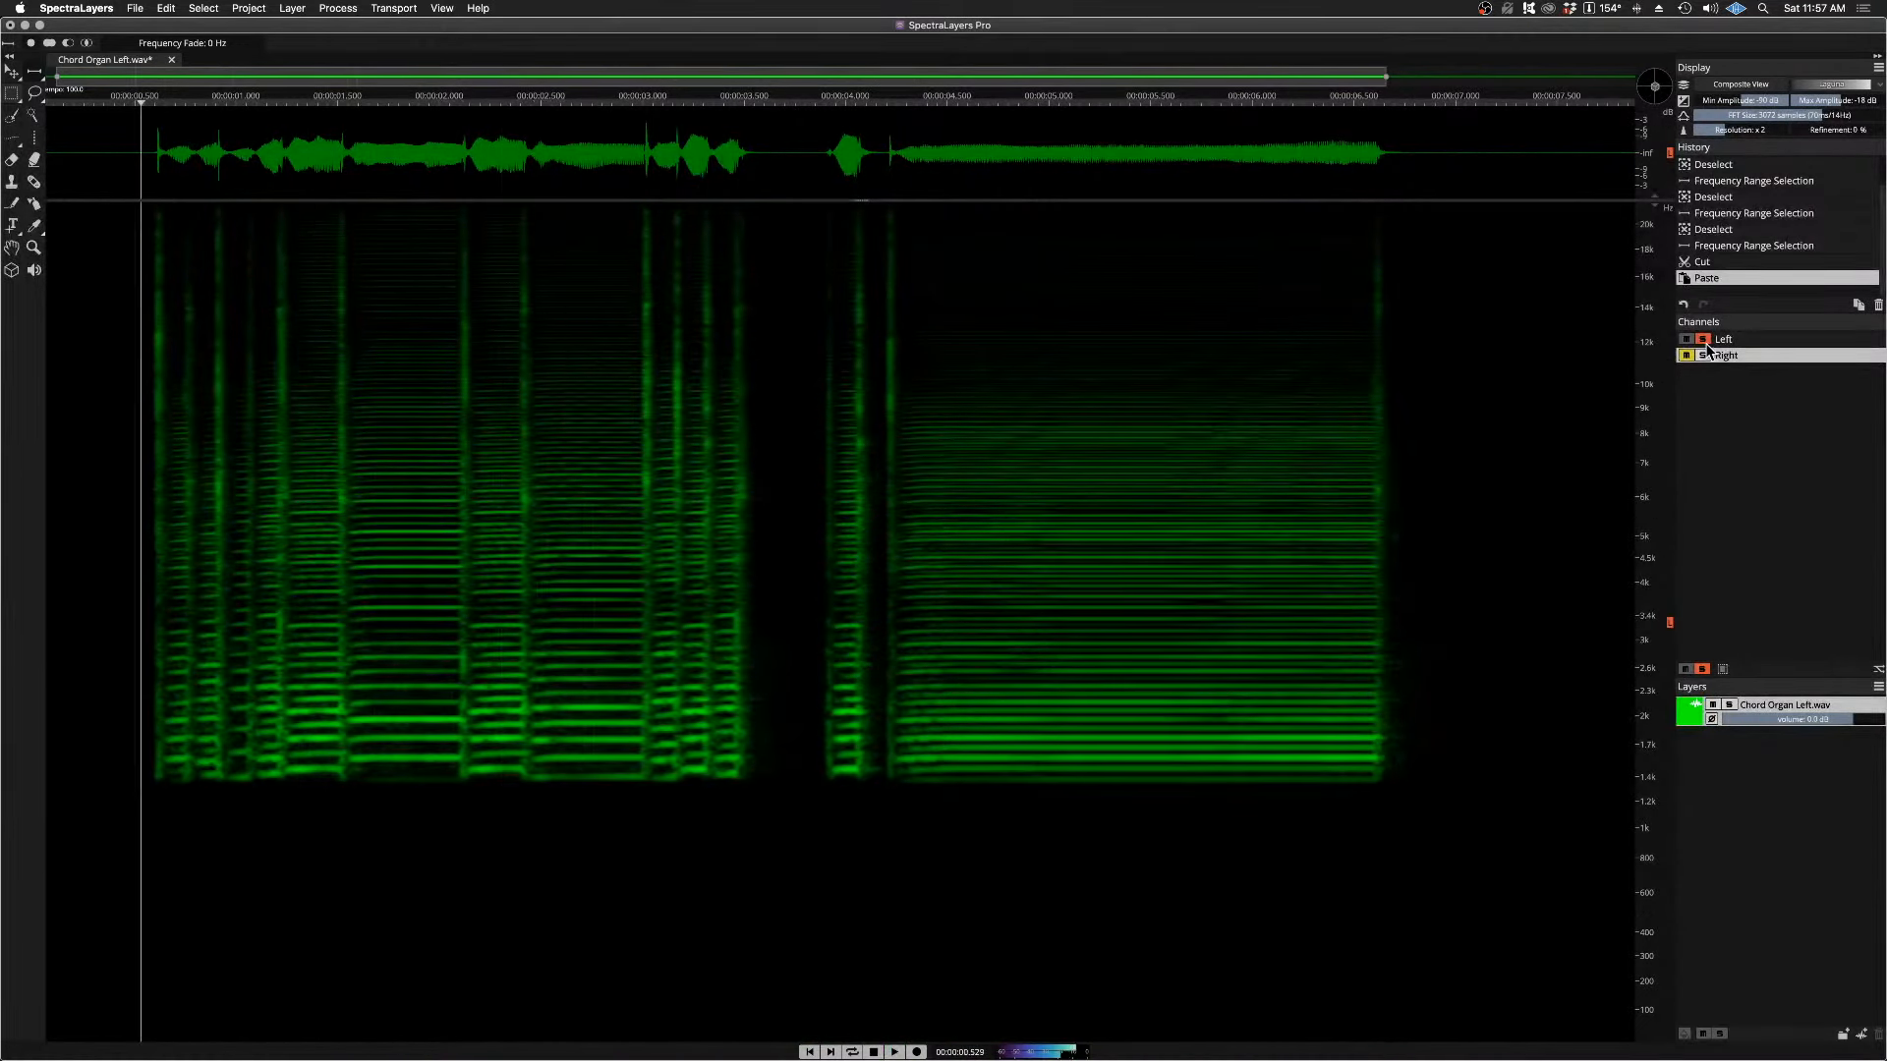
Step: Switch the solo to the Right channel, audition the low frequencies, and turn the solo off
click(1703, 339)
click(1703, 356)
key(space)
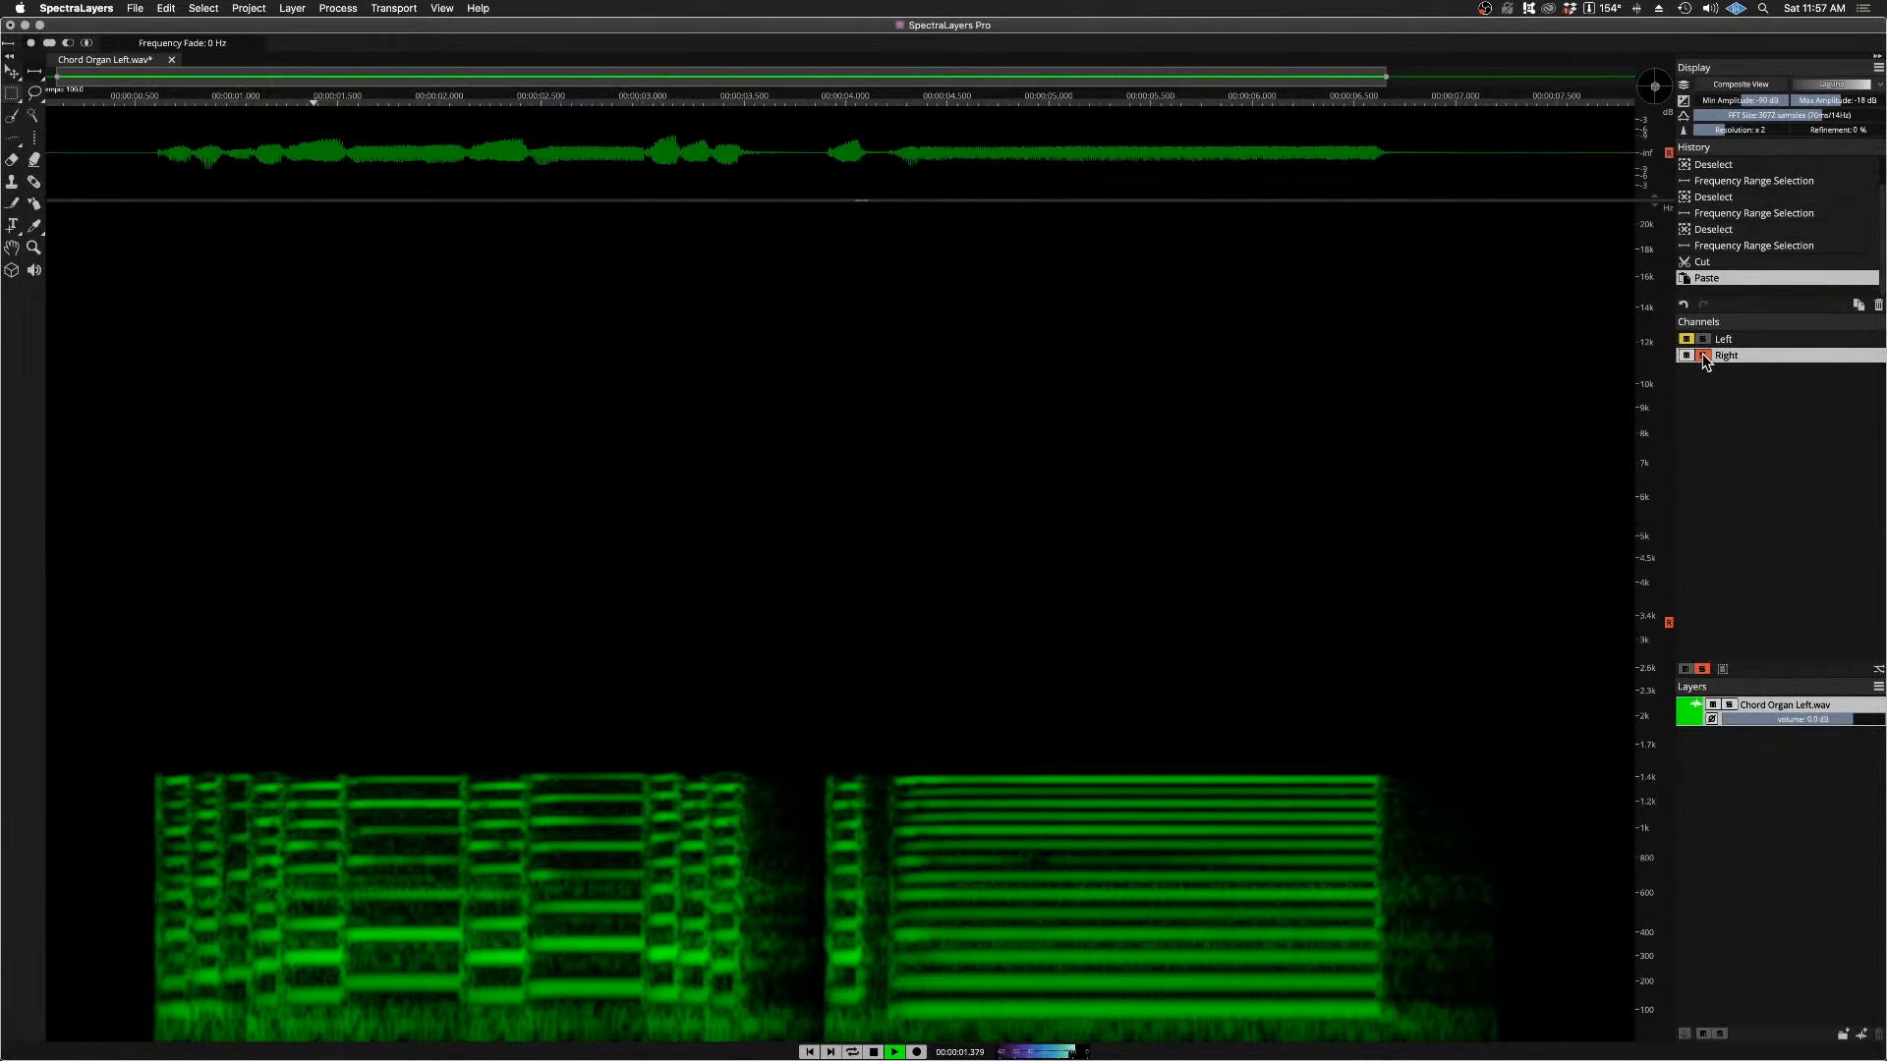
key(space)
click(1703, 355)
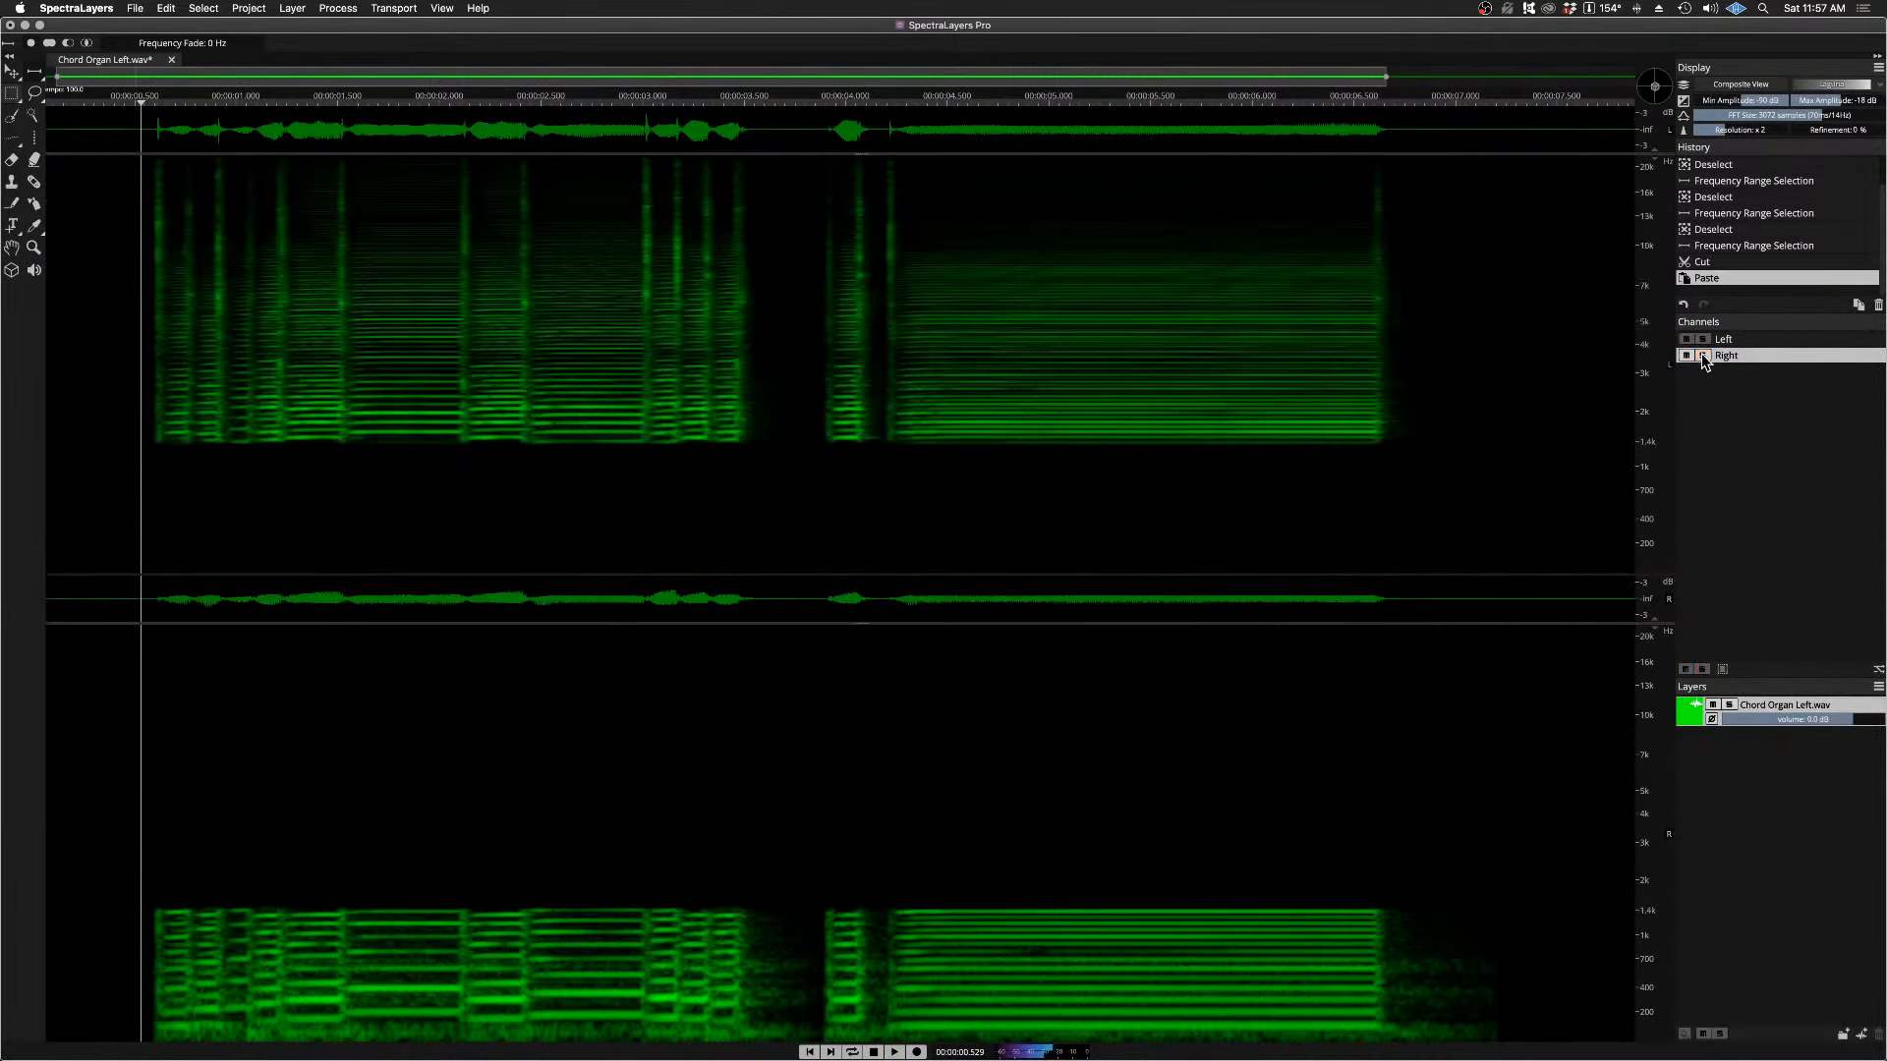
Step: Undo the paste, the cut, and the last frequency range selection
key(super+z)
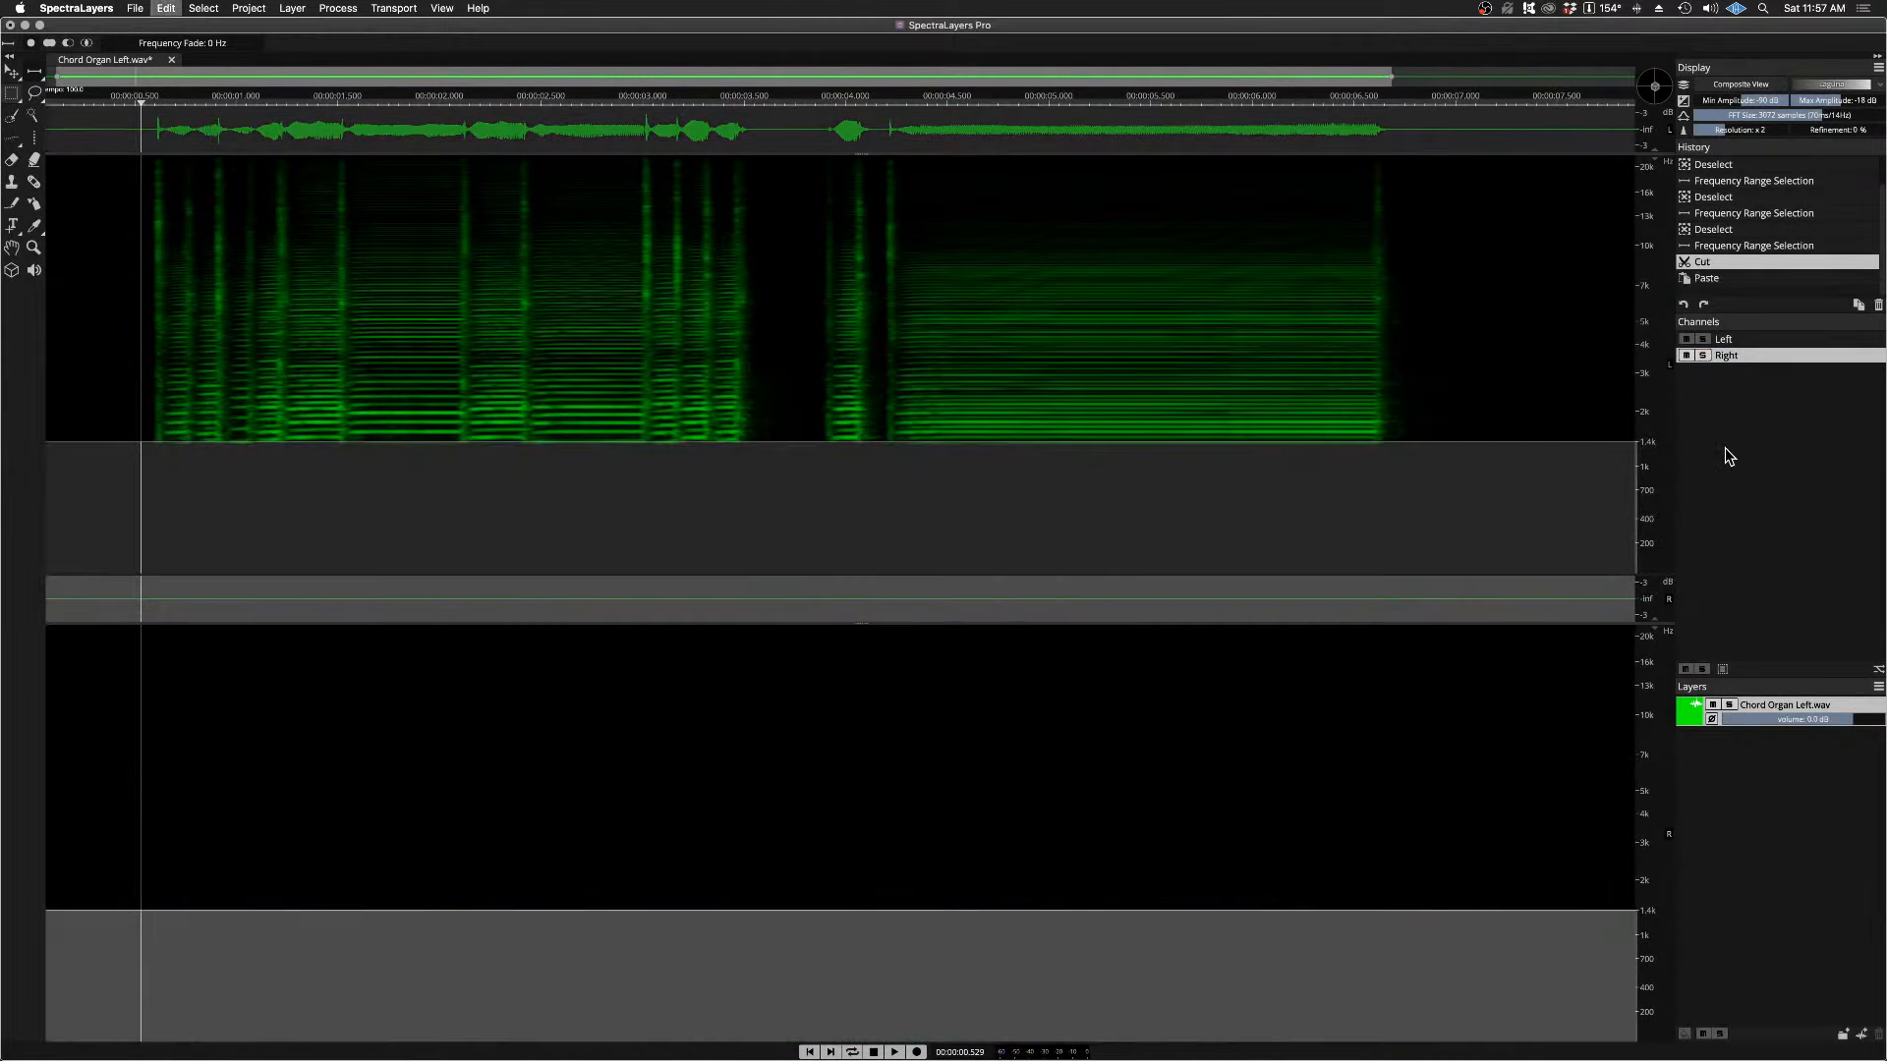
key(super+z)
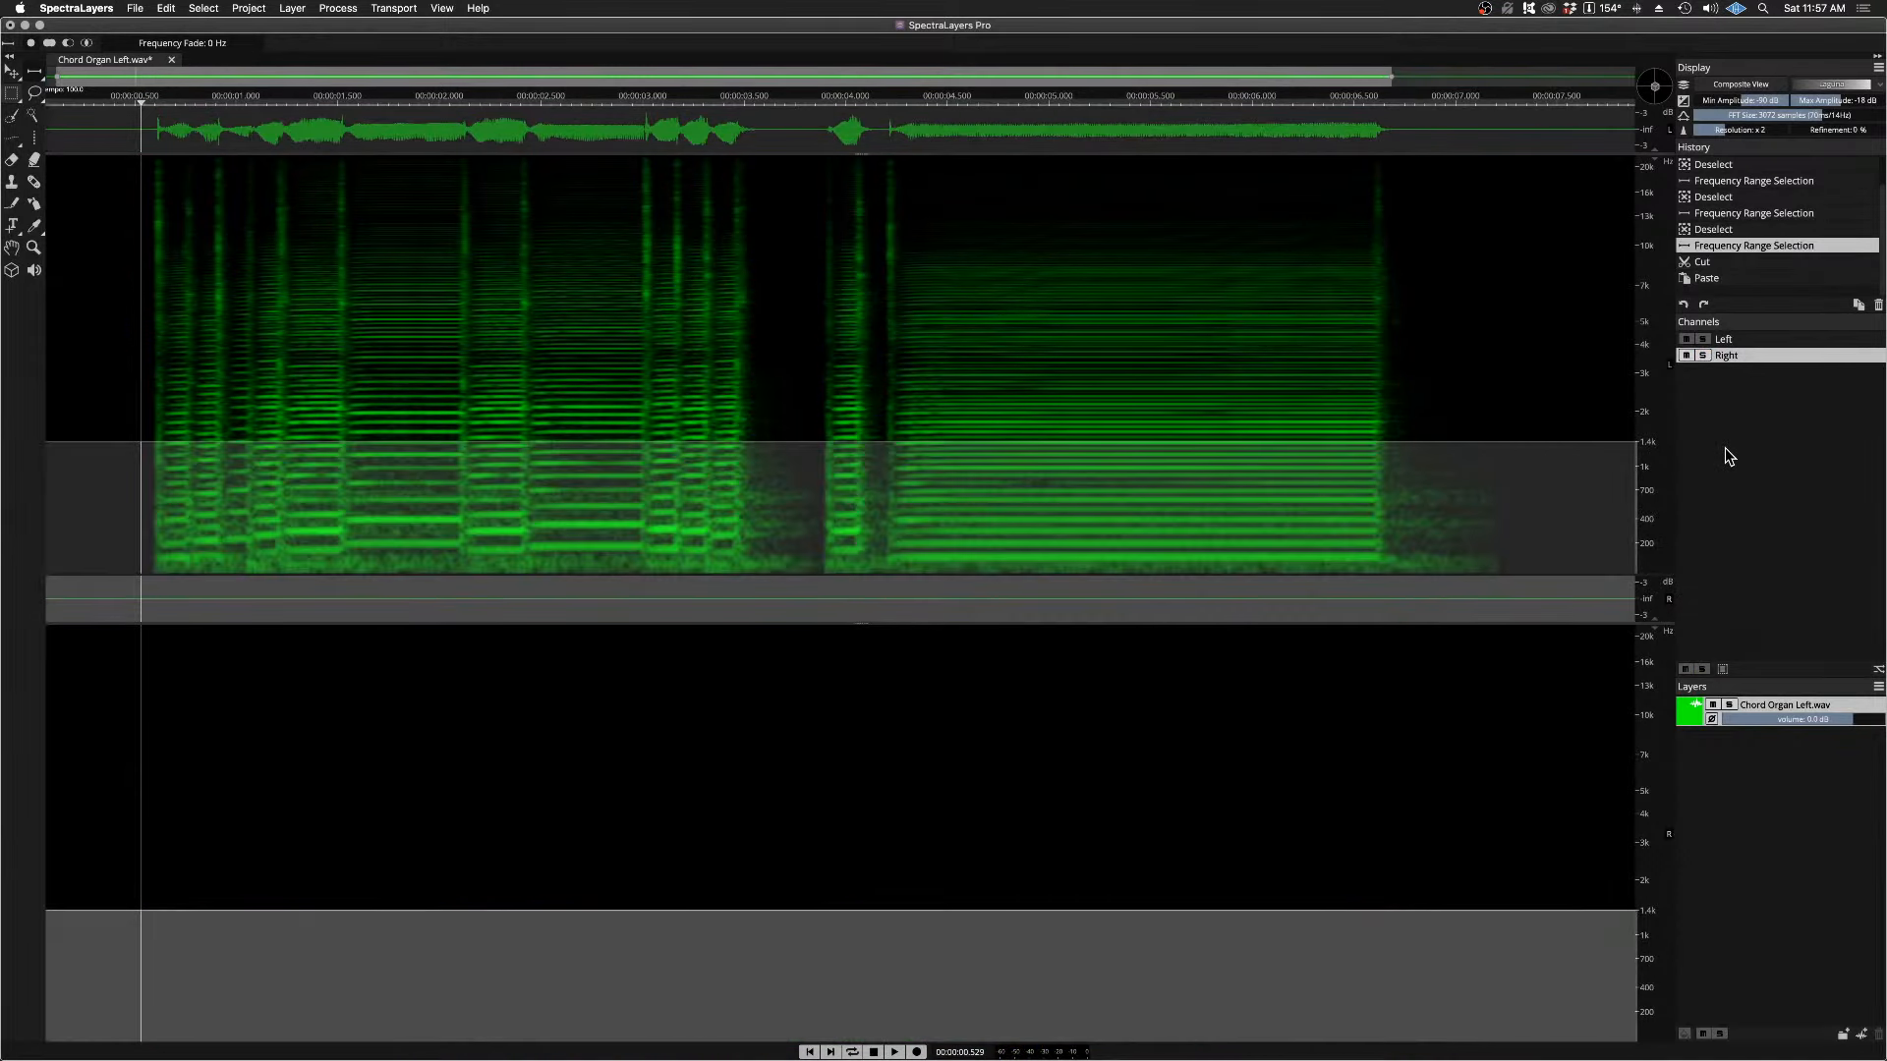
key(super+z)
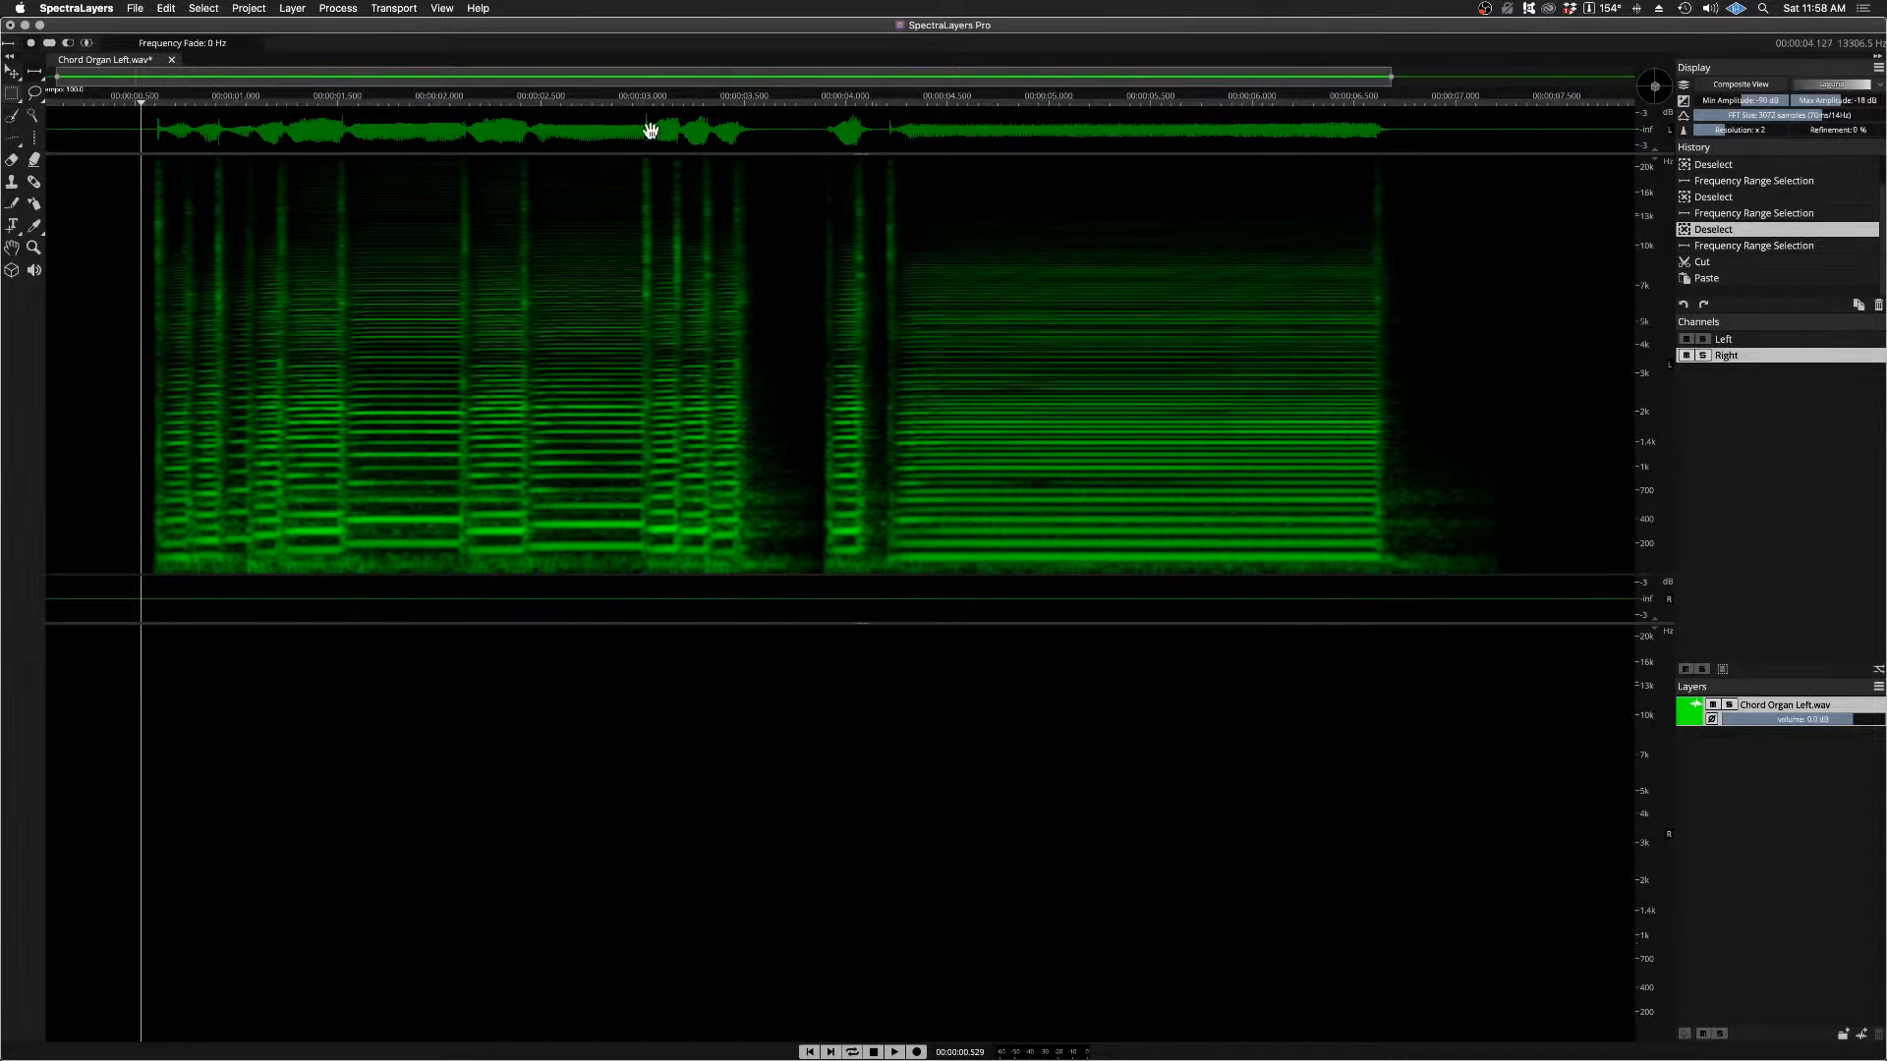
Step: Set Frequency Fade to 400 Hz and select the Right channel's range from about 1 kHz down to just below 200 Hz
drag(212, 42, 306, 41)
drag(1573, 466, 1575, 557)
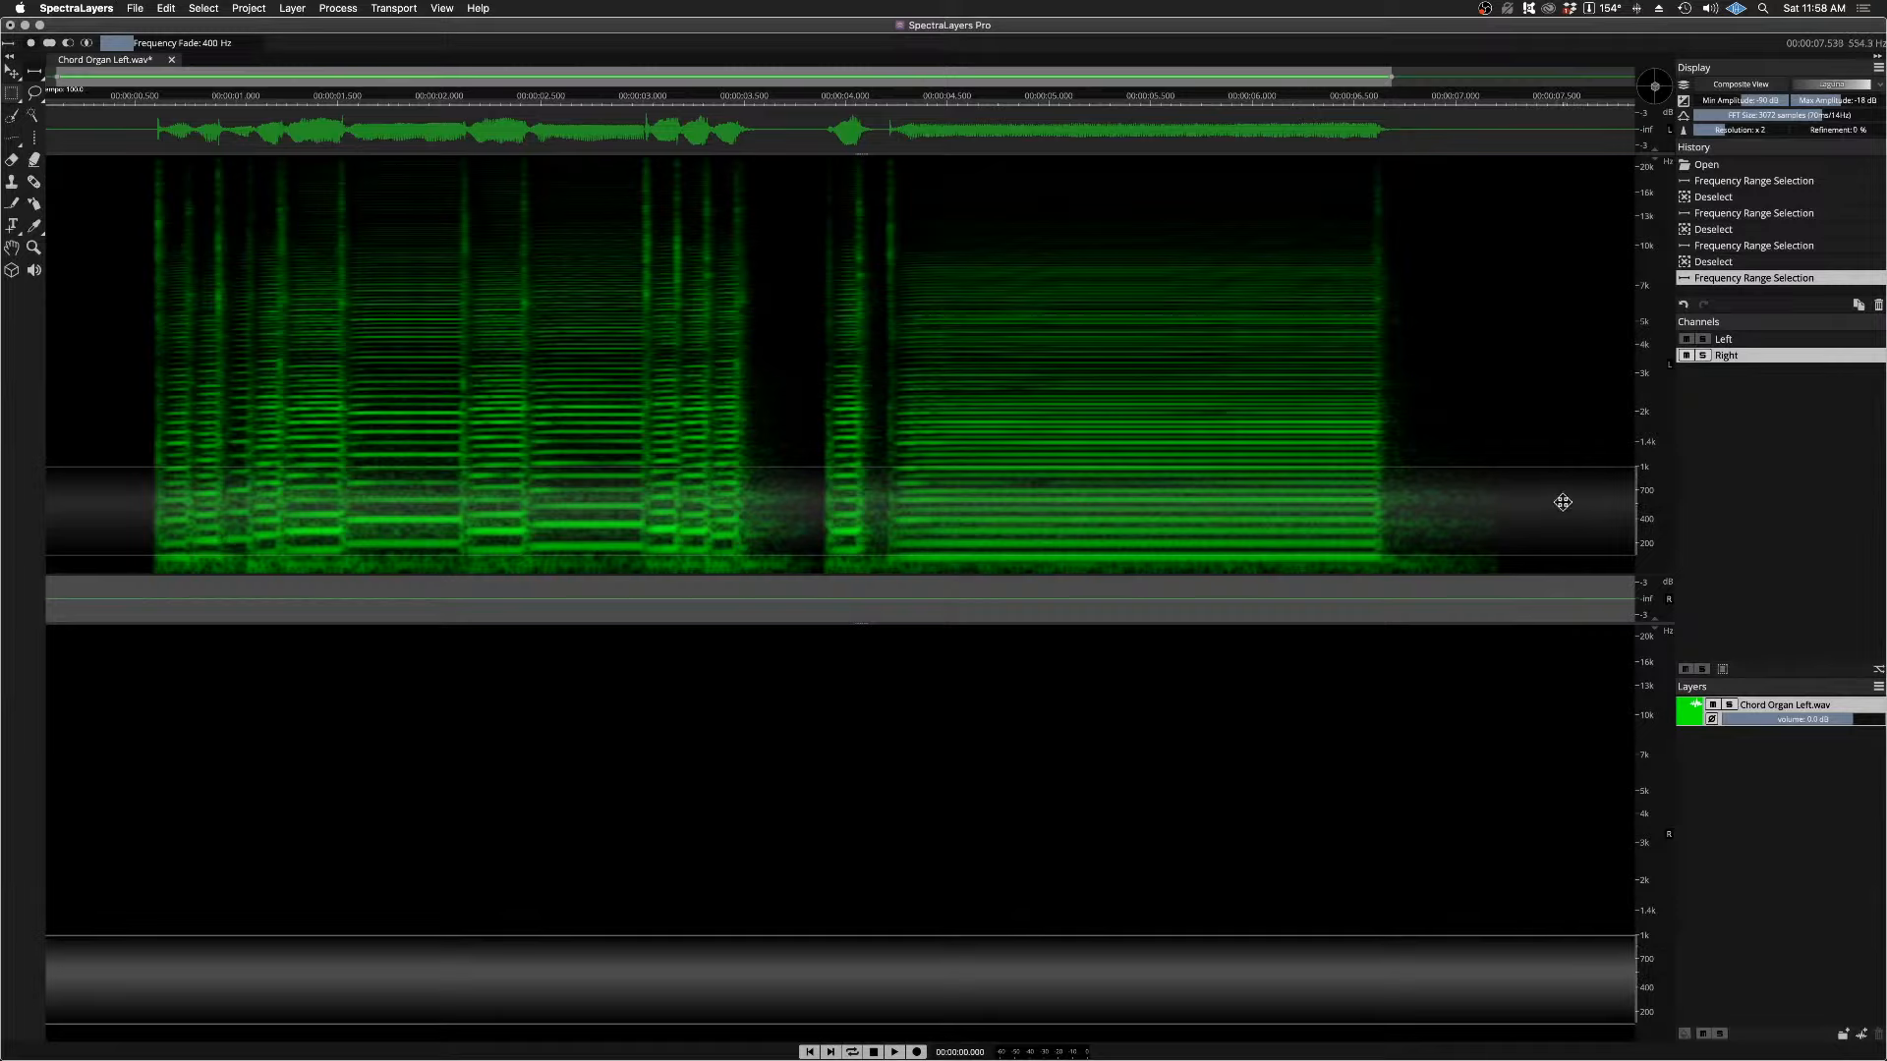
Step: Clear the selection and select the frequency range from about 1 kHz down to the bottom of the spectrum with the 400 Hz fade
key(super+d)
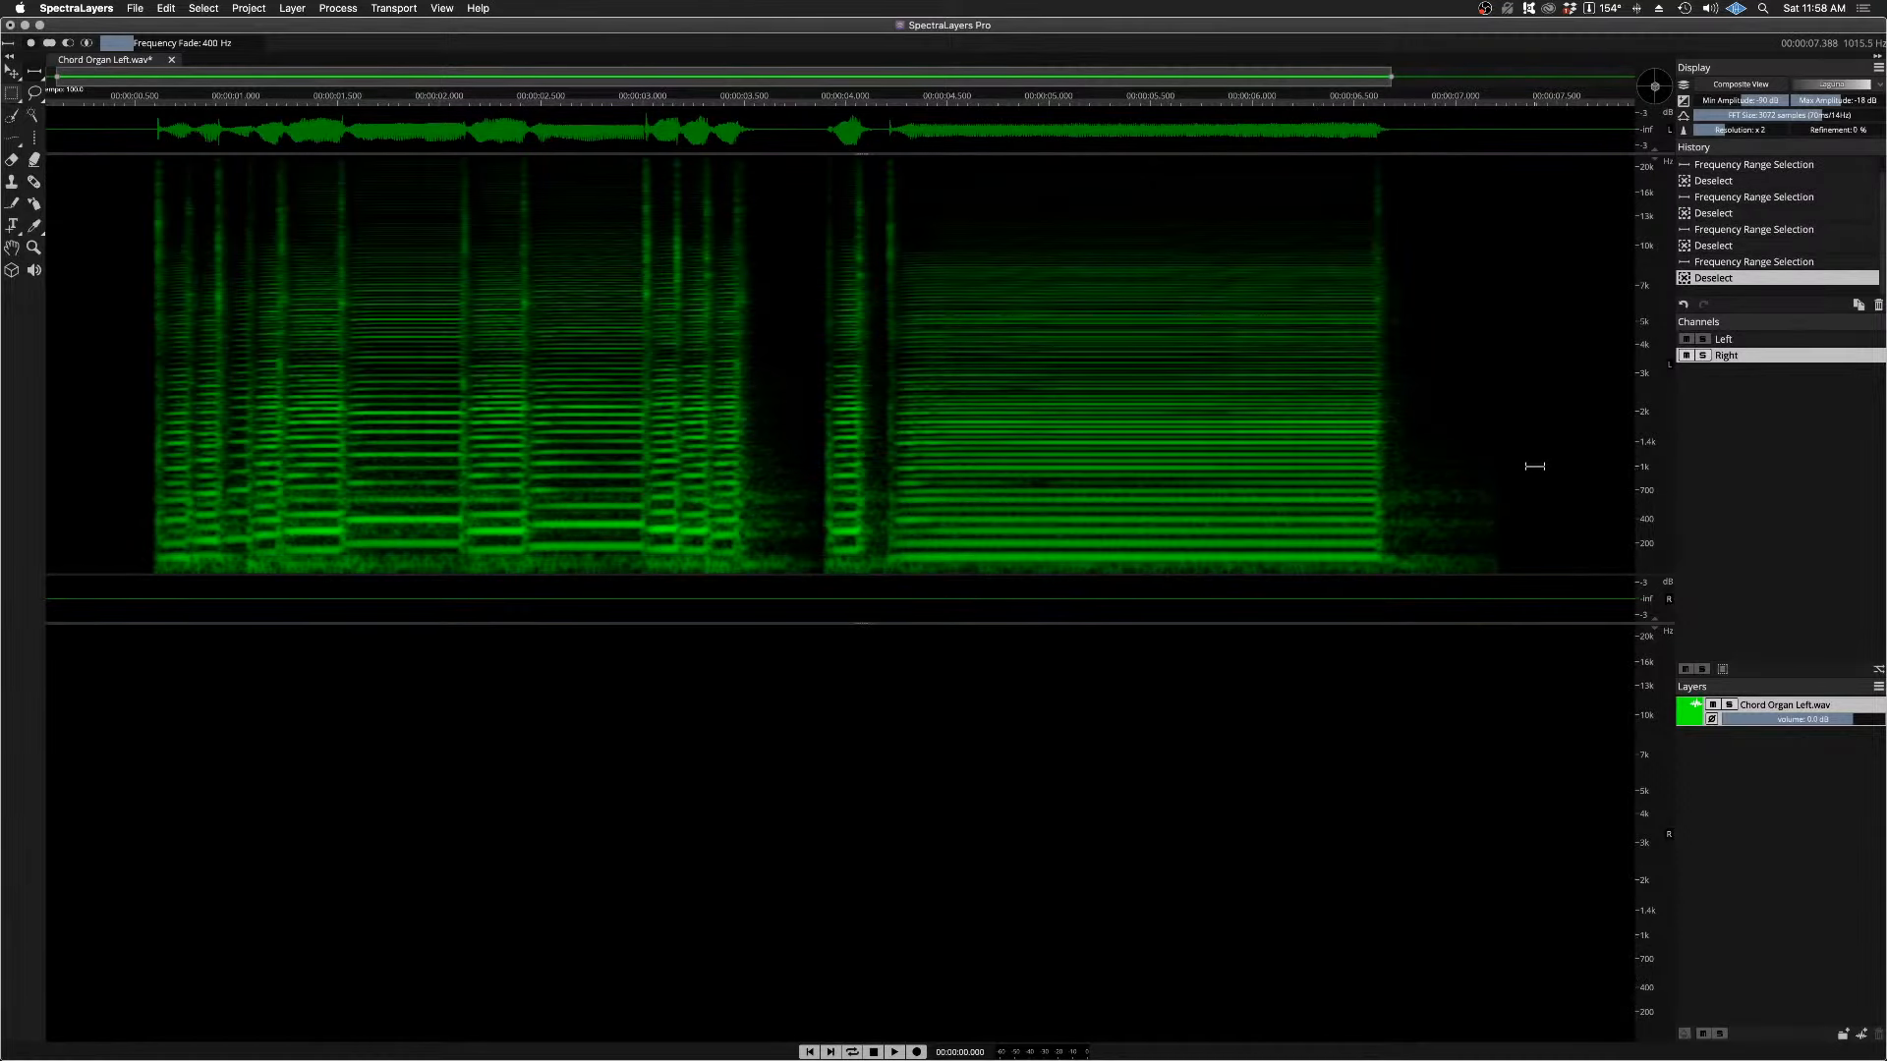
drag(1534, 467, 1551, 546)
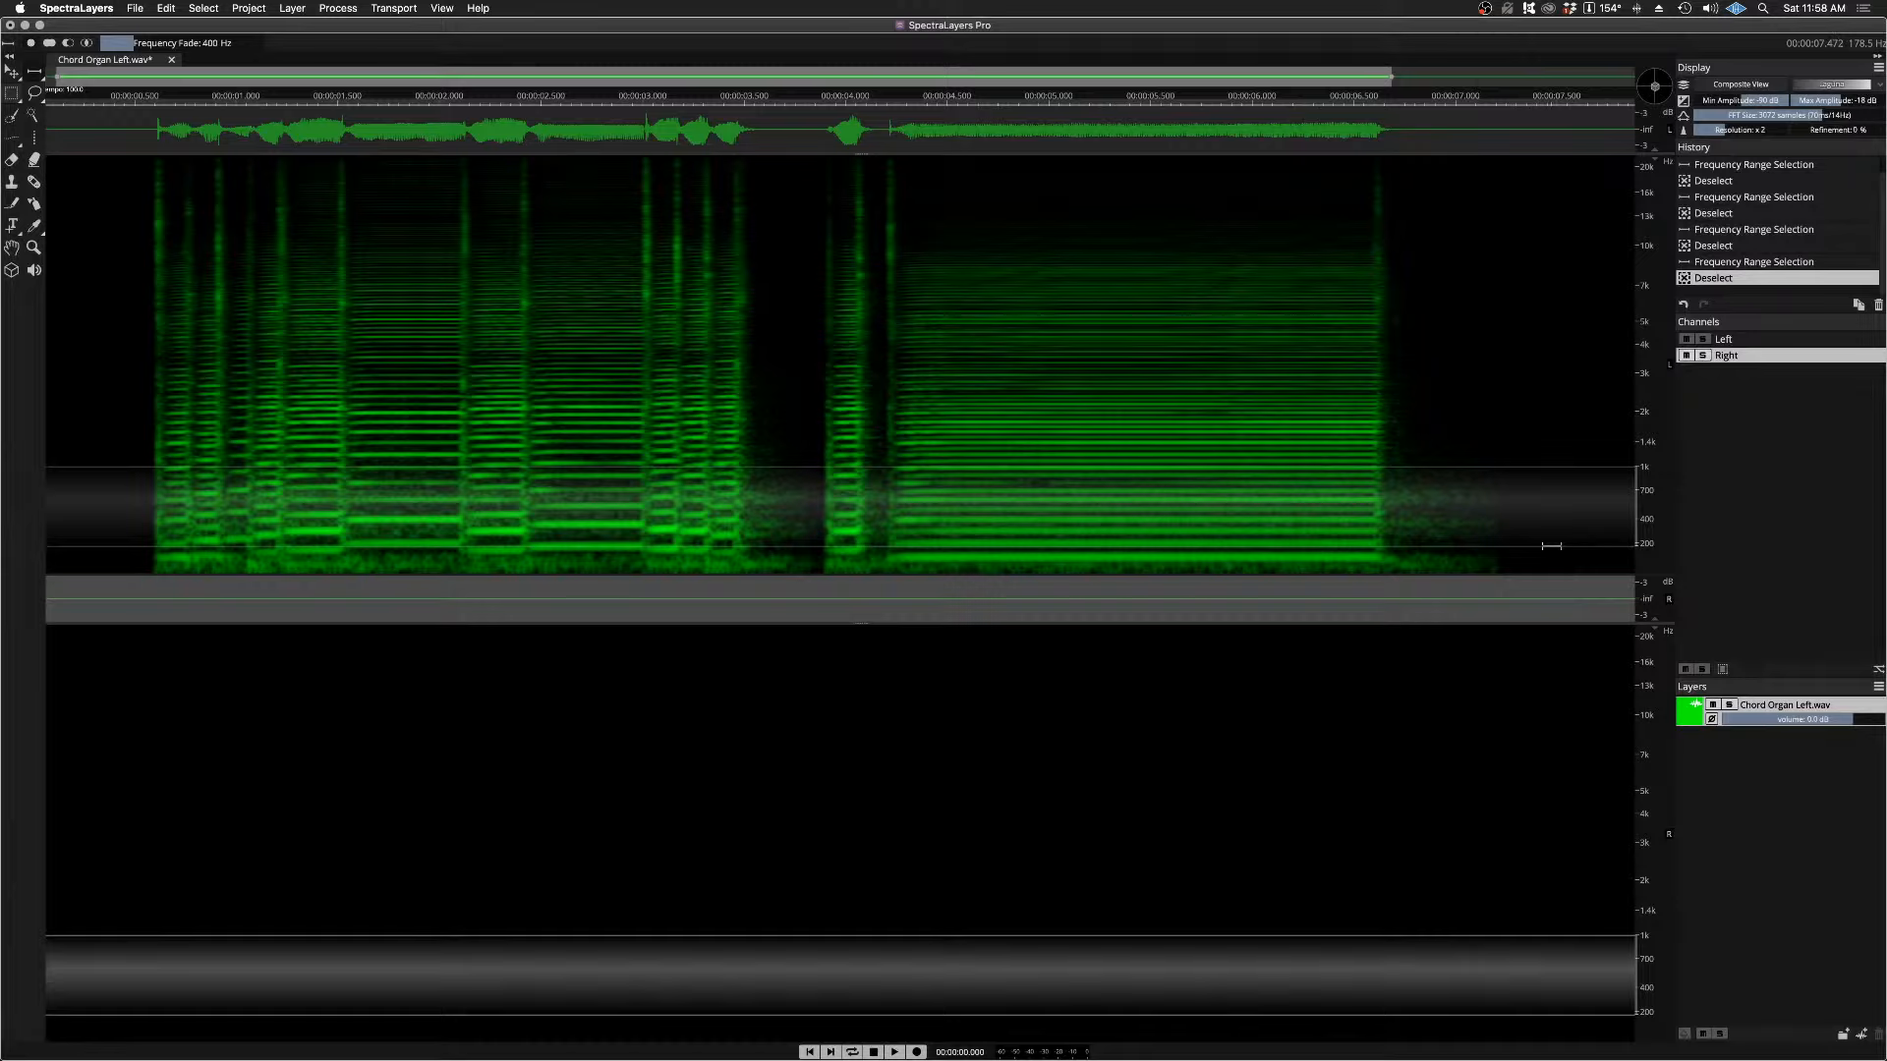
mouse_move(1550, 546)
mouse_down()
mouse_move(1564, 639)
mouse_move(1572, 536)
mouse_move(1585, 577)
mouse_move(1532, 560)
mouse_move(1536, 733)
mouse_up()
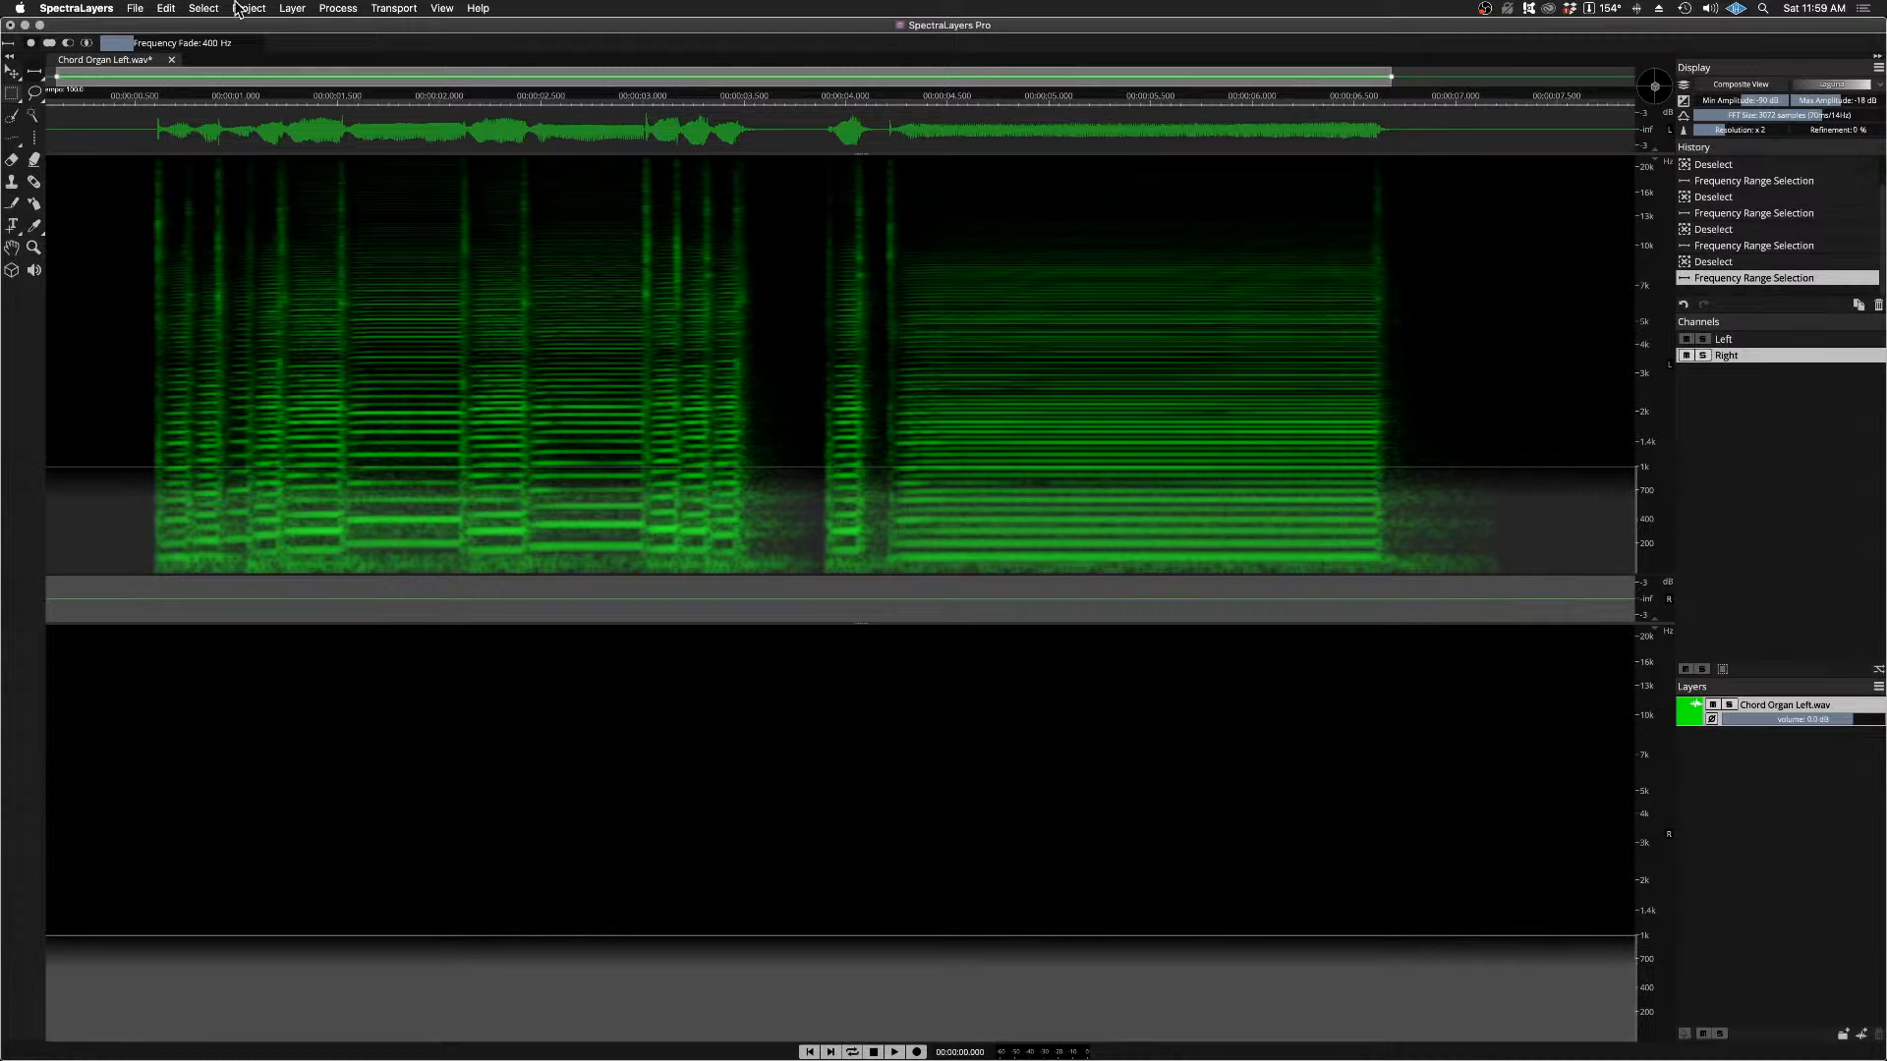
Step: Cut the selected low frequencies from the Left channel and paste them into the Right channel
click(167, 10)
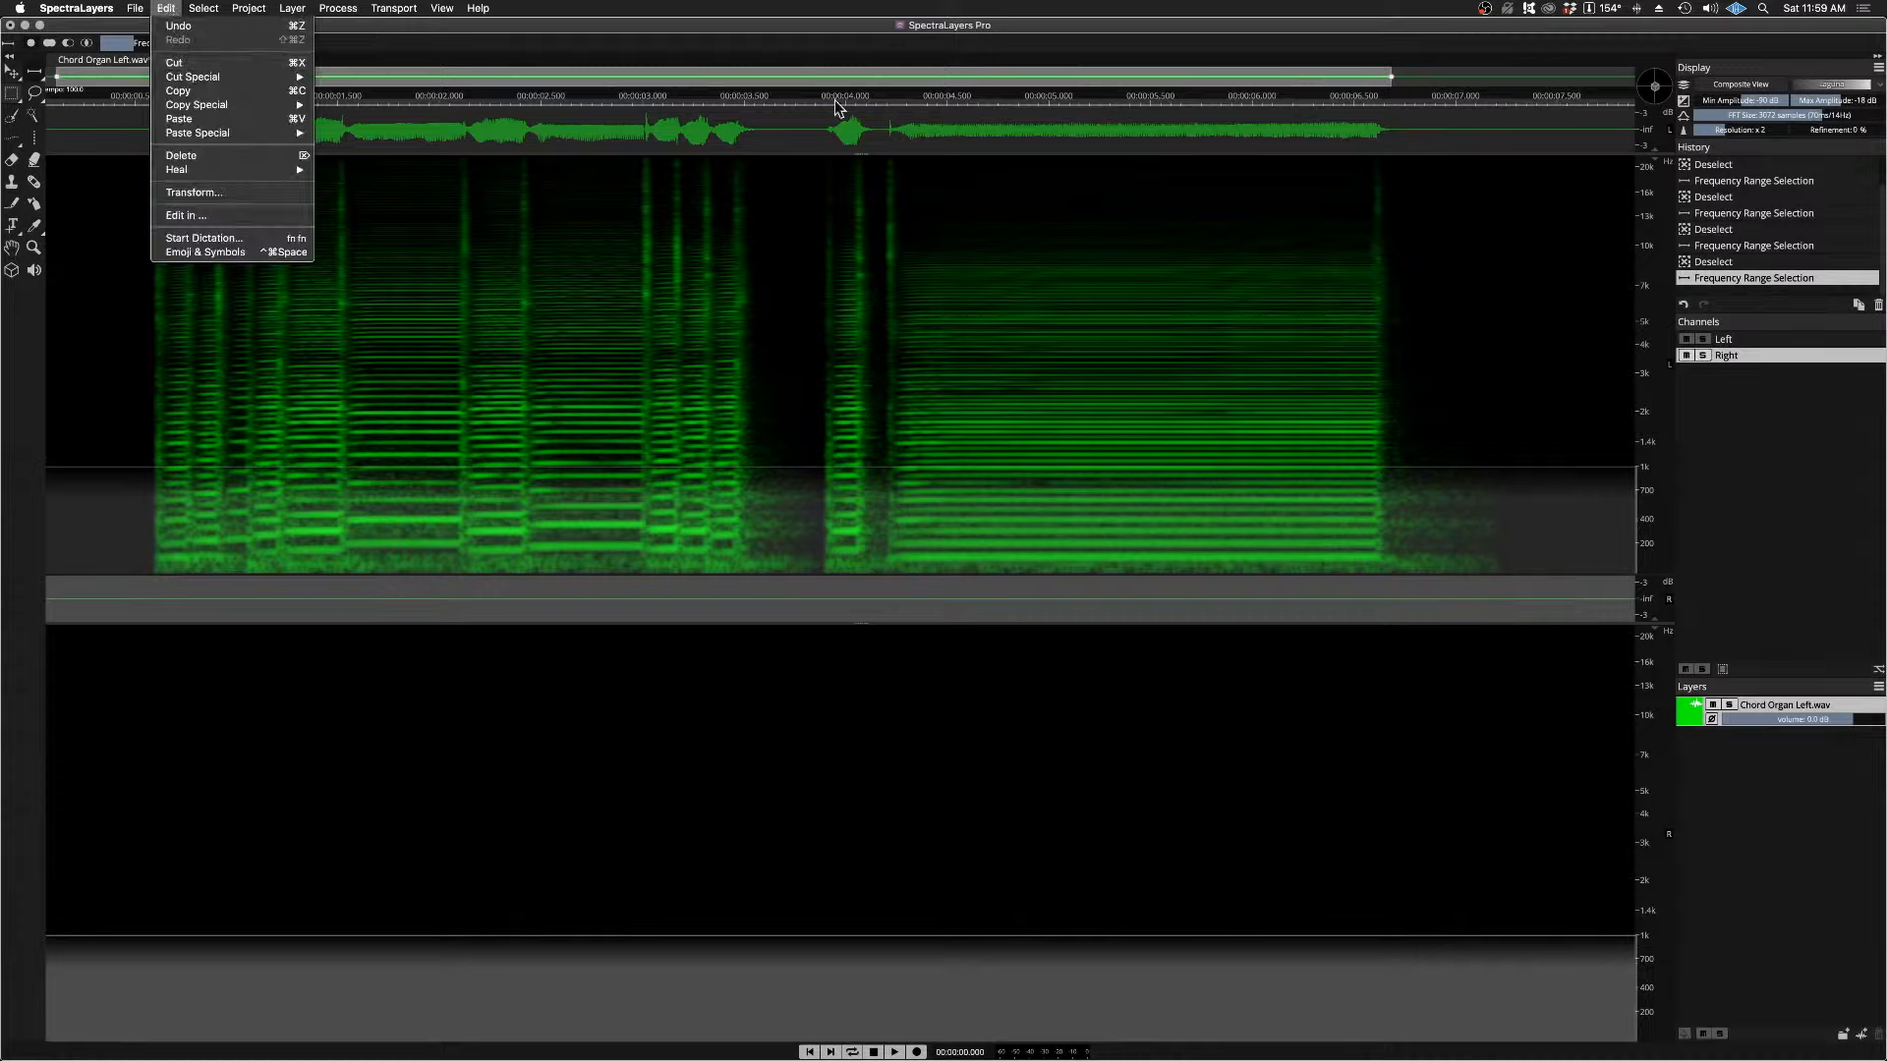
click(1754, 339)
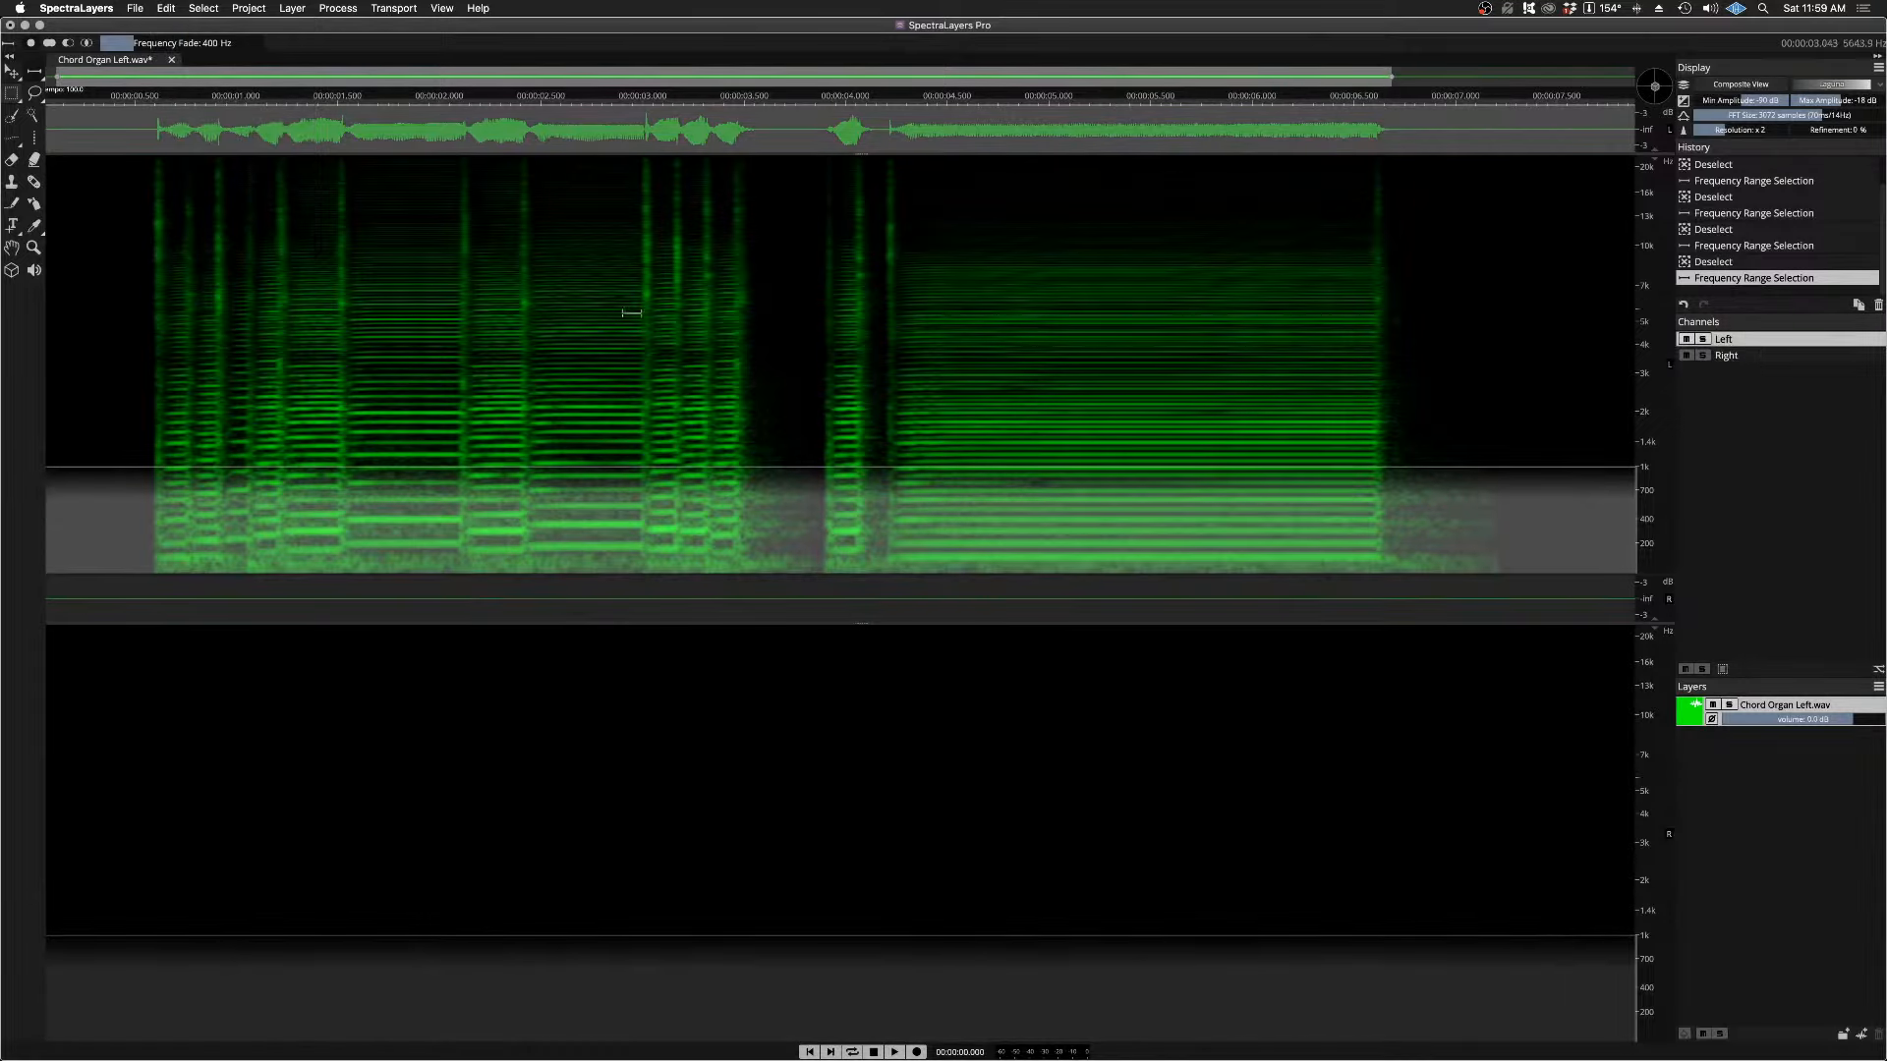
click(166, 9)
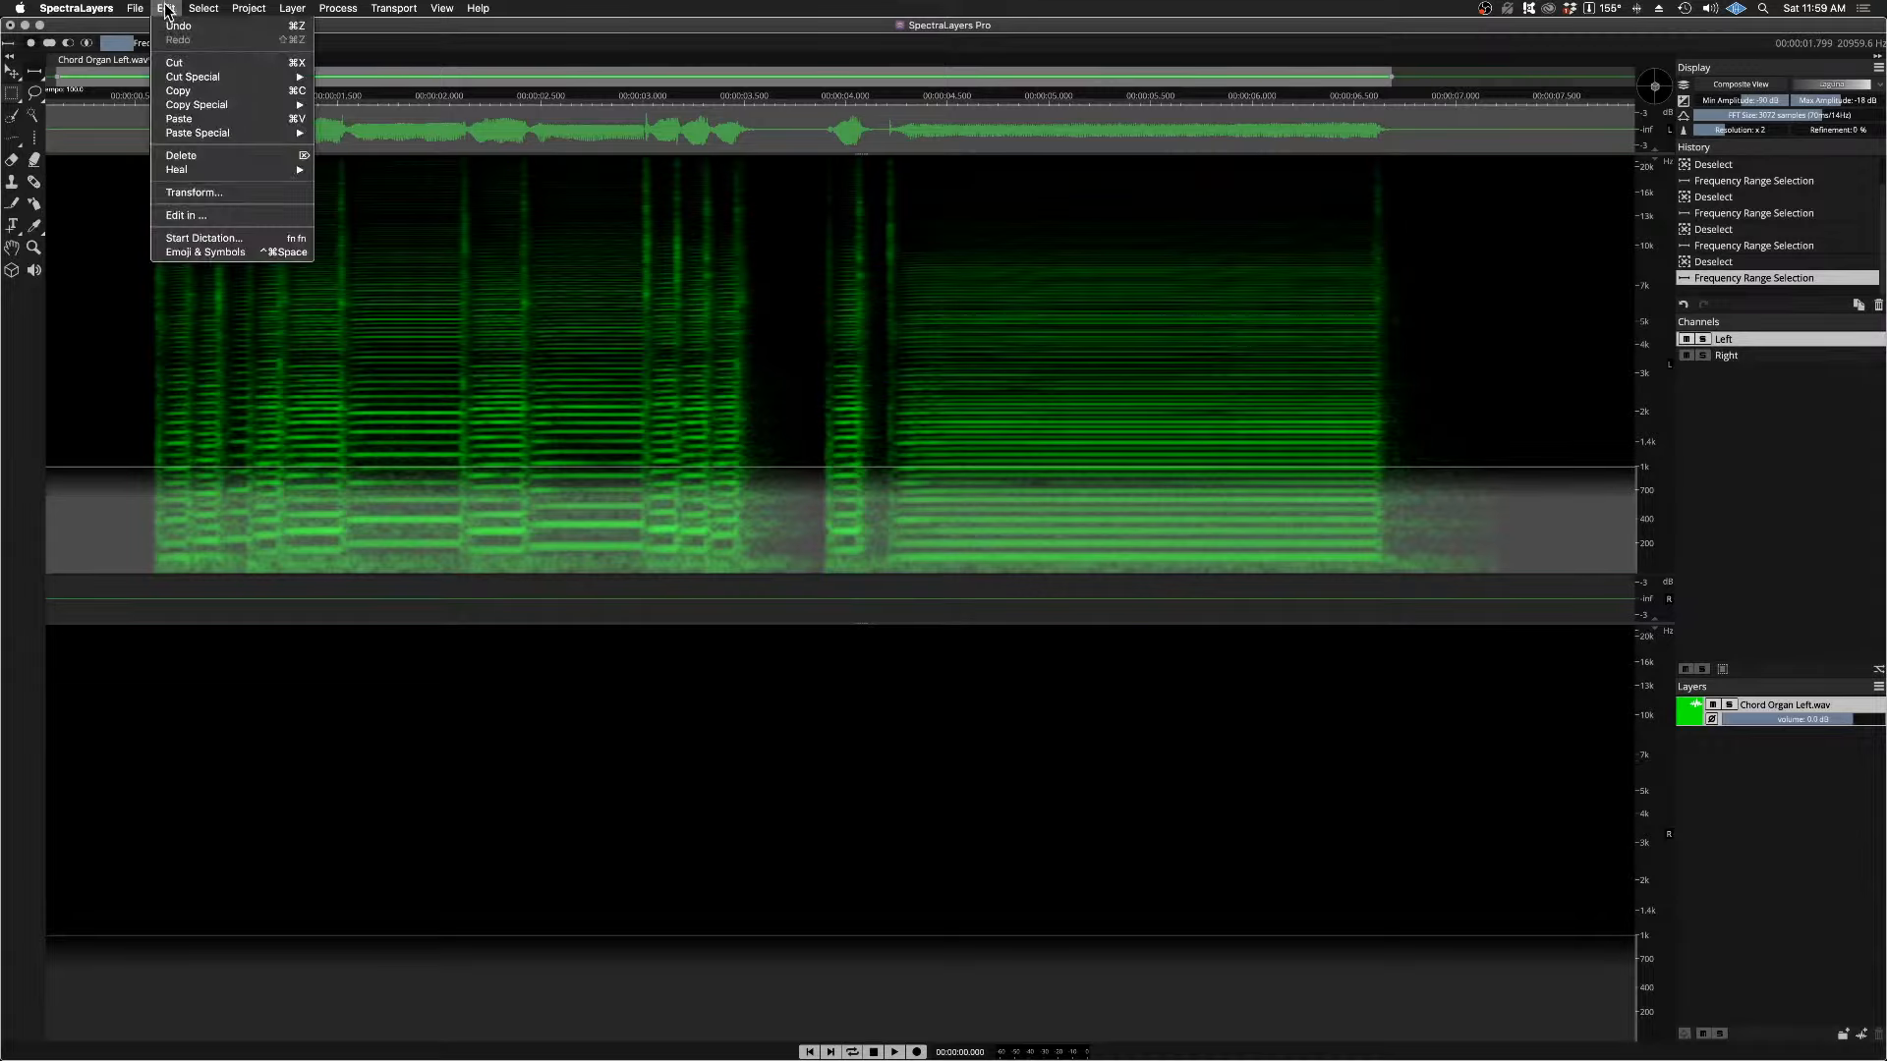
click(187, 63)
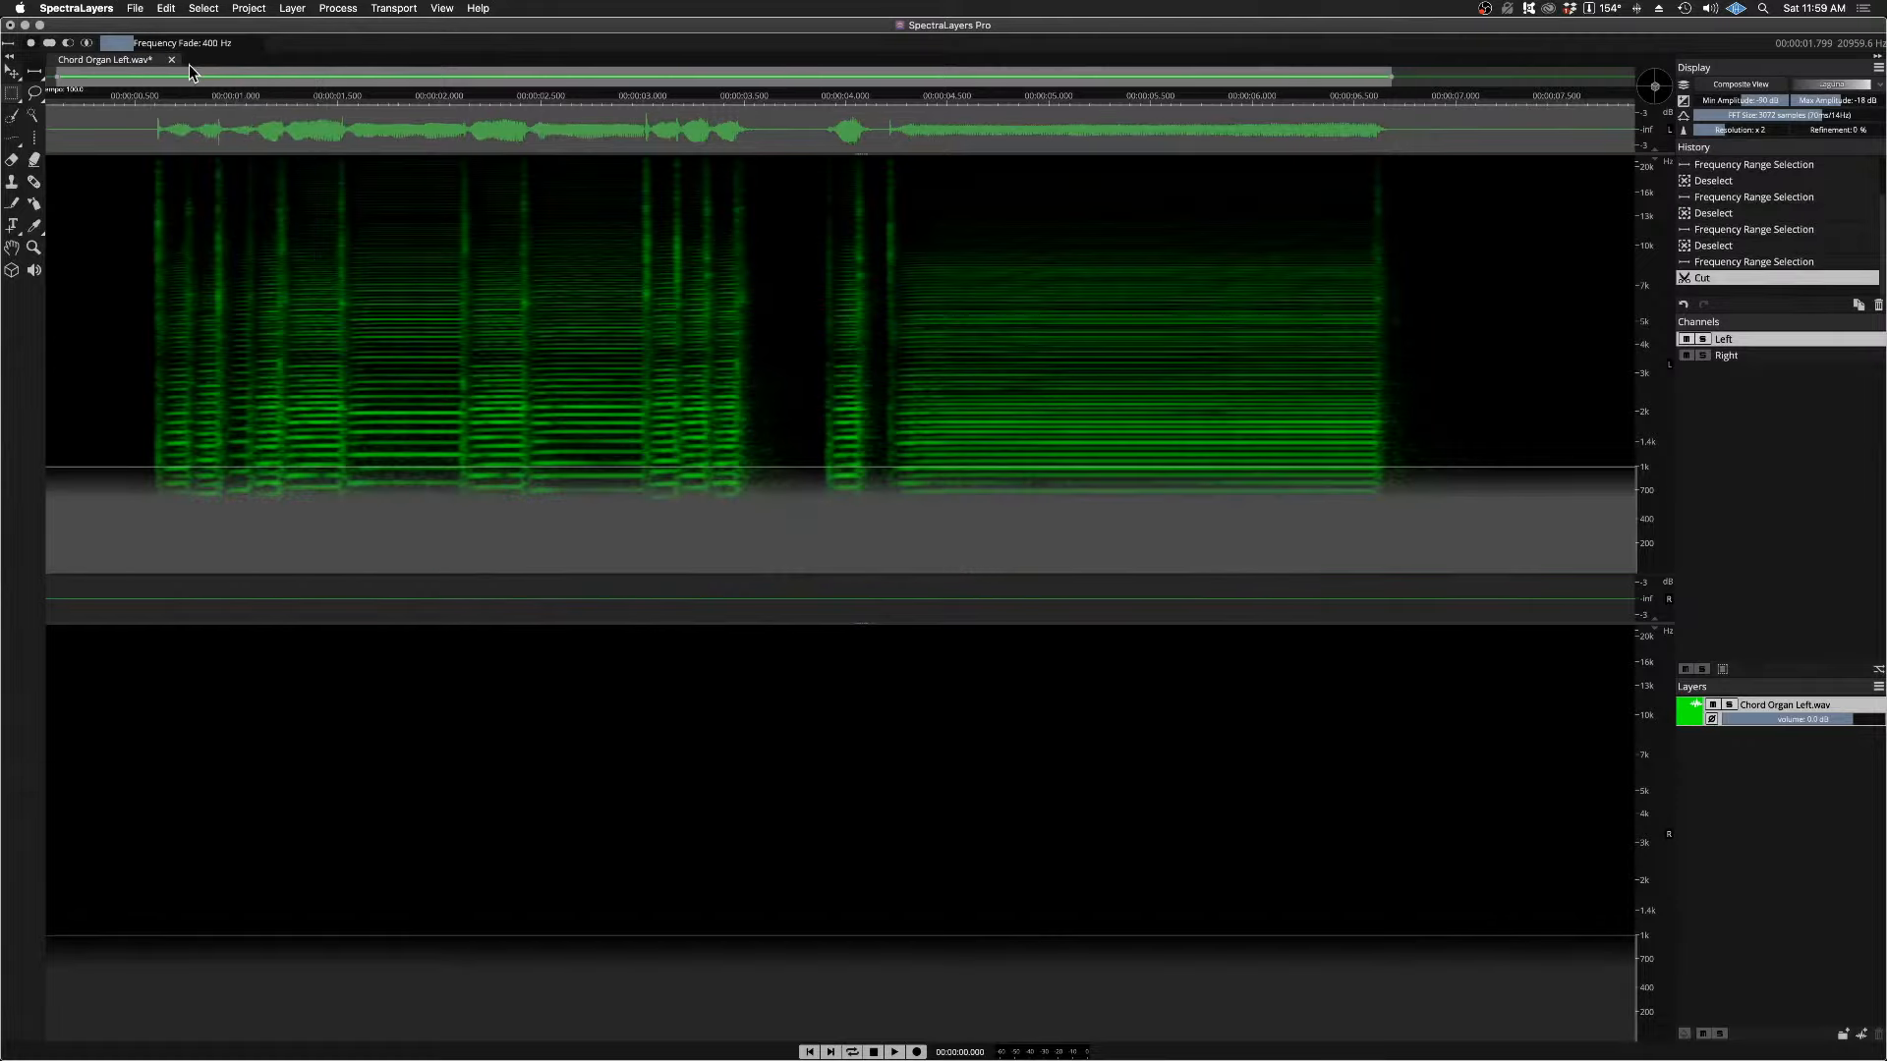
click(1735, 356)
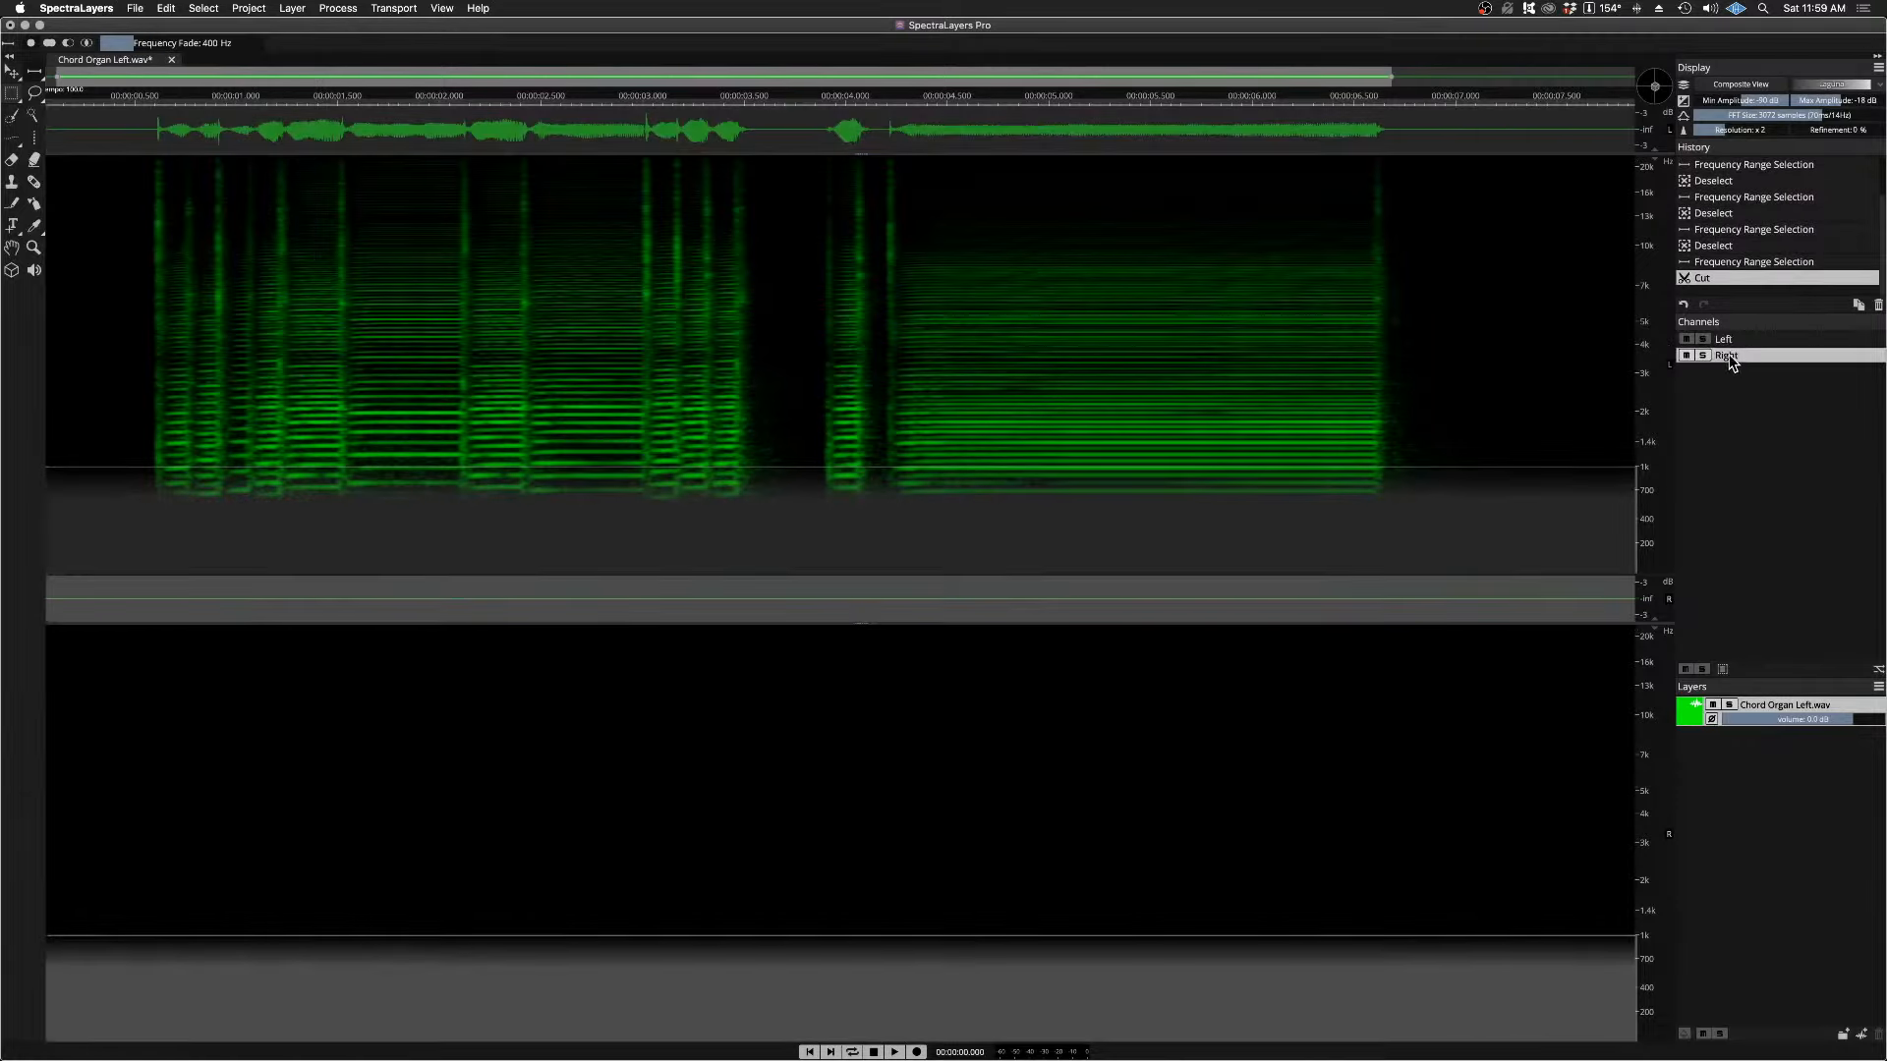
click(166, 9)
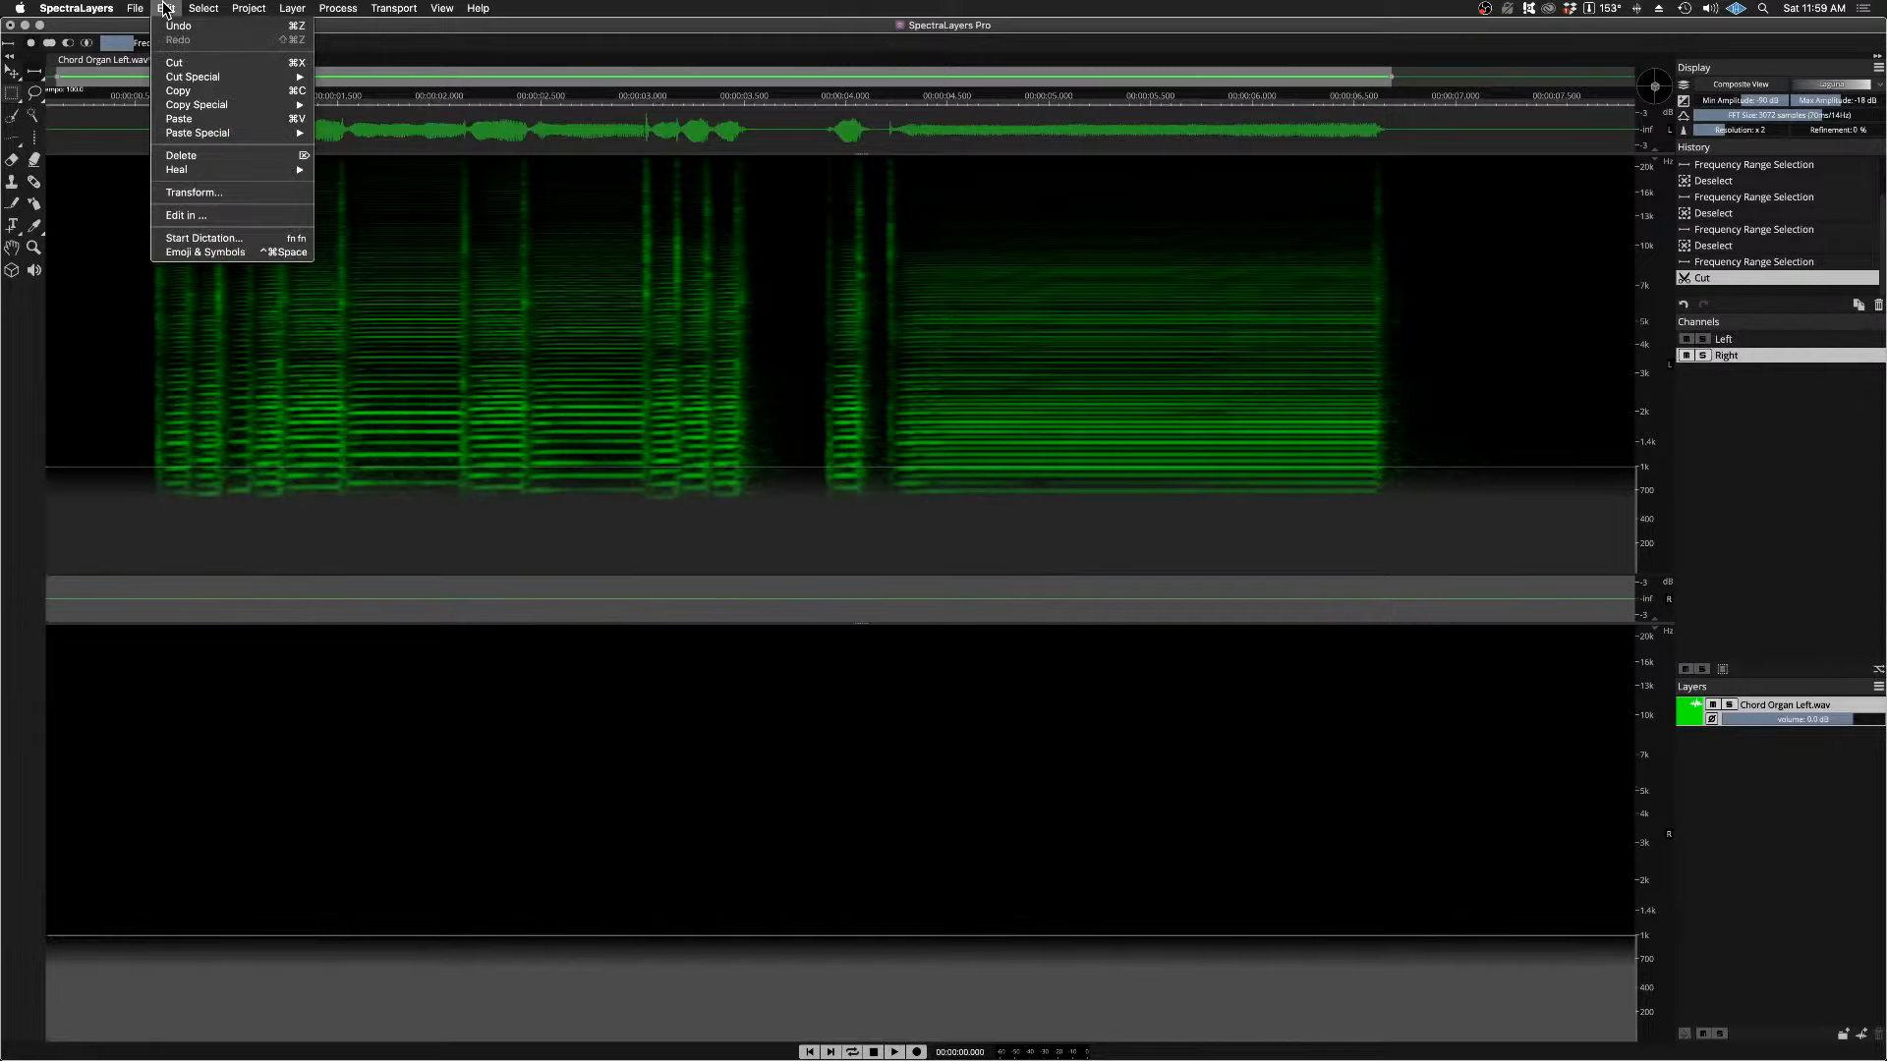
click(182, 118)
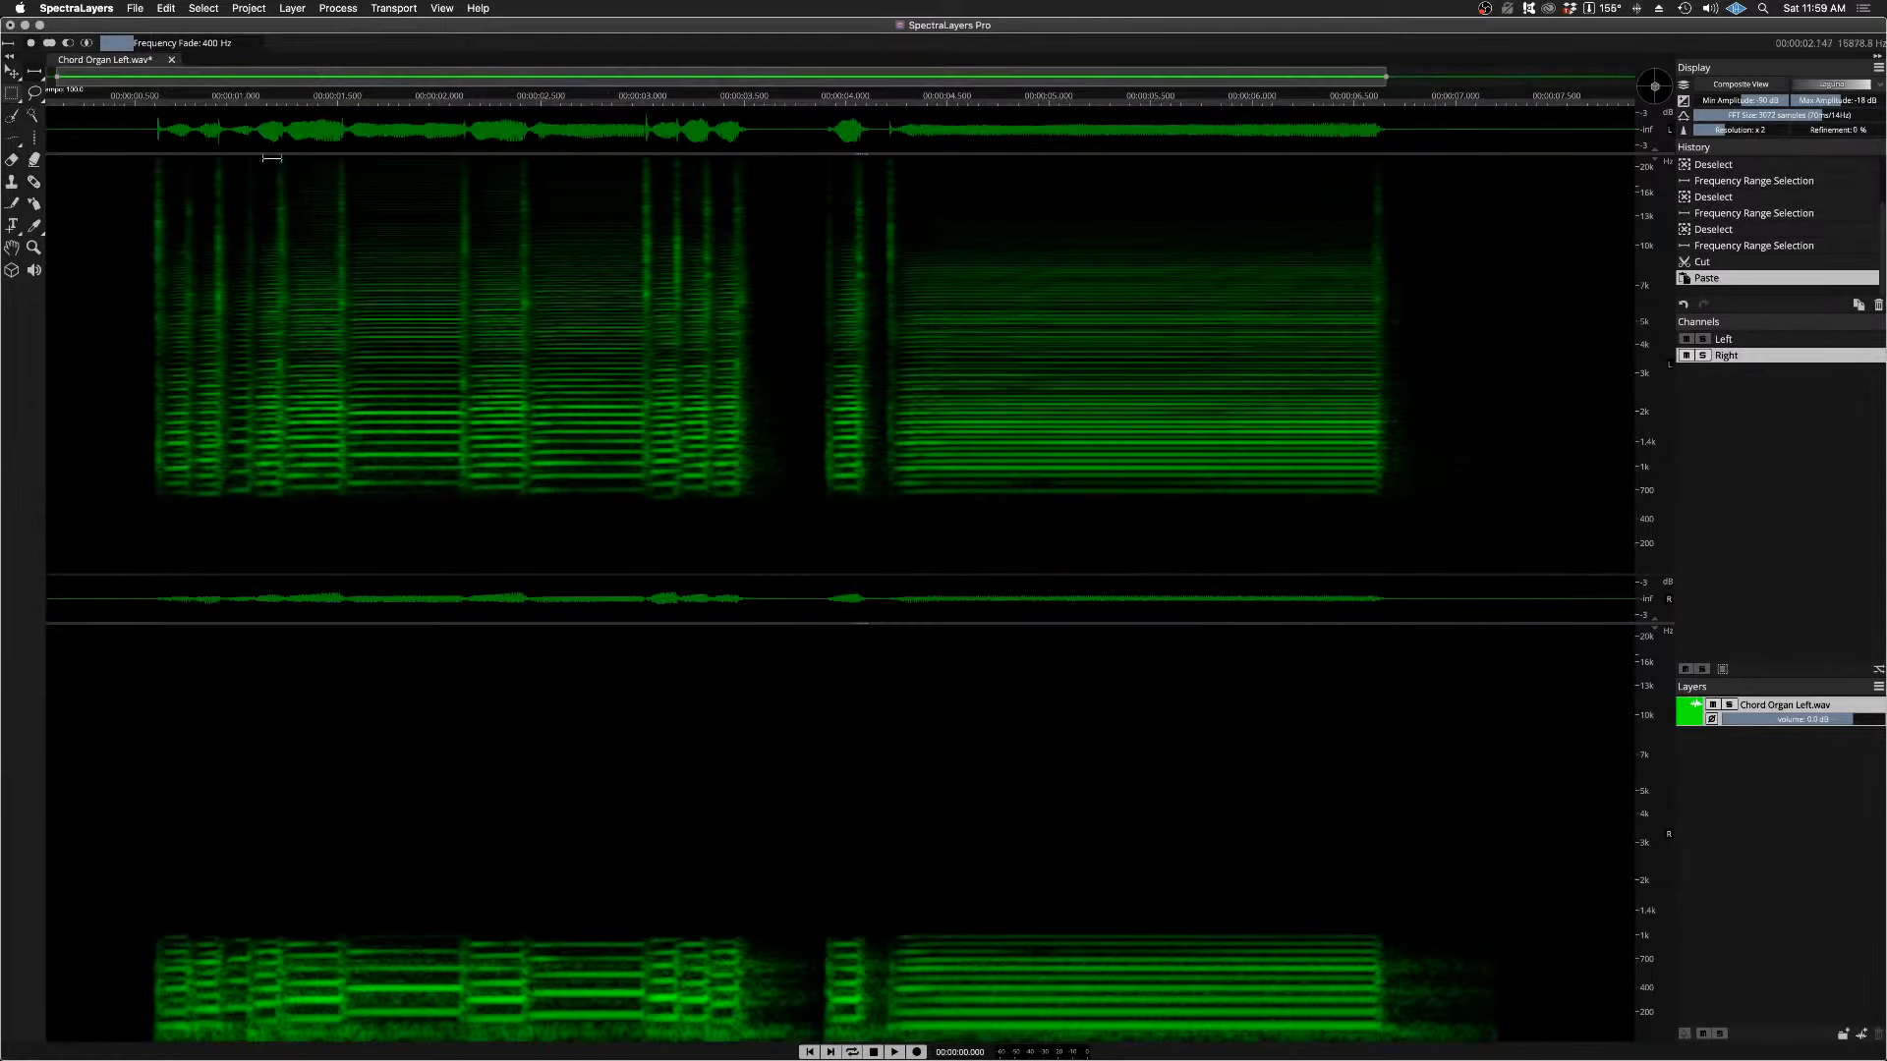
Step: Play both channels together from just before the first phrase and stop after the long final chord
click(139, 100)
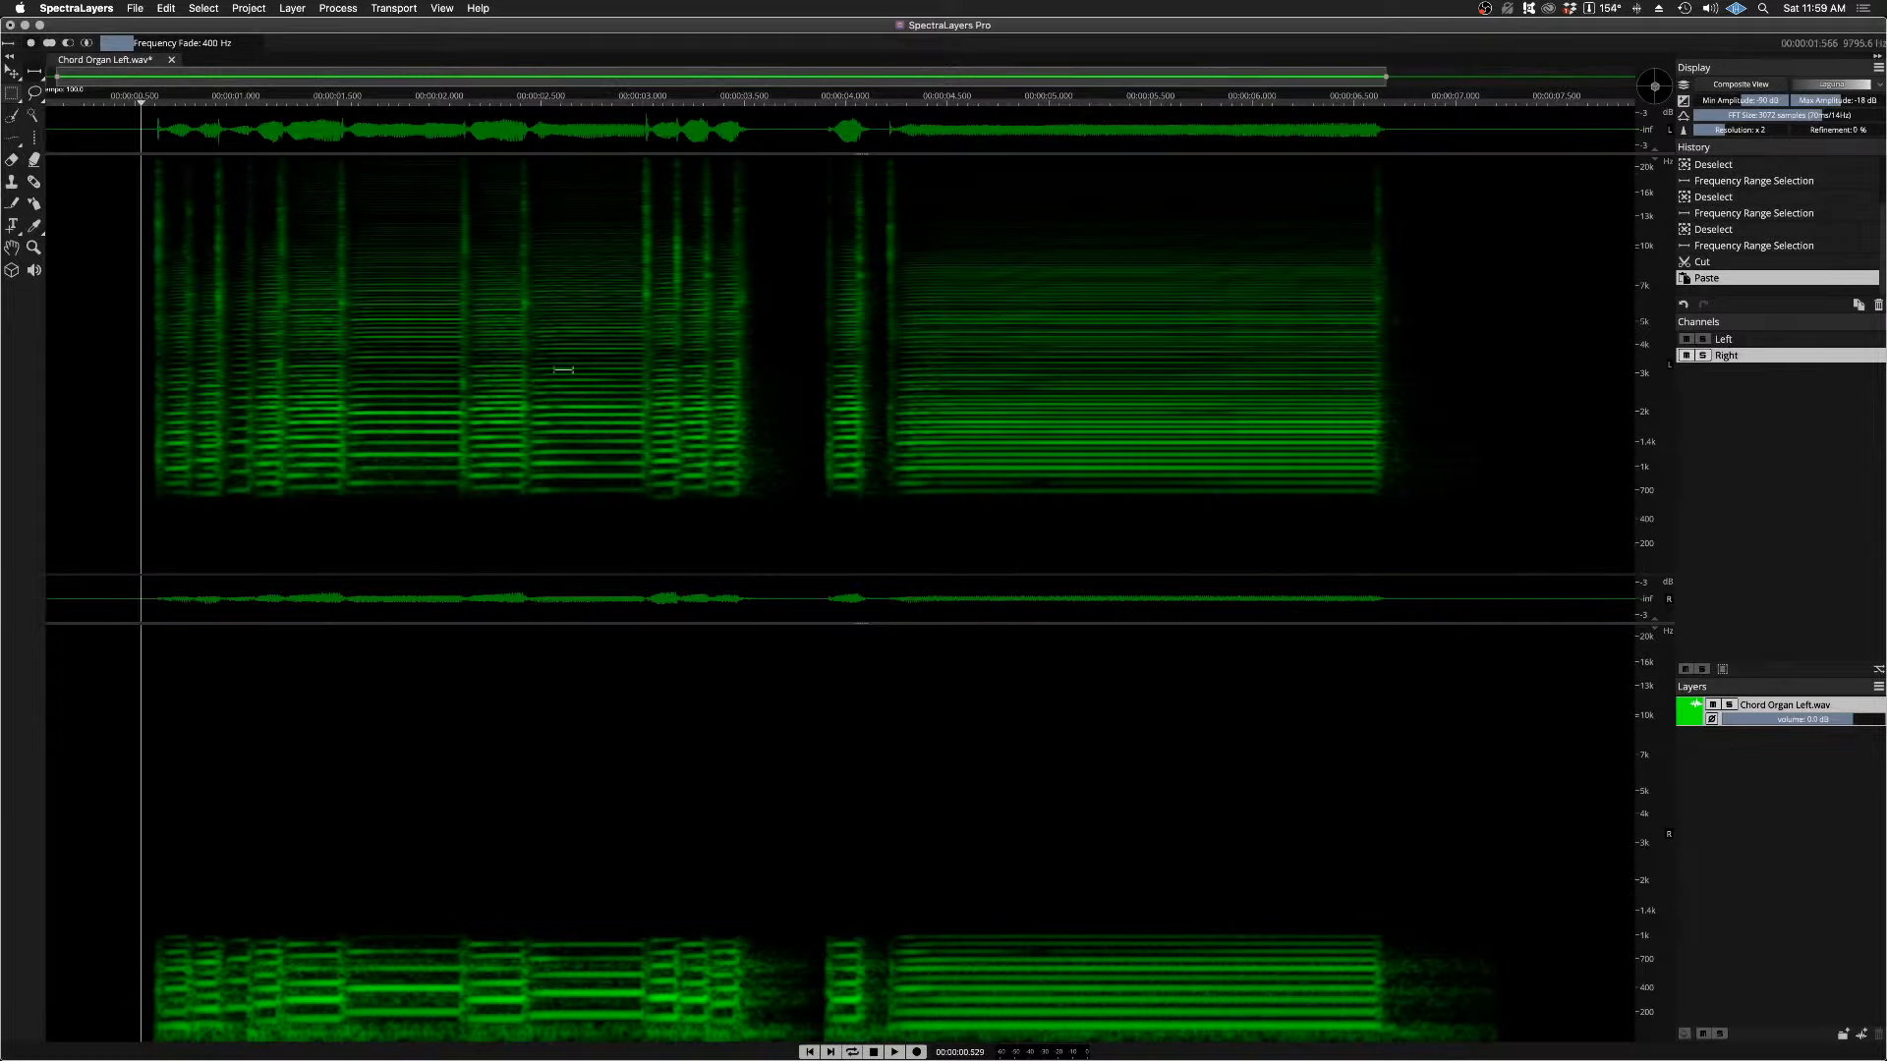
key(space)
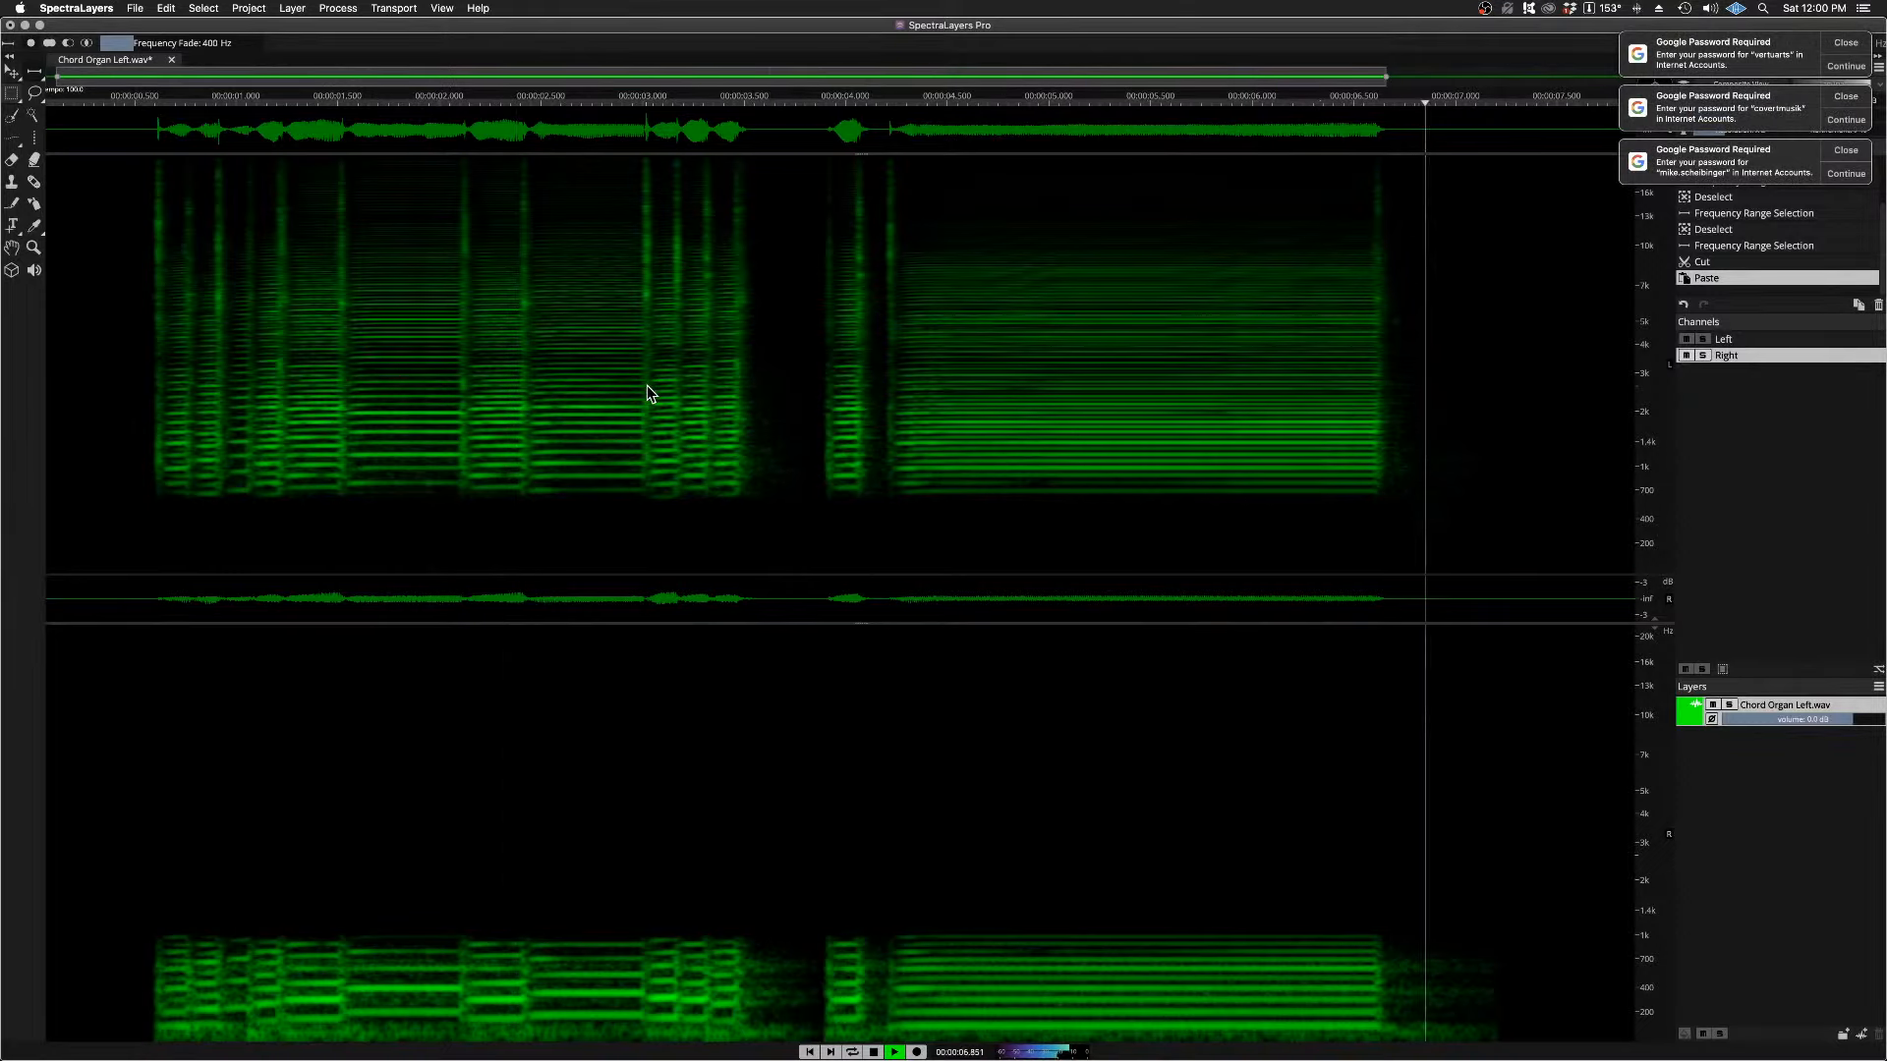
key(space)
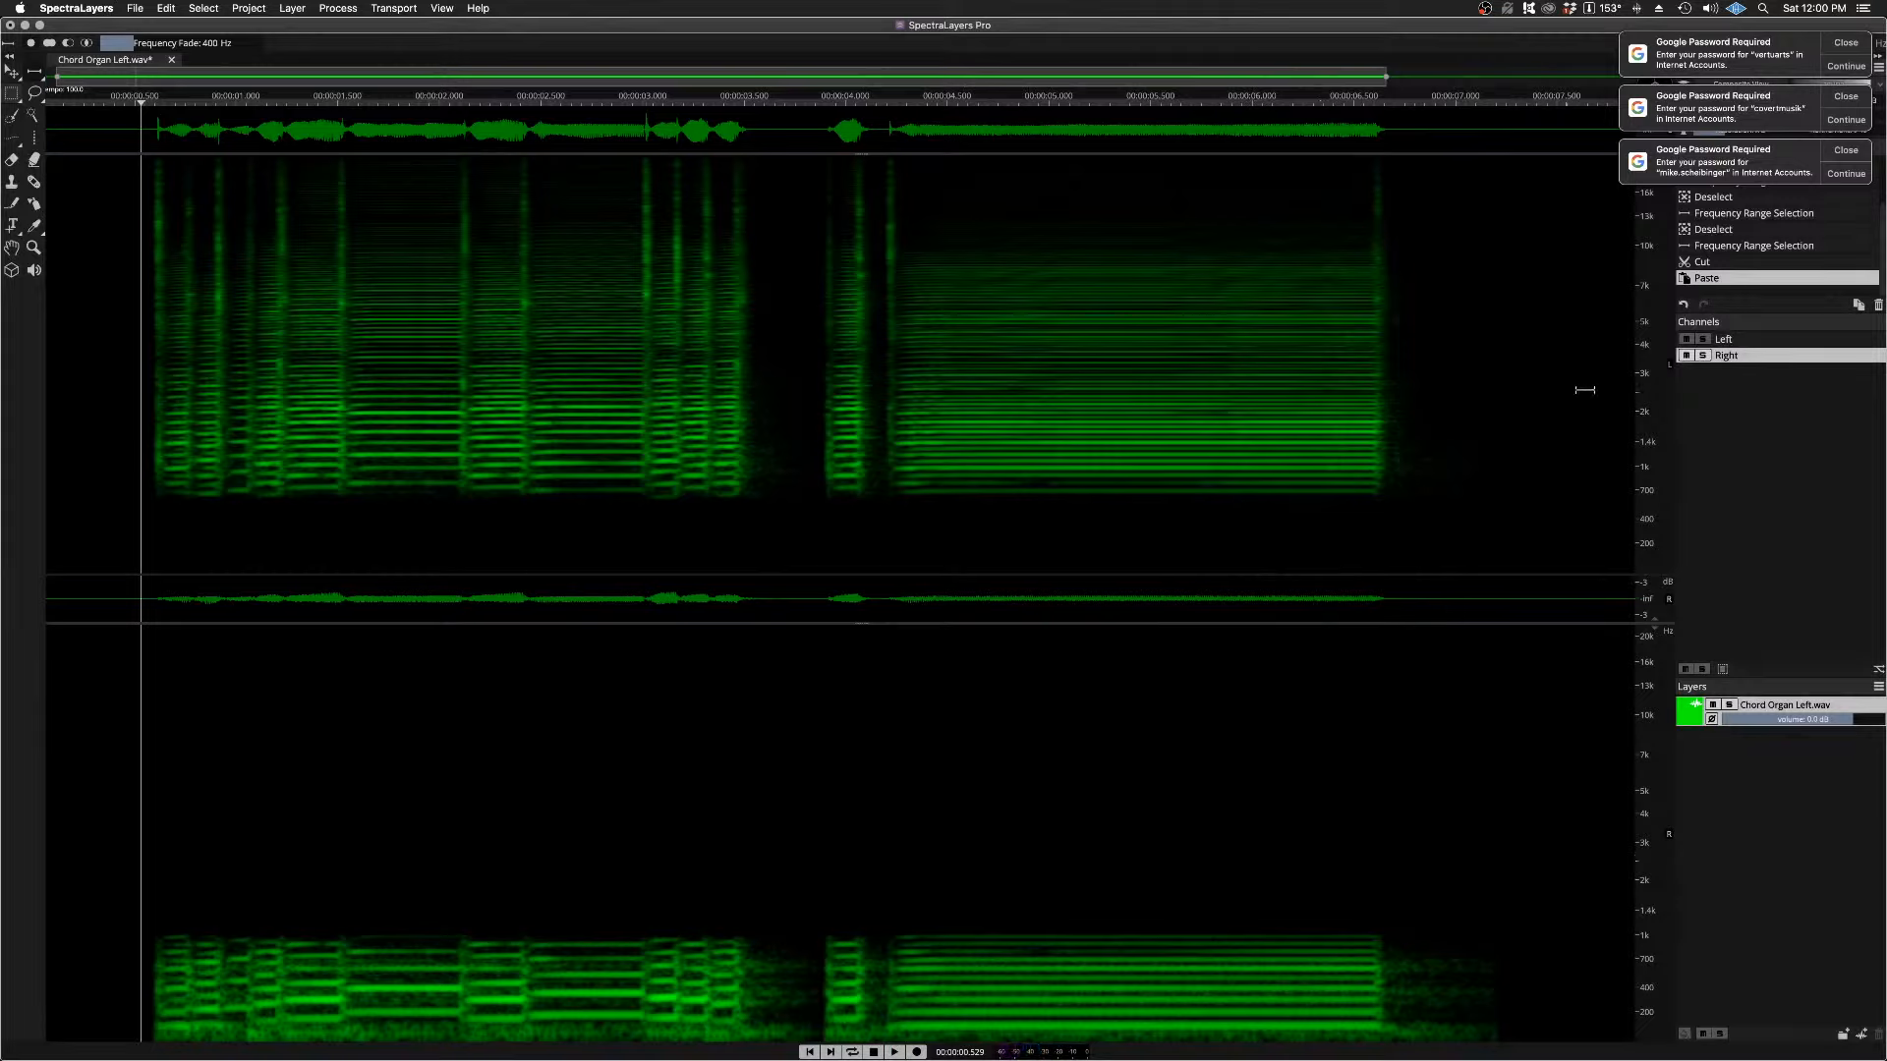
Step: Dismiss the three Google account password notifications
click(1847, 43)
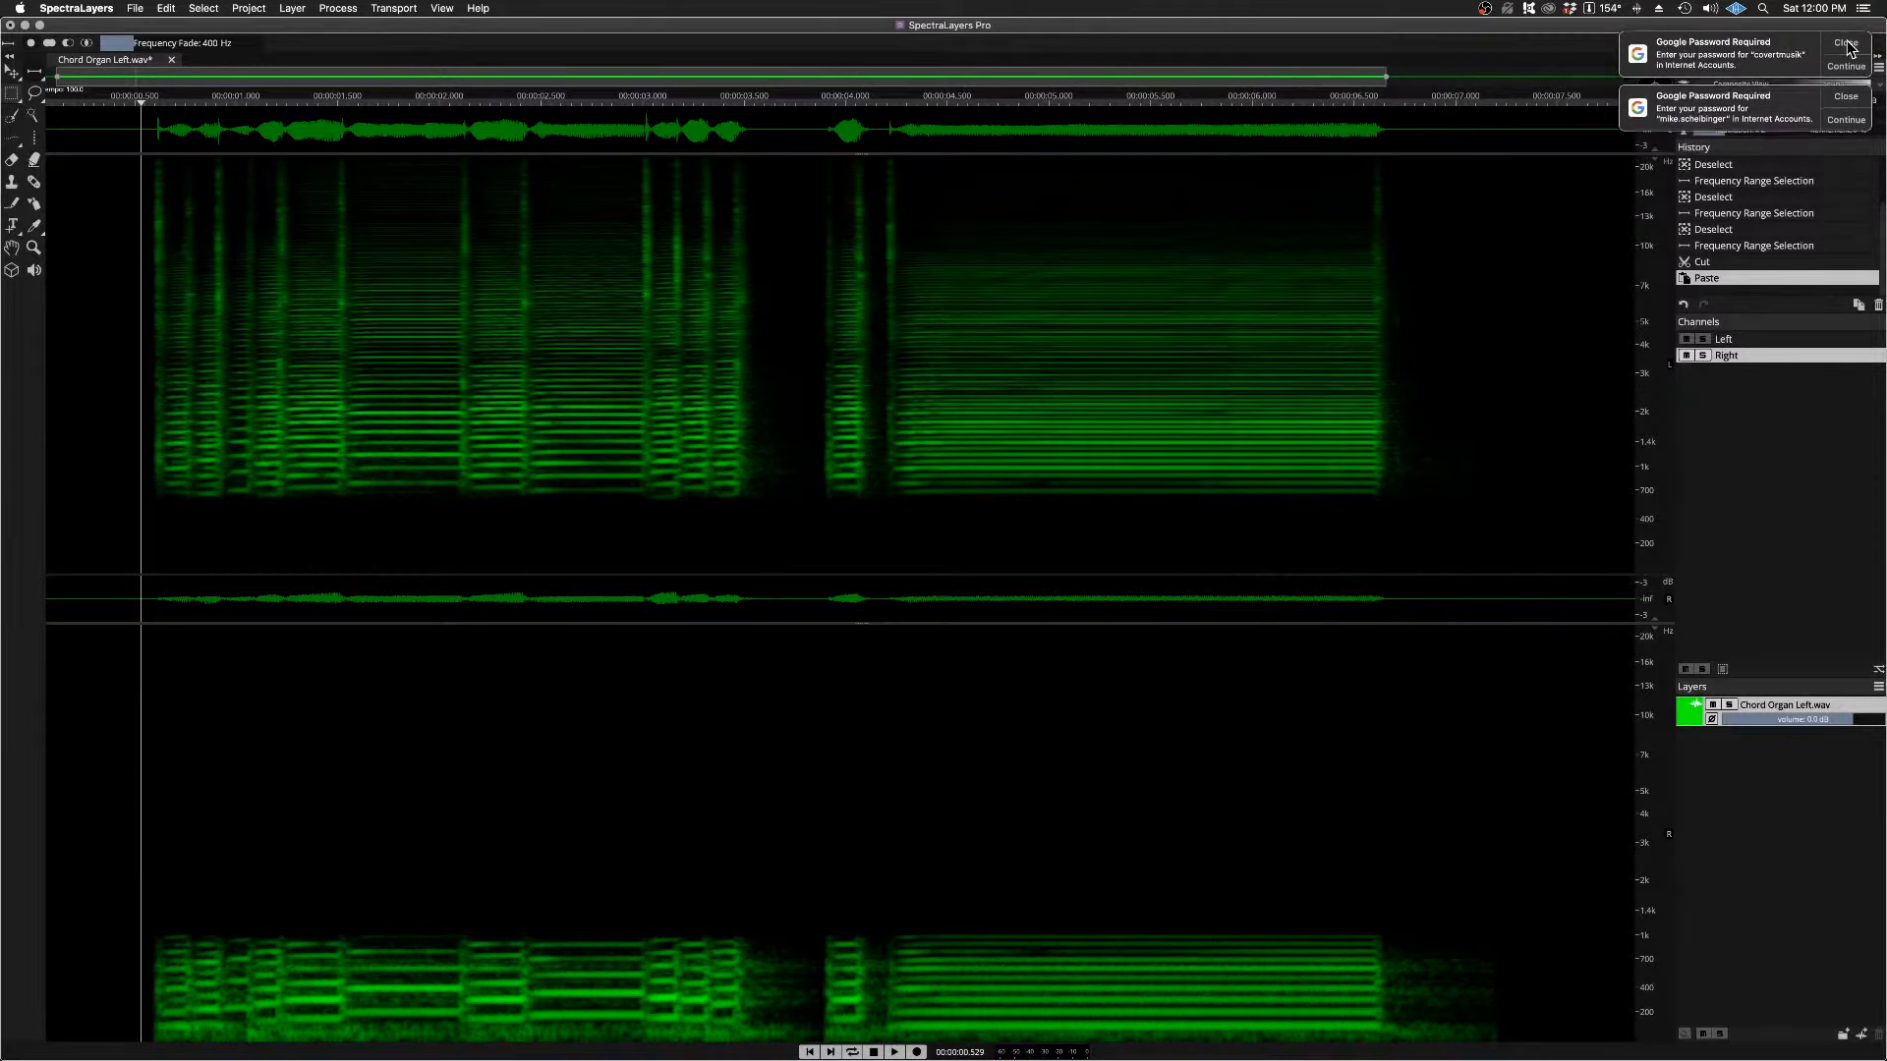
click(1847, 43)
click(1847, 43)
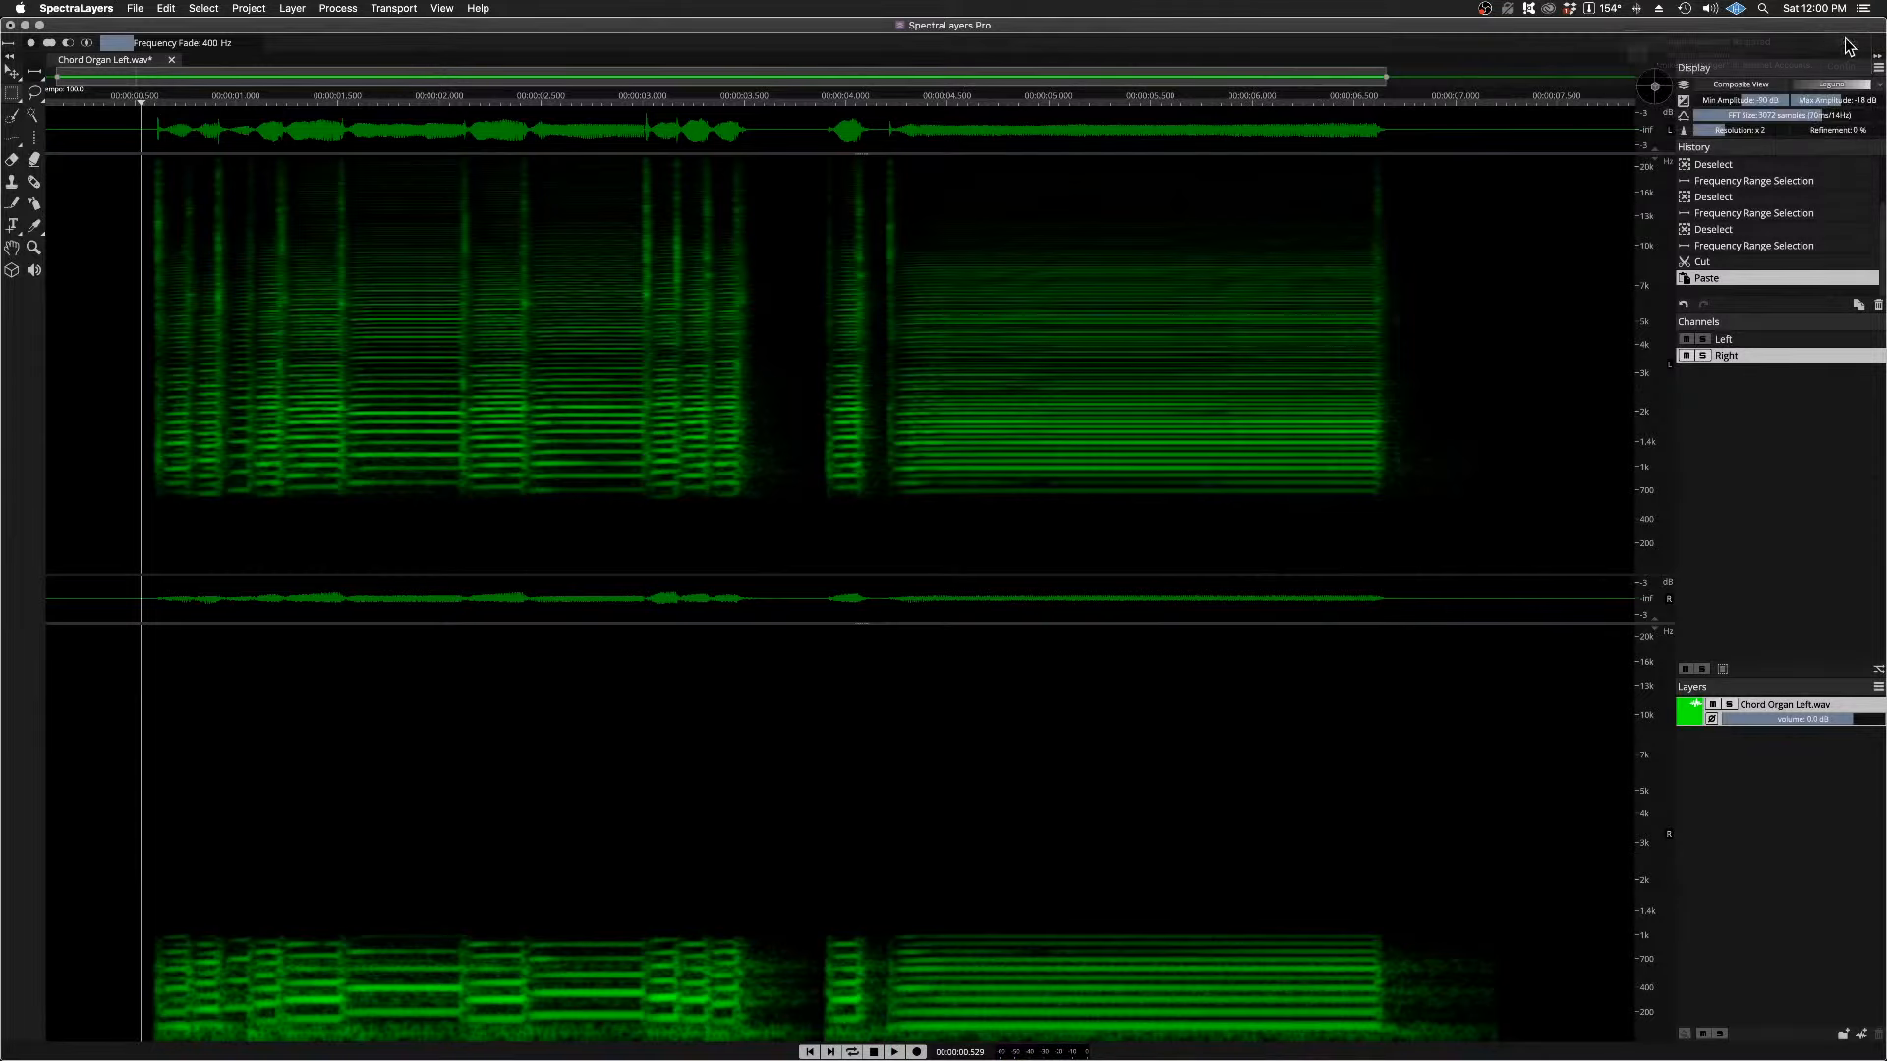
Step: Audition the Left channel soloed and then the Right channel soloed from just before the first phrase
click(1703, 339)
key(space)
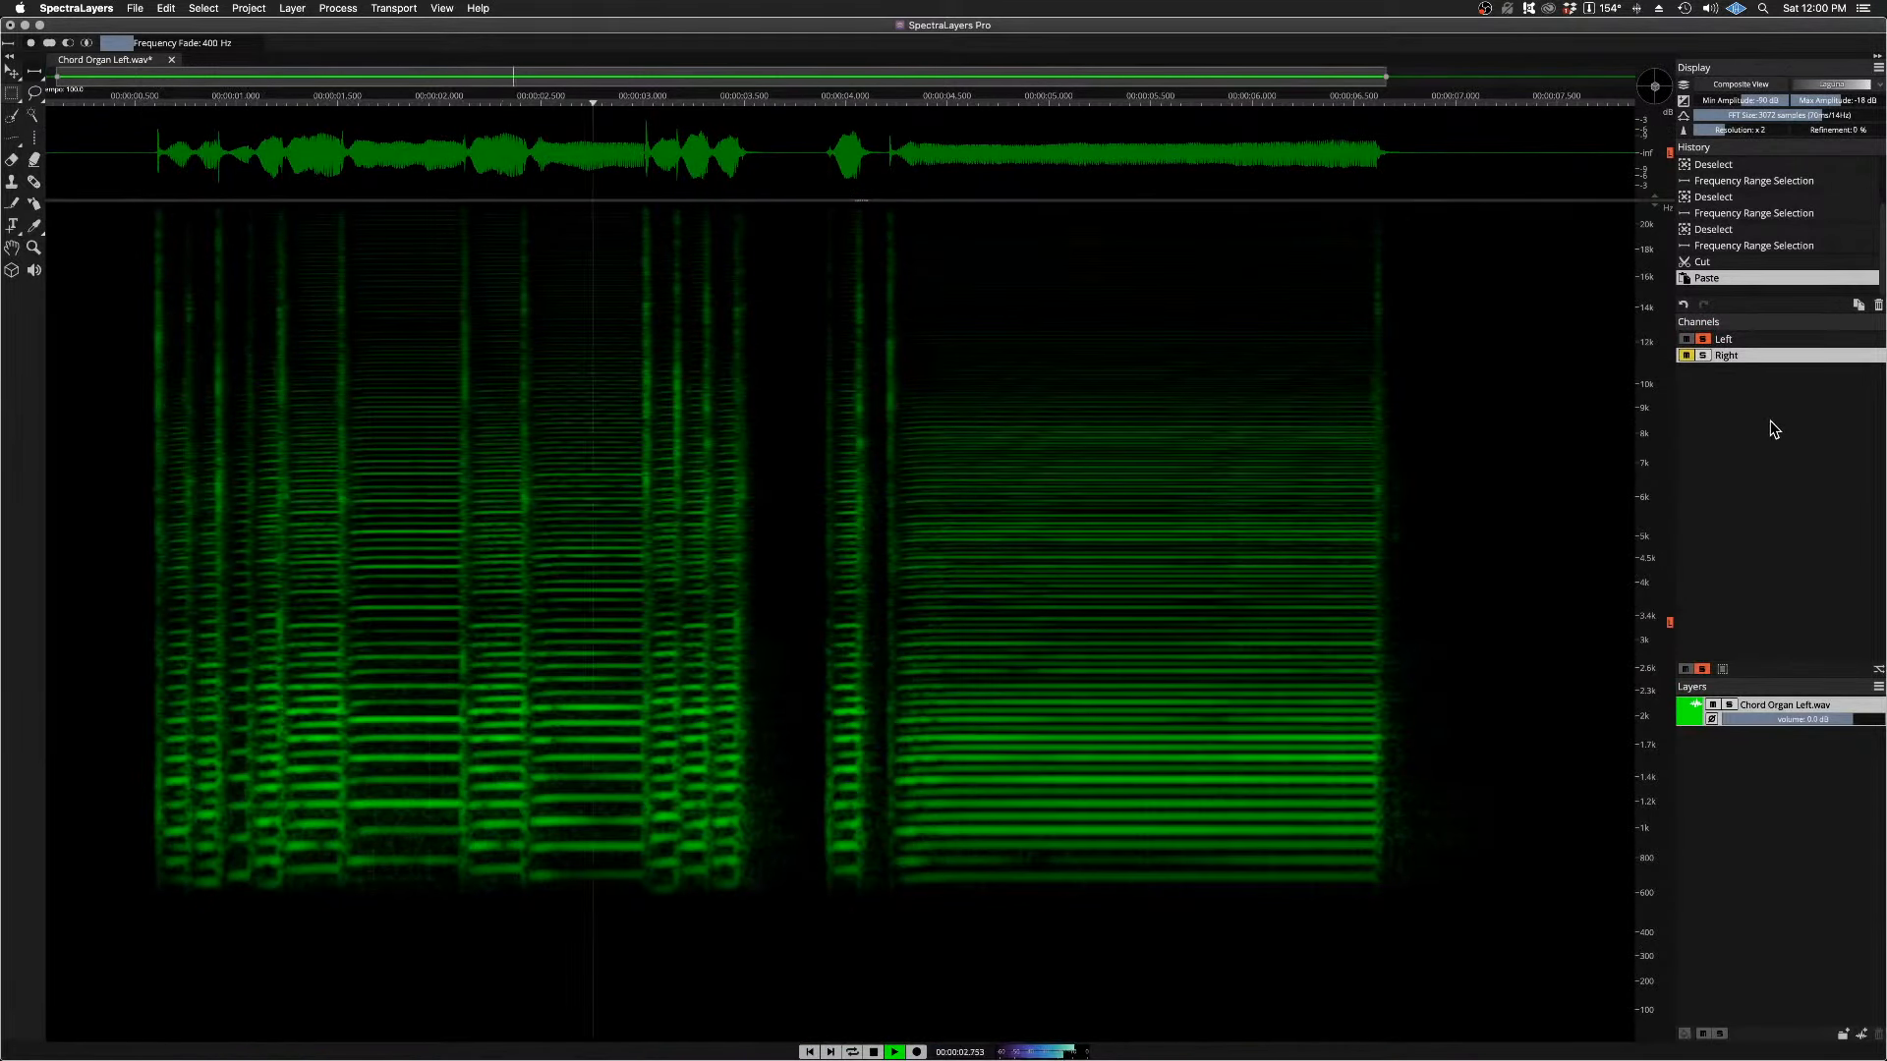
click(1703, 339)
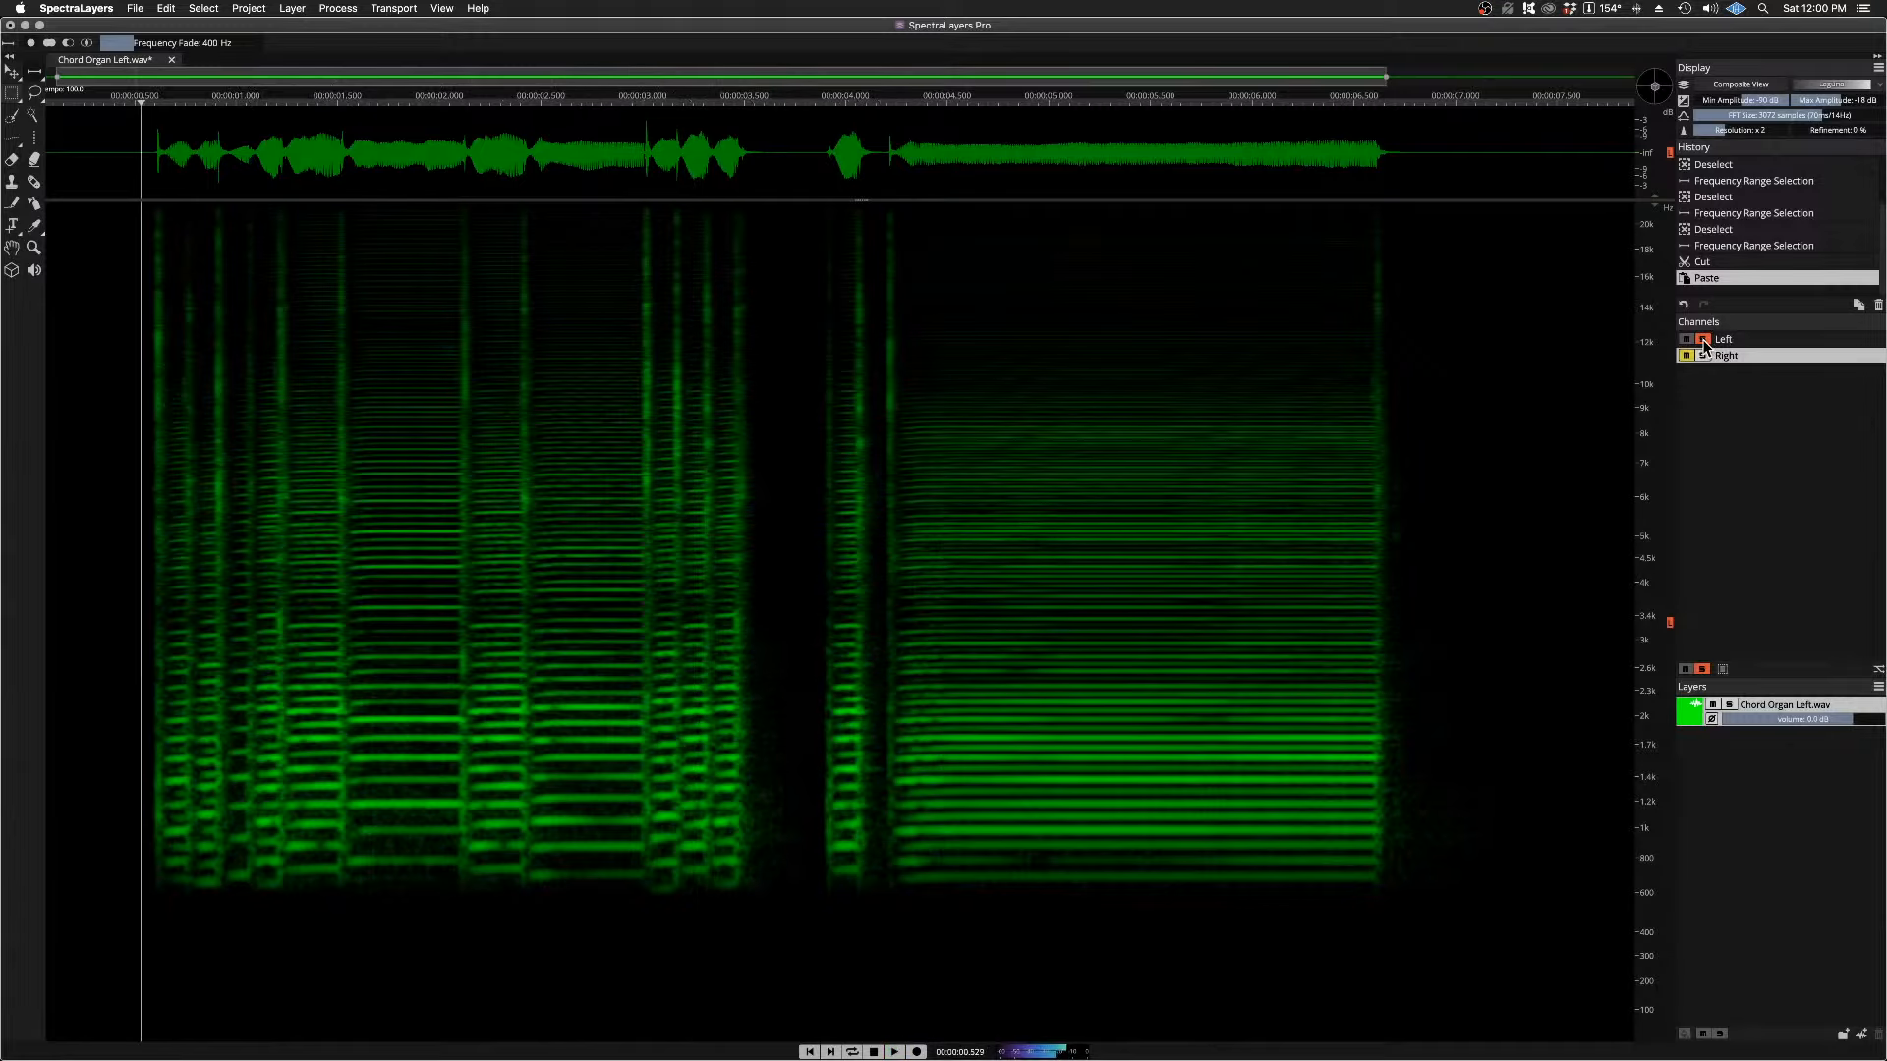
click(1703, 355)
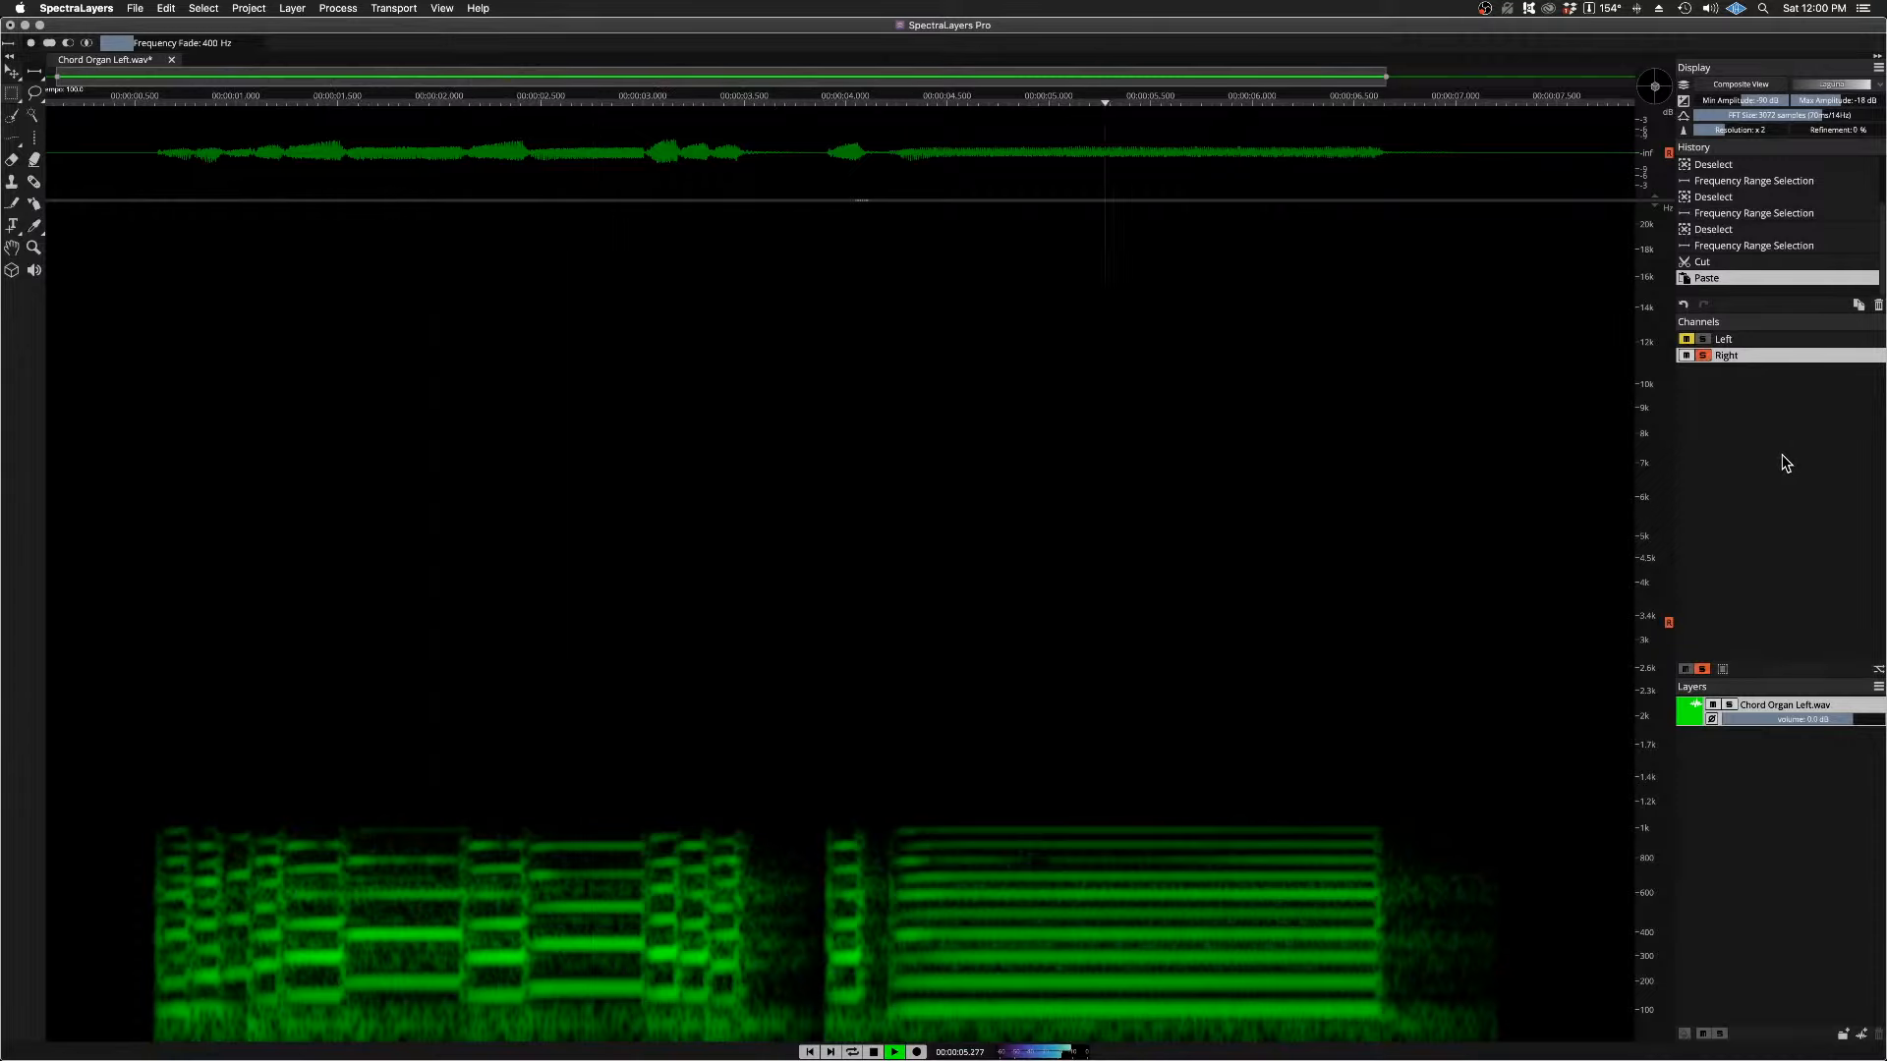
key(space)
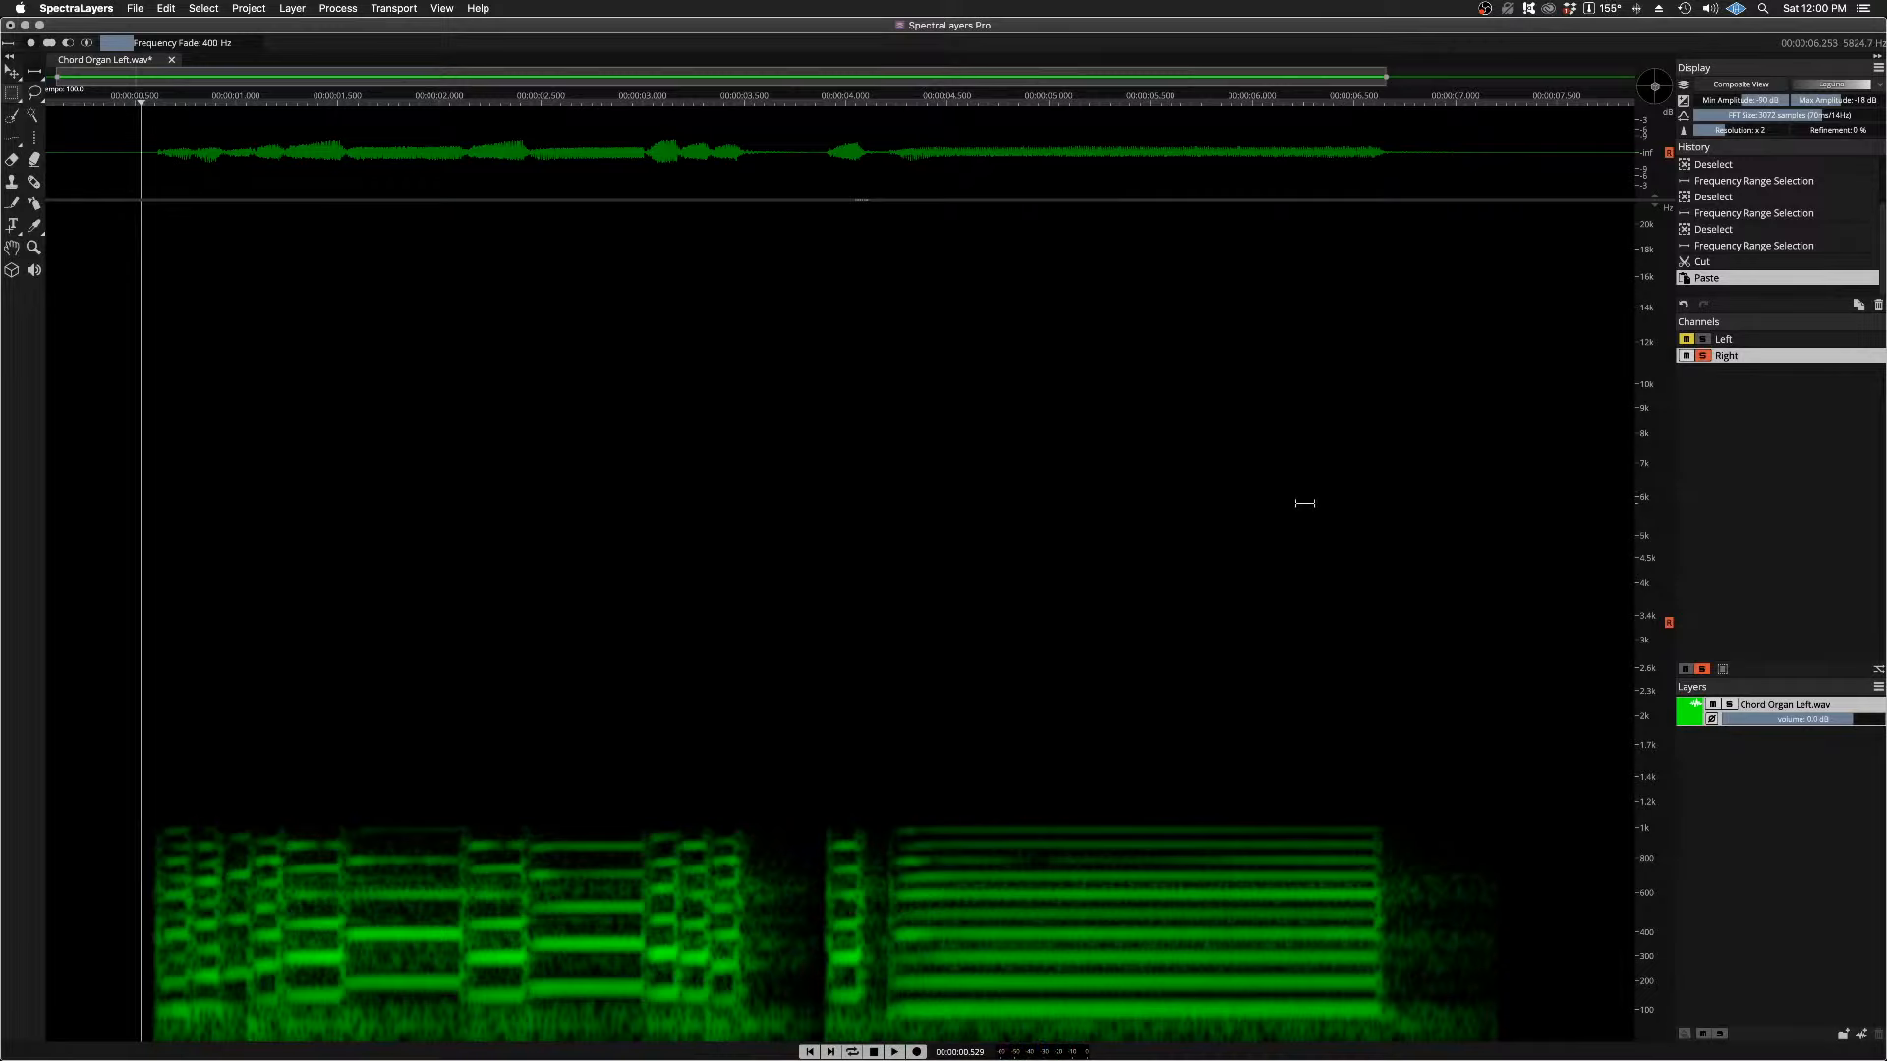
Step: Turn off the channel solos to bring both channels back into view
scroll(1305, 502, down, 3)
click(1704, 339)
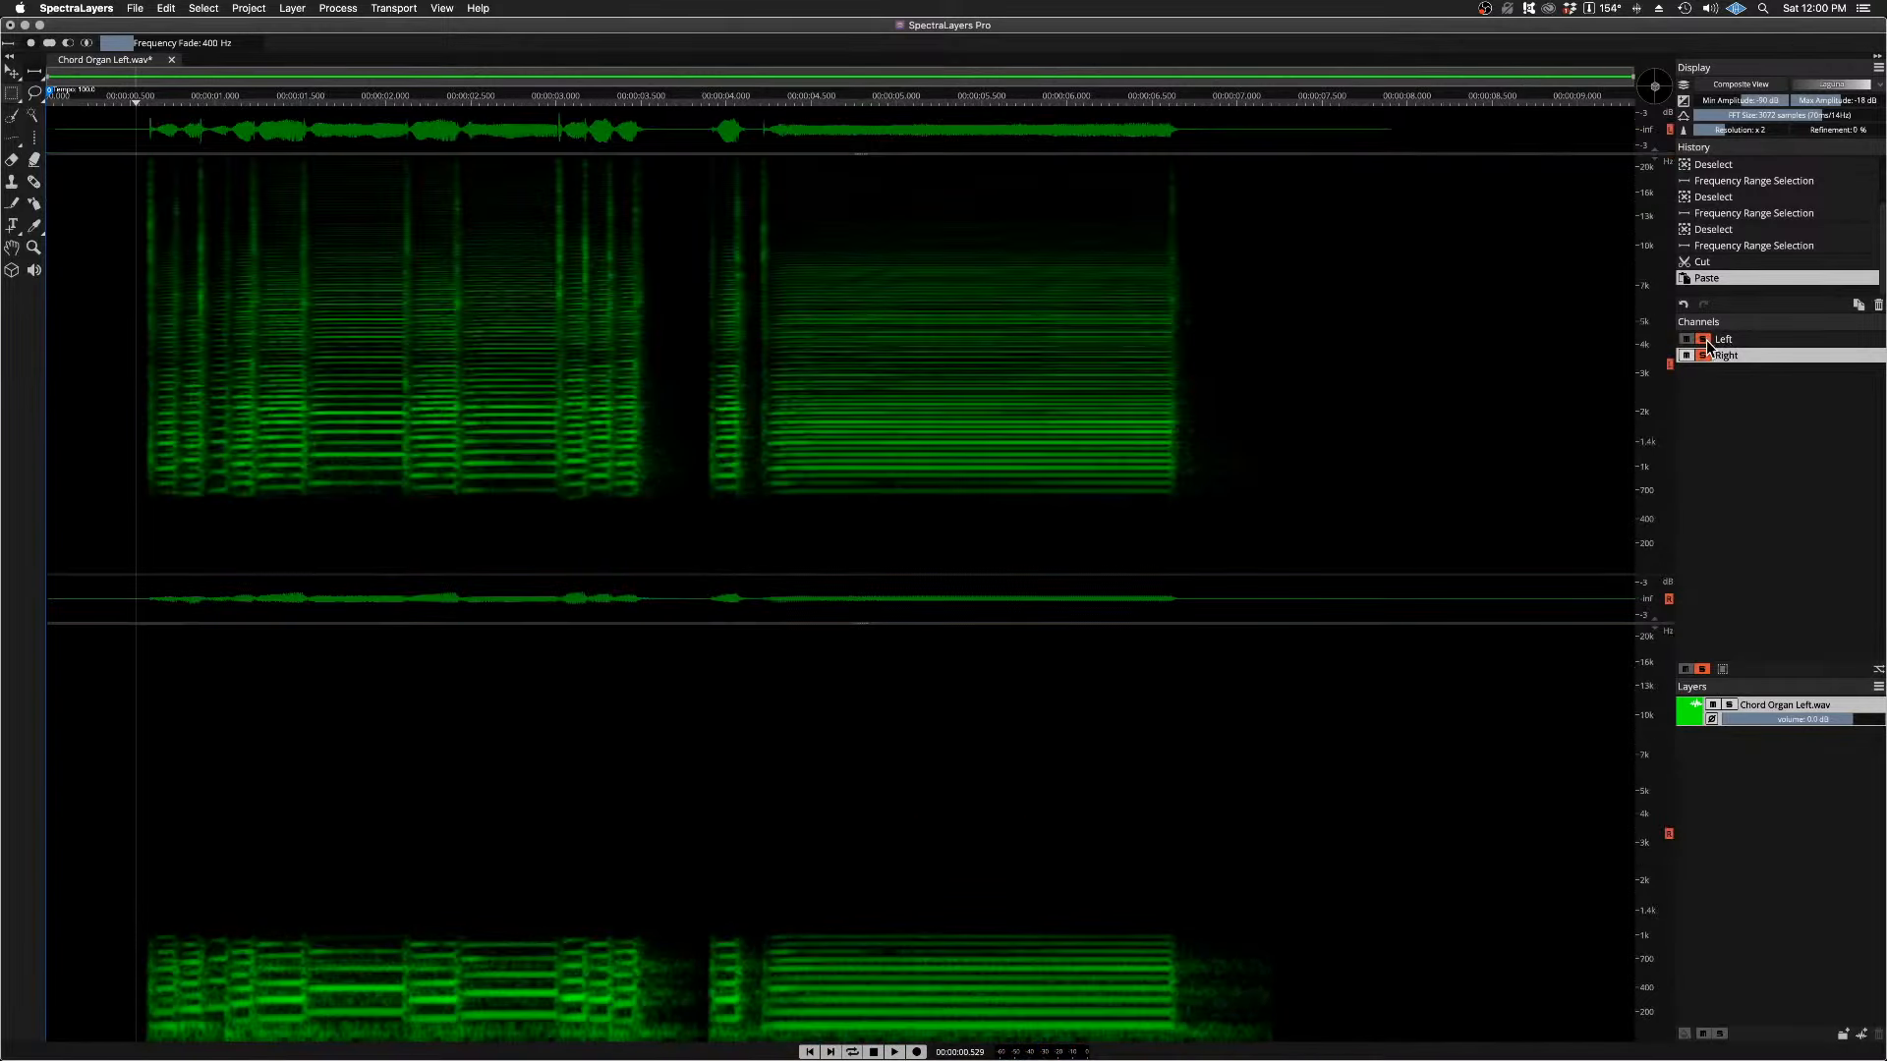
click(1703, 355)
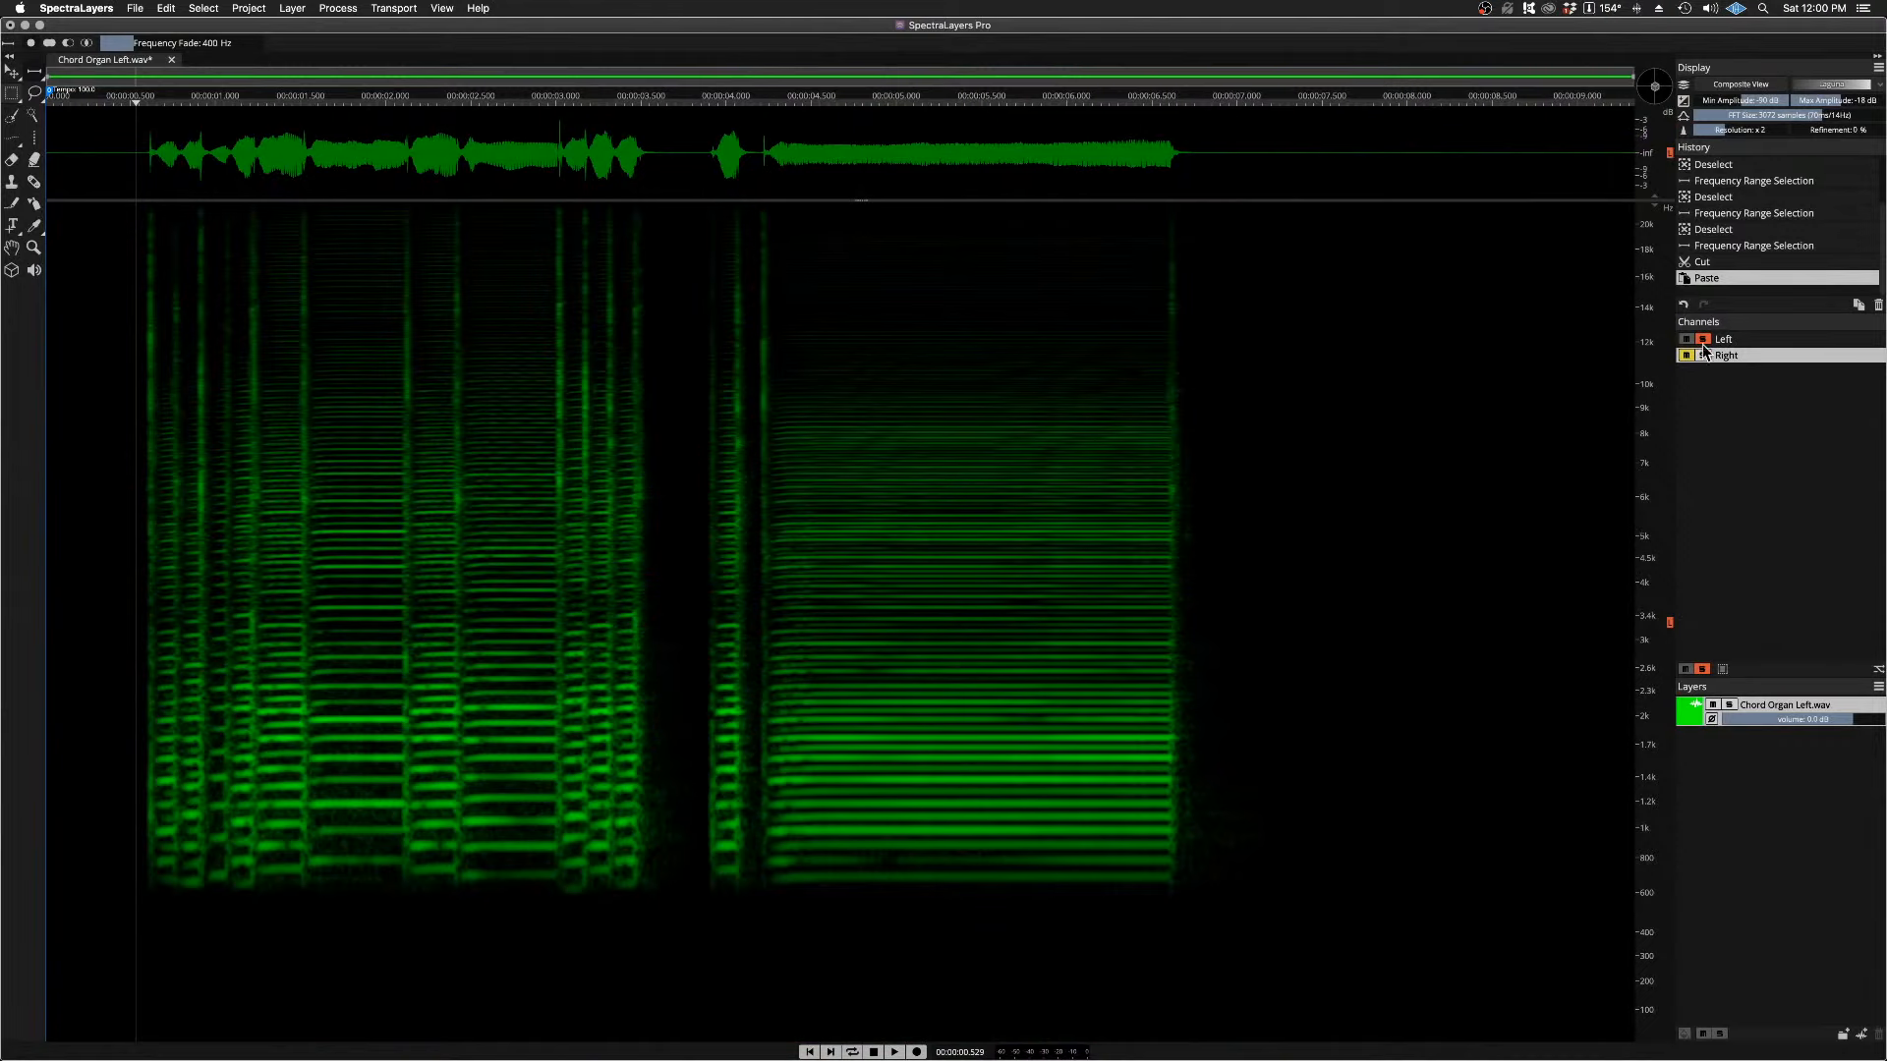
click(1703, 354)
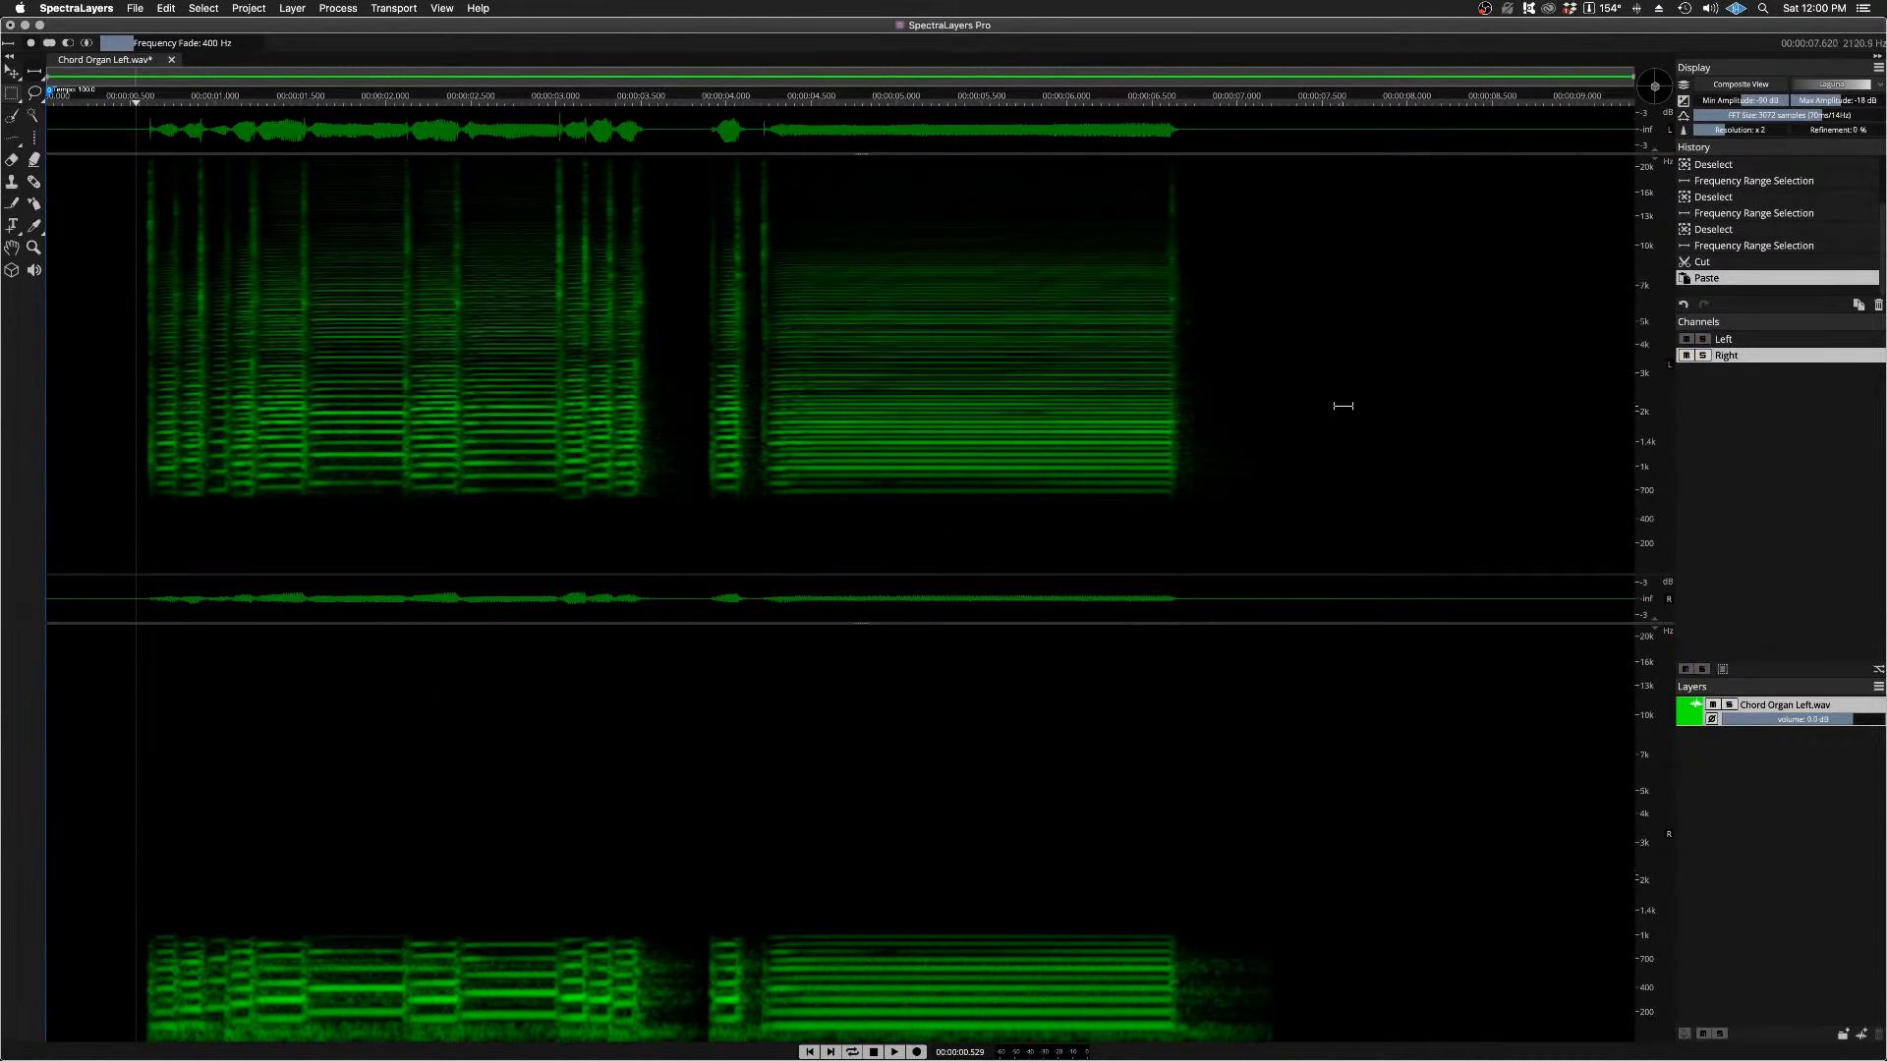
Step: Undo the paste, the cut, and the frequency range selection below 1 kHz
key(super+z)
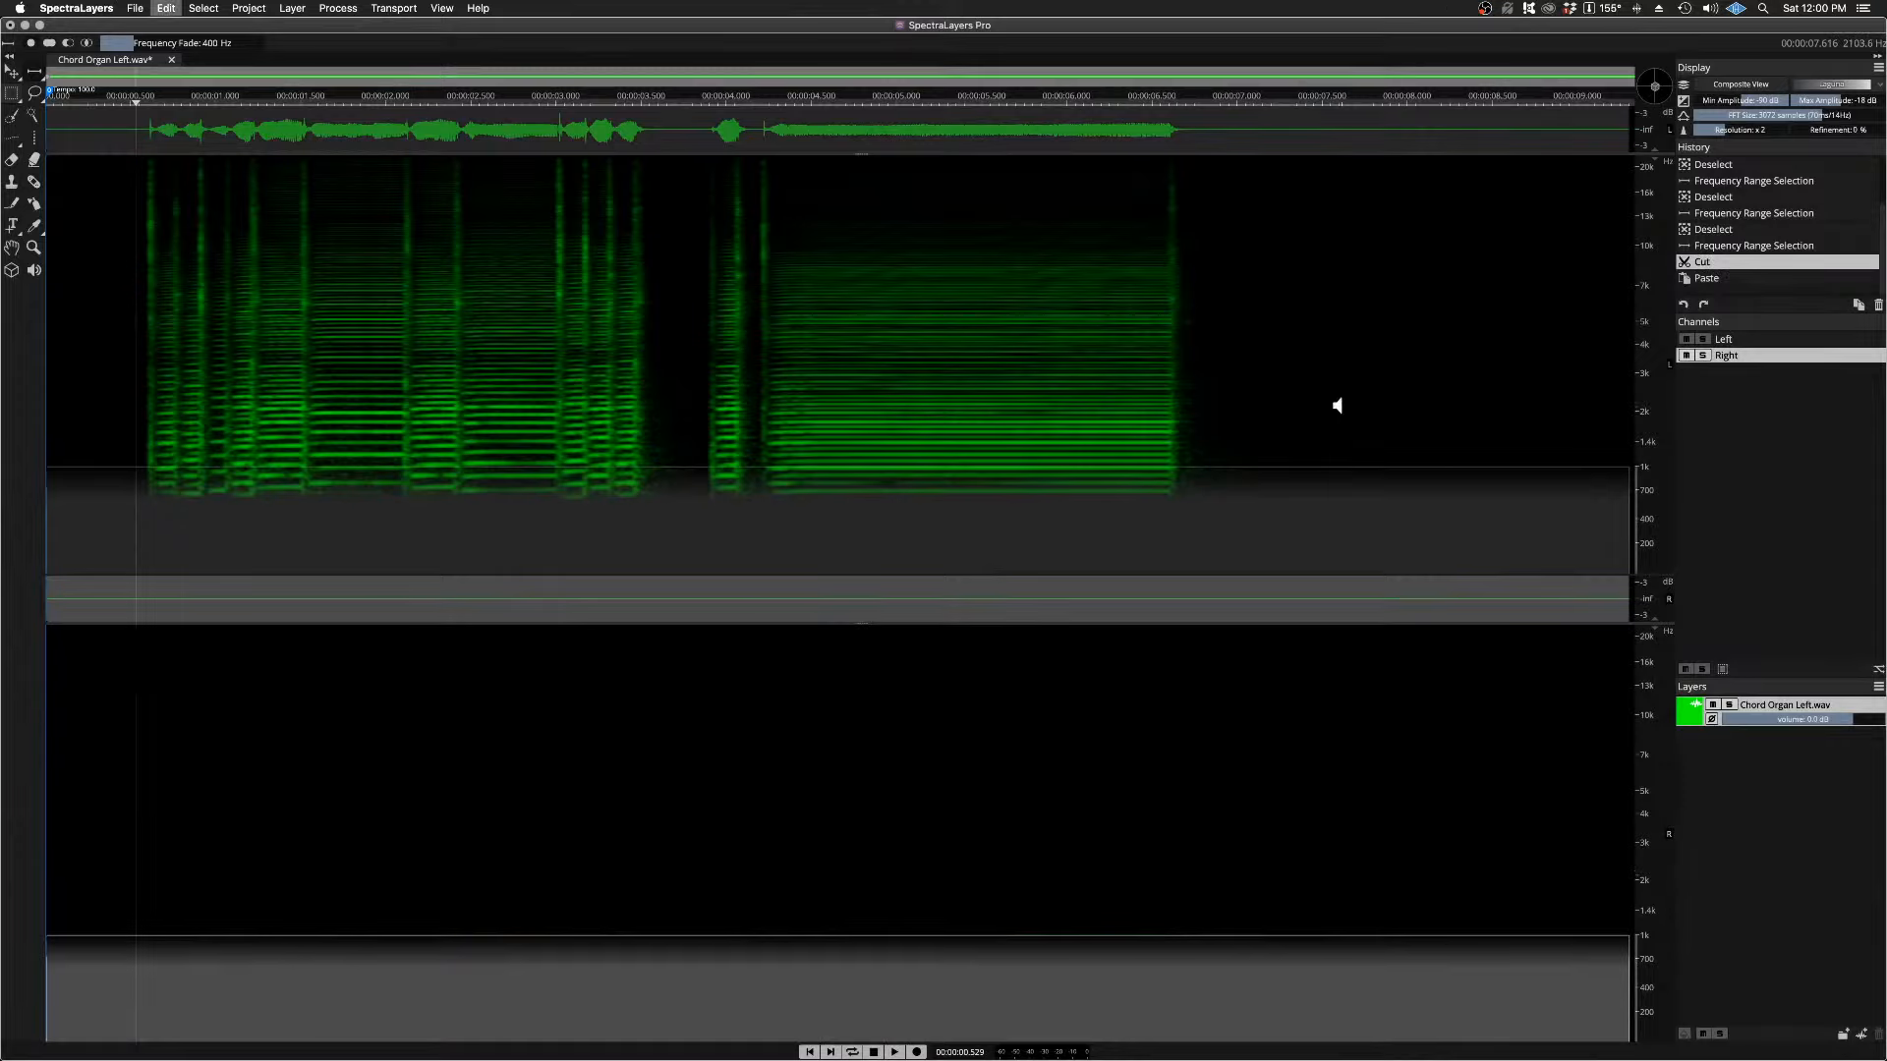
key(super+z)
key(super+z)
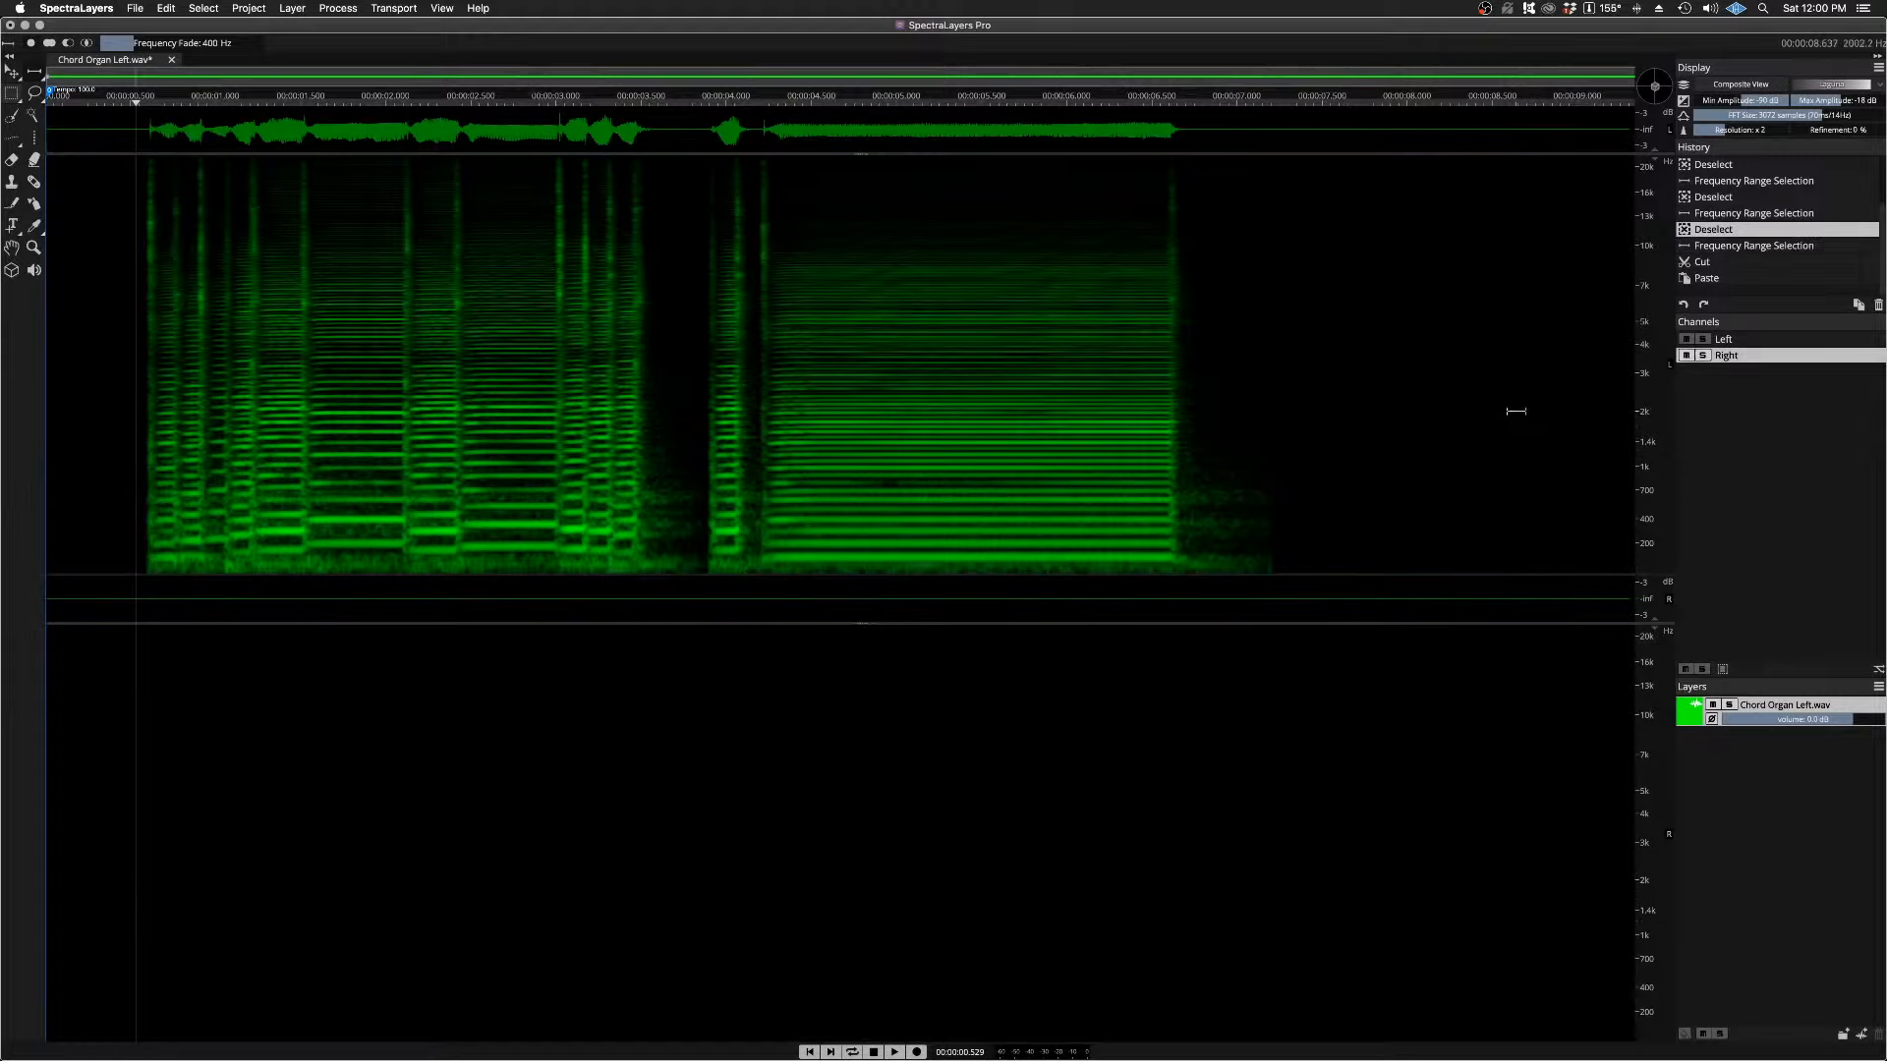
Step: Set Frequency Fade to 757 Hz and select the Left channel's range from about 2 kHz down to the bottom of the spectrum
drag(1515, 412, 1513, 582)
click(1735, 341)
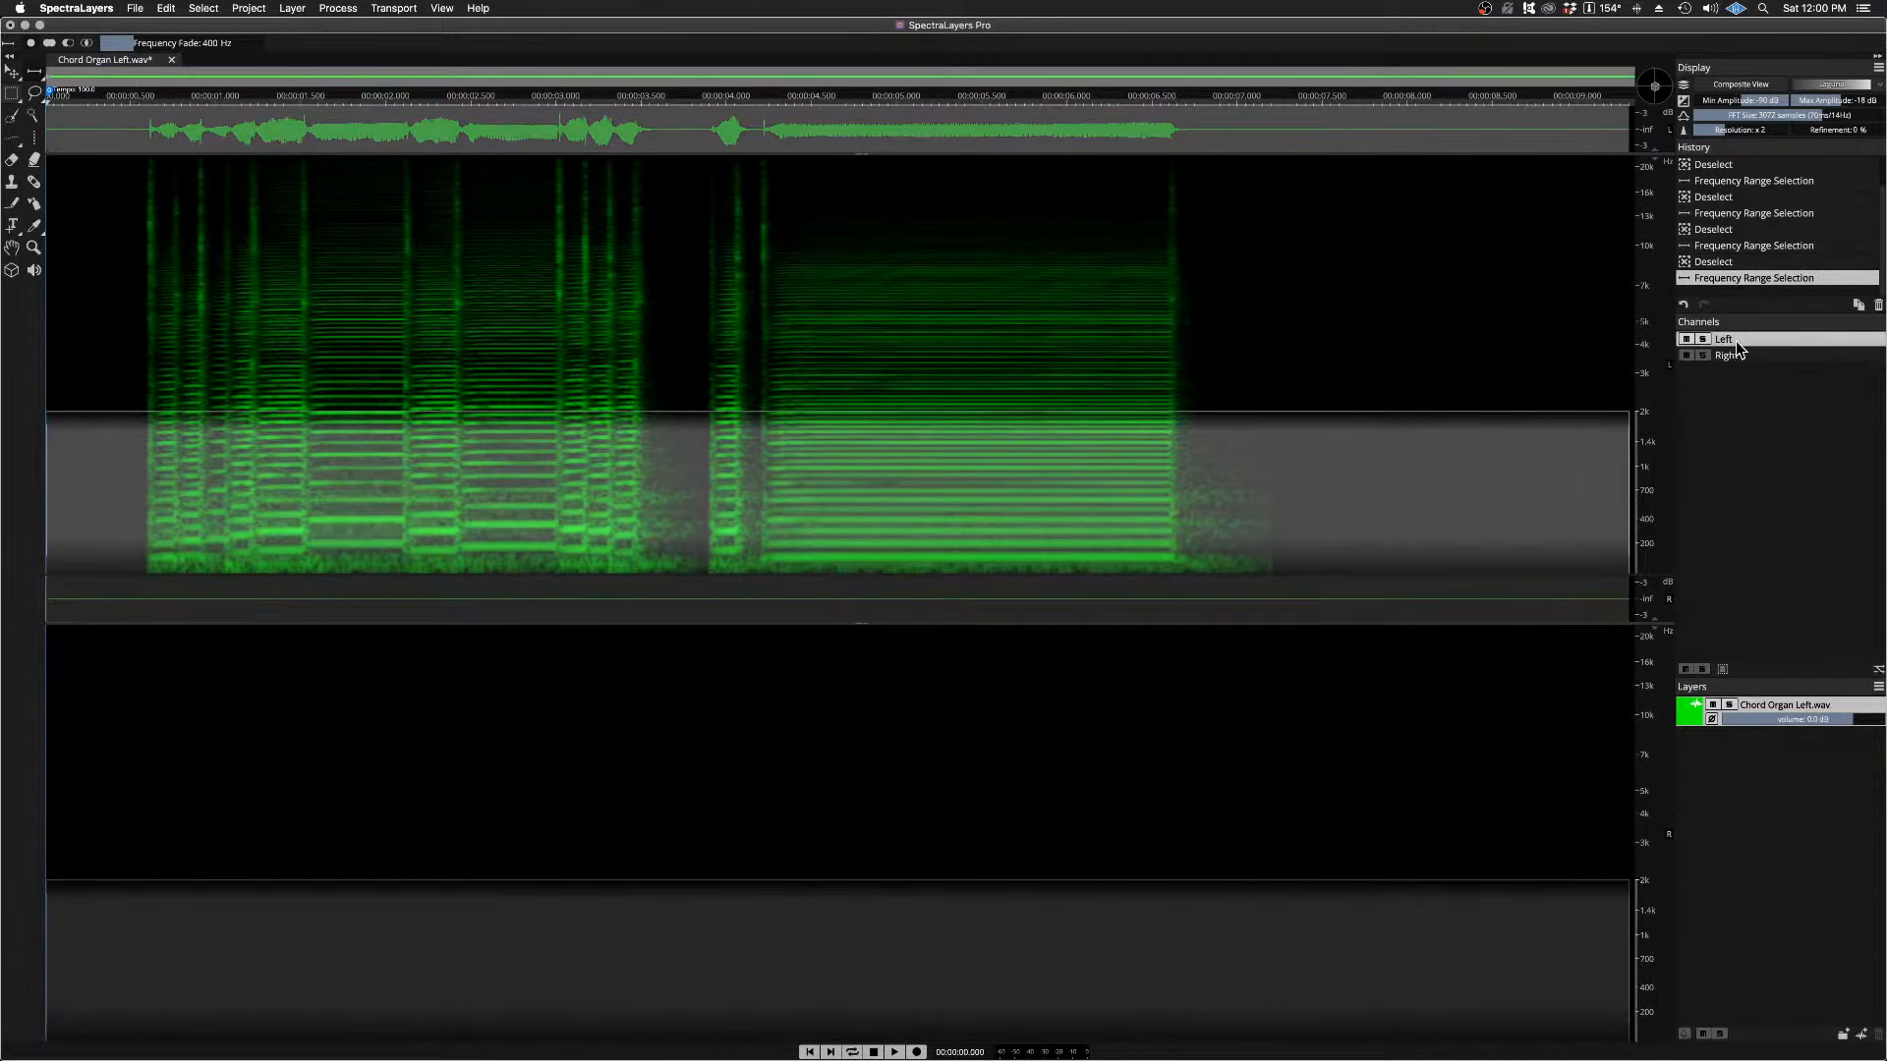
click(1137, 346)
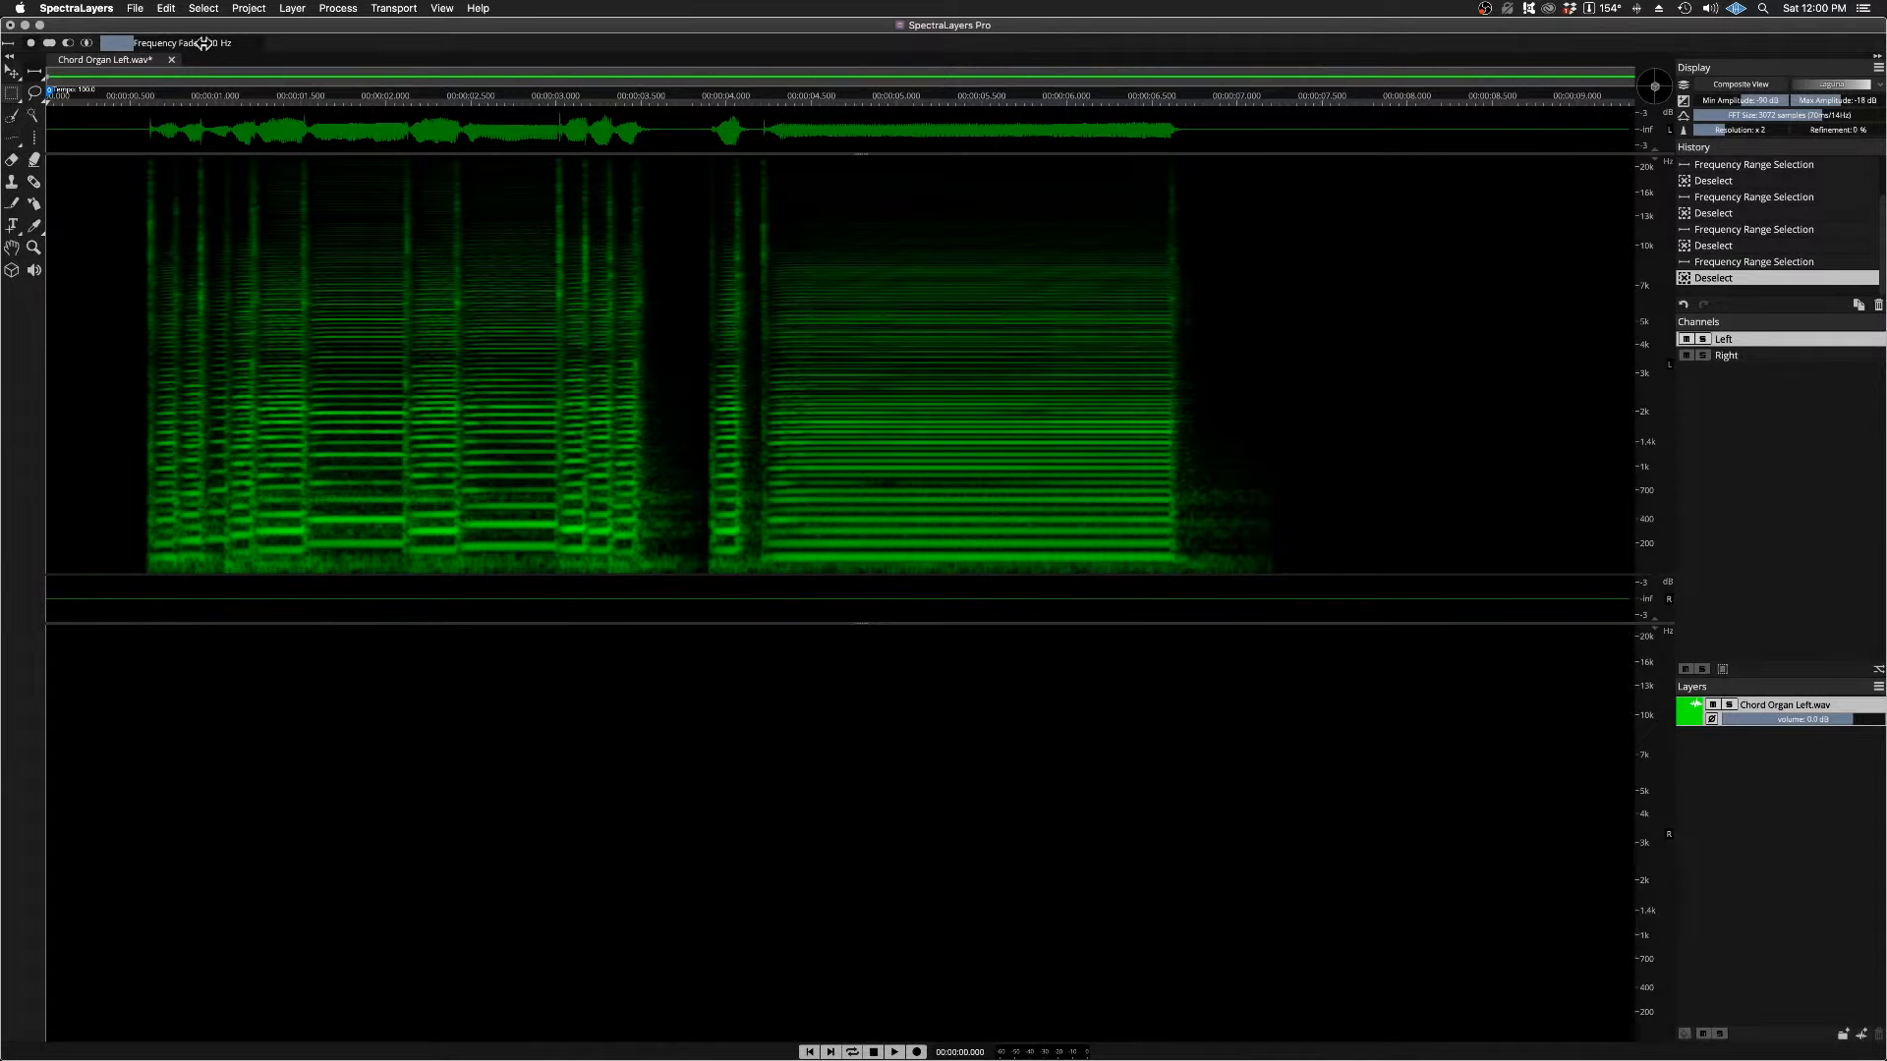
drag(204, 43, 239, 45)
drag(1438, 413, 1397, 765)
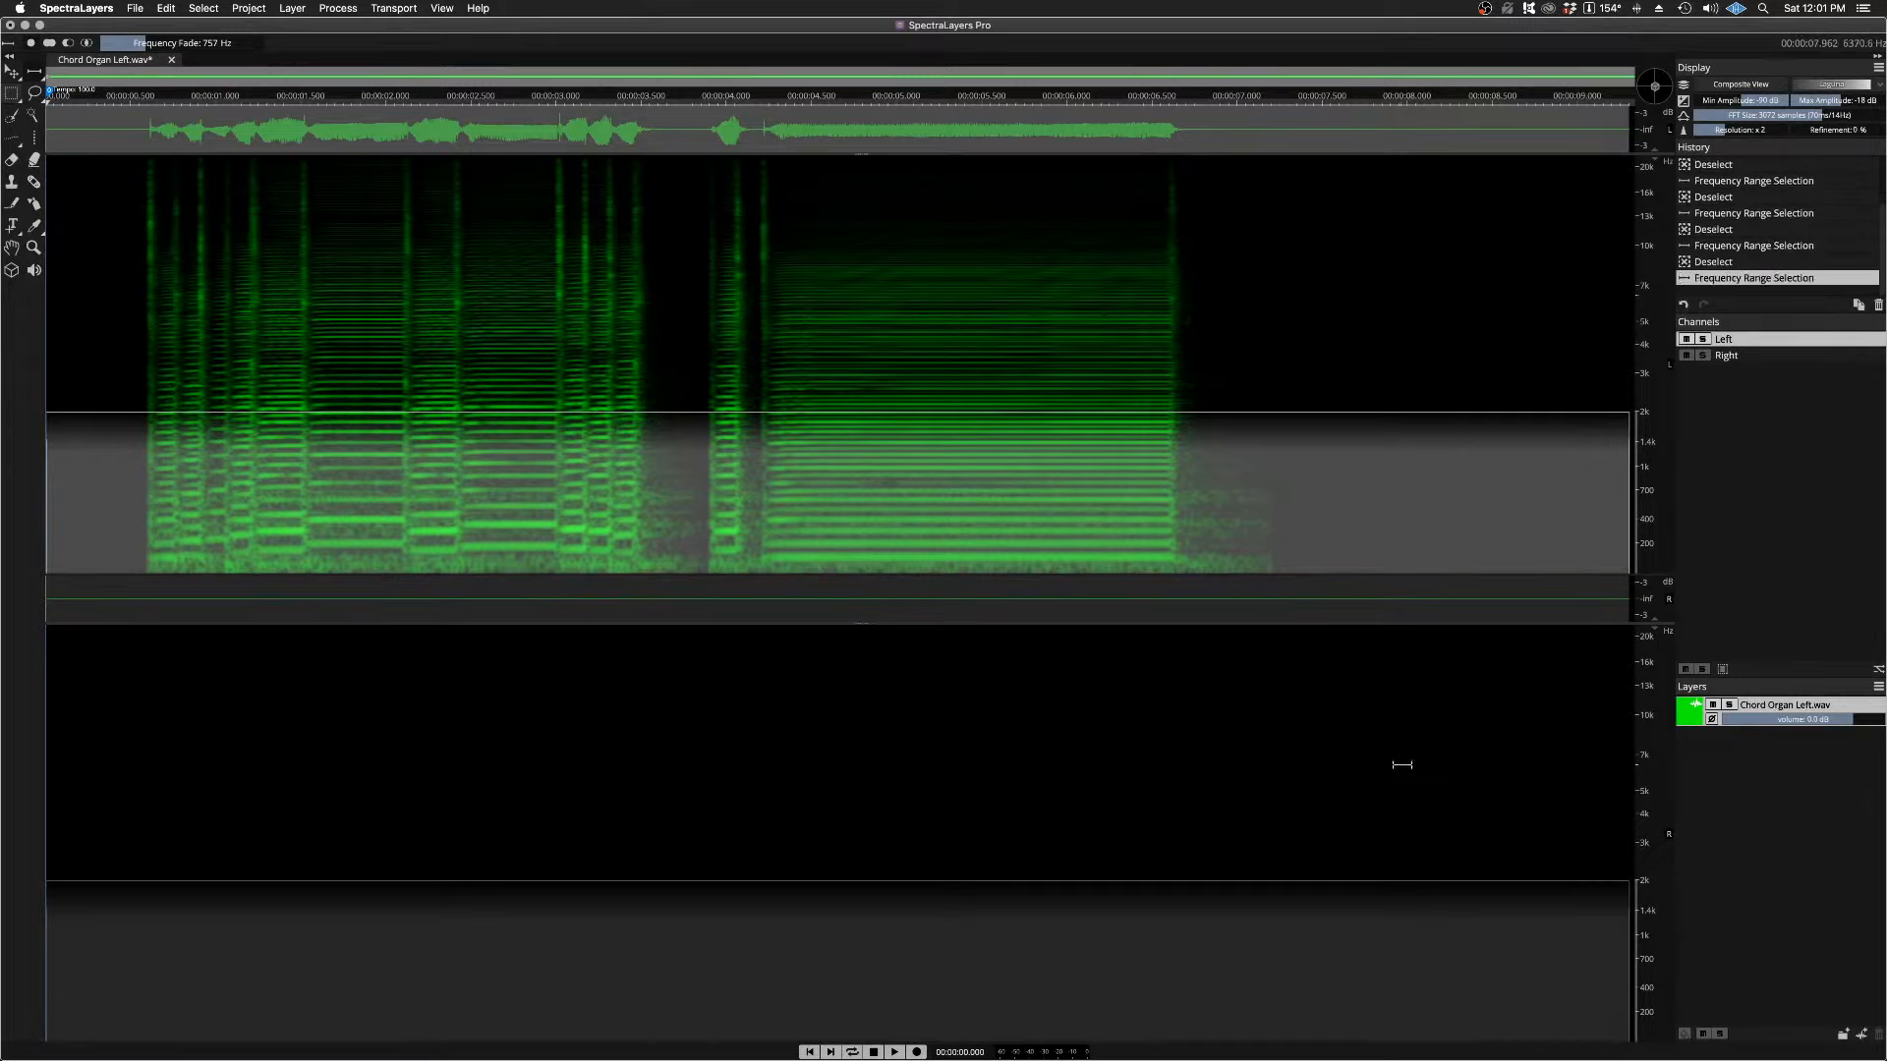
Step: Cut the faded range below 2 kHz from the Left channel and paste it into the Right channel
click(165, 8)
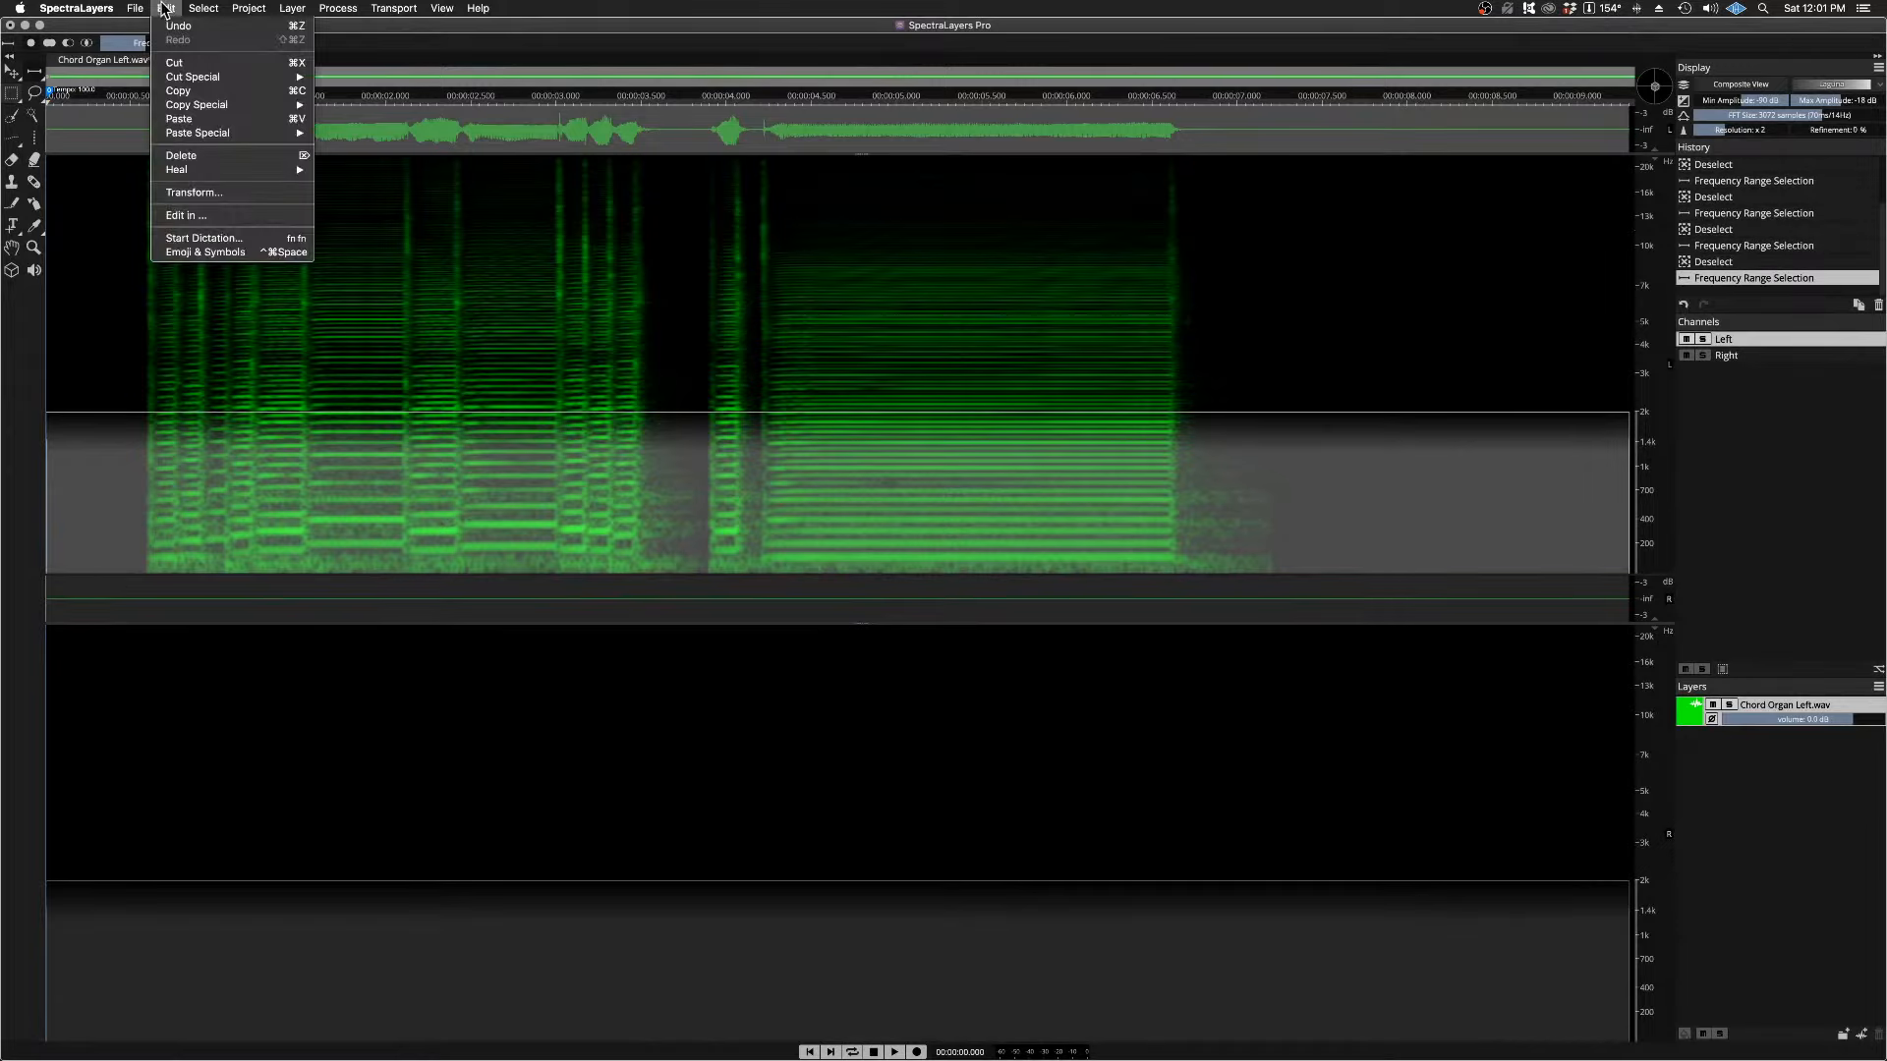
click(175, 62)
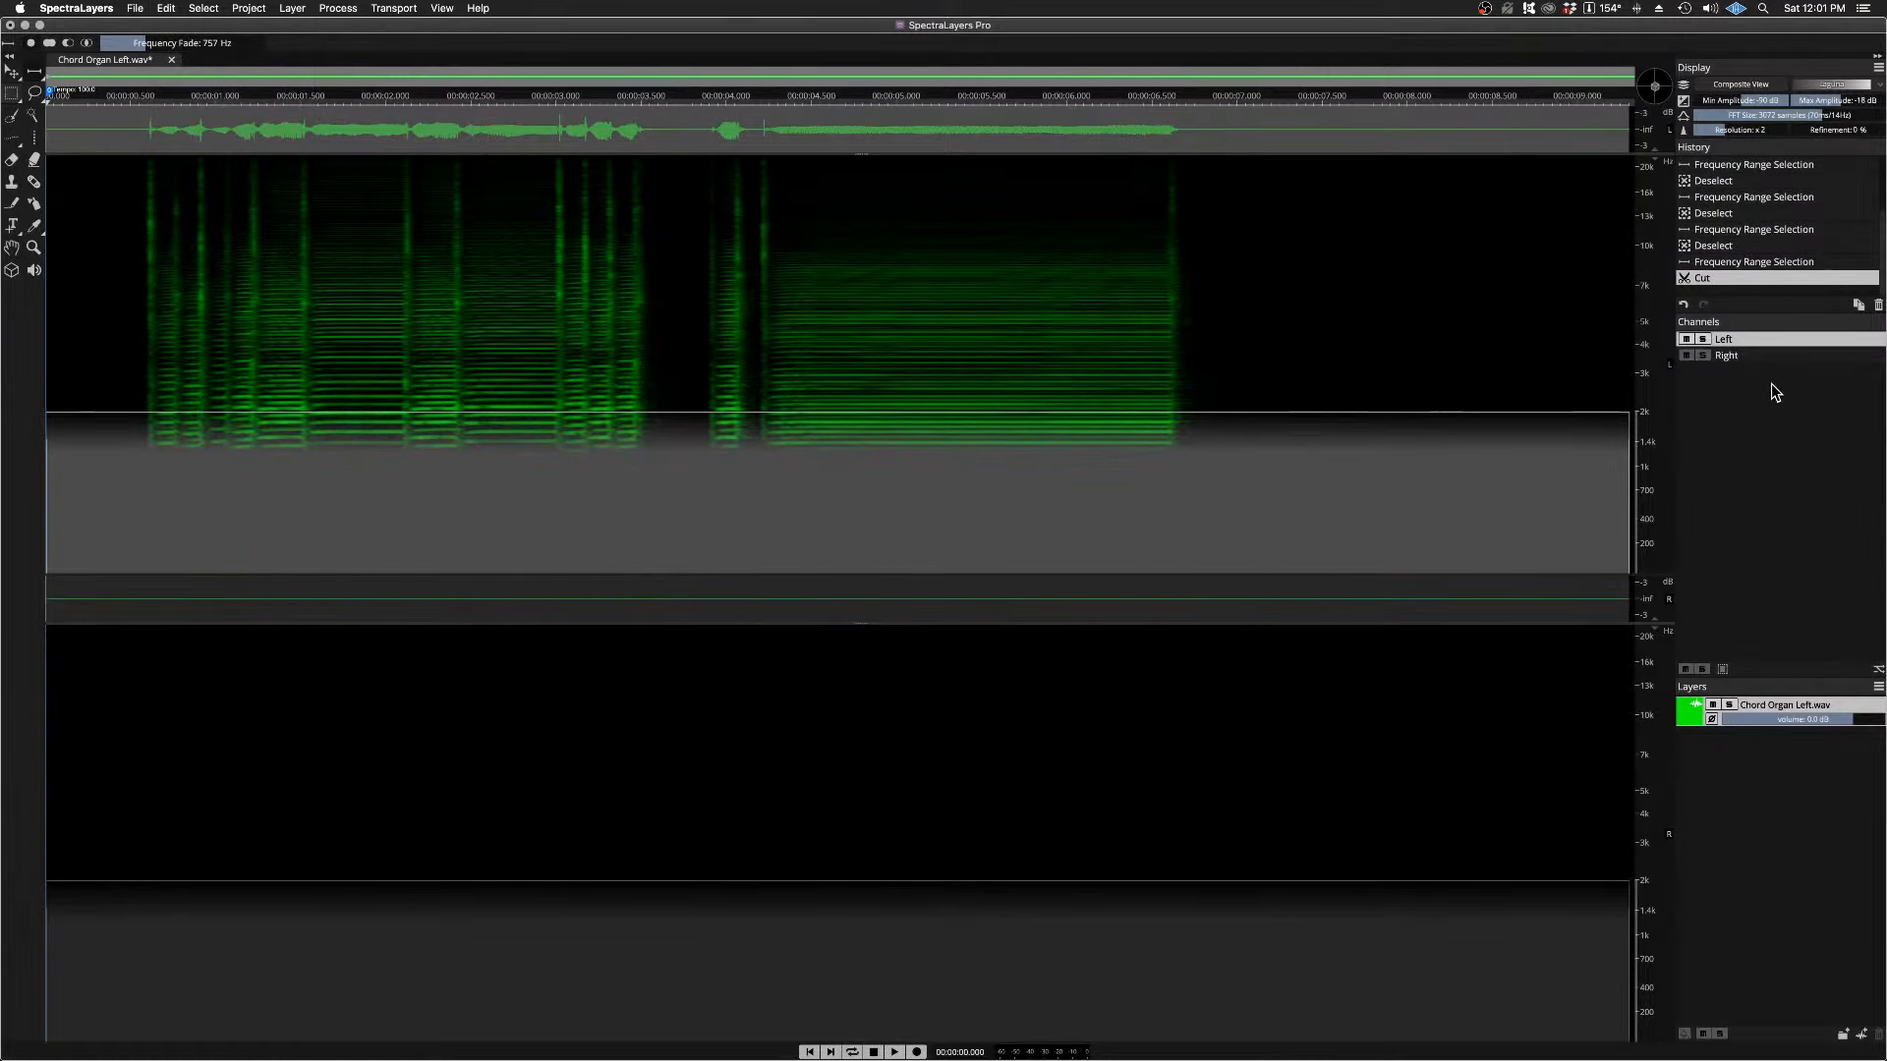
click(1762, 359)
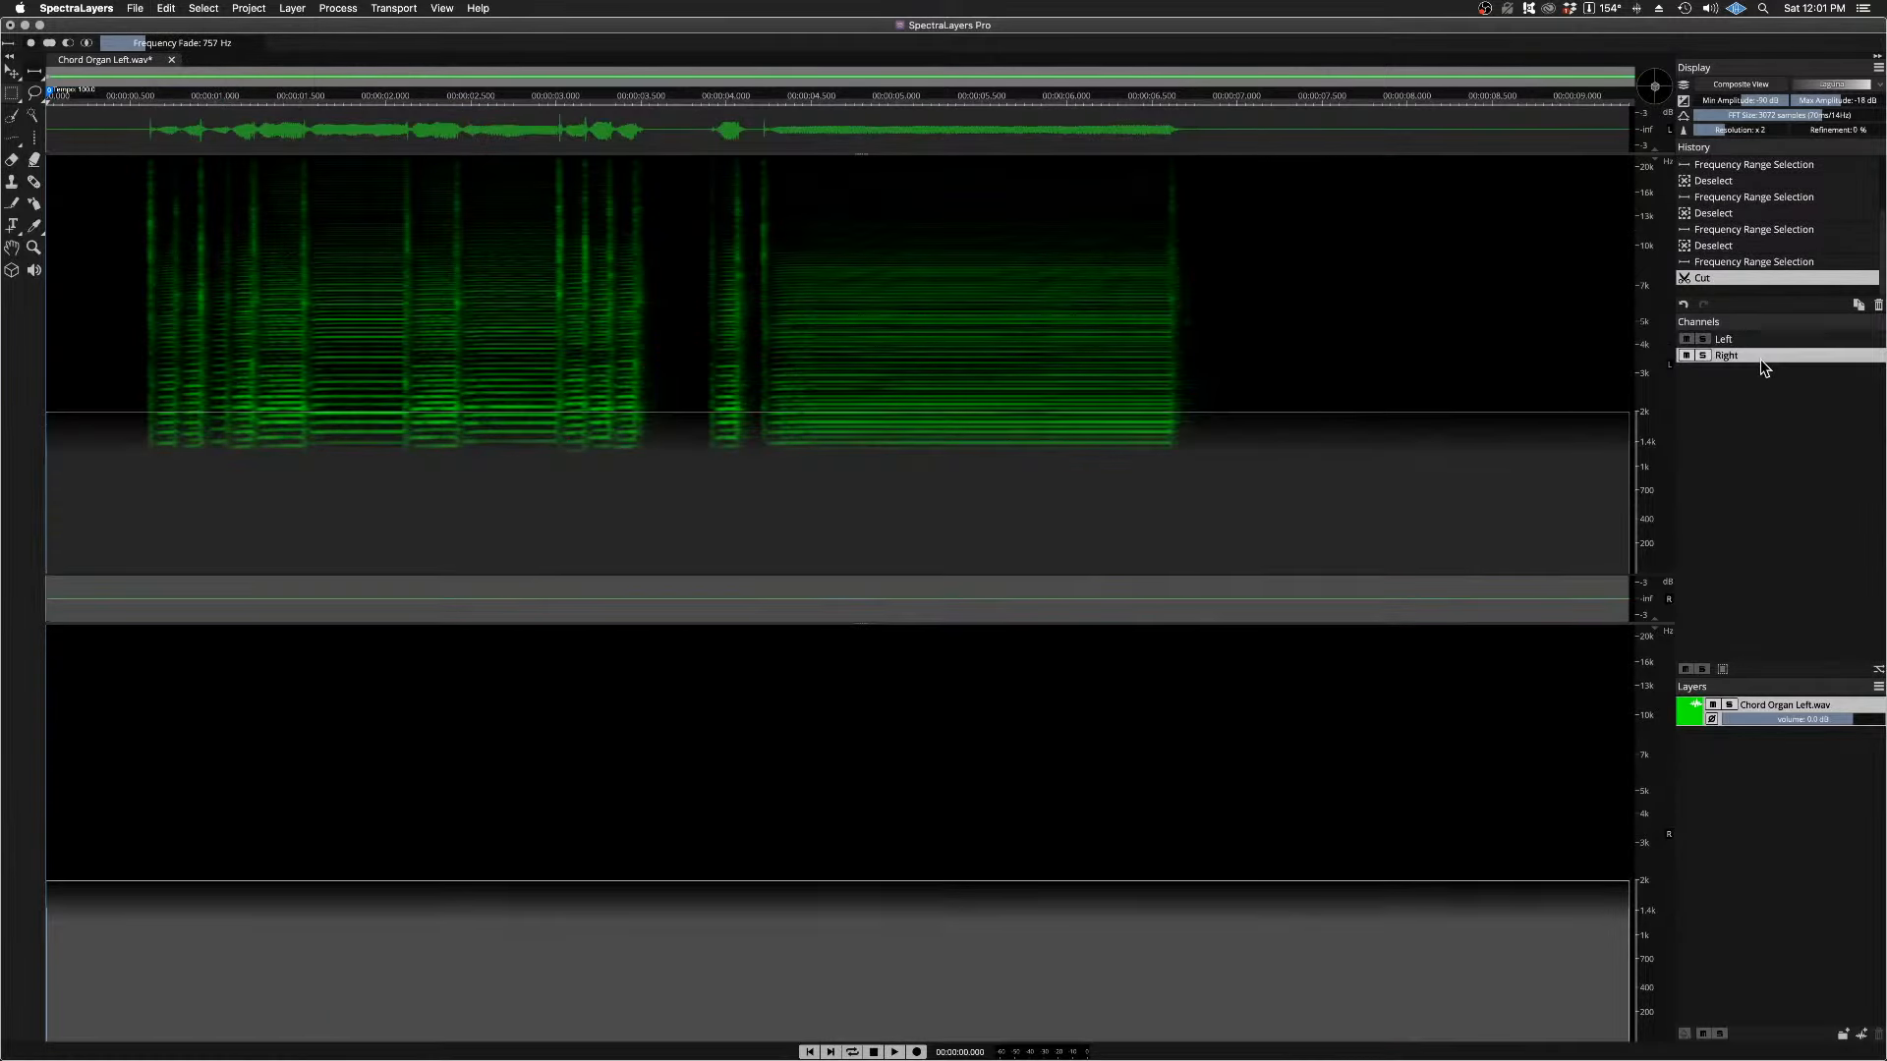
click(167, 9)
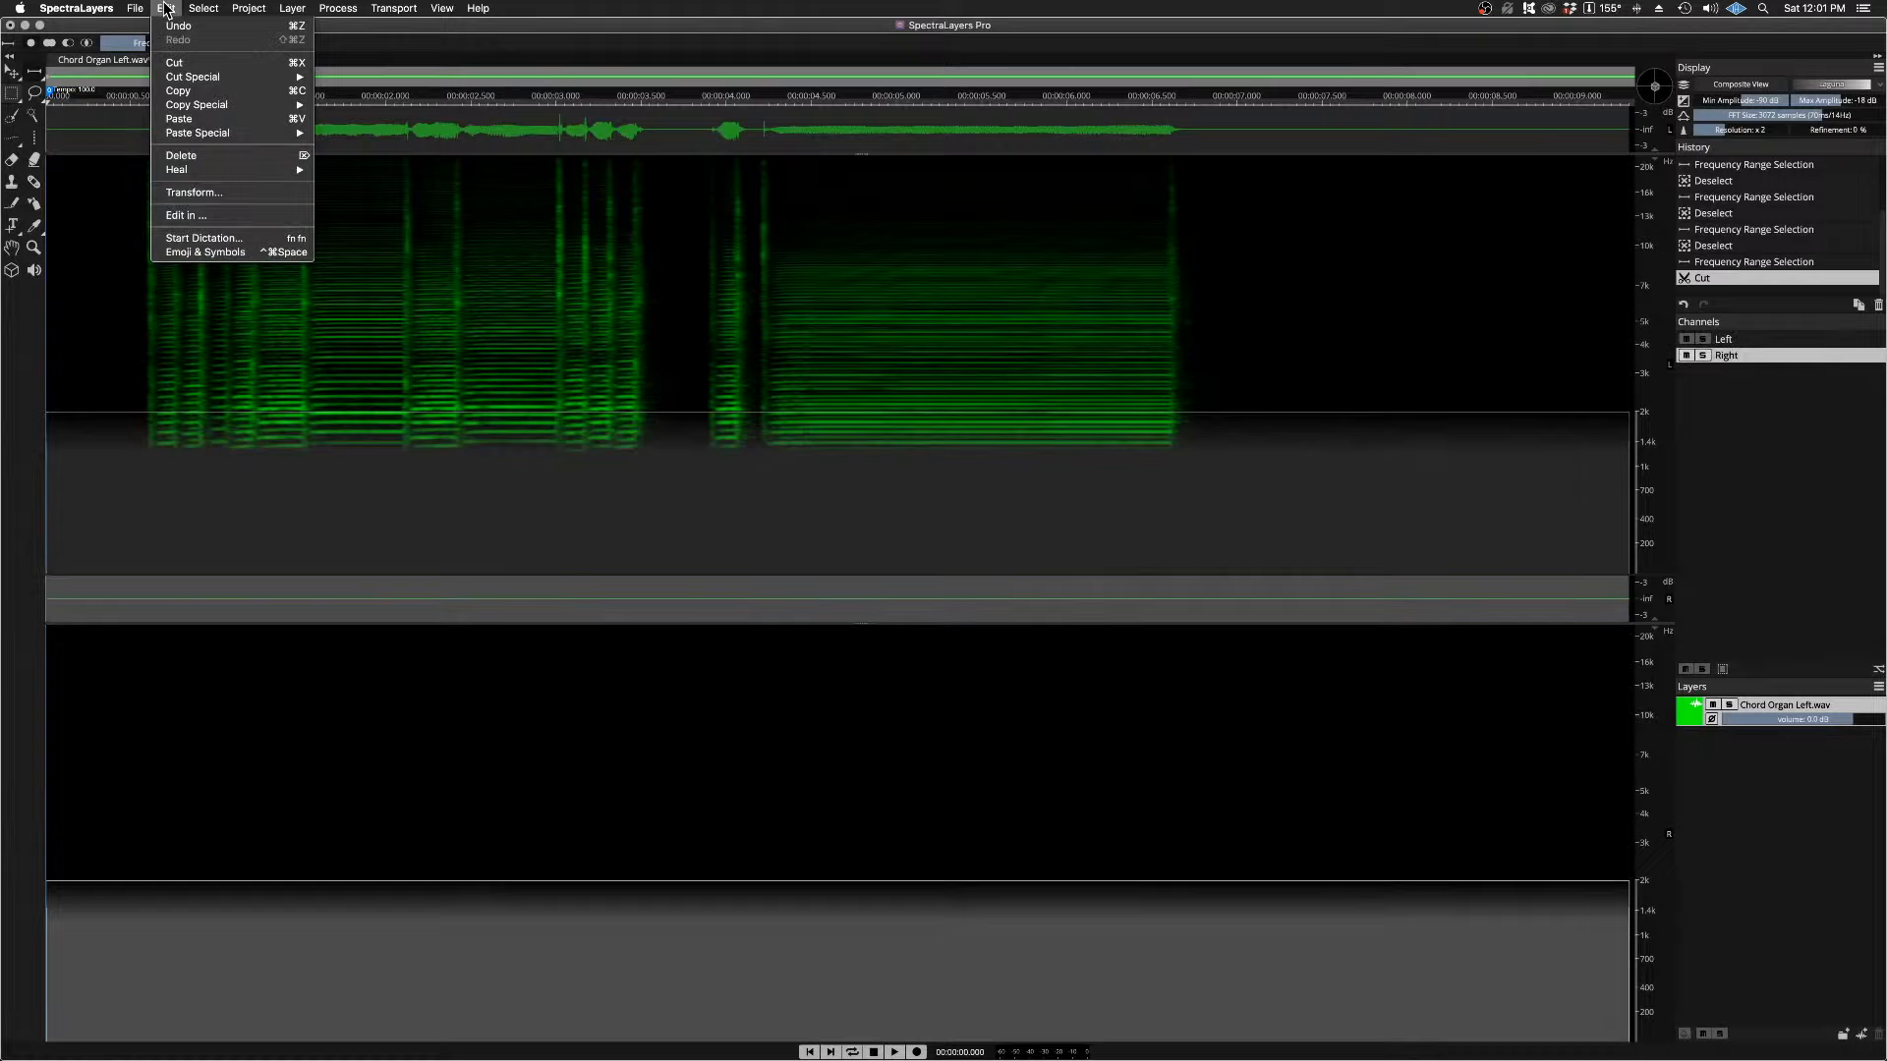
click(186, 119)
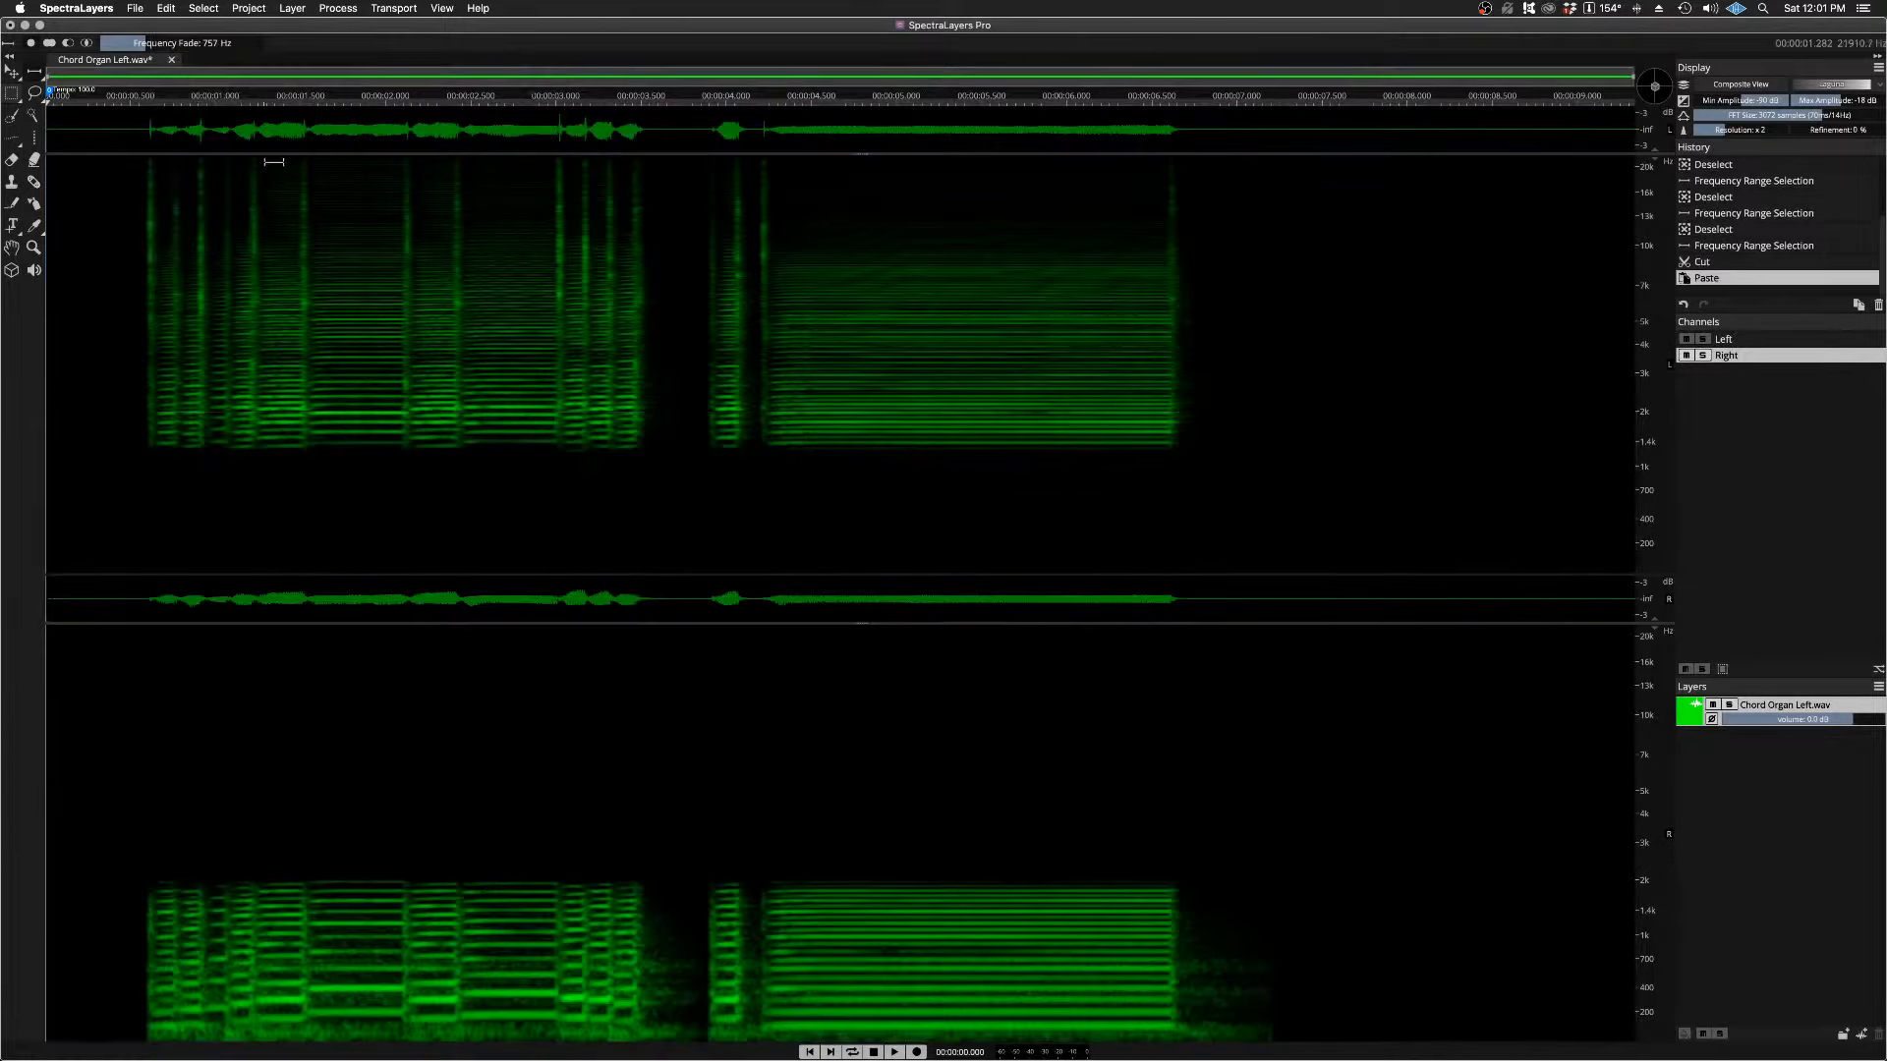
Step: Play both channels of the 2 kHz split from just before the first phrase, and audition the Left channel soloed
click(135, 98)
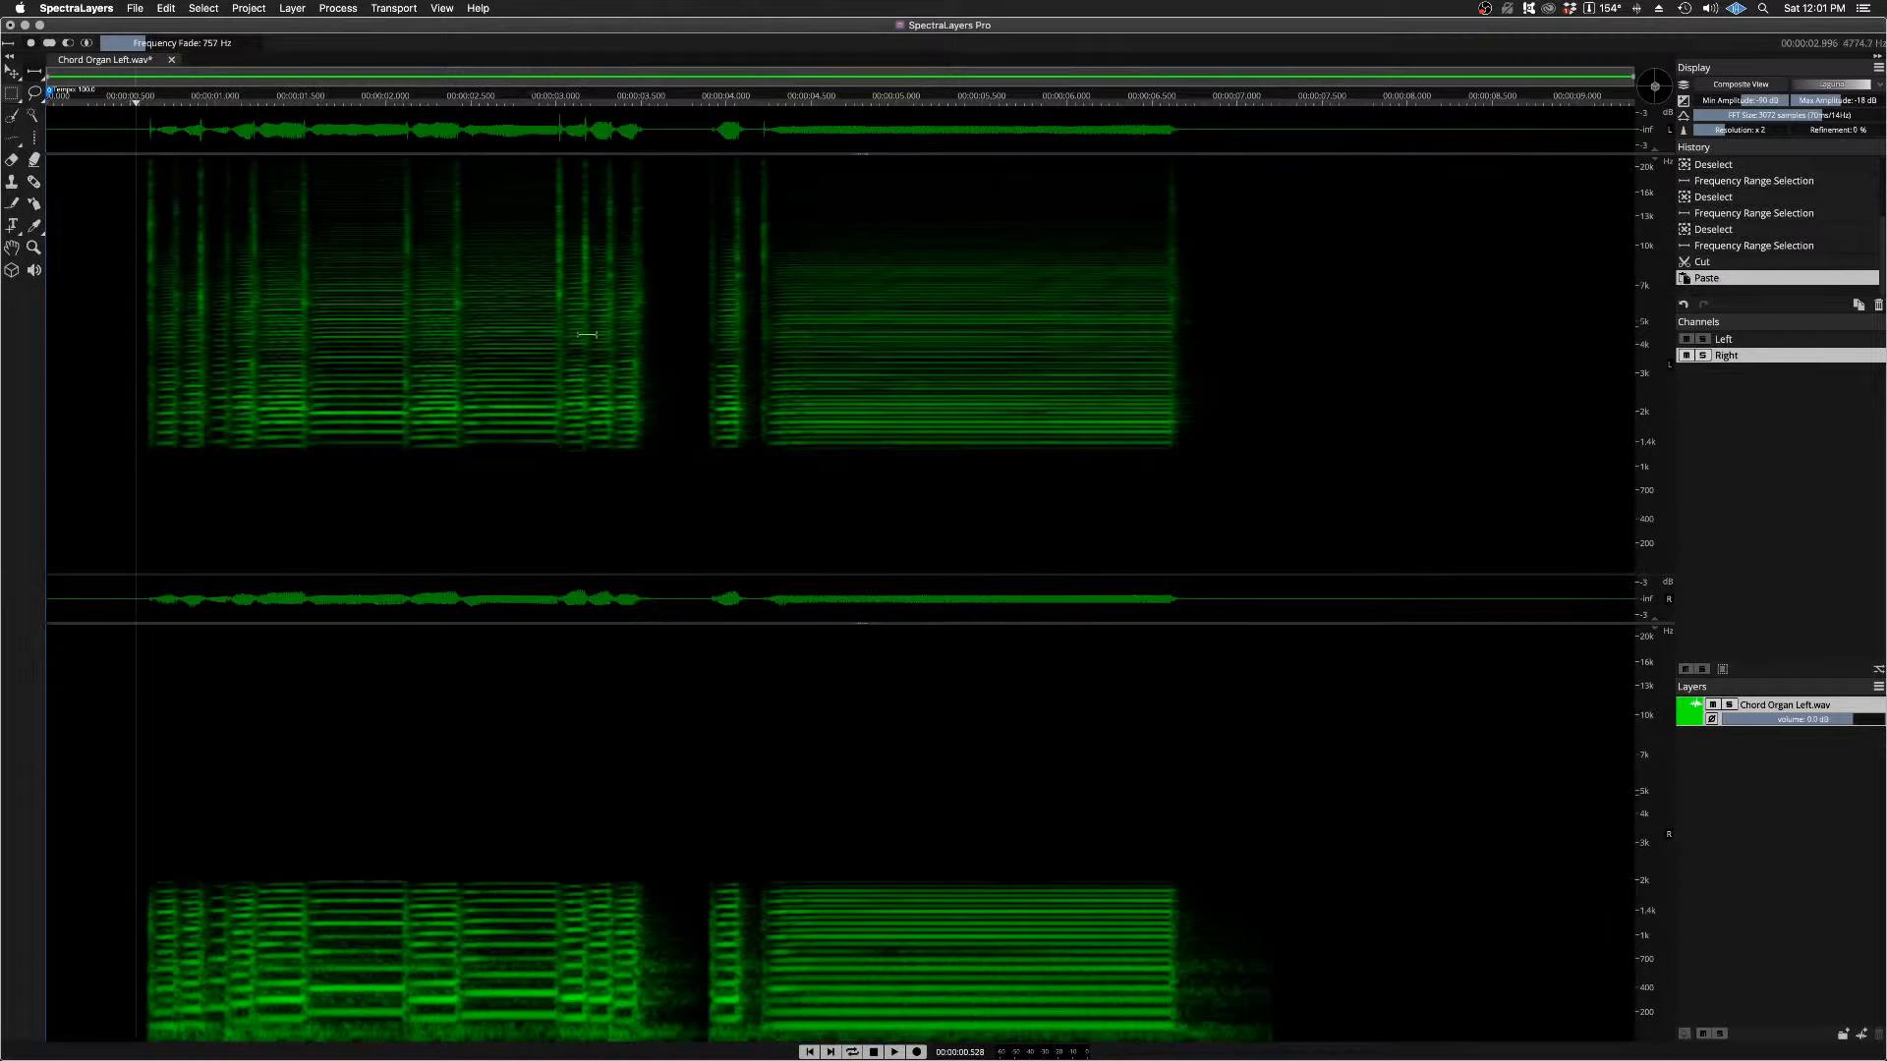
key(space)
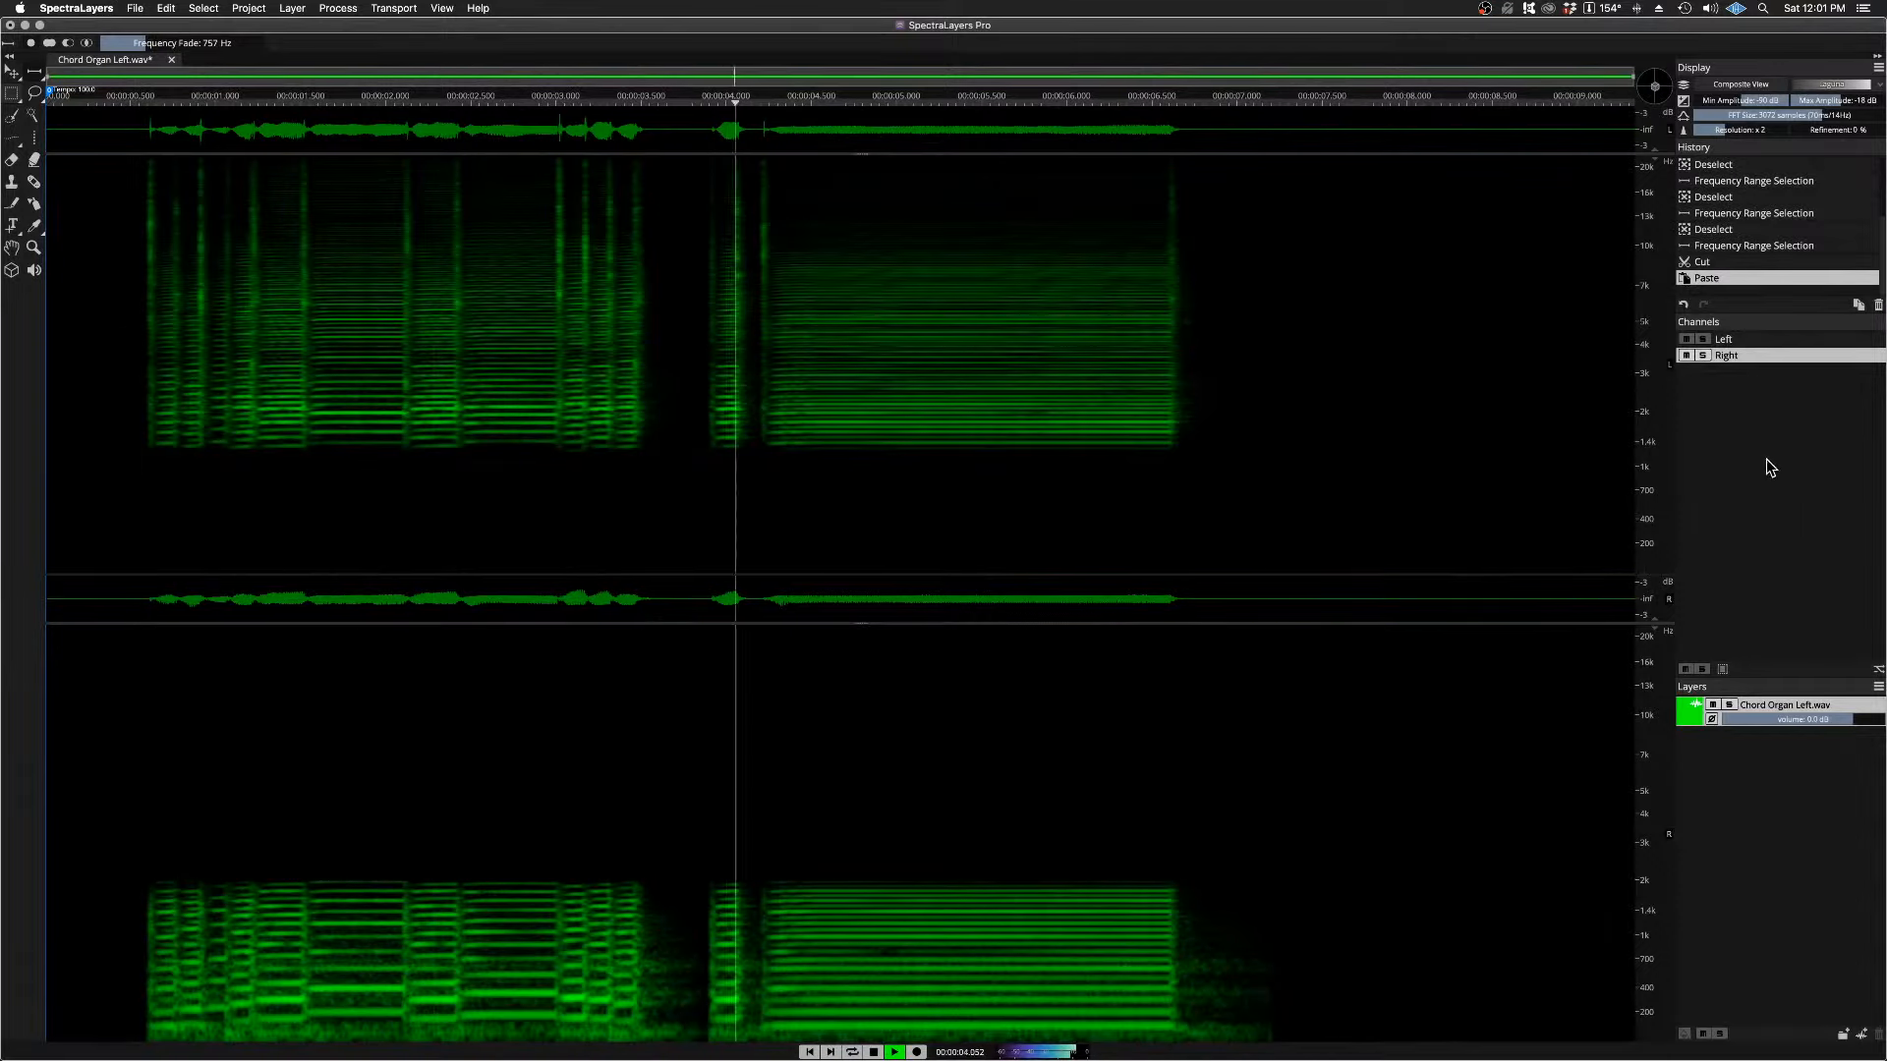
click(1703, 339)
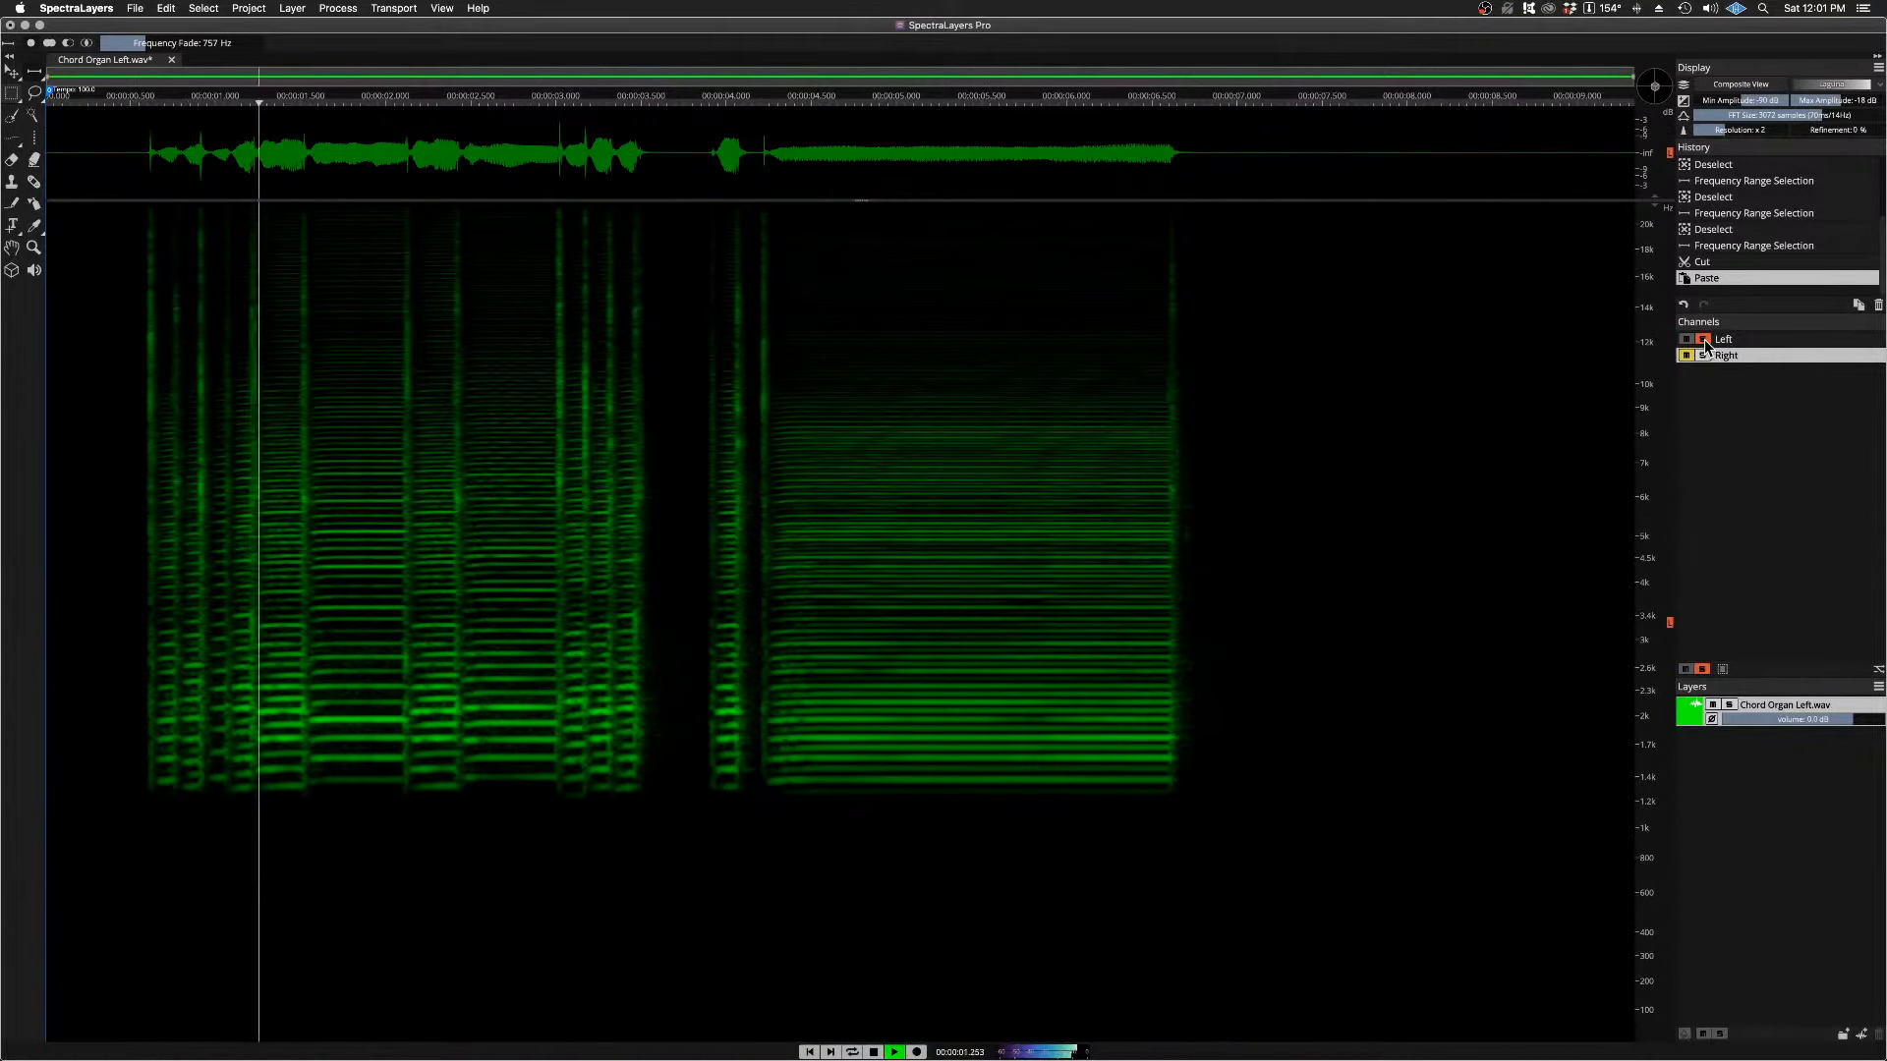
Step: End the Left channel solo, audition the Right channel of the 2 kHz split soloed, and return to both channels
click(1703, 339)
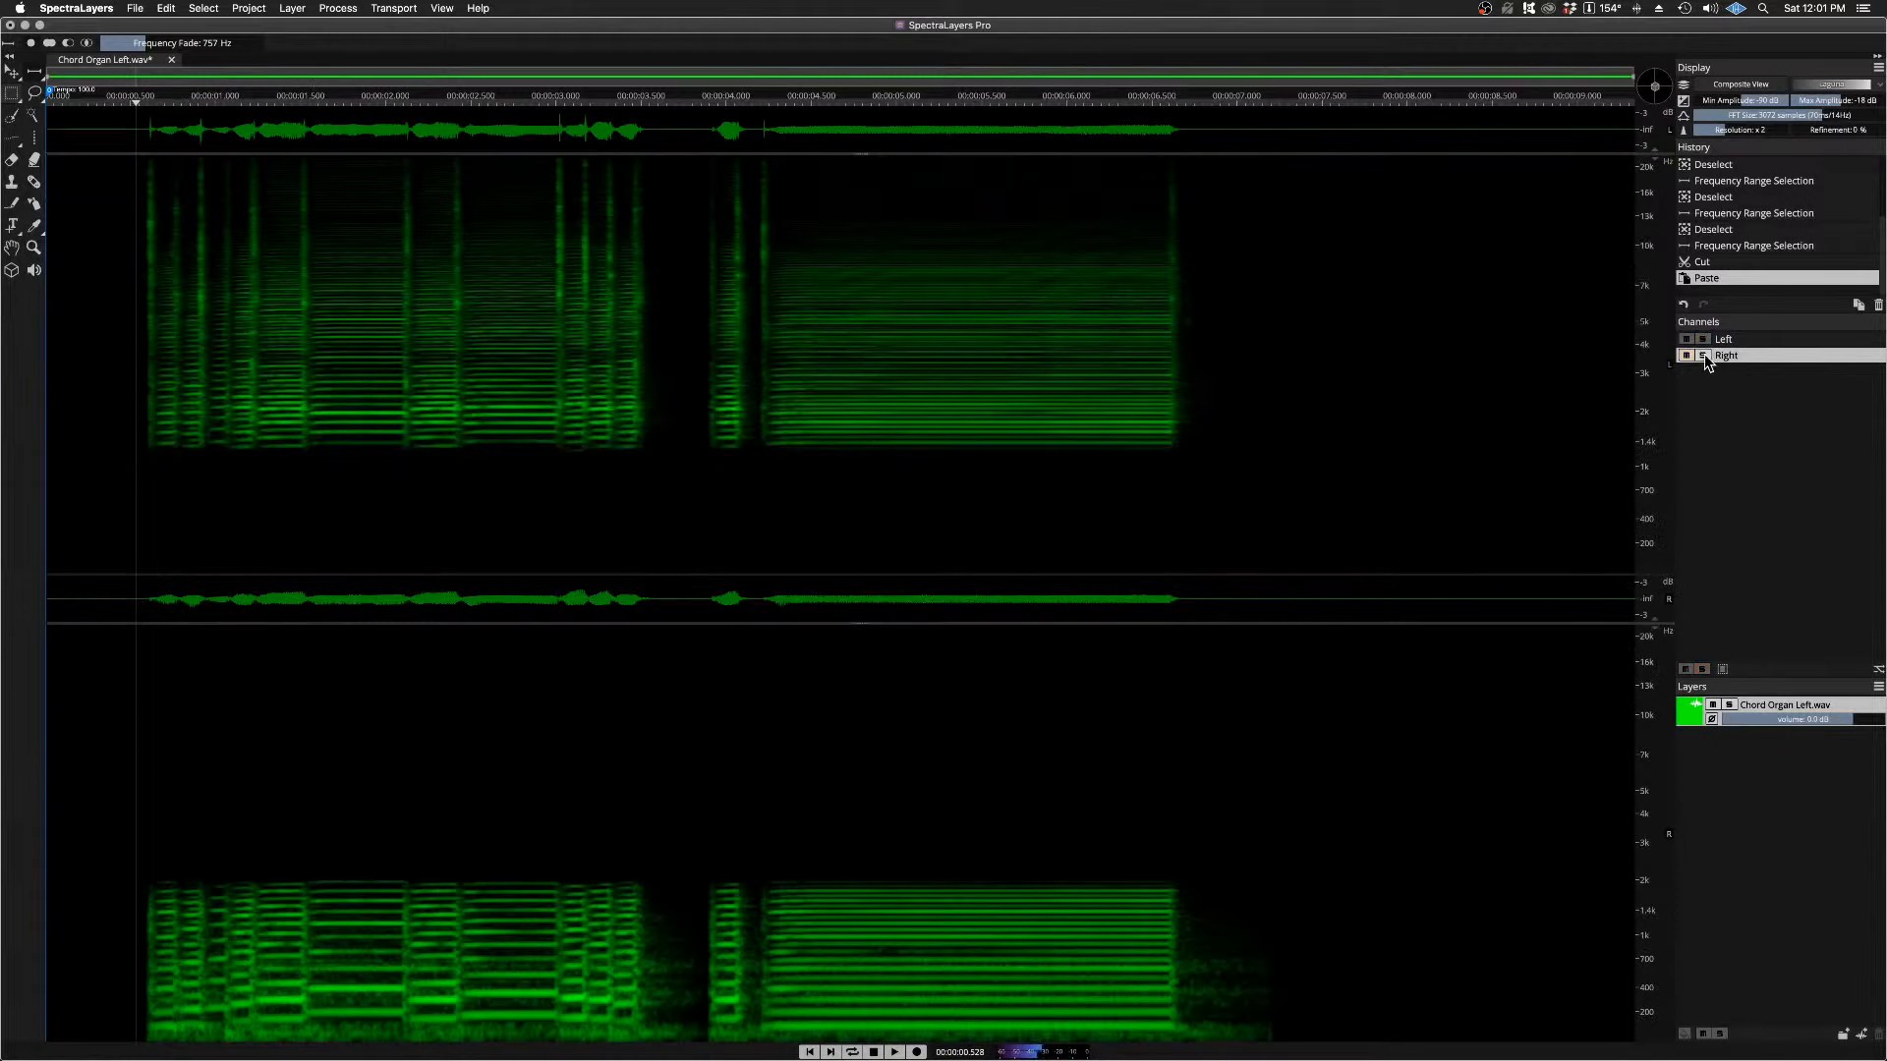
click(1703, 356)
key(space)
click(1703, 356)
Step: Undo the paste and cut of the 2 kHz split and the frequency range selections made before it
key(super+z)
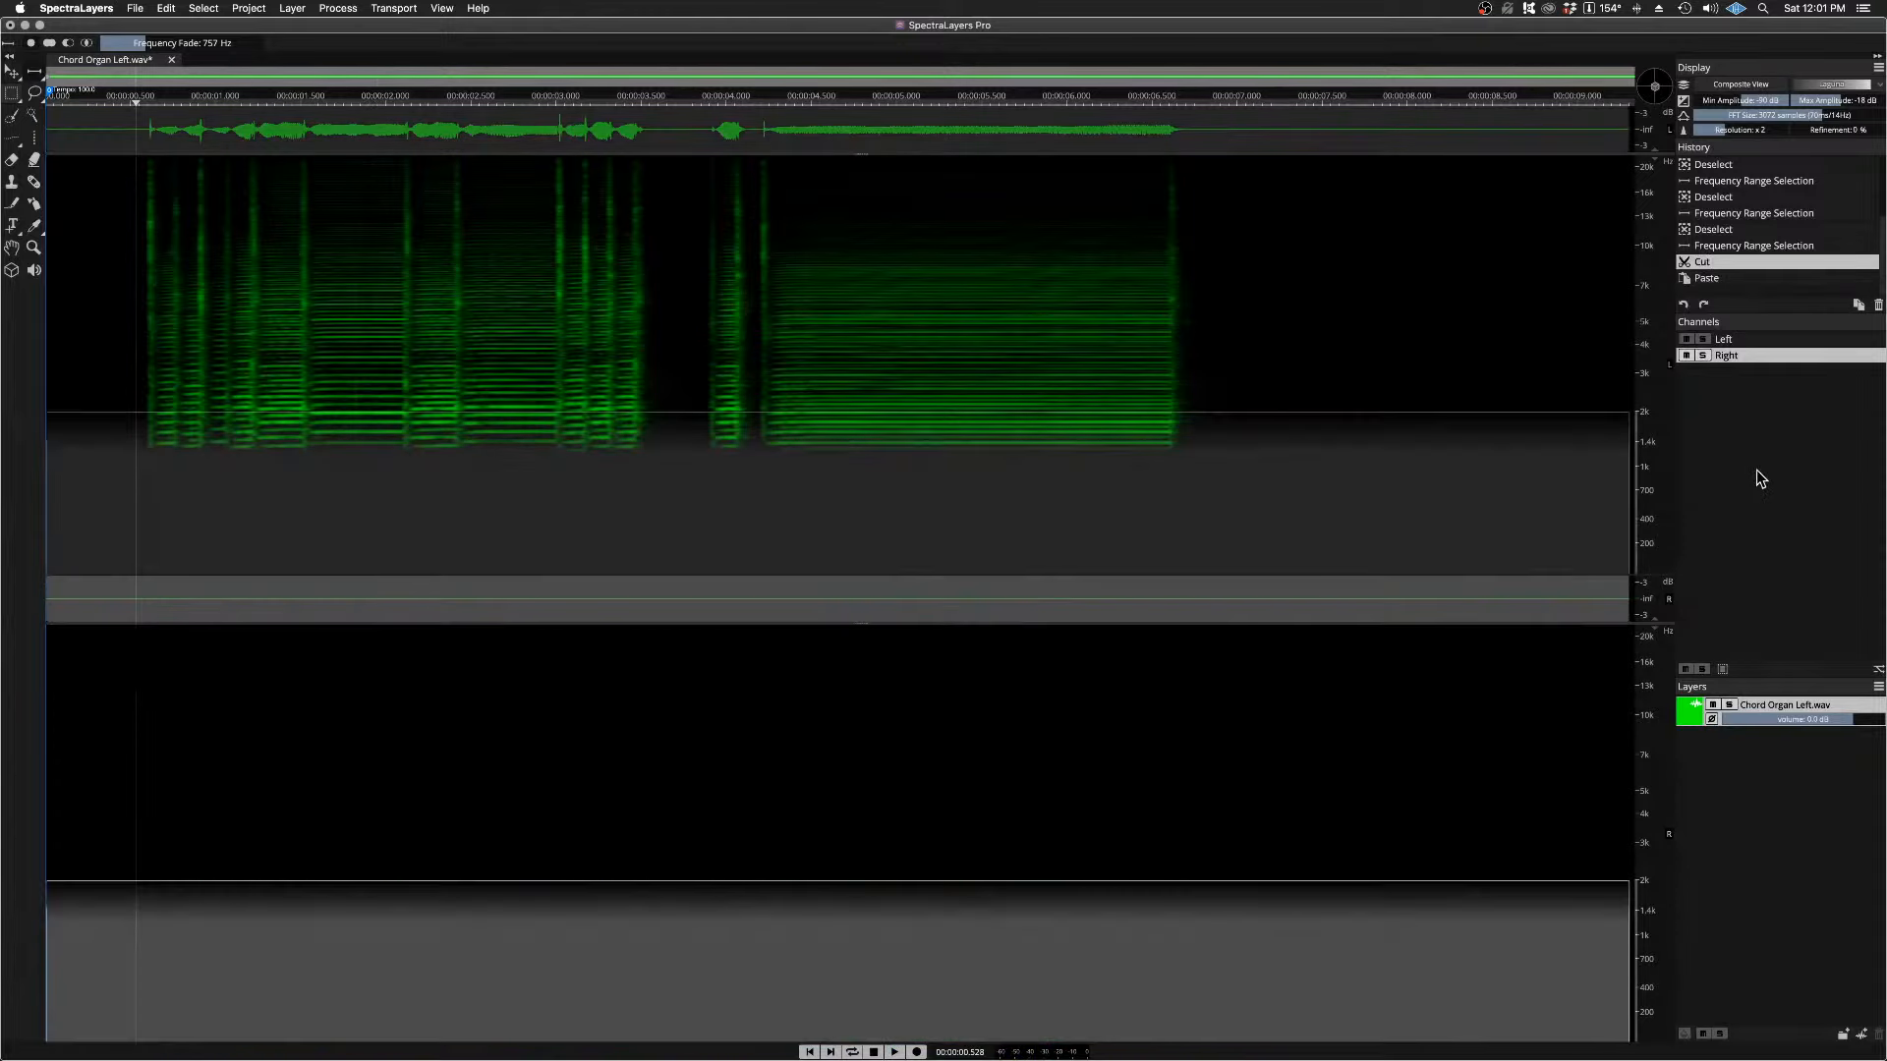
key(super+z)
key(super+z)
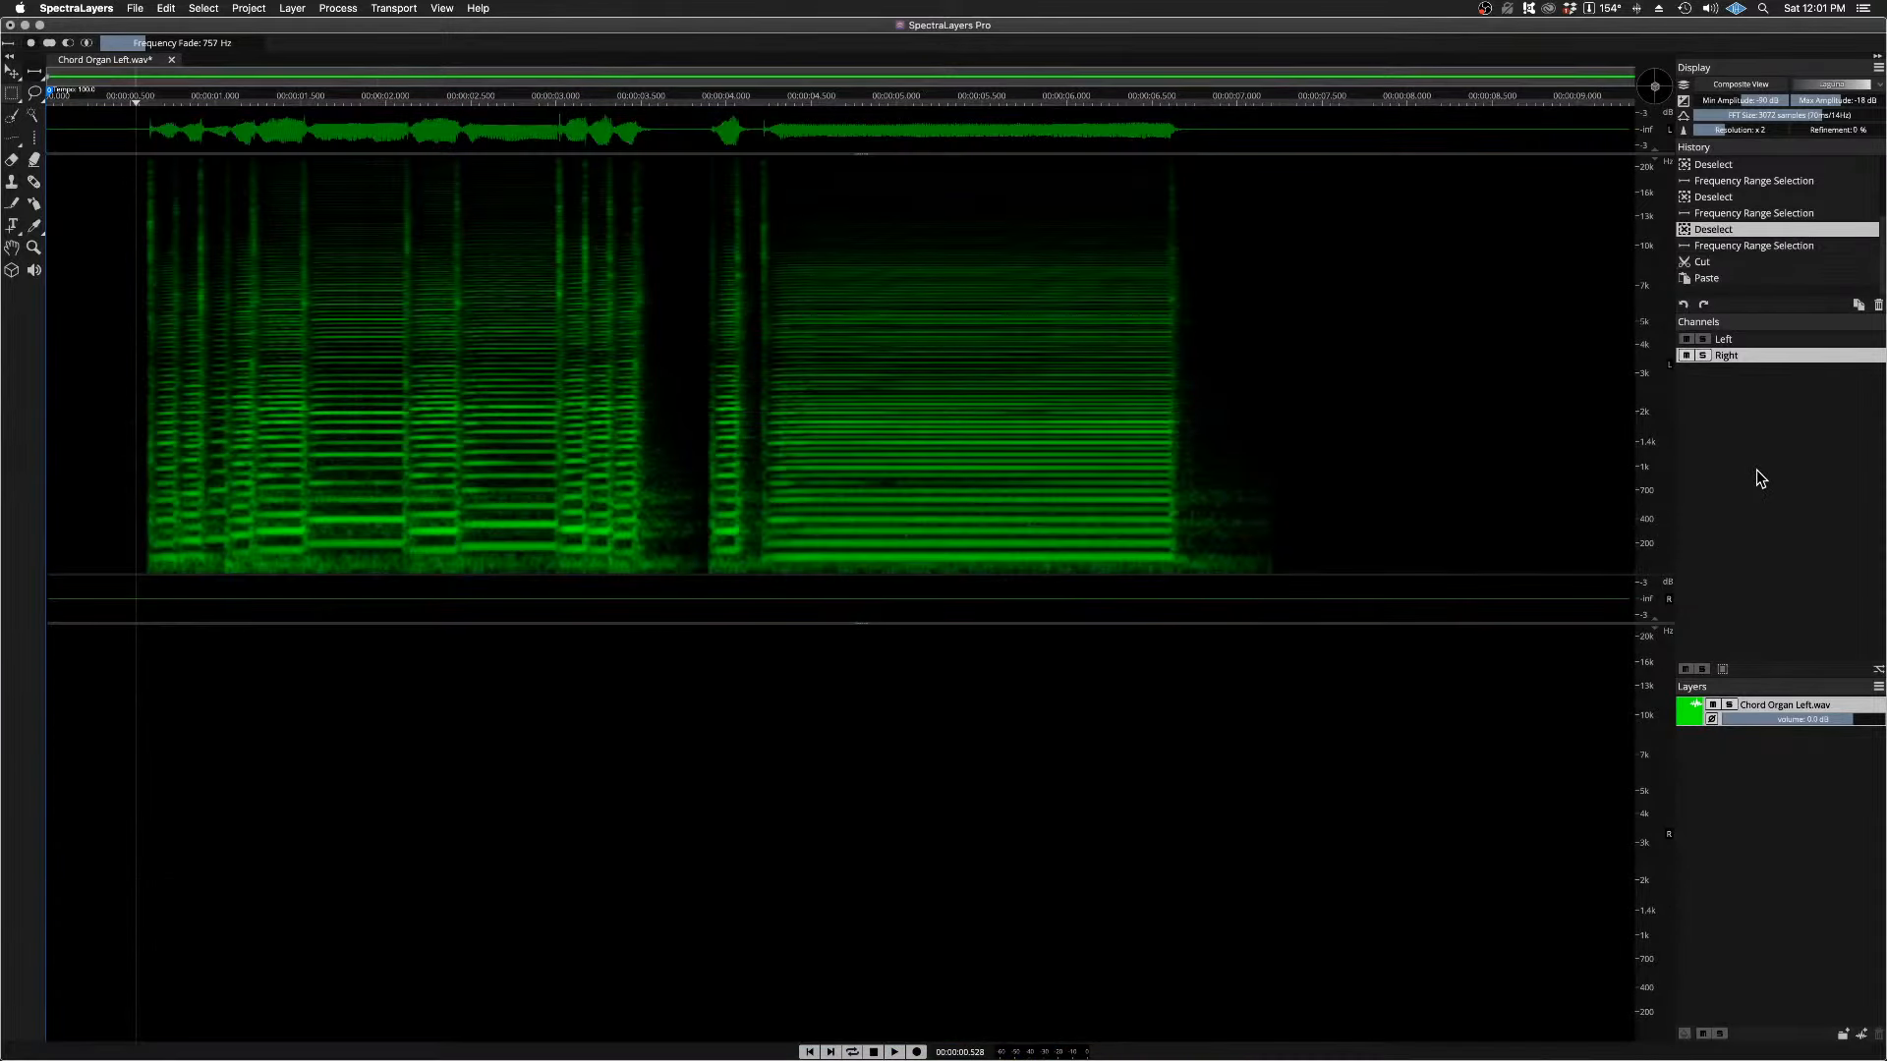
key(super+z)
key(super+z)
key(super+z)
key(super+z)
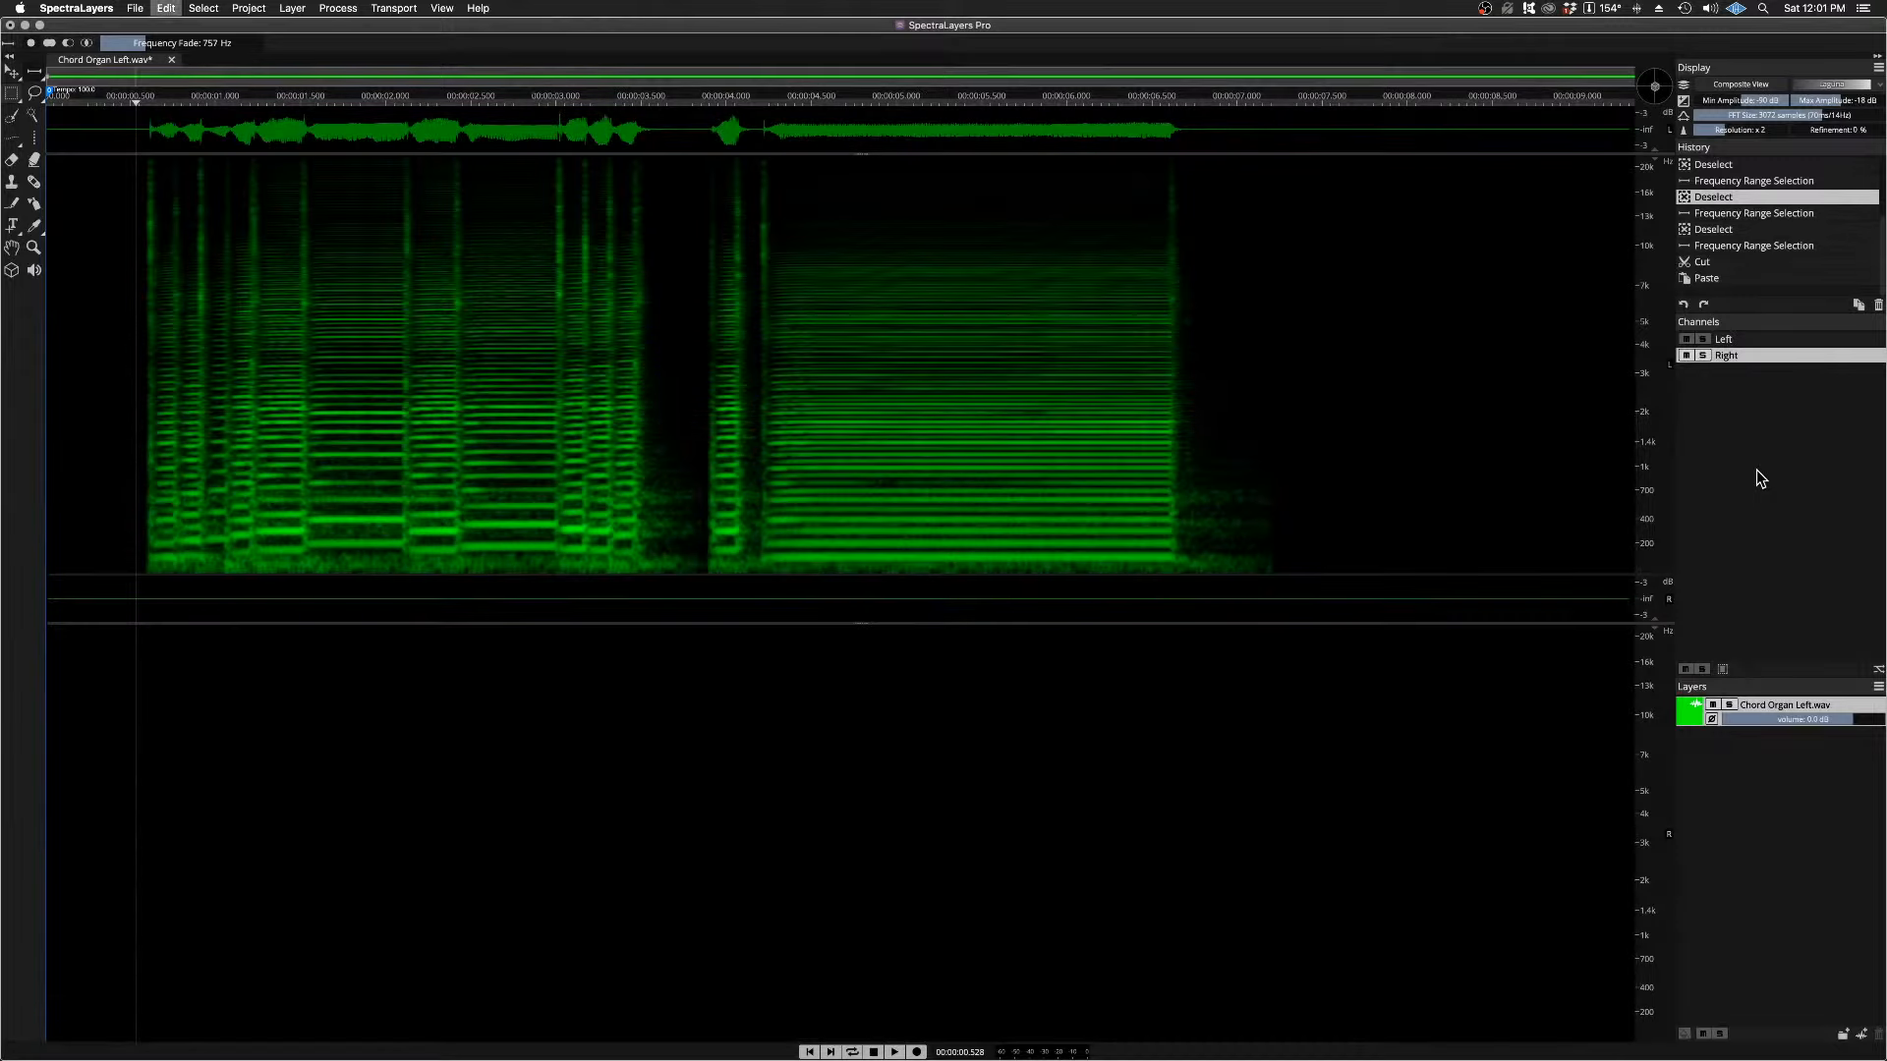
key(super+z)
key(super+z)
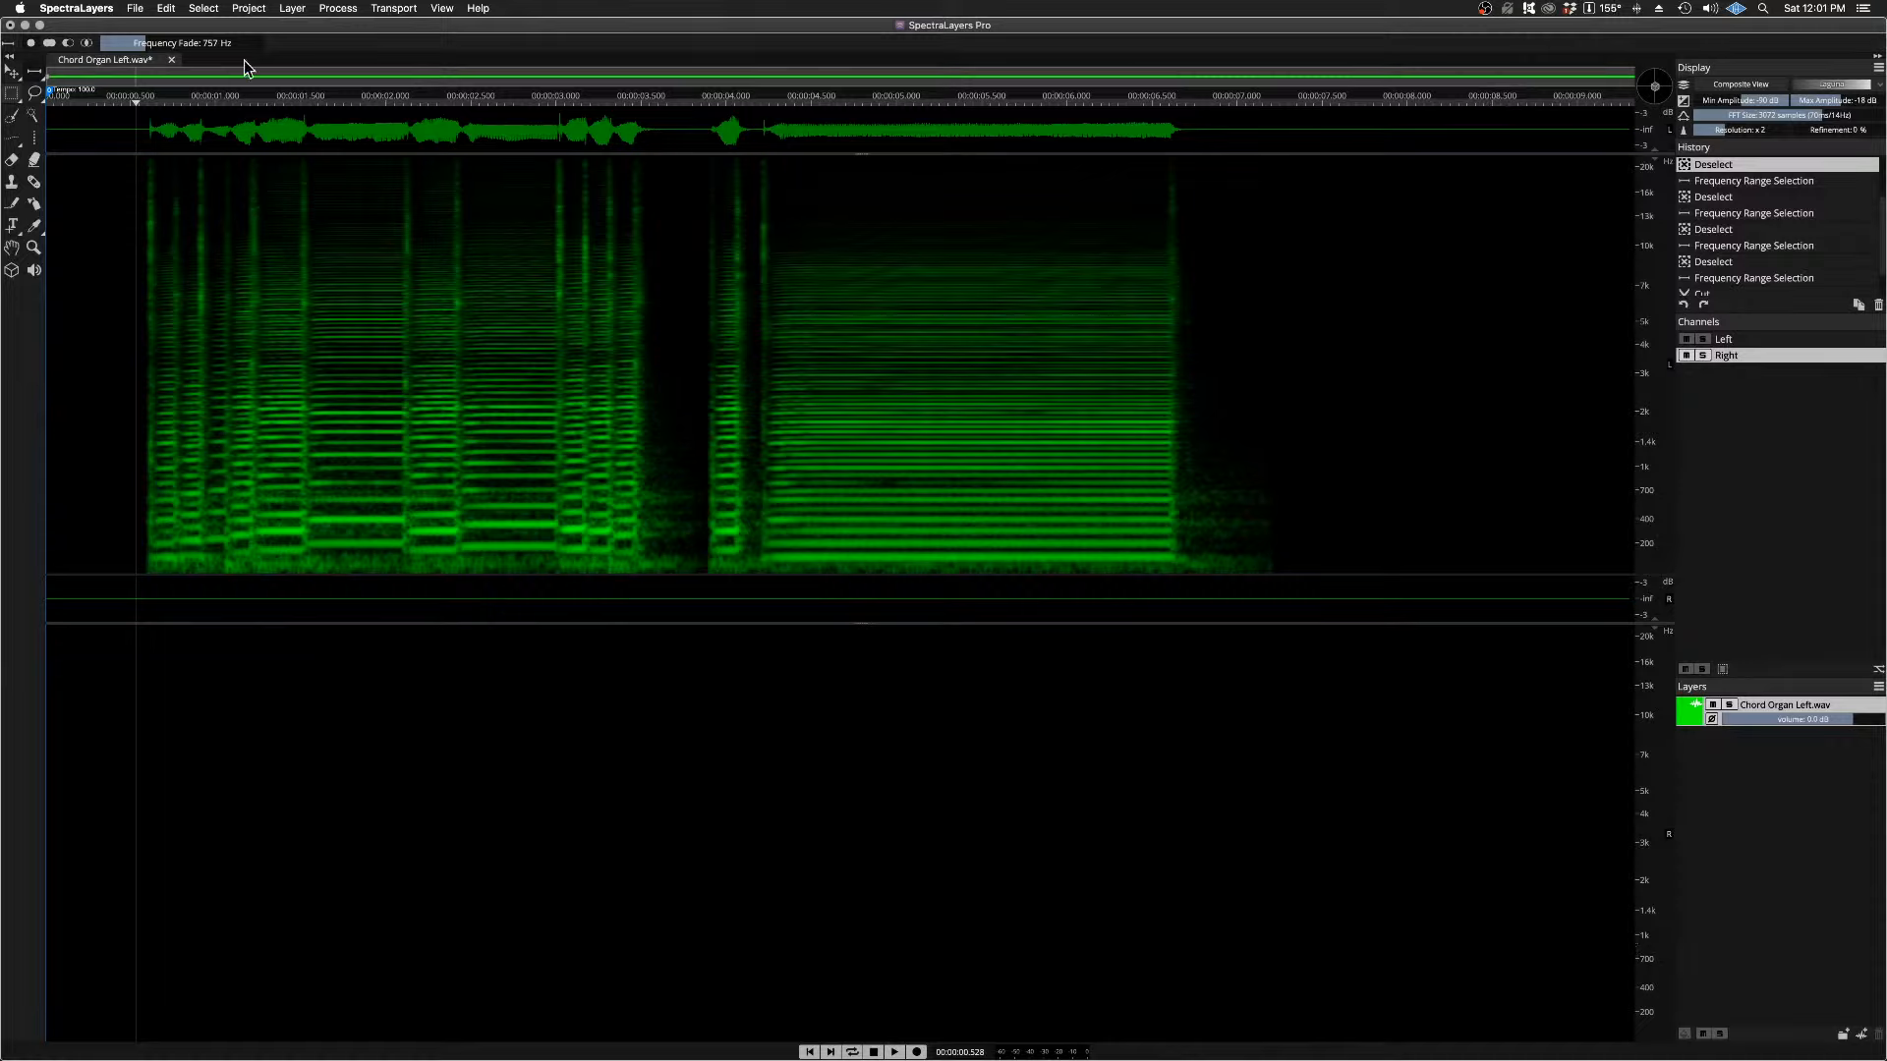
Step: Set Frequency Fade to 400 Hz and select the range from just above 700 Hz down to the bottom of the spectrum
drag(202, 44, 134, 43)
drag(1497, 506, 1491, 602)
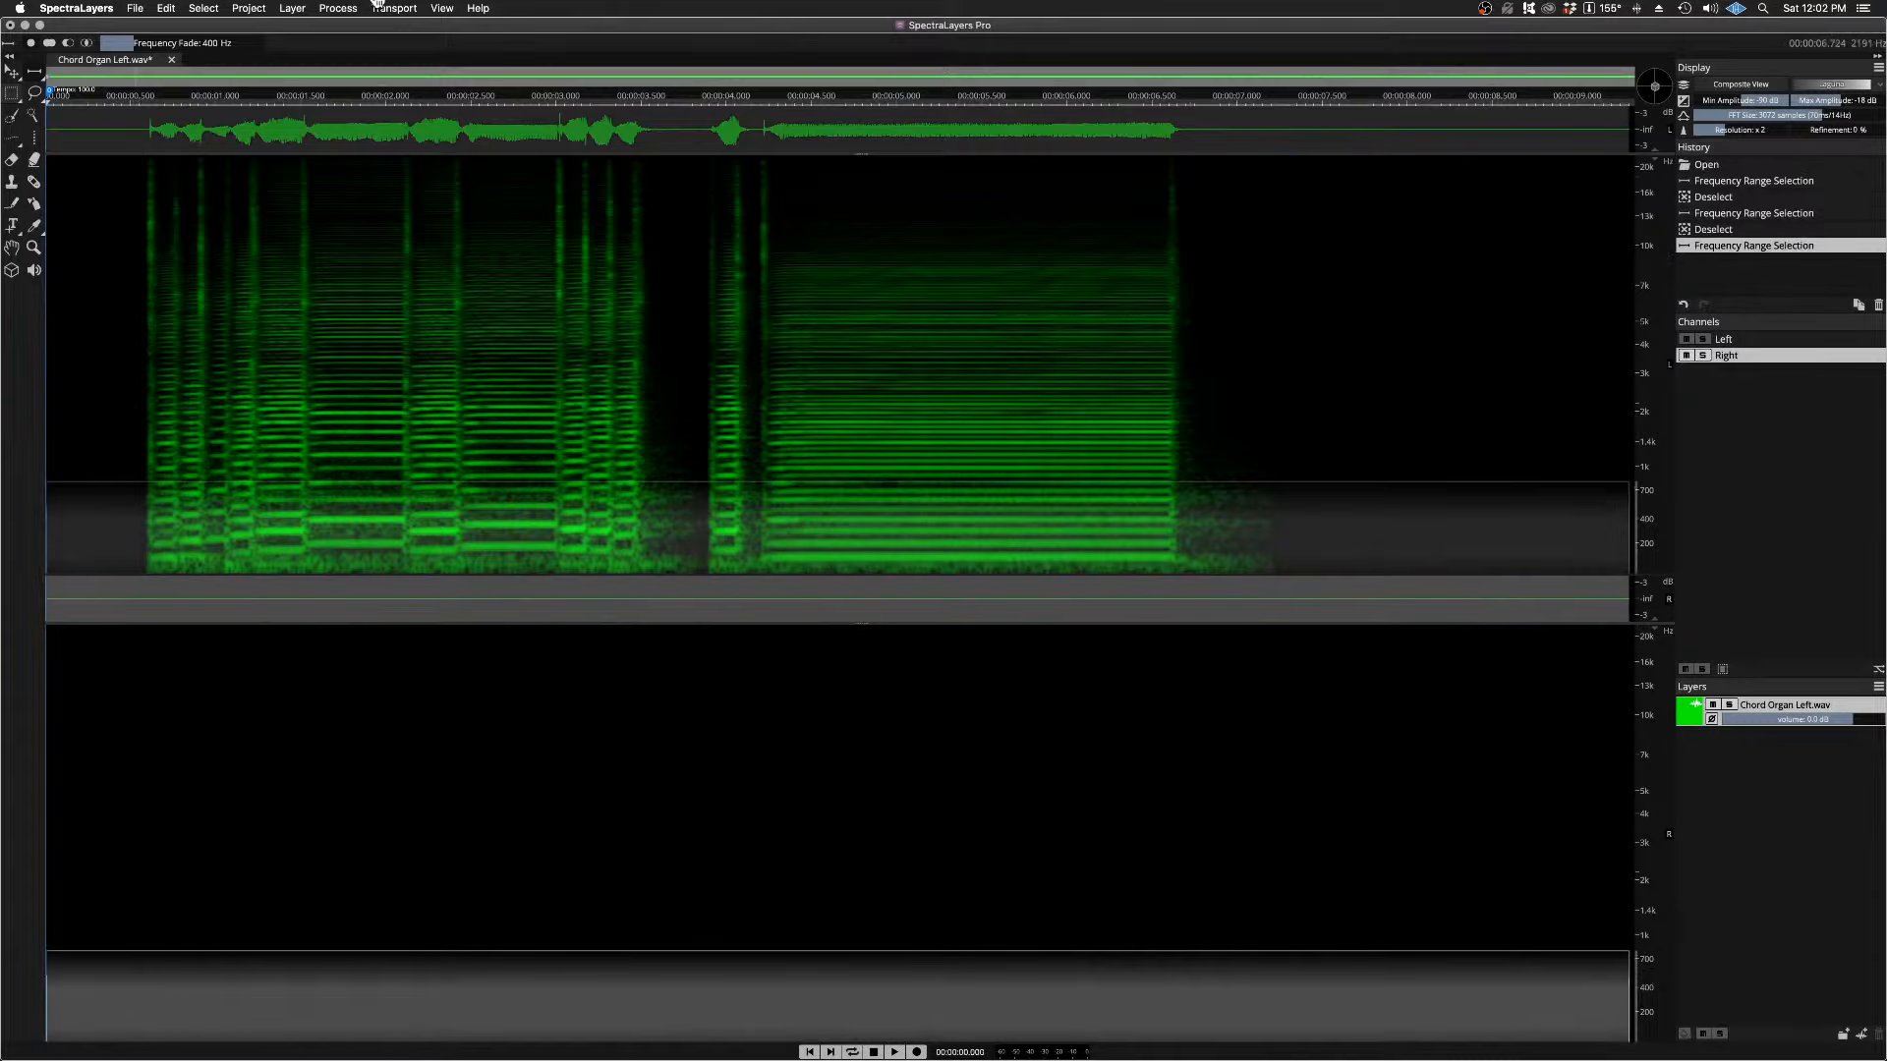
Step: Try to cut the selected range from the Right channel, make the Left channel active, and undo that cut
click(165, 9)
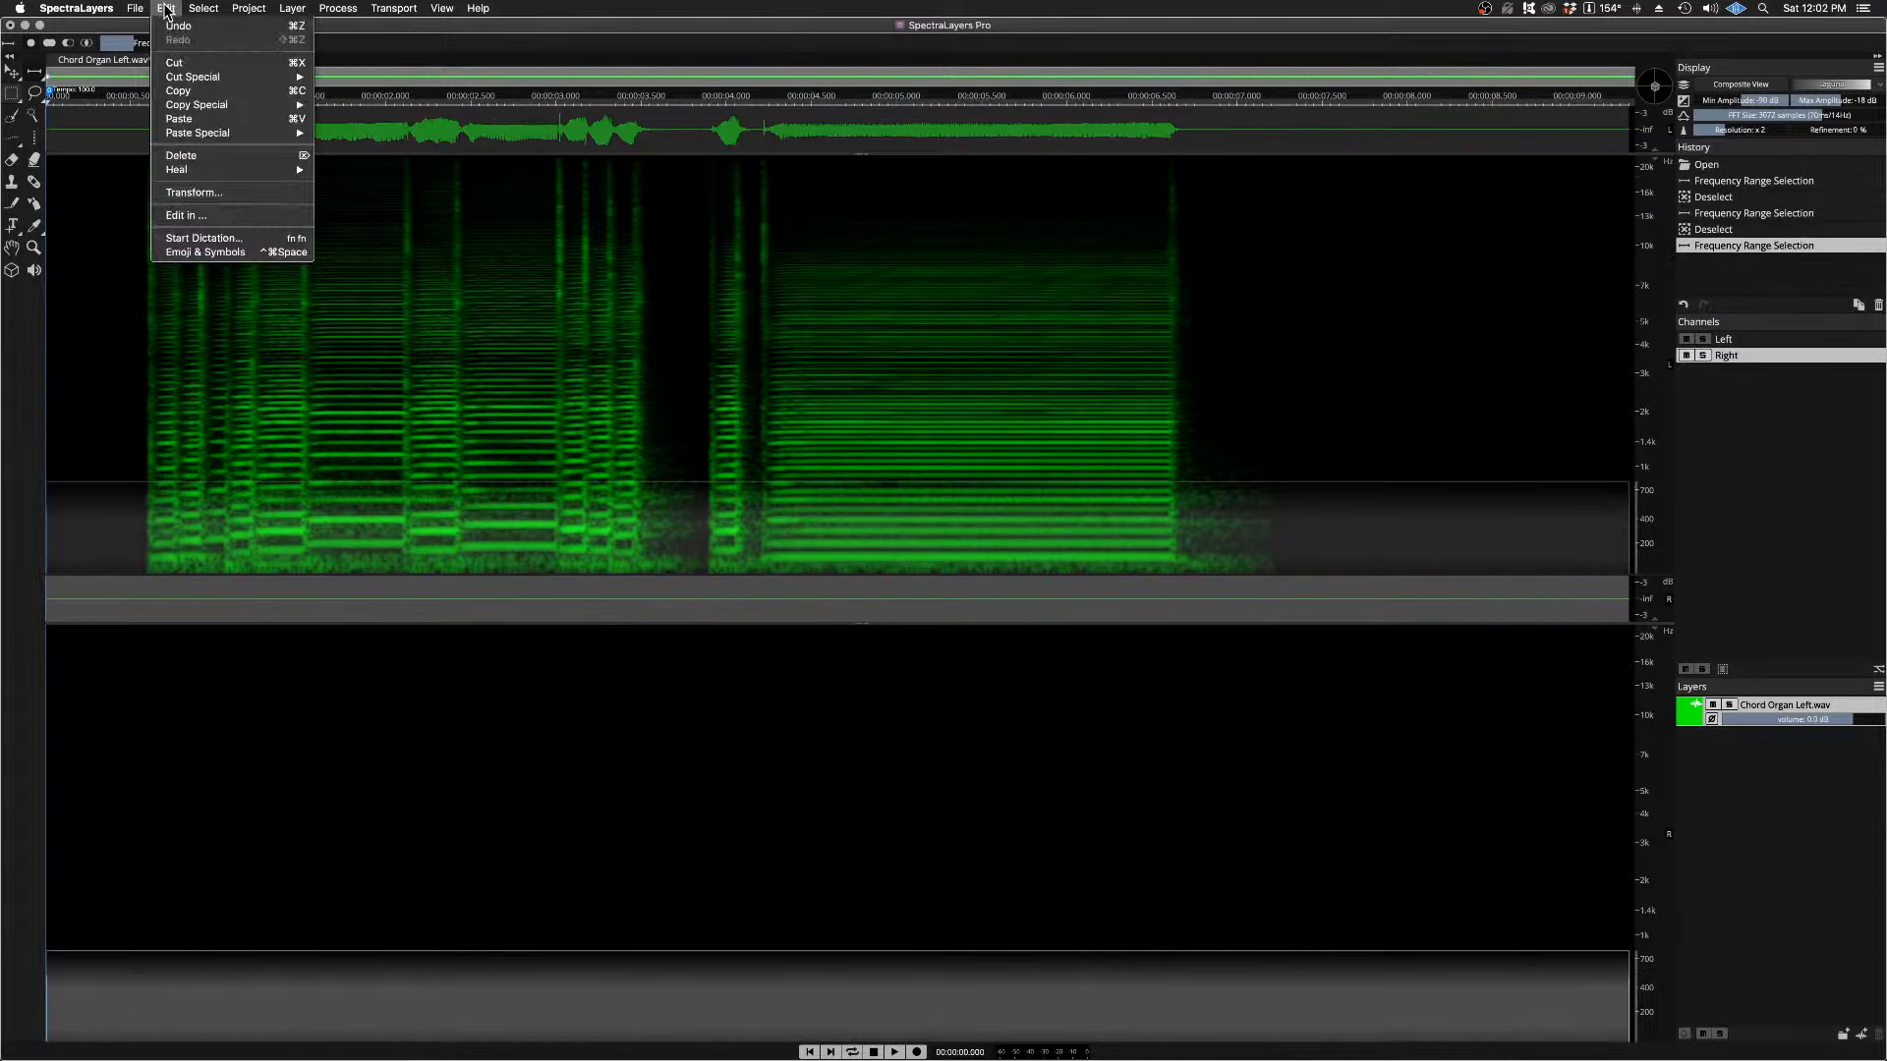
click(187, 62)
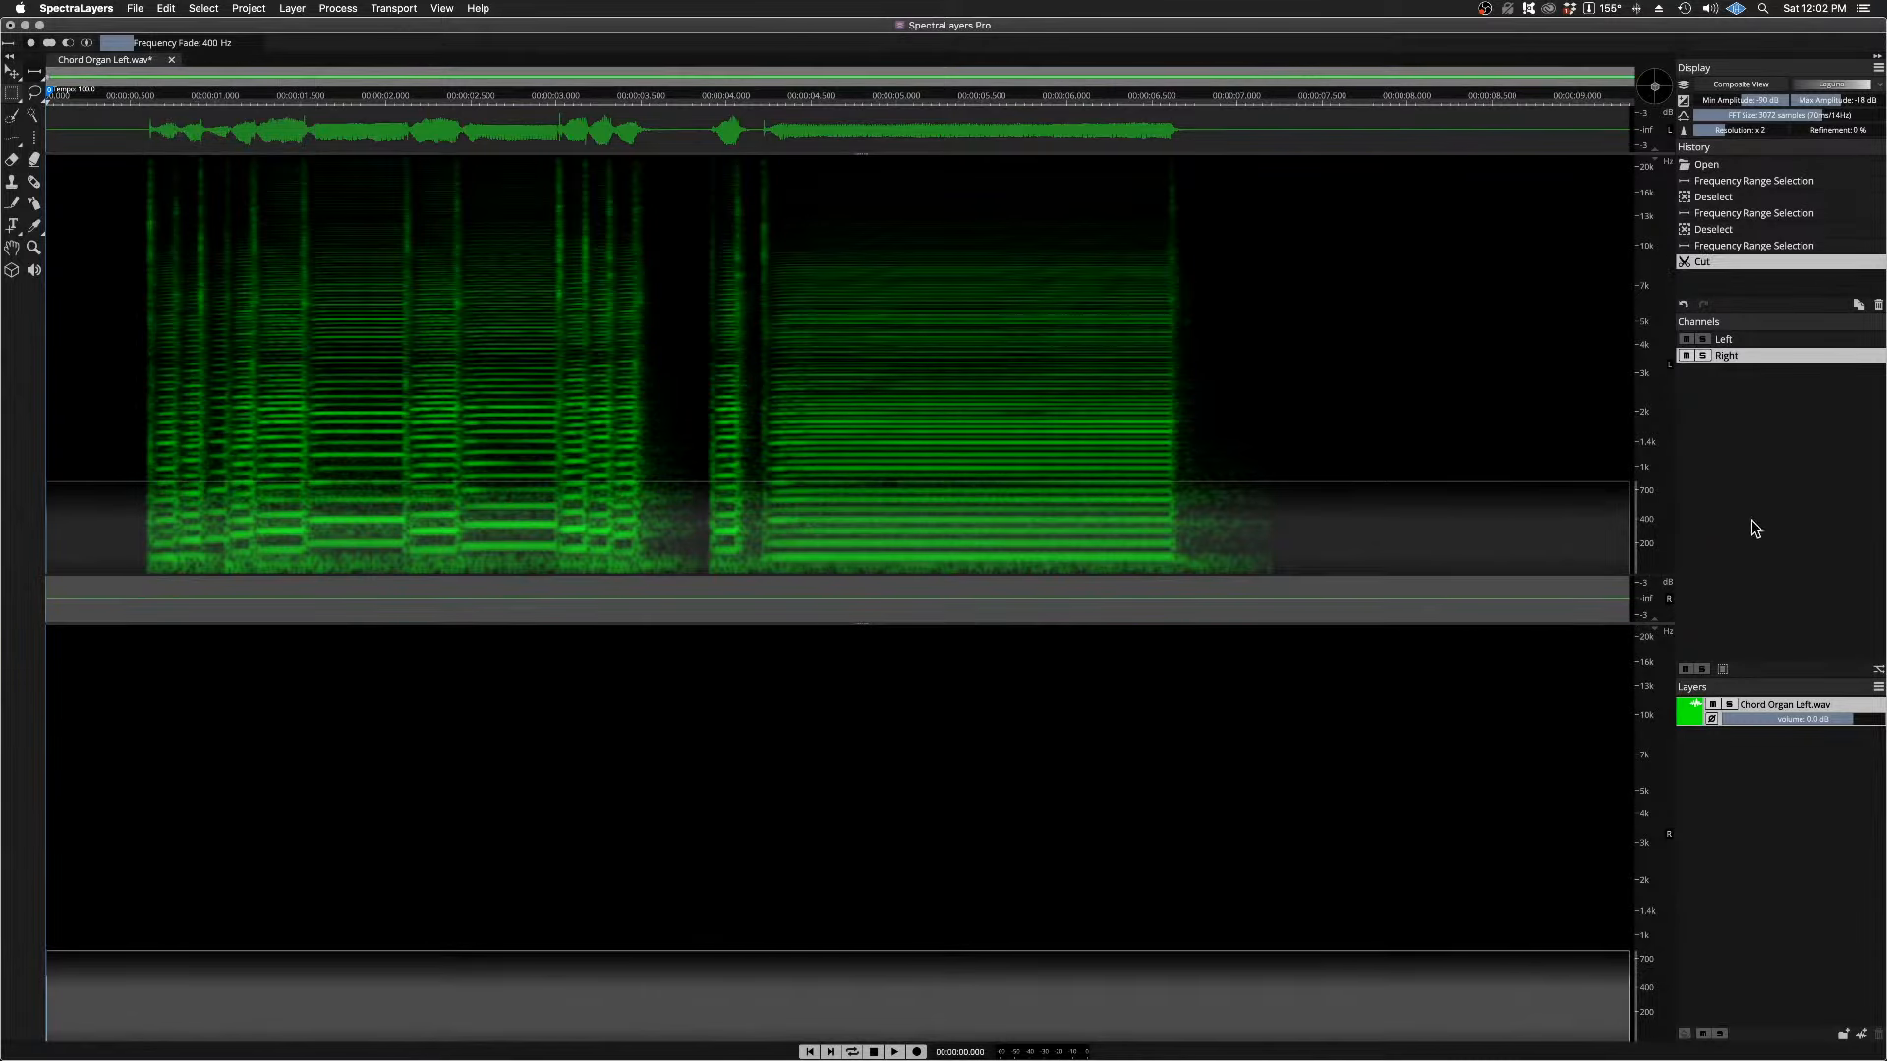
click(1741, 340)
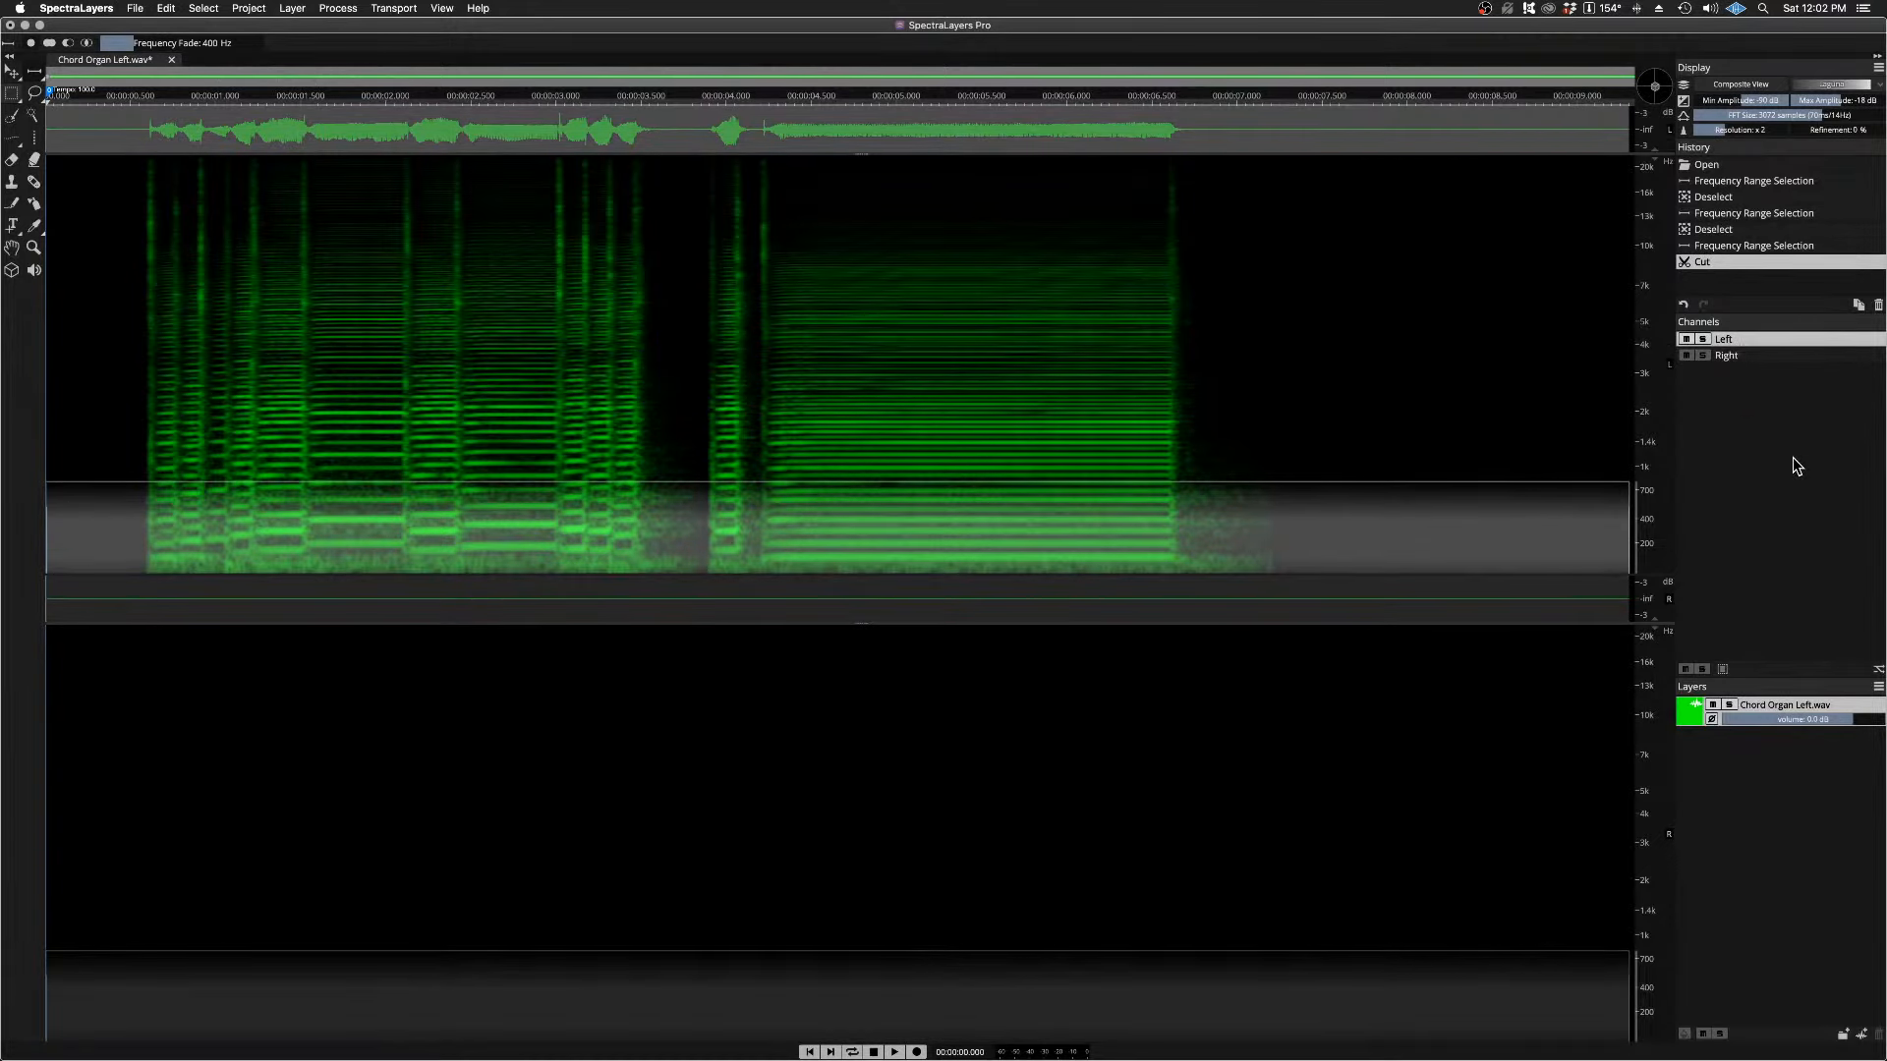
key(super+z)
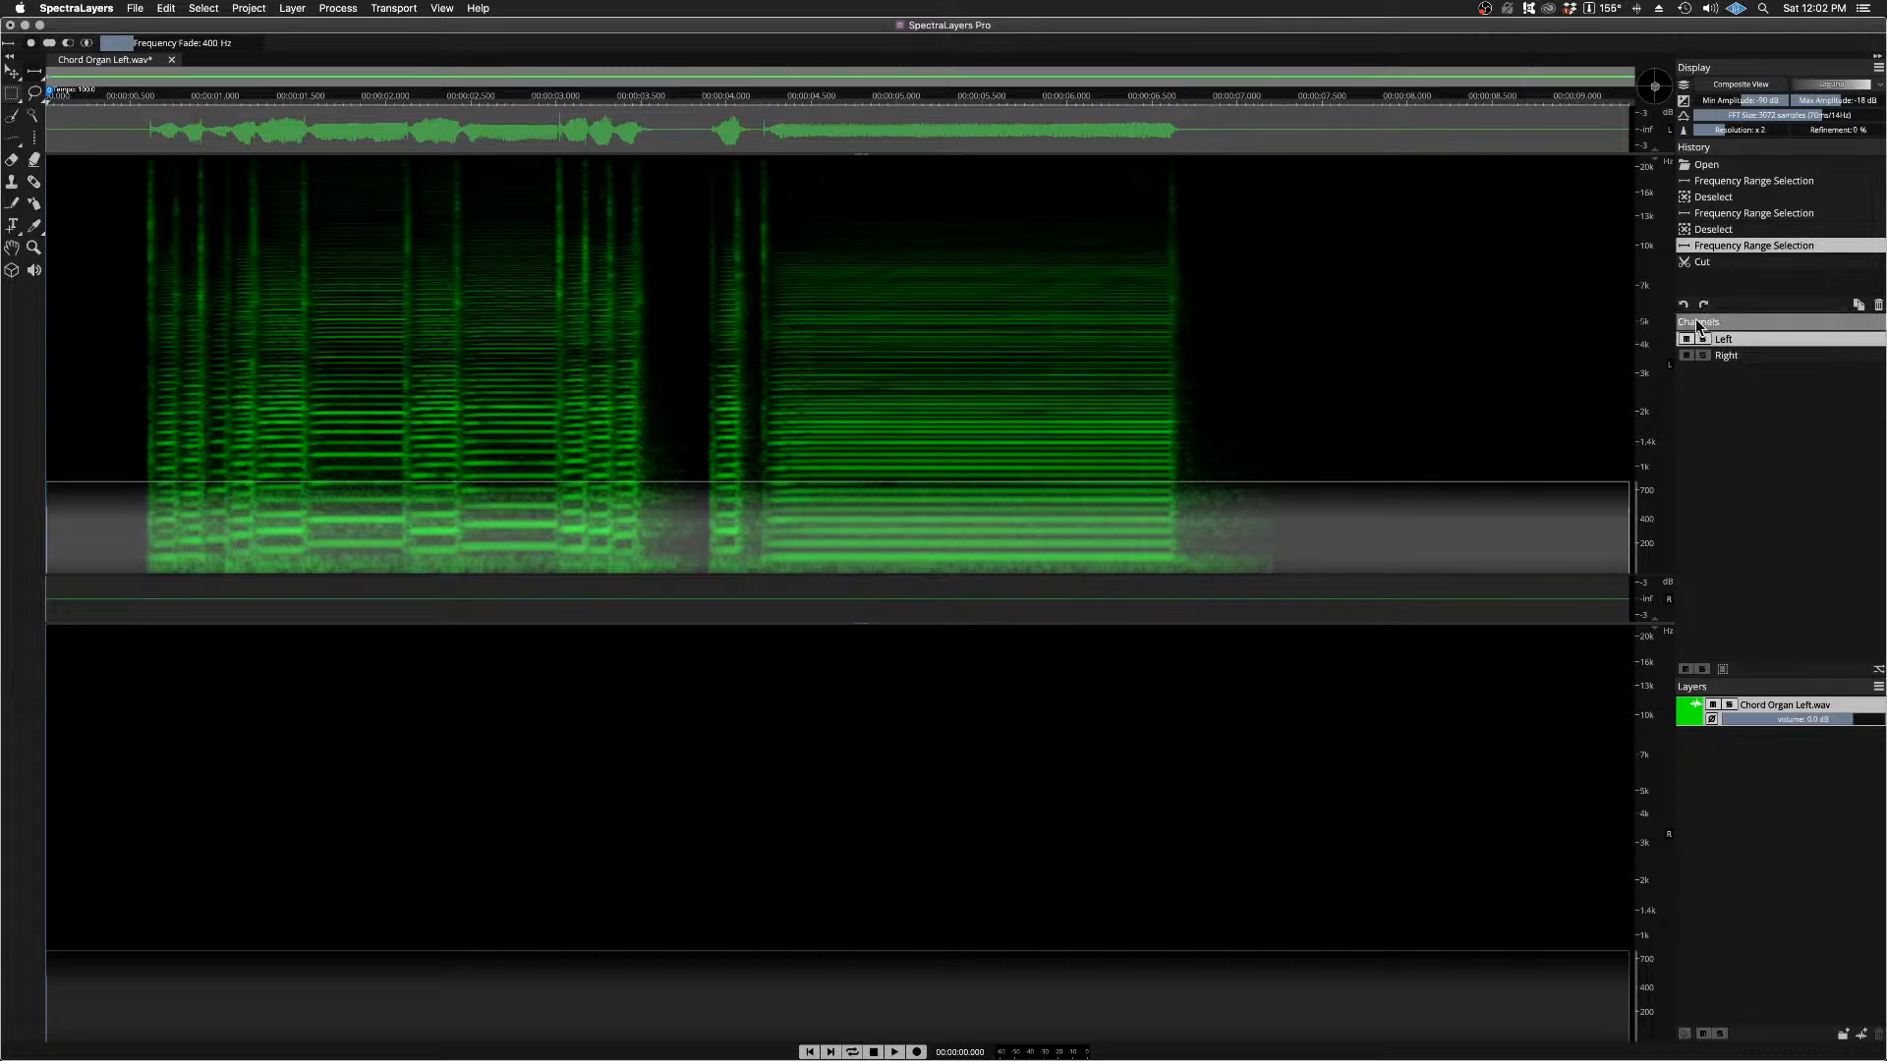
Step: Cut the selected low-frequency range from the Left channel and paste it into the Right channel
click(168, 8)
click(189, 67)
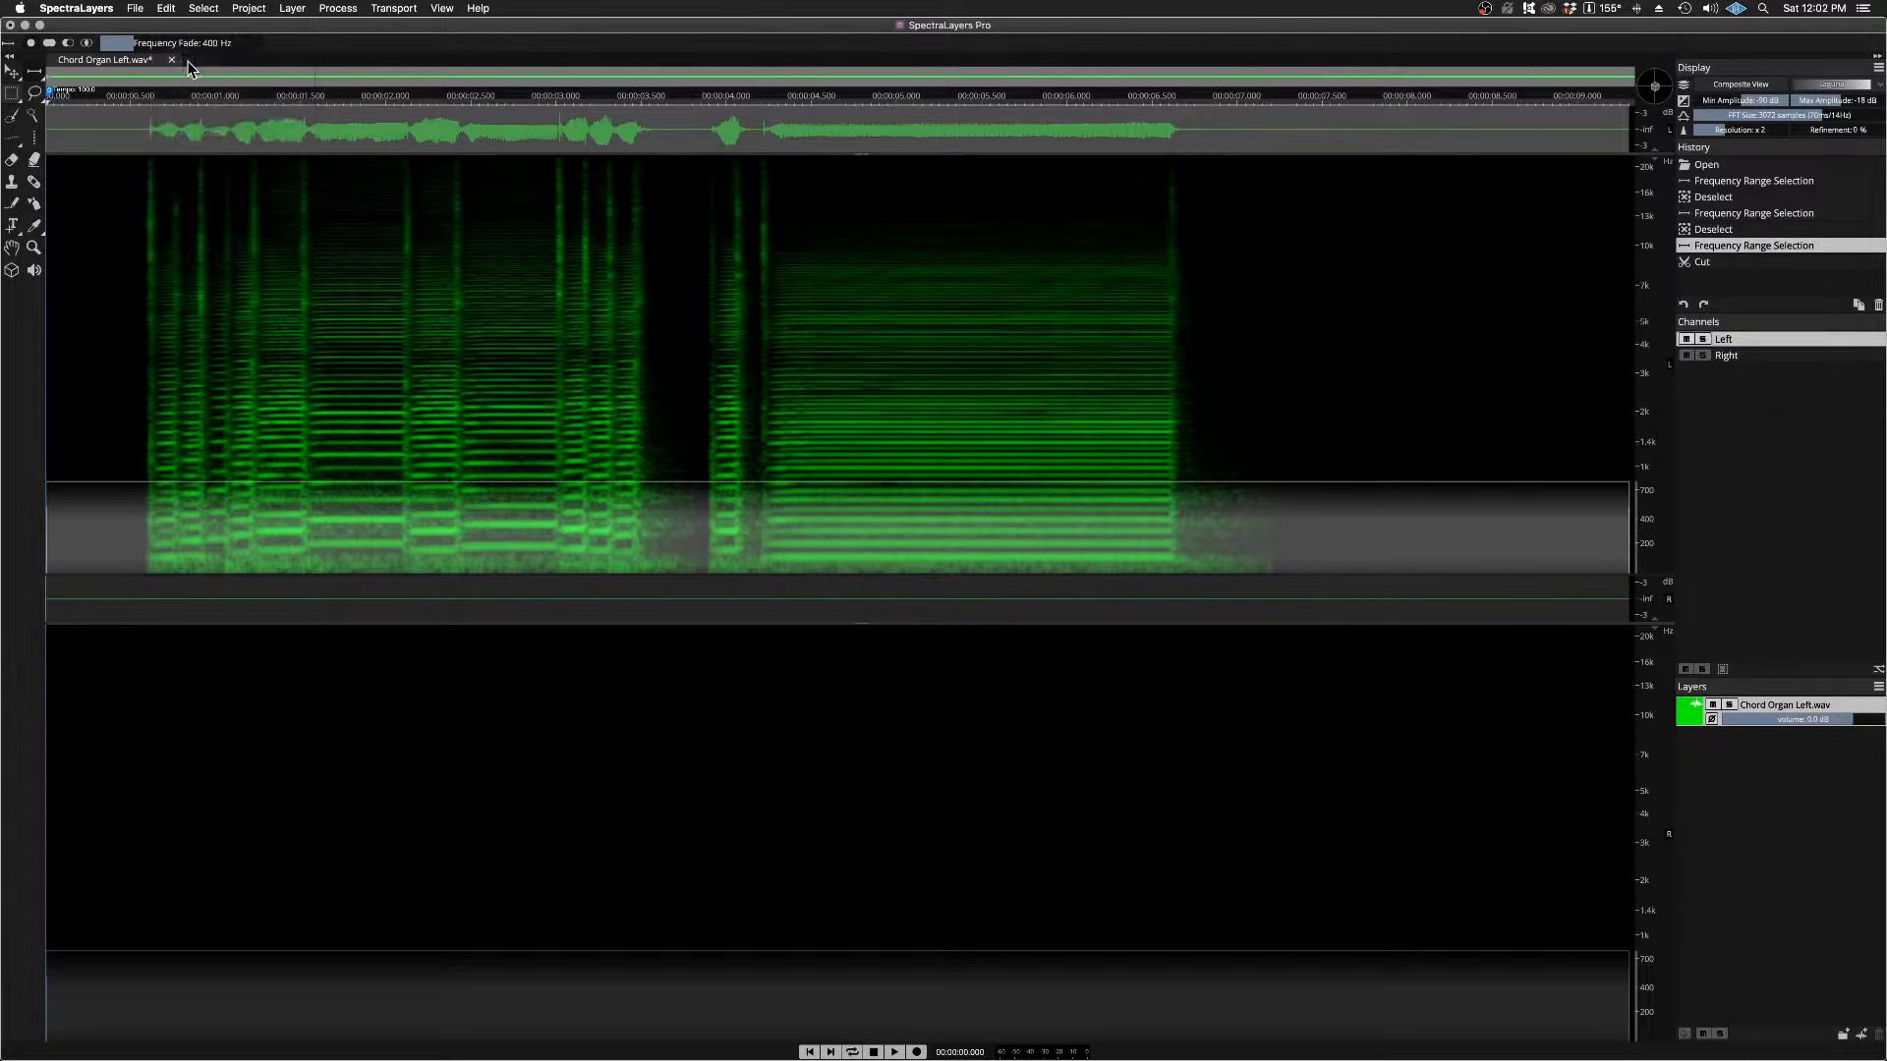
click(1715, 354)
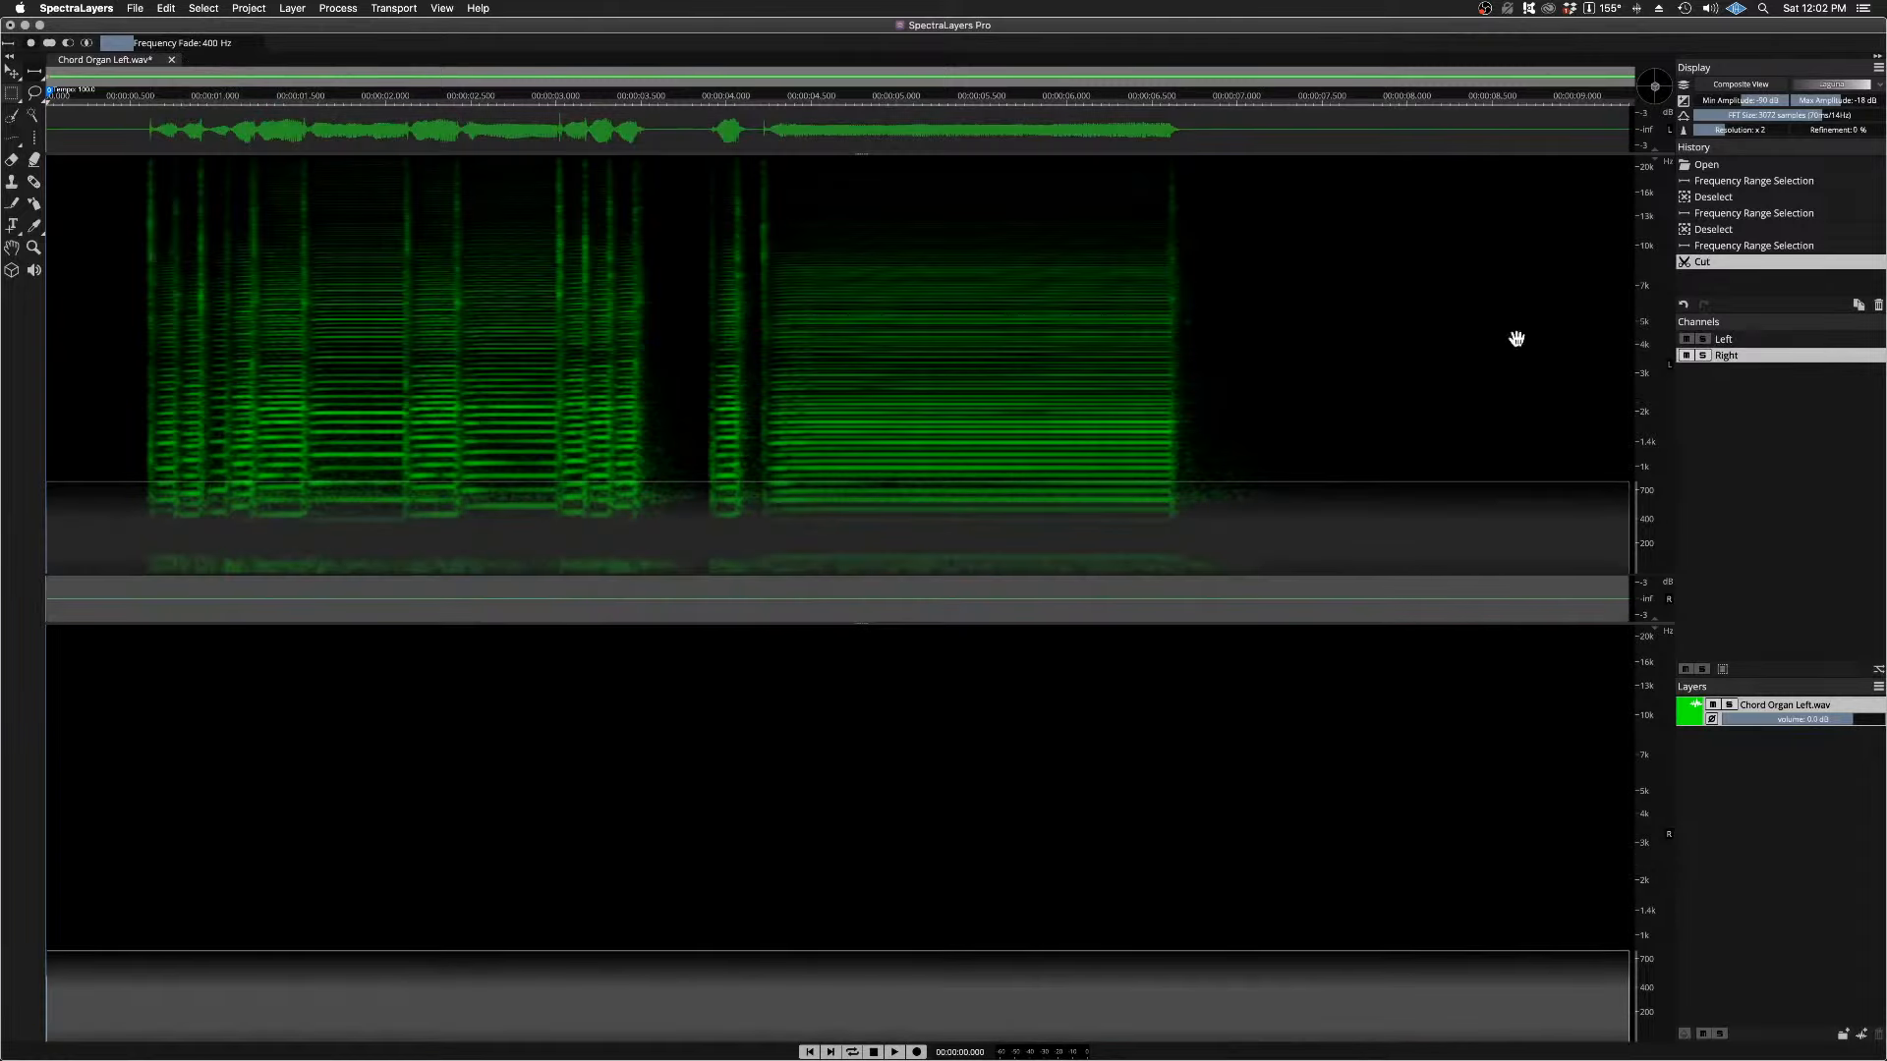
click(166, 8)
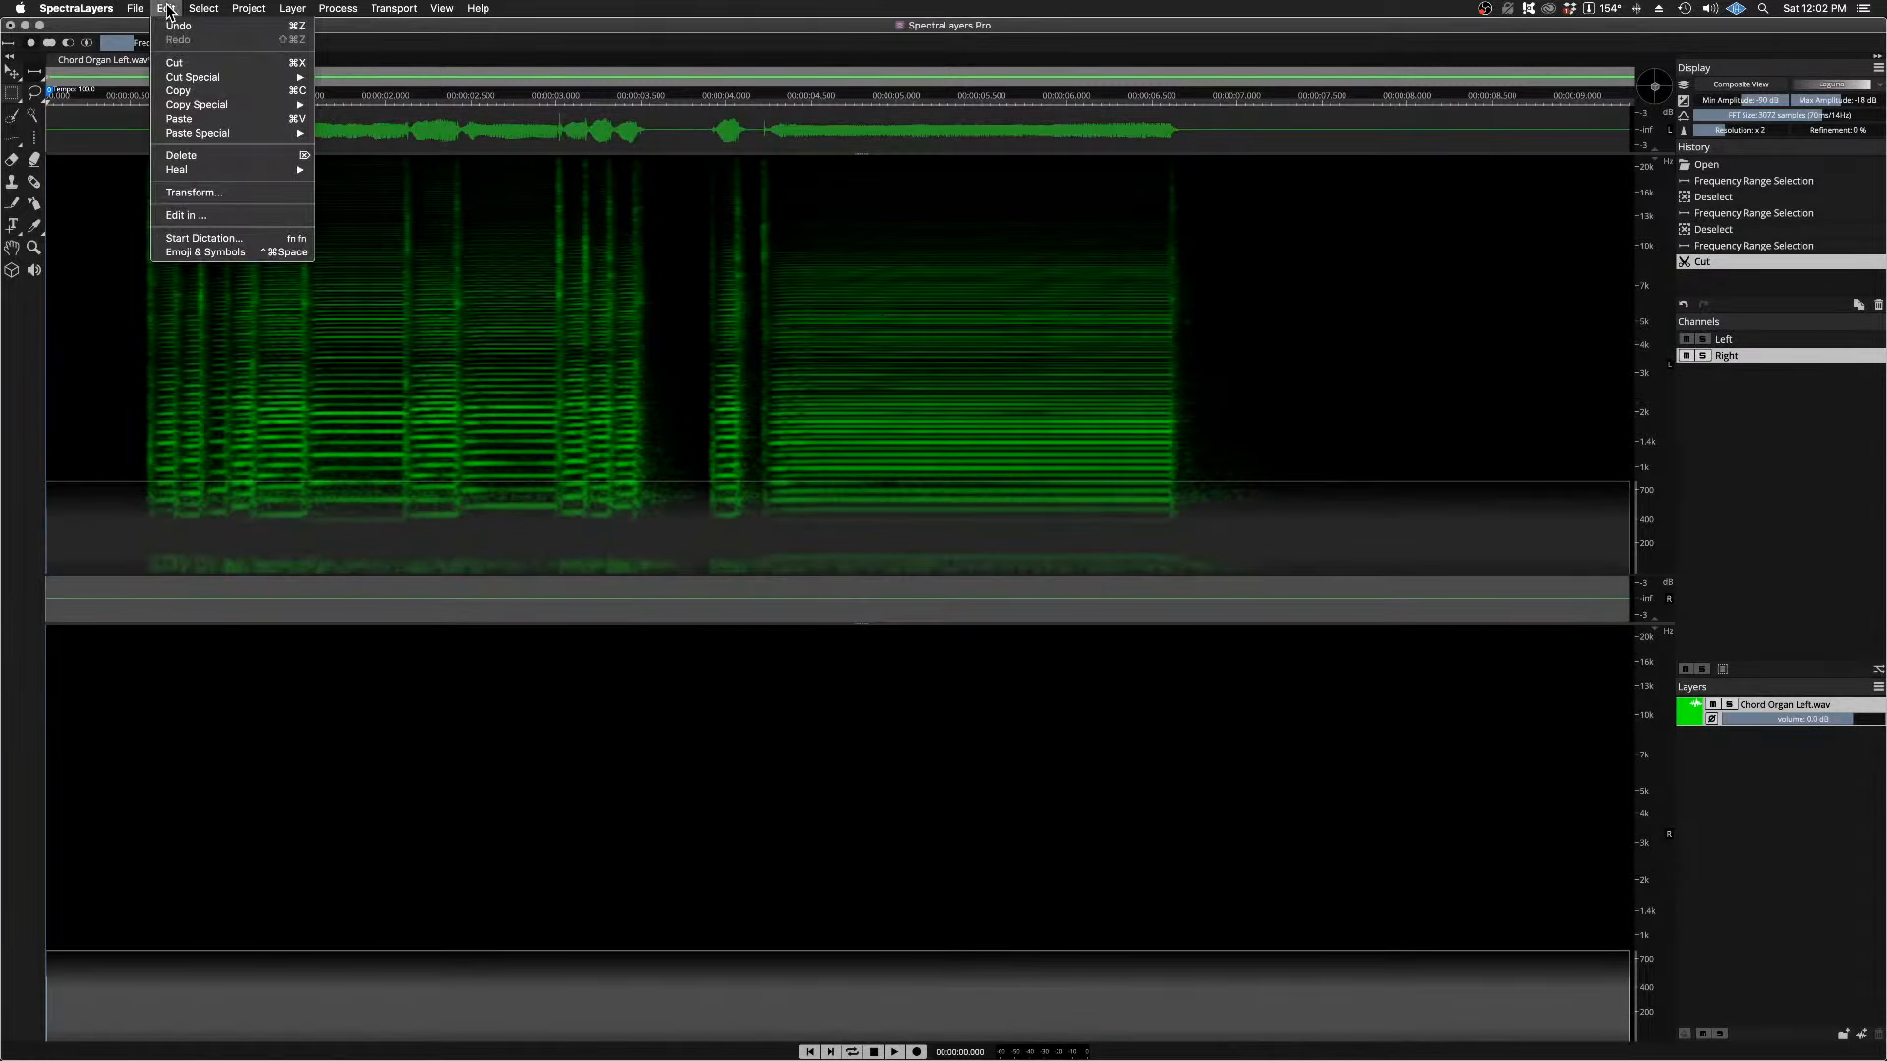
click(187, 119)
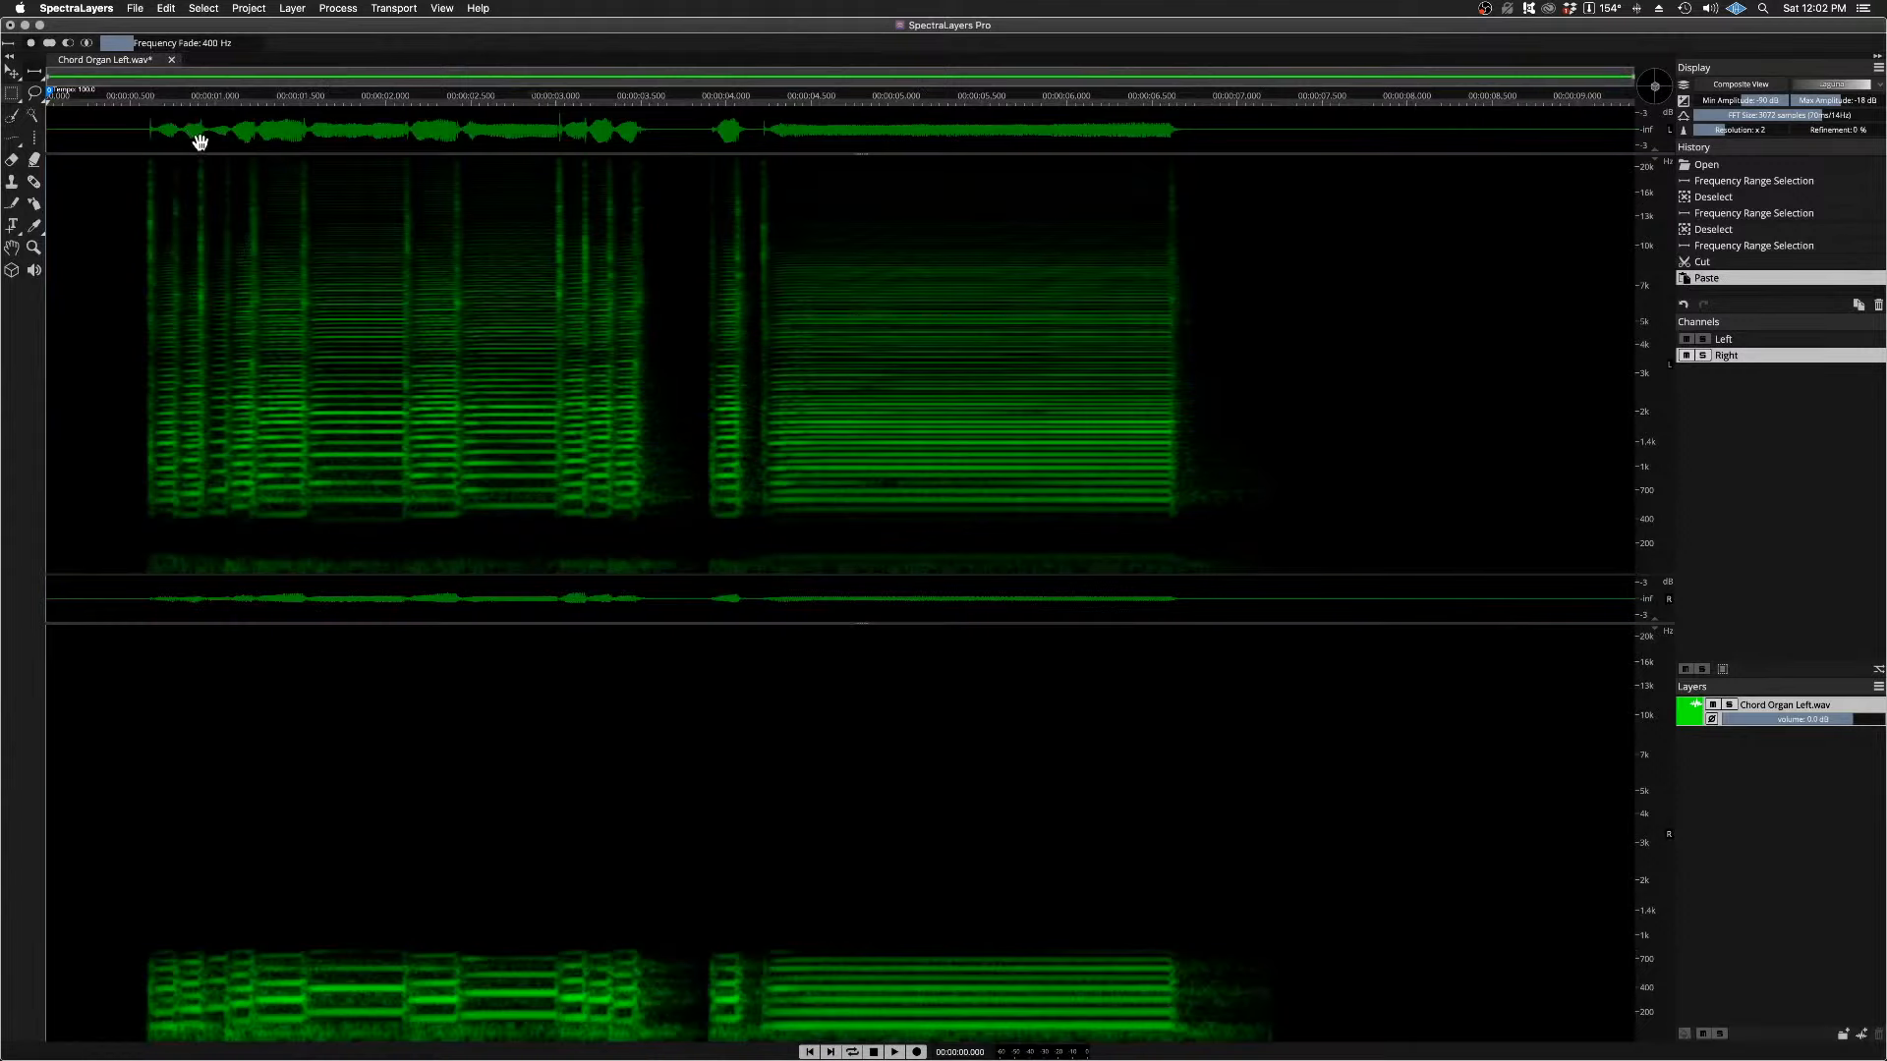
Step: Play the new split twice on both channels, starting just before the first phrase at about 0.54 s
click(137, 100)
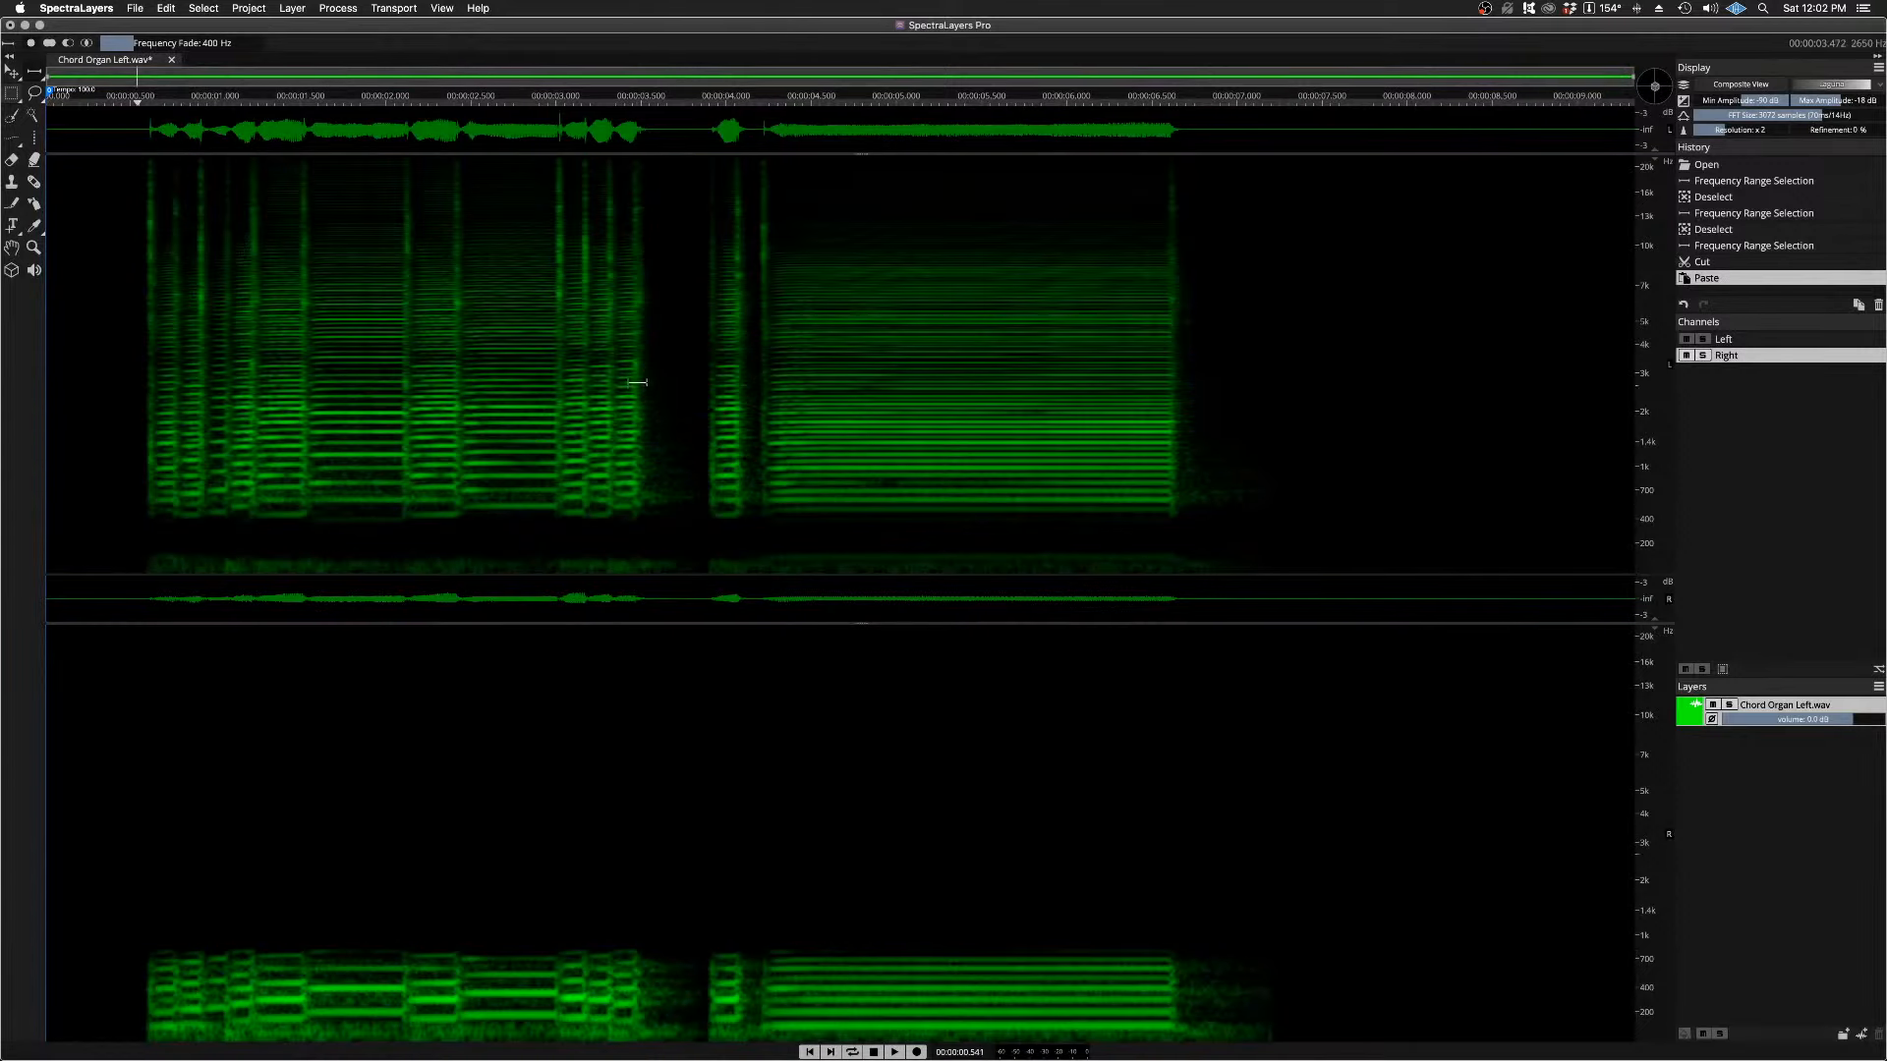
key(space)
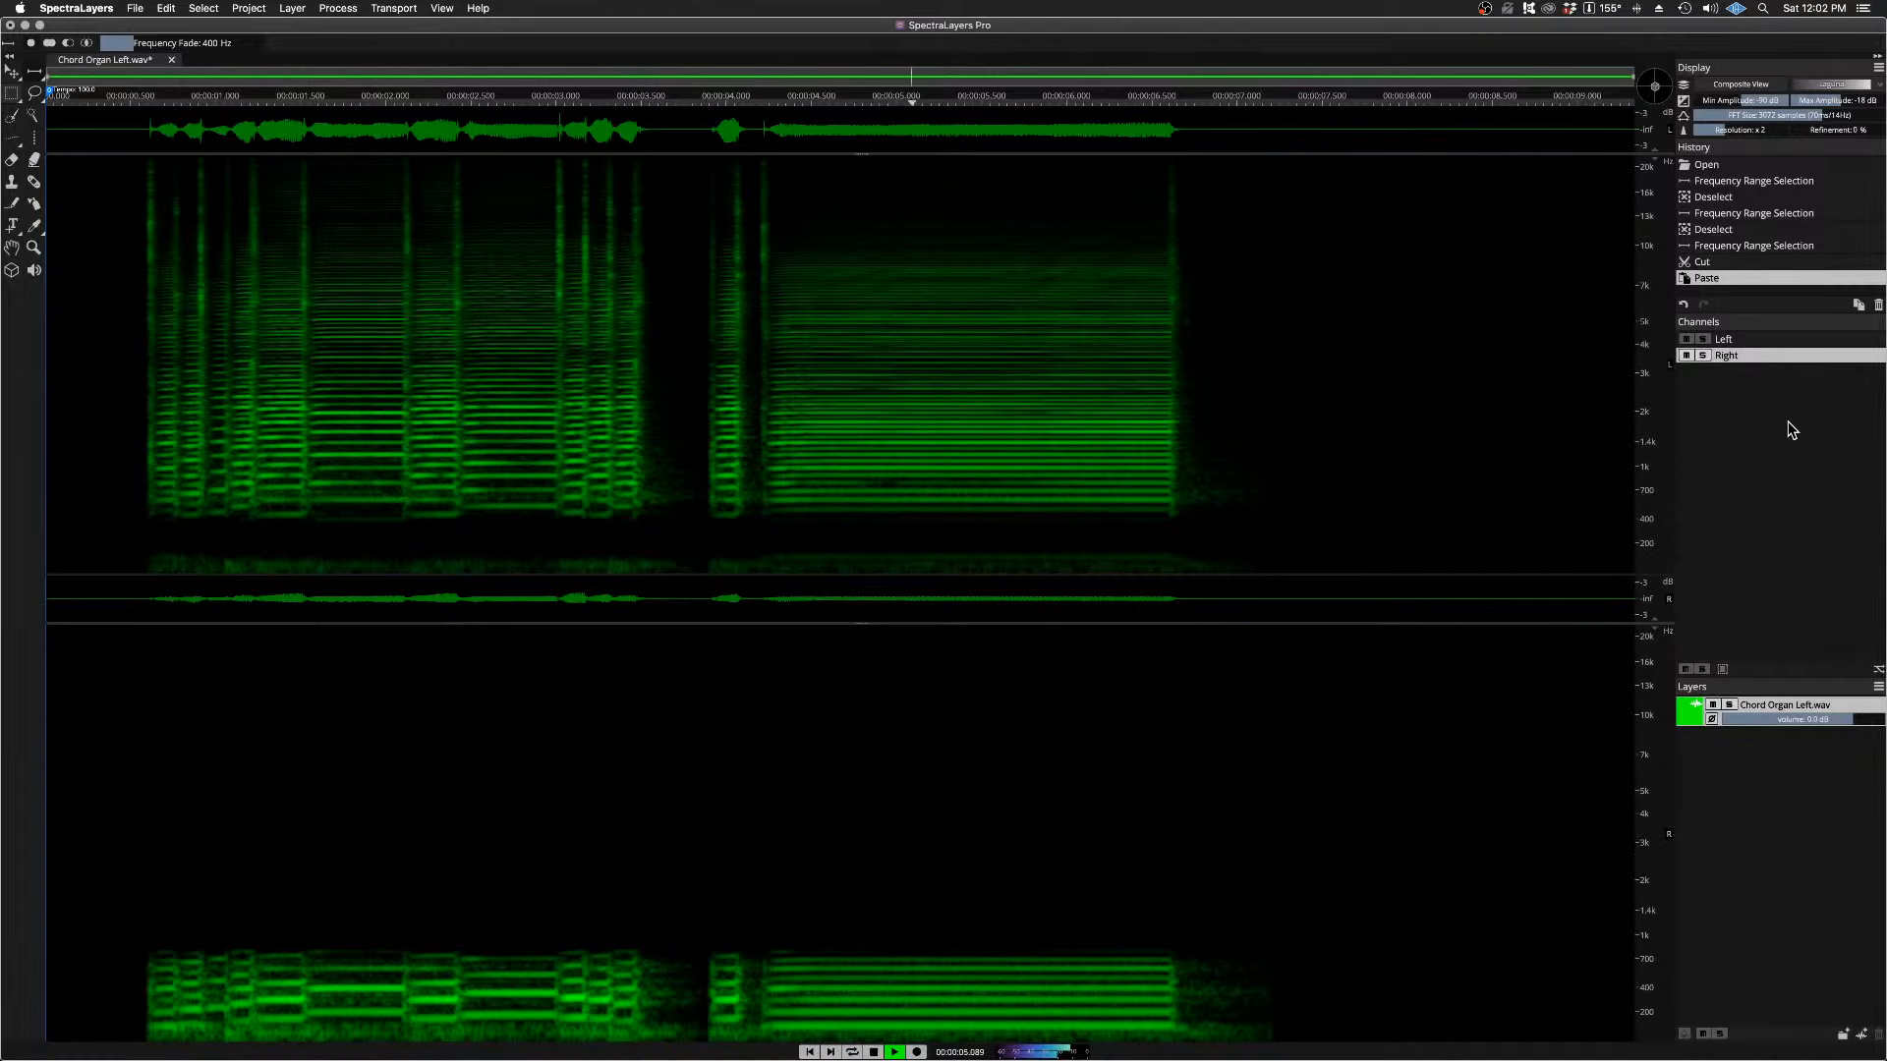
key(space)
key(space)
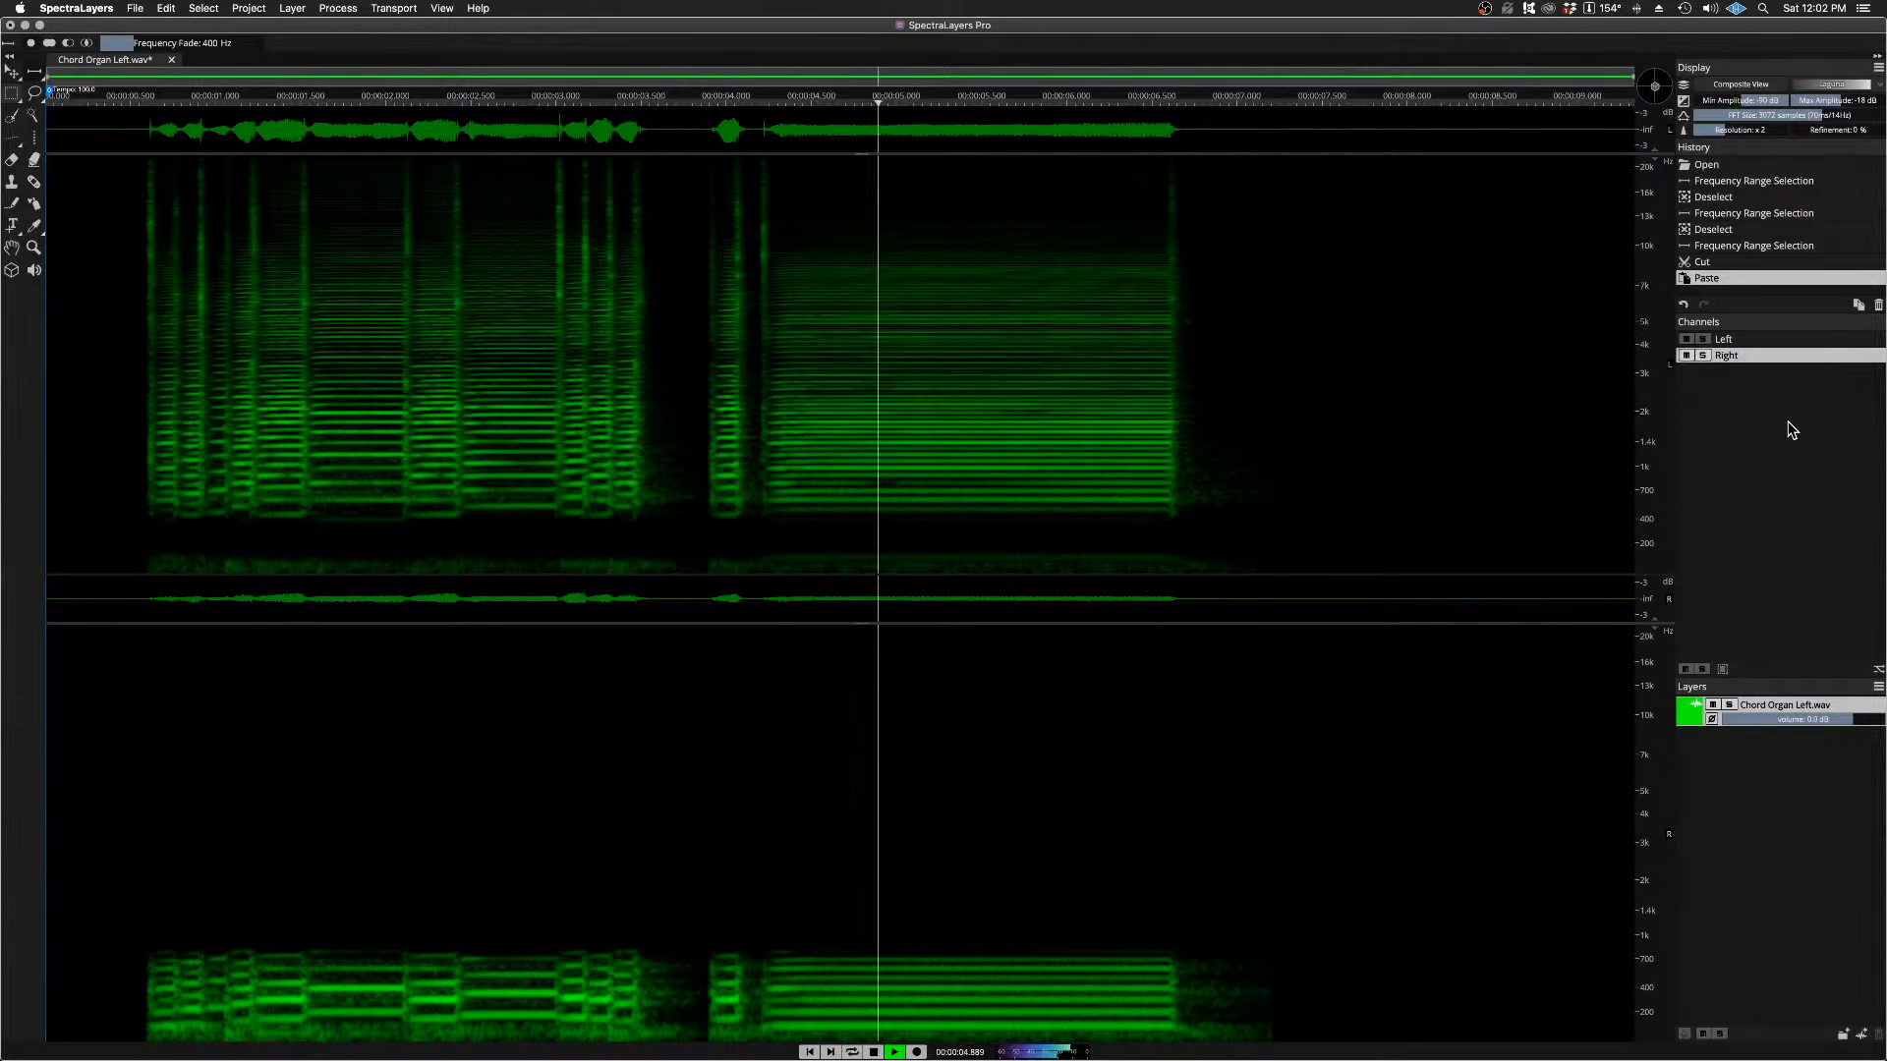
key(space)
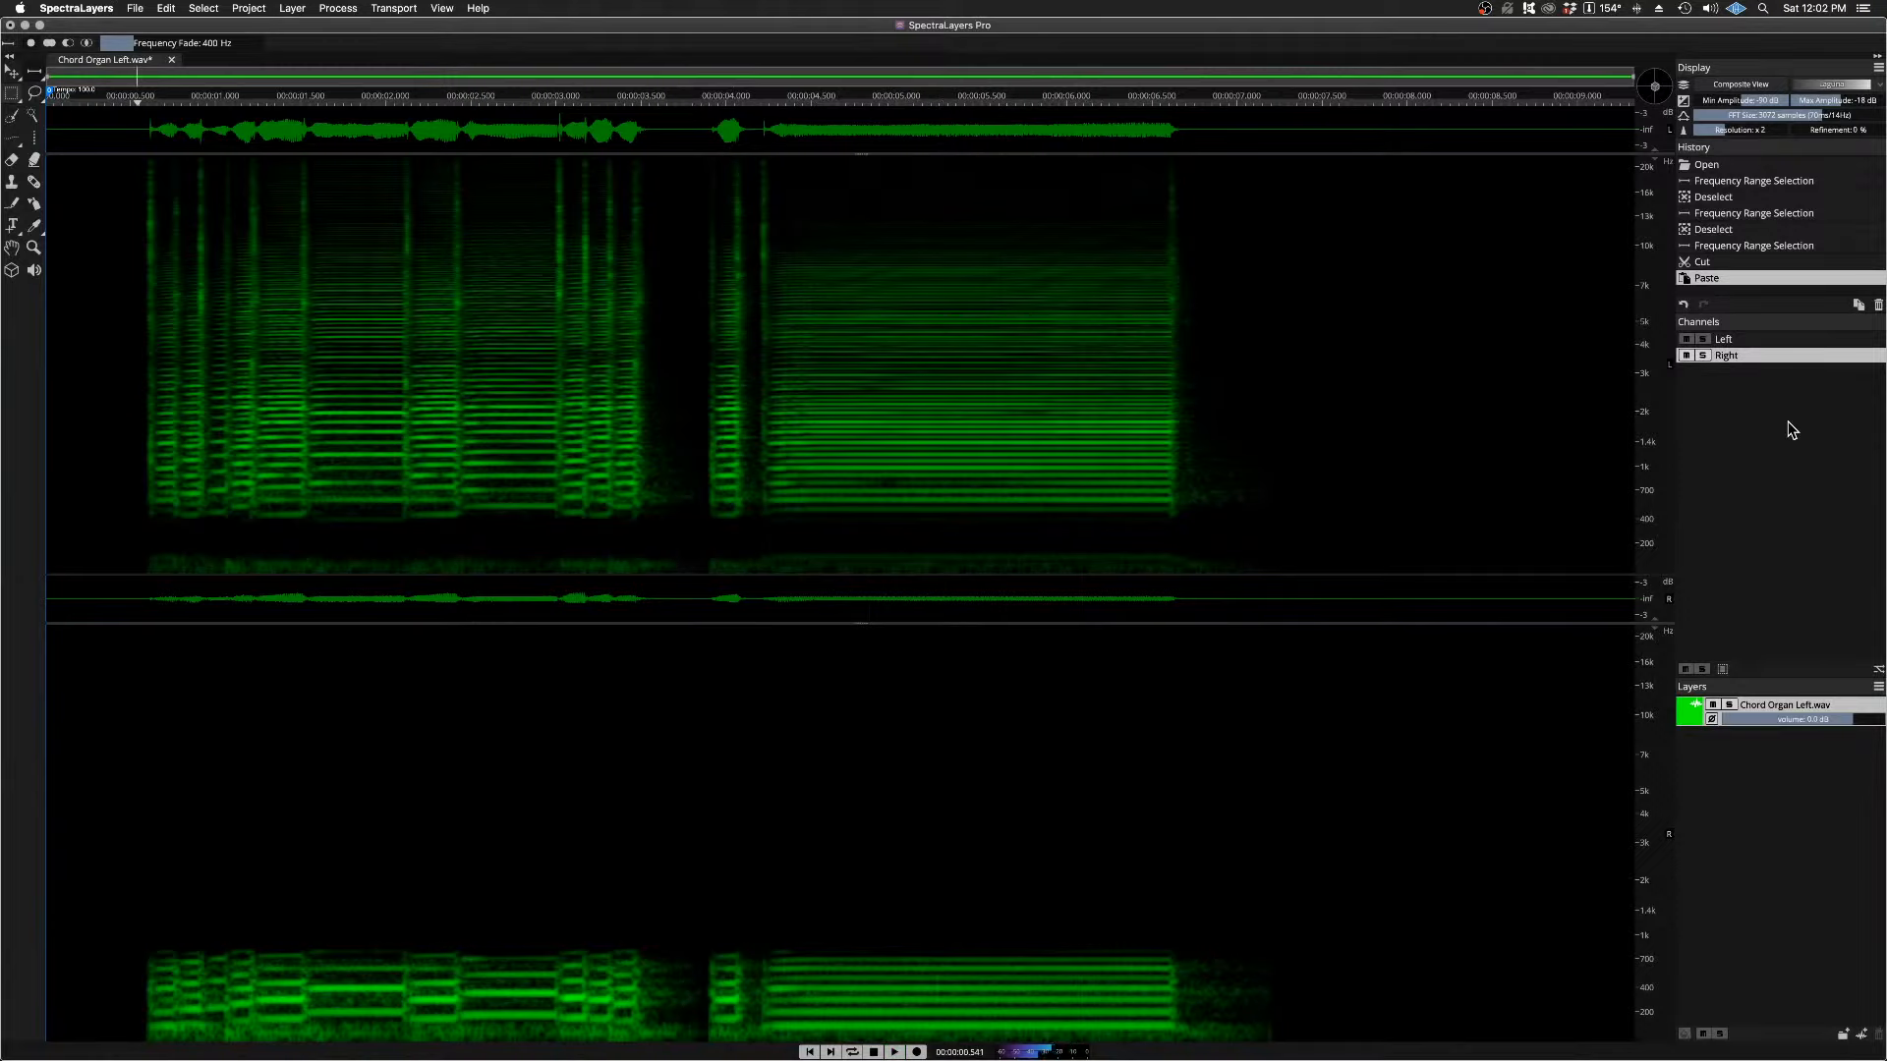
click(338, 8)
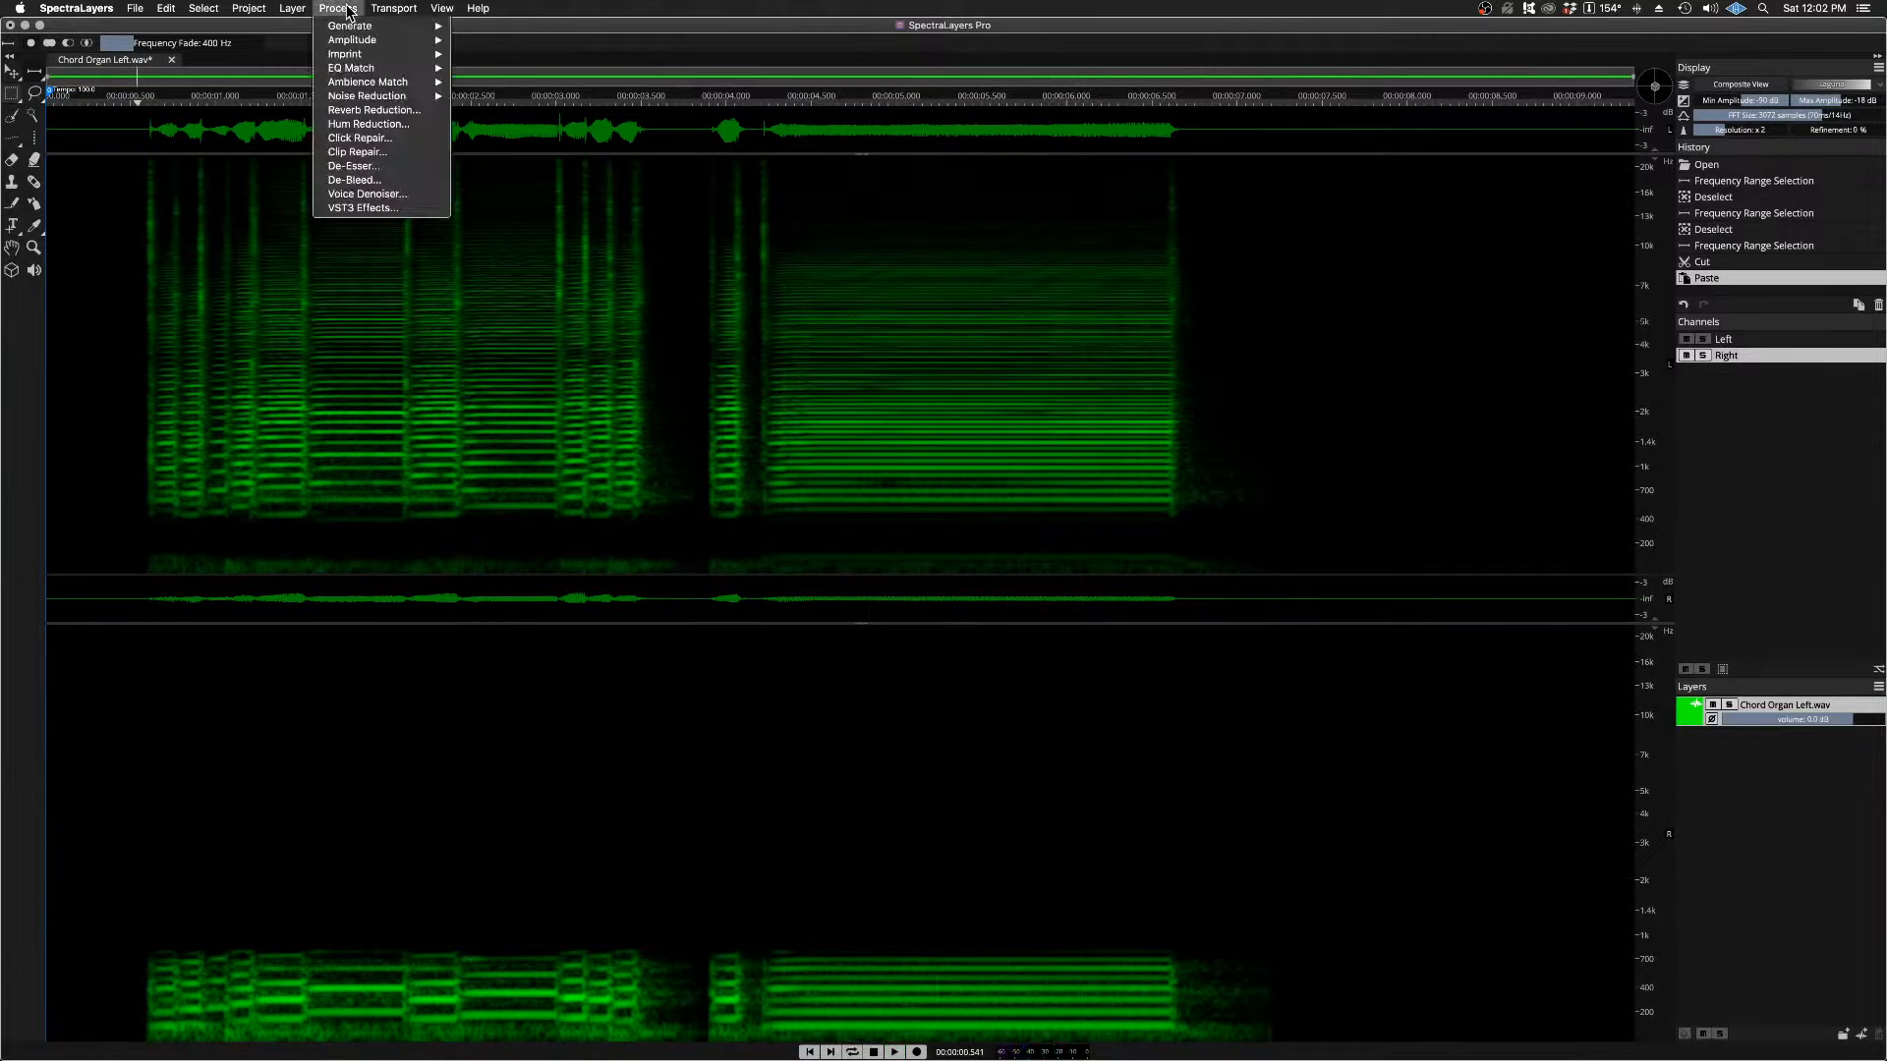
click(346, 205)
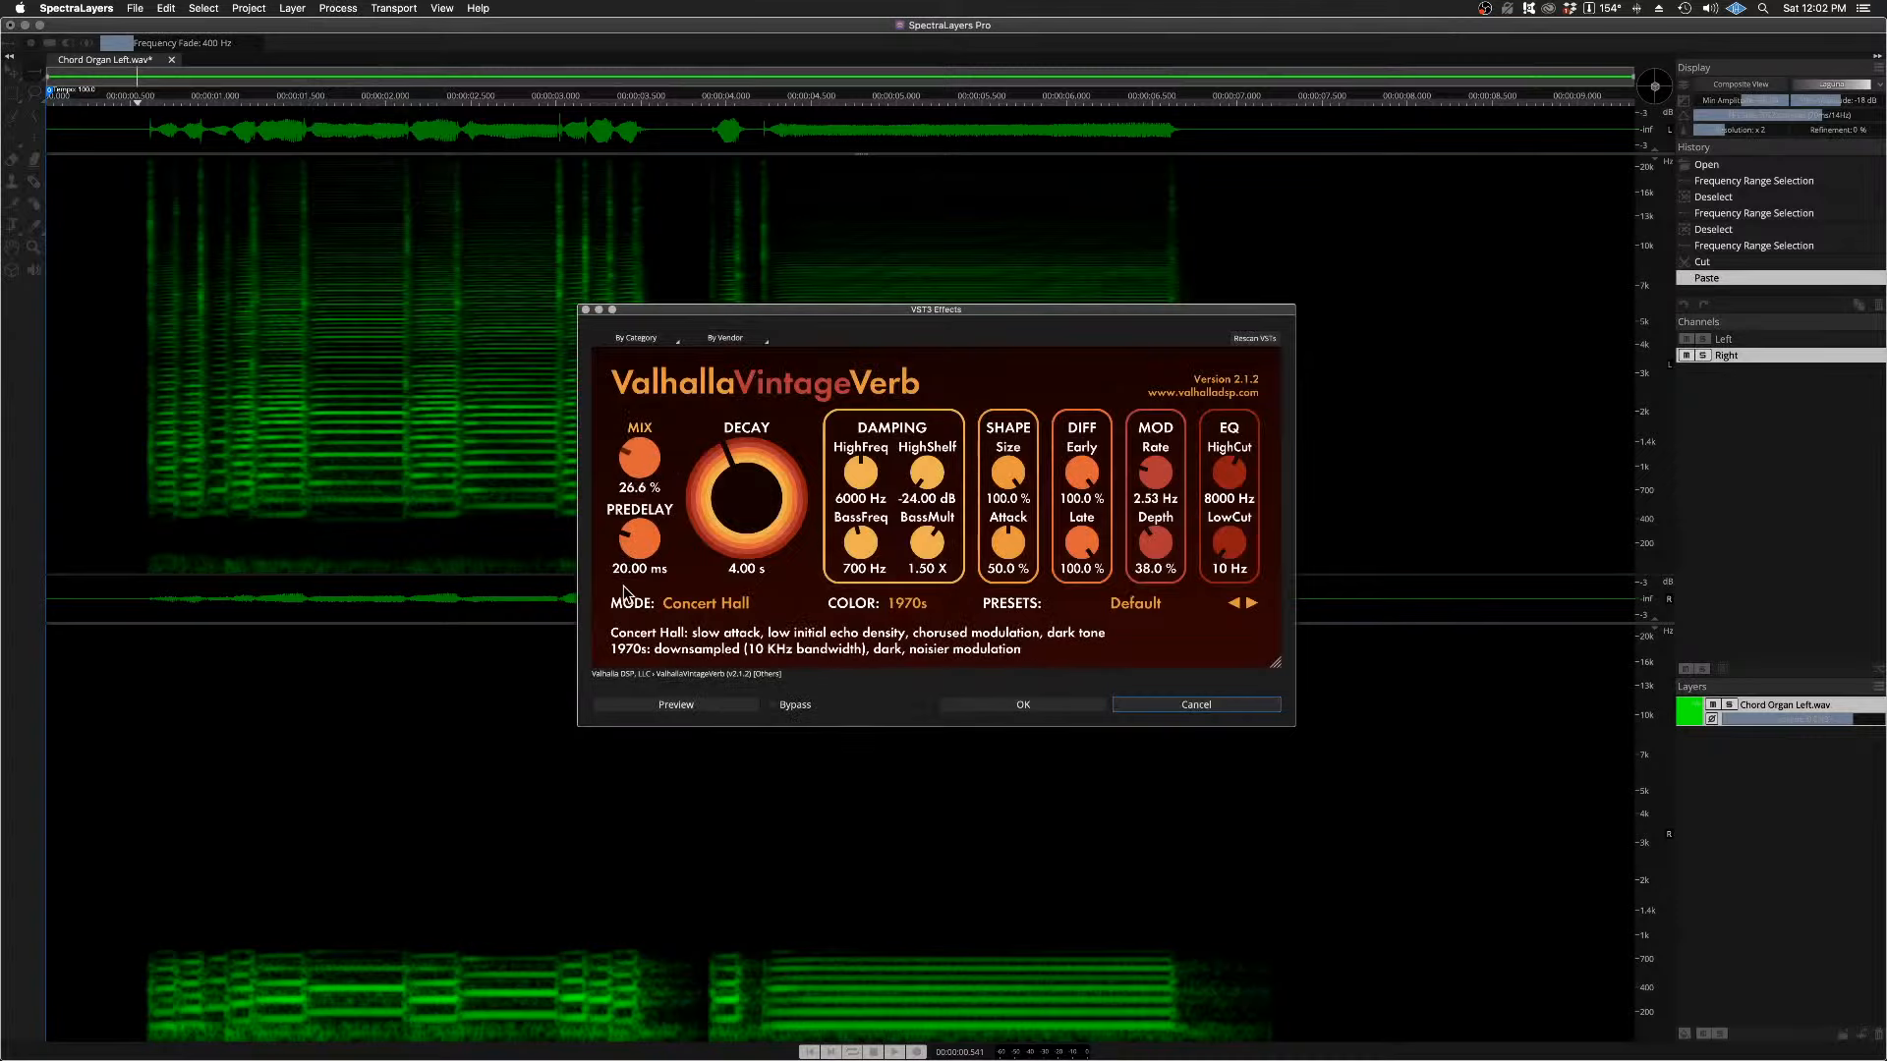
drag(635, 452, 641, 469)
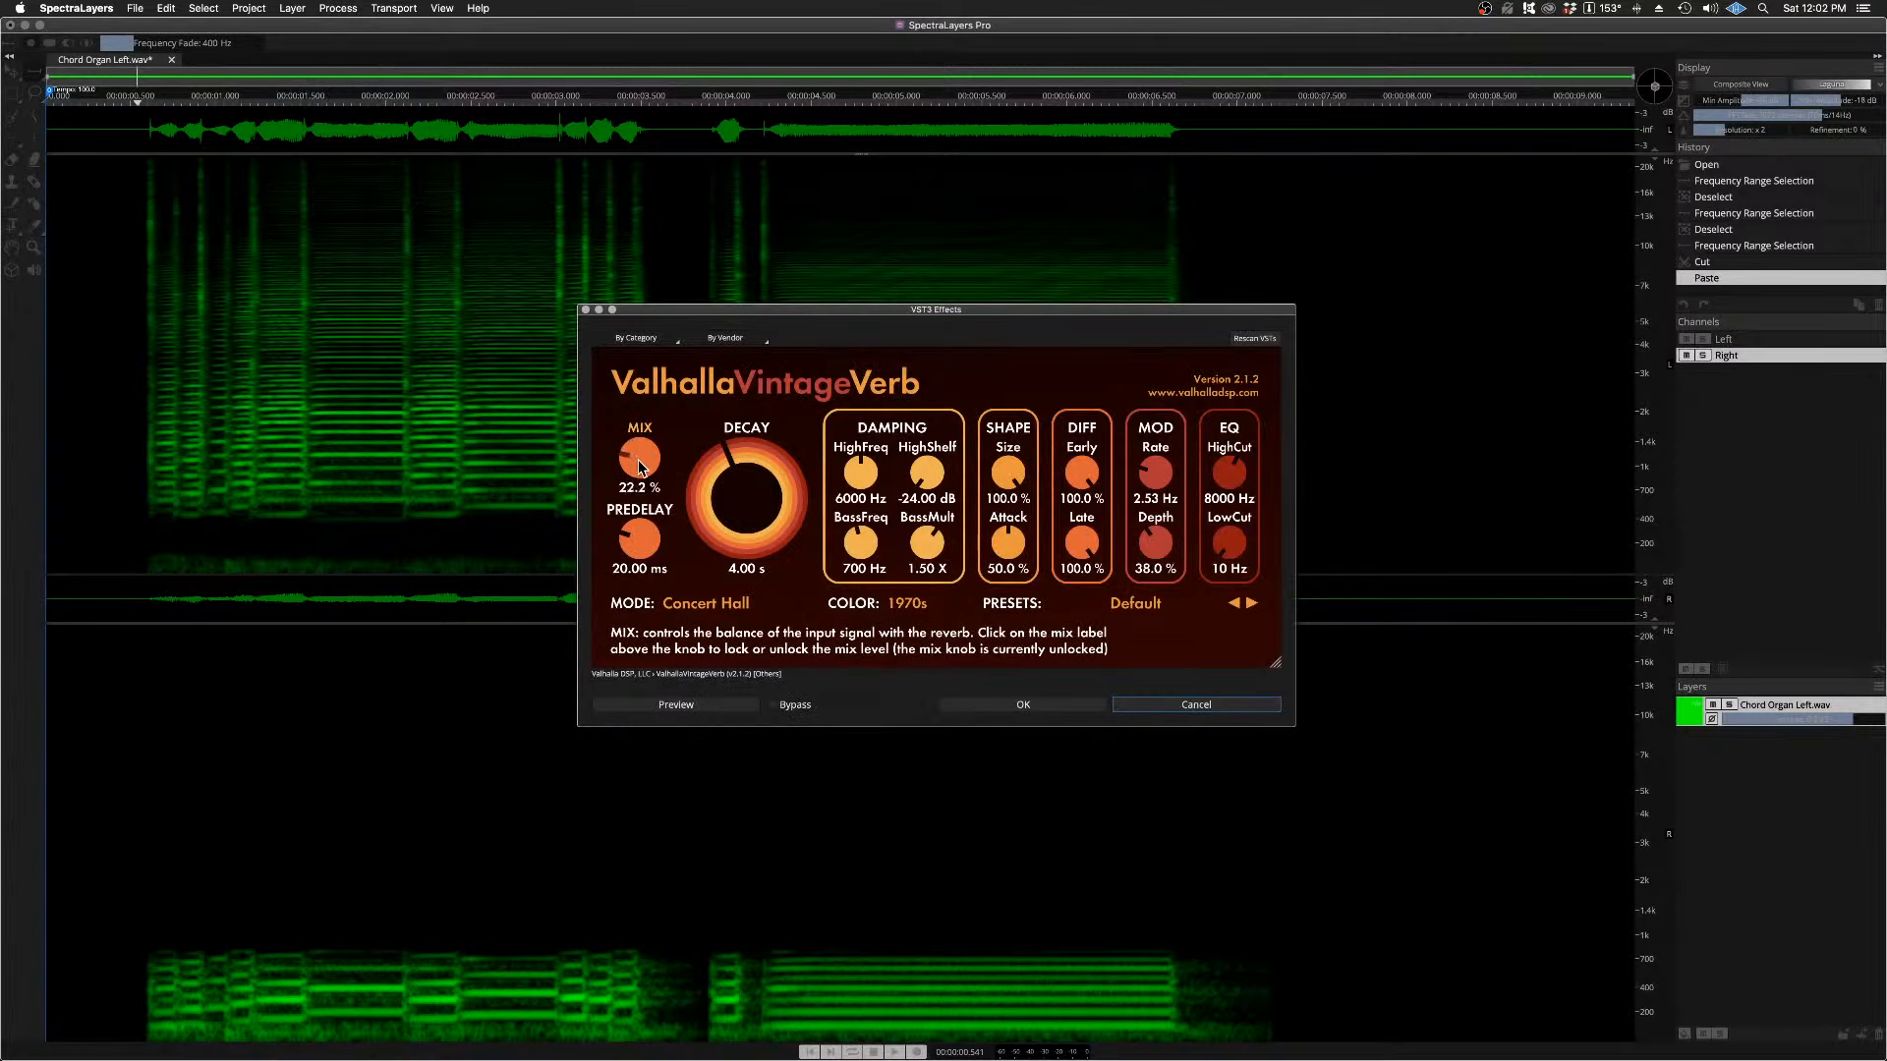
click(676, 706)
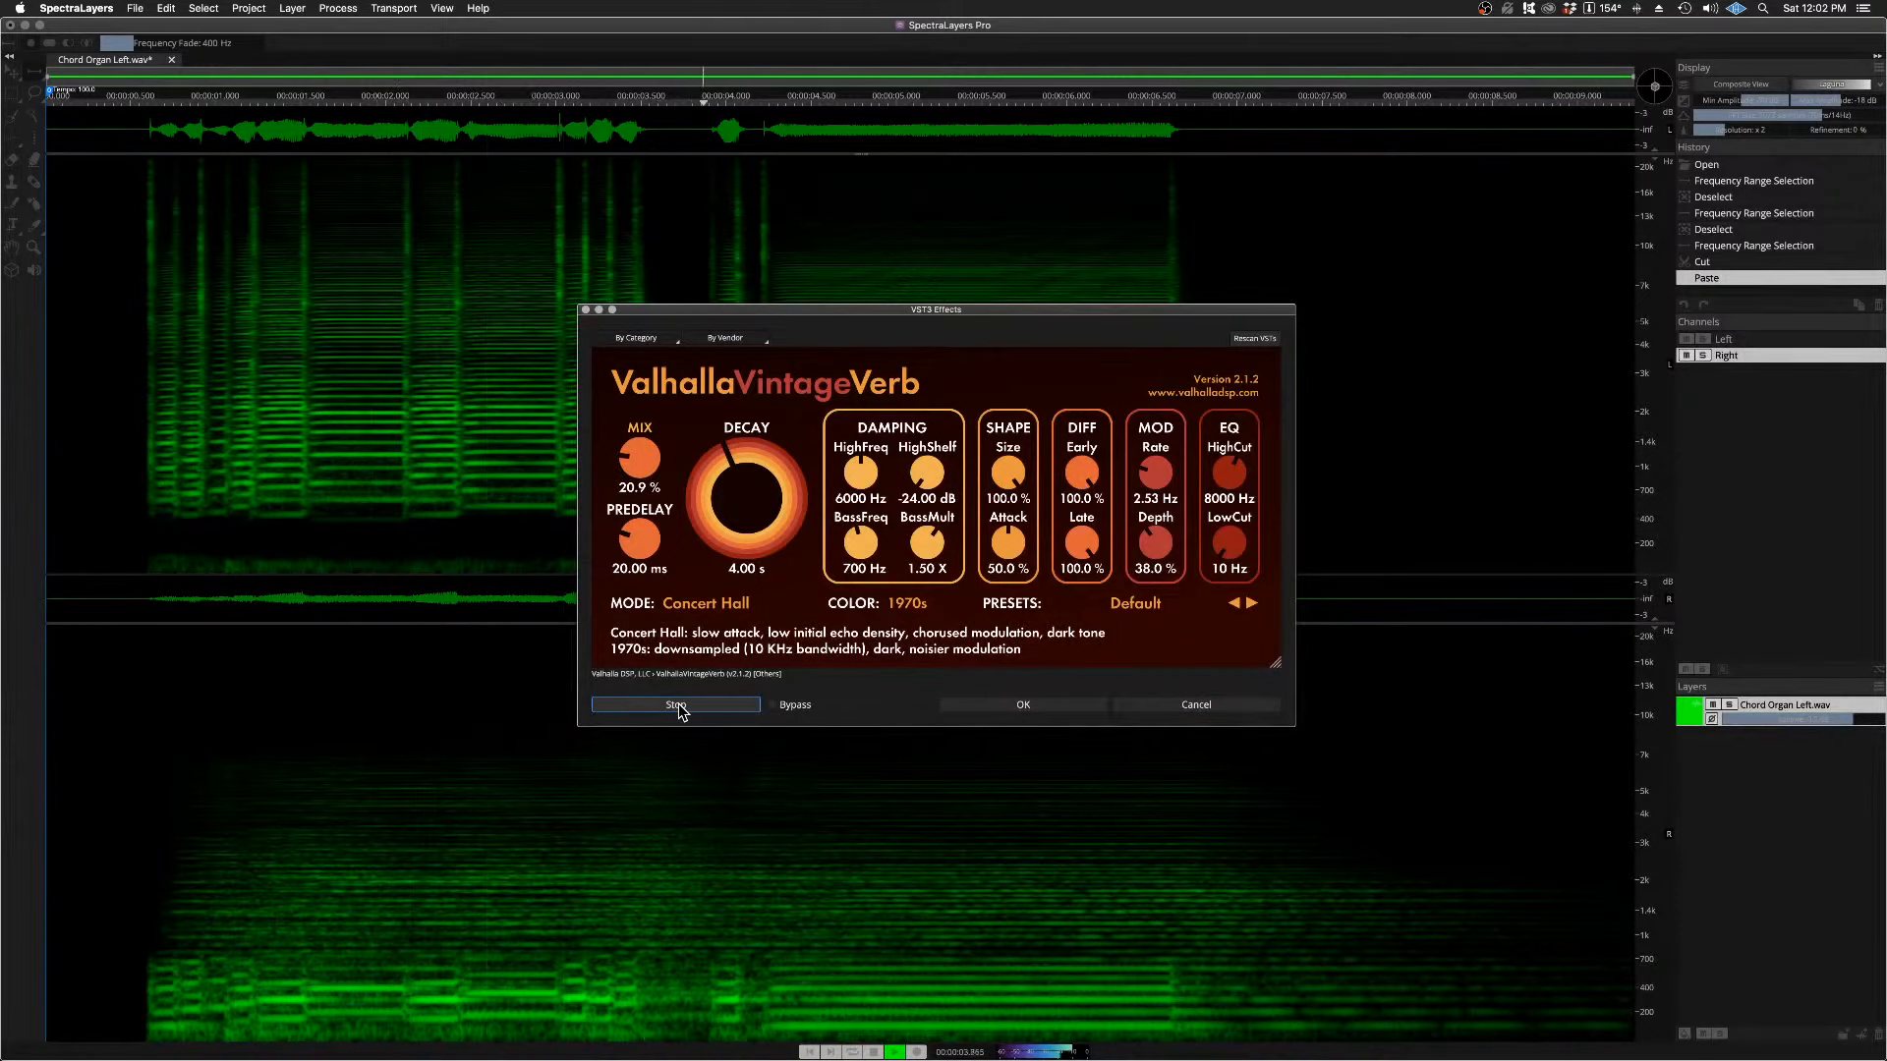
click(677, 705)
click(1191, 705)
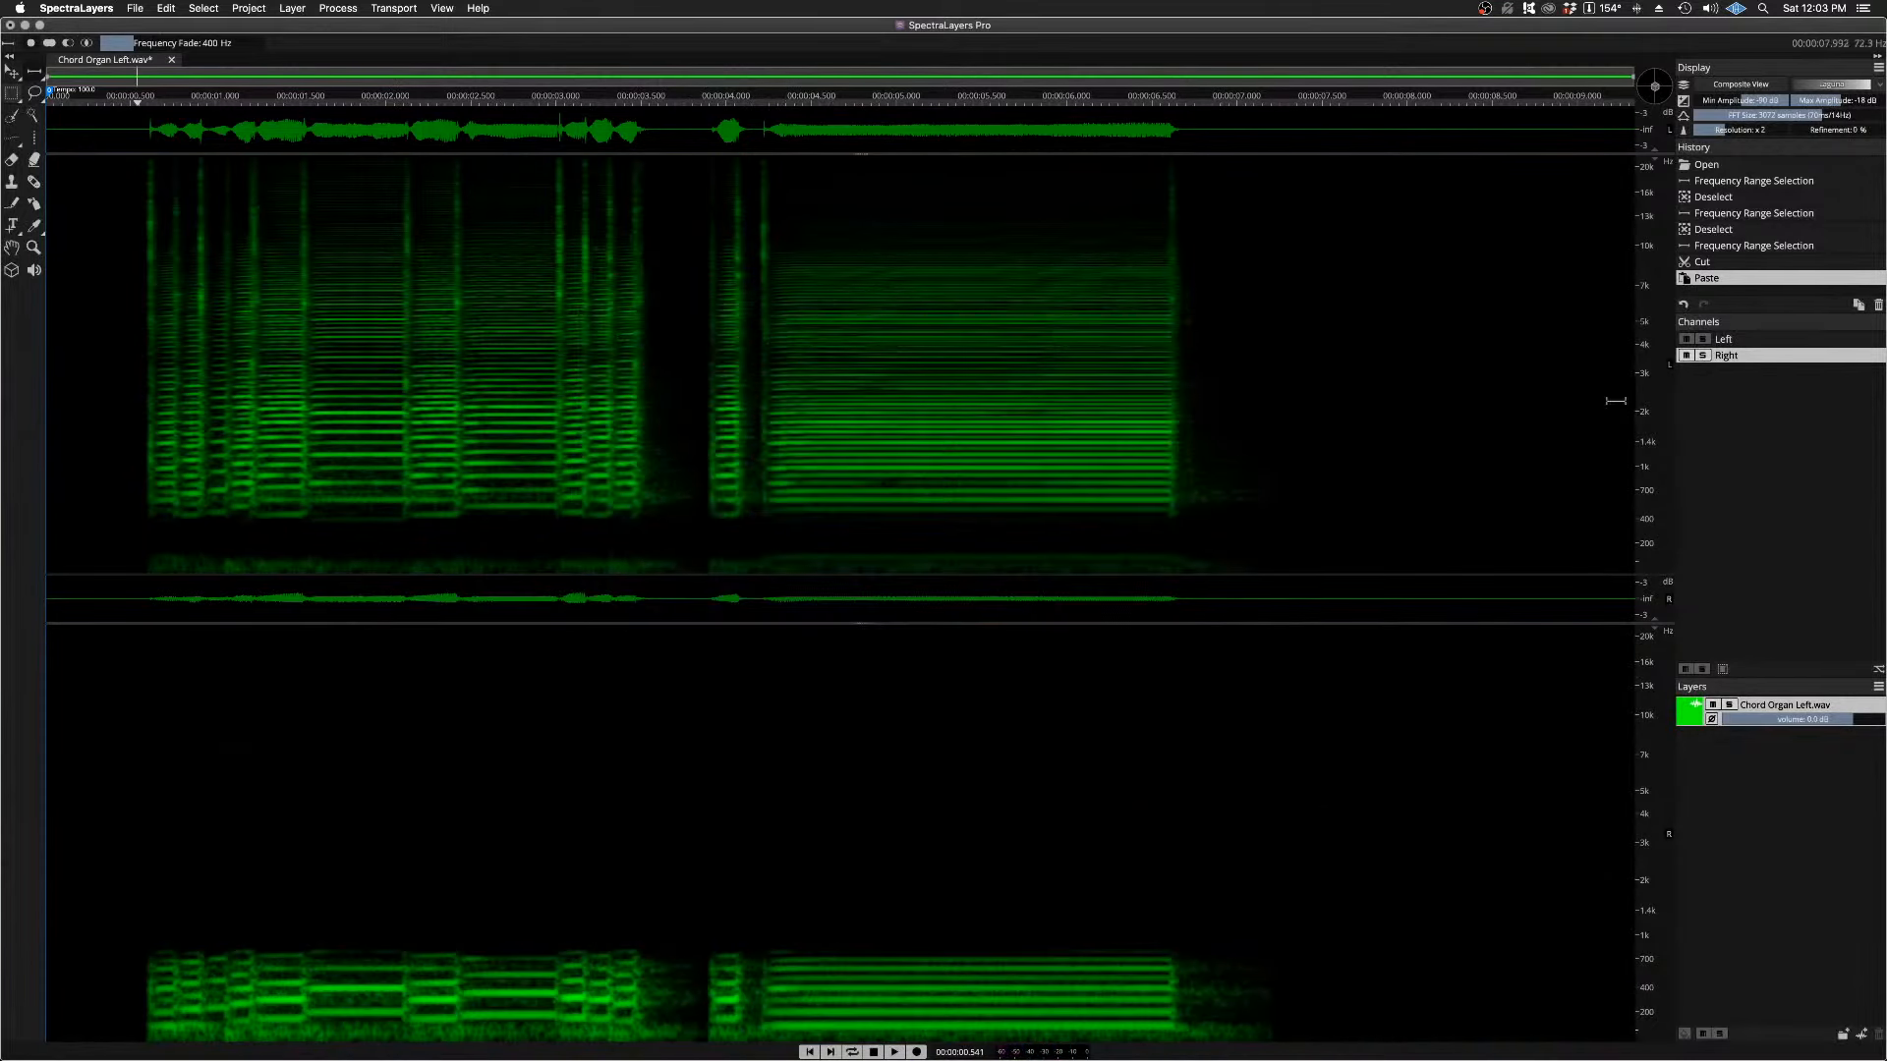
Step: Activate both channels, open ValhallaVintageVerb as a VST3 effect, and preview the reverb with Mix at 22.6 %
shift+click(1765, 342)
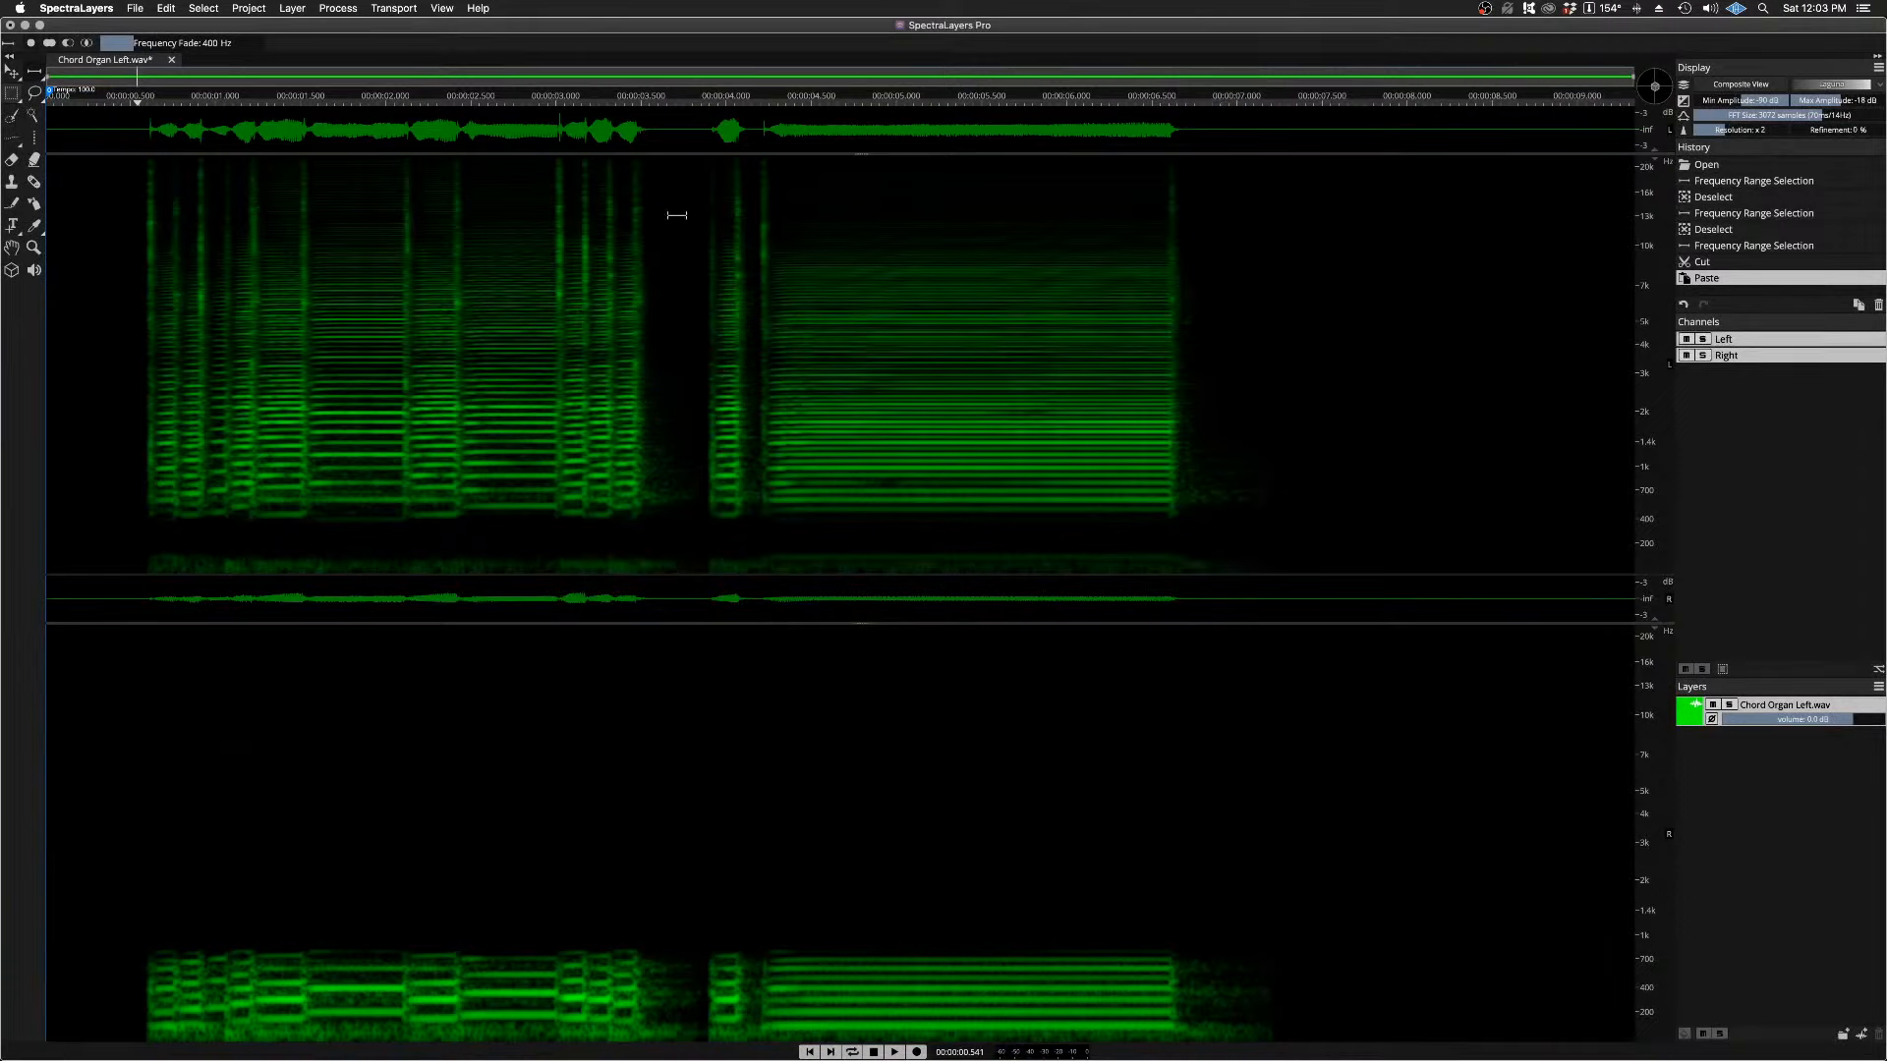
click(338, 8)
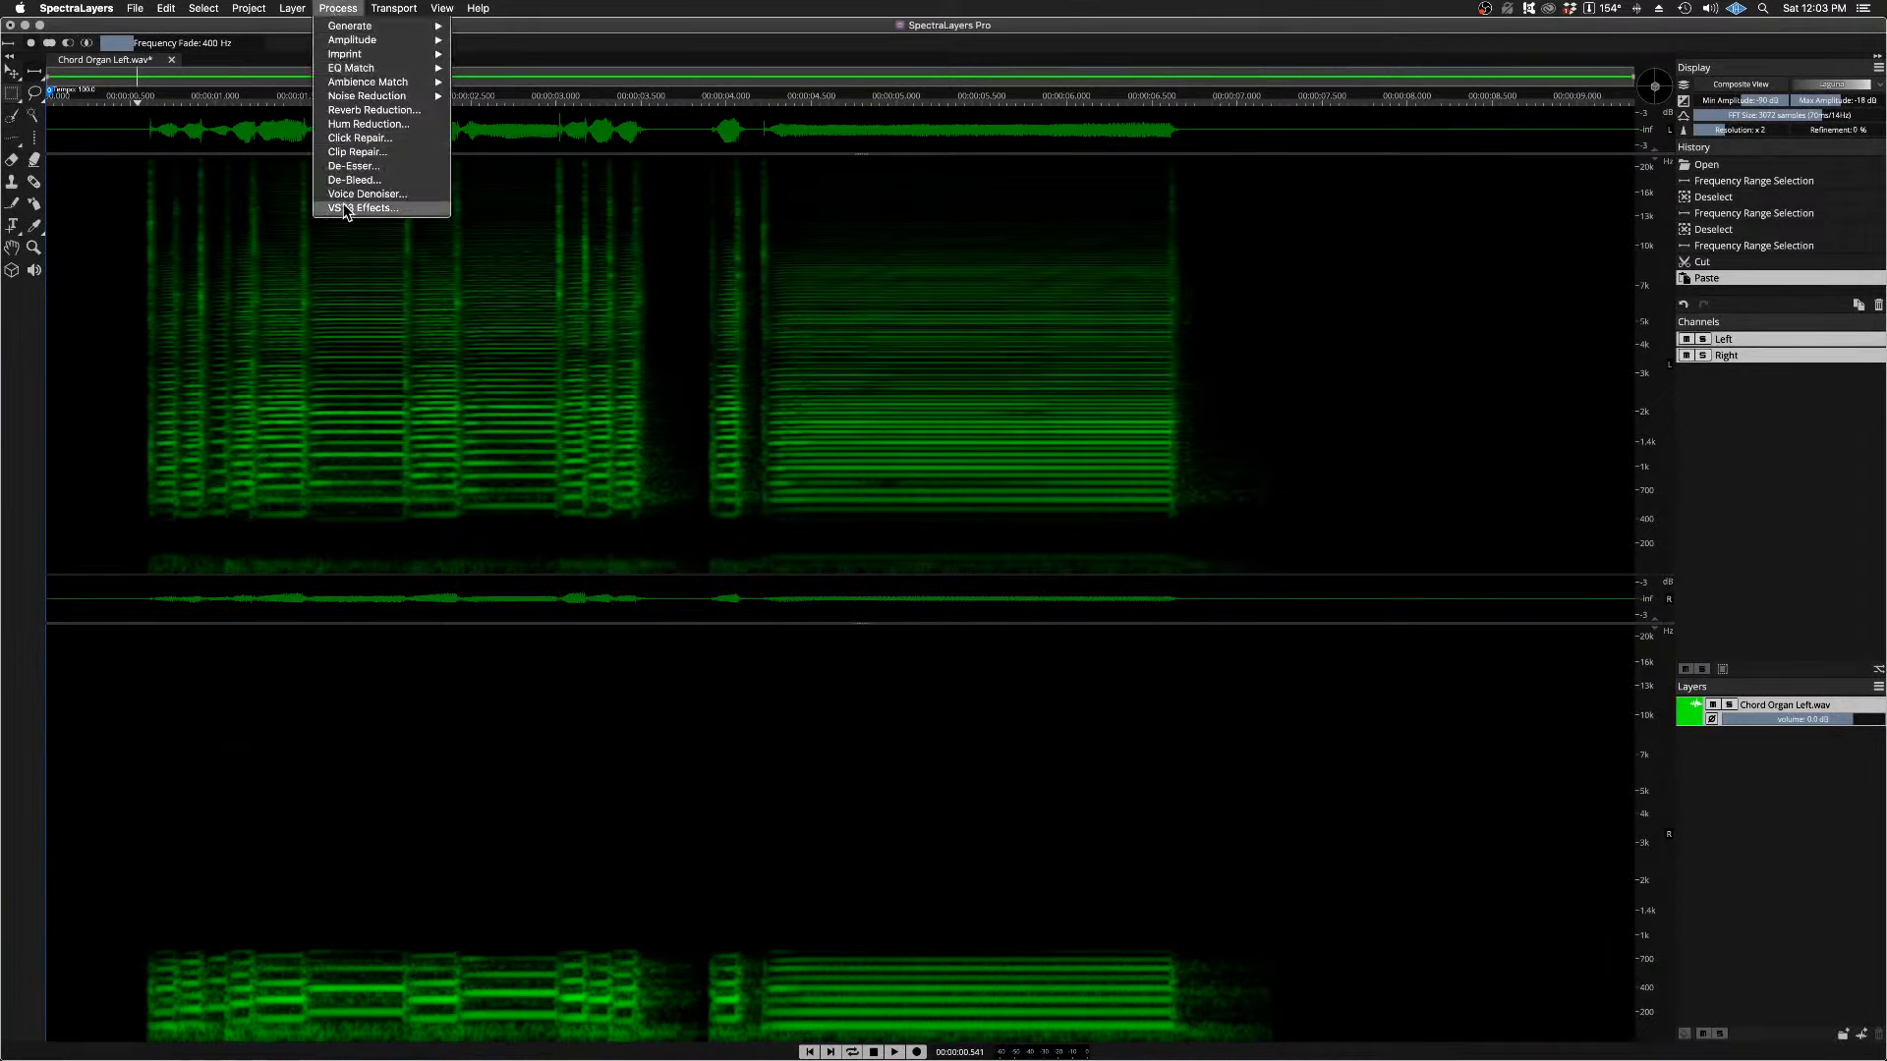
click(346, 208)
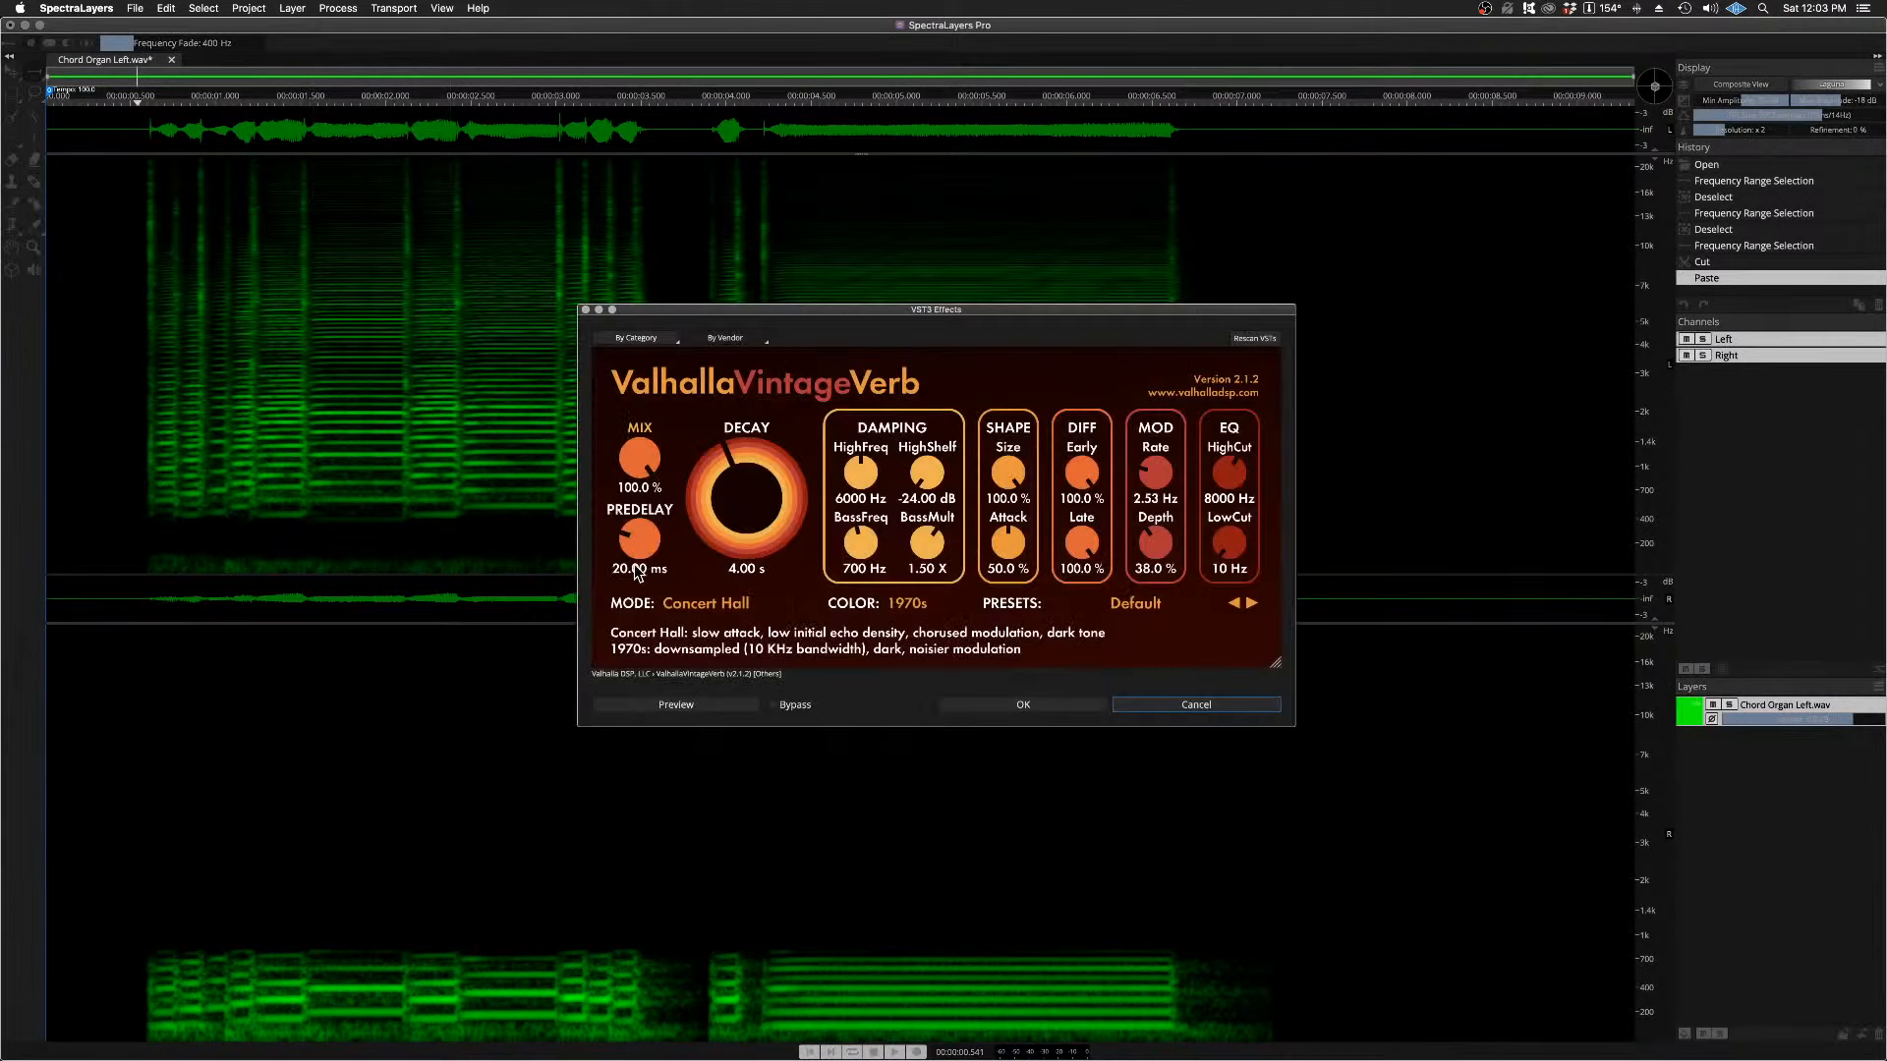
drag(638, 458, 634, 593)
click(675, 706)
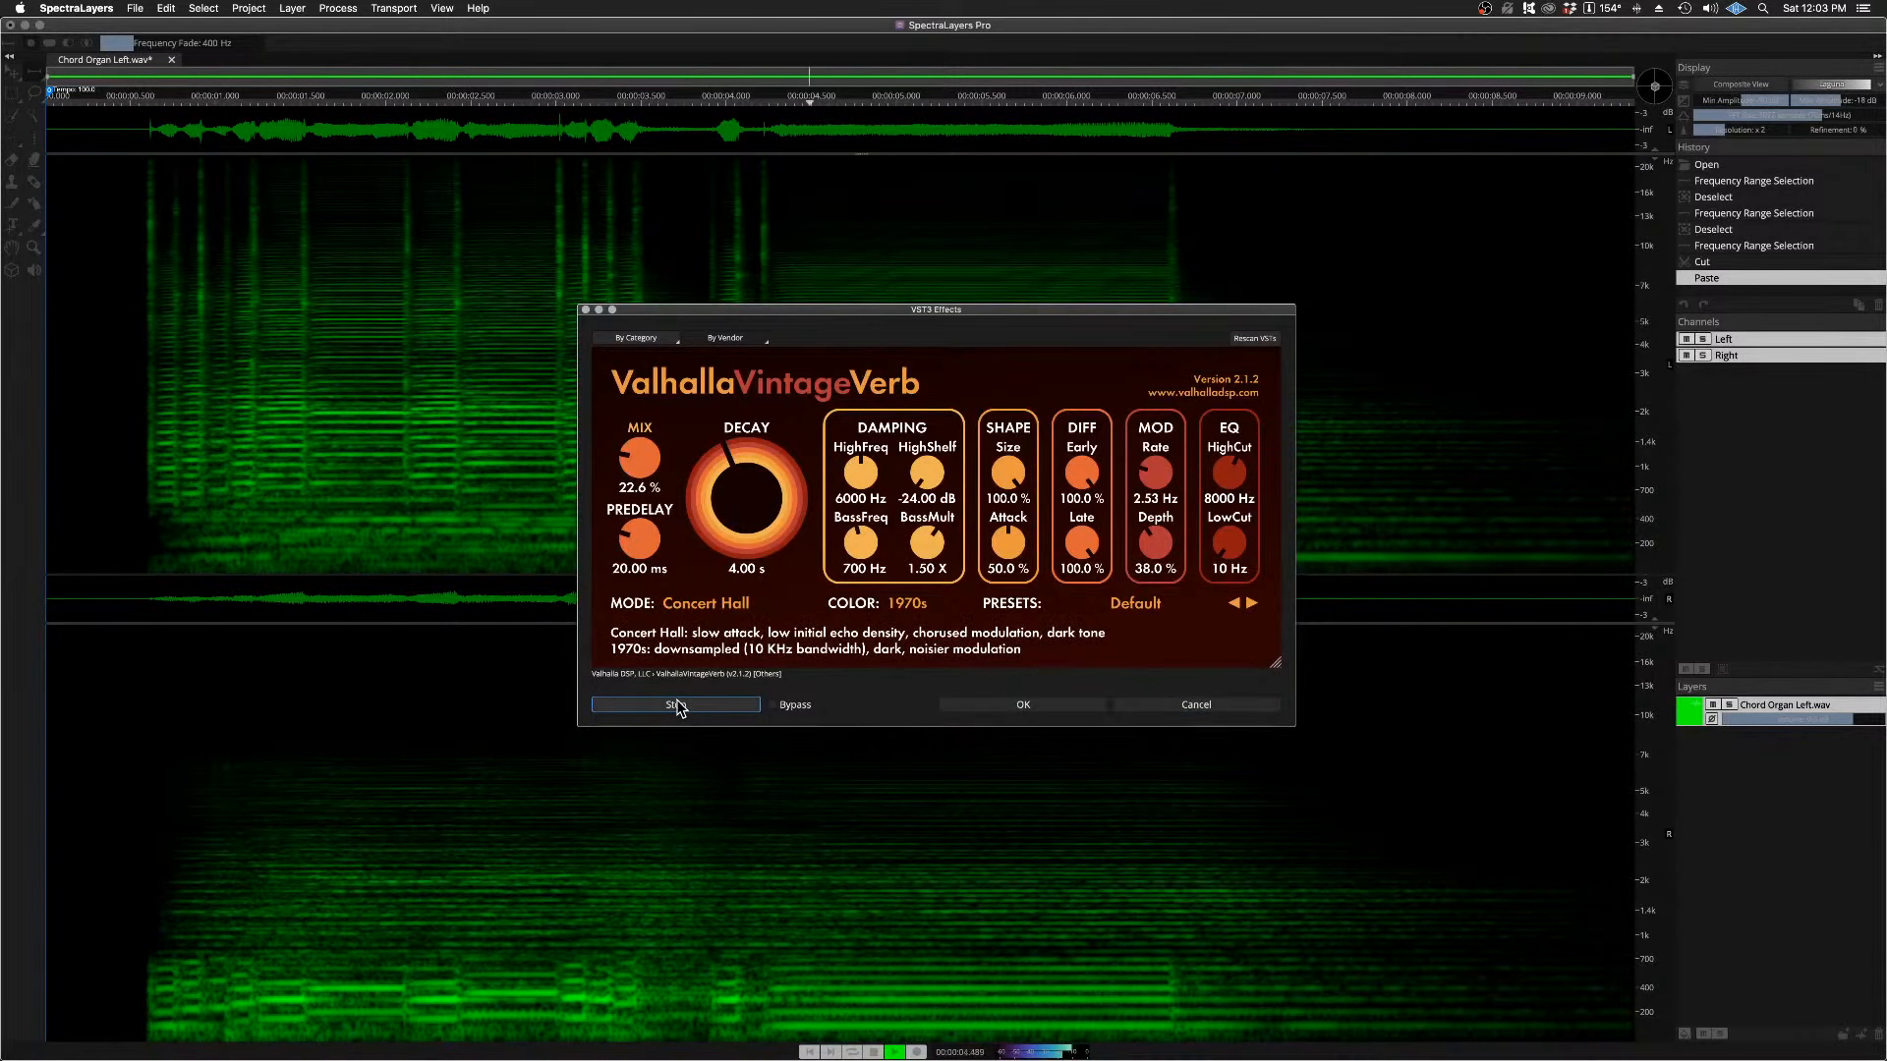
click(676, 706)
Step: Lower the reverb's Mix to 10.9 % and preview it on both channels
drag(641, 452, 642, 466)
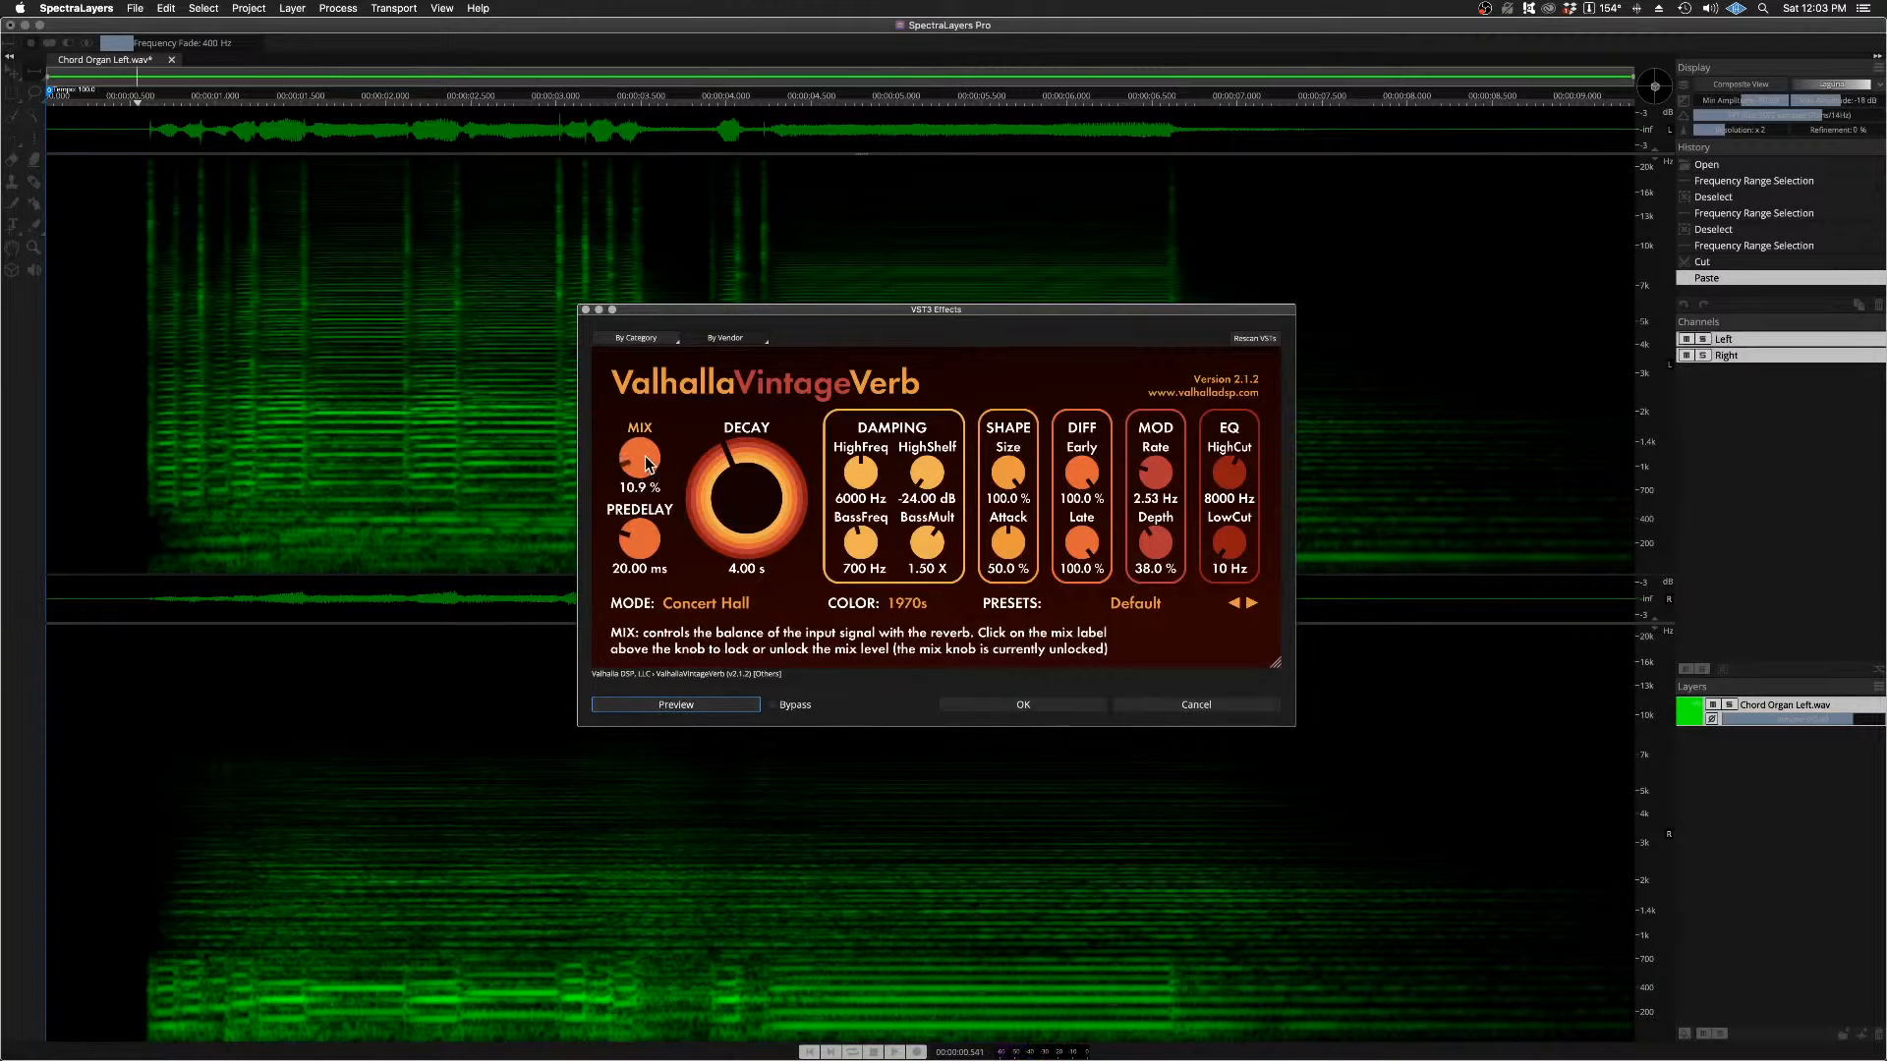
key(space)
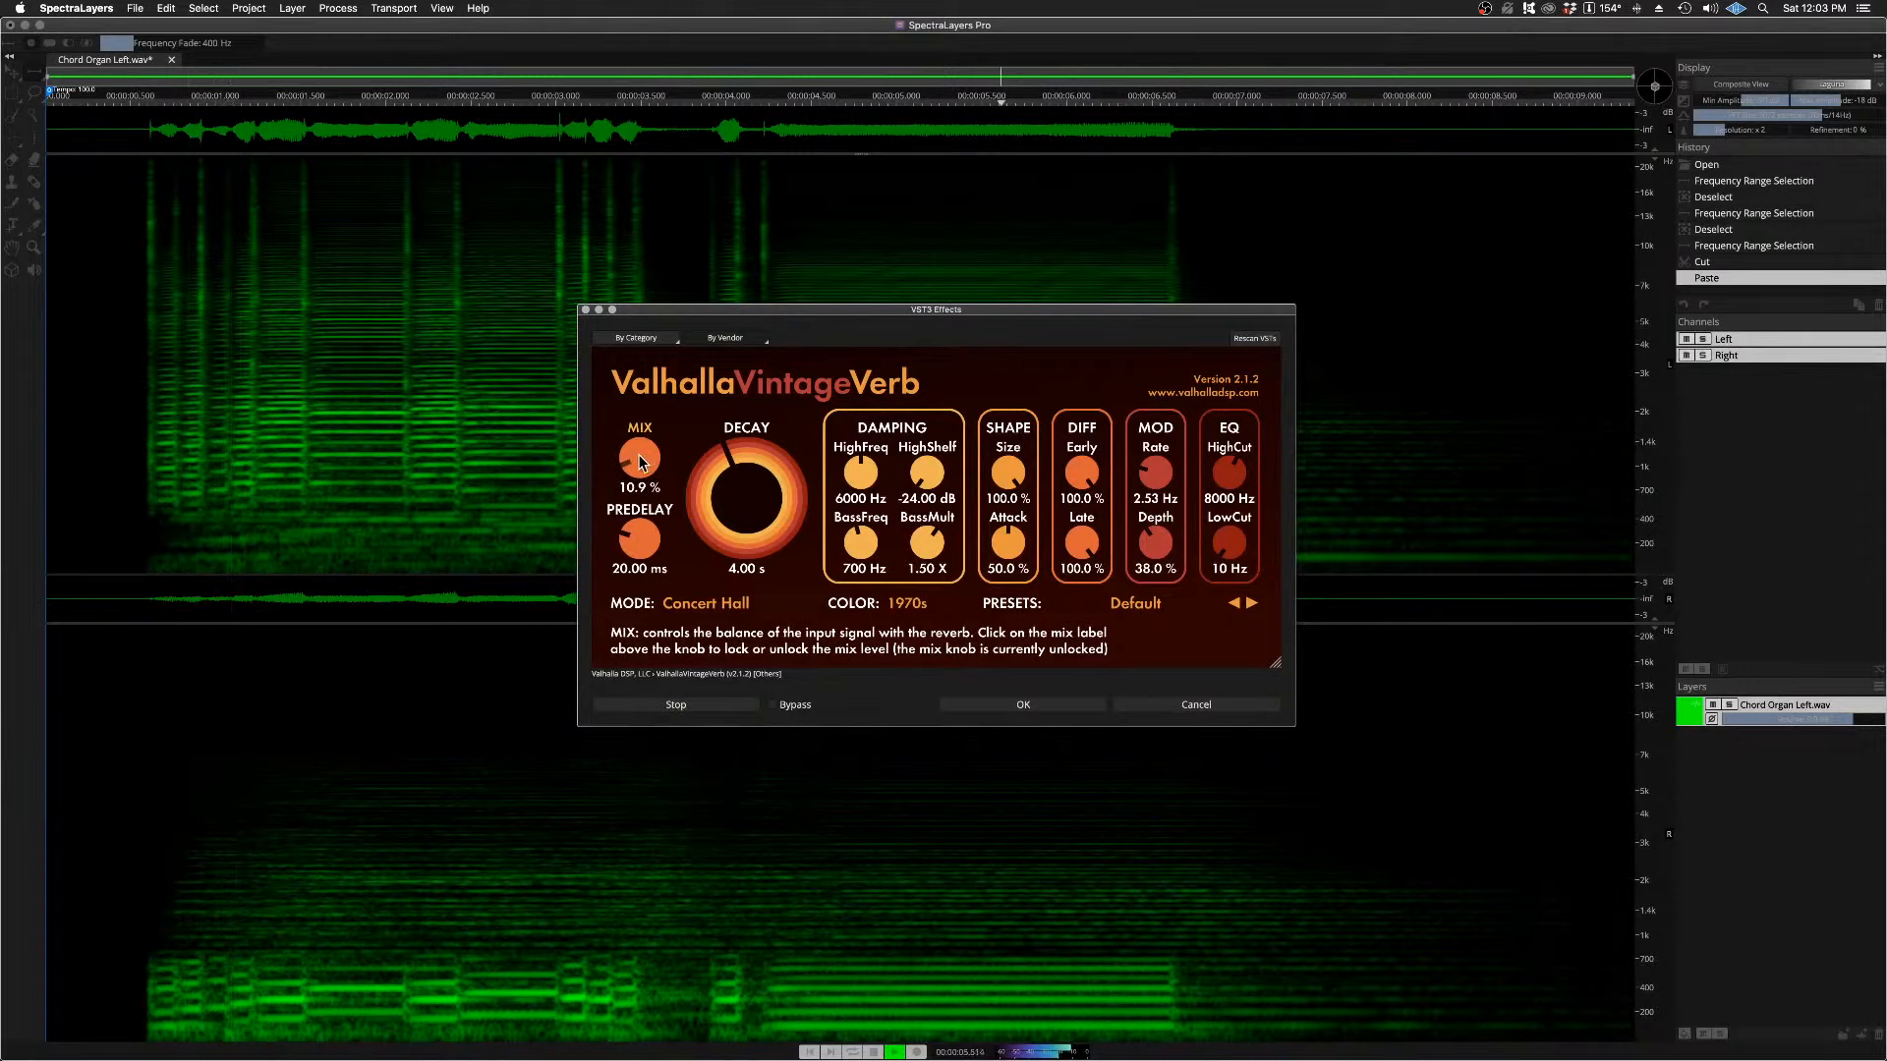
click(676, 705)
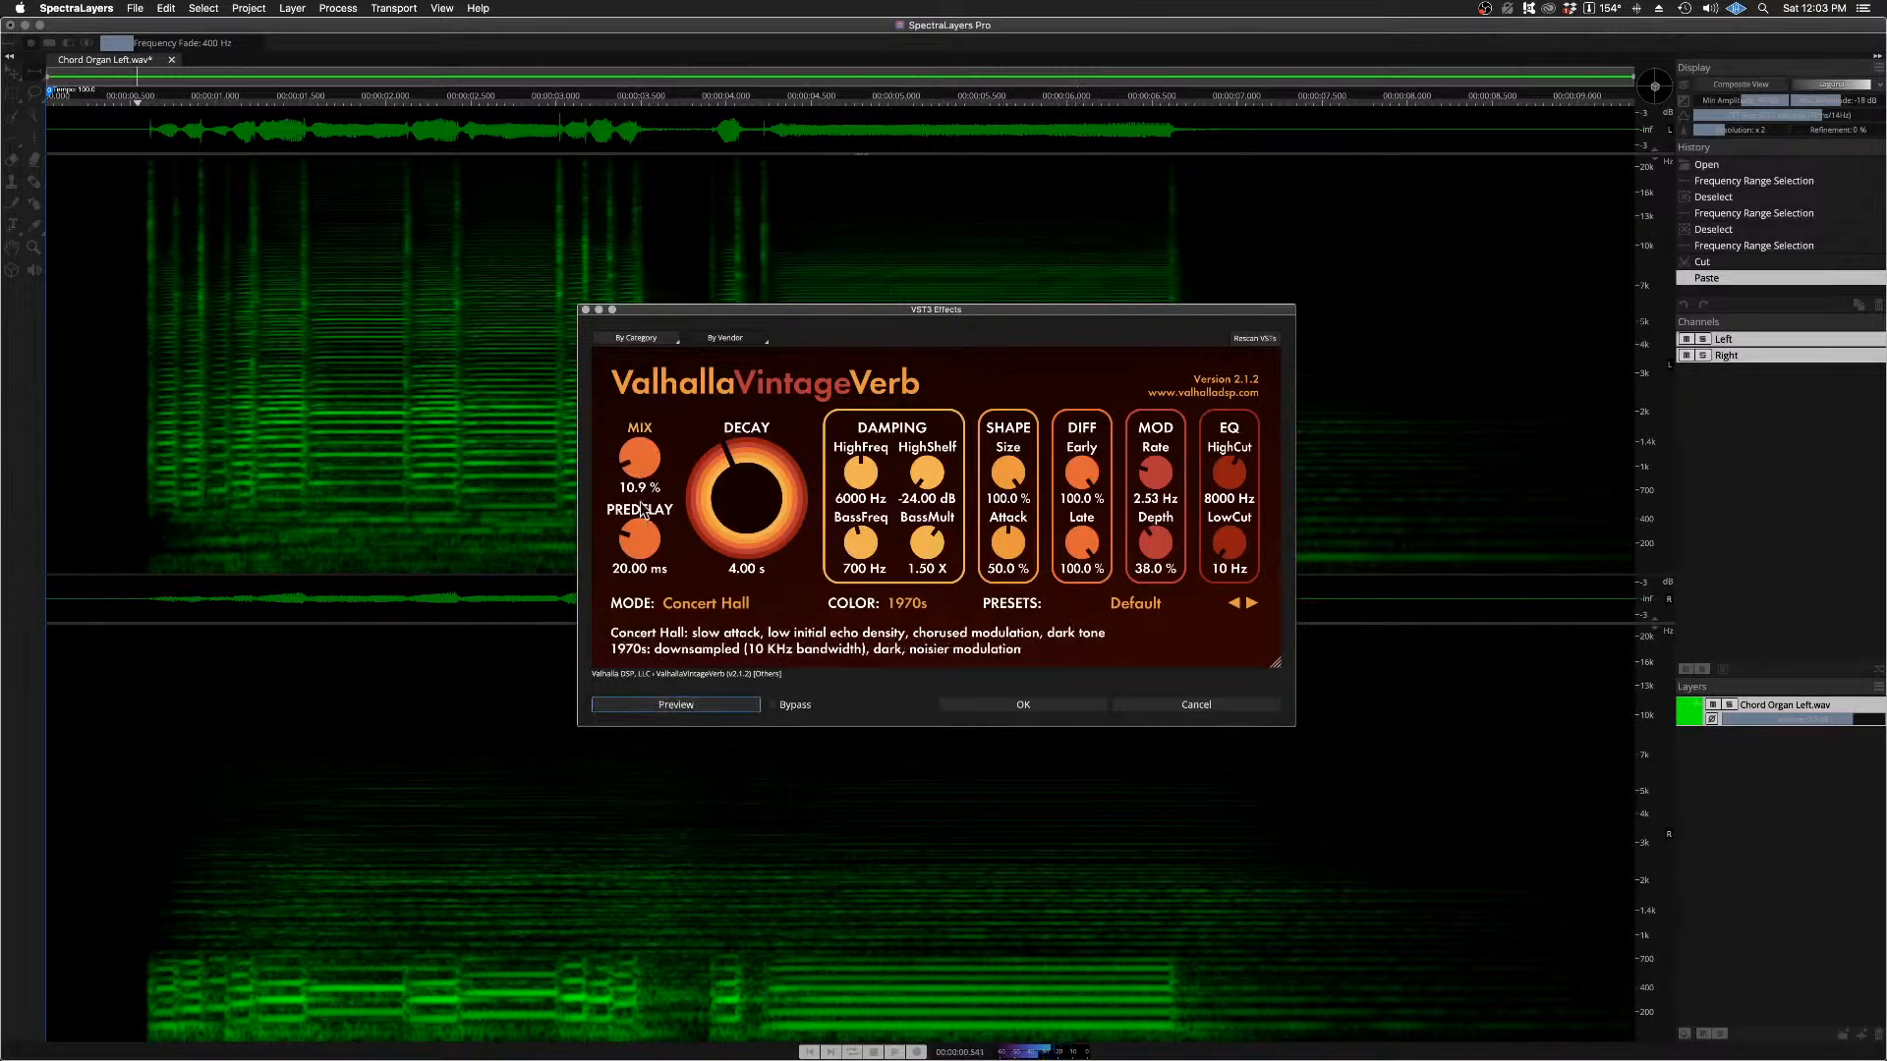
Step: Lower the reverb's Mix to 5.9 %, preview it, and apply the effect to both channels
drag(640, 460, 640, 471)
click(657, 709)
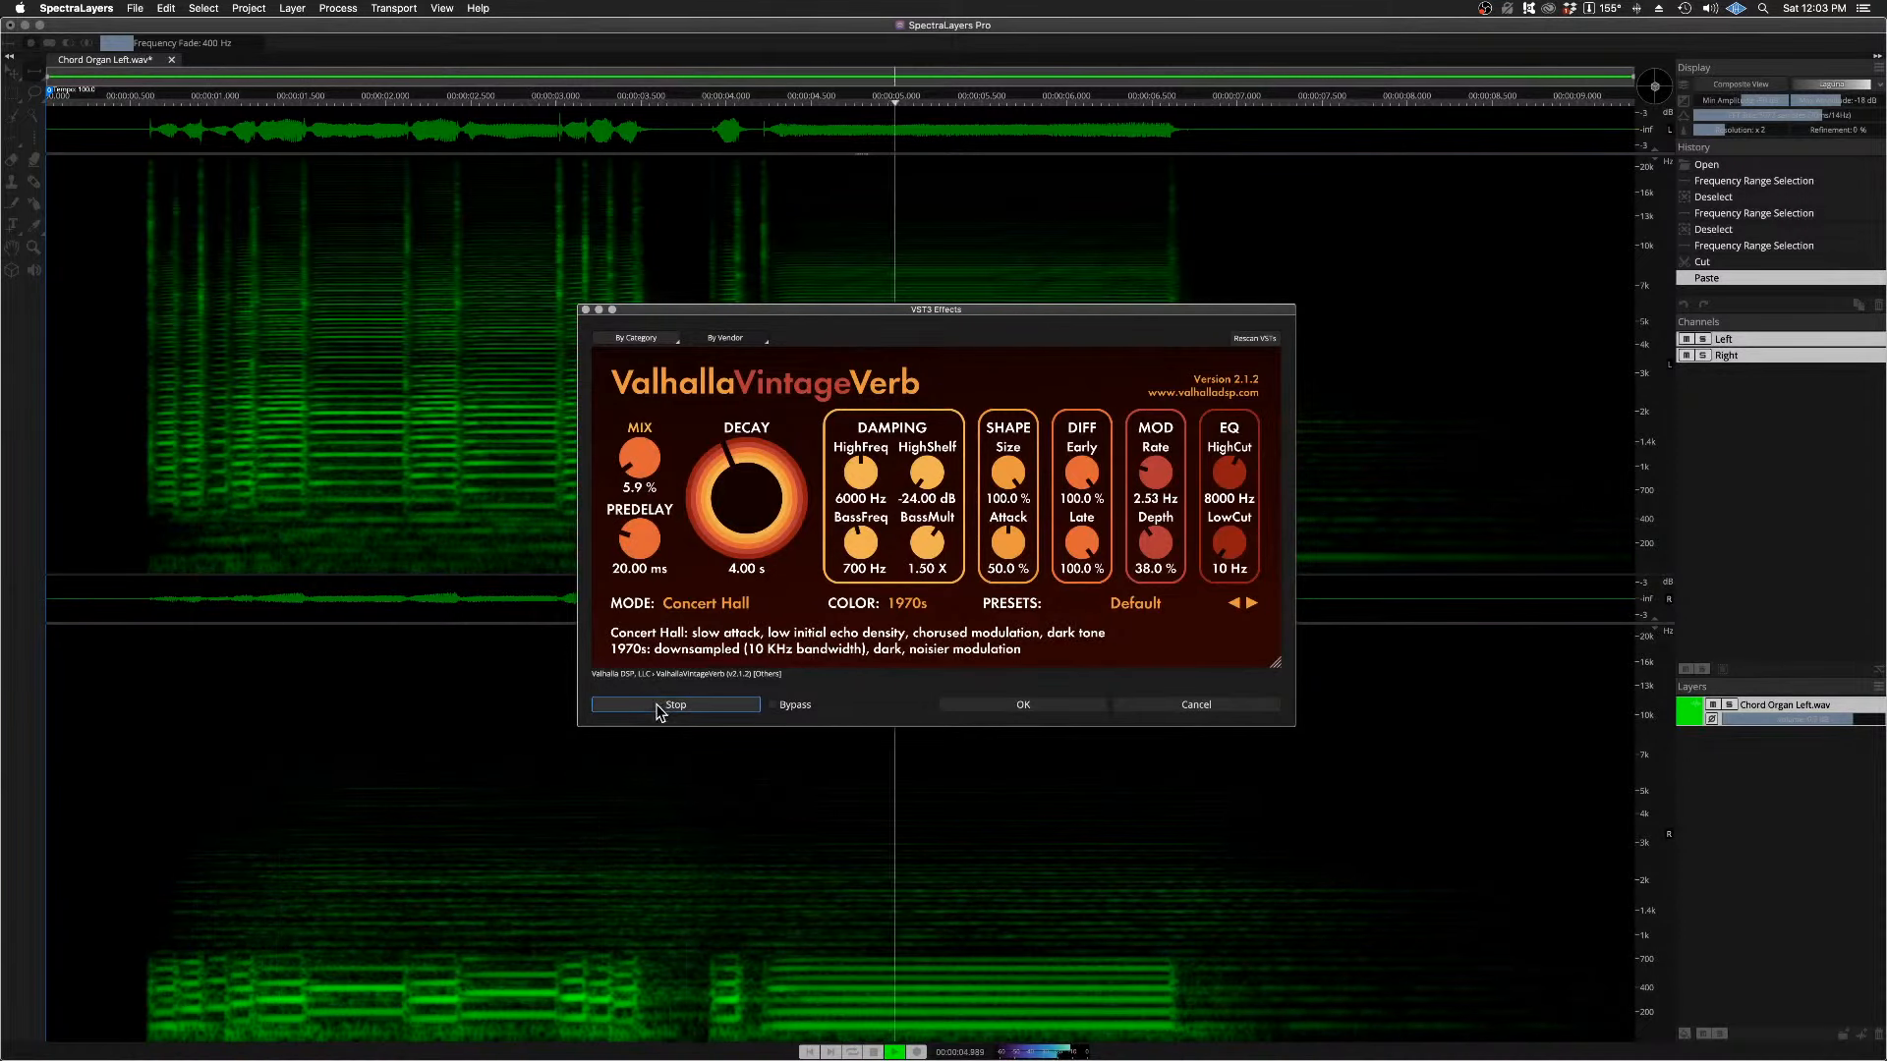
click(673, 706)
click(684, 706)
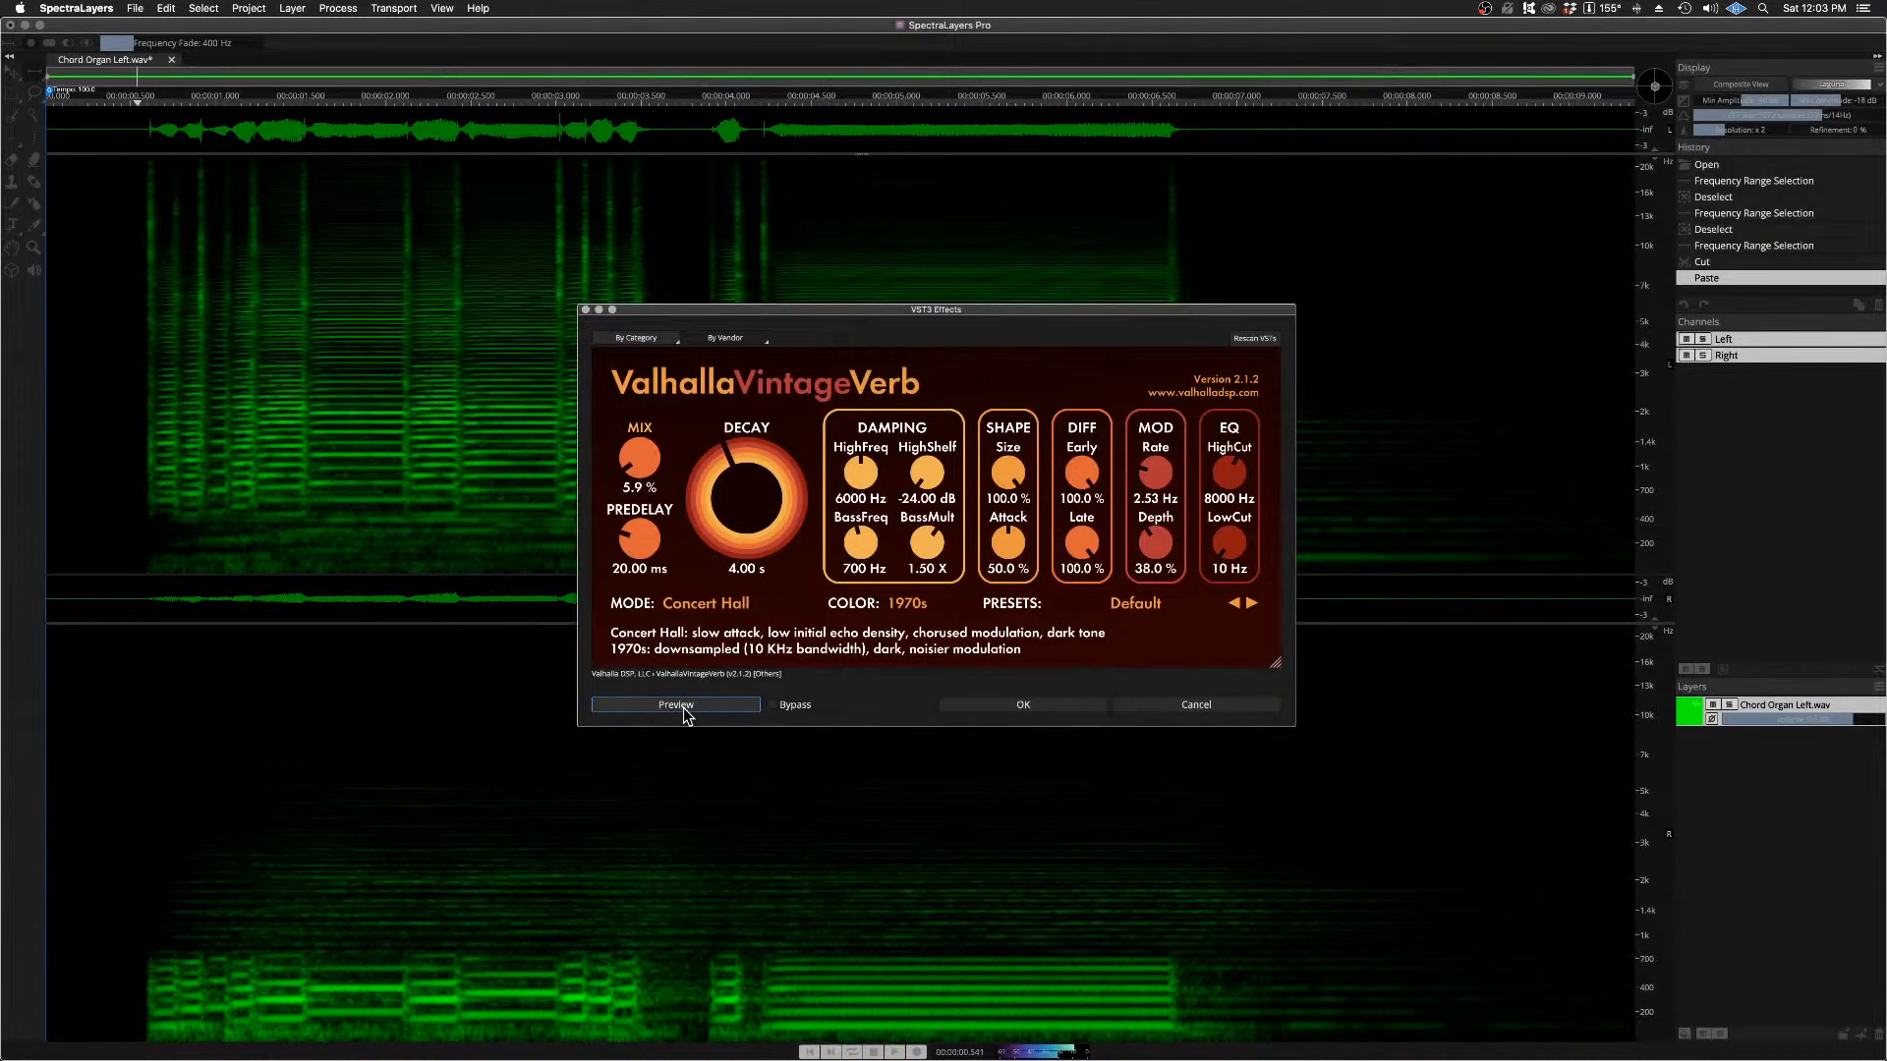
click(983, 710)
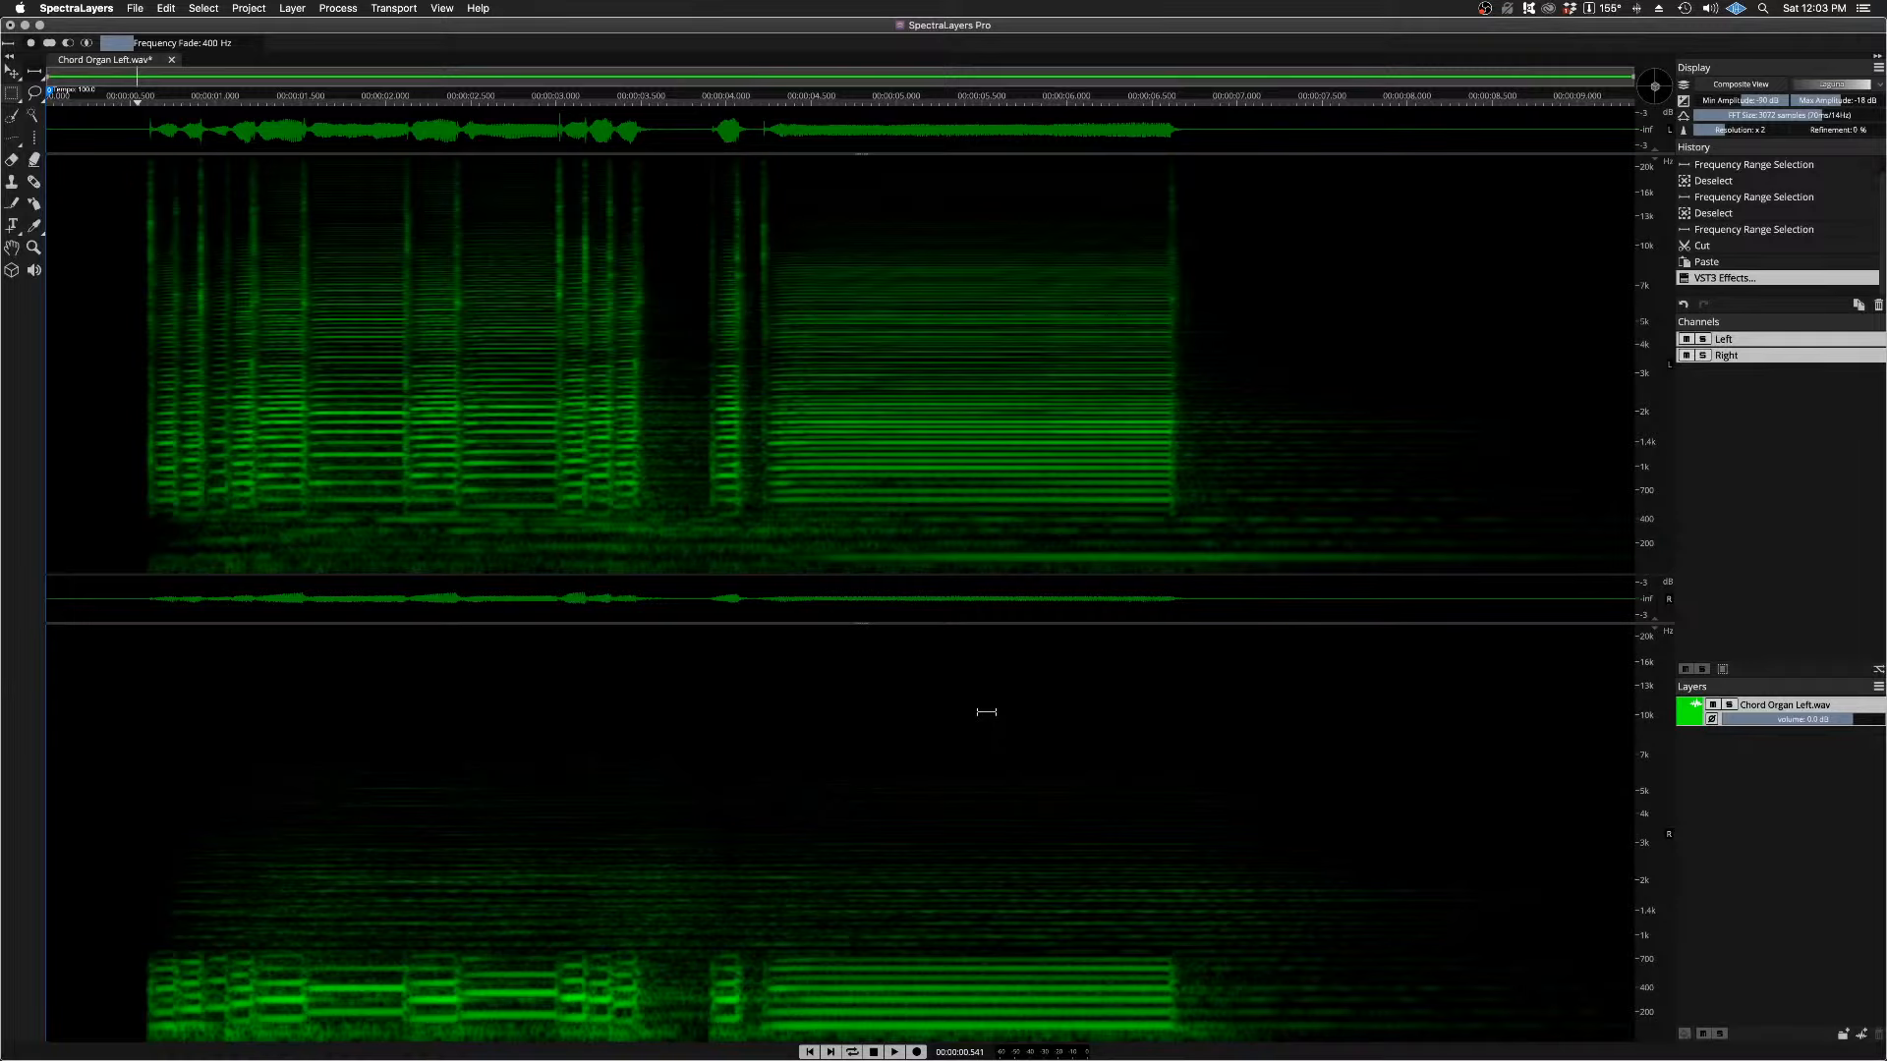
Step: Play the split recording with the applied reverb twice
key(space)
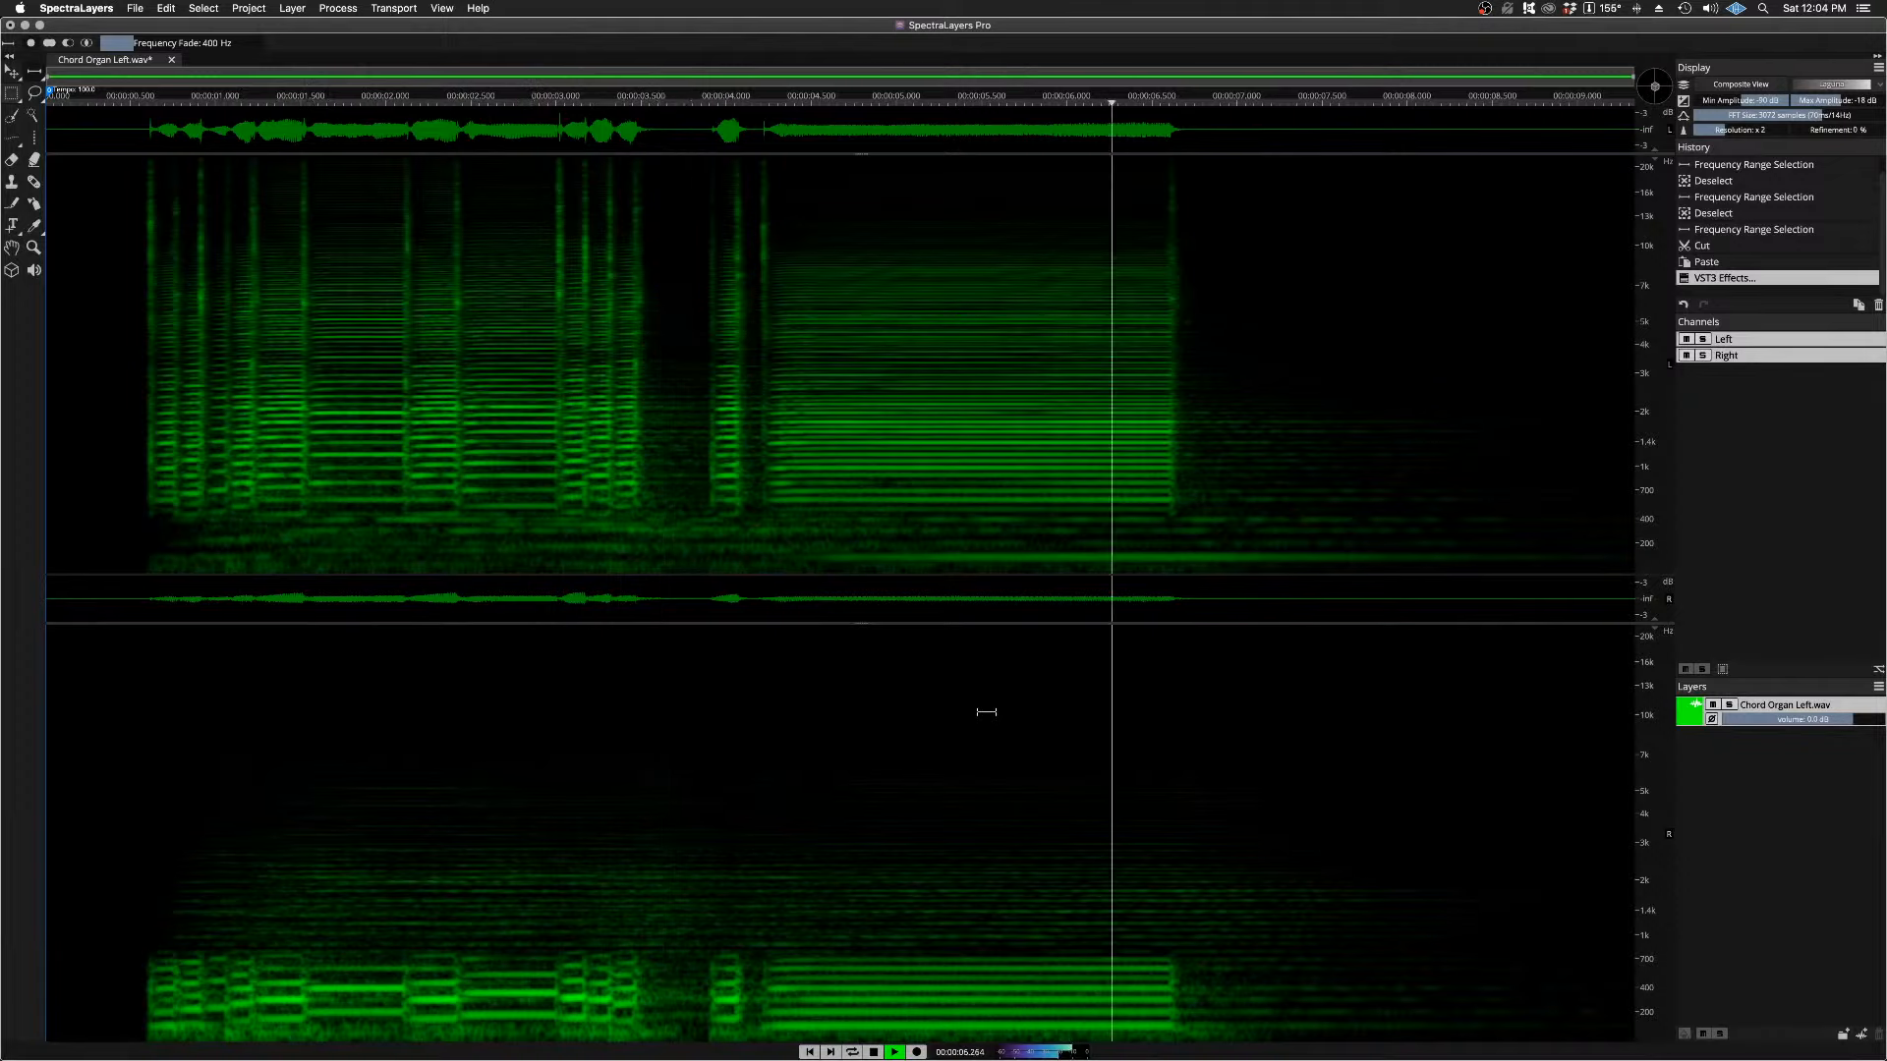
key(space)
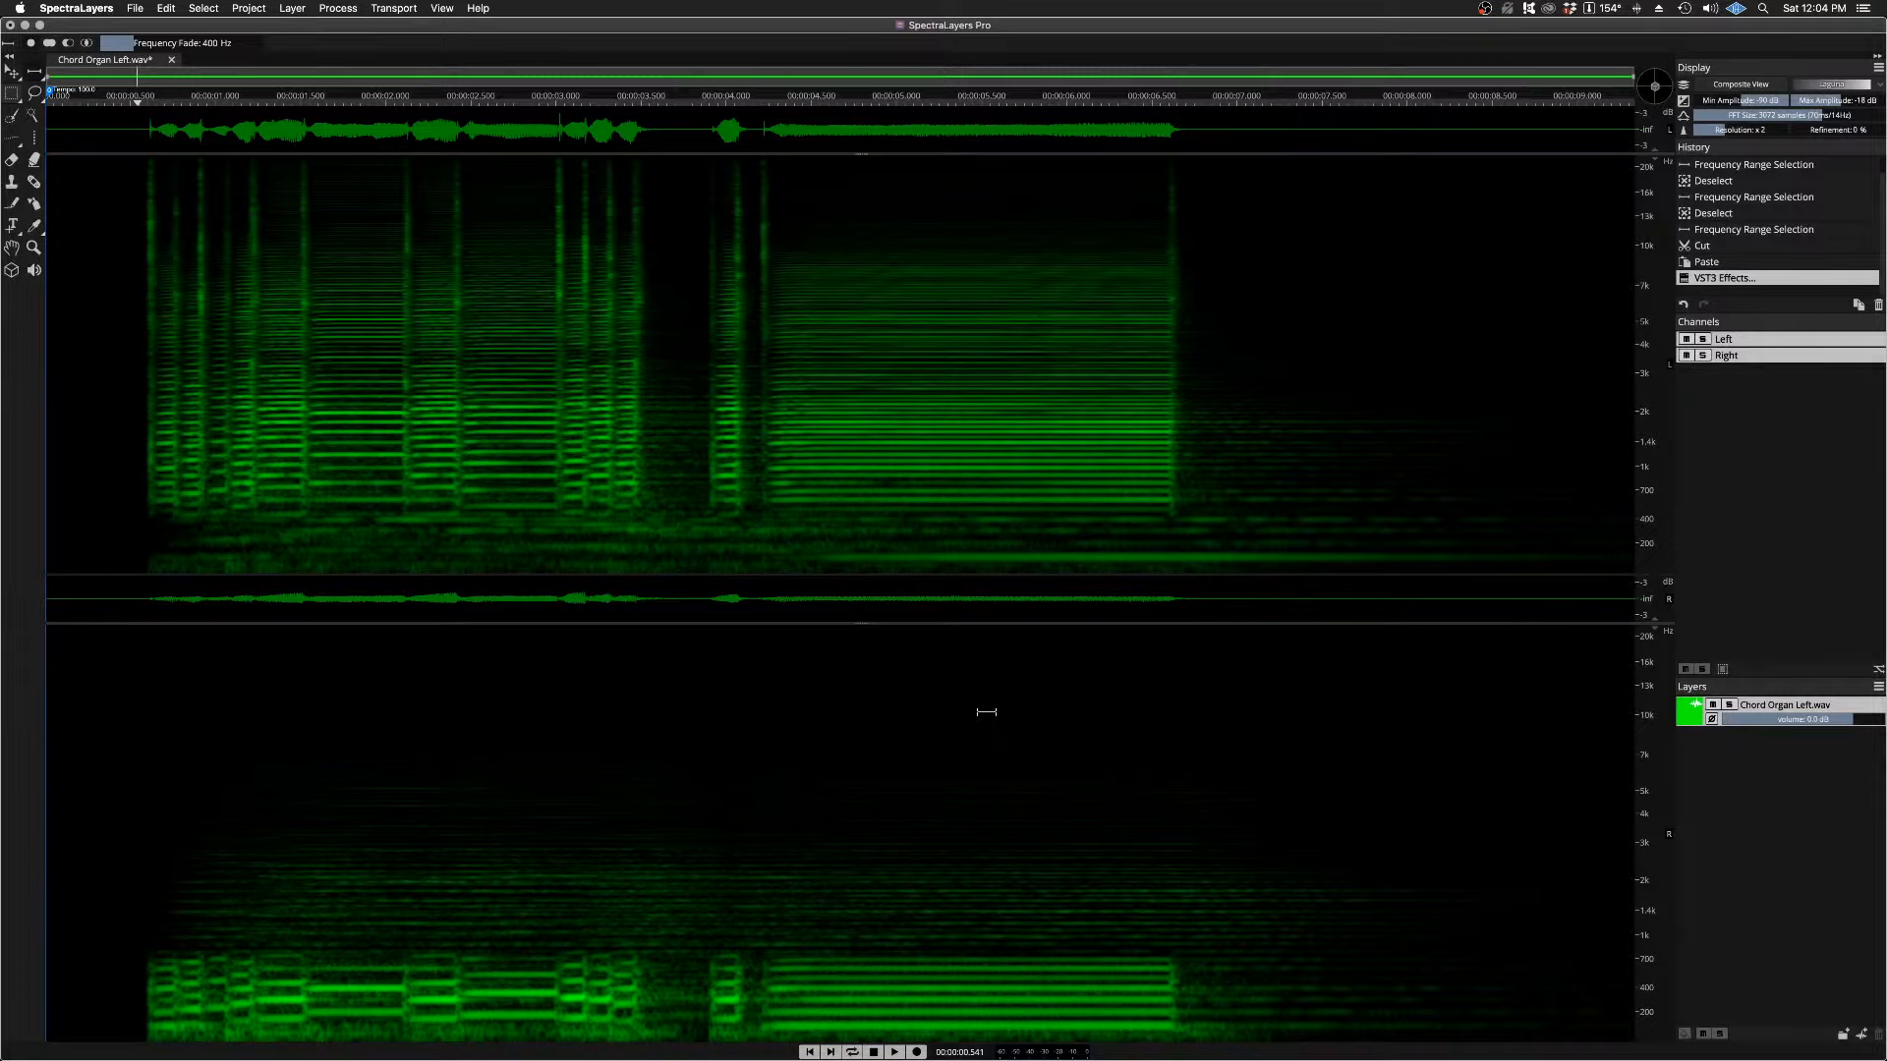
key(space)
key(space)
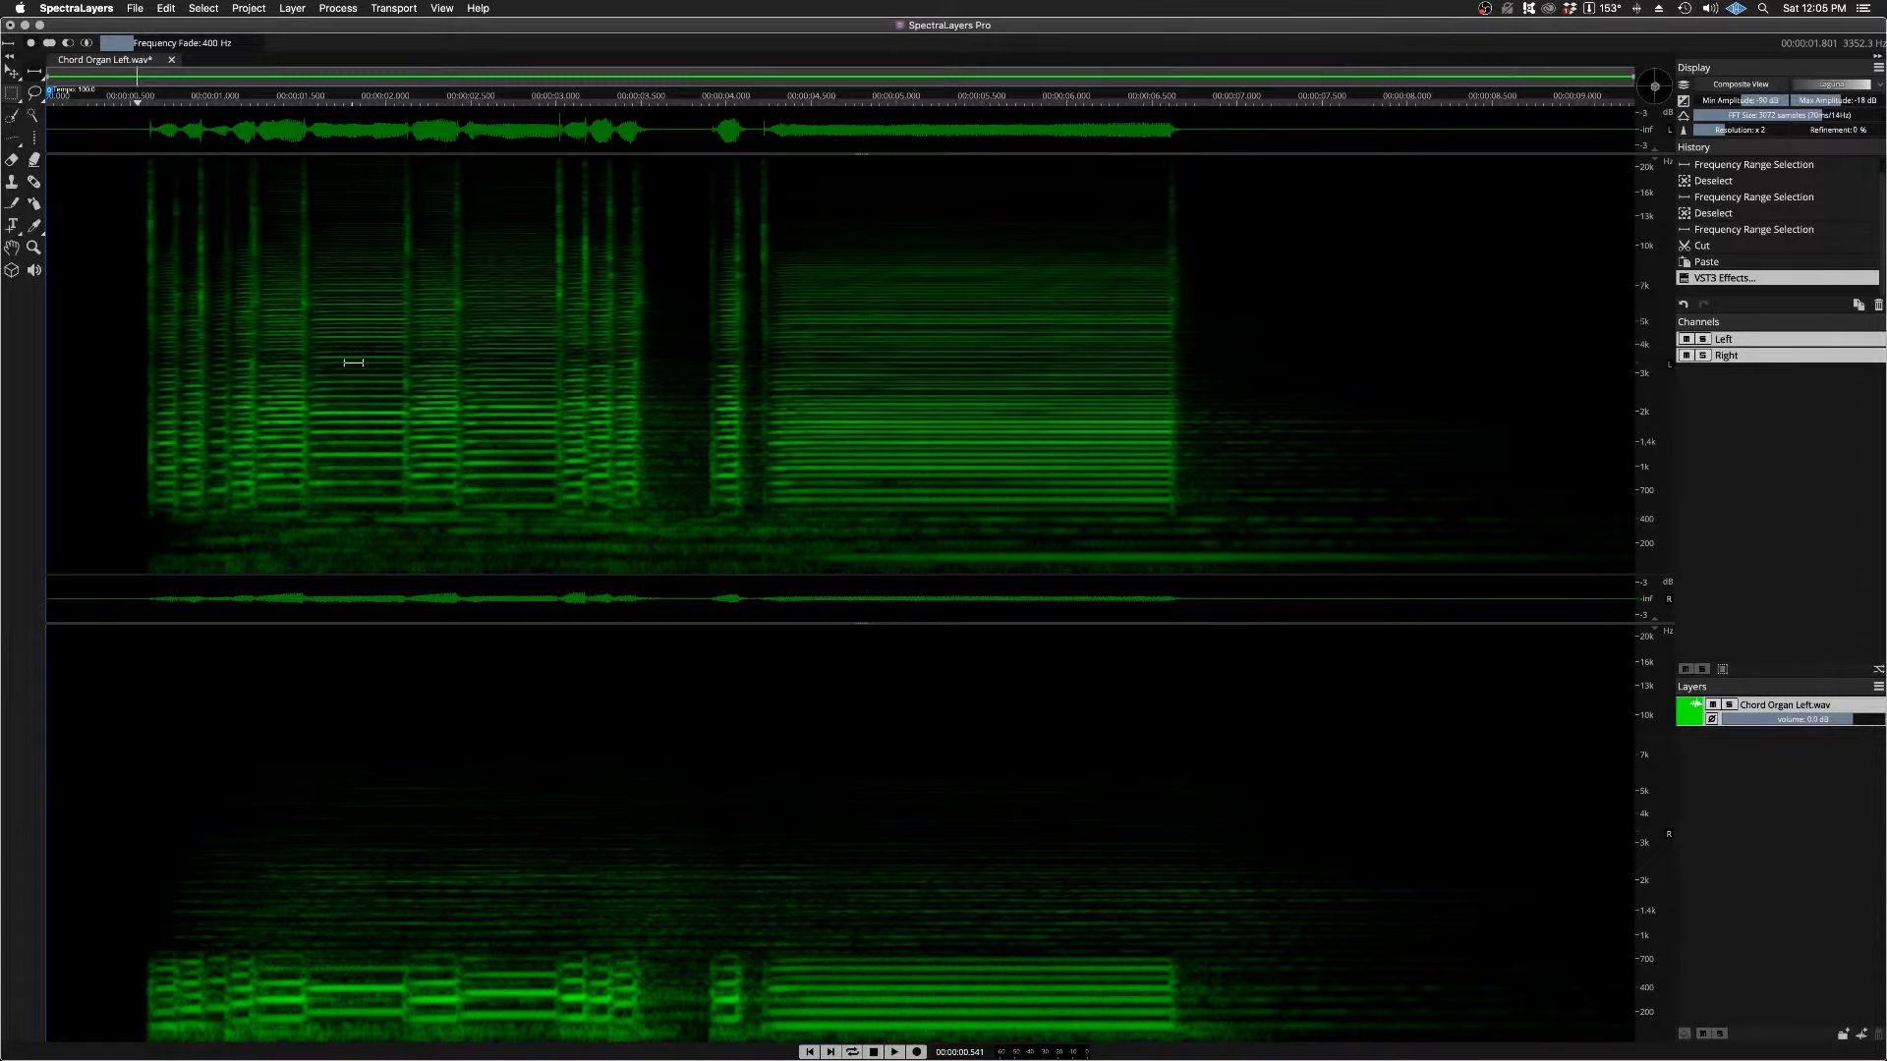
Step: Close Chord Organ Left.wav without saving, and switch from SpectraLayers to the Ambience Match ARA project in Cubase
click(172, 61)
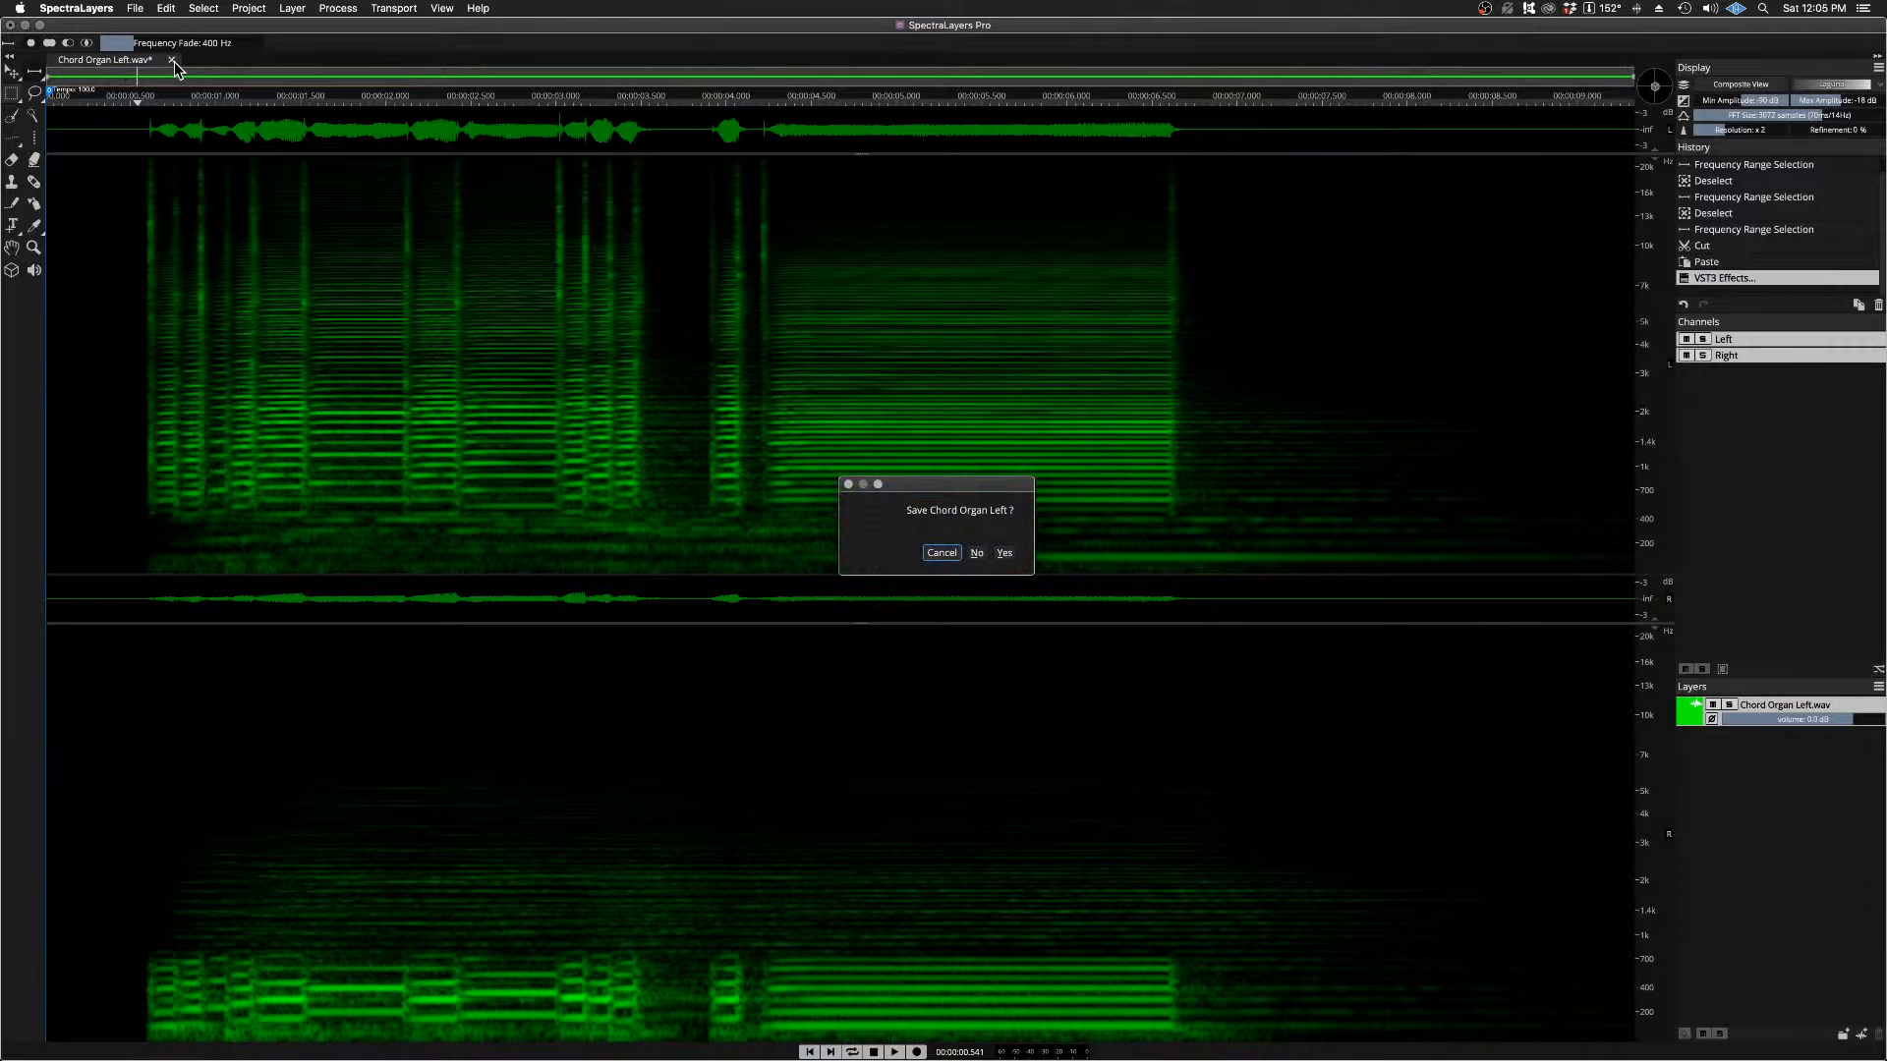
click(976, 554)
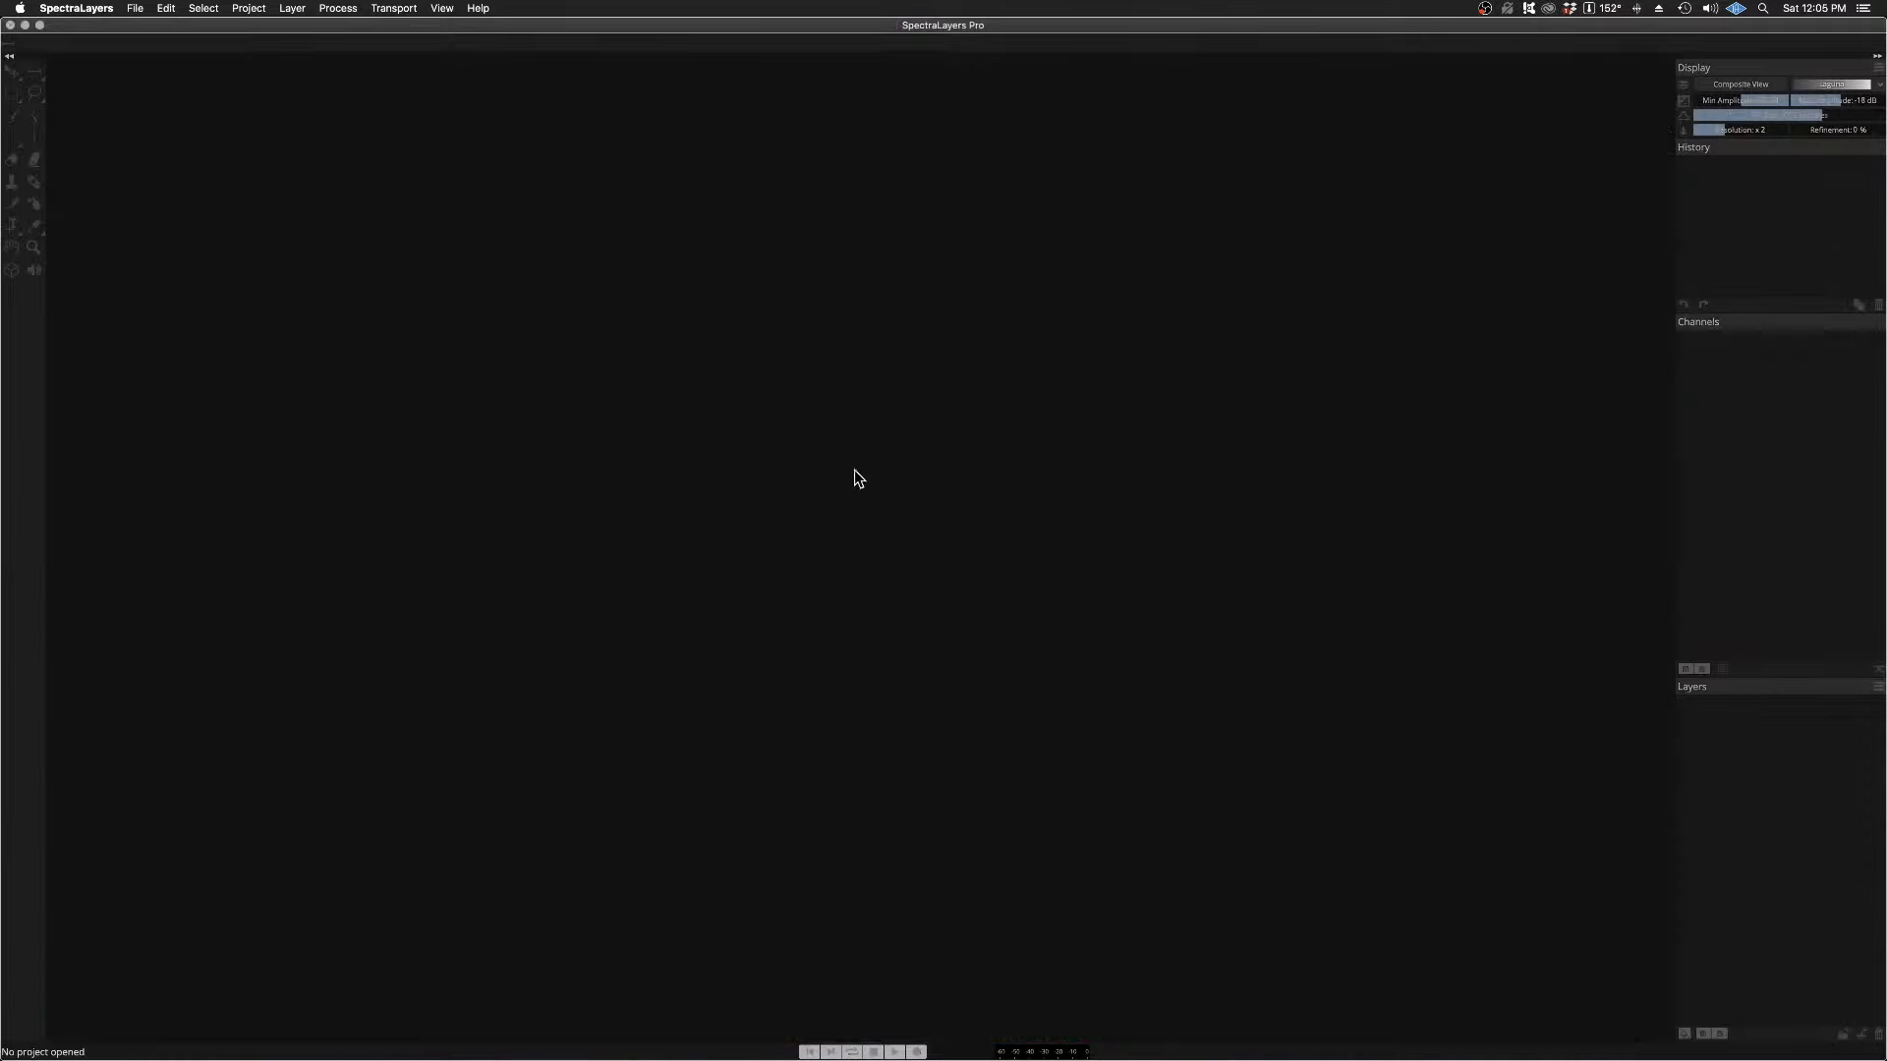
click(24, 25)
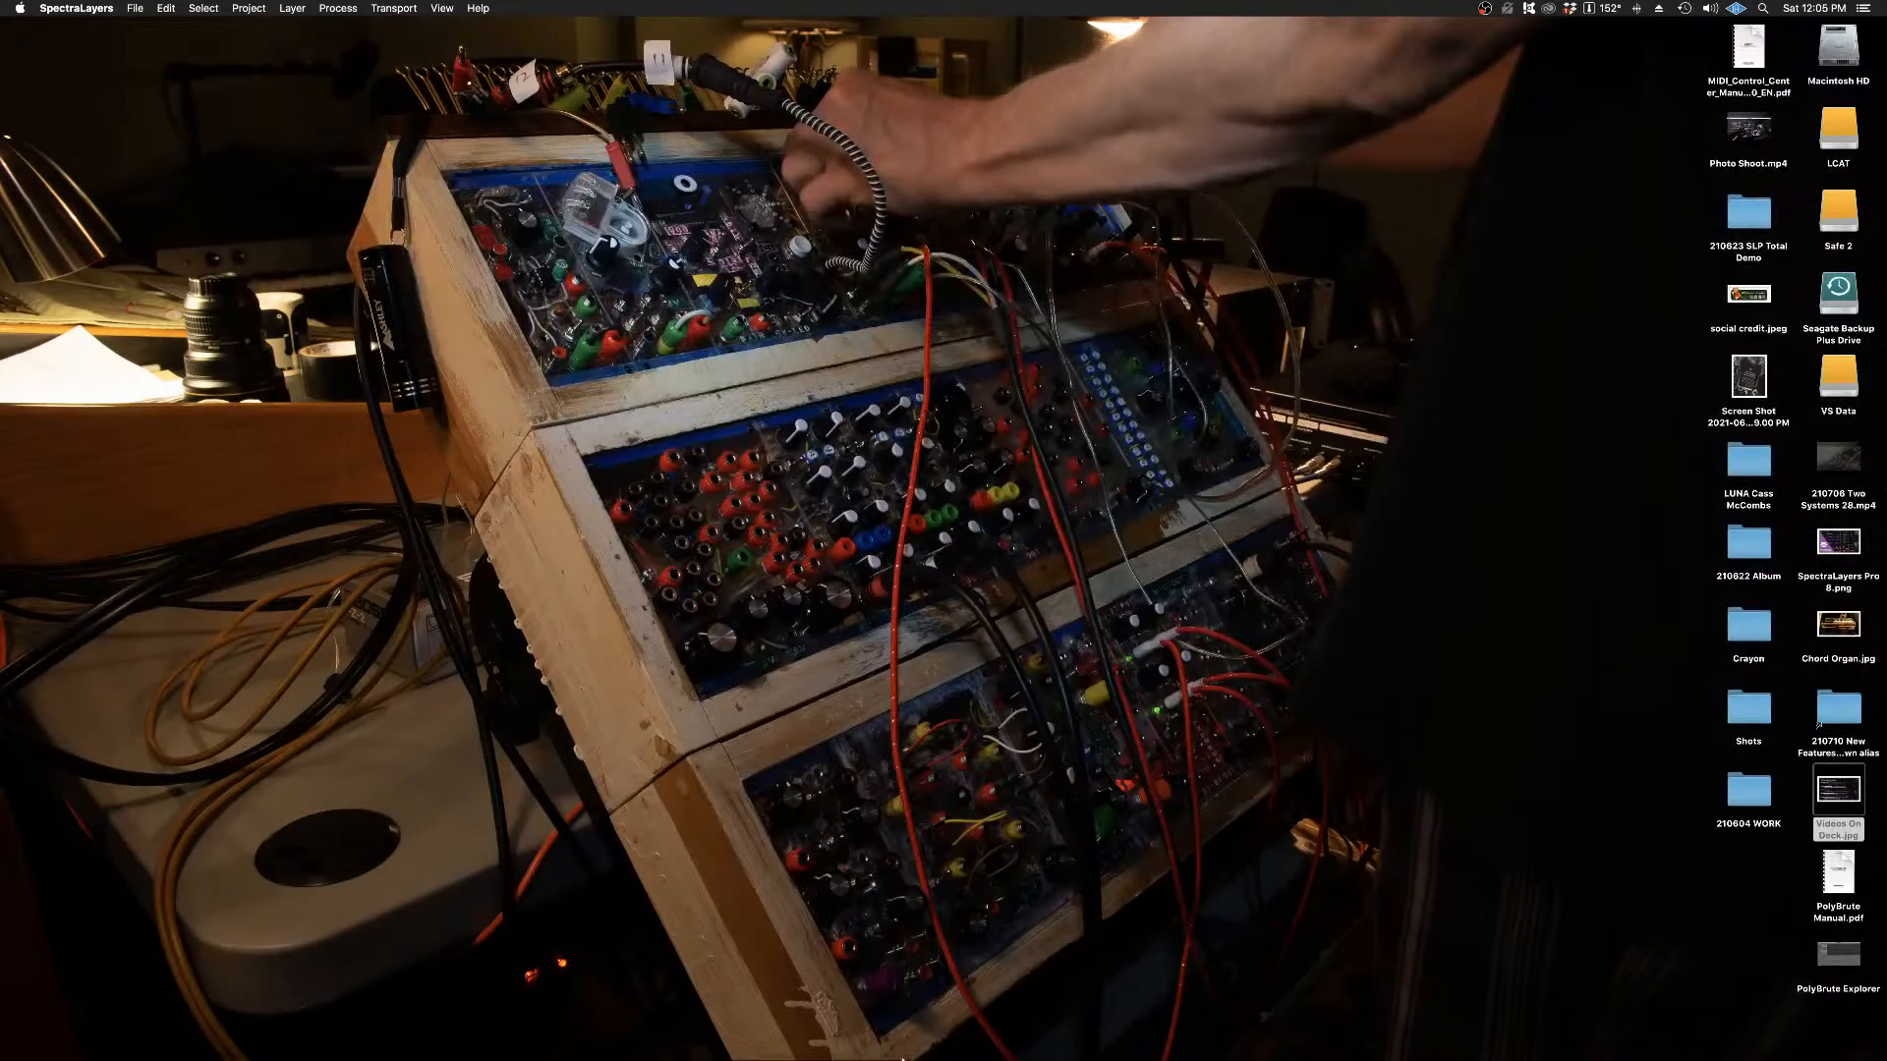
mouse_move(865, 1050)
click(741, 1043)
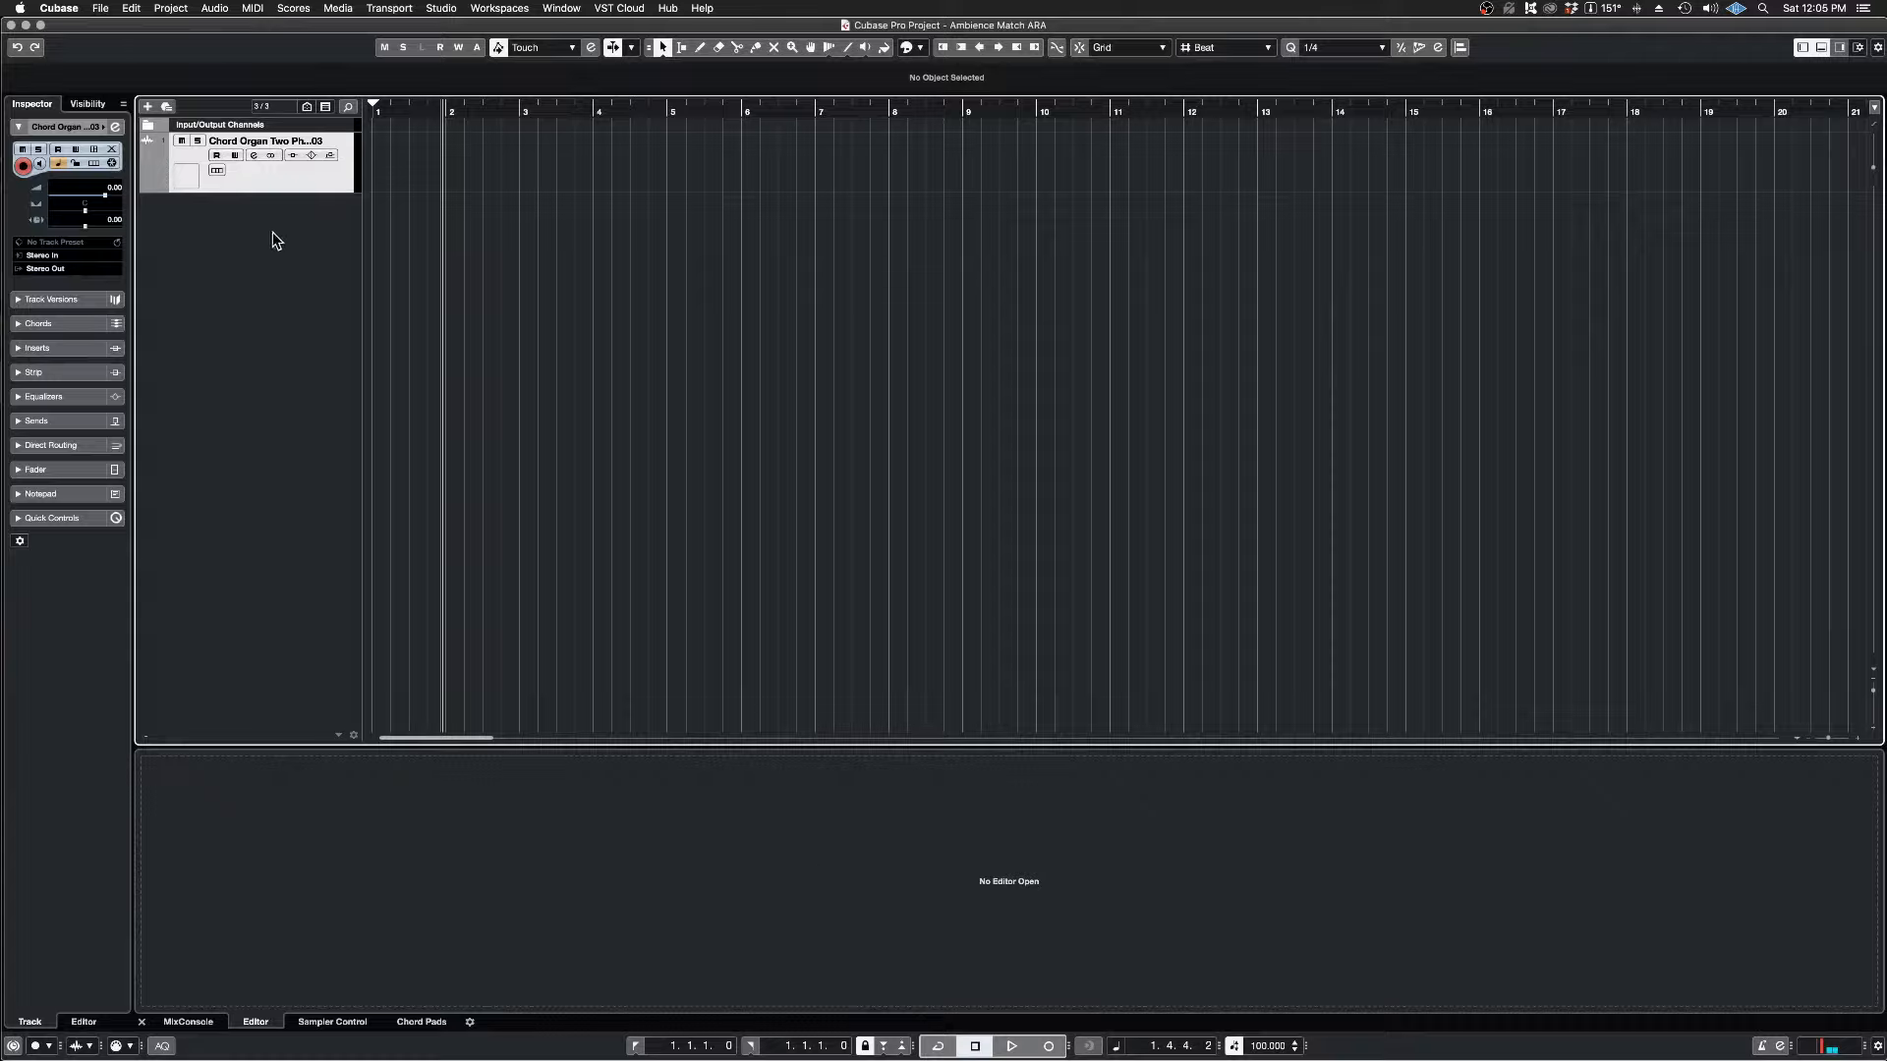
Step: Remove the existing Chord Organ track and import Chord Organ Two Phrases.wav into the project's Pool
right_click(275, 181)
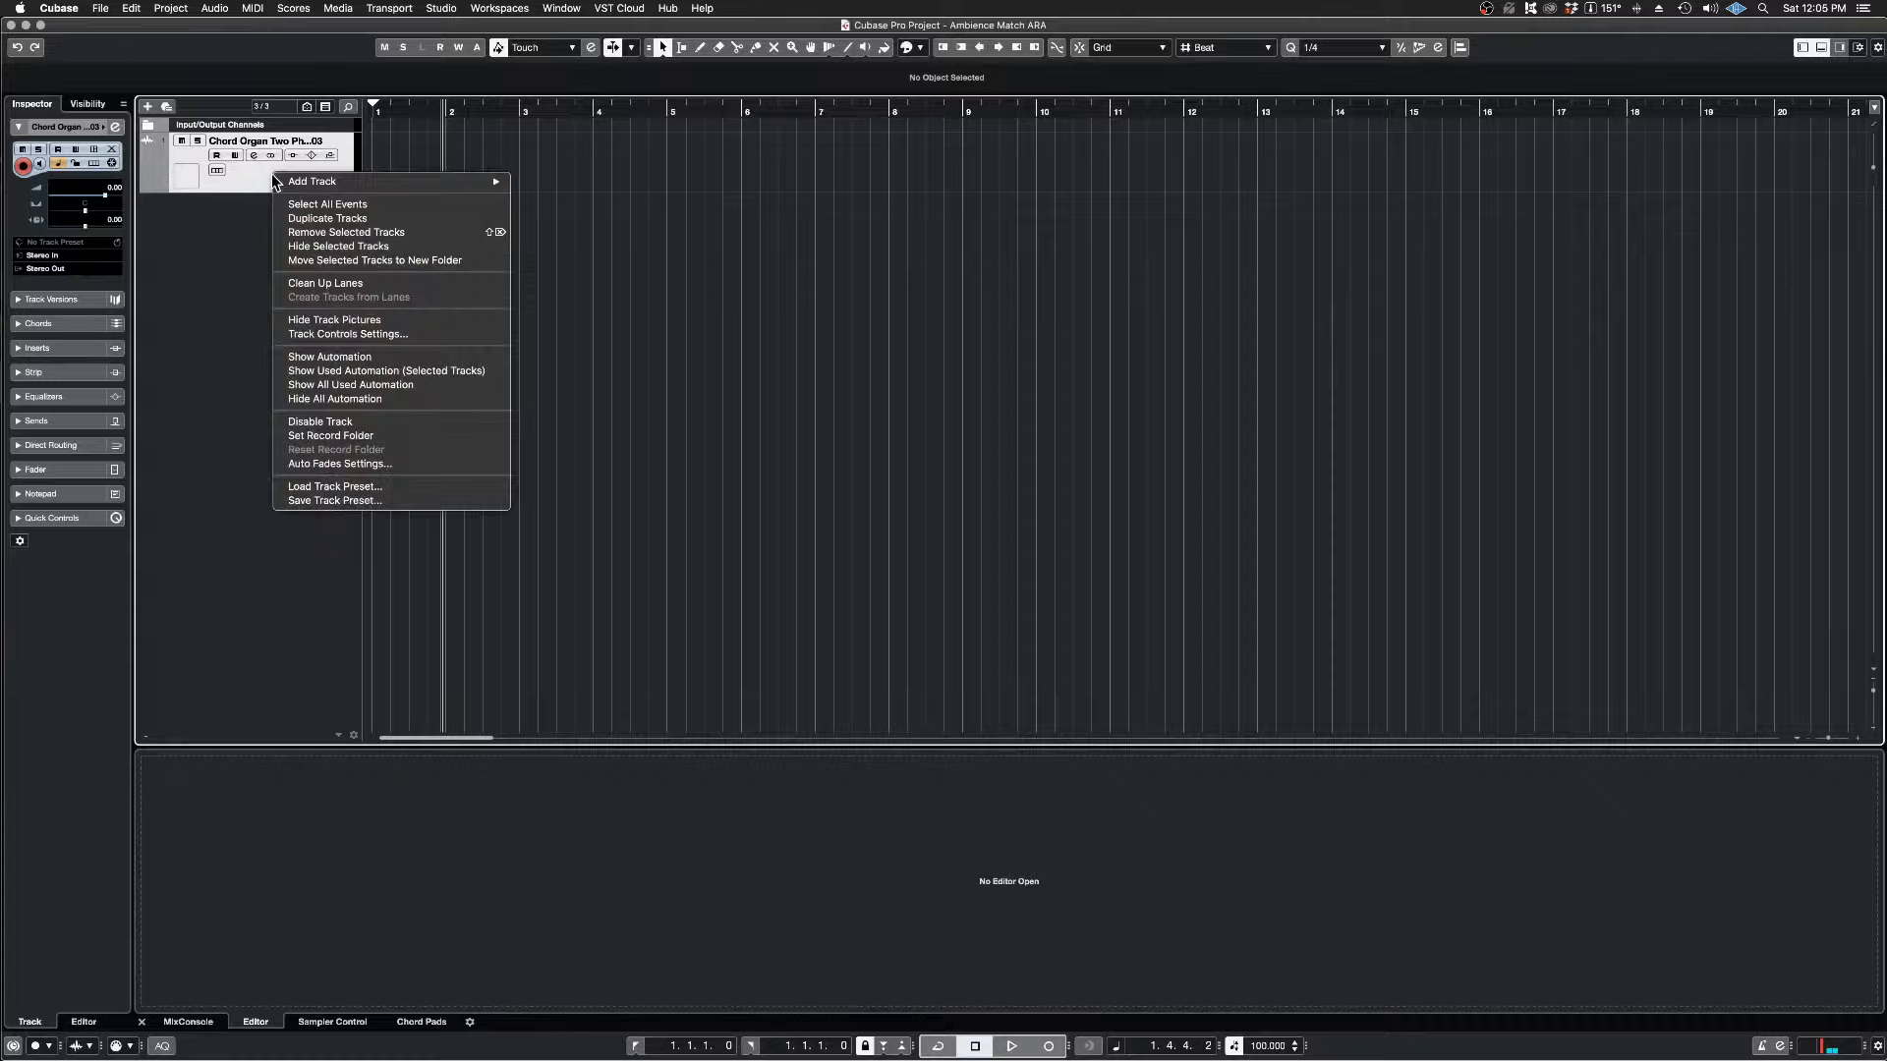
click(343, 232)
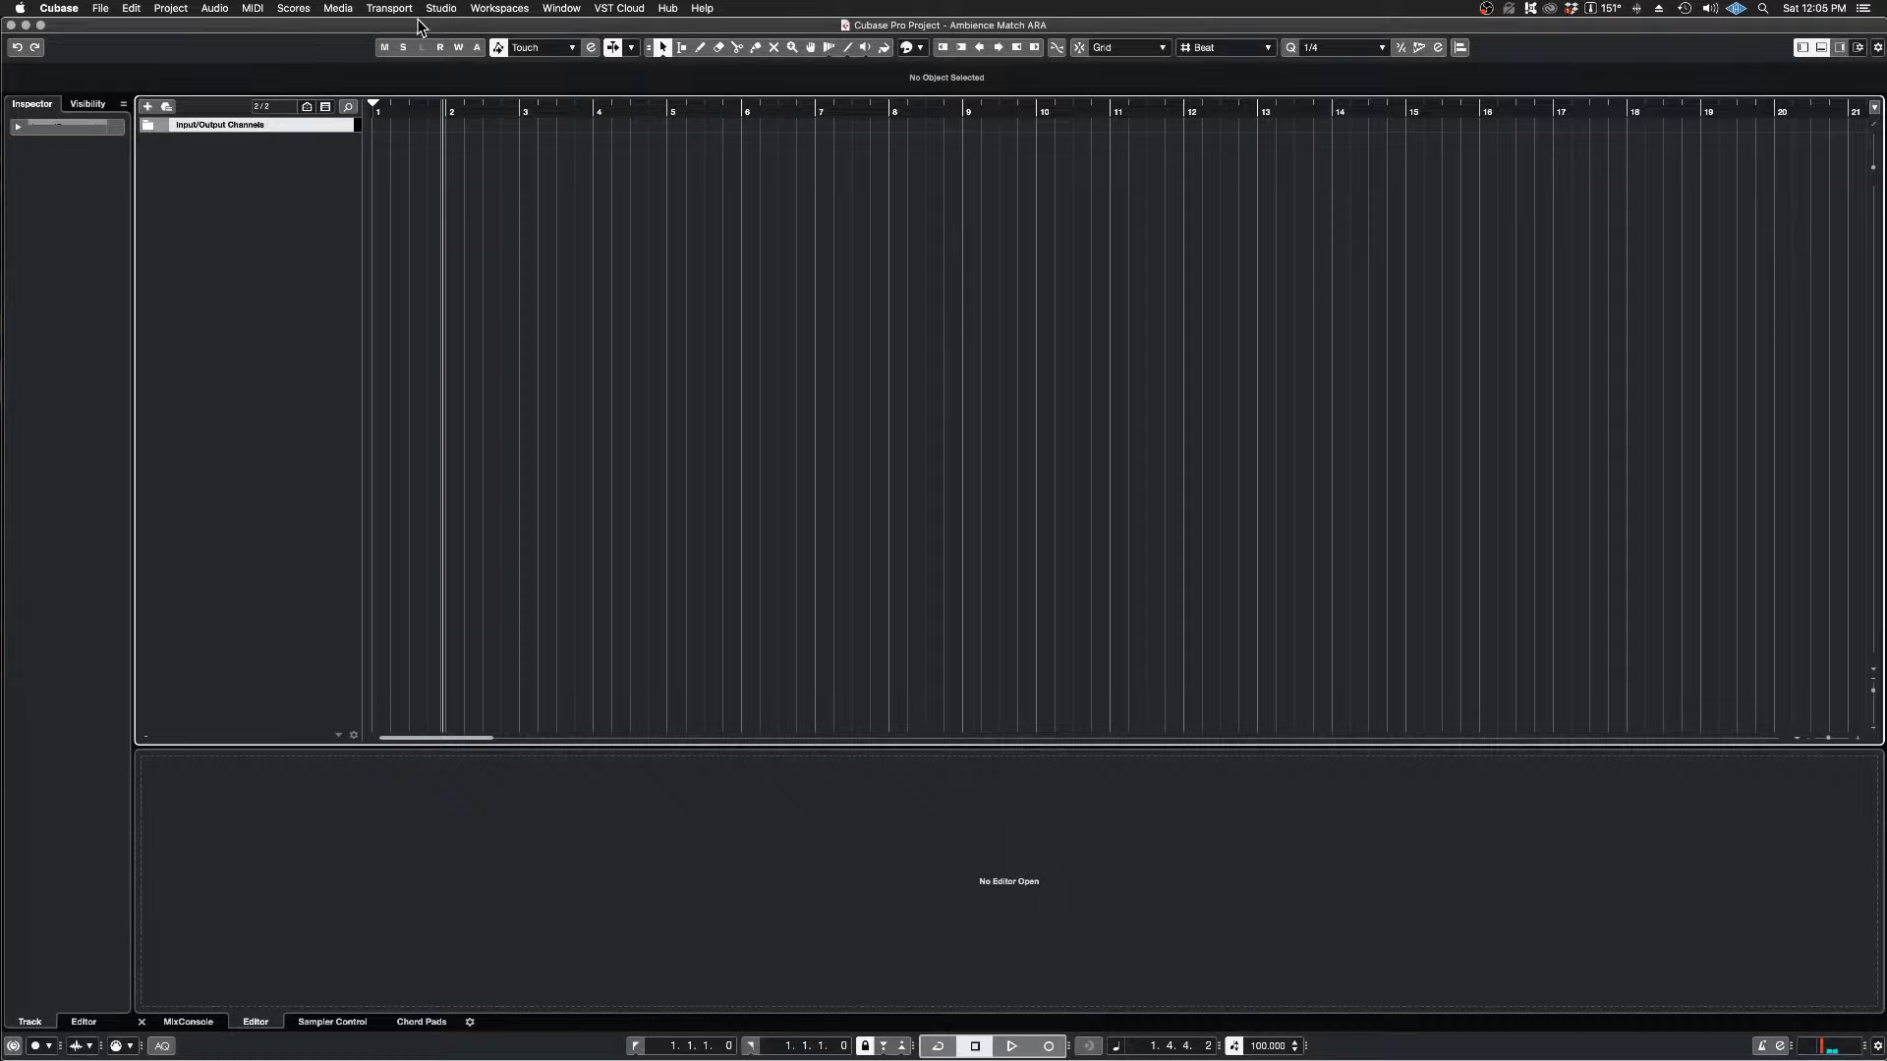
click(337, 12)
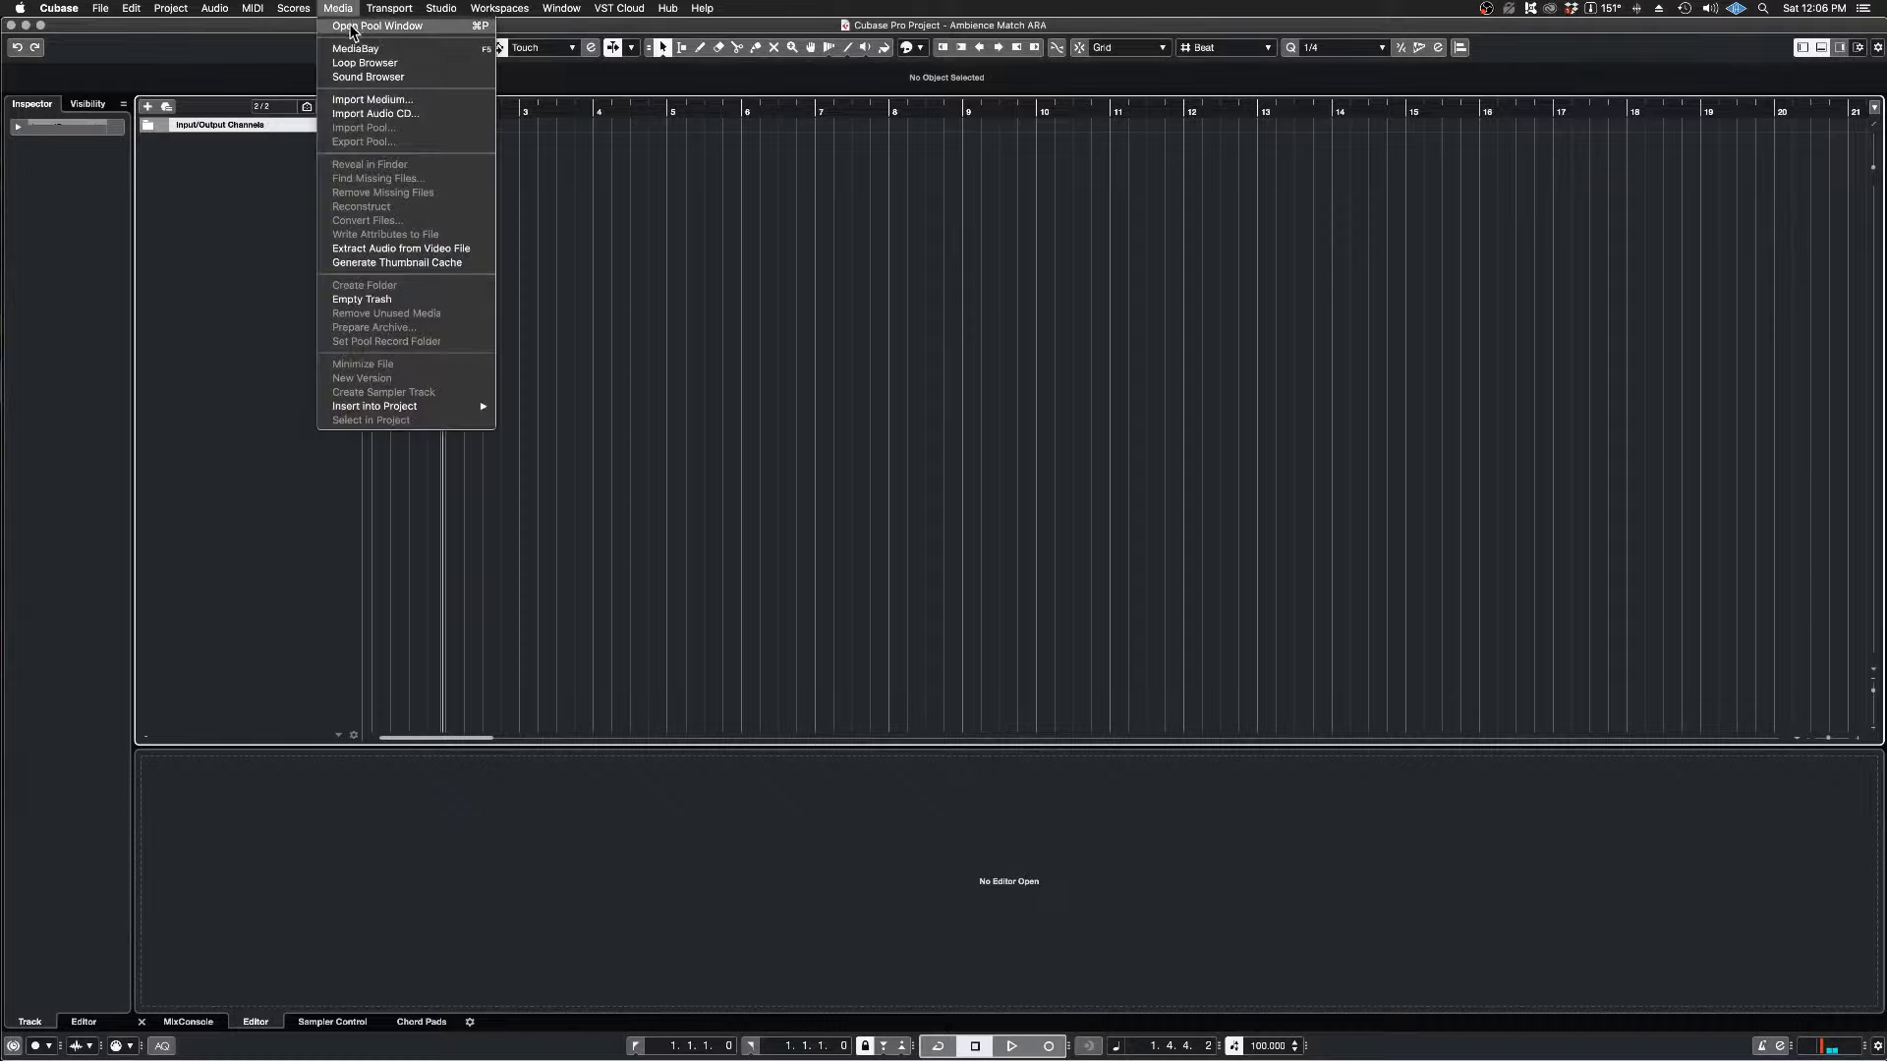
click(354, 26)
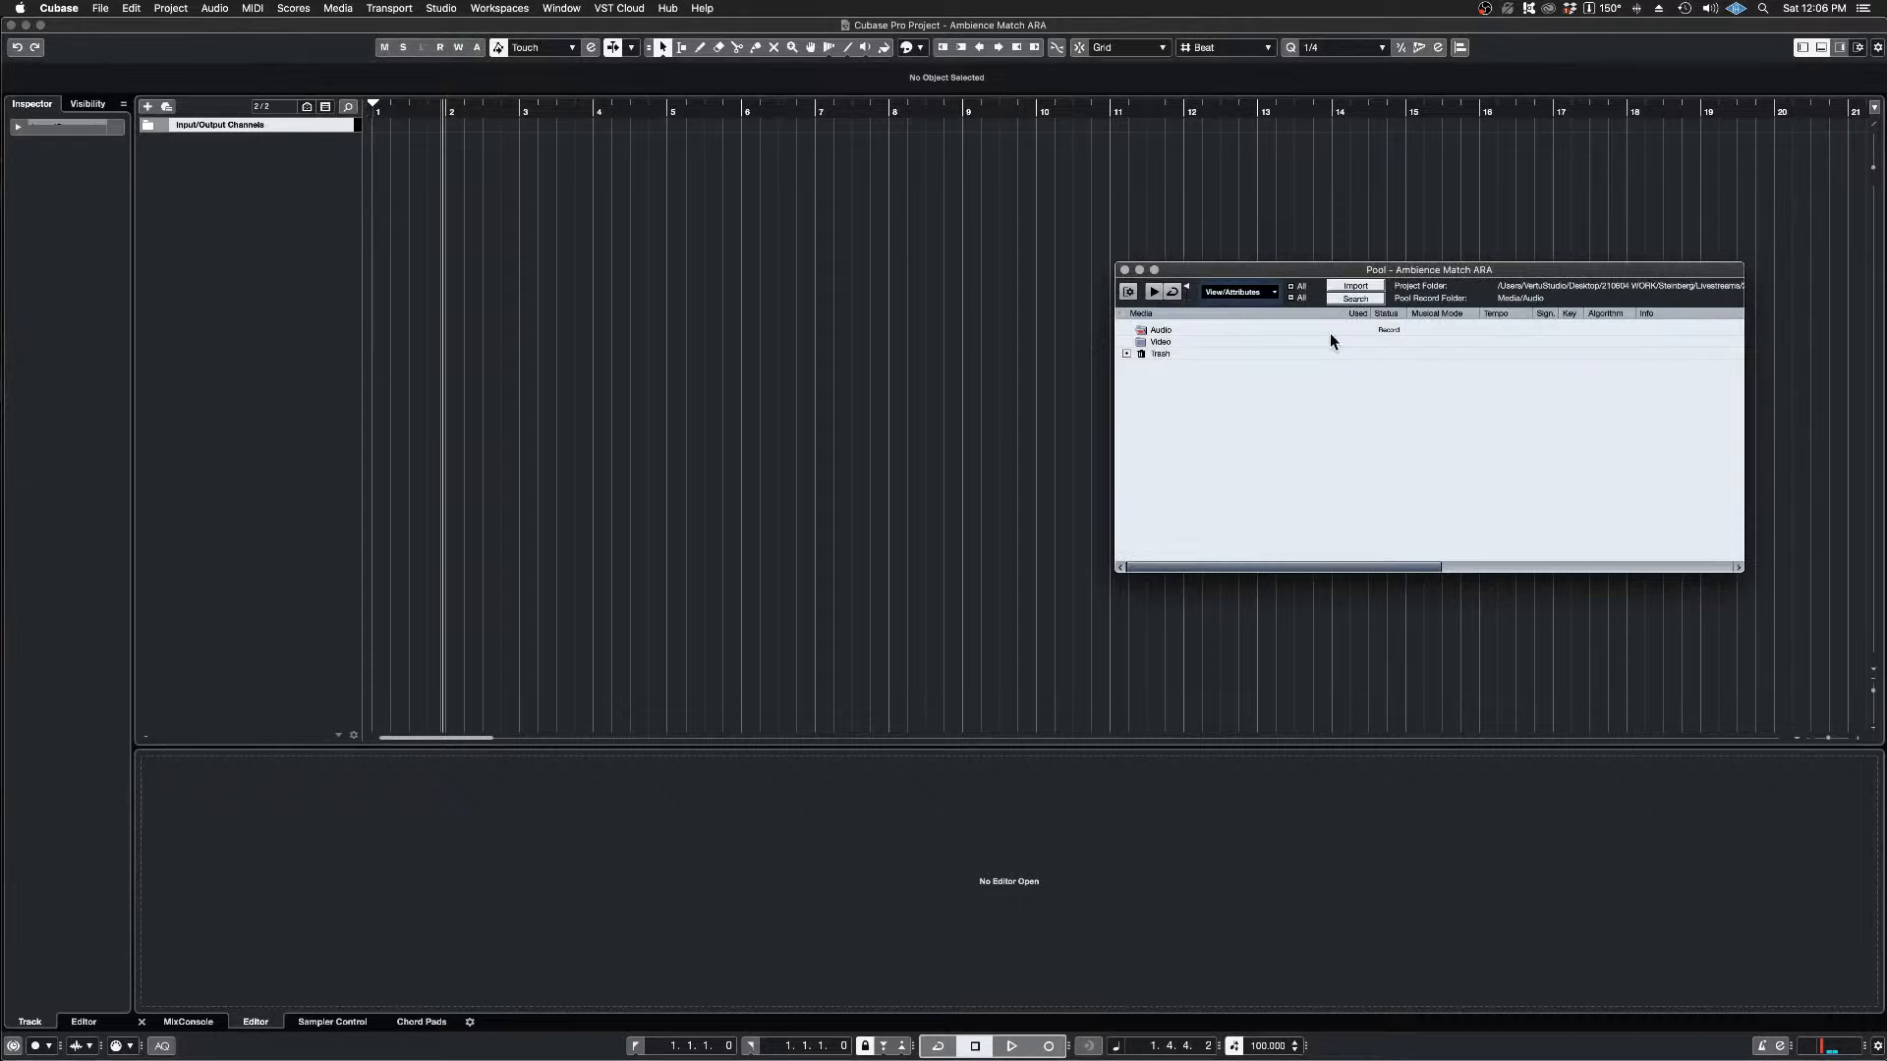
click(1357, 286)
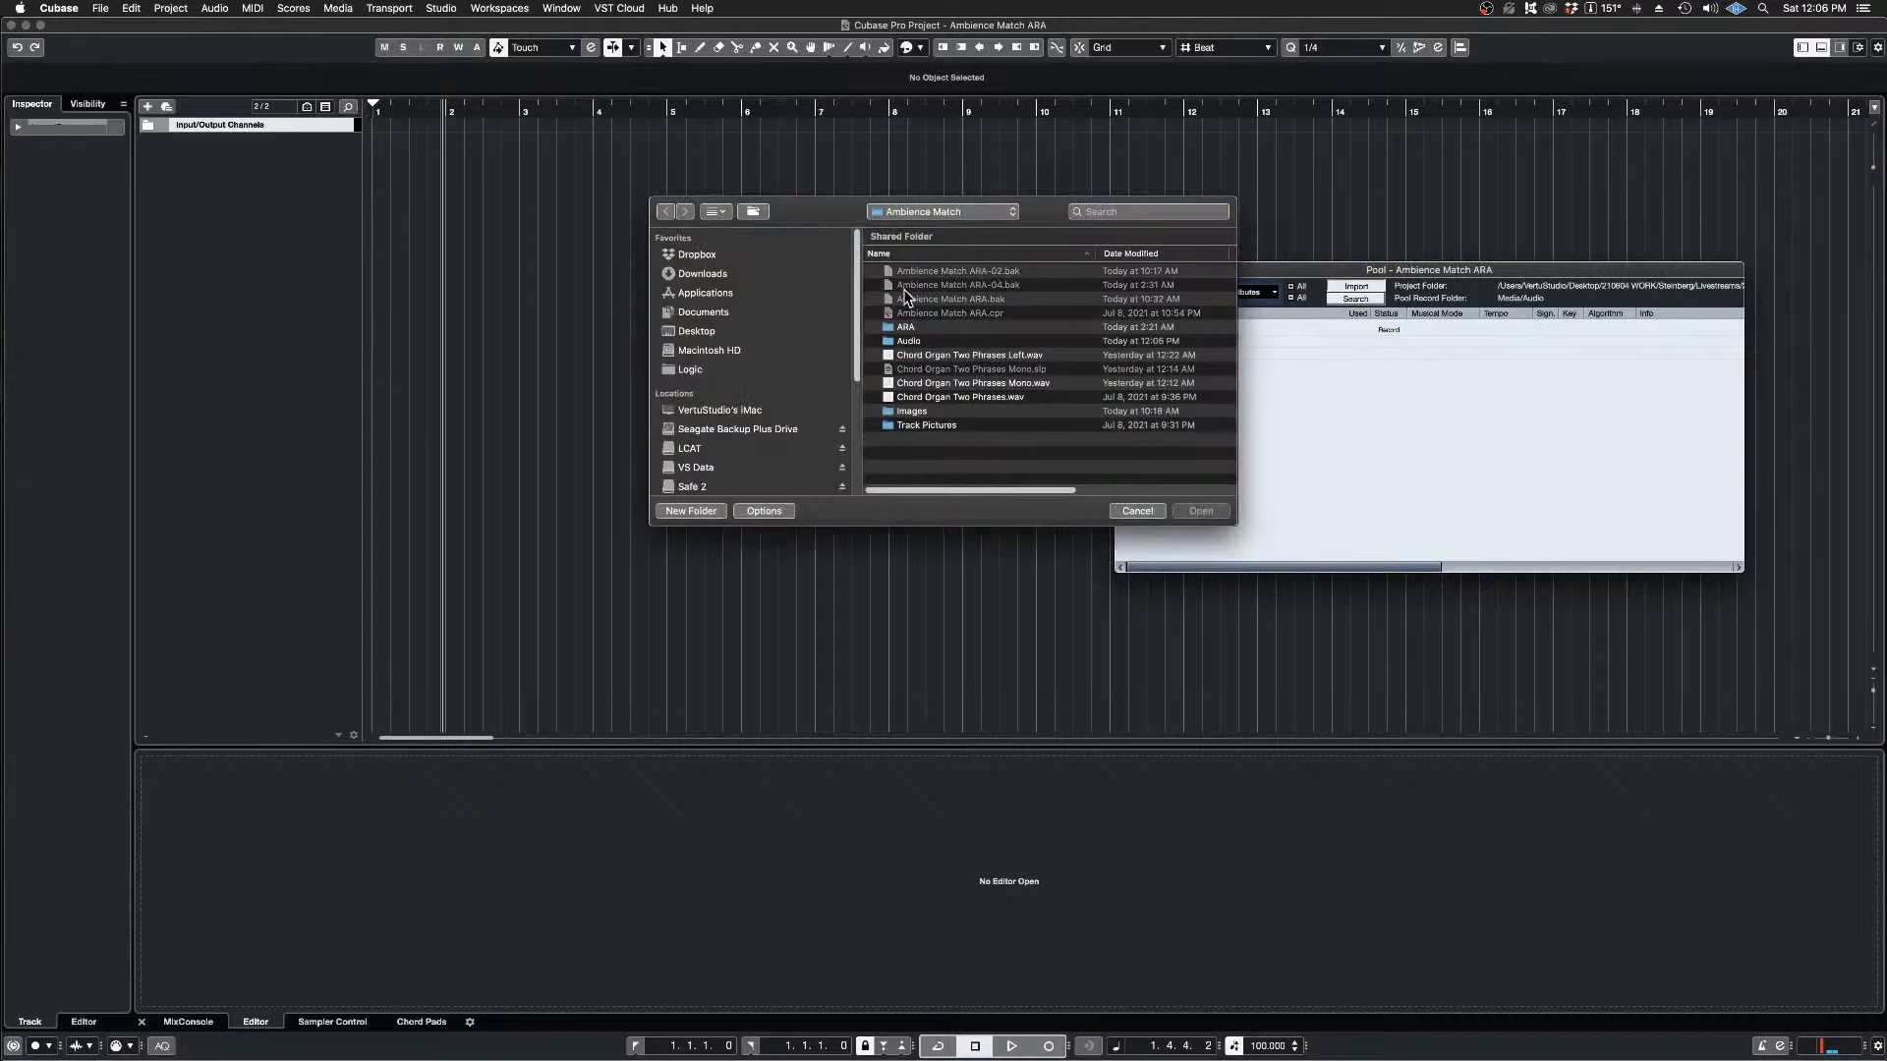
click(897, 397)
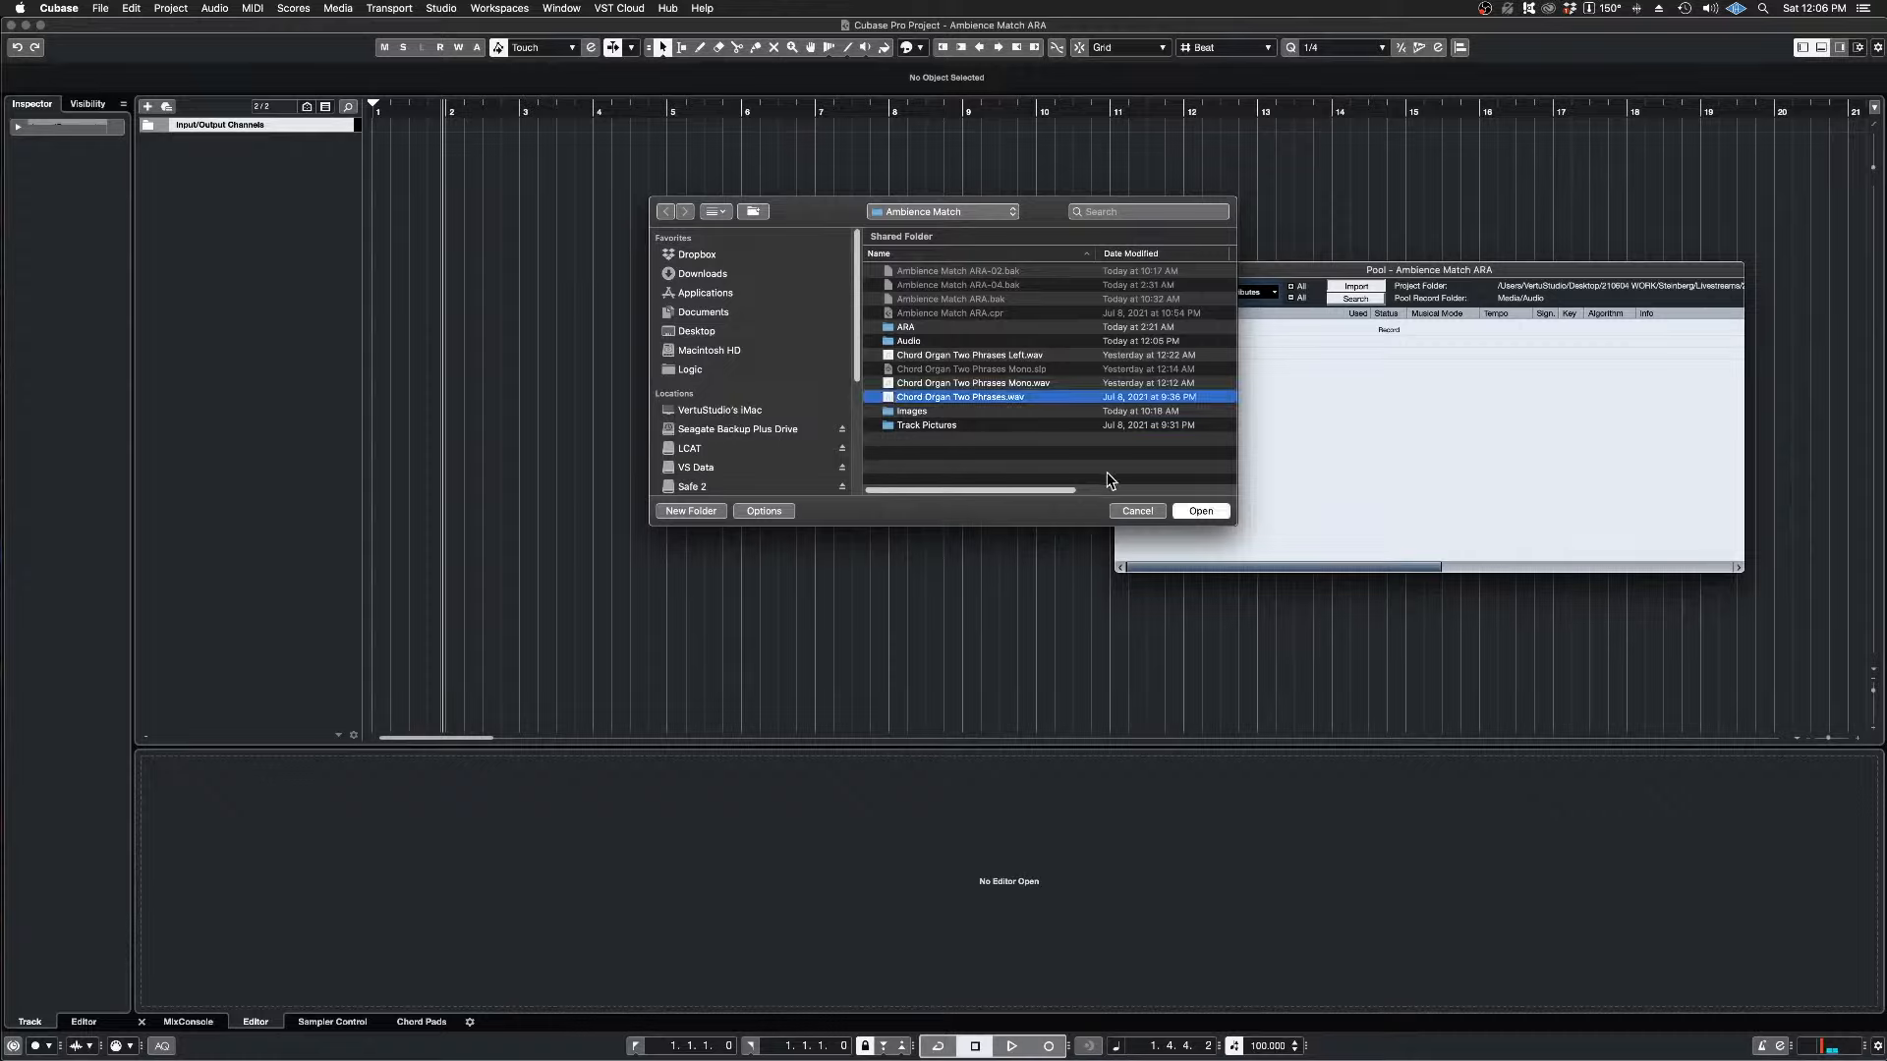
click(1210, 512)
click(1108, 480)
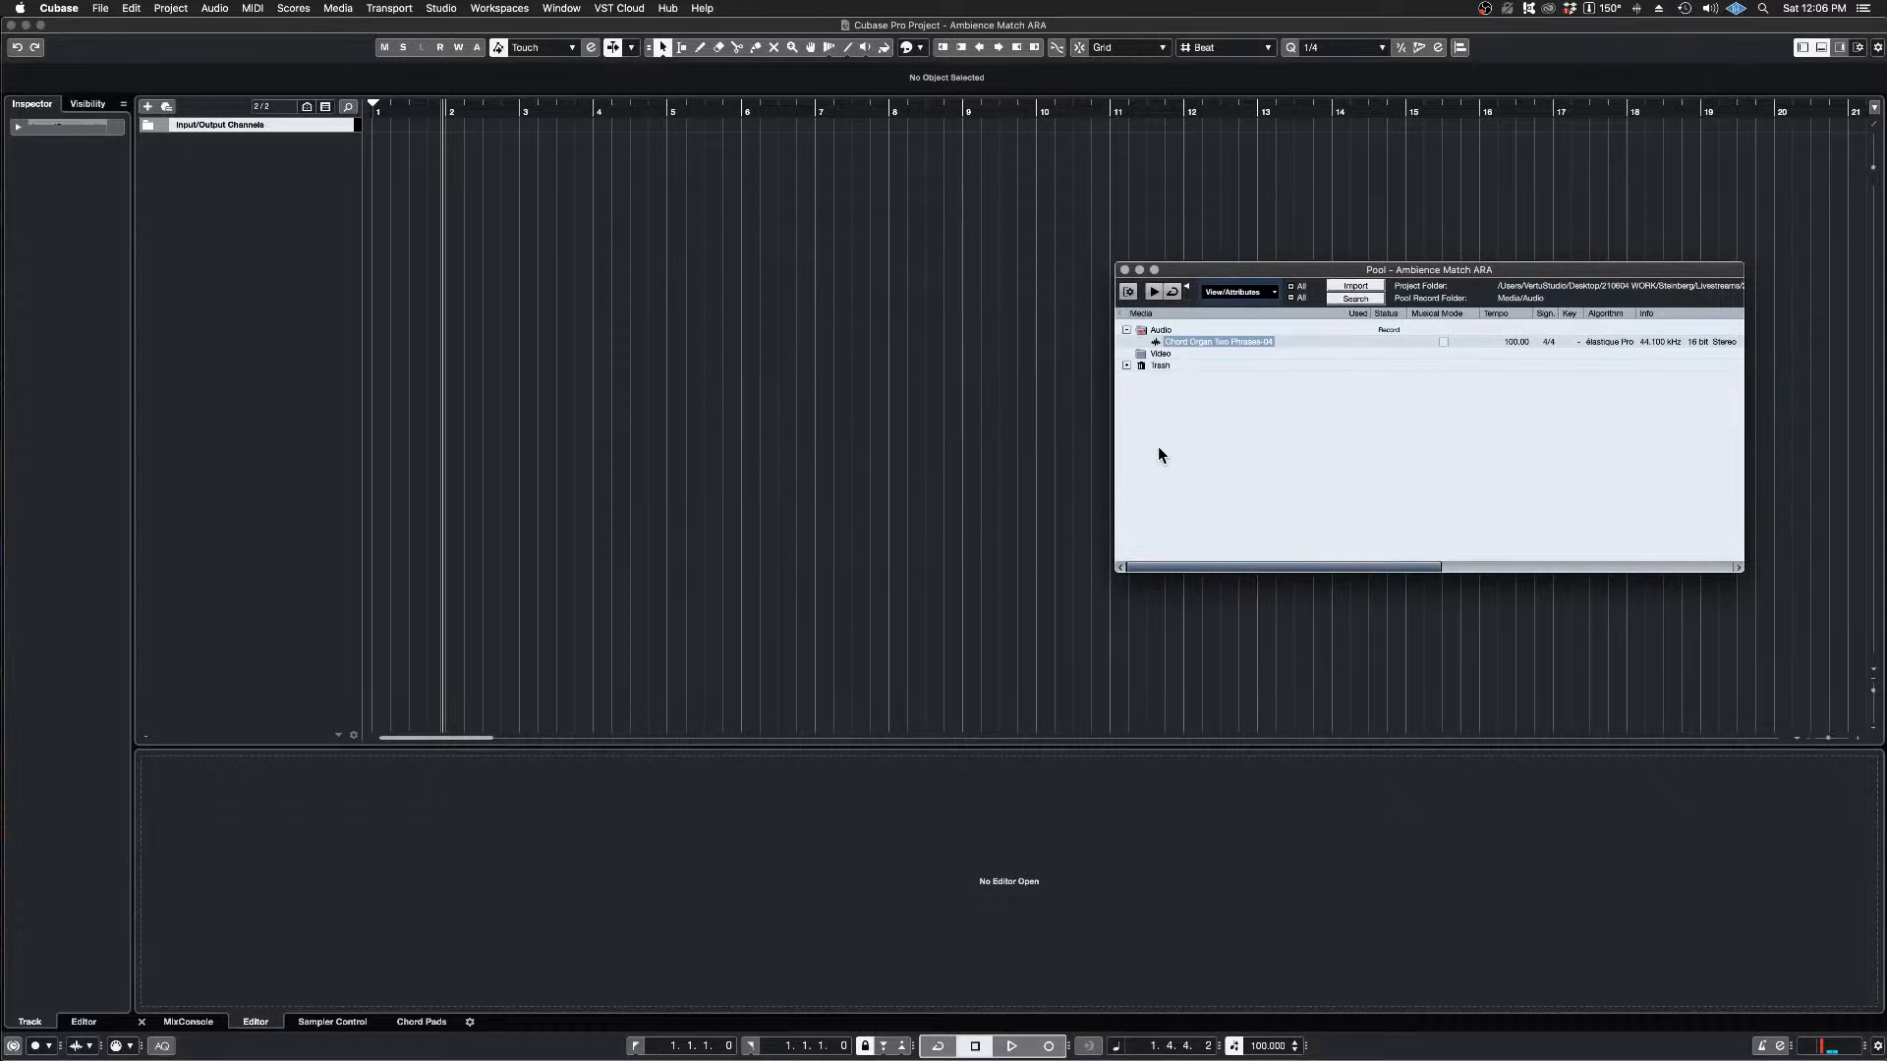
Step: Place the imported Chord Organ Two Phrases clip from the Pool on a new track, starting at bar 1
drag(1246, 273, 1362, 269)
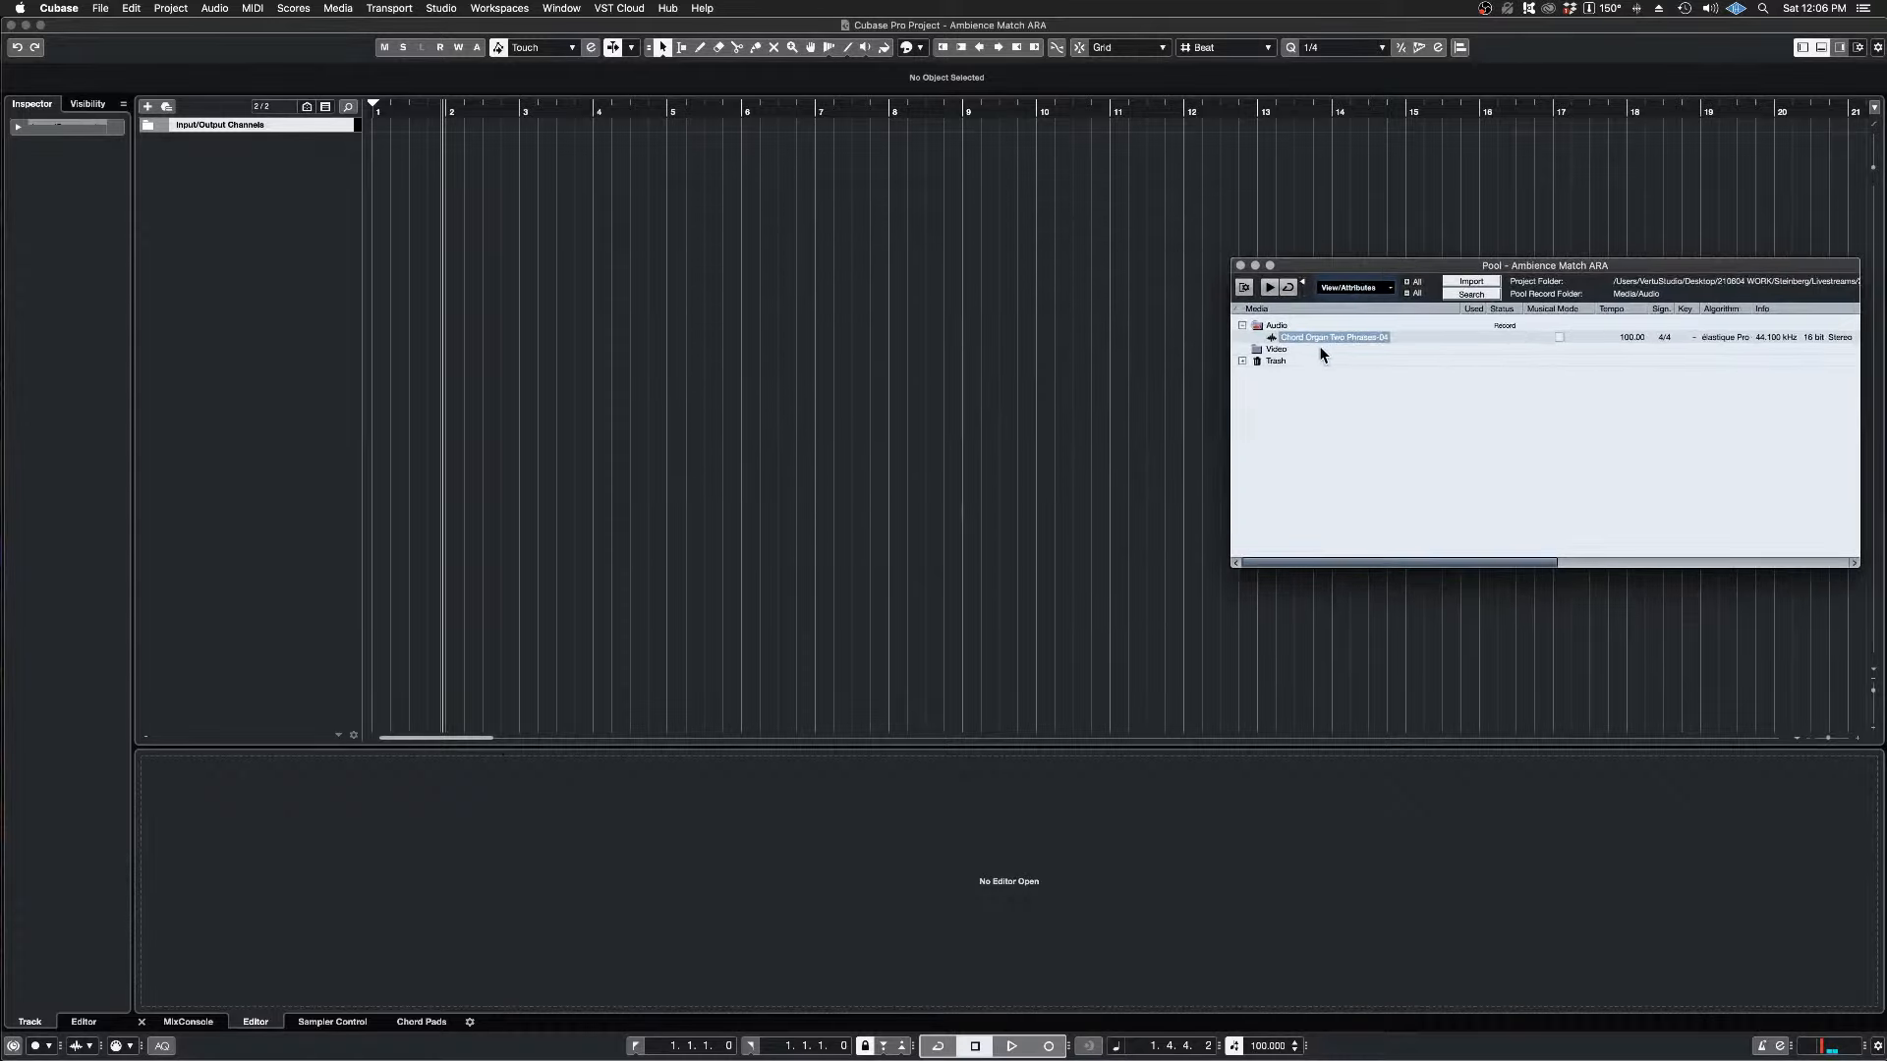
drag(1313, 336, 686, 222)
drag(944, 168, 341, 110)
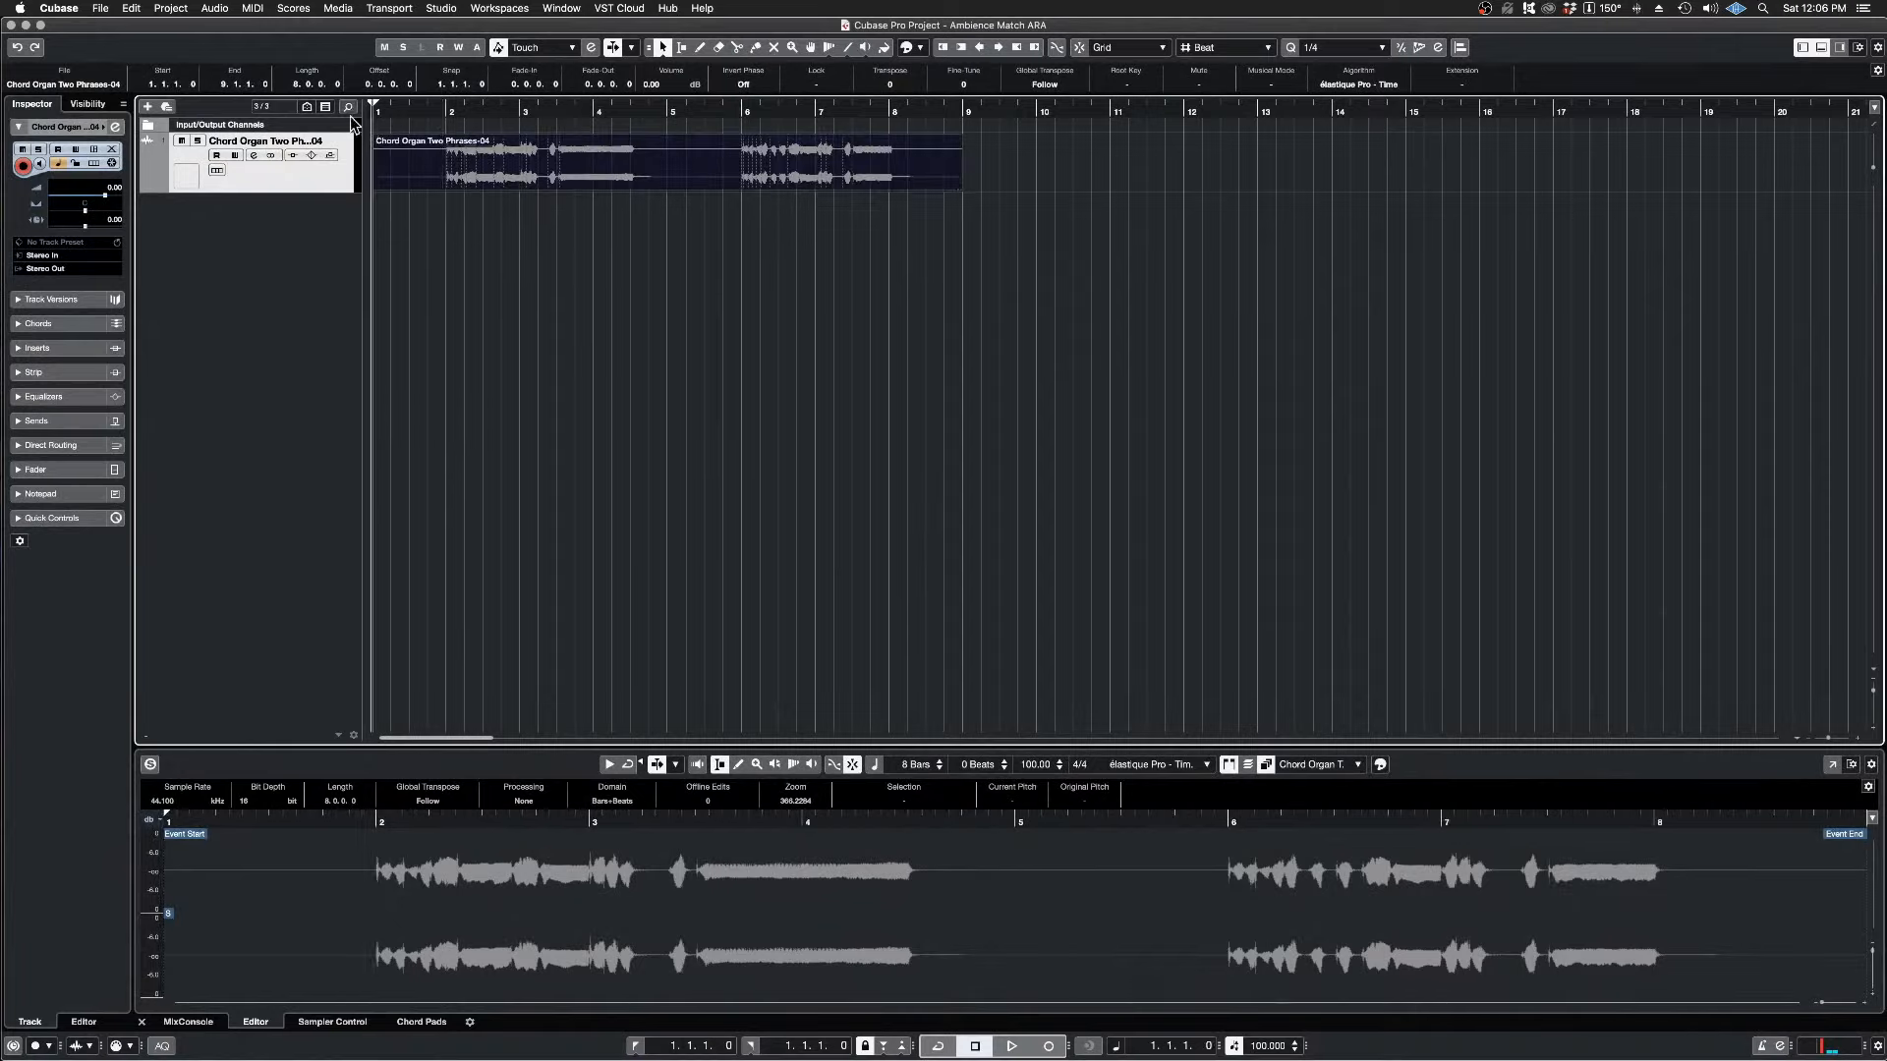
Step: Play the two organ phrases, and replay the end of the first phrase from bar 4 to hear its cutoff
key(space)
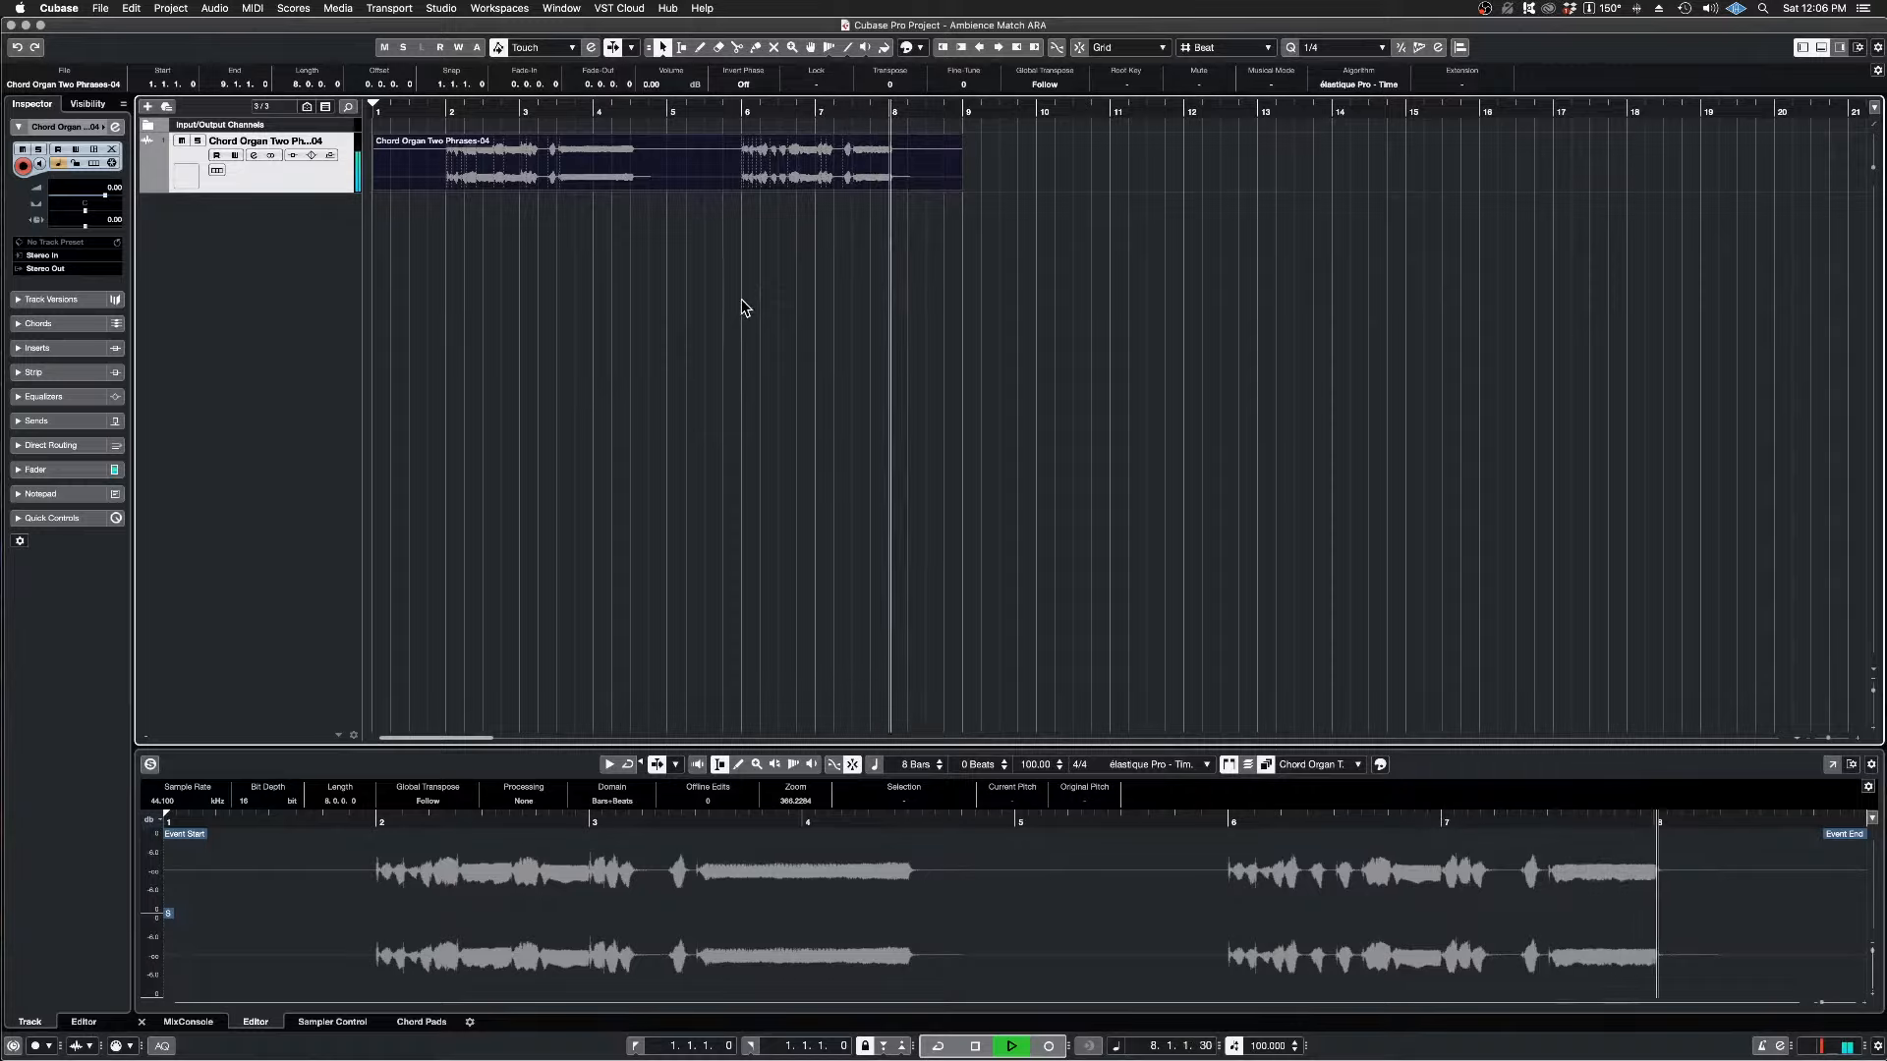
key(space)
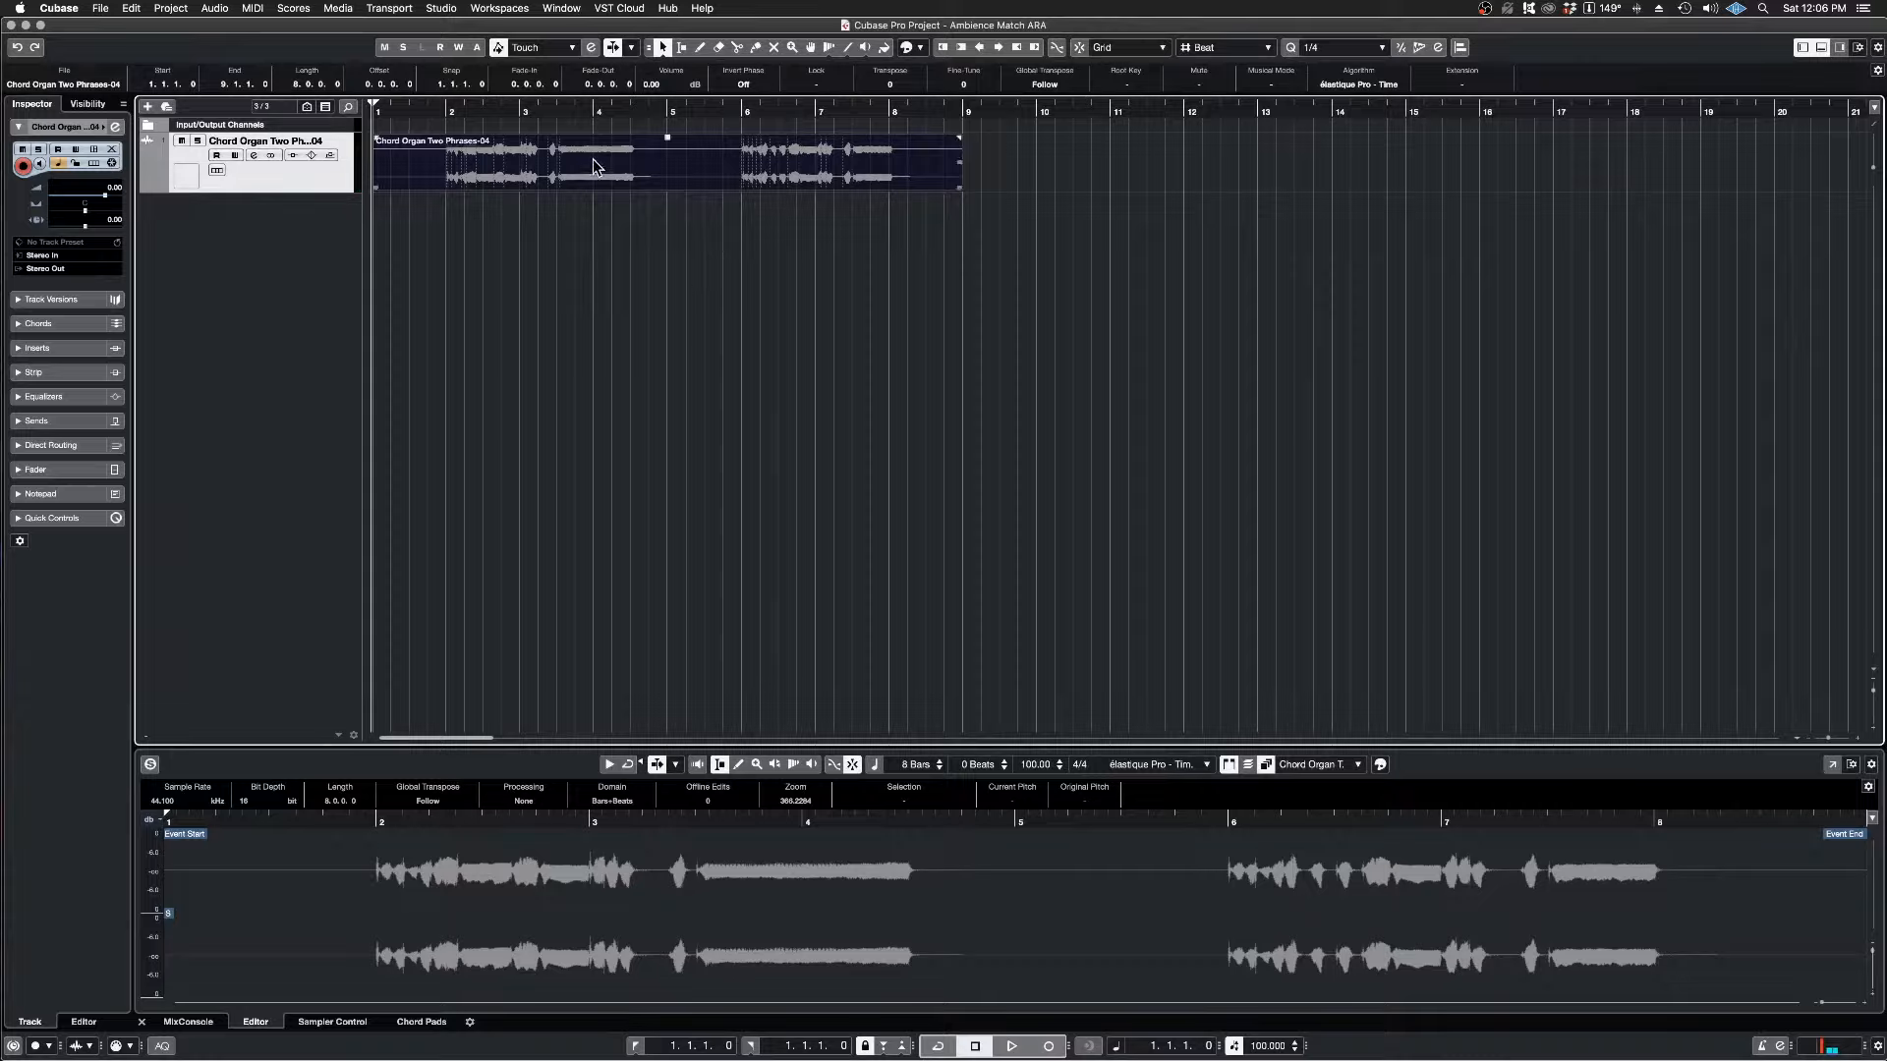
click(626, 114)
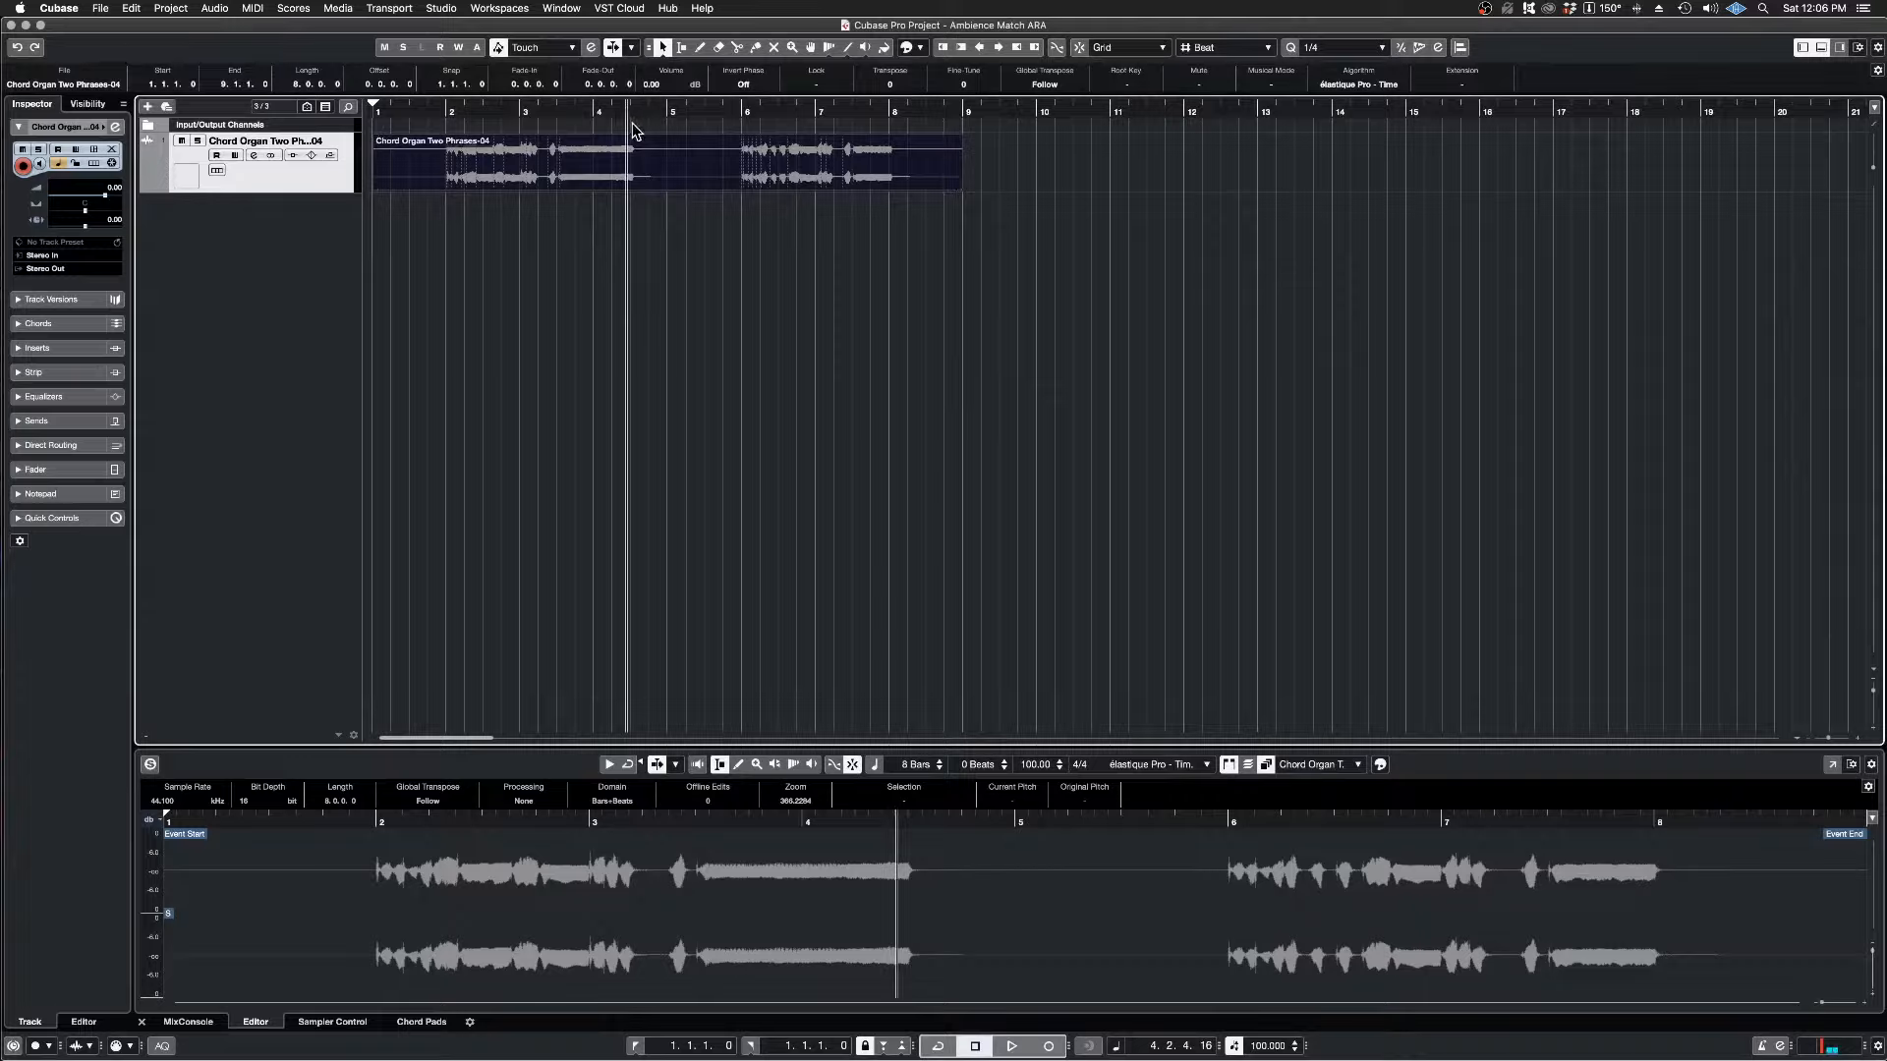
key(space)
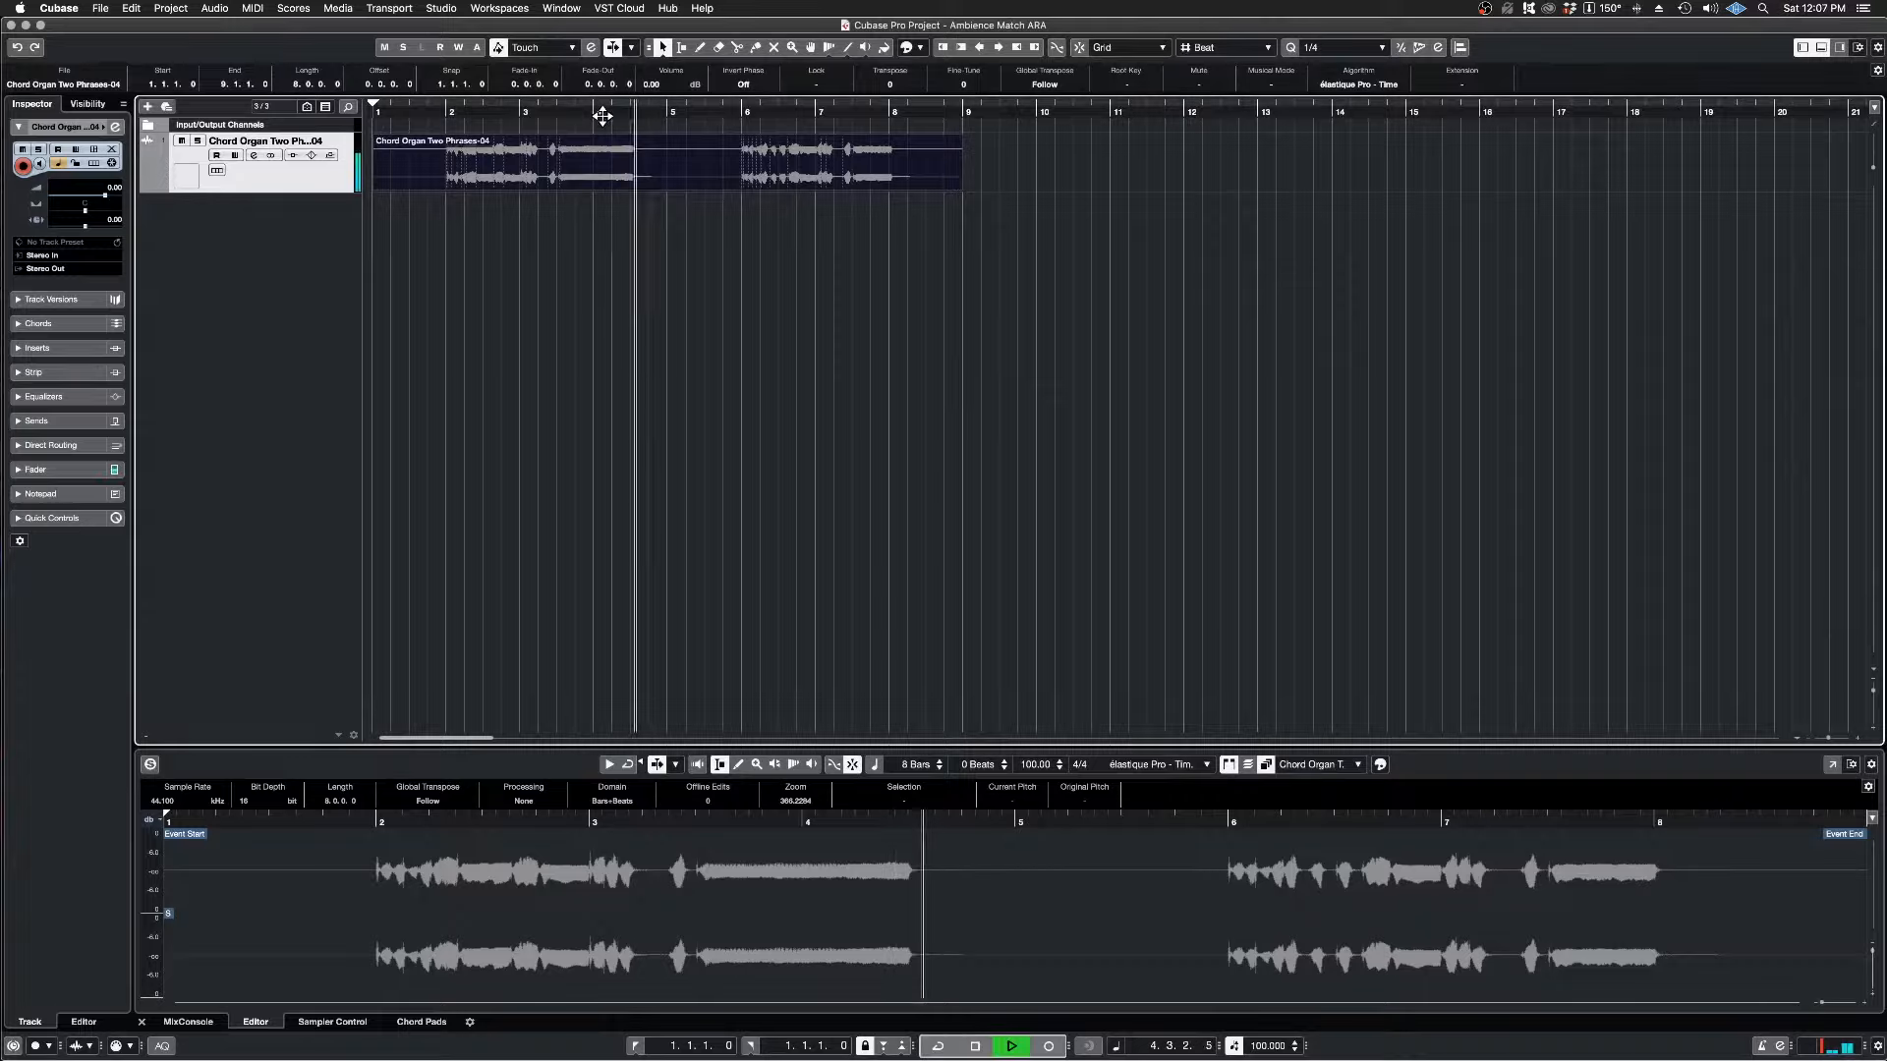
key(space)
key(space)
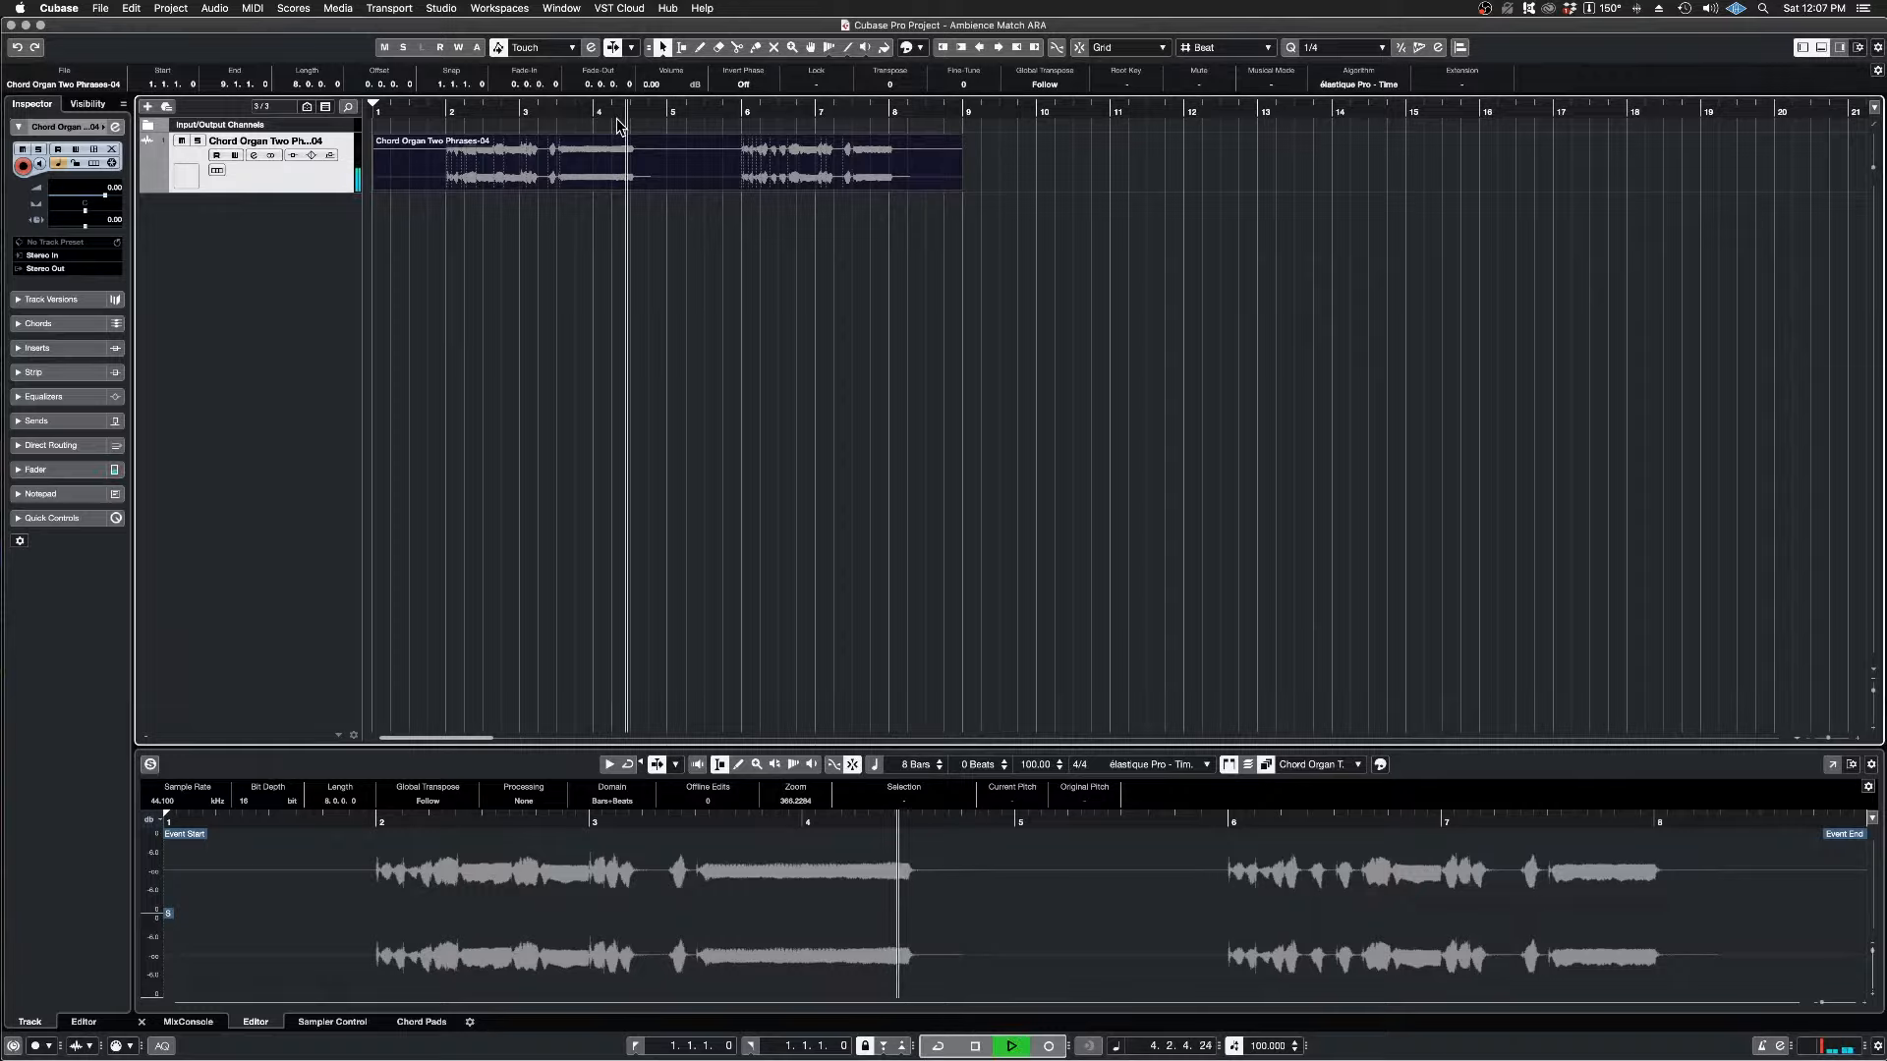
key(space)
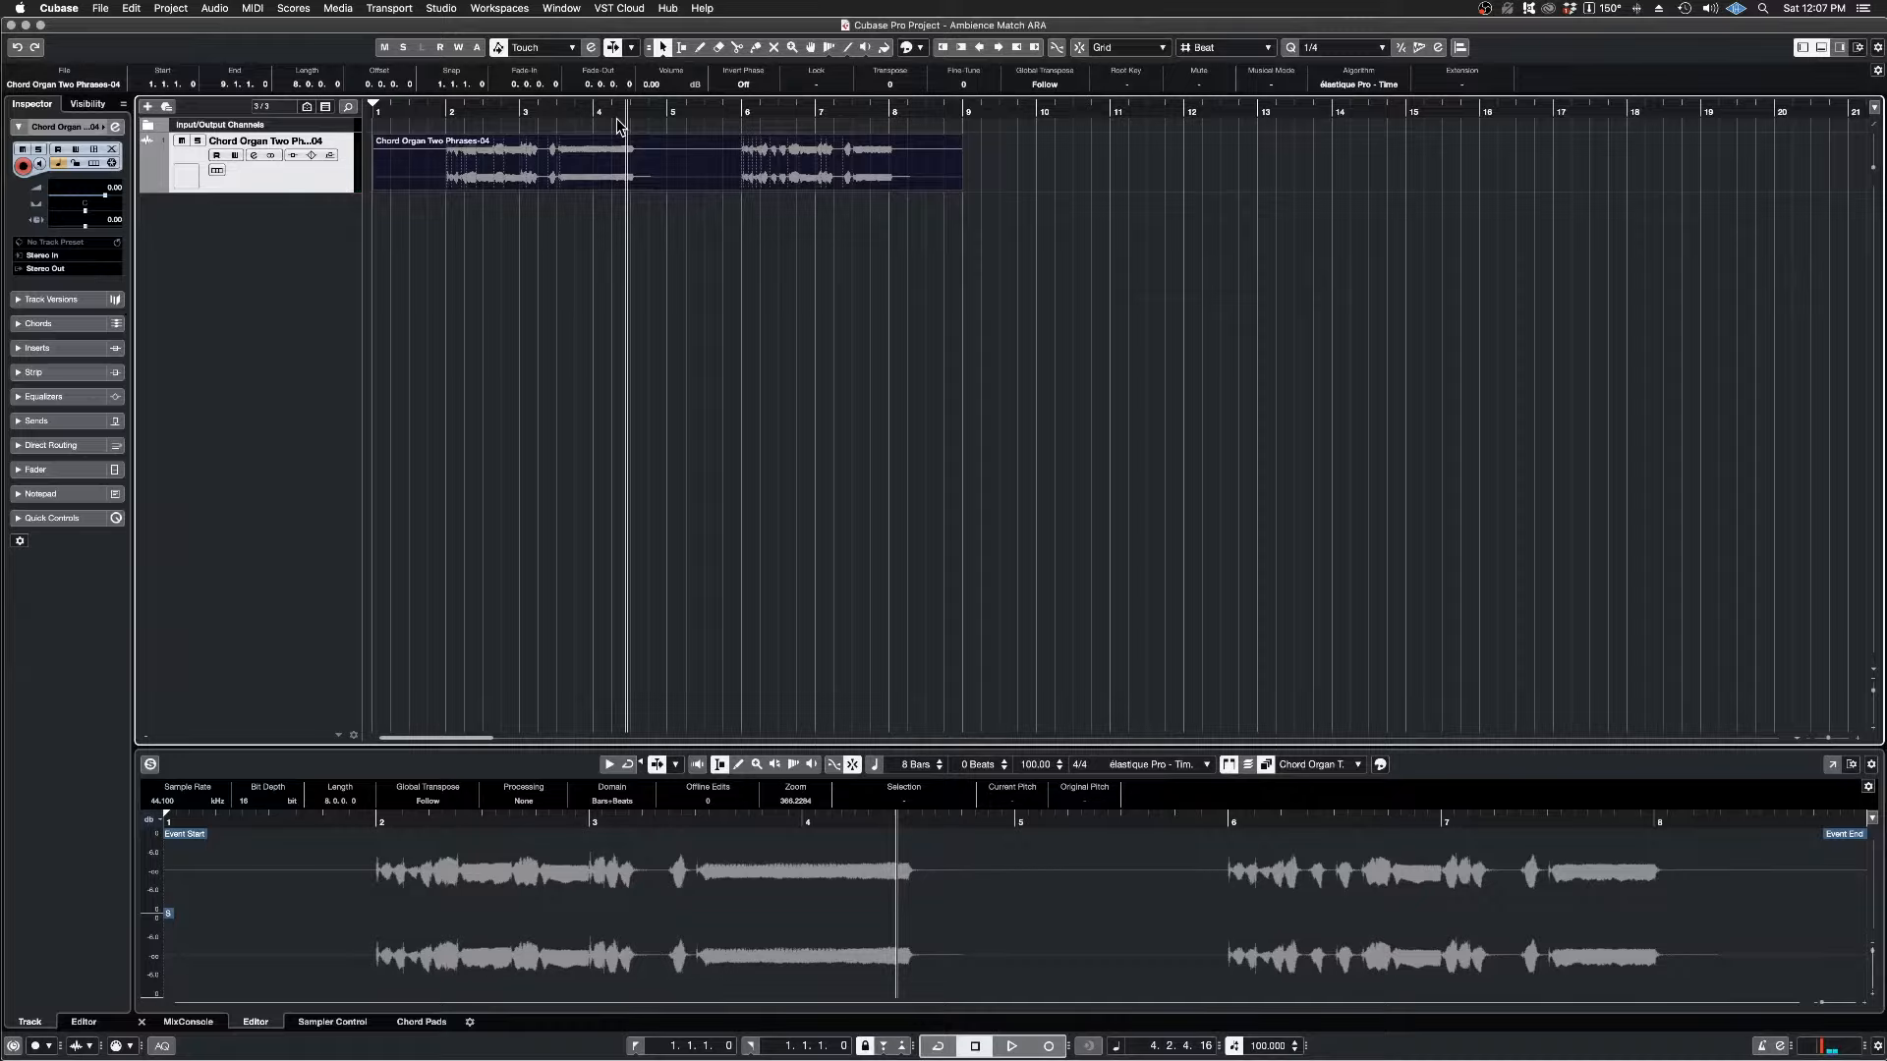
key(space)
key(space)
Step: Enlarge the Chord Organ track's height and add one stereo audio track routed to Stereo Out
drag(282, 191, 265, 444)
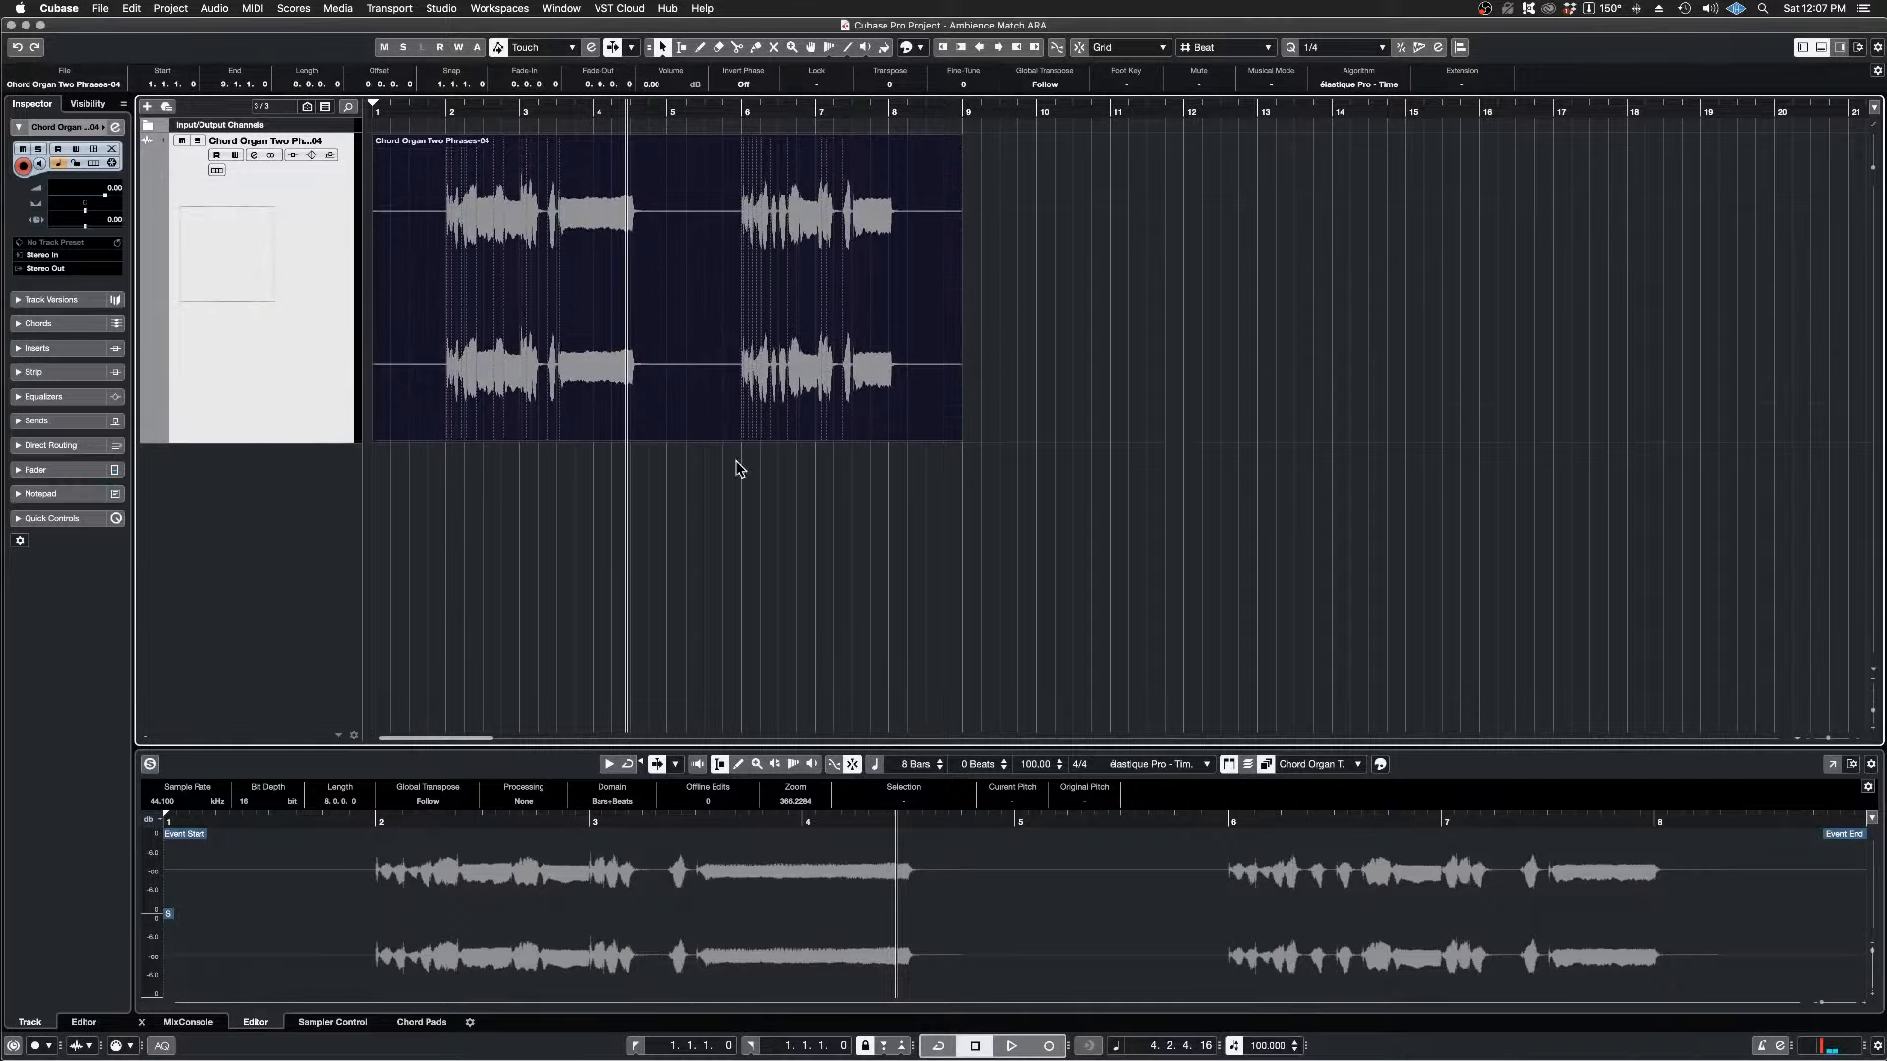
click(880, 530)
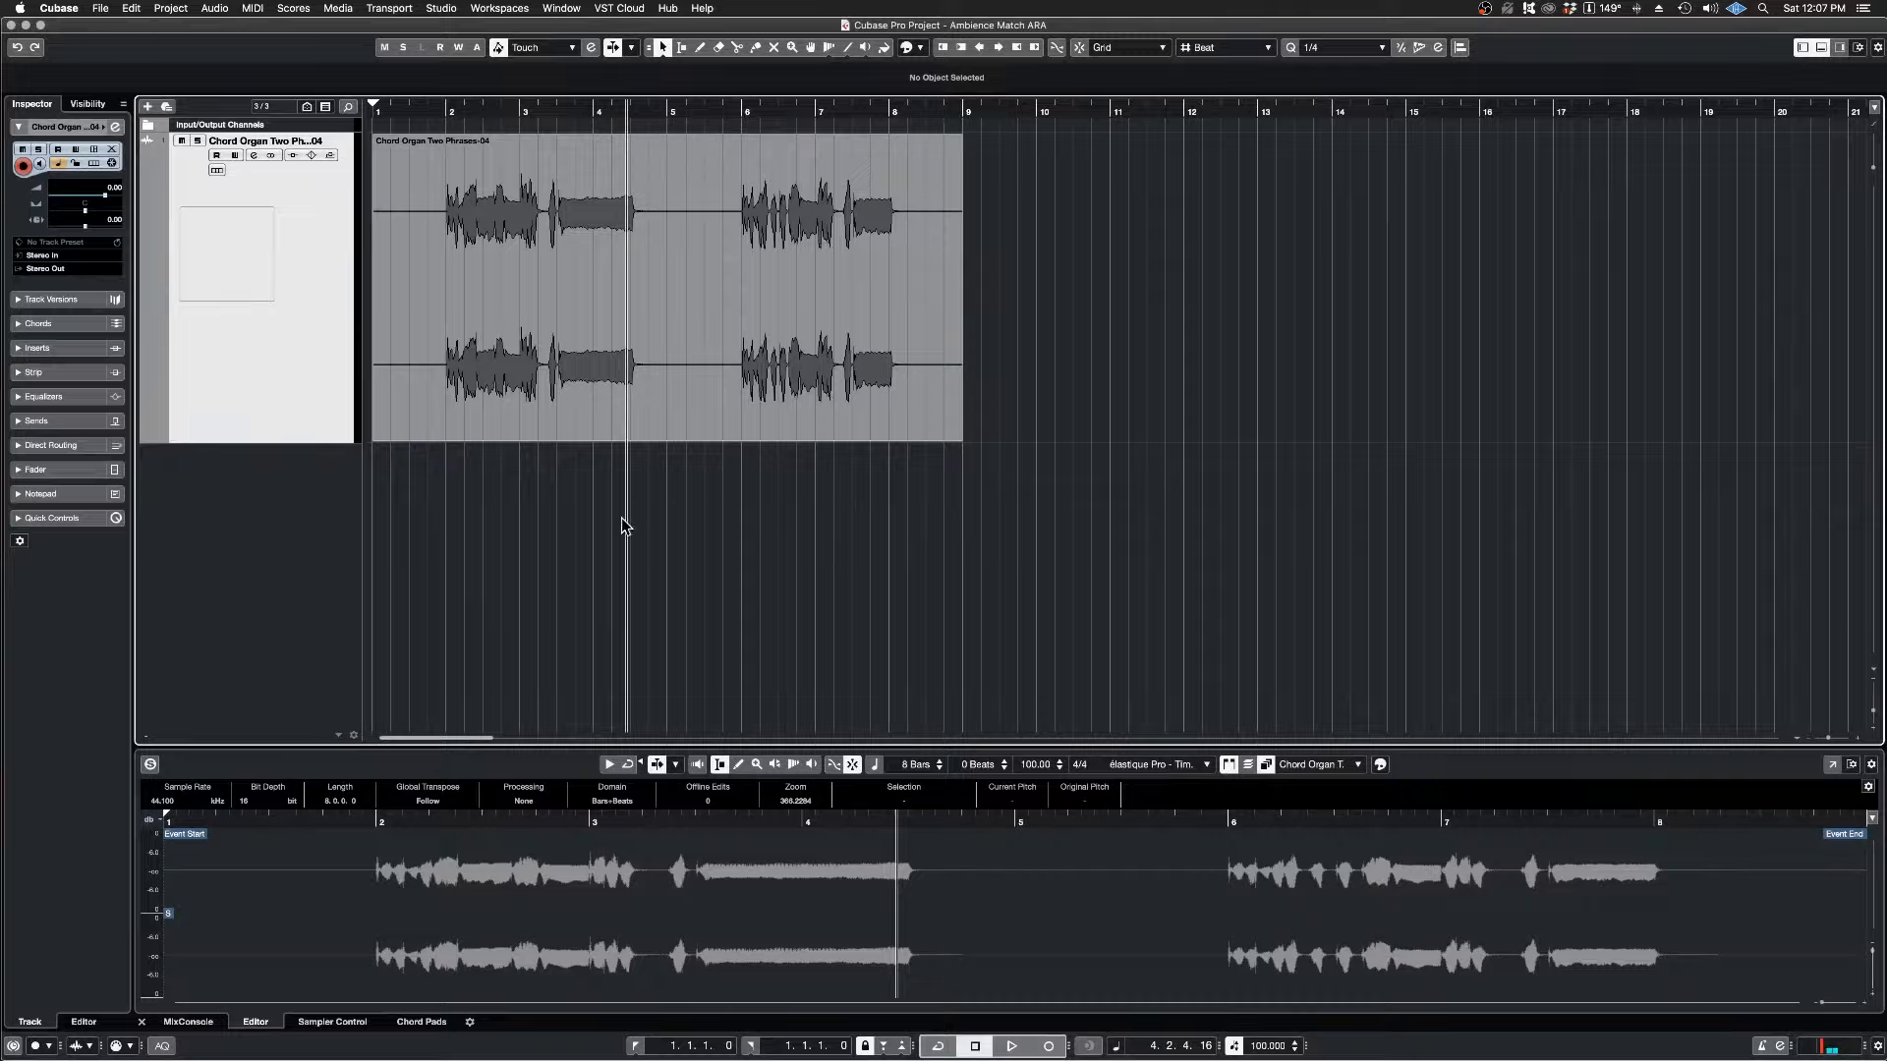
right_click(265, 515)
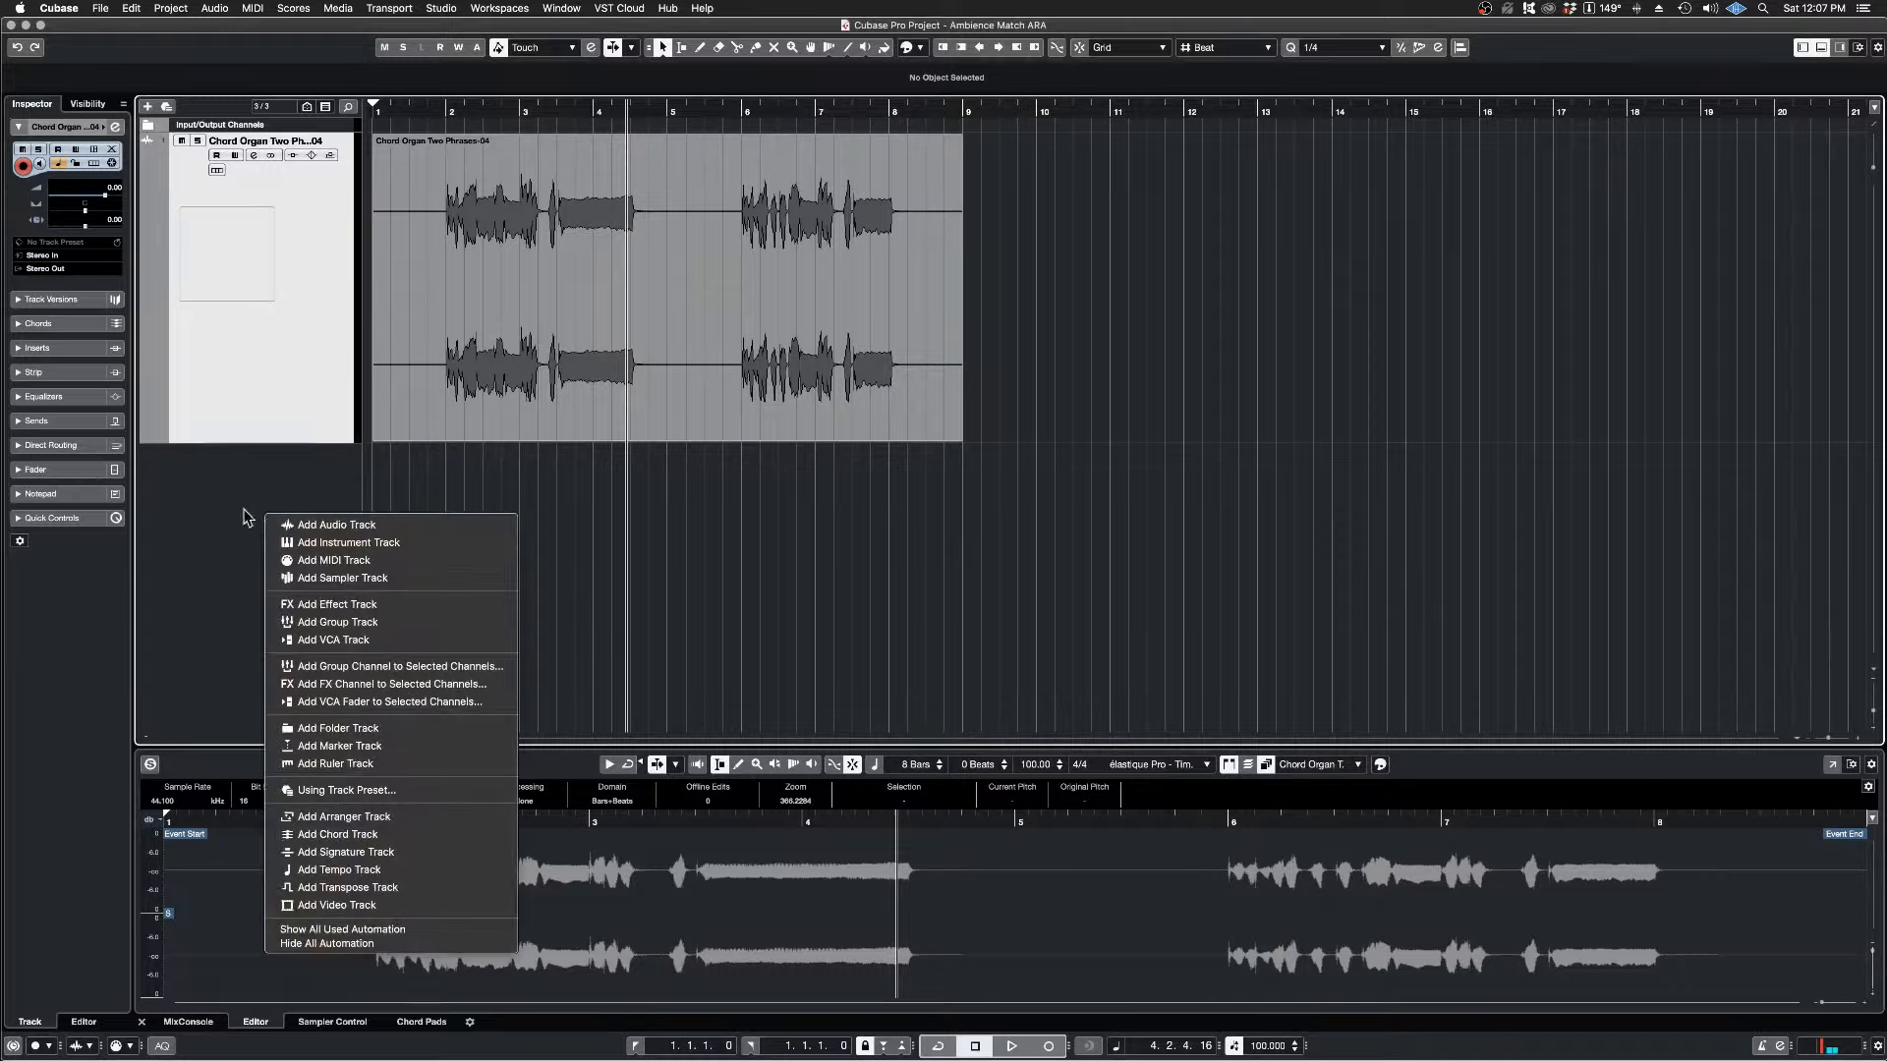
click(334, 528)
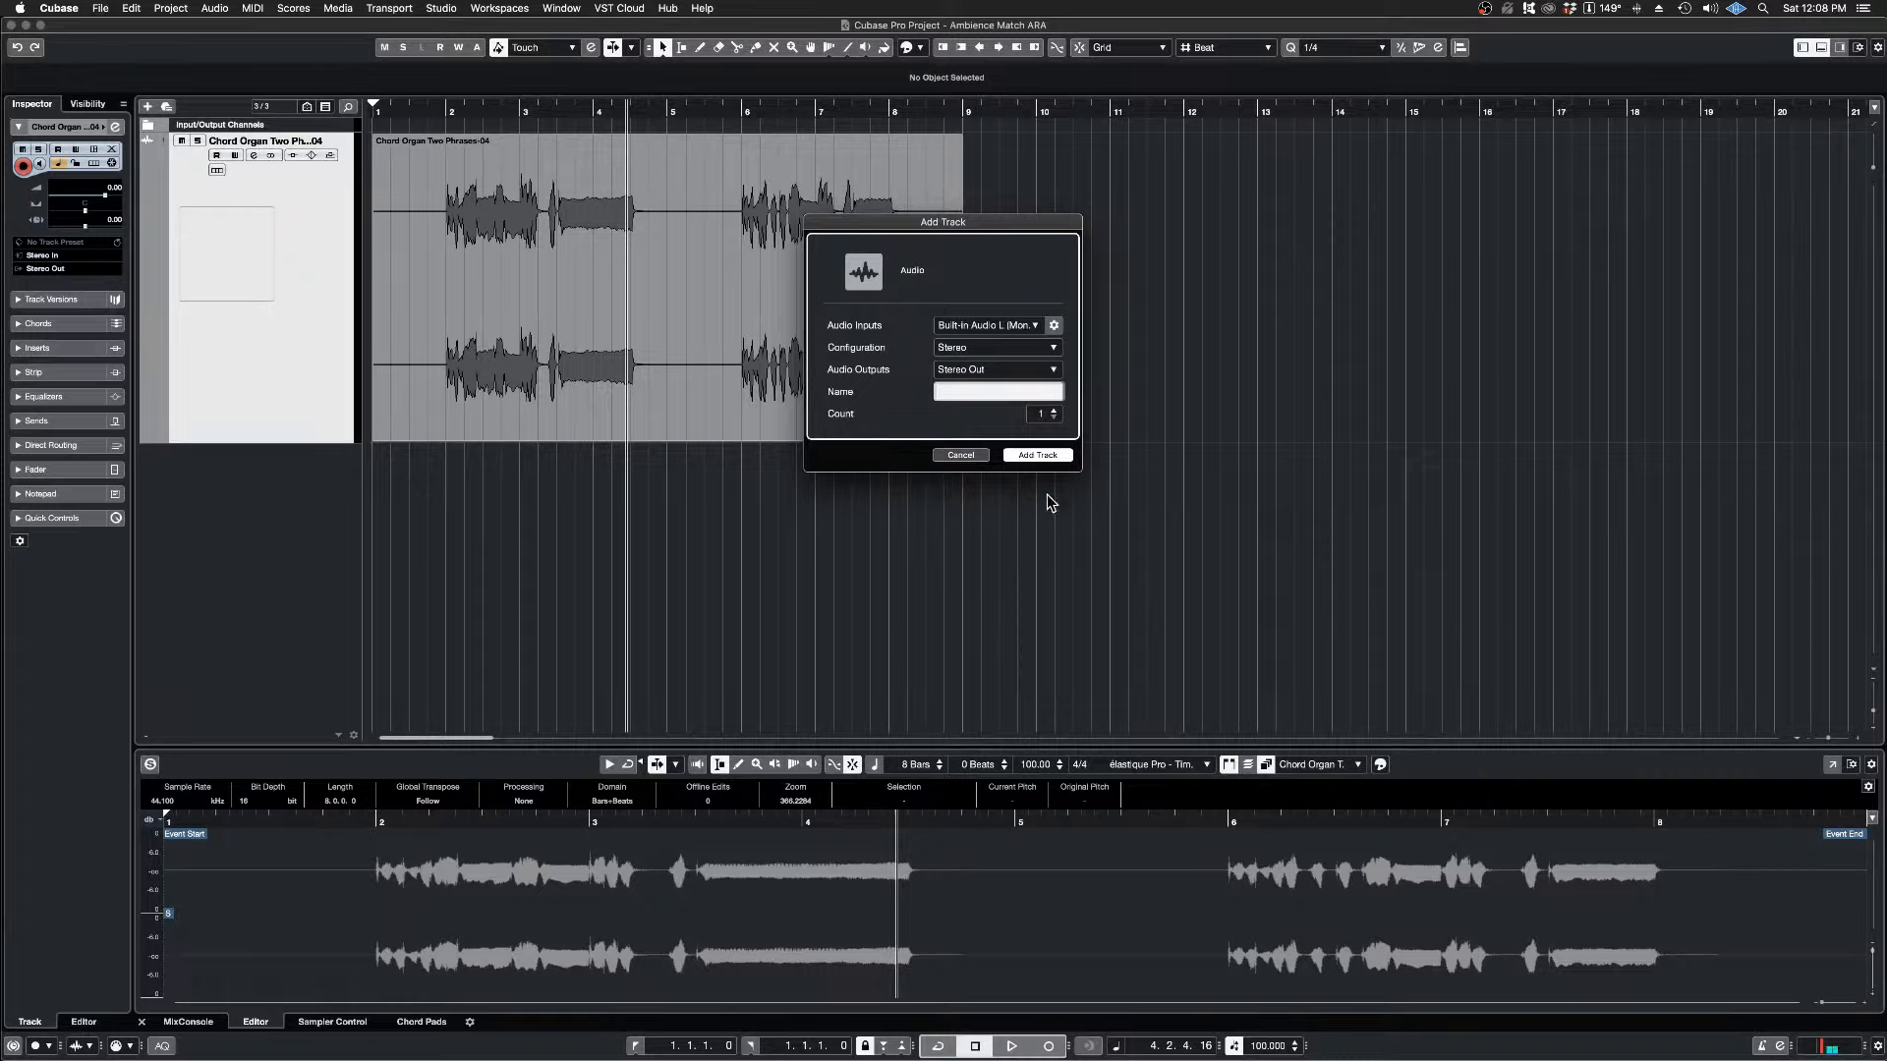
click(1028, 458)
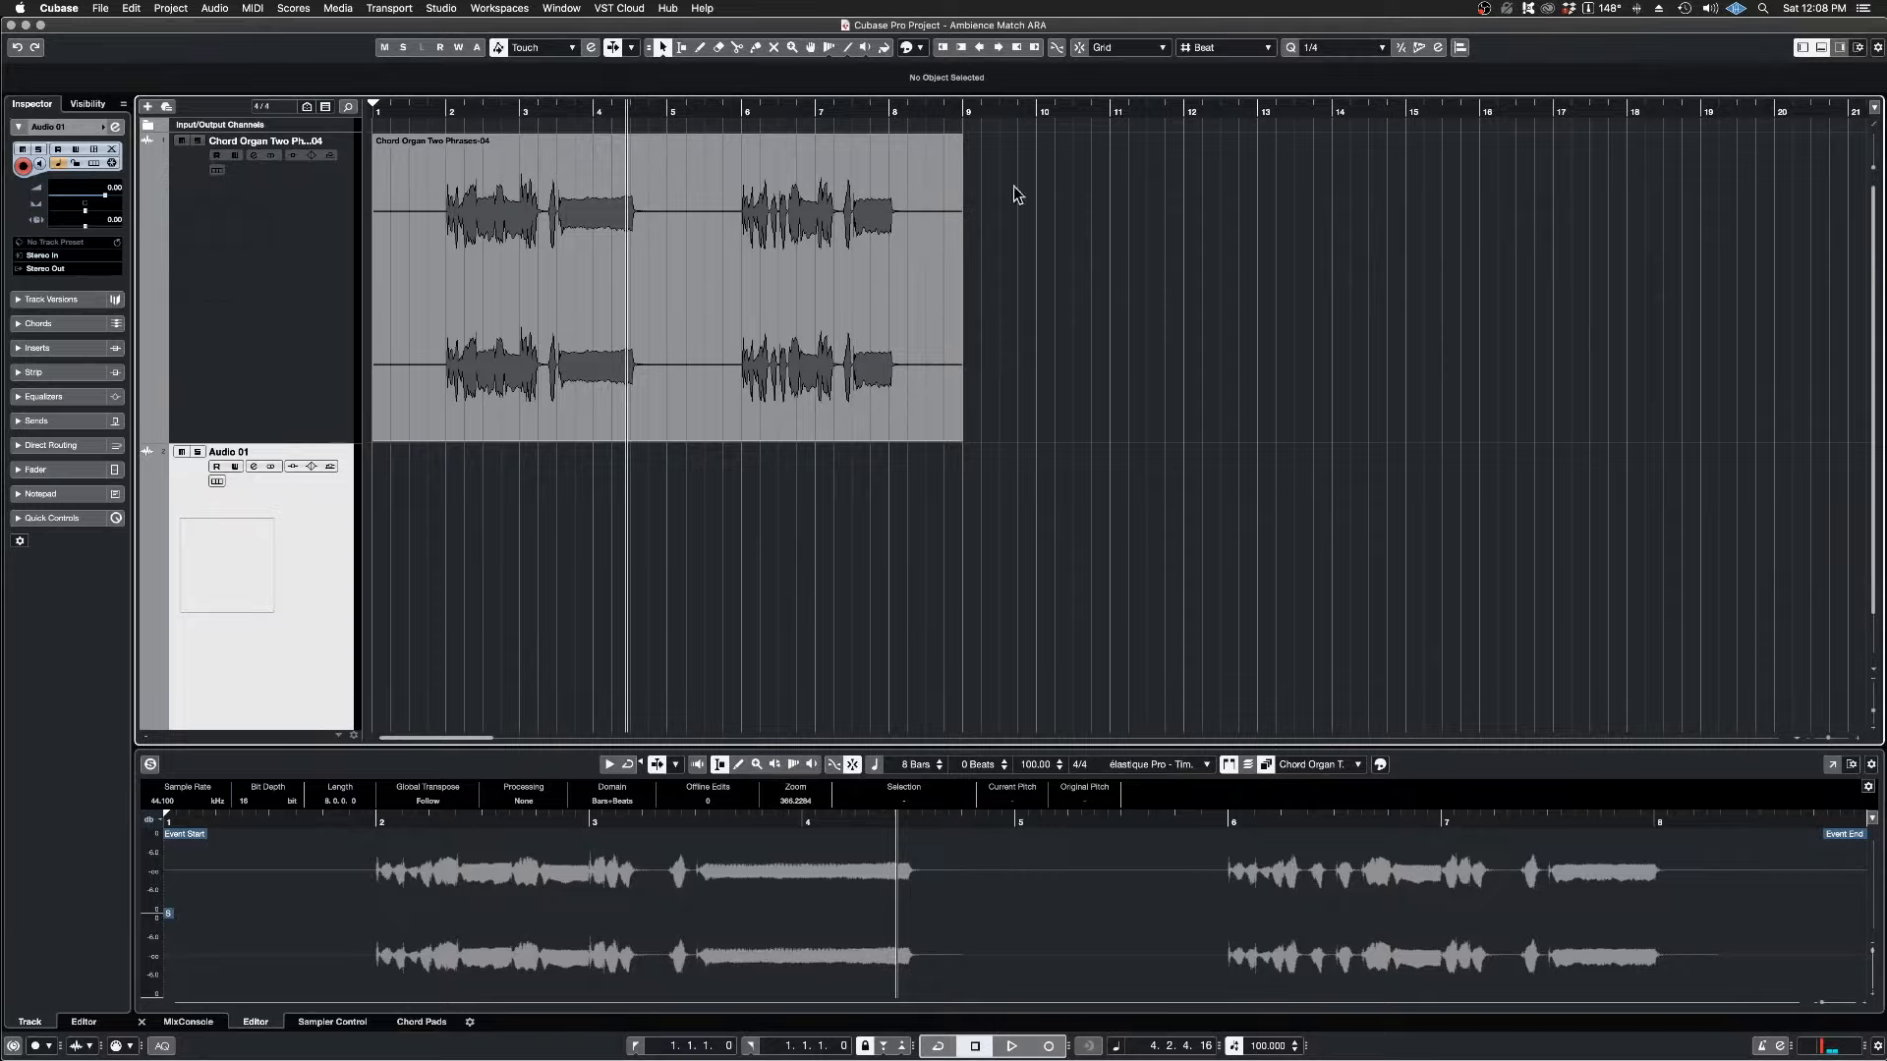
Step: Turn on snapping and draw an empty audio part on the Audio 01 track from bar 1 to bar 9
click(1078, 49)
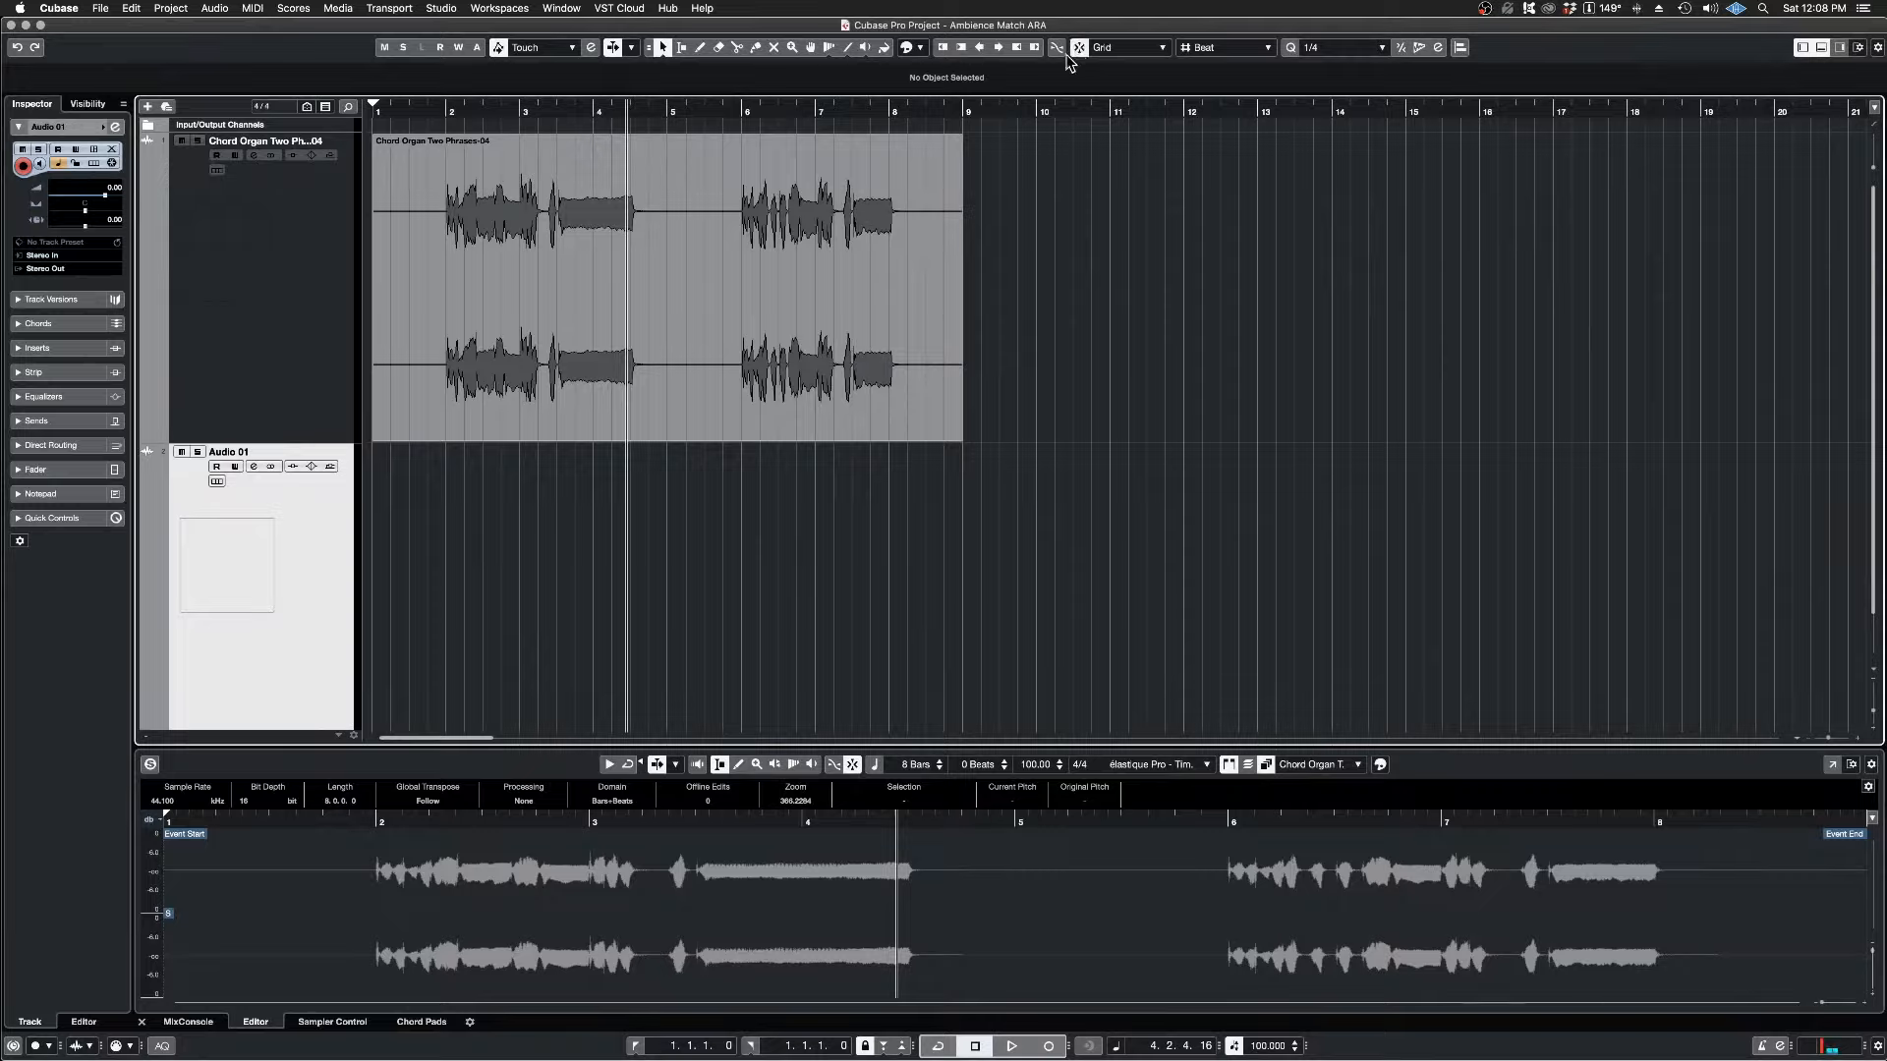
right_click(457, 488)
click(513, 488)
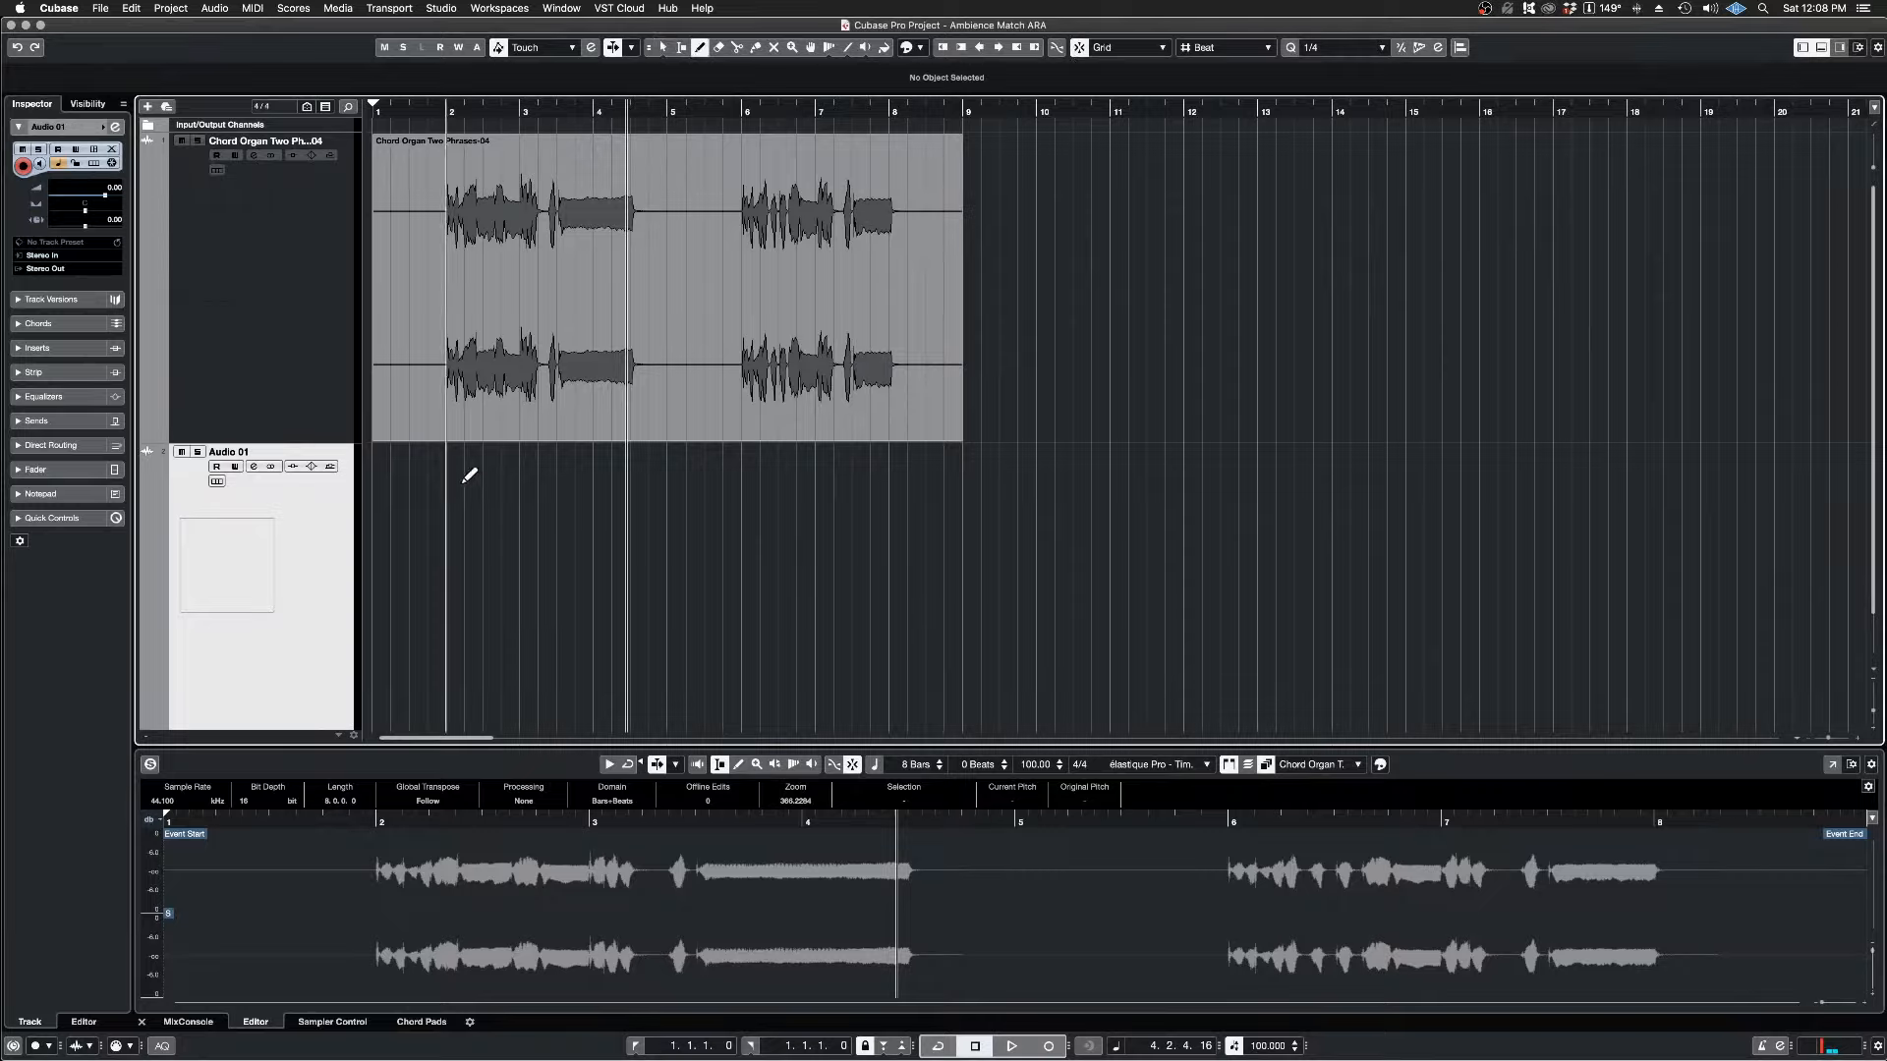
mouse_move(379, 448)
mouse_down()
mouse_move(724, 547)
mouse_move(963, 580)
mouse_up()
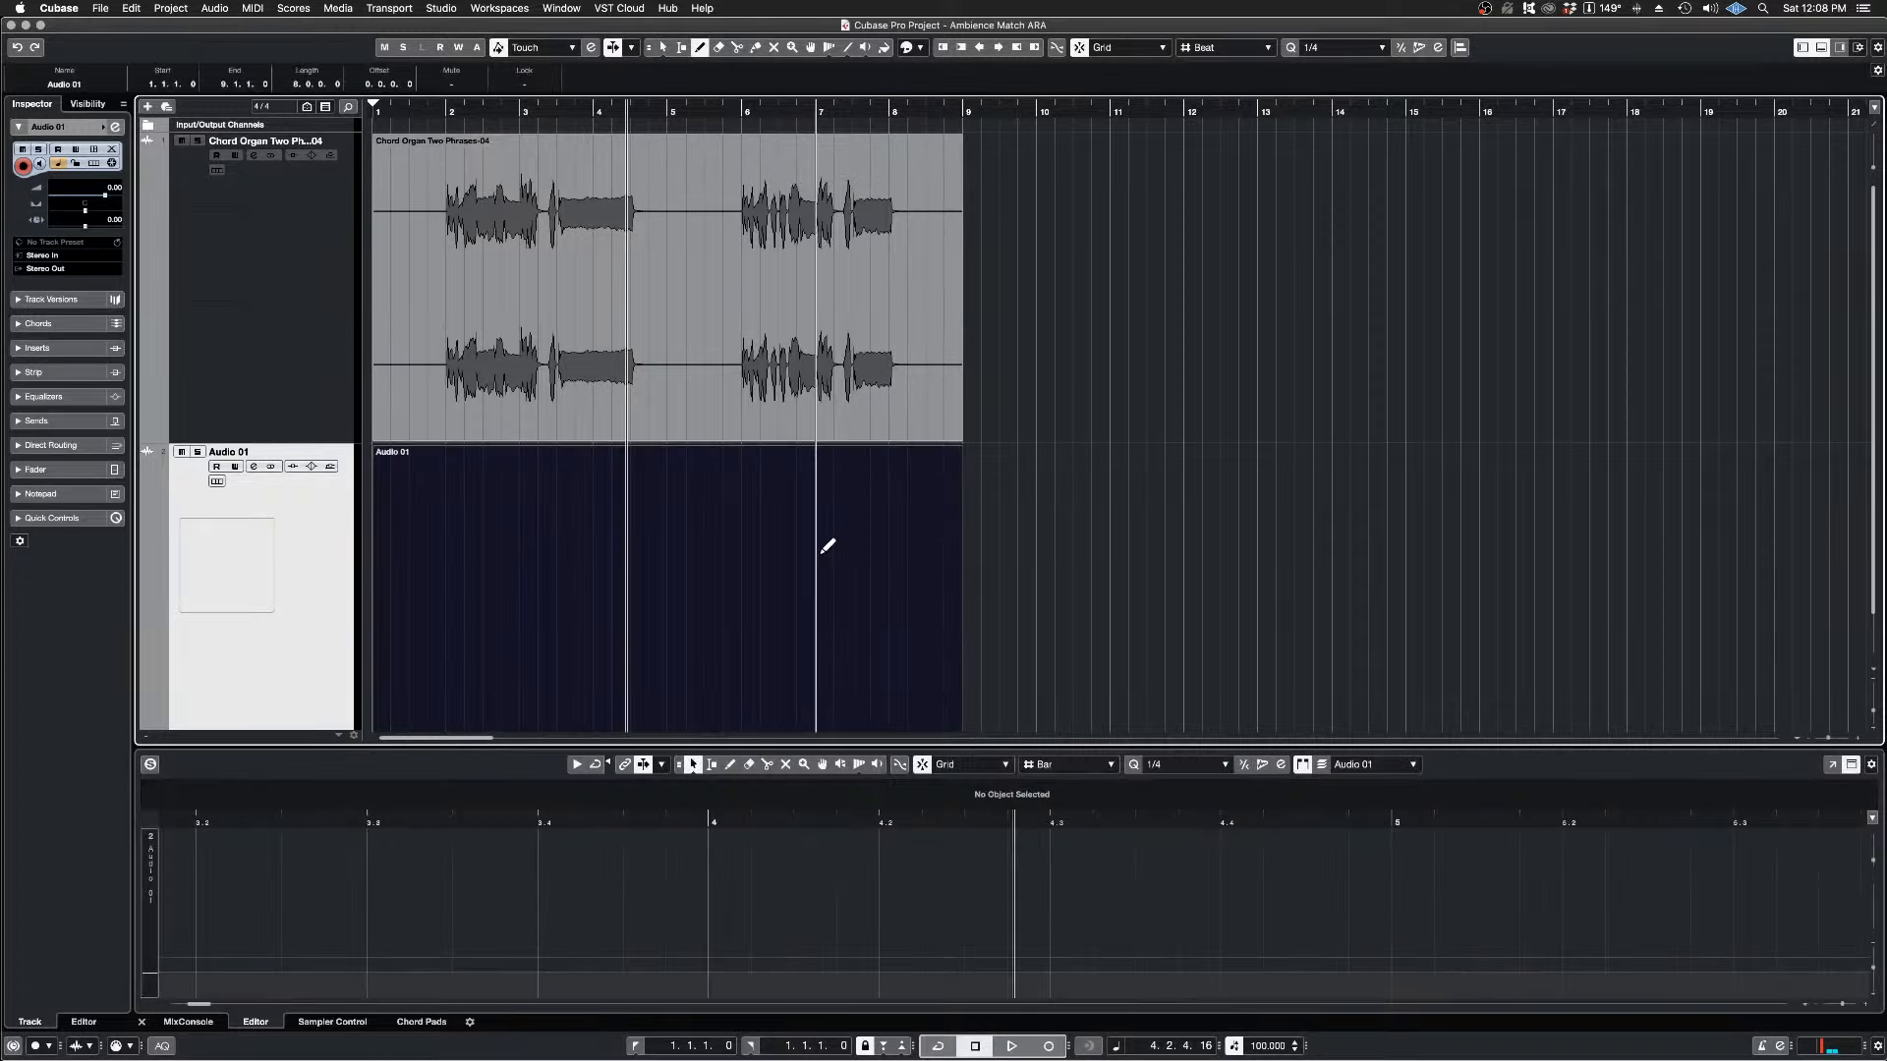
scroll(511, 552, down, 2)
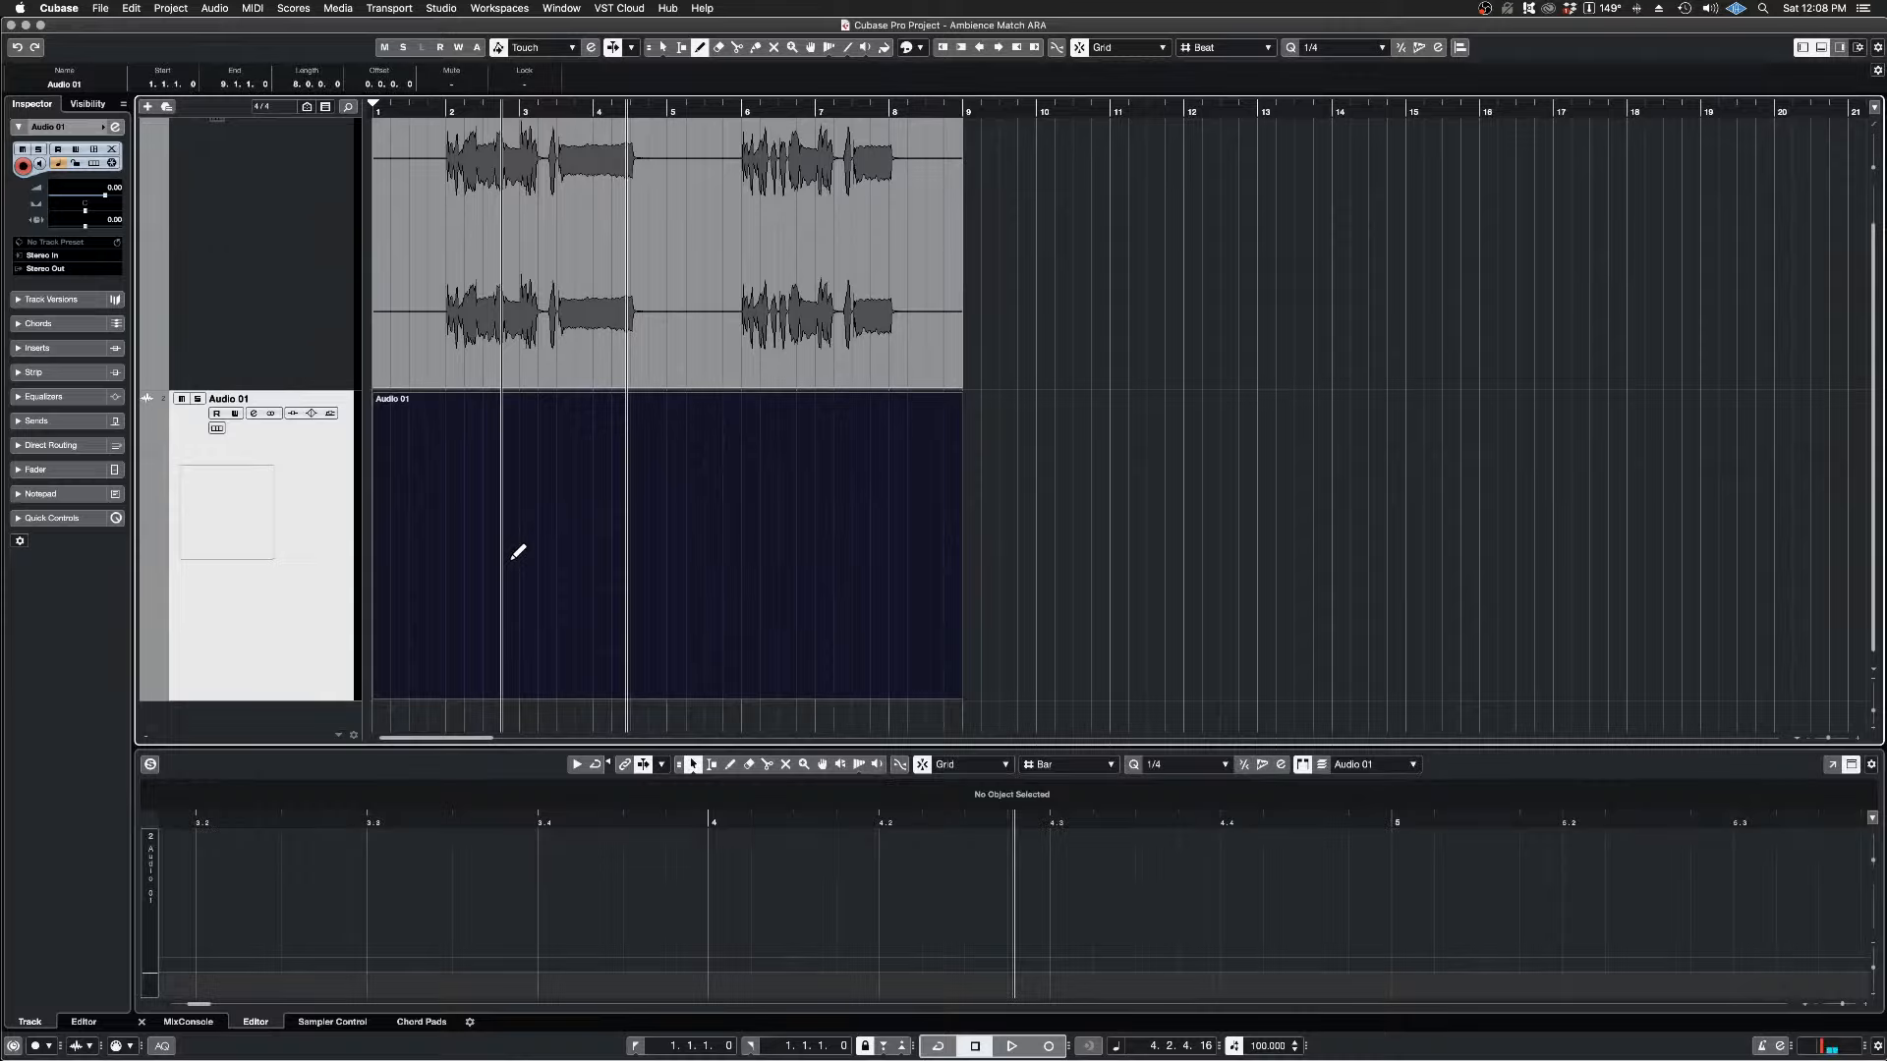
Step: Render the empty Audio 01 part in place with the current settings to produce a silent audio file
right_click(320, 490)
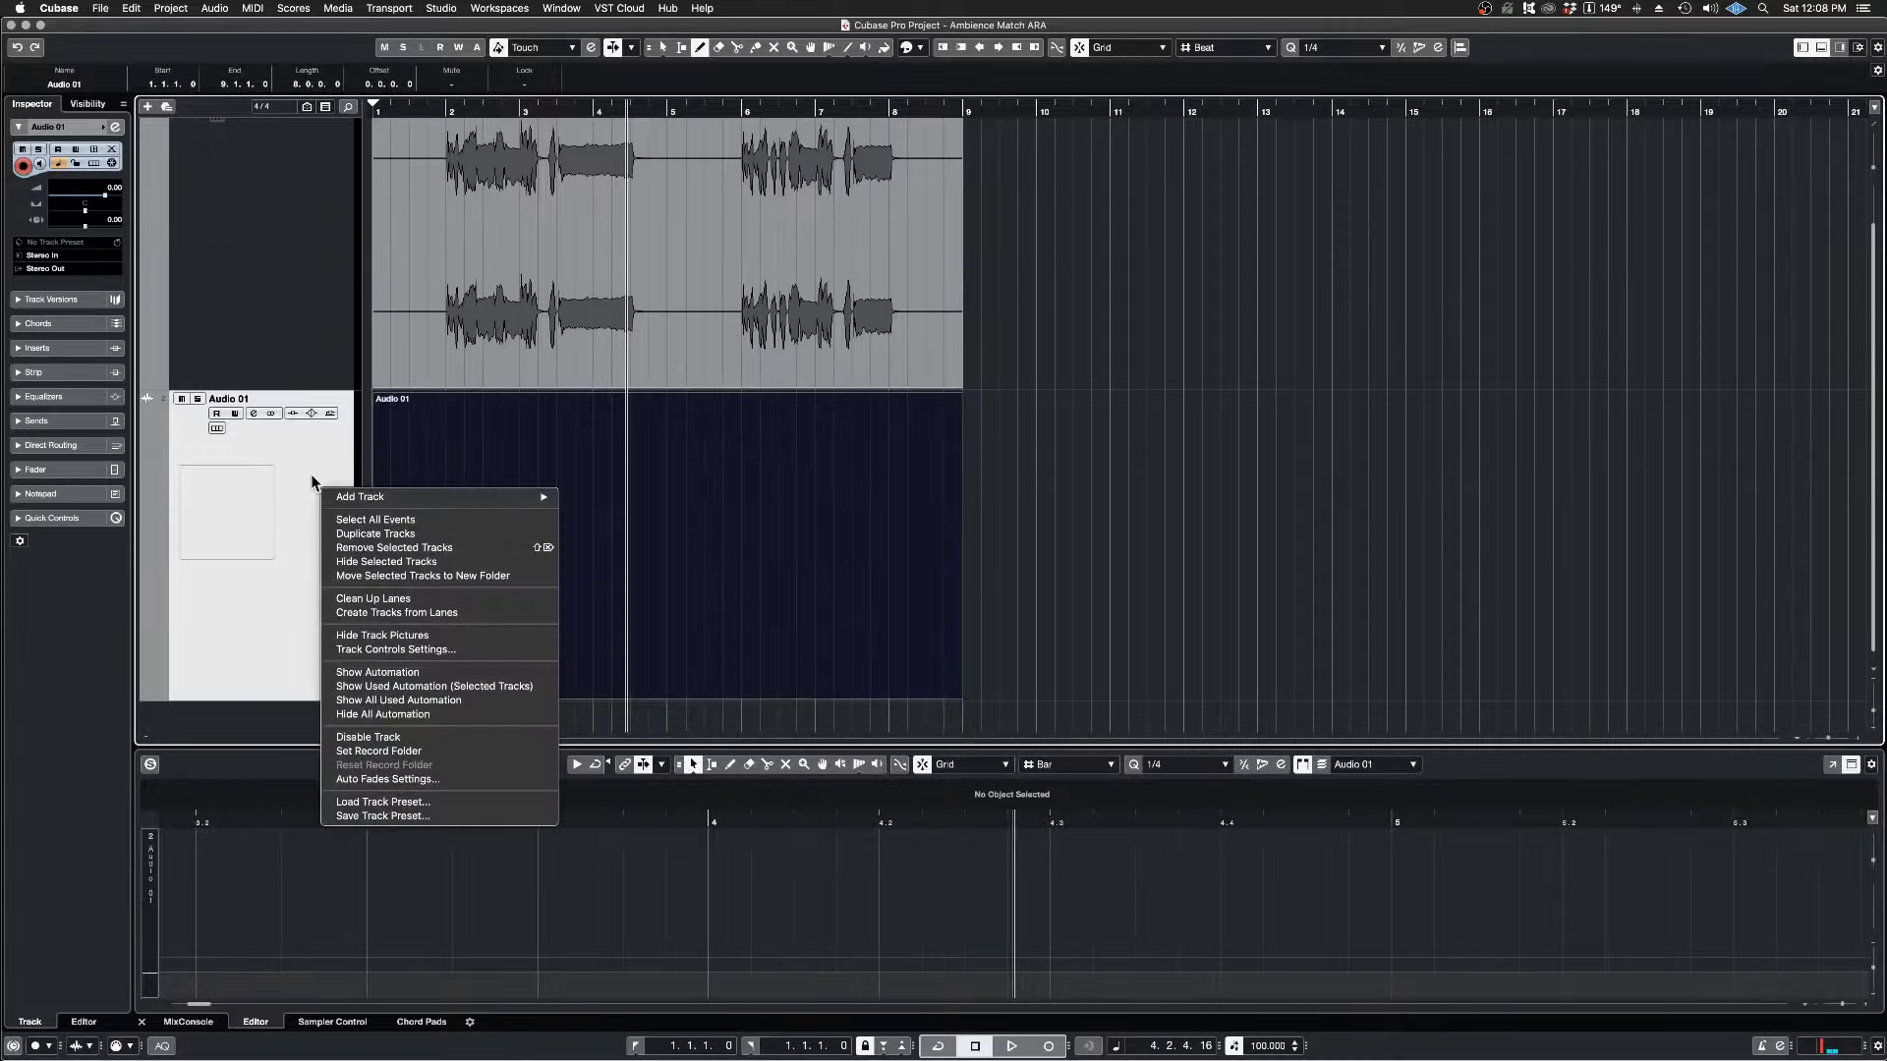
click(307, 462)
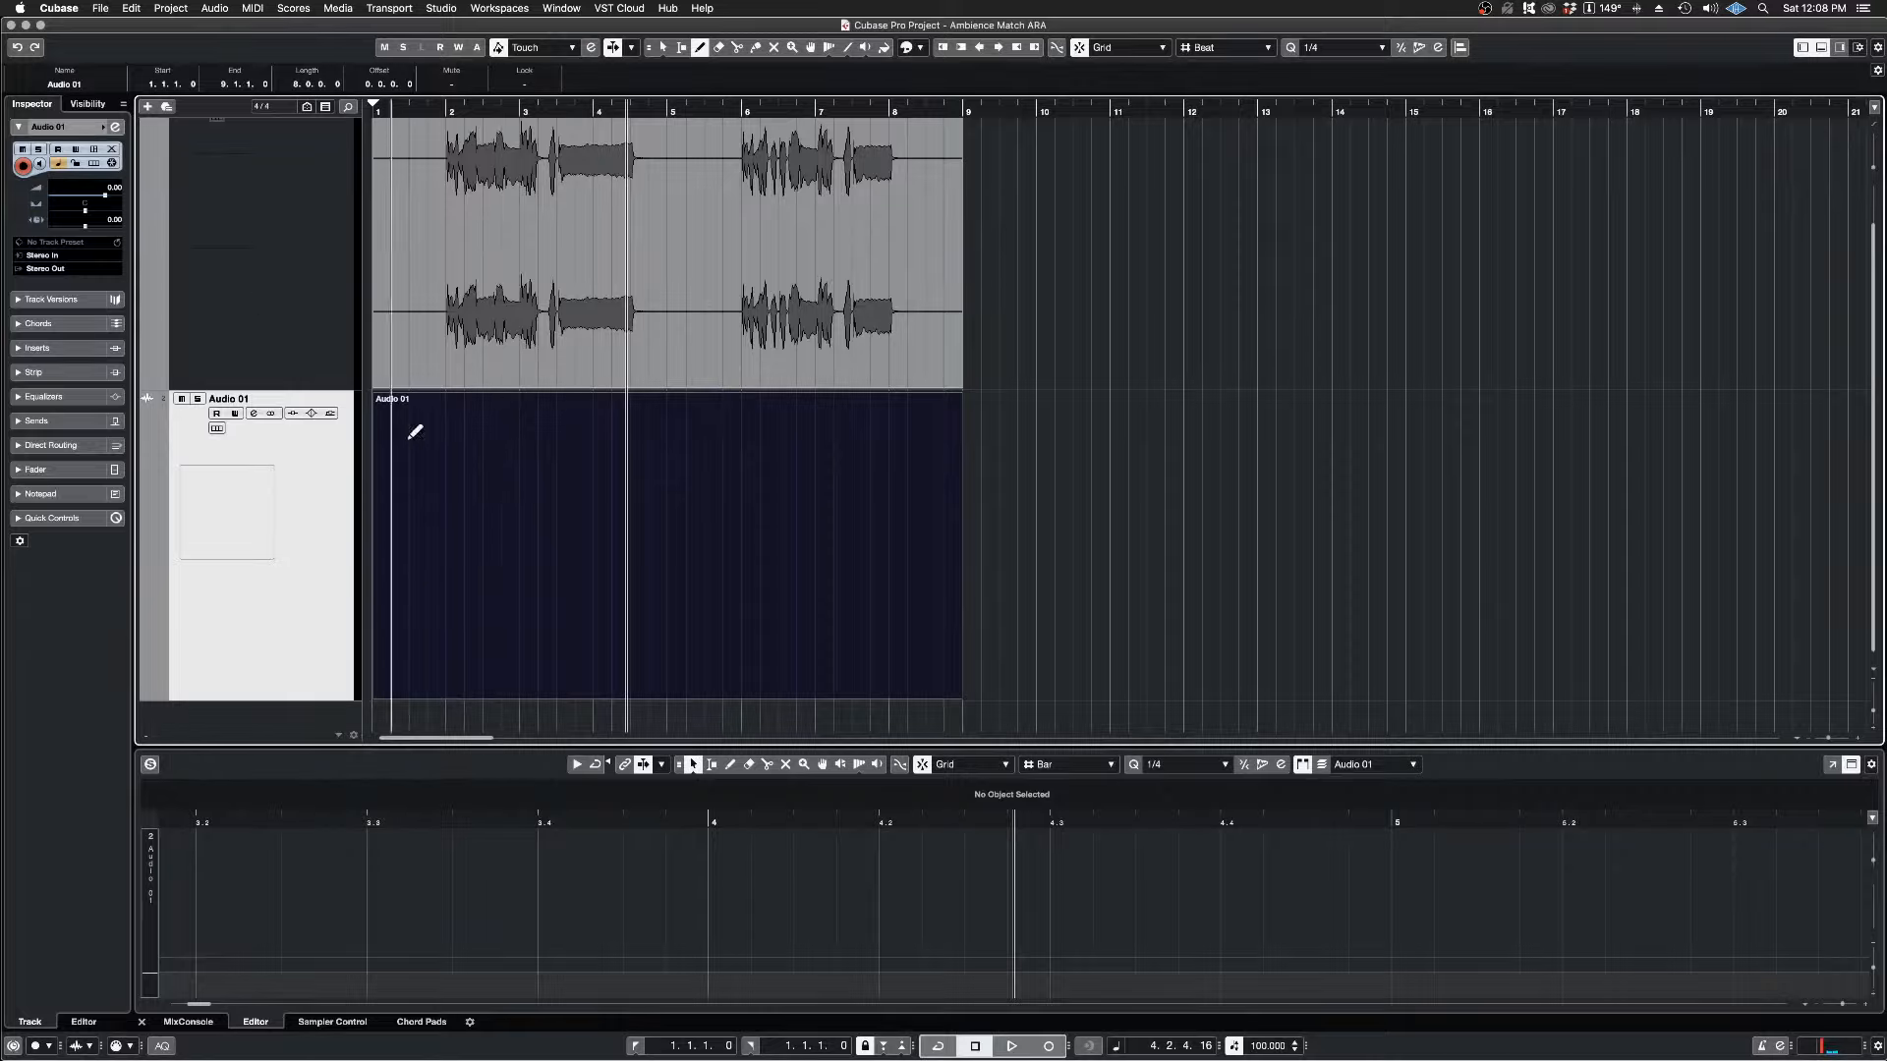
key(1)
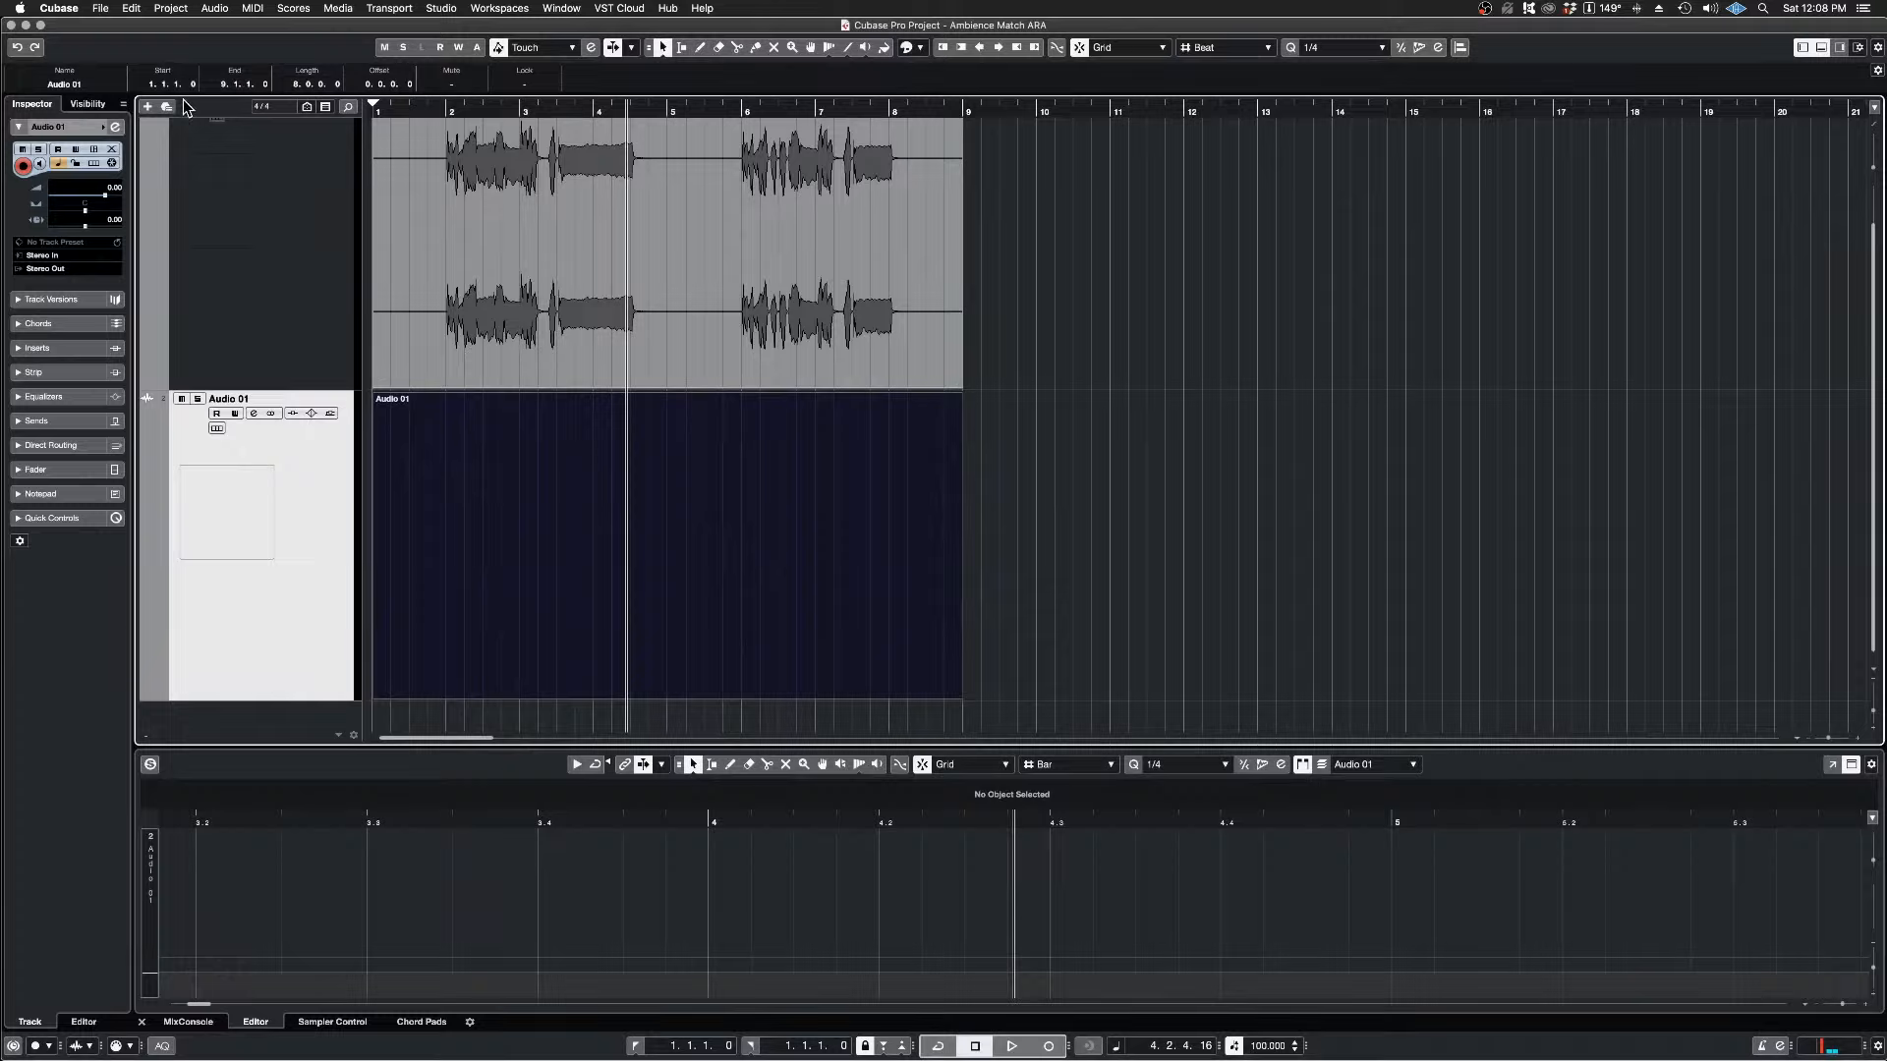
click(131, 7)
mouse_move(167, 142)
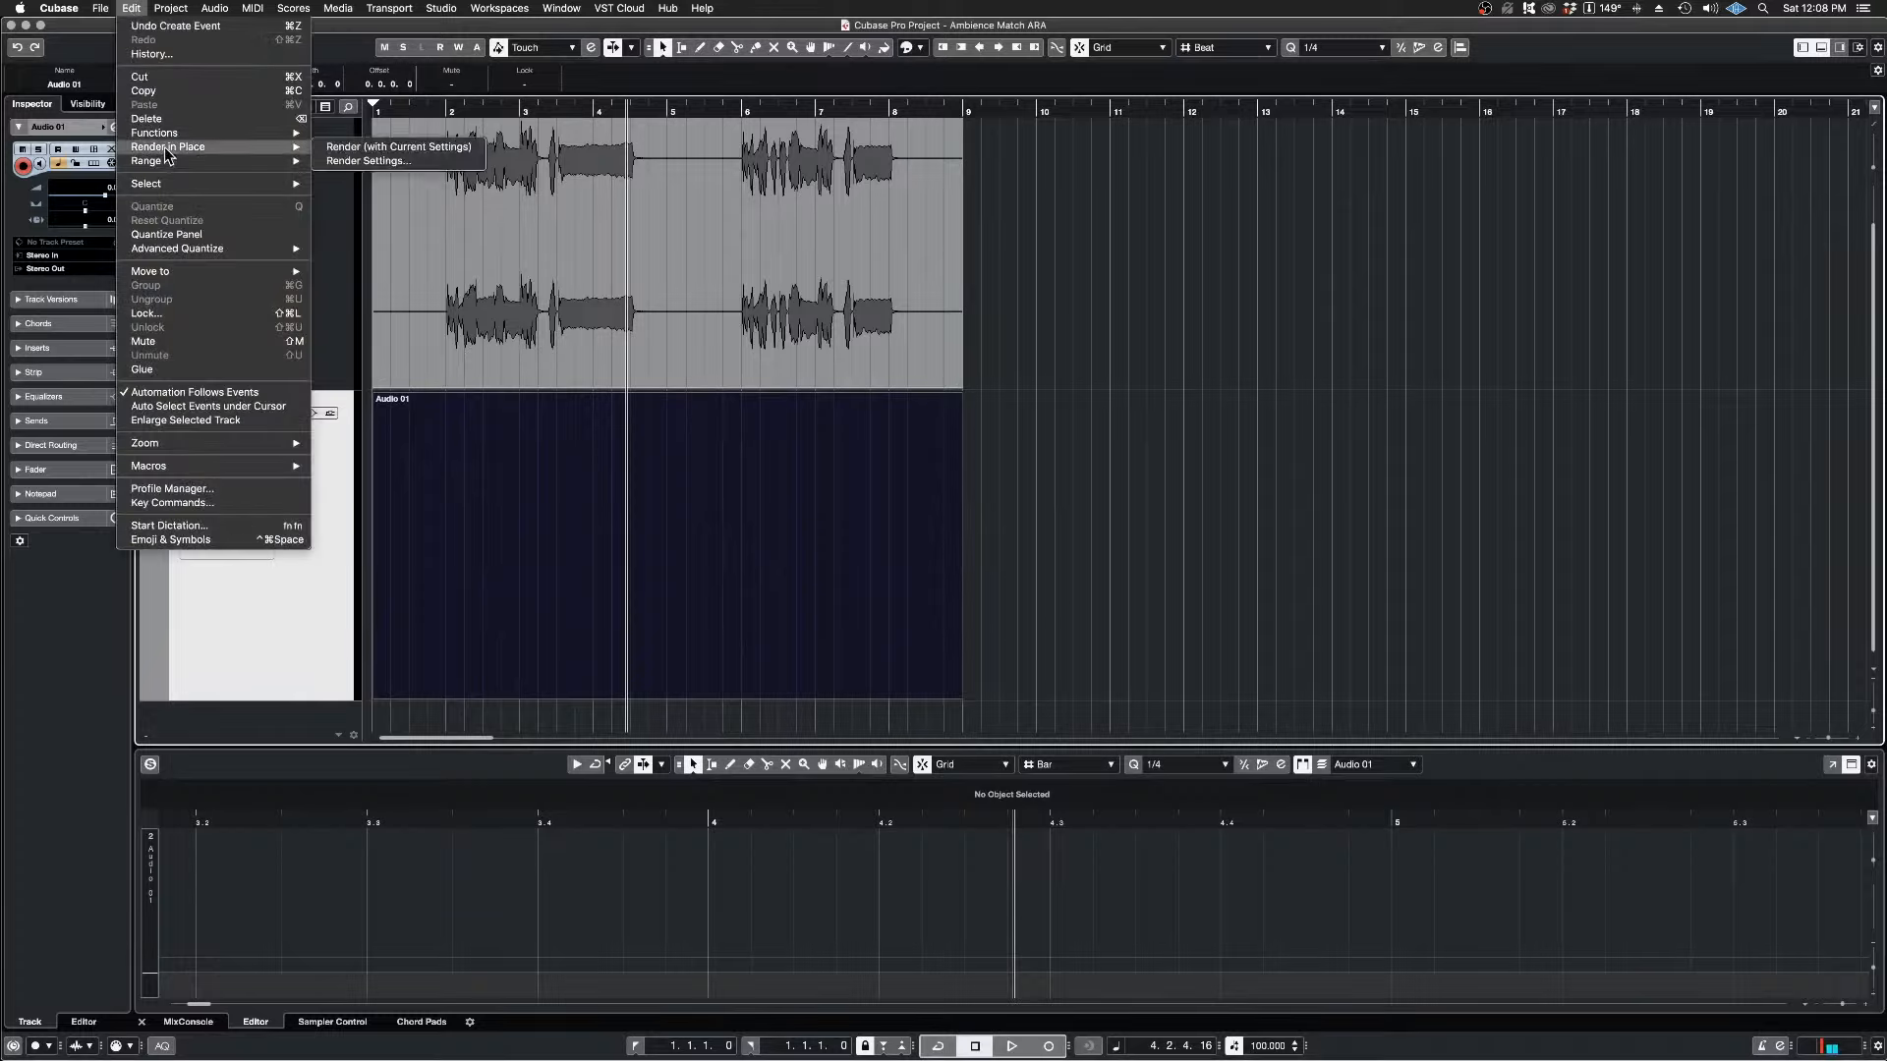
click(354, 147)
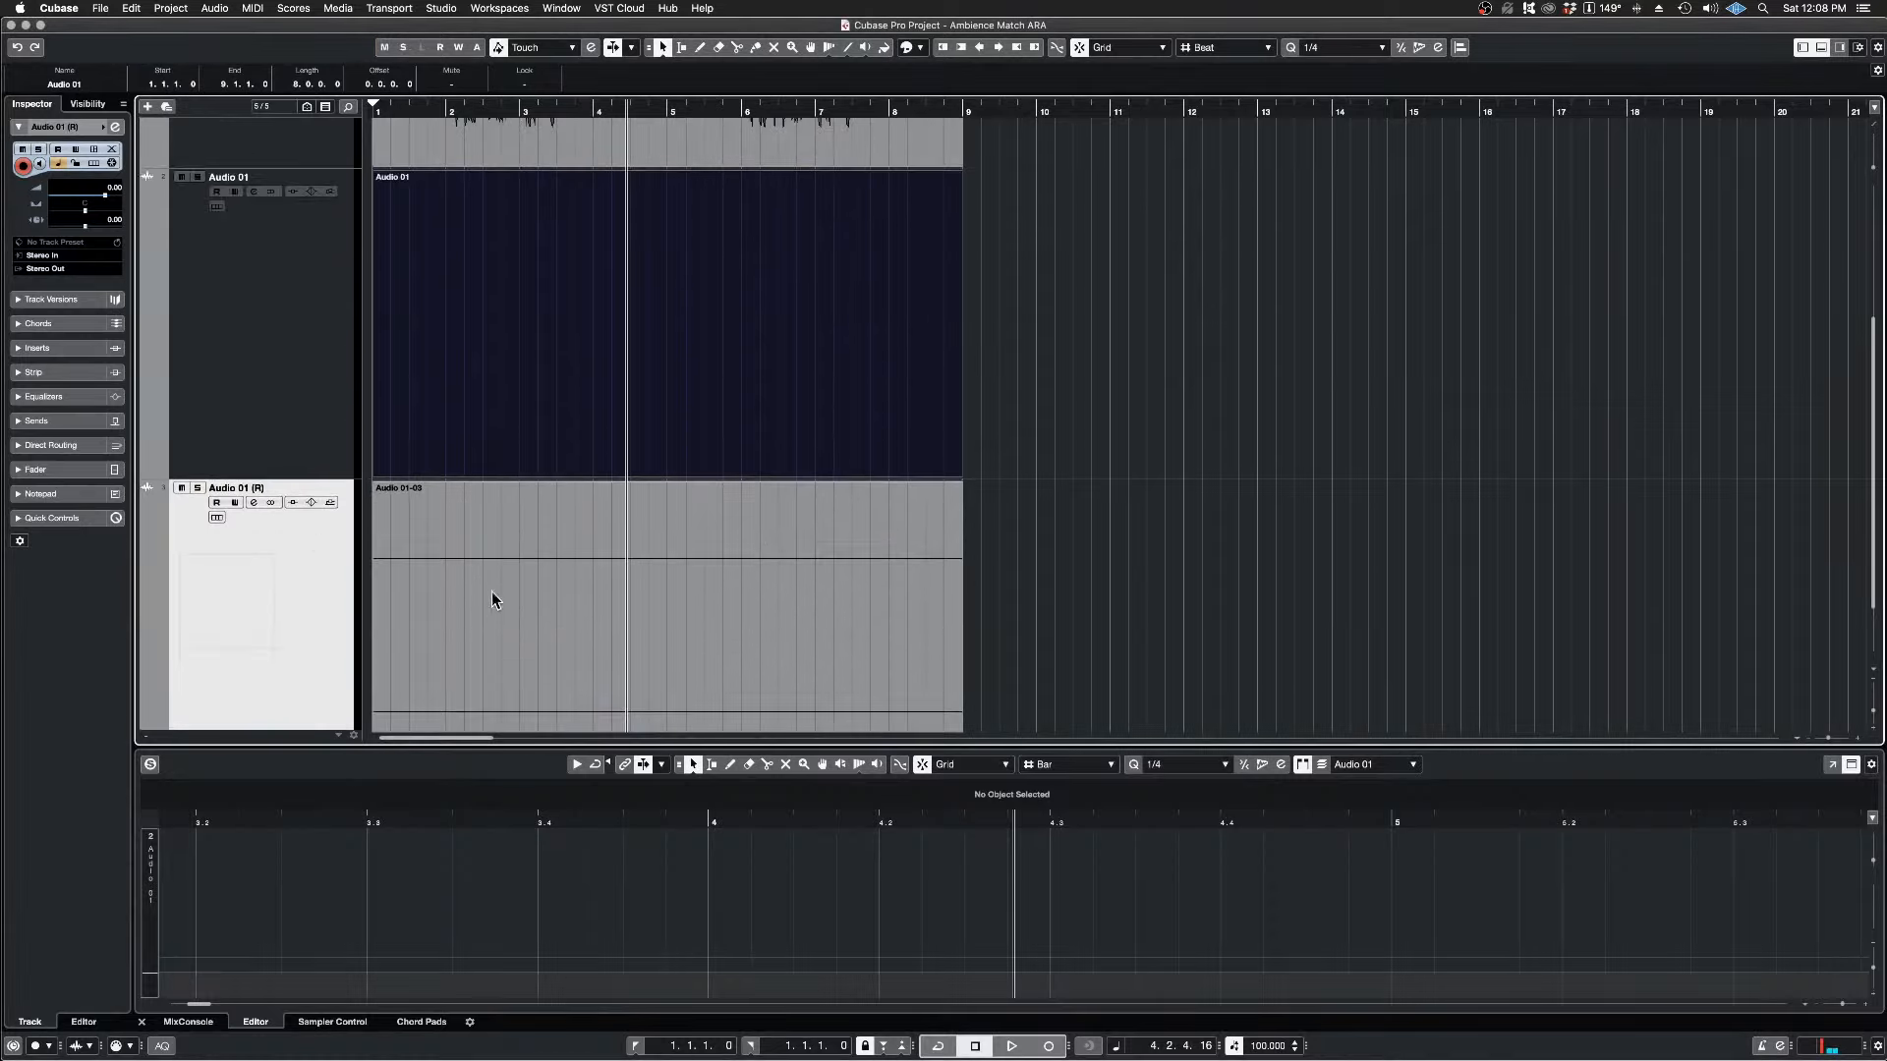
Step: Check the Pool for the rendered silent clip and close the Pool window
scroll(498, 587, down, 2)
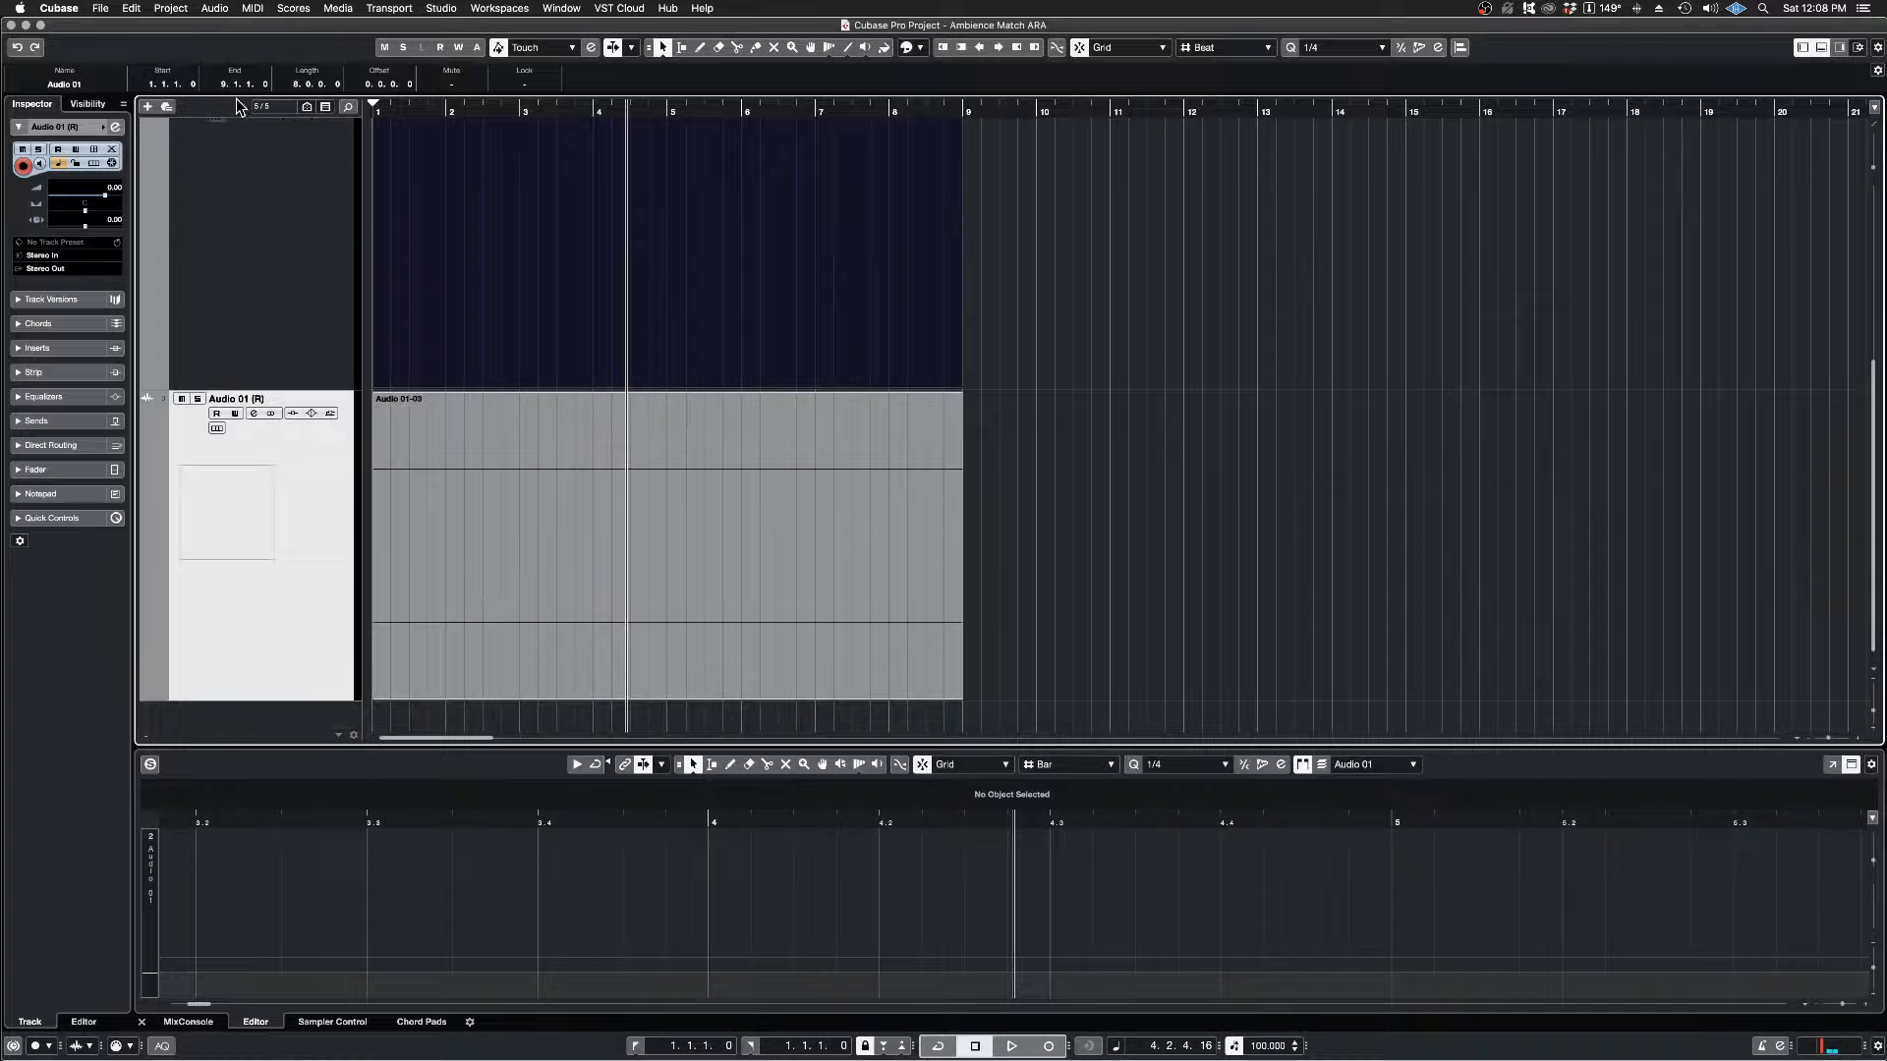
click(336, 9)
click(355, 27)
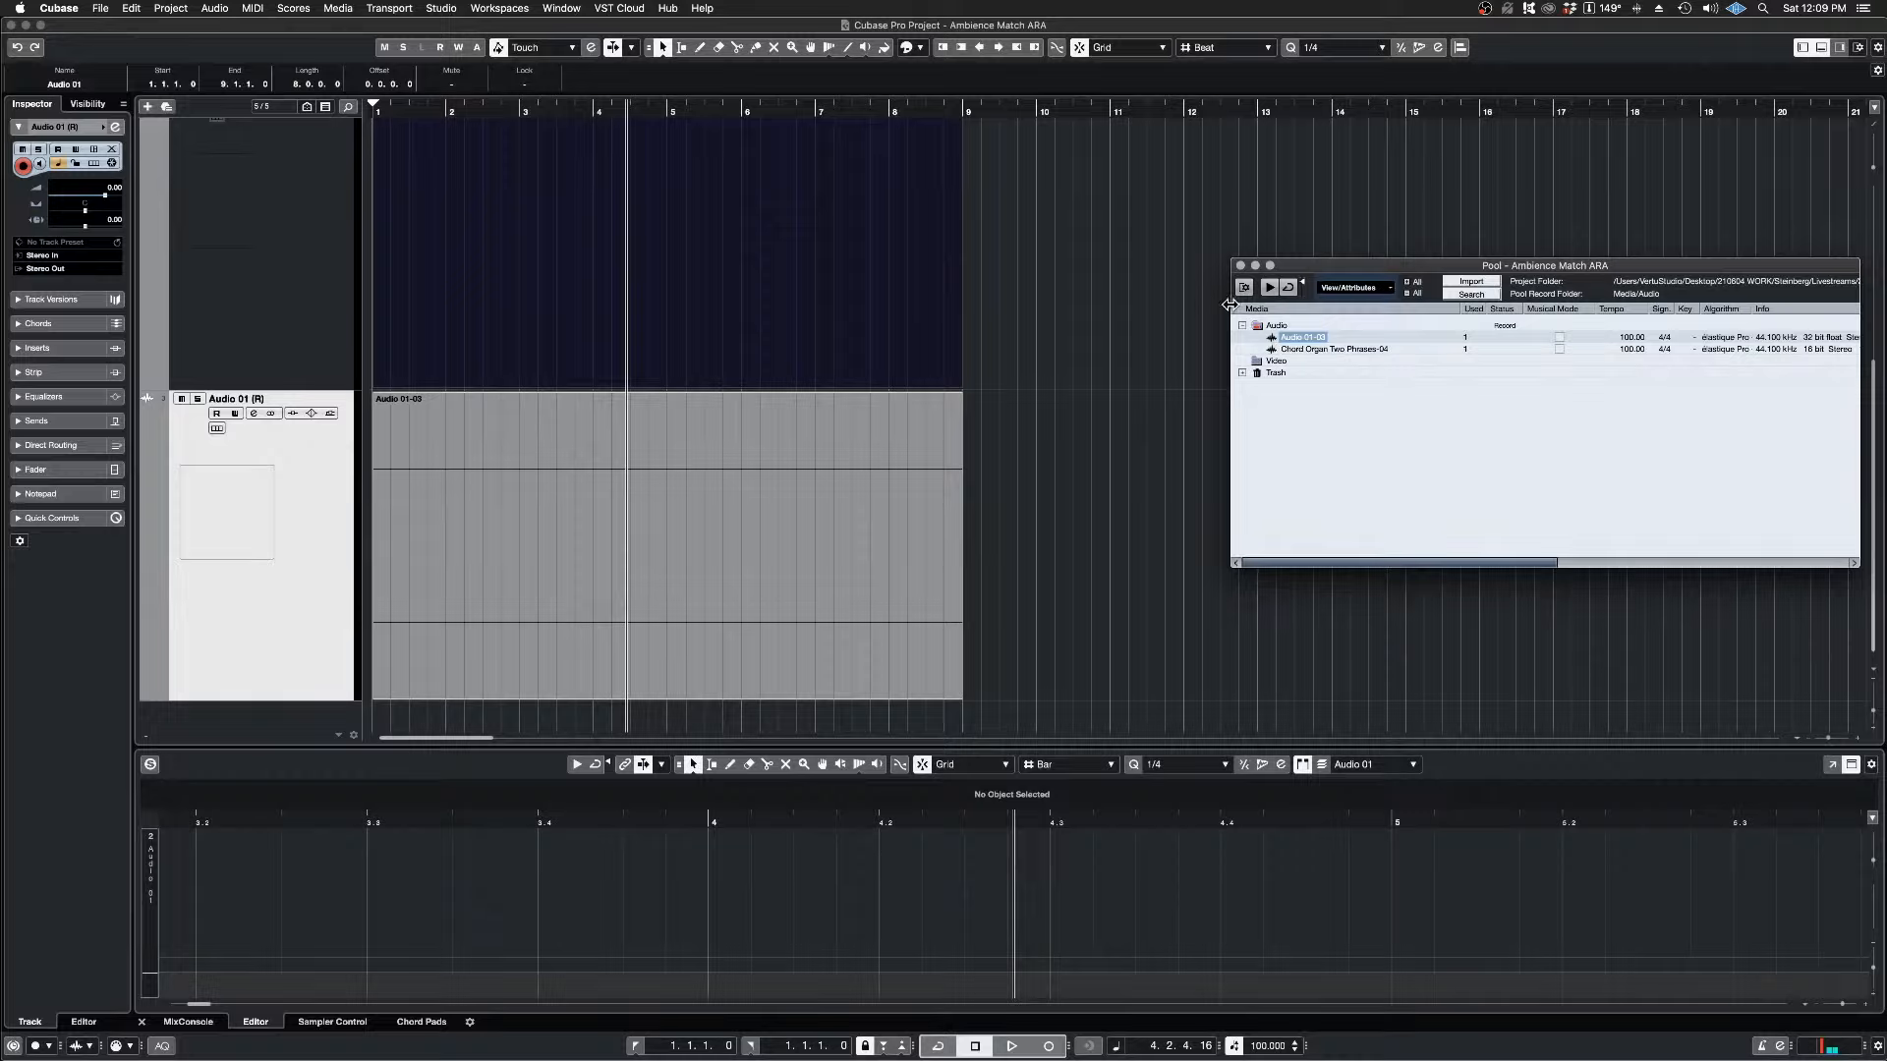
click(1240, 266)
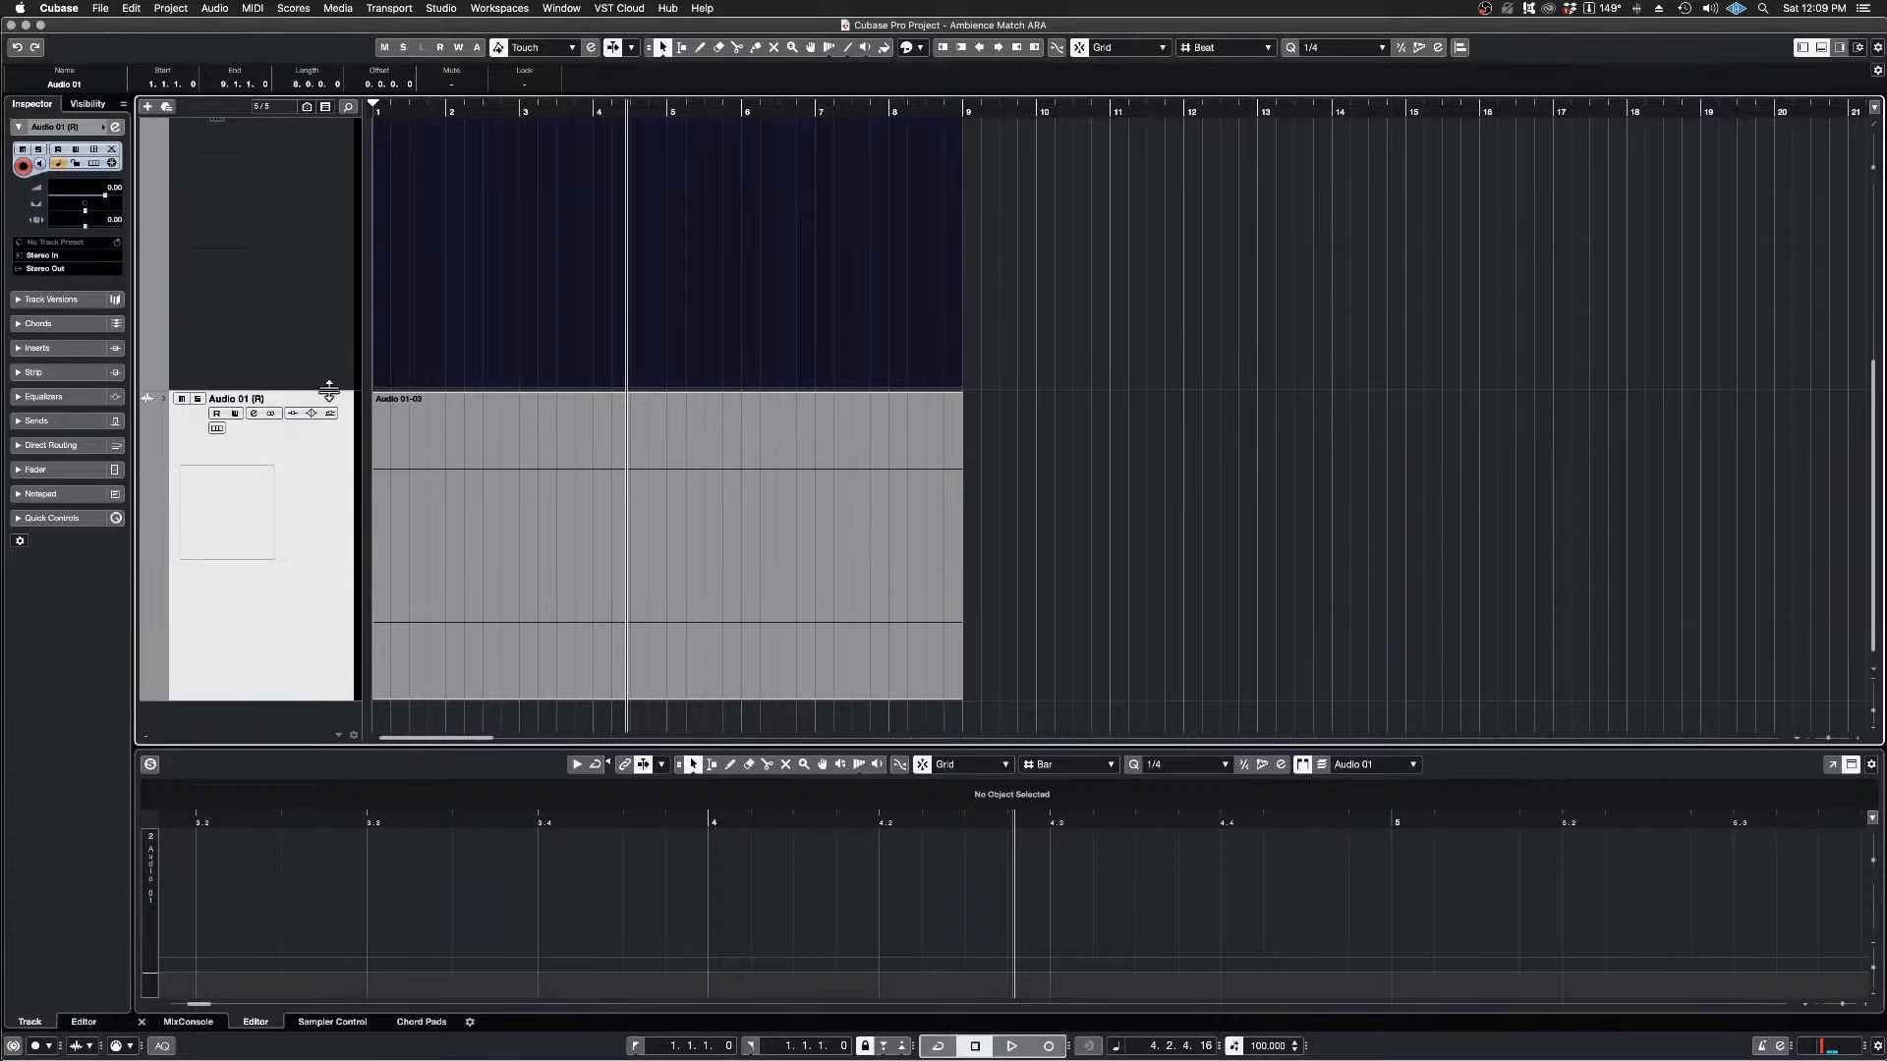
Step: Remove the original Audio 01 track and keep its rendered copy, Audio 01 (R)
drag(330, 389, 312, 261)
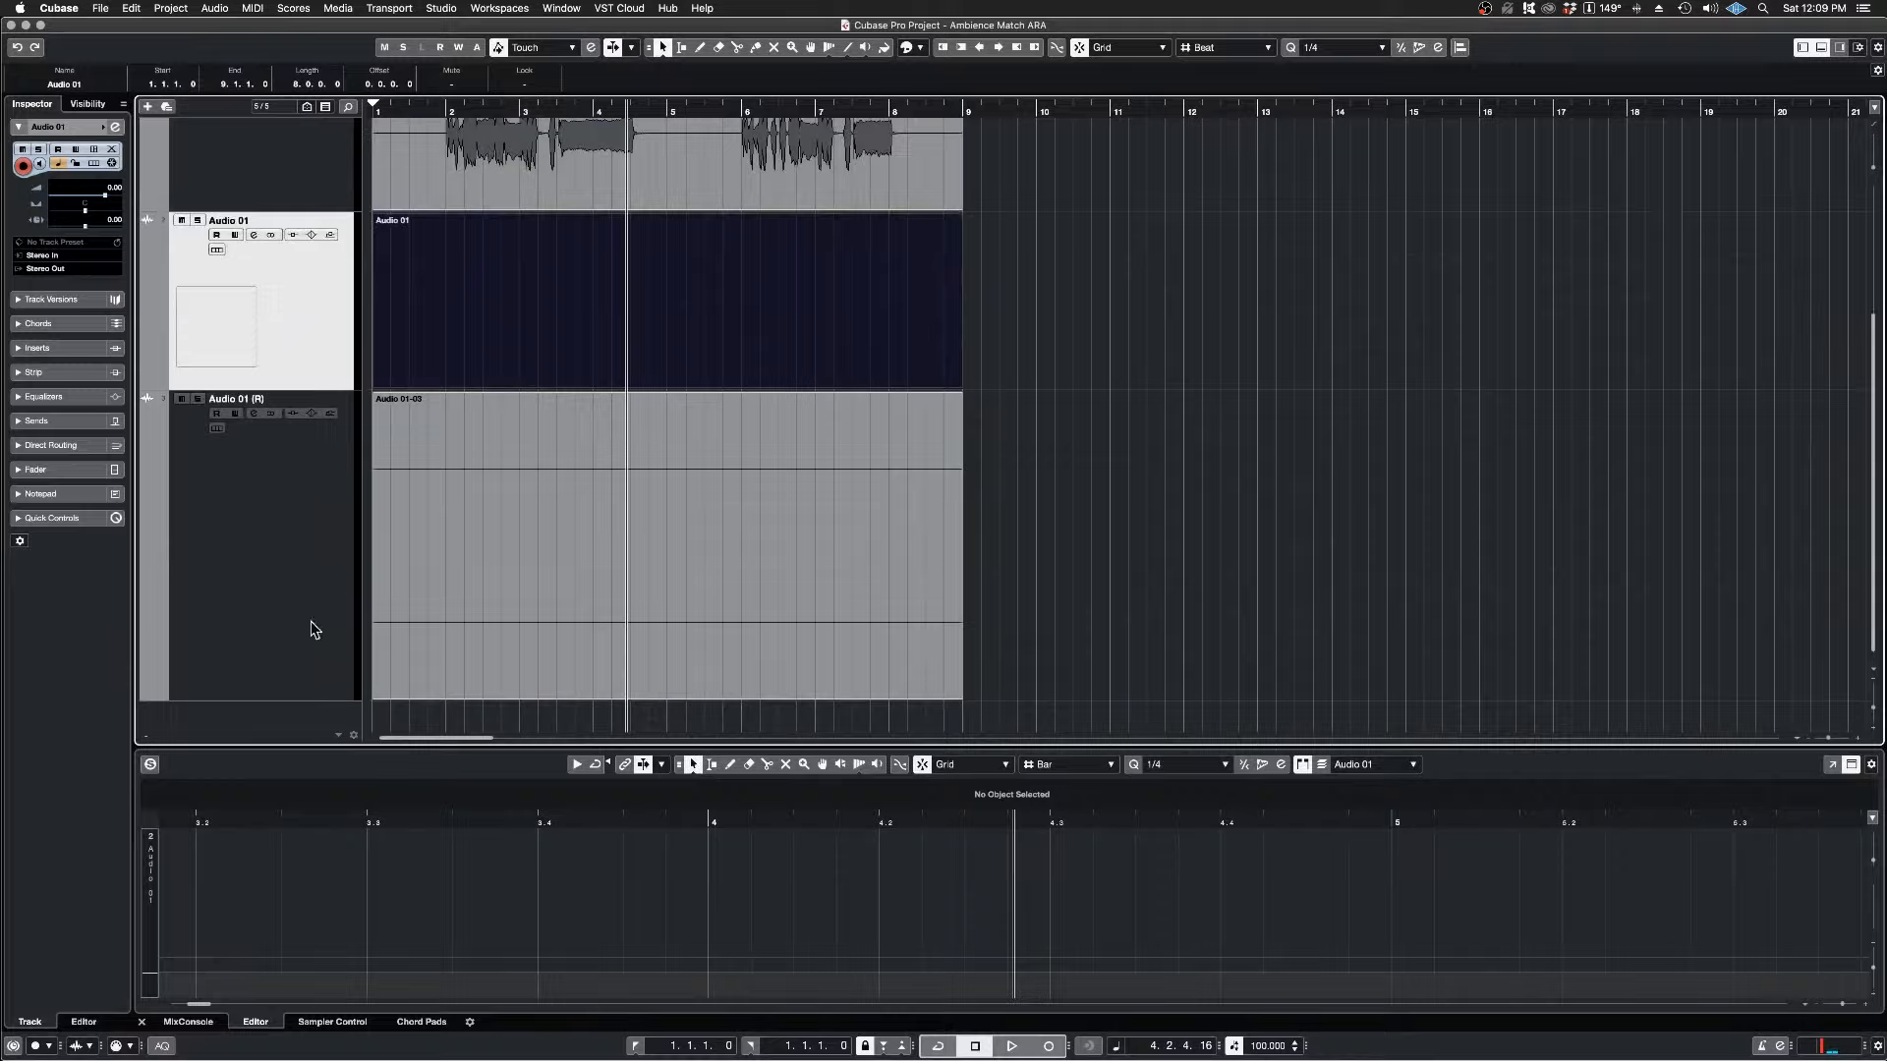
scroll(288, 629, up, 1)
scroll(285, 698, down, 1)
right_click(275, 285)
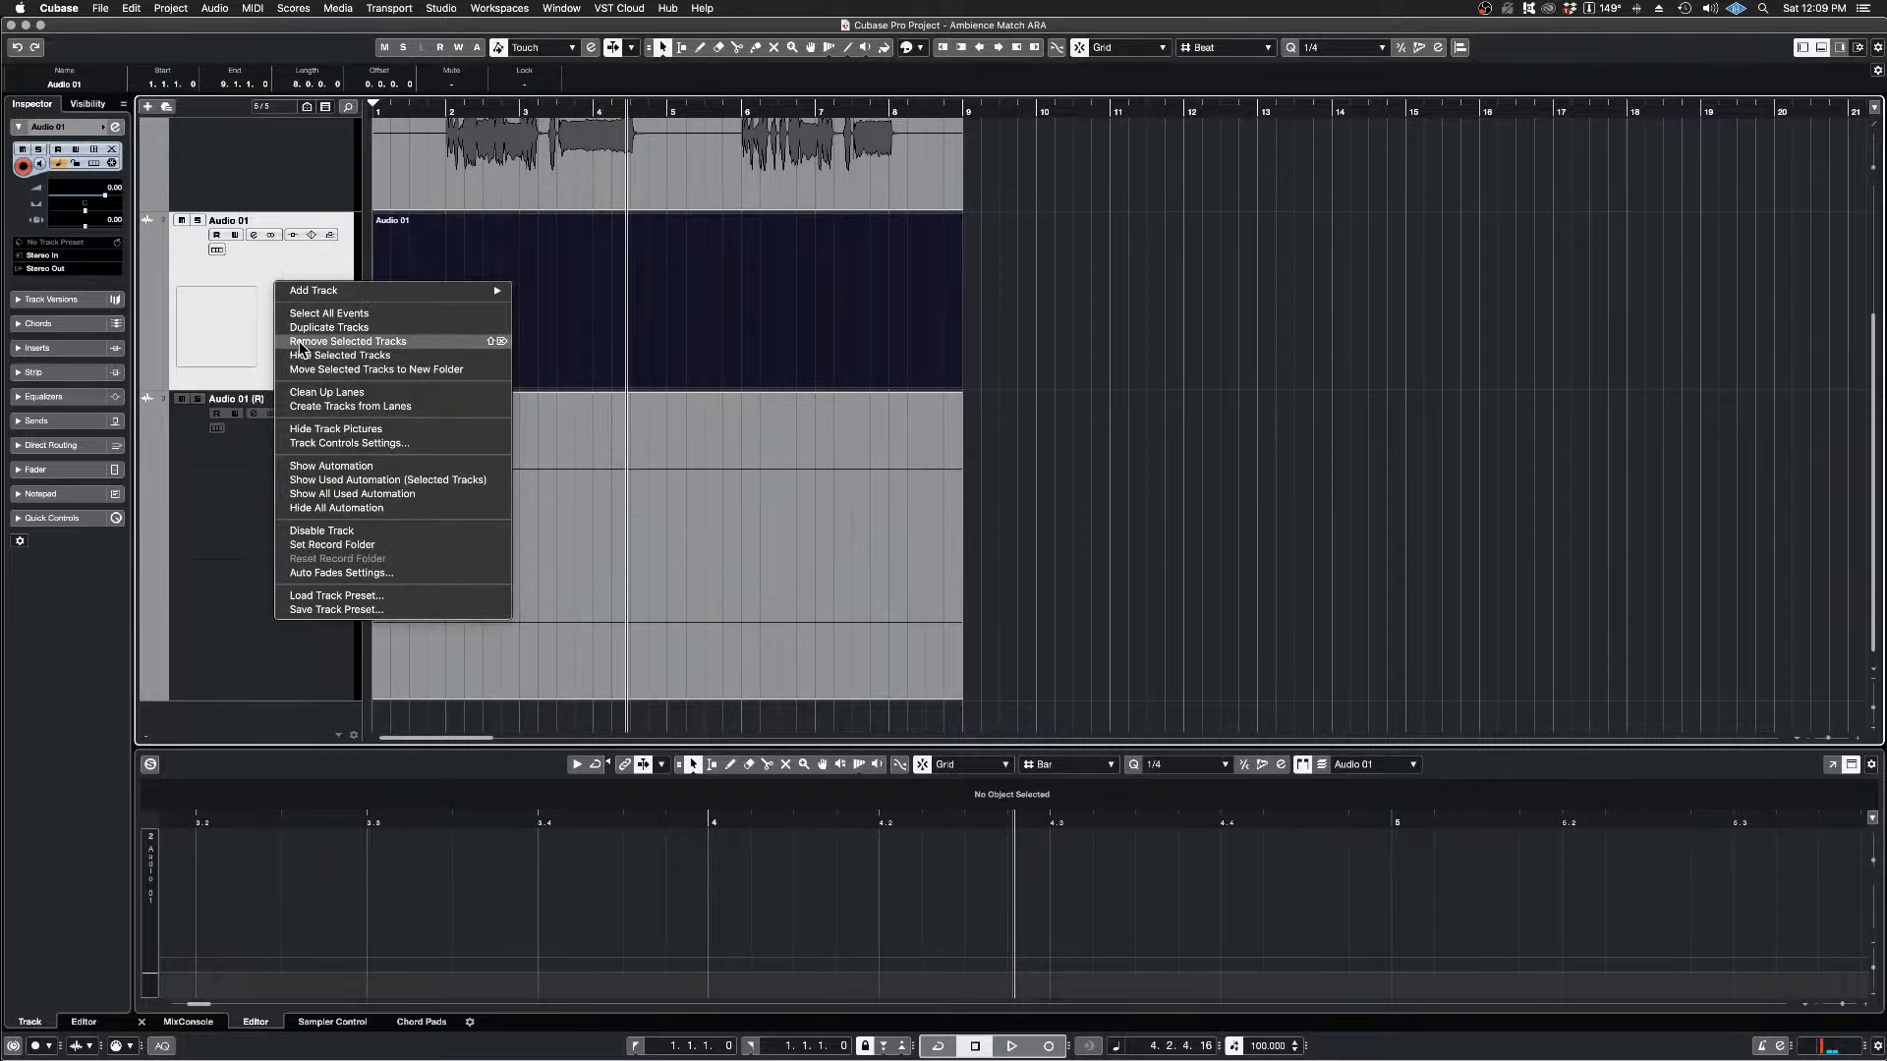
click(334, 341)
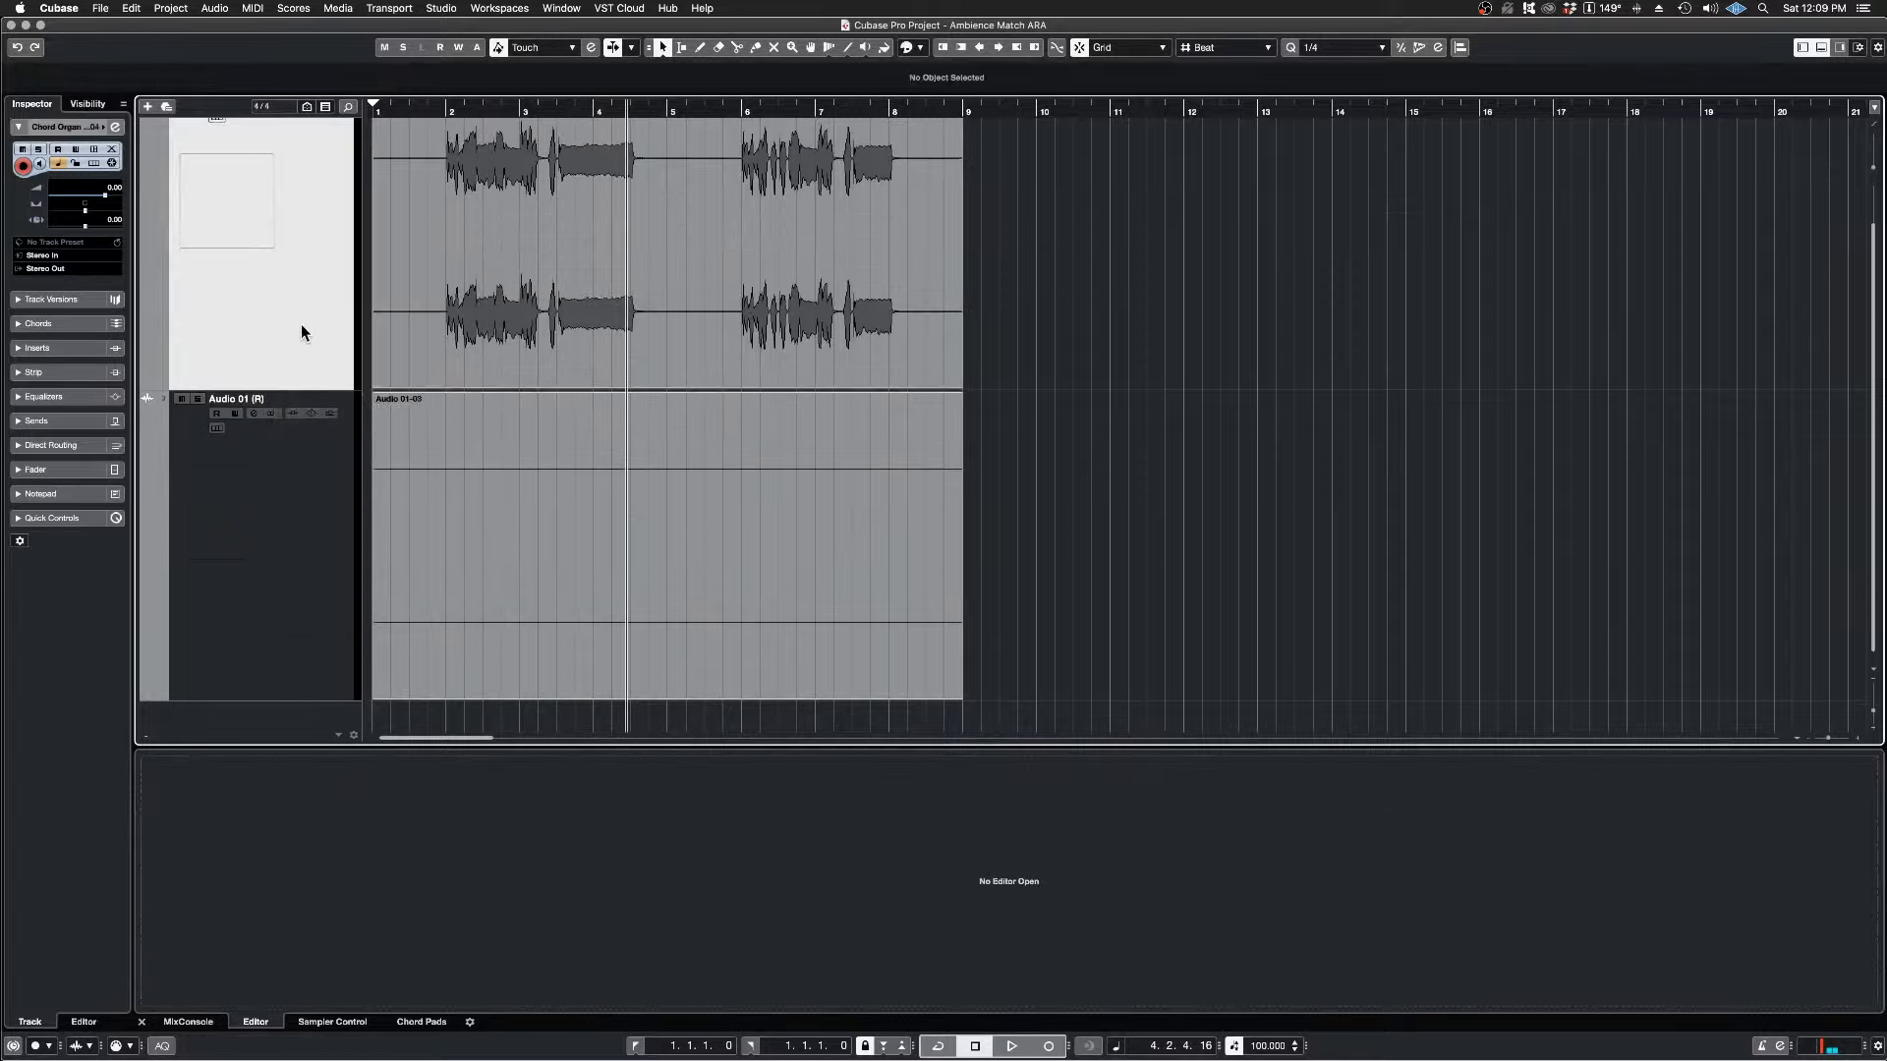
Step: Reduce the heights of the Chord Organ and Audio 01 (R) tracks so both fit in the arrangement
scroll(411, 277, down, 1)
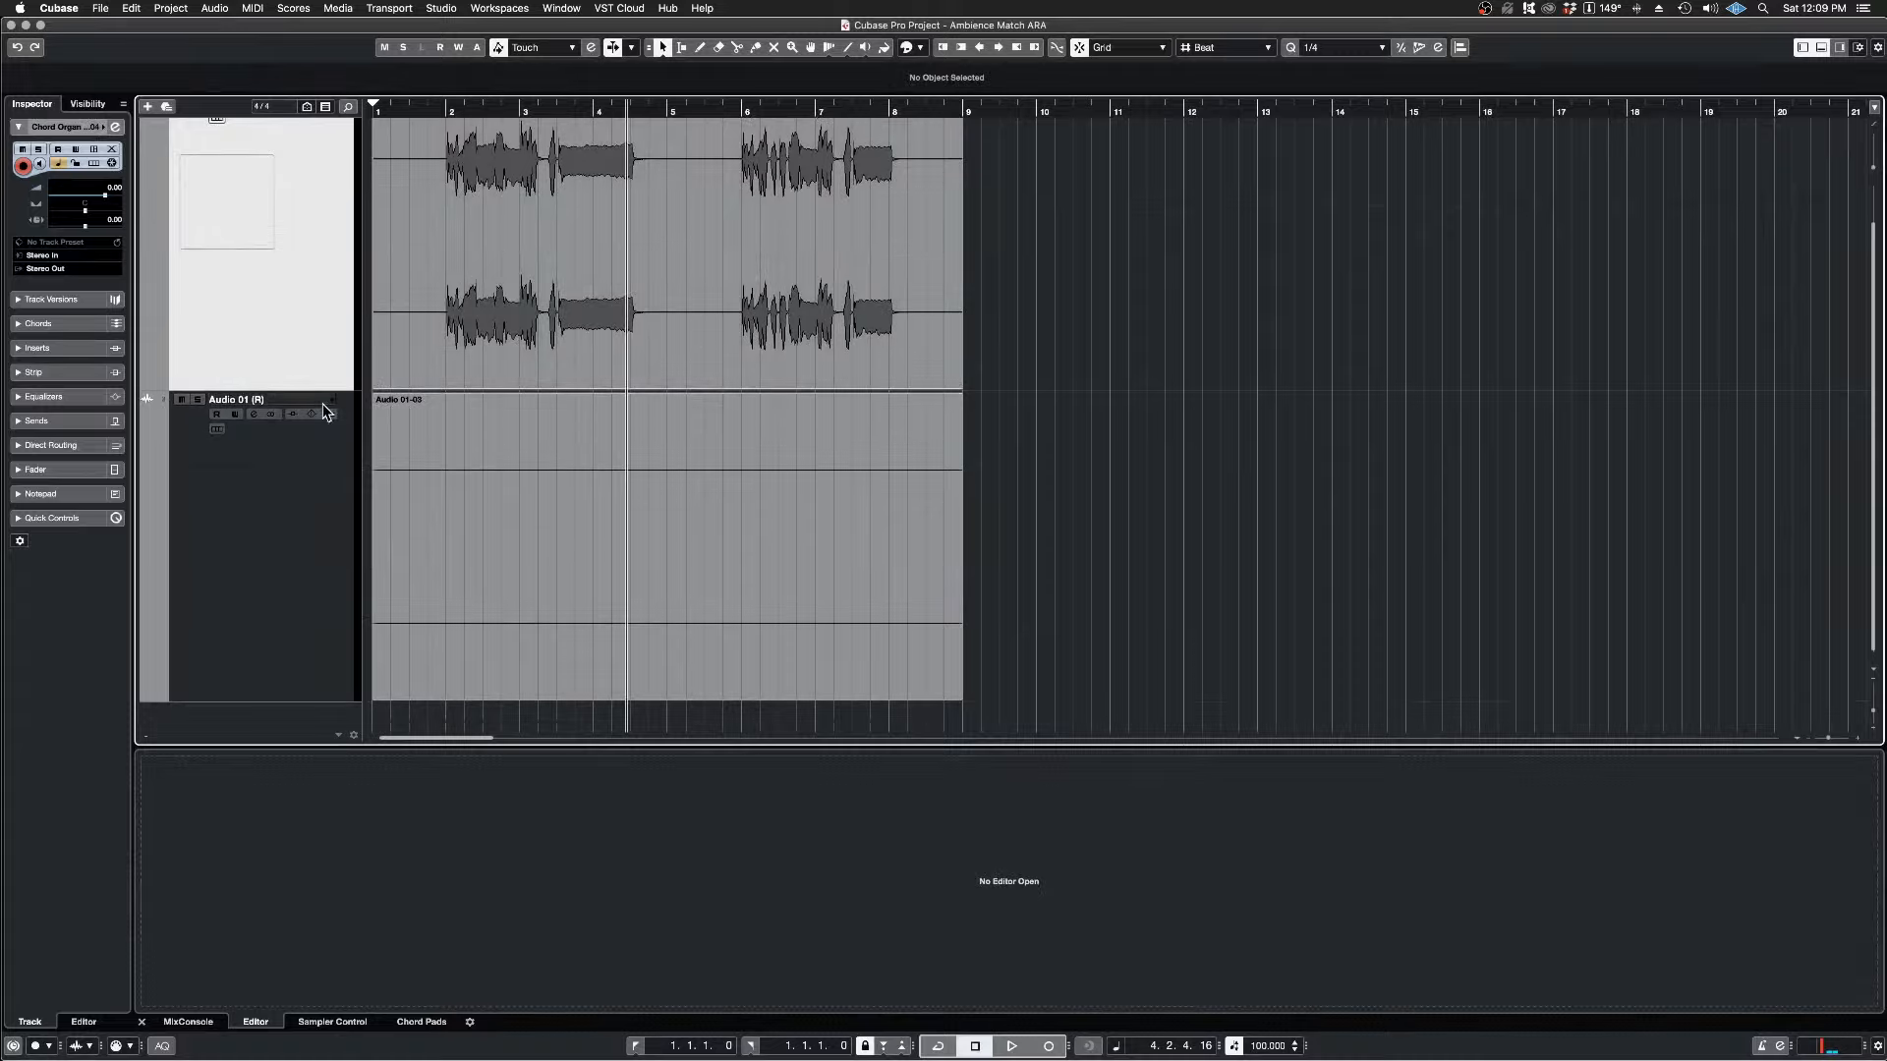
drag(335, 388, 323, 235)
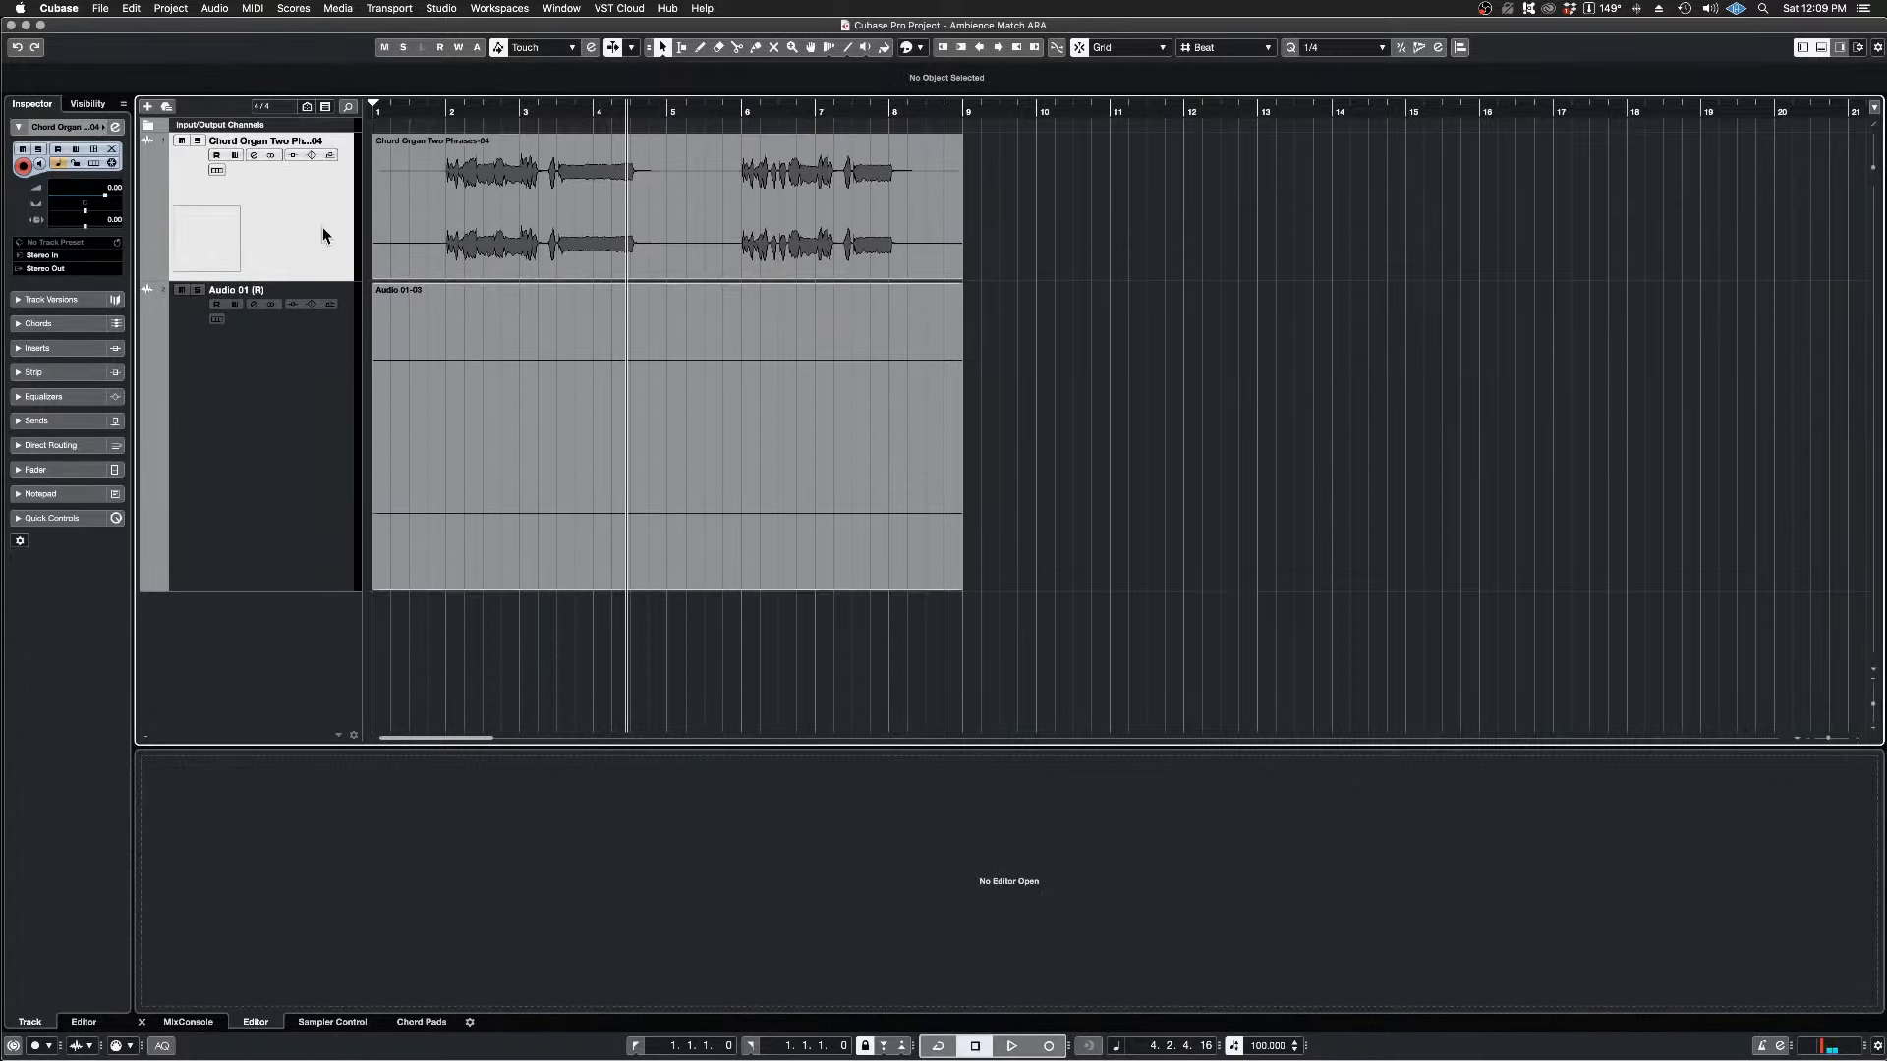
drag(284, 591, 282, 373)
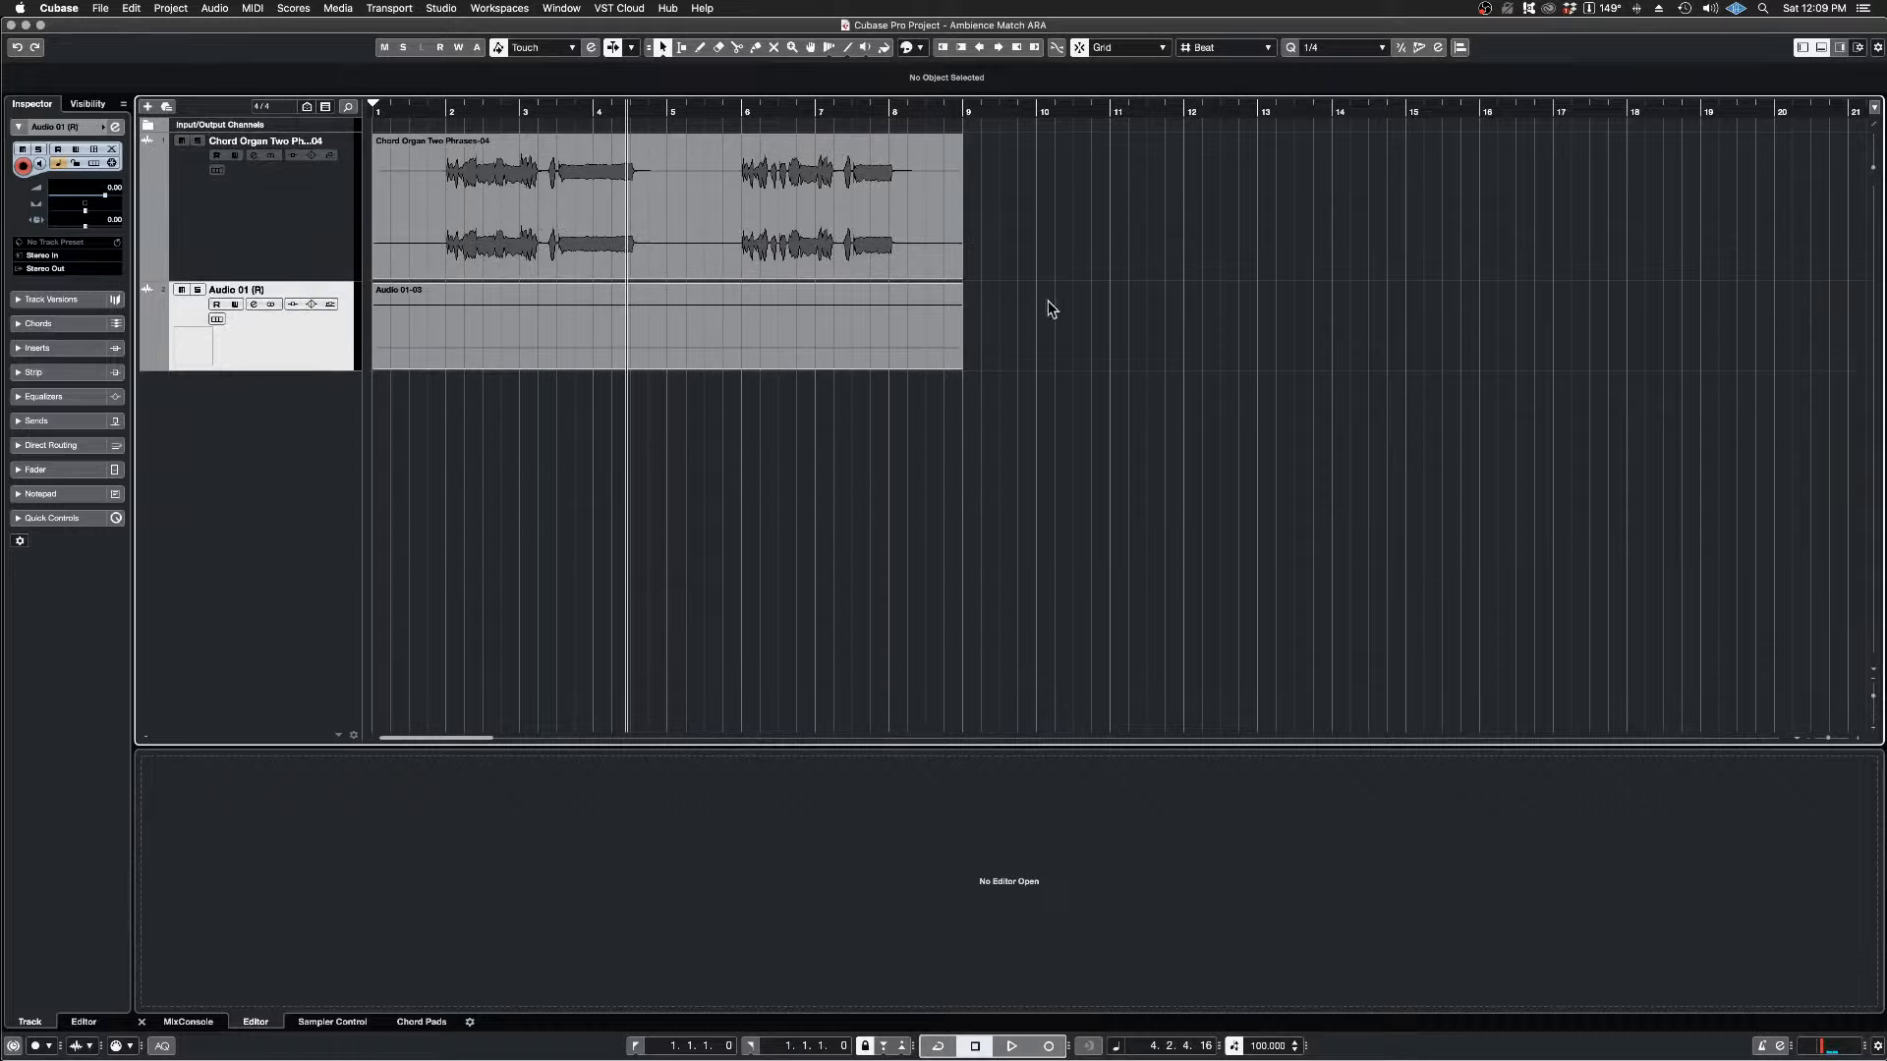
Step: Apply the SpectraLayers extension to both audio events together and enlarge its editor area
drag(1157, 200, 716, 456)
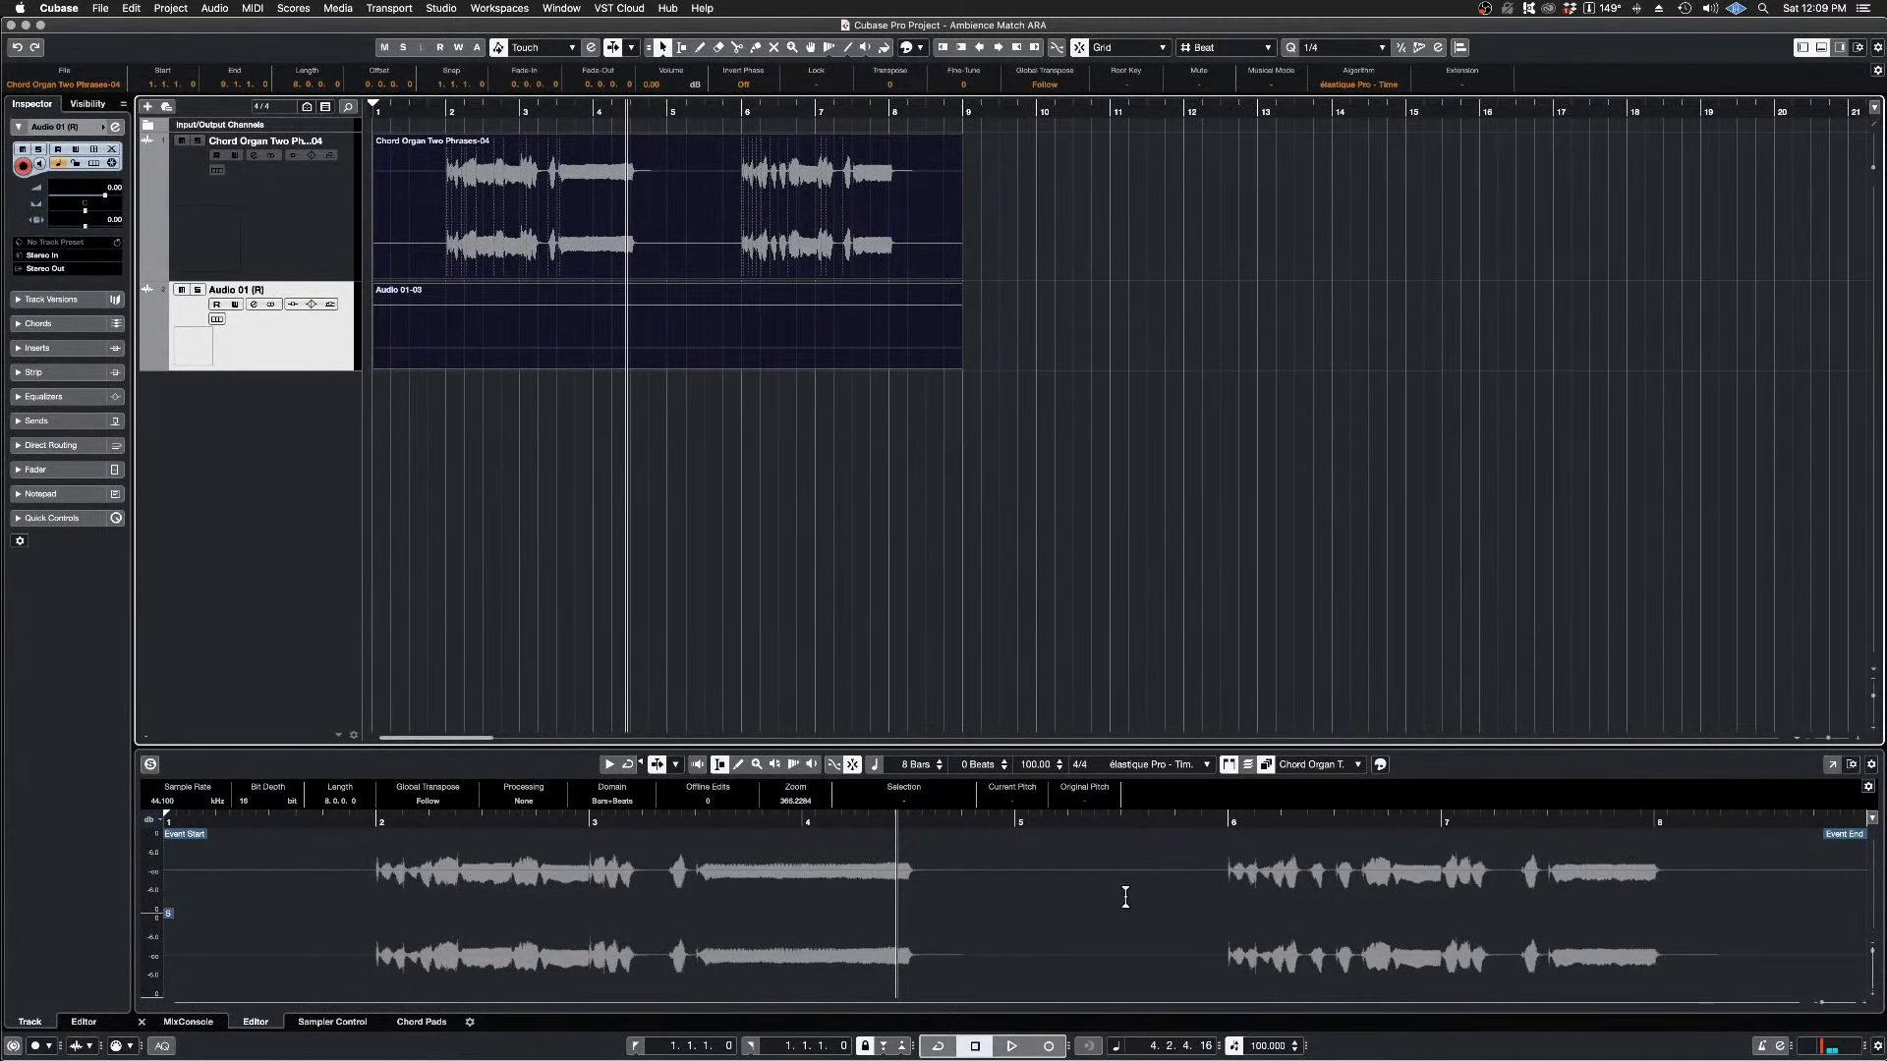
click(216, 9)
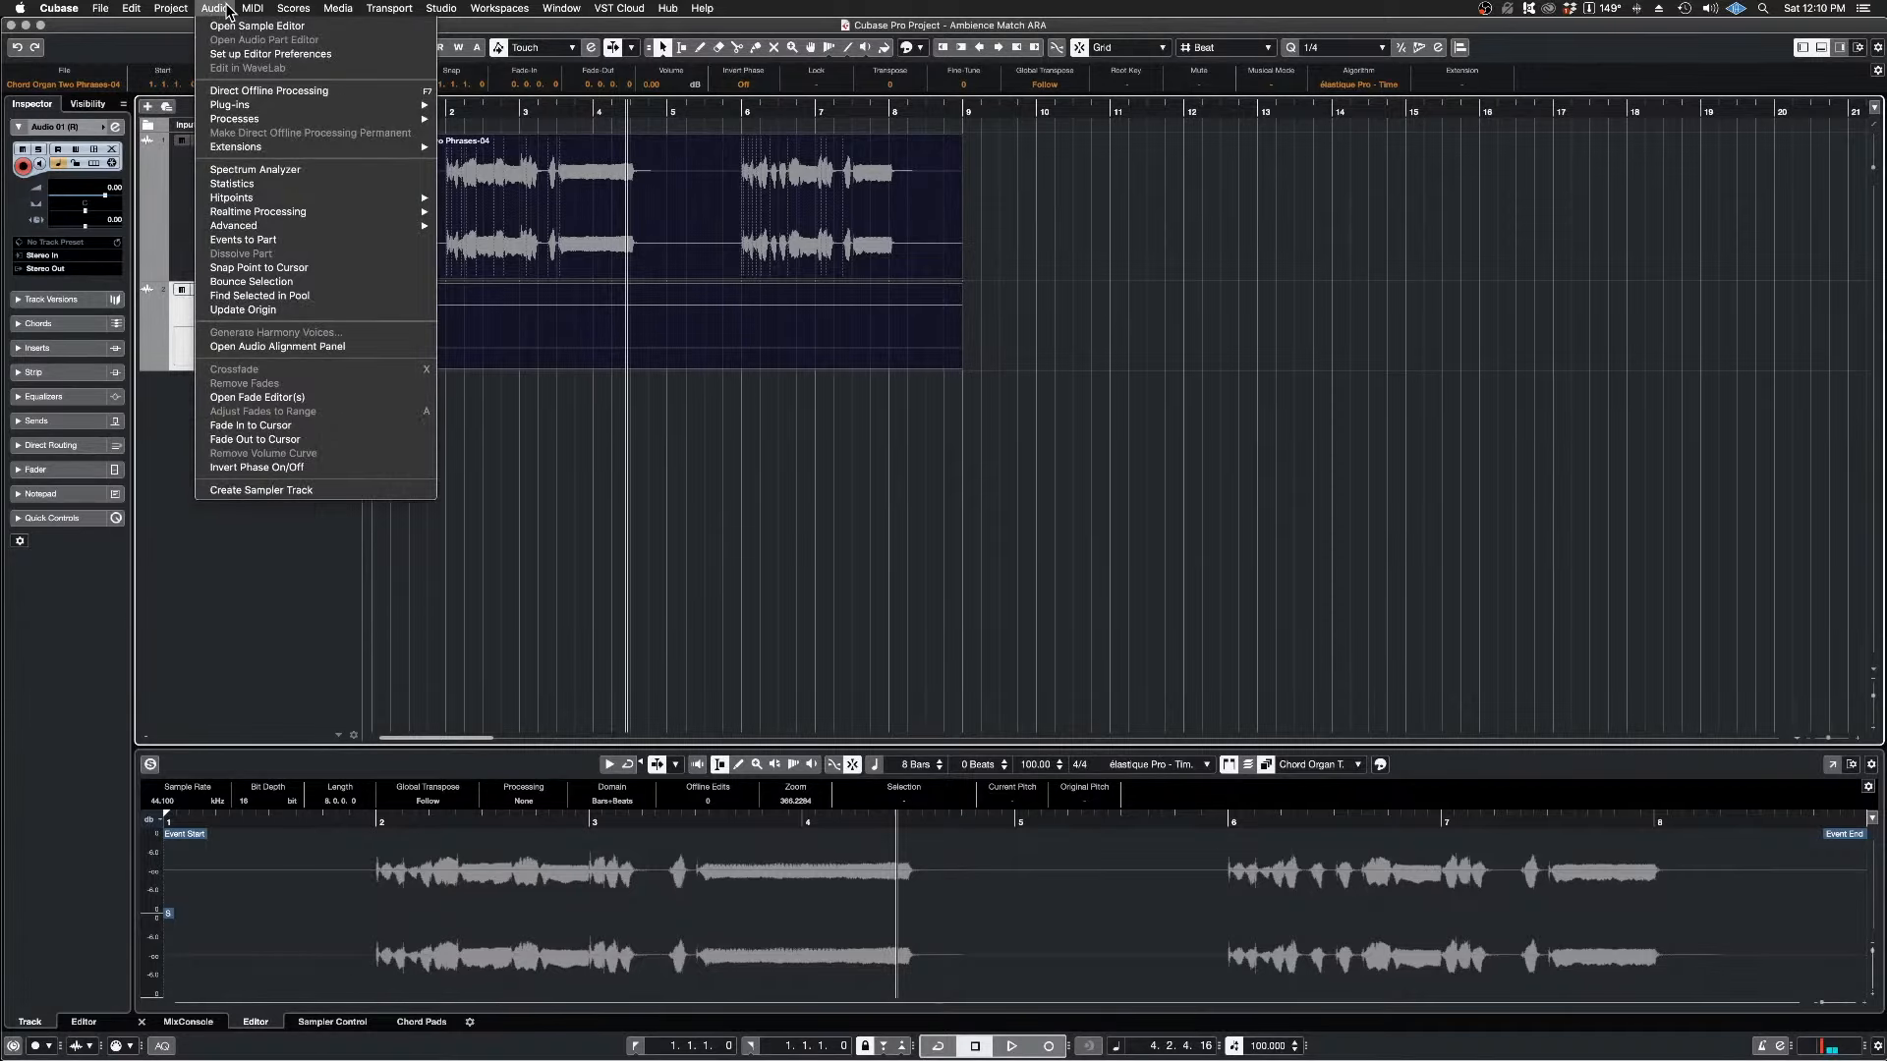
mouse_move(269, 155)
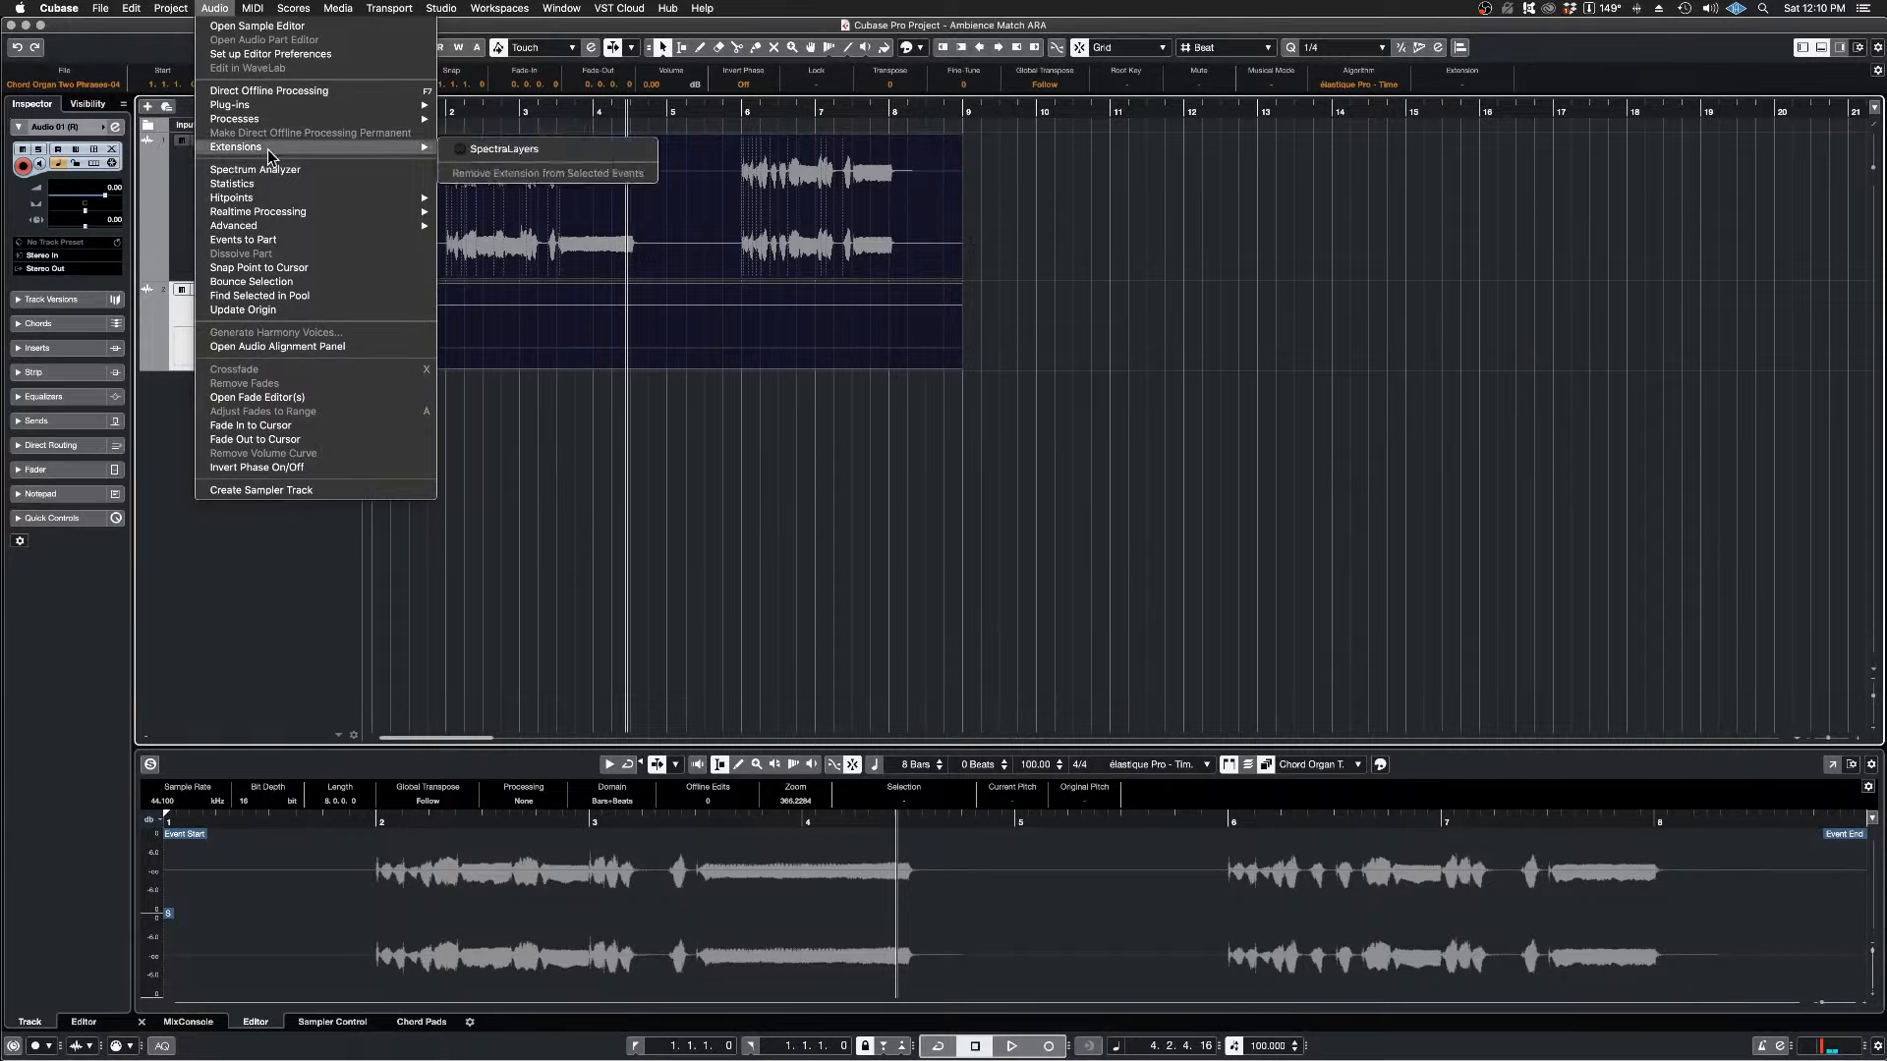
click(538, 152)
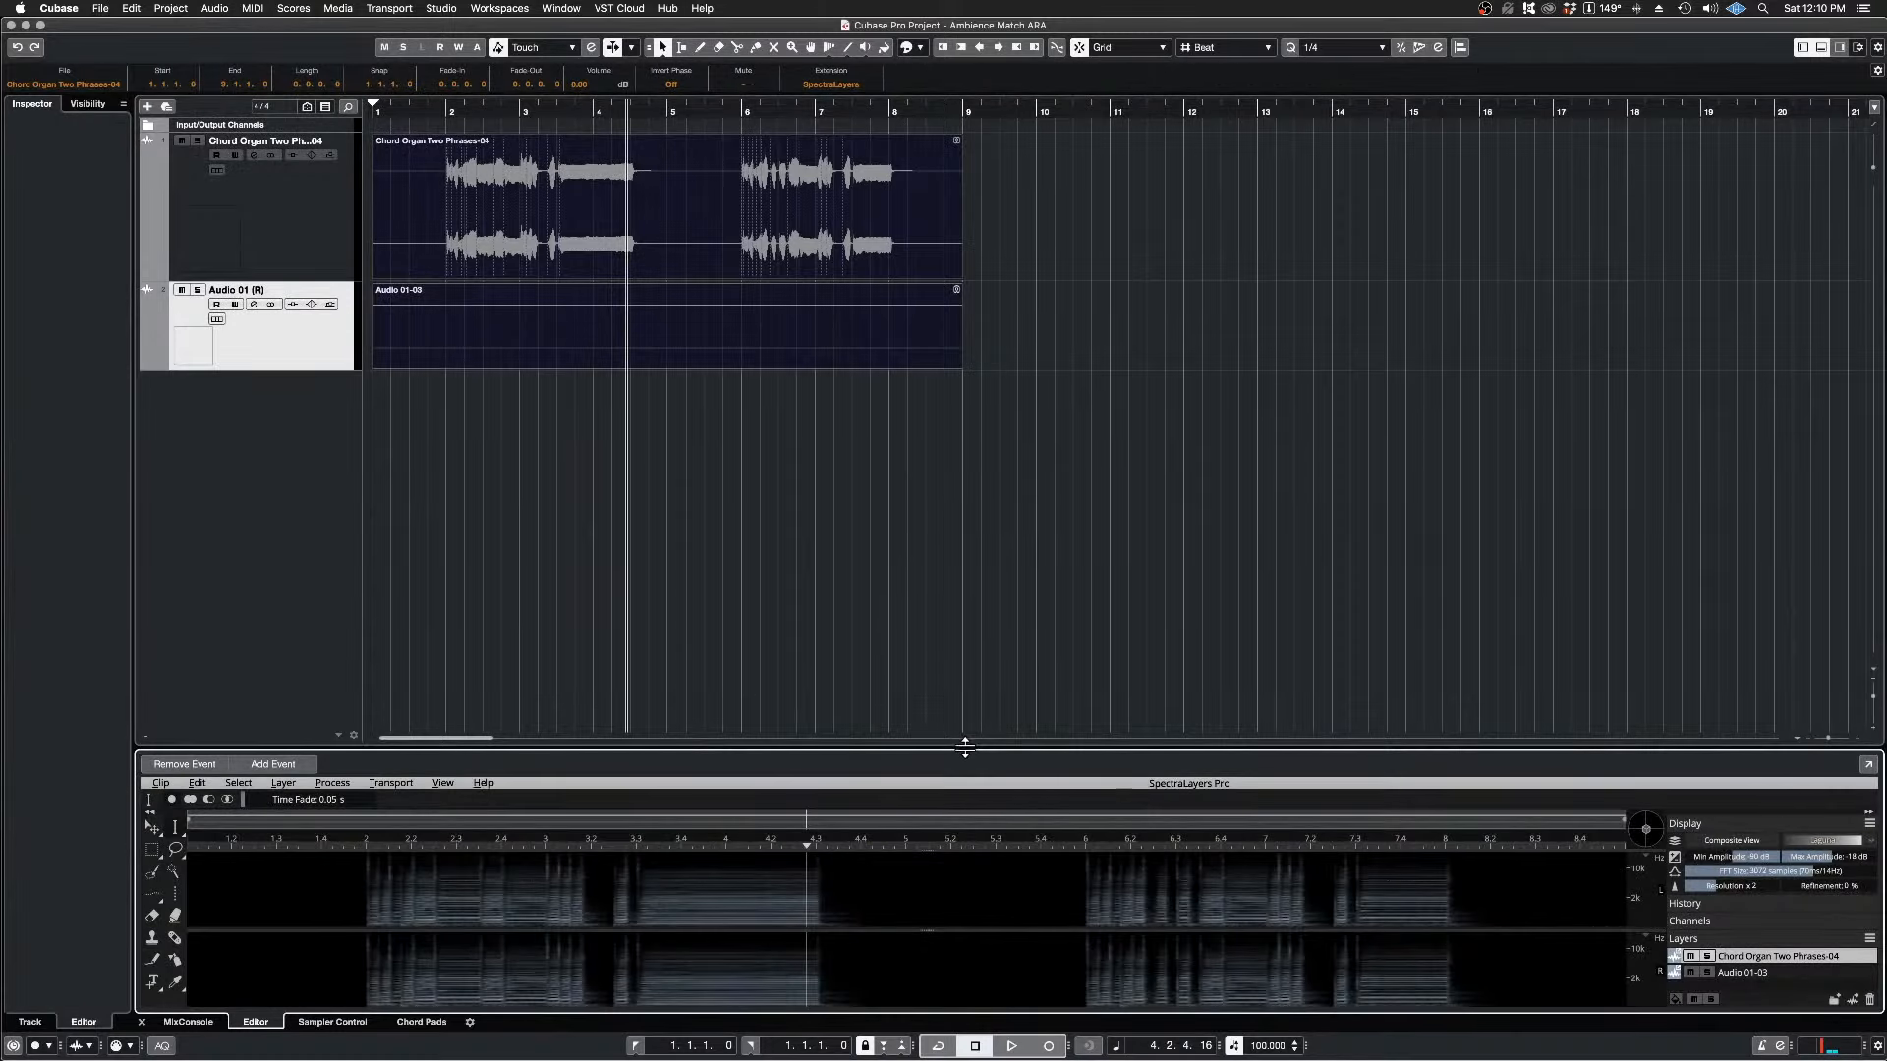
drag(965, 747, 890, 532)
Step: Colour the Chord Organ Two Phrases-04 event blue
click(658, 212)
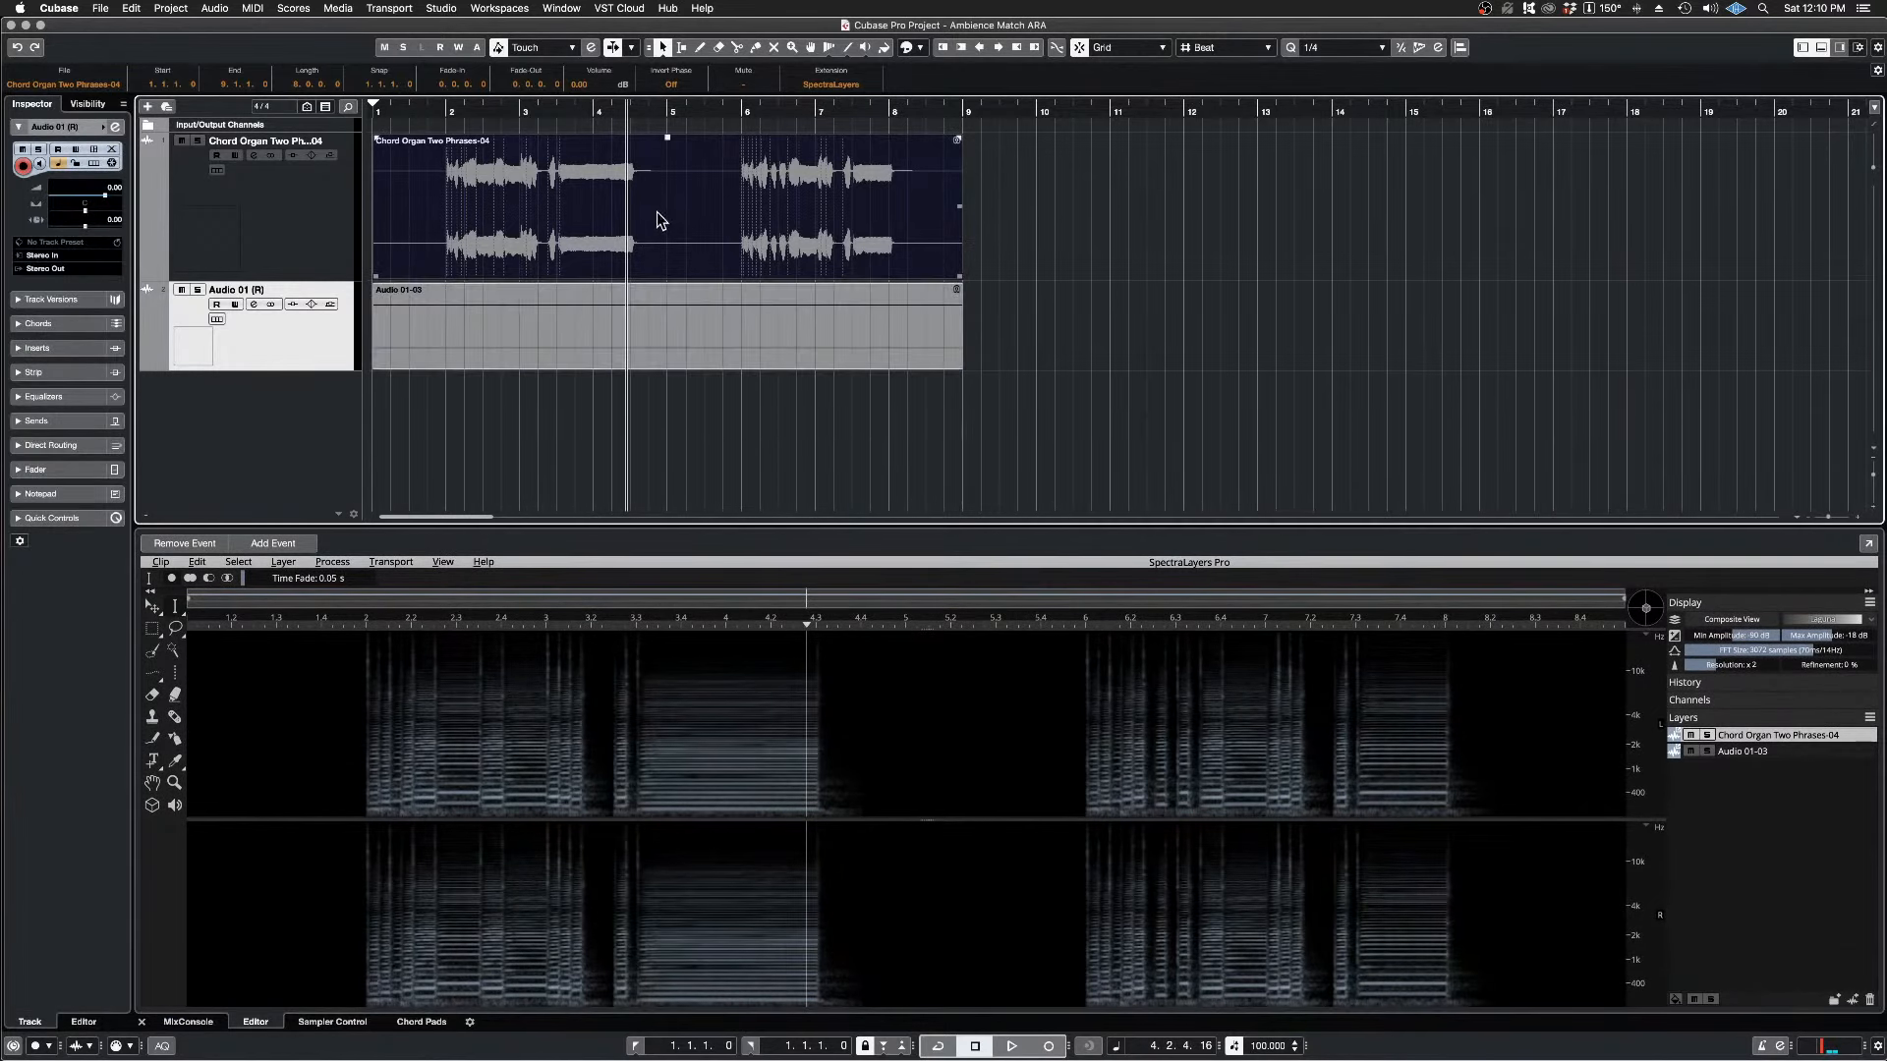
click(921, 48)
click(936, 91)
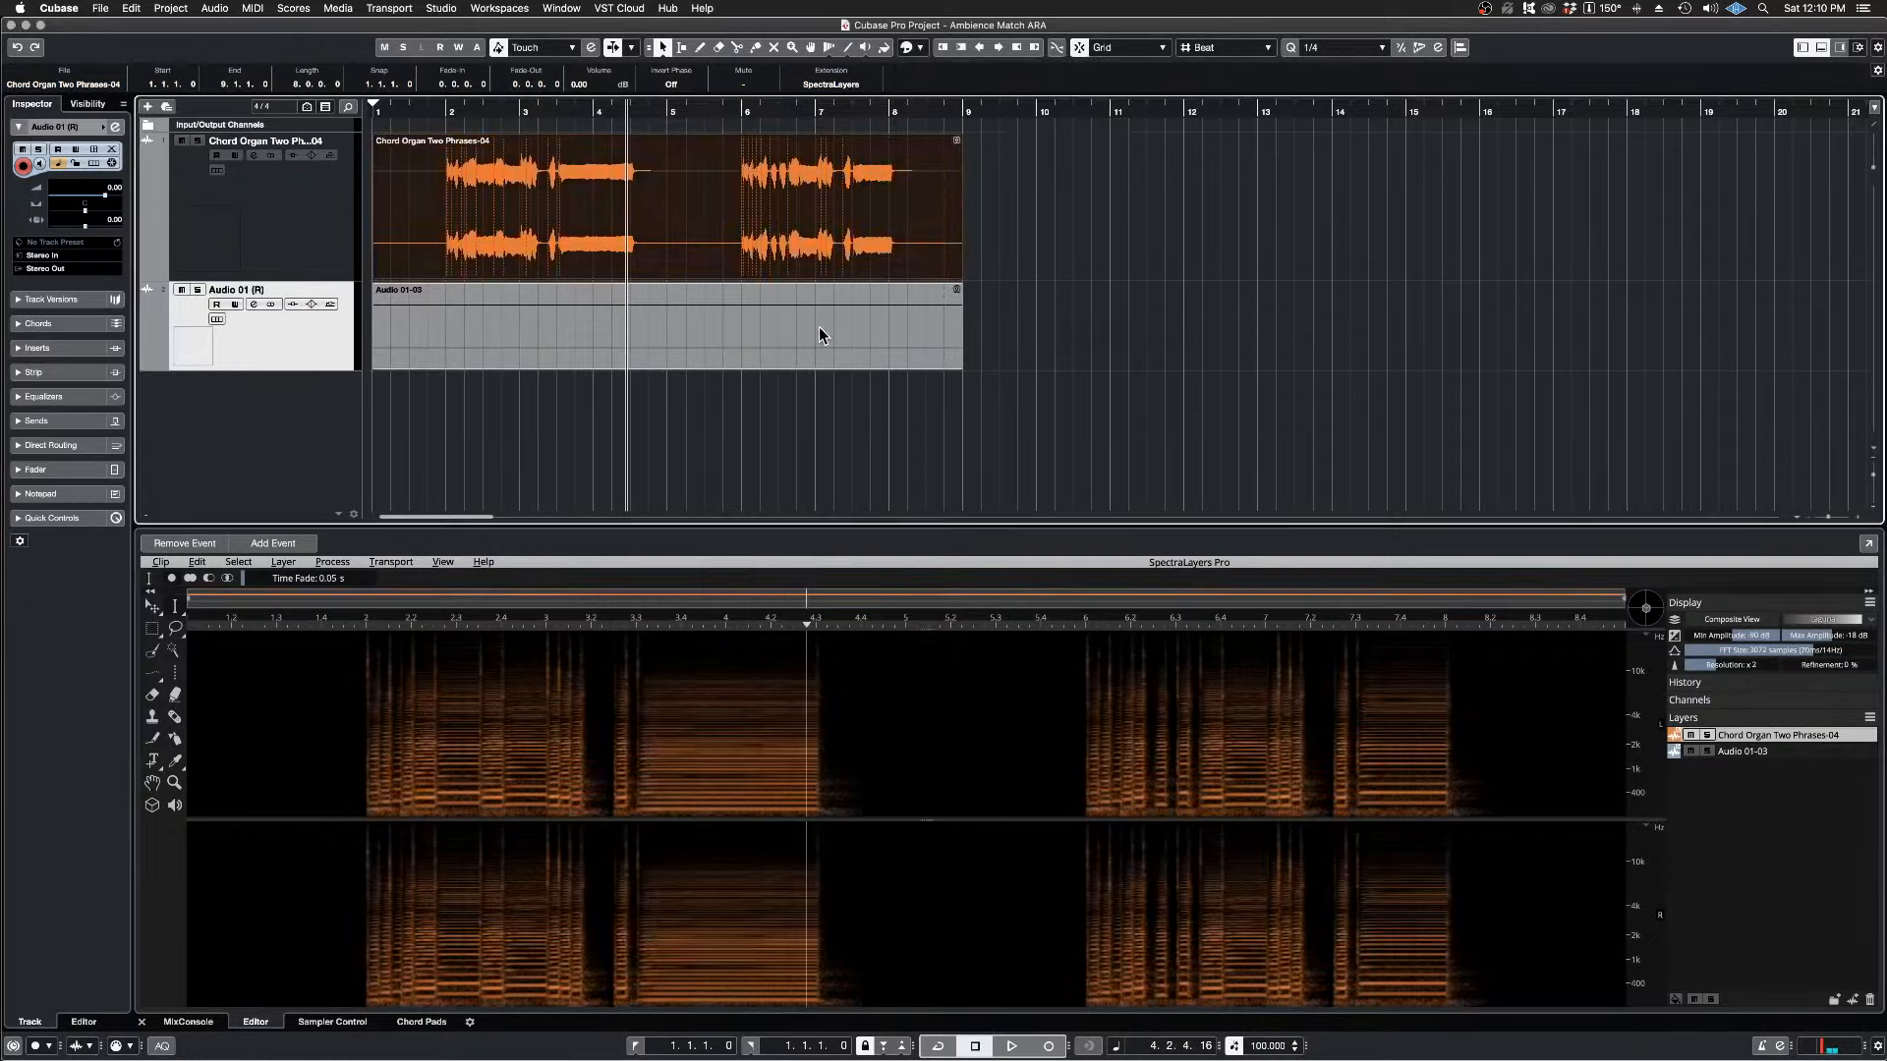
click(921, 48)
click(958, 114)
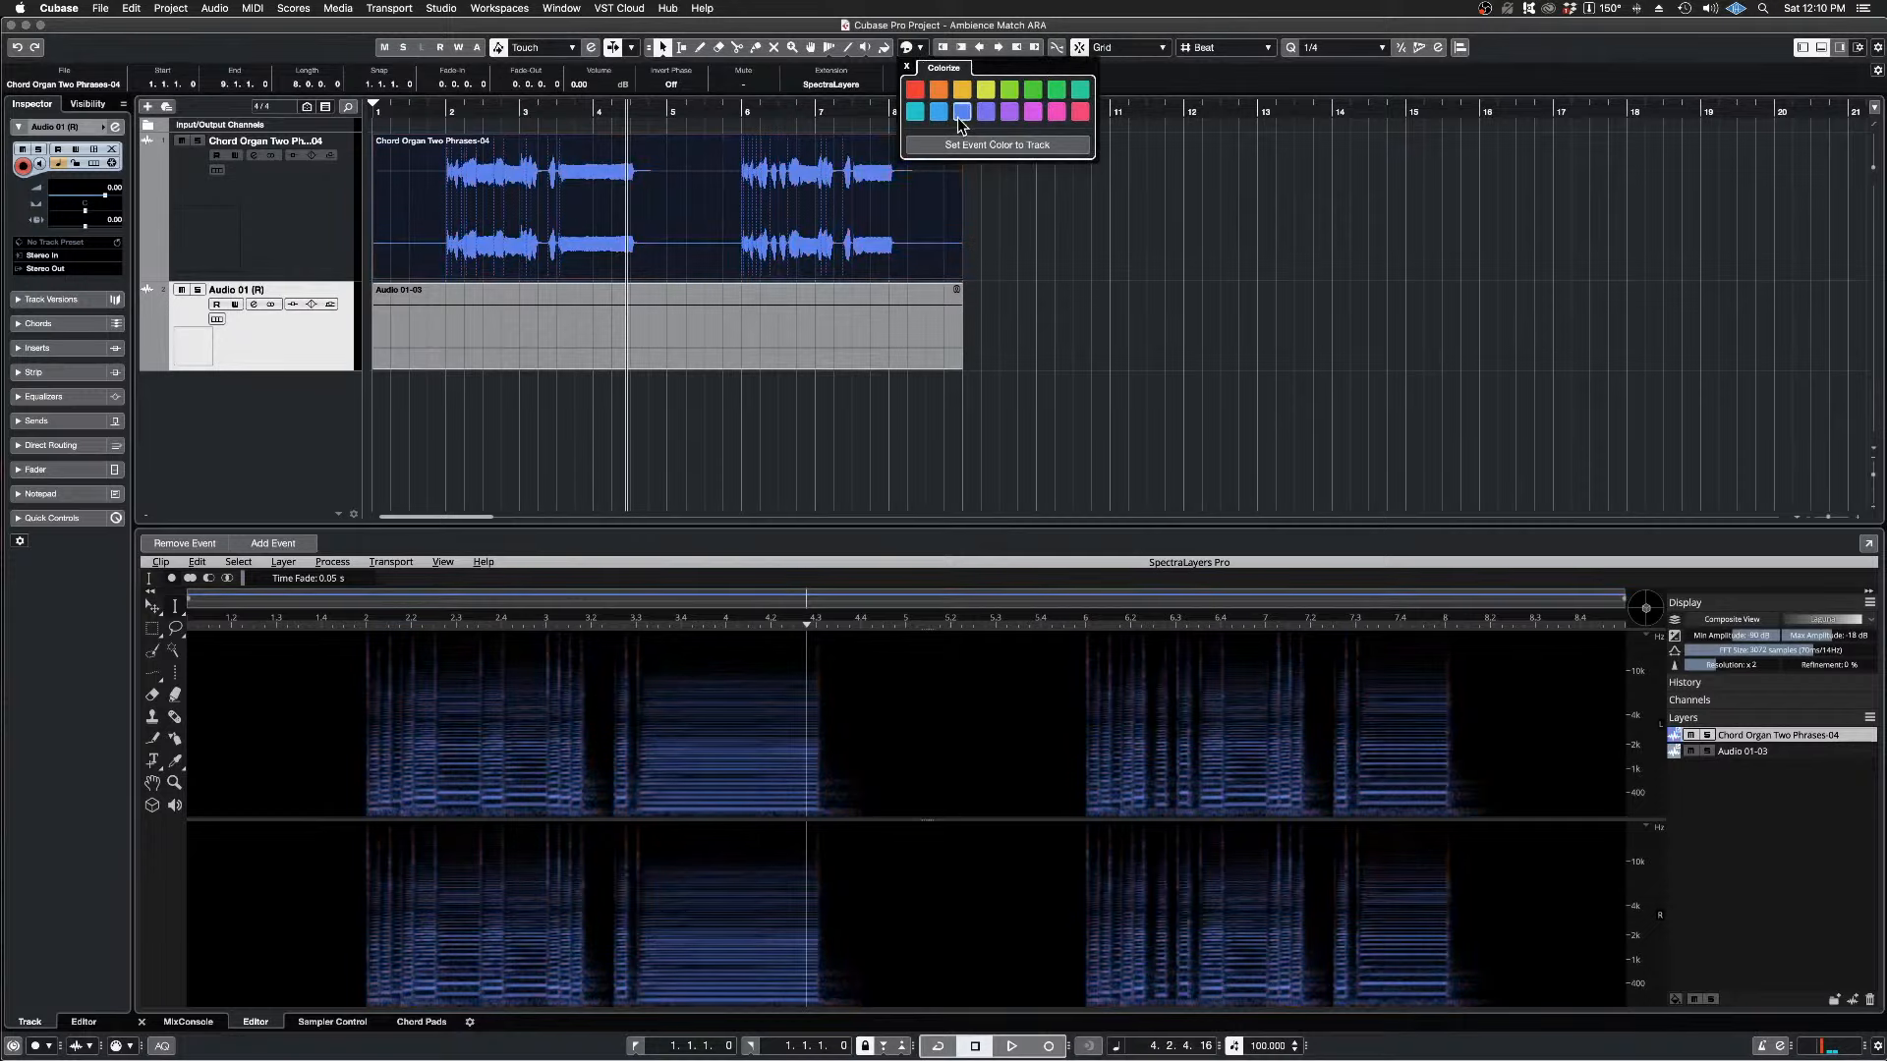
click(1121, 363)
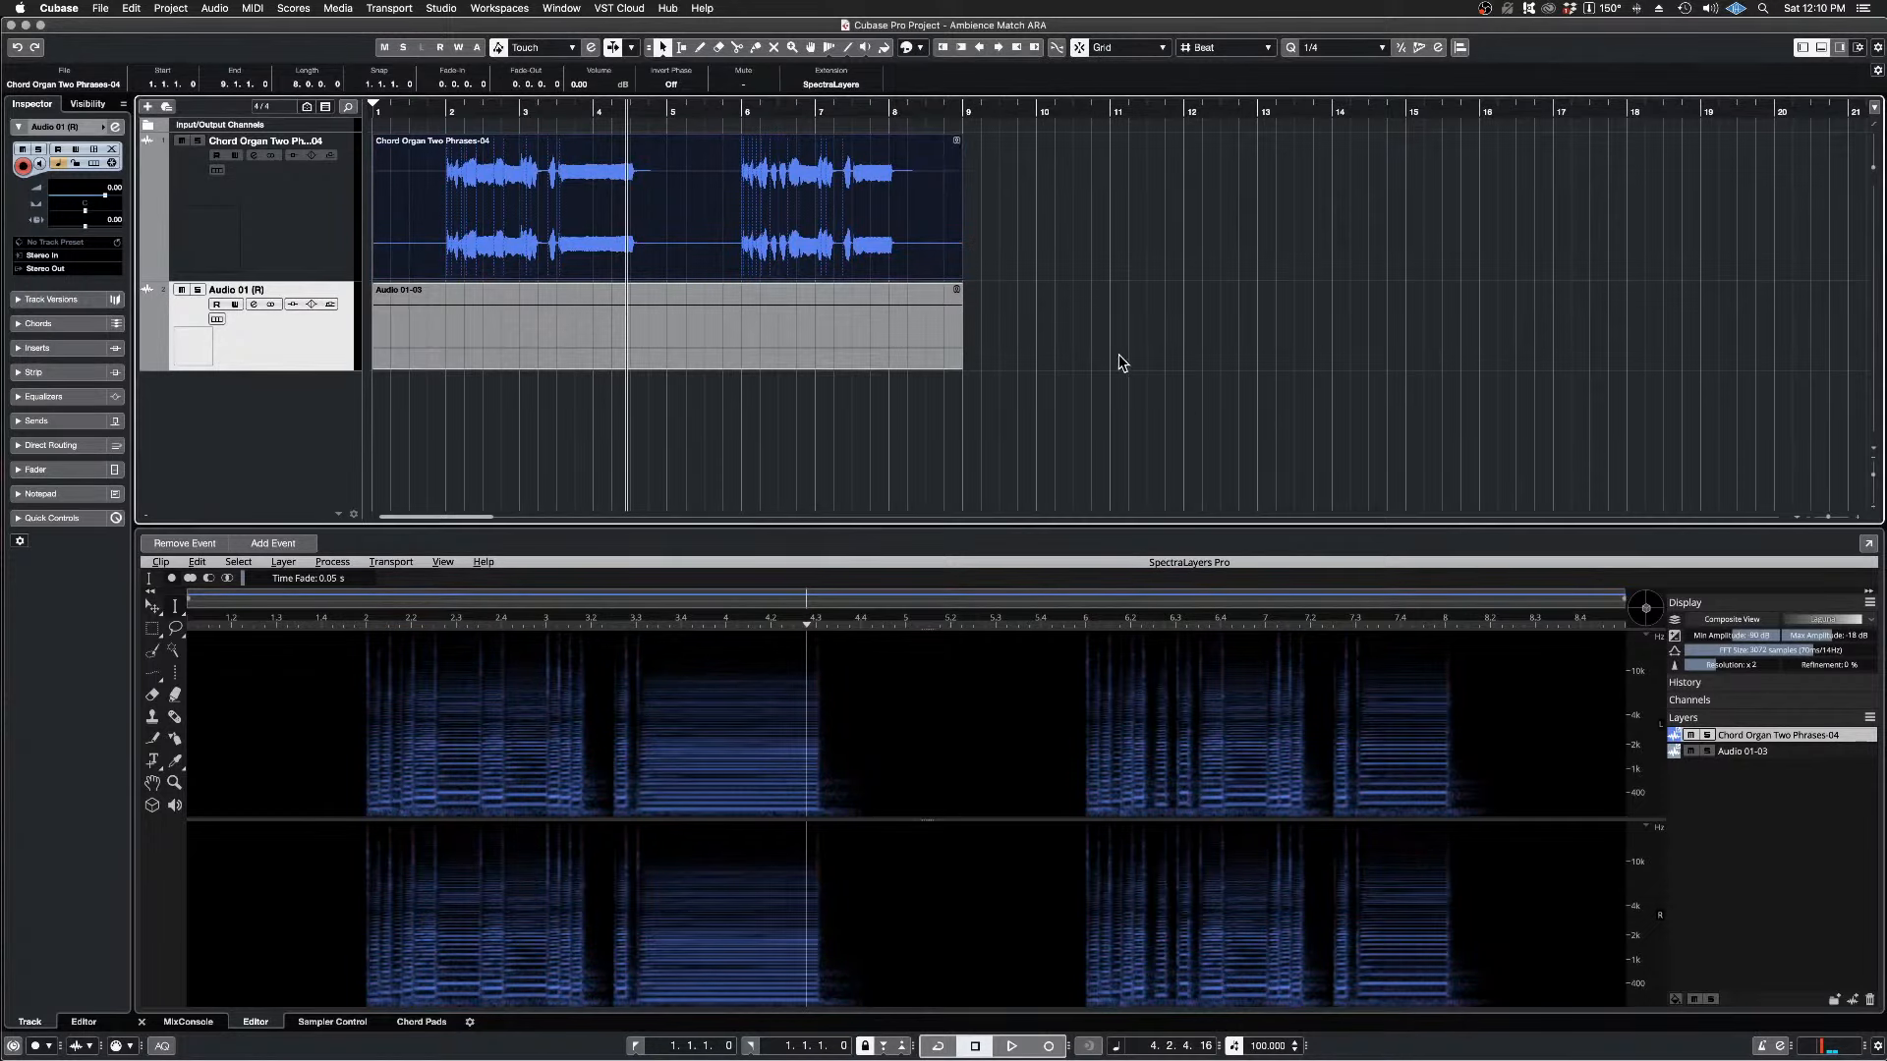
Step: Colour the silent Audio 01-03 event orange
click(860, 328)
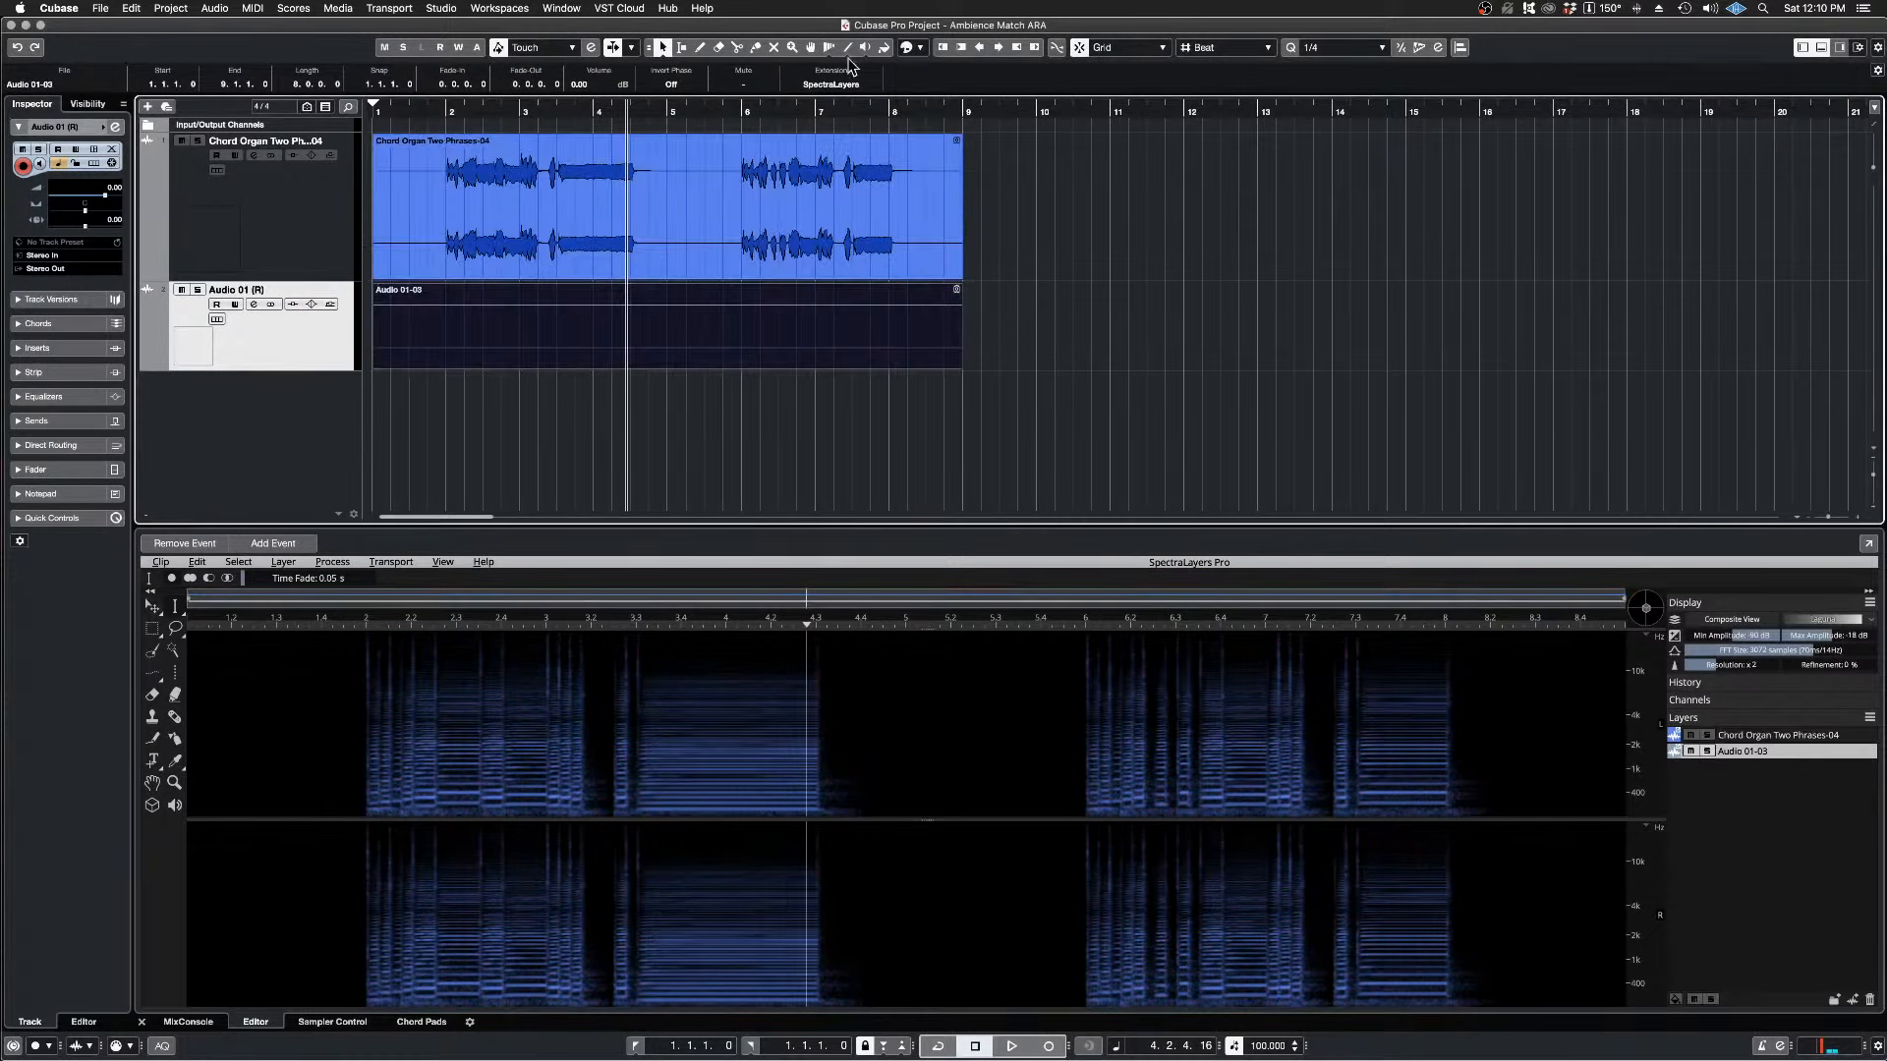
click(918, 46)
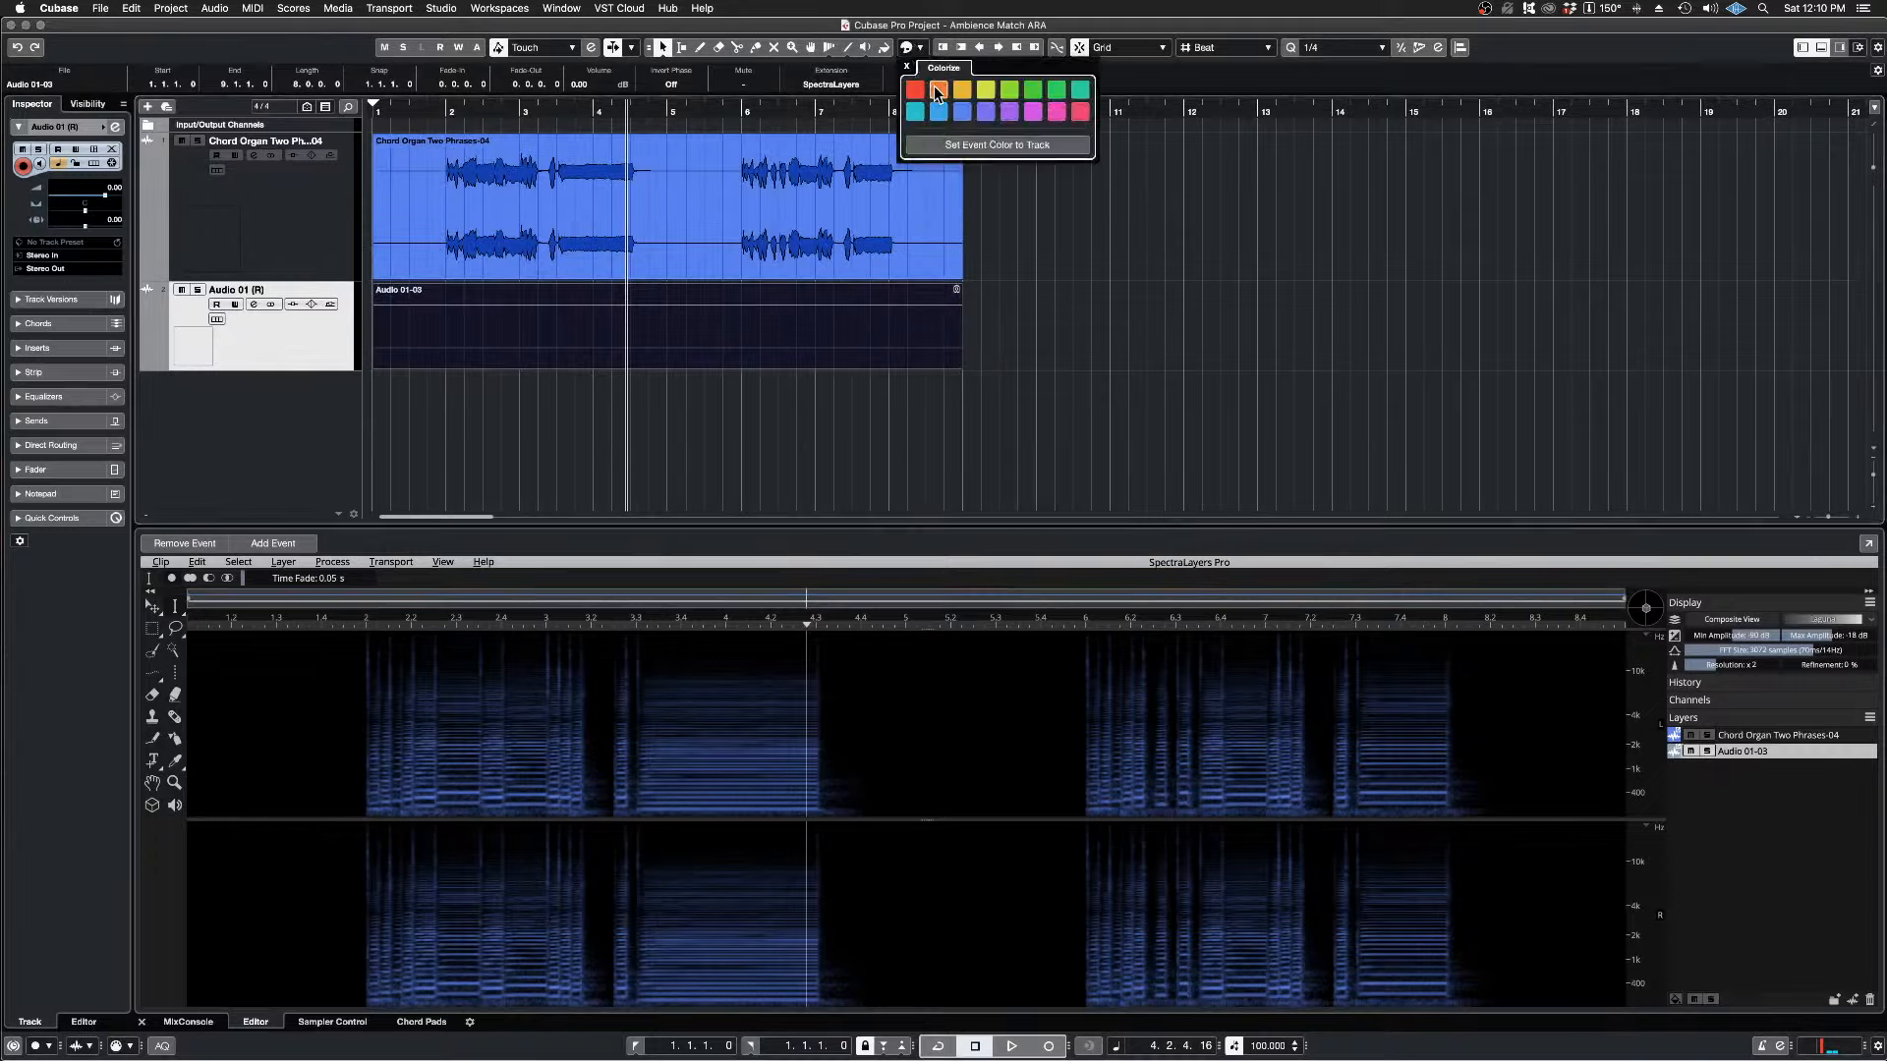
click(935, 90)
click(1114, 254)
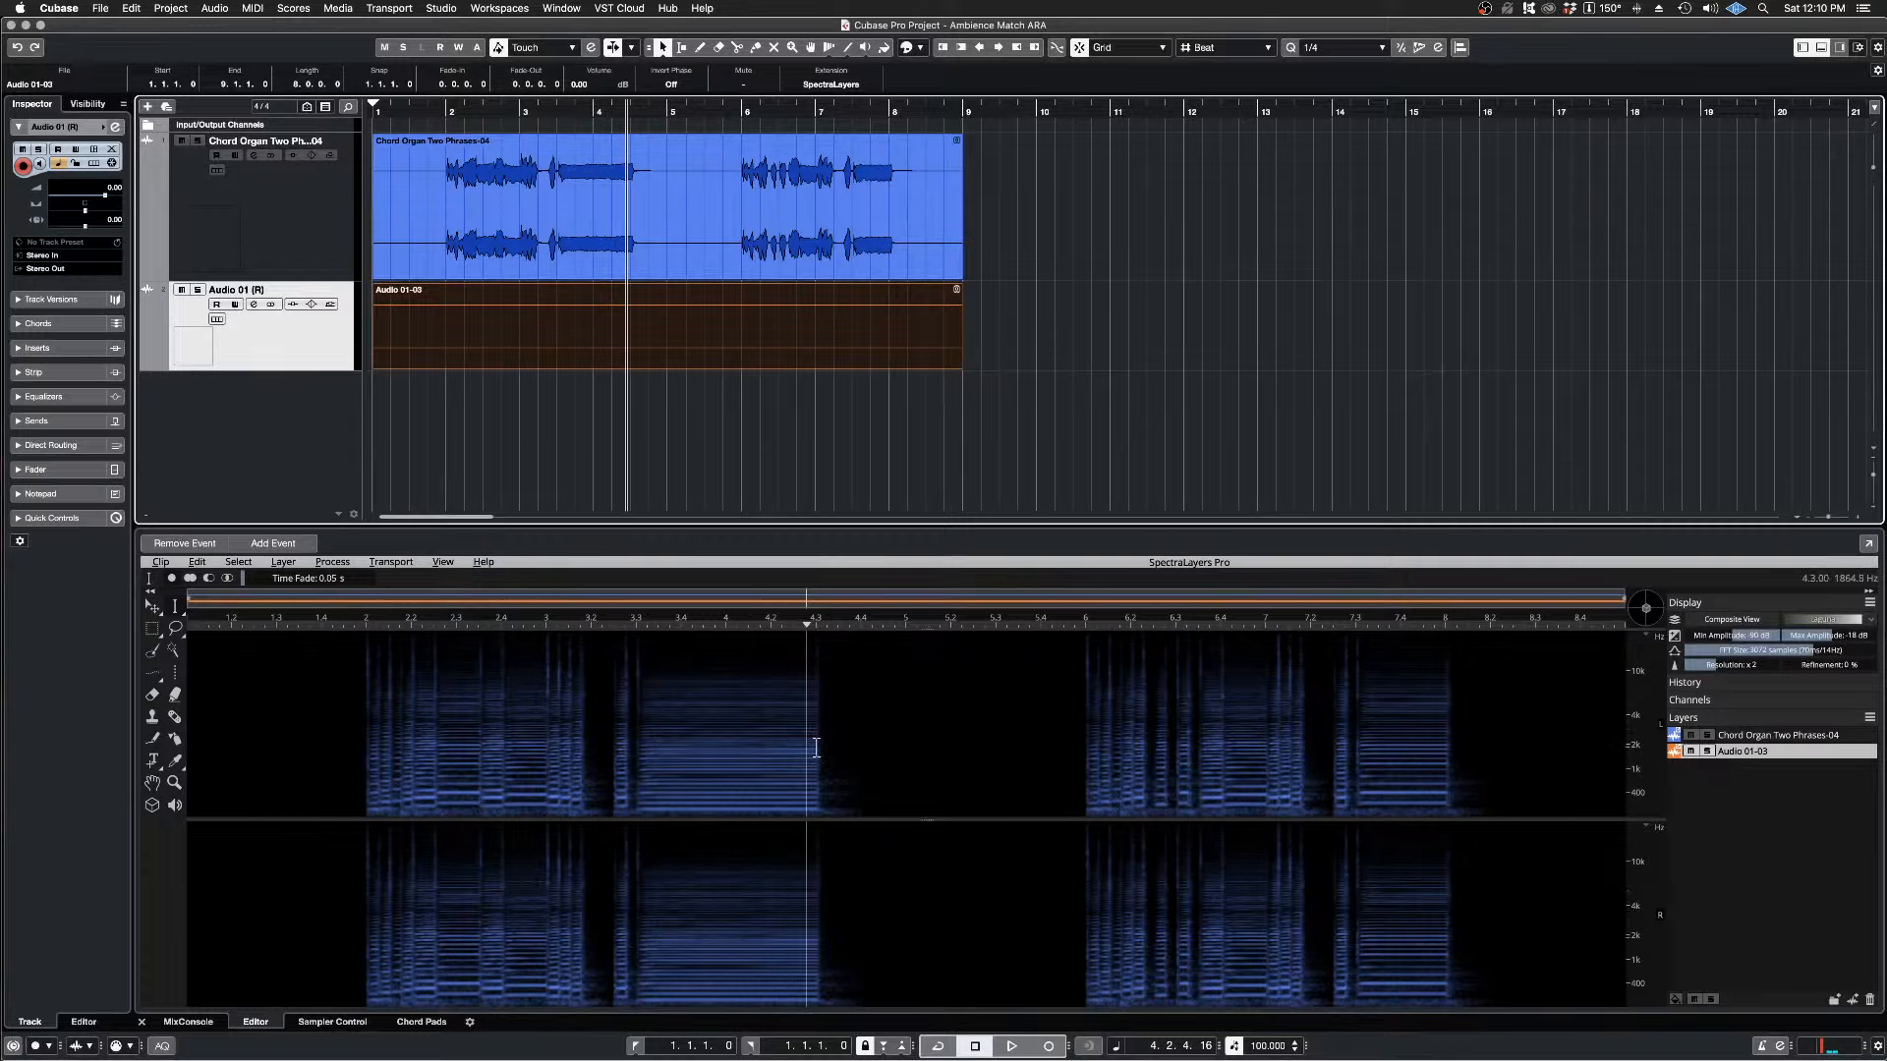
Step: Place the playhead at about 4.3, where the first phrase's sustained chord ends, and listen to the ambience tail
scroll(816, 747, up, 8)
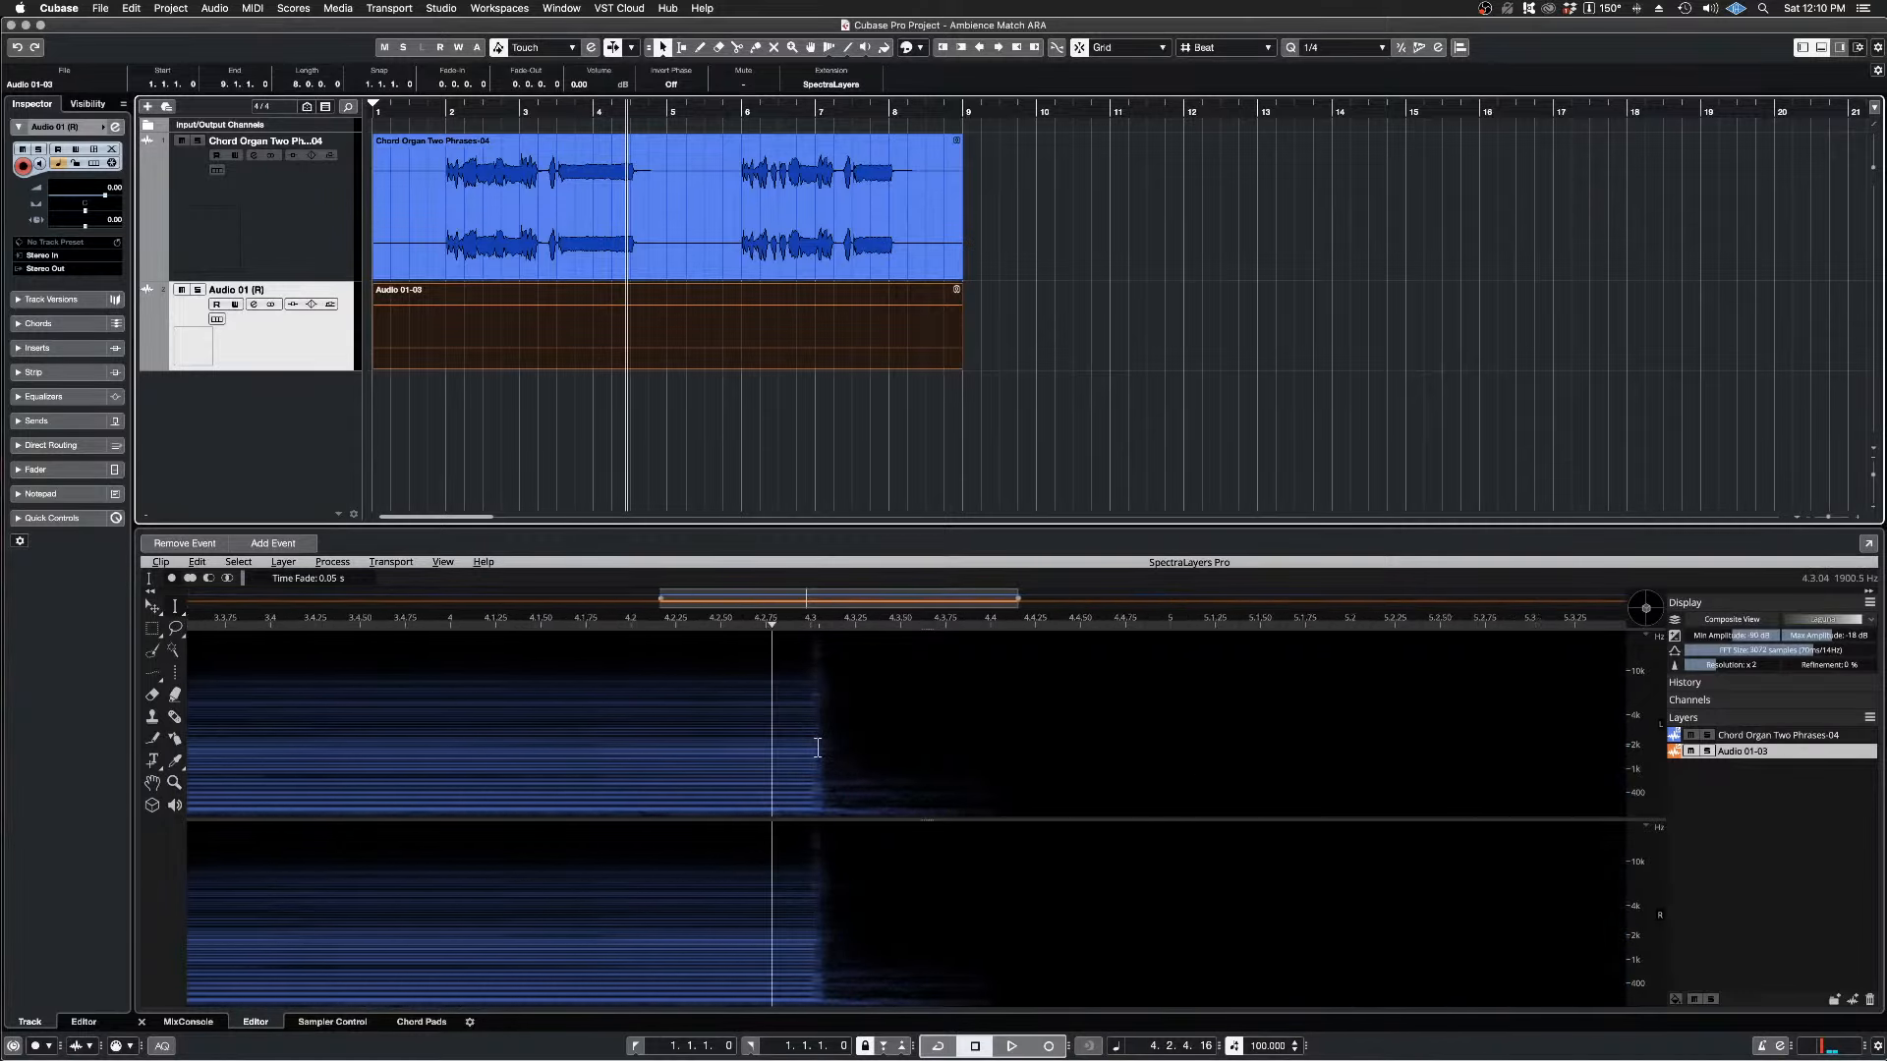
scroll(818, 748, up, 3)
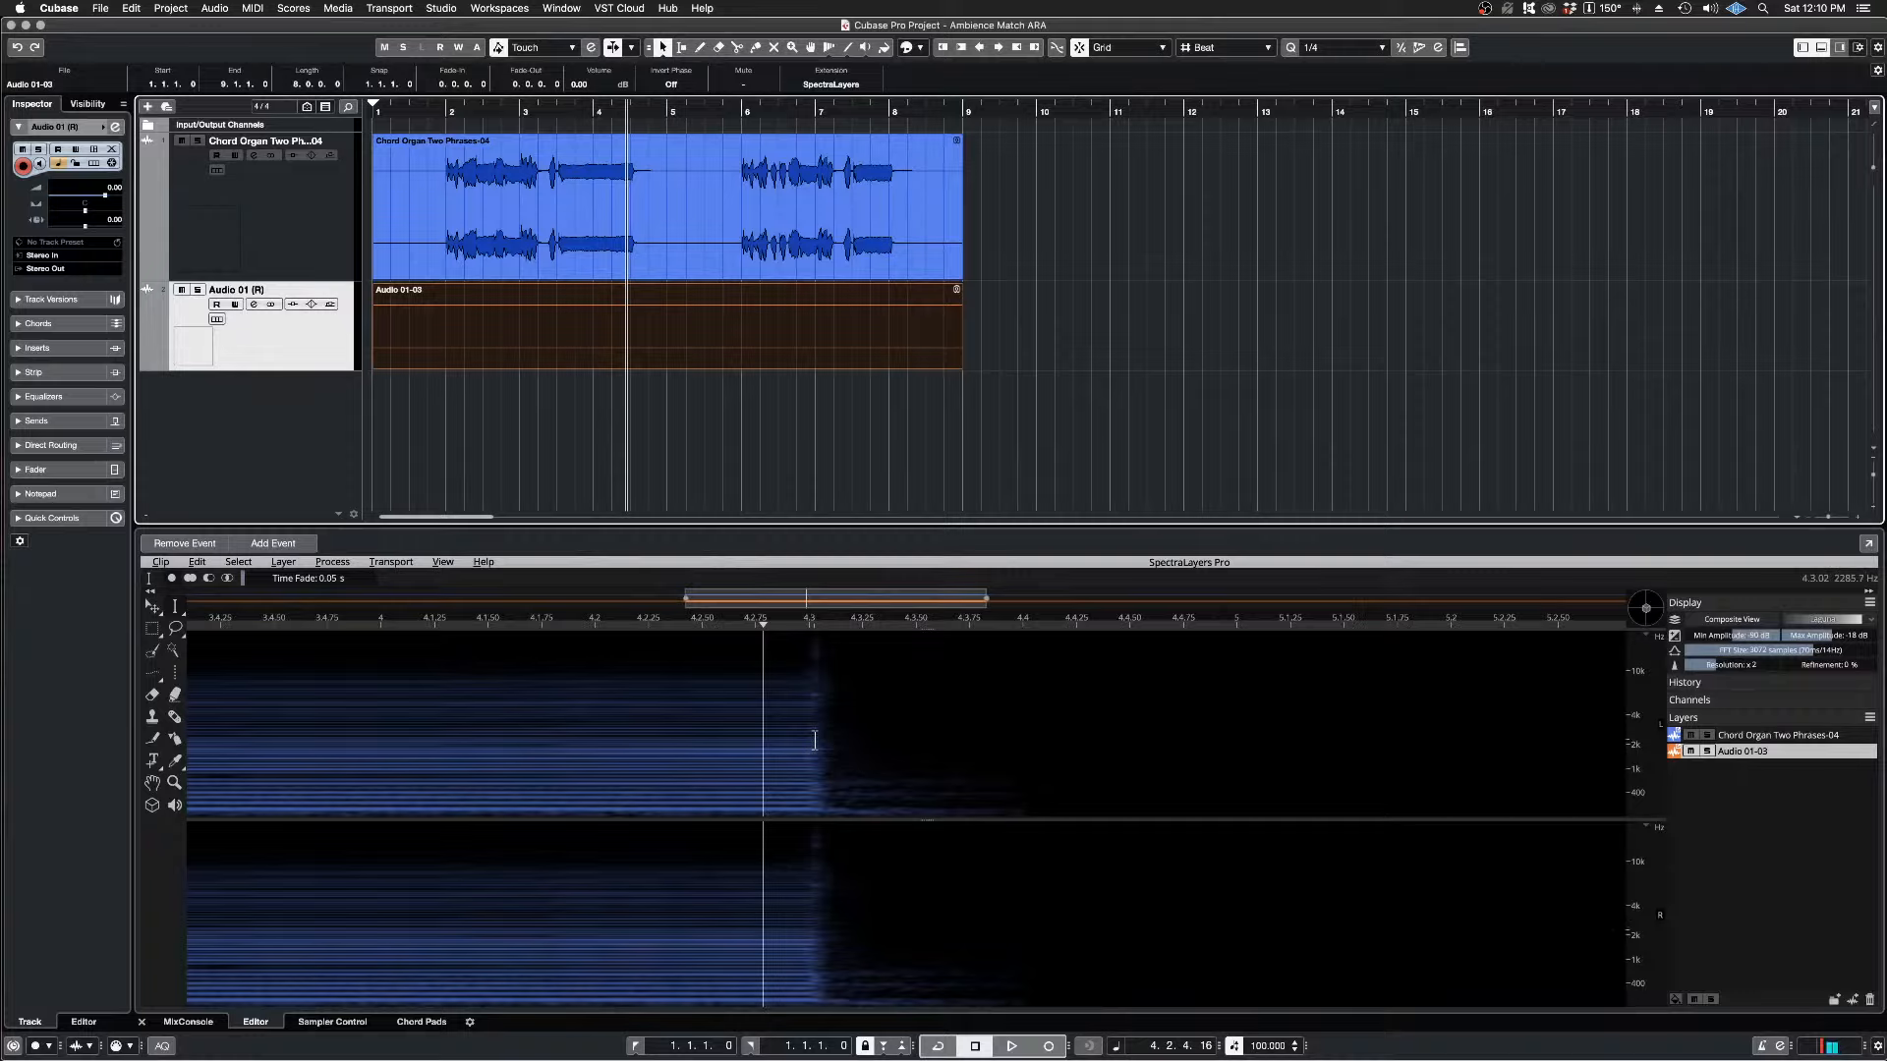
click(808, 621)
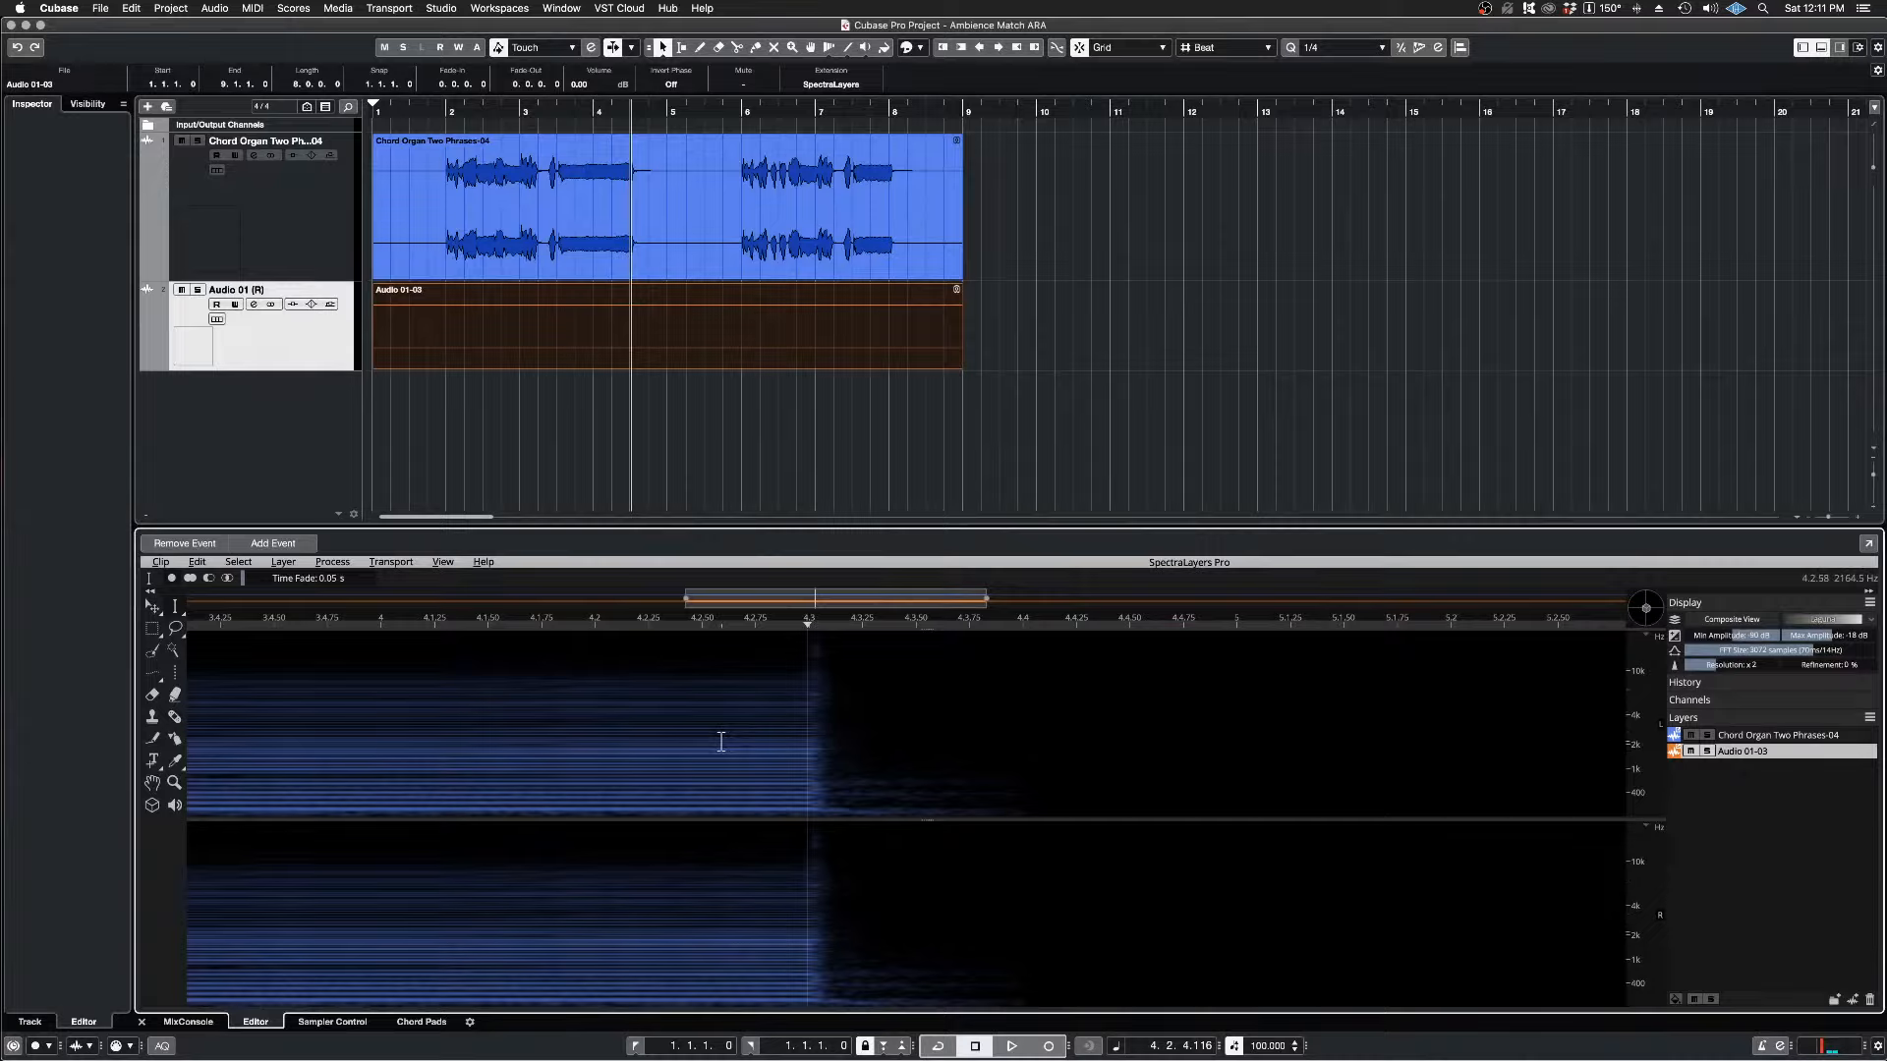
key(space)
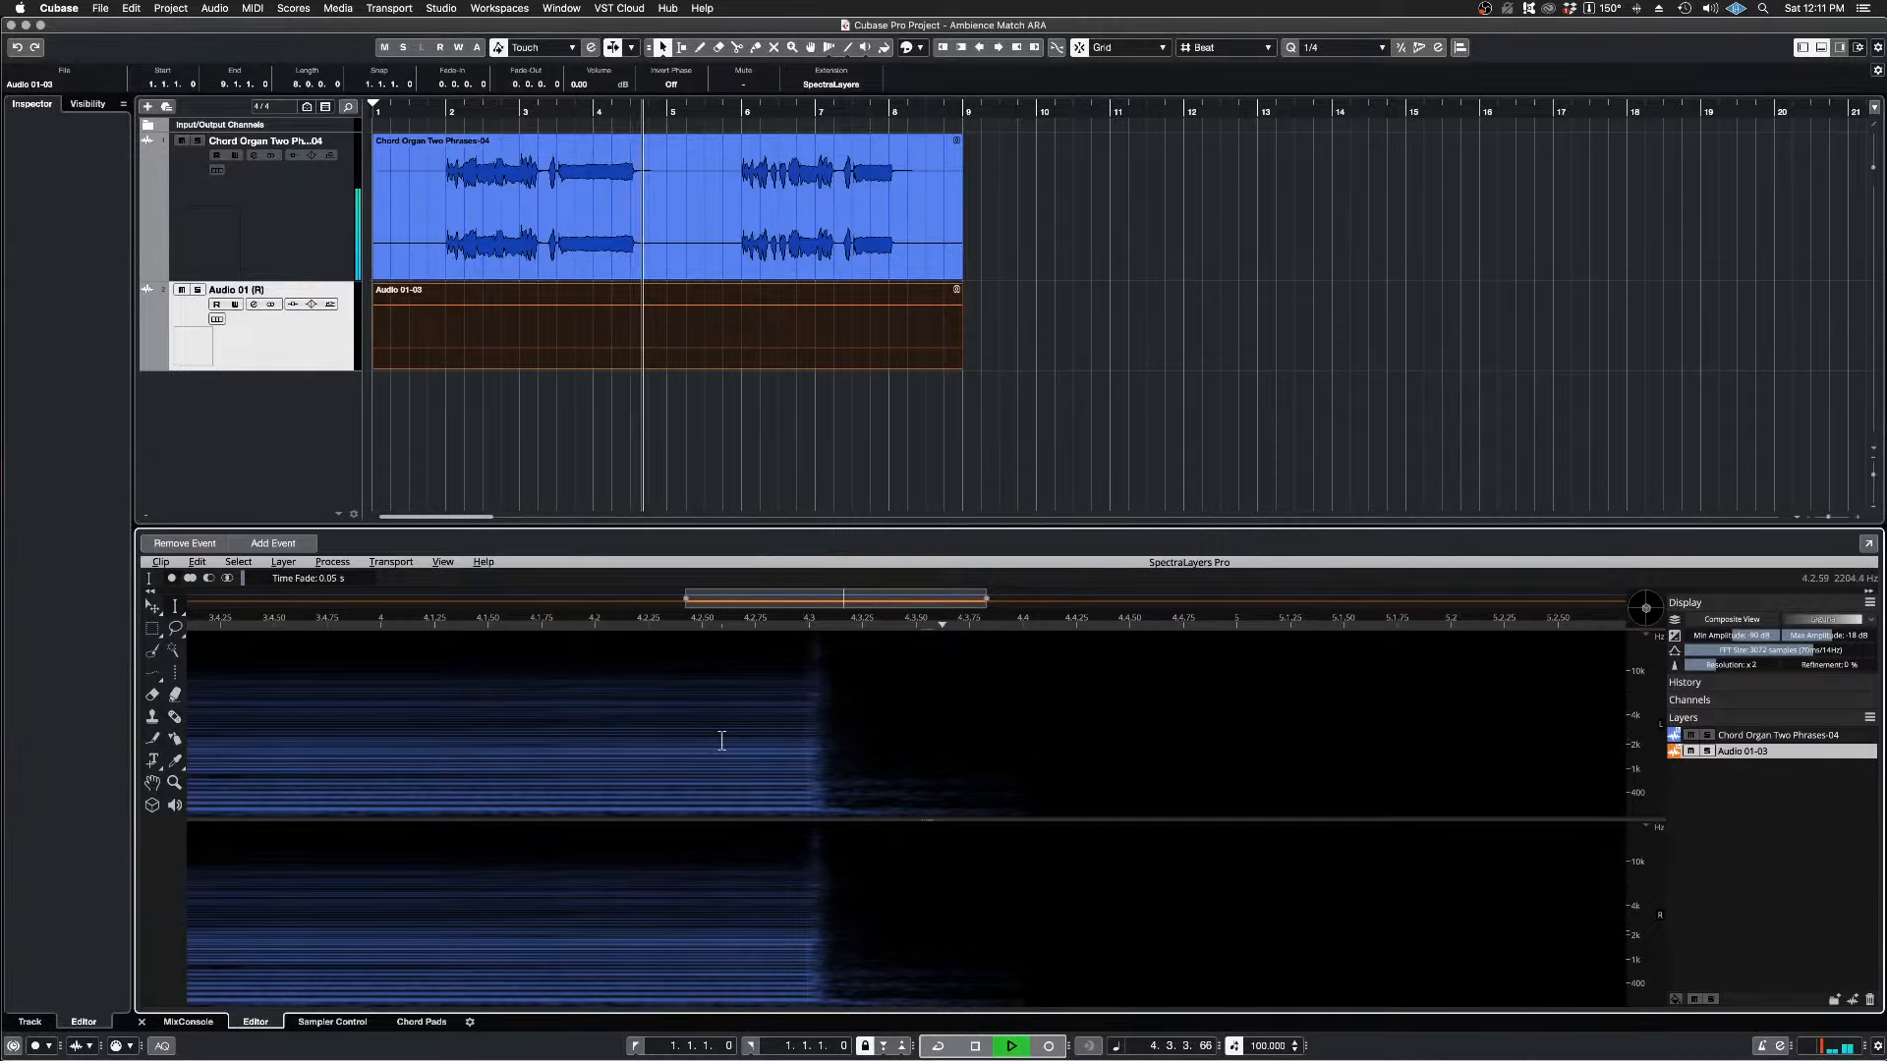
key(space)
key(space)
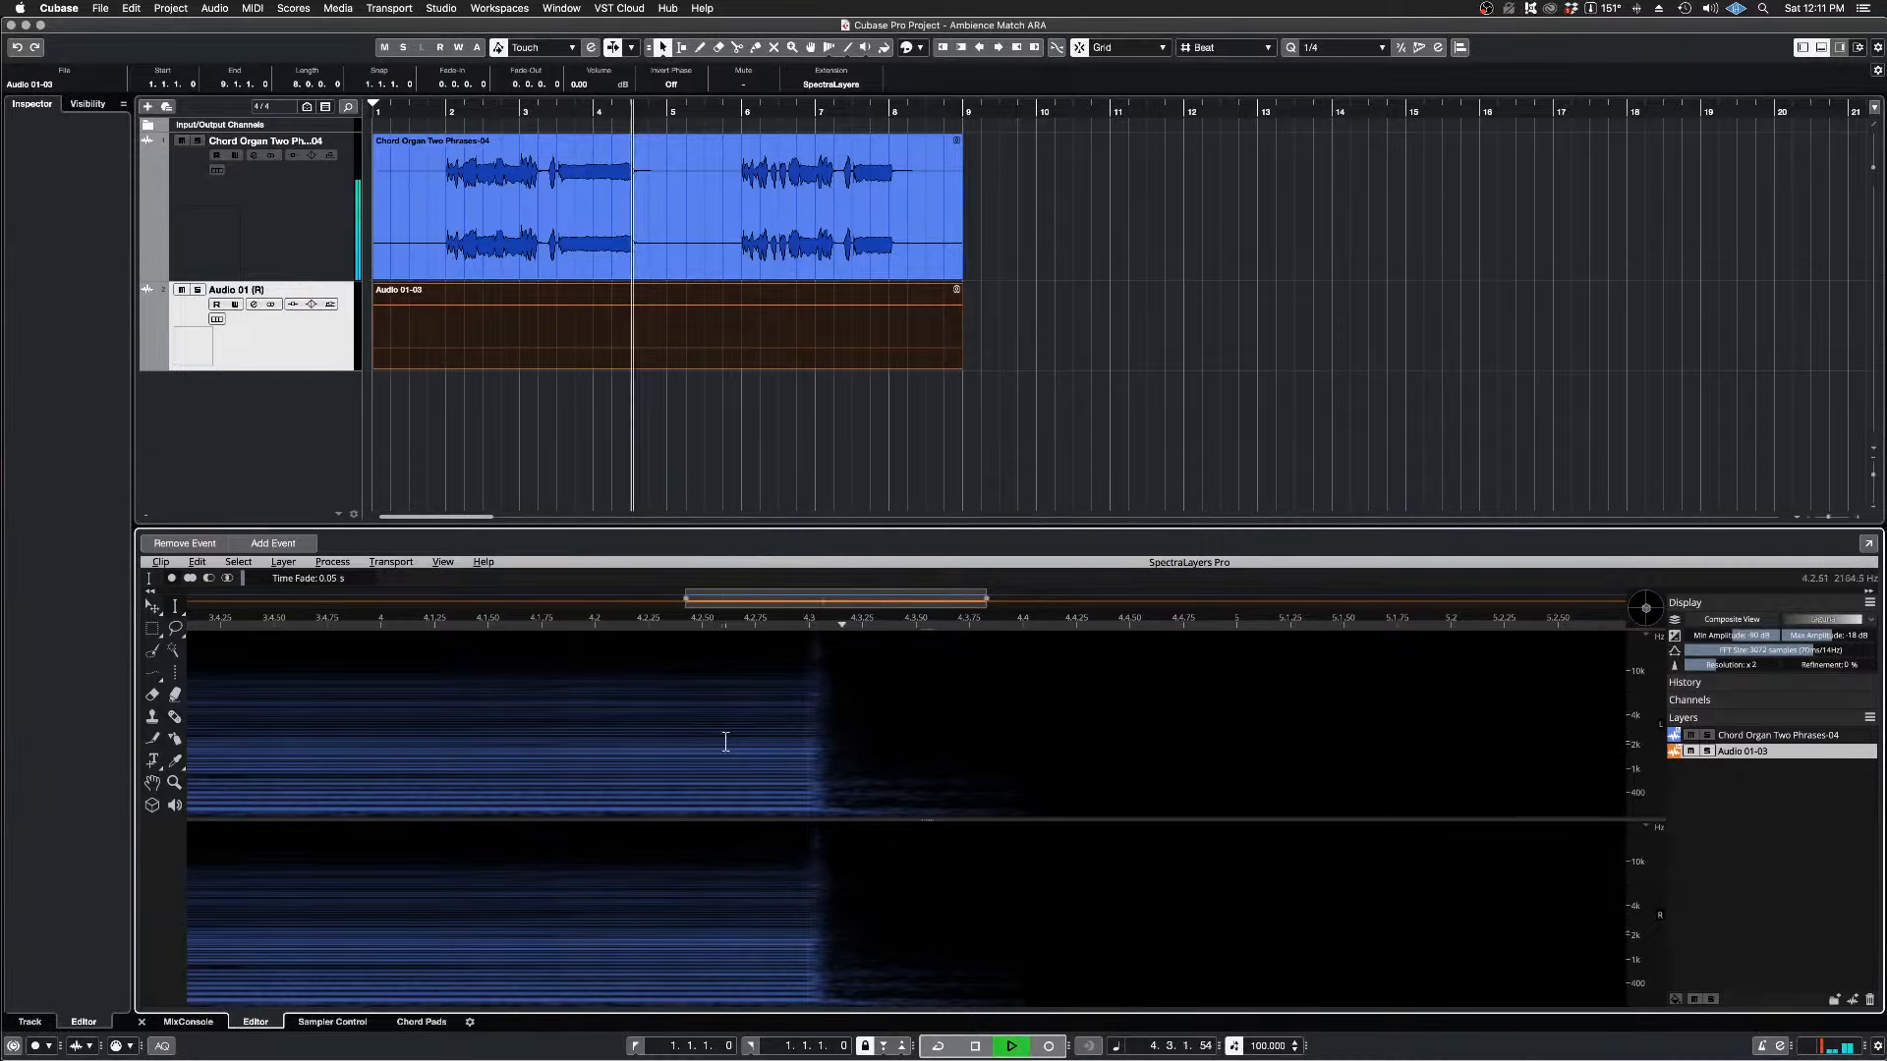
key(space)
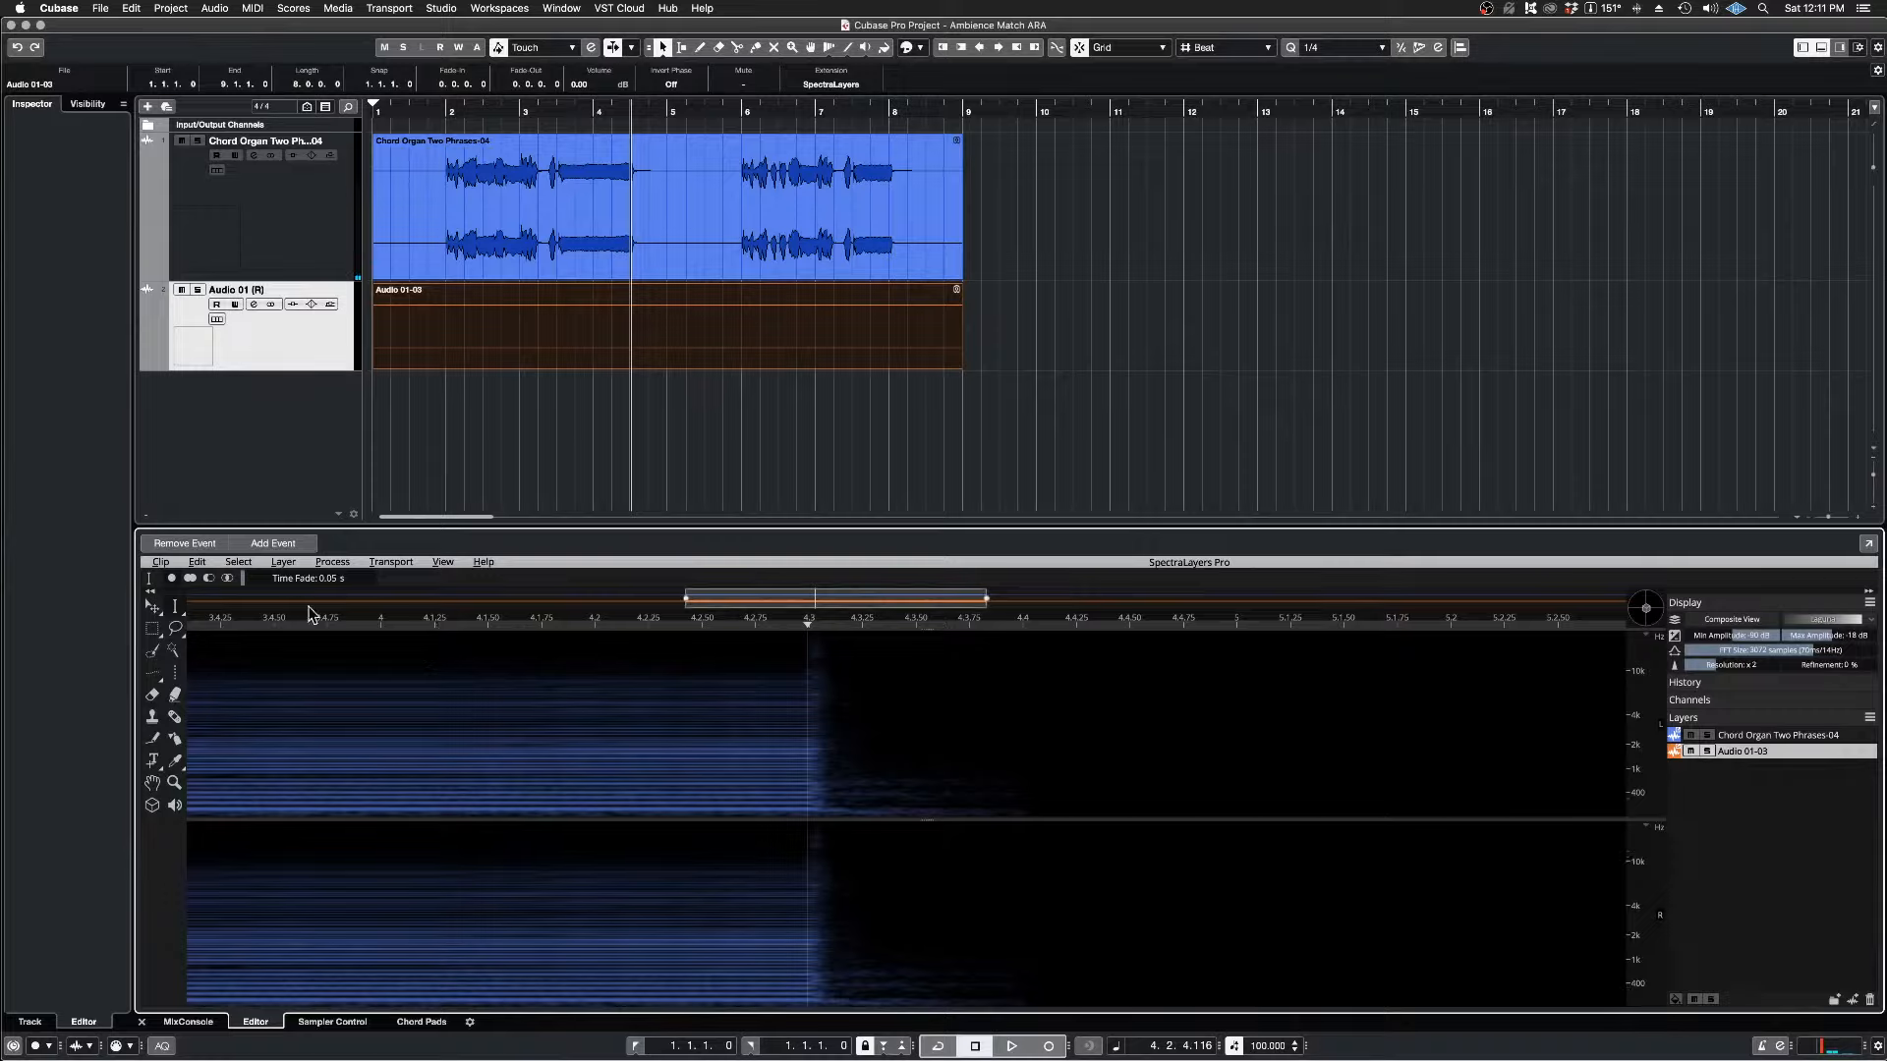
Step: Activate Time Range Selection and set its time fade to 0.00 s
click(181, 618)
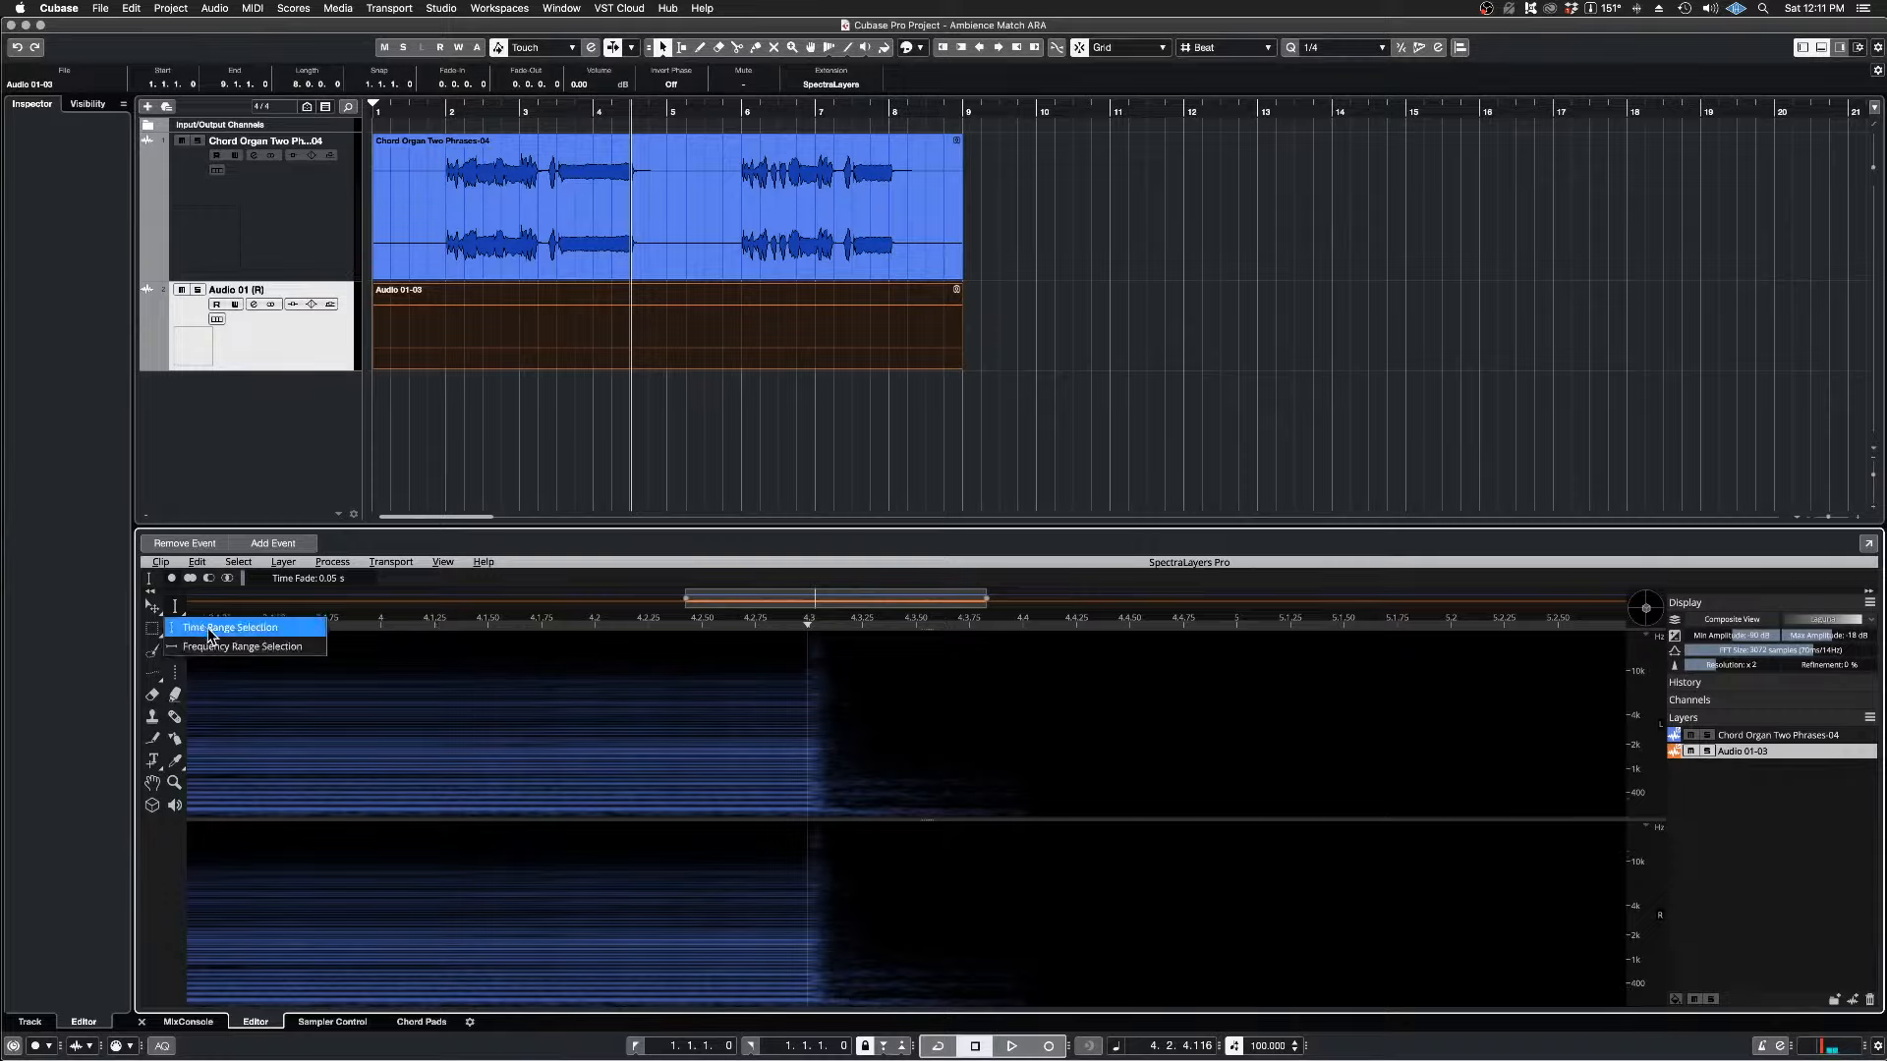
click(208, 629)
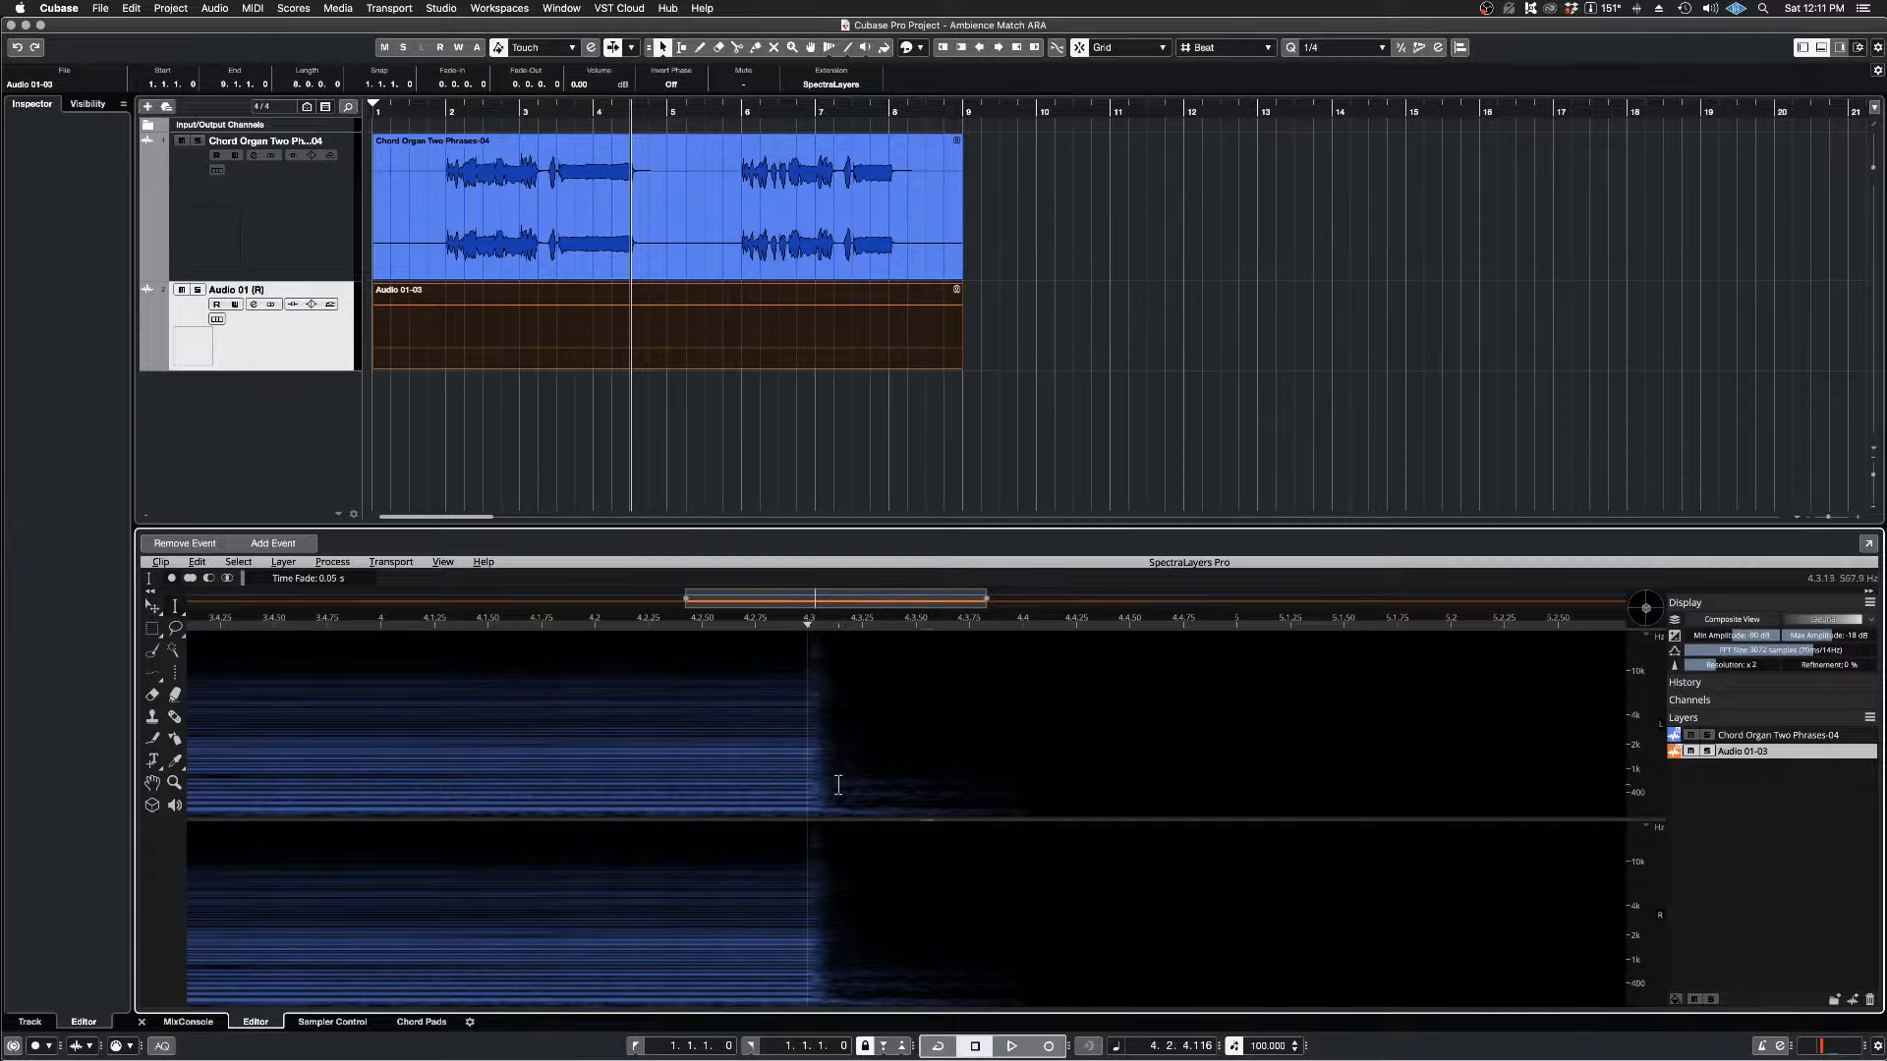
drag(331, 579, 261, 573)
Step: Select the ambience tail just after the first phrase's chord, from about 4.3.15 to 4.3.74, and play it back
drag(838, 780, 967, 786)
key(space)
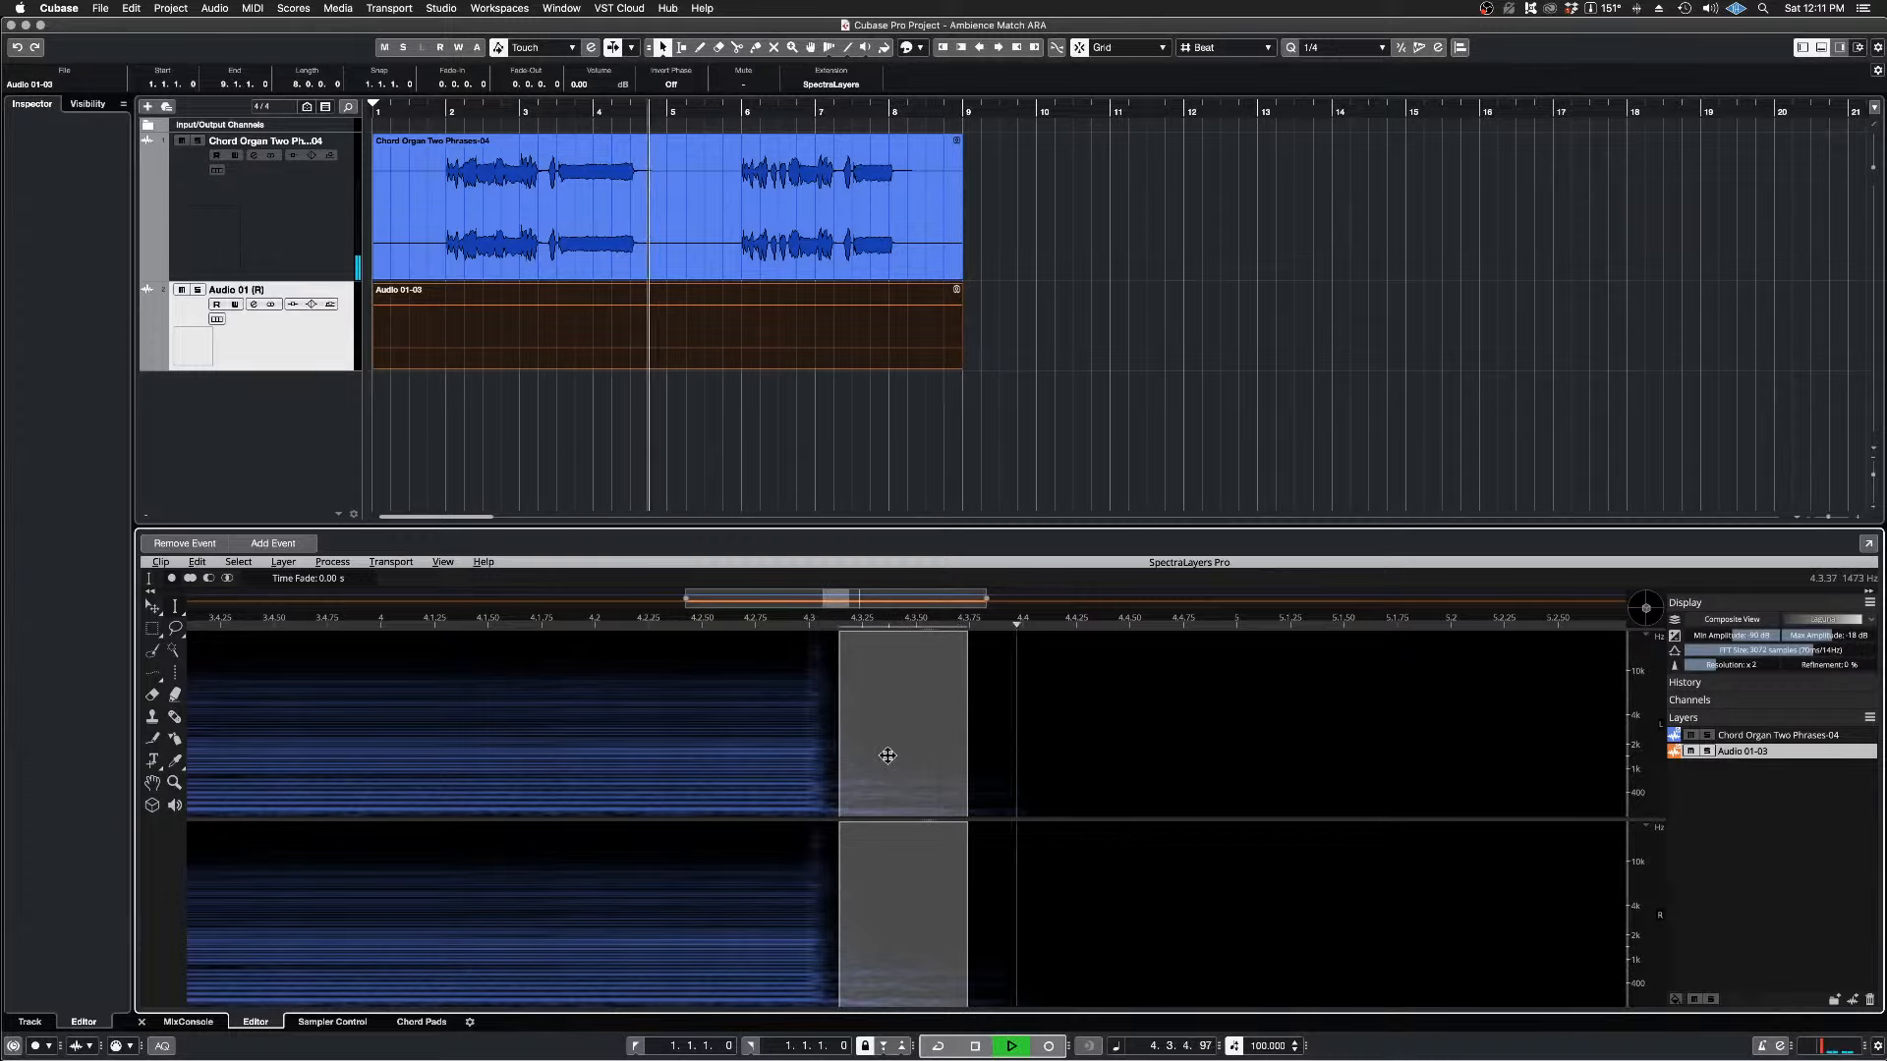
key(space)
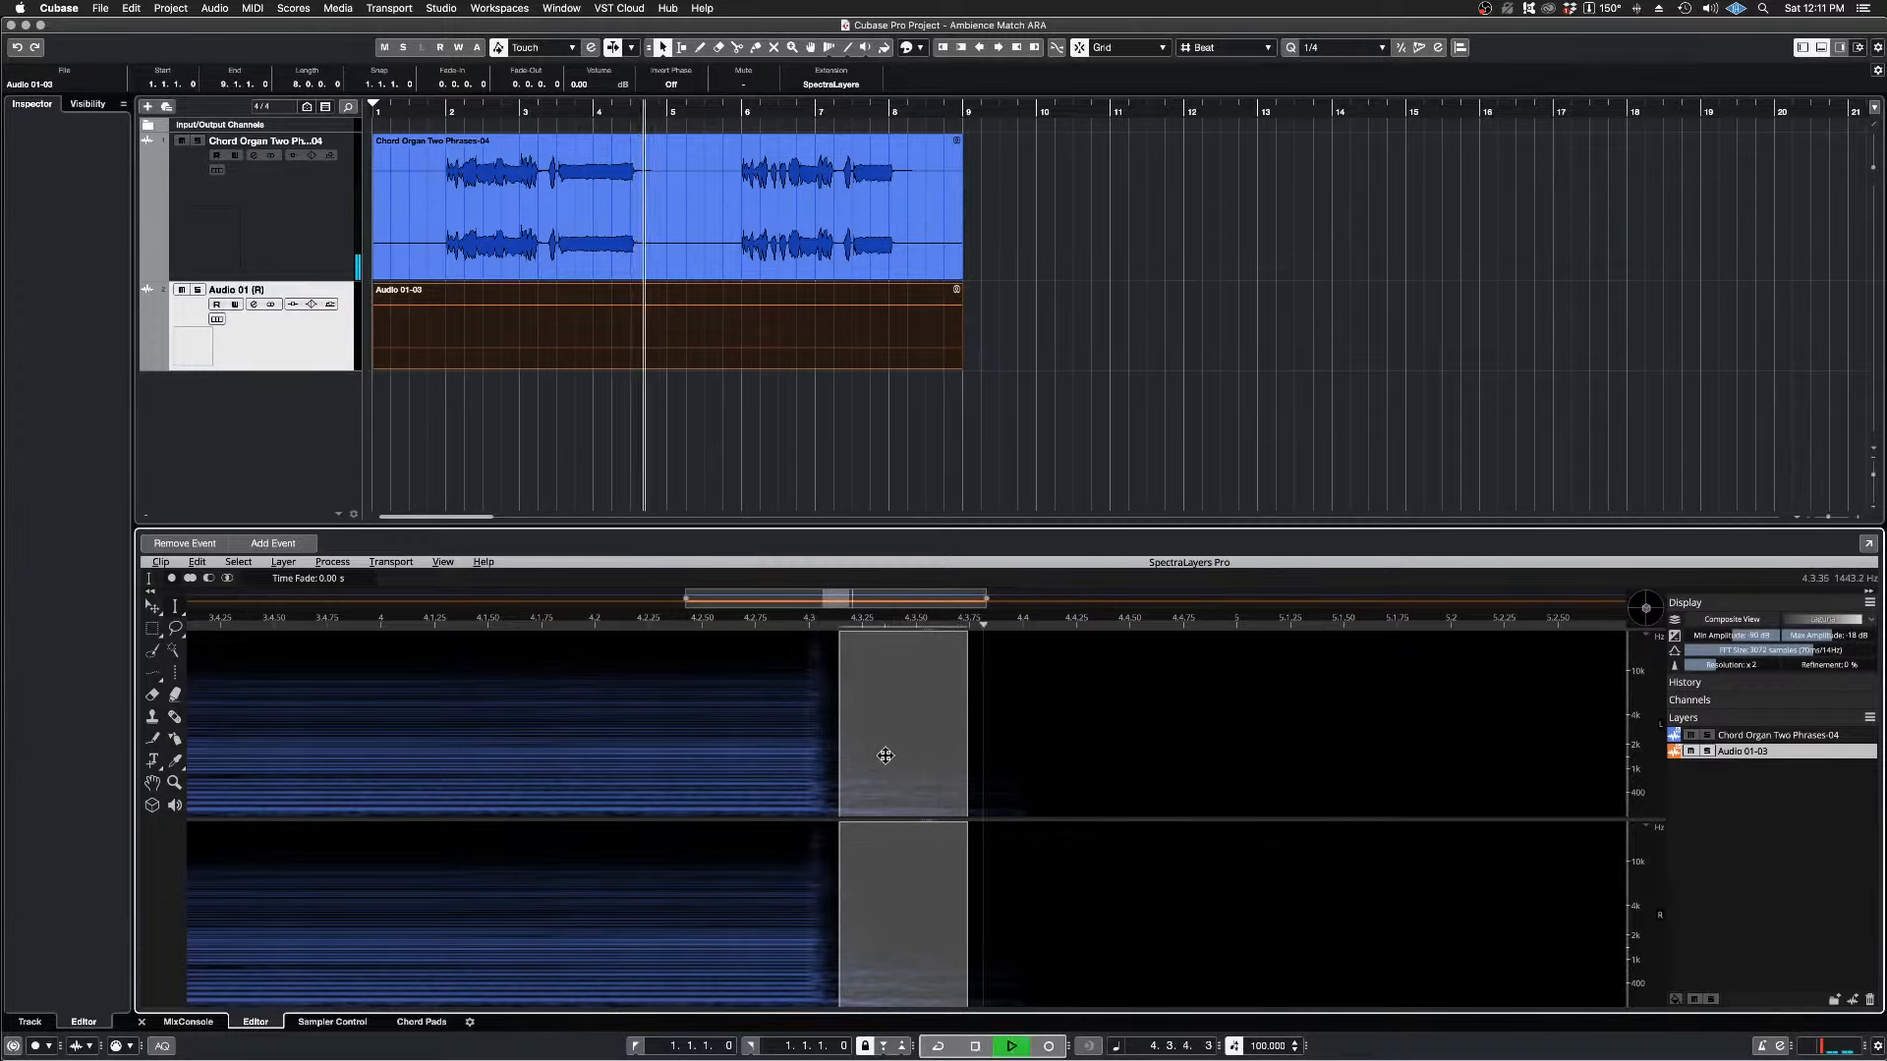
key(space)
Step: Replace the selection with a range from about 4.3 to 4.3.75 that includes the chord's release, and audition it
click(881, 755)
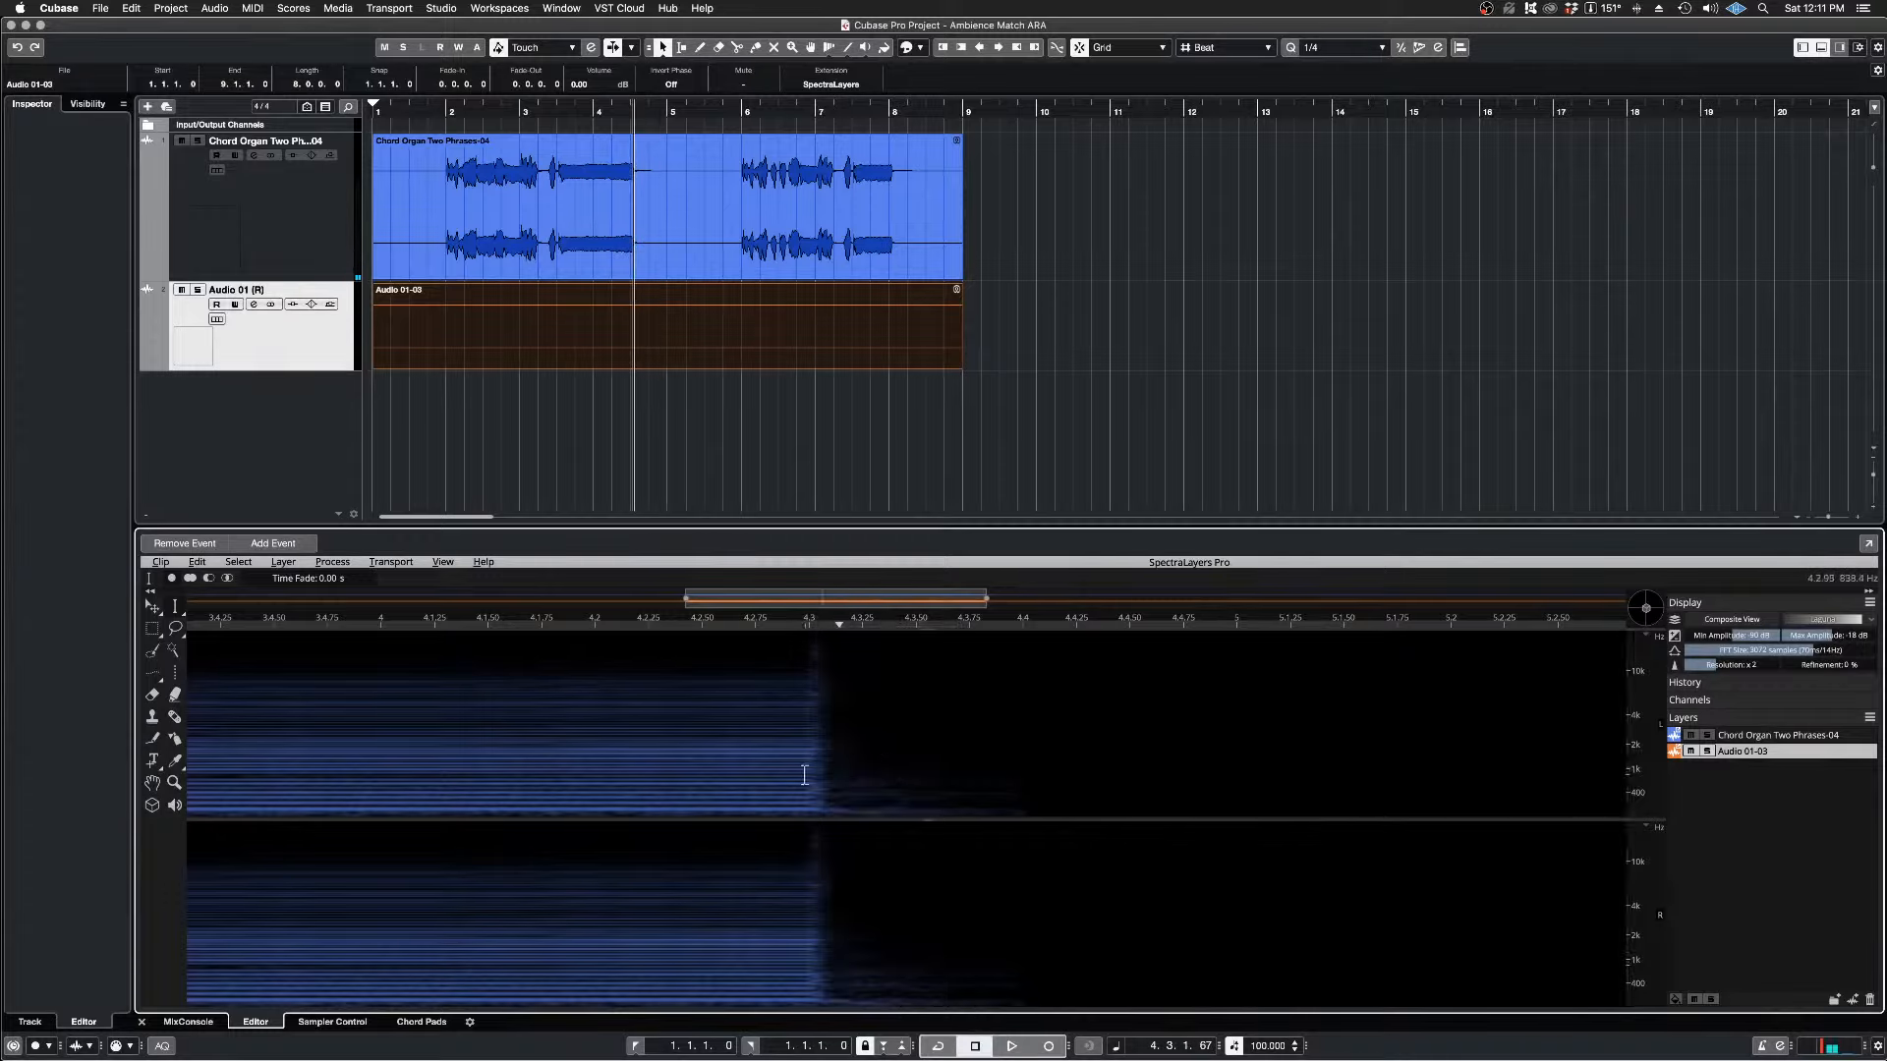
drag(804, 781, 969, 785)
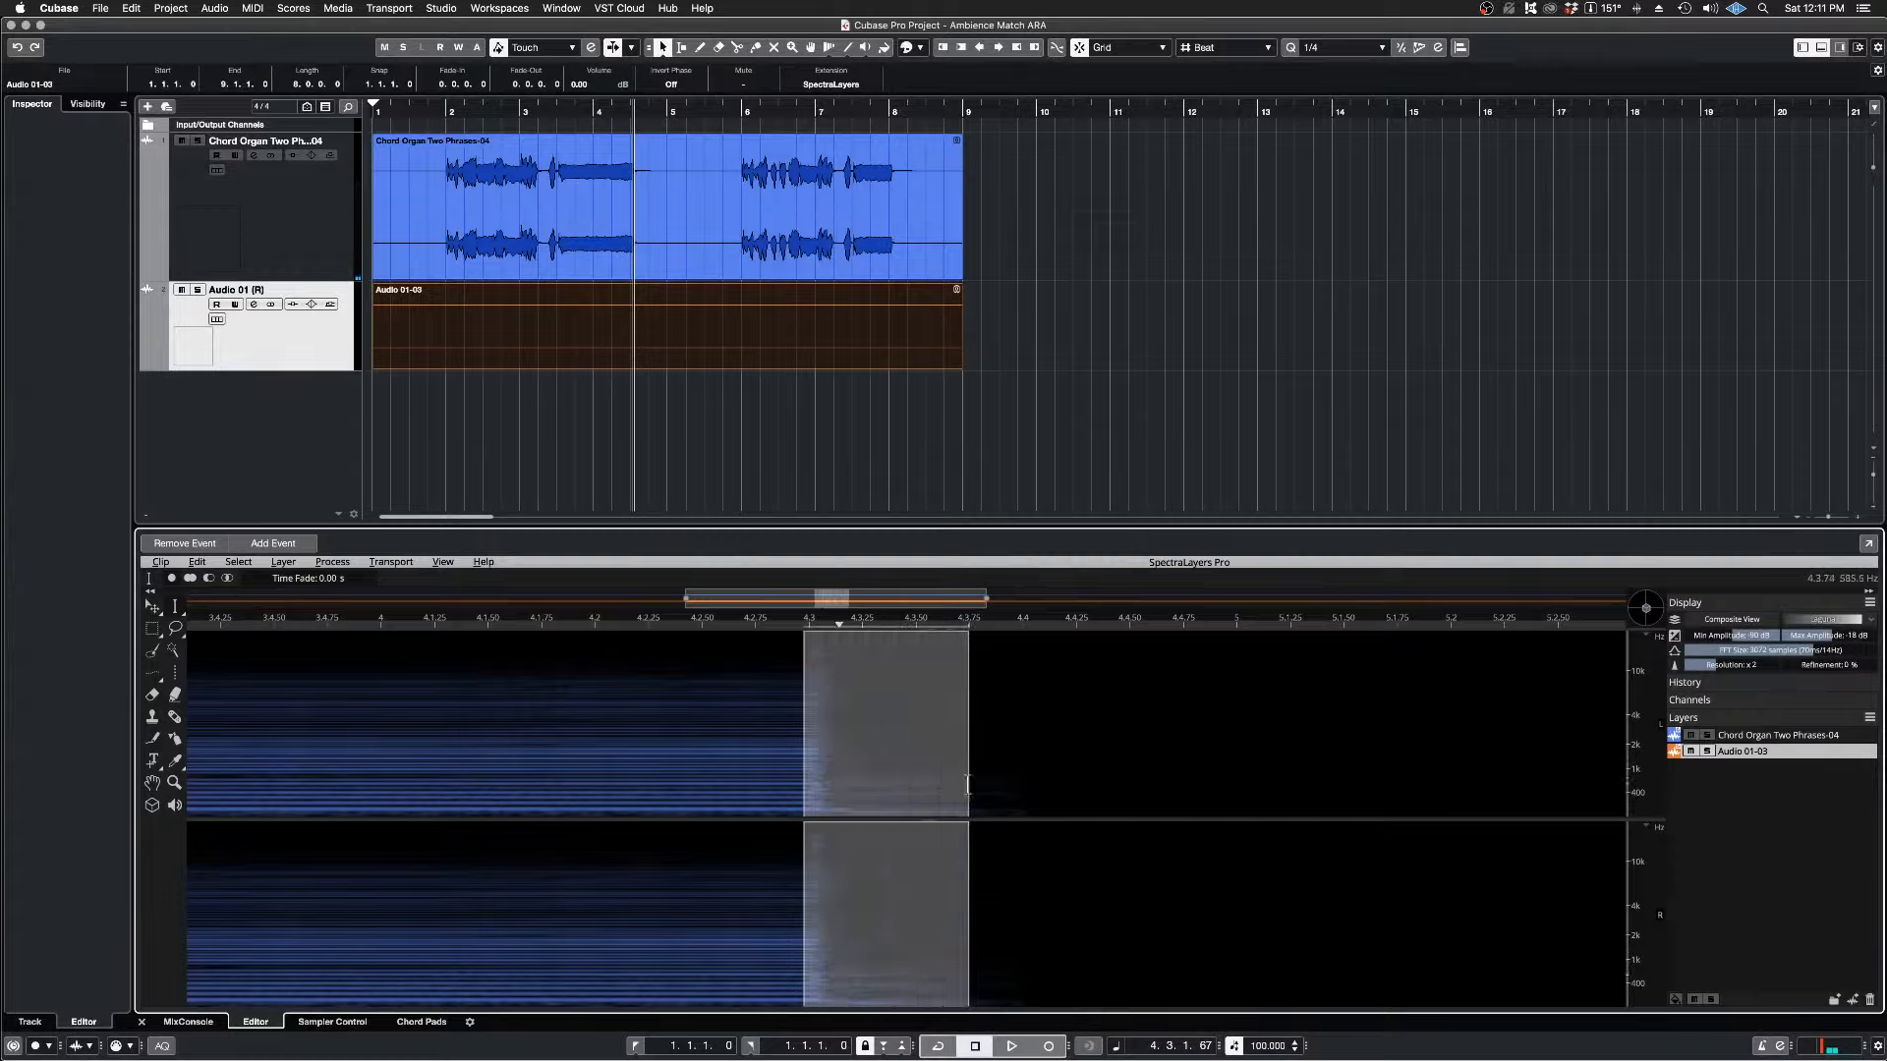
key(space)
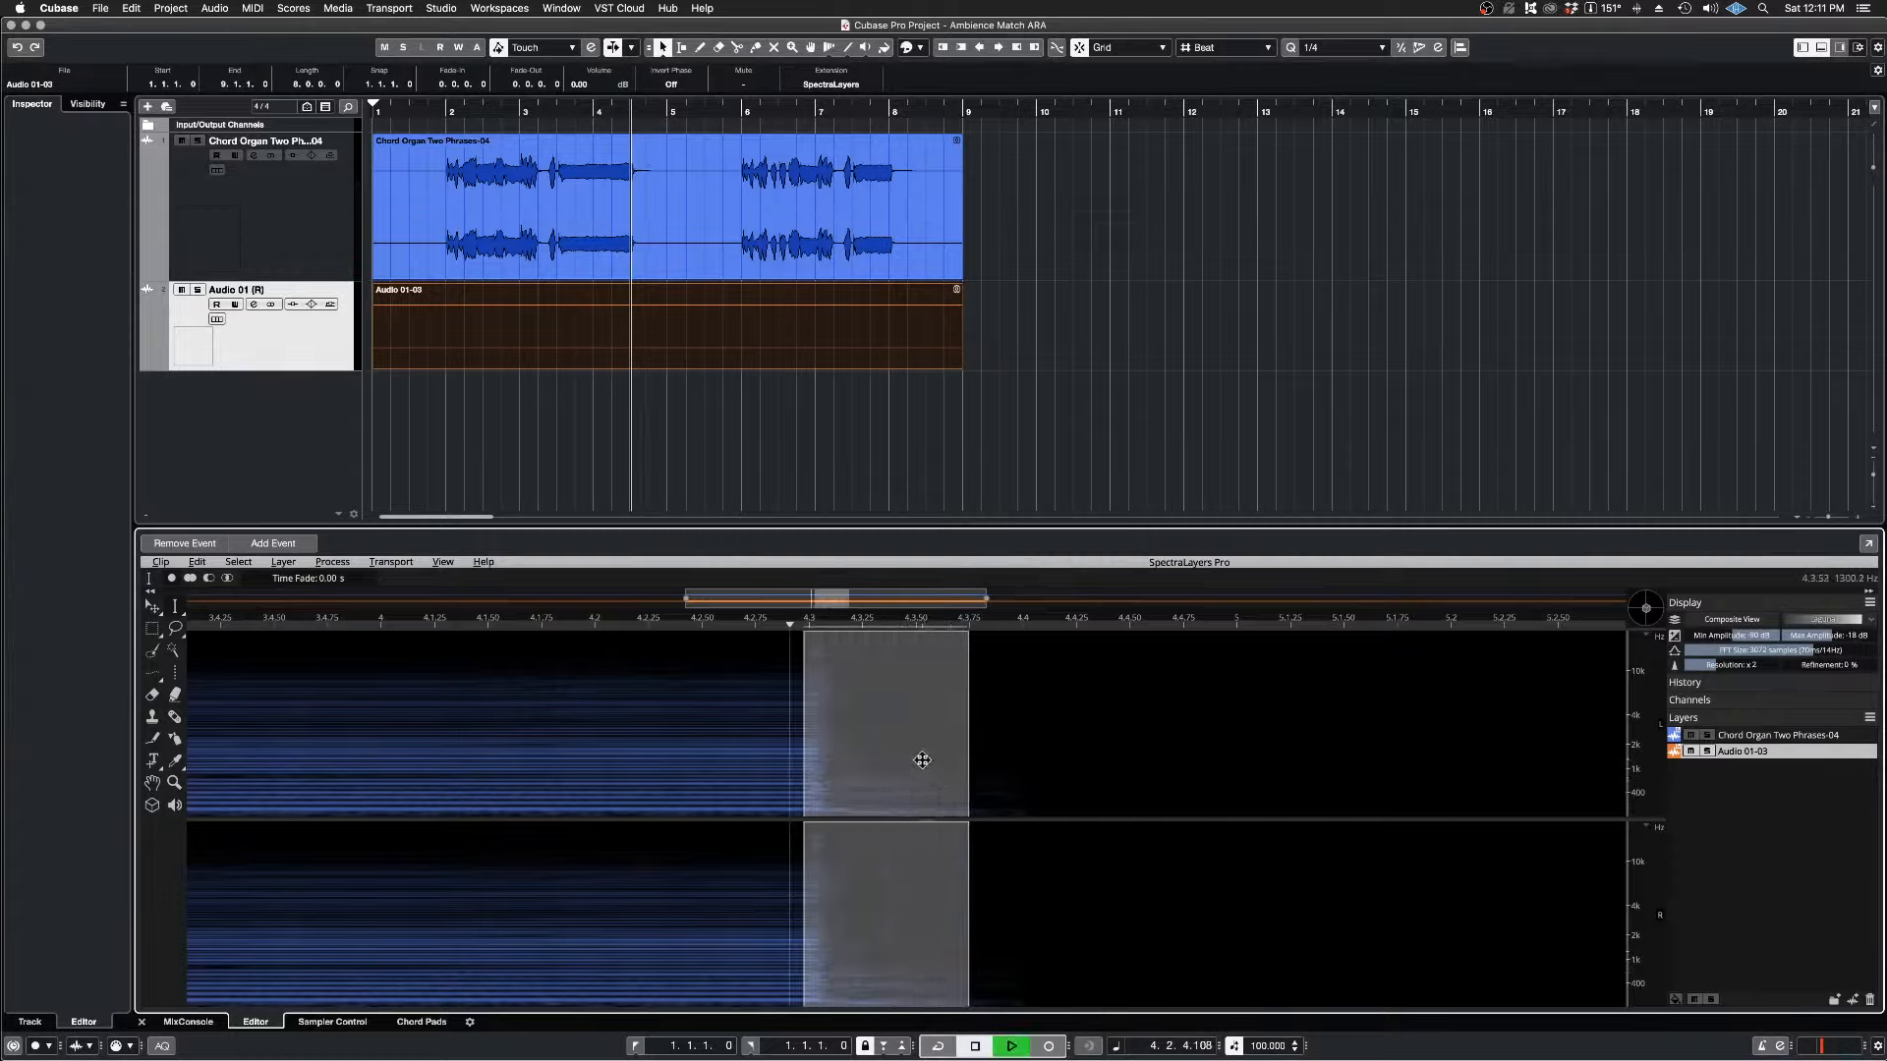
key(space)
key(space)
key(space)
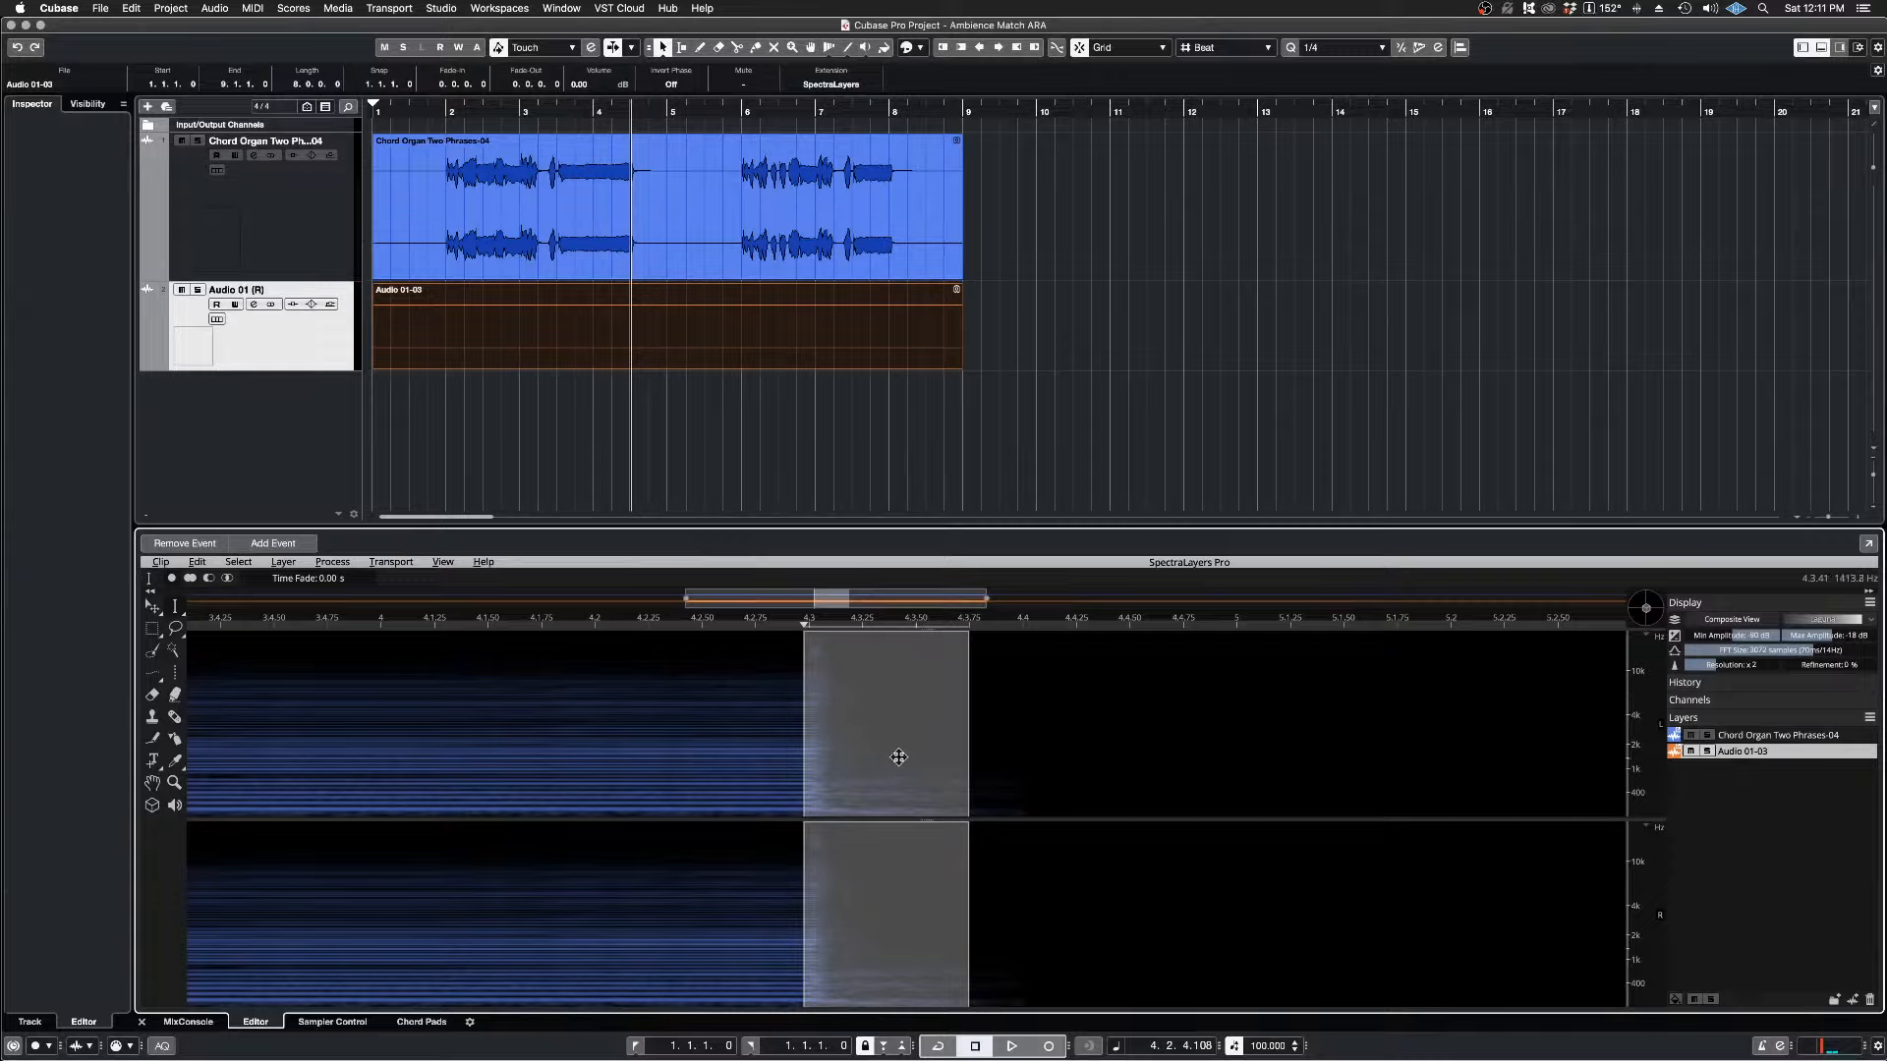
key(space)
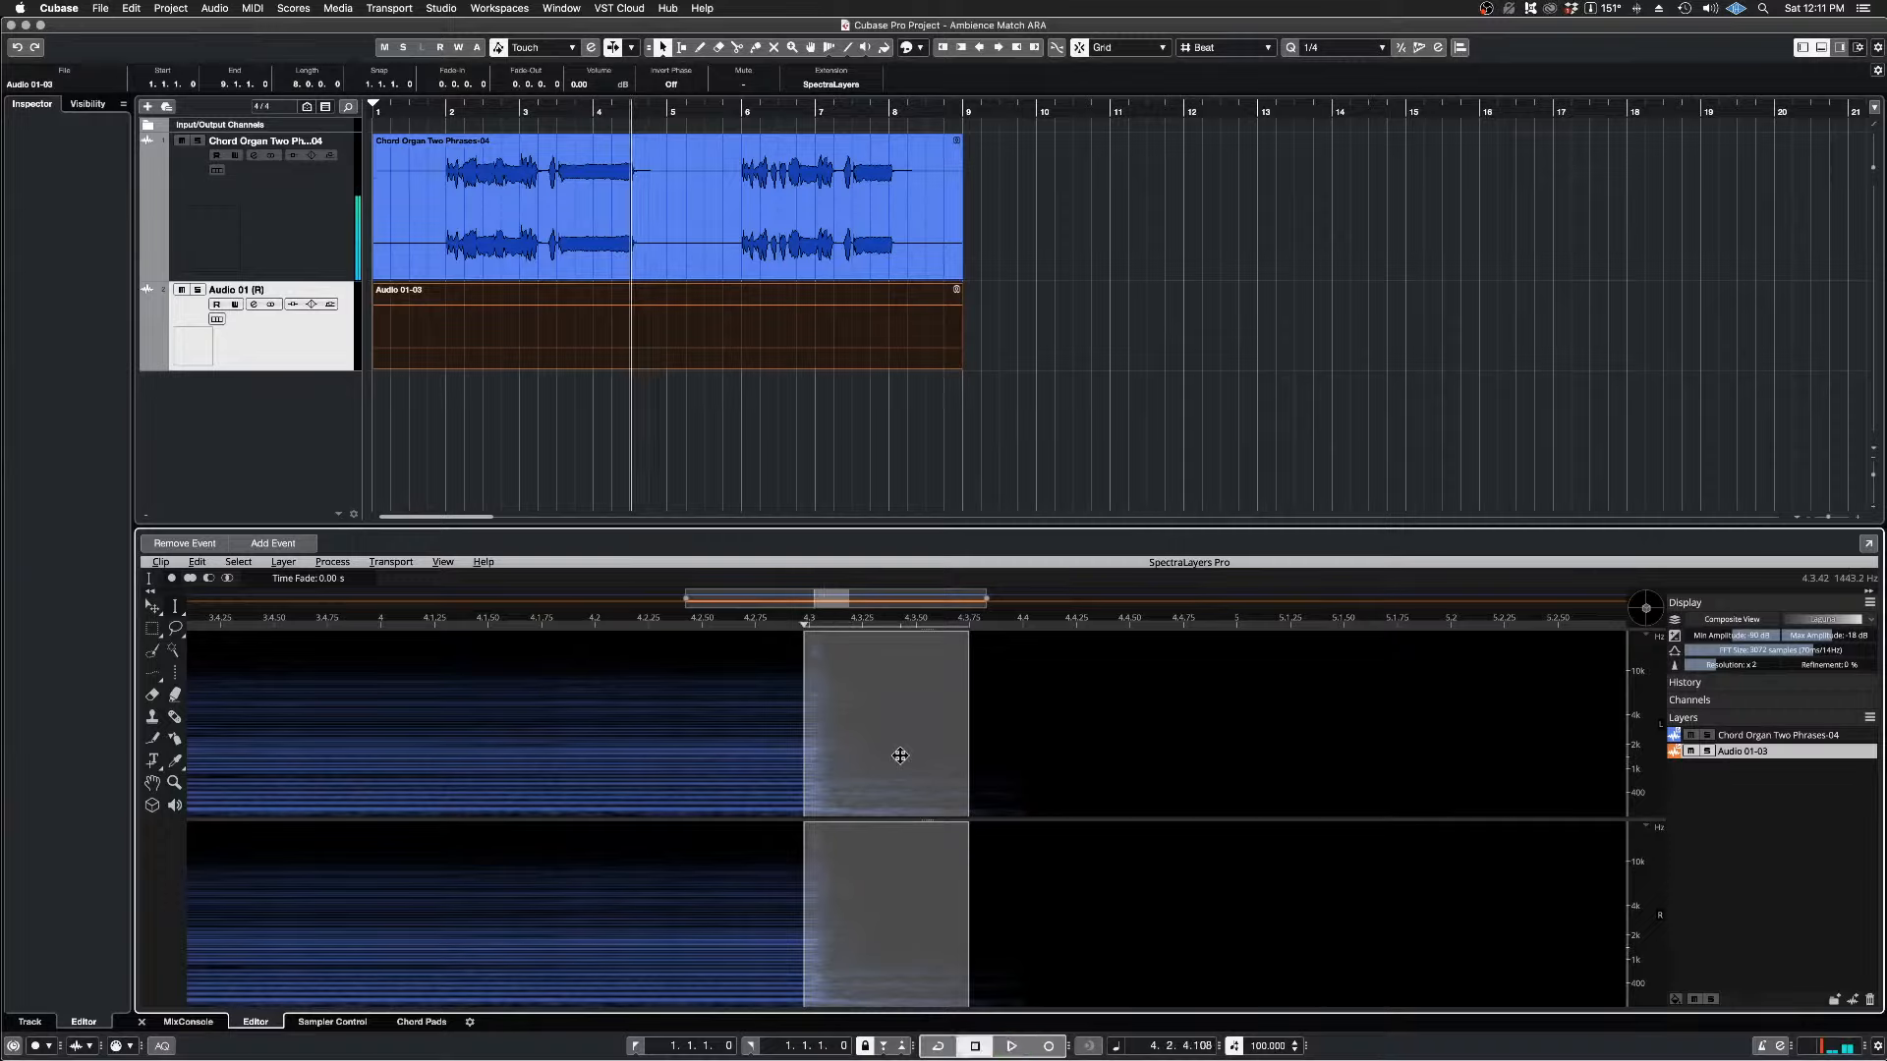
key(space)
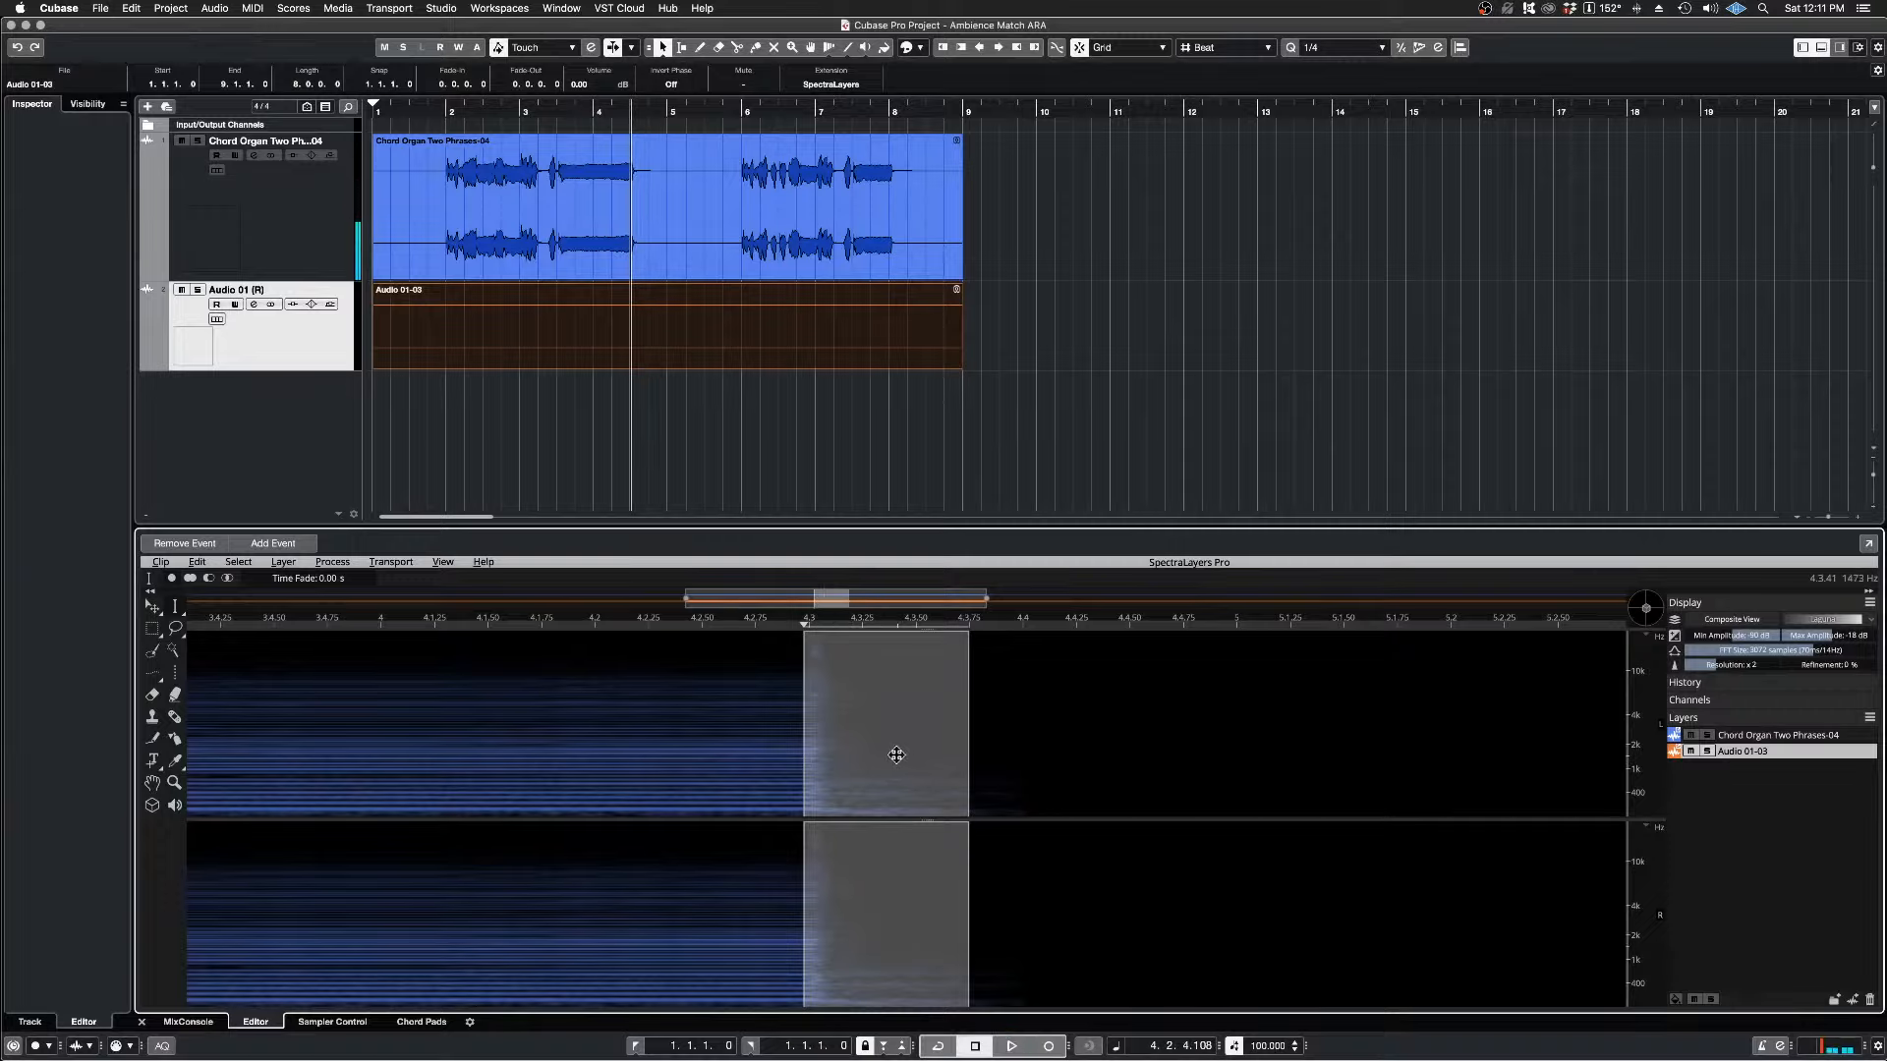
Step: Clear the selection and select only the ambience tail after the chord's release, from about 4.3.15 to 4.3.87
key(super+d)
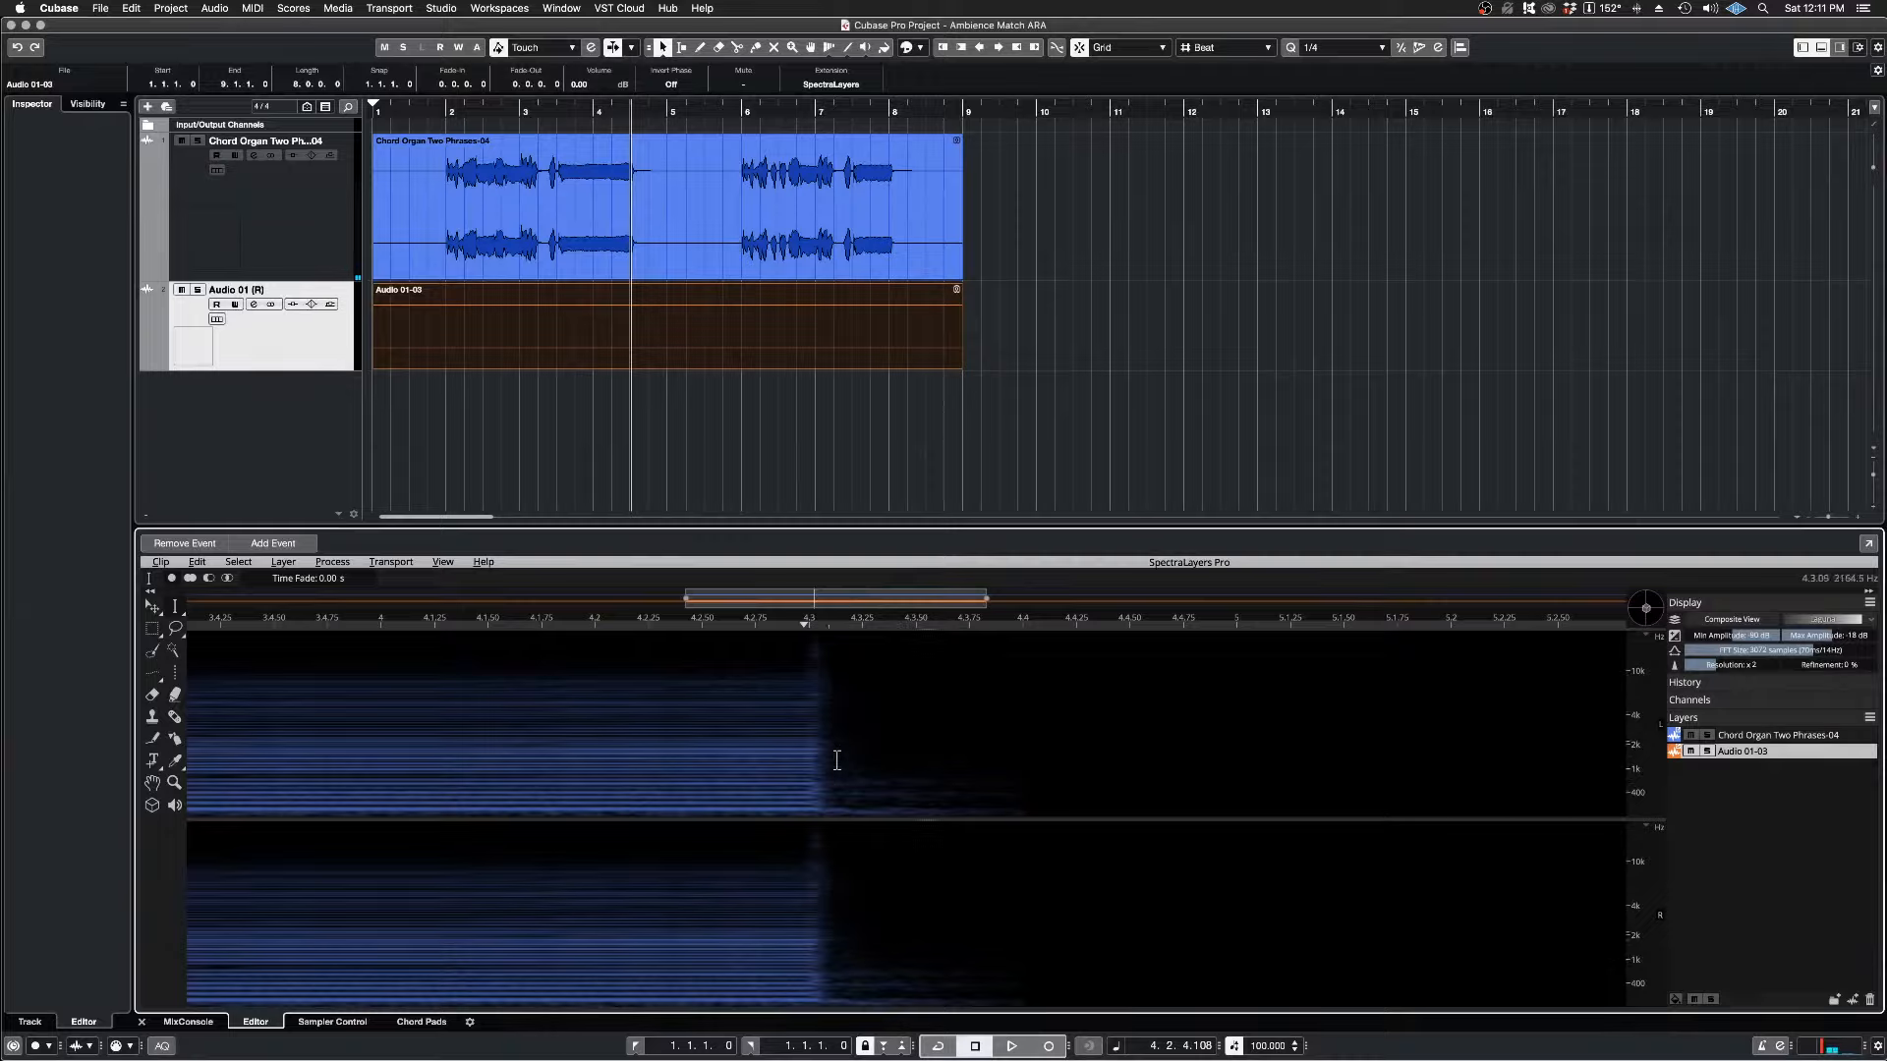
drag(837, 772, 989, 819)
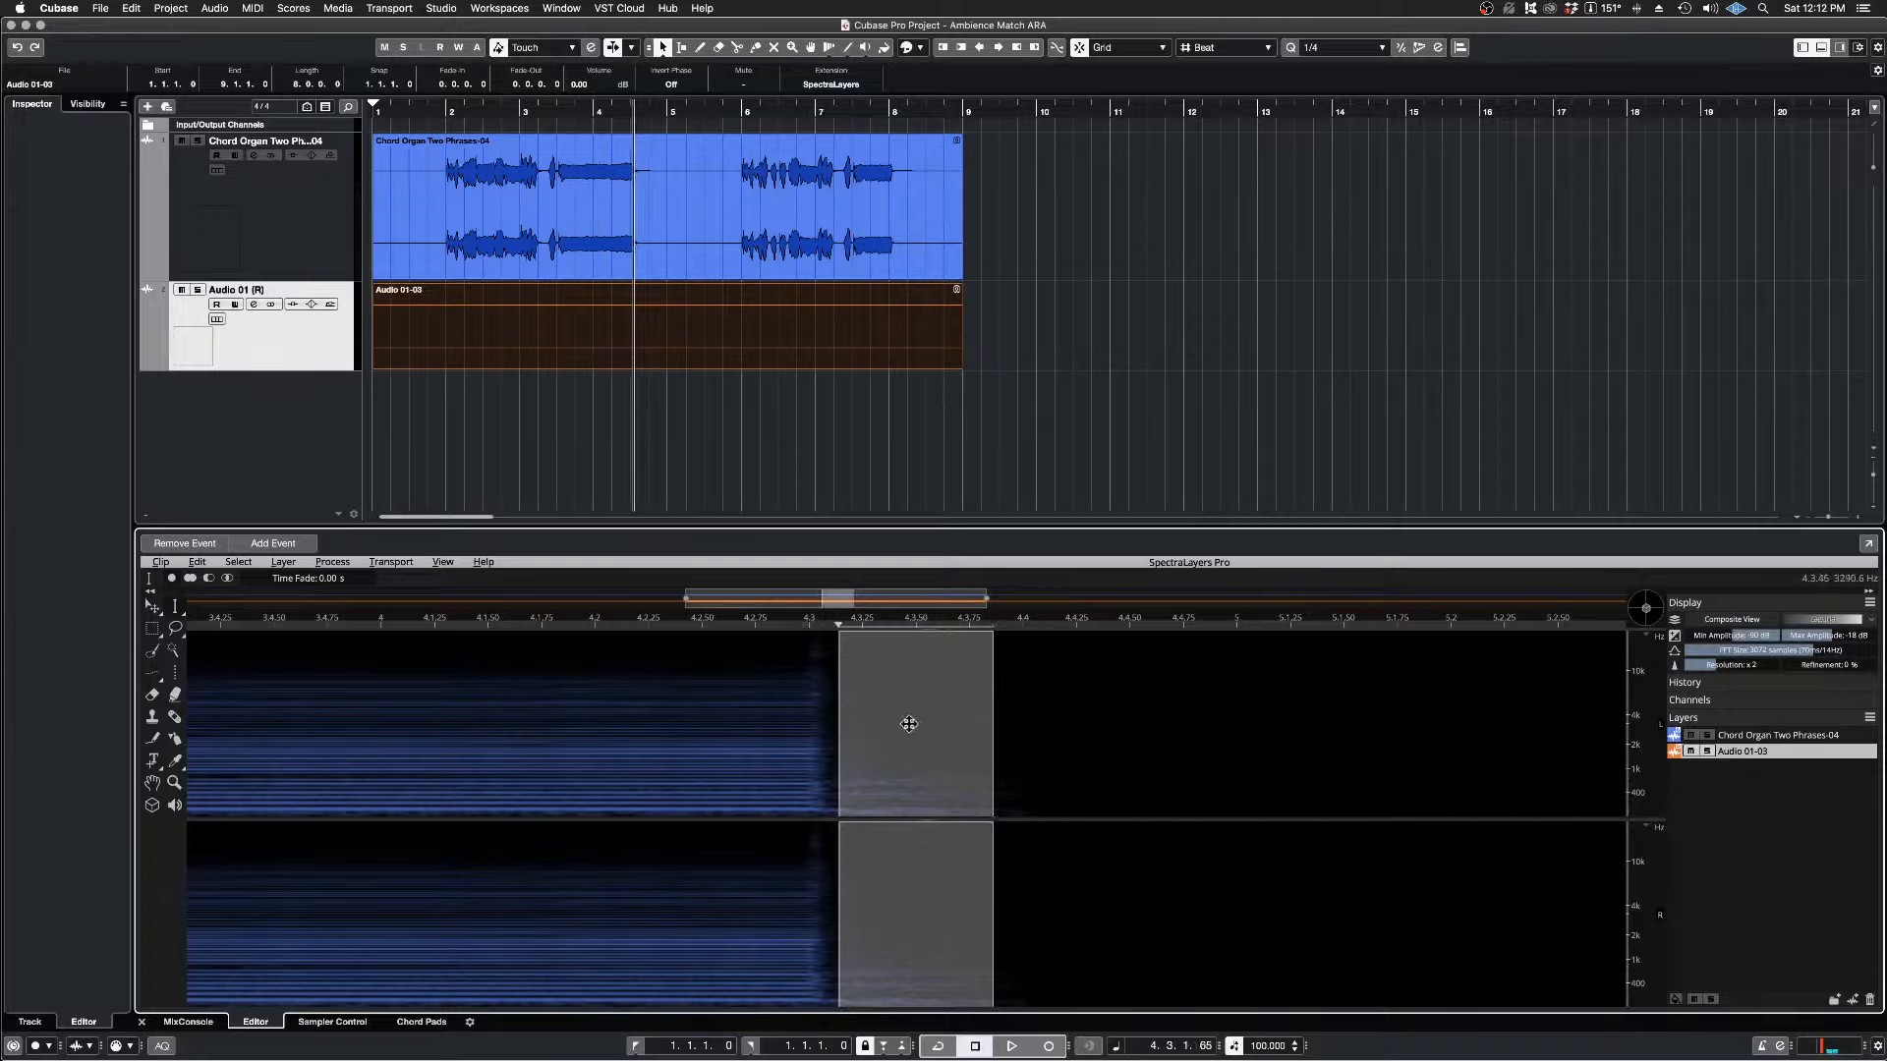
Step: Audition the selected ambience tail and register it as ambience with the Audio 01-03 layer active
key(space)
key(space)
click(334, 563)
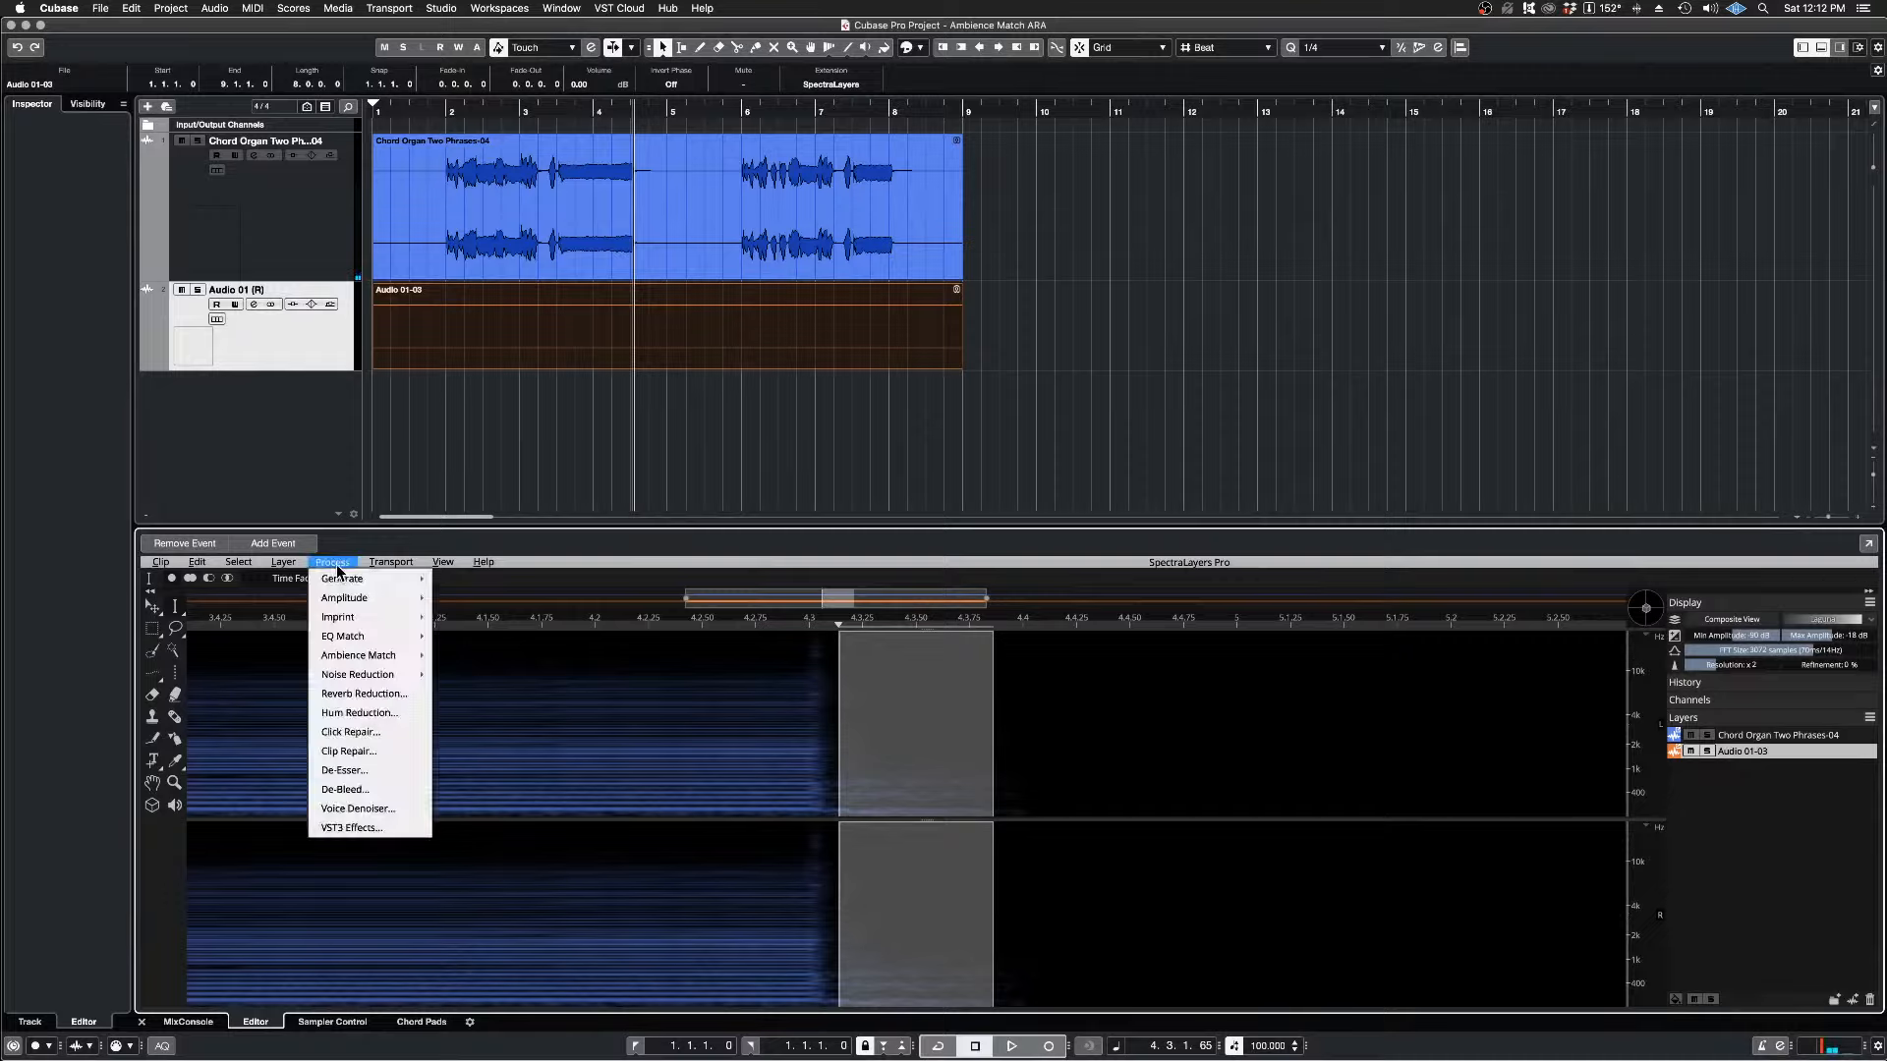
mouse_move(365, 662)
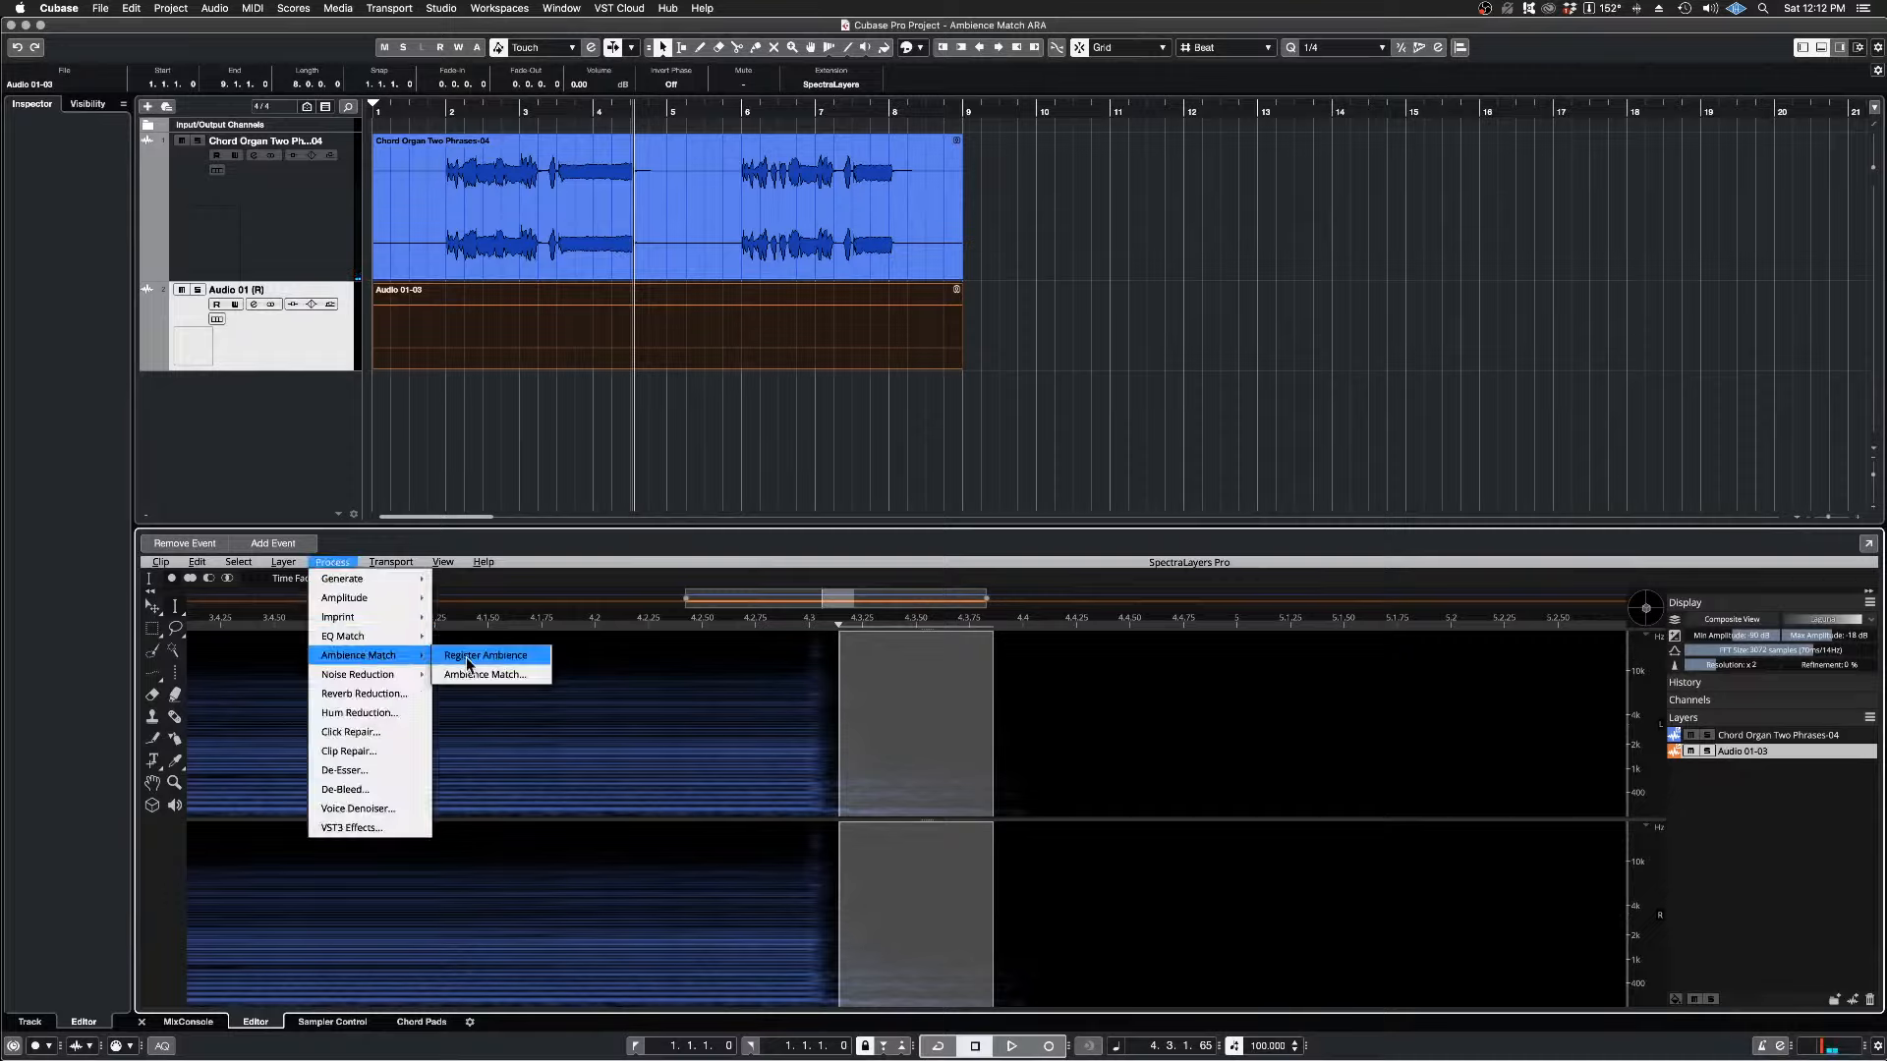
click(511, 663)
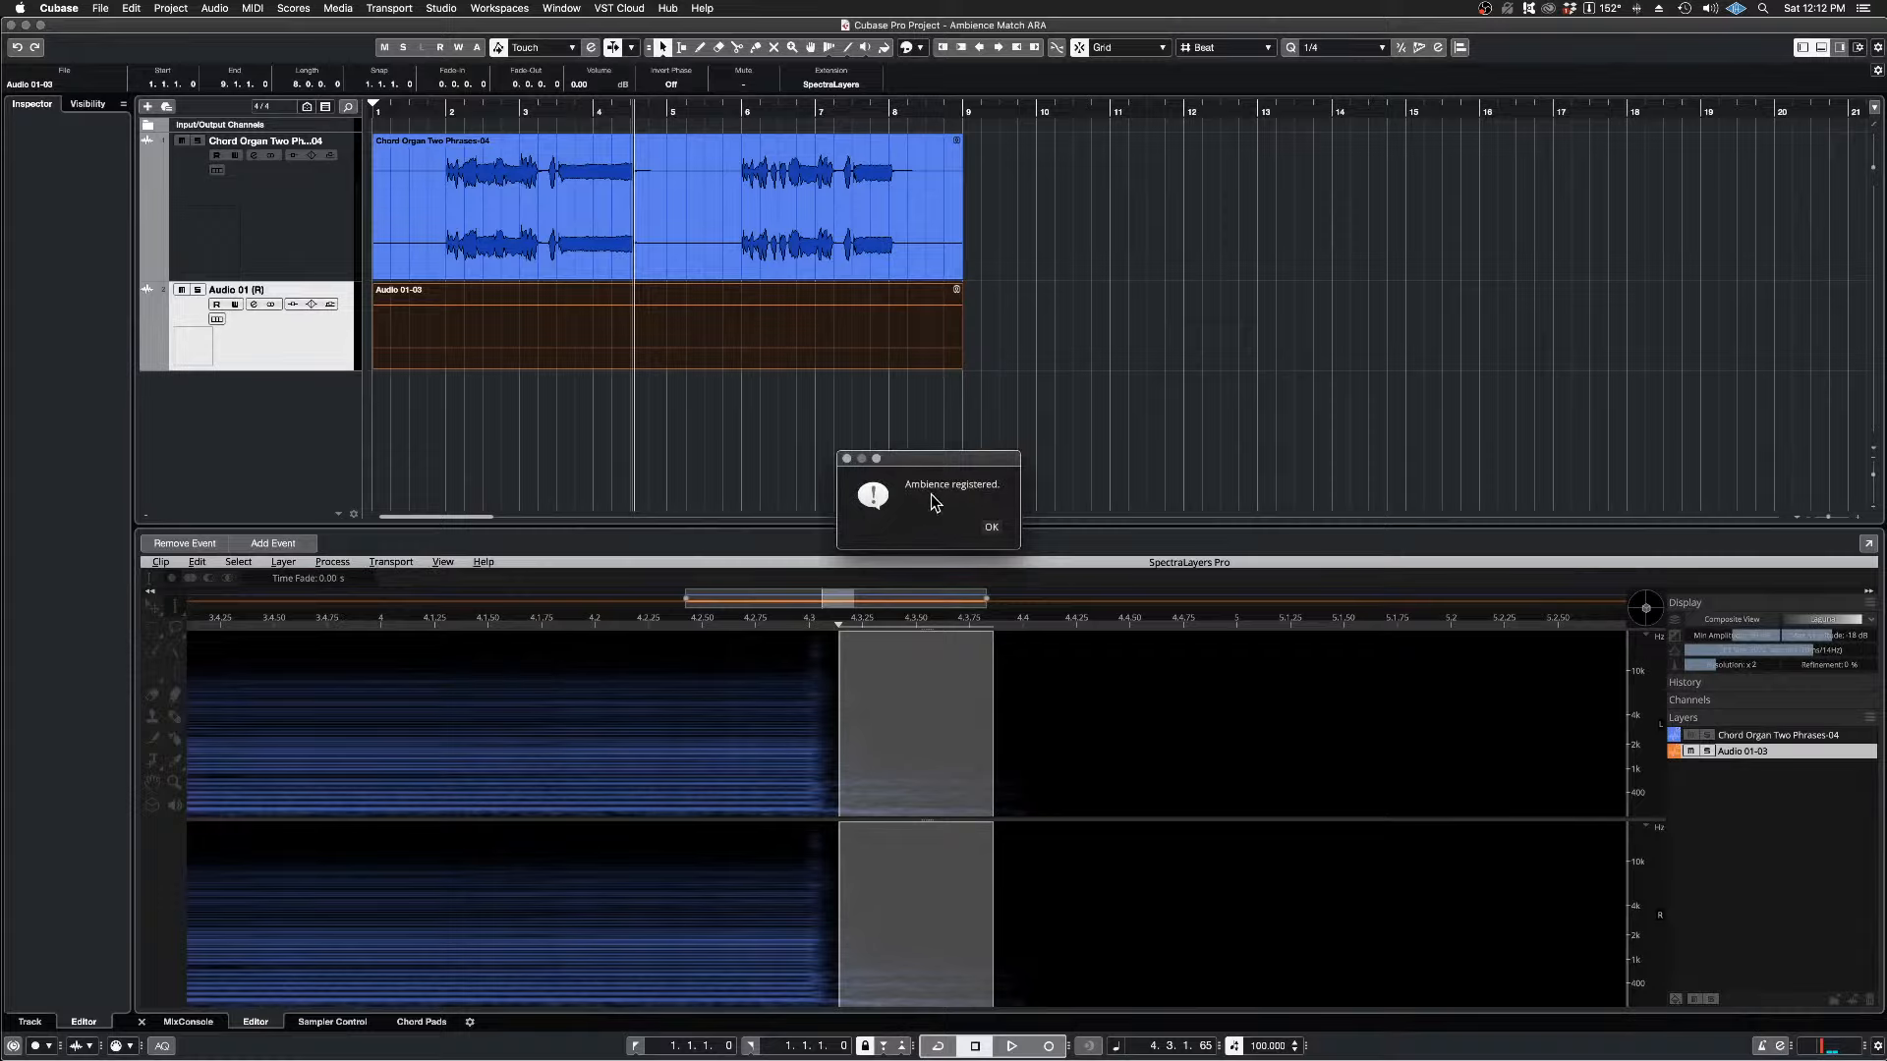
click(993, 531)
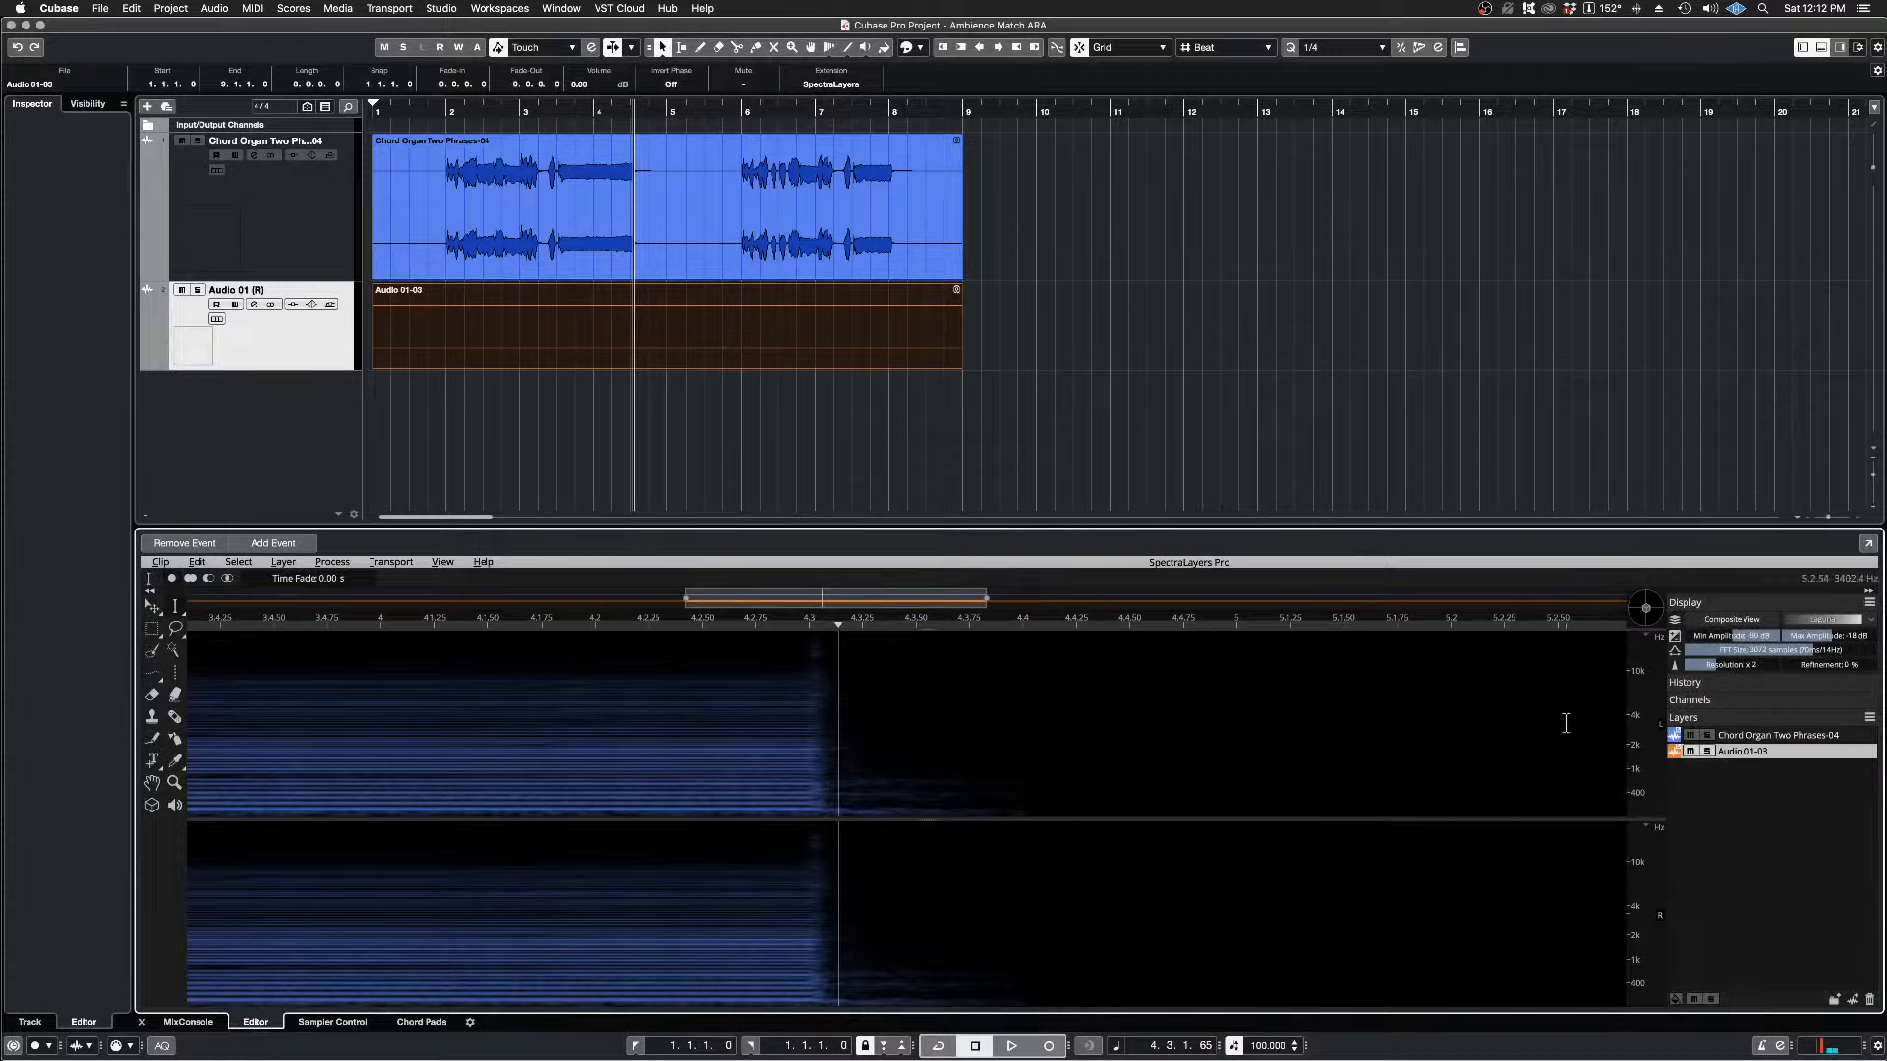
Step: Activate the Chord Organ Two Phrases-04 layer and reselect its ambience tail from about 4.3.15 to 4.3.90, auditioning the range
click(1732, 737)
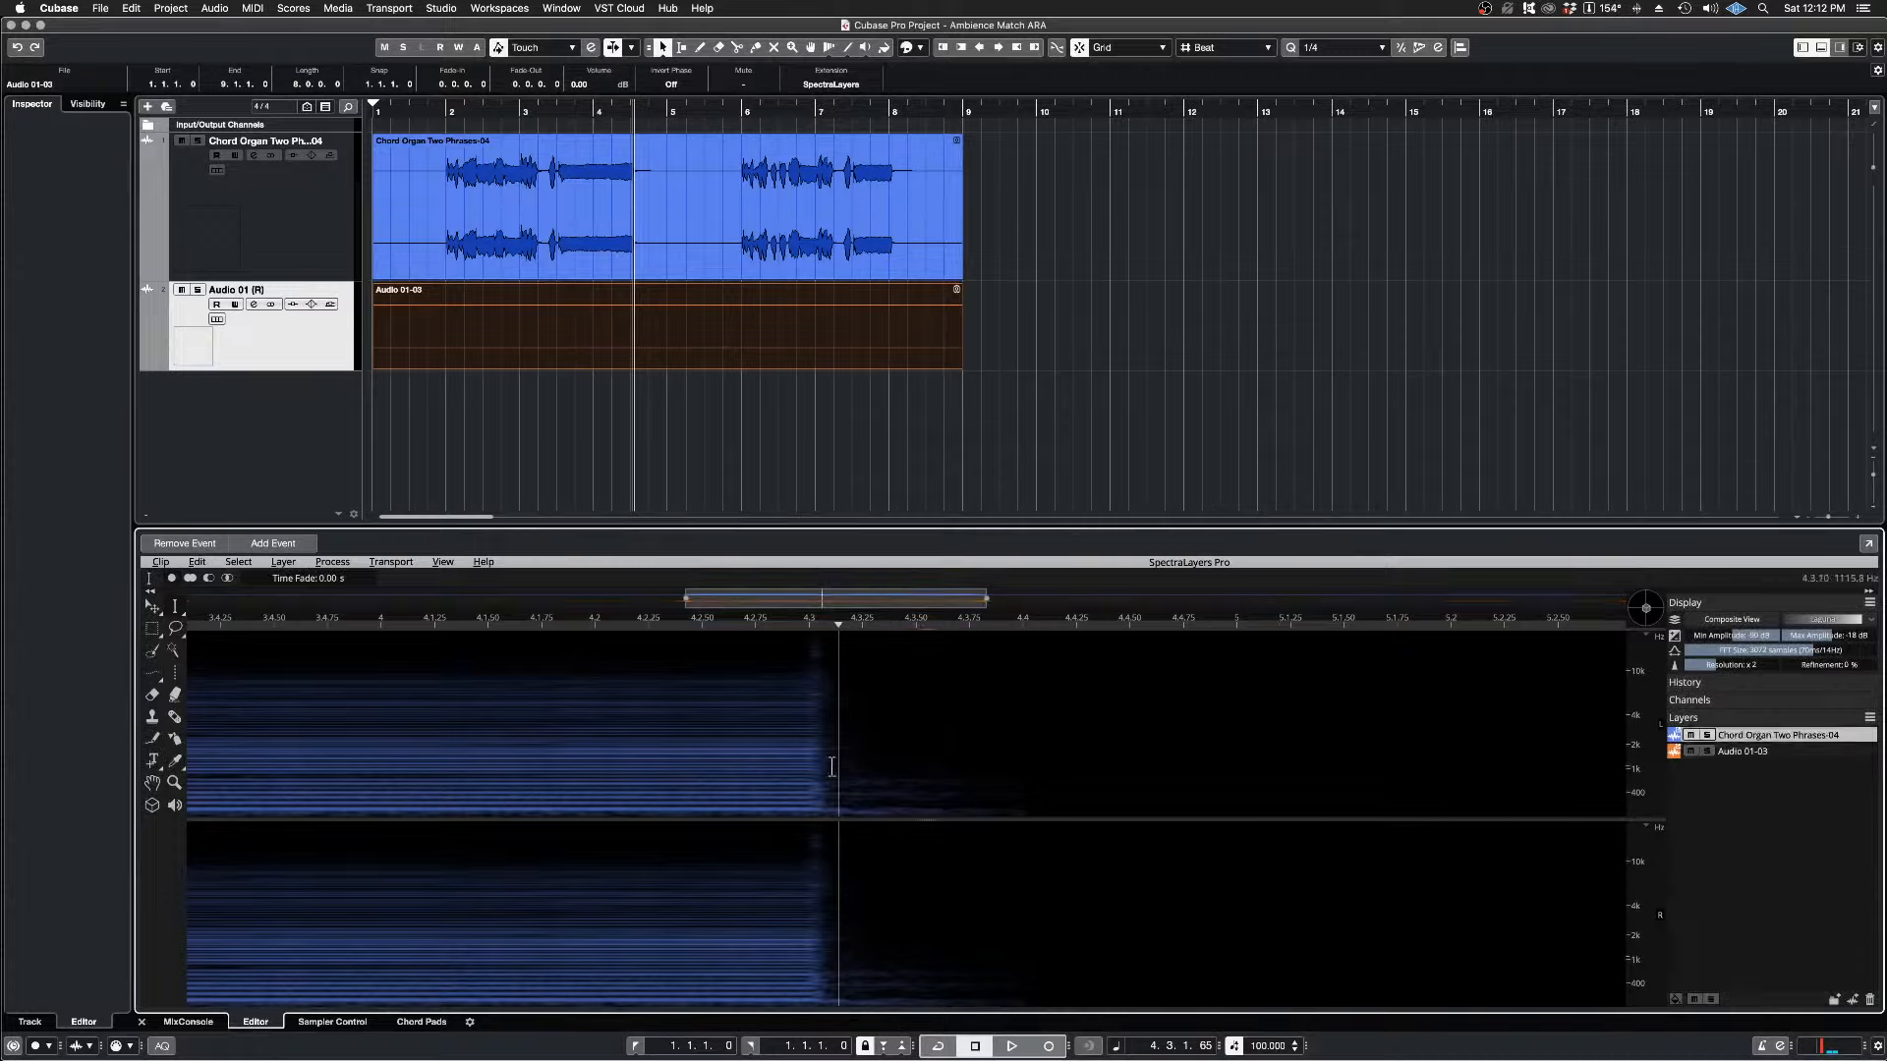
drag(839, 770, 1002, 780)
key(space)
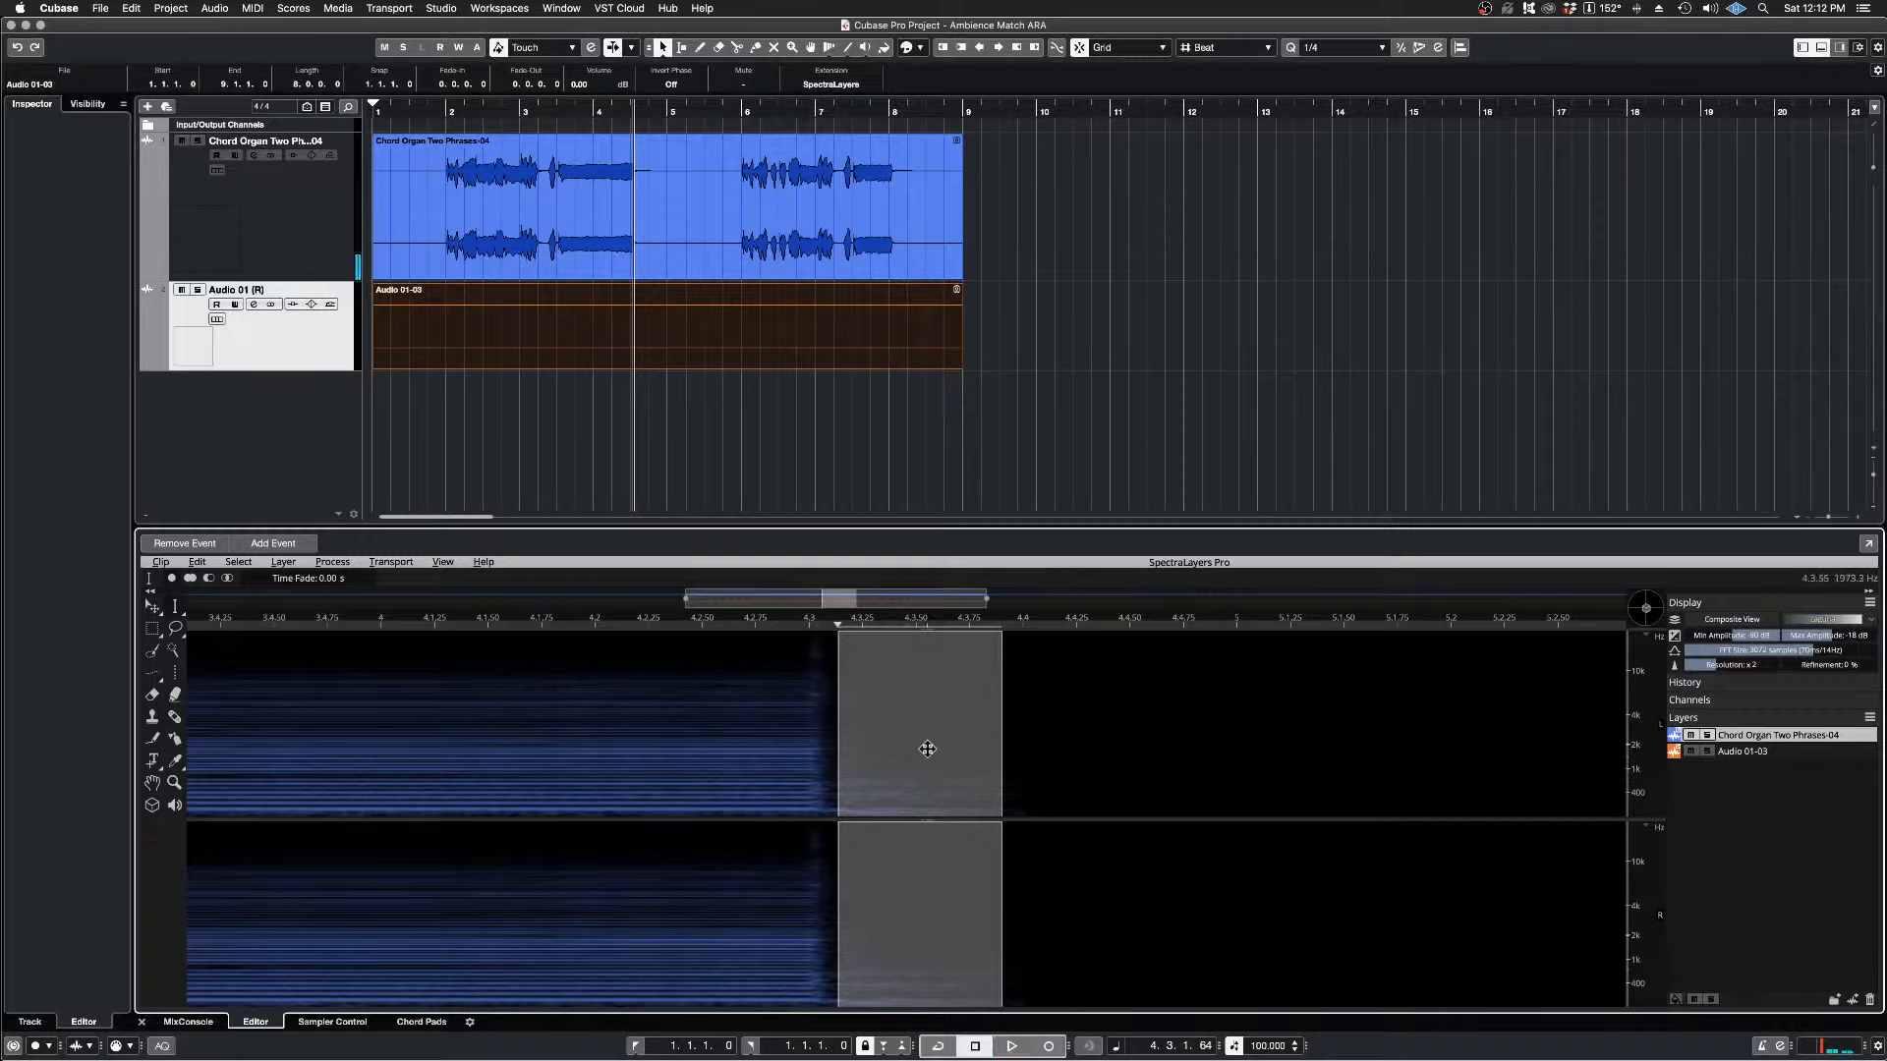
key(space)
Step: Register the selected Chord Organ tail as the ambience for matching
click(333, 563)
mouse_move(392, 657)
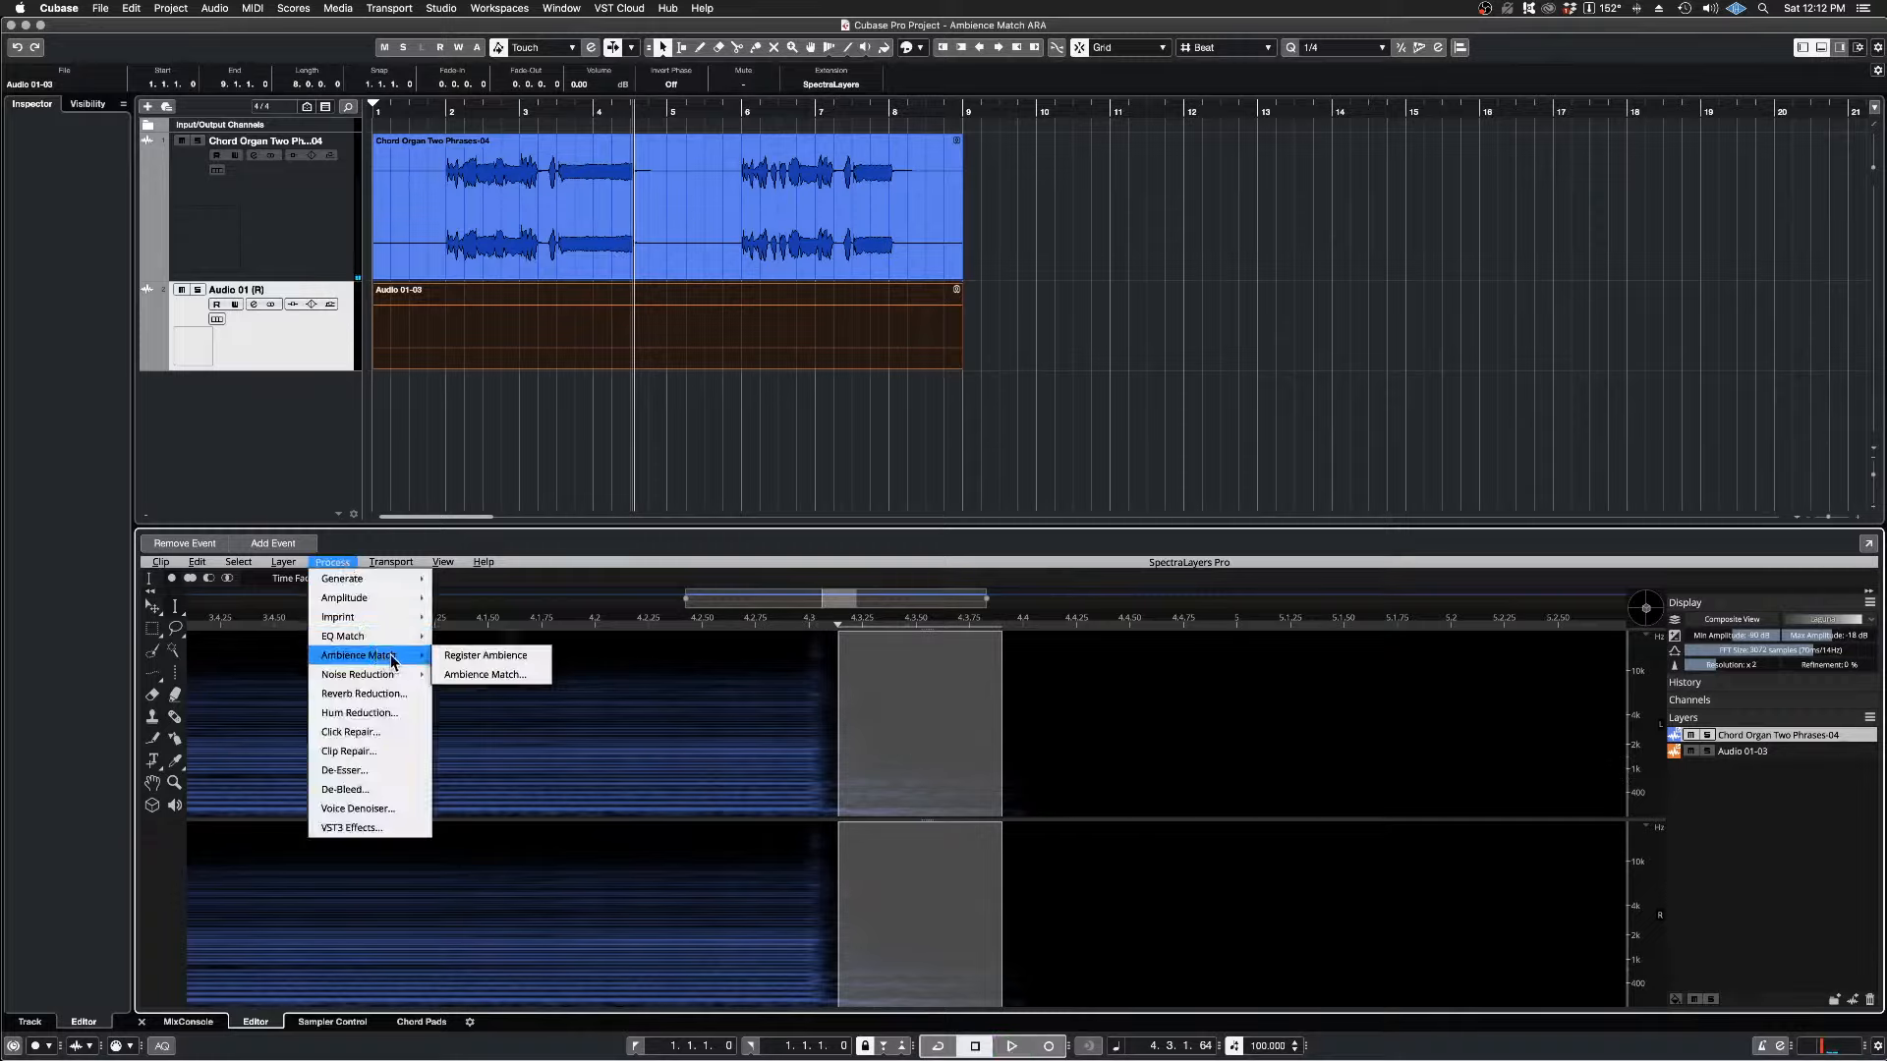
click(488, 654)
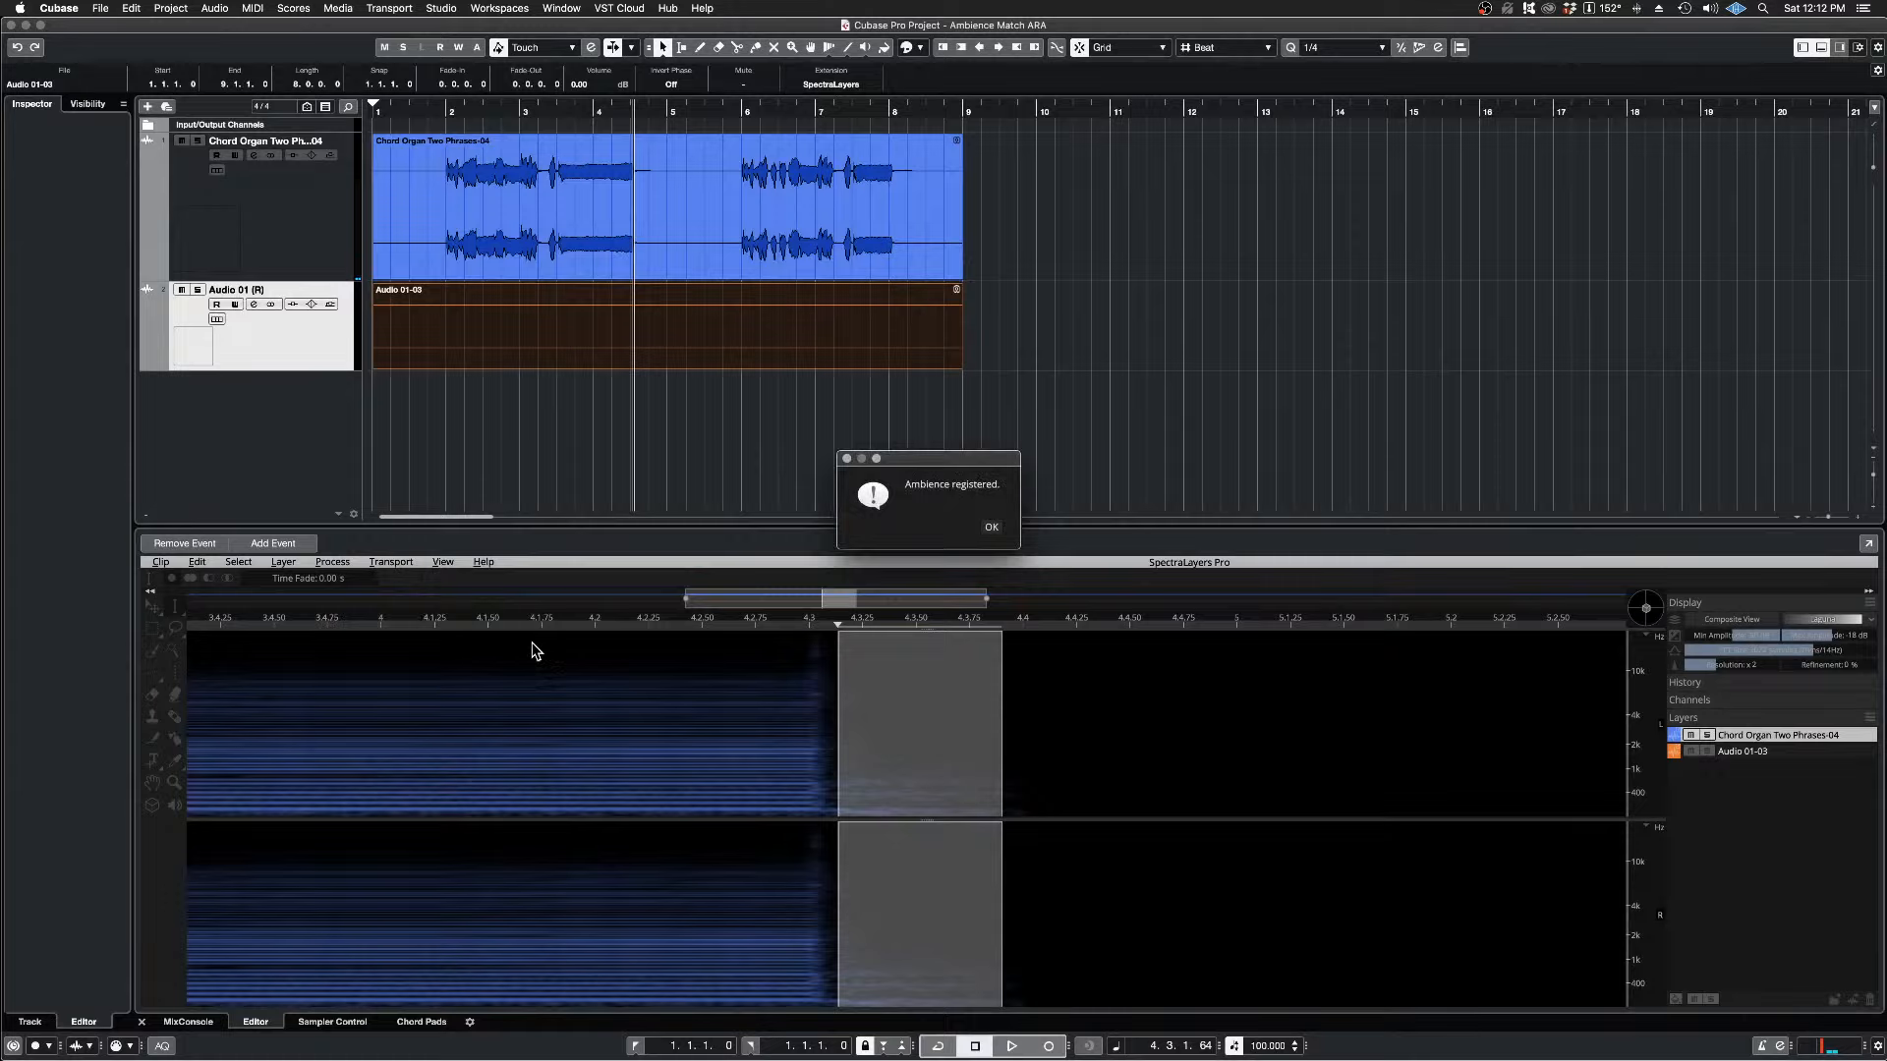
click(991, 529)
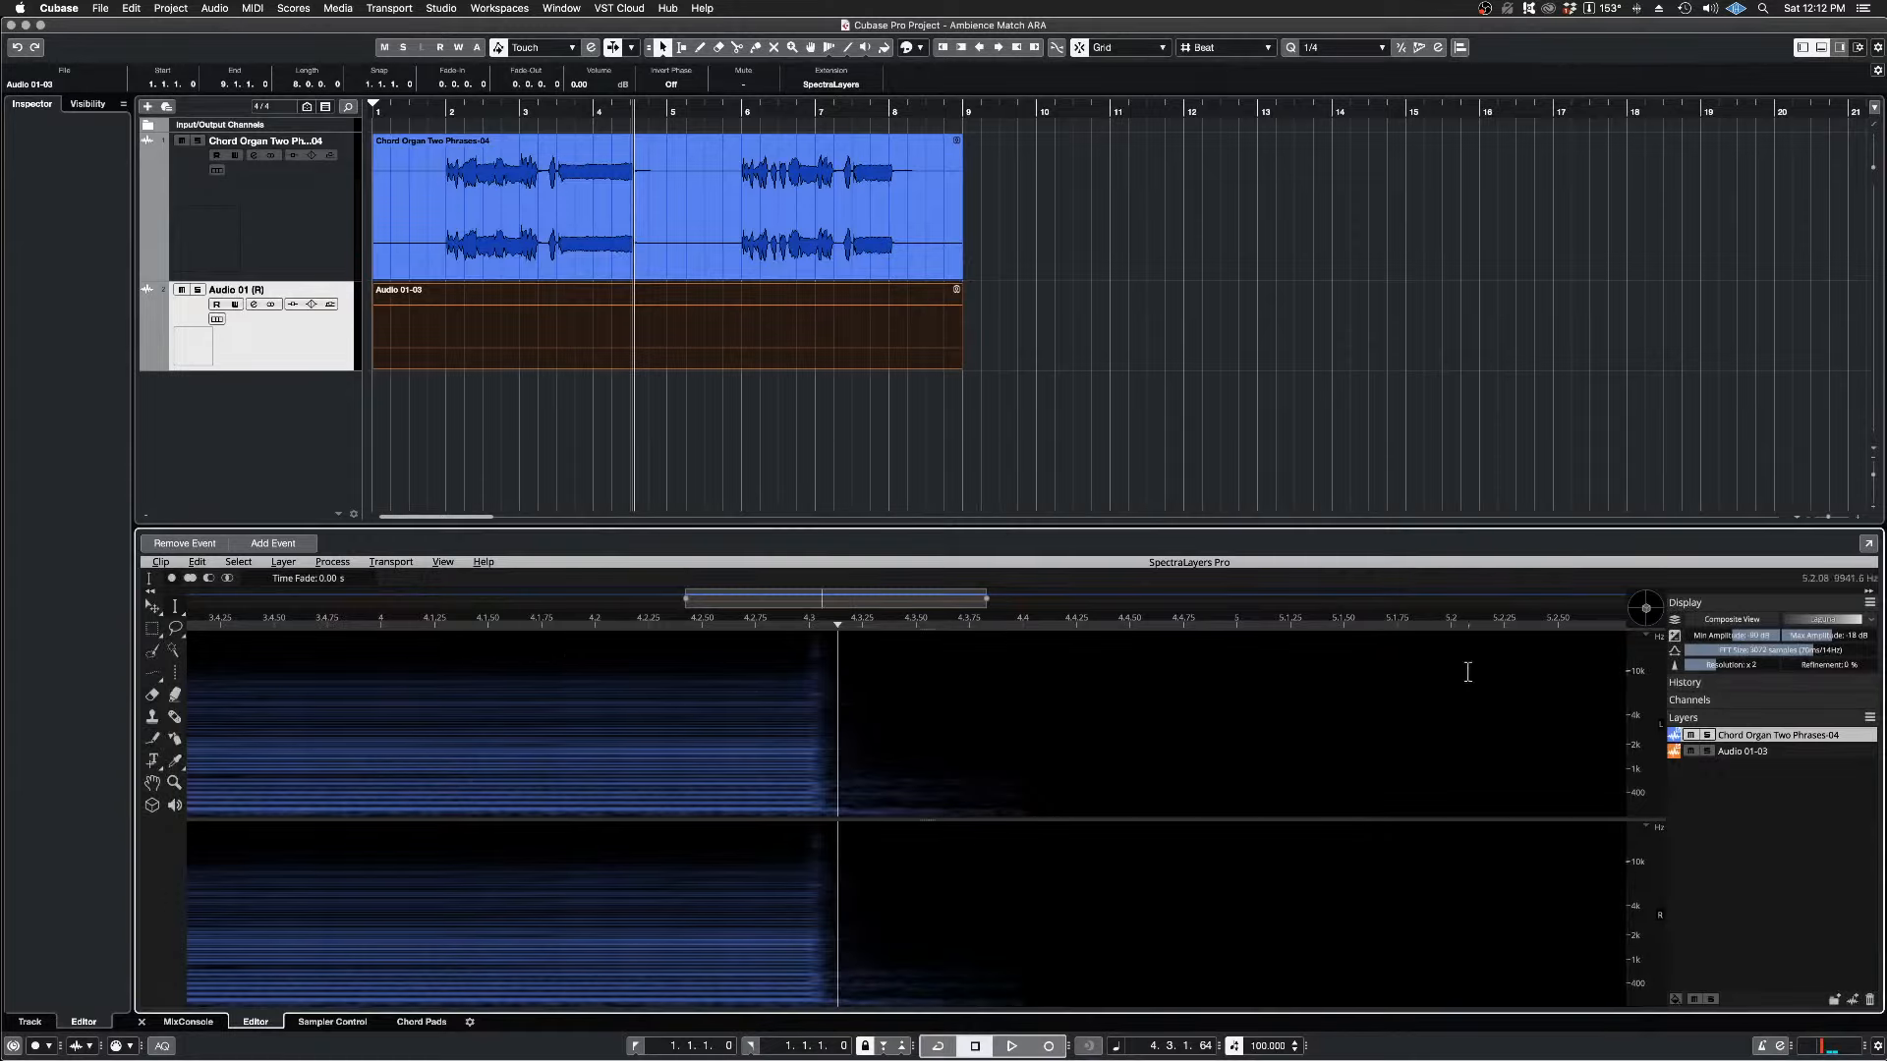
Step: Mute the Chord Organ Two Phrases-04 layer and apply Ambience Match to the silent Audio 01-03 layer
click(1744, 751)
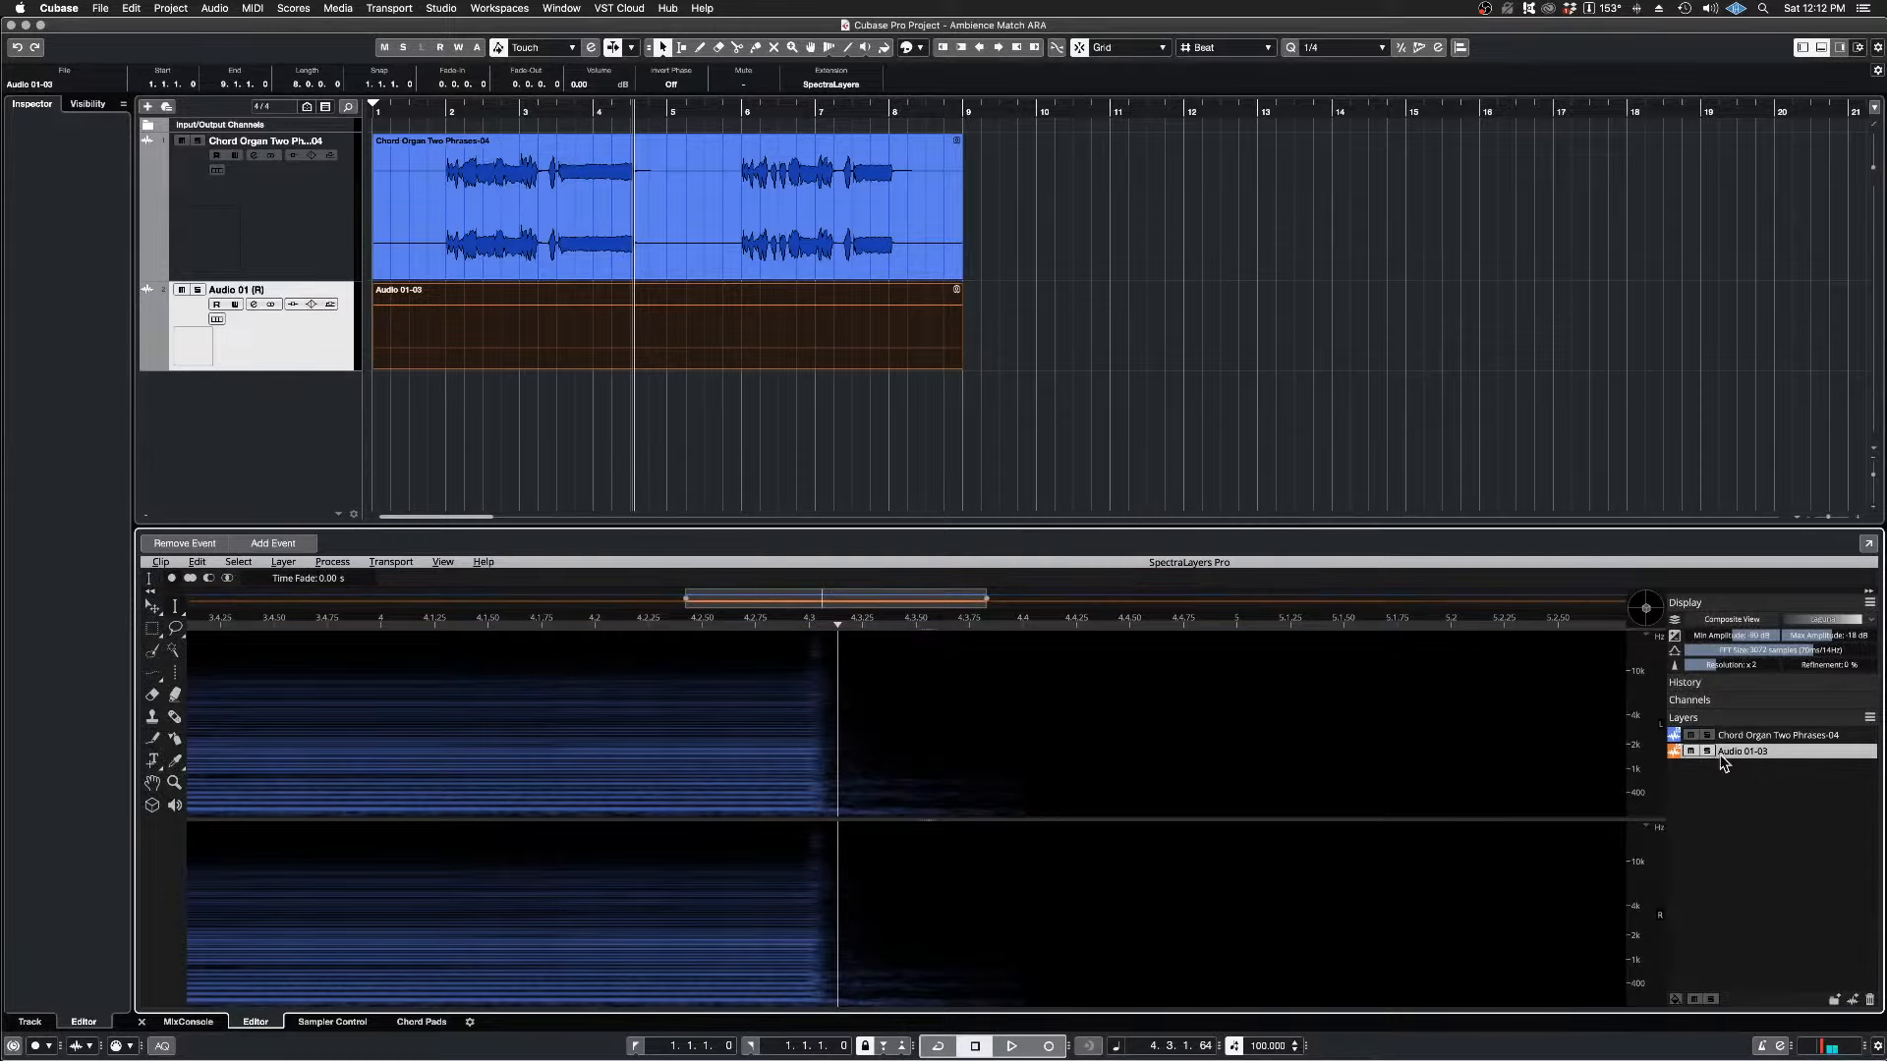
click(1691, 736)
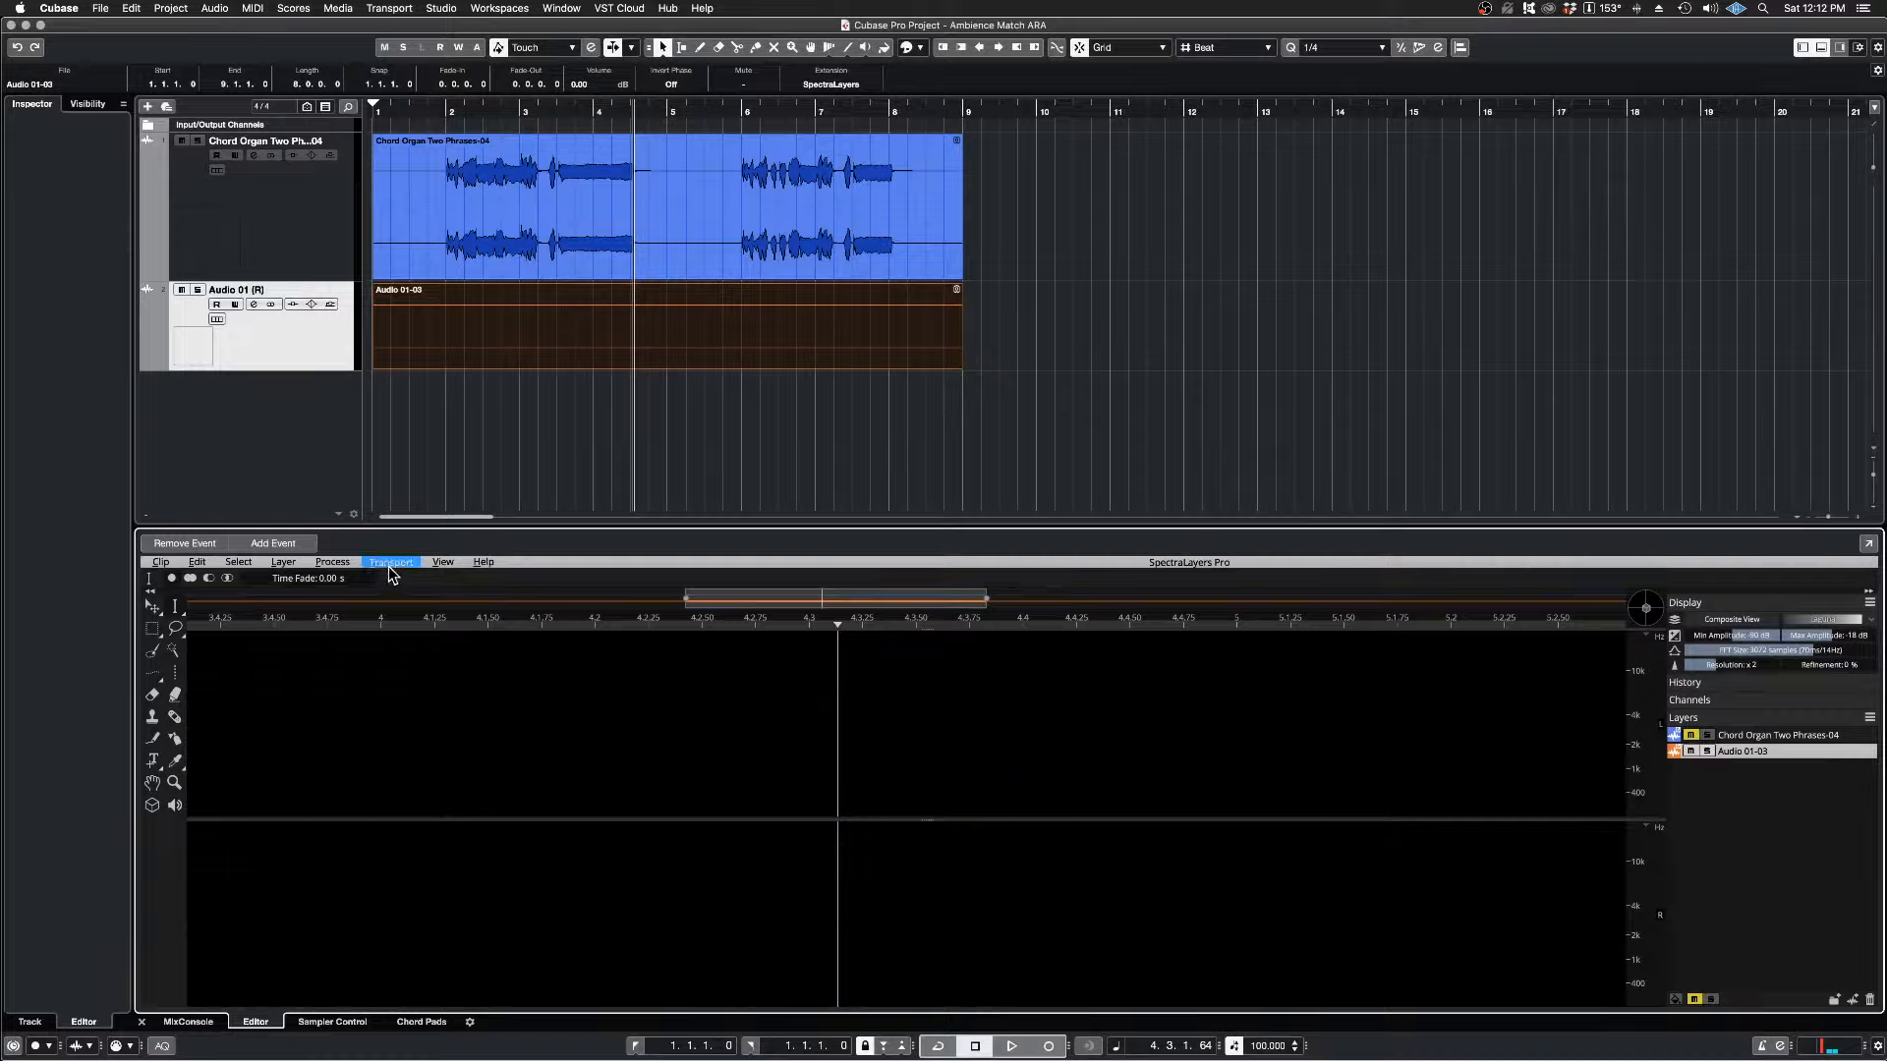
click(345, 566)
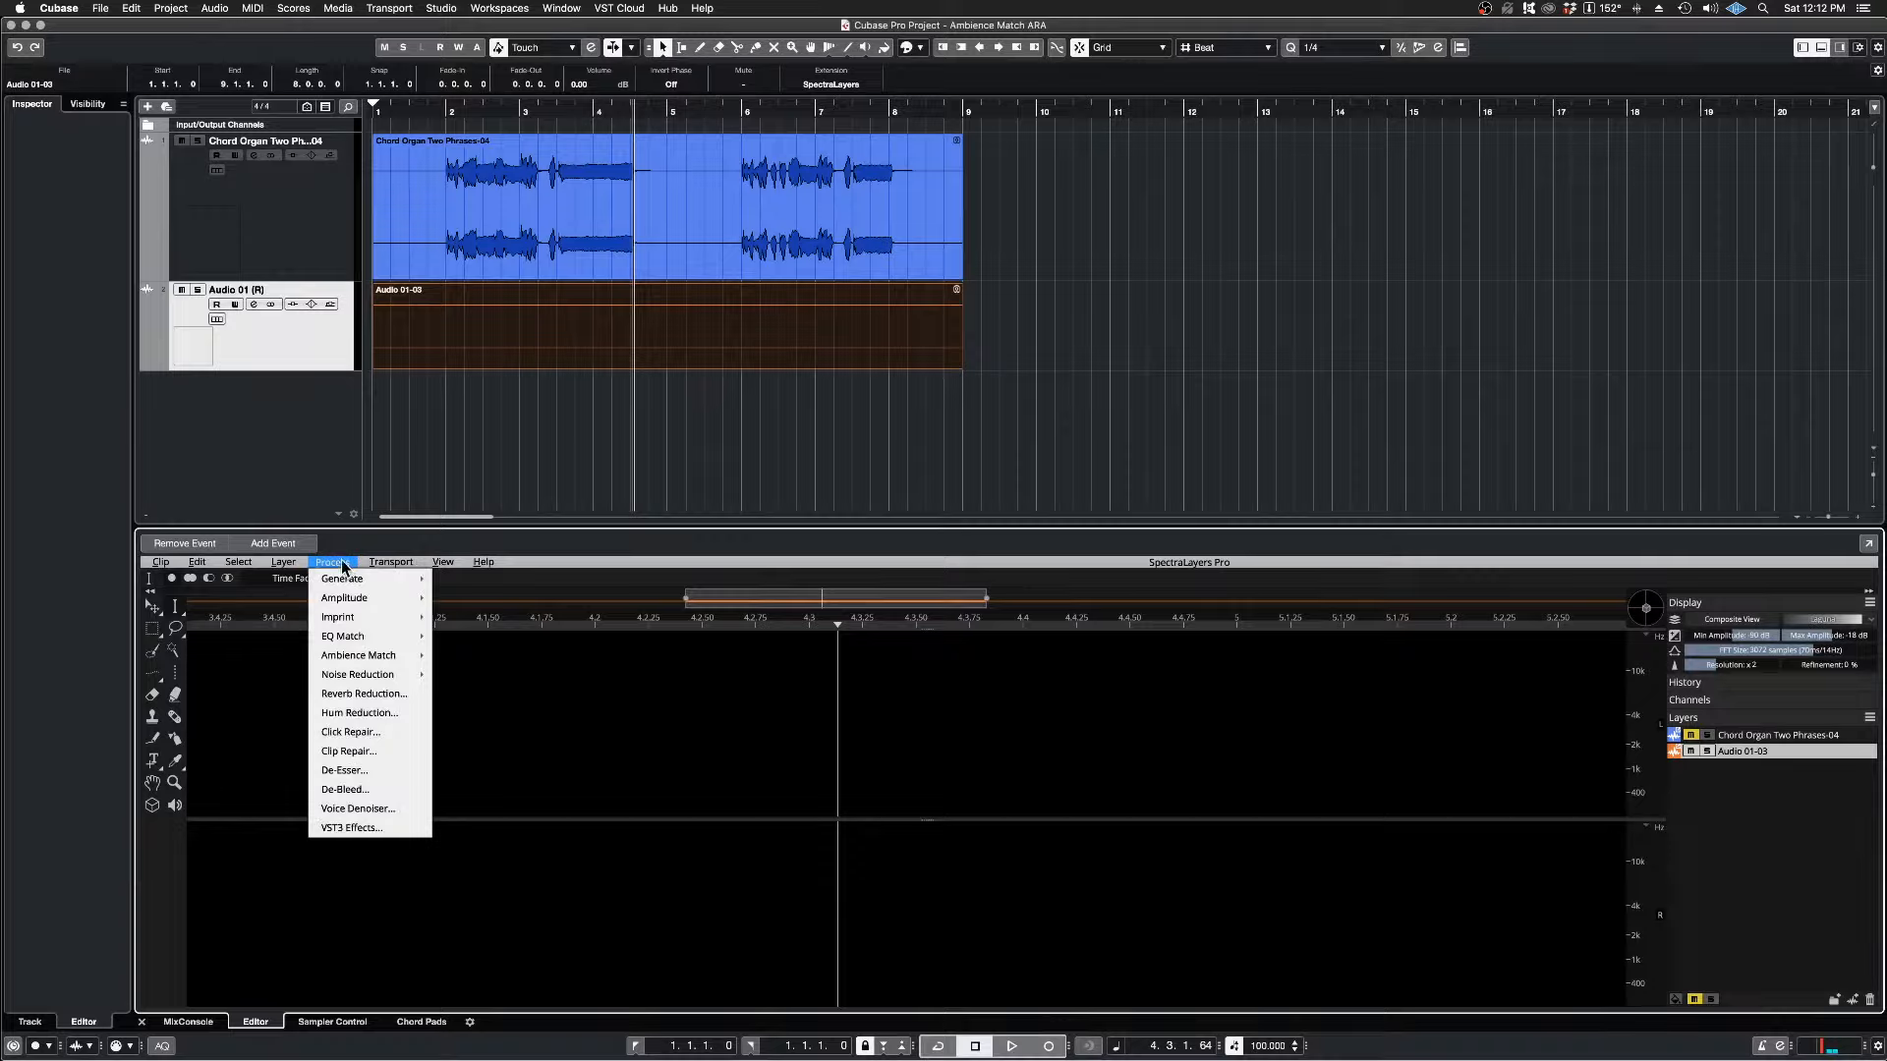
mouse_move(377, 656)
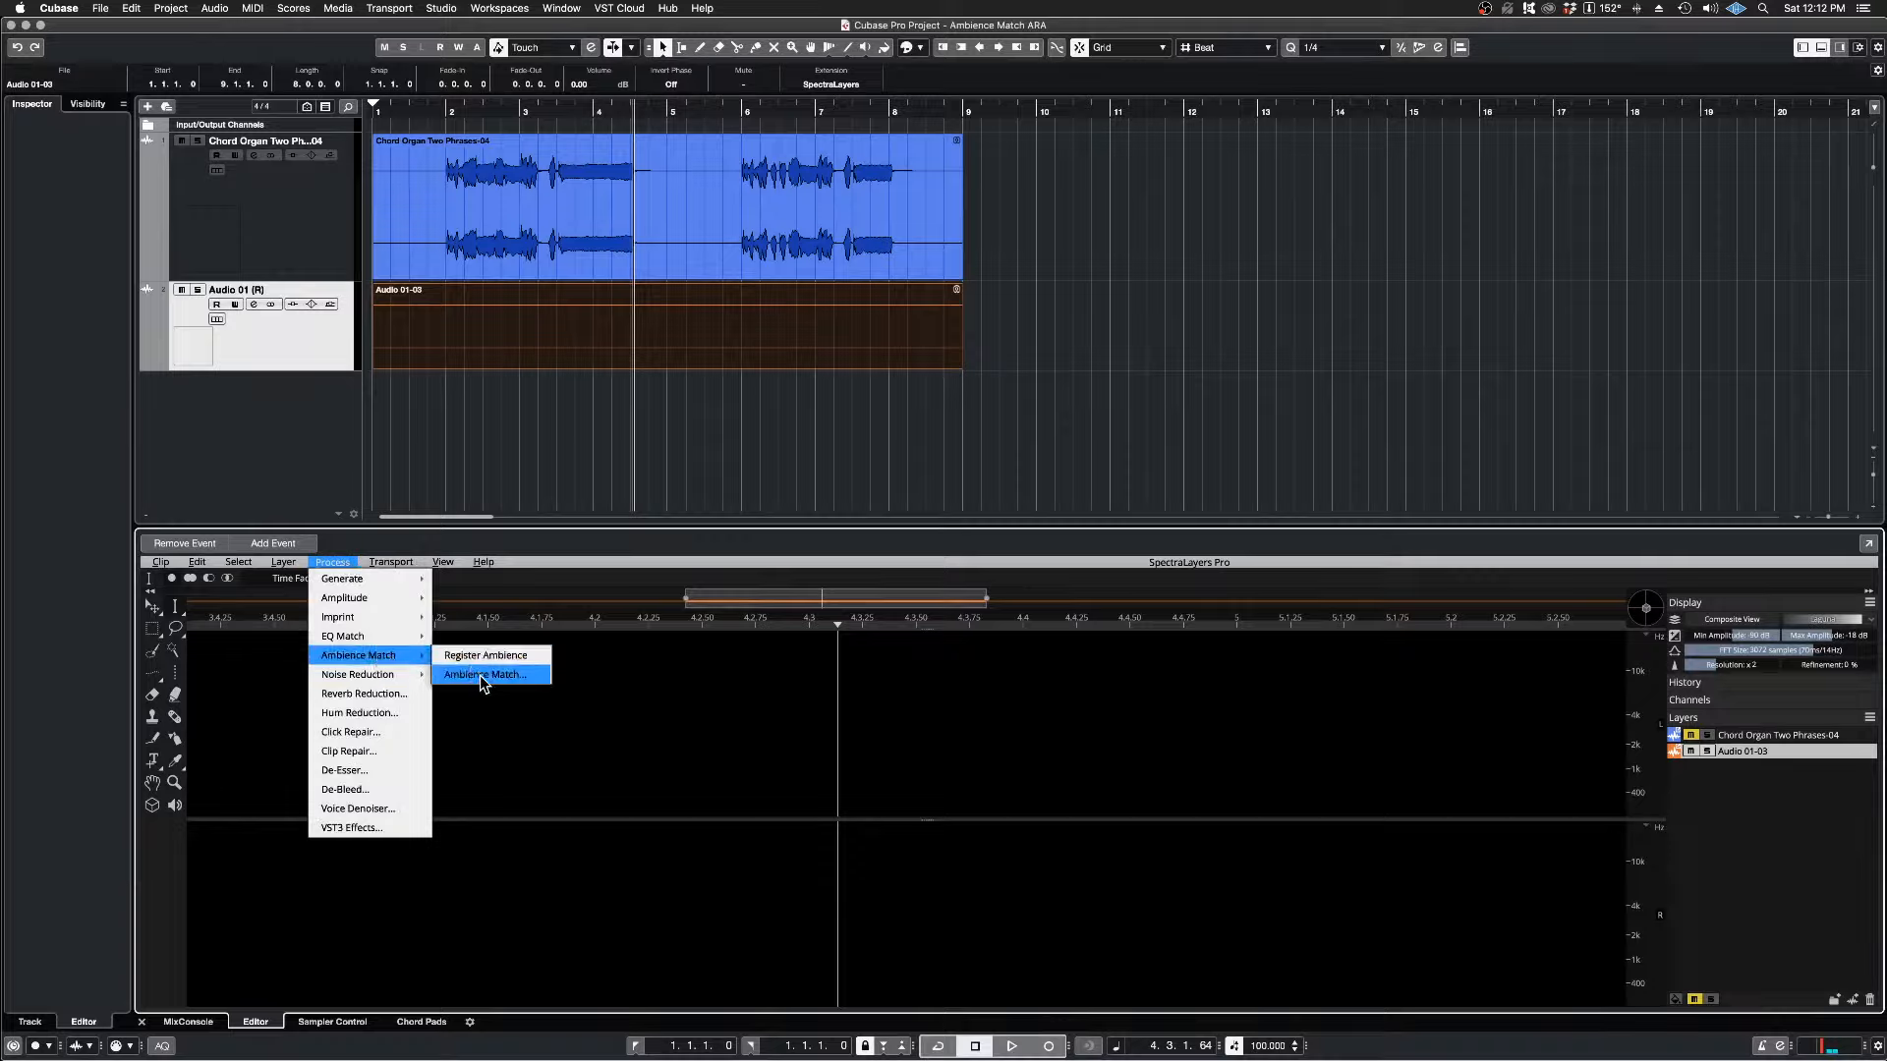
click(509, 676)
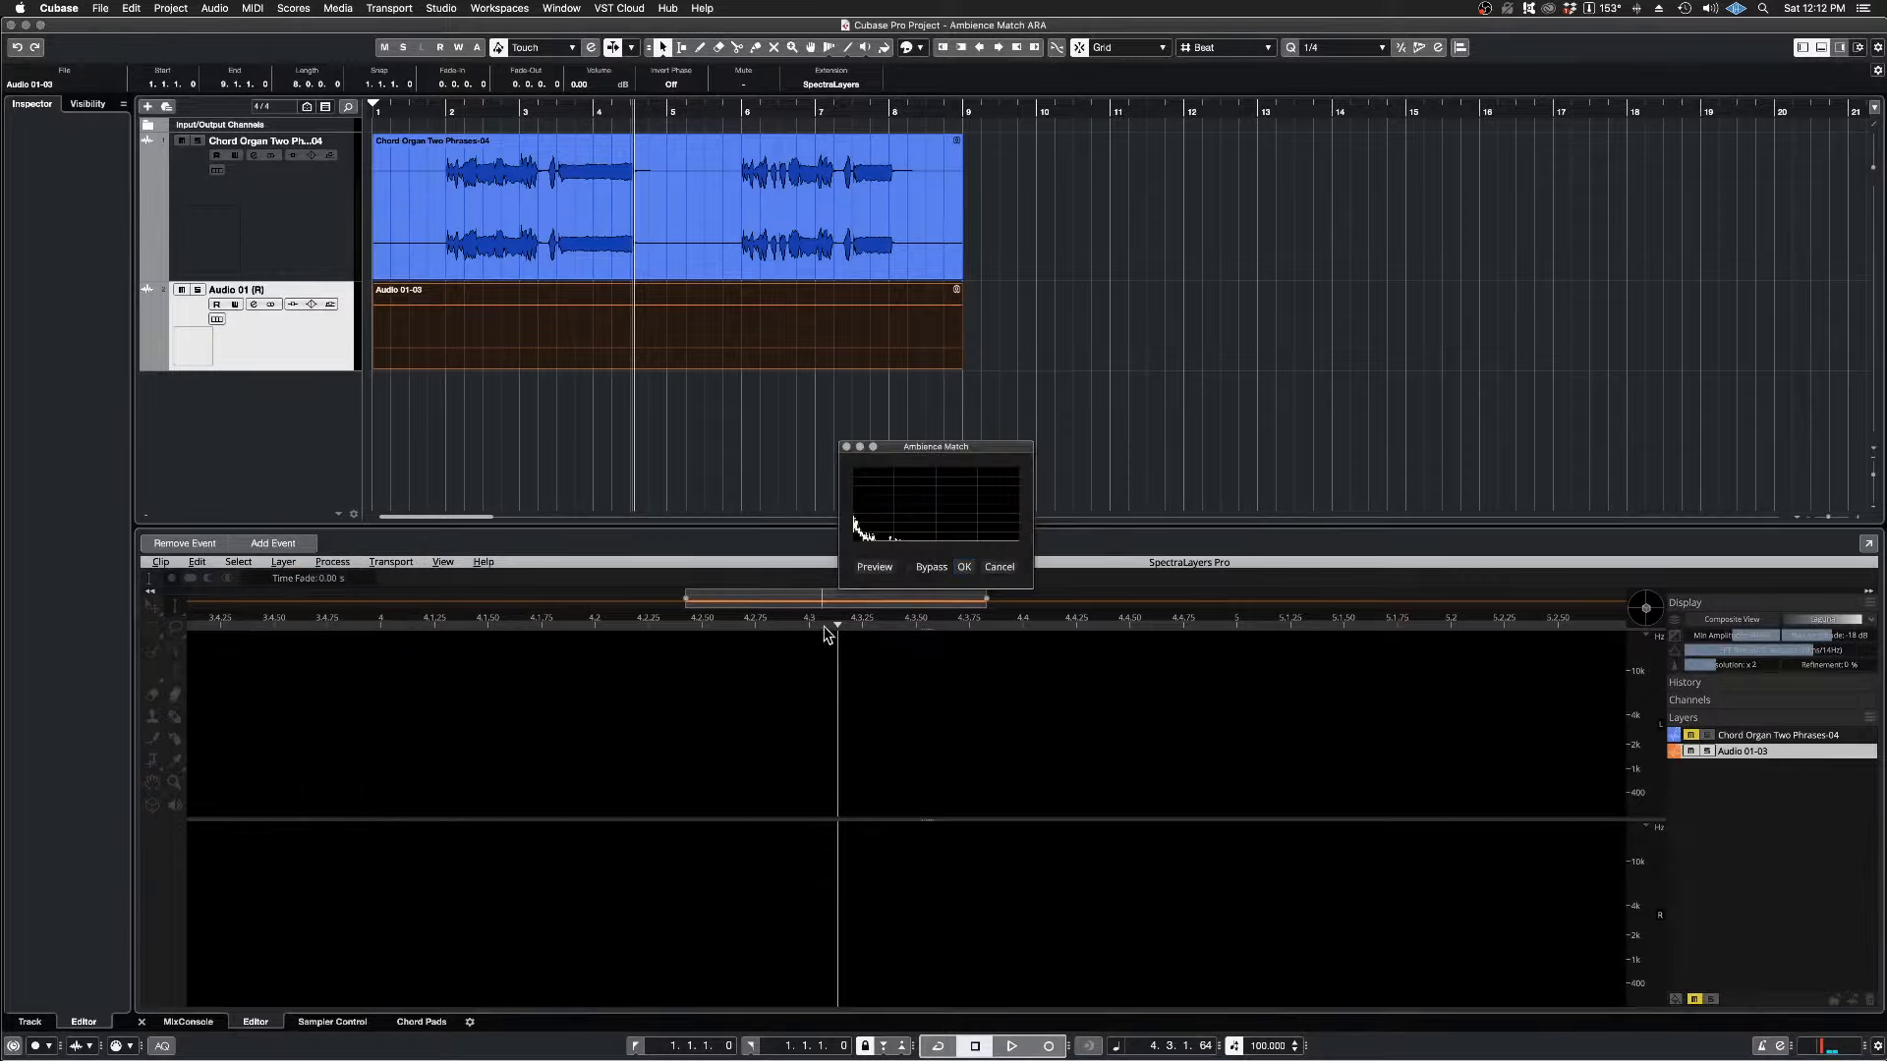
click(963, 568)
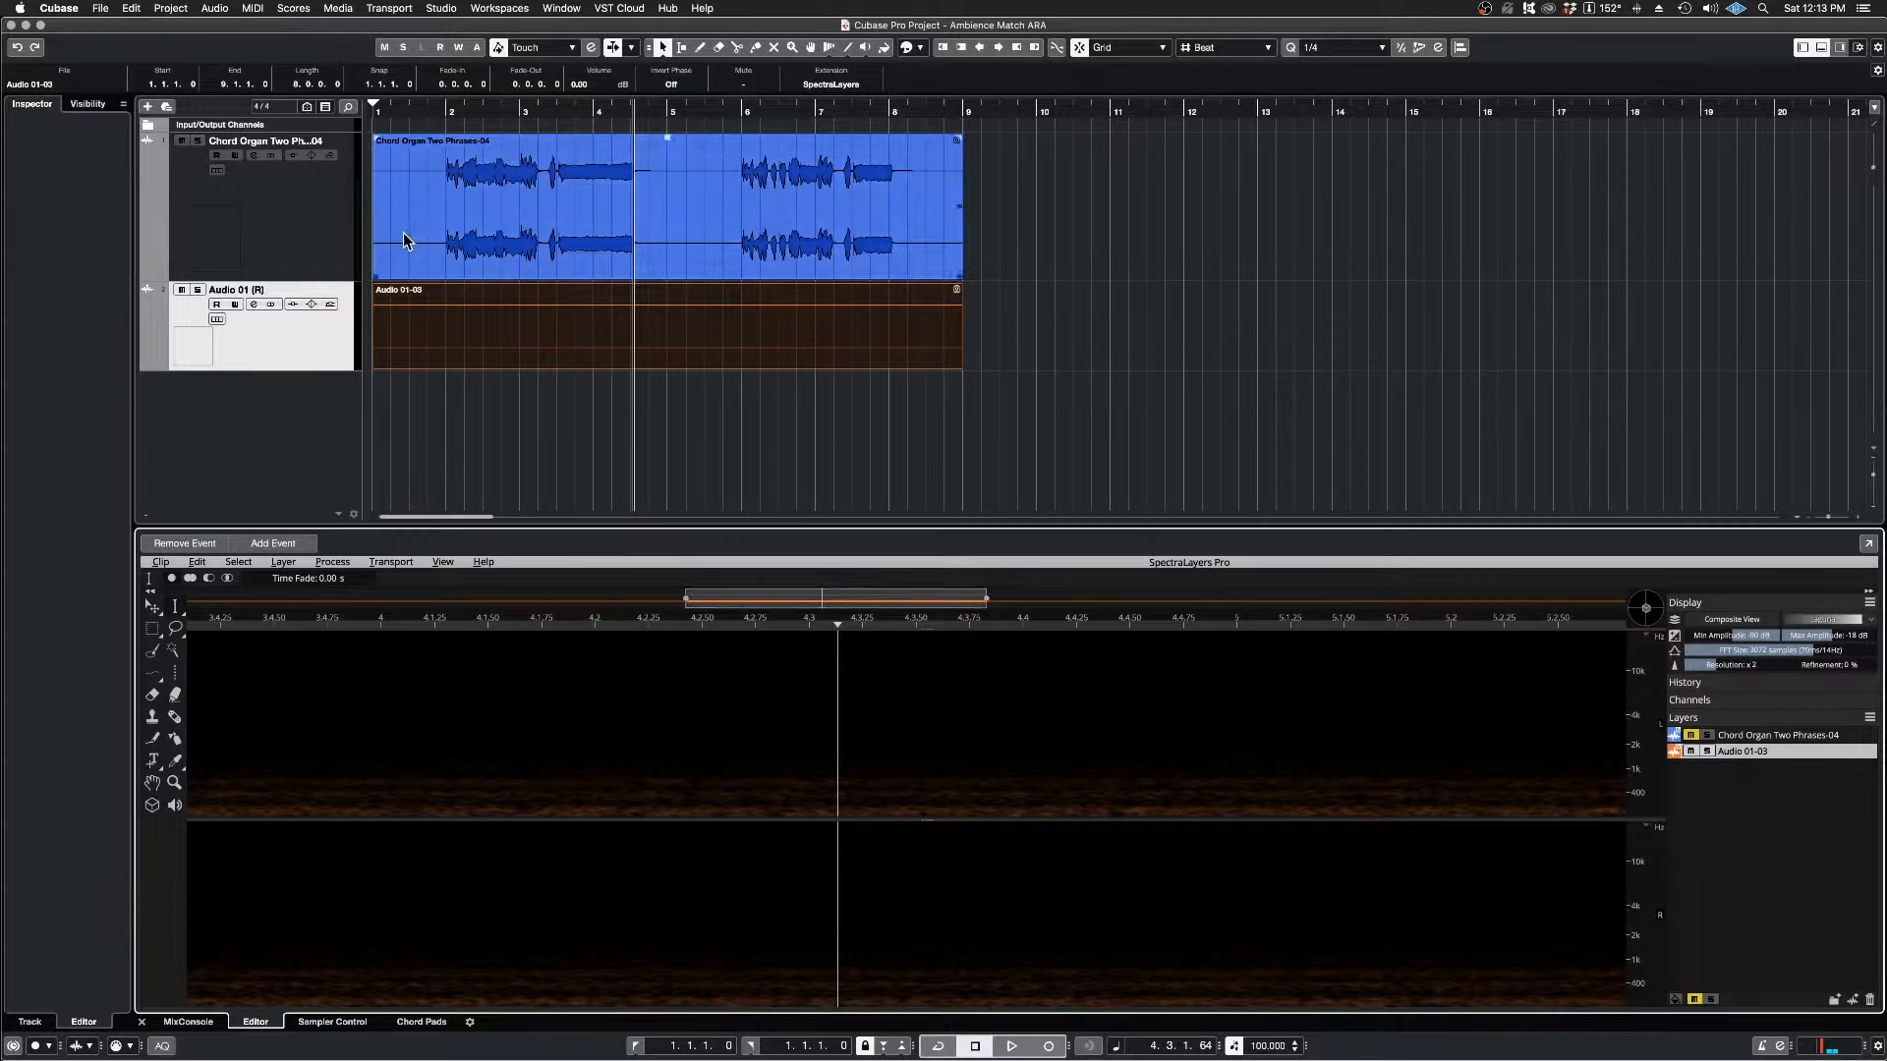
Step: Solo the Audio 01 (R) track and play the generated ambience from bar 1
click(380, 110)
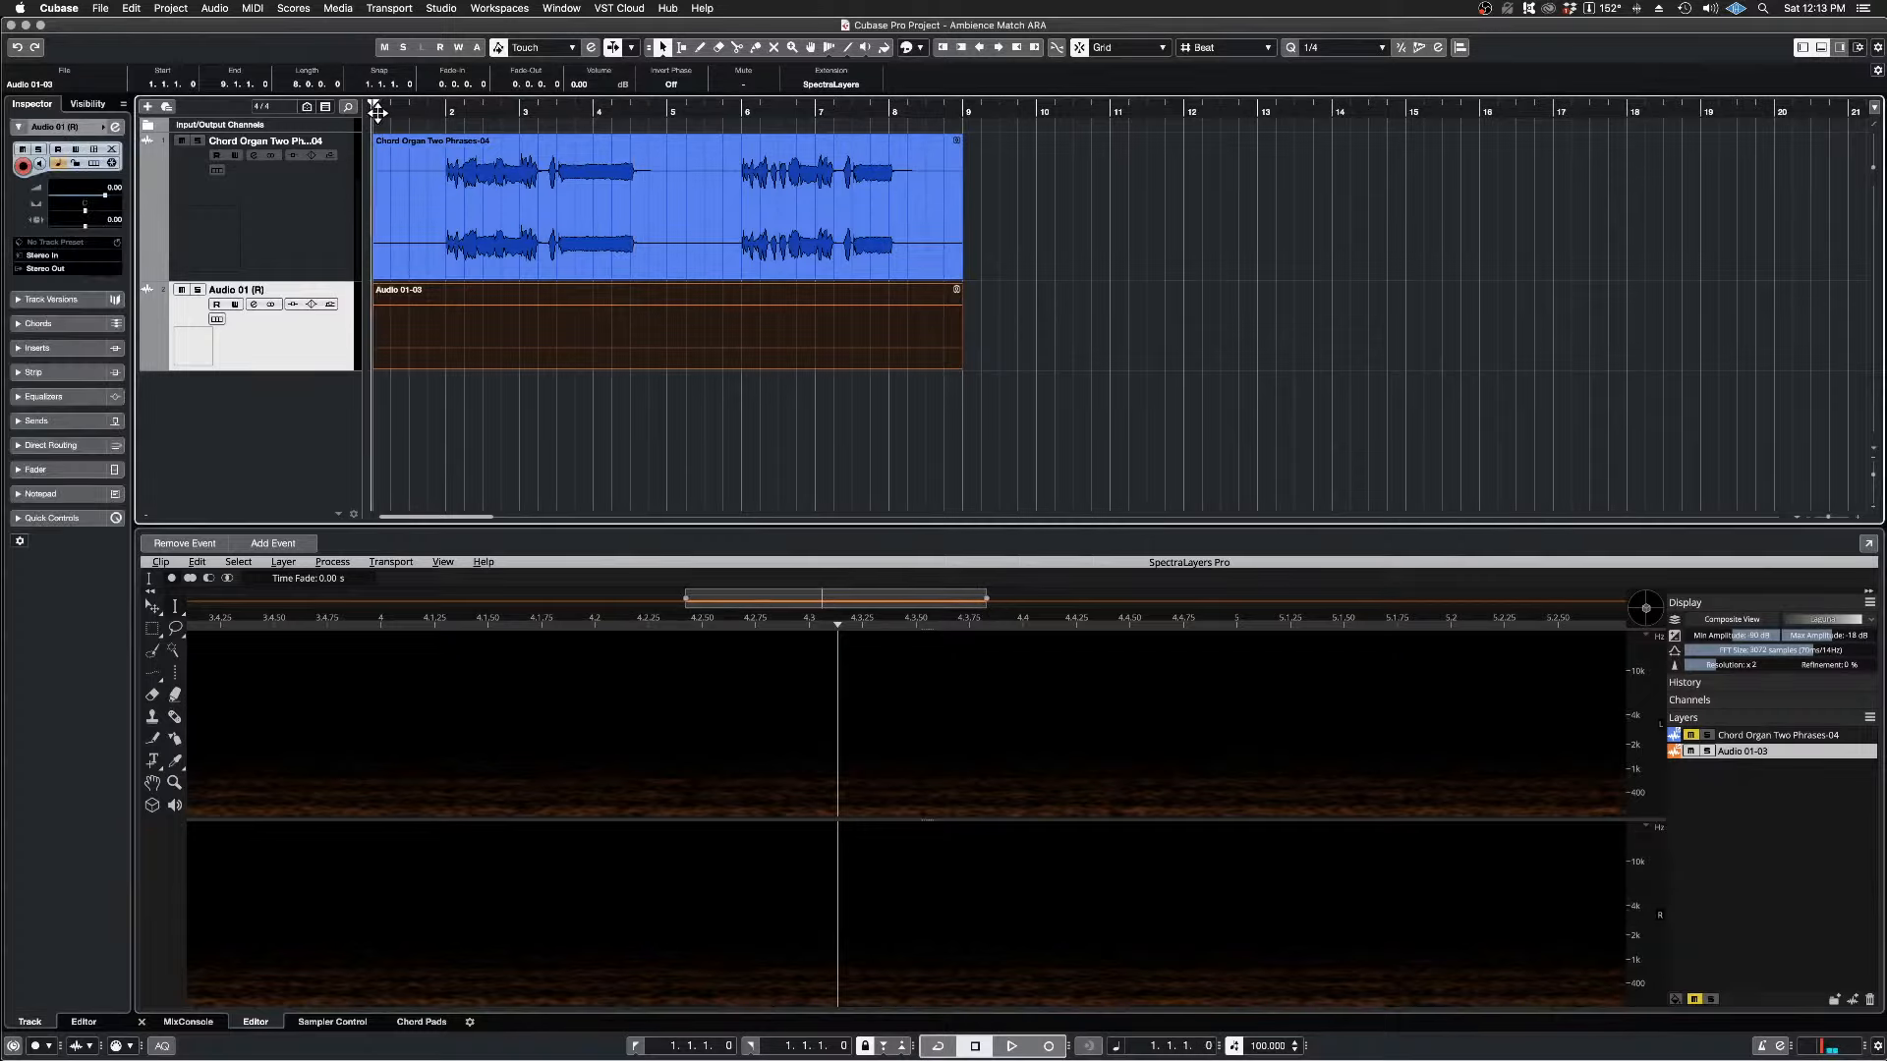
click(197, 290)
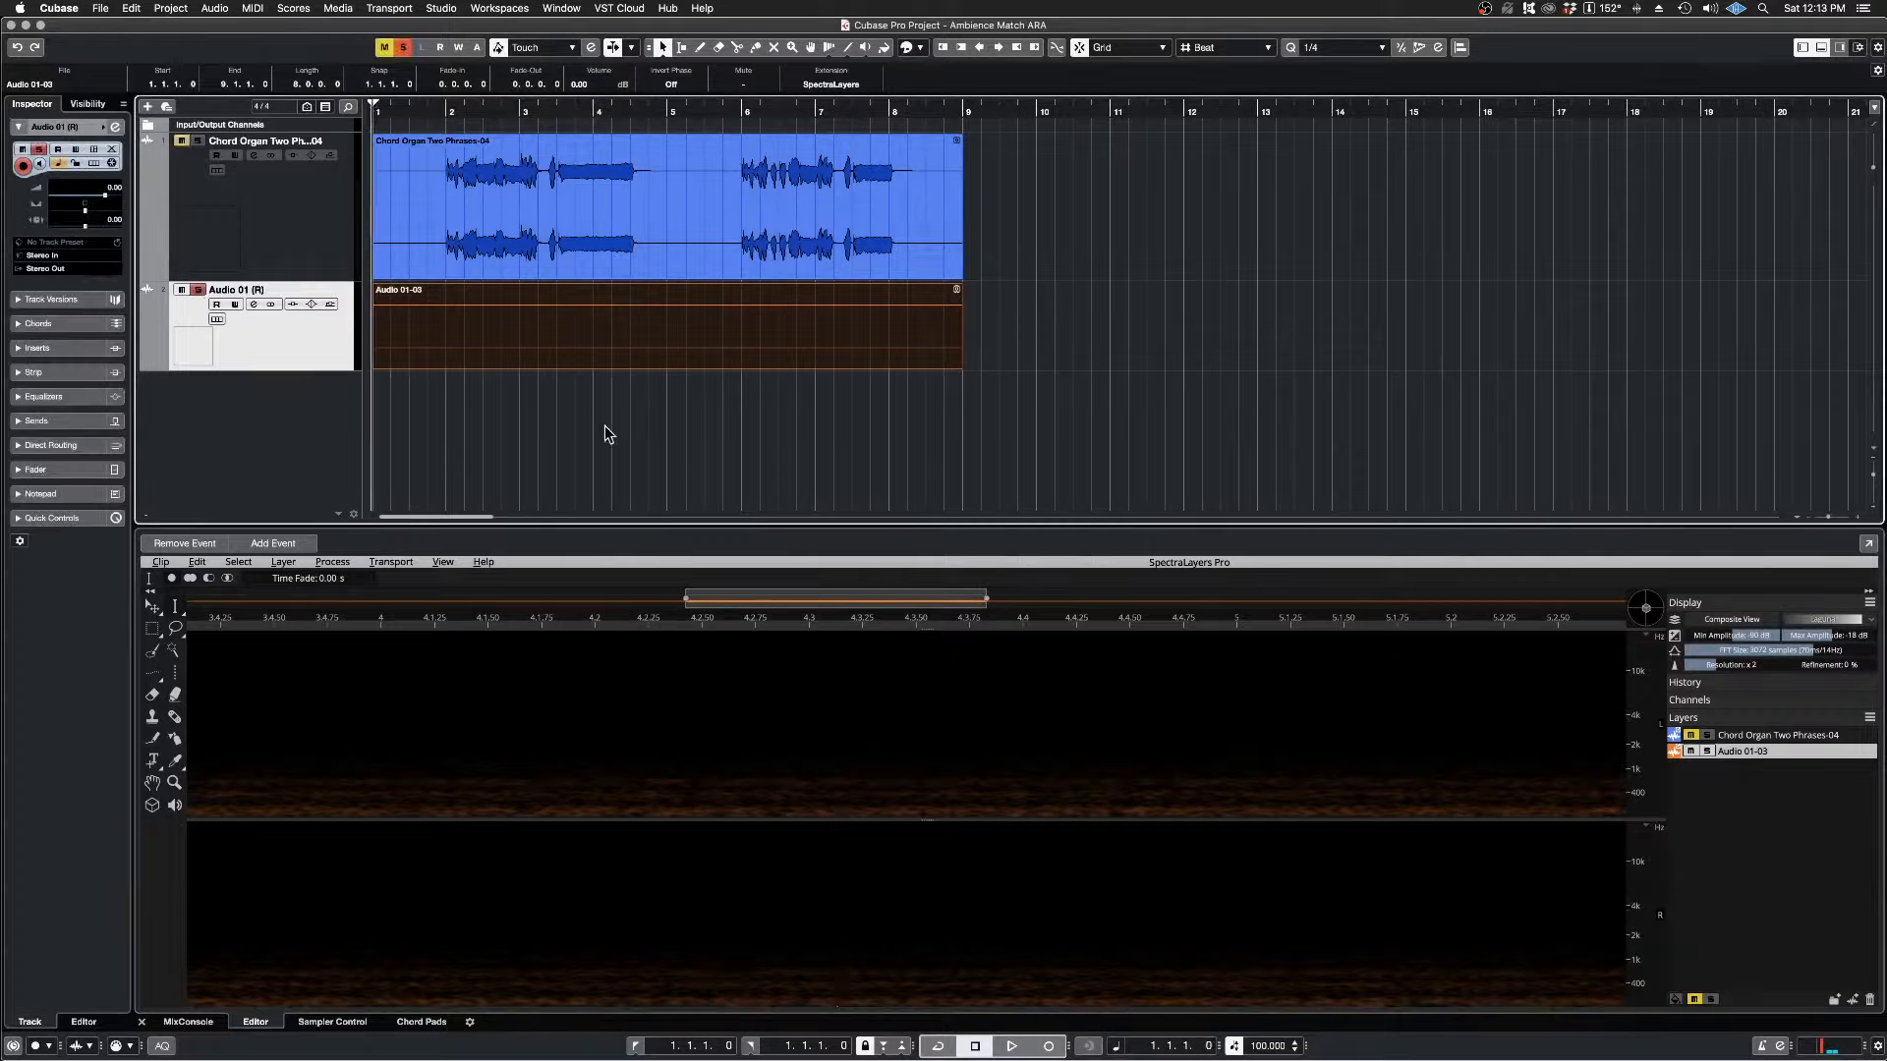
key(space)
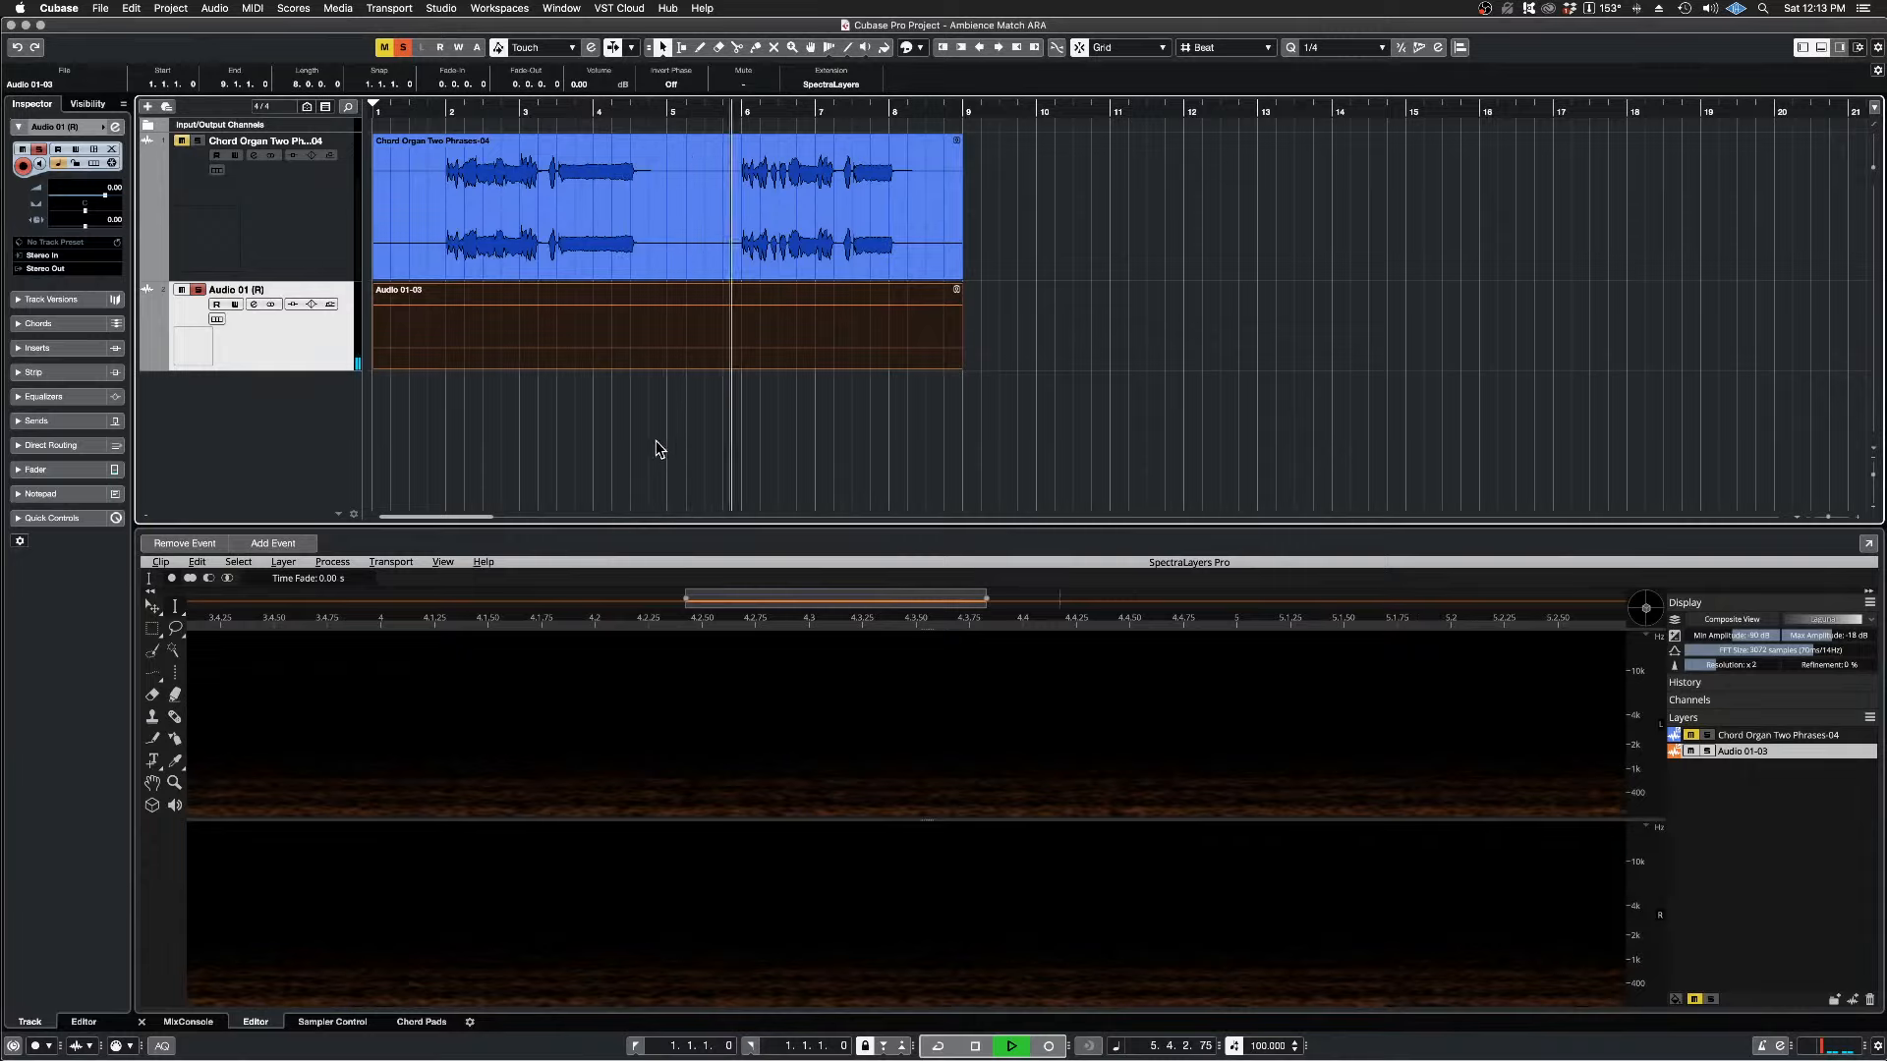
key(space)
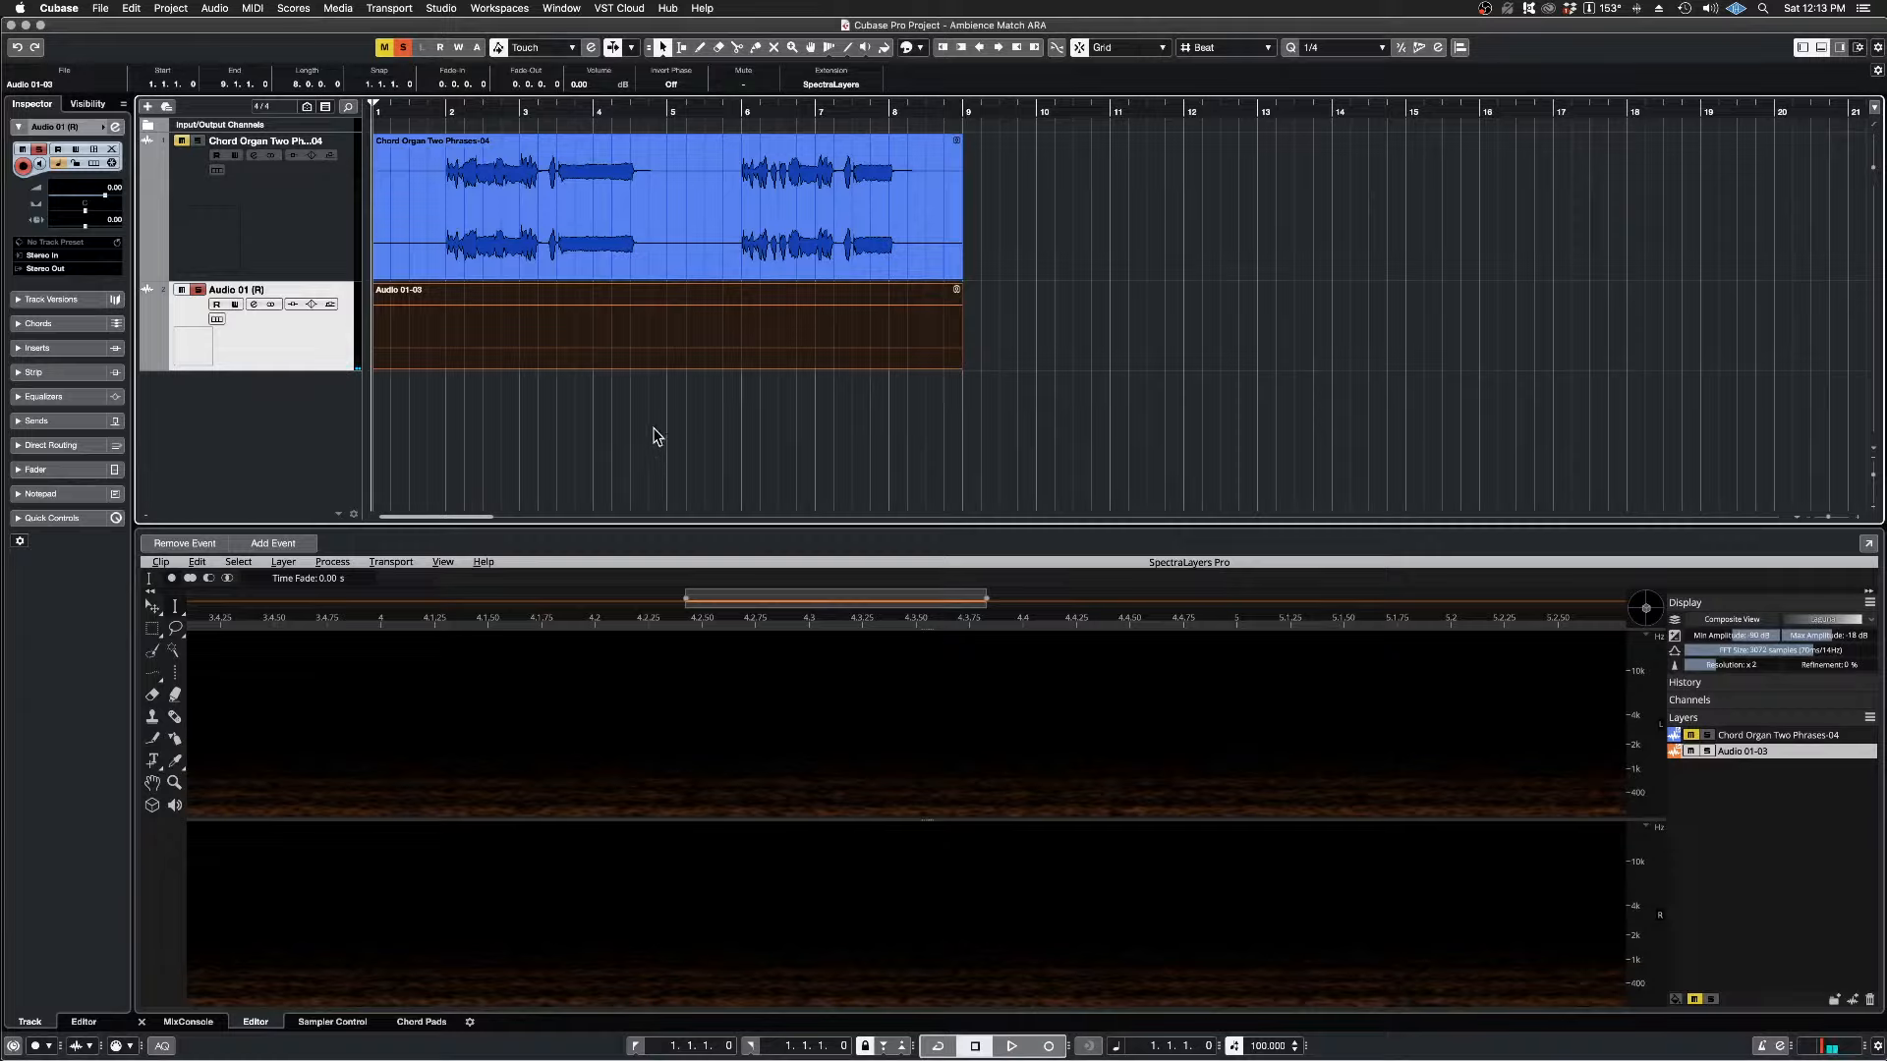
Step: Set the playback position to 4.3.1 and briefly unmute the Chord Organ layer to compare both layers' spectra
click(627, 112)
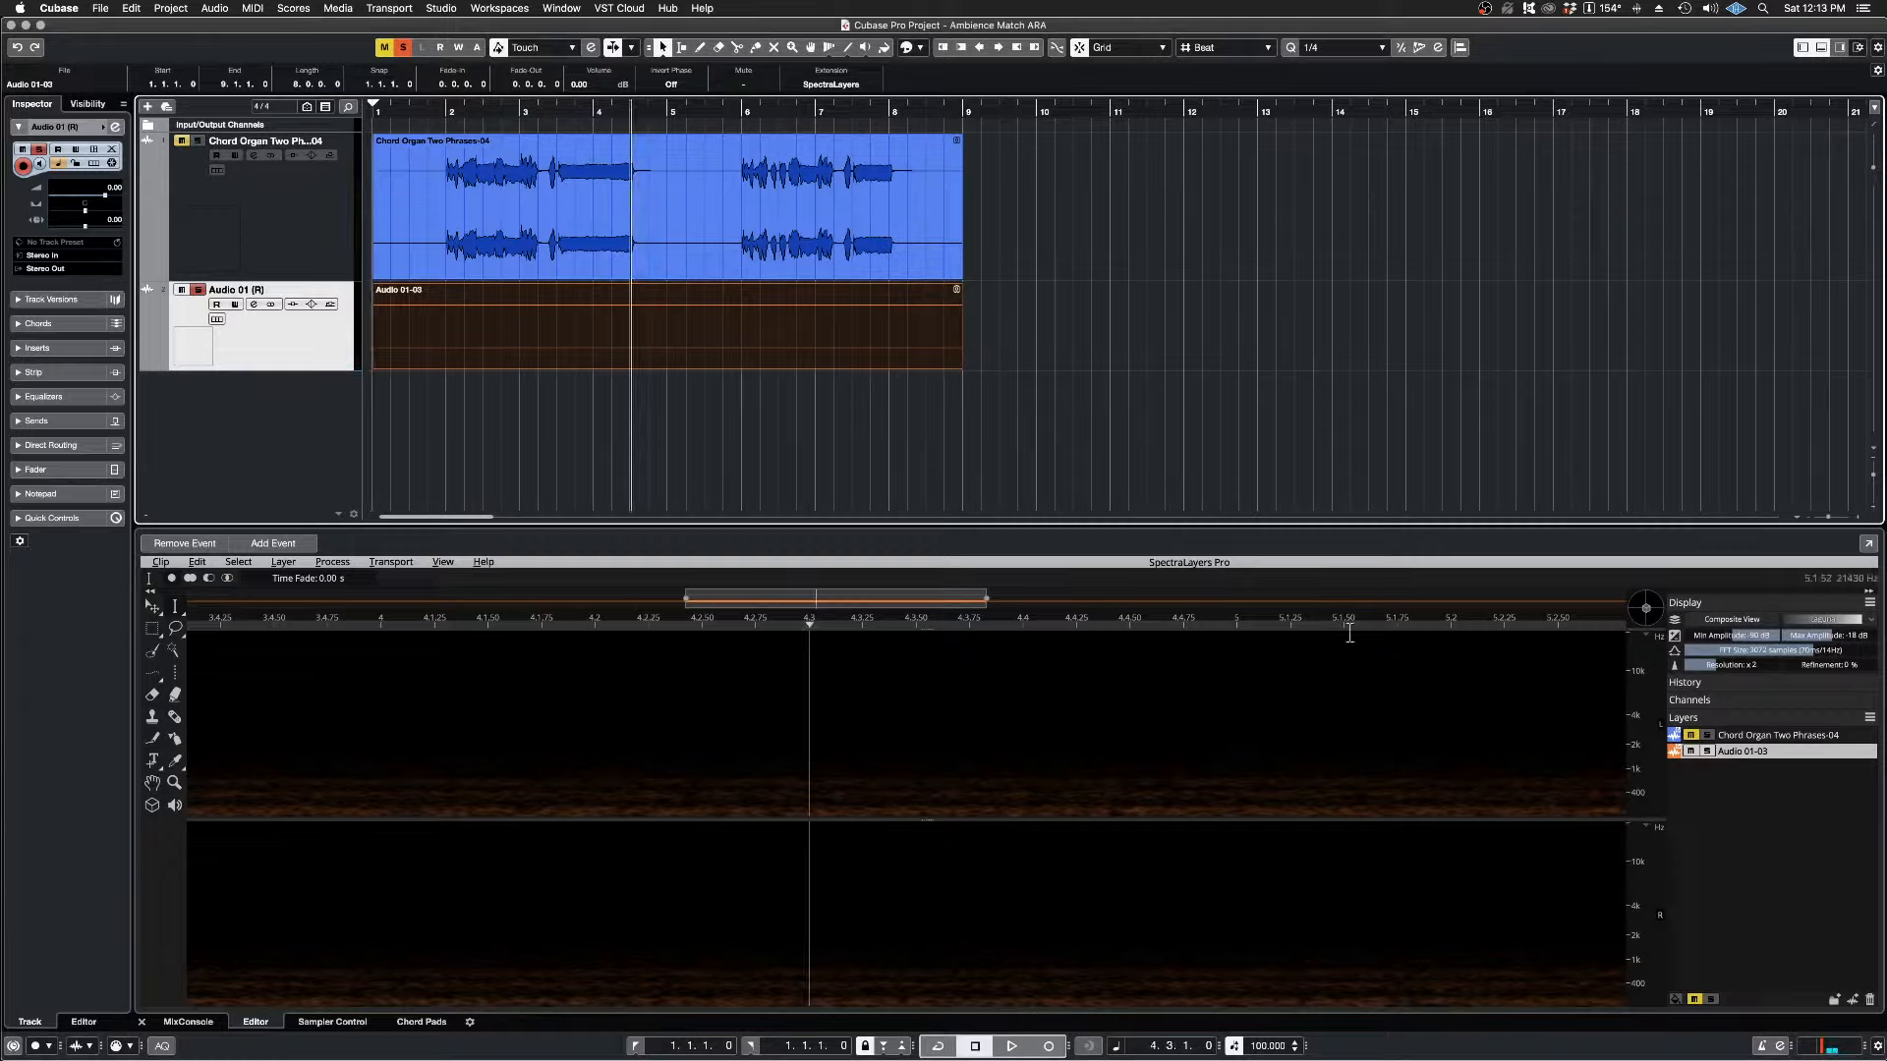
click(1691, 736)
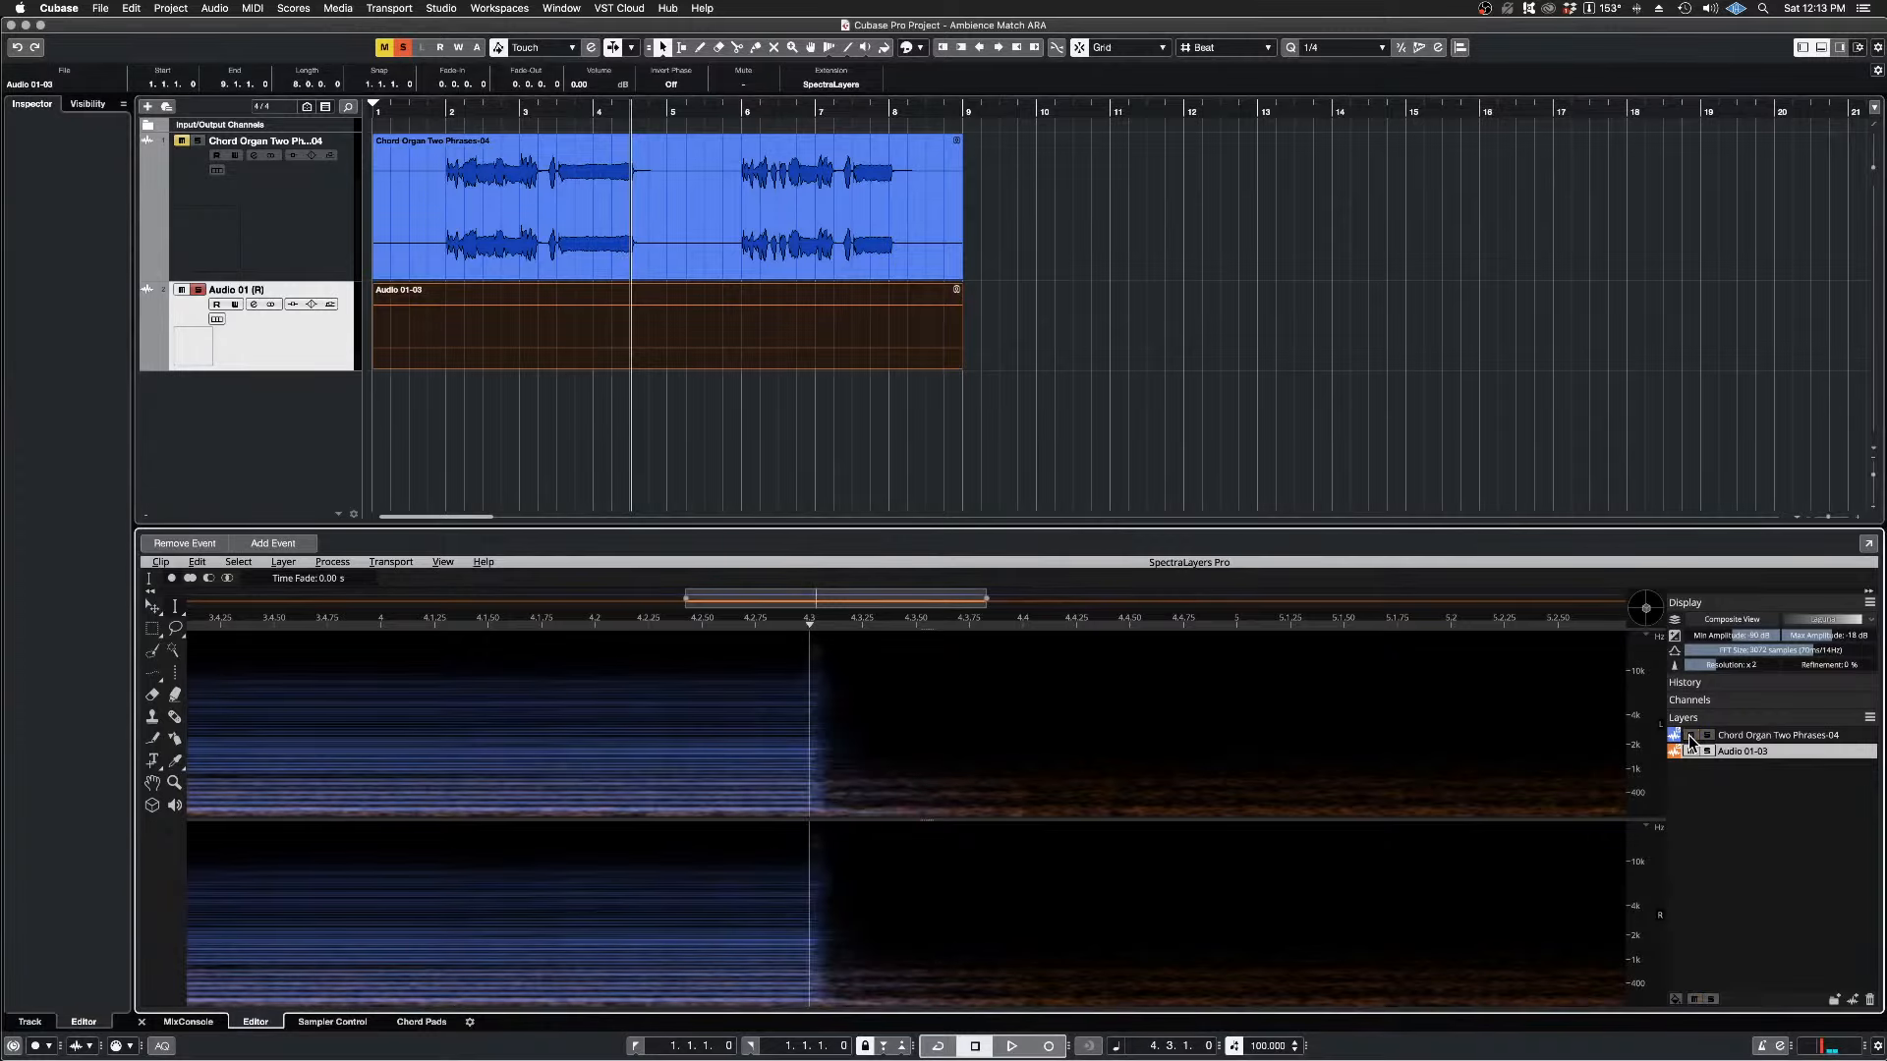
click(1690, 736)
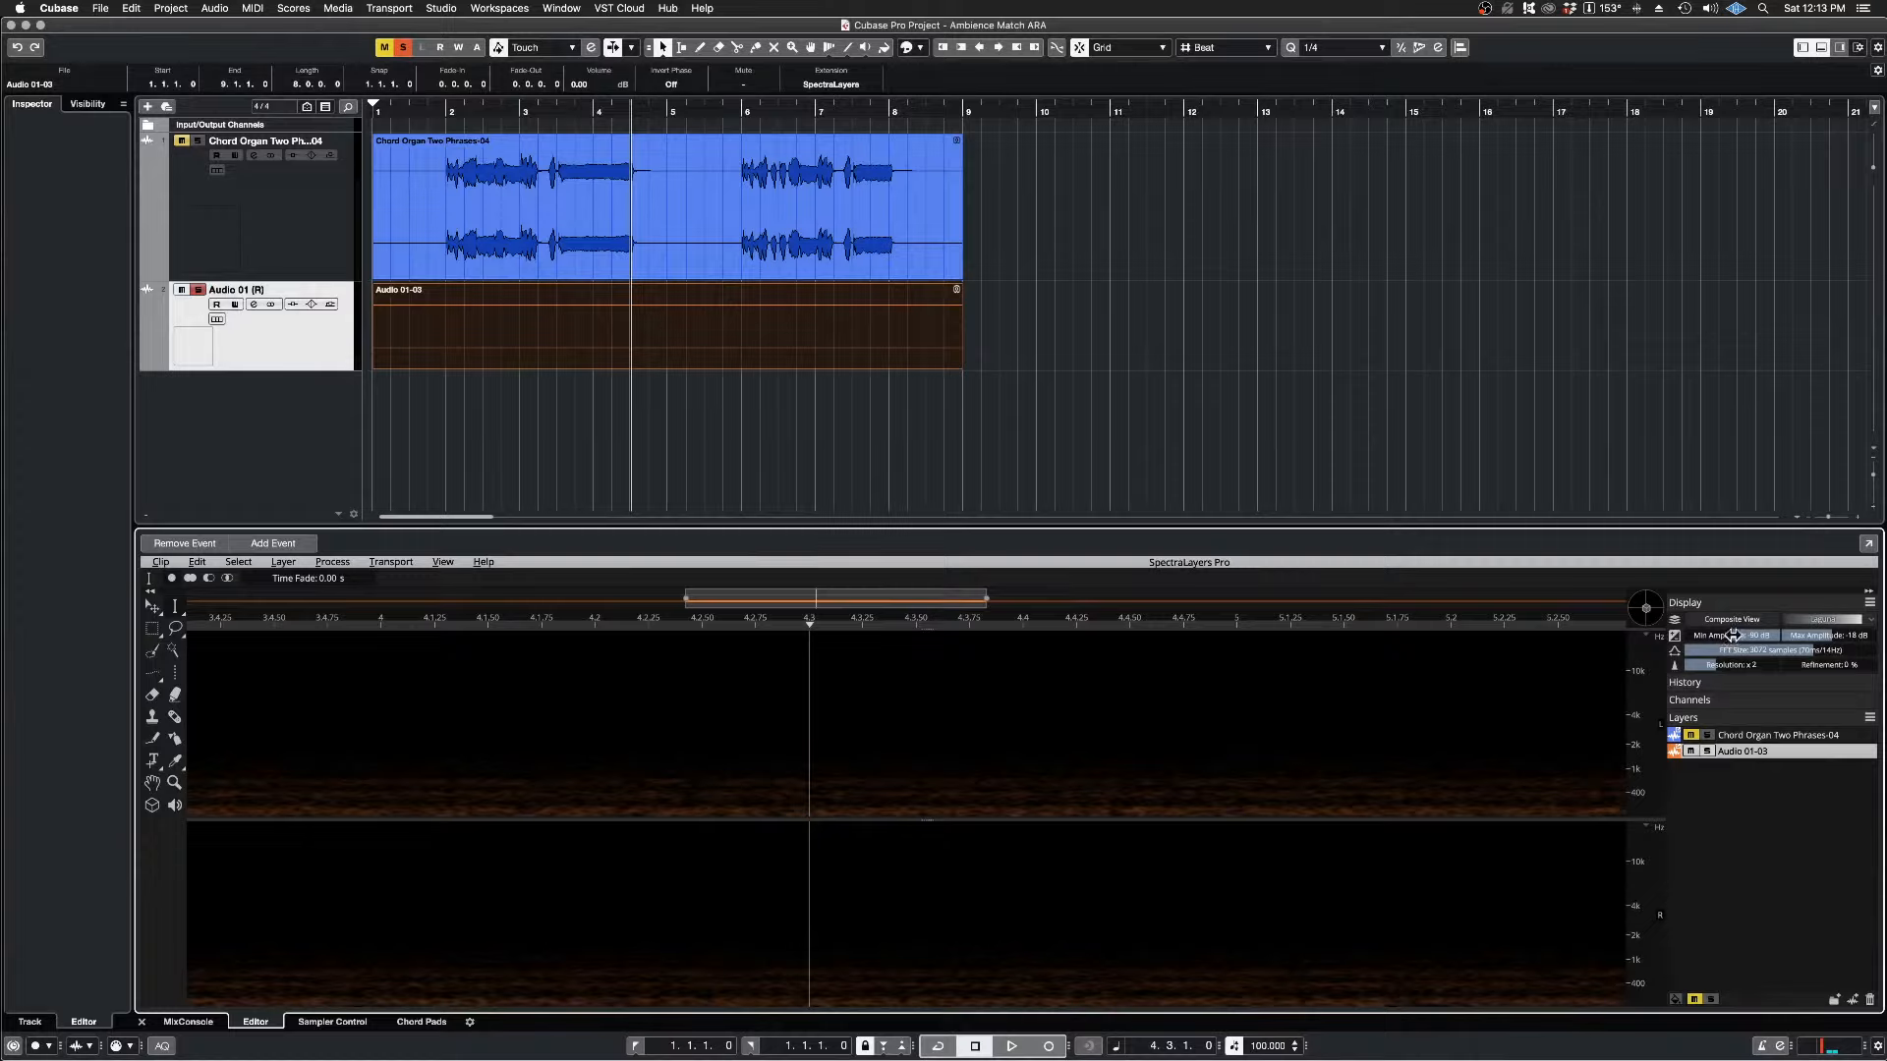
Step: Lower the spectrogram's minimum amplitude to -147 dB, raise it to about -96 dB, and play the ambience from 4.3.1
drag(1733, 636, 1627, 640)
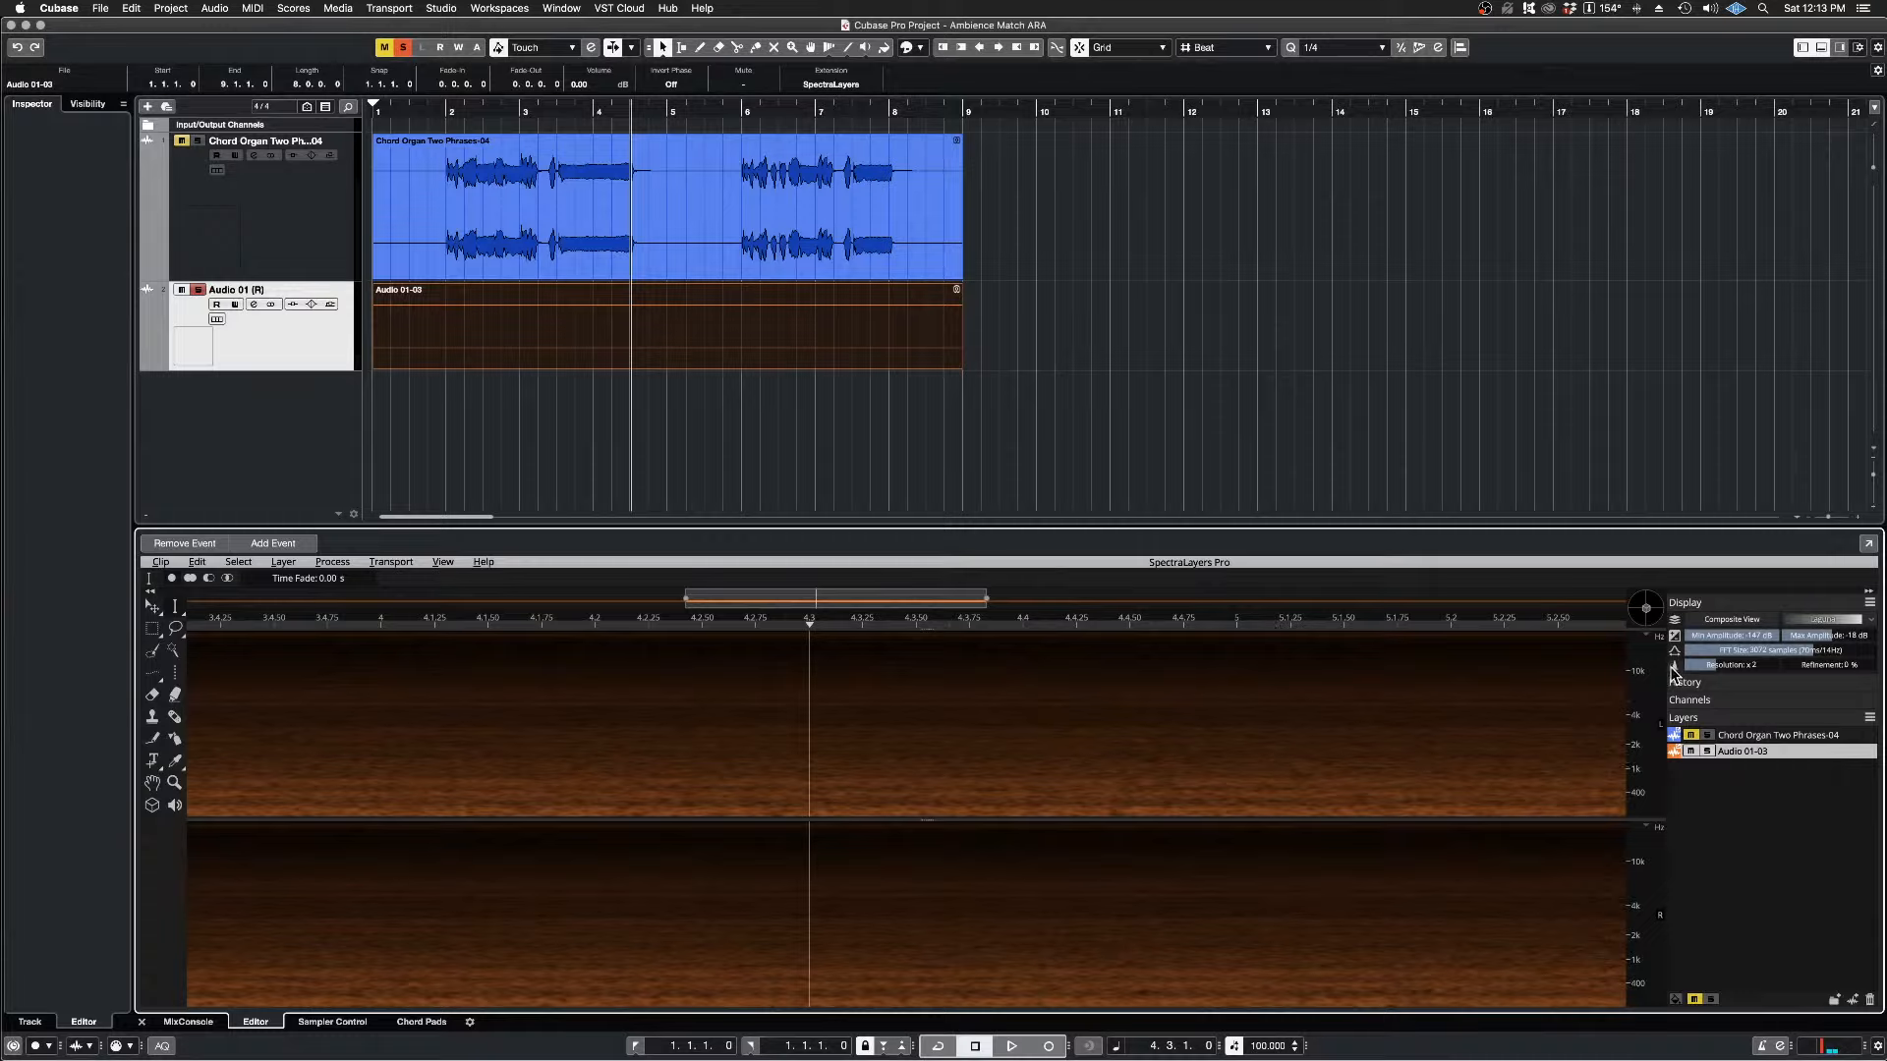
drag(1753, 637, 1858, 636)
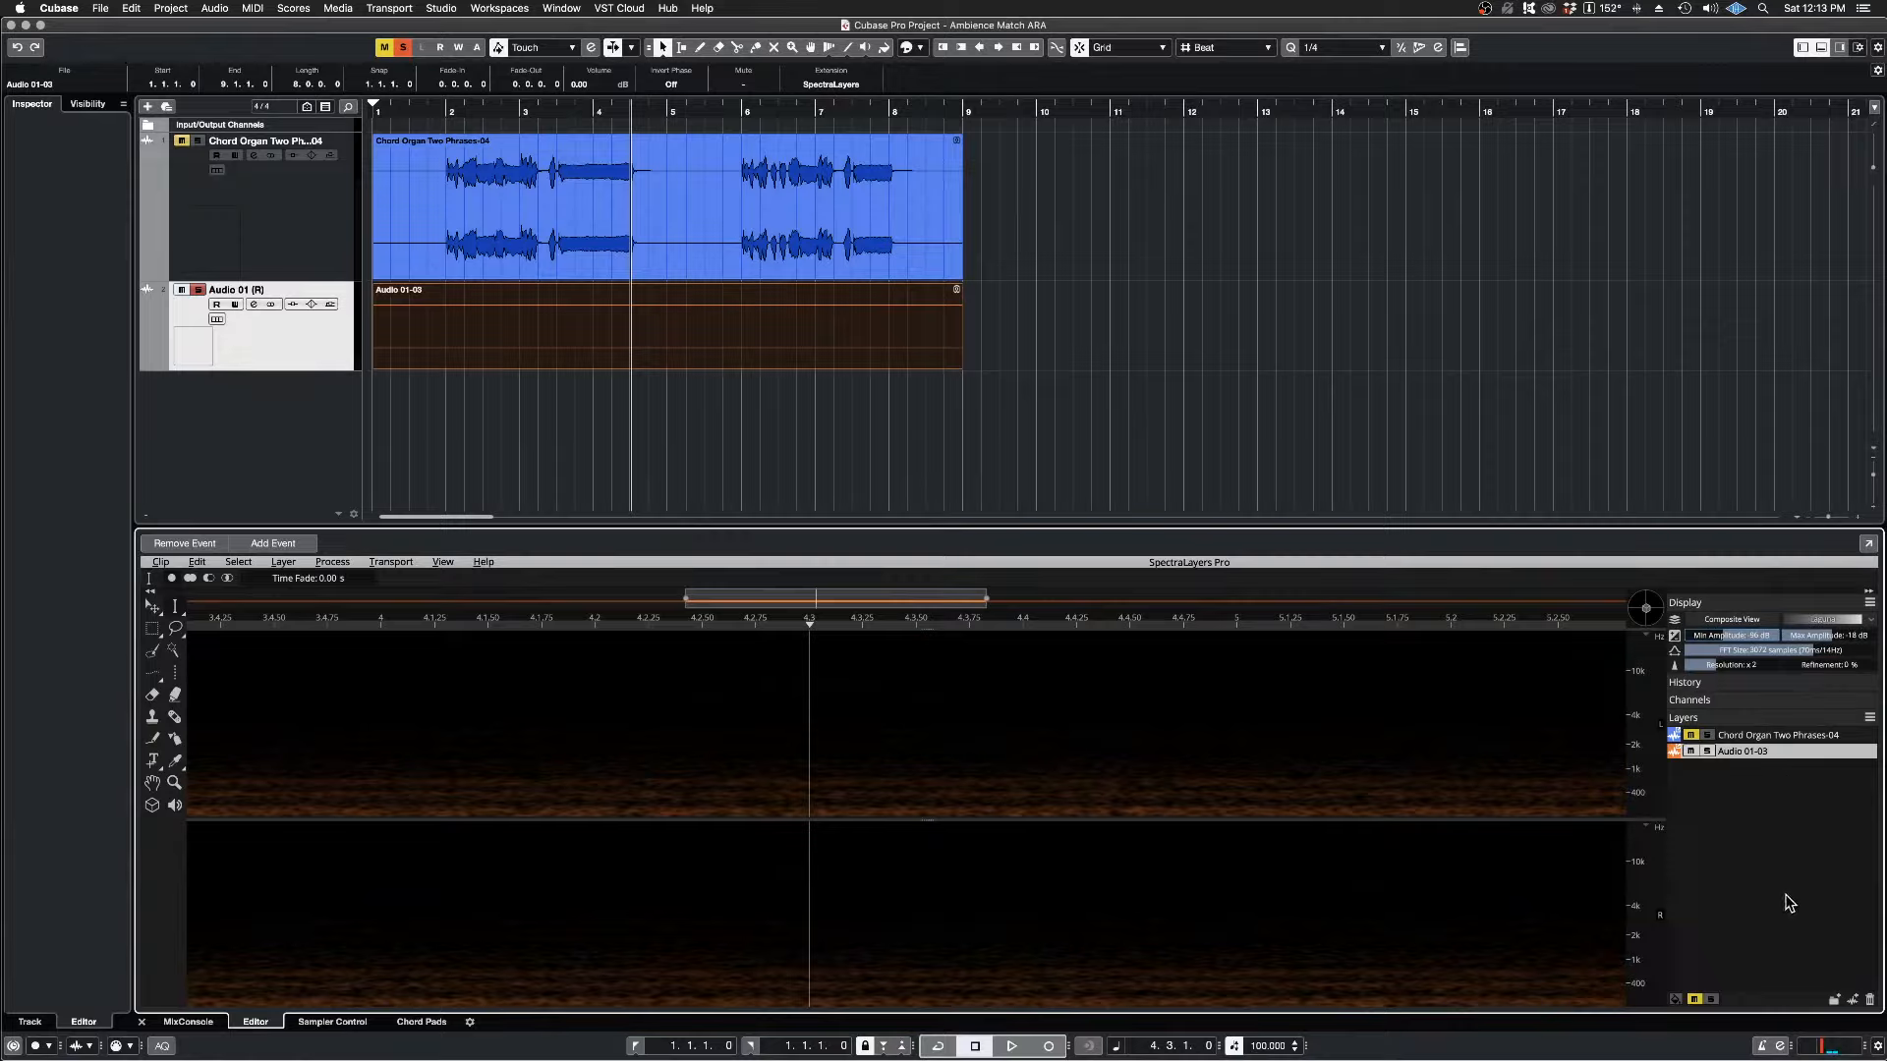
key(space)
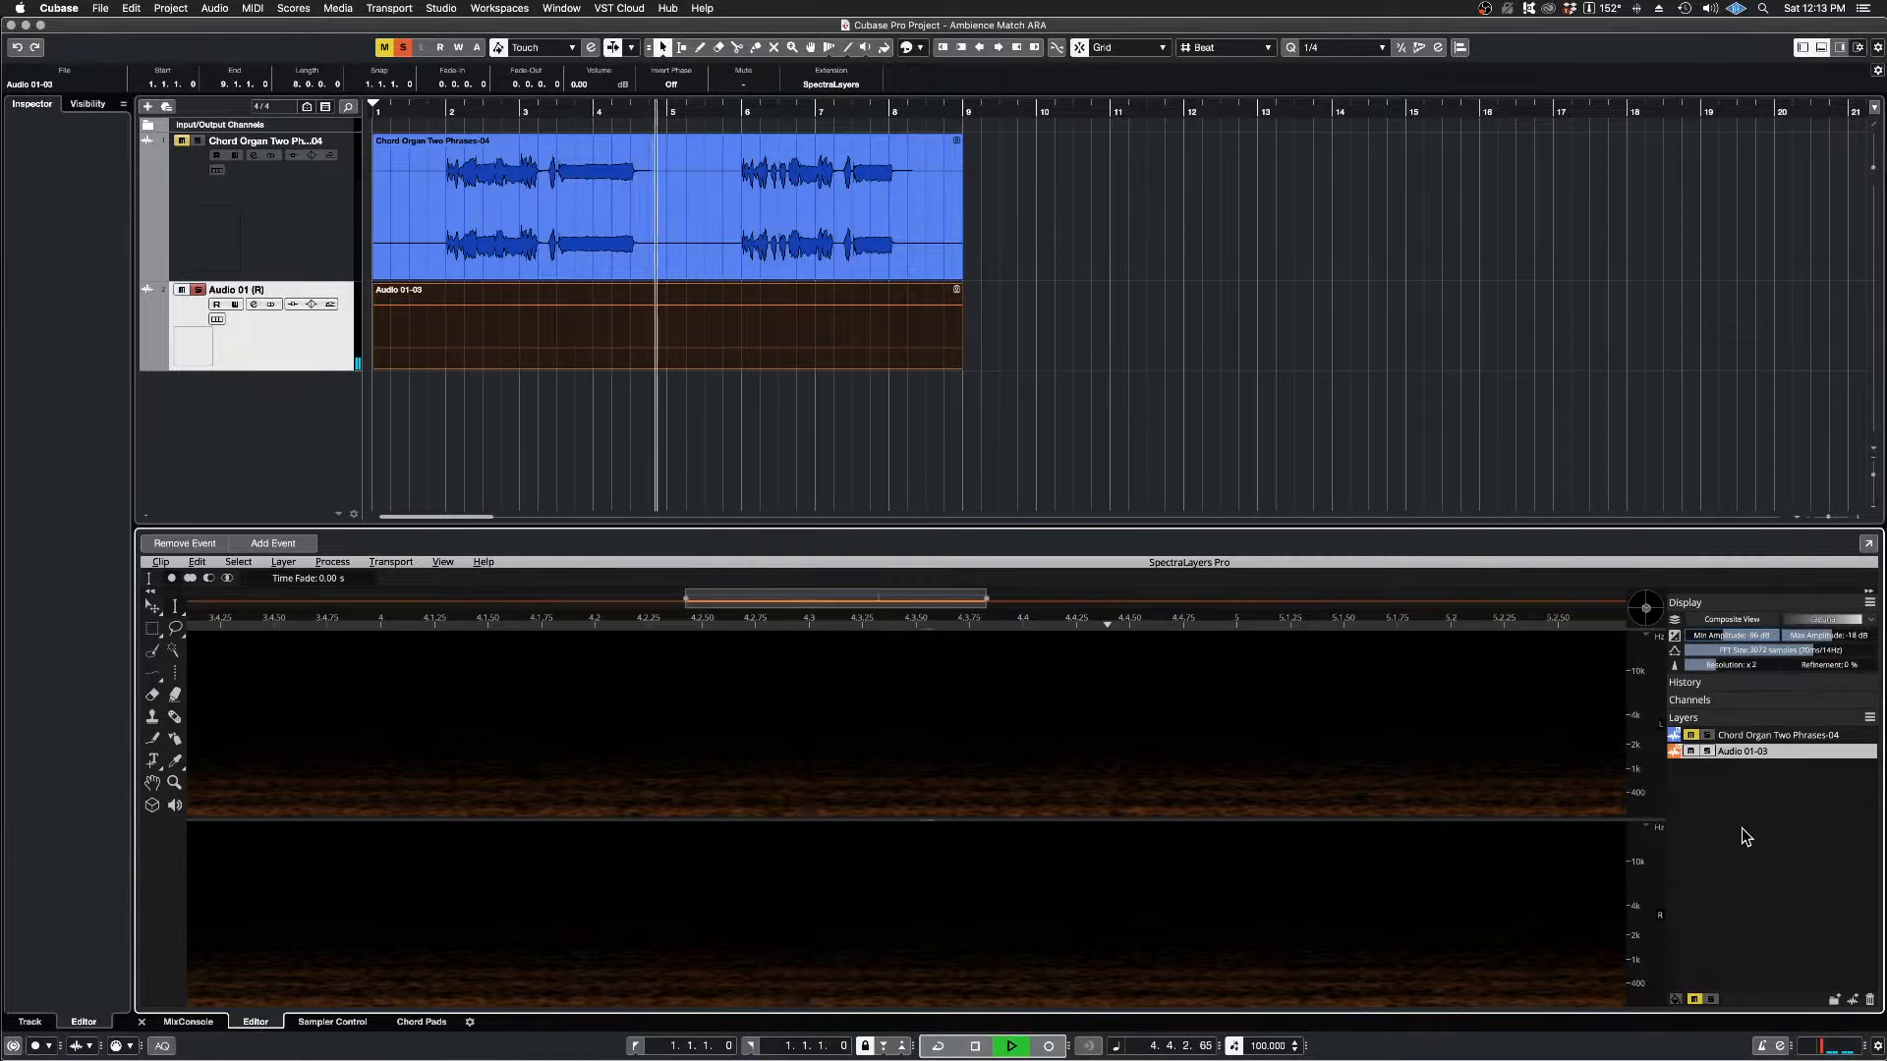
key(space)
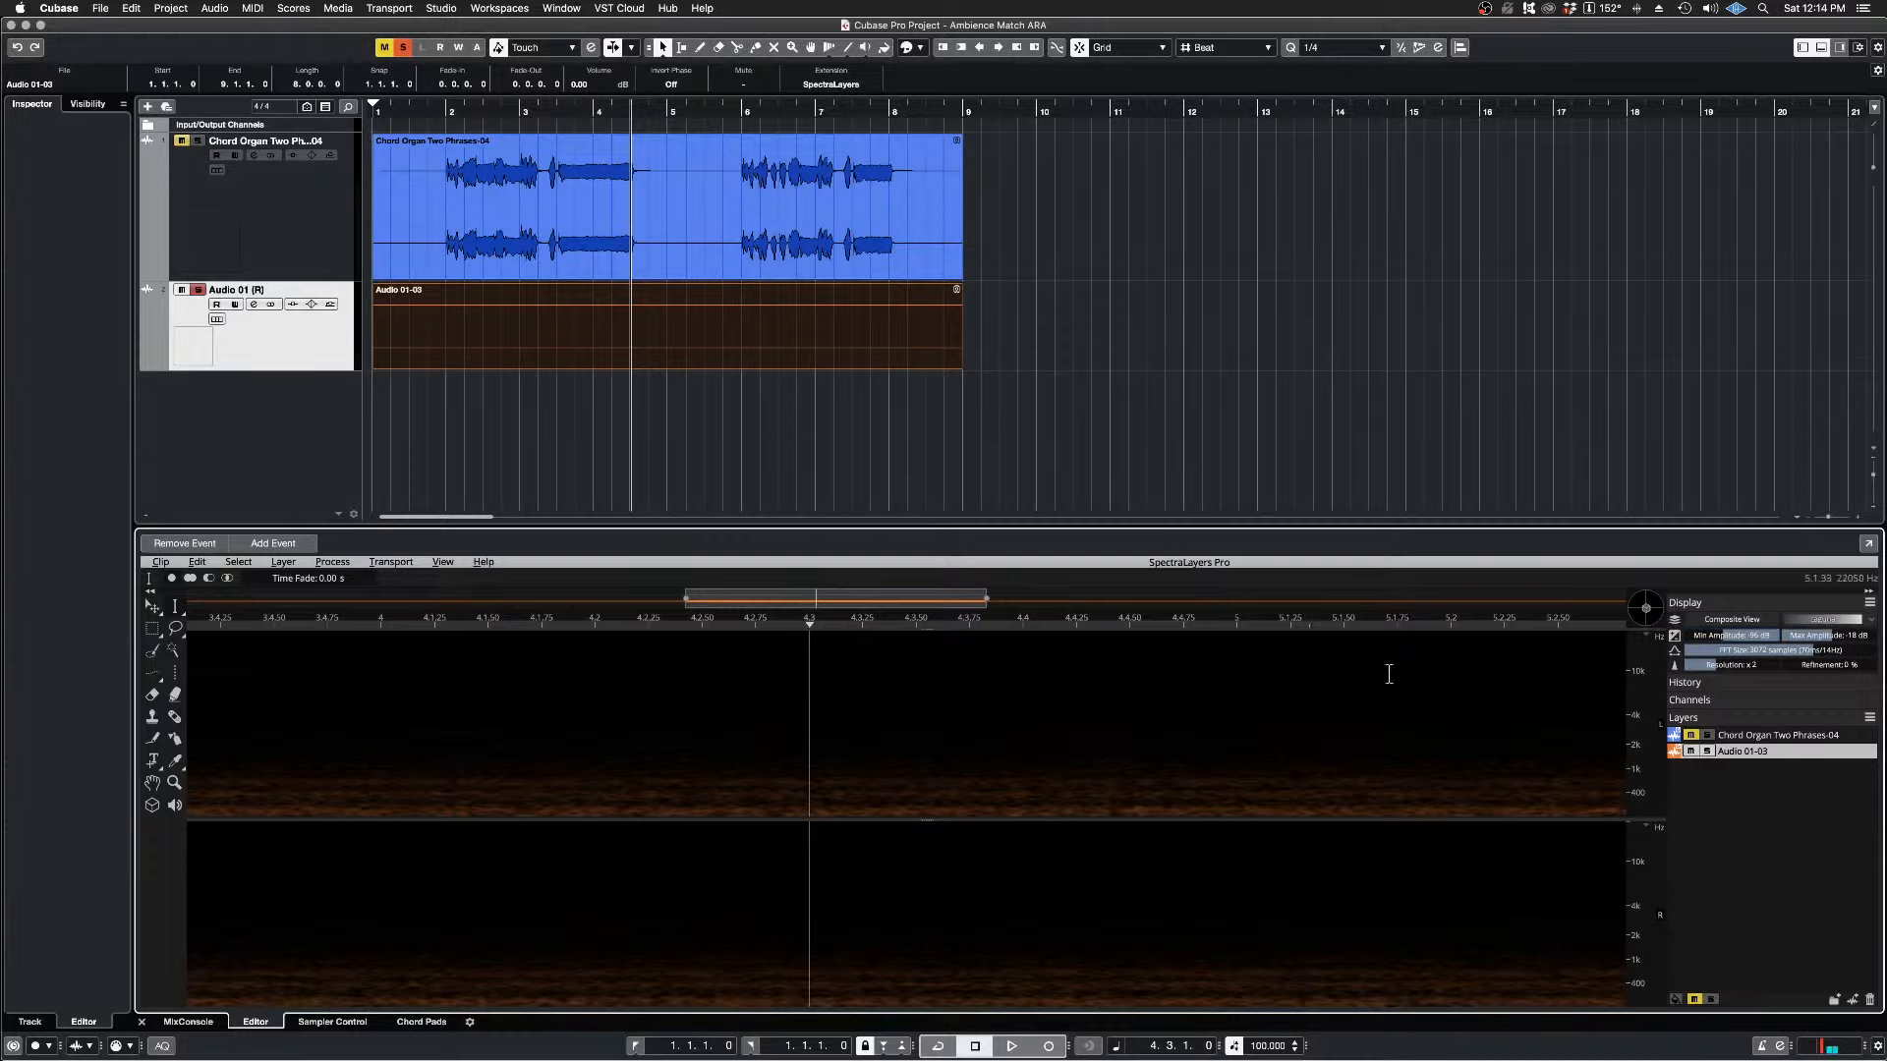
Step: Unmute the Chord Organ Two Phrases-04 layer and solo it instead of Audio 01-03
click(1690, 736)
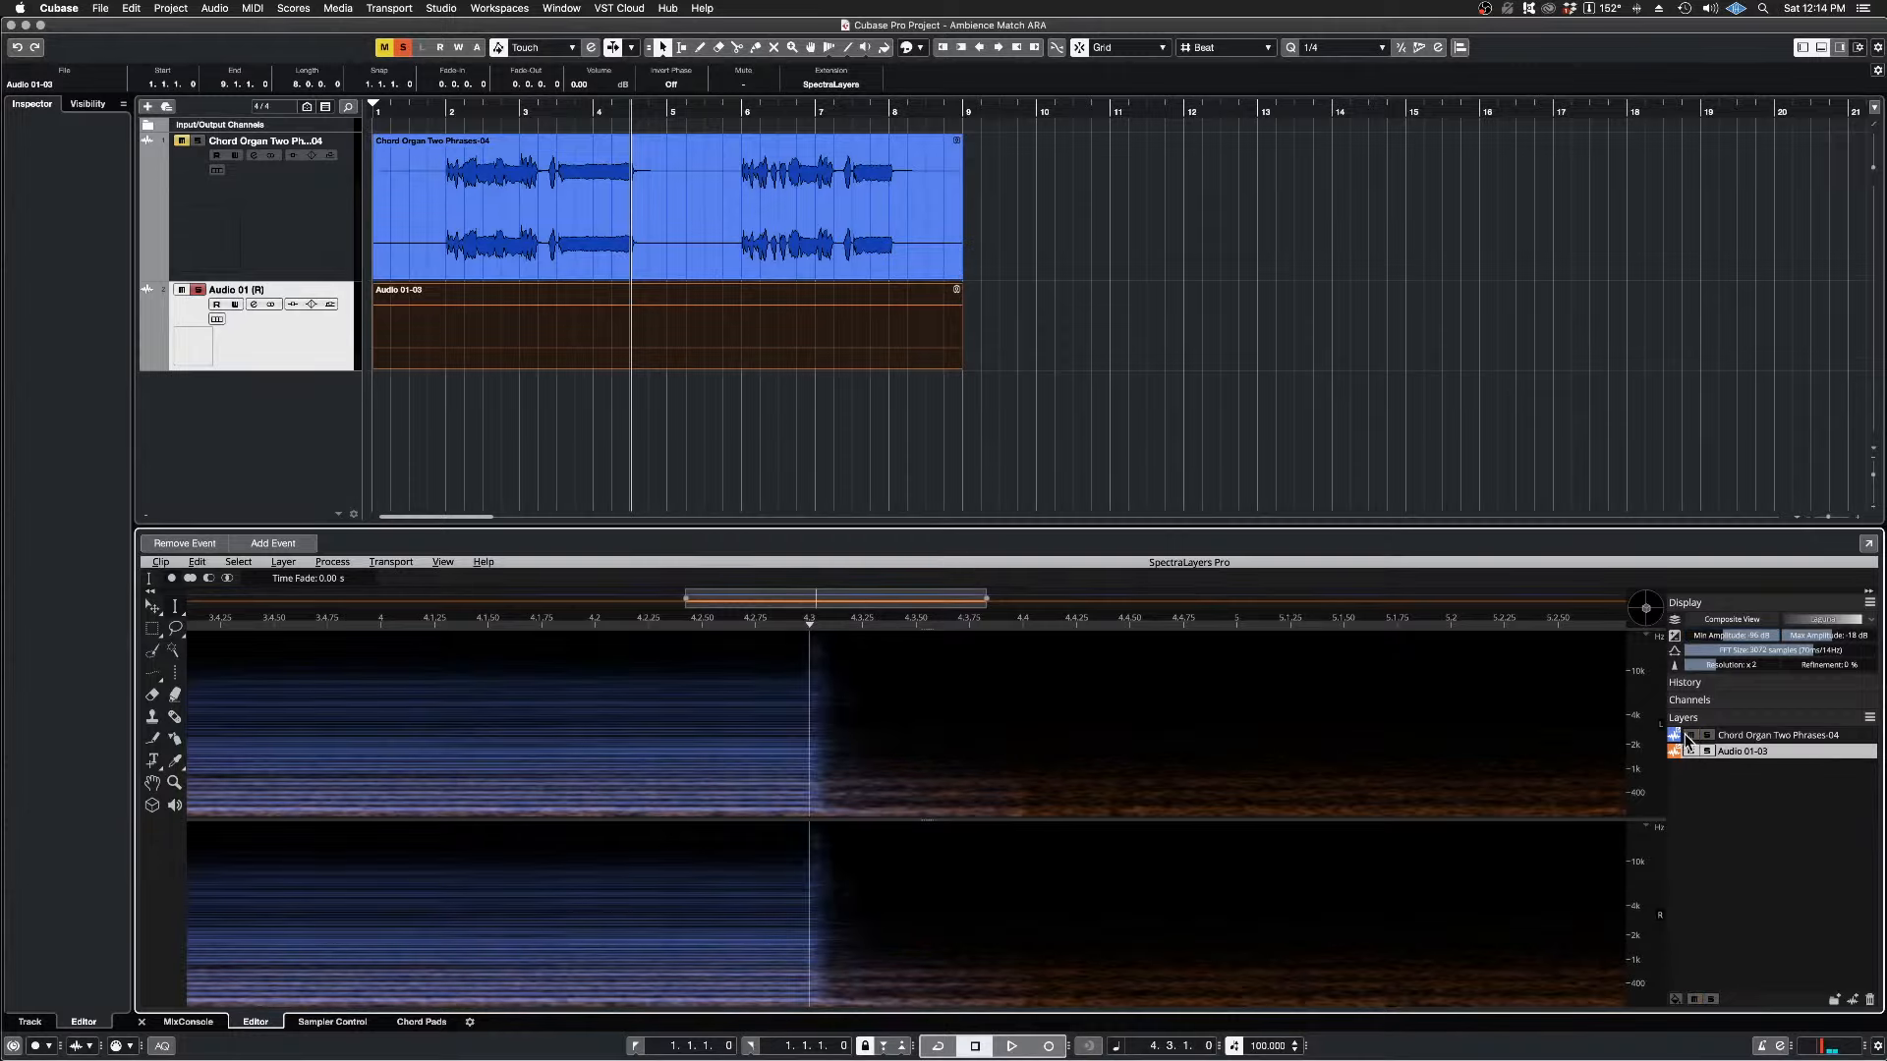
click(1707, 752)
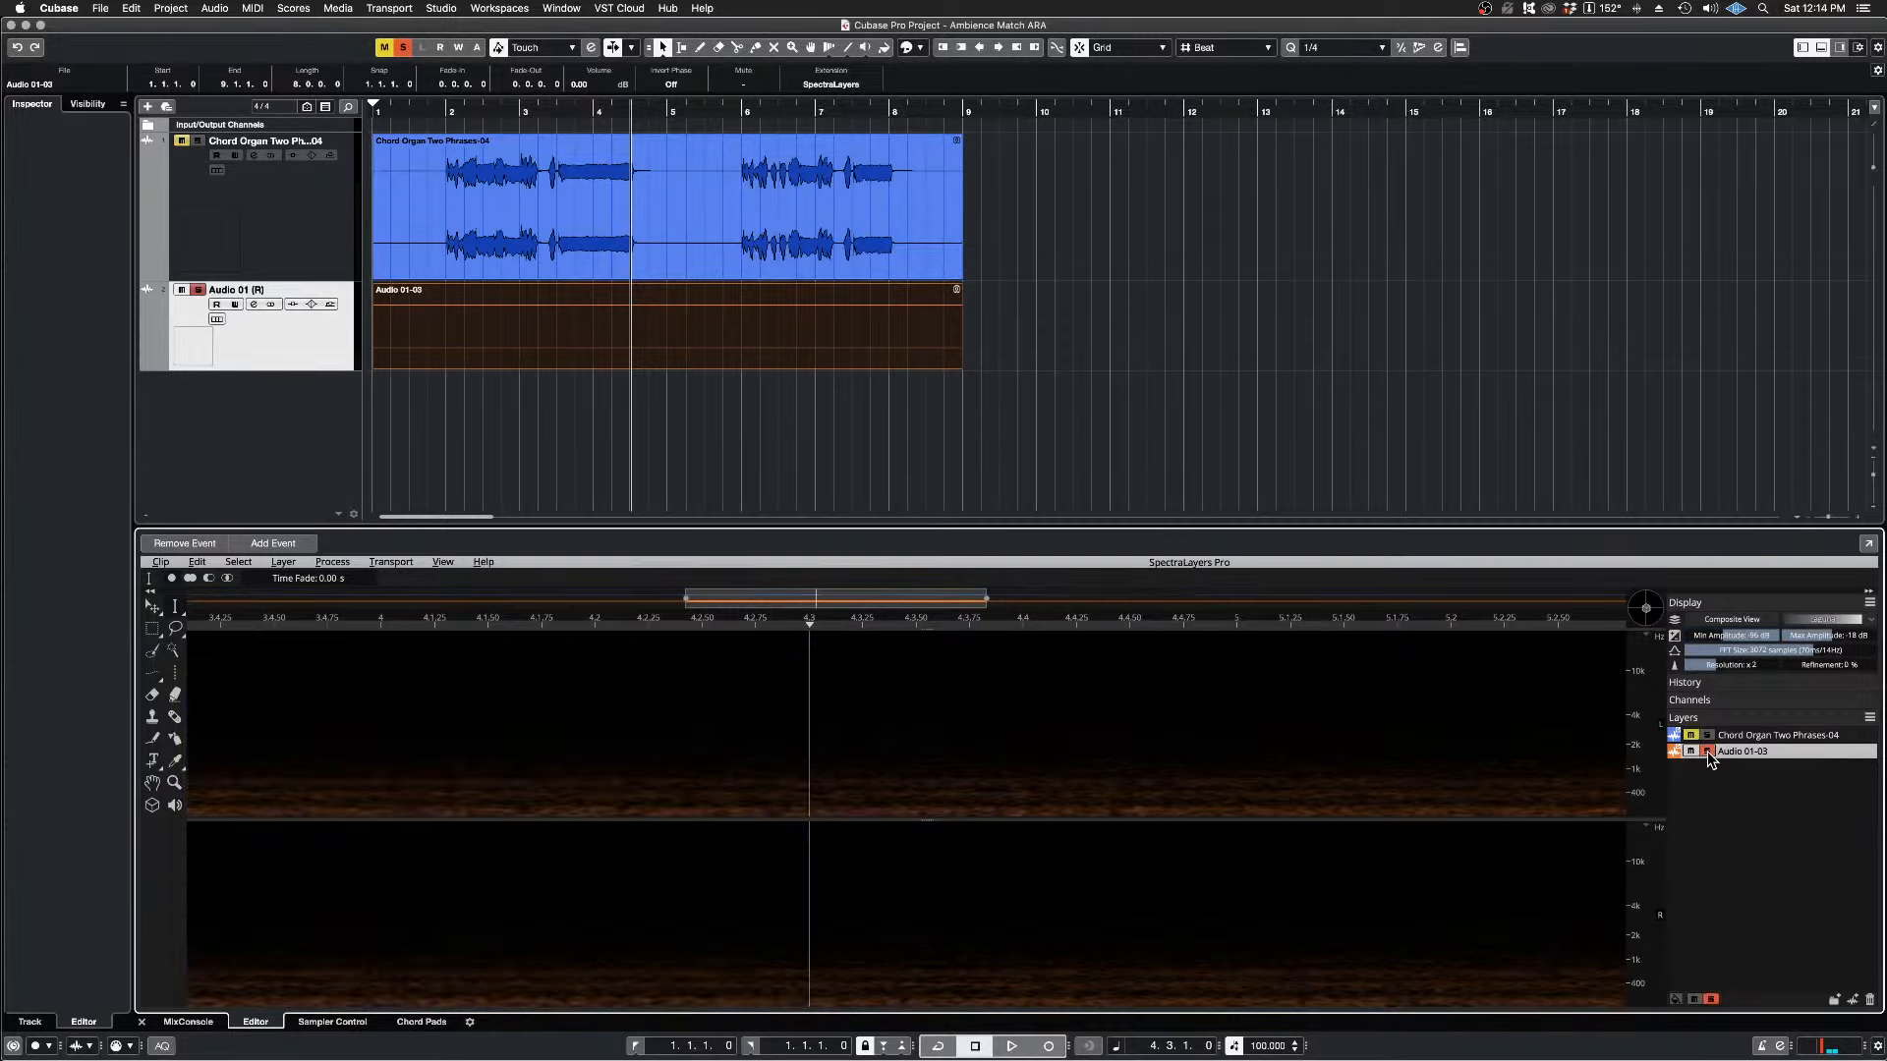
click(1707, 736)
click(1707, 737)
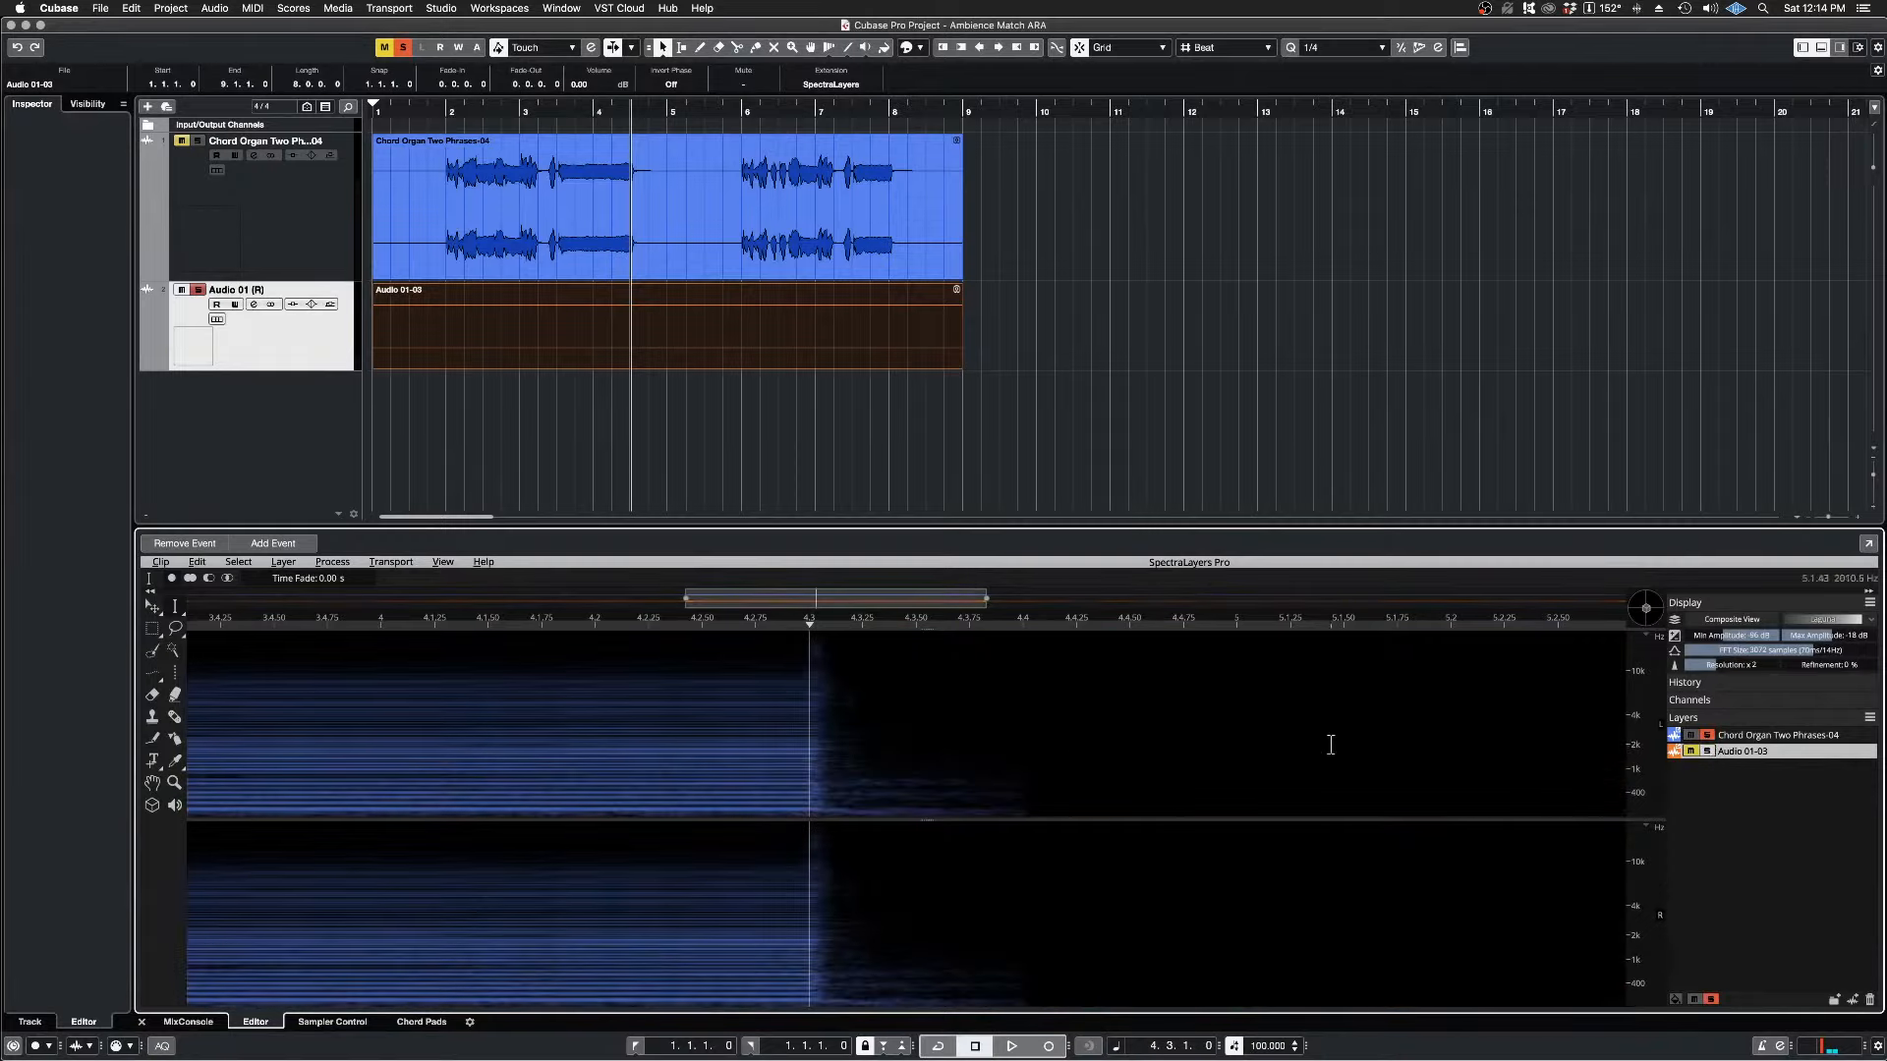
Step: Set the playback position to 4.2.3.90, just before the first phrase's chord ends, and play from there
scroll(1080, 765, down, 5)
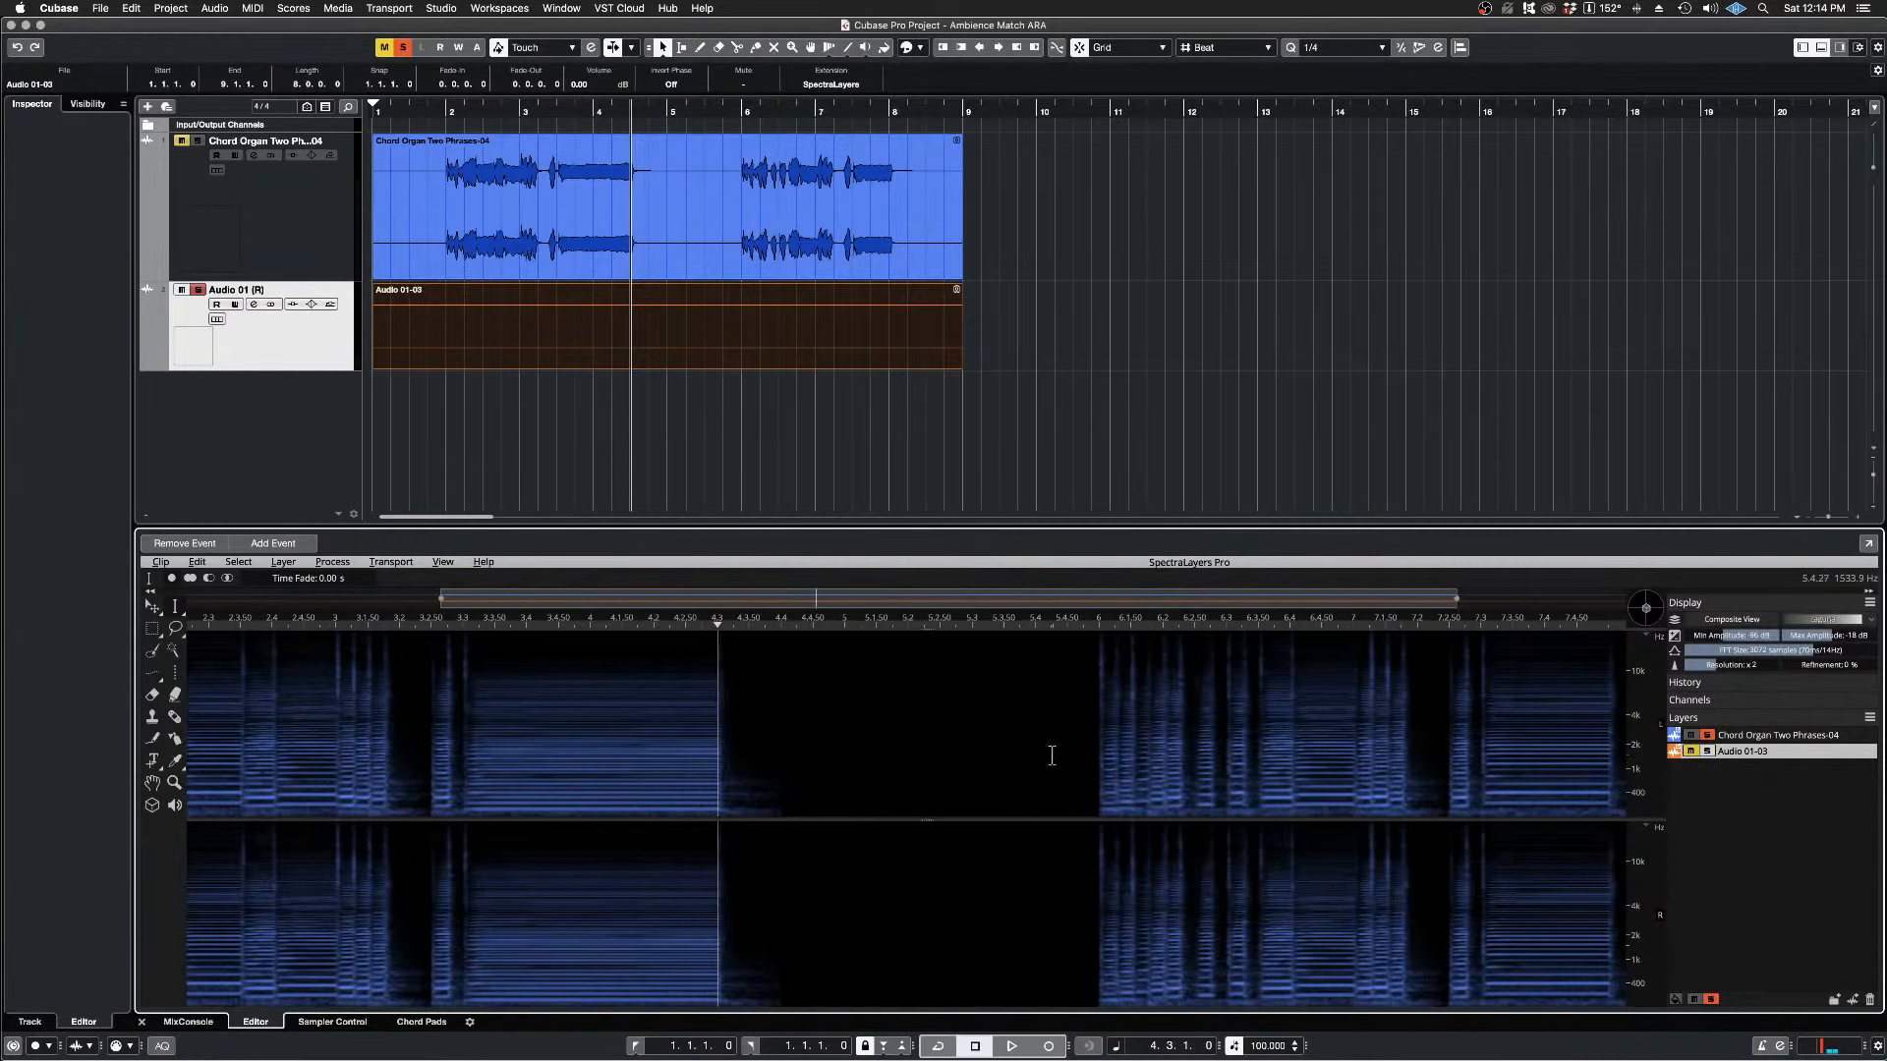
click(699, 623)
key(space)
key(space)
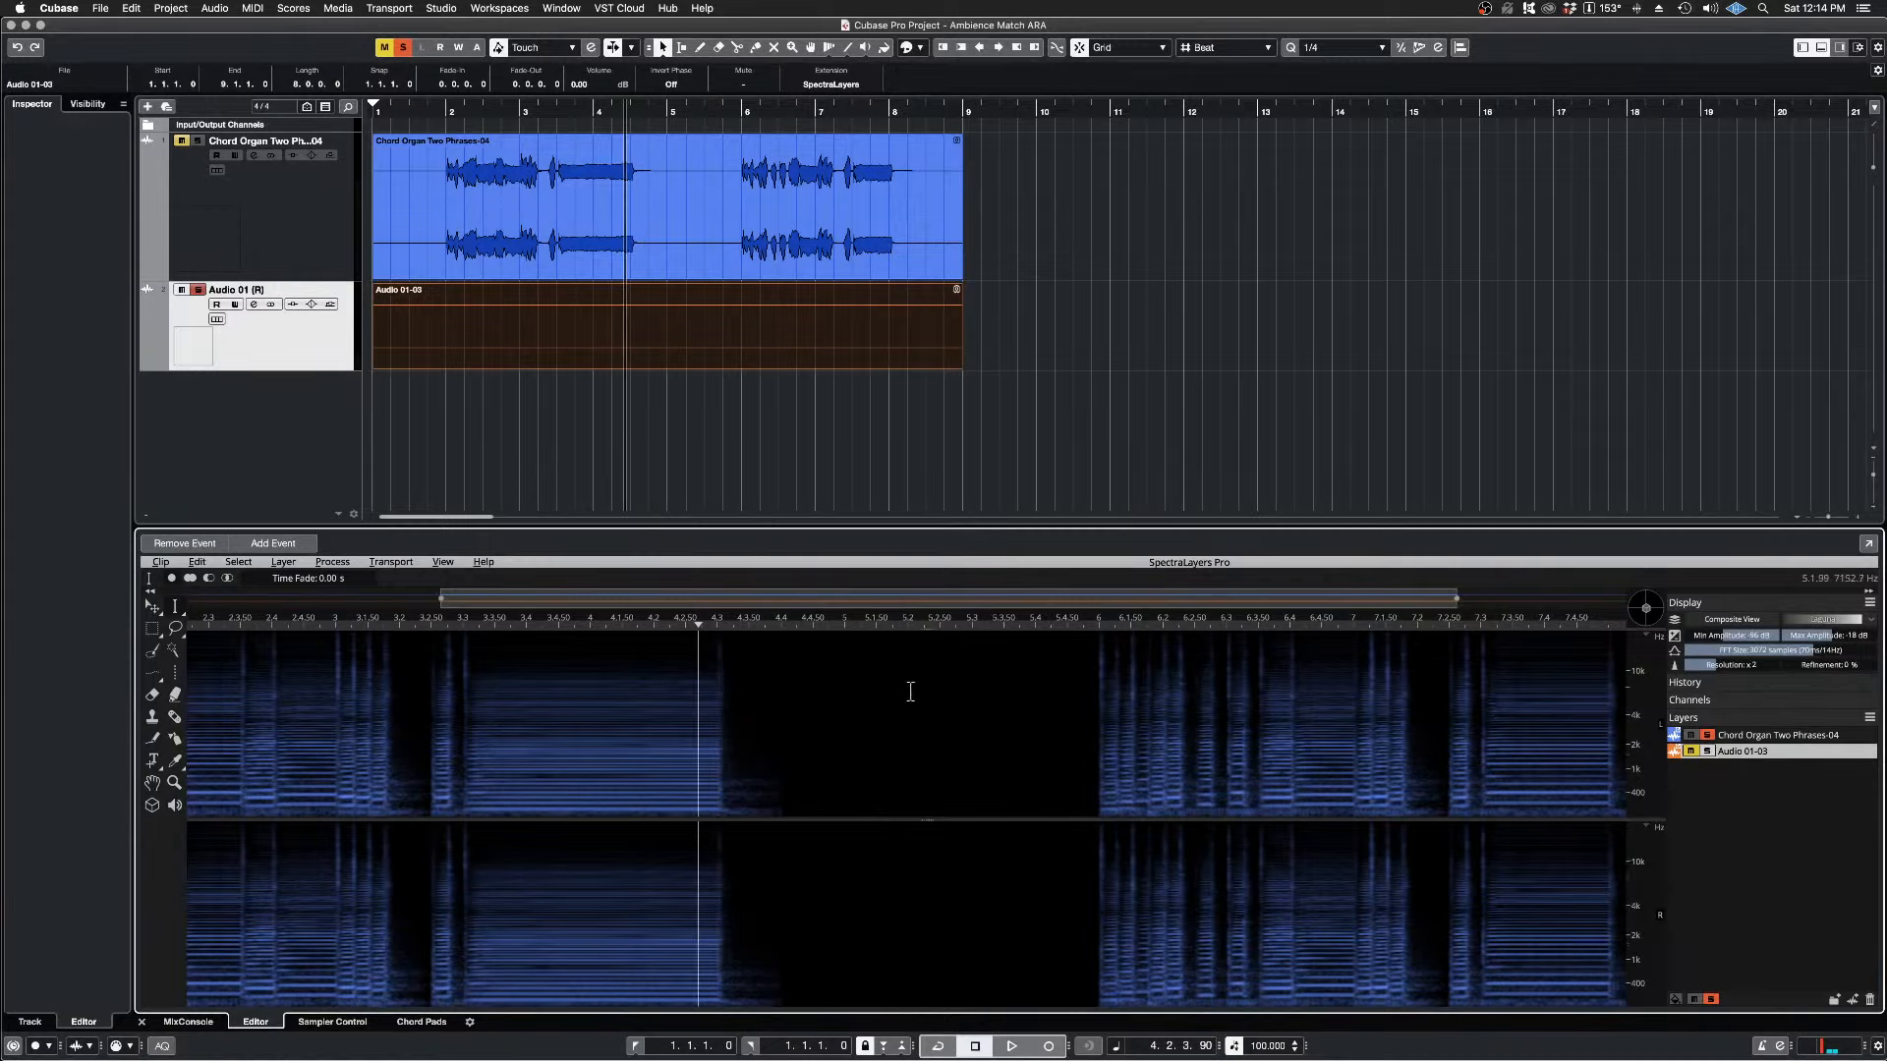
Step: Clear the mute and solo states on both Cubase tracks and audition the chord's release from 4.2.3.90 twice
click(181, 142)
click(198, 292)
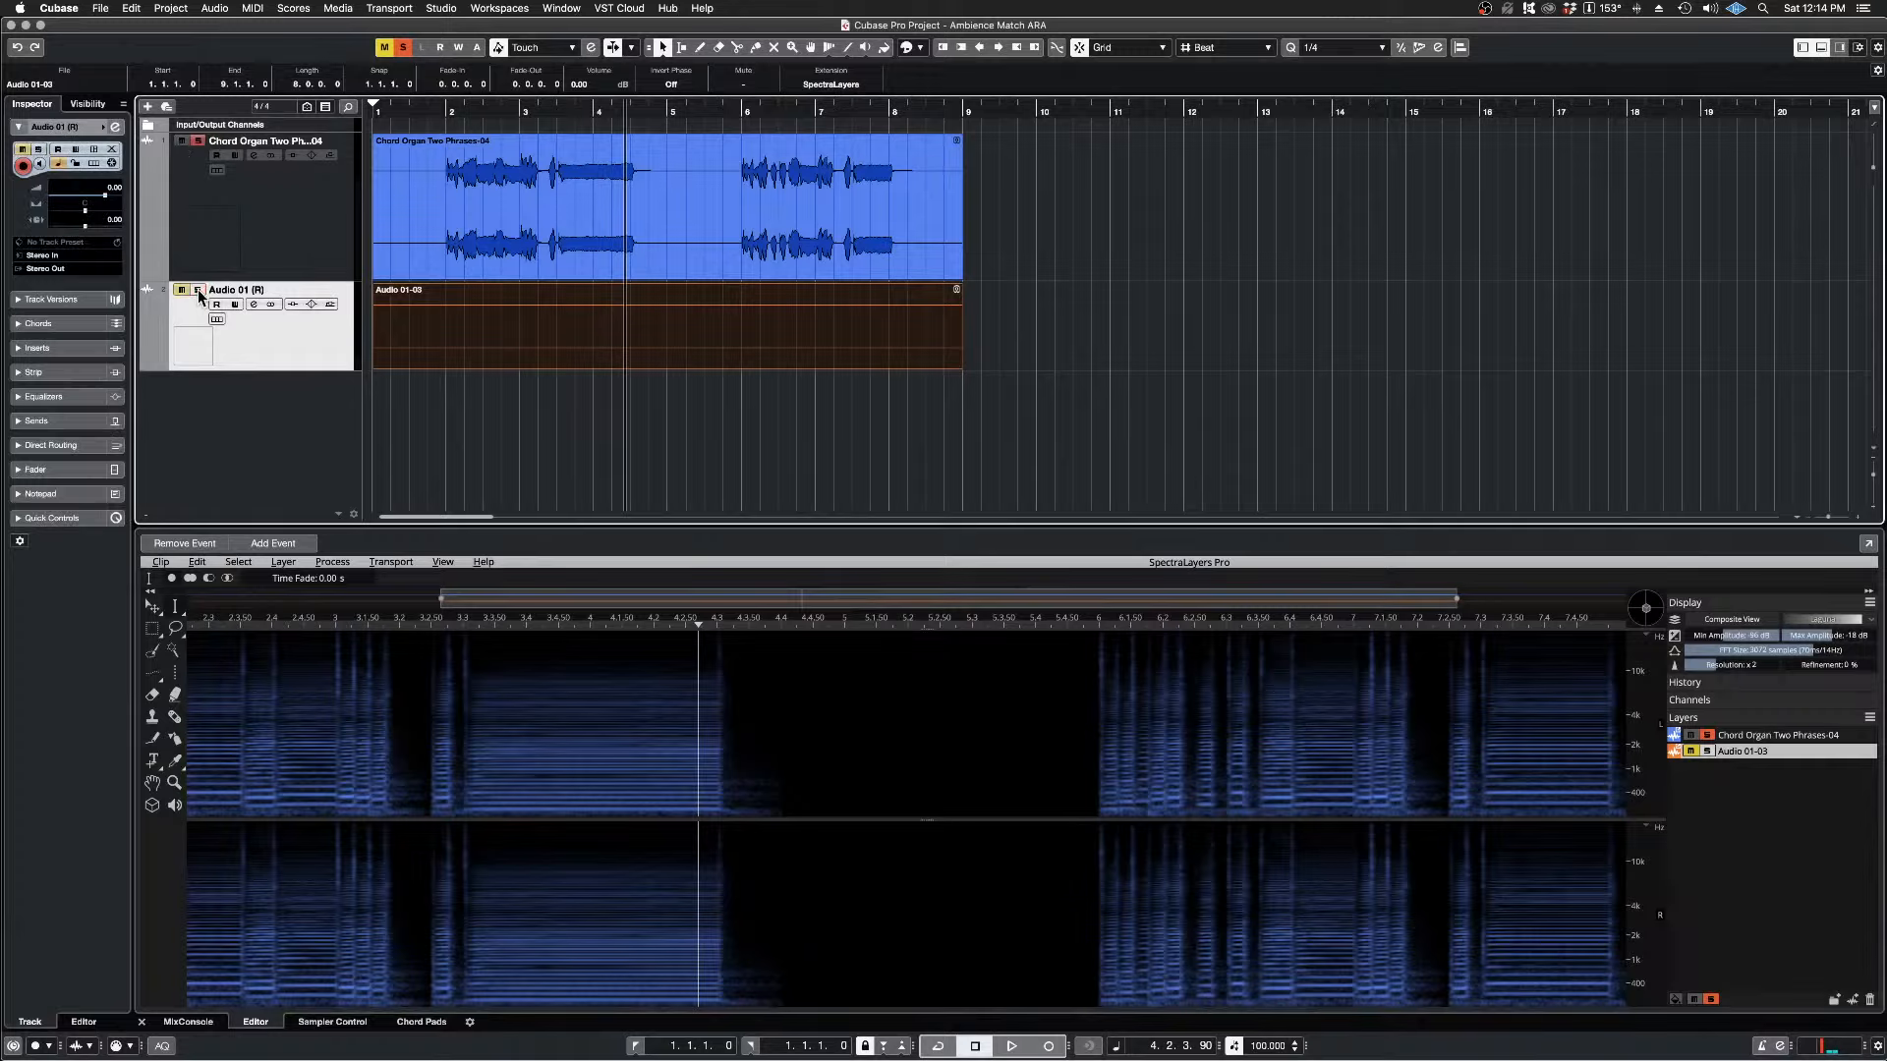
click(197, 141)
key(space)
key(space)
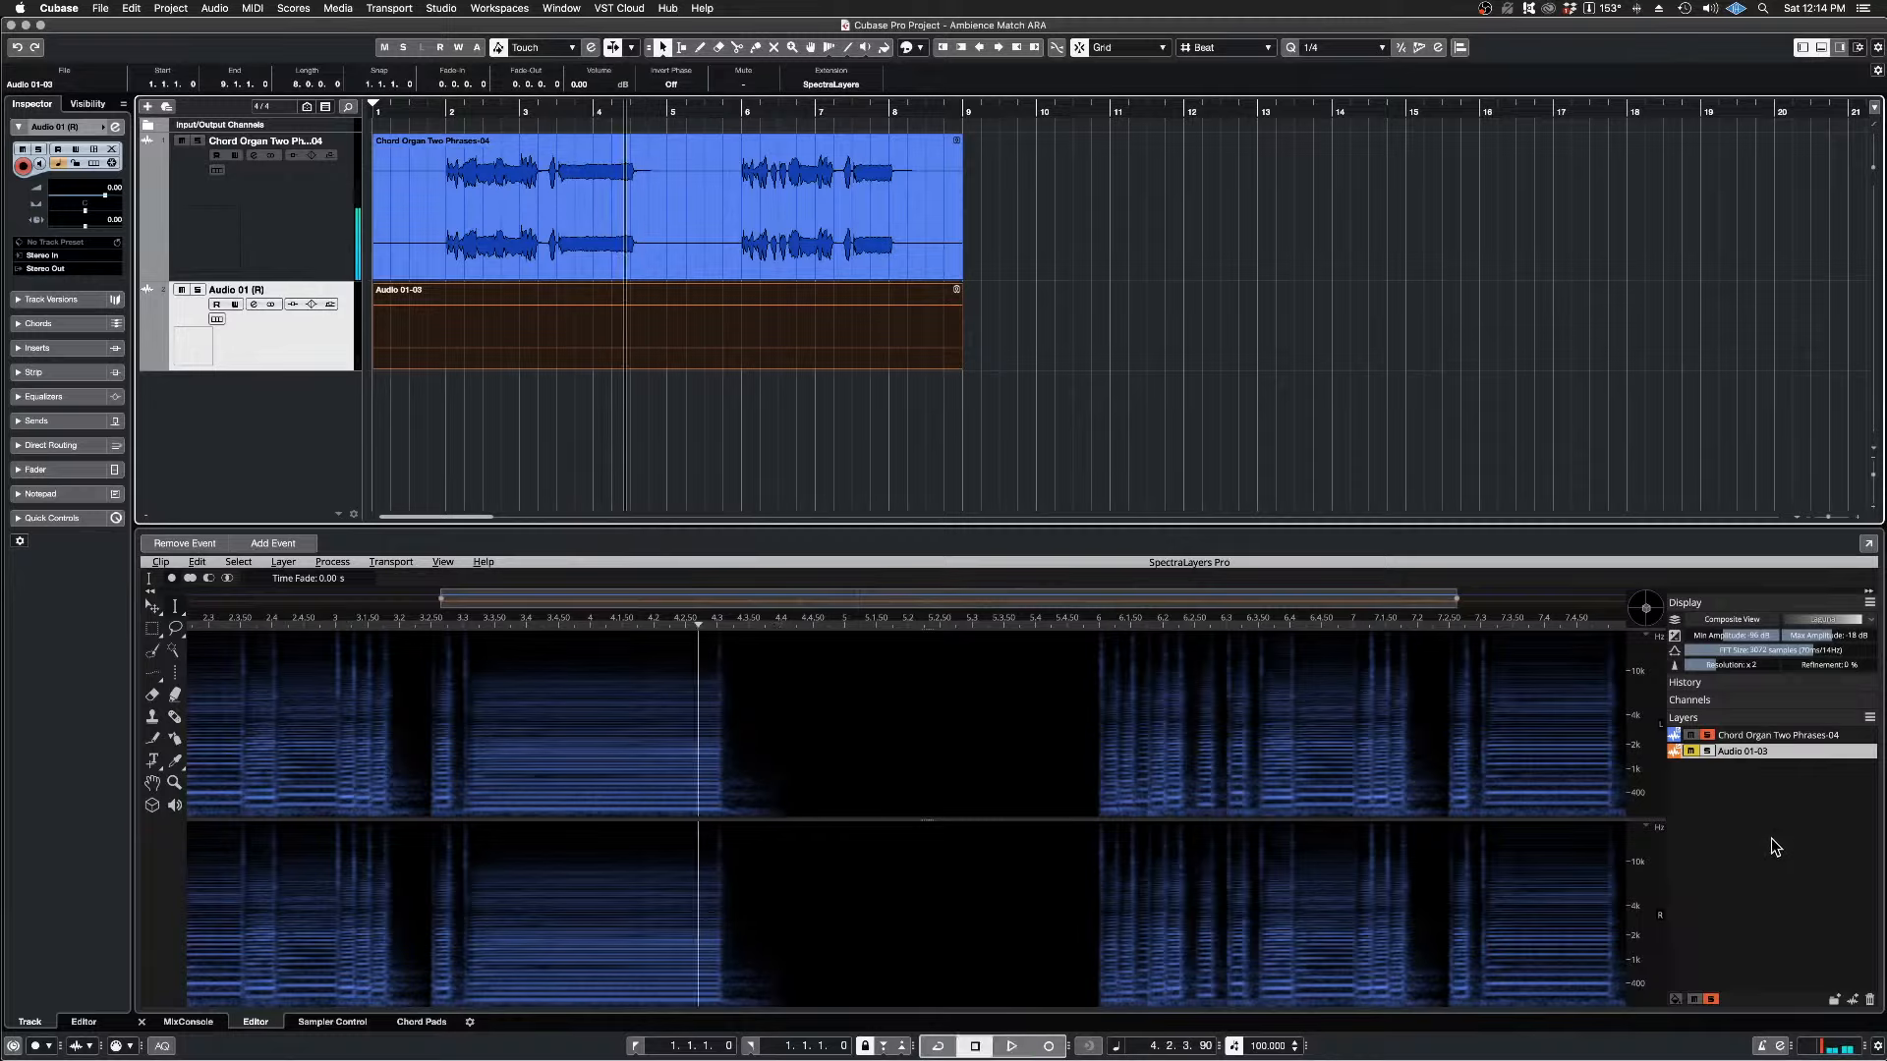
key(space)
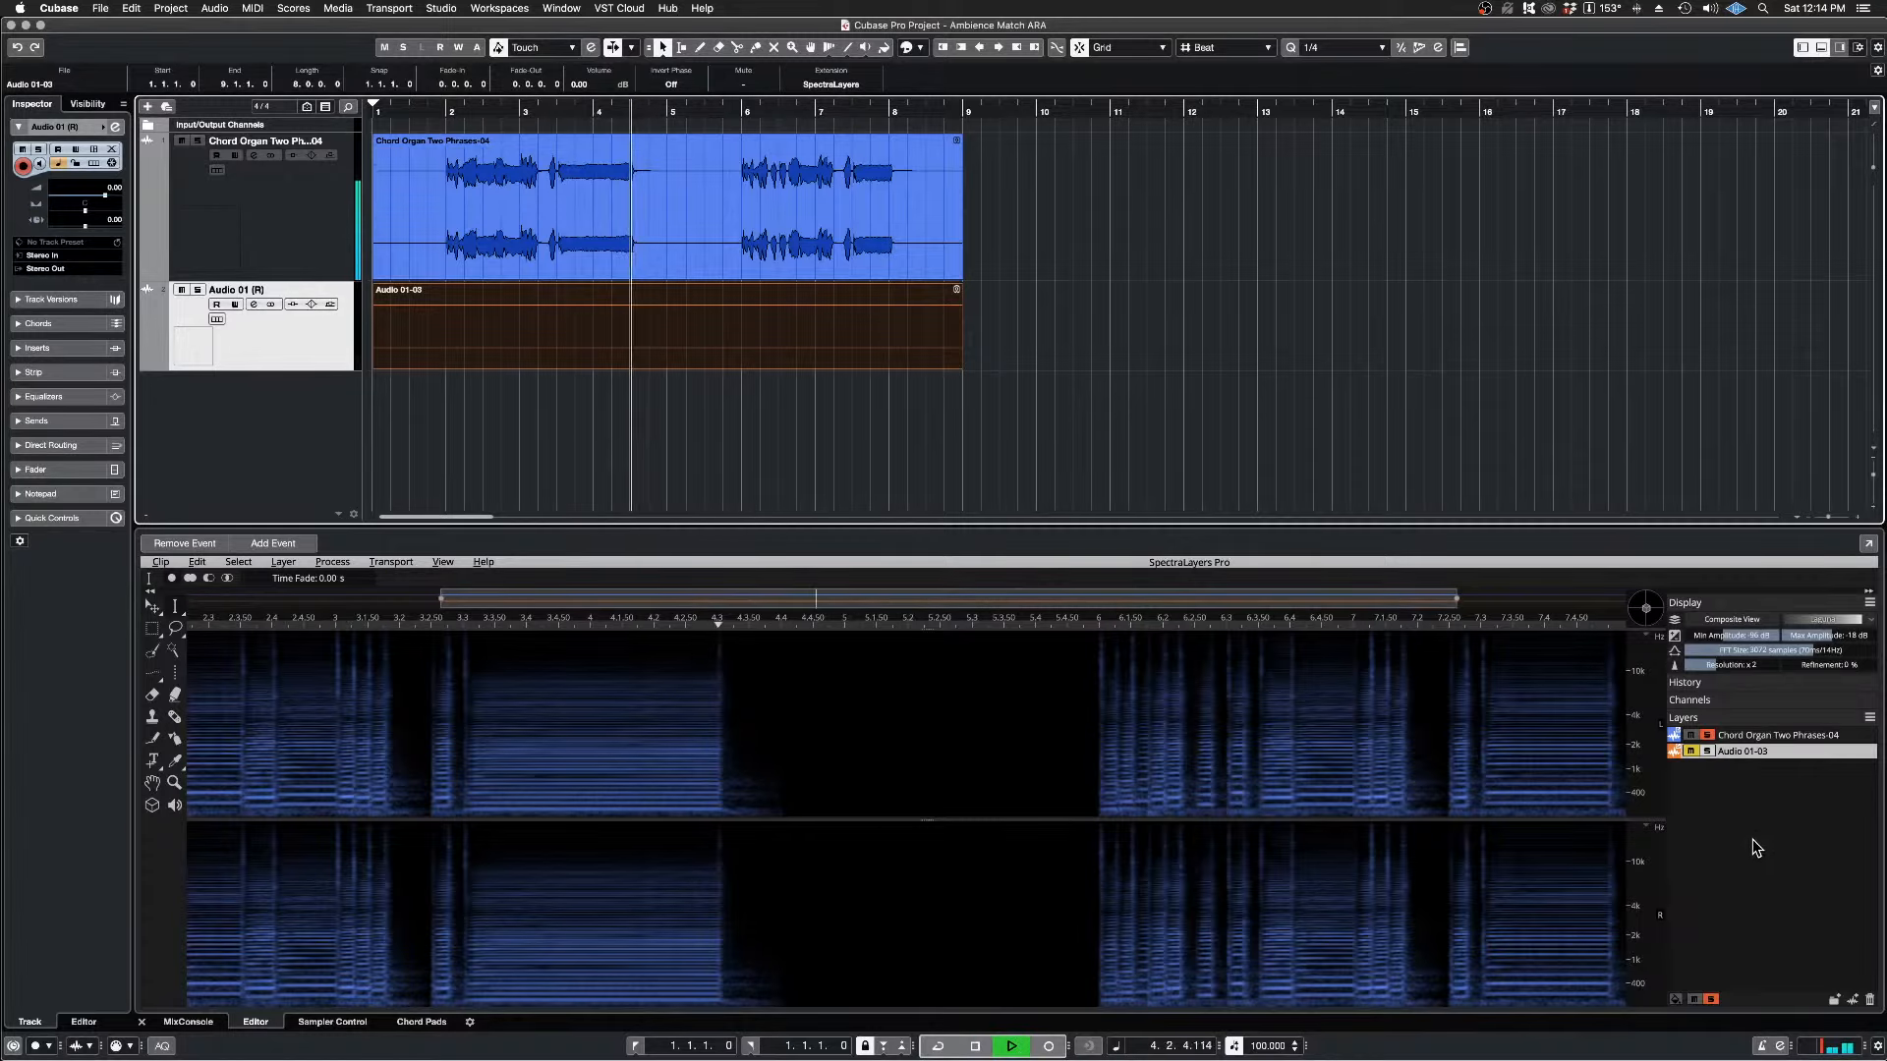
key(space)
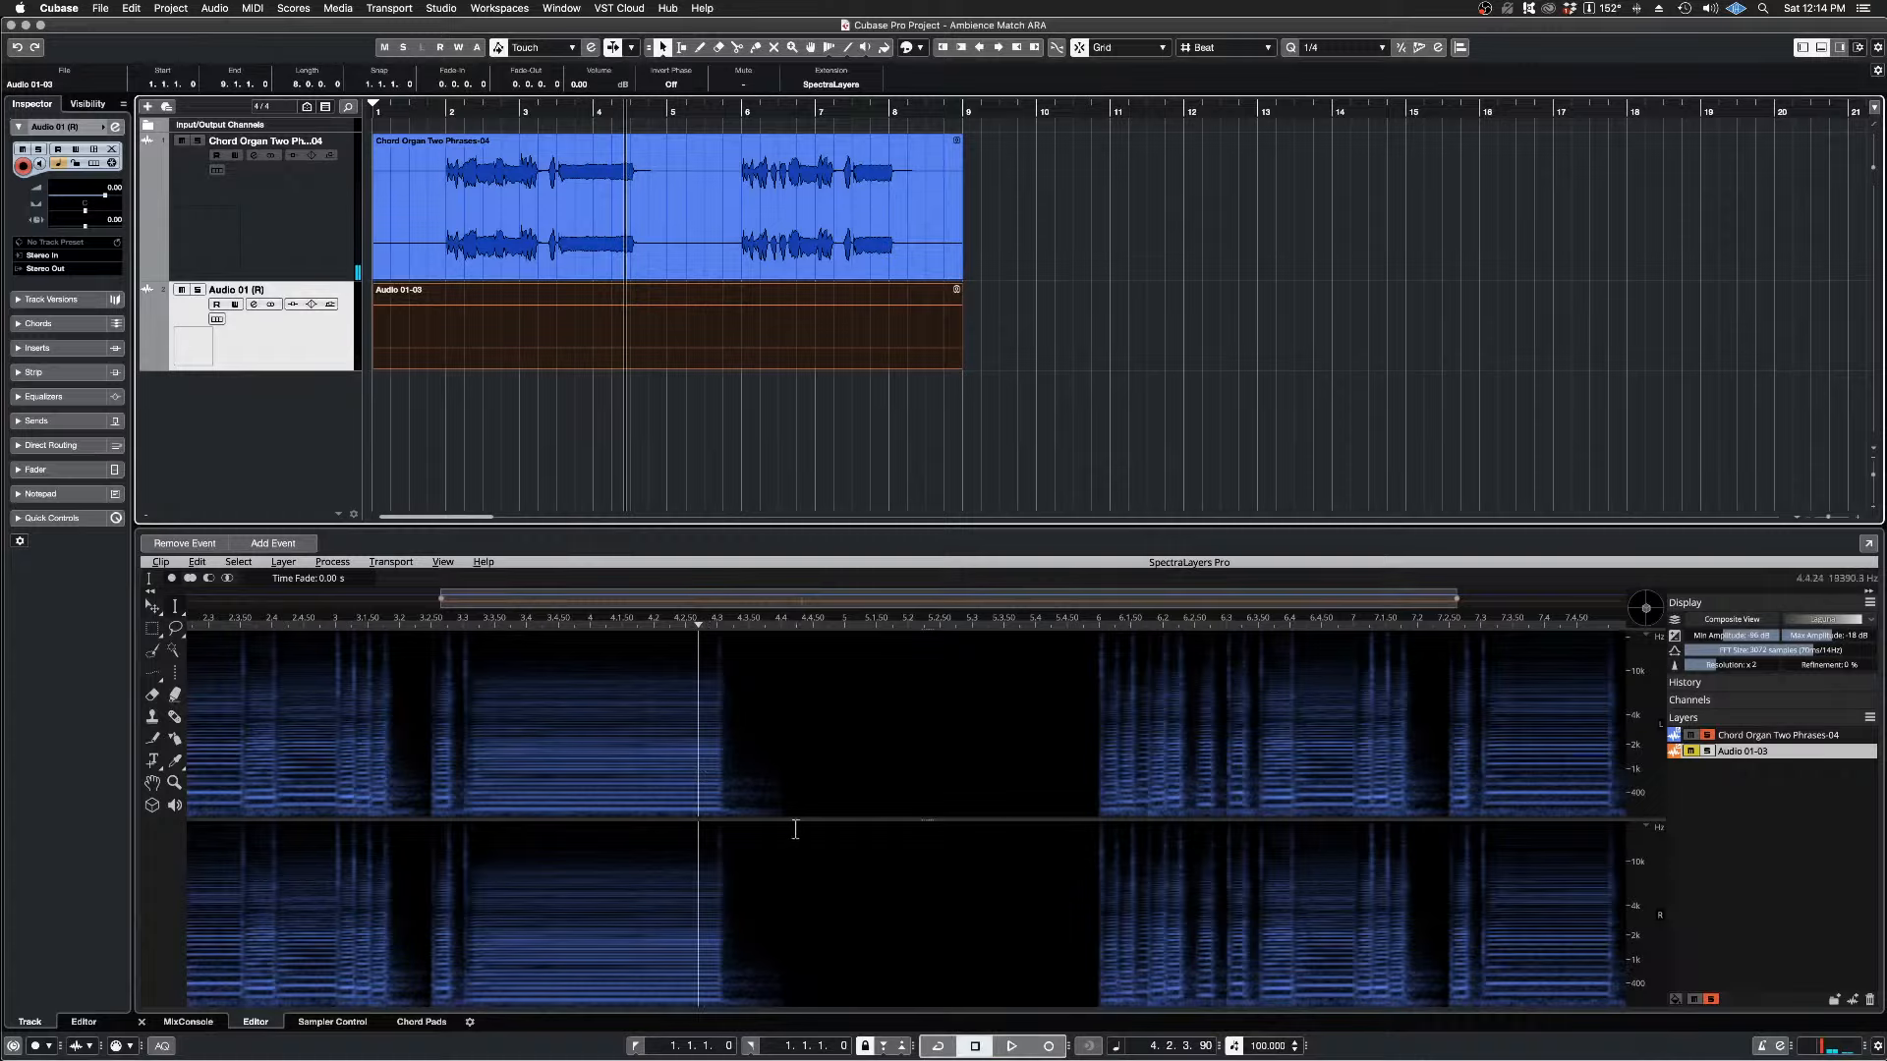
Step: Audition the chord's release from 4.2.3.90 without the Audio 01-03 layer, and again with that layer unmuted and soloed
key(space)
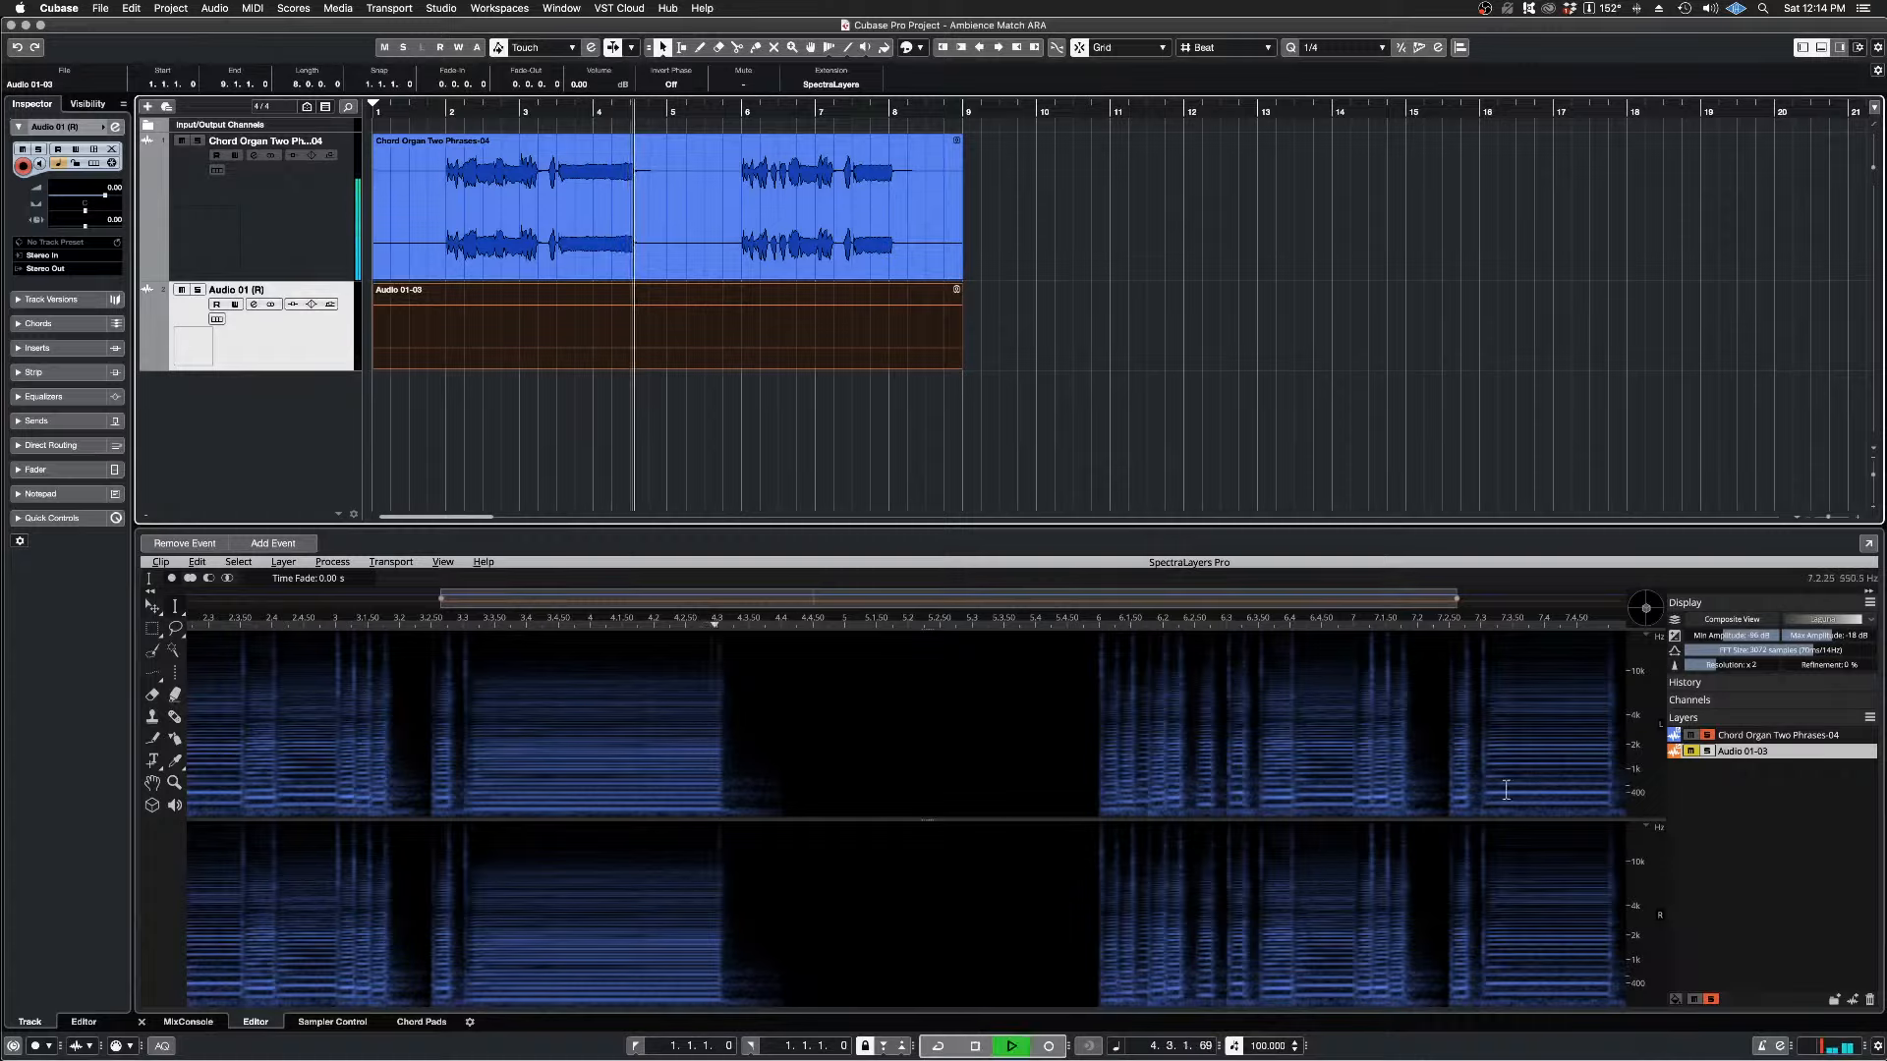
key(space)
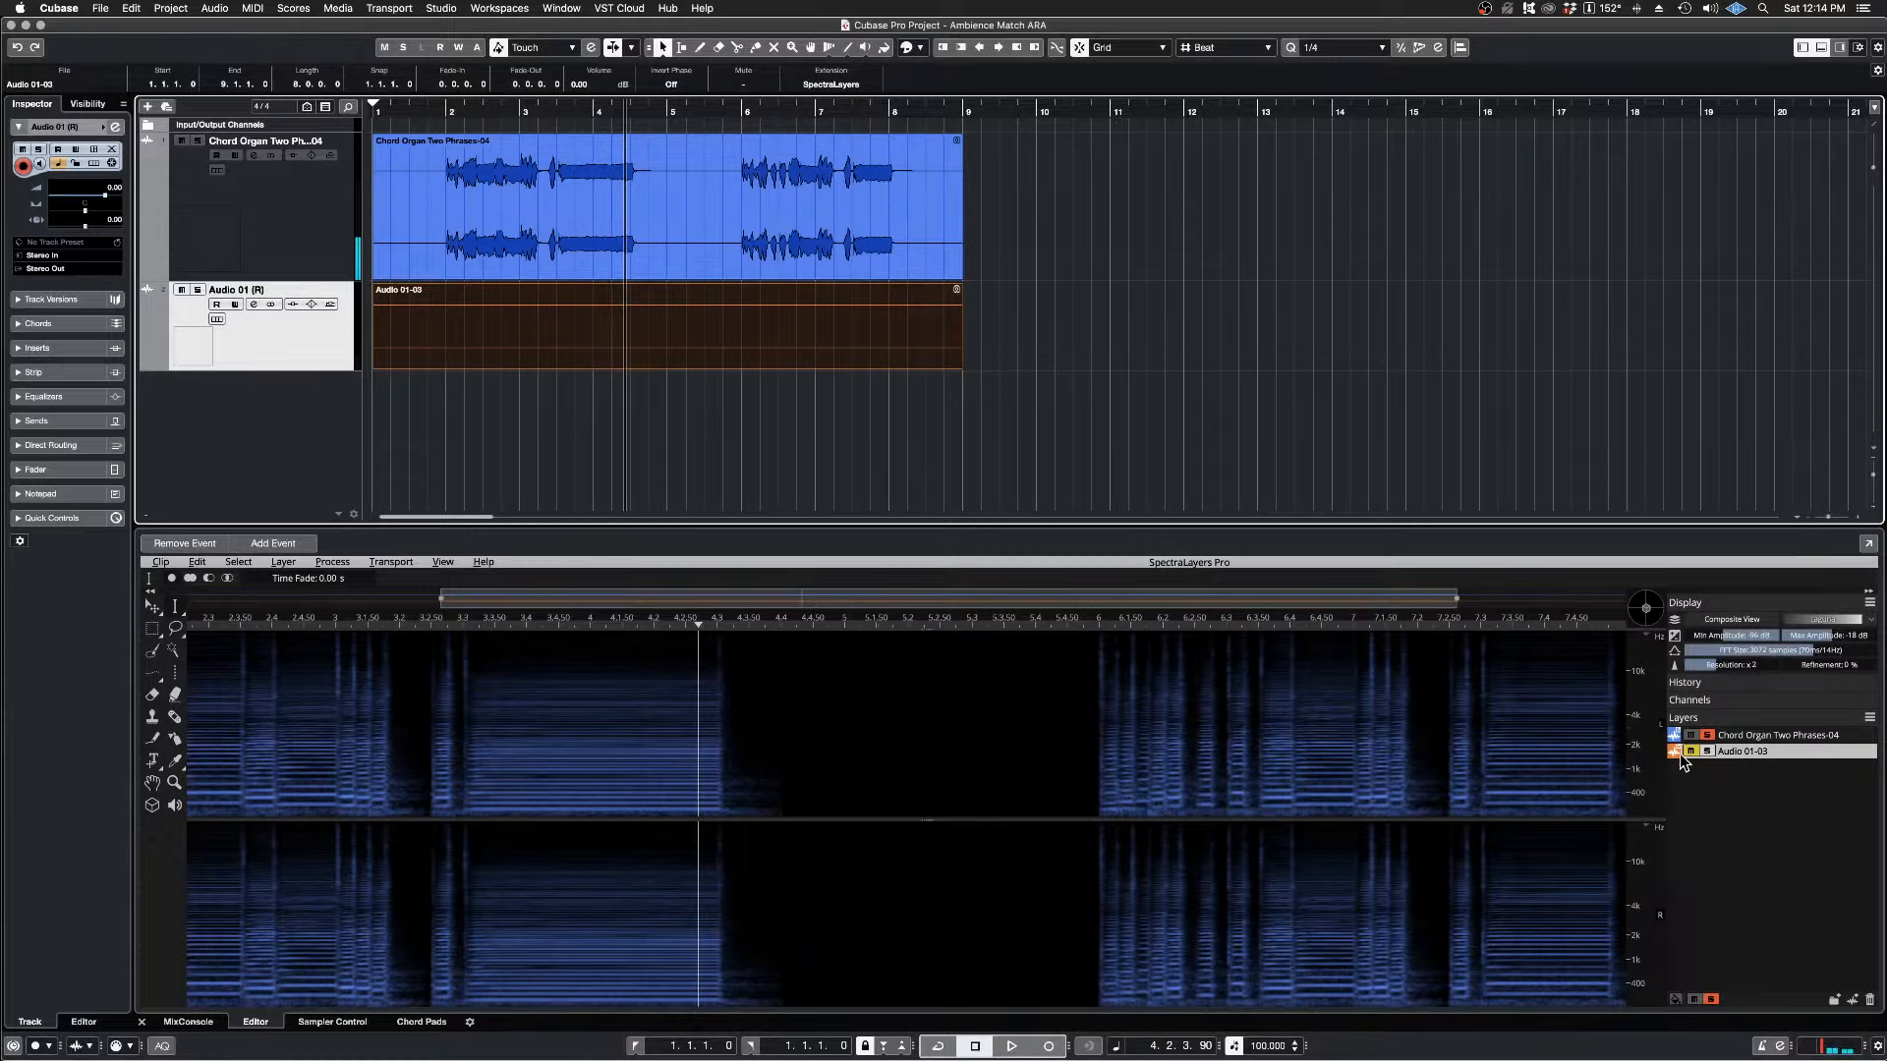
click(1690, 751)
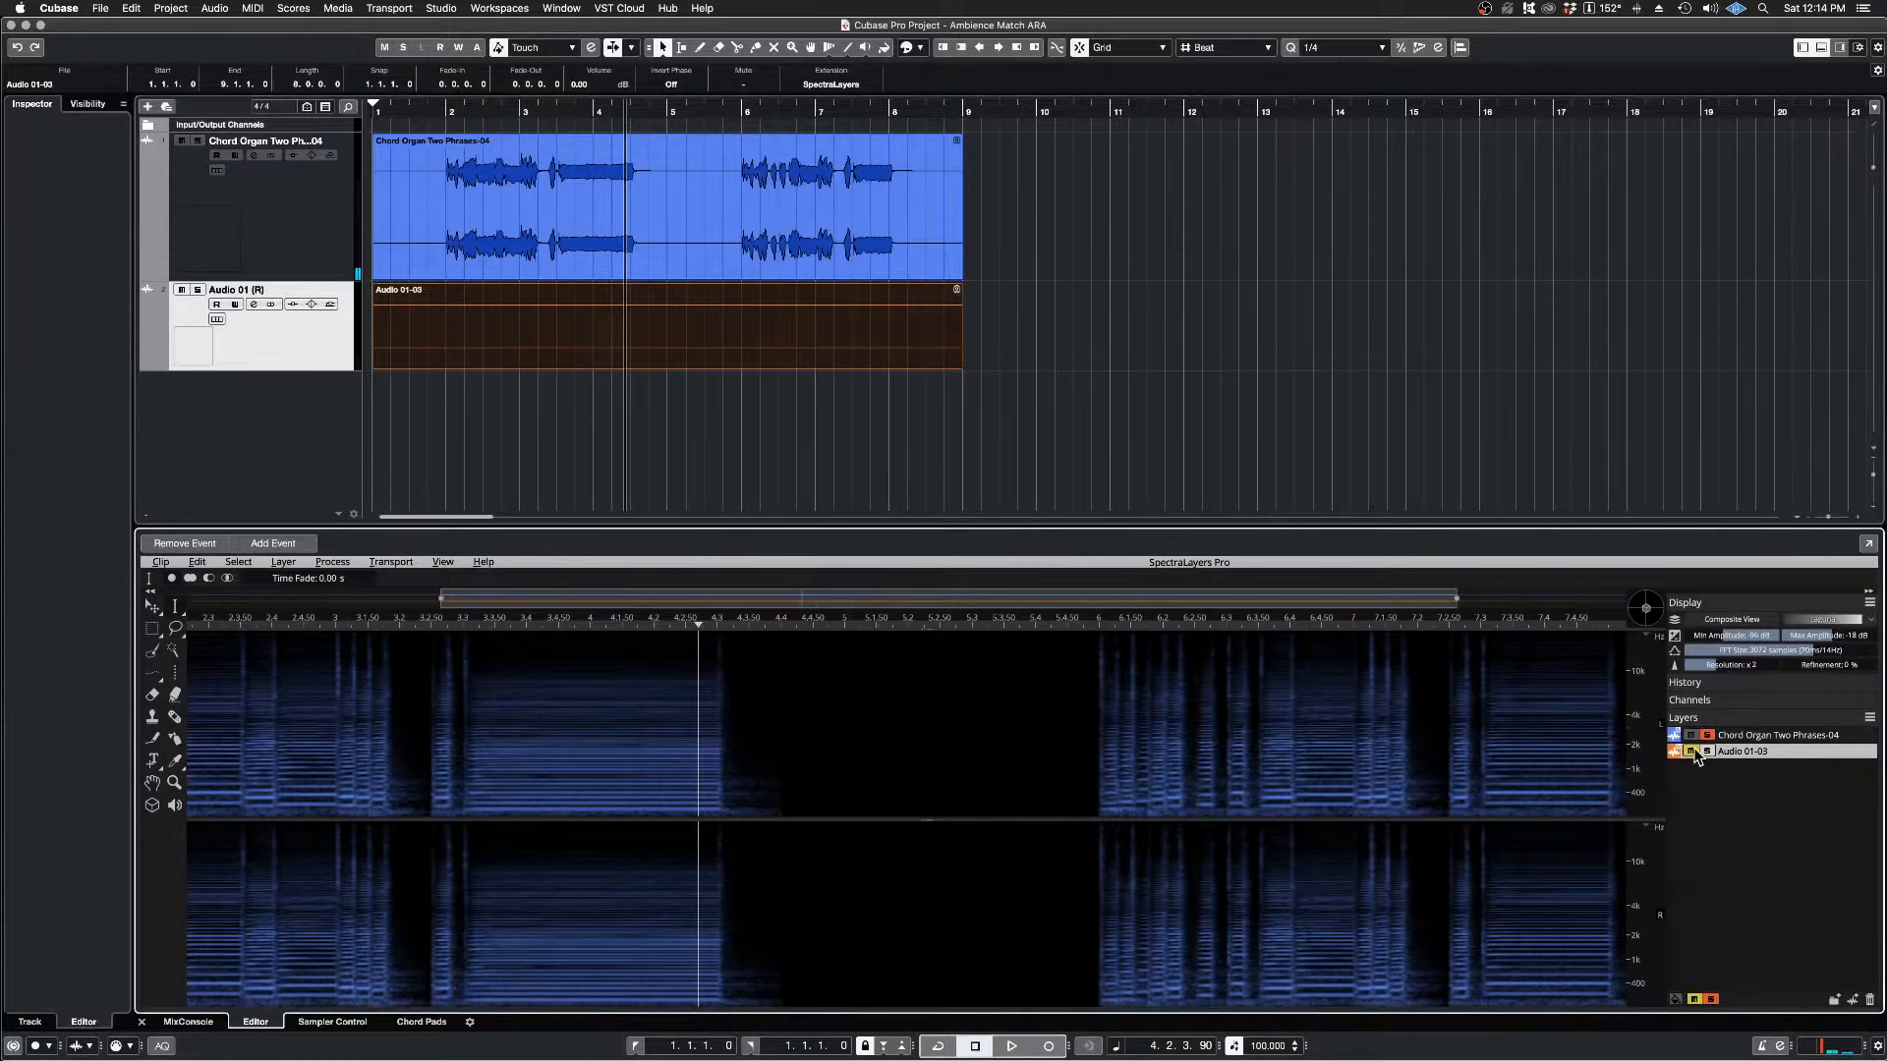
click(1691, 751)
key(space)
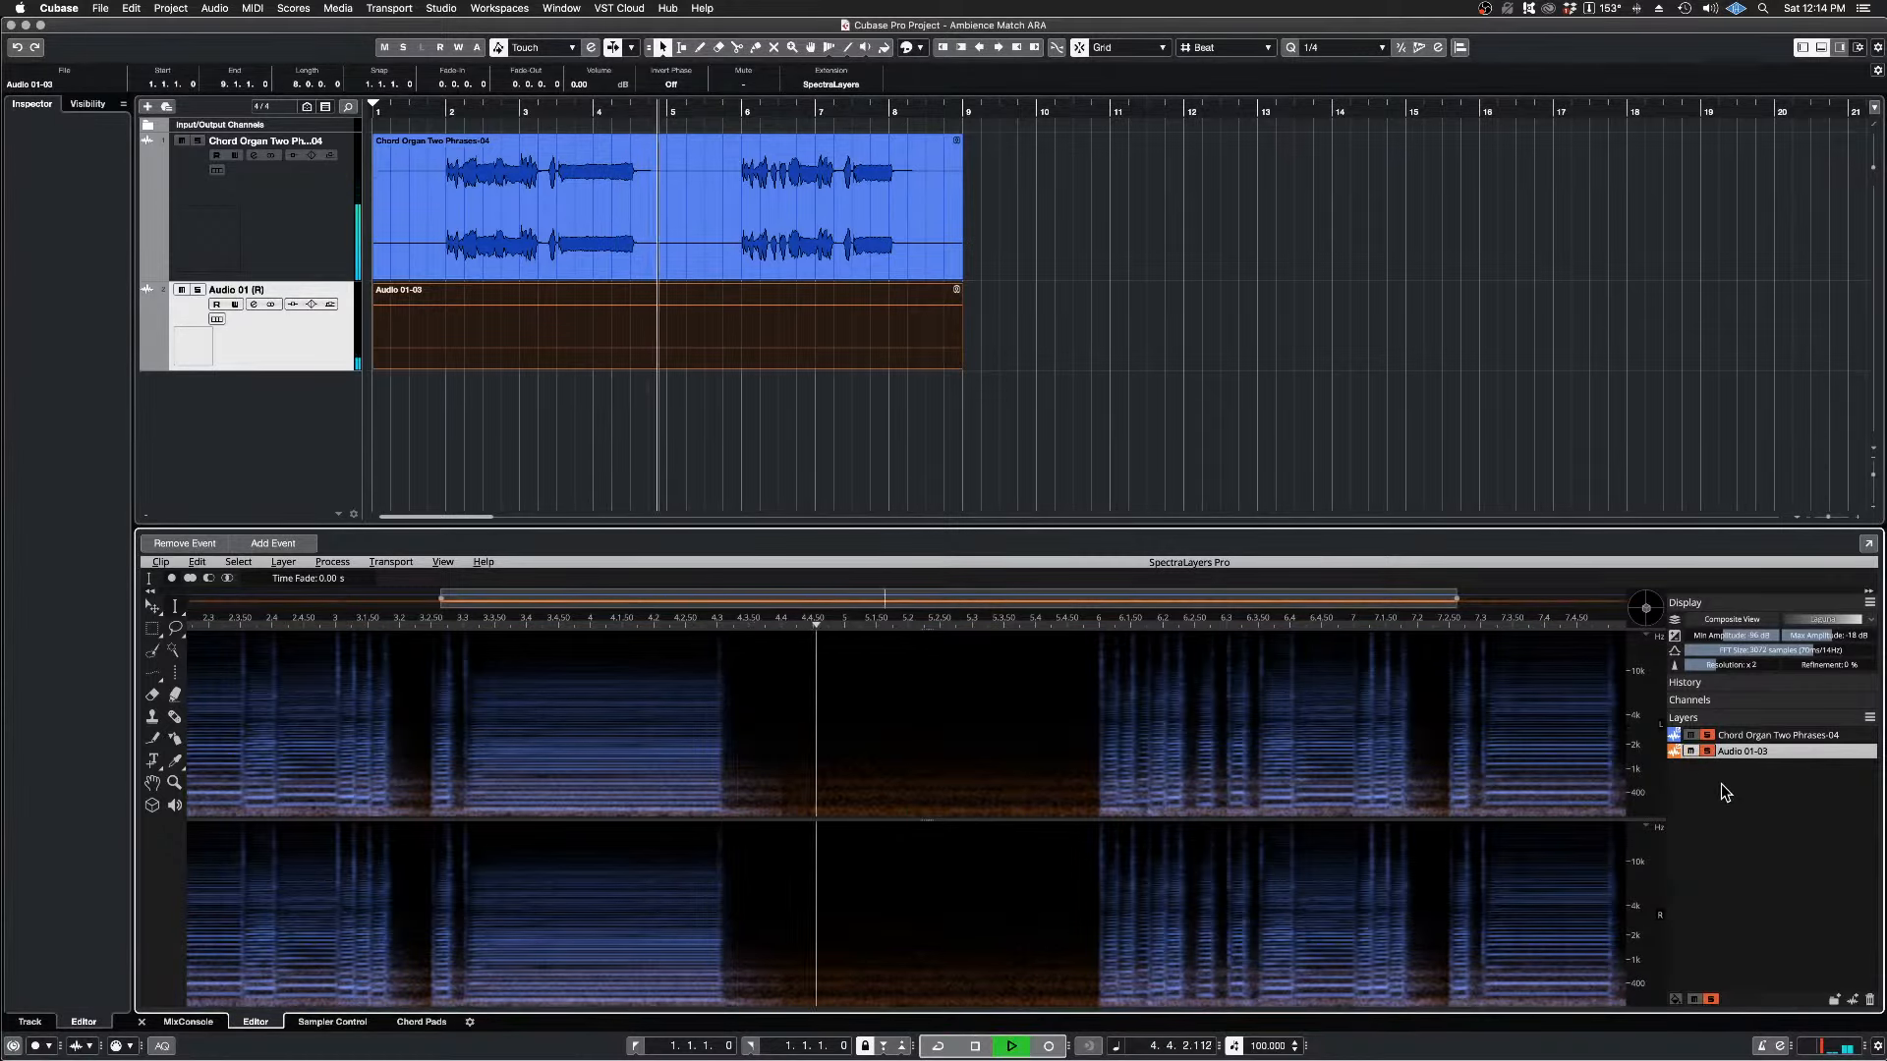
key(space)
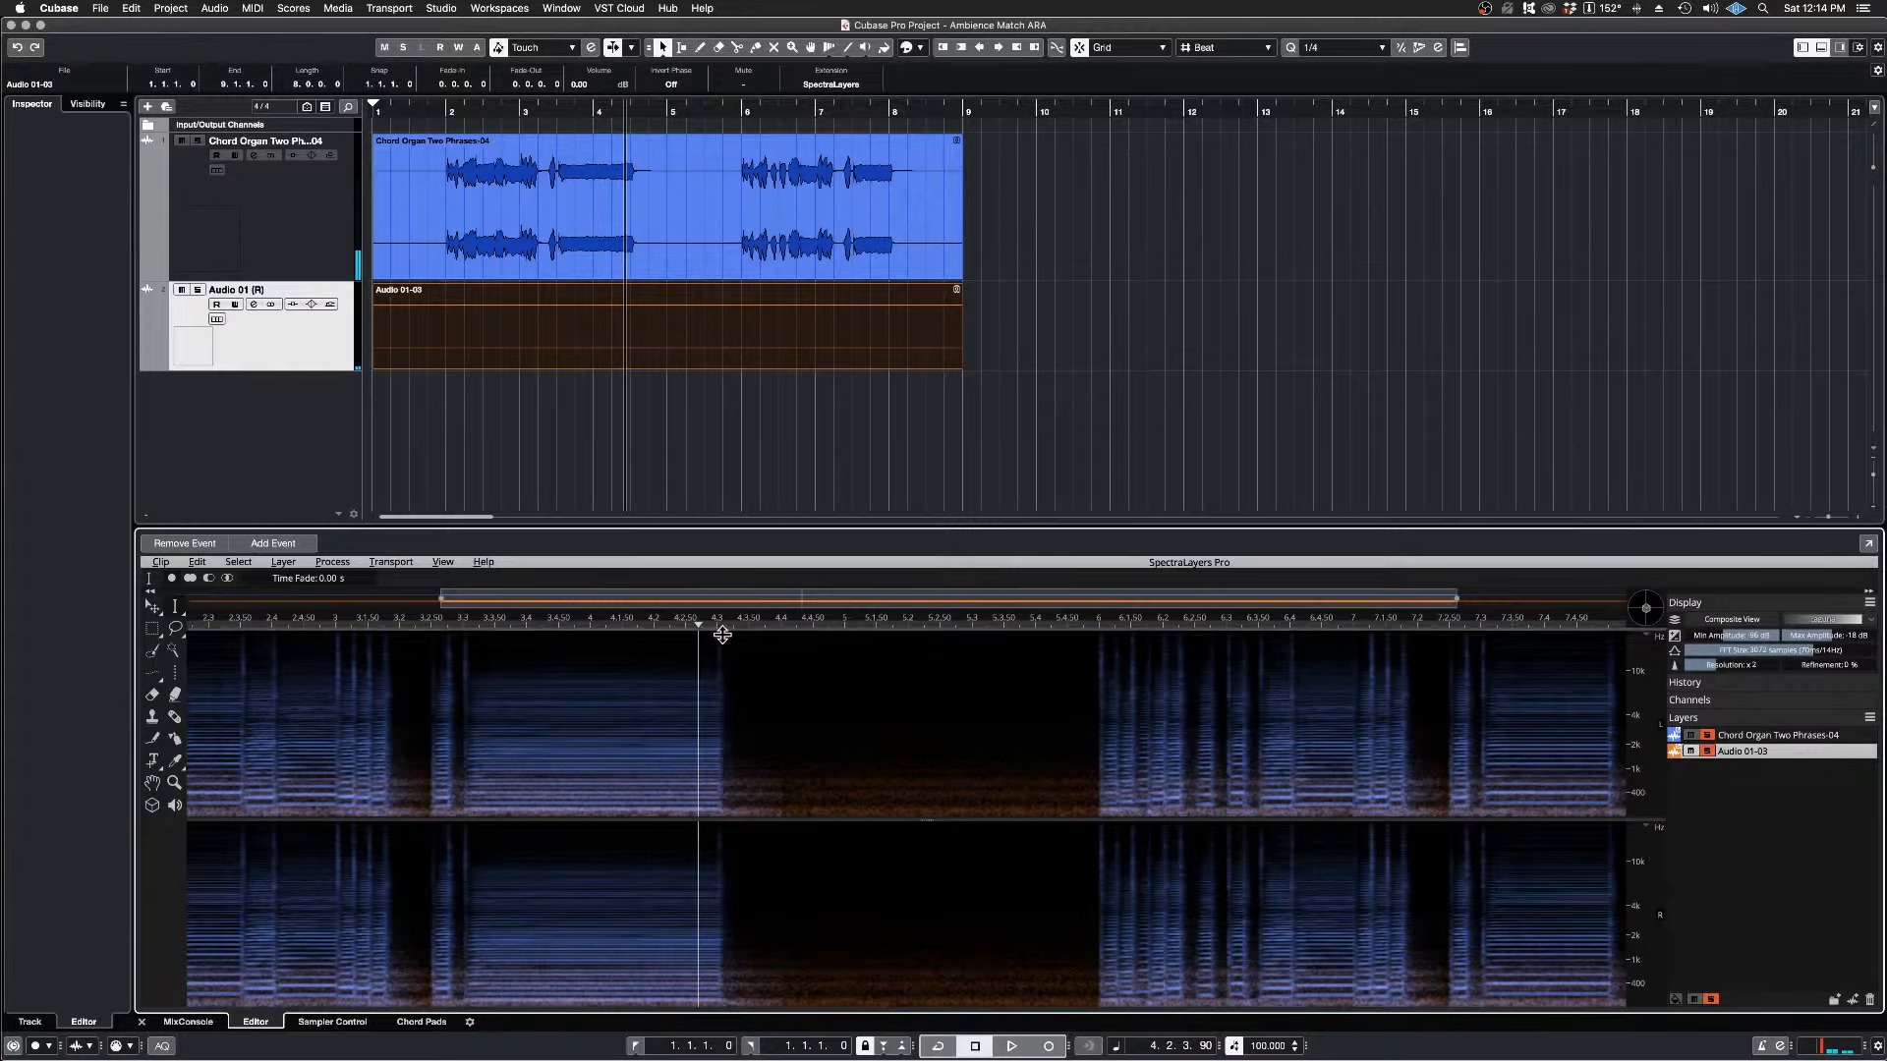
Step: Set the playback position to 3.1.3.93, just before the short gap in the first phrase, and audition it repeatedly with both layers
click(371, 629)
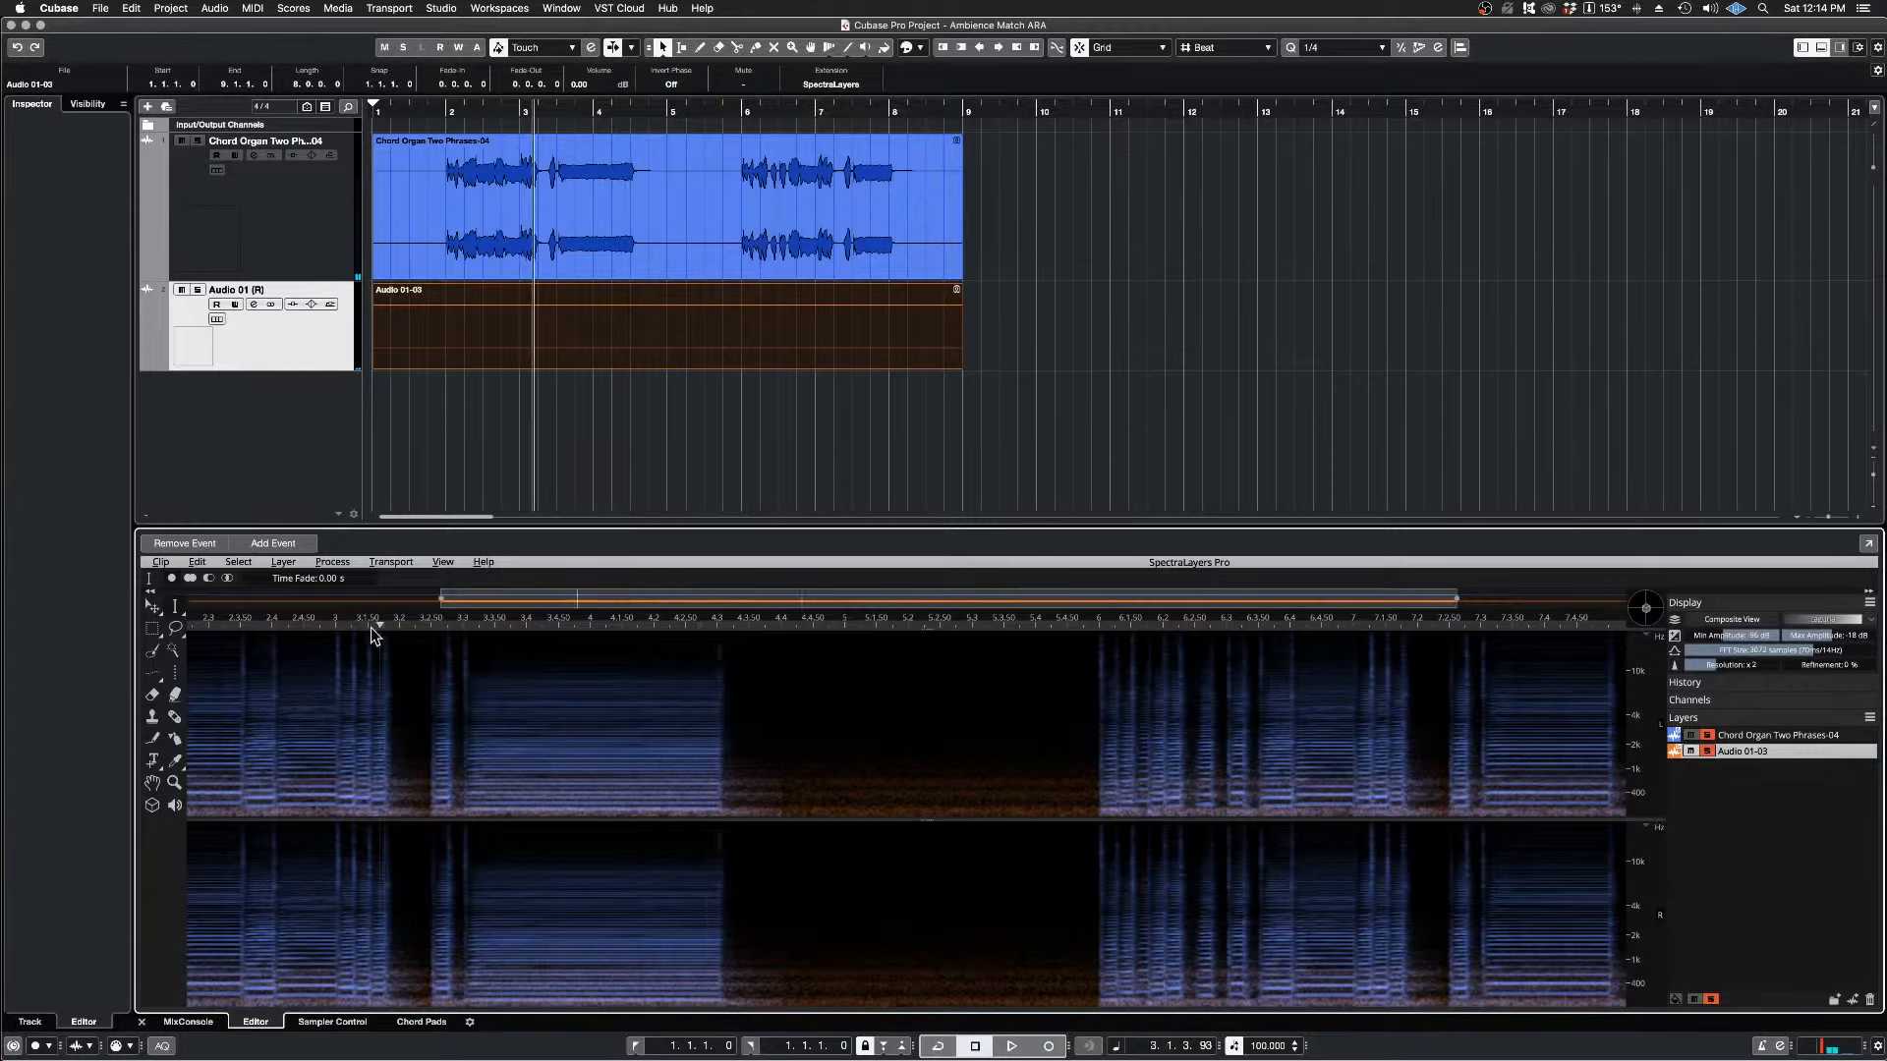
key(space)
key(space)
key(space)
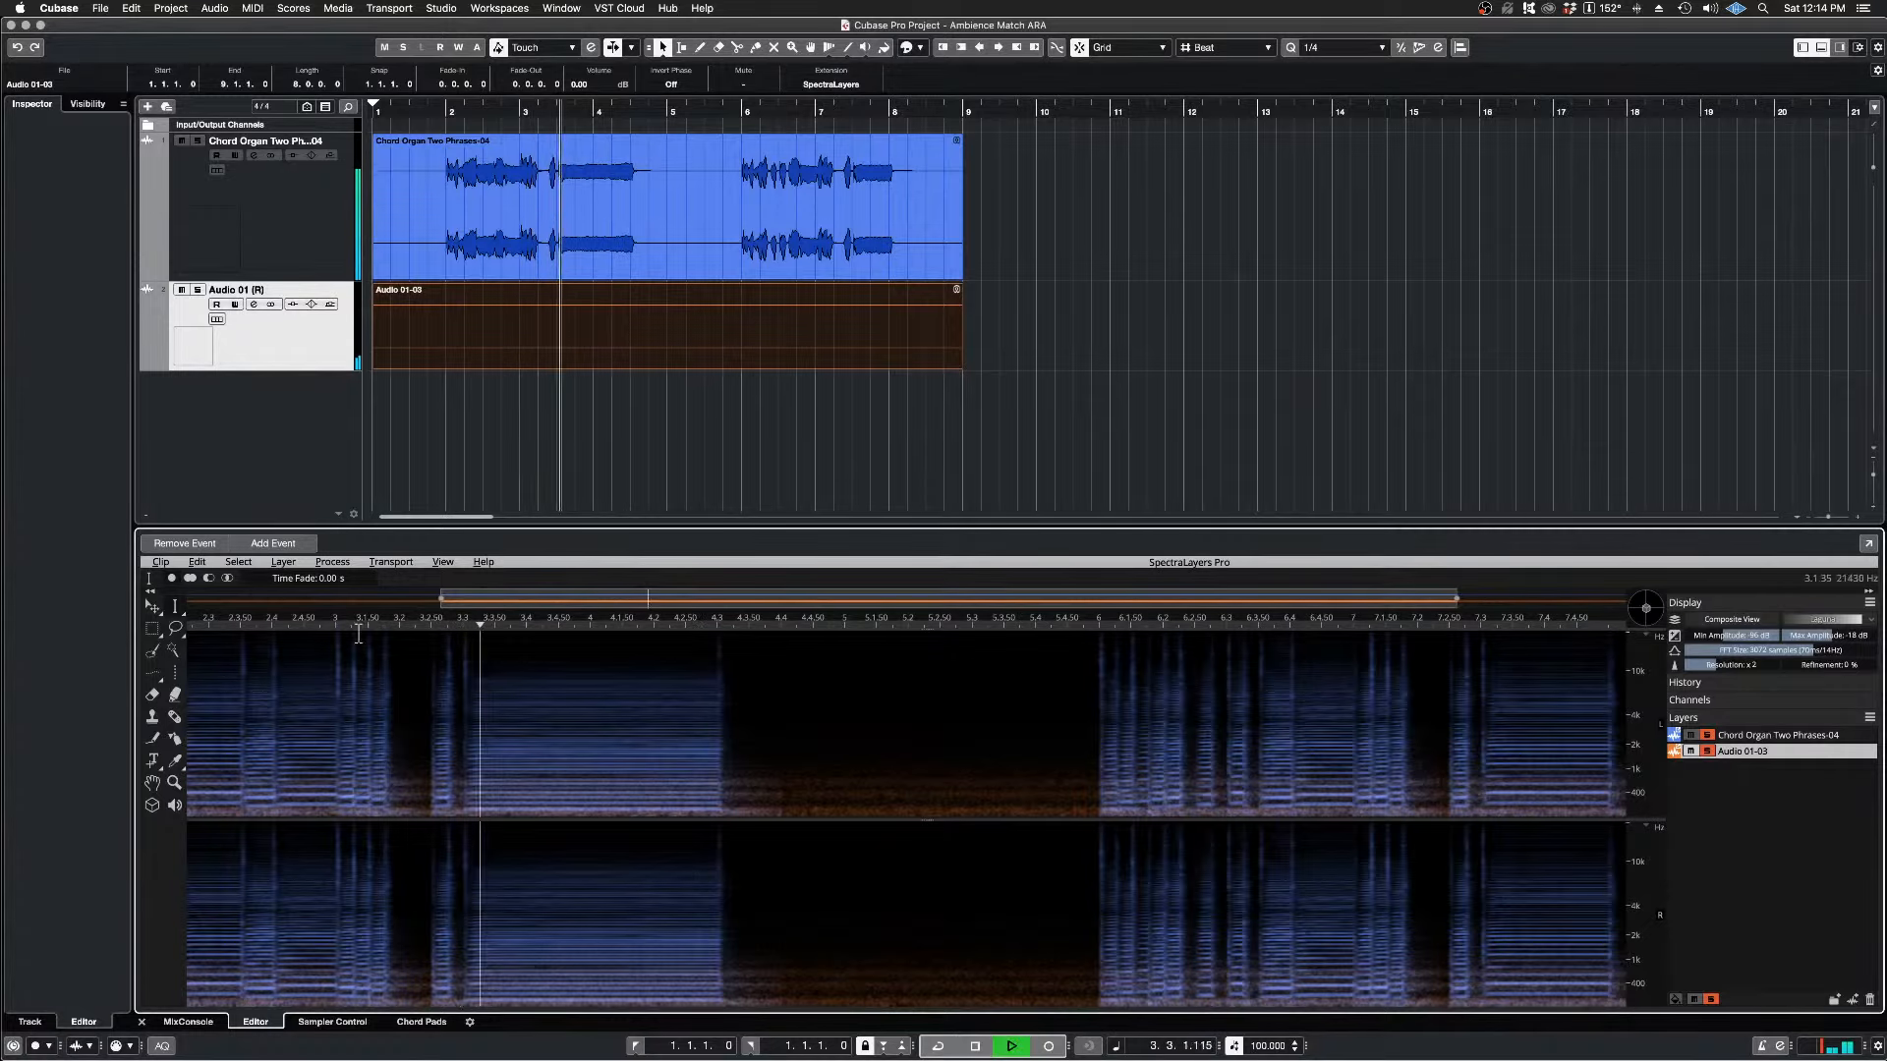
key(space)
scroll(372, 747, up, 8)
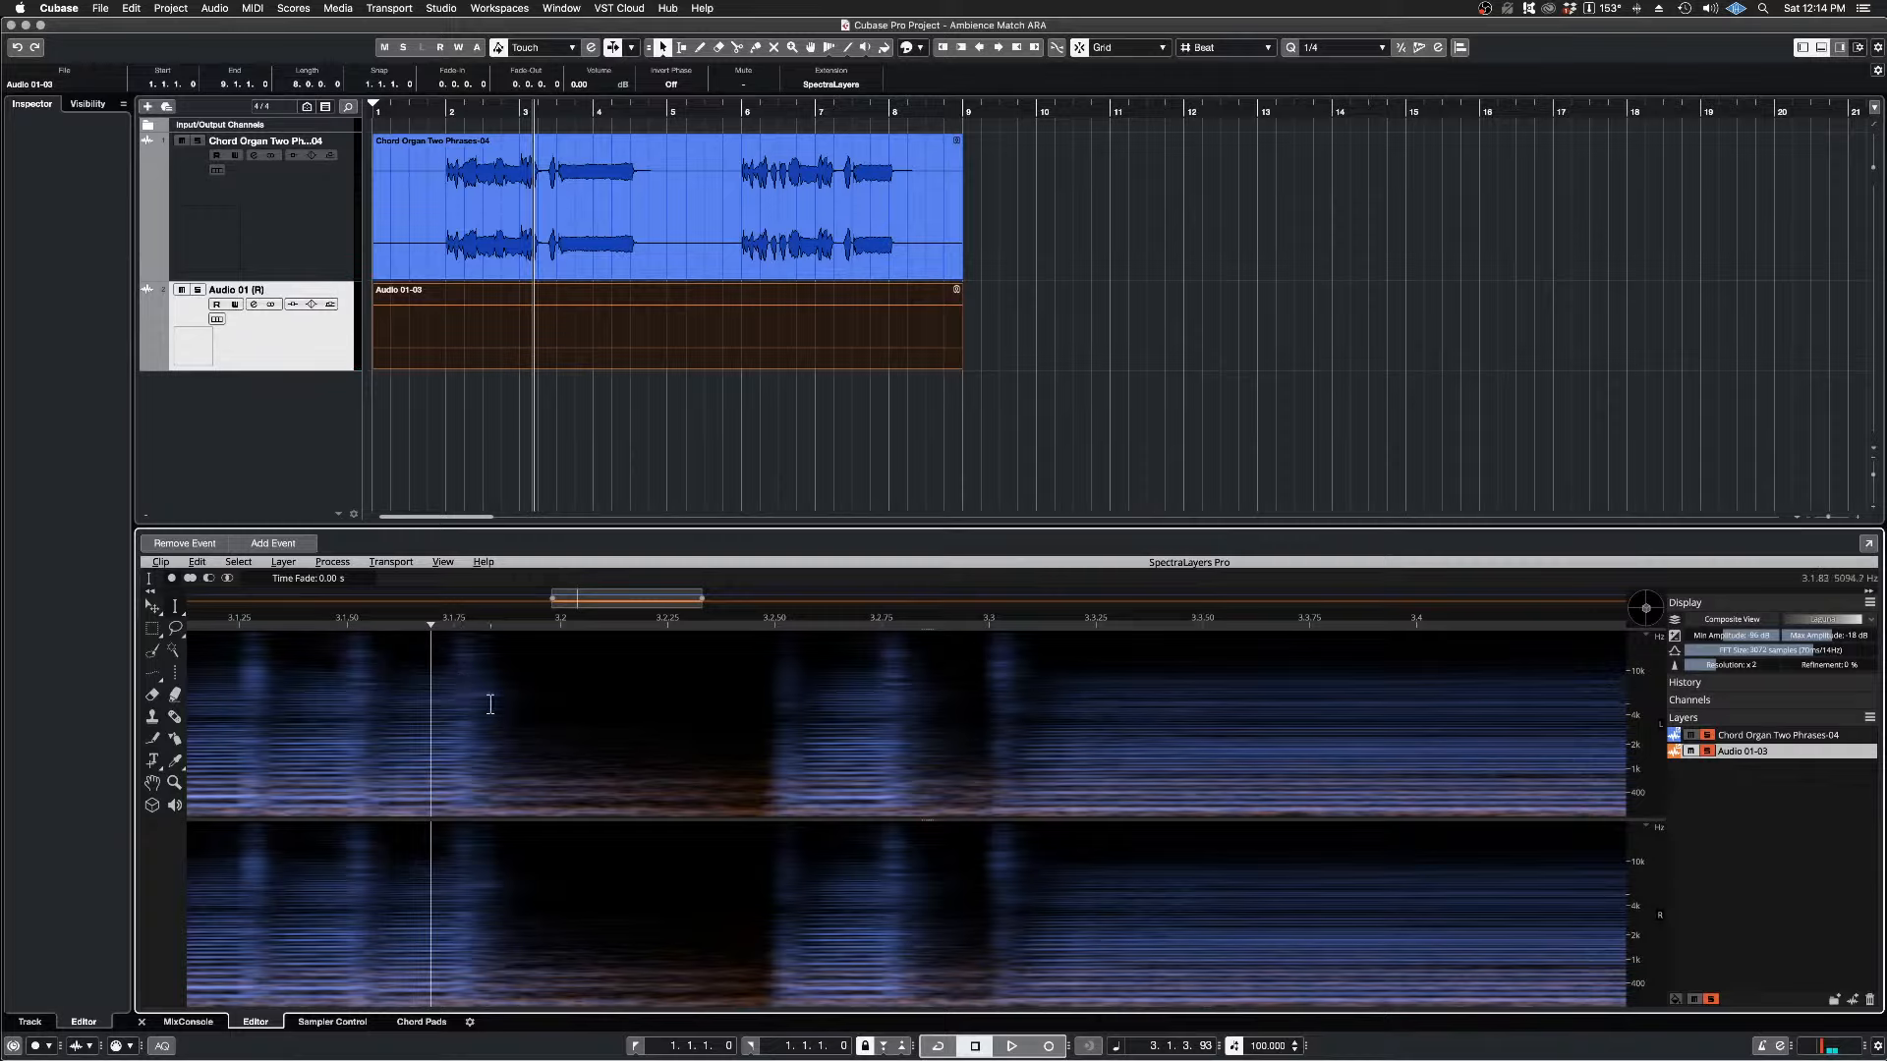
key(space)
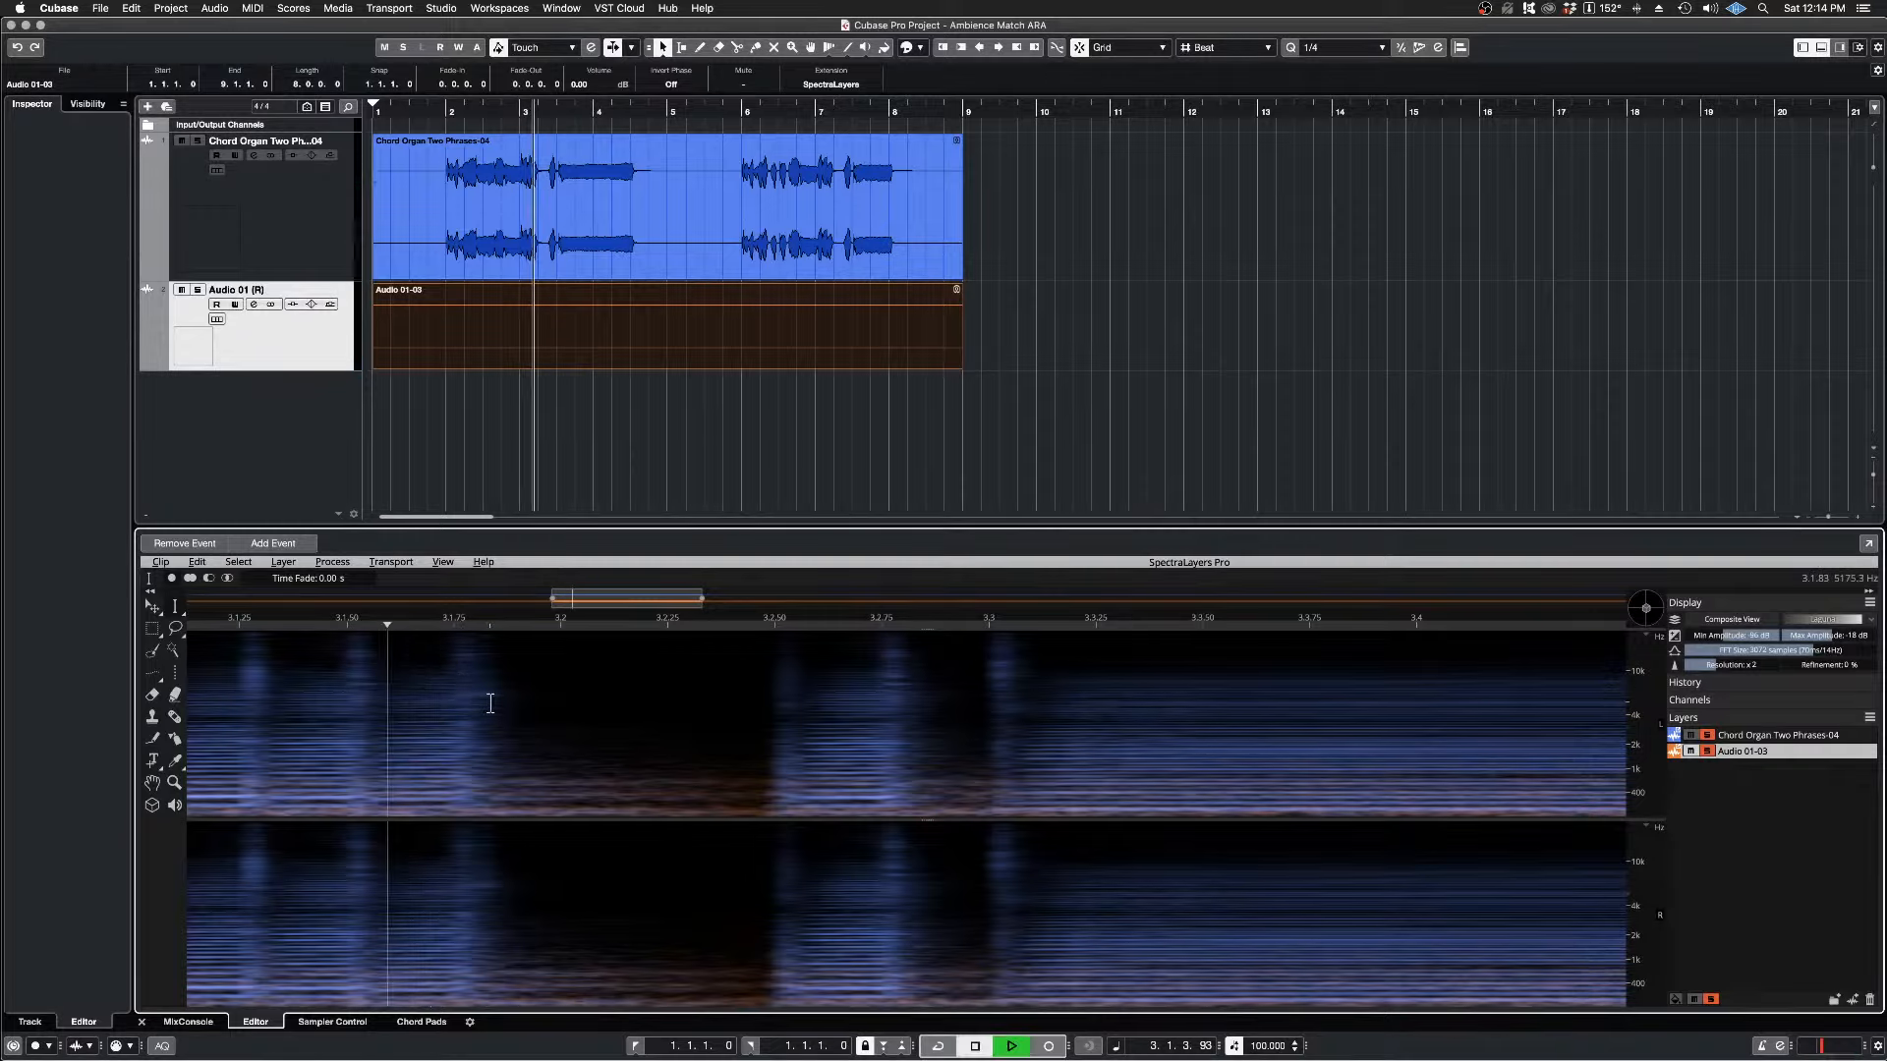
key(space)
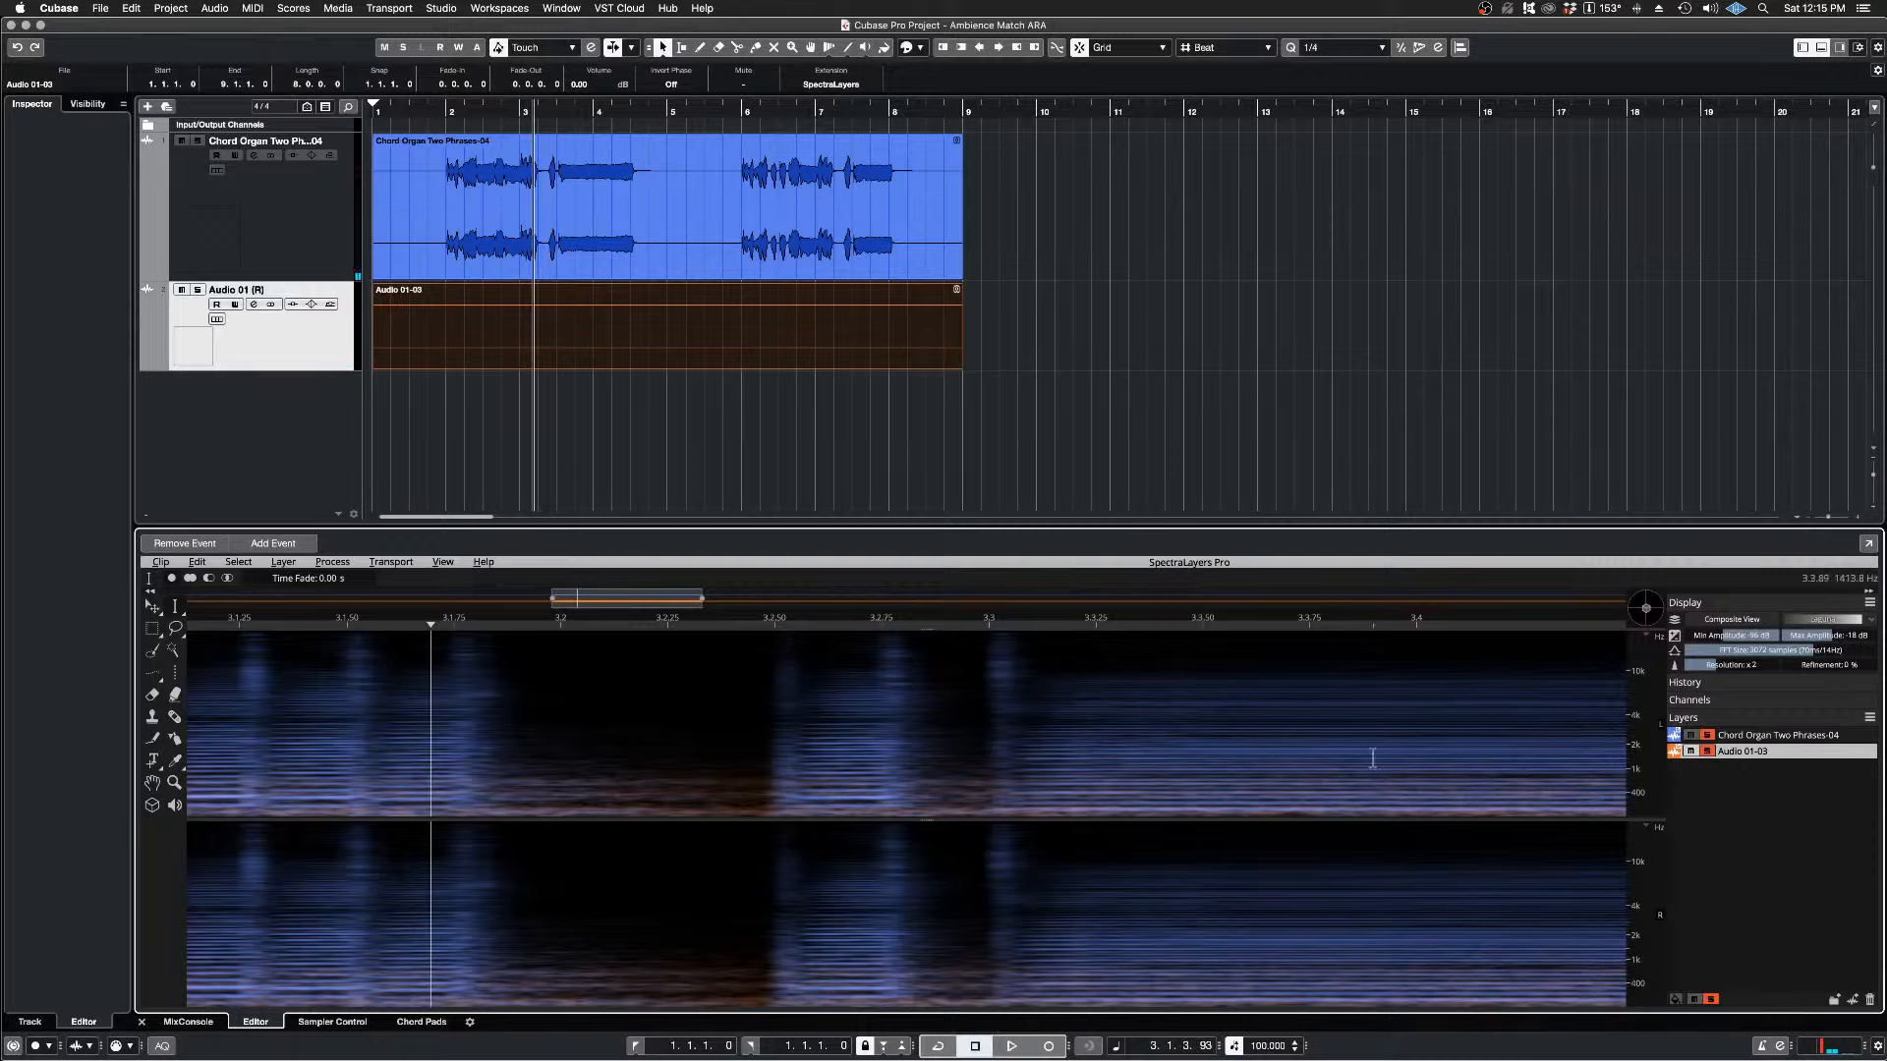
Step: Mute the Audio 01-03 layer and keep only the Chord Organ Two Phrases-04 layer soloed
click(1708, 751)
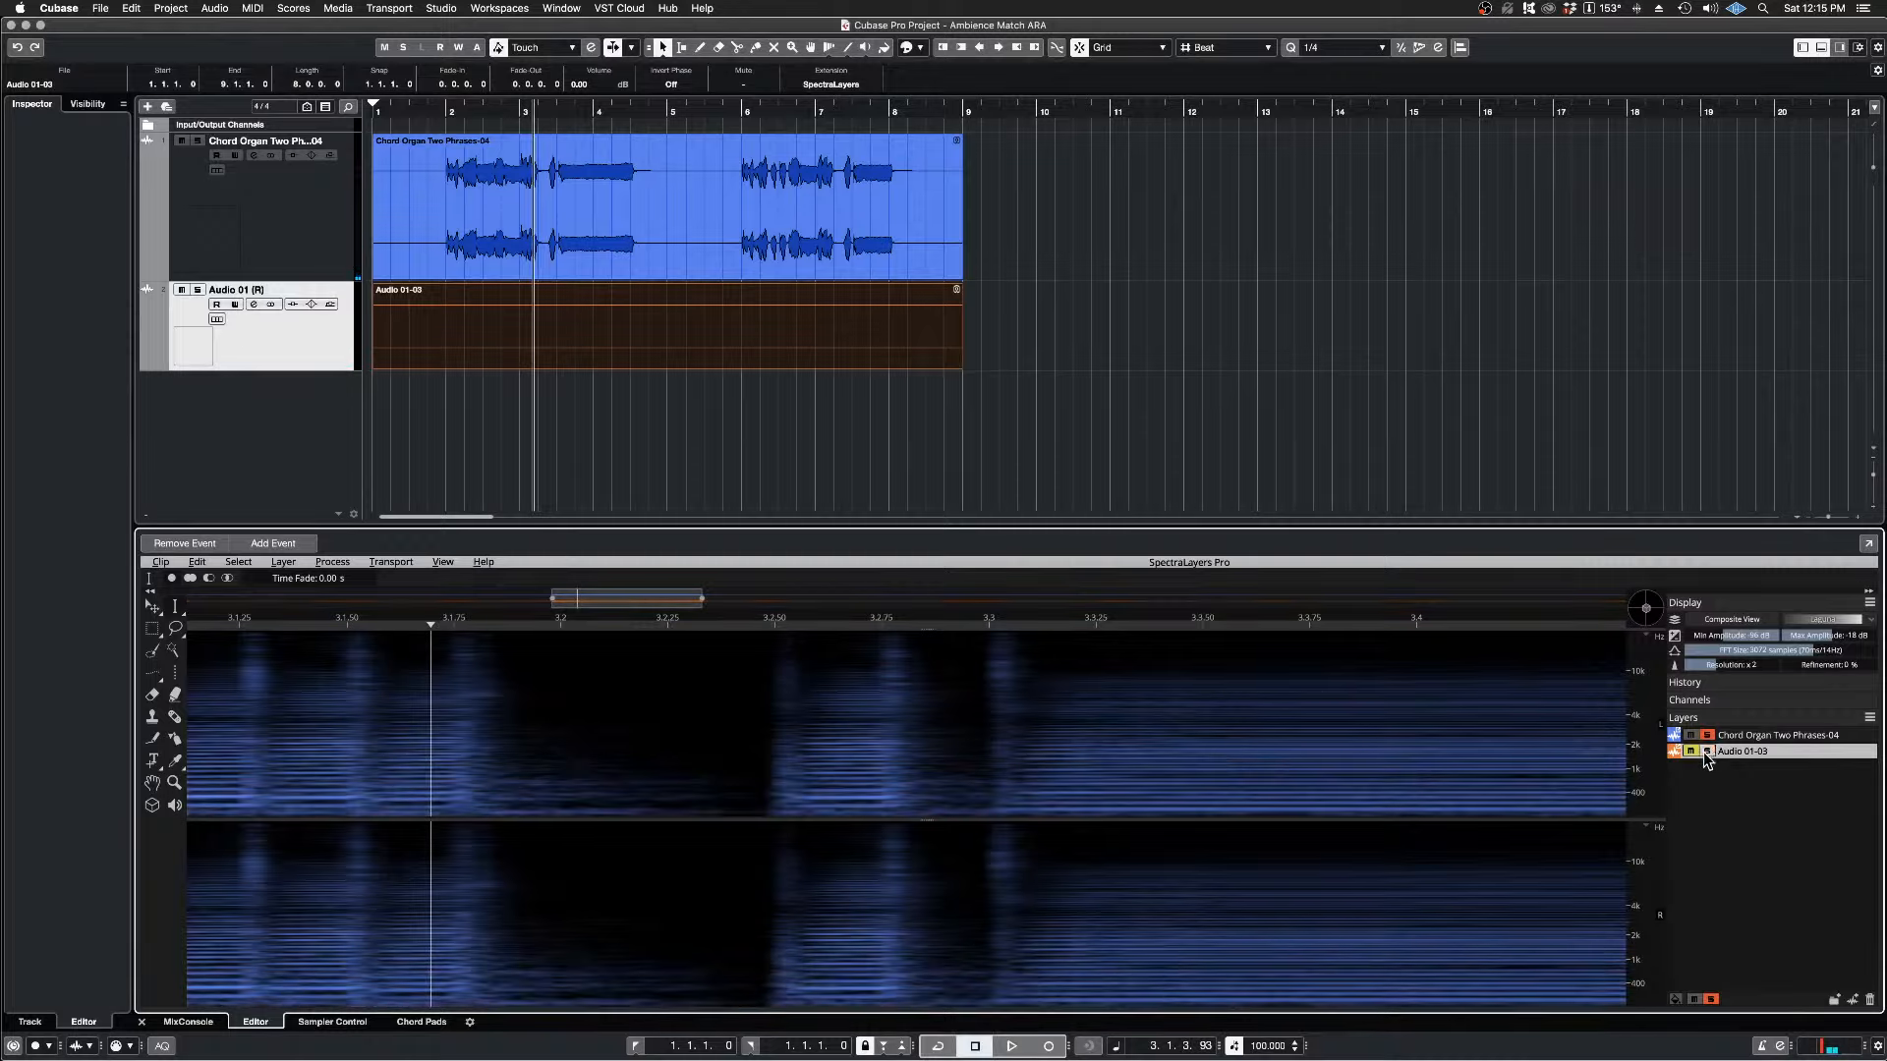
click(1706, 735)
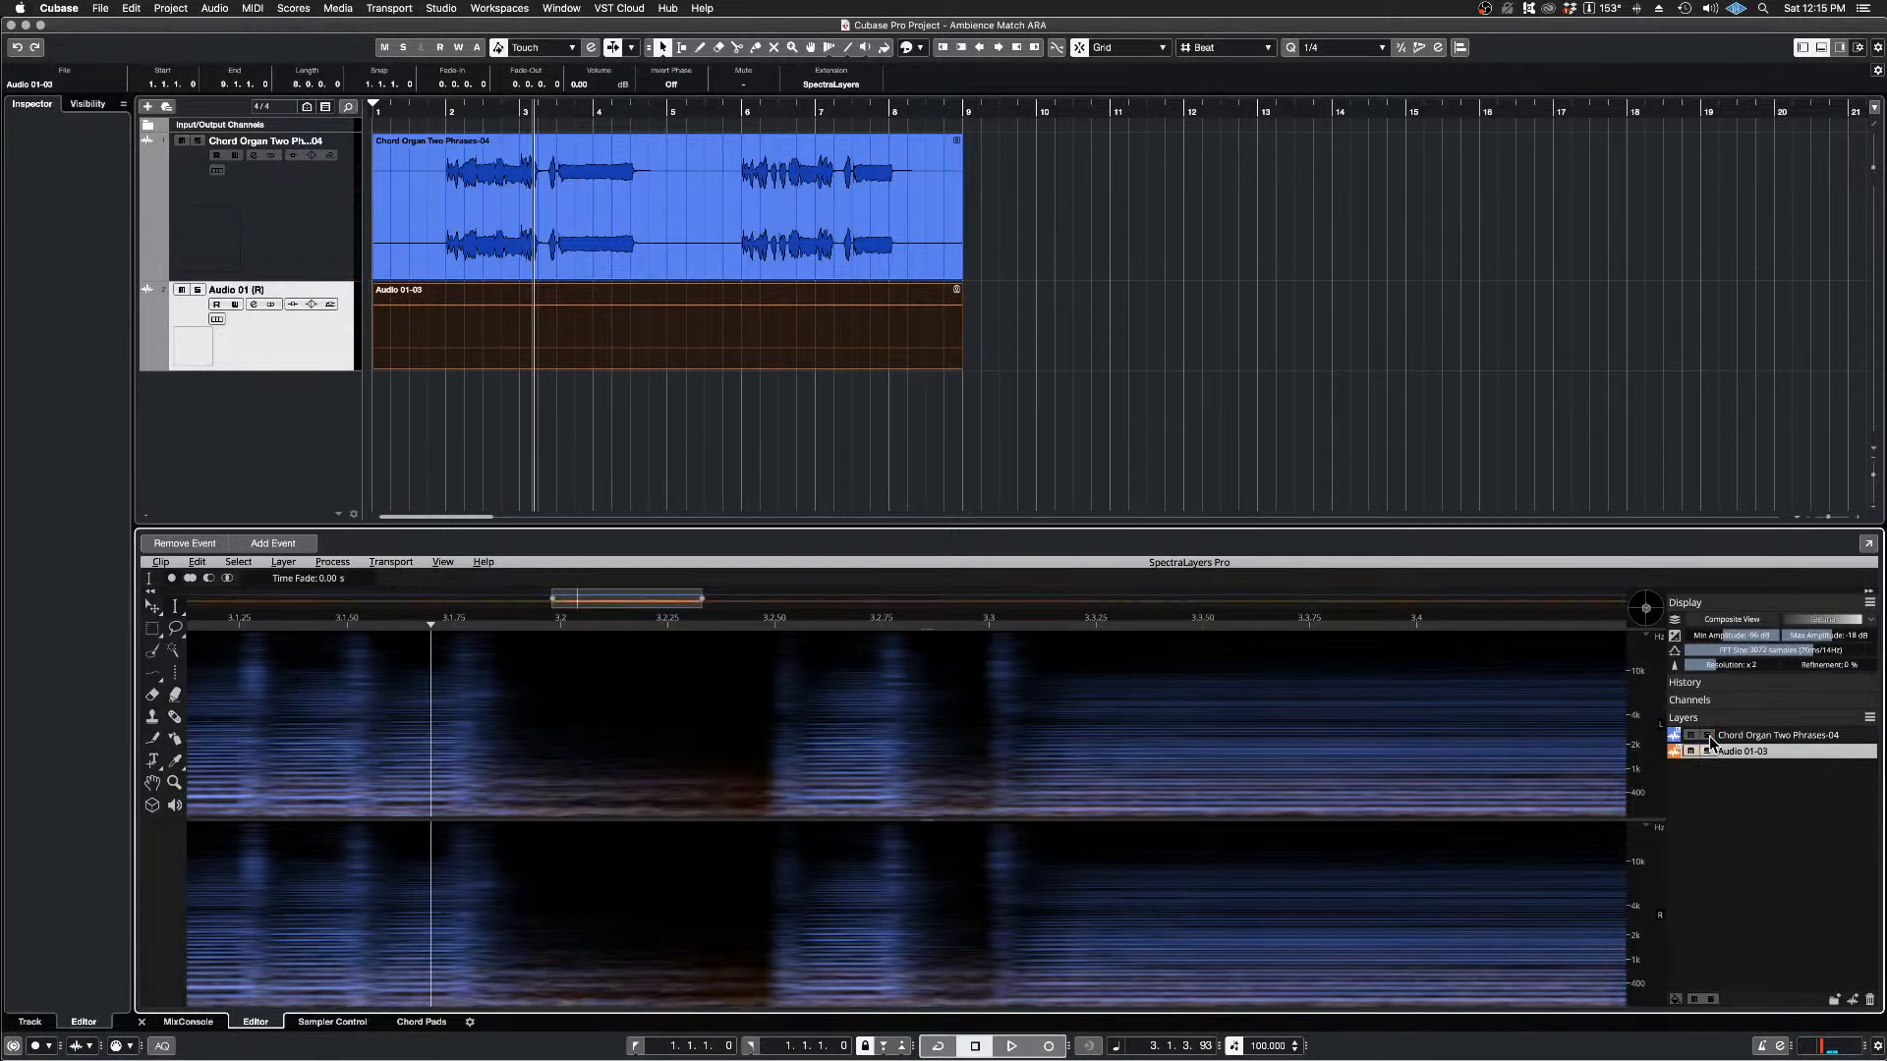
click(1708, 736)
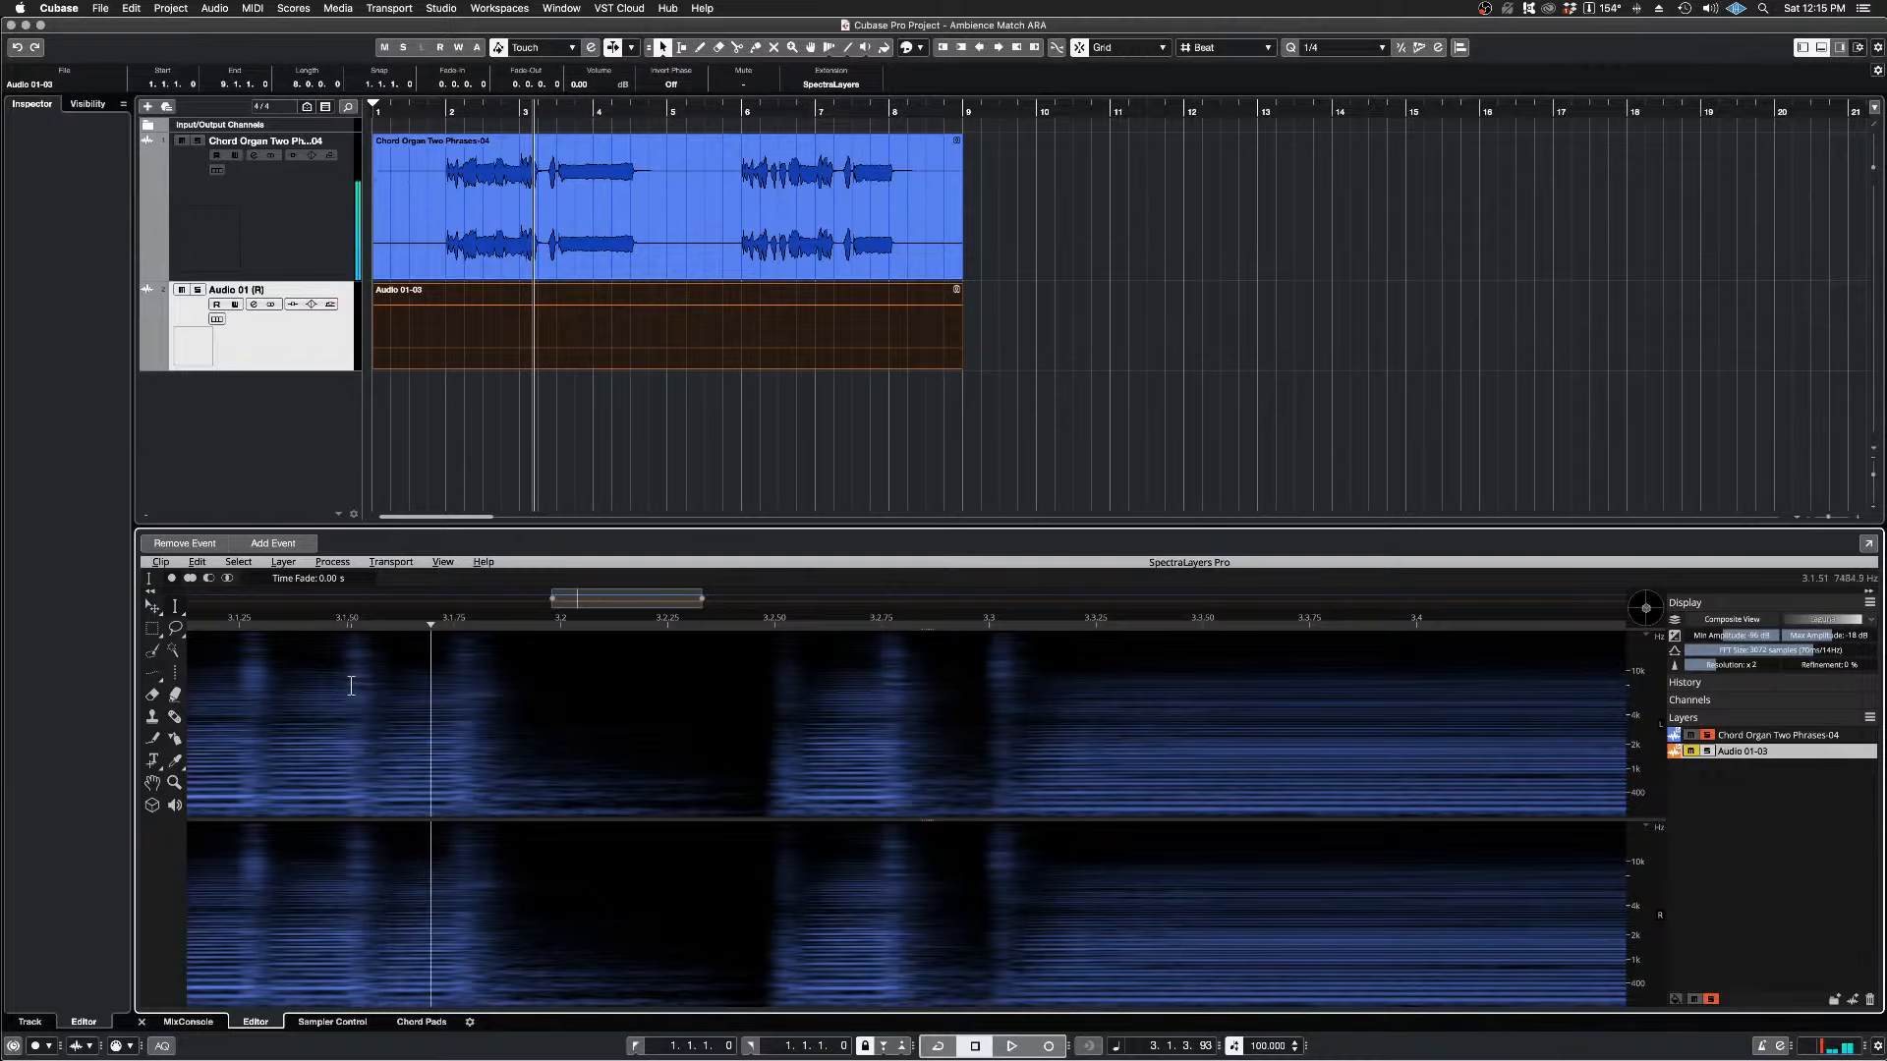
Step: Set the Time Range Selection fade to 0.15 s and select the short gap in the first phrase up to the next attack
click(180, 617)
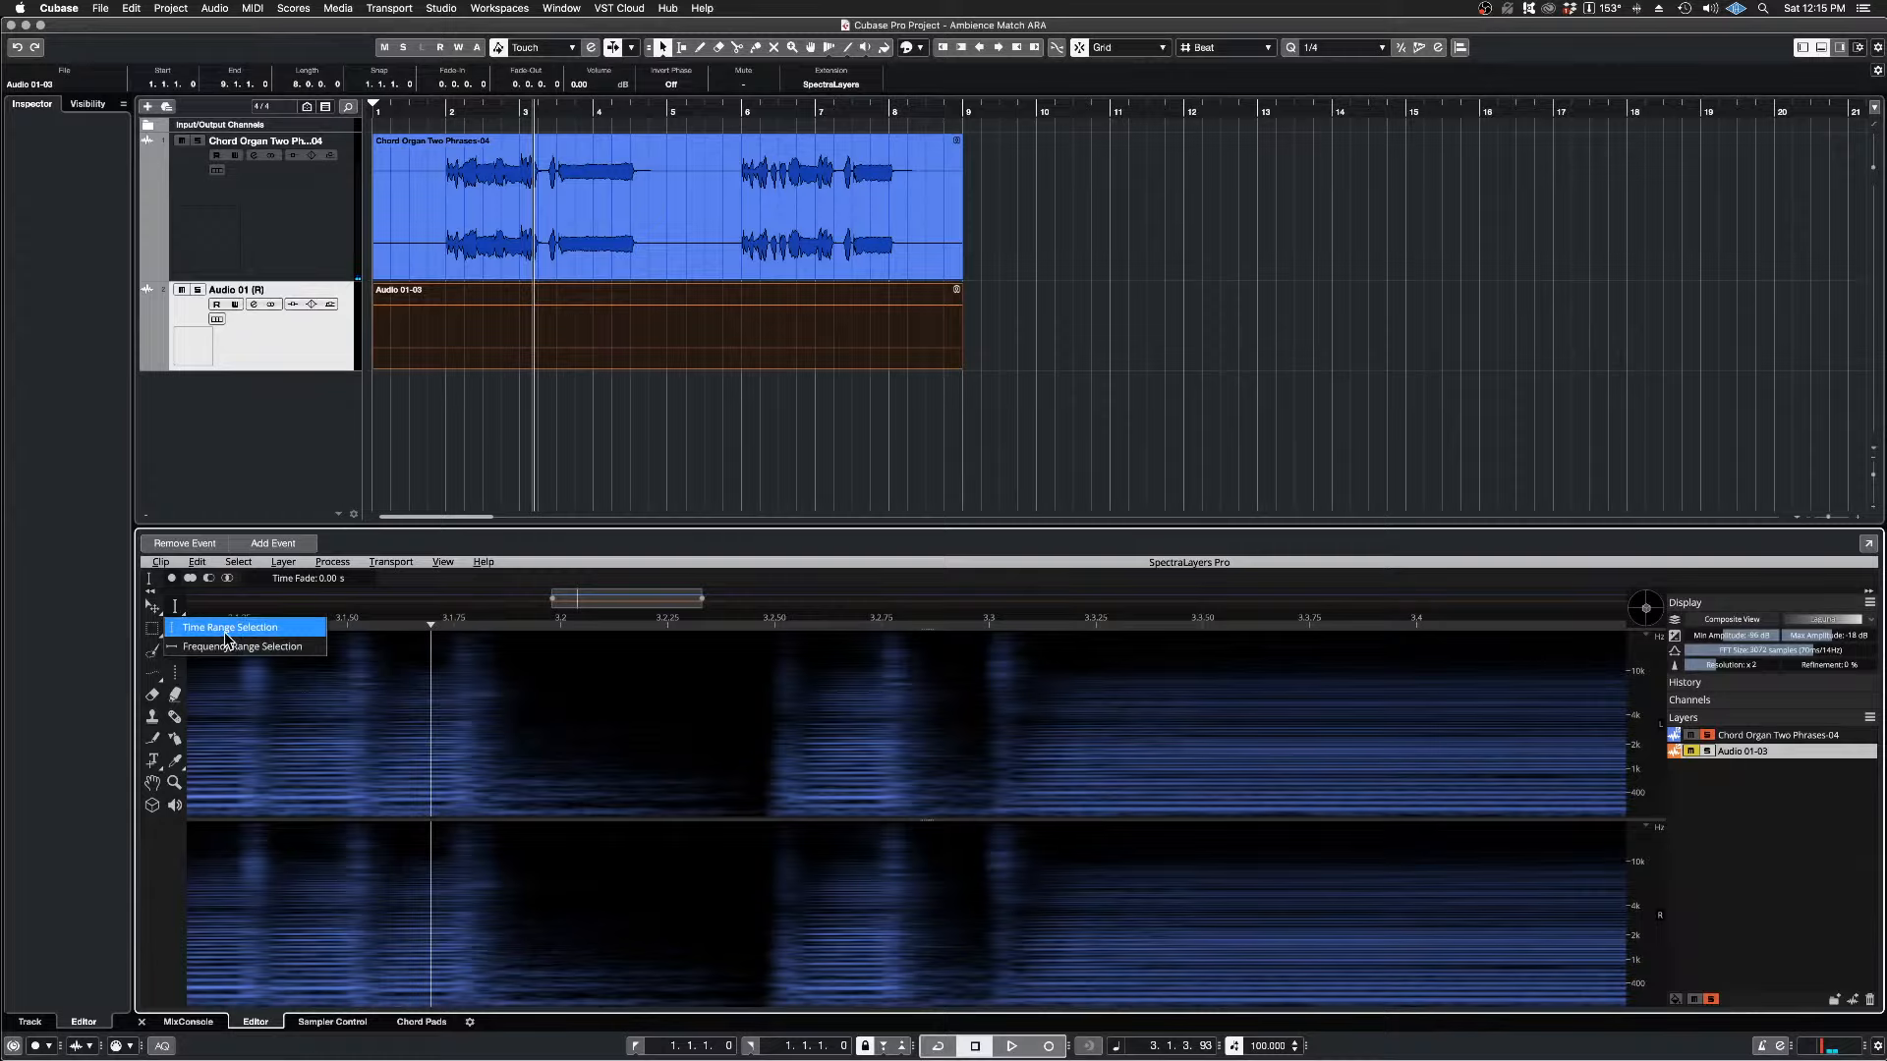
click(224, 630)
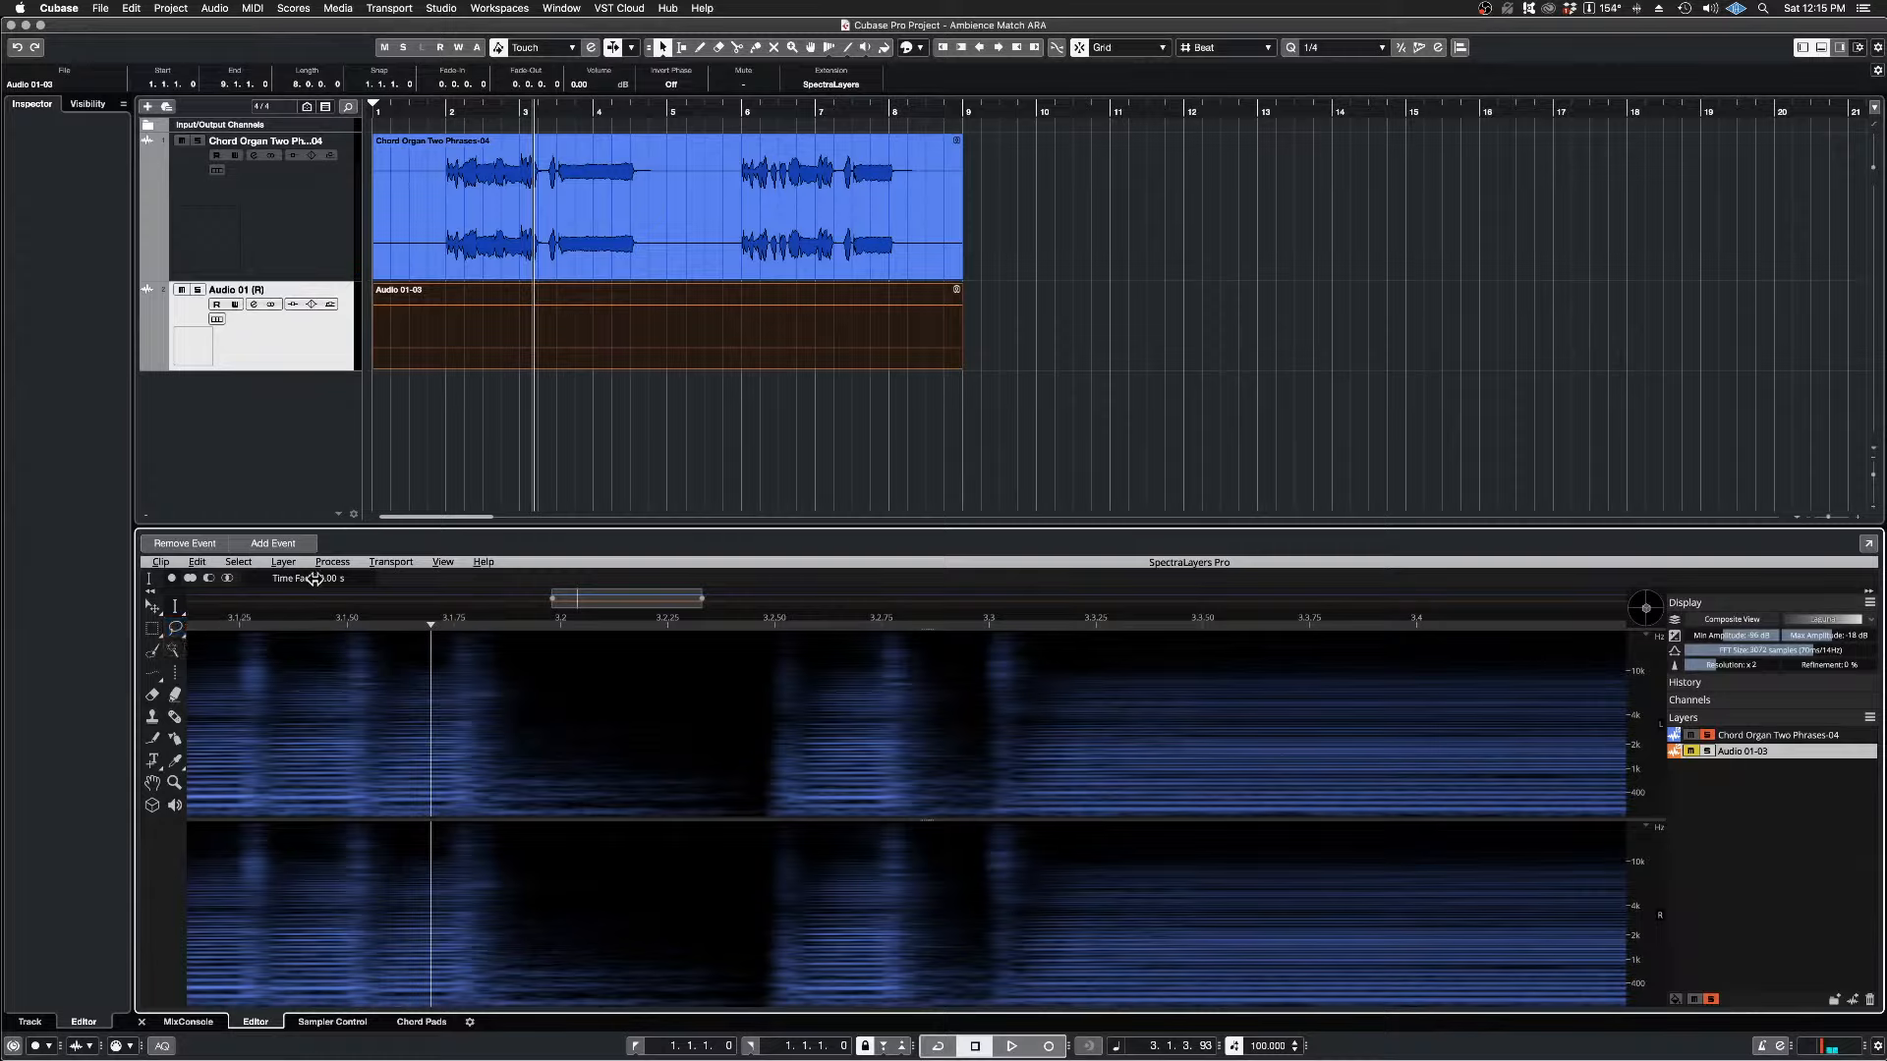
drag(314, 579, 388, 587)
drag(497, 756, 760, 775)
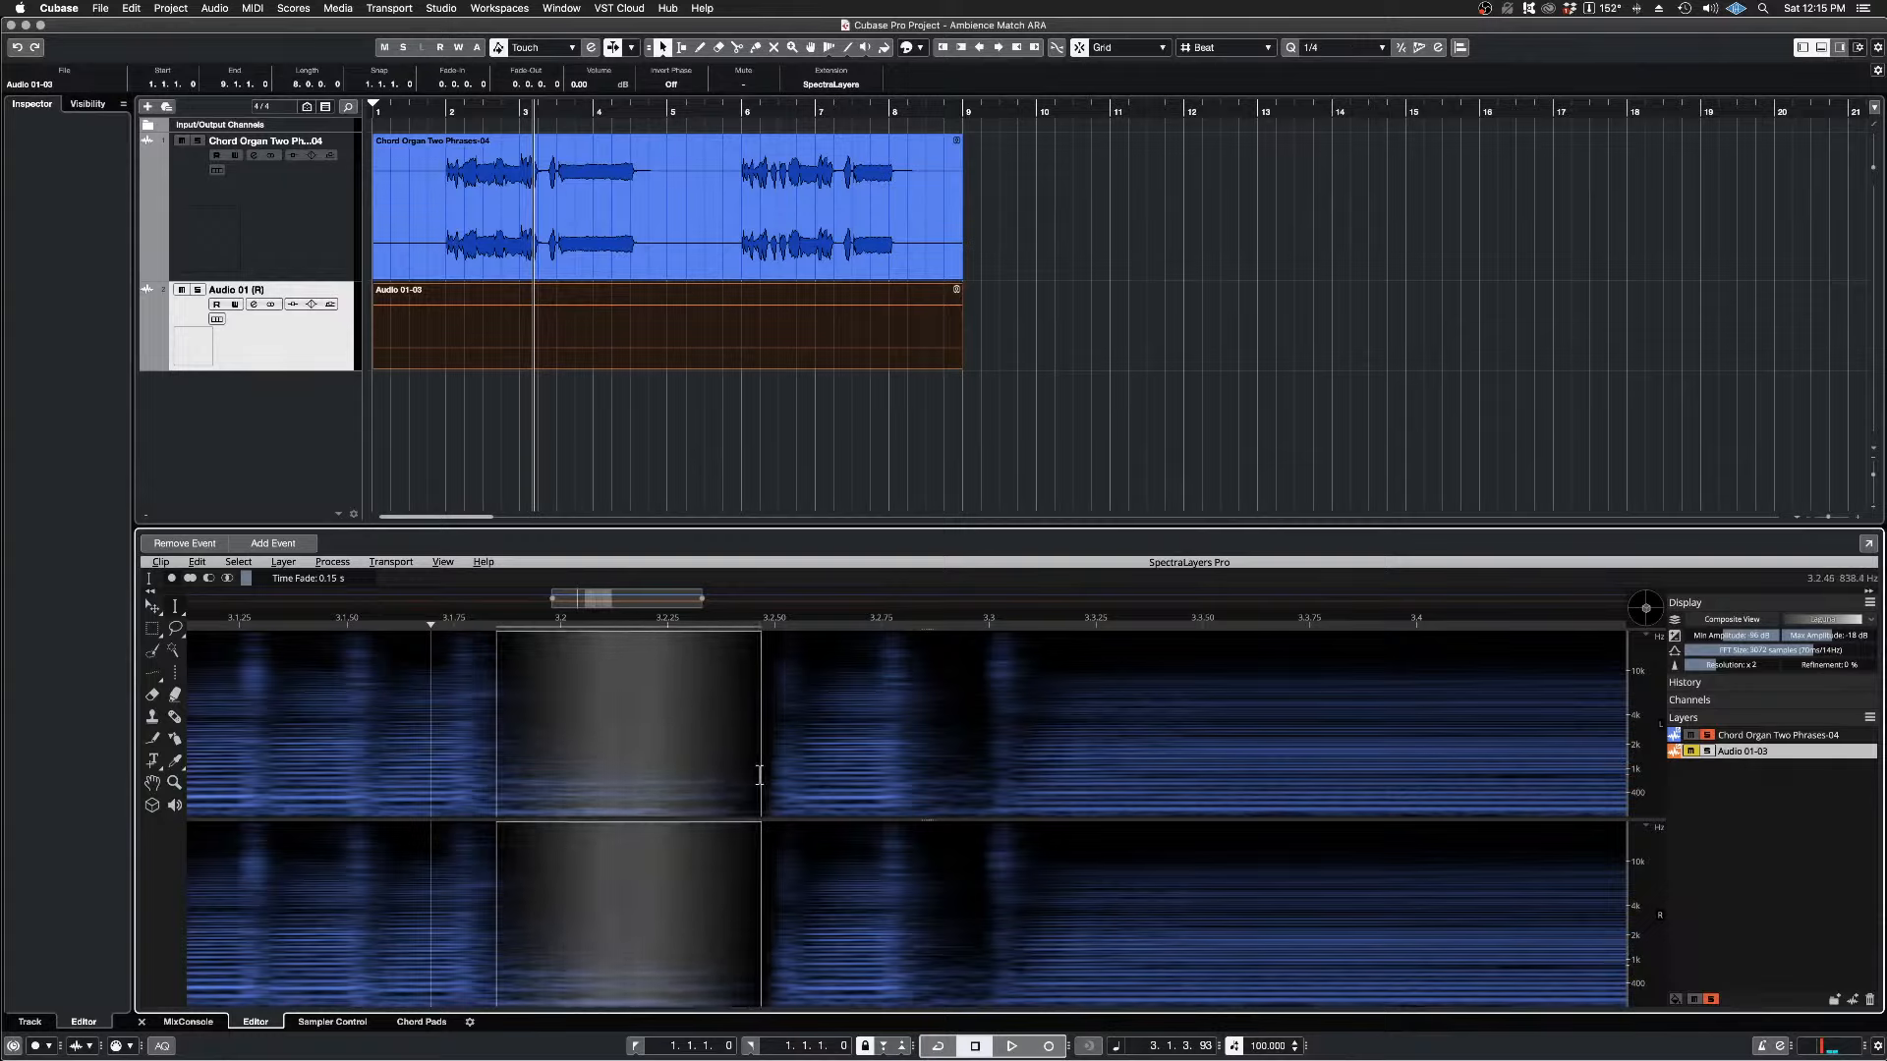
Step: Play repeatedly from the selected gap's start at 3.1.4.47 and clear the selection
key(space)
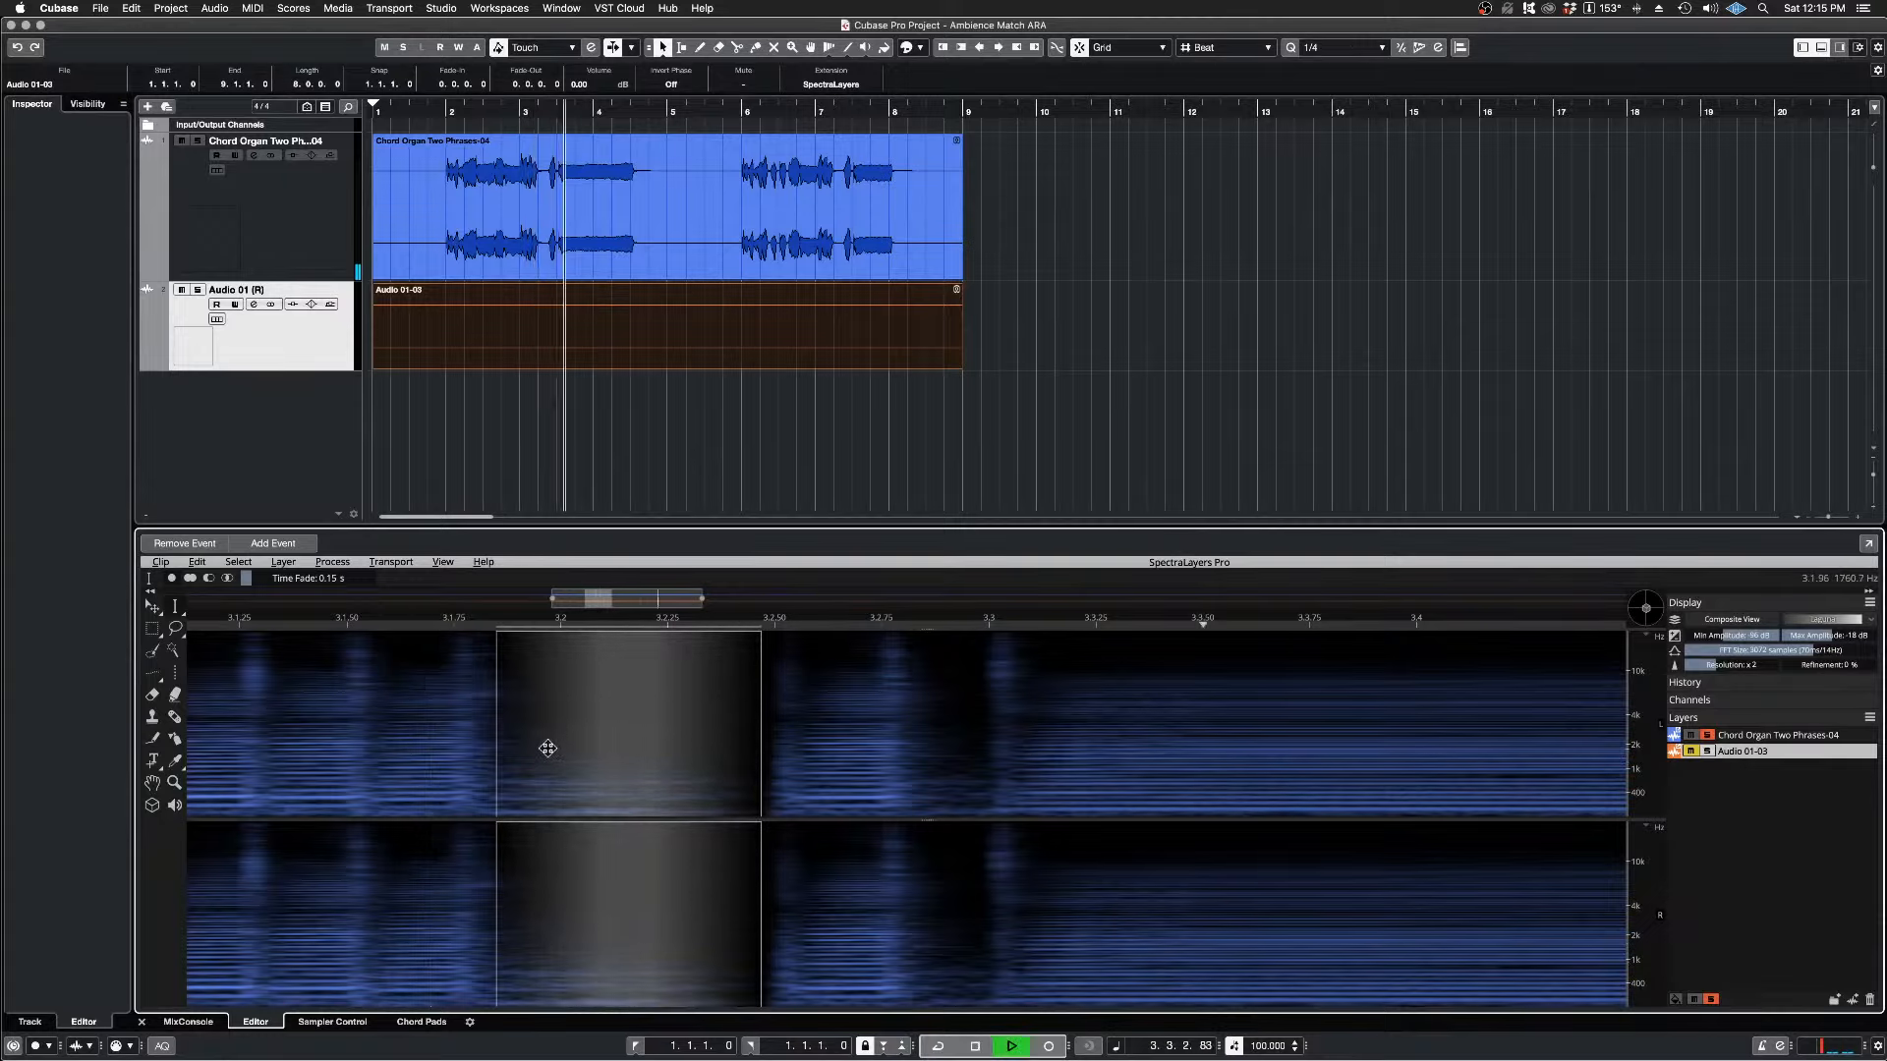
key(space)
key(space)
key(space)
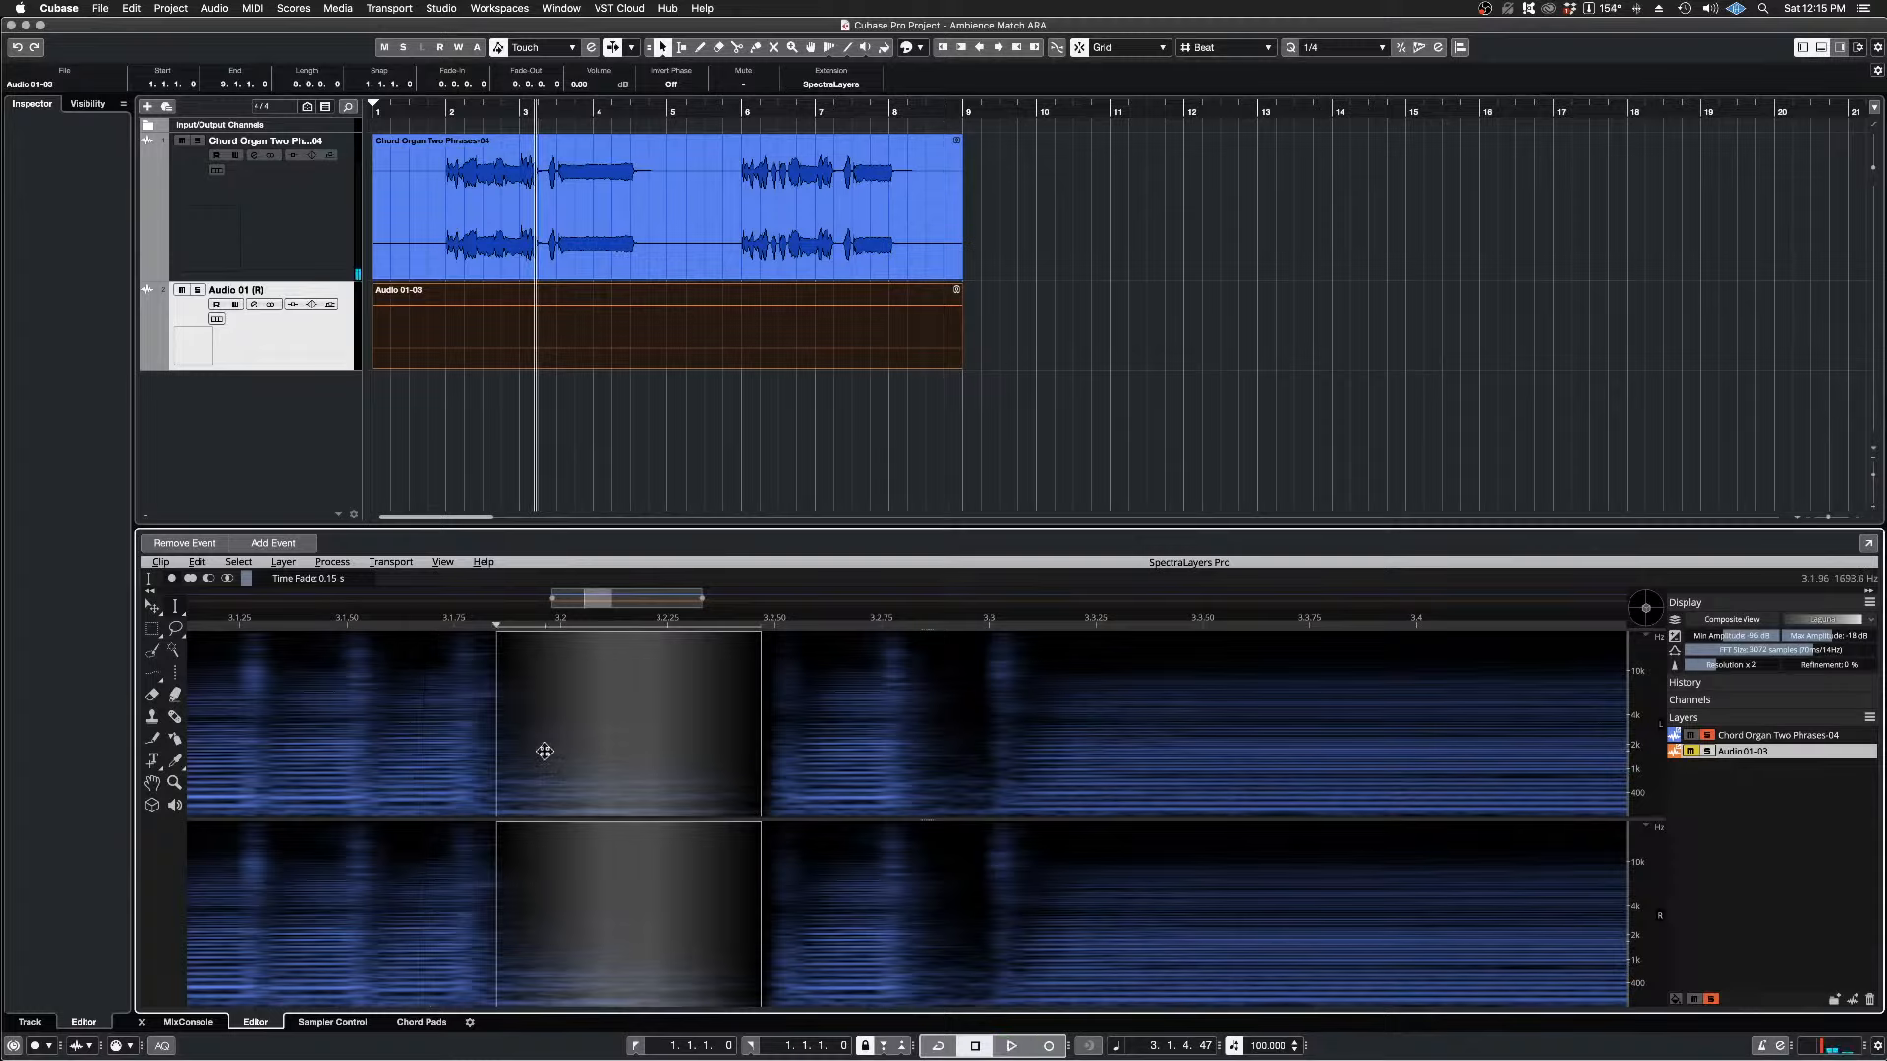
key(space)
key(space)
key(super+d)
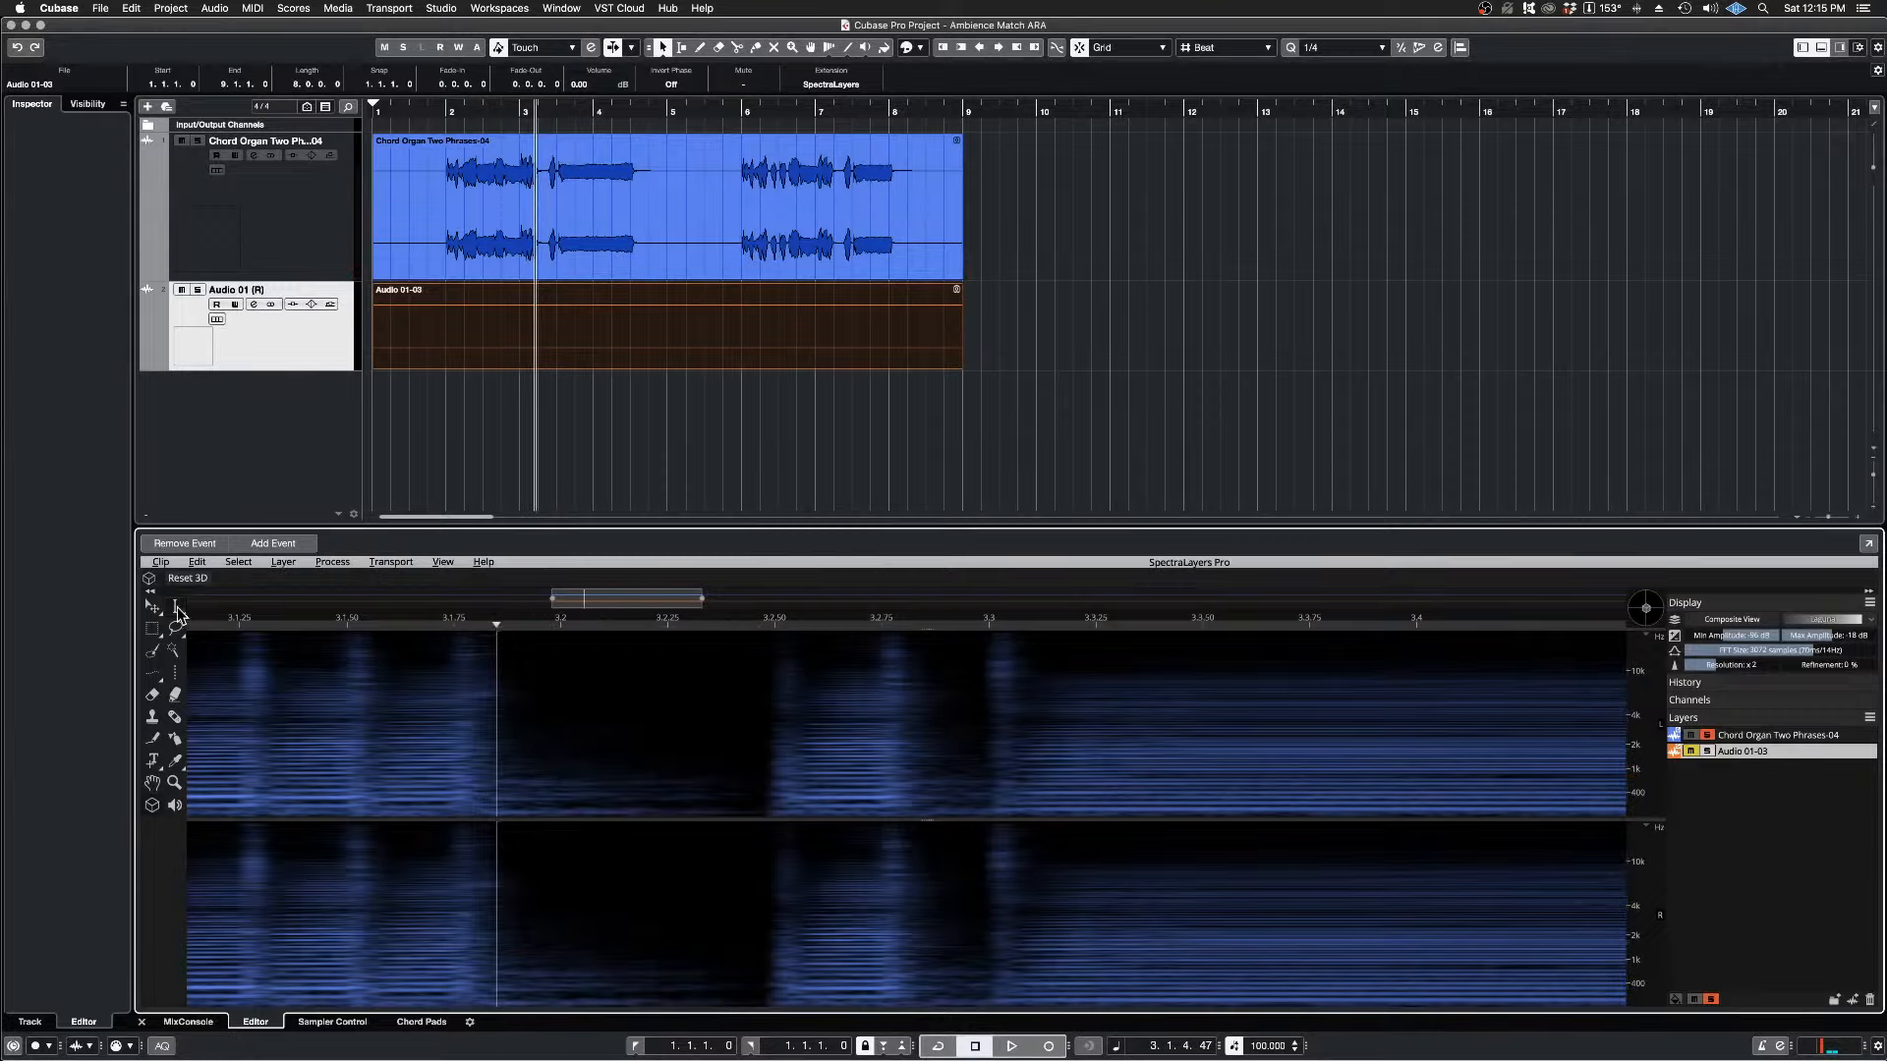
Step: Select a time range starting slightly earlier at 3.1.4.12, over the note's end and most of the gap, and play from it
mouse_move(176, 607)
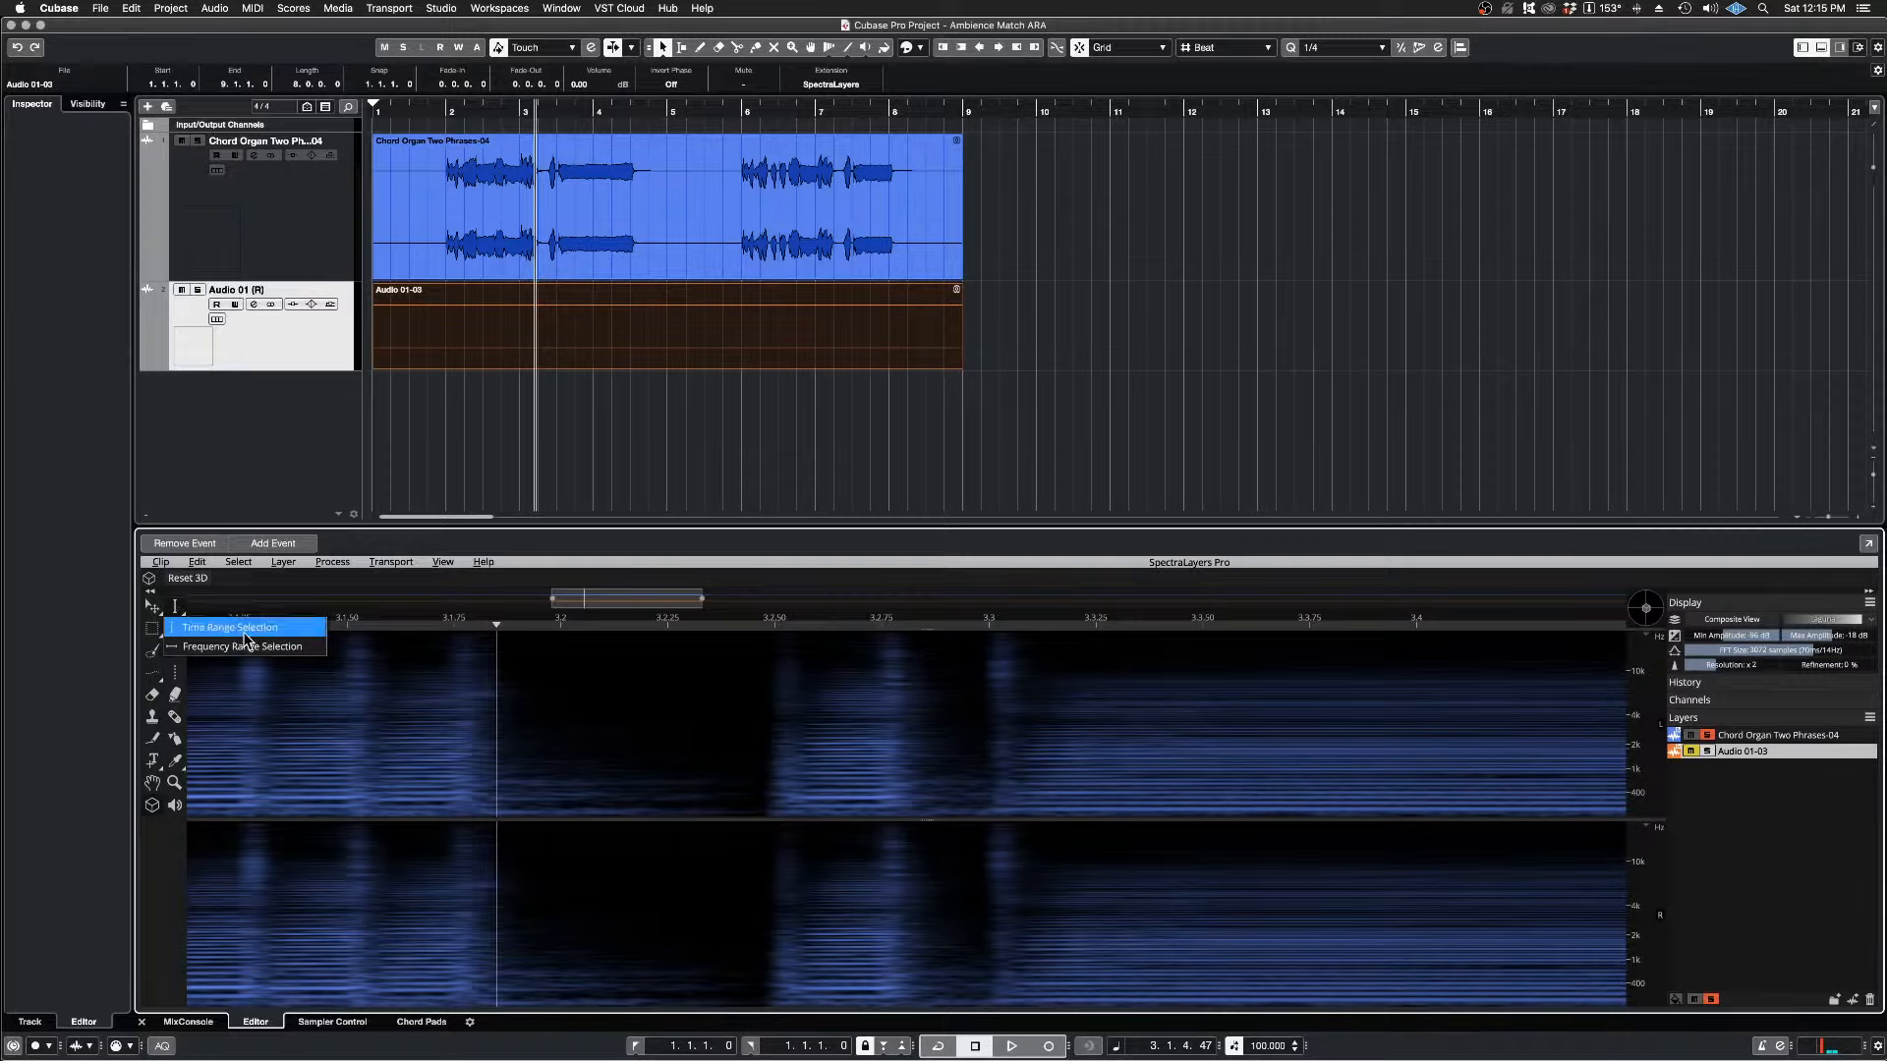
click(230, 627)
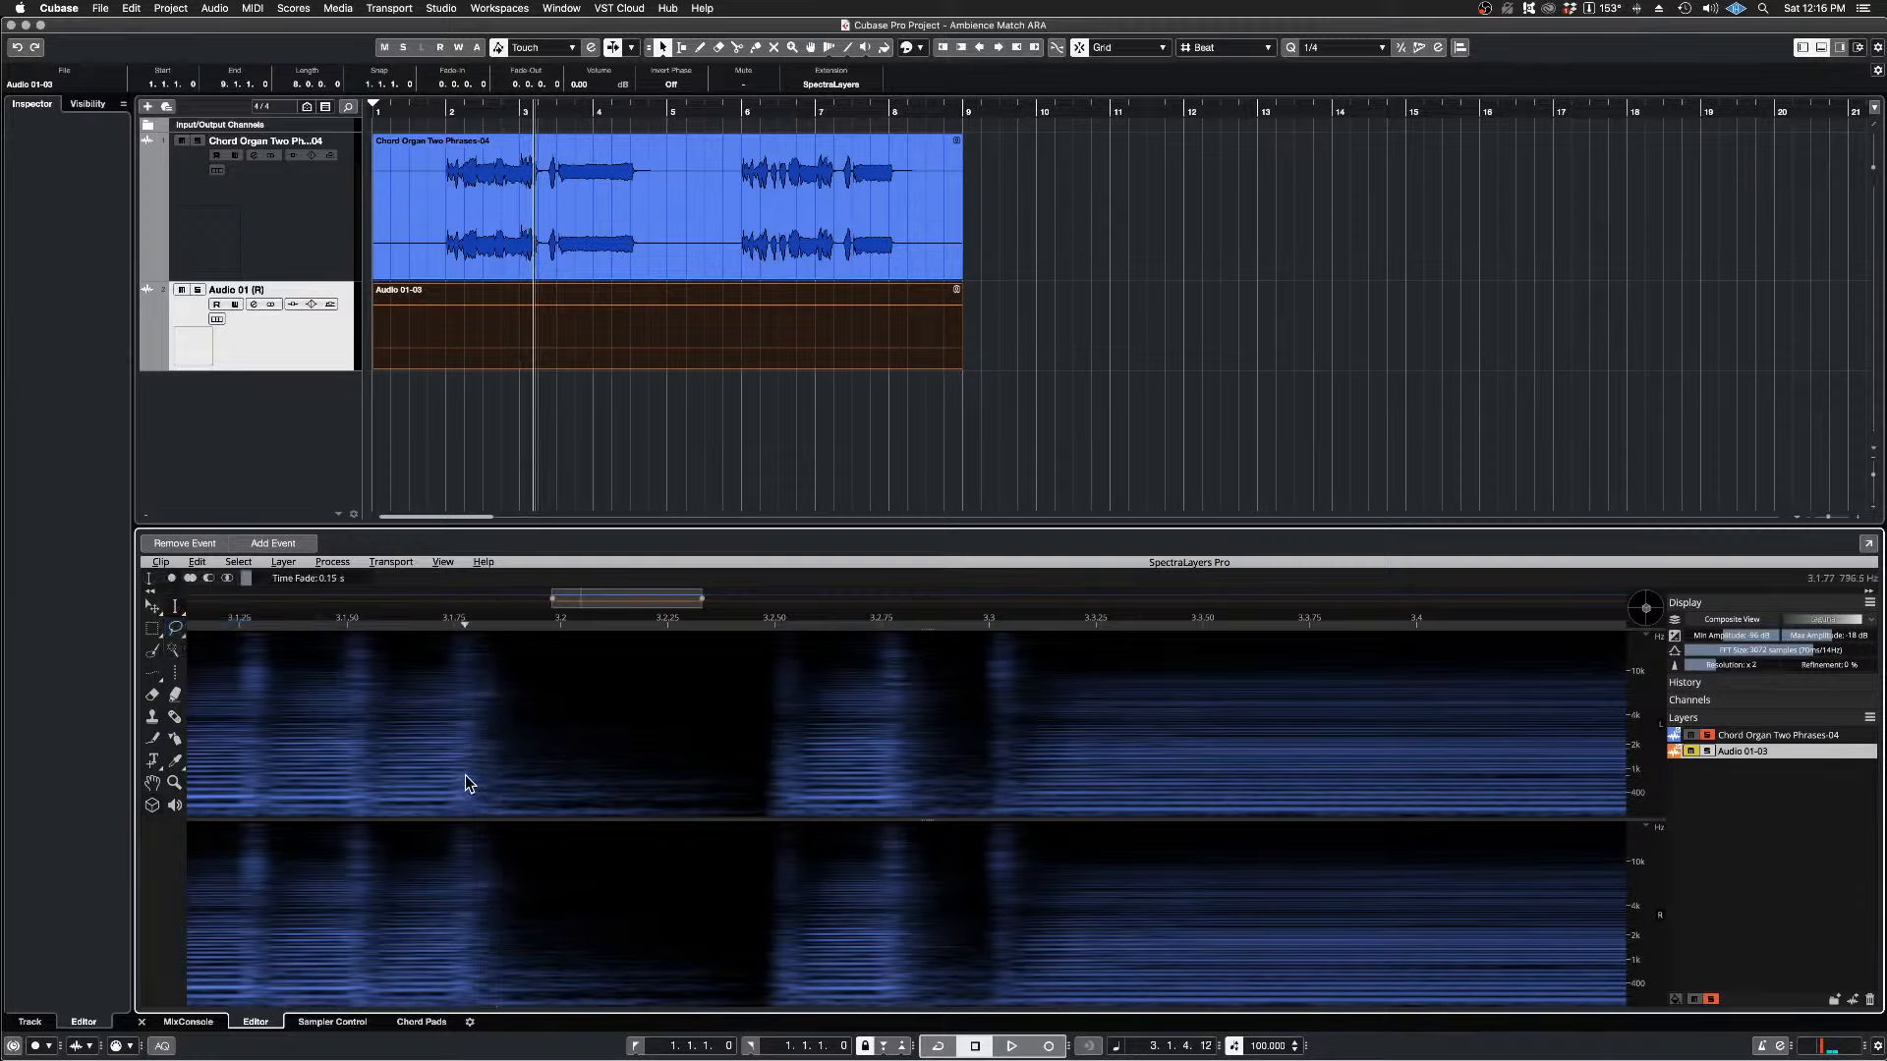
drag(465, 781, 710, 788)
key(space)
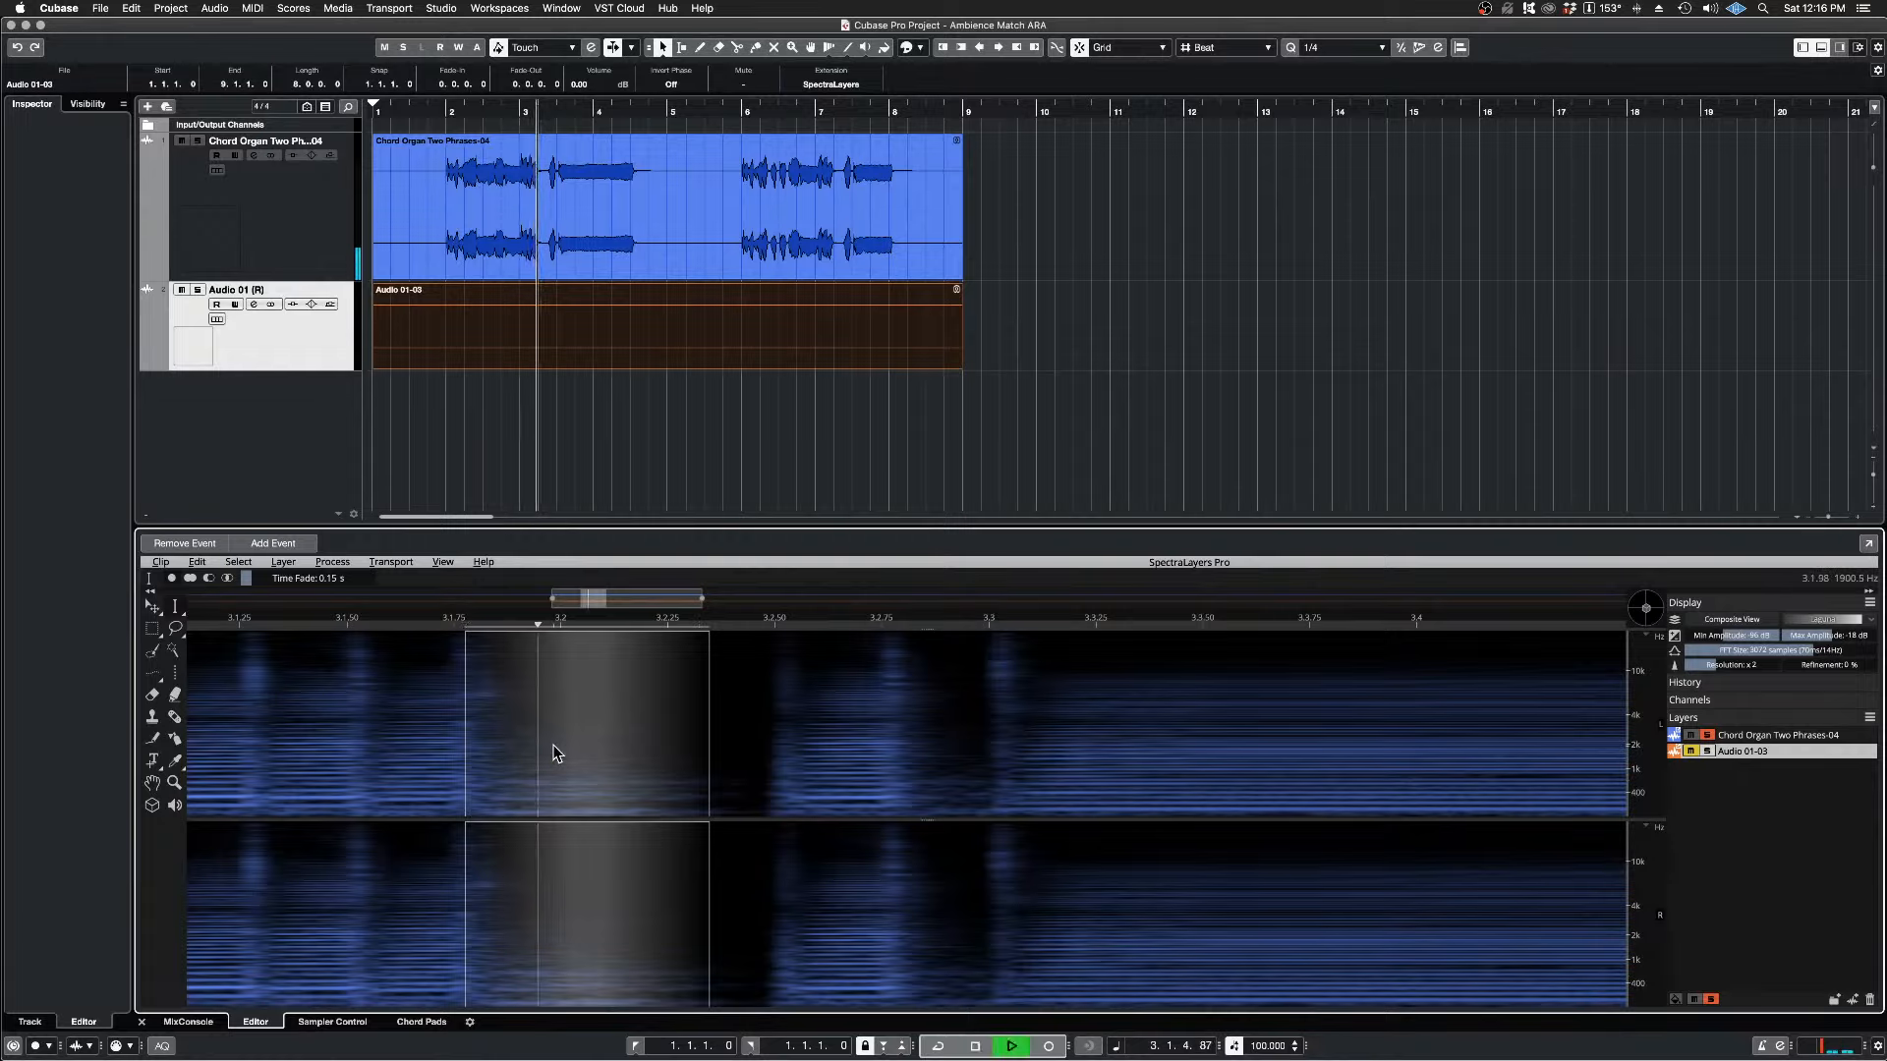
scroll(538, 749, down, 3)
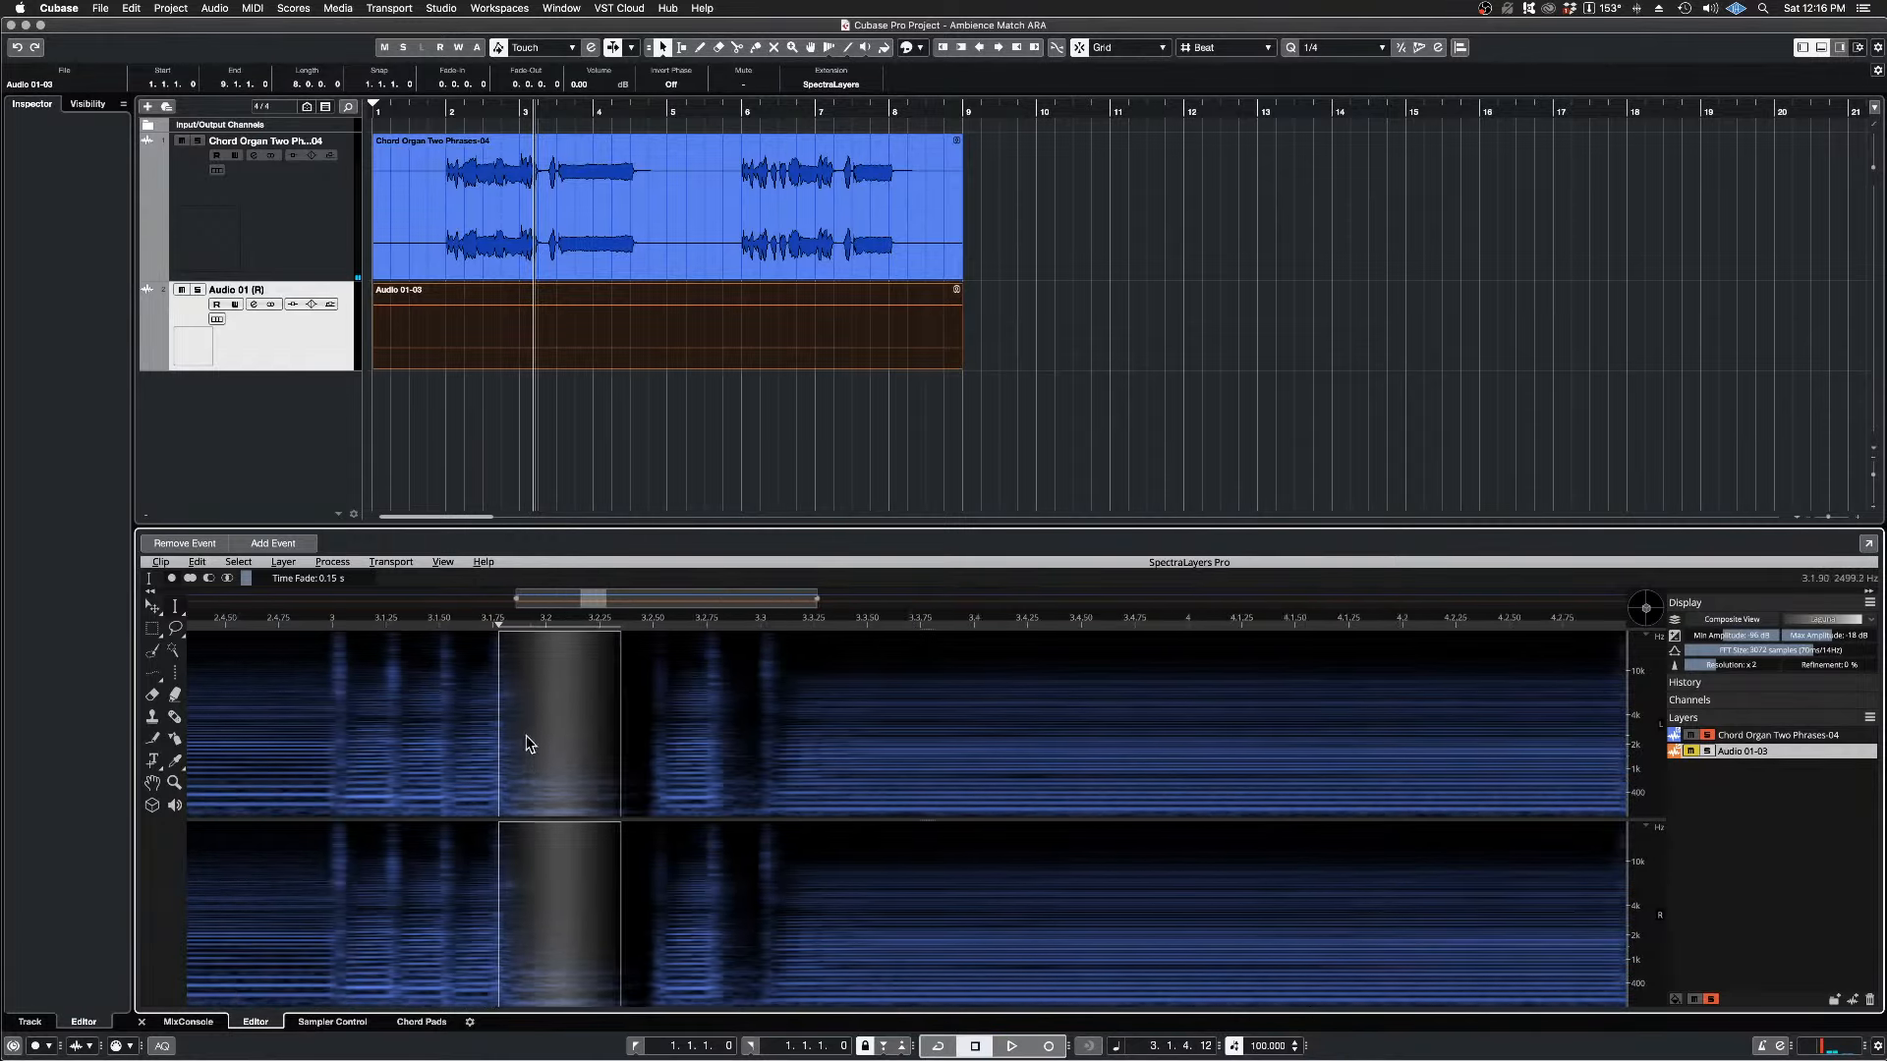
Step: Set the playback position to 3.1.2.64, clear the time selection and audition the notes leading into the gap twice
click(413, 622)
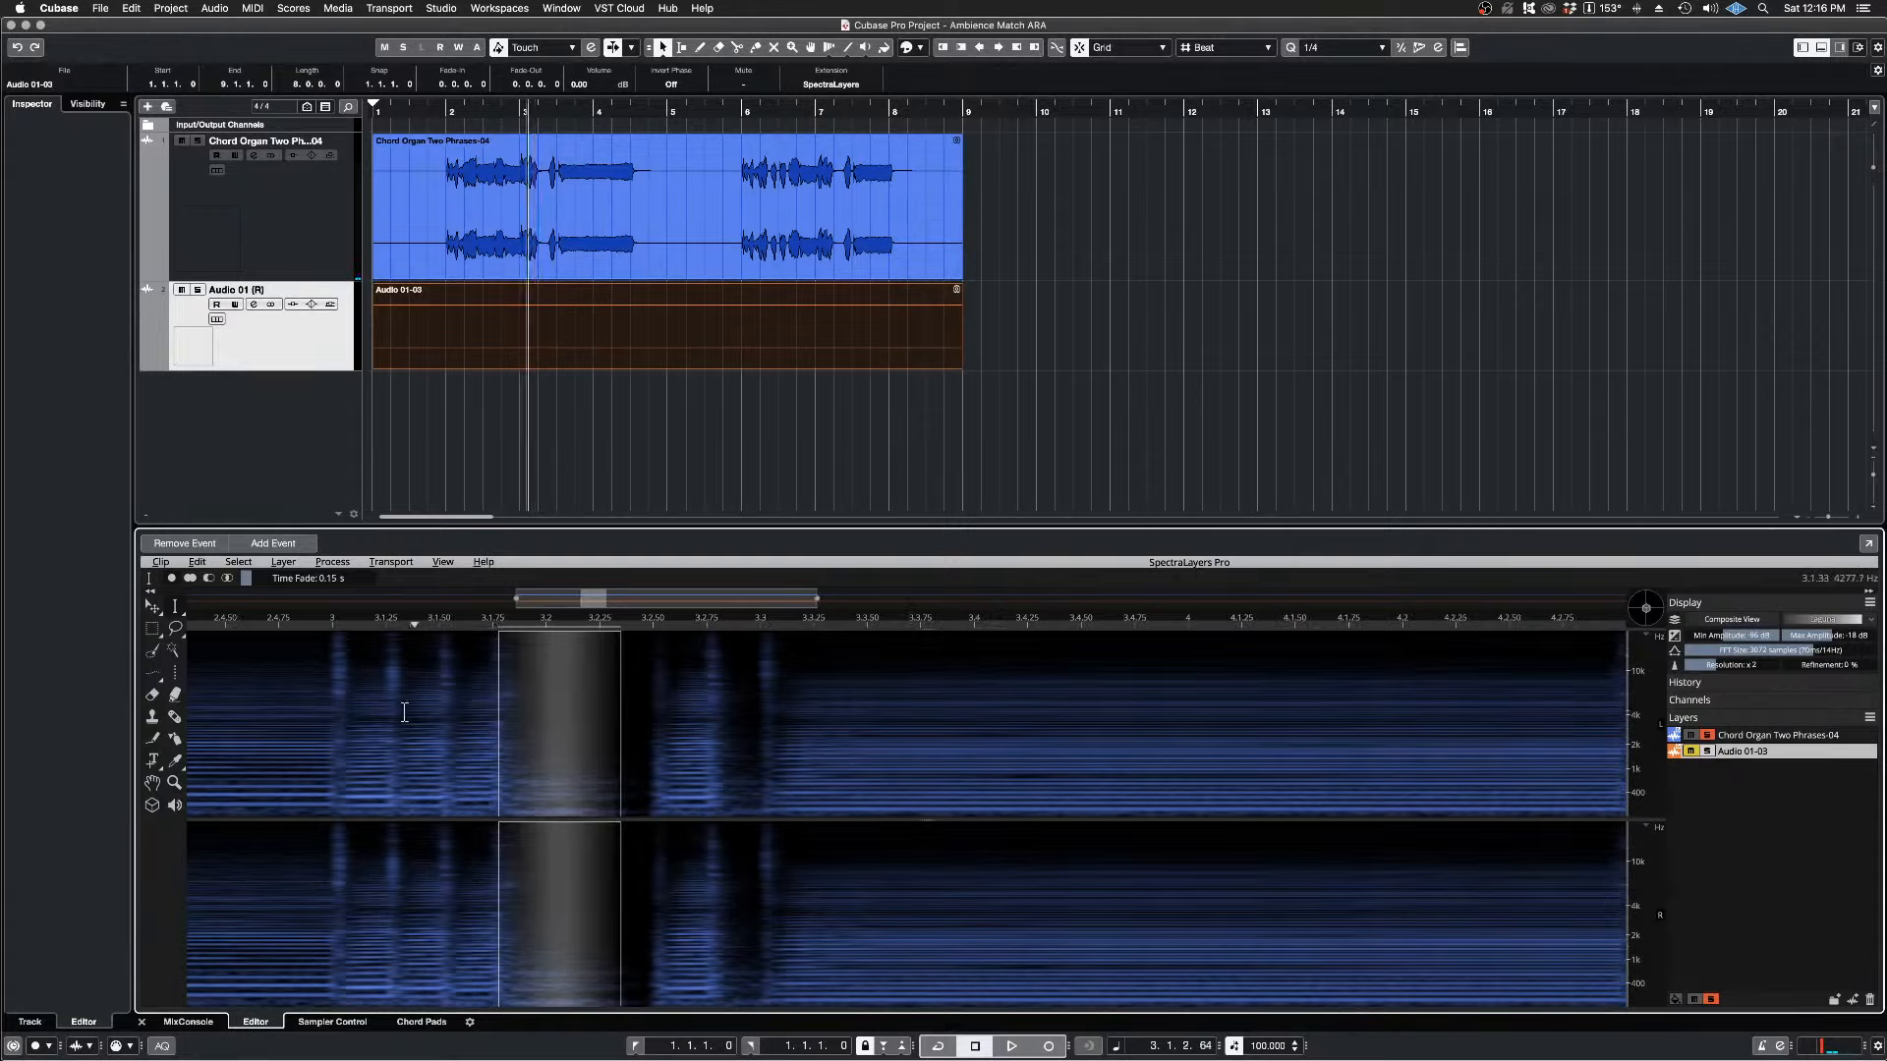
key(super+d)
key(space)
key(space)
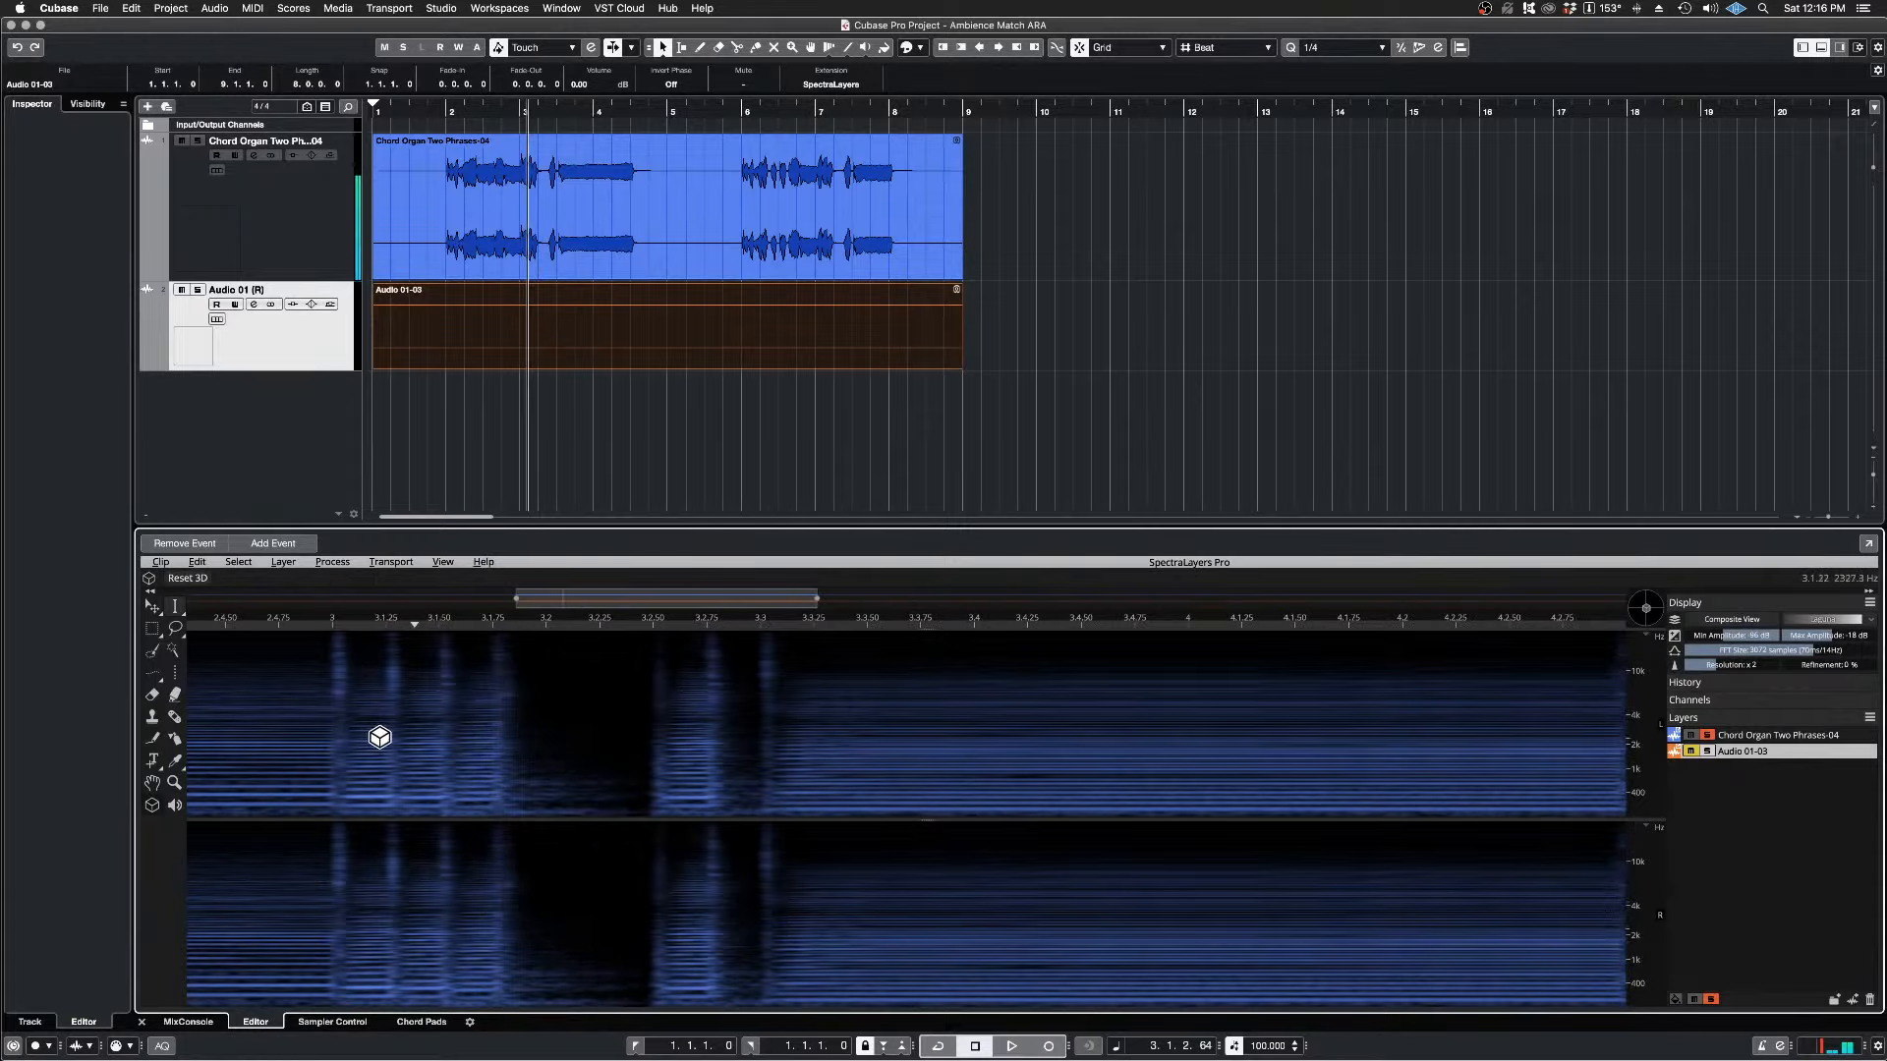
key(space)
key(space)
Step: Select the gap between the last note's end near 3.1.4.52 and the next attack with a 0.15 s time fade, and audition it
click(511, 622)
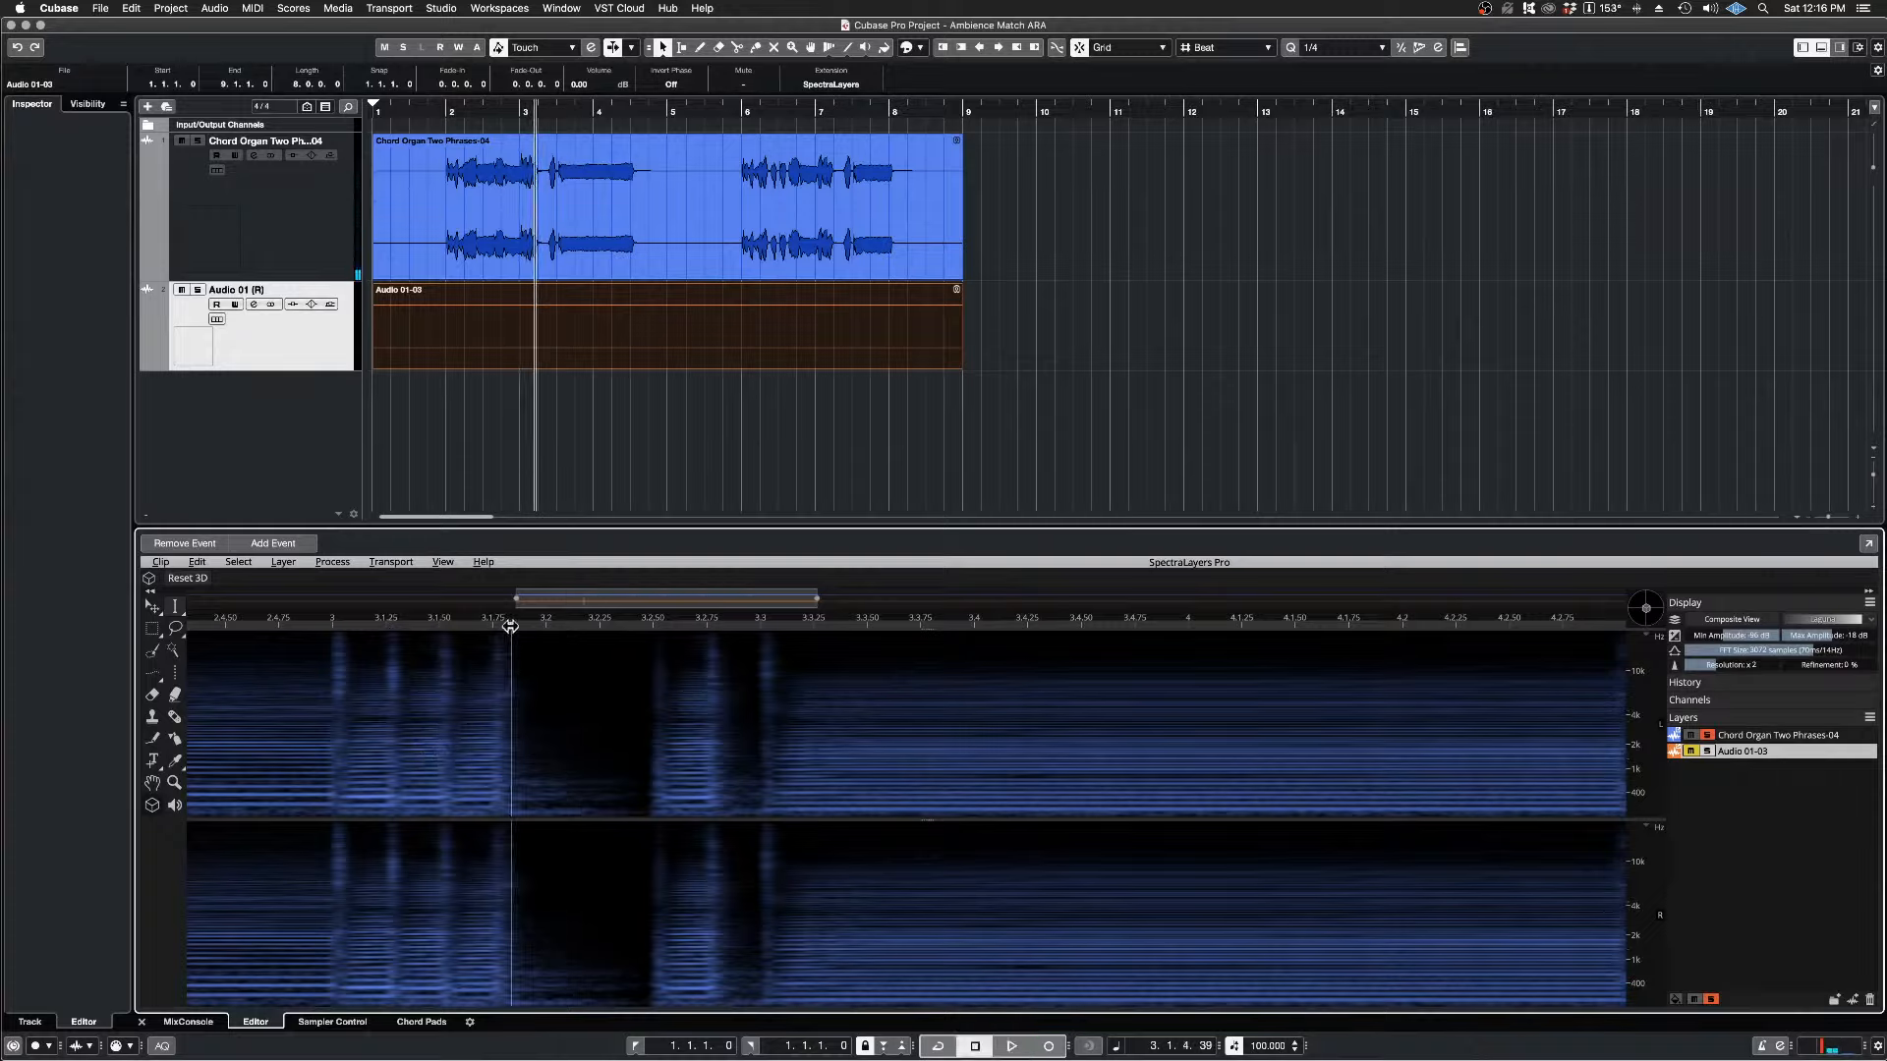
click(177, 609)
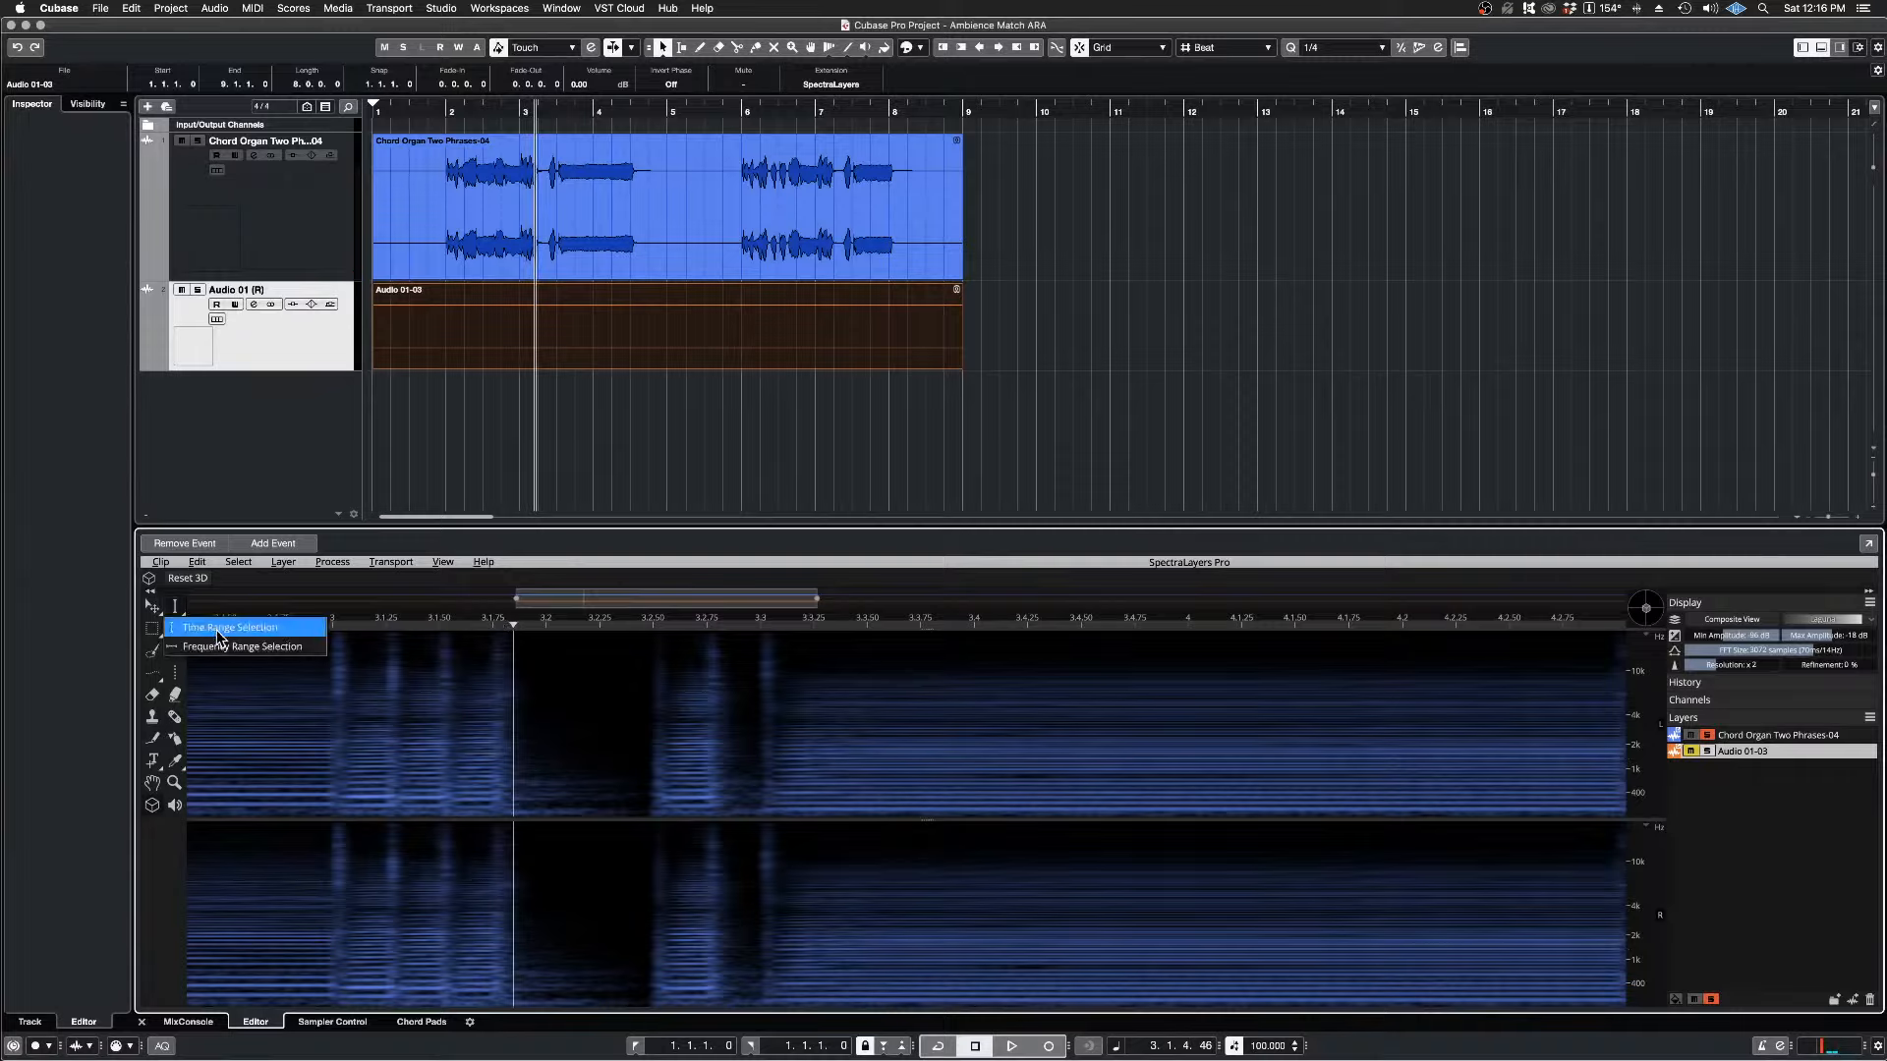
click(216, 629)
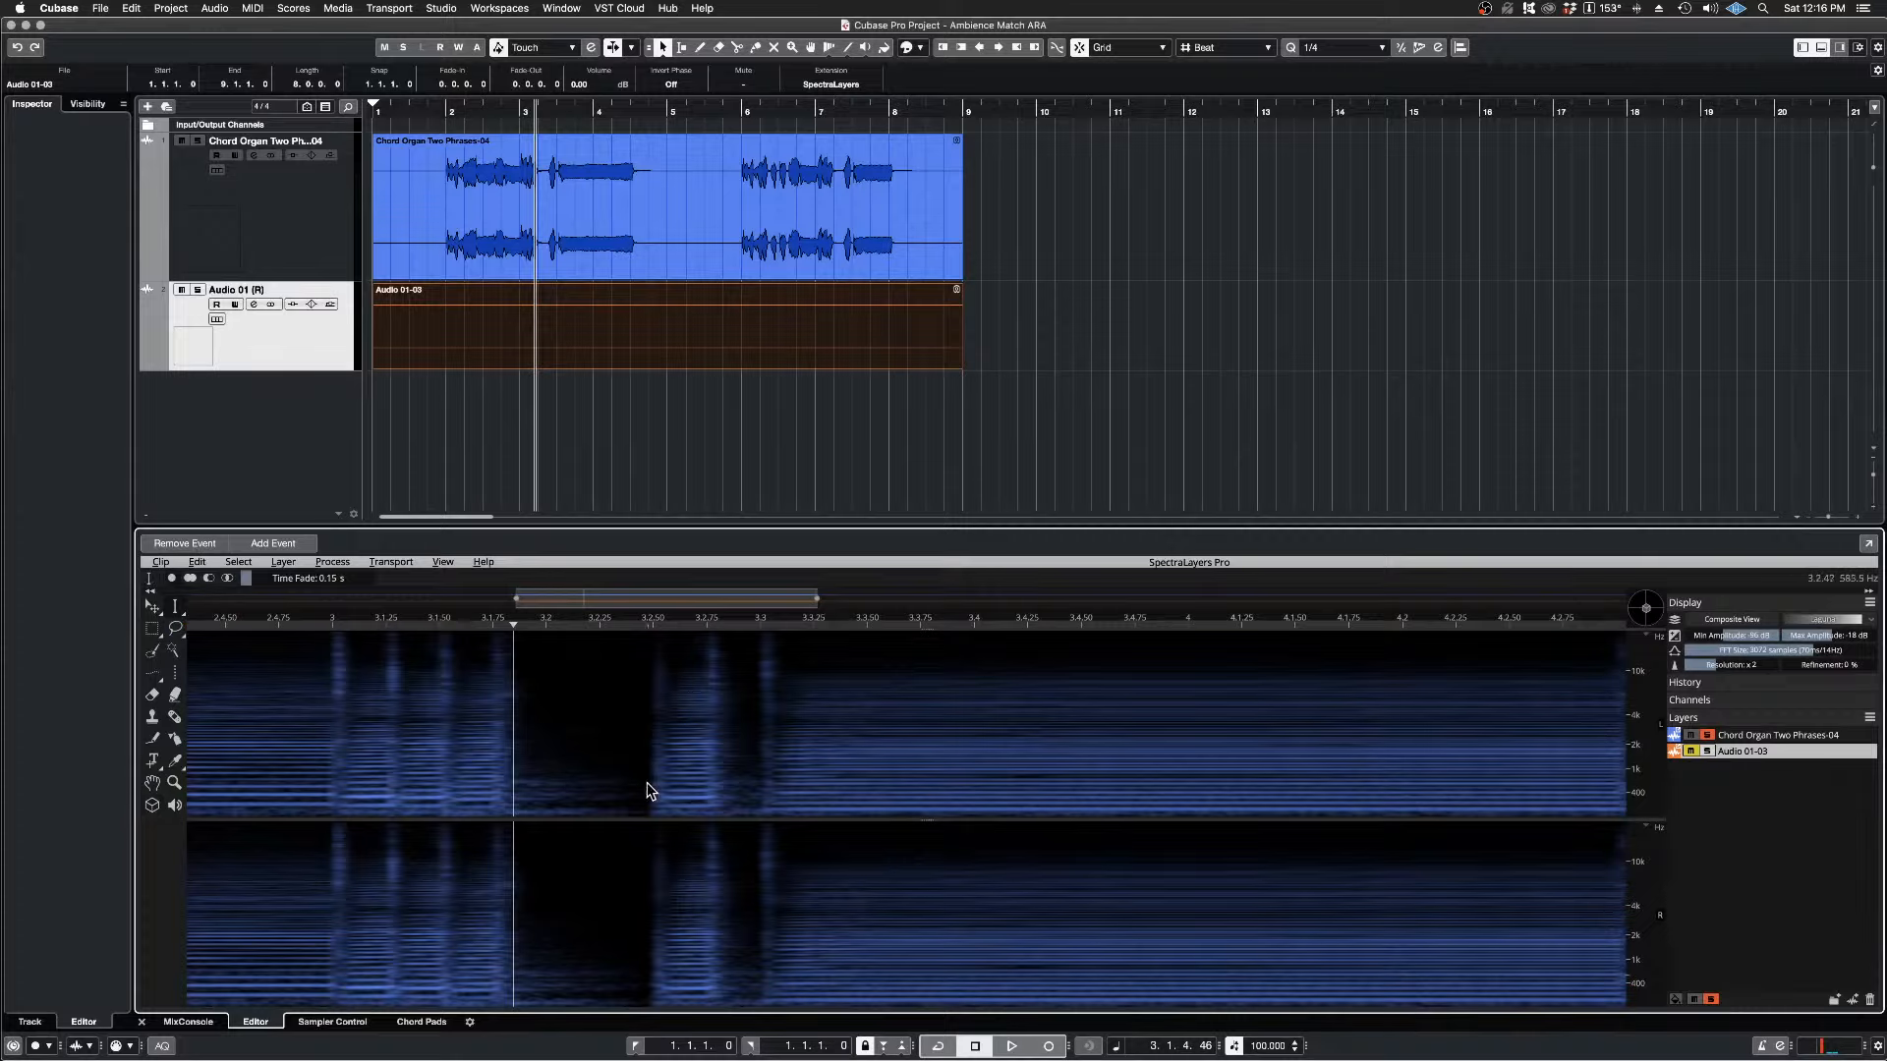
drag(647, 782, 518, 808)
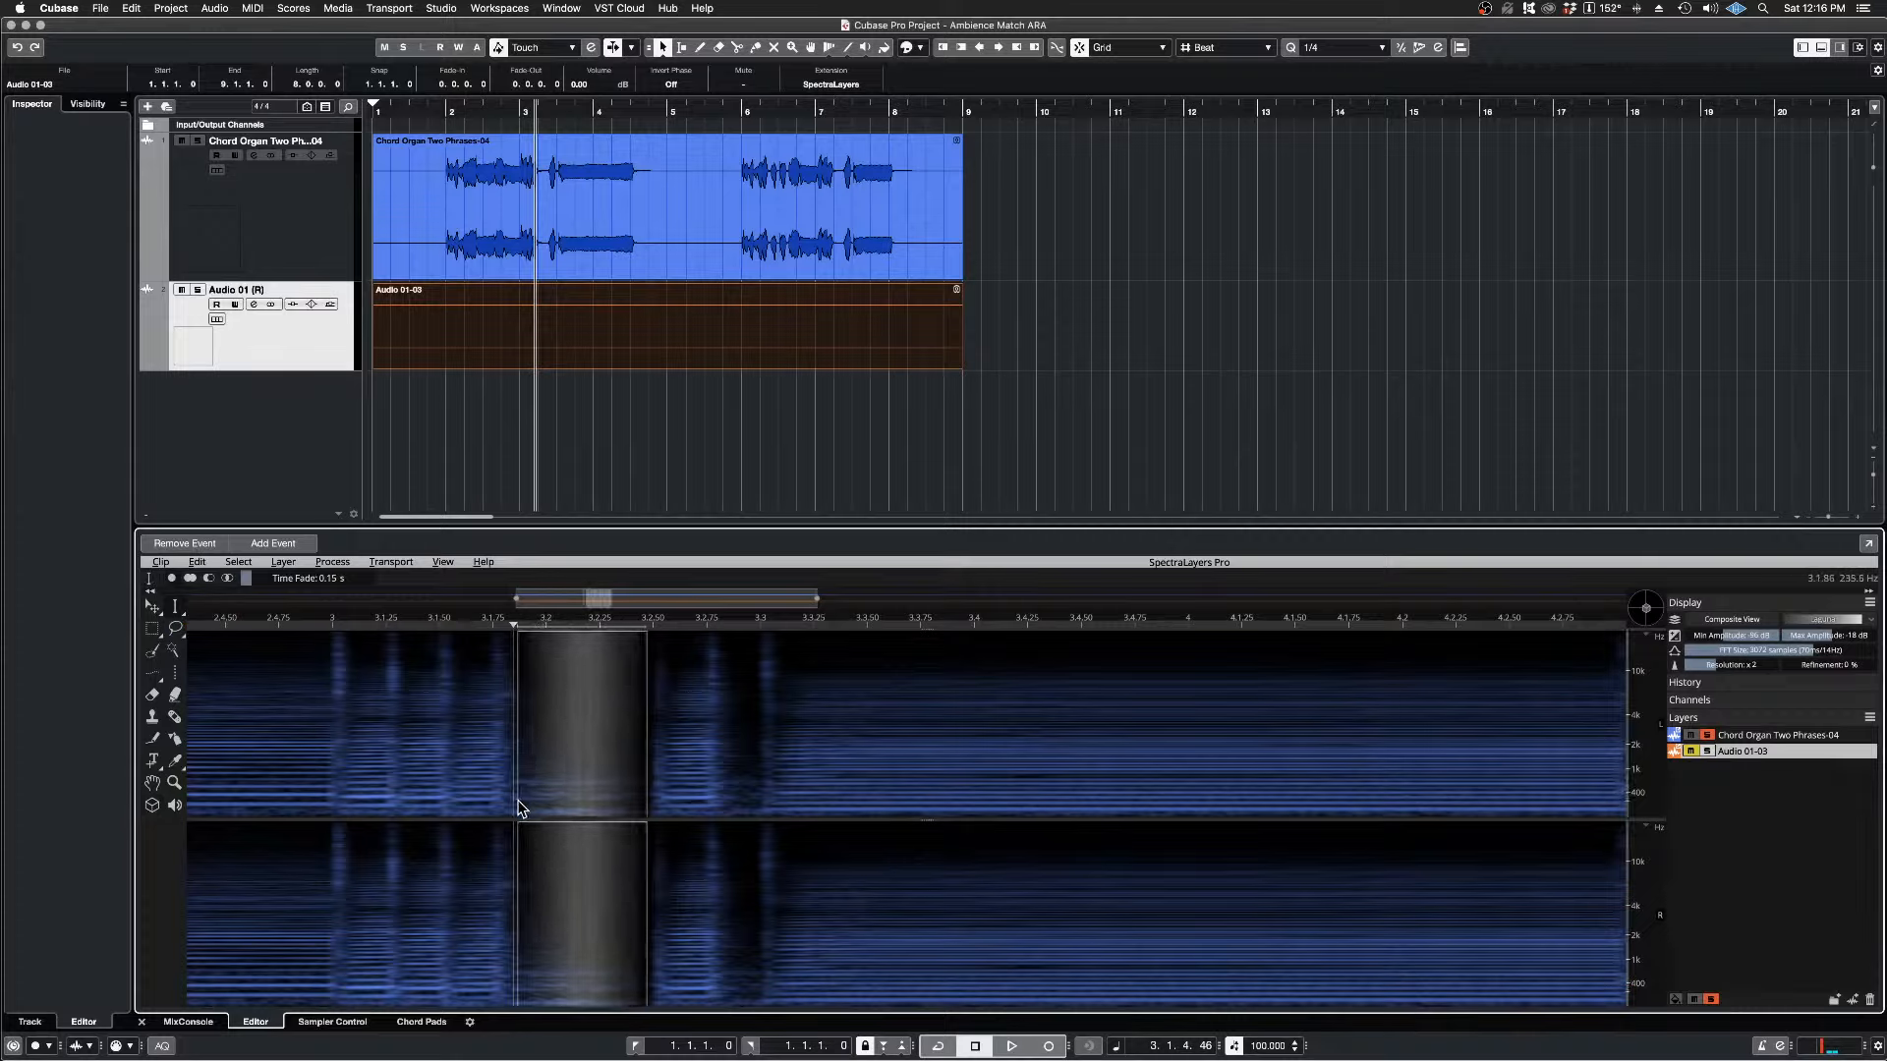
key(space)
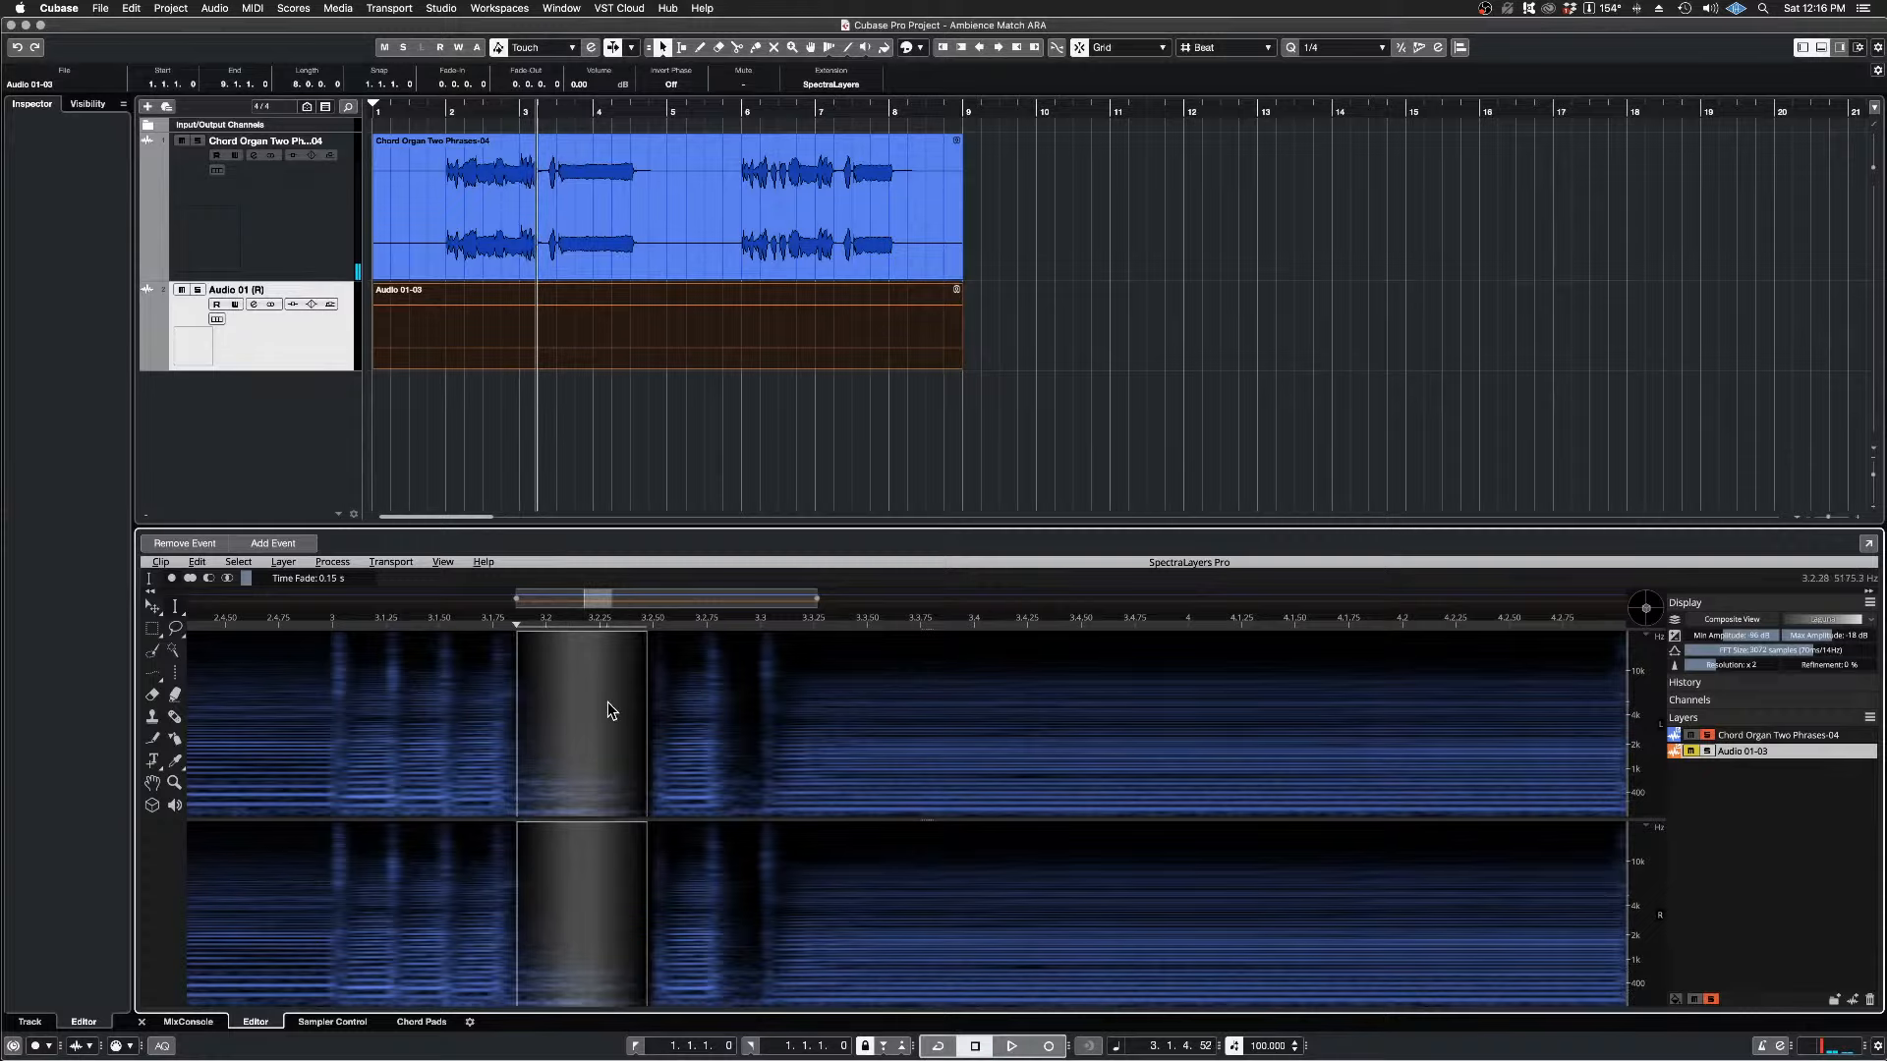
key(space)
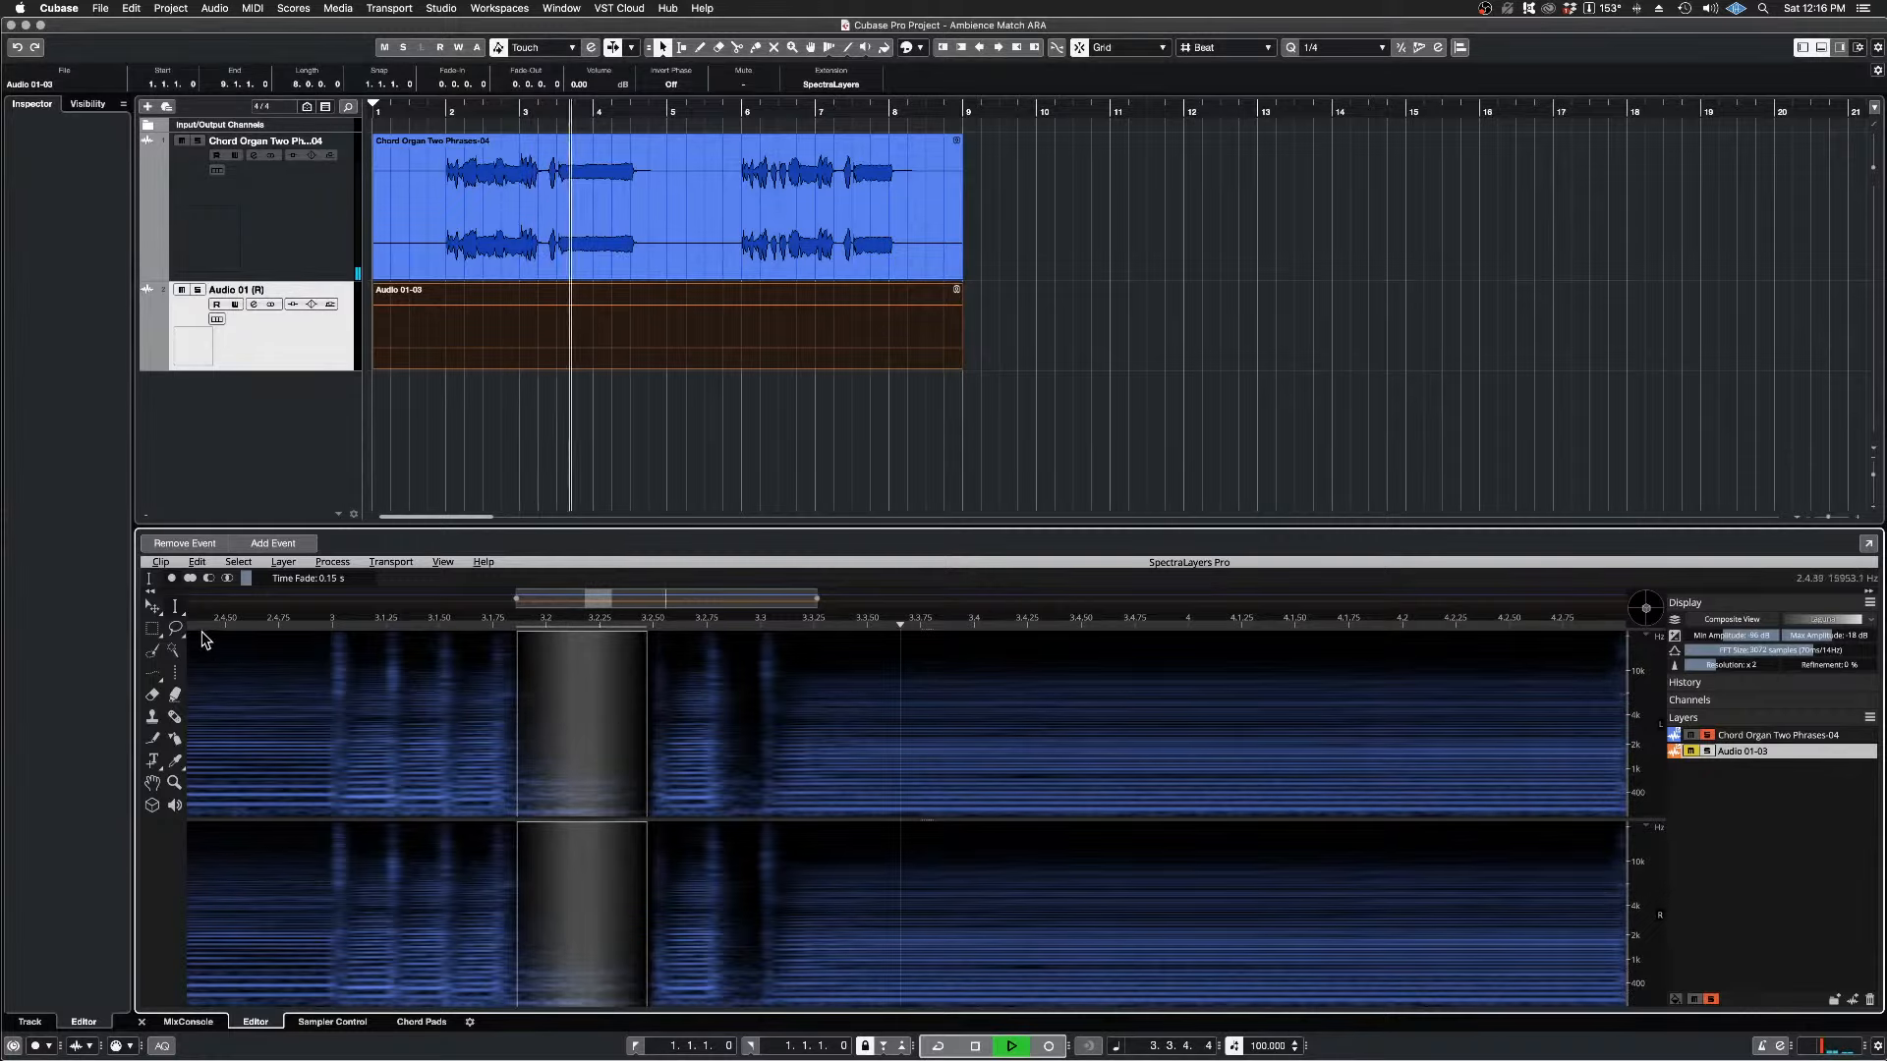
click(196, 561)
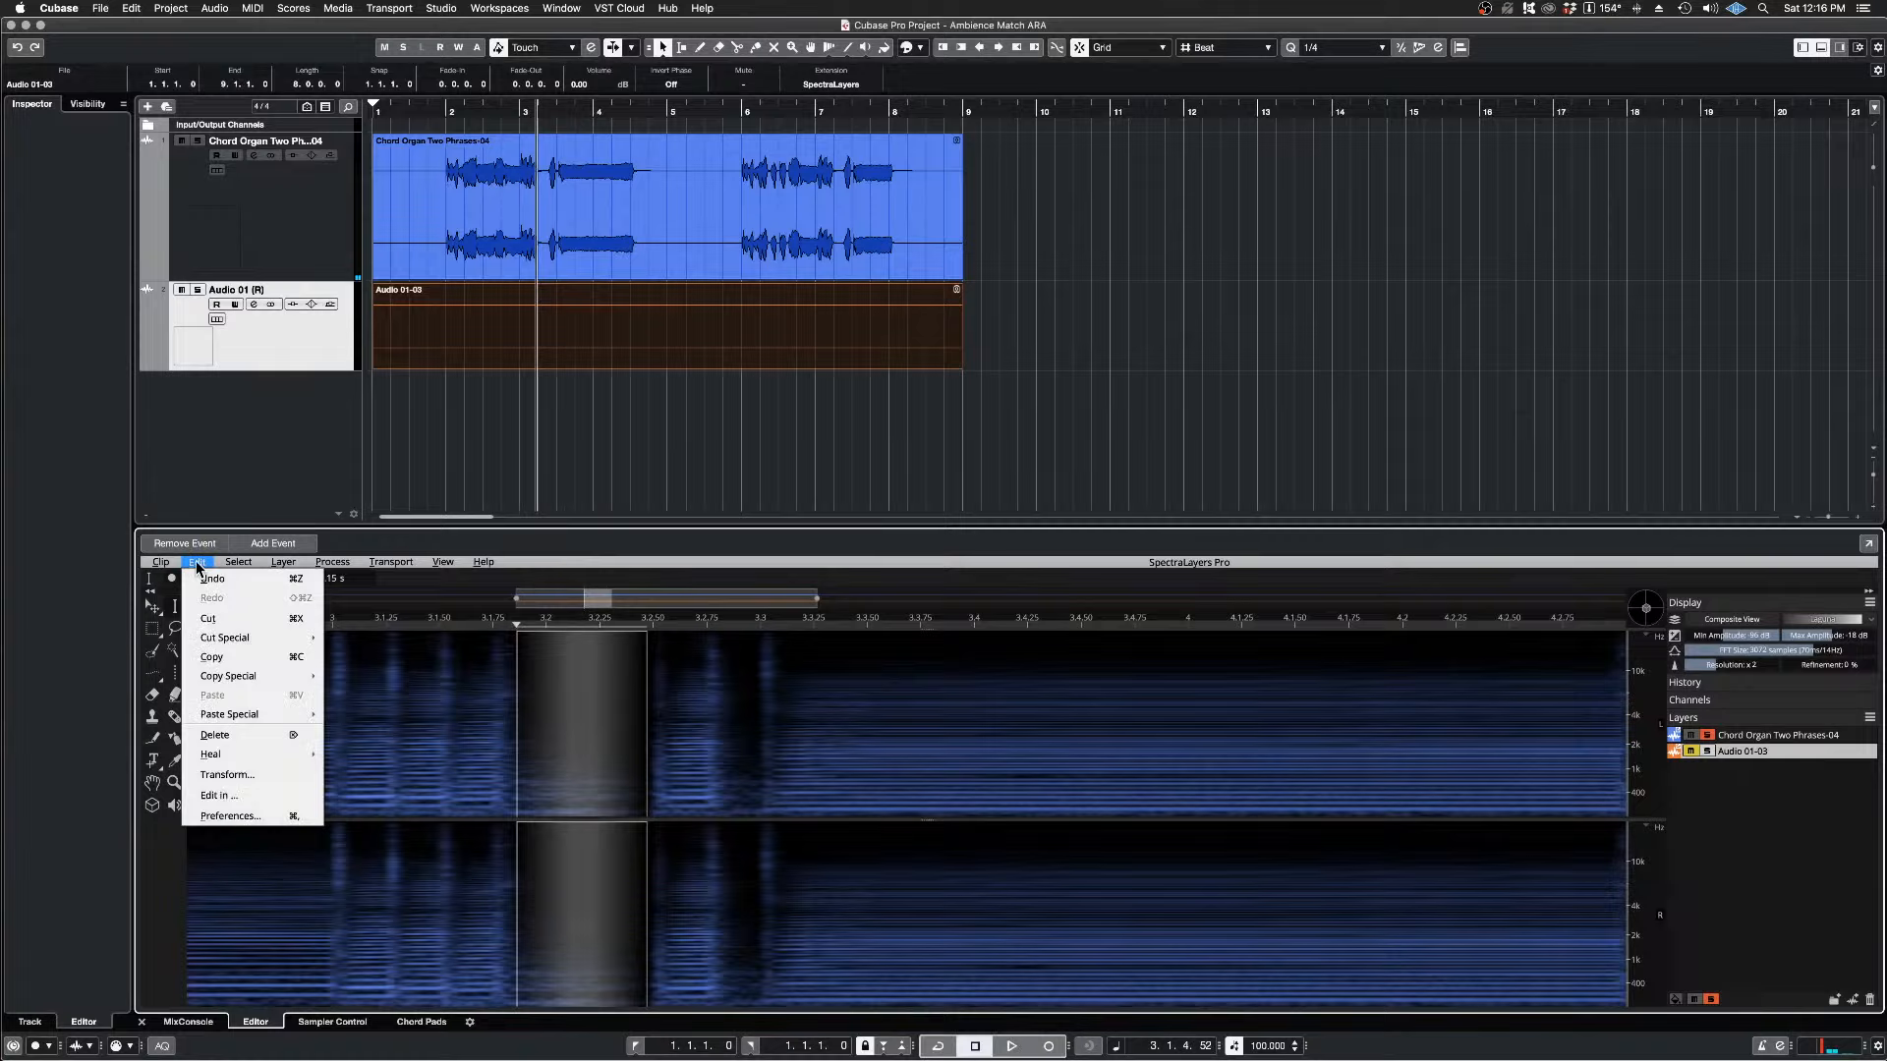
click(213, 619)
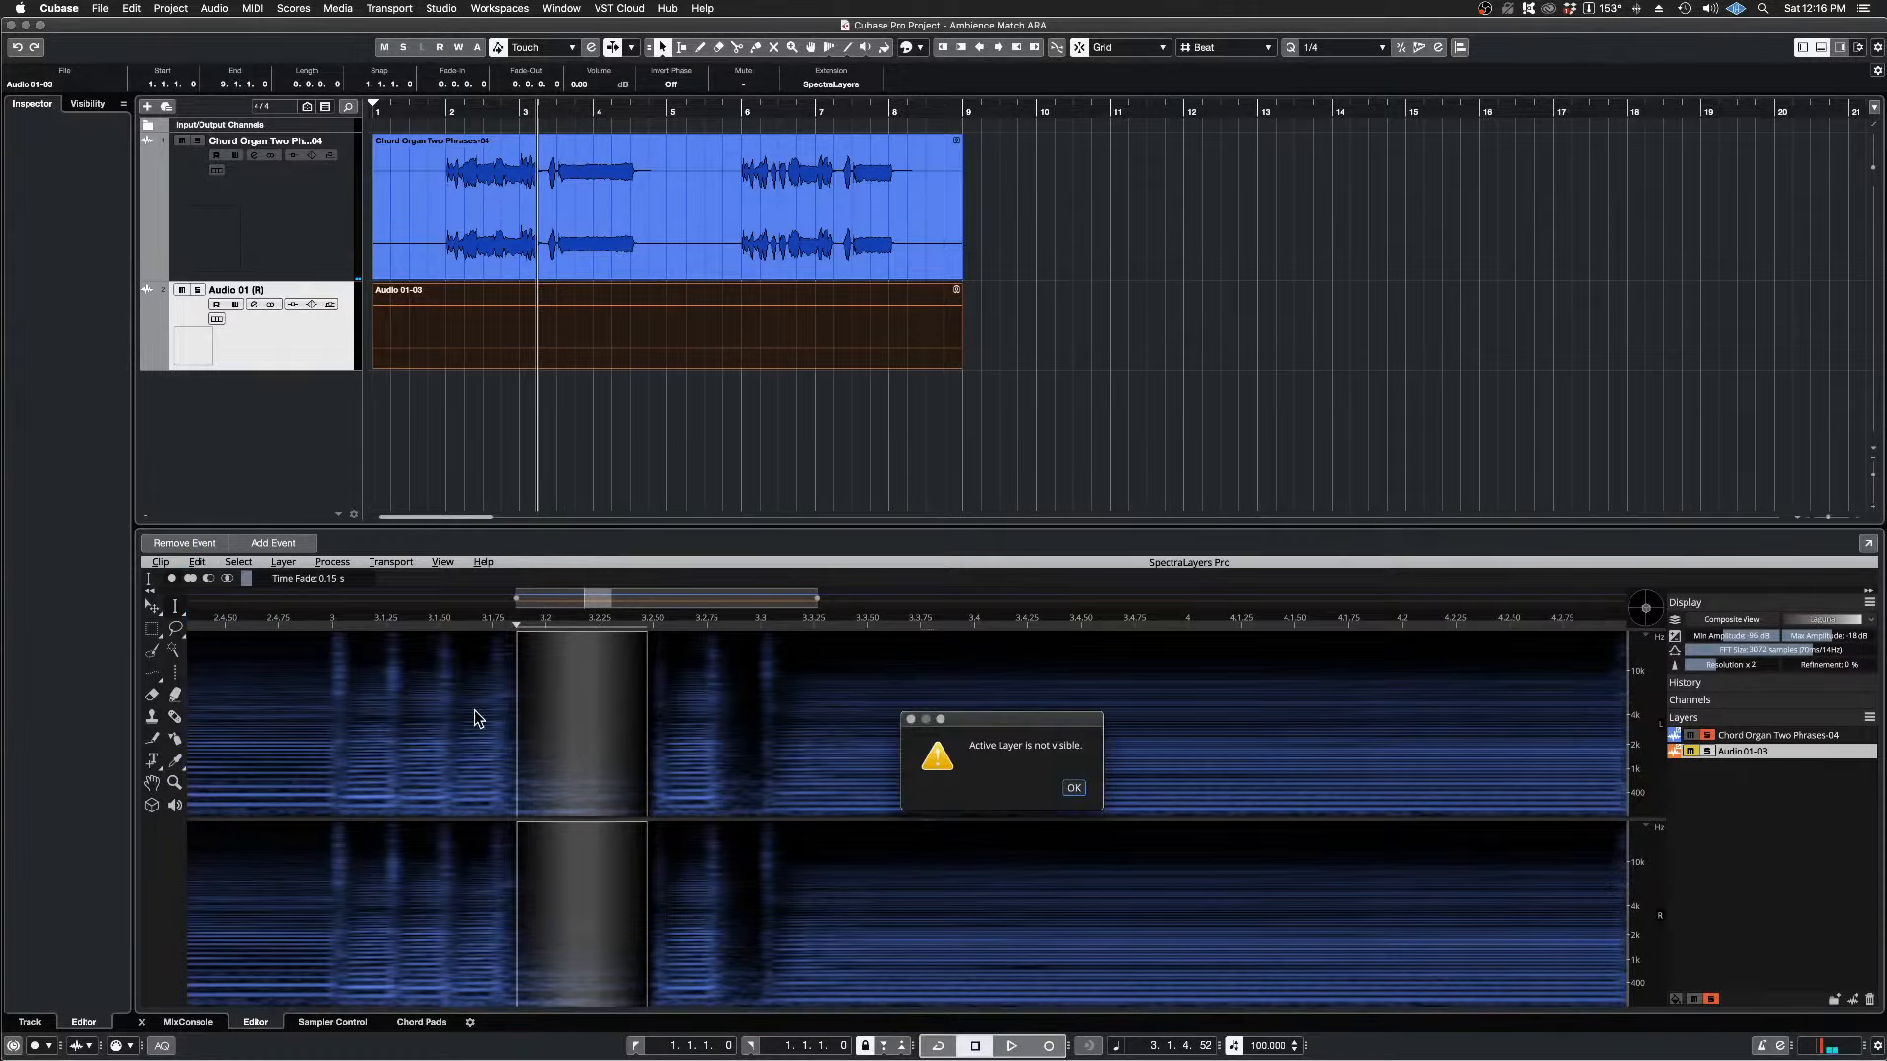
click(1081, 788)
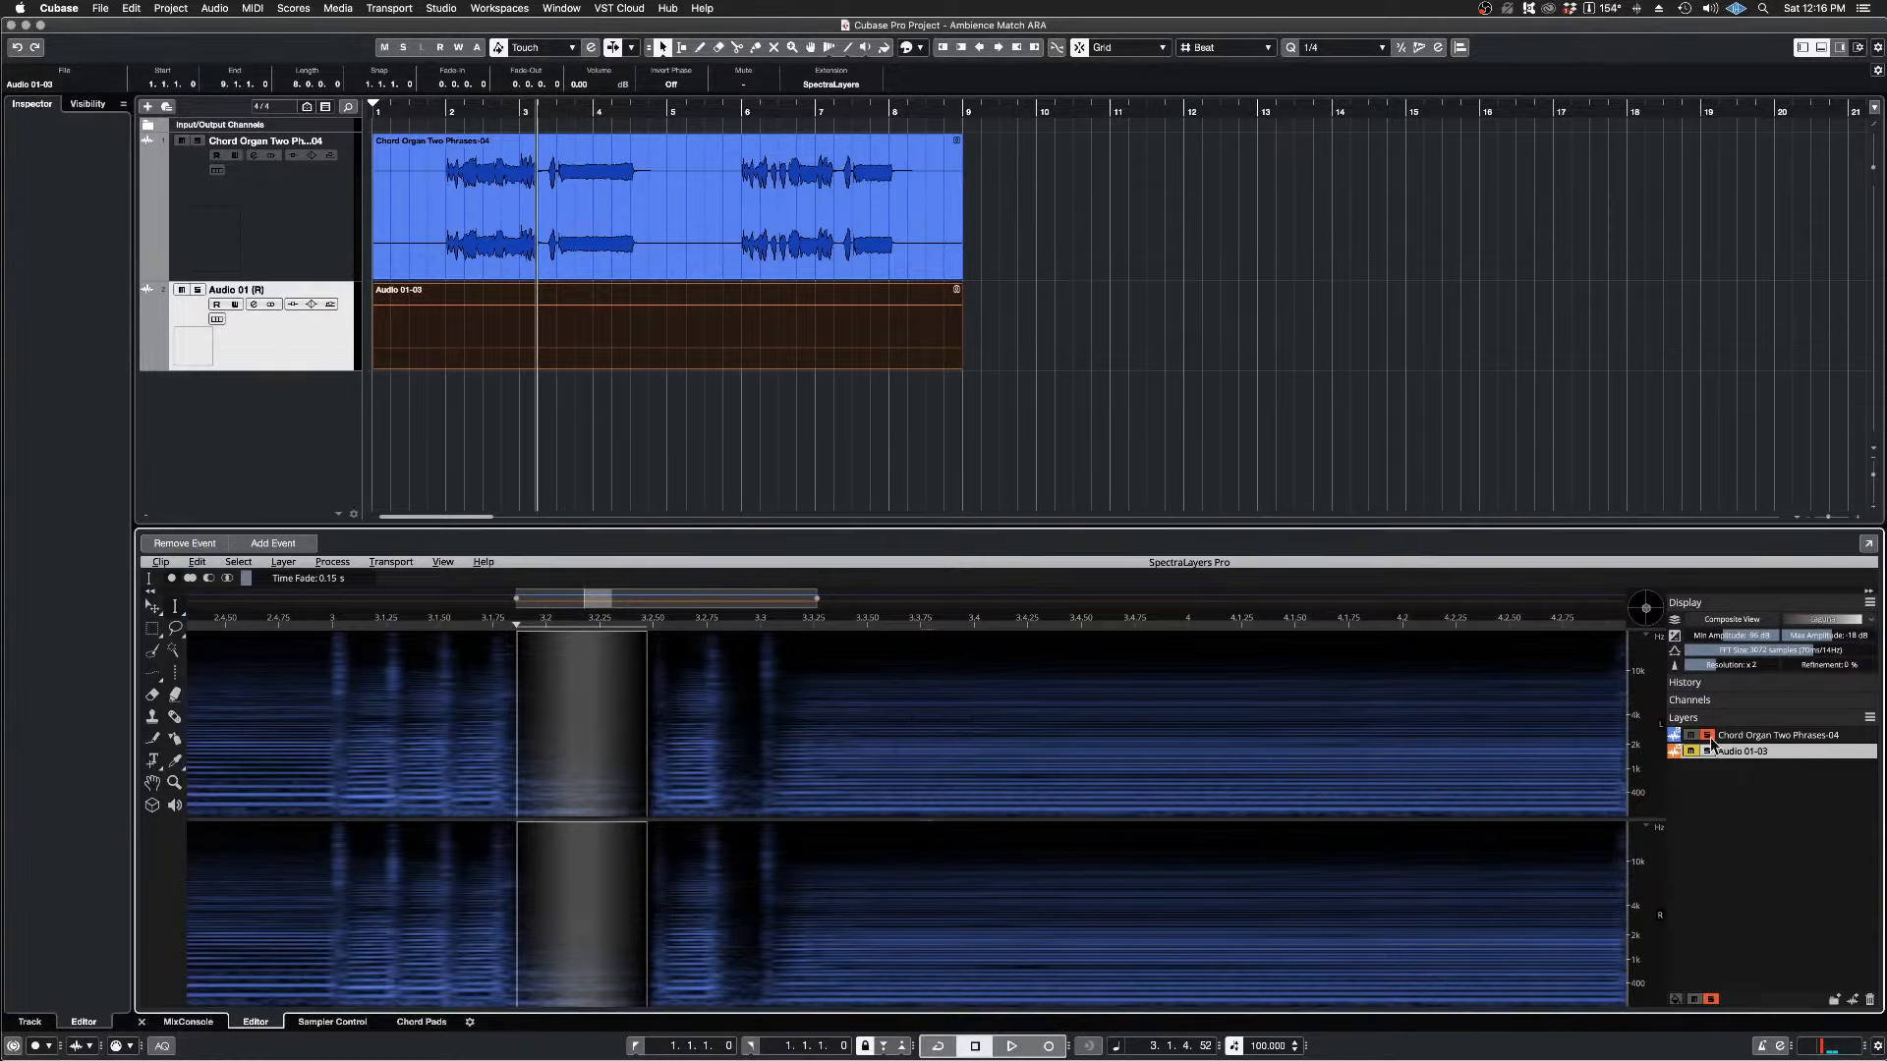
Step: Make the Chord Organ Two Phrases-04 layer active and cut the selected gap out of it
click(1744, 736)
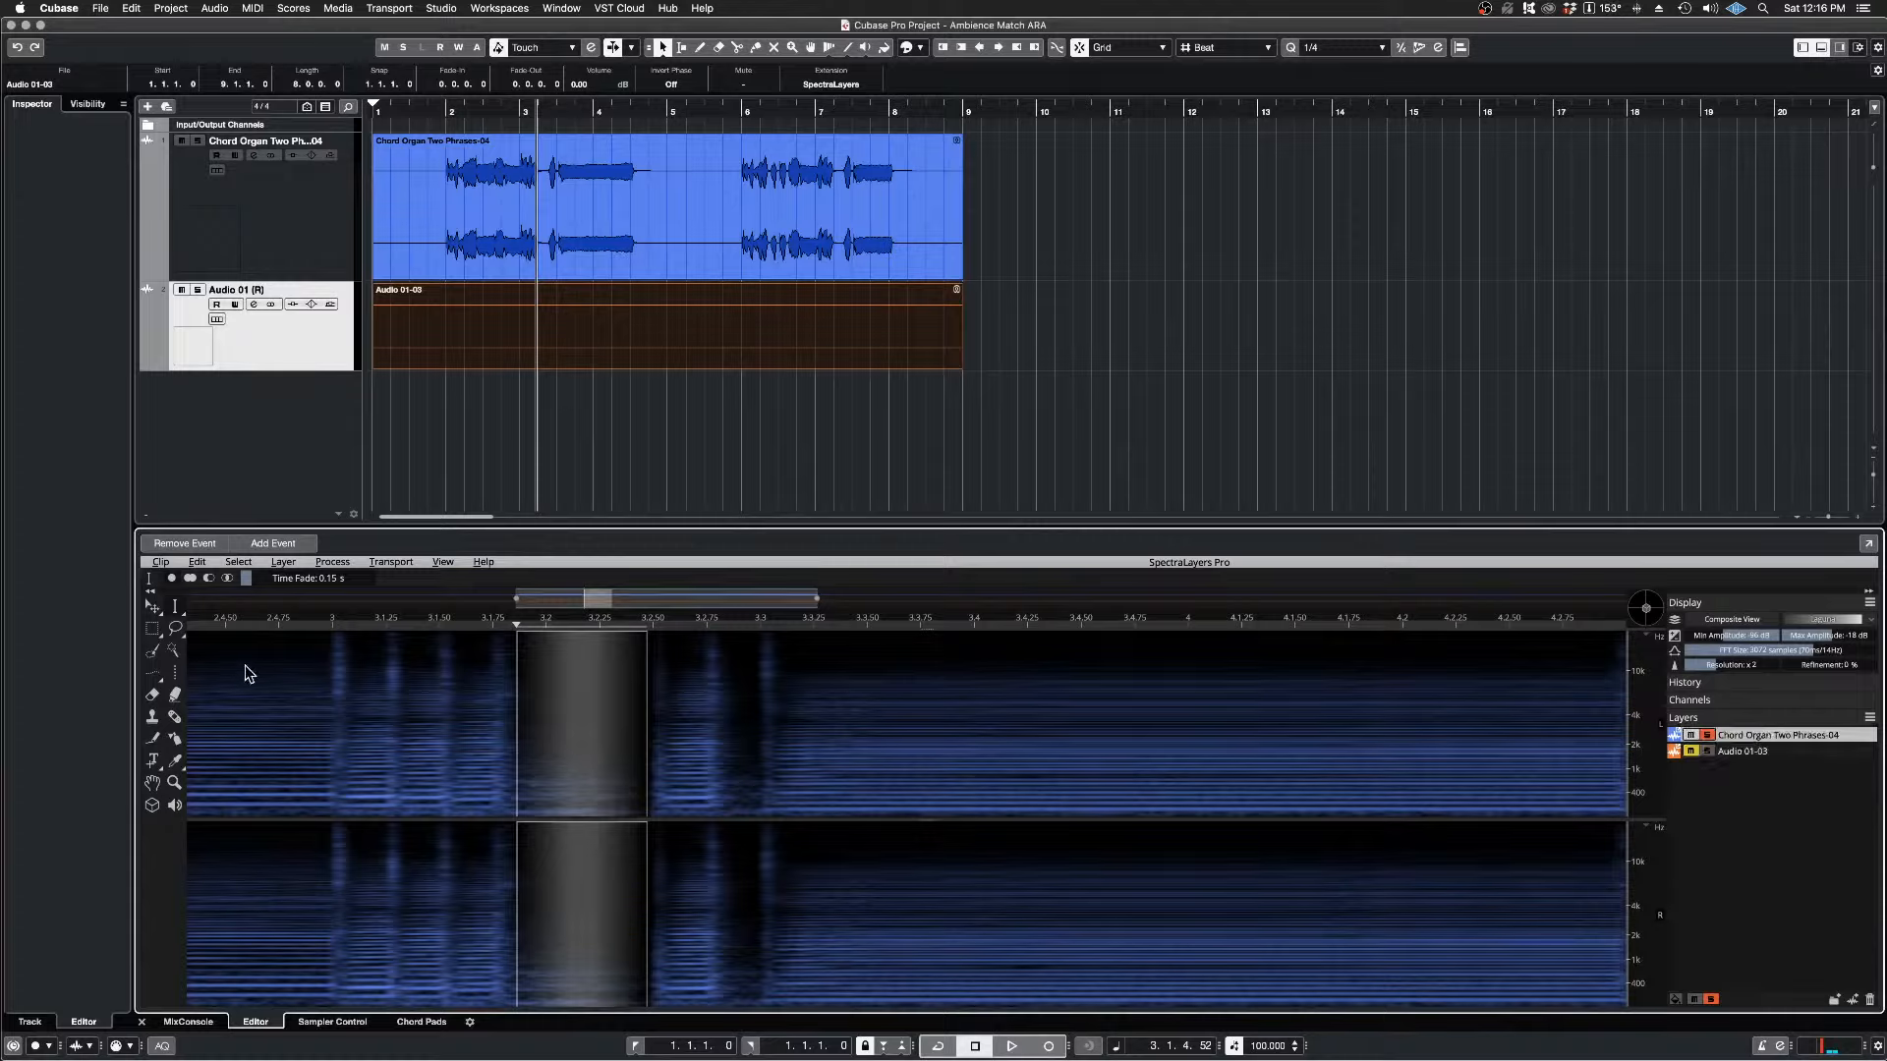
click(203, 563)
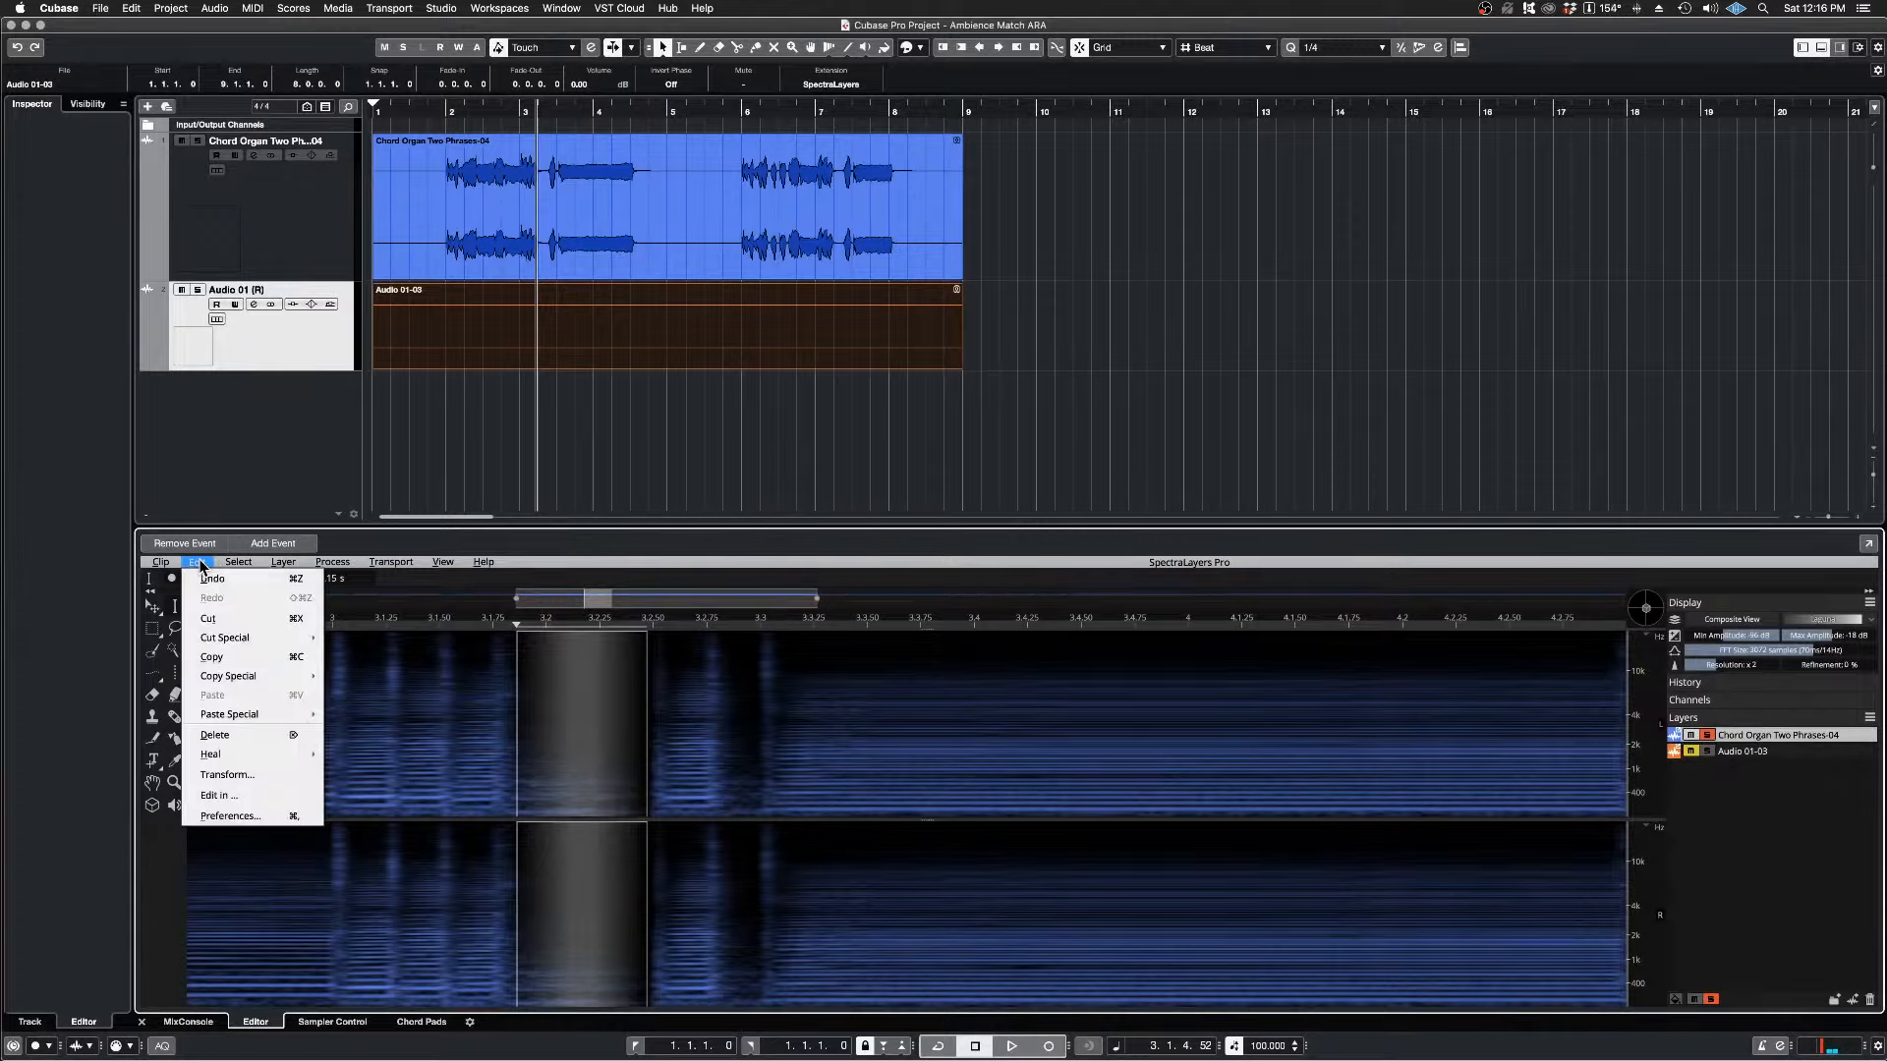
click(234, 622)
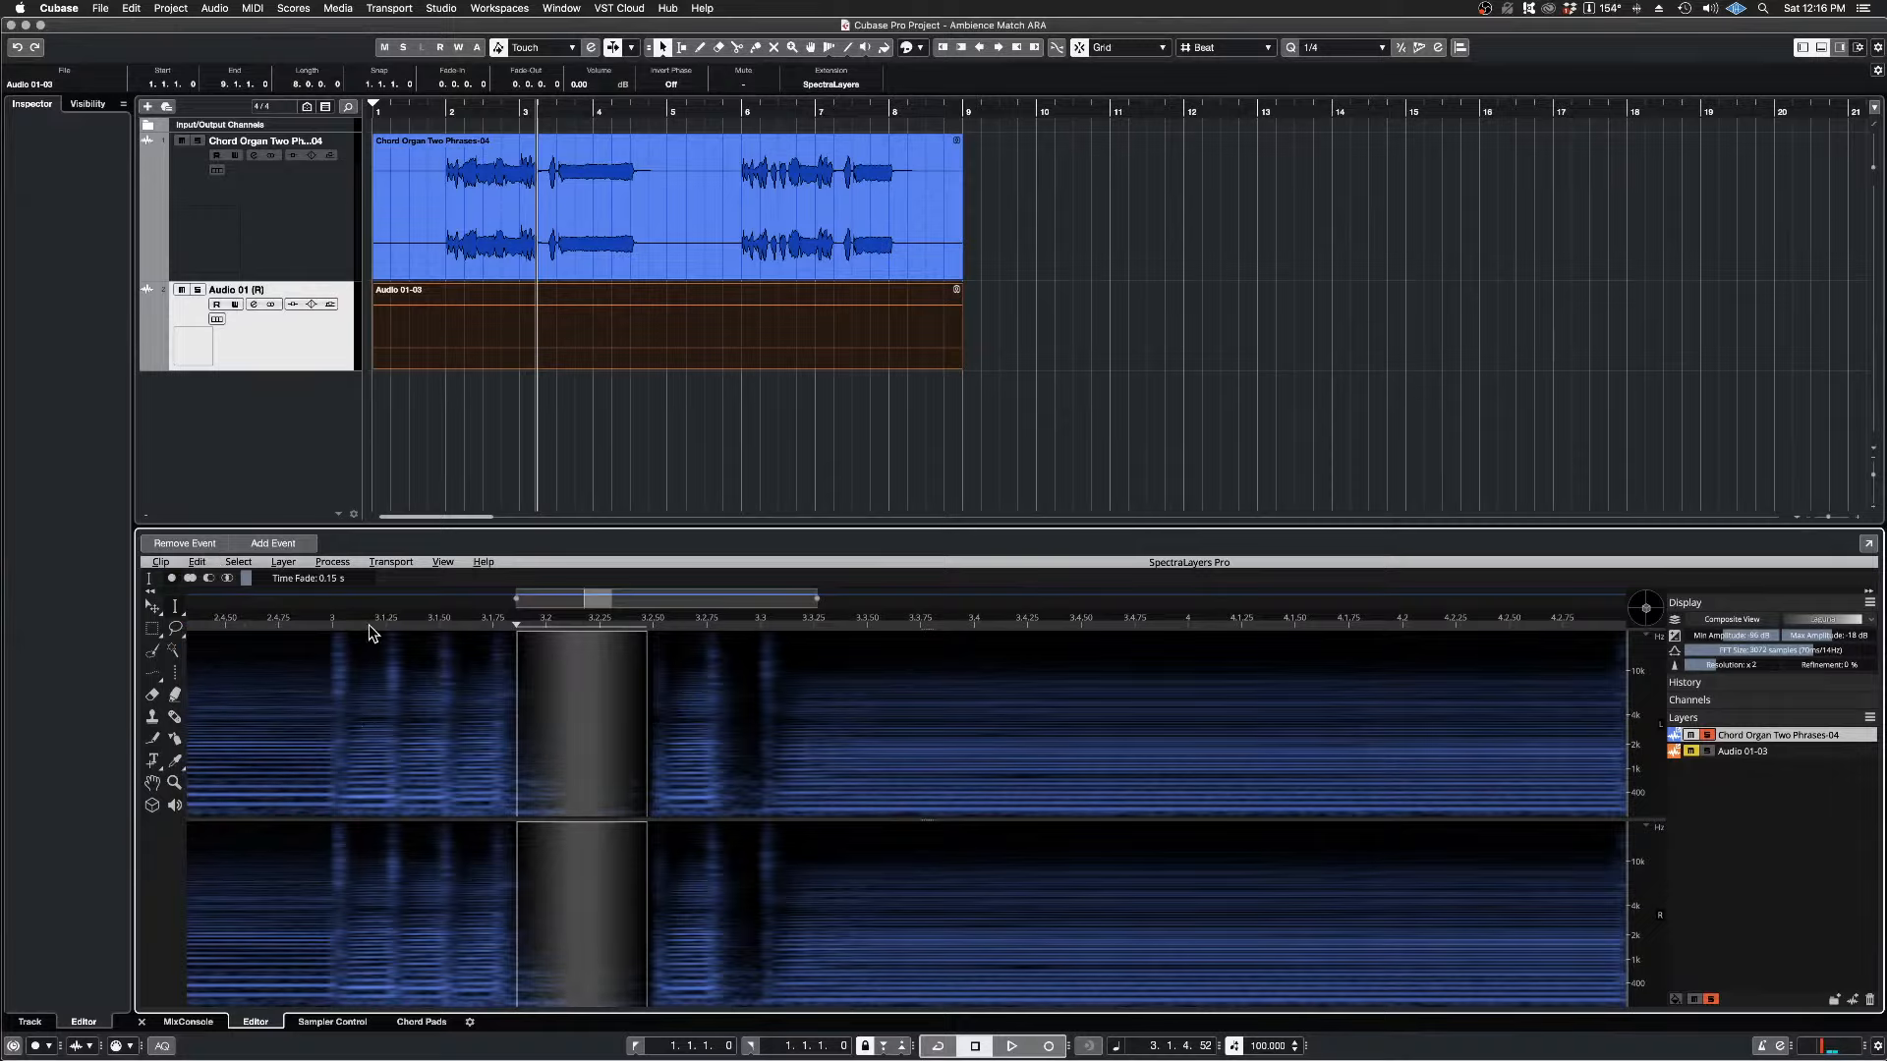
Step: Clear the time selection, set the playback position to 3.1.1.81 and audition the notes across the cut gap twice
click(372, 632)
click(368, 729)
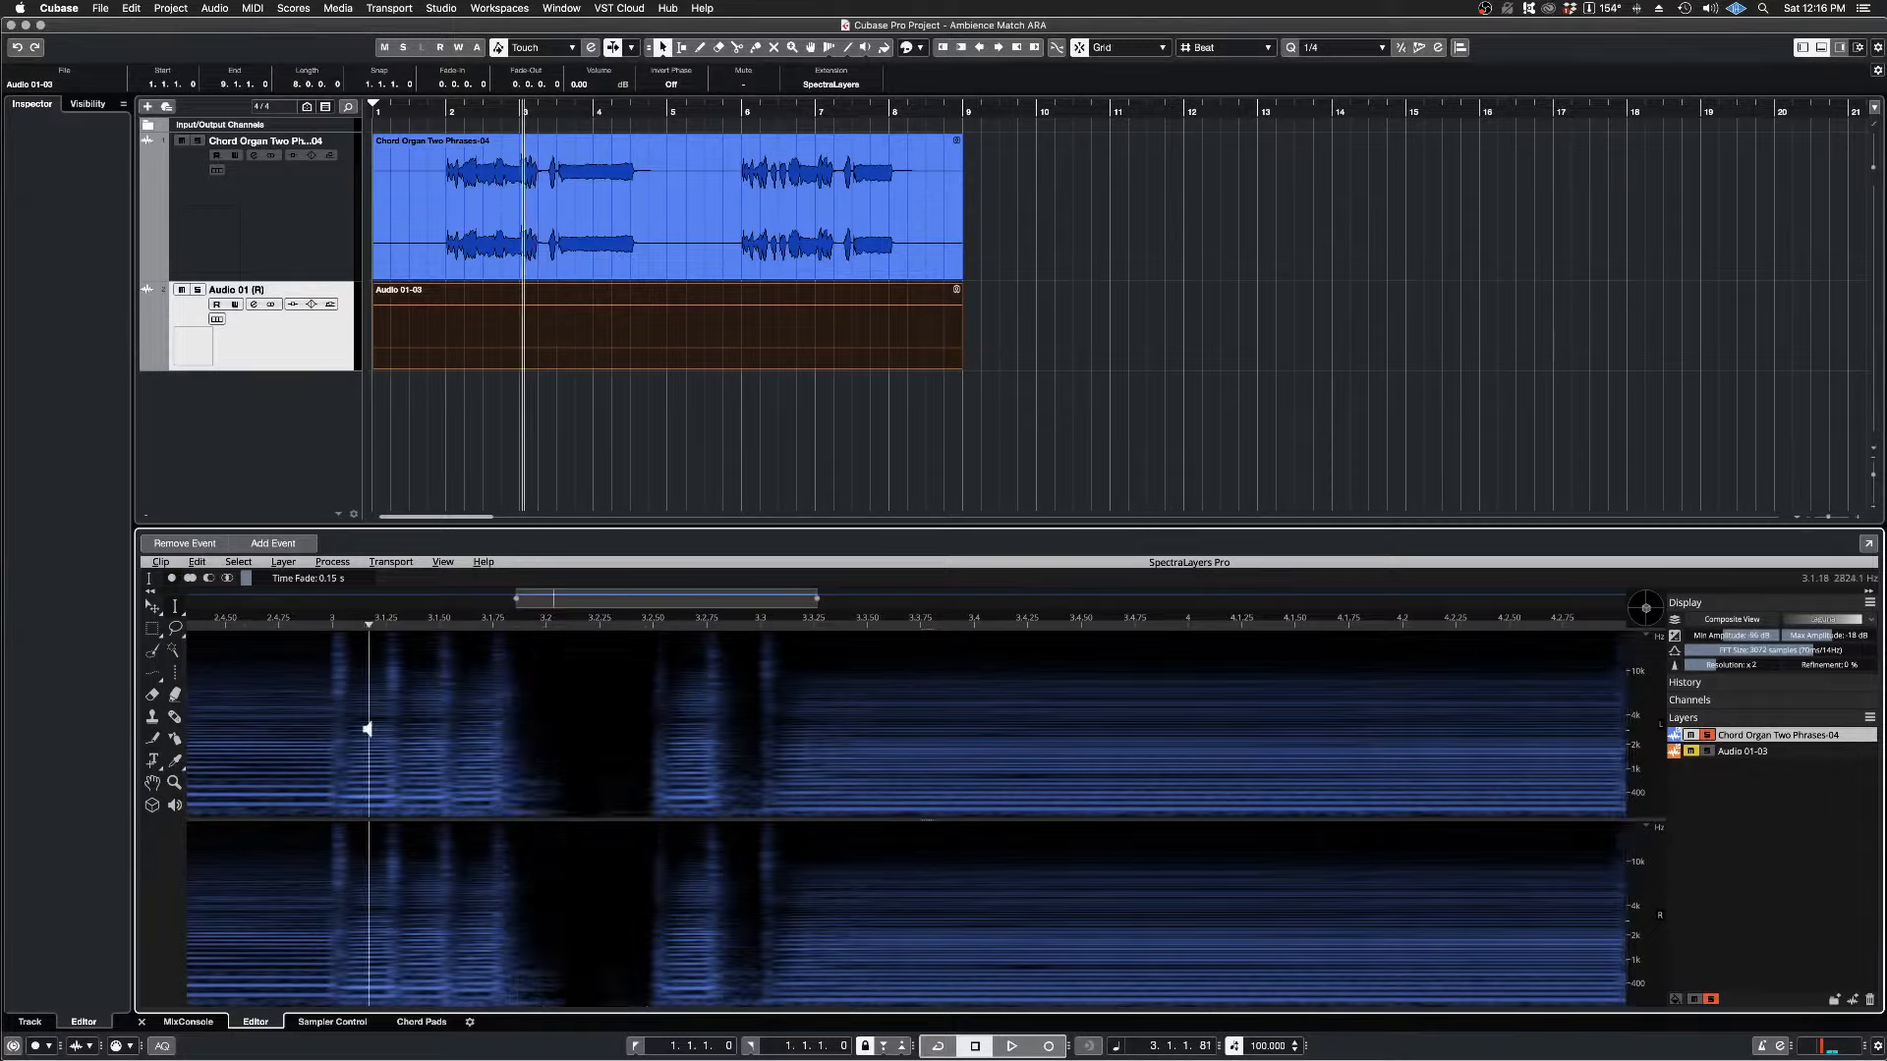
key(space)
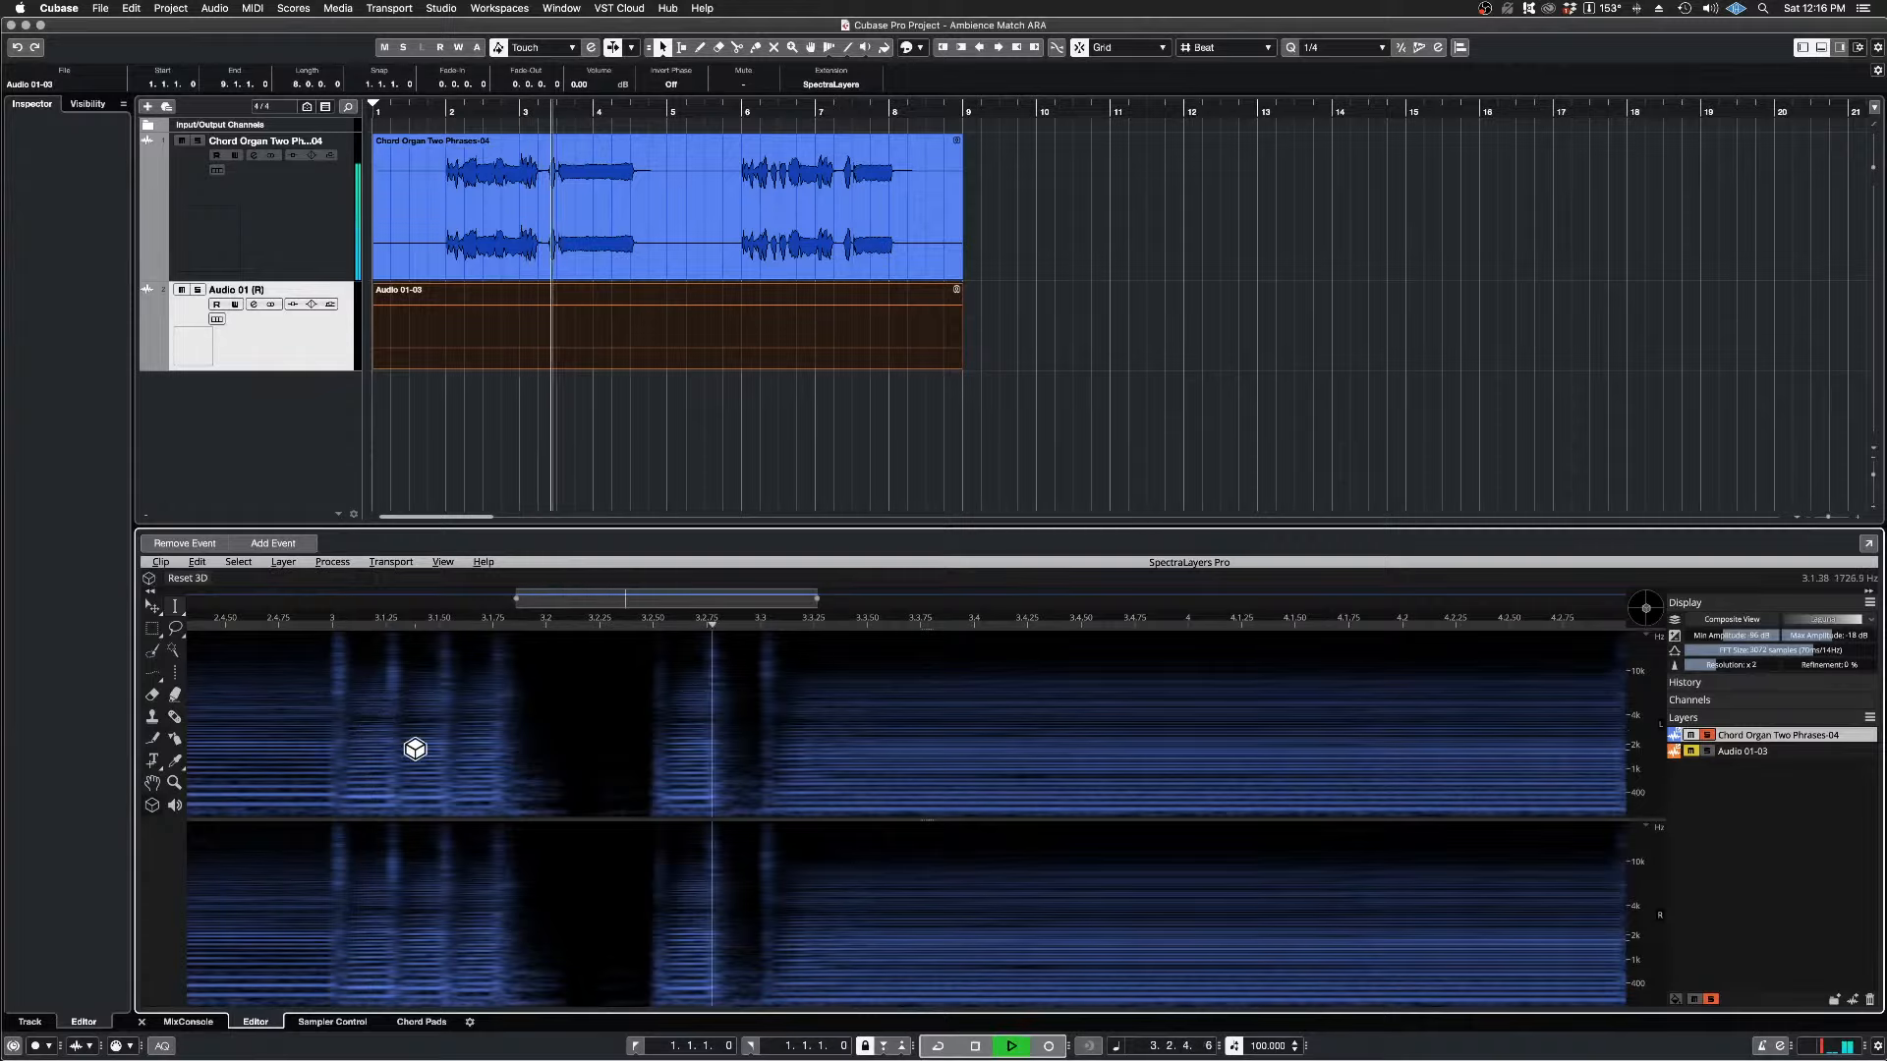
key(space)
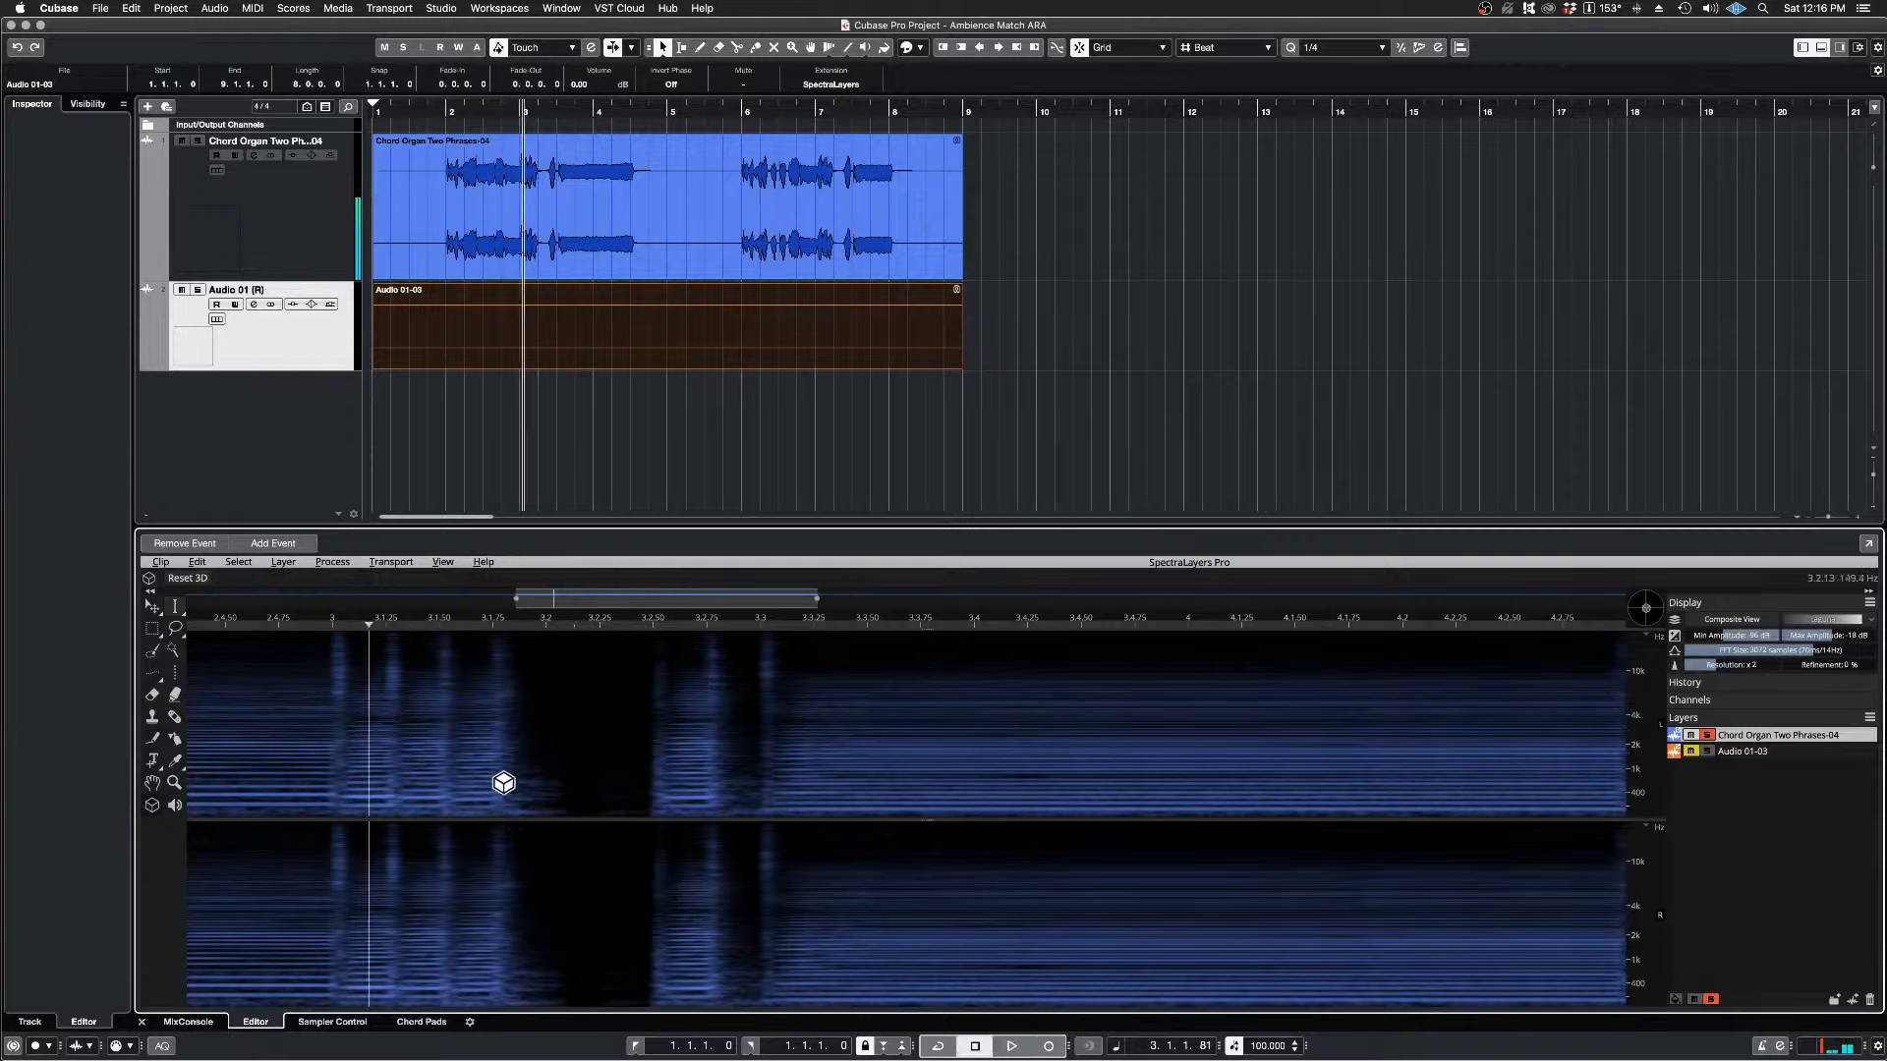
key(space)
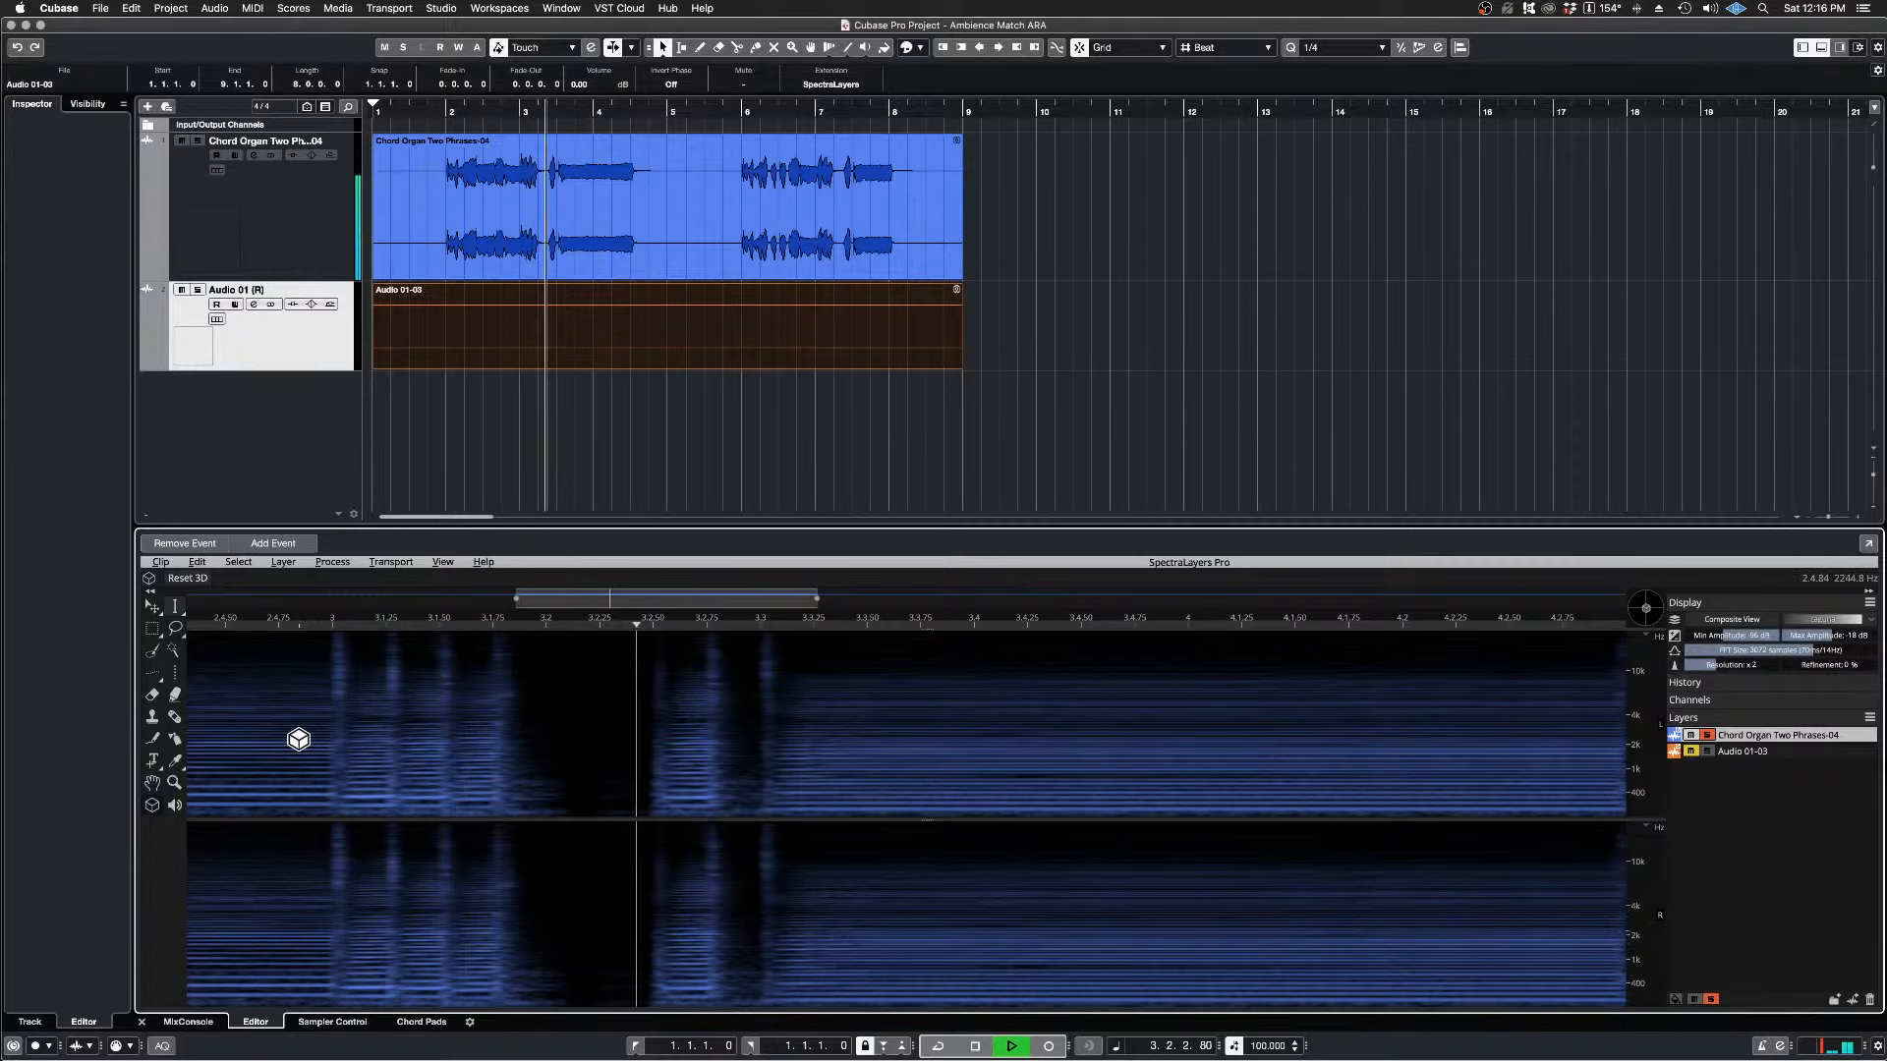
key(space)
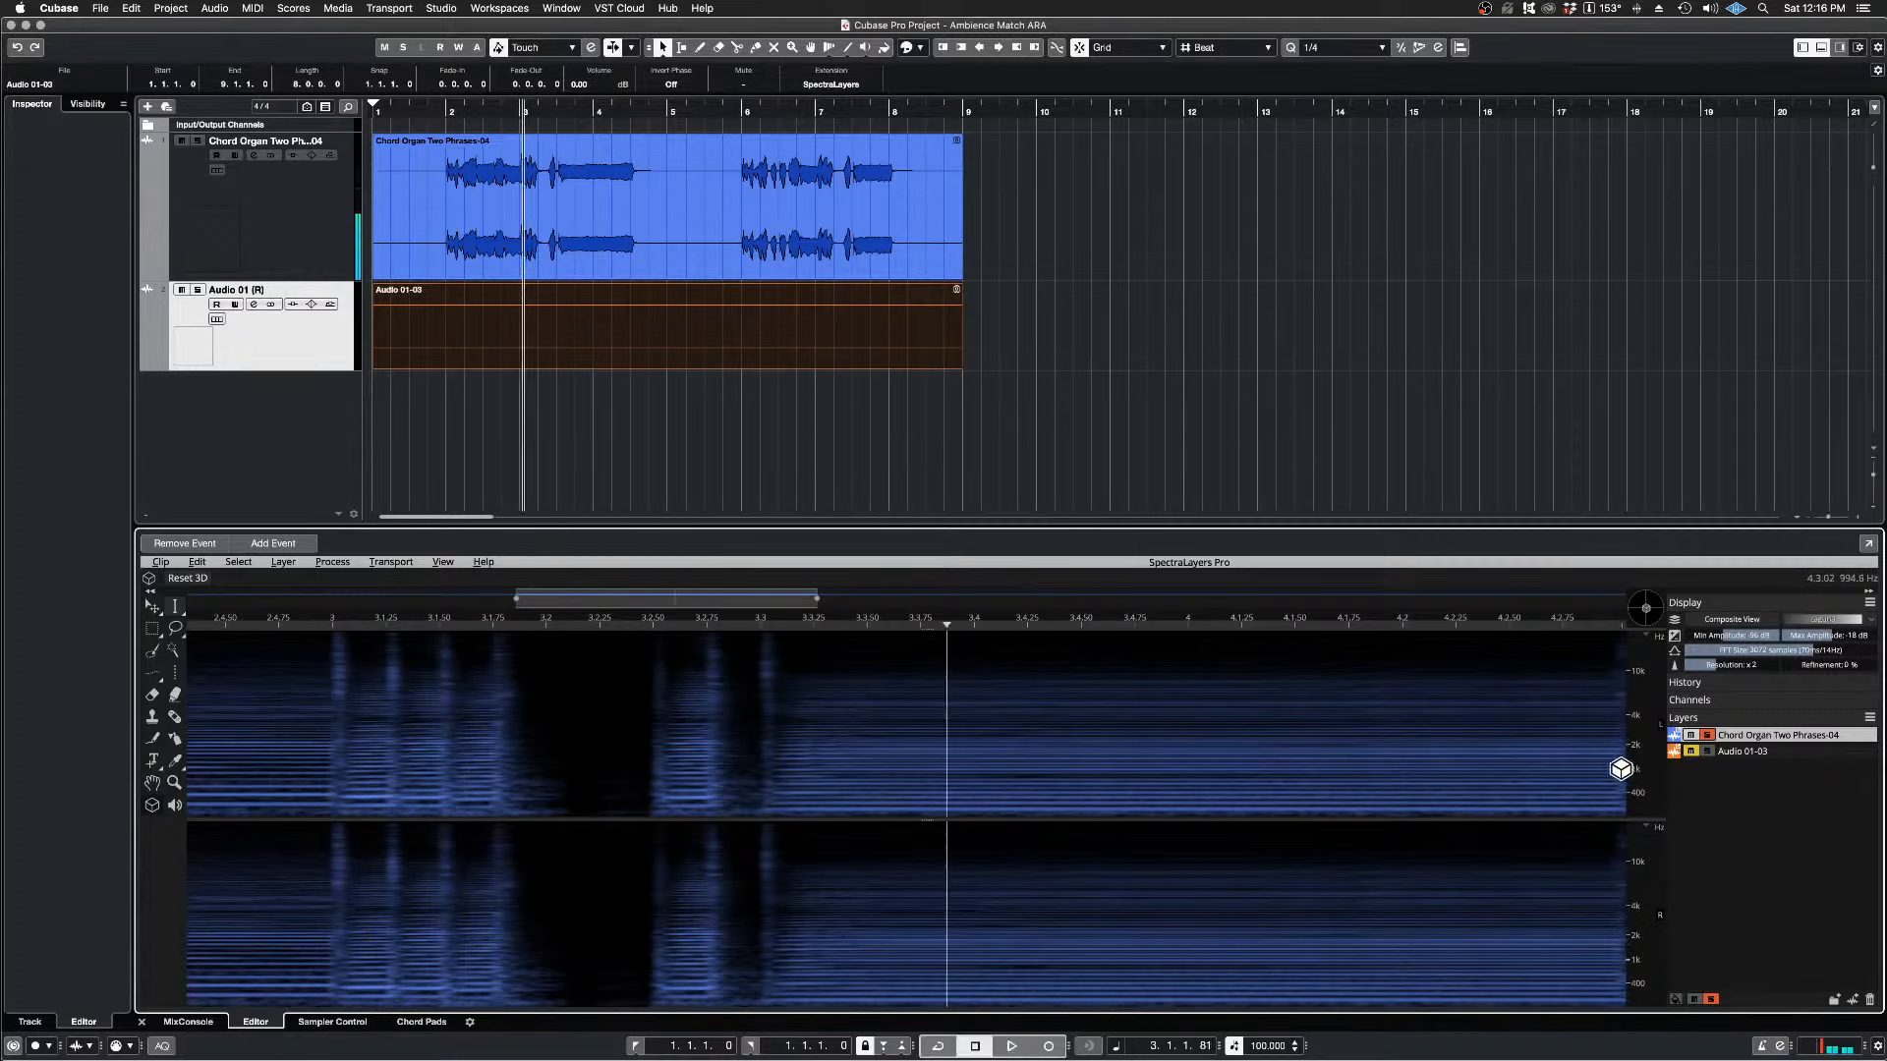
Step: Unmute the Audio 01-03 ambience layer and play the cut gap together with the ambience
click(1692, 751)
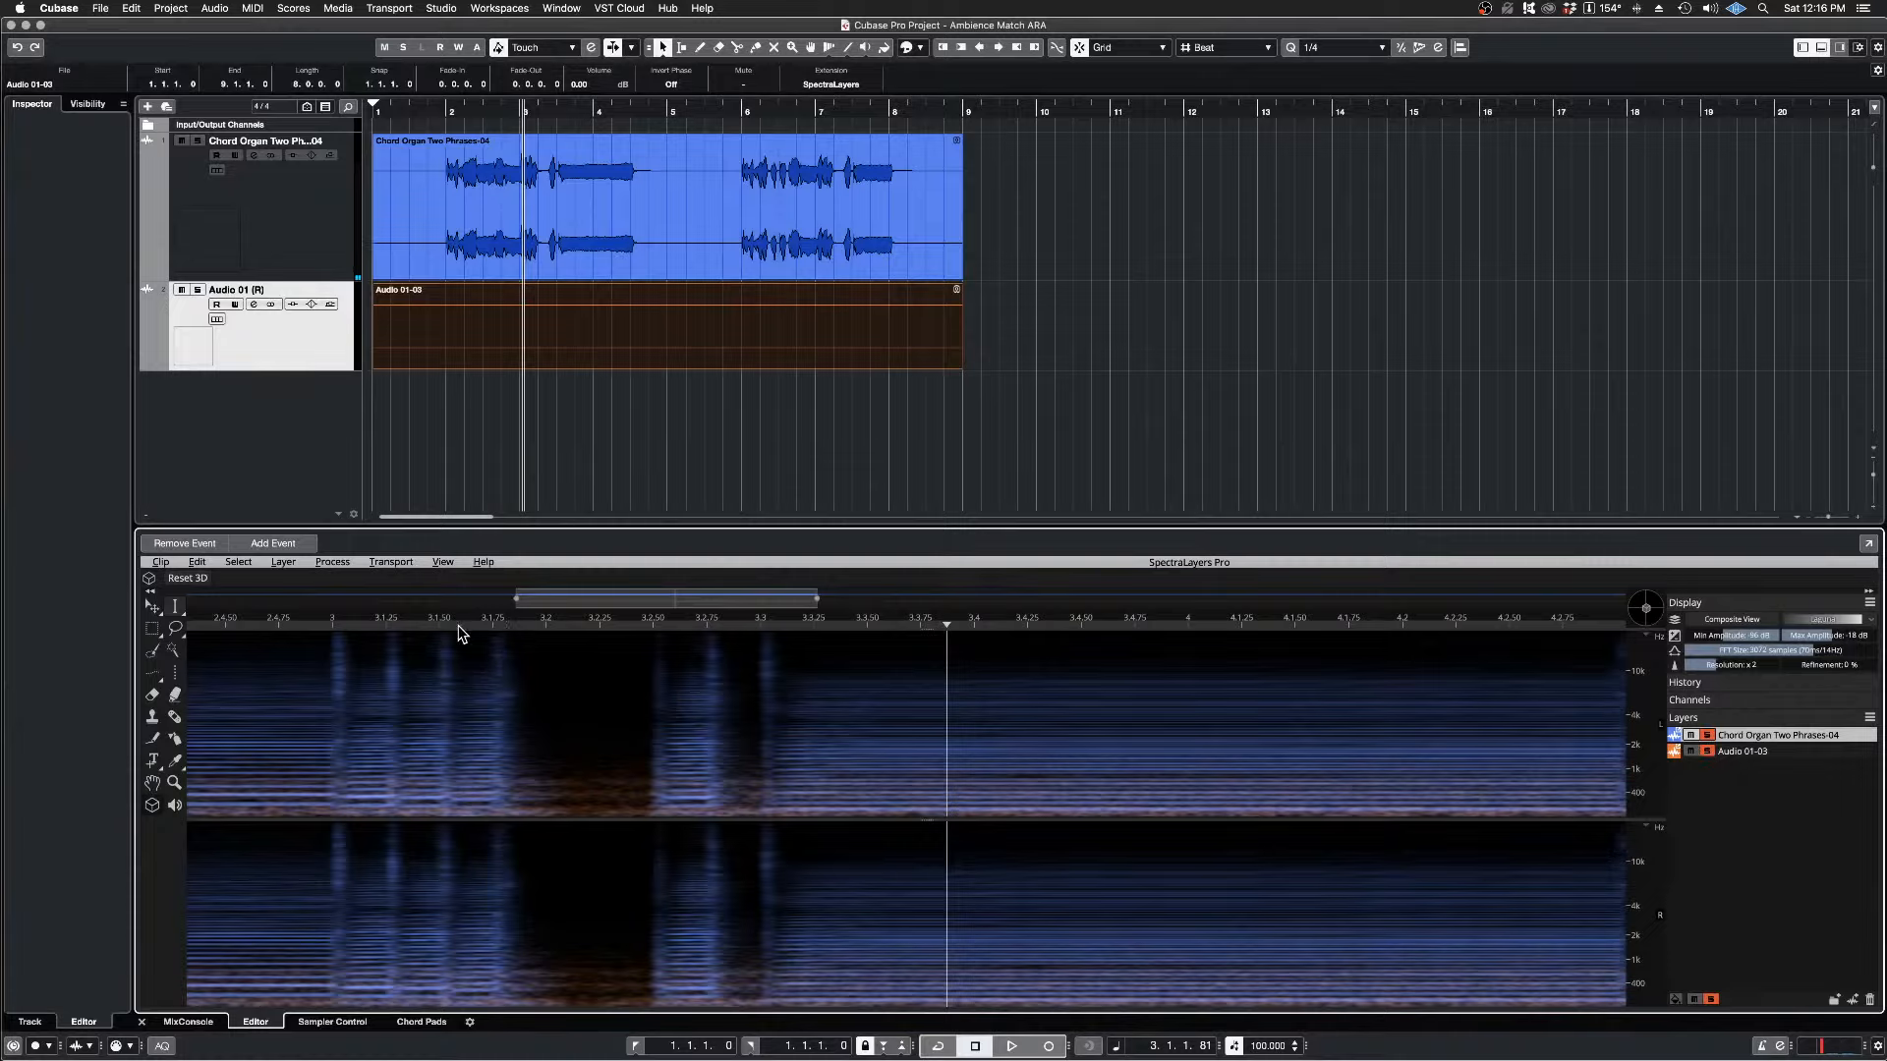
key(space)
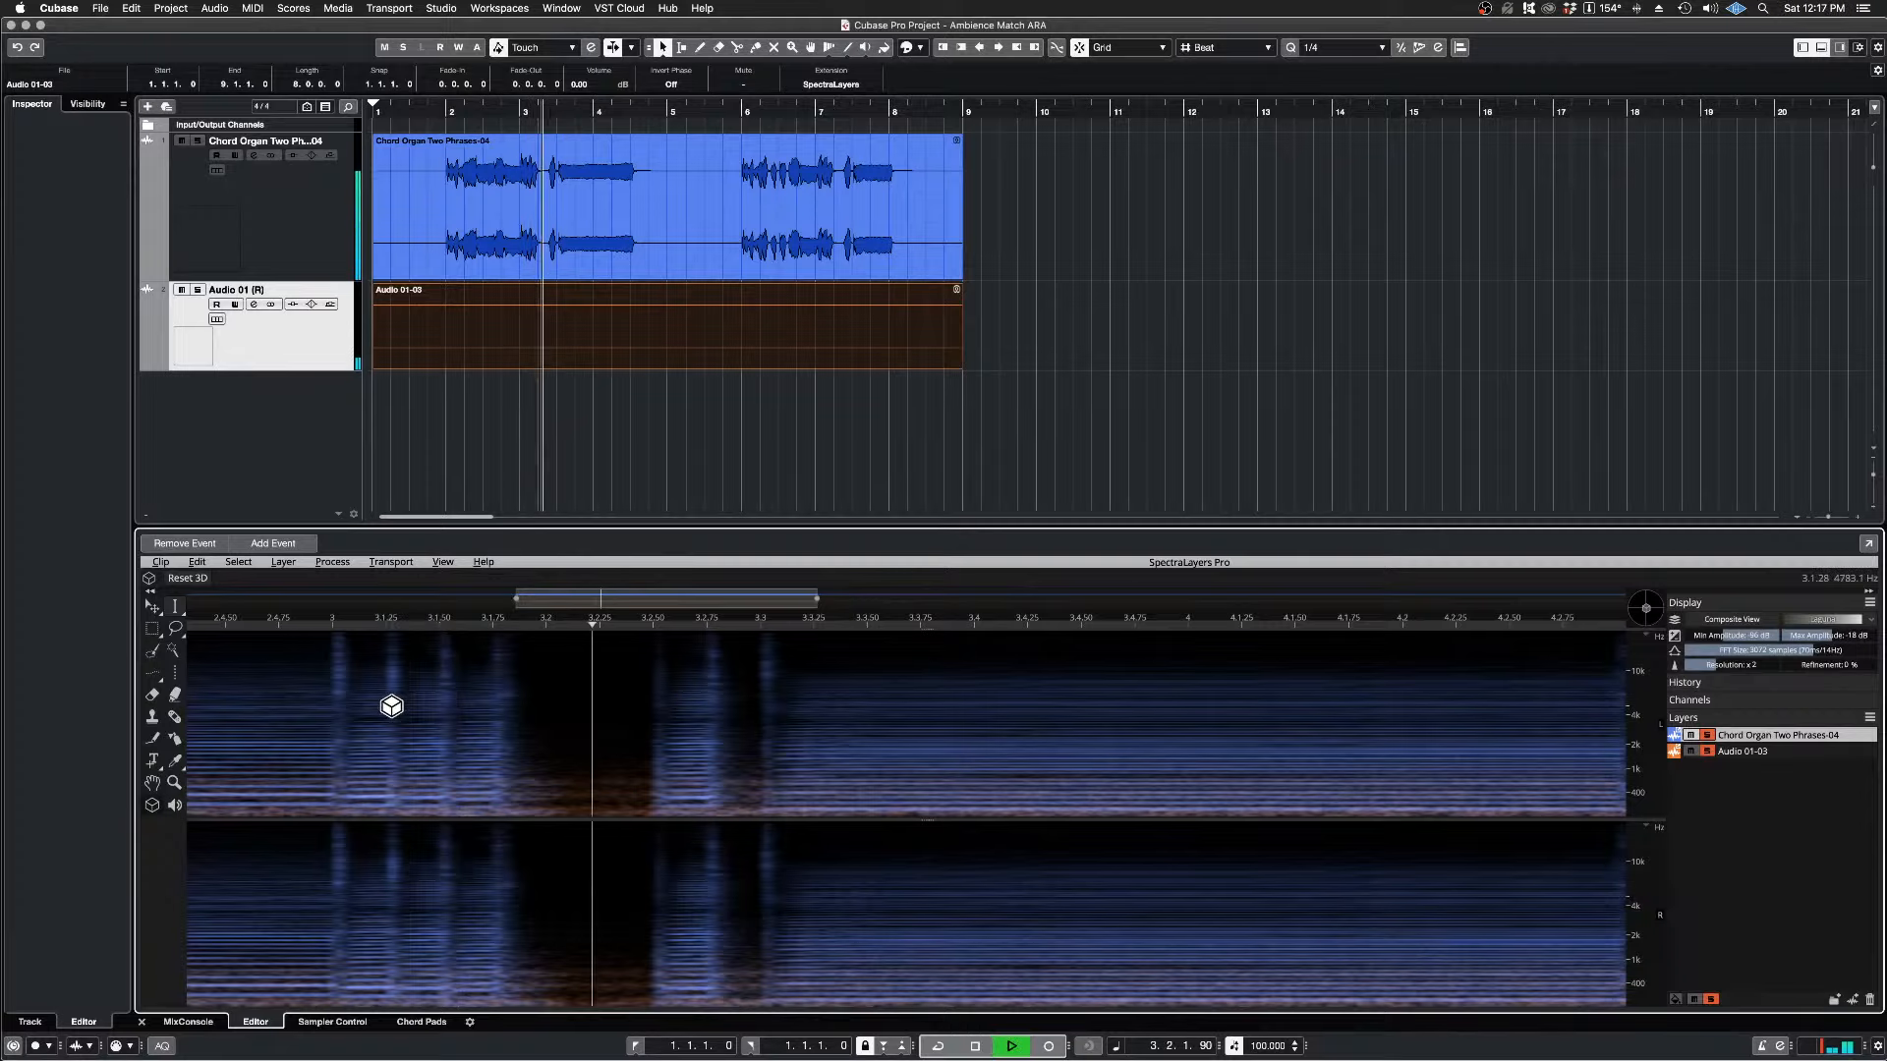
key(space)
scroll(693, 747, down, 3)
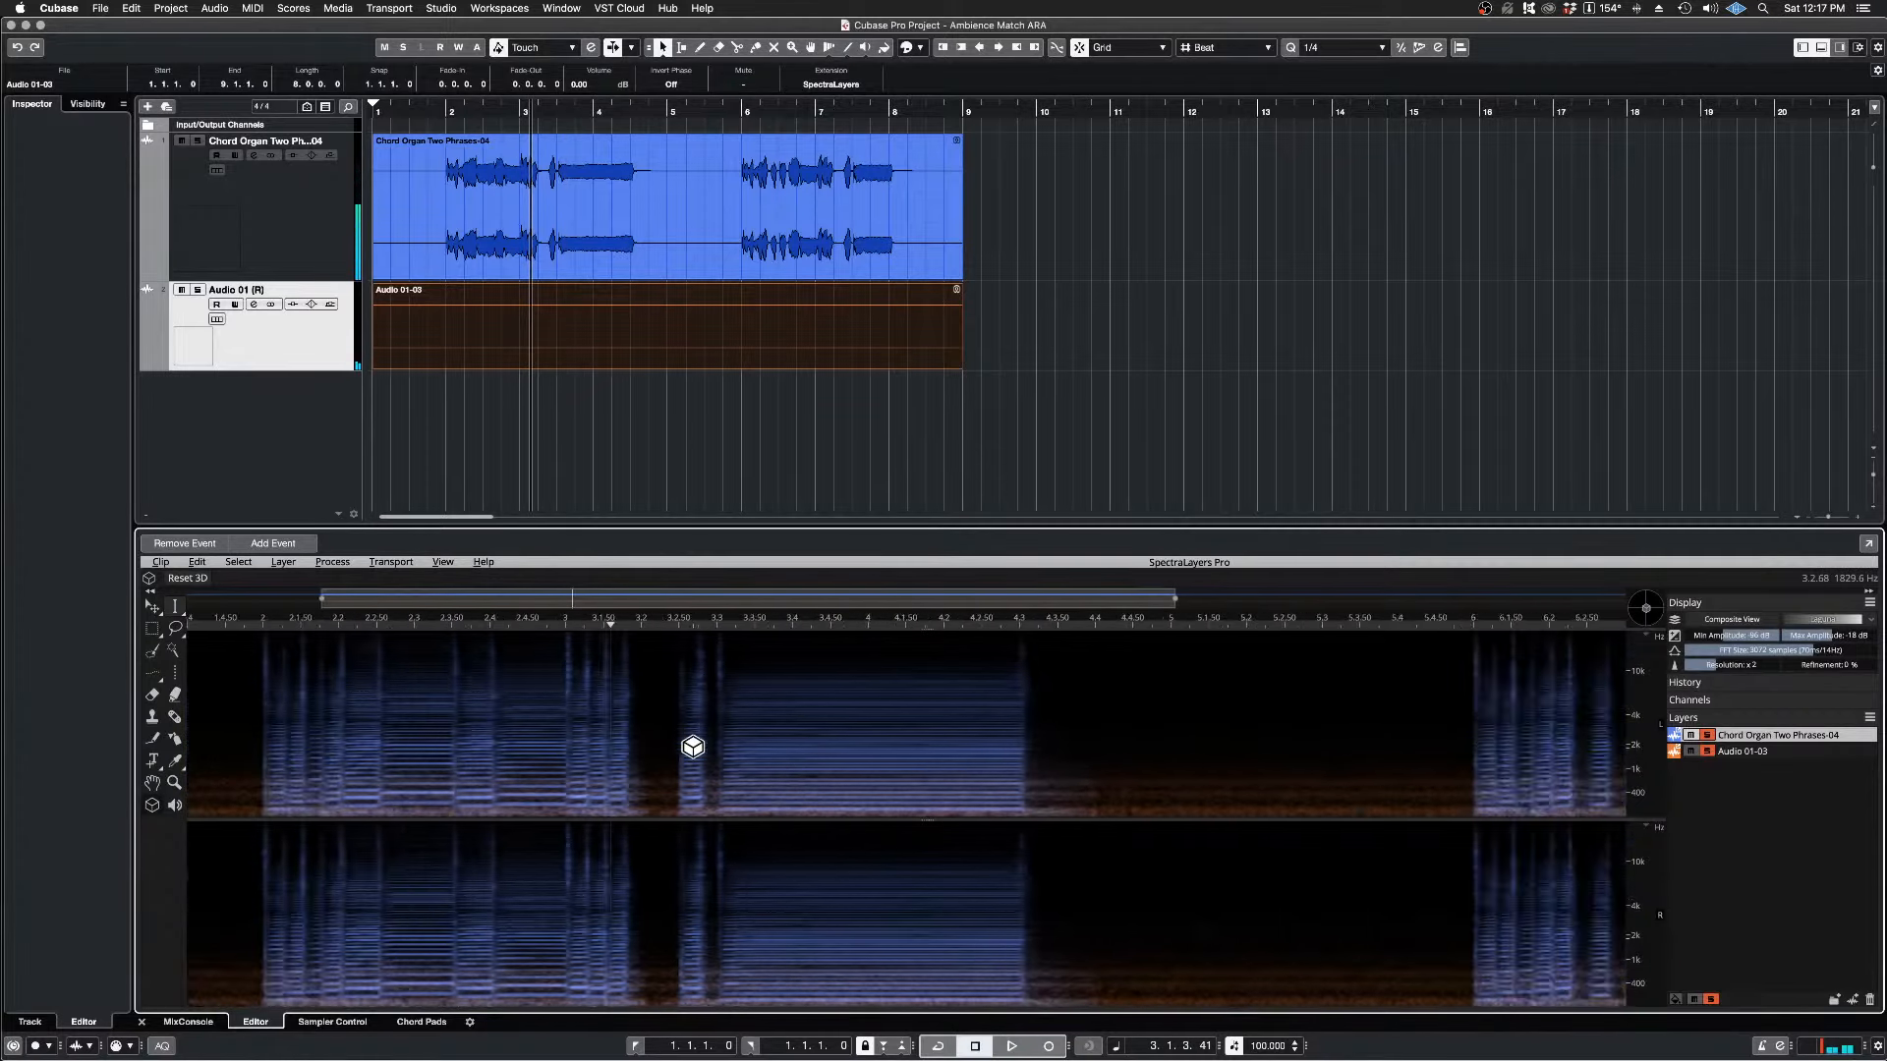
scroll(693, 747, down, 3)
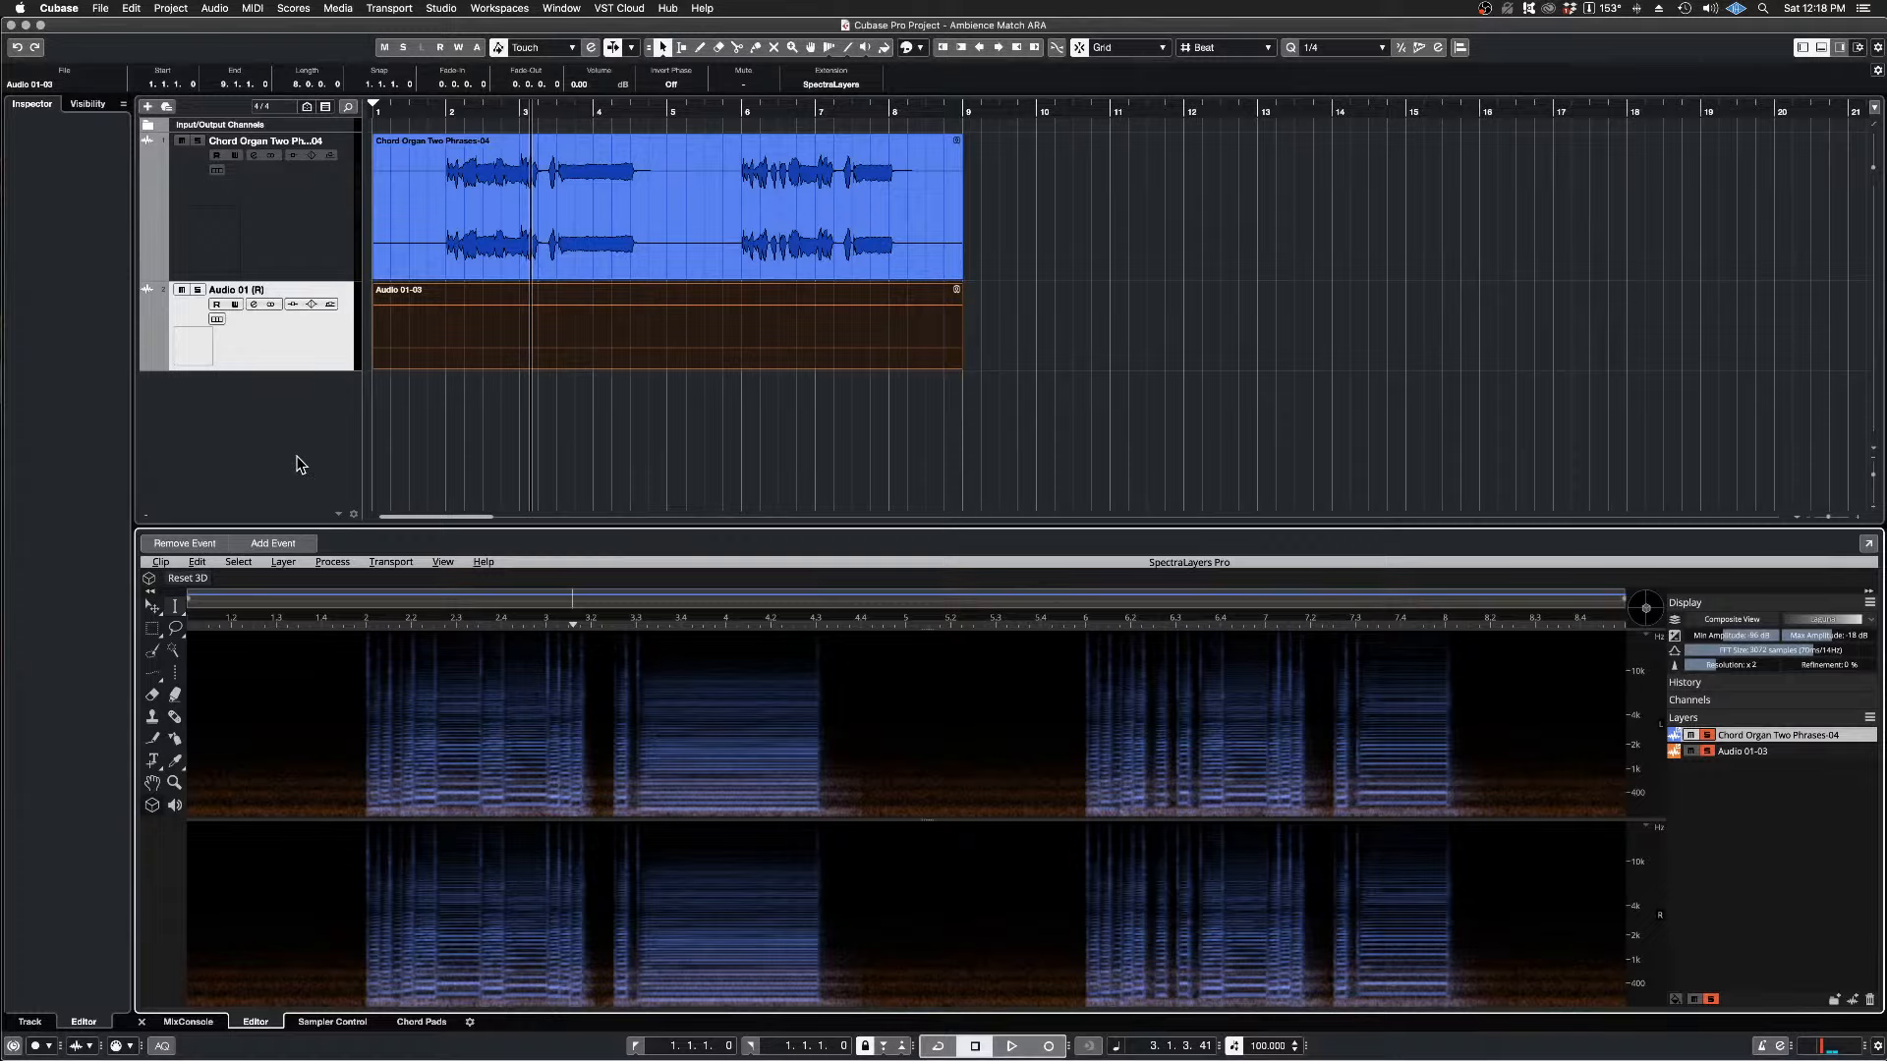
Step: Select the Chord Organ event and then the Audio 01-03 ambience event on the second track
click(1145, 234)
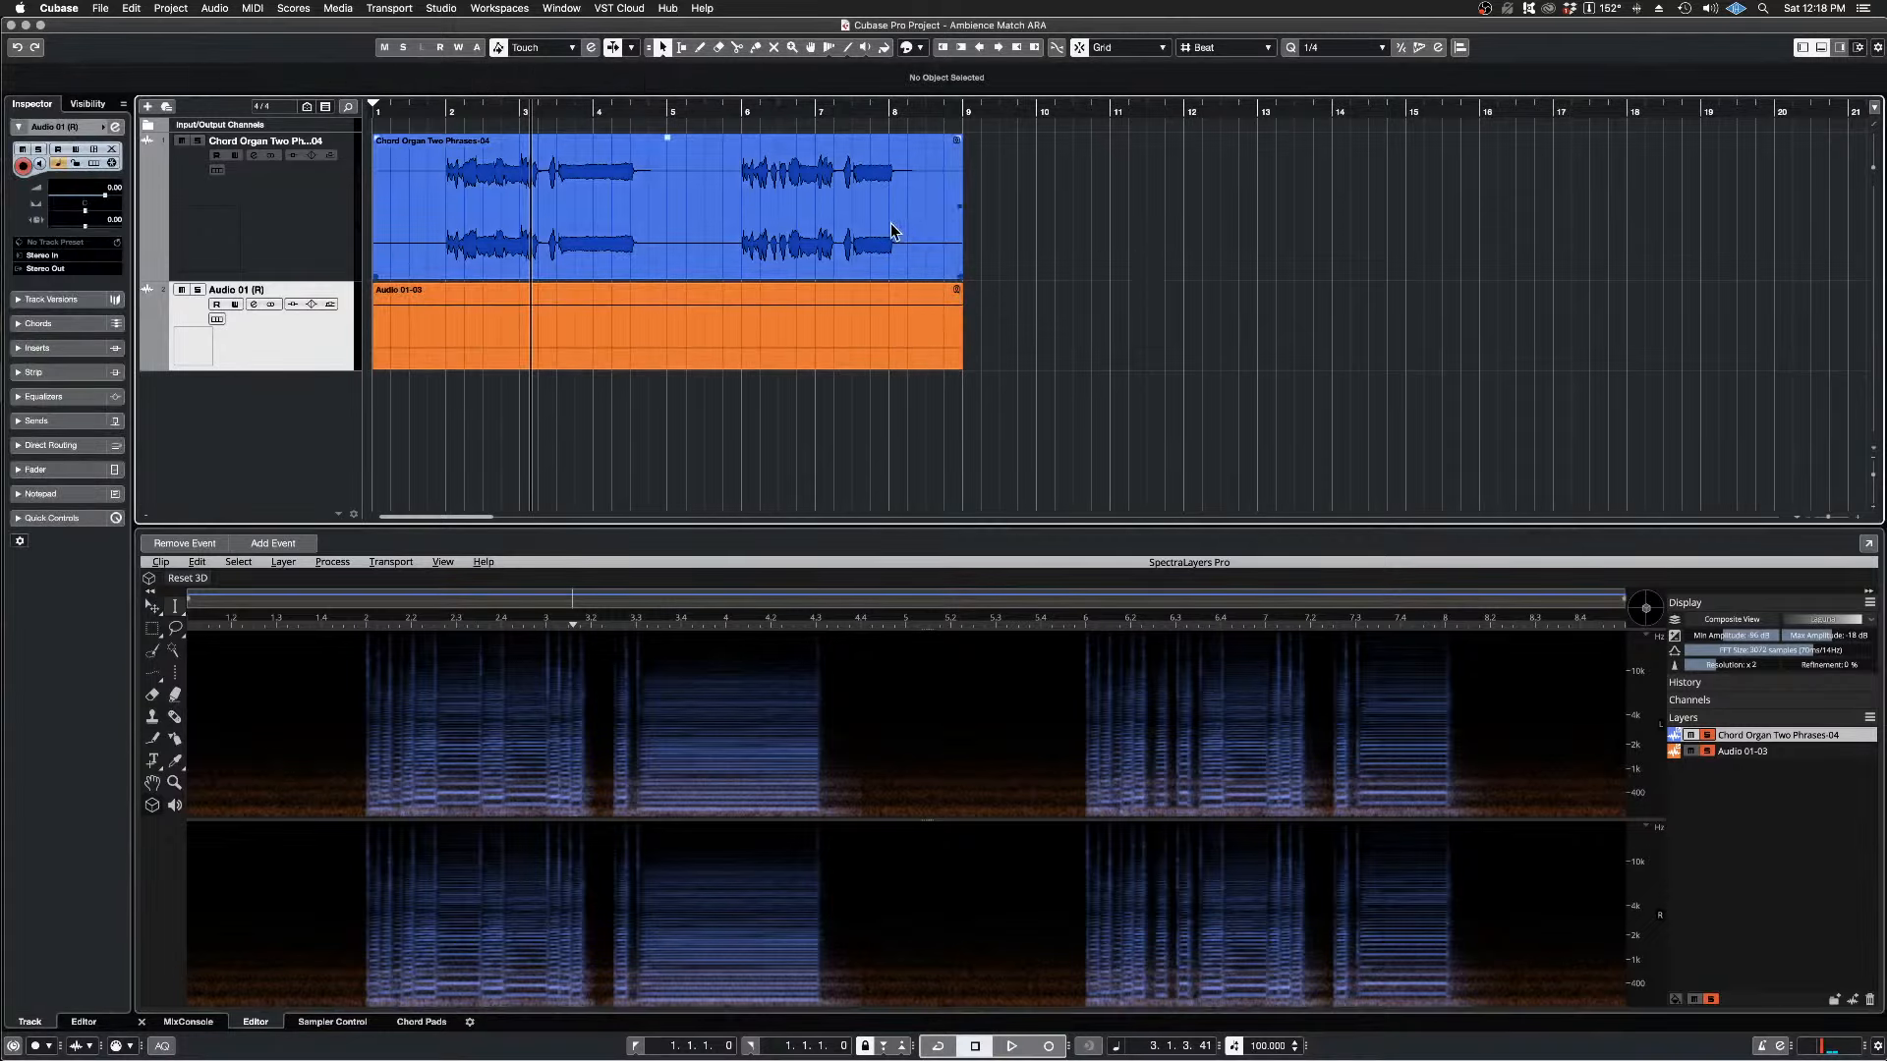
click(652, 204)
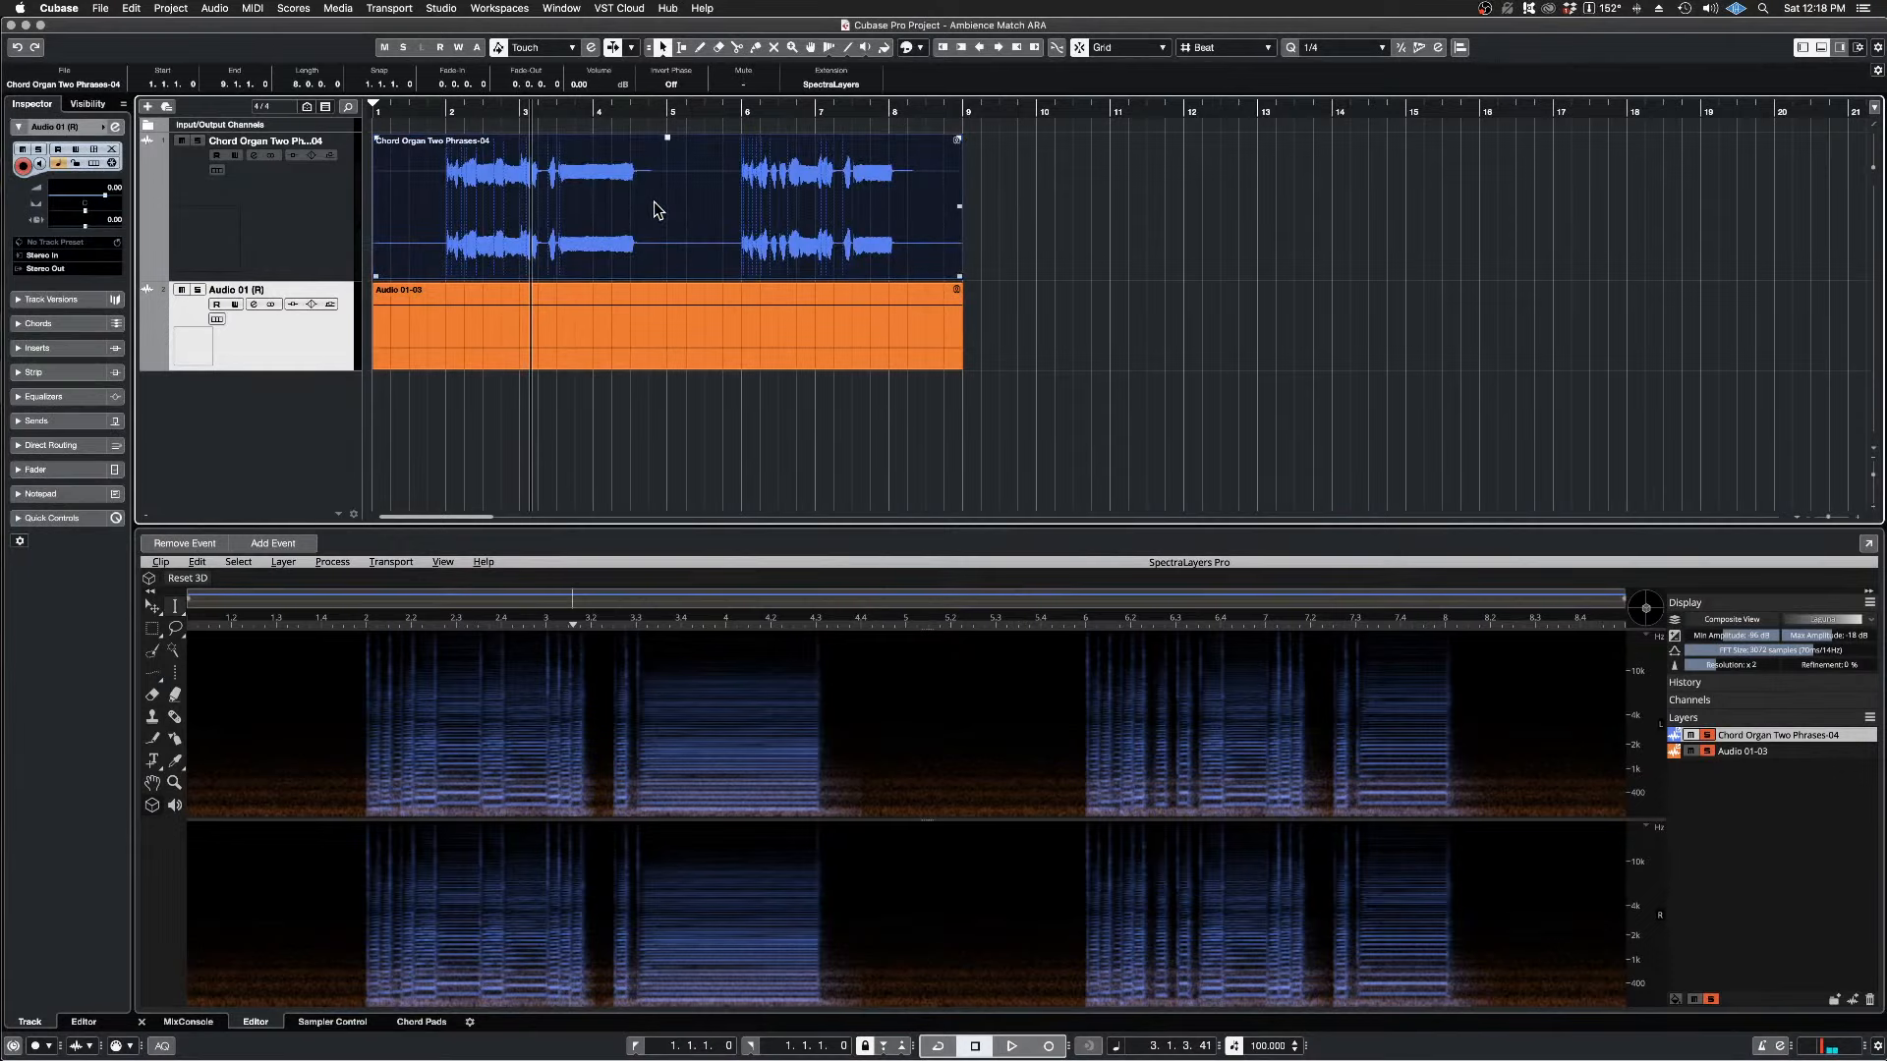
click(648, 324)
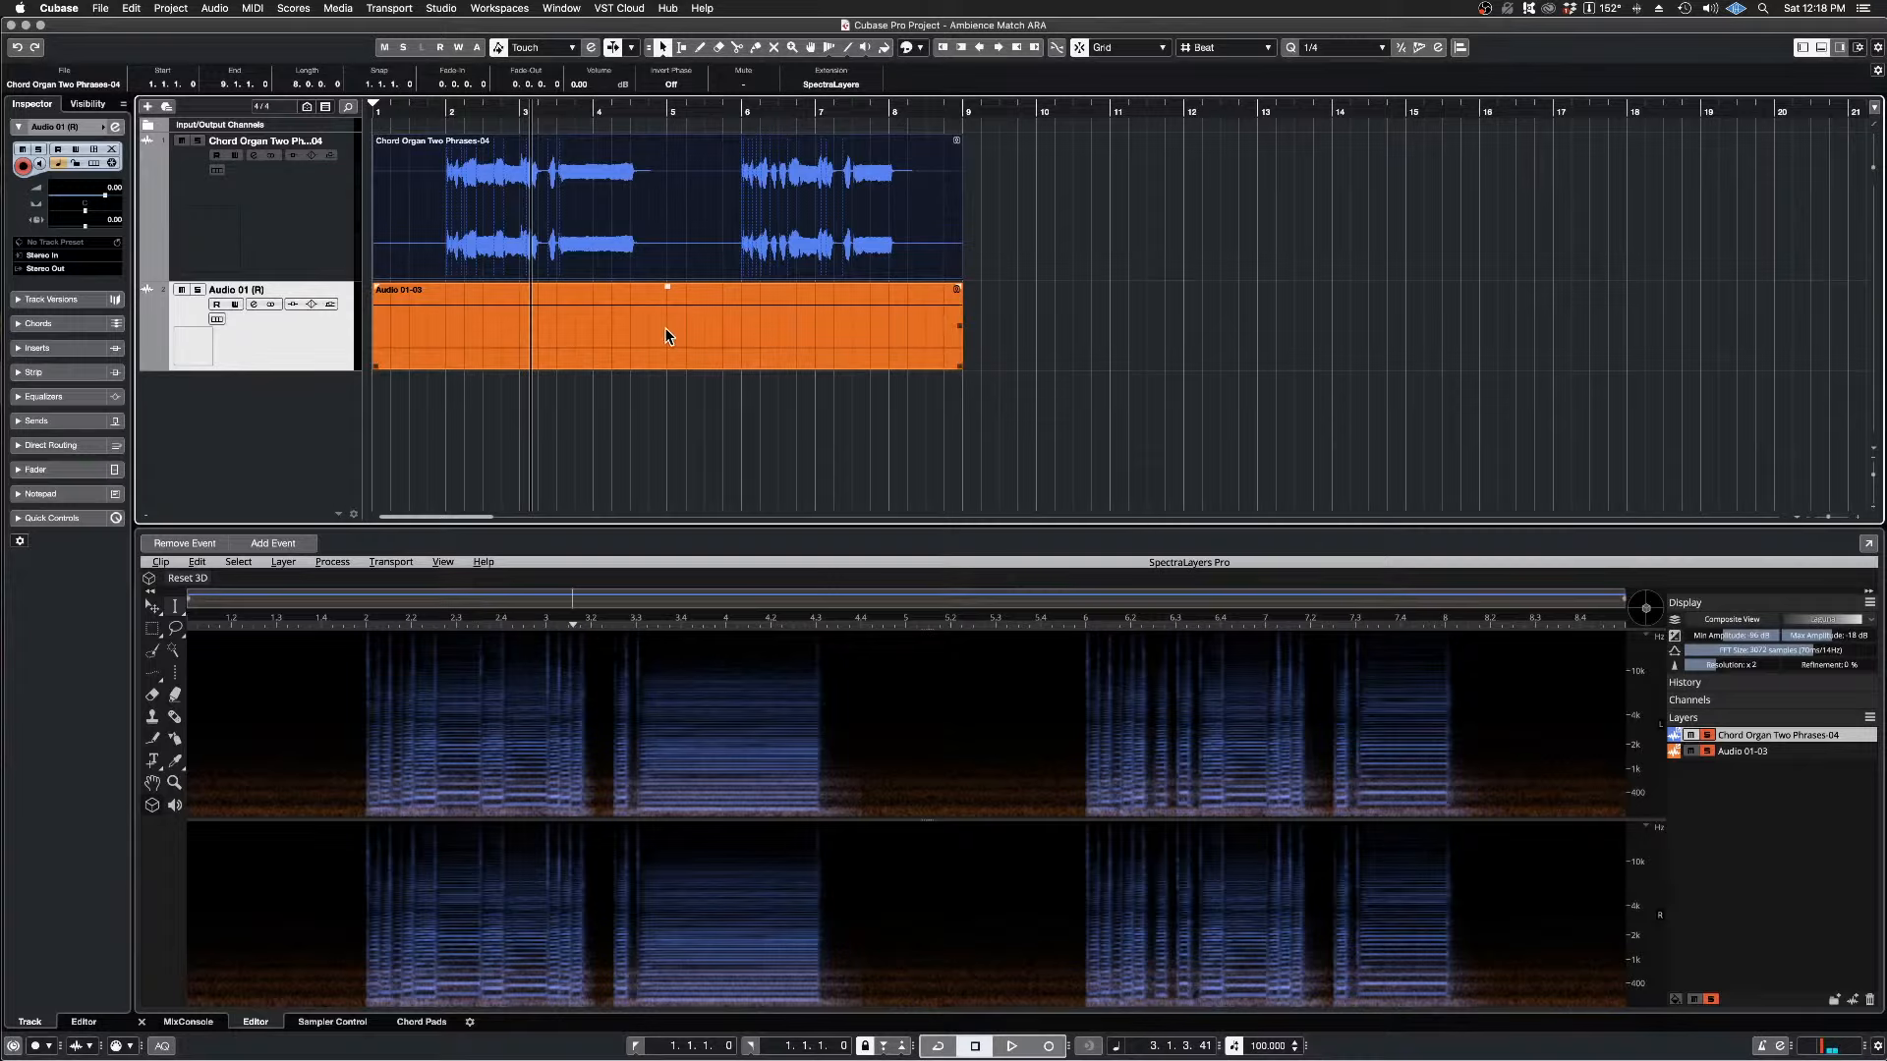
click(674, 337)
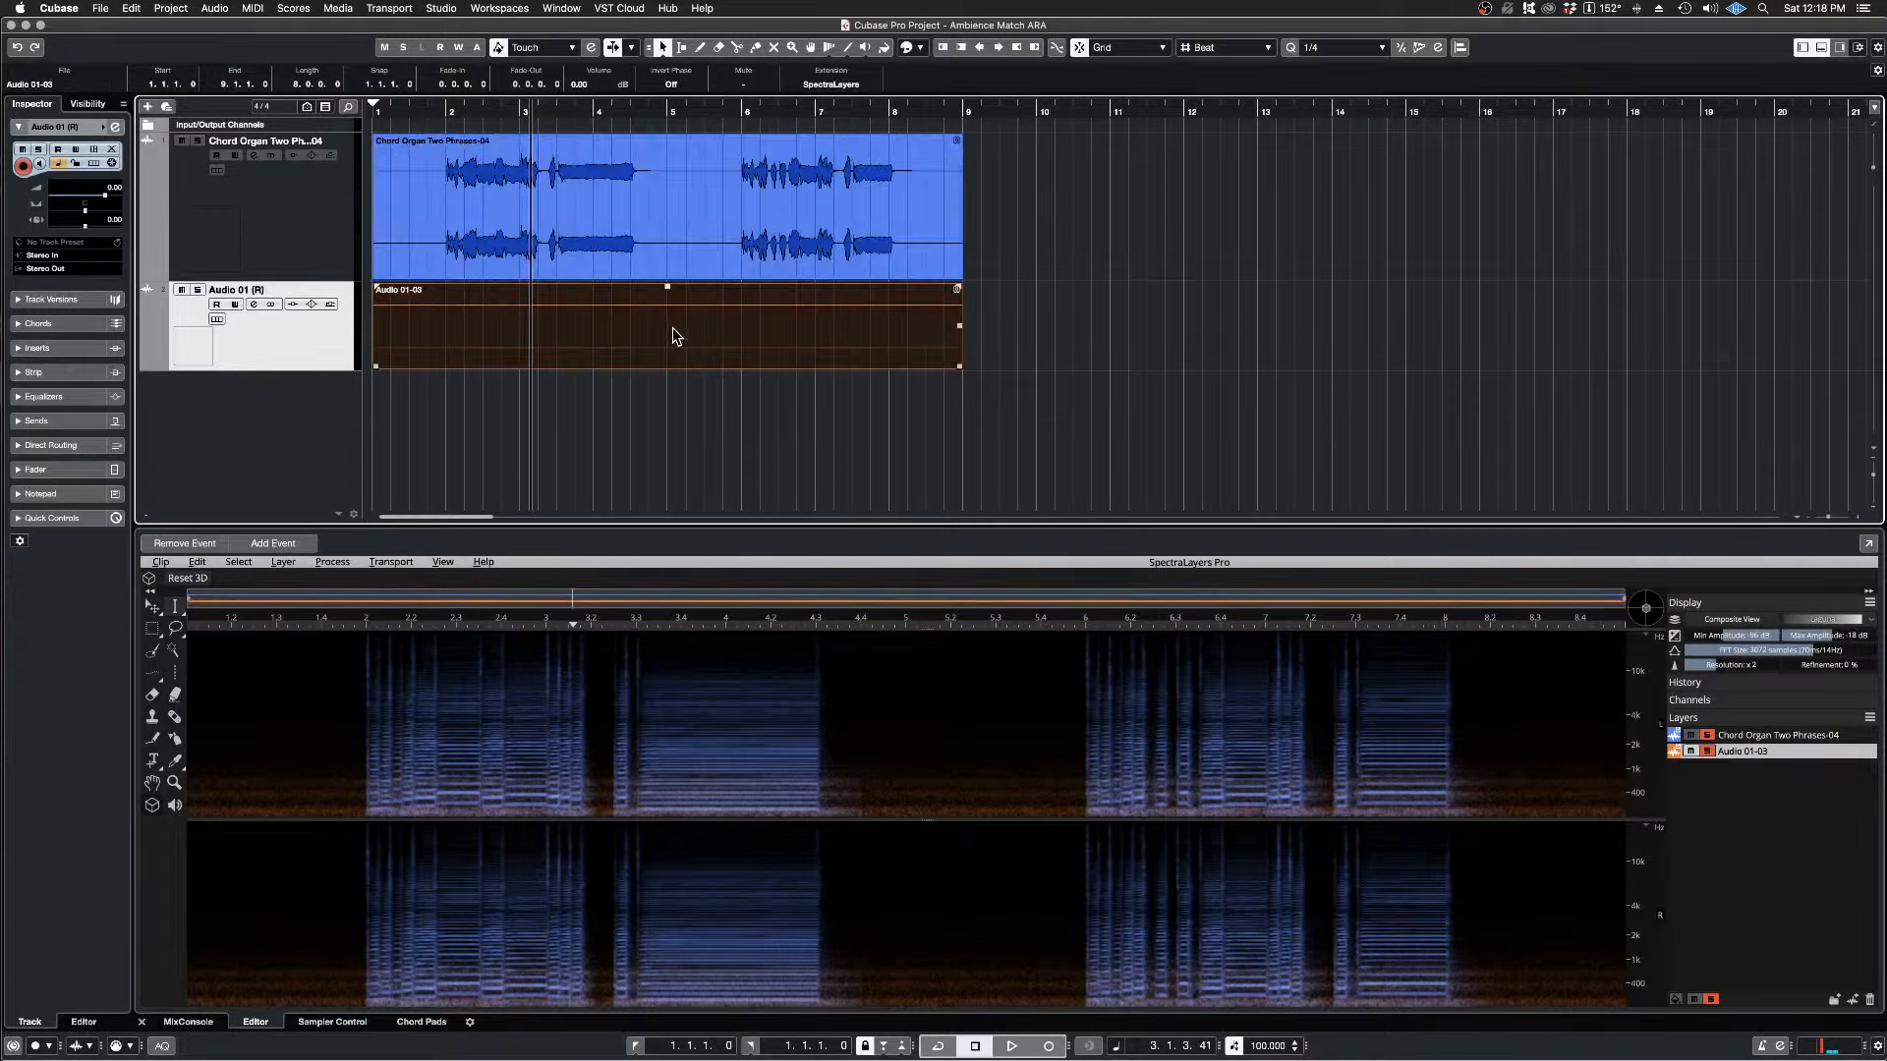
click(1059, 339)
Step: Examine the project's audio files in the Pool, then view the Audio 01-03 layer on its own before showing both layers again
click(338, 9)
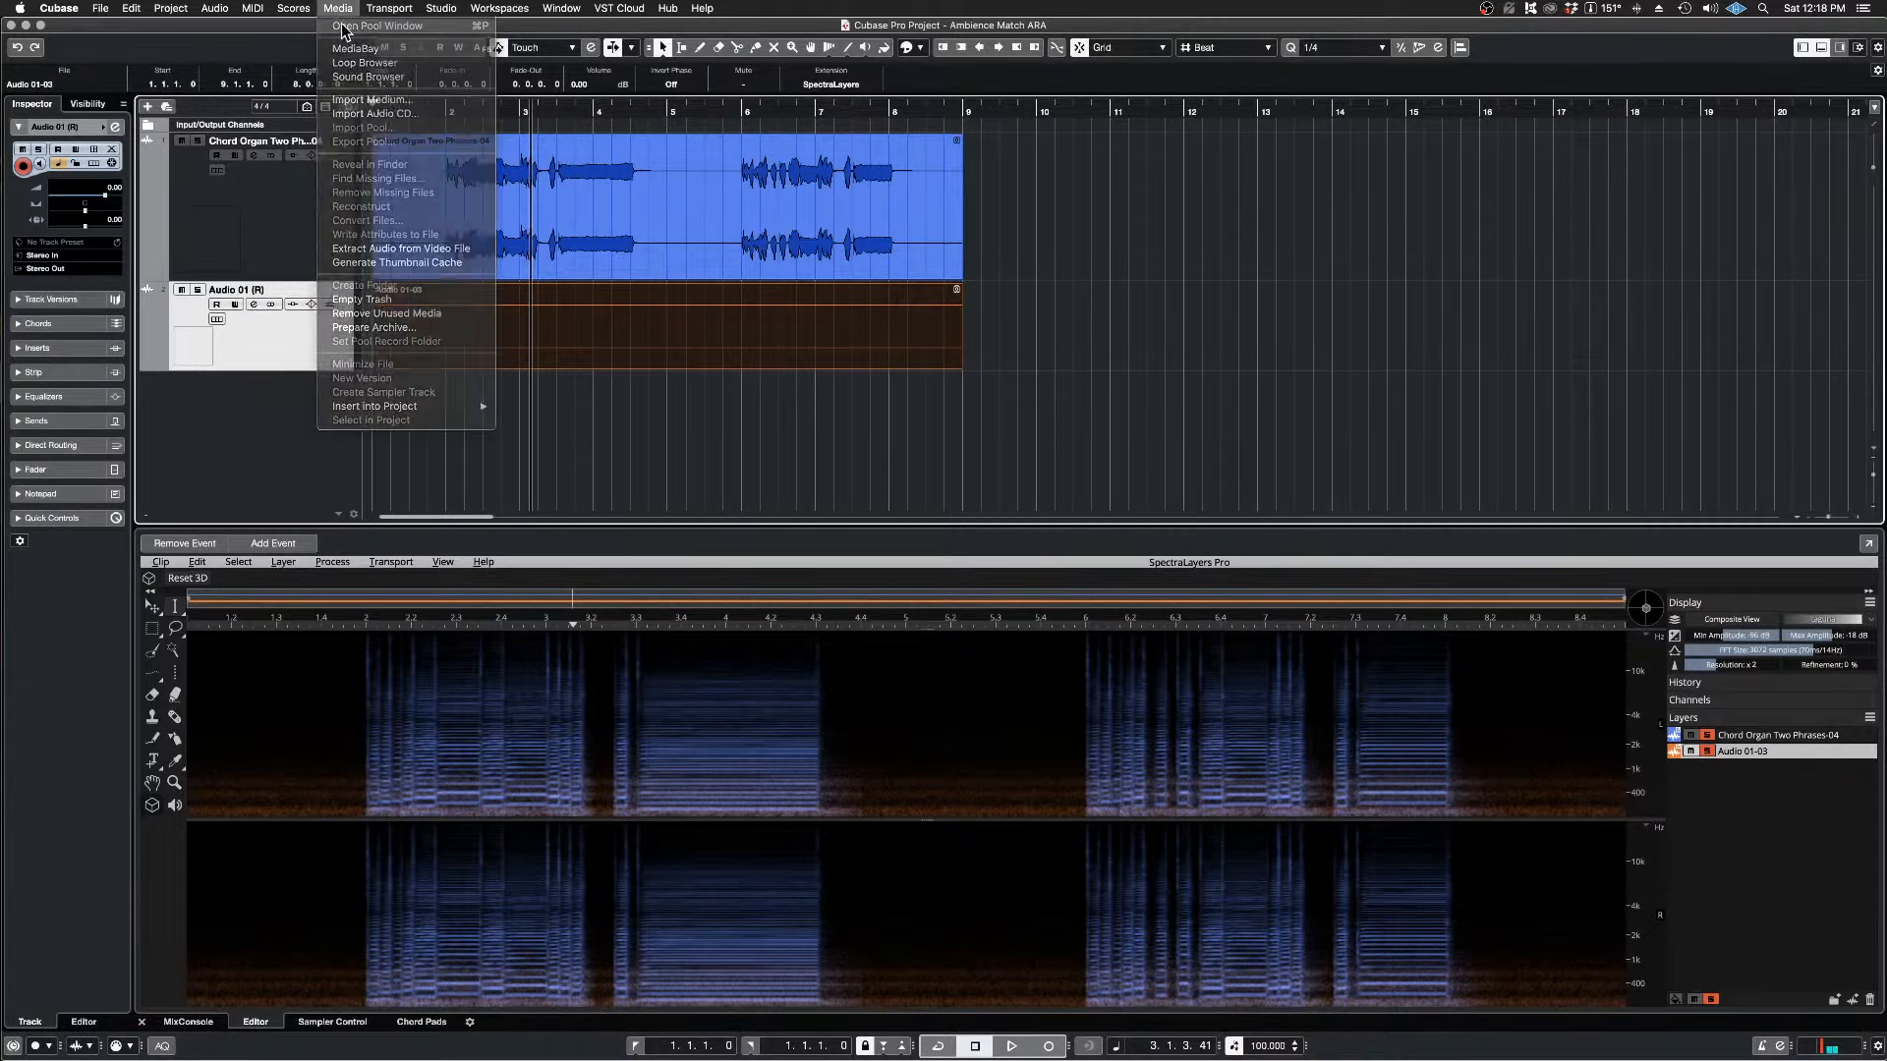
click(354, 31)
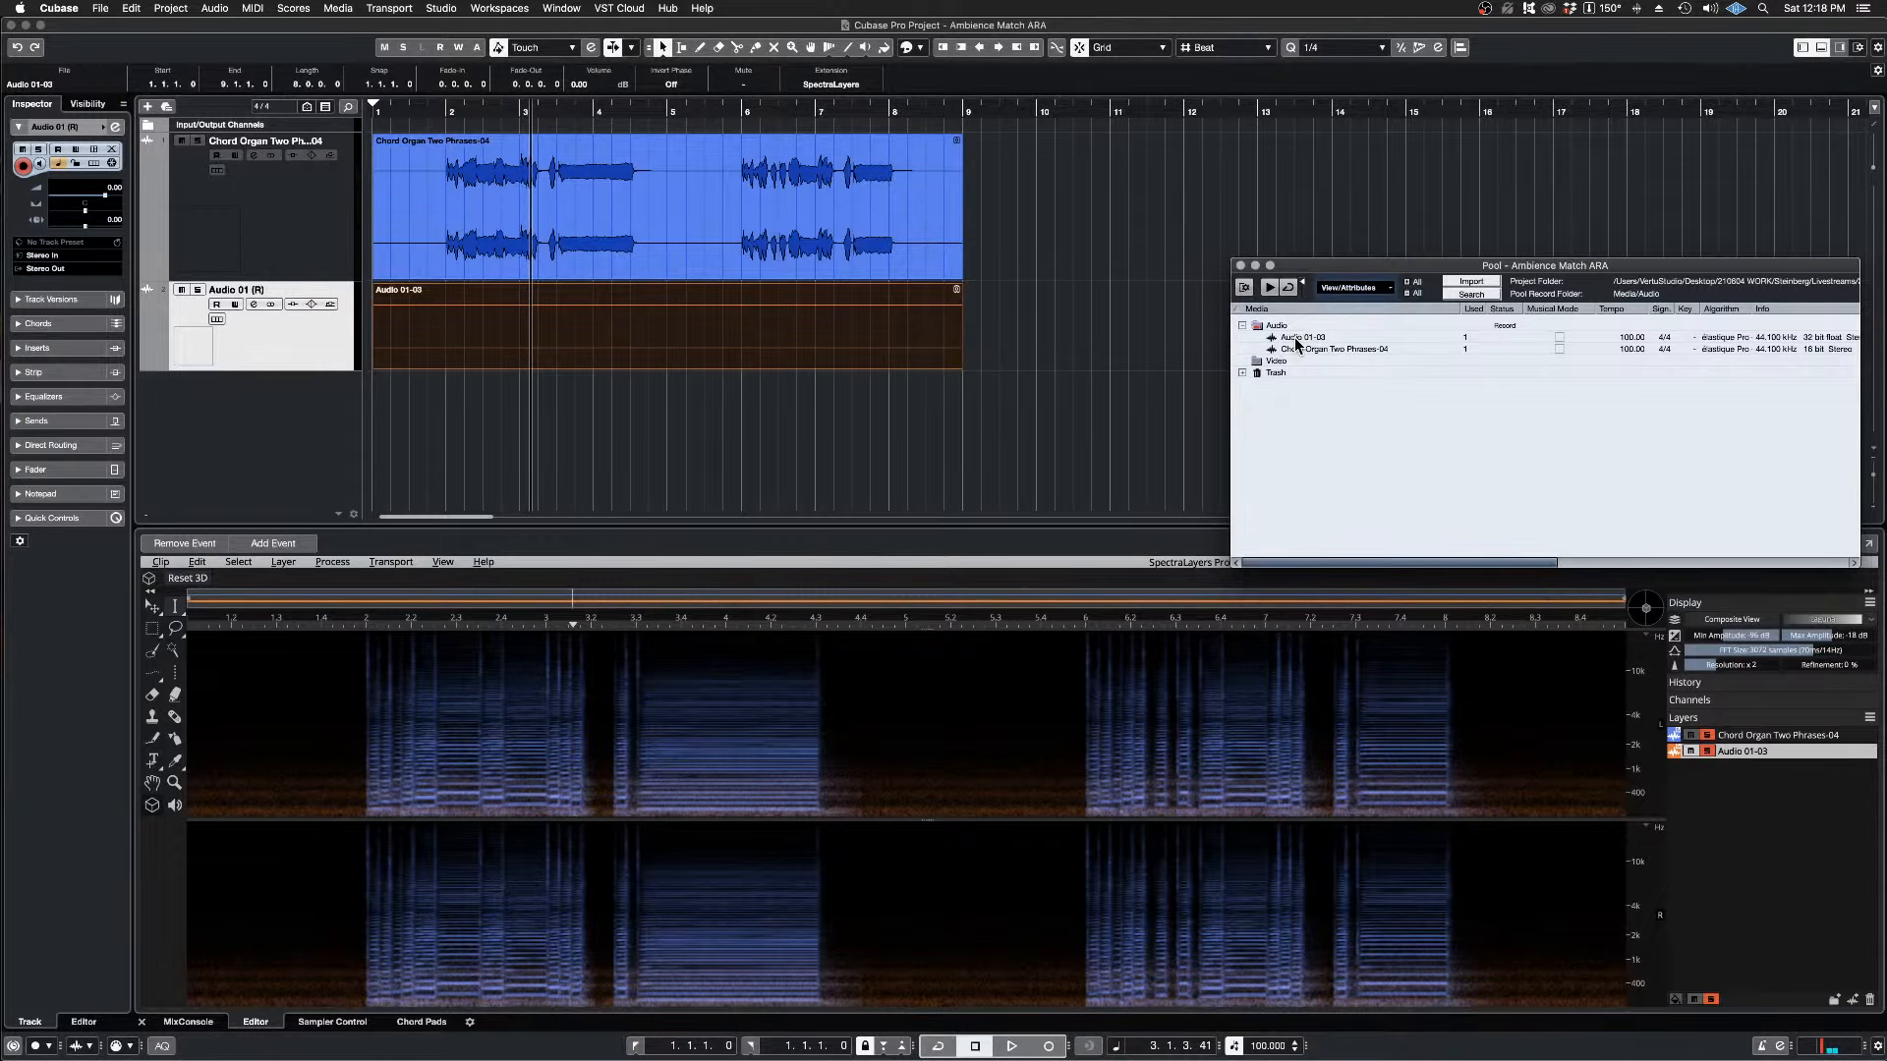
click(1241, 266)
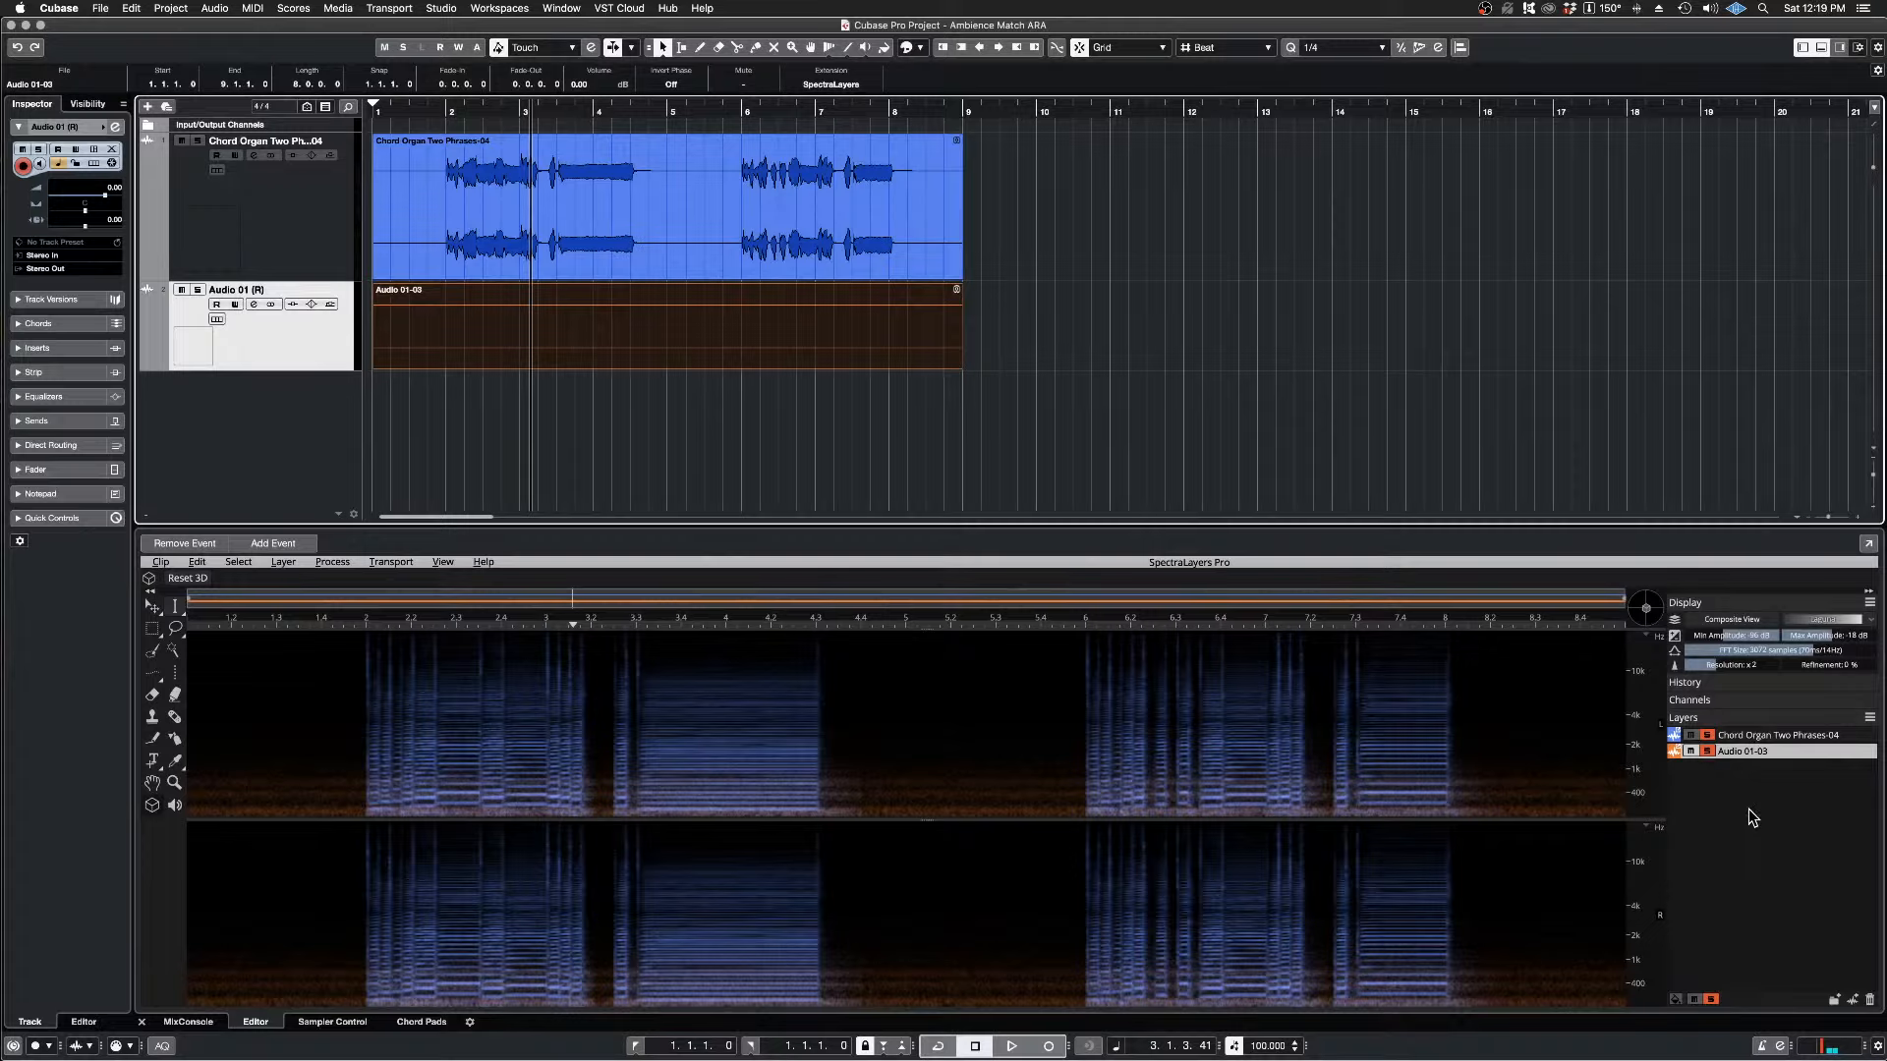
click(1709, 736)
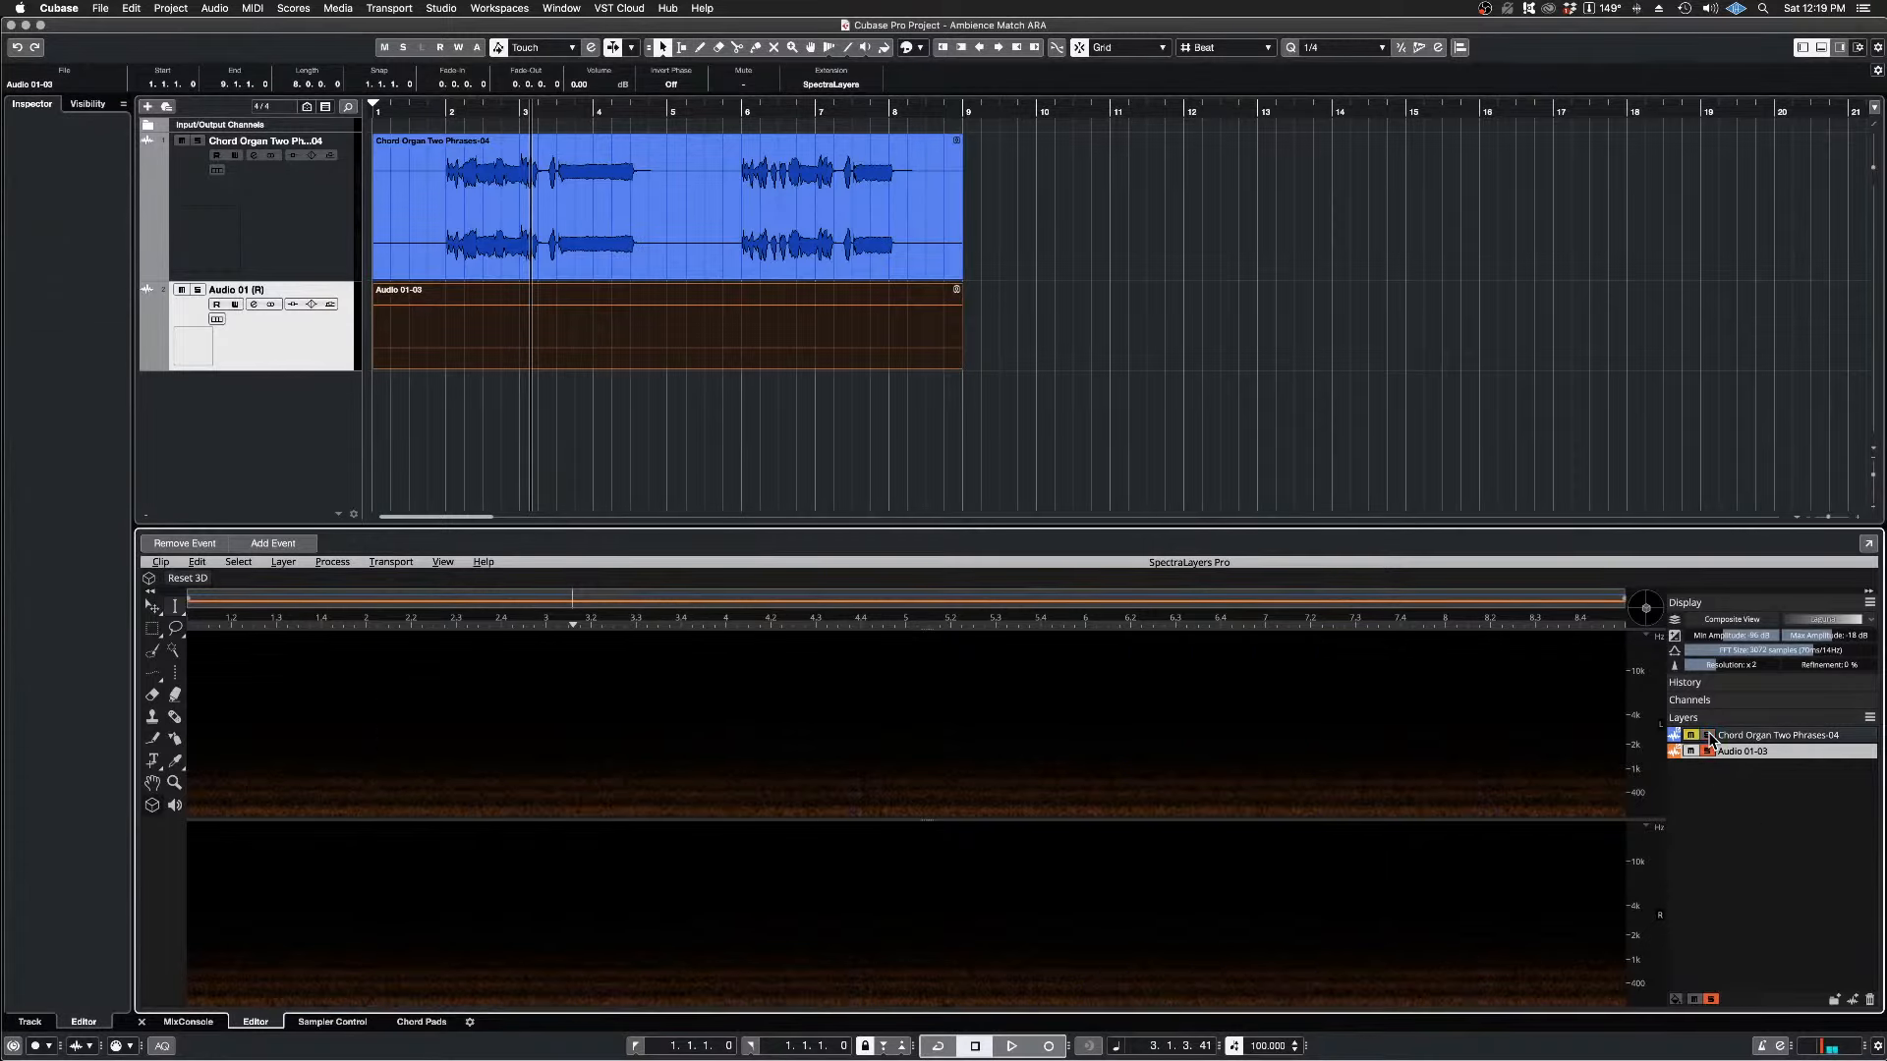
click(1707, 752)
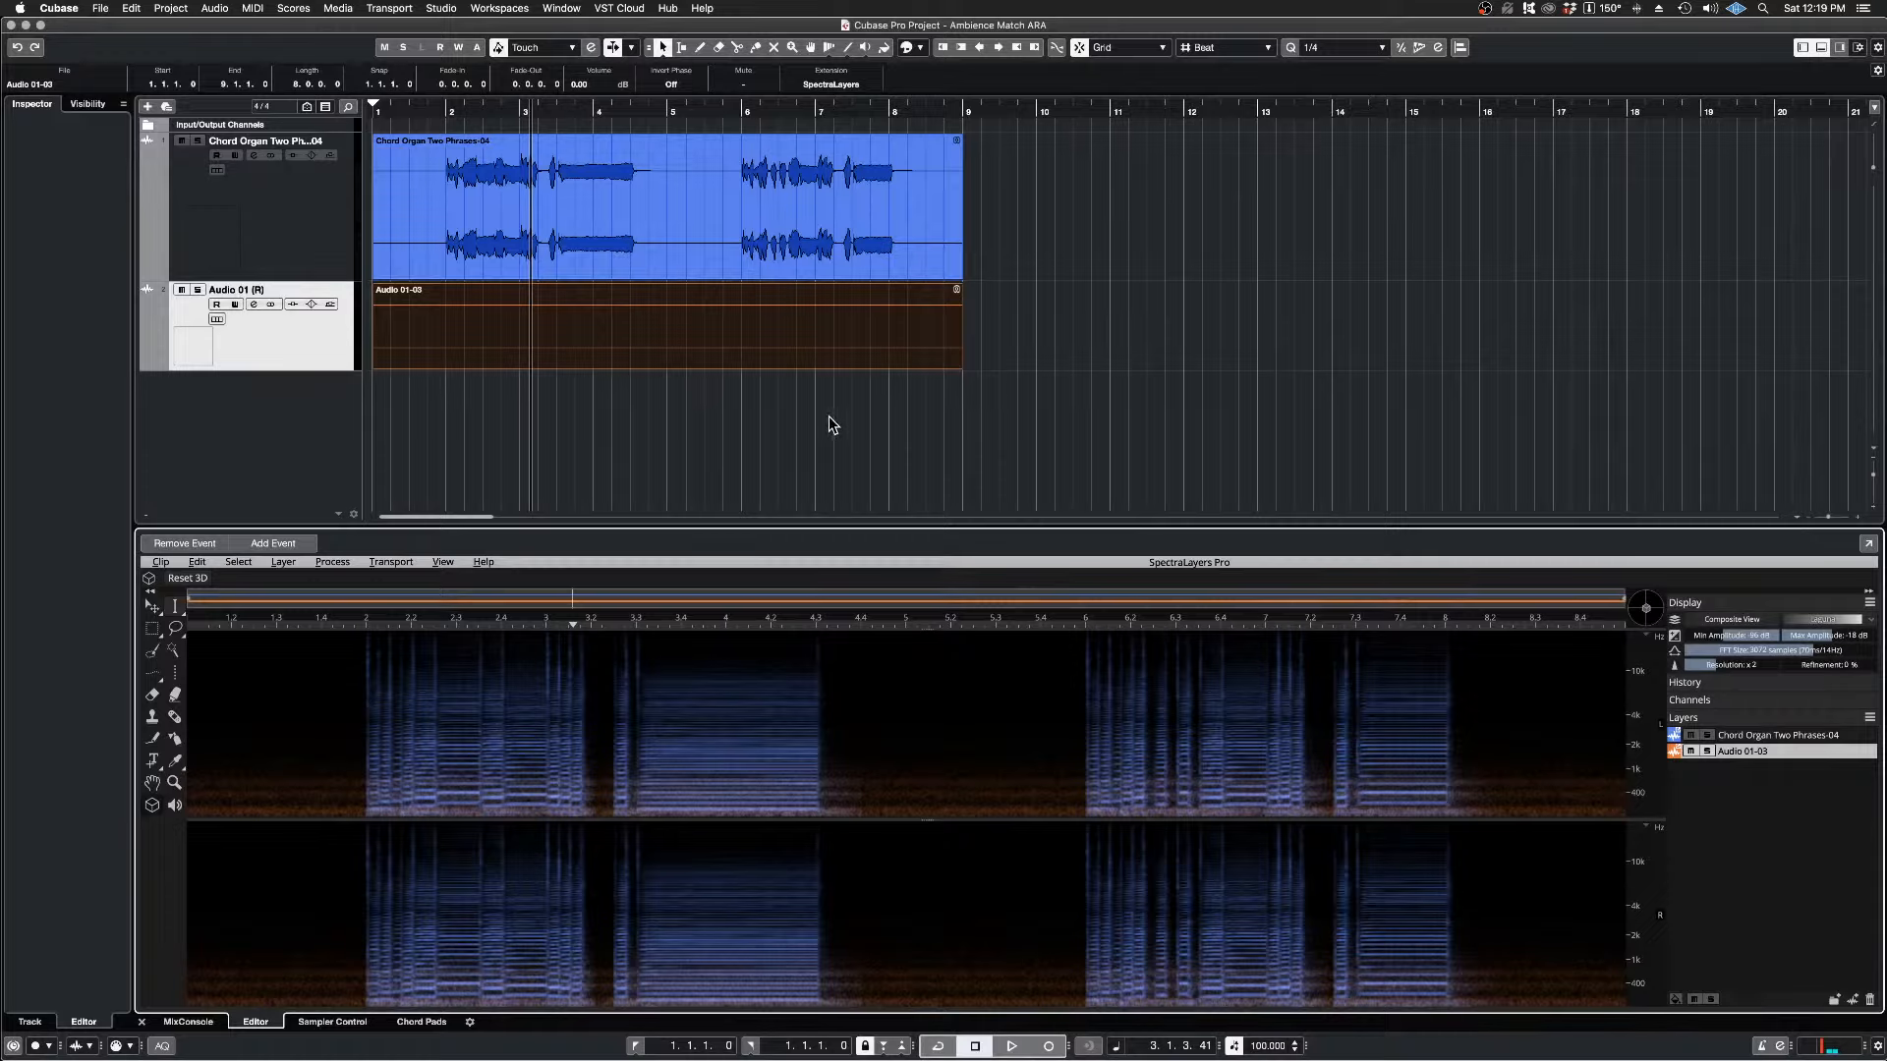
Step: Trim the Audio 01-03 event on both ends so it covers only the gap between the organ phrases, from 4.3.1.0 to 6.1.1.0
click(376, 365)
drag(376, 365, 631, 383)
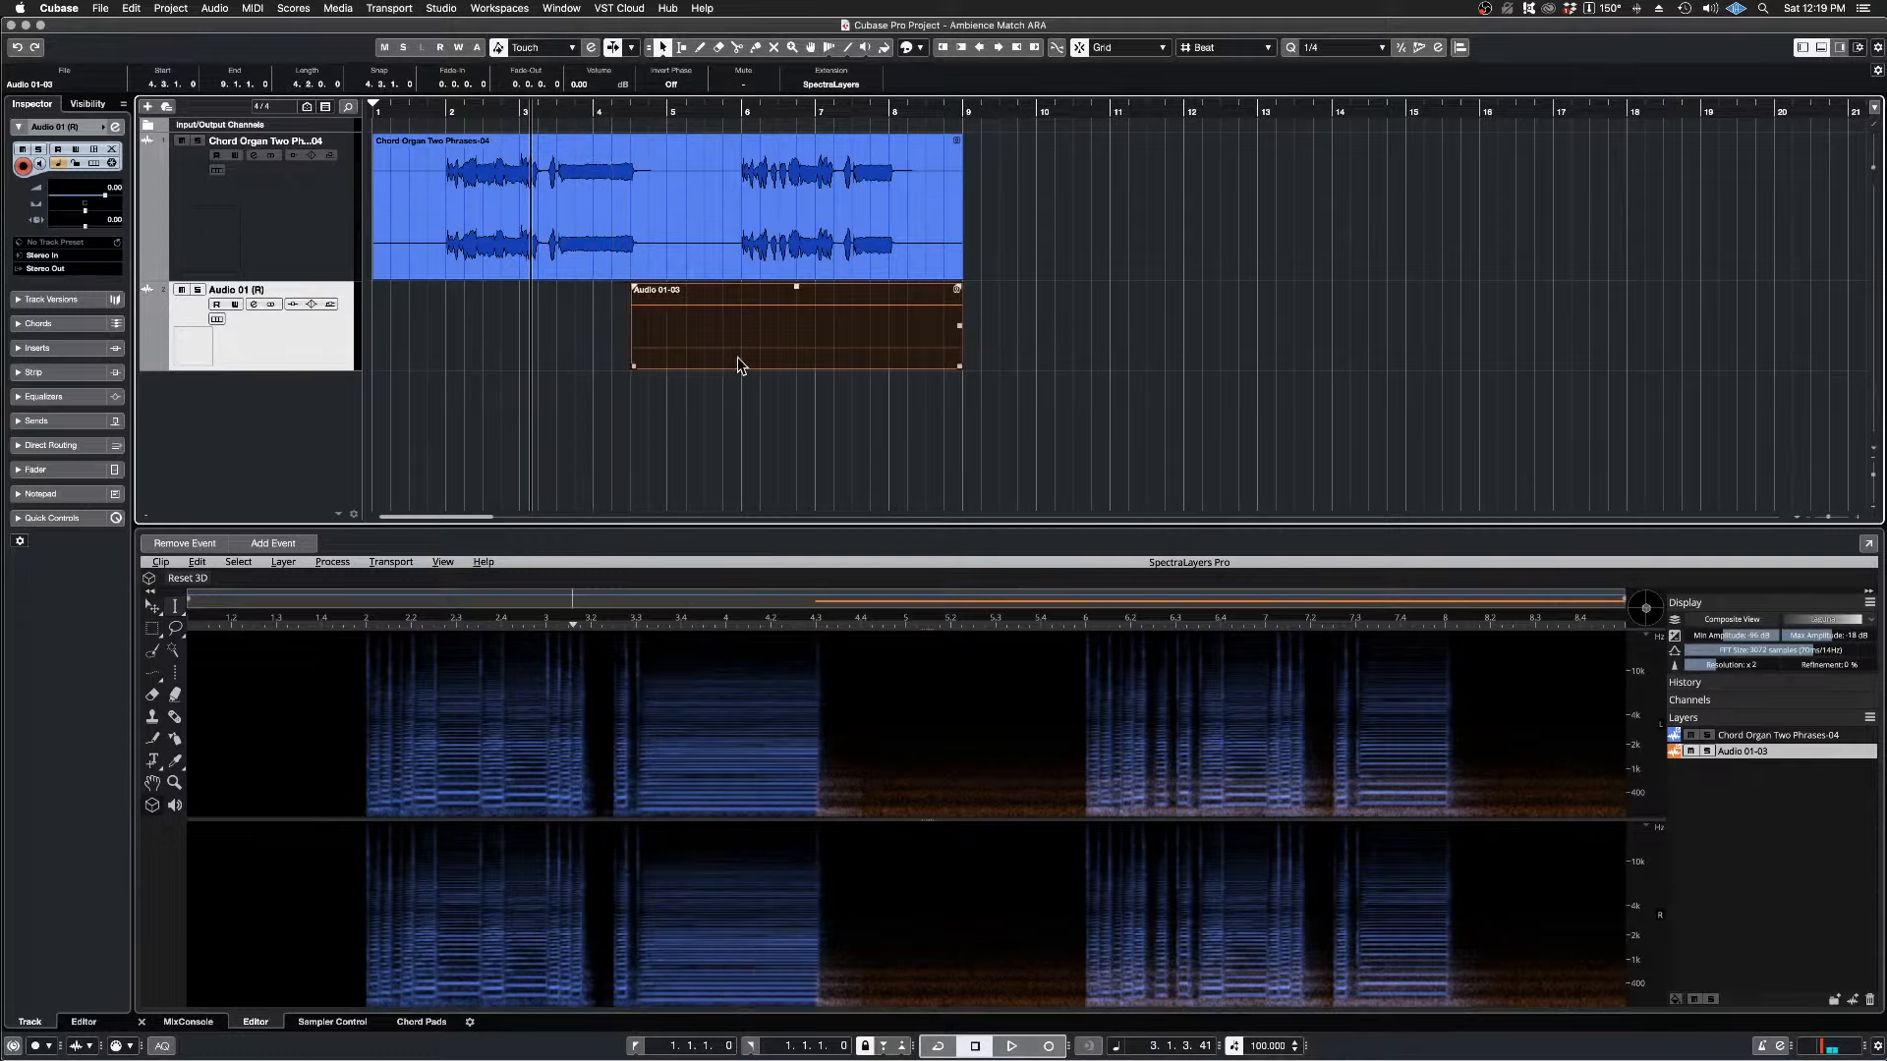
drag(959, 365, 737, 377)
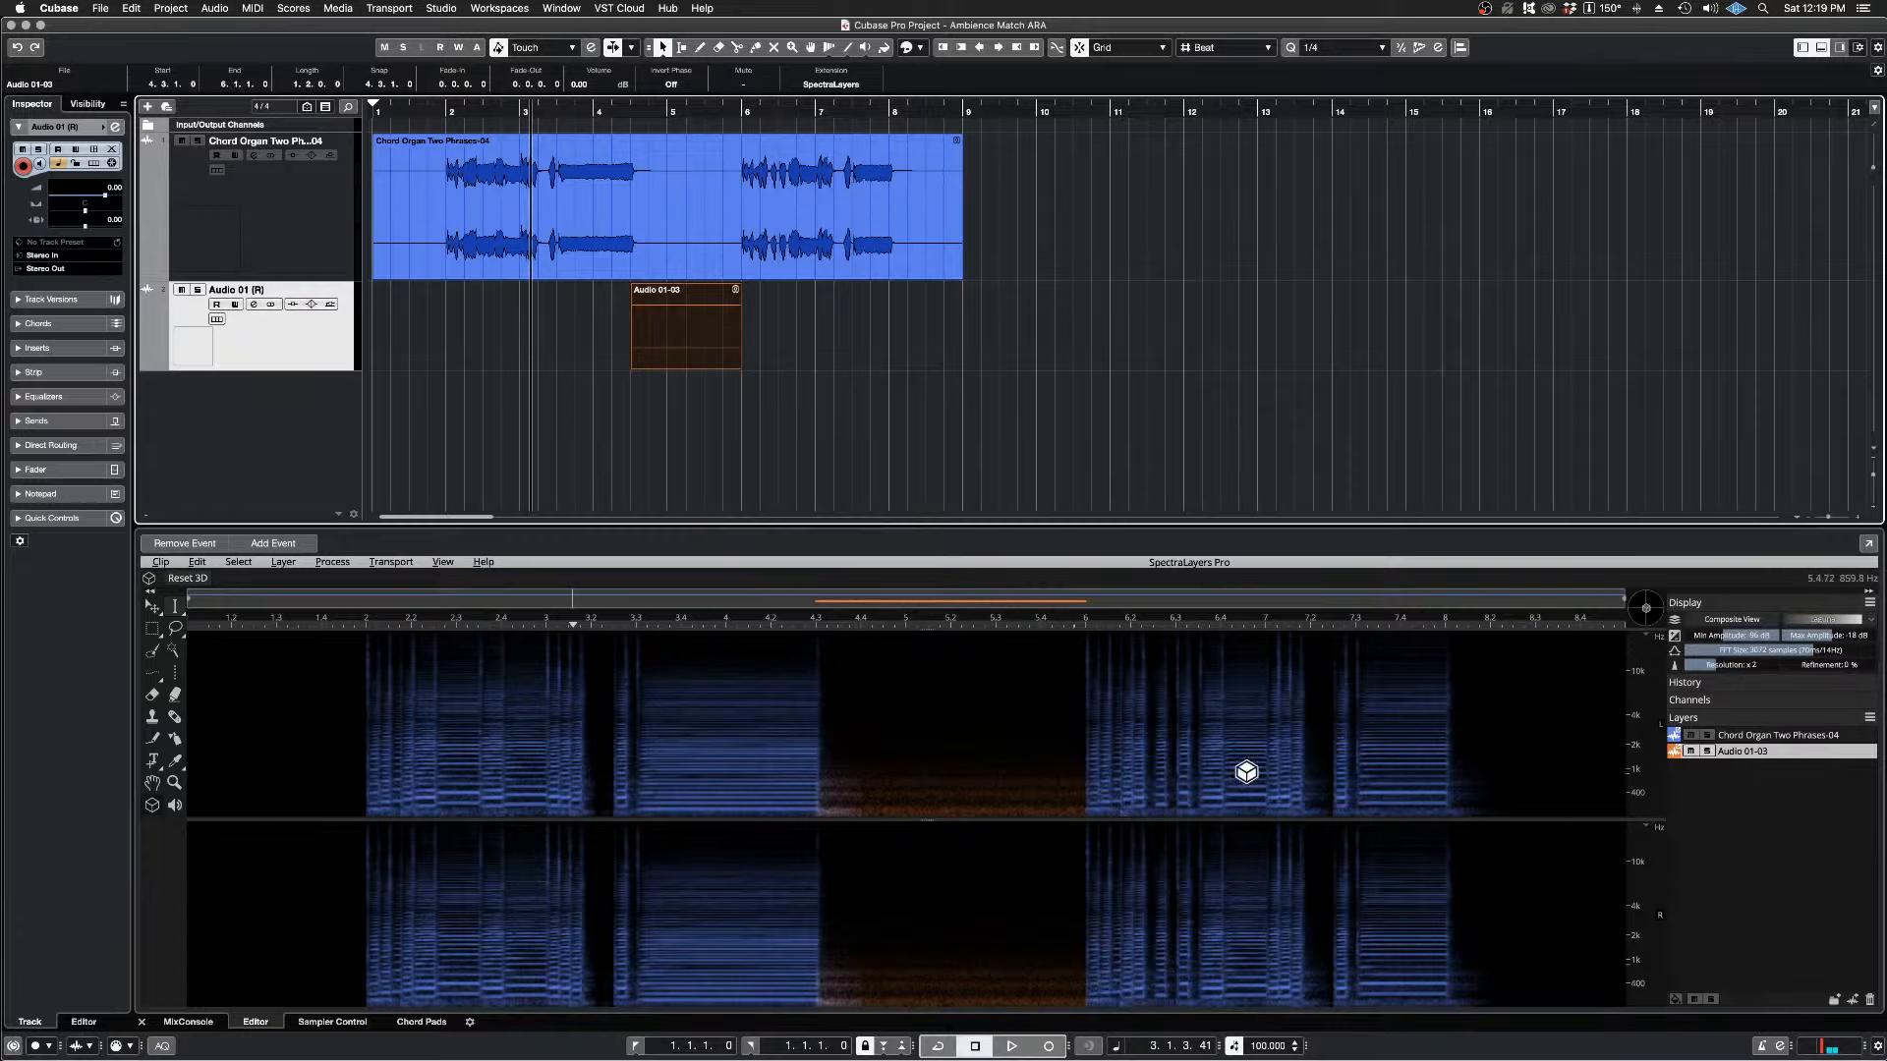
Step: Solo the Audio 01-03 layer, lower the spectrogram's minimum amplitude to about -132 dB and play the project briefly
click(1707, 751)
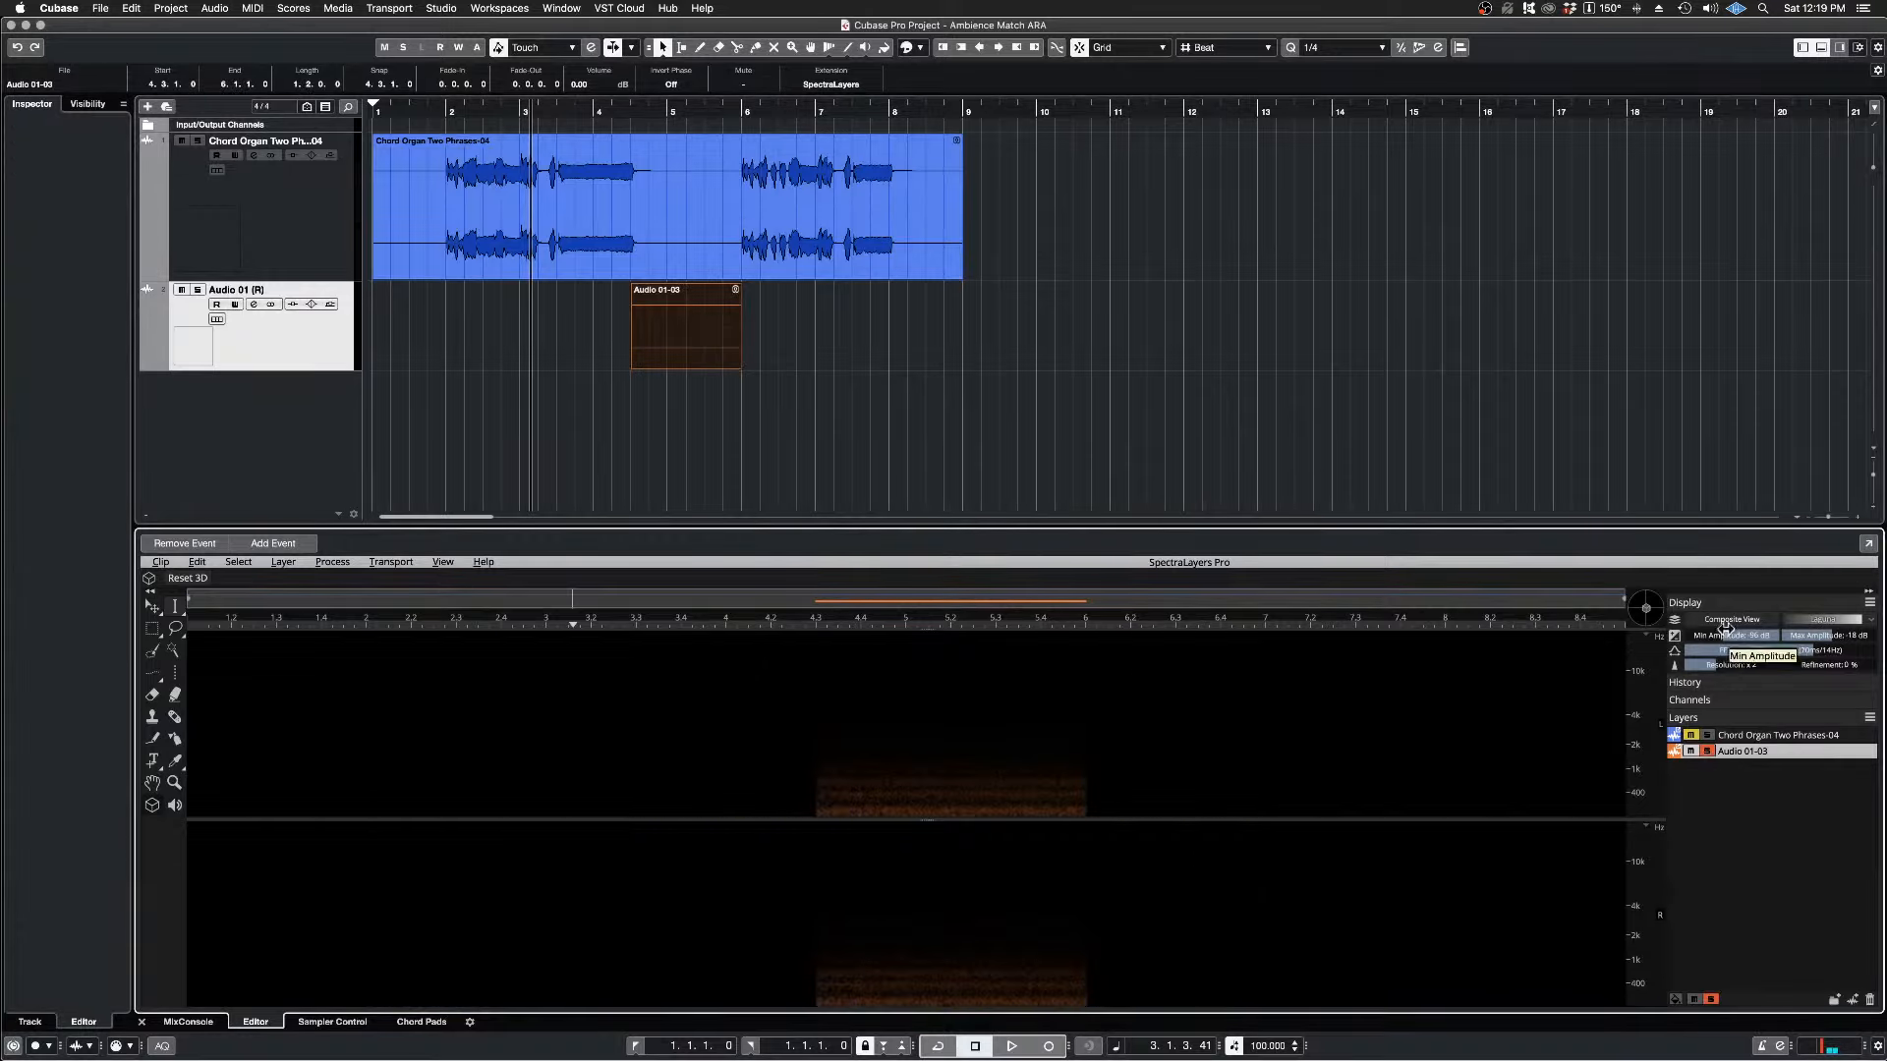
drag(1724, 636, 1661, 637)
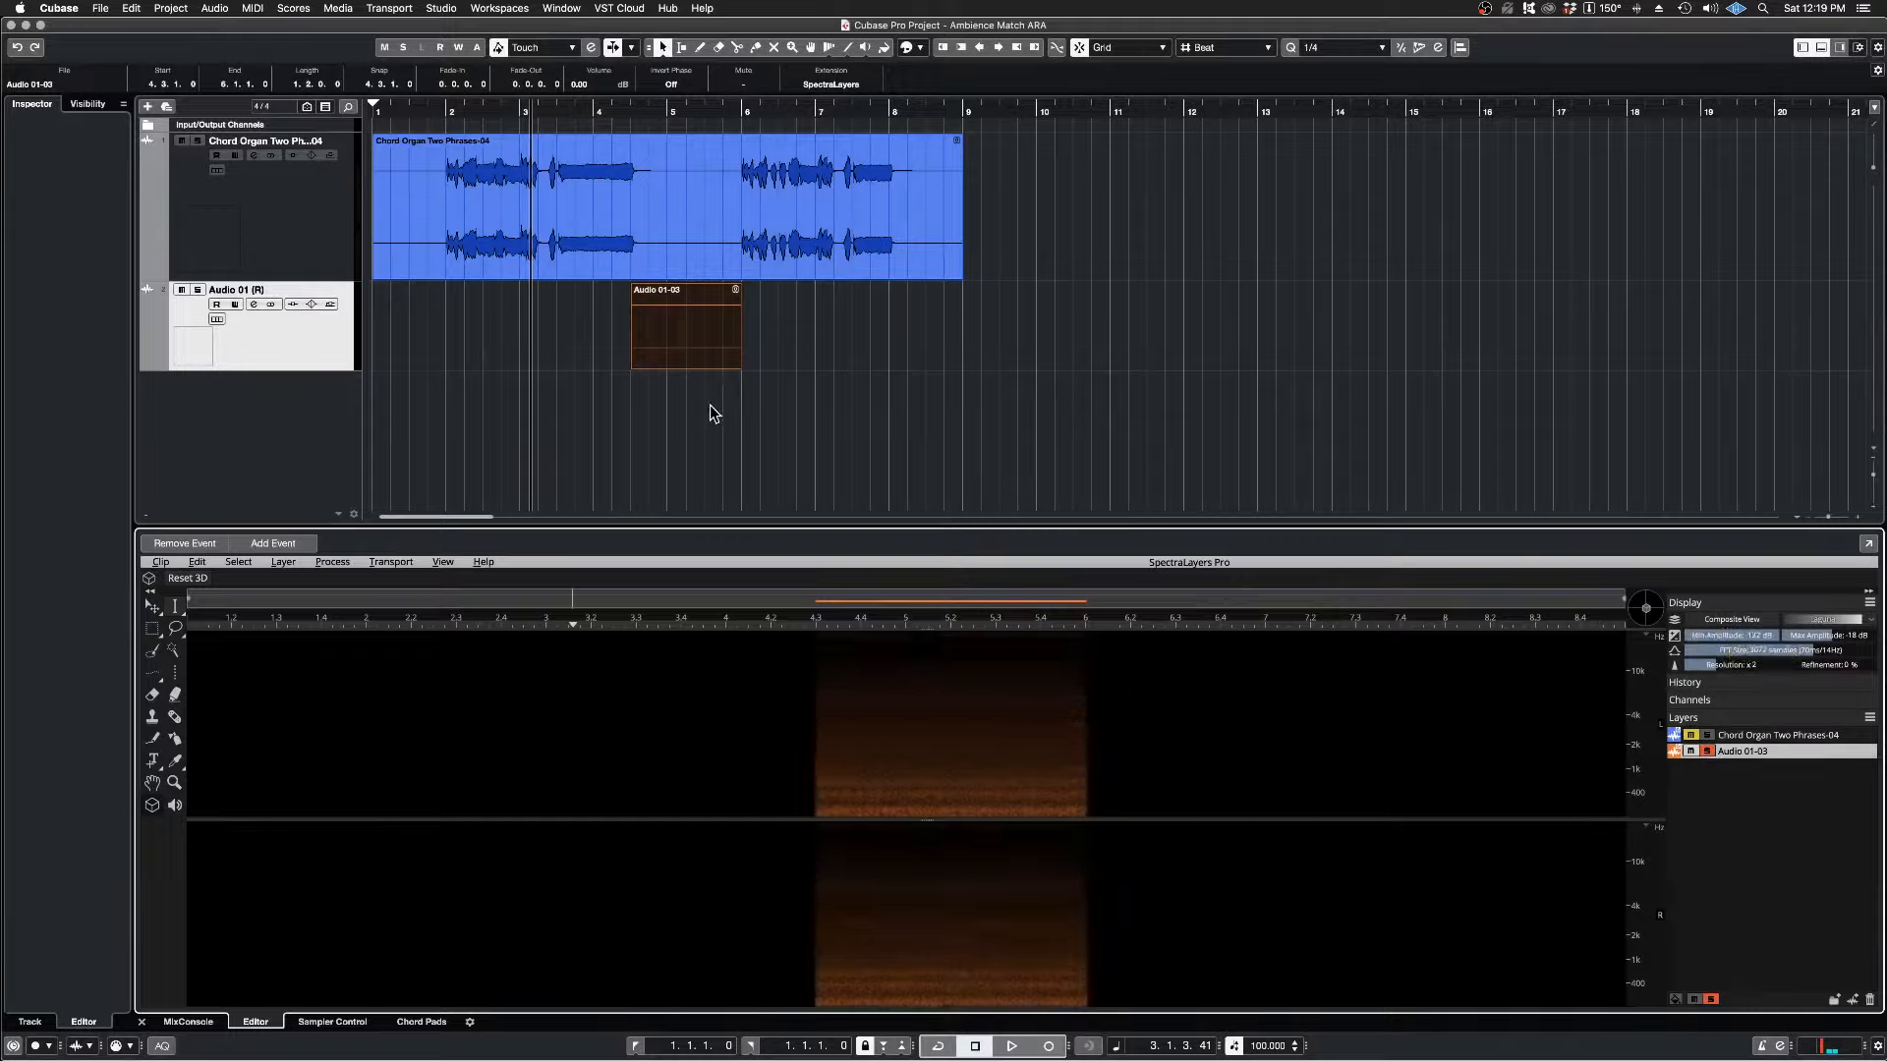
mouse_move(738, 365)
mouse_down()
mouse_move(847, 380)
mouse_move(742, 381)
mouse_up()
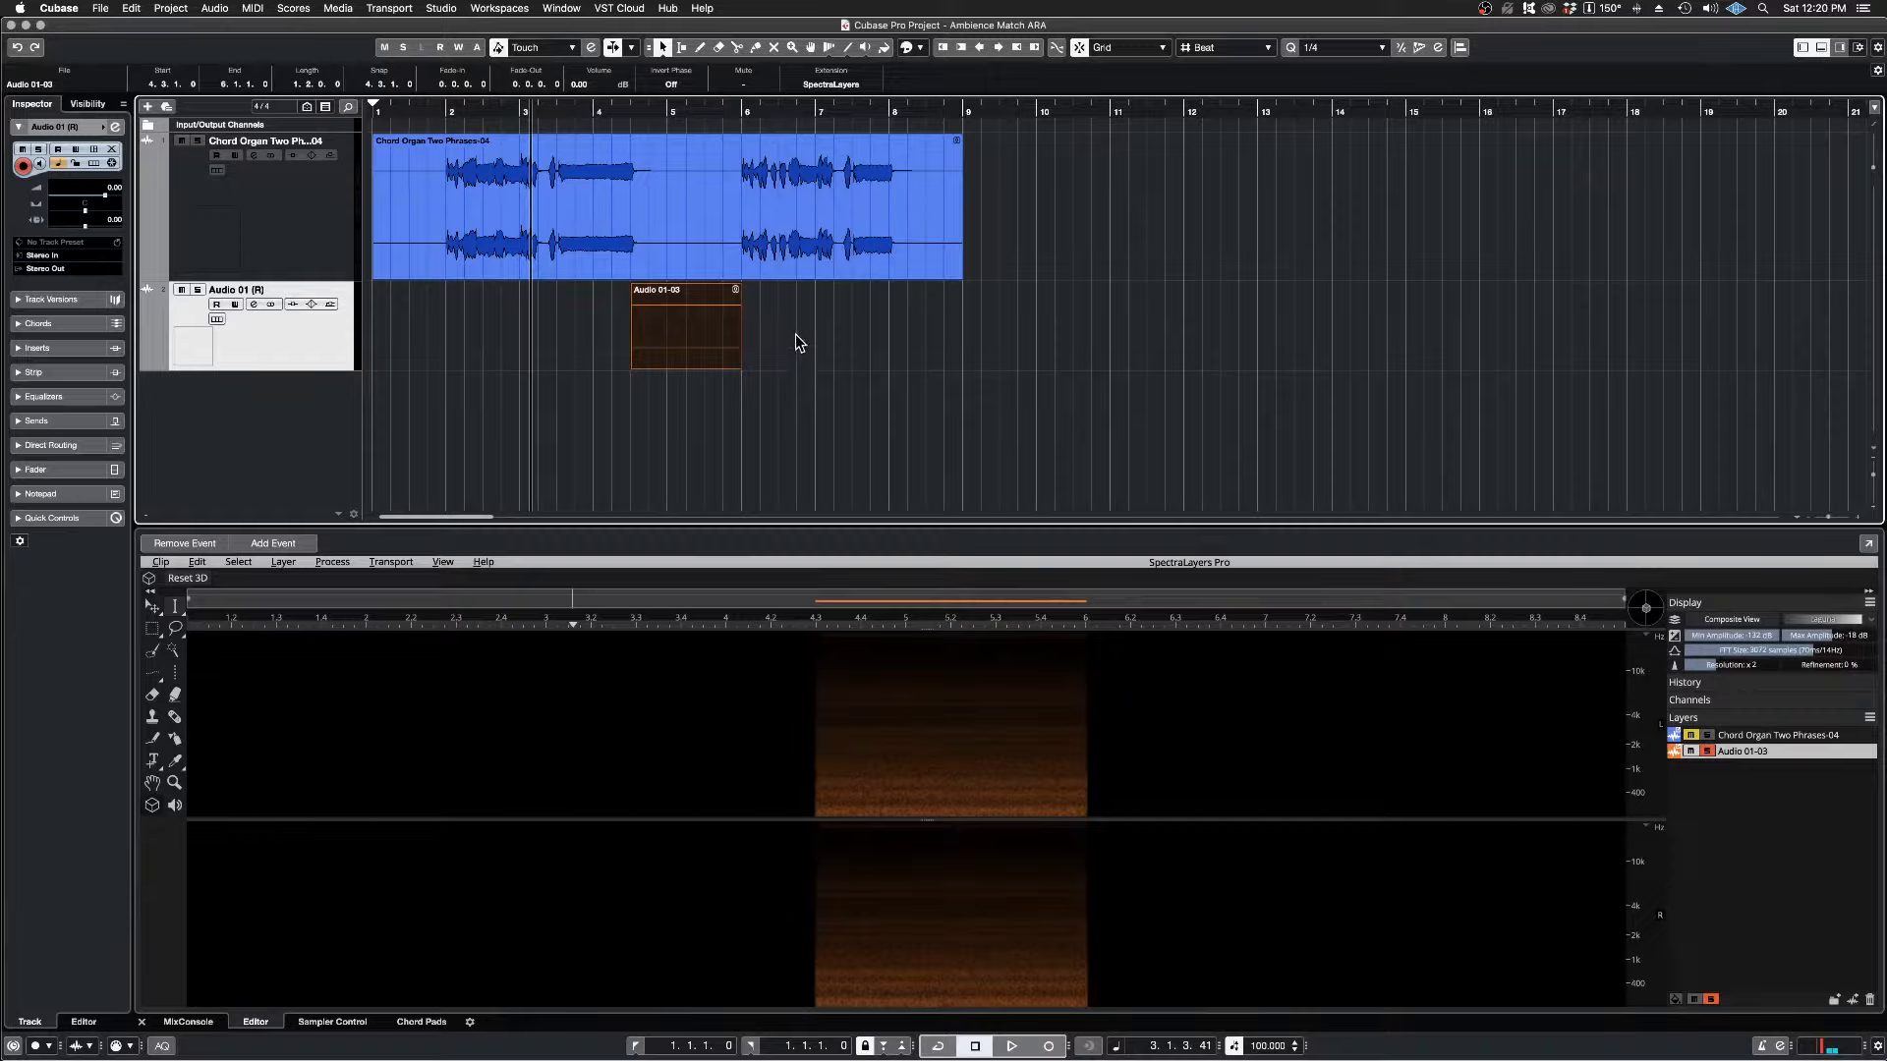
key(space)
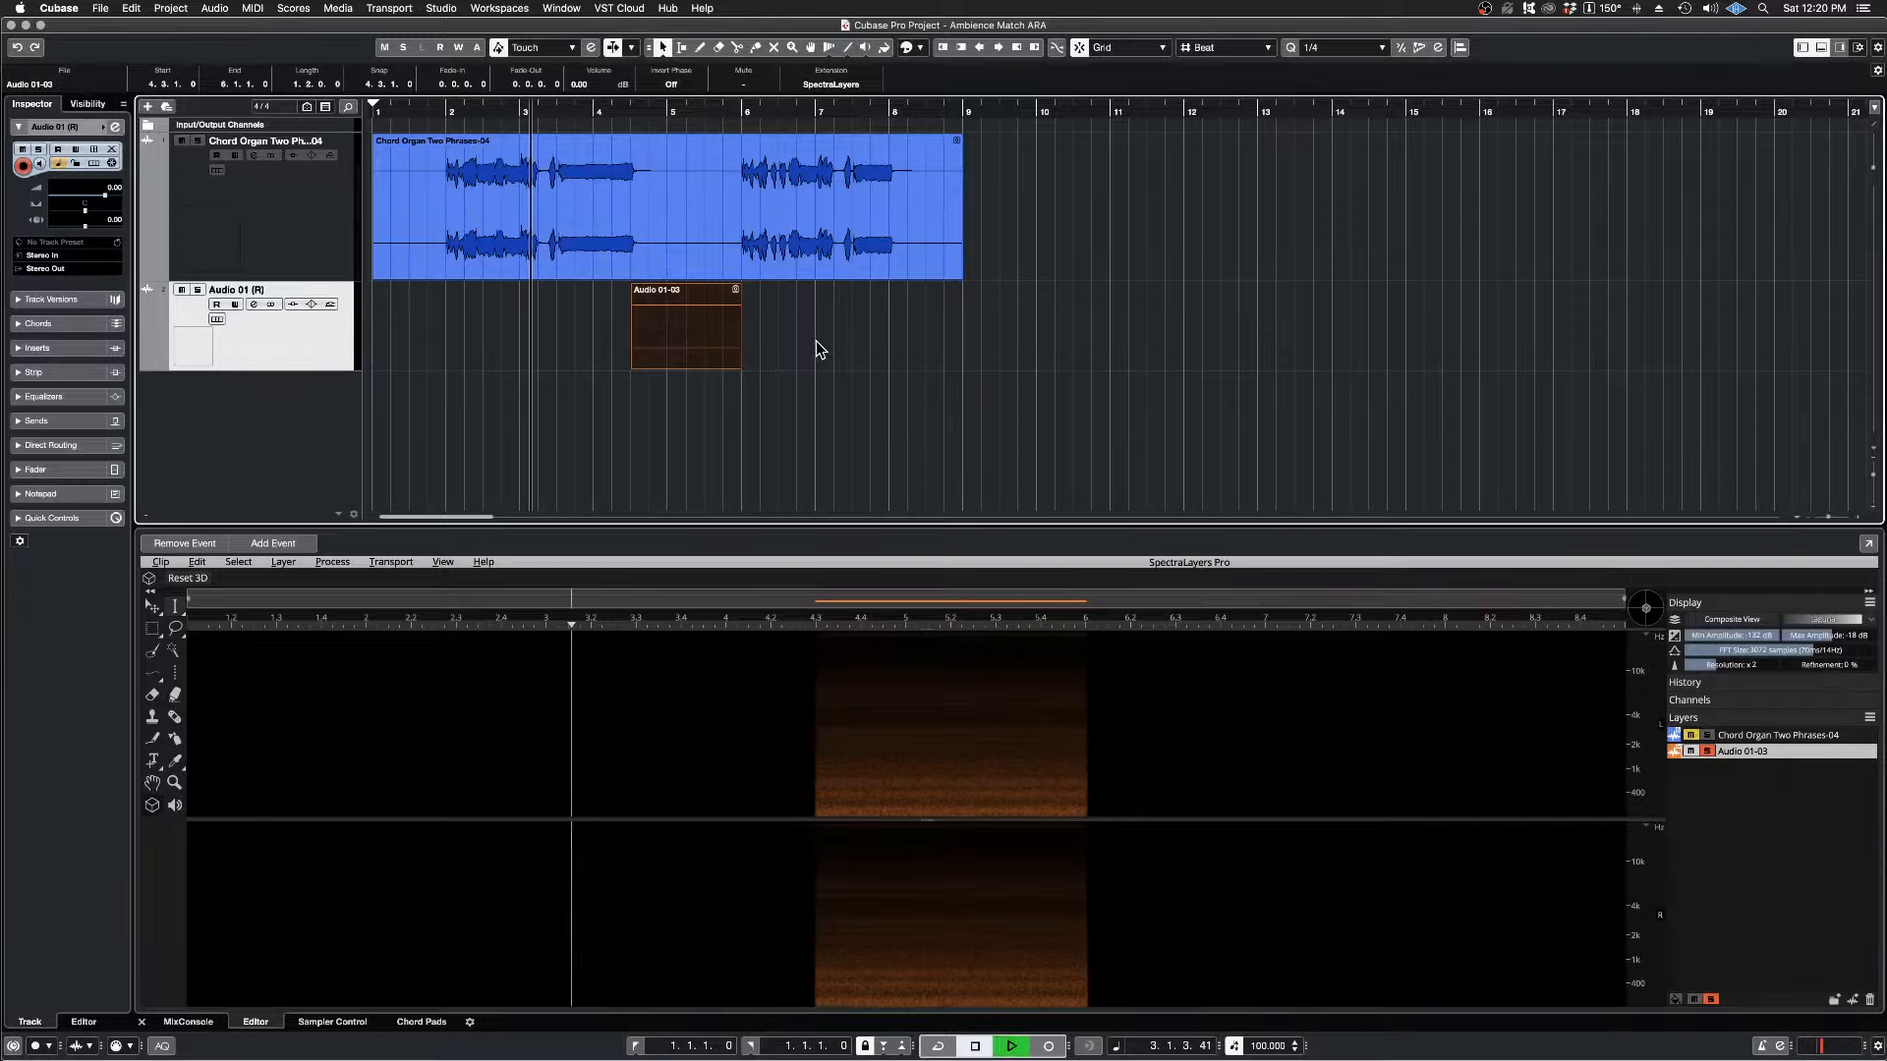
key(space)
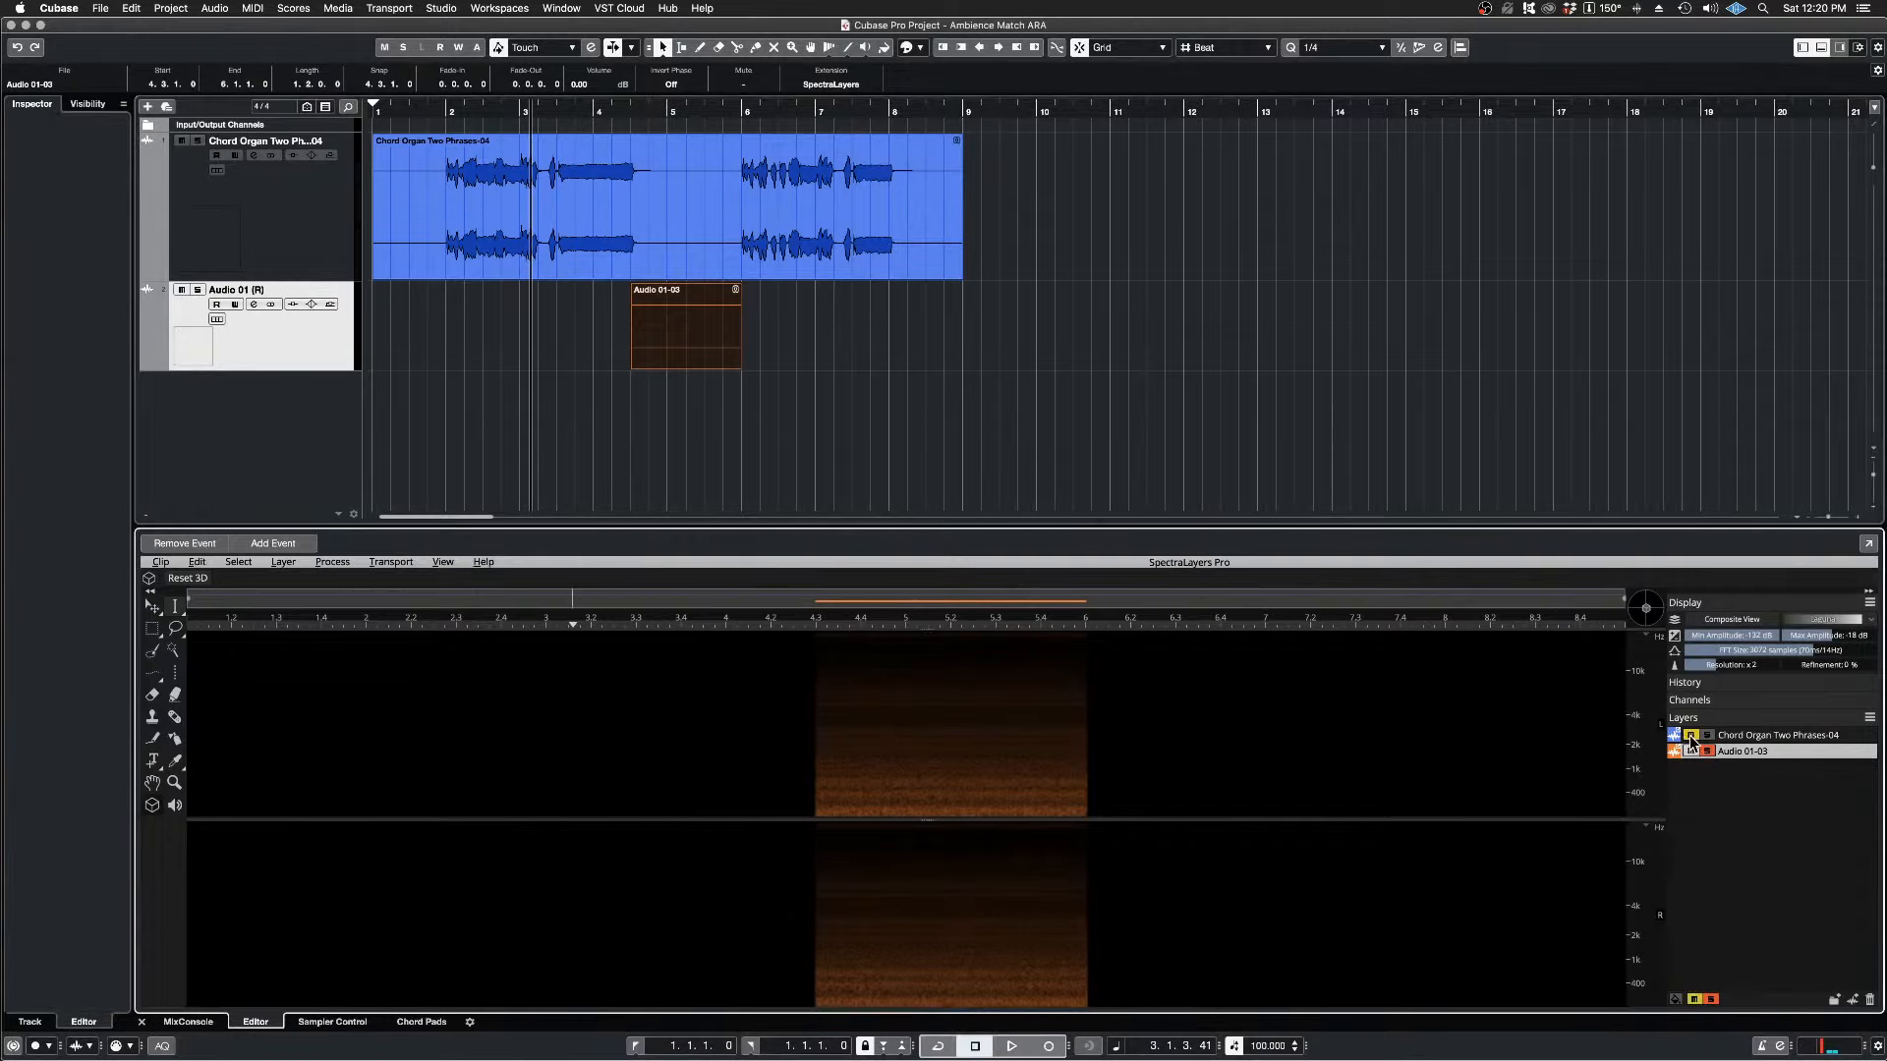
Step: Turn off the layer solos so both layers are active, play through the trimmed ambience between the phrases and deselect the event
click(1706, 736)
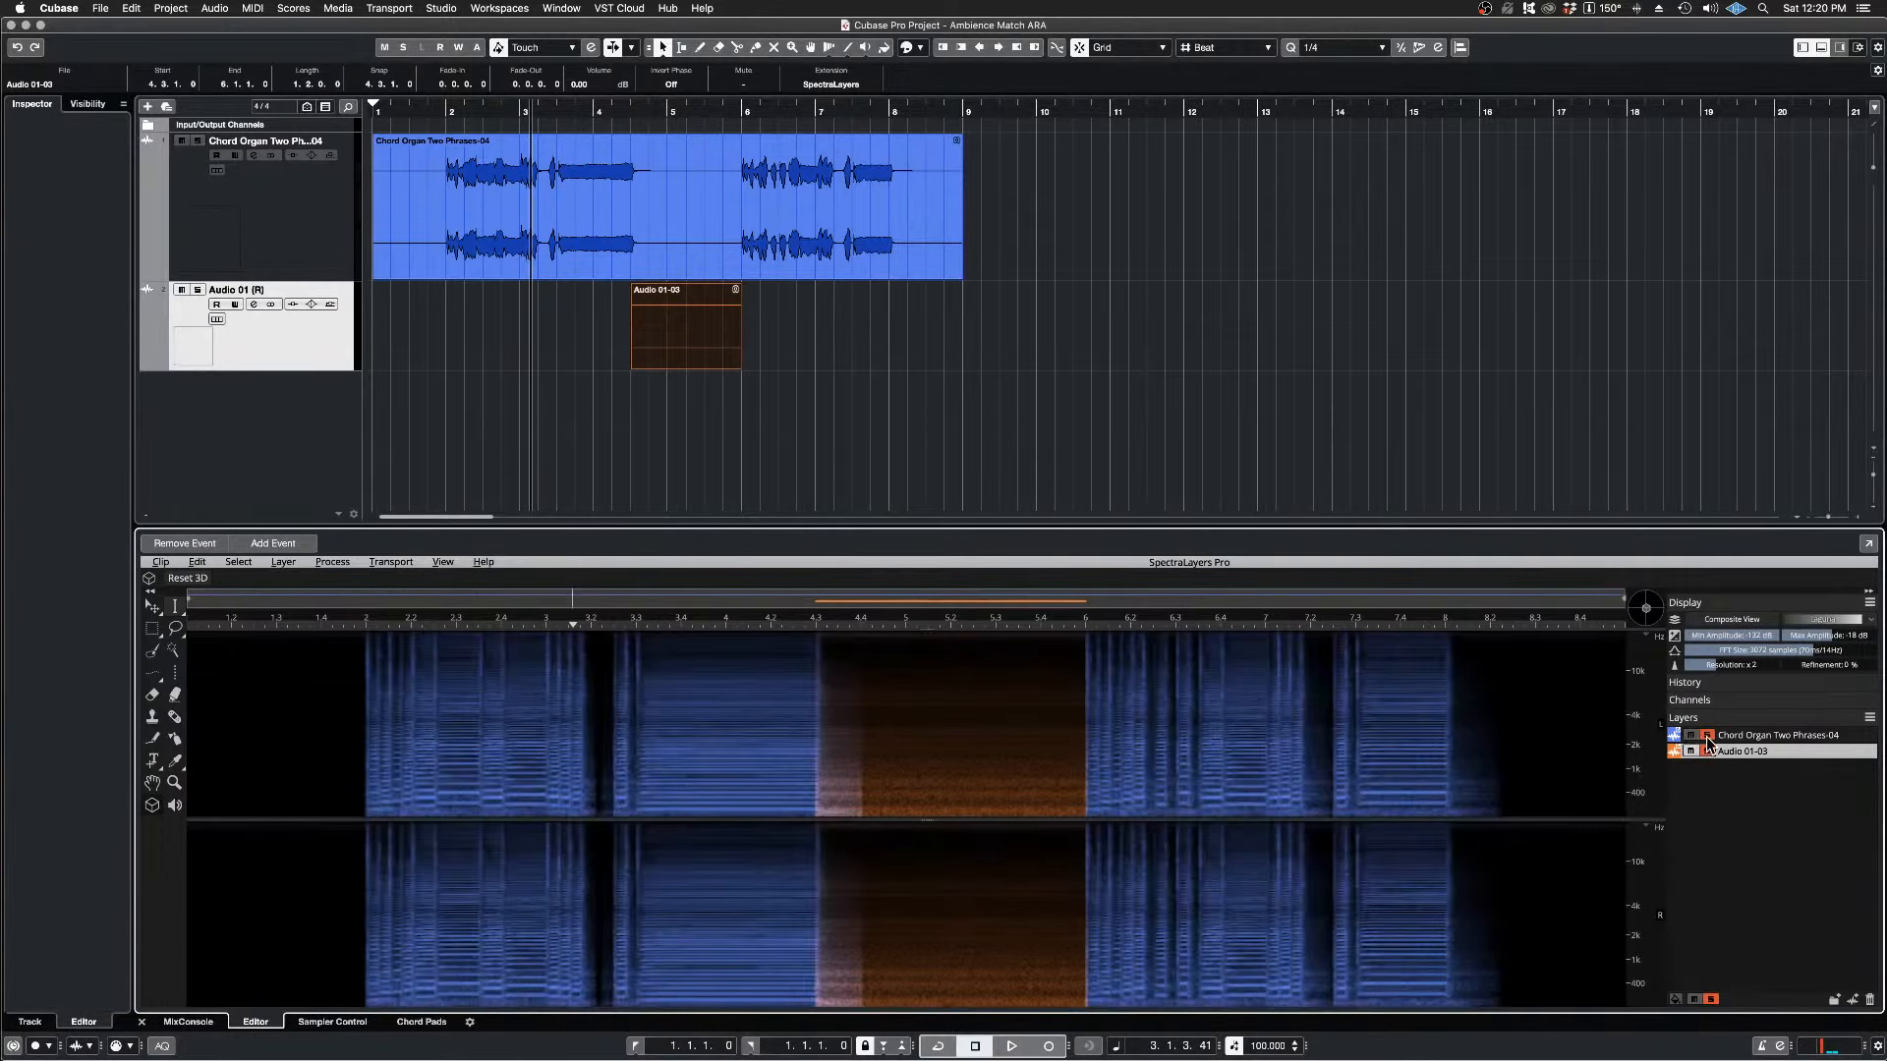
click(1708, 751)
click(1709, 752)
key(space)
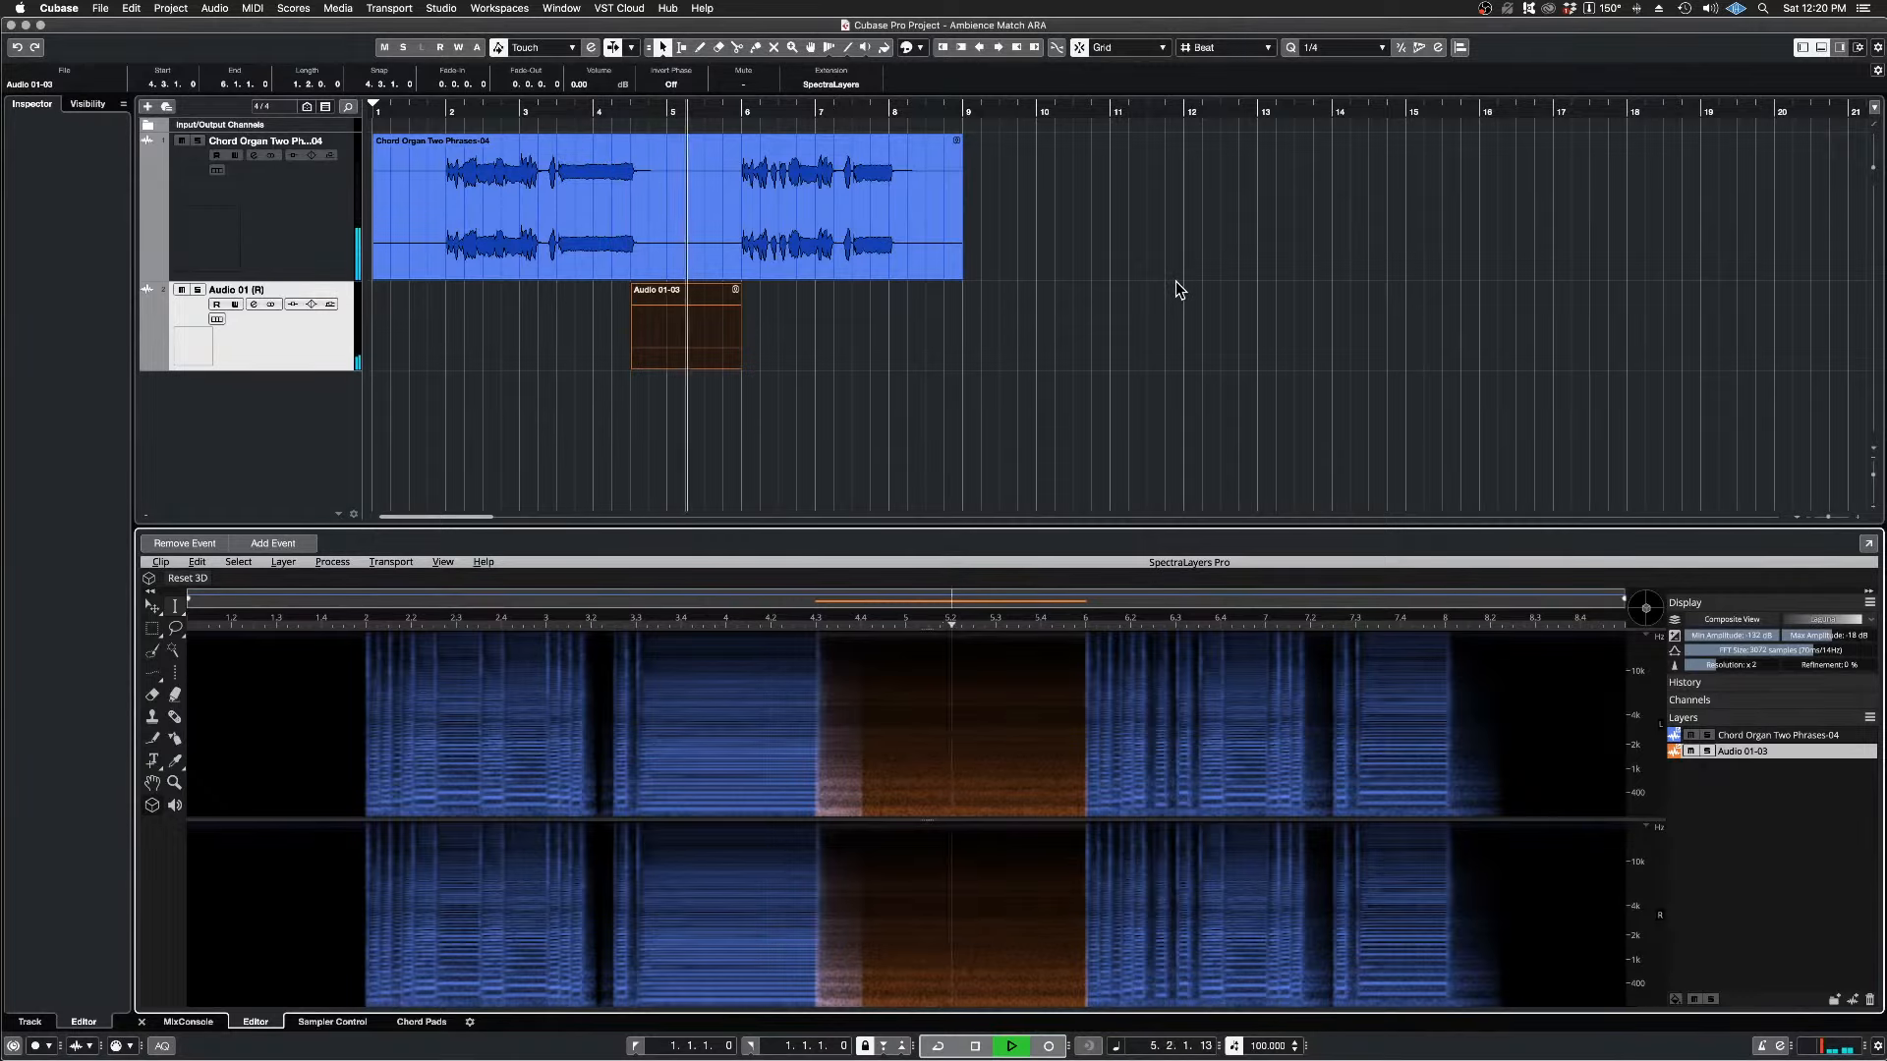
key(space)
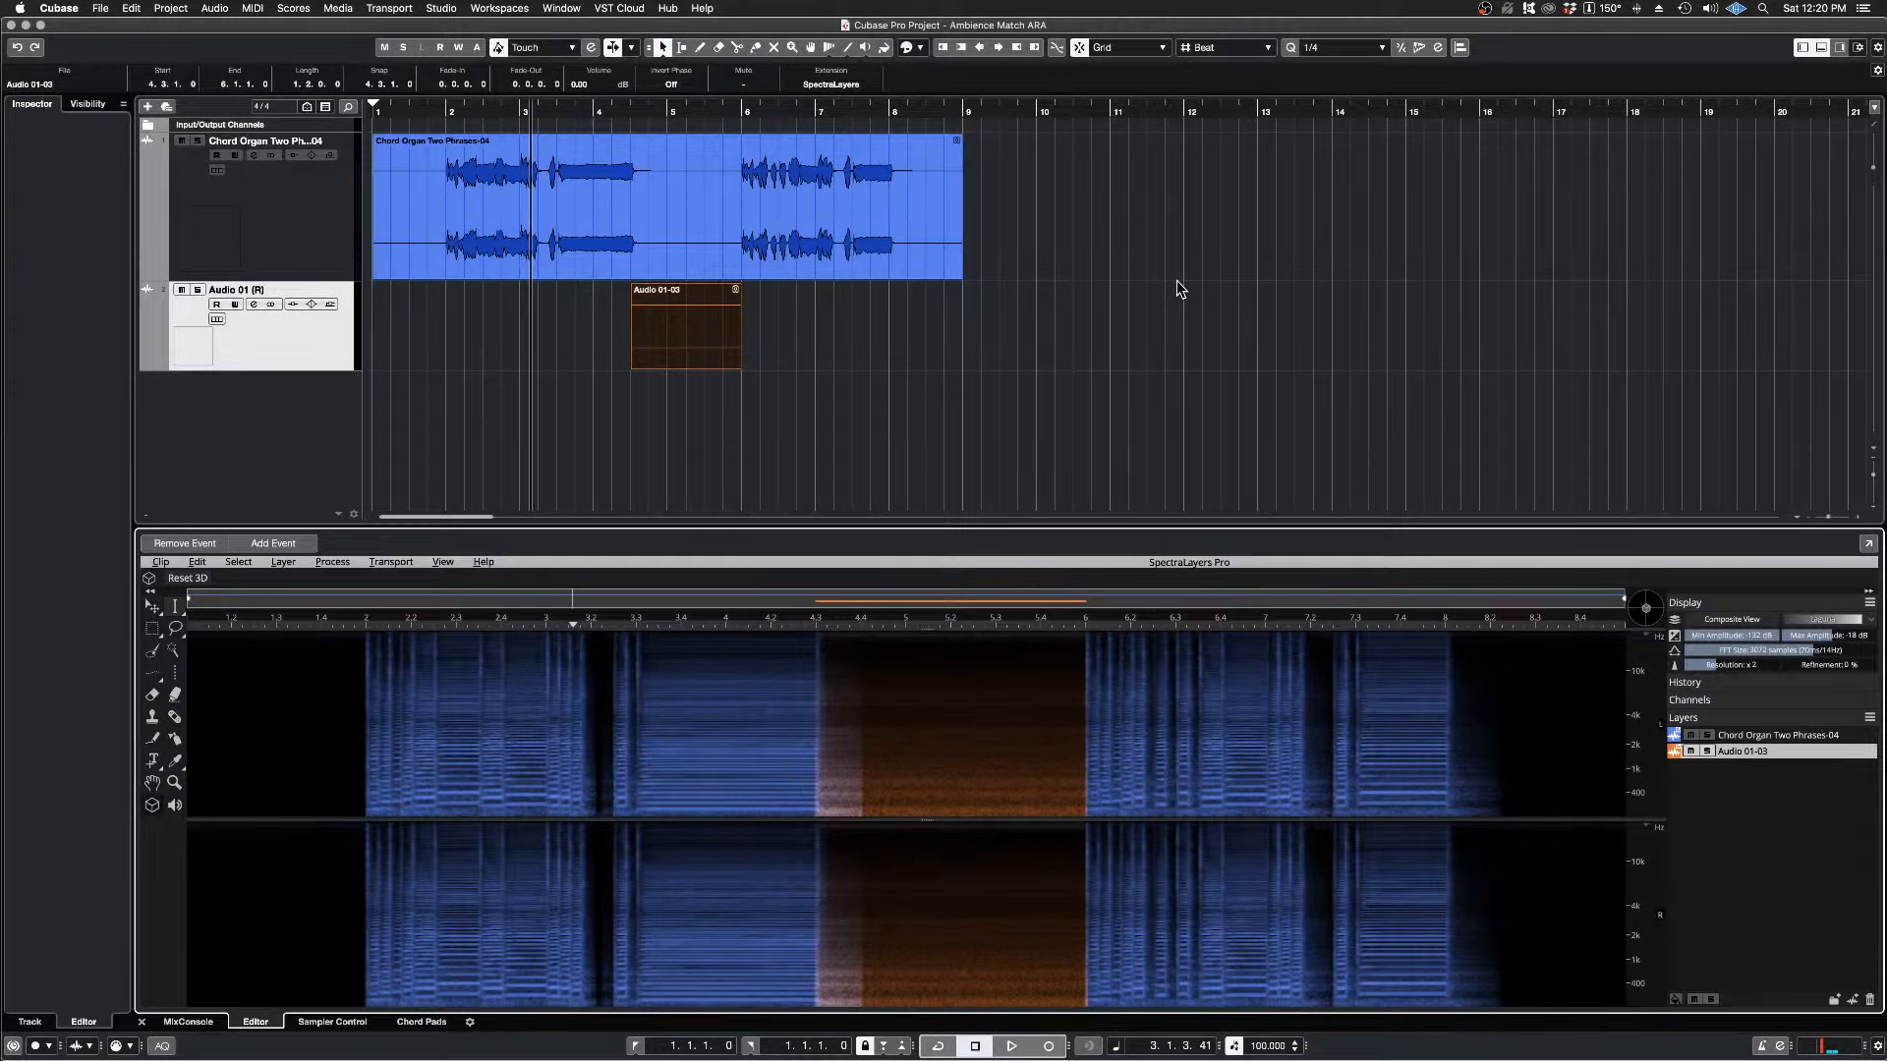
click(1127, 185)
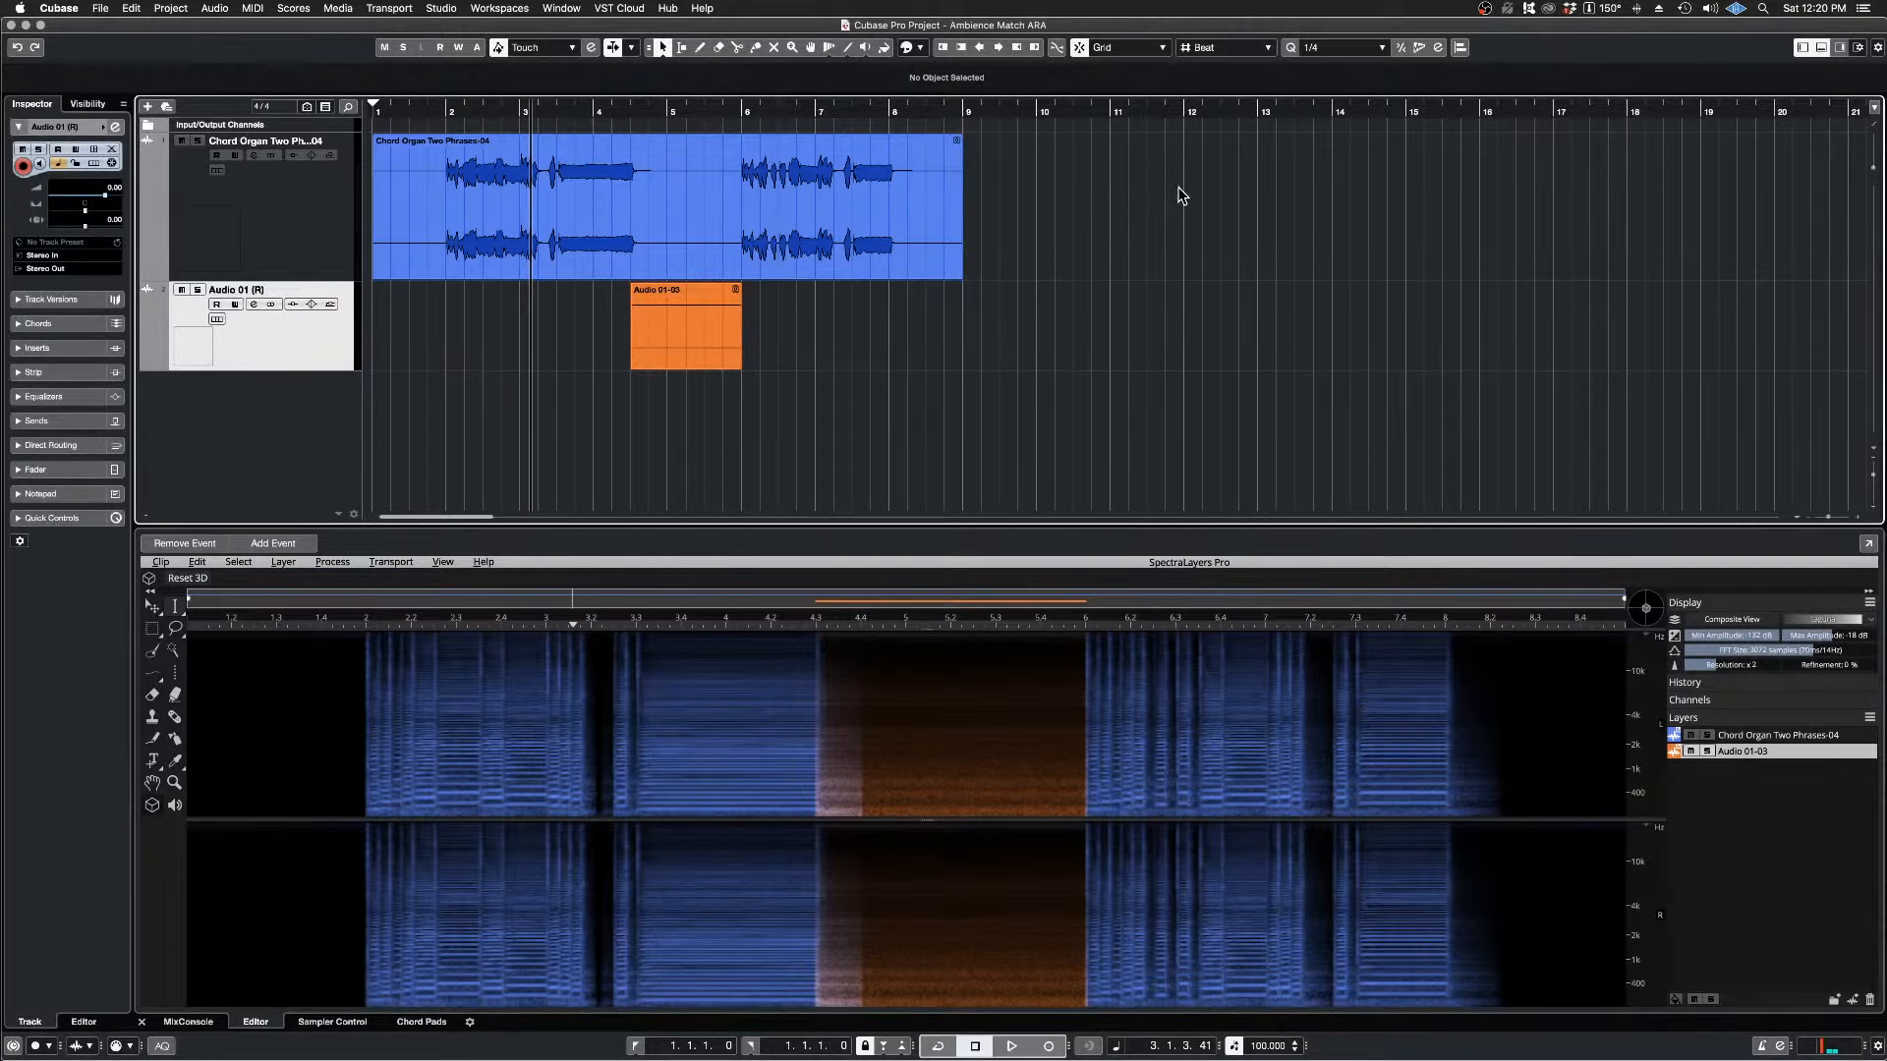
drag(1177, 188, 662, 420)
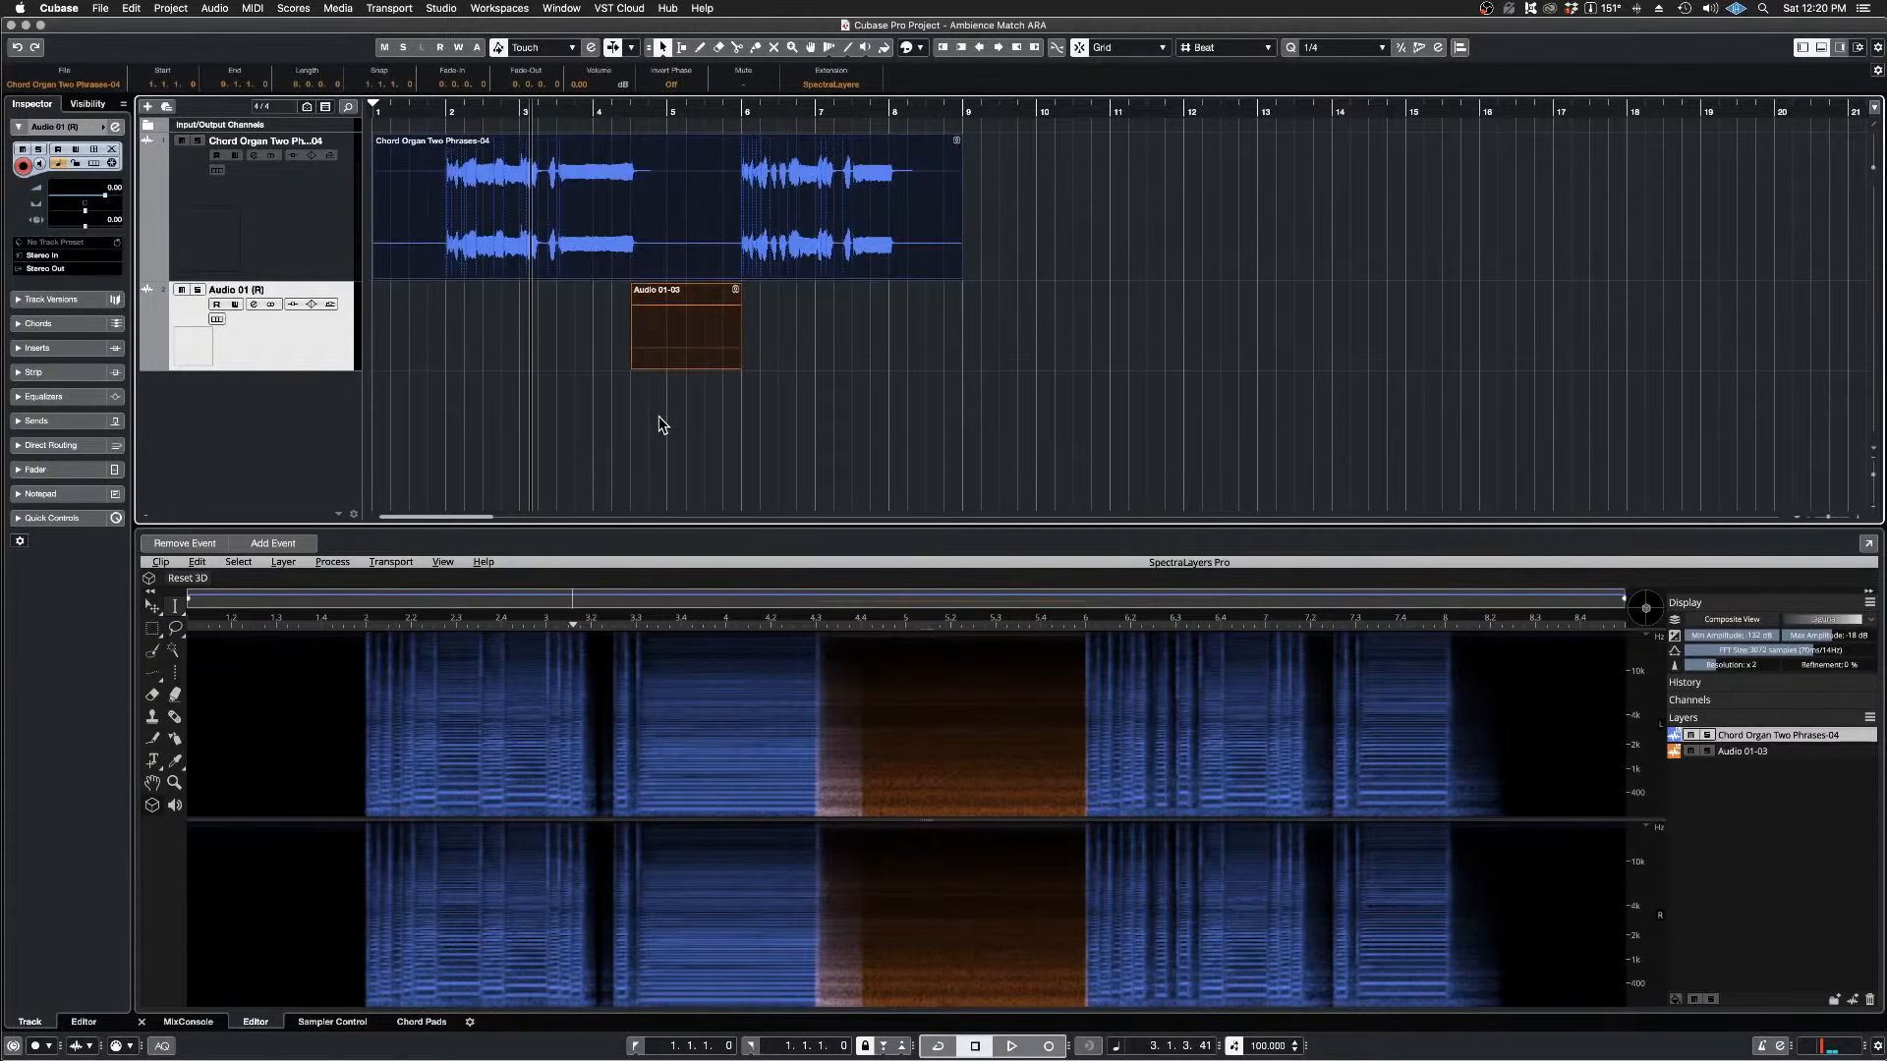
click(215, 8)
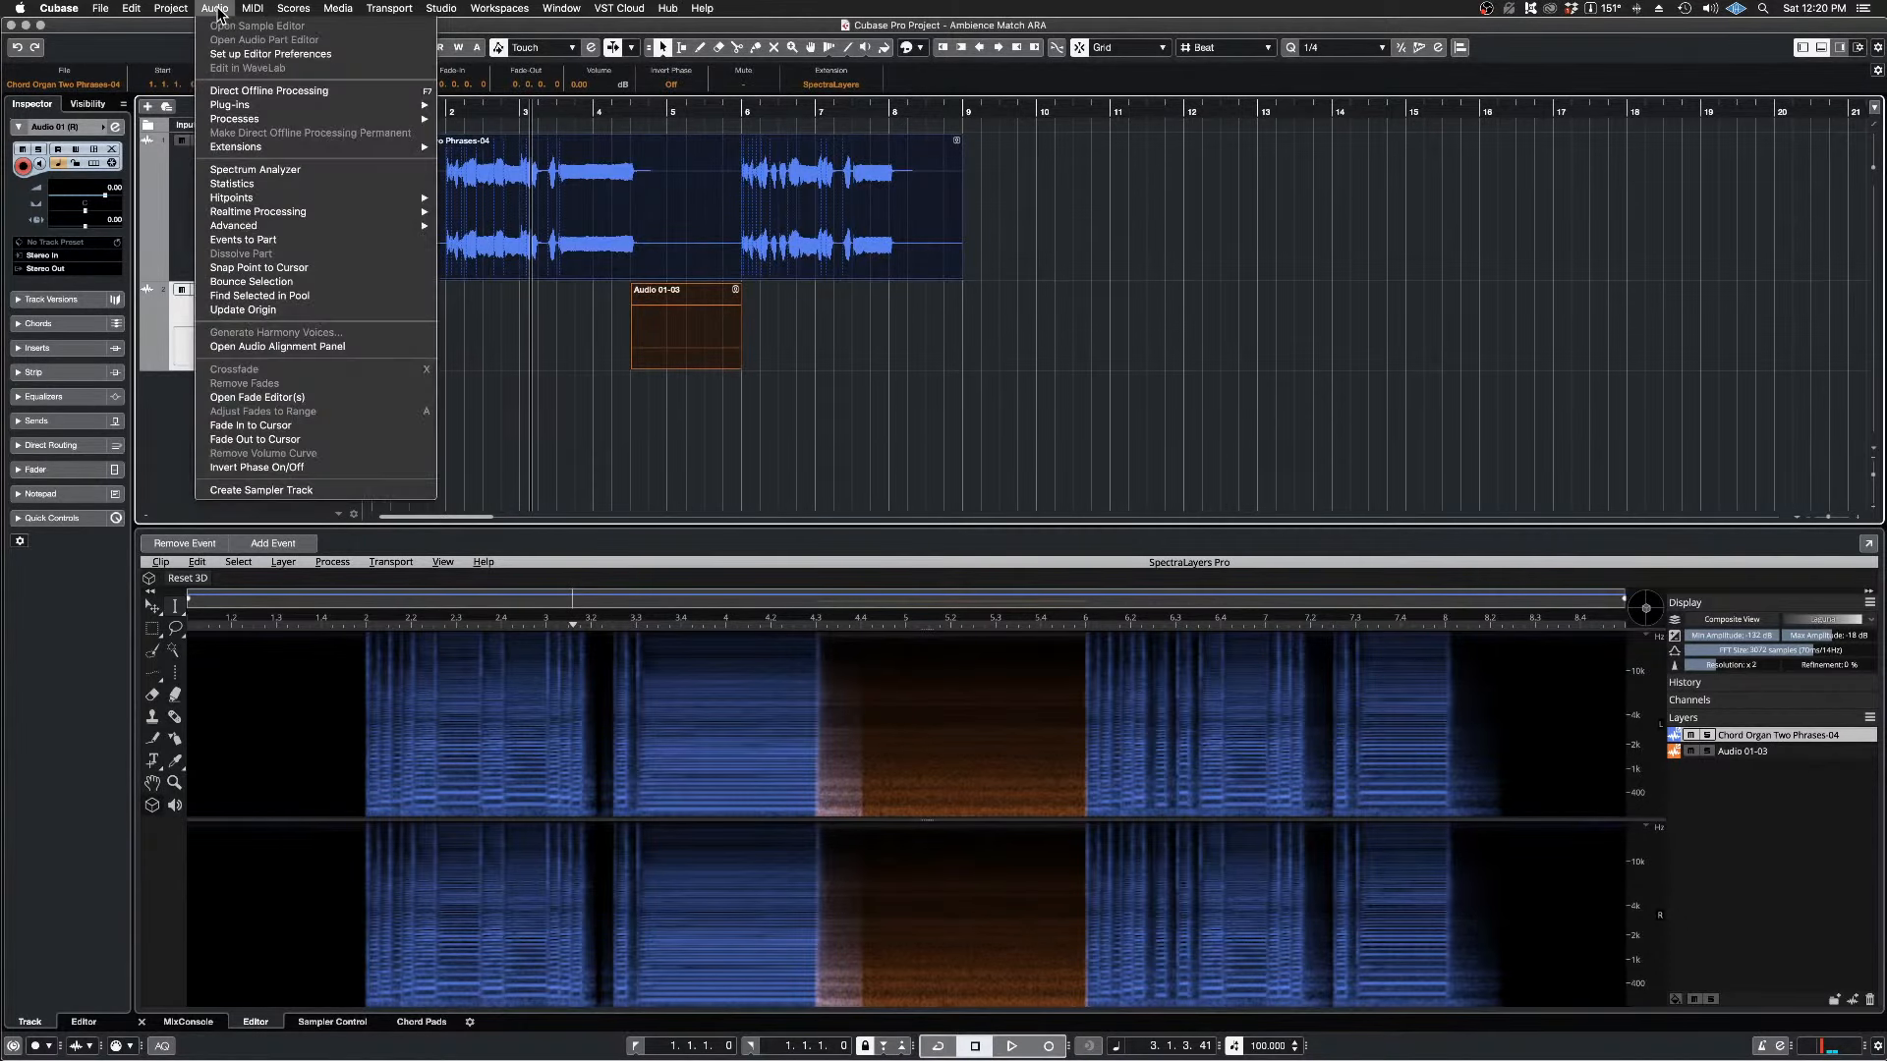
mouse_move(310, 148)
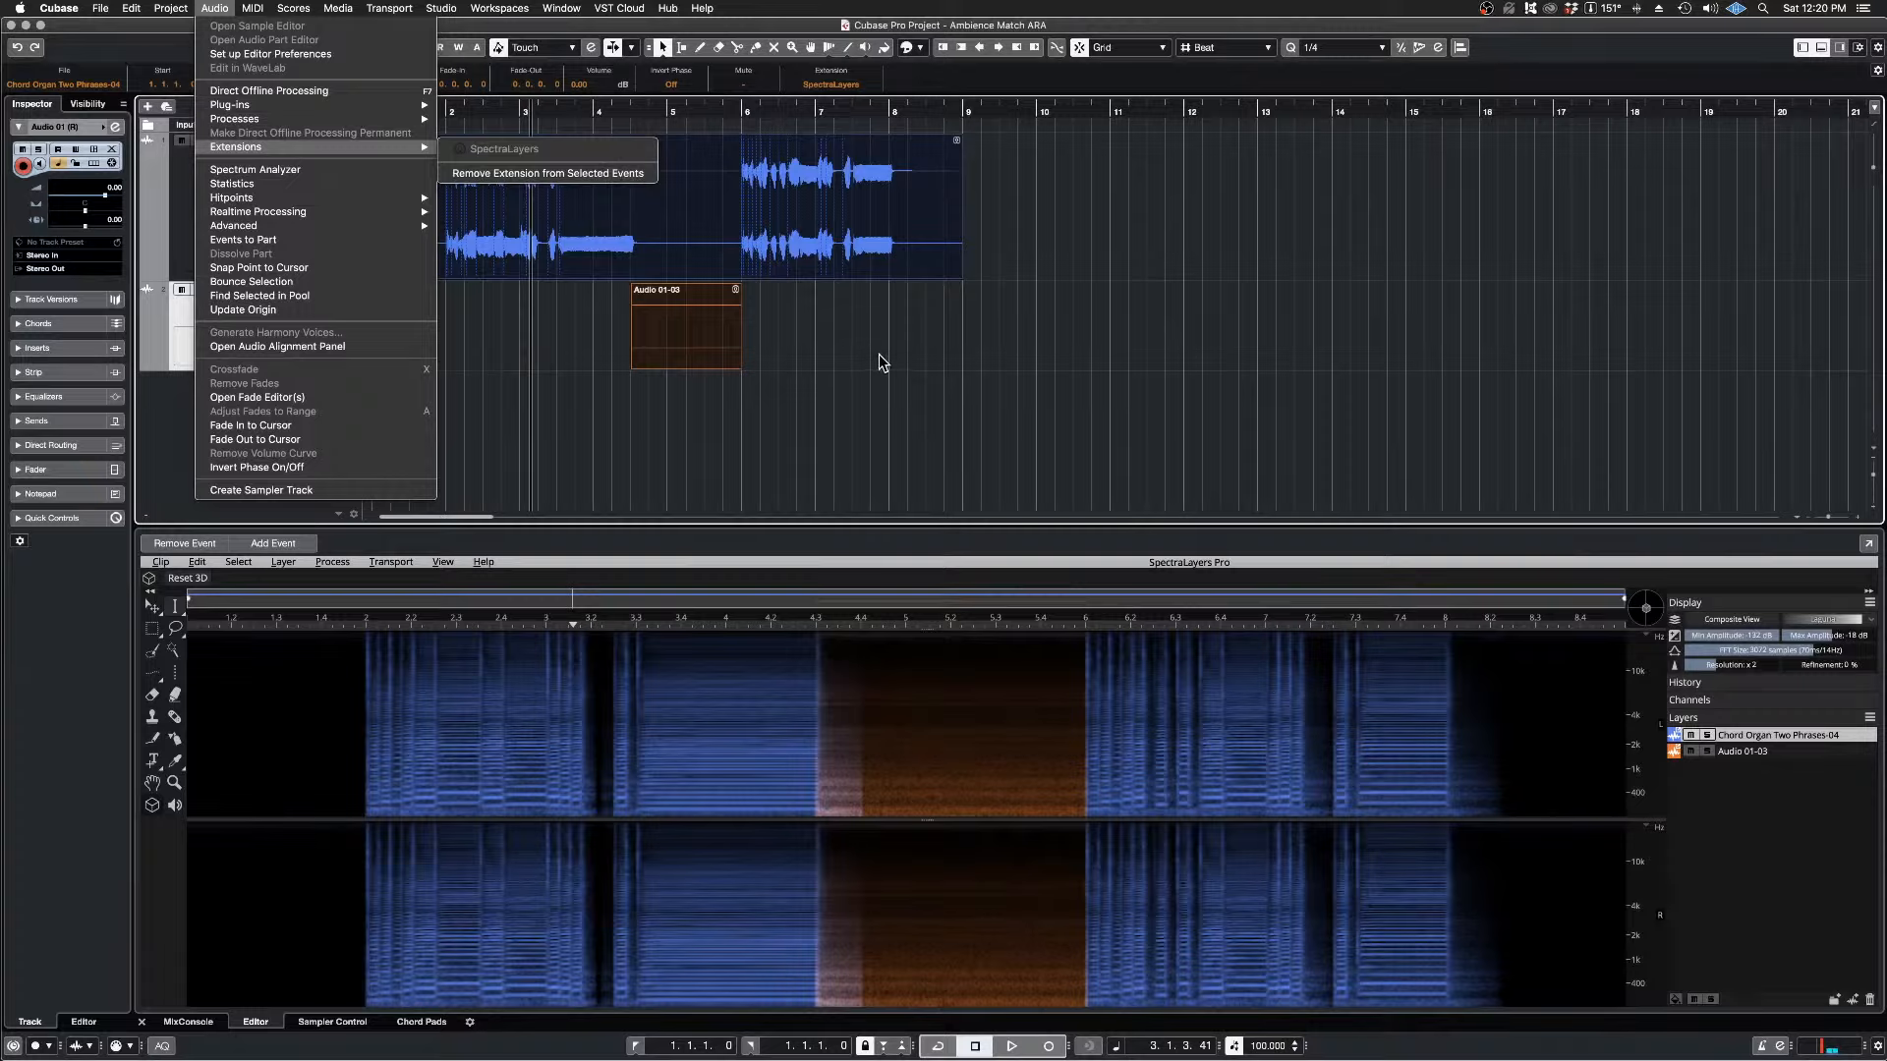
click(1170, 326)
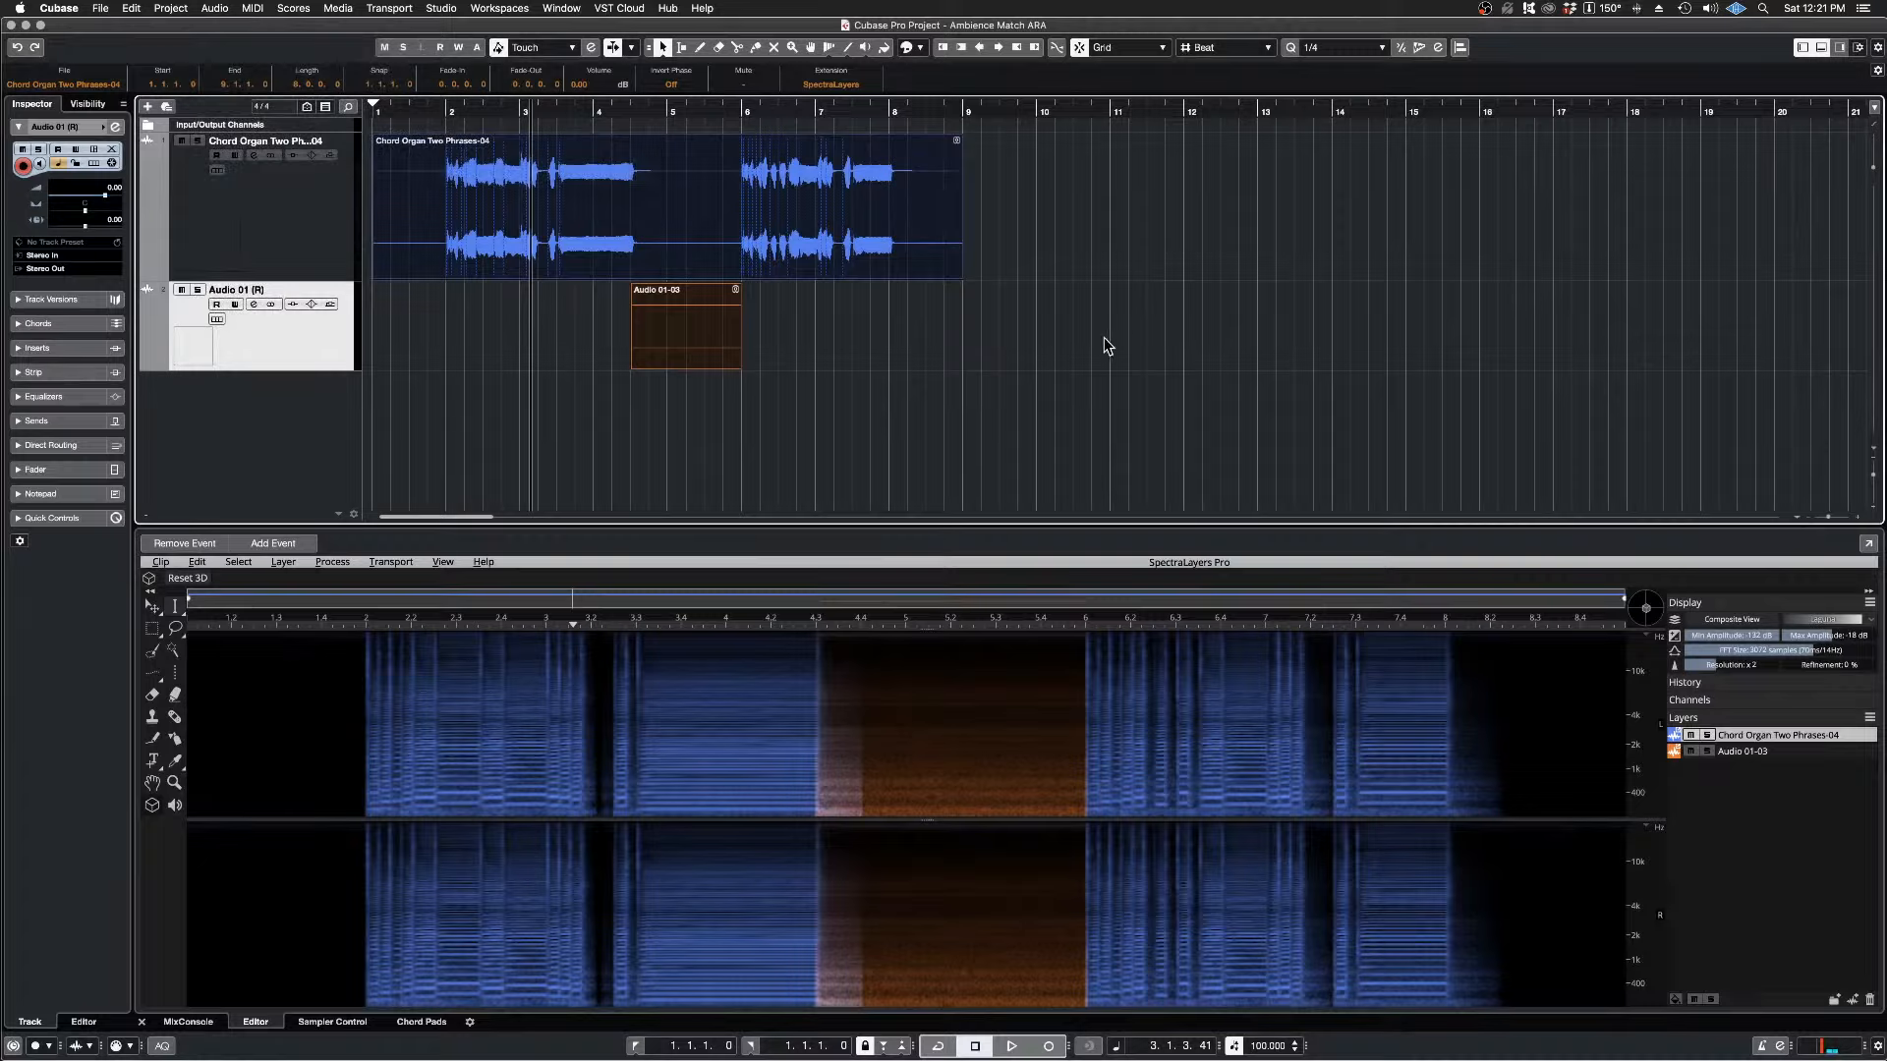
Step: Mute the Chord Organ track and solo the Audio 01-03 layer in the spectral editor
click(284, 192)
click(303, 342)
click(181, 140)
click(1709, 751)
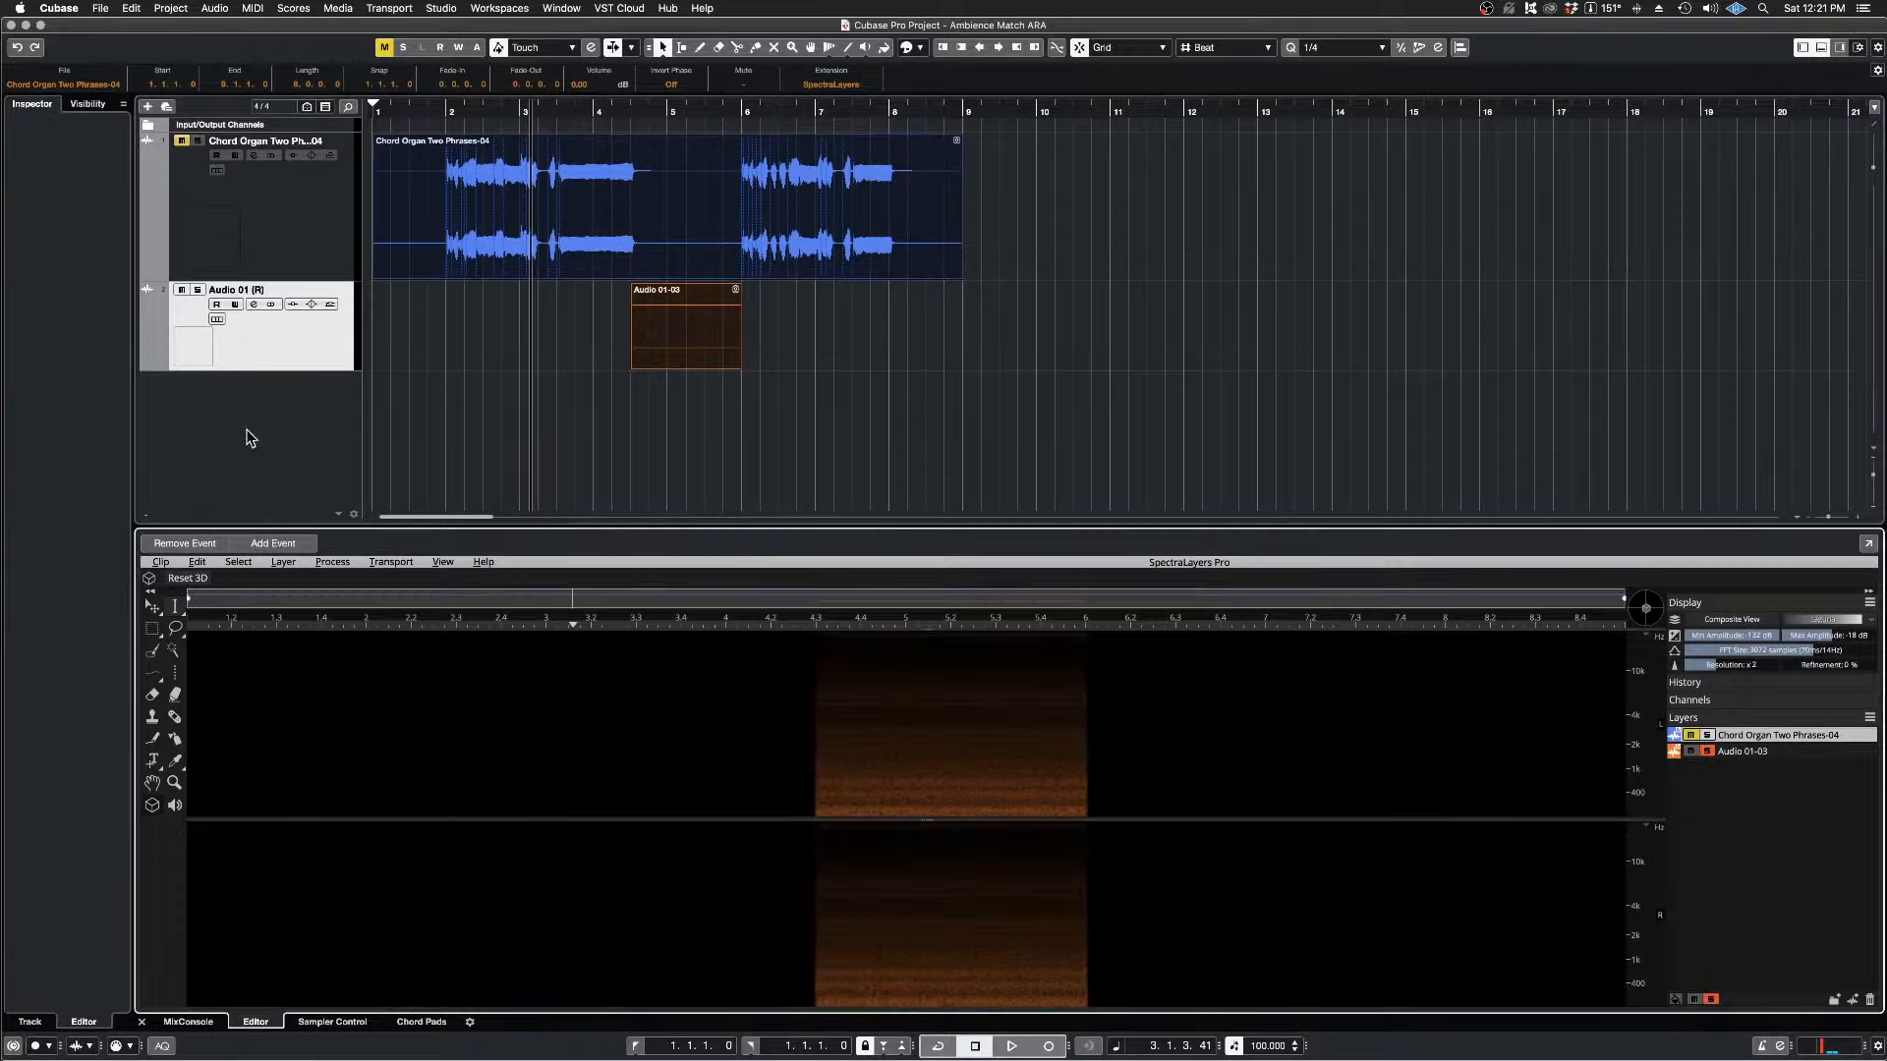
right_click(233, 294)
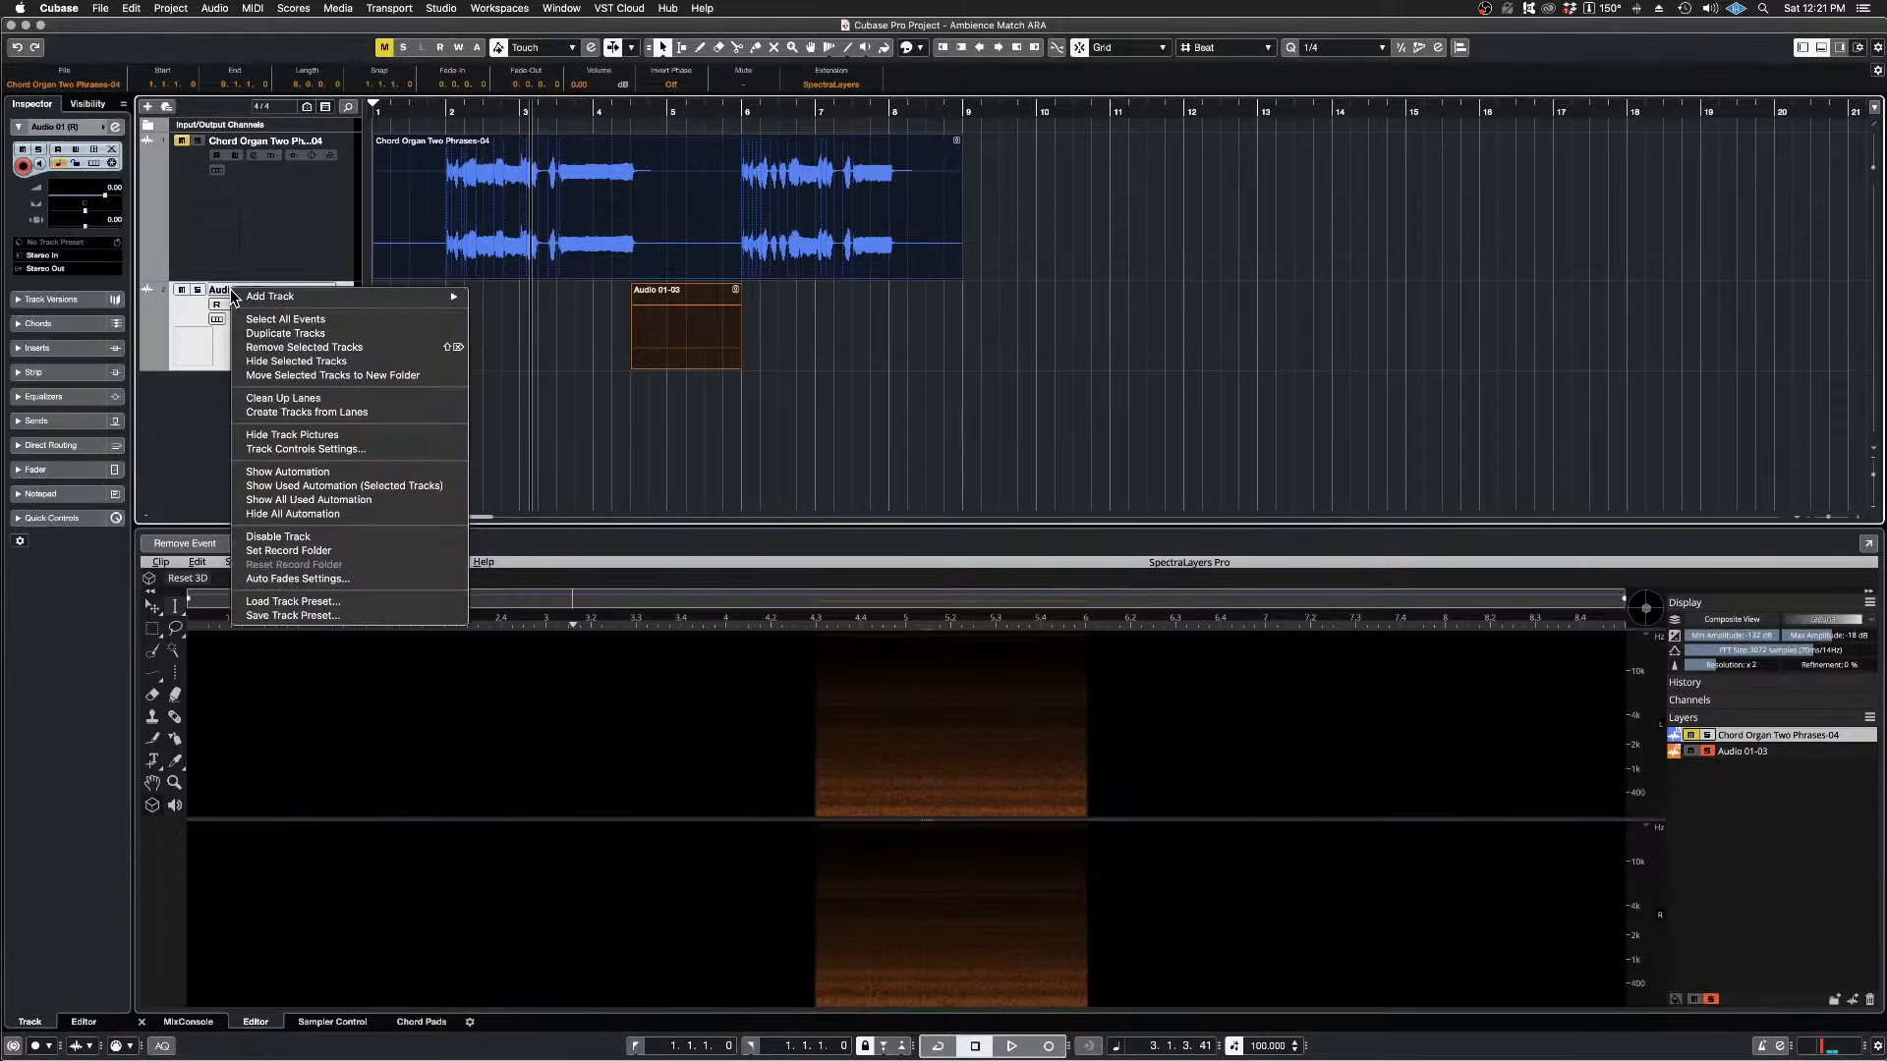
click(212, 407)
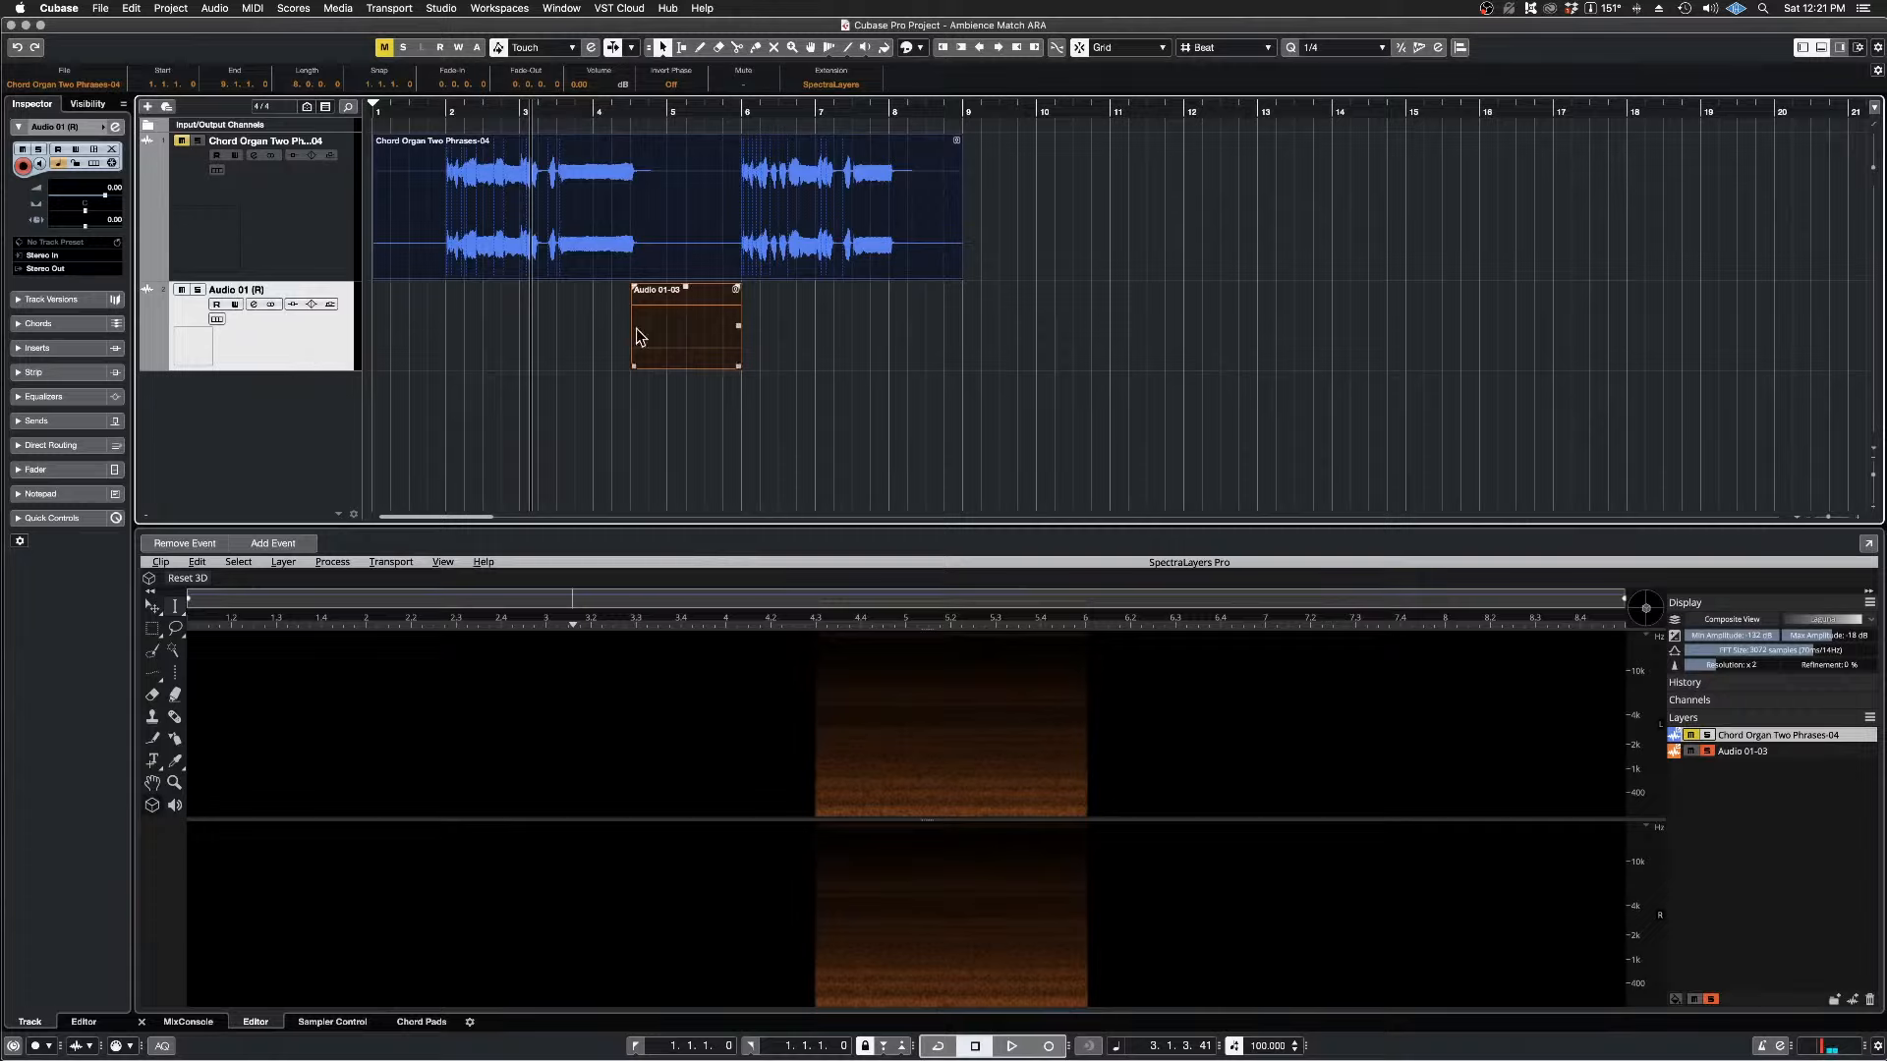
Step: Render the trimmed Audio 01-03 ambience event in place onto a new audio track
click(668, 325)
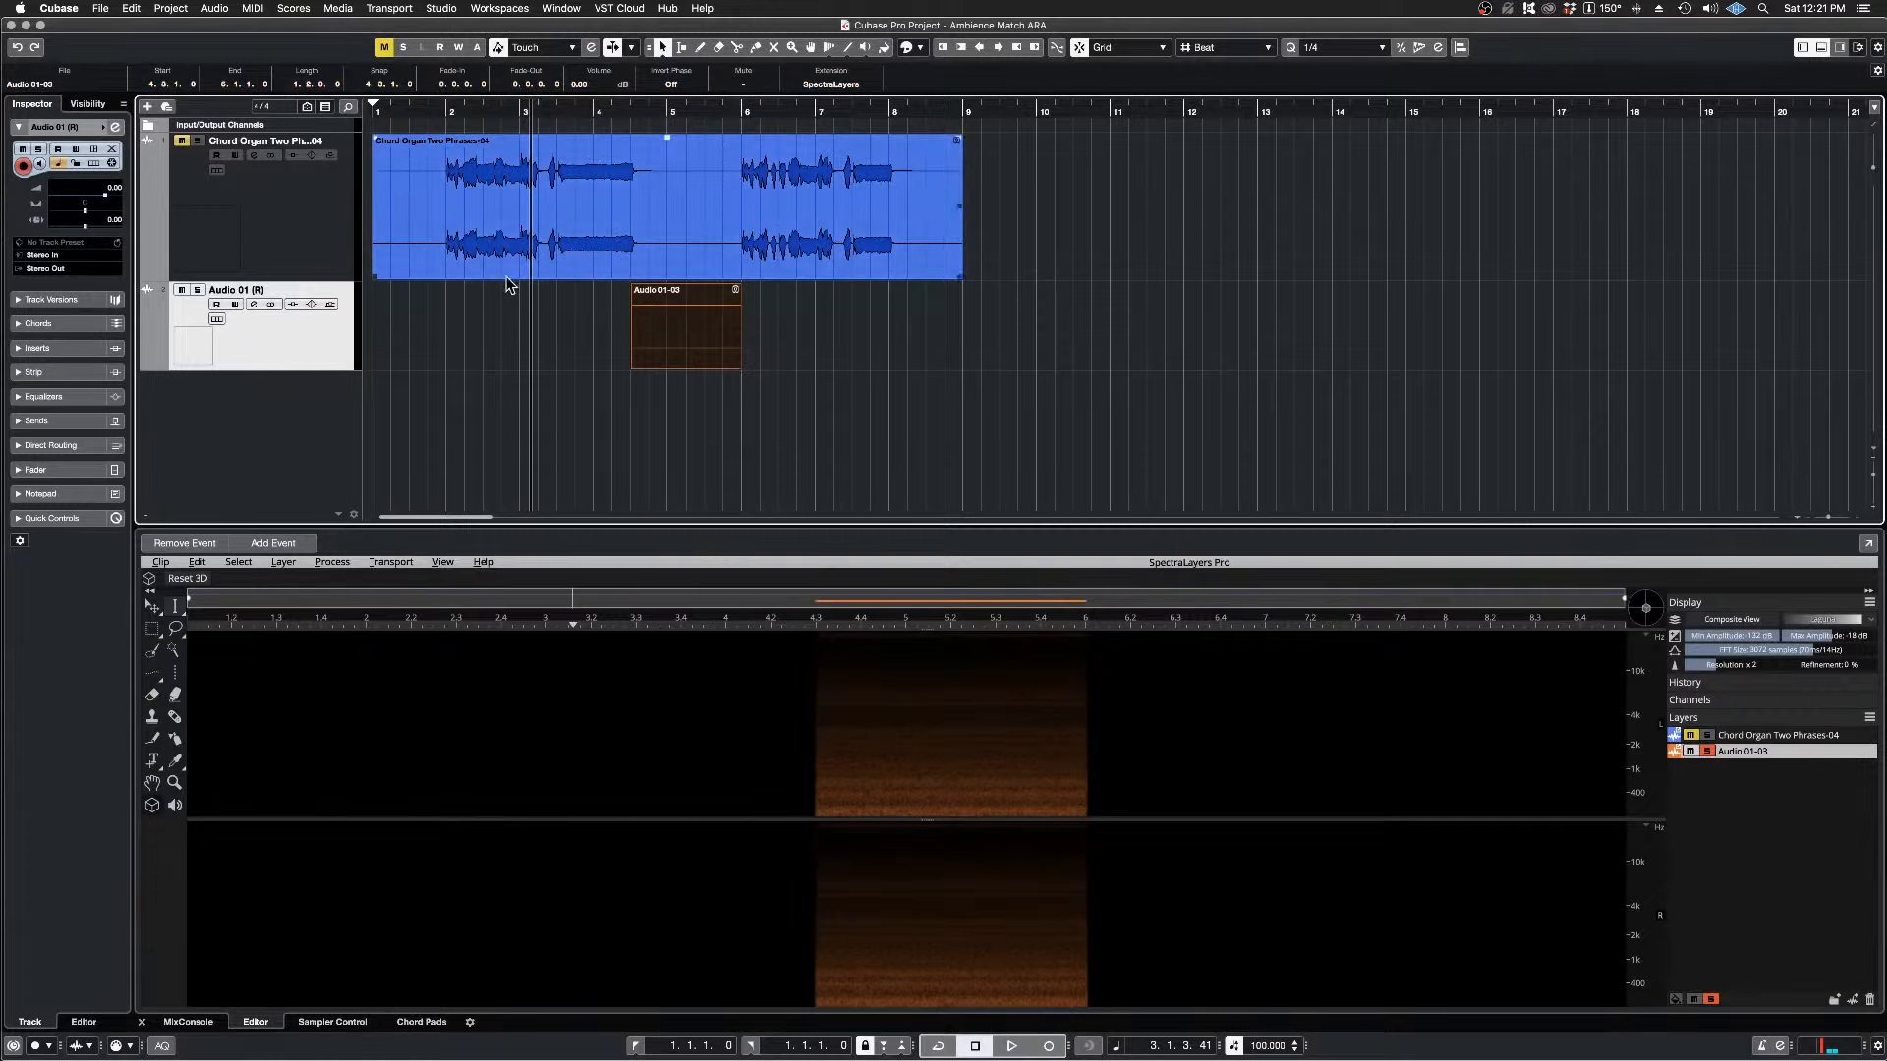
click(126, 9)
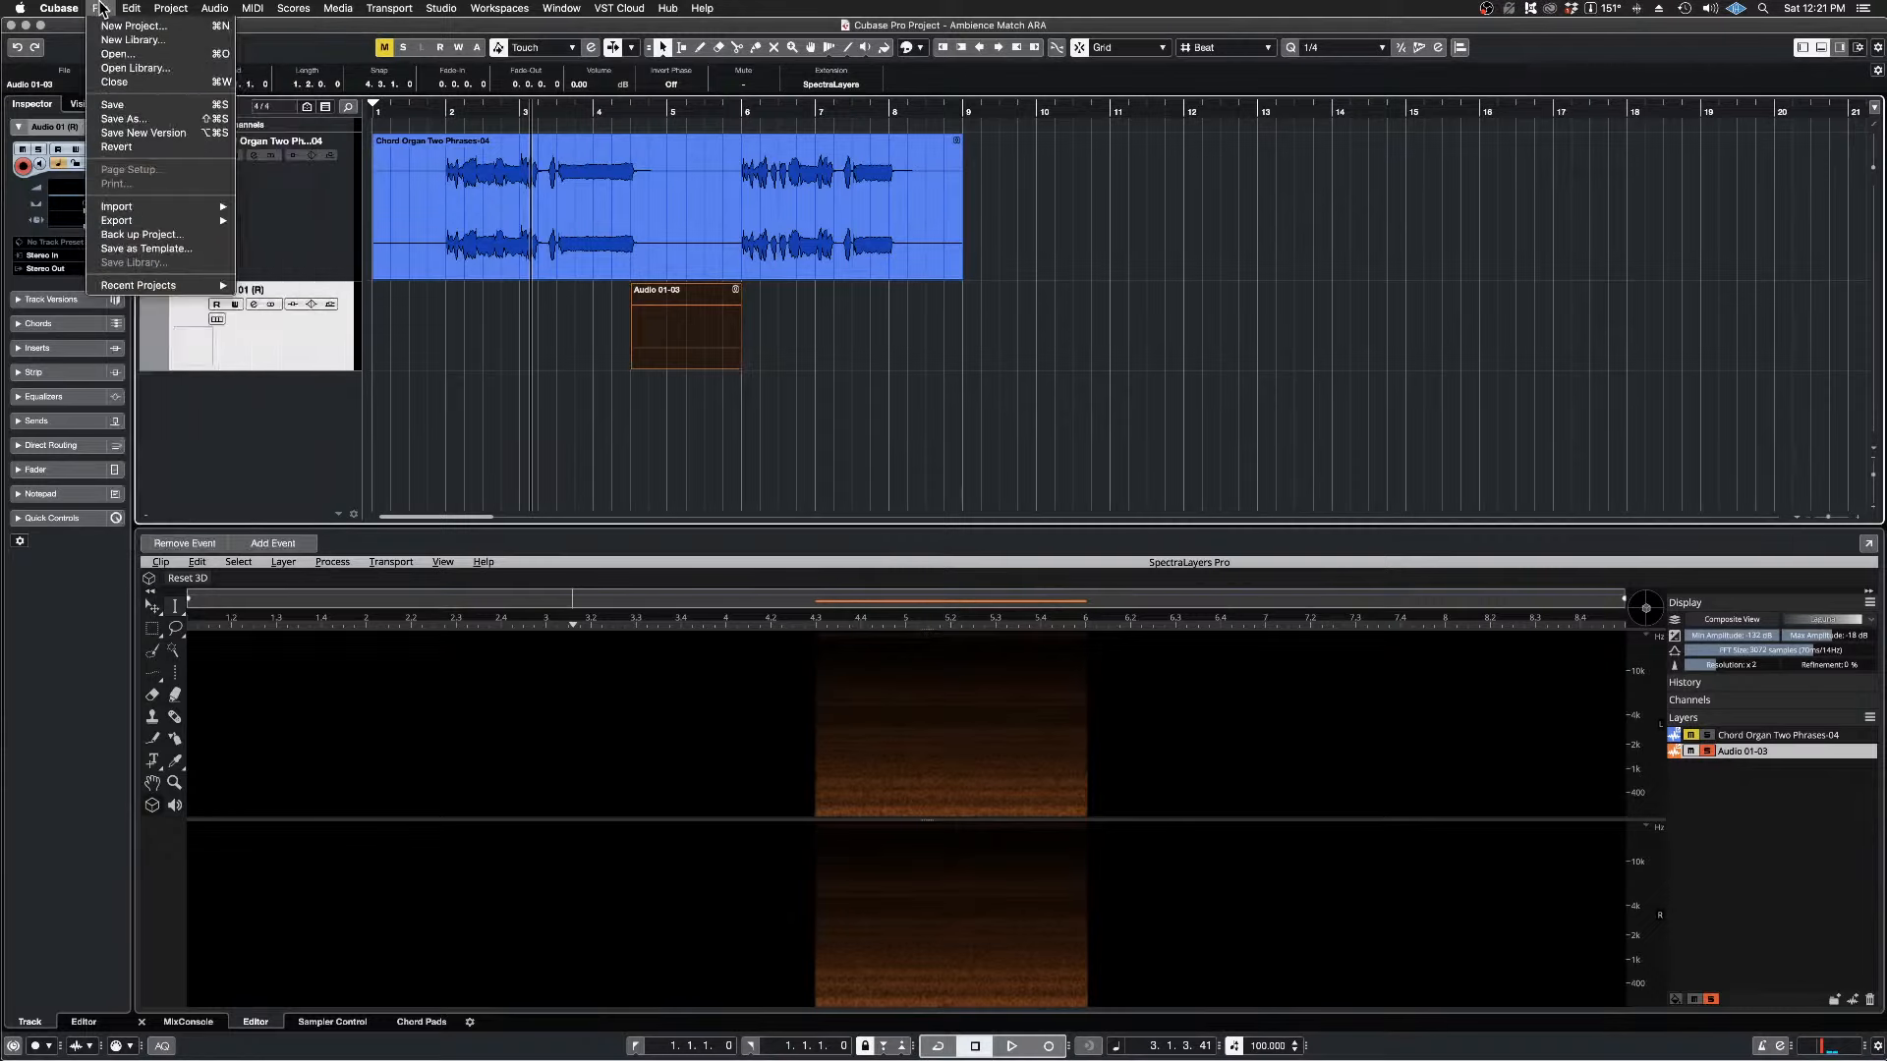
mouse_move(175, 10)
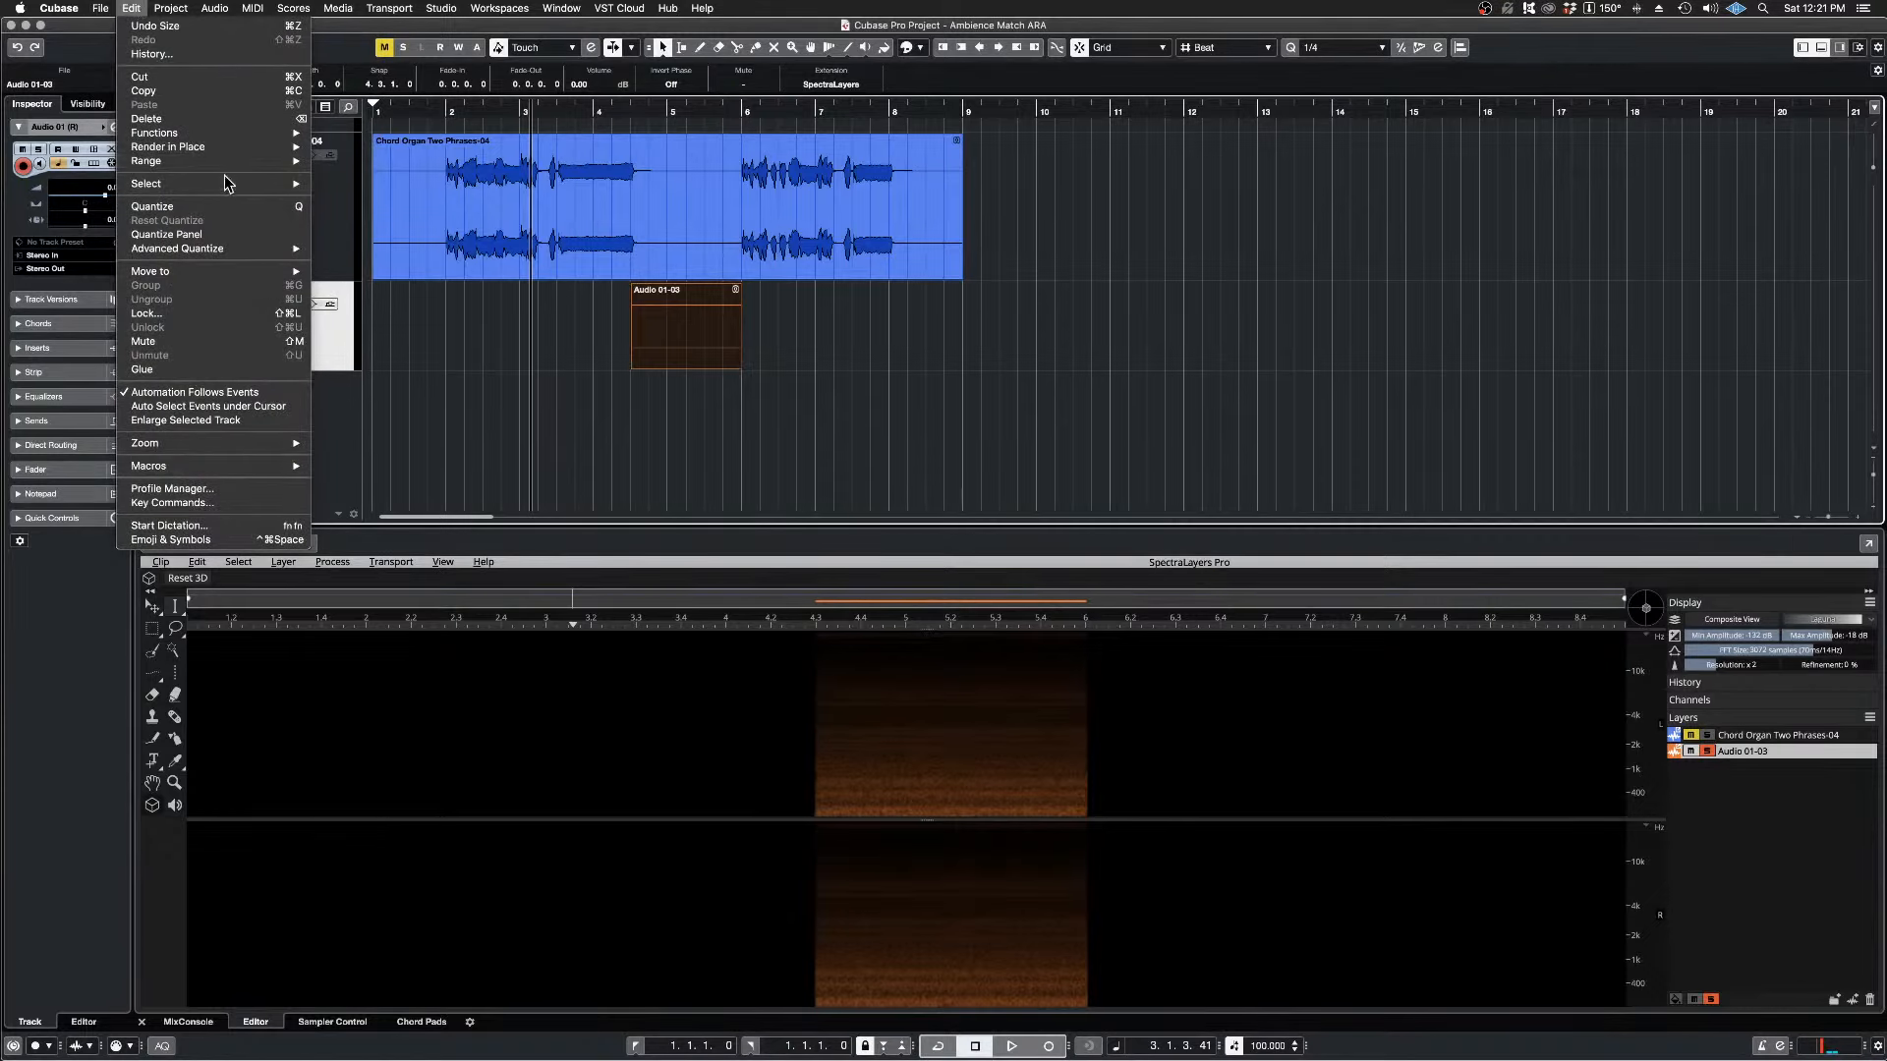
mouse_move(226, 158)
click(411, 147)
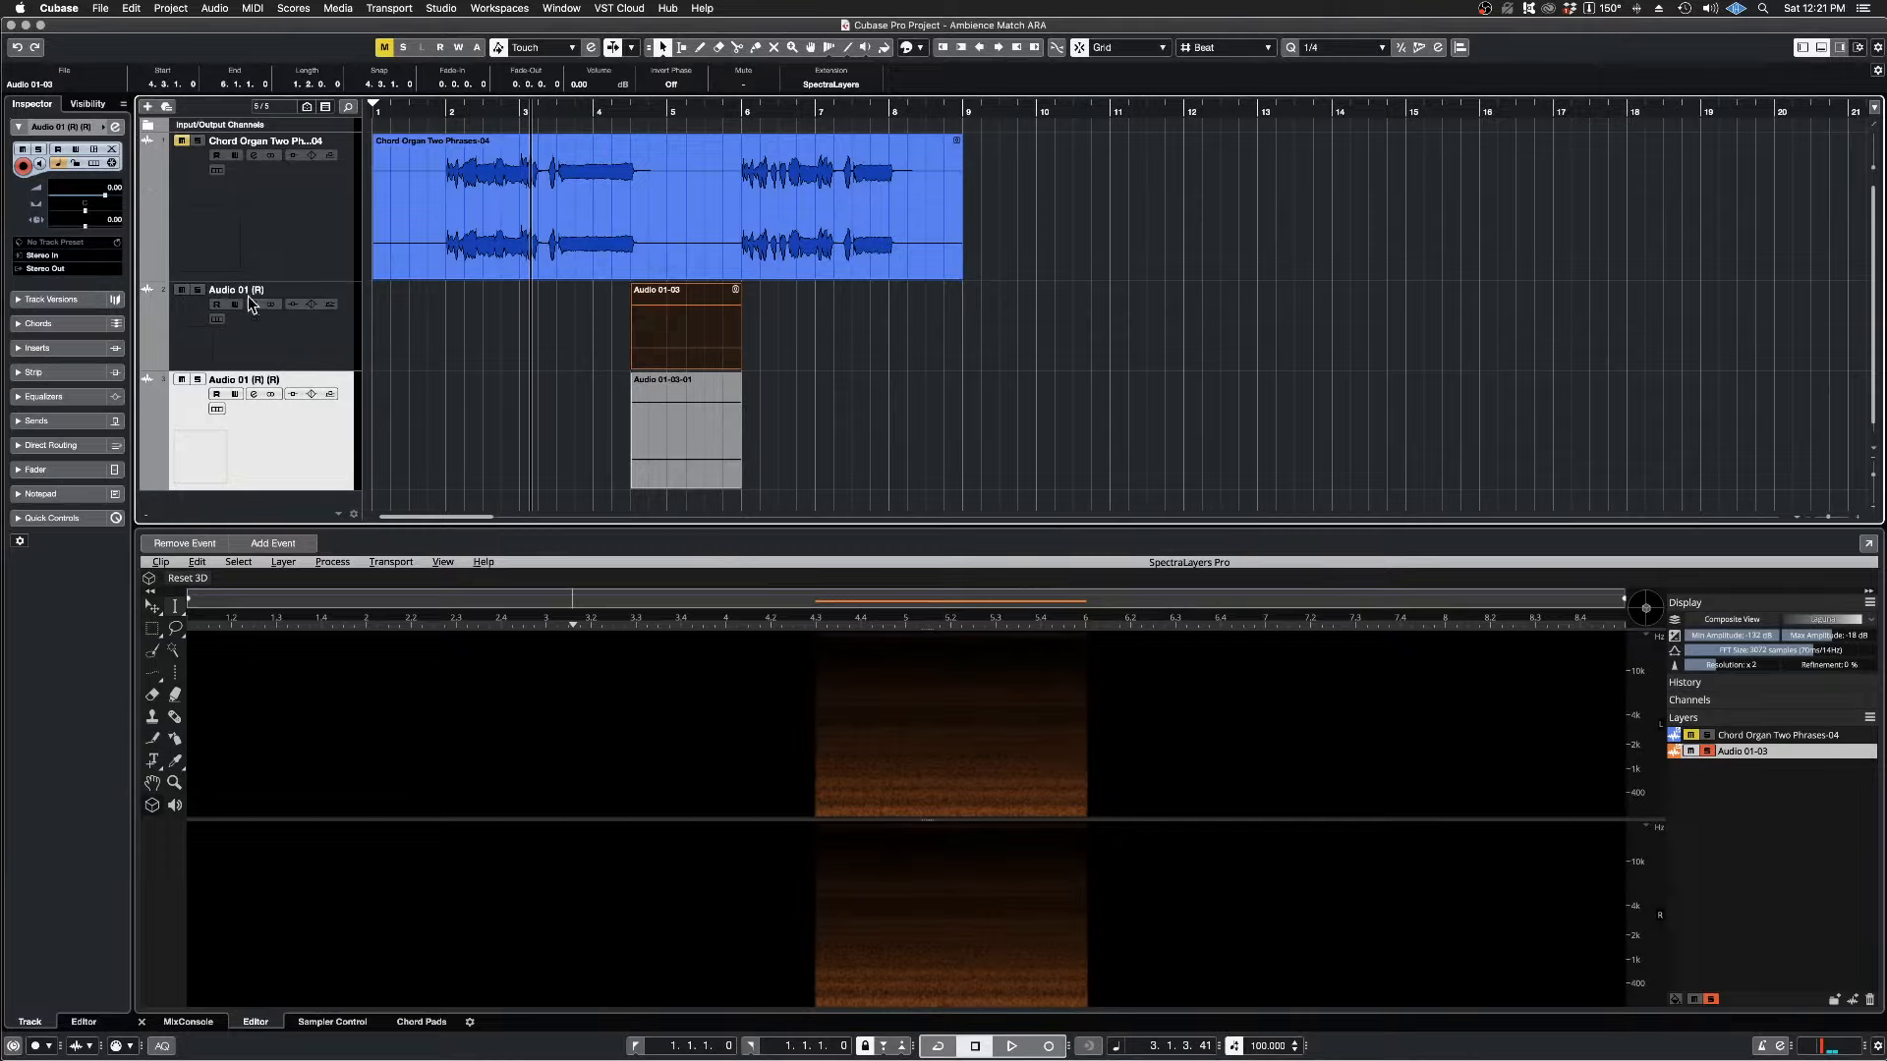
Step: Mute the Audio 01 (R) track, solo the newly rendered track and play its Audio 01-03-01 event from 4.3.1.0
click(181, 141)
click(181, 290)
click(198, 379)
click(632, 111)
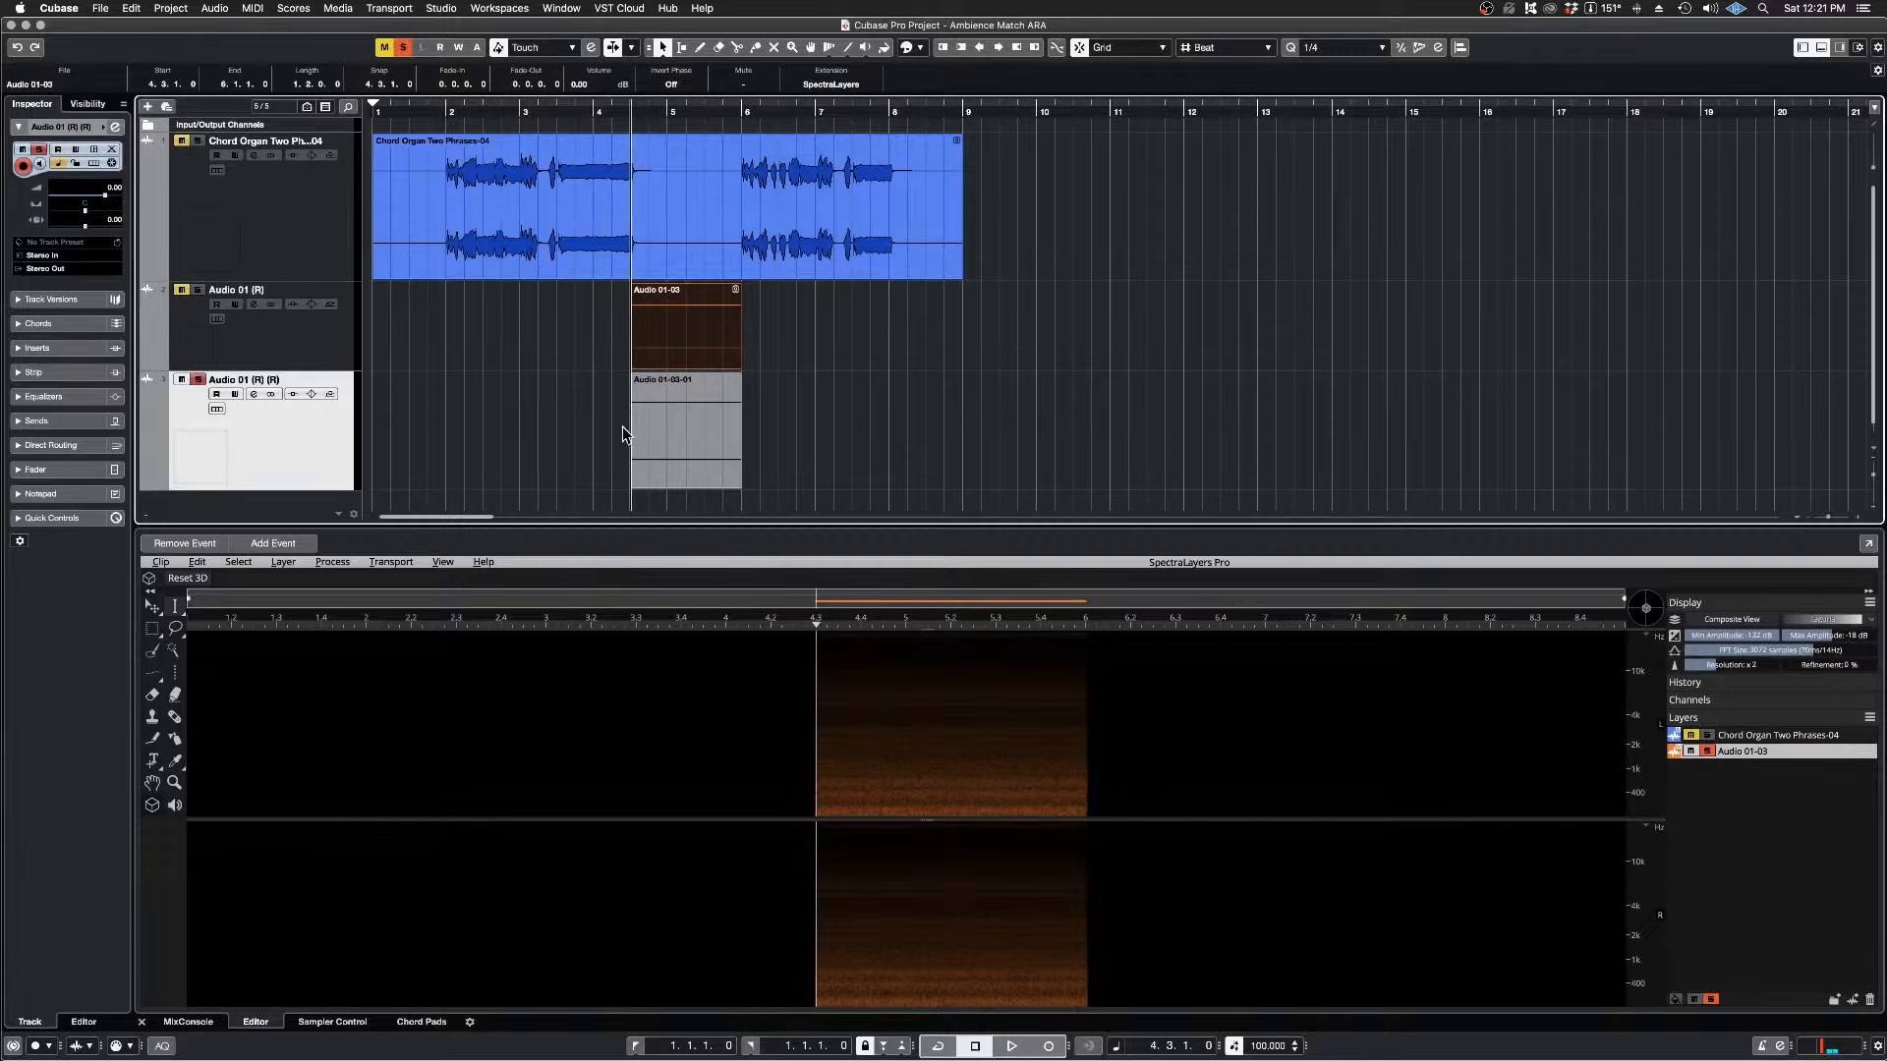
click(684, 438)
key(space)
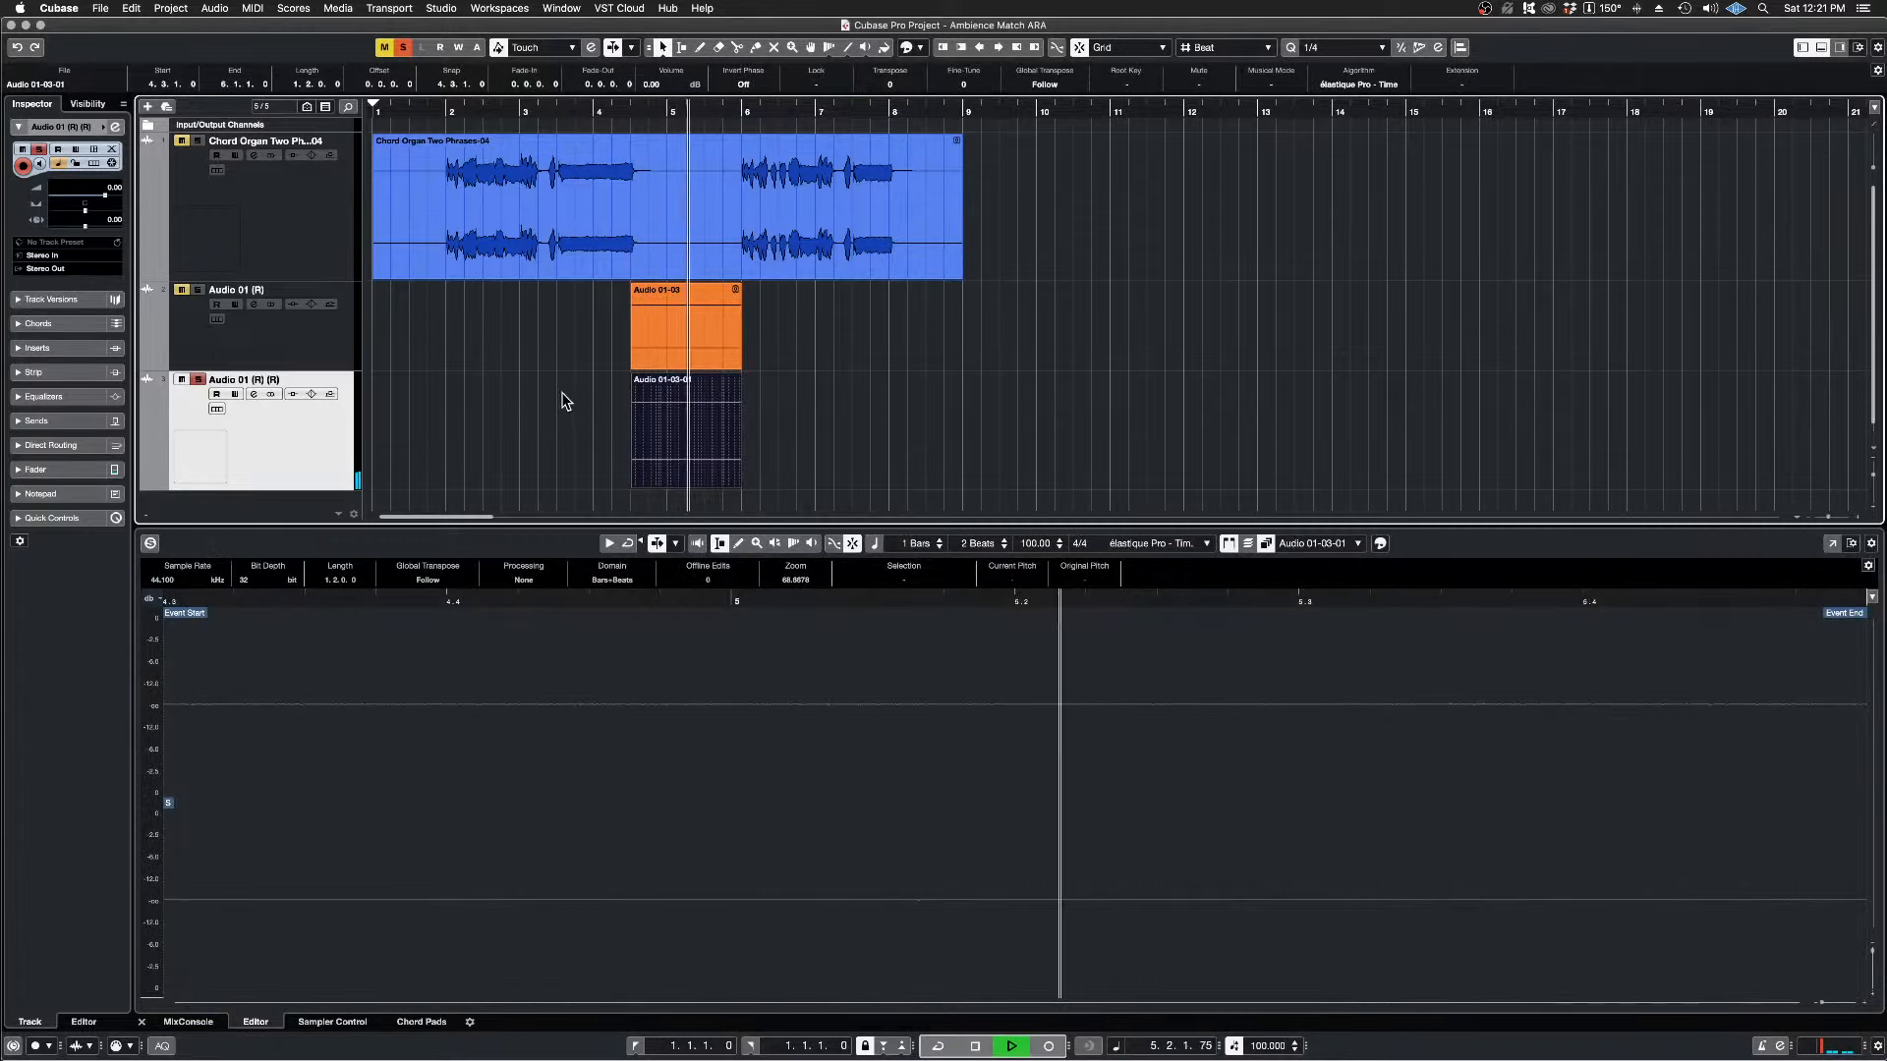
key(space)
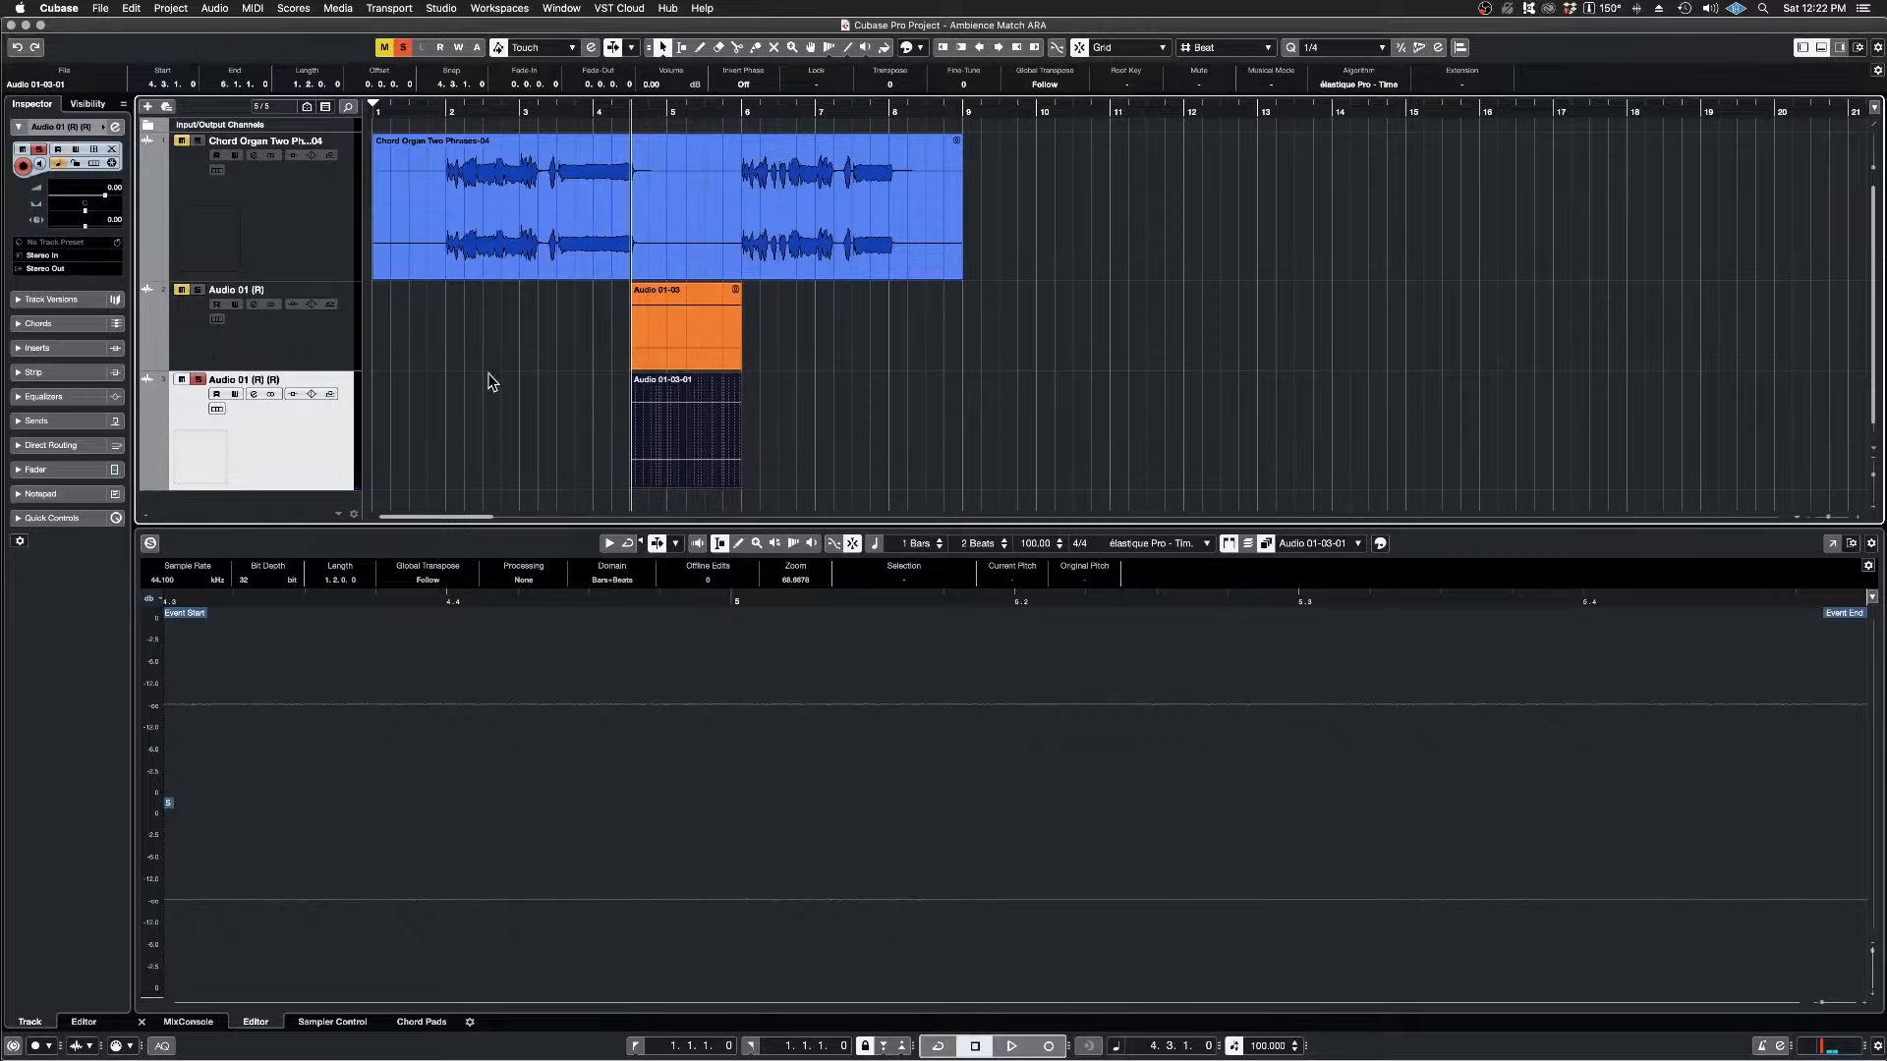
Step: Examine the project's audio files in the Pool, including the rendered ambience, and close the Pool
click(337, 8)
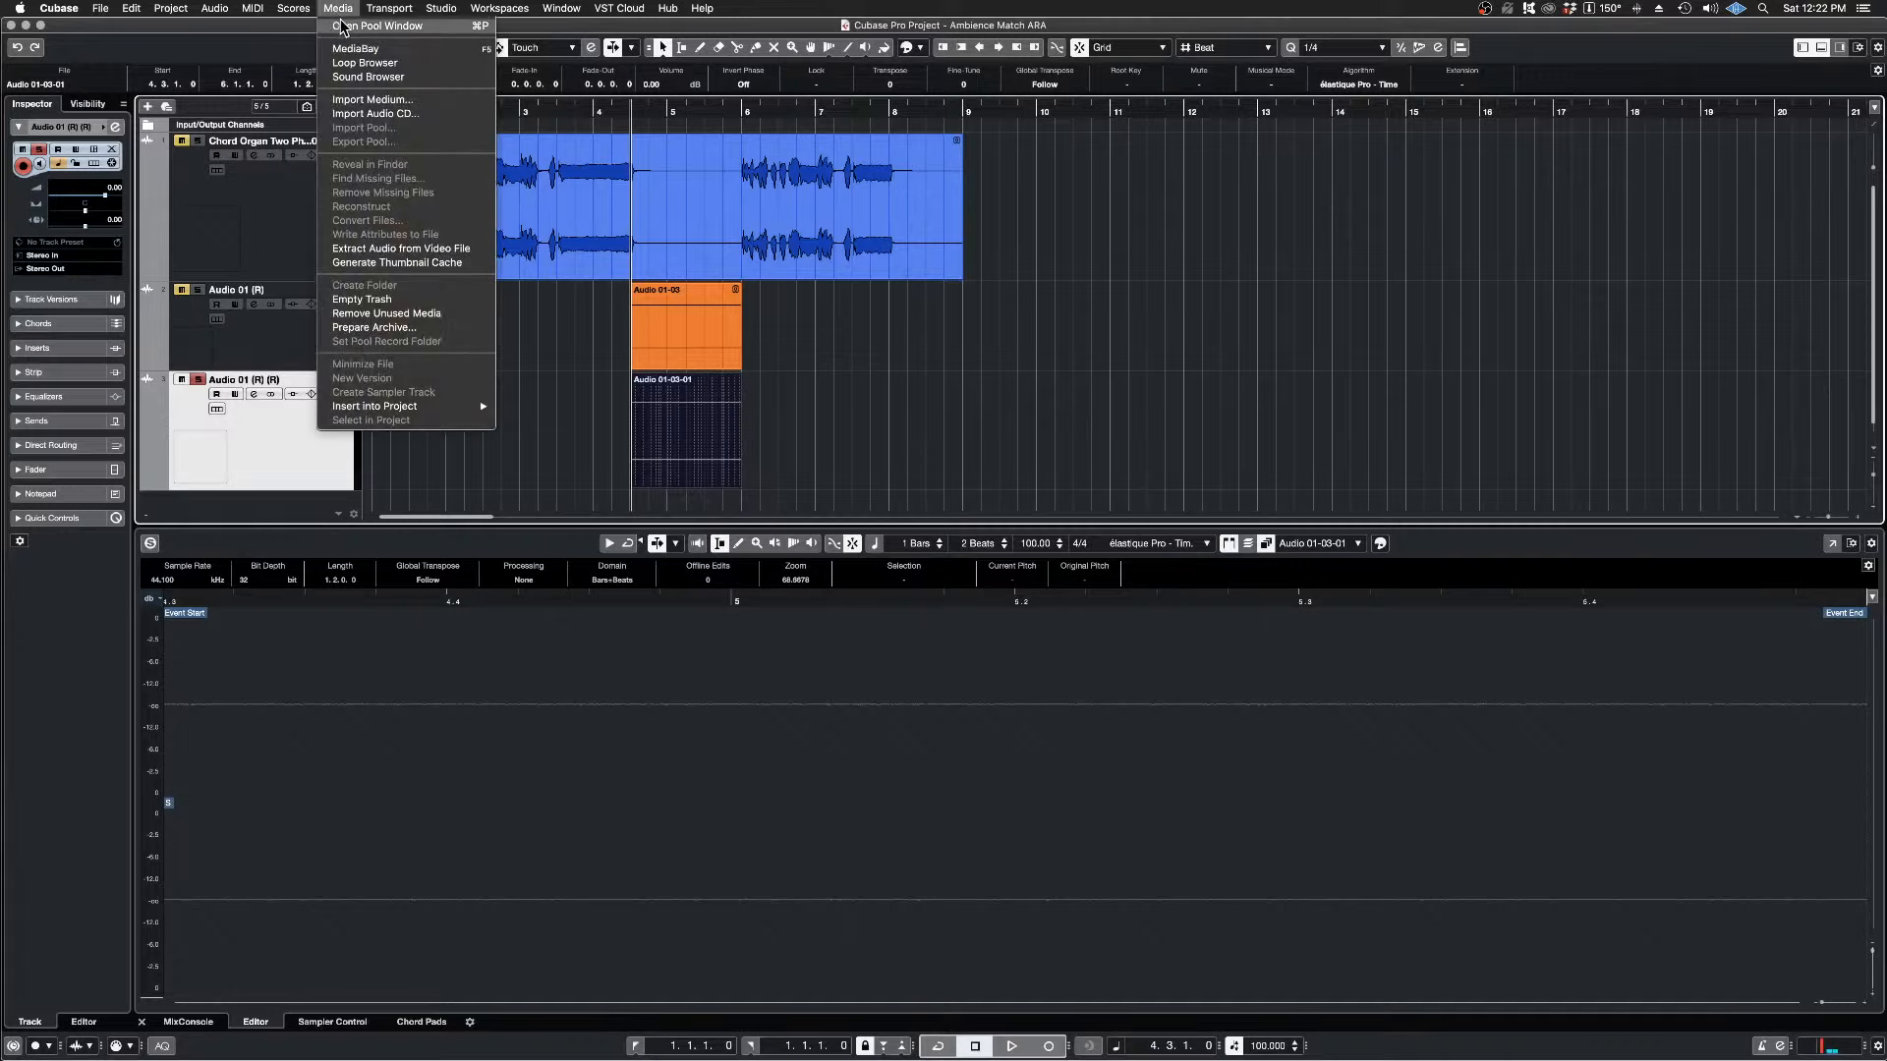
click(362, 23)
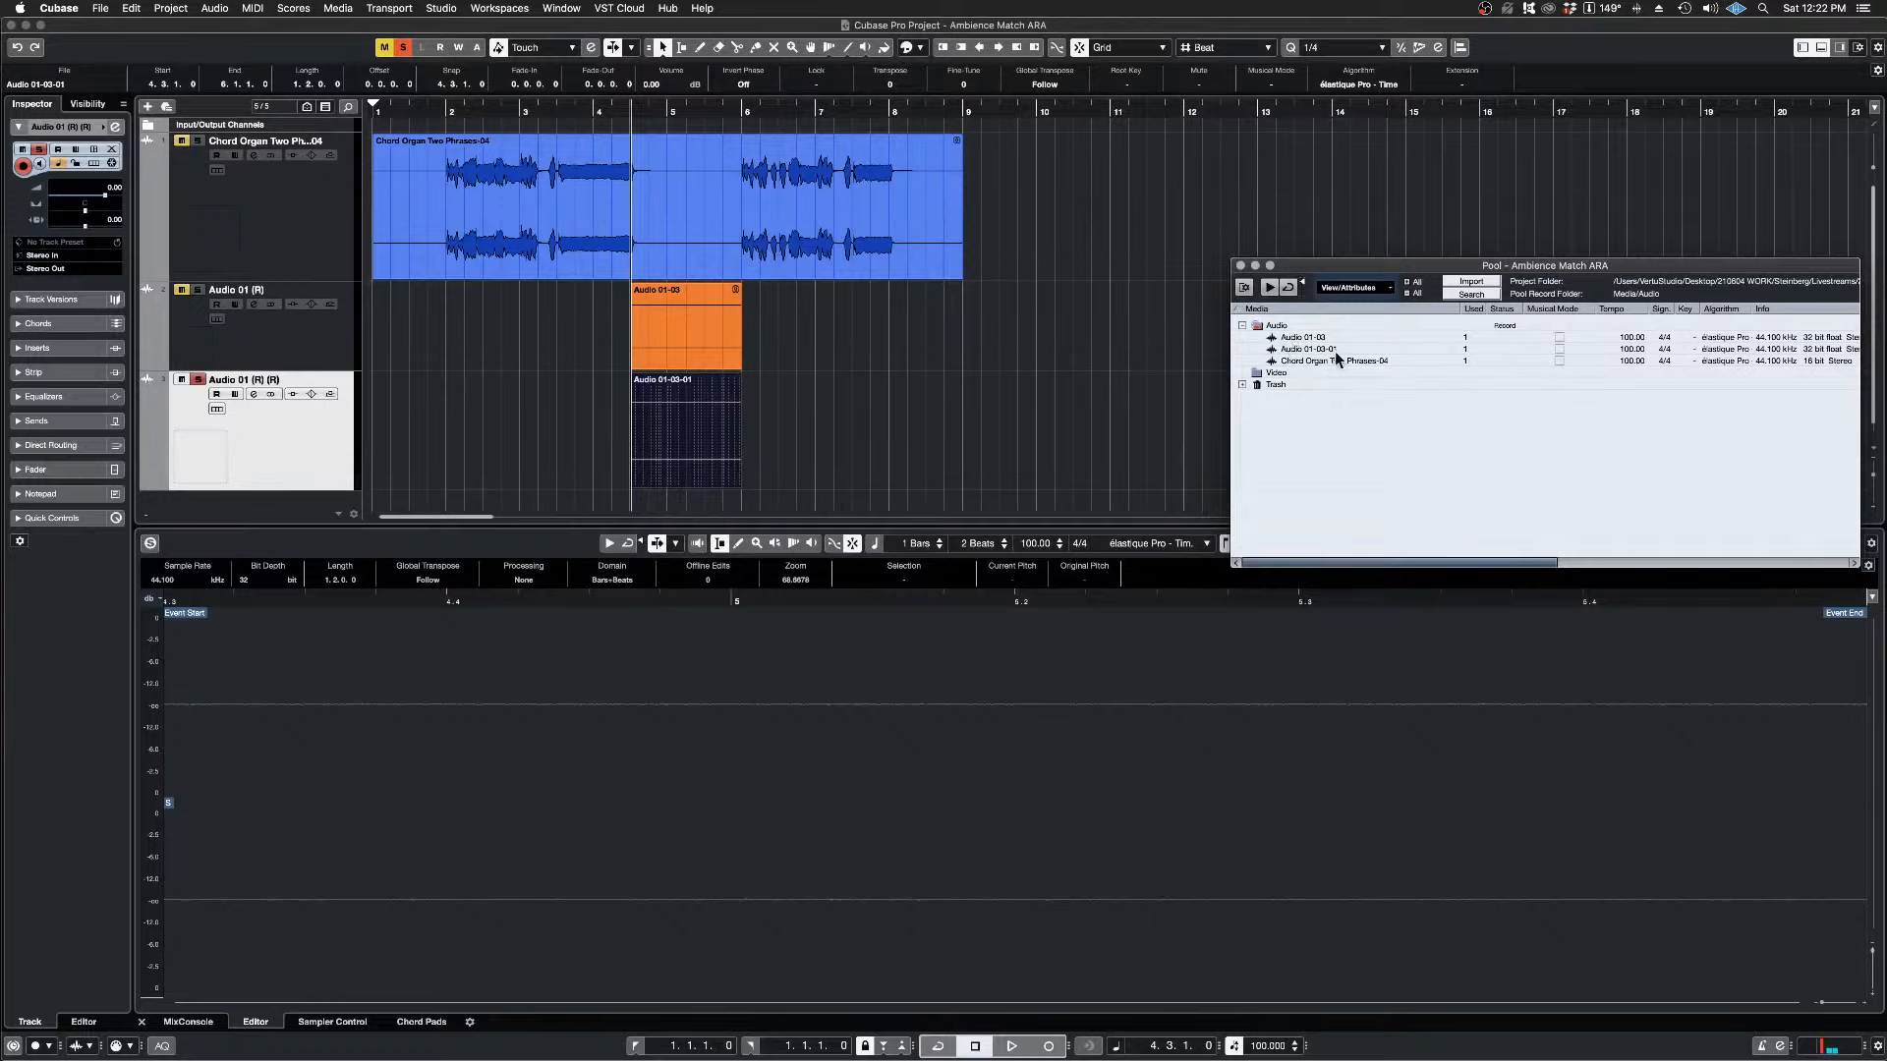
click(1240, 265)
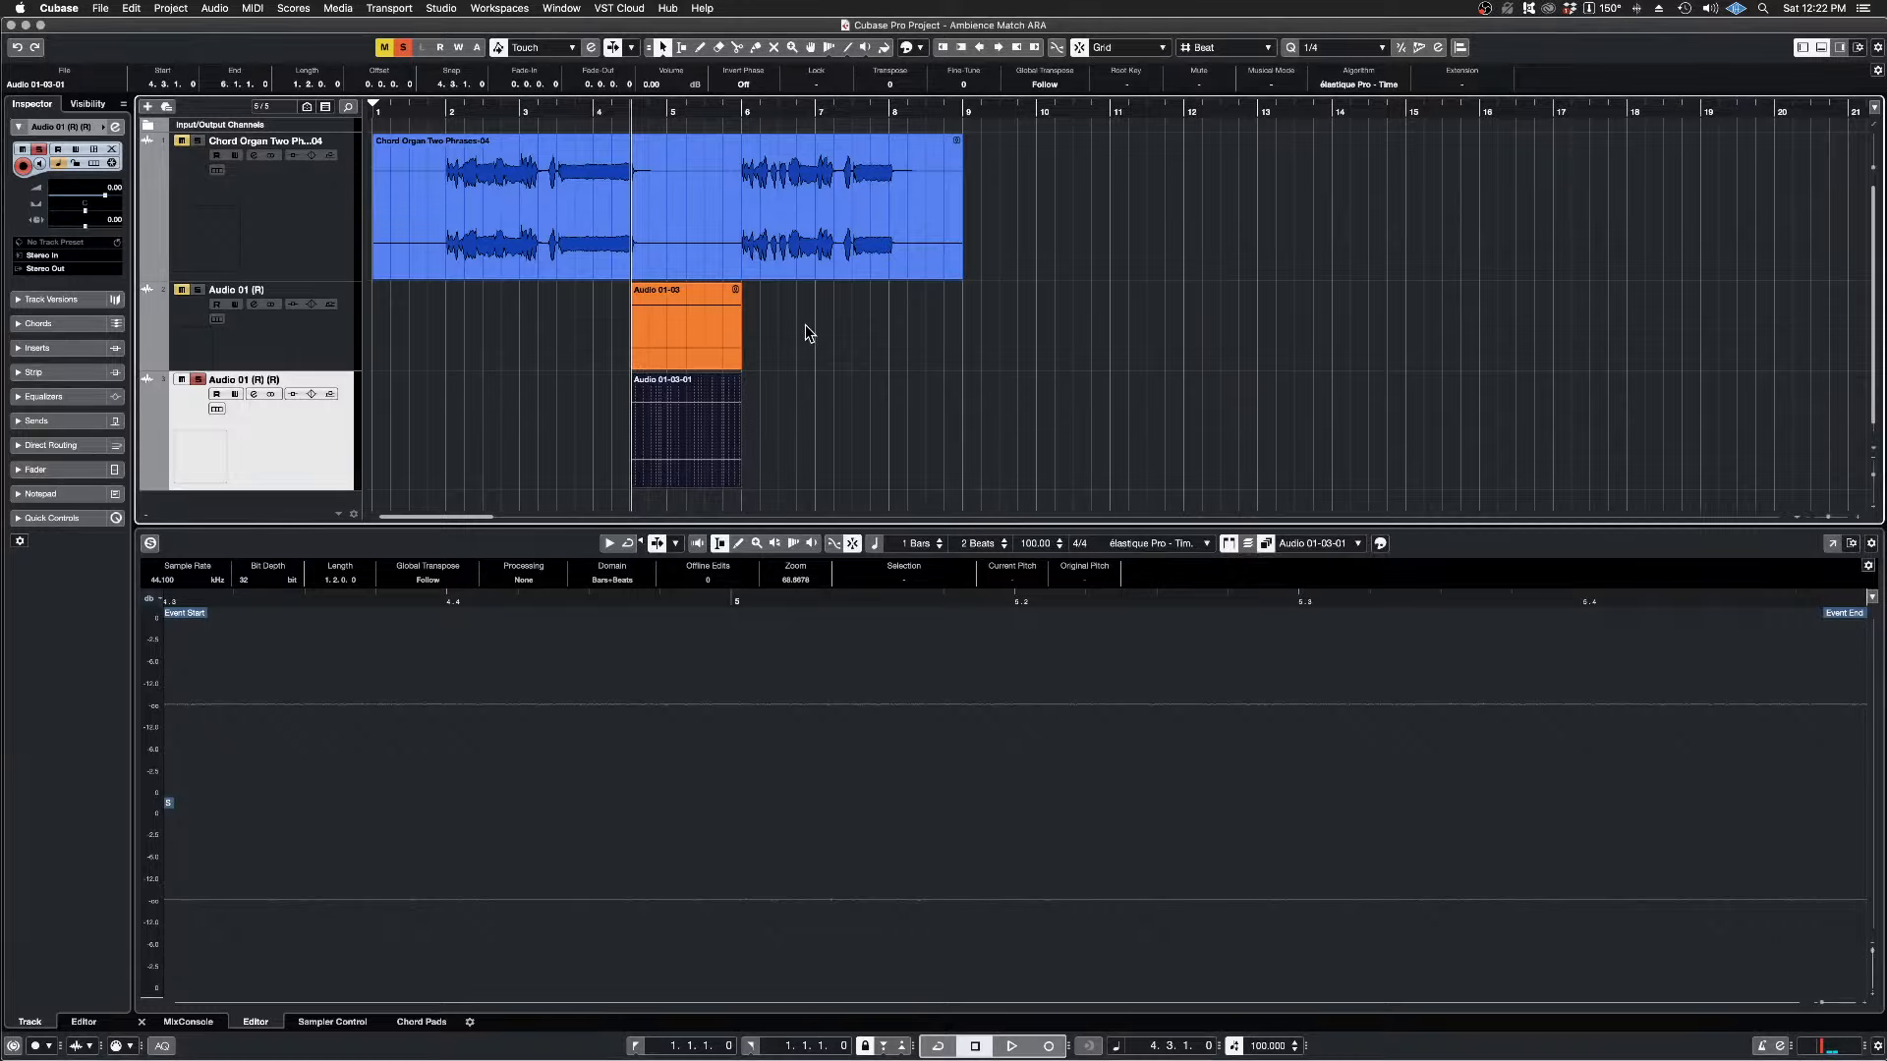
Step: Remove the SpectraLayers extension from both the Chord Organ Two Phrases-04 and Audio 01-03 events
click(681, 210)
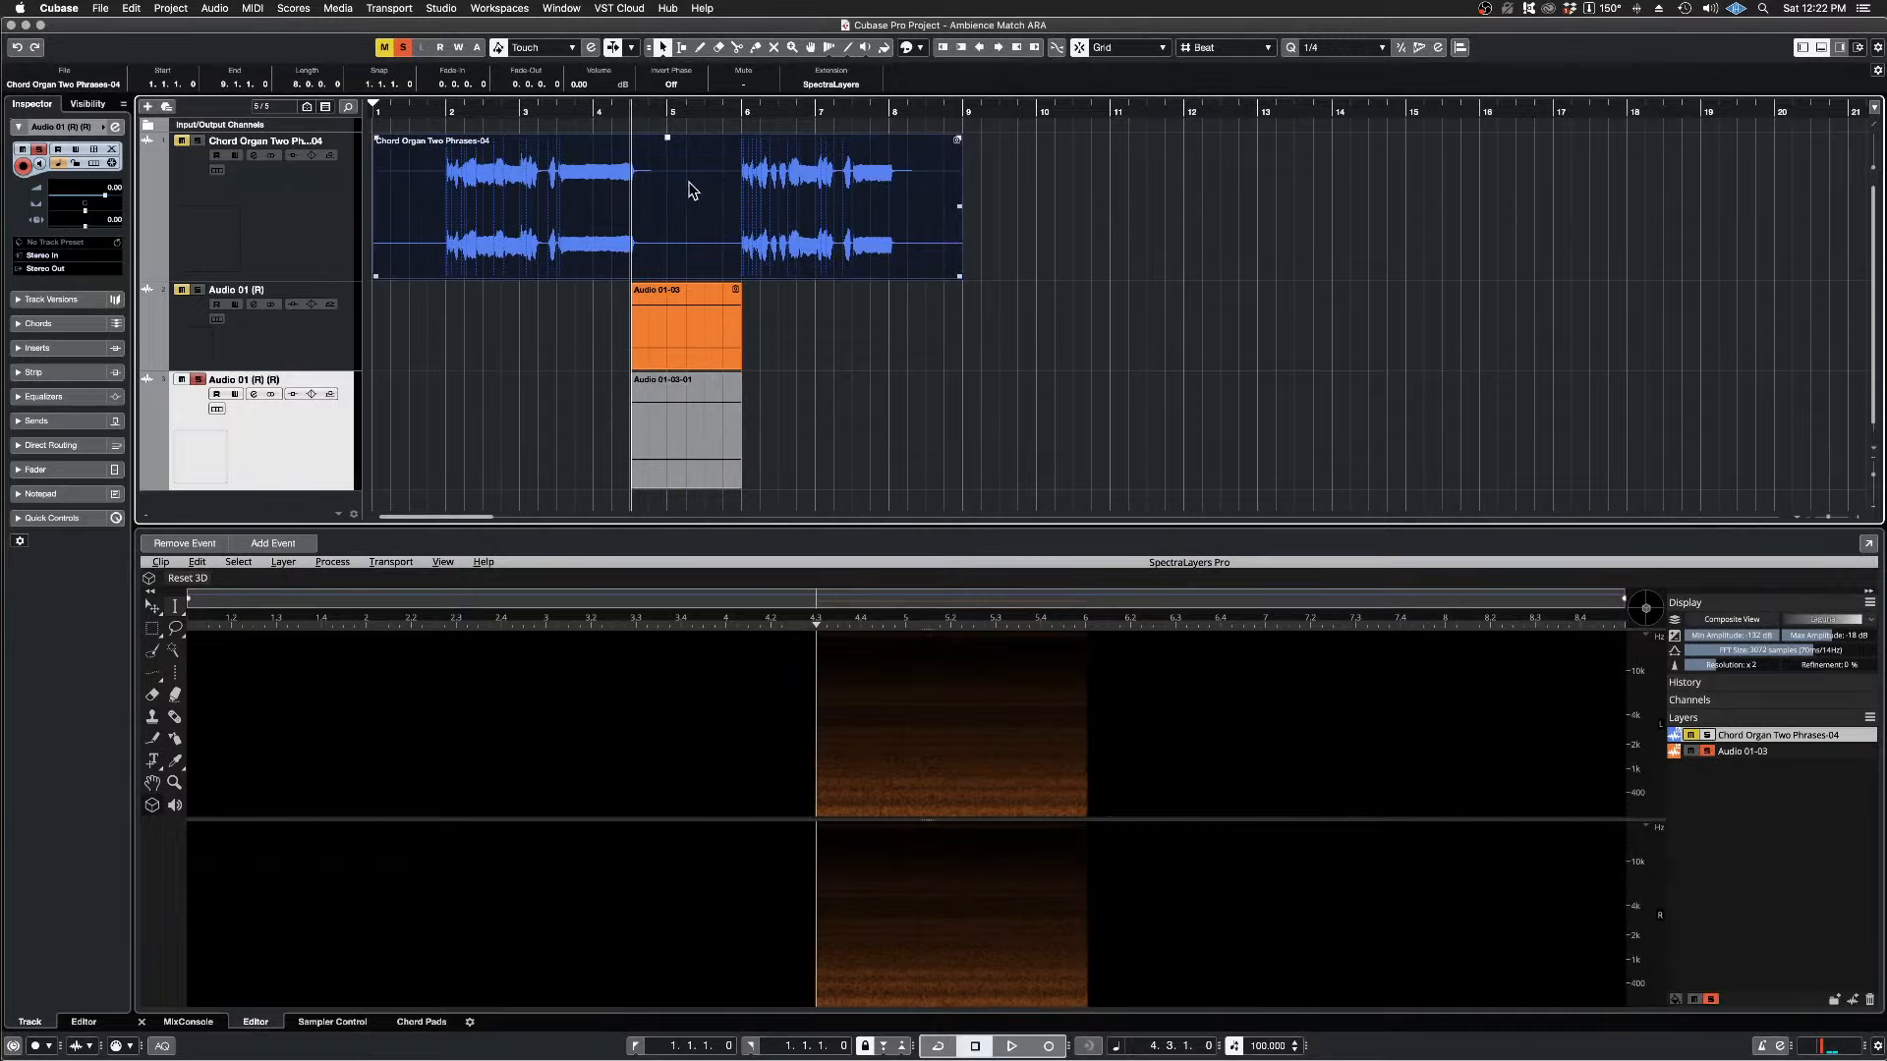
click(828, 372)
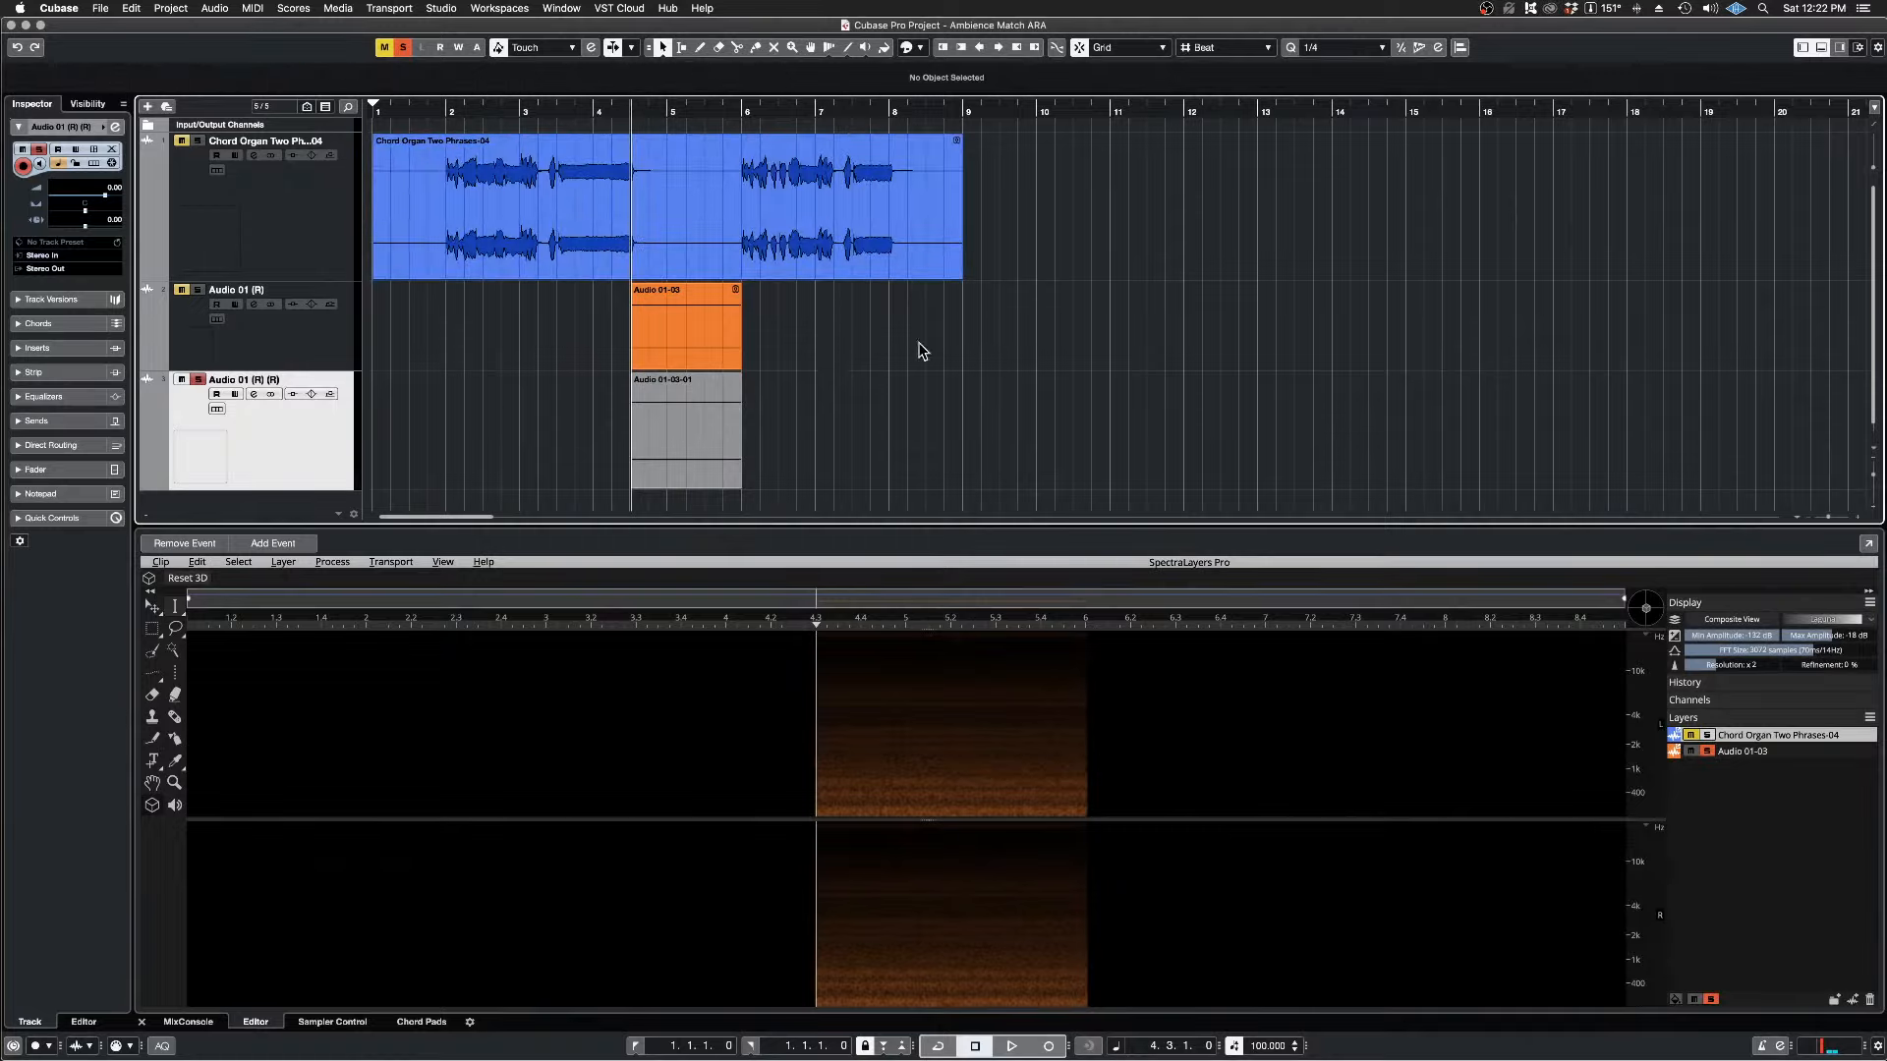
drag(1096, 189, 686, 334)
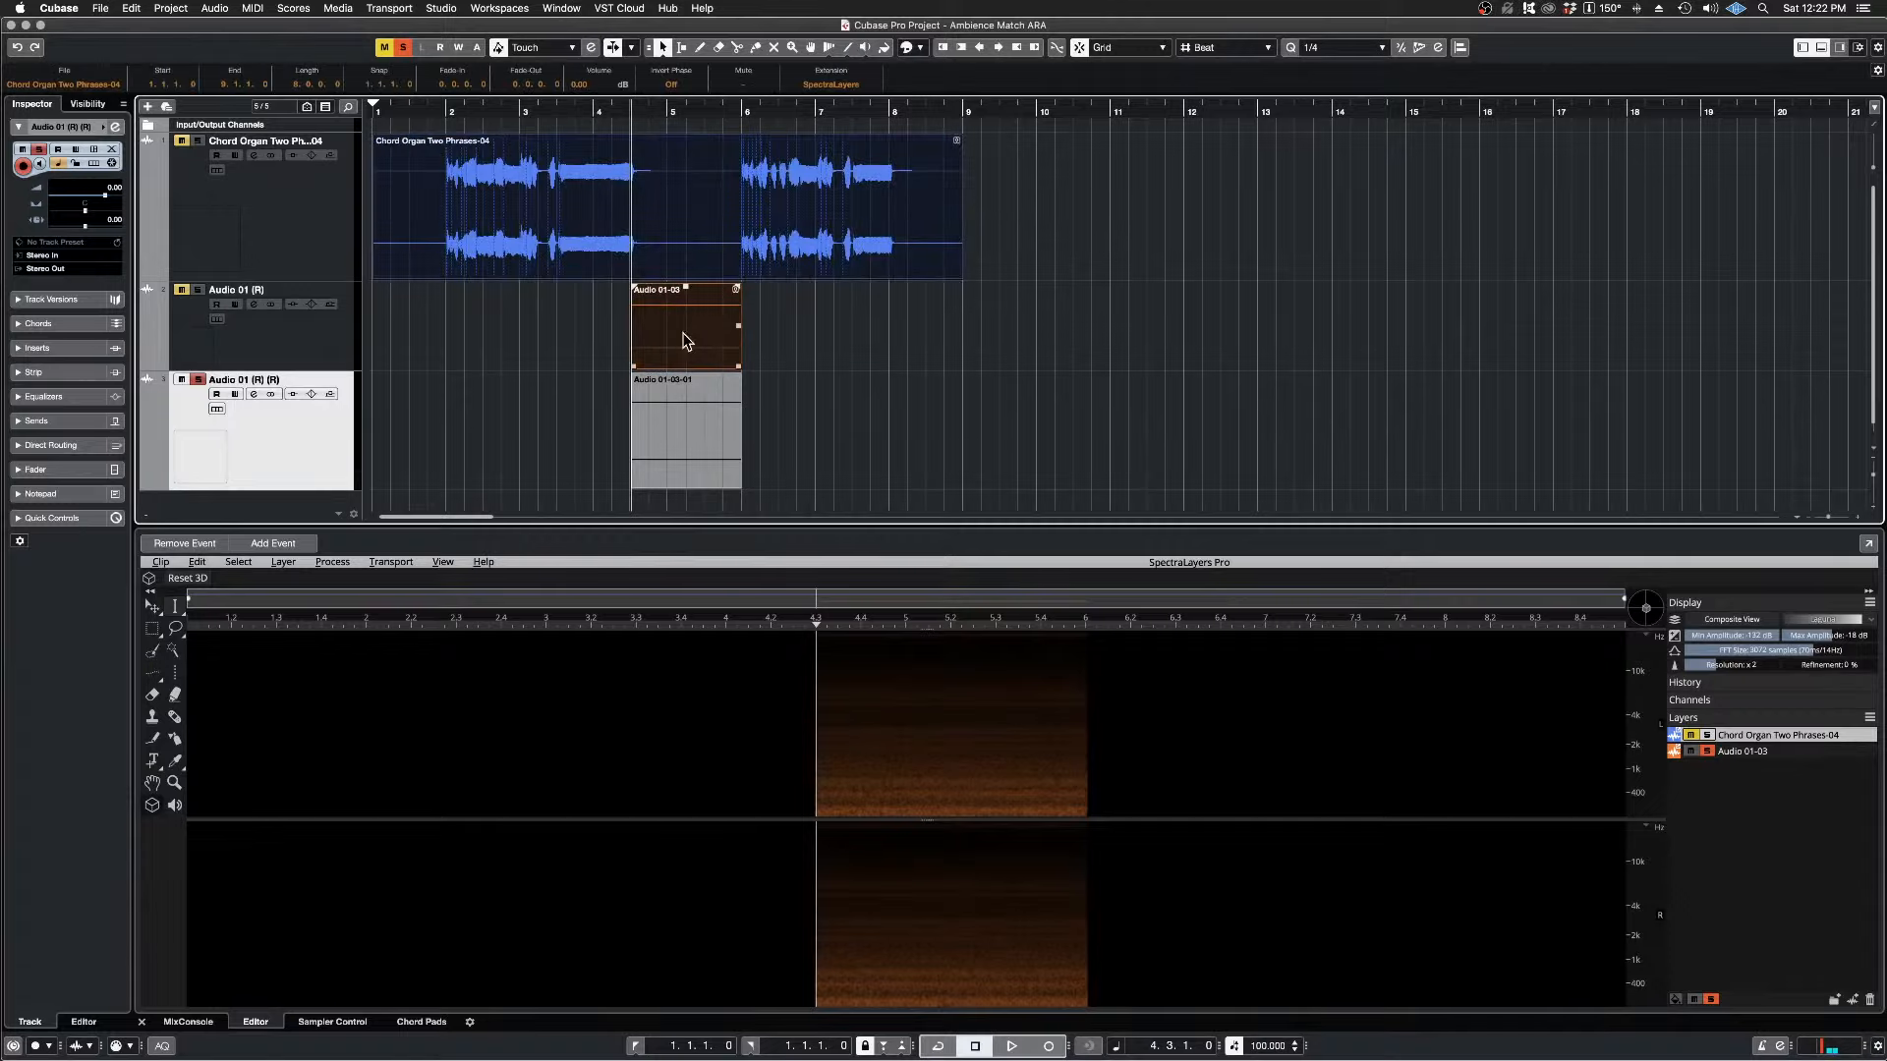
click(215, 8)
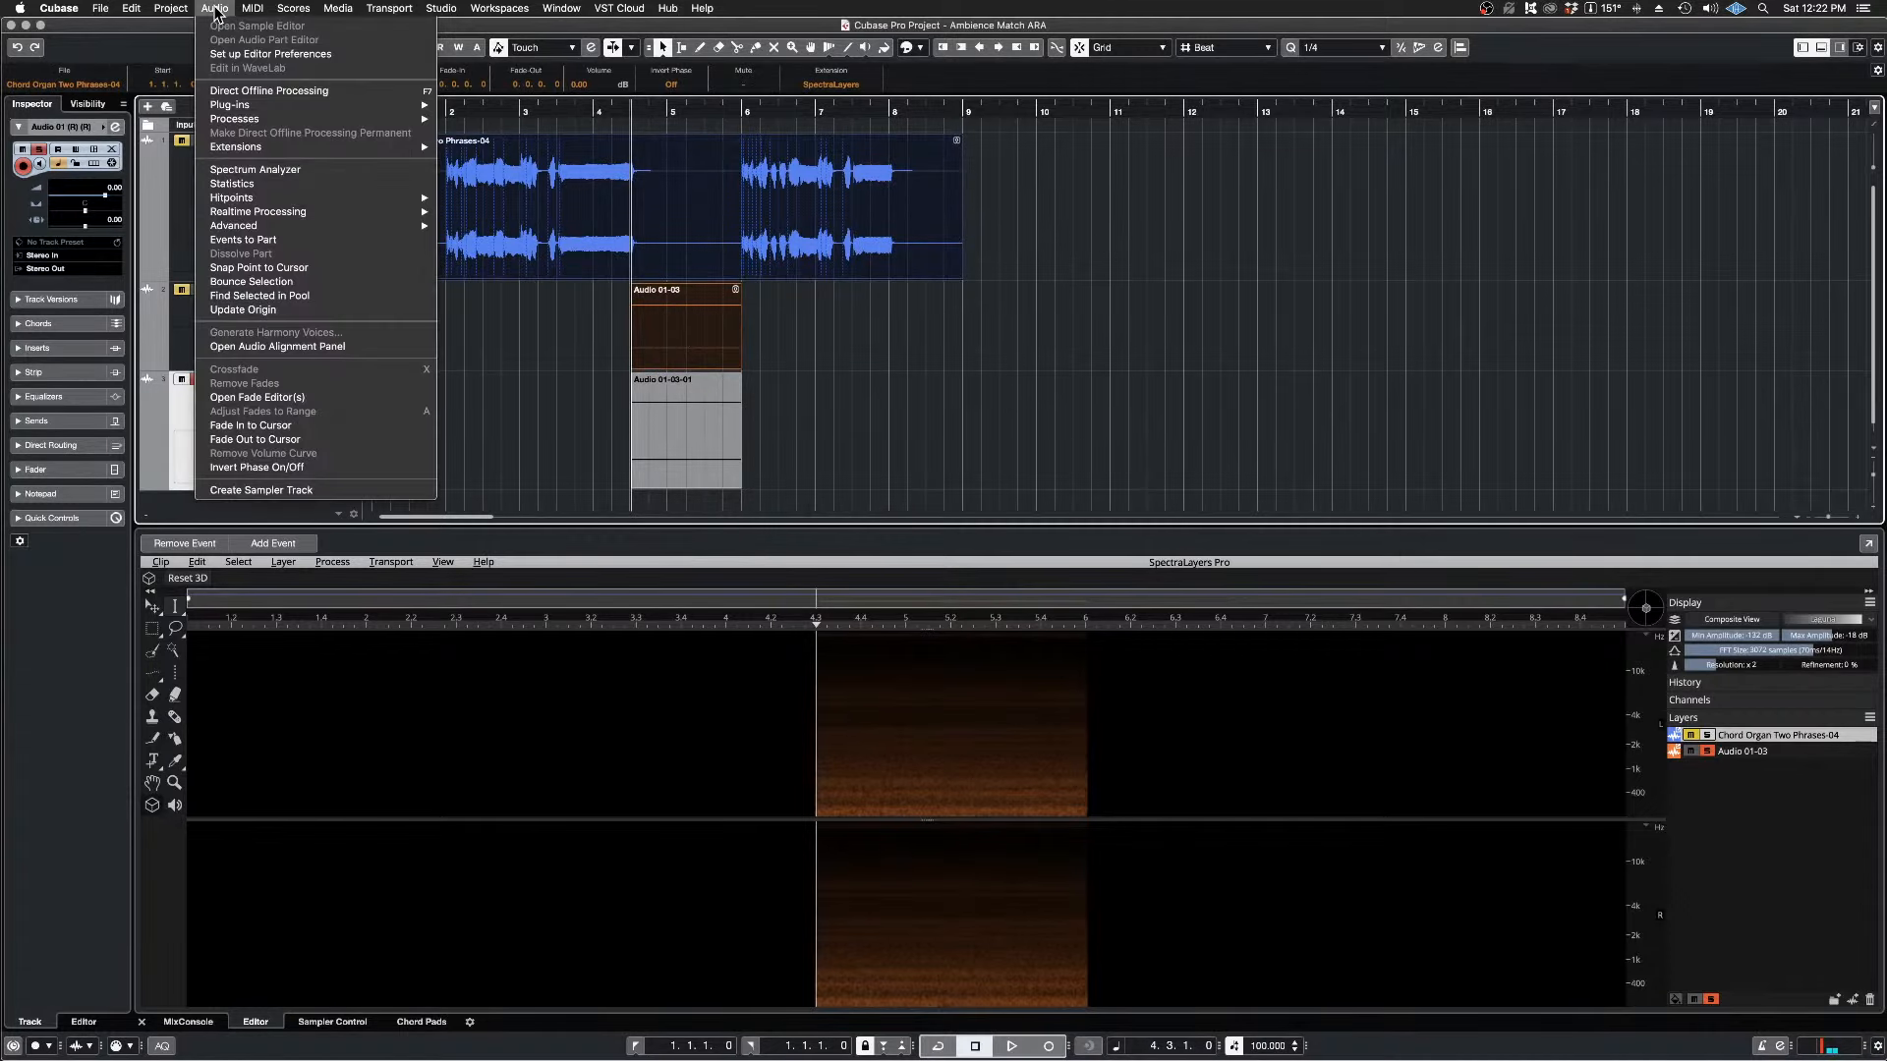
mouse_move(285, 149)
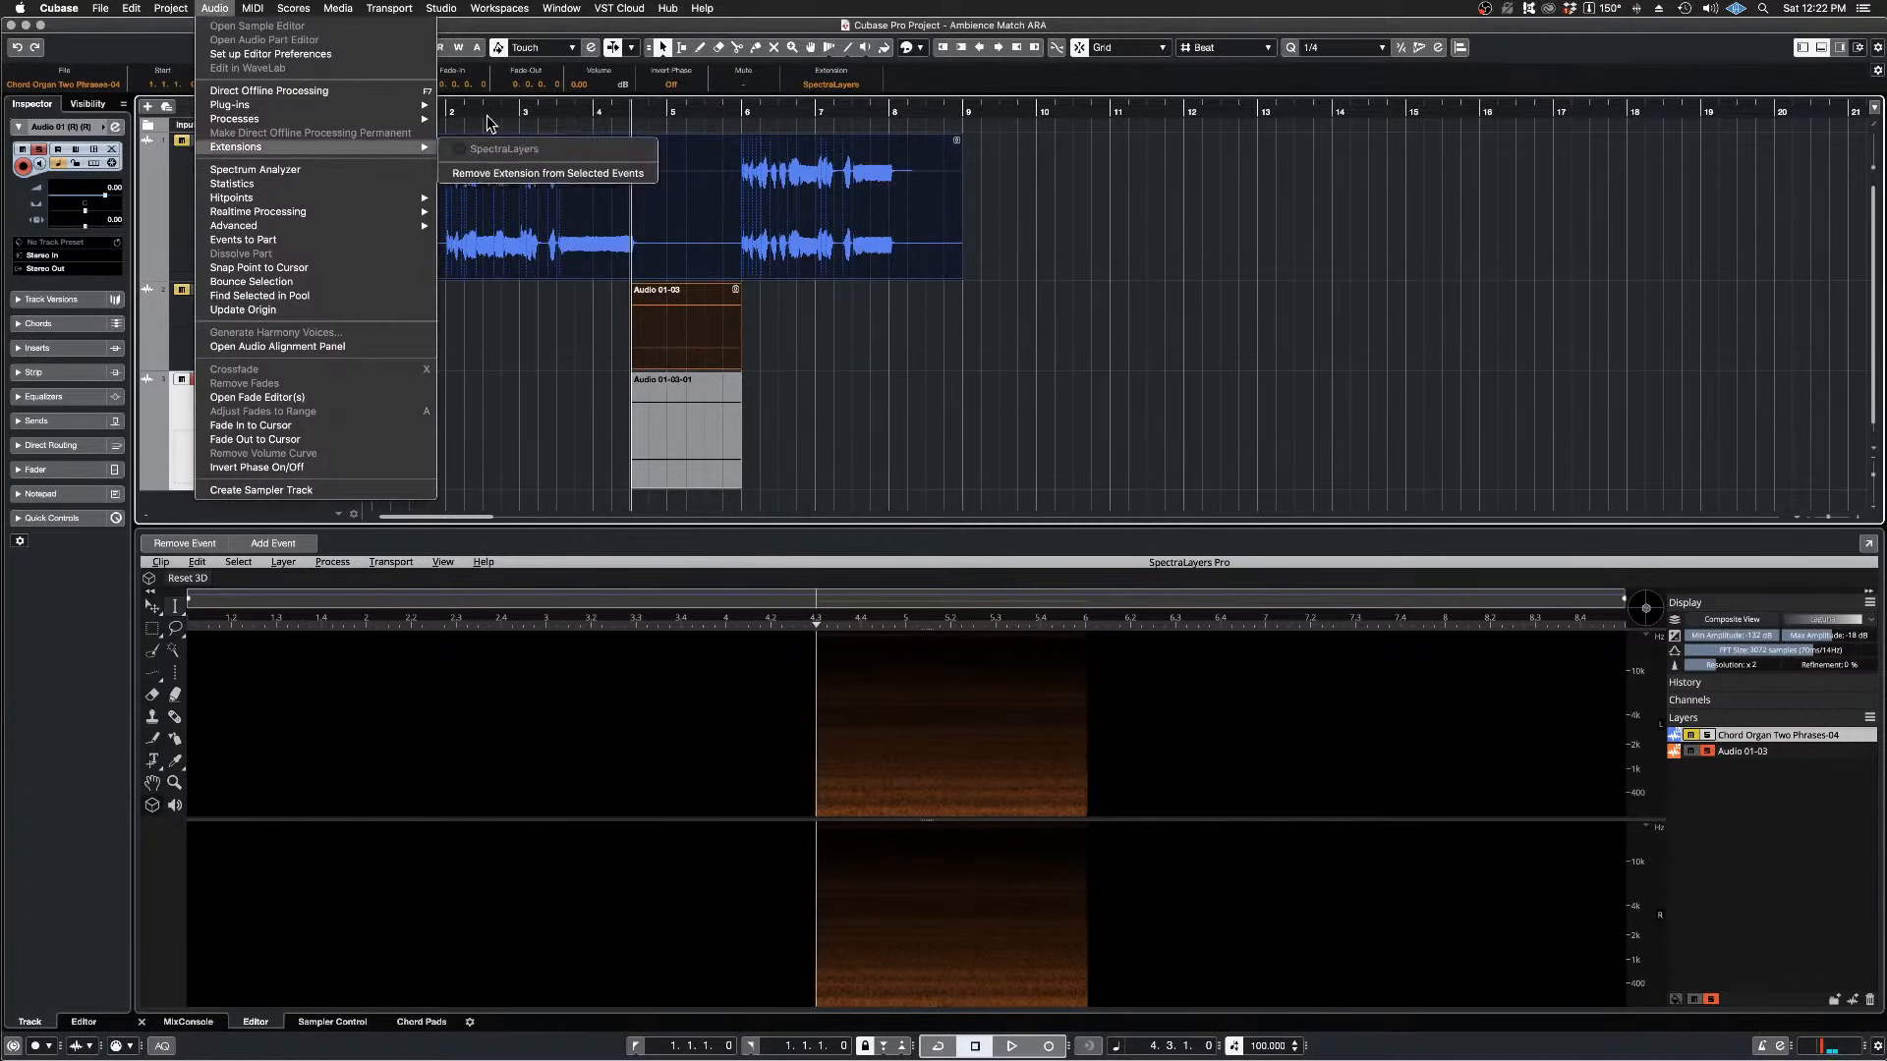
click(645, 174)
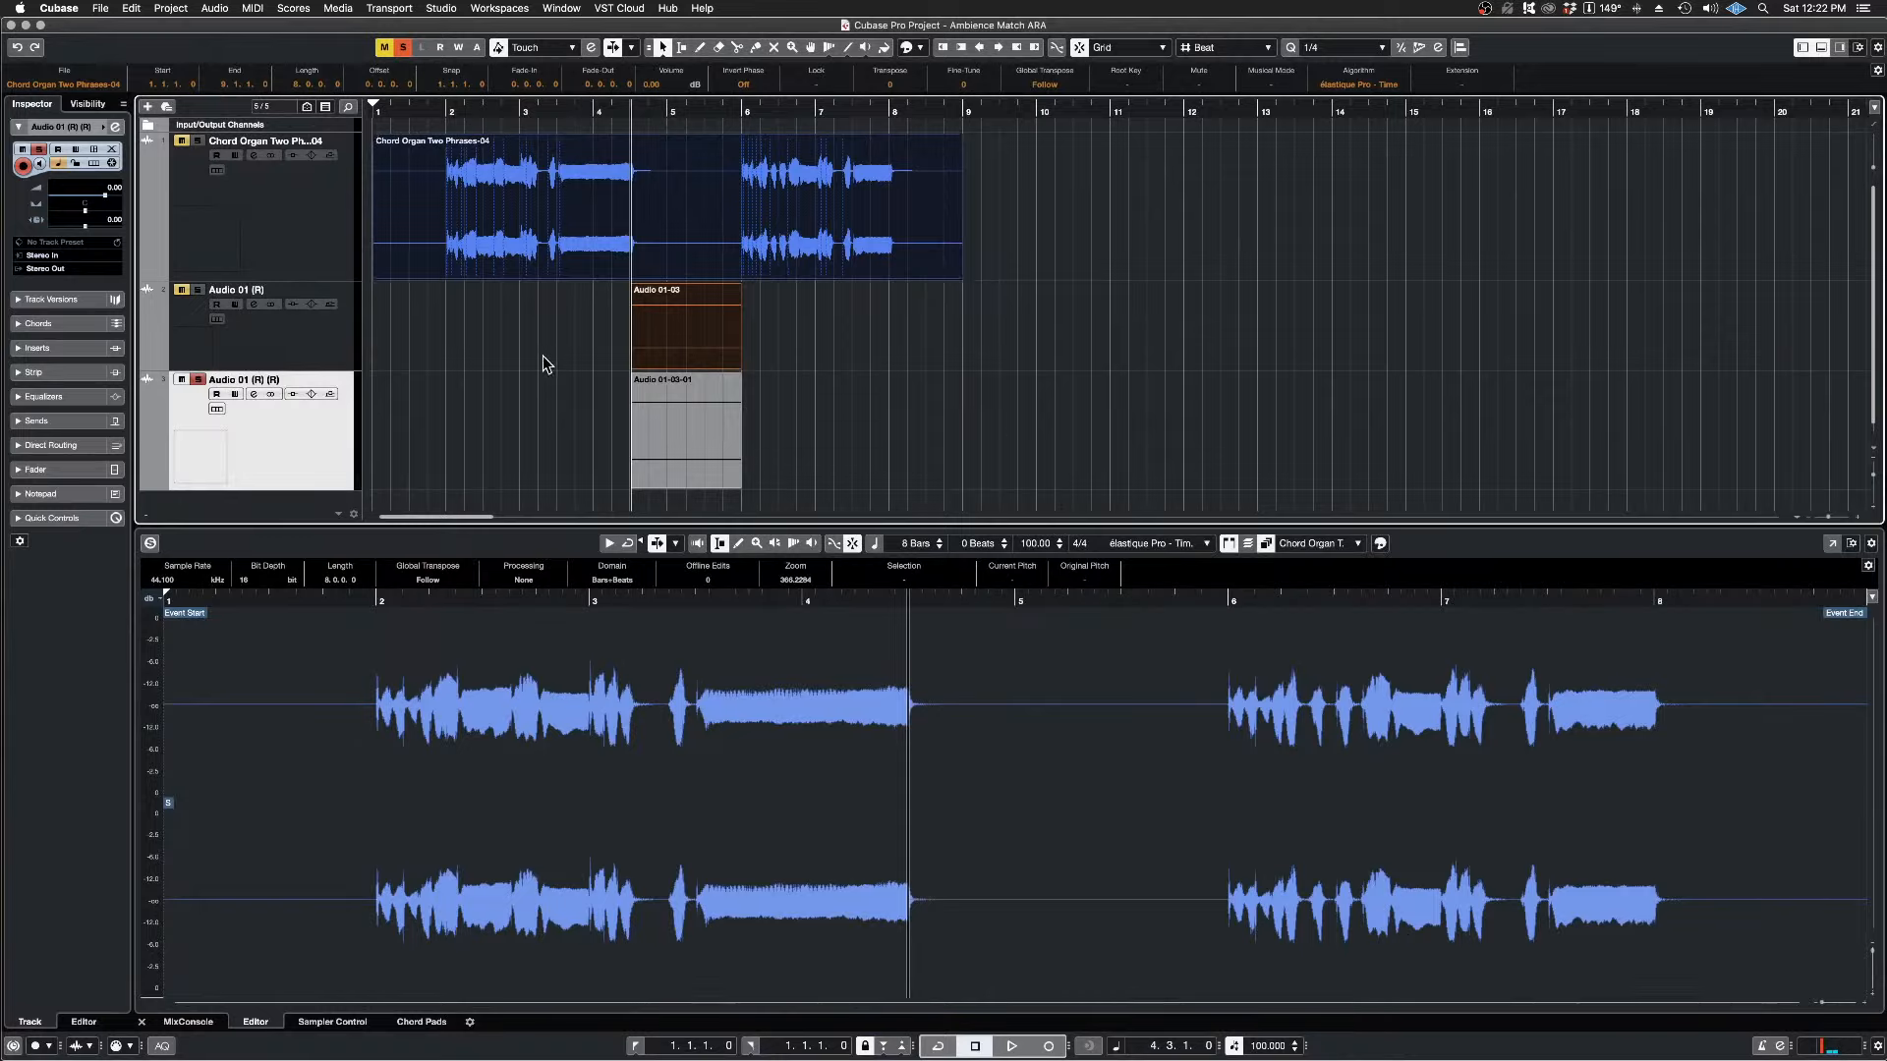
Step: Remove the Audio 01 (R) track that holds the original Audio 01-03 ambience event
click(313, 332)
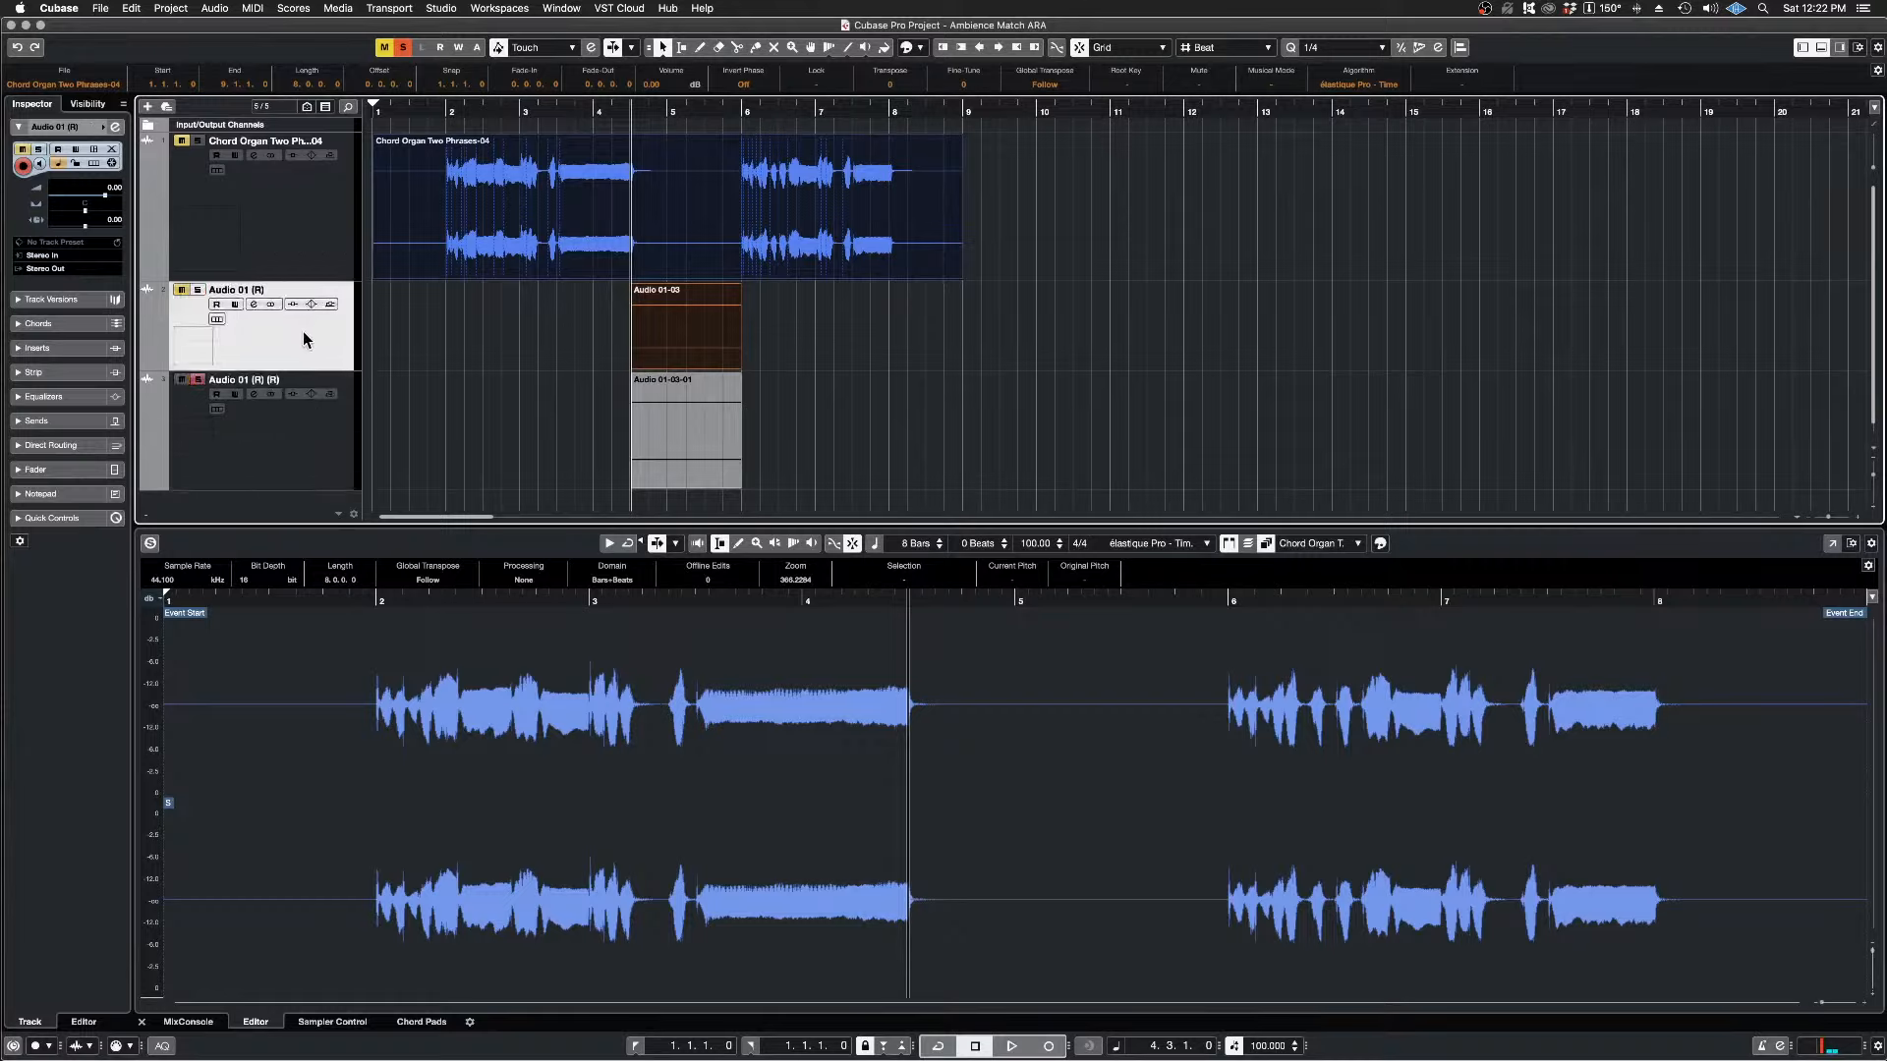
right_click(295, 333)
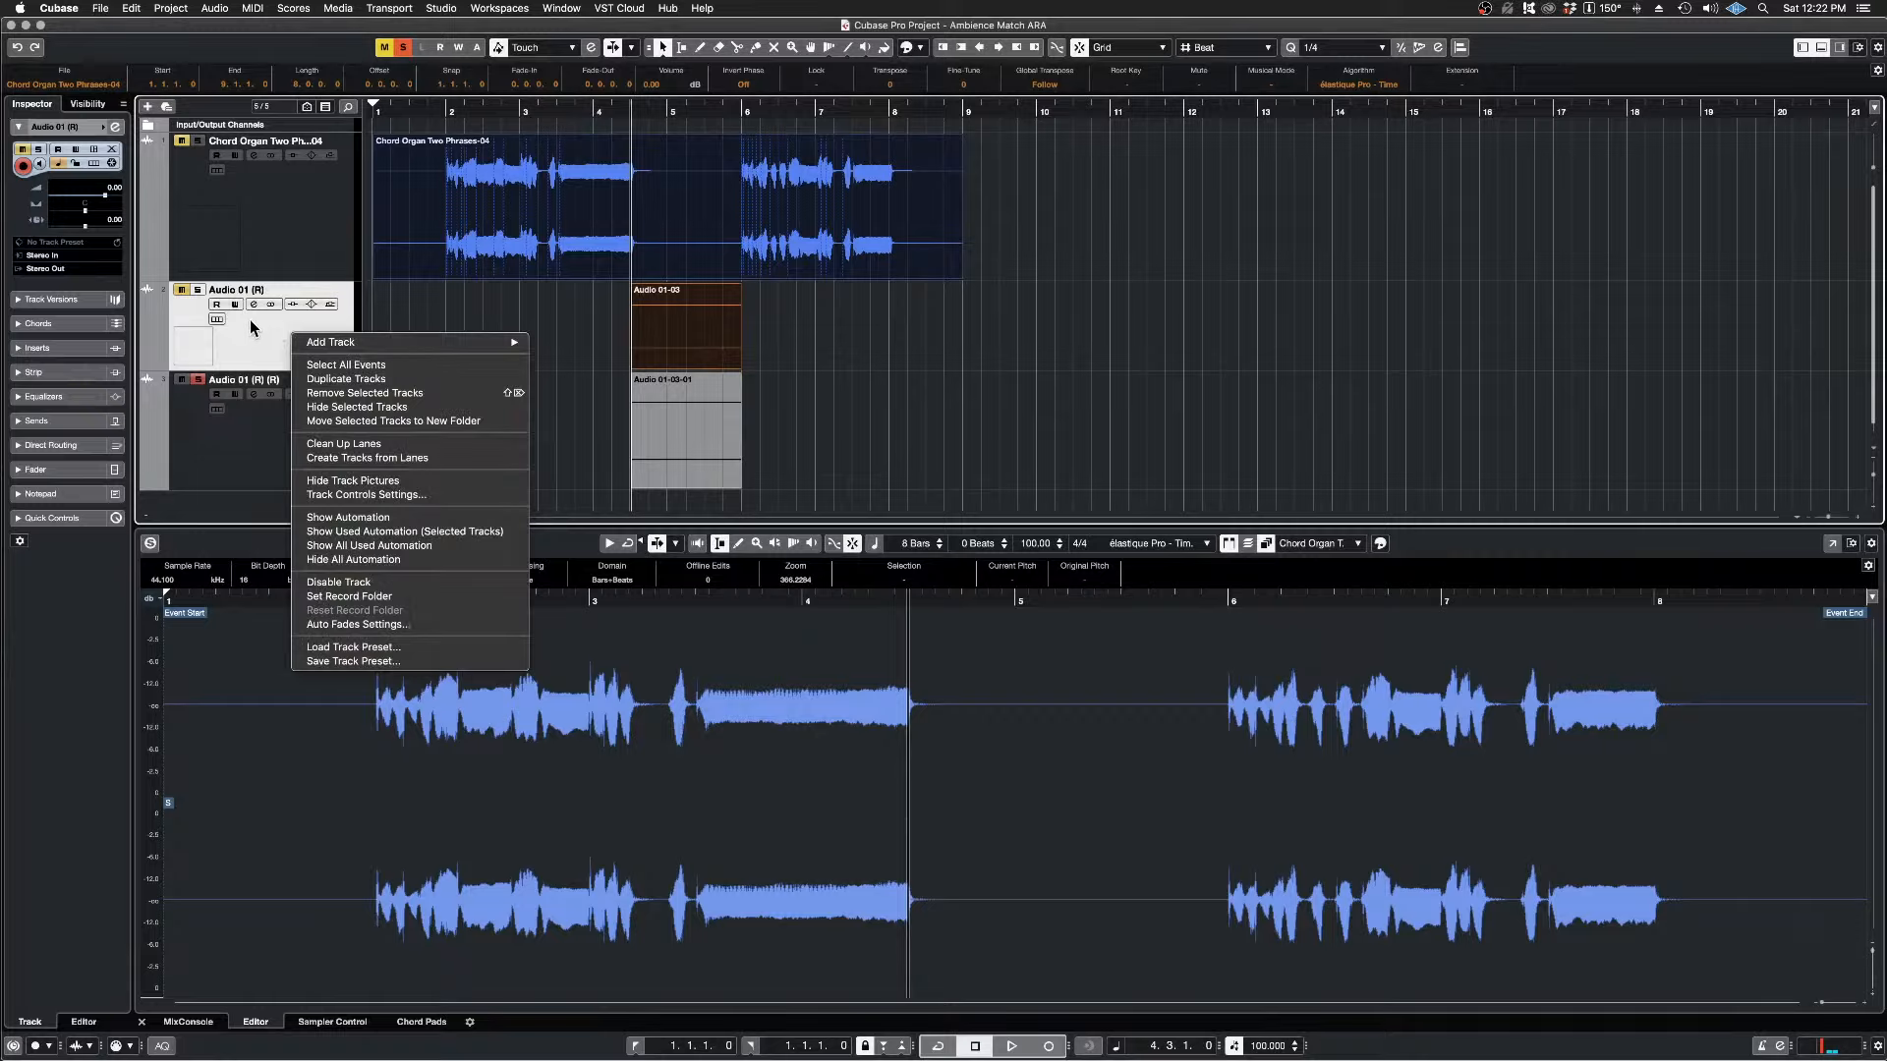
click(339, 393)
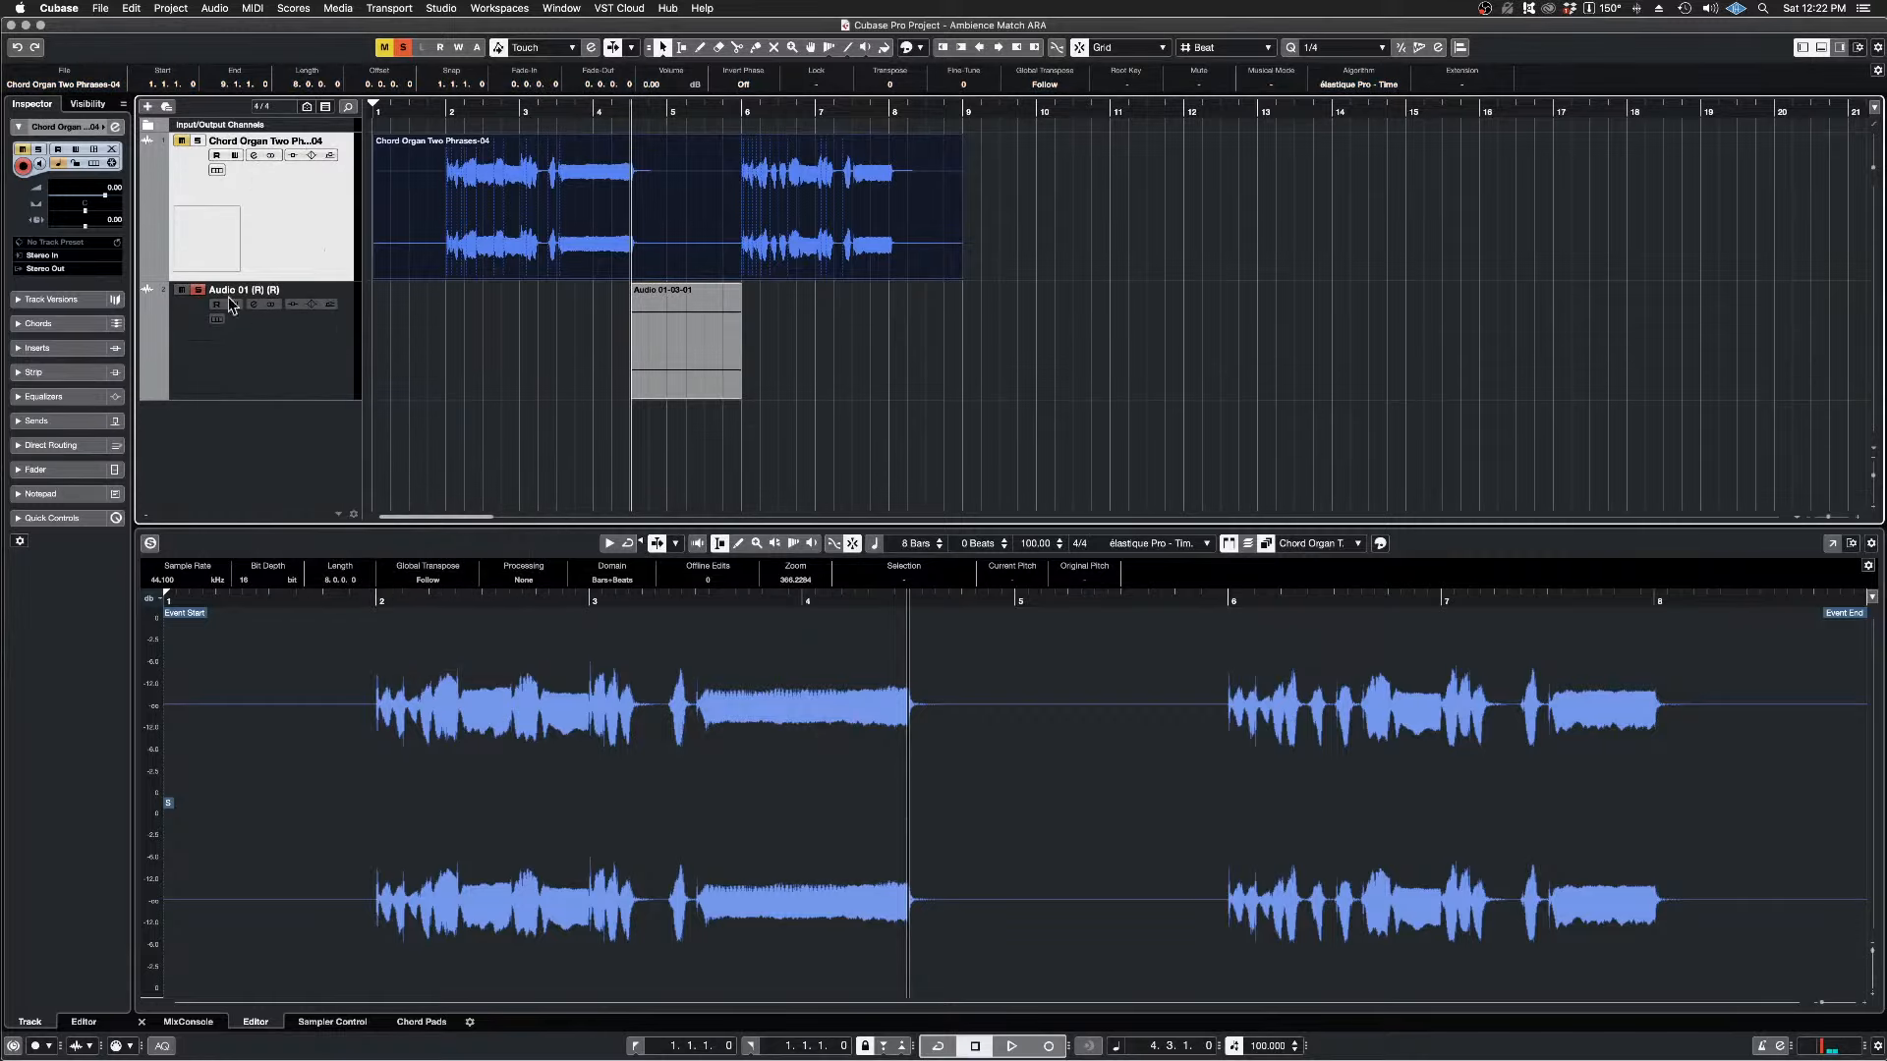
Step: Turn off the remaining track mute and solo, and play the organ with the rendered ambience from 4.2.1.0
click(200, 291)
click(615, 111)
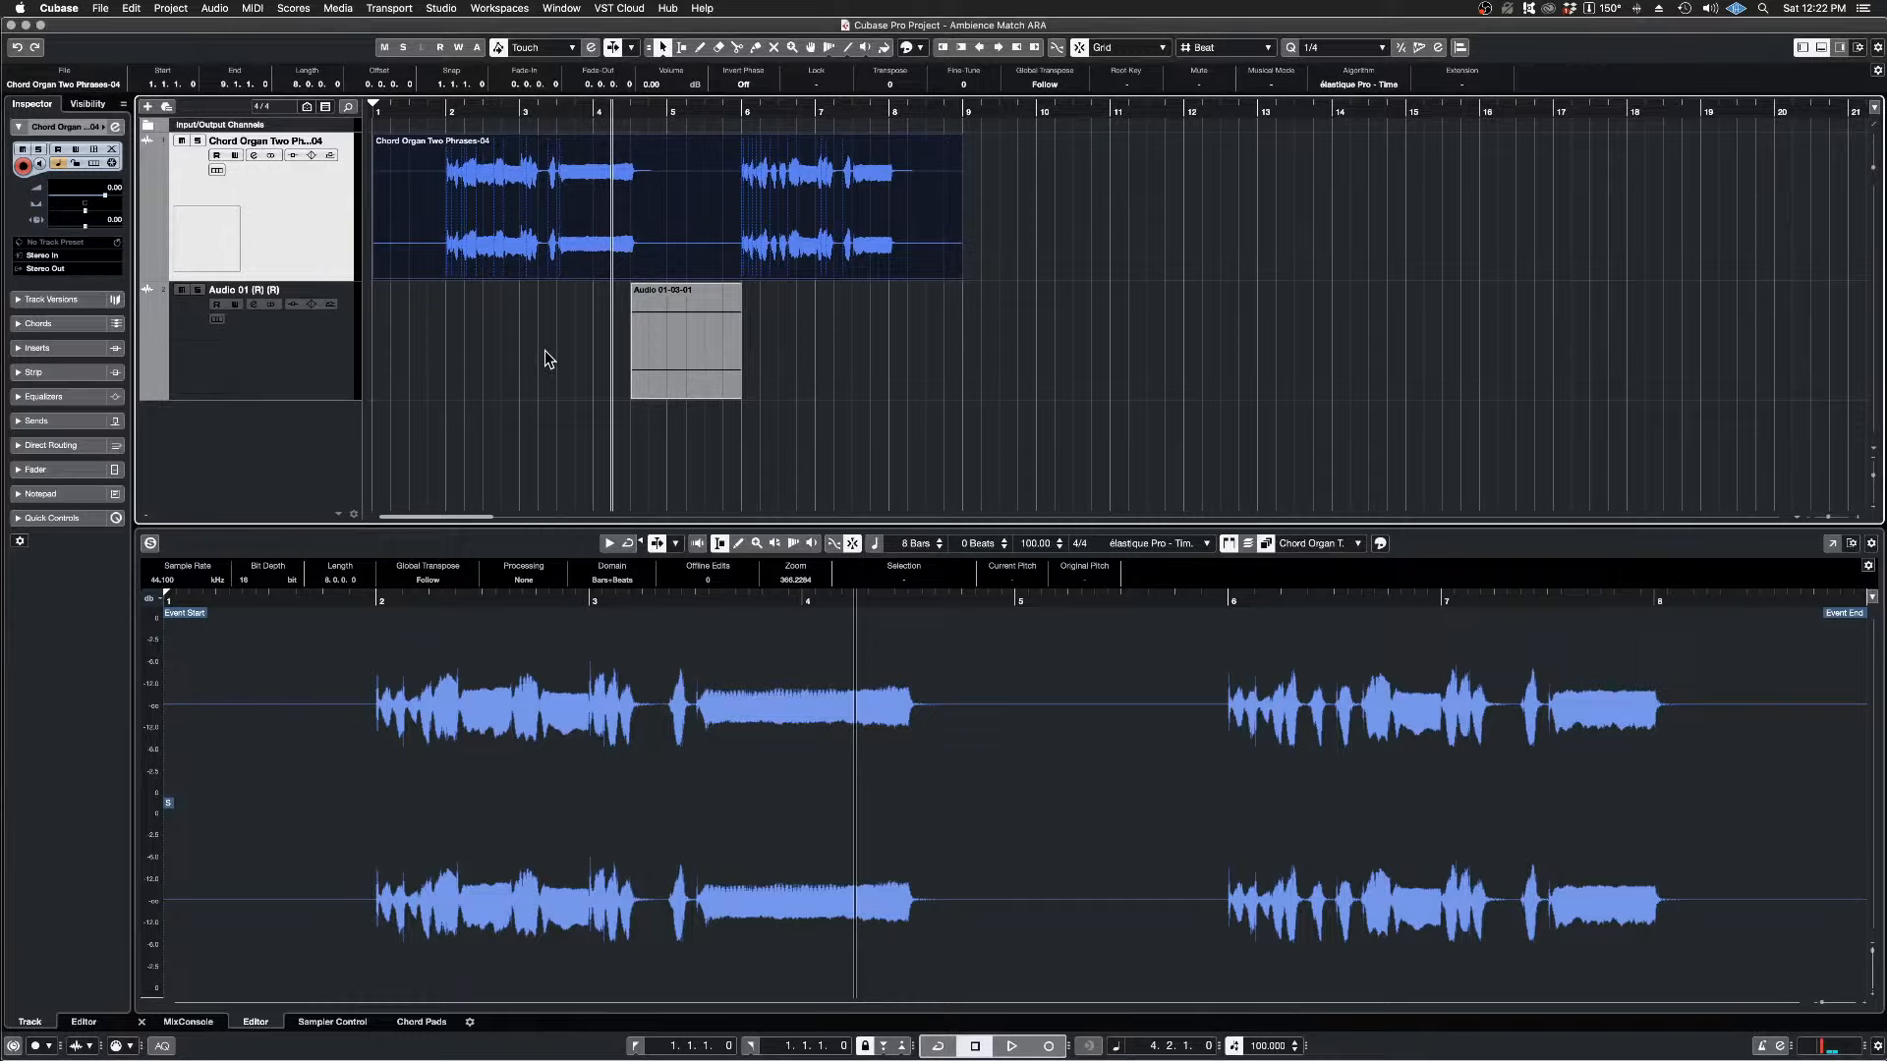
key(space)
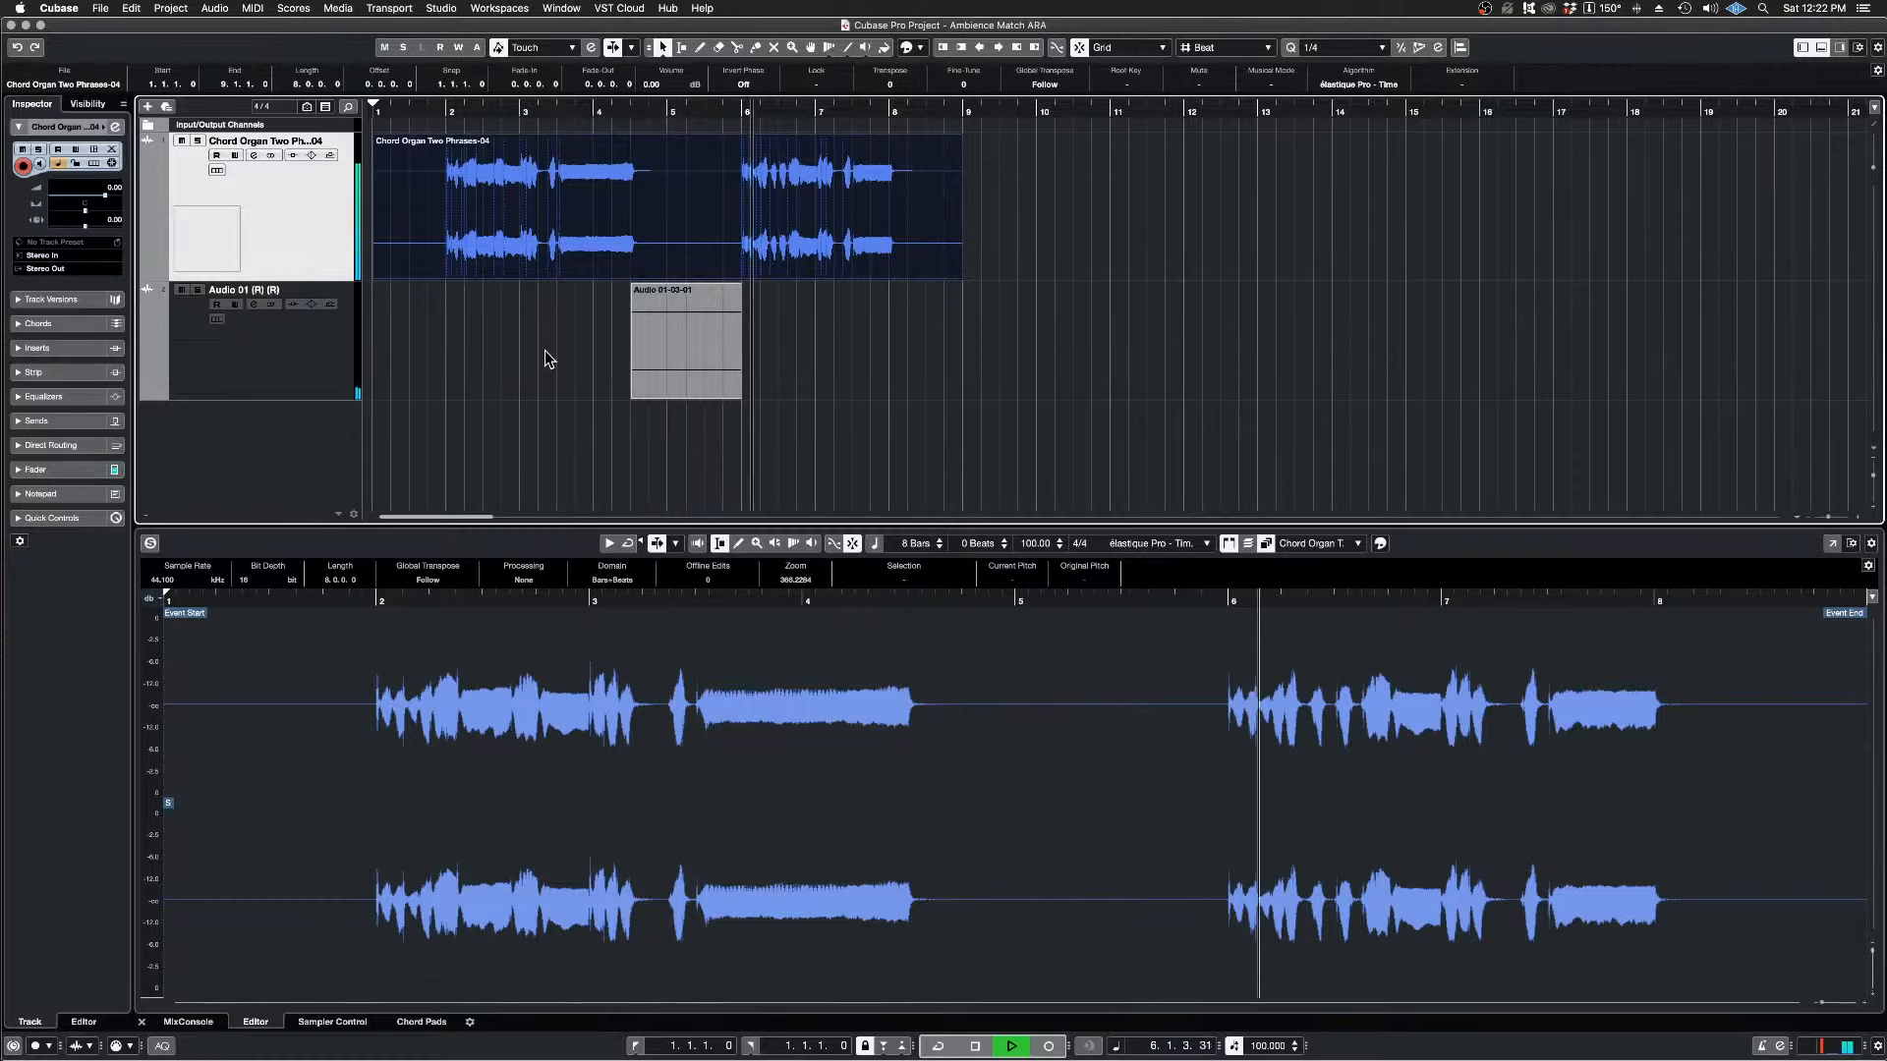
key(space)
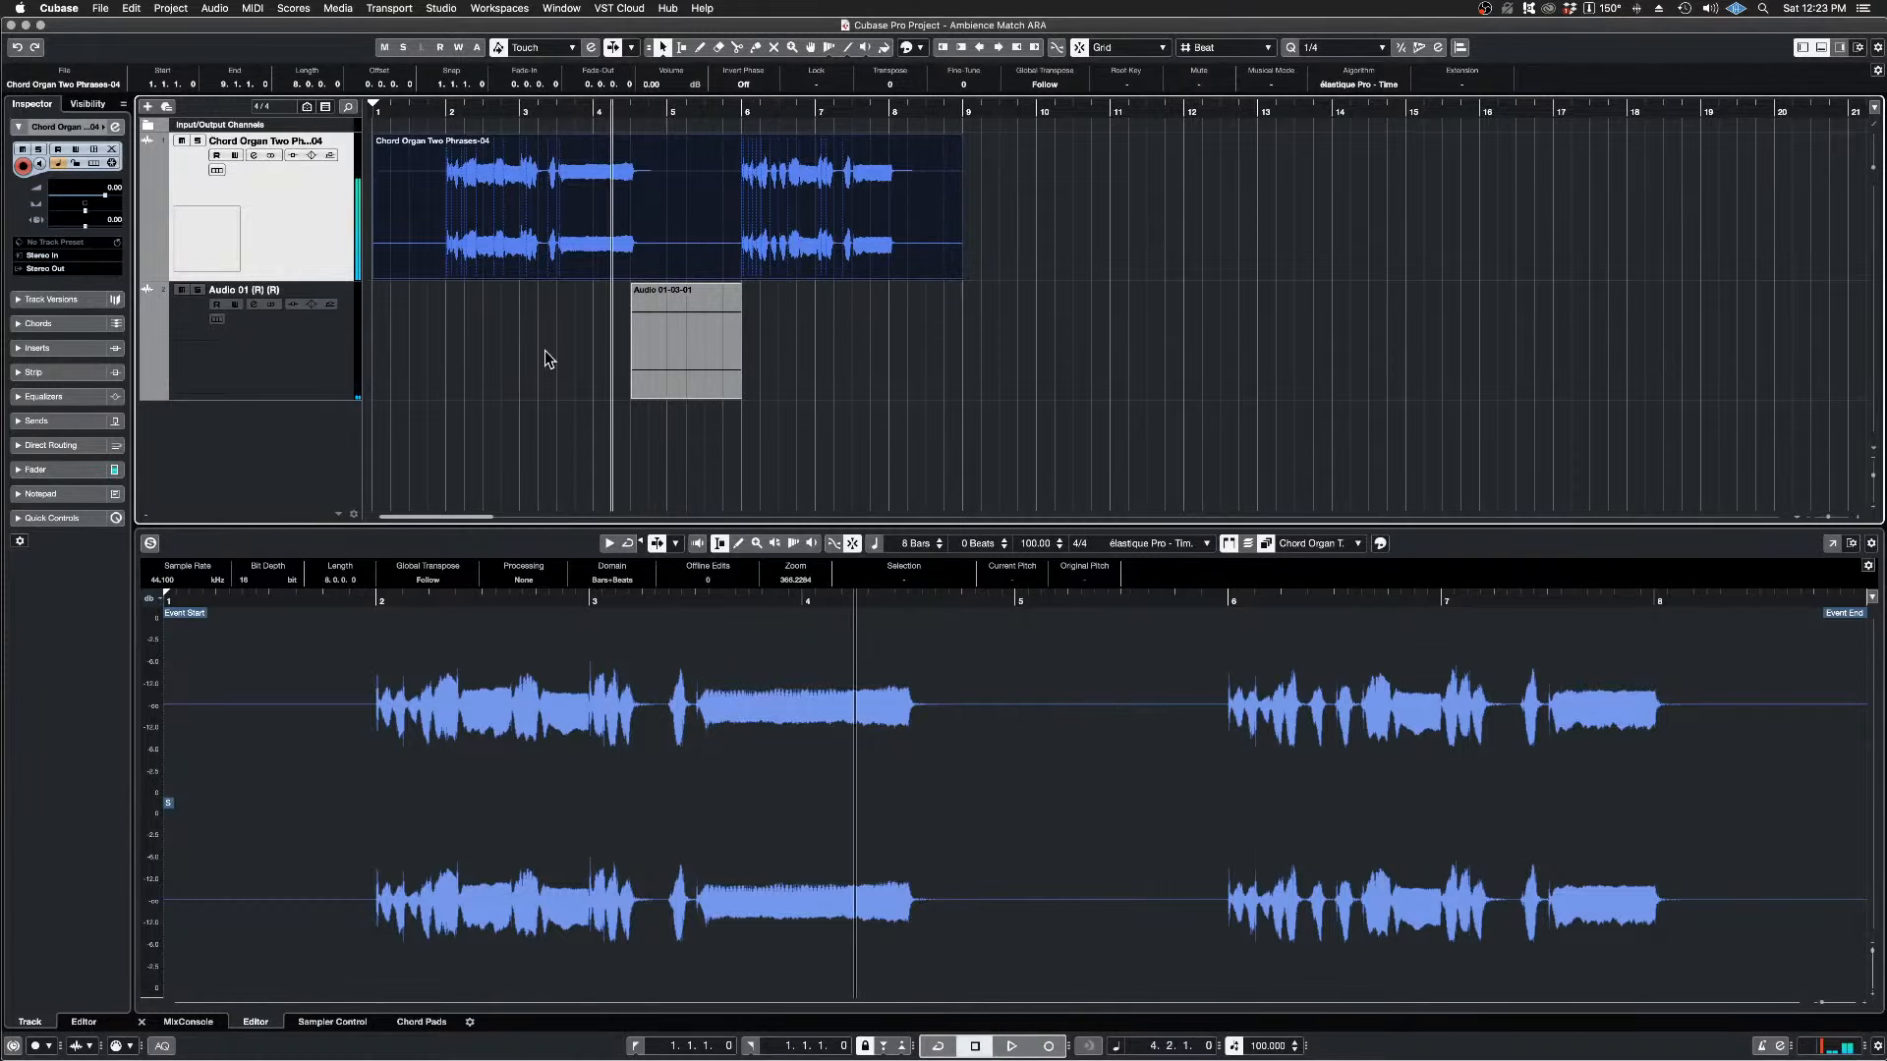